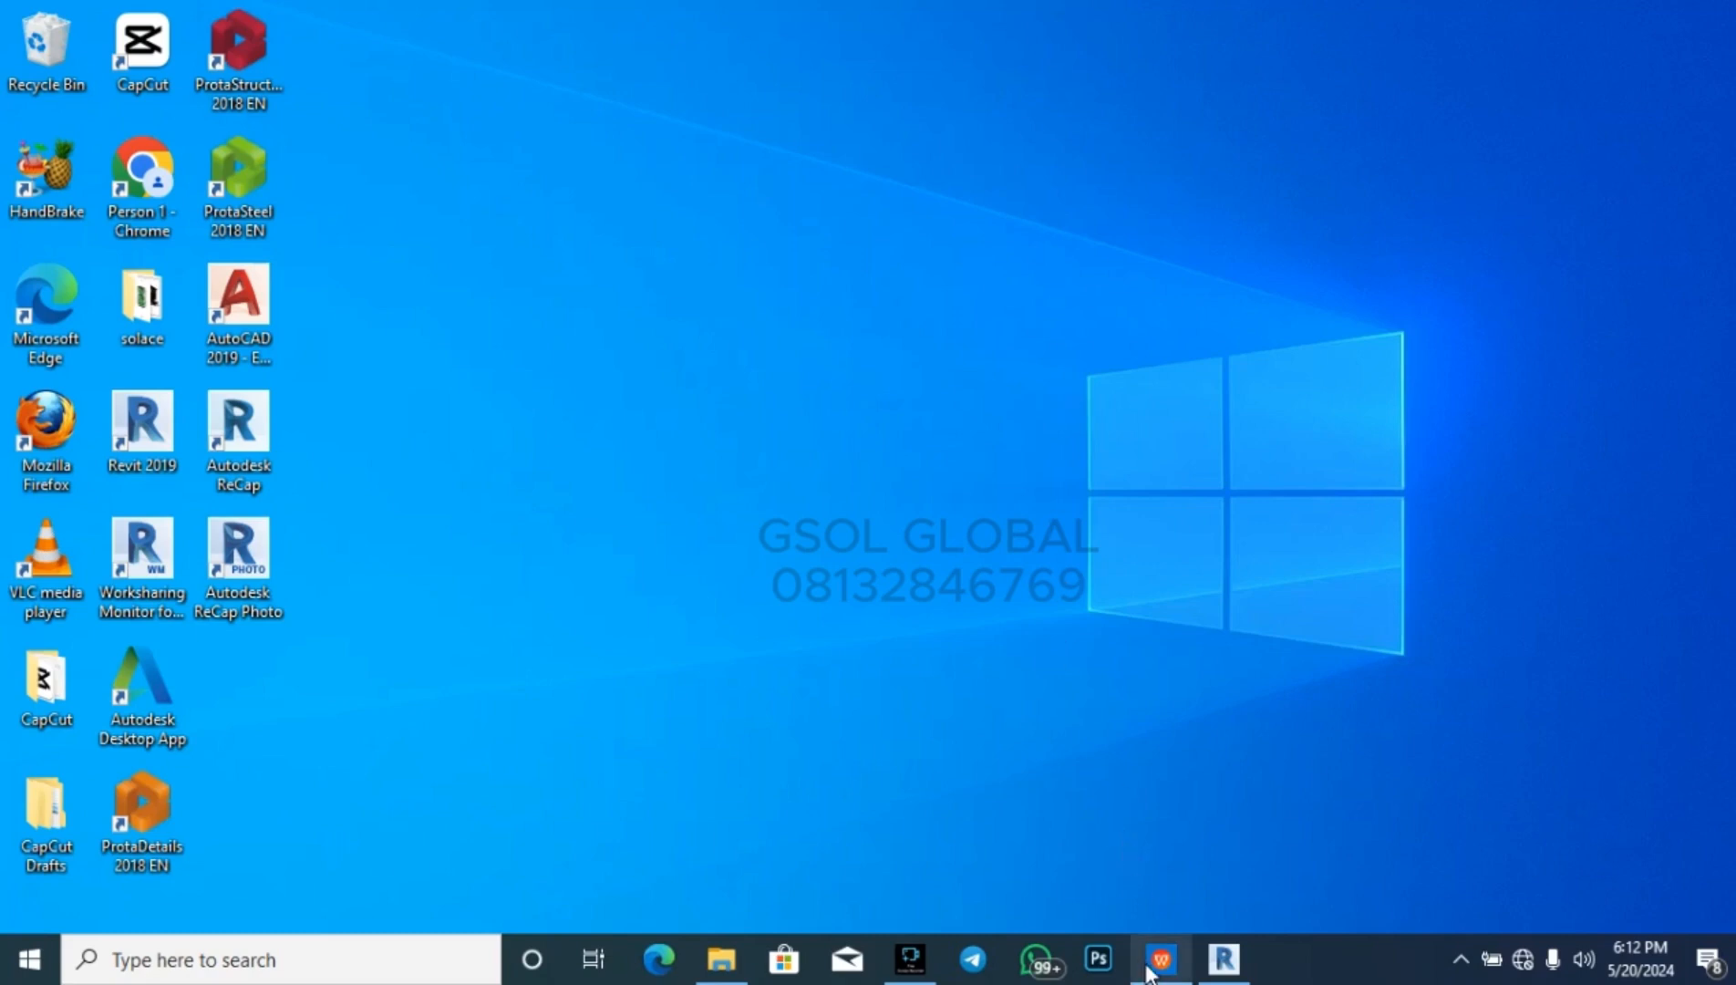
- Switch to the floor plan design PDF in WPS Office and read the sections on gathering information and establishing the scale
{"action": "left_click", "coordinate": [1158, 857]}
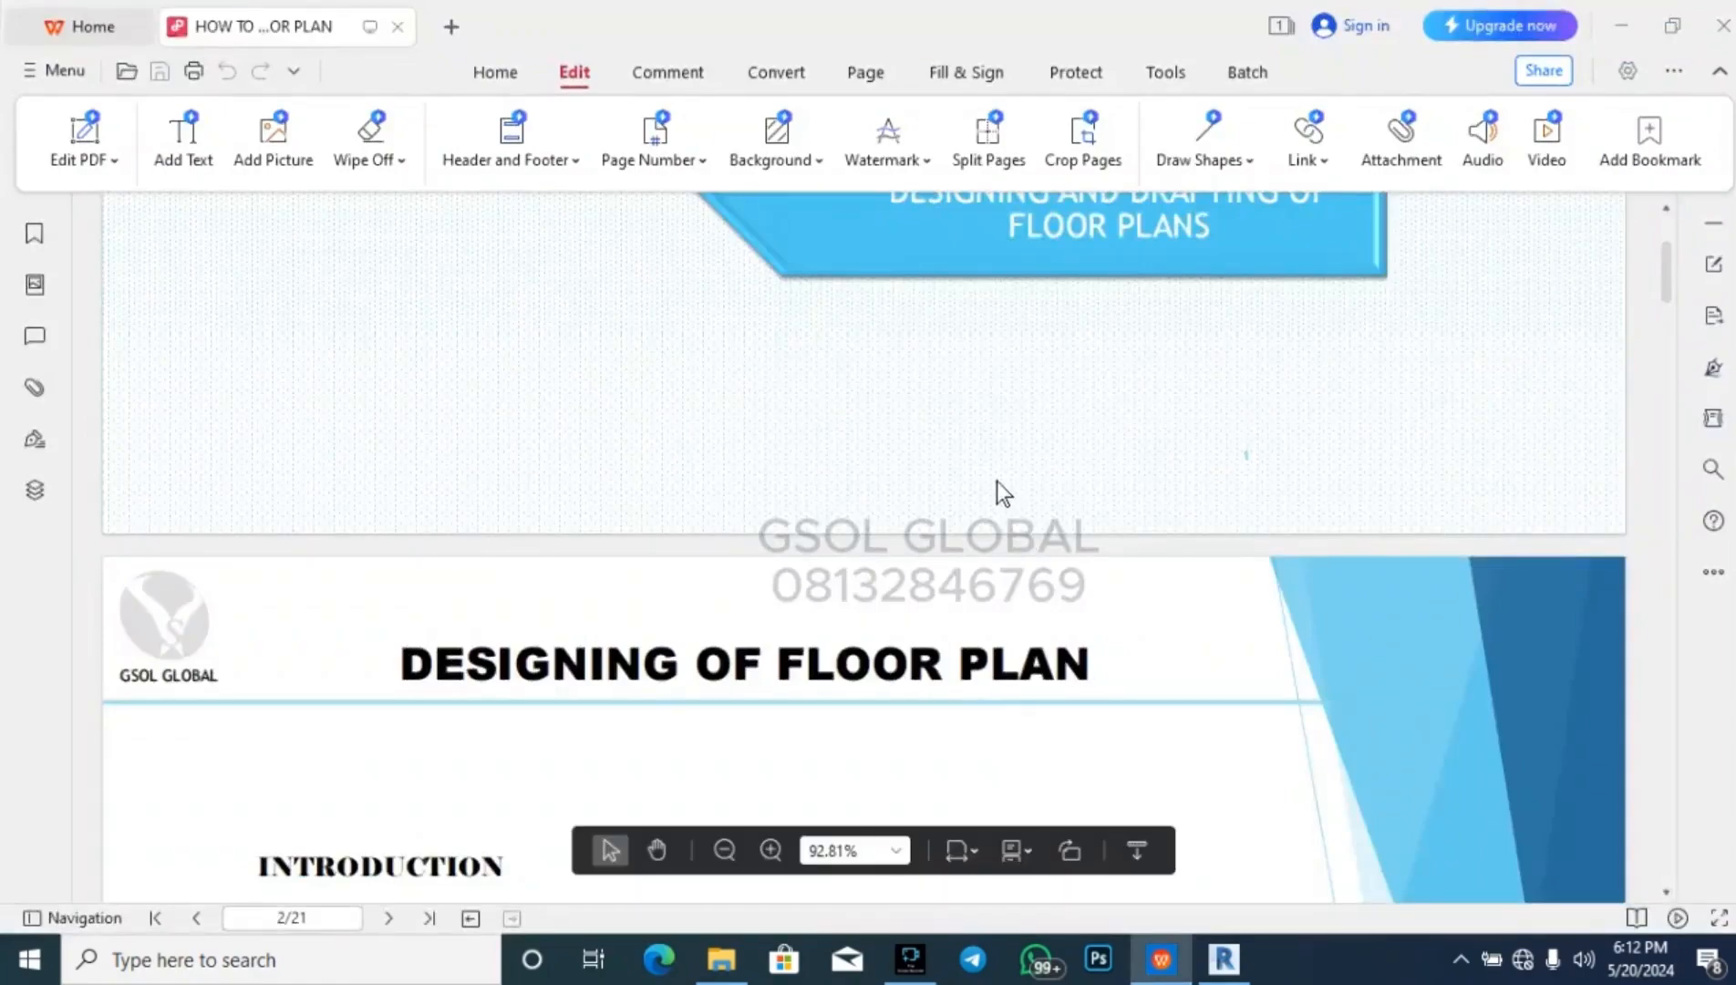
{"action": "scroll", "coordinate": [954, 565], "scroll_direction": "up", "scroll_amount": 5}
{"action": "scroll", "coordinate": [952, 558], "scroll_direction": "down", "scroll_amount": 10}
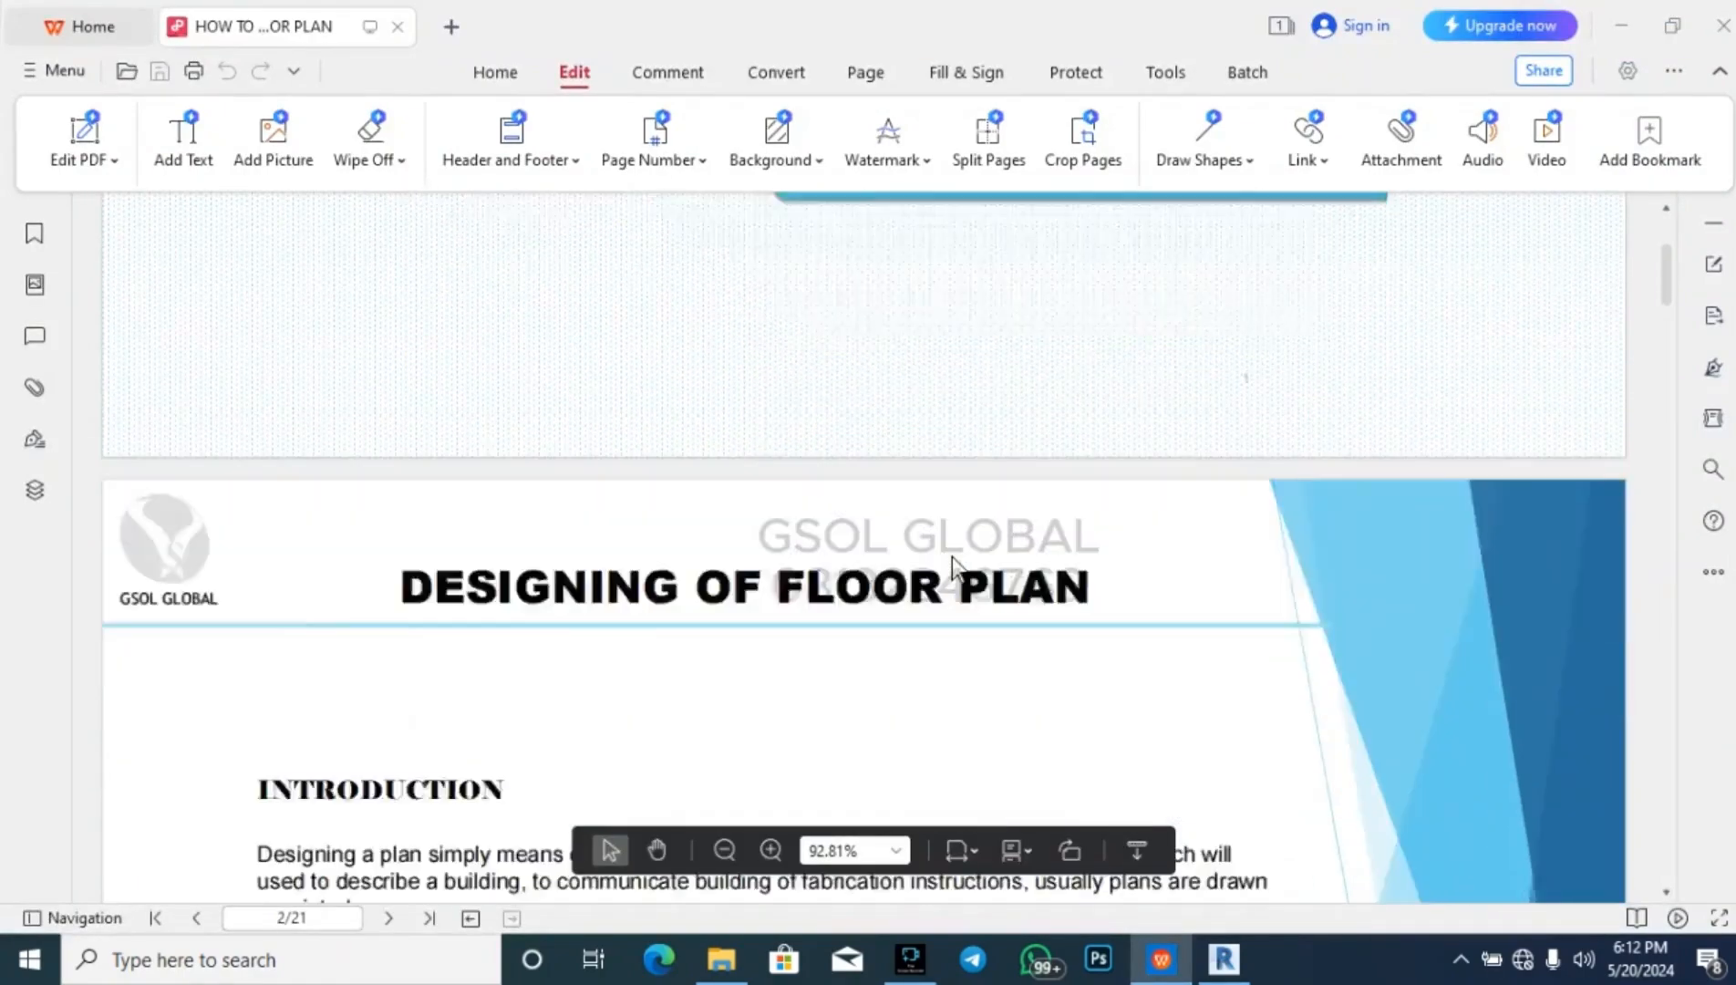
{"action": "scroll", "coordinate": [954, 556], "scroll_direction": "down", "scroll_amount": 10}
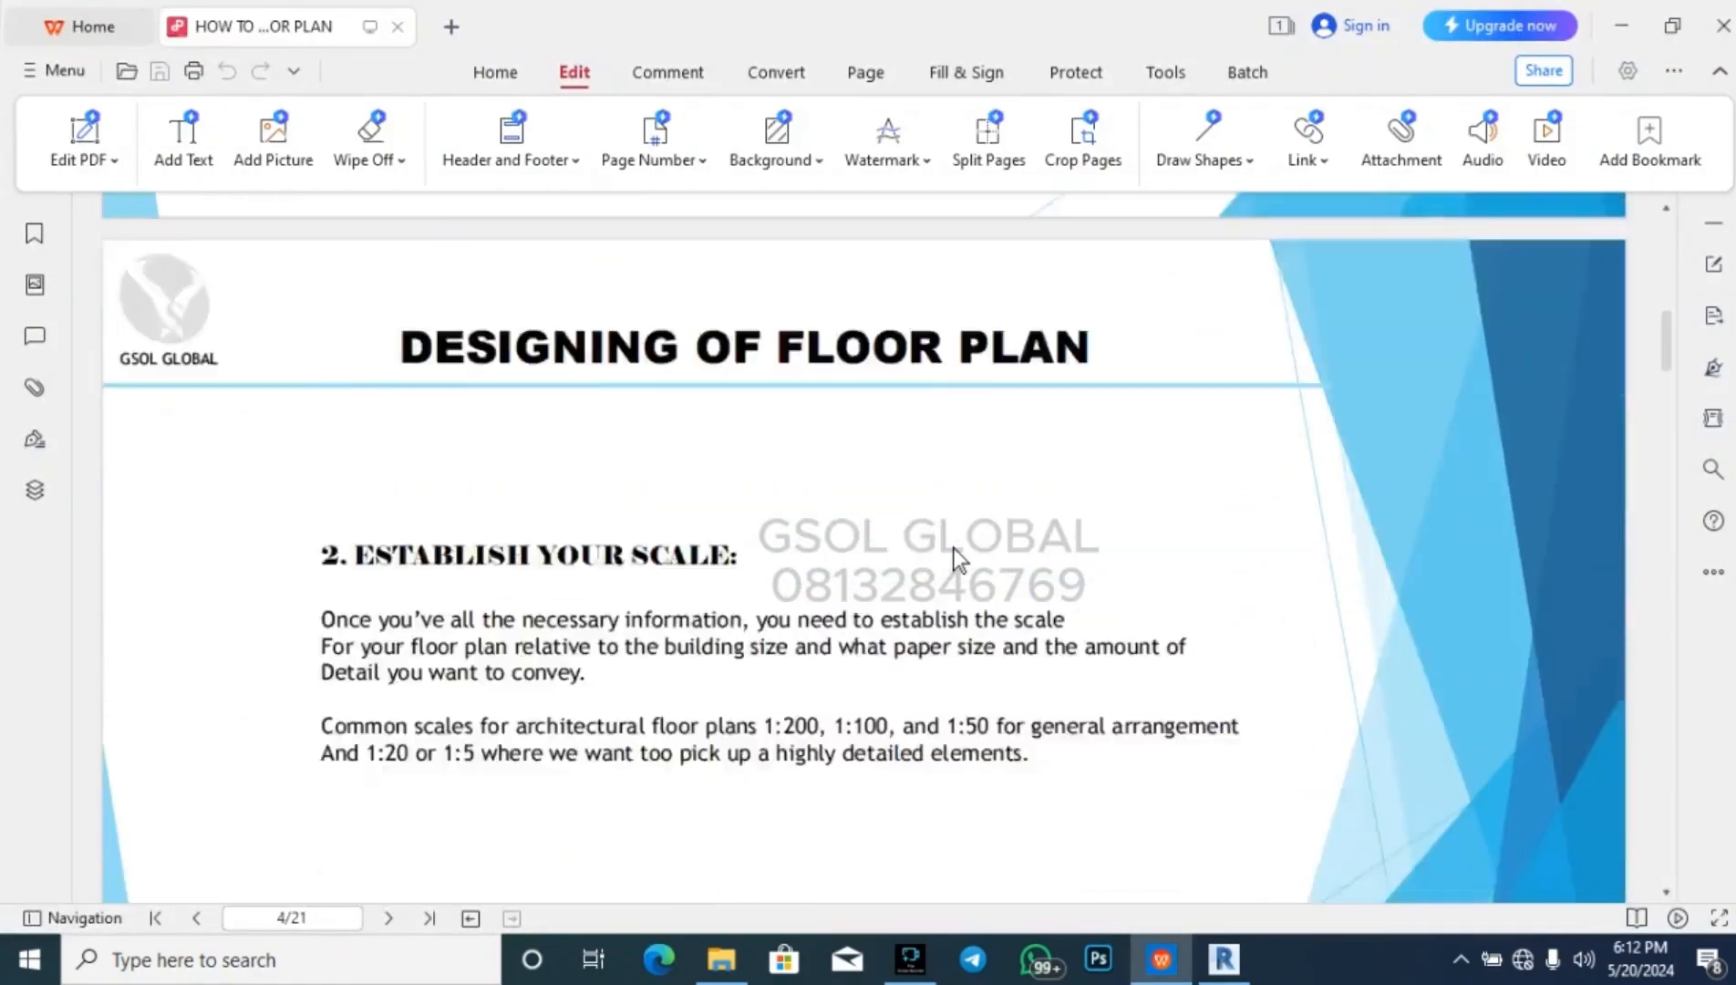
{"action": "scroll", "coordinate": [954, 548], "scroll_direction": "up", "scroll_amount": 10}
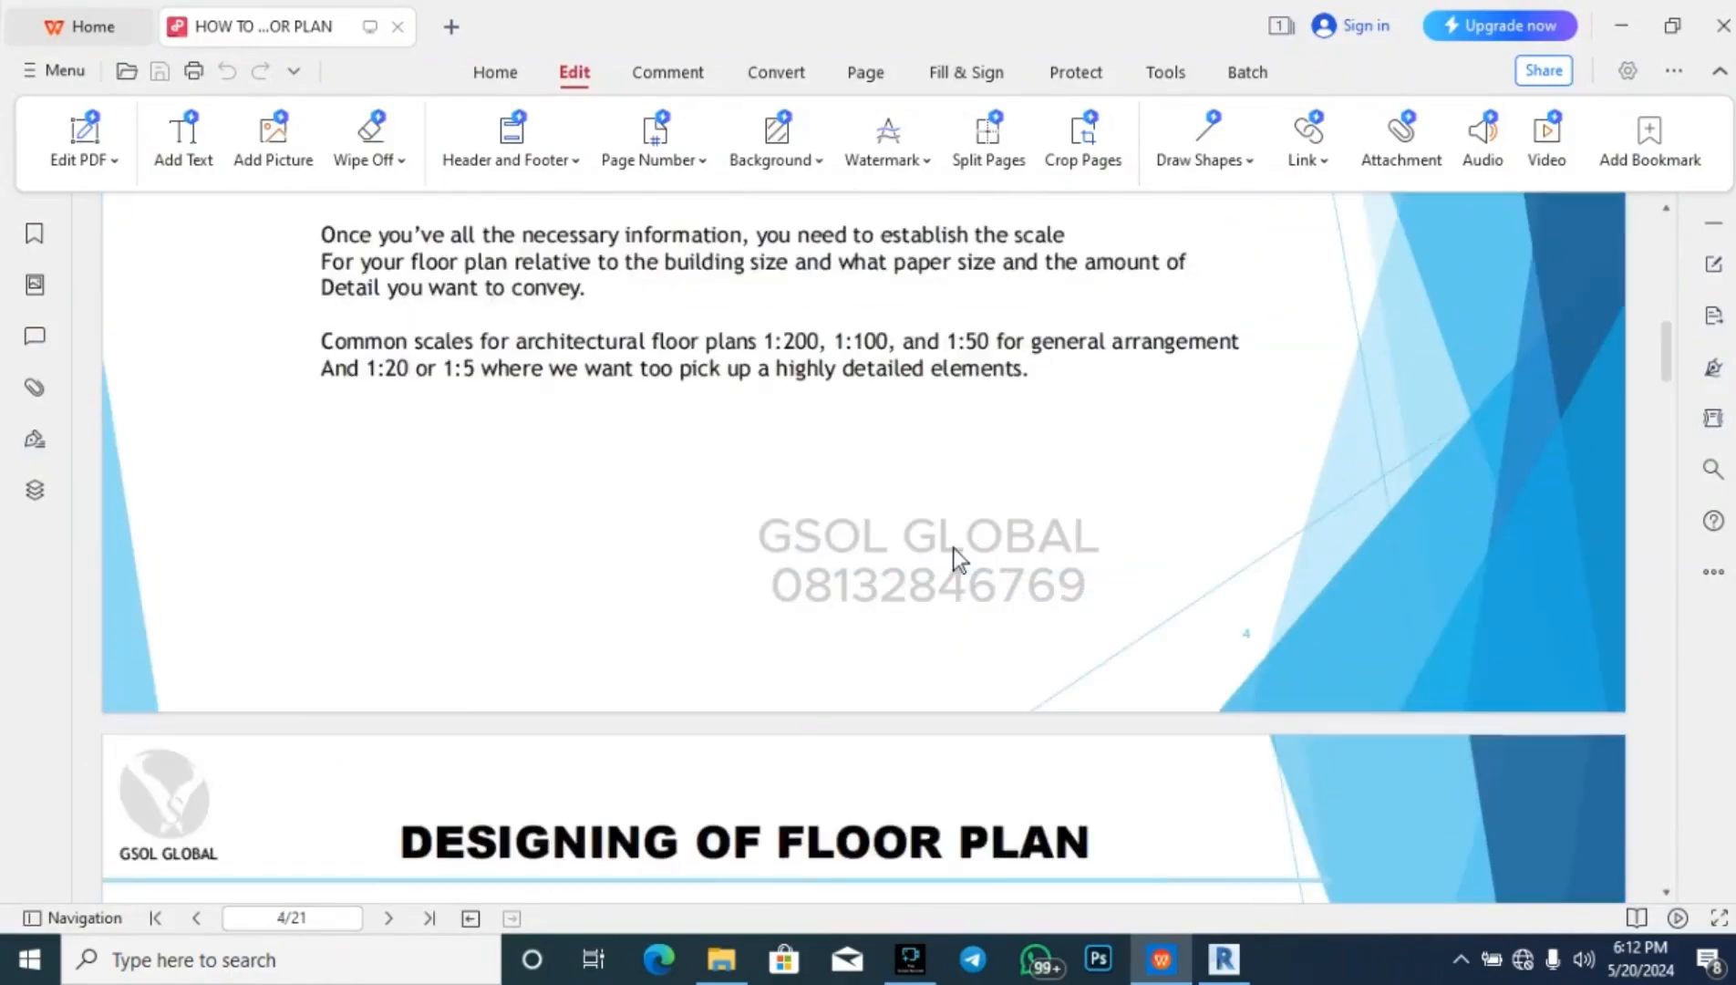
{"action": "scroll", "coordinate": [954, 546], "scroll_direction": "up", "scroll_amount": 2}
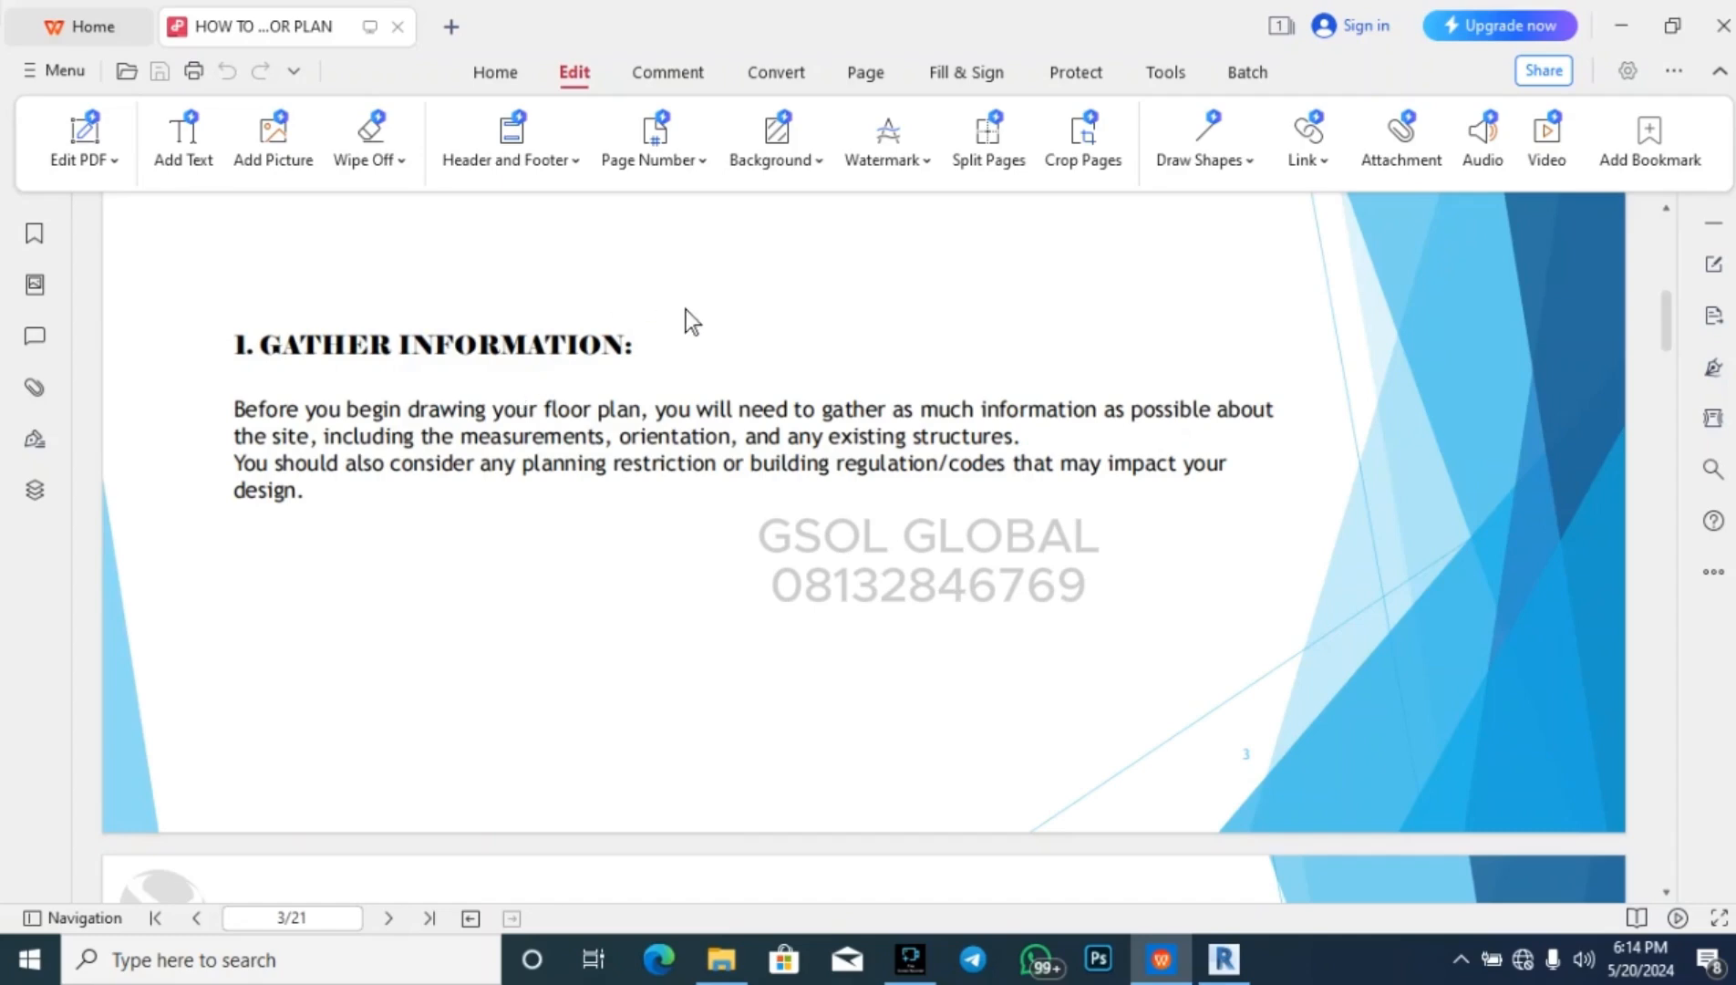
{"action": "scroll", "coordinate": [655, 368], "scroll_direction": "down", "scroll_amount": 10}
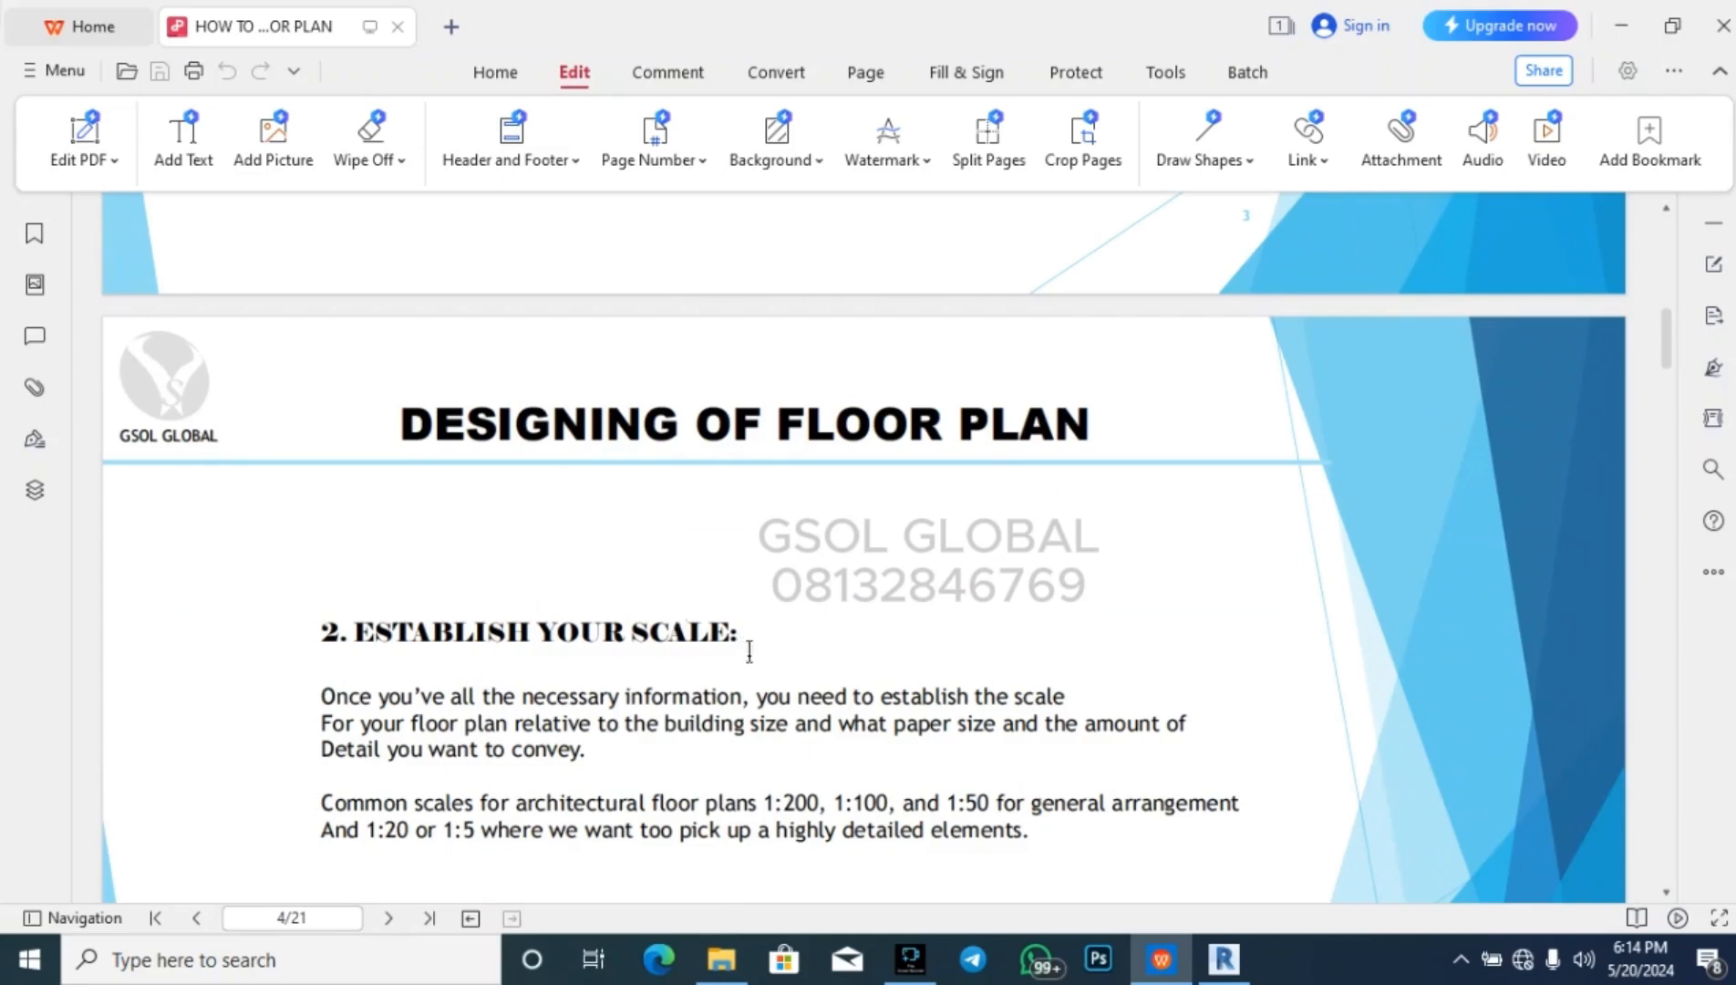
{"action": "scroll", "coordinate": [757, 652], "scroll_direction": "up", "scroll_amount": 4}
{"action": "scroll", "coordinate": [742, 651], "scroll_direction": "up", "scroll_amount": 3}
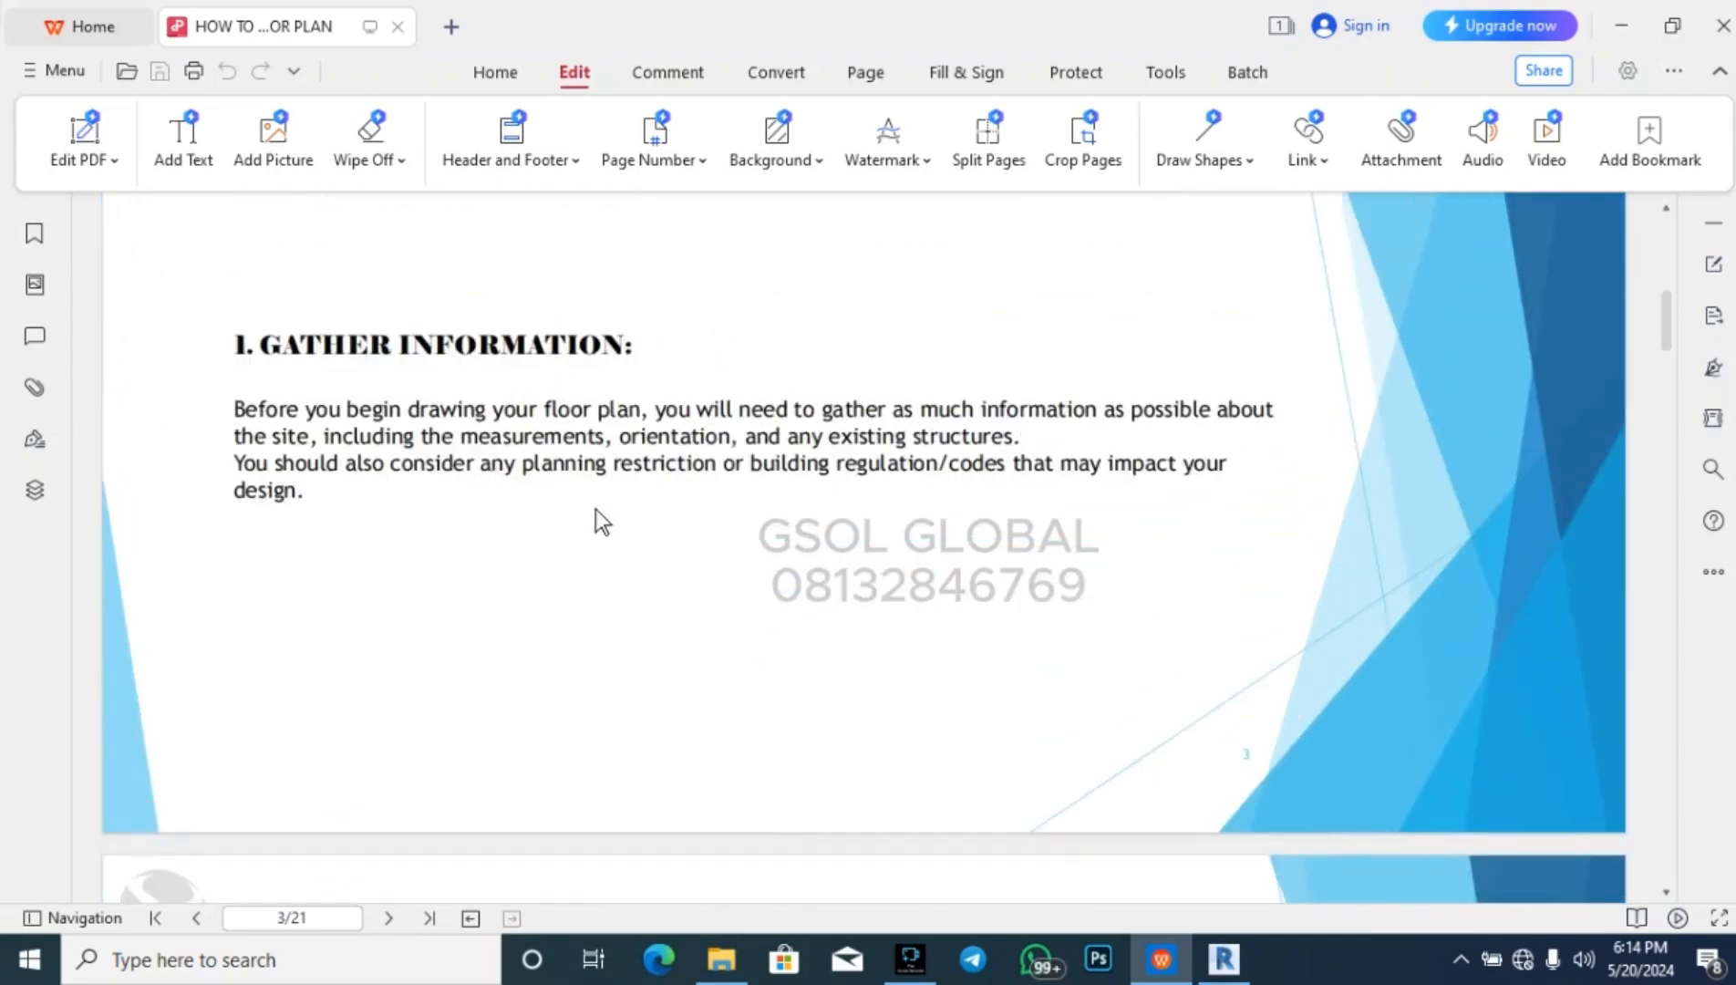
{"action": "scroll", "coordinate": [679, 354], "scroll_direction": "down", "scroll_amount": 10}
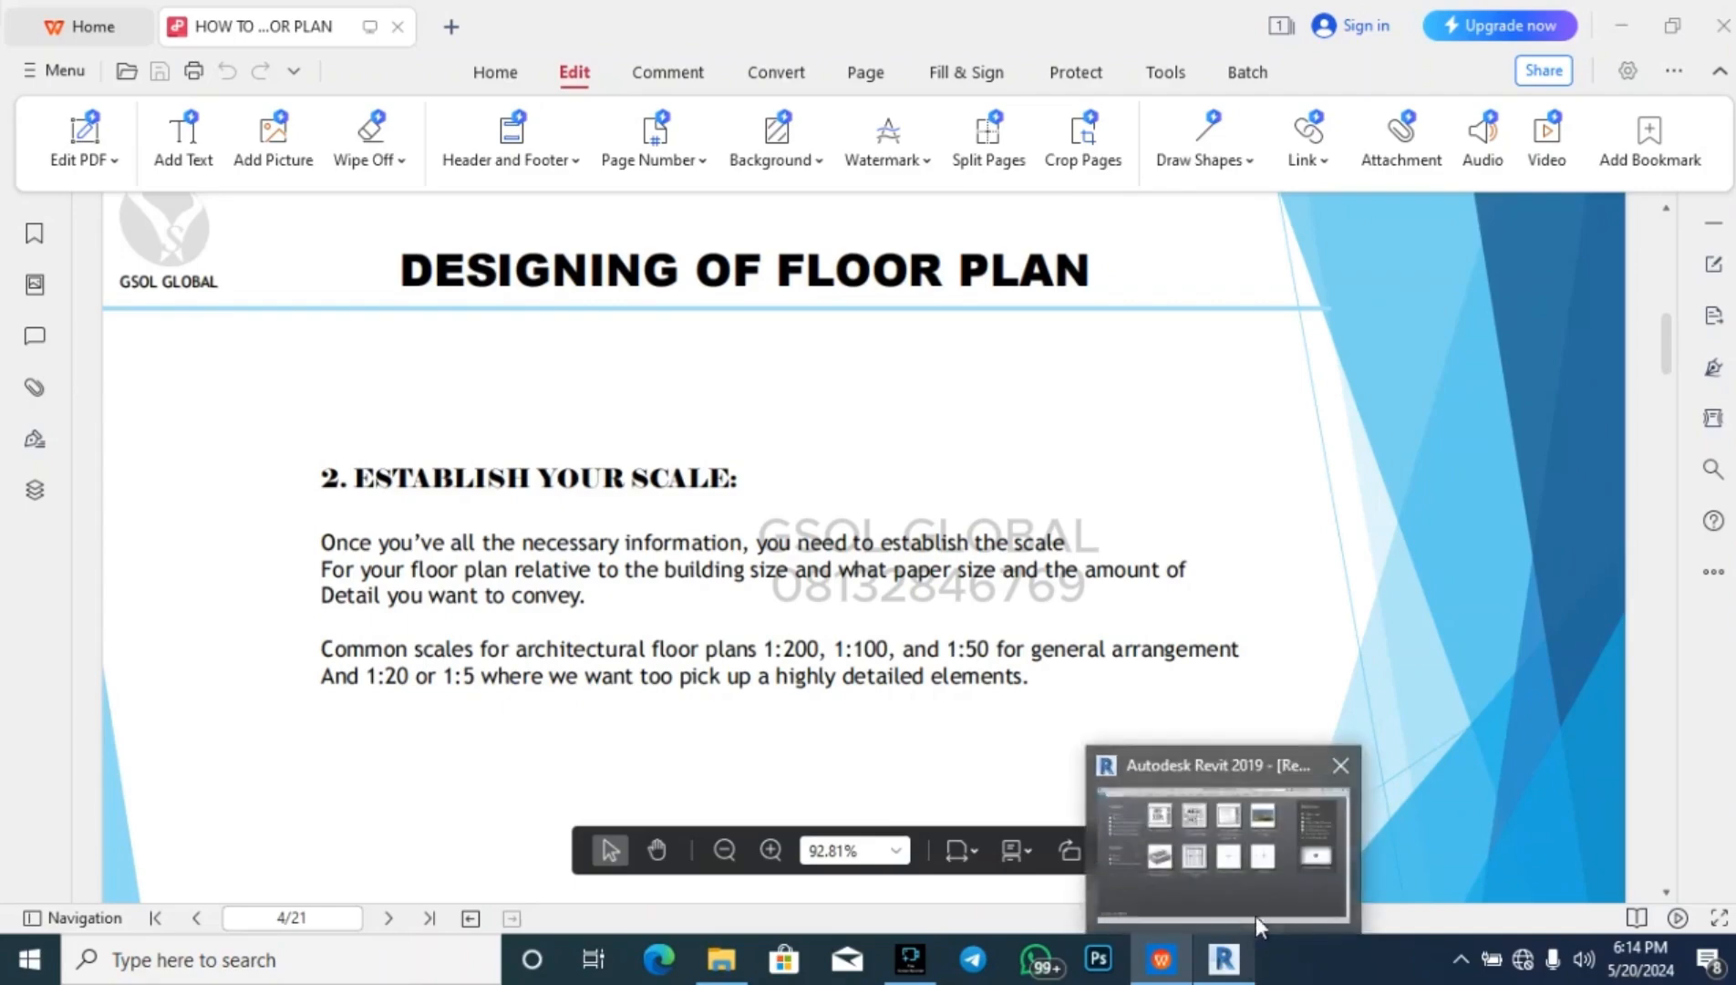
- Switch to Revit and create a new project from the DefaultMetric.rte template in the default metric folder
{"action": "left_click", "coordinate": [1219, 850]}
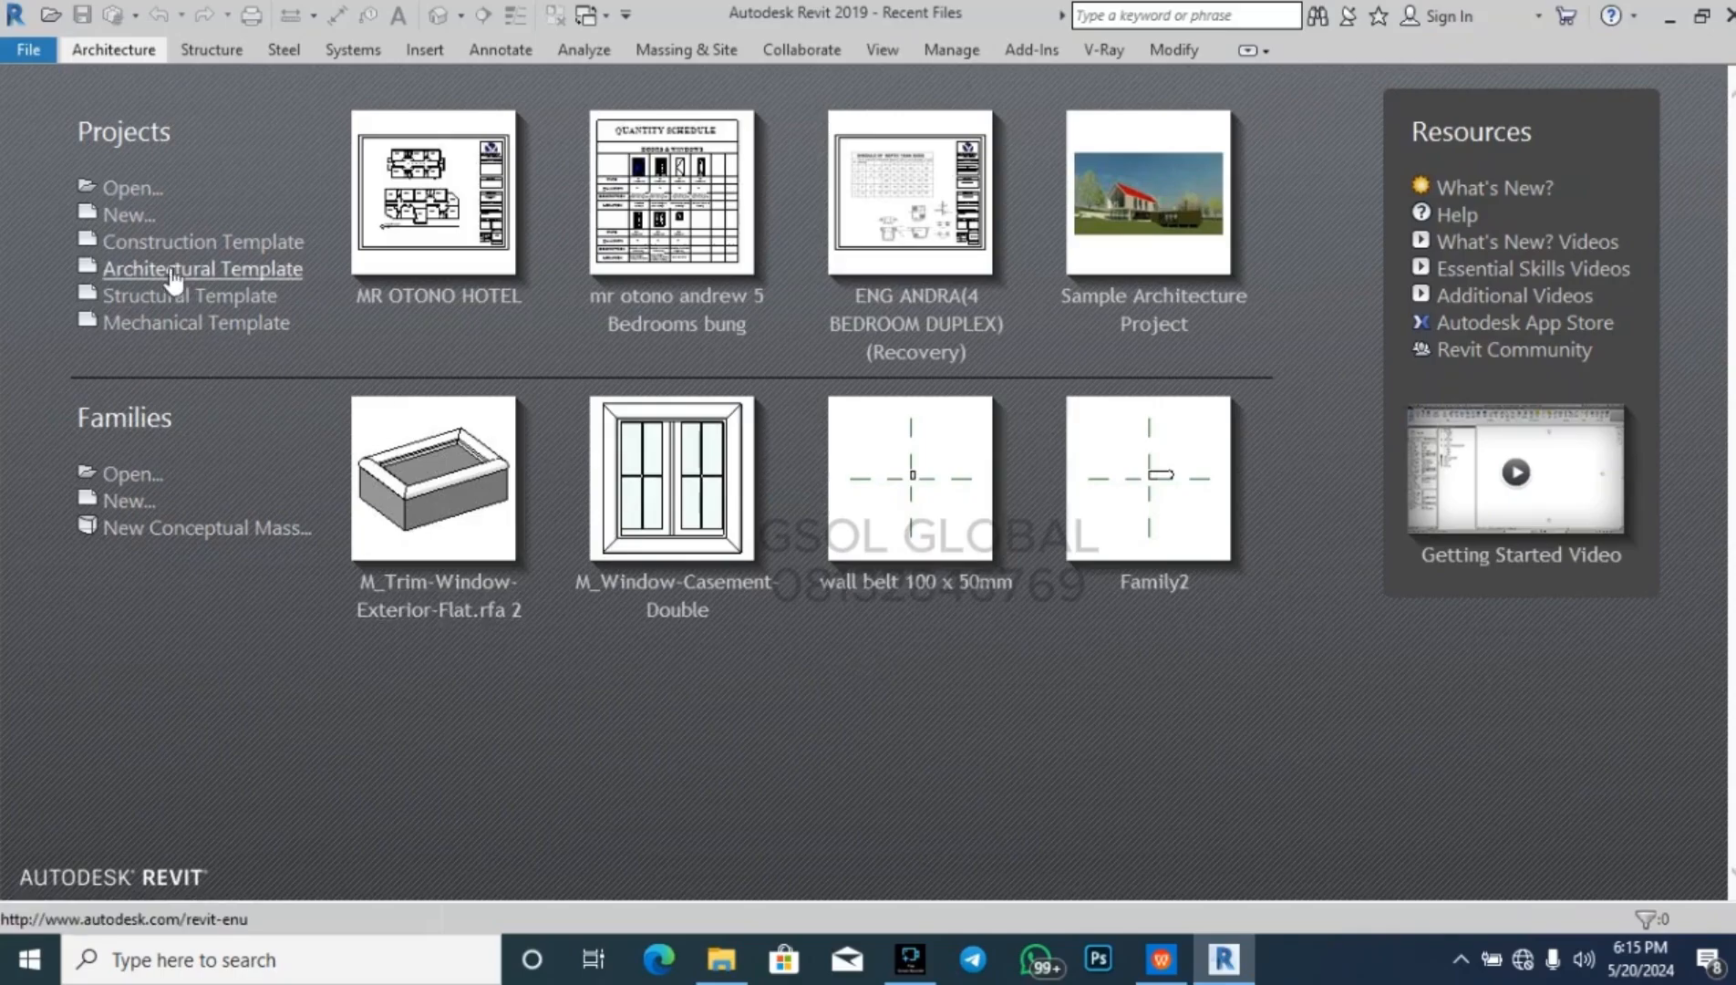
{"action": "left_click", "coordinate": [141, 219]}
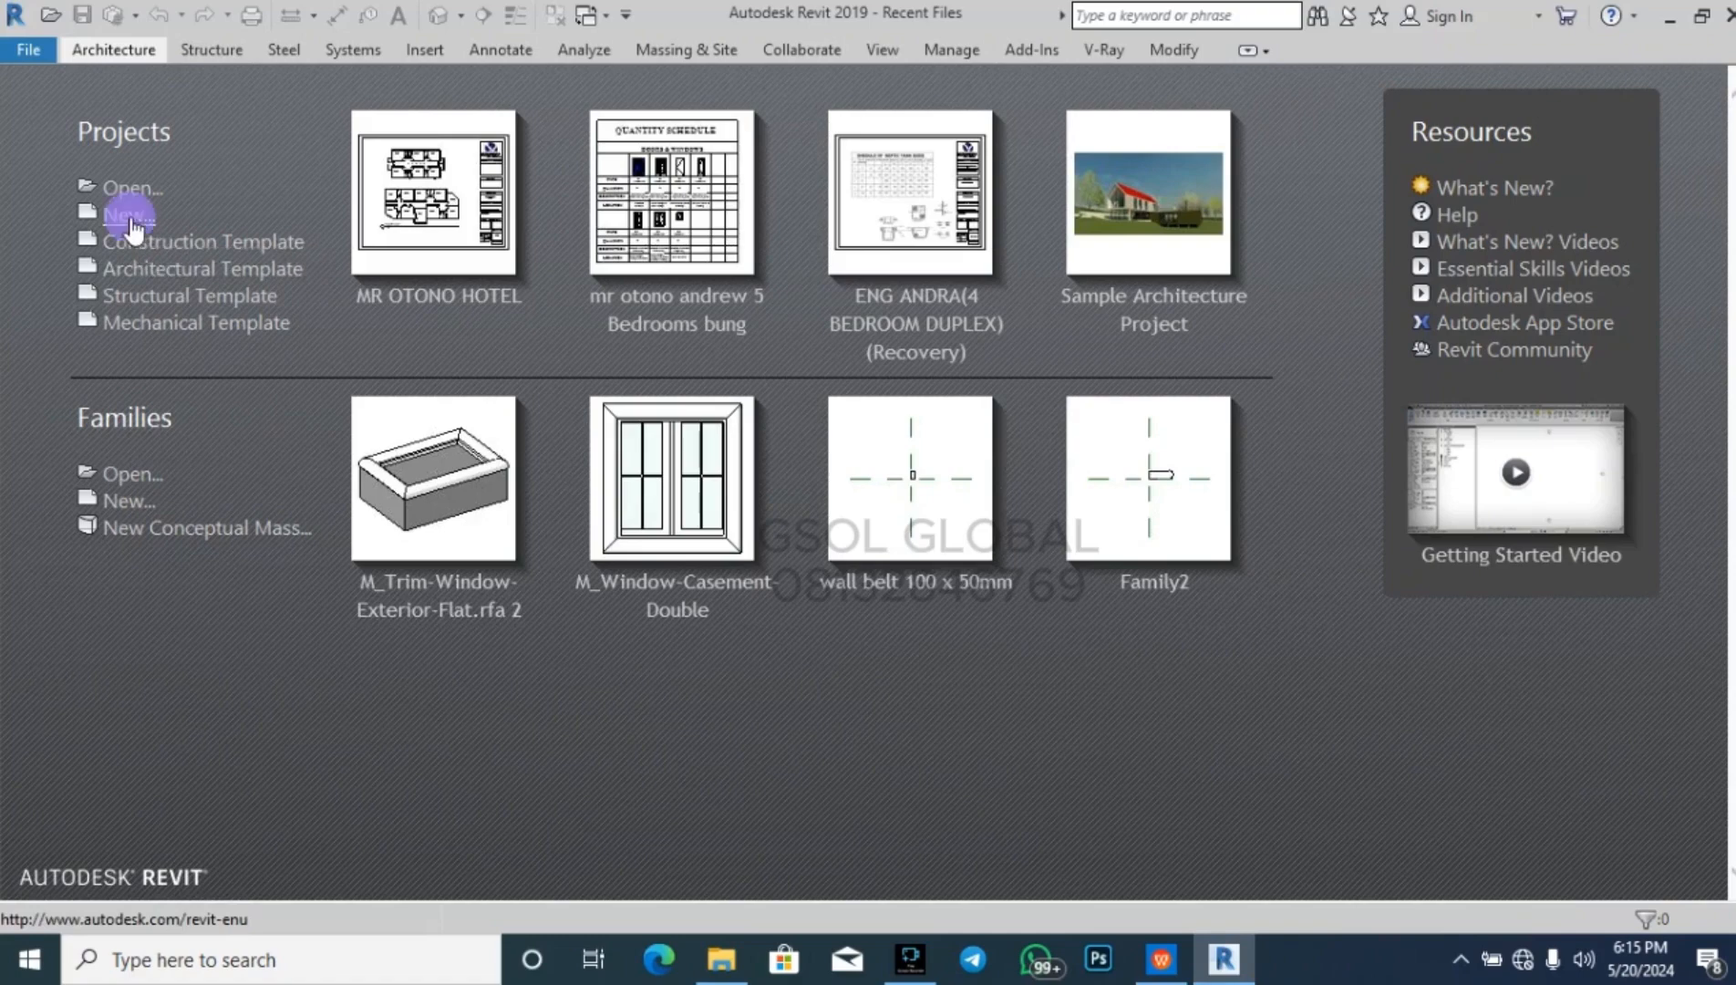
{"action": "left_click", "coordinate": [1045, 424]}
{"action": "left_click", "coordinate": [1188, 207]}
{"action": "left_click", "coordinate": [945, 319]}
{"action": "double_click", "coordinate": [945, 319]}
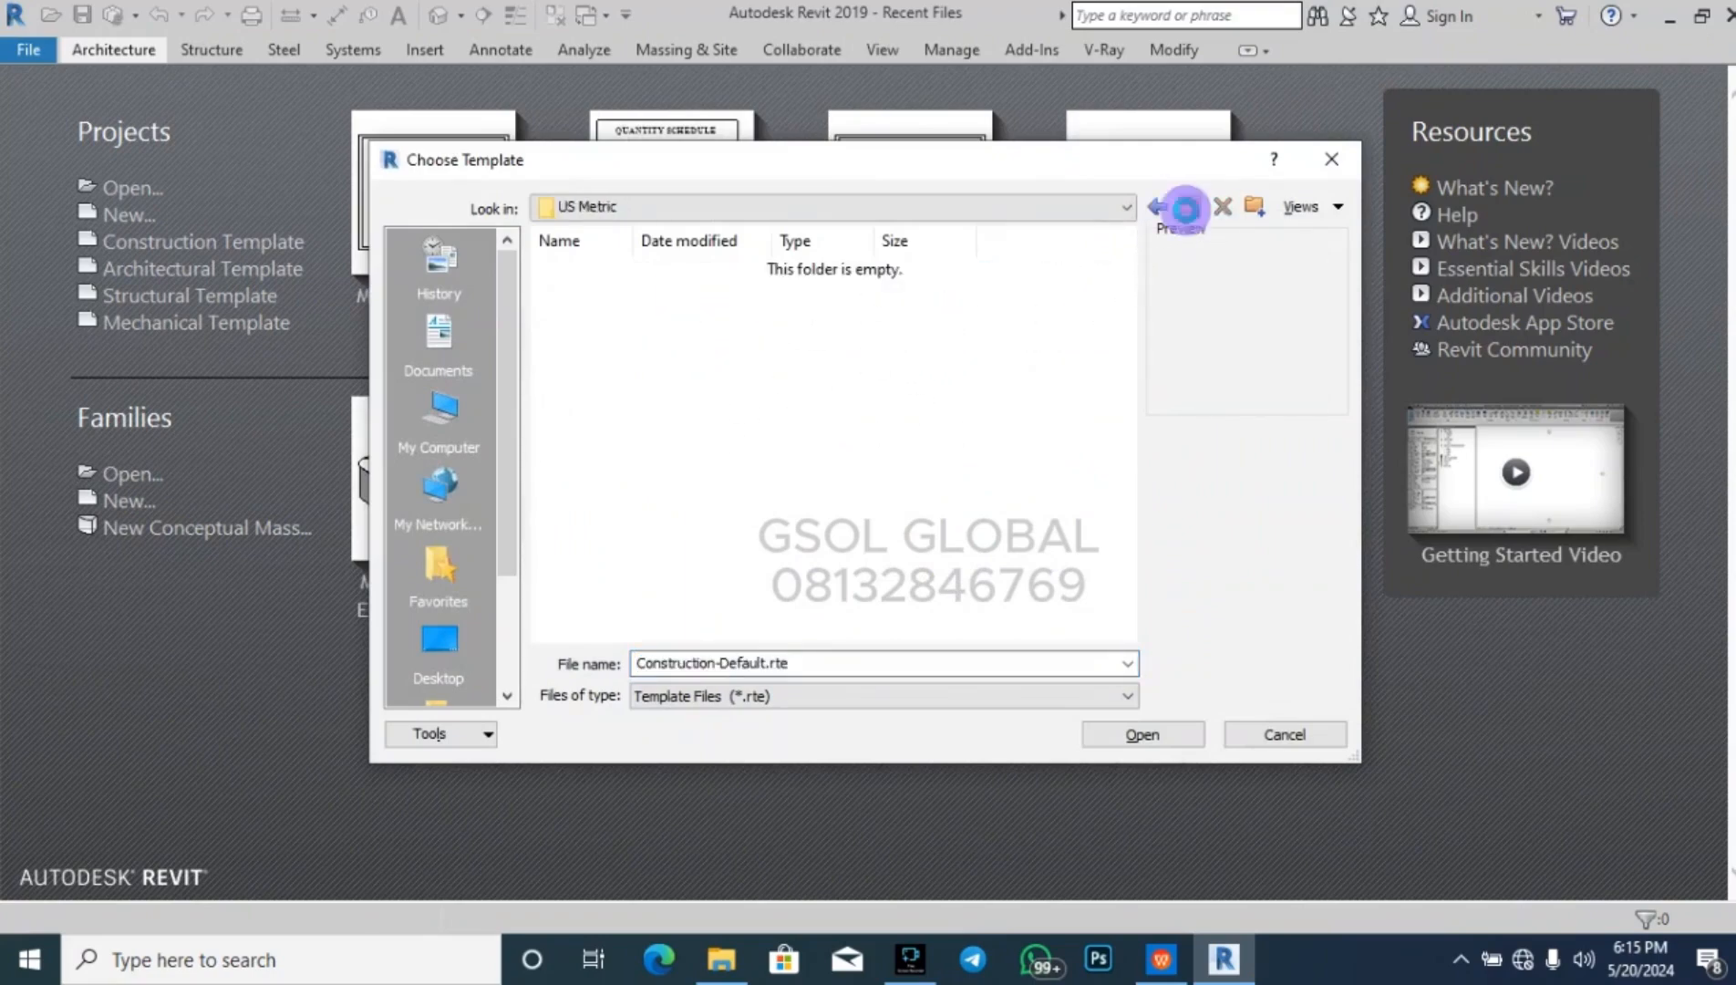
{"action": "left_click", "coordinate": [1188, 206]}
{"action": "double_click", "coordinate": [599, 351]}
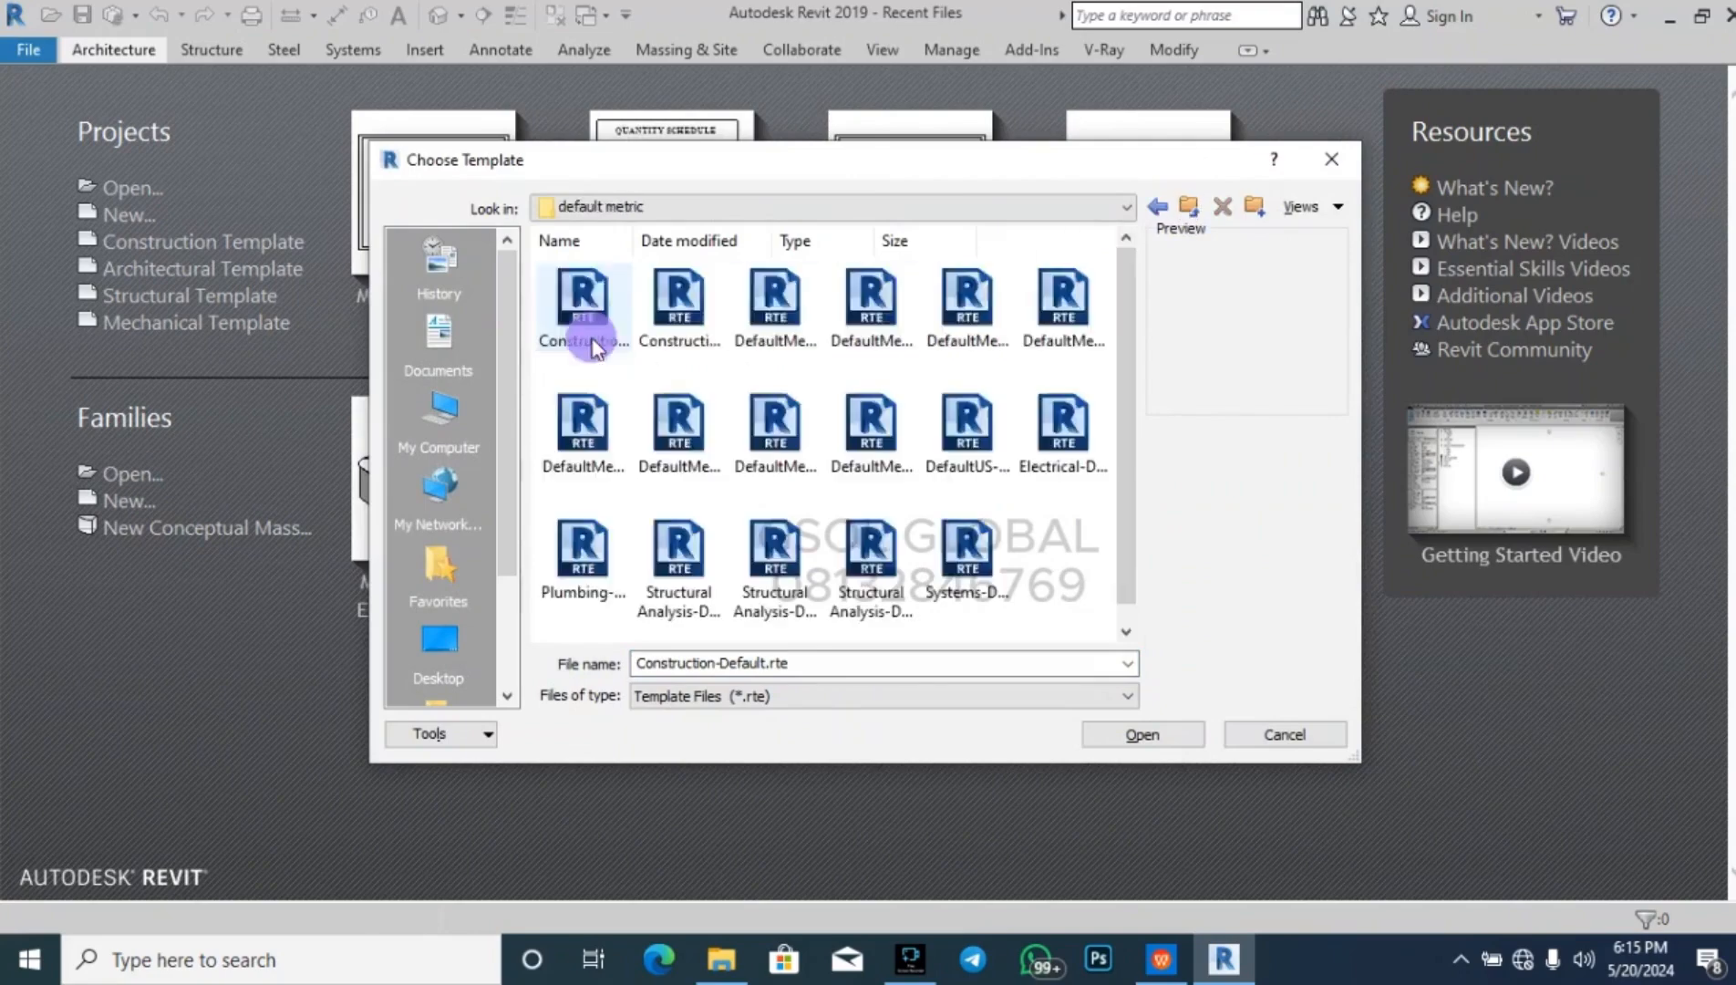
{"action": "left_click", "coordinate": [875, 429]}
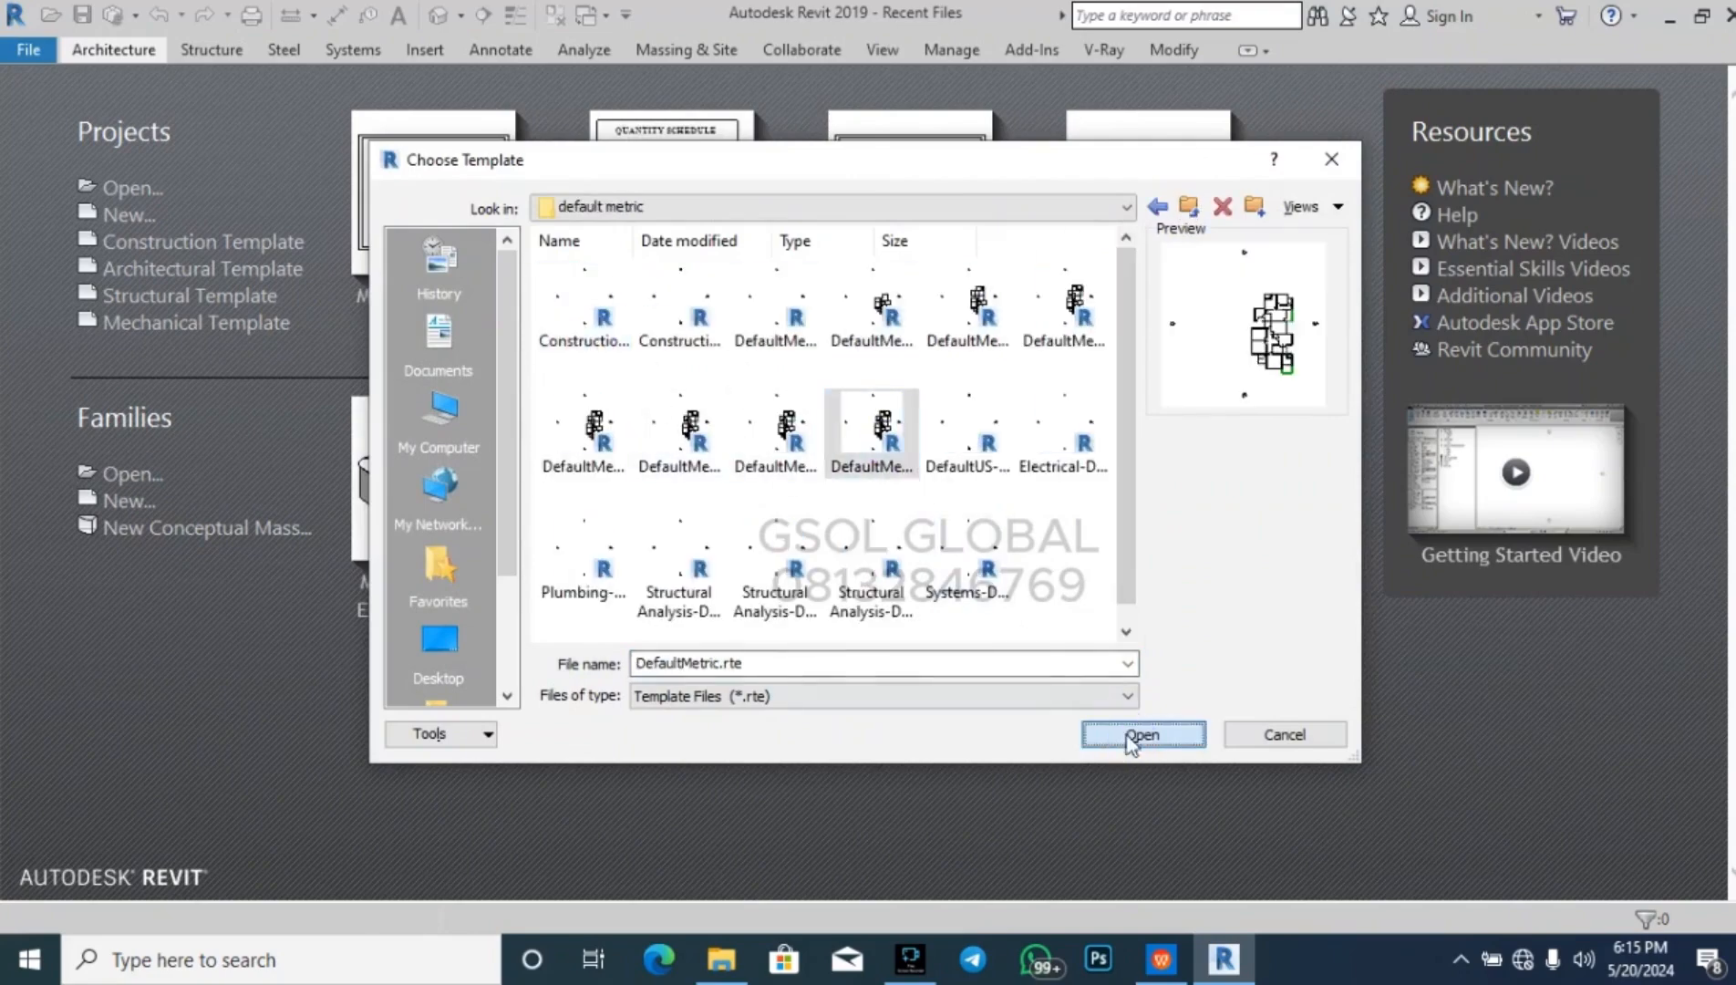
{"action": "left_click", "coordinate": [1105, 735]}
{"action": "left_click", "coordinate": [832, 566]}
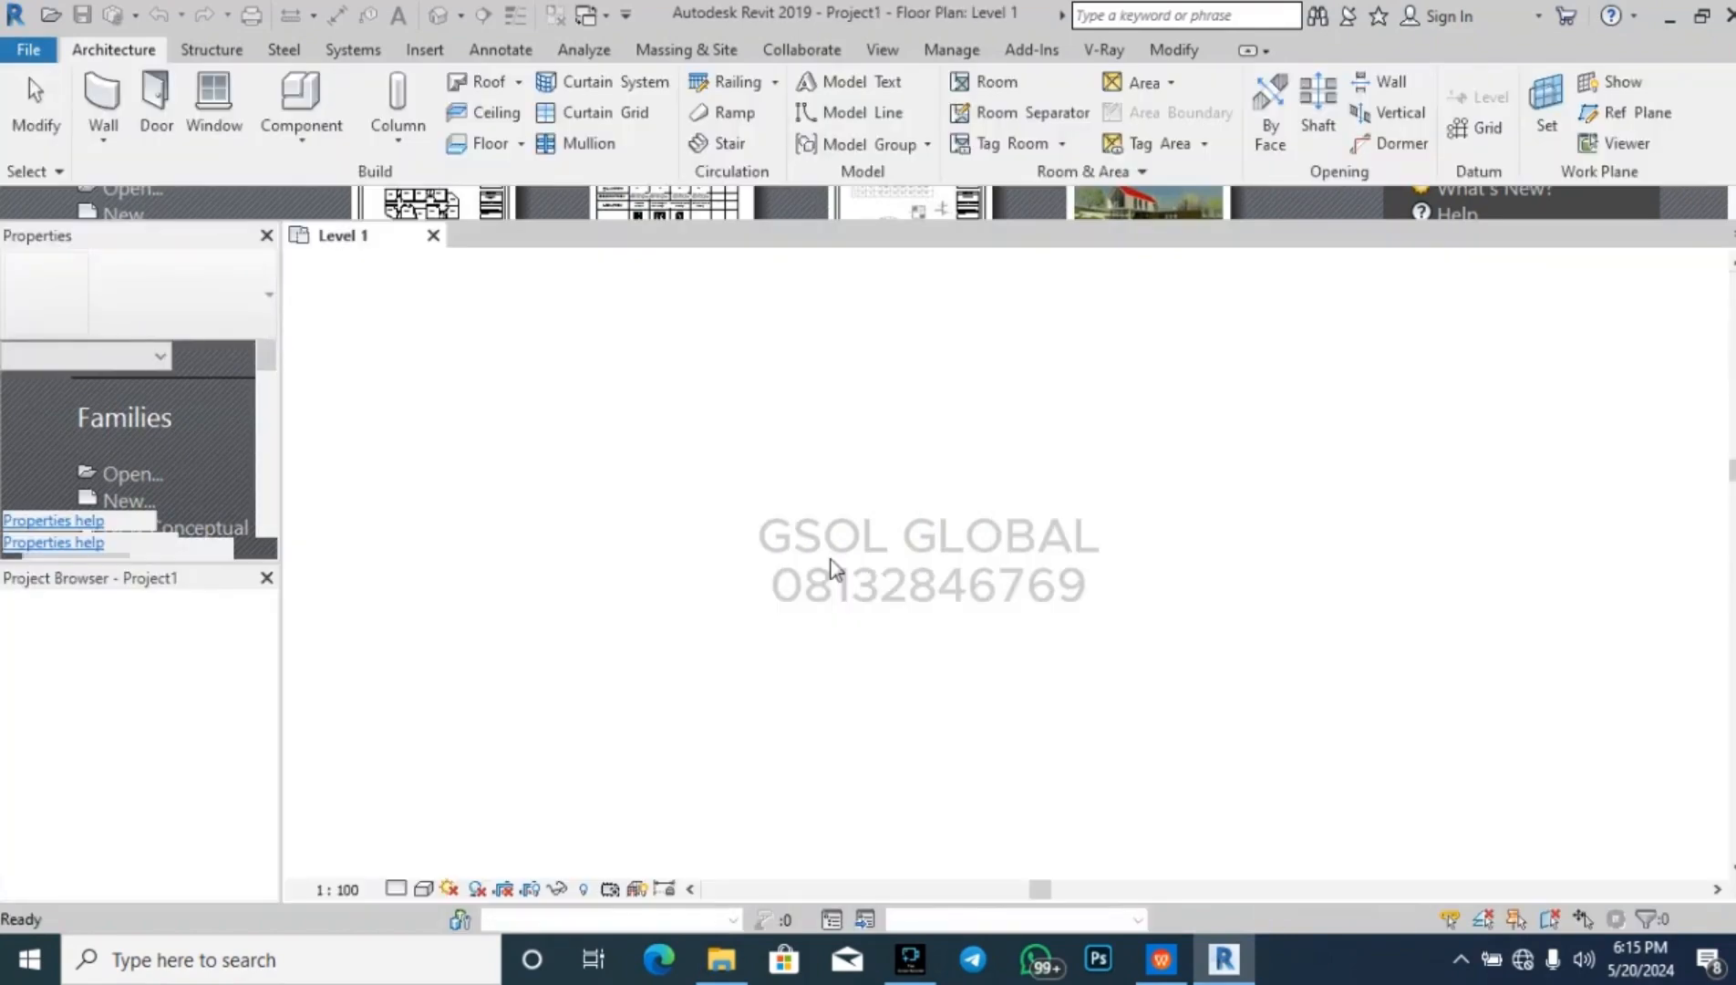
- Delete the template's existing floor plan model between the elevation markers on Level 1
{"action": "left_click_drag", "start_coordinate": [889, 786], "coordinate": [1227, 392]}
{"action": "key", "text": "Delete"}
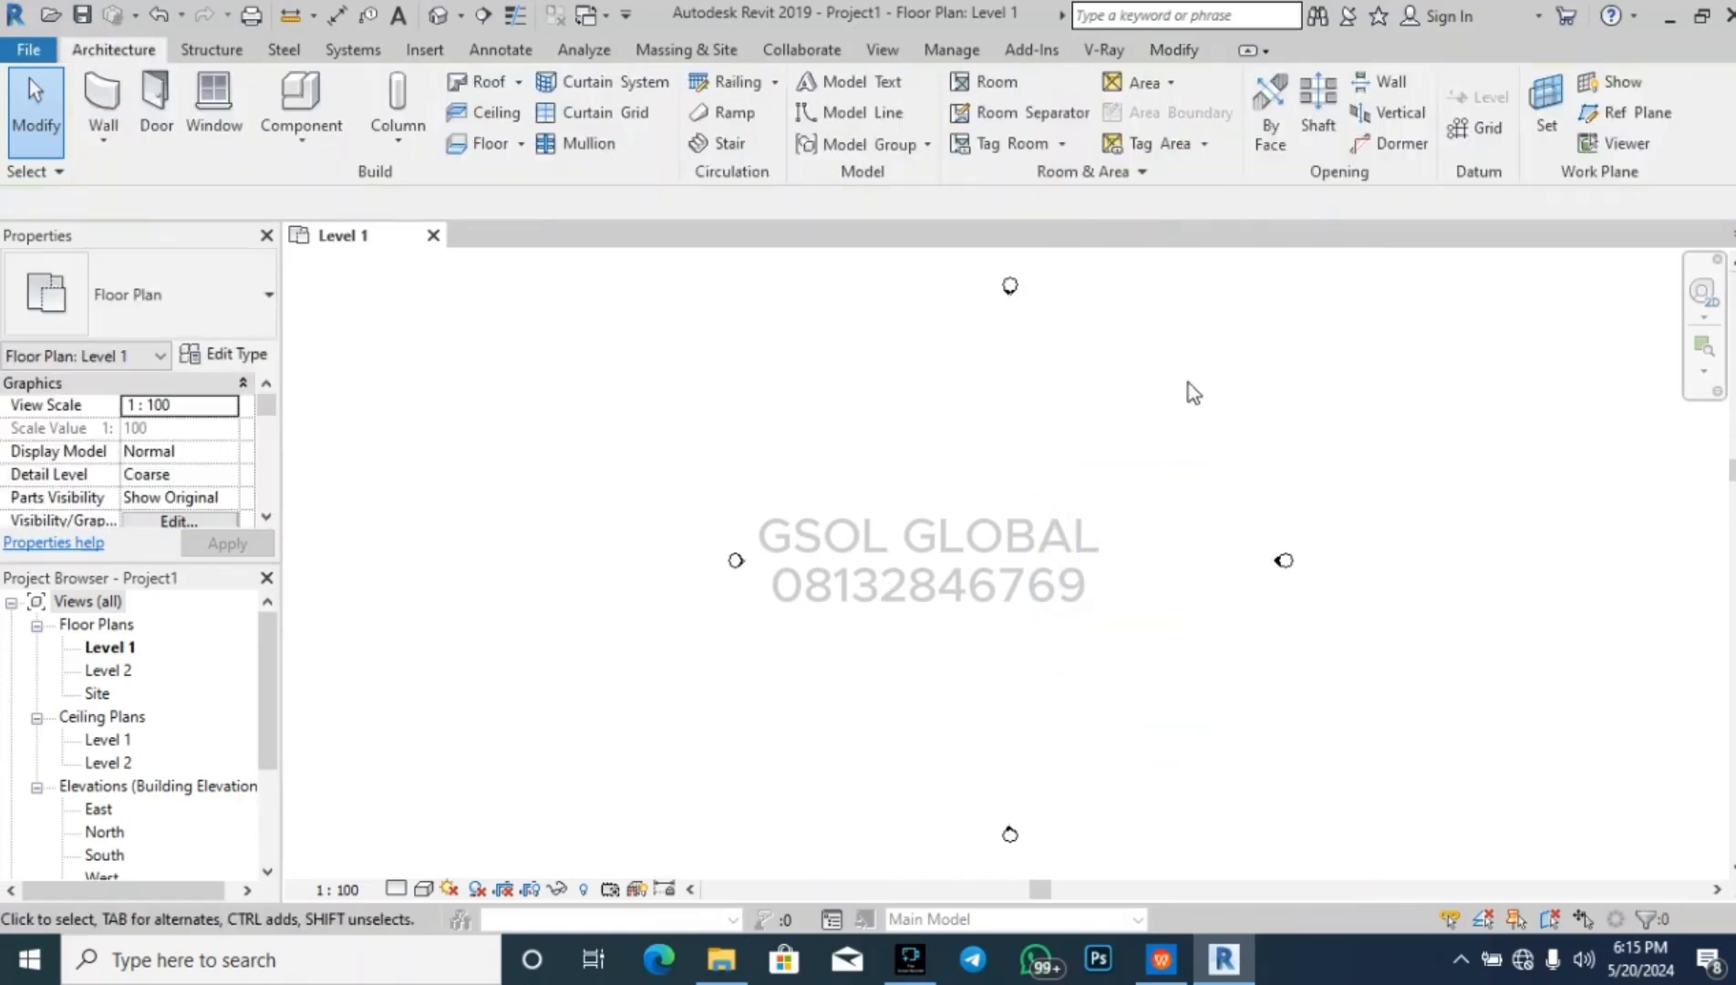
{"action": "left_click", "coordinate": [953, 473]}
- Start saving the project and browse from the Desktop to the gsol academy folder inside gsol doc
{"action": "key", "text": "ctrl+s"}
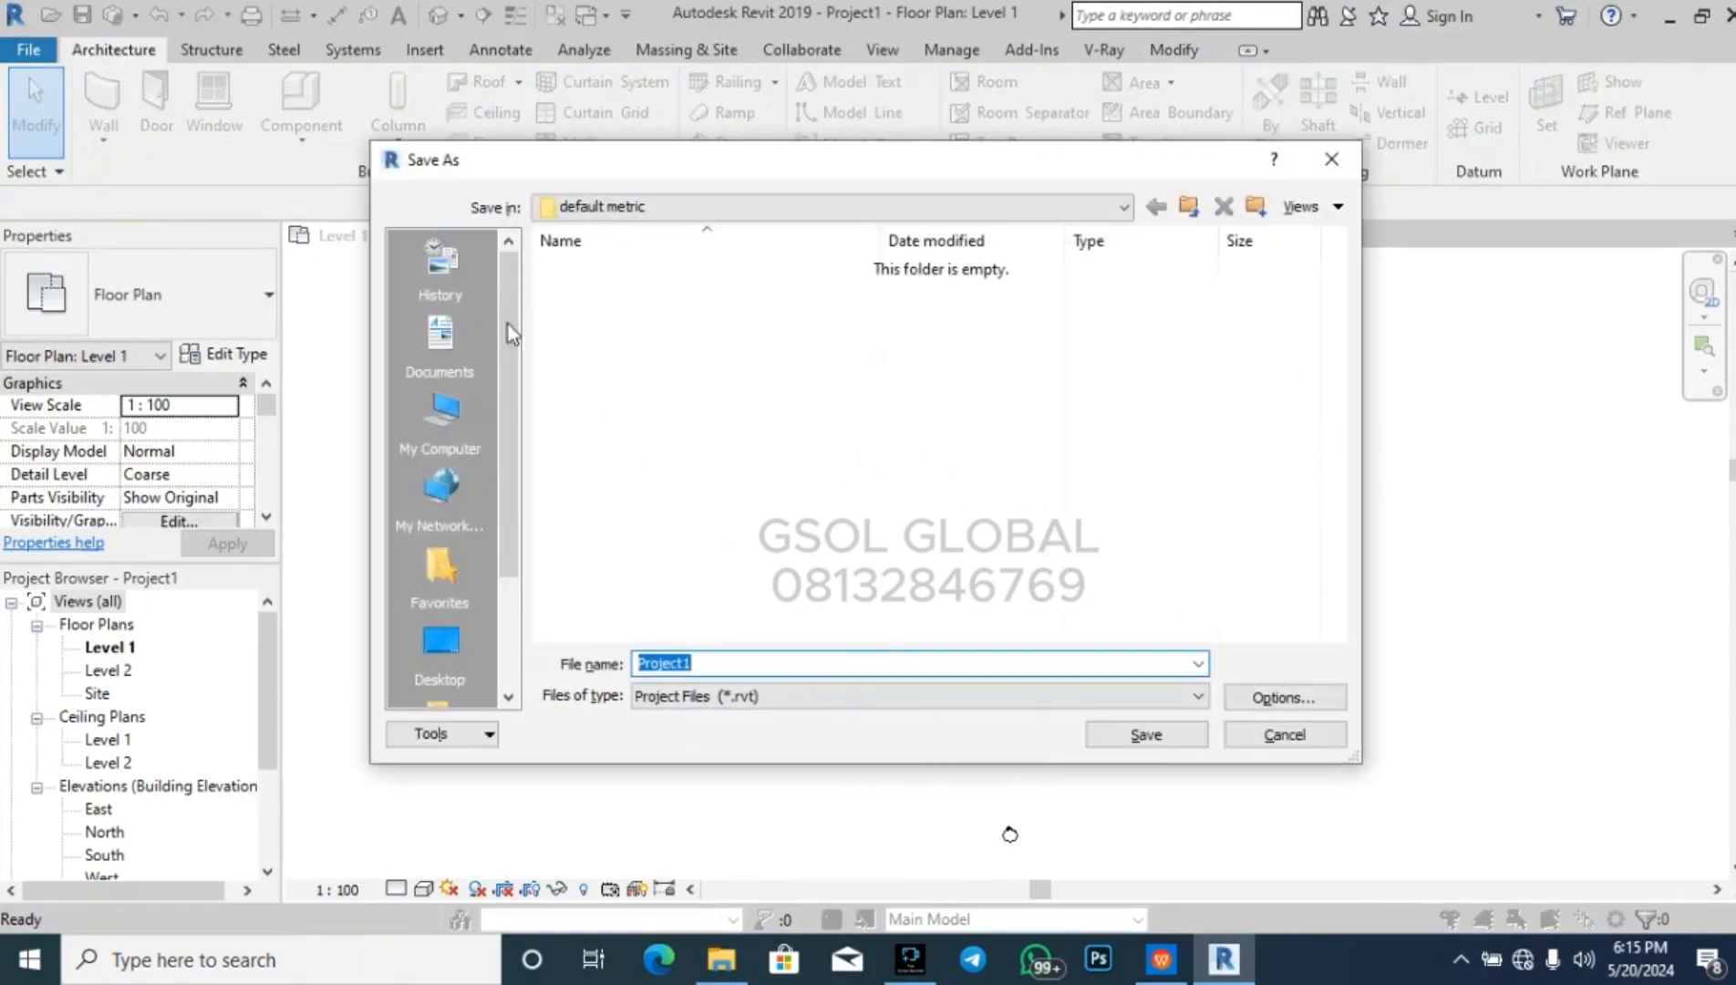
{"action": "left_click", "coordinate": [425, 449]}
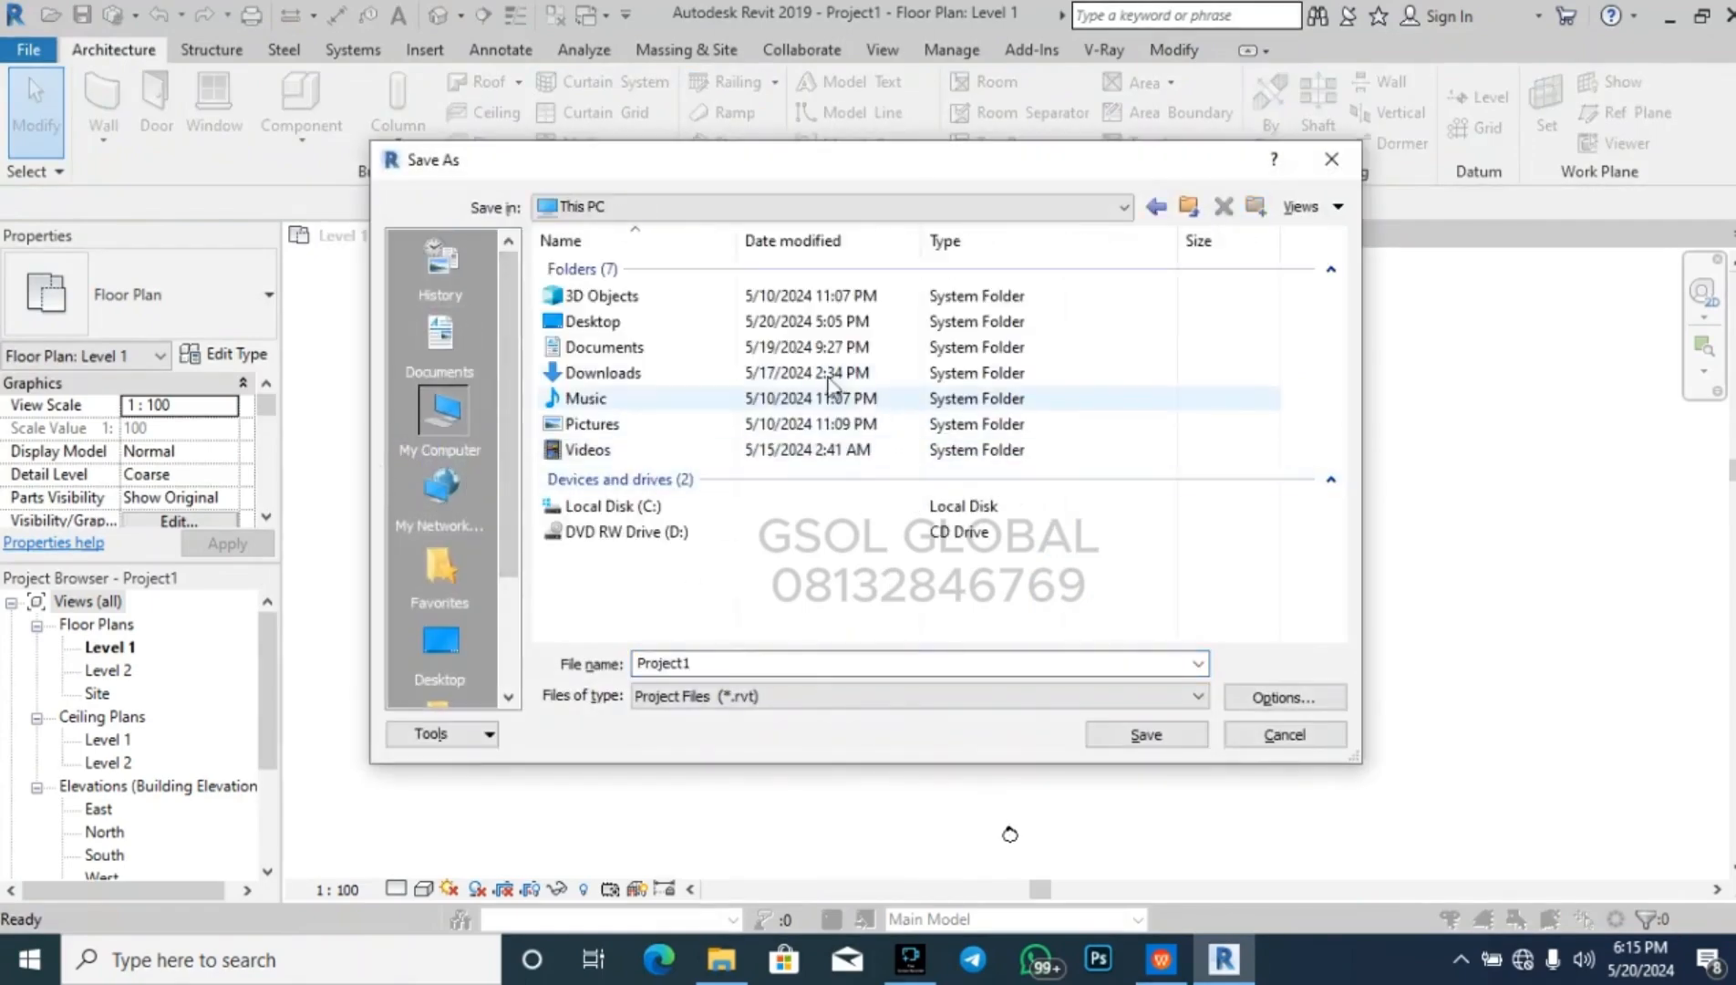
{"action": "double_click", "coordinate": [693, 323]}
{"action": "double_click", "coordinate": [675, 316]}
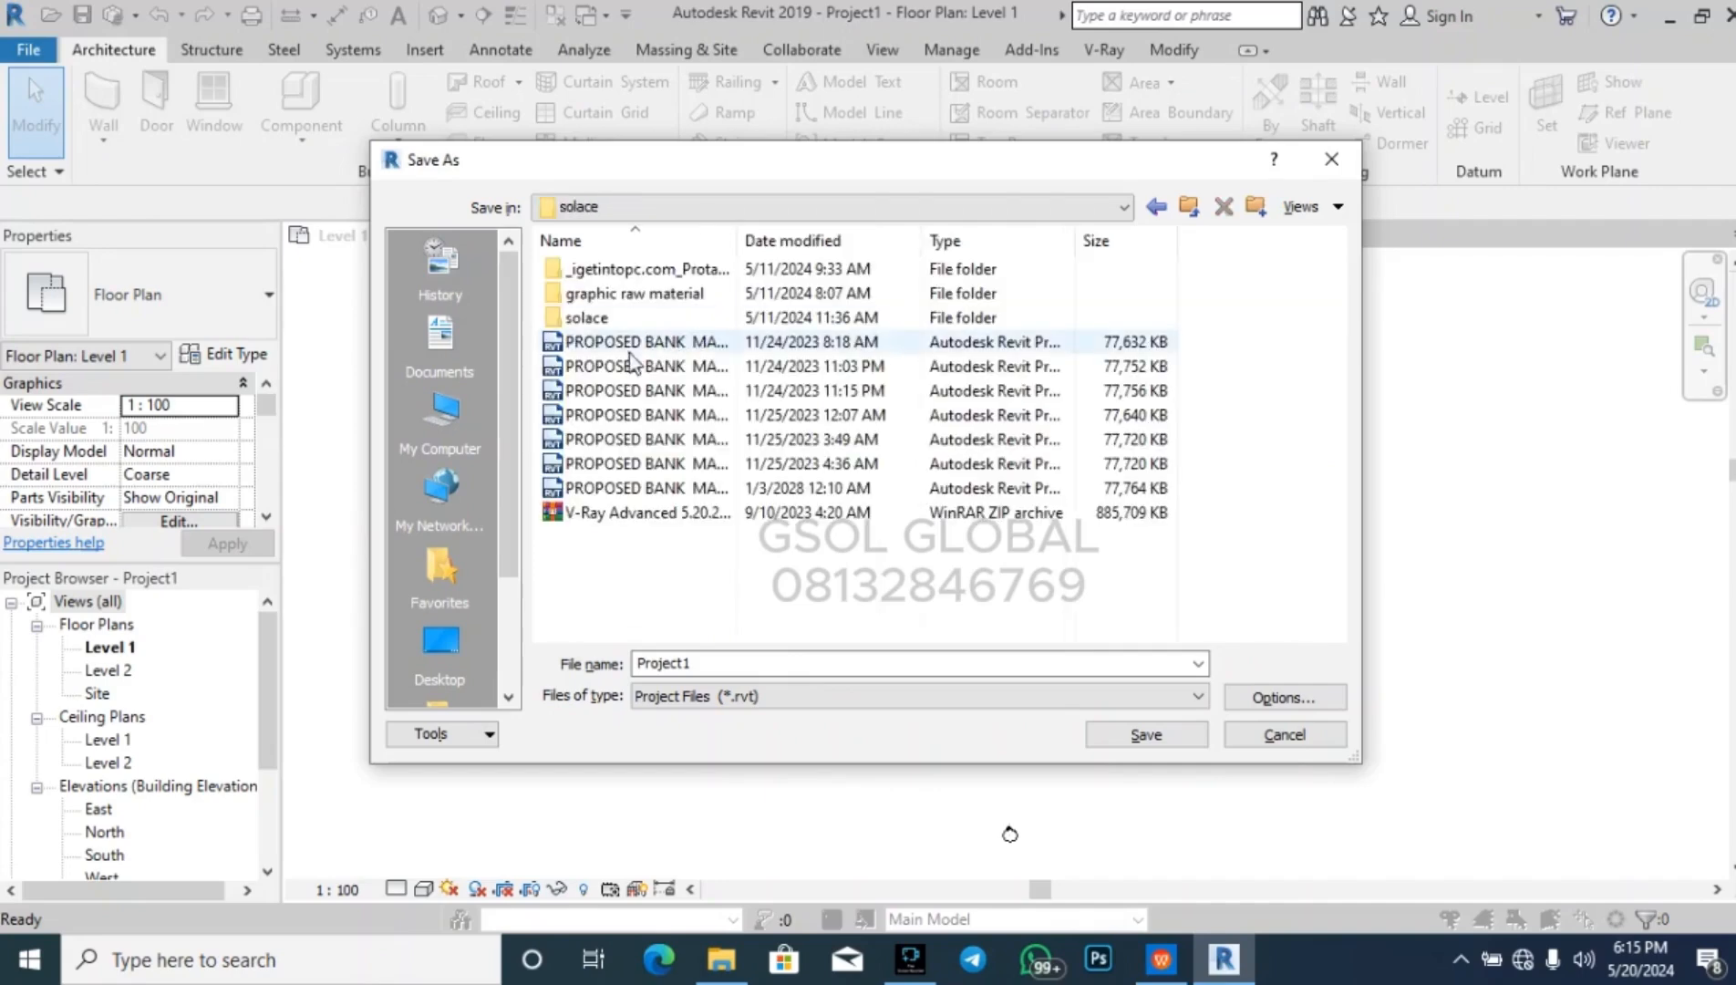
{"action": "double_click", "coordinate": [598, 318]}
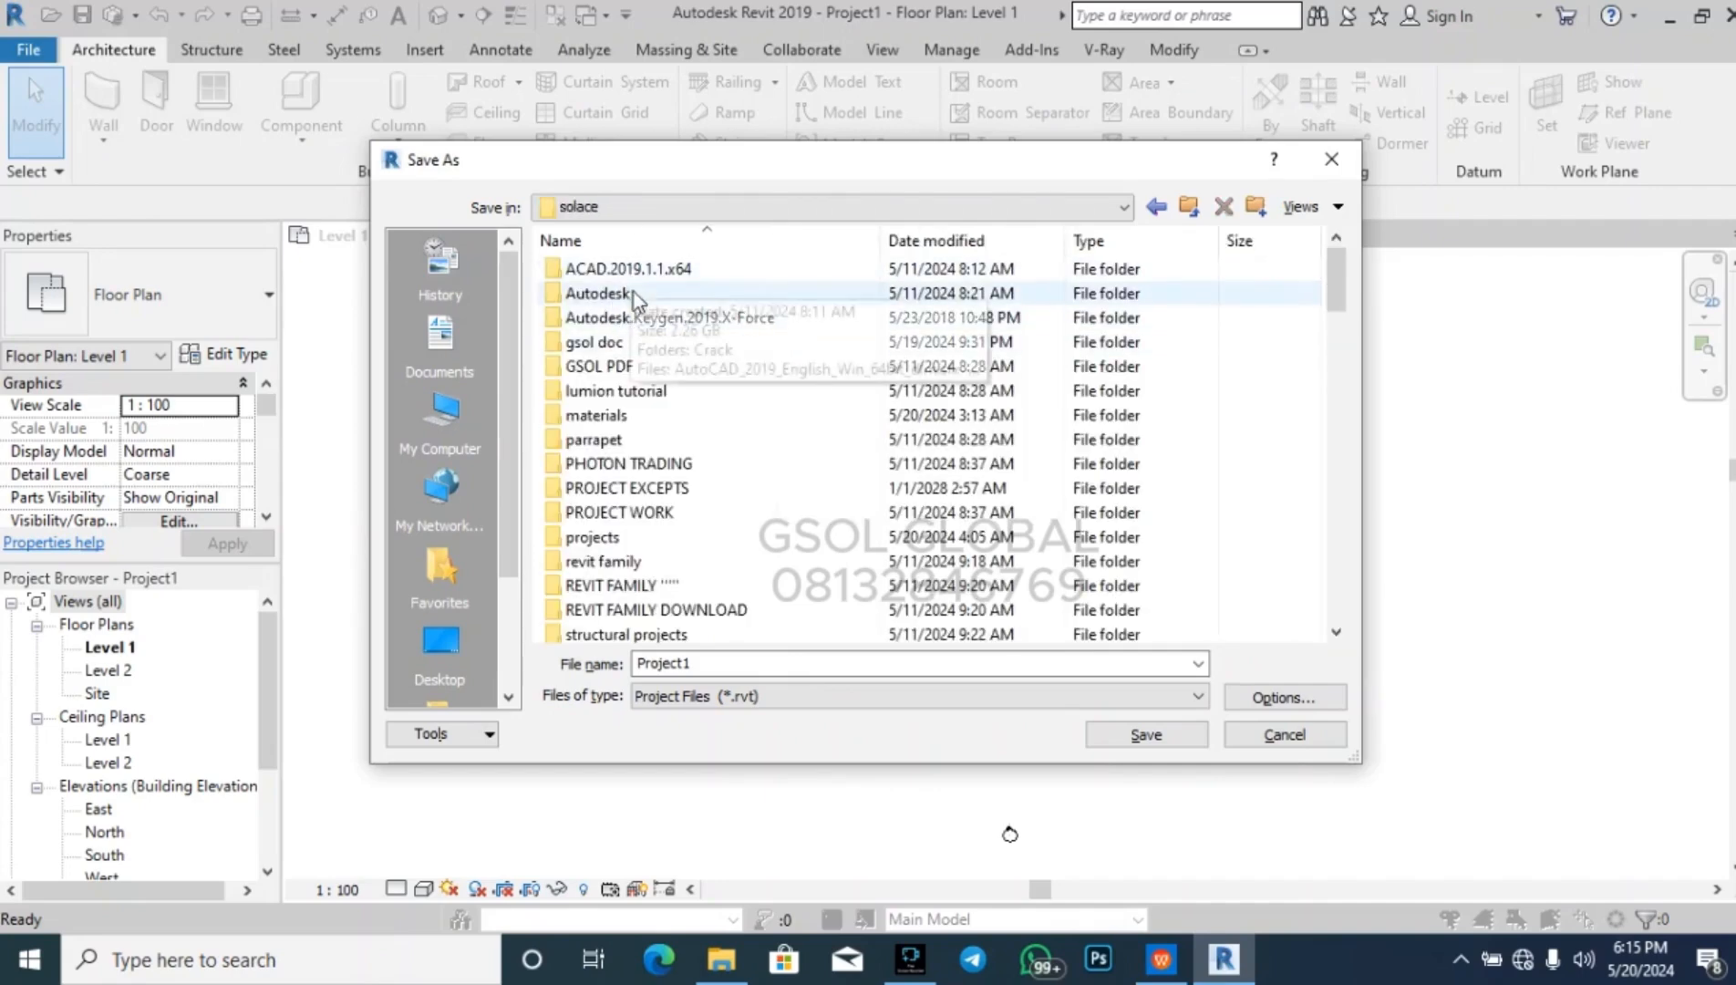
{"action": "double_click", "coordinate": [670, 346]}
{"action": "double_click", "coordinate": [629, 267]}
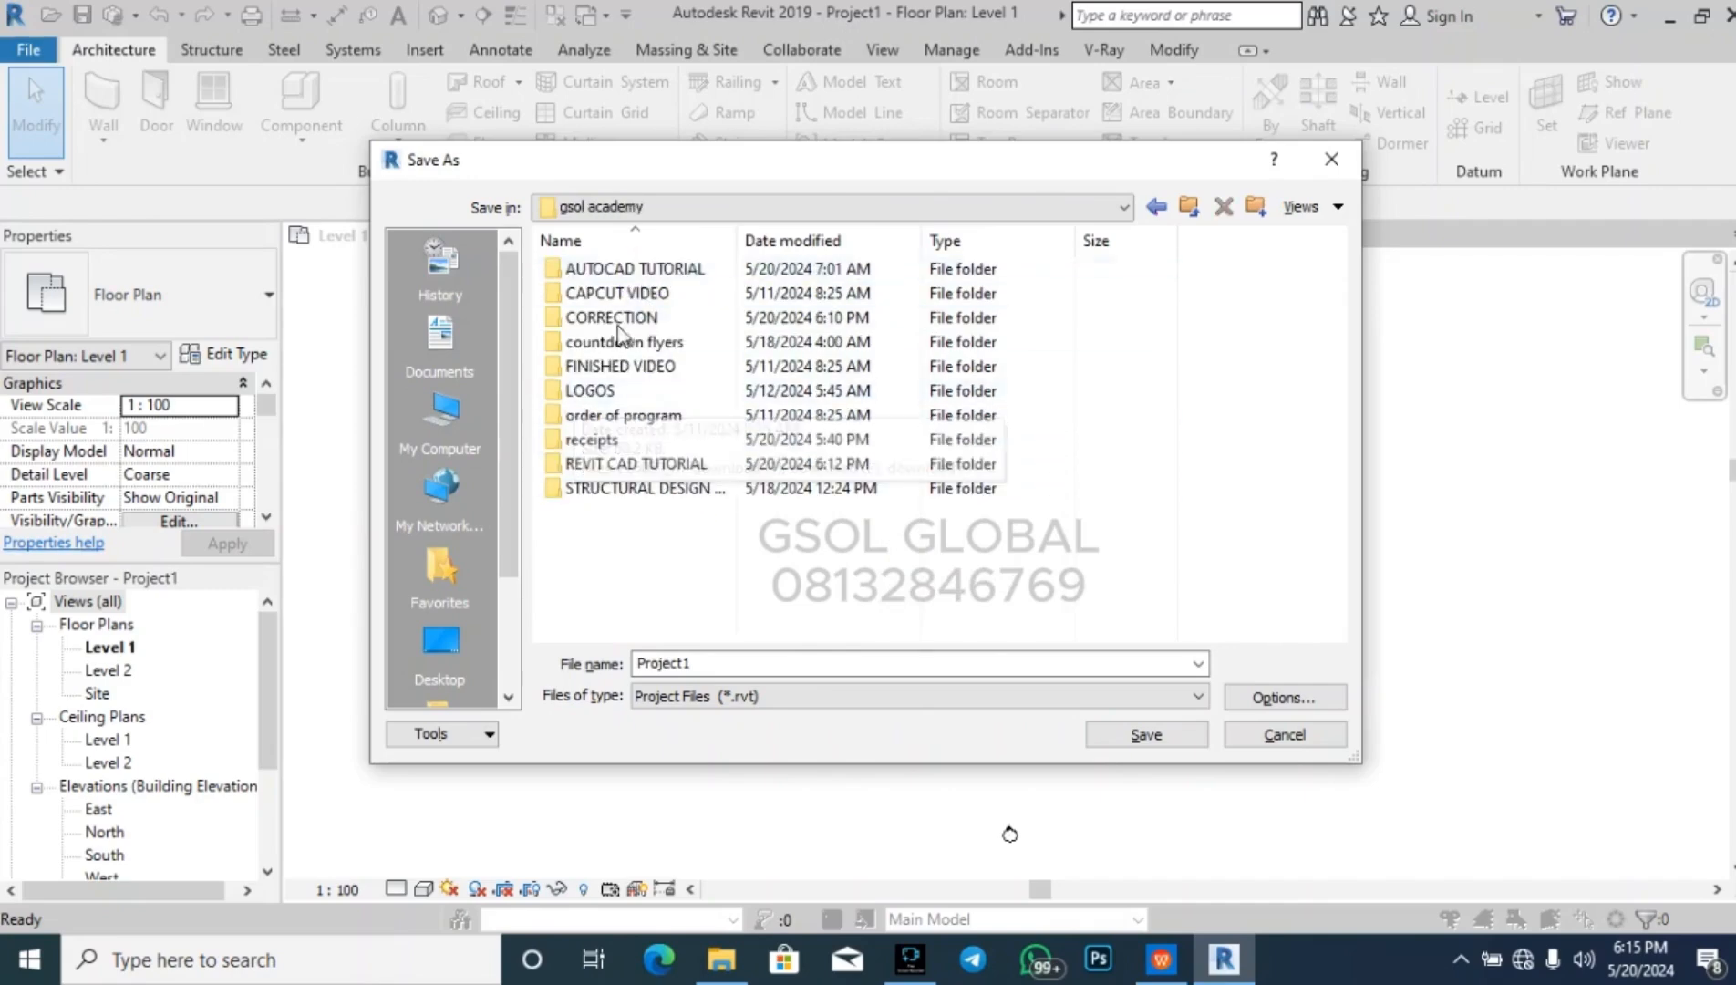
- Create a new folder named TUTORIAL in the gsol academy folder and open it as the save location
{"action": "right_click", "coordinate": [829, 529]}
{"action": "mouse_move", "coordinate": [1003, 871]}
{"action": "left_click", "coordinate": [1201, 282]}
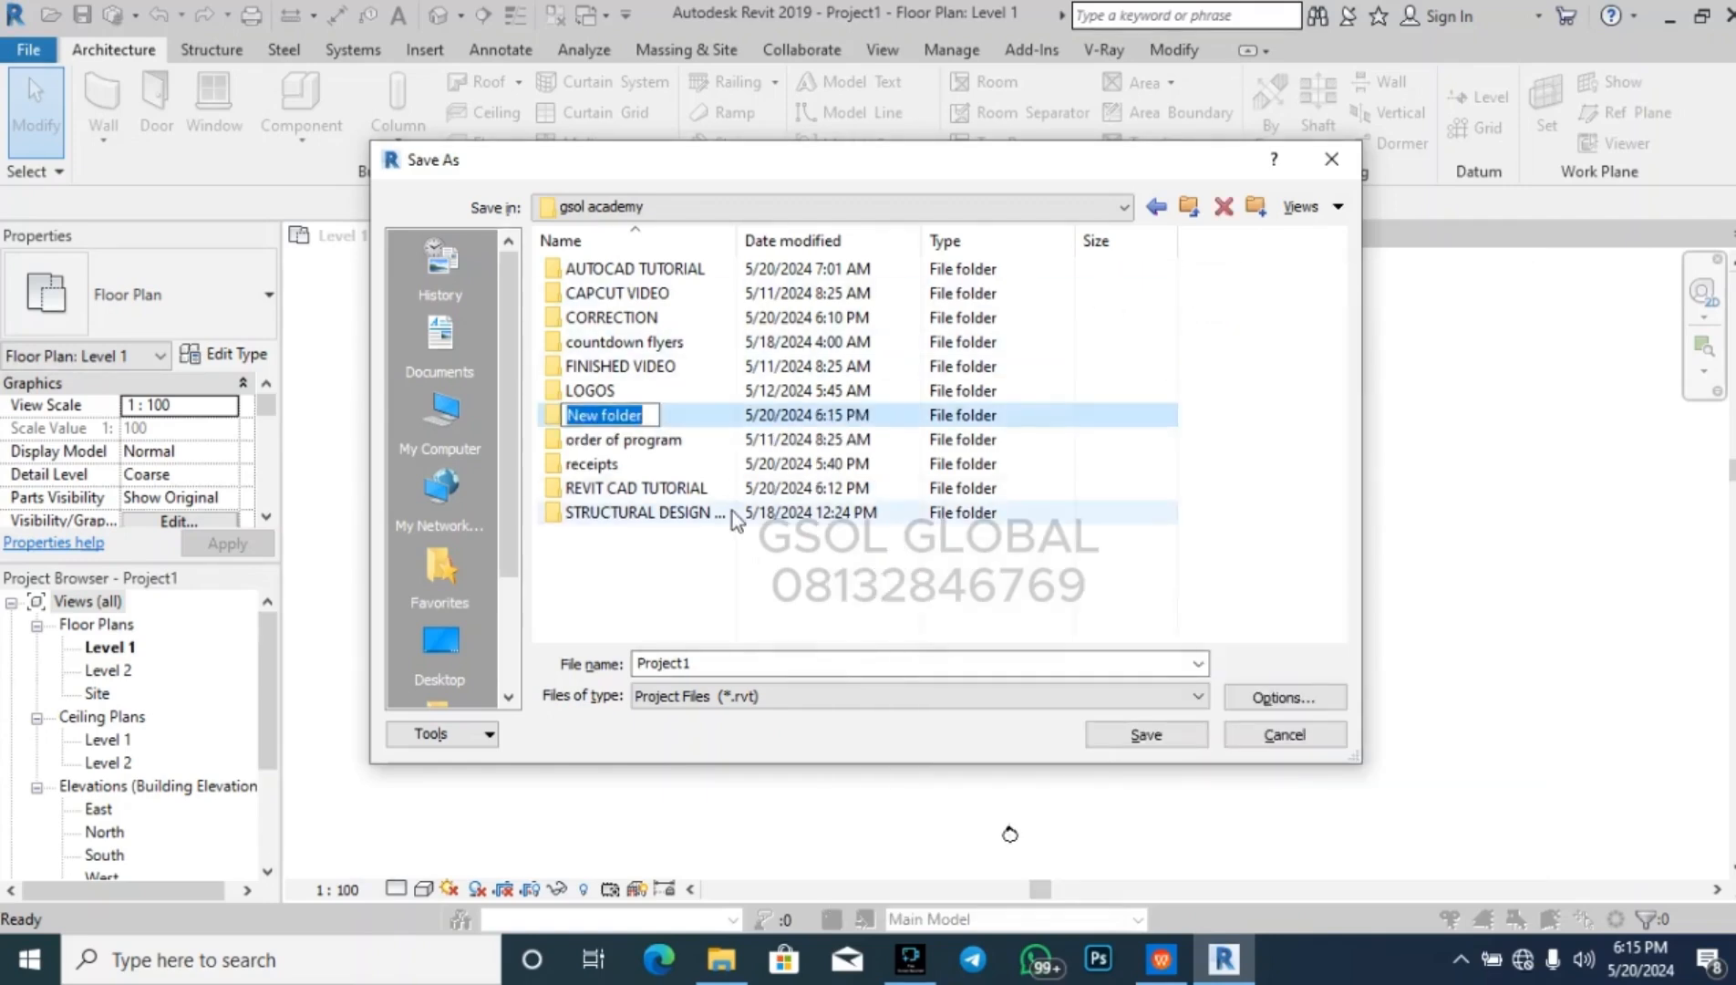
{"action": "type", "text": "T"}
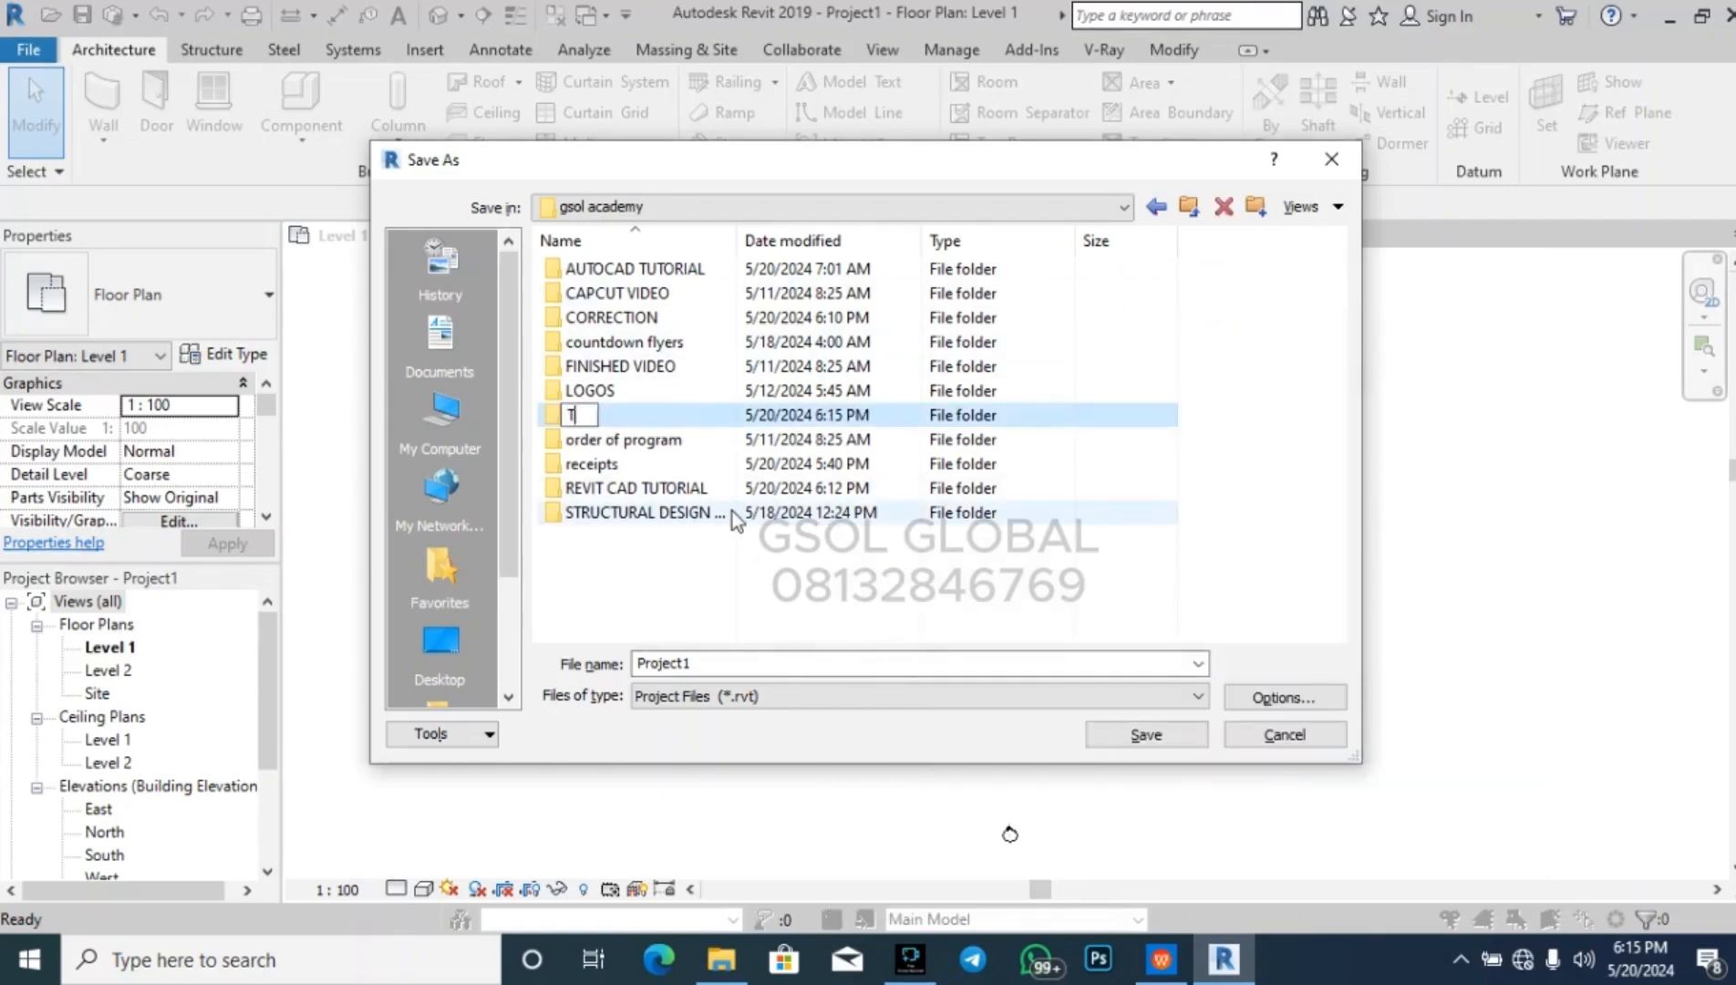
{"action": "type", "text": "UTORIAL"}
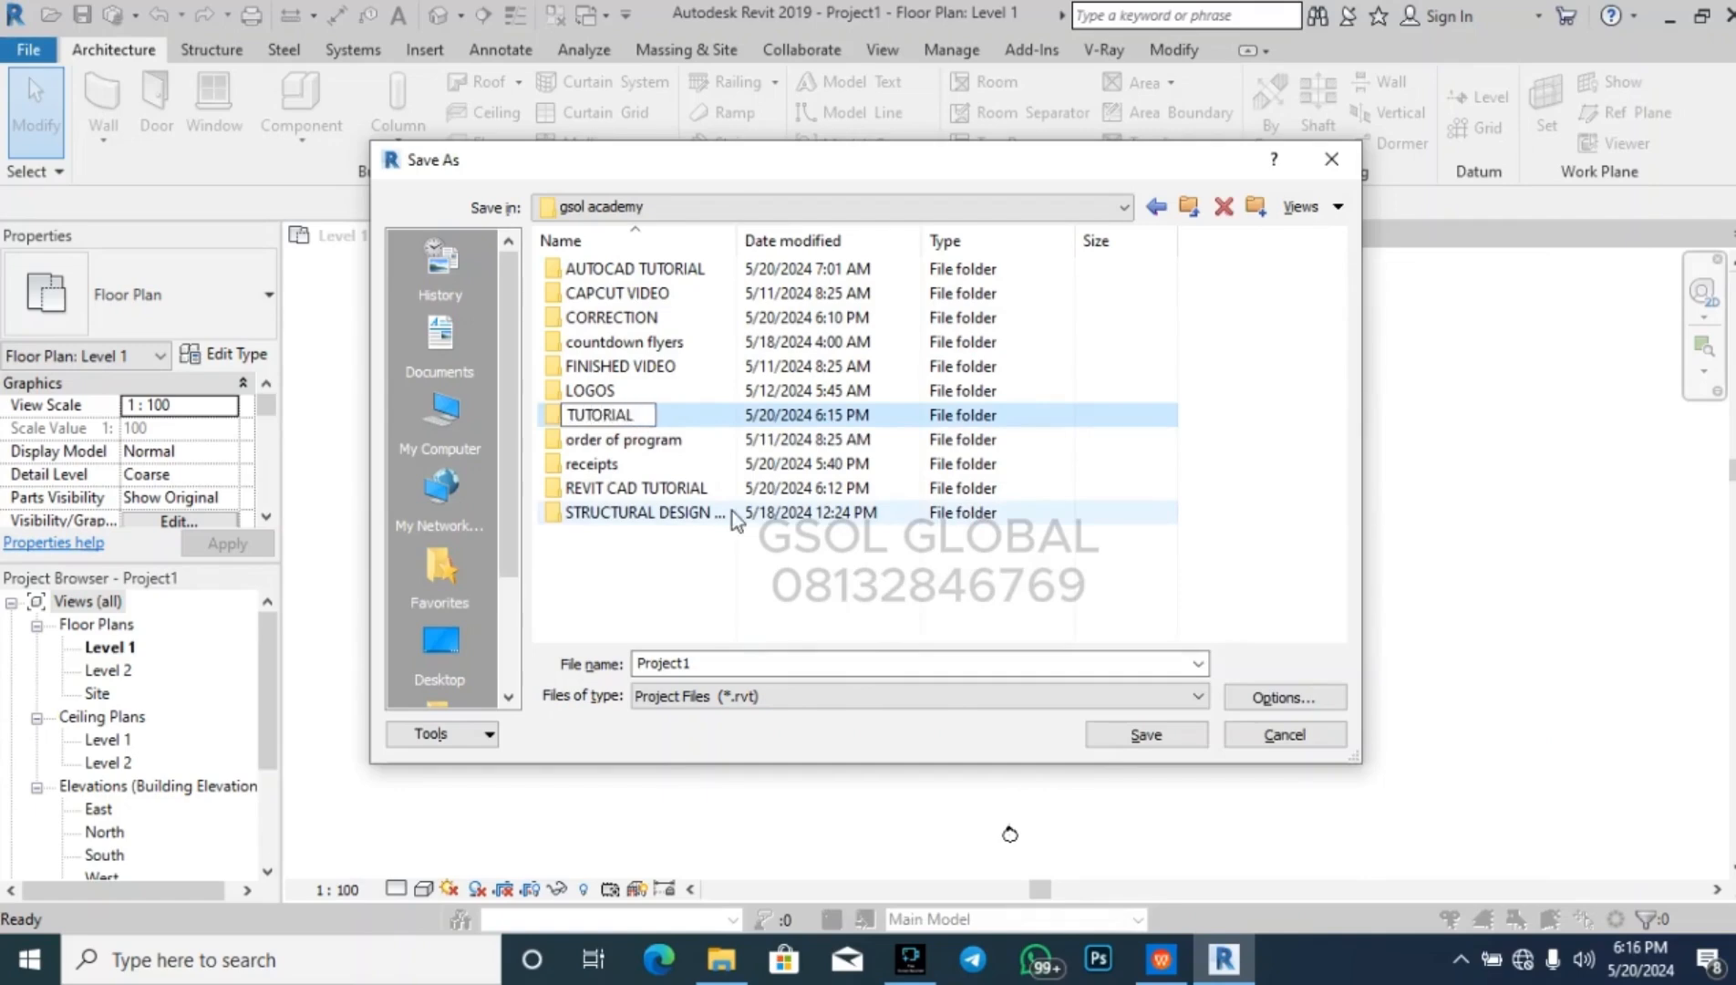
{"action": "key", "text": "Return"}
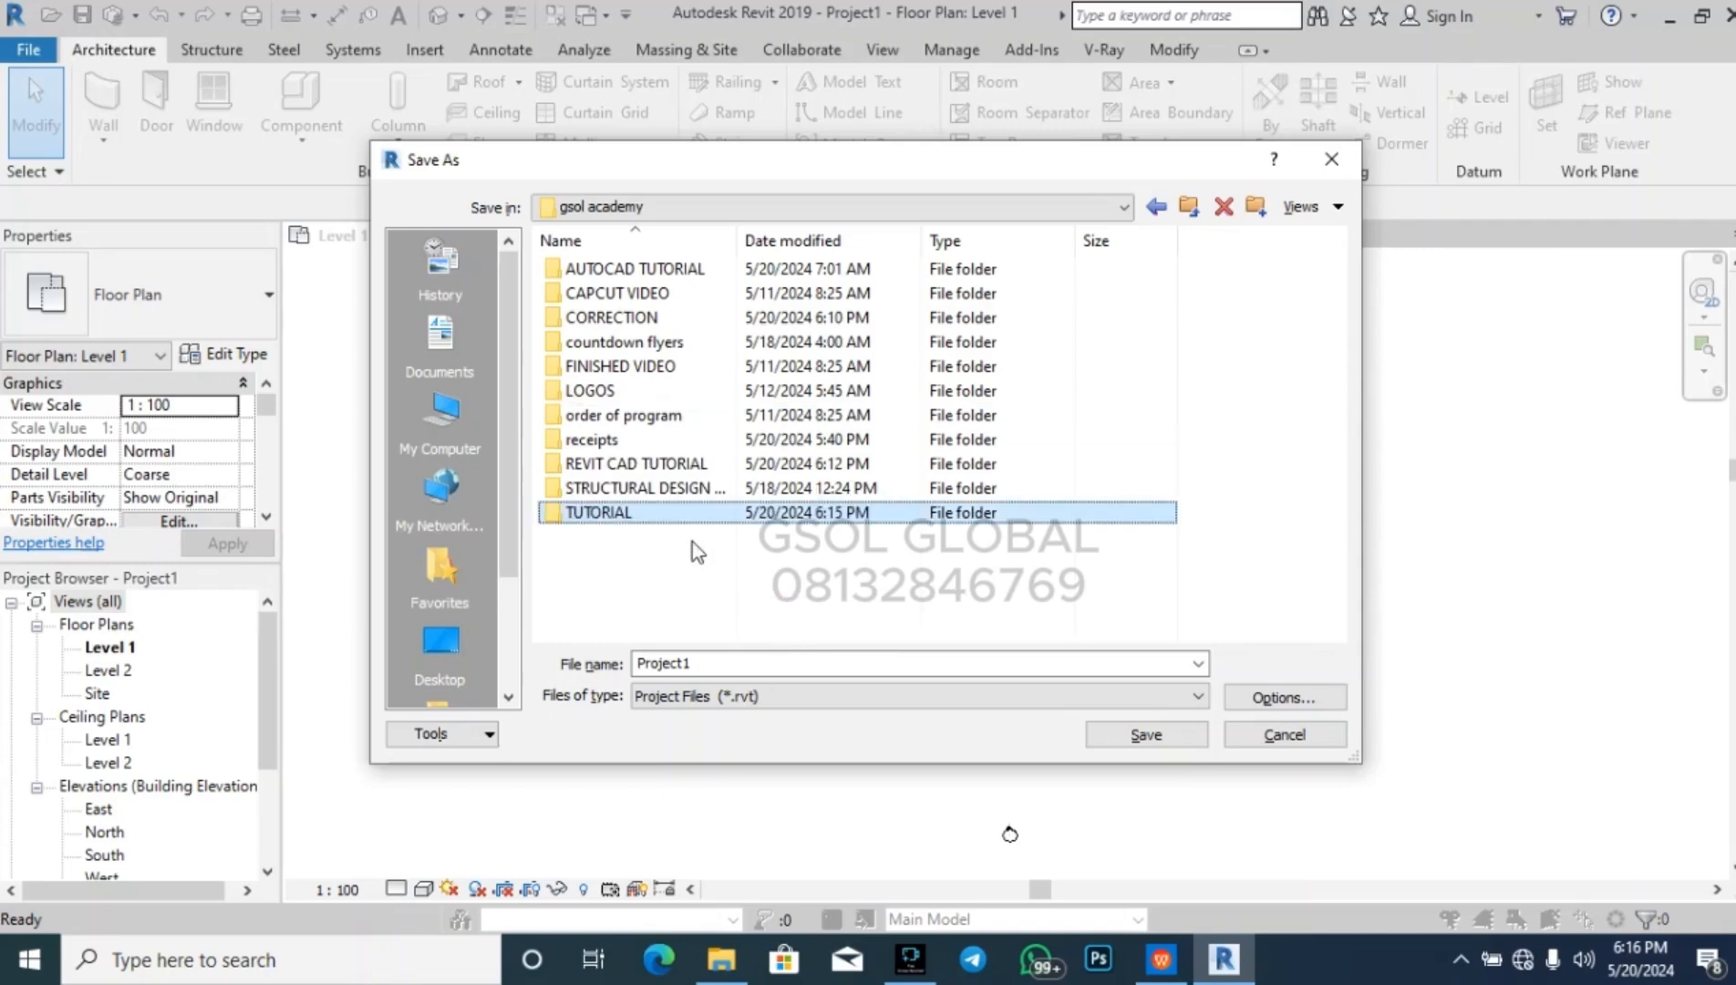
{"action": "double_click", "coordinate": [697, 516]}
- Name the project file 1 BEDROOM BUNGALOW and save it in the TUTORIAL folder
{"action": "double_click", "coordinate": [725, 661]}
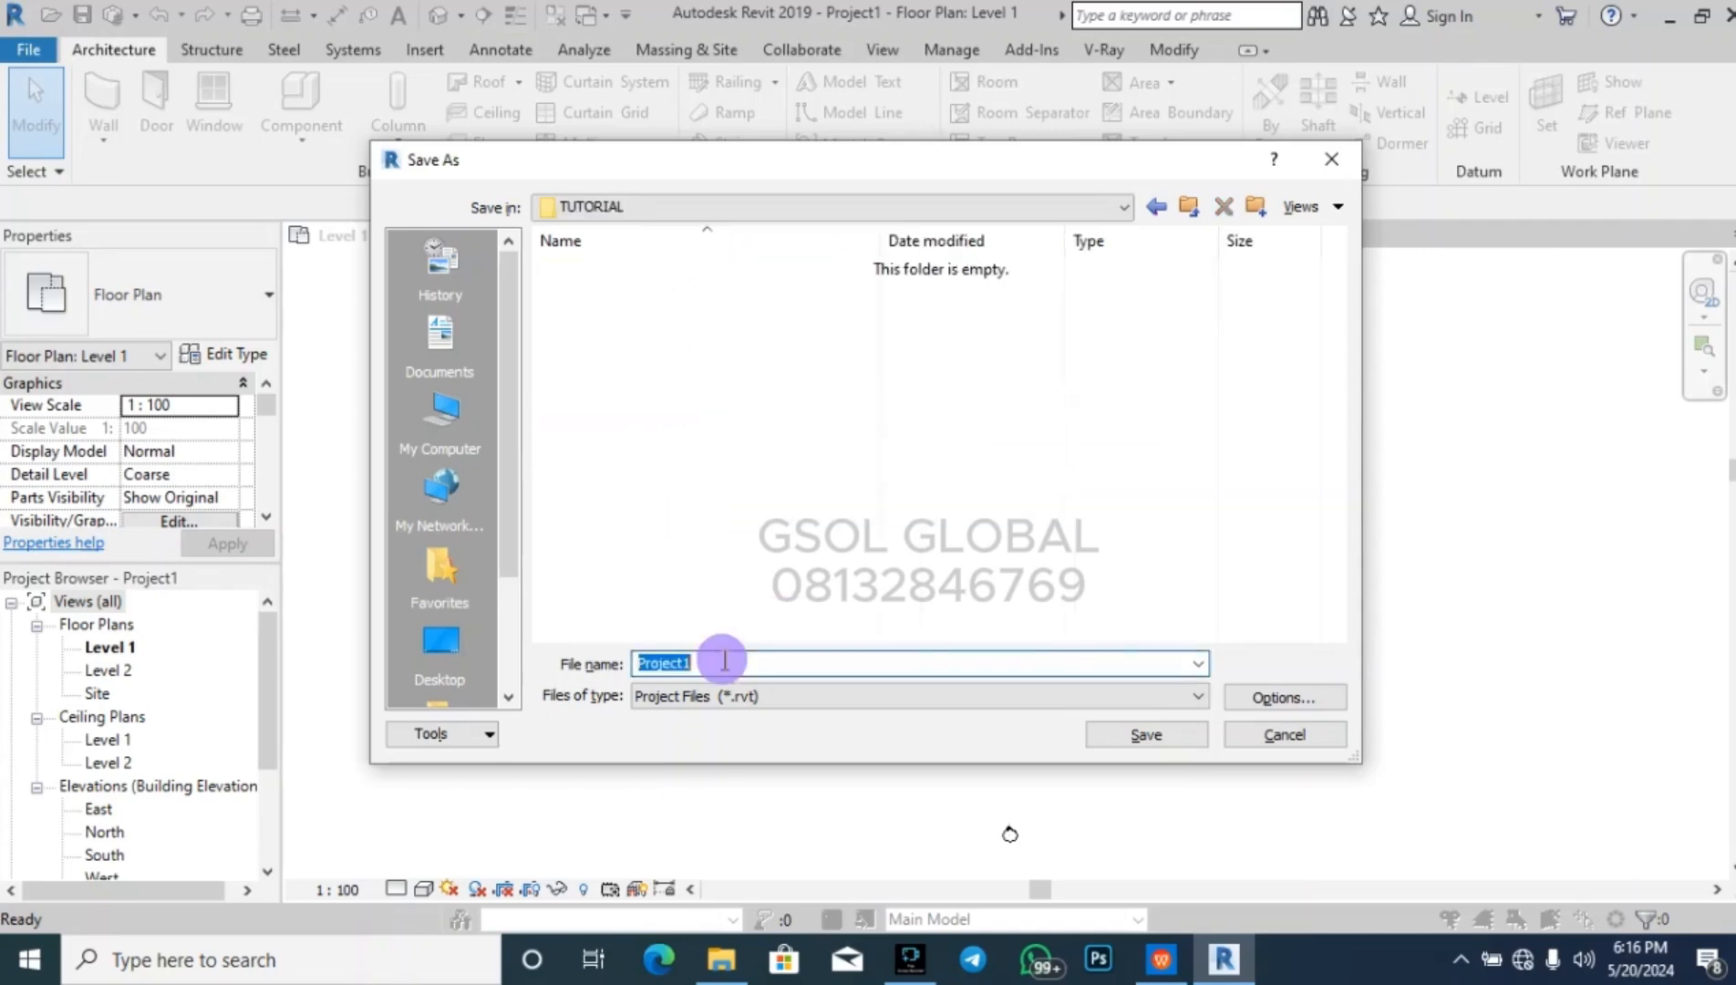
{"action": "type", "text": "1 E"}
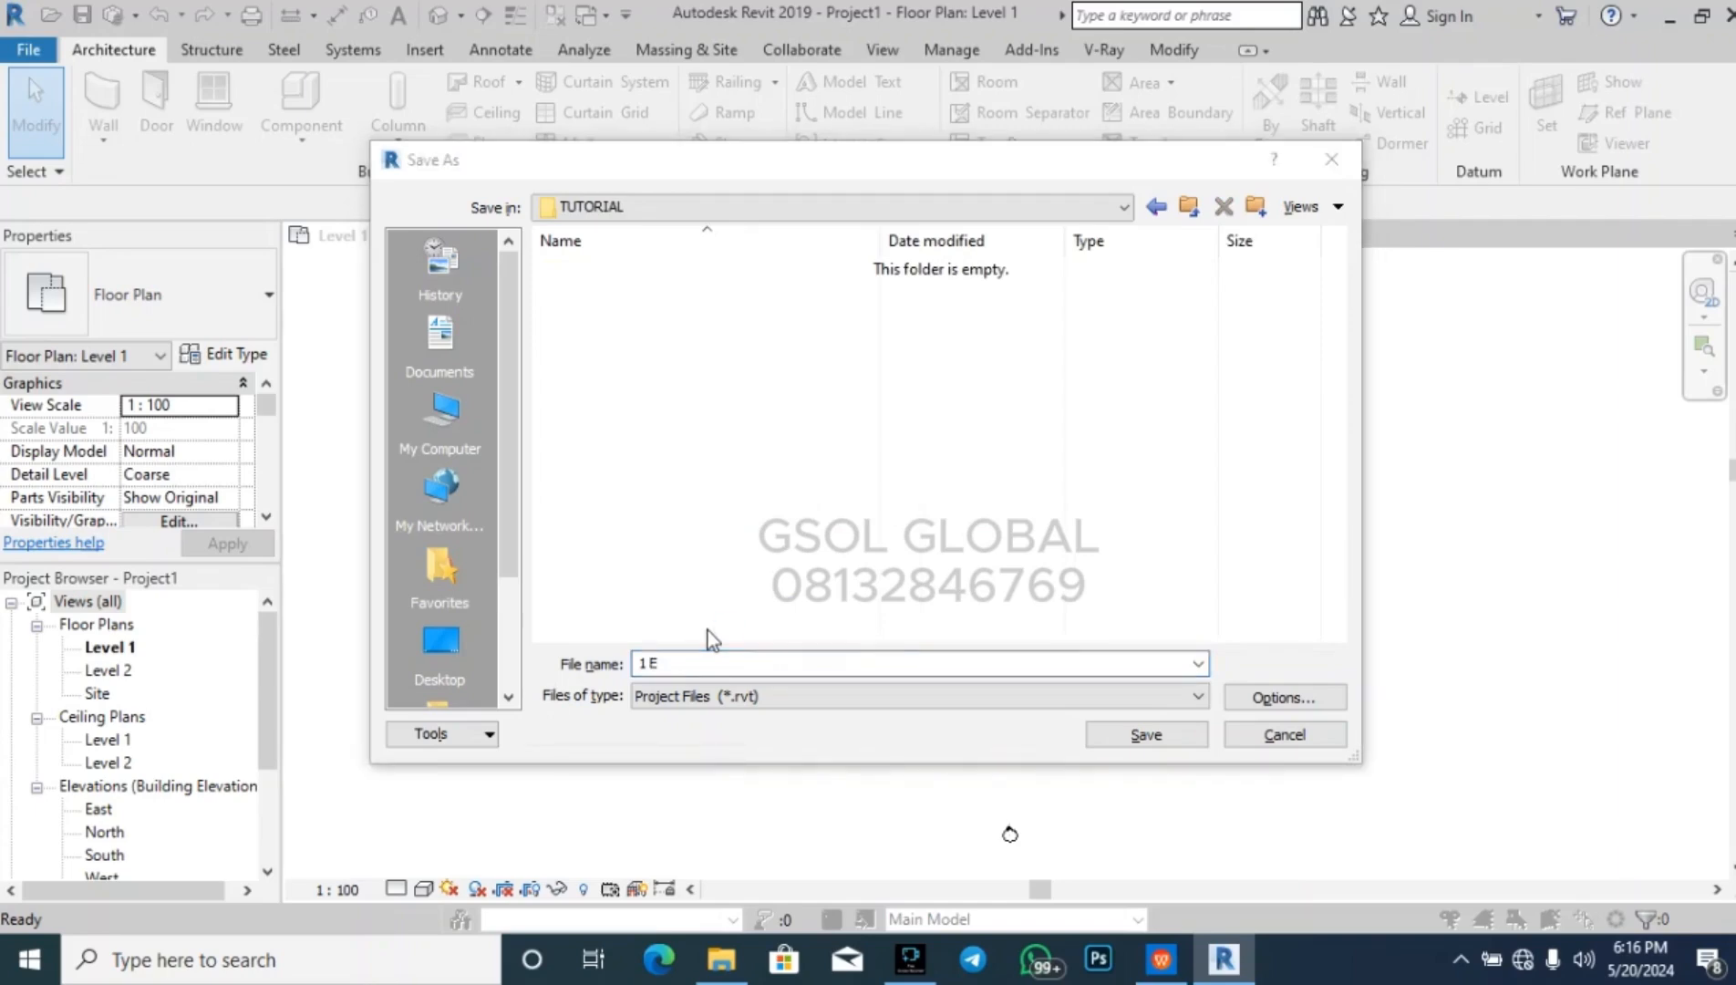
{"action": "left_click", "coordinate": [673, 662]}
{"action": "key", "text": "BackSpace"}
{"action": "key", "text": "BackSpace"}
{"action": "type", "text": "B"}
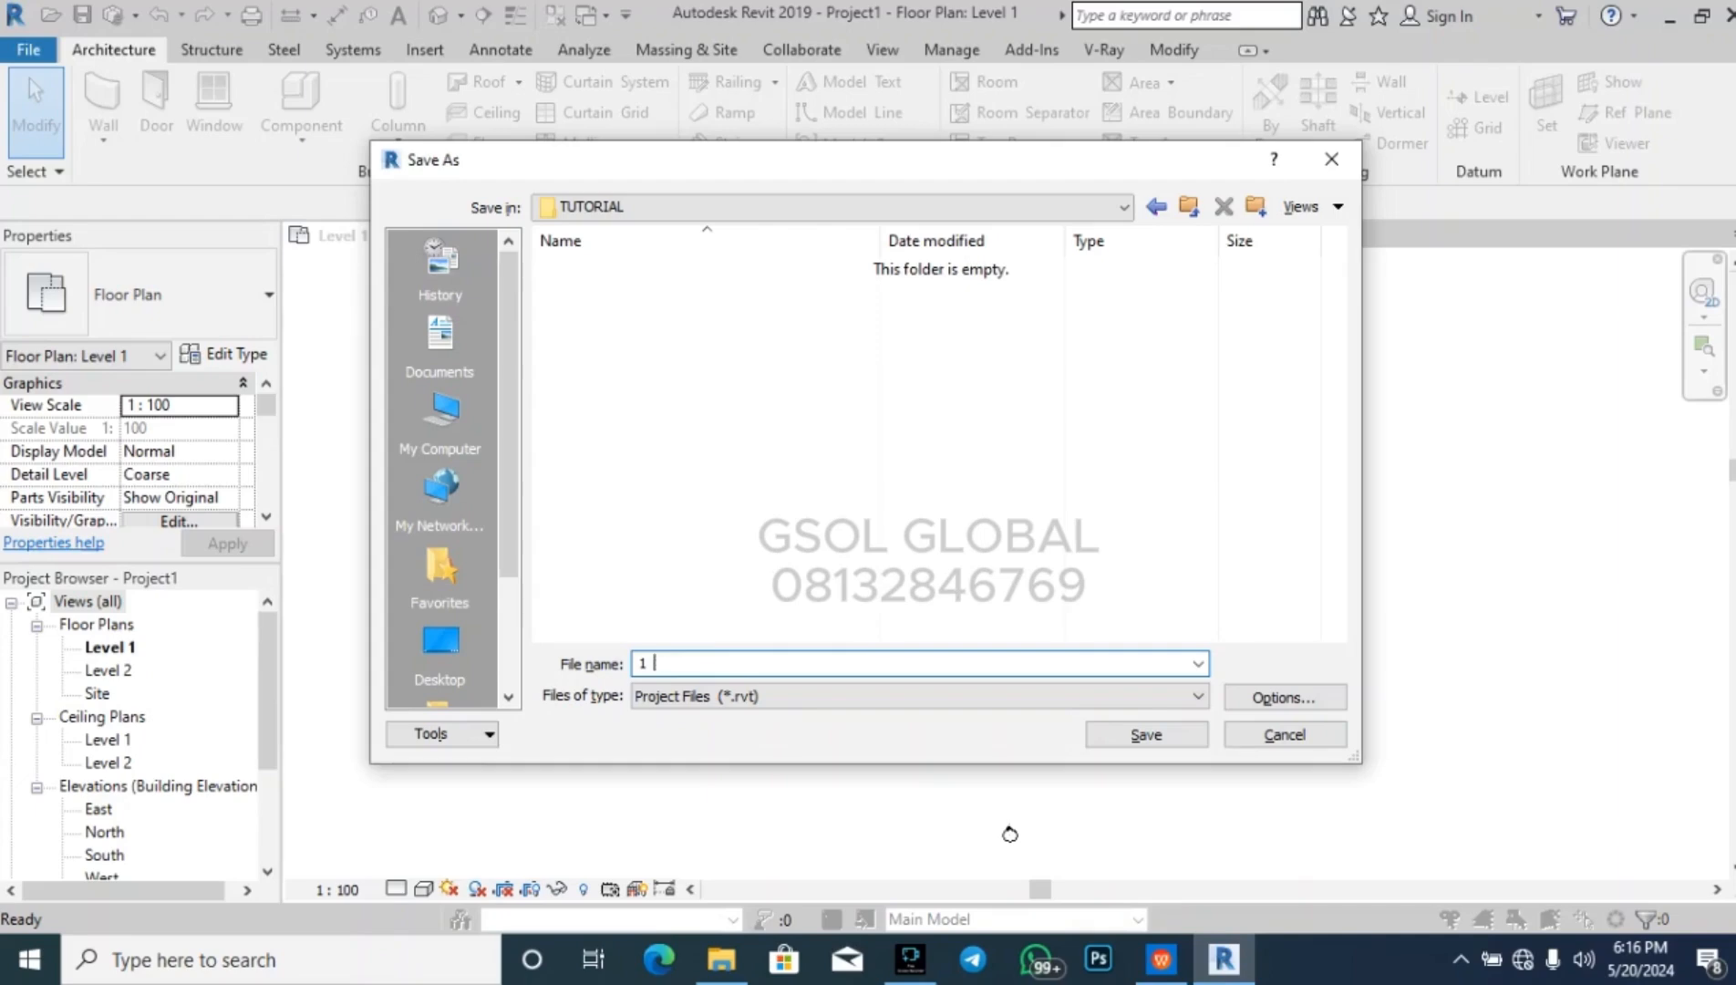
{"action": "type", "text": "EDROOM "}
{"action": "type", "text": "BUNGA"}
{"action": "type", "text": "LPH"}
{"action": "key", "text": "BackSpace"}
{"action": "key", "text": "BackSpace"}
{"action": "type", "text": "OW"}
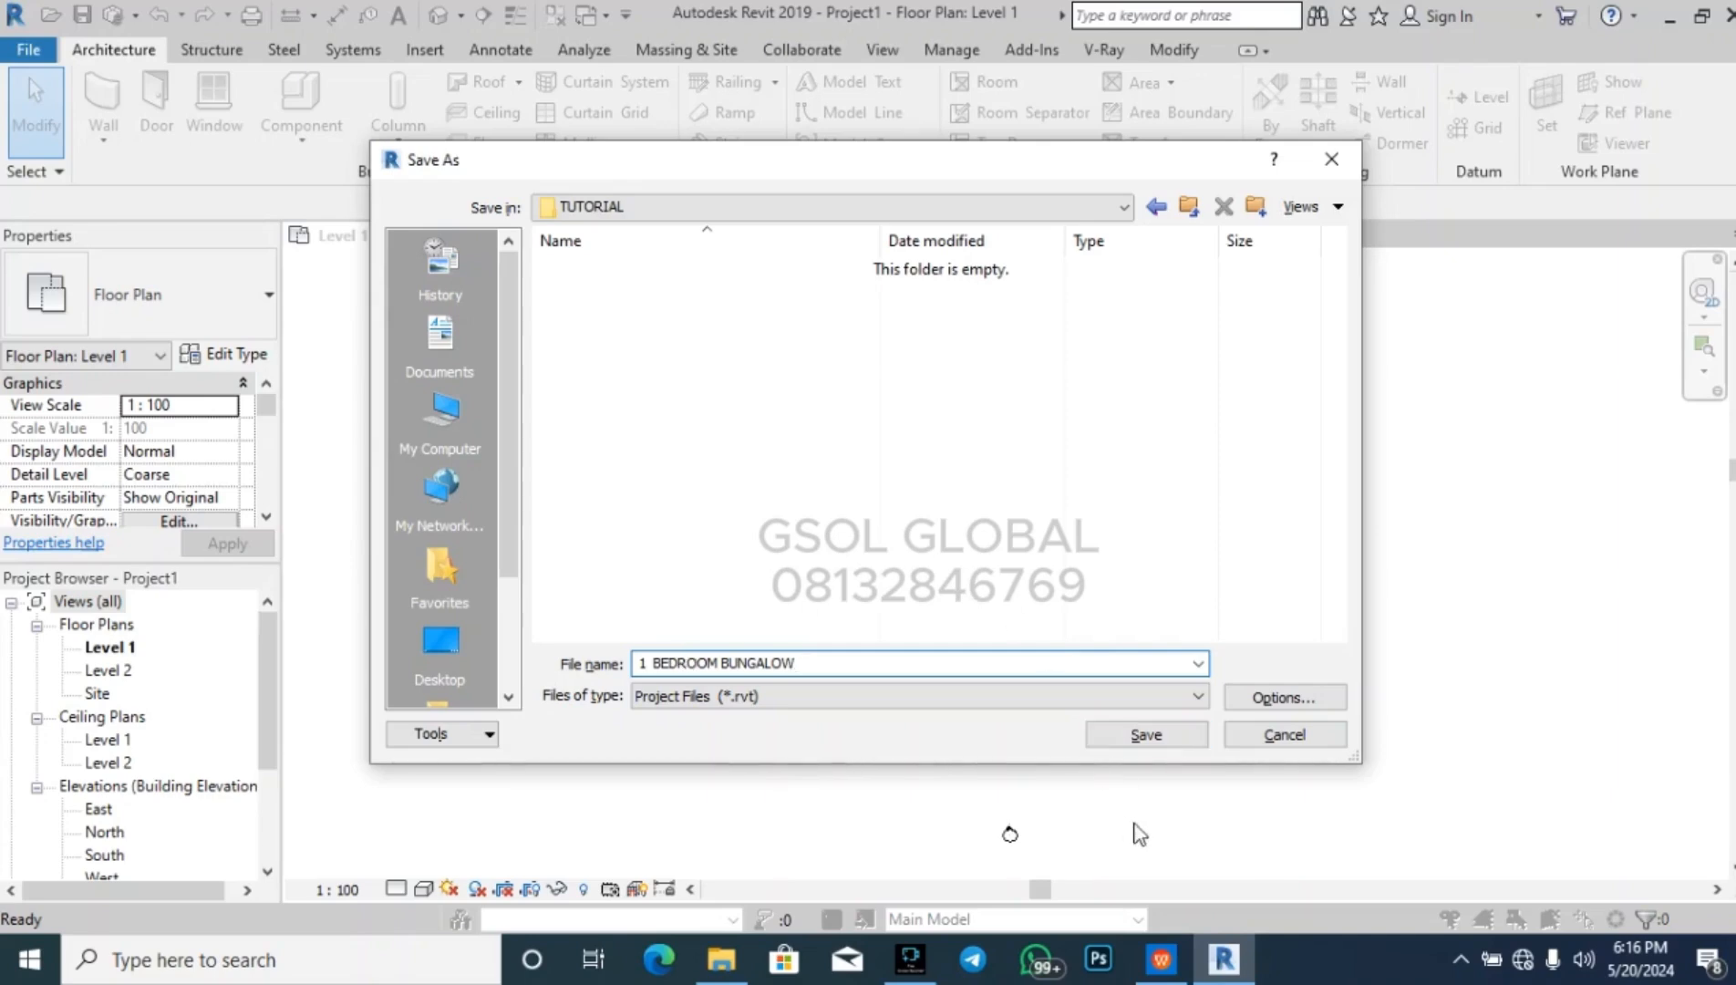
{"action": "left_click", "coordinate": [1184, 739]}
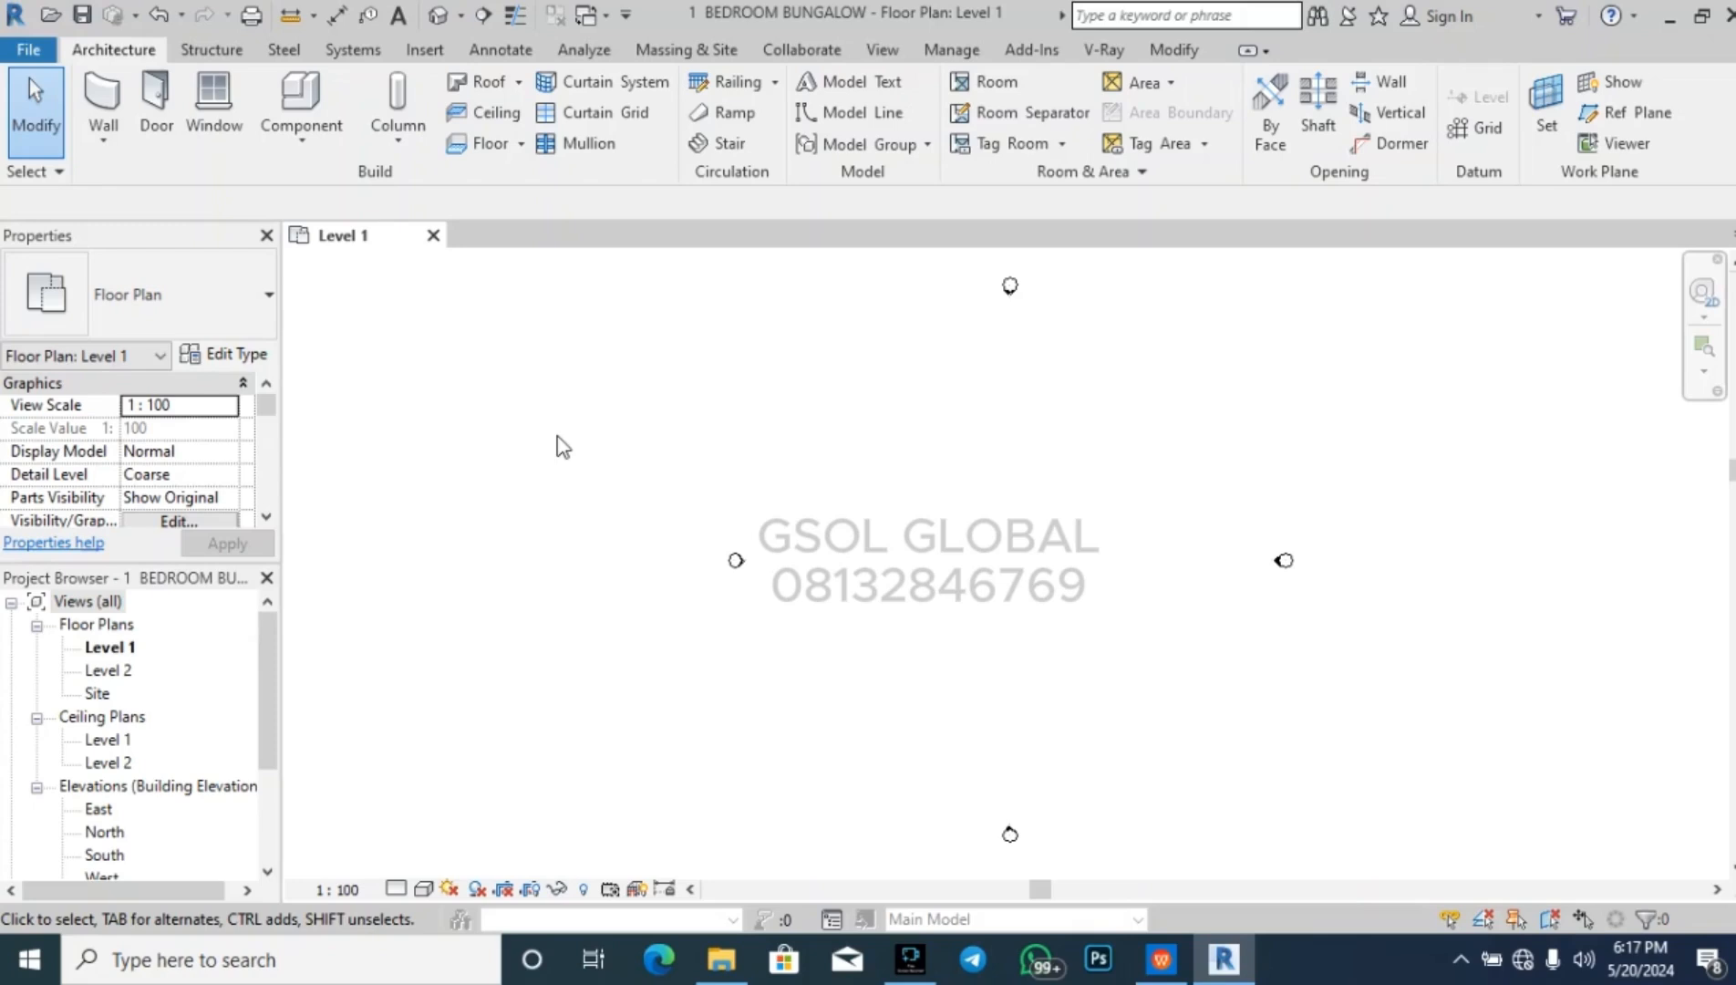
- Start the Wall command in the Level 1 floor plan
{"action": "scroll", "coordinate": [556, 447], "scroll_direction": "down", "scroll_amount": 1}
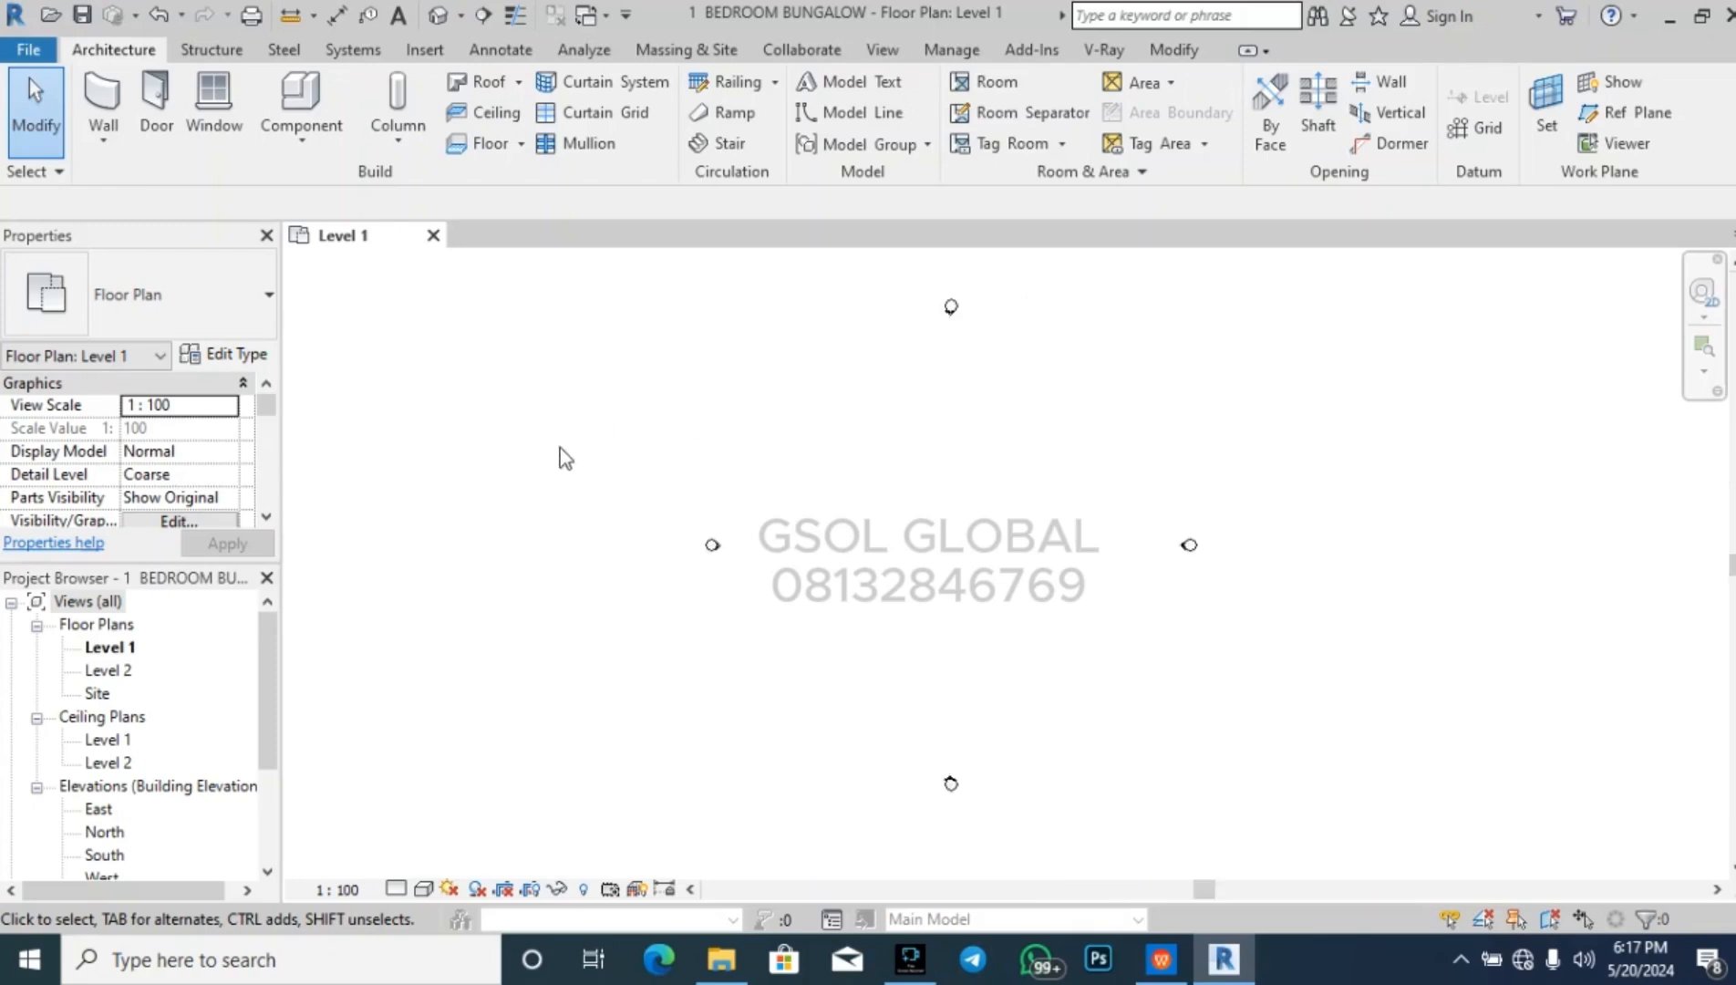
{"action": "scroll", "coordinate": [1085, 484], "scroll_direction": "up", "scroll_amount": 2}
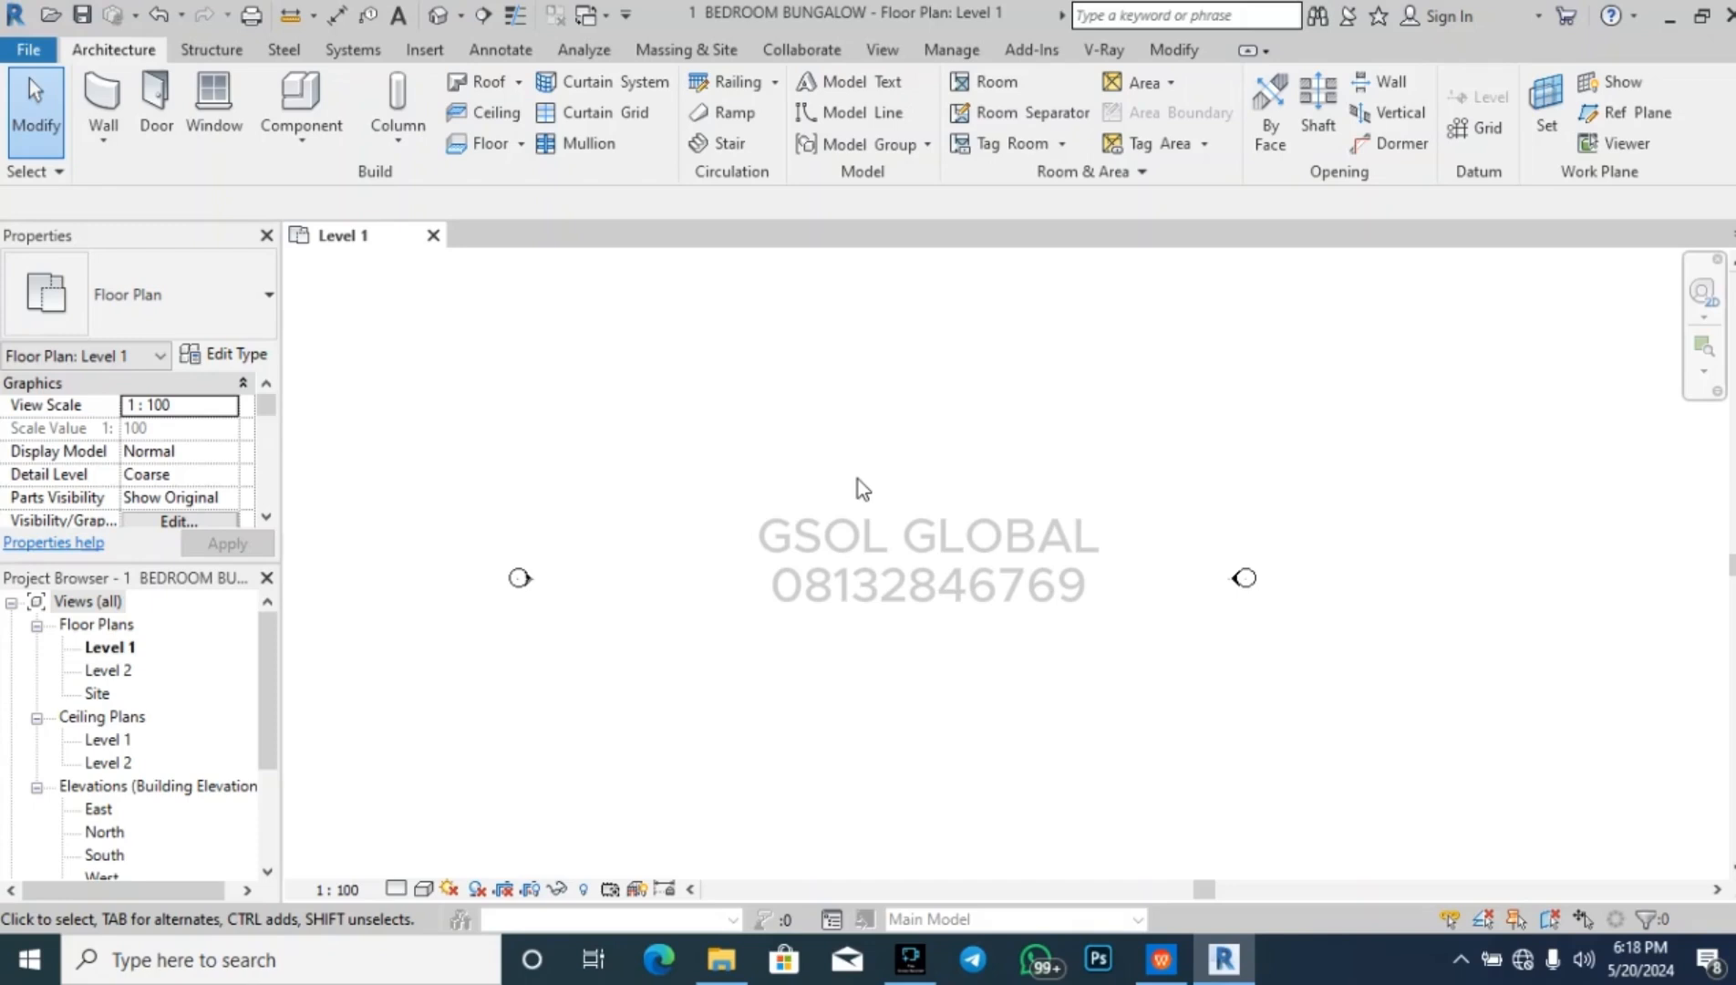
{"action": "left_click", "coordinate": [114, 99]}
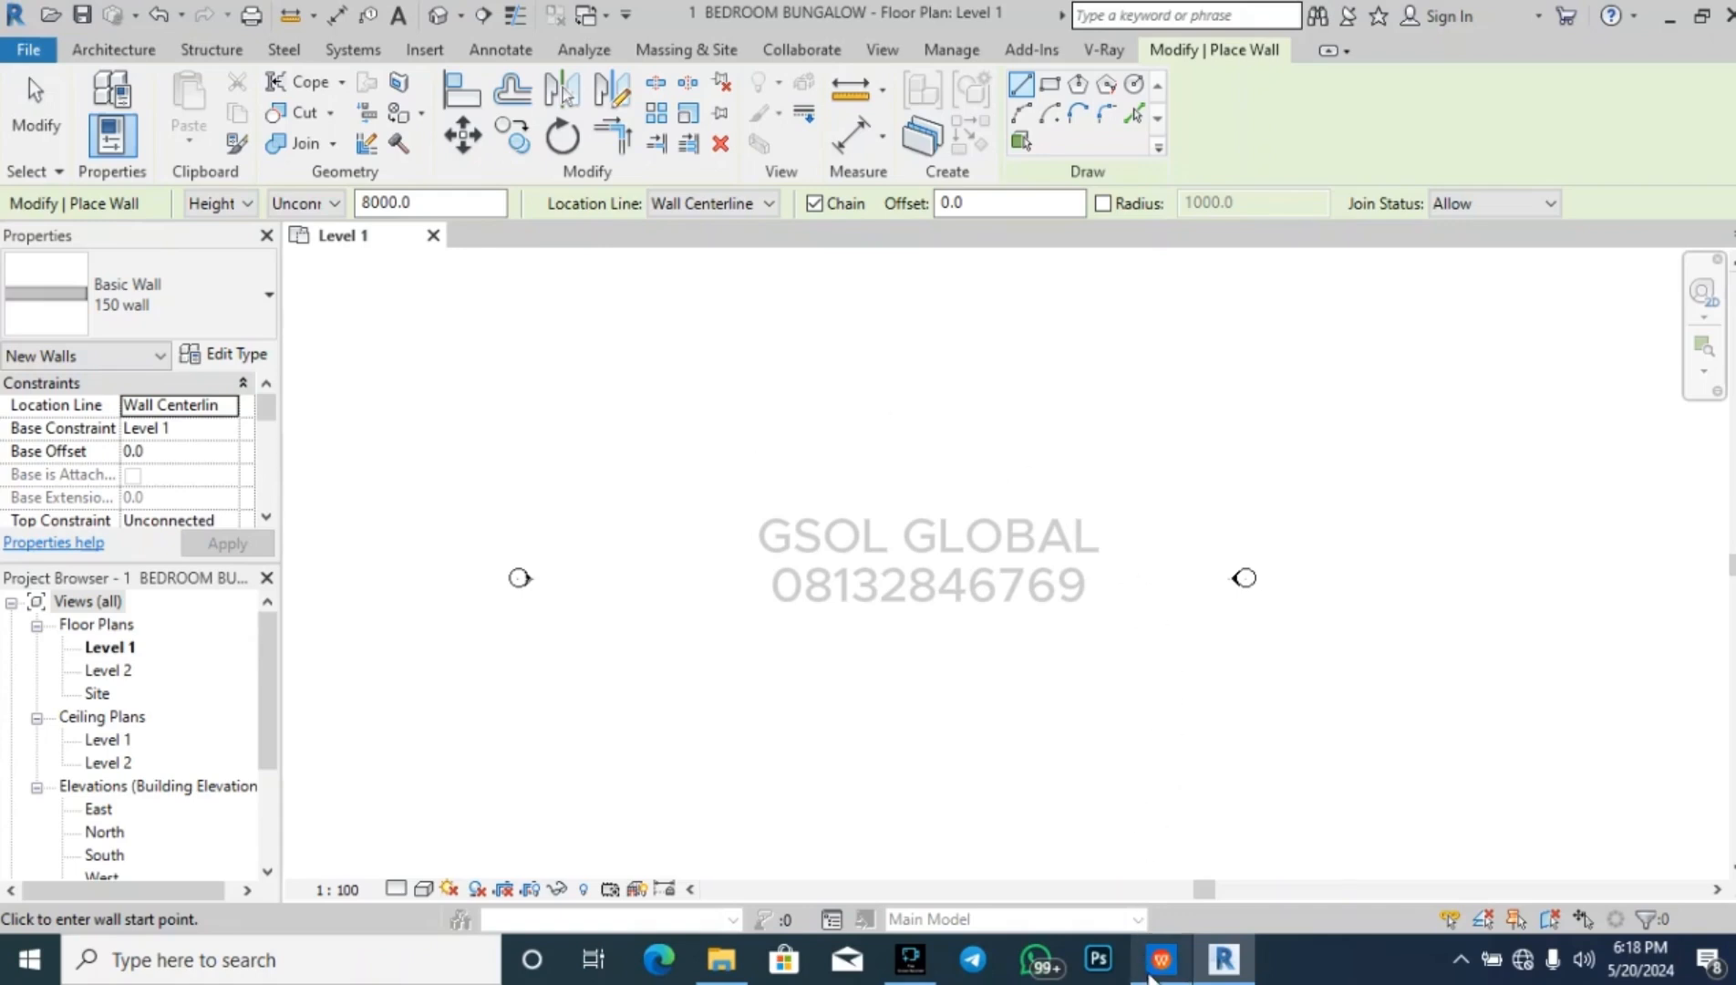
- Read the PDF guide's section on starting with a rough sketch, and return to the Revit floor plan
{"action": "mouse_move", "coordinate": [1151, 974]}
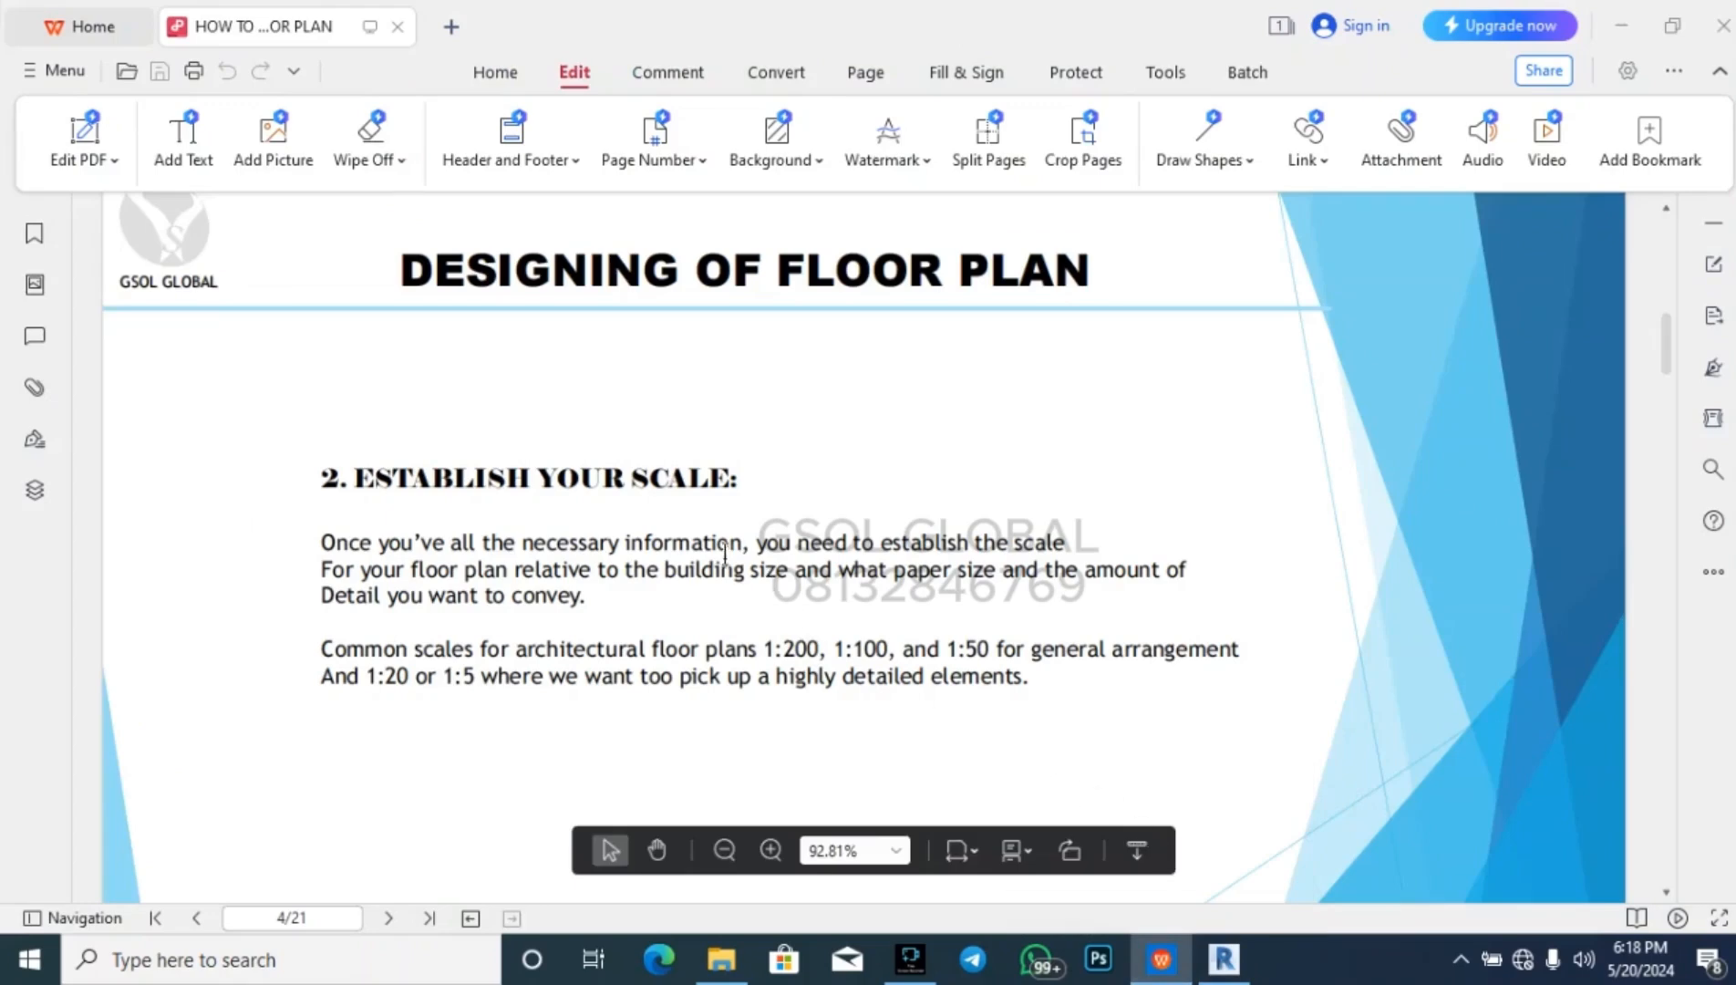
{"action": "scroll", "coordinate": [721, 551], "scroll_direction": "down", "scroll_amount": 10}
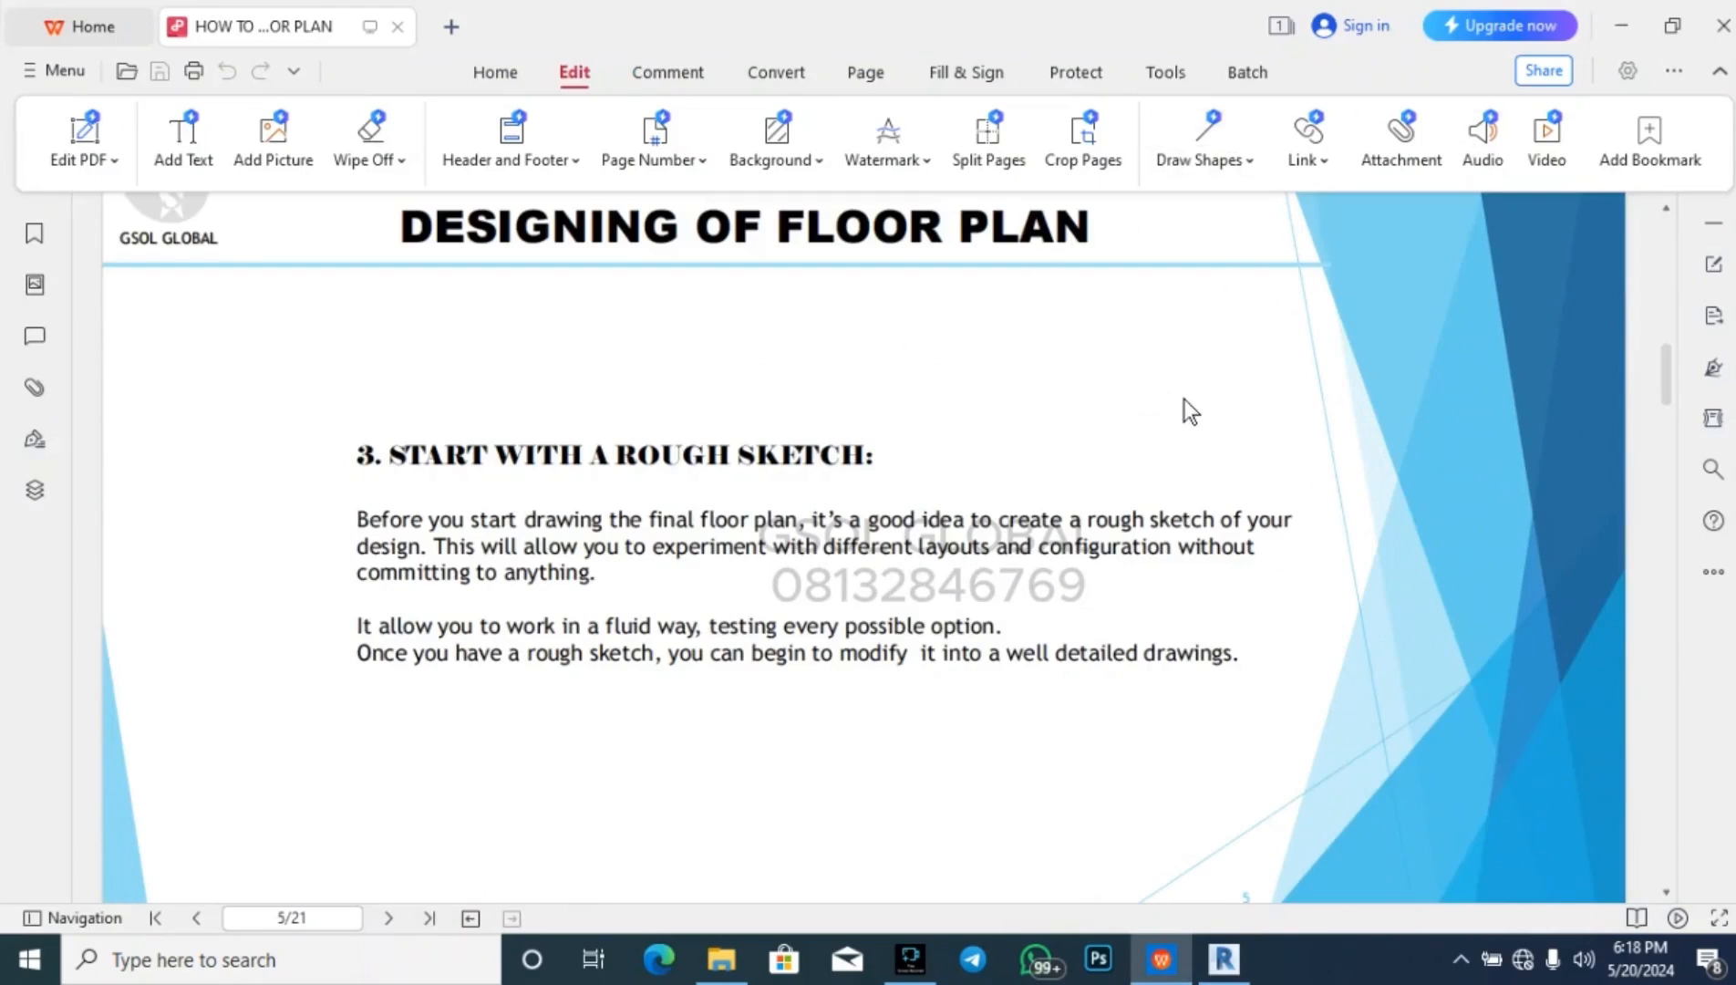
{"action": "left_click", "coordinate": [1622, 26]}
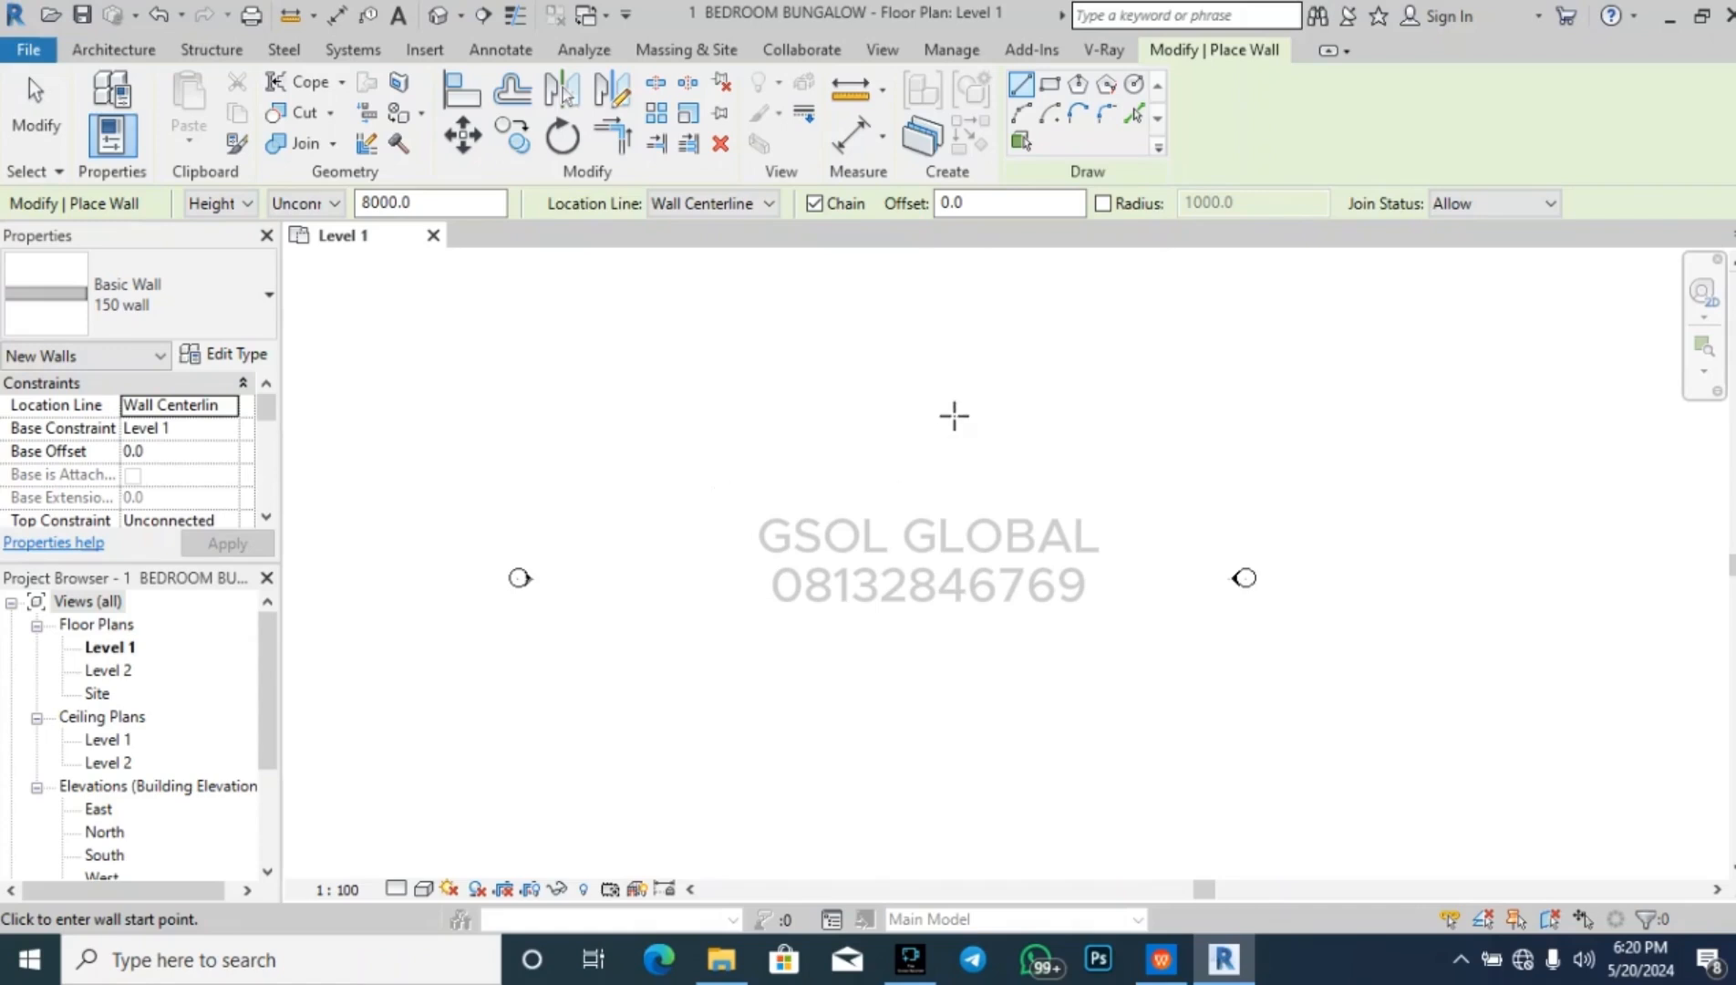
- Draw a rectangle of 150 wall walls about 11850 by 10850 mm between the elevation markers
{"action": "left_click", "coordinate": [1049, 85]}
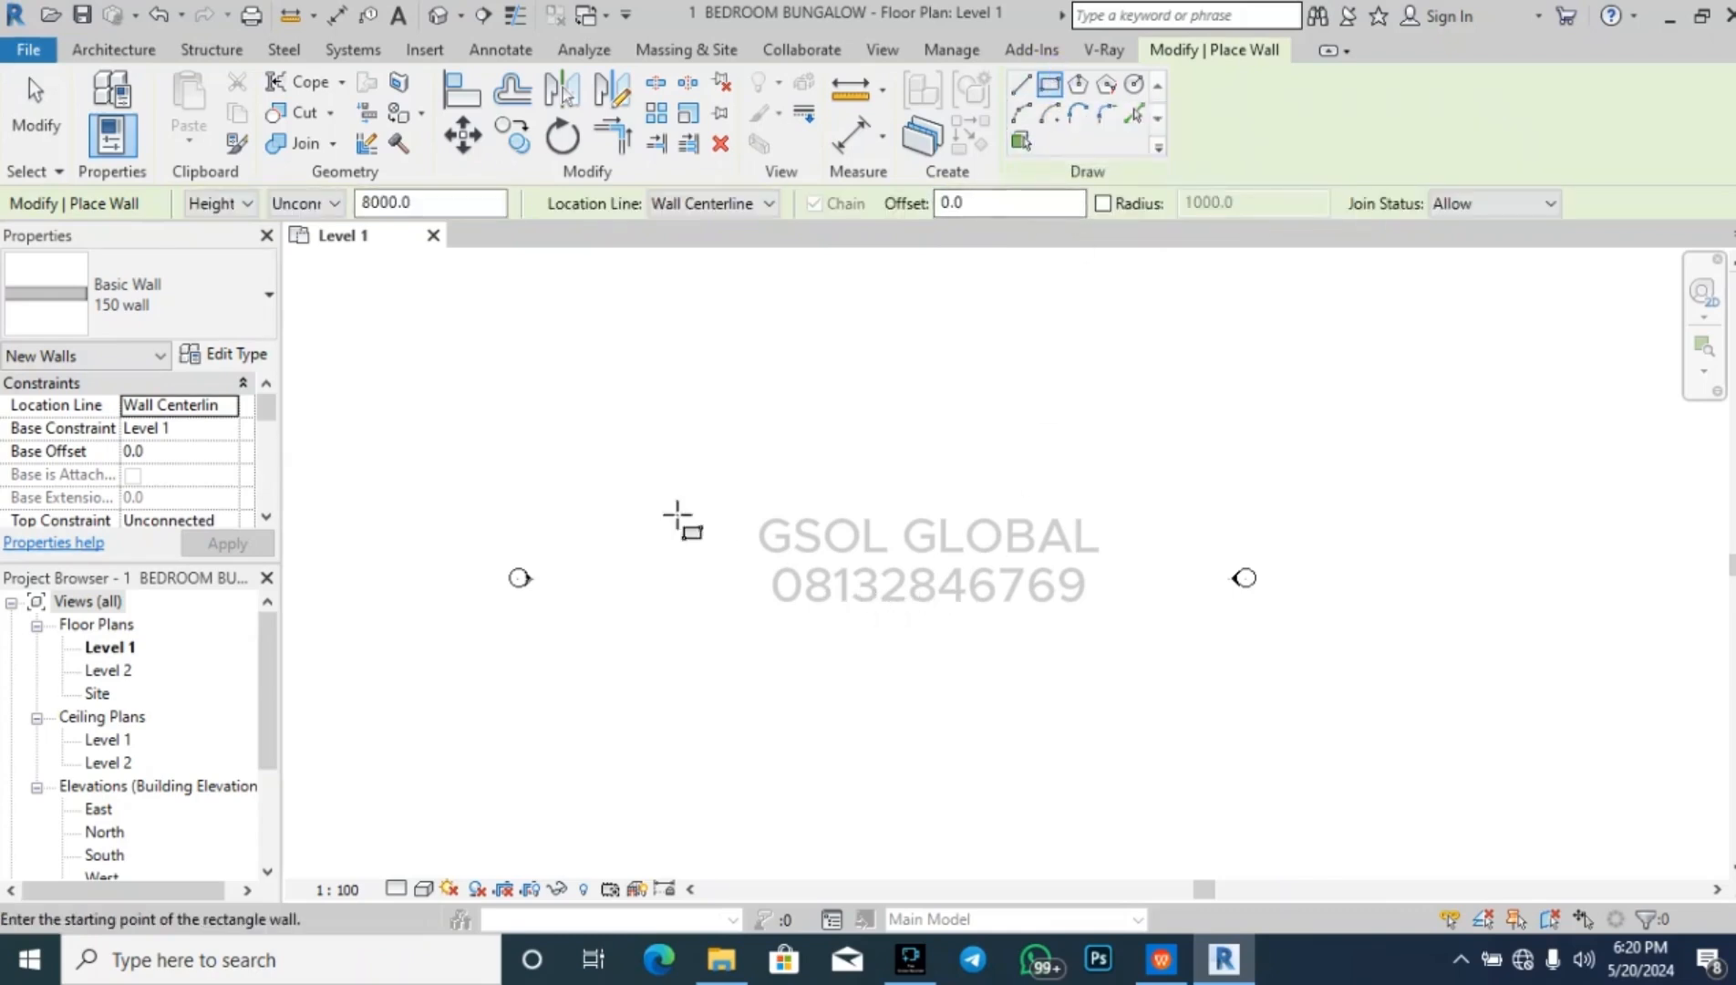
{"action": "left_click", "coordinate": [773, 476]}
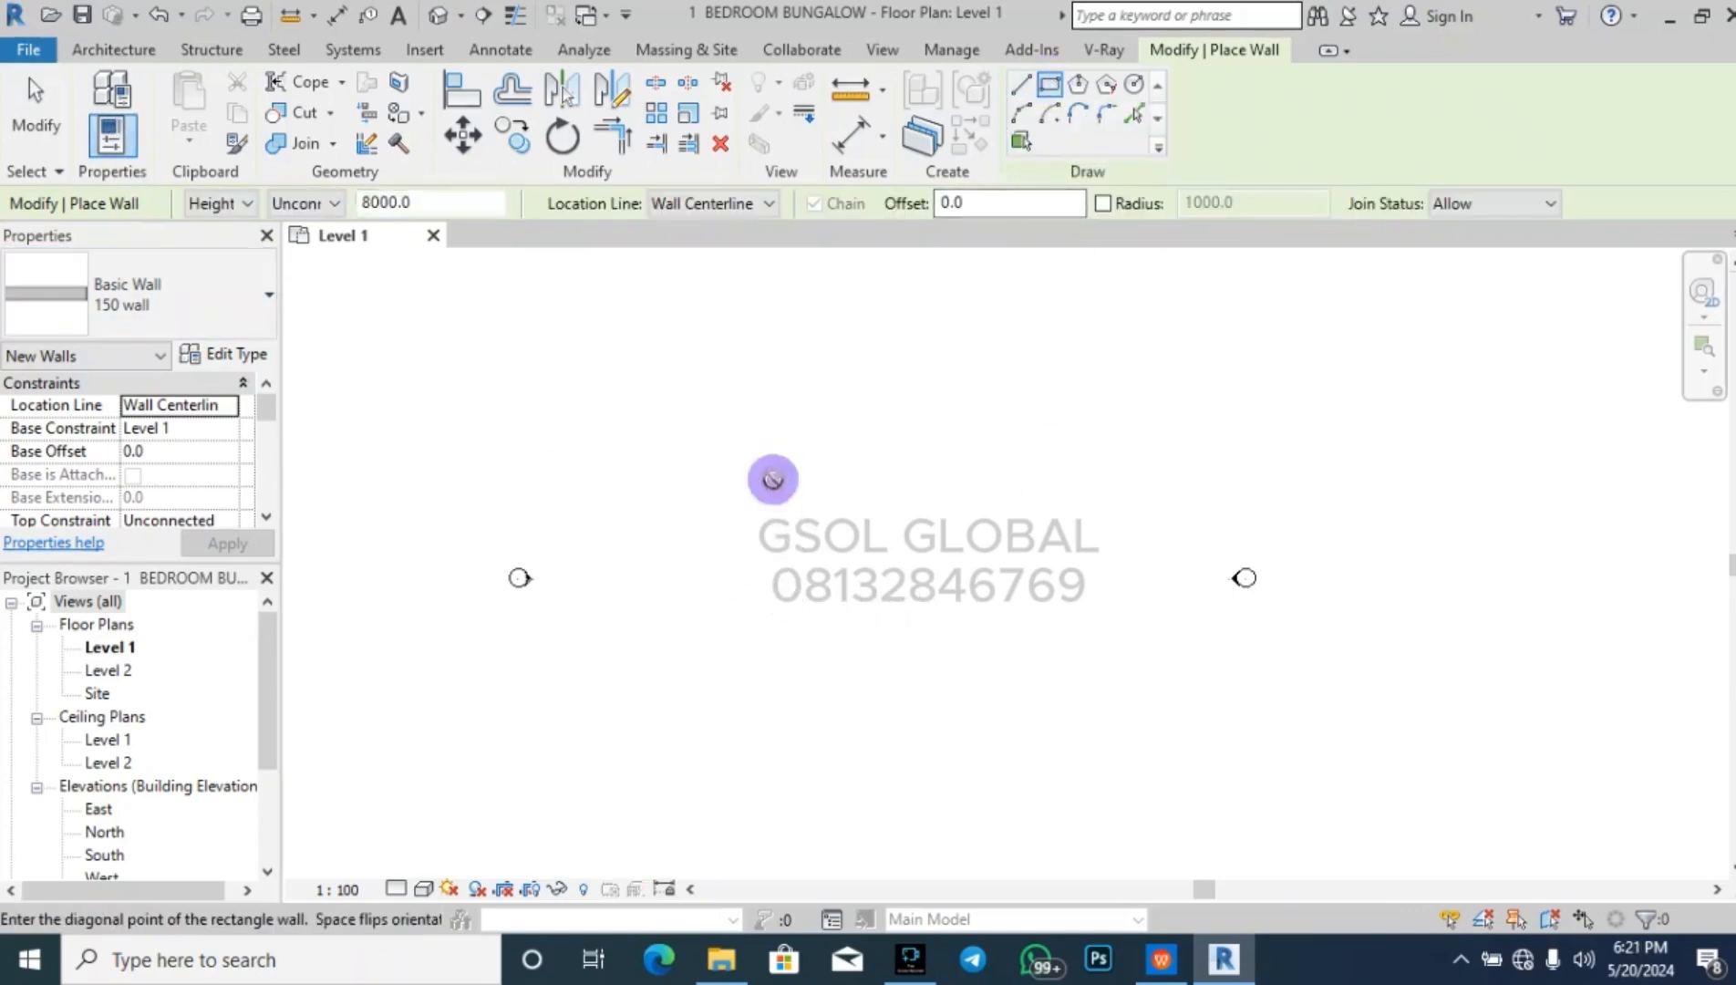
{"action": "left_click", "coordinate": [947, 633]}
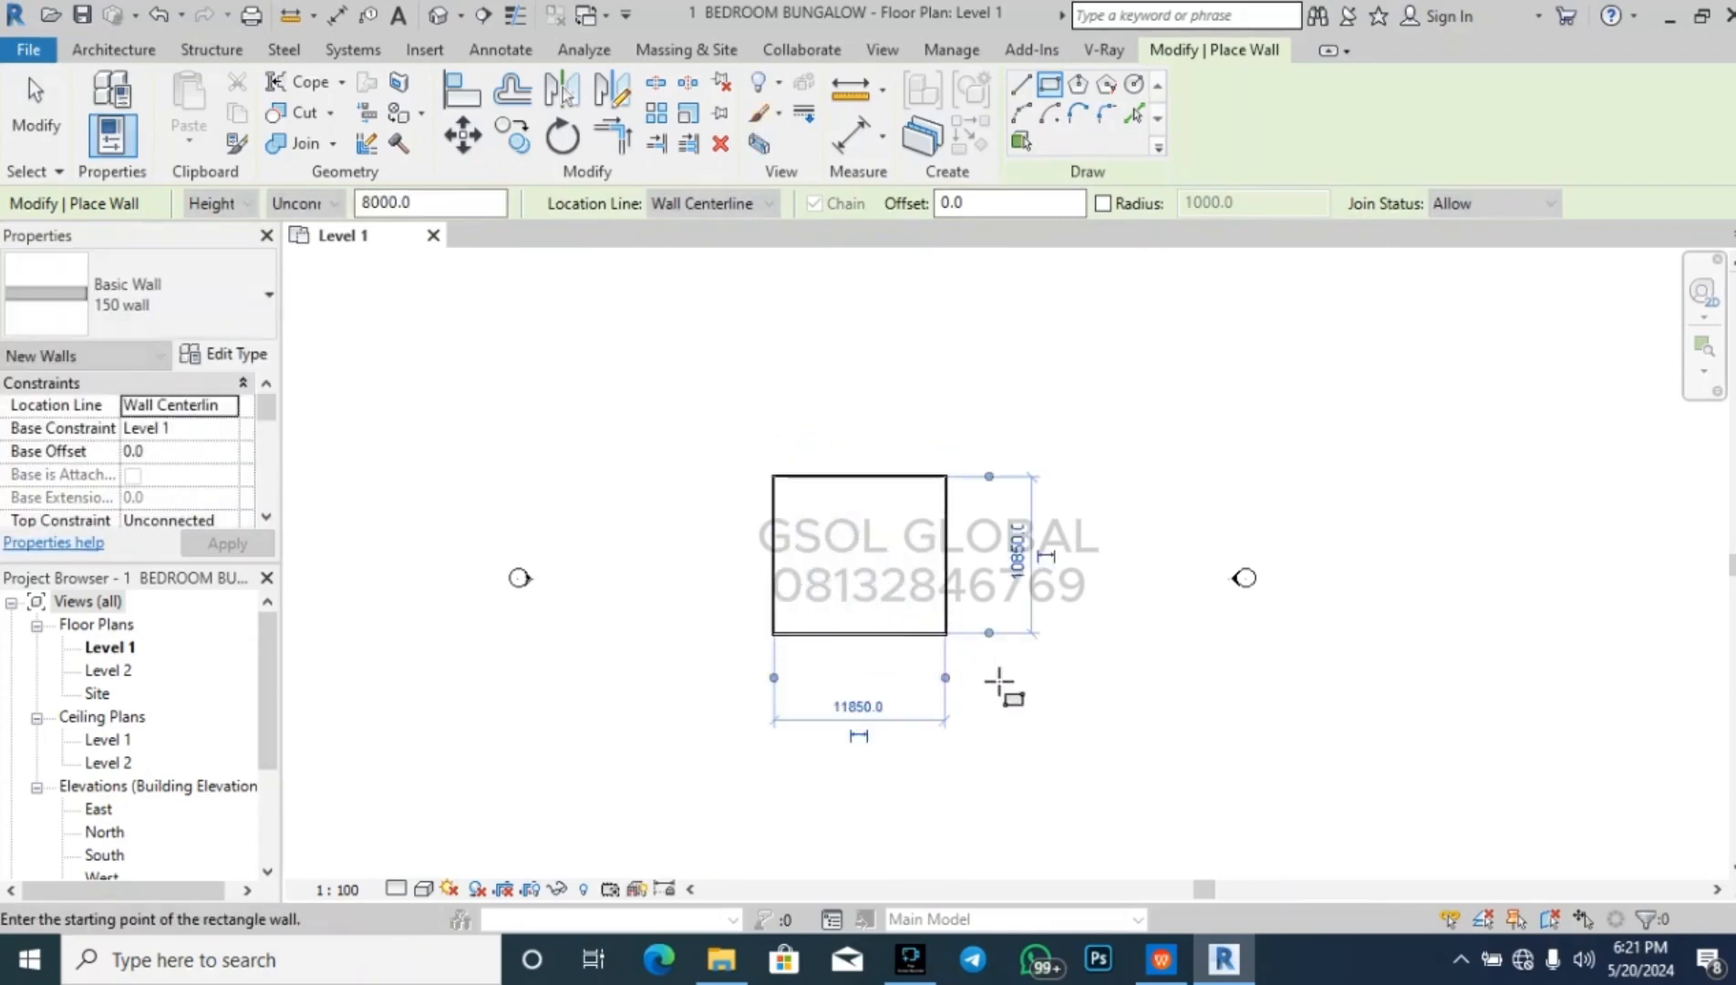
{"action": "key", "text": "Escape"}
{"action": "key", "text": "Escape"}
{"action": "scroll", "coordinate": [829, 539], "scroll_direction": "up", "scroll_amount": 3}
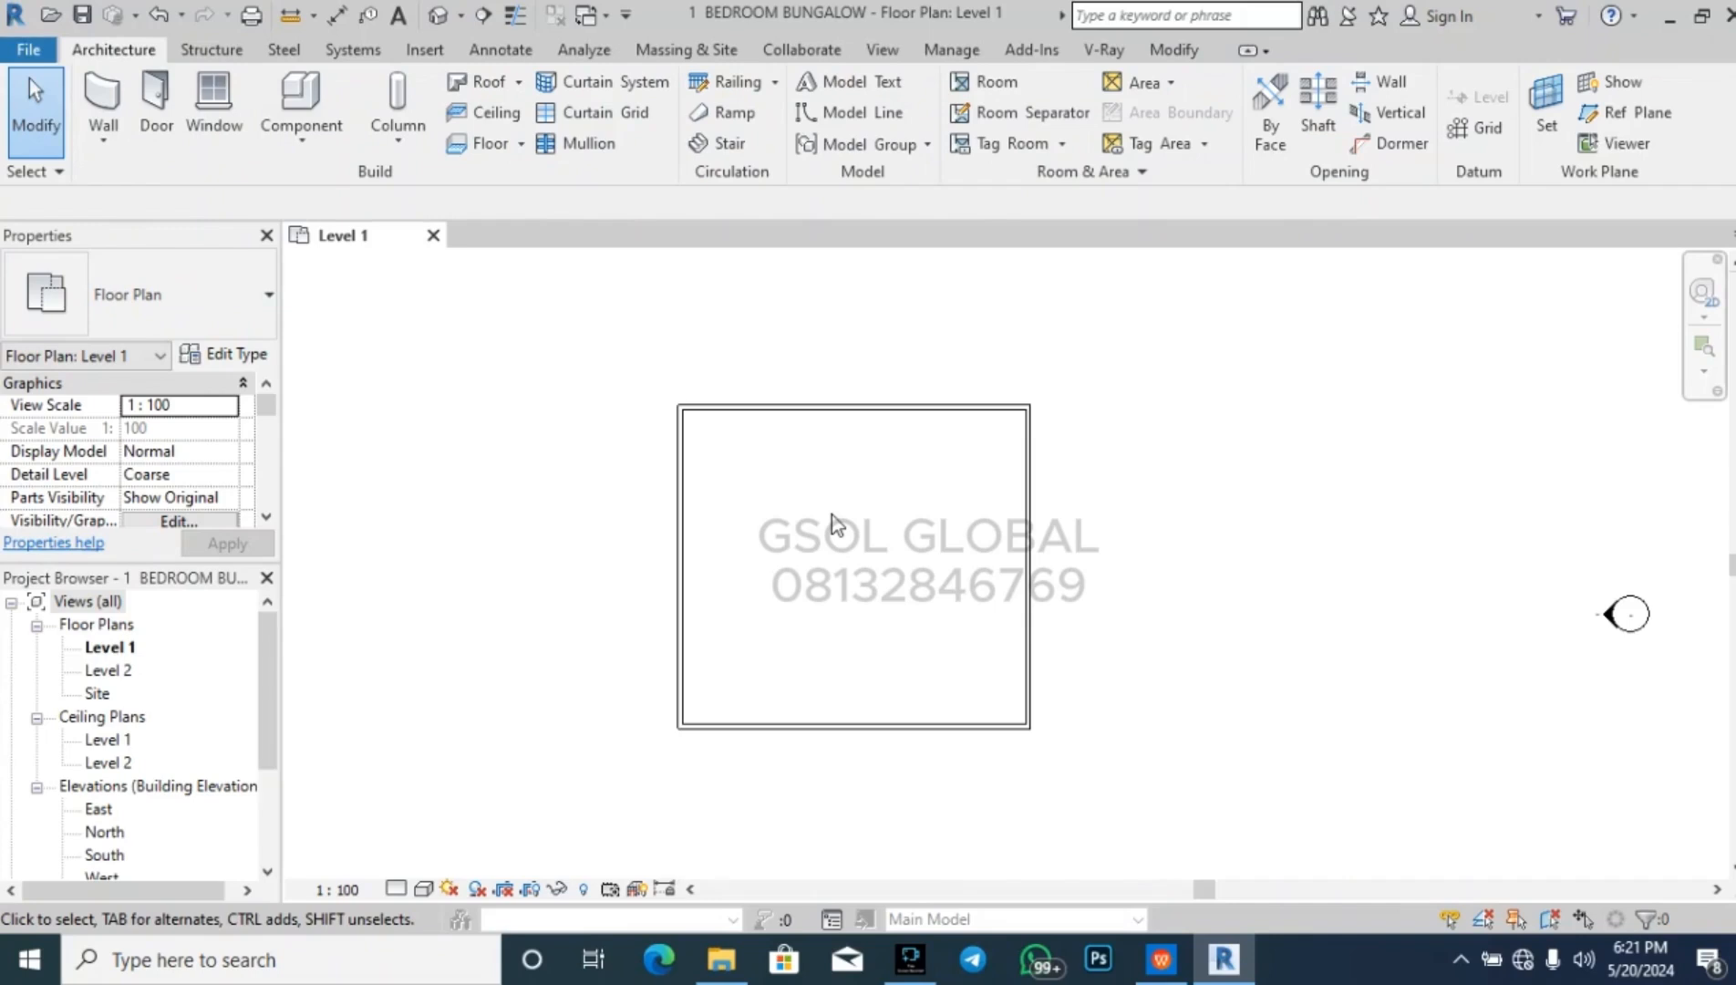
- Set the distance between the room's upper and lower walls to 4500 mm by moving the upper wall
{"action": "left_click", "coordinate": [868, 408]}
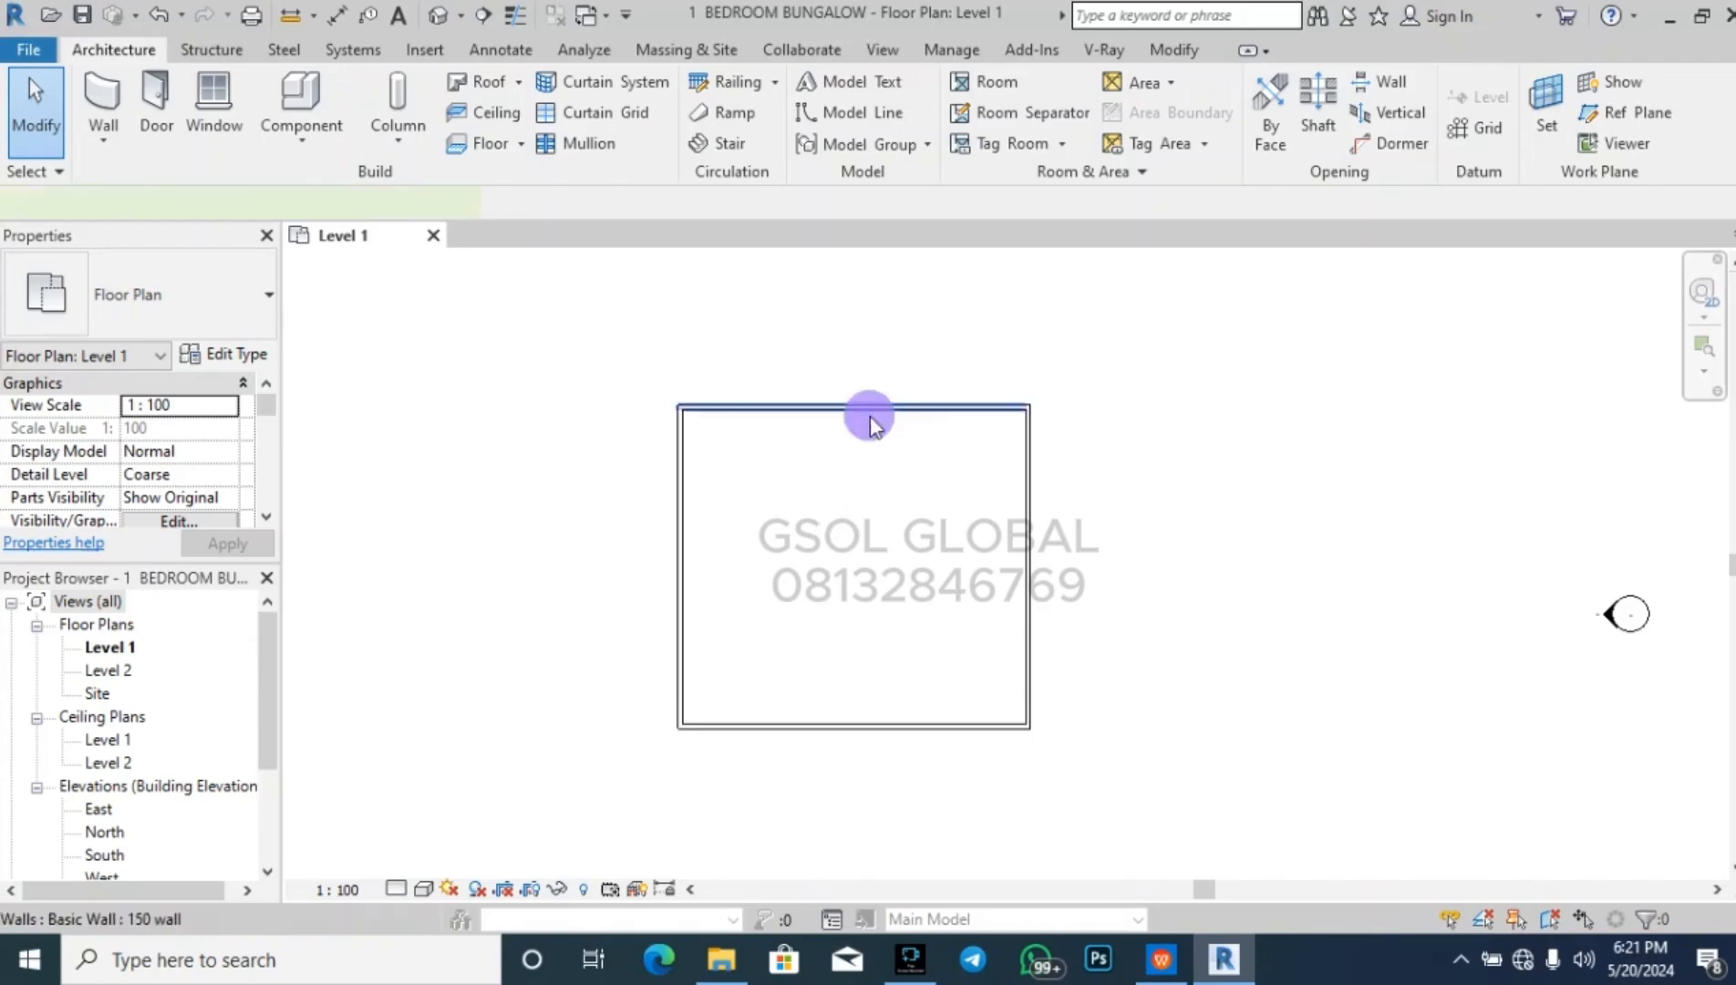
{"action": "left_click", "coordinate": [887, 558]}
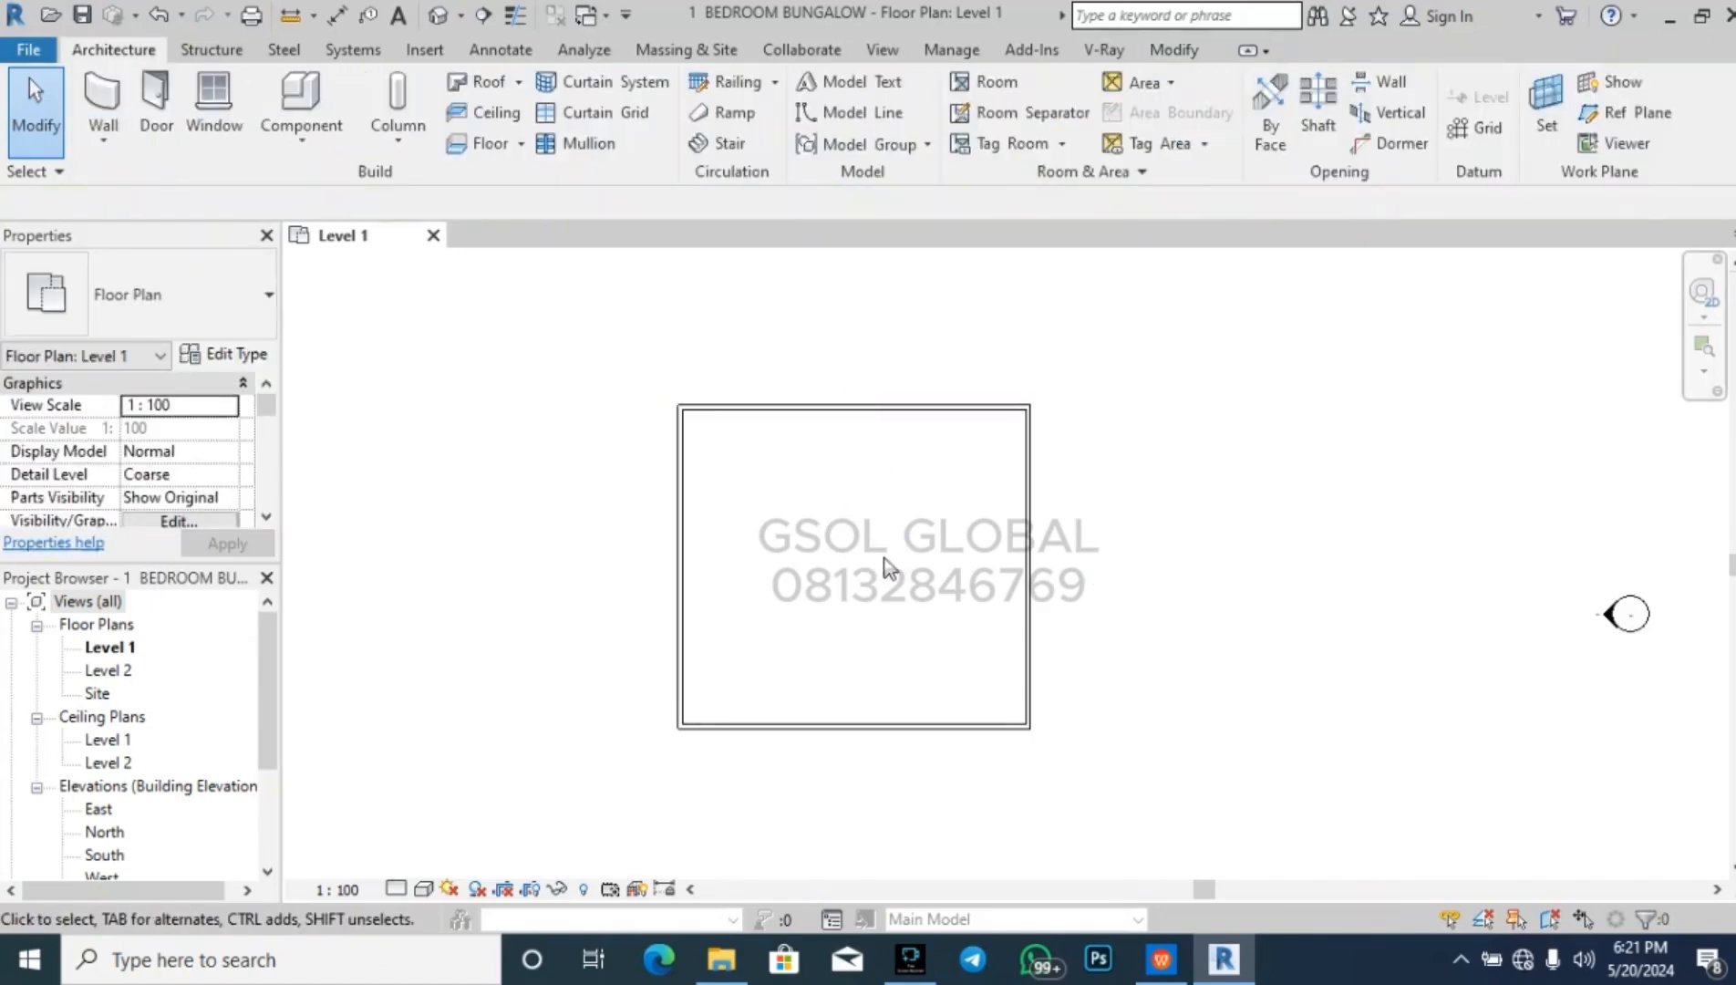
{"action": "scroll", "coordinate": [1057, 576], "scroll_direction": "up", "scroll_amount": 2}
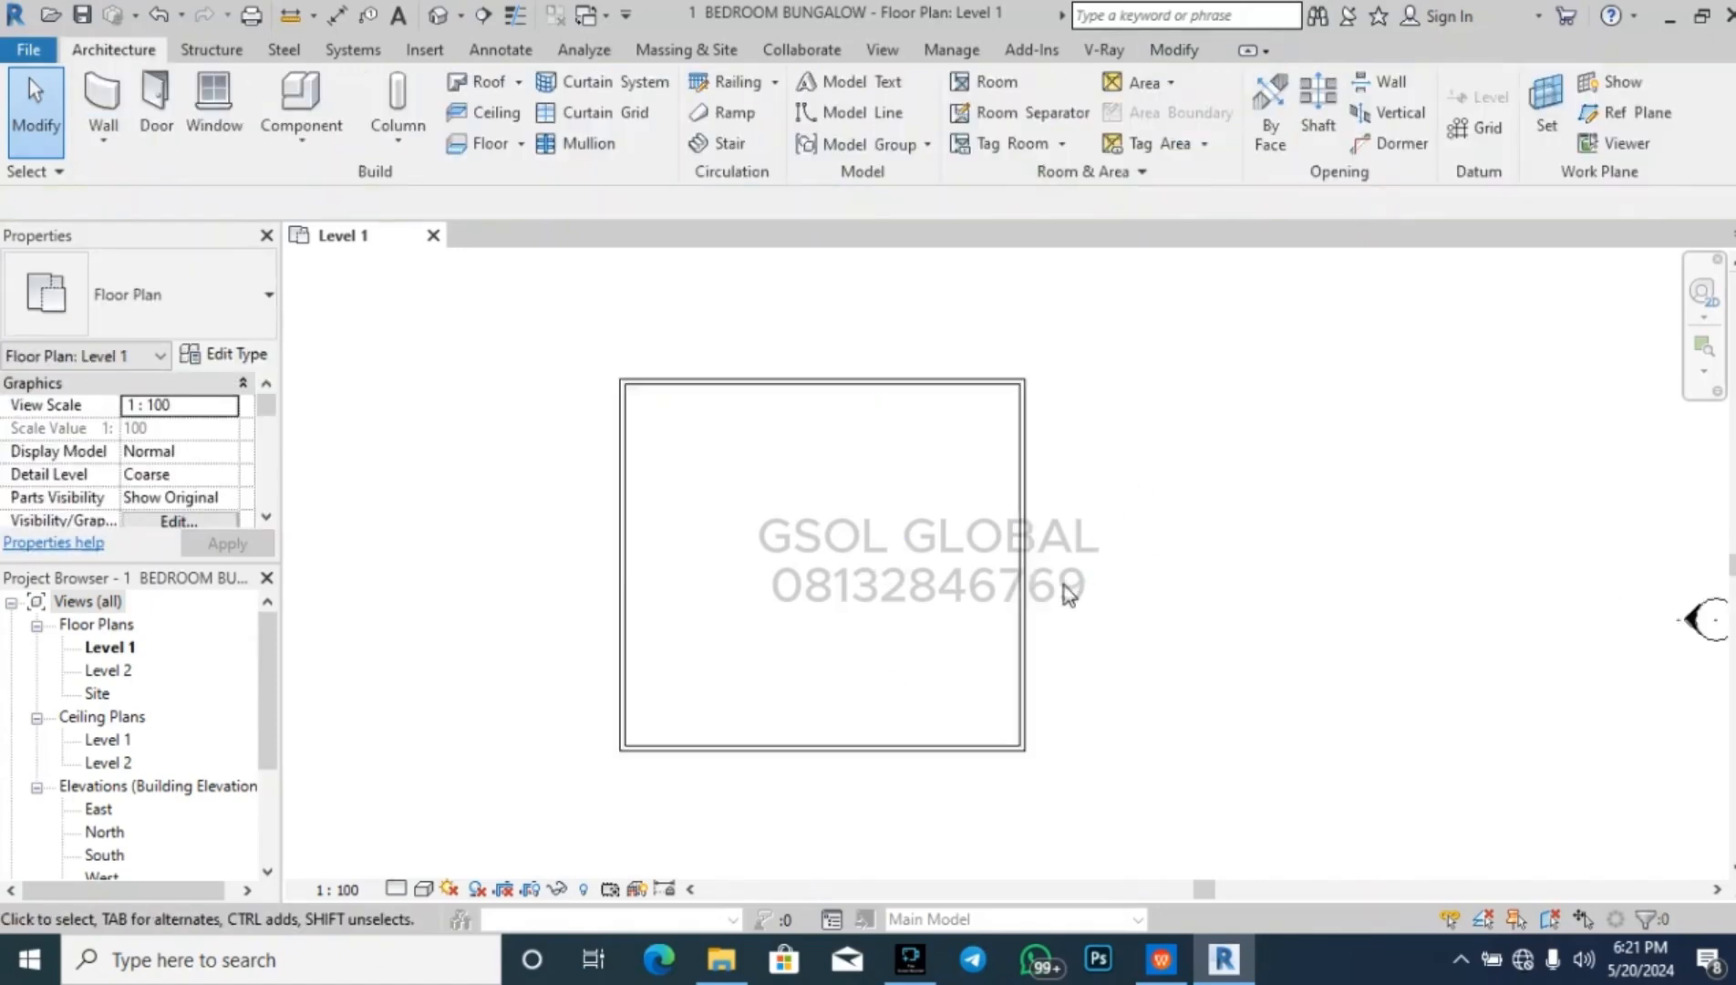
{"action": "left_click", "coordinate": [844, 354]}
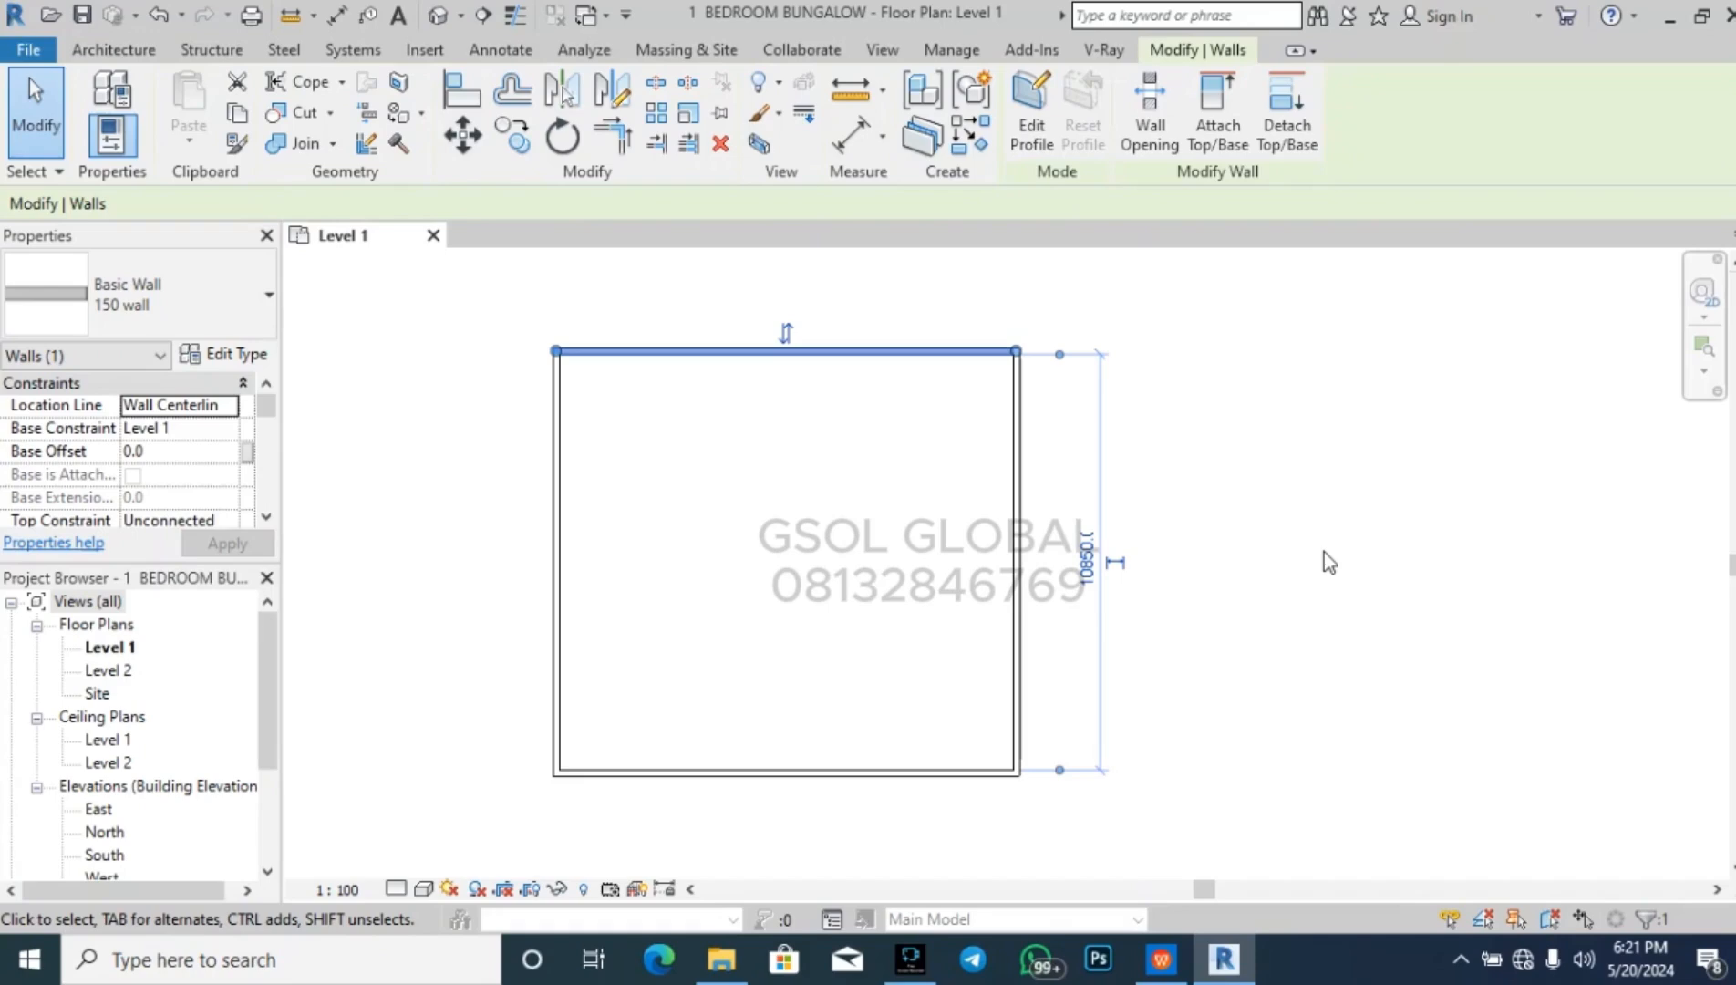
{"action": "left_click", "coordinate": [1082, 573]}
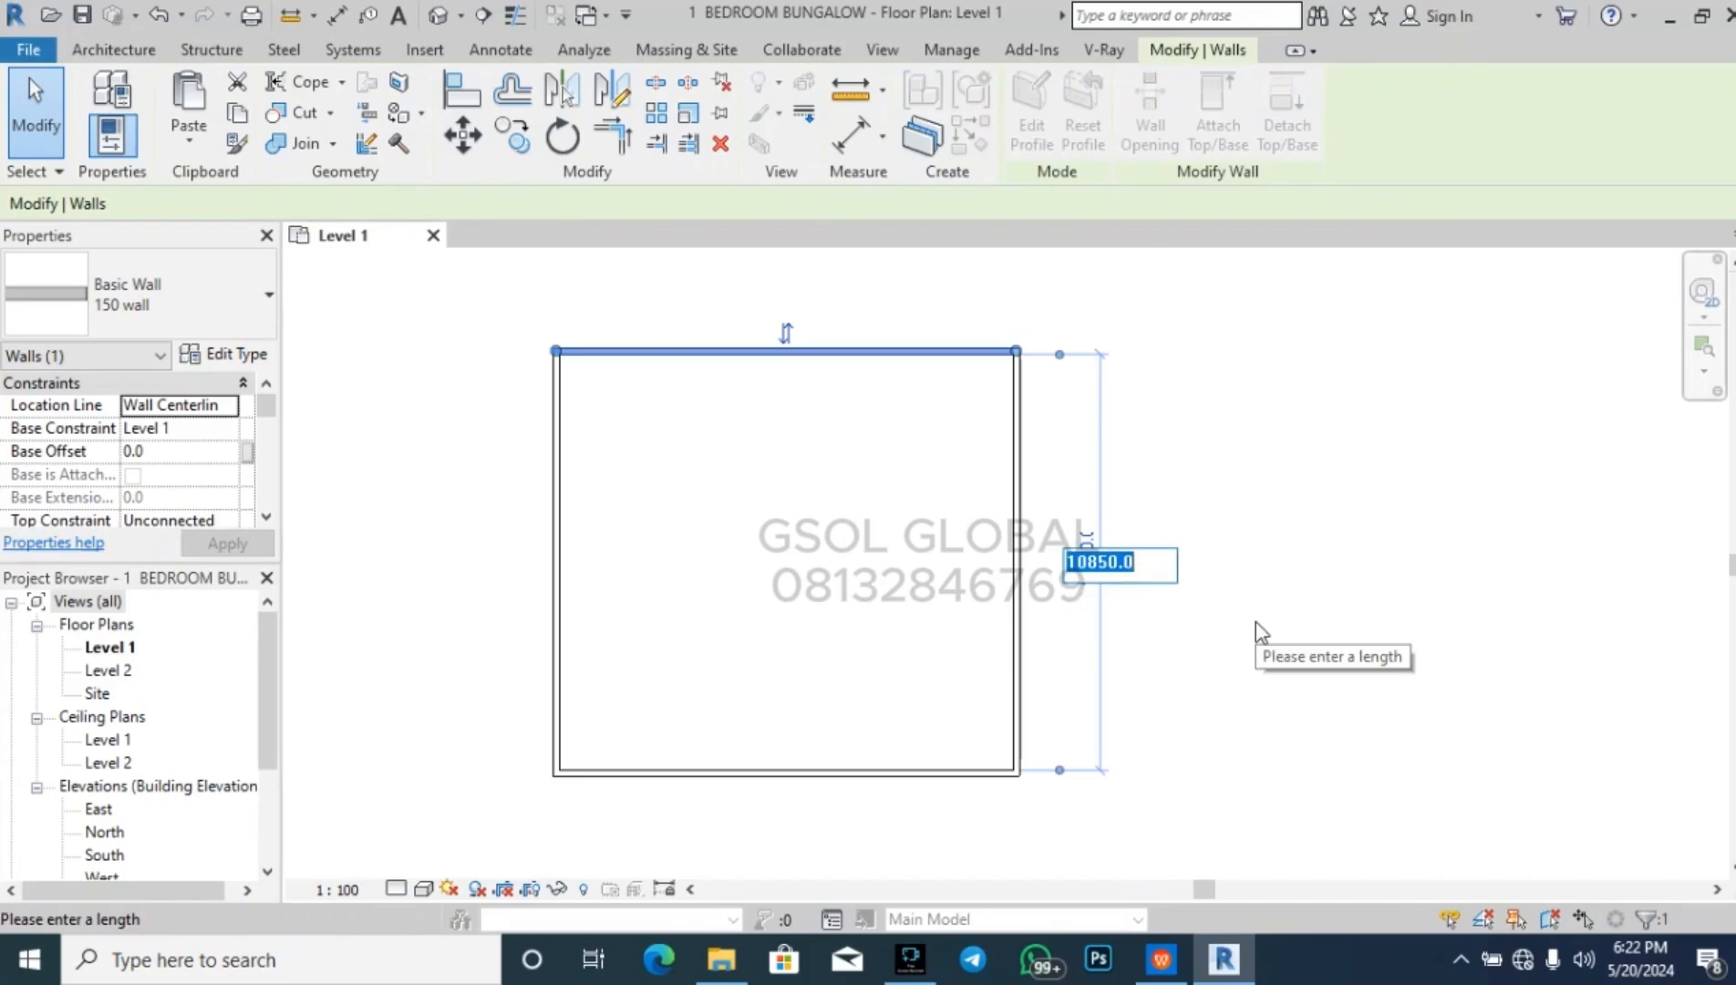
{"action": "key", "text": "BackSpace"}
{"action": "type", "text": "4500"}
{"action": "key", "text": "Return"}
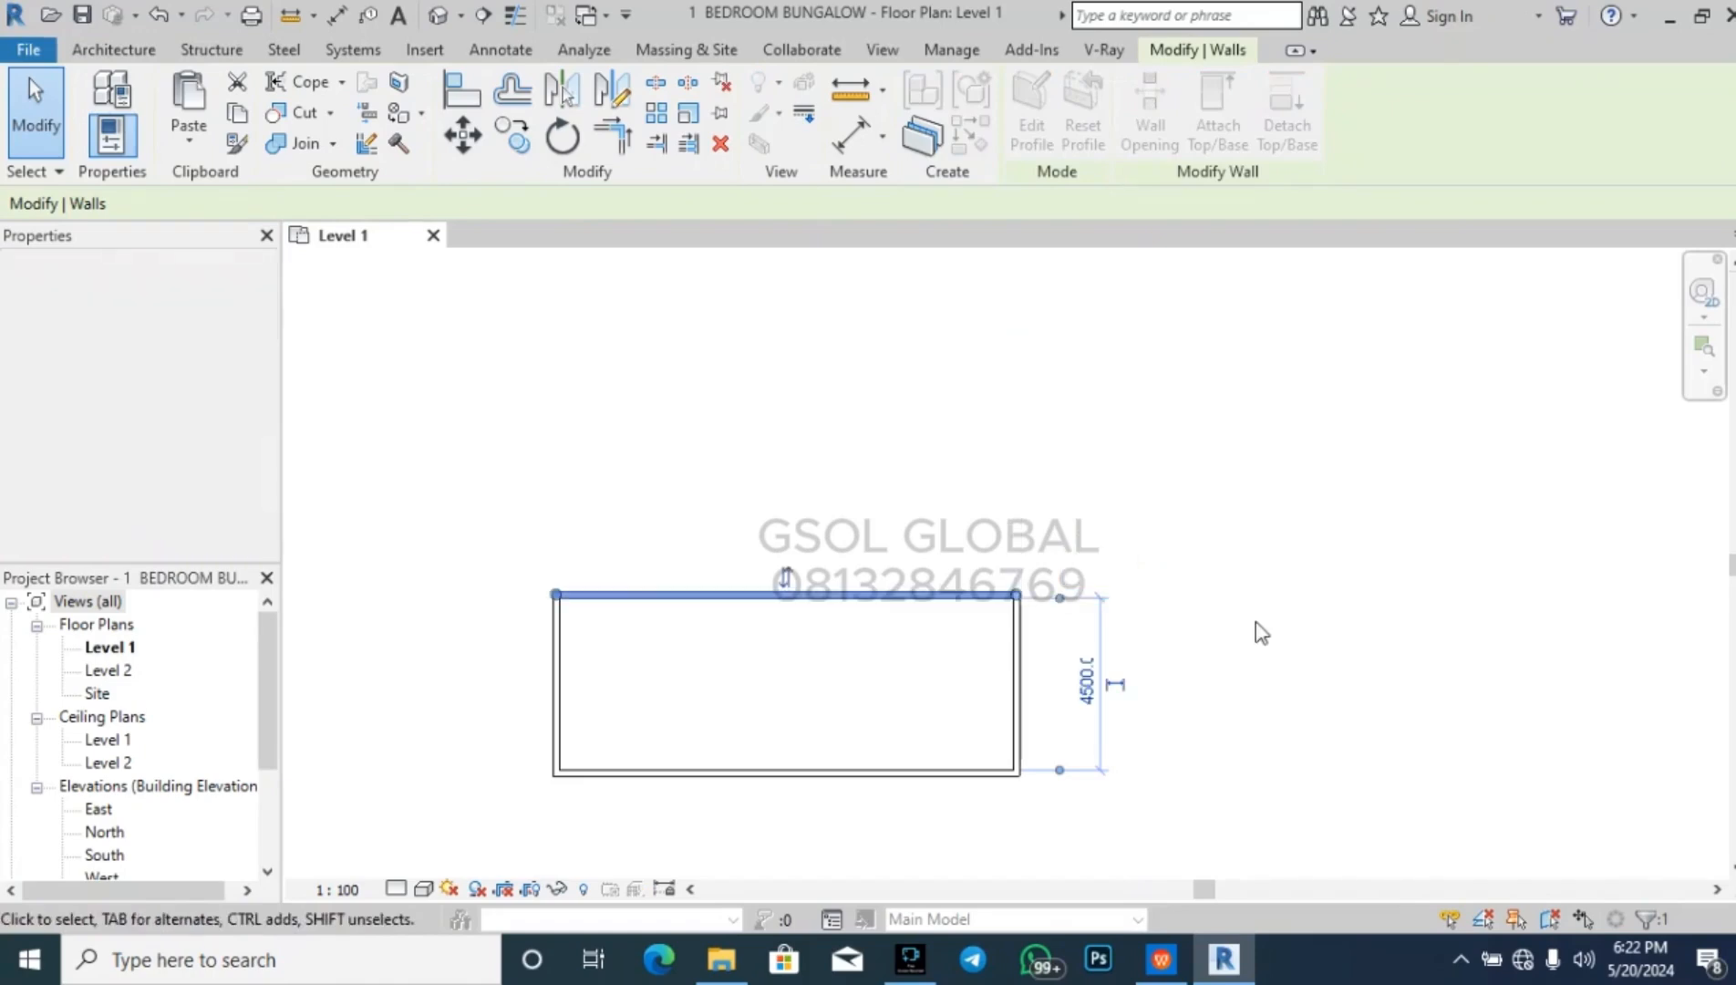
- Set the distance between the room's left and right walls to 4500 mm by moving the left wall
{"action": "left_click", "coordinate": [1258, 629]}
{"action": "scroll", "coordinate": [896, 422], "scroll_direction": "down", "scroll_amount": 3}
{"action": "scroll", "coordinate": [807, 652], "scroll_direction": "up", "scroll_amount": 2}
{"action": "left_click", "coordinate": [628, 607]}
{"action": "left_click", "coordinate": [826, 396]}
{"action": "type", "text": "4500"}
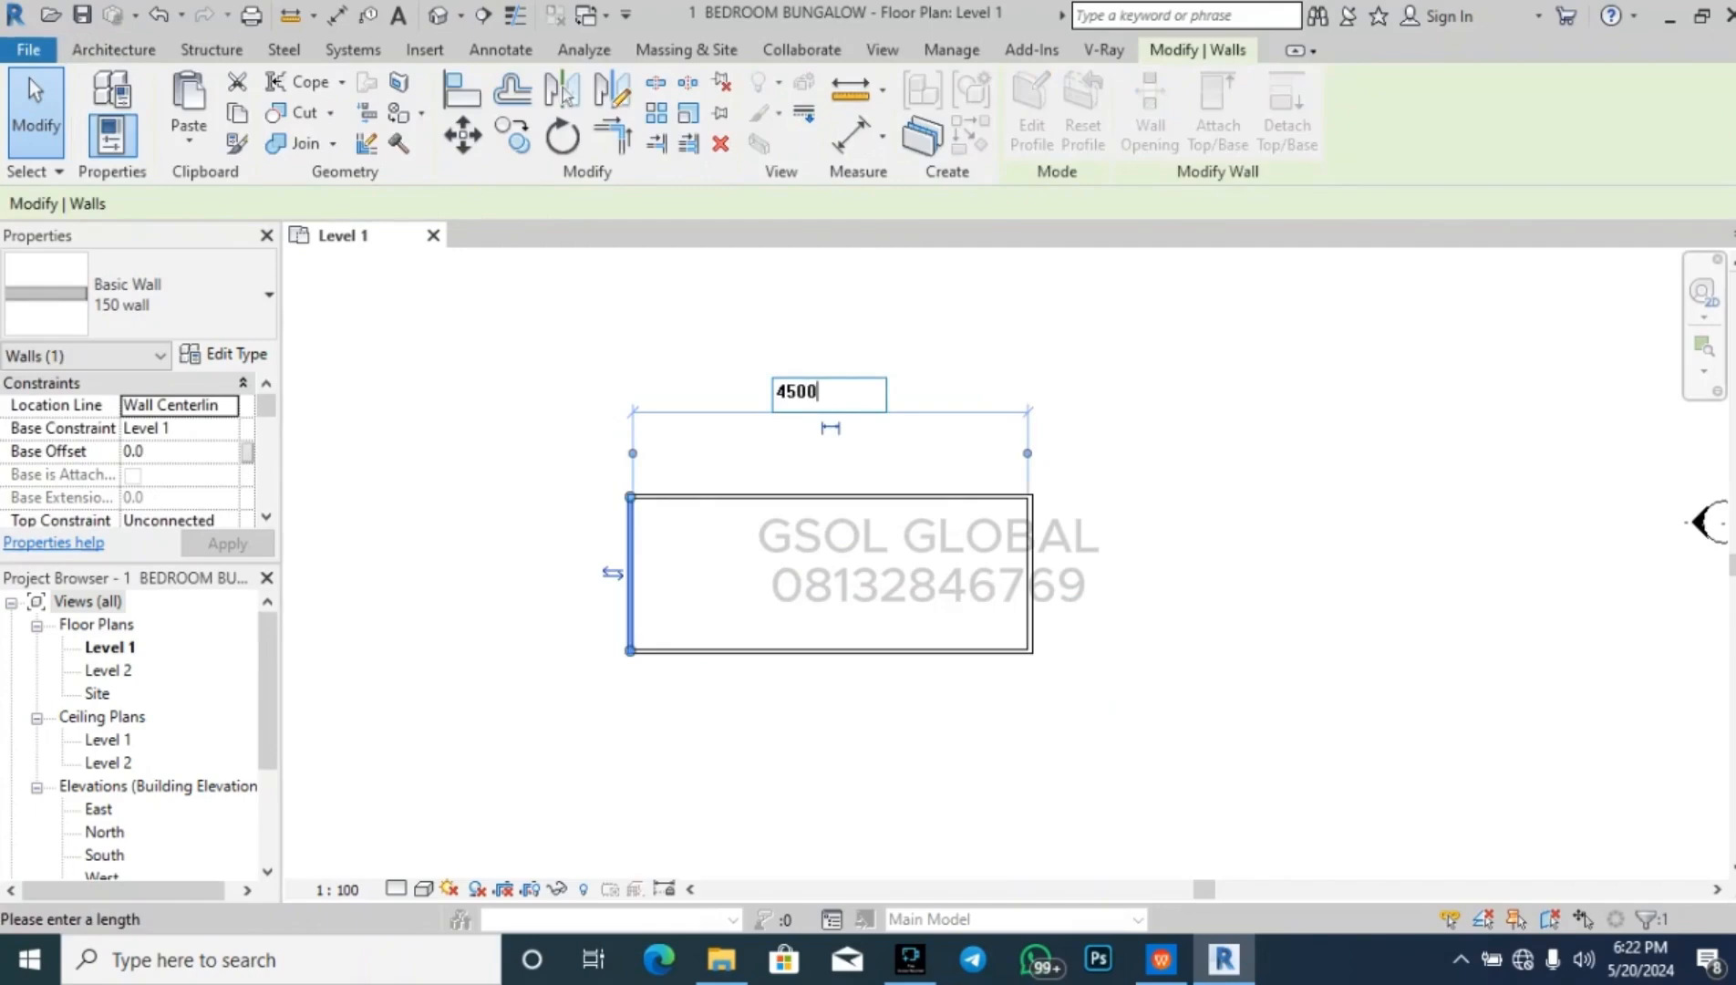
{"action": "key", "text": "Return"}
{"action": "left_click", "coordinate": [1160, 539]}
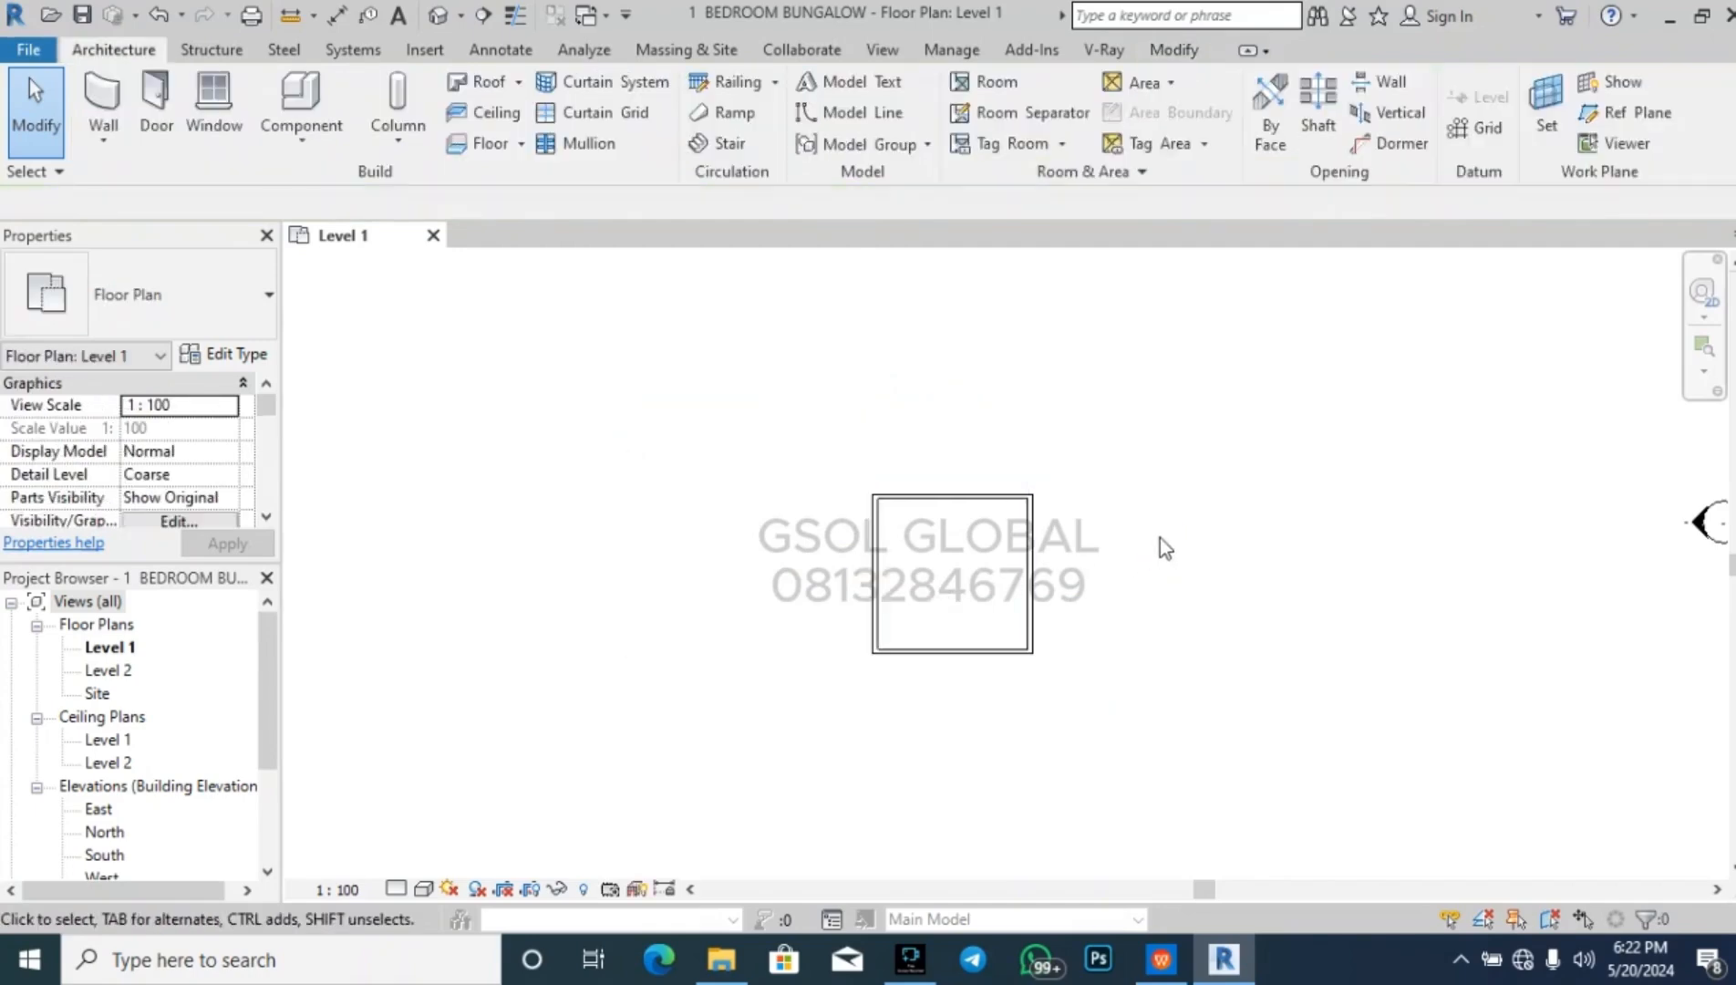
{"action": "scroll", "coordinate": [1135, 540], "scroll_direction": "up", "scroll_amount": 4}
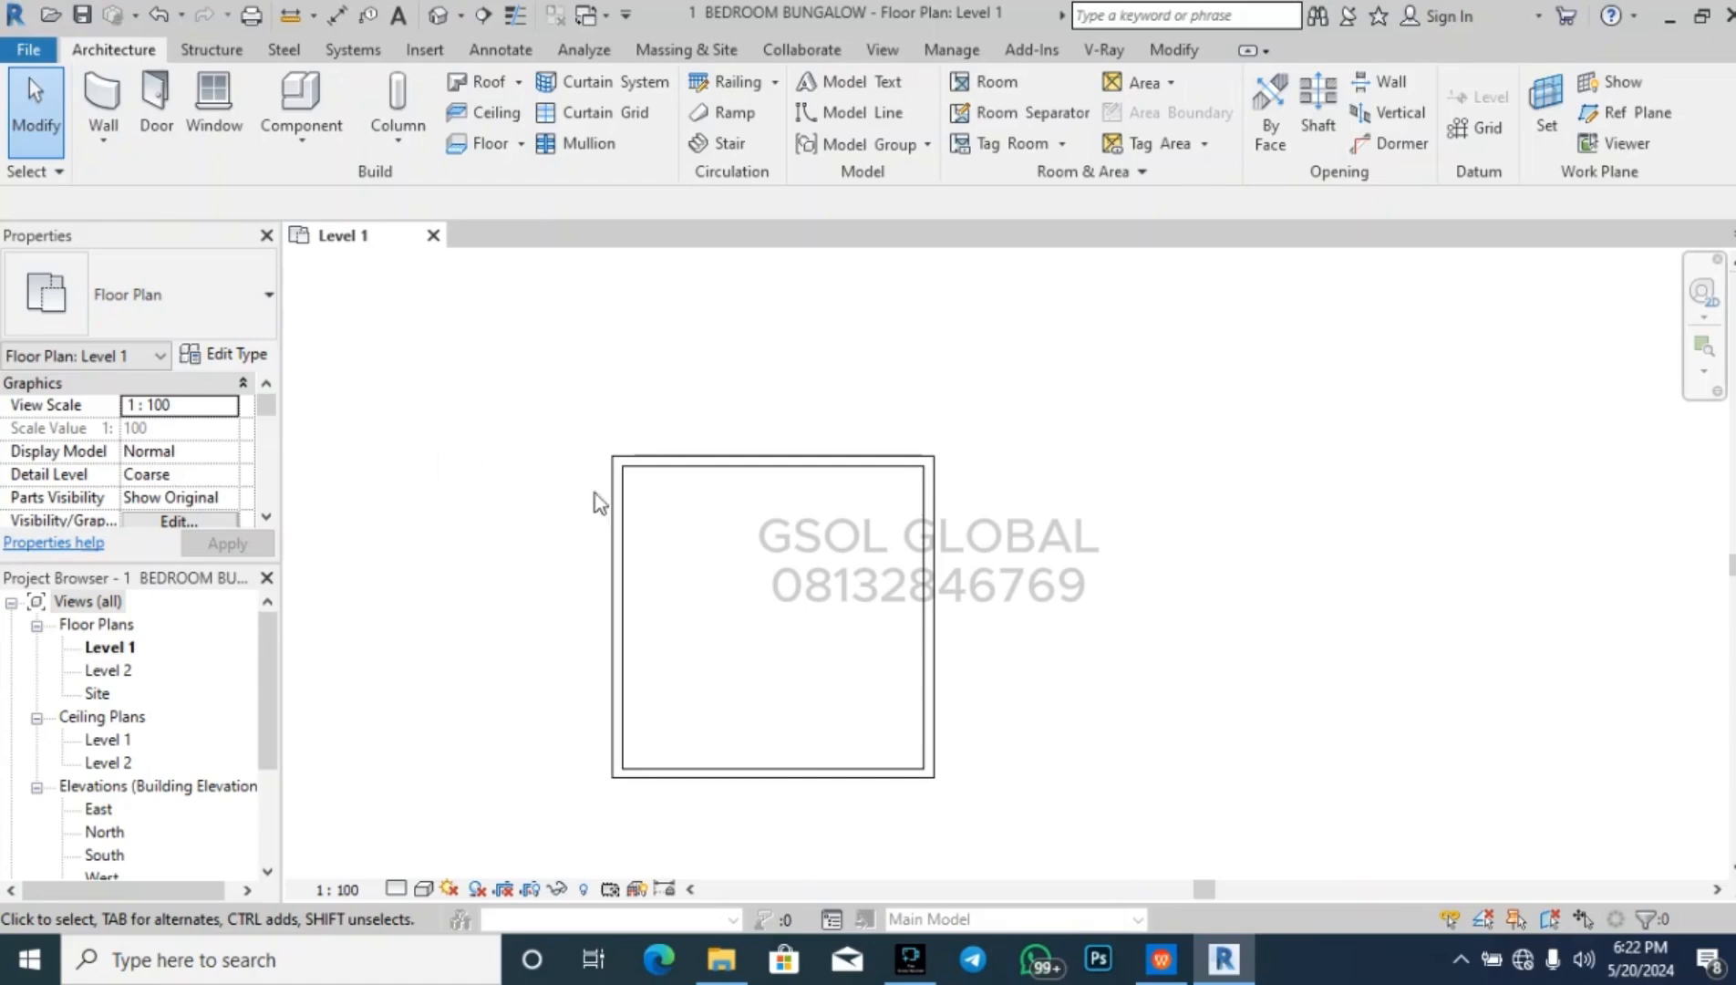
{"action": "scroll", "coordinate": [998, 543], "scroll_direction": "down", "scroll_amount": 2}
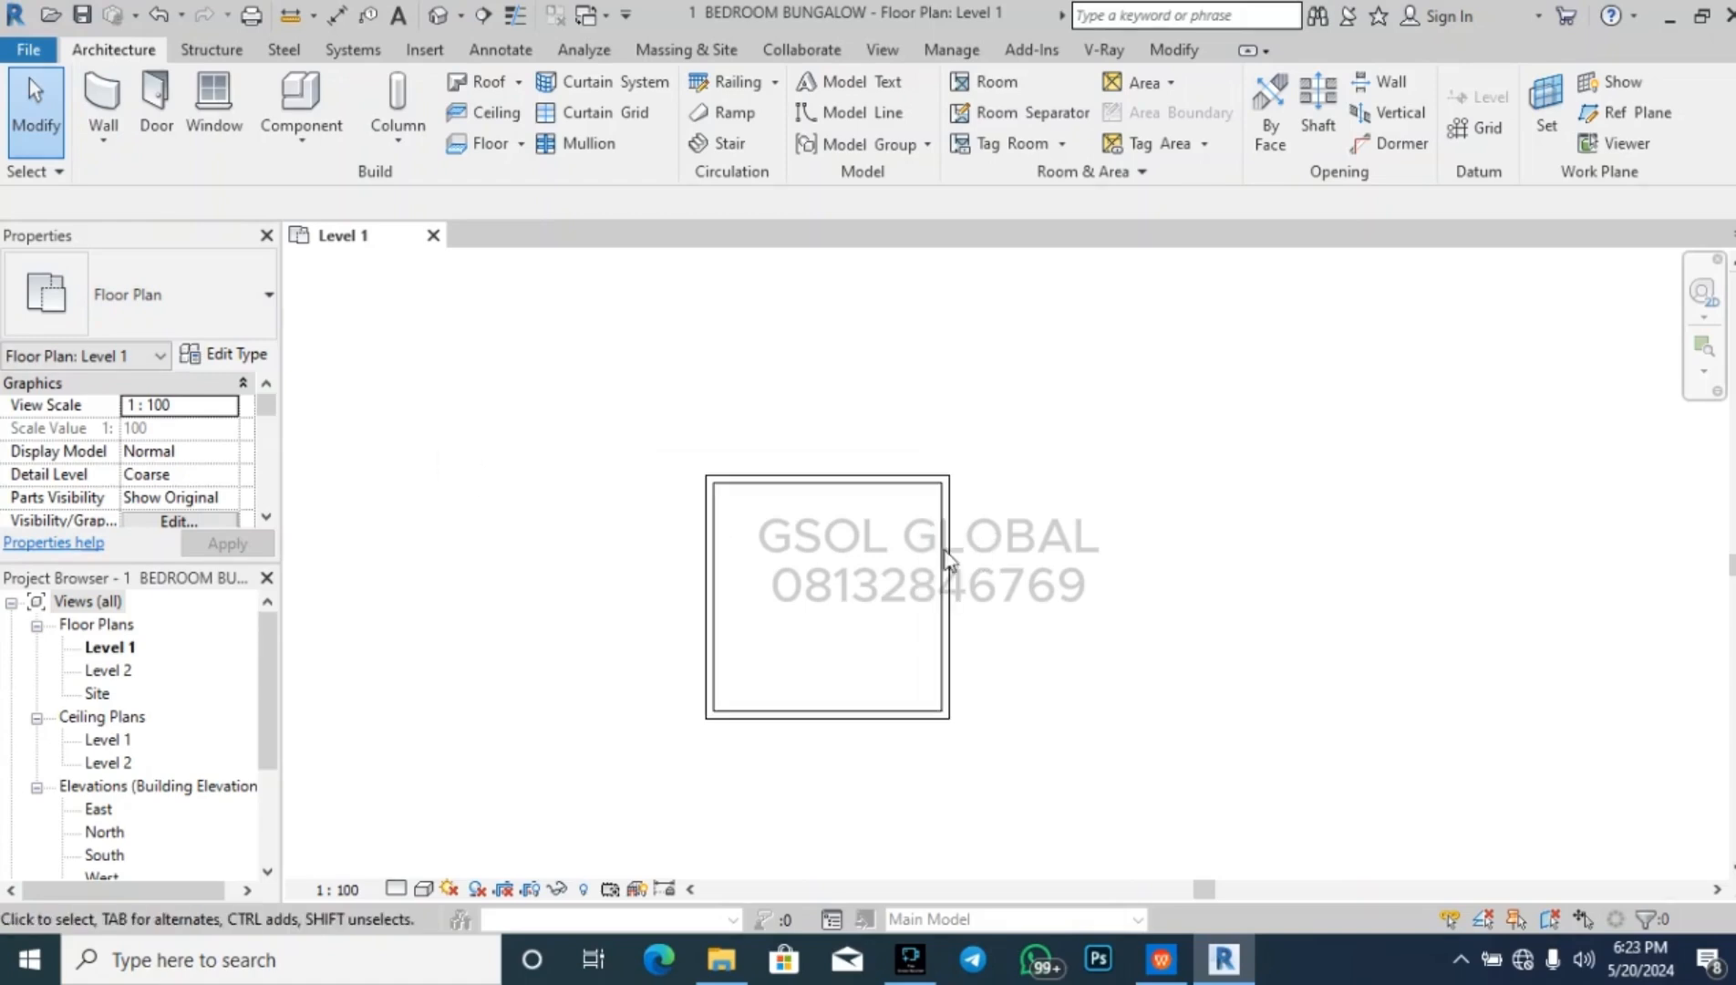
{"action": "scroll", "coordinate": [777, 686], "scroll_direction": "up", "scroll_amount": 1}
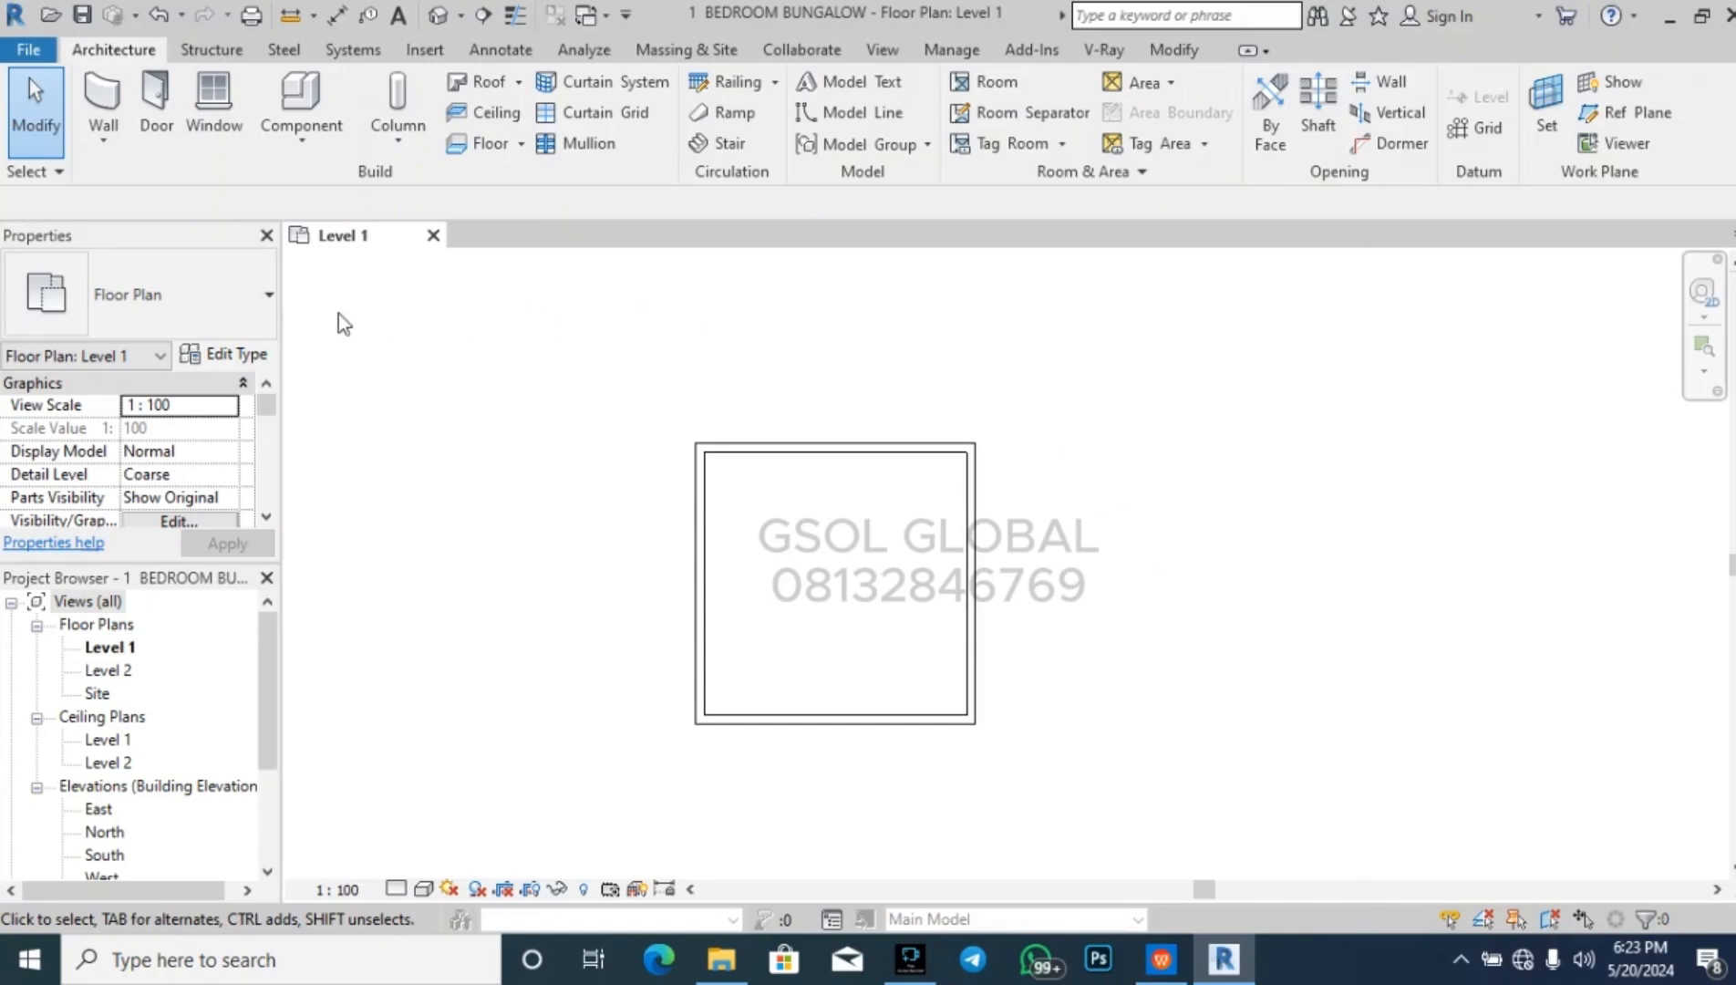
{"action": "left_click", "coordinate": [104, 102]}
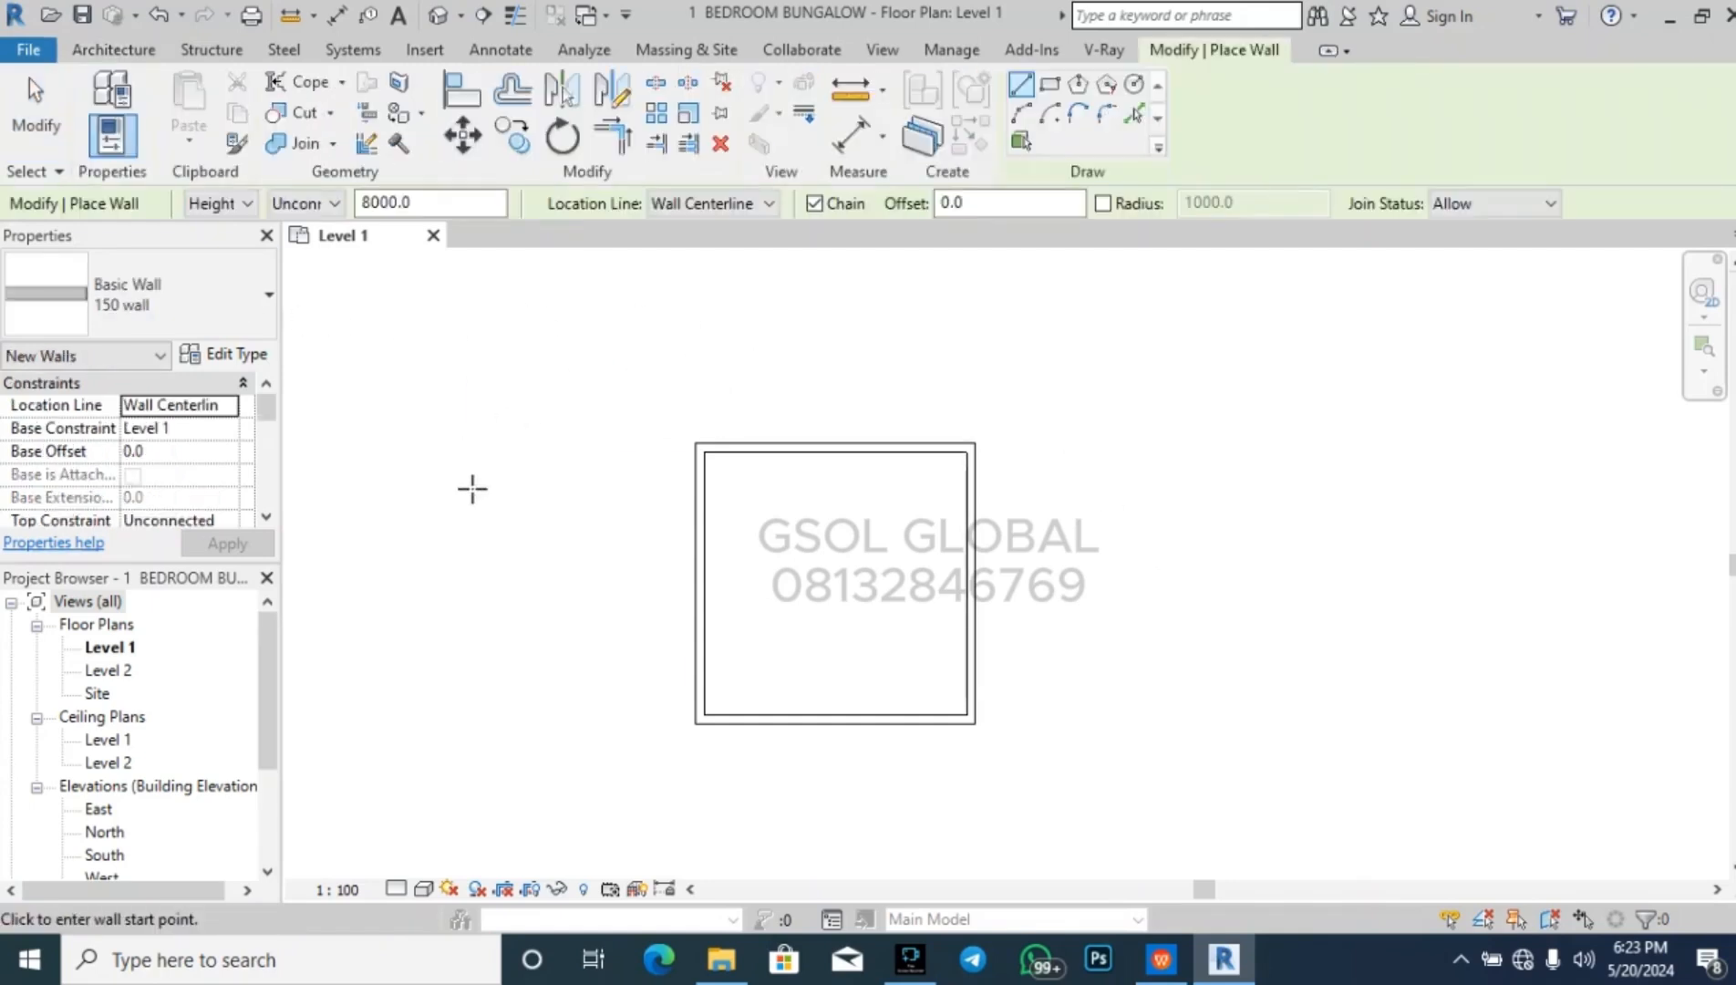
{"action": "scroll", "coordinate": [472, 492], "scroll_direction": "down", "scroll_amount": 1}
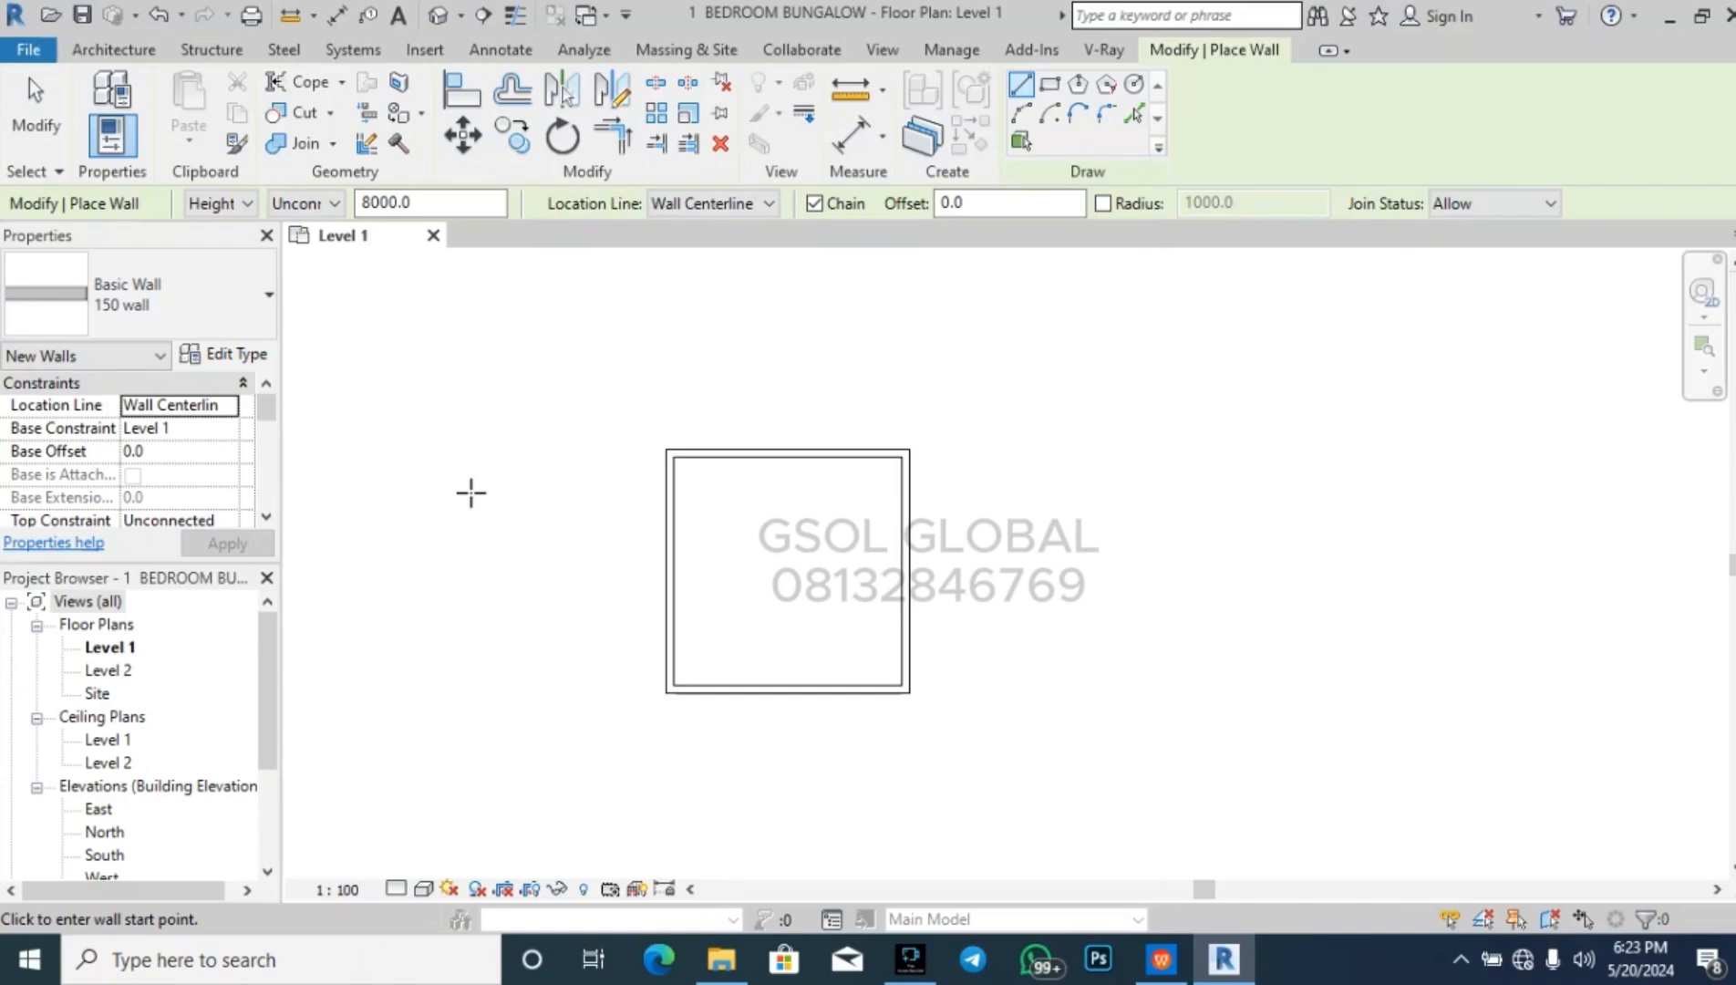
{"action": "scroll", "coordinate": [1117, 613], "scroll_direction": "up", "scroll_amount": 3}
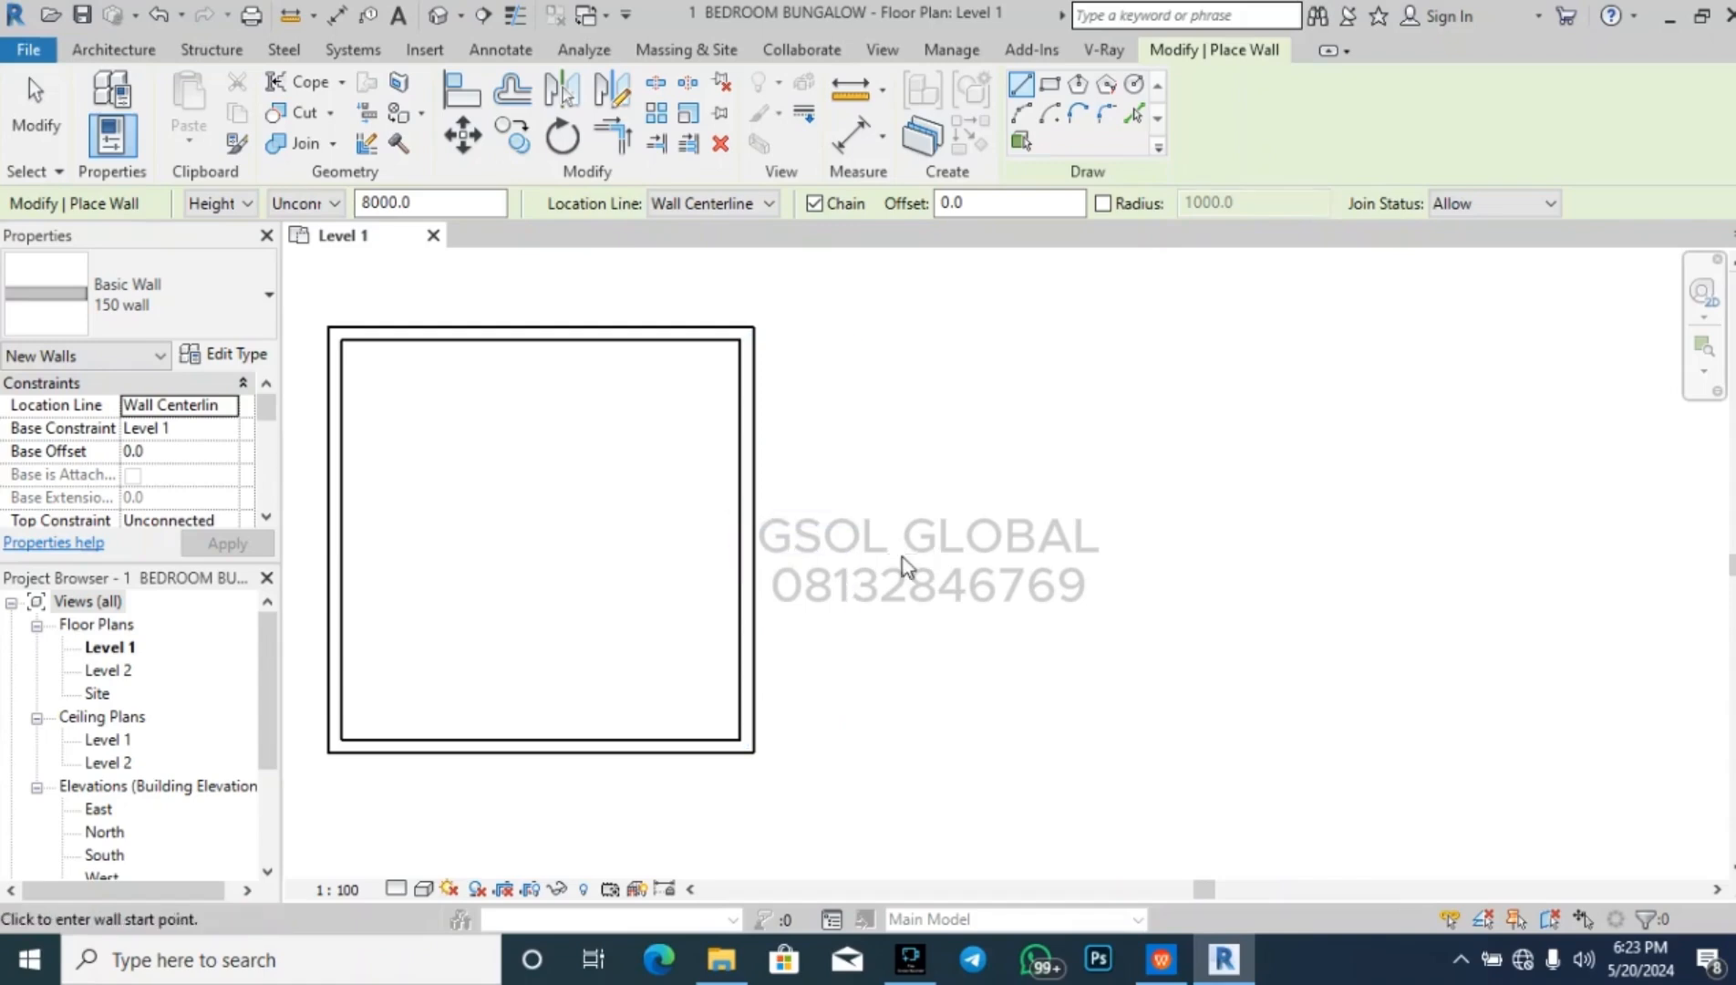
{"action": "key", "text": "Escape"}
{"action": "key", "text": "Escape"}
{"action": "scroll", "coordinate": [1002, 564], "scroll_direction": "down", "scroll_amount": 2}
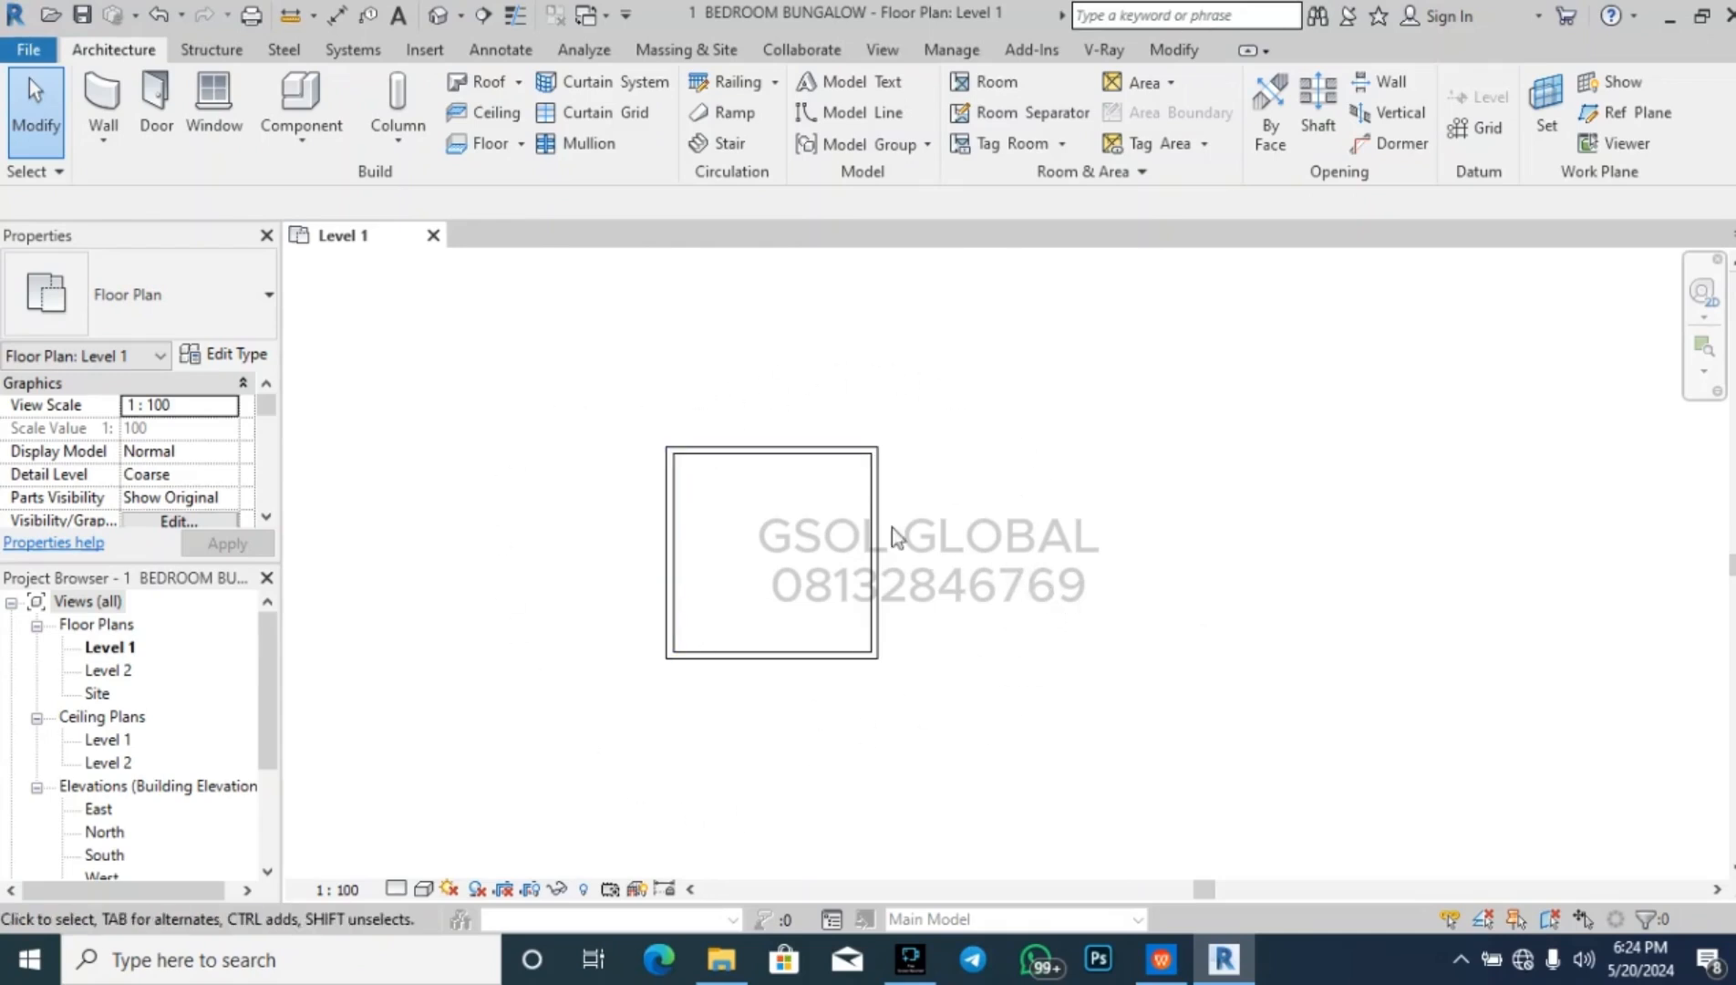
{"action": "scroll", "coordinate": [793, 464], "scroll_direction": "up", "scroll_amount": 2}
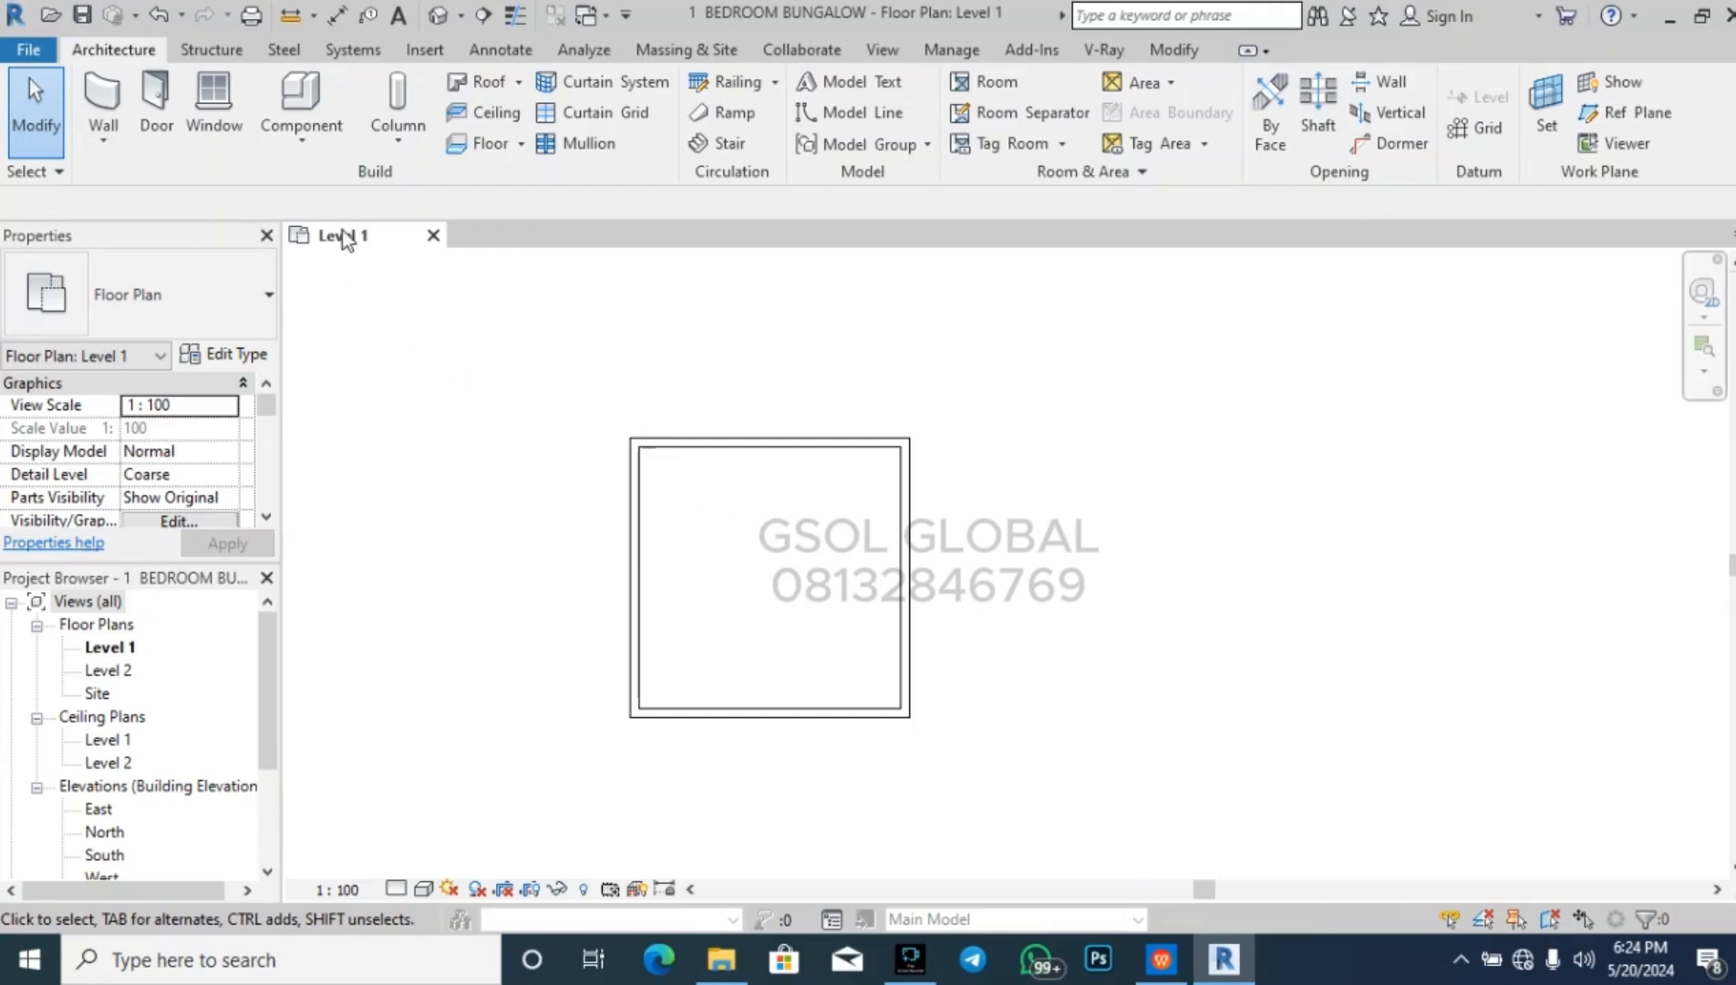
- Draw a rectangular boundary of detail lines in the Wide Lines style around the room, about 15200 mm wide
{"action": "left_click", "coordinate": [501, 49]}
{"action": "left_click", "coordinate": [605, 84]}
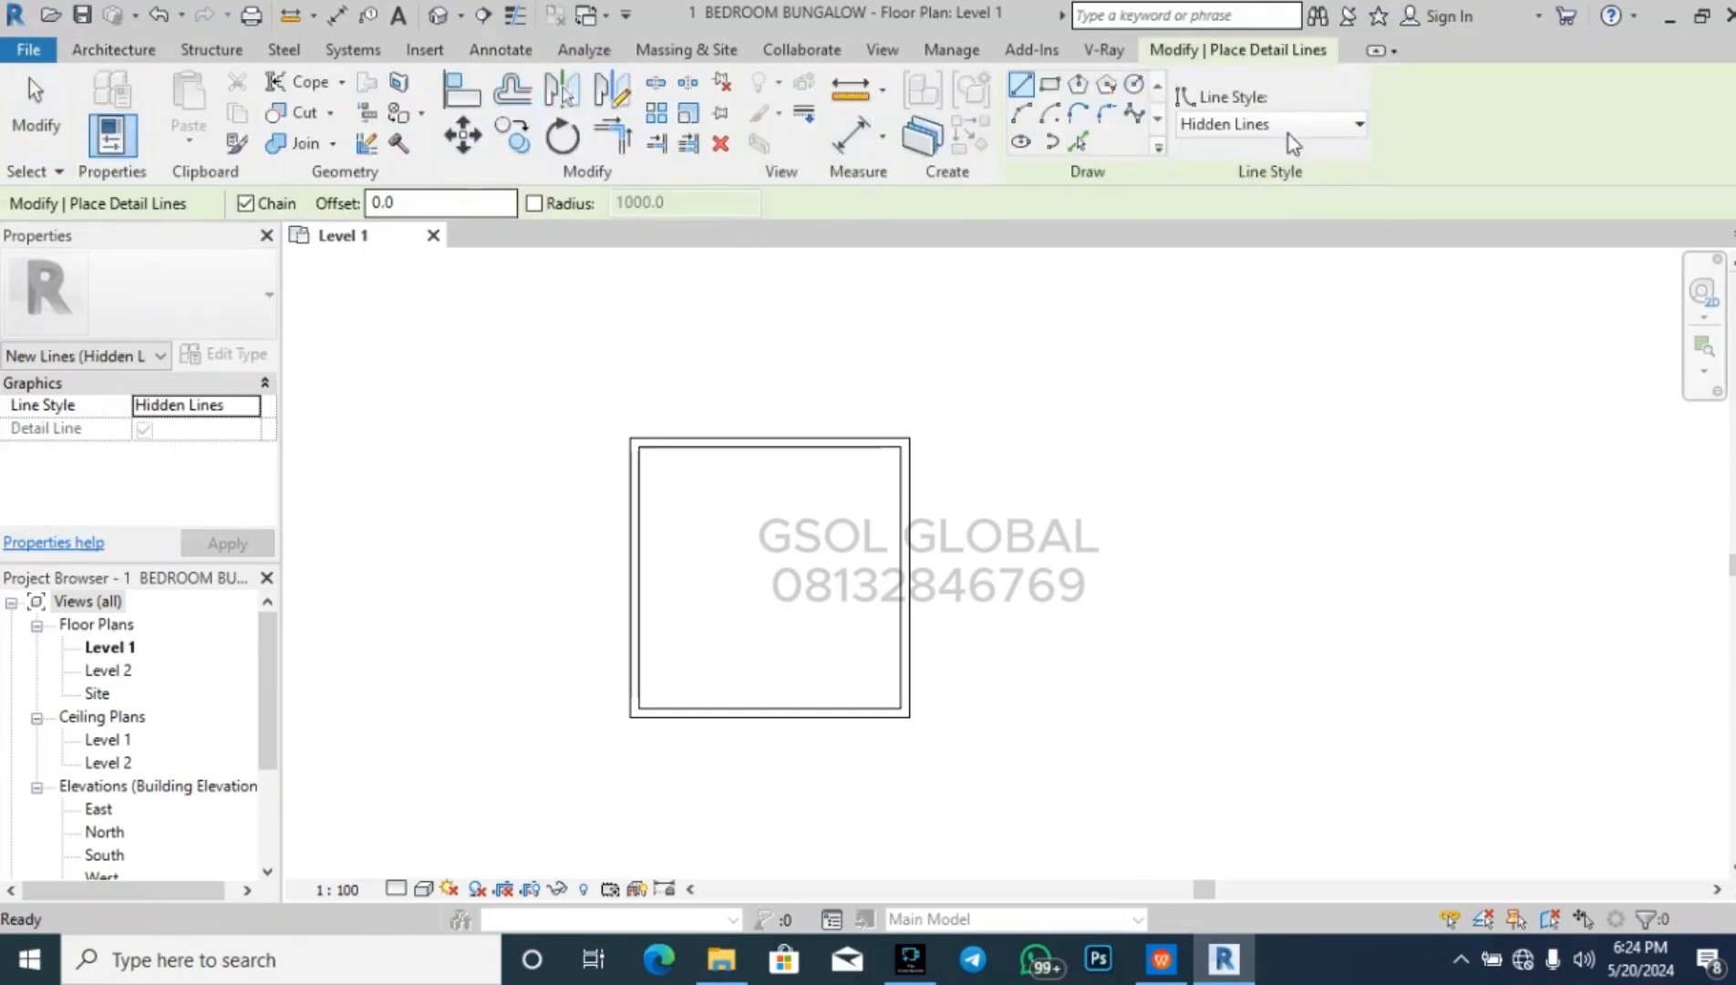
{"action": "left_click", "coordinate": [1050, 84]}
{"action": "scroll", "coordinate": [967, 542], "scroll_direction": "down", "scroll_amount": 3}
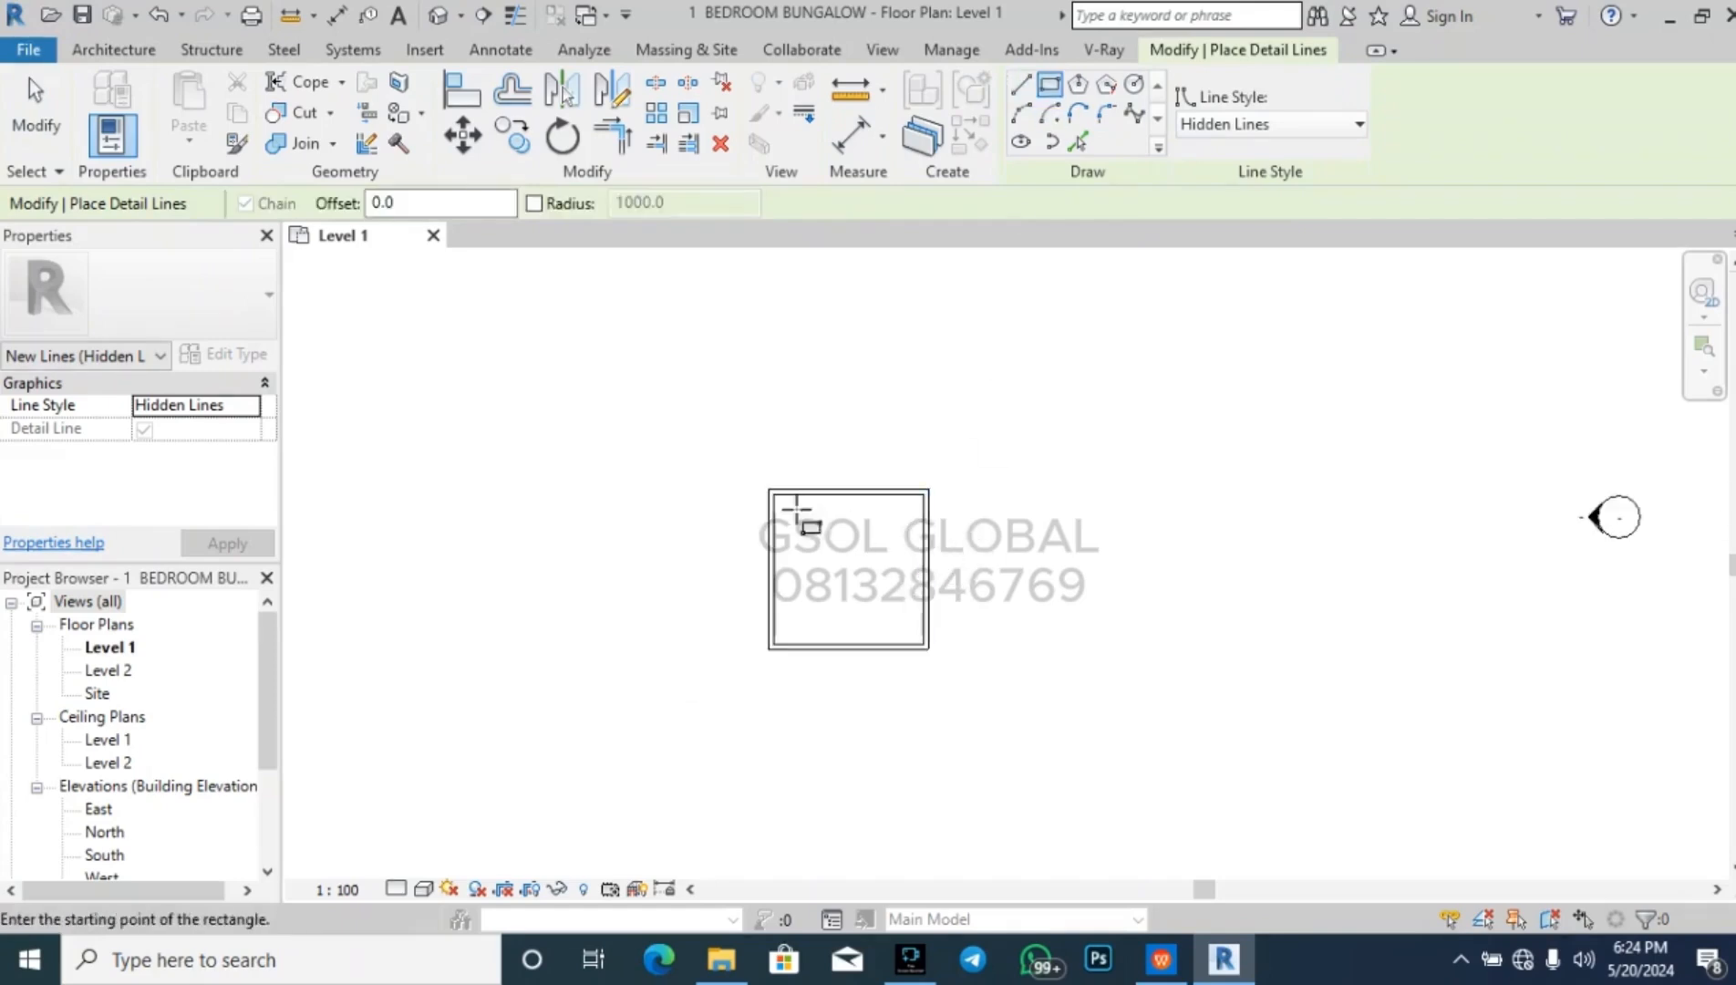
{"action": "left_click", "coordinate": [680, 386]}
{"action": "key", "text": "Escape"}
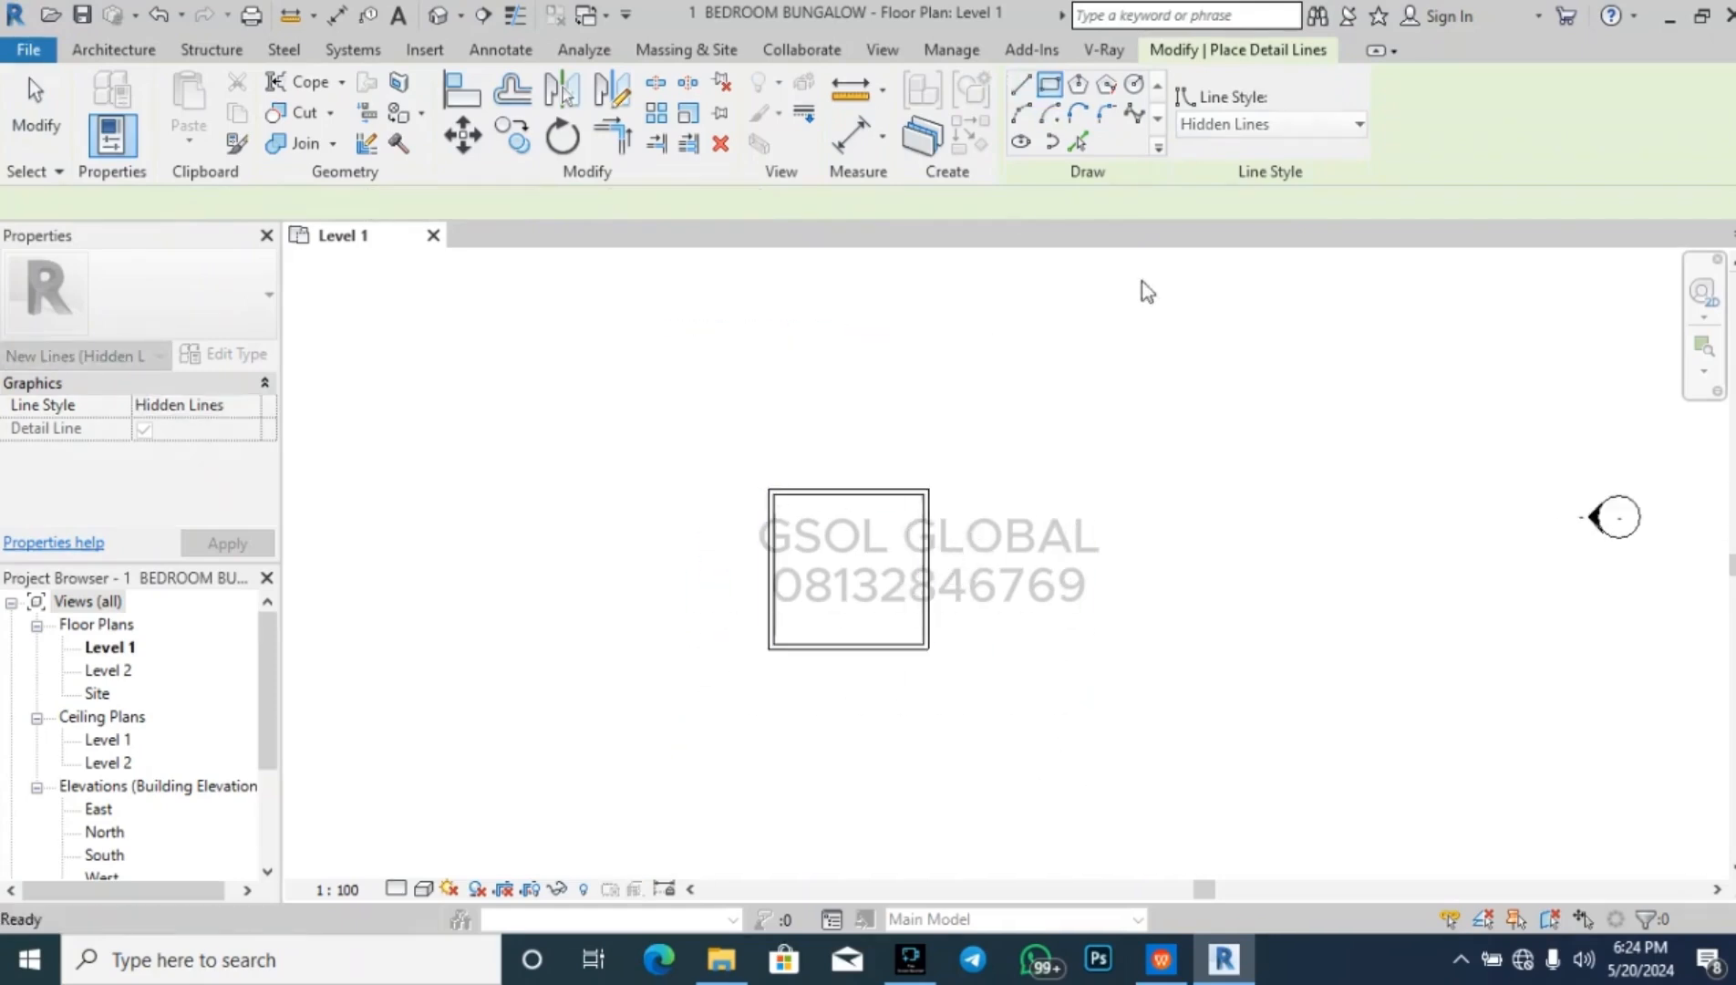
{"action": "left_click", "coordinate": [1233, 130]}
{"action": "left_click", "coordinate": [1251, 395]}
{"action": "left_click", "coordinate": [605, 323]}
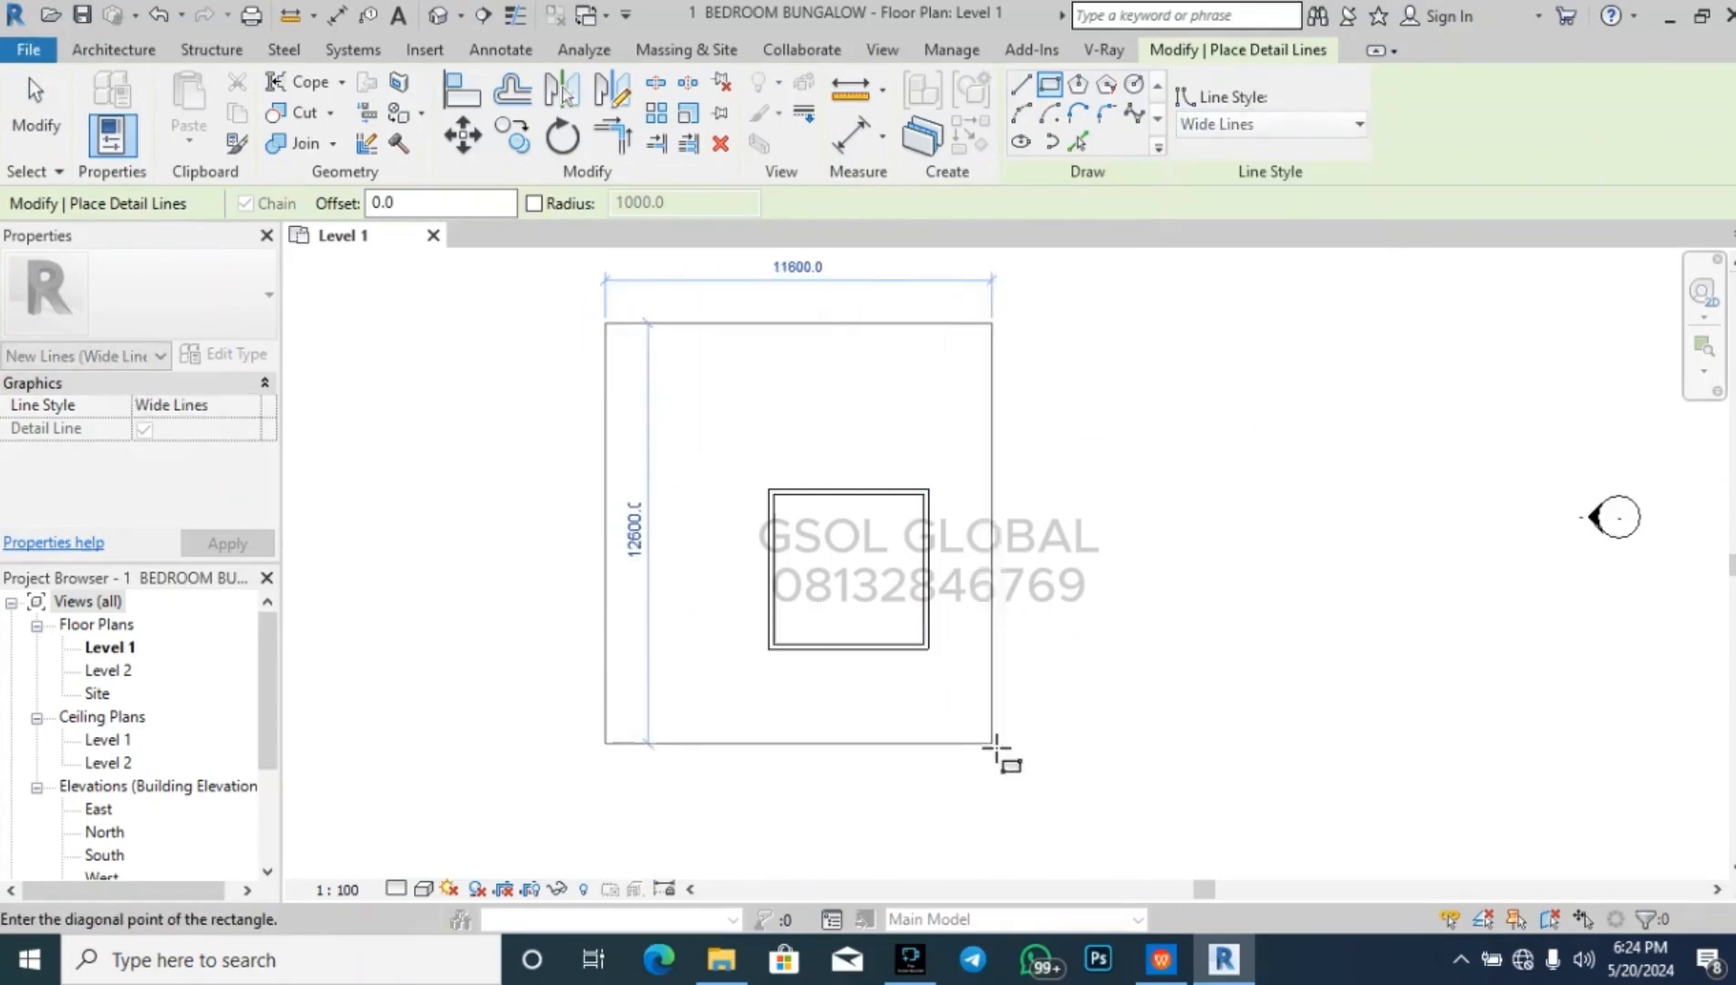
{"action": "left_click", "coordinate": [1112, 862]}
{"action": "key", "text": "Escape"}
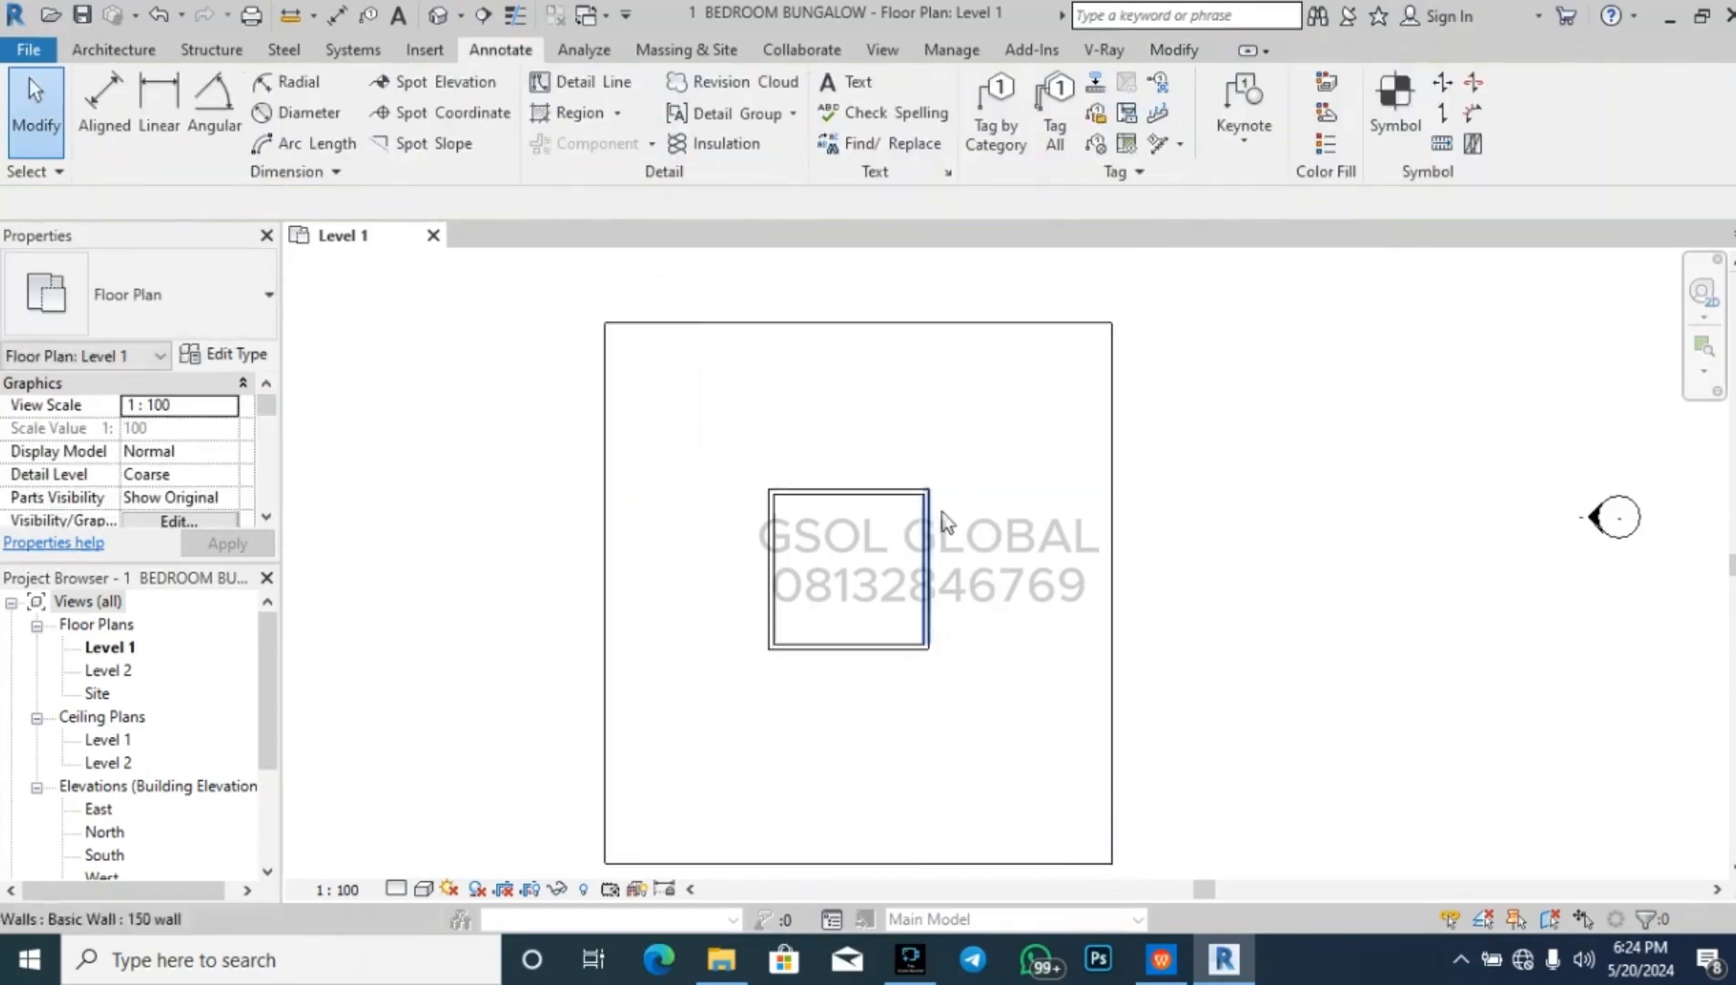
- Set the distance between the boundary's upper and lower lines to 15000 mm by moving the upper line
{"action": "left_click", "coordinate": [950, 326]}
{"action": "left_click_drag", "start_coordinate": [1140, 488], "coordinate": [1039, 853]}
{"action": "left_click", "coordinate": [1154, 594]}
{"action": "type", "text": "15000"}
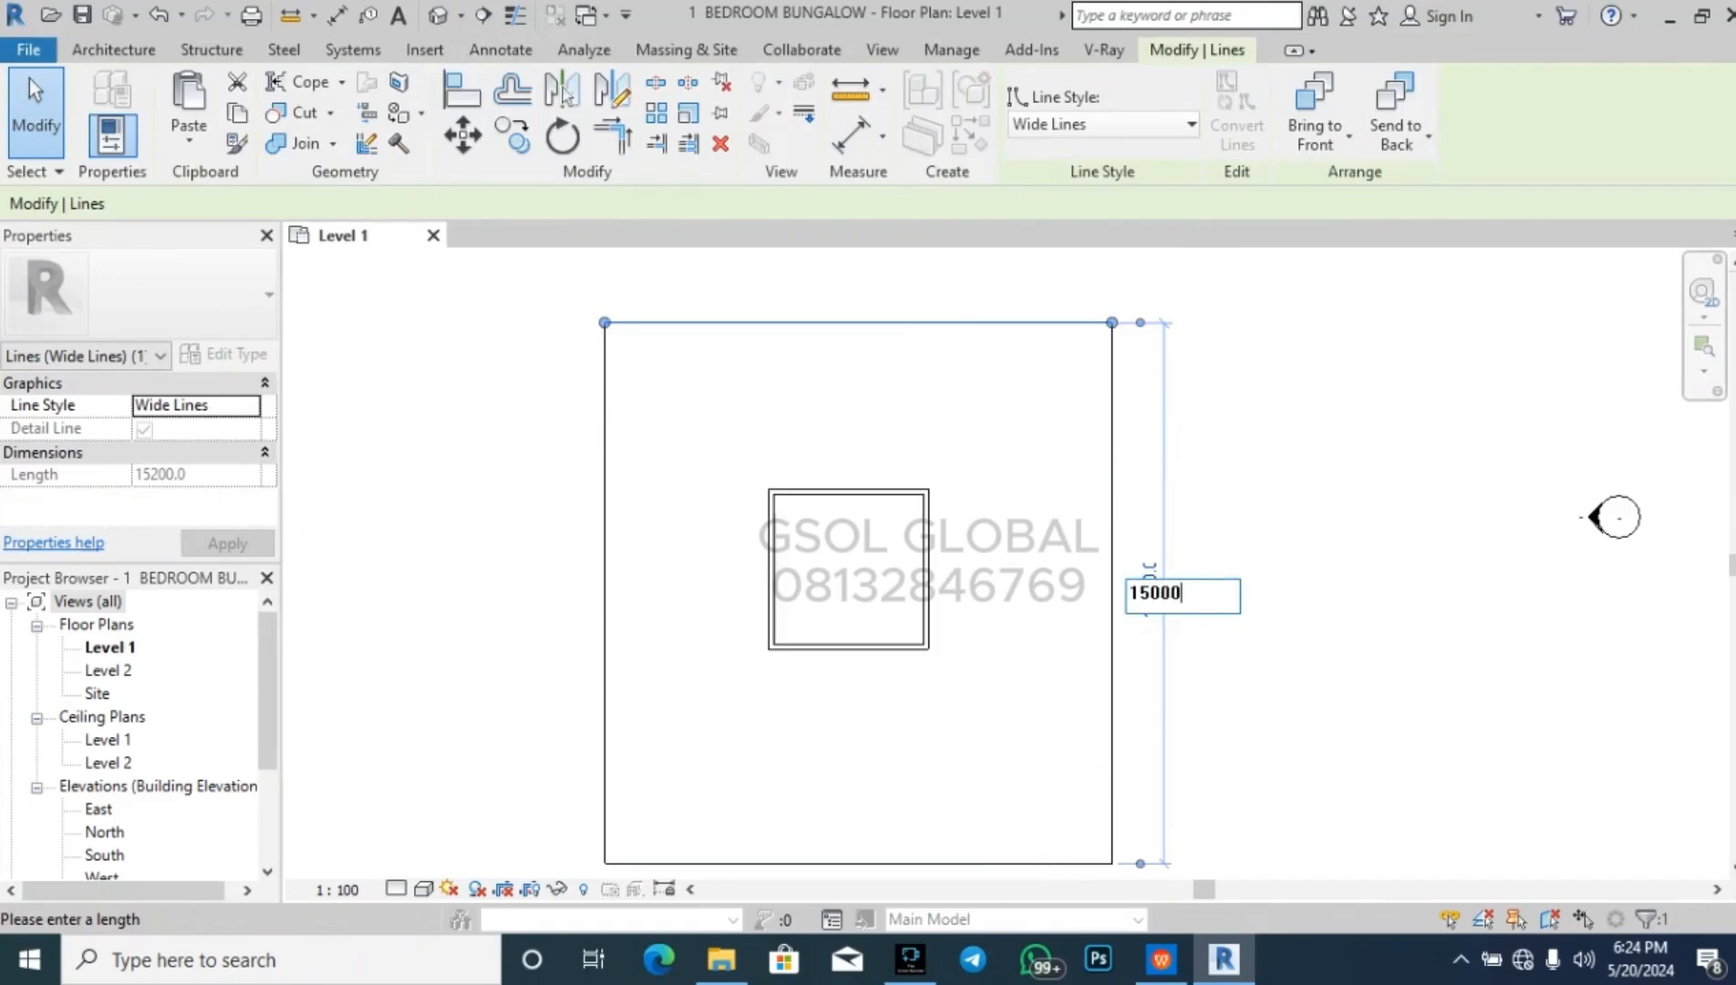
{"action": "key", "text": "Return"}
{"action": "key", "text": "Escape"}
{"action": "scroll", "coordinate": [816, 287], "scroll_direction": "down", "scroll_amount": 1}
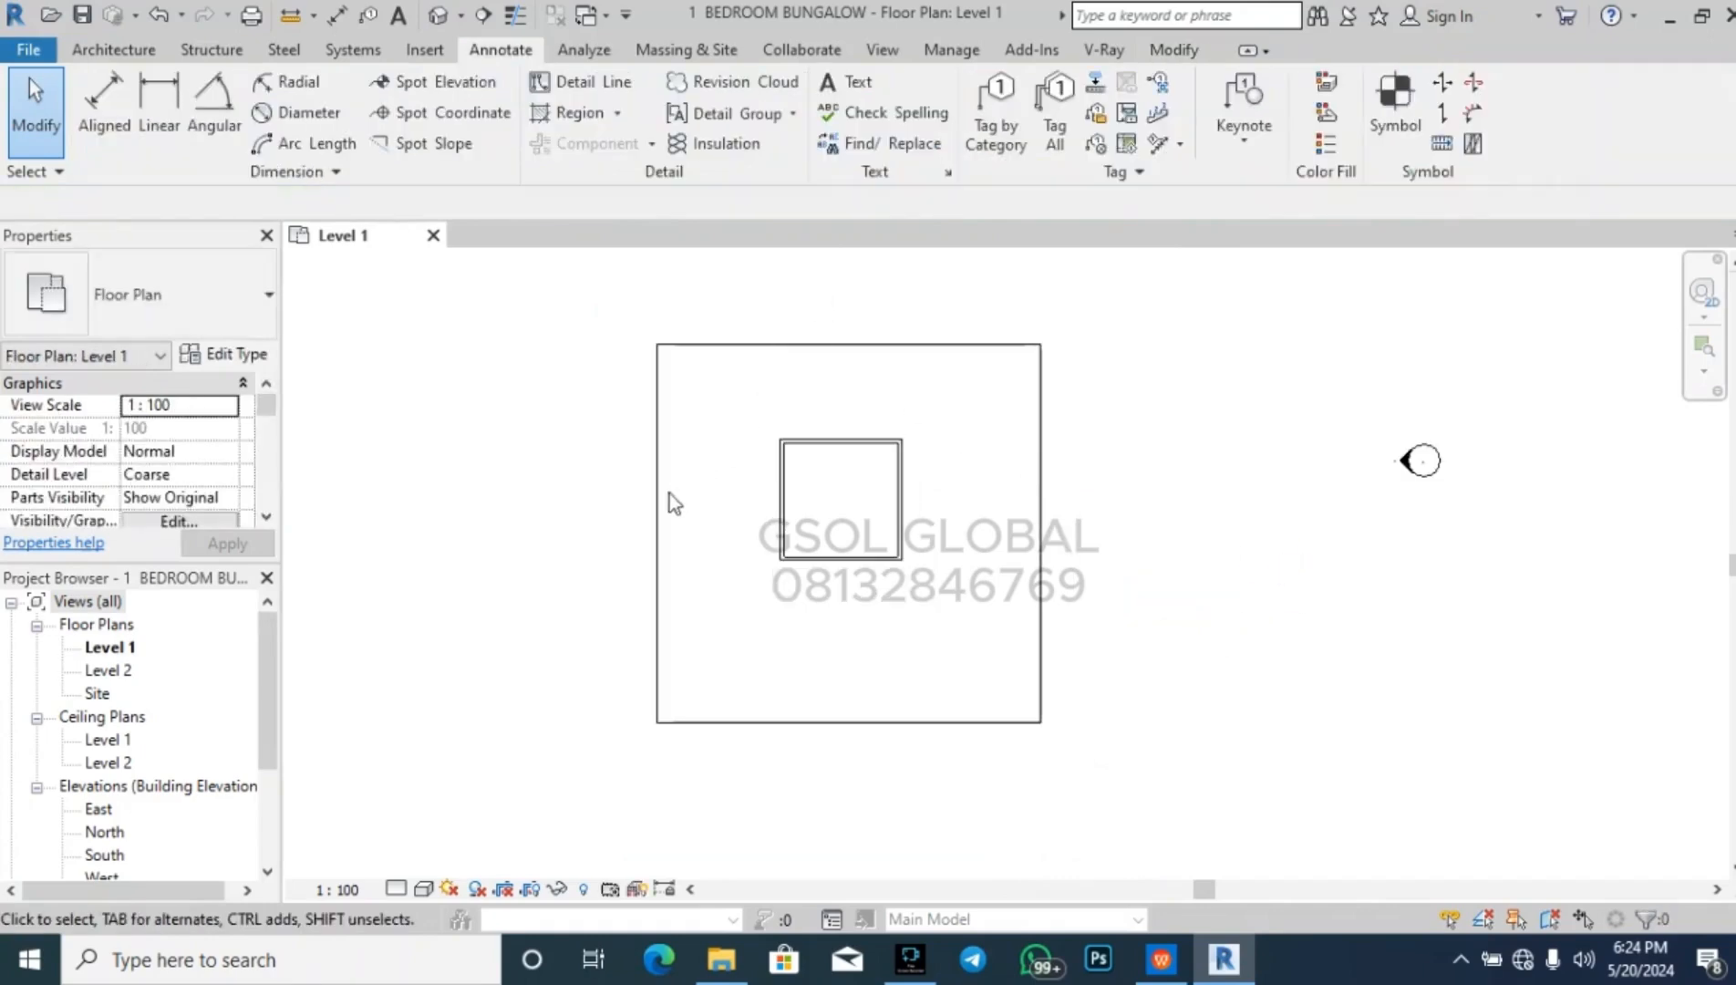
- Set the distance between the boundary's left and right lines to 15200 mm using the left line's dimension
{"action": "left_click", "coordinate": [660, 496]}
{"action": "left_click_drag", "start_coordinate": [852, 334], "coordinate": [1038, 405]}
{"action": "left_click", "coordinate": [845, 274]}
{"action": "type", "text": "15200"}
{"action": "left_click", "coordinate": [1134, 400]}
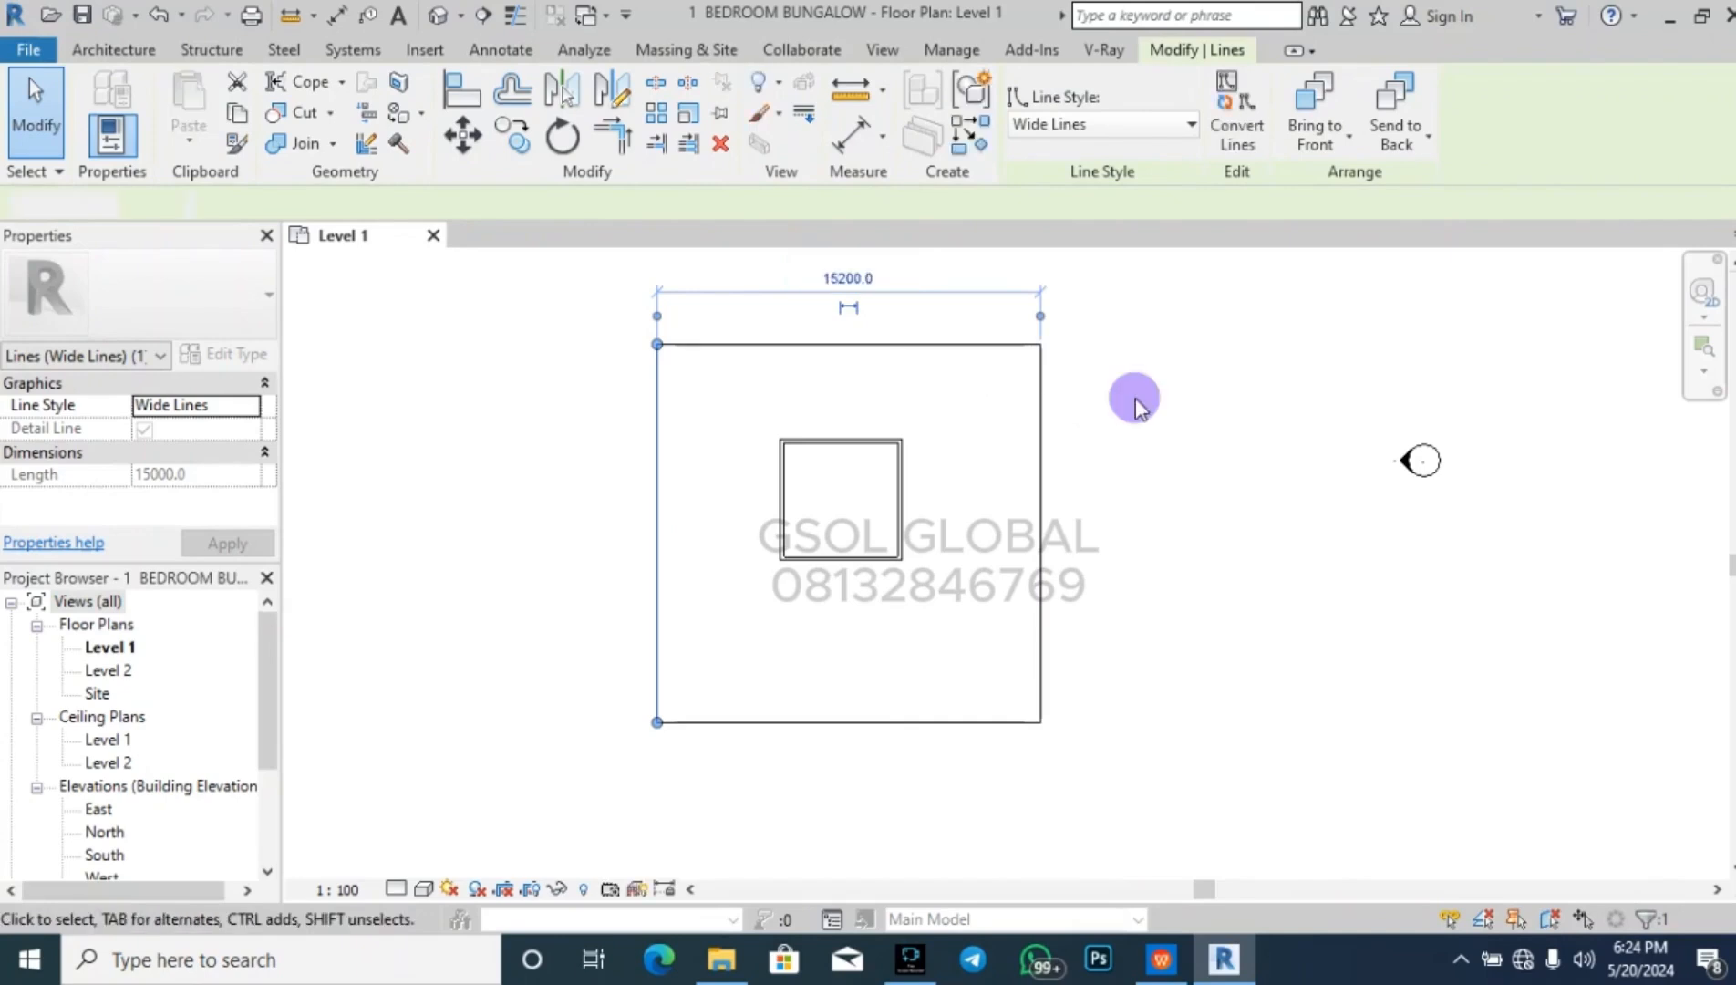
{"action": "left_click", "coordinate": [1135, 399]}
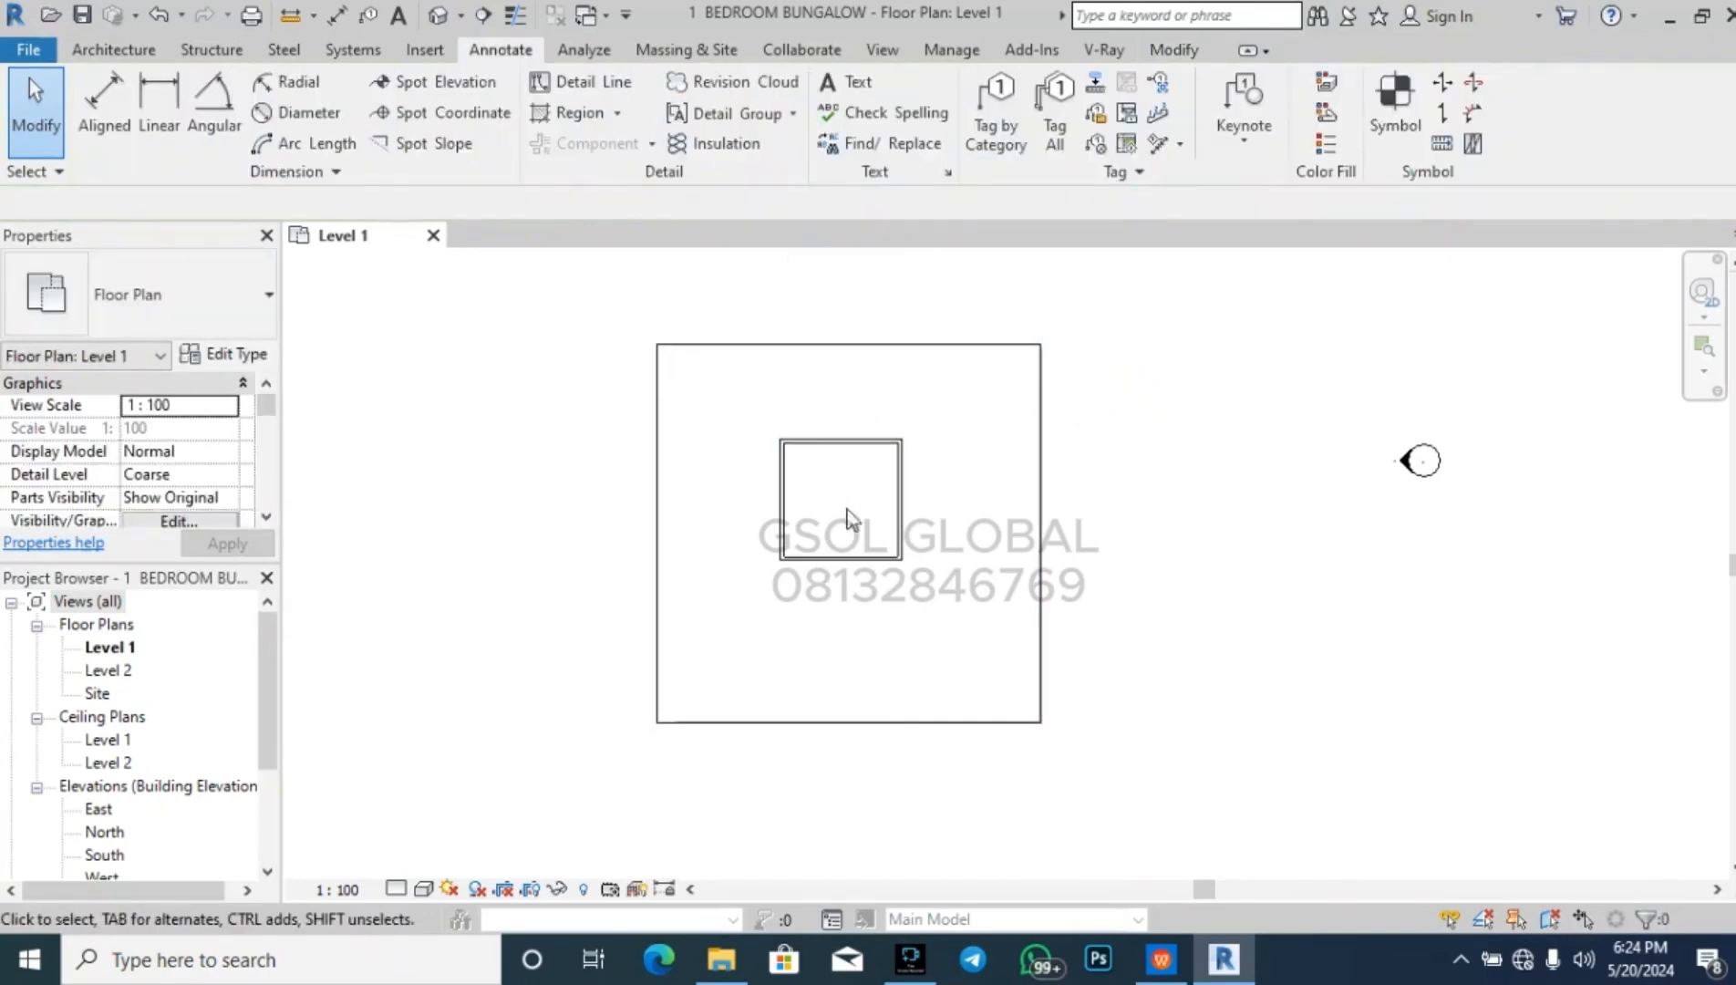
- Move the four-wall room about 5100 mm down and slightly left toward the lower edge of the site boundary
{"action": "scroll", "coordinate": [898, 492], "scroll_direction": "up", "scroll_amount": 1}
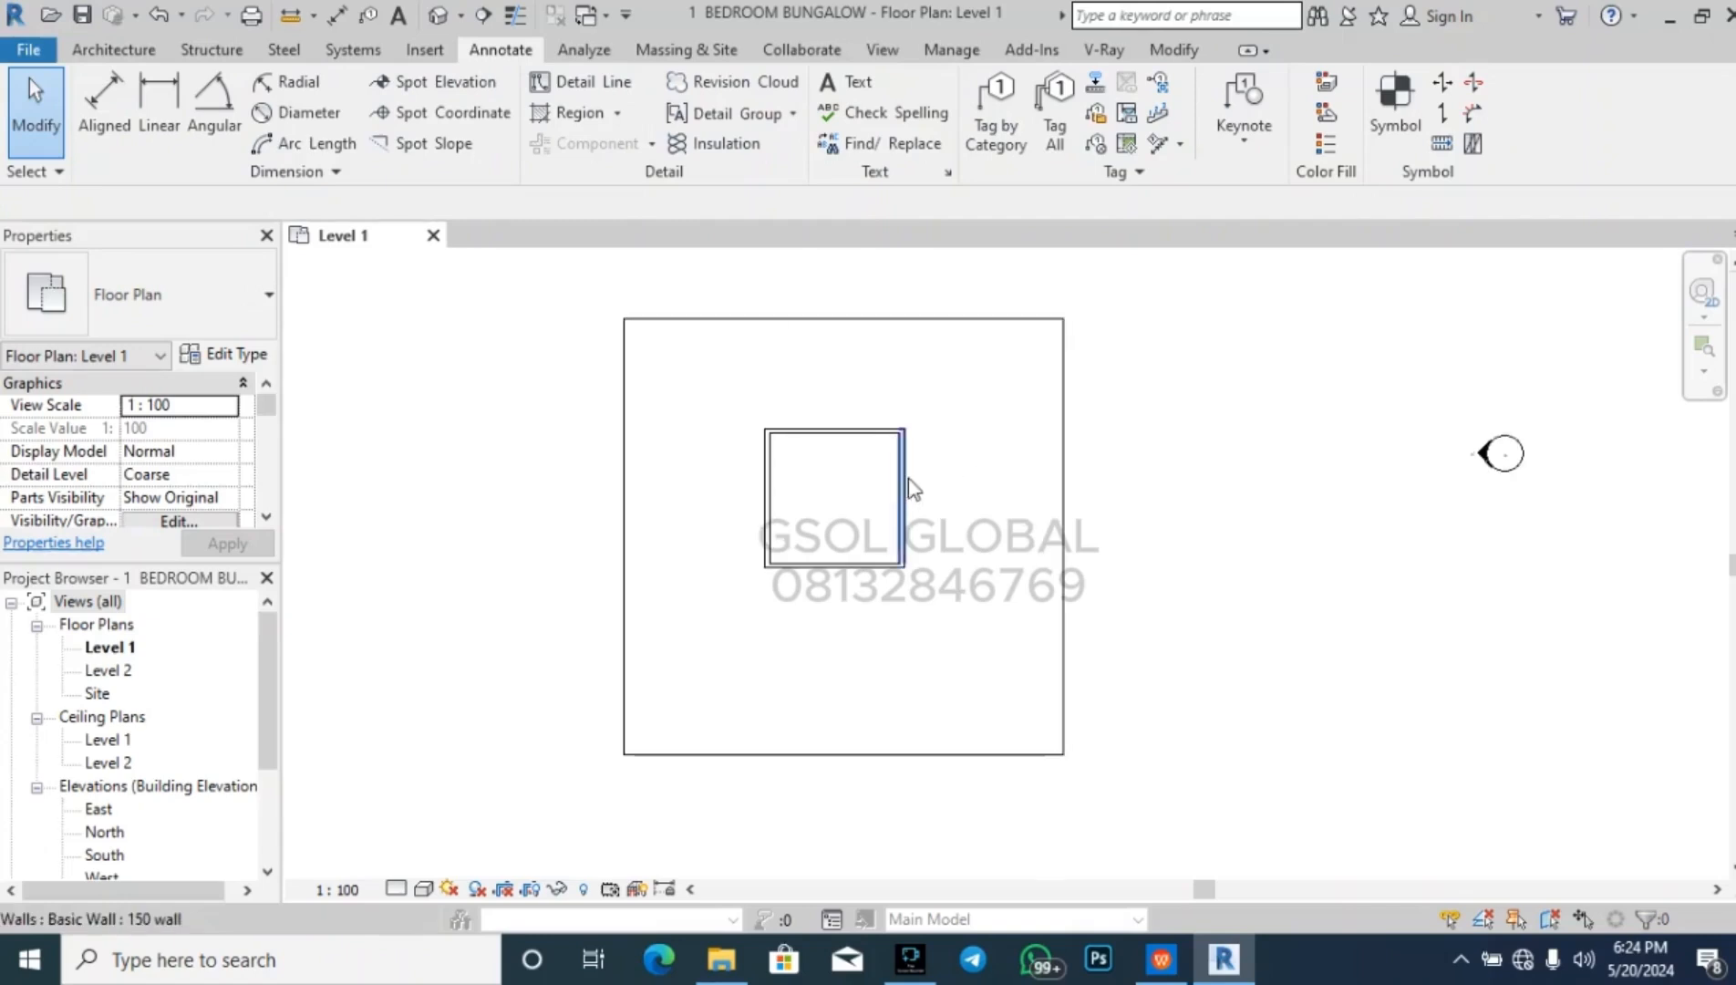
{"action": "scroll", "coordinate": [910, 490], "scroll_direction": "up", "scroll_amount": 2}
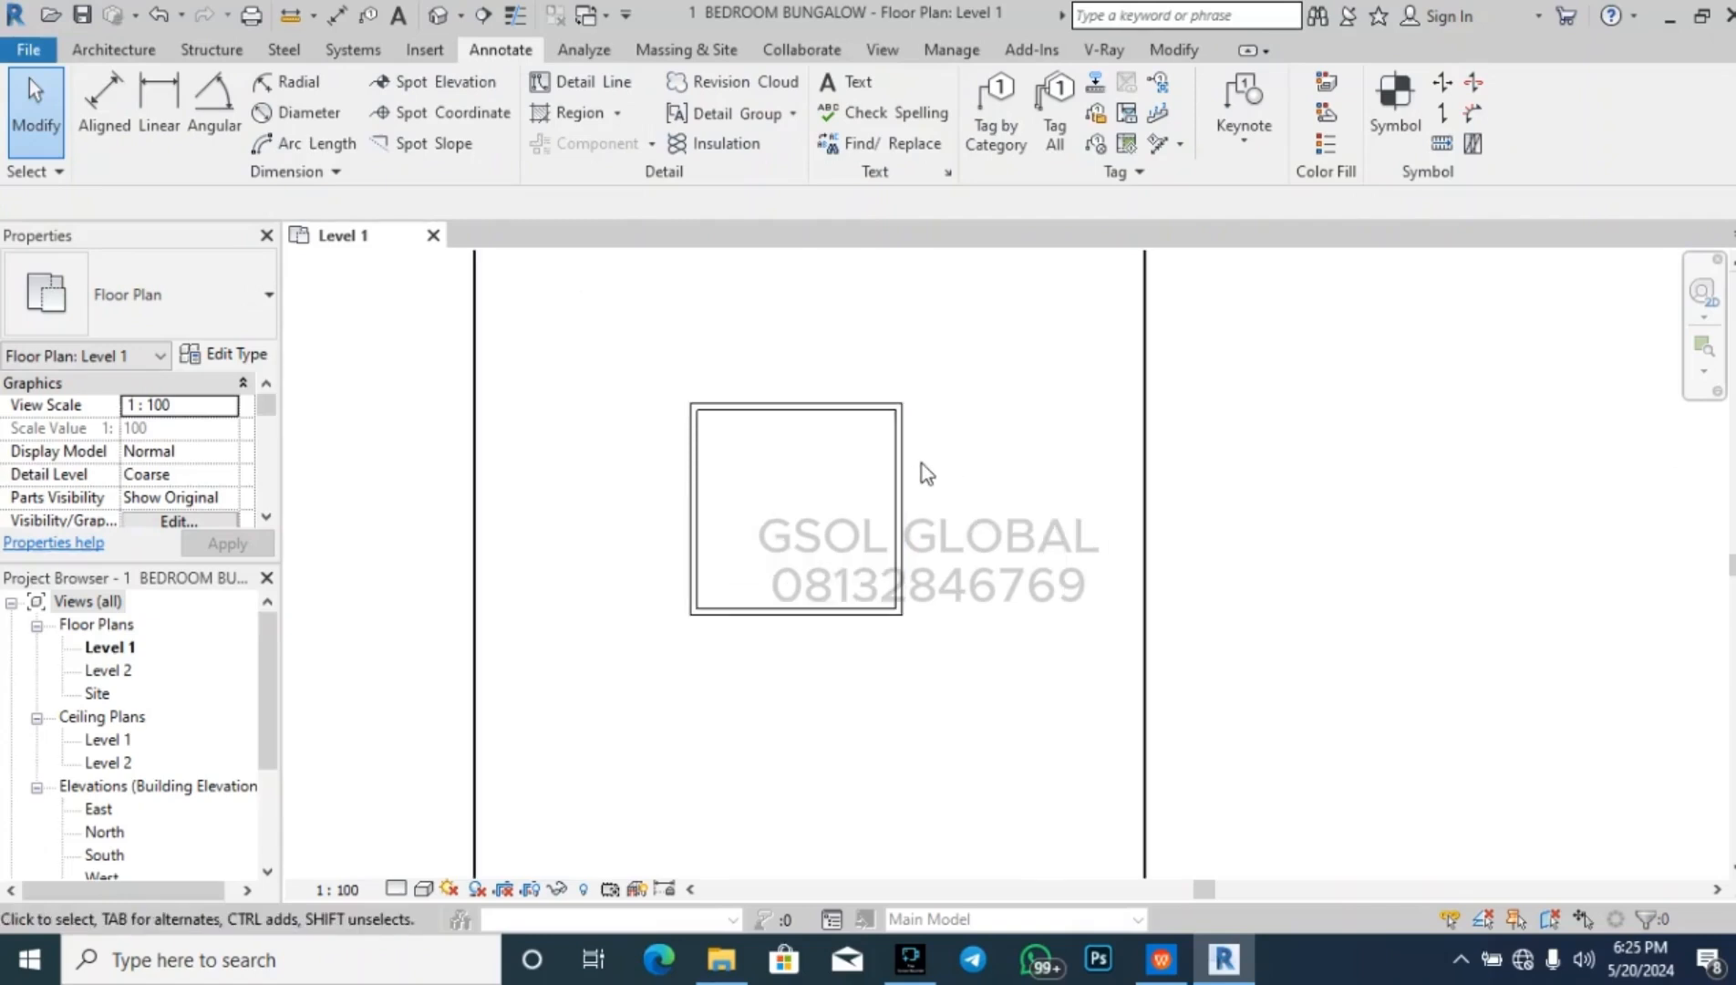
{"action": "scroll", "coordinate": [780, 538], "scroll_direction": "down", "scroll_amount": 3}
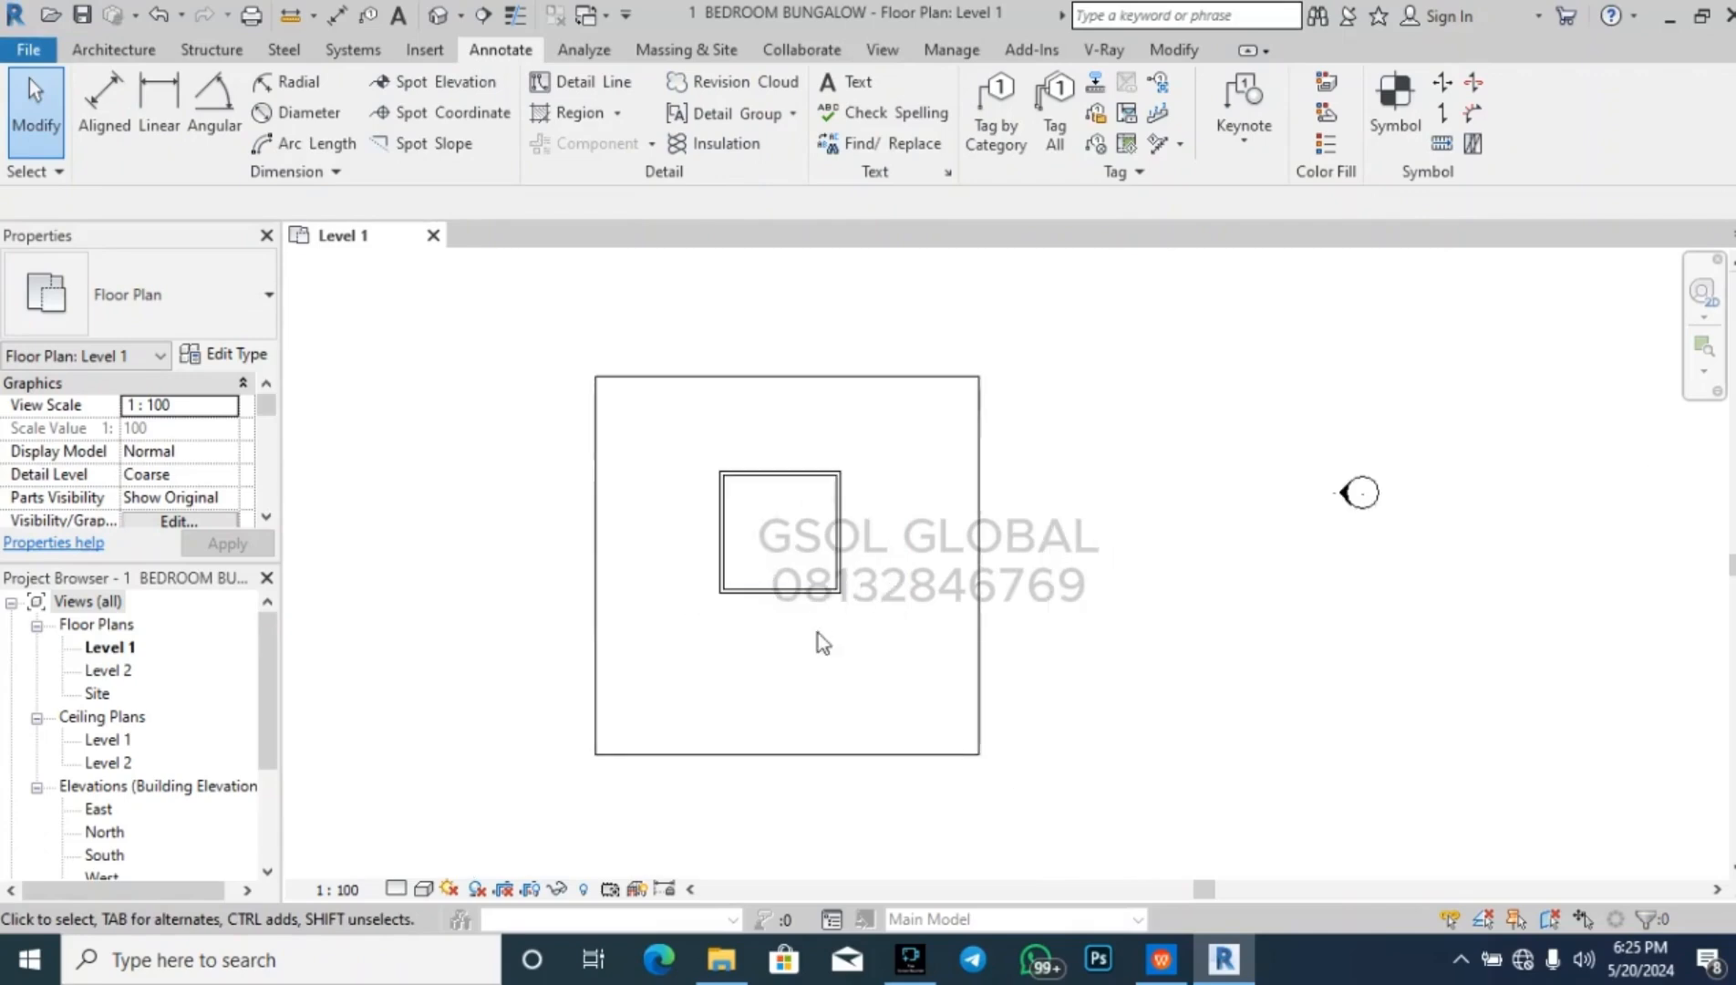
{"action": "scroll", "coordinate": [733, 501], "scroll_direction": "up", "scroll_amount": 1}
{"action": "left_click_drag", "start_coordinate": [674, 647], "coordinate": [1078, 383]}
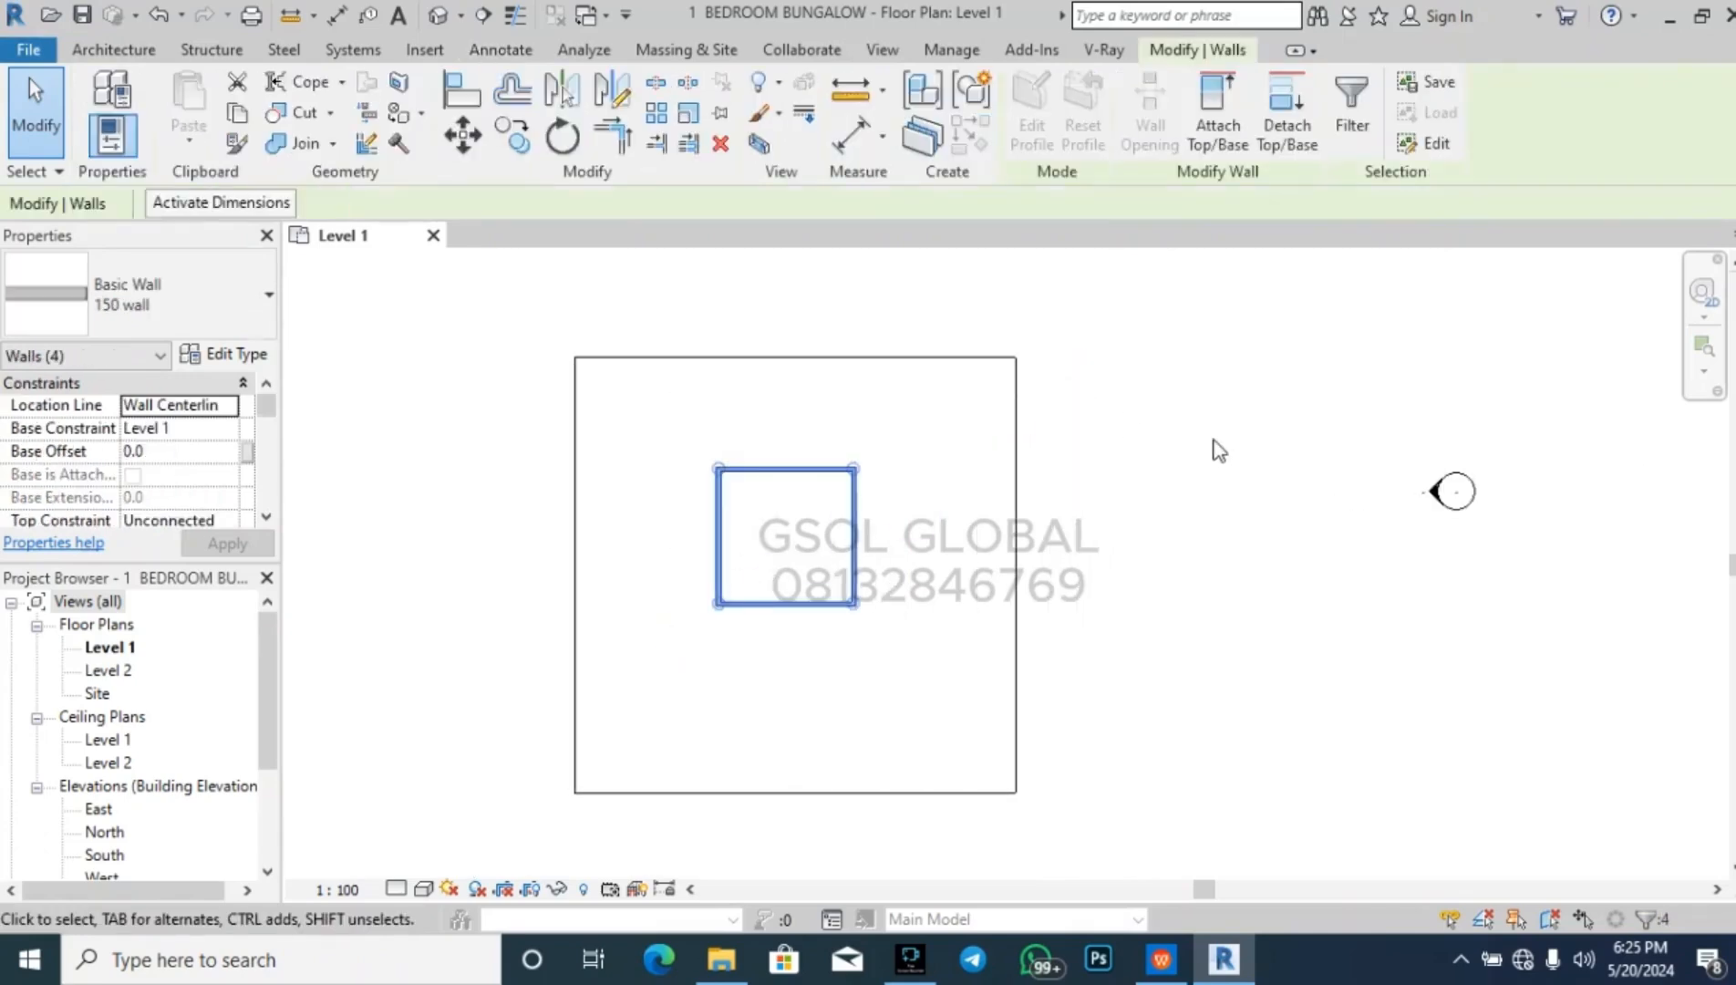
{"action": "key", "text": "m"}
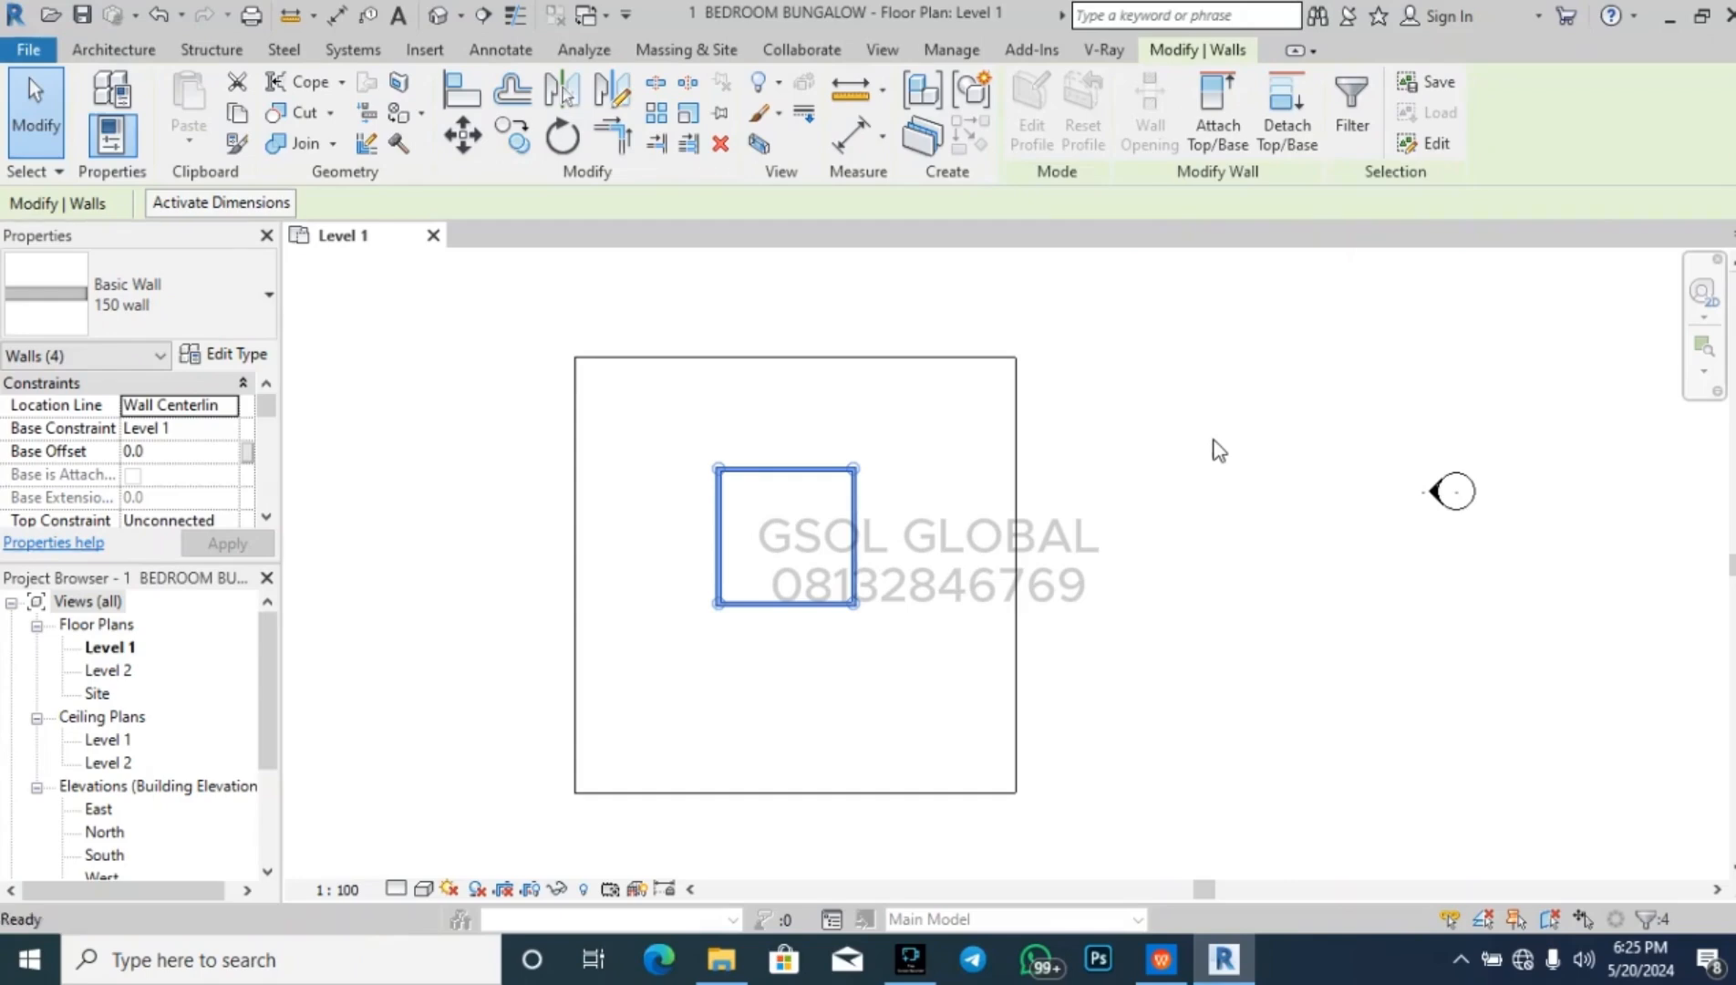
{"action": "key", "text": "v"}
{"action": "left_click", "coordinate": [857, 467]}
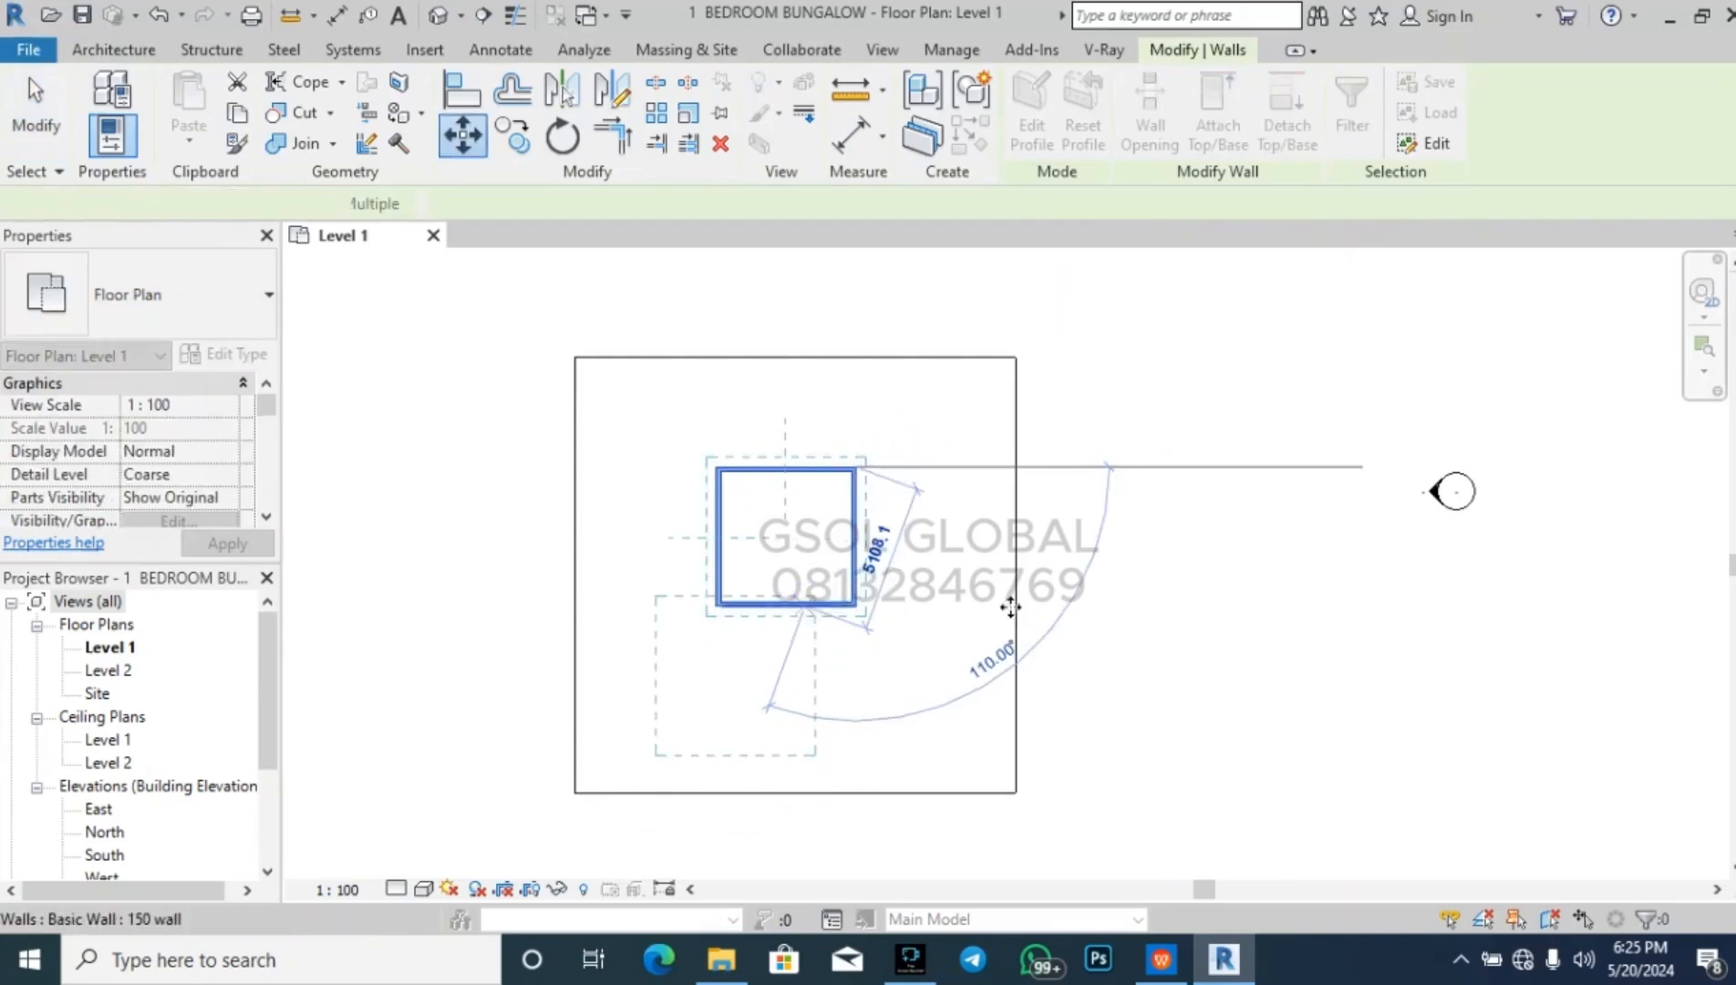
{"action": "left_click", "coordinate": [804, 606]}
{"action": "key", "text": "Escape"}
- Move the four-wall room horizontally to the left so it sits near the lower-left corner of the site boundary
{"action": "left_click_drag", "start_coordinate": [629, 742], "coordinate": [905, 541]}
{"action": "key", "text": "m"}
{"action": "key", "text": "v"}
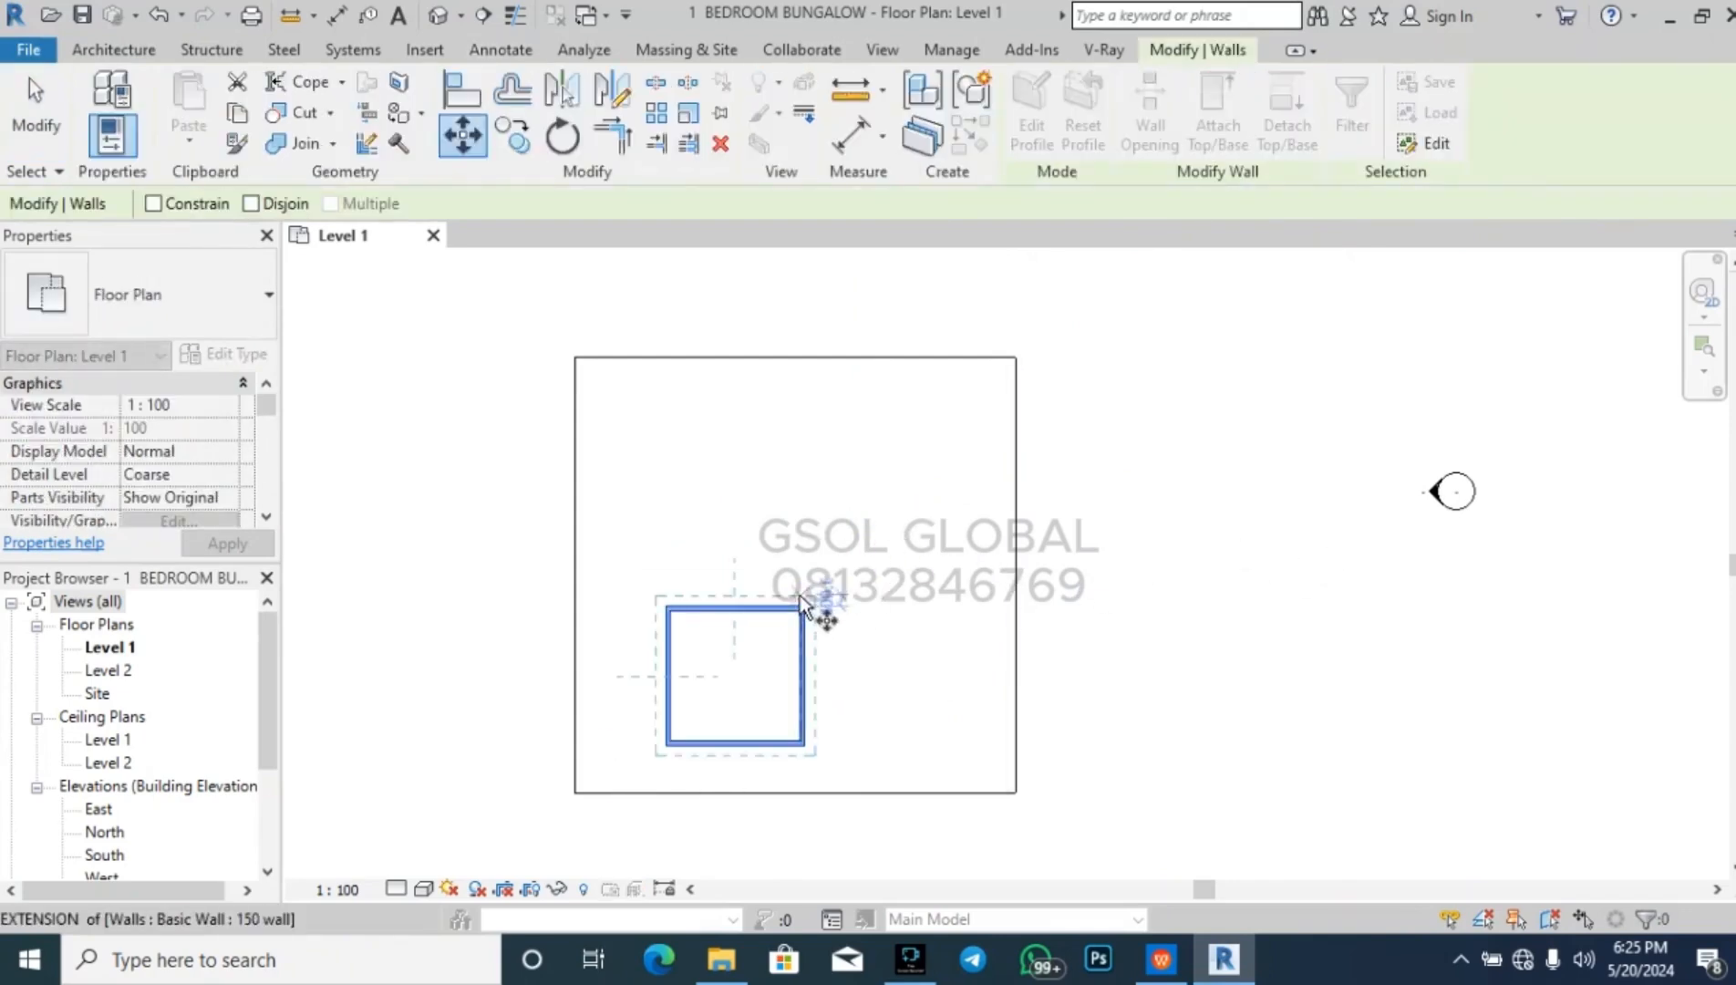
{"action": "left_click", "coordinate": [802, 598]}
{"action": "left_click", "coordinate": [774, 610]}
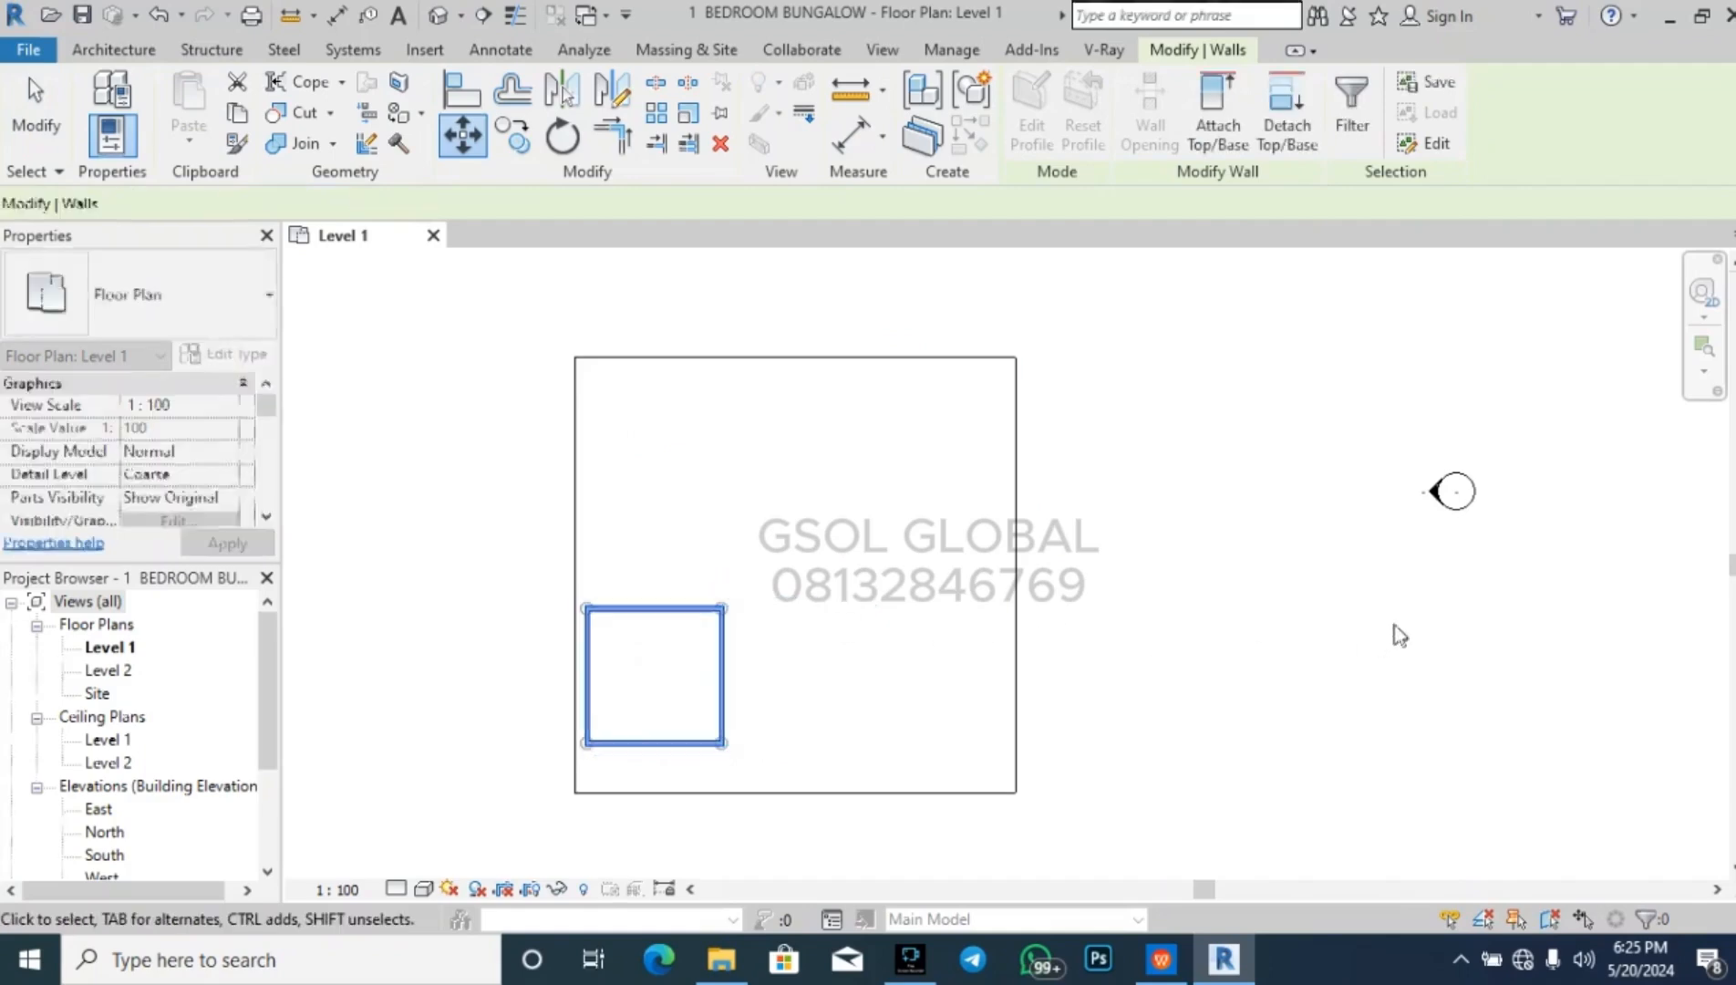
{"action": "left_click", "coordinate": [1398, 633]}
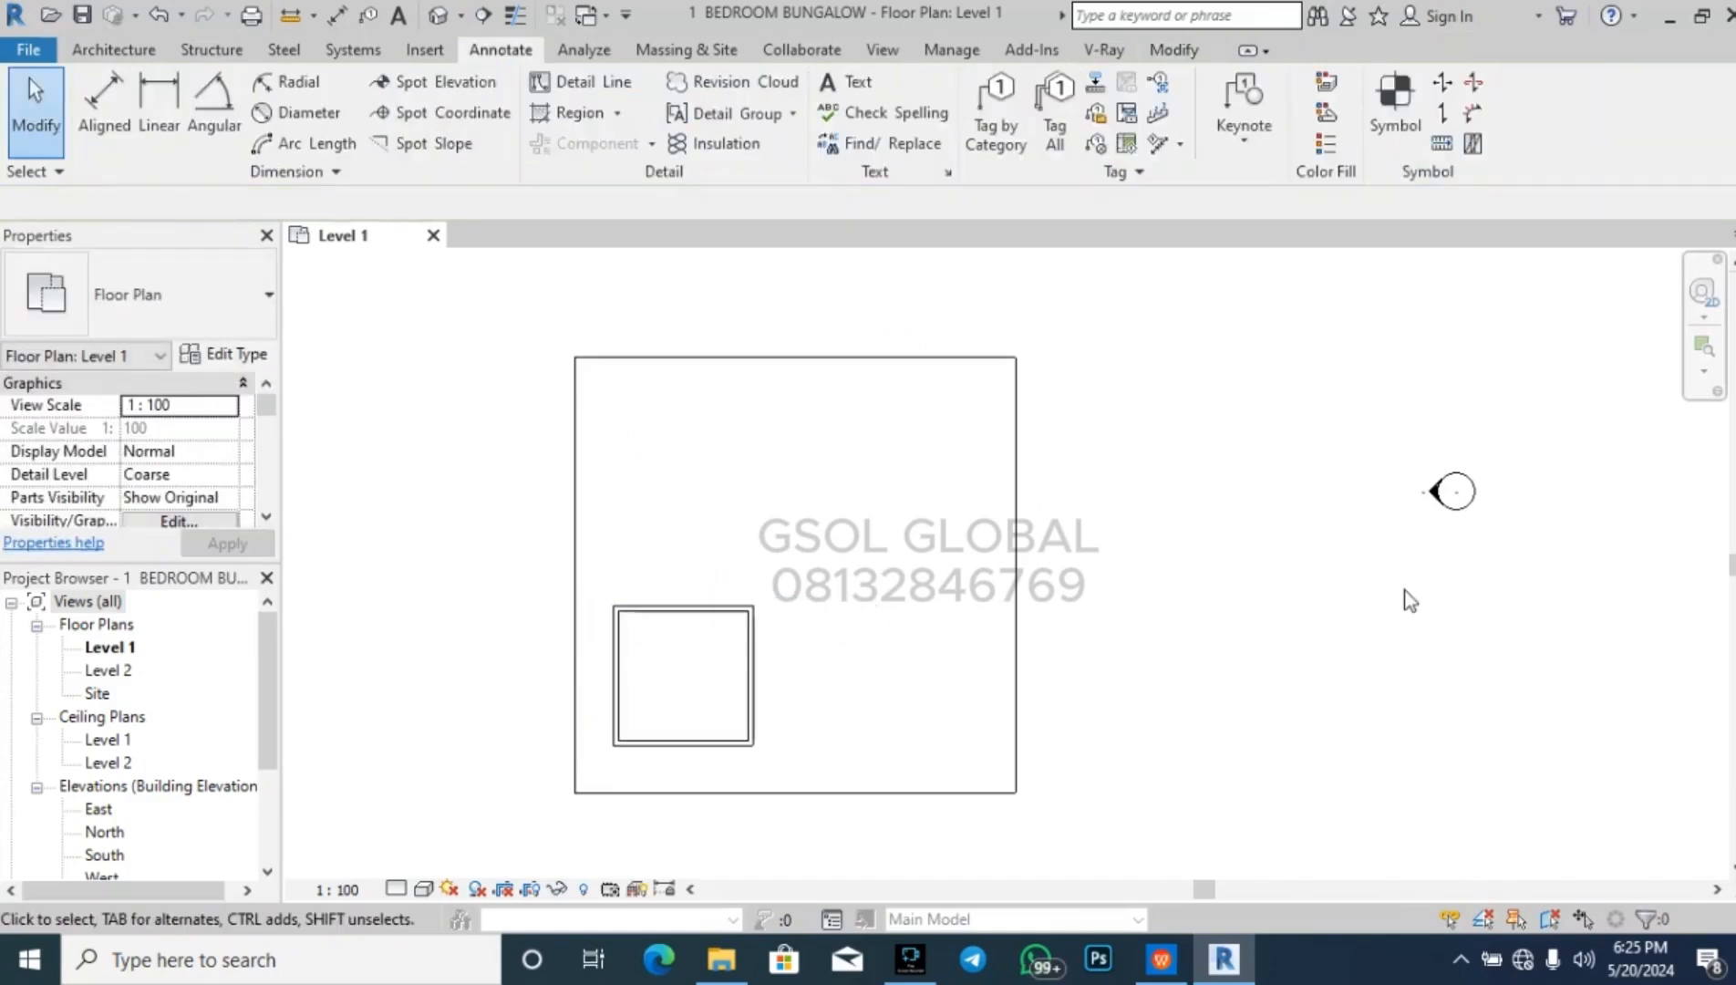
{"action": "scroll", "coordinate": [762, 771], "scroll_direction": "up", "scroll_amount": 3}
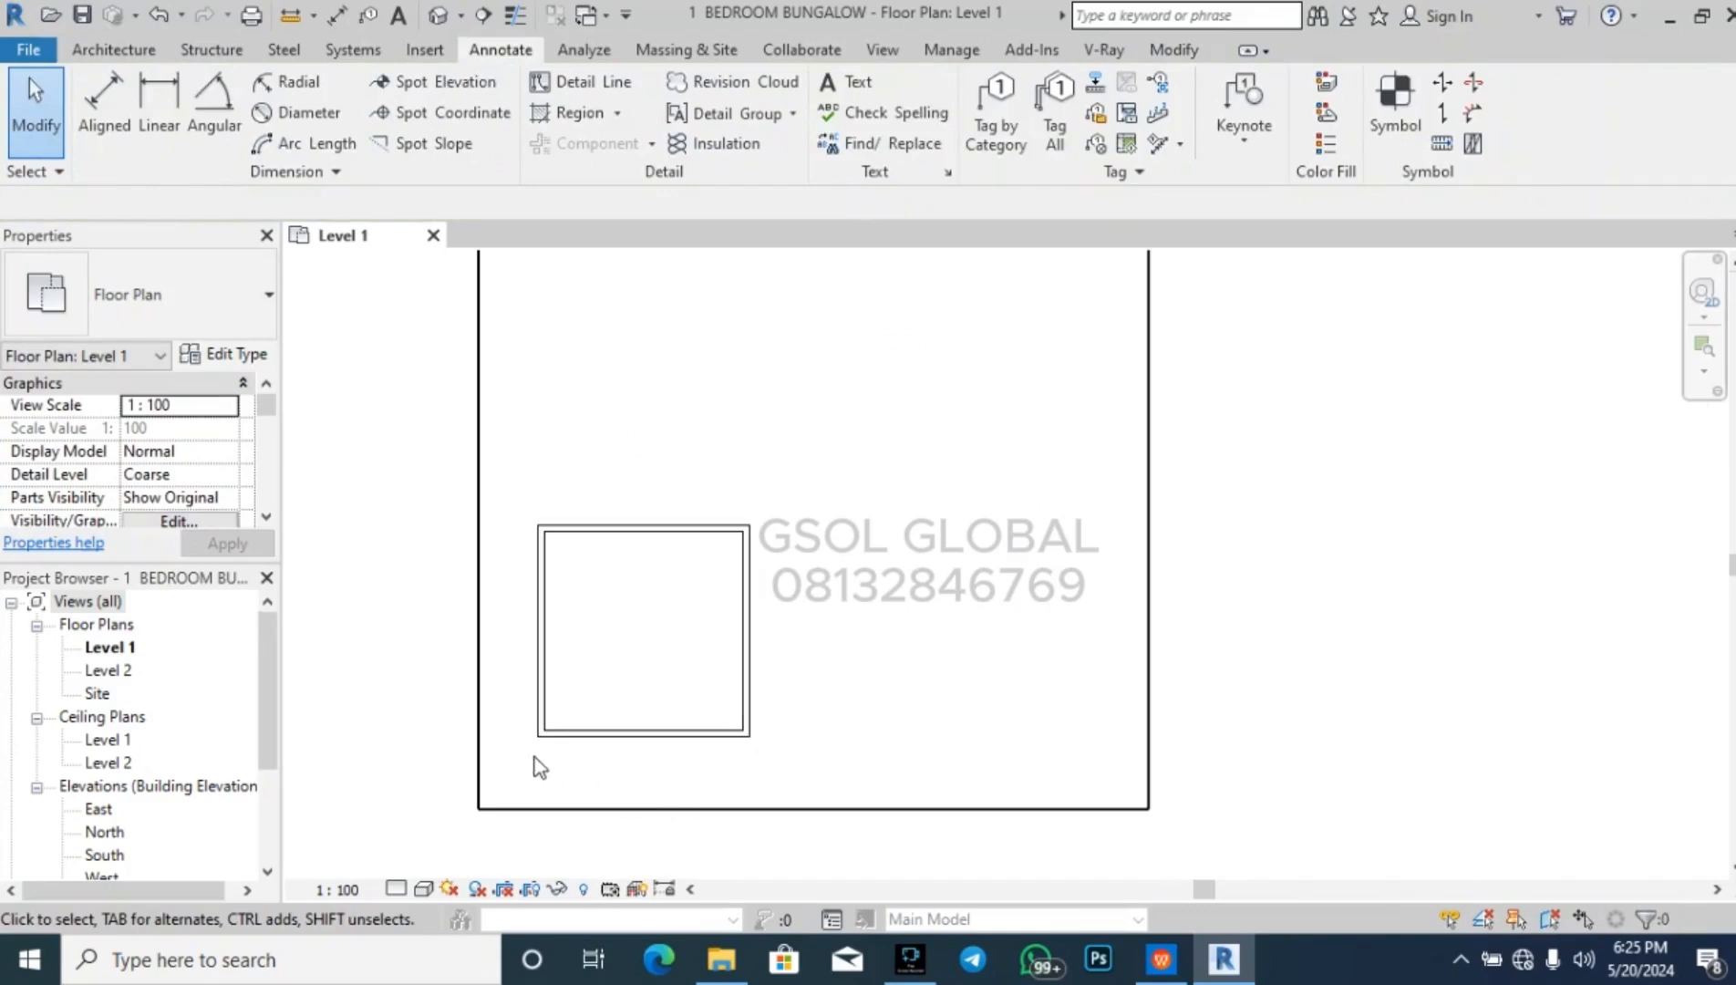
{"action": "scroll", "coordinate": [538, 772], "scroll_direction": "down", "scroll_amount": 3}
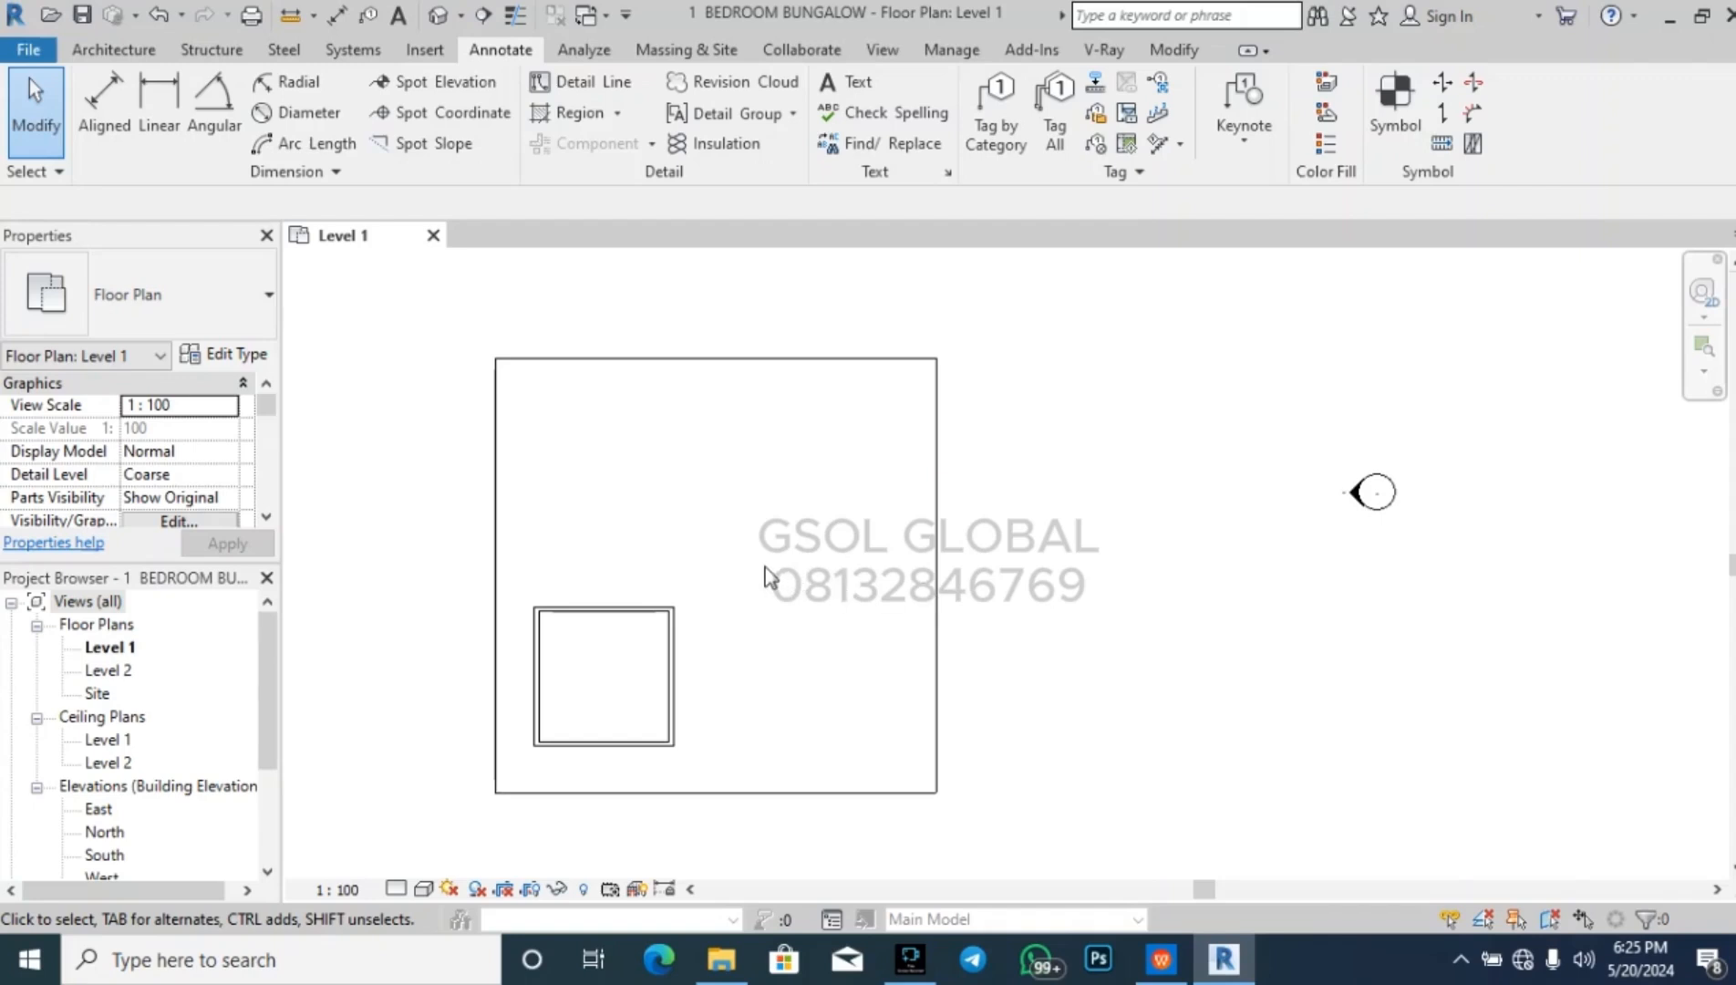
{"action": "scroll", "coordinate": [545, 723], "scroll_direction": "up", "scroll_amount": 3}
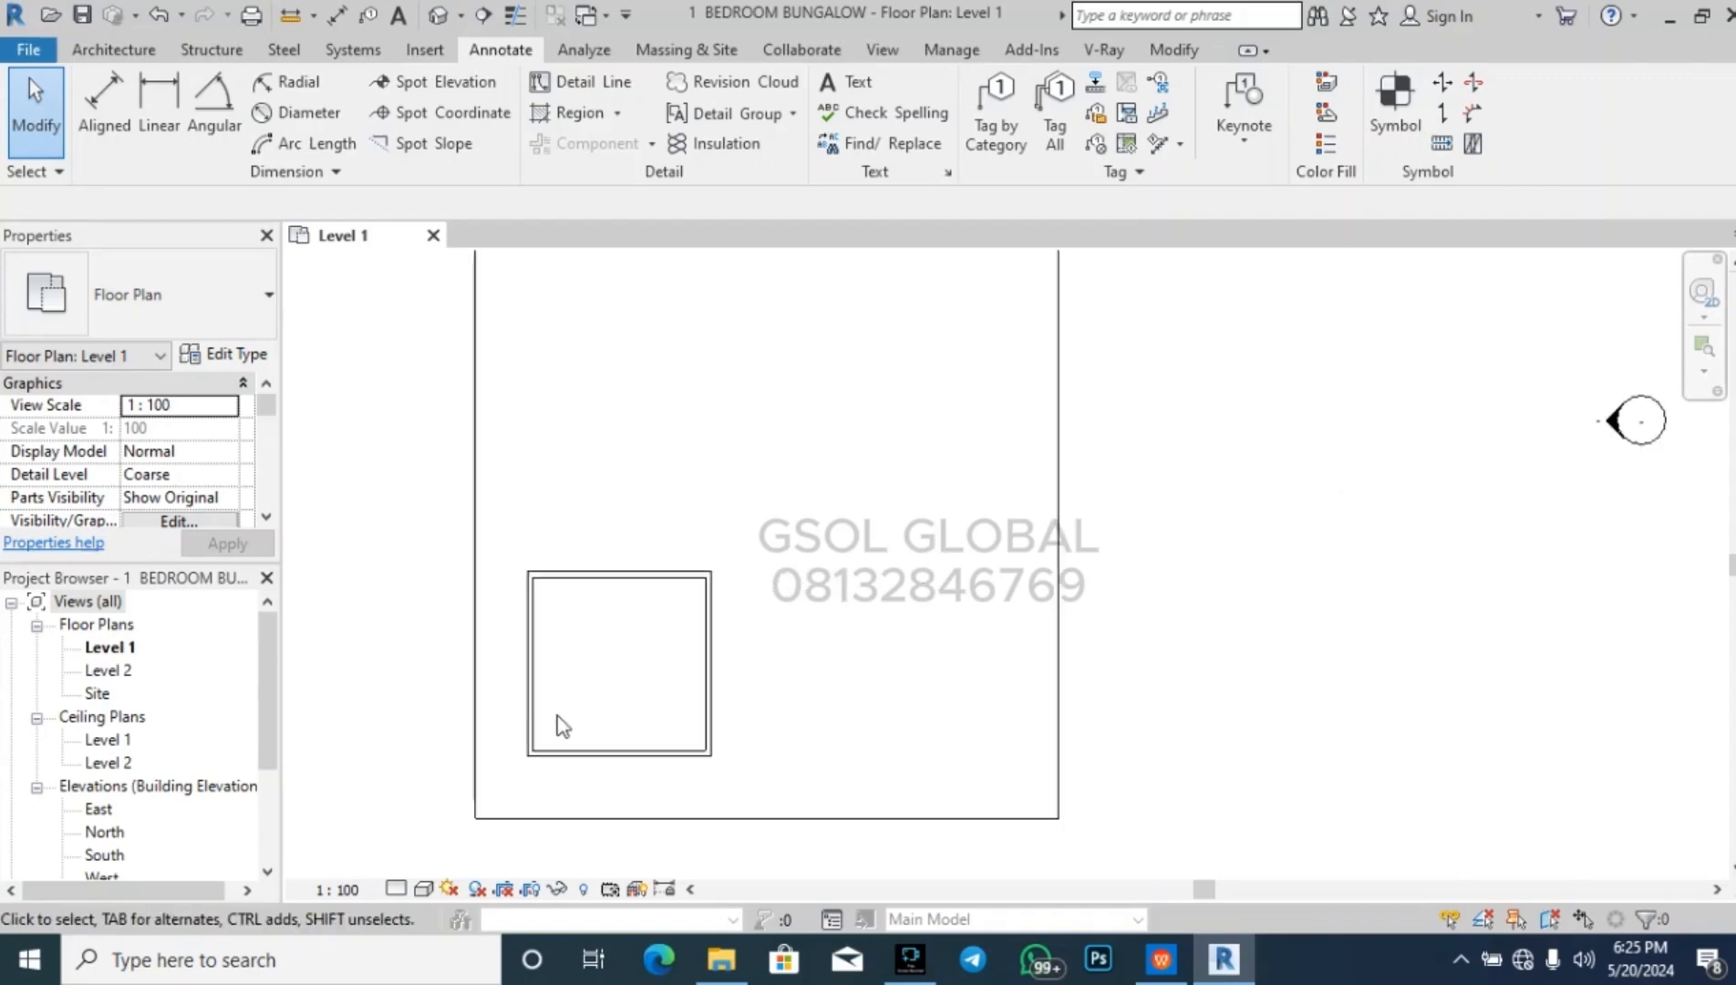
{"action": "scroll", "coordinate": [511, 743], "scroll_direction": "down", "scroll_amount": 3}
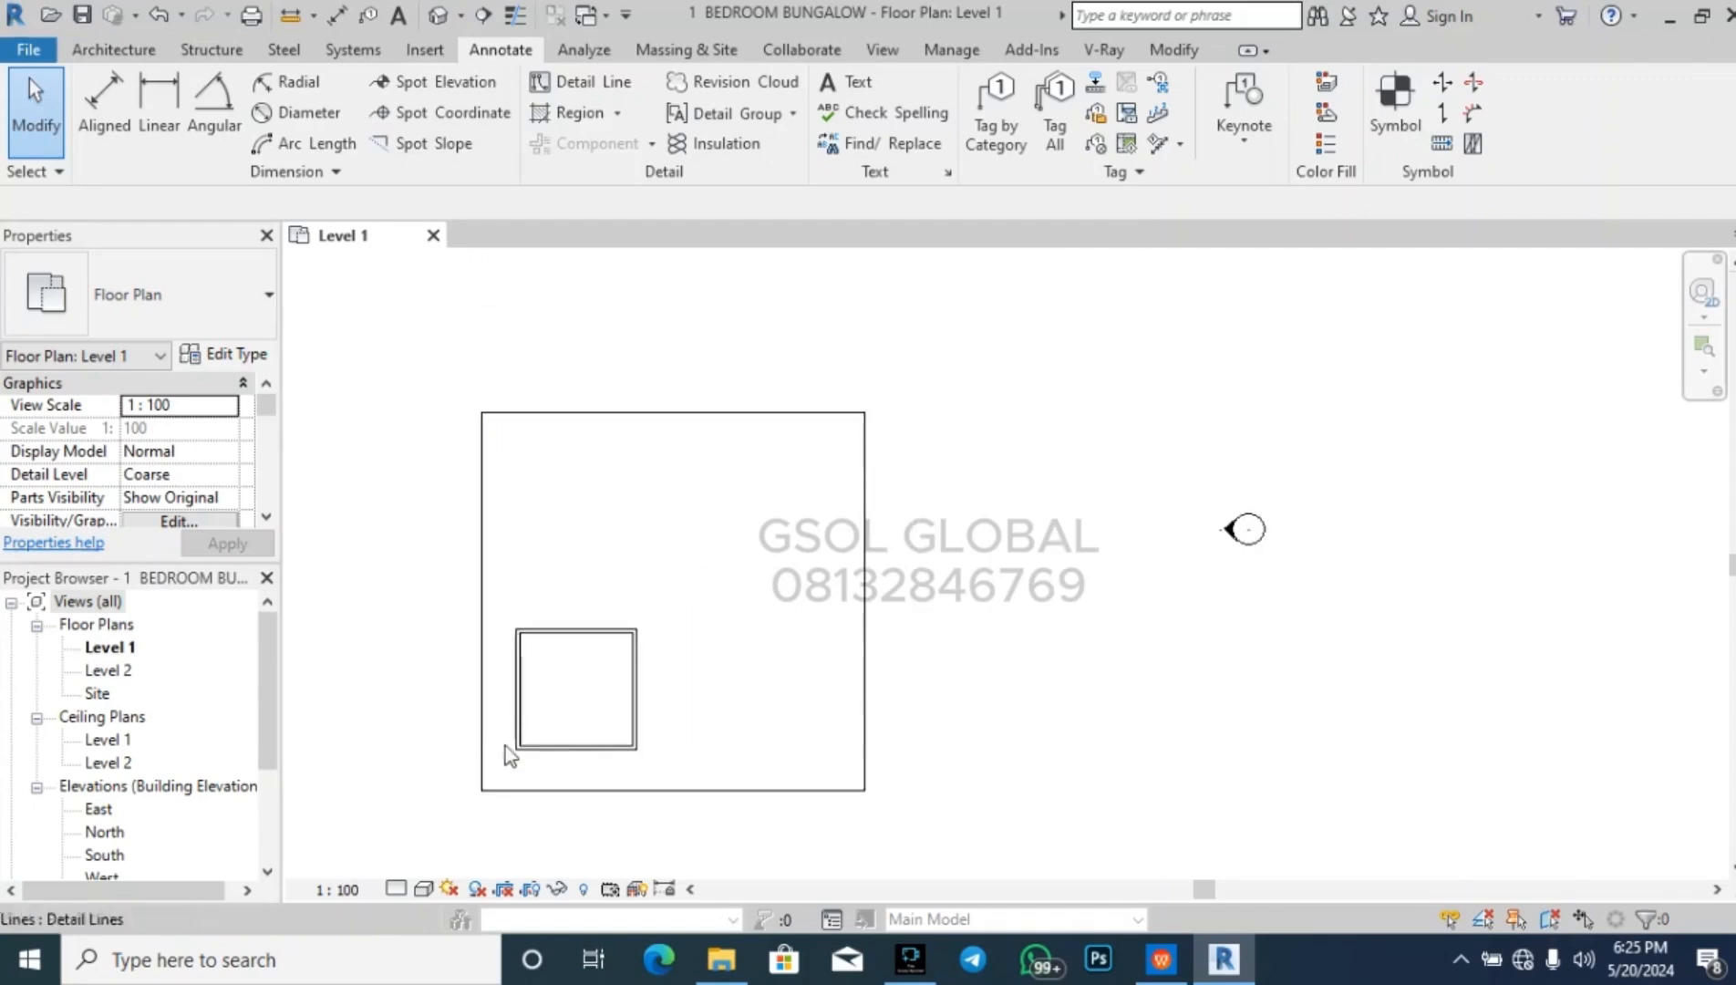
{"action": "scroll", "coordinate": [568, 743], "scroll_direction": "up", "scroll_amount": 2}
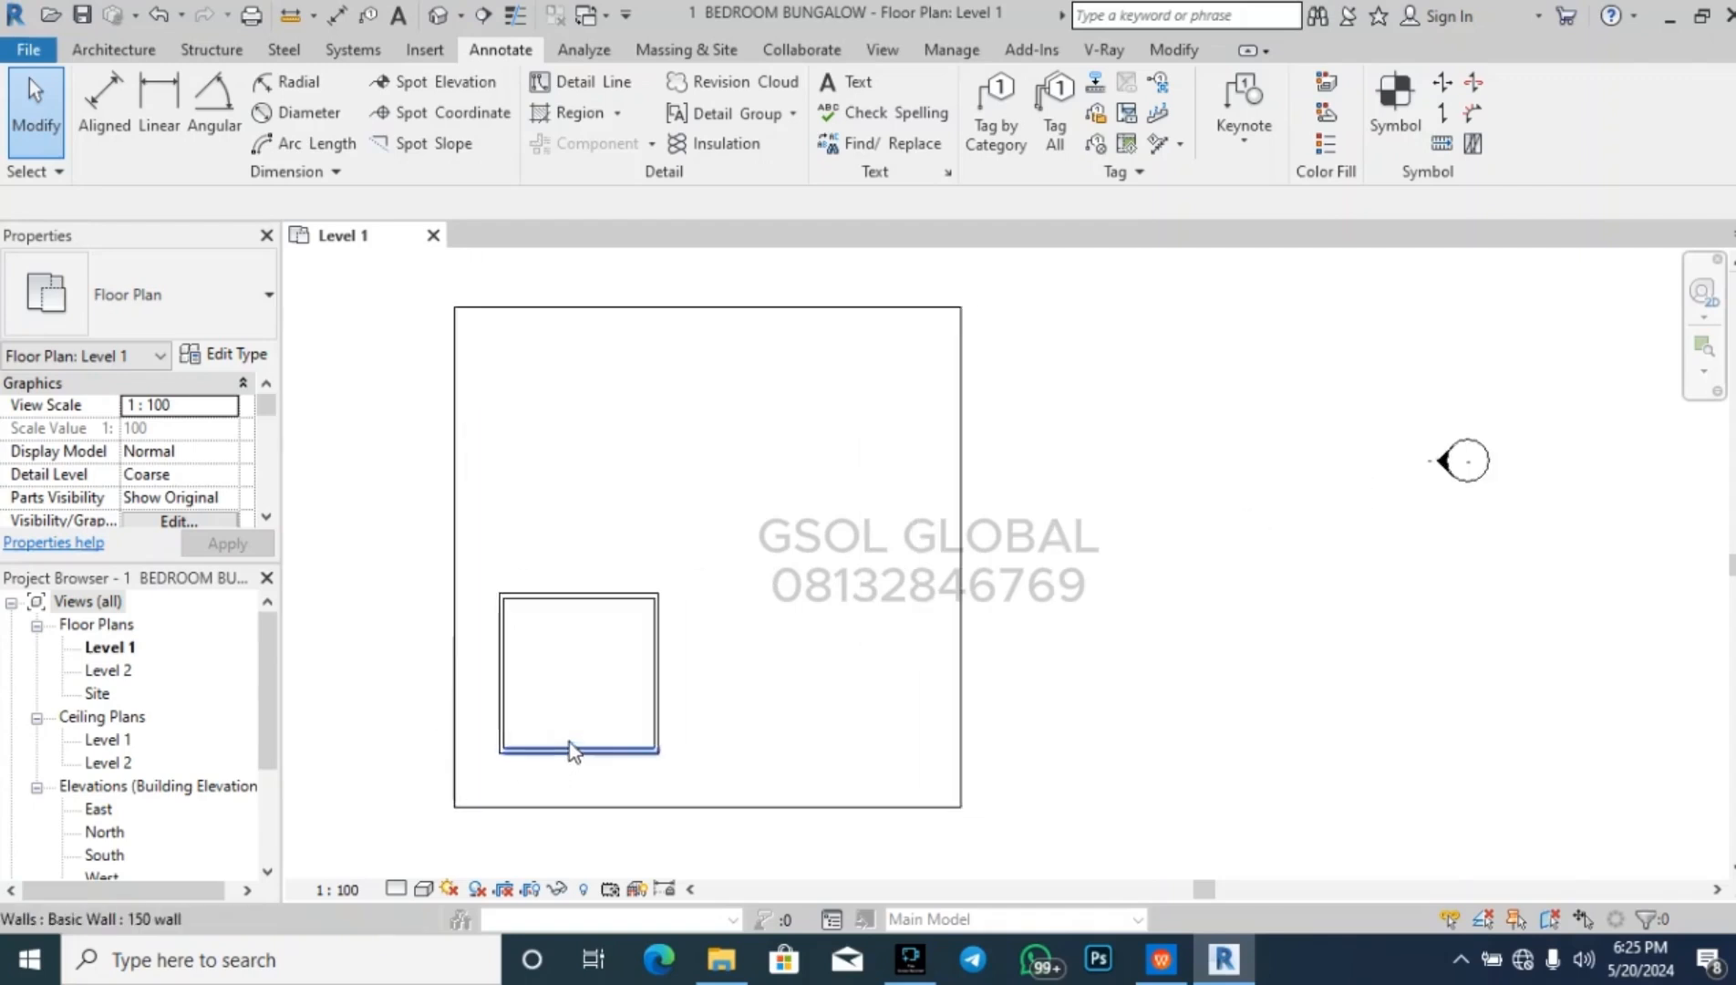
- Draw 150 wall segments from the middle of the room's right wall, about 3950 mm to the right and about 2325 mm down
{"action": "left_click", "coordinate": [113, 49]}
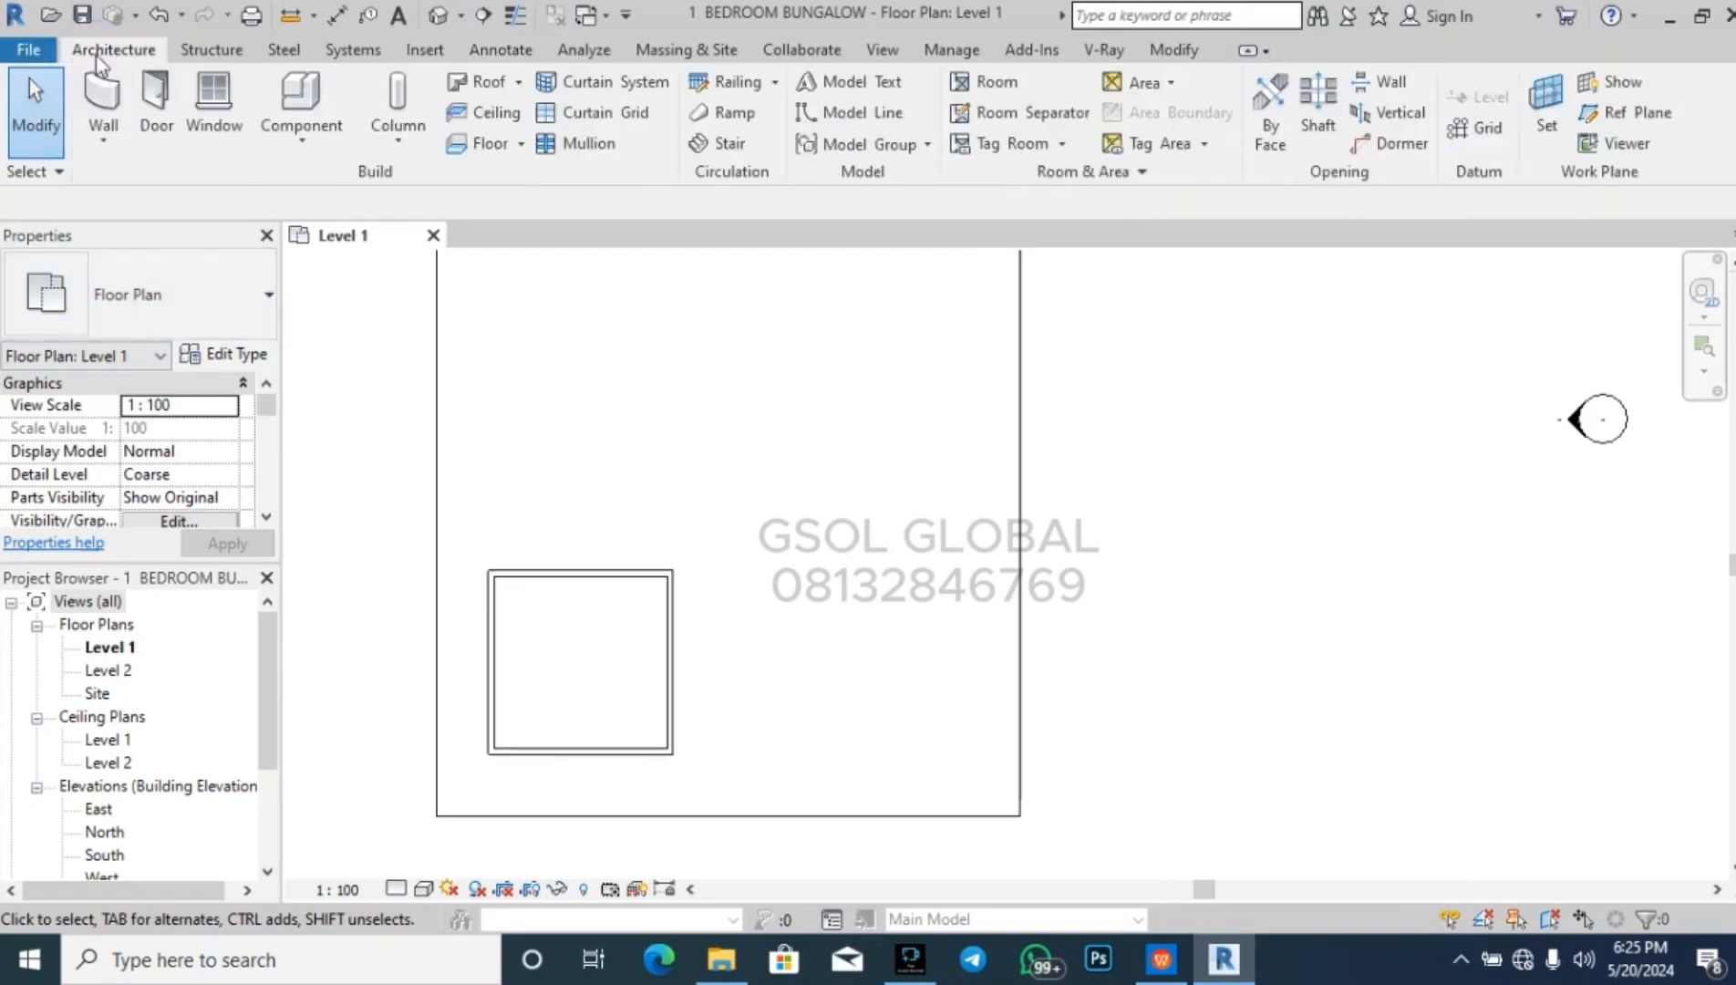
{"action": "left_click", "coordinate": [100, 102]}
{"action": "scroll", "coordinate": [643, 723], "scroll_direction": "up", "scroll_amount": 2}
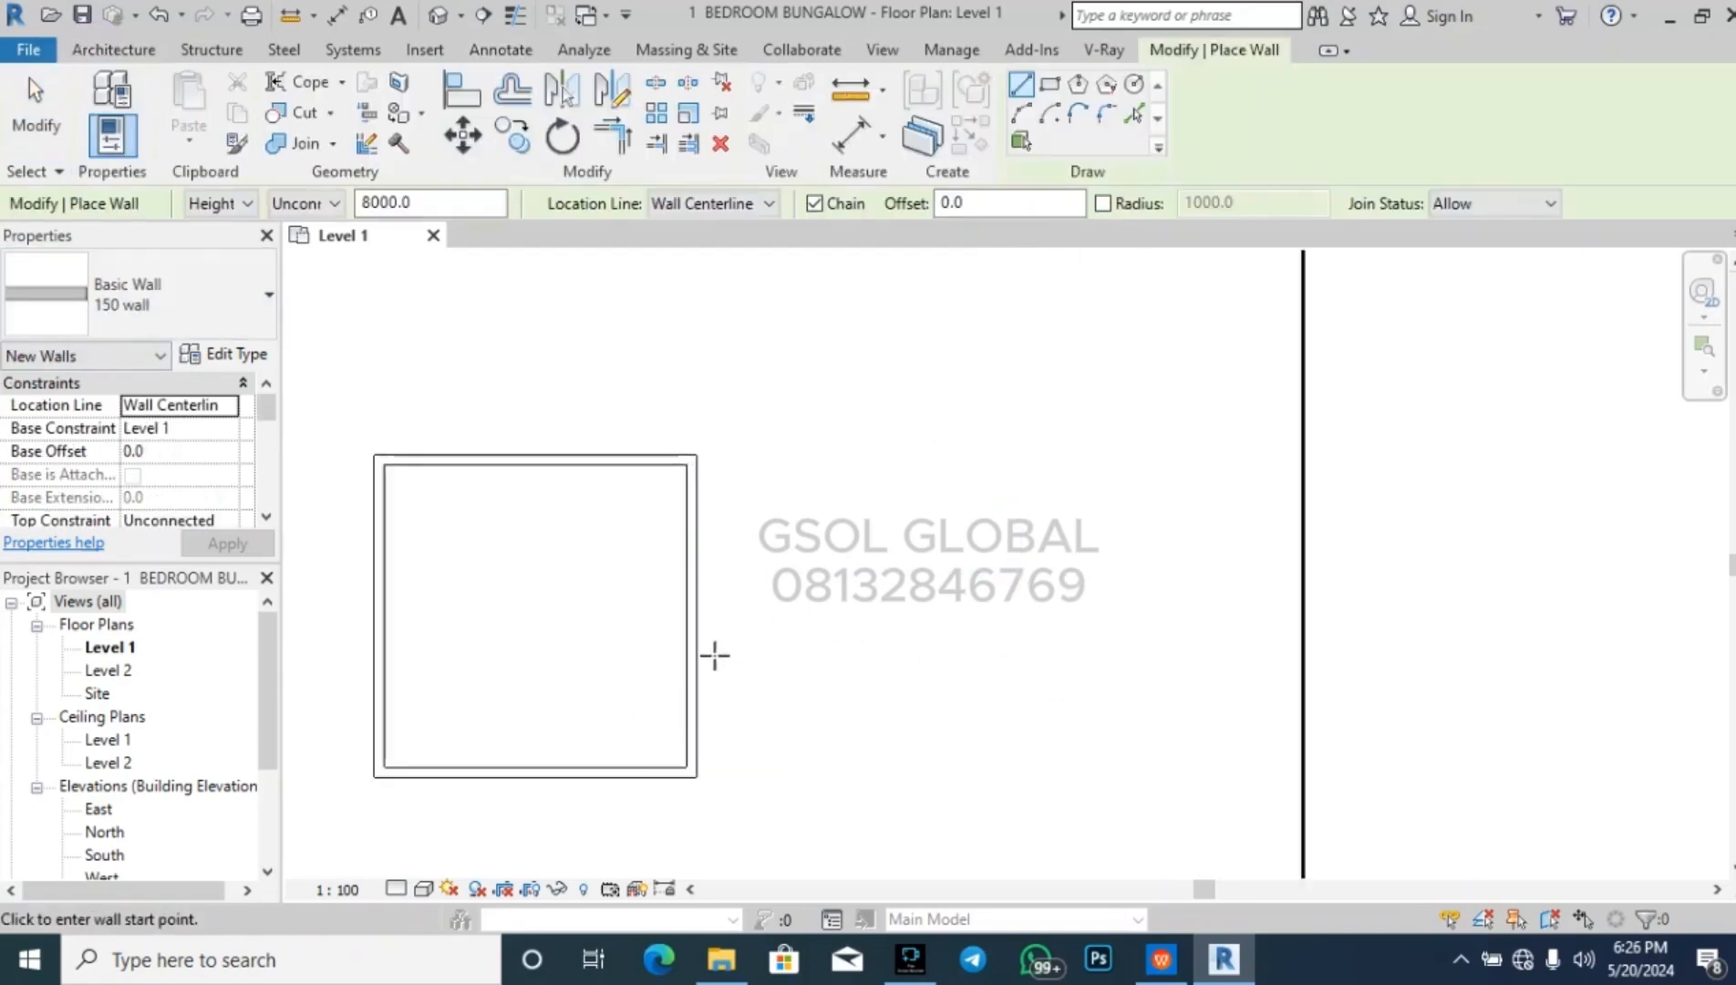
{"action": "left_click", "coordinate": [696, 608]}
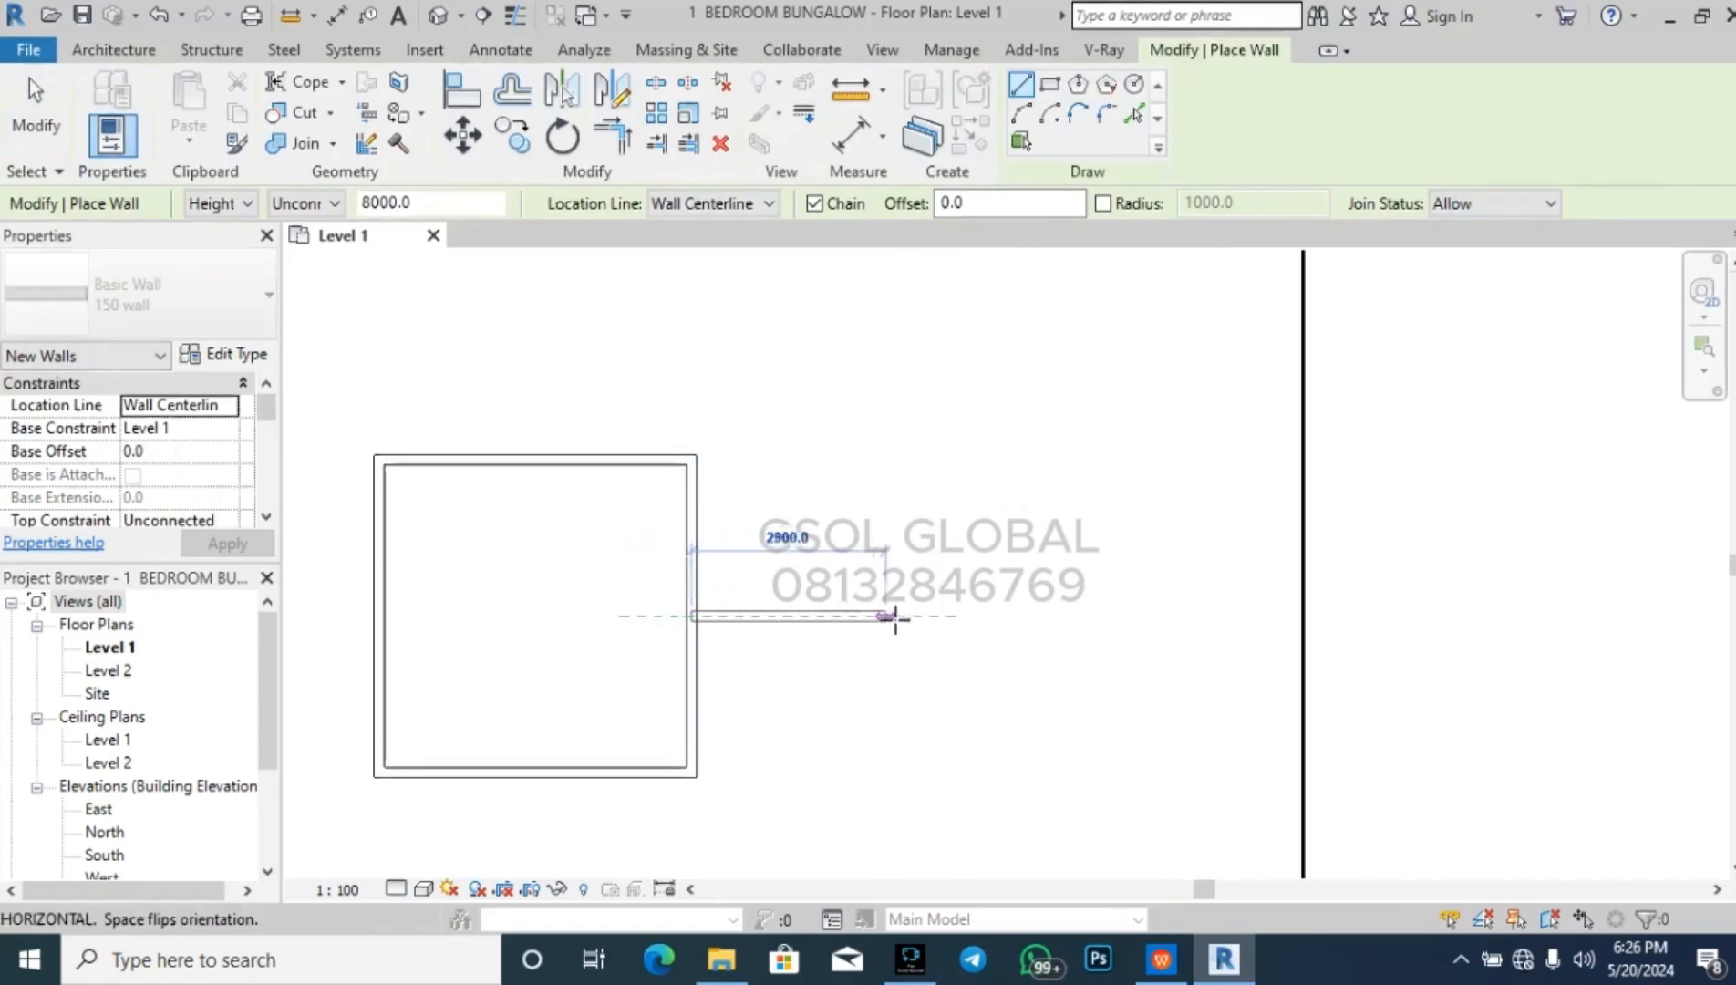
{"action": "left_click", "coordinate": [965, 617]}
{"action": "left_click", "coordinate": [966, 773]}
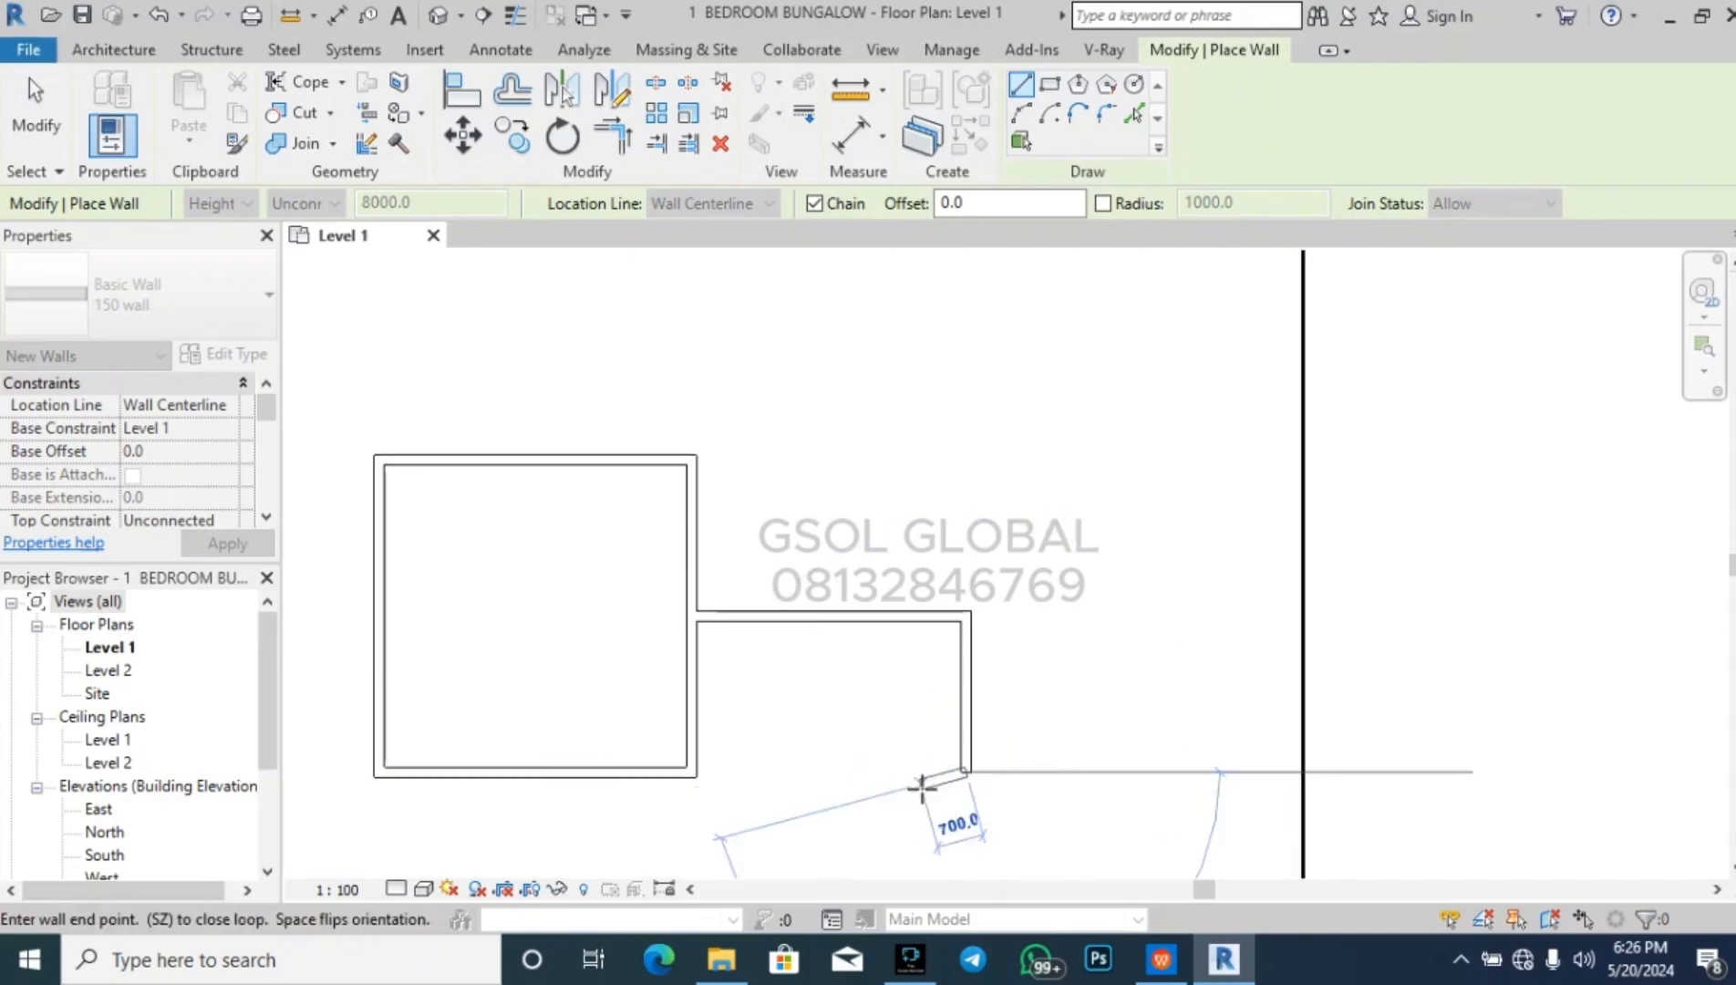
{"action": "key", "text": "Escape"}
{"action": "key", "text": "Escape"}
{"action": "scroll", "coordinate": [806, 659], "scroll_direction": "down", "scroll_amount": 2}
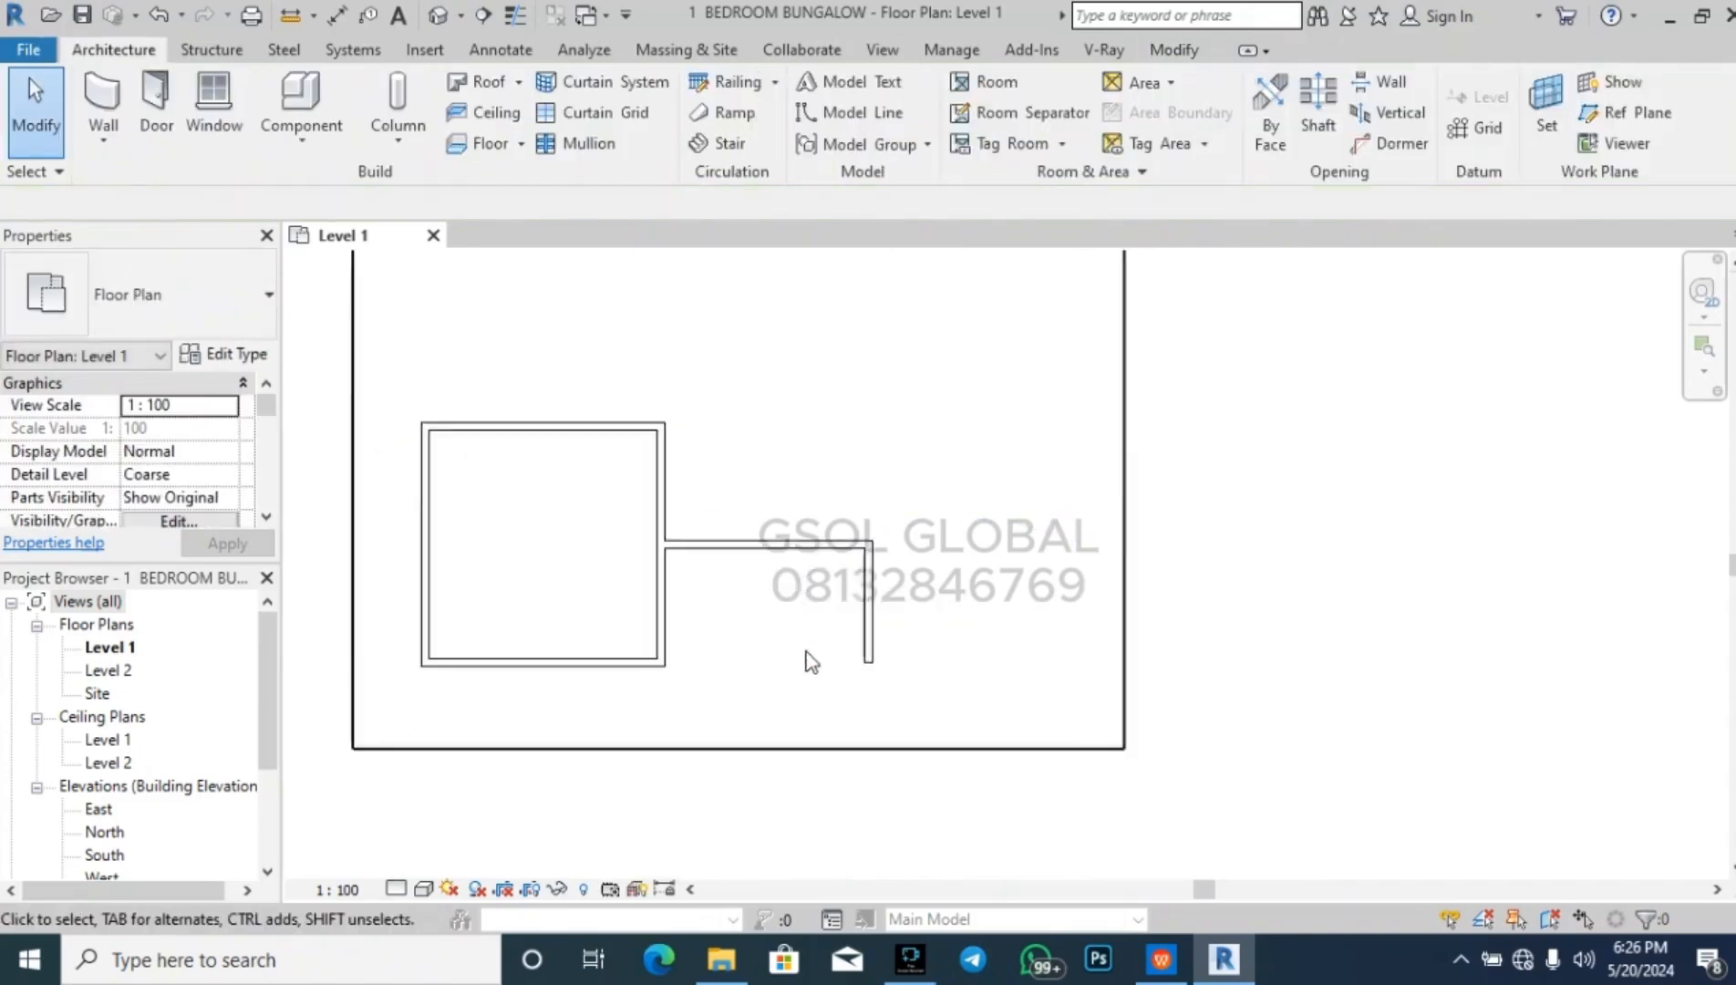
- Set the distance between the room's right wall and the new vertical wall to 3000 mm by moving the vertical wall
{"action": "scroll", "coordinate": [875, 628], "scroll_direction": "up", "scroll_amount": 2}
{"action": "left_click", "coordinate": [891, 584]}
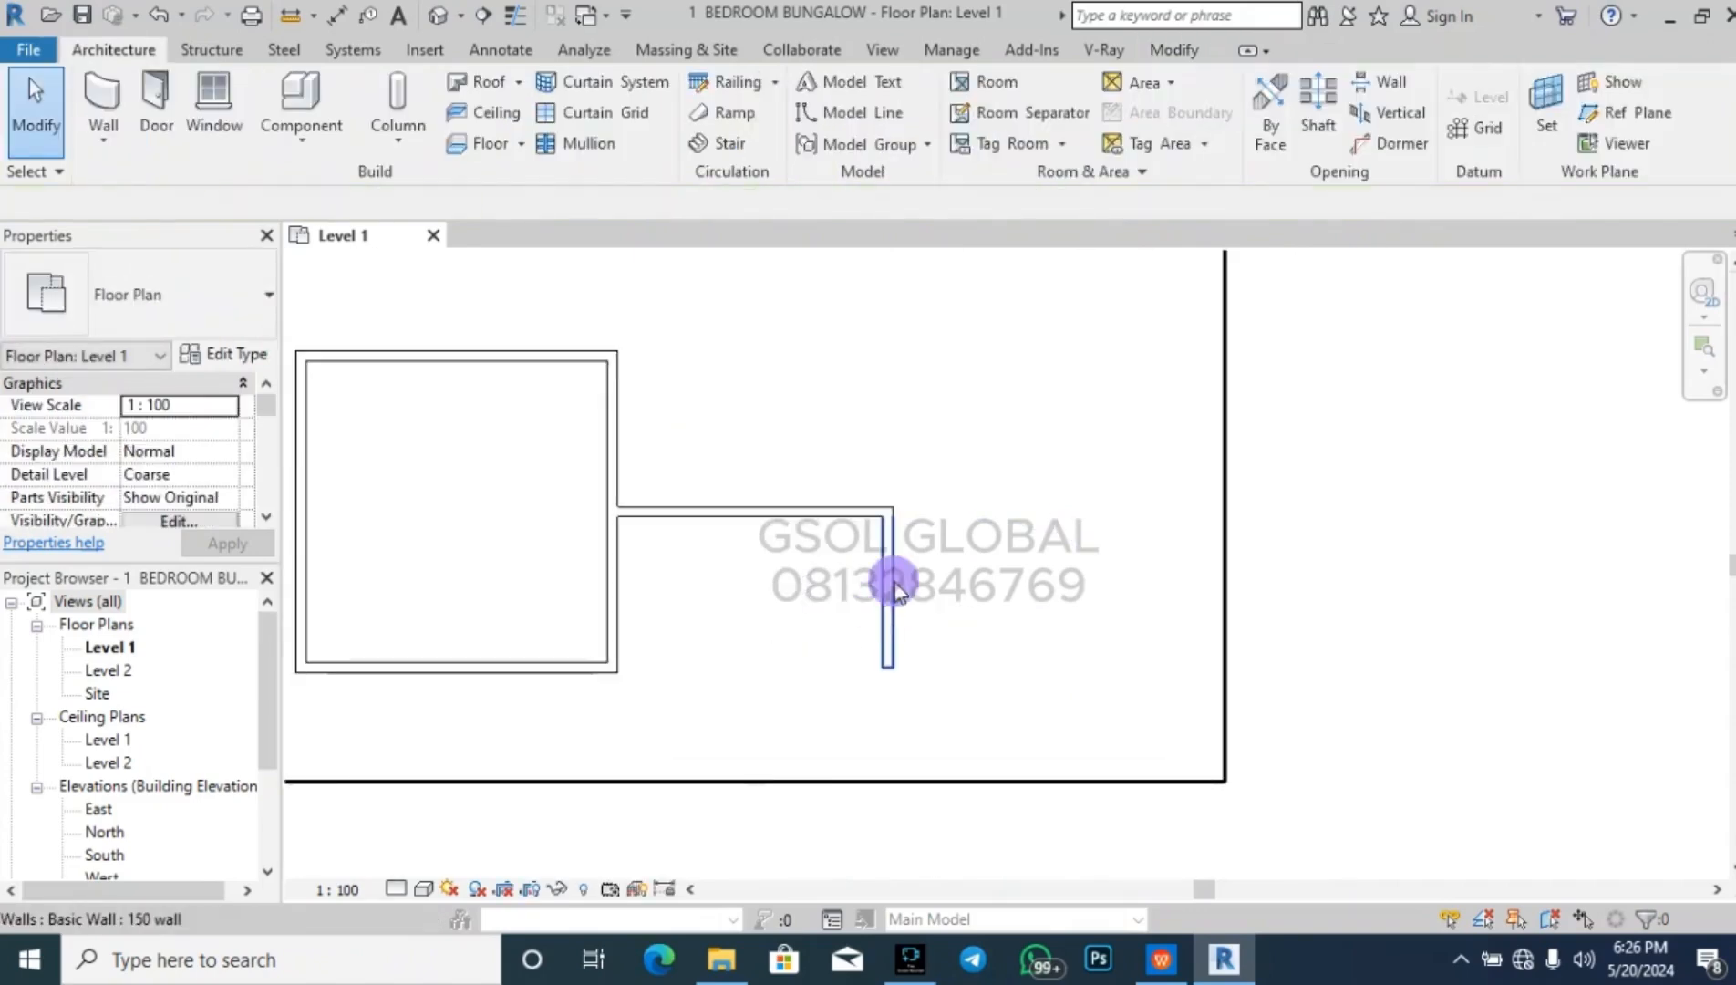
{"action": "left_click", "coordinate": [759, 741]}
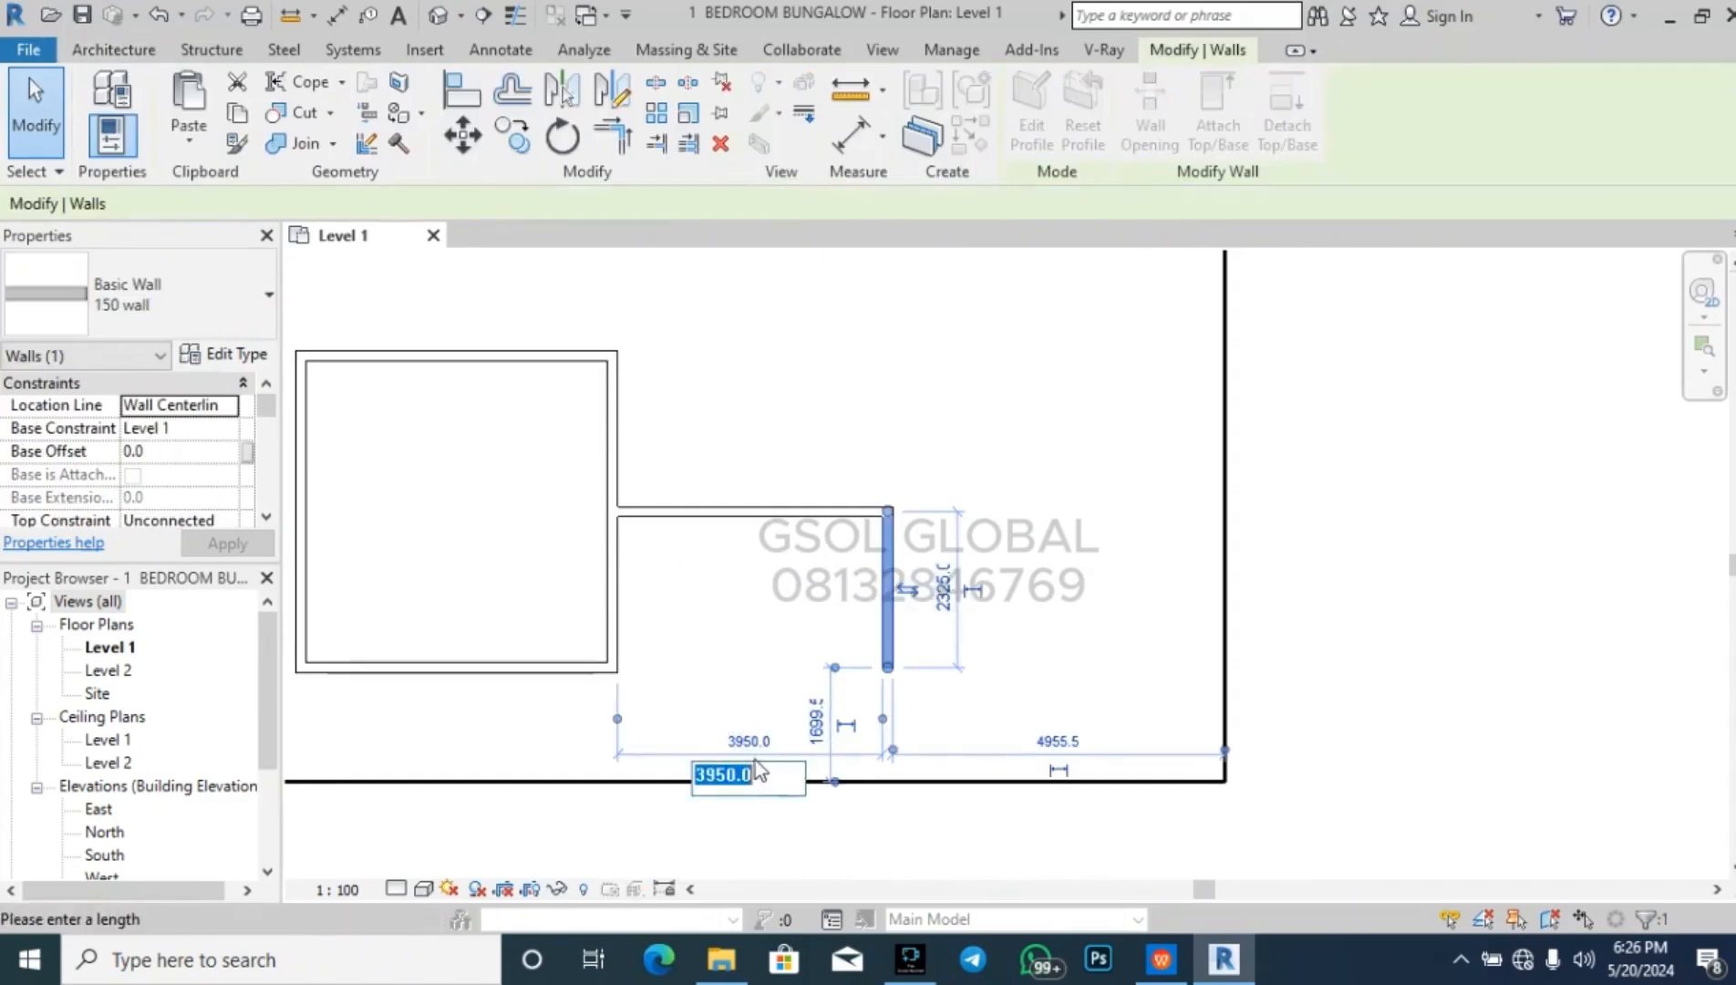
{"action": "type", "text": "3000"}
{"action": "key", "text": "Return"}
{"action": "left_click", "coordinate": [754, 761]}
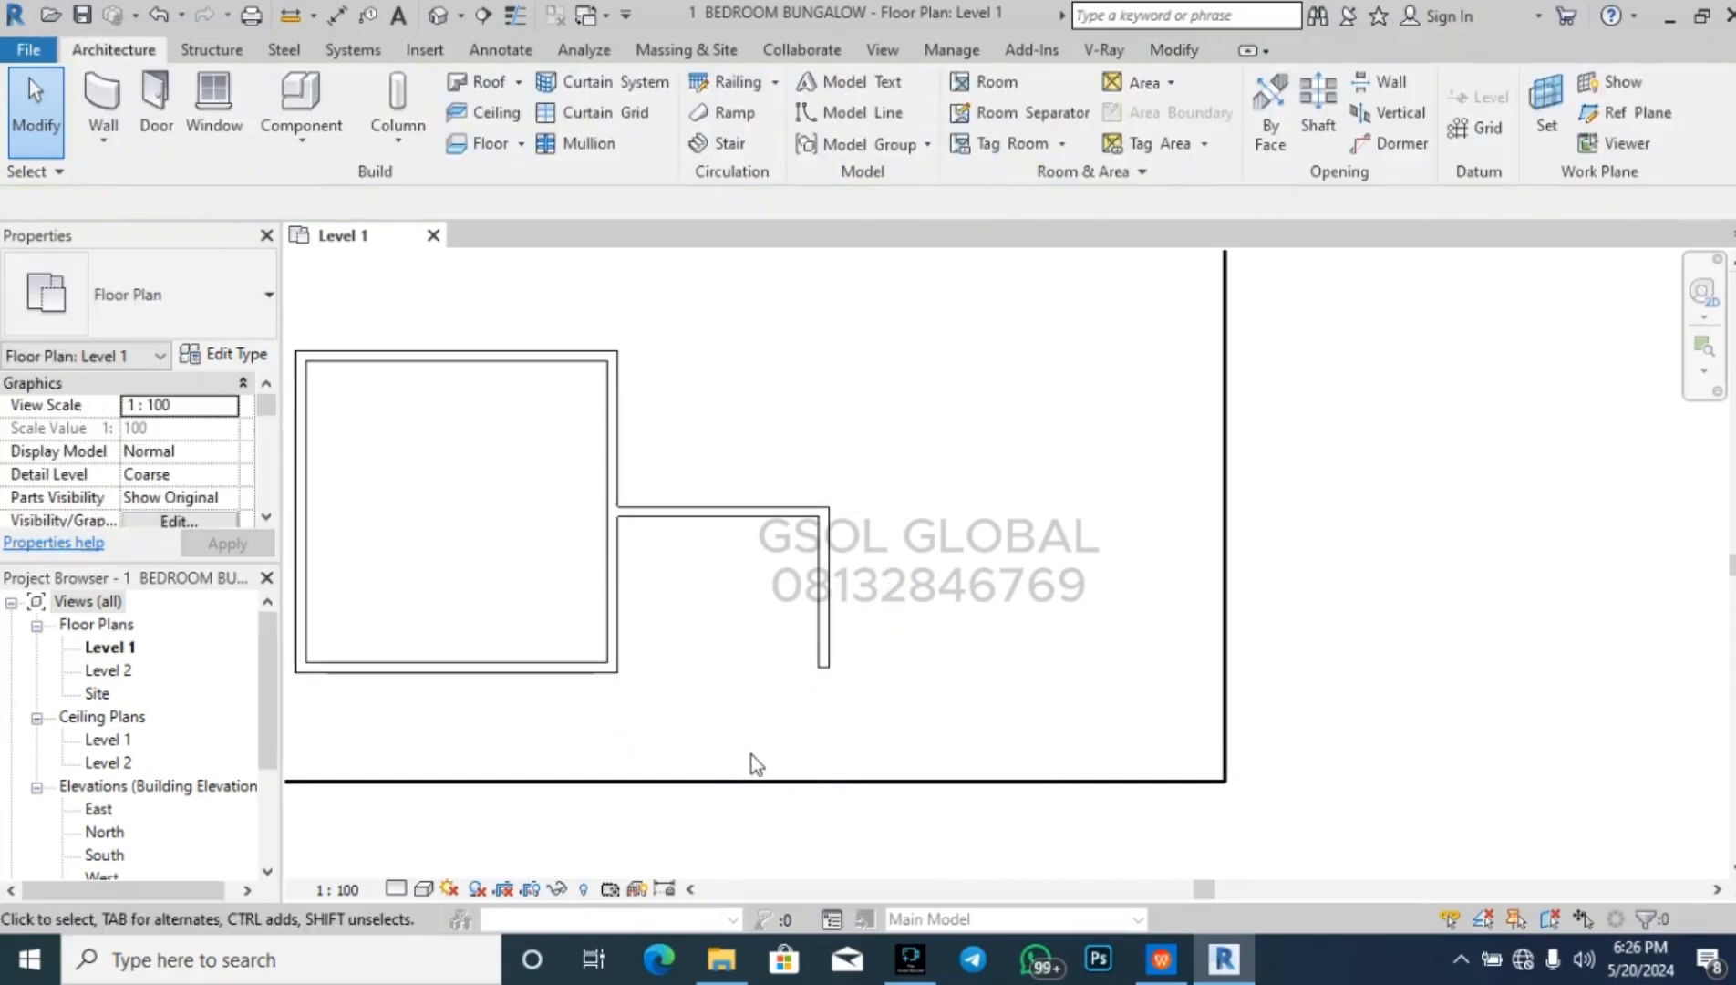
{"action": "left_click", "coordinate": [722, 512]}
{"action": "left_click", "coordinate": [889, 593]}
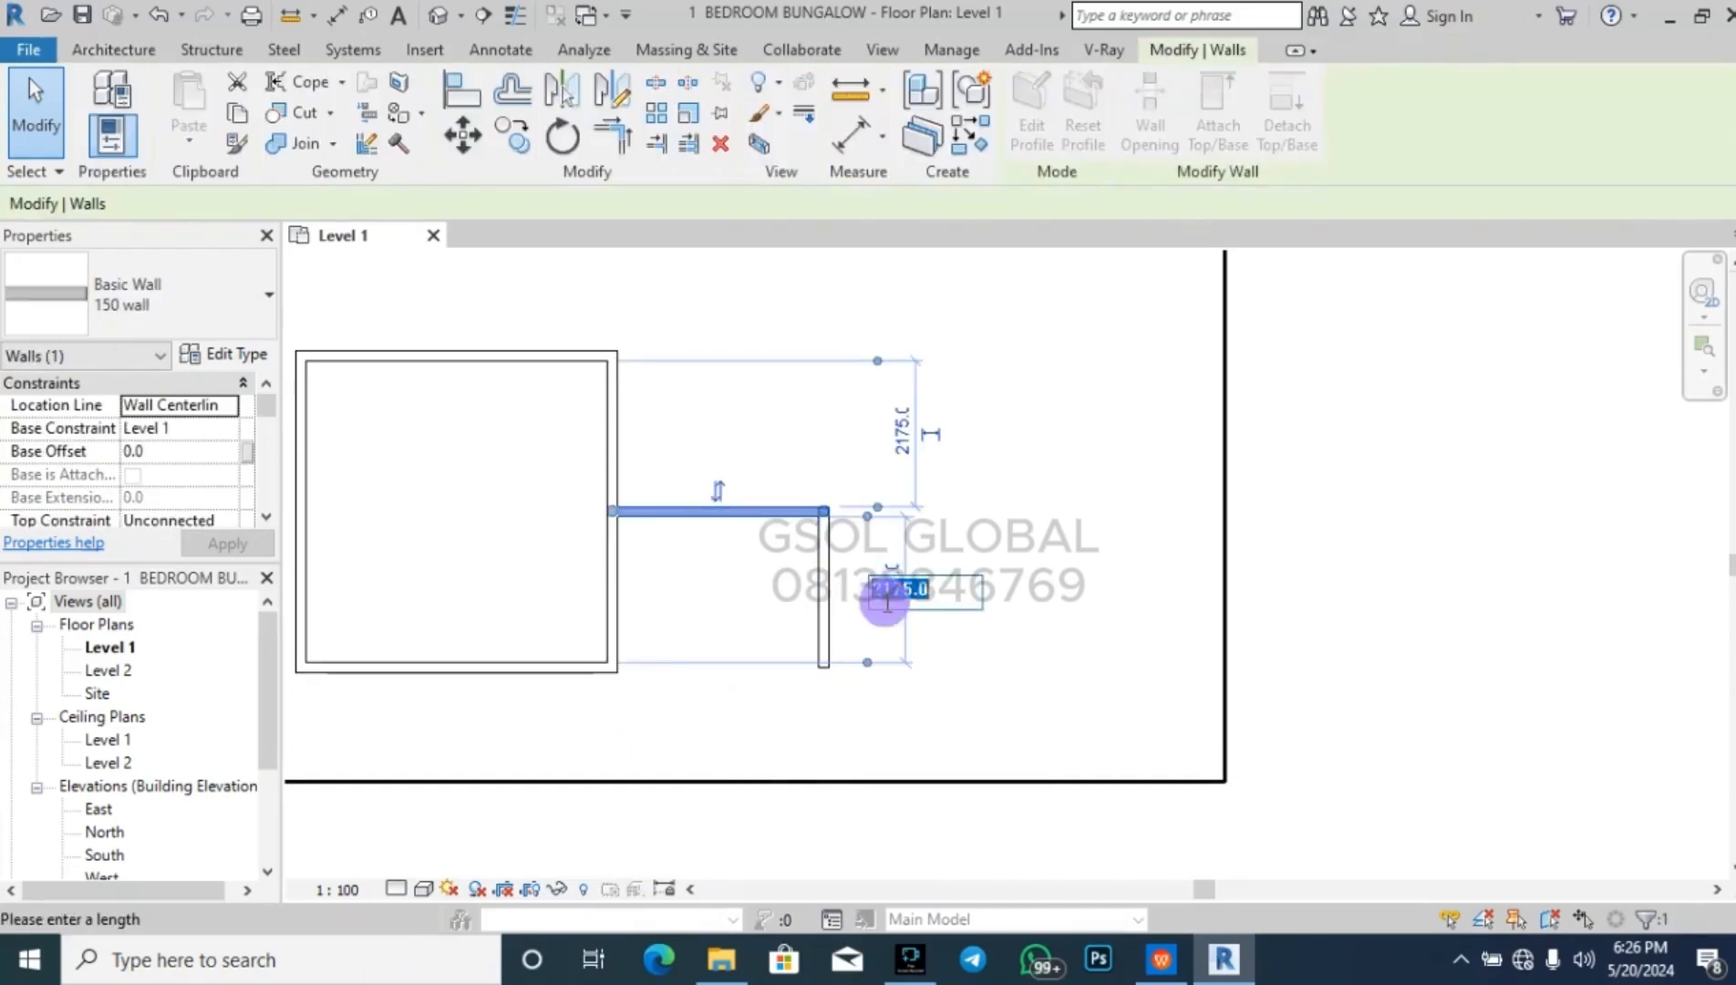
{"action": "left_click", "coordinate": [981, 682]}
{"action": "left_click", "coordinate": [980, 682]}
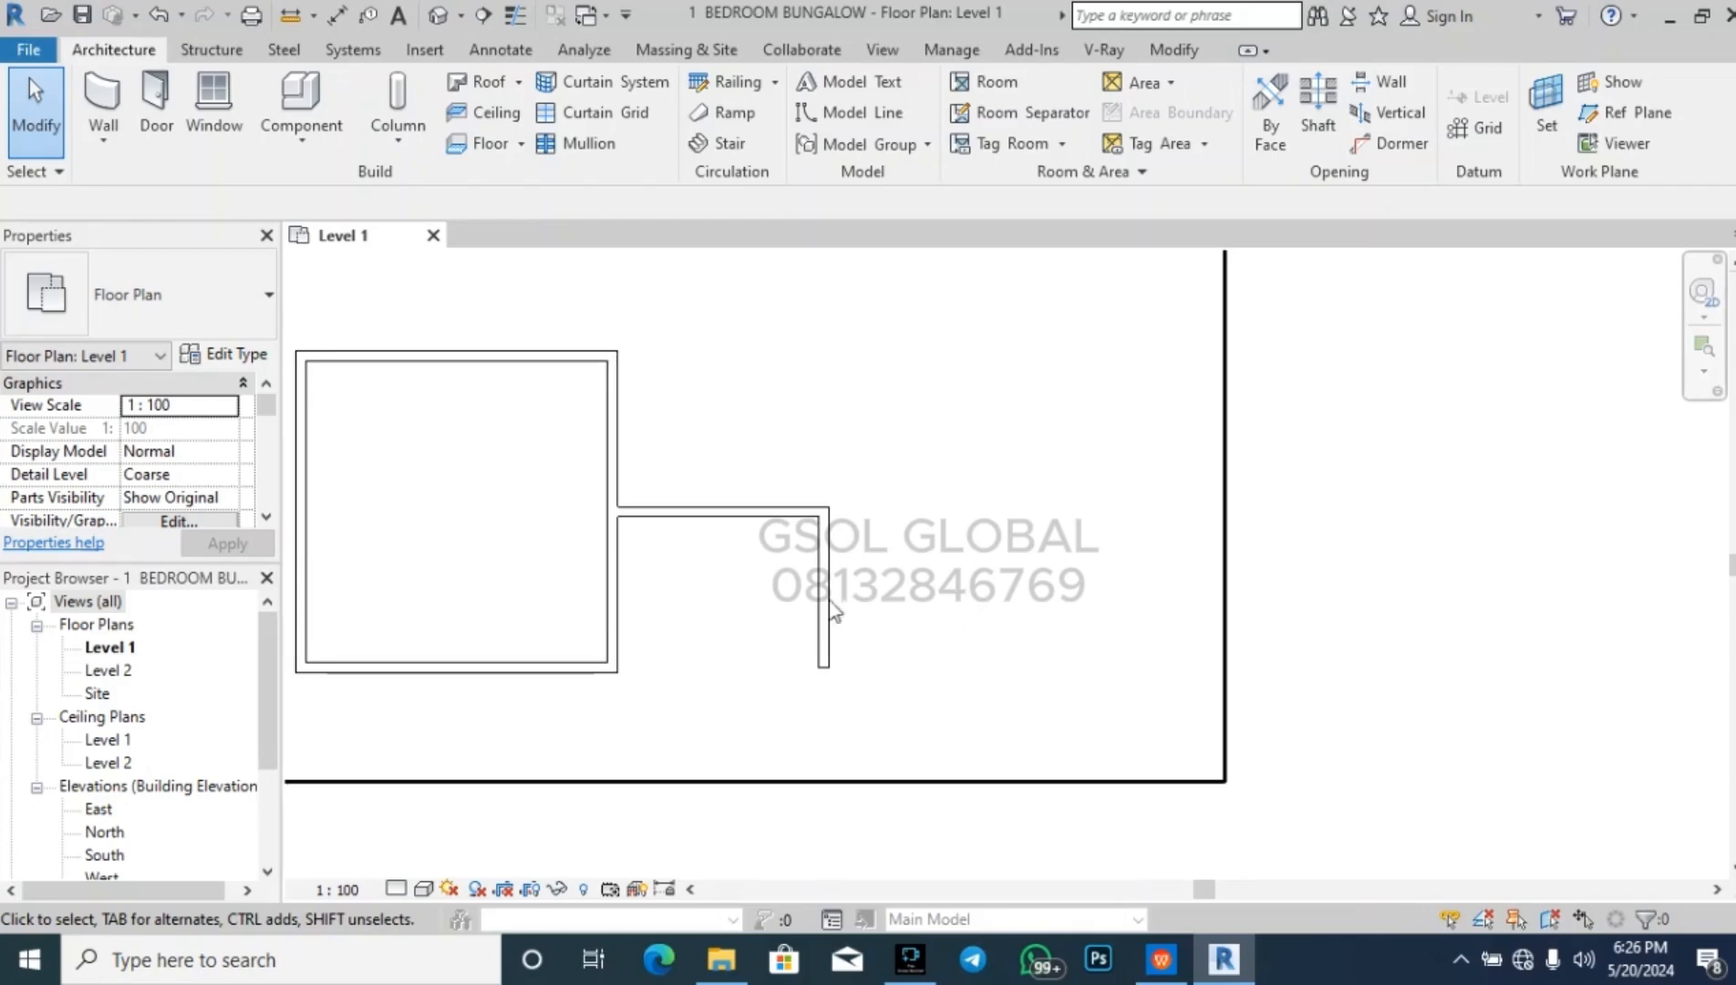
- Set the distance from the new horizontal wall down to the room's lower wall line to 2000 mm by moving the horizontal wall
{"action": "scroll", "coordinate": [624, 528], "scroll_direction": "up", "scroll_amount": 2}
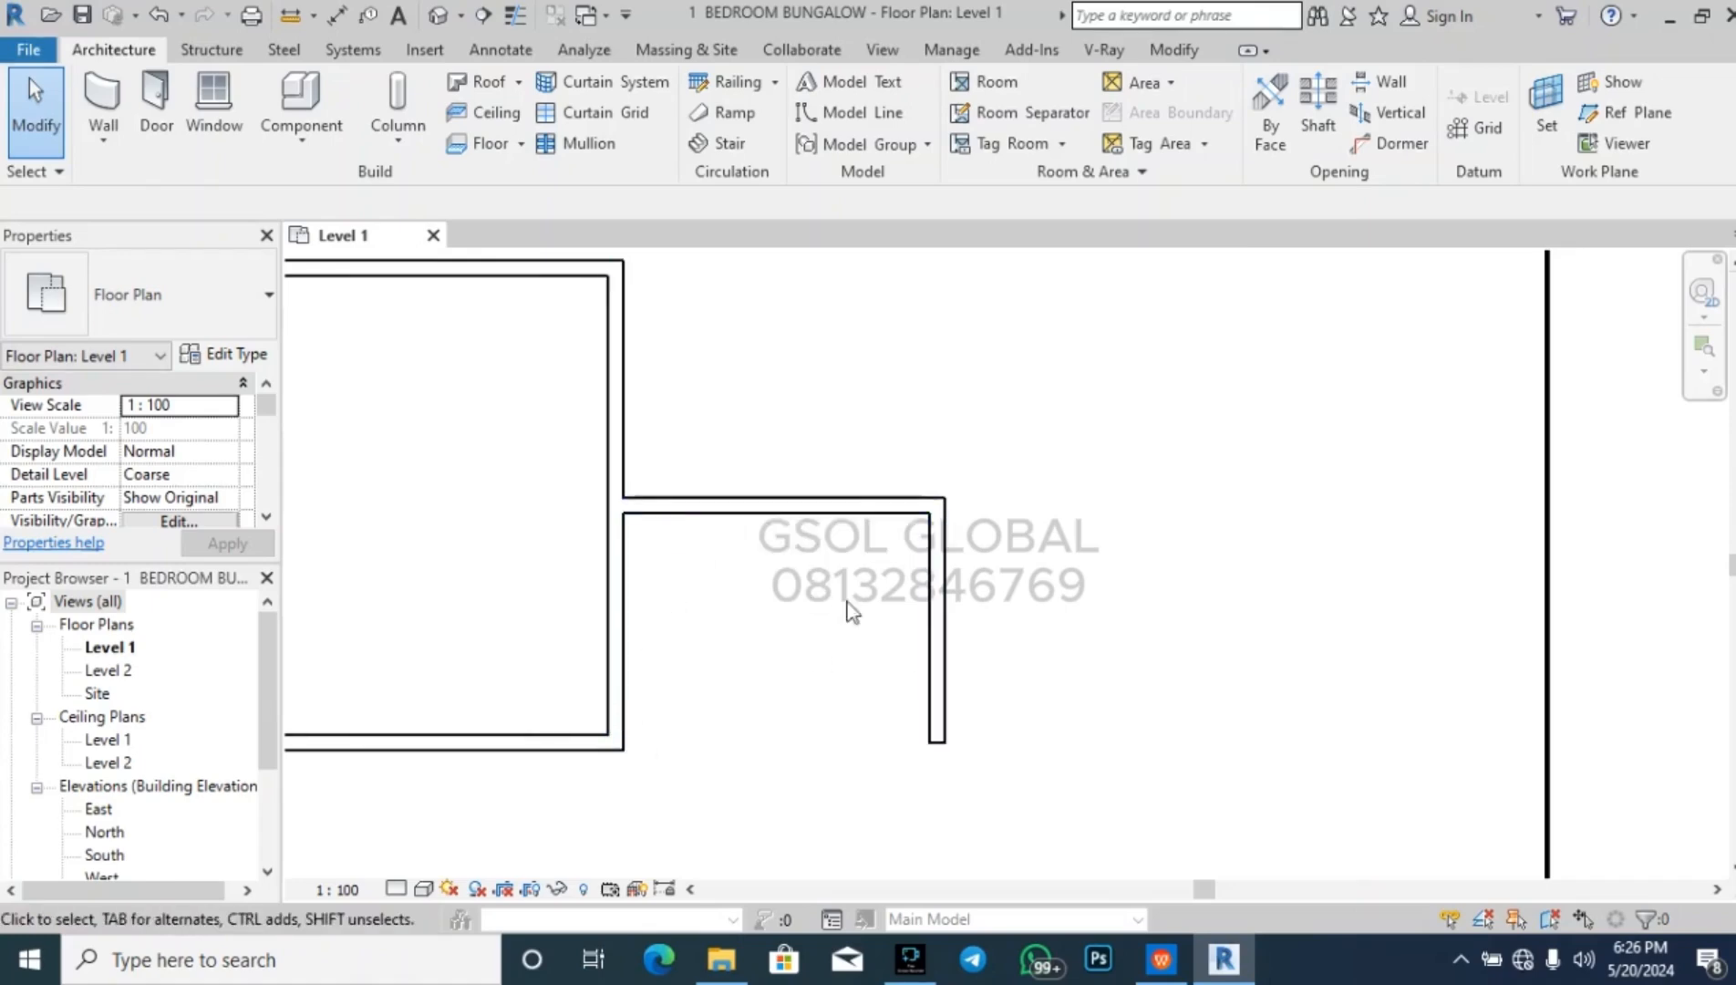
{"action": "left_click", "coordinate": [799, 507]}
{"action": "left_click", "coordinate": [1002, 633]}
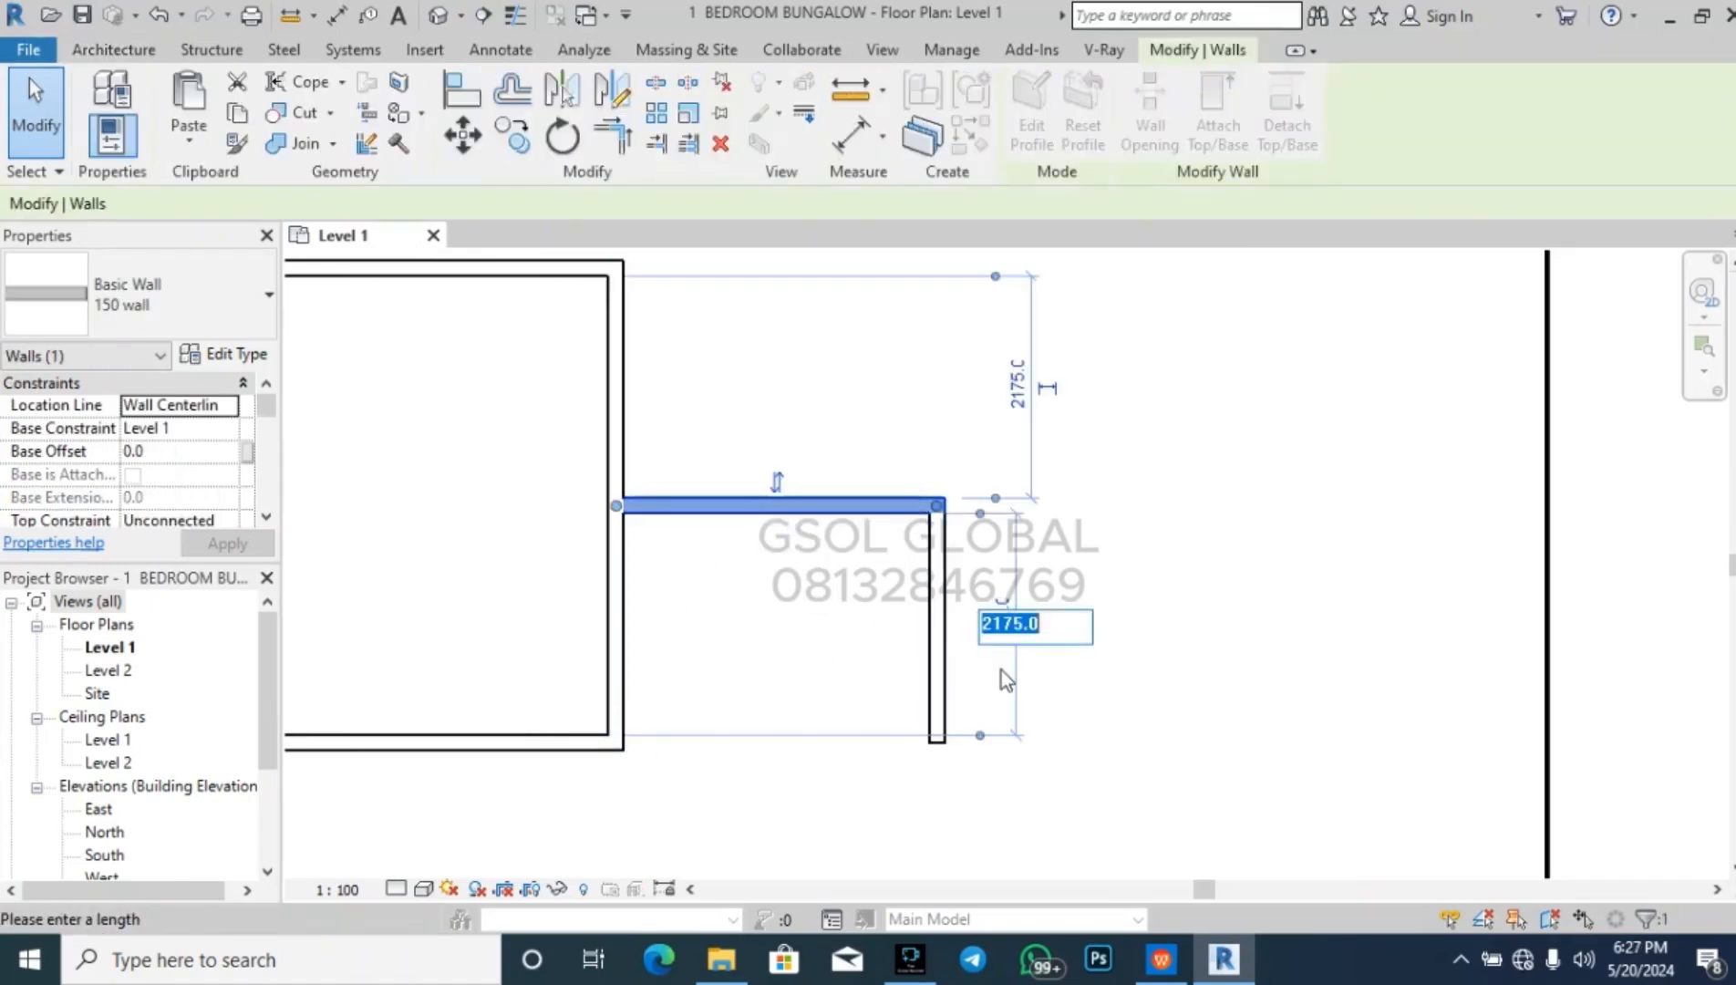
{"action": "type", "text": "2000"}
{"action": "key", "text": "Return"}
{"action": "left_click", "coordinate": [1225, 651]}
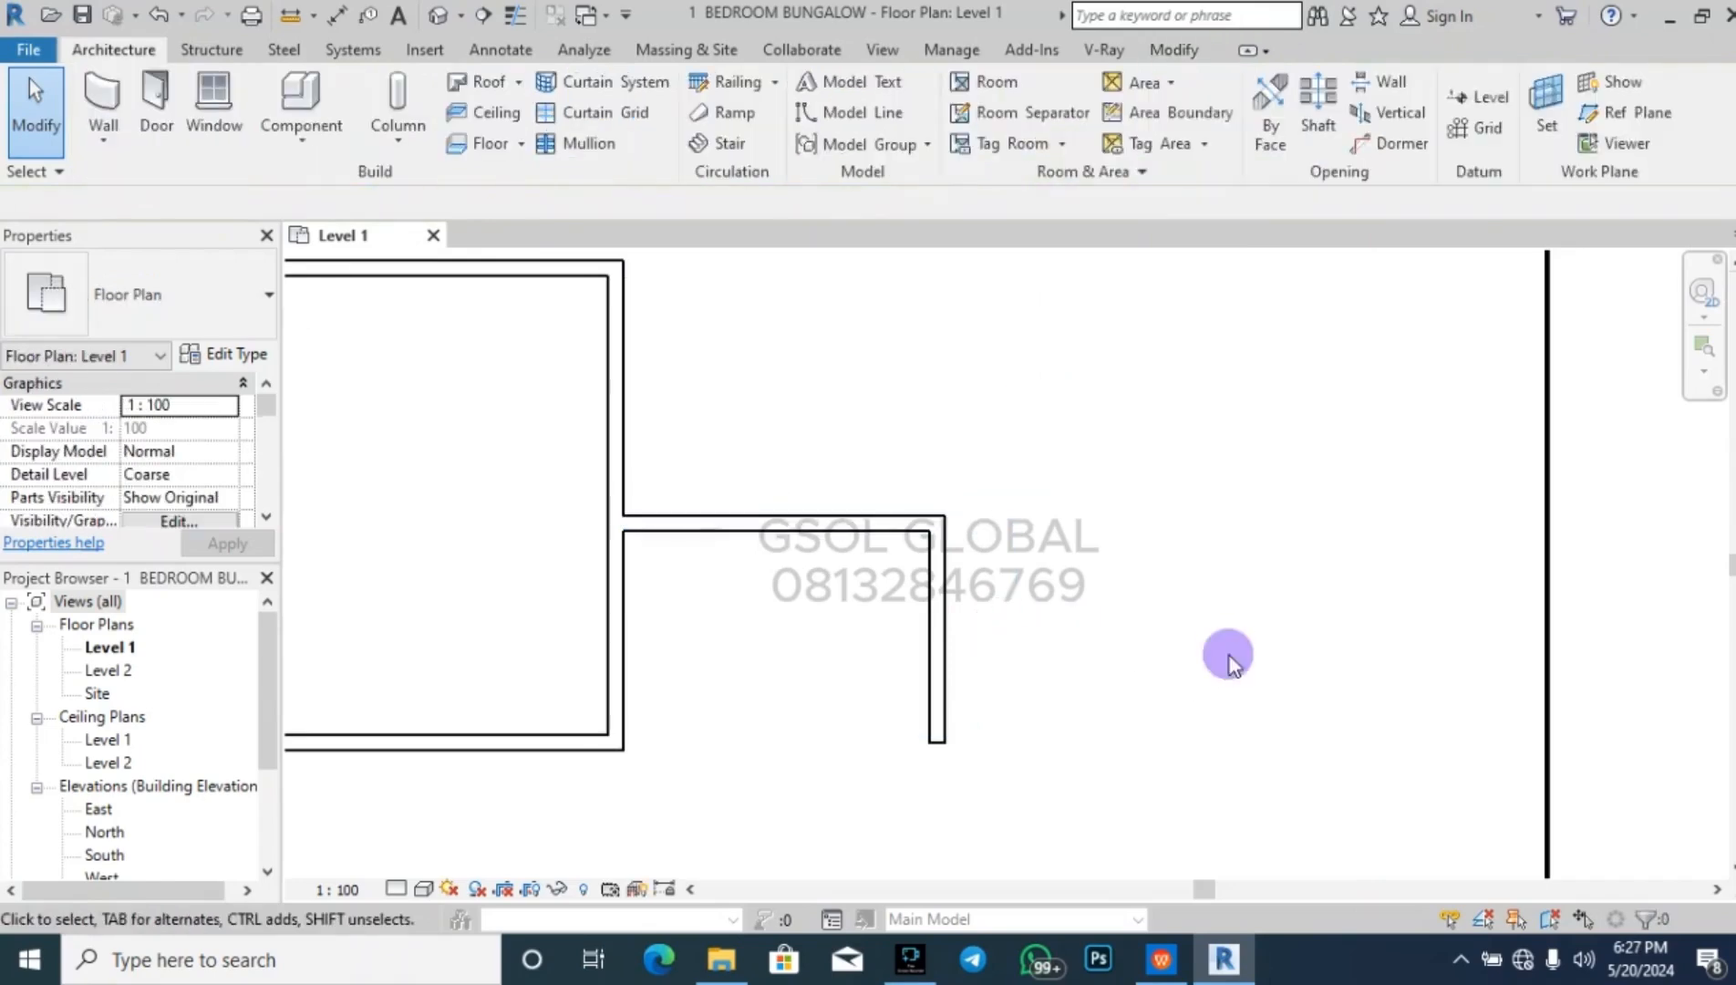
- Enclose a second room with 150 walls from the first room's upper-right corner to the L-shaped wall's corner, and check the new room's depth
{"action": "scroll", "coordinate": [1024, 715], "scroll_direction": "down", "scroll_amount": 2}
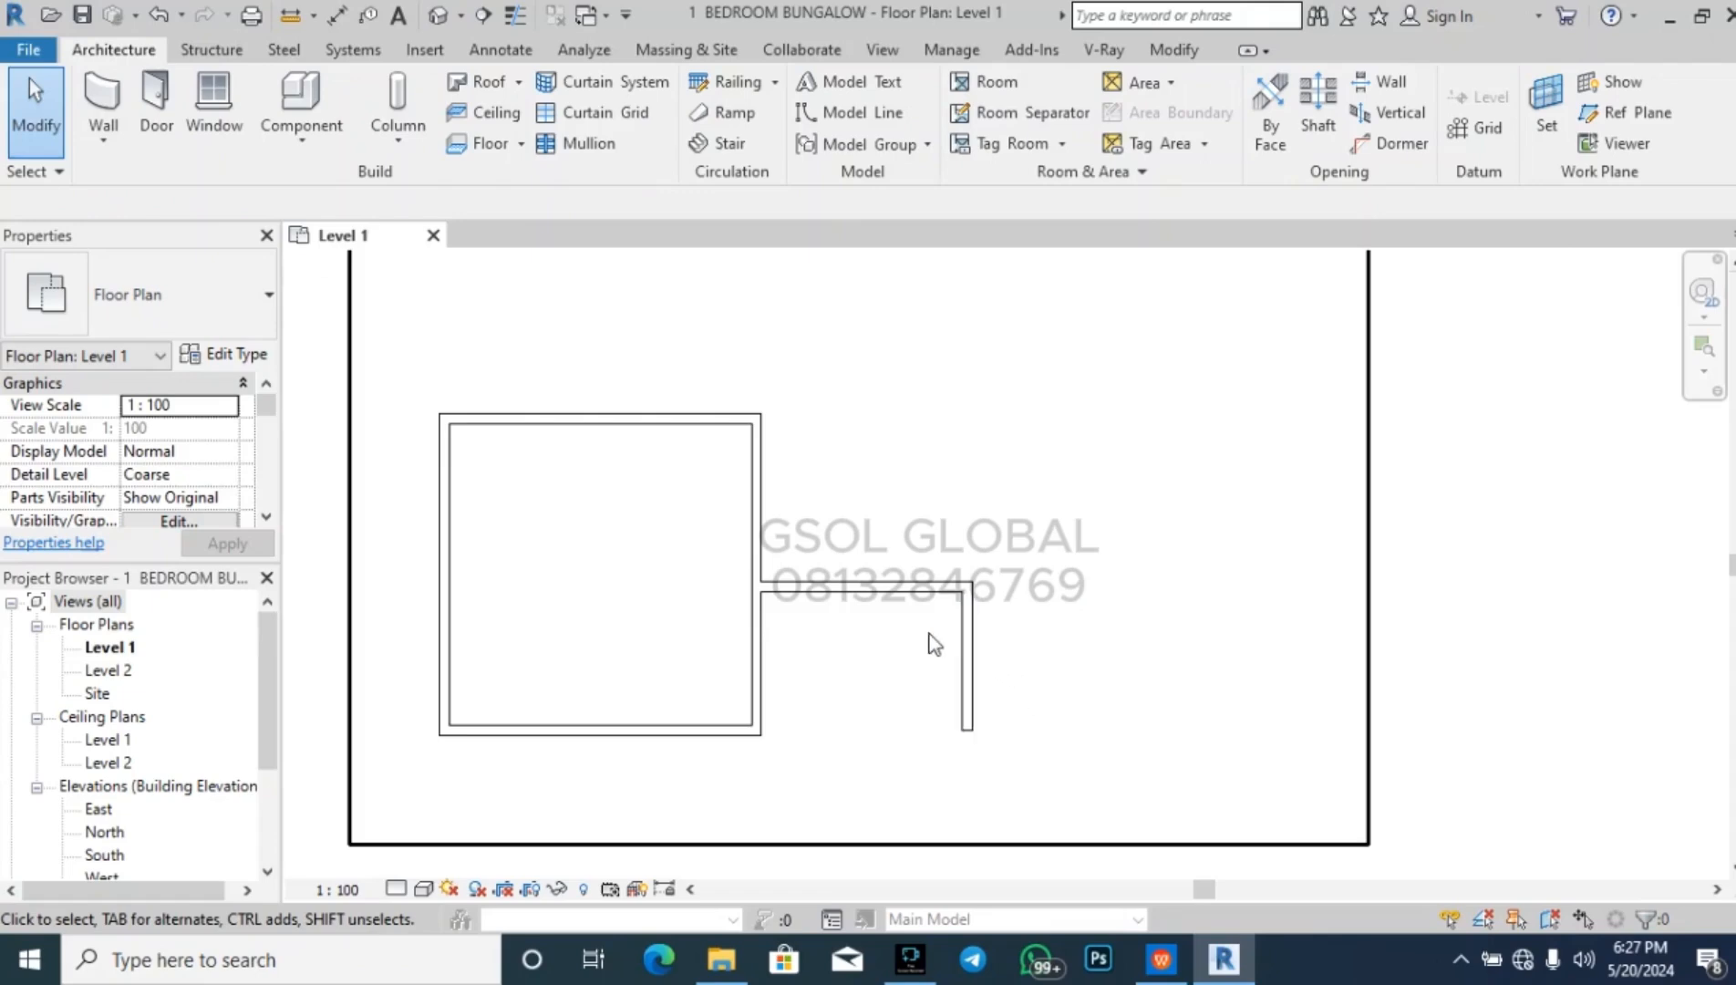
{"action": "scroll", "coordinate": [940, 761], "scroll_direction": "up", "scroll_amount": 2}
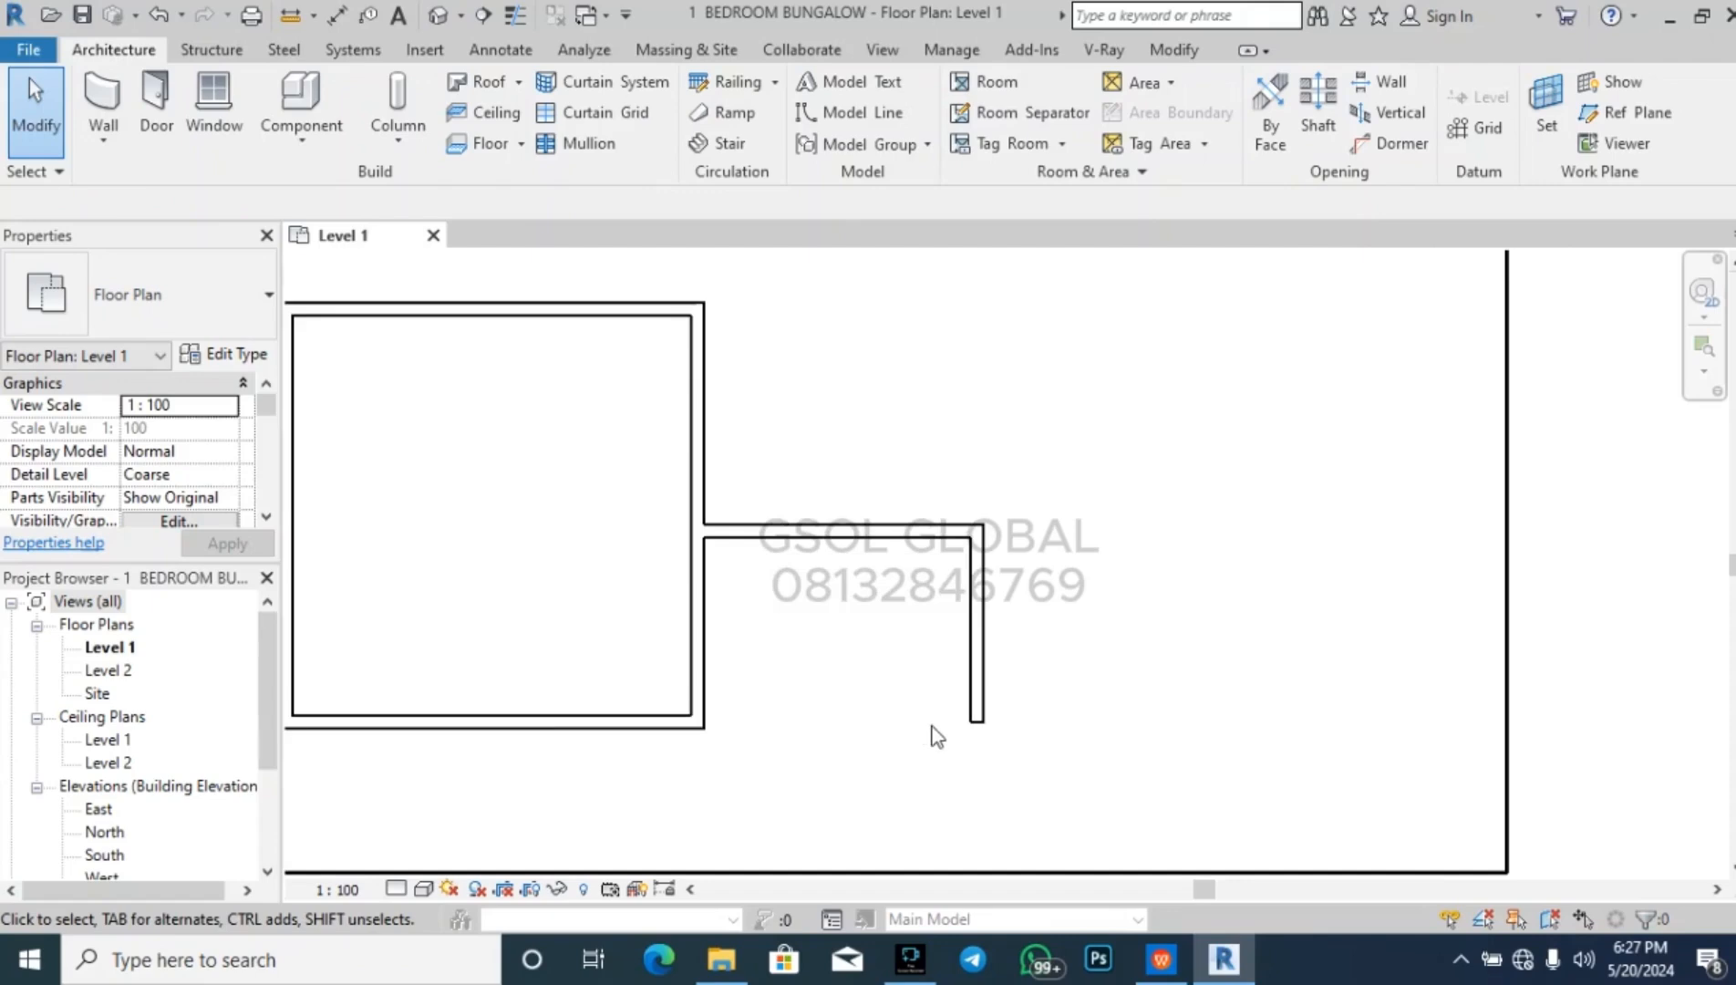
{"action": "left_click", "coordinate": [103, 95]}
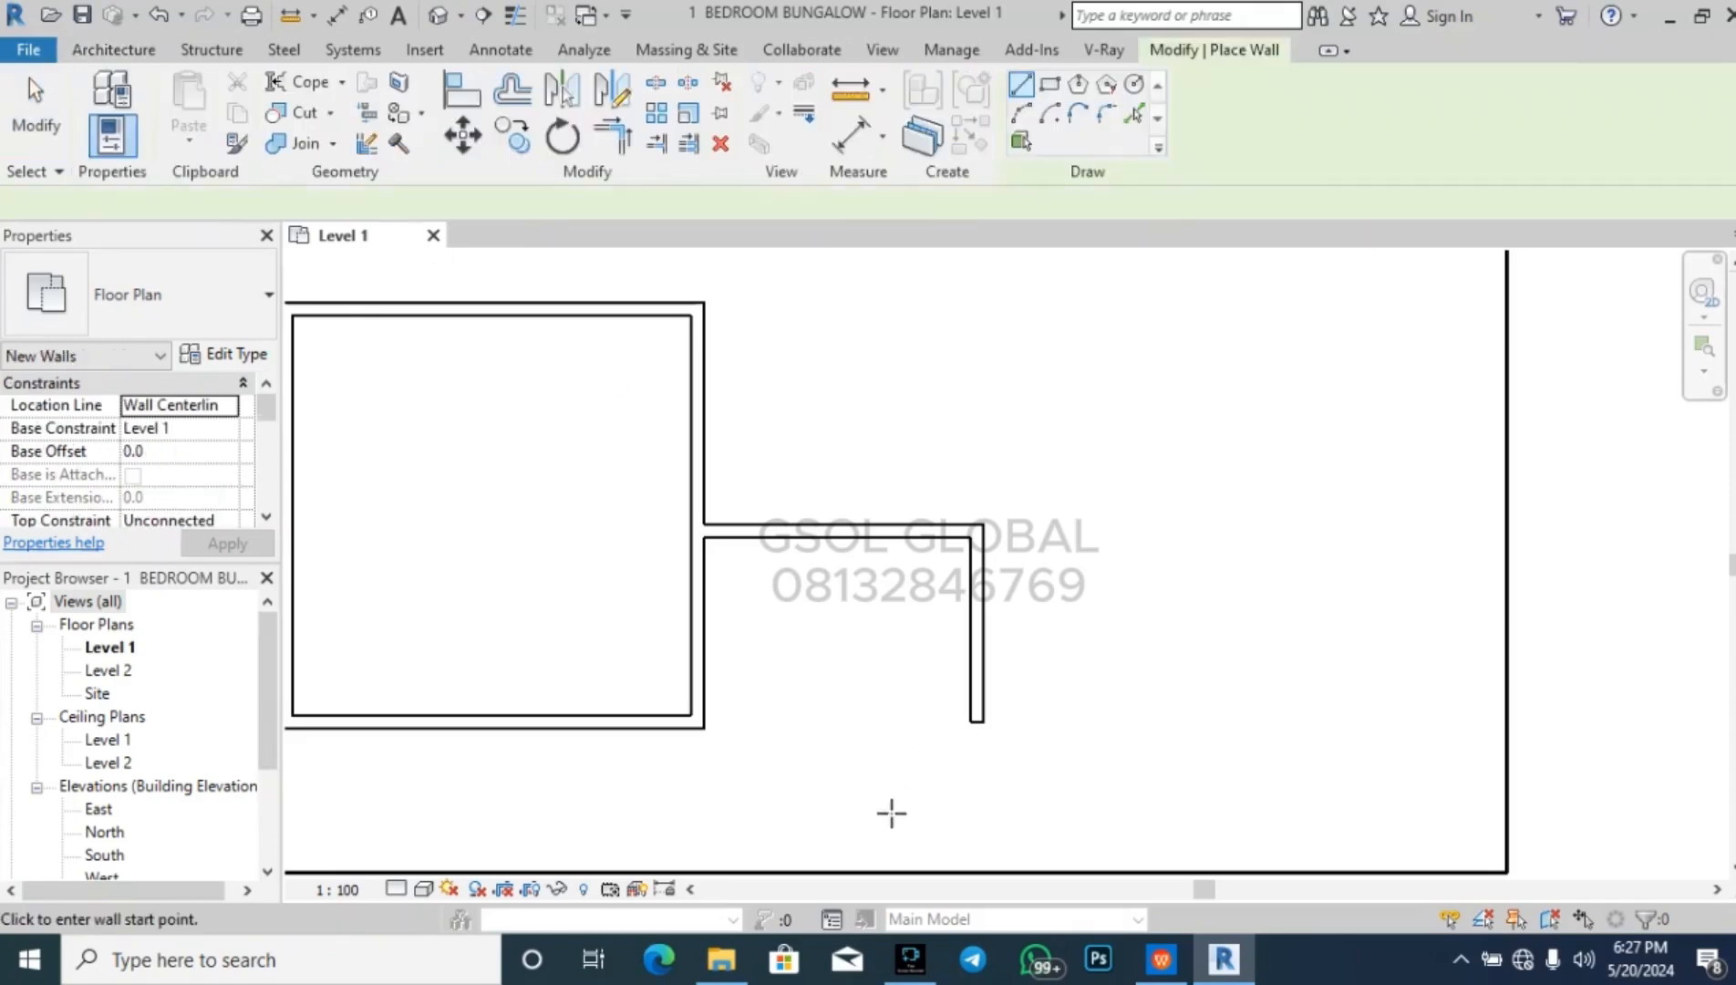
{"action": "scroll", "coordinate": [905, 804], "scroll_direction": "down", "scroll_amount": 1}
{"action": "left_click", "coordinate": [741, 434]}
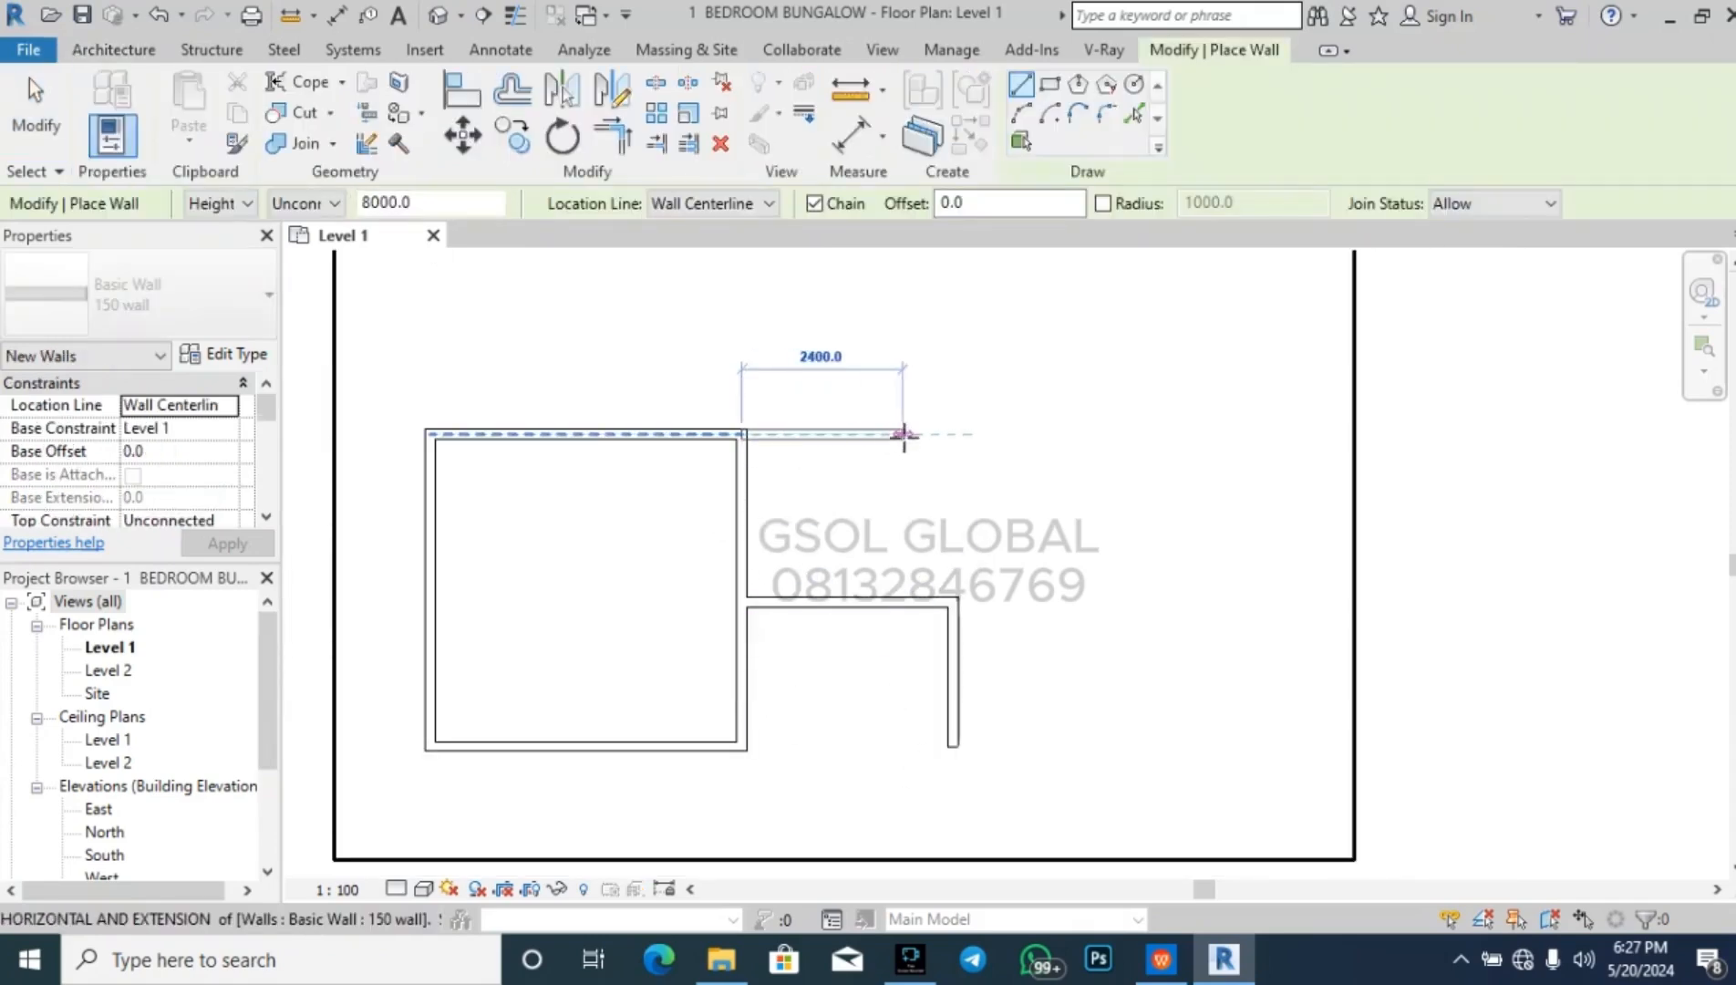
{"action": "left_click", "coordinate": [953, 434]}
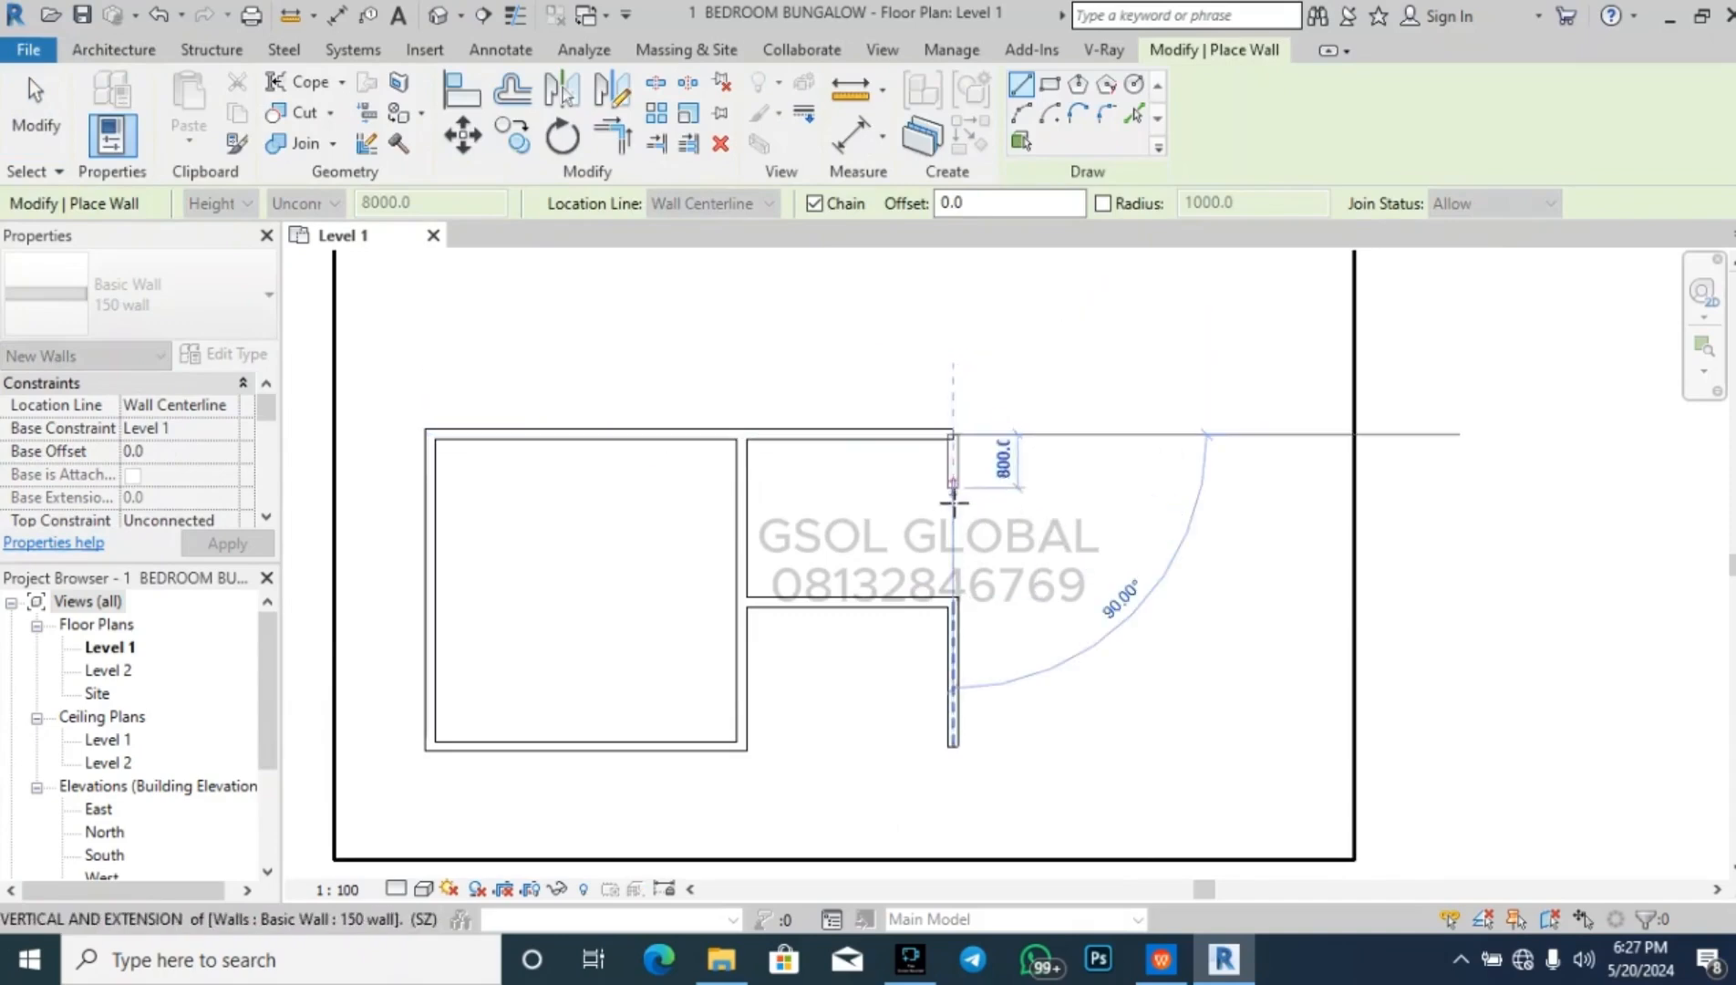
{"action": "left_click", "coordinate": [953, 601]}
{"action": "key", "text": "Escape"}
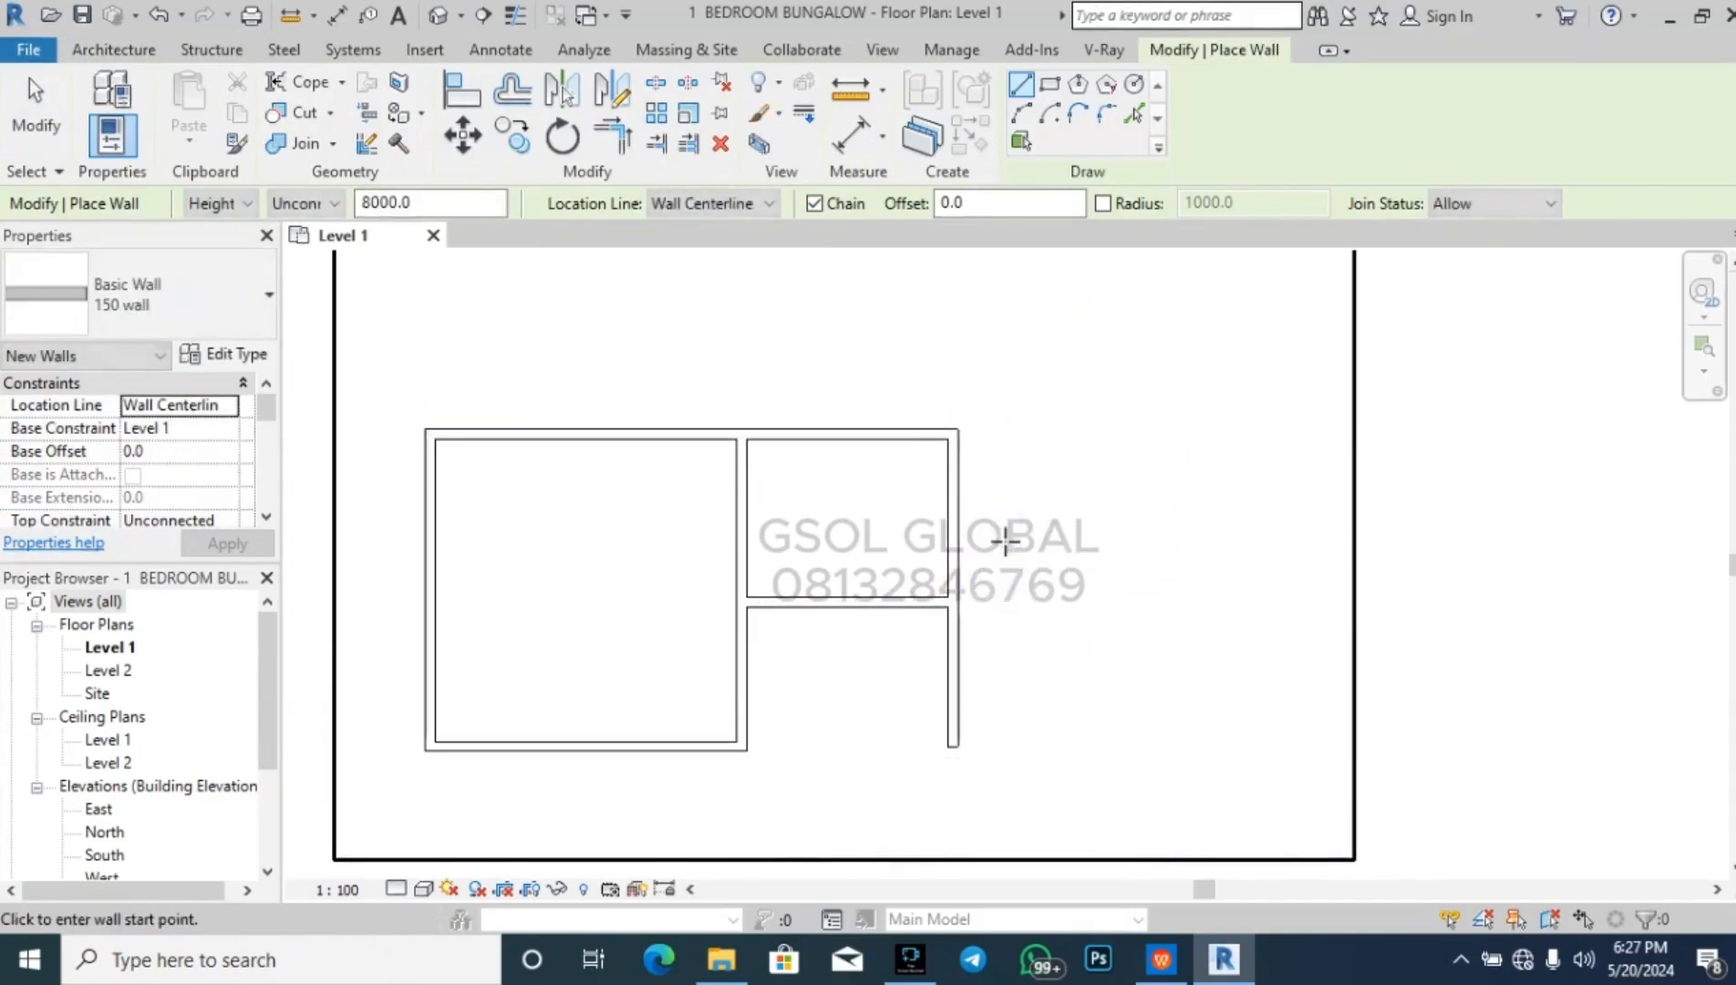
{"action": "key", "text": "Escape"}
{"action": "left_click", "coordinate": [868, 432]}
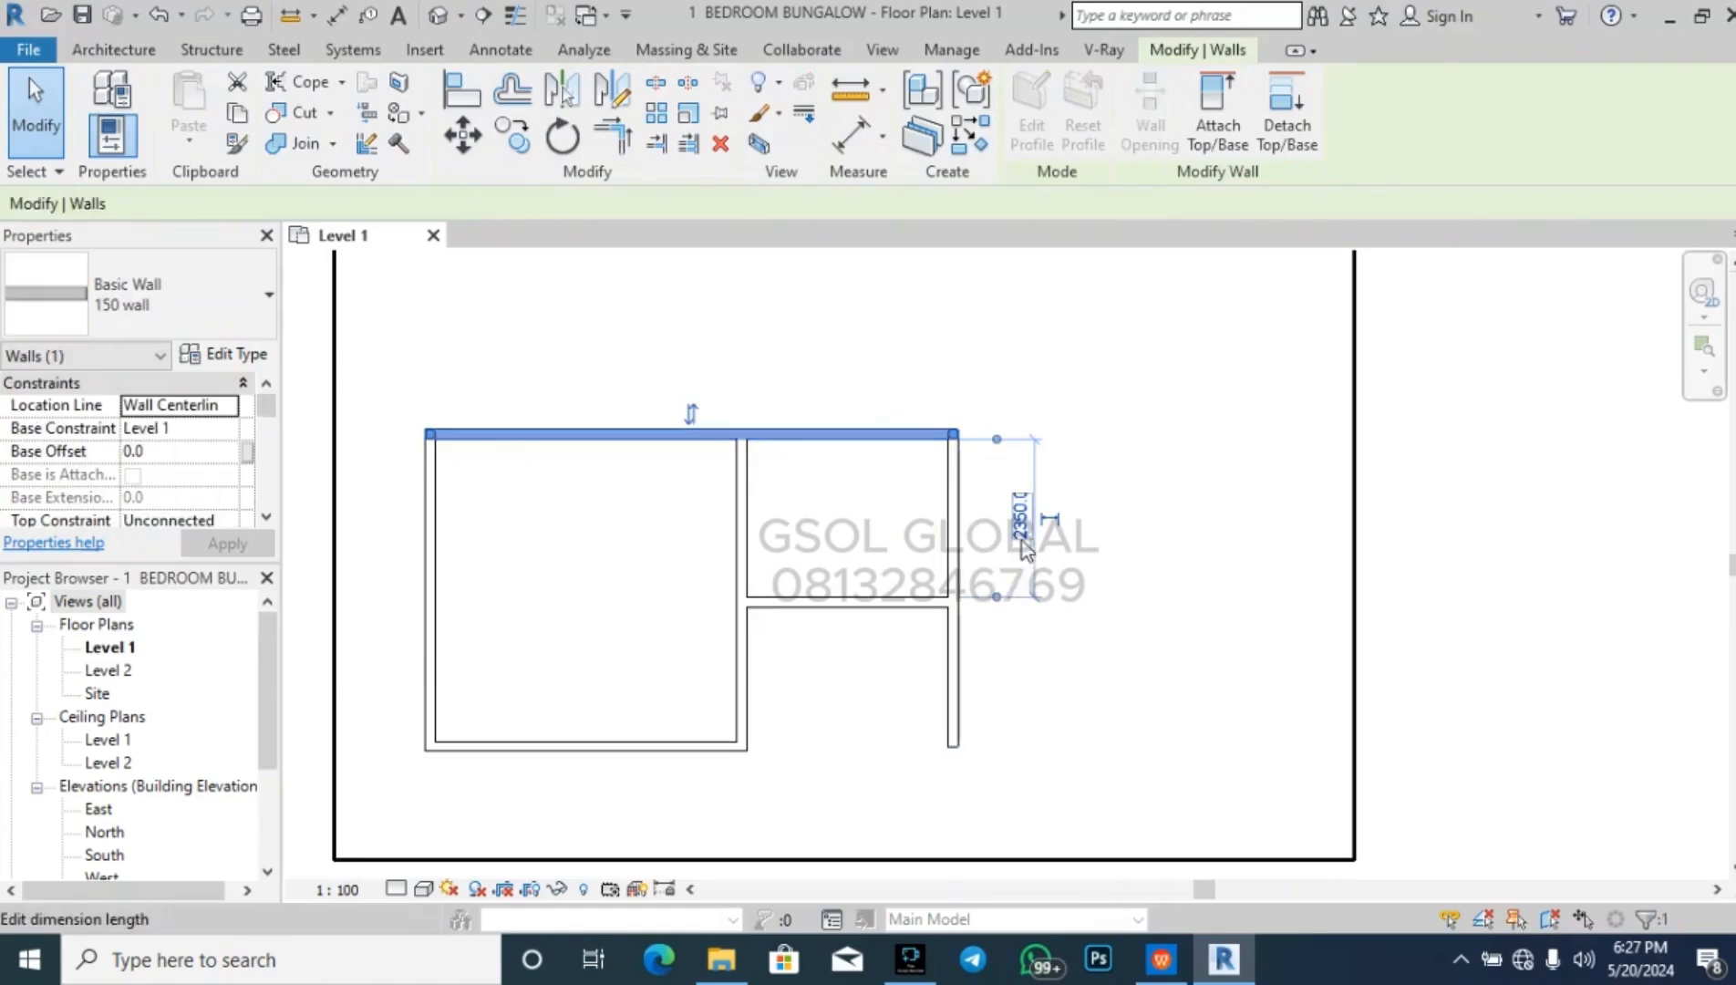
{"action": "left_click", "coordinate": [1181, 600]}
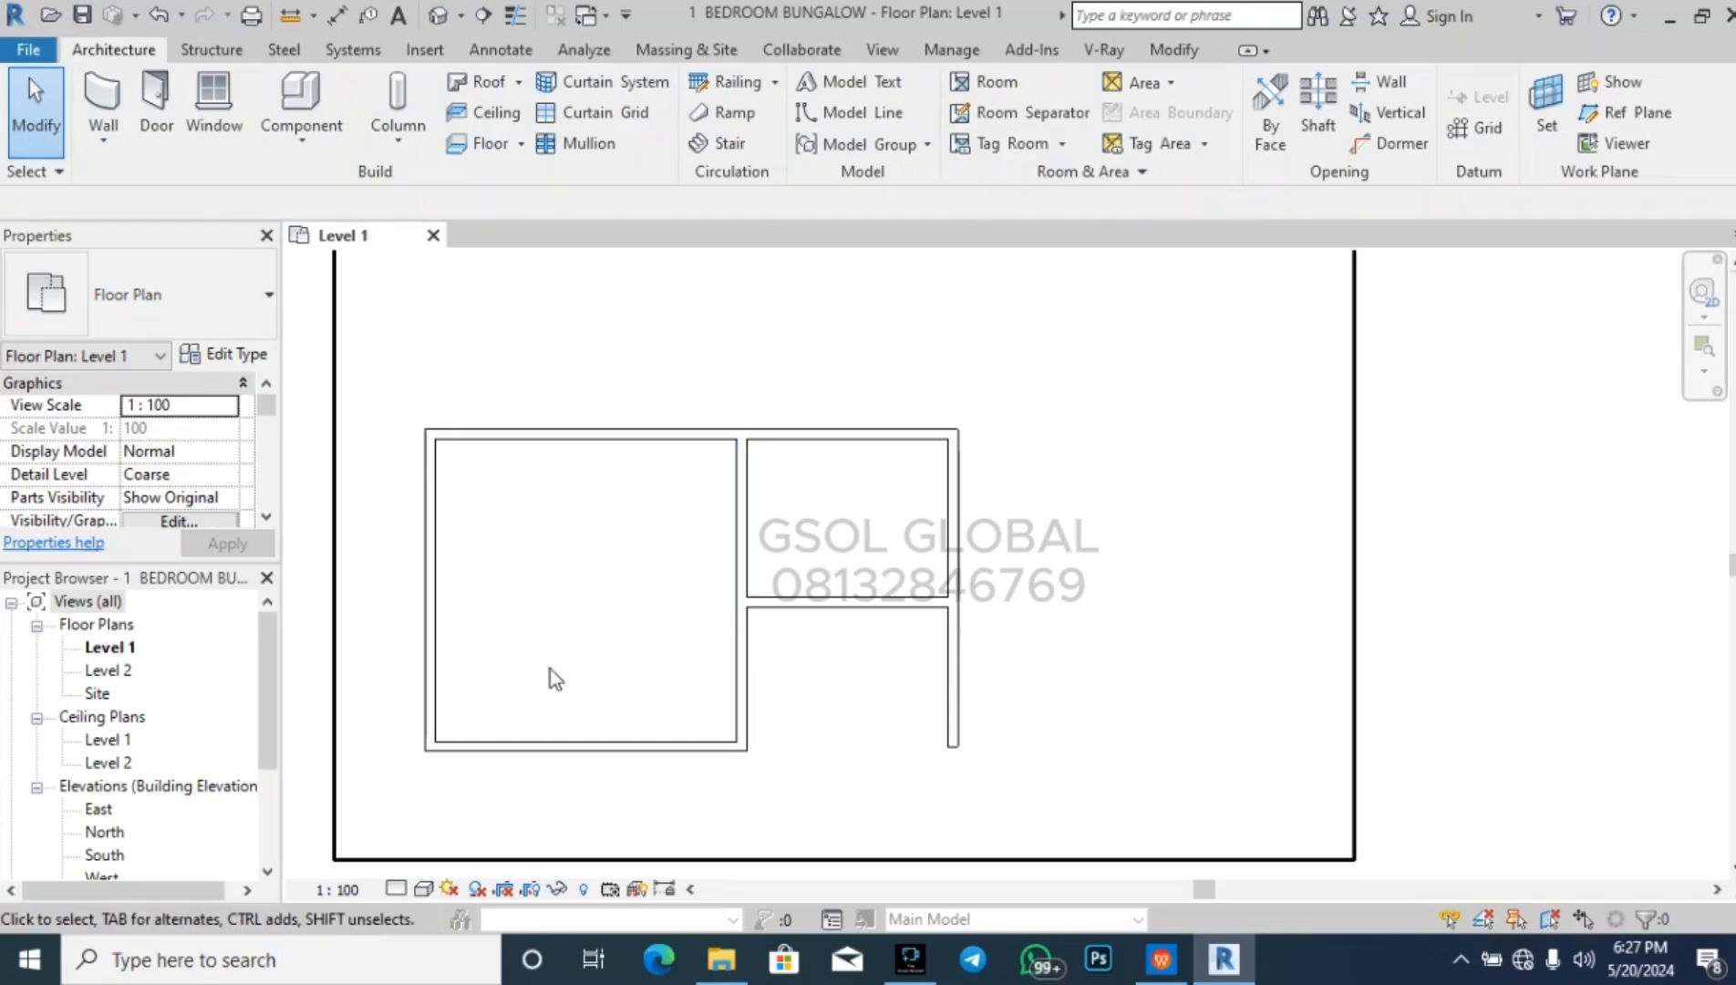
{"action": "left_click", "coordinate": [123, 96]}
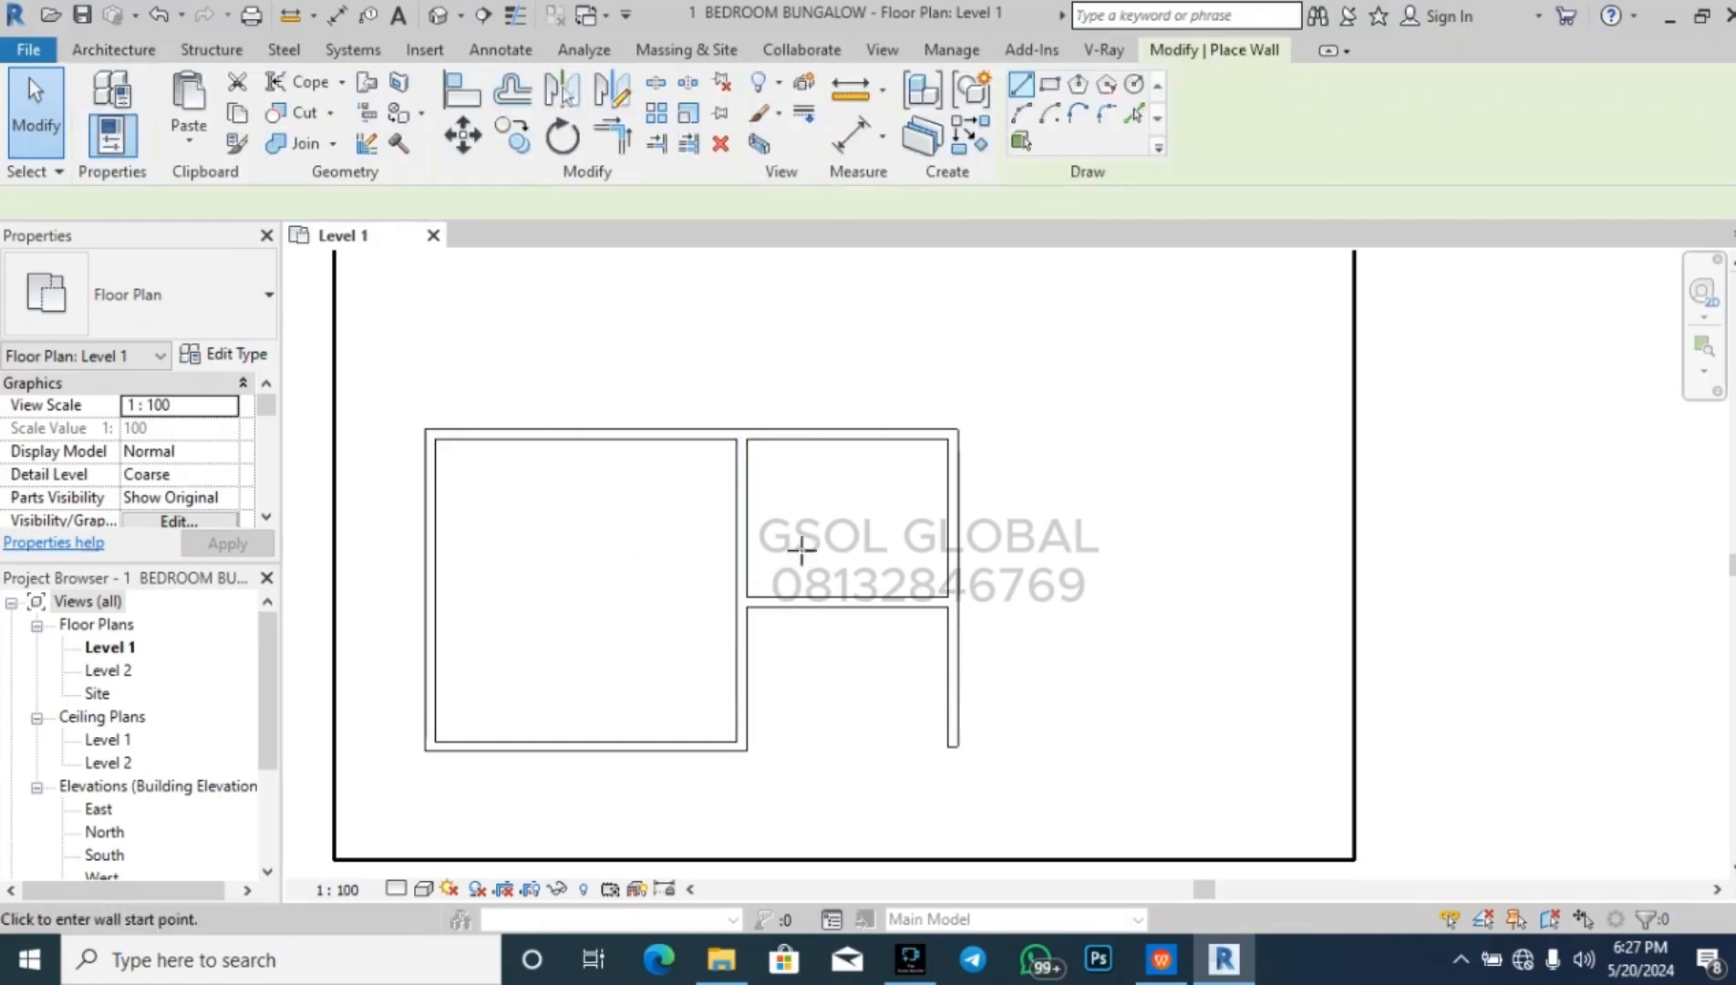
{"action": "scroll", "coordinate": [622, 514], "scroll_direction": "down", "scroll_amount": 3}
{"action": "scroll", "coordinate": [830, 658], "scroll_direction": "up", "scroll_amount": 2}
{"action": "left_click", "coordinate": [840, 666]}
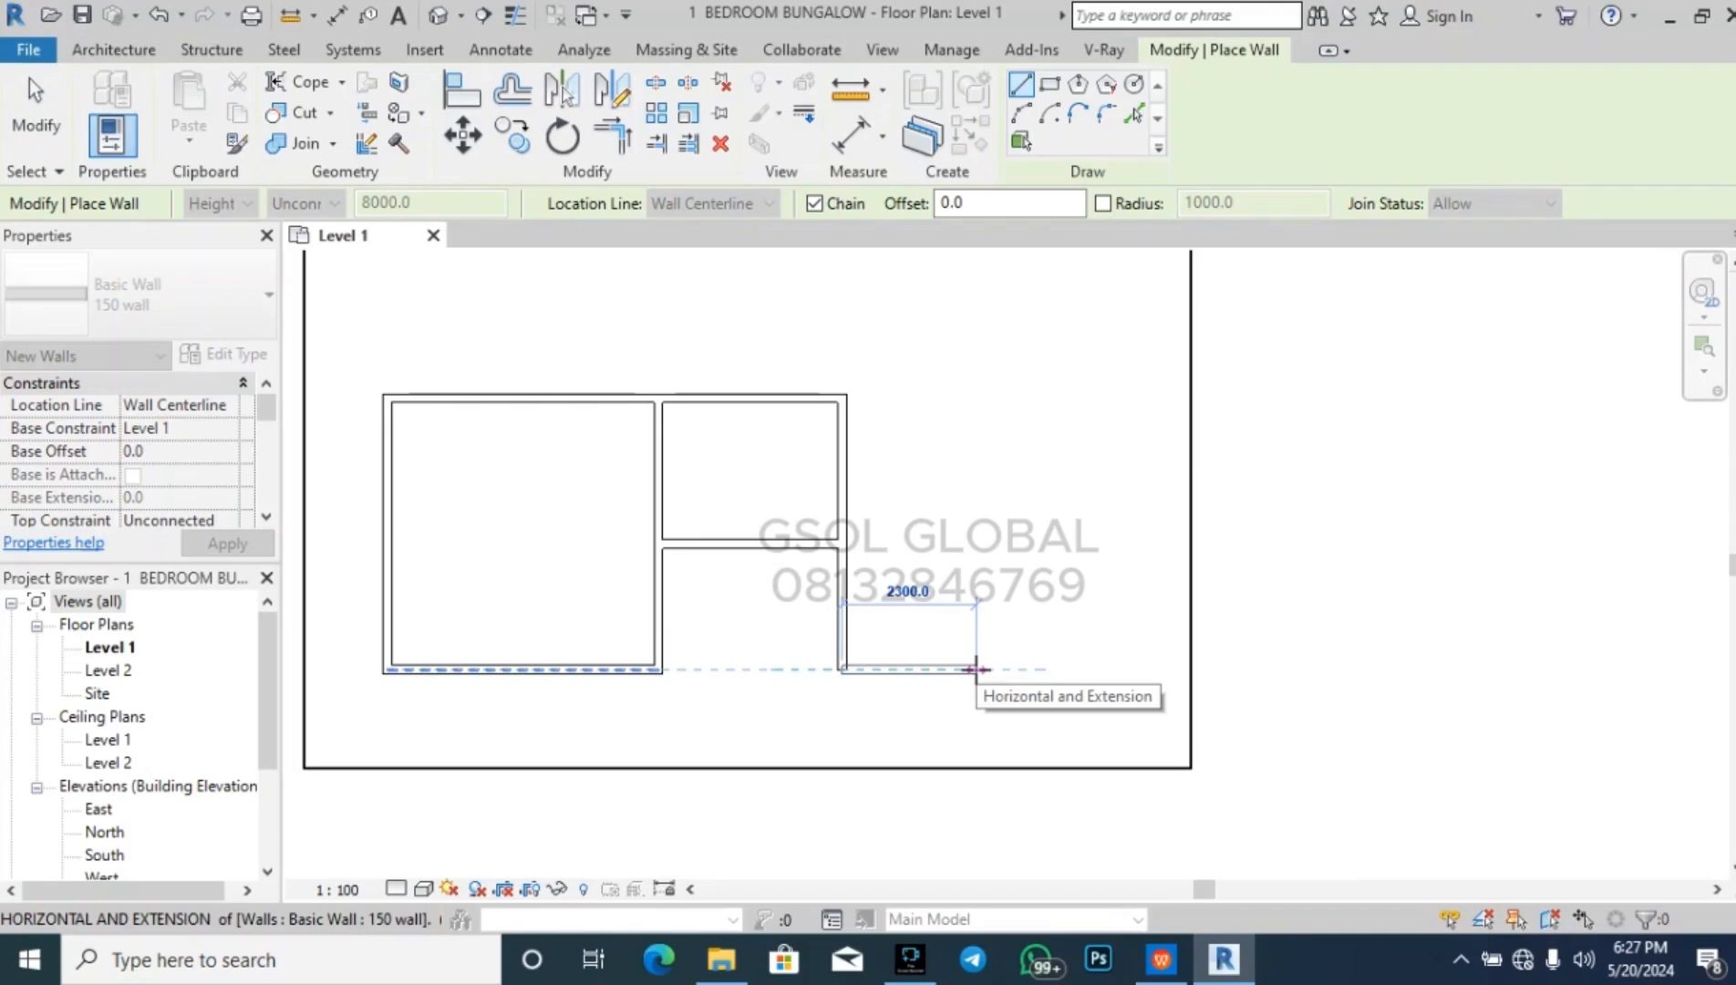
{"action": "key", "text": "Escape"}
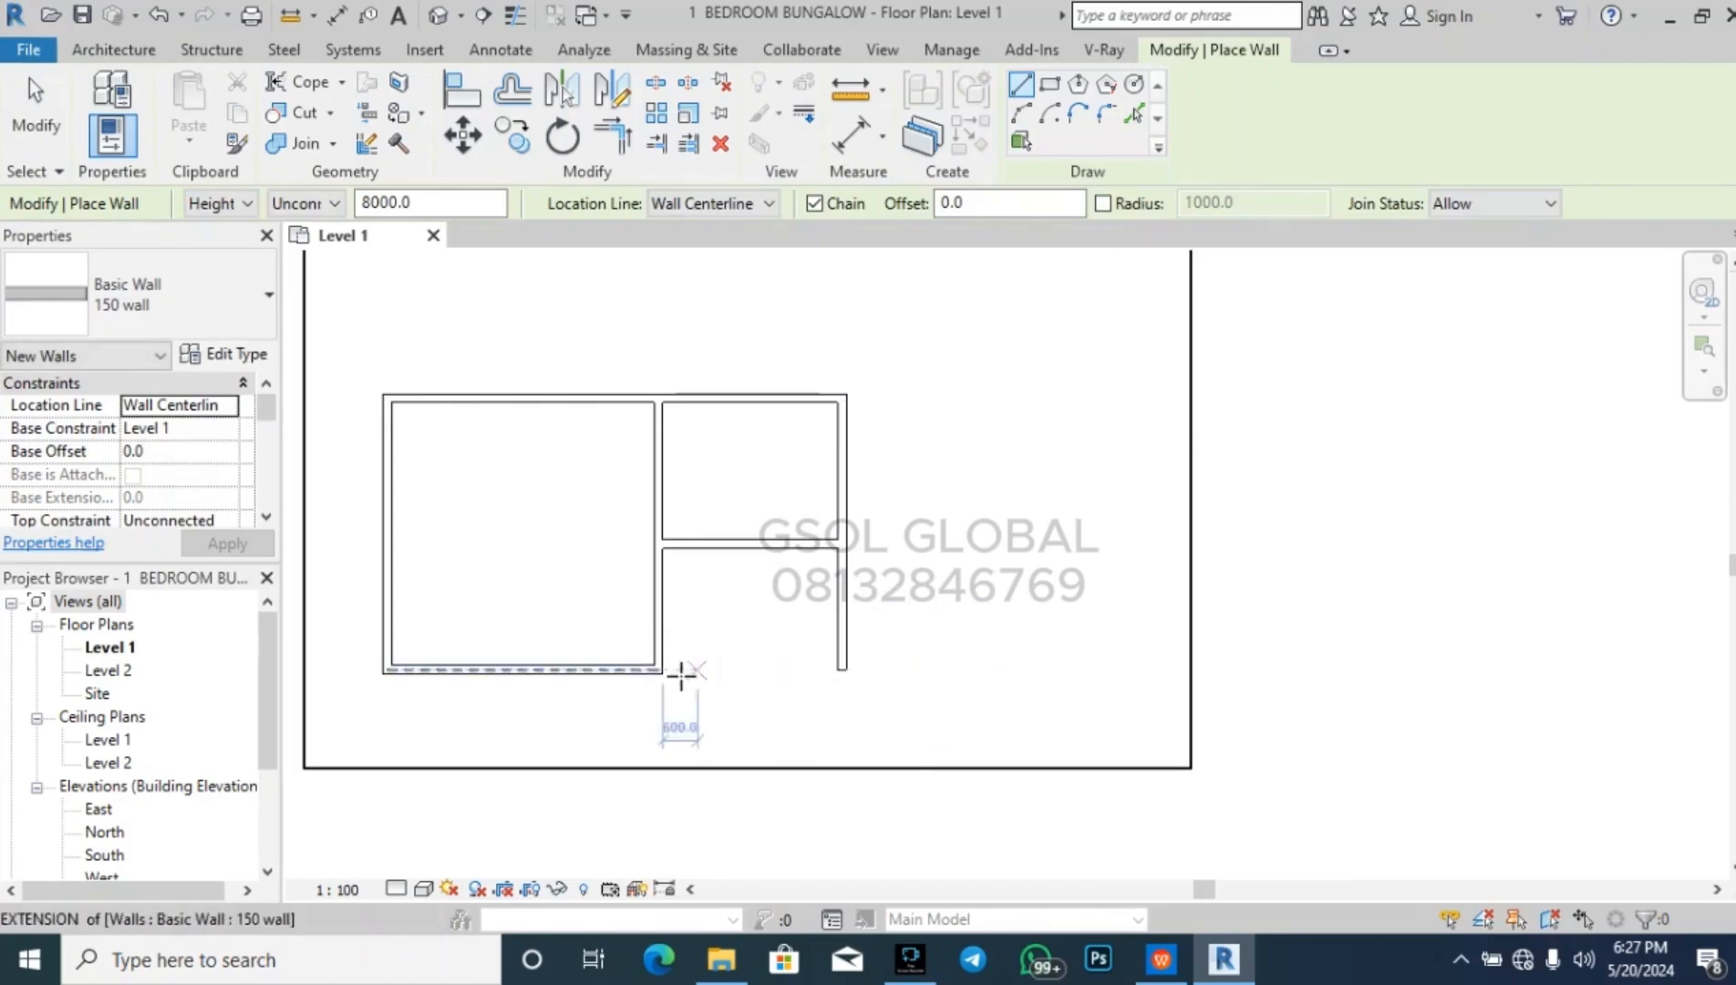
{"action": "scroll", "coordinate": [717, 706], "scroll_direction": "up", "scroll_amount": 2}
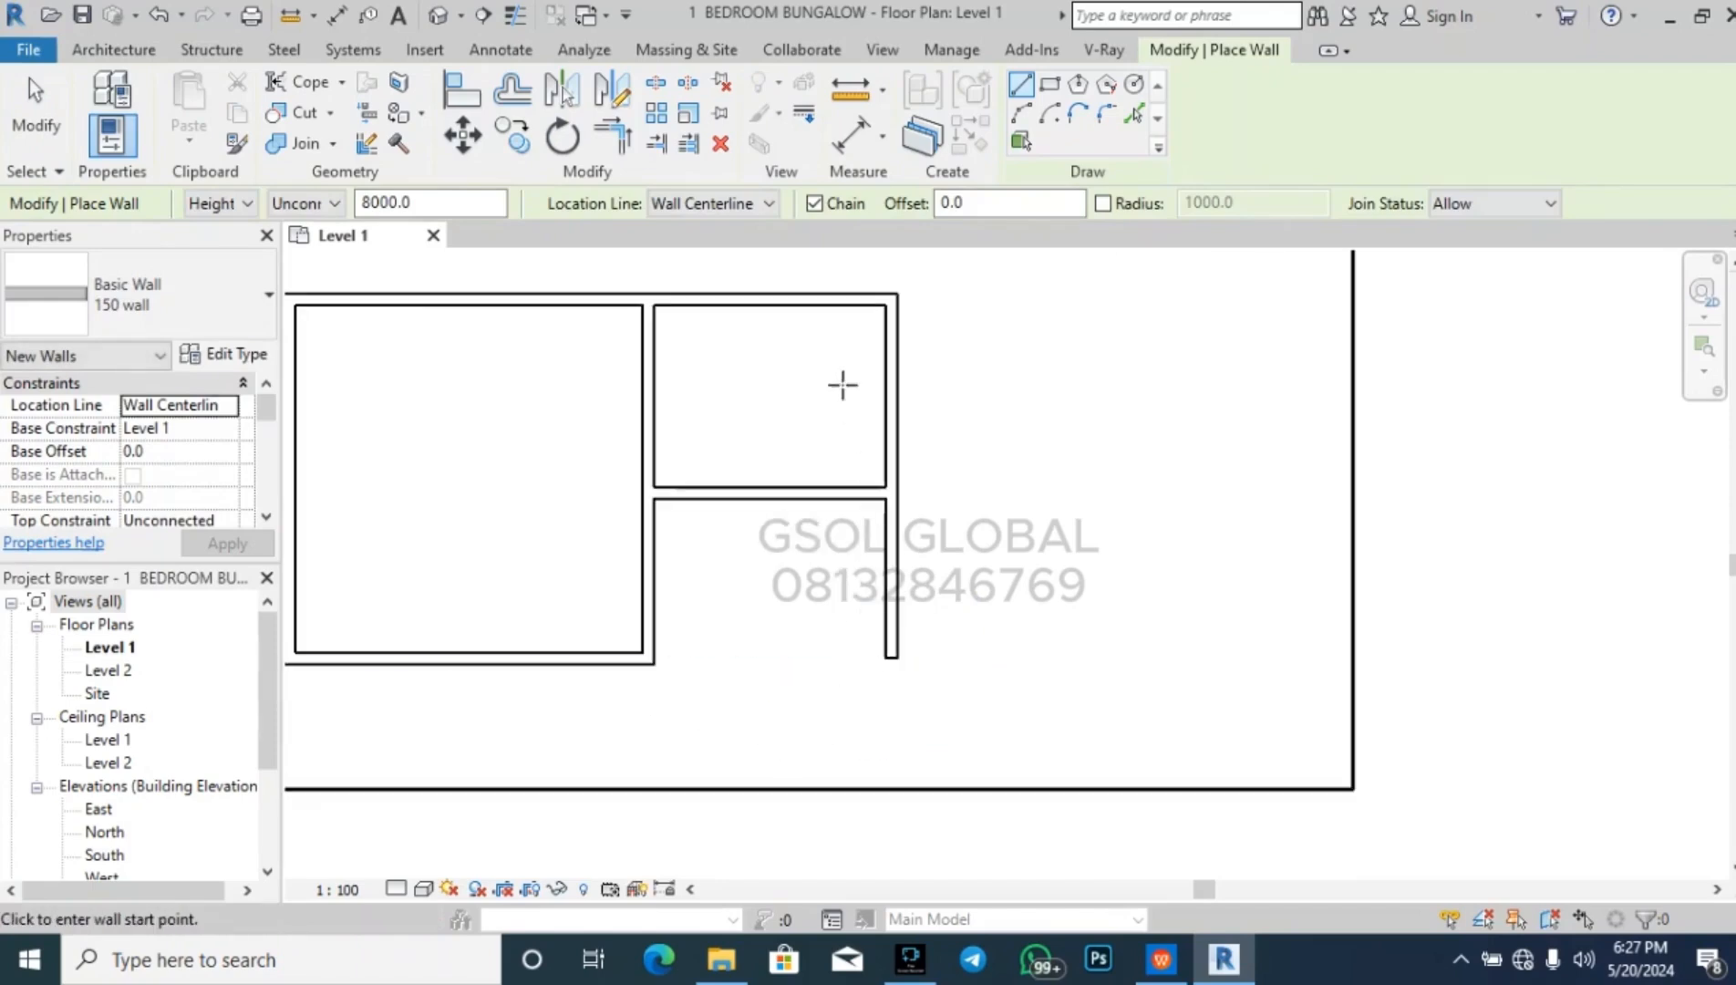
{"action": "scroll", "coordinate": [553, 567], "scroll_direction": "down", "scroll_amount": 2}
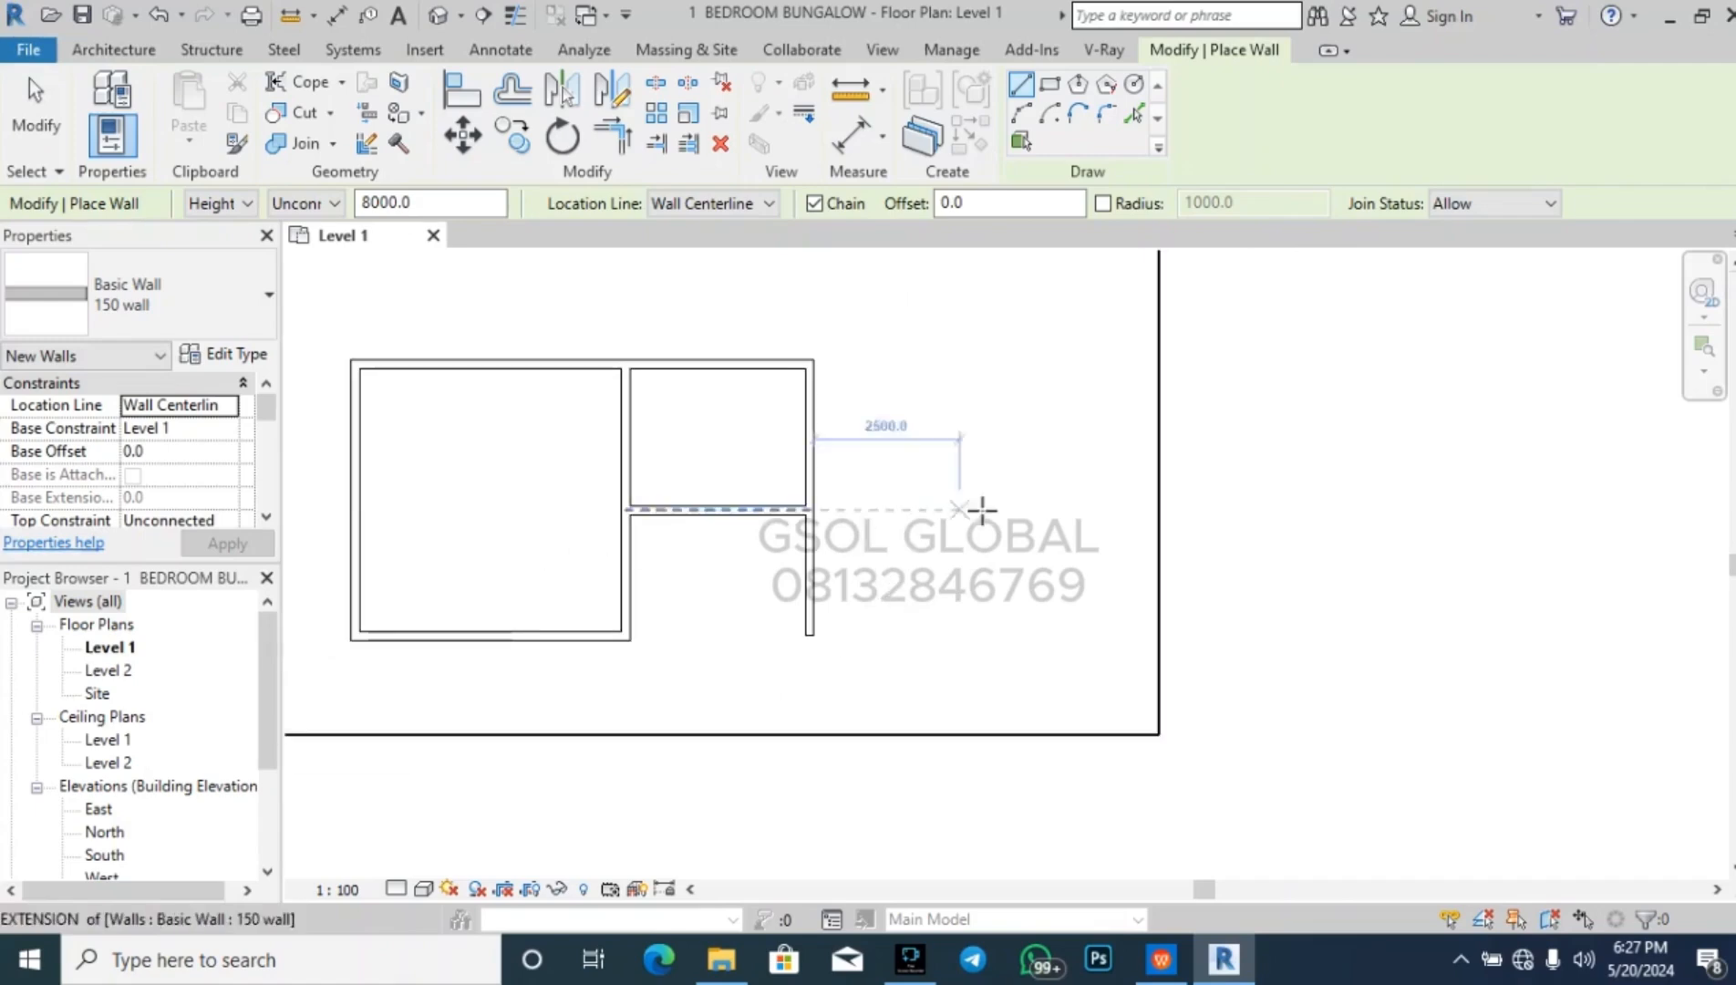
{"action": "scroll", "coordinate": [948, 424], "scroll_direction": "up", "scroll_amount": 2}
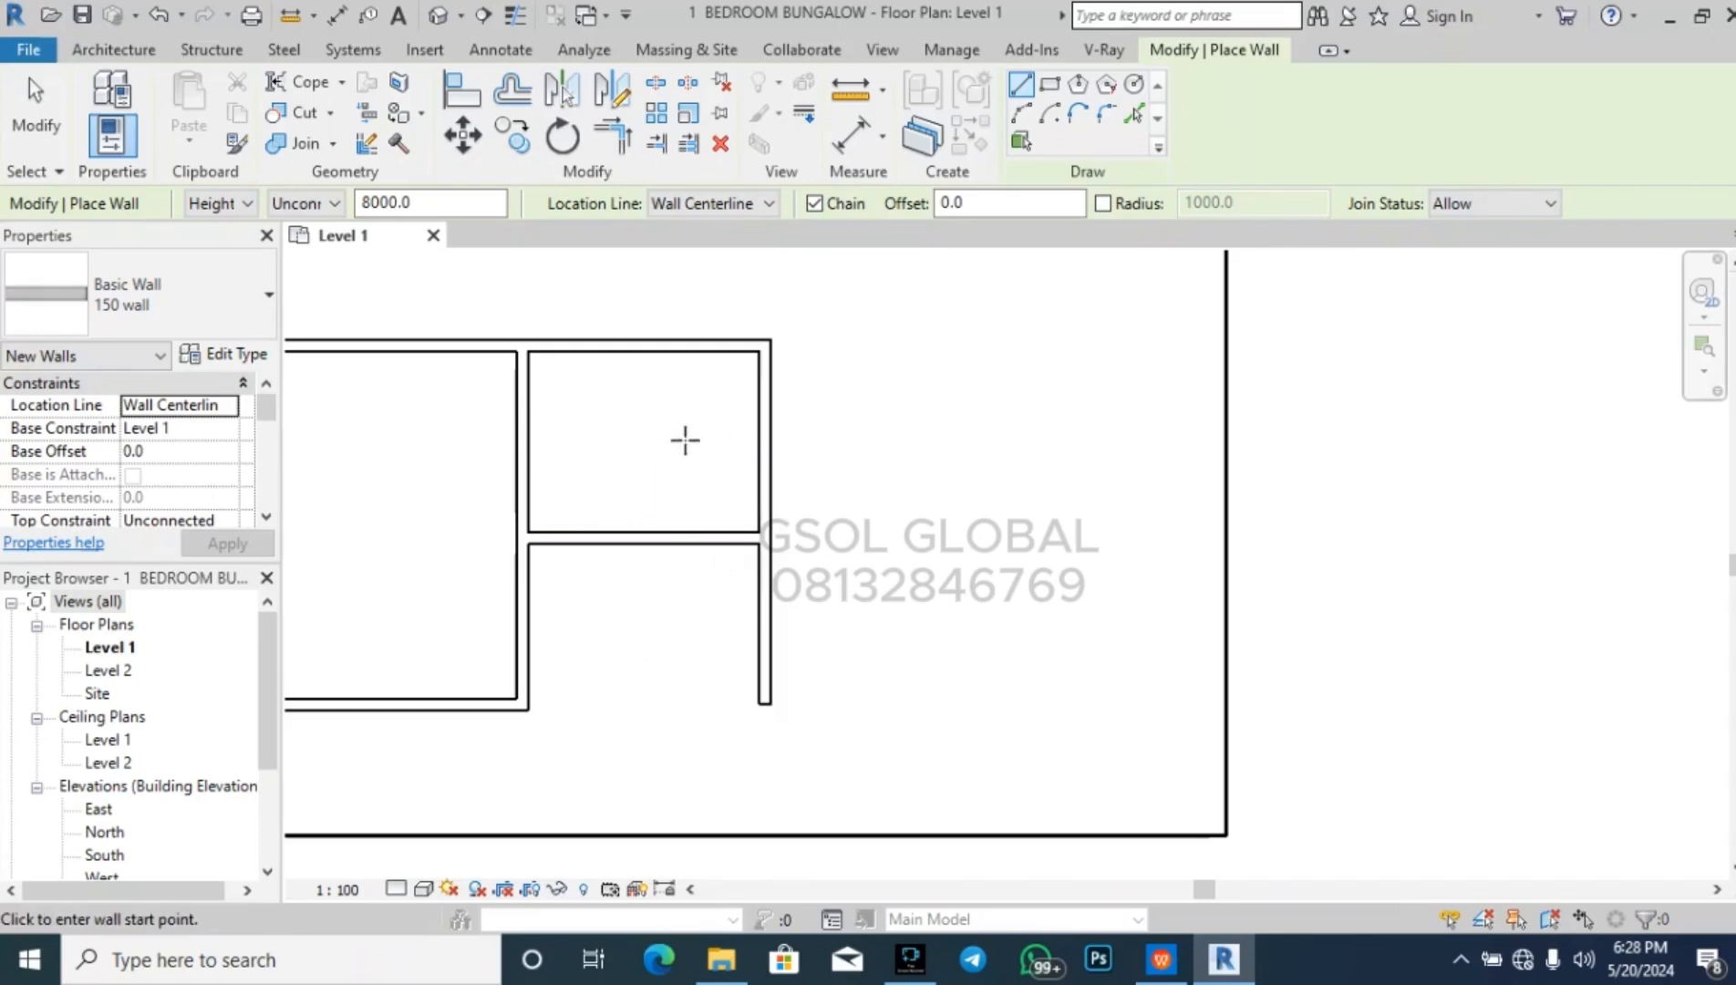
{"action": "key", "text": "Escape"}
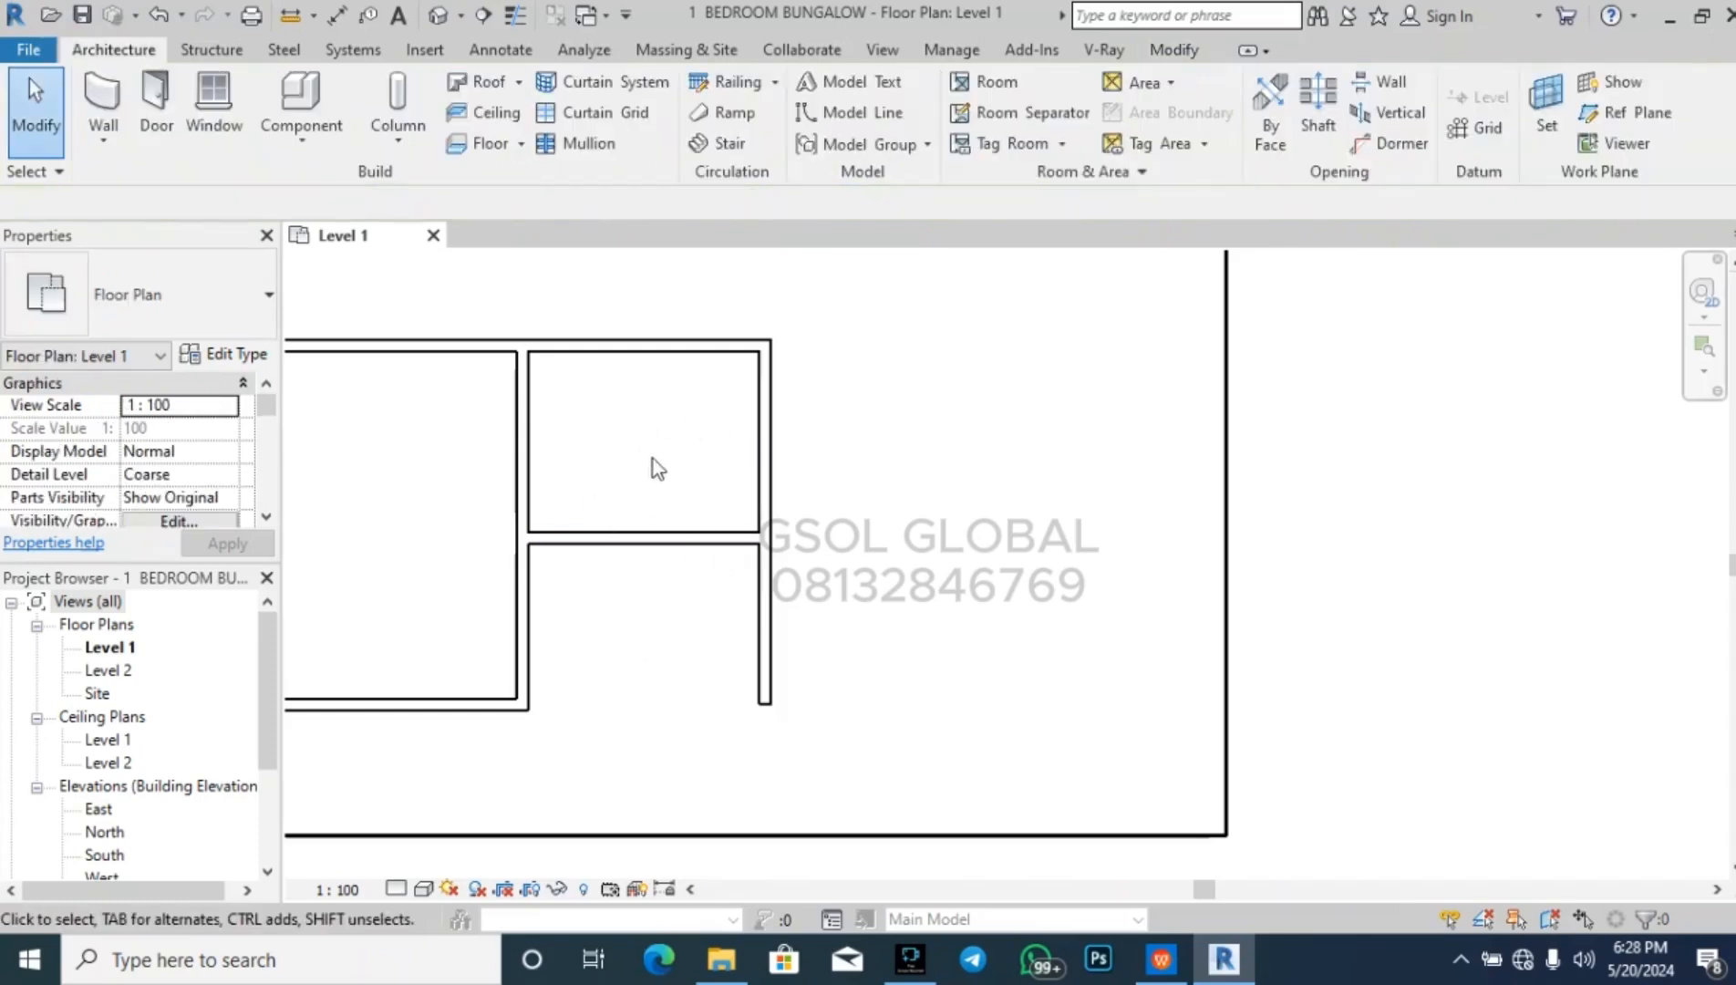
- Enclose a small room about 2775 mm deep with 150 walls, from the second room's right wall down to the lower wall line
{"action": "scroll", "coordinate": [1067, 615], "scroll_direction": "down", "scroll_amount": 2}
{"action": "left_click", "coordinate": [563, 584]}
{"action": "scroll", "coordinate": [868, 503], "scroll_direction": "up", "scroll_amount": 2}
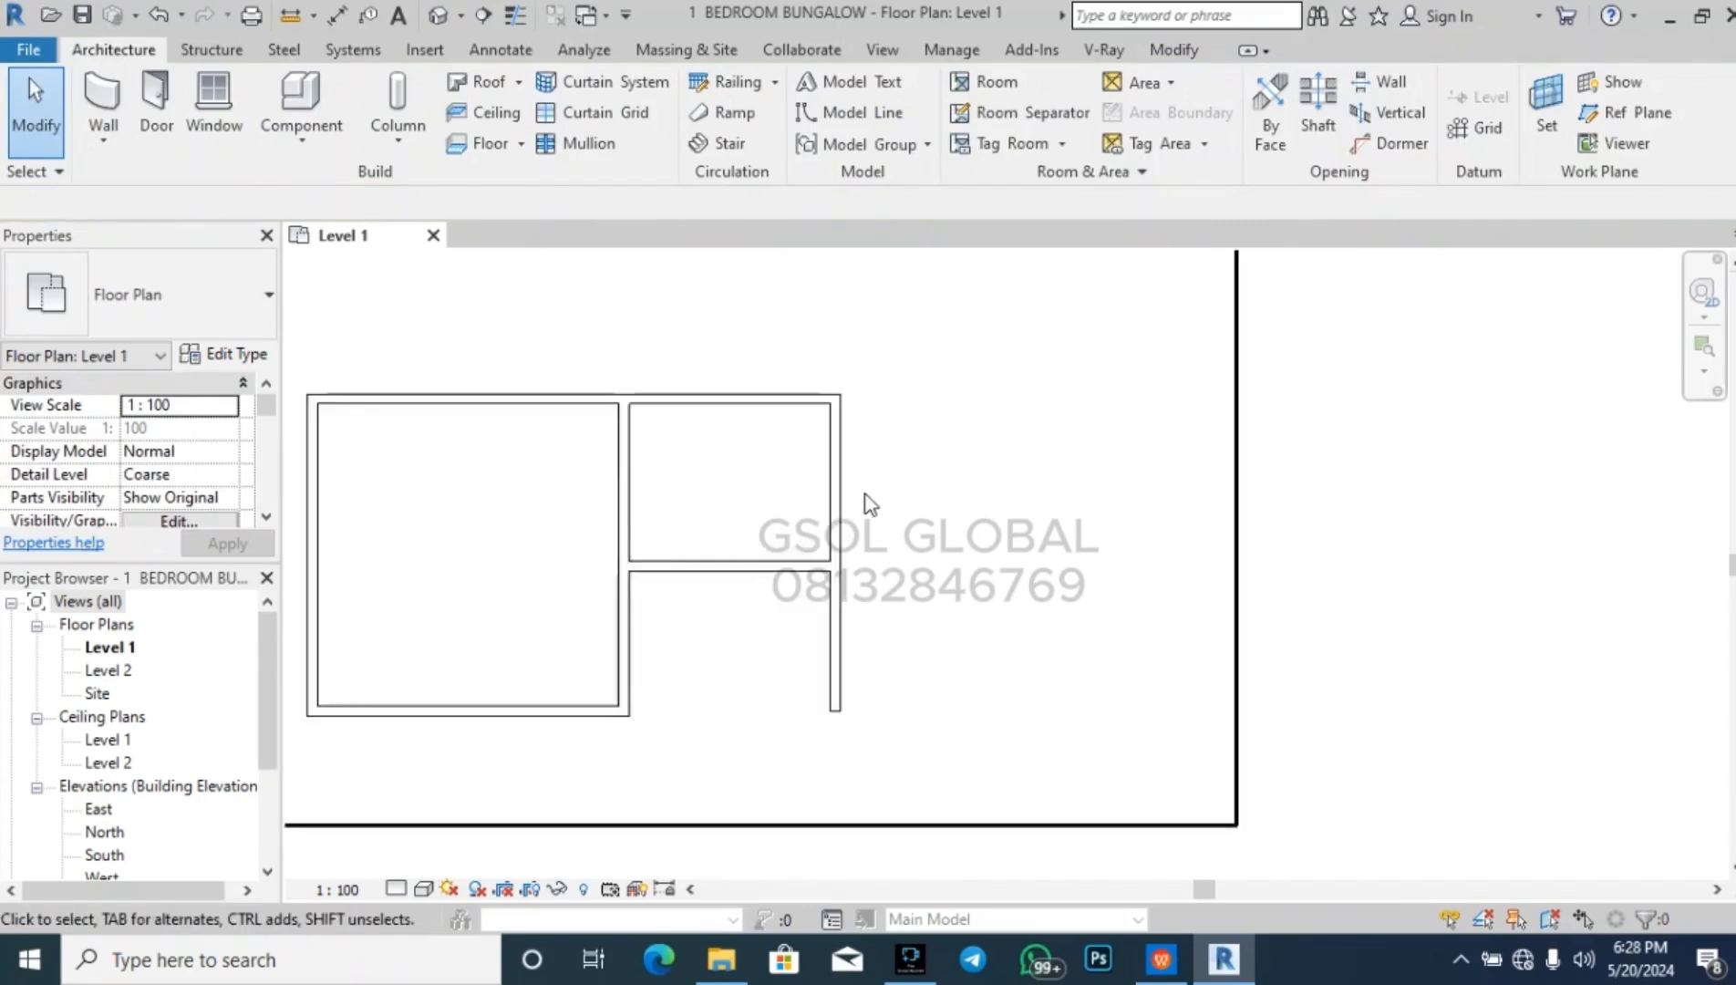
{"action": "scroll", "coordinate": [868, 503], "scroll_direction": "up", "scroll_amount": 1}
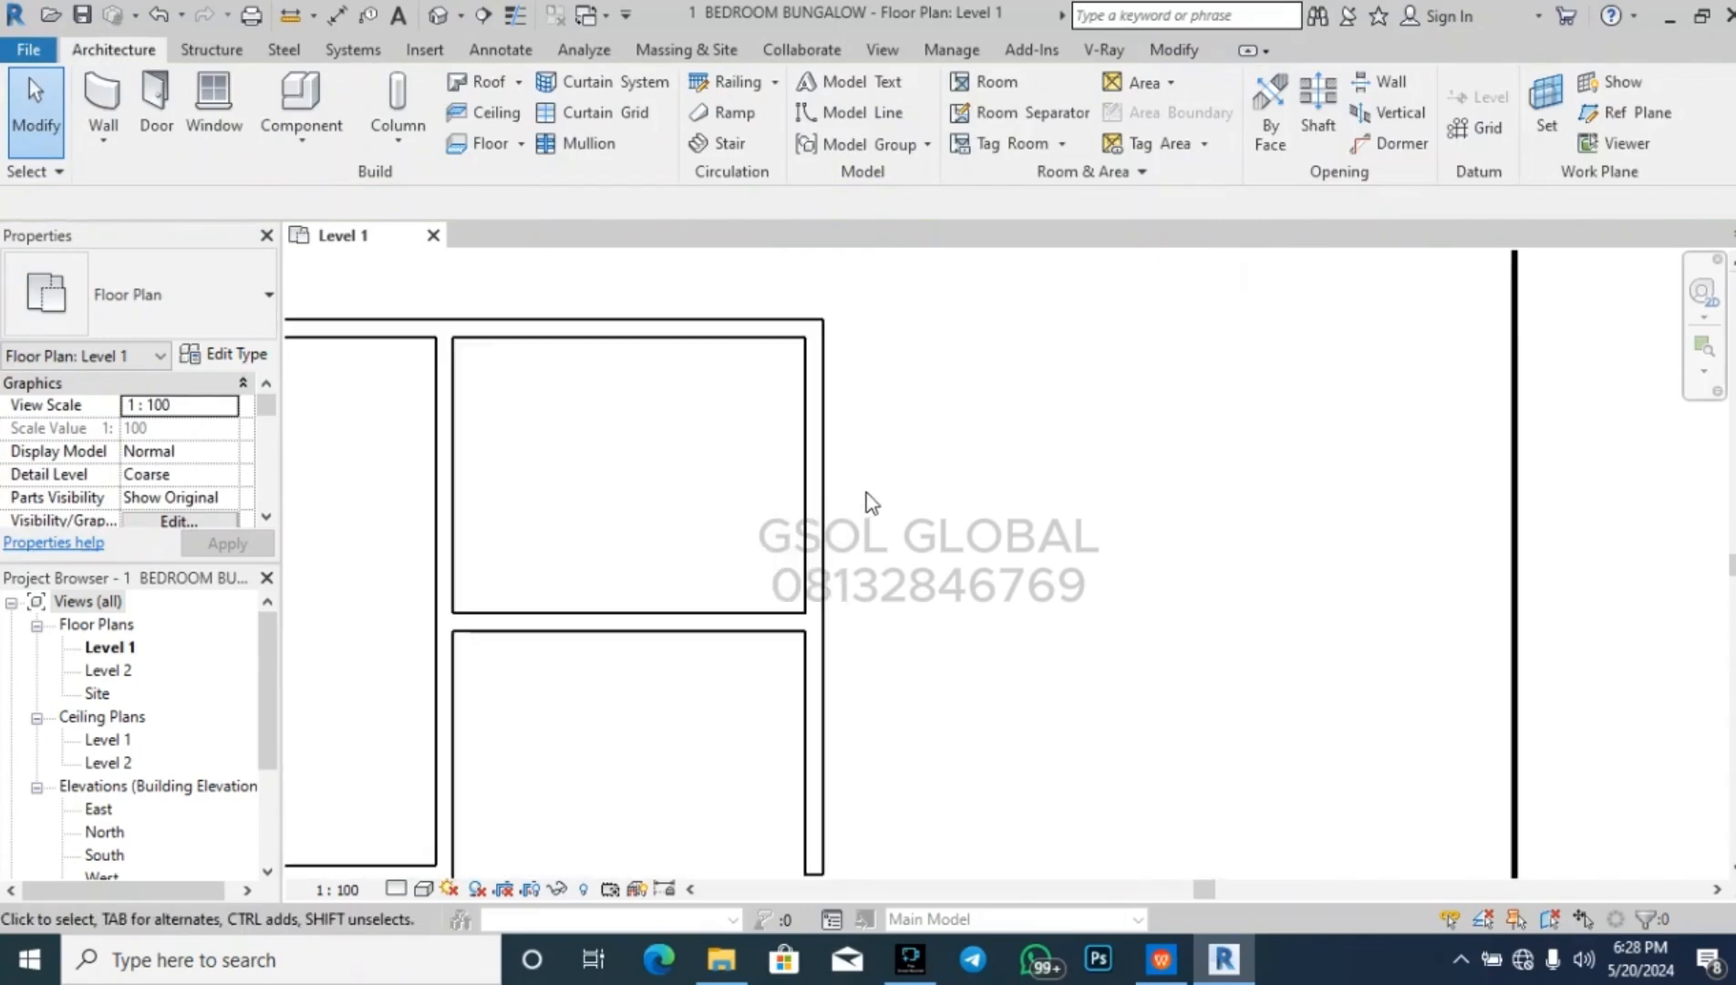
{"action": "left_click", "coordinate": [109, 100]}
{"action": "left_click", "coordinate": [824, 533]}
{"action": "left_click", "coordinate": [1000, 531]}
{"action": "scroll", "coordinate": [984, 497], "scroll_direction": "down", "scroll_amount": 1}
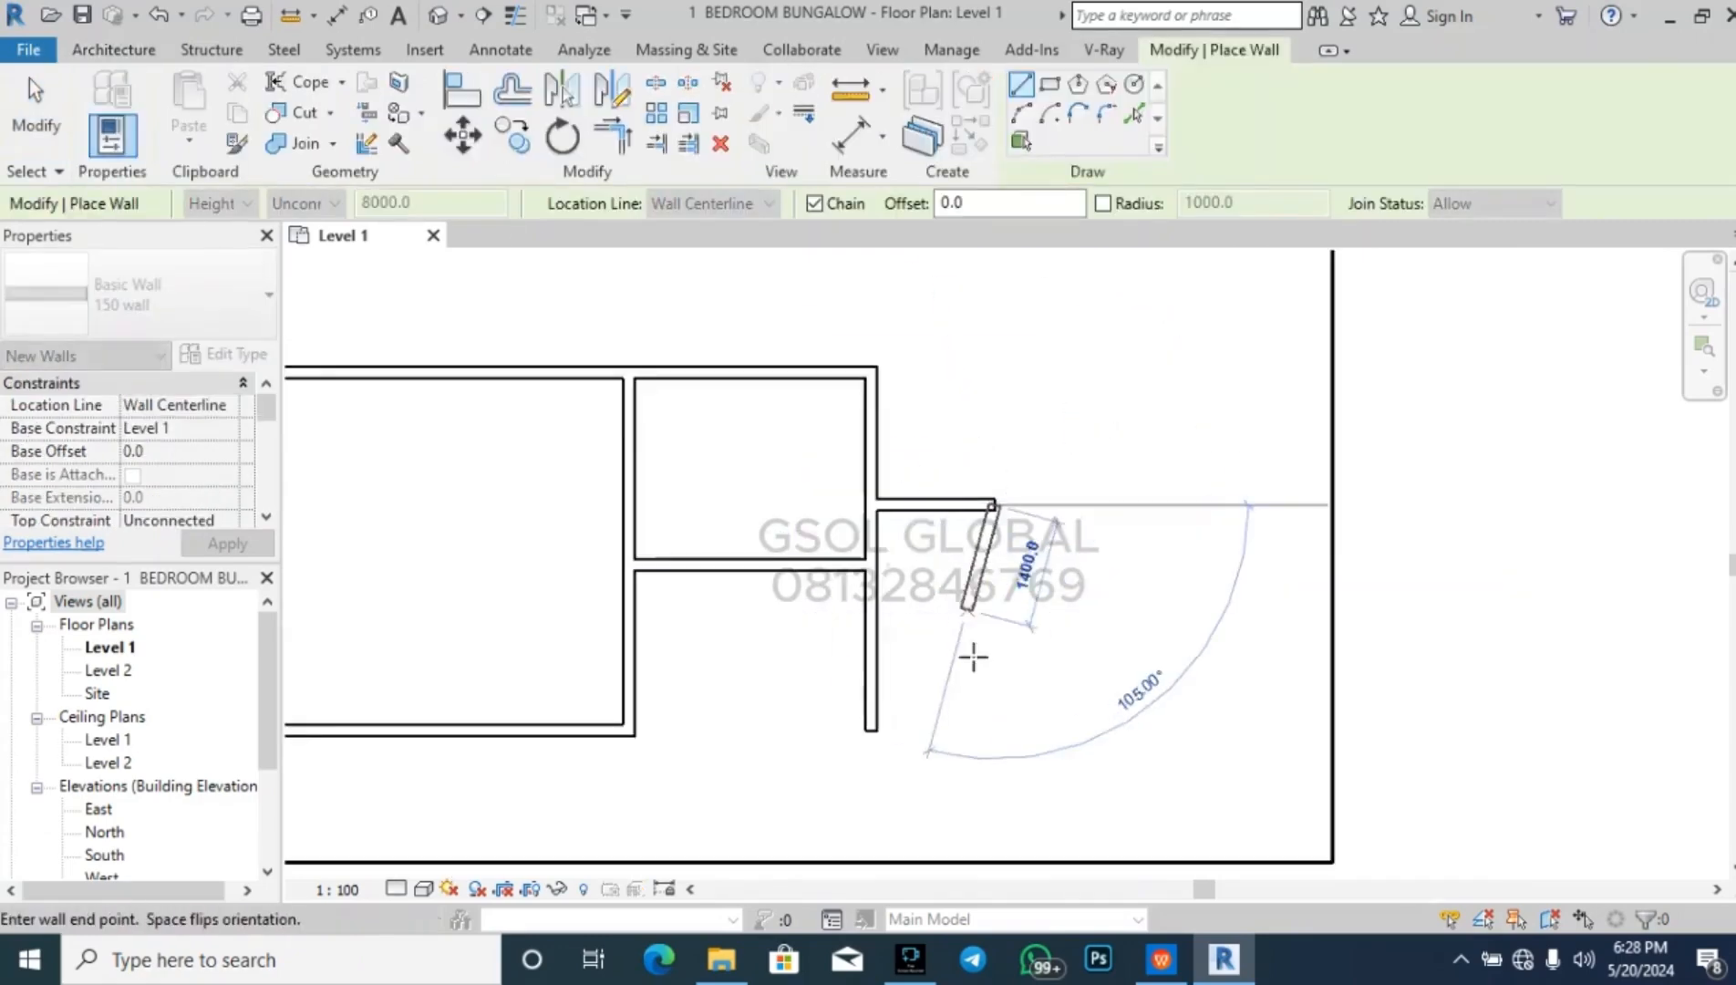
{"action": "left_click", "coordinate": [1000, 732]}
{"action": "left_click", "coordinate": [876, 732]}
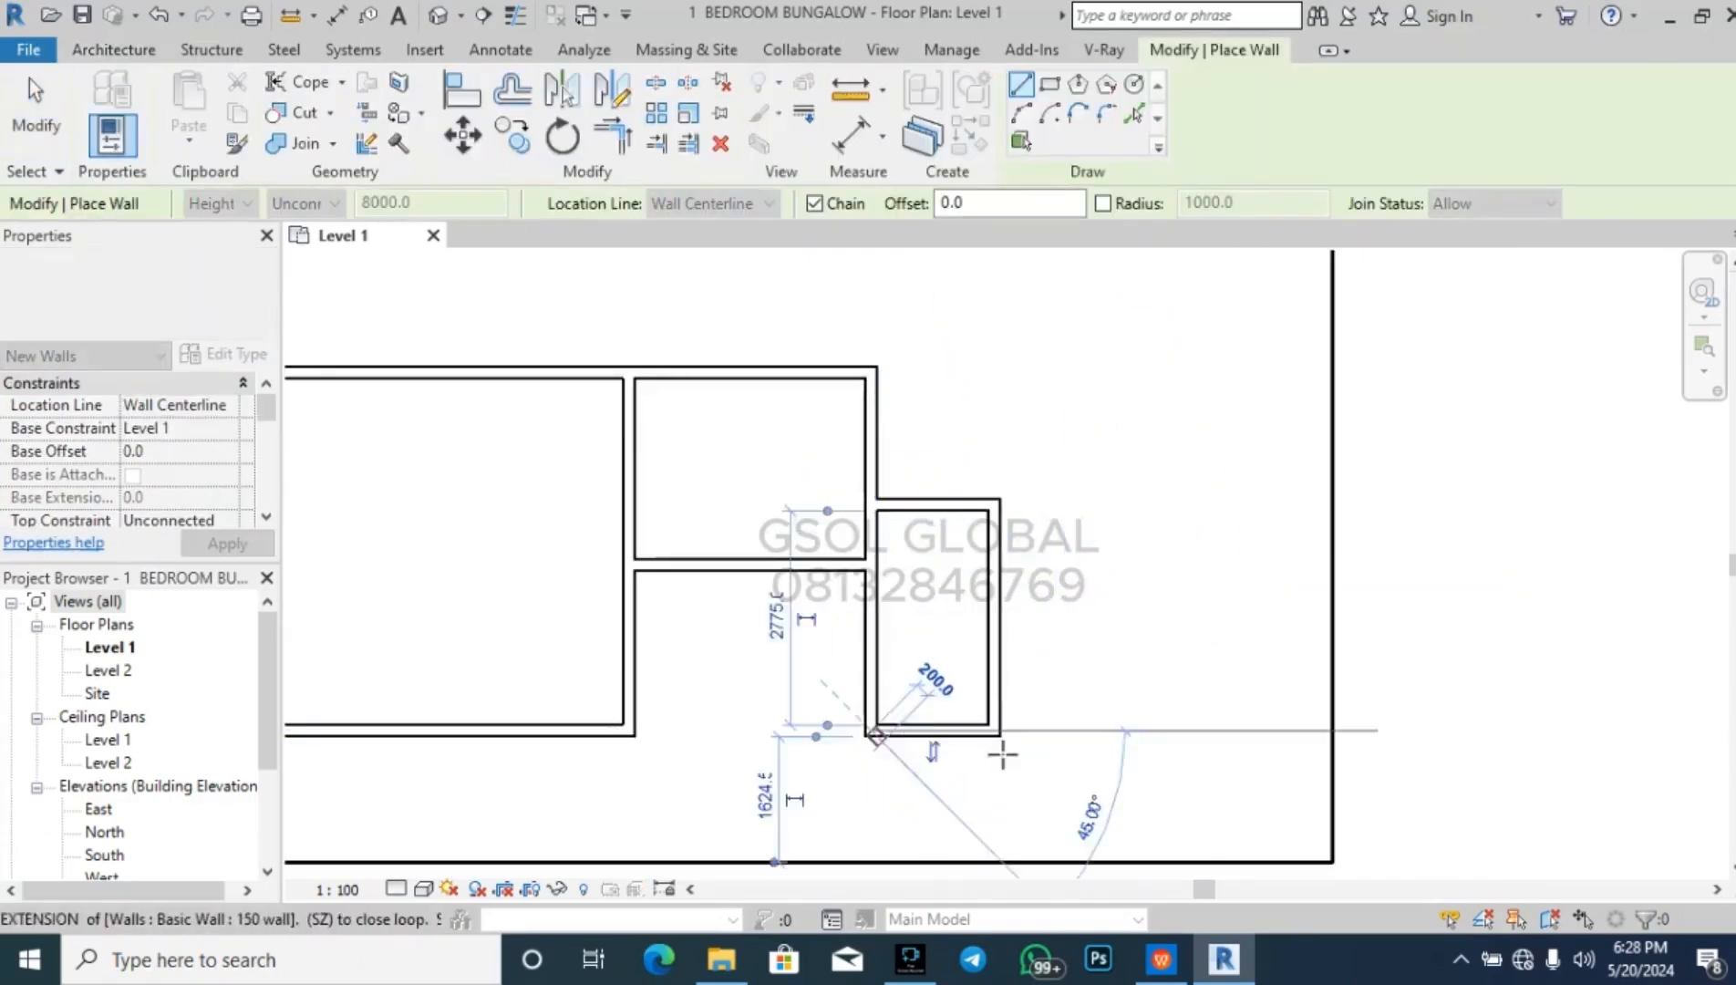
{"action": "key", "text": "Escape"}
{"action": "key", "text": "Escape"}
- Set the distance from the second room's lower horizontal wall to the small room's bottom wall to 1500 mm
{"action": "left_click", "coordinate": [785, 565]}
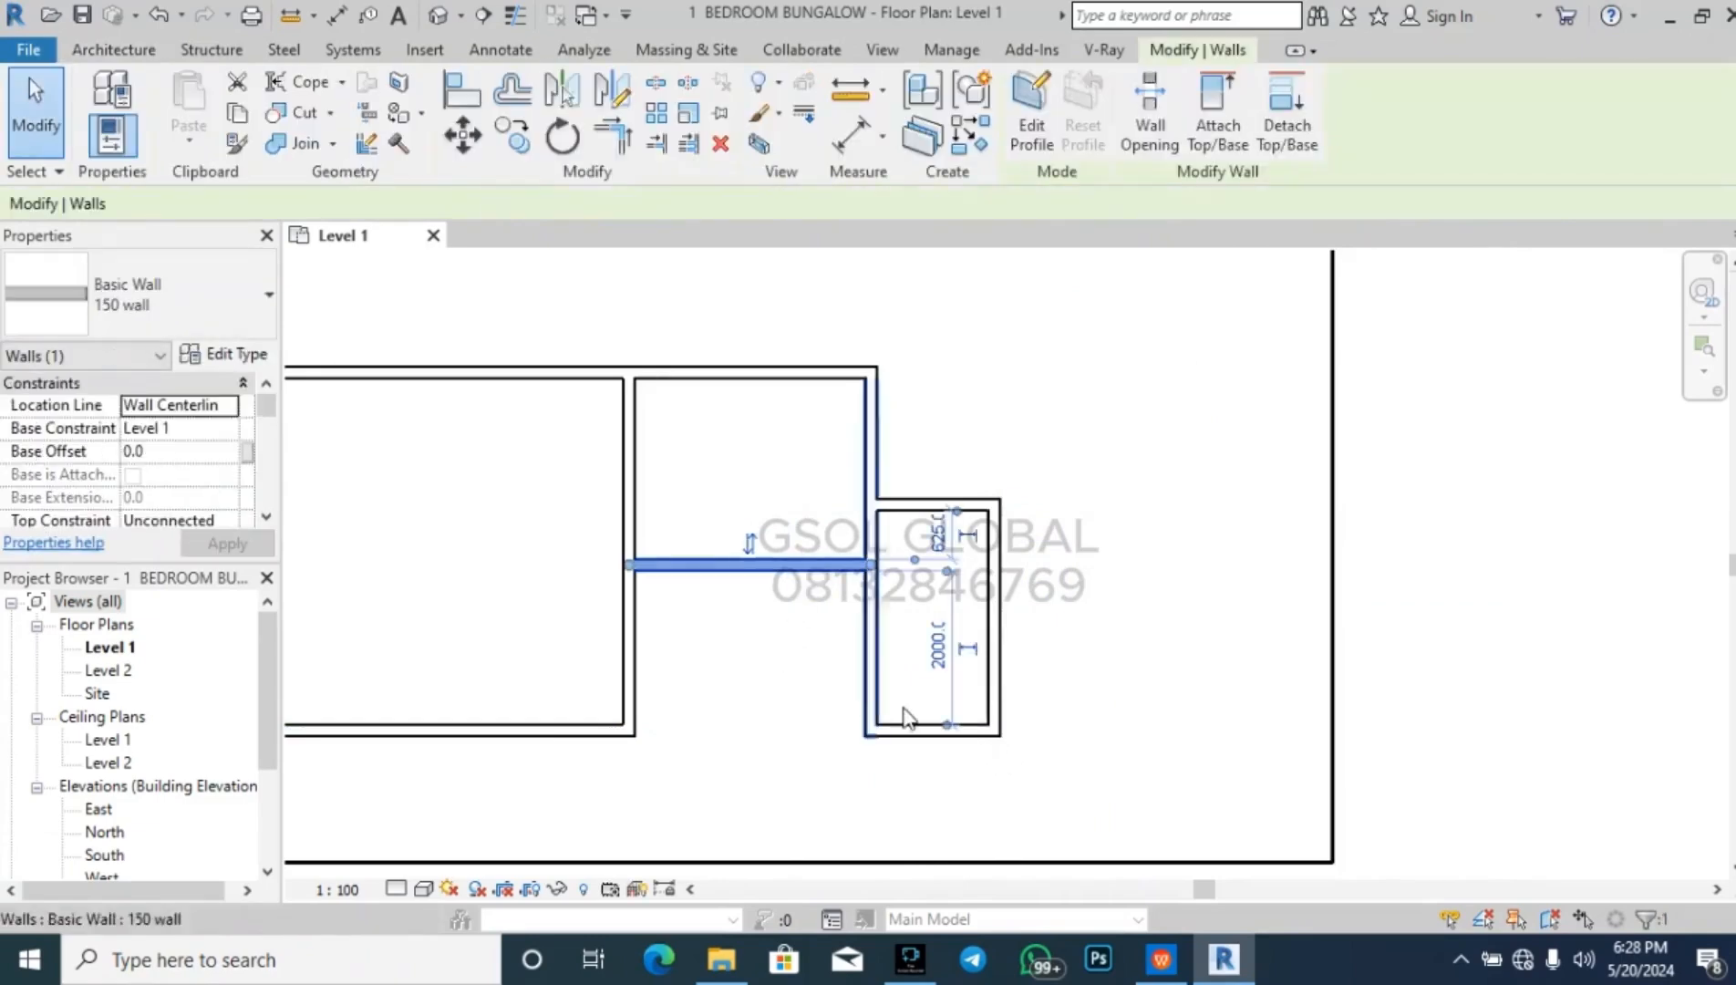
{"action": "left_click", "coordinate": [937, 646]}
{"action": "type", "text": "1500"}
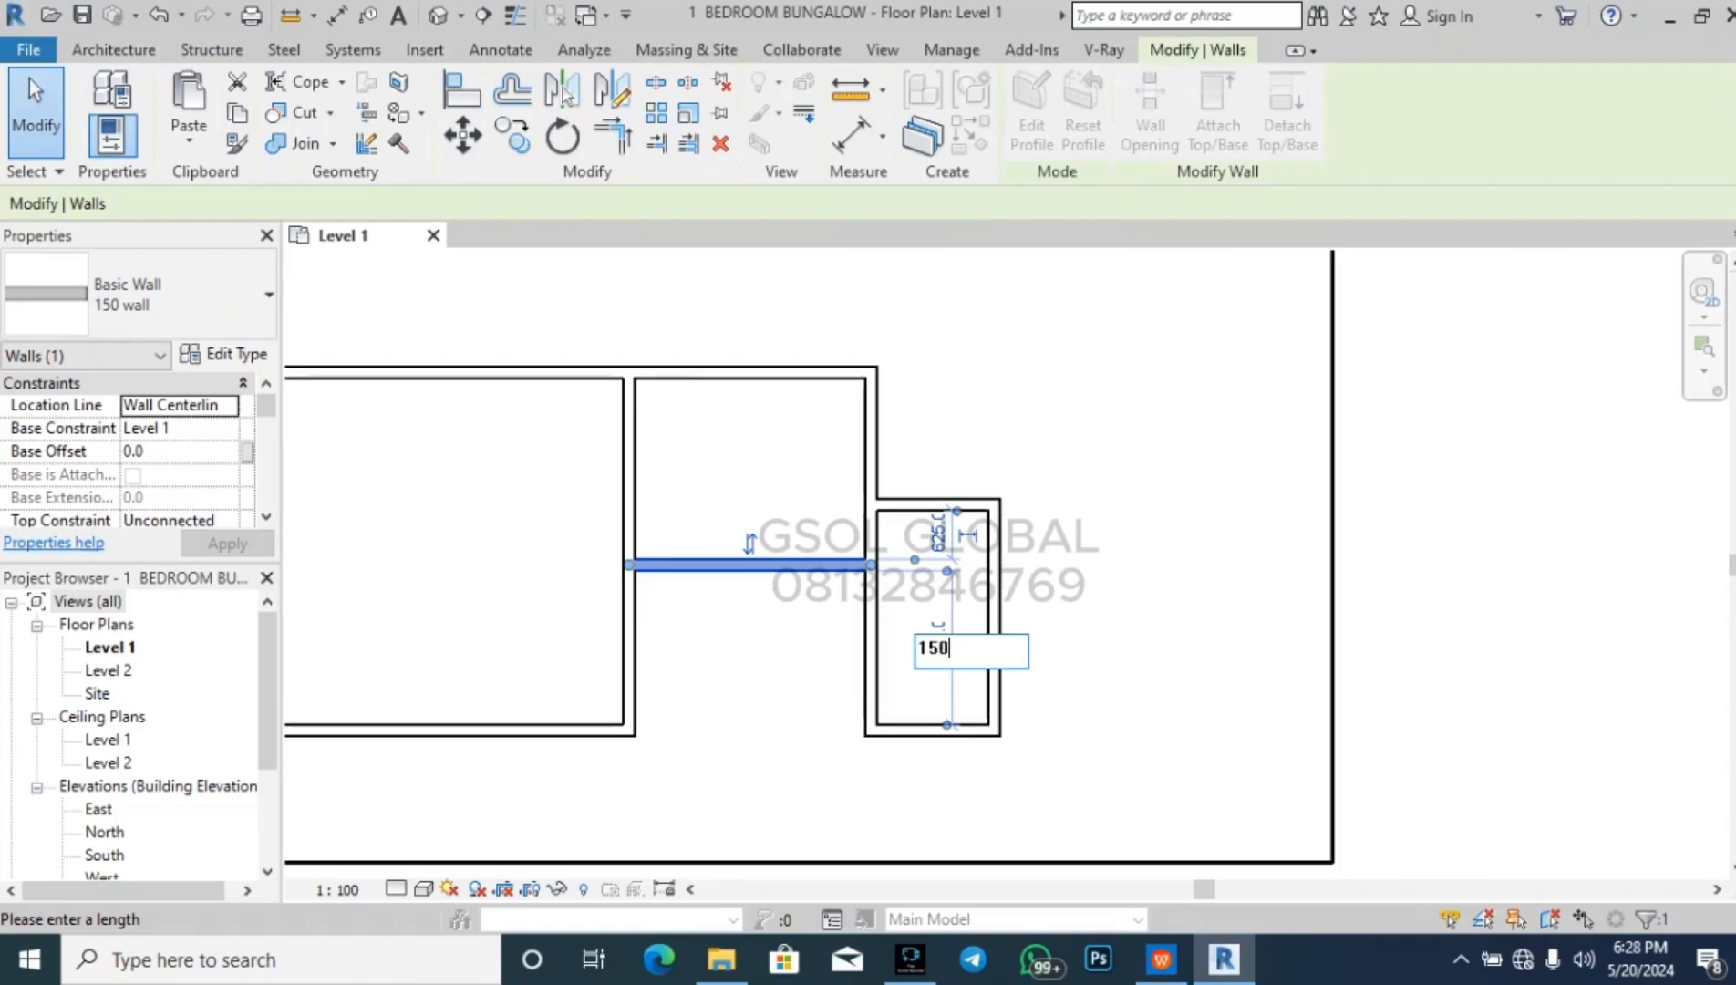
{"action": "key", "text": "Return"}
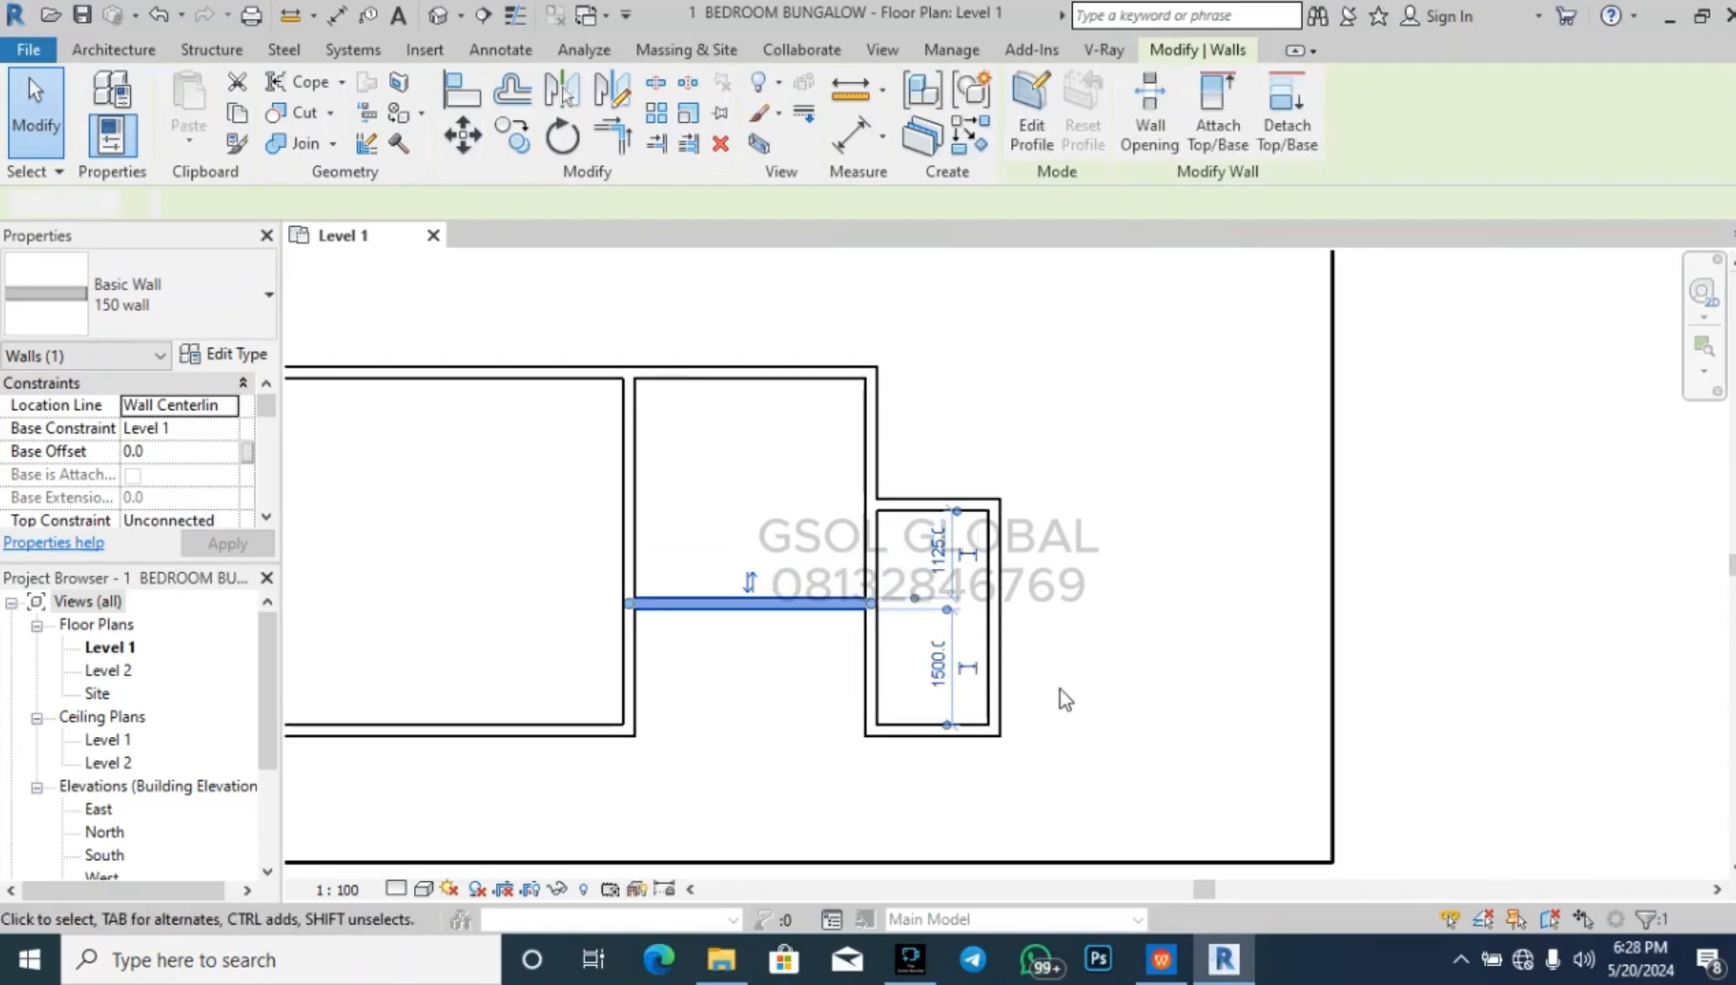
{"action": "left_click", "coordinate": [1061, 689]}
{"action": "scroll", "coordinate": [668, 657], "scroll_direction": "down", "scroll_amount": 1}
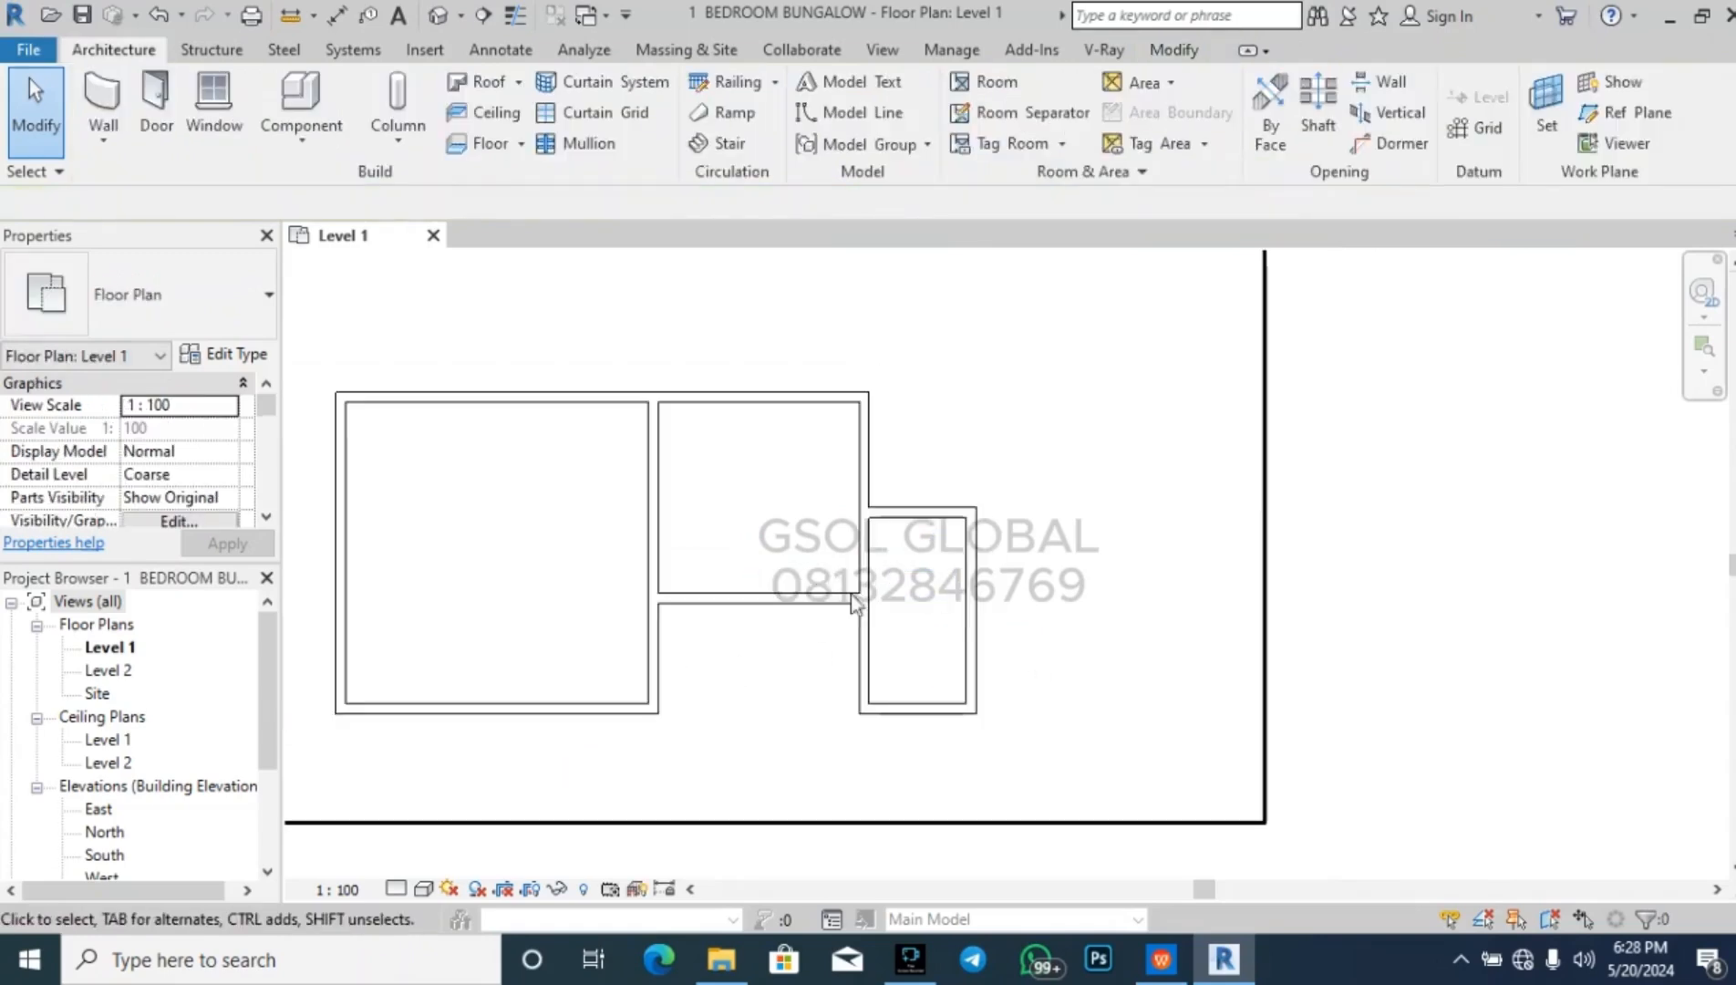
{"action": "scroll", "coordinate": [944, 684], "scroll_direction": "up", "scroll_amount": 2}
{"action": "left_click", "coordinate": [910, 719]}
{"action": "left_click_drag", "start_coordinate": [764, 578], "coordinate": [898, 466]}
{"action": "left_click", "coordinate": [939, 600]}
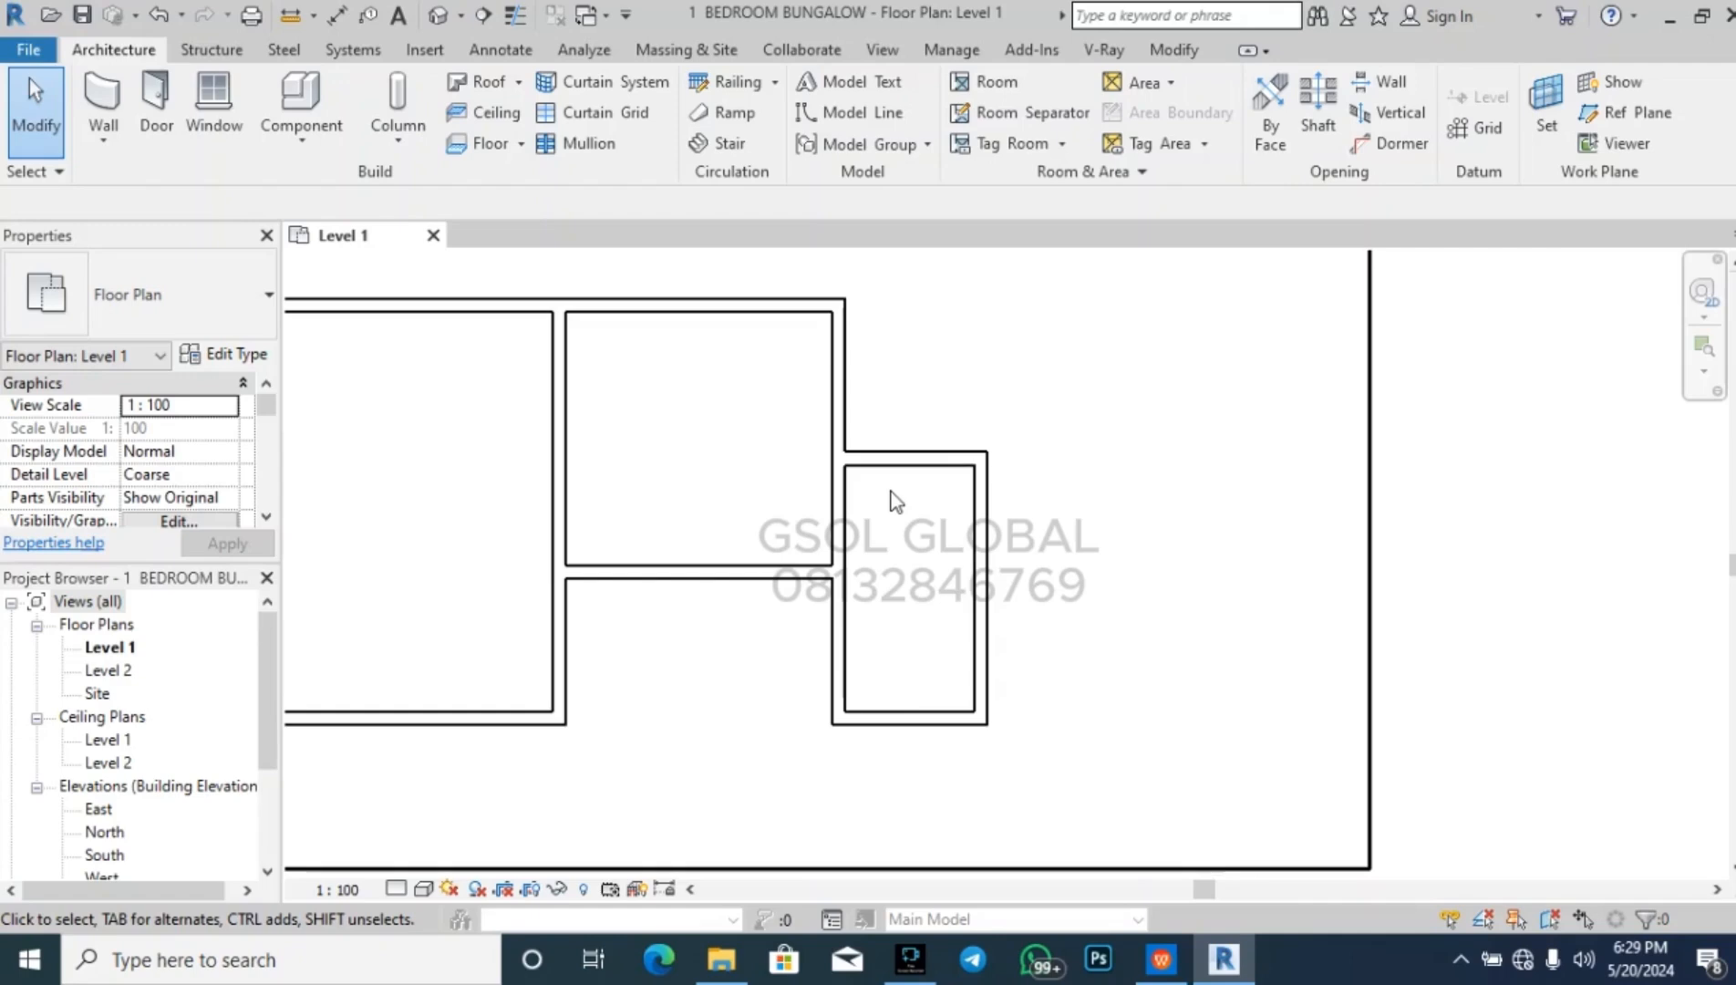
{"action": "left_click", "coordinate": [900, 463]}
{"action": "scroll", "coordinate": [983, 652], "scroll_direction": "up", "scroll_amount": 1}
{"action": "left_click_drag", "start_coordinate": [1028, 558], "coordinate": [903, 734]}
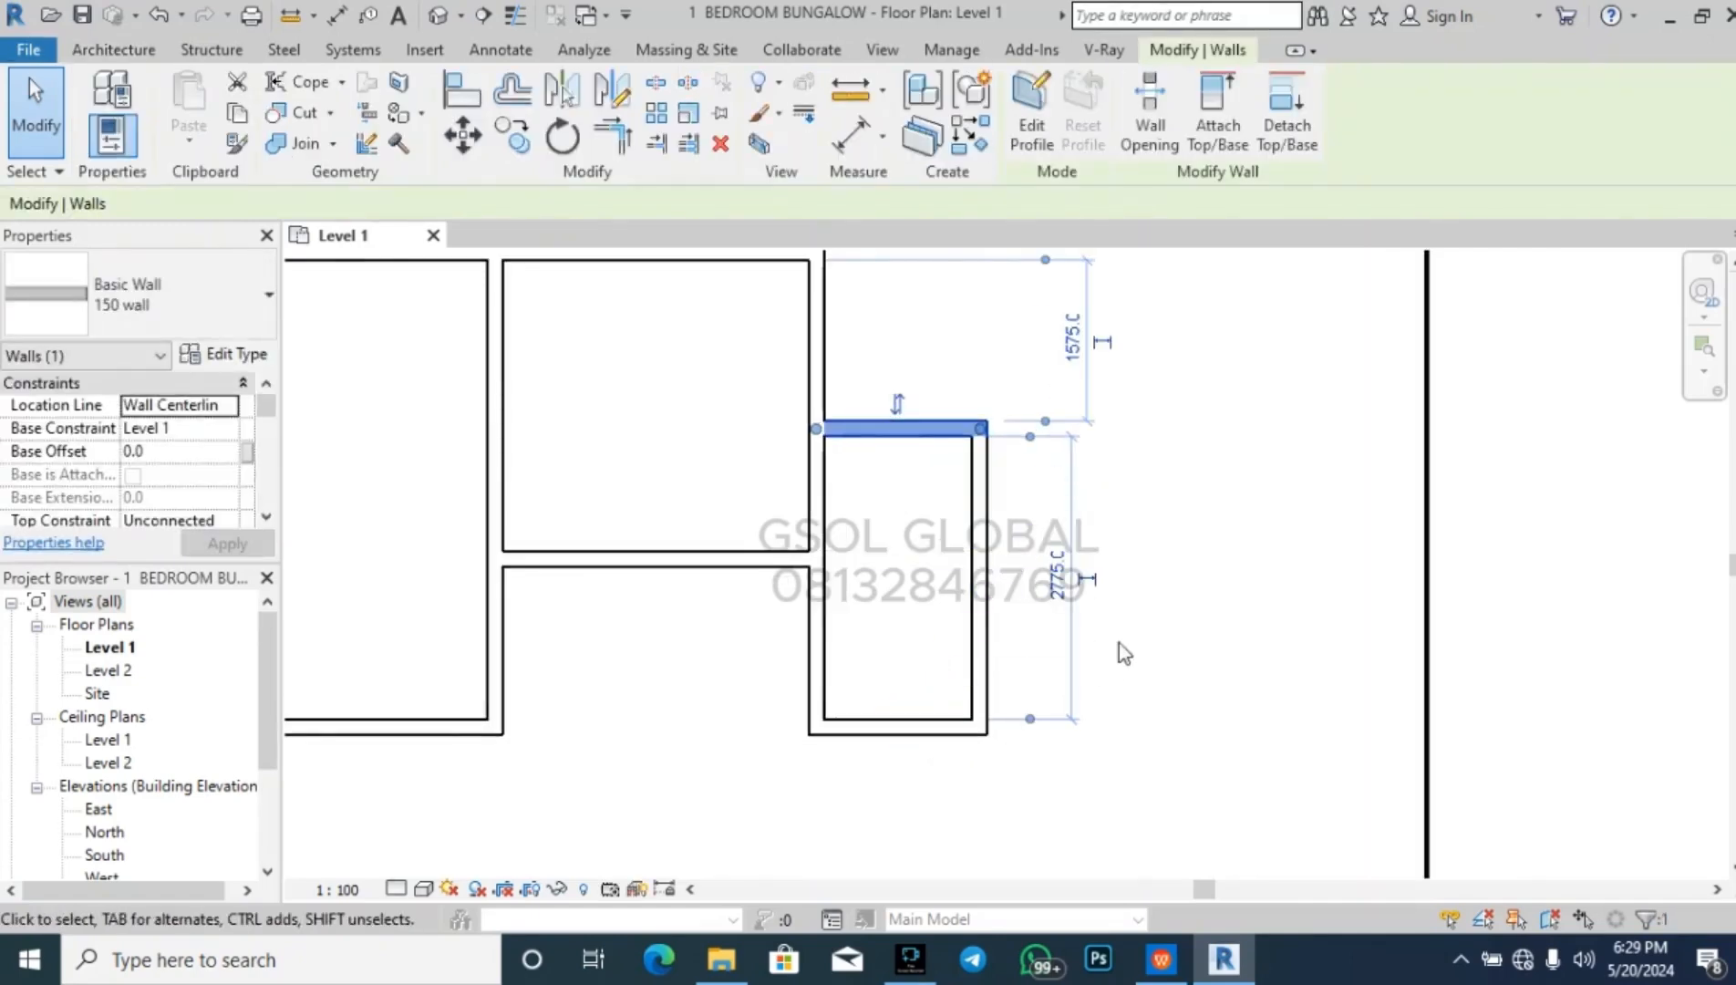
{"action": "left_click", "coordinate": [1060, 579]}
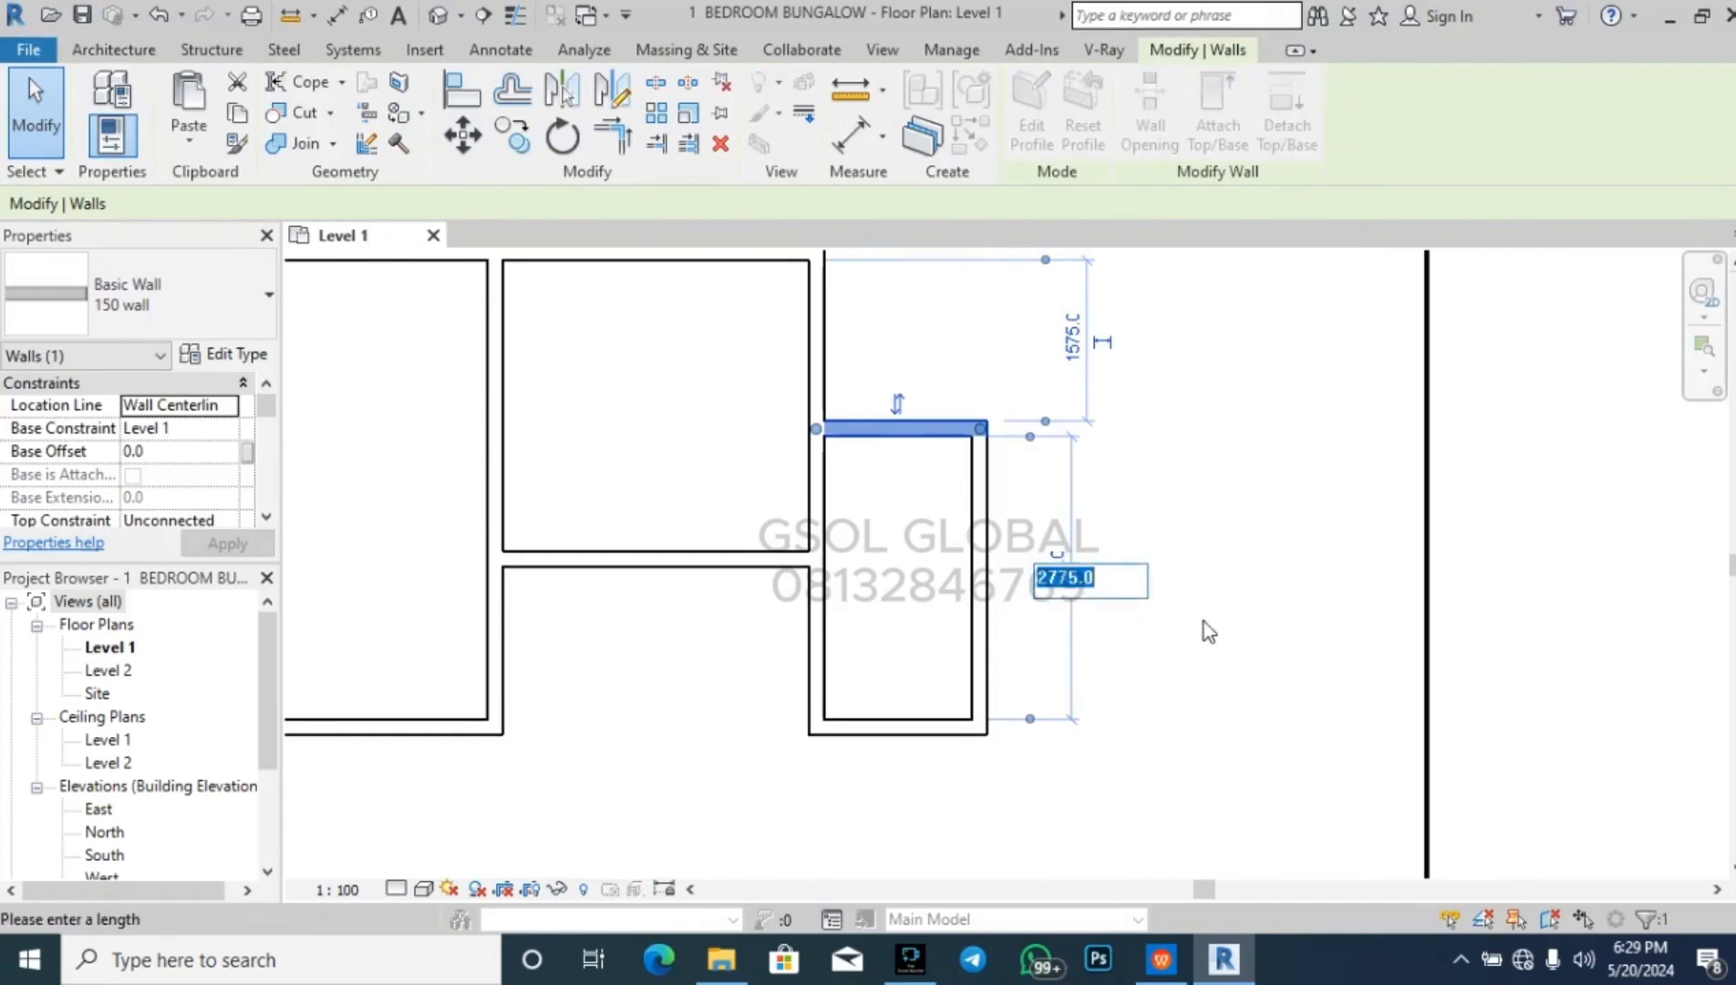
{"action": "key", "text": "Escape"}
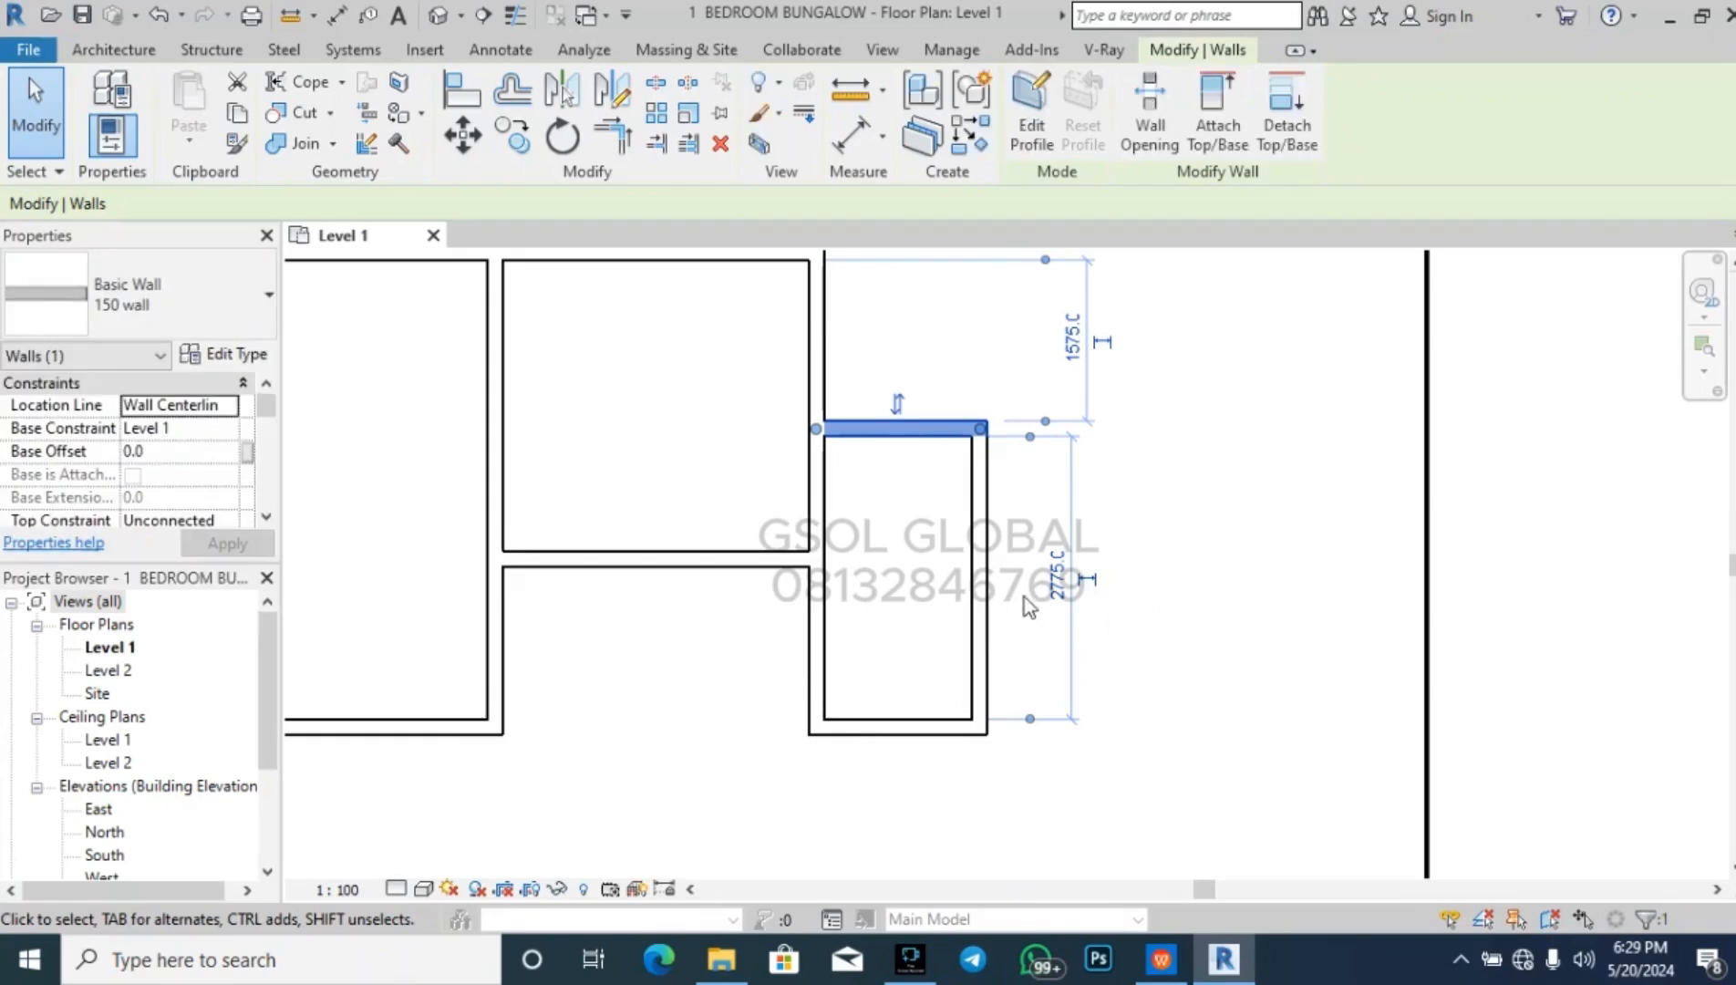
{"action": "key", "text": "Escape"}
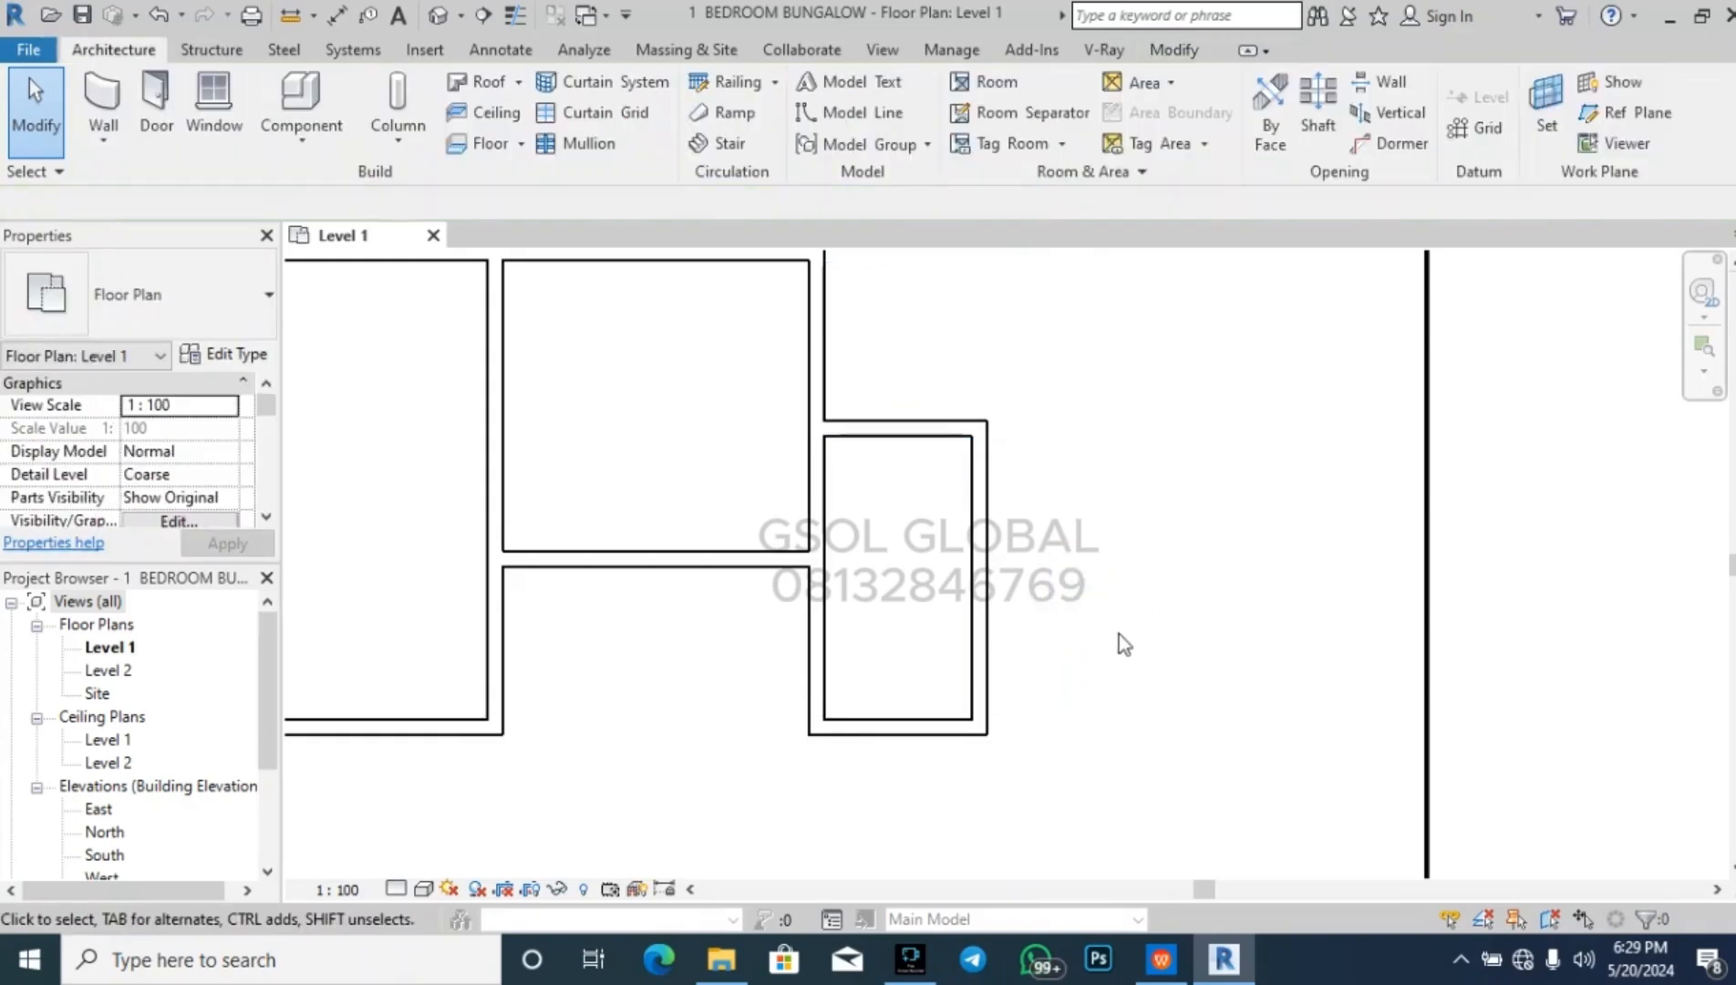
{"action": "left_click", "coordinate": [885, 434]}
{"action": "scroll", "coordinate": [749, 612], "scroll_direction": "down", "scroll_amount": 2}
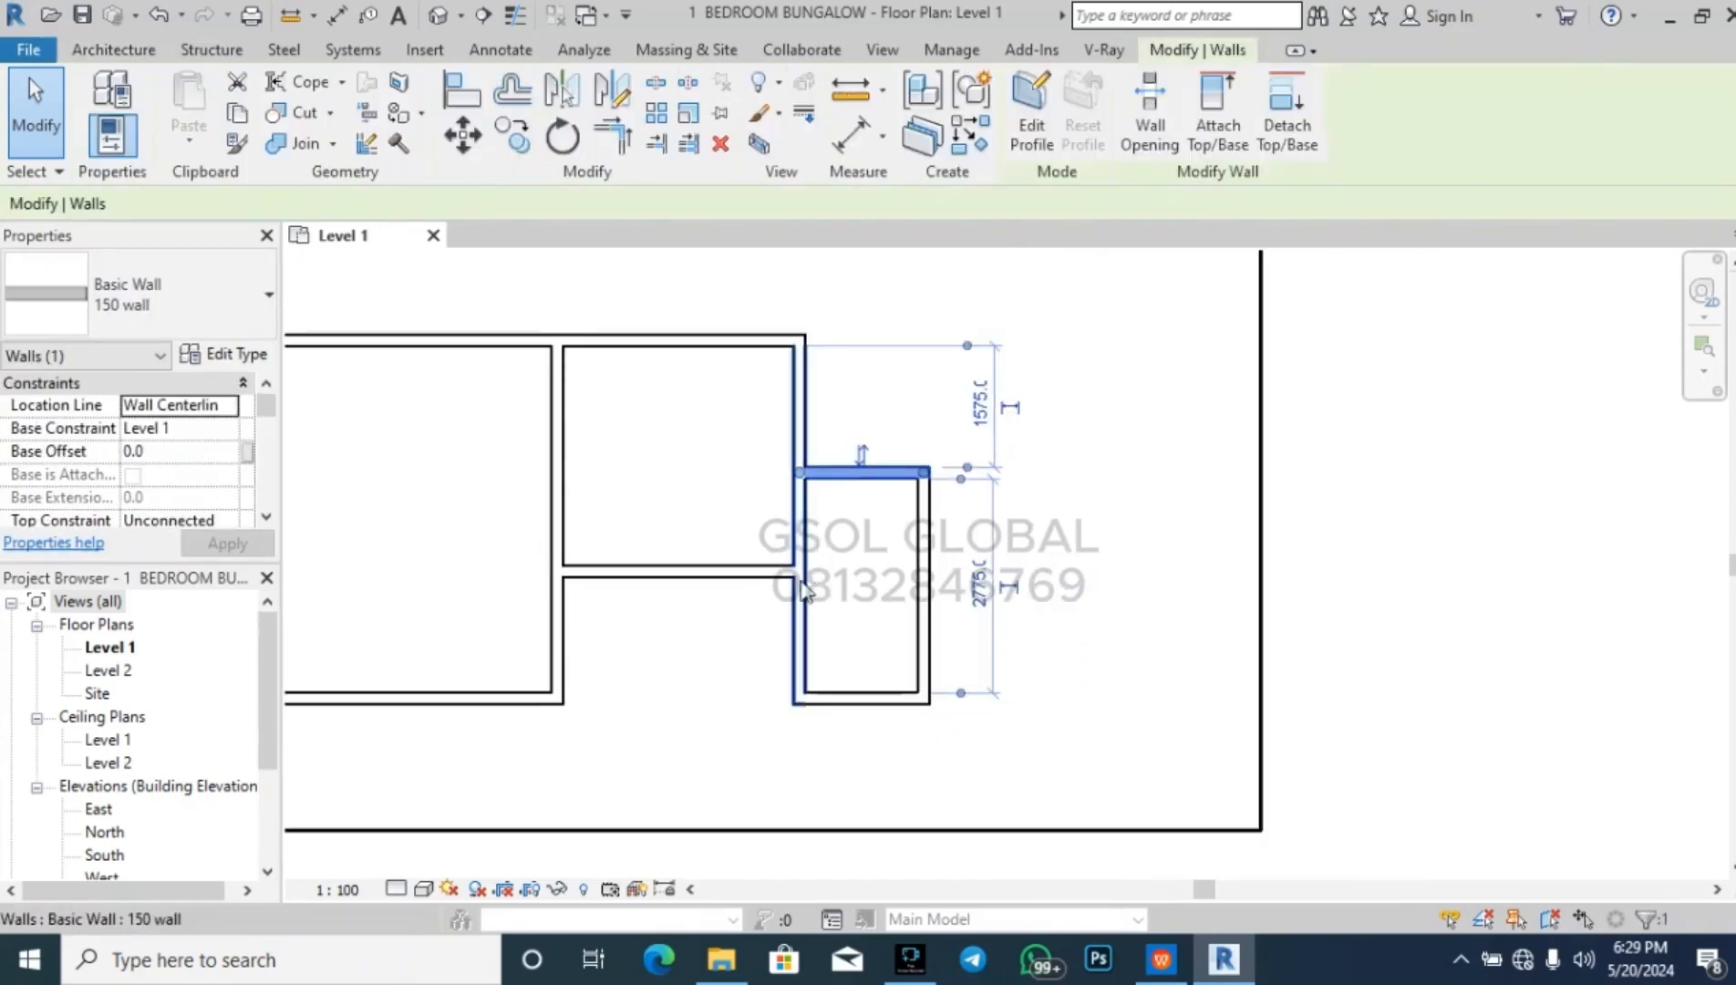
{"action": "key", "text": "Escape"}
- Set the small room's inner depth to 2000 mm by moving its upper wall
{"action": "left_click", "coordinate": [898, 473]}
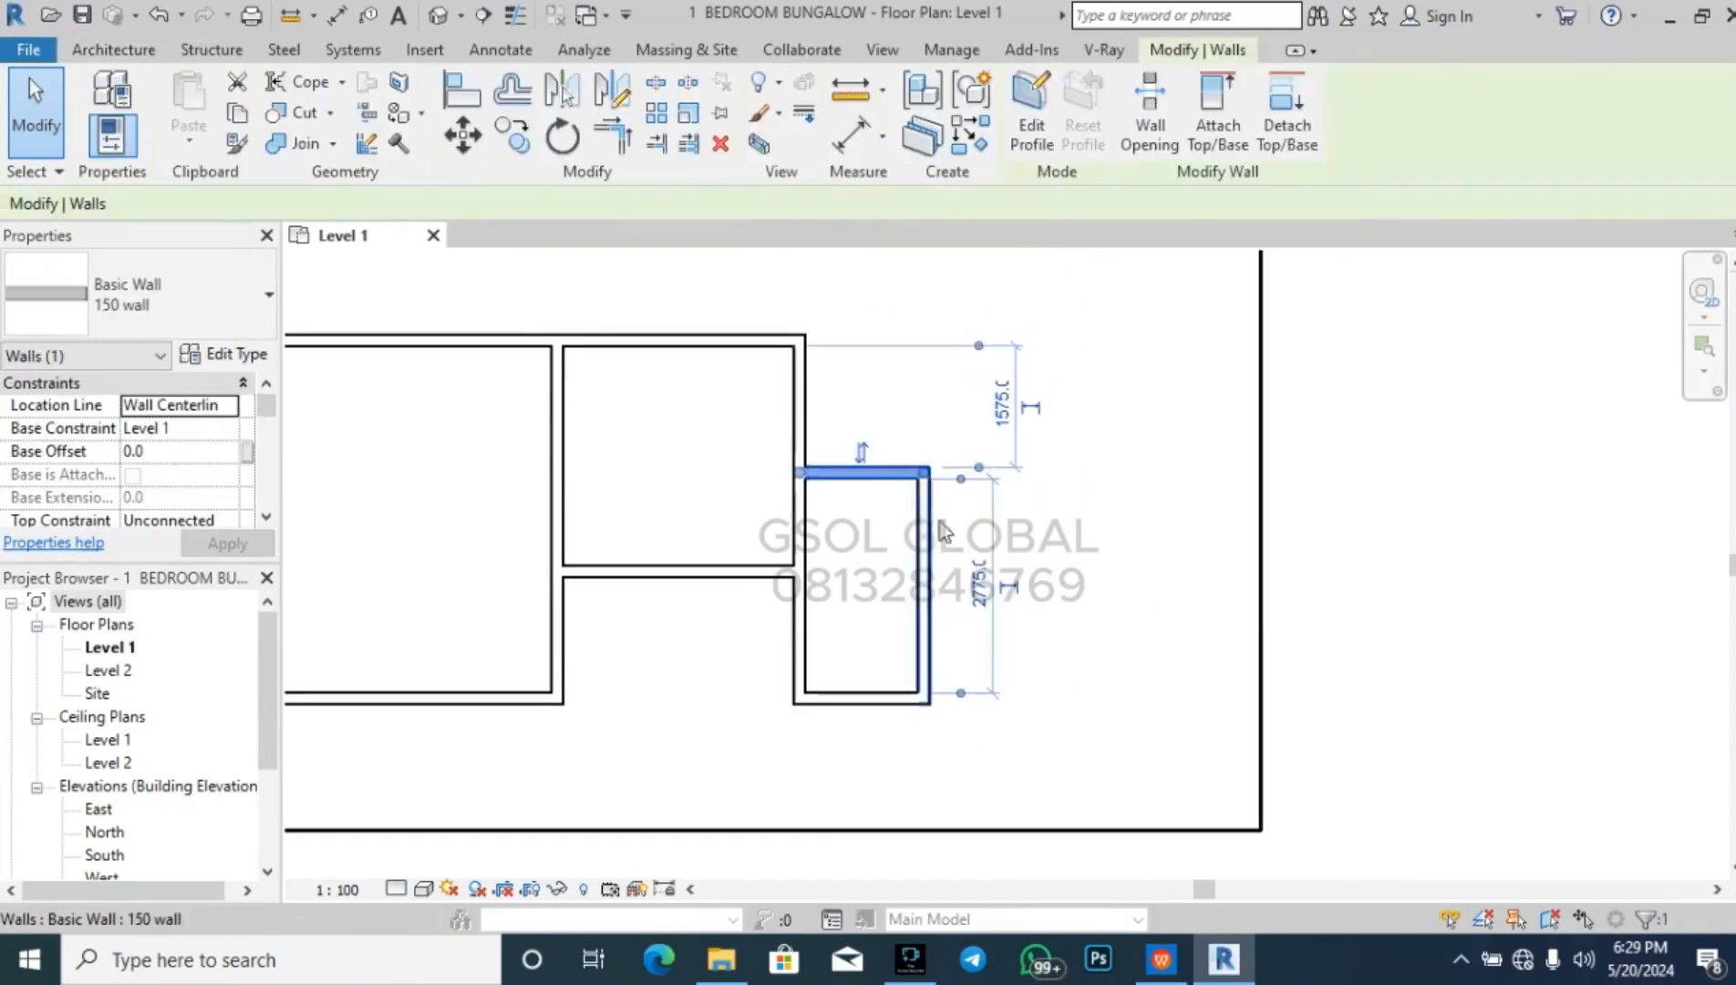
{"action": "left_click", "coordinate": [977, 583]}
{"action": "type", "text": "2000"}
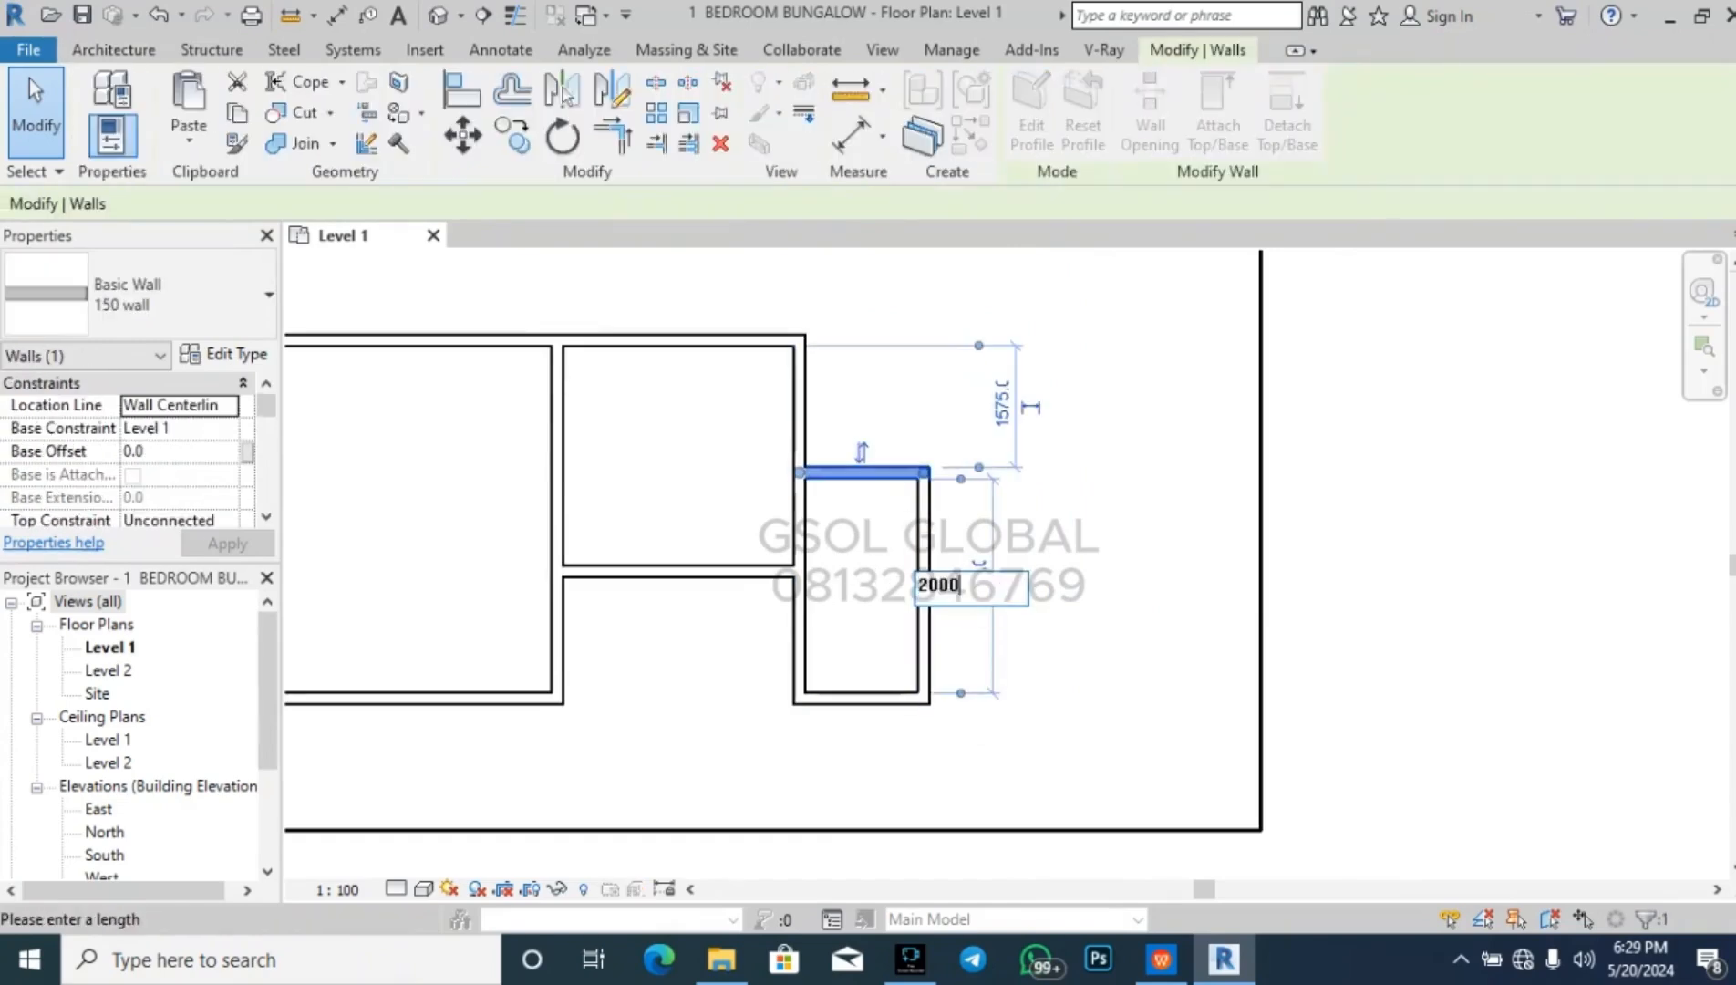
{"action": "key", "text": "Return"}
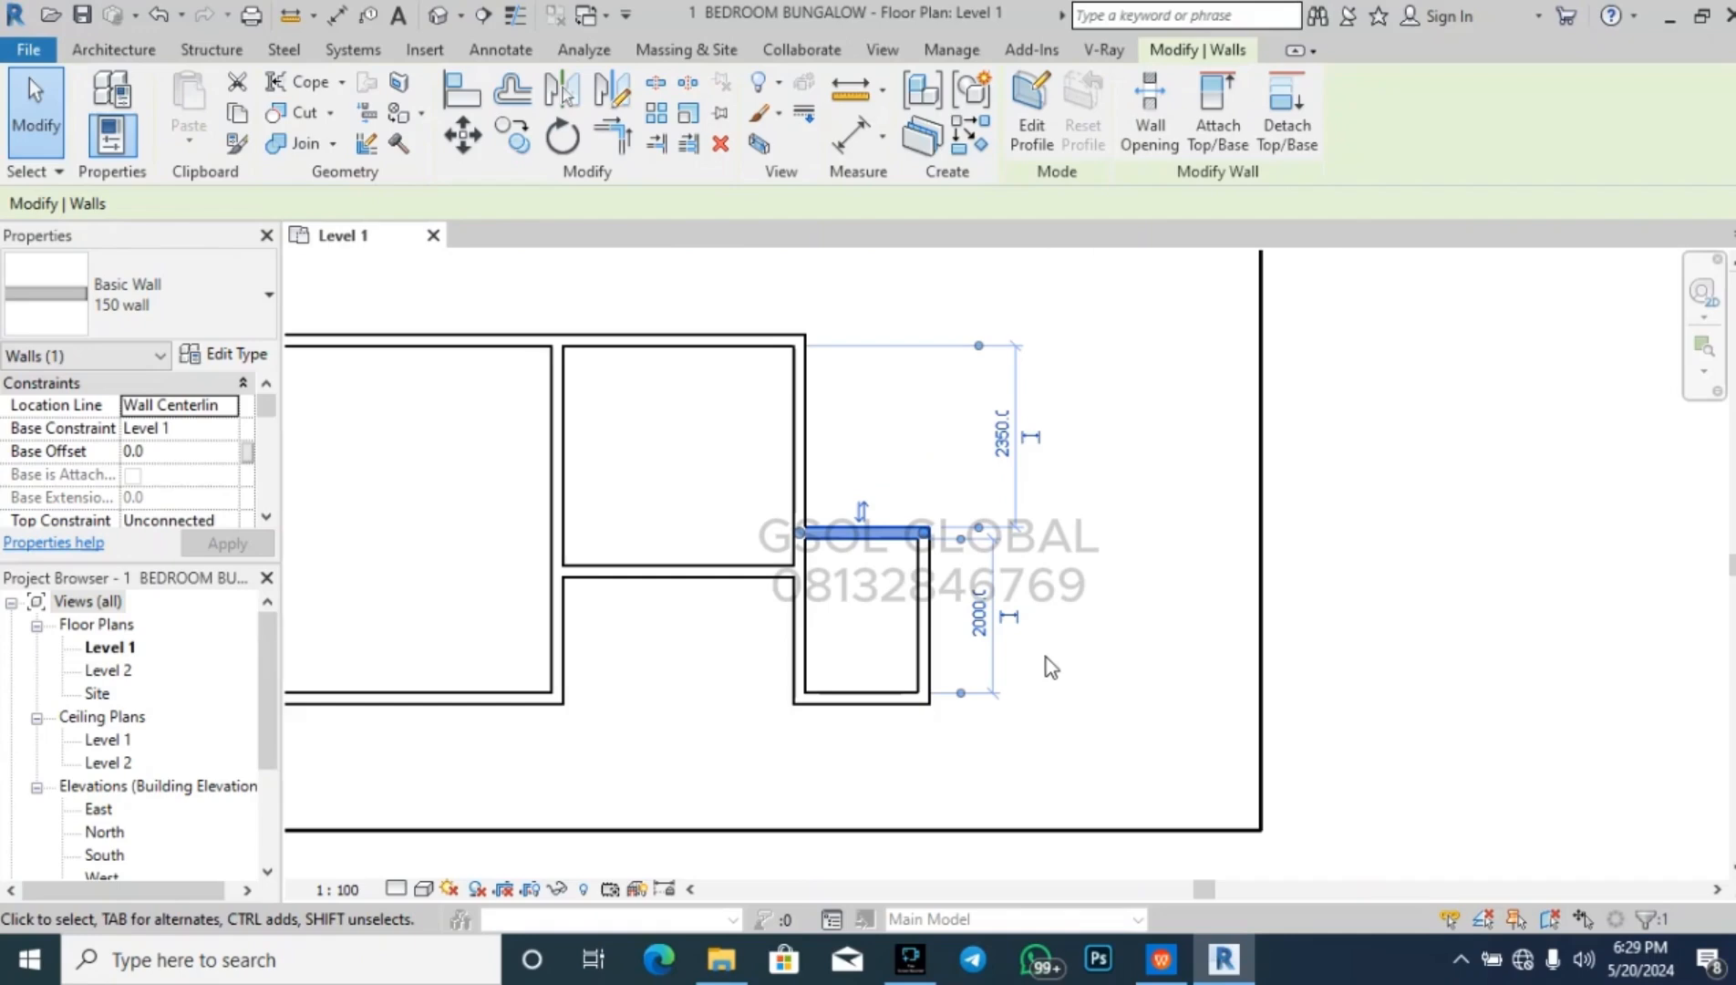
{"action": "left_click", "coordinate": [1046, 658]}
- Set the small room's inner width to 1200 mm by moving its right wall
{"action": "scroll", "coordinate": [921, 643], "scroll_direction": "up", "scroll_amount": 2}
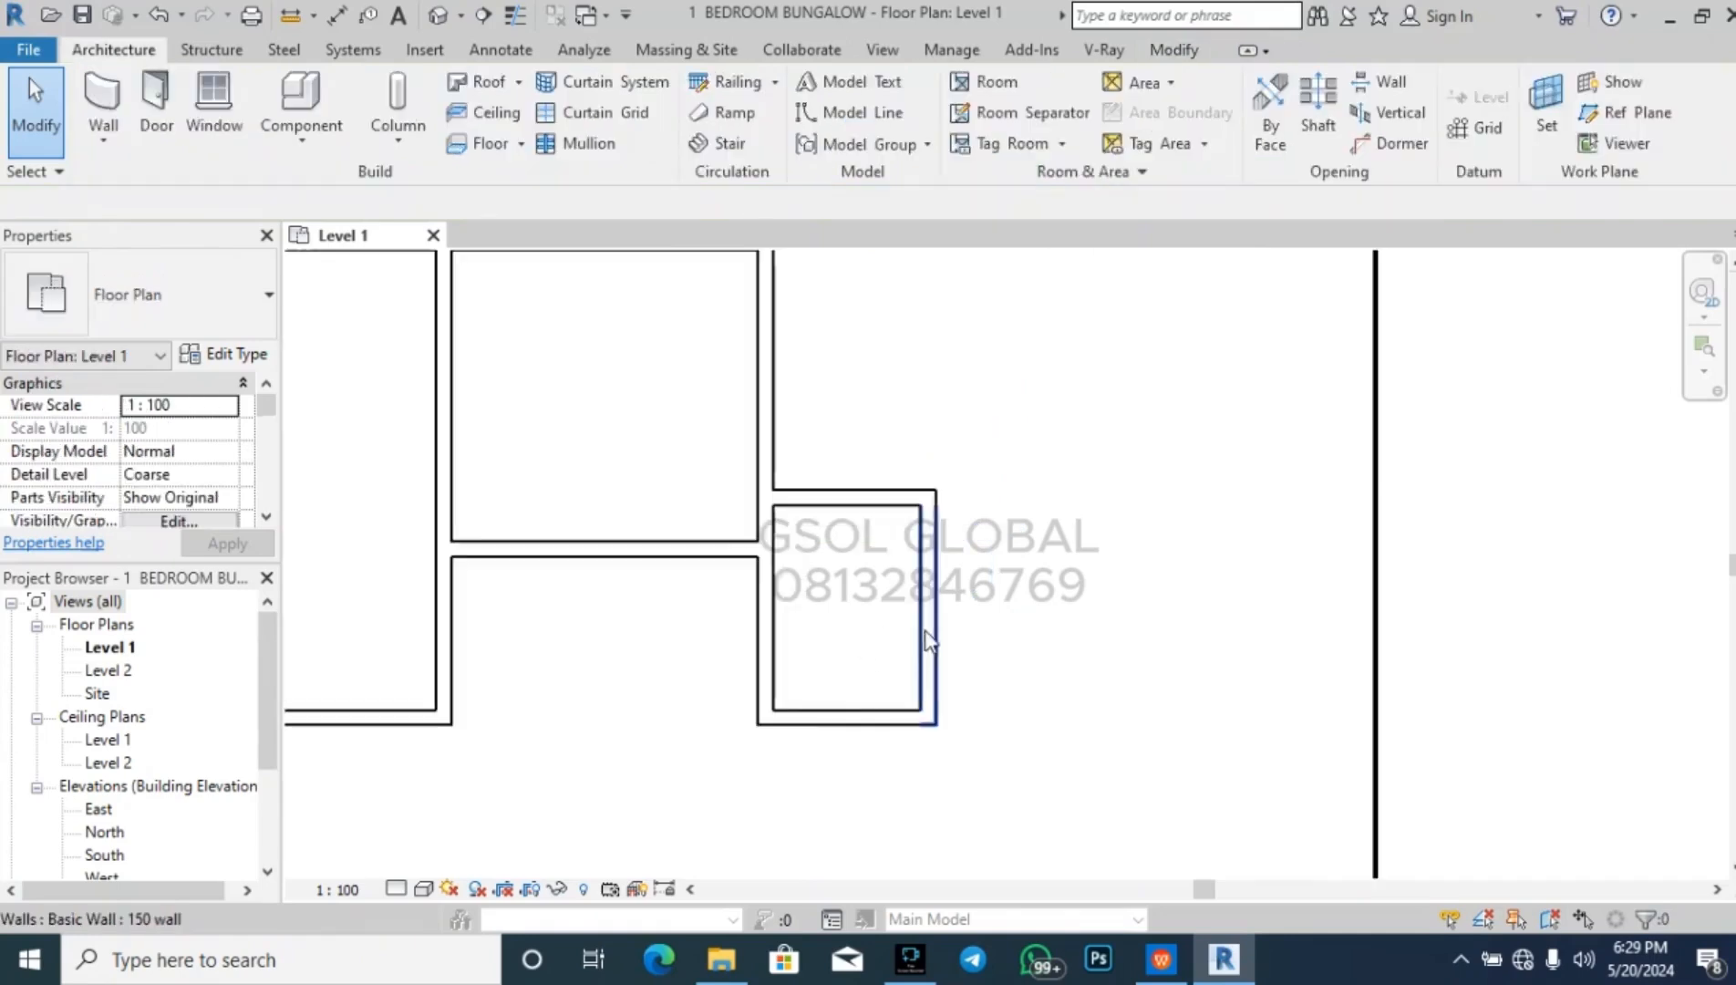
{"action": "left_click", "coordinate": [925, 641]}
{"action": "left_click", "coordinate": [848, 784]}
{"action": "type", "text": "1200"}
{"action": "key", "text": "Return"}
{"action": "left_click", "coordinate": [1095, 663]}
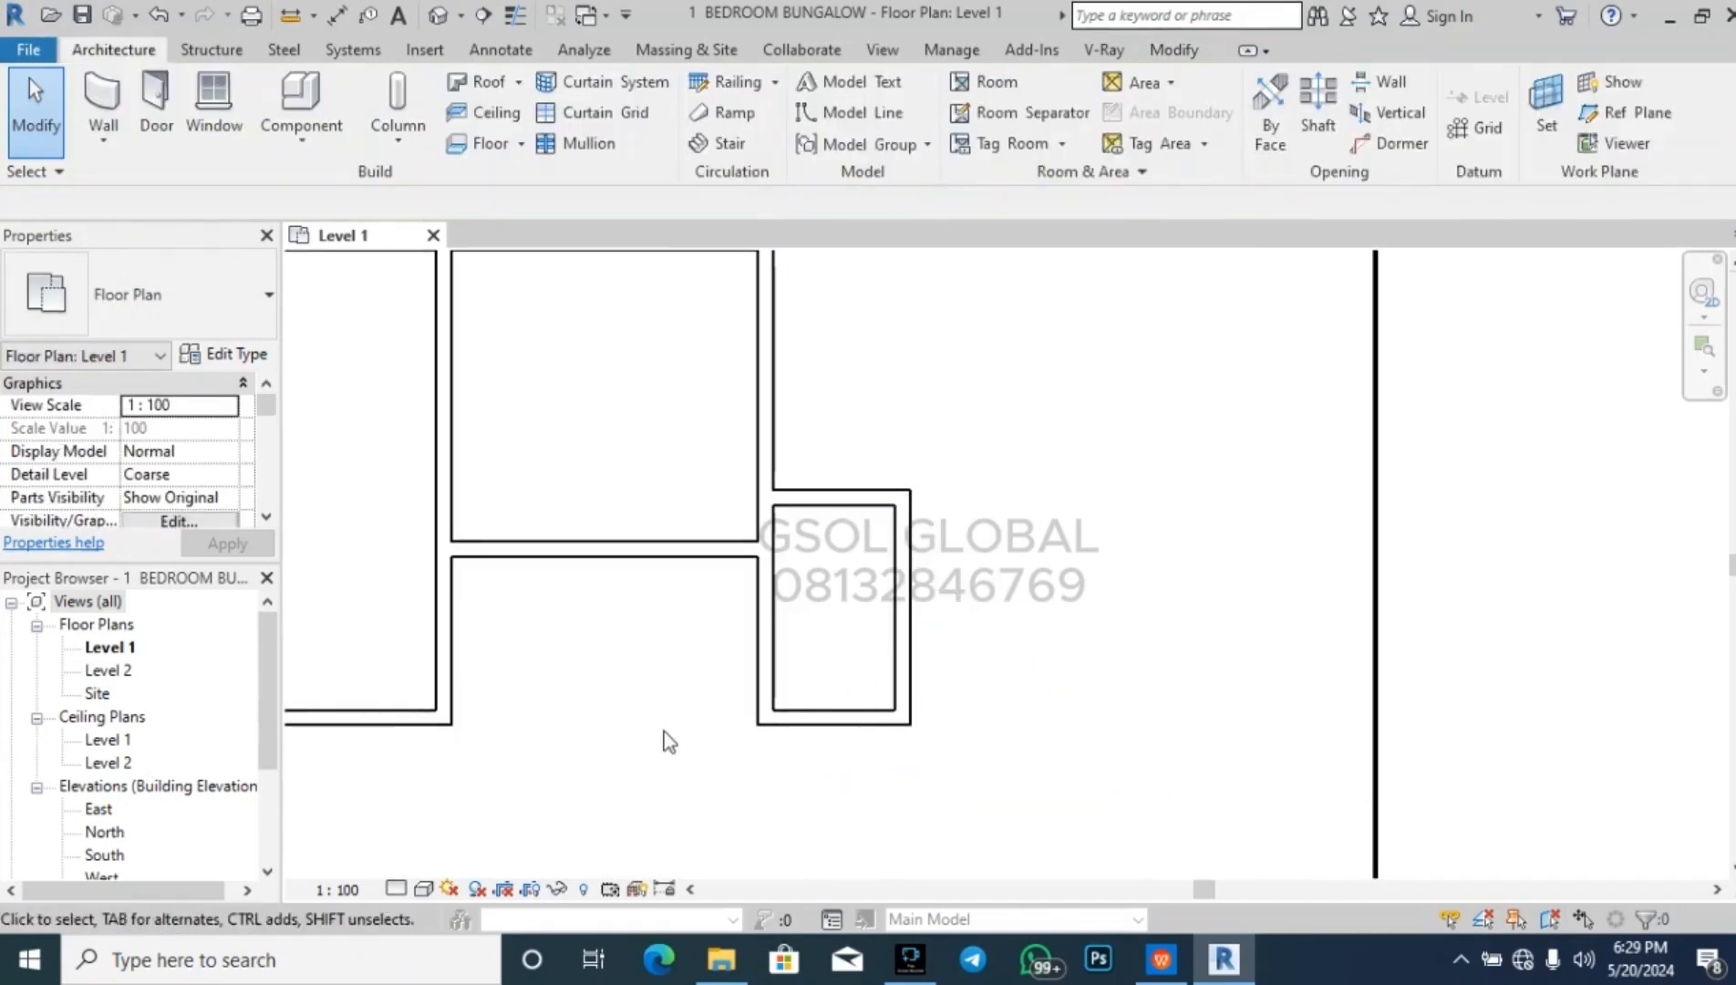
{"action": "scroll", "coordinate": [663, 731], "scroll_direction": "down", "scroll_amount": 2}
{"action": "scroll", "coordinate": [856, 503], "scroll_direction": "up", "scroll_amount": 2}
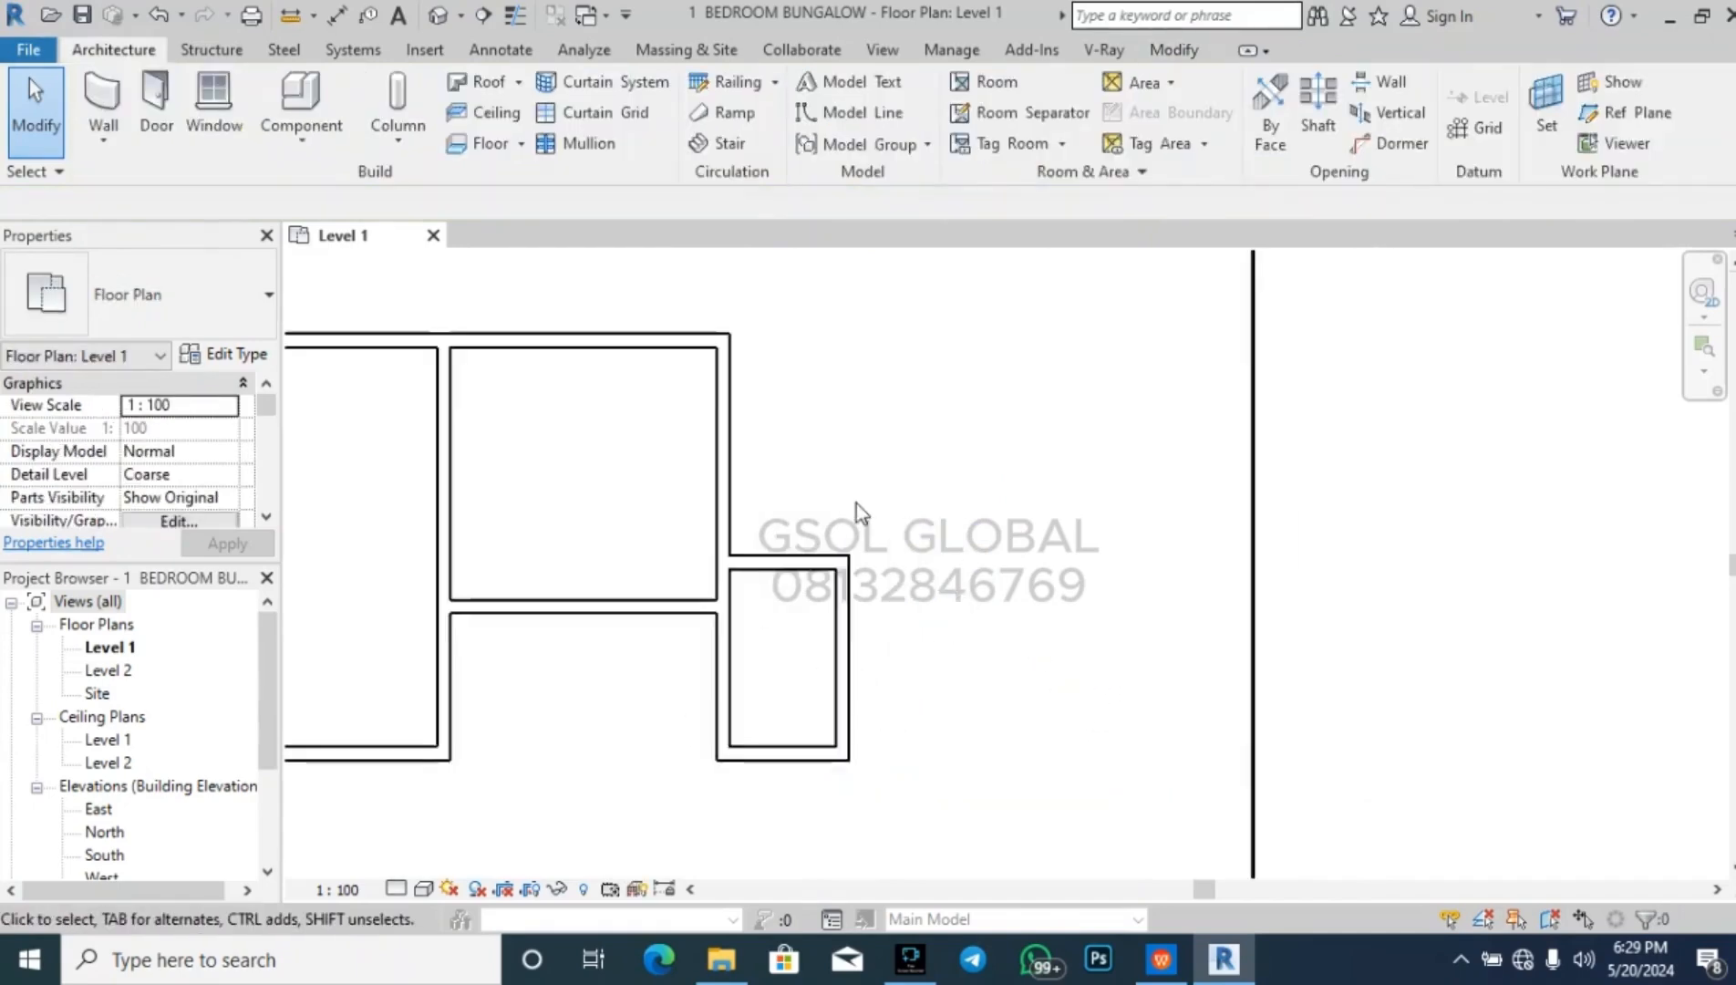
{"action": "left_click", "coordinate": [122, 105]}
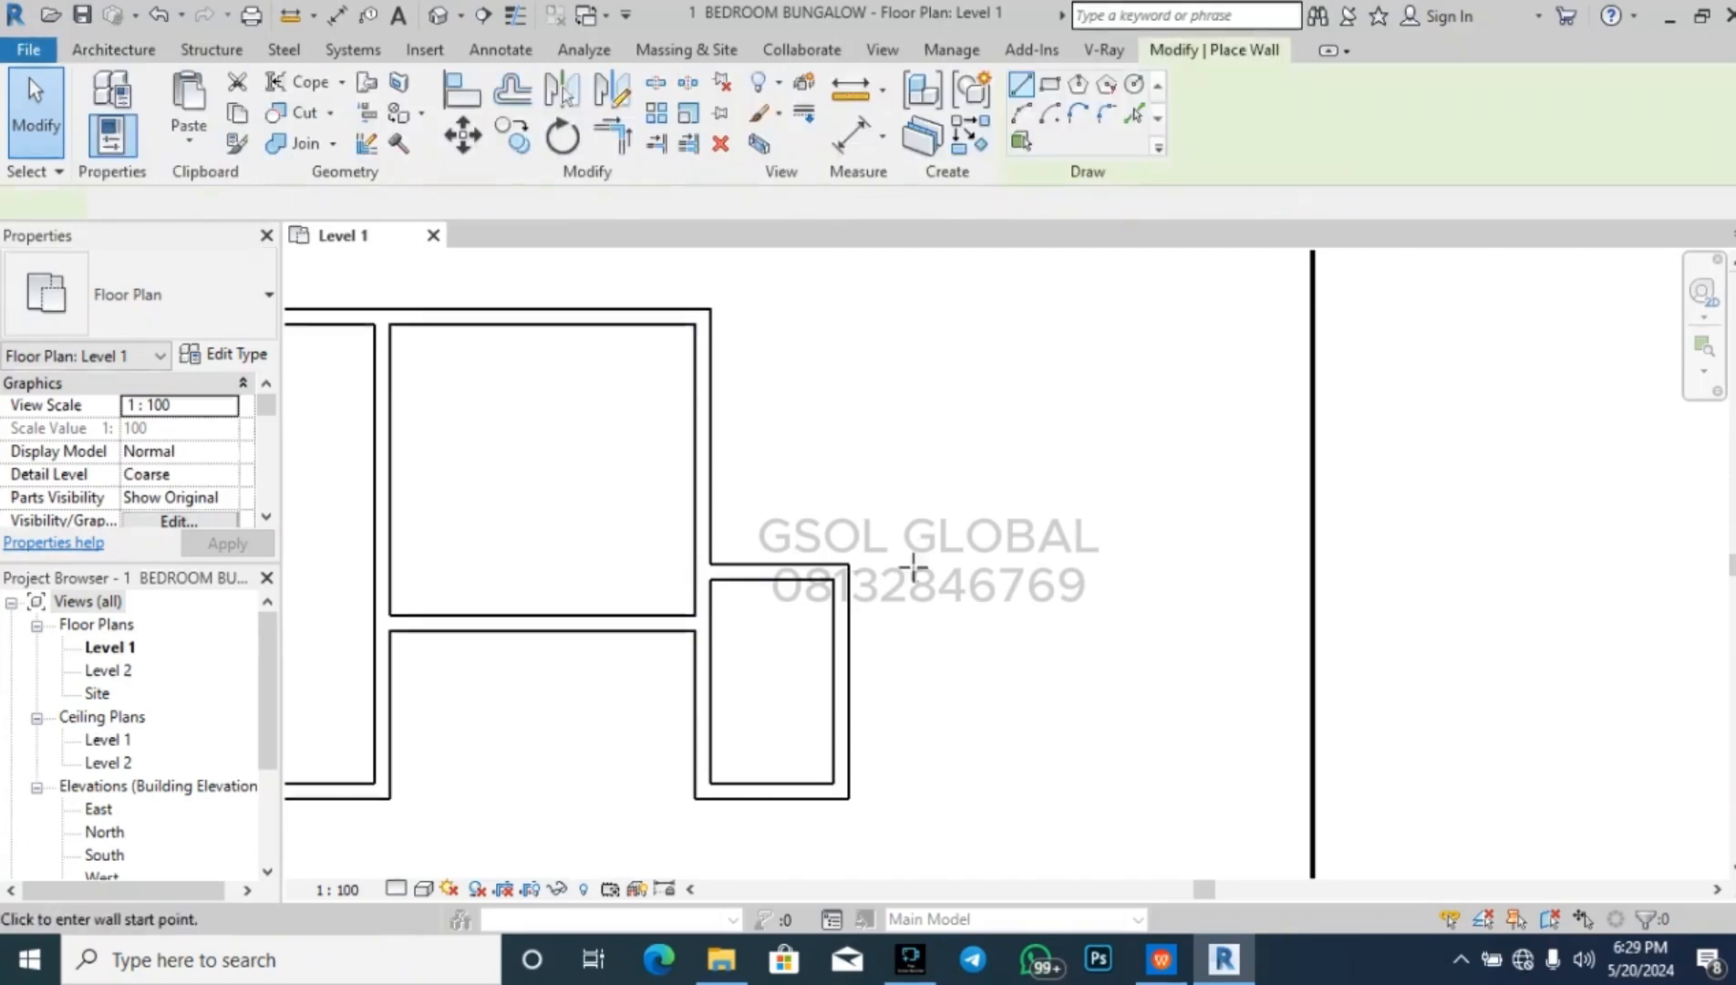
{"action": "left_click", "coordinate": [702, 481]}
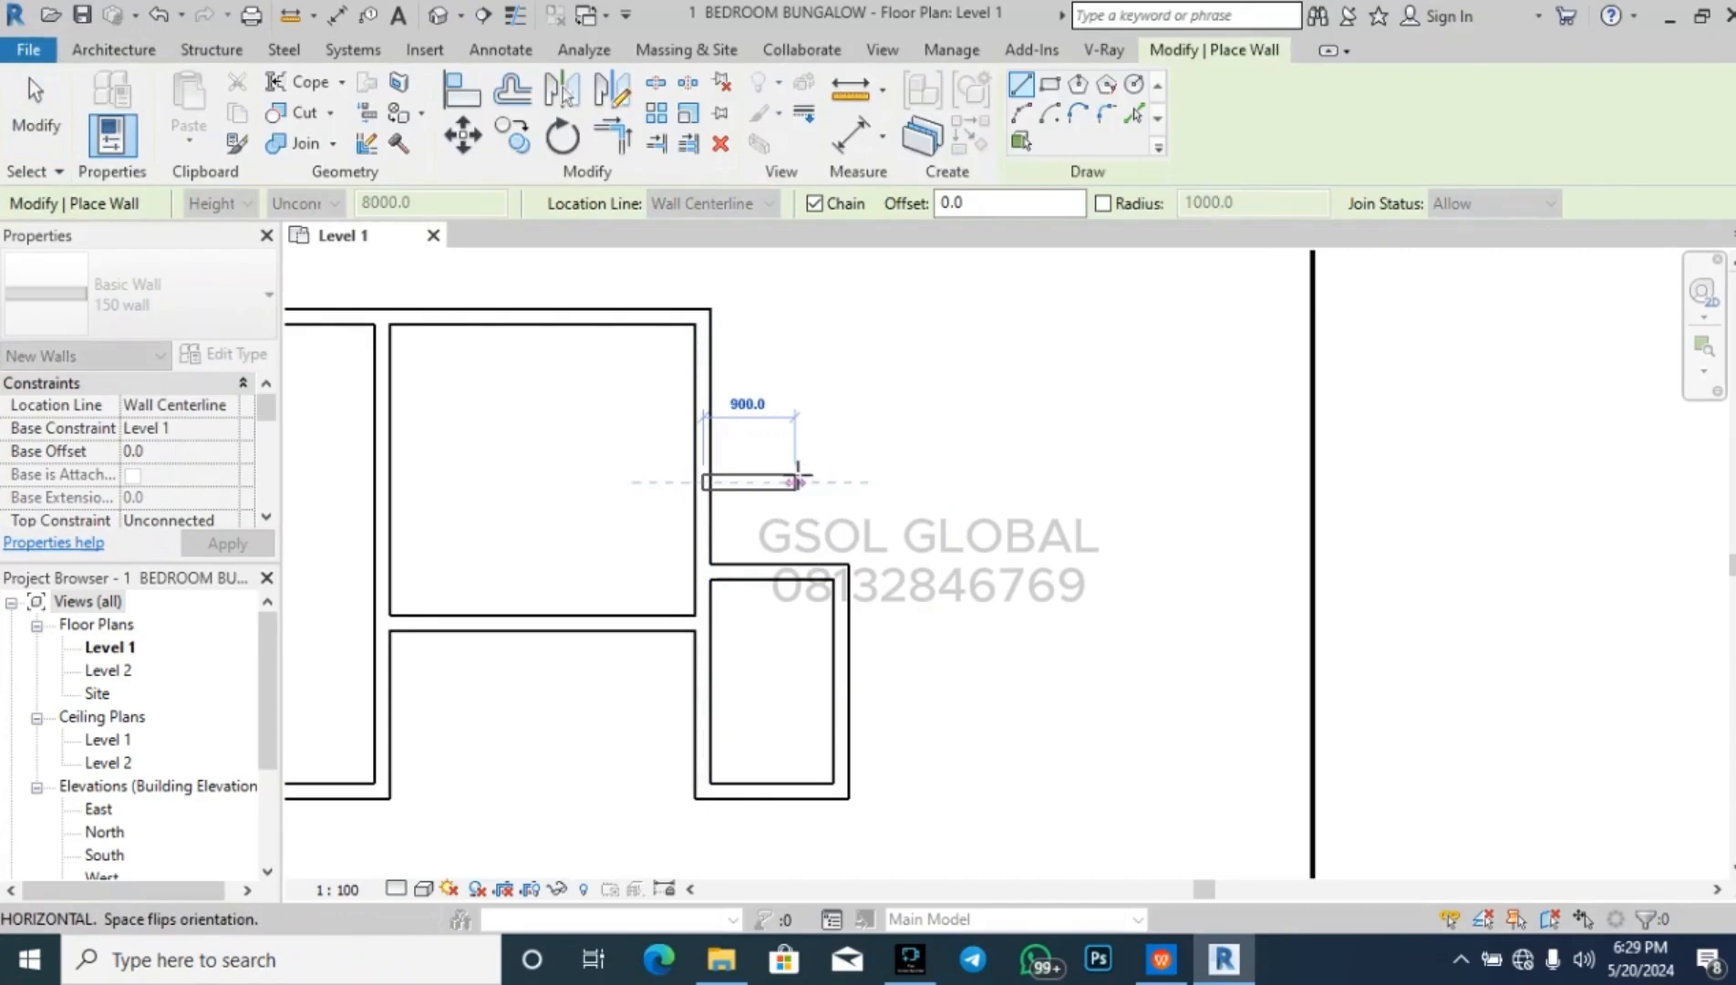
{"action": "key", "text": "Escape"}
{"action": "key", "text": "Escape"}
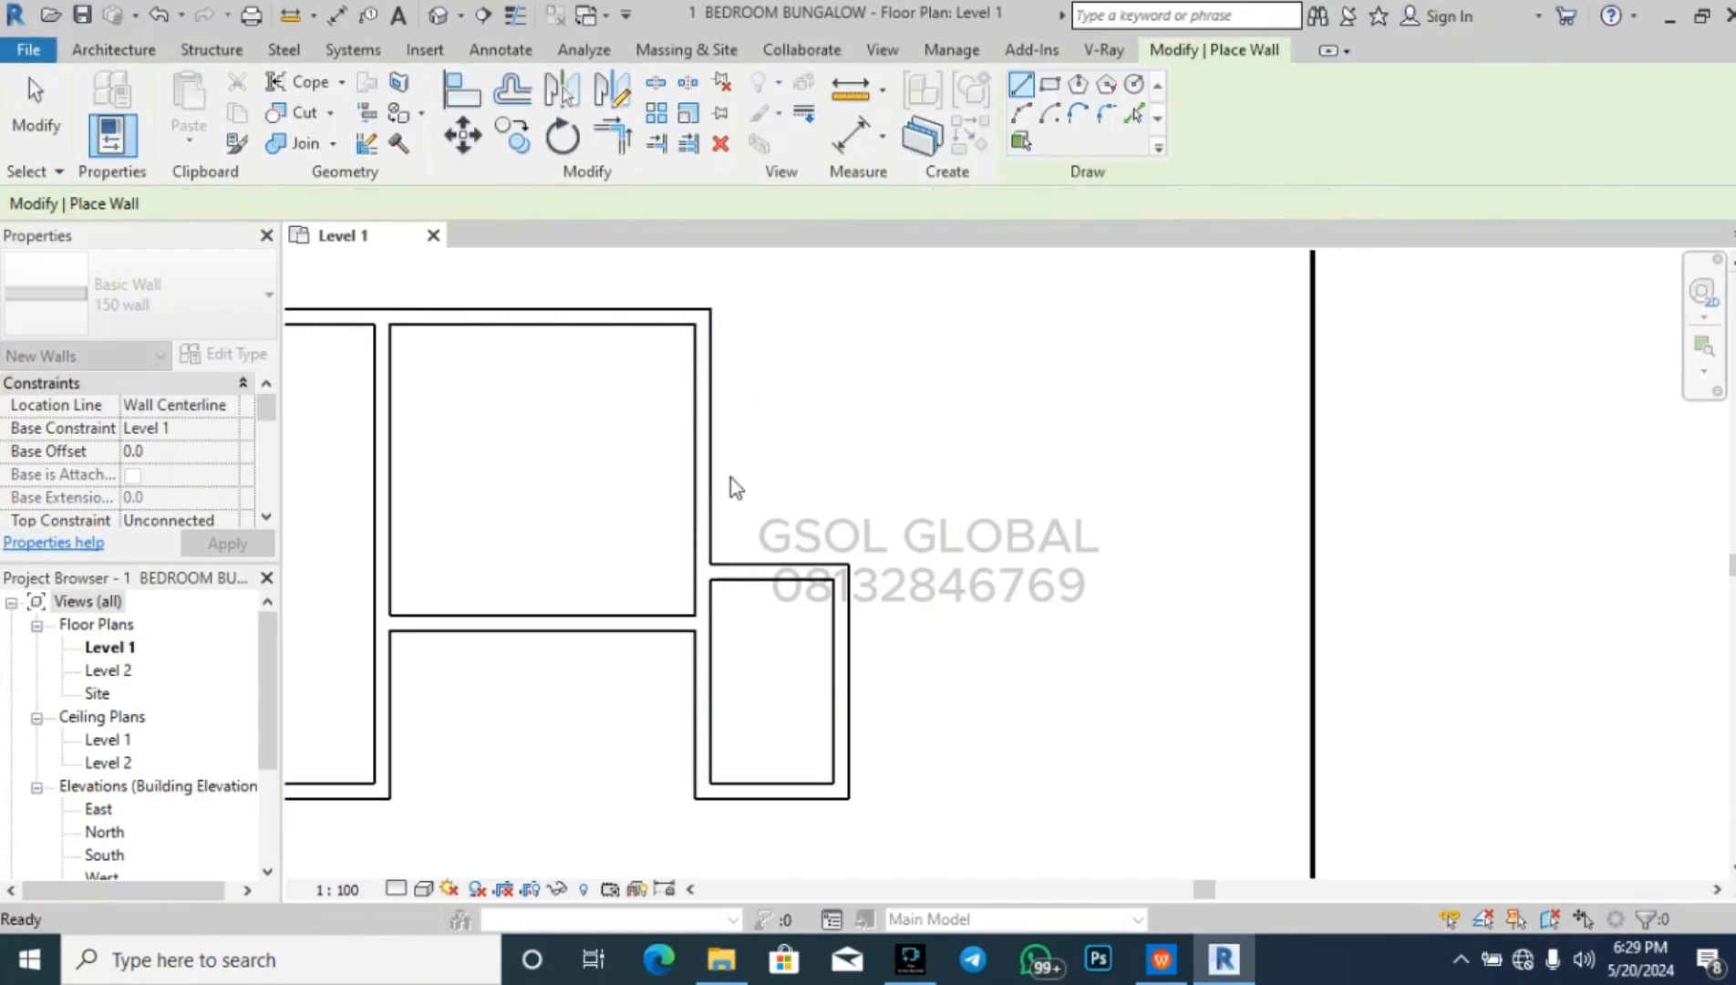
{"action": "key", "text": "Escape"}
- Enclose a compartment above the small room with 150 walls, about 1075 mm high and aligned with the small room's right wall
{"action": "scroll", "coordinate": [851, 553], "scroll_direction": "up", "scroll_amount": 3}
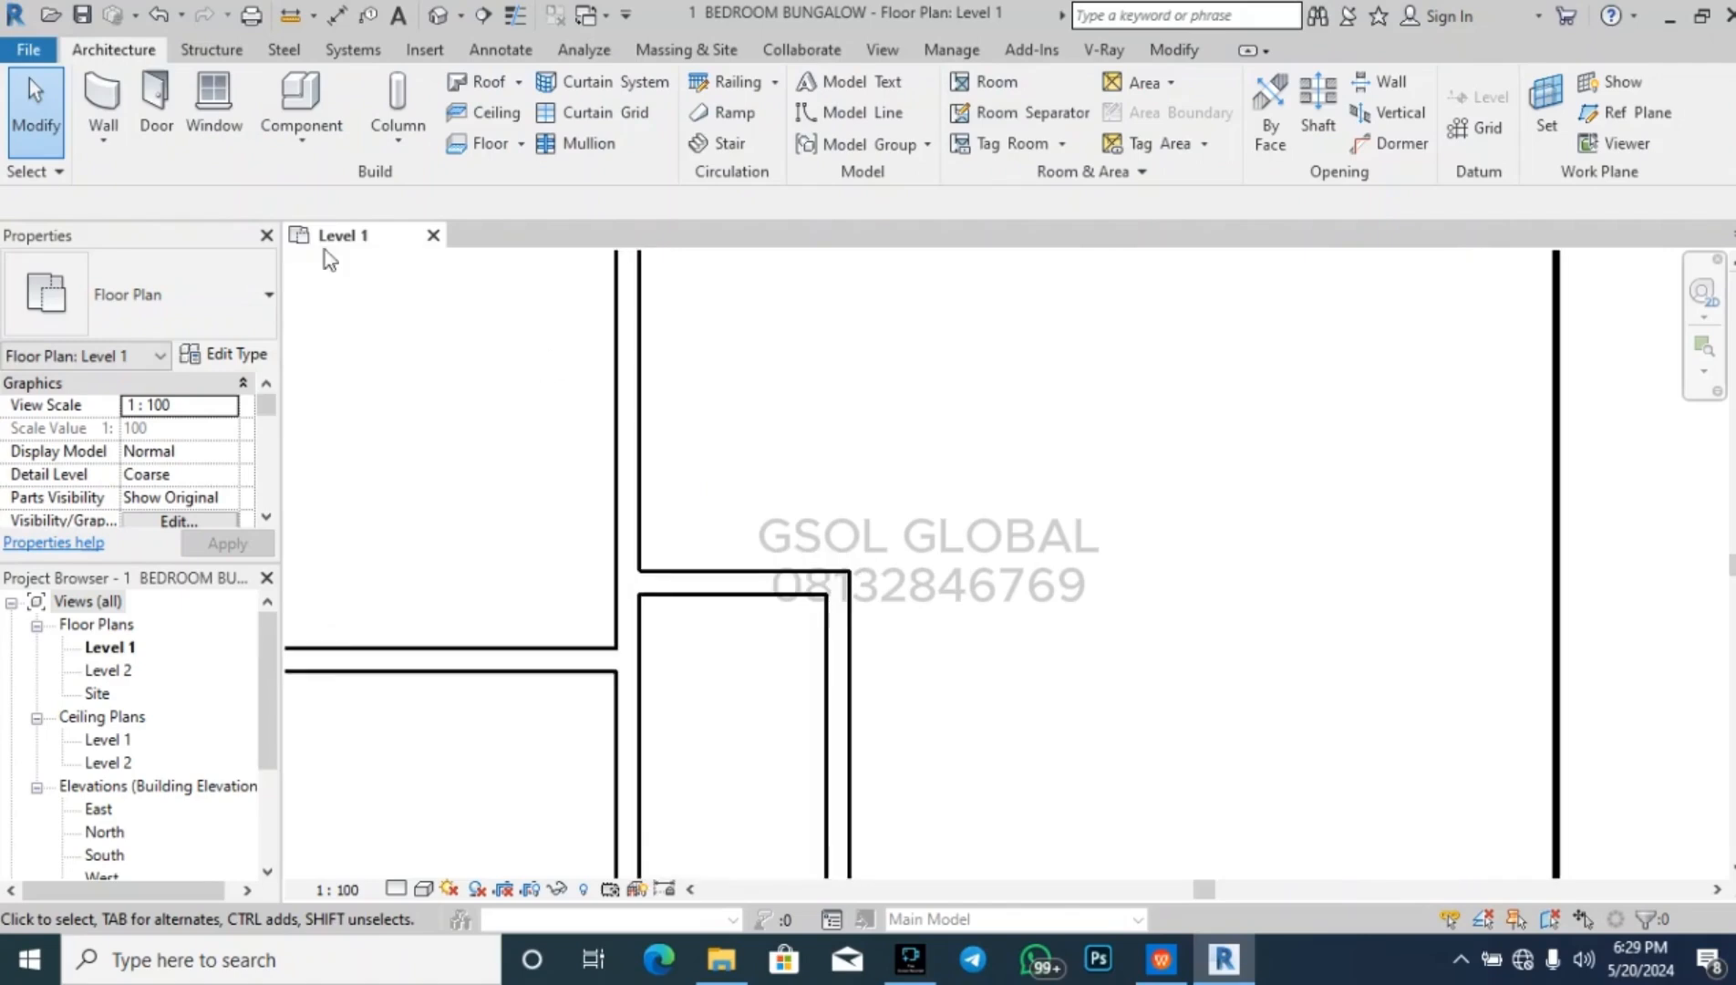
{"action": "left_click", "coordinate": [103, 98]}
{"action": "left_click", "coordinate": [628, 416]}
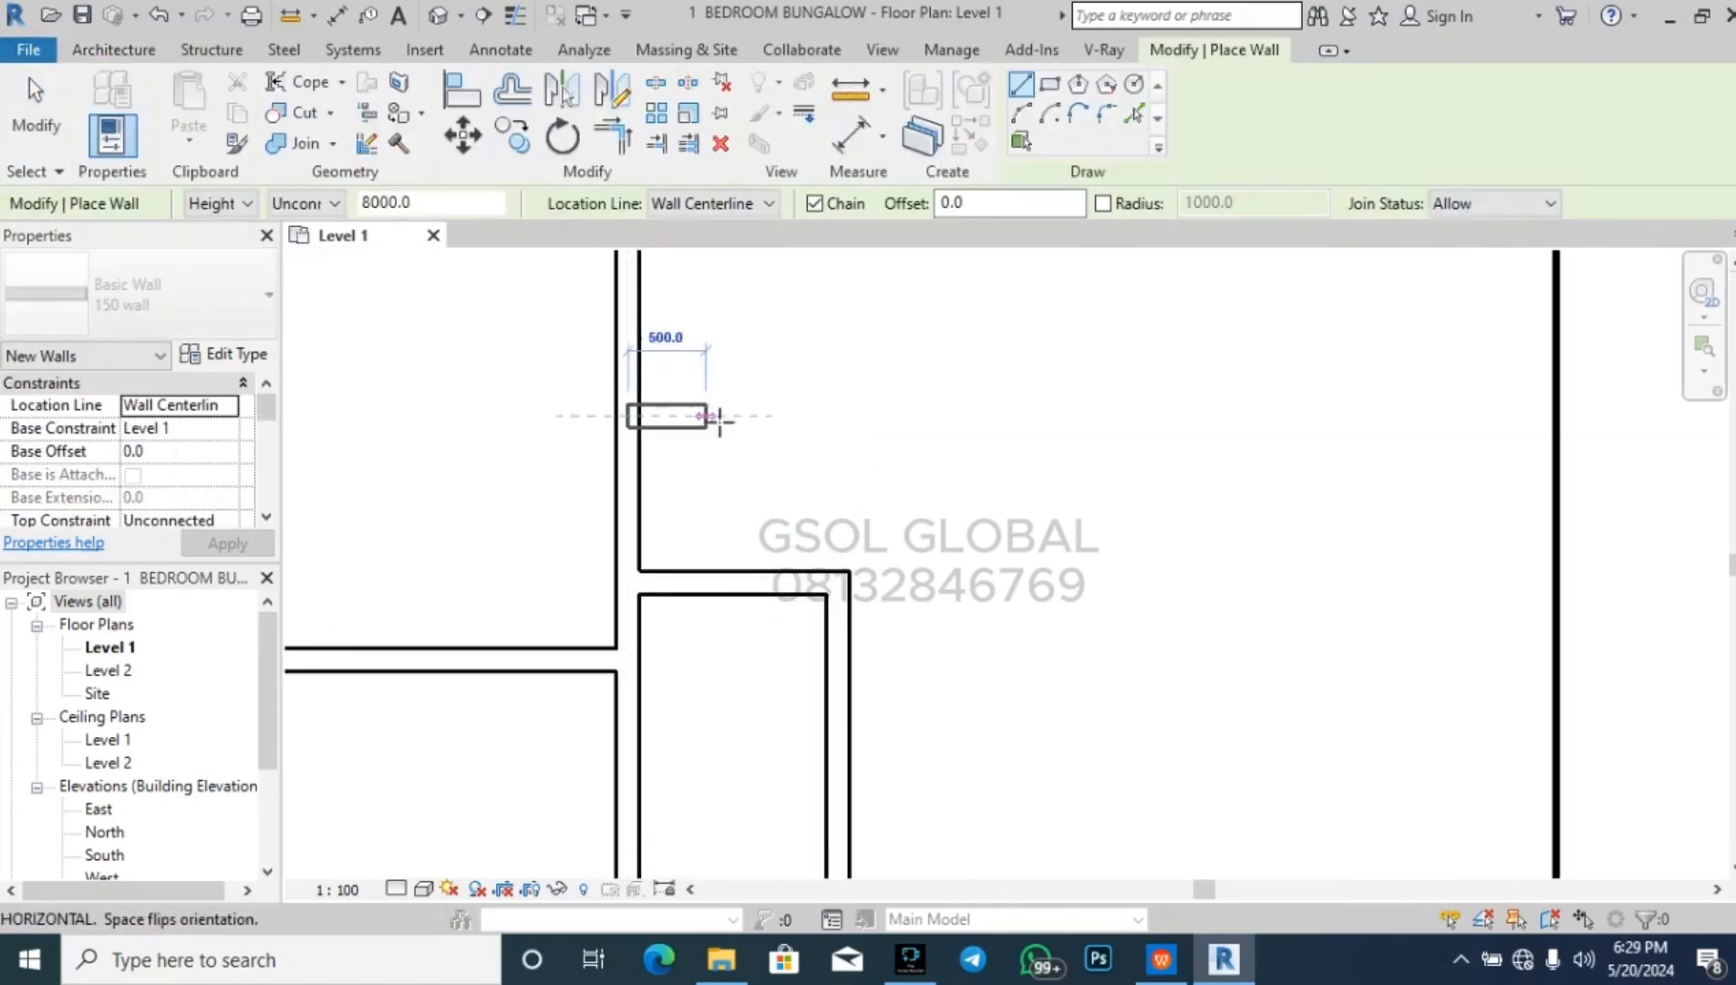
{"action": "left_click", "coordinate": [838, 416]}
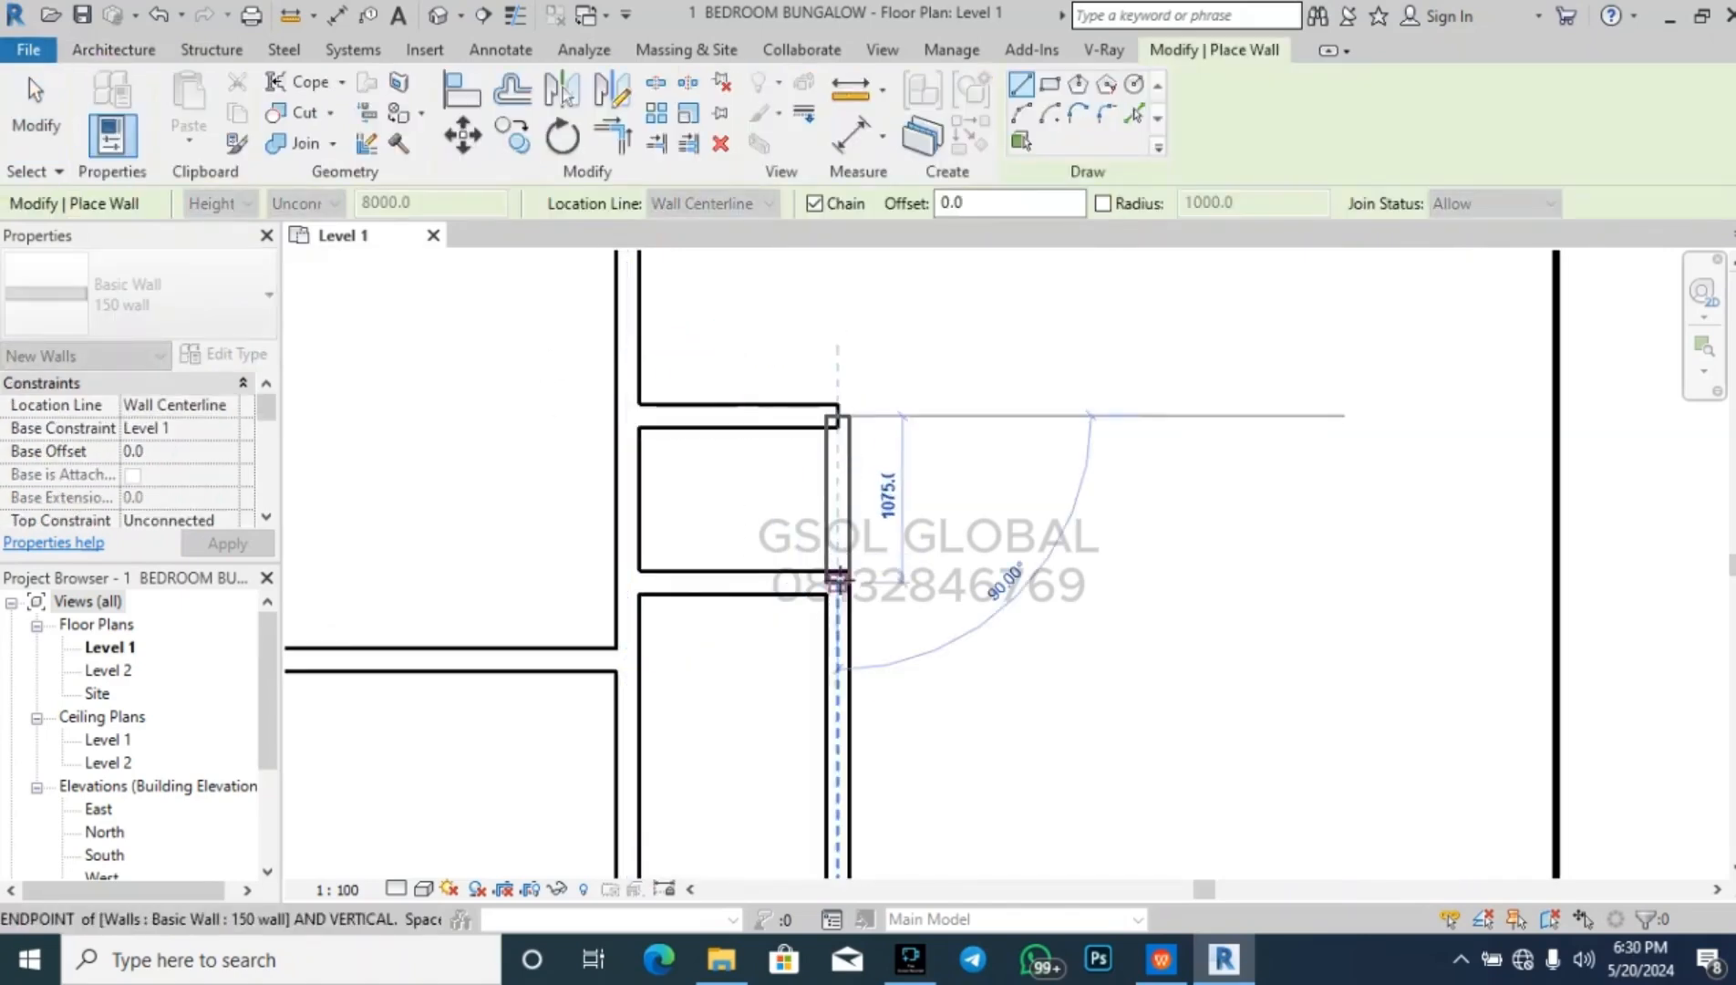
{"action": "key", "text": "Escape"}
{"action": "key", "text": "Escape"}
- Split the second room's right wall within the stretch that borders the new compartment
{"action": "key", "text": "s"}
{"action": "key", "text": "l"}
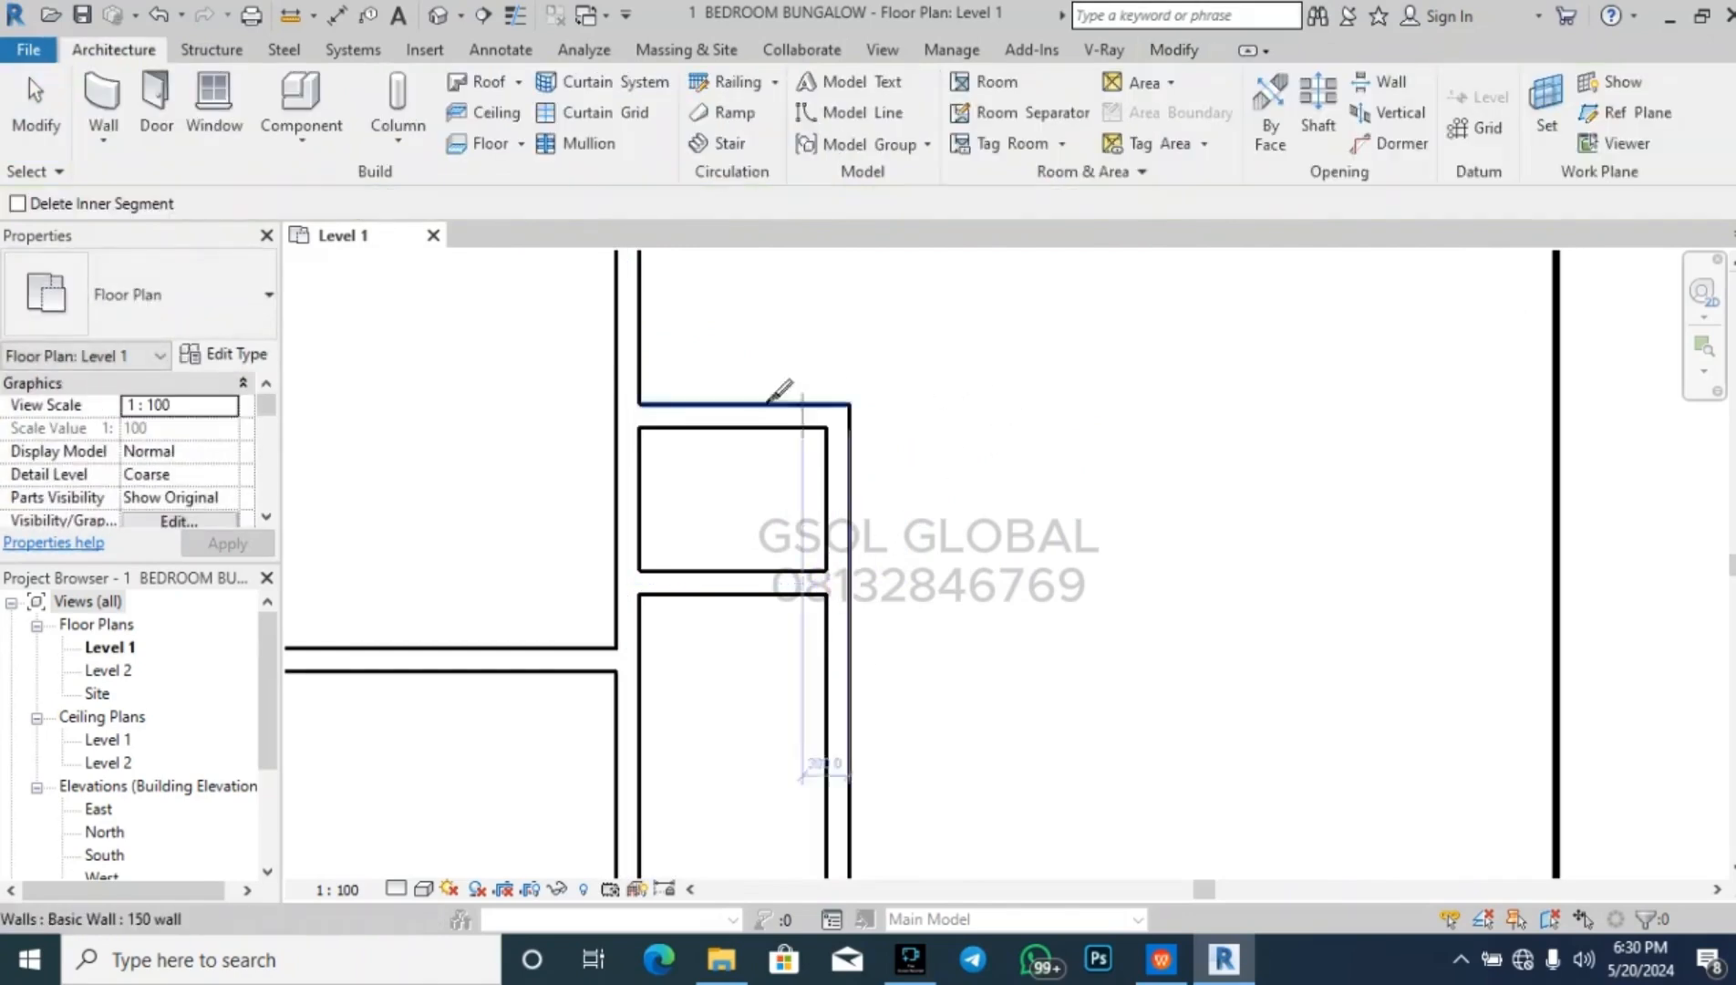
{"action": "left_click", "coordinate": [627, 484]}
{"action": "key", "text": "Escape"}
- Trim the split wall pieces to corners with the compartment's upper and lower walls, opening the compartment into the second room
{"action": "key", "text": "t"}
{"action": "key", "text": "r"}
{"action": "left_click", "coordinate": [629, 383]}
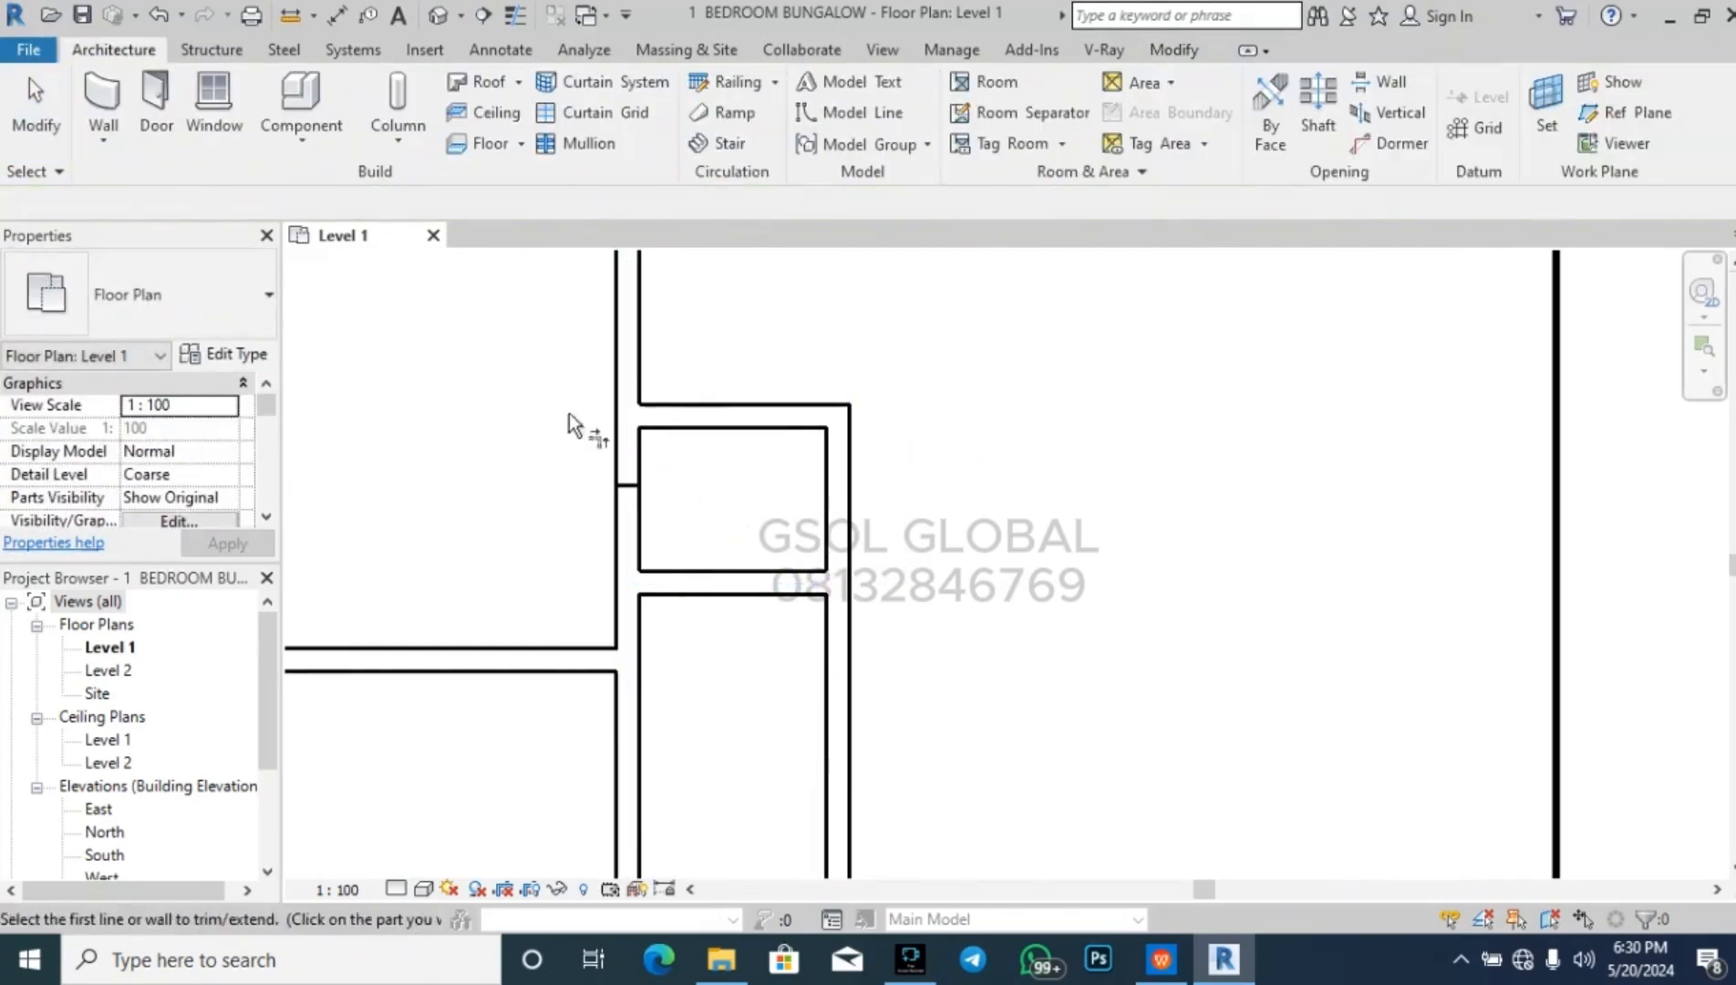
{"action": "left_click", "coordinate": [686, 417]}
{"action": "left_click", "coordinate": [644, 607]}
{"action": "left_click", "coordinate": [665, 589]}
{"action": "key", "text": "Escape"}
{"action": "scroll", "coordinate": [958, 456], "scroll_direction": "down", "scroll_amount": 3}
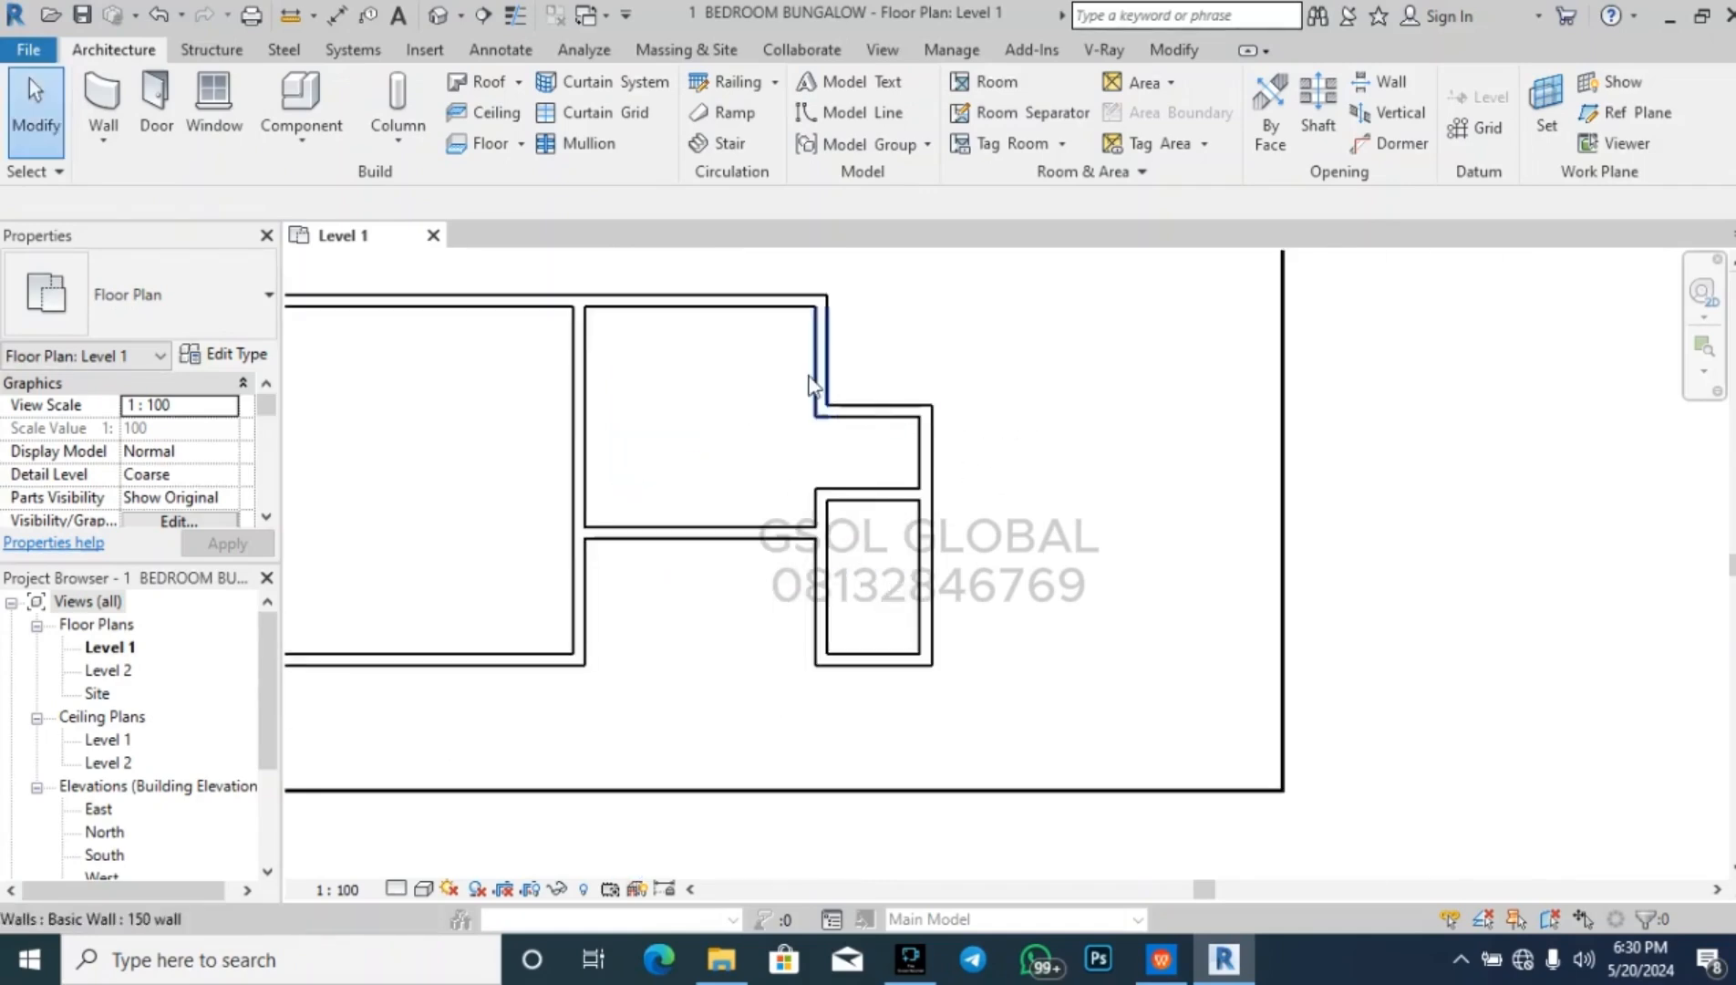
{"action": "scroll", "coordinate": [814, 387], "scroll_direction": "up", "scroll_amount": 3}
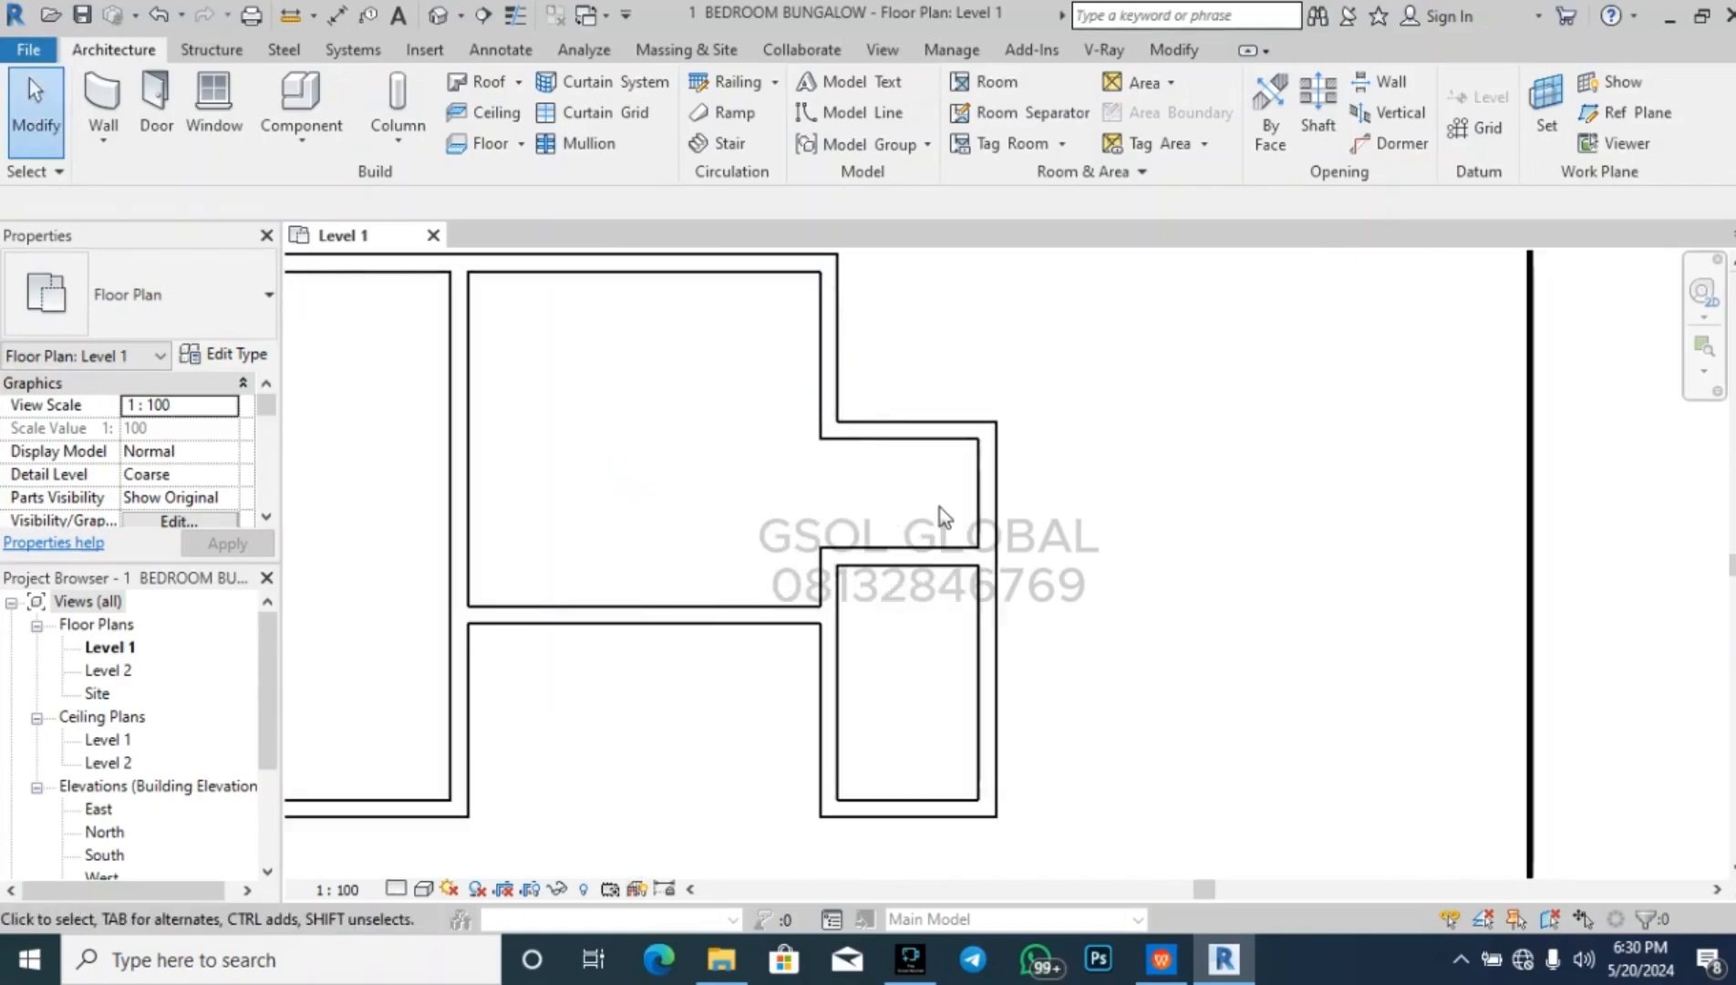
{"action": "left_click", "coordinate": [919, 547]}
{"action": "left_click", "coordinate": [1088, 693]}
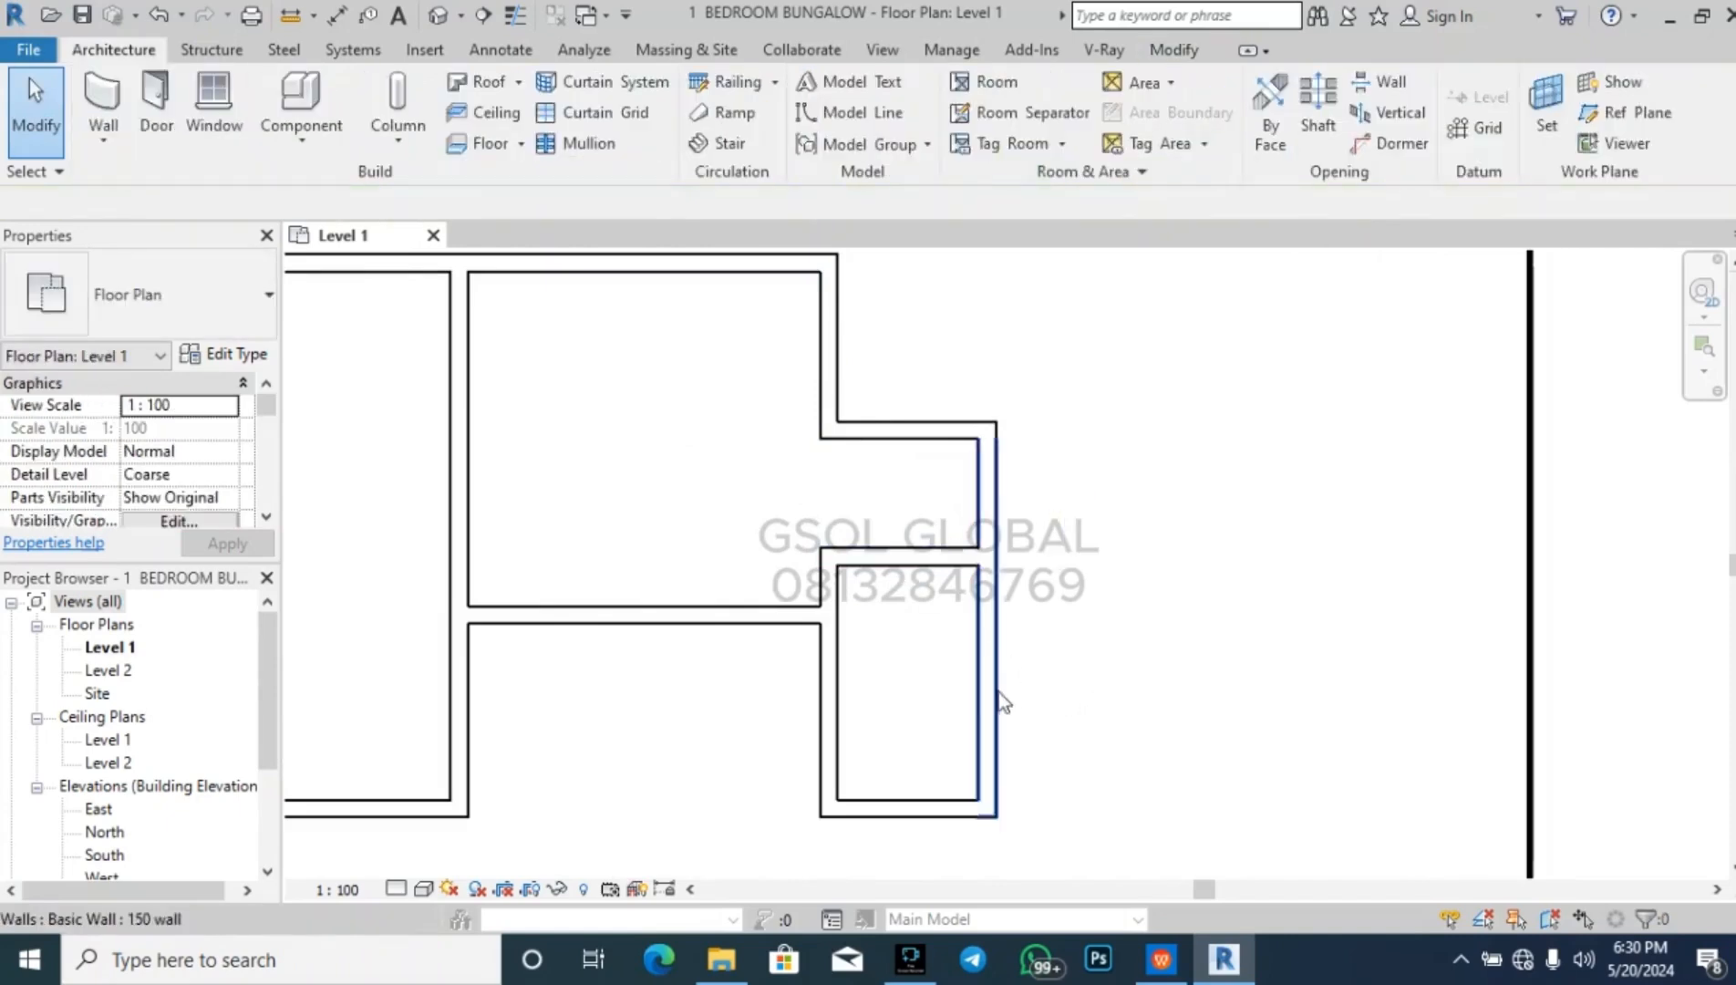
{"action": "left_click", "coordinate": [1002, 701]}
{"action": "left_click", "coordinate": [919, 865]}
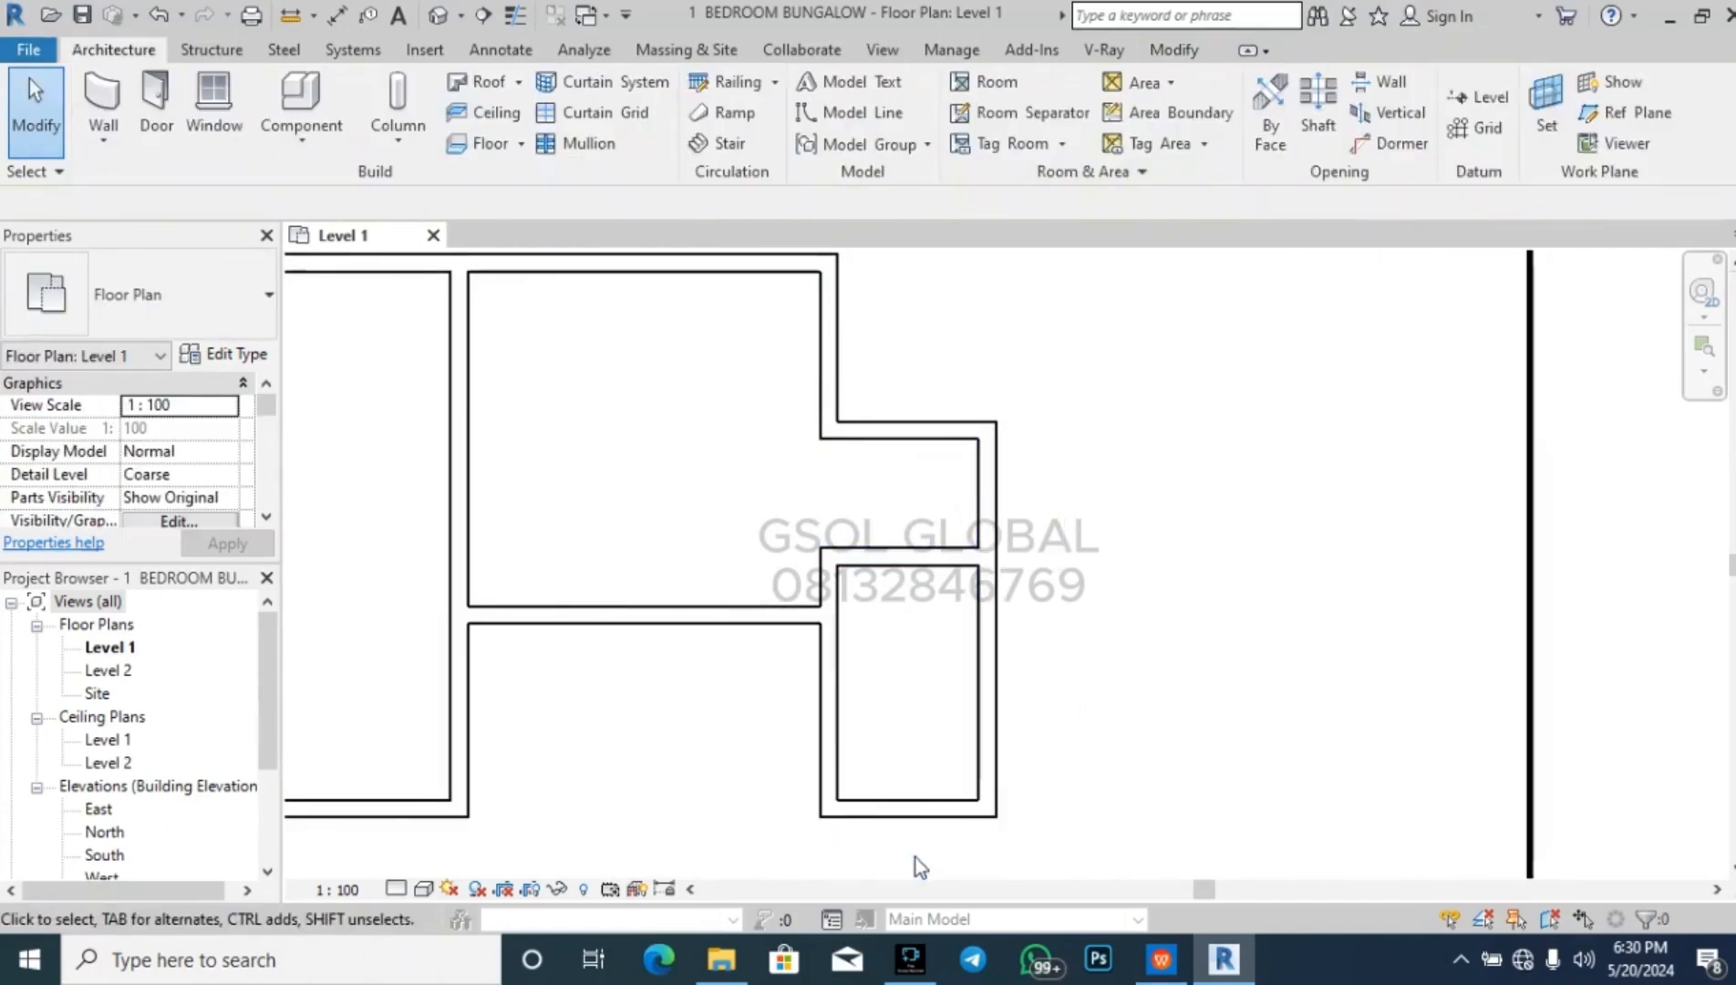
{"action": "scroll", "coordinate": [662, 436], "scroll_direction": "down", "scroll_amount": 1}
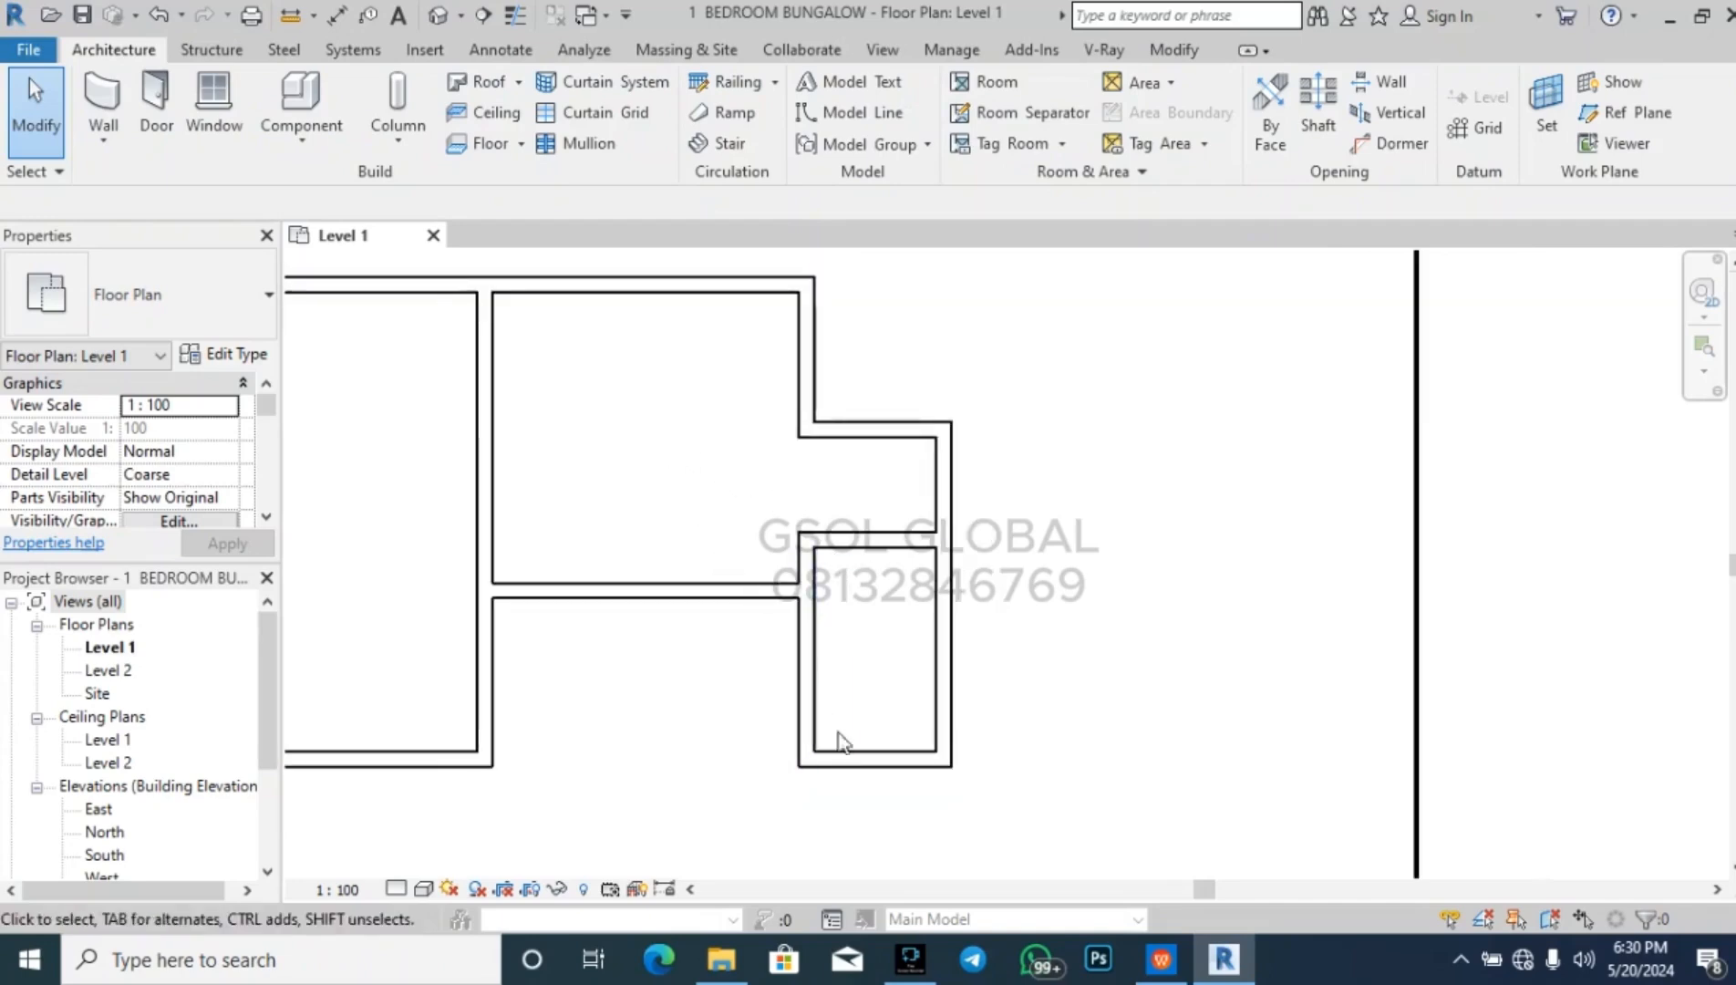
{"action": "scroll", "coordinate": [952, 818], "scroll_direction": "up", "scroll_amount": 2}
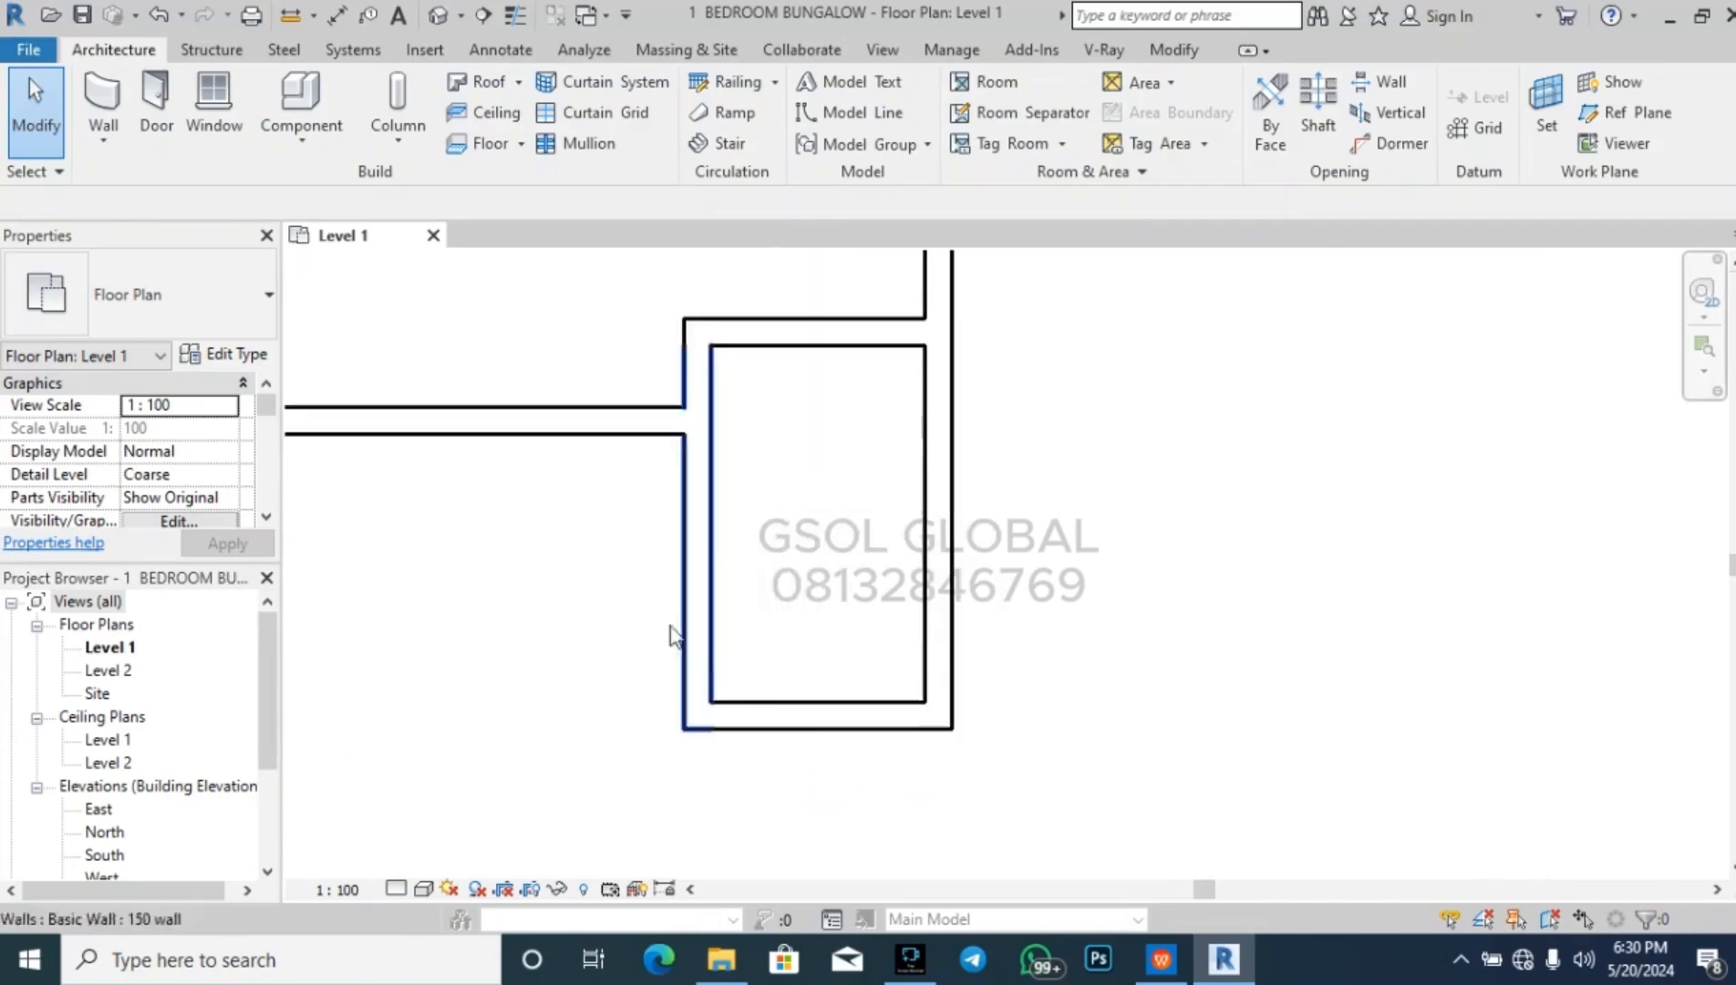
- Draw two vertical Wide Lines detail lines down from the small room's lower inner corners, about 540 mm and 480 mm long
{"action": "left_click", "coordinate": [504, 49]}
{"action": "left_click", "coordinate": [577, 80]}
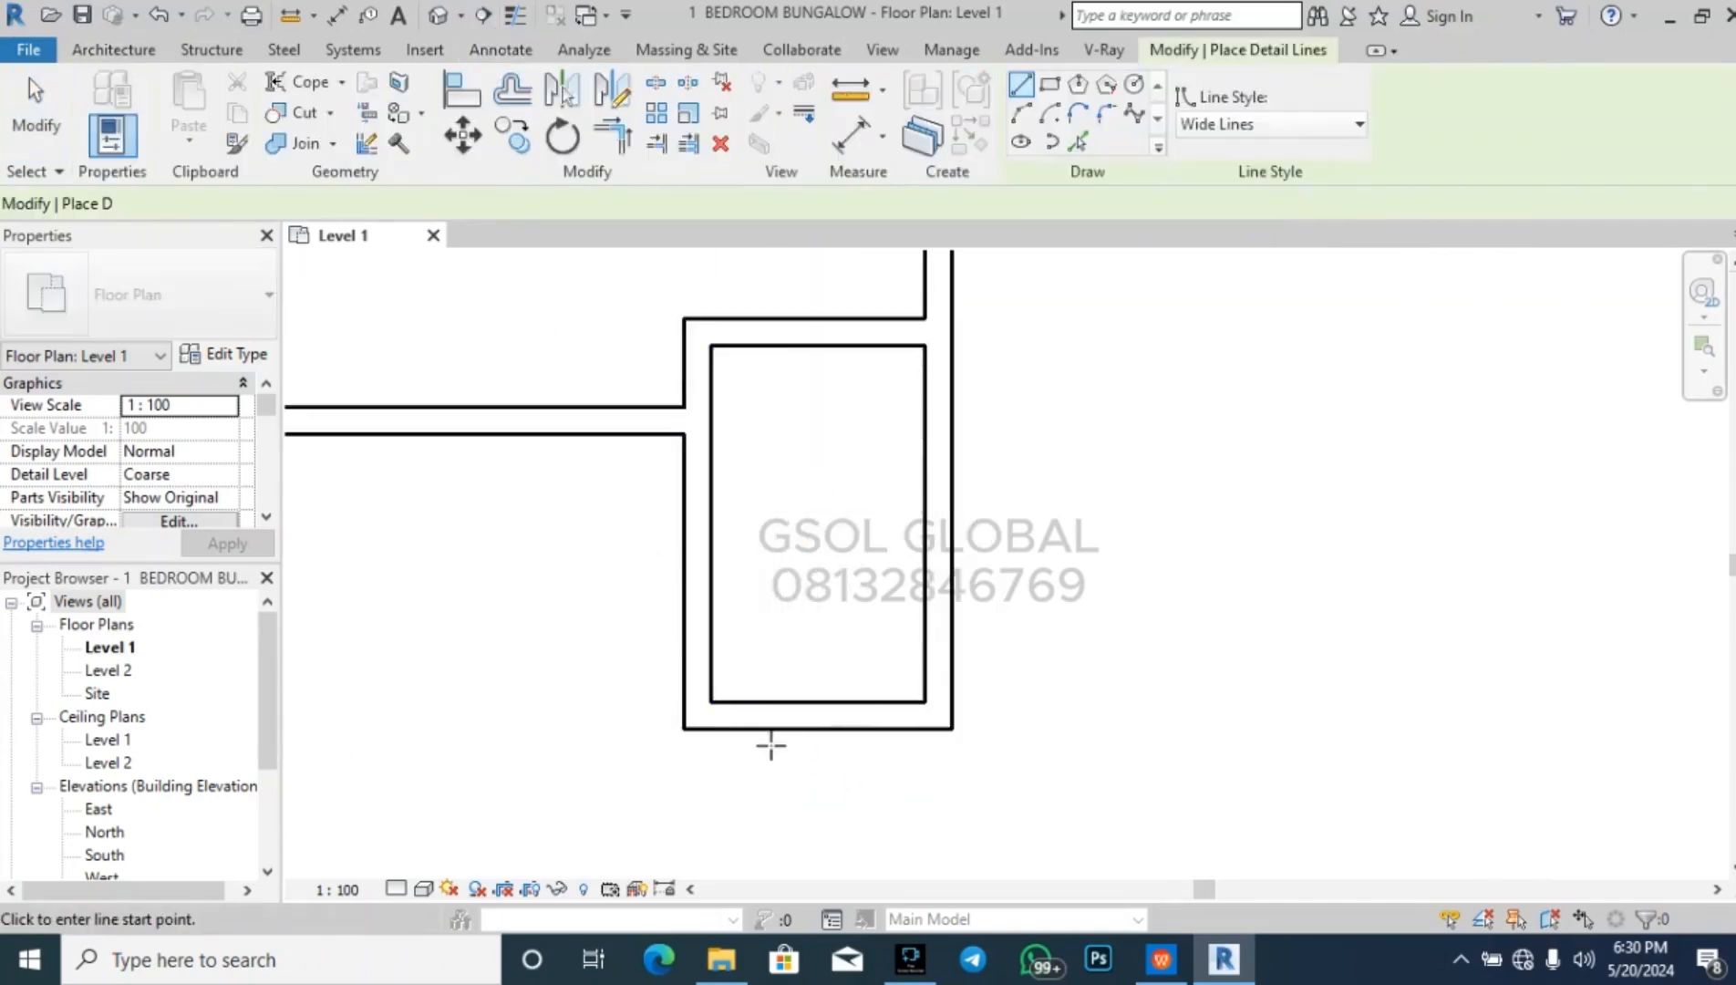
{"action": "scroll", "coordinate": [796, 745], "scroll_direction": "up", "scroll_amount": 2}
{"action": "left_click", "coordinate": [690, 677]}
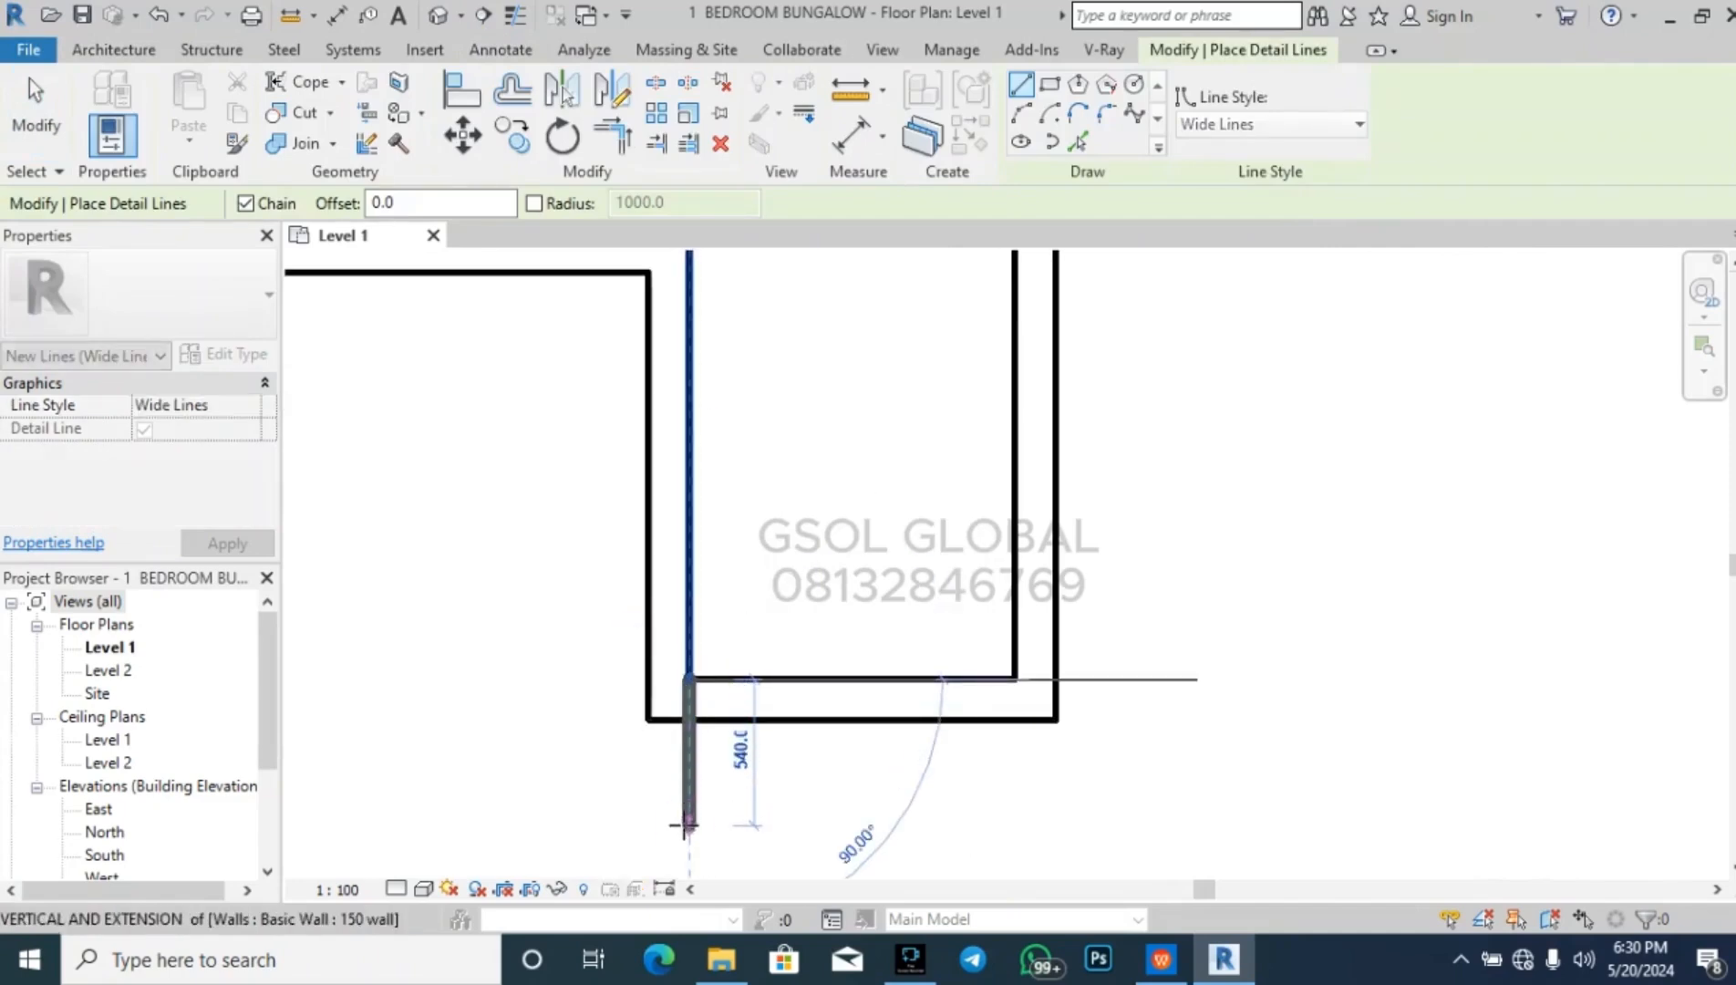
{"action": "left_click", "coordinate": [687, 825]}
{"action": "key", "text": "Escape"}
{"action": "left_click", "coordinate": [1014, 679]}
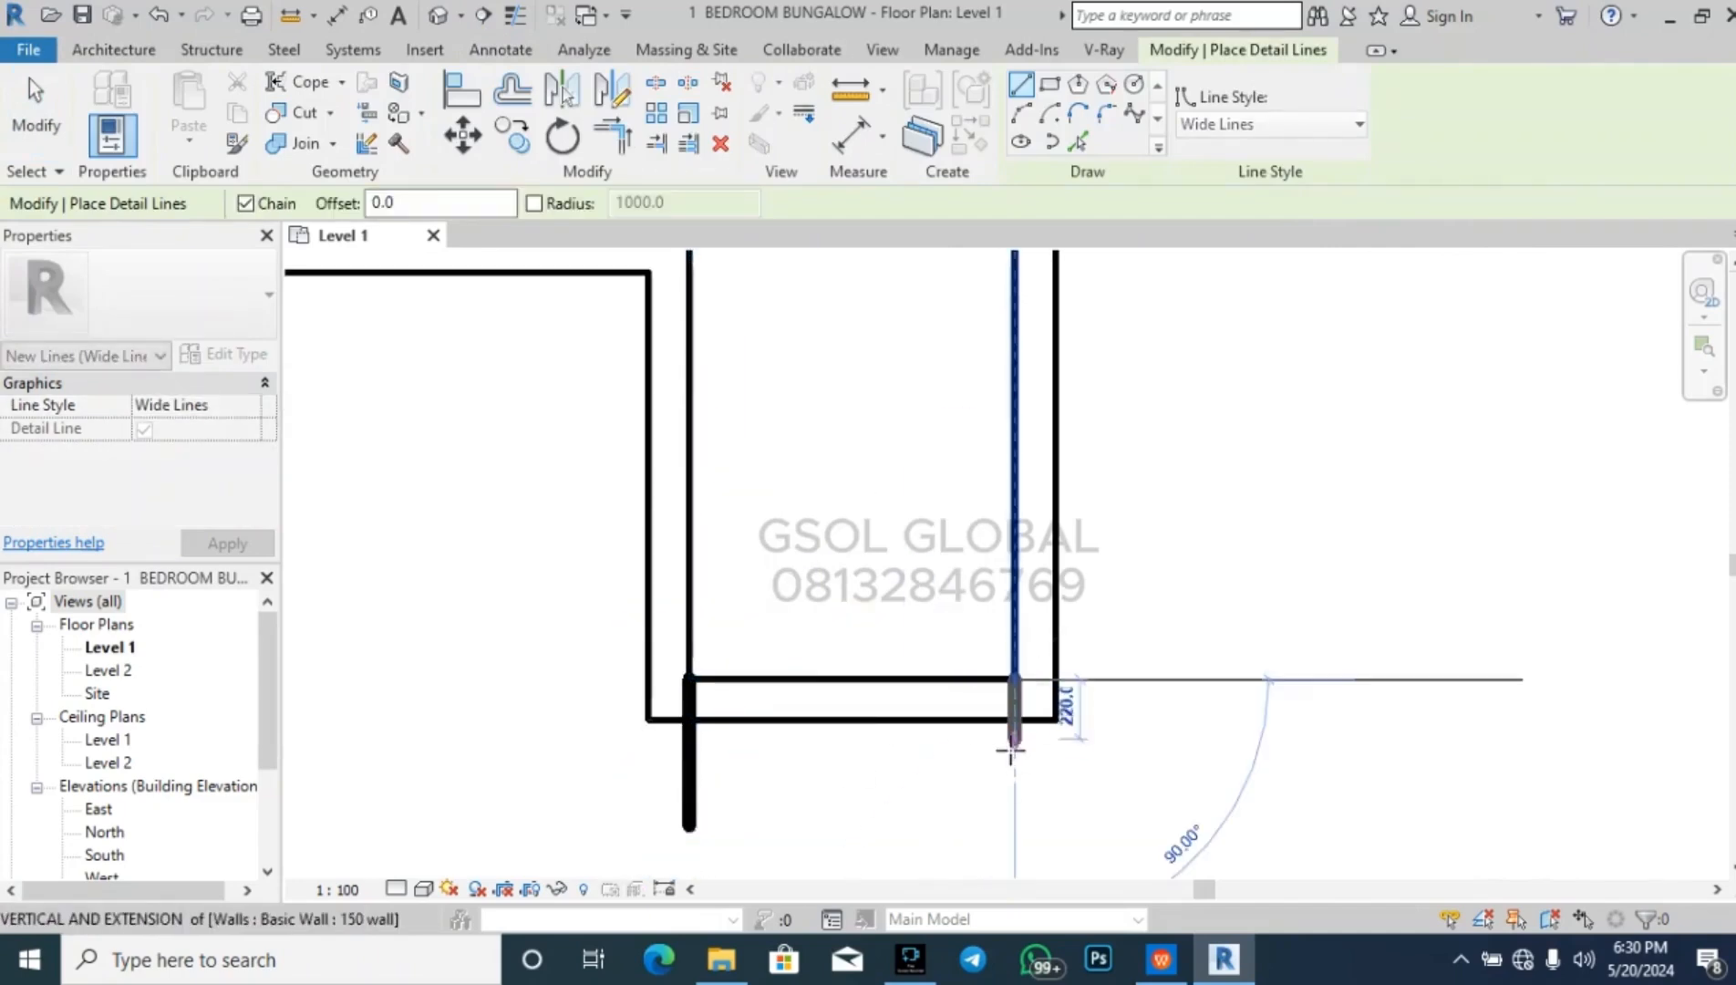
{"action": "left_click", "coordinate": [1014, 811]}
{"action": "key", "text": "Escape"}
{"action": "key", "text": "Escape"}
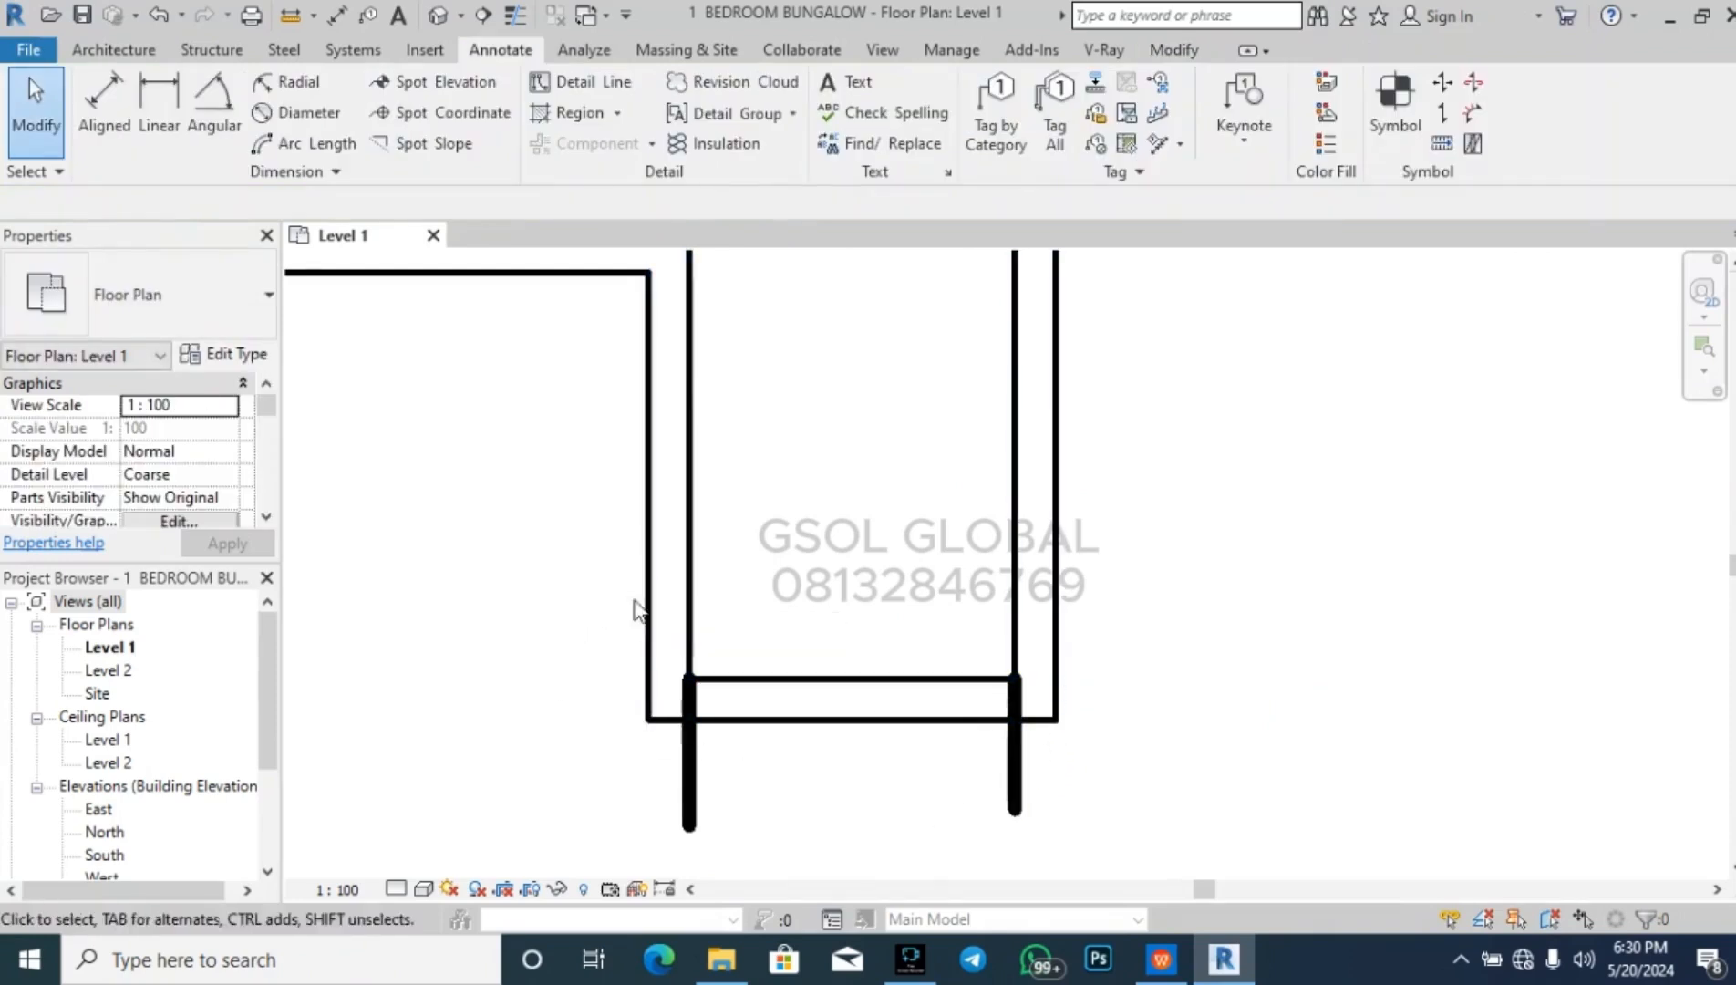
- Delete both vertical detail lines below the small room
{"action": "left_click", "coordinate": [1014, 743]}
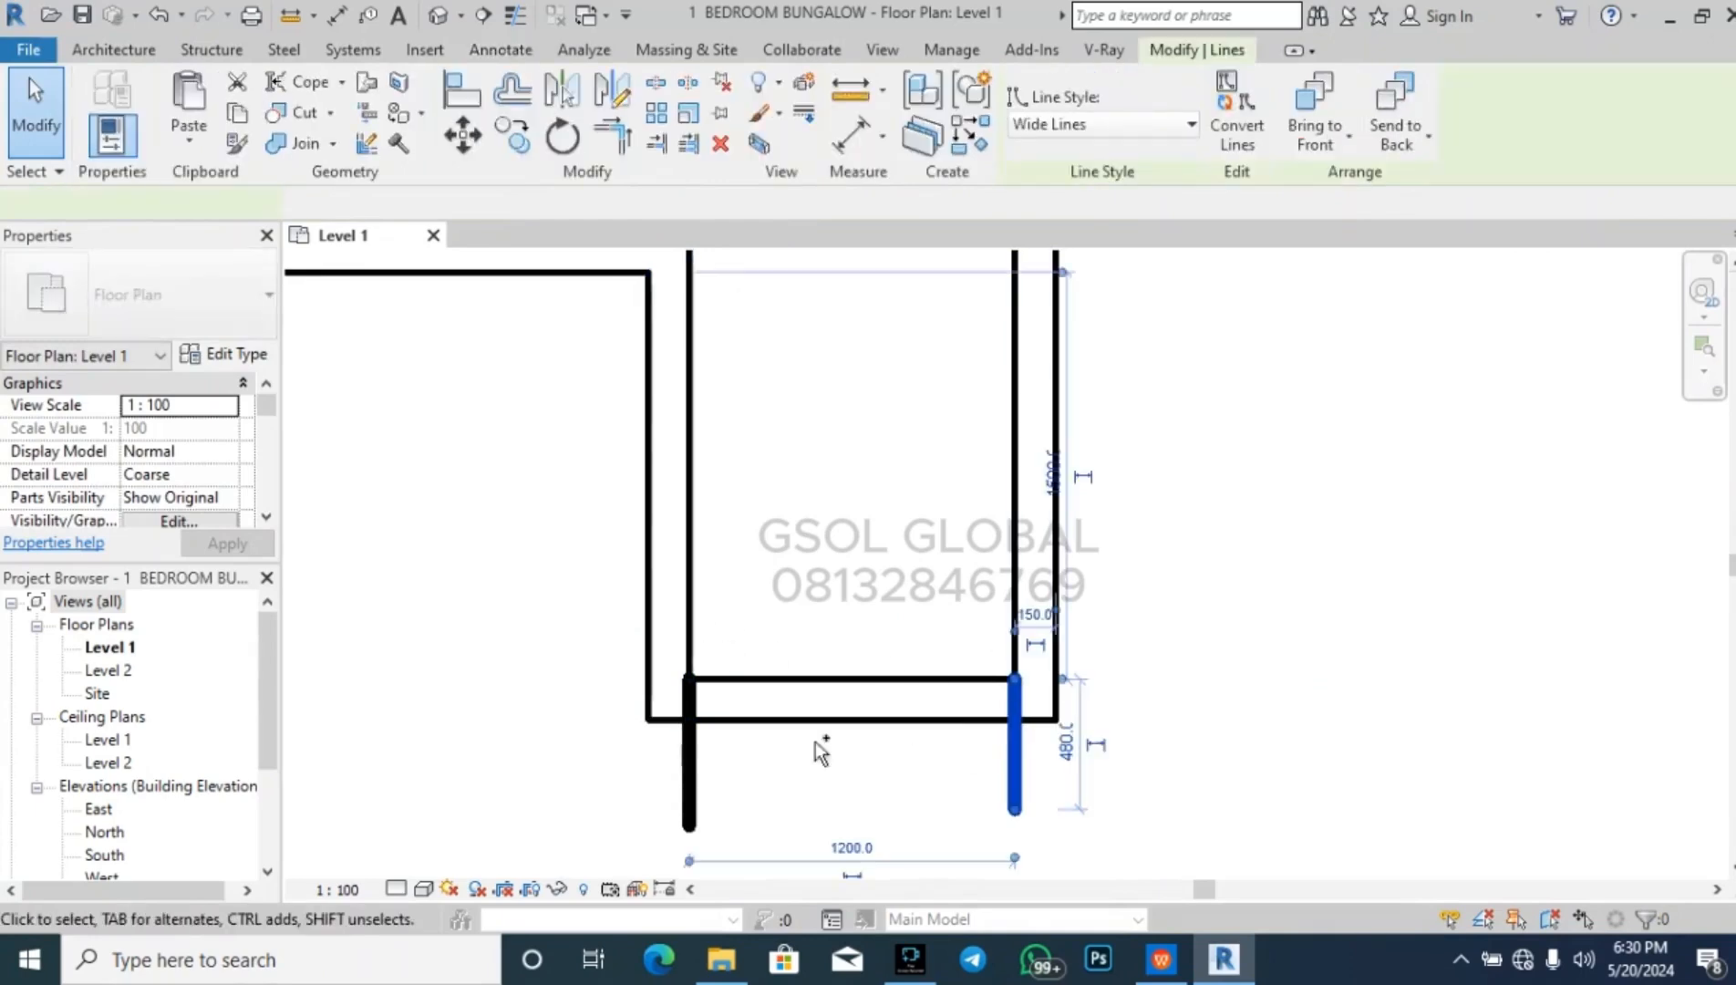
{"action": "left_click", "coordinate": [691, 761], "text": "ctrl"}
{"action": "key", "text": "Delete"}
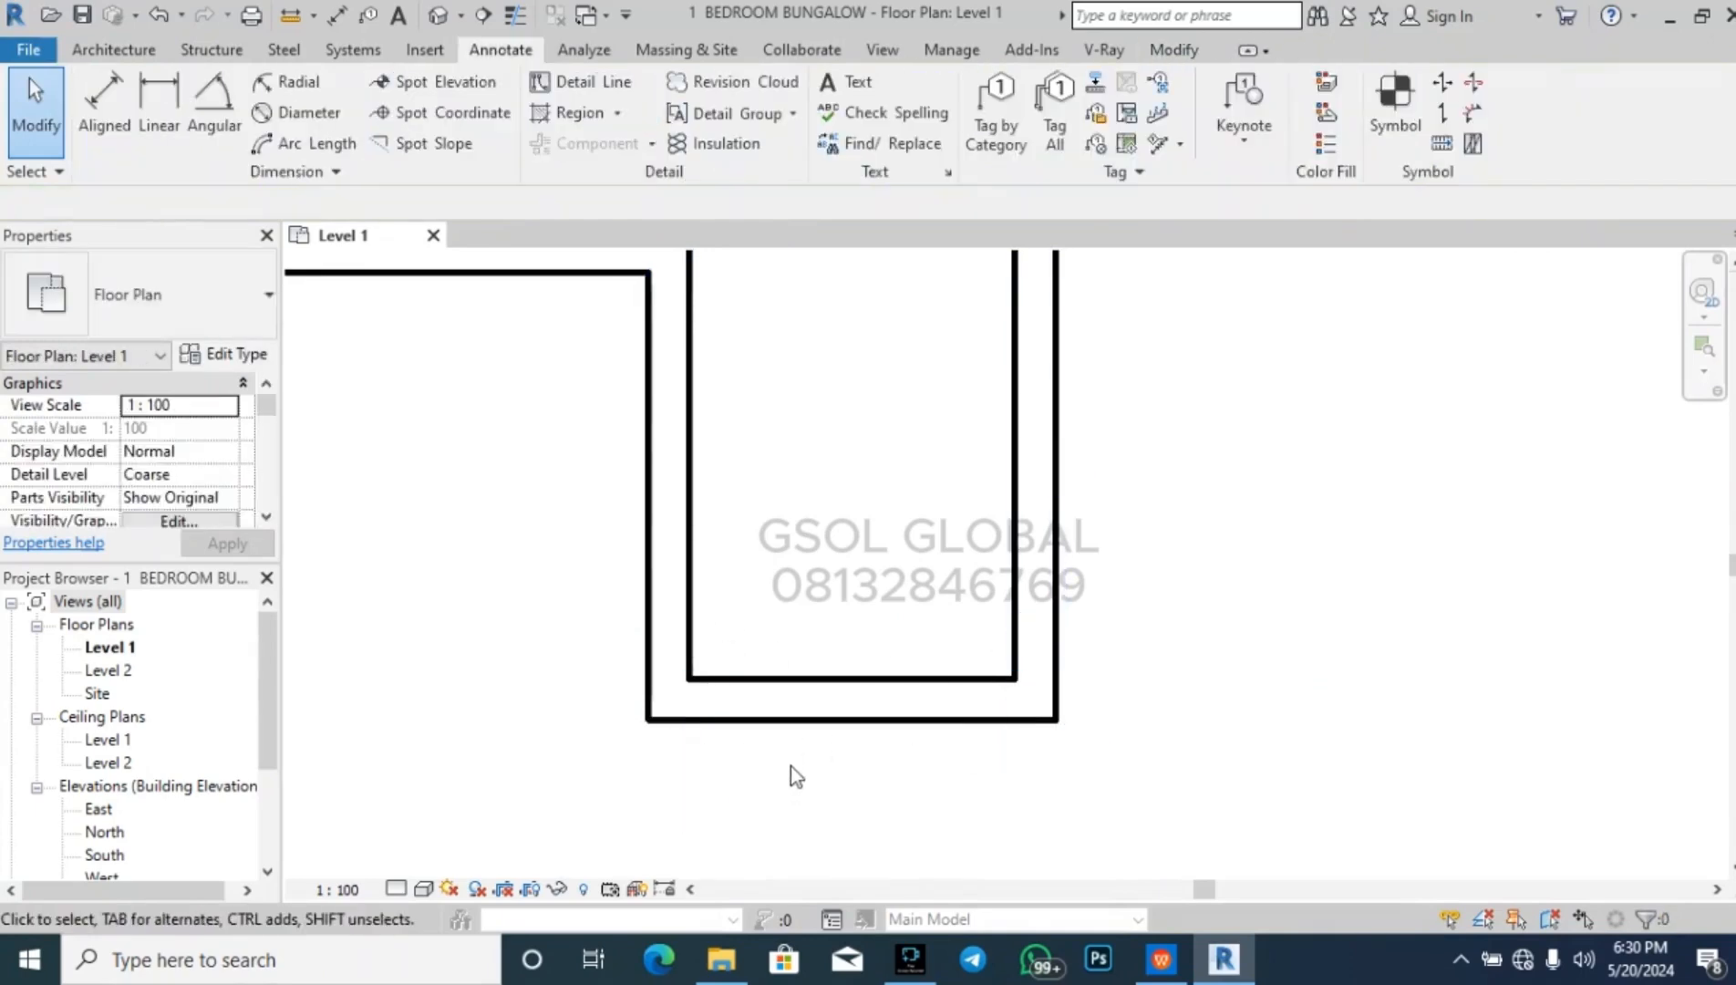
- Set the compartment's inner depth to 900 mm by moving its upper wall
{"action": "scroll", "coordinate": [709, 735], "scroll_direction": "down", "scroll_amount": 3}
{"action": "scroll", "coordinate": [770, 325], "scroll_direction": "up", "scroll_amount": 2}
{"action": "left_click", "coordinate": [768, 349]}
{"action": "left_click", "coordinate": [953, 447]}
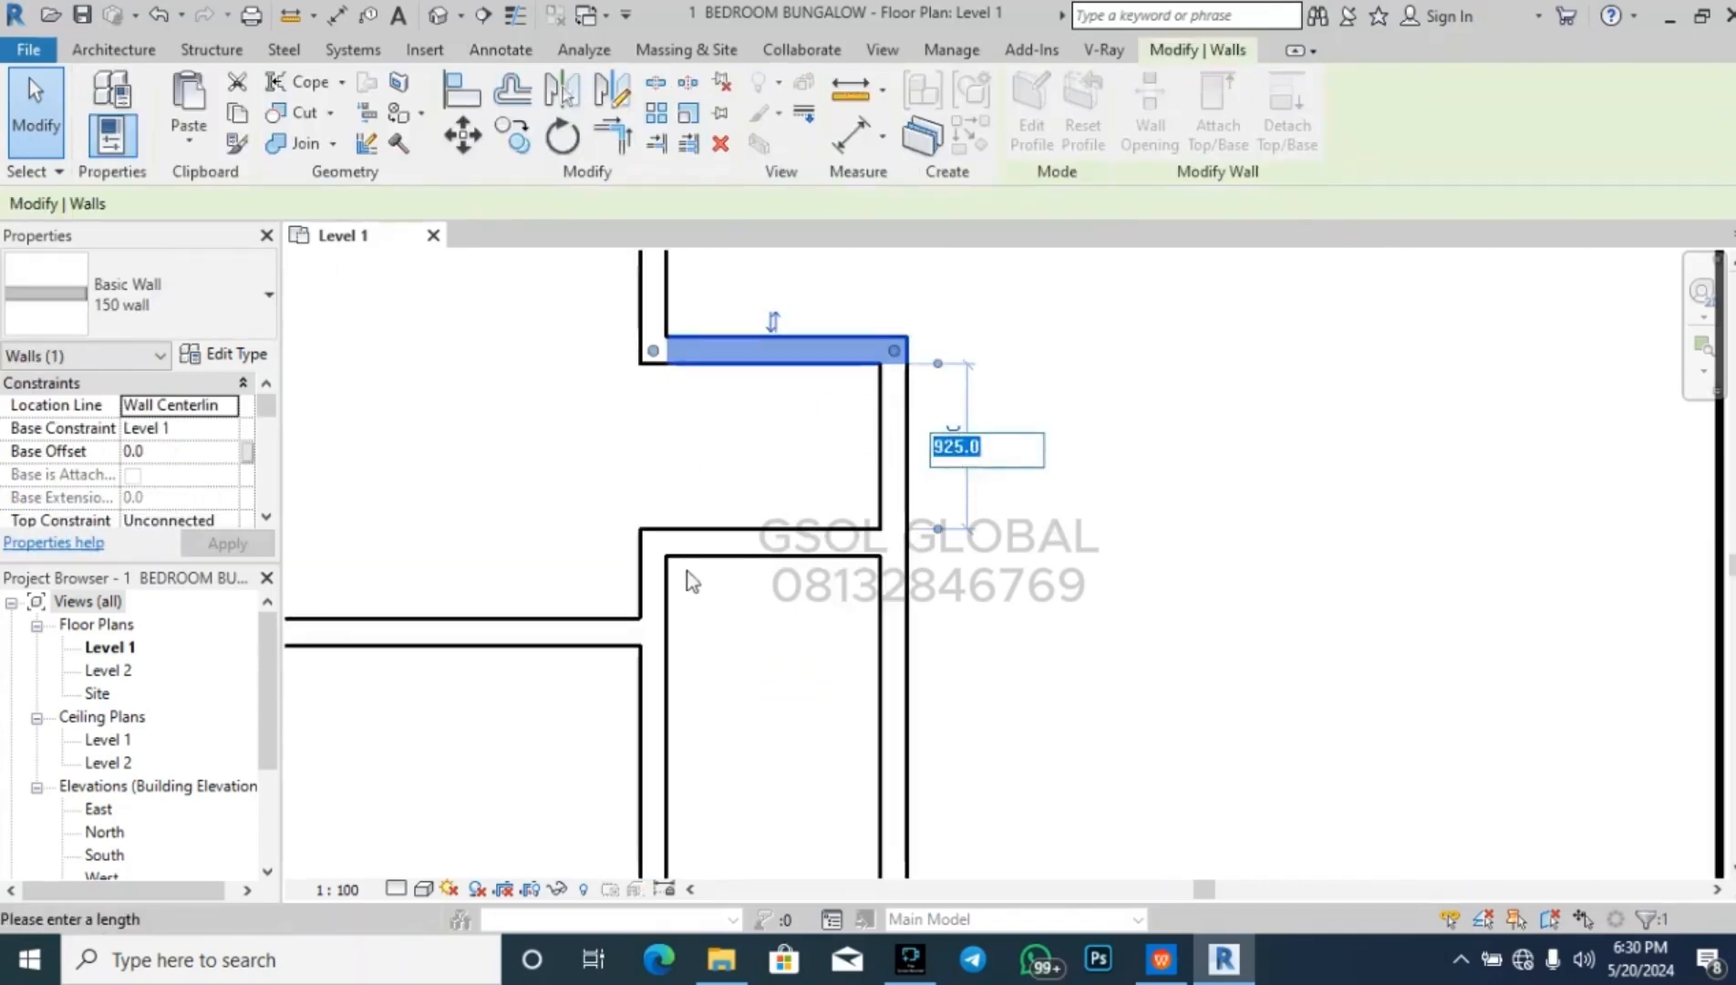
{"action": "type", "text": "900"}
{"action": "key", "text": "Return"}
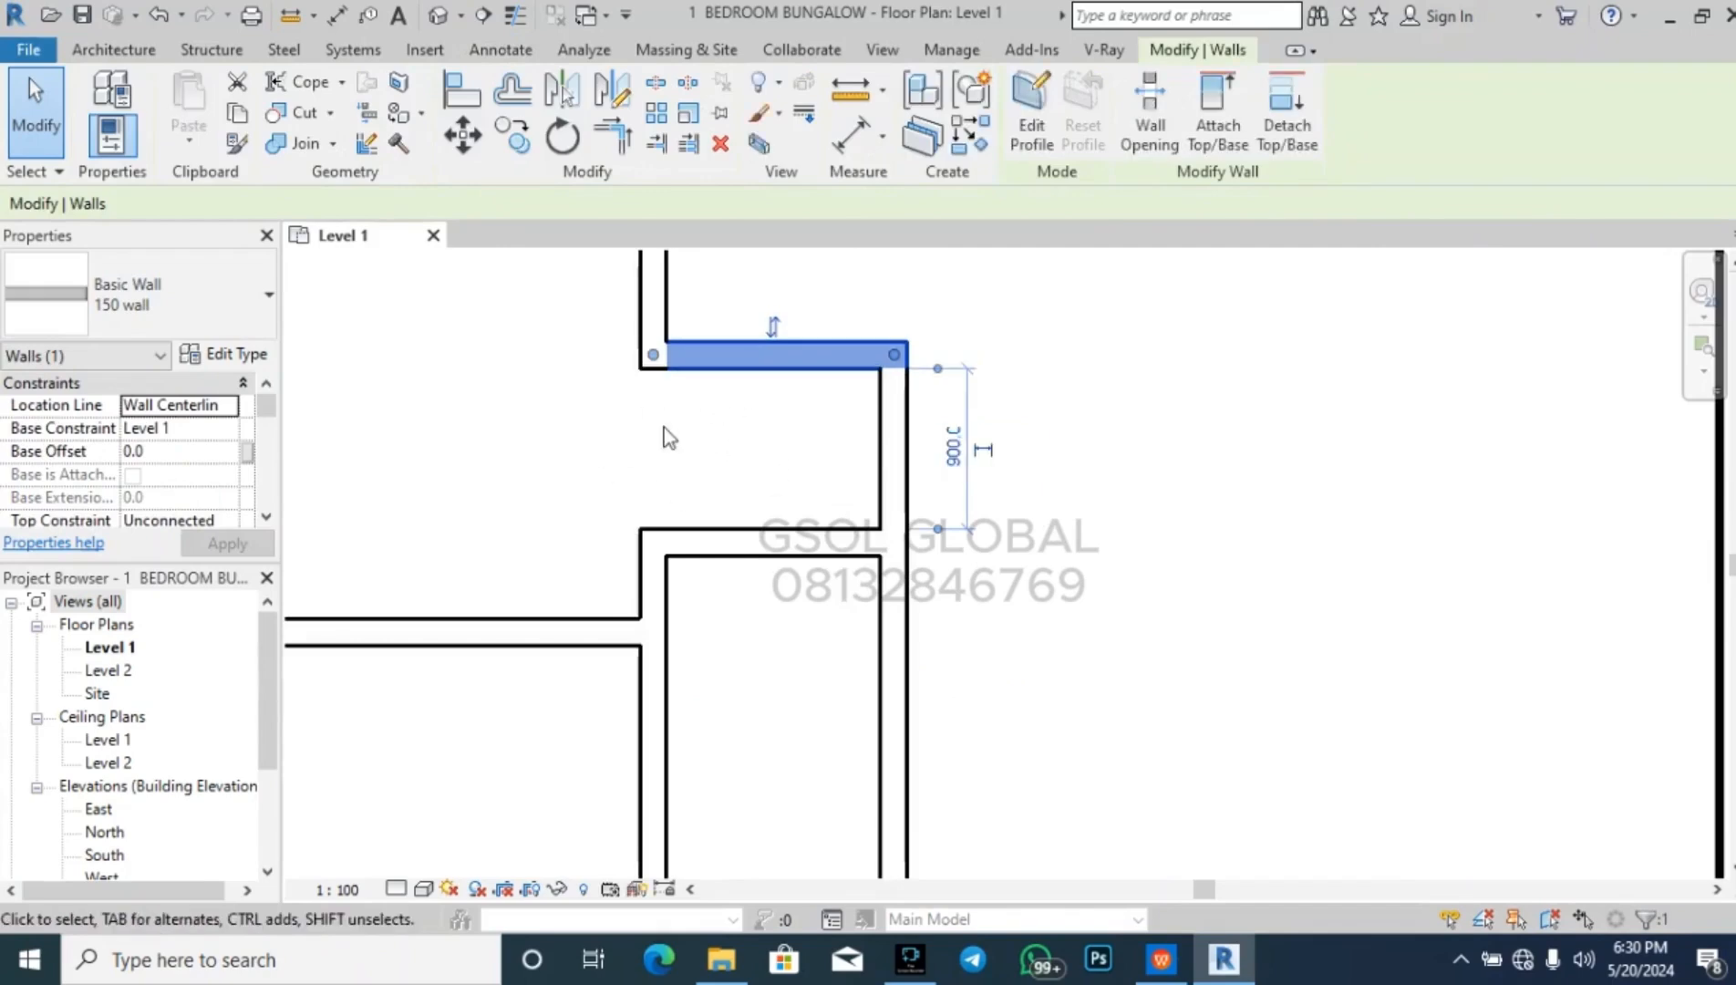
{"action": "left_click", "coordinate": [1100, 573]}
{"action": "scroll", "coordinate": [1100, 572], "scroll_direction": "down", "scroll_amount": 2}
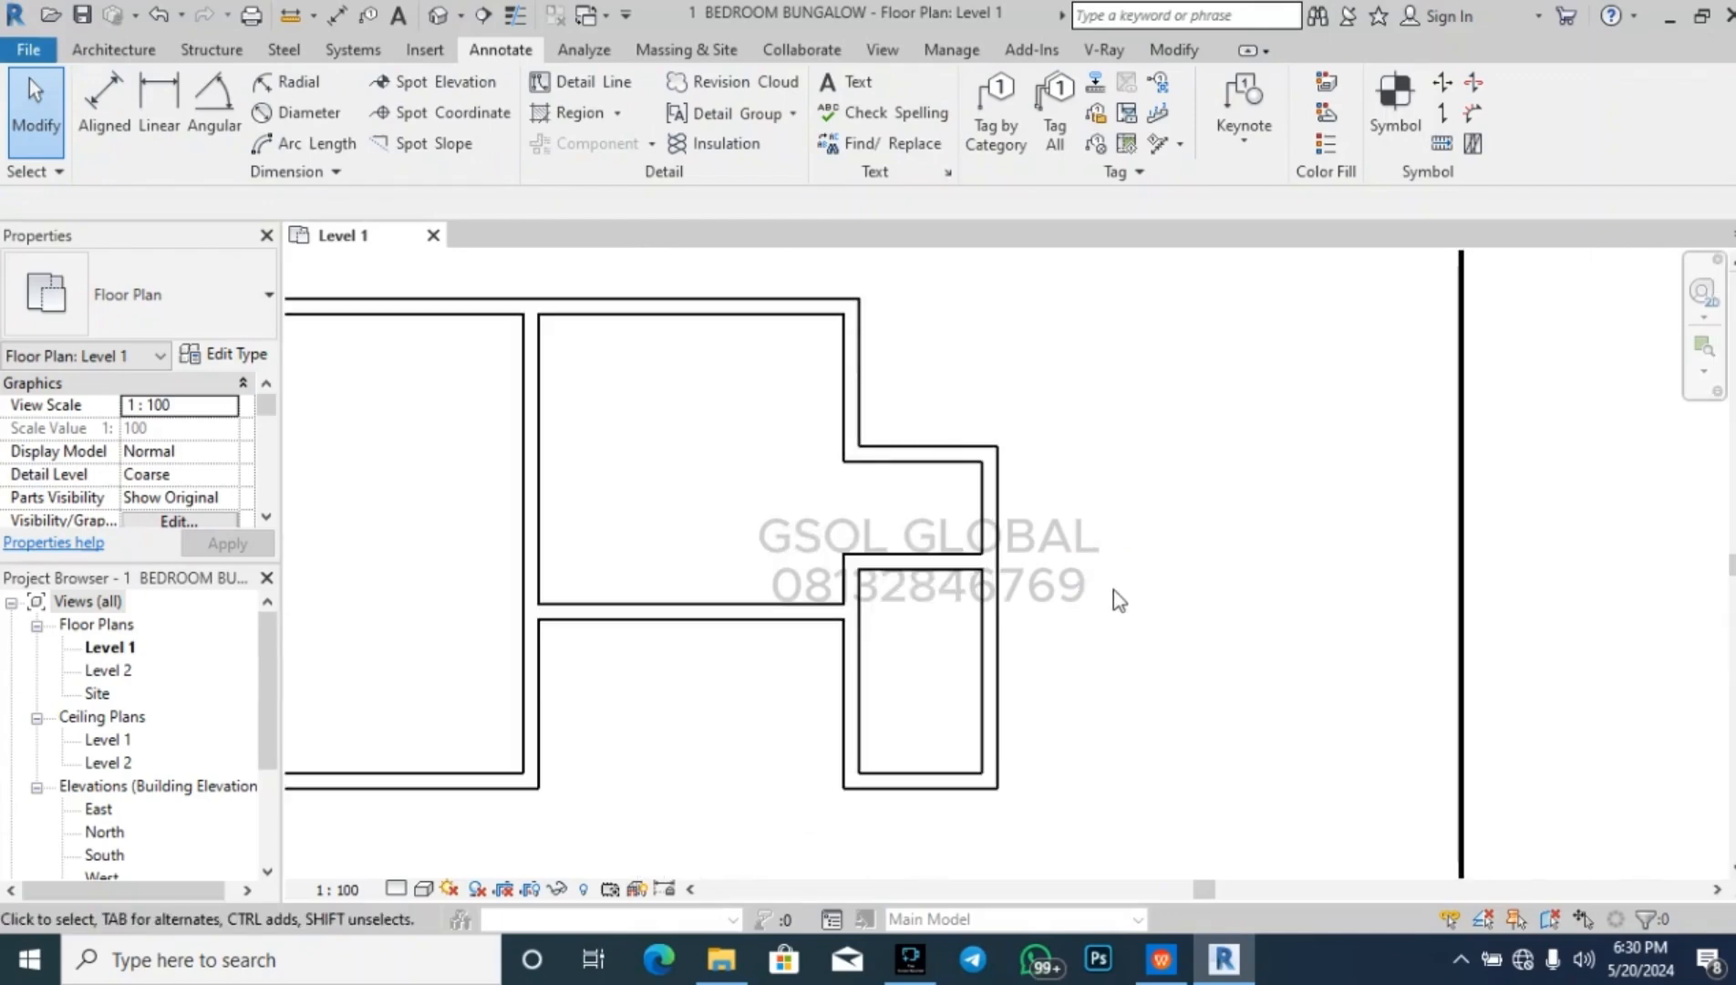
- Enclose a room above the large room with 150 walls, about 2700 mm wide and 3150 mm deep inside, inset from its upper-left corner
{"action": "scroll", "coordinate": [740, 593], "scroll_direction": "down", "scroll_amount": 3}
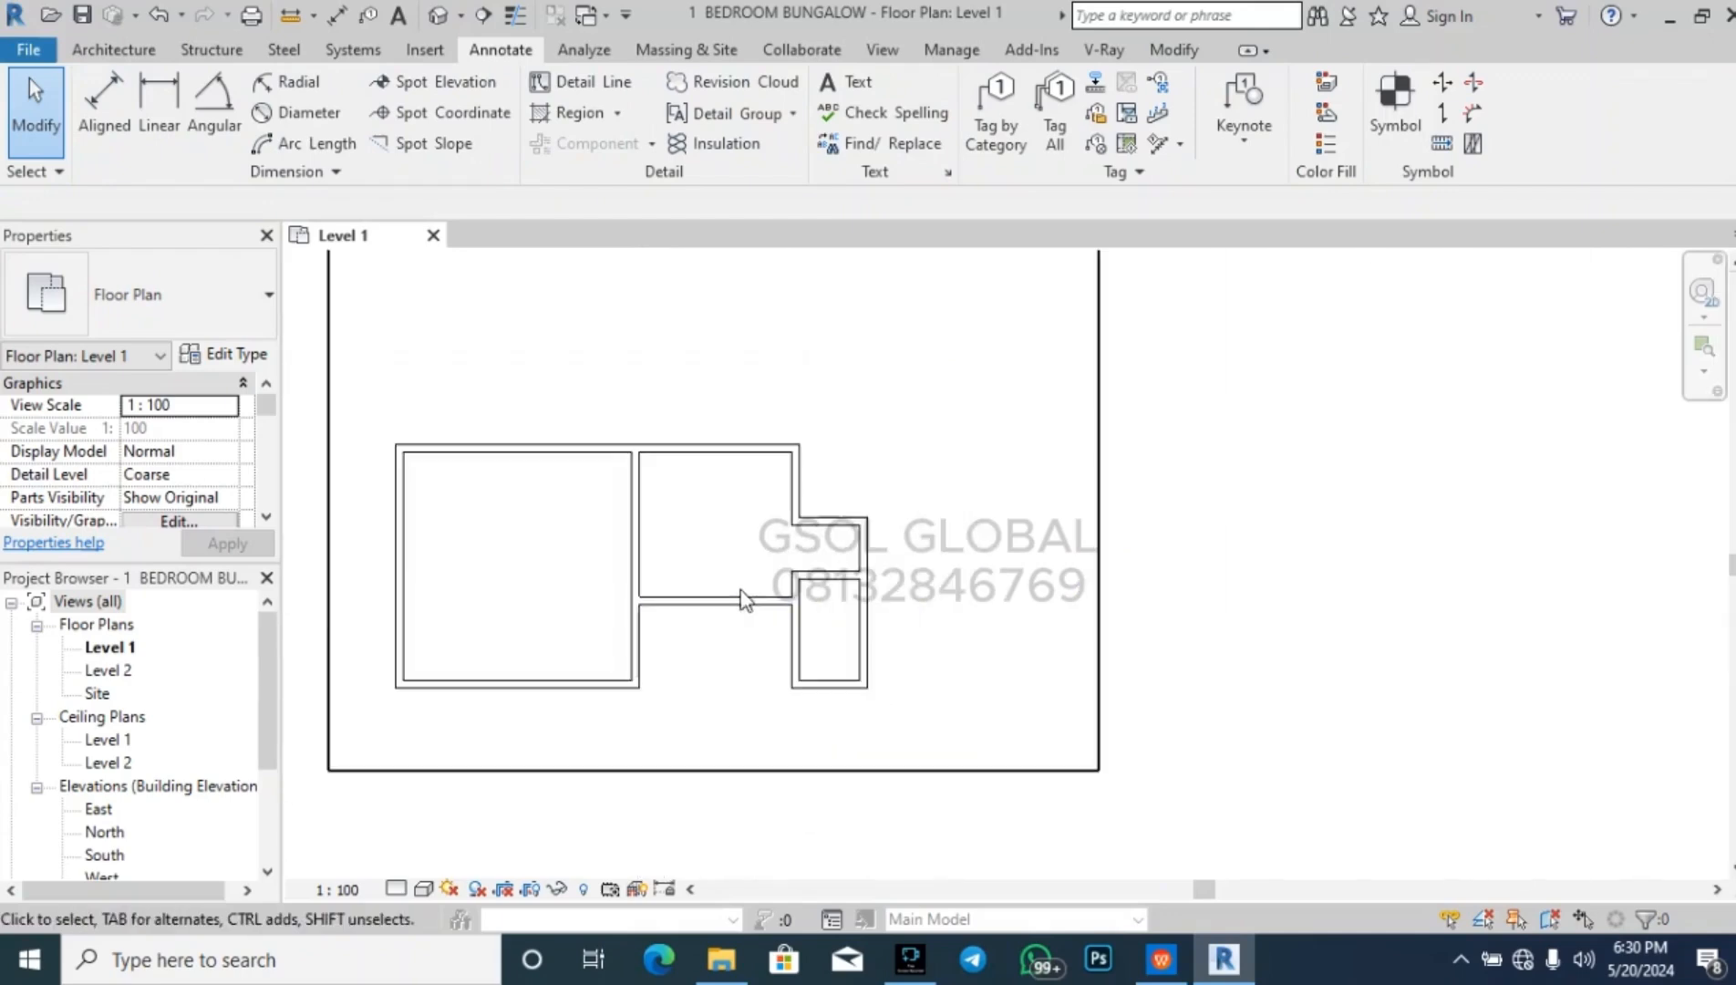
{"action": "scroll", "coordinate": [1322, 722], "scroll_direction": "down", "scroll_amount": 1}
{"action": "scroll", "coordinate": [845, 470], "scroll_direction": "up", "scroll_amount": 2}
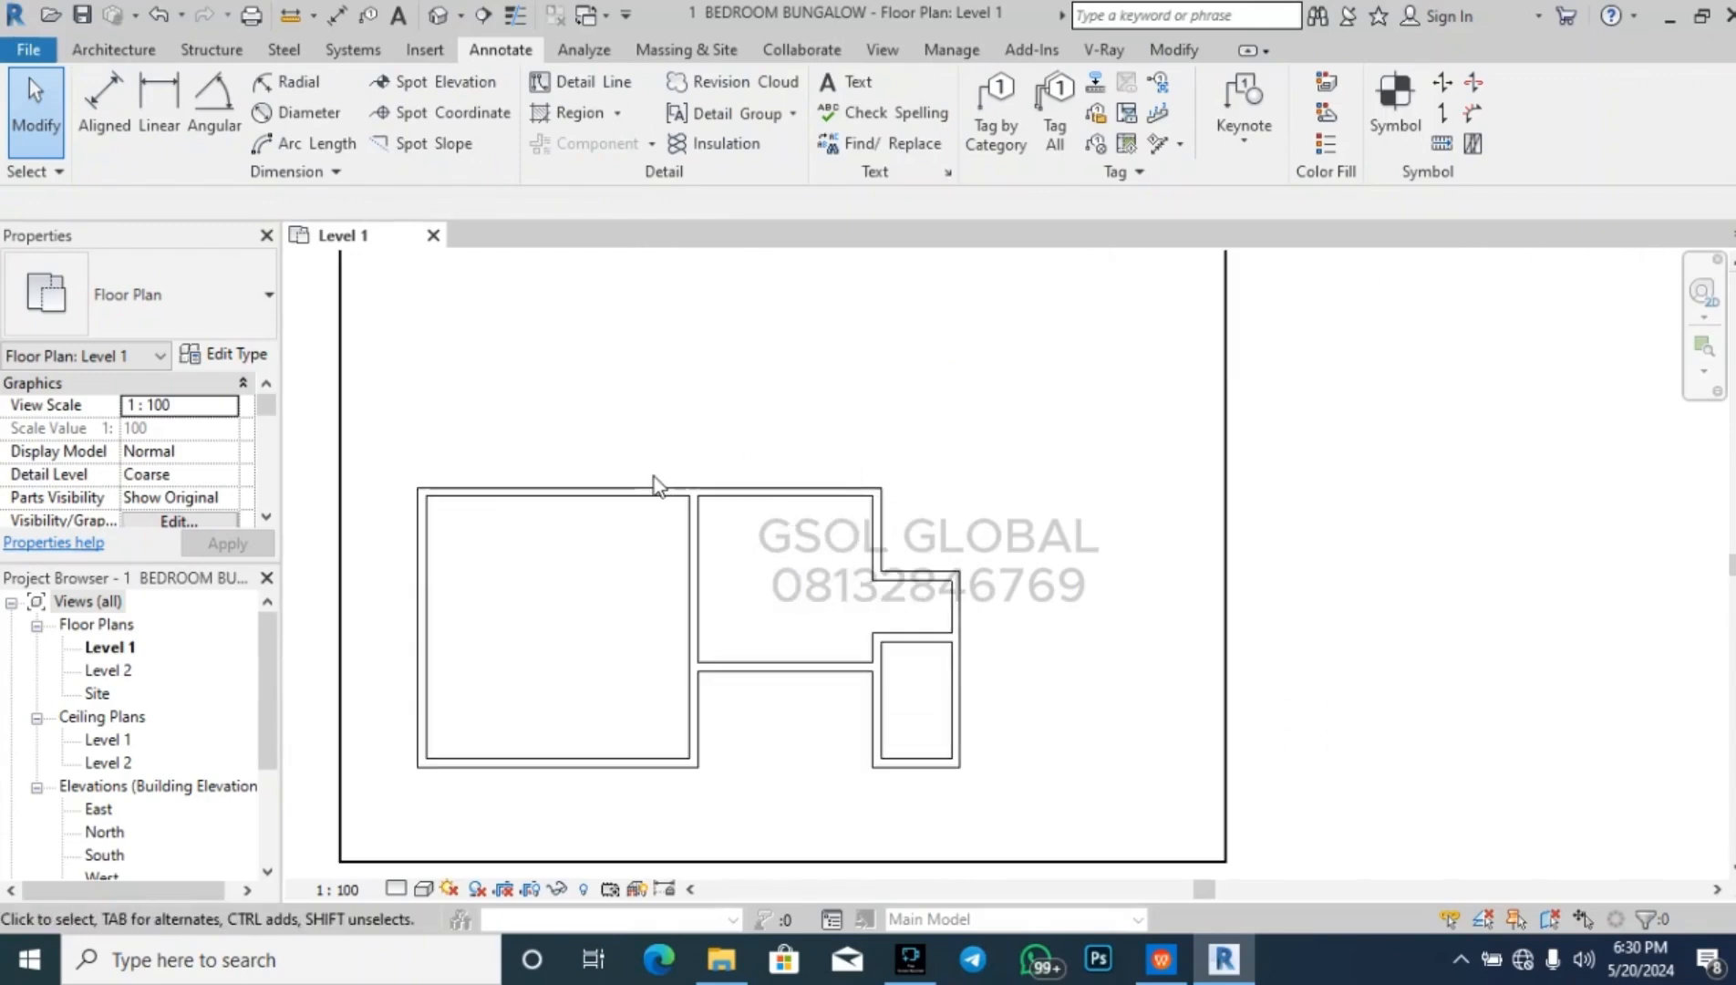
{"action": "left_click", "coordinate": [113, 50]}
{"action": "key", "text": "w"}
{"action": "key", "text": "a"}
{"action": "scroll", "coordinate": [407, 384], "scroll_direction": "up", "scroll_amount": 3}
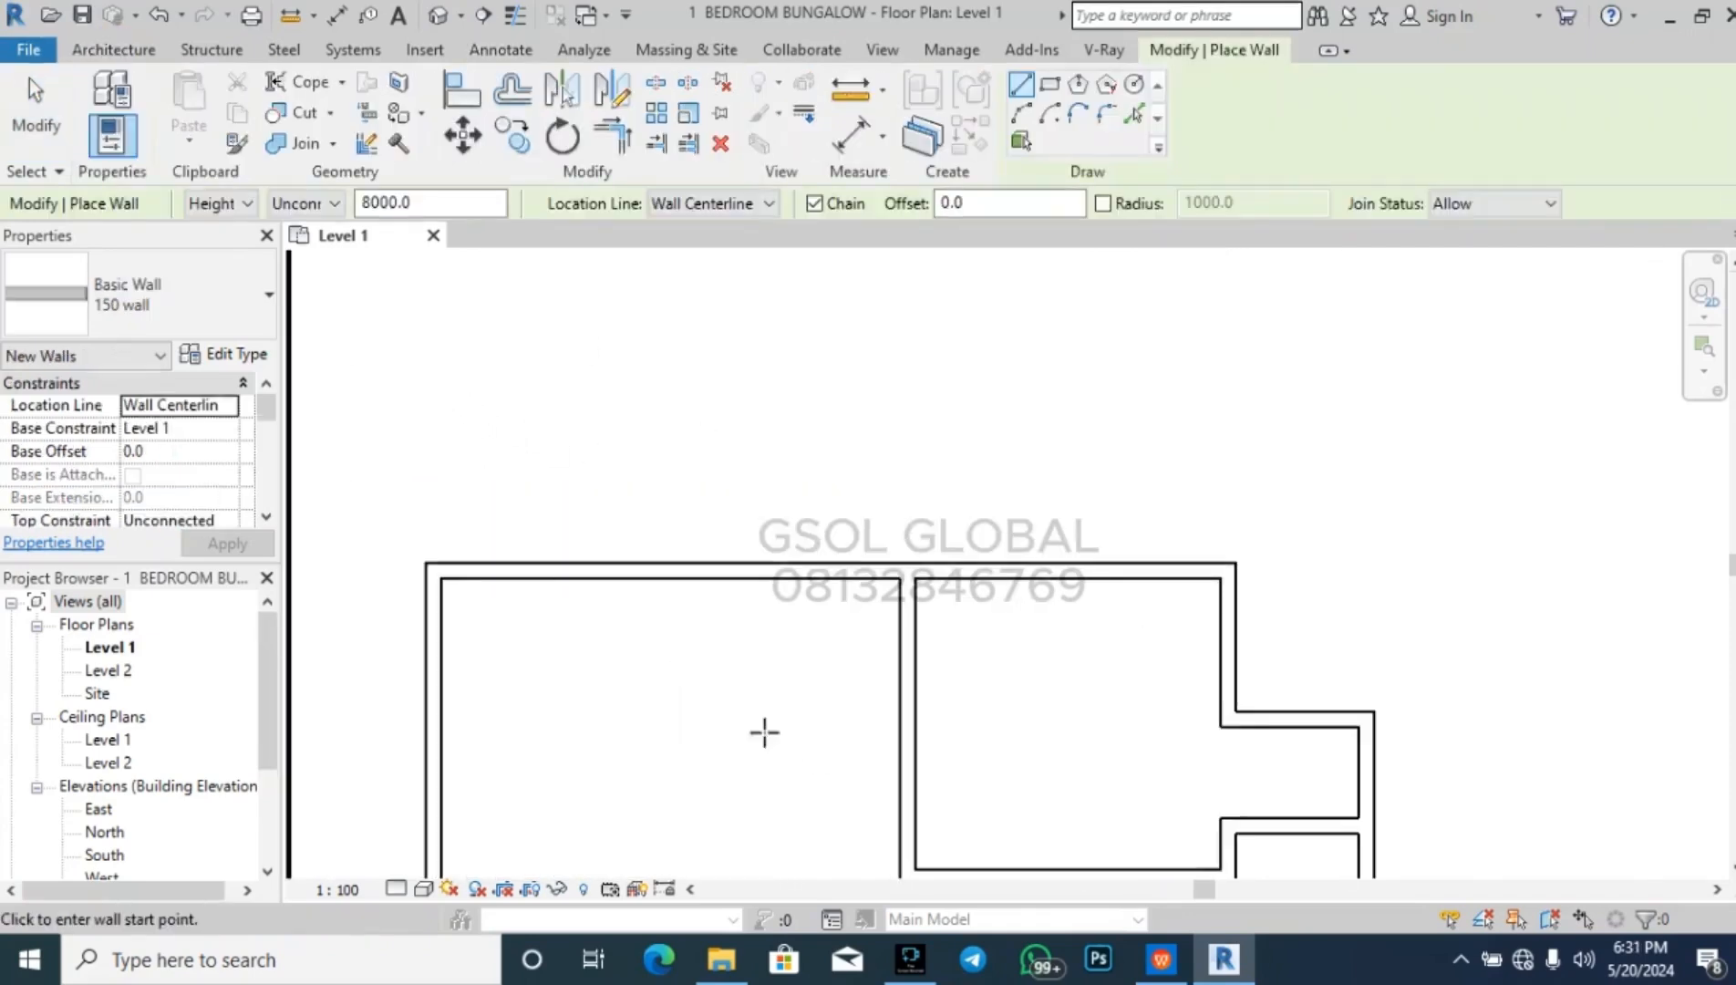
{"action": "scroll", "coordinate": [681, 741], "scroll_direction": "down", "scroll_amount": 3}
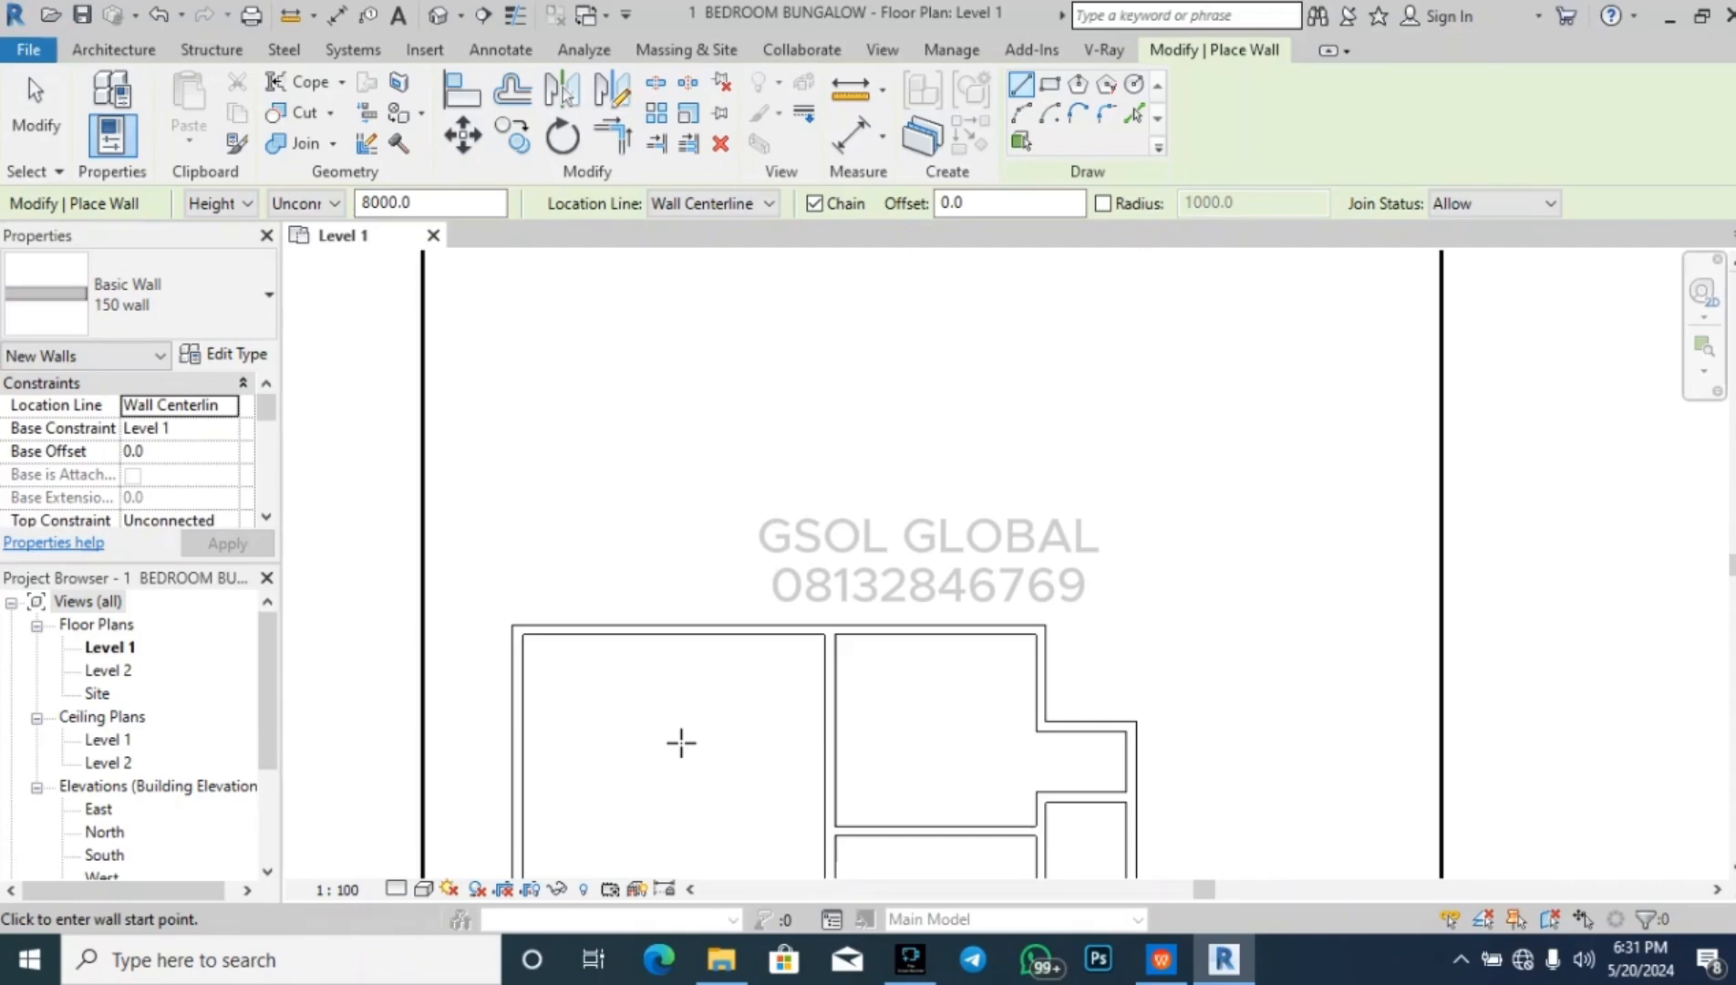
{"action": "scroll", "coordinate": [471, 539], "scroll_direction": "up", "scroll_amount": 1}
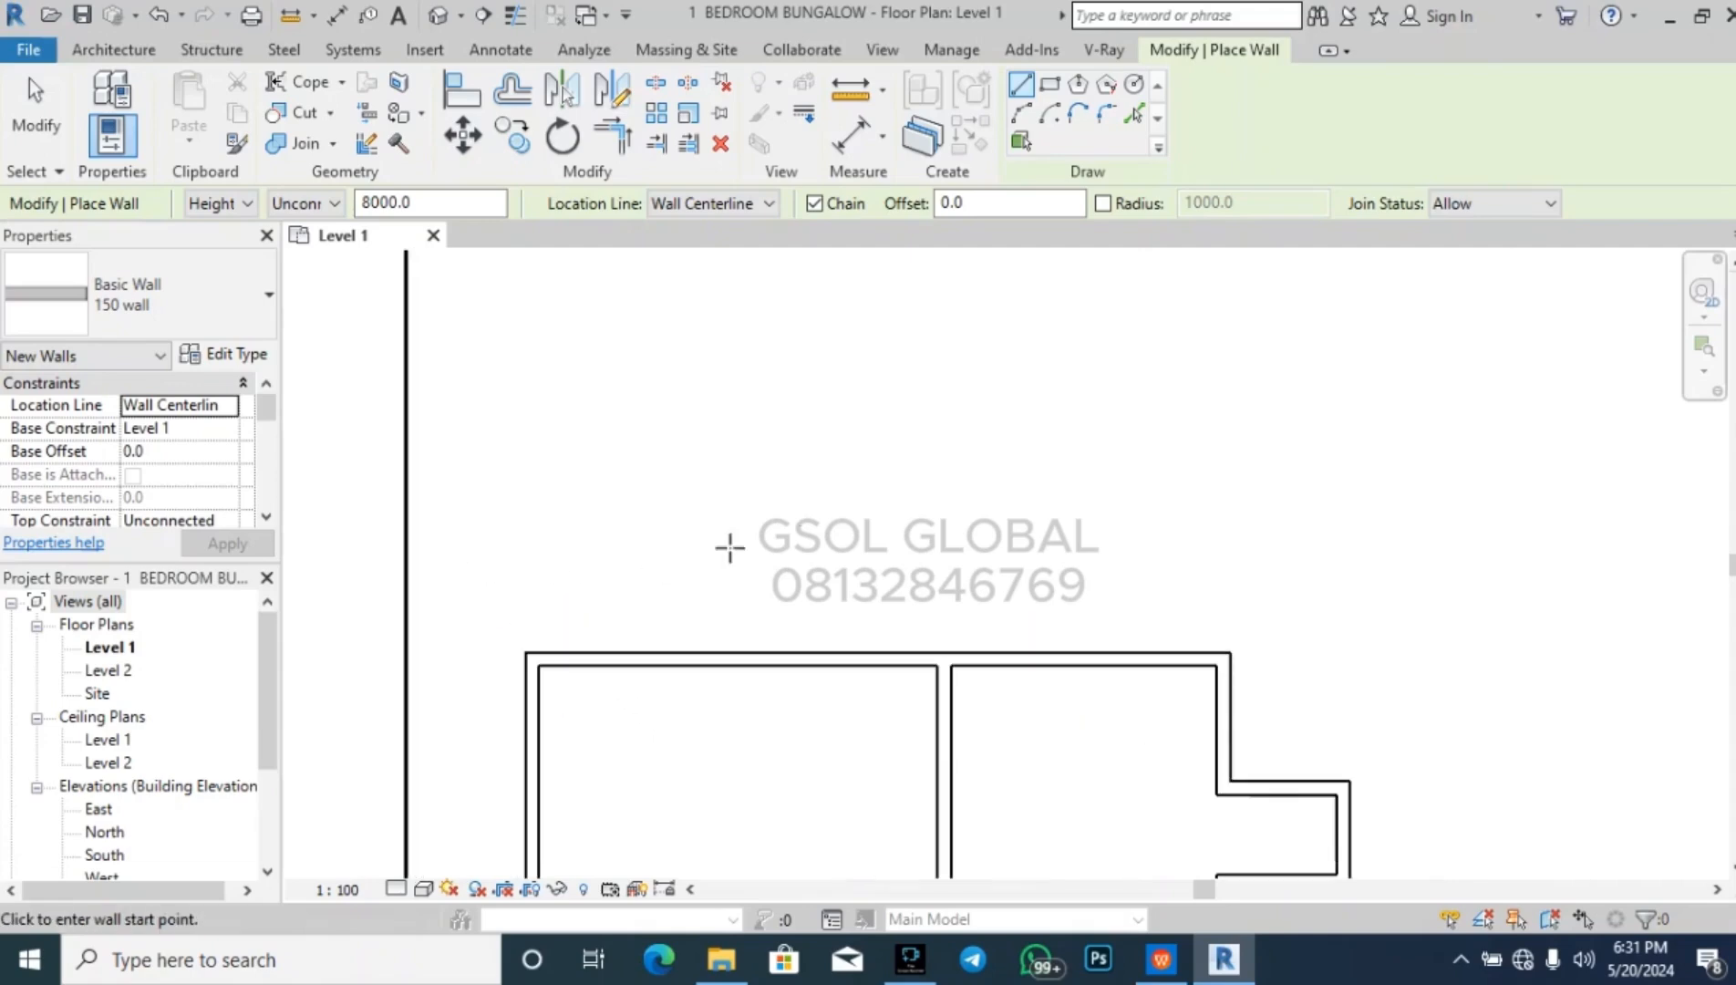
{"action": "scroll", "coordinate": [919, 491], "scroll_direction": "down", "scroll_amount": 2}
{"action": "scroll", "coordinate": [716, 629], "scroll_direction": "up", "scroll_amount": 1}
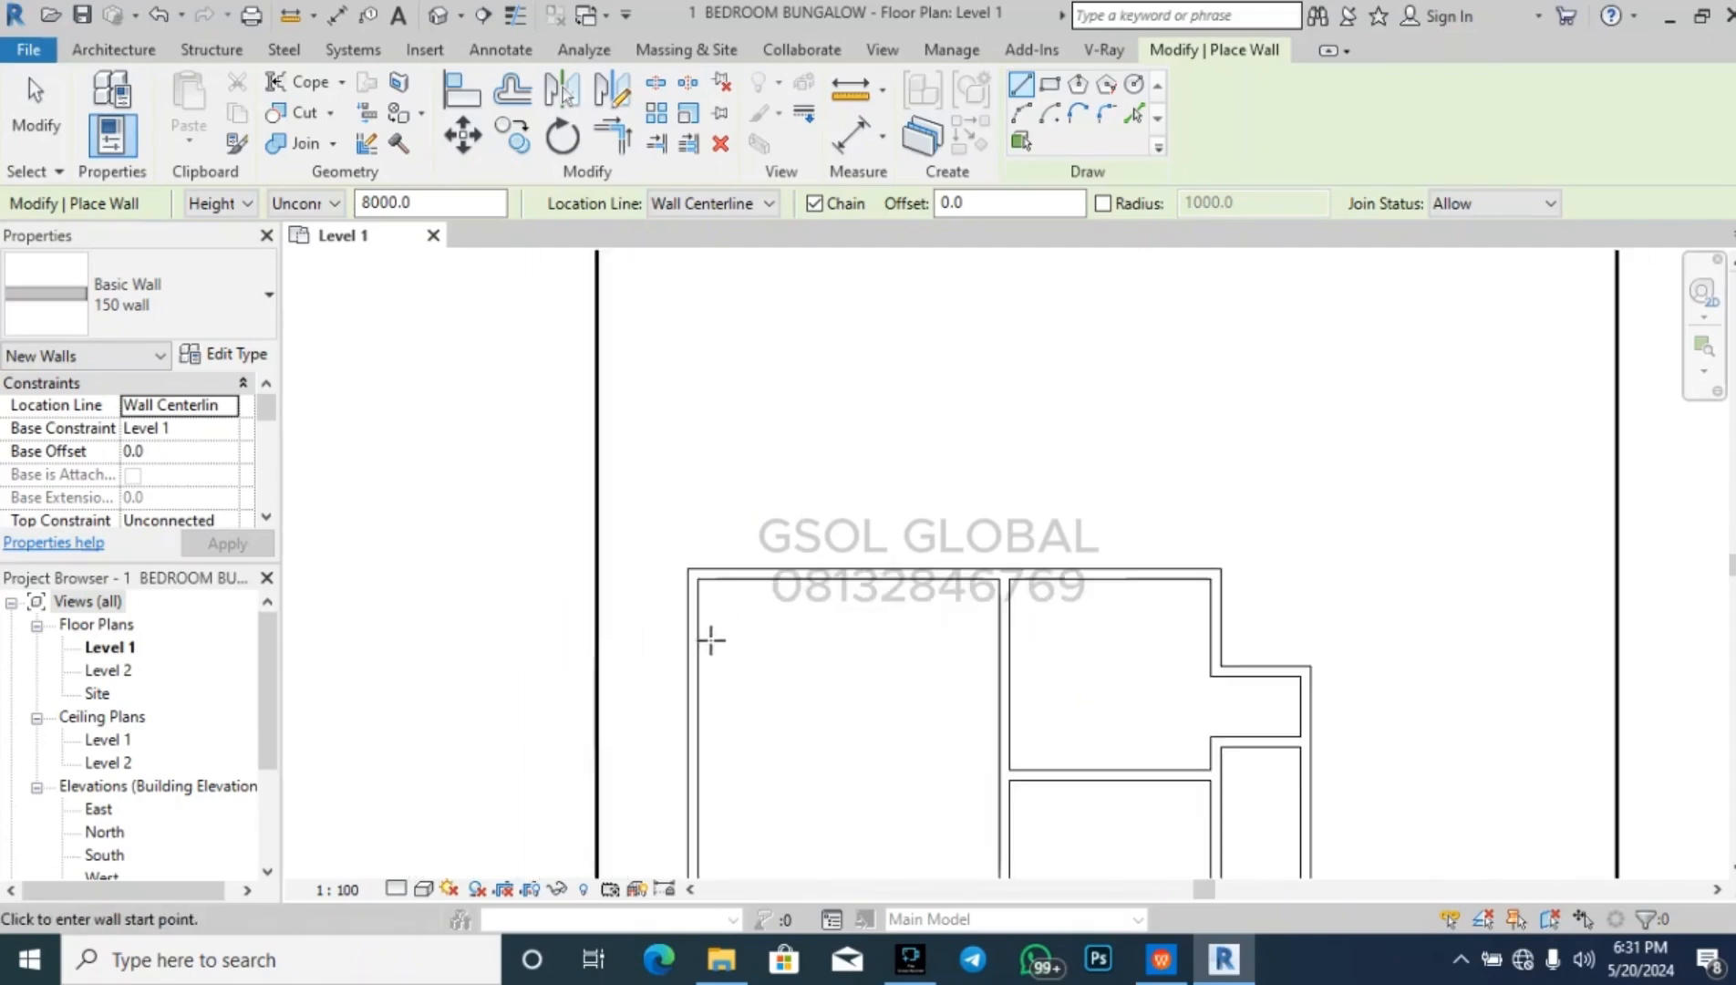
{"action": "scroll", "coordinate": [676, 444], "scroll_direction": "down", "scroll_amount": 1}
{"action": "scroll", "coordinate": [677, 558], "scroll_direction": "up", "scroll_amount": 1}
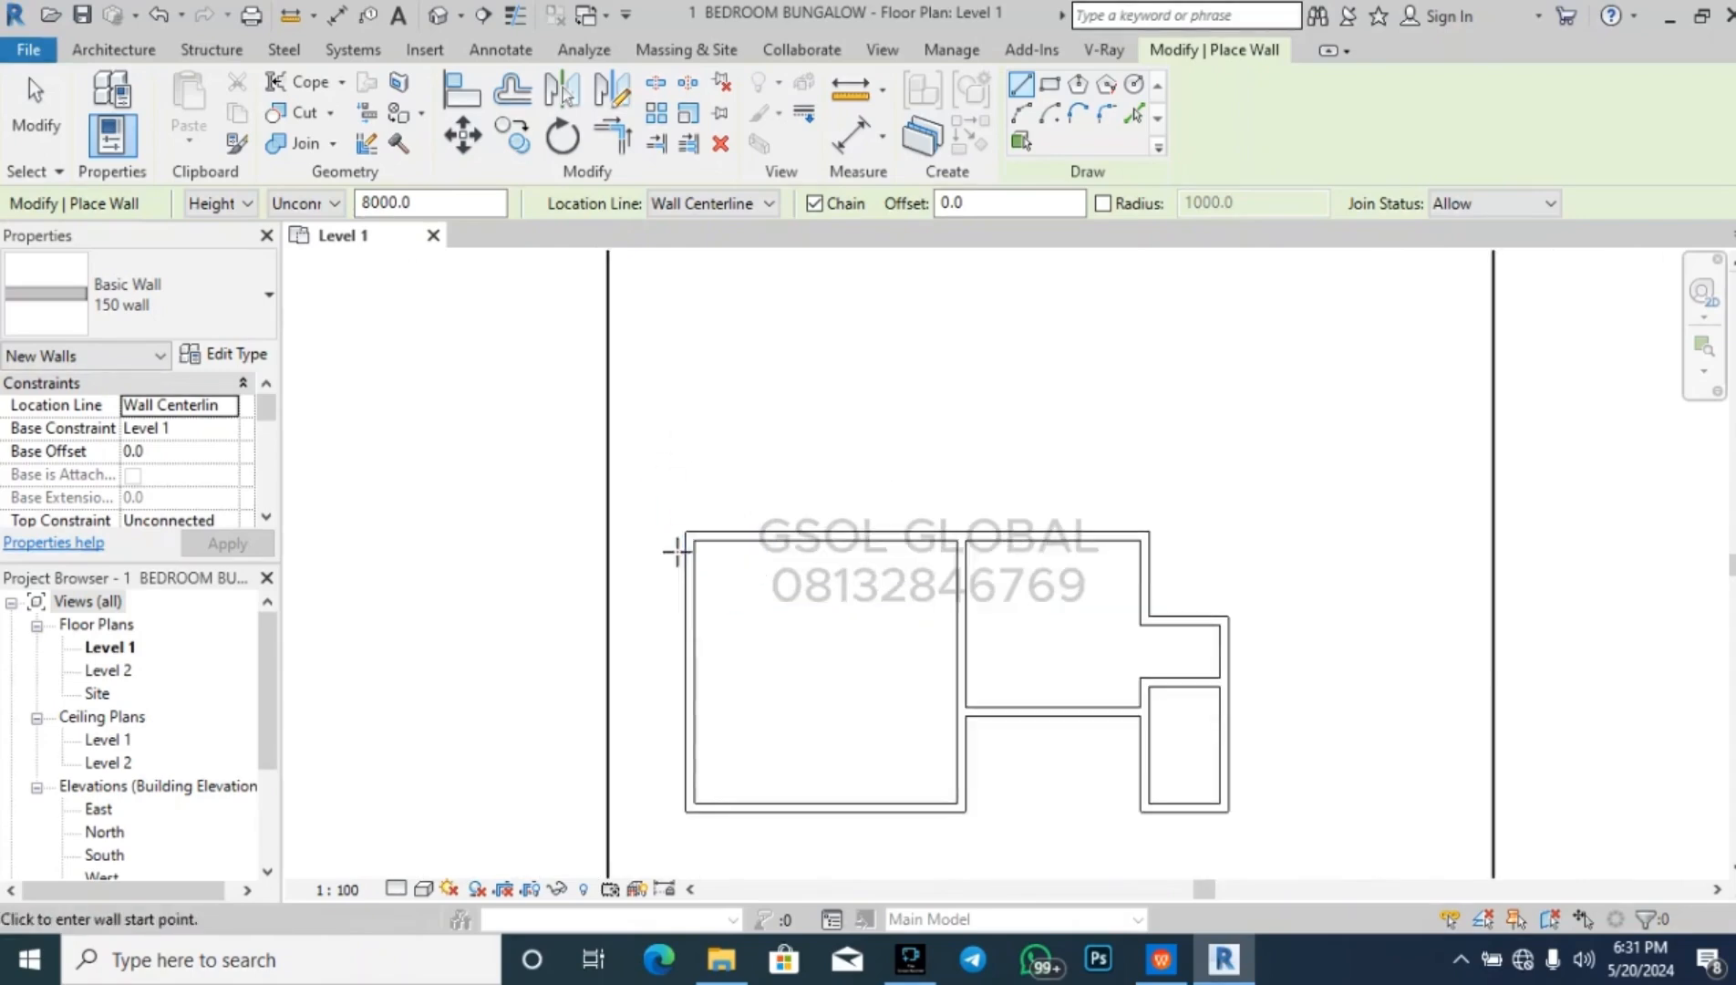
{"action": "left_click", "coordinate": [686, 536]}
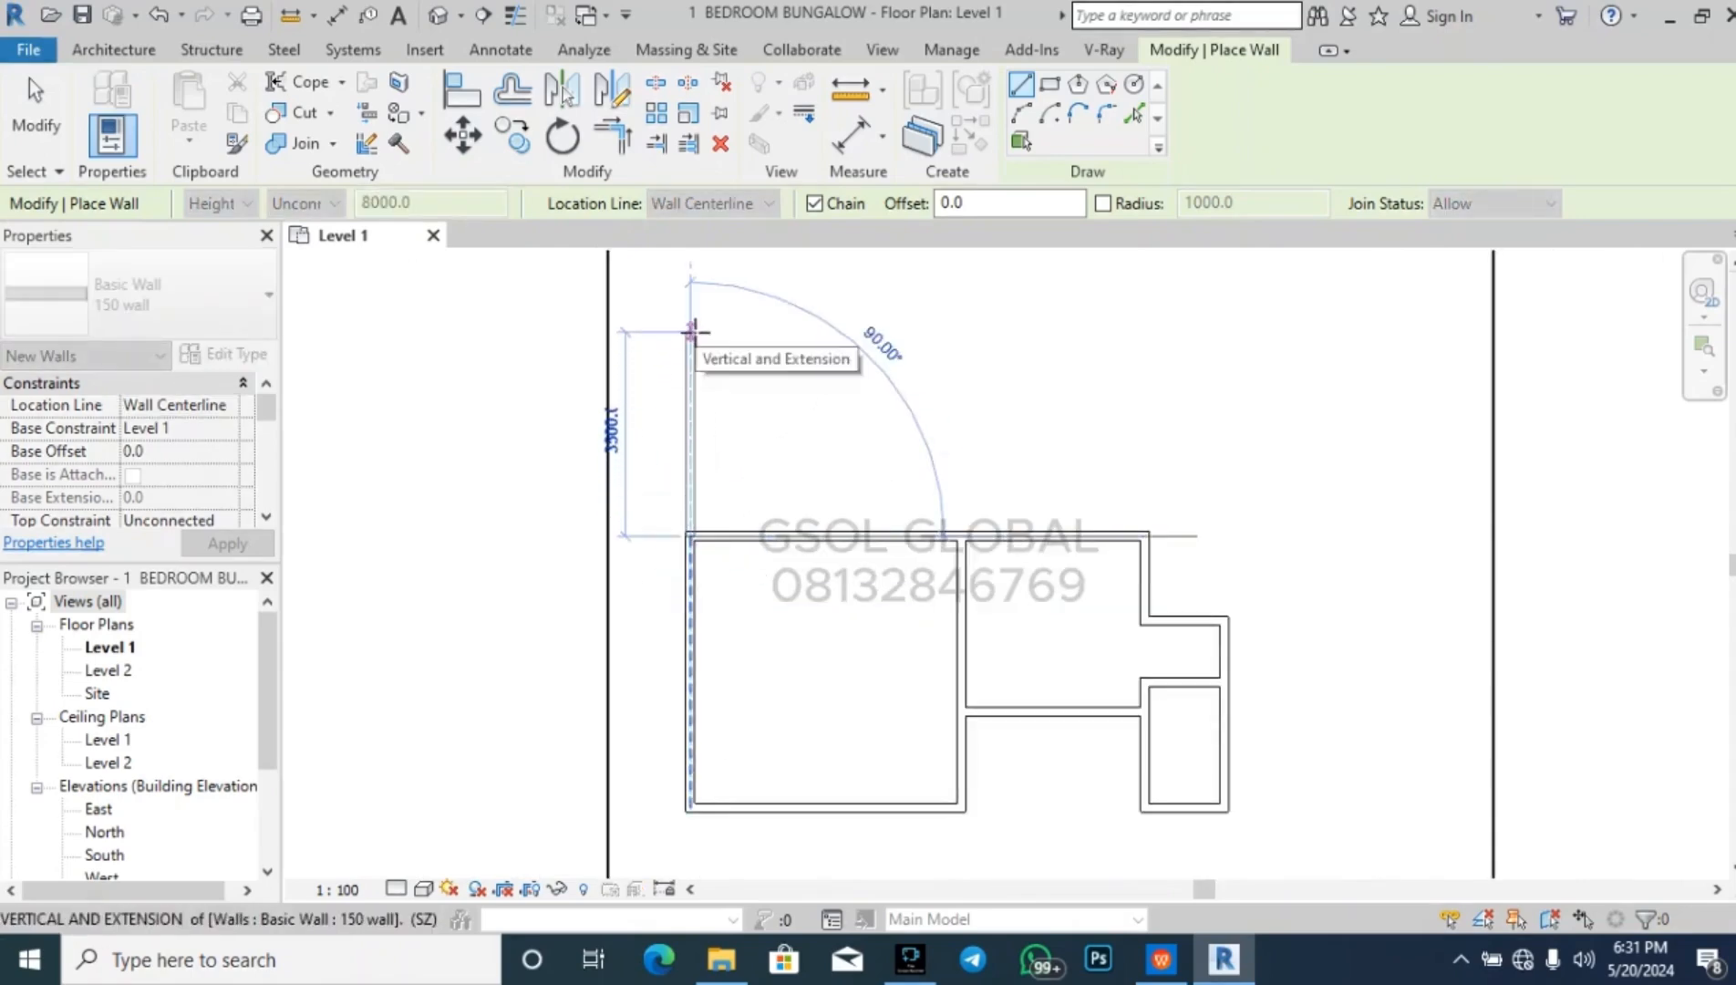
{"action": "key", "text": "Escape"}
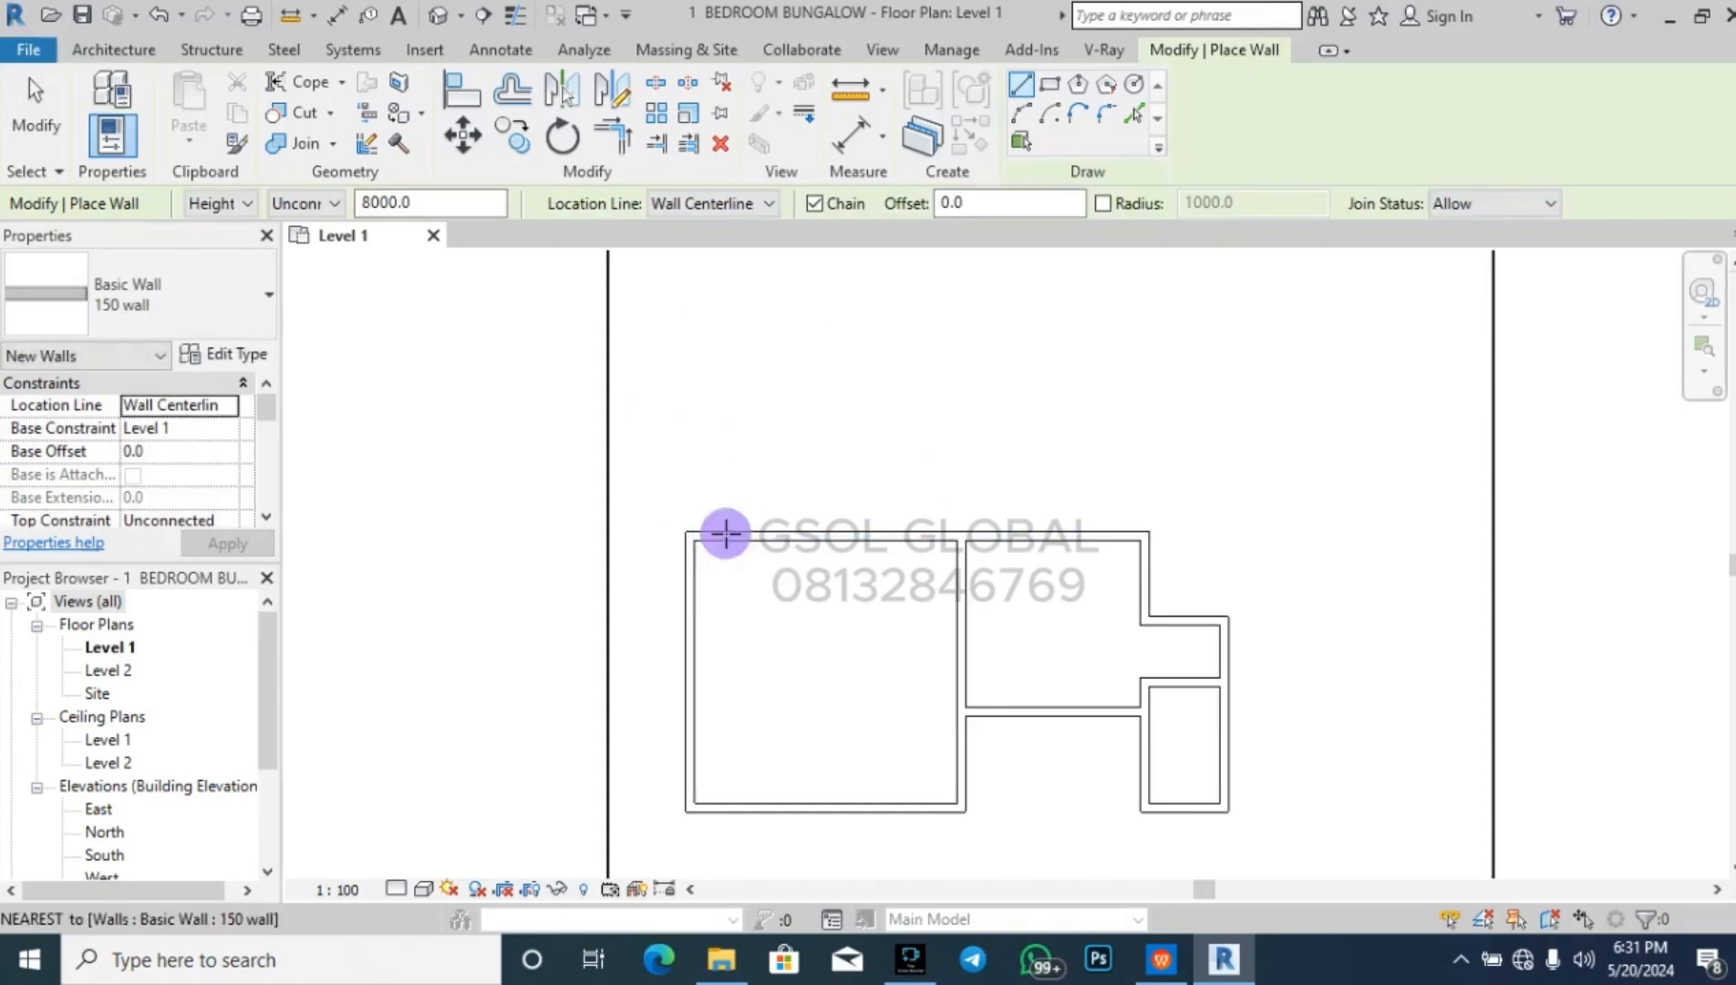
{"action": "left_click", "coordinate": [724, 536]}
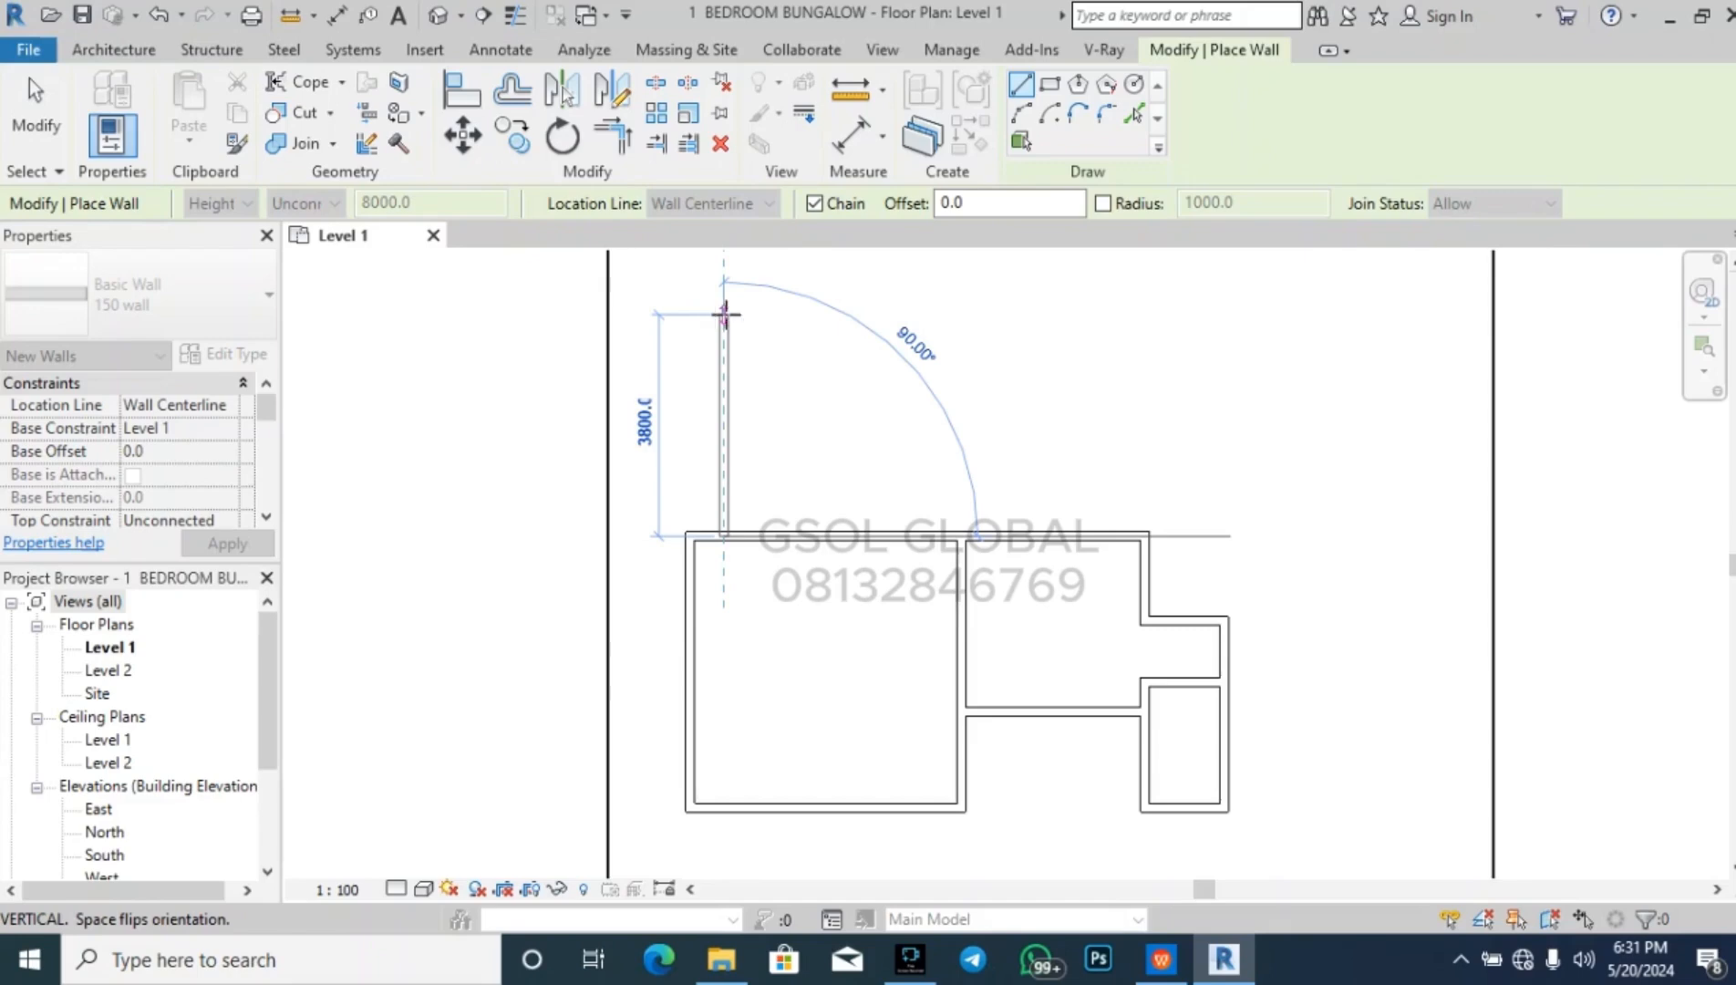
{"action": "scroll", "coordinate": [743, 328], "scroll_direction": "up", "scroll_amount": 2}
{"action": "left_click", "coordinate": [711, 350]}
{"action": "left_click", "coordinate": [945, 348]}
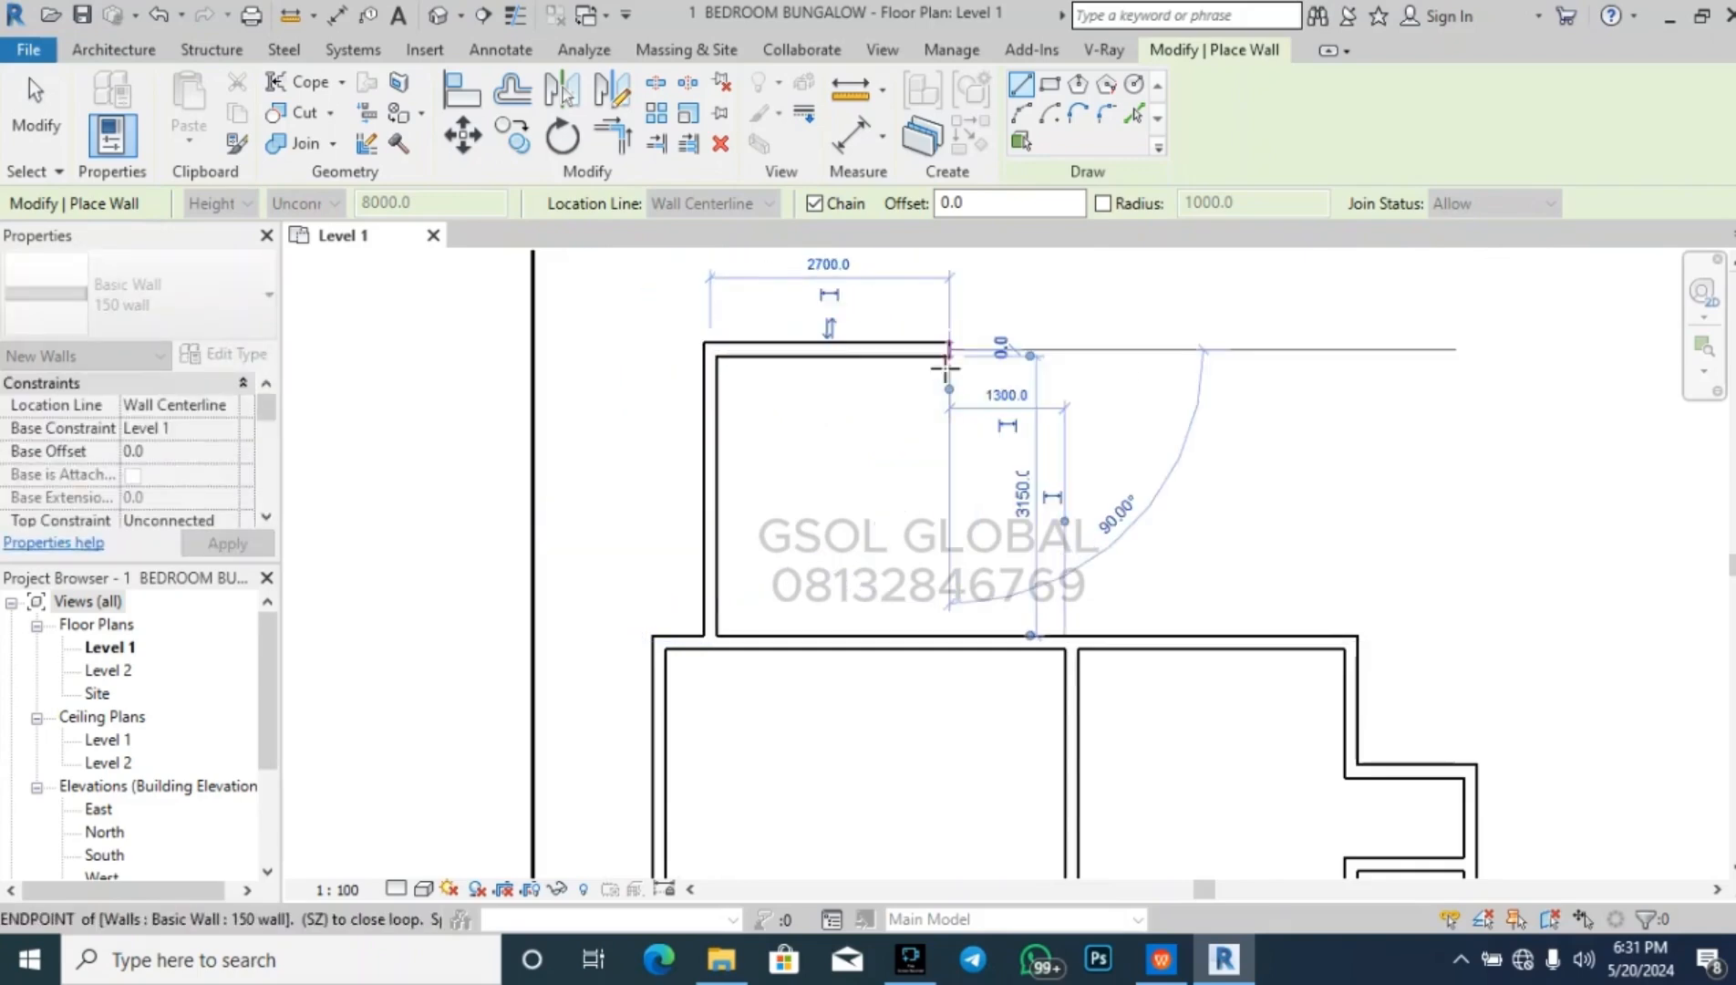
{"action": "left_click", "coordinate": [950, 638]}
{"action": "key", "text": "Escape"}
{"action": "key", "text": "Escape"}
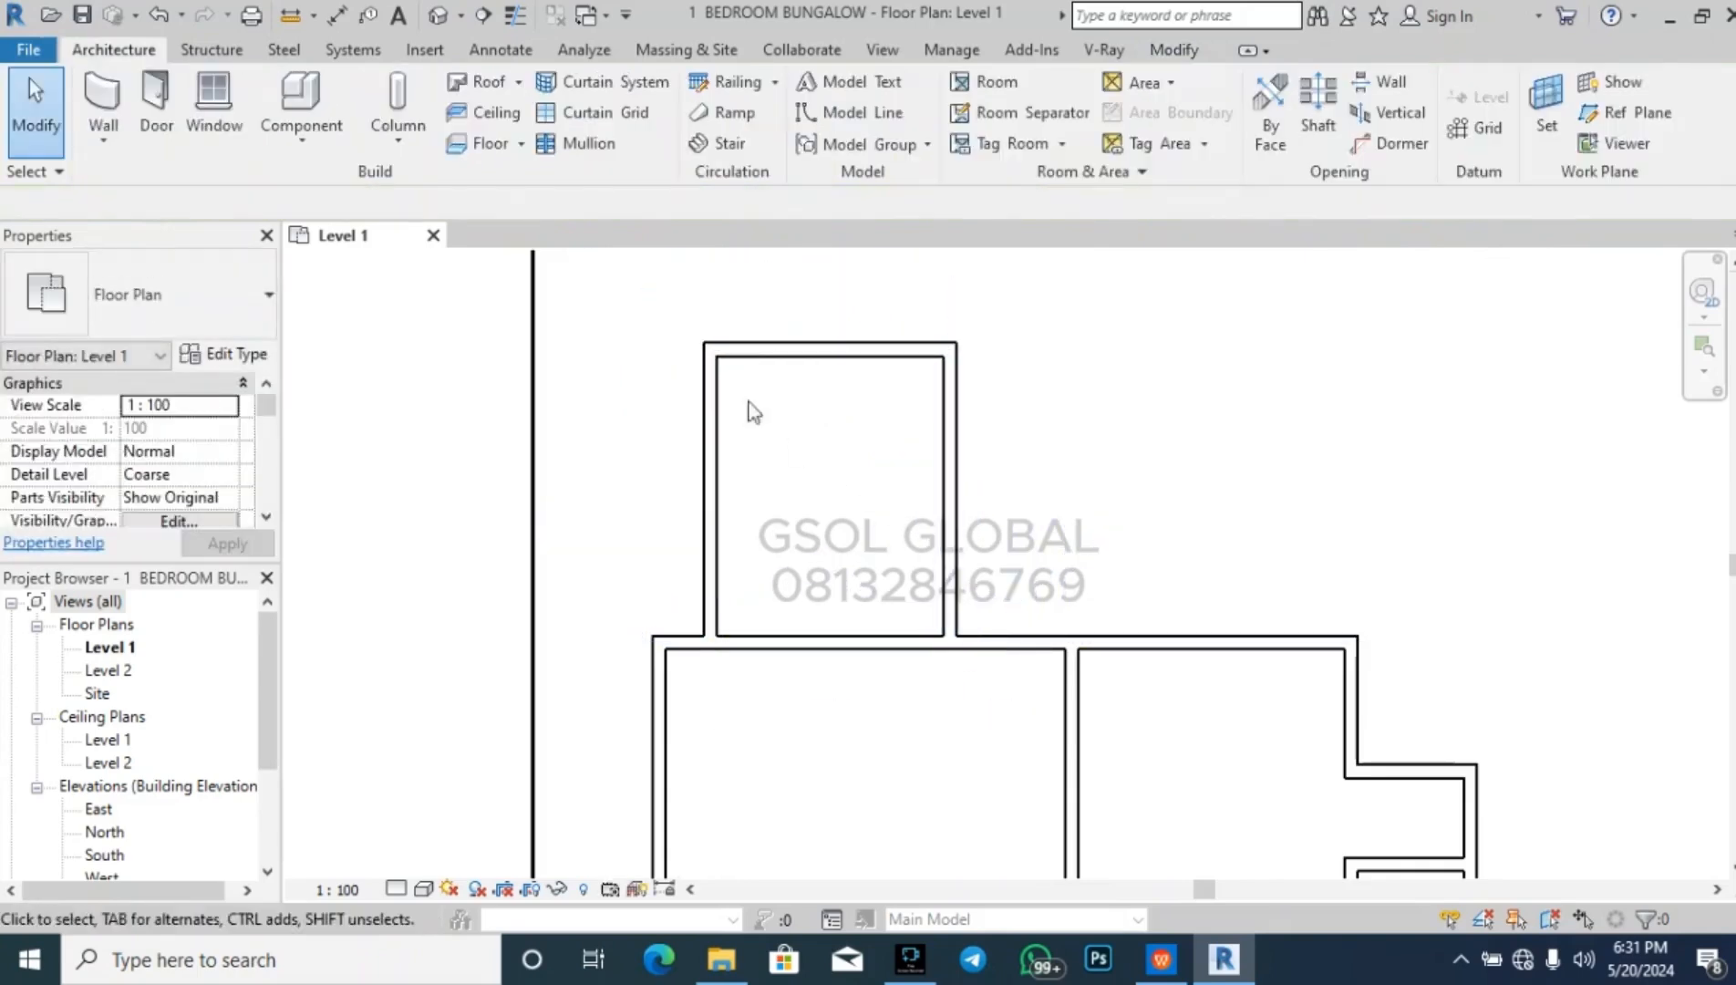
- Set the new upper room's inner depth to 2500 mm by moving its top wall
{"action": "scroll", "coordinate": [686, 344], "scroll_direction": "down", "scroll_amount": 3}
{"action": "scroll", "coordinate": [779, 379], "scroll_direction": "up", "scroll_amount": 3}
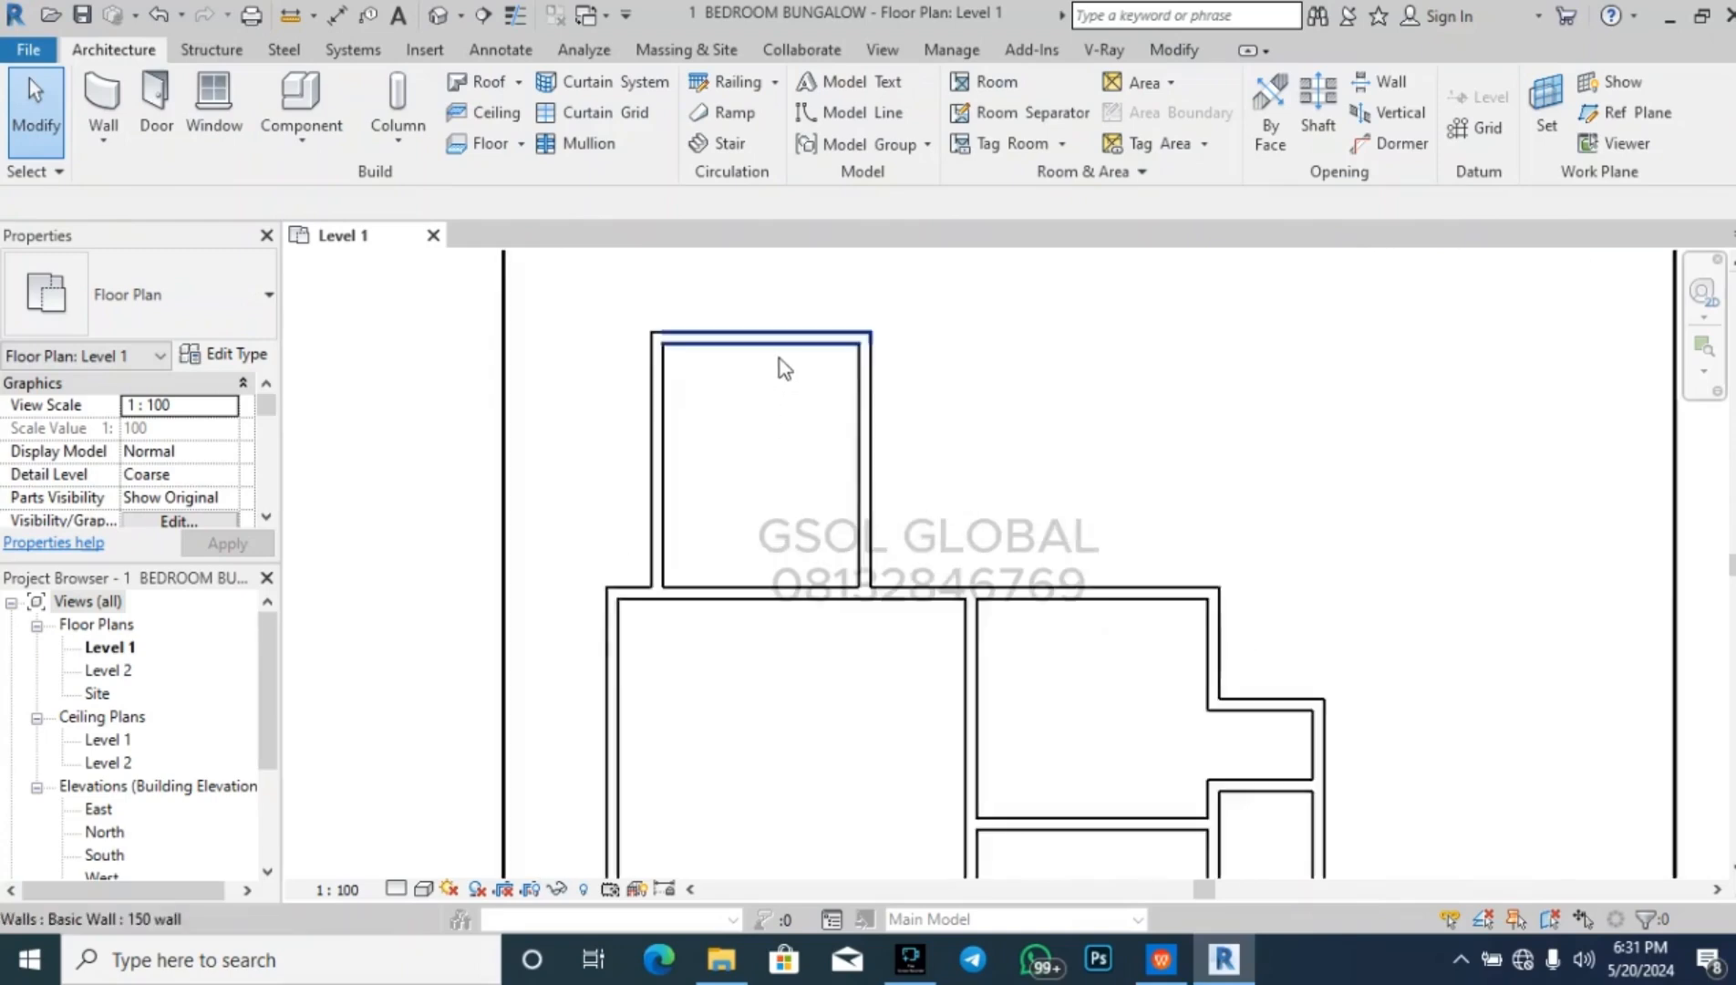
{"action": "left_click", "coordinate": [780, 346]}
{"action": "left_click", "coordinate": [945, 477]}
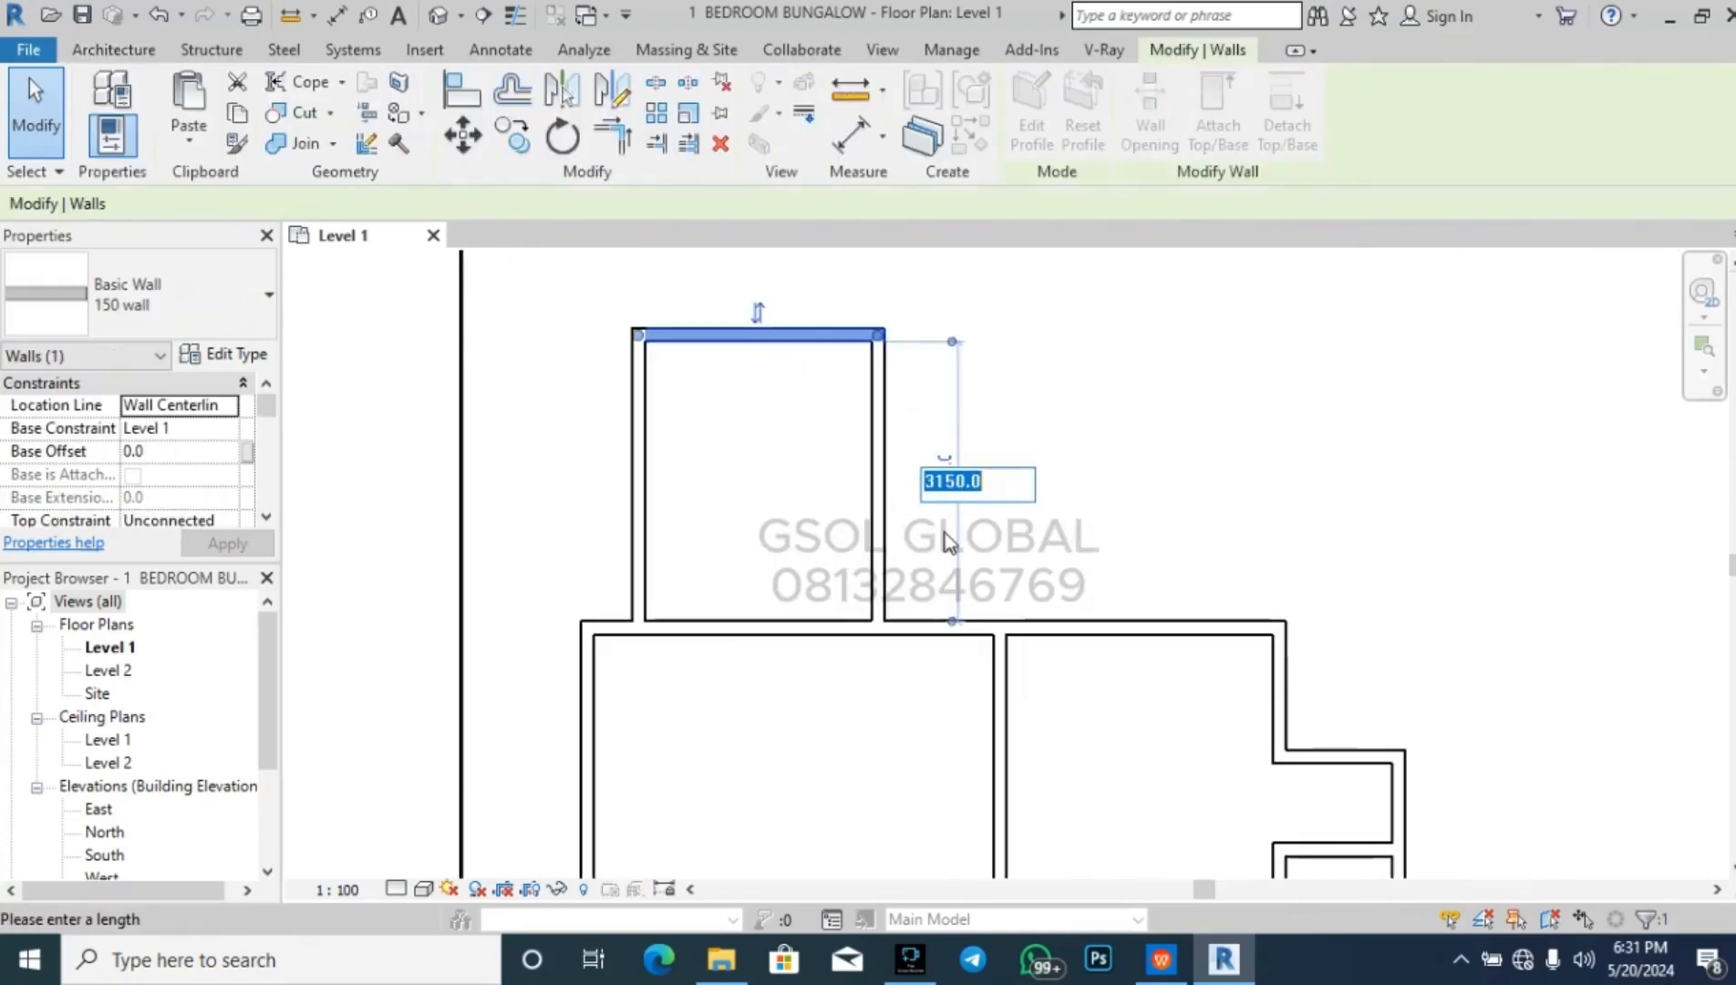
{"action": "type", "text": "2500"}
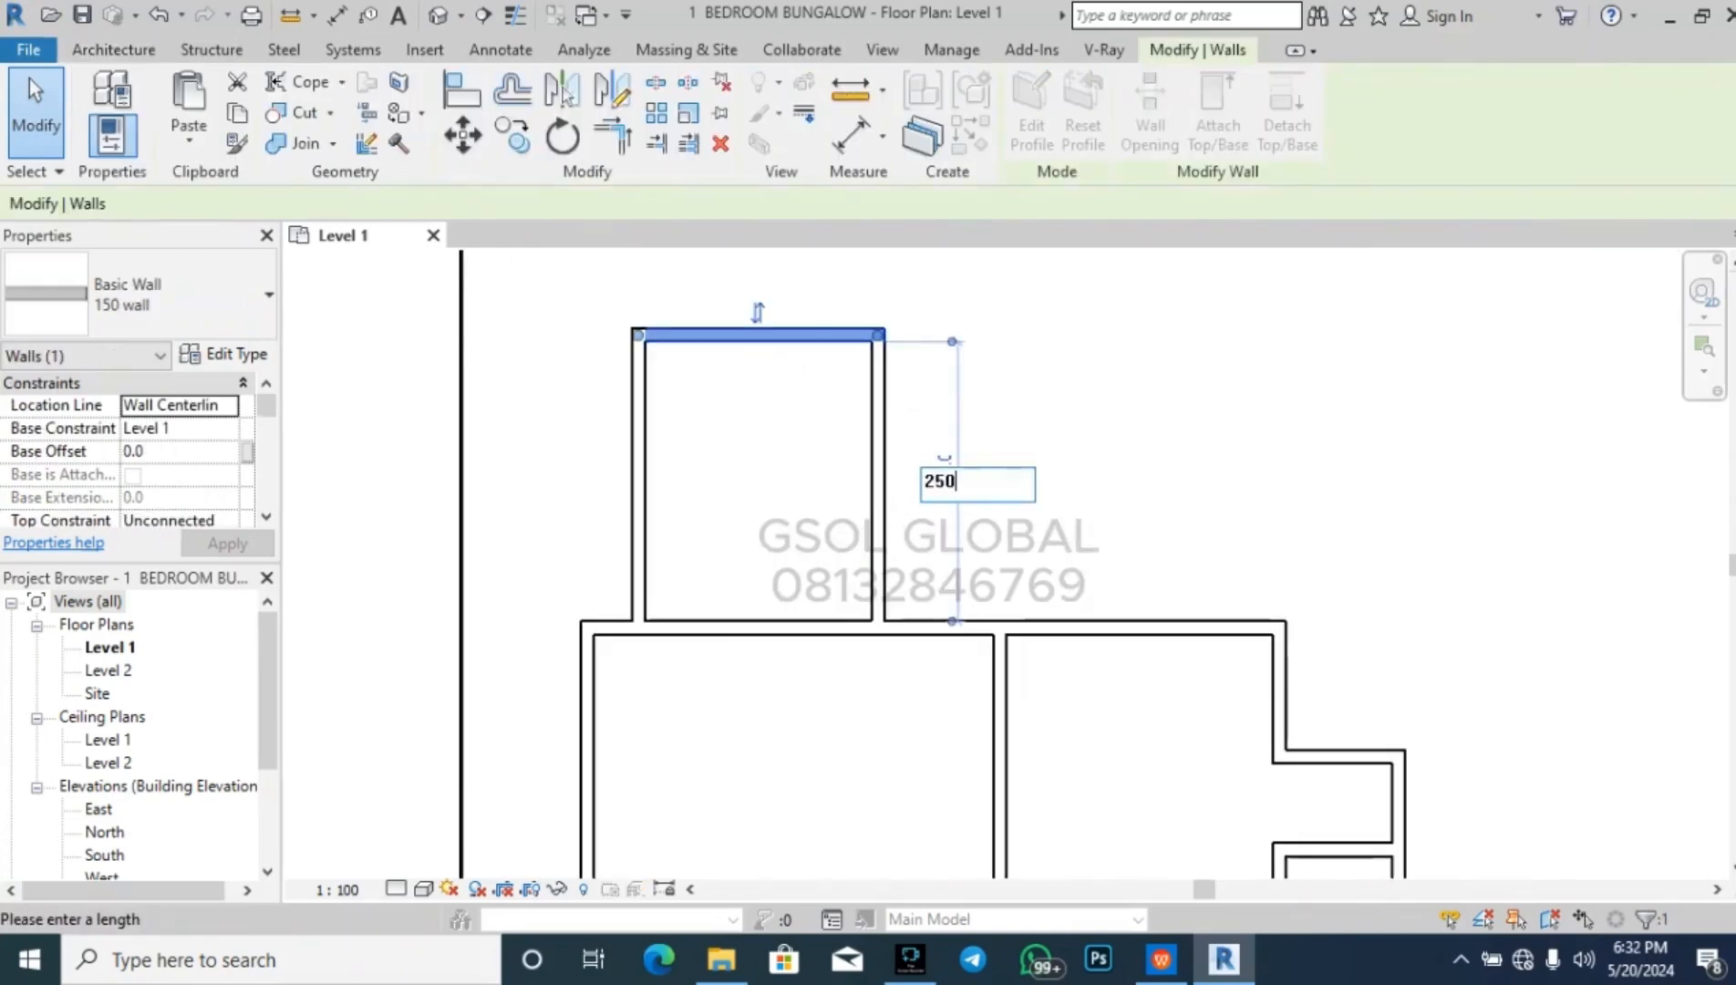
{"action": "key", "text": "Return"}
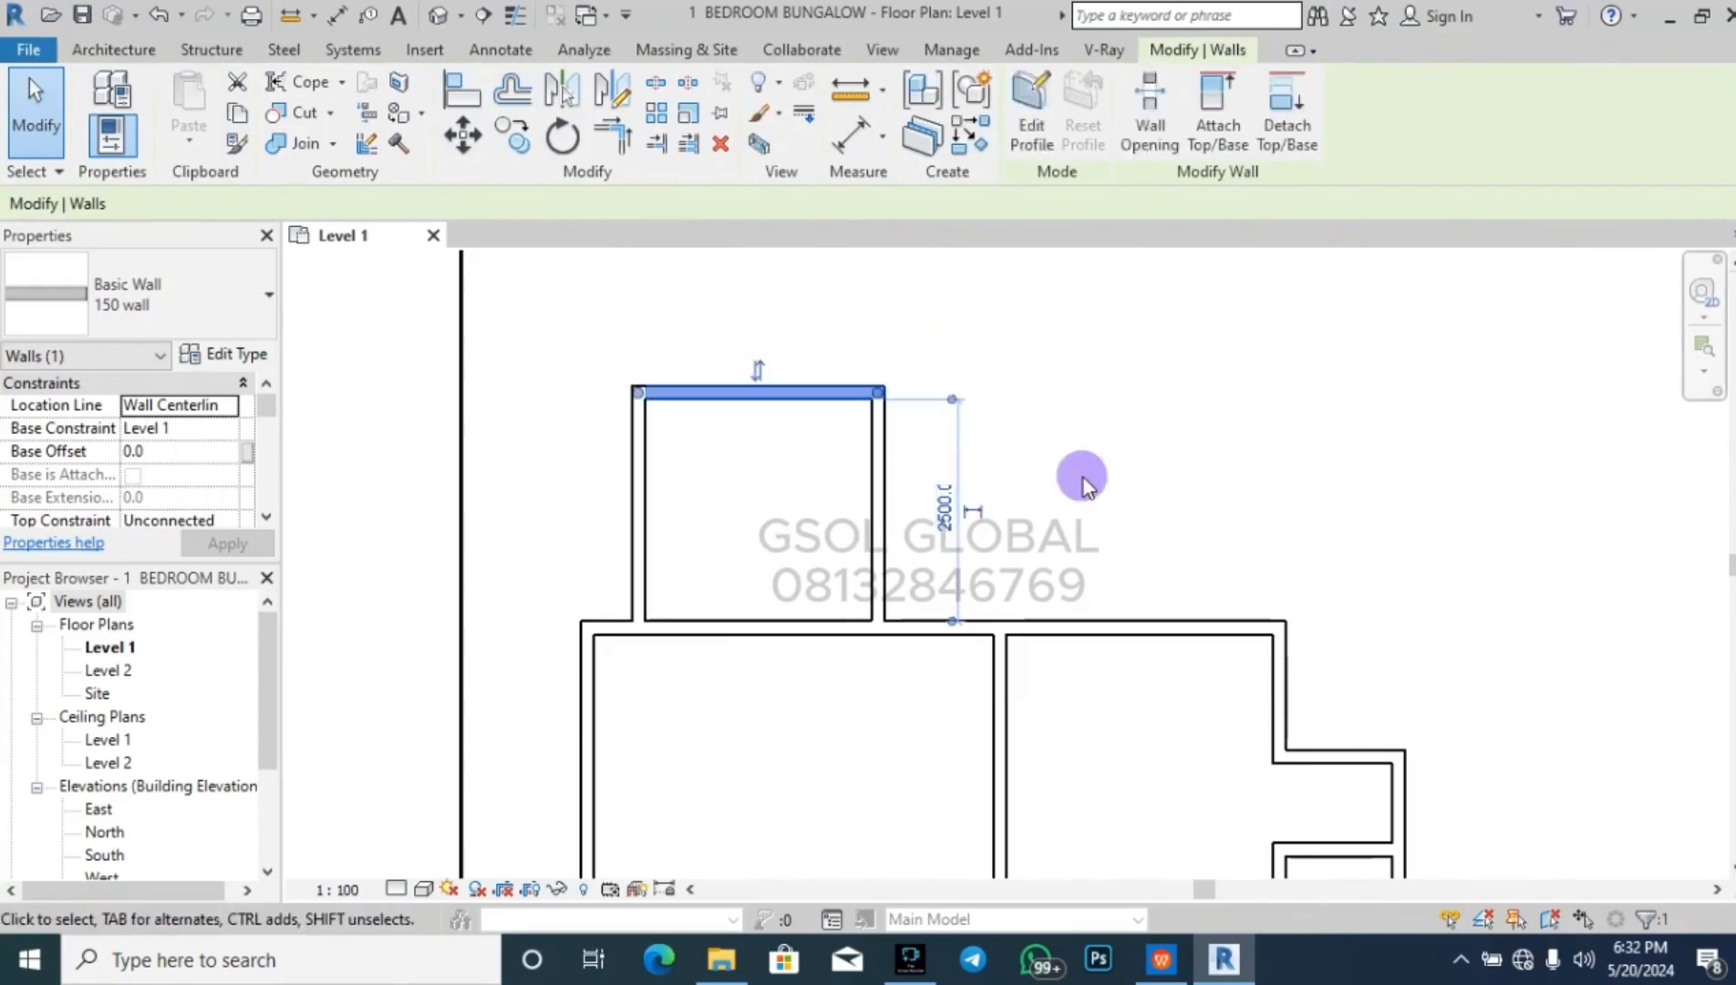
{"action": "key", "text": "Escape"}
- Set the upper room's inner width to 2500 mm by moving its right wall
{"action": "left_click", "coordinate": [874, 547]}
{"action": "left_click", "coordinate": [772, 689]}
{"action": "type", "text": "2500"}
{"action": "key", "text": "Return"}
{"action": "left_click", "coordinate": [1038, 473]}
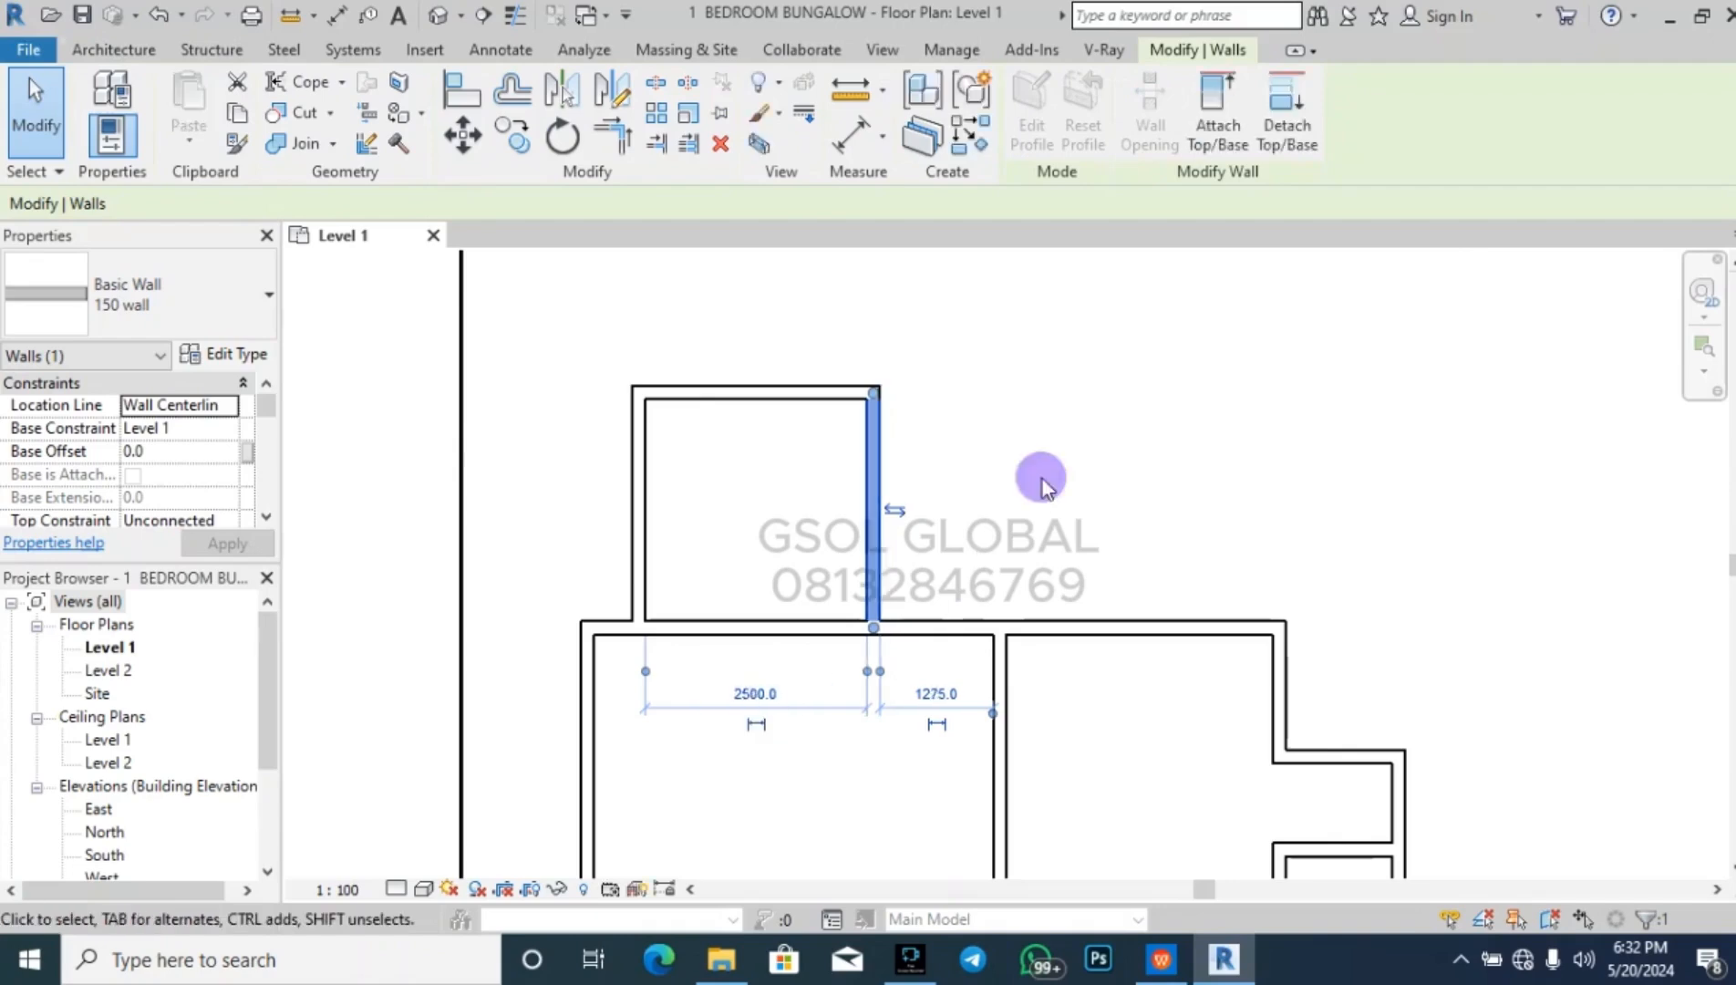
{"action": "scroll", "coordinate": [552, 358], "scroll_direction": "down", "scroll_amount": 1}
{"action": "scroll", "coordinate": [552, 359], "scroll_direction": "down", "scroll_amount": 3}
{"action": "scroll", "coordinate": [857, 443], "scroll_direction": "up", "scroll_amount": 3}
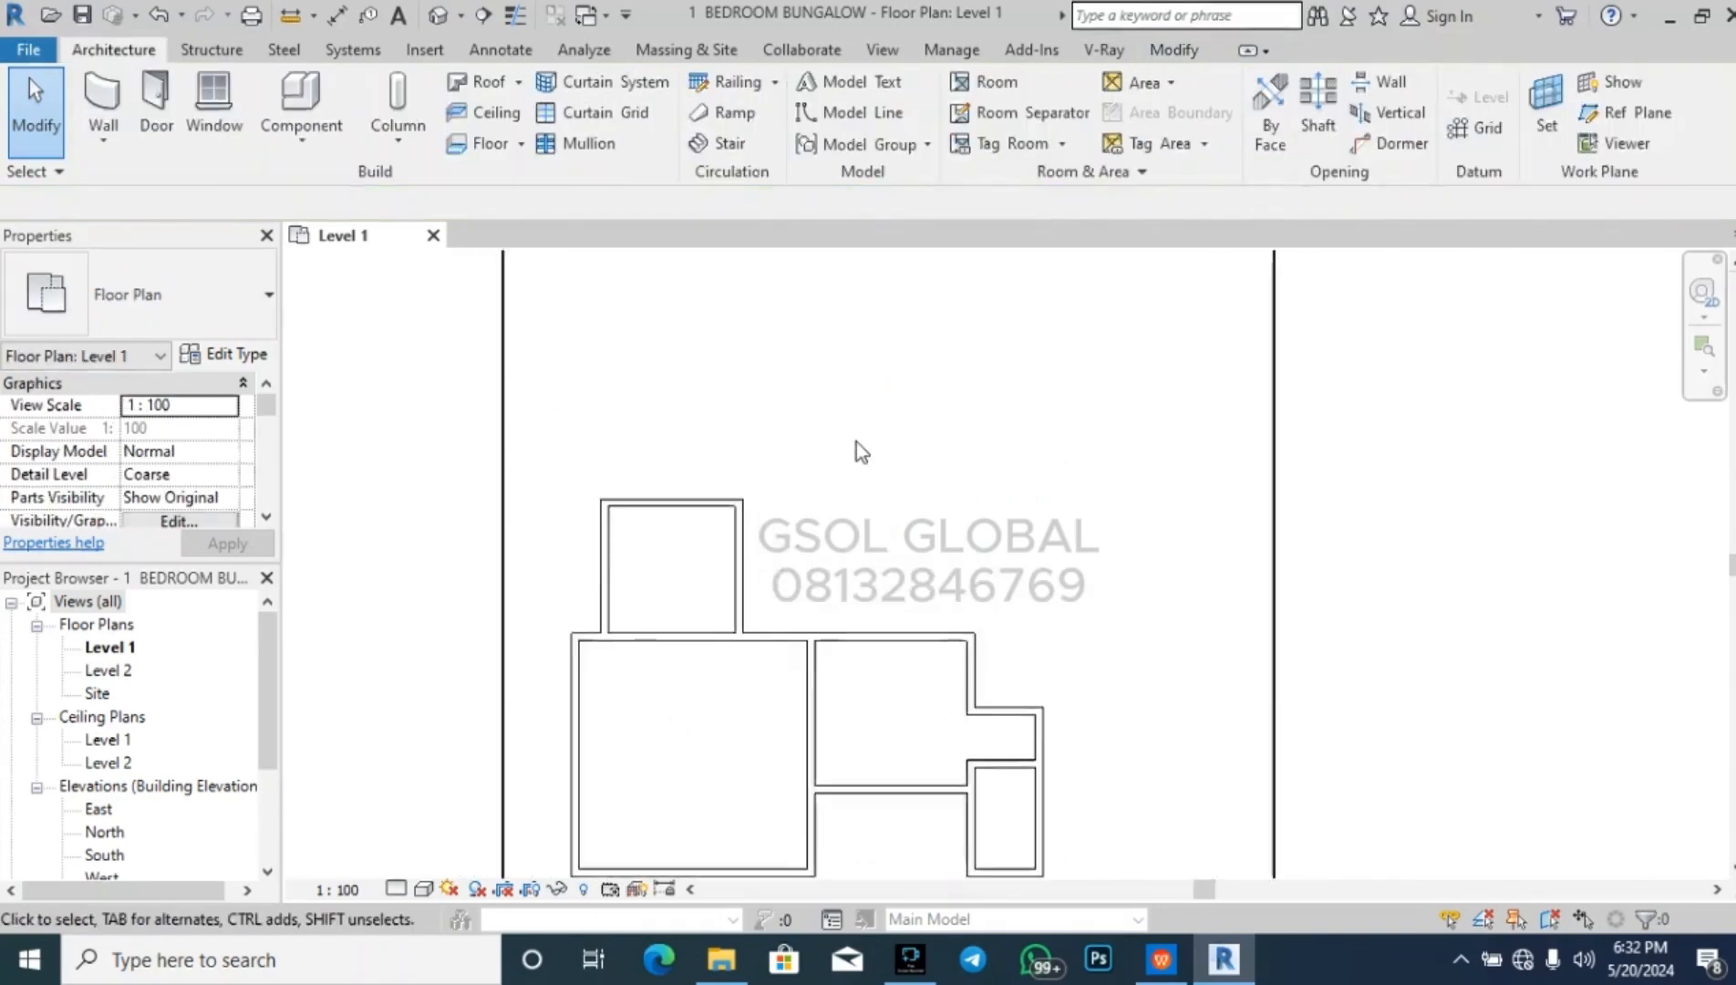
- Enclose a room above the upper room with 150 walls, about 4075 mm wide between centrelines, reaching the line of the large room's right wall
{"action": "left_click", "coordinate": [100, 100]}
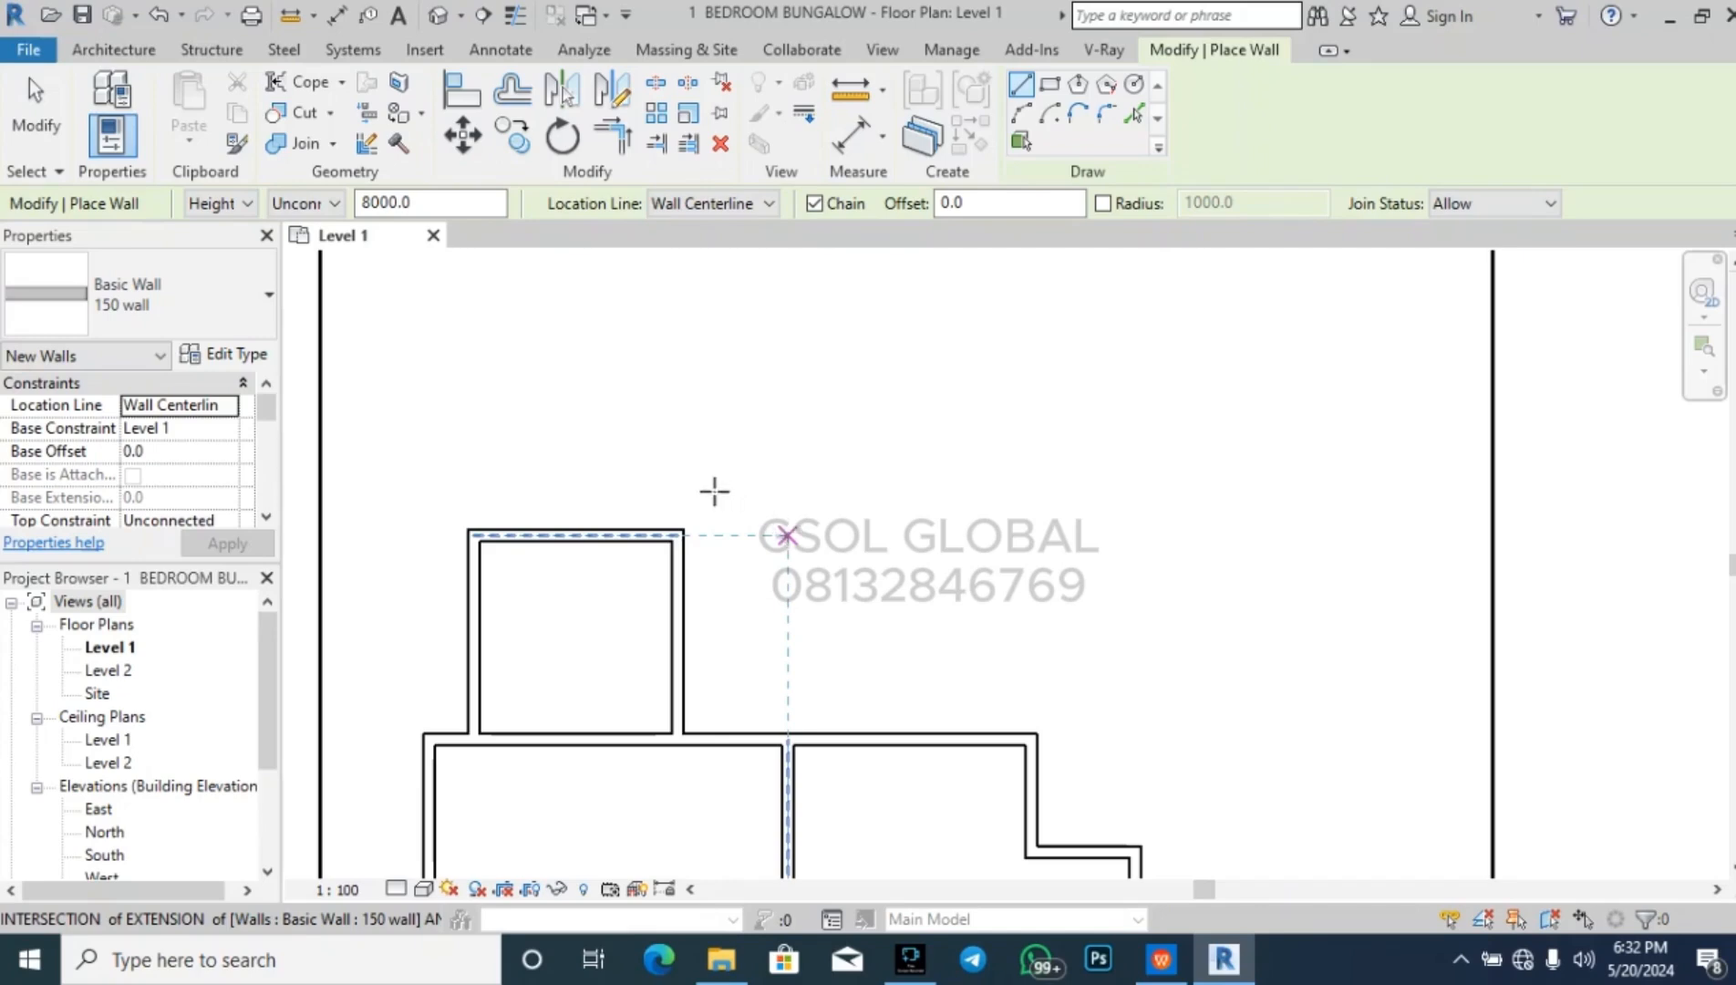
{"action": "scroll", "coordinate": [682, 522], "scroll_direction": "up", "scroll_amount": 1}
{"action": "left_click", "coordinate": [681, 533]}
{"action": "left_click", "coordinate": [793, 537]}
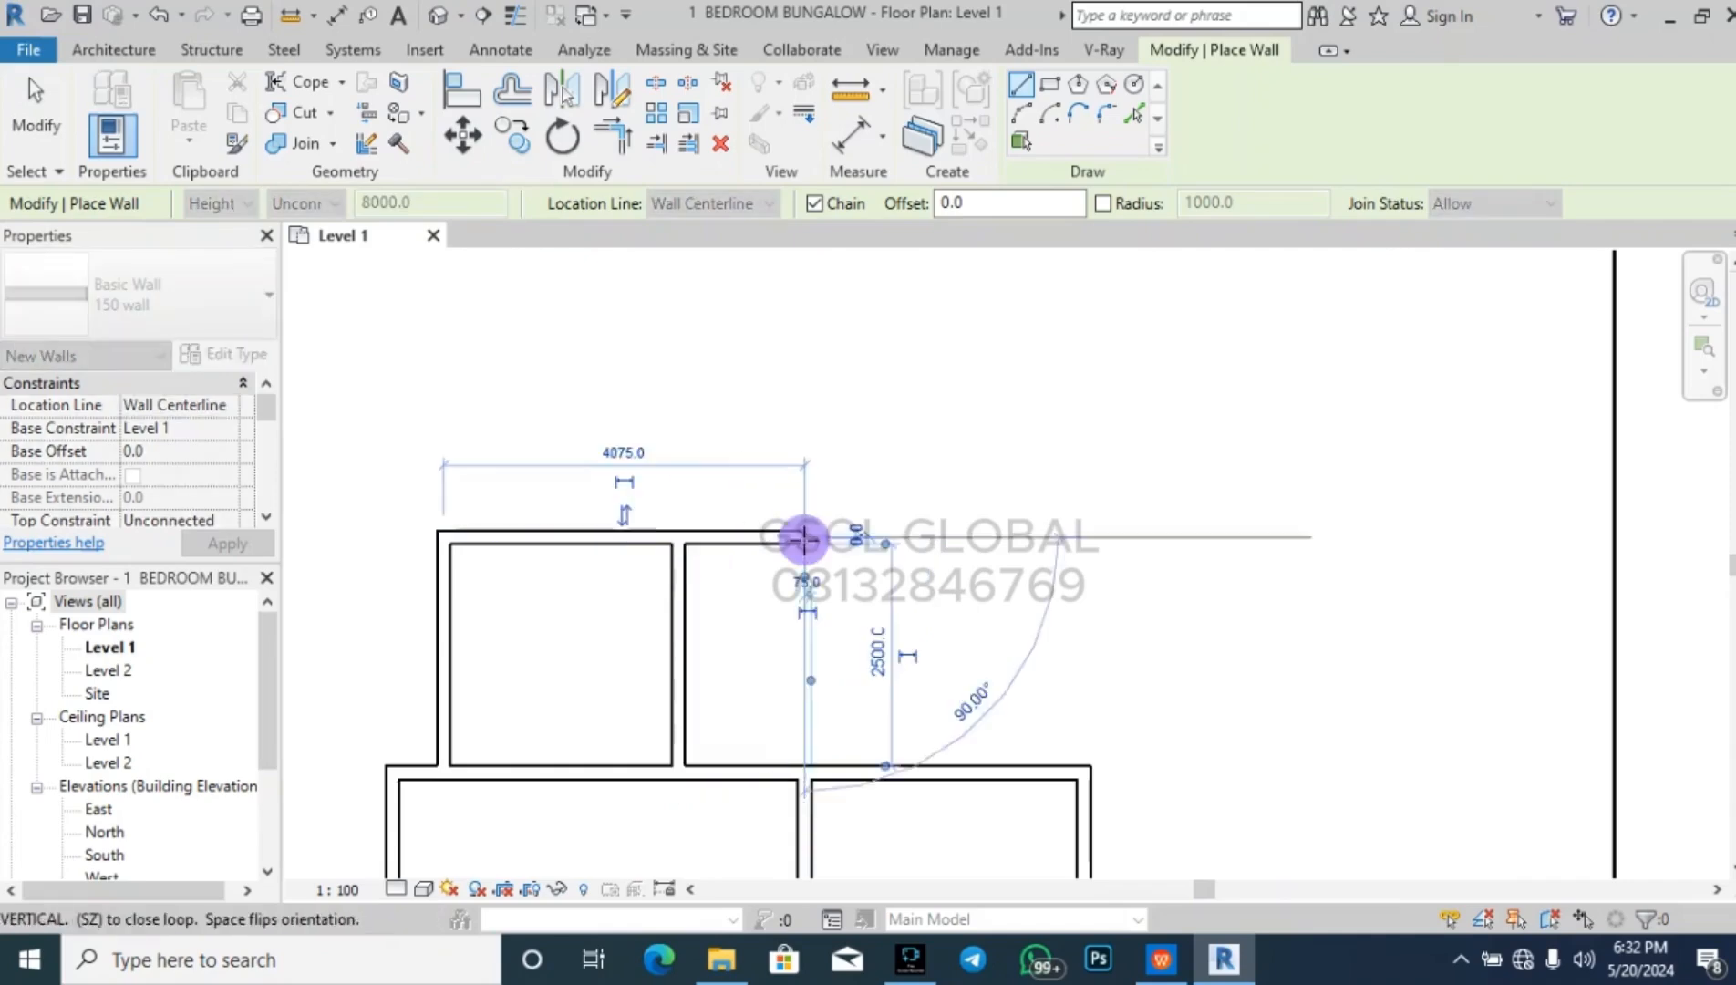
{"action": "left_click", "coordinate": [798, 296]}
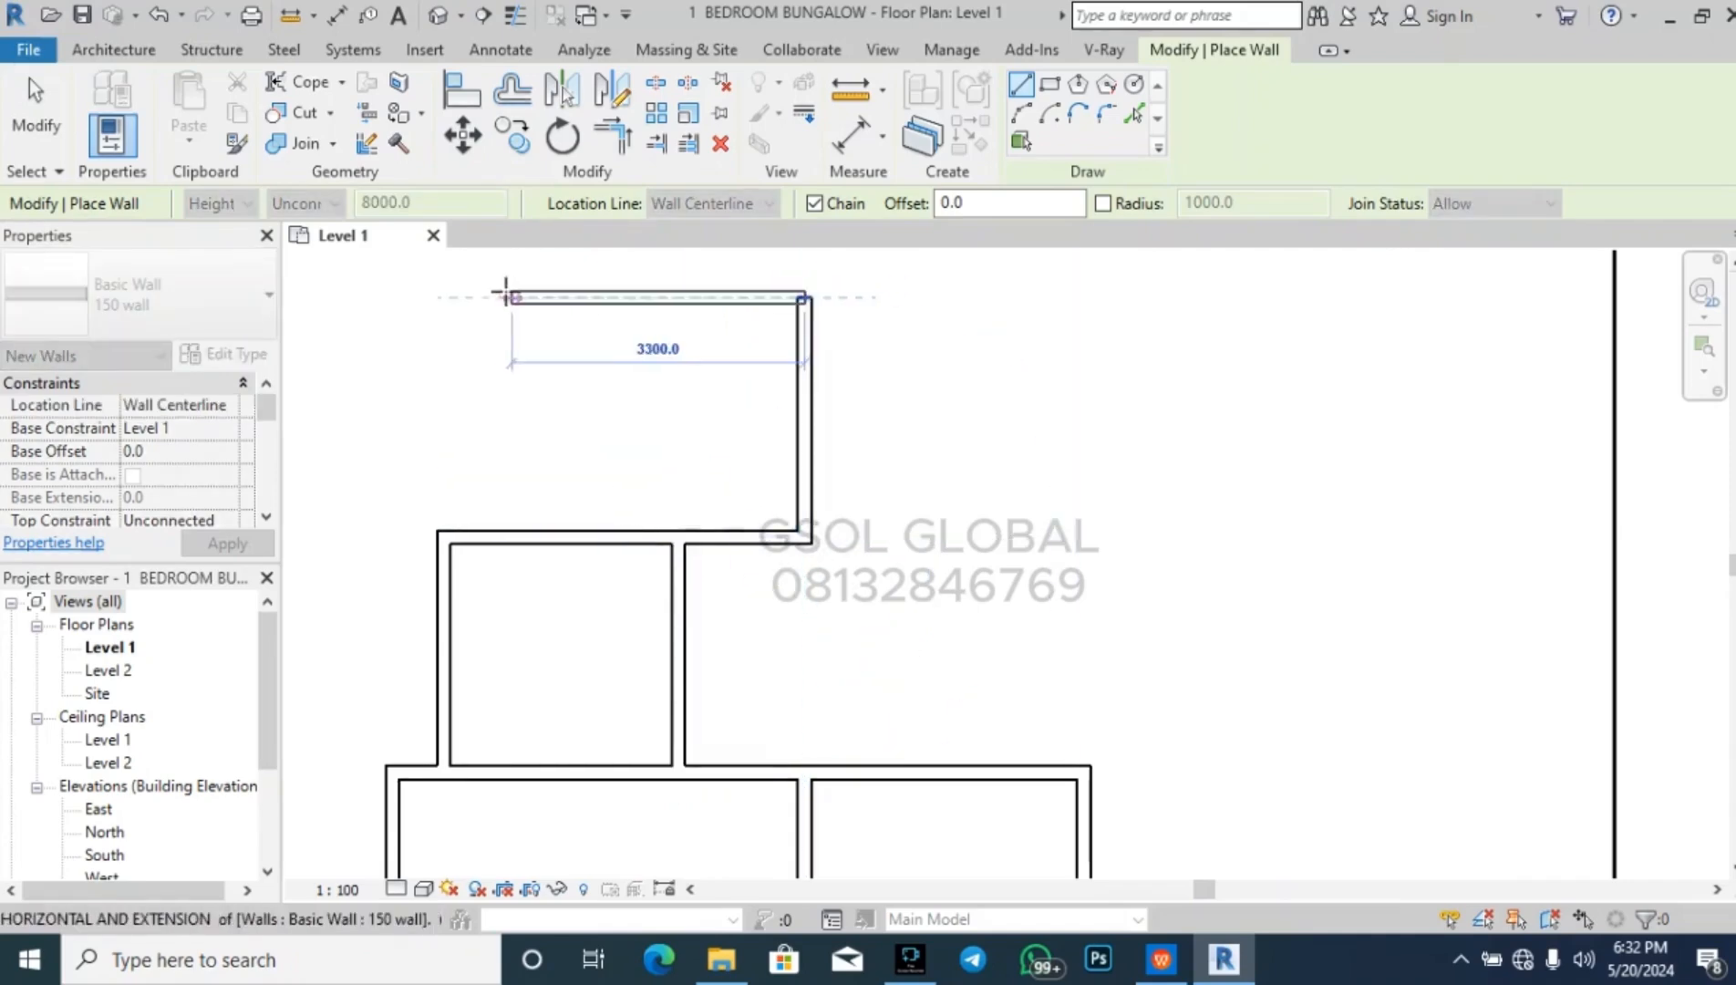
{"action": "left_click", "coordinate": [444, 292]}
{"action": "left_click", "coordinate": [443, 535]}
{"action": "key", "text": "Escape"}
{"action": "key", "text": "Escape"}
{"action": "scroll", "coordinate": [700, 495], "scroll_direction": "down", "scroll_amount": 2}
{"action": "scroll", "coordinate": [711, 524], "scroll_direction": "up", "scroll_amount": 1}
- Draw chained 150 walls from the topmost room's lower-right corner: down, across to the lower compartment's outer wall line, and up past the room's top
{"action": "left_click", "coordinate": [104, 96]}
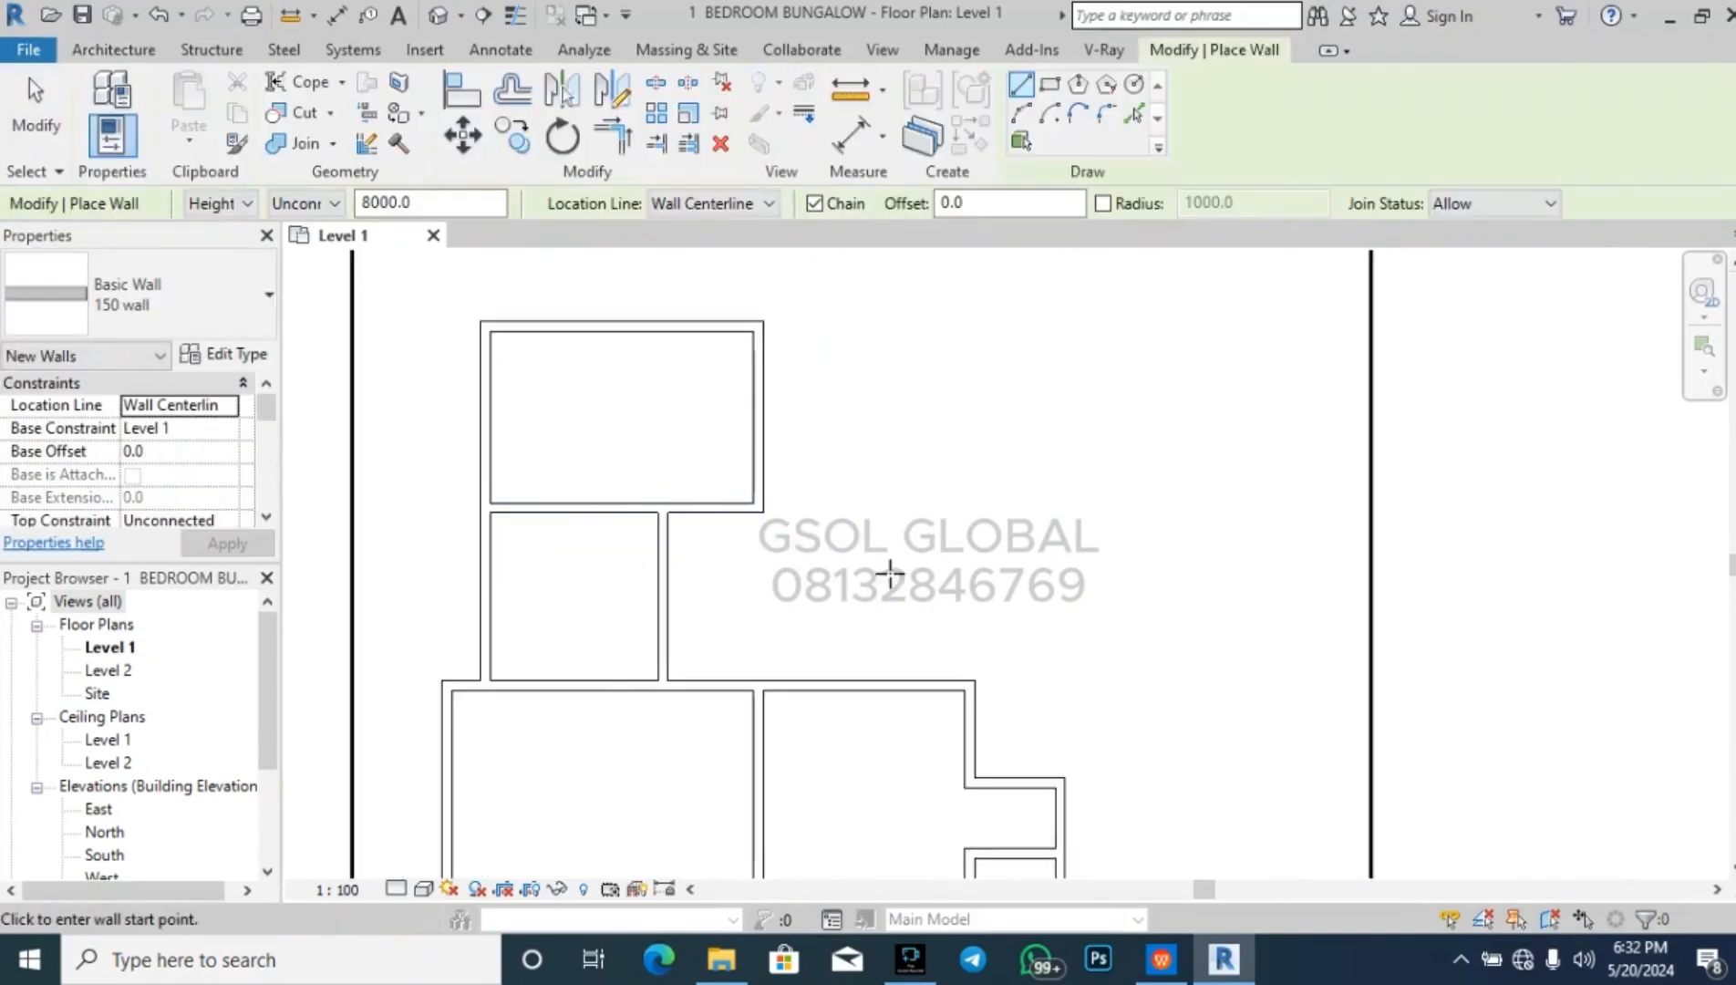
{"action": "scroll", "coordinate": [1022, 405], "scroll_direction": "up", "scroll_amount": 2}
{"action": "left_click", "coordinate": [672, 543]}
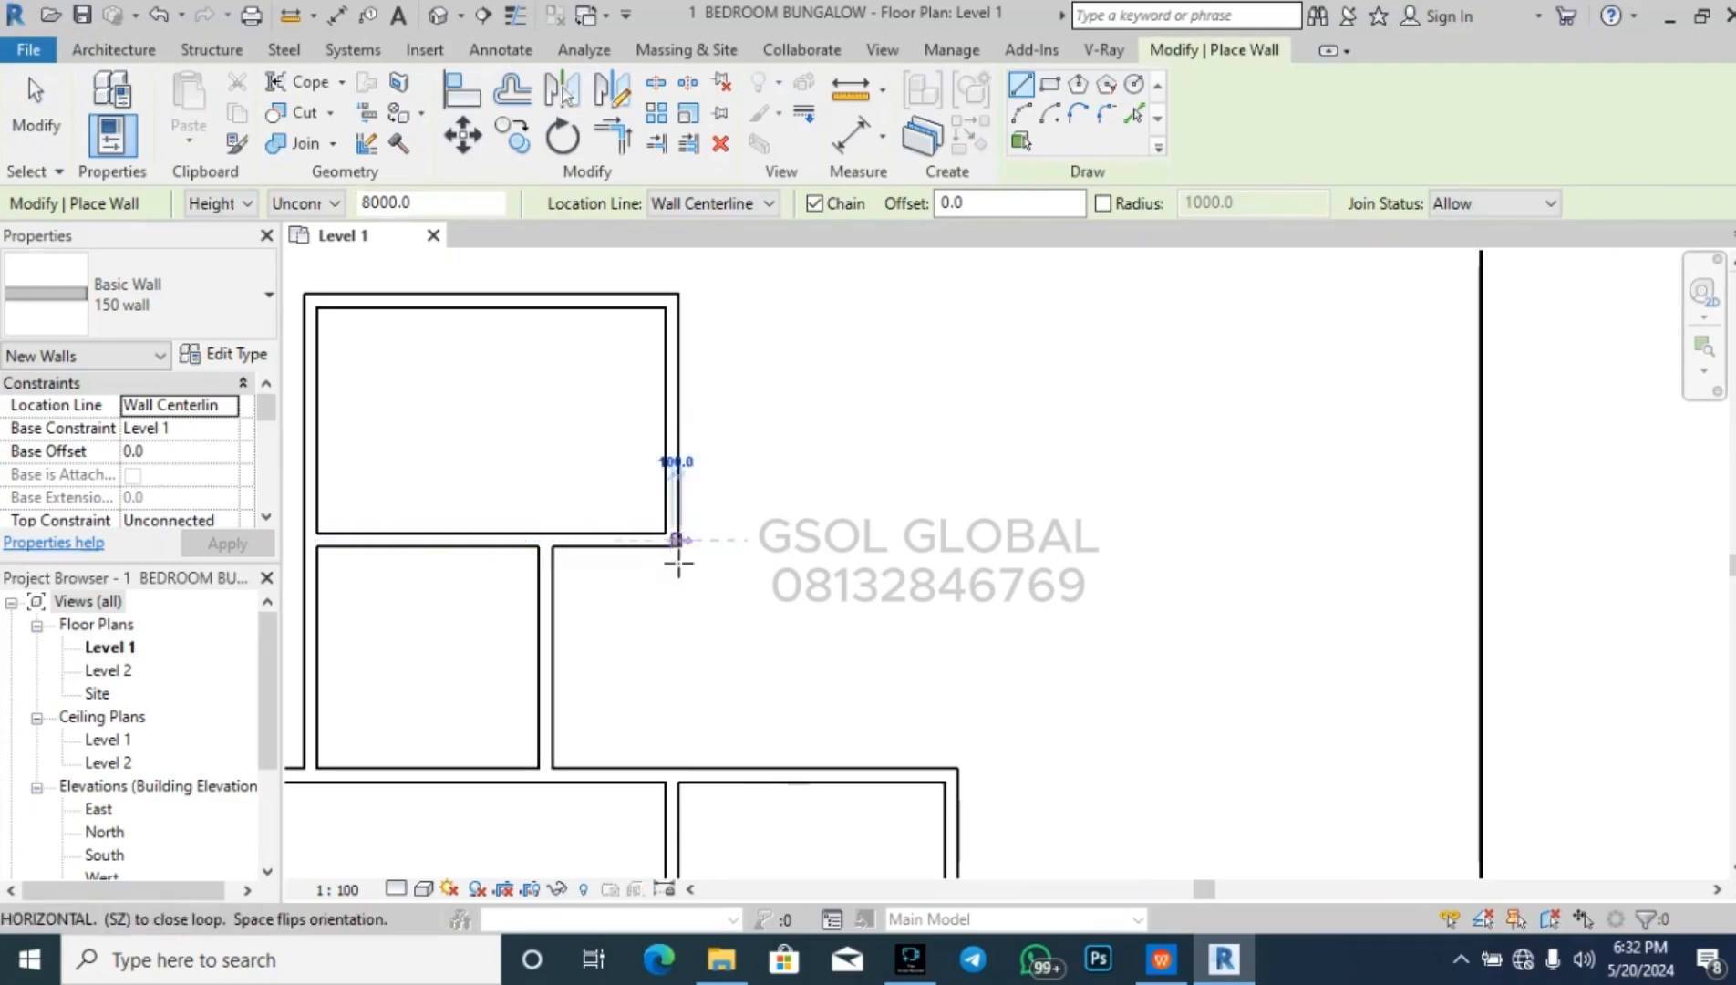
{"action": "left_click", "coordinate": [671, 656]}
{"action": "scroll", "coordinate": [776, 651], "scroll_direction": "down", "scroll_amount": 3}
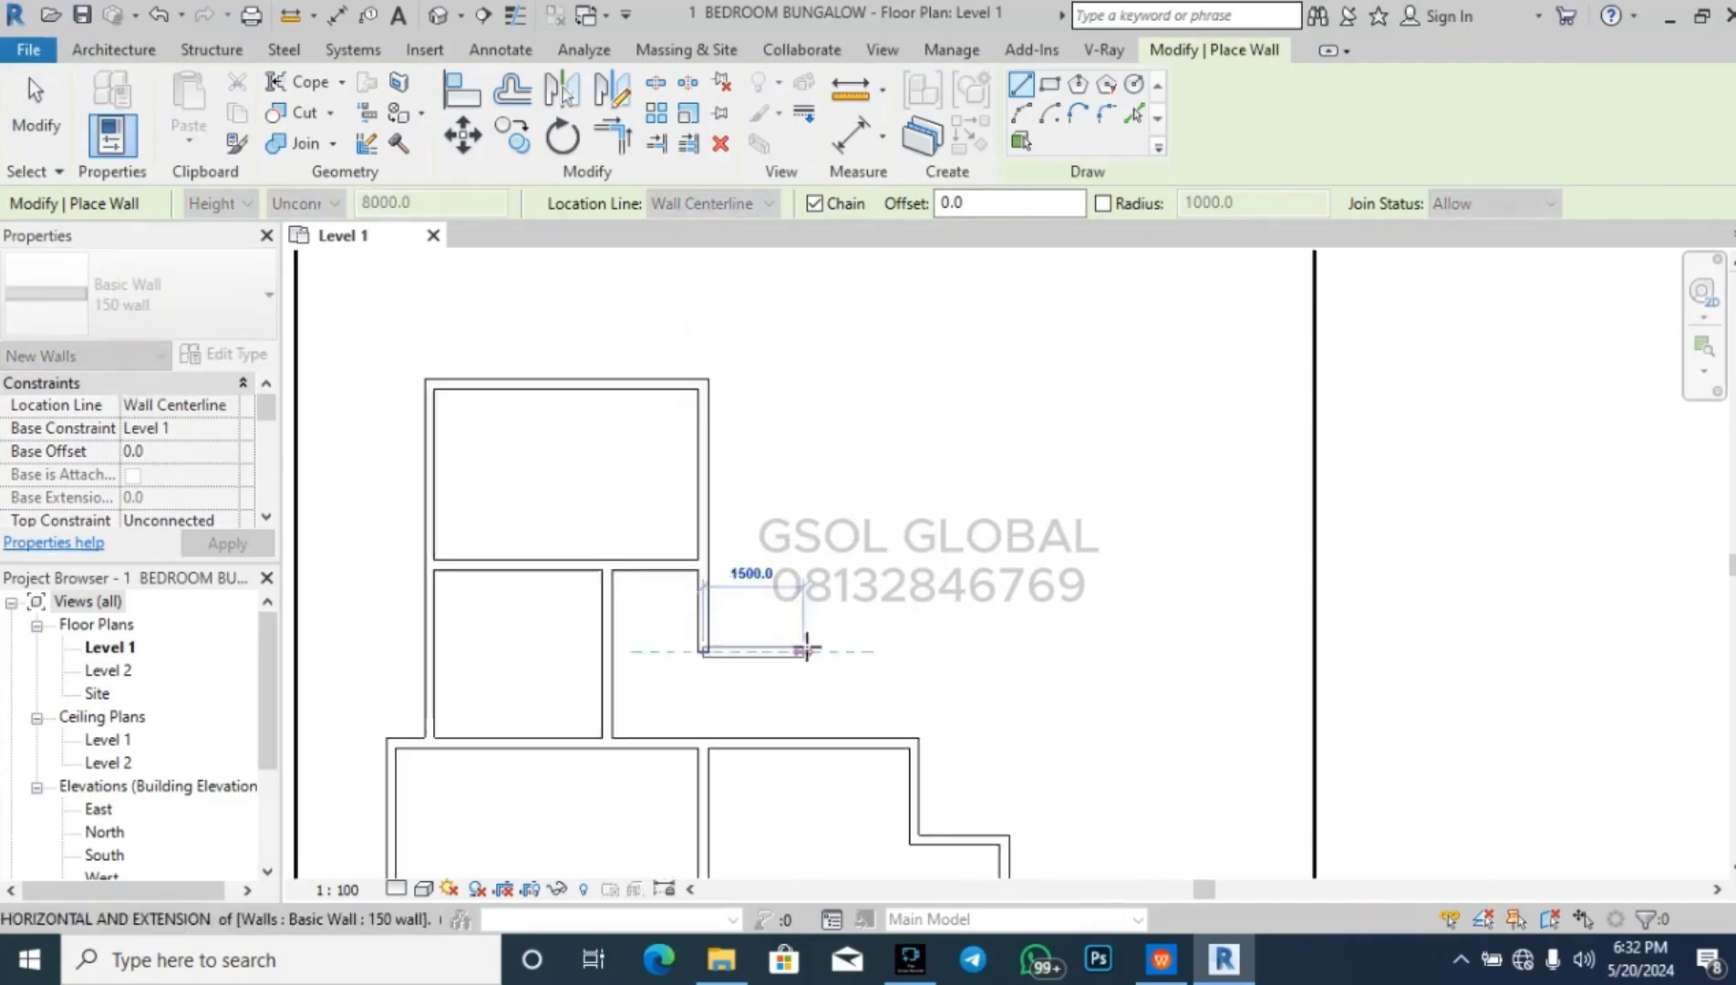
{"action": "scroll", "coordinate": [934, 651], "scroll_direction": "up", "scroll_amount": 2}
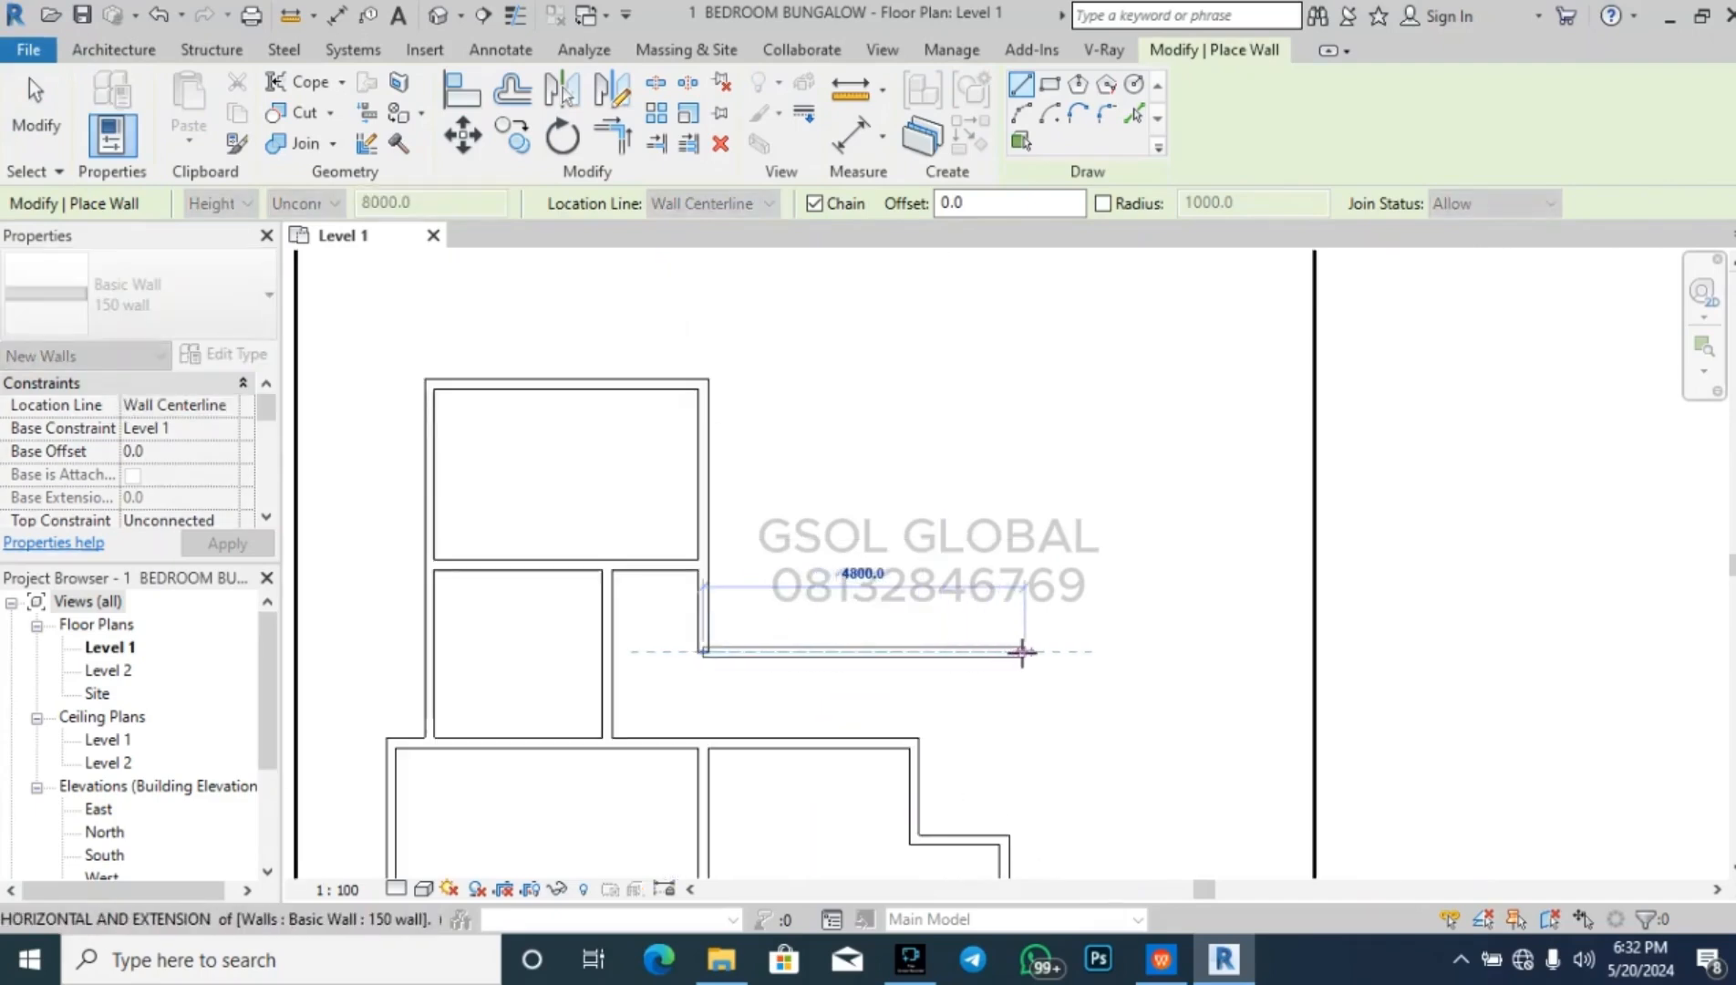
{"action": "left_click", "coordinate": [1006, 651]}
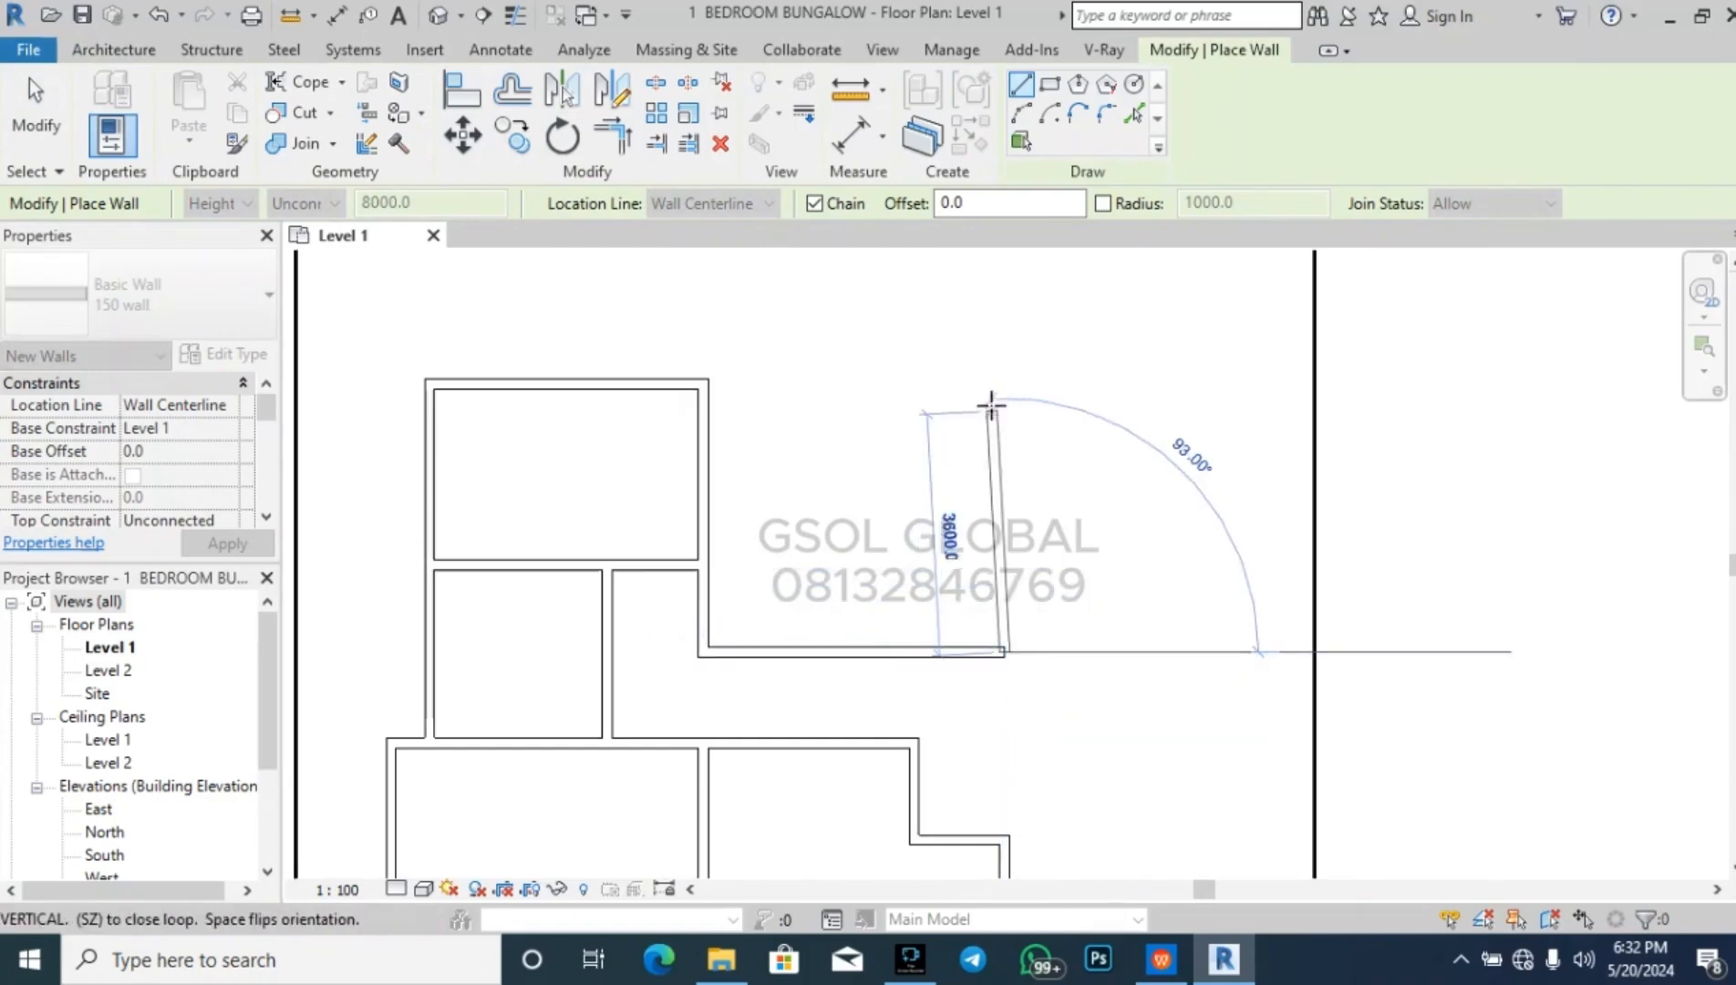
{"action": "left_click", "coordinate": [998, 366]}
{"action": "key", "text": "Escape"}
- Close the upper-right room with a top wall level with the neighbouring room's, and trim the overshooting right wall to it
{"action": "left_click", "coordinate": [705, 381]}
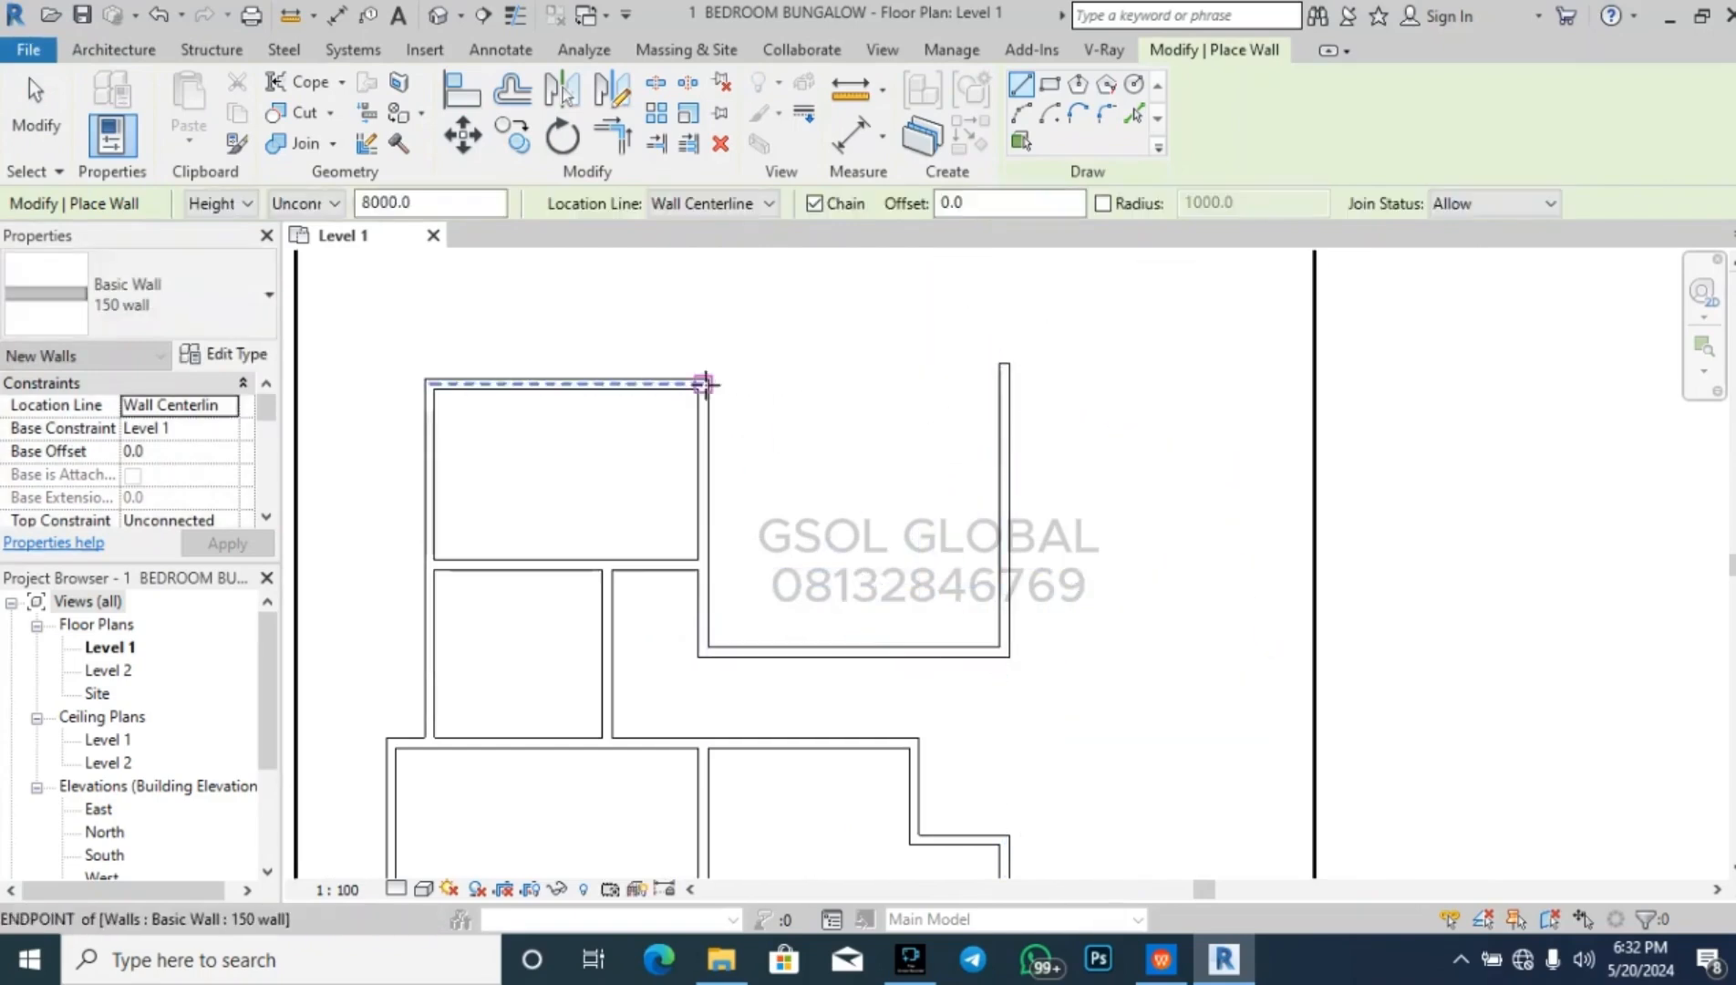
{"action": "left_click", "coordinate": [1003, 382]}
{"action": "key", "text": "Escape"}
{"action": "key", "text": "Escape"}
{"action": "key", "text": "t"}
{"action": "key", "text": "r"}
{"action": "left_click", "coordinate": [1003, 456]}
{"action": "left_click", "coordinate": [983, 392]}
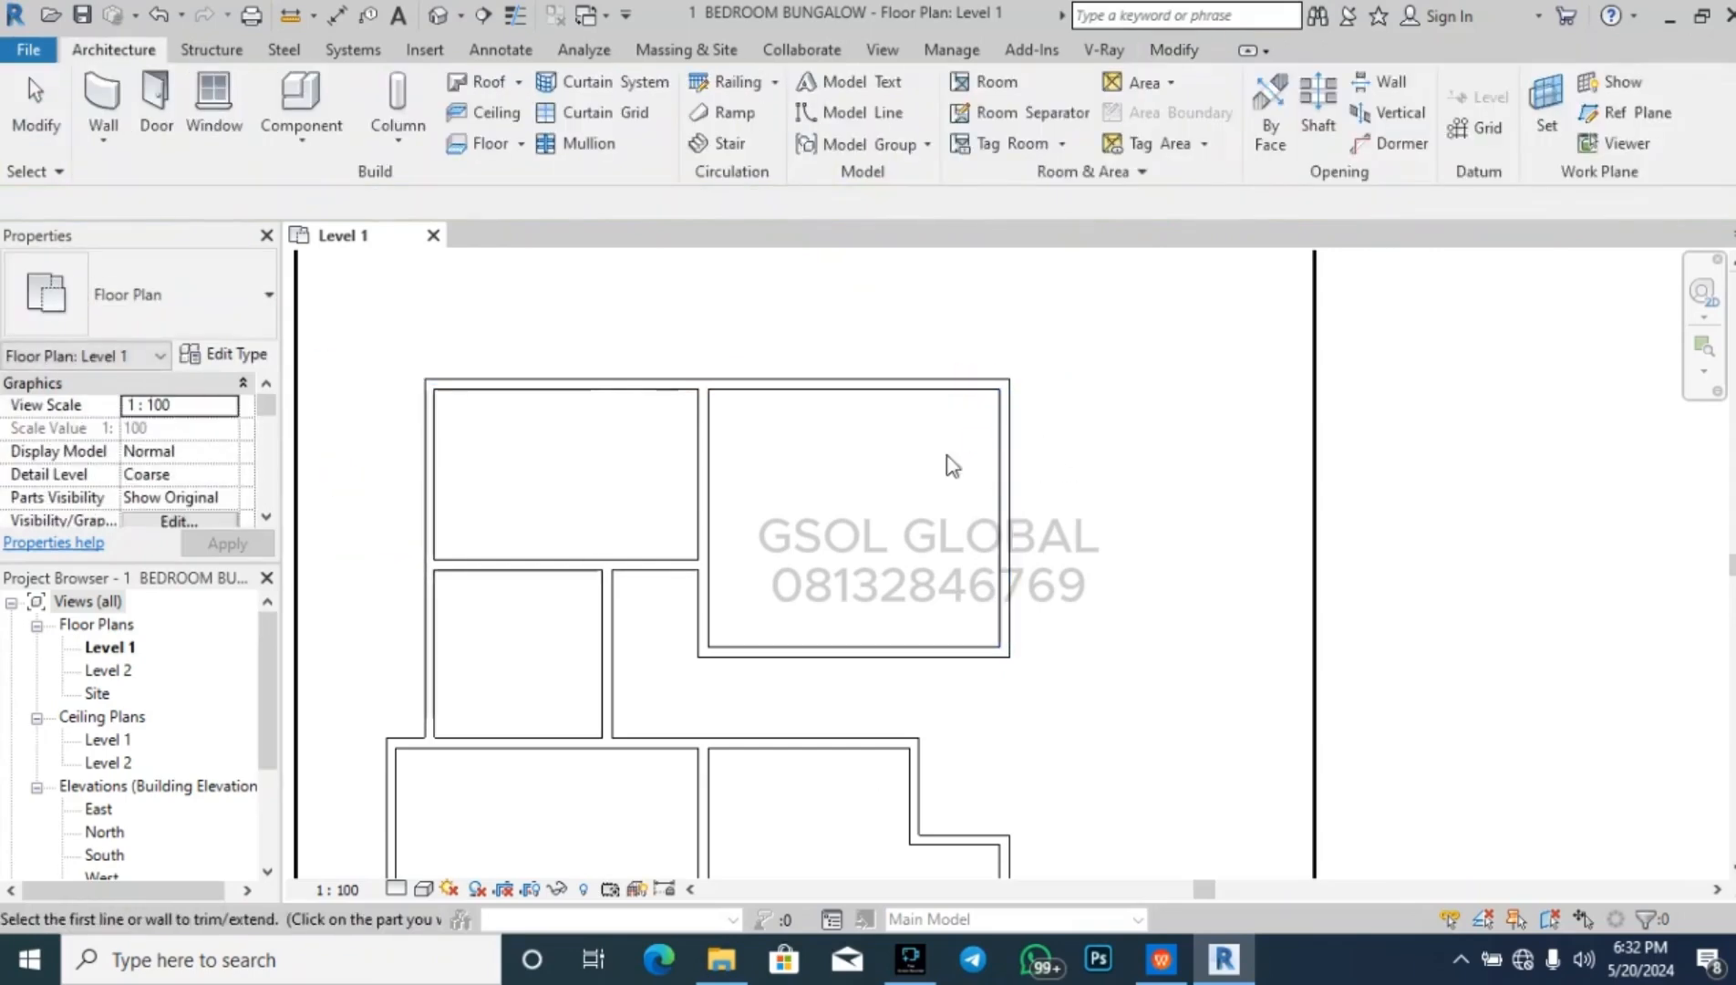
{"action": "key", "text": "Escape"}
- Draw a 150 wall closing the passage from the lower middle room's upper-right corner to the upper-right room's bottom wall
{"action": "scroll", "coordinate": [899, 365], "scroll_direction": "down", "scroll_amount": 2}
{"action": "scroll", "coordinate": [996, 573], "scroll_direction": "up", "scroll_amount": 2}
{"action": "key", "text": "w"}
{"action": "key", "text": "a"}
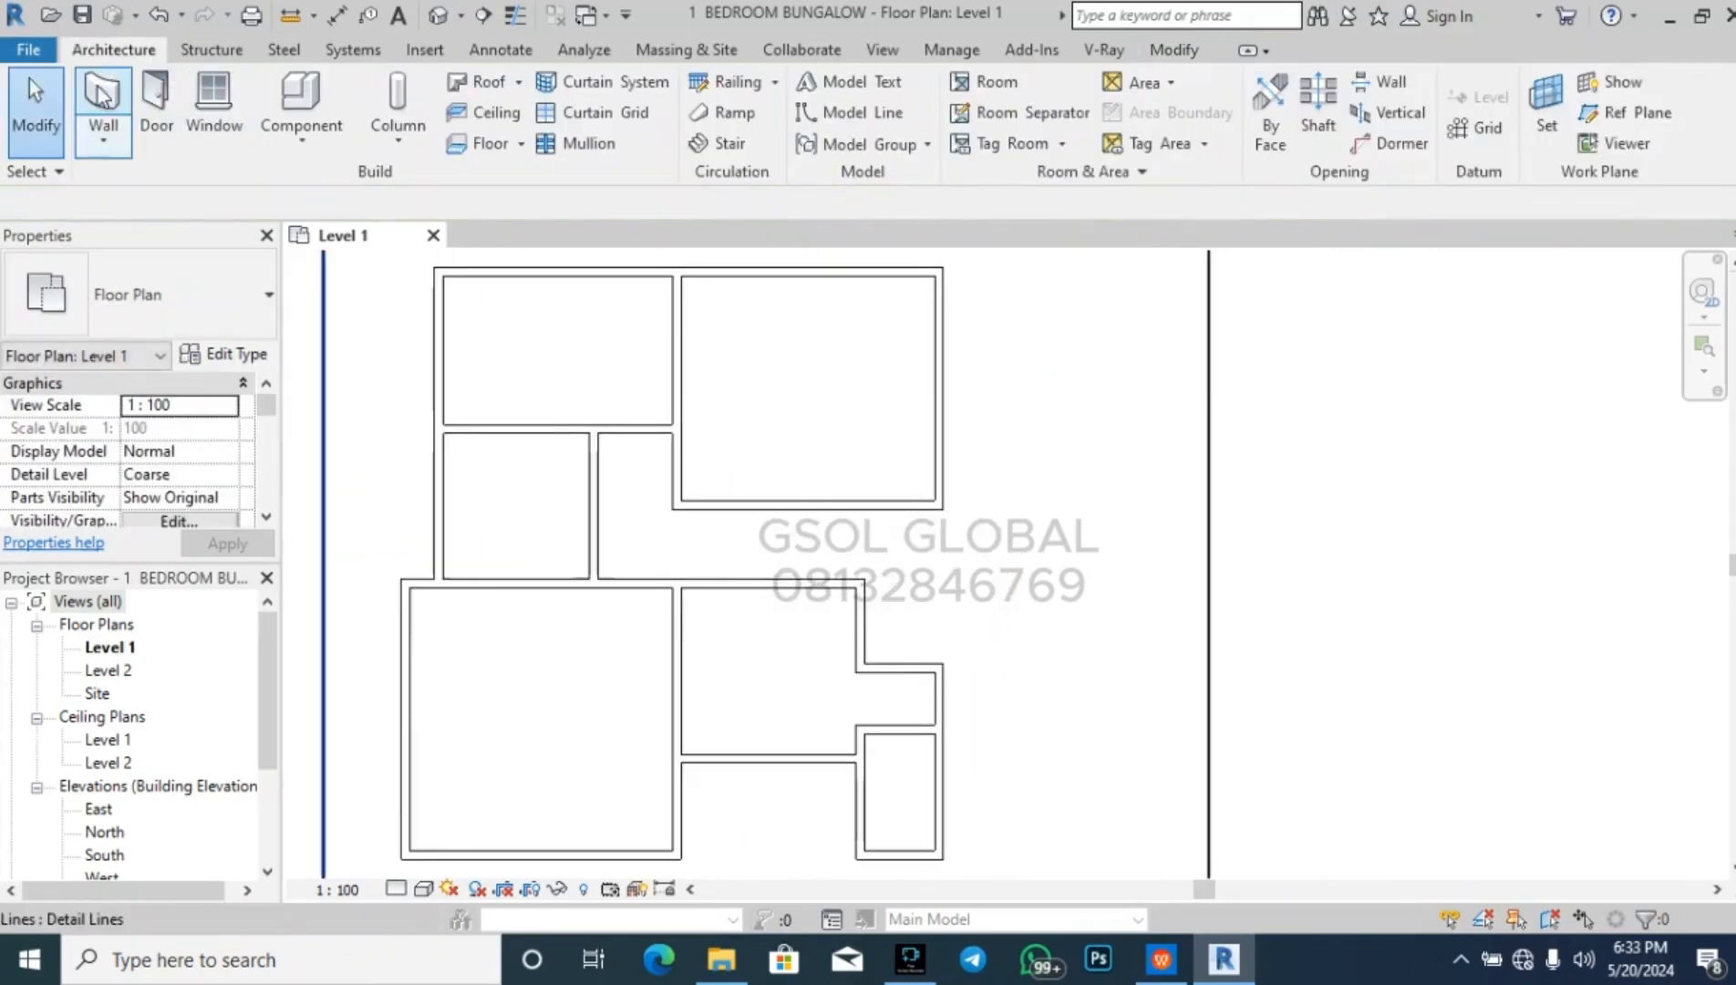
{"action": "scroll", "coordinate": [951, 612], "scroll_direction": "up", "scroll_amount": 1}
{"action": "scroll", "coordinate": [951, 612], "scroll_direction": "up", "scroll_amount": 2}
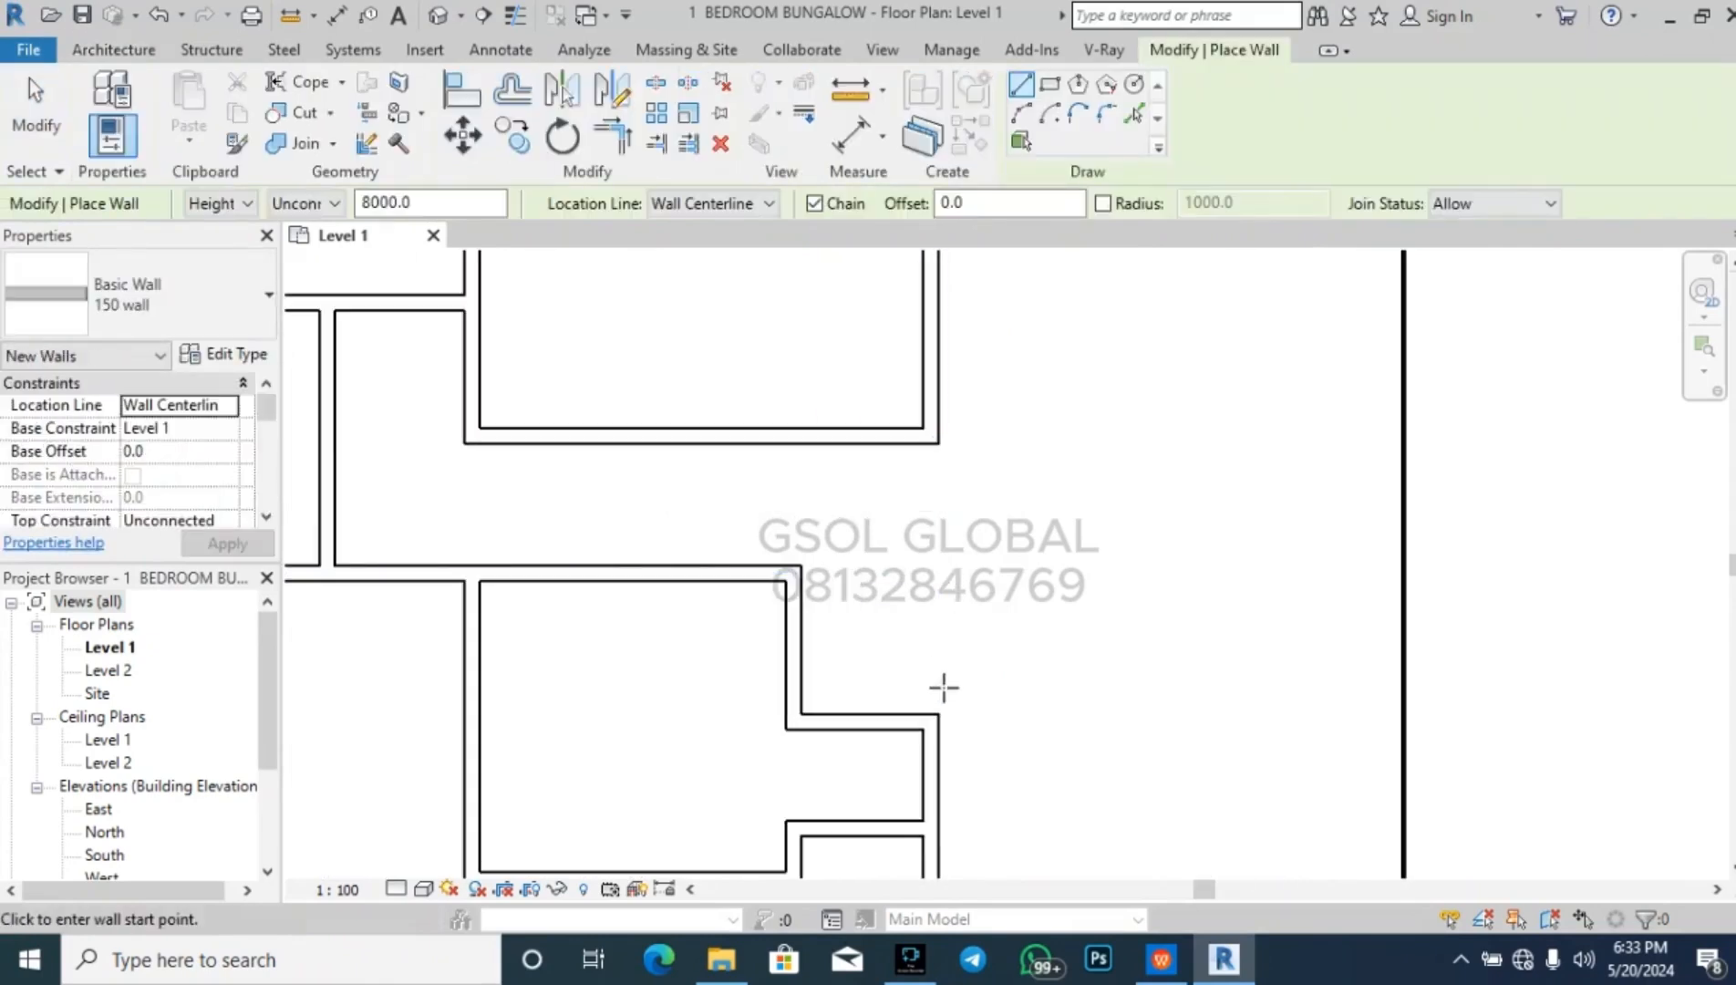
{"action": "scroll", "coordinate": [1015, 580], "scroll_direction": "down", "scroll_amount": 3}
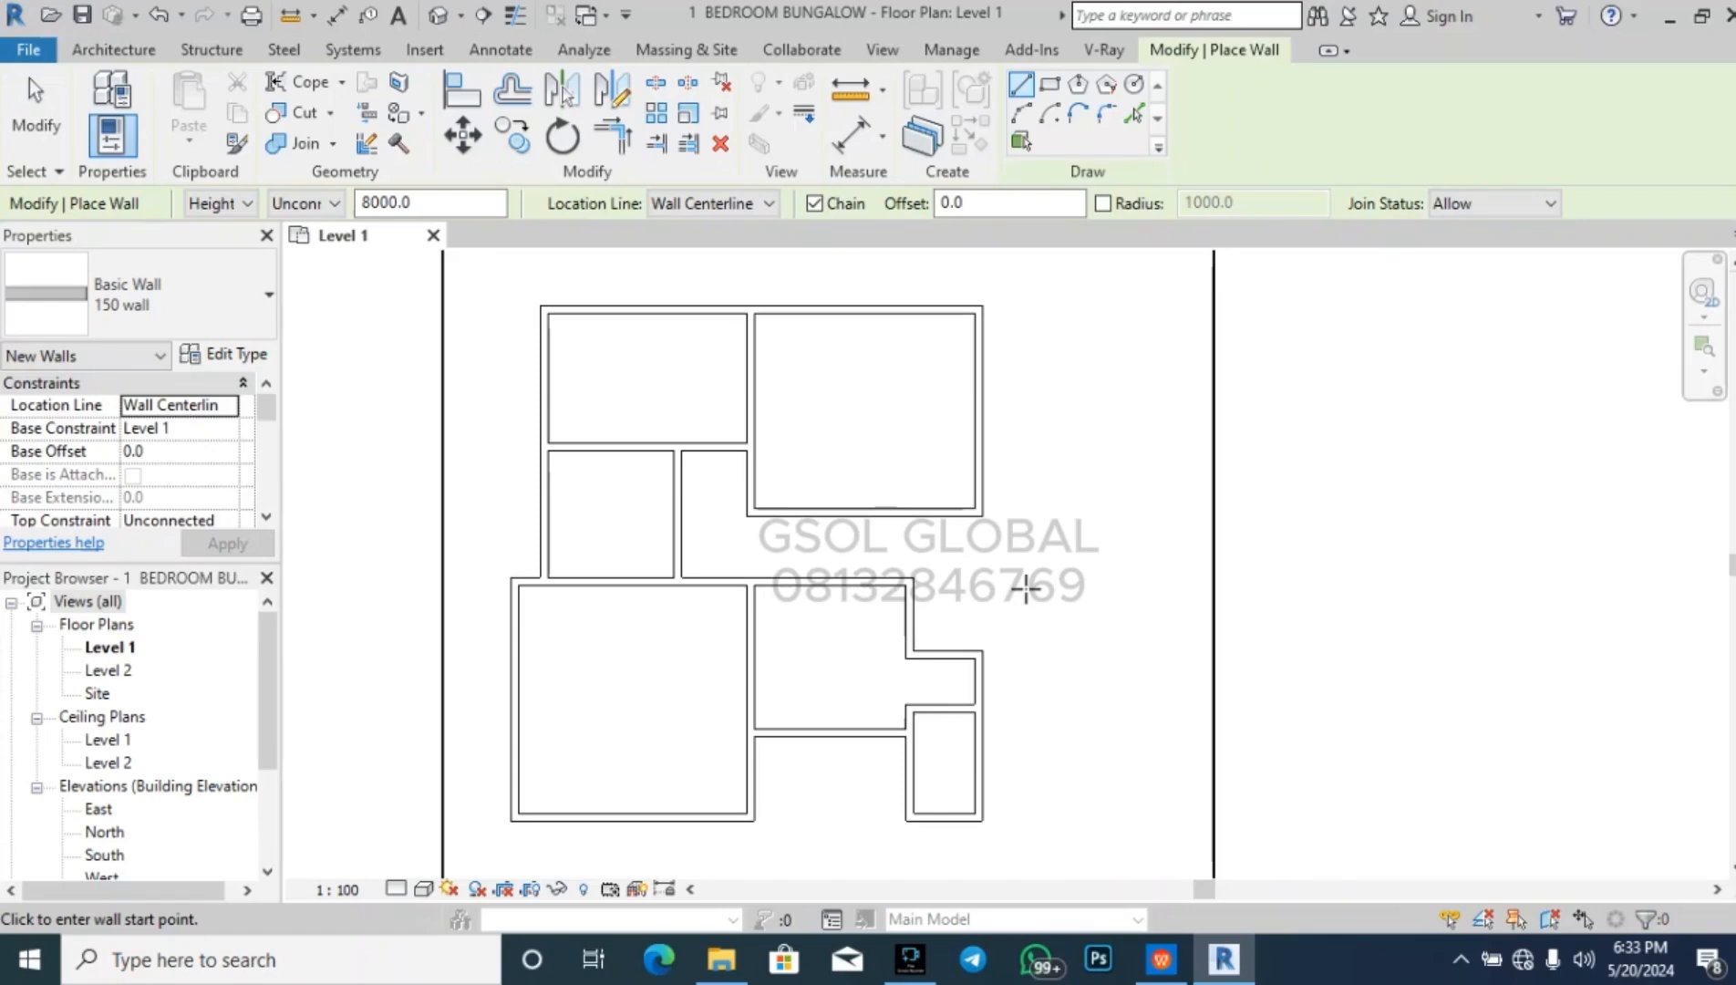
{"action": "scroll", "coordinate": [1026, 590], "scroll_direction": "up", "scroll_amount": 1}
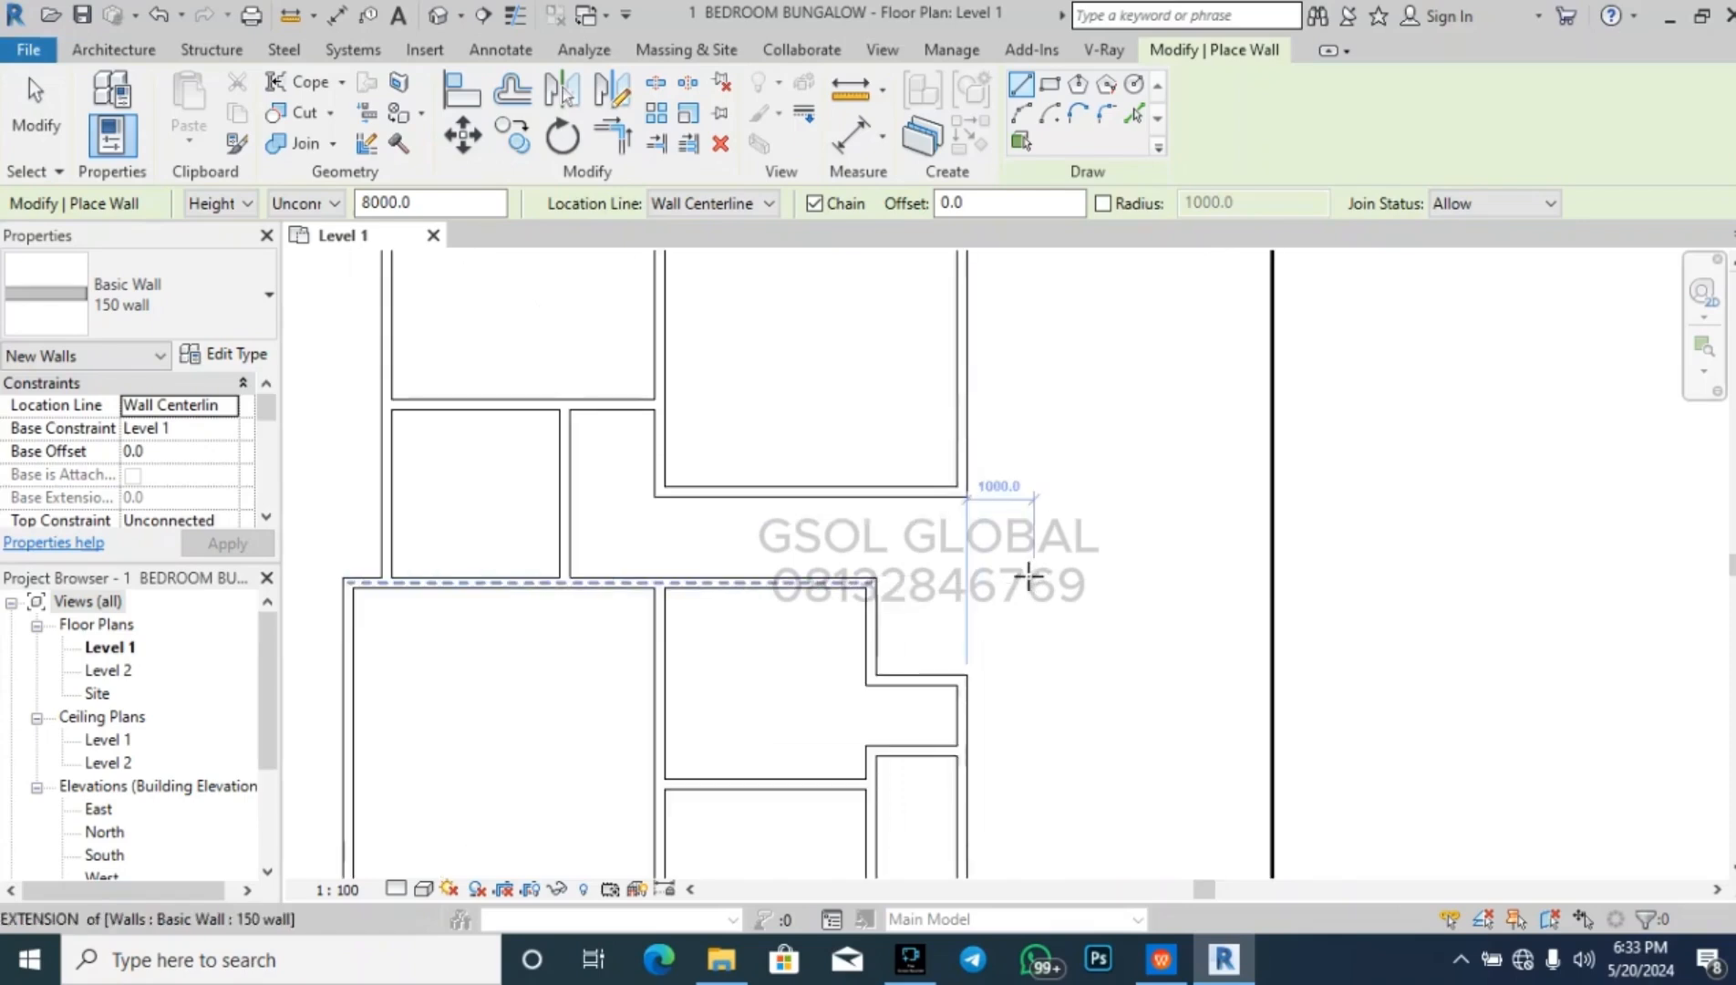
{"action": "left_click", "coordinate": [869, 581]}
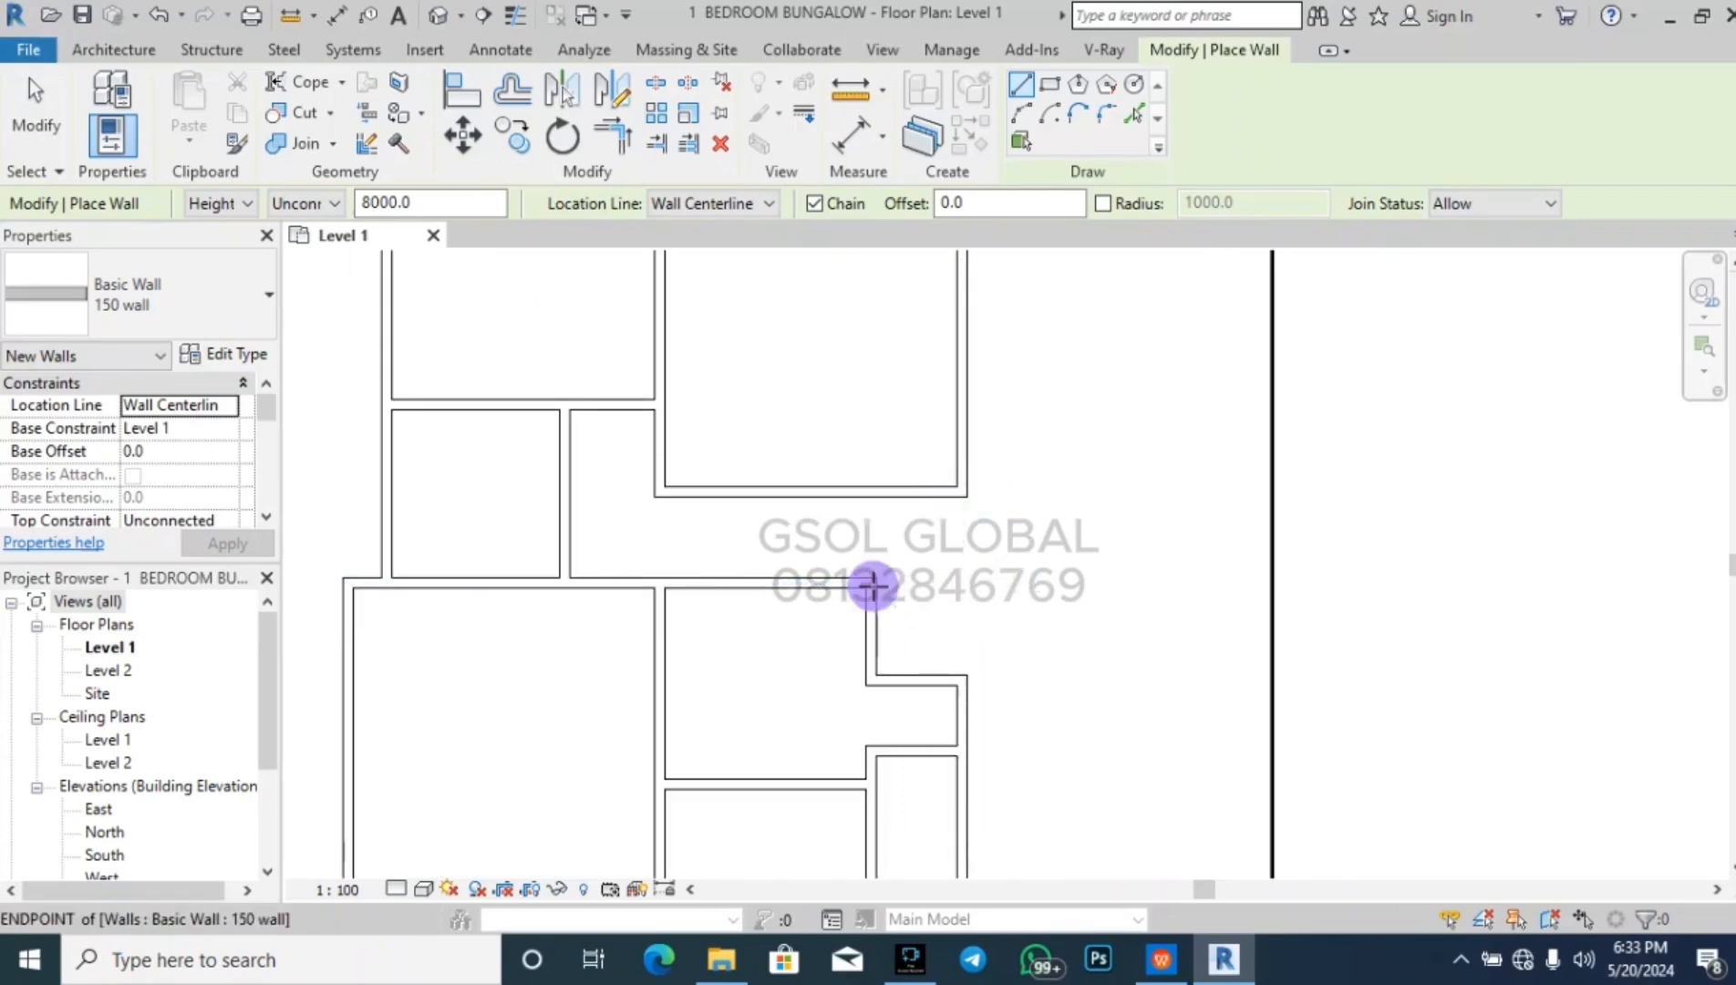
{"action": "left_click", "coordinate": [872, 491]}
{"action": "key", "text": "Escape"}
{"action": "scroll", "coordinate": [1018, 540], "scroll_direction": "down", "scroll_amount": 2}
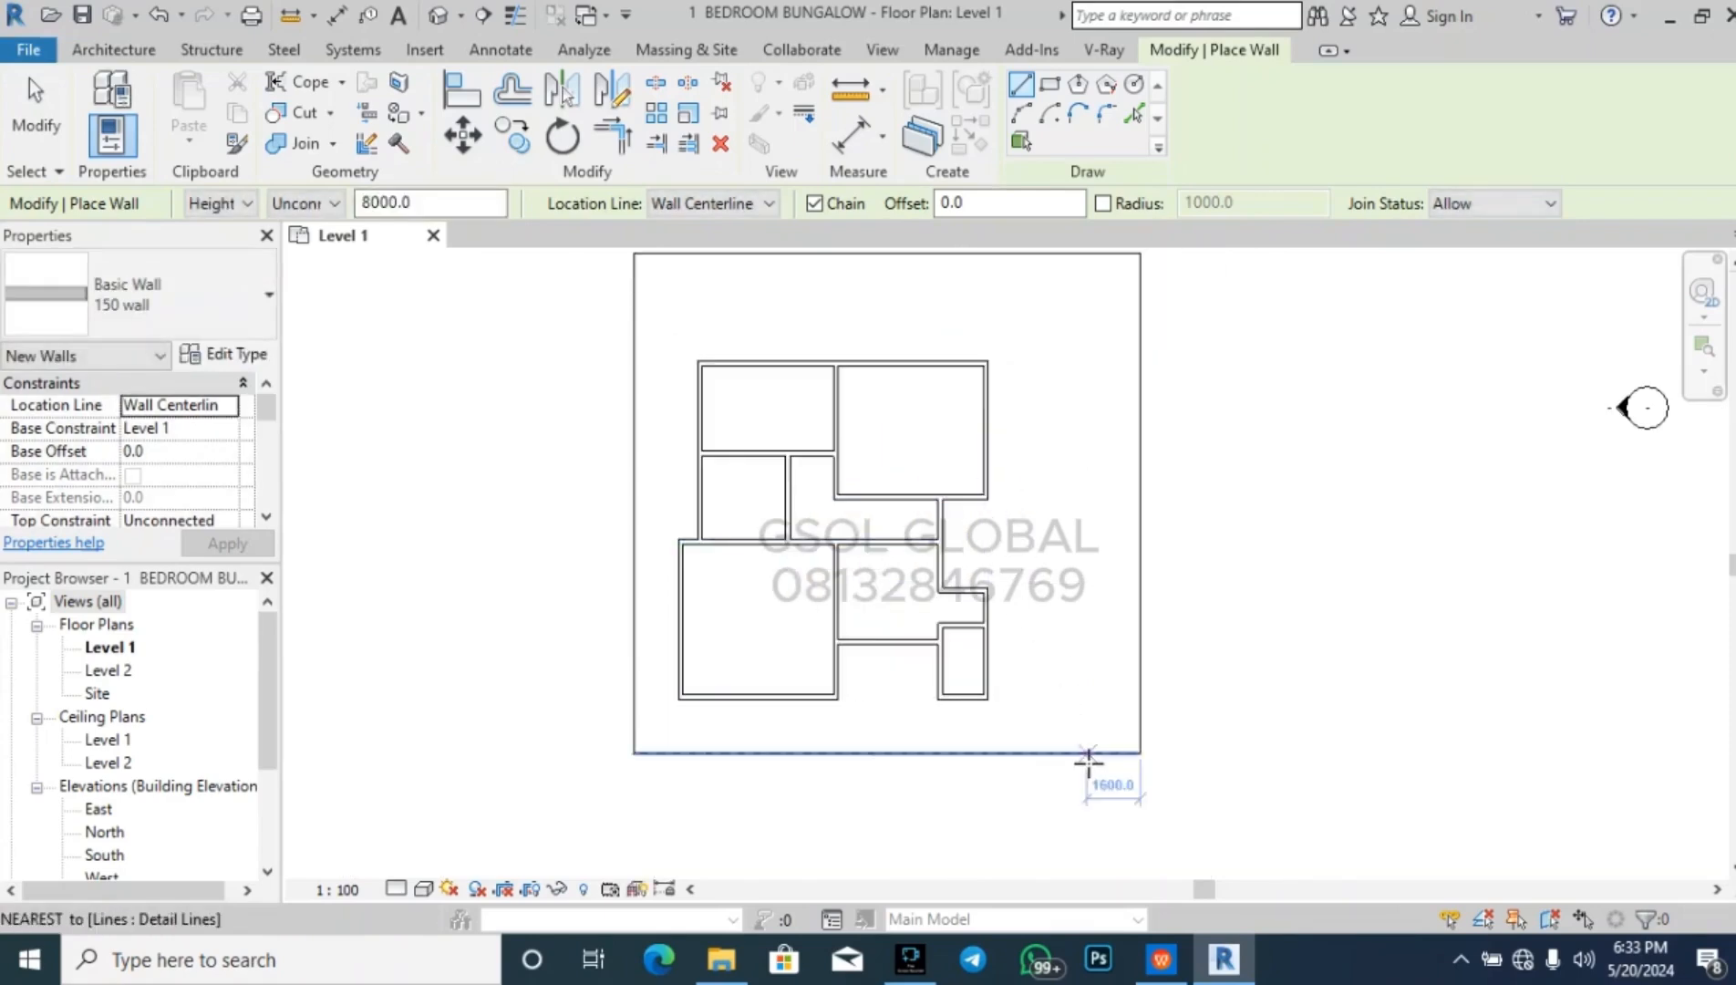
{"action": "scroll", "coordinate": [1056, 484], "scroll_direction": "up", "scroll_amount": 2}
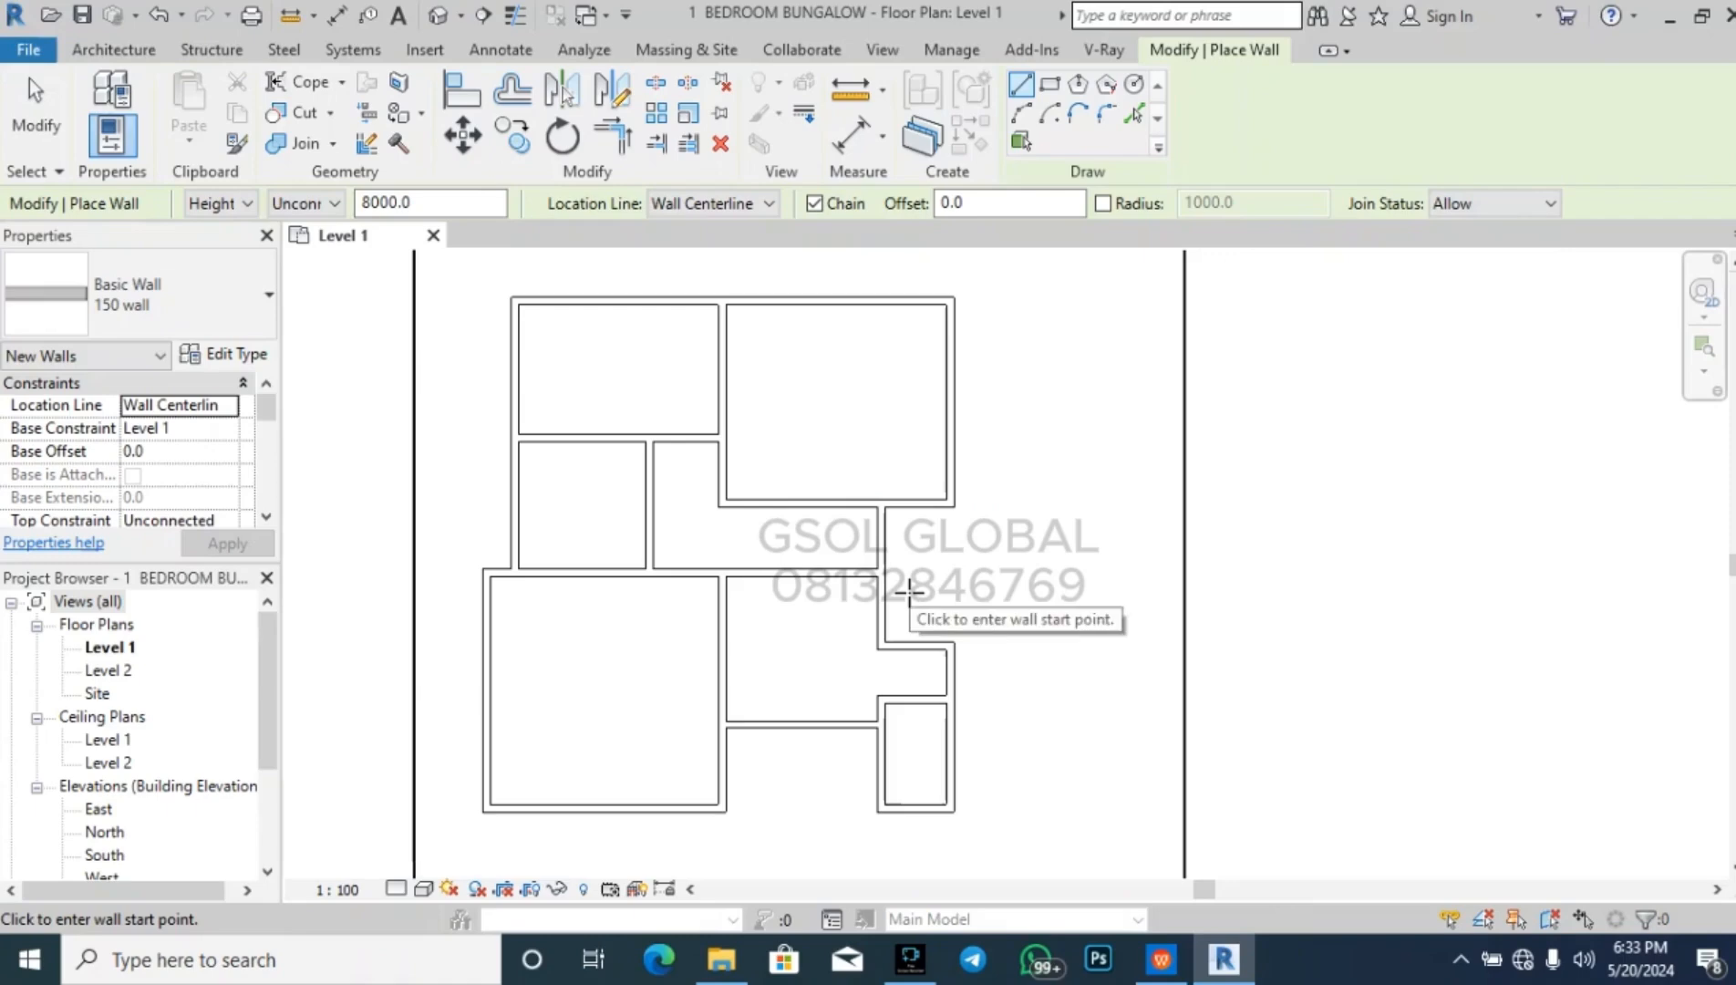
{"action": "key", "text": "Escape"}
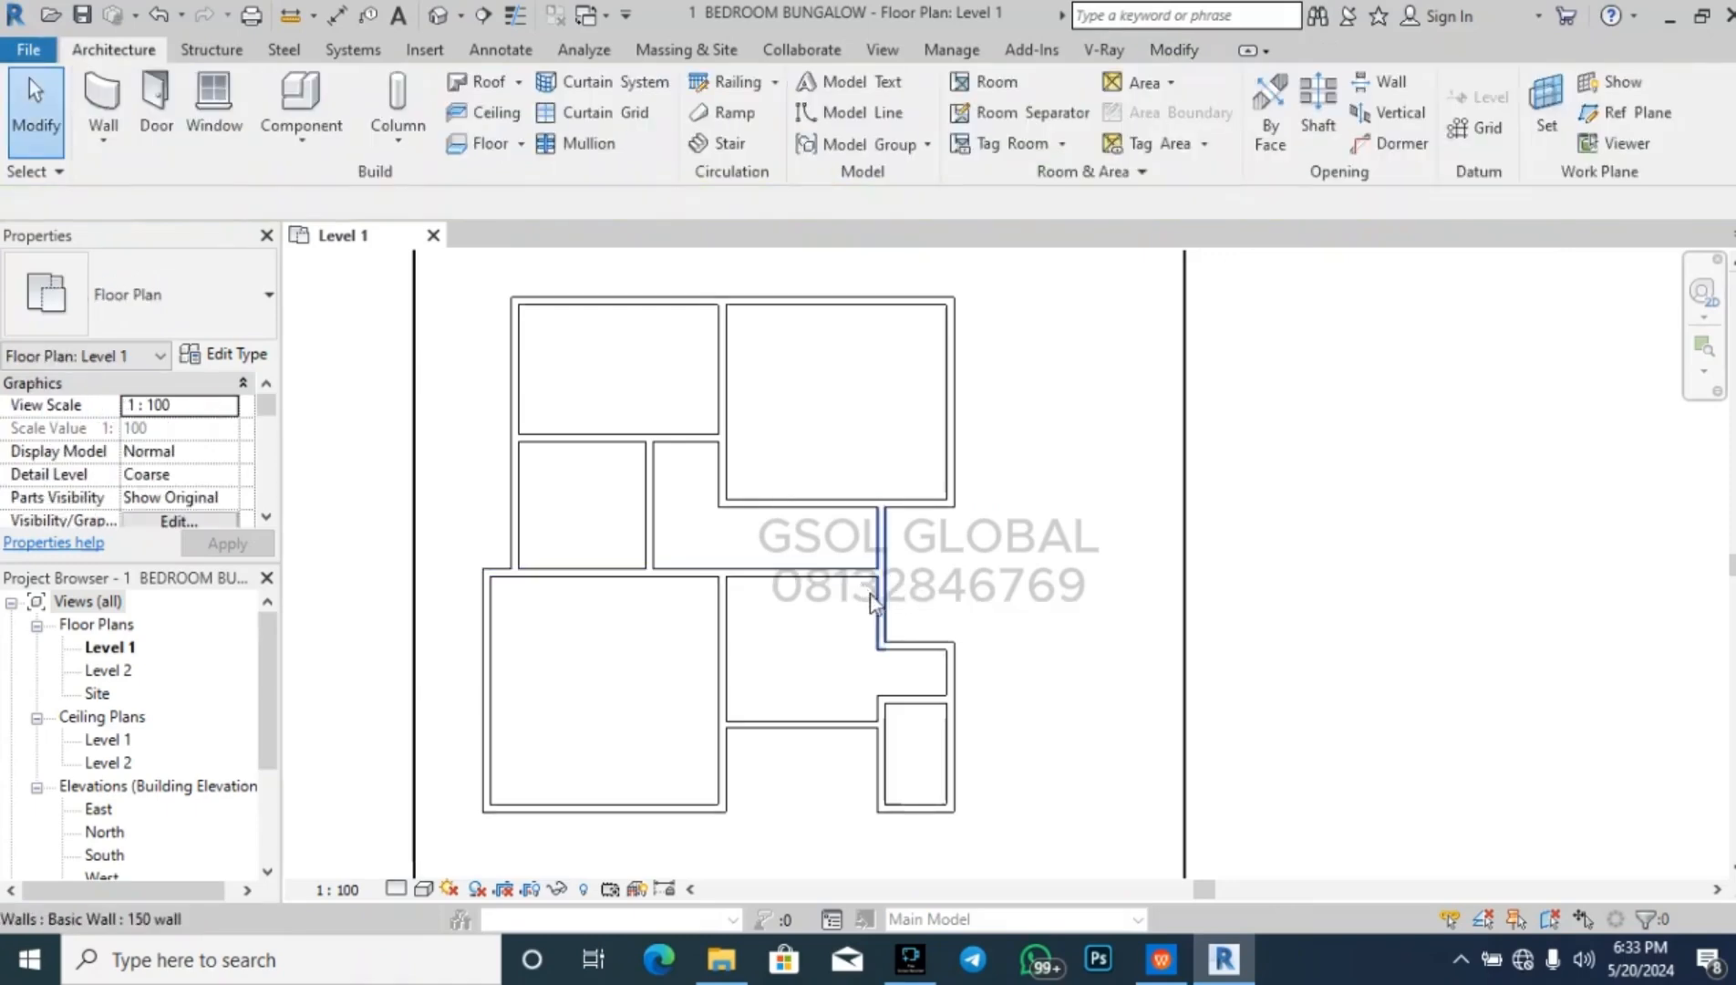
- Trim the passage-closing wall back to the lower middle room's upper-right corner to reopen the passage
{"action": "key", "text": "t"}
{"action": "key", "text": "r"}
{"action": "left_click", "coordinate": [891, 609]}
{"action": "left_click", "coordinate": [851, 572]}
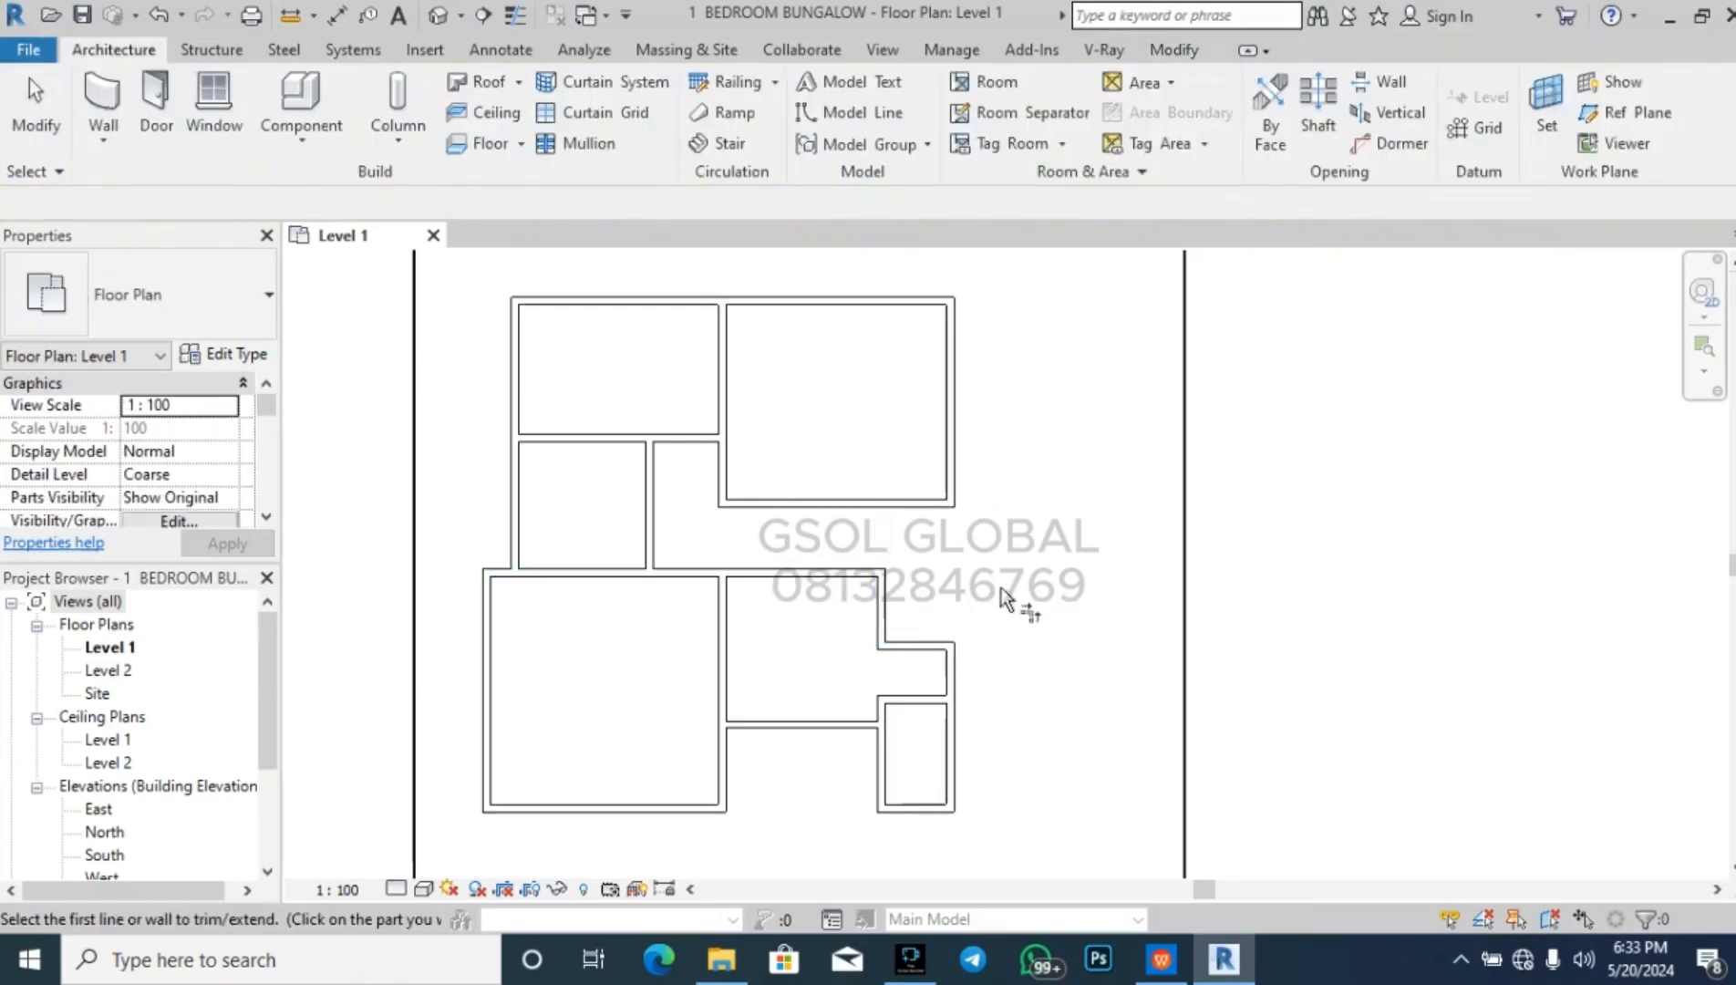
{"action": "key", "text": "Escape"}
{"action": "scroll", "coordinate": [577, 309], "scroll_direction": "up", "scroll_amount": 2}
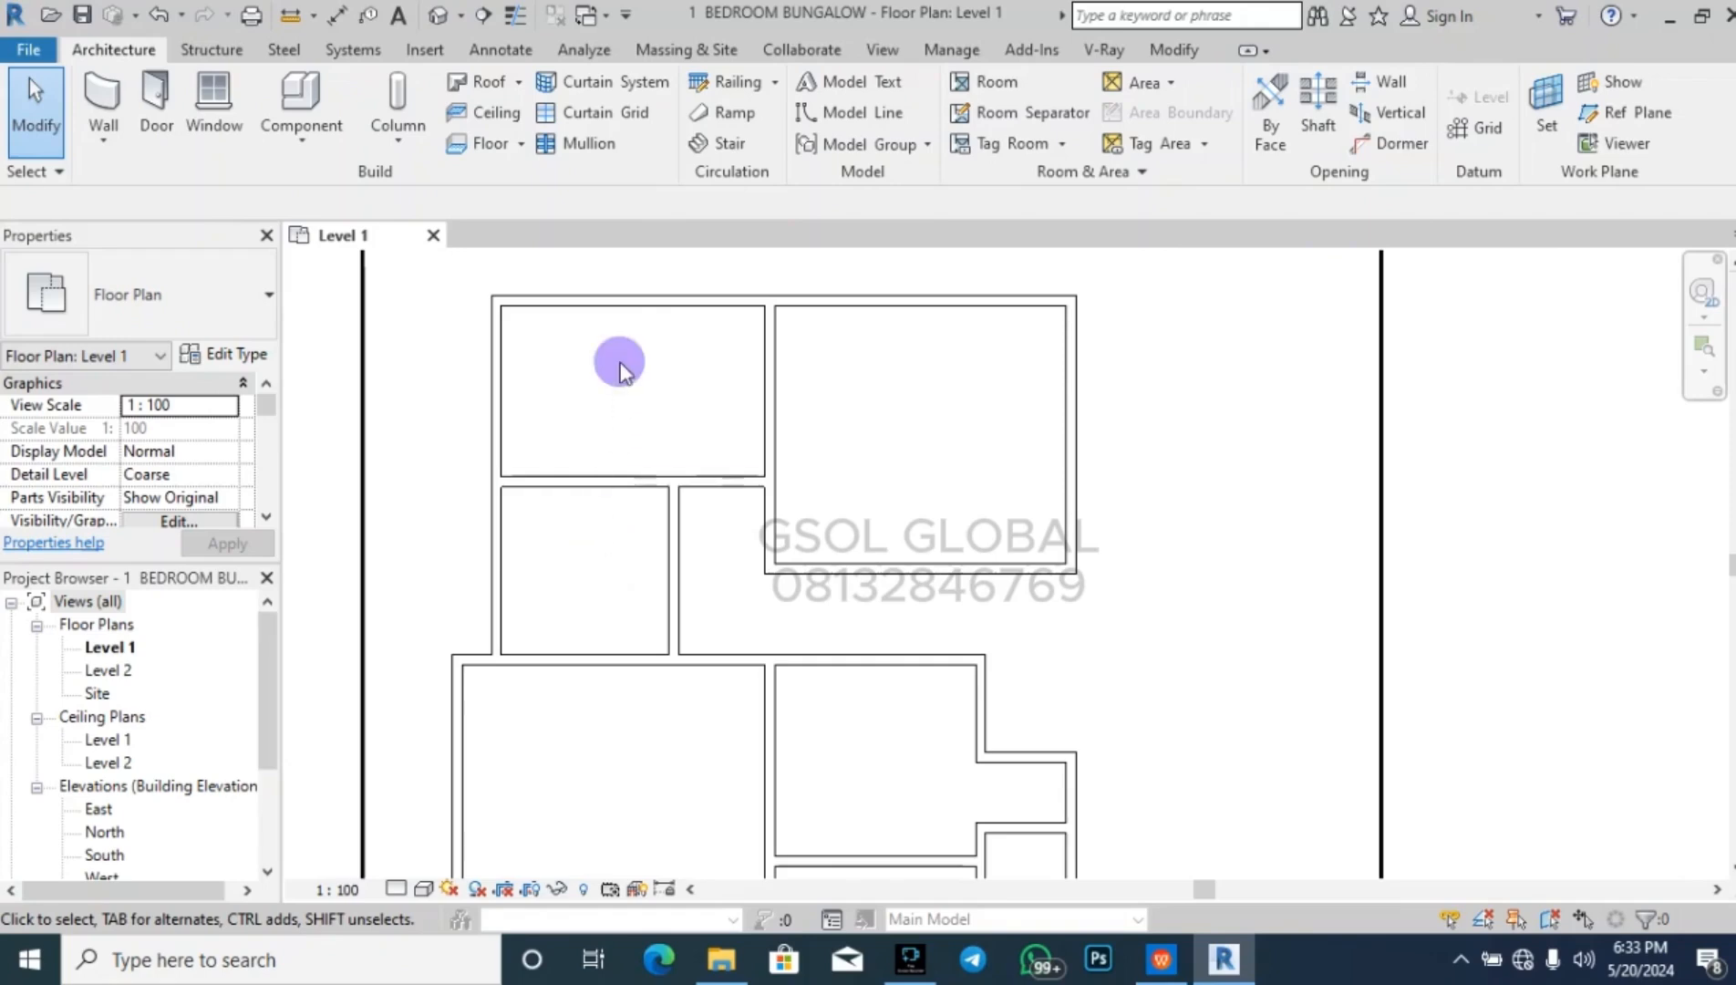
{"action": "left_click", "coordinate": [903, 409]}
{"action": "left_click", "coordinate": [100, 102]}
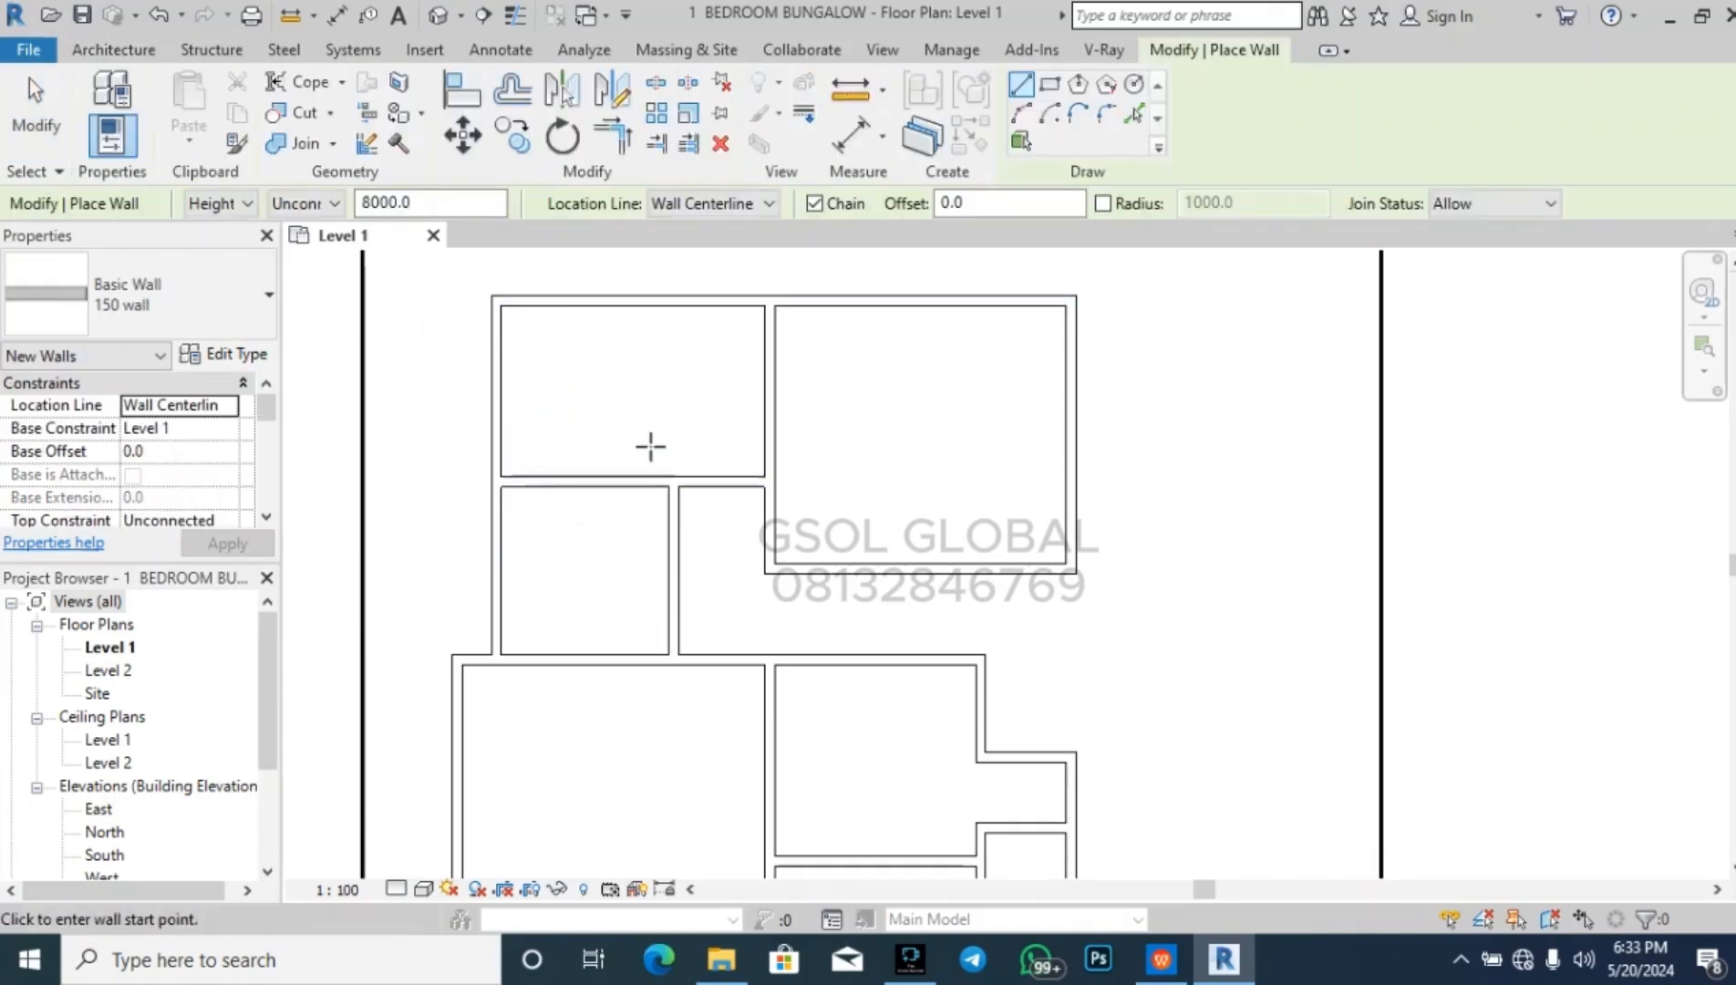
{"action": "key", "text": "Escape"}
{"action": "key", "text": "Escape"}
{"action": "scroll", "coordinate": [516, 310], "scroll_direction": "up", "scroll_amount": 5}
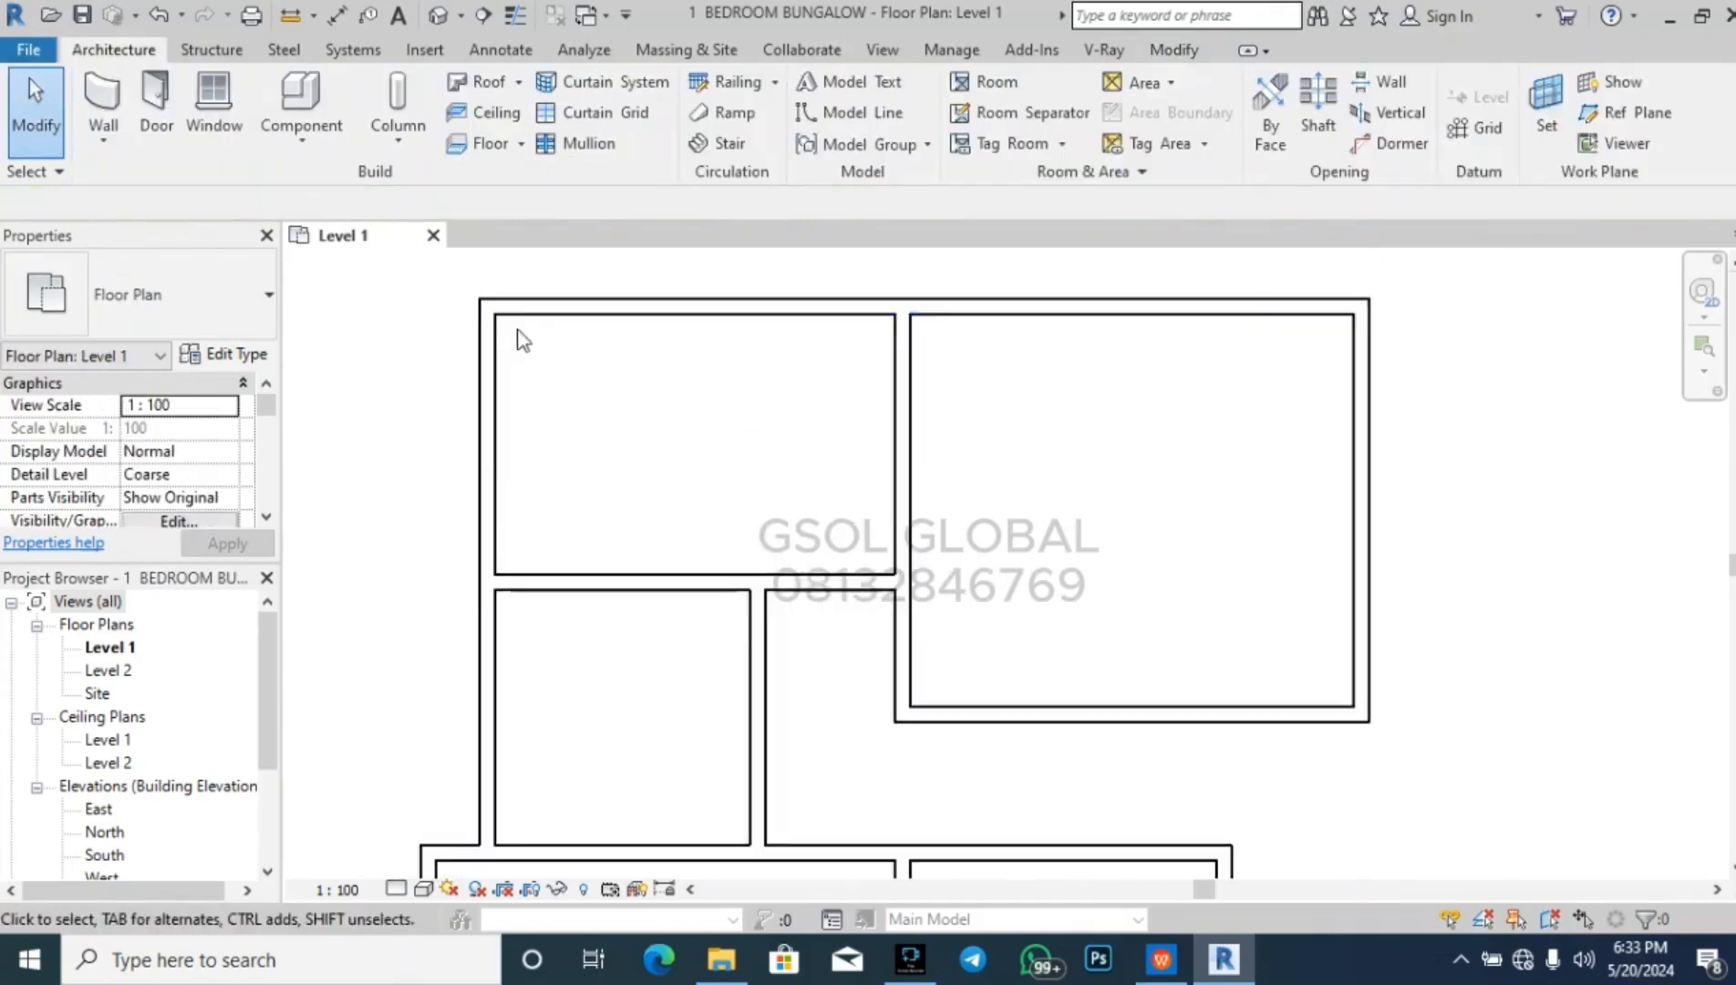
{"action": "left_click", "coordinate": [290, 15]}
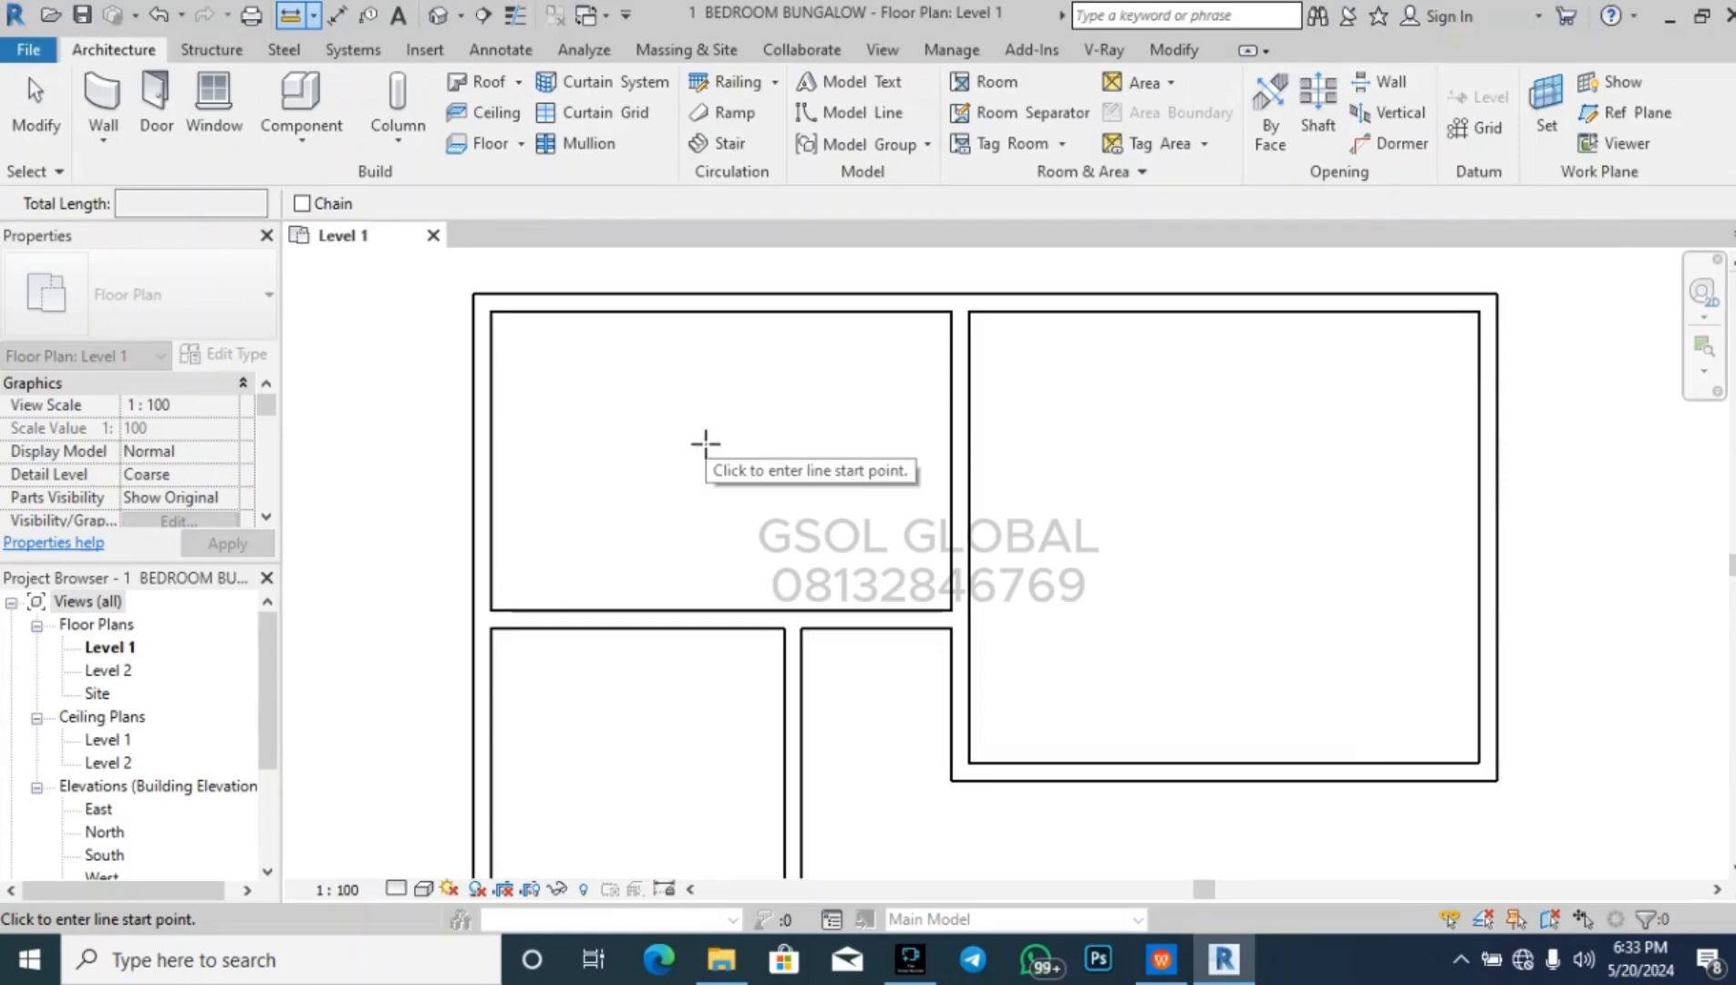
{"action": "key", "text": "Escape"}
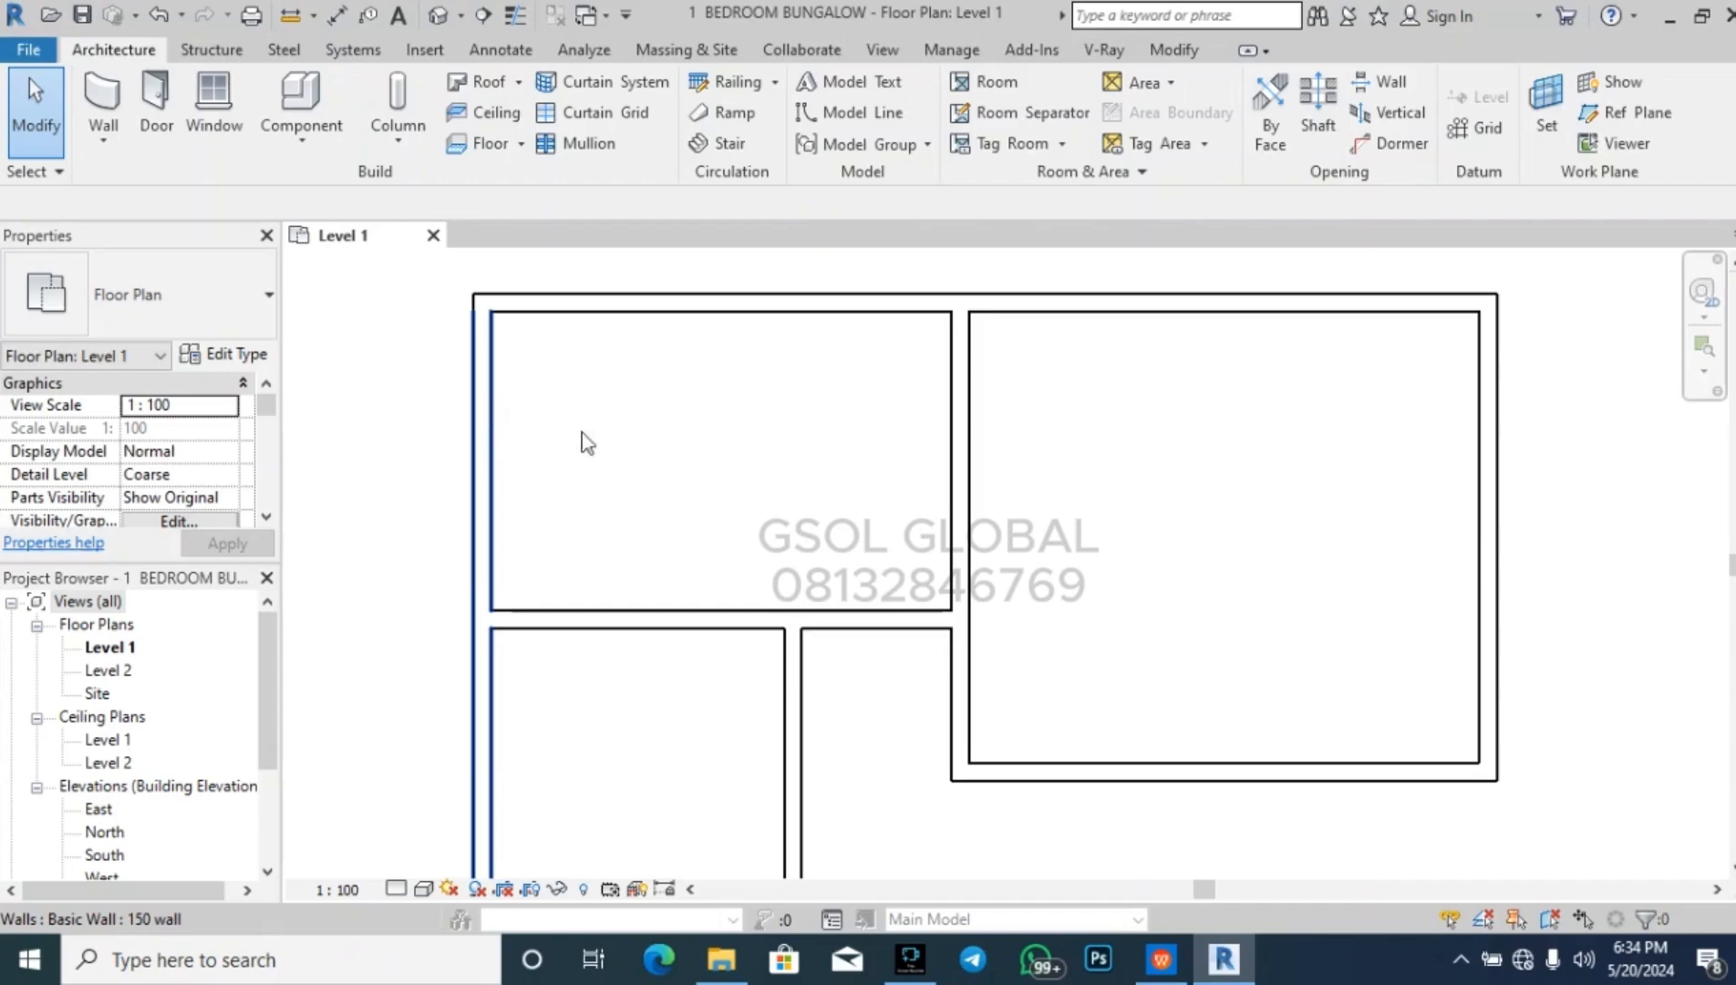
- Draw a vertical 150 partition across the top-left room from its lower wall to its top wall, about 925 mm from the left wall
{"action": "scroll", "coordinate": [590, 428], "scroll_direction": "down", "scroll_amount": 1}
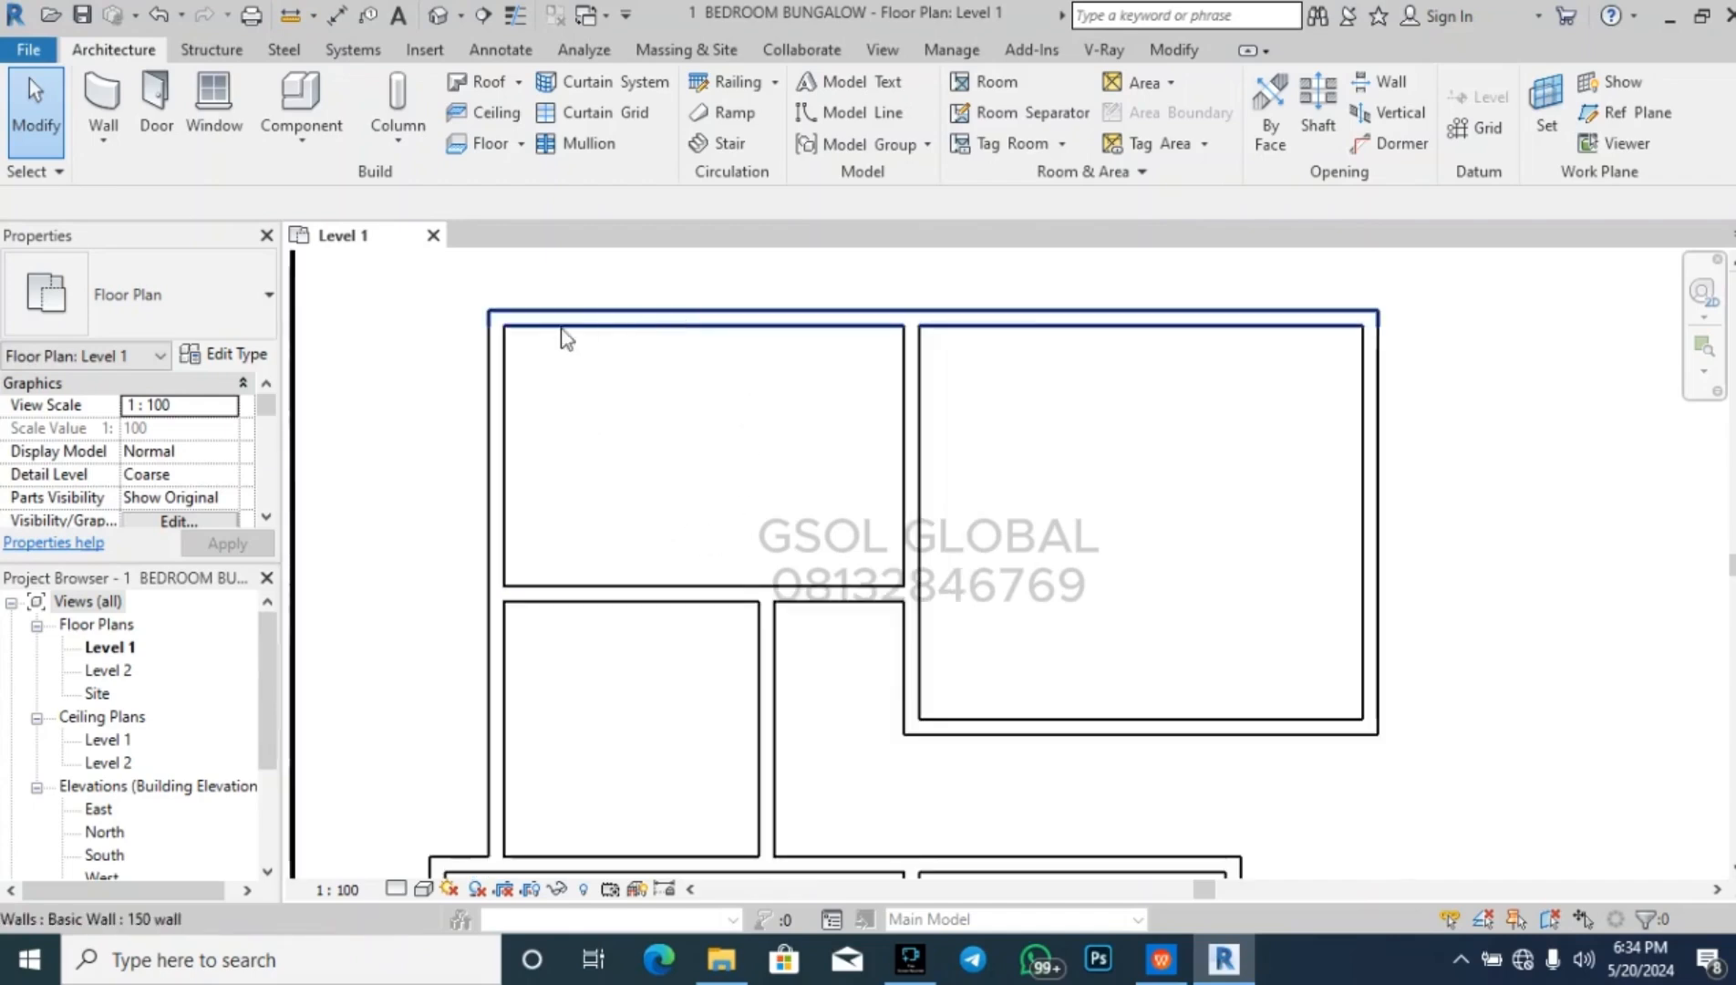
{"action": "left_click", "coordinate": [103, 101]}
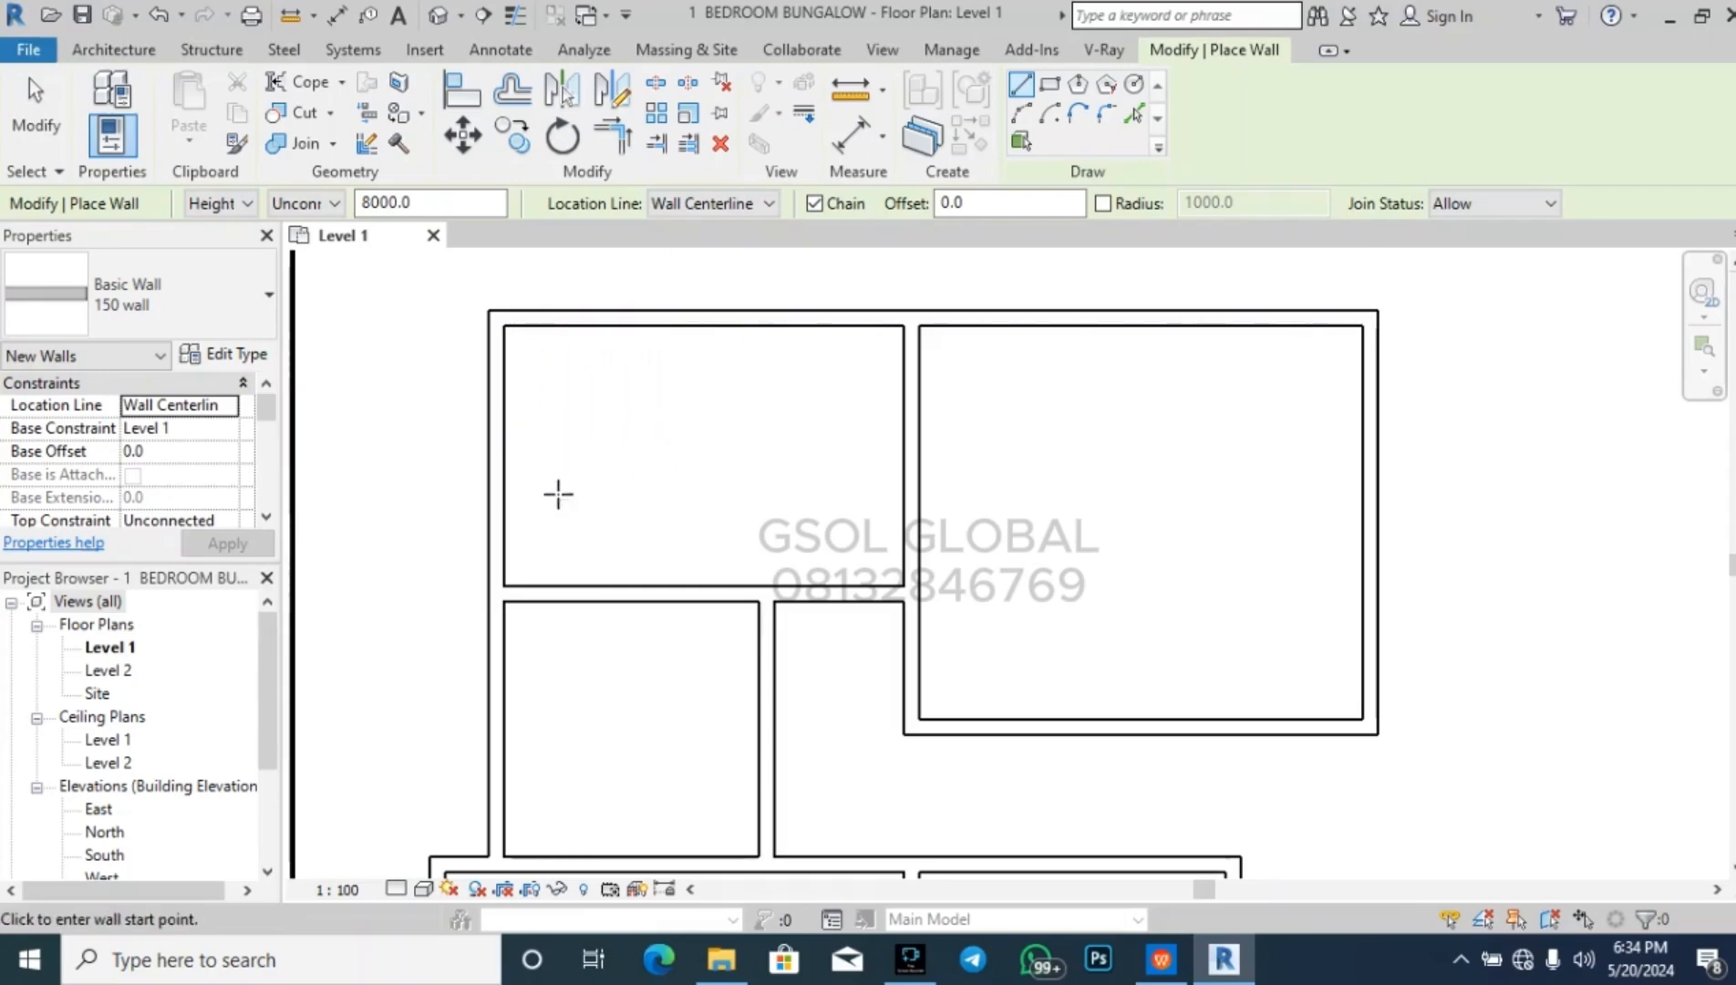
{"action": "left_click", "coordinate": [604, 593]}
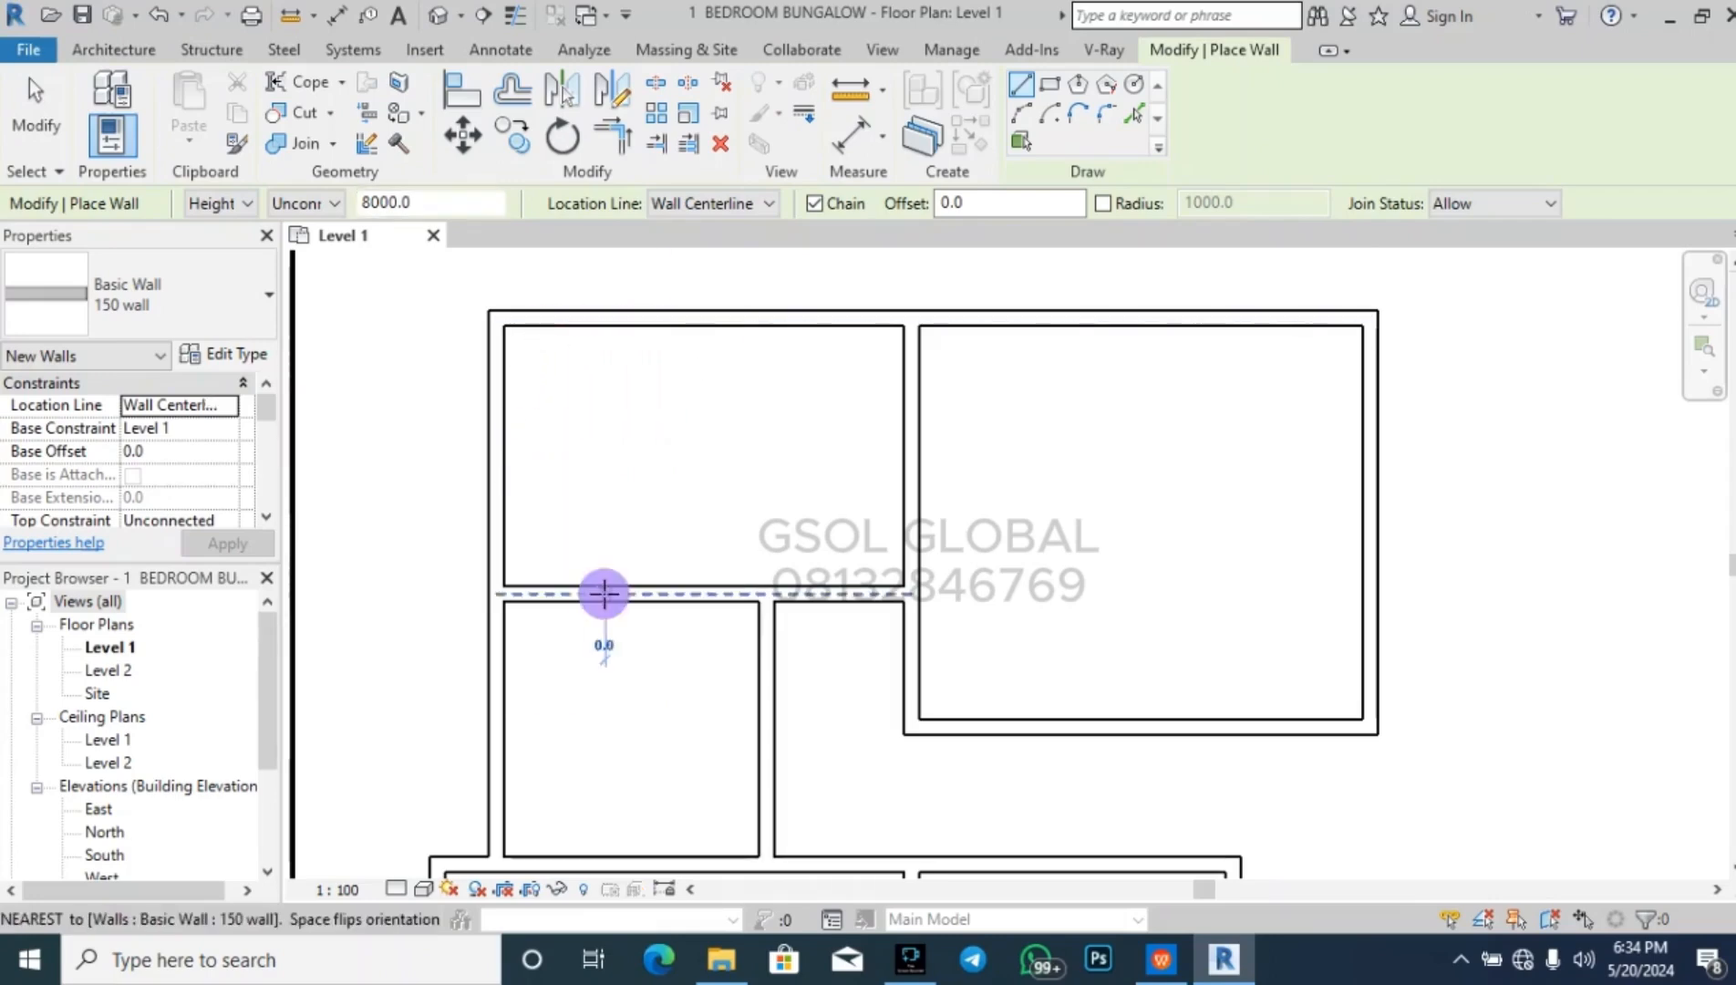
{"action": "left_click", "coordinate": [606, 321]}
{"action": "key", "text": "Escape"}
{"action": "key", "text": "Escape"}
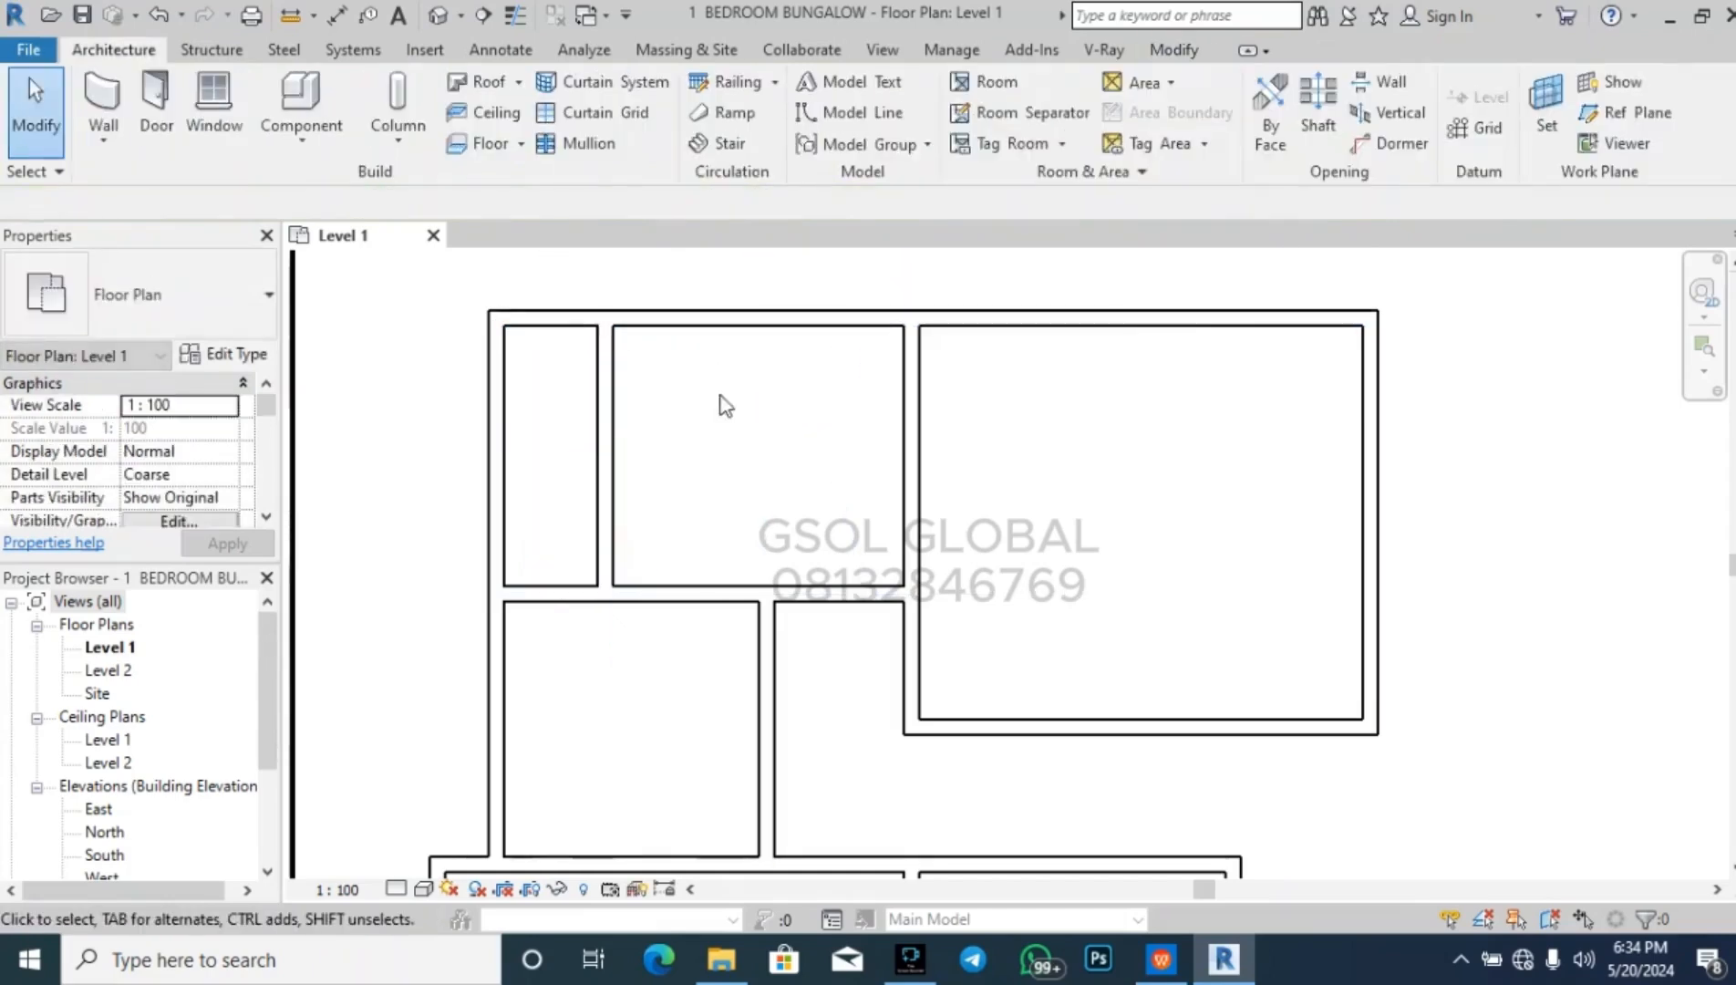
- Set the inner width of the compartment left of the partition to 1200 mm by moving the partition
{"action": "left_click", "coordinate": [605, 429]}
{"action": "scroll", "coordinate": [912, 675], "scroll_direction": "up", "scroll_amount": 3}
{"action": "scroll", "coordinate": [639, 375], "scroll_direction": "up", "scroll_amount": 2}
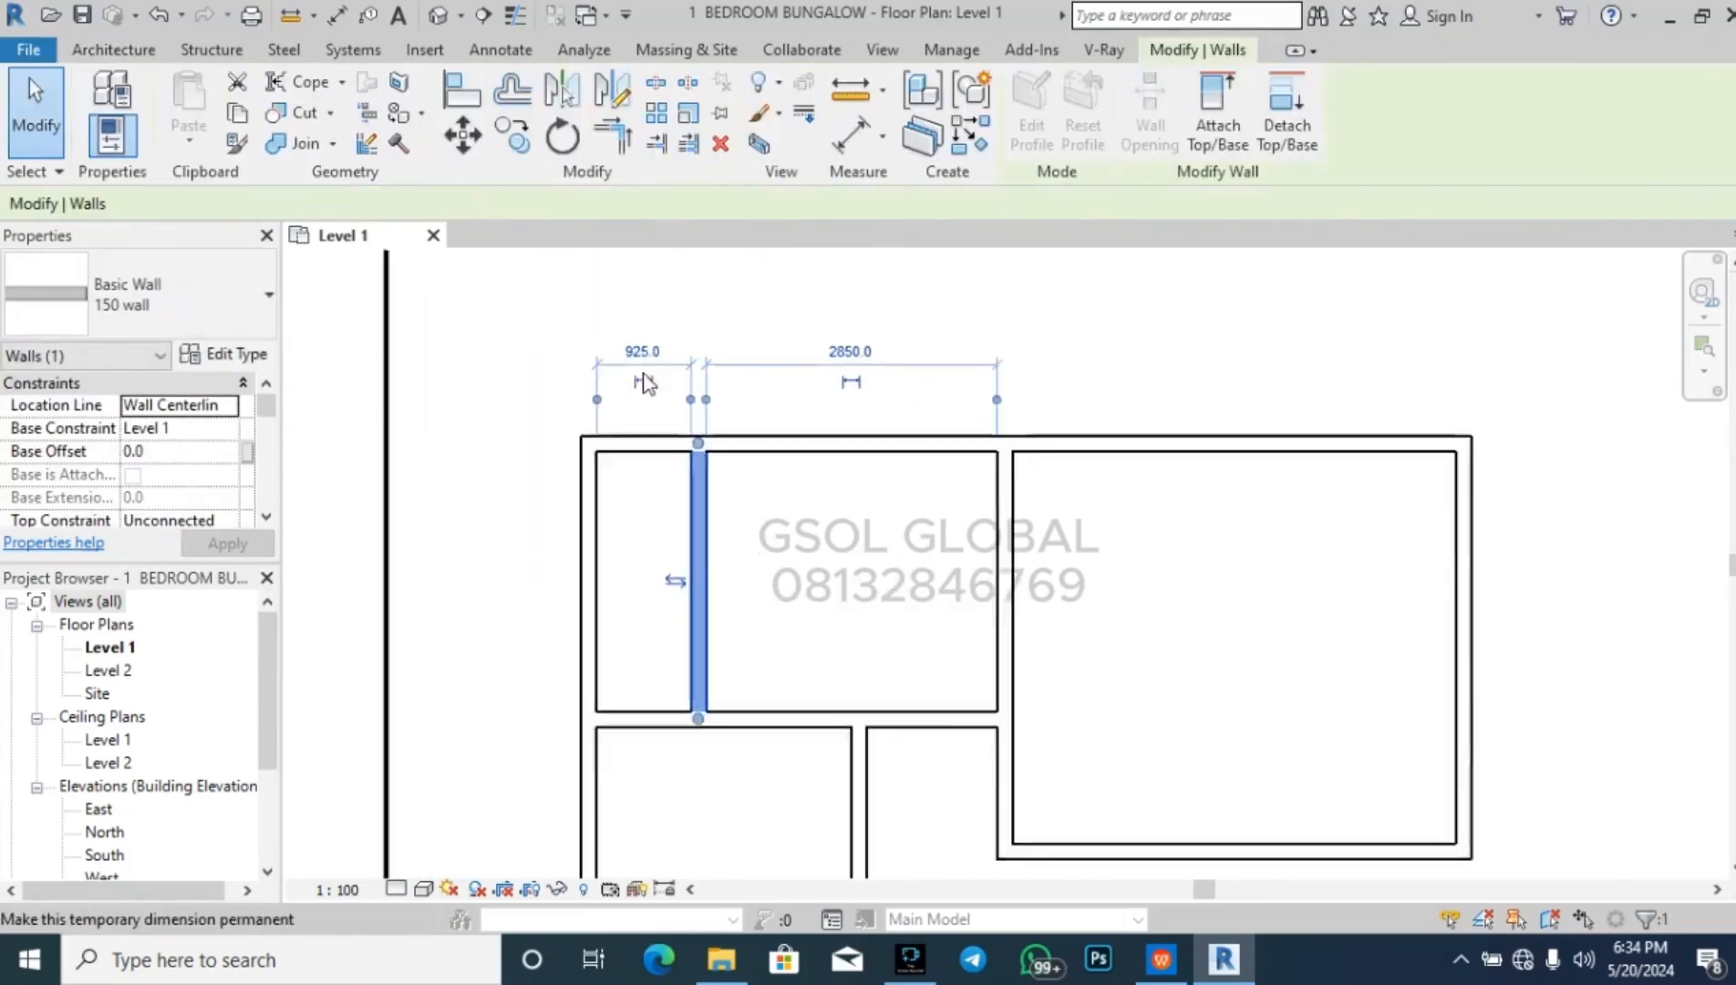
{"action": "left_click", "coordinate": [650, 355]}
{"action": "type", "text": "1"}
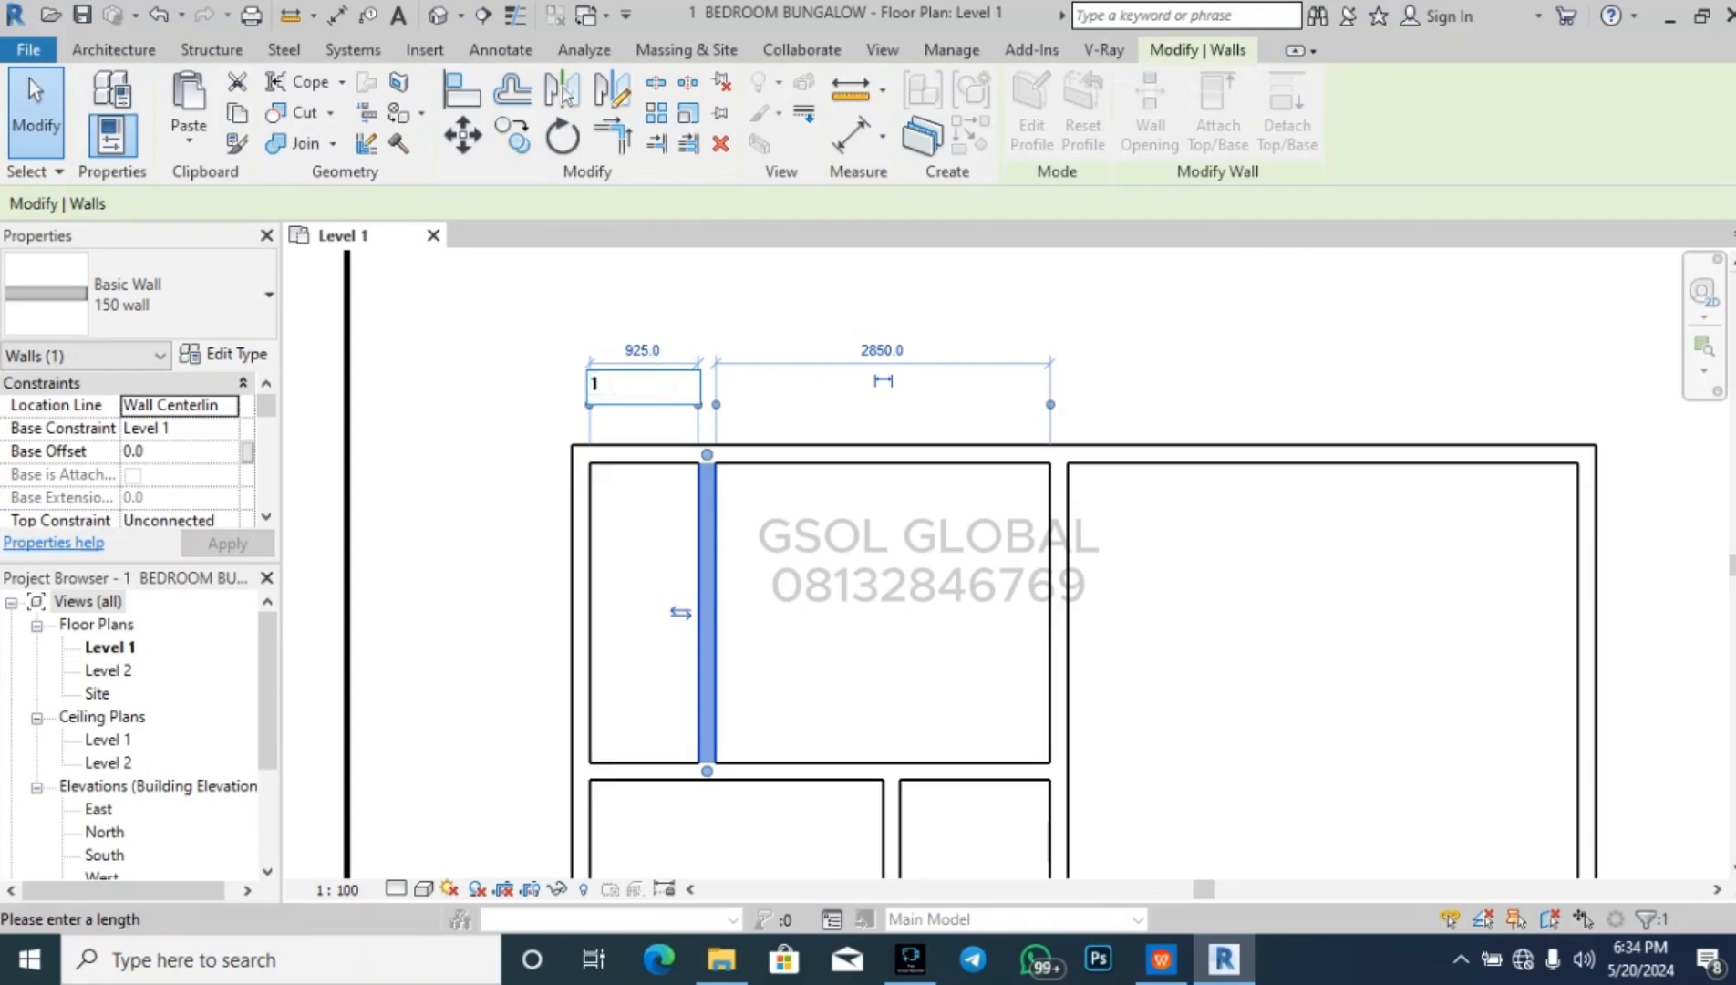
{"action": "type", "text": "200"}
{"action": "key", "text": "Return"}
{"action": "key", "text": "Escape"}
{"action": "scroll", "coordinate": [738, 492], "scroll_direction": "down", "scroll_amount": 3}
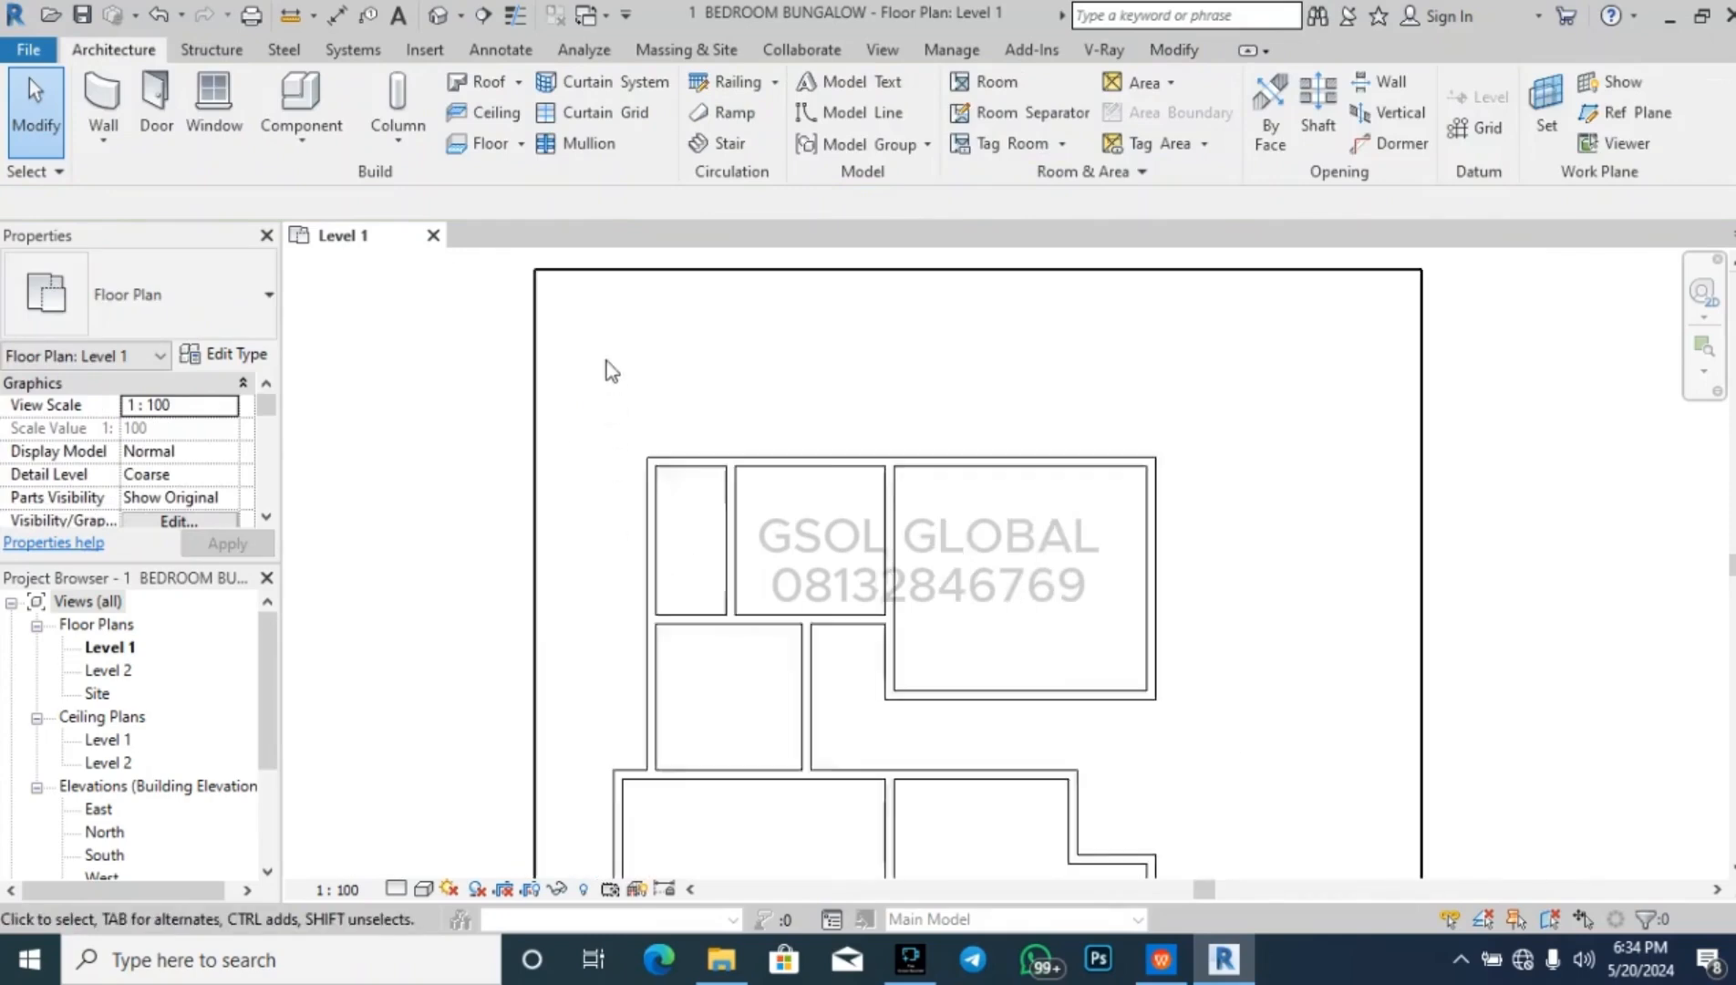
{"action": "scroll", "coordinate": [606, 361], "scroll_direction": "down", "scroll_amount": 1}
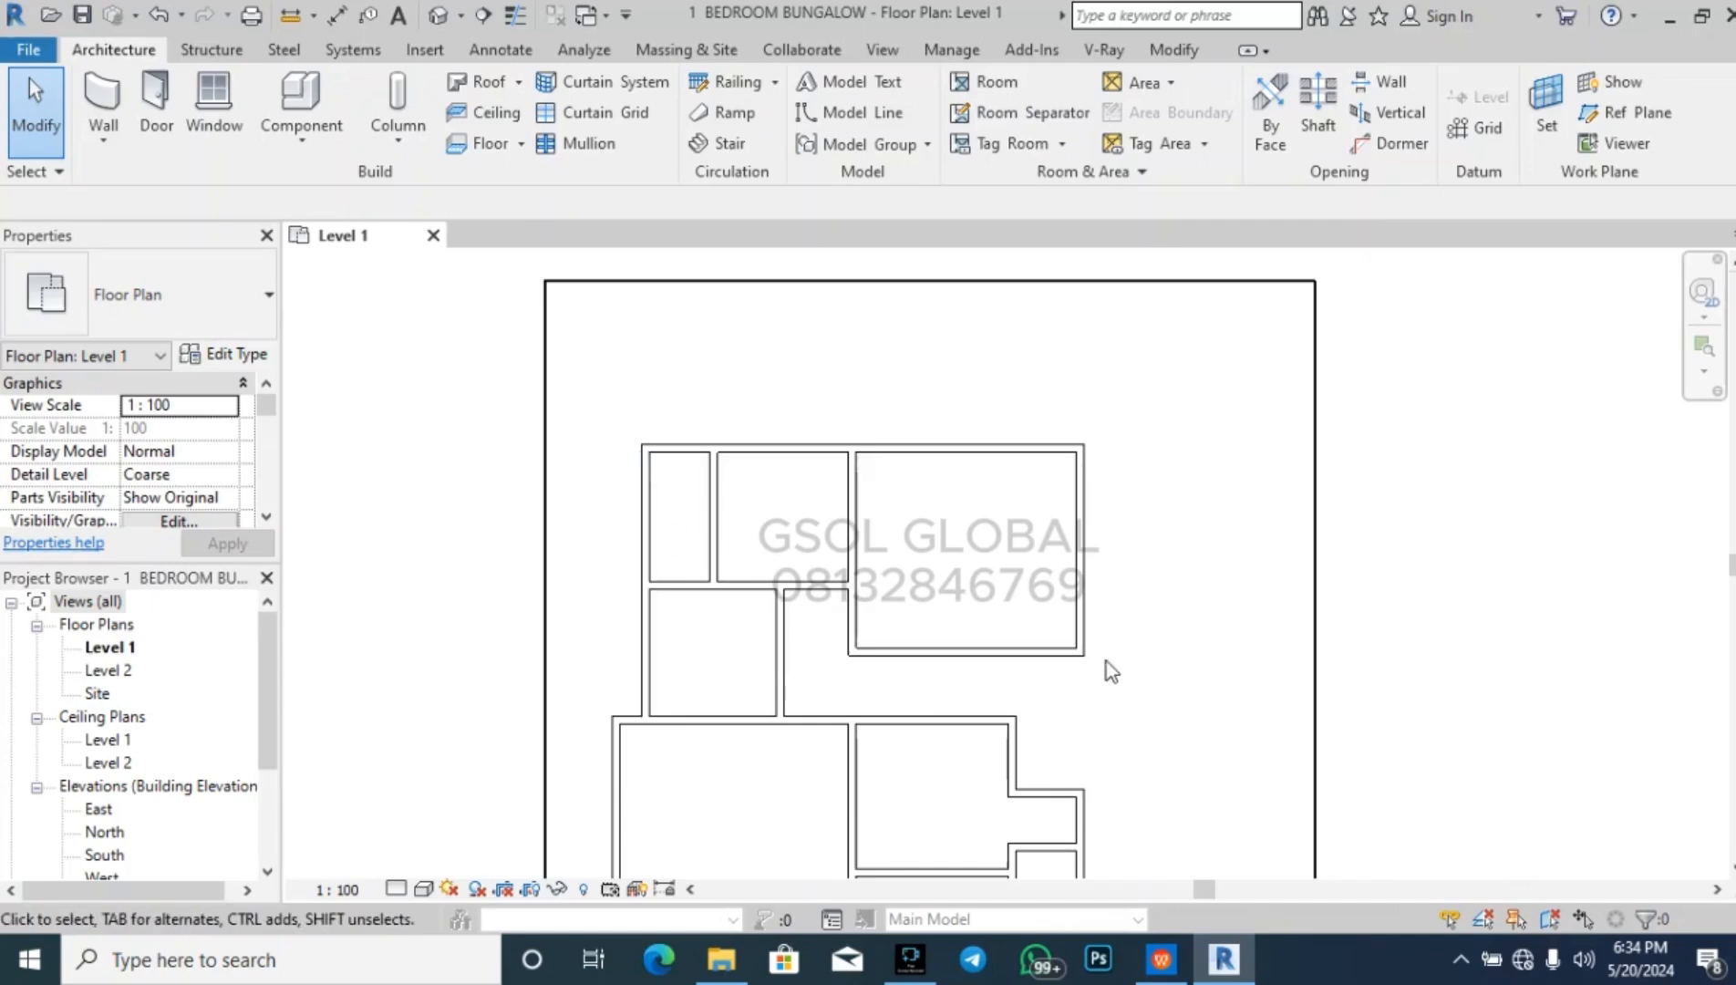
{"action": "scroll", "coordinate": [661, 547], "scroll_direction": "up", "scroll_amount": 1}
{"action": "scroll", "coordinate": [597, 593], "scroll_direction": "up", "scroll_amount": 1}
{"action": "scroll", "coordinate": [566, 547], "scroll_direction": "down", "scroll_amount": 2}
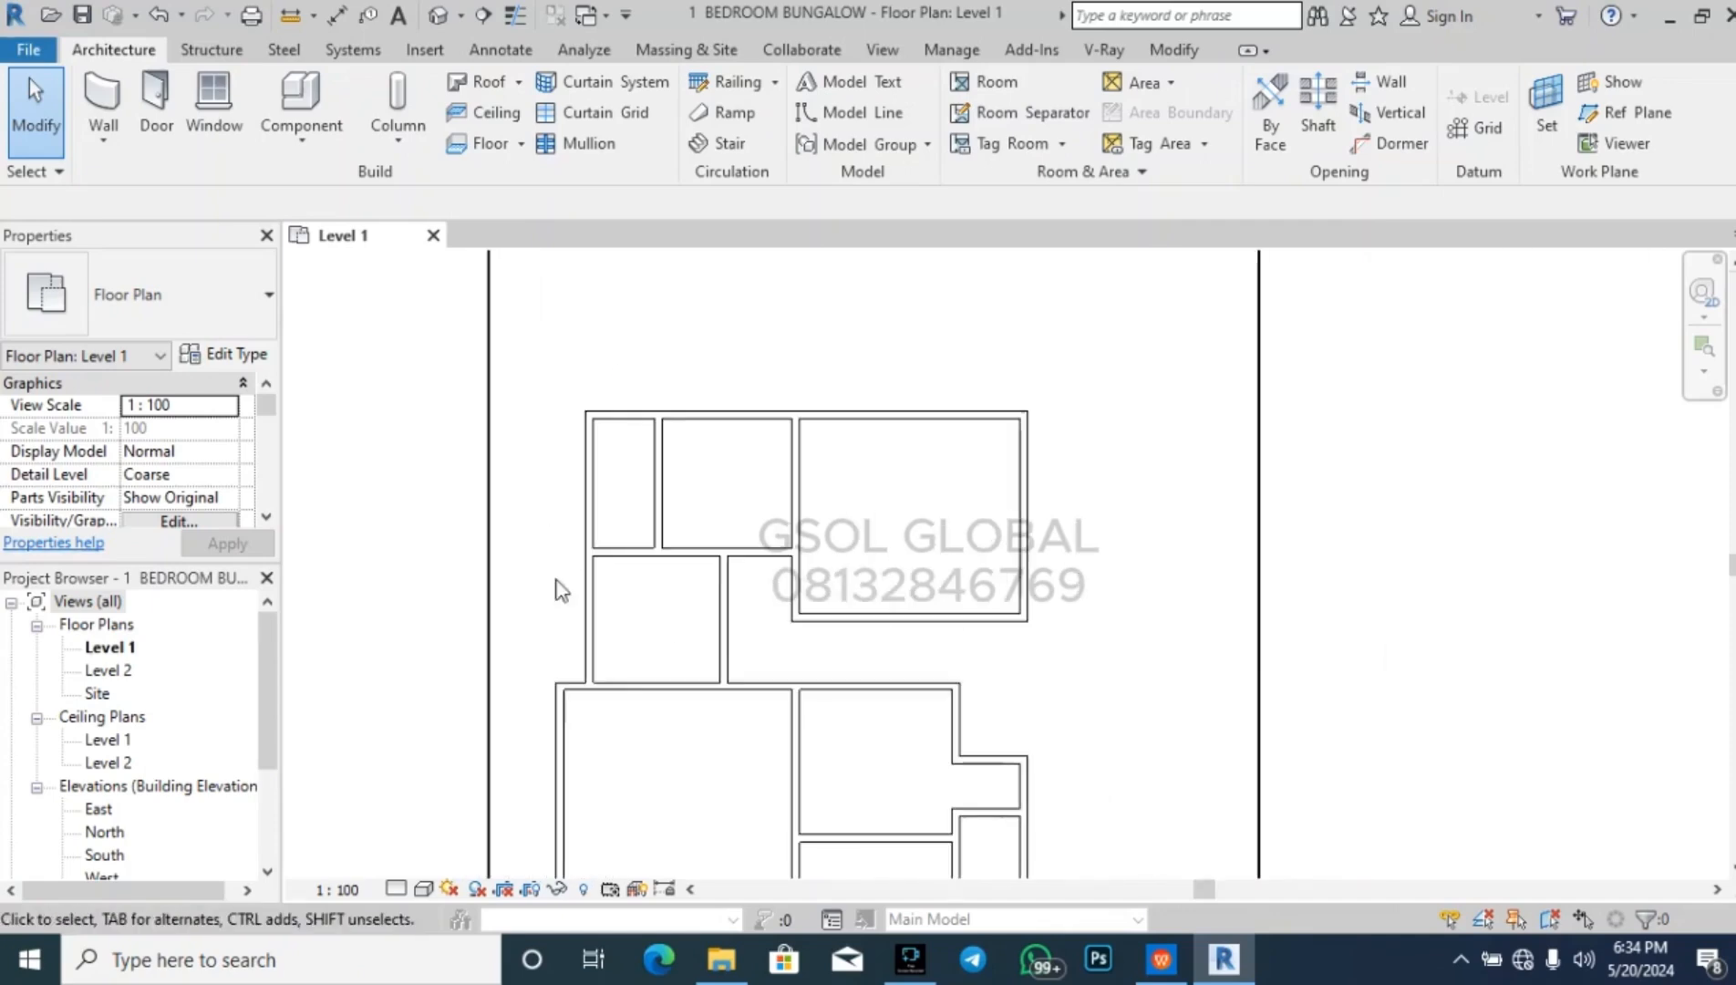
{"action": "scroll", "coordinate": [611, 529], "scroll_direction": "up", "scroll_amount": 2}
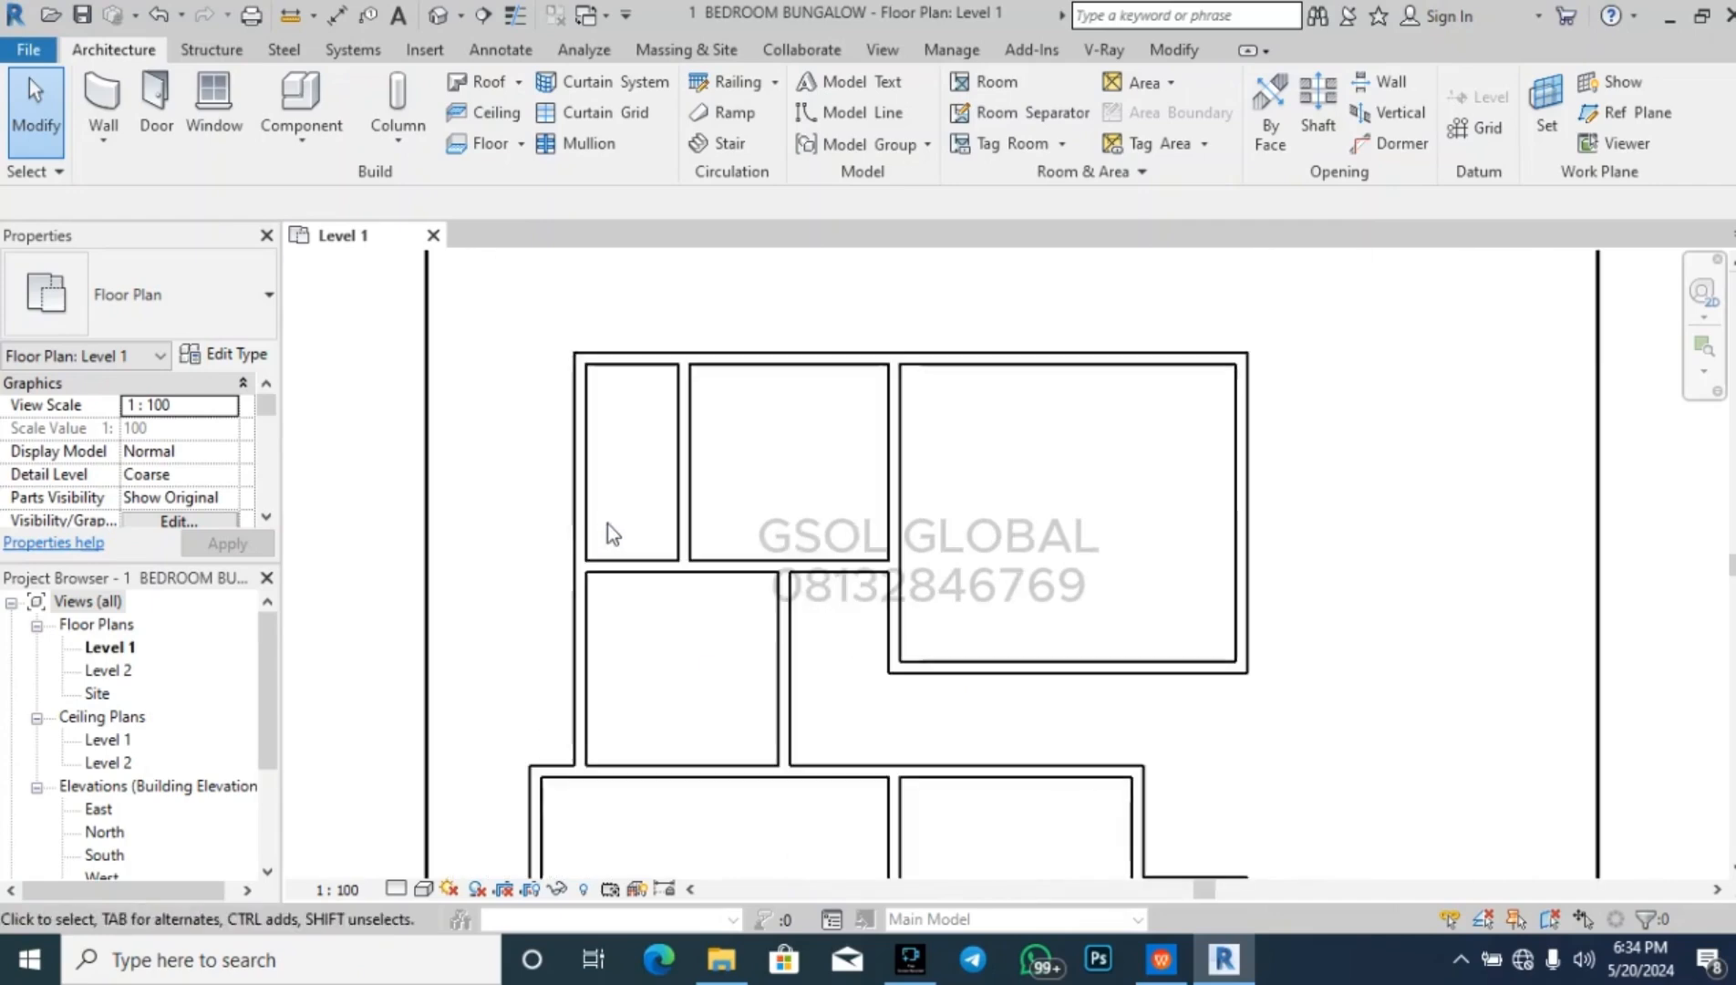
{"action": "key", "text": "Escape"}
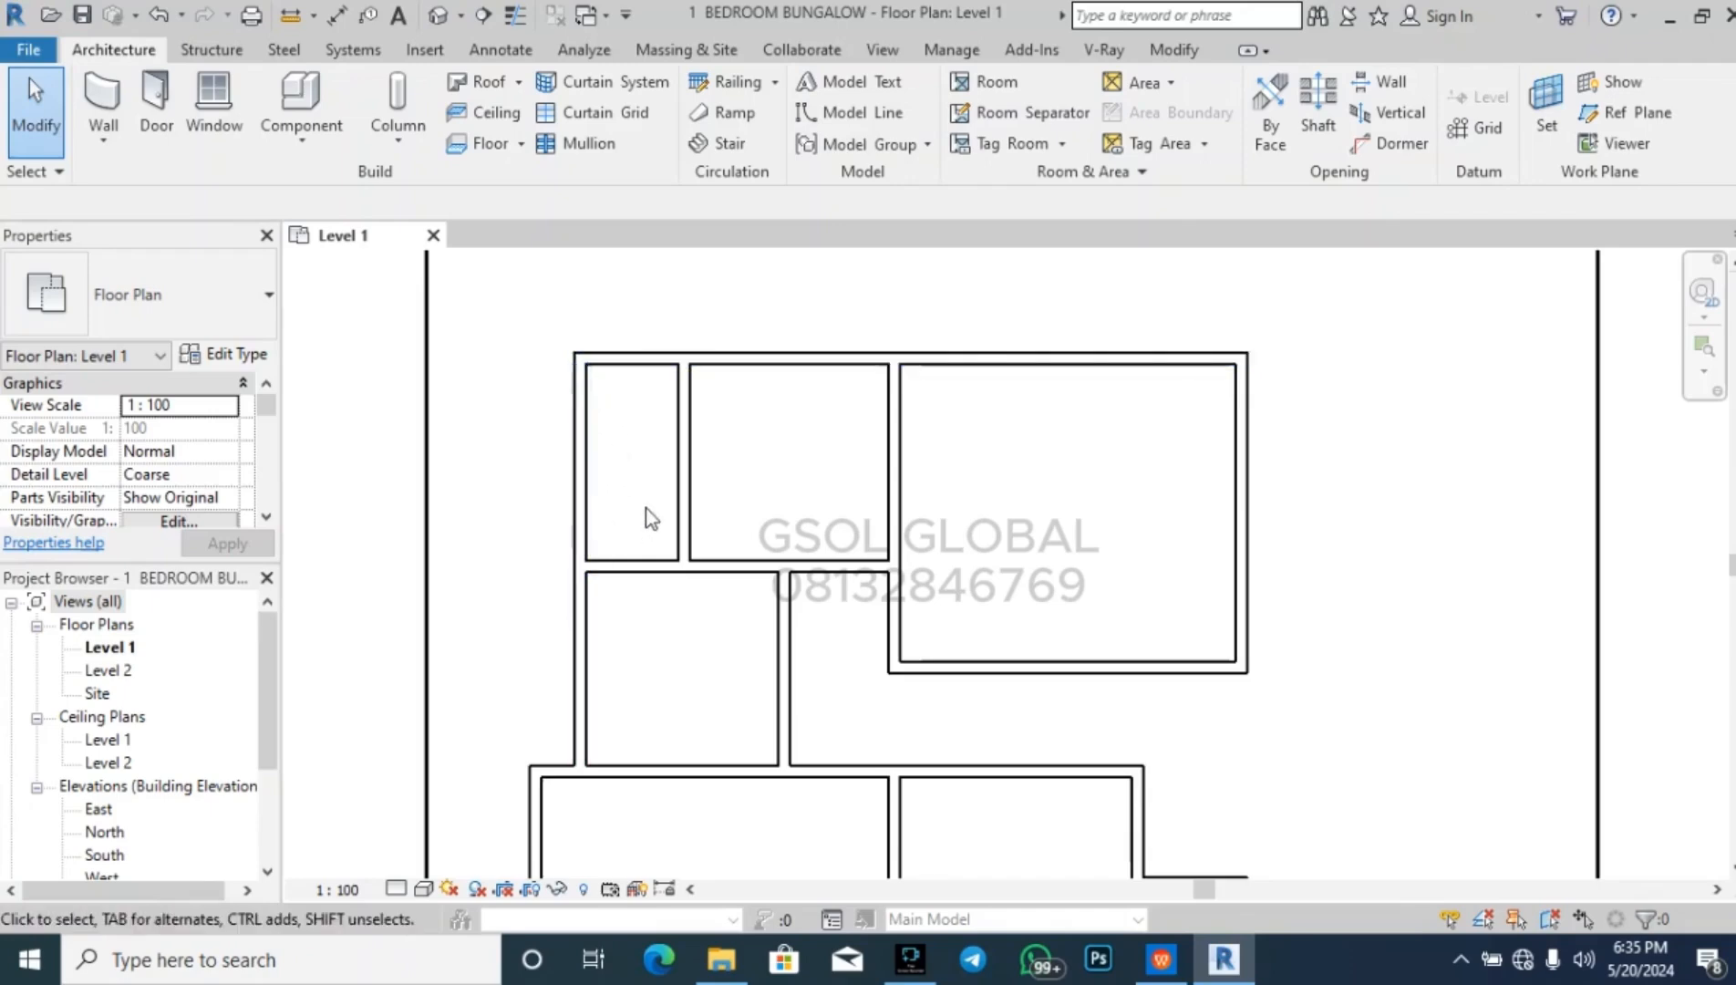
- Trim the walls to corners to remove the left compartment, making the partition the top-left room's outer left wall
{"action": "key", "text": "r"}
{"action": "left_click", "coordinate": [584, 597]}
{"action": "left_click", "coordinate": [620, 566]}
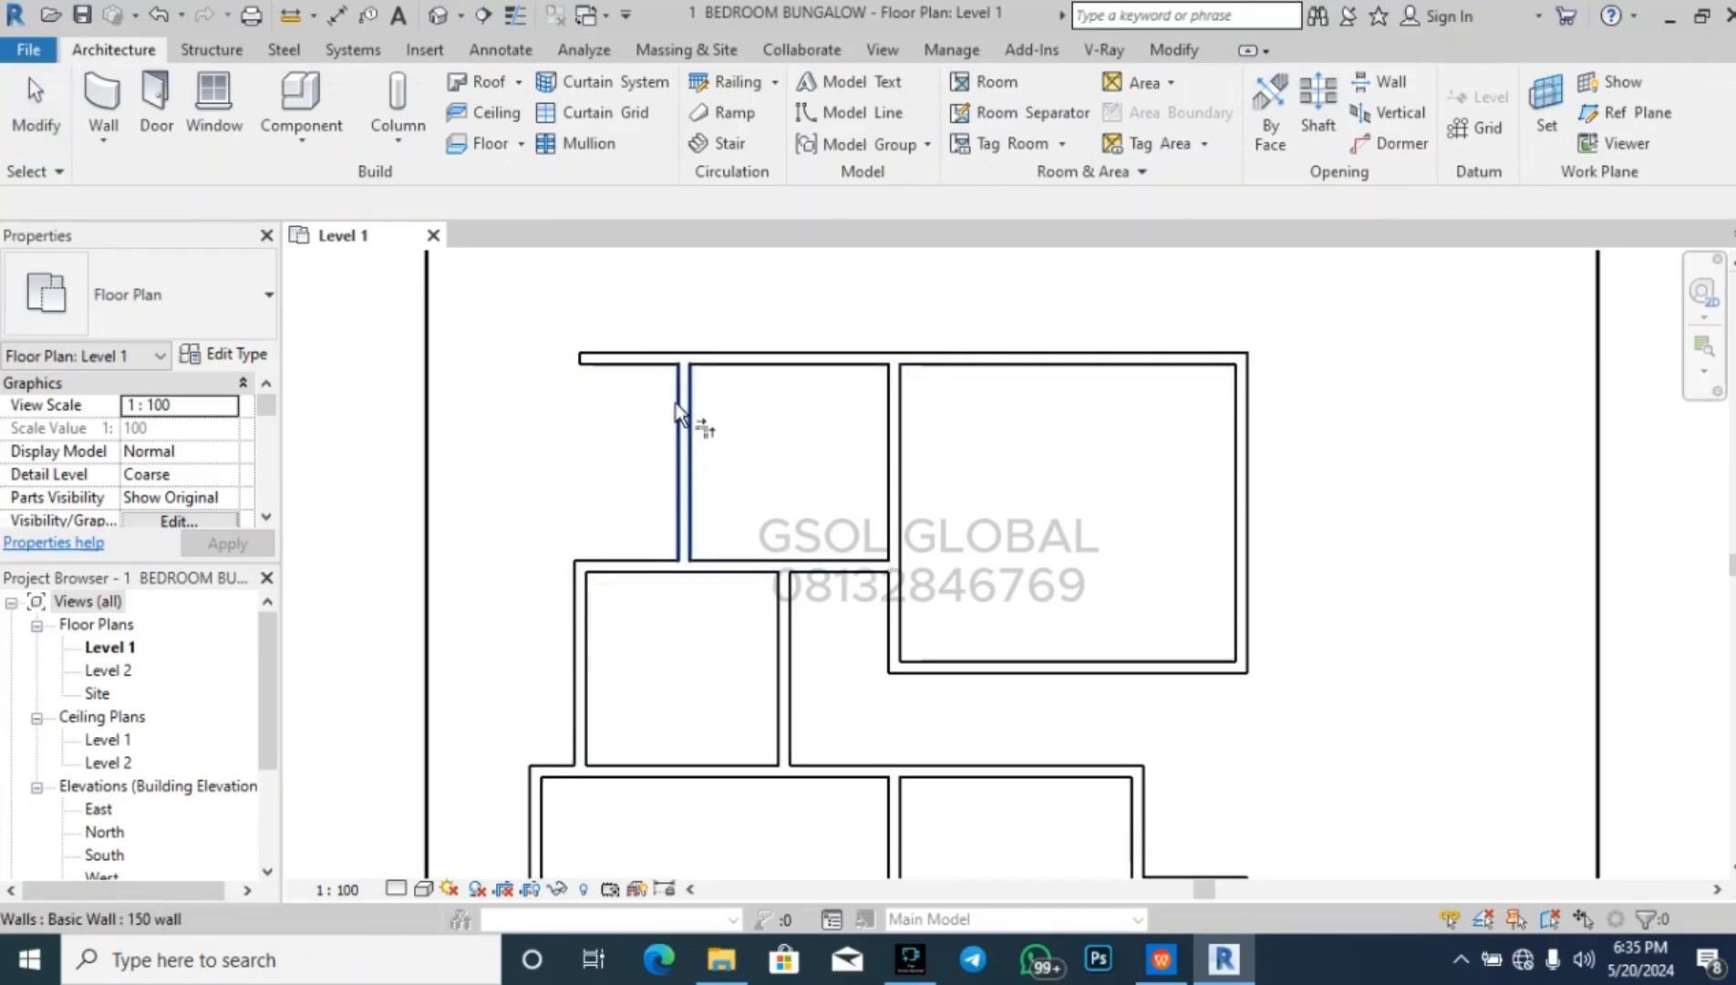
{"action": "left_click", "coordinate": [684, 392]}
{"action": "left_click", "coordinate": [769, 366]}
{"action": "key", "text": "Escape"}
{"action": "scroll", "coordinate": [620, 329], "scroll_direction": "down", "scroll_amount": 3}
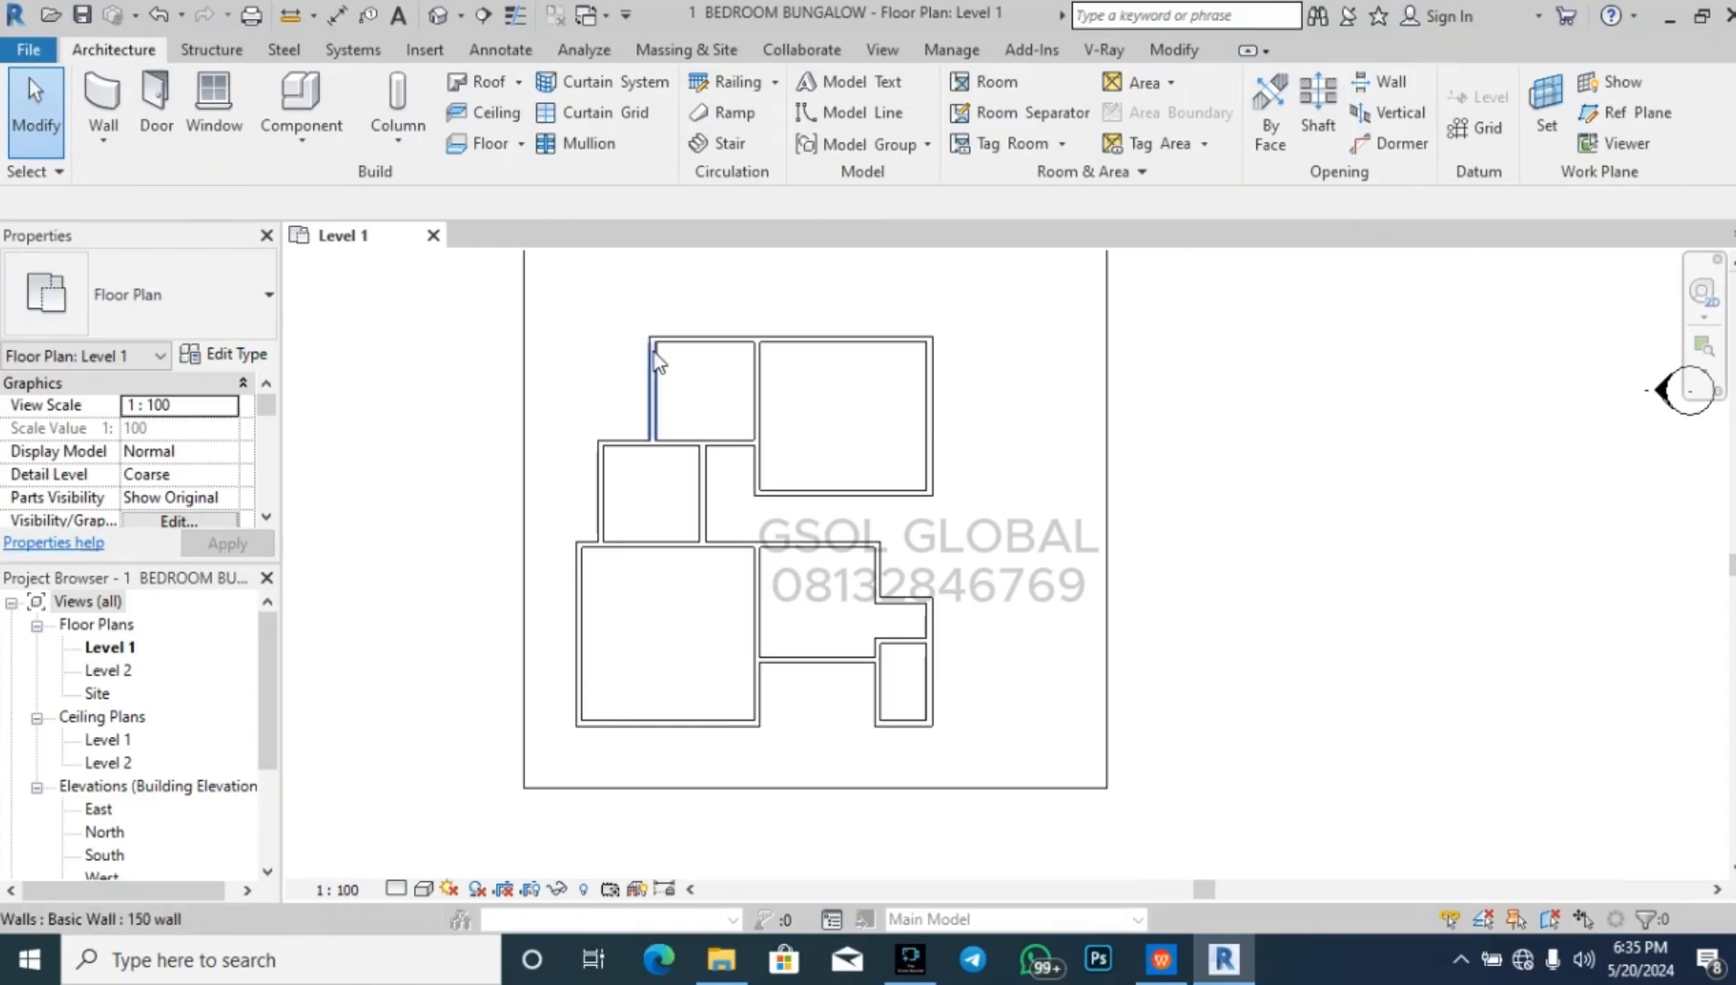
- Examine the layout of the top-left room, the room below it and the passage beside the upper-right room
{"action": "scroll", "coordinate": [658, 357], "scroll_direction": "up", "scroll_amount": 3}
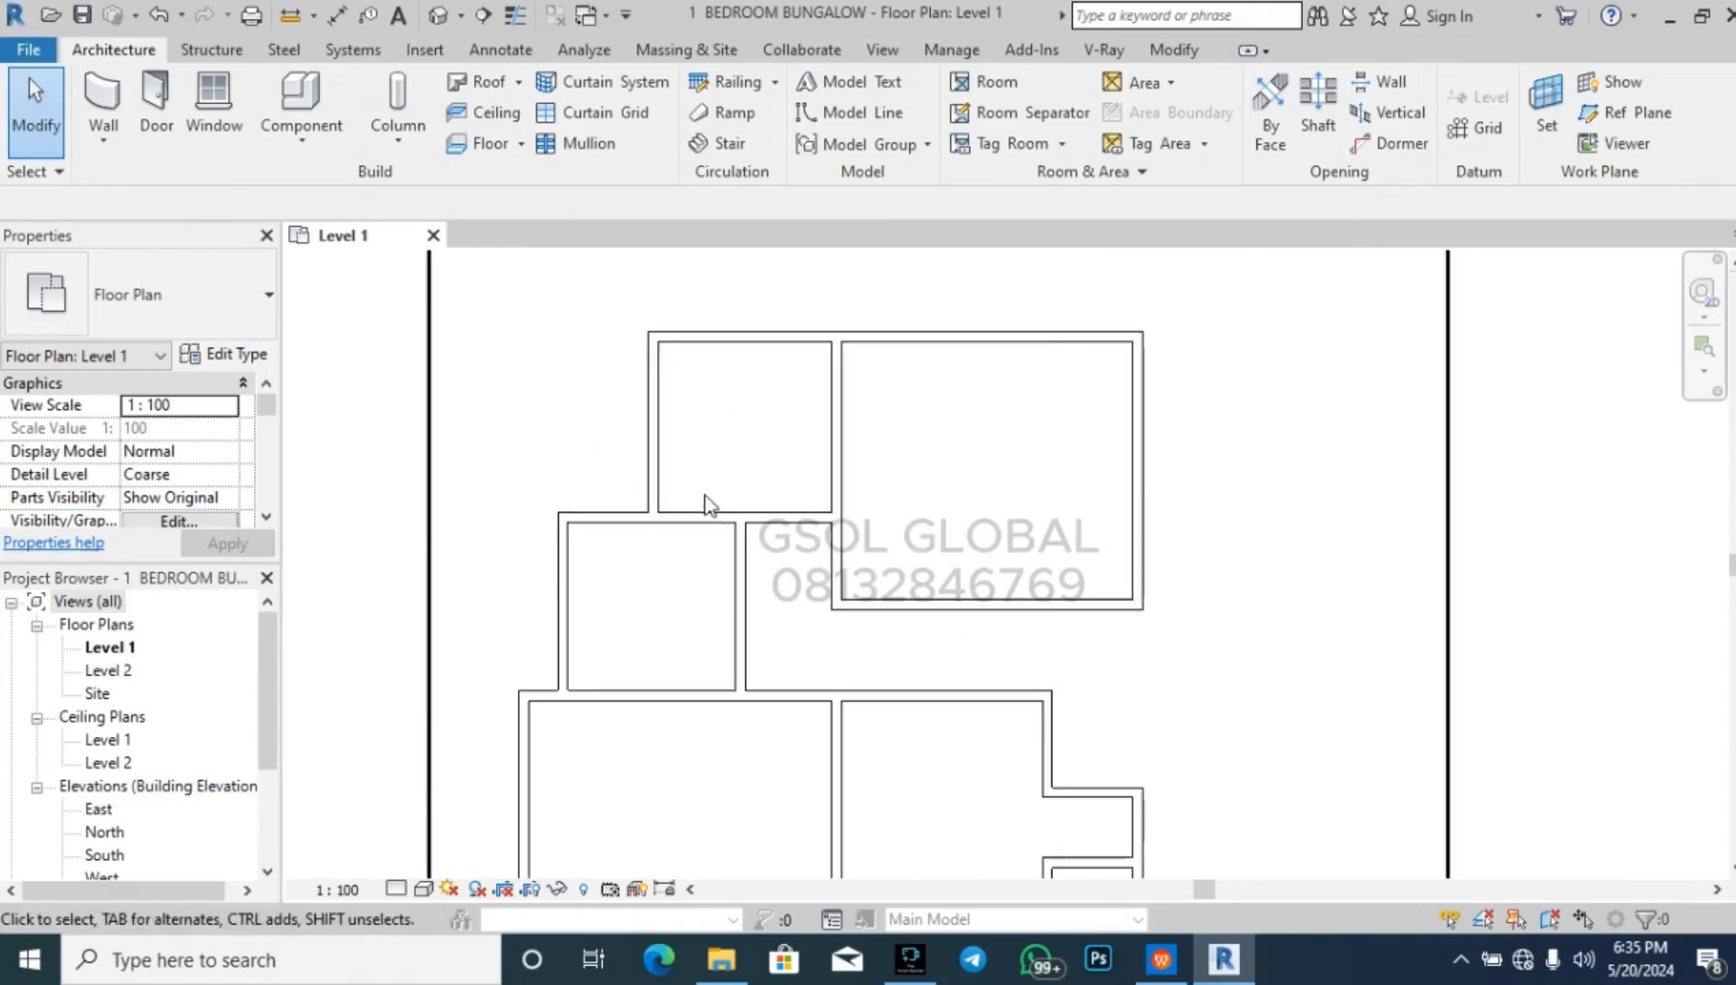
{"action": "left_click_drag", "start_coordinate": [721, 483], "coordinate": [690, 457]}
{"action": "scroll", "coordinate": [794, 539], "scroll_direction": "up", "scroll_amount": 1}
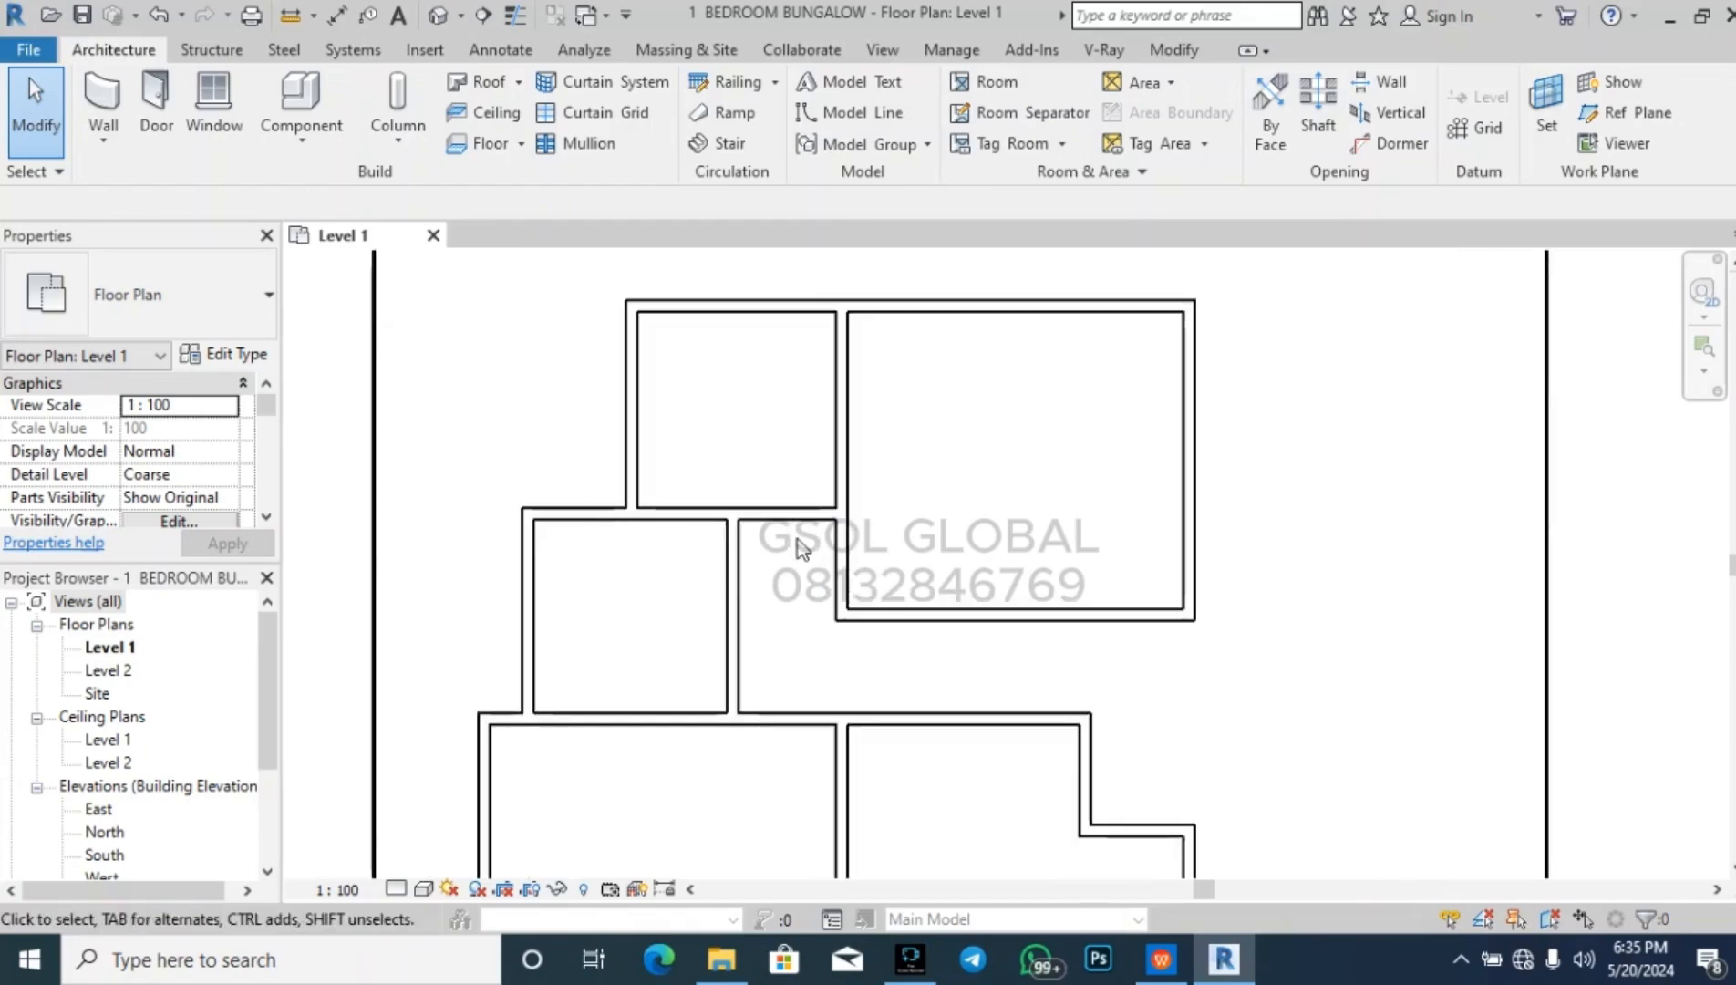
{"action": "left_click_drag", "start_coordinate": [801, 484], "coordinate": [796, 609]}
{"action": "left_click", "coordinate": [795, 607]}
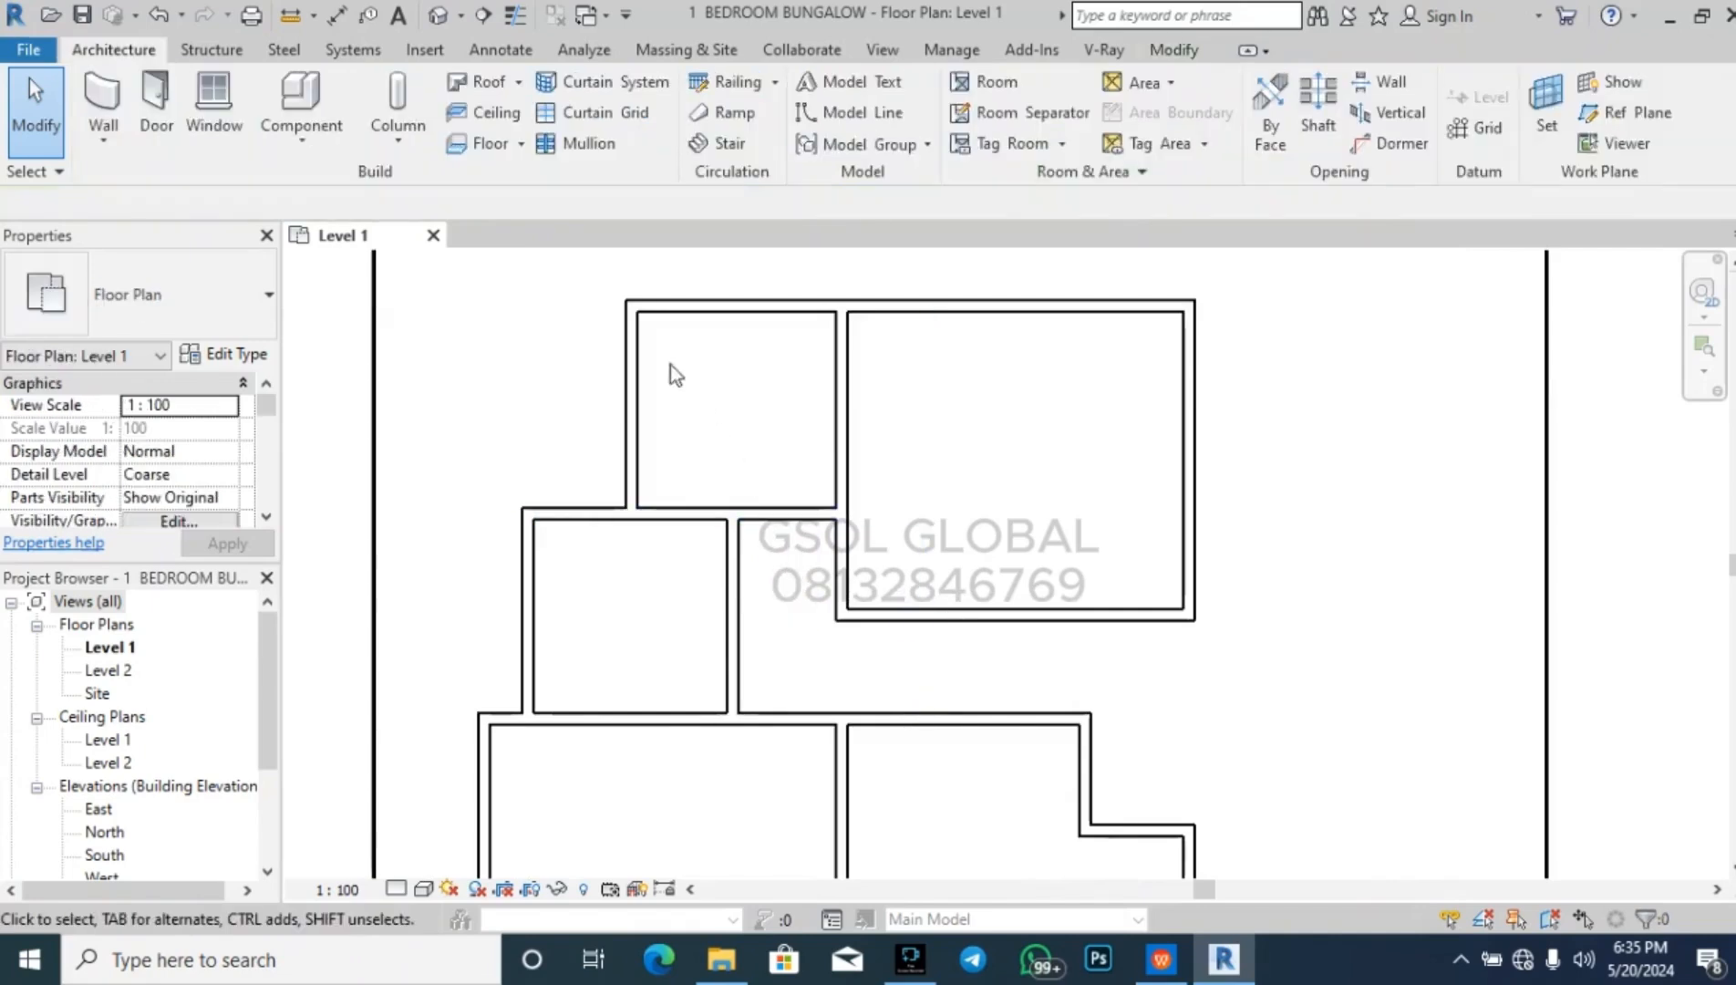
{"action": "scroll", "coordinate": [635, 324], "scroll_direction": "up", "scroll_amount": 2}
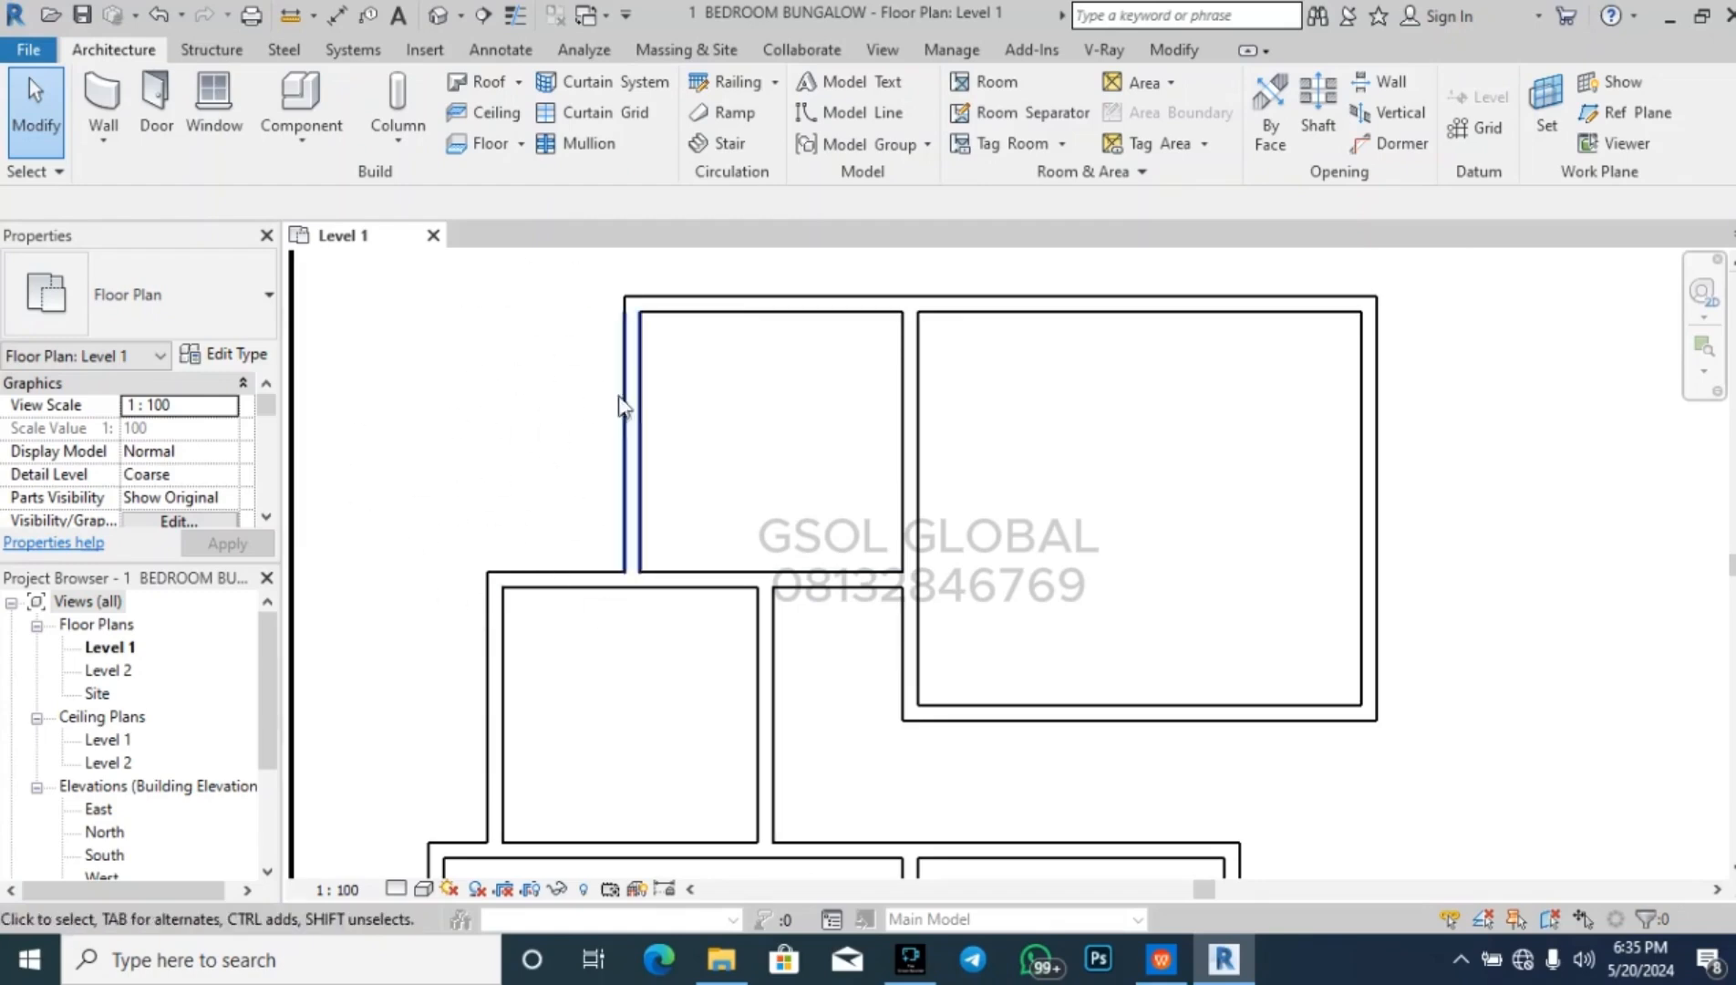
{"action": "left_click_drag", "start_coordinate": [690, 358], "coordinate": [575, 334]}
{"action": "left_click", "coordinate": [547, 462]}
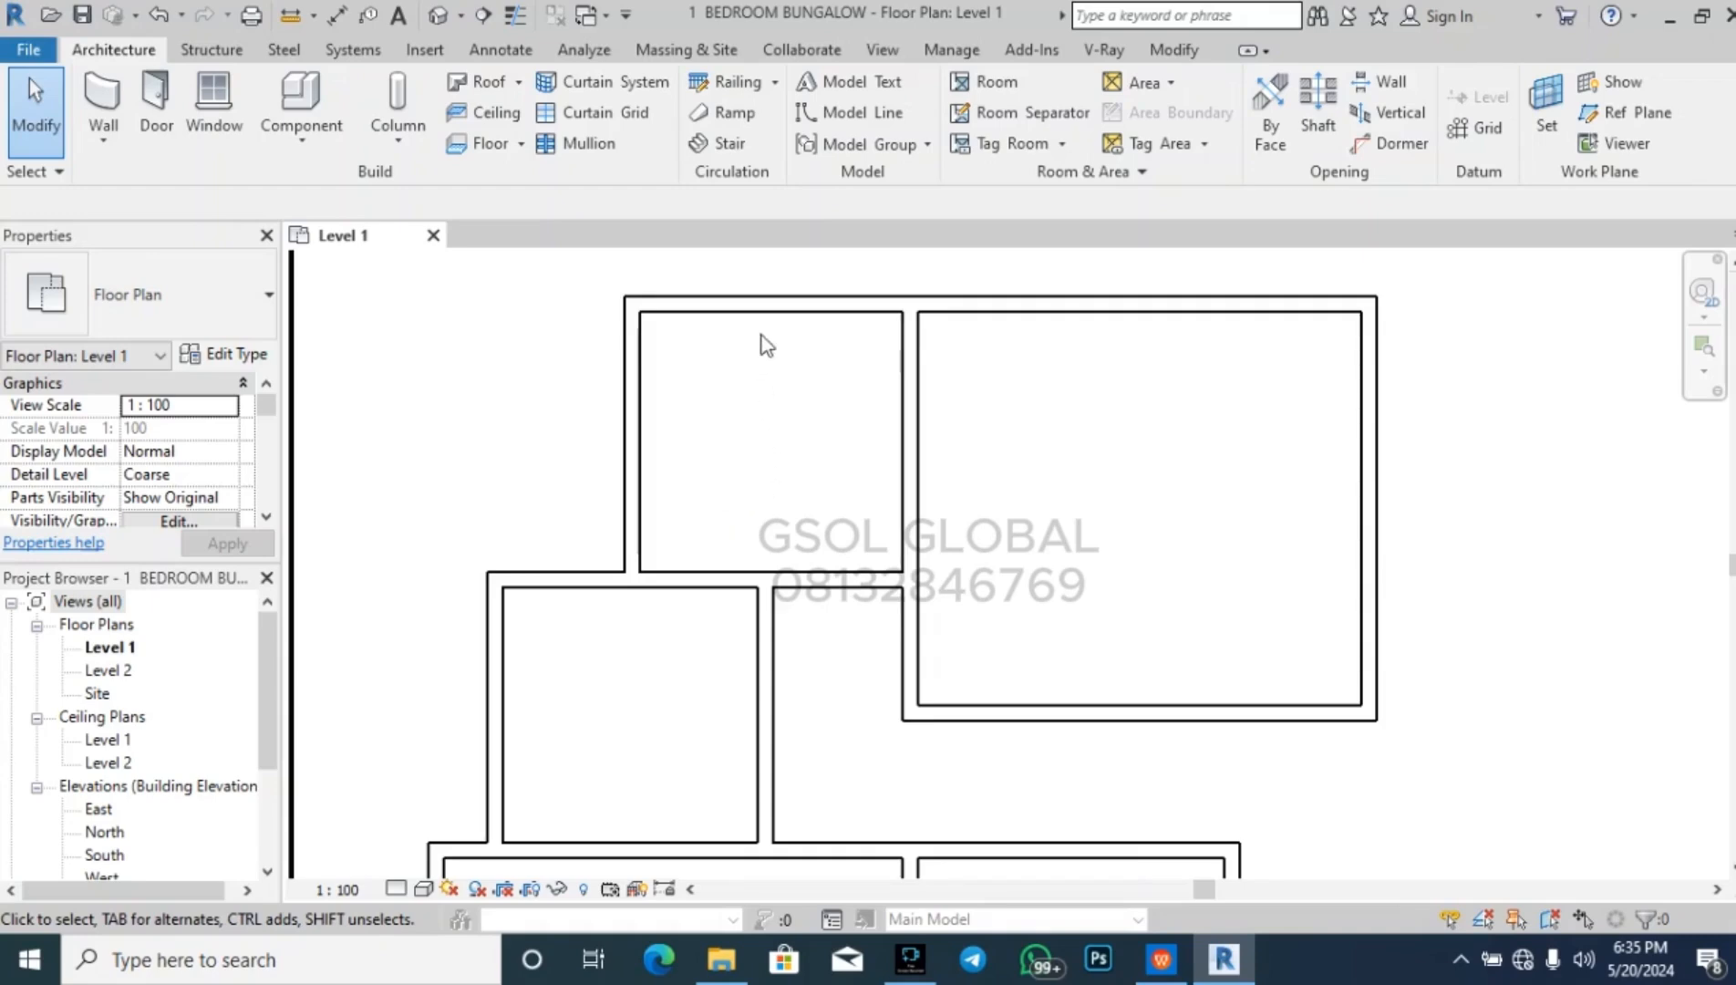
{"action": "left_click", "coordinate": [733, 342]}
{"action": "left_click_drag", "start_coordinate": [733, 341], "coordinate": [841, 277]}
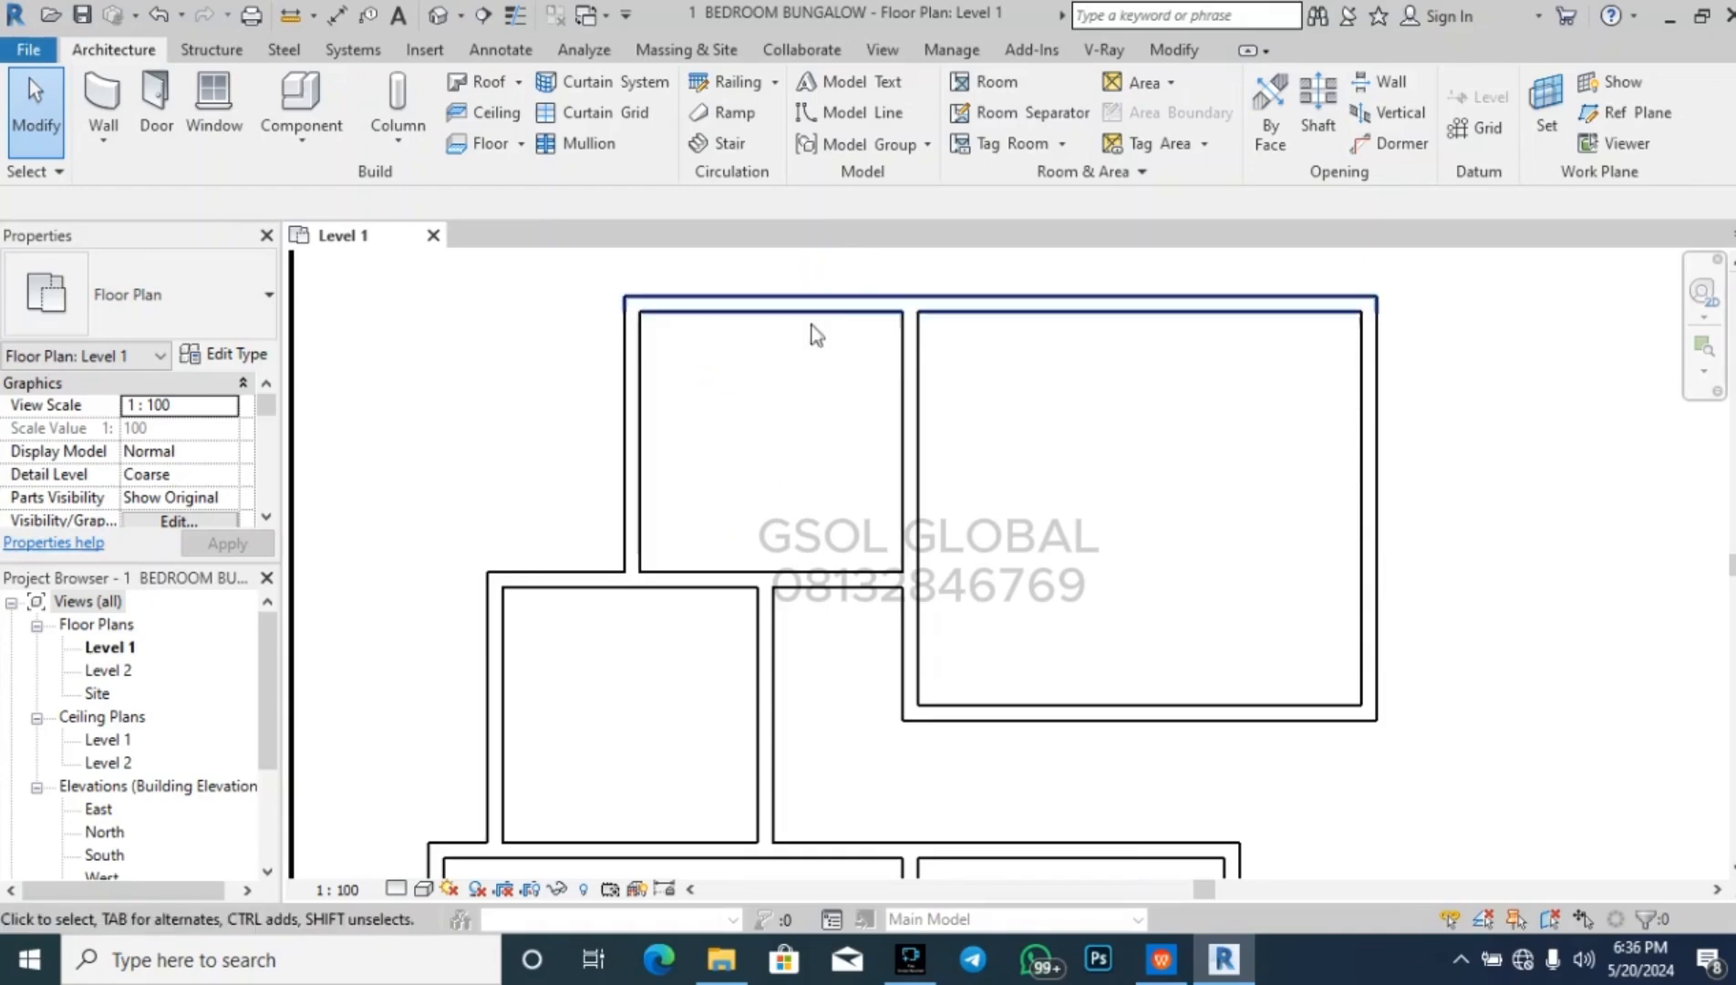
{"action": "left_click", "coordinate": [679, 392]}
{"action": "left_click_drag", "start_coordinate": [681, 390], "coordinate": [578, 334]}
{"action": "key", "text": "Escape"}
{"action": "left_click", "coordinate": [728, 636]}
{"action": "left_click_drag", "start_coordinate": [728, 636], "coordinate": [681, 533]}
{"action": "key", "text": "Escape"}
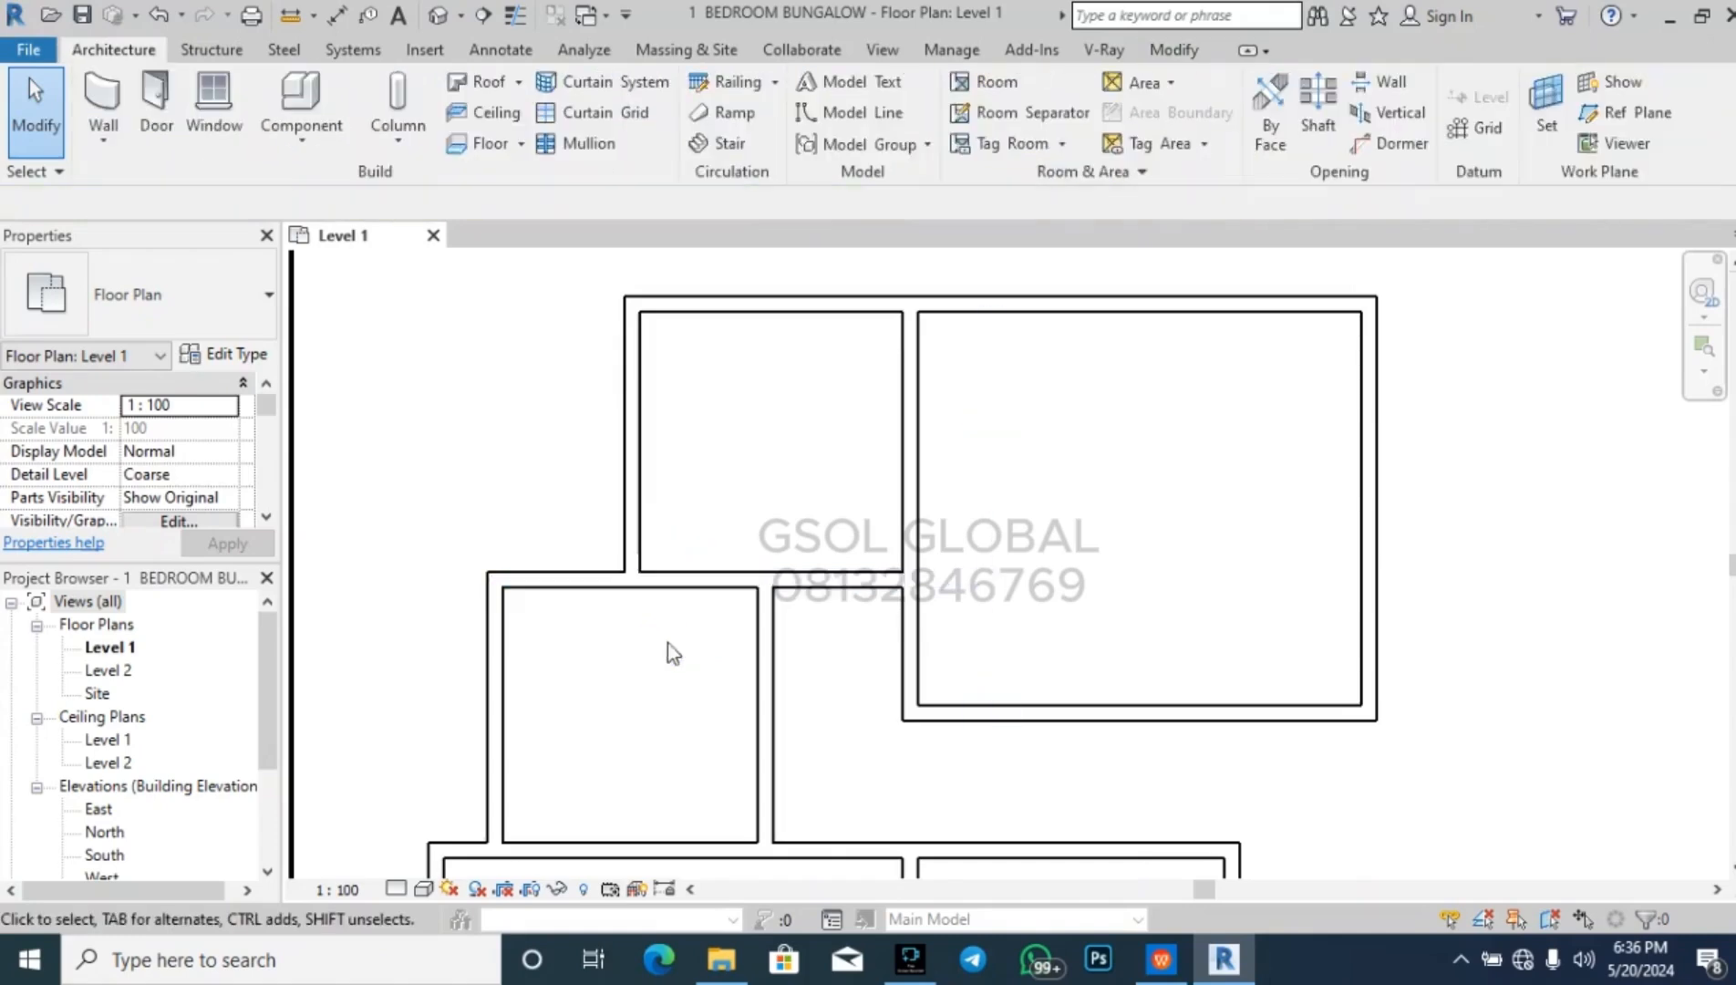
{"action": "left_click", "coordinate": [872, 628]}
{"action": "left_click_drag", "start_coordinate": [879, 650], "coordinate": [814, 545]}
{"action": "key", "text": "Escape"}
{"action": "scroll", "coordinate": [681, 406], "scroll_direction": "down", "scroll_amount": 3}
{"action": "scroll", "coordinate": [827, 517], "scroll_direction": "down", "scroll_amount": 3}
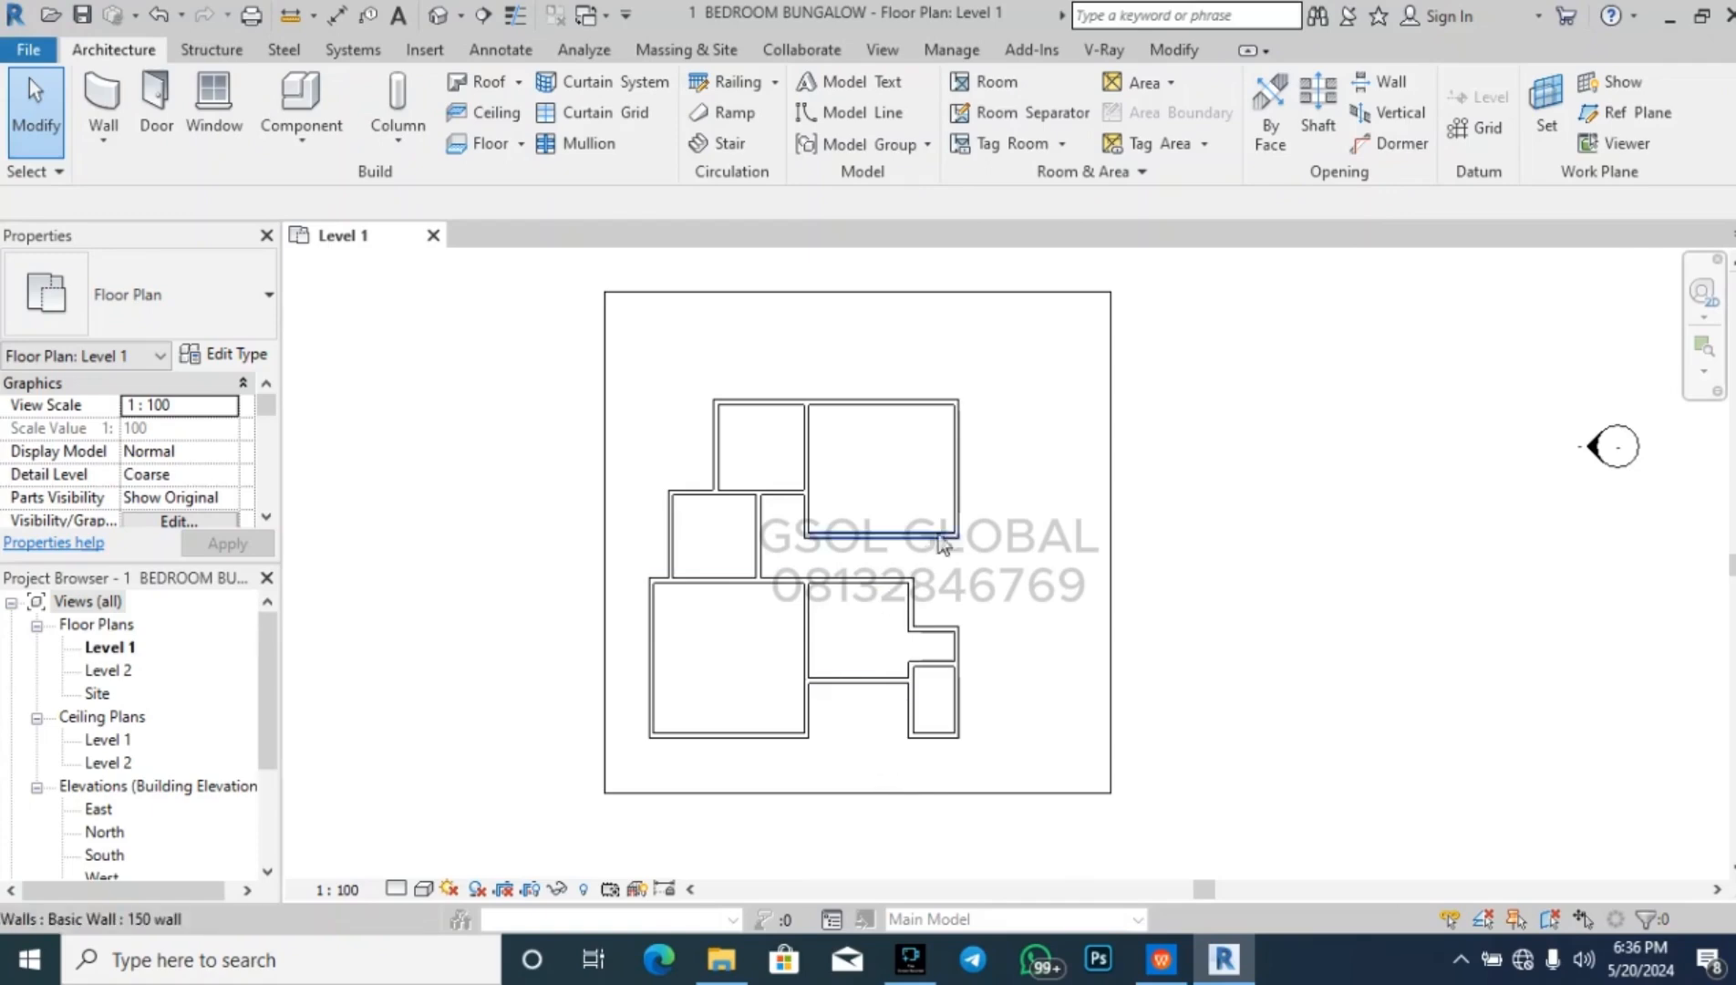
{"action": "scroll", "coordinate": [969, 445], "scroll_direction": "up", "scroll_amount": 2}
{"action": "scroll", "coordinate": [980, 435], "scroll_direction": "up", "scroll_amount": 1}
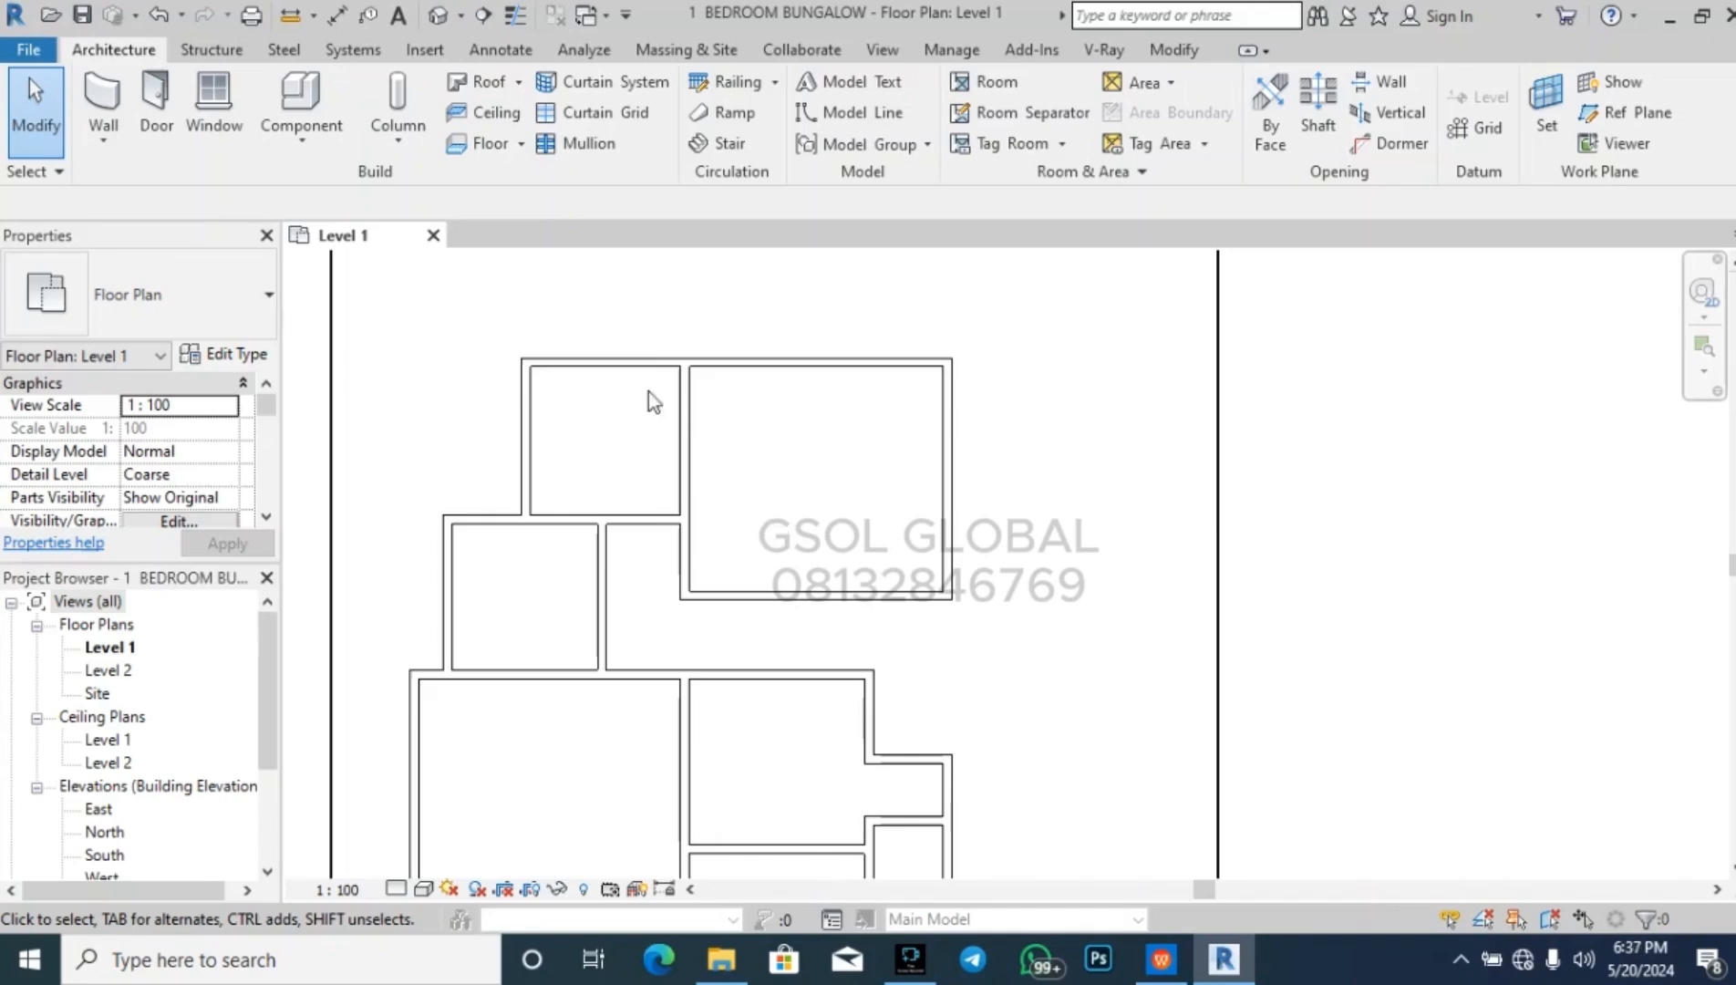
{"action": "left_click", "coordinate": [119, 106]}
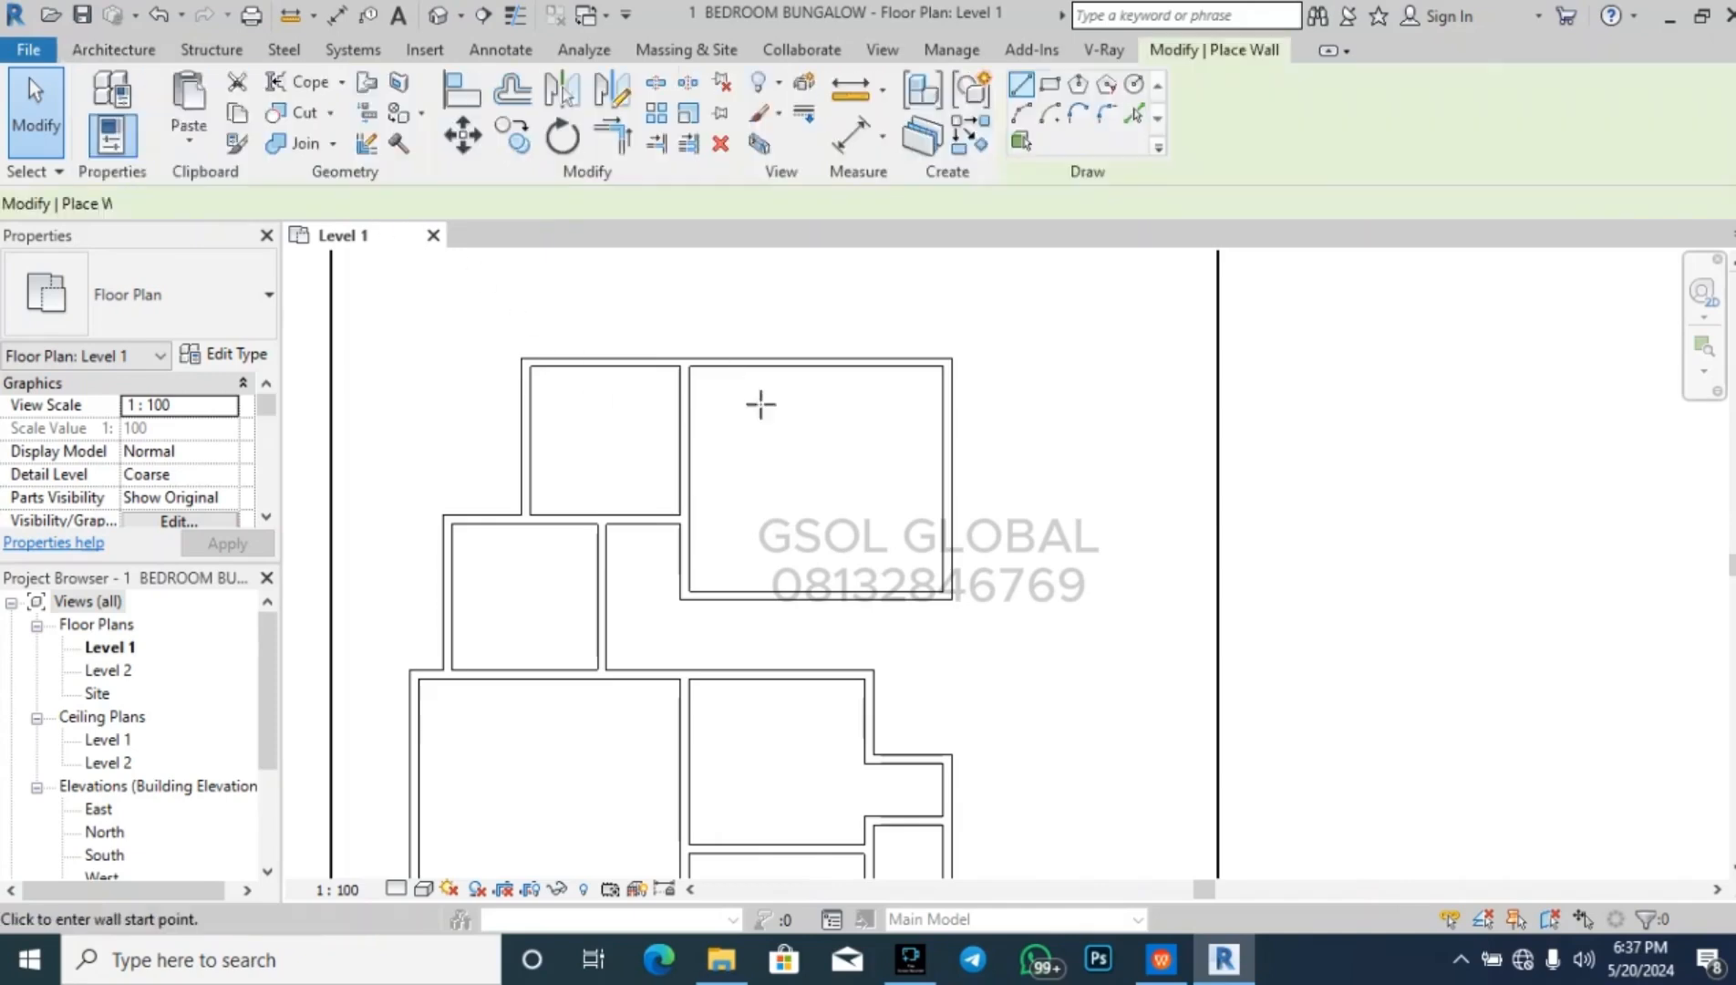
{"action": "scroll", "coordinate": [871, 419], "scroll_direction": "down", "scroll_amount": 3}
{"action": "key", "text": "Escape"}
- Draw a vertical 150 wall closing the passage's right end, from the lower middle room's upper-right corner to the upper-right room's bottom wall
{"action": "scroll", "coordinate": [795, 582], "scroll_direction": "up", "scroll_amount": 6}
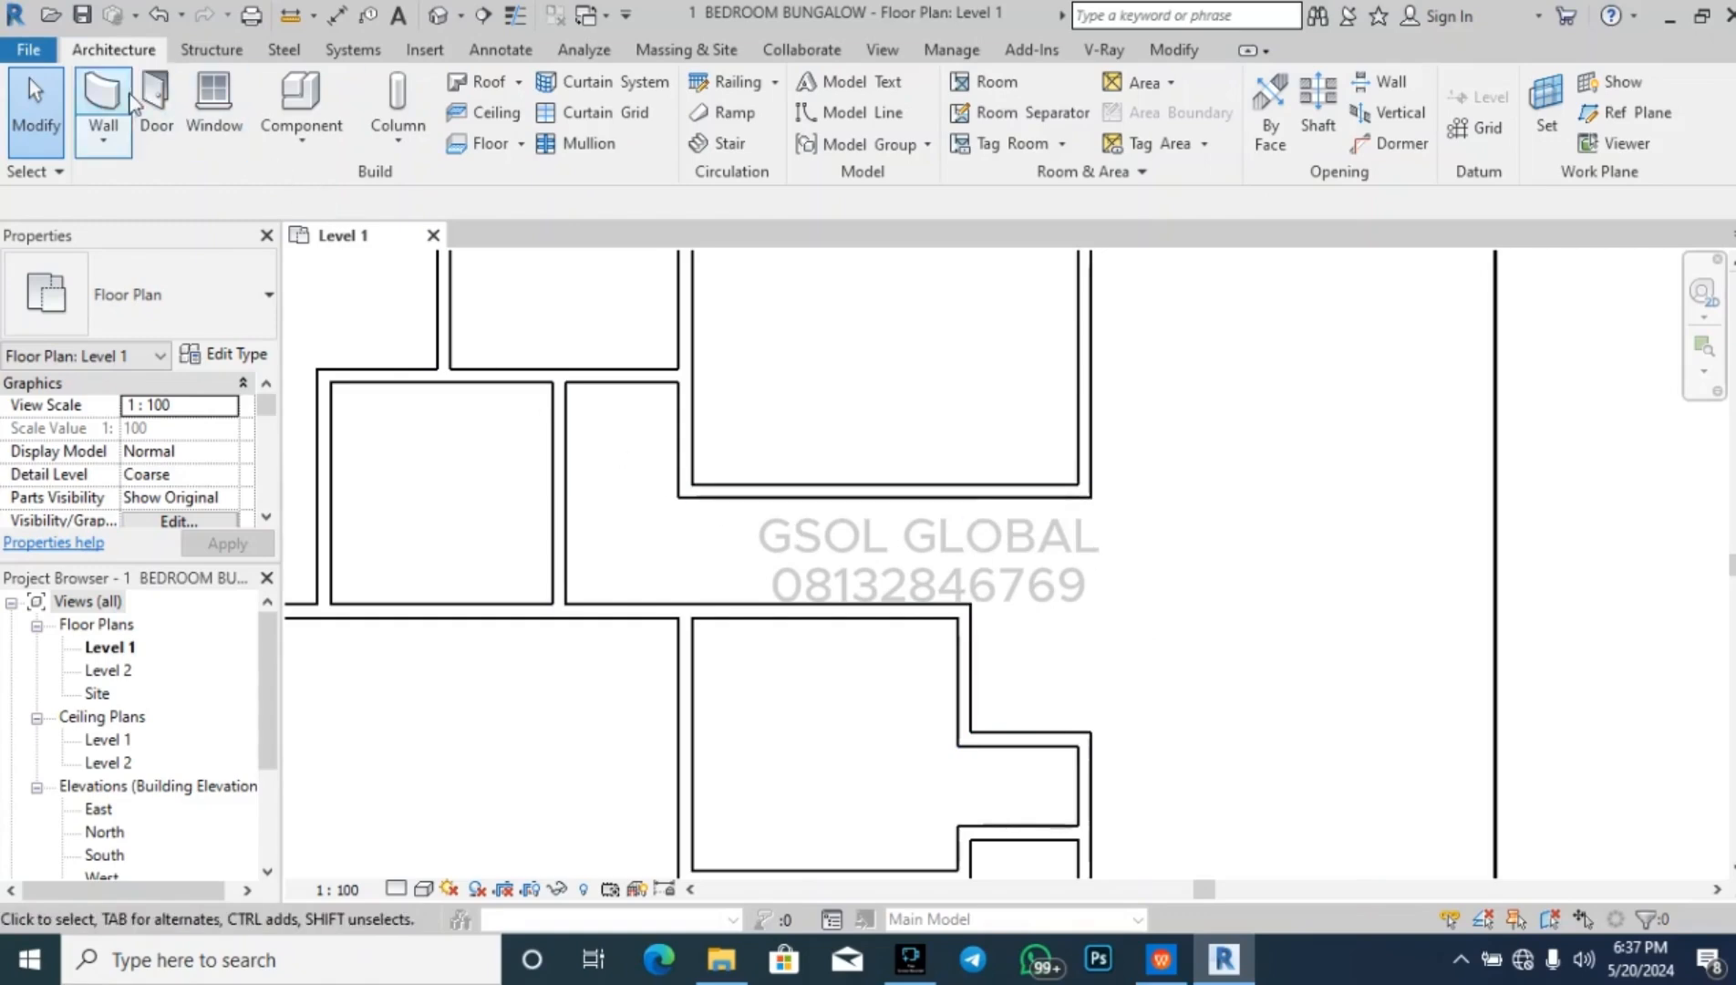
{"action": "left_click", "coordinate": [103, 98]}
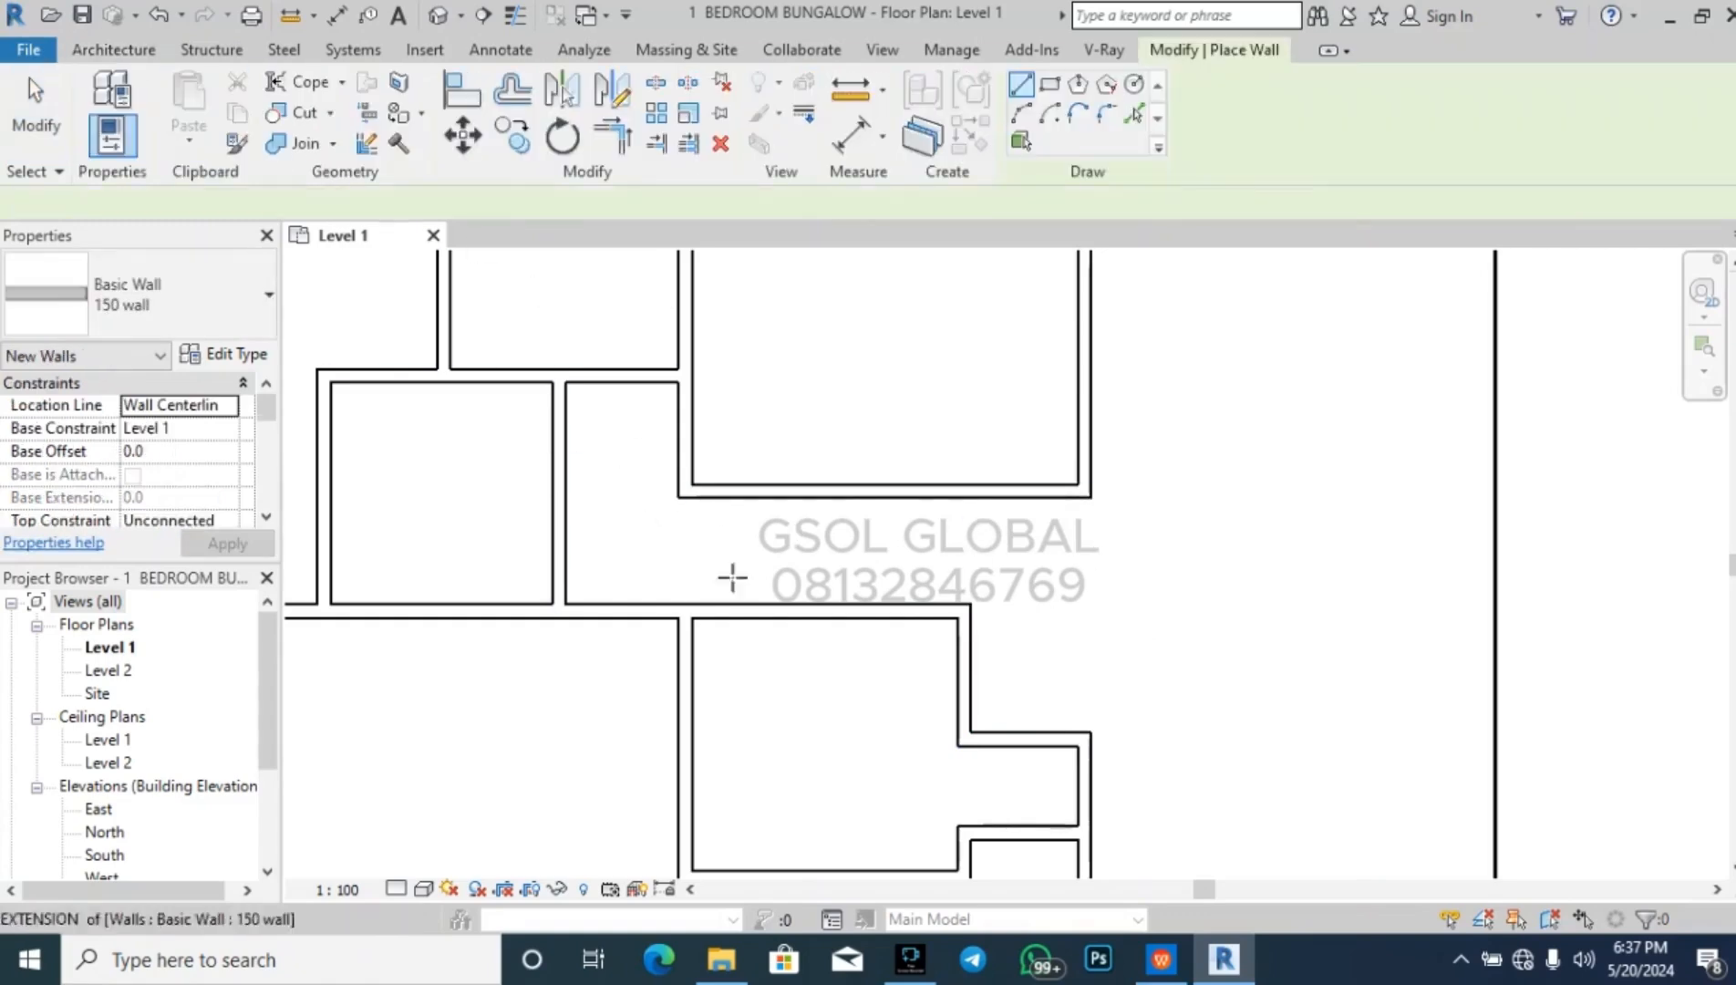
{"action": "left_click", "coordinate": [964, 610]}
{"action": "left_click", "coordinate": [972, 491]}
{"action": "key", "text": "Escape"}
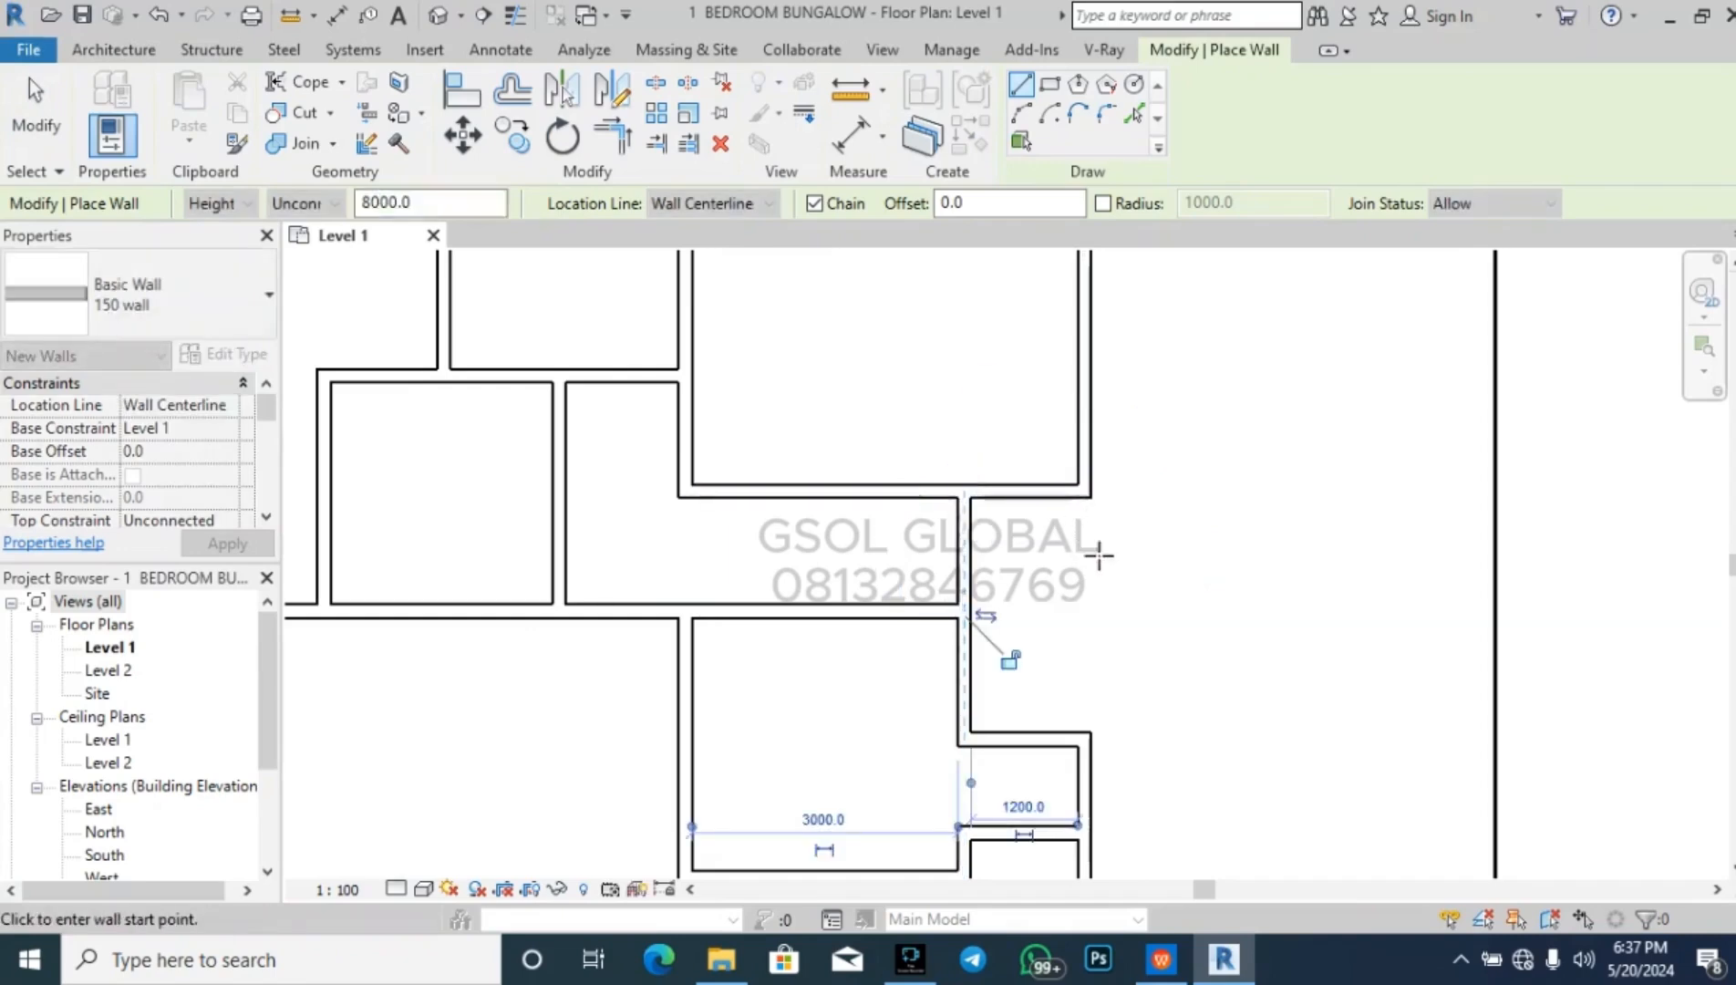
{"action": "key", "text": "Escape"}
{"action": "scroll", "coordinate": [1068, 601], "scroll_direction": "down", "scroll_amount": 3}
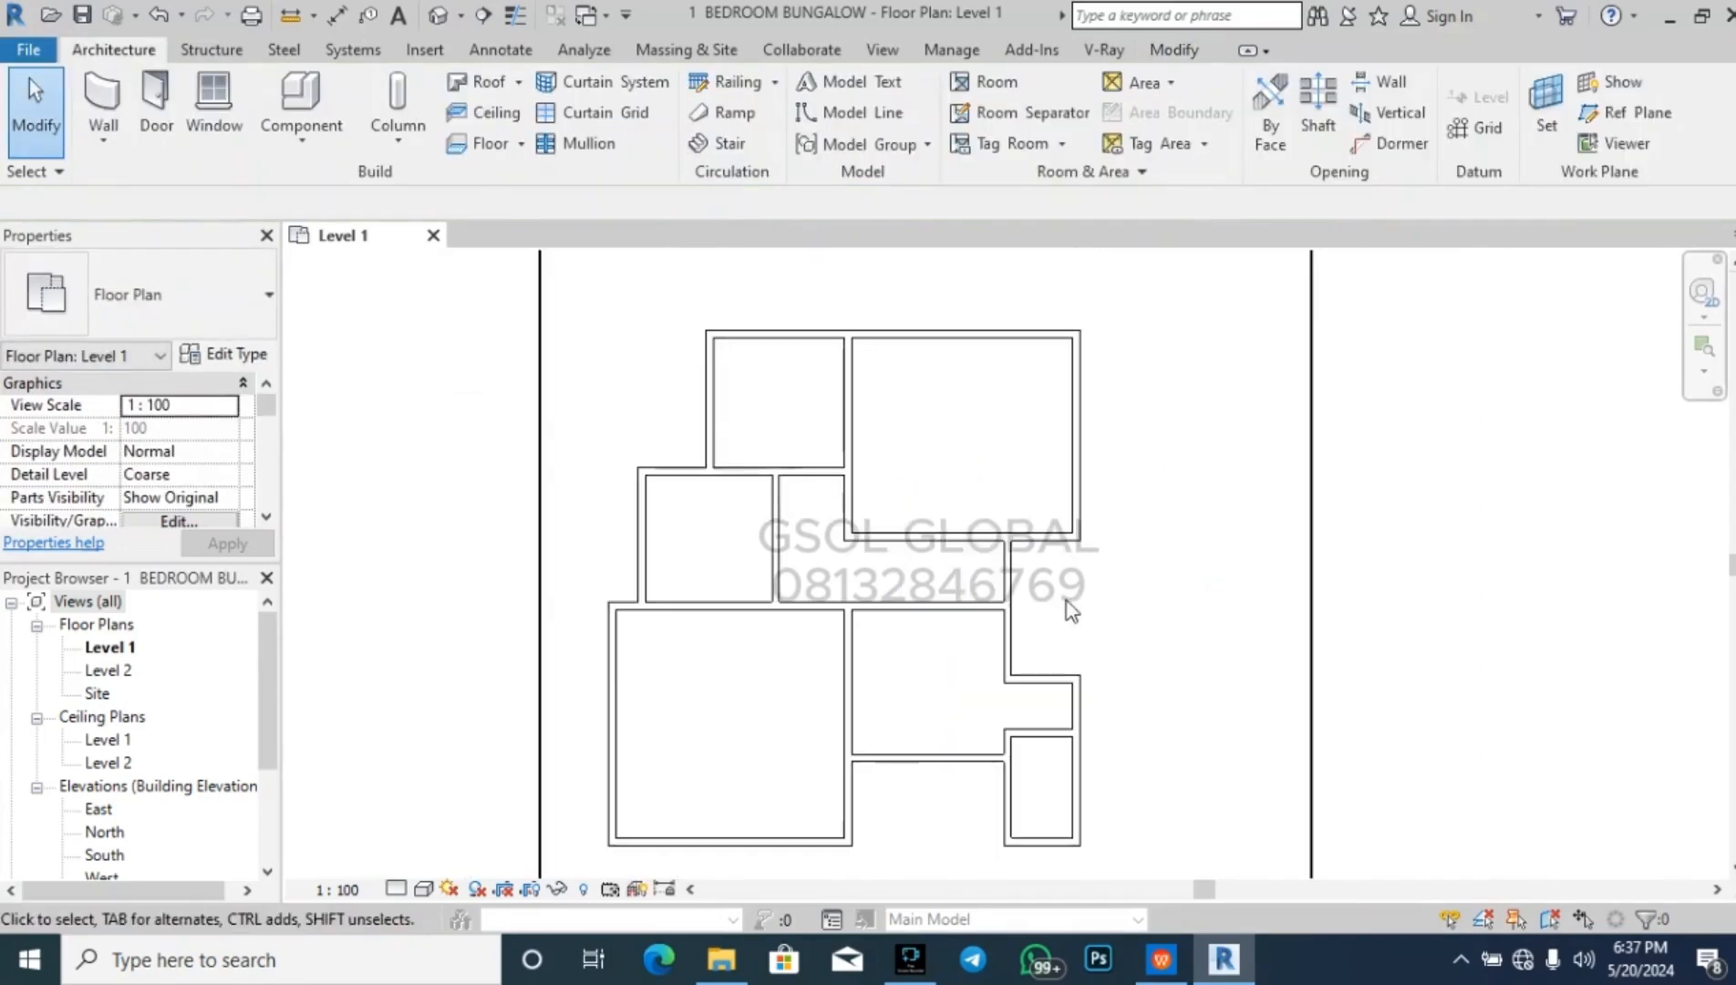
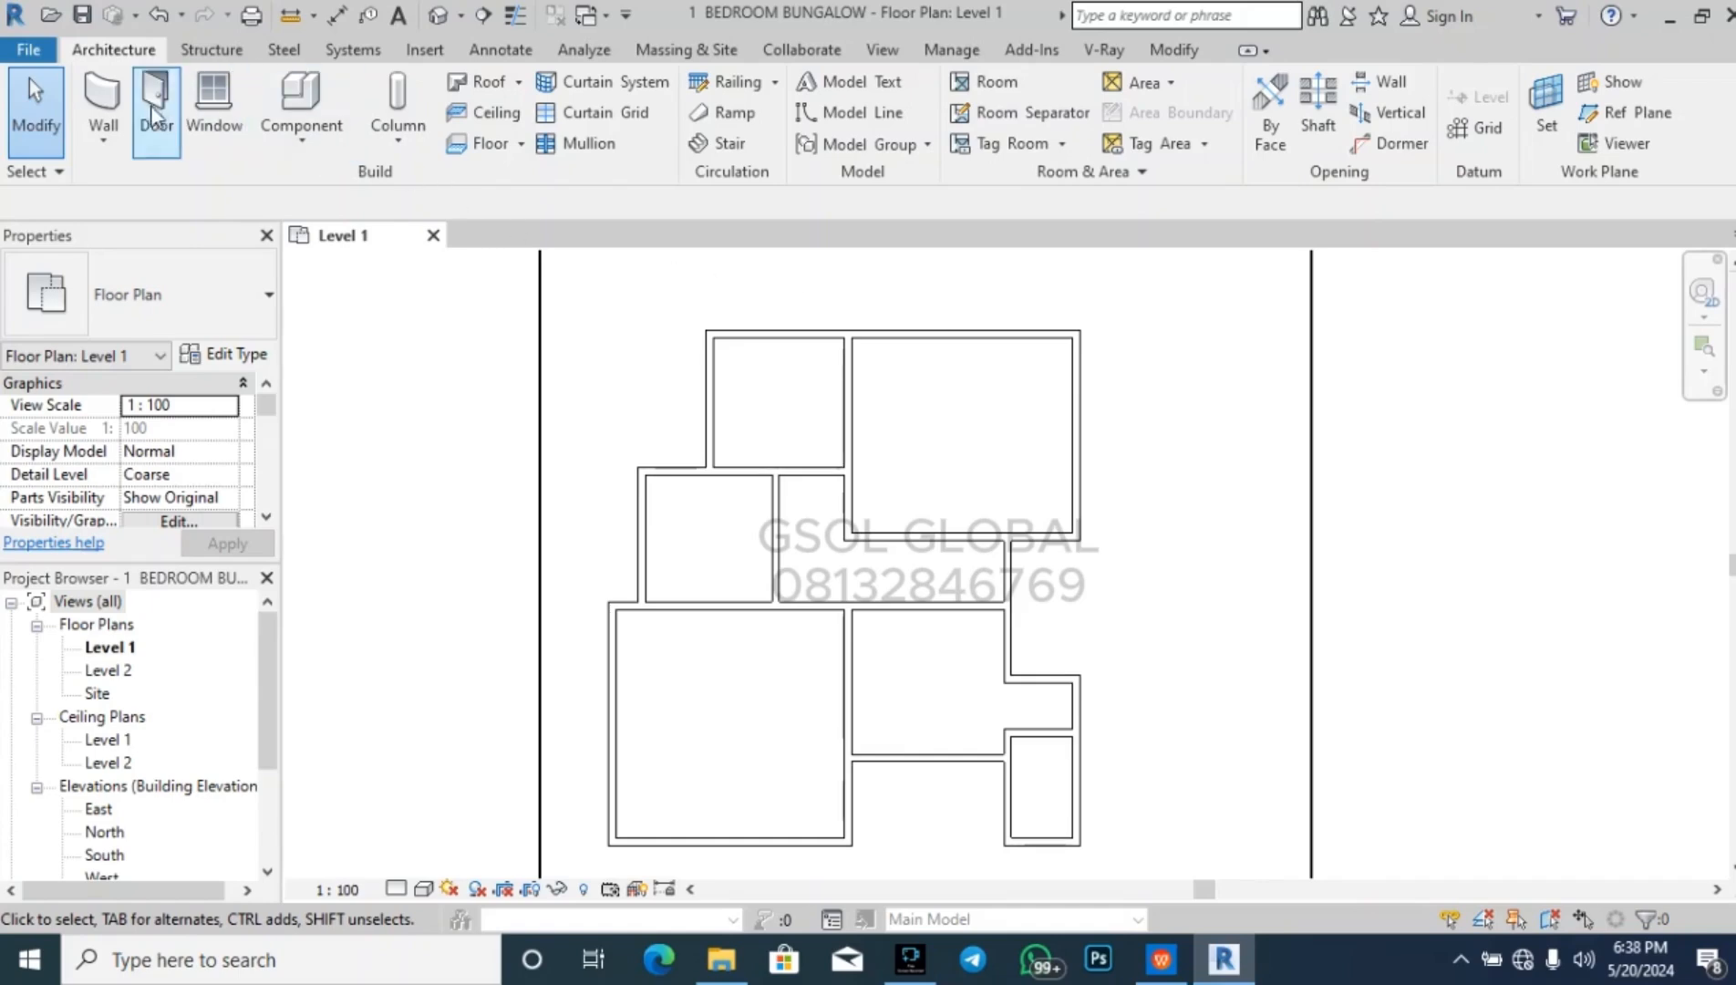
- Draw a vertical 150 partition down from the upper-right room's top wall, aligned with the passage end wall, and delete the chained return segment
{"action": "left_click", "coordinate": [103, 102]}
{"action": "scroll", "coordinate": [1027, 310], "scroll_direction": "up", "scroll_amount": 2}
{"action": "scroll", "coordinate": [1044, 511], "scroll_direction": "up", "scroll_amount": 3}
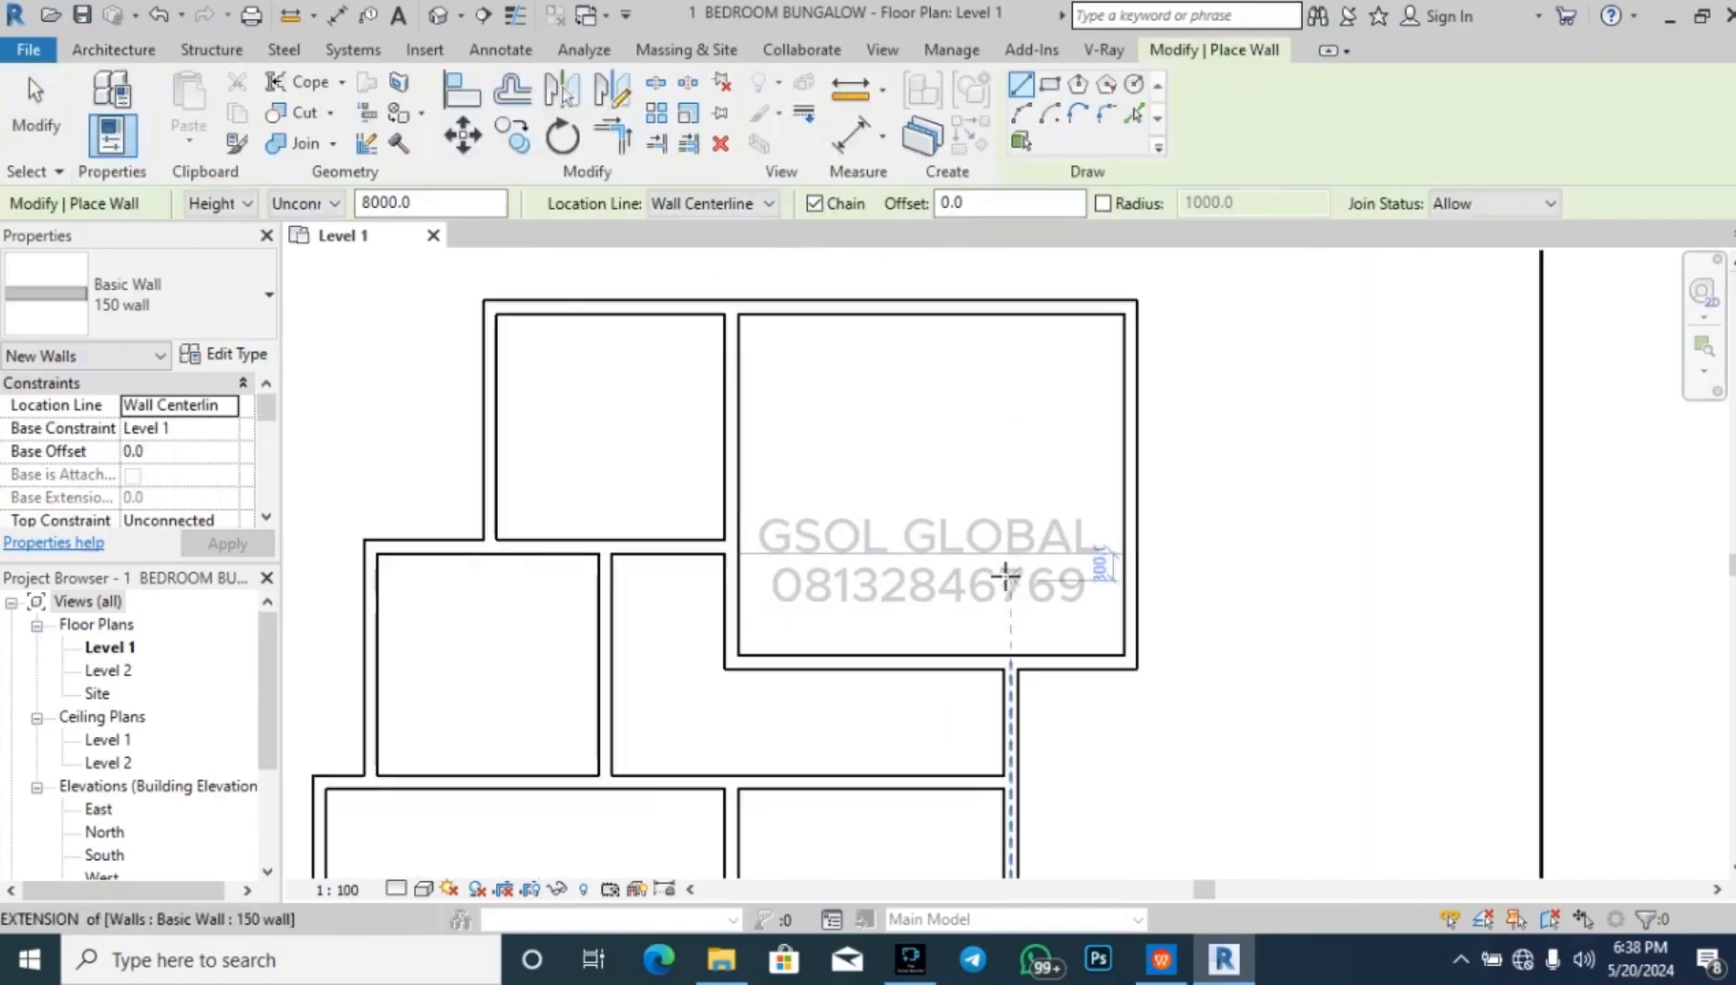
{"action": "scroll", "coordinate": [660, 572], "scroll_direction": "down", "scroll_amount": 3}
{"action": "left_click", "coordinate": [899, 376]}
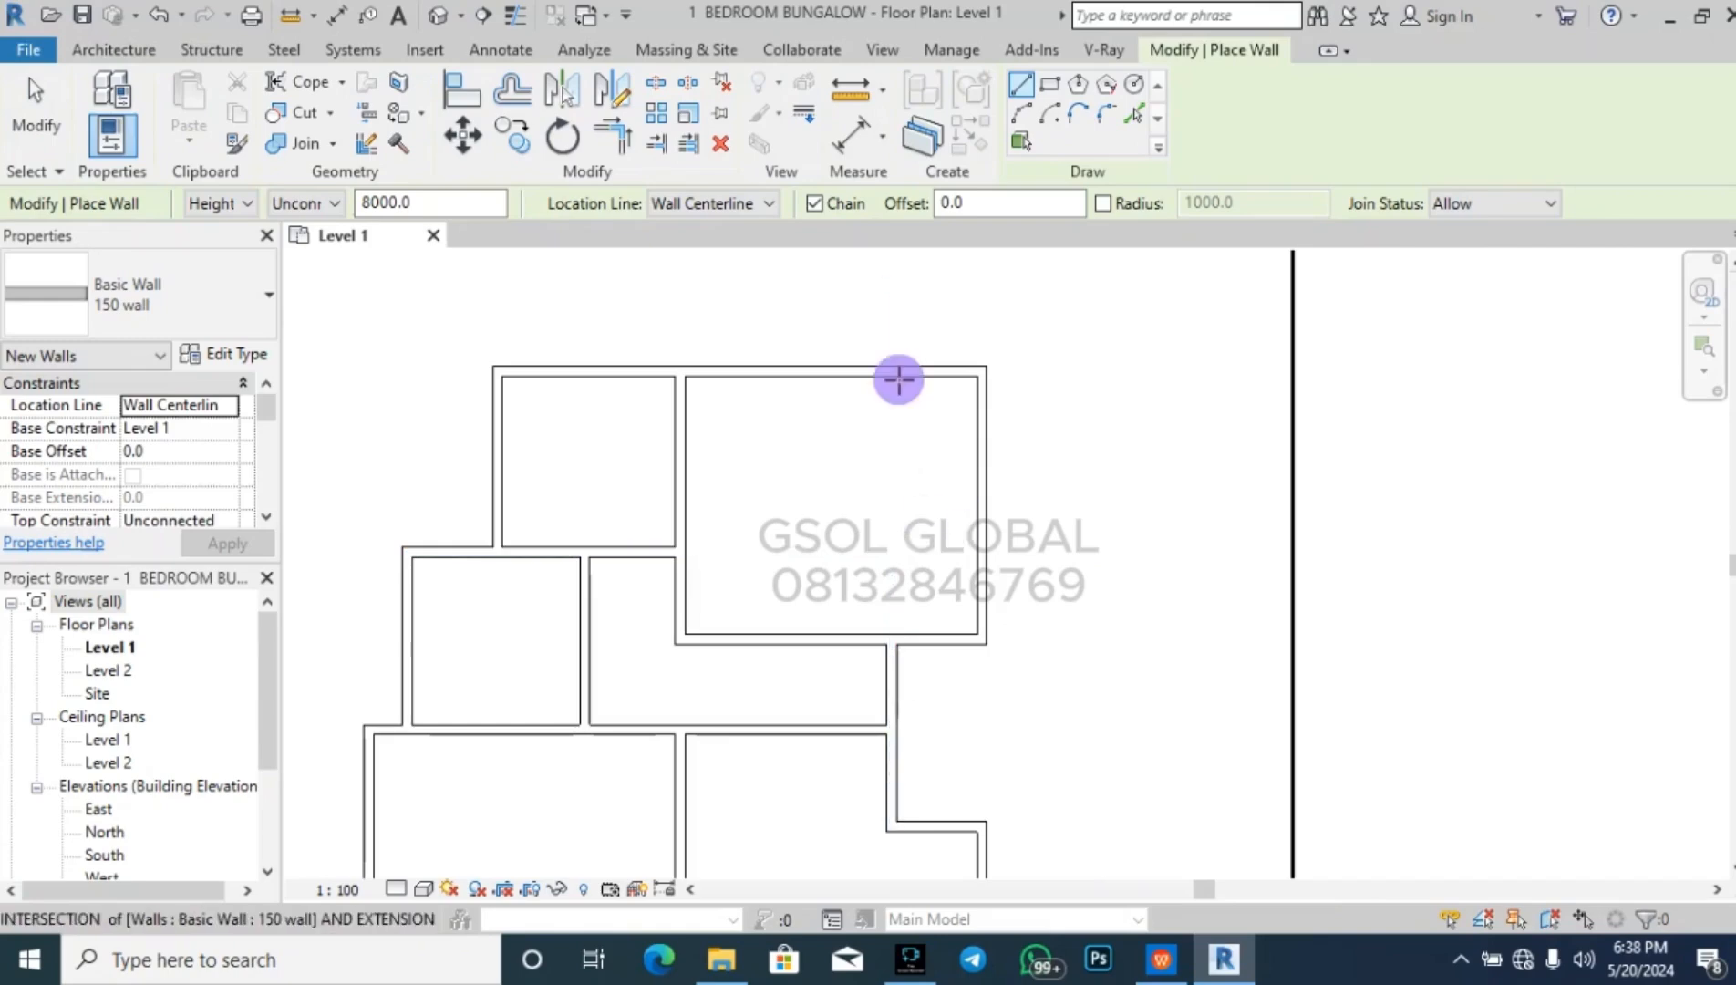
{"action": "left_click", "coordinate": [908, 516]}
{"action": "left_click", "coordinate": [980, 504]}
{"action": "key", "text": "Escape"}
{"action": "key", "text": "Escape"}
{"action": "left_click", "coordinate": [947, 514]}
{"action": "key", "text": "Delete"}
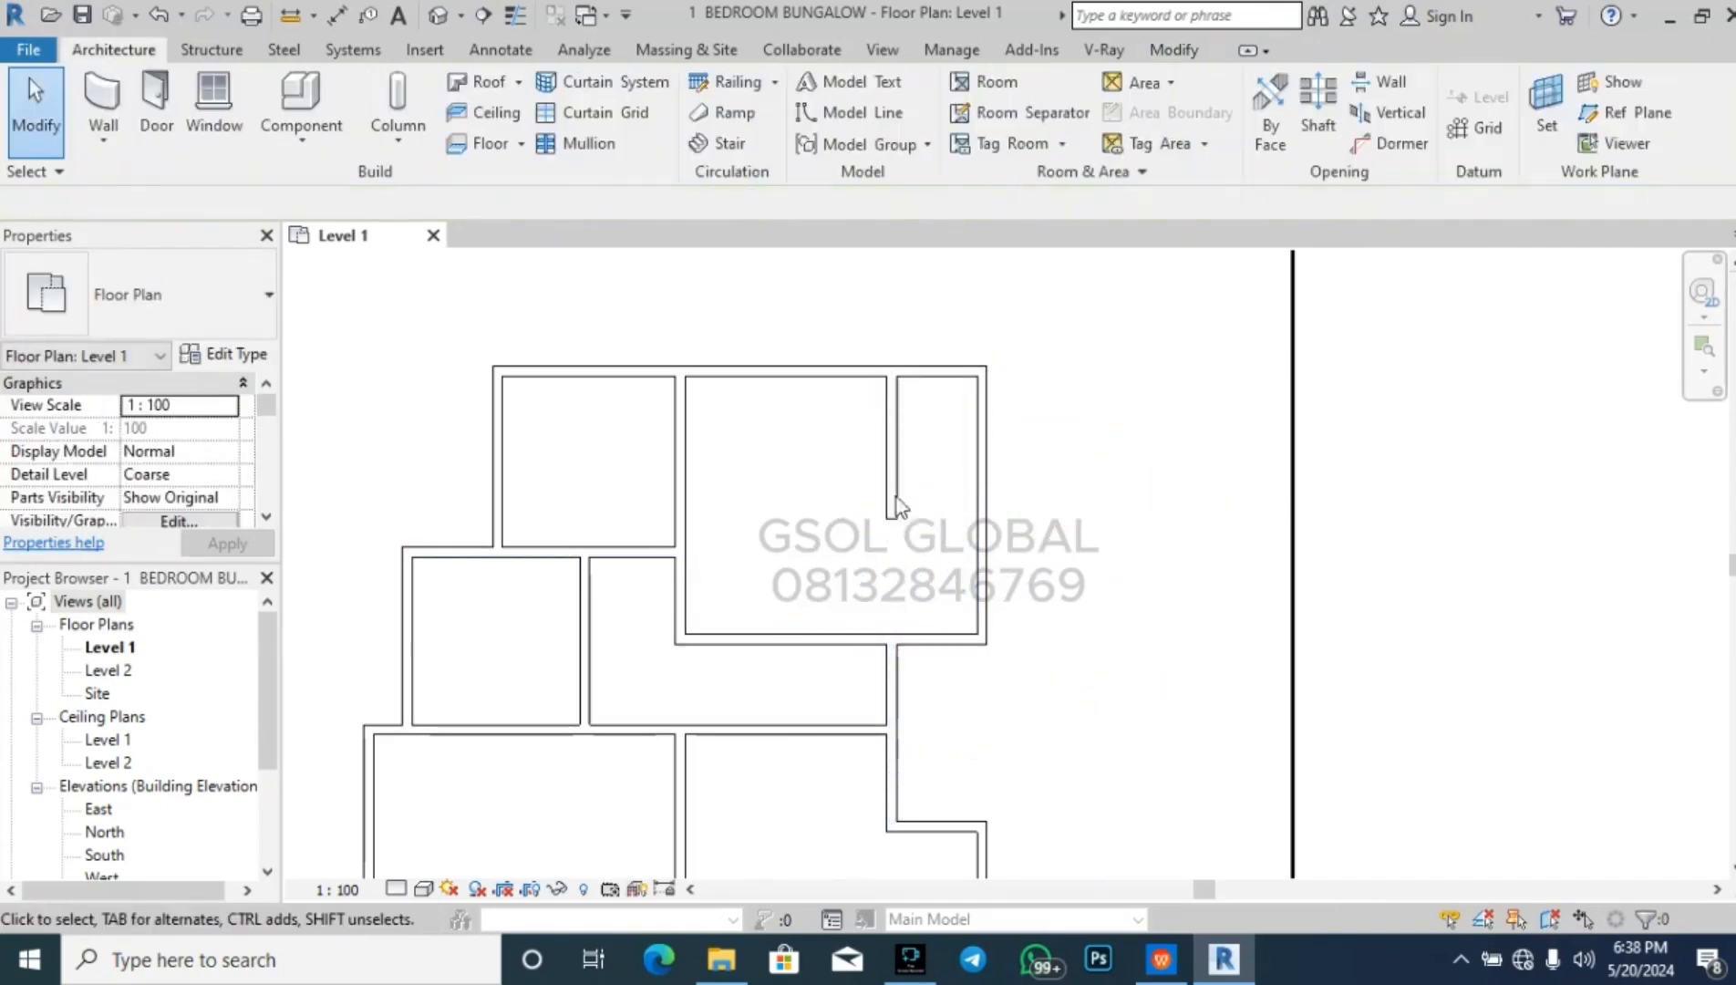
- Draw a horizontal 150 wall from the partition's lower end to the right outer wall, about 2050 mm below the top wall
{"action": "left_click", "coordinate": [105, 88]}
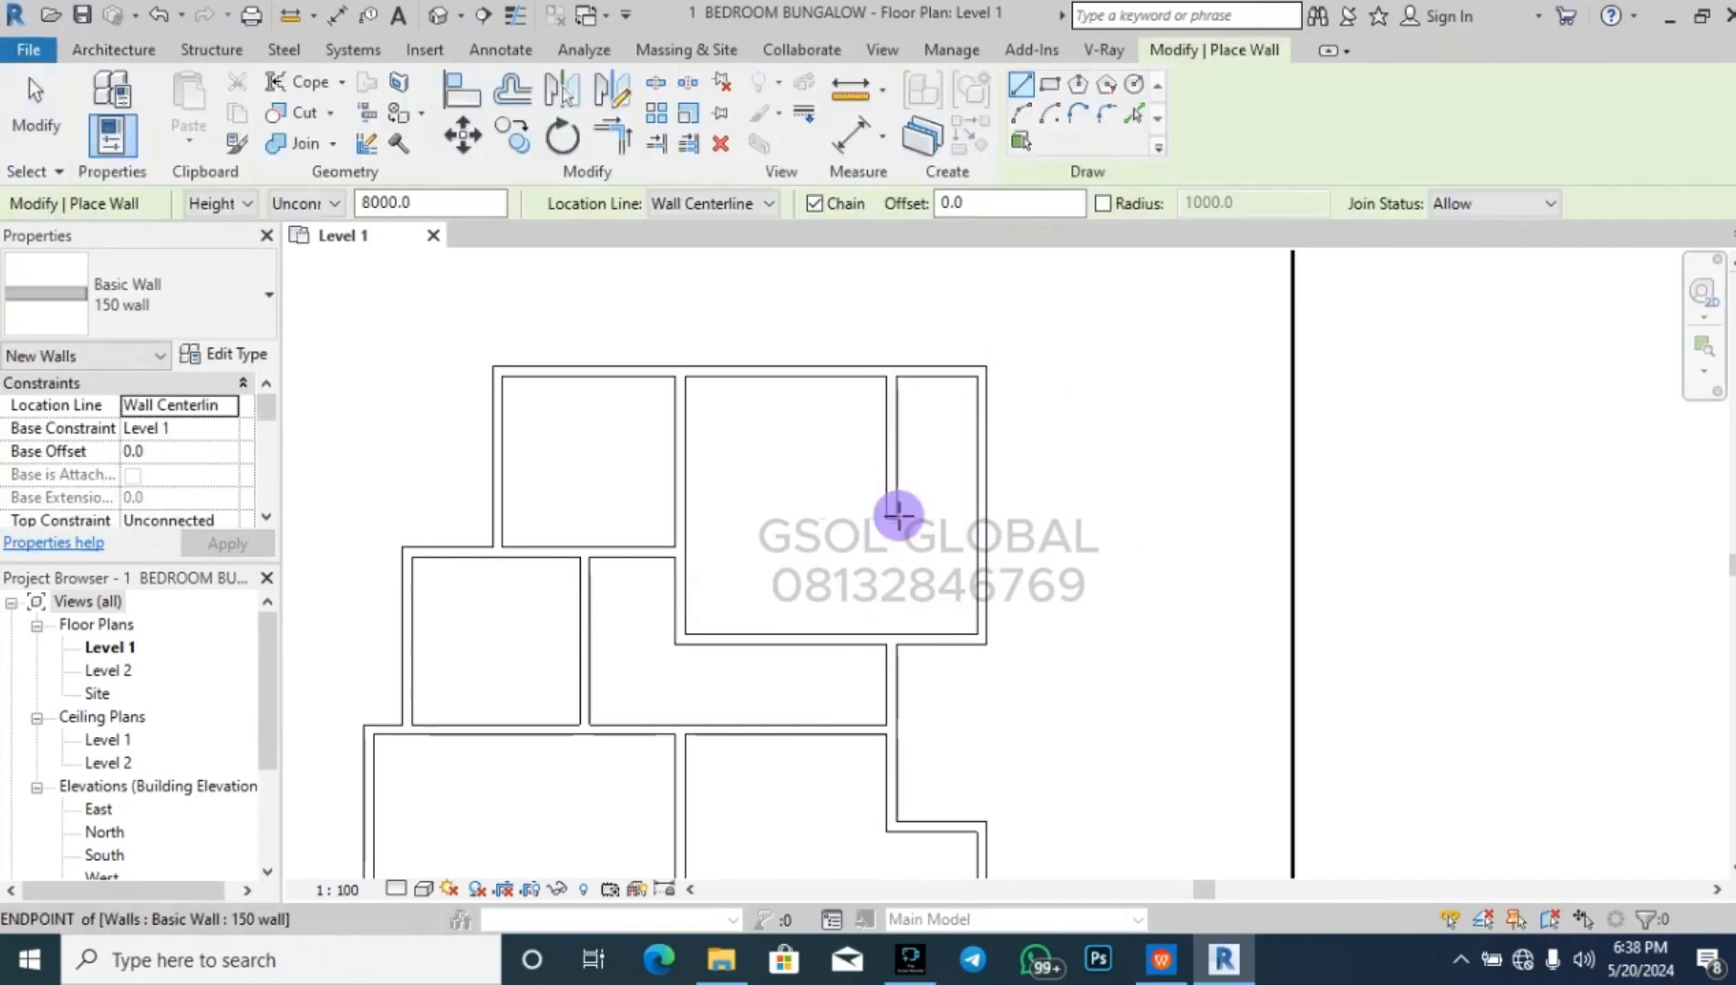
{"action": "left_click", "coordinate": [898, 516]}
{"action": "left_click", "coordinate": [978, 516]}
{"action": "key", "text": "Escape"}
{"action": "key", "text": "Escape"}
- Set the inner length of the upper-right compartment to 2000 mm by moving its lower wall
{"action": "left_click", "coordinate": [945, 519]}
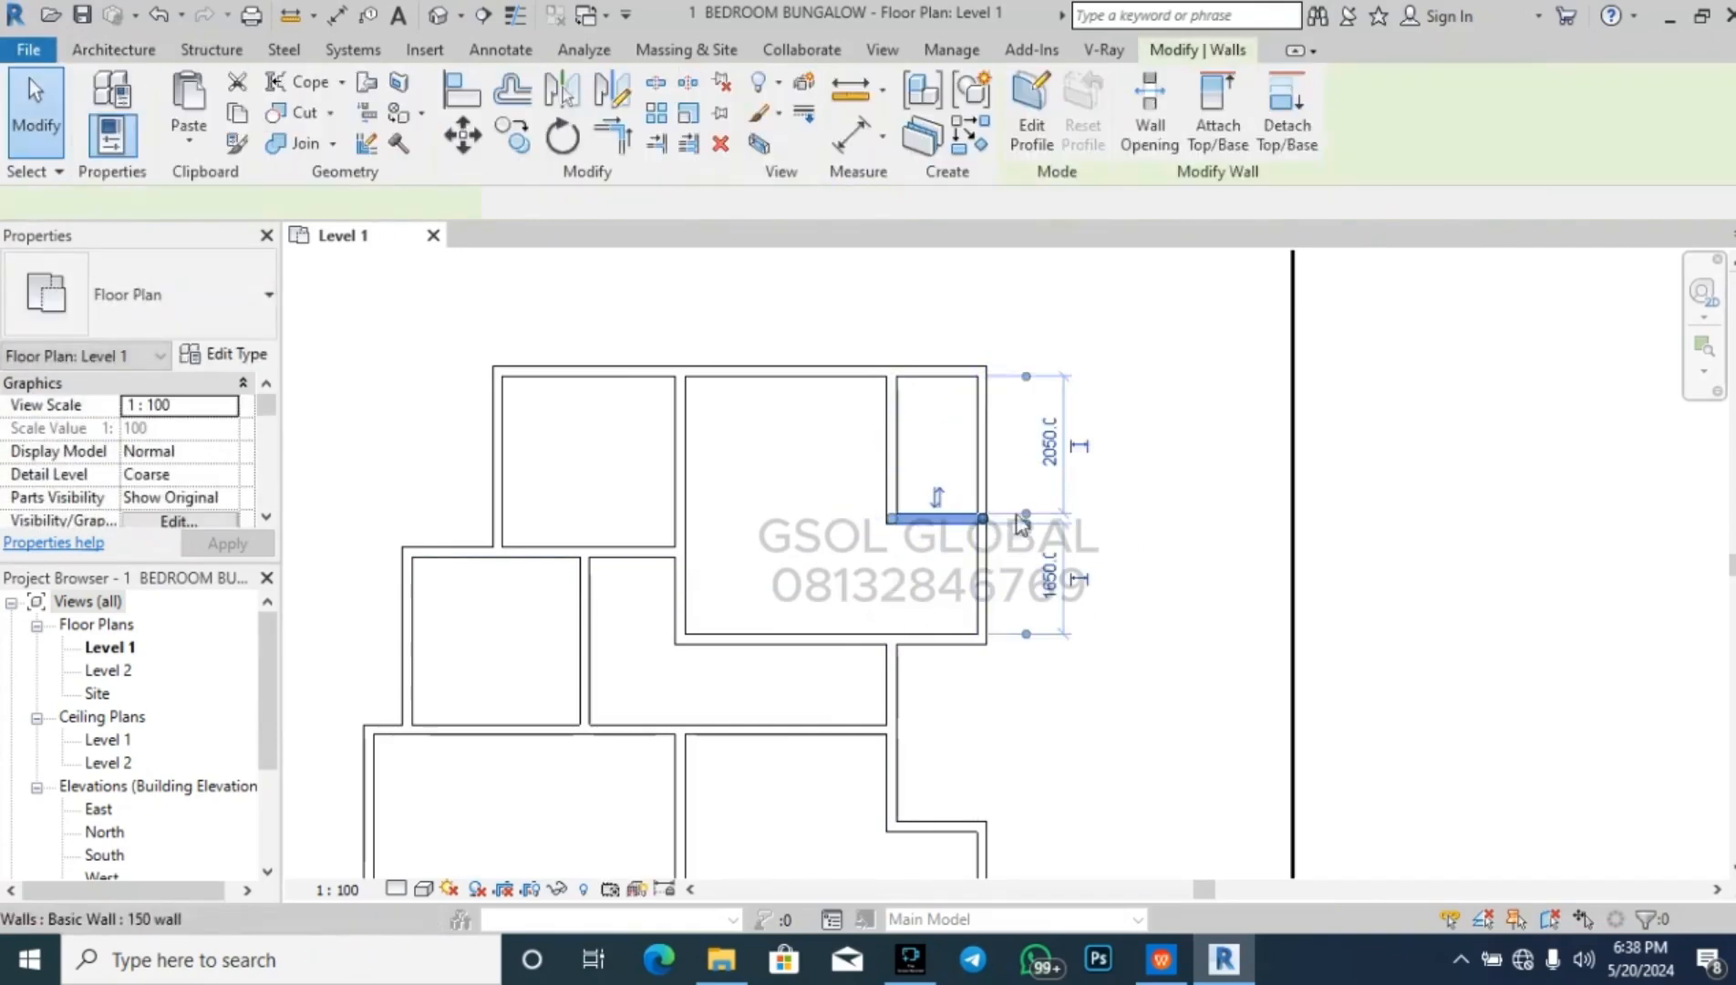
{"action": "left_click", "coordinate": [1047, 442]}
{"action": "type", "text": "2000"}
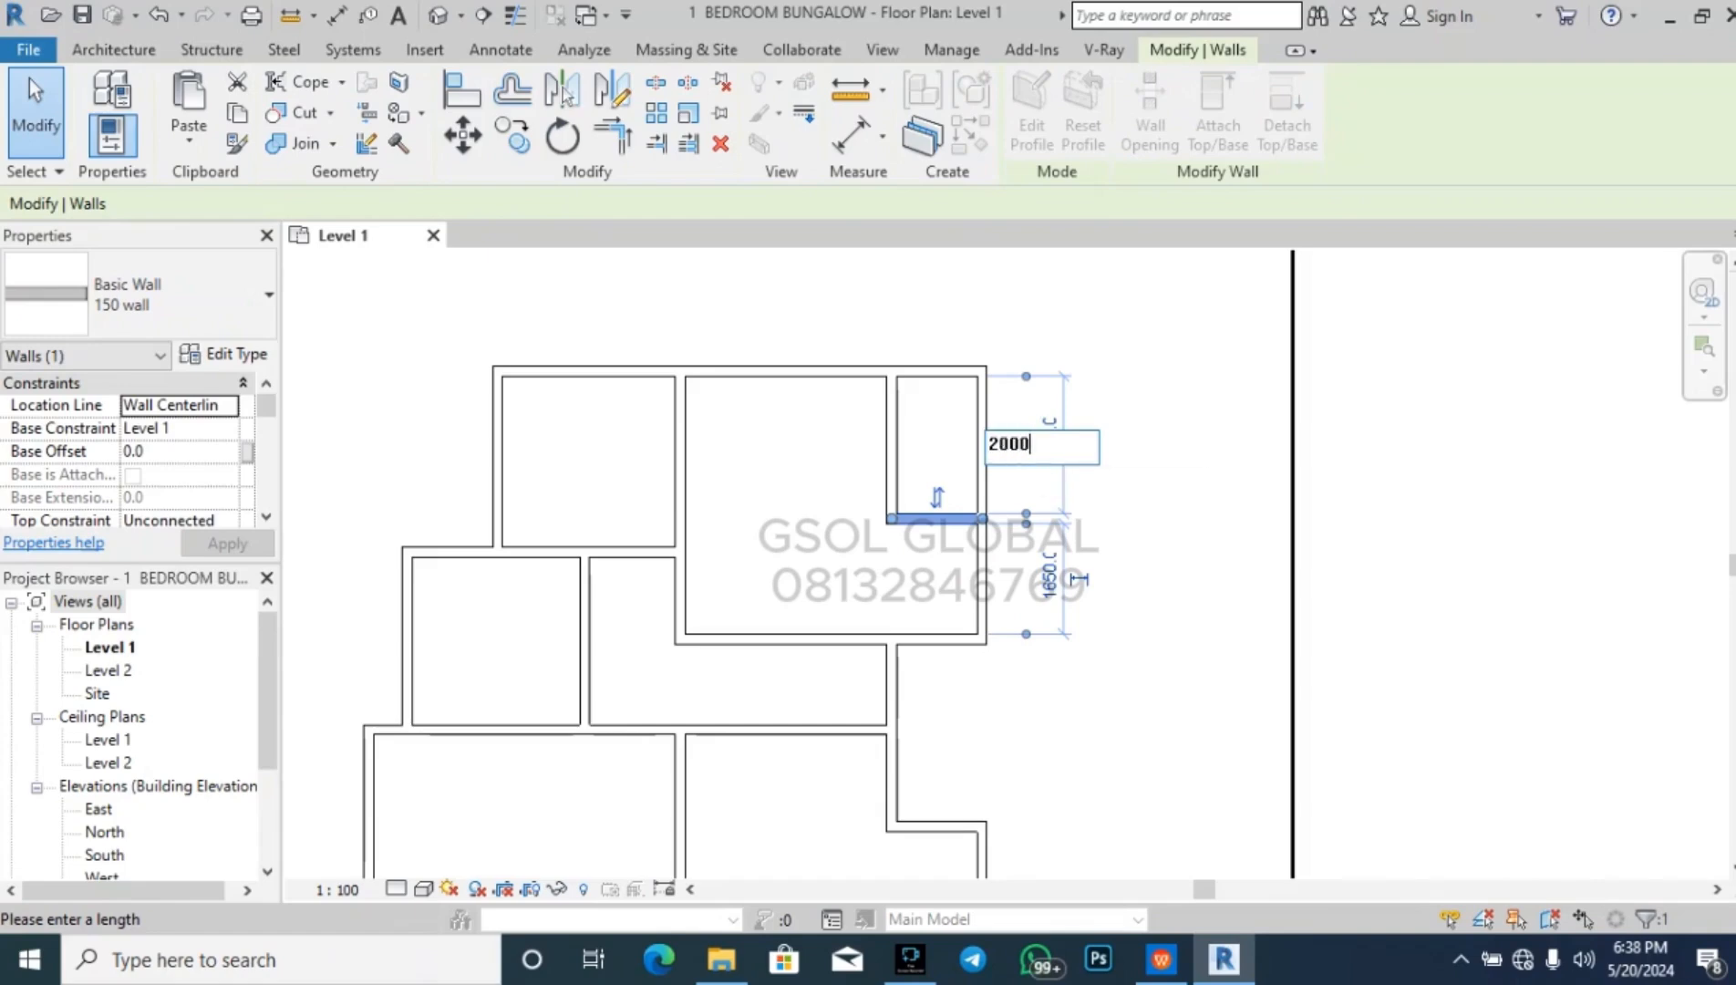
{"action": "key", "text": "Return"}
{"action": "key", "text": "Escape"}
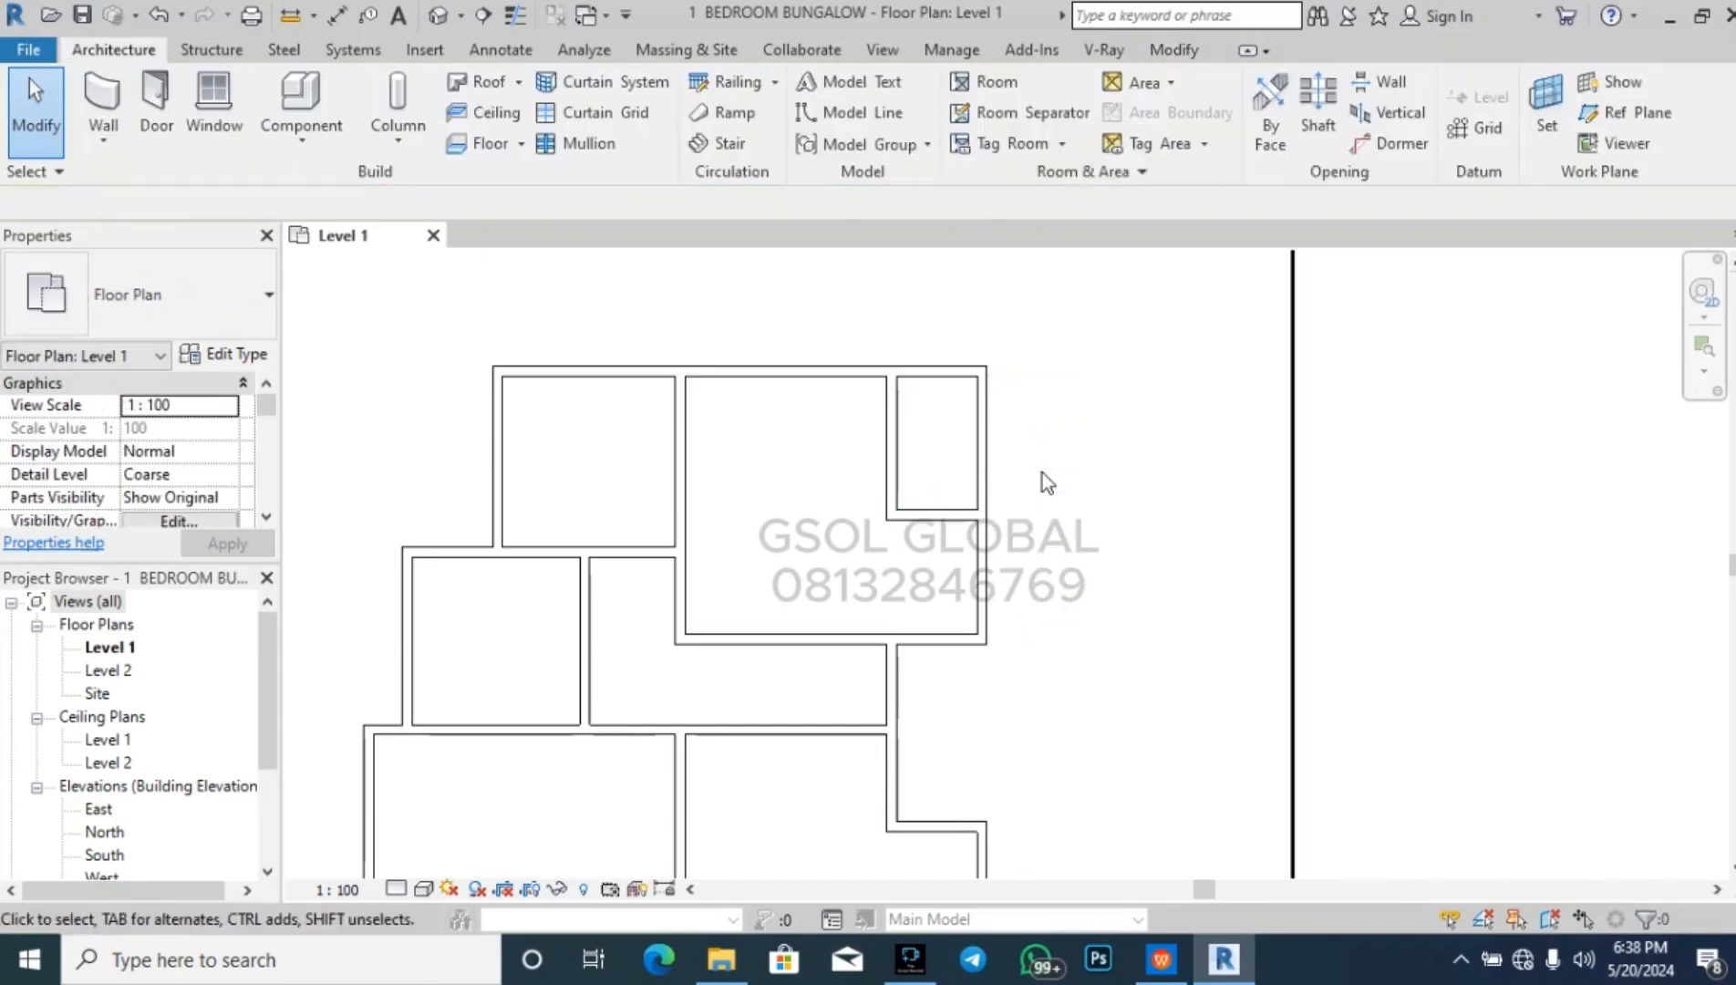
- Check the new partition's distances to the upper-right room's side walls
{"action": "left_click", "coordinate": [893, 446]}
{"action": "left_click", "coordinate": [916, 576]}
{"action": "key", "text": "Escape"}
{"action": "key", "text": "Escape"}
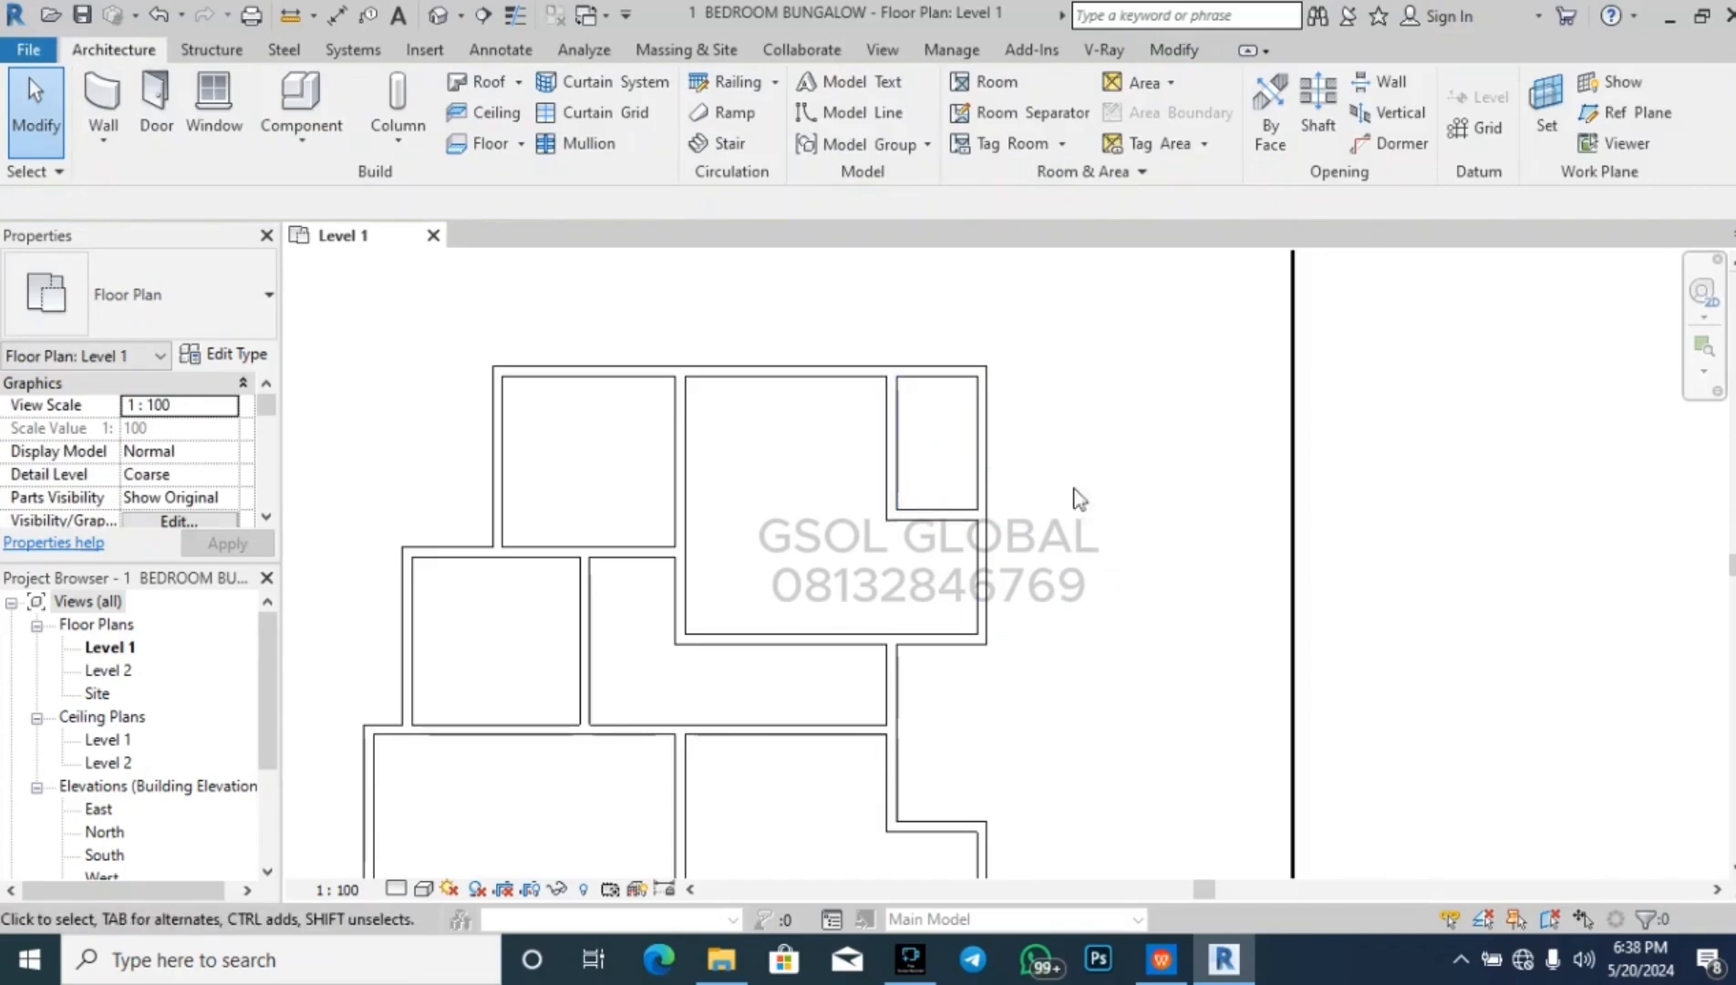
{"action": "left_click", "coordinate": [894, 479]}
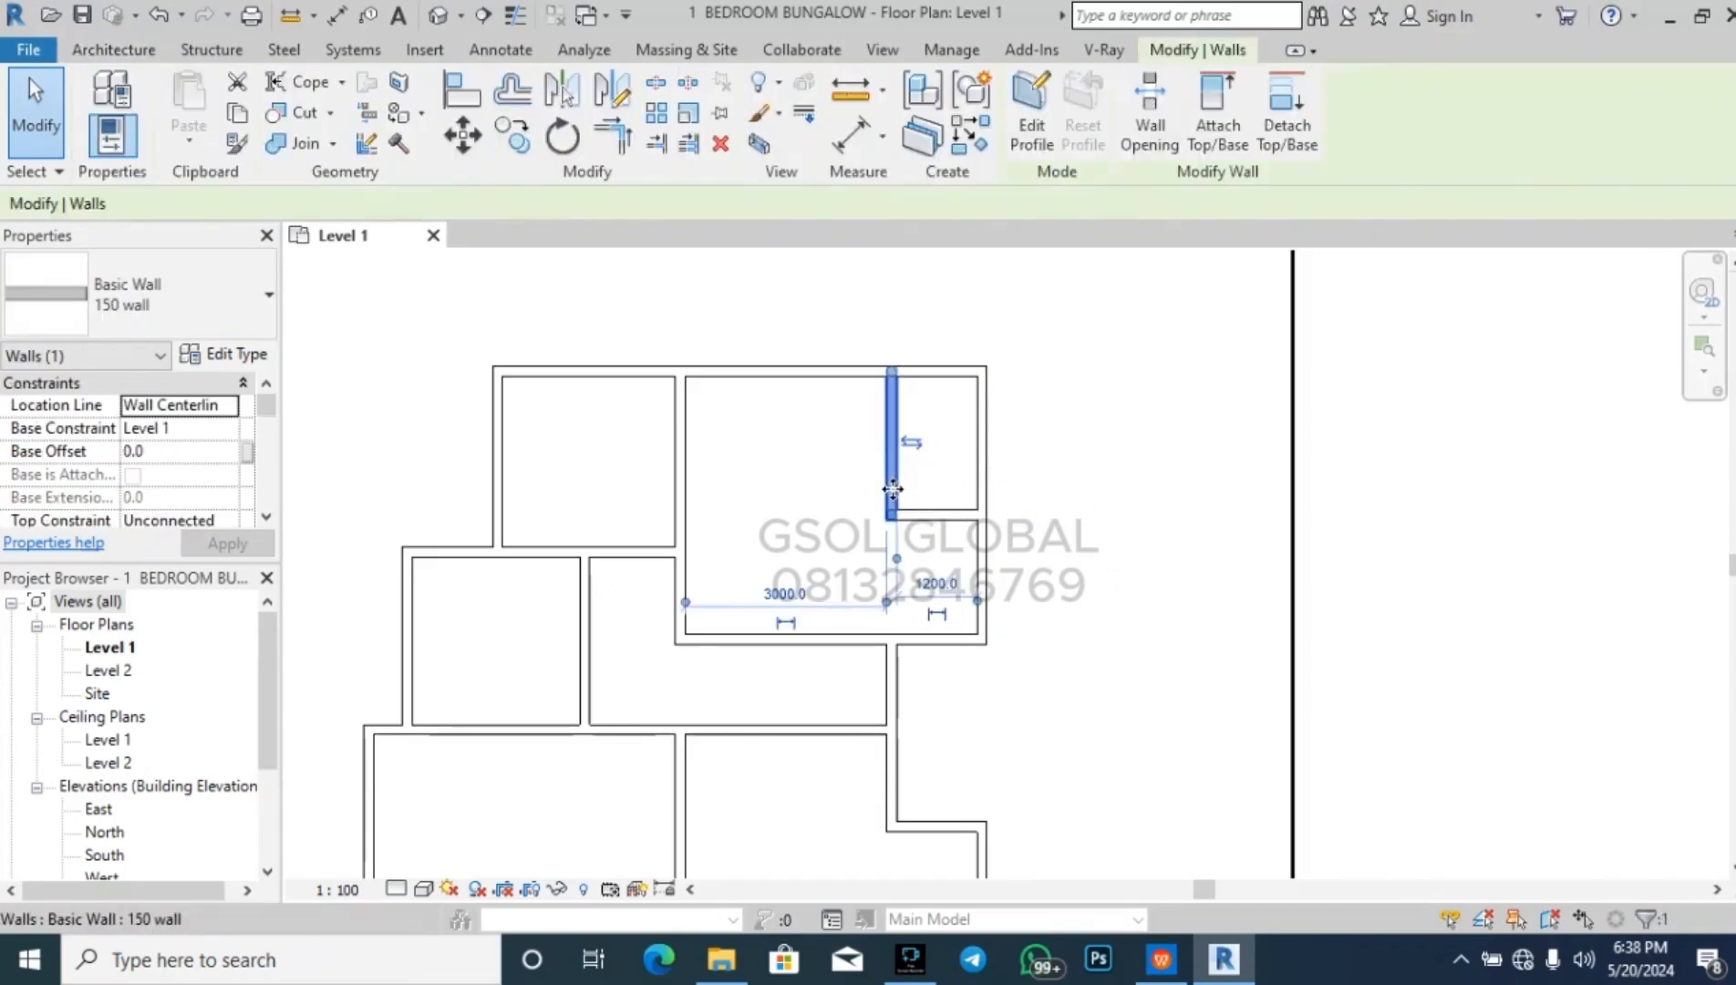
{"action": "left_click", "coordinate": [1227, 650]}
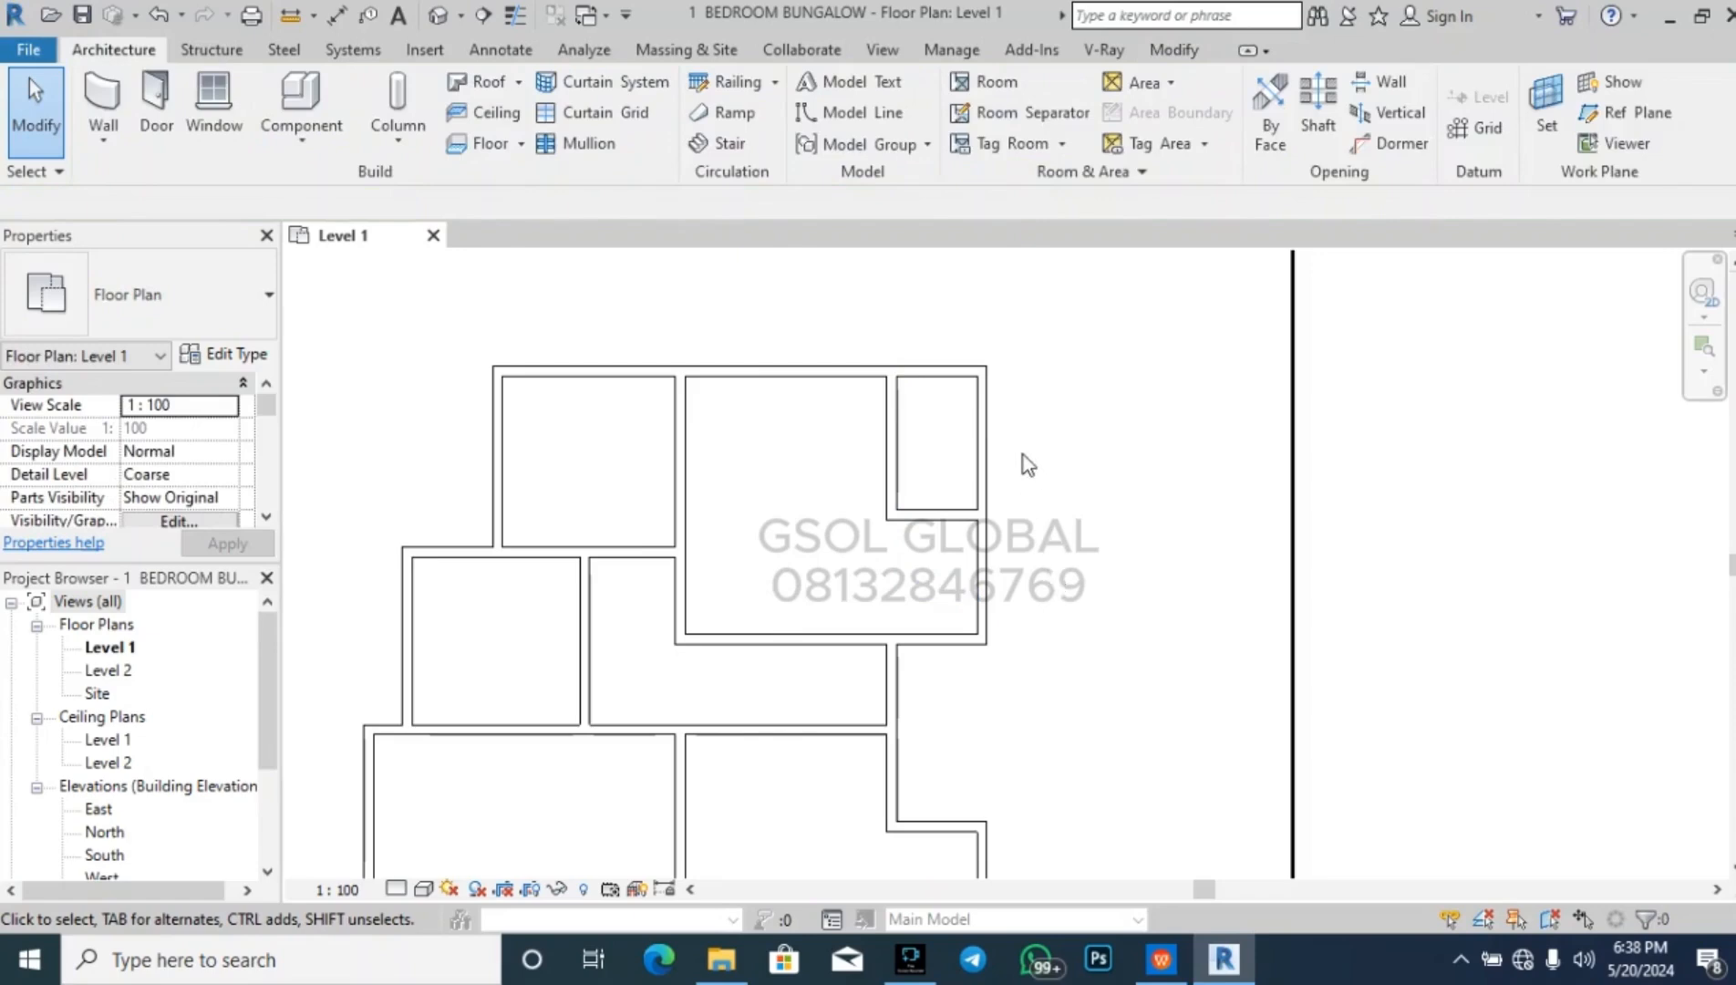
- Delete the walls enclosing the upper-right compartment and undo the deletion
{"action": "left_click", "coordinate": [901, 444]}
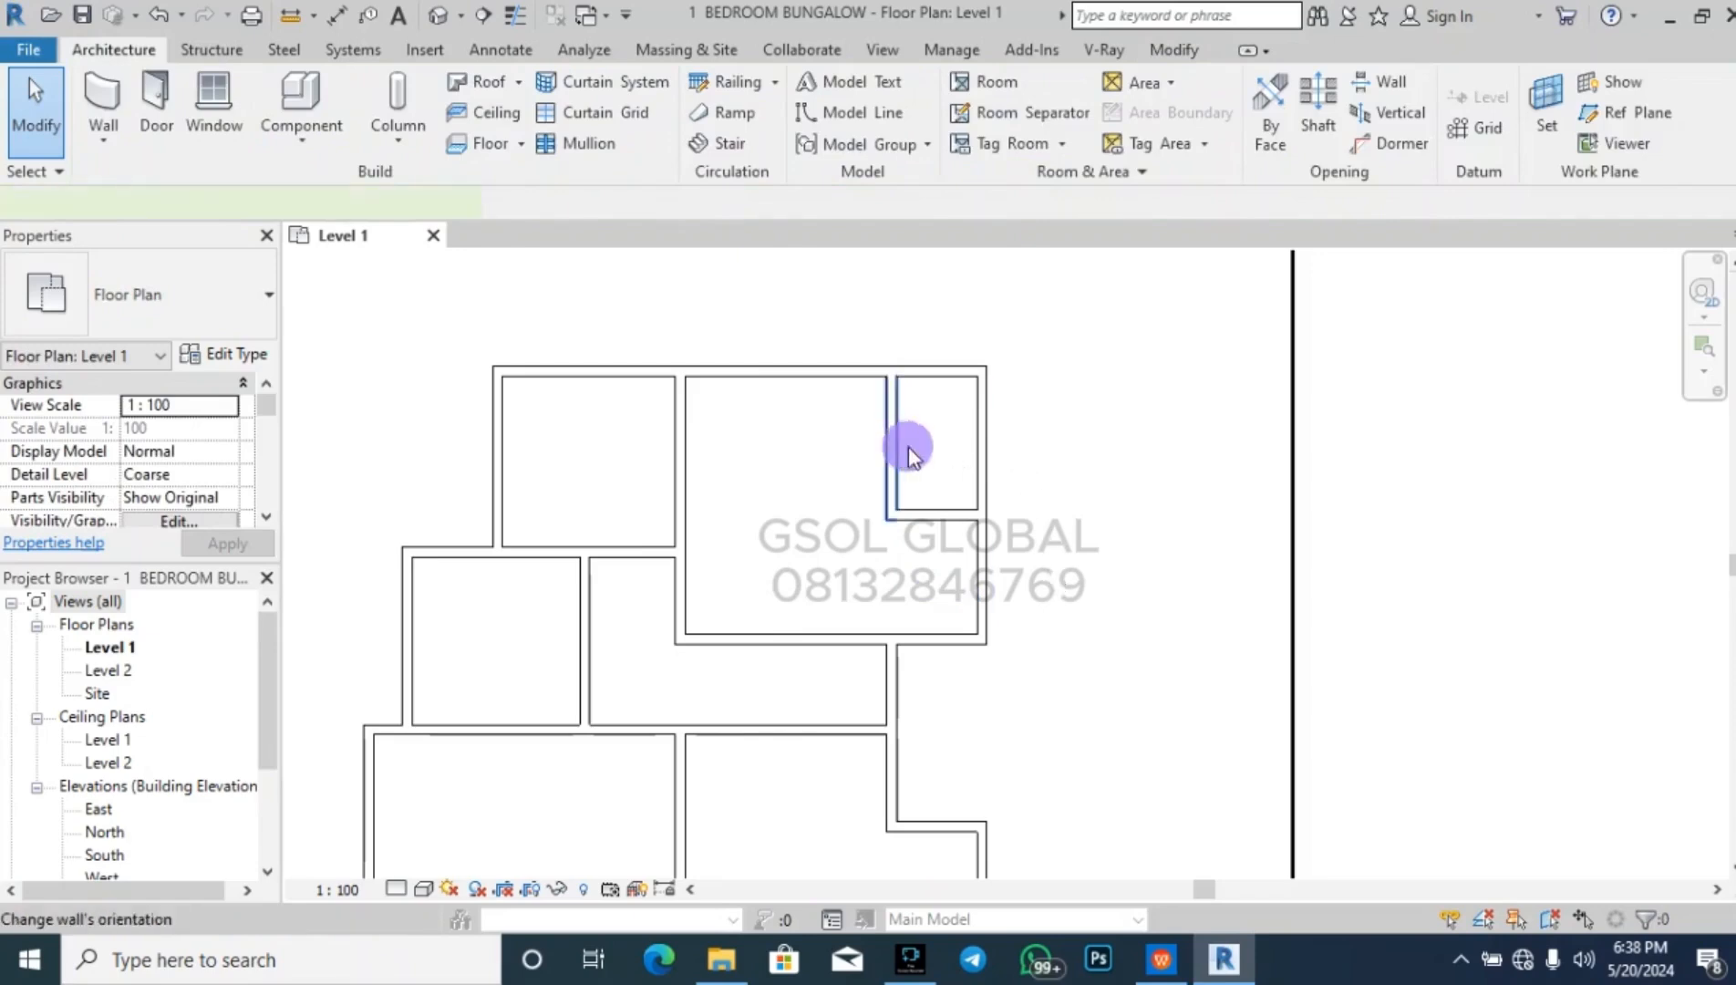
{"action": "key", "text": "Delete"}
{"action": "key", "text": "Delete"}
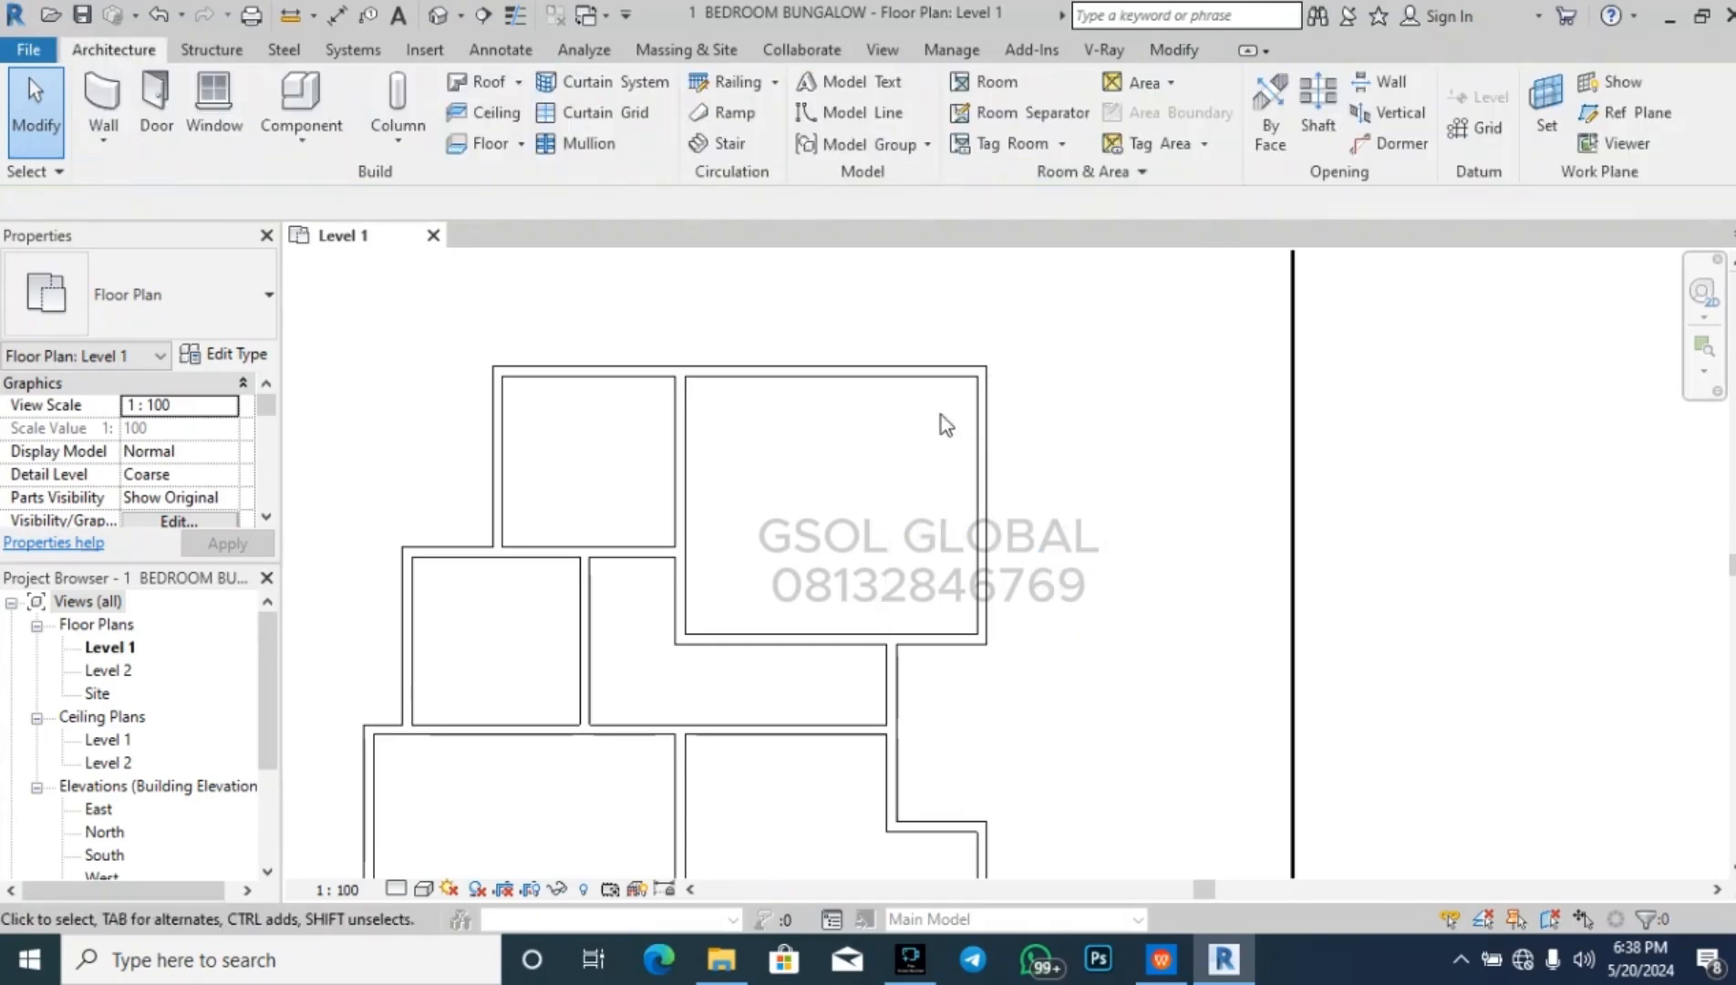
{"action": "key", "text": "ctrl+z"}
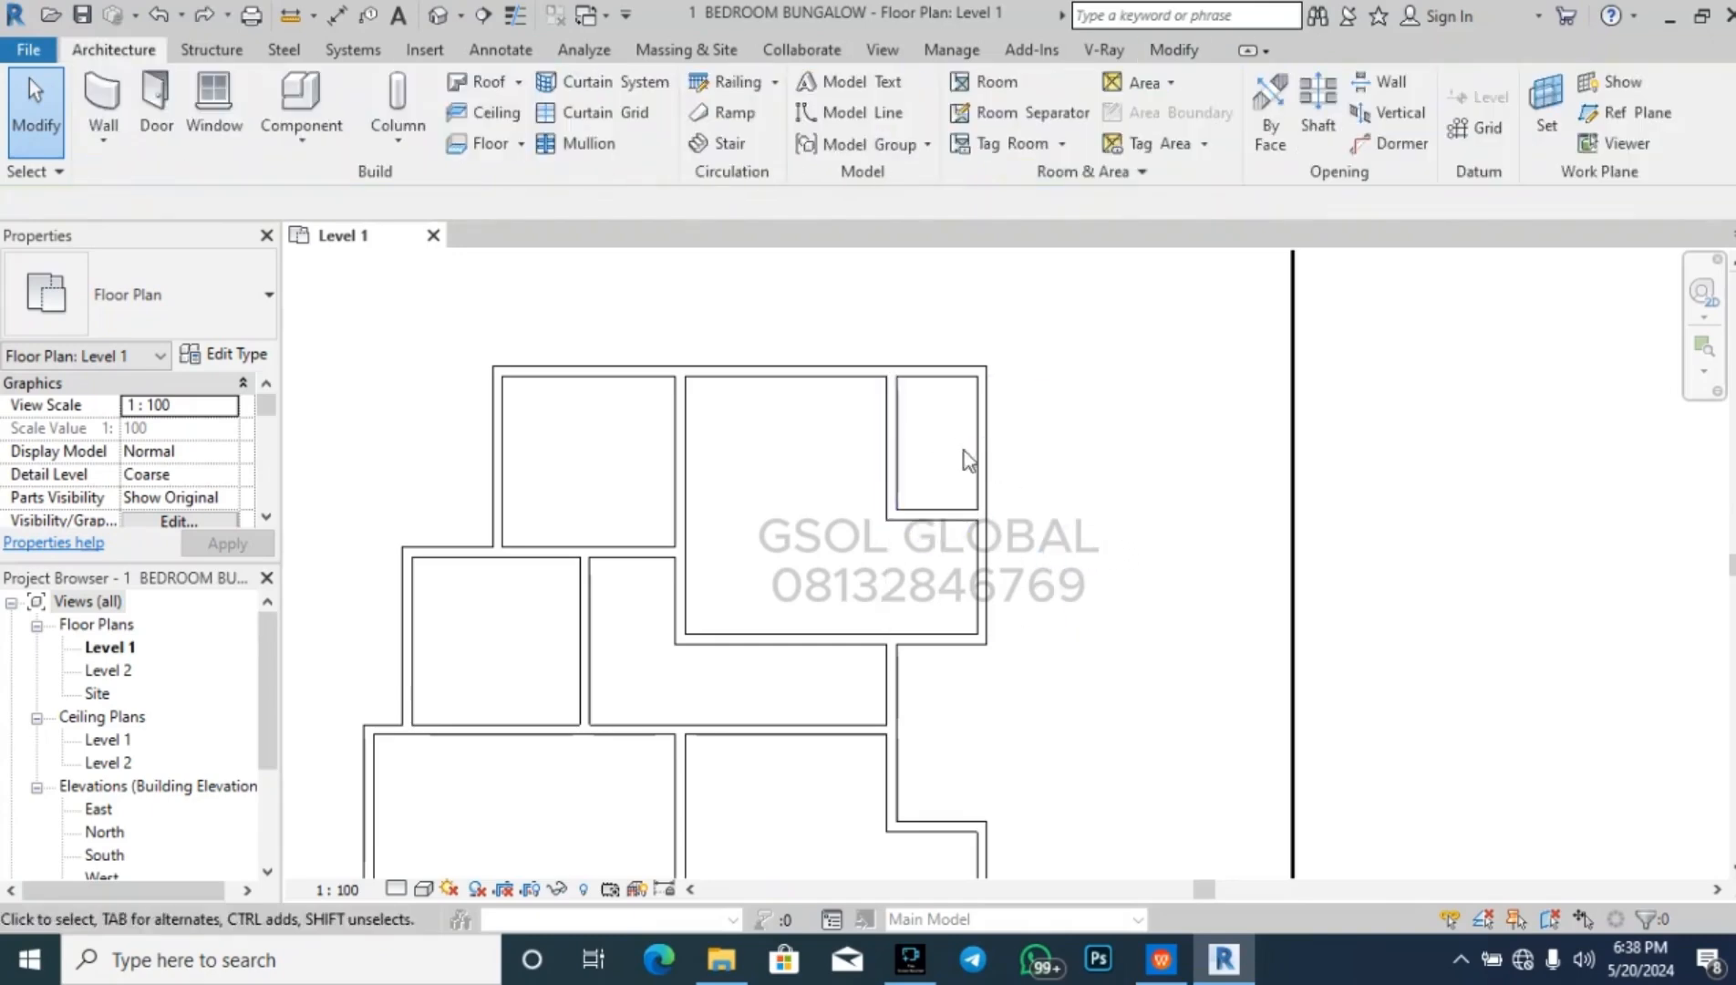
- Check the clear widths on both sides of the compartment partition and the right outer wall's distance to the site boundary
{"action": "scroll", "coordinate": [955, 442], "scroll_direction": "up", "scroll_amount": 2}
{"action": "left_click", "coordinate": [871, 456]}
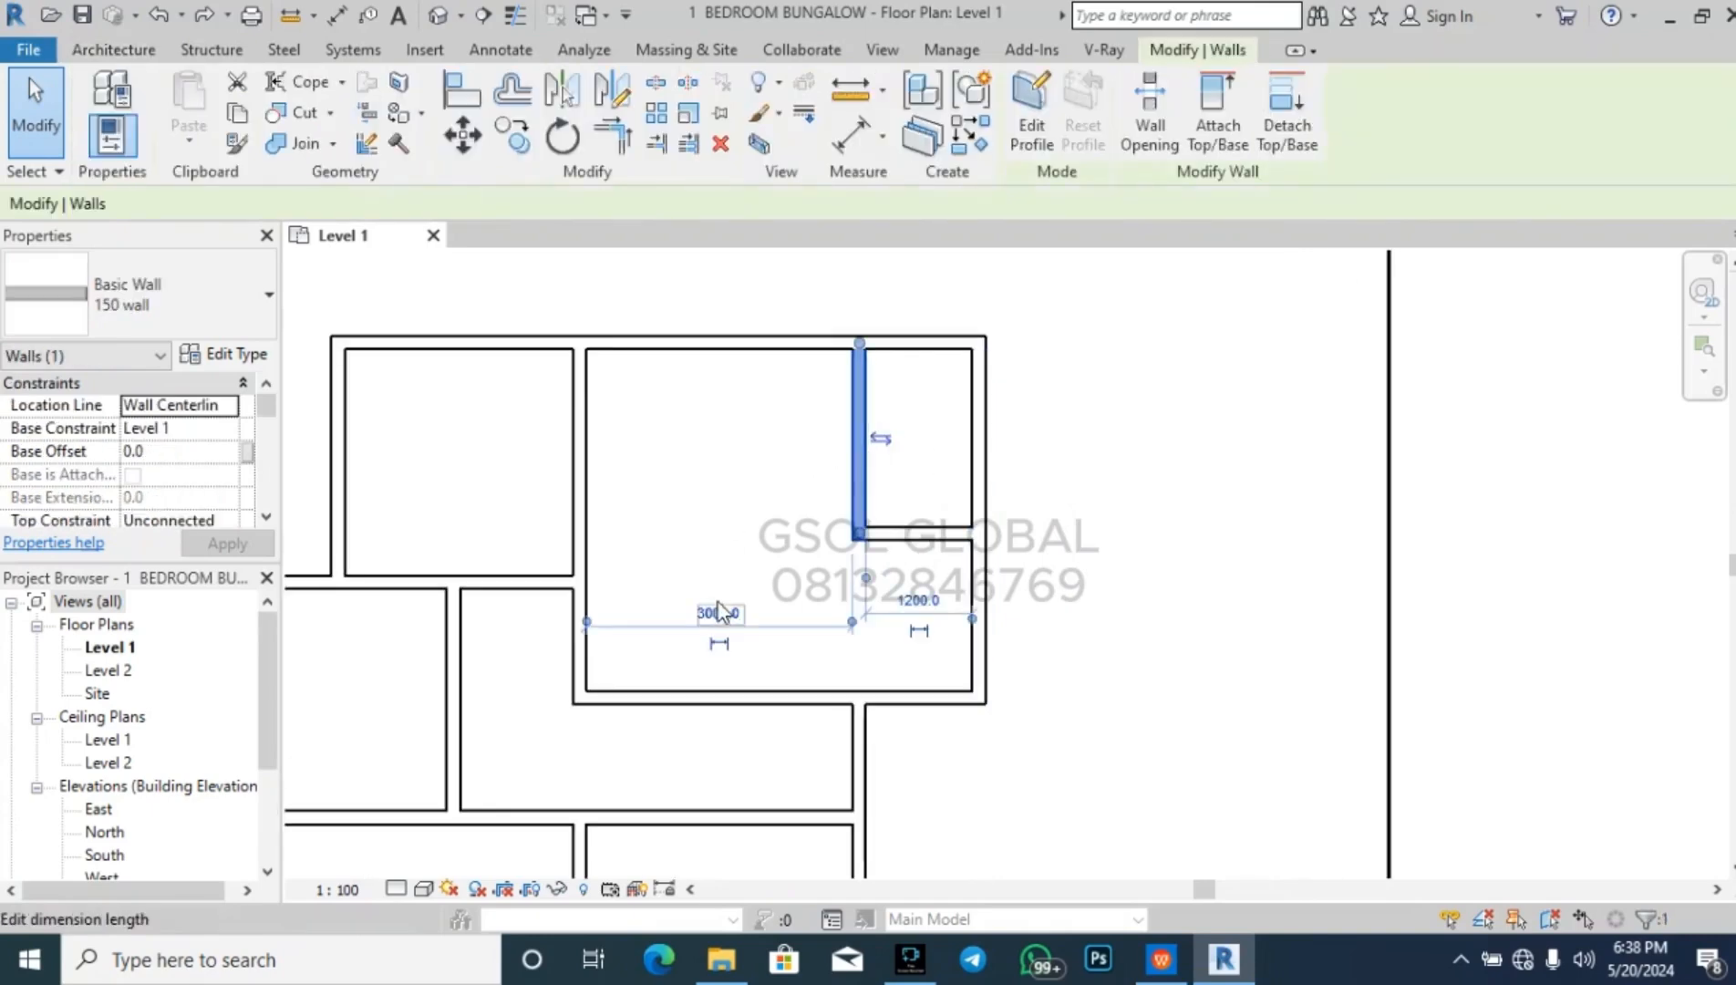
{"action": "scroll", "coordinate": [713, 623], "scroll_direction": "up", "scroll_amount": 3}
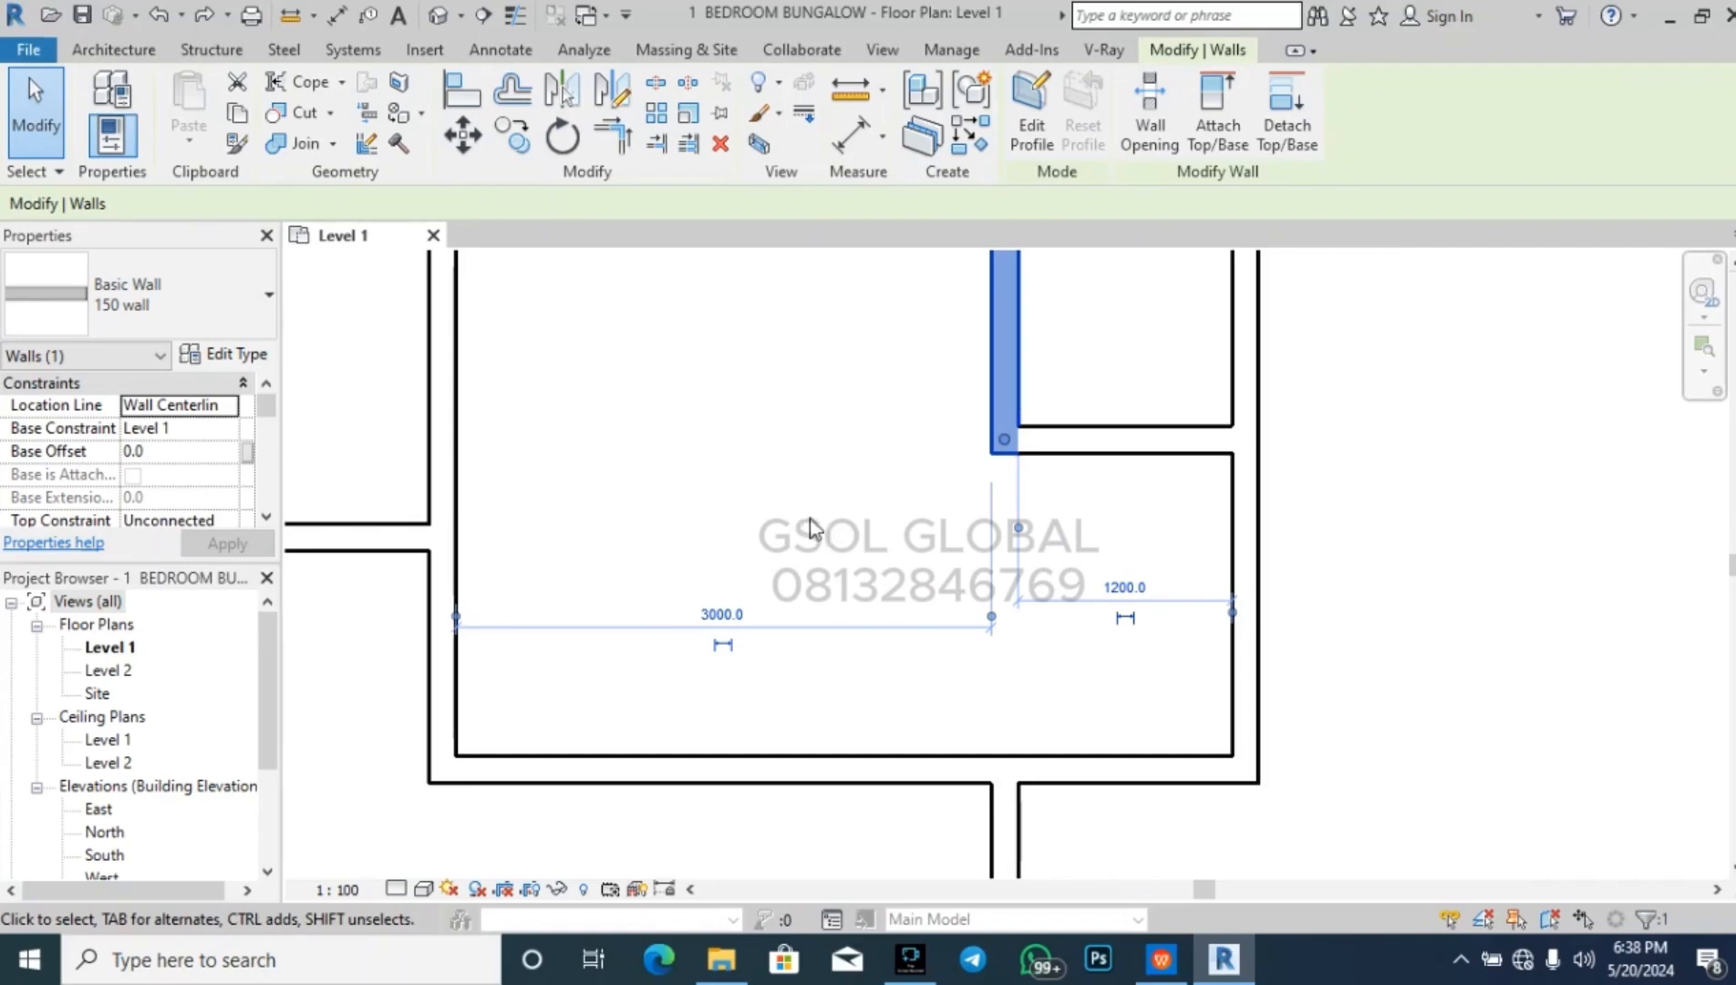
{"action": "scroll", "coordinate": [762, 547], "scroll_direction": "down", "scroll_amount": 3}
{"action": "left_click", "coordinate": [713, 531]}
{"action": "scroll", "coordinate": [713, 531], "scroll_direction": "down", "scroll_amount": 2}
{"action": "scroll", "coordinate": [930, 451], "scroll_direction": "down", "scroll_amount": 2}
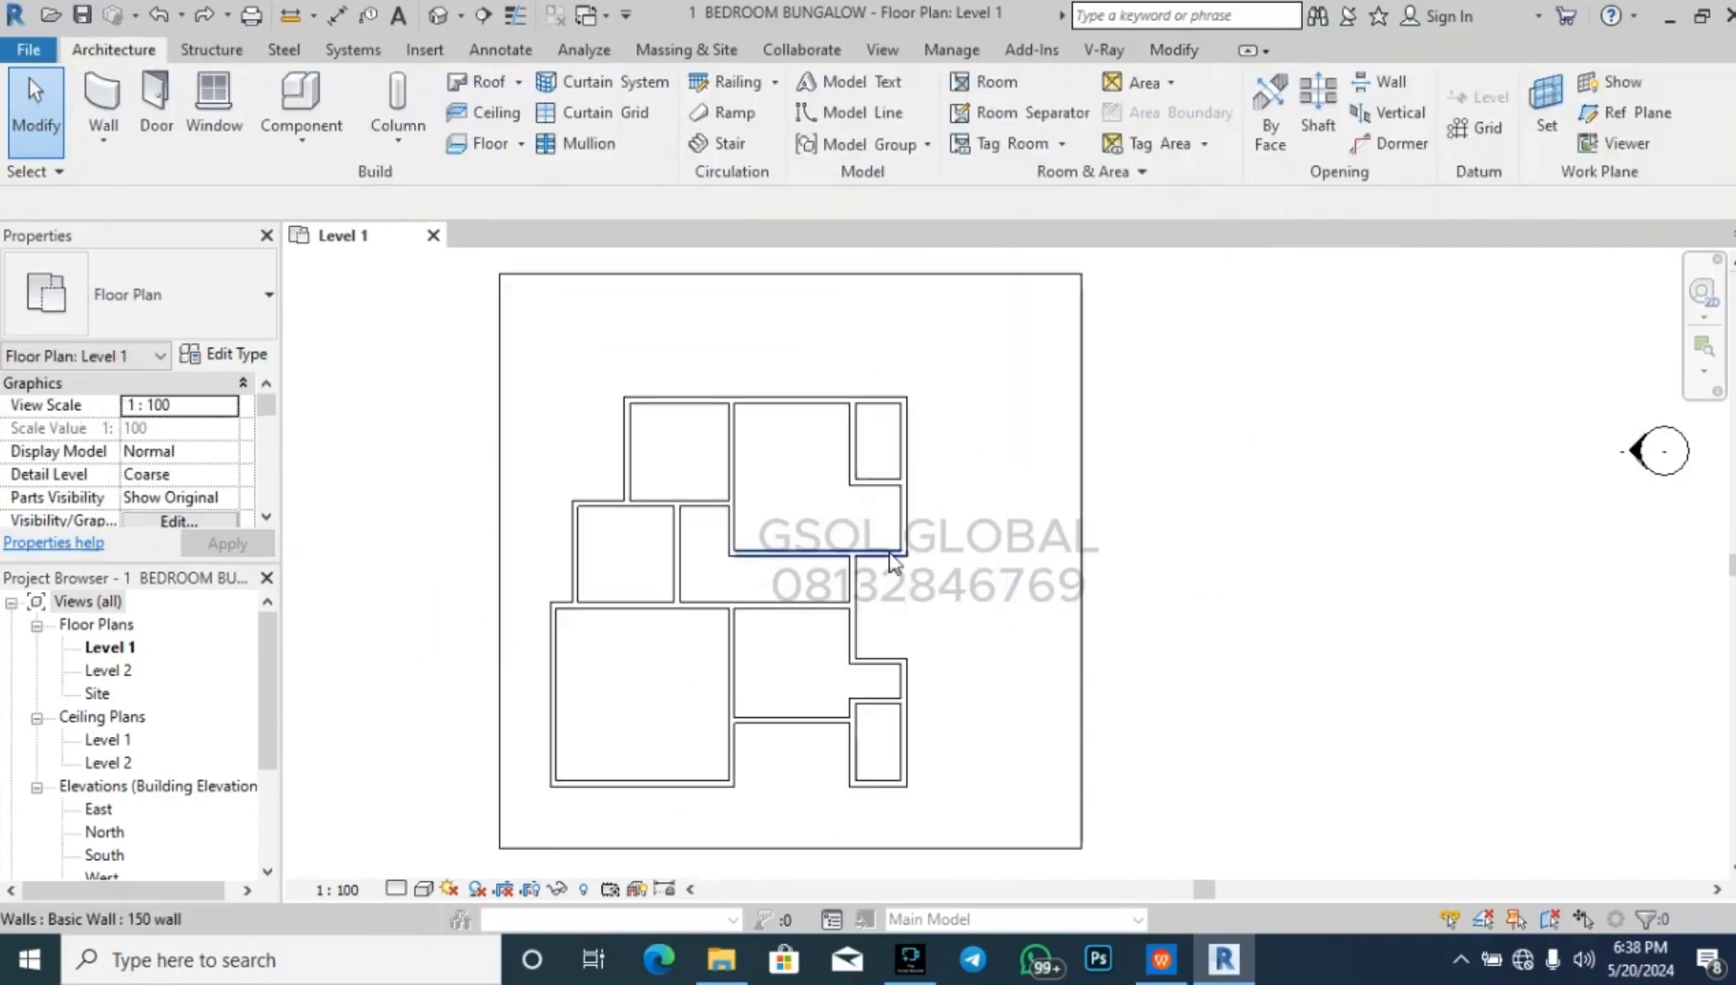
{"action": "left_click", "coordinate": [901, 507]}
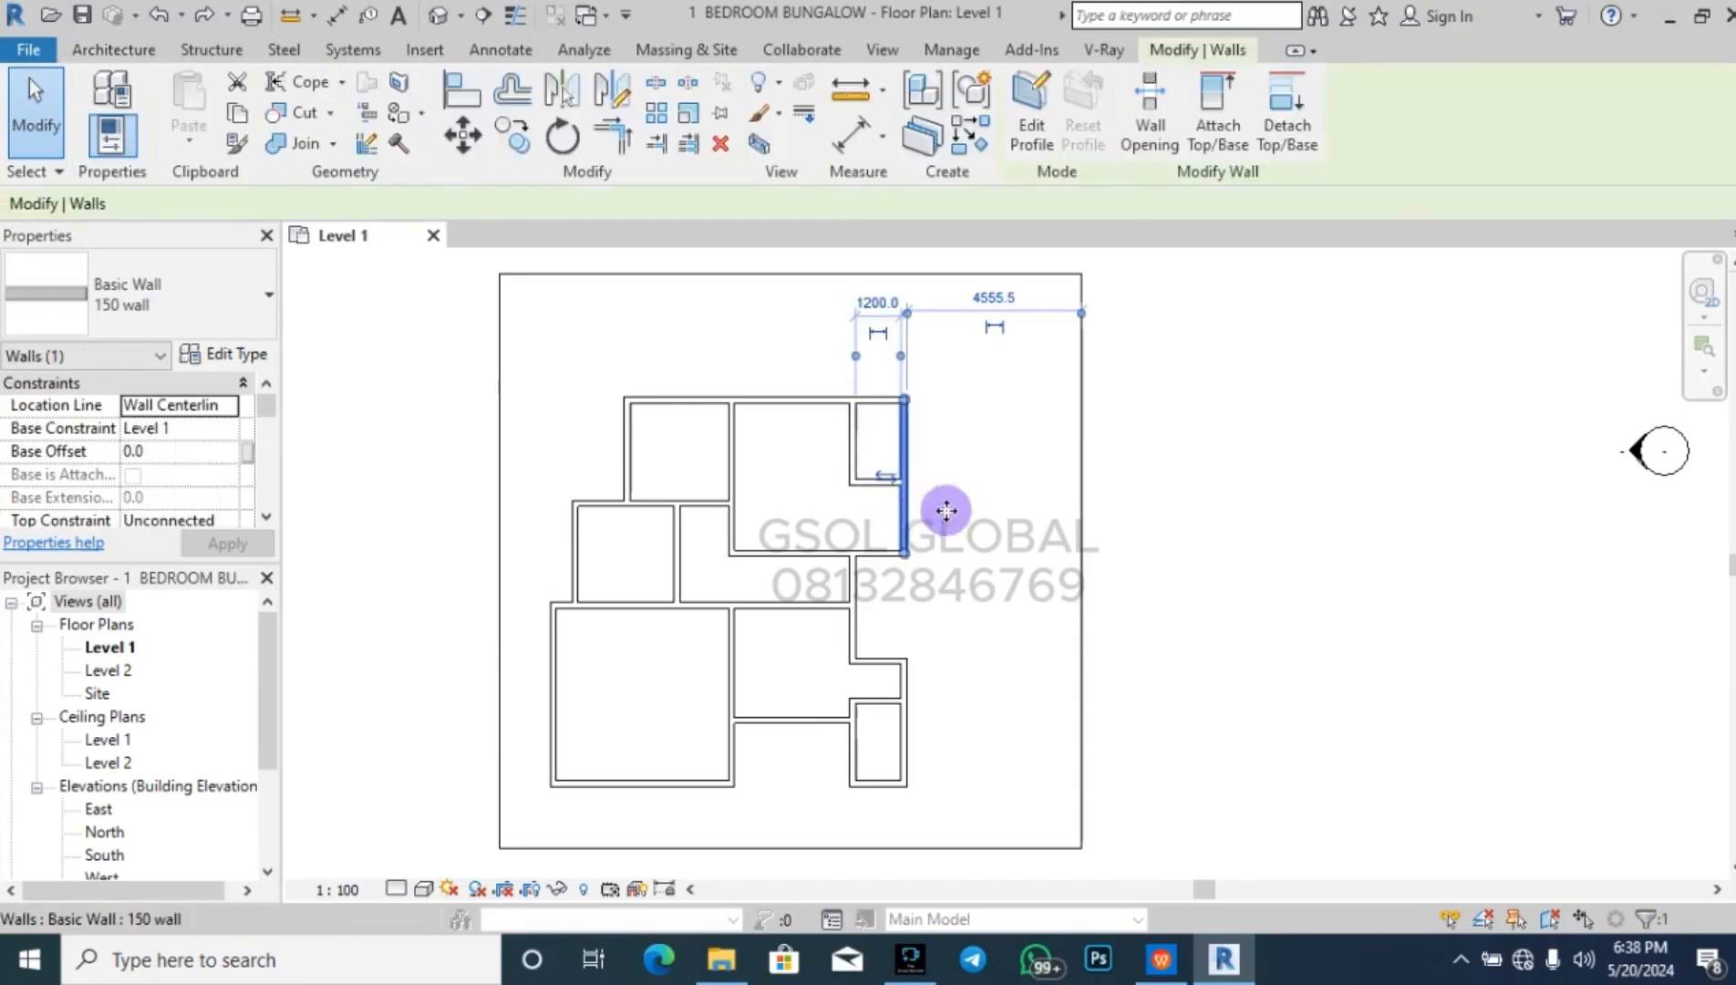
{"action": "left_click", "coordinate": [1236, 632]}
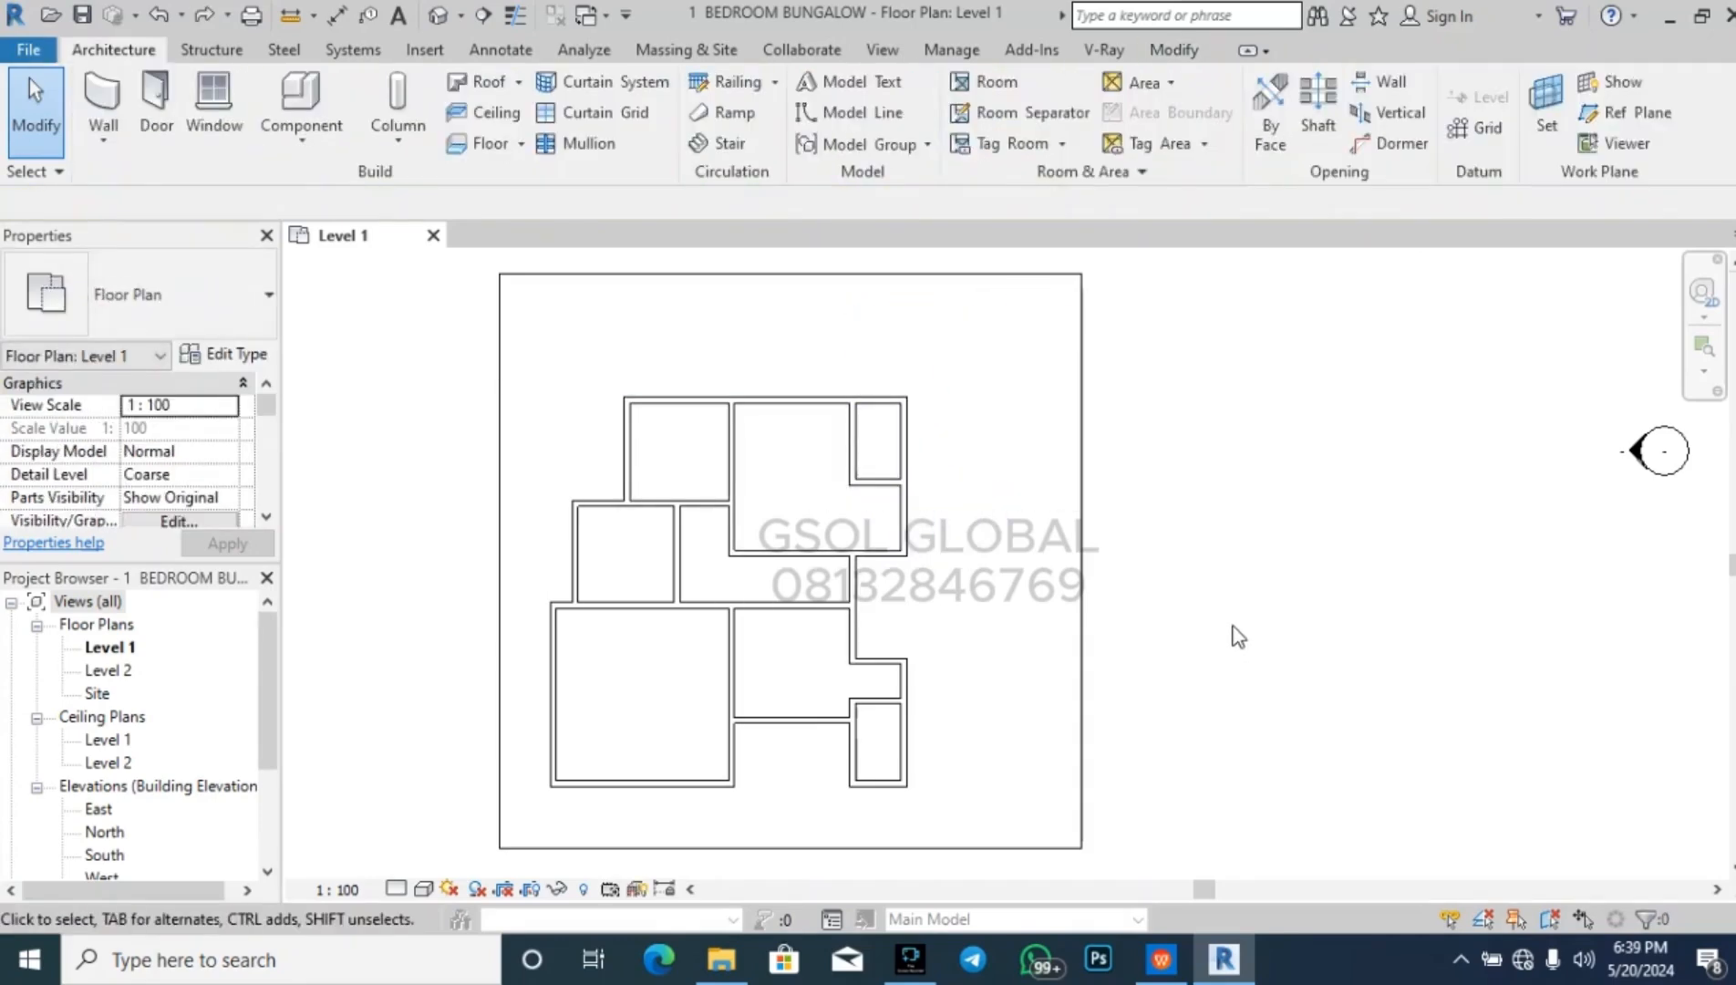
- Draw a chain of 150 mm walls extending the upper-right room upward to an inner length of about 4750 mm and 4500 mm across
{"action": "scroll", "coordinate": [757, 383], "scroll_direction": "up", "scroll_amount": 3}
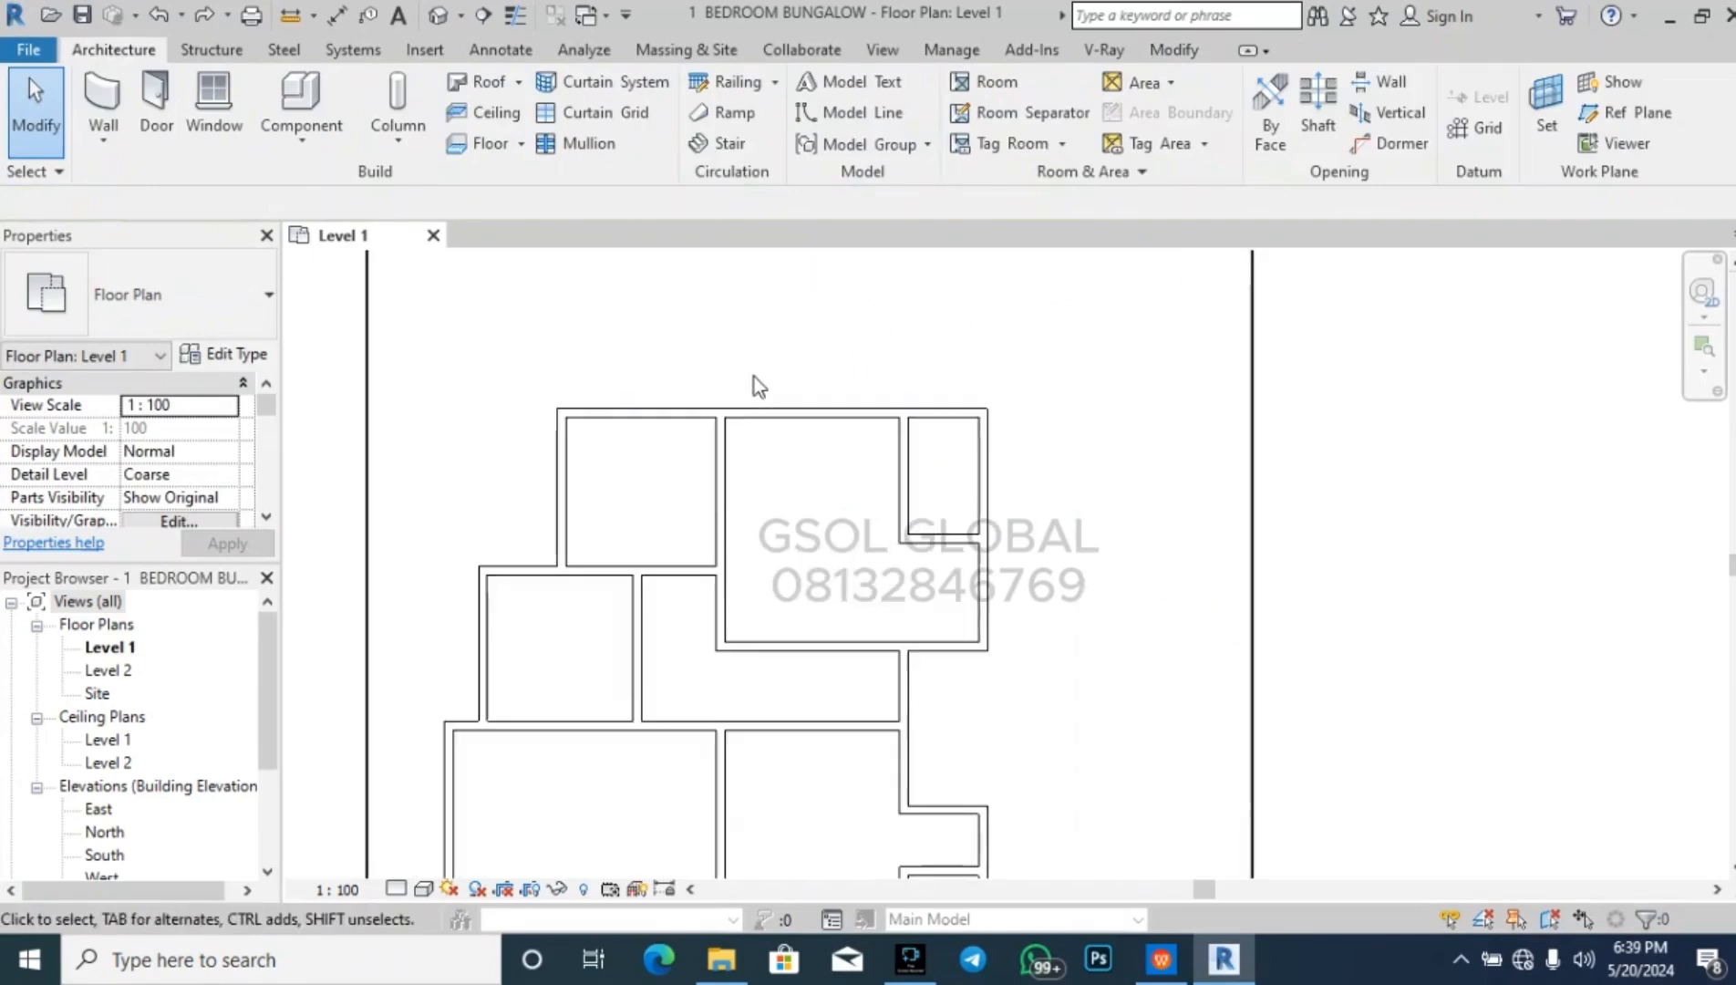
{"action": "scroll", "coordinate": [602, 493], "scroll_direction": "down", "scroll_amount": 1}
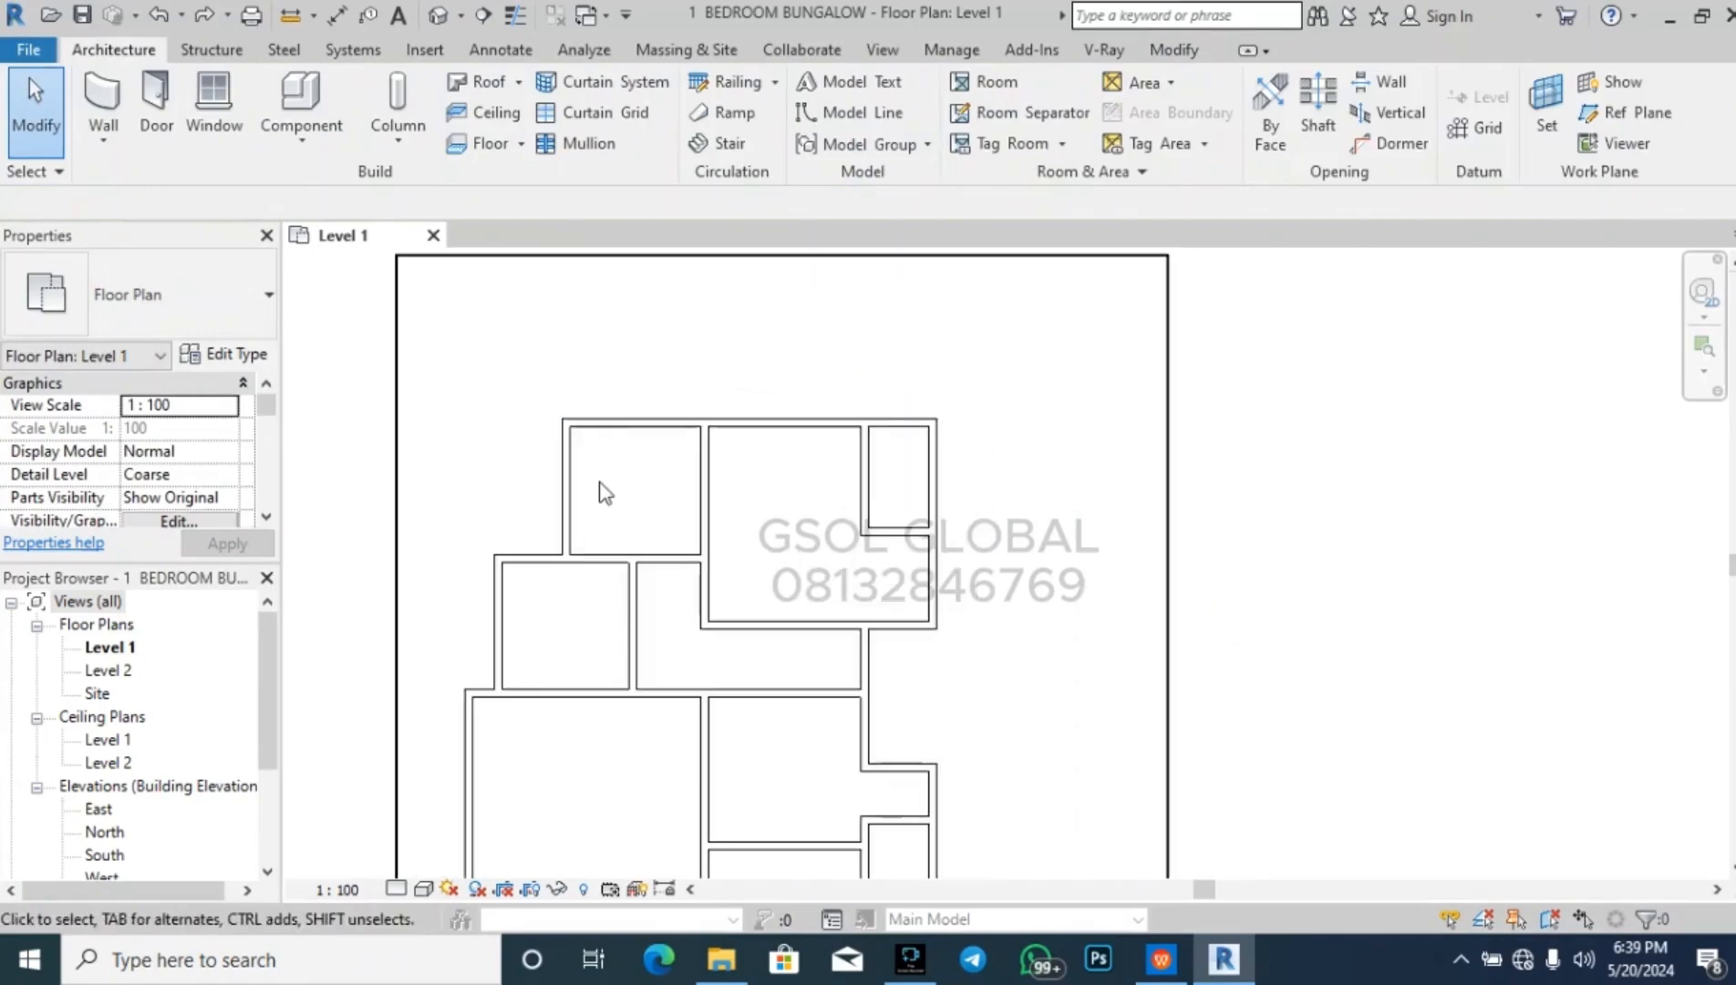
{"action": "scroll", "coordinate": [602, 493], "scroll_direction": "down", "scroll_amount": 2}
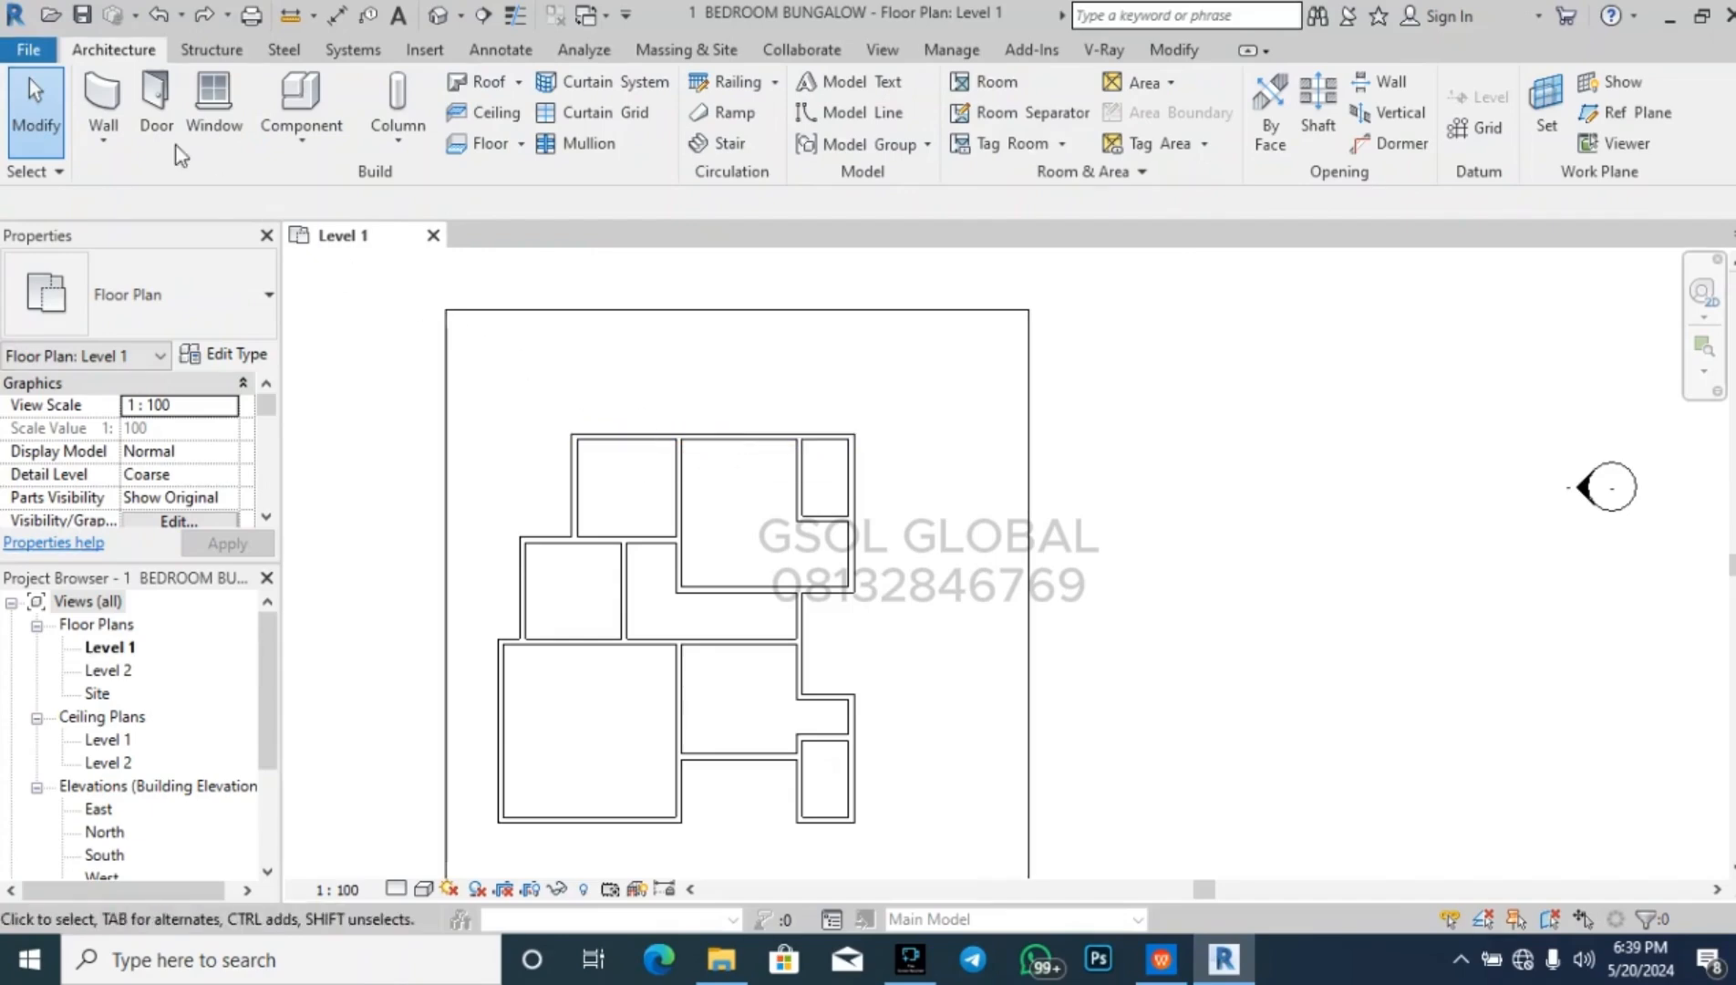
{"action": "left_click", "coordinate": [108, 98]}
{"action": "scroll", "coordinate": [741, 407], "scroll_direction": "up", "scroll_amount": 2}
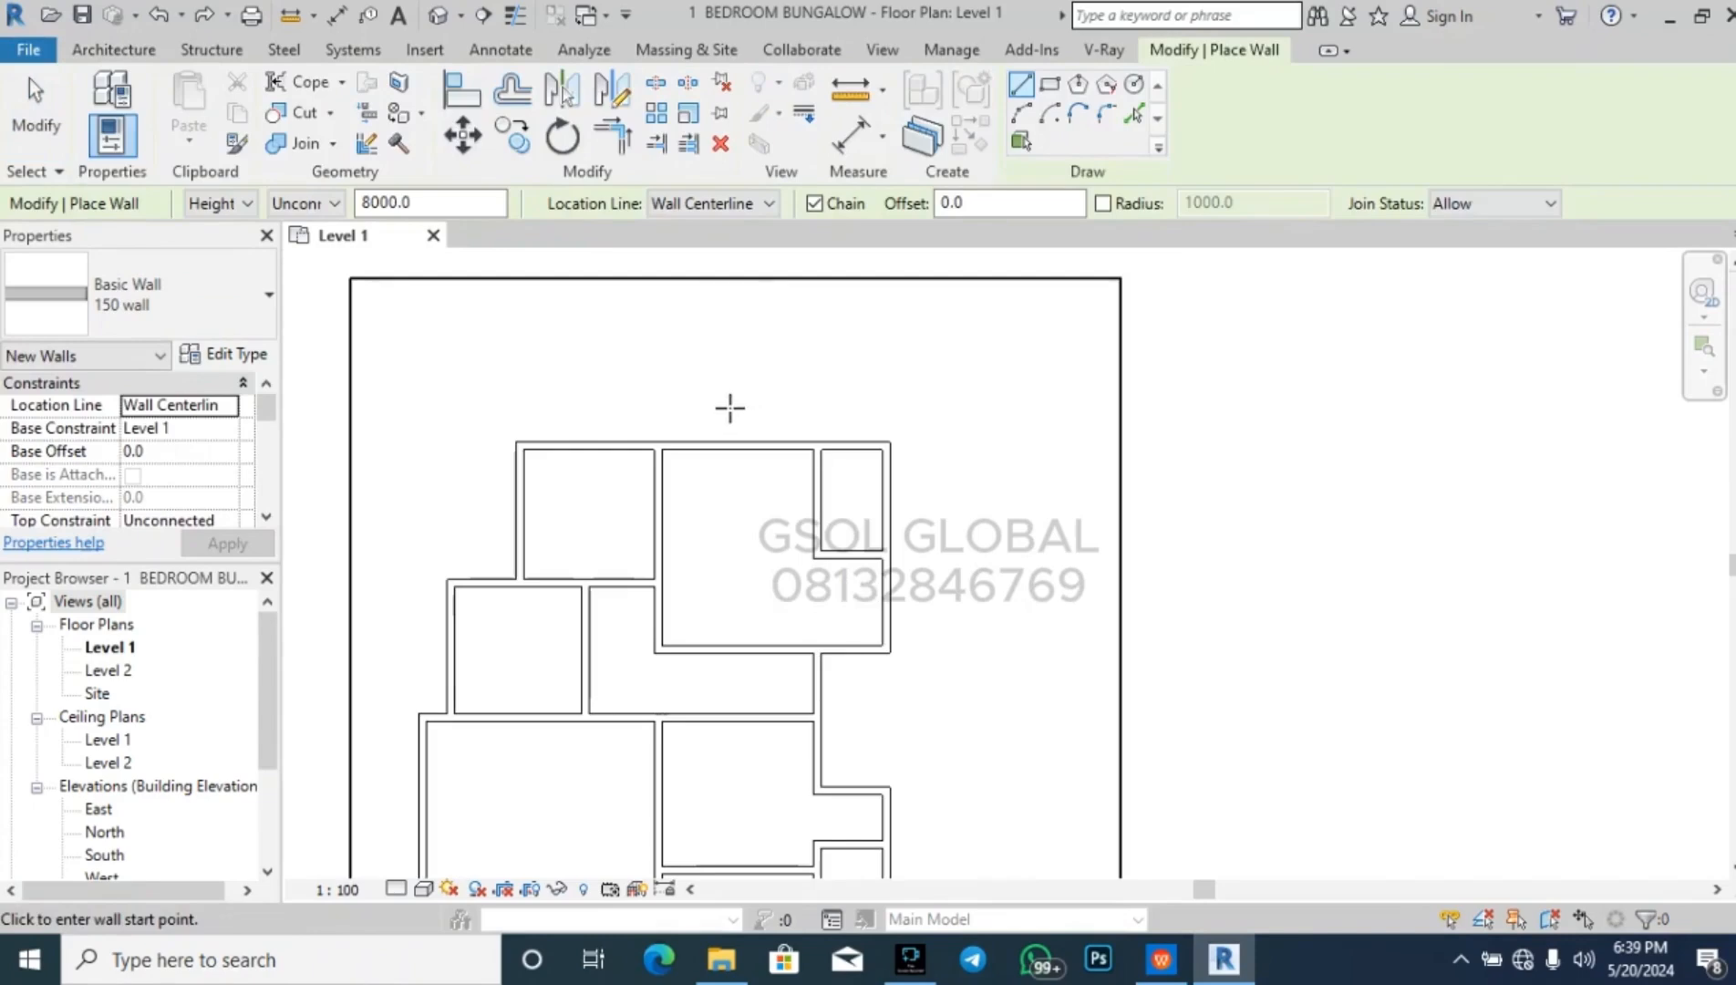
{"action": "scroll", "coordinate": [717, 374], "scroll_direction": "up", "scroll_amount": 2}
{"action": "left_click", "coordinate": [634, 470]}
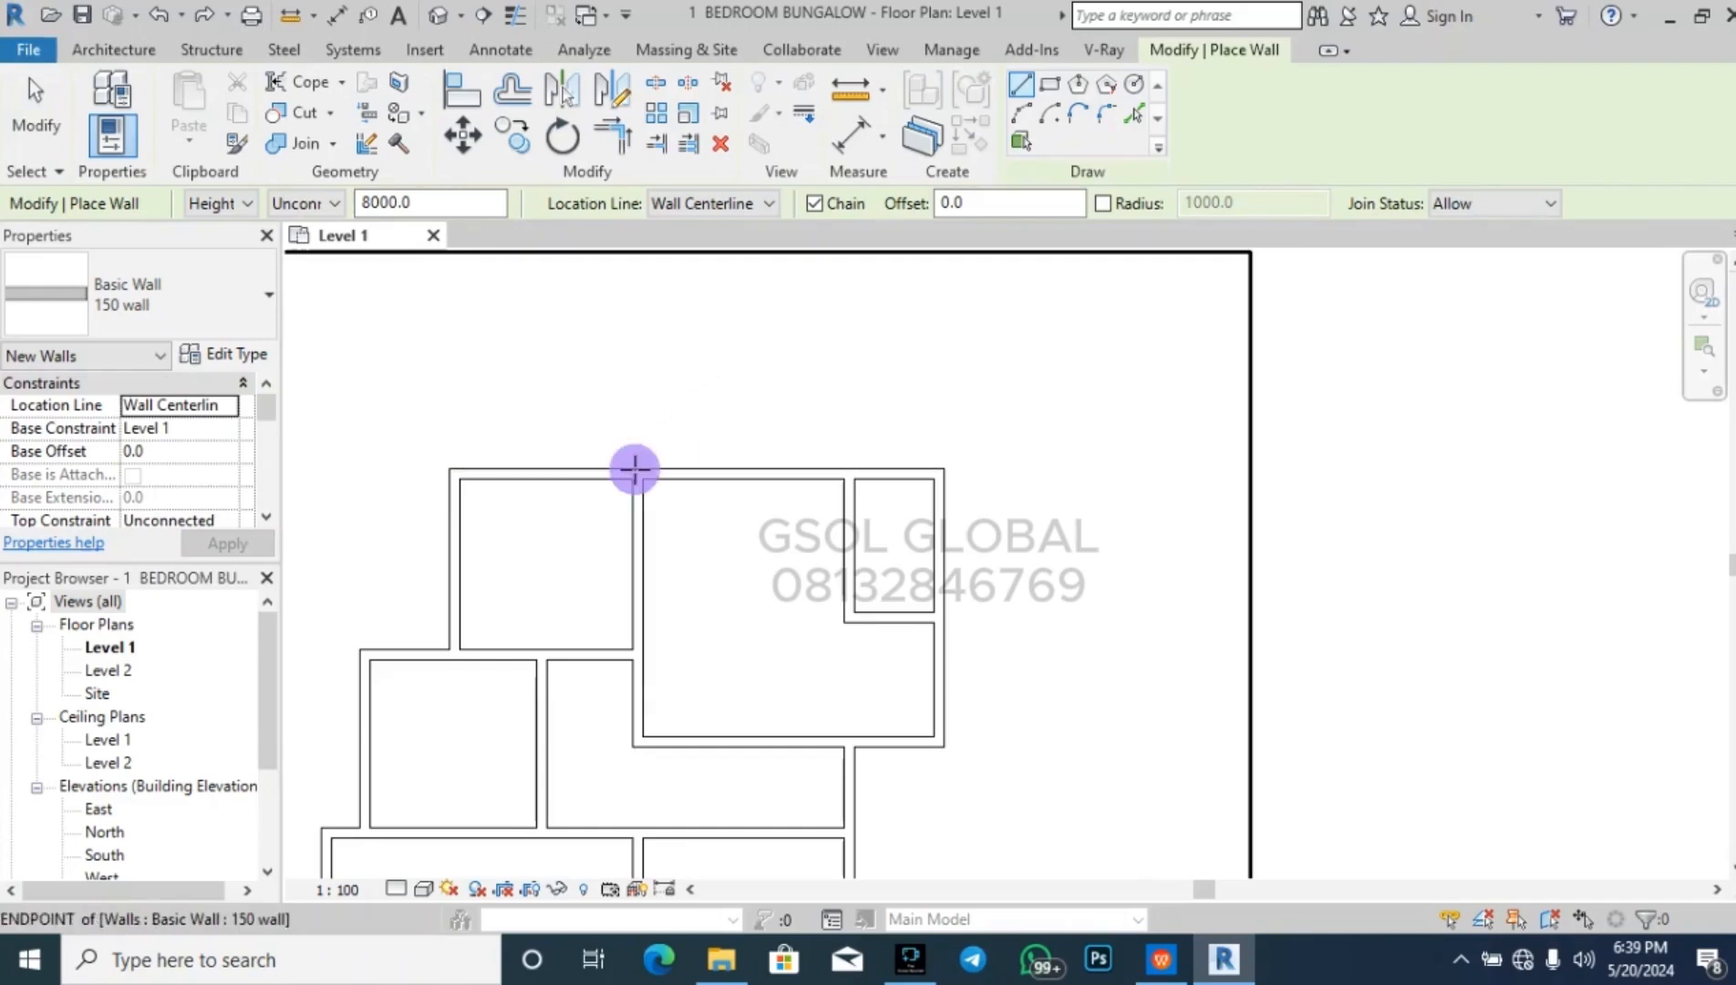
{"action": "left_click", "coordinate": [636, 415]}
{"action": "left_click", "coordinate": [933, 423]}
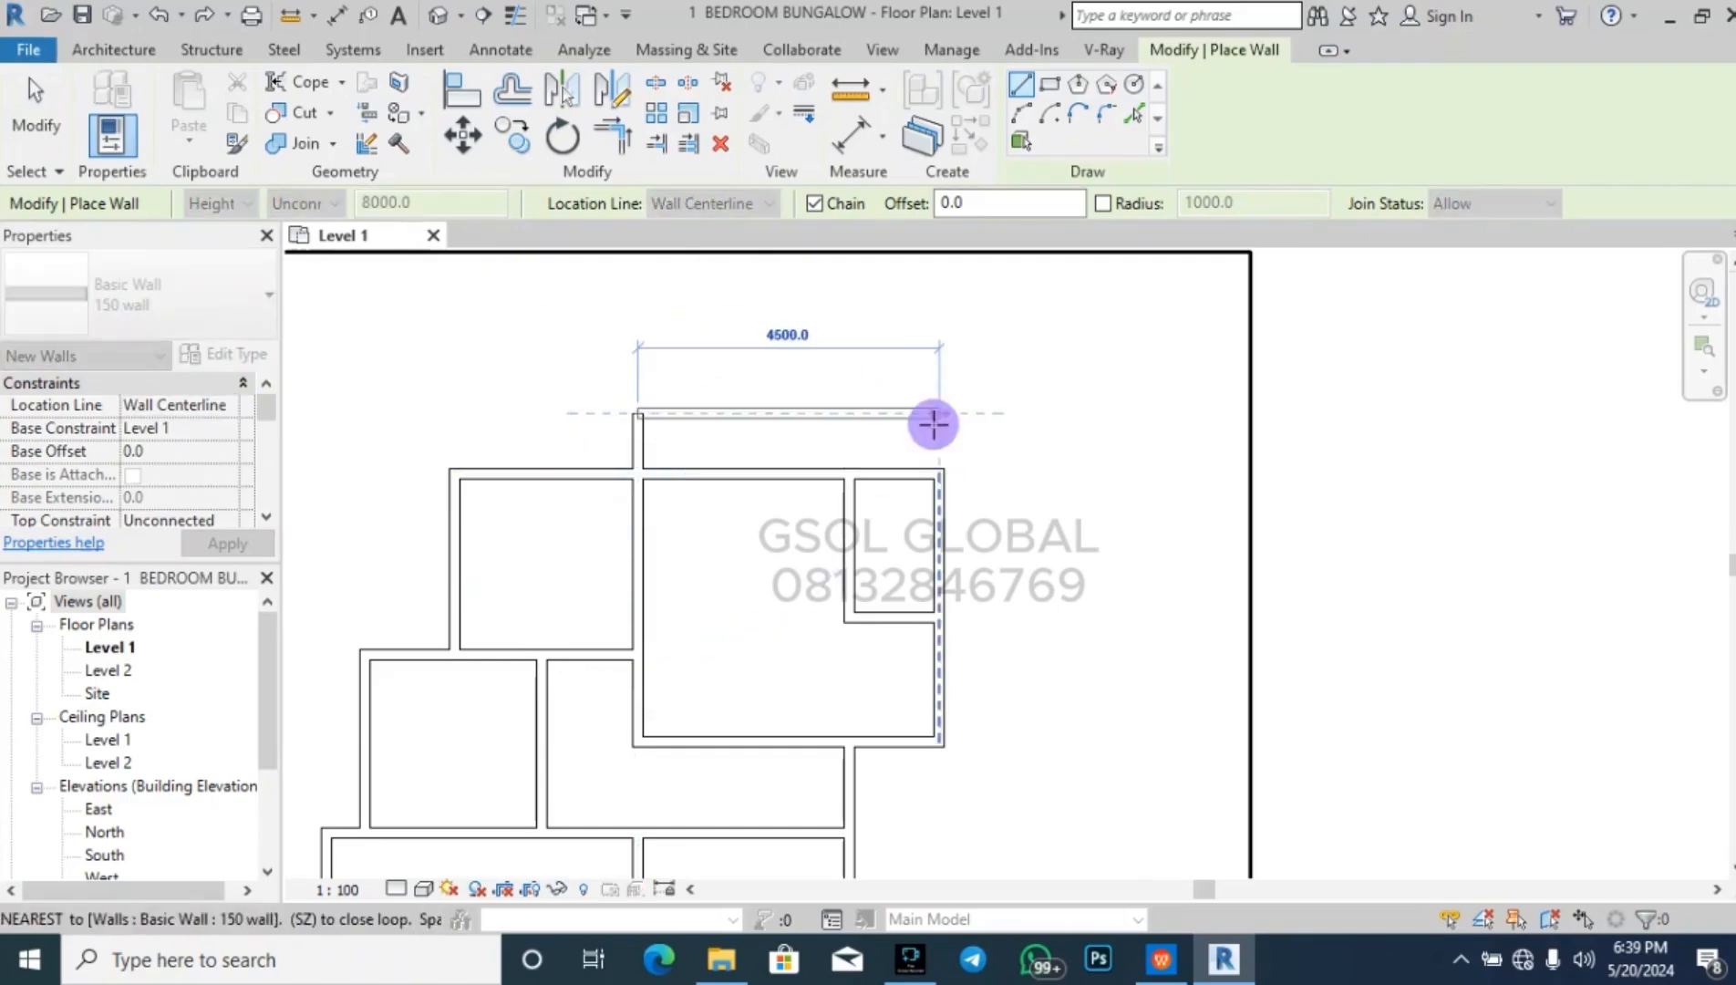
{"action": "left_click", "coordinate": [939, 470]}
{"action": "key", "text": "Escape"}
{"action": "key", "text": "Escape"}
- Delete the two walls of the upper-right compartment and shorten the old upper wall to end at the large room's left wall
{"action": "left_click", "coordinate": [842, 531]}
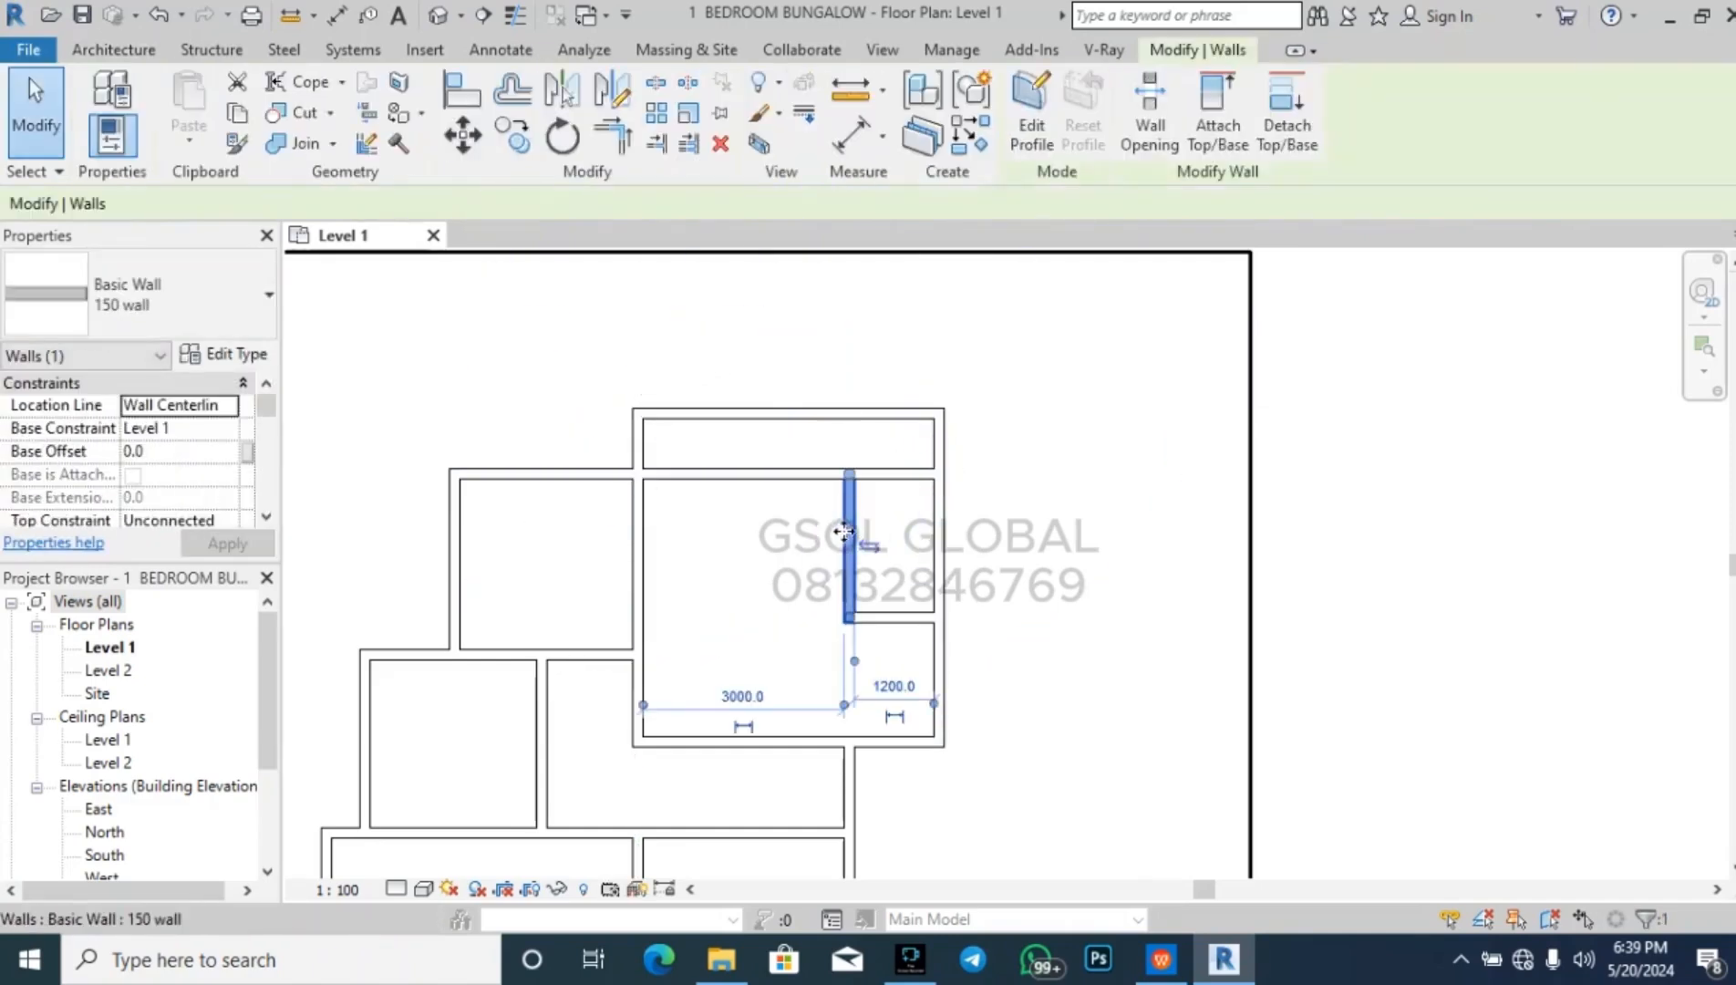
{"action": "key", "text": "Delete"}
{"action": "left_click", "coordinate": [850, 474]}
{"action": "left_click_drag", "start_coordinate": [935, 473], "coordinate": [635, 473]}
{"action": "key", "text": "Escape"}
{"action": "left_click", "coordinate": [912, 619]}
{"action": "key", "text": "Delete"}
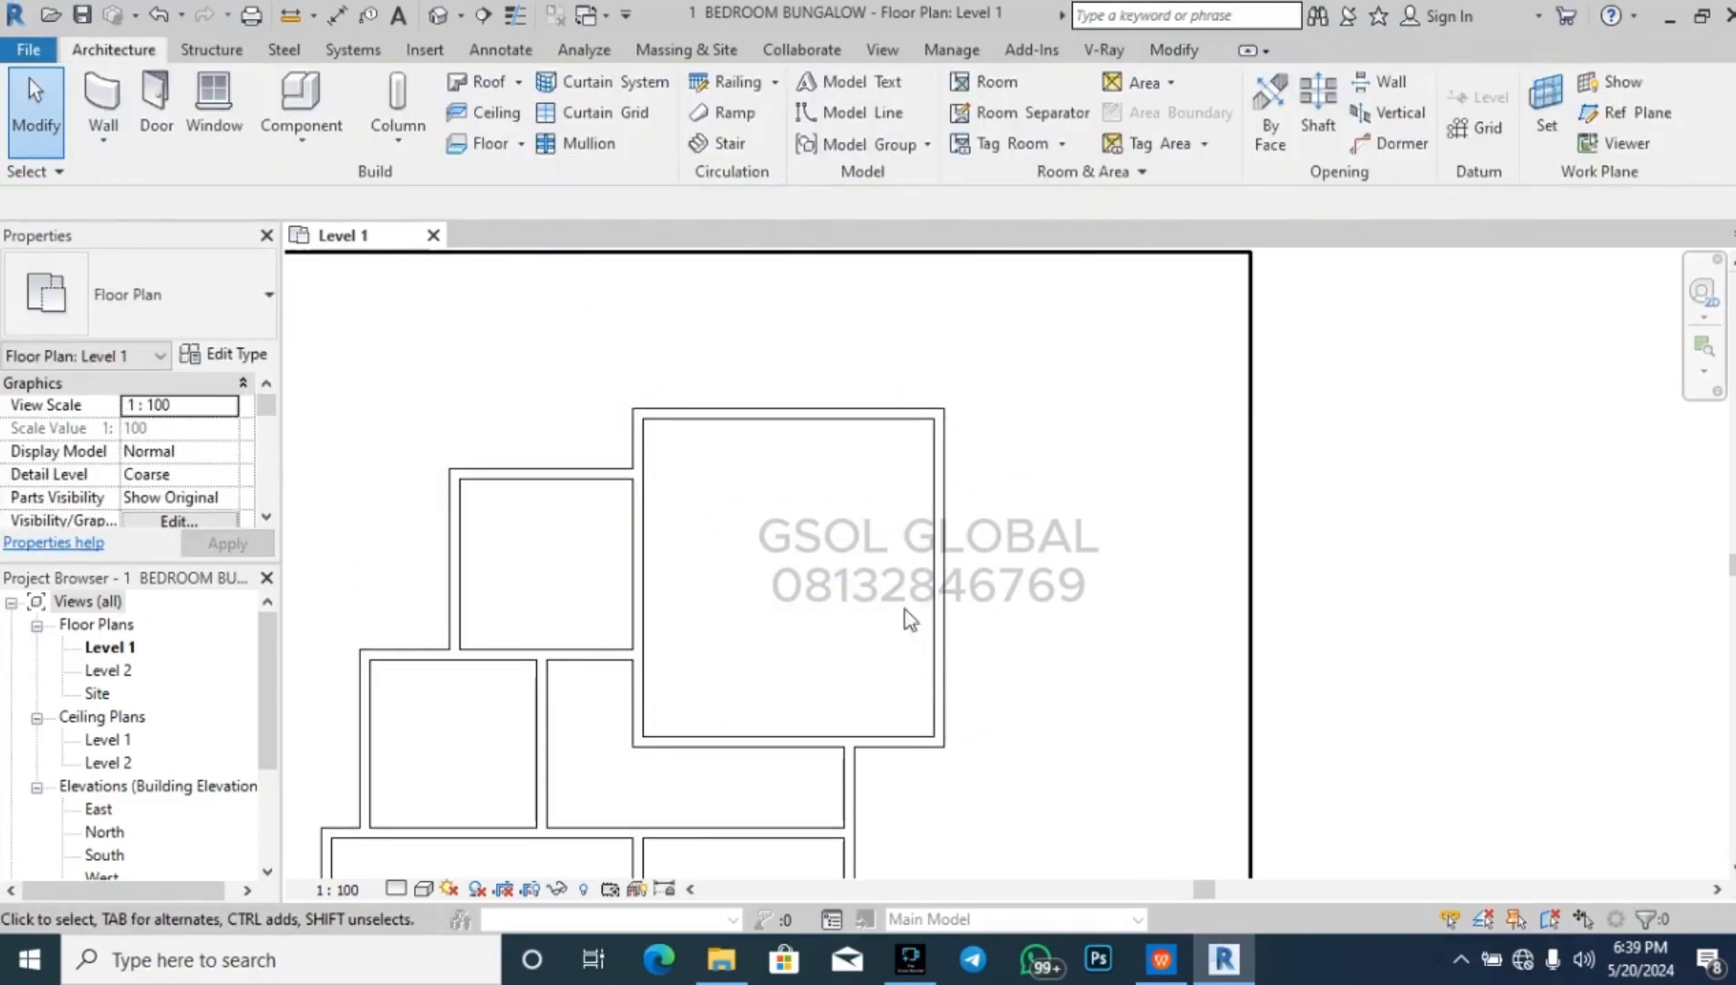
- Check the enlarged upper-right room's inner length and width from its upper and right walls
{"action": "left_click", "coordinate": [860, 415]}
{"action": "left_click_drag", "start_coordinate": [983, 474], "coordinate": [920, 728]}
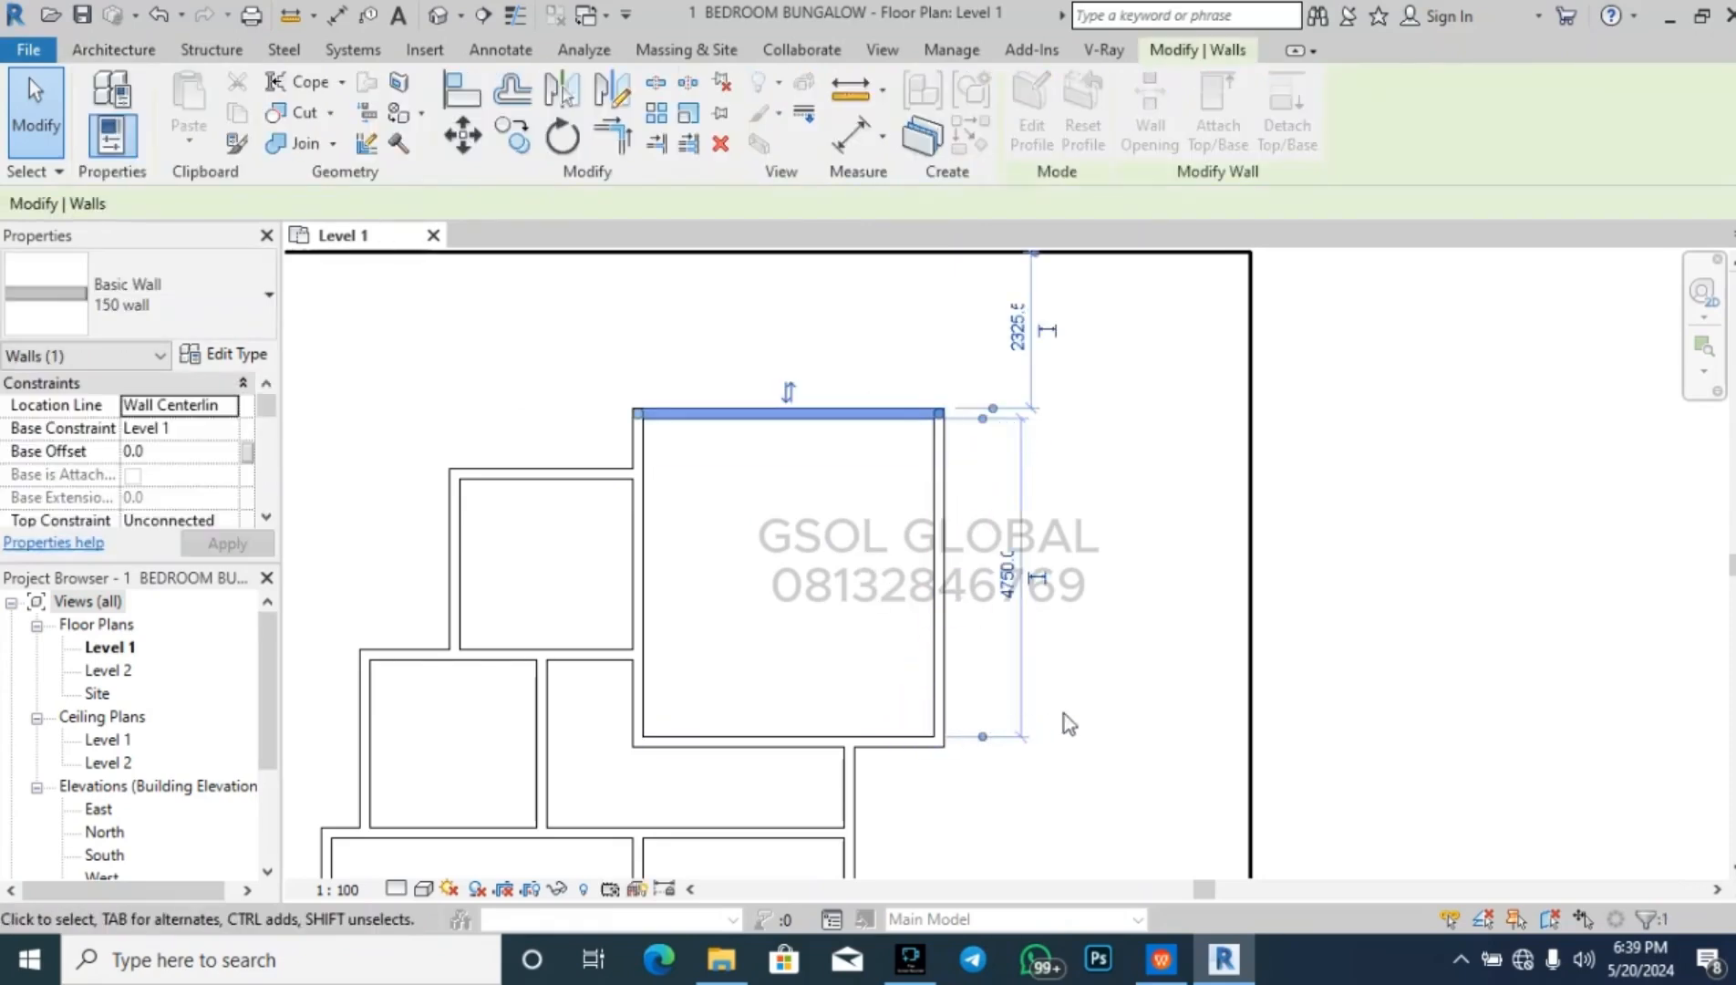
{"action": "left_click", "coordinate": [1116, 699]}
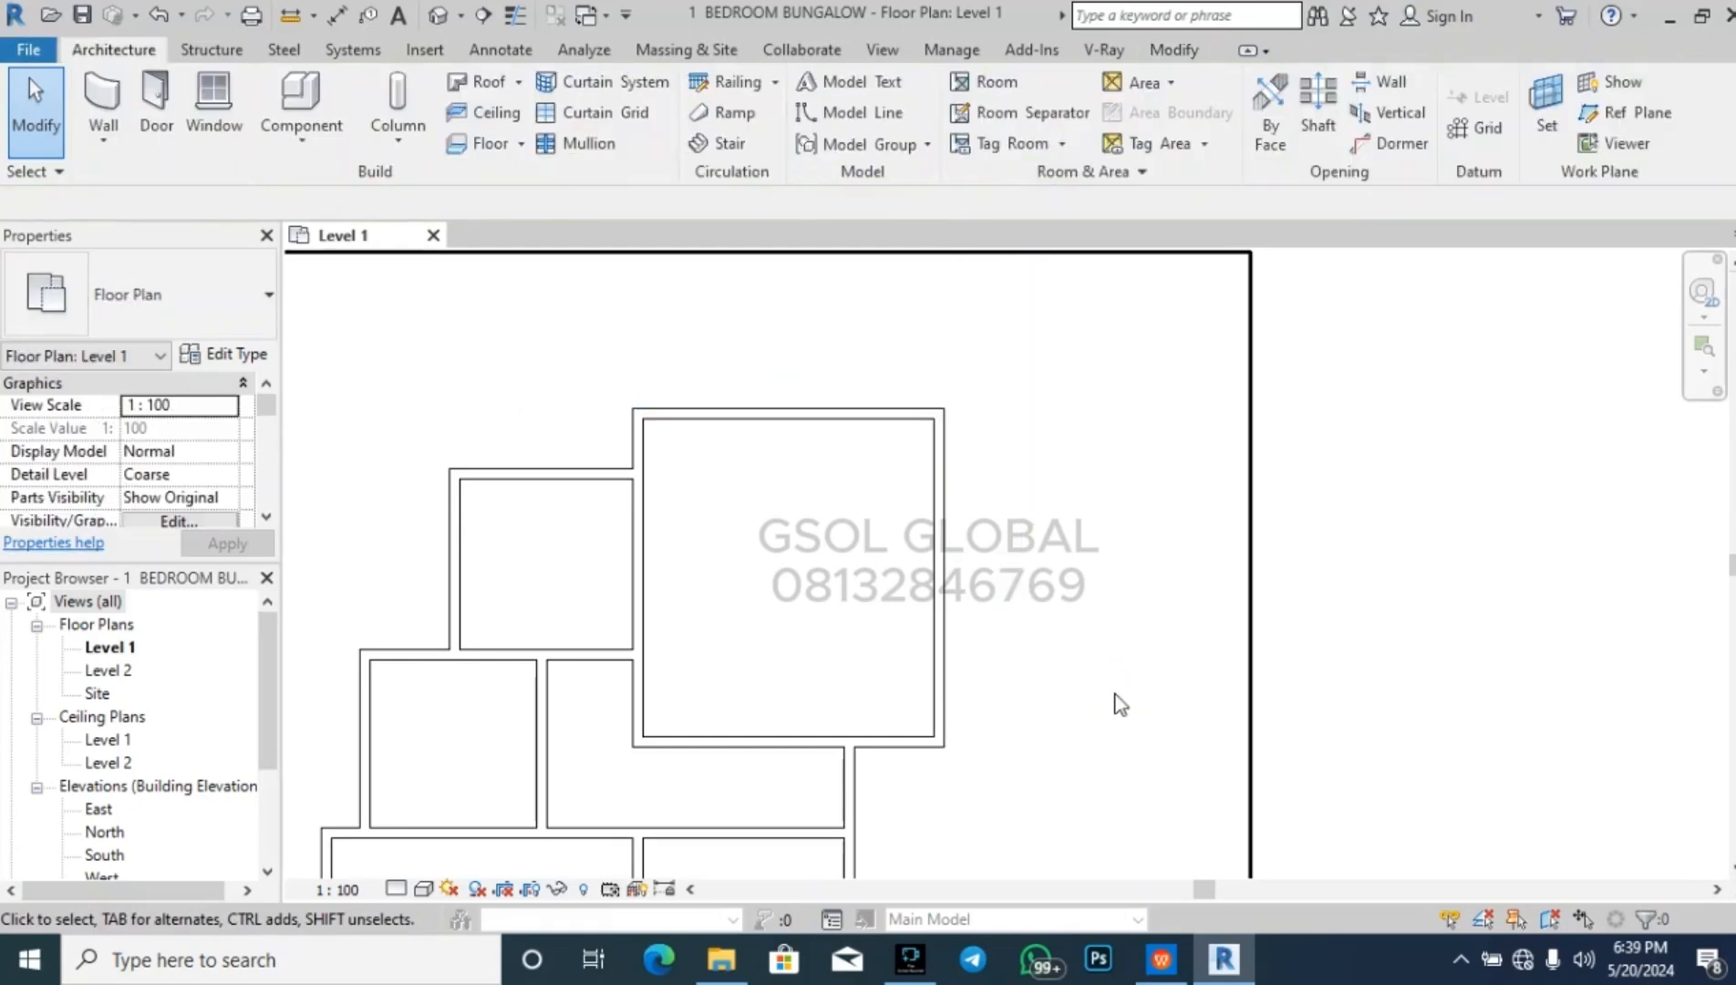
{"action": "left_click", "coordinate": [939, 584]}
{"action": "left_click_drag", "start_coordinate": [854, 369], "coordinate": [648, 426]}
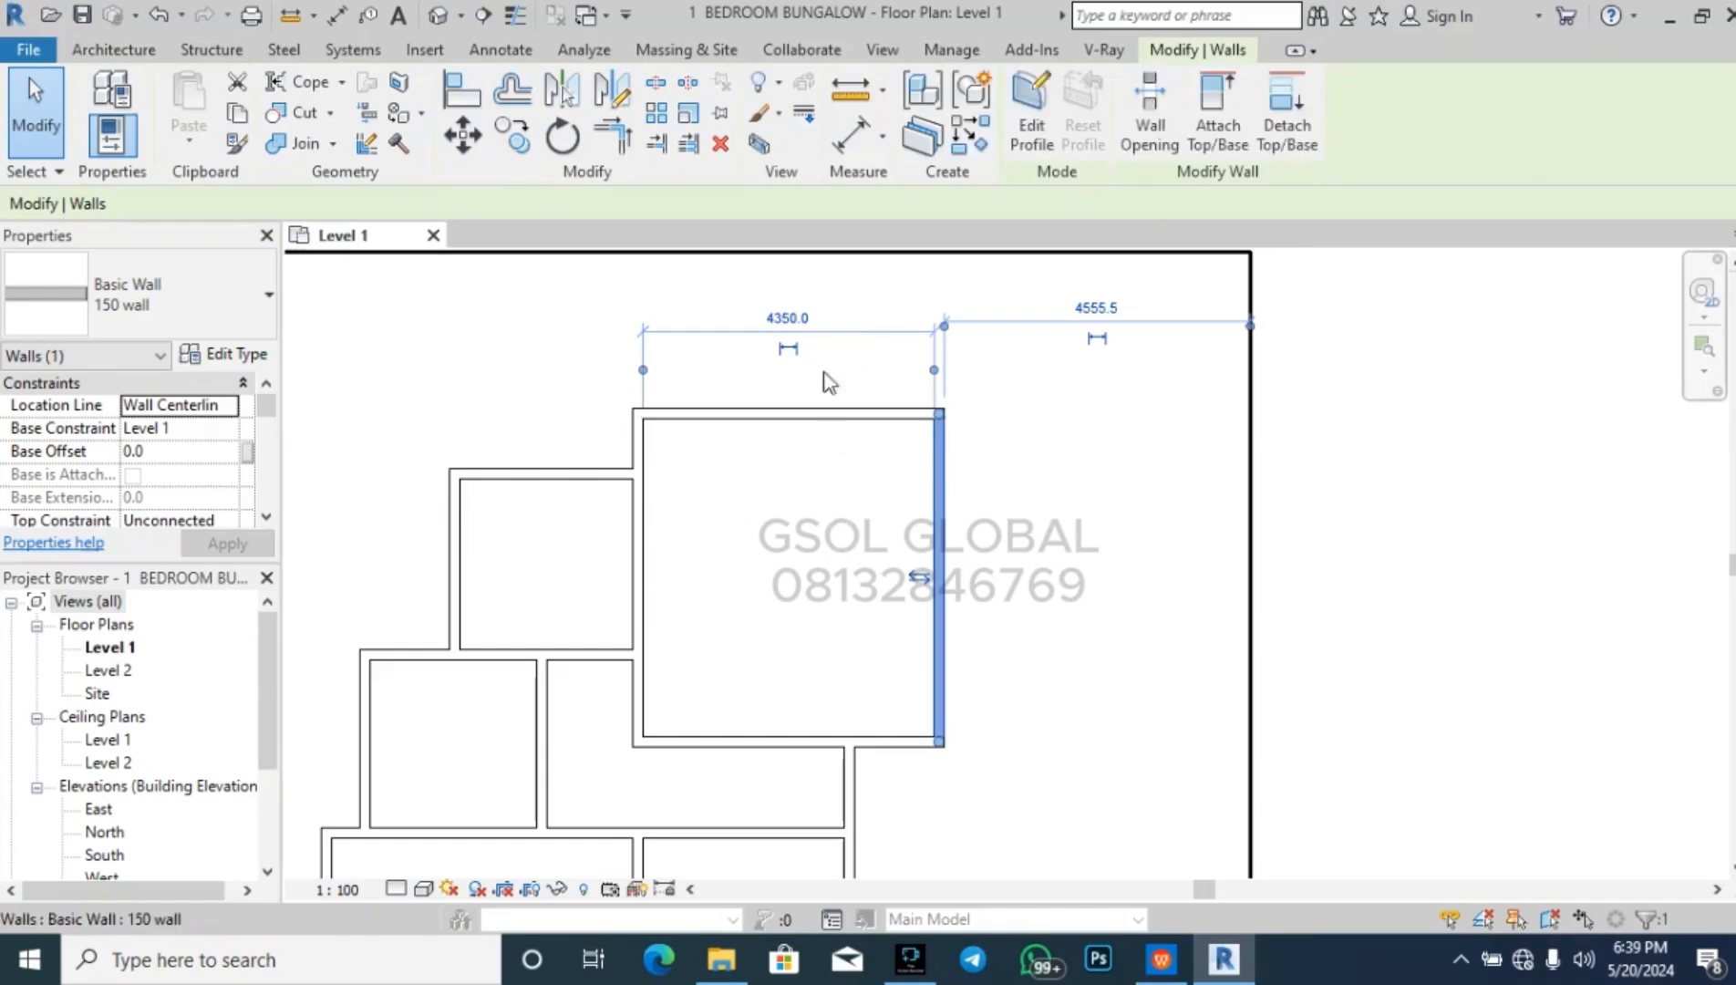
{"action": "scroll", "coordinate": [792, 321], "scroll_direction": "up", "scroll_amount": 4}
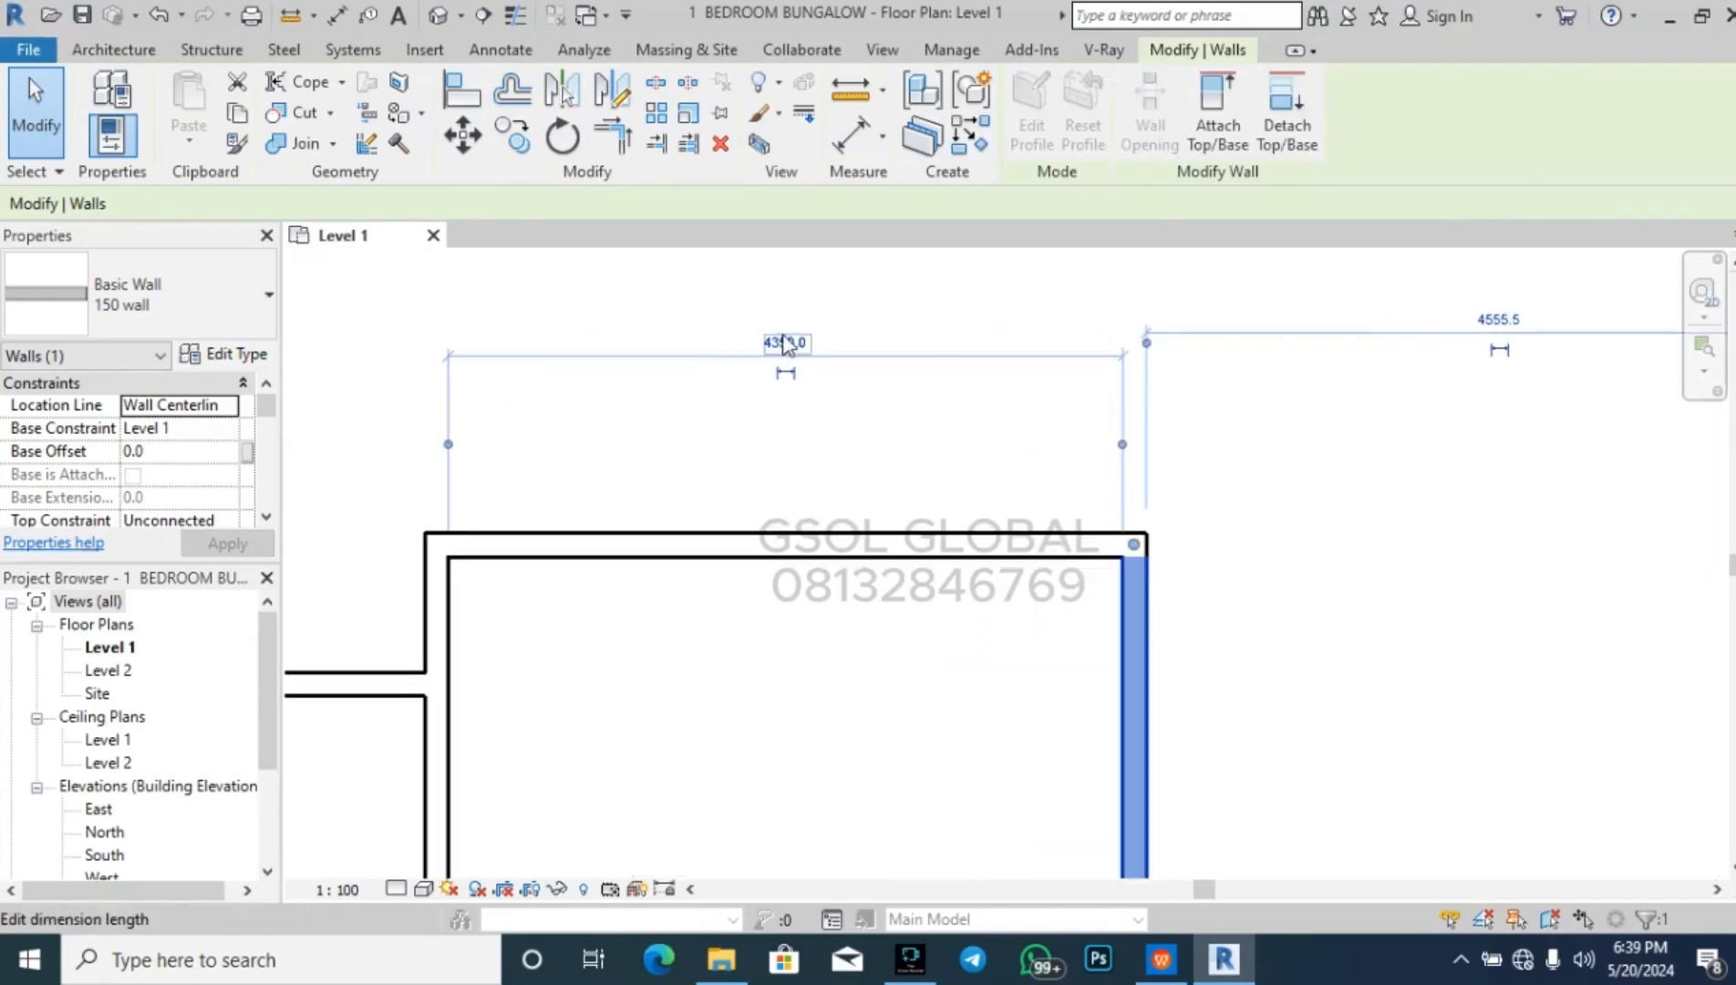
{"action": "scroll", "coordinate": [787, 341], "scroll_direction": "down", "scroll_amount": 5}
{"action": "left_click", "coordinate": [1008, 543]}
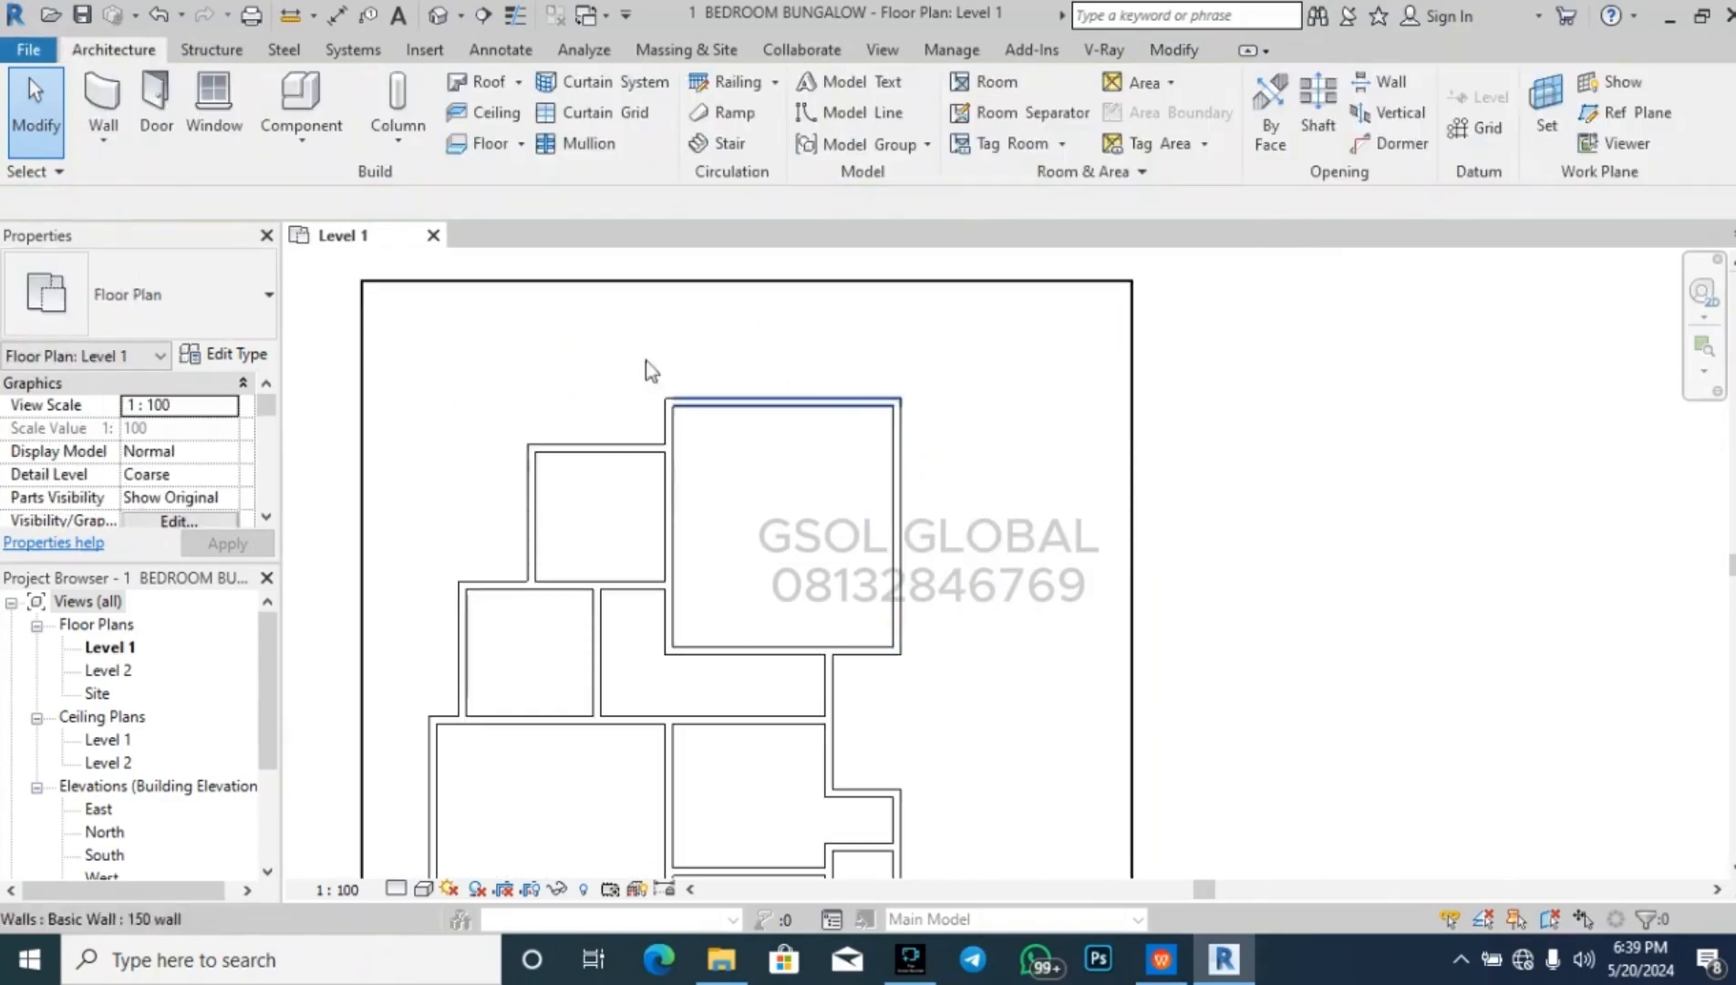
- Draw two walls enclosing a compartment about 2375 by 1250 mm in the lower-right corner of the enlarged room
{"action": "left_click", "coordinate": [103, 102]}
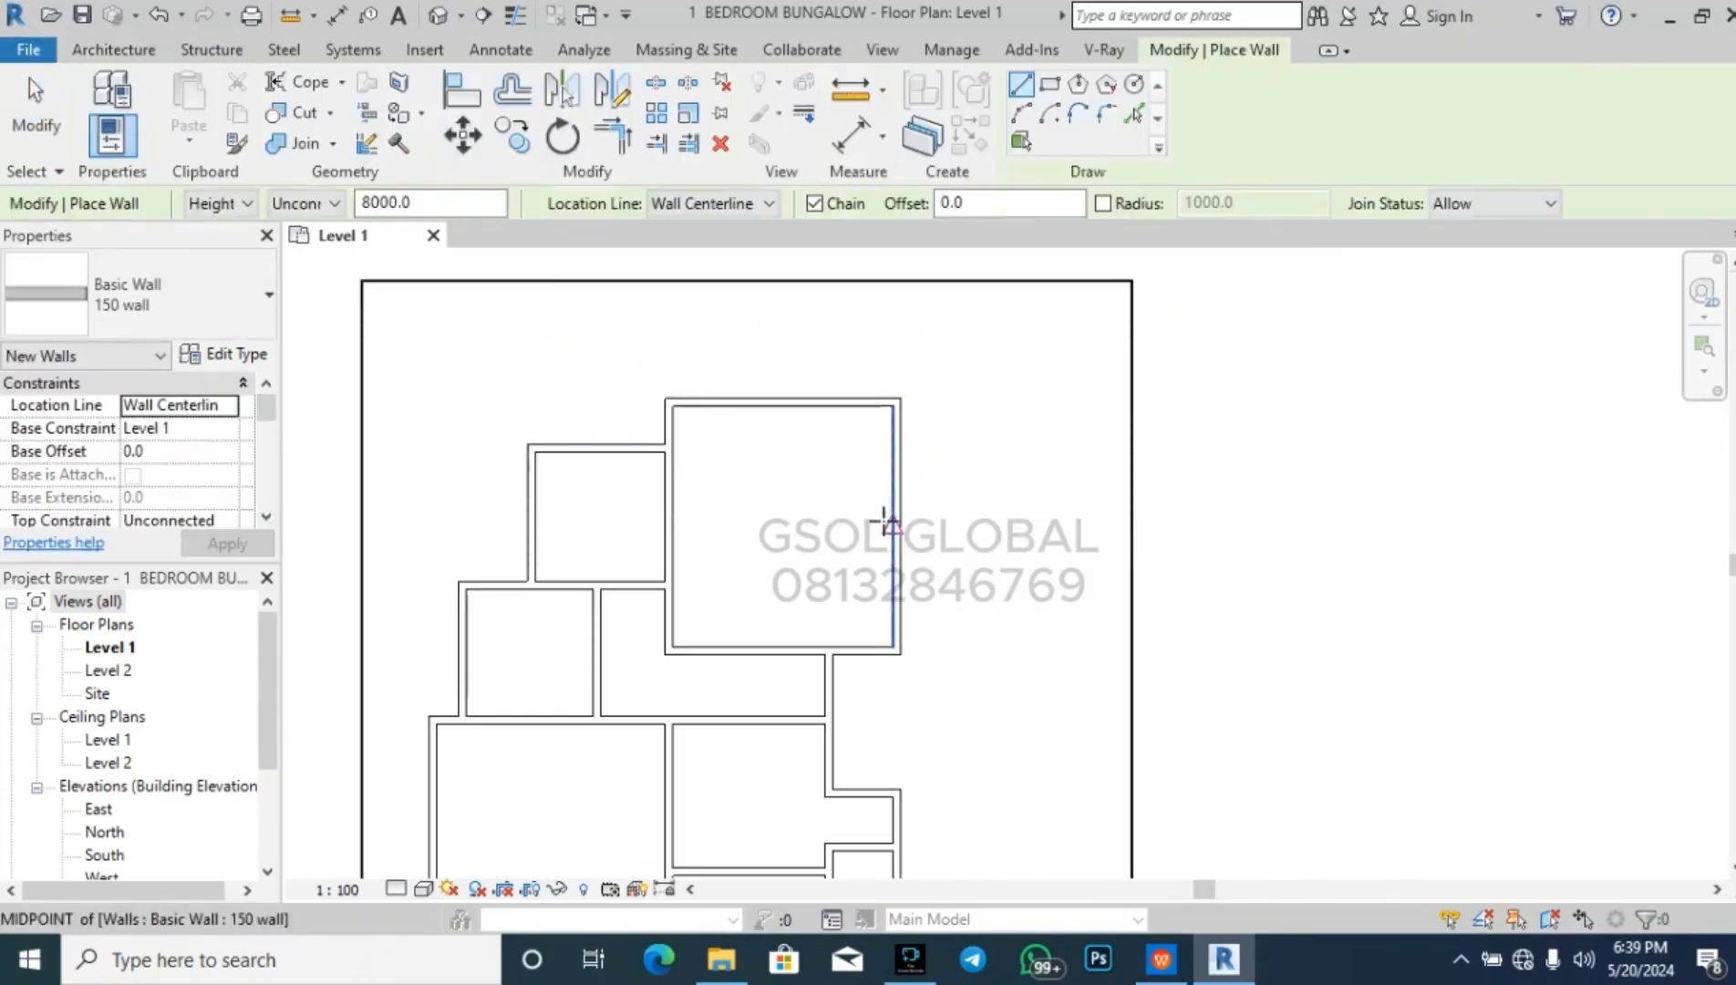
{"action": "key", "text": "Escape"}
{"action": "scroll", "coordinate": [798, 654], "scroll_direction": "up", "scroll_amount": 5}
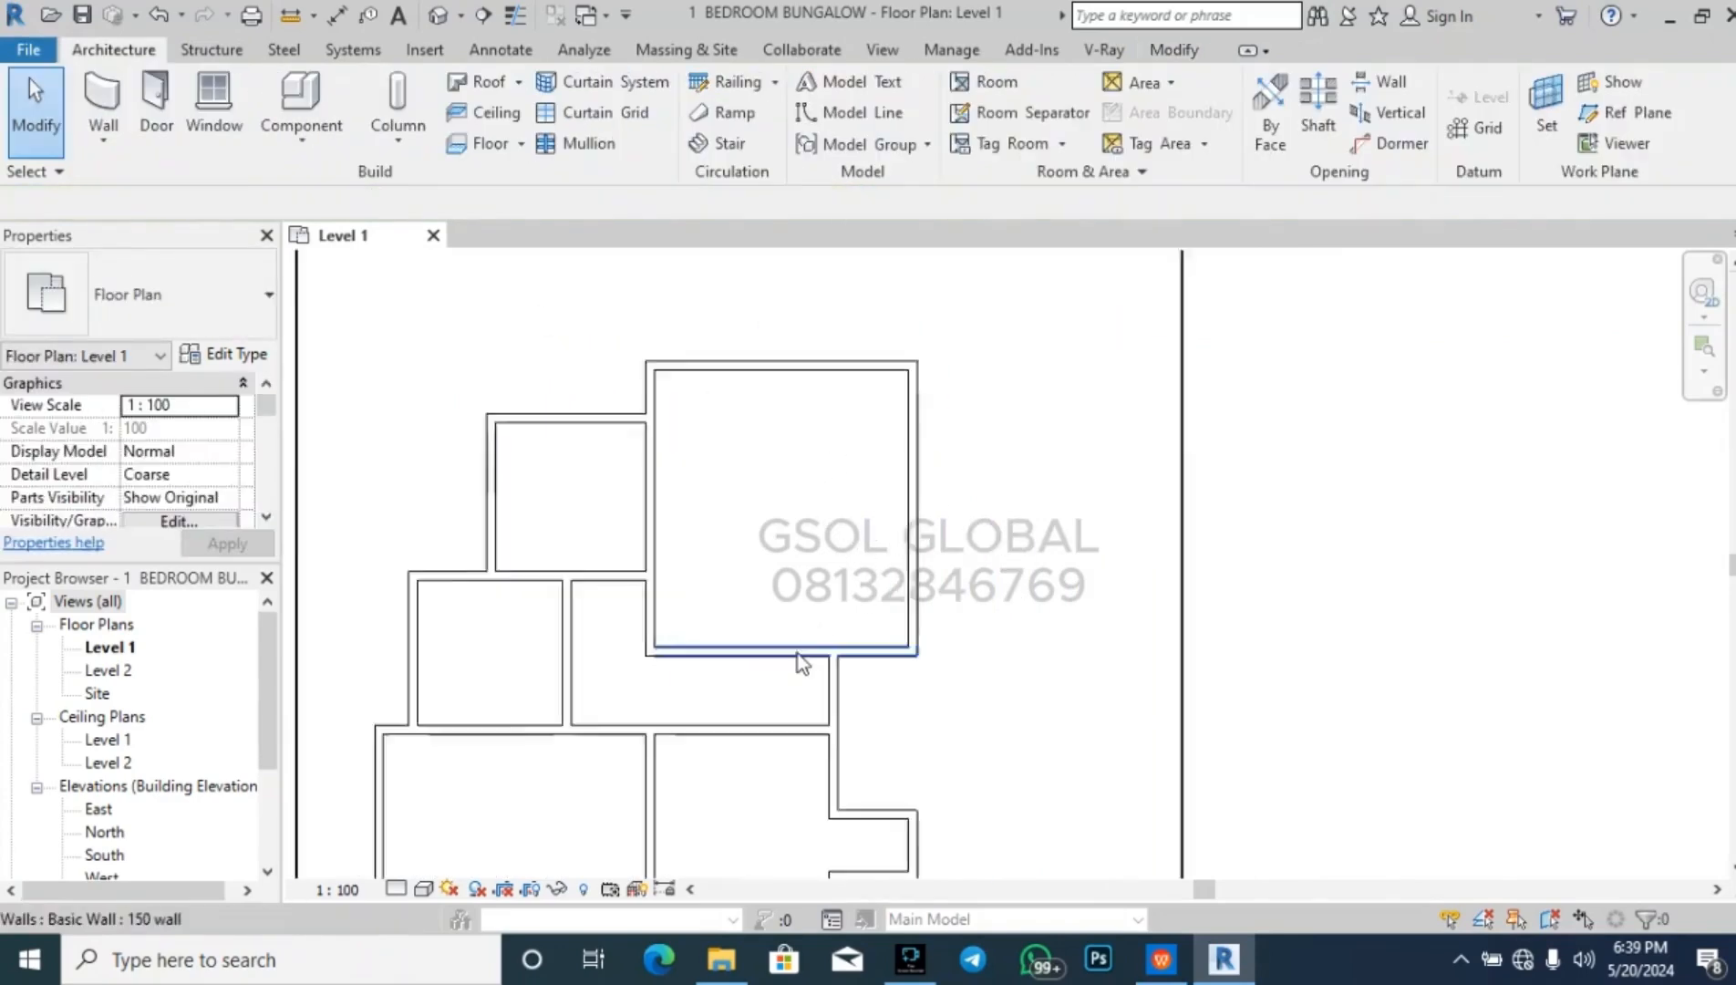
{"action": "left_click", "coordinate": [114, 100]}
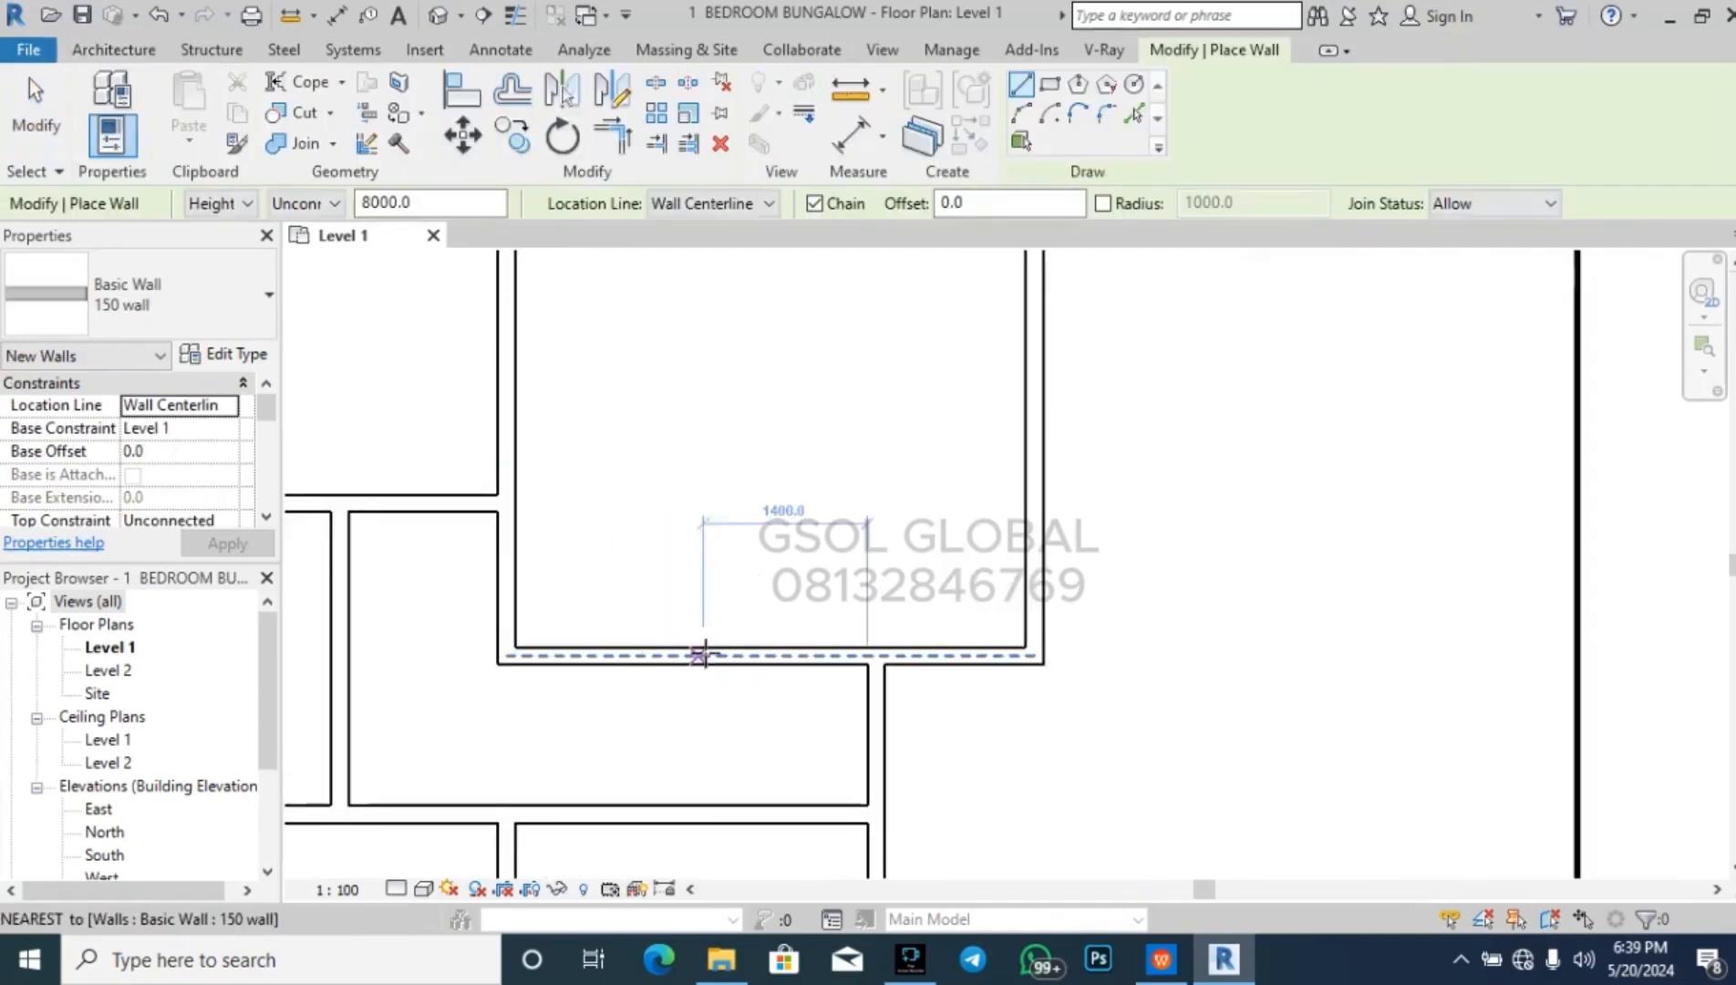
{"action": "left_click", "coordinate": [737, 653]}
{"action": "left_click", "coordinate": [733, 488]}
{"action": "left_click", "coordinate": [1039, 493]}
{"action": "key", "text": "Escape"}
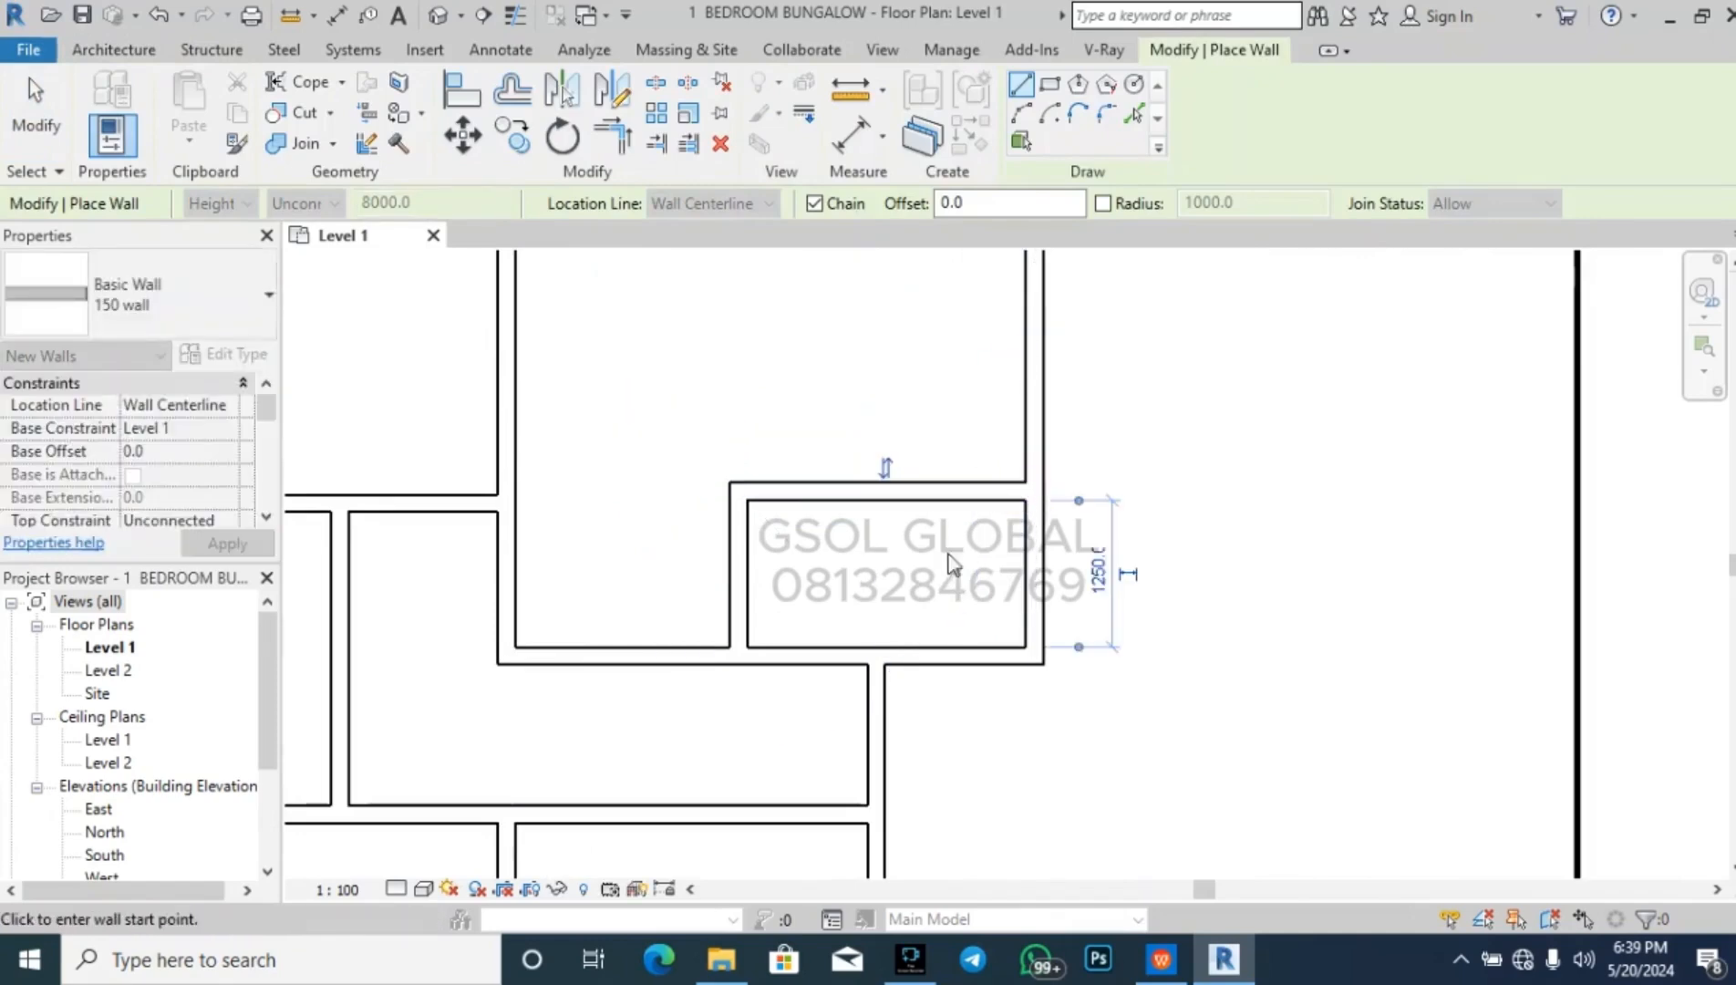
{"action": "key", "text": "Escape"}
- Set the new compartment's inner depth to 1200 mm by moving its upper wall
{"action": "left_click", "coordinate": [903, 493]}
{"action": "left_click", "coordinate": [1099, 573]}
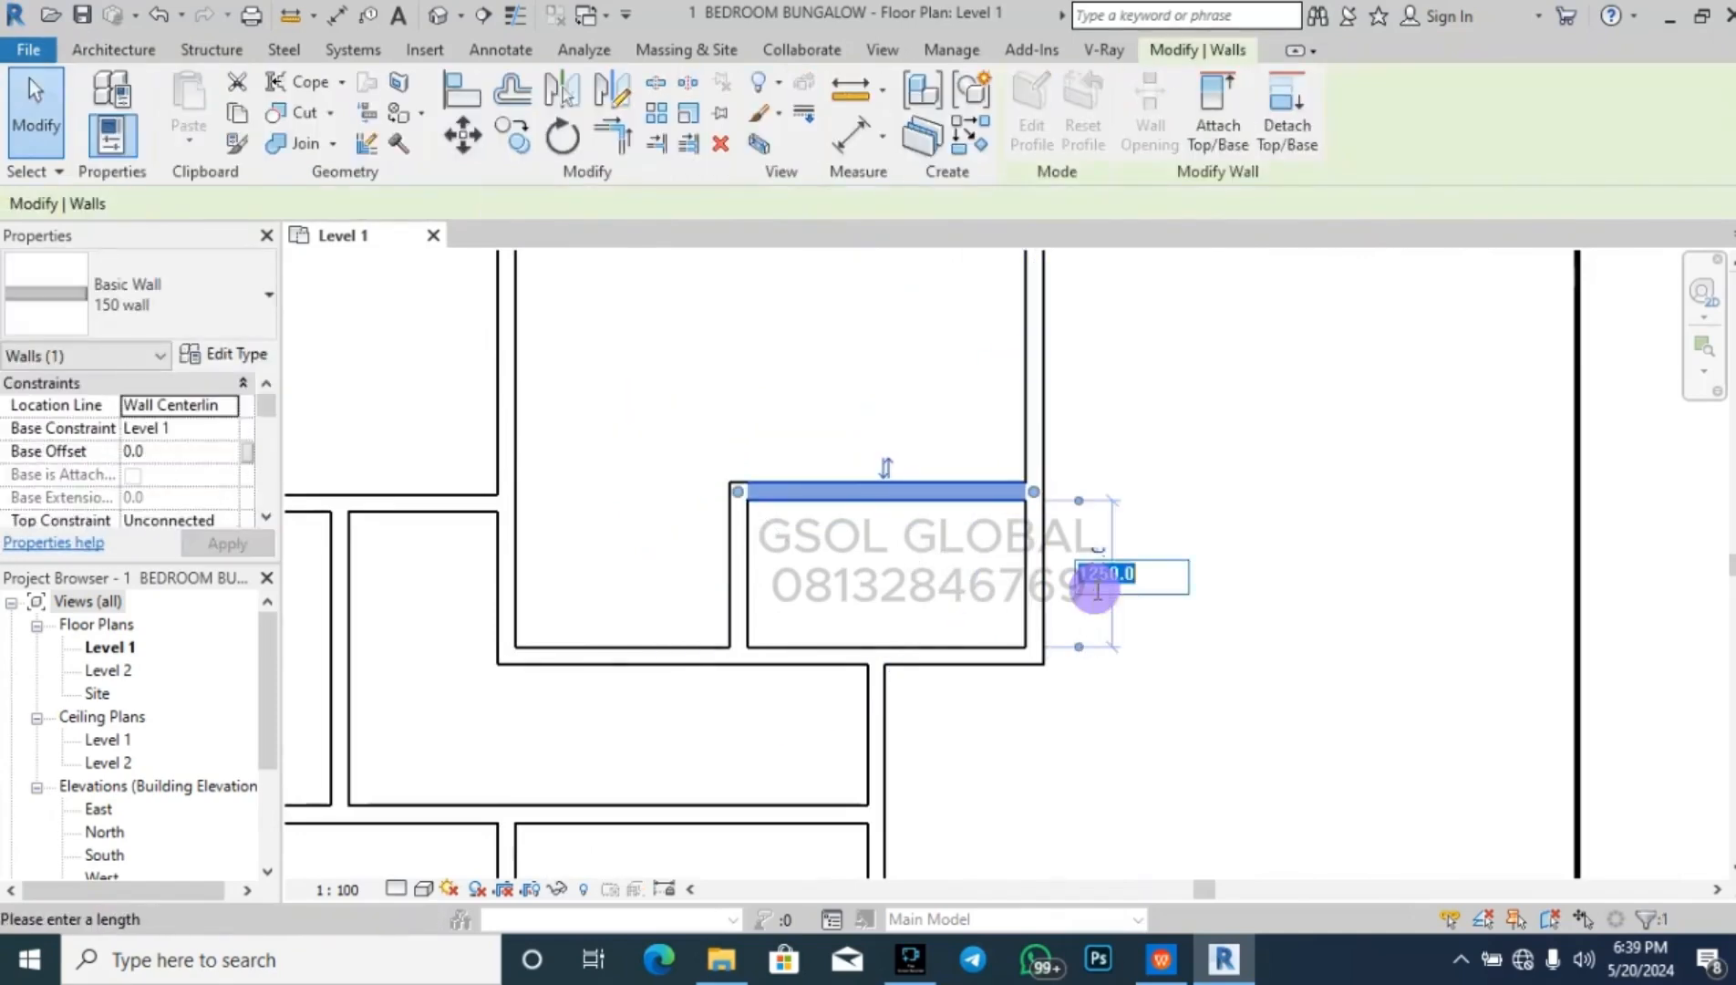
{"action": "type", "text": "12"}
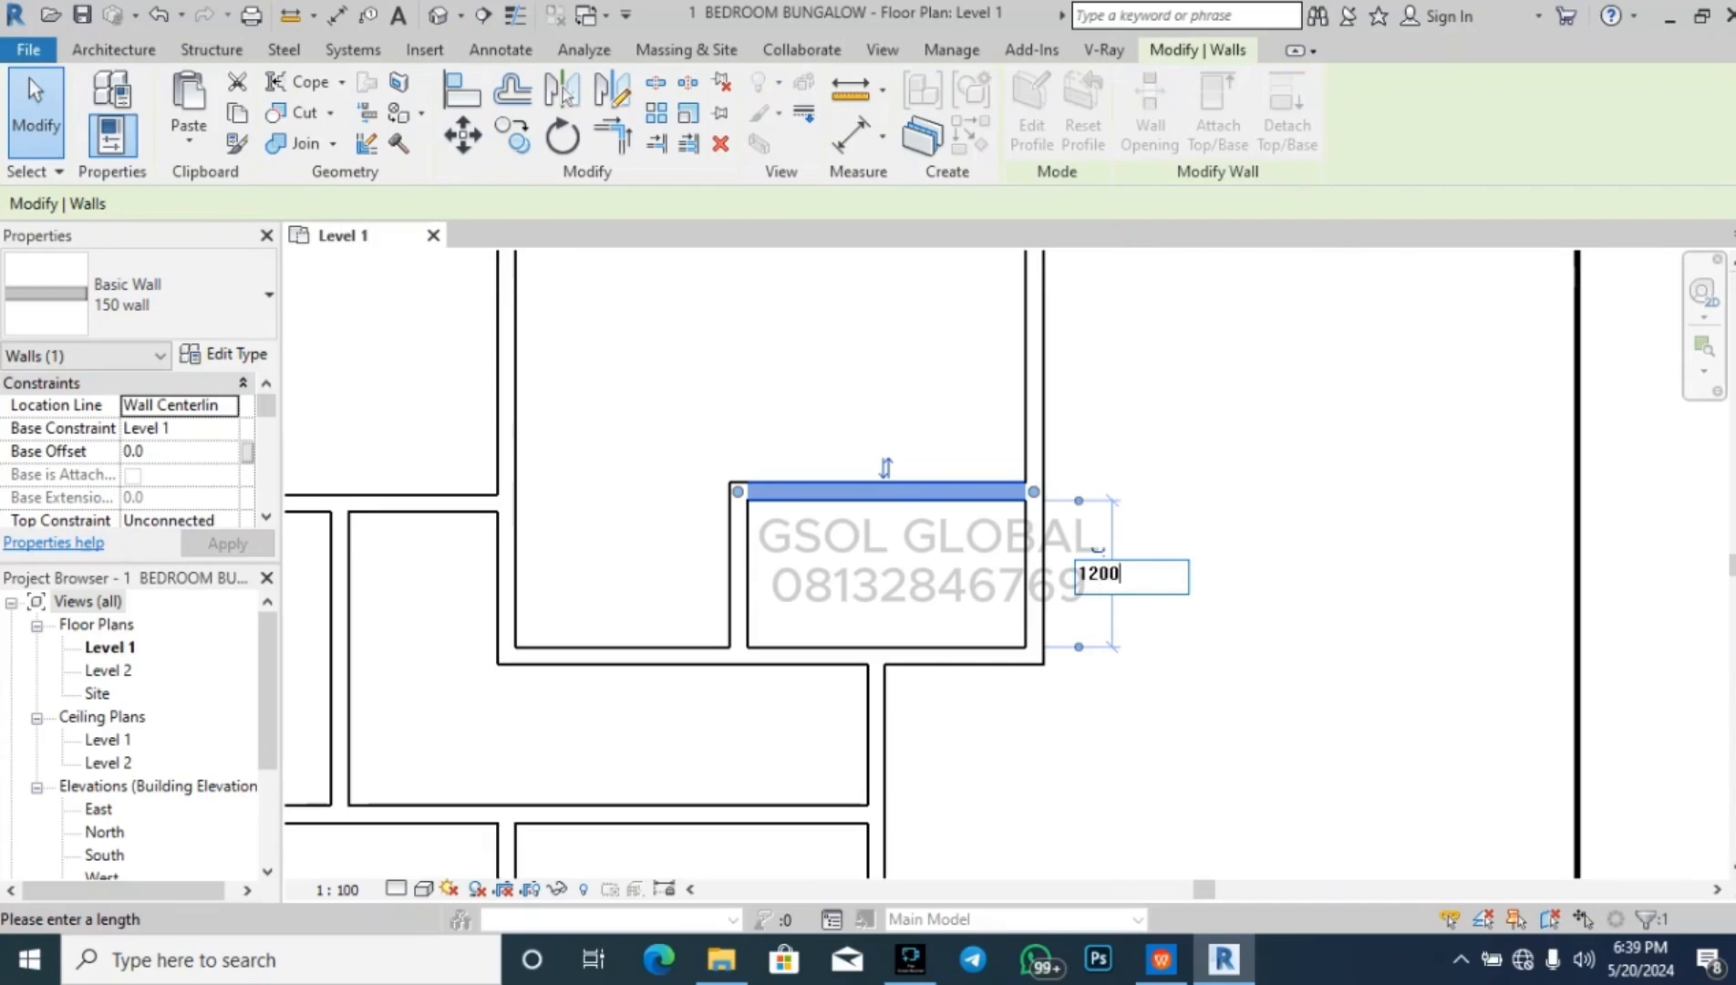
{"action": "key", "text": "Return"}
{"action": "left_click", "coordinate": [860, 542]}
- Set the new compartment's inner width to 2000 mm by moving its left wall, measured to the room's right wall
{"action": "left_click", "coordinate": [749, 580]}
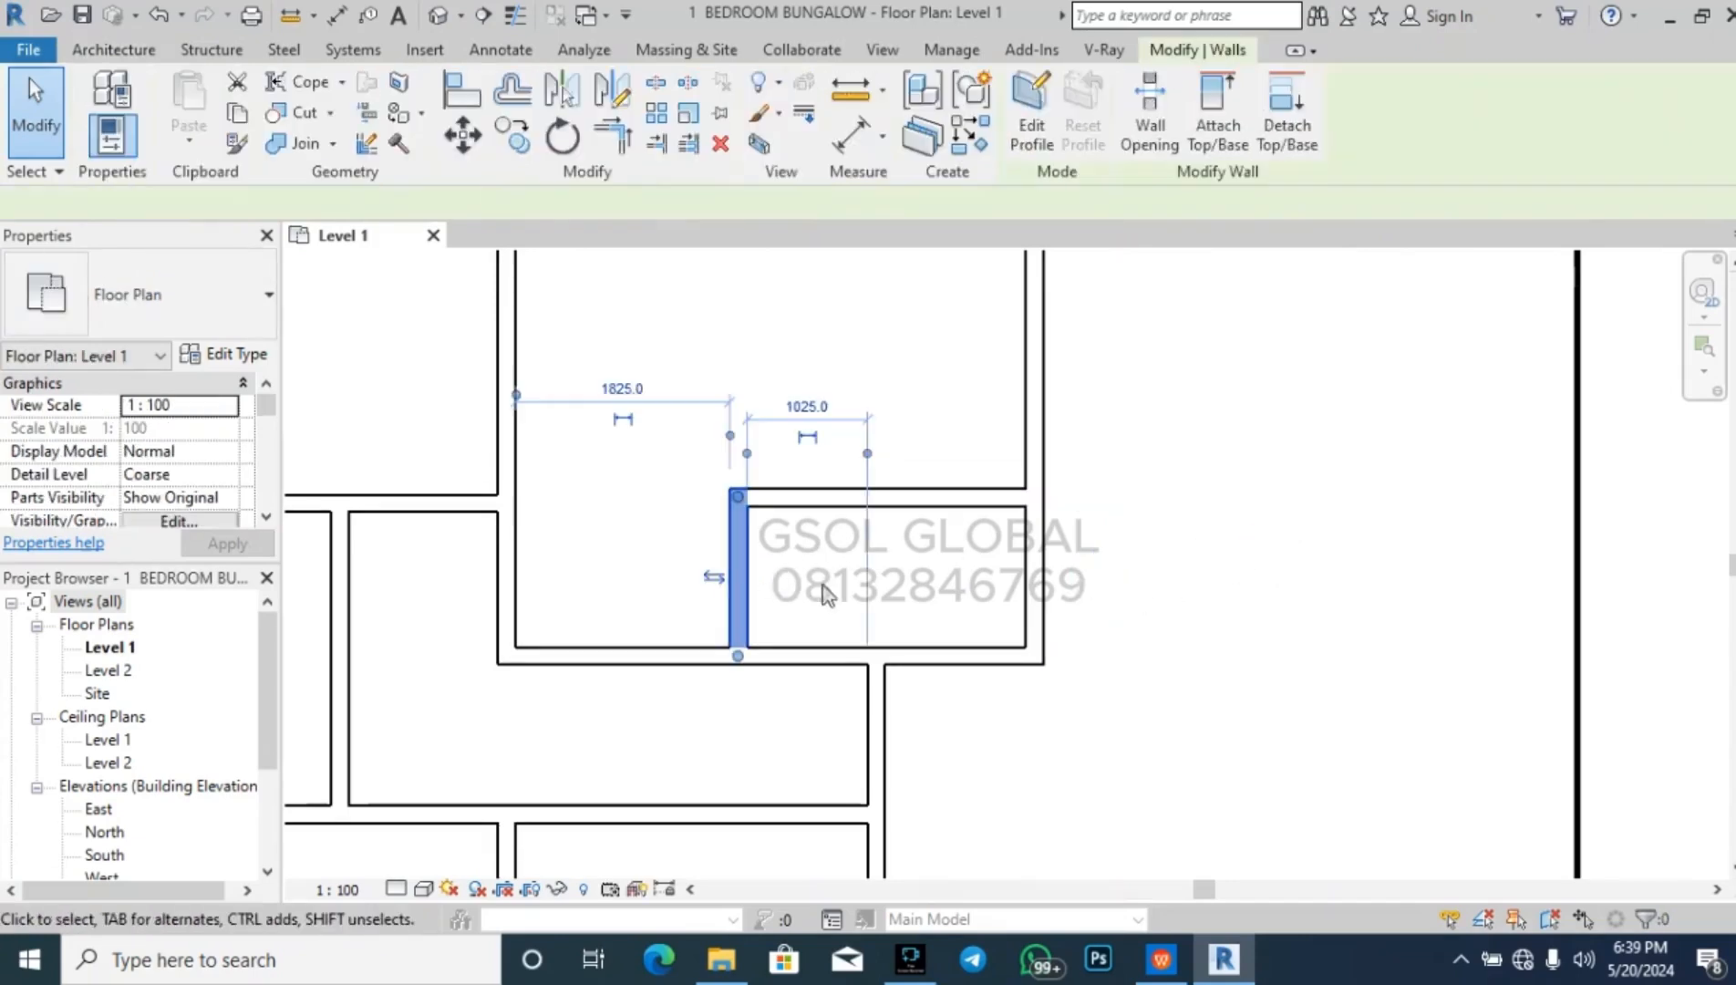
{"action": "left_click_drag", "start_coordinate": [867, 453], "coordinate": [1023, 522]}
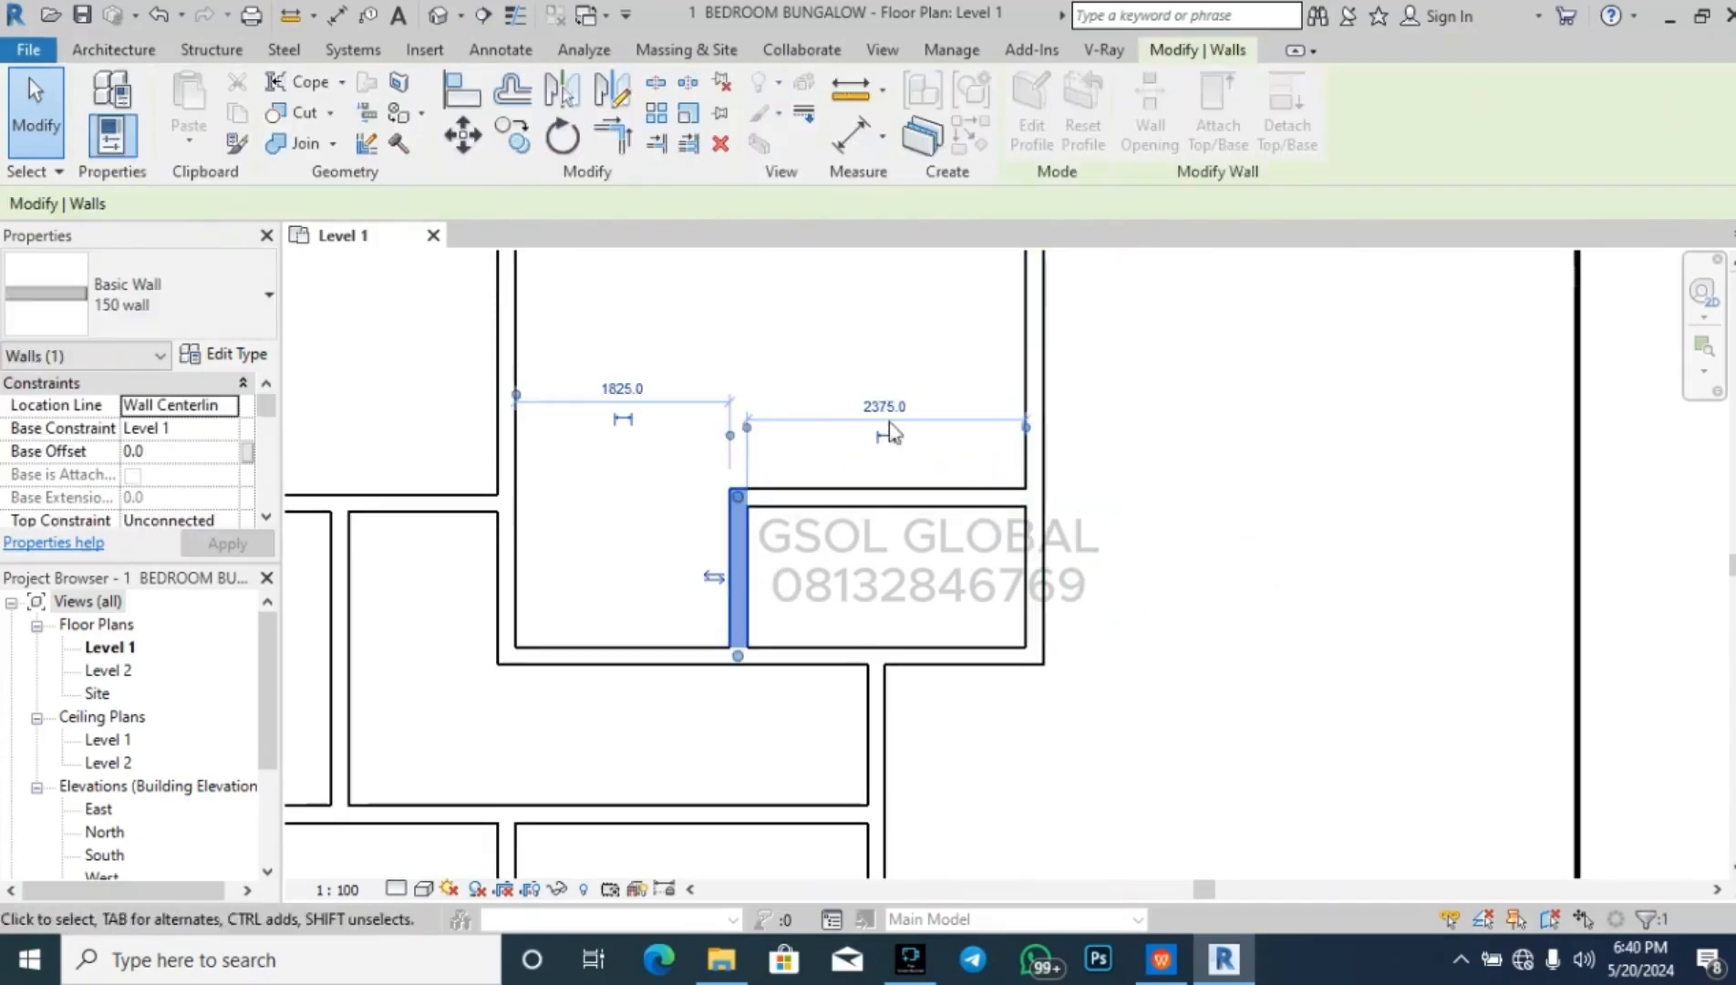
{"action": "left_click", "coordinate": [884, 406]}
{"action": "type", "text": "2000"}
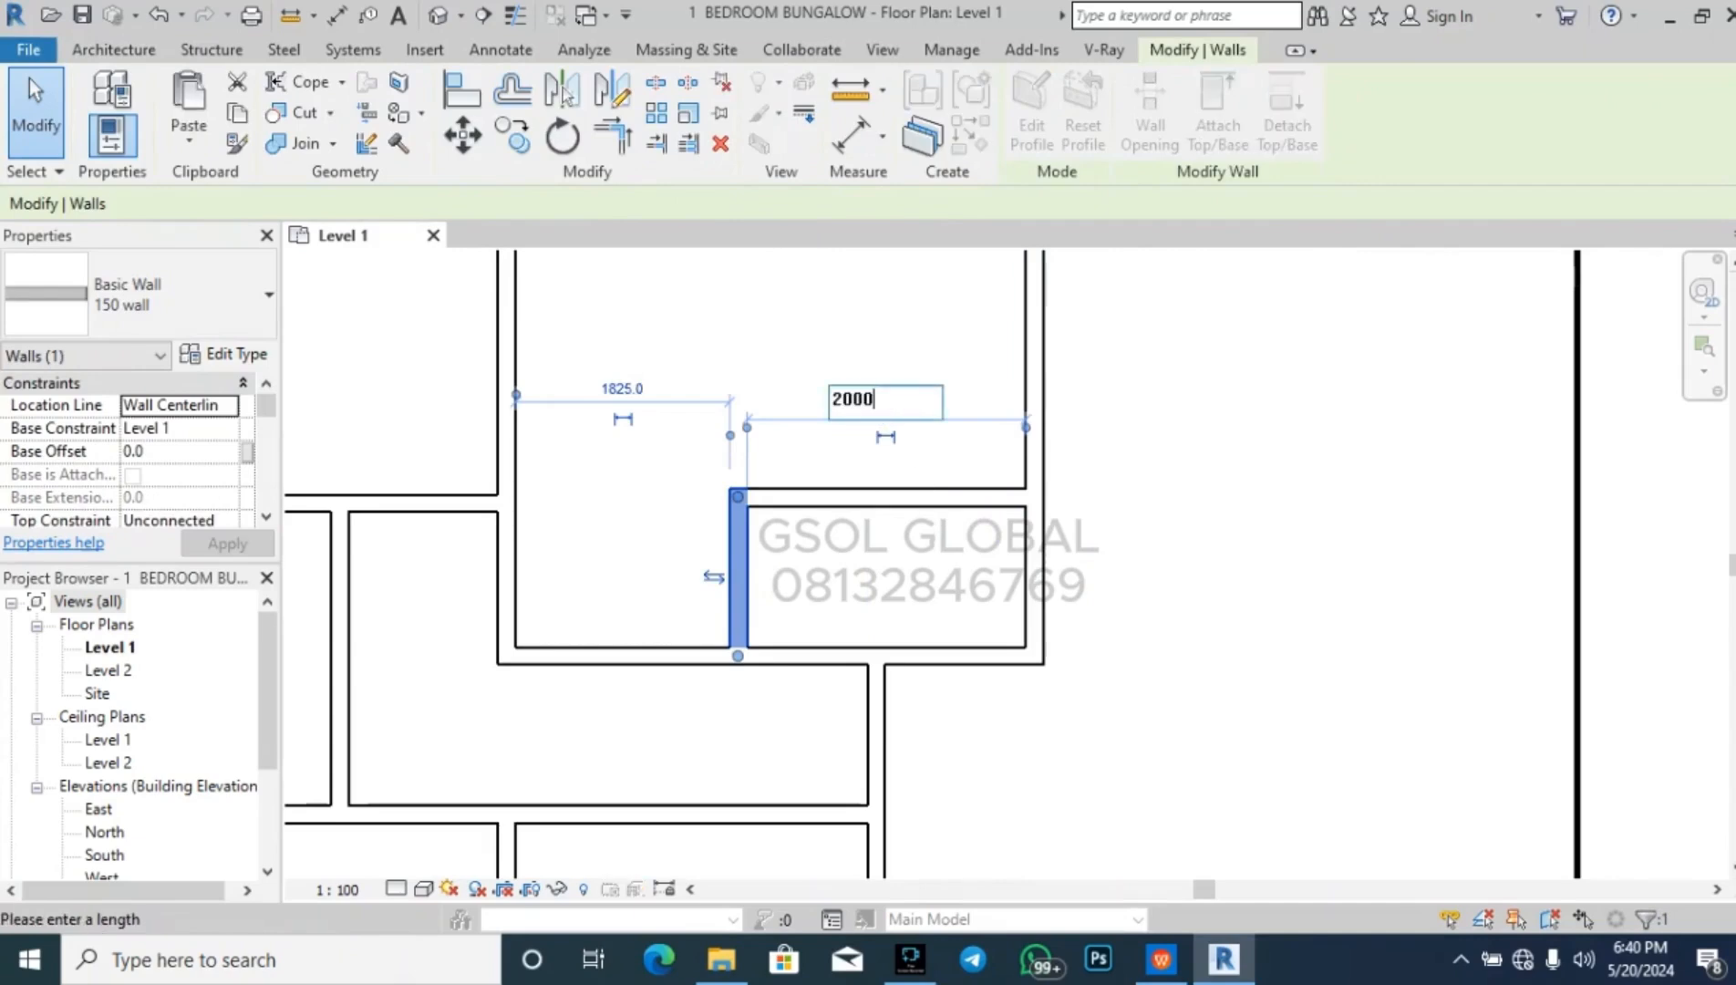
{"action": "key", "text": "Return"}
{"action": "key", "text": "Escape"}
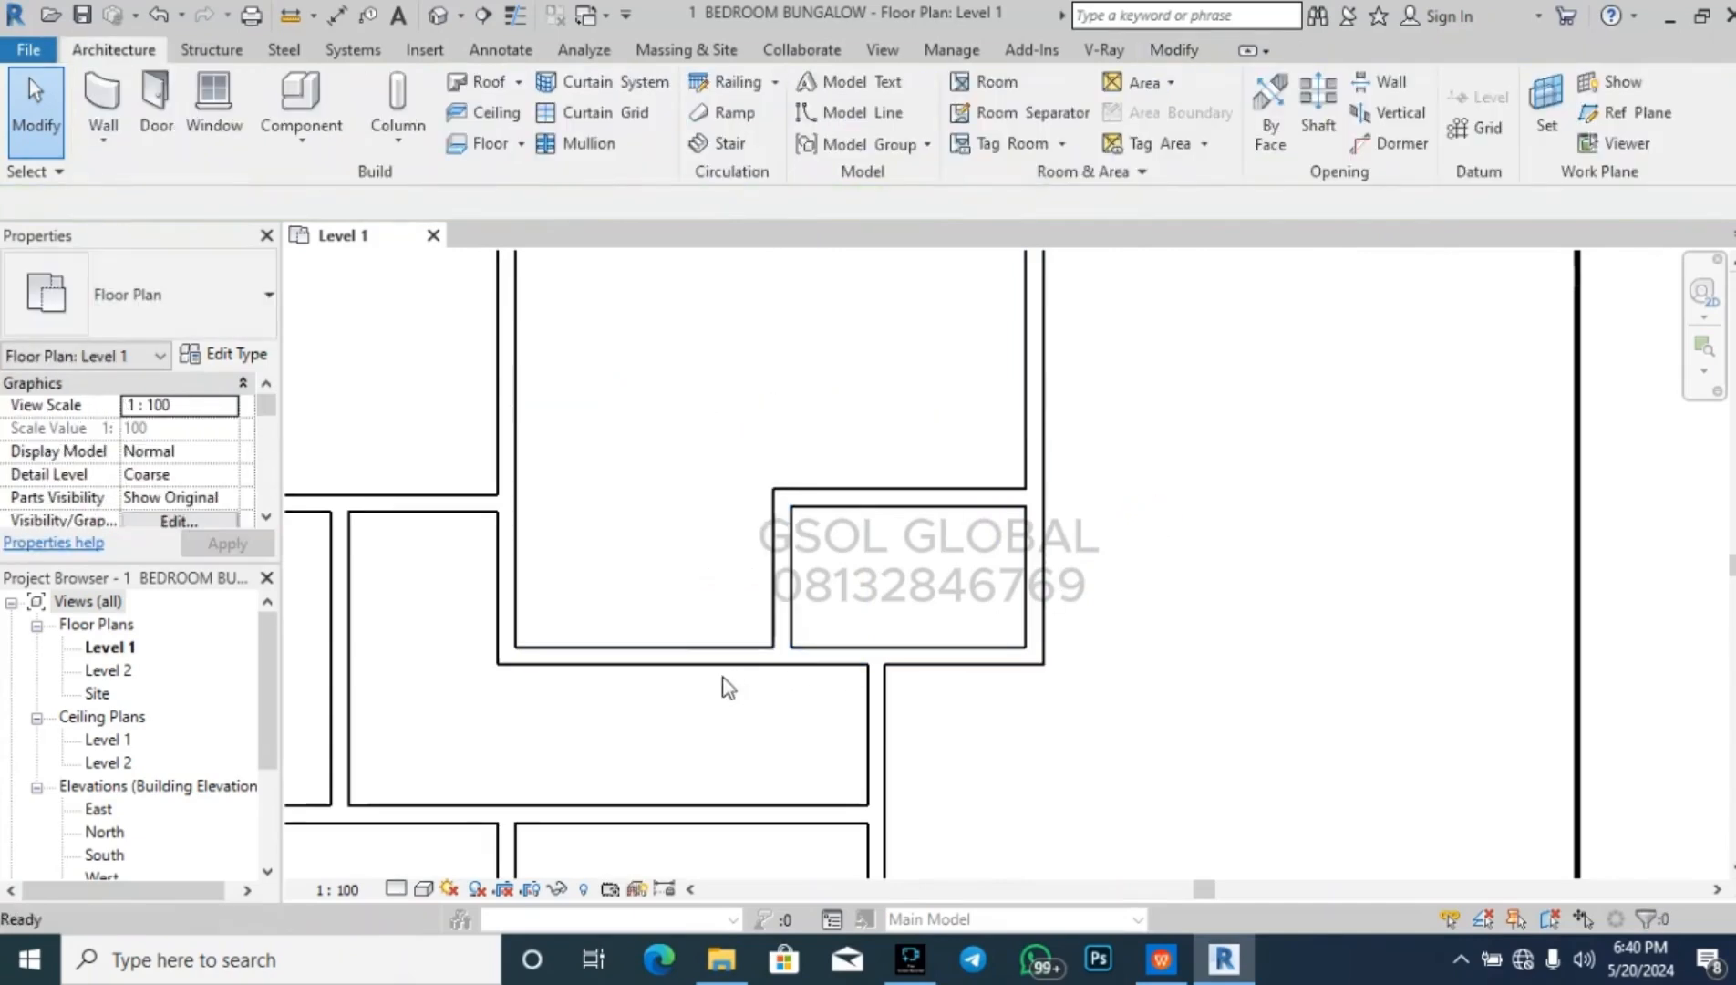
- Set the clear distance between the compartment's upper wall and the room's upper wall to 3600 mm by moving the room's upper wall
{"action": "scroll", "coordinate": [721, 639], "scroll_direction": "down", "scroll_amount": 2}
{"action": "scroll", "coordinate": [684, 597], "scroll_direction": "down", "scroll_amount": 1}
{"action": "left_click", "coordinate": [844, 542]}
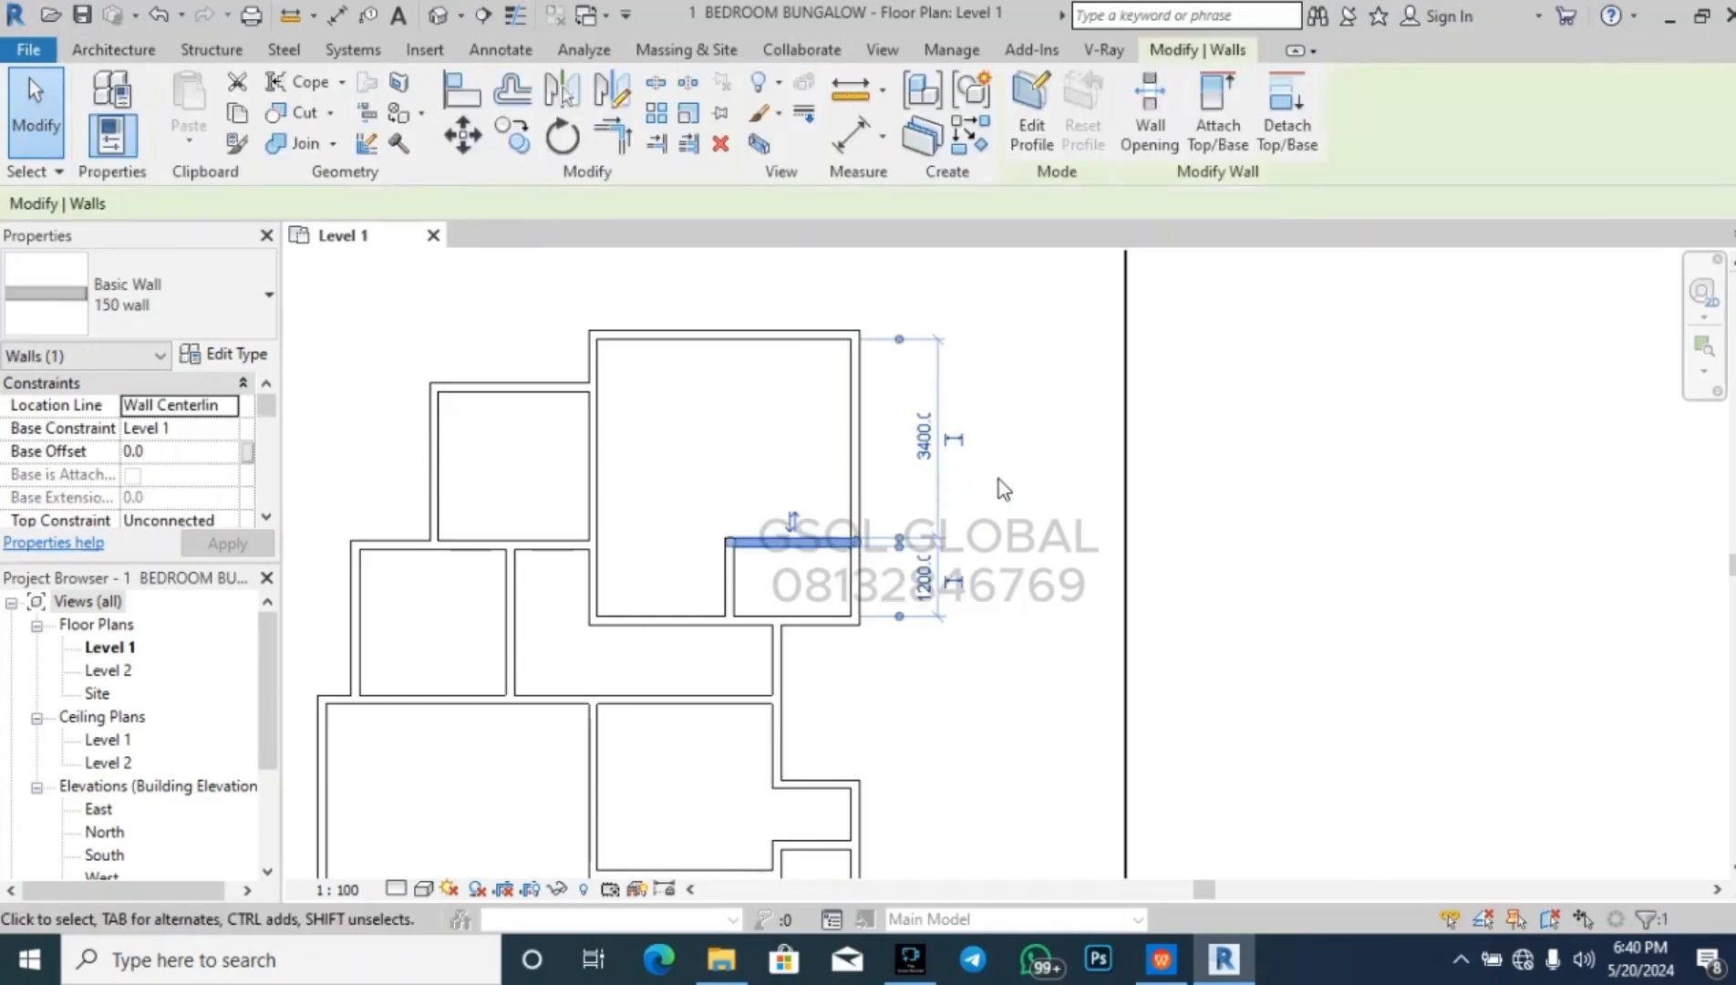
{"action": "left_click", "coordinate": [839, 339]}
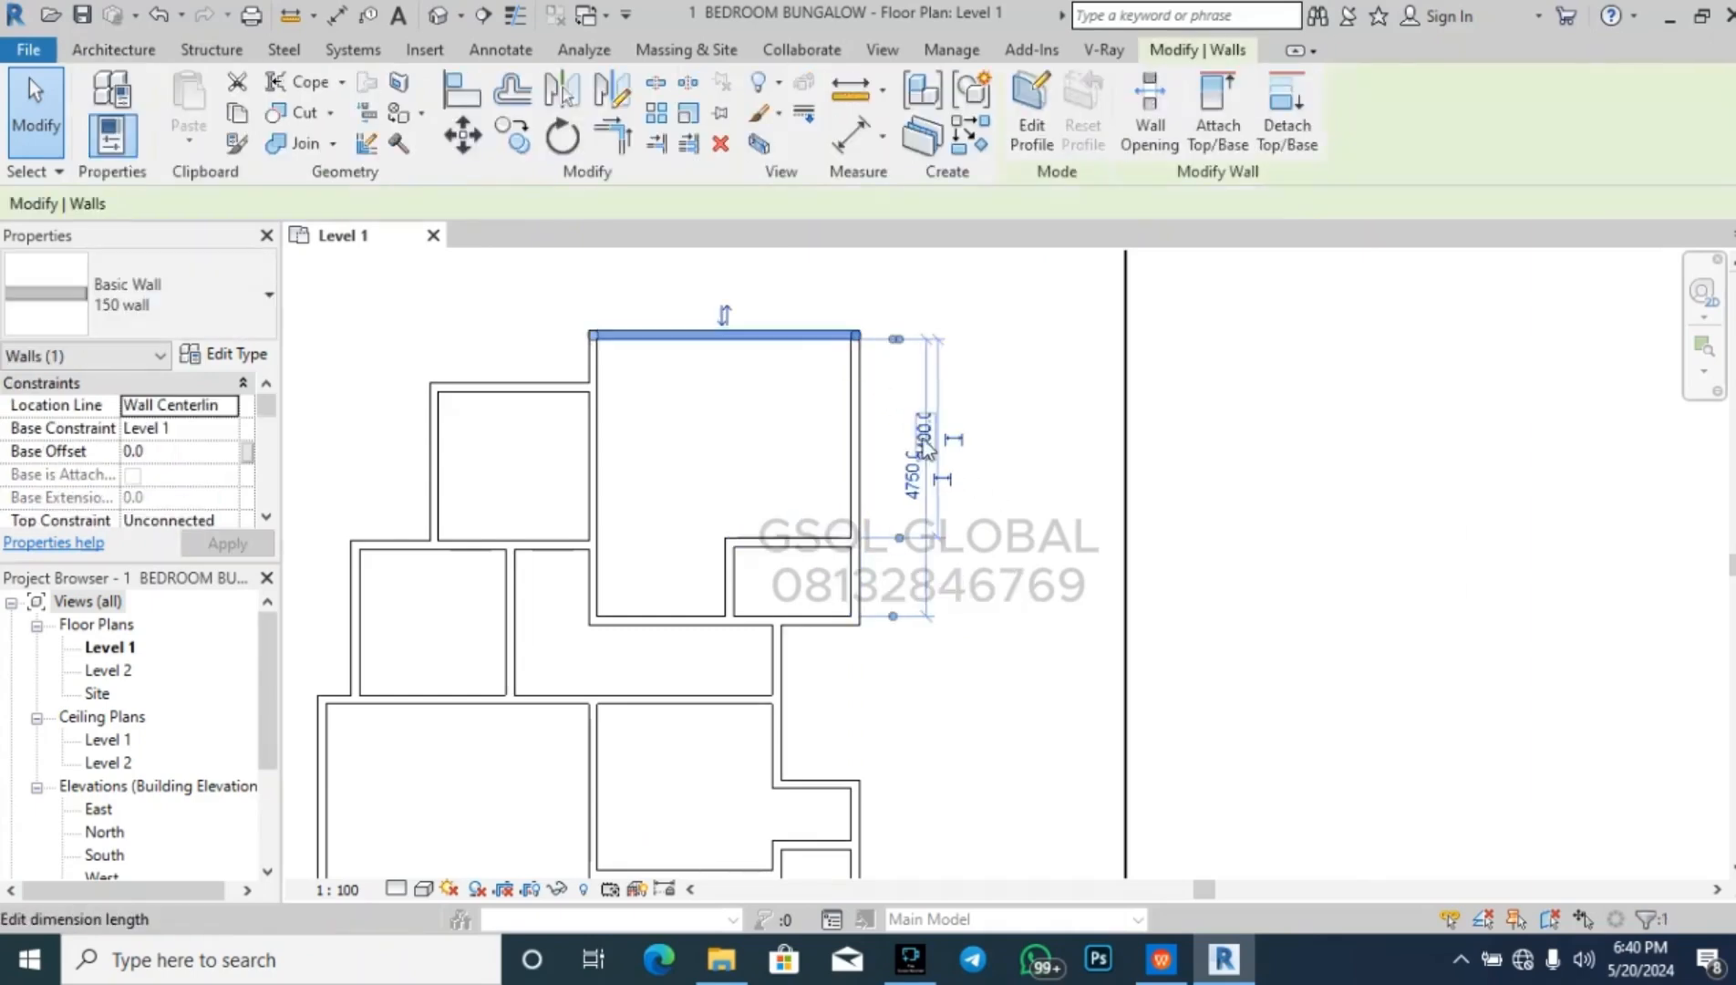
{"action": "left_click", "coordinate": [1015, 527]}
{"action": "left_click", "coordinate": [815, 334]}
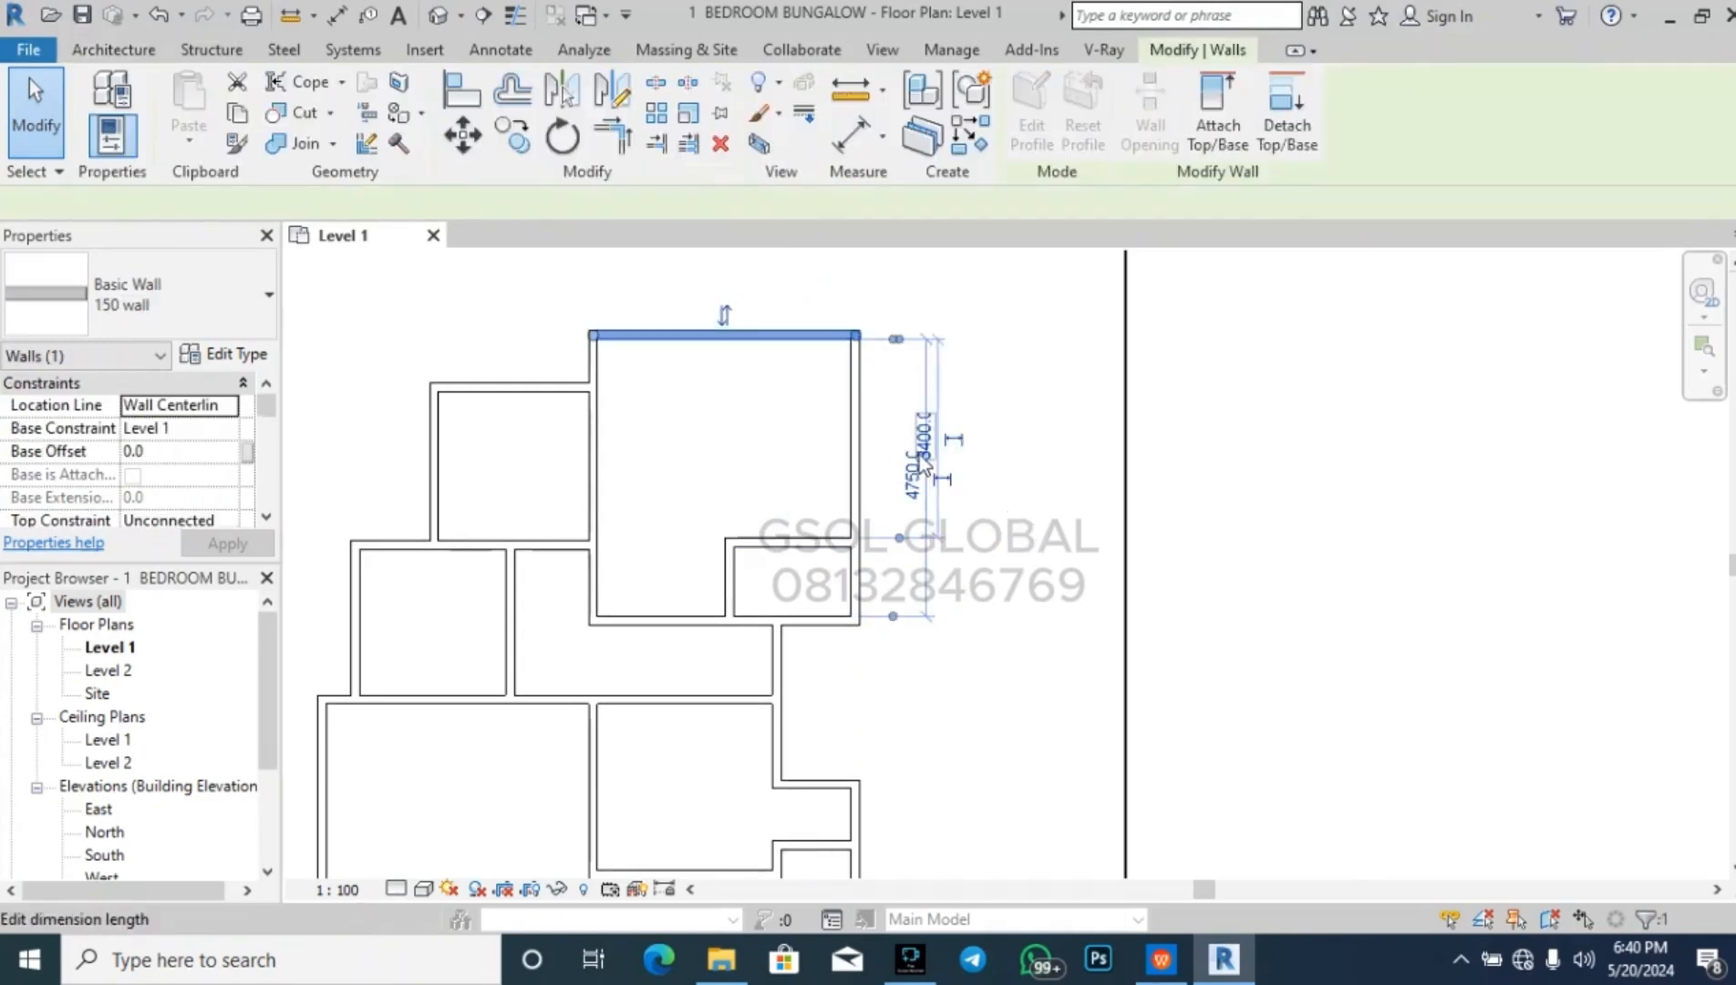
{"action": "scroll", "coordinate": [926, 452], "scroll_direction": "up", "scroll_amount": 3}
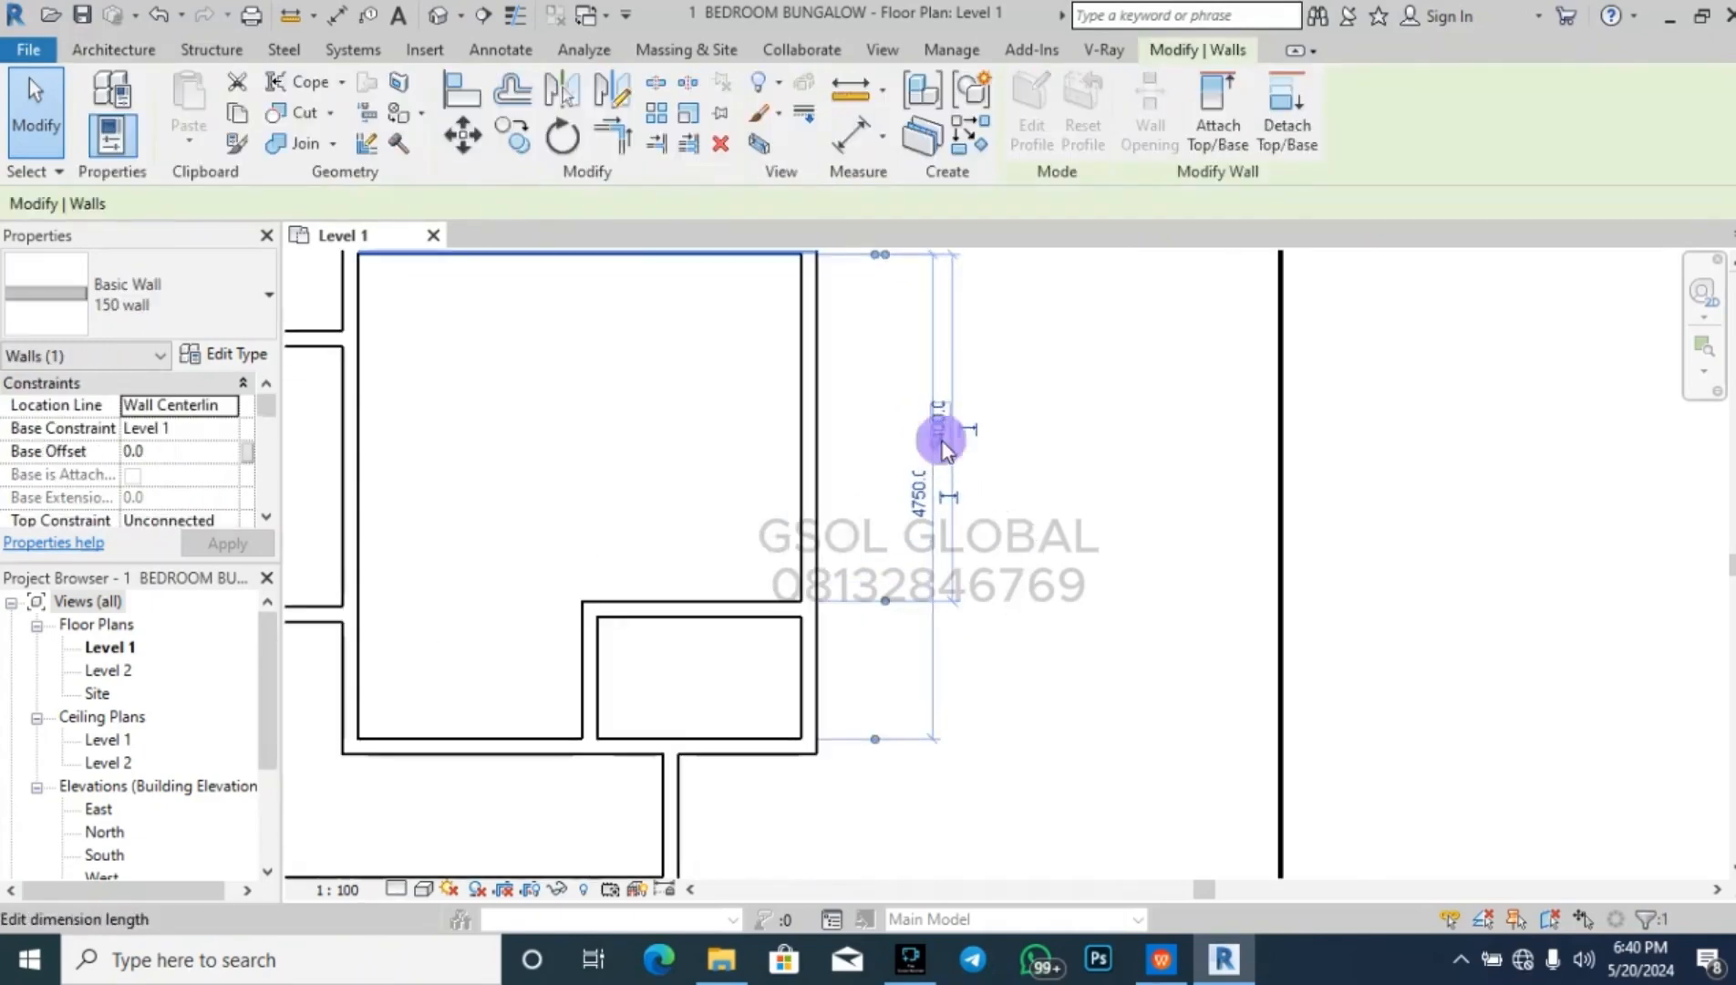
{"action": "left_click", "coordinate": [938, 438]}
{"action": "type", "text": "3600"}
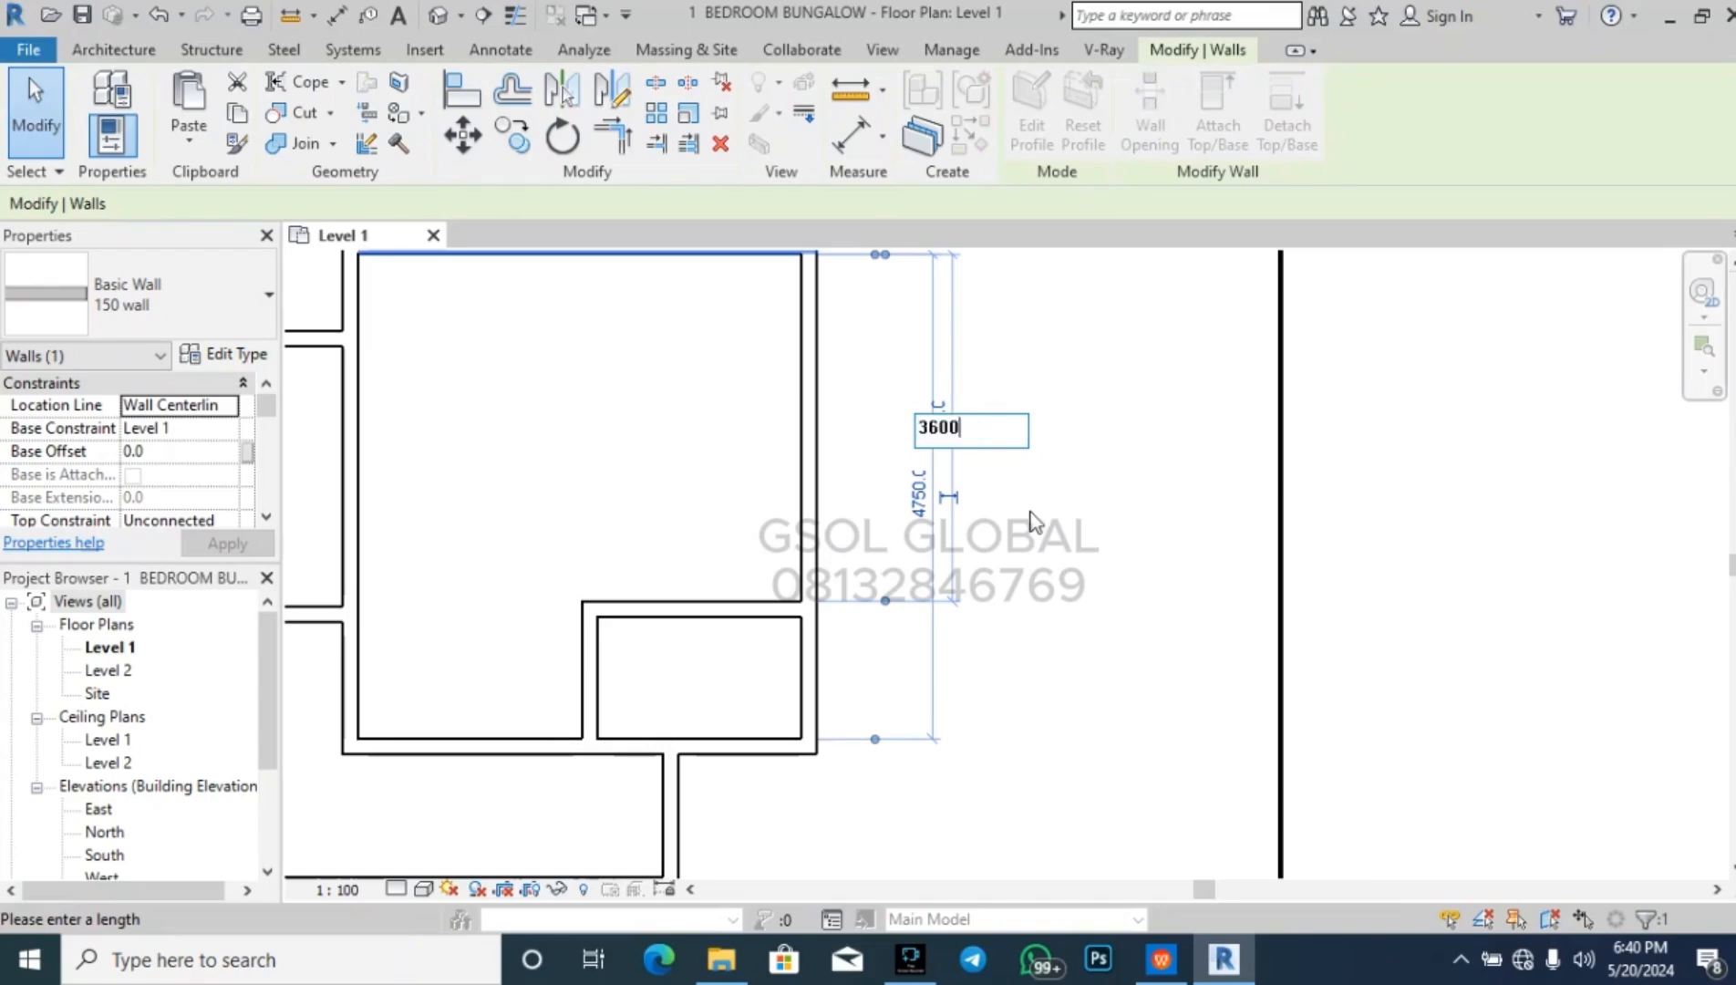
{"action": "key", "text": "Return"}
{"action": "left_click", "coordinate": [1049, 518]}
- Draw two <Hidden> detail lines closing the open upper-left corner, about 1350 mm horizontally from the compartment's outer corner and down to the room below
{"action": "scroll", "coordinate": [1127, 547], "scroll_direction": "down", "scroll_amount": 4}
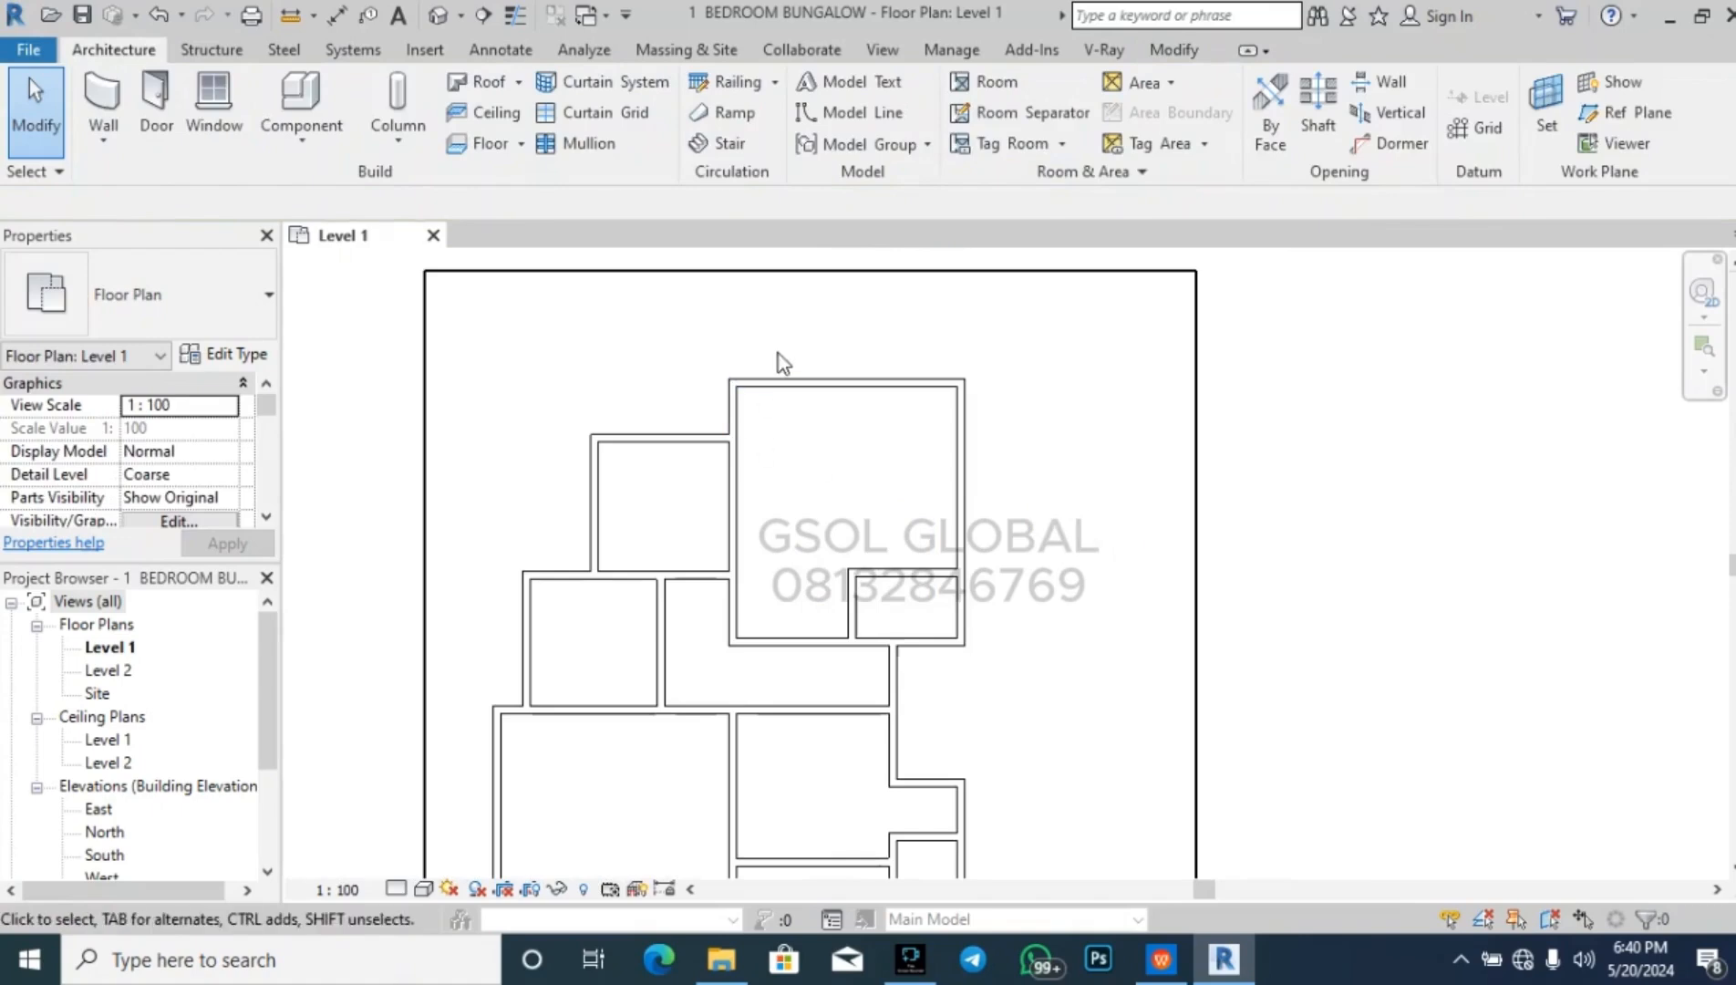
{"action": "scroll", "coordinate": [702, 333], "scroll_direction": "down", "scroll_amount": 3}
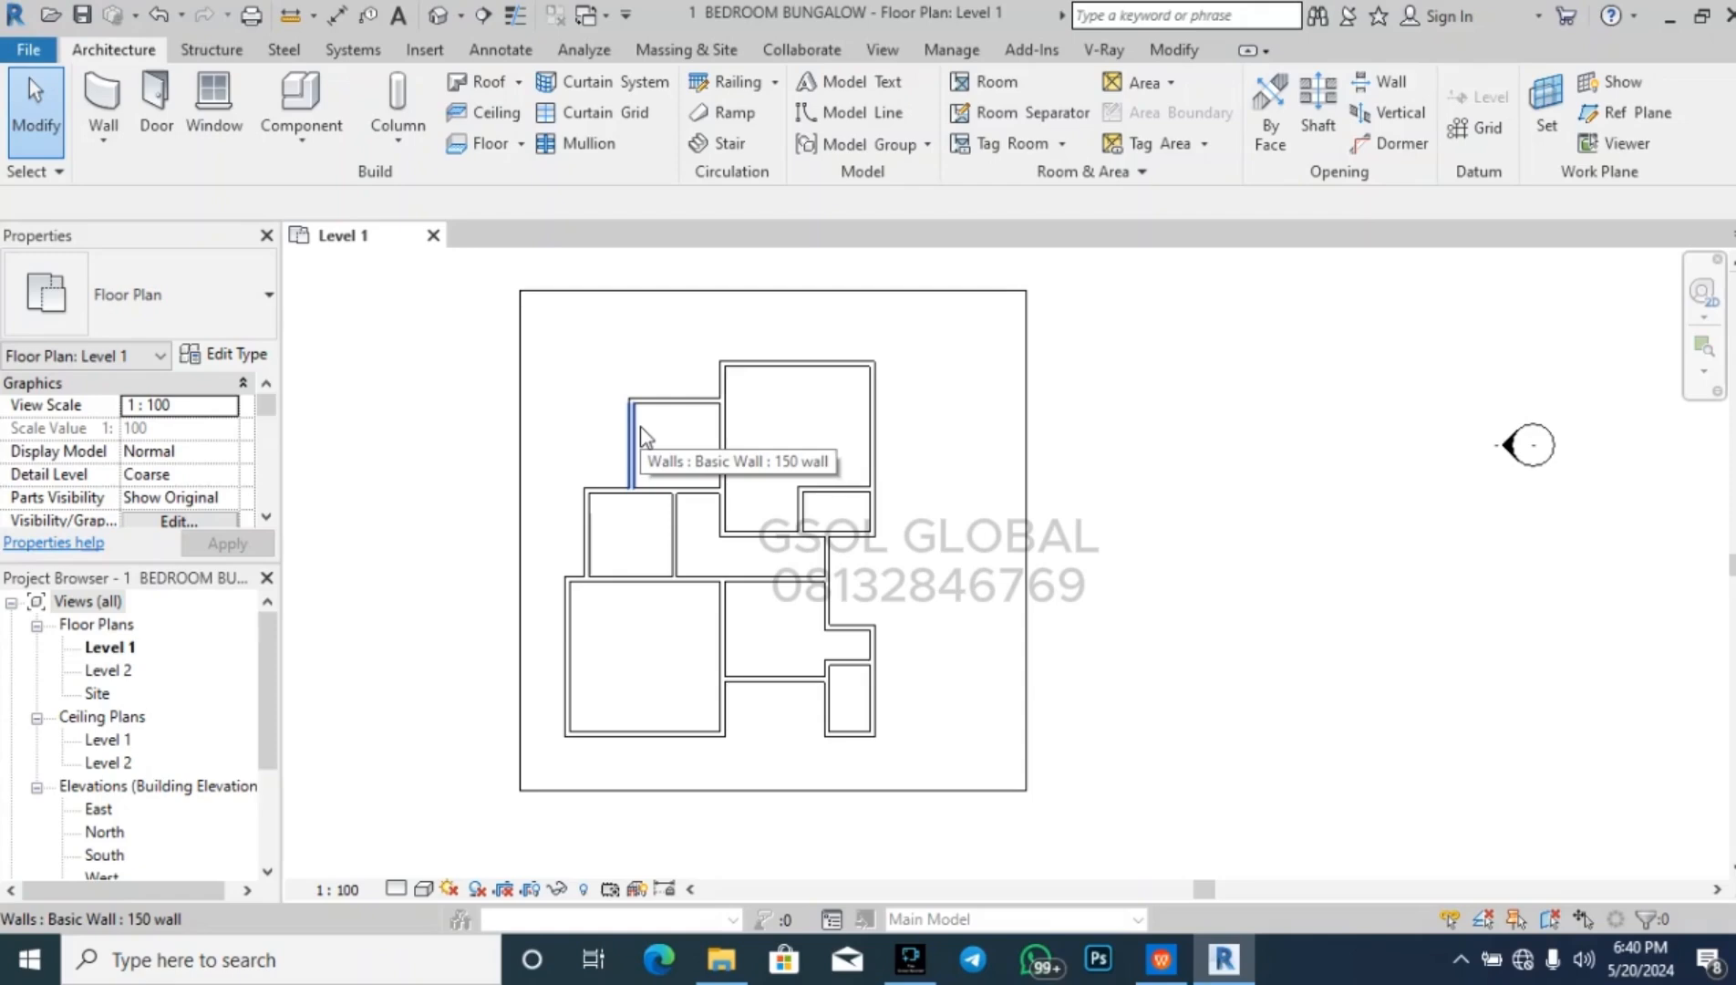
{"action": "scroll", "coordinate": [579, 463], "scroll_direction": "up", "scroll_amount": 3}
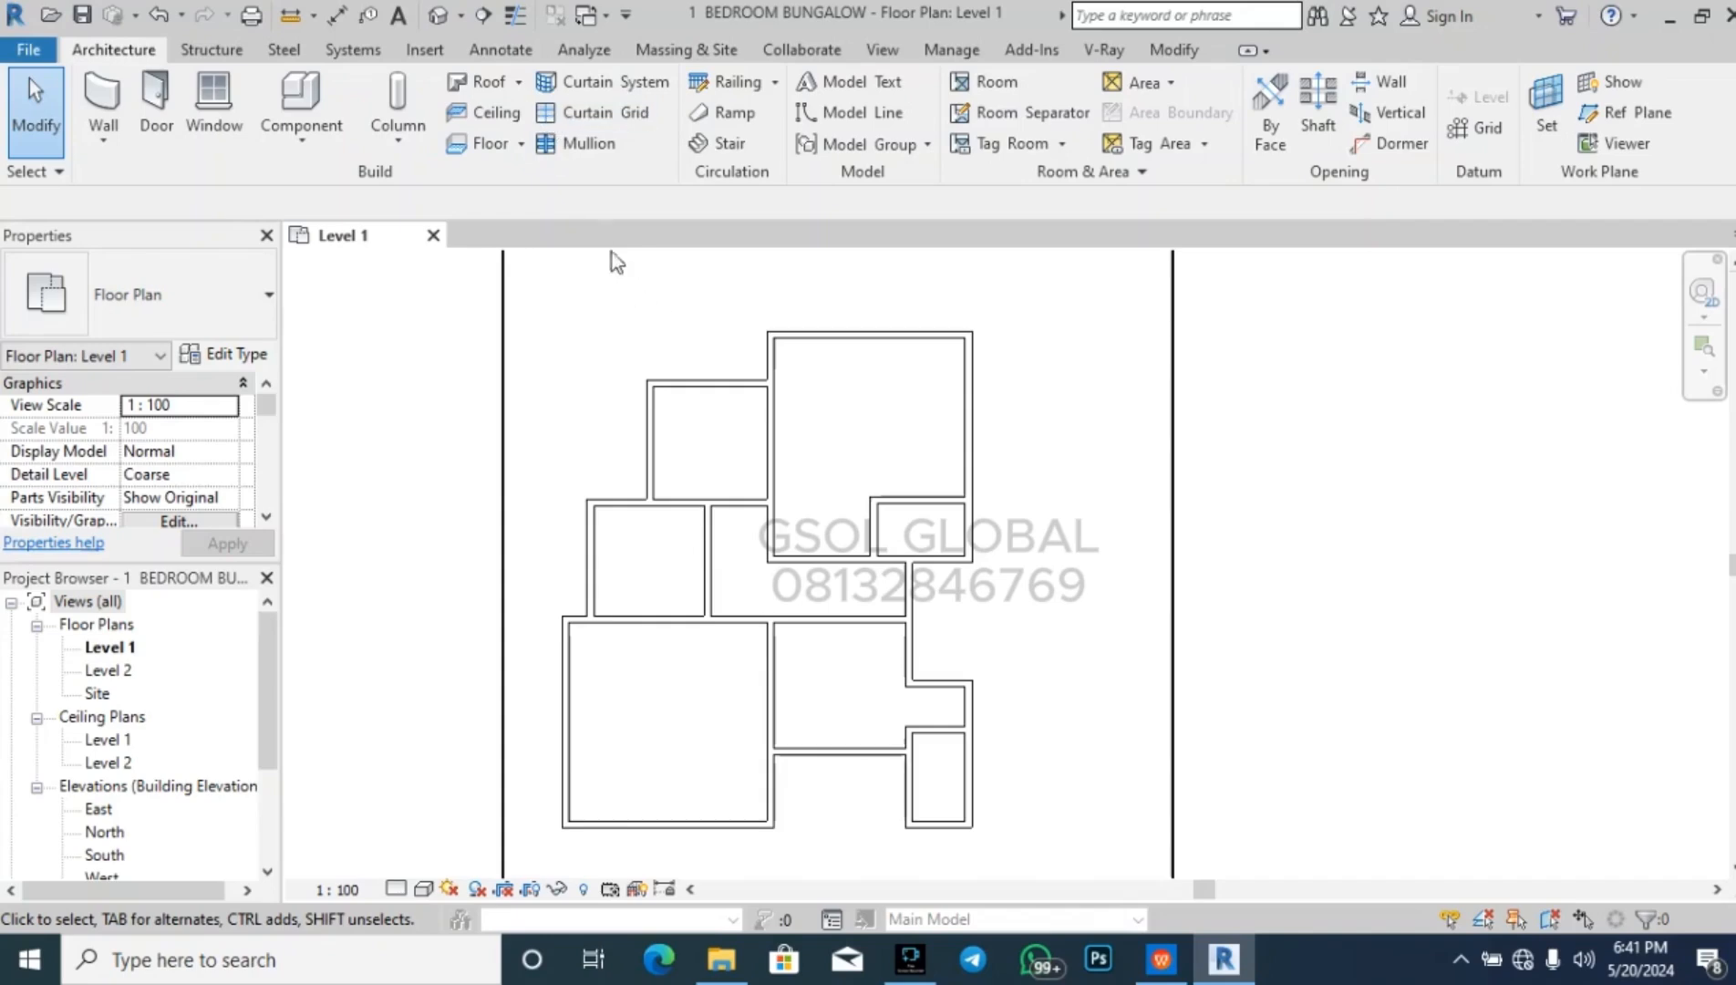
{"action": "left_click", "coordinate": [504, 52]}
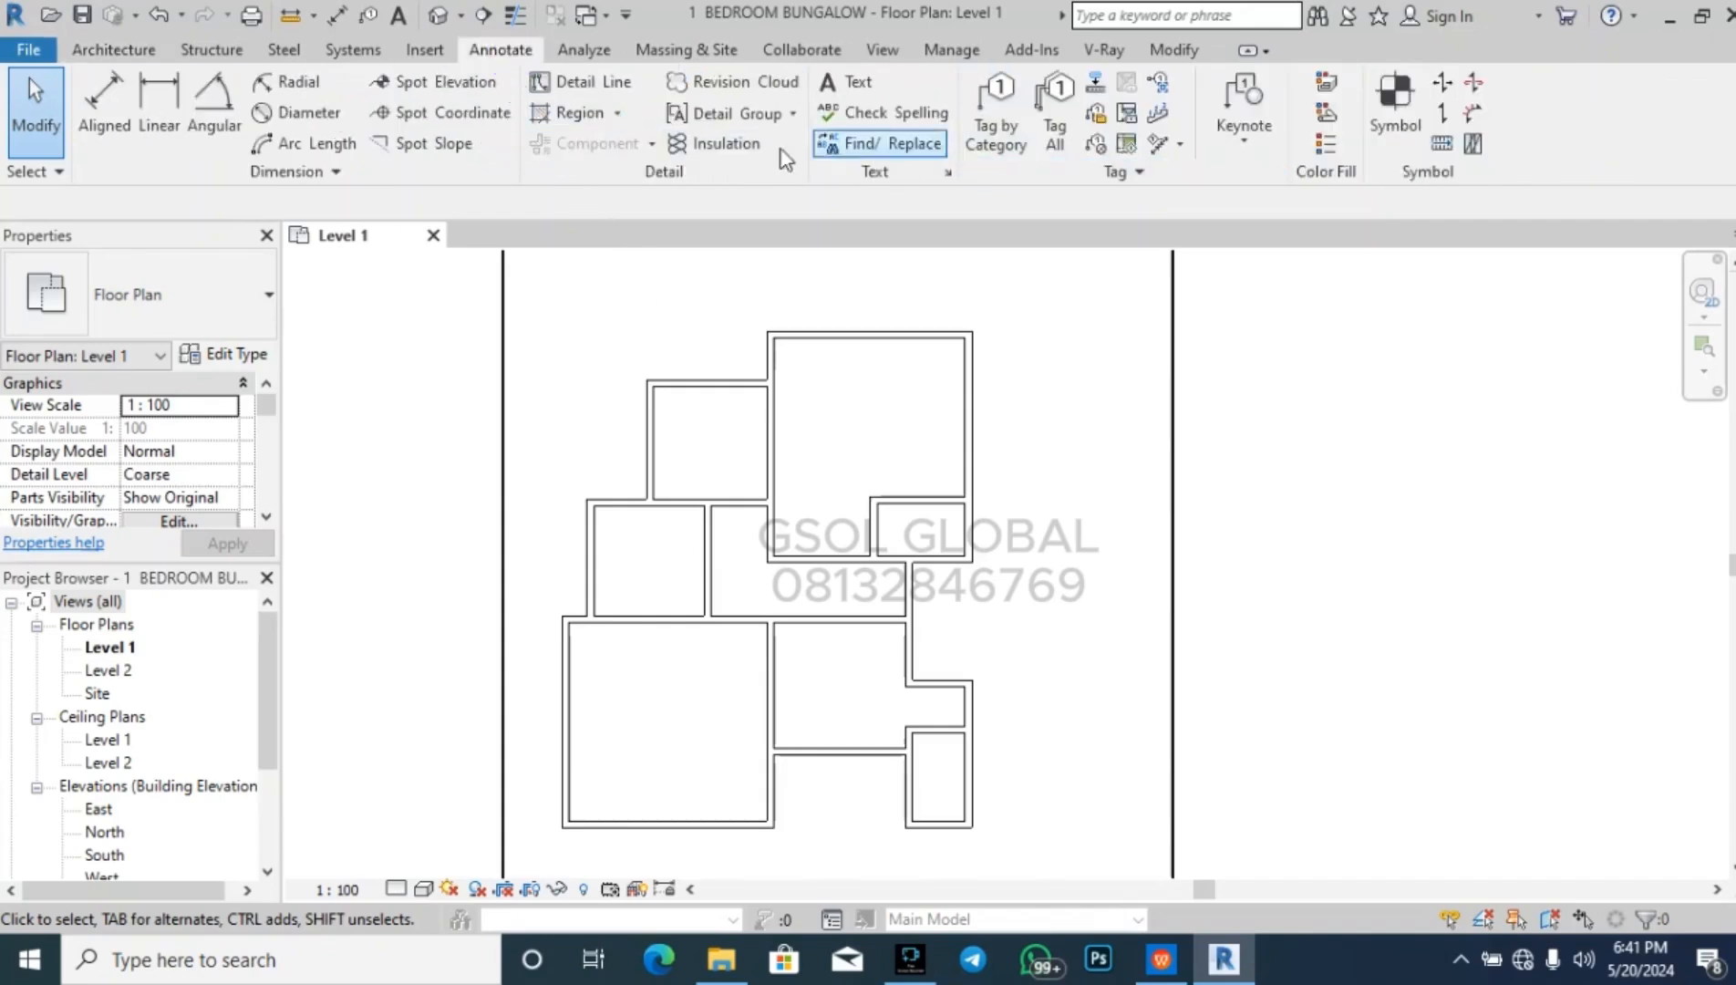
{"action": "left_click", "coordinate": [581, 81]}
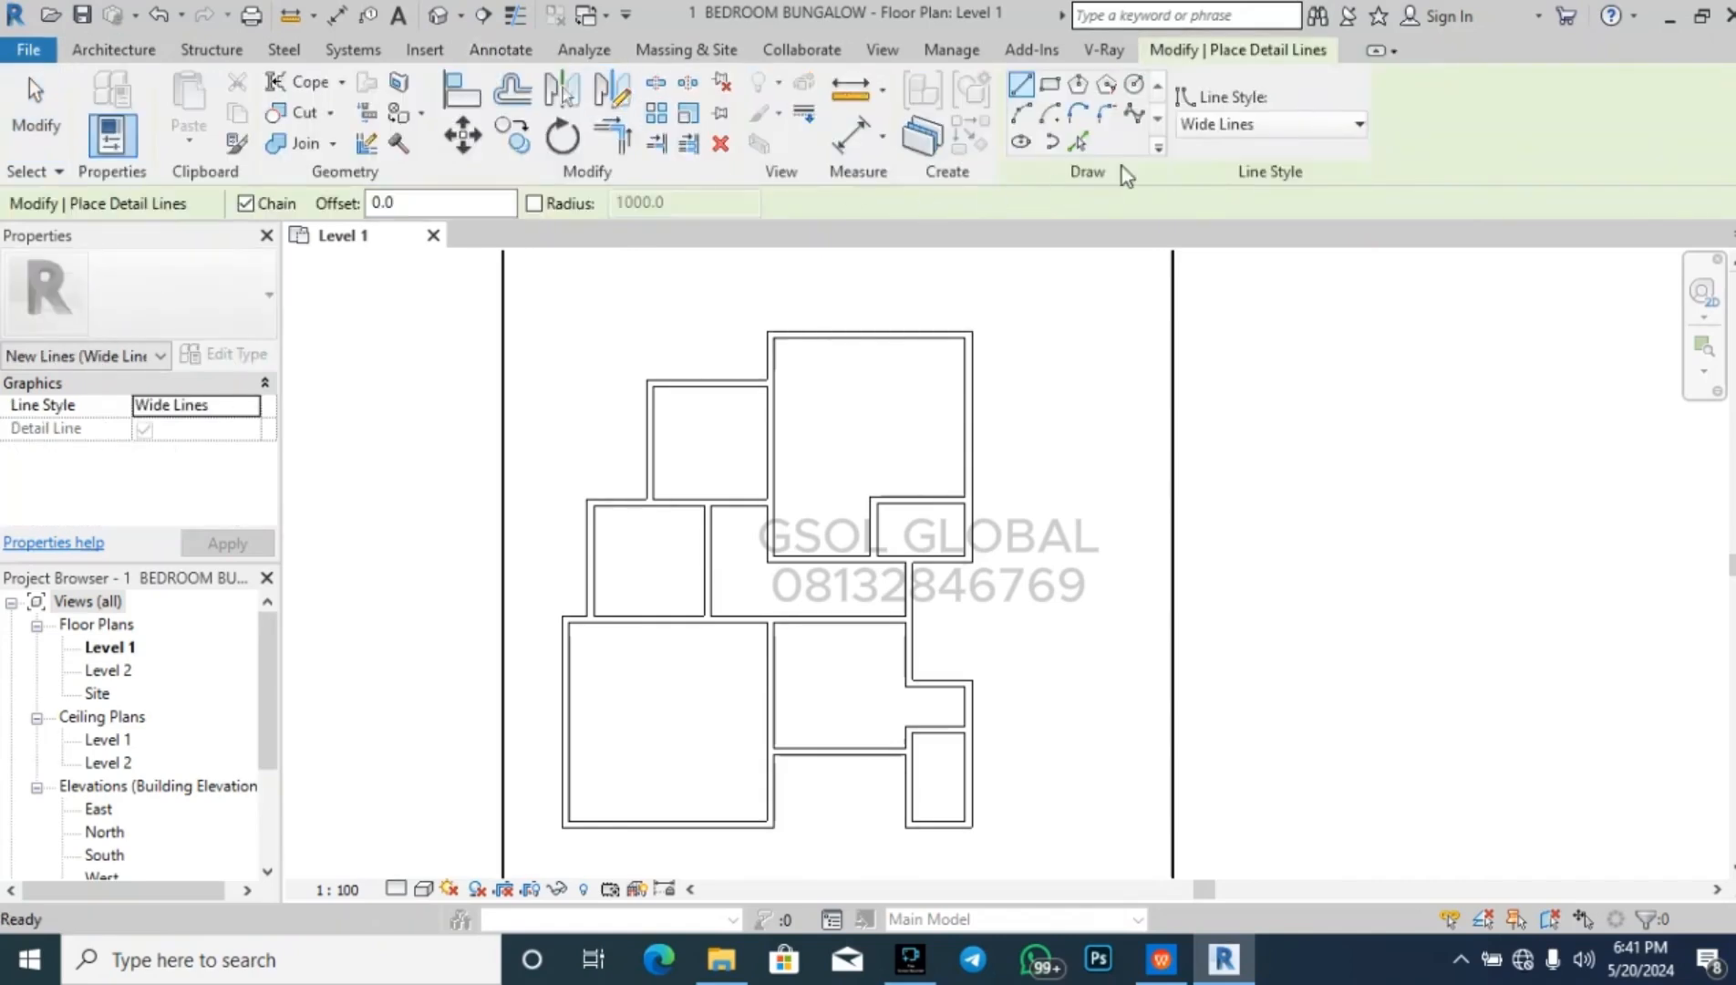
{"action": "left_click", "coordinate": [1217, 125]}
{"action": "left_click", "coordinate": [1222, 234]}
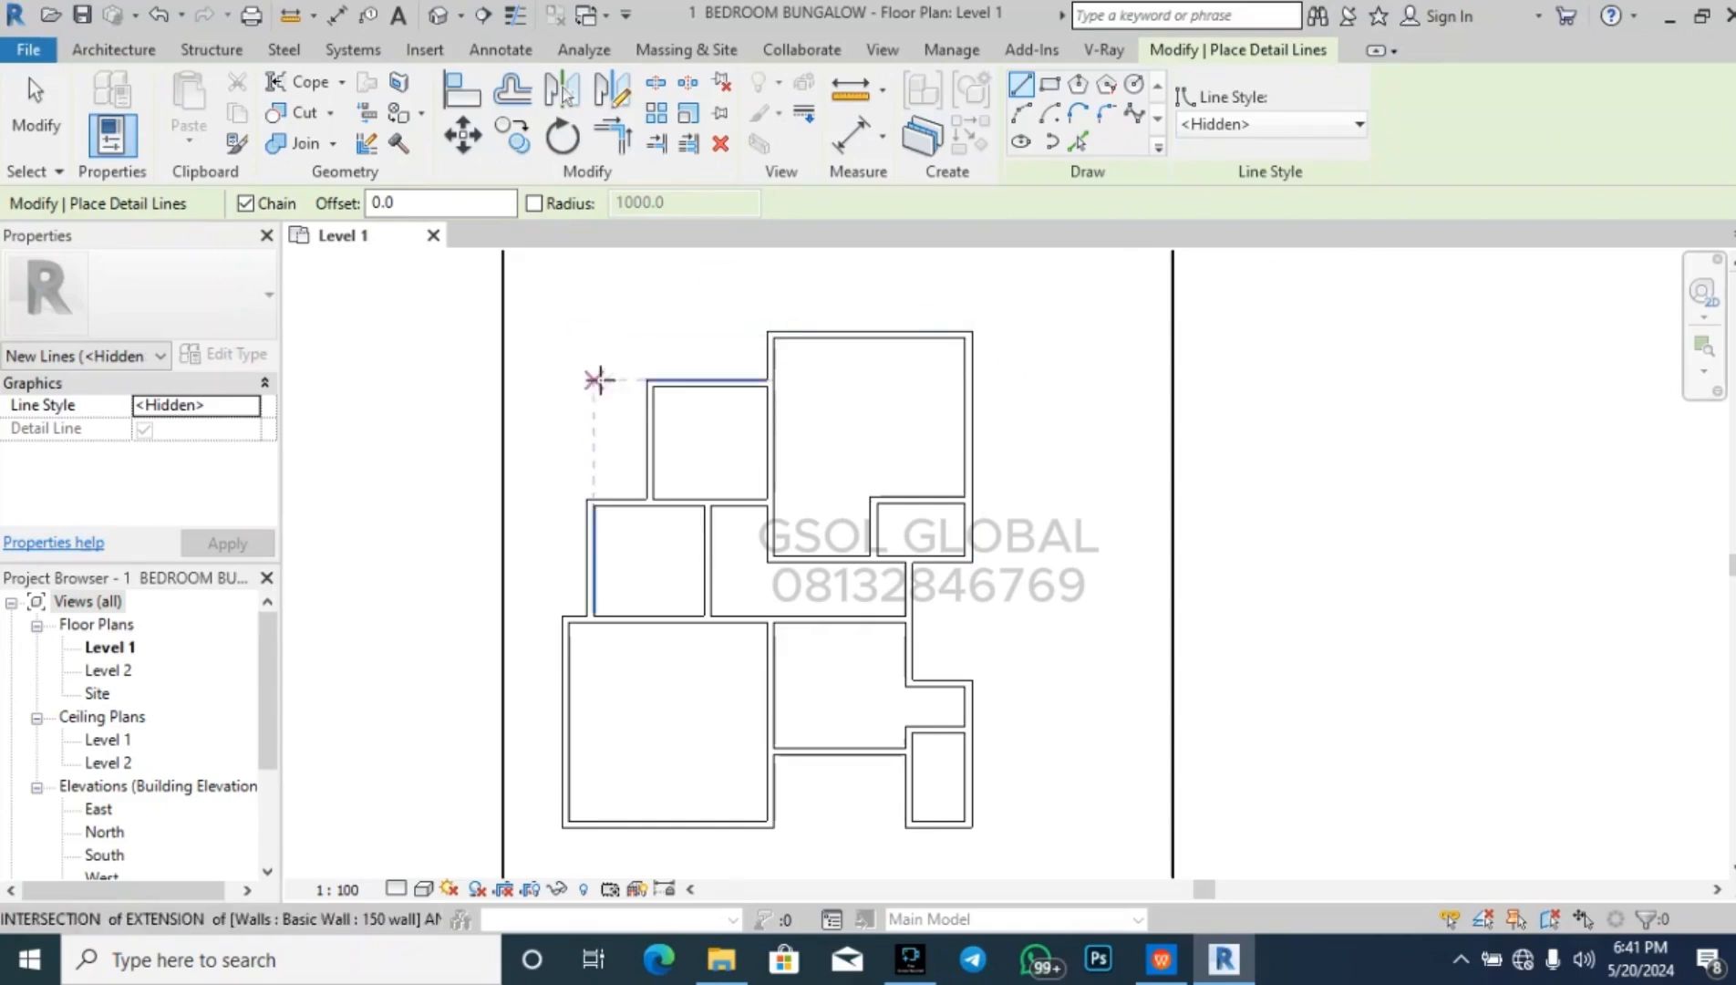
{"action": "scroll", "coordinate": [601, 337], "scroll_direction": "up", "scroll_amount": 5}
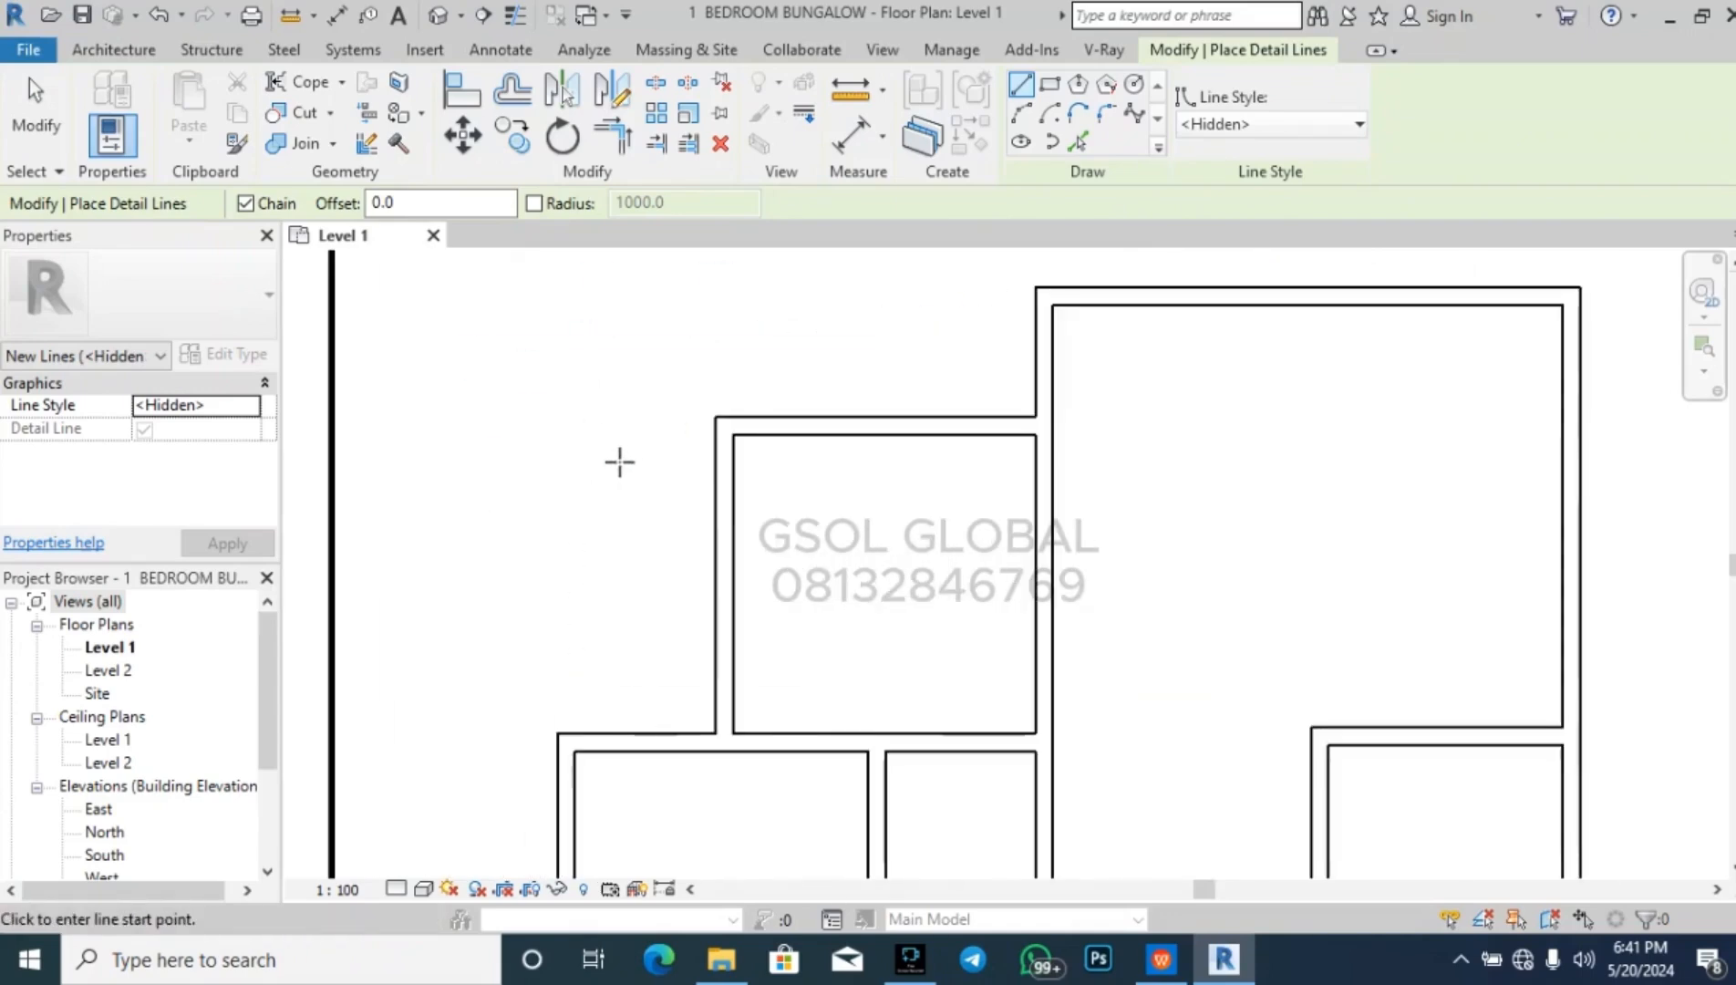
{"action": "left_click", "coordinate": [717, 417]}
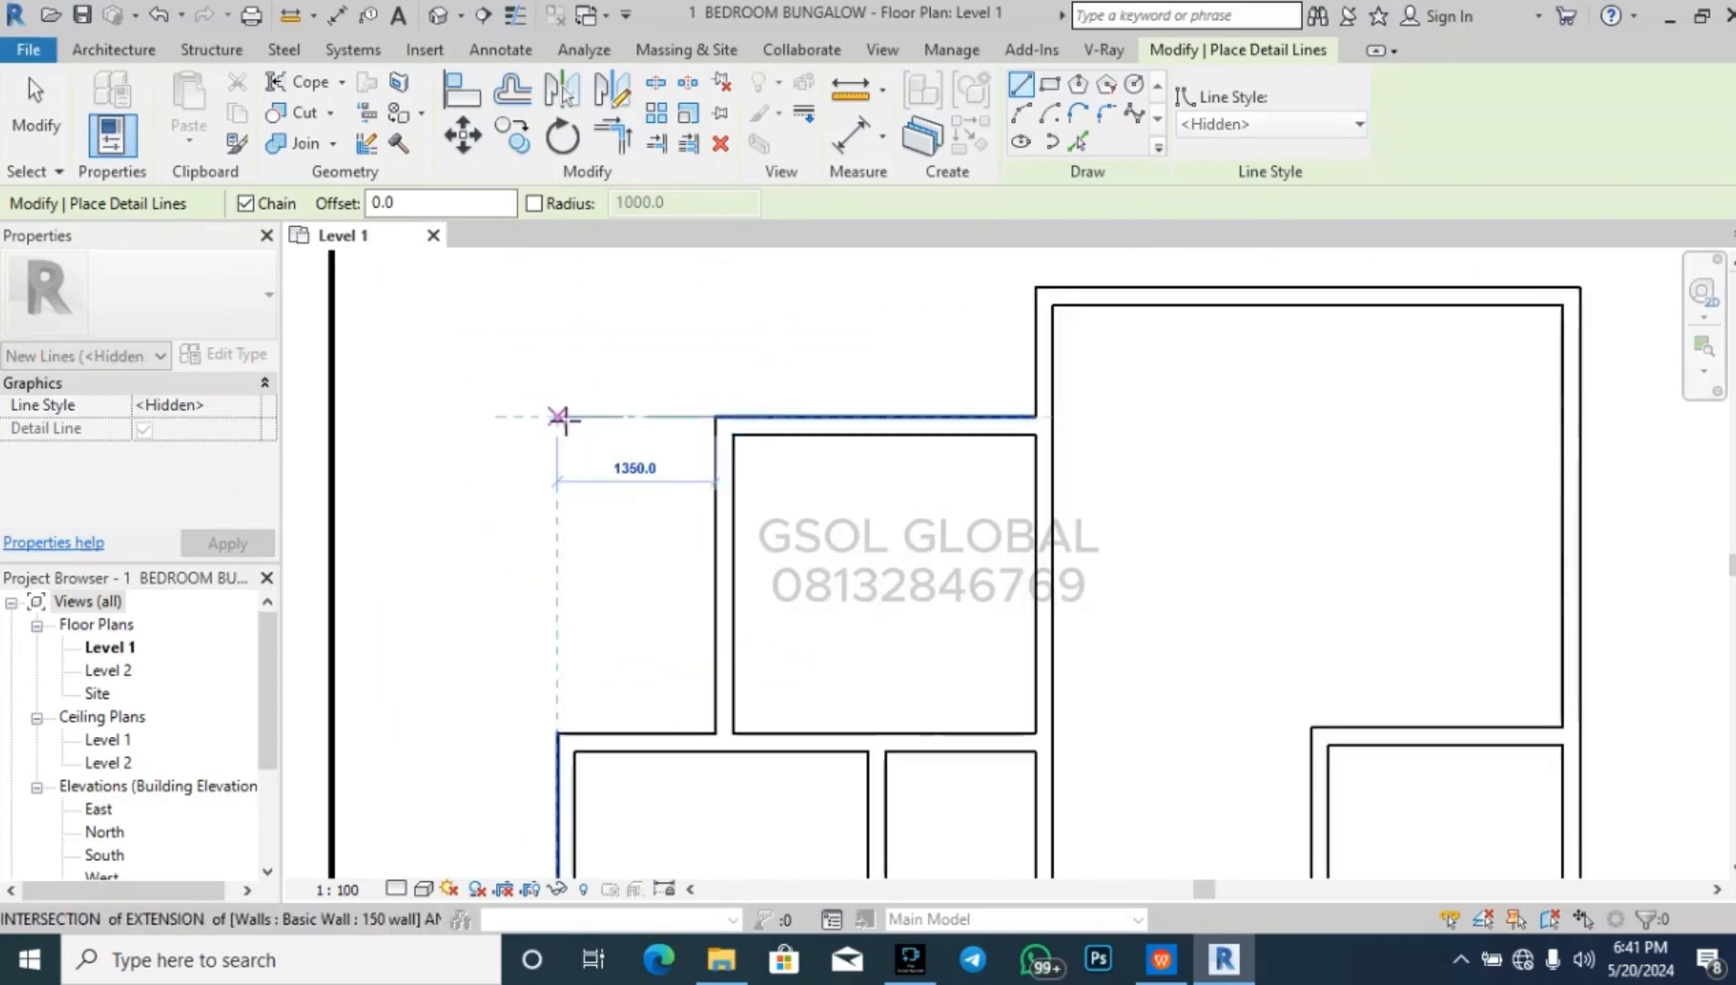
{"action": "left_click", "coordinate": [557, 417]}
{"action": "left_click", "coordinate": [554, 730]}
{"action": "key", "text": "Escape"}
{"action": "scroll", "coordinate": [508, 337], "scroll_direction": "down", "scroll_amount": 2}
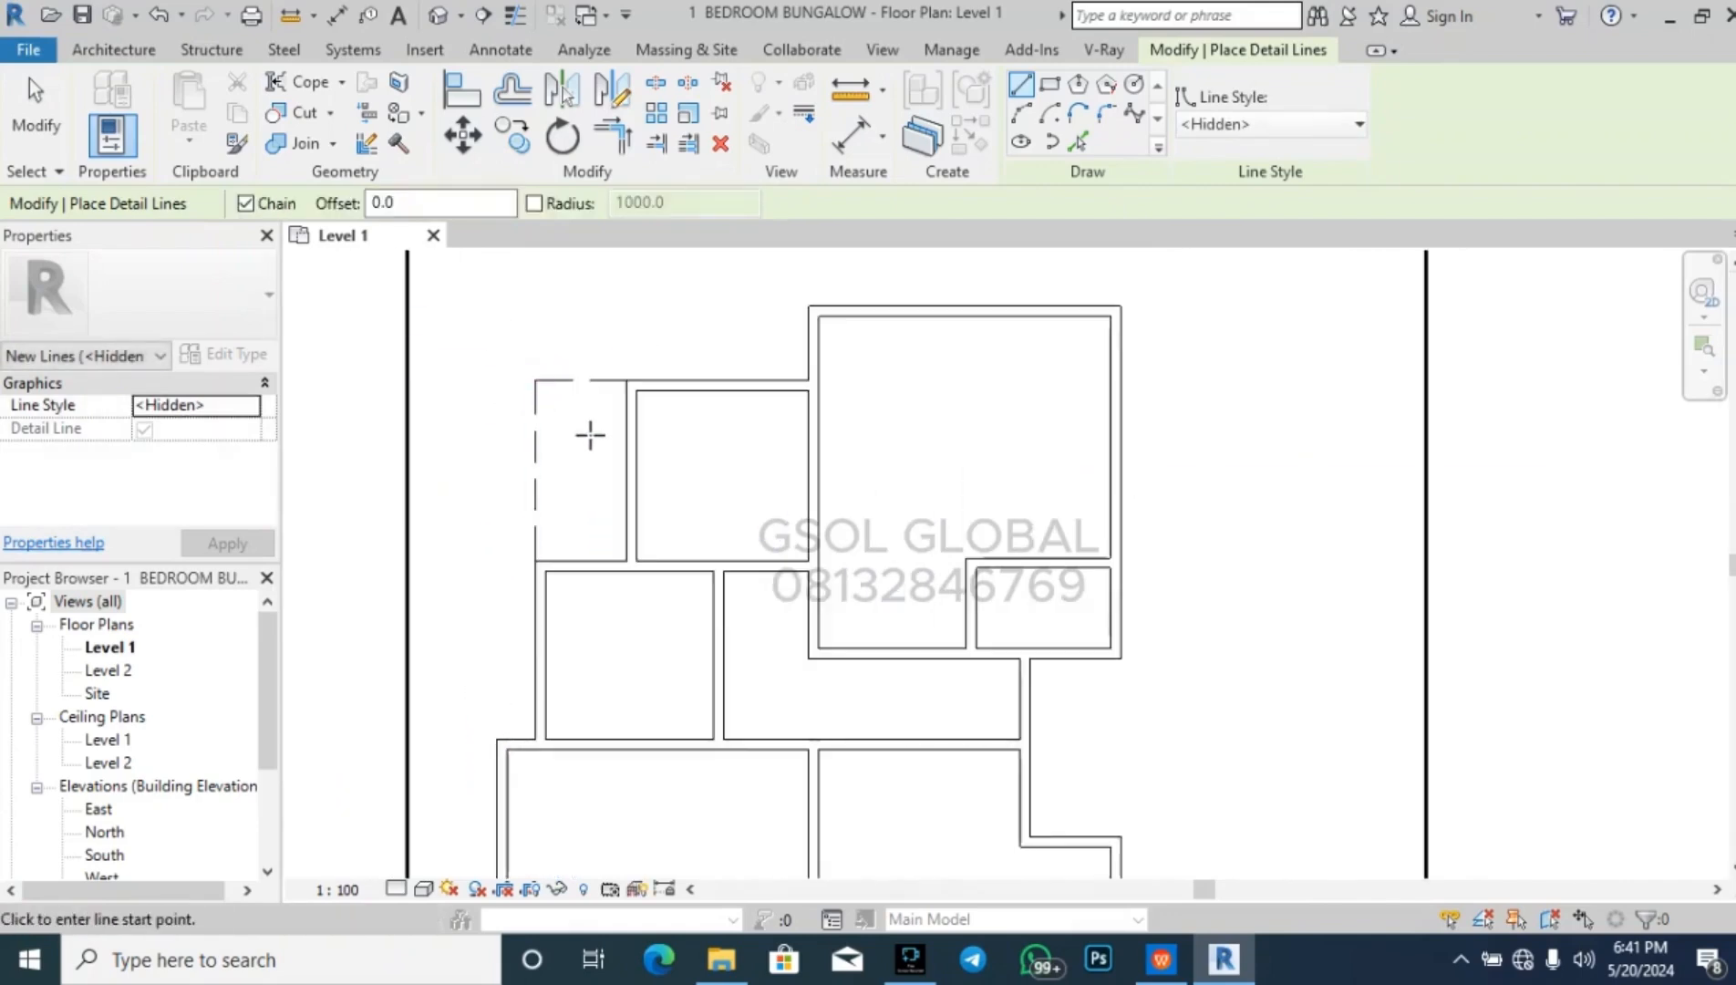
{"action": "scroll", "coordinate": [589, 429], "scroll_direction": "up", "scroll_amount": 2}
{"action": "key", "text": "Escape"}
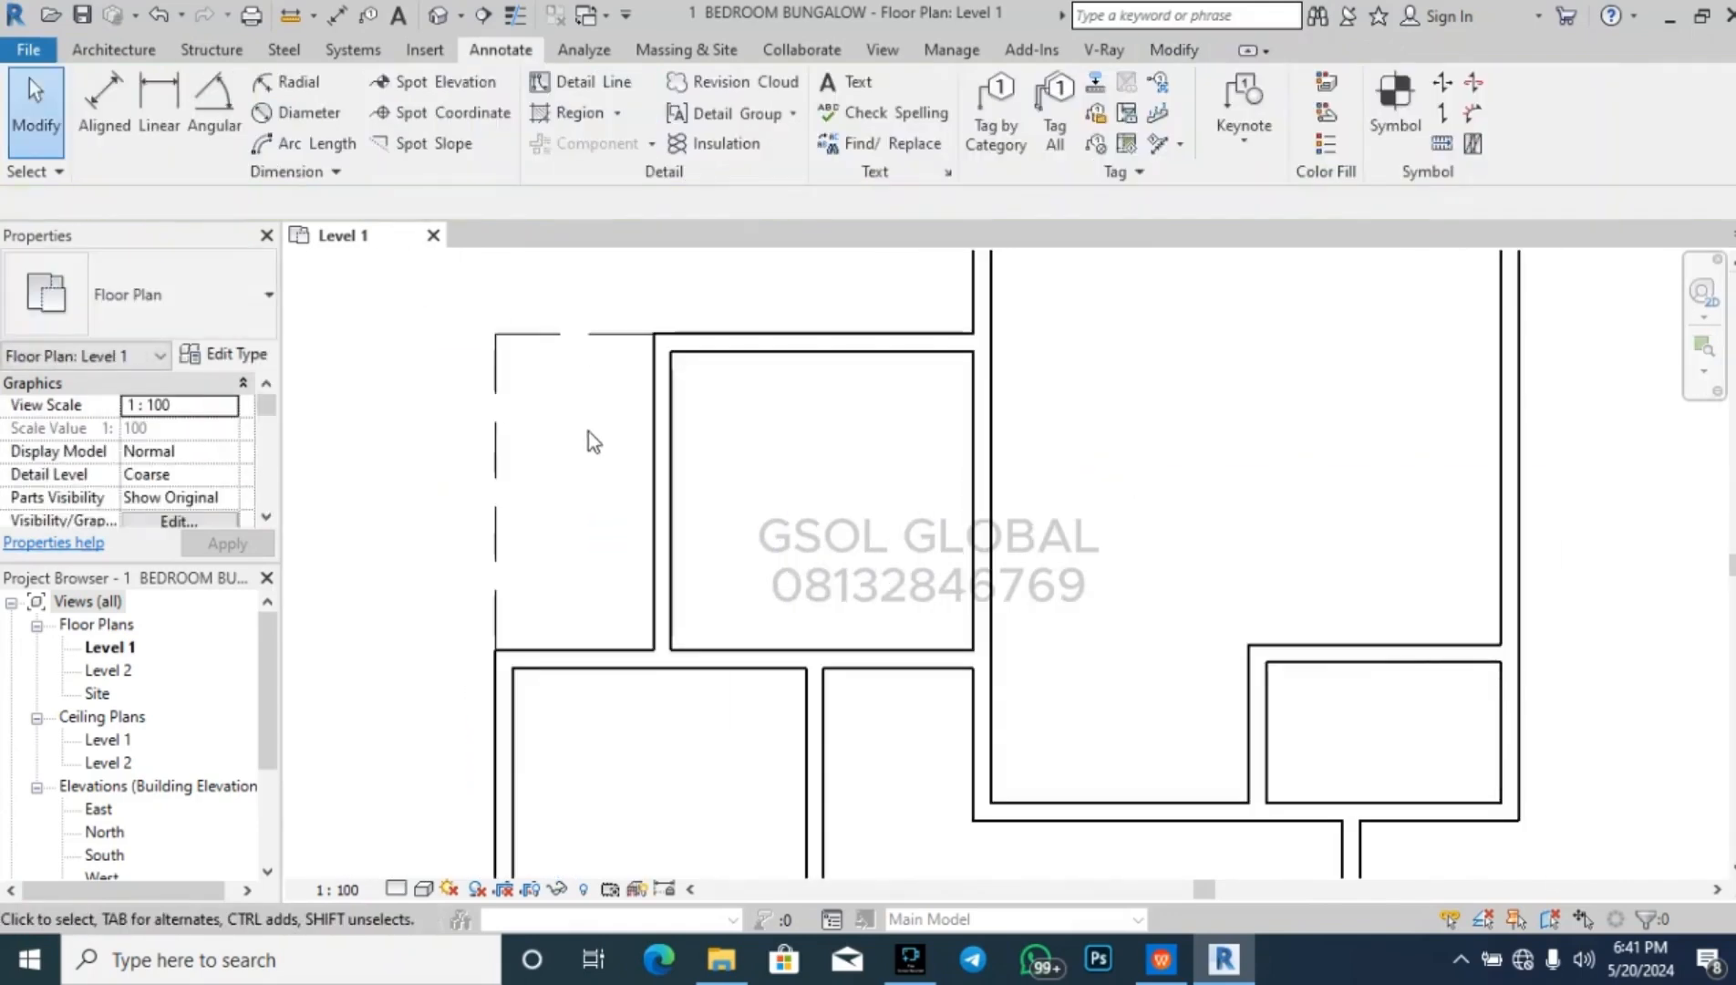
{"action": "left_click", "coordinate": [1167, 49]}
{"action": "left_click", "coordinate": [512, 89]}
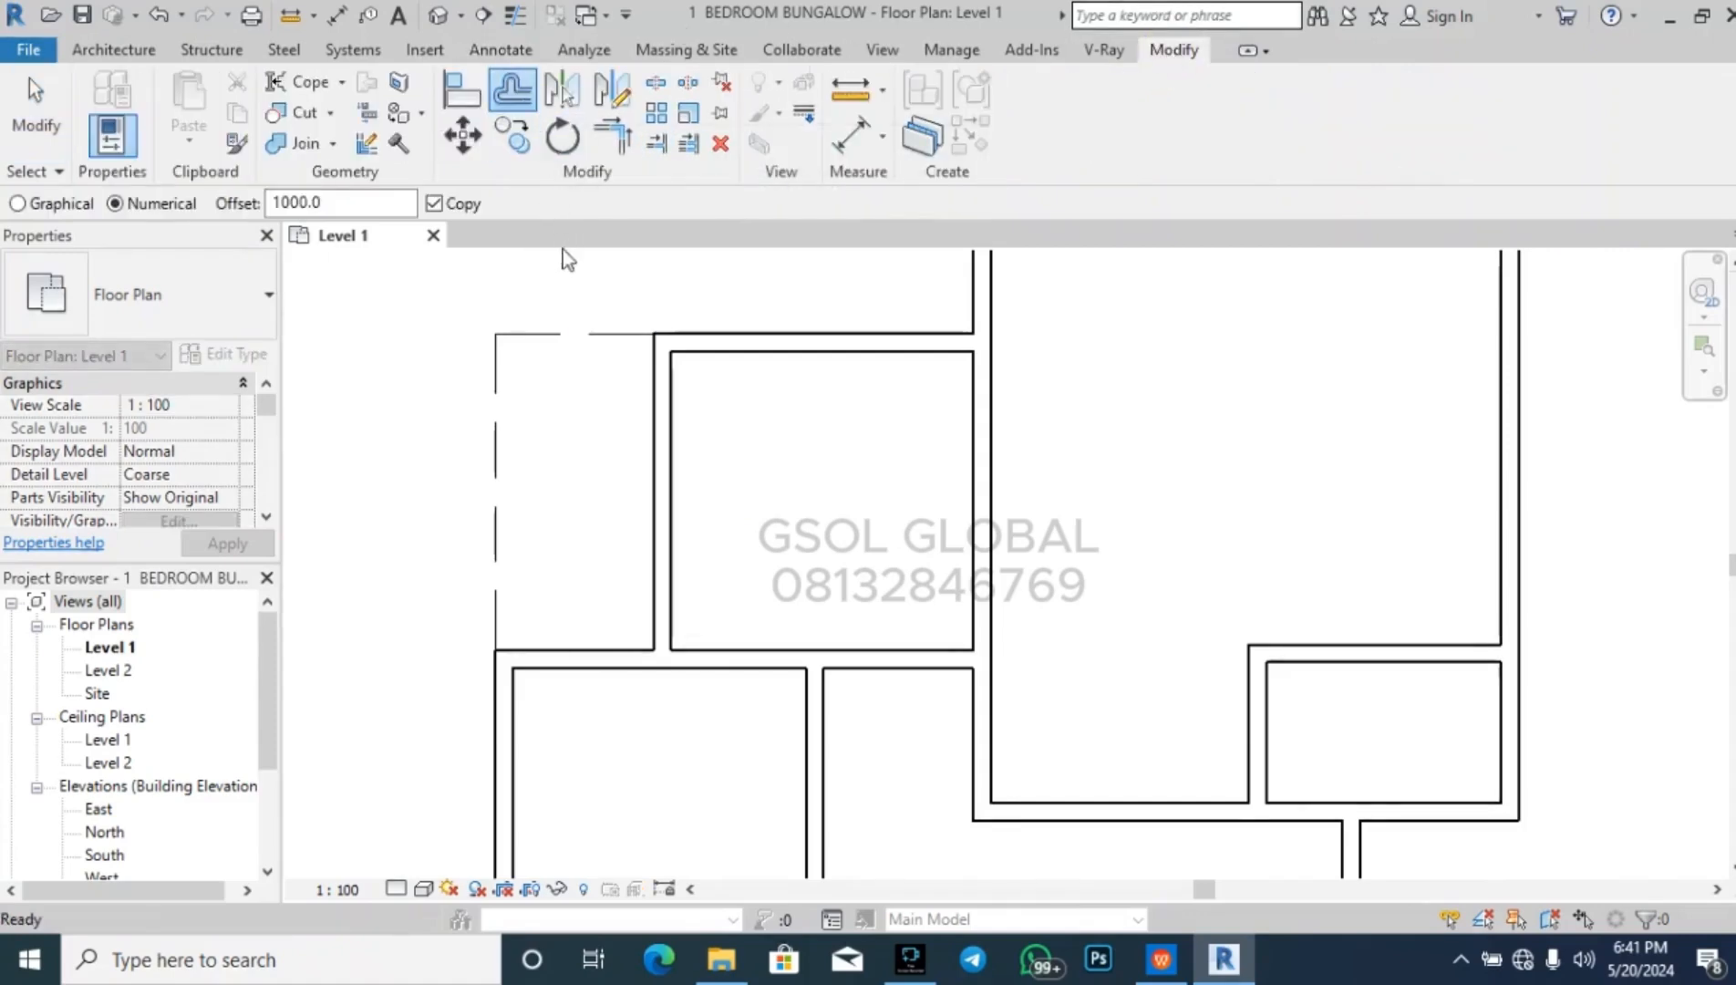
{"action": "double_click", "coordinate": [391, 202]}
{"action": "type", "text": "15"}
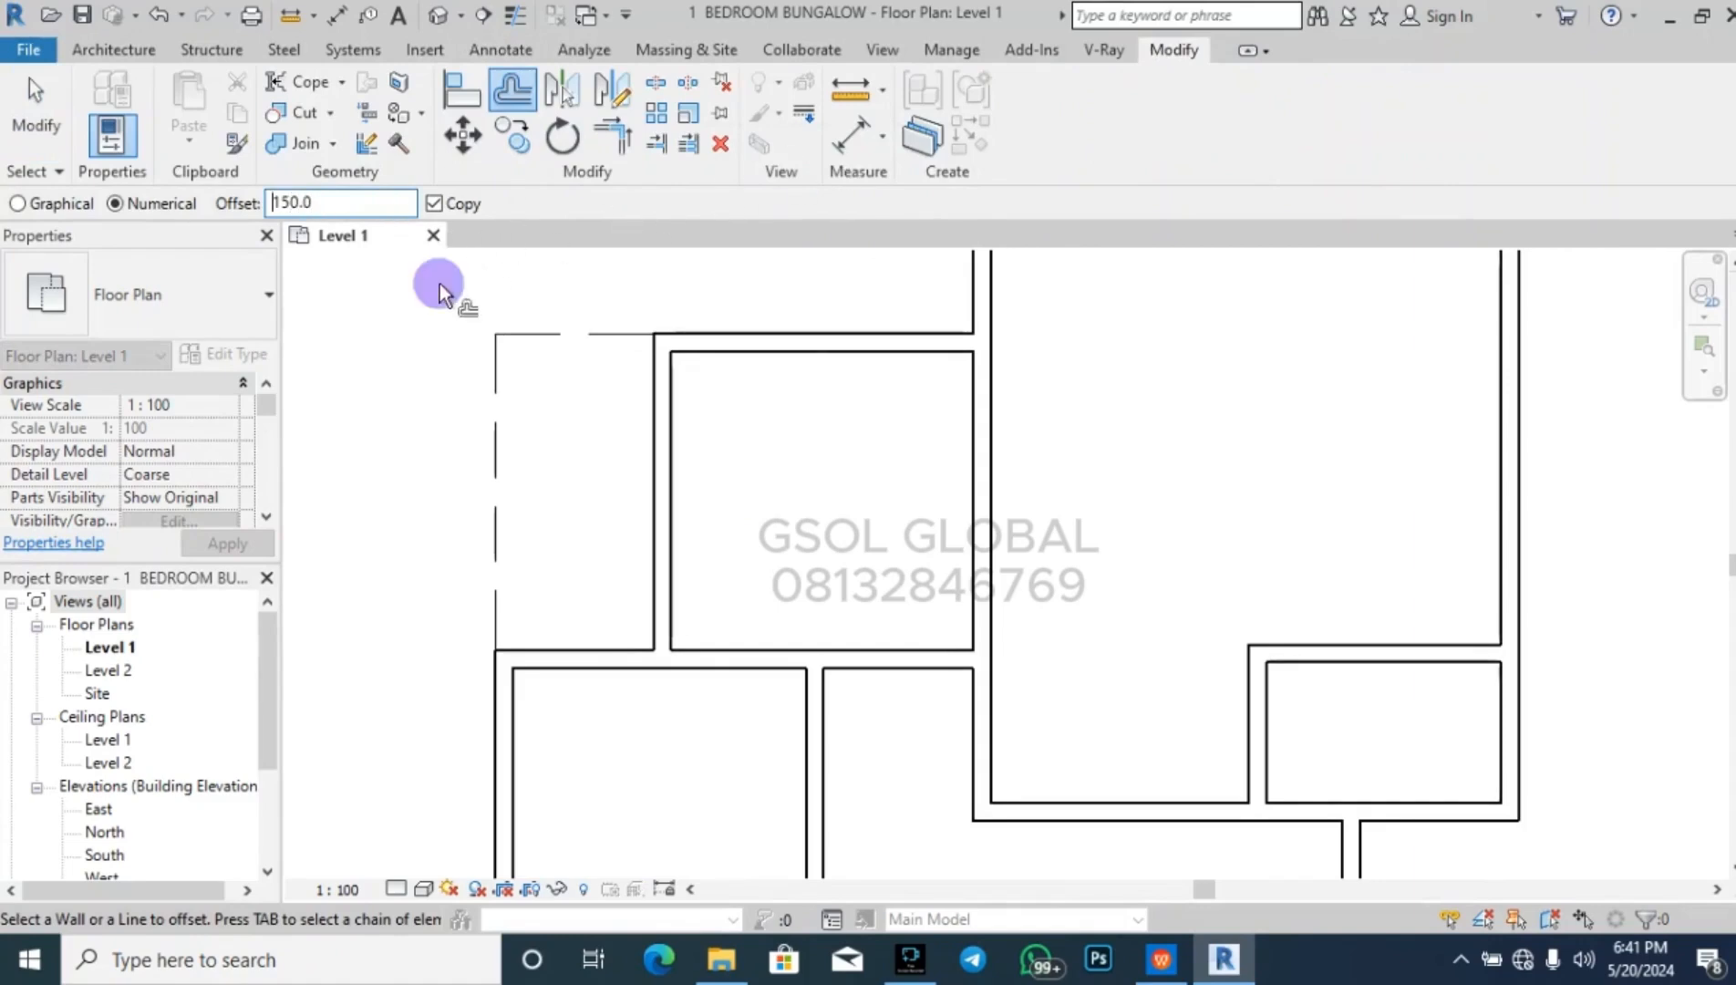
{"action": "key", "text": "Escape"}
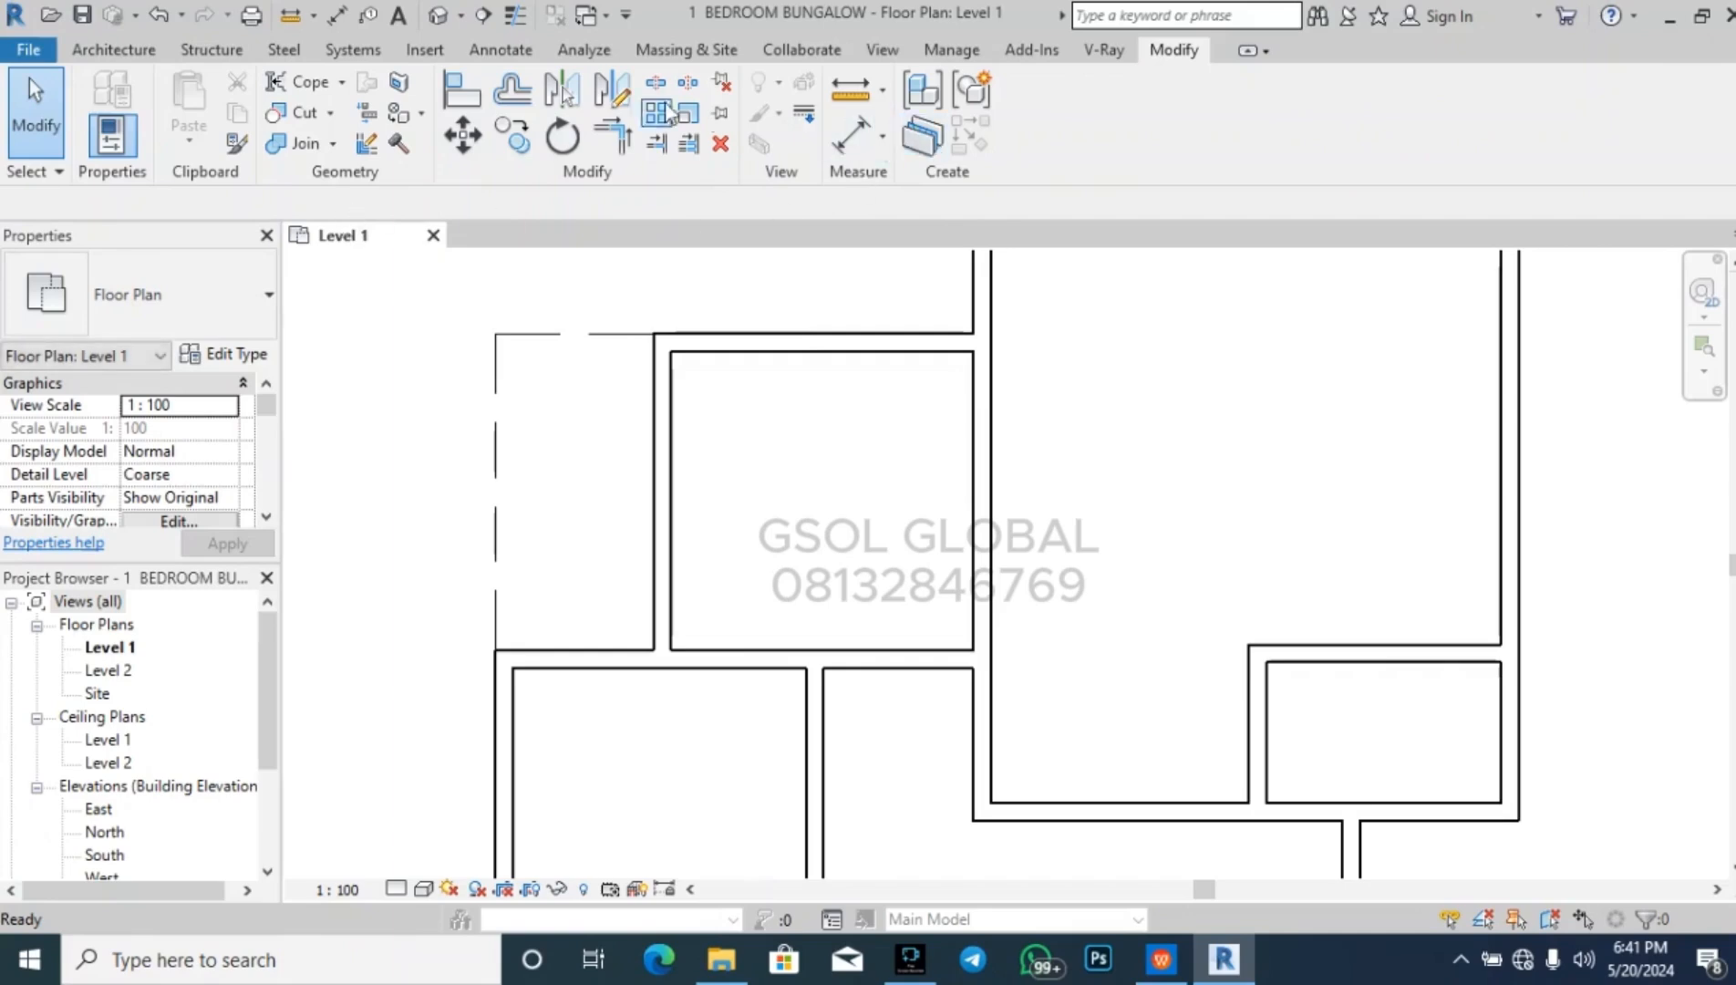
- Offset copies of both hidden lines 150 mm inward to form a double line
{"action": "left_click", "coordinate": [514, 88]}
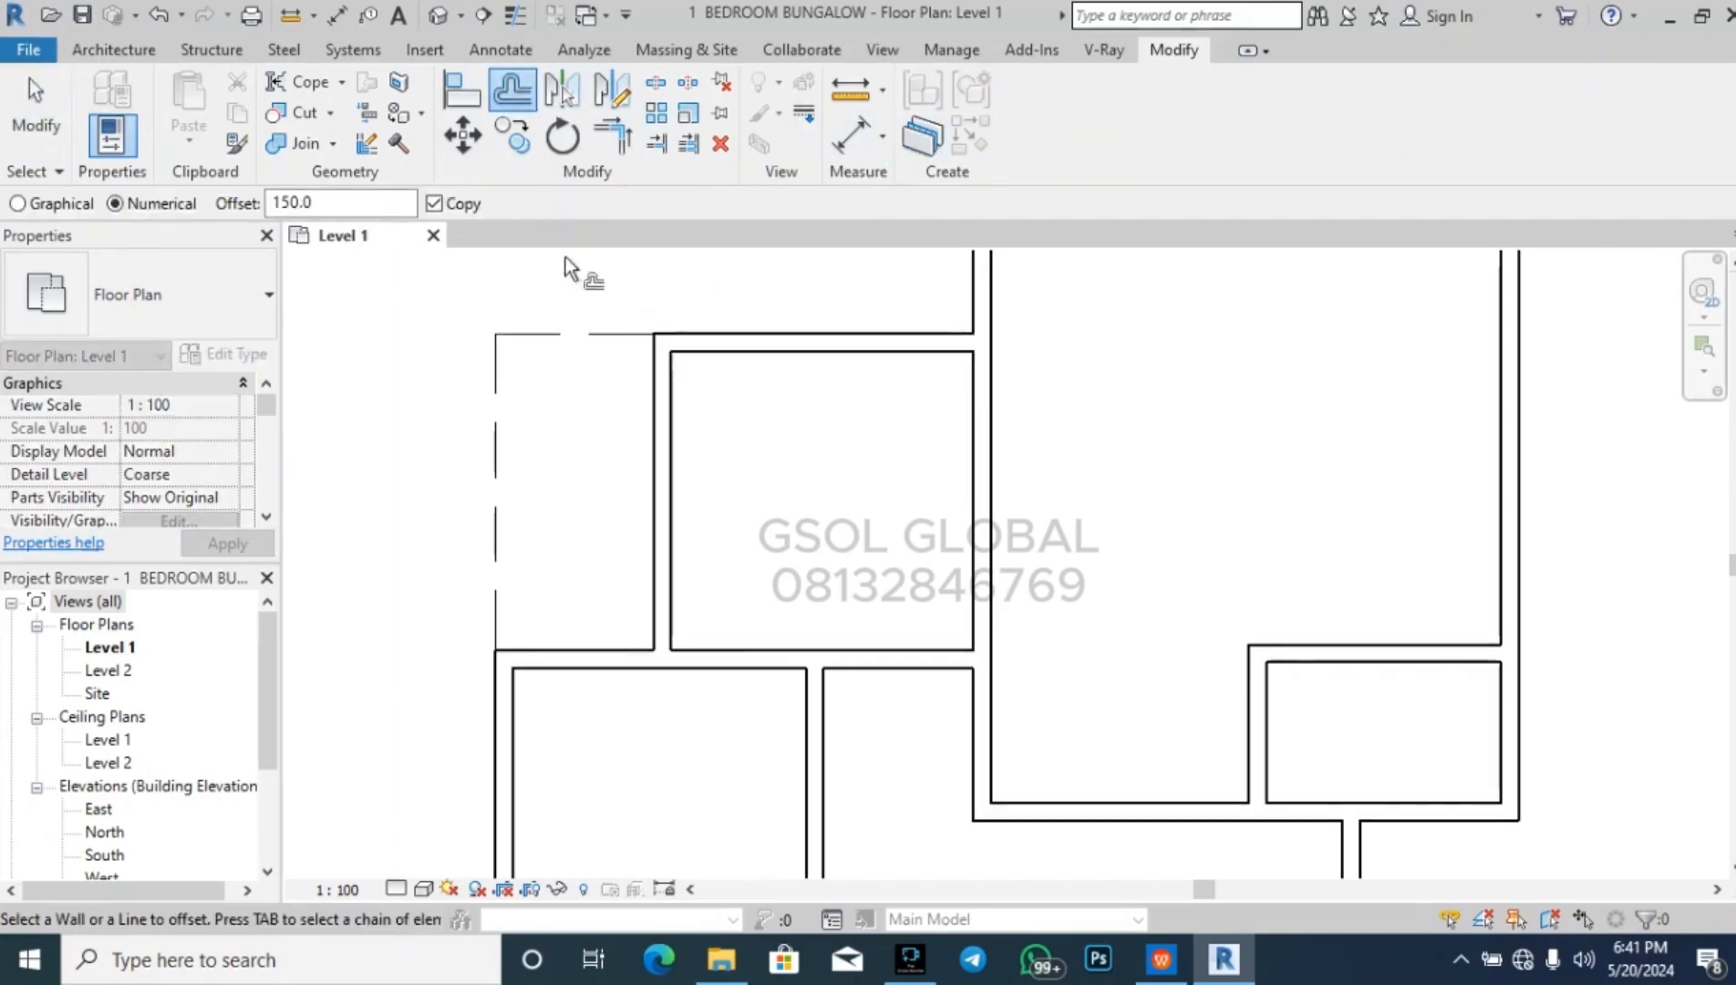
{"action": "double_click", "coordinate": [336, 200]}
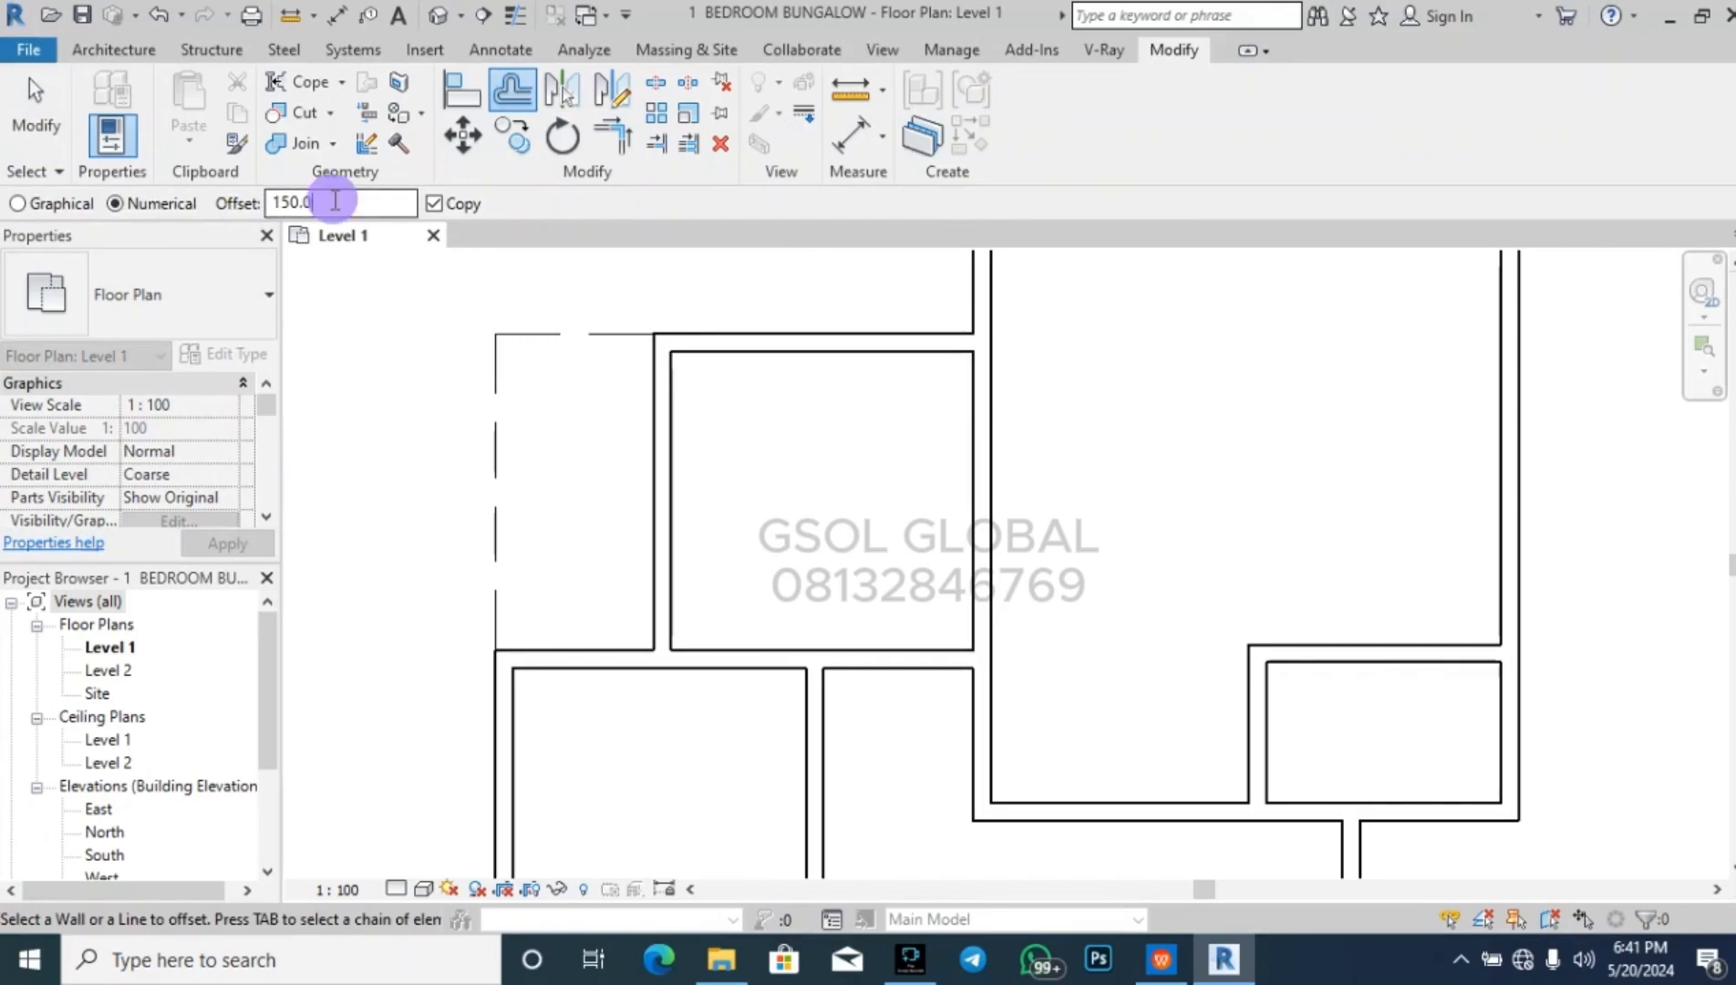
{"action": "type", "text": "15"}
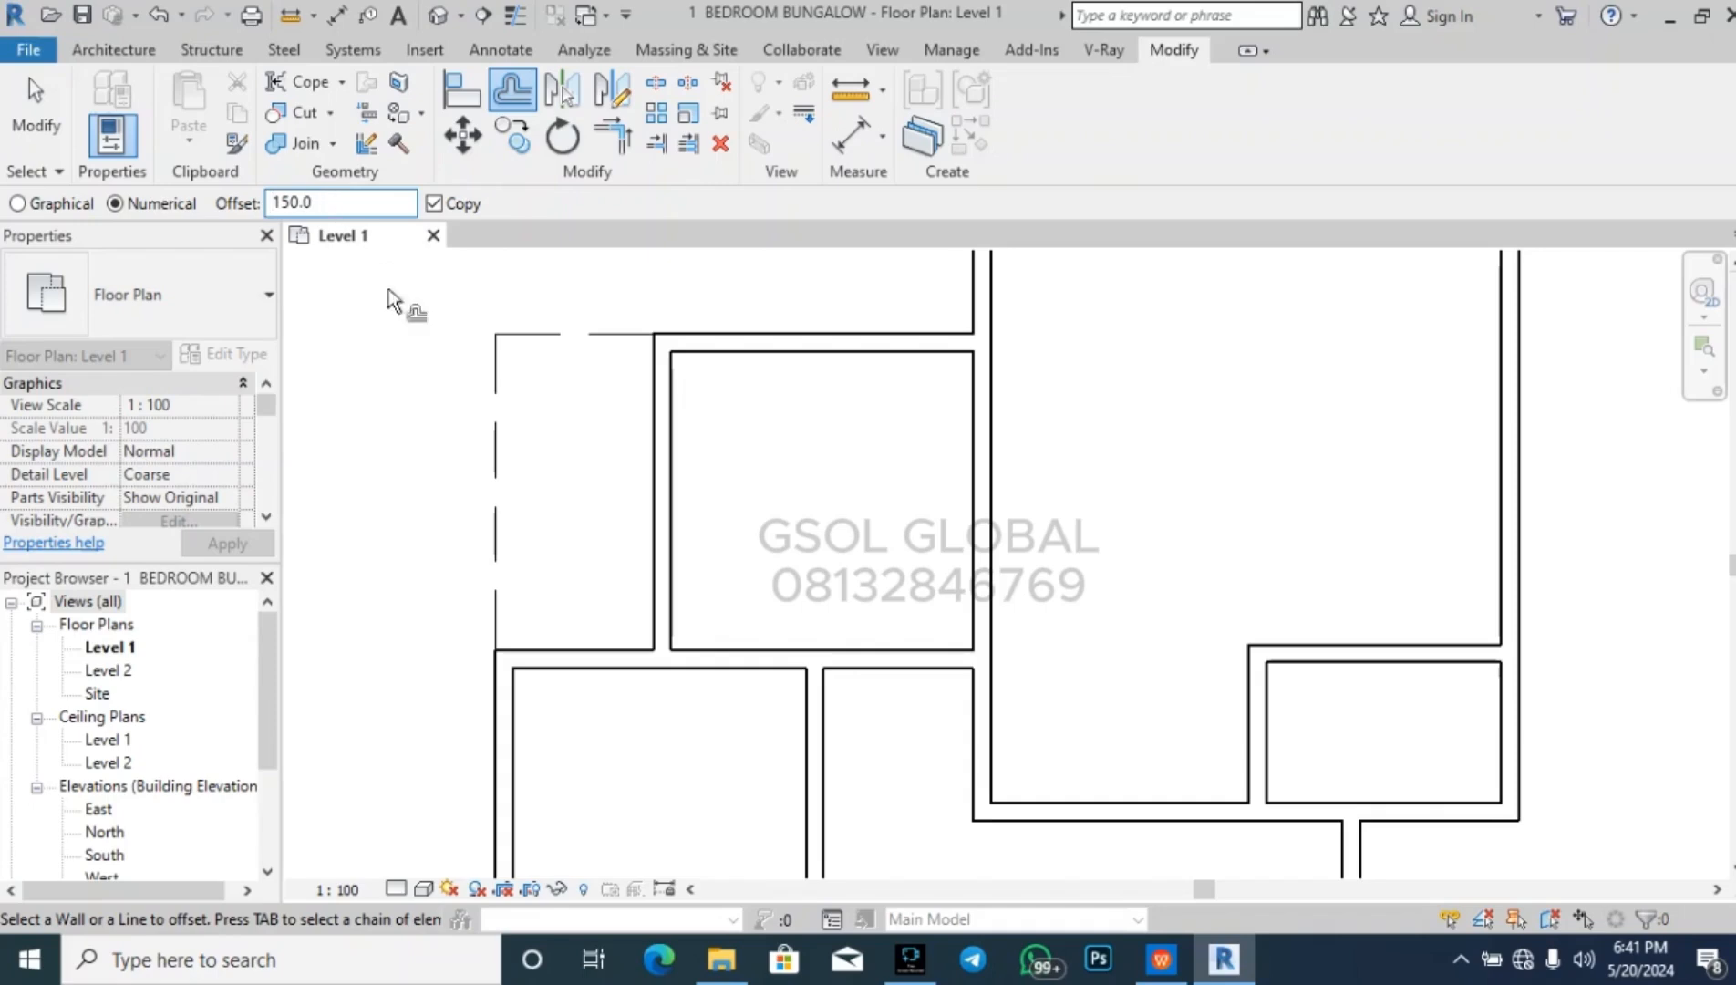
{"action": "left_click", "coordinate": [506, 420]}
{"action": "left_click", "coordinate": [555, 337]}
{"action": "key", "text": "Escape"}
{"action": "key", "text": "Escape"}
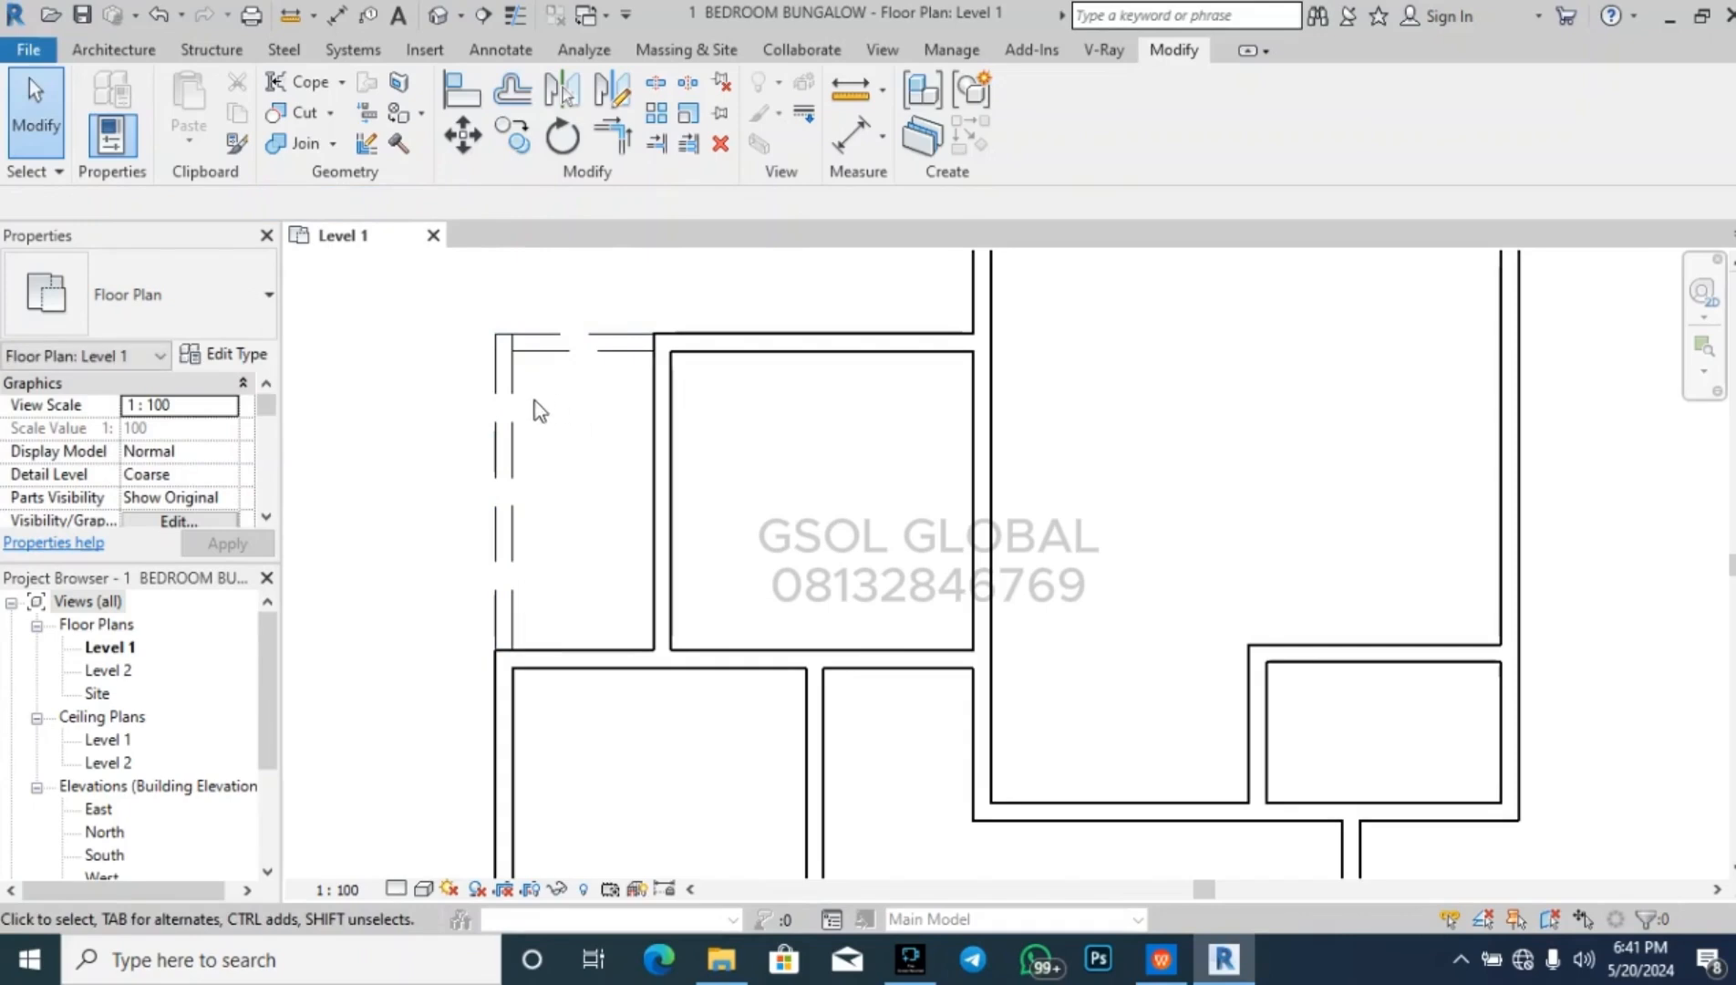
- Try trimming the inner pair of hidden lines to a corner, and undo the trim
{"action": "scroll", "coordinate": [513, 356], "scroll_direction": "up", "scroll_amount": 5}
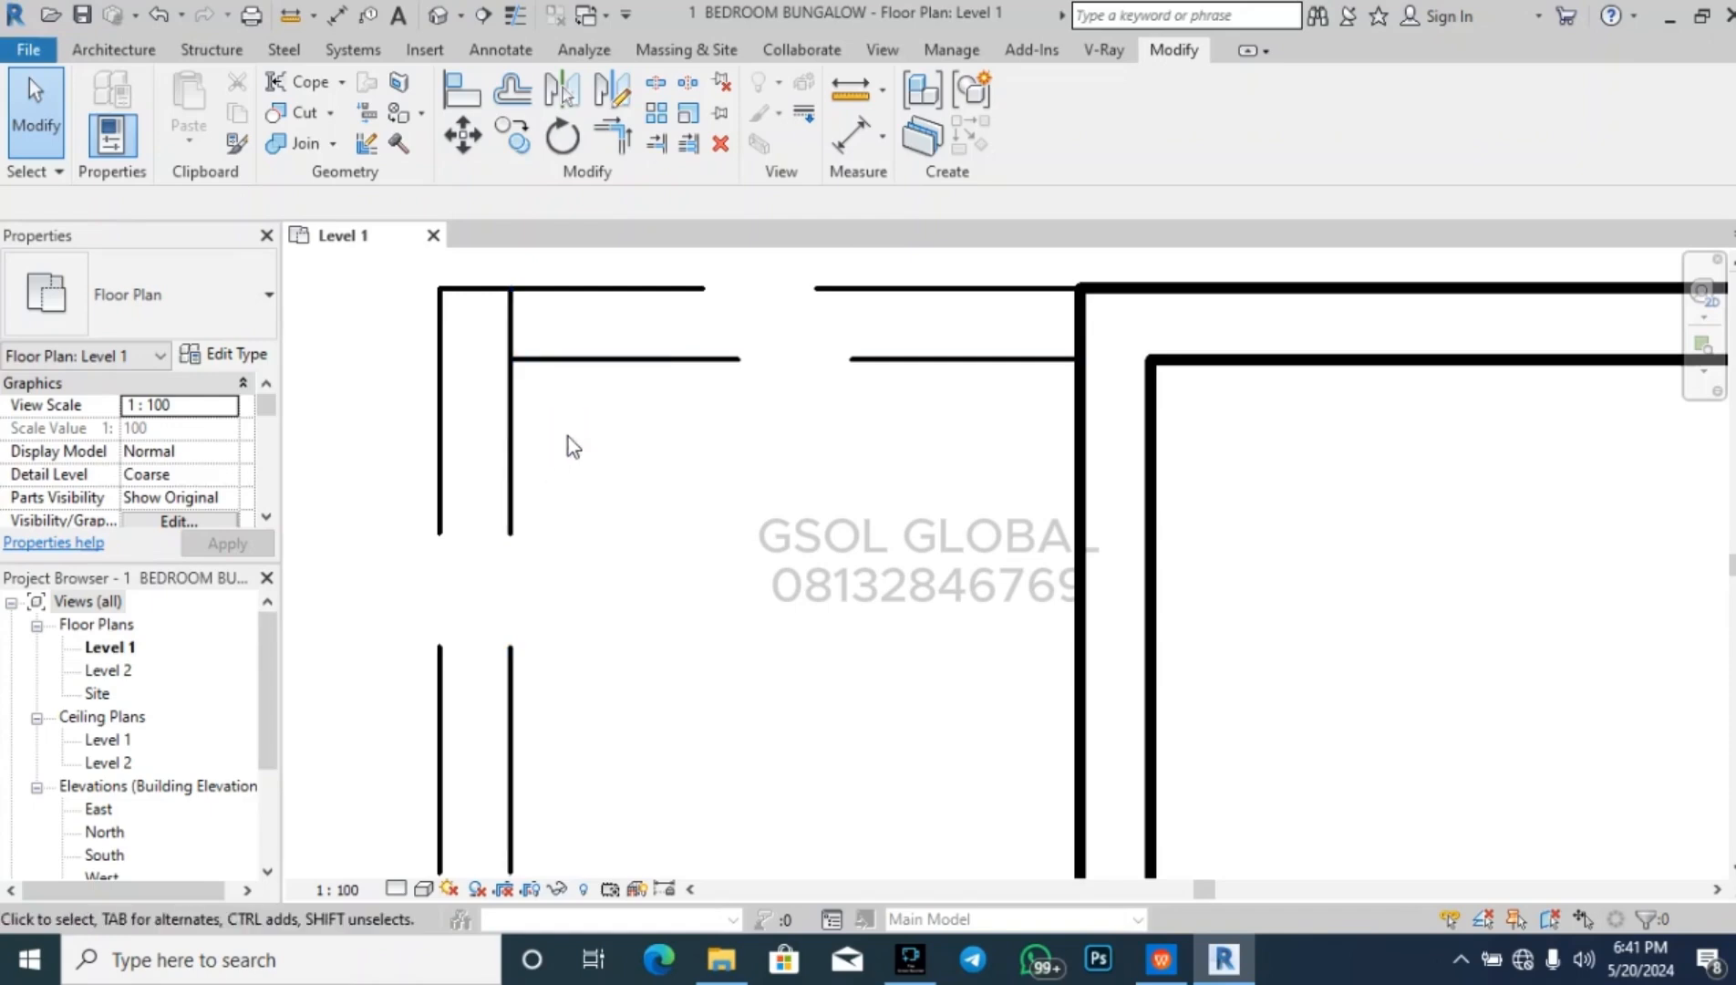
{"action": "key", "text": "t"}
{"action": "key", "text": "r"}
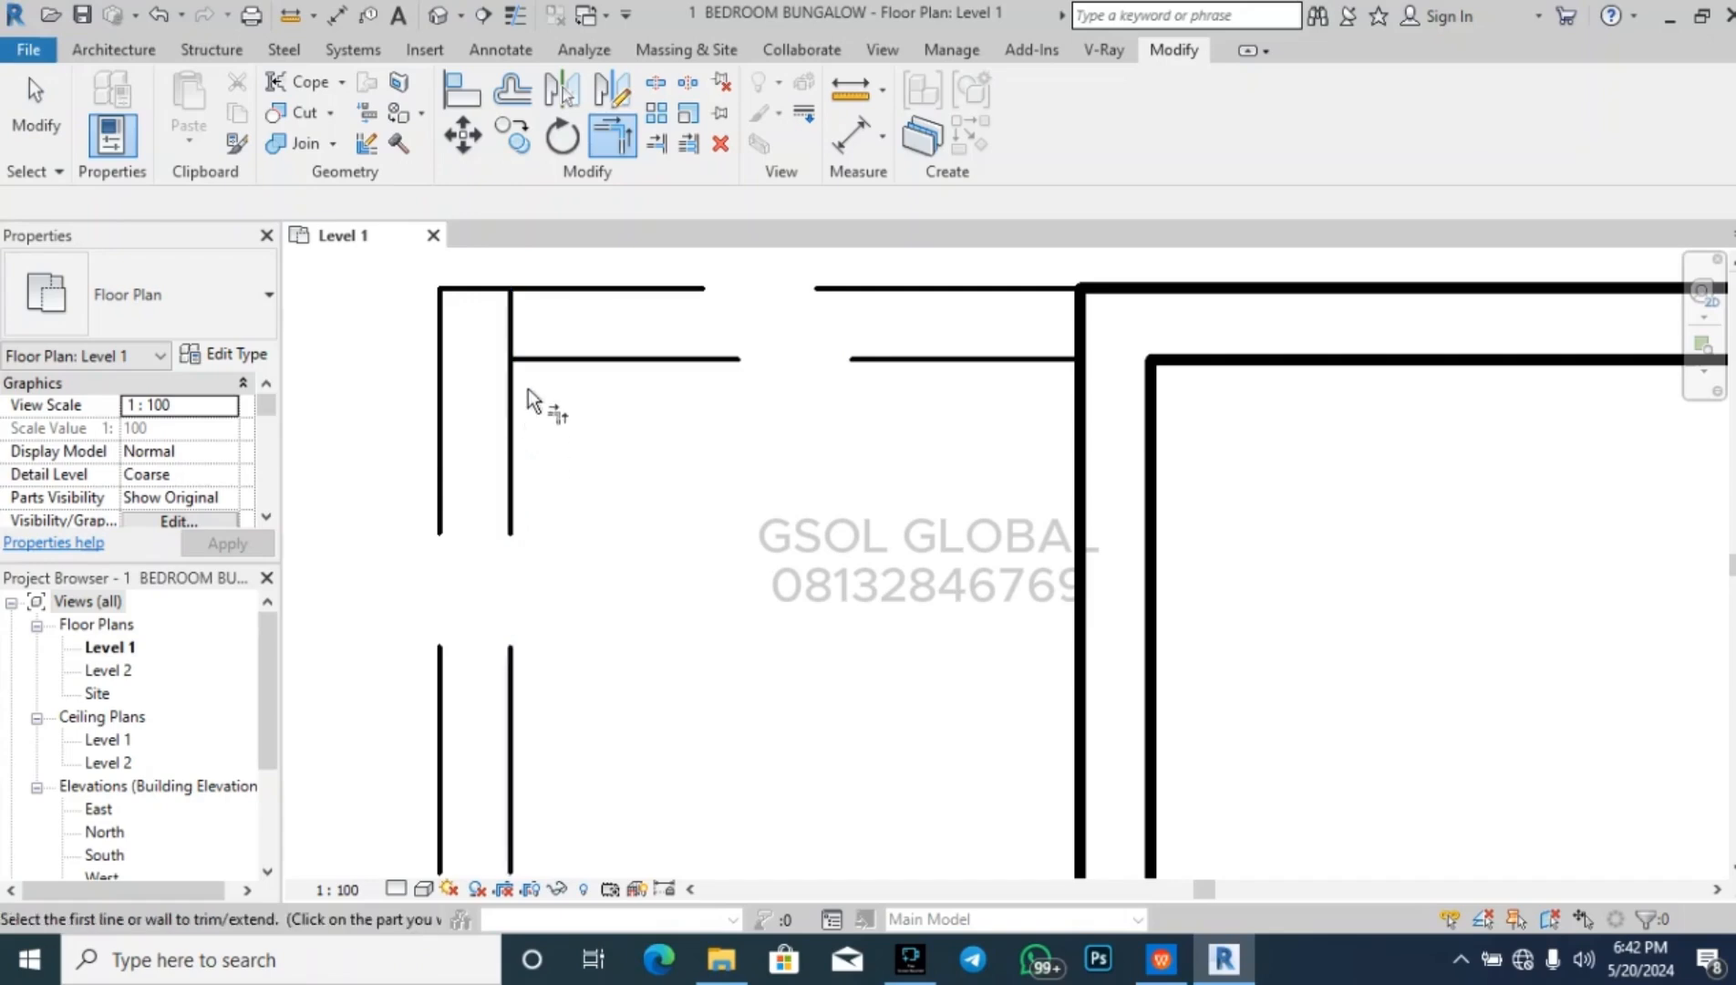
{"action": "left_click", "coordinate": [507, 428]}
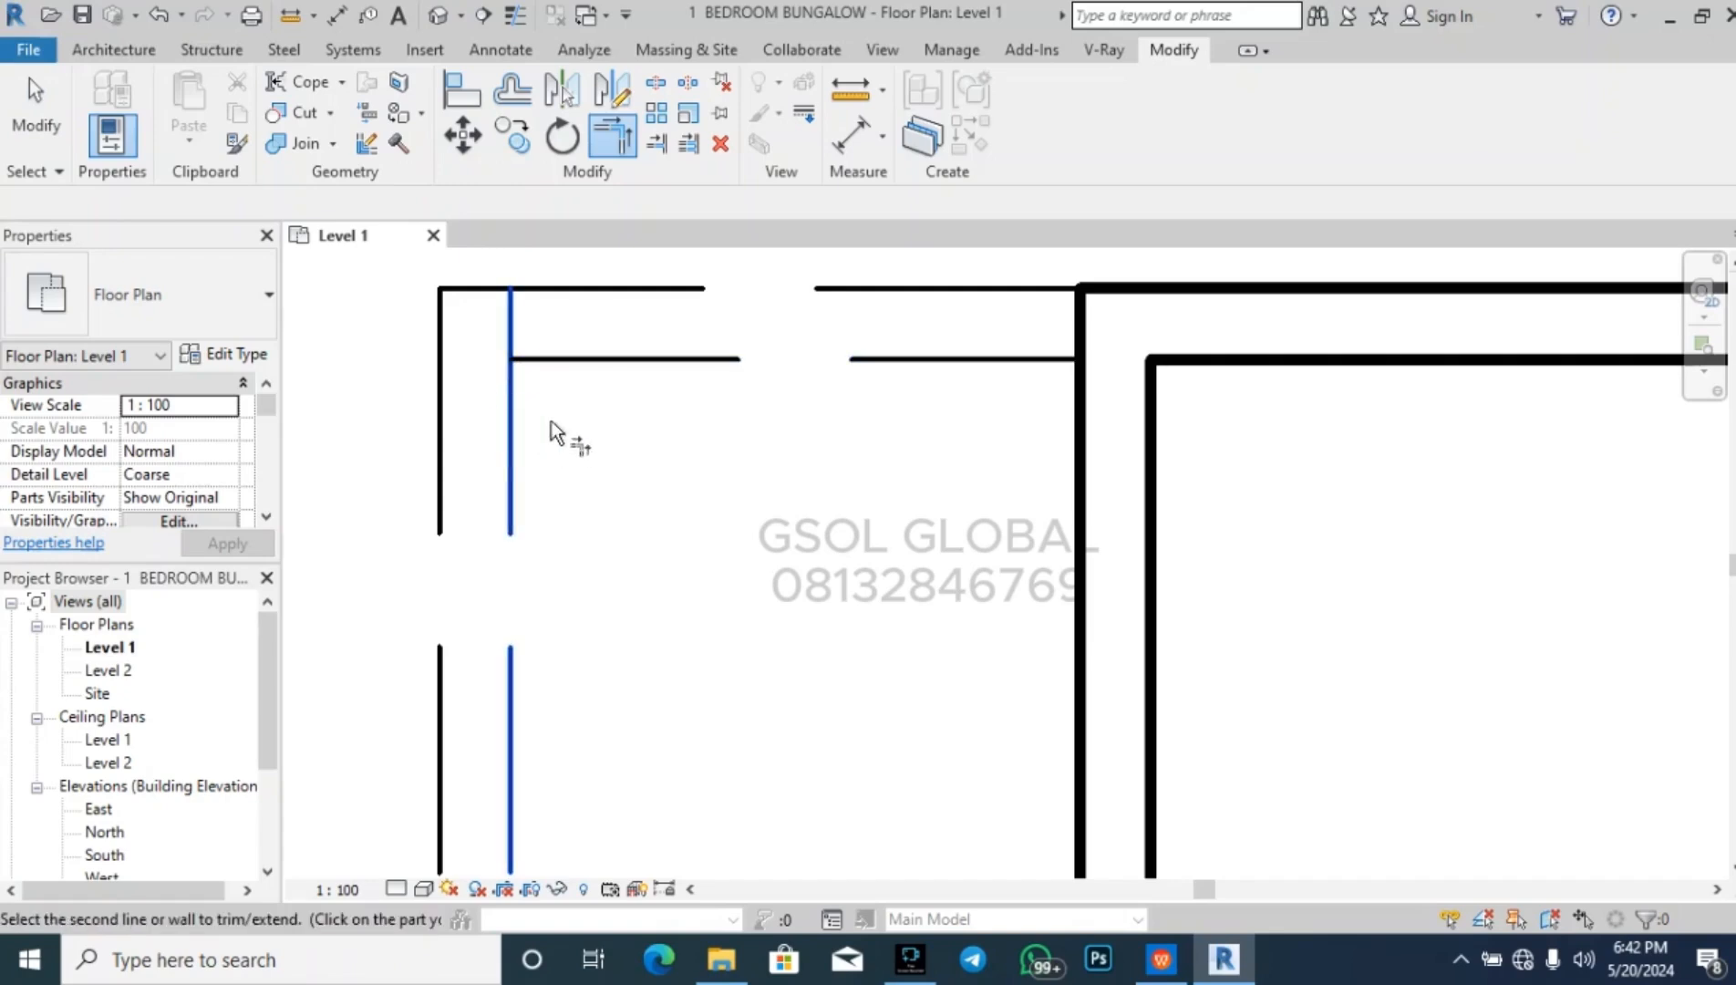
{"action": "left_click", "coordinate": [589, 361]}
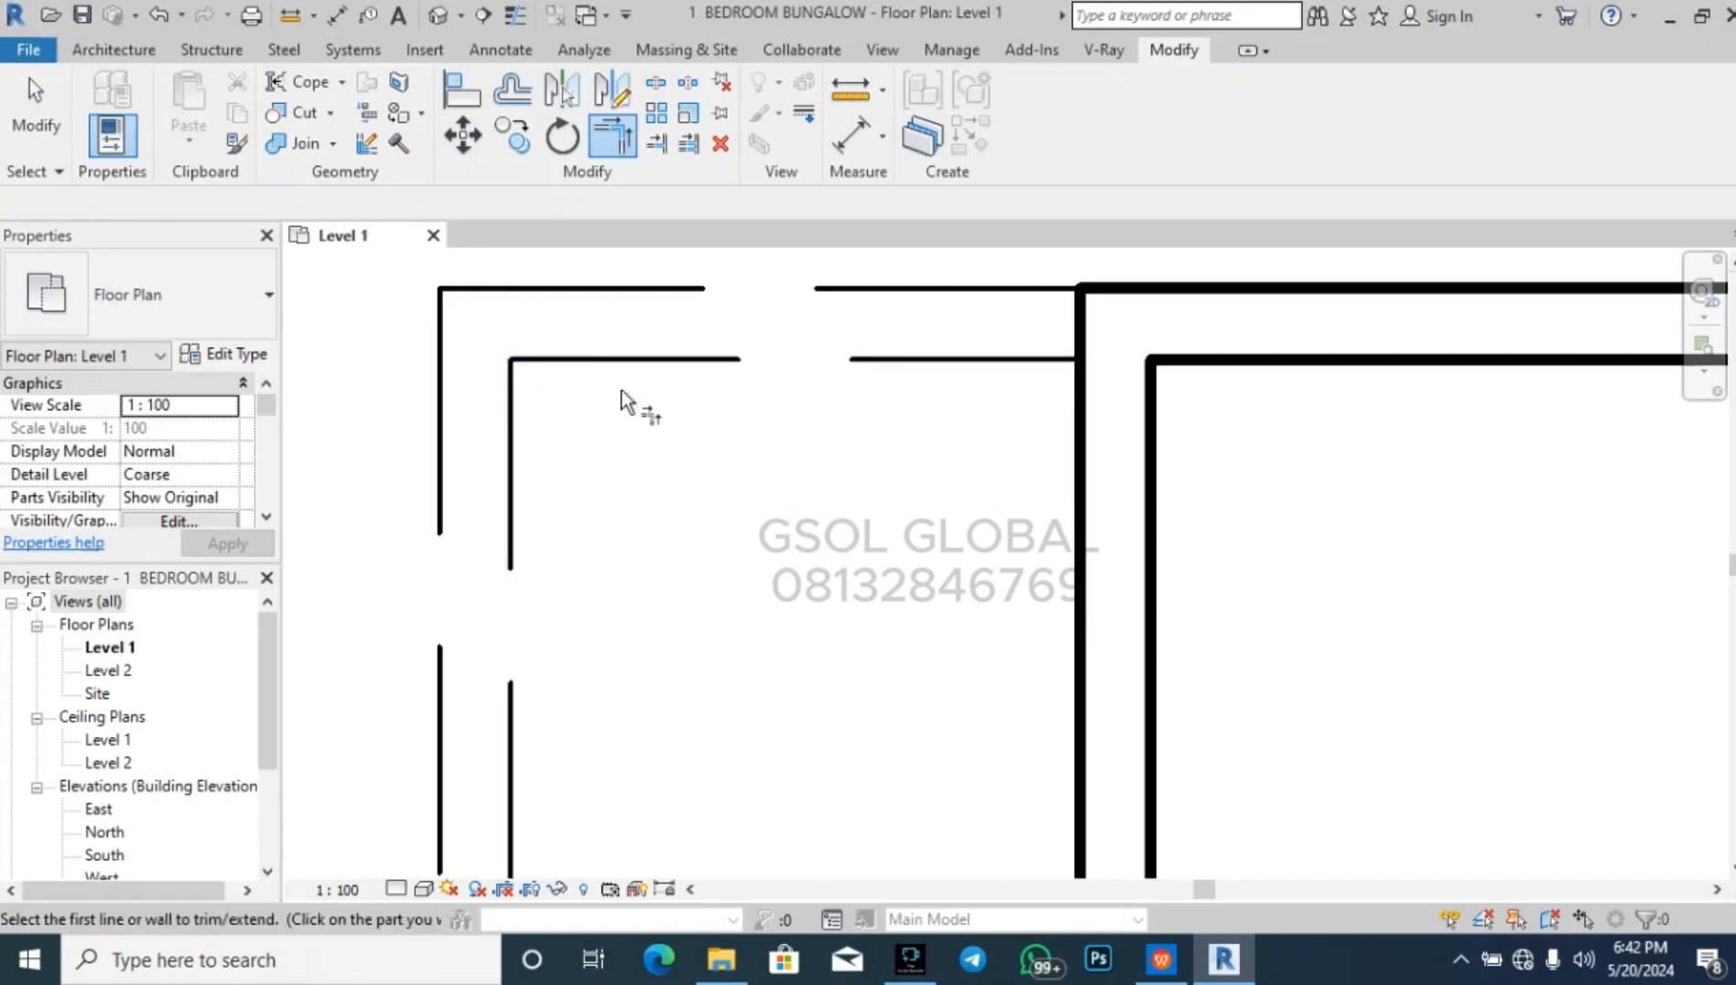
{"action": "key", "text": "Escape"}
{"action": "key", "text": "Escape"}
{"action": "key", "text": "ctrl+z"}
- Trim the inner vertical and horizontal hidden lines so they meet in a clean corner
{"action": "key", "text": "t"}
{"action": "key", "text": "r"}
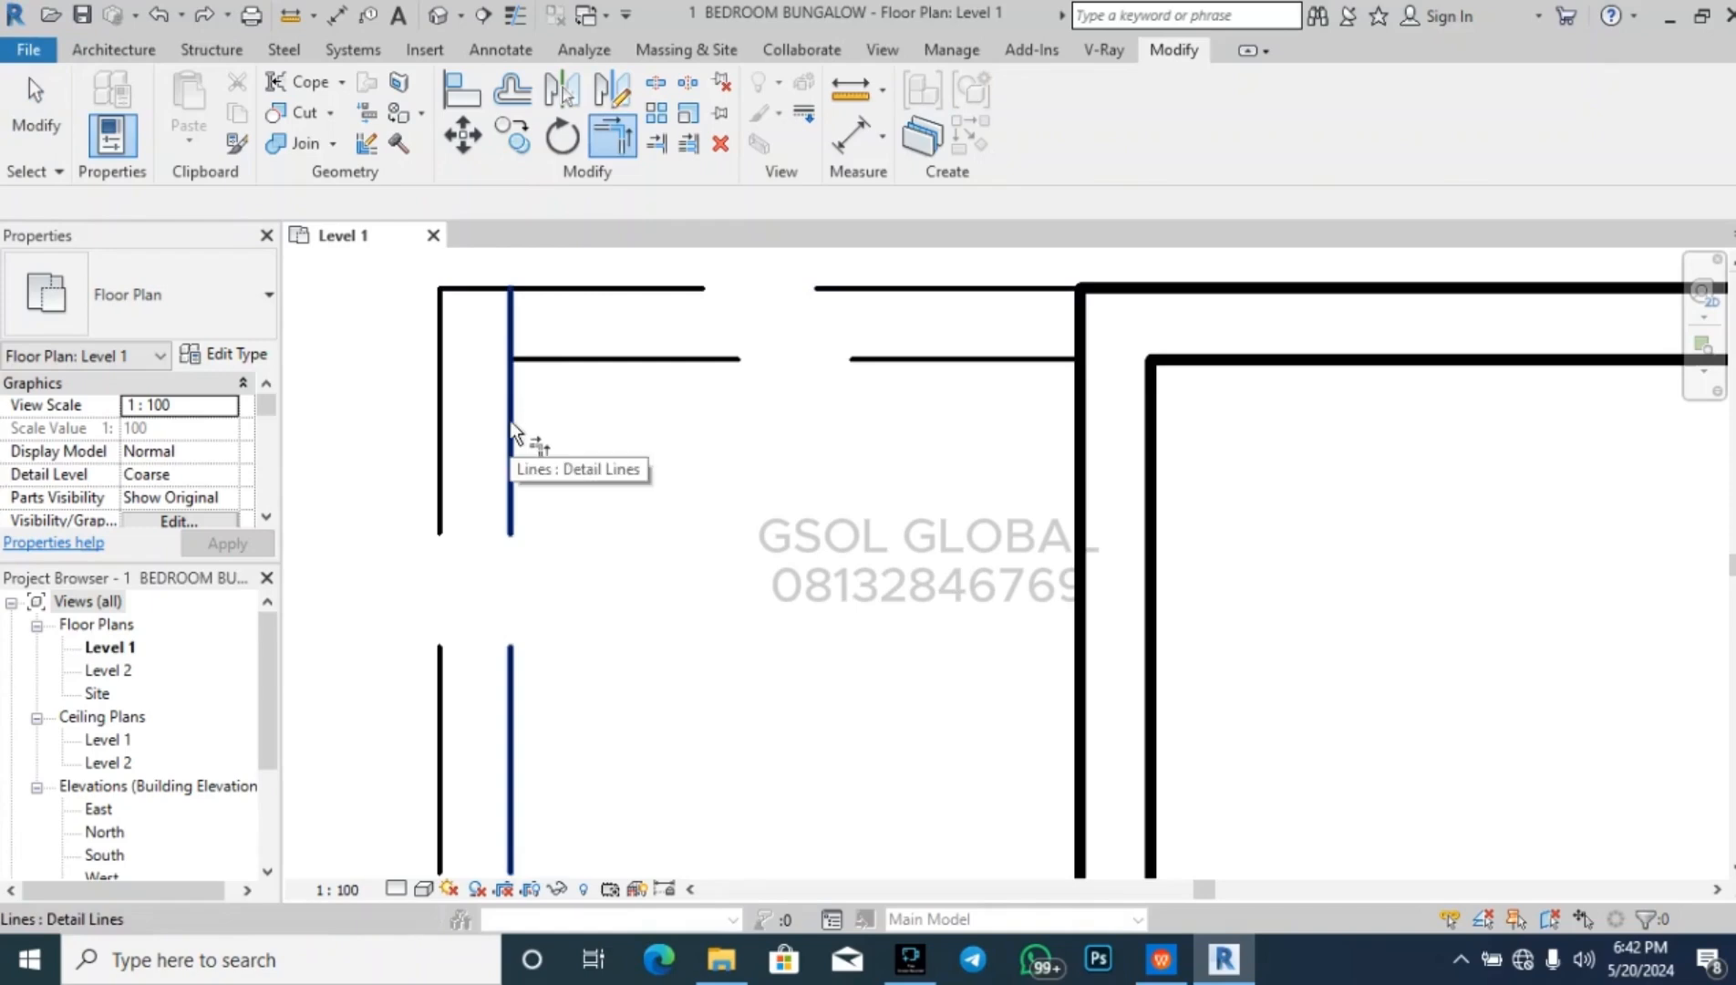
{"action": "left_click", "coordinate": [509, 412]}
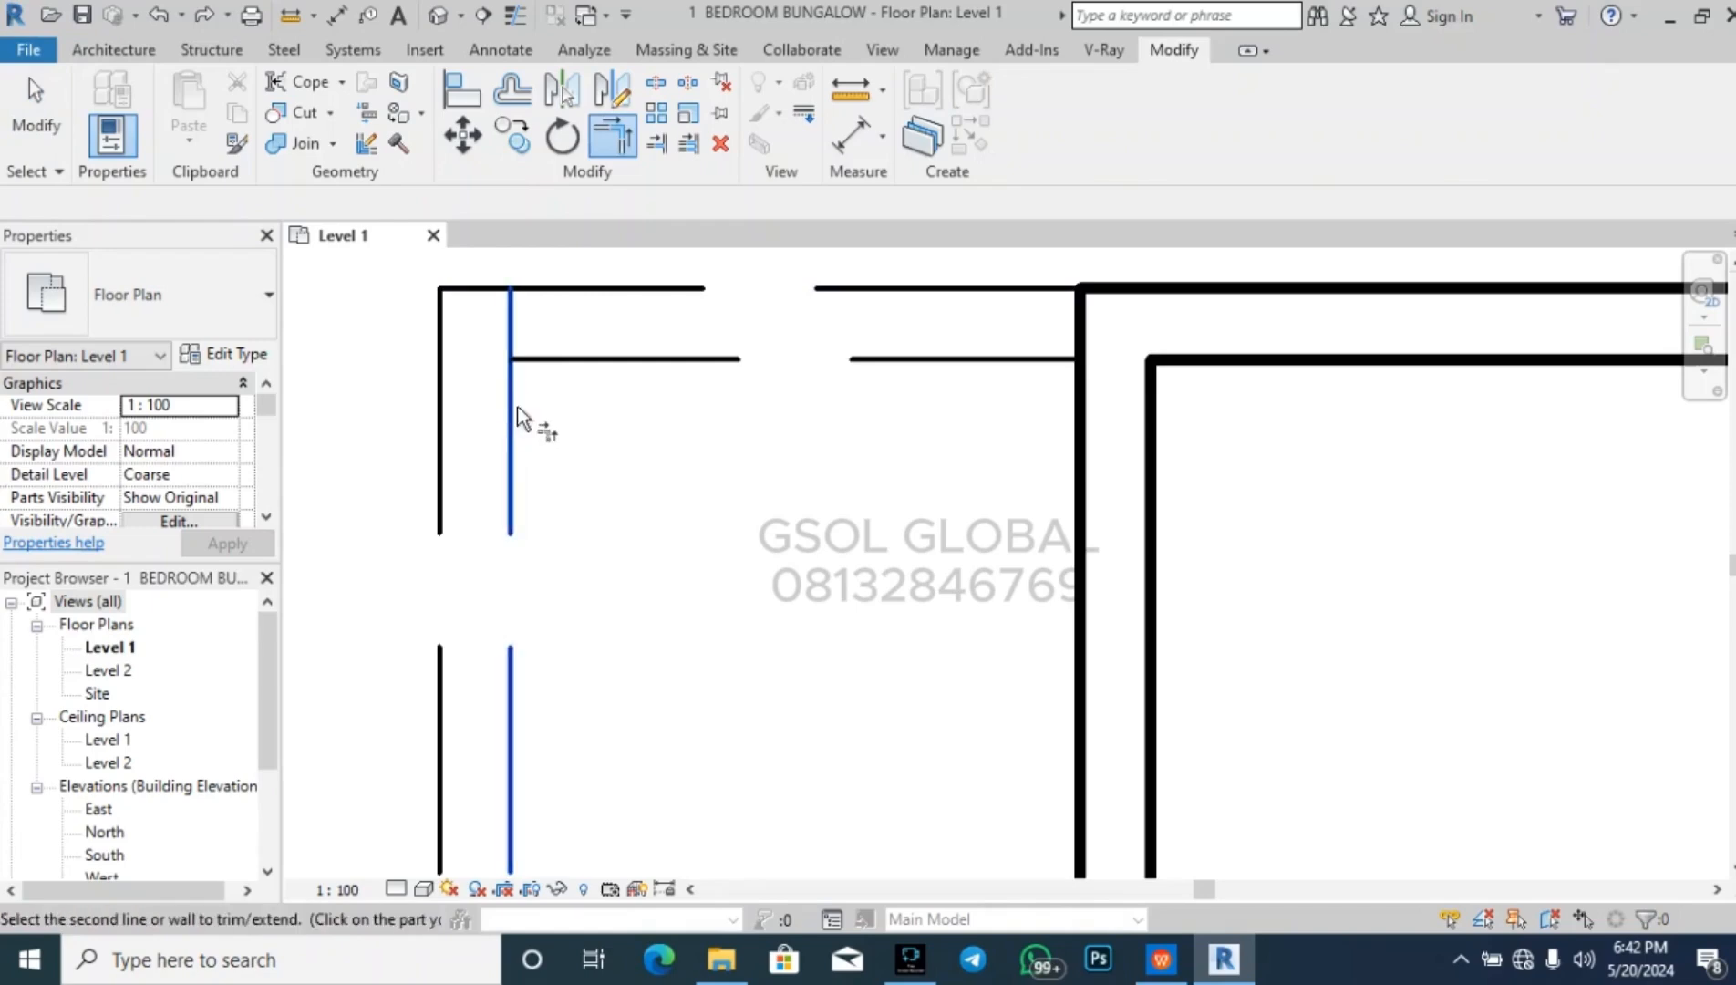
{"action": "left_click", "coordinate": [568, 363]}
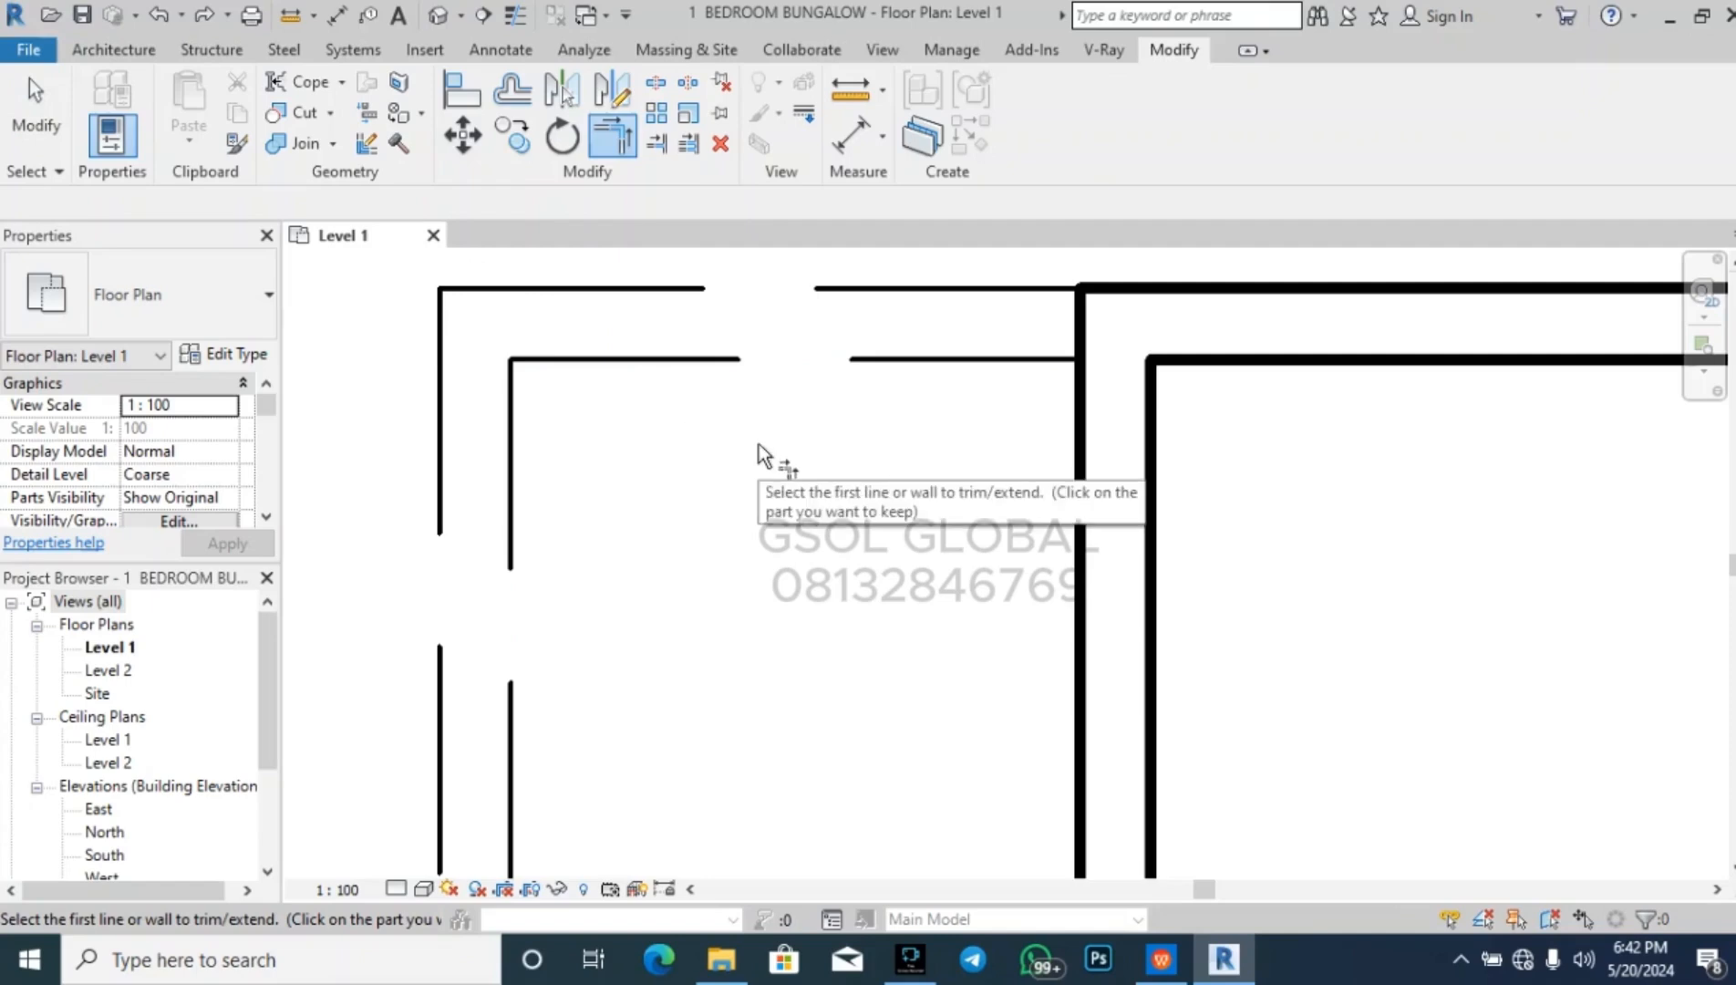
{"action": "key", "text": "Escape"}
{"action": "scroll", "coordinate": [444, 290], "scroll_direction": "down", "scroll_amount": 5}
{"action": "scroll", "coordinate": [447, 336], "scroll_direction": "down", "scroll_amount": 4}
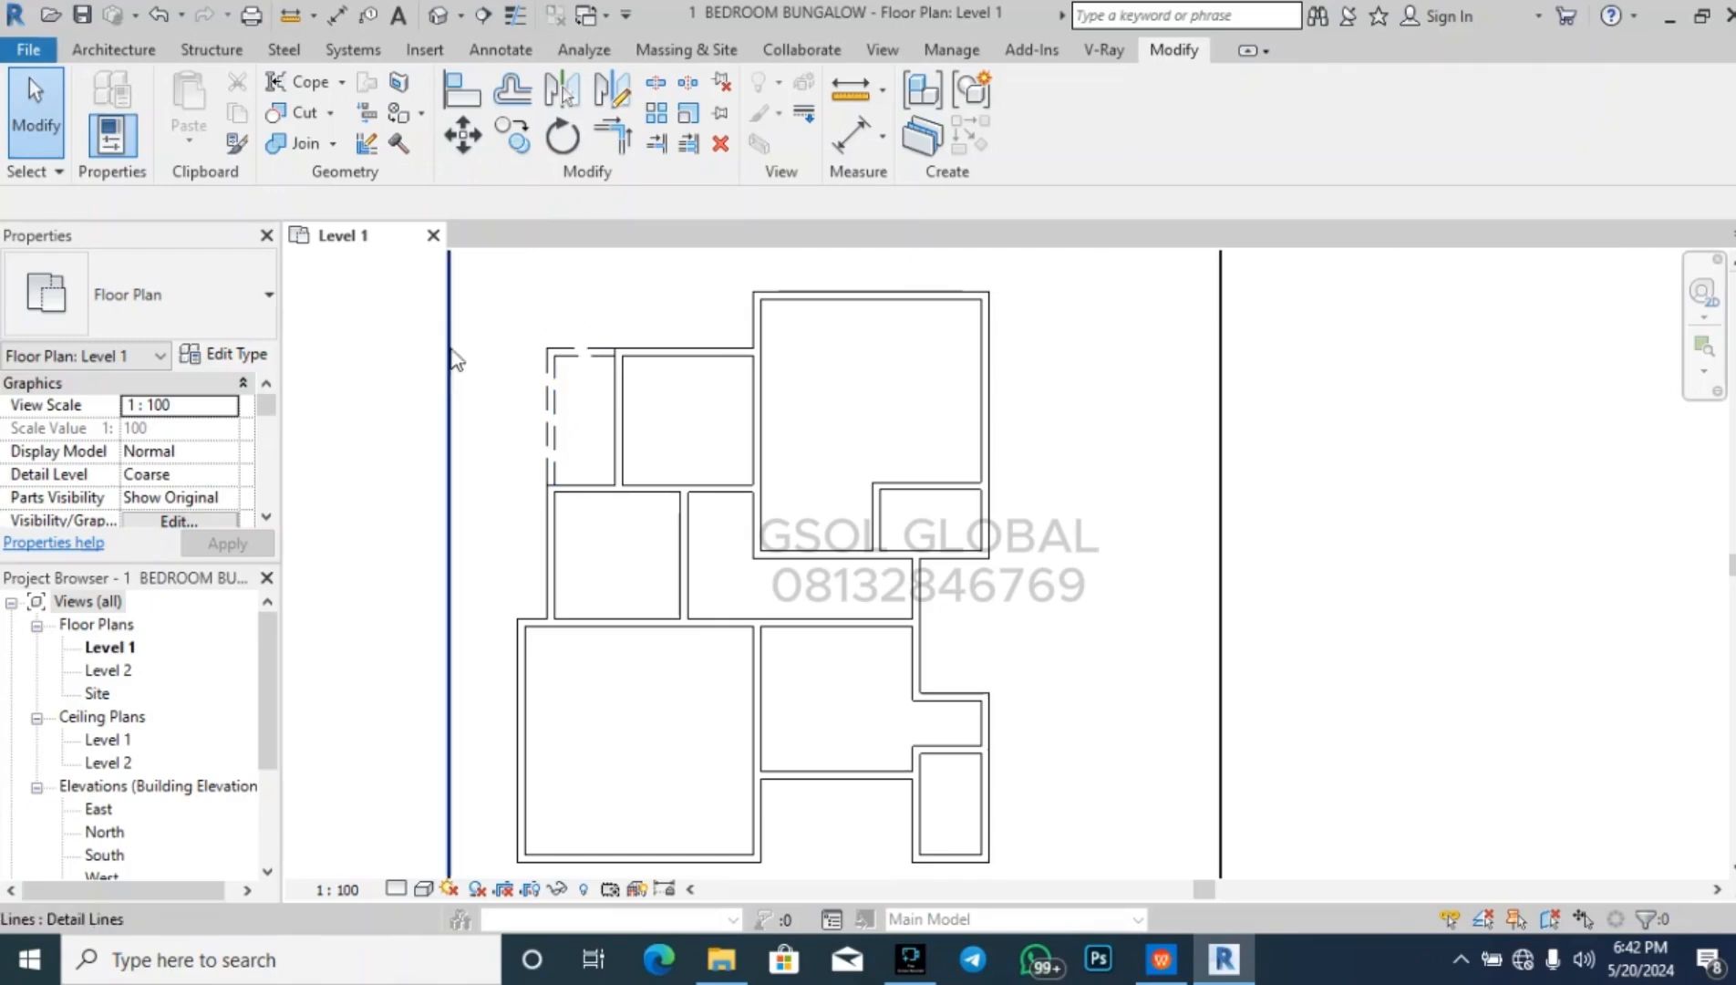
- Draw a horizontal <Hidden> detail line across the lower opening, between the outer corners of the large room and the small lower-right compartment
{"action": "scroll", "coordinate": [565, 360], "scroll_direction": "up", "scroll_amount": 5}
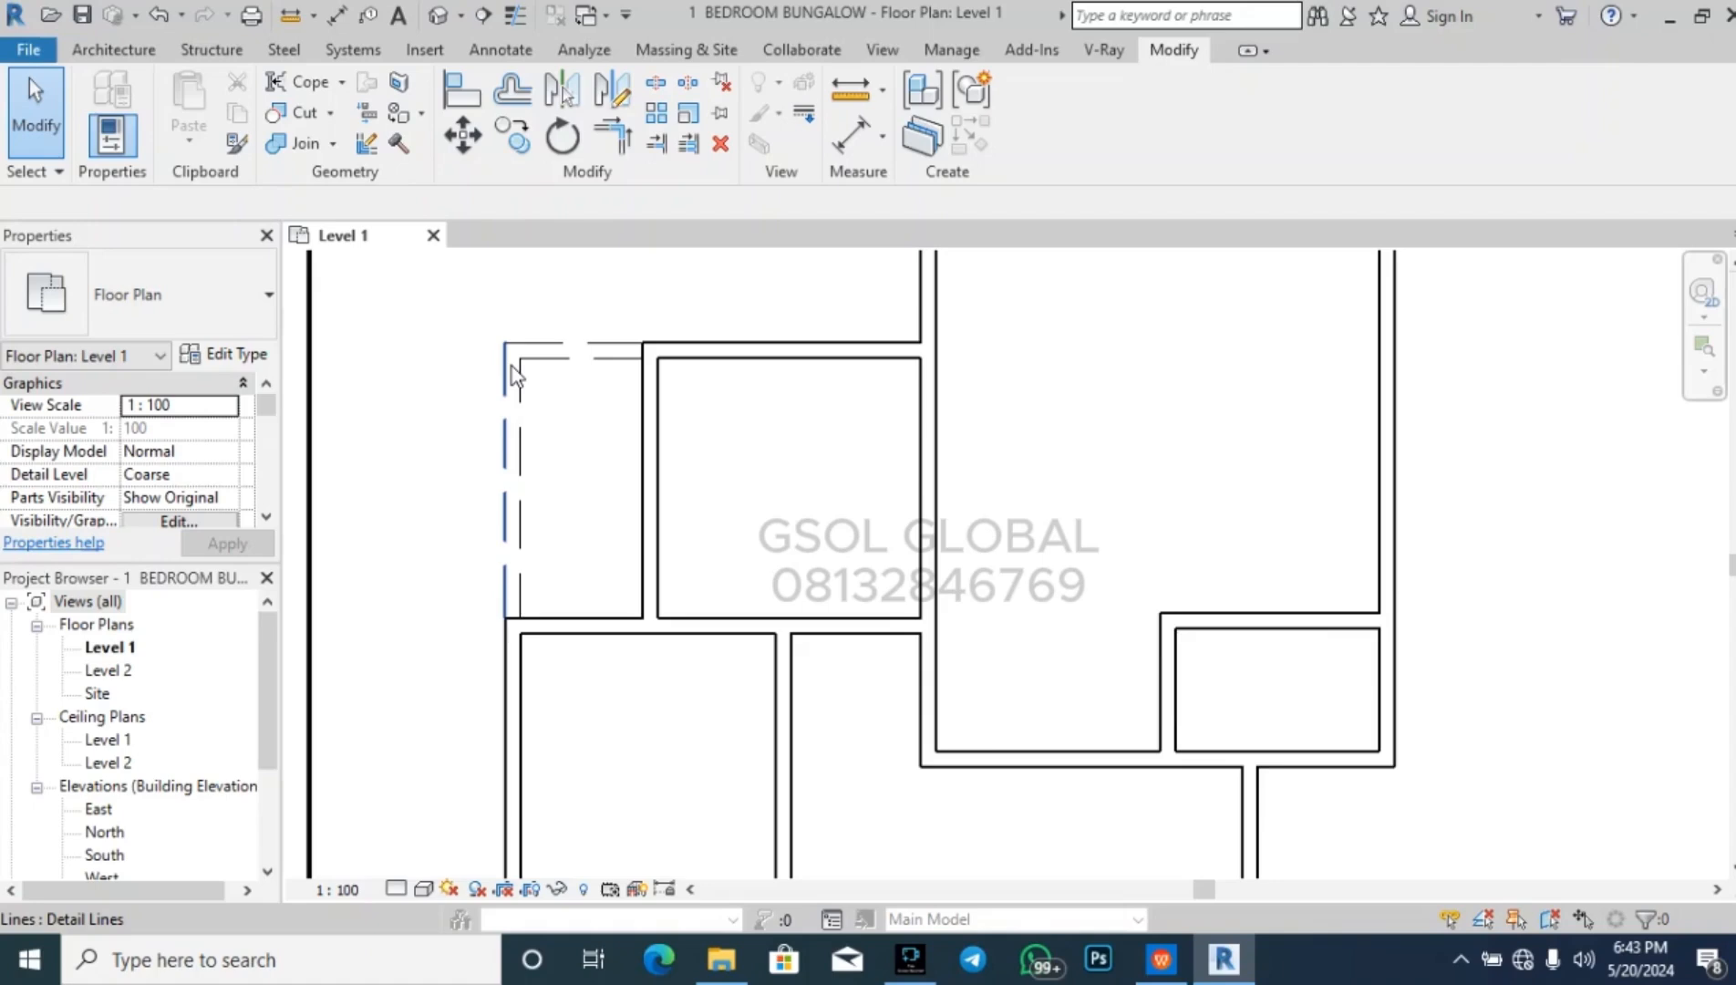
{"action": "key", "text": "Escape"}
{"action": "scroll", "coordinate": [484, 351], "scroll_direction": "down", "scroll_amount": 3}
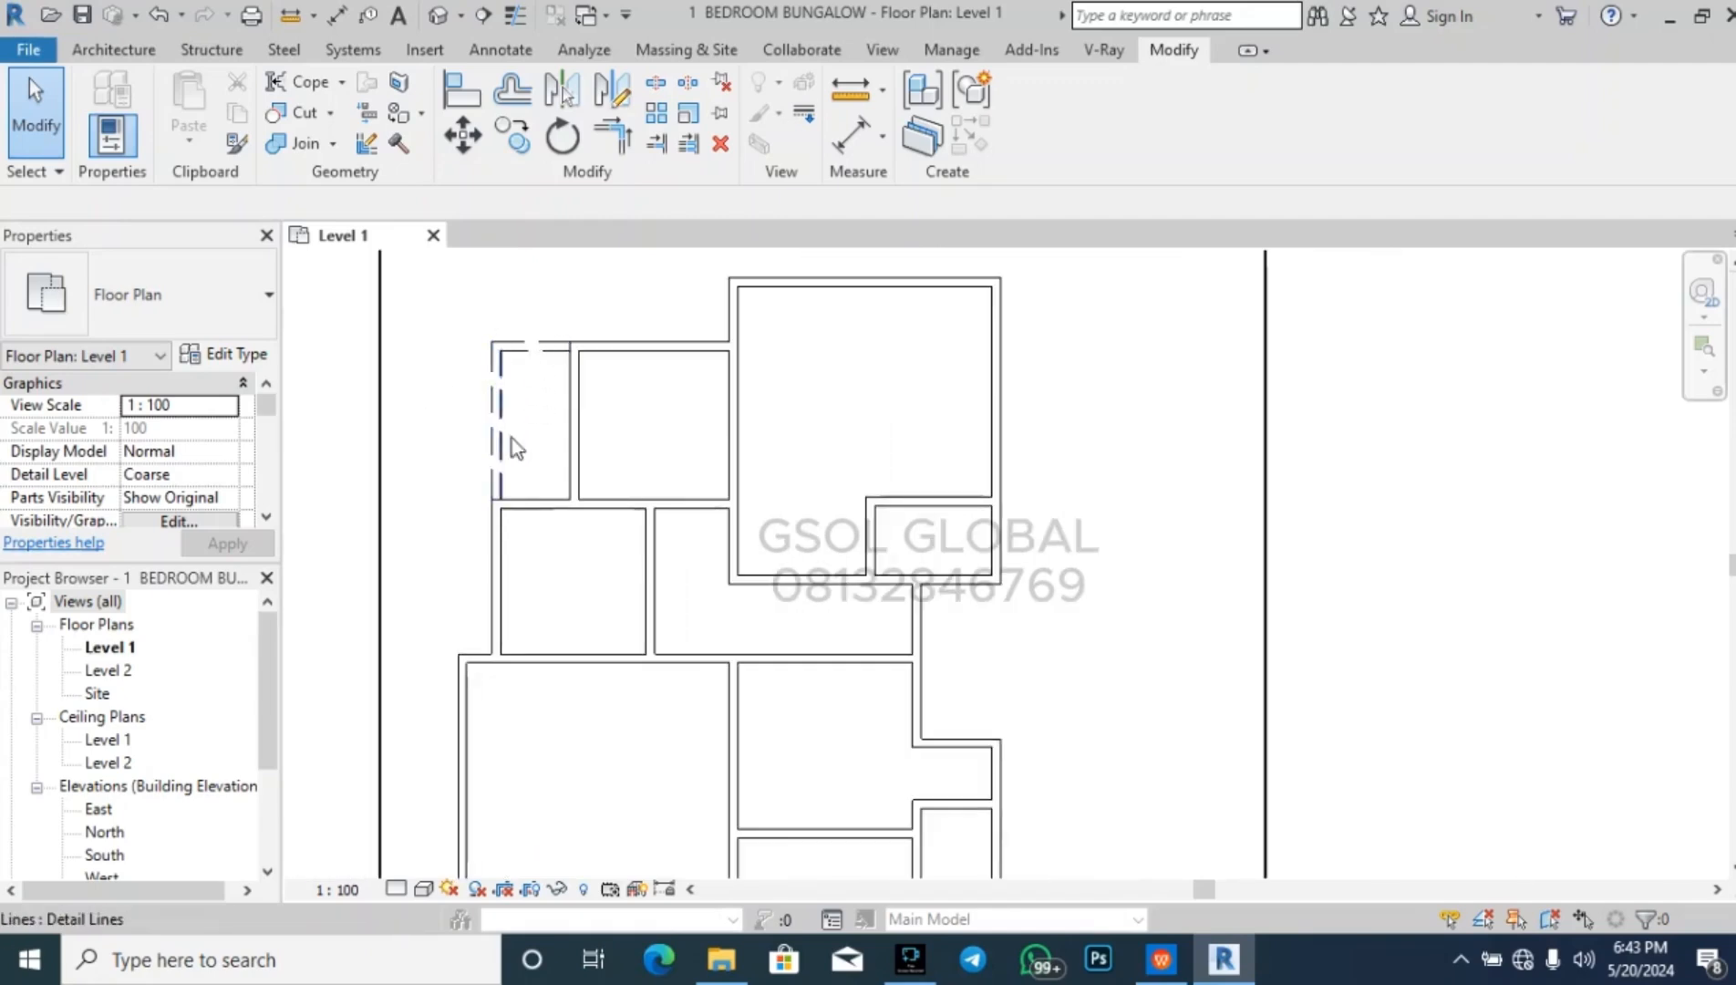
{"action": "scroll", "coordinate": [504, 393], "scroll_direction": "down", "scroll_amount": 2}
{"action": "scroll", "coordinate": [686, 776], "scroll_direction": "up", "scroll_amount": 5}
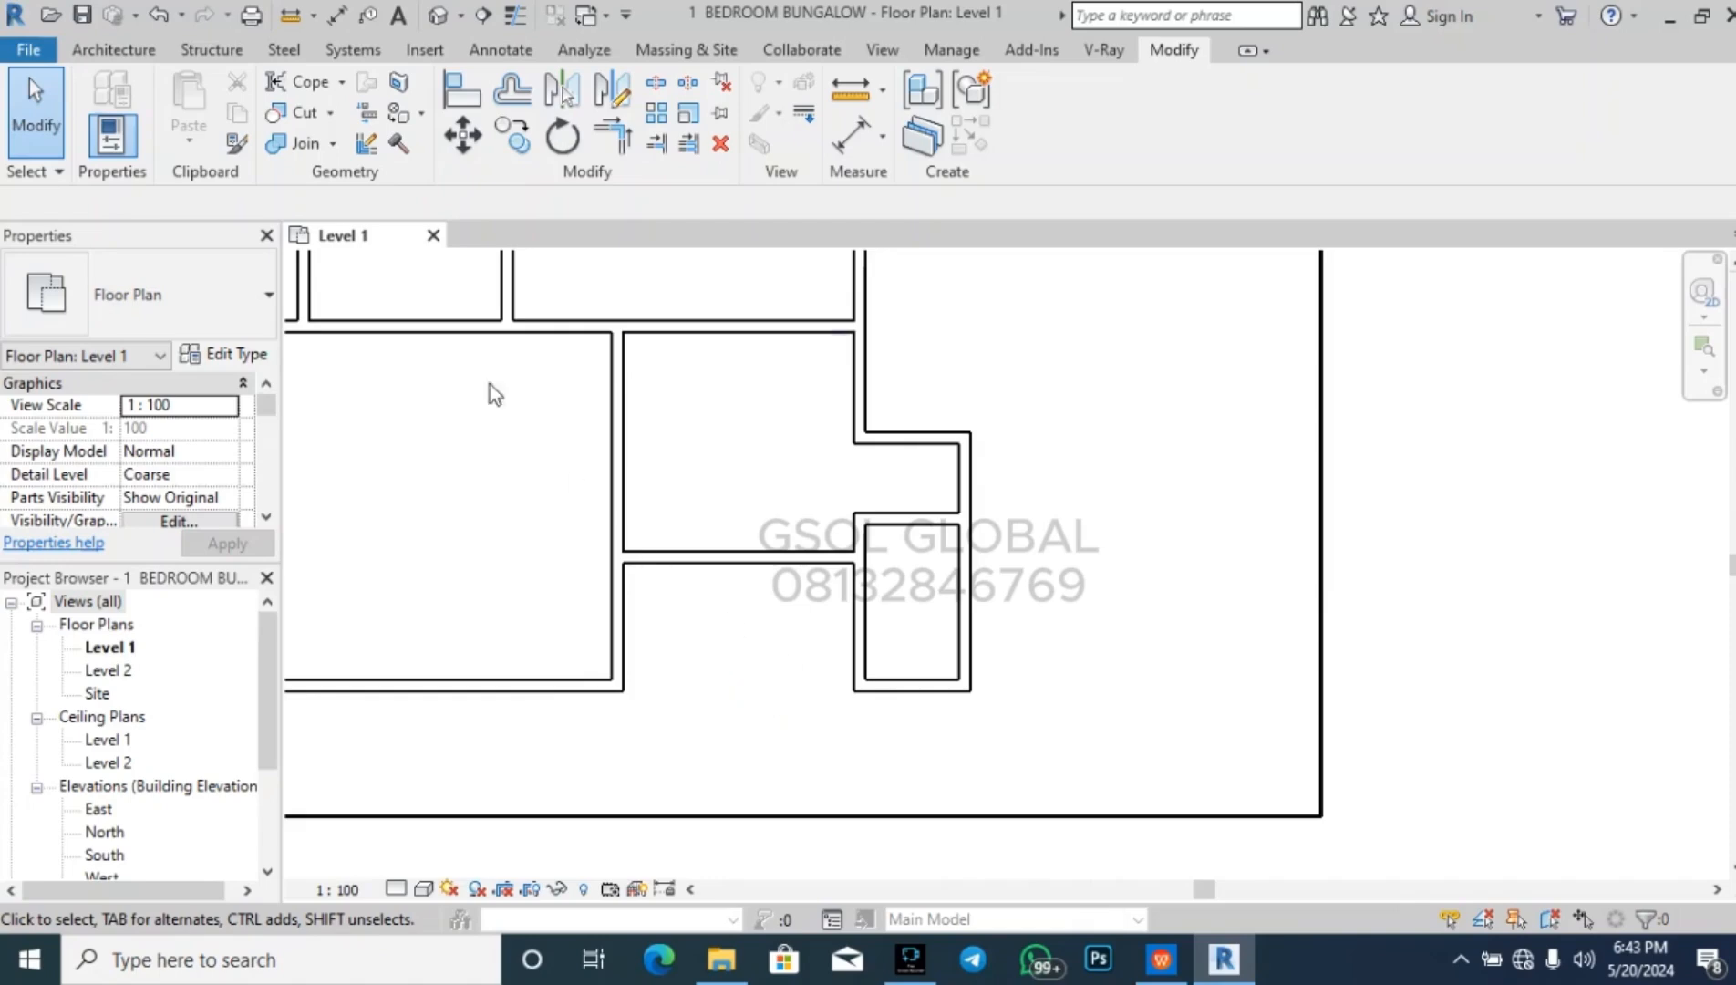
{"action": "left_click", "coordinate": [502, 49]}
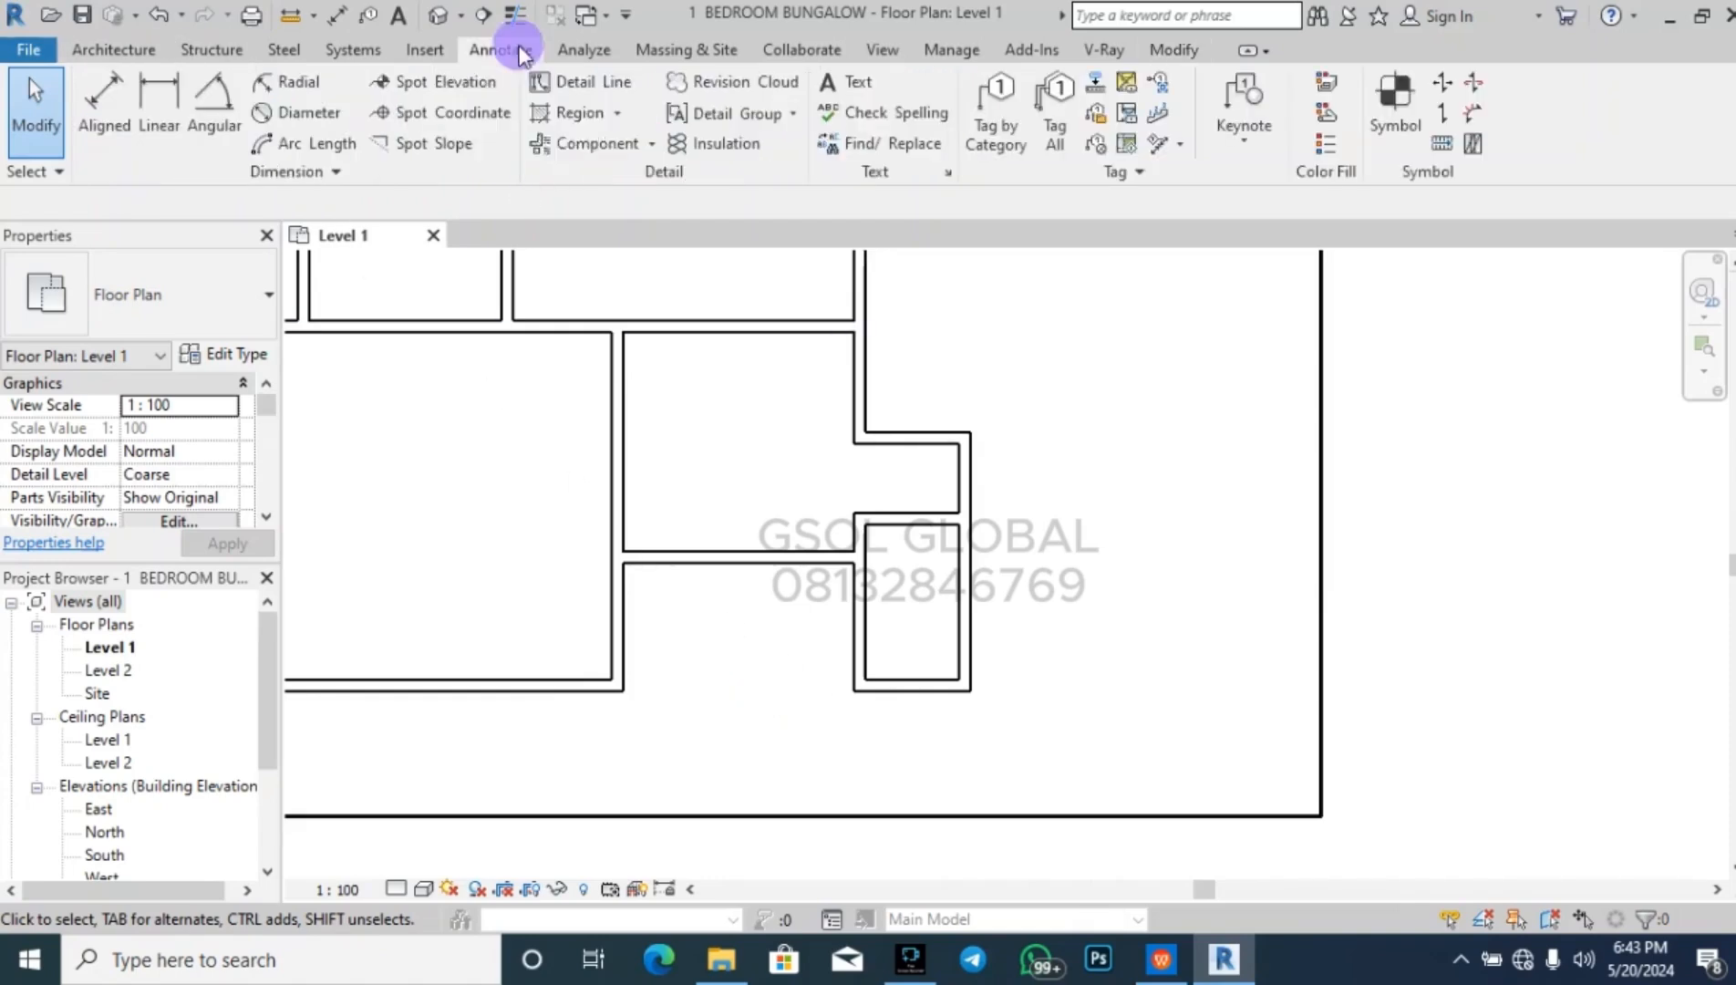
{"action": "left_click", "coordinate": [545, 91]}
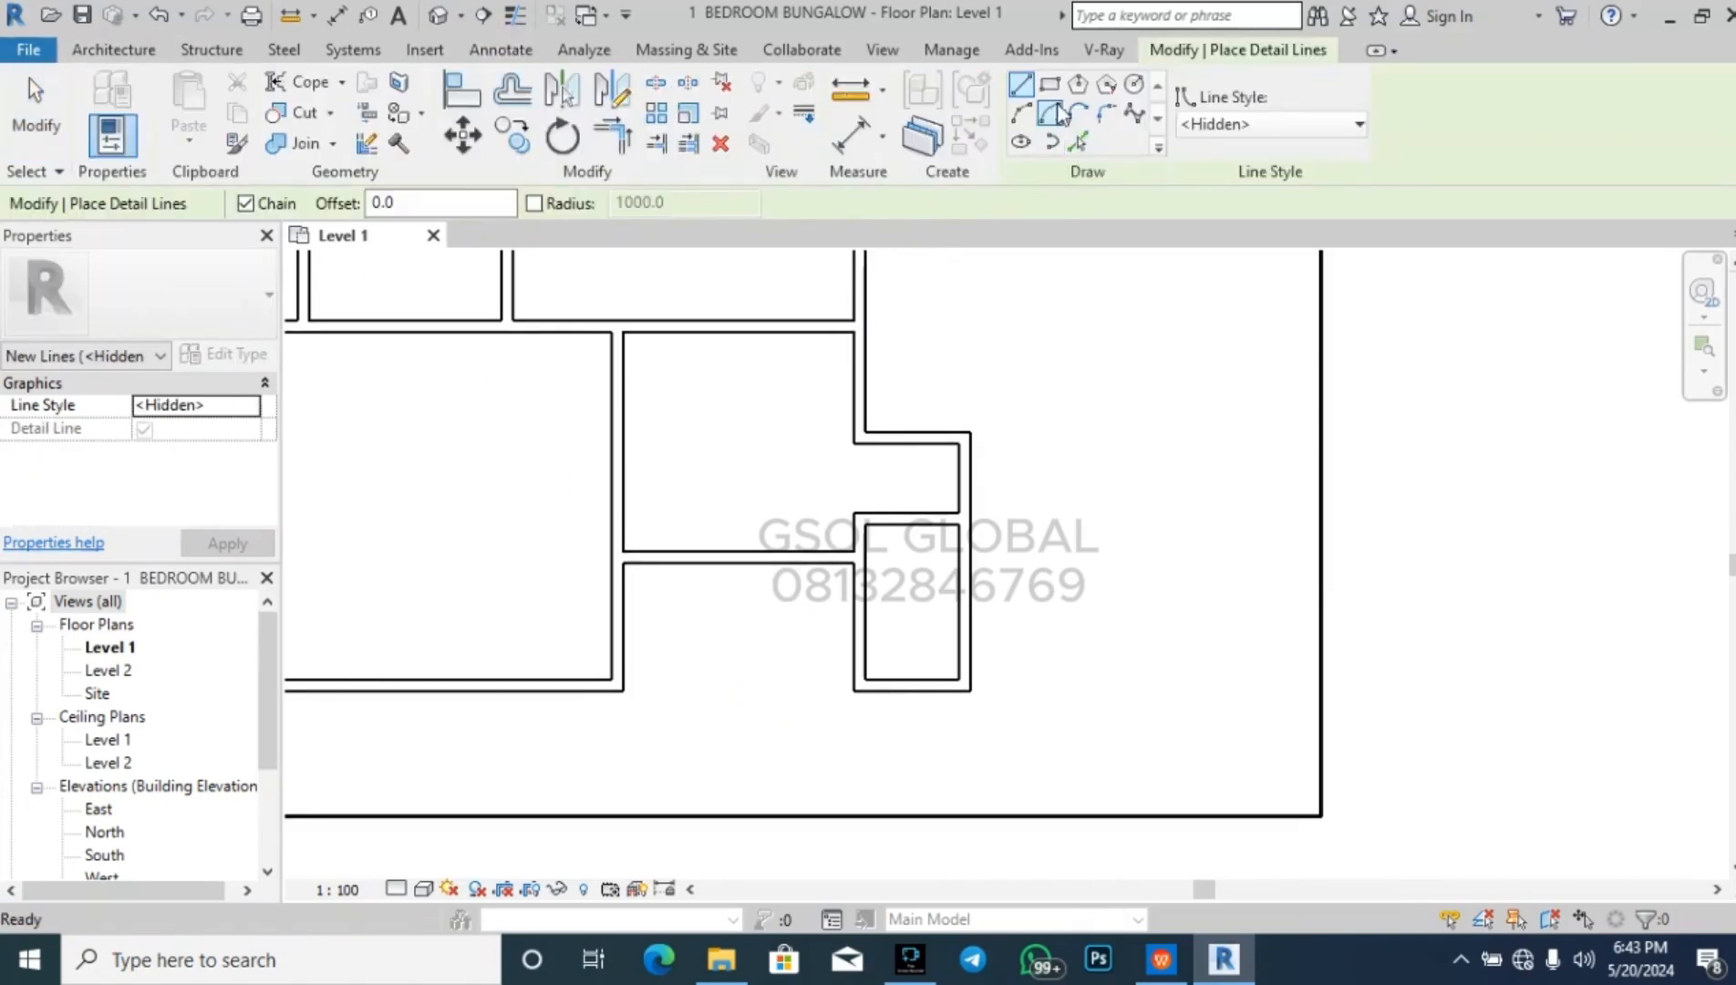
{"action": "scroll", "coordinate": [533, 743], "scroll_direction": "up", "scroll_amount": 2}
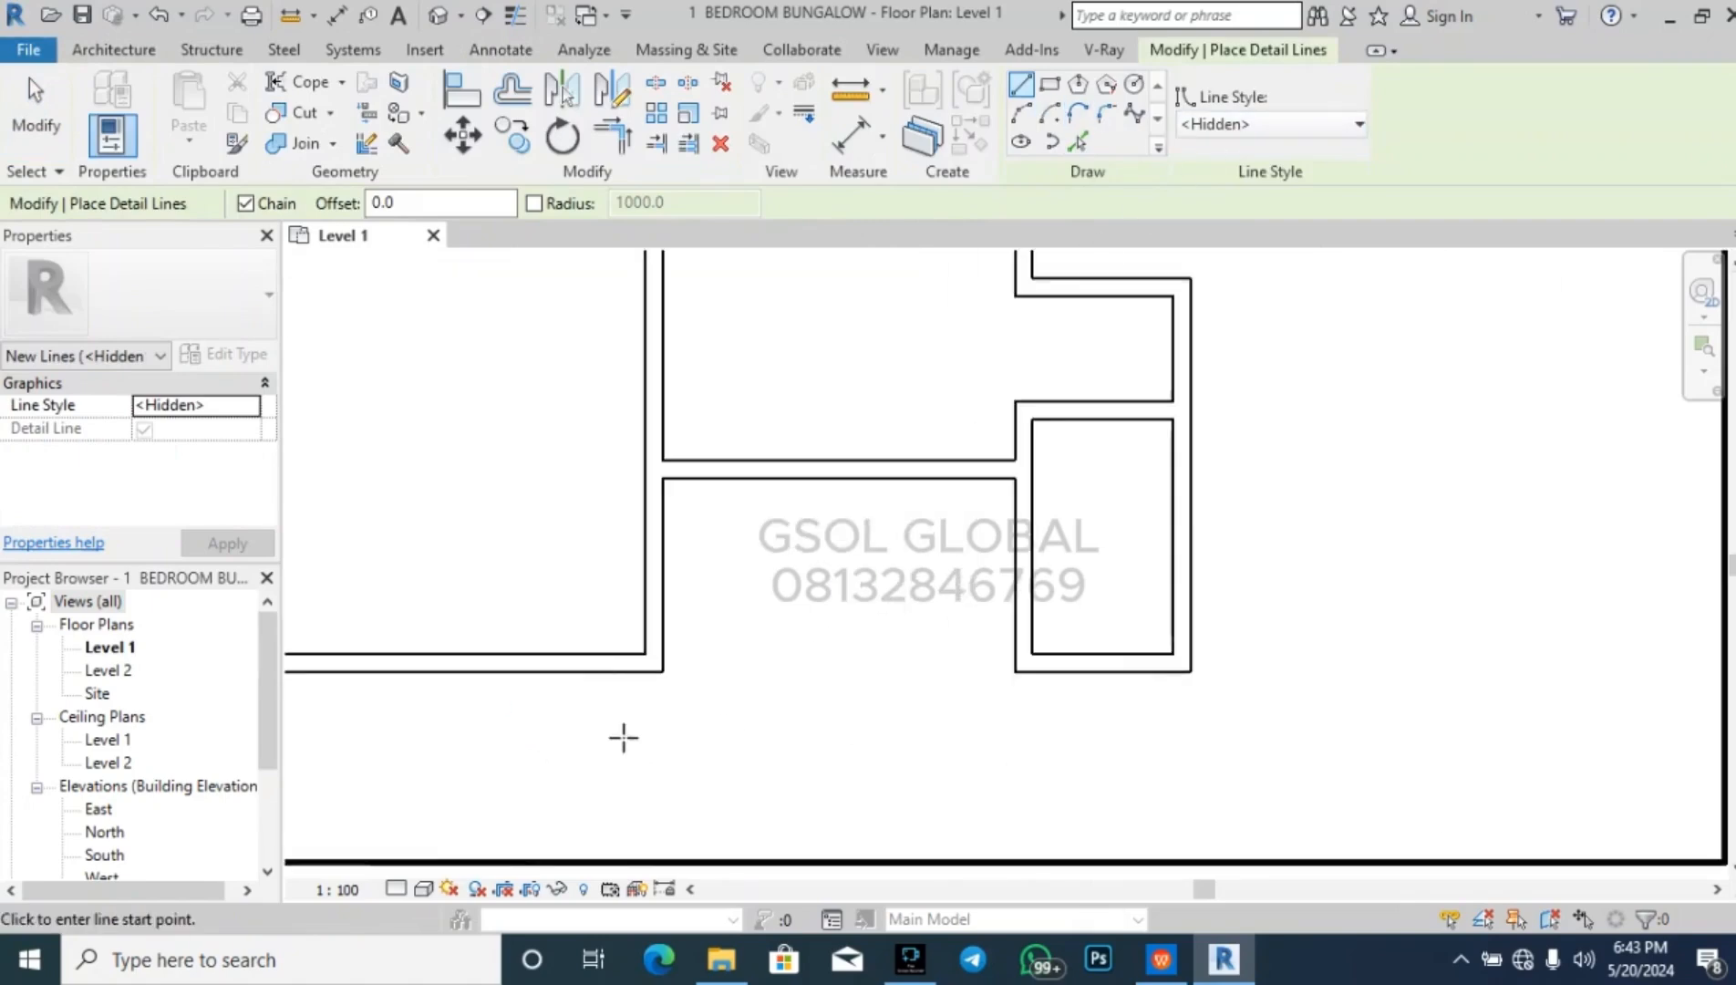
{"action": "left_click", "coordinate": [663, 672]}
{"action": "left_click", "coordinate": [1003, 677]}
{"action": "key", "text": "Escape"}
{"action": "key", "text": "Escape"}
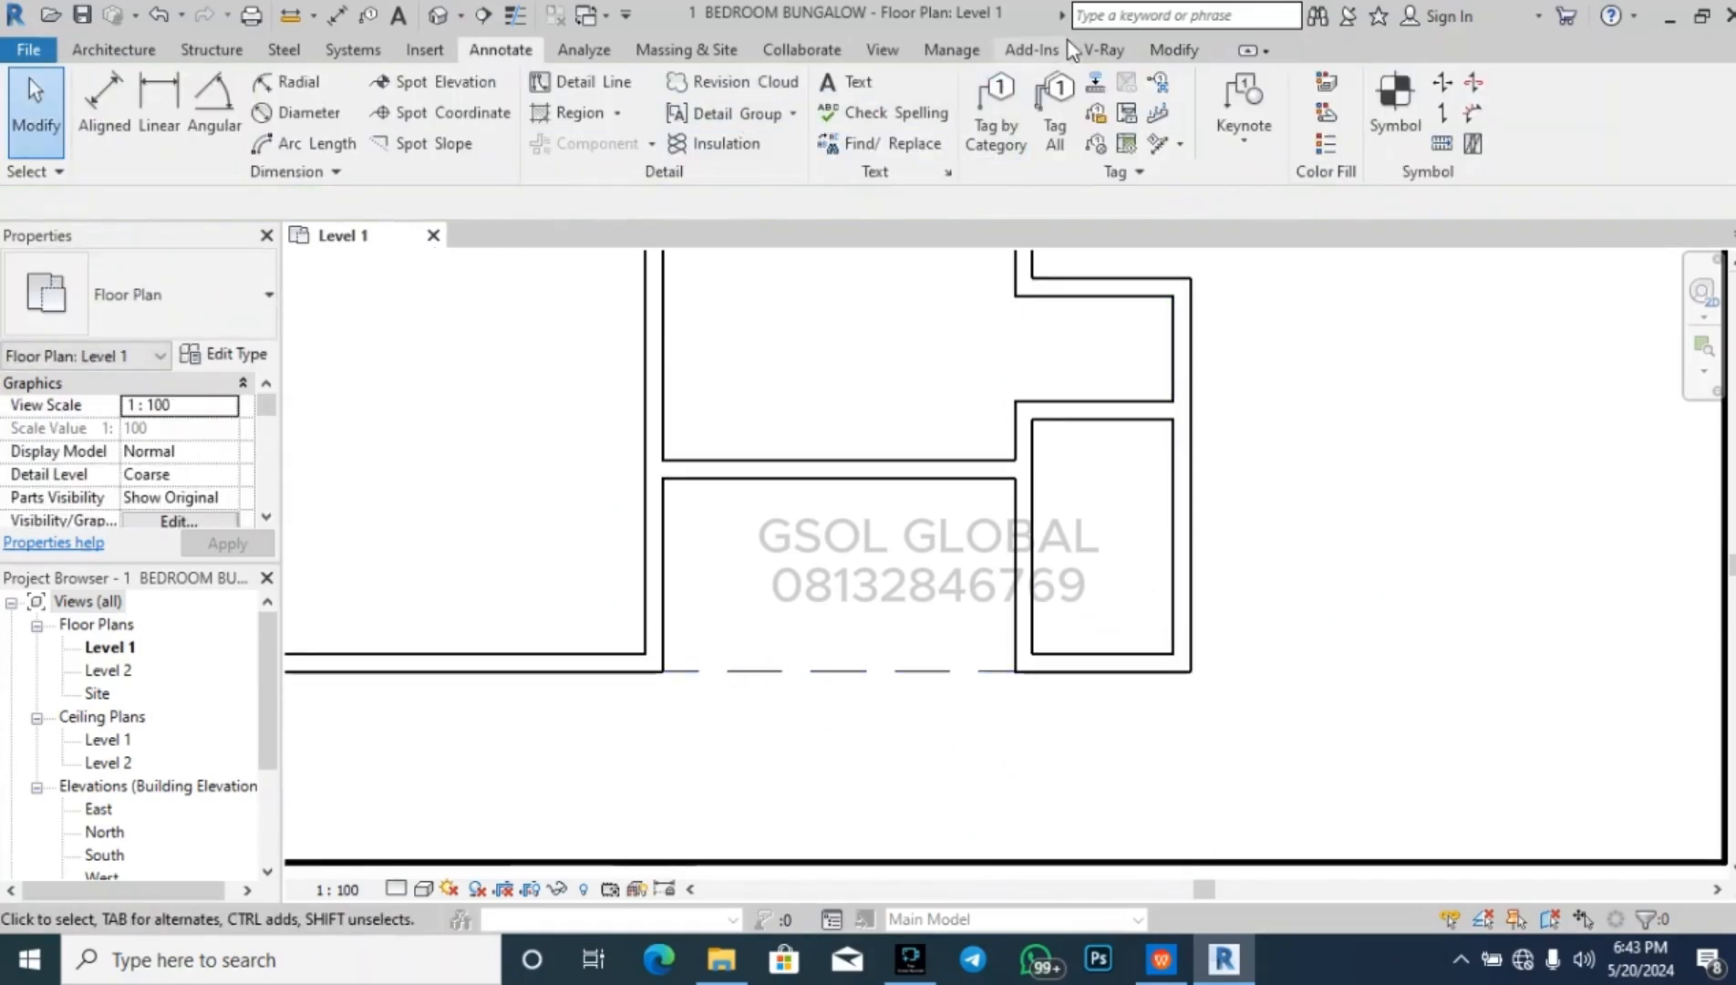
- Offset a copy of the lower opening's hidden line 150 mm inward
{"action": "left_click", "coordinate": [1172, 49]}
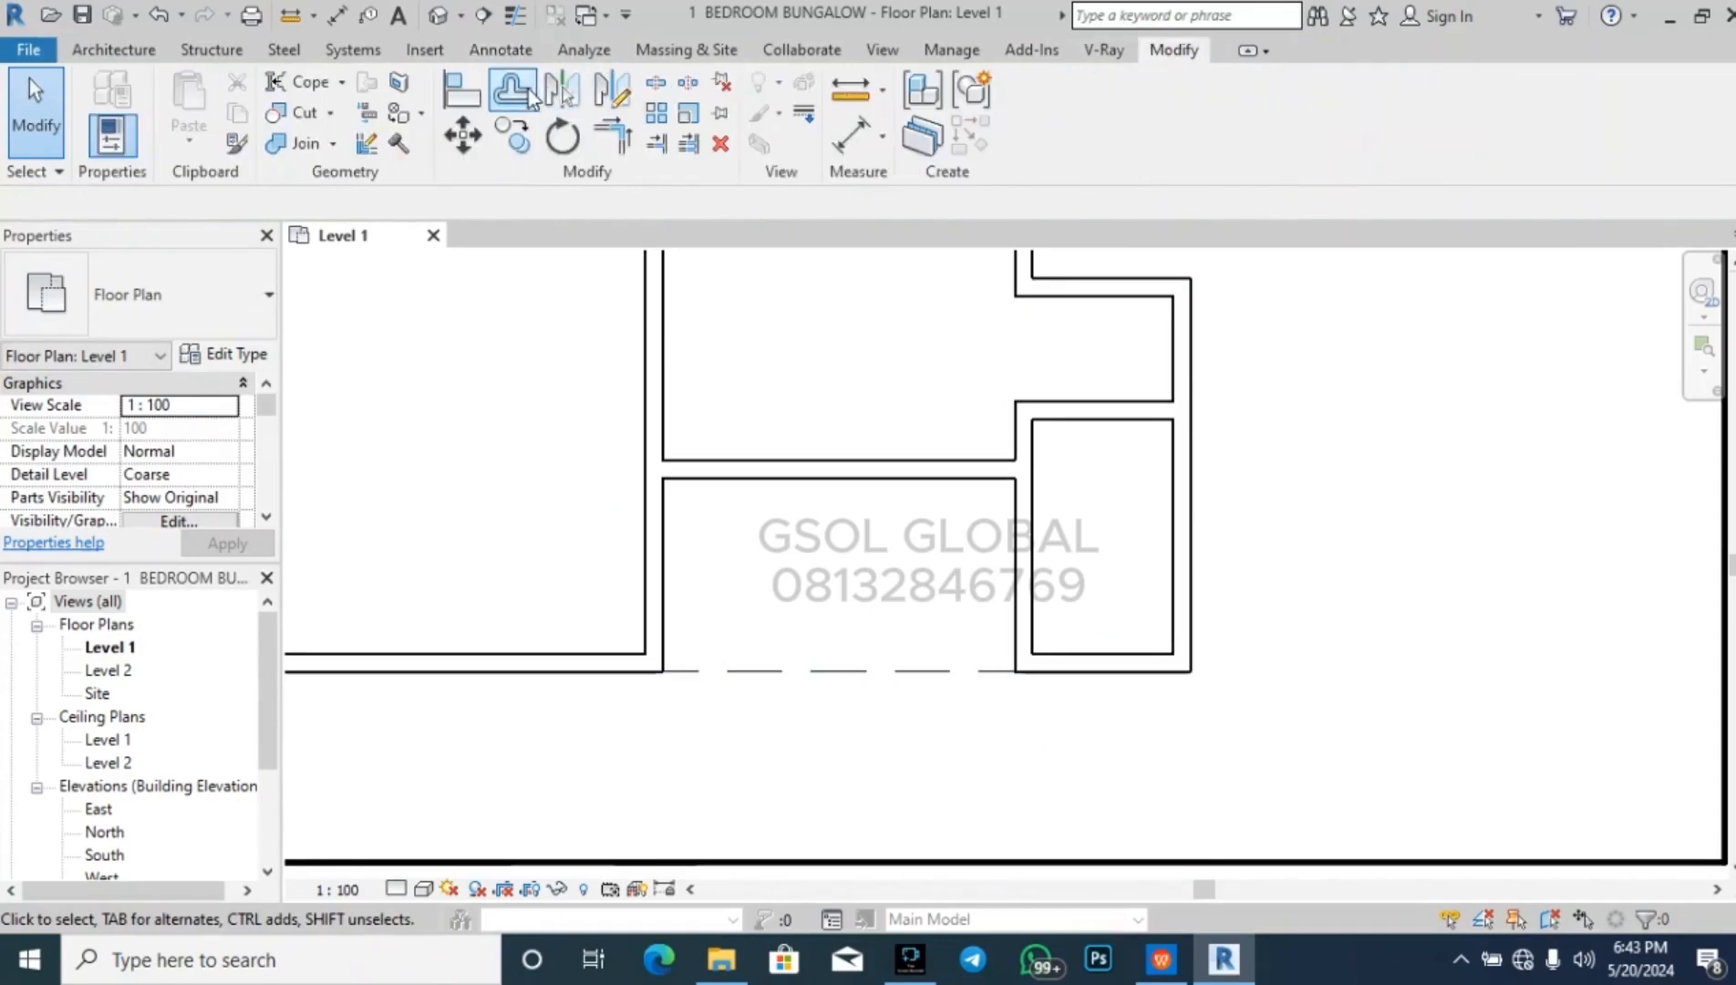
{"action": "left_click", "coordinate": [524, 90]}
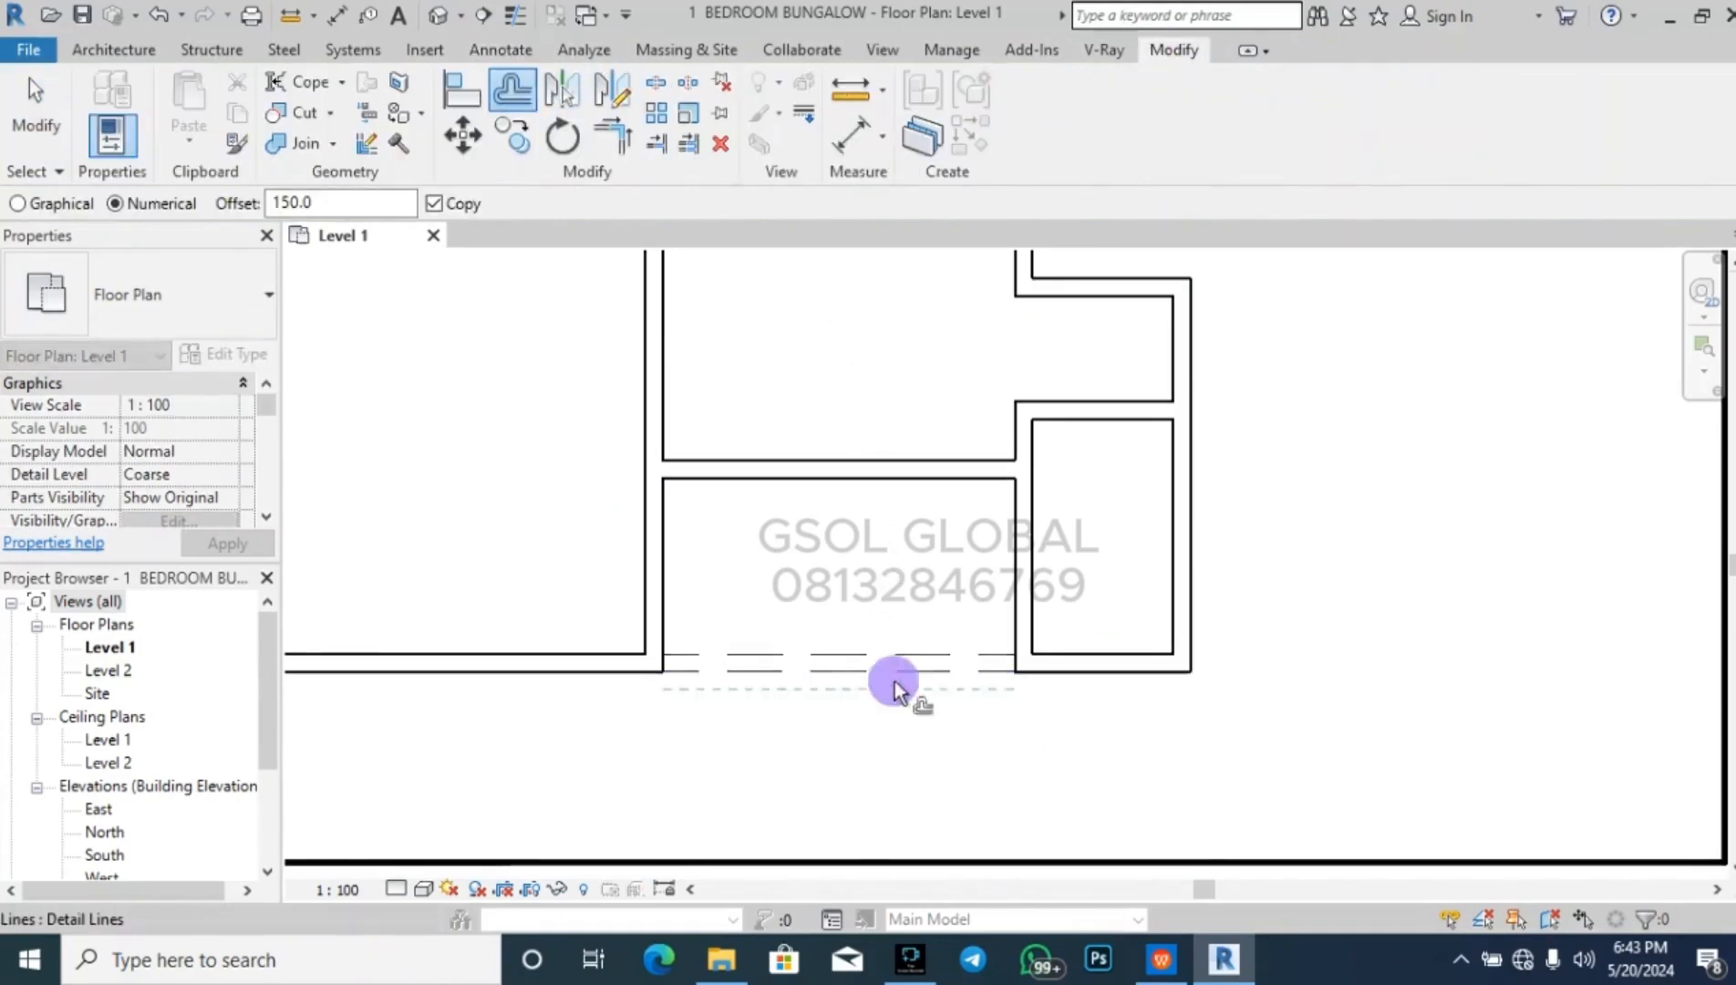
{"action": "key", "text": "Escape"}
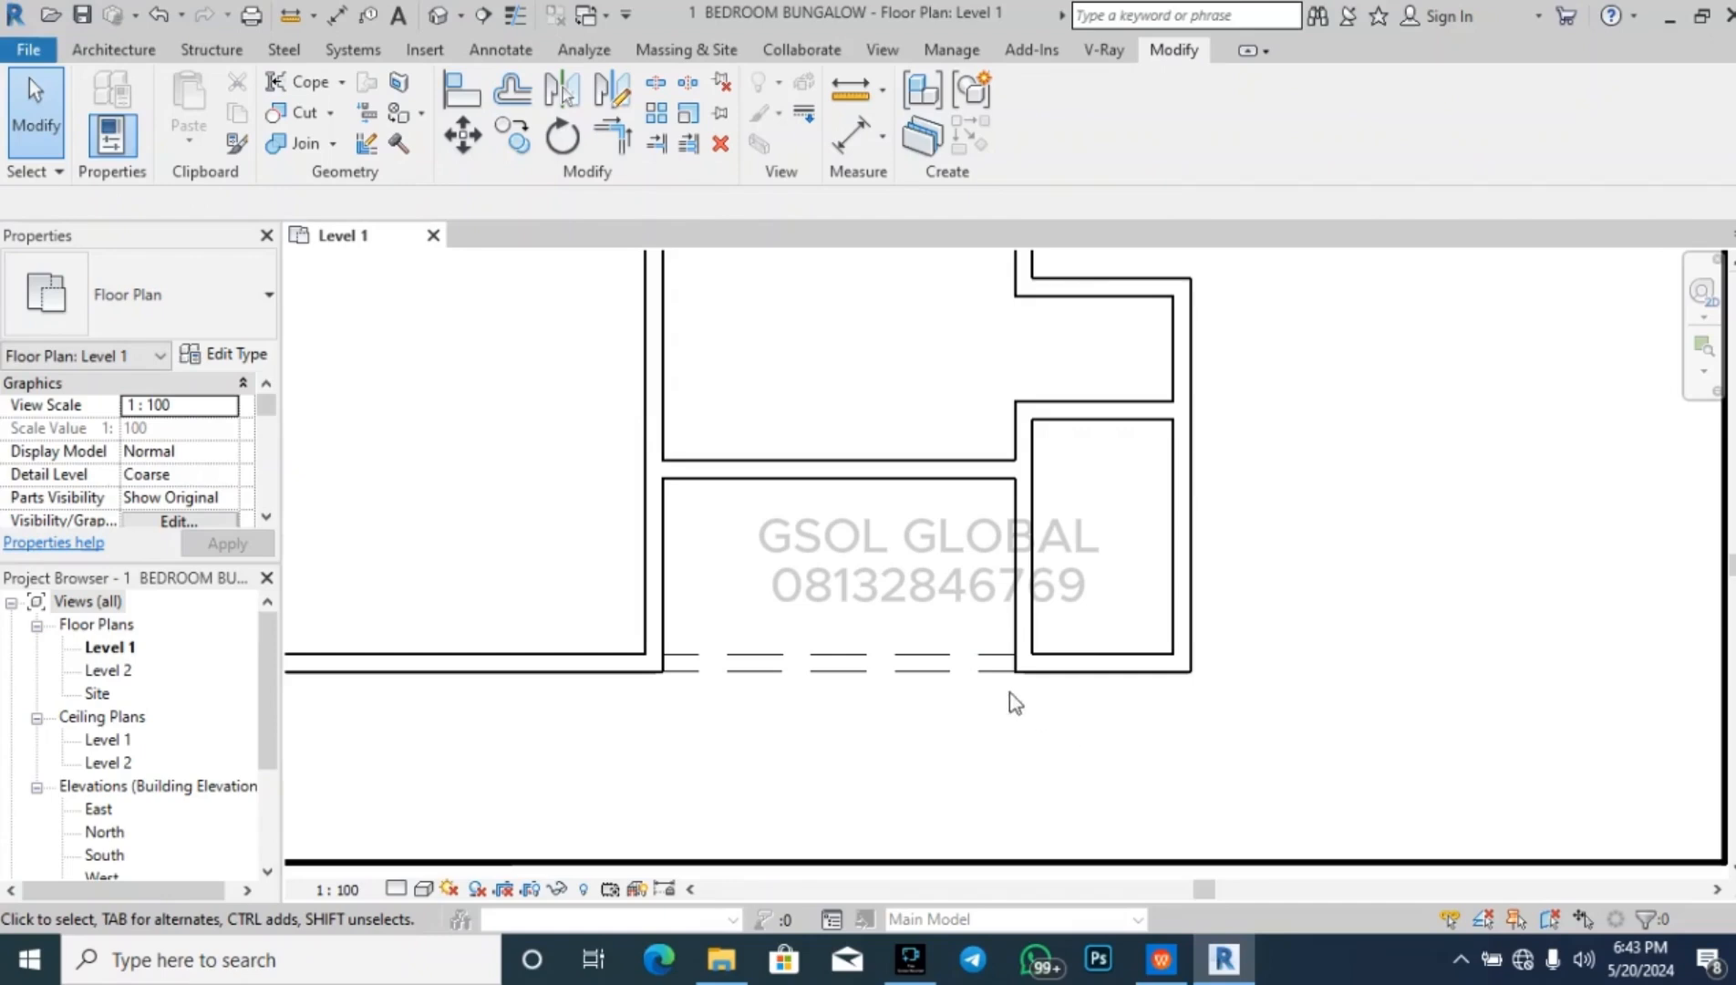
- Examine where the lower opening's two hidden lines meet the outer wall corner of the large room
{"action": "scroll", "coordinate": [660, 688], "scroll_direction": "up", "scroll_amount": 3}
{"action": "scroll", "coordinate": [661, 690], "scroll_direction": "up", "scroll_amount": 3}
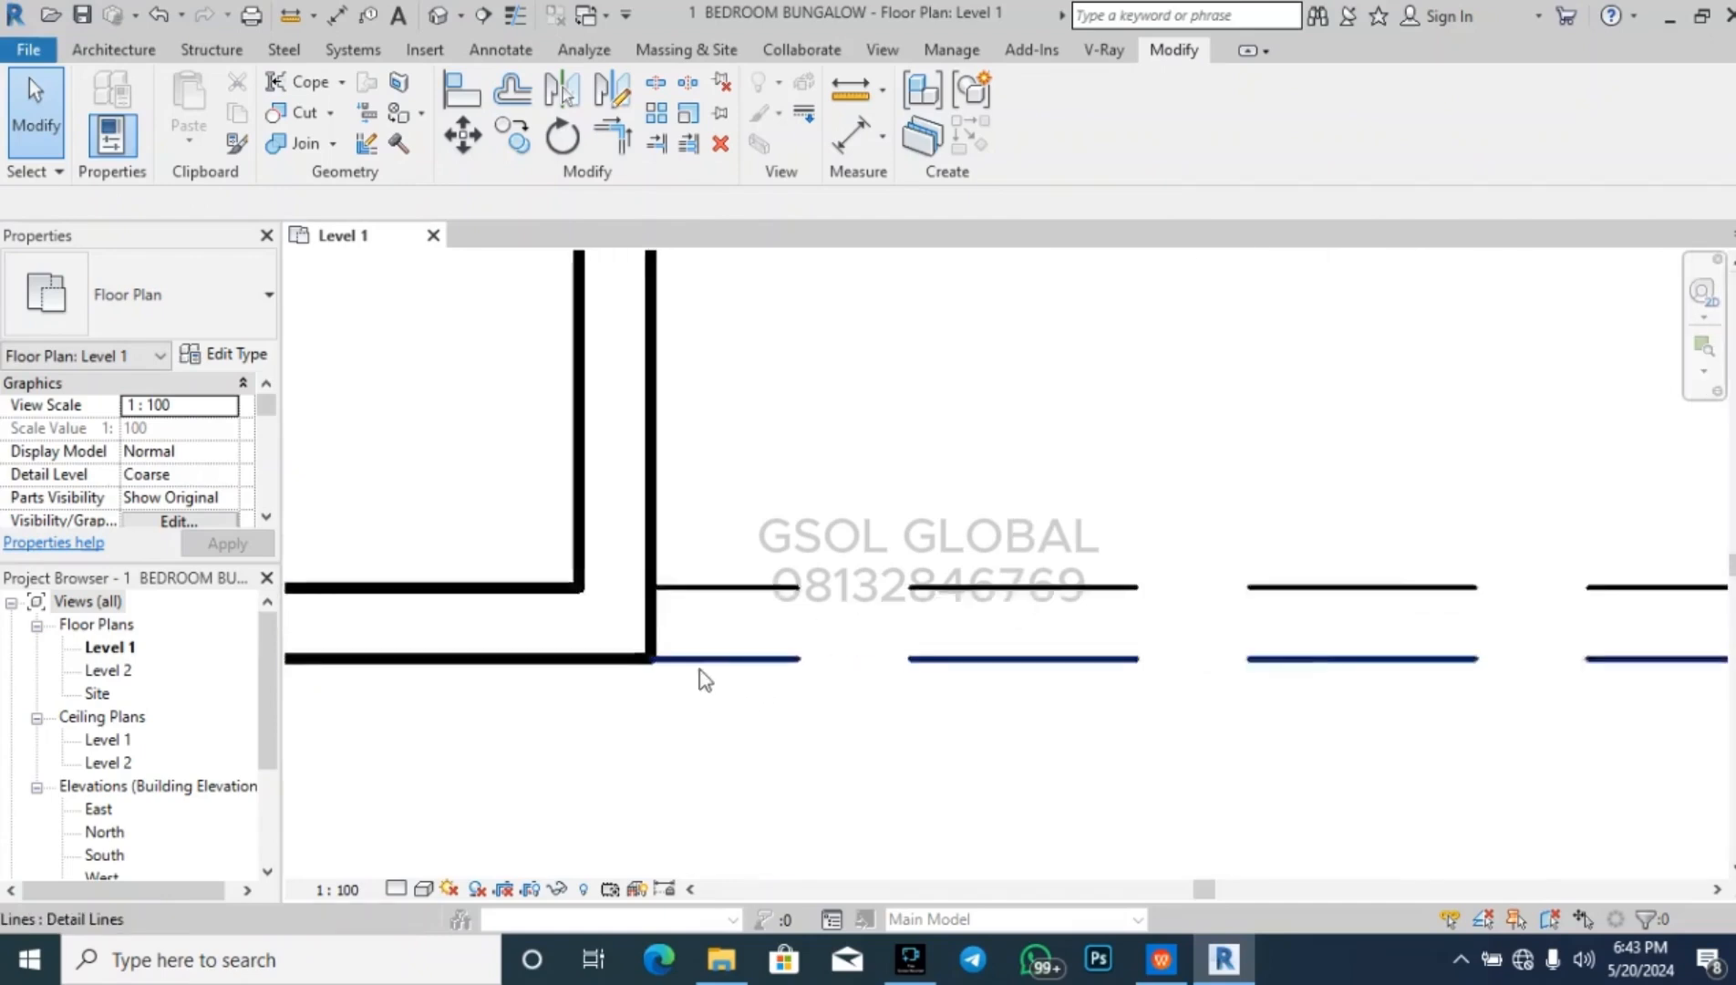
{"action": "left_click", "coordinate": [708, 580]}
{"action": "left_click", "coordinate": [720, 620]}
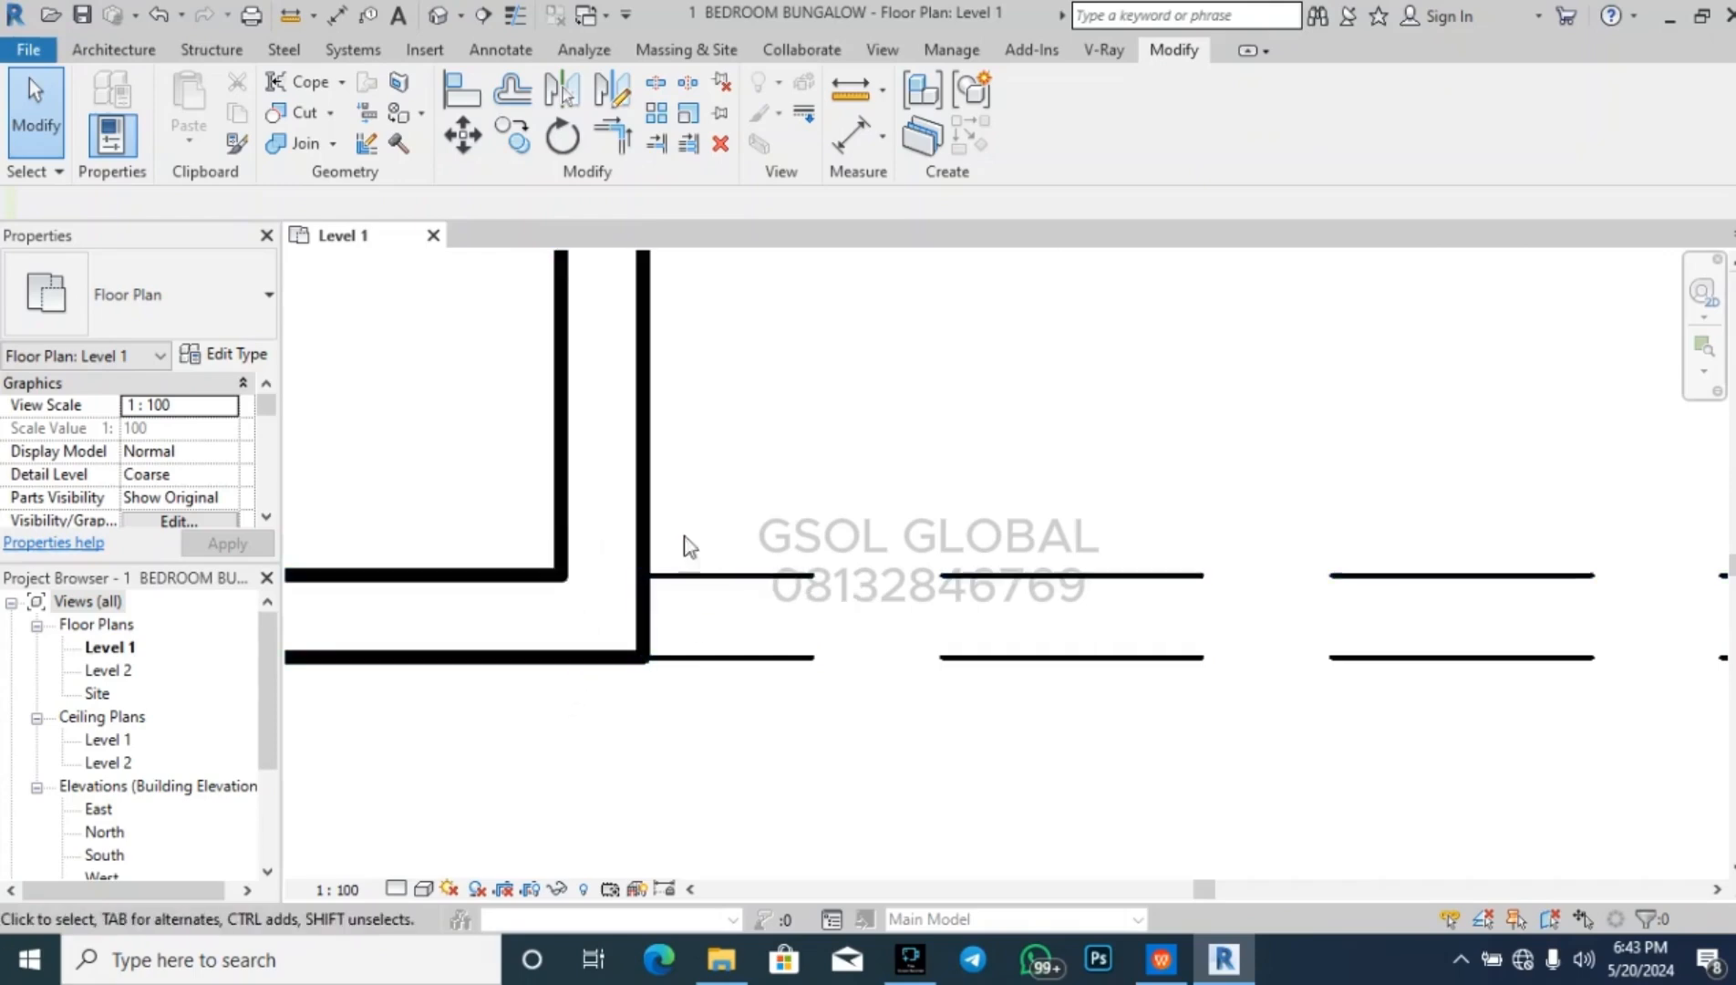
{"action": "scroll", "coordinate": [670, 511], "scroll_direction": "down", "scroll_amount": 5}
{"action": "scroll", "coordinate": [735, 585], "scroll_direction": "down", "scroll_amount": 4}
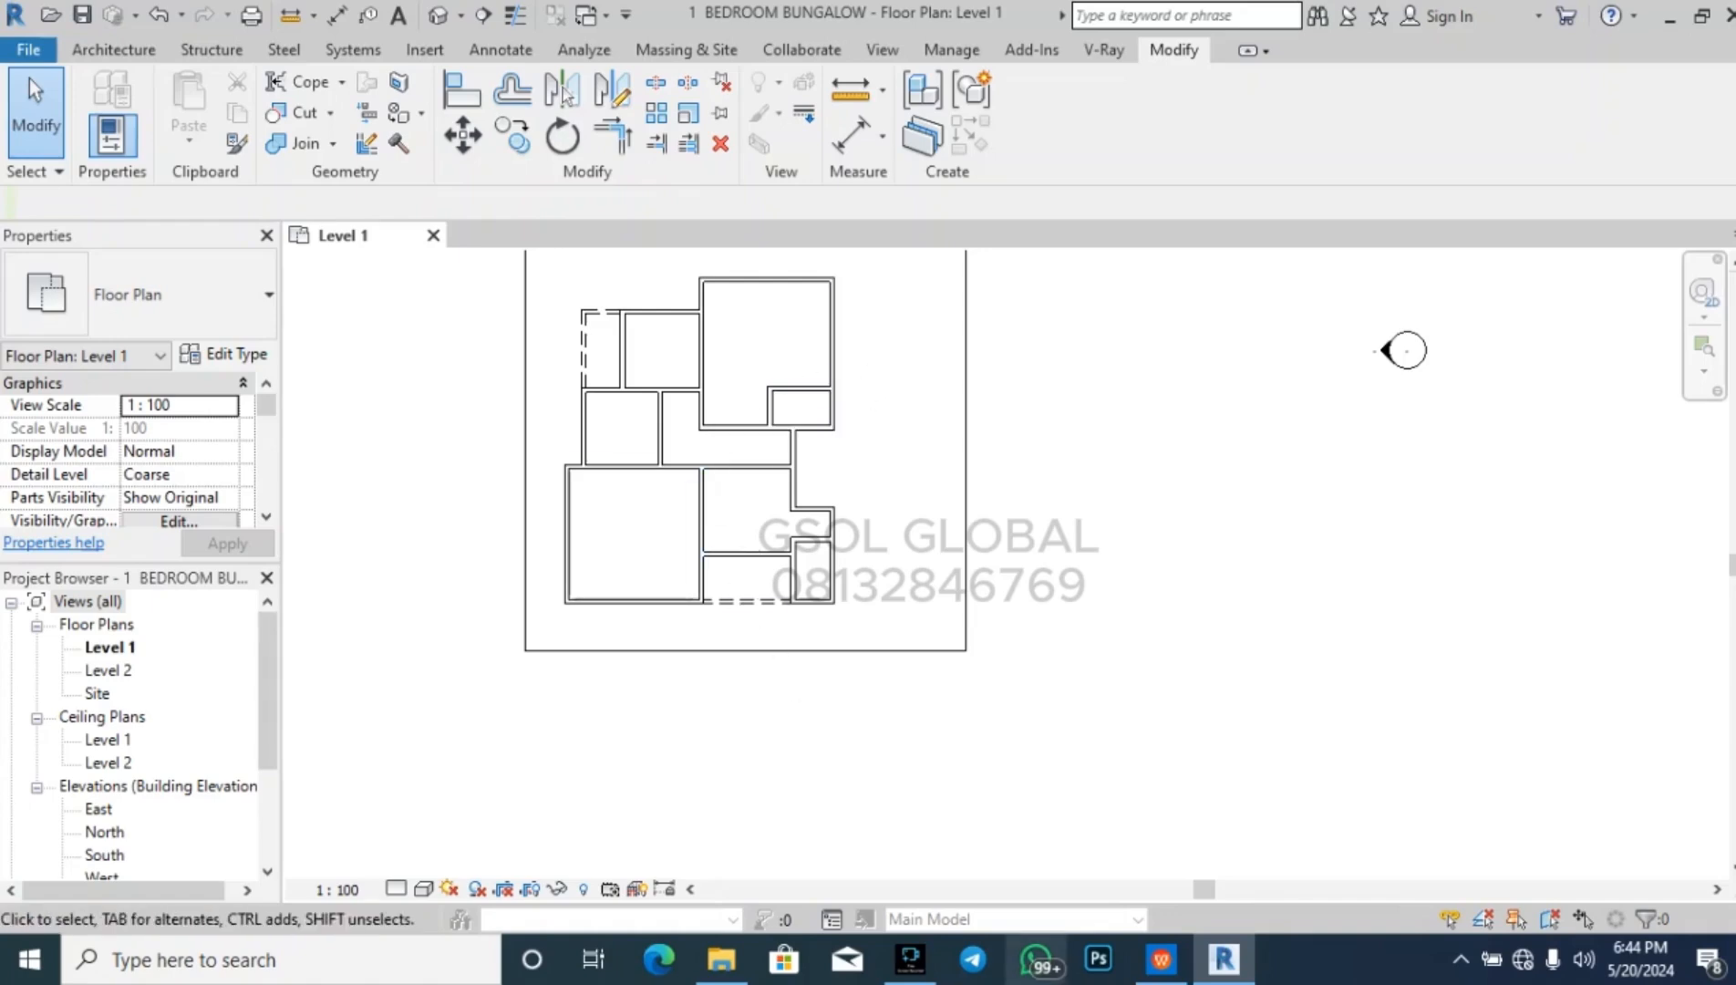
- Switch to the floor plan guide PDF in WPS, read sections 3 to 5 through adding doors and windows, and return to the Revit plan
{"action": "left_click", "coordinate": [1136, 977]}
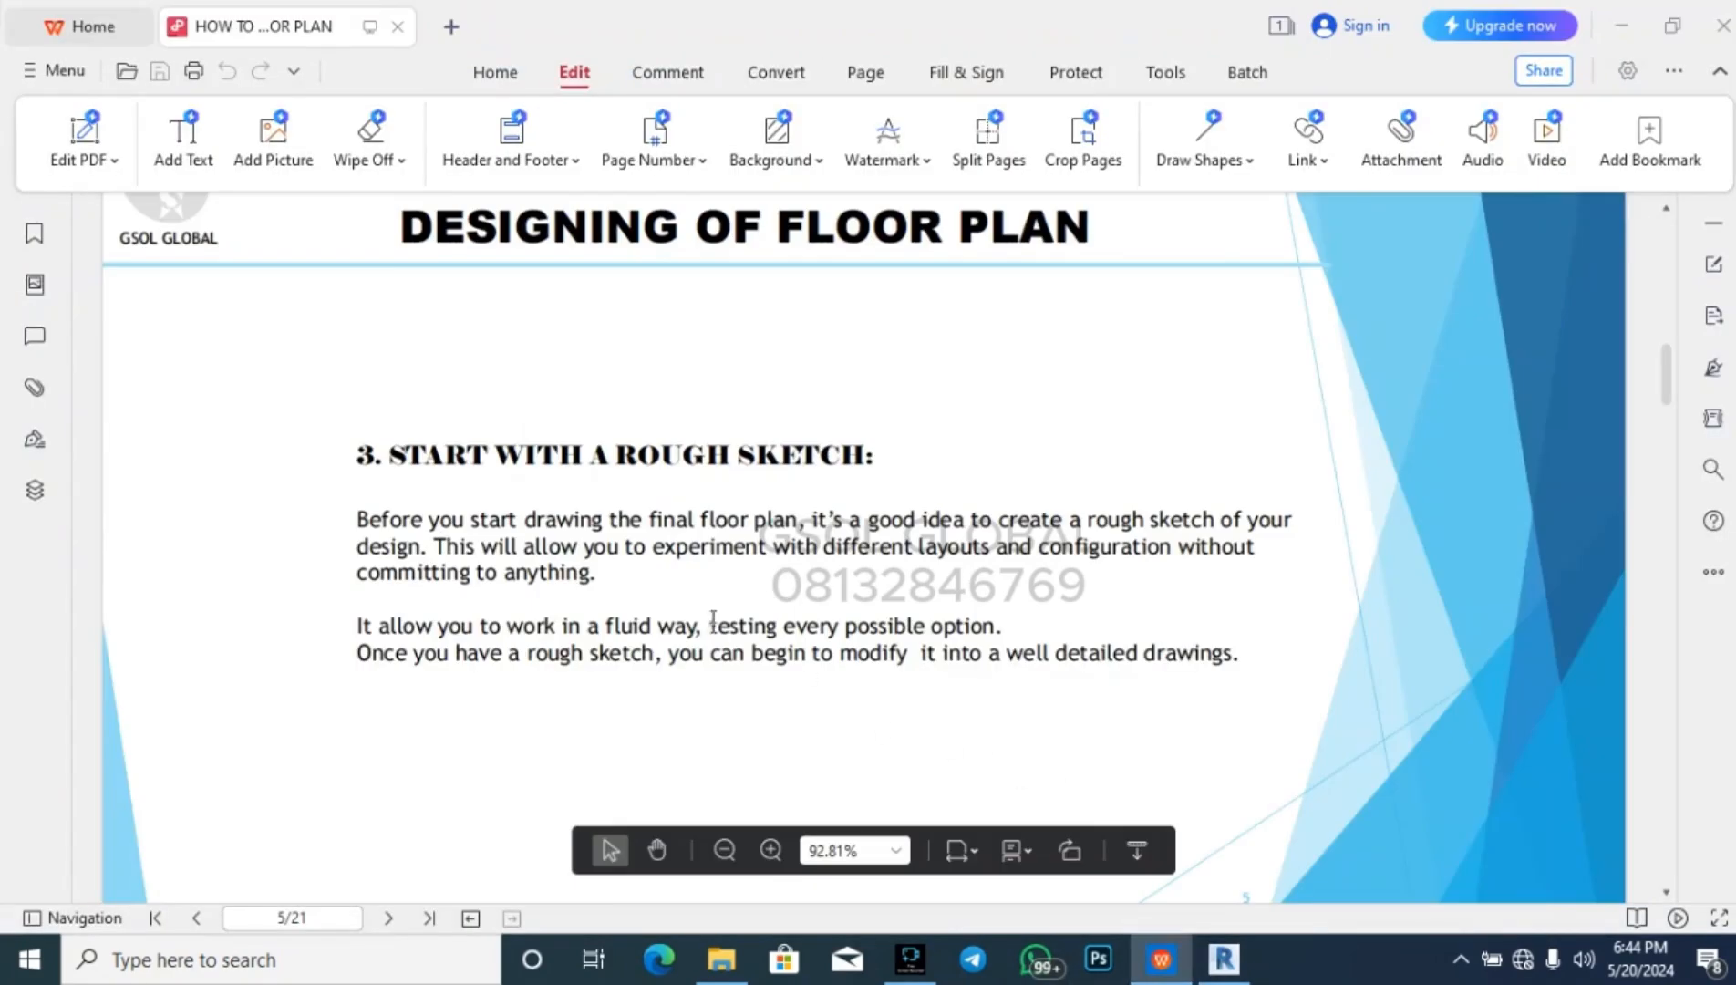
{"action": "scroll", "coordinate": [716, 469], "scroll_direction": "down", "scroll_amount": 3}
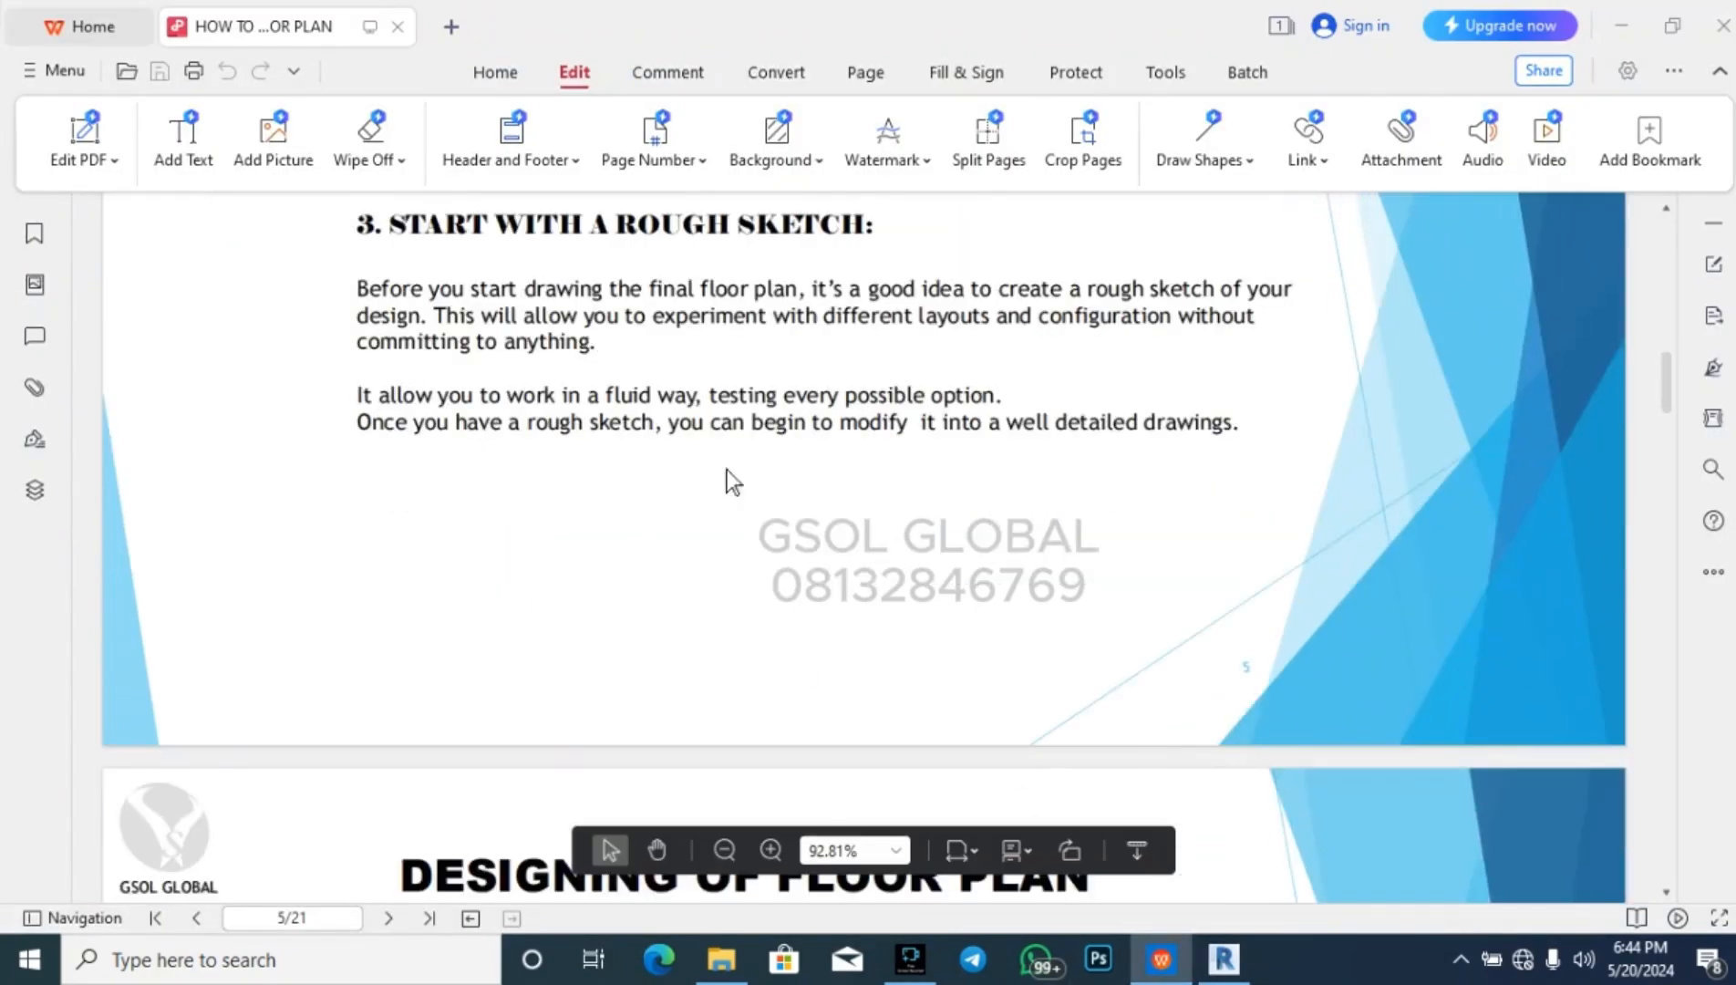
{"action": "scroll", "coordinate": [682, 460], "scroll_direction": "down", "scroll_amount": 6}
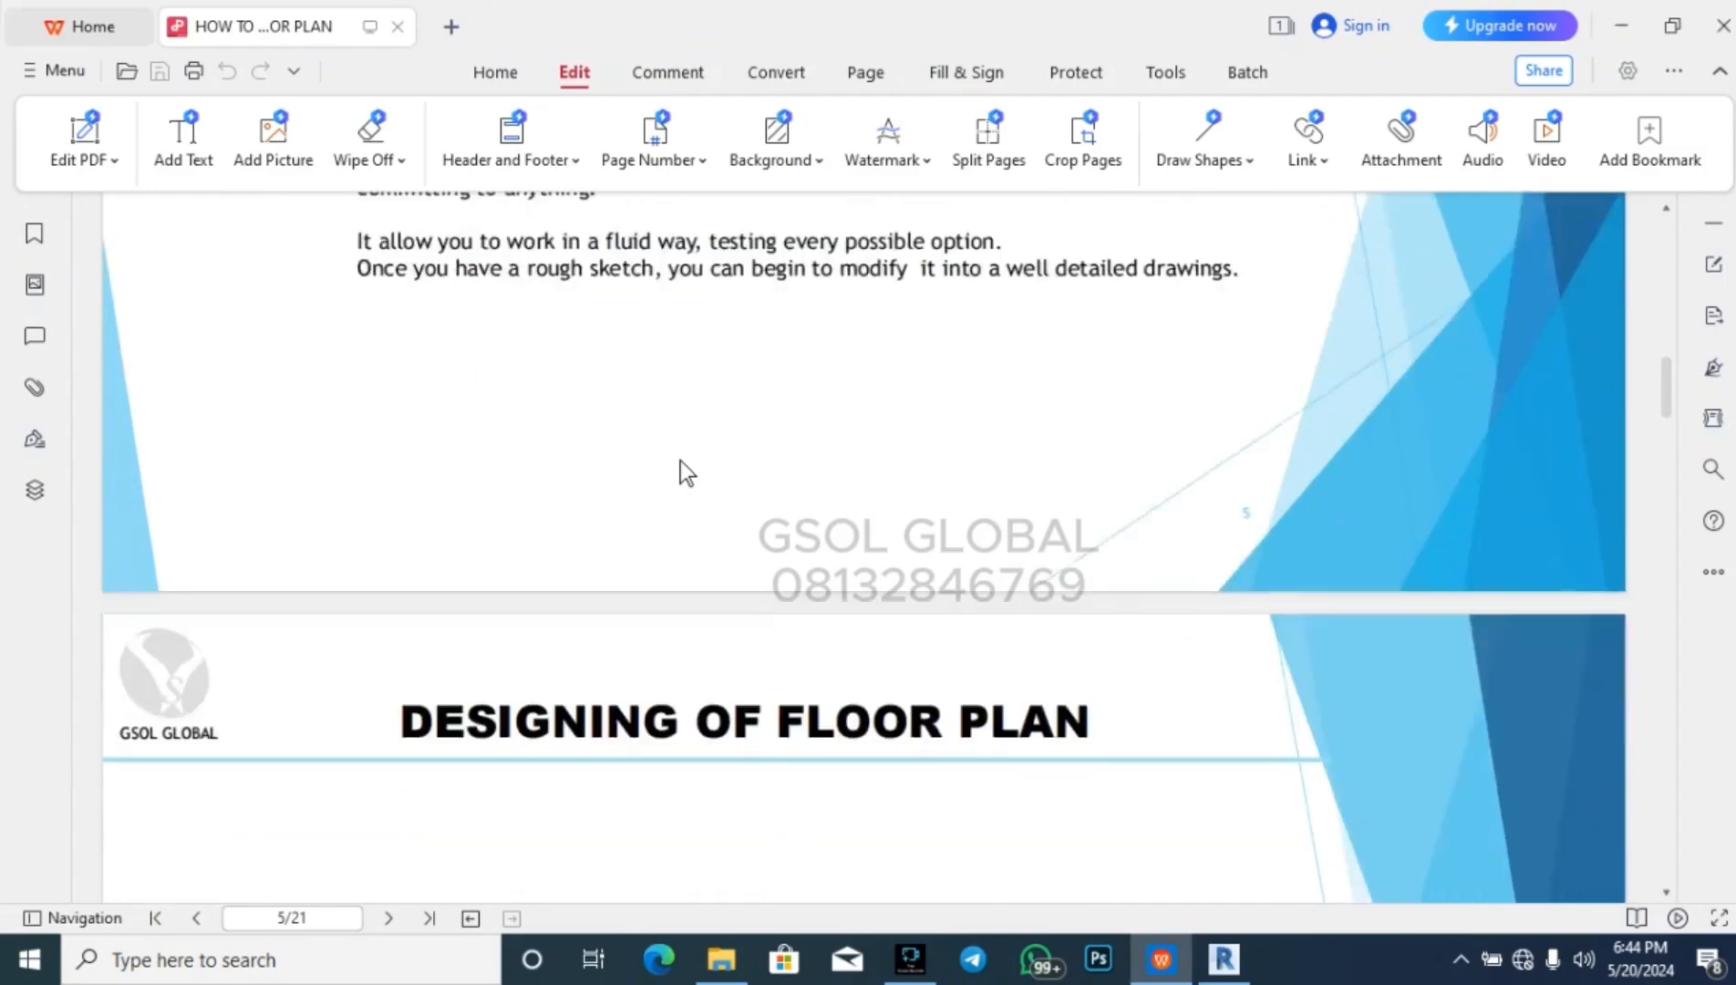
{"action": "scroll", "coordinate": [681, 459], "scroll_direction": "down", "scroll_amount": 4}
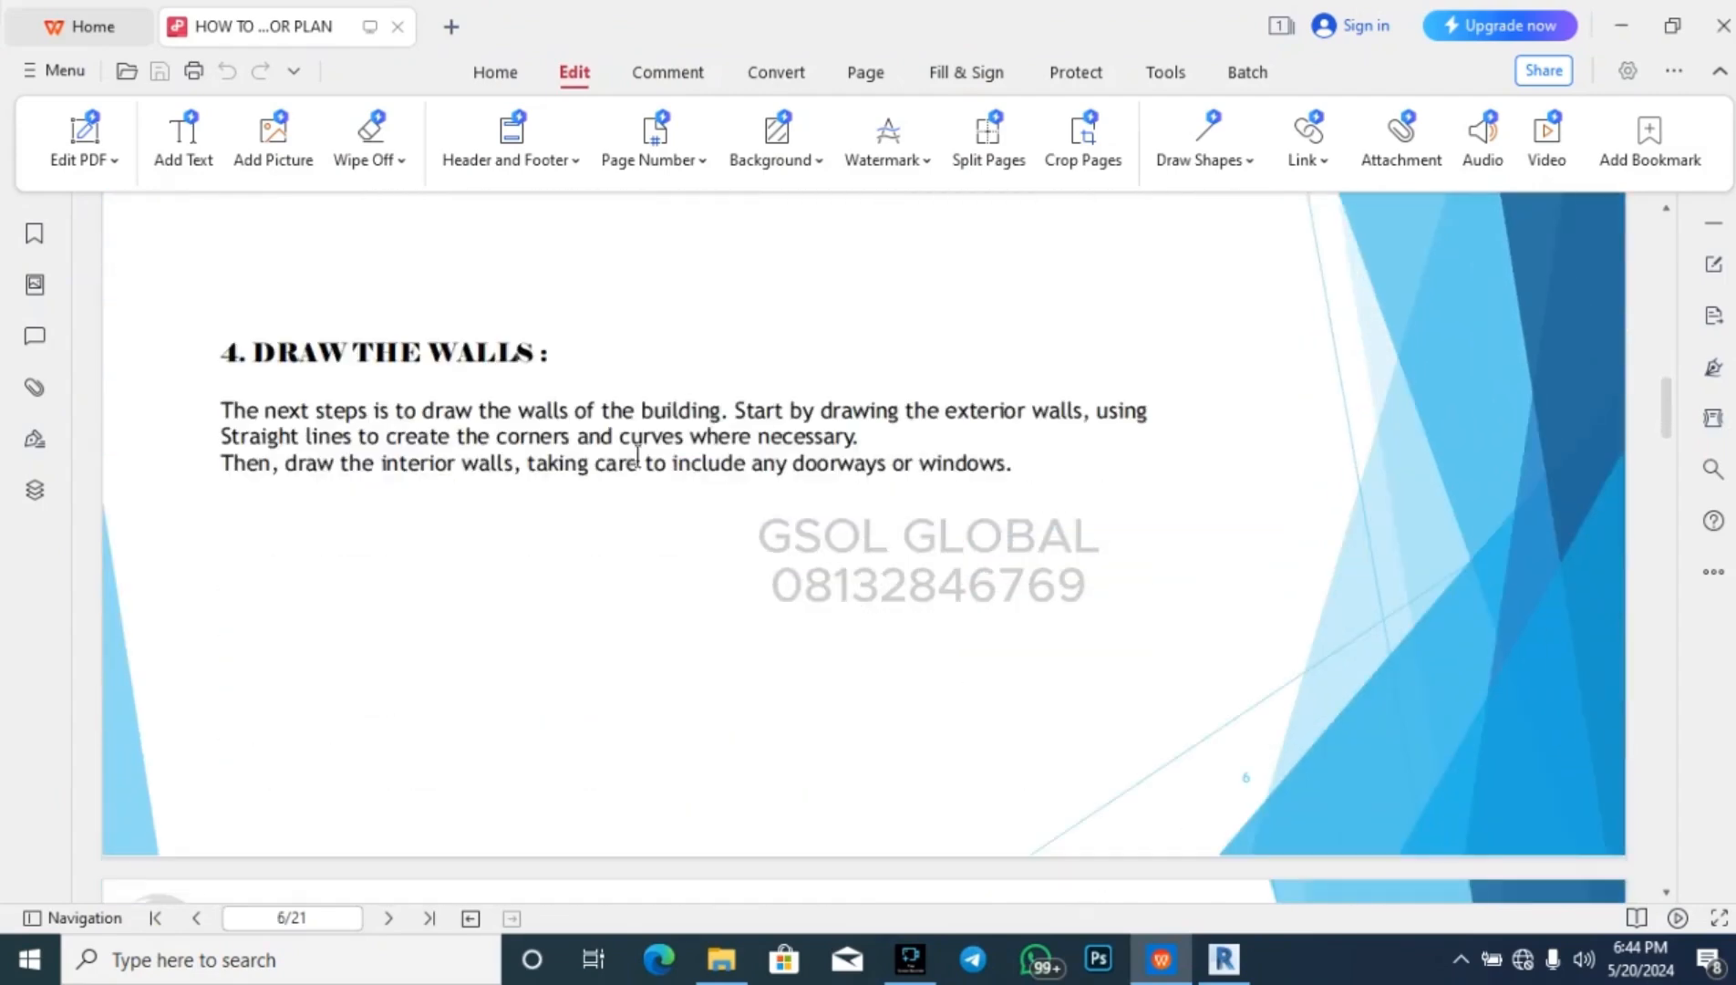
{"action": "scroll", "coordinate": [602, 446], "scroll_direction": "down", "scroll_amount": 7}
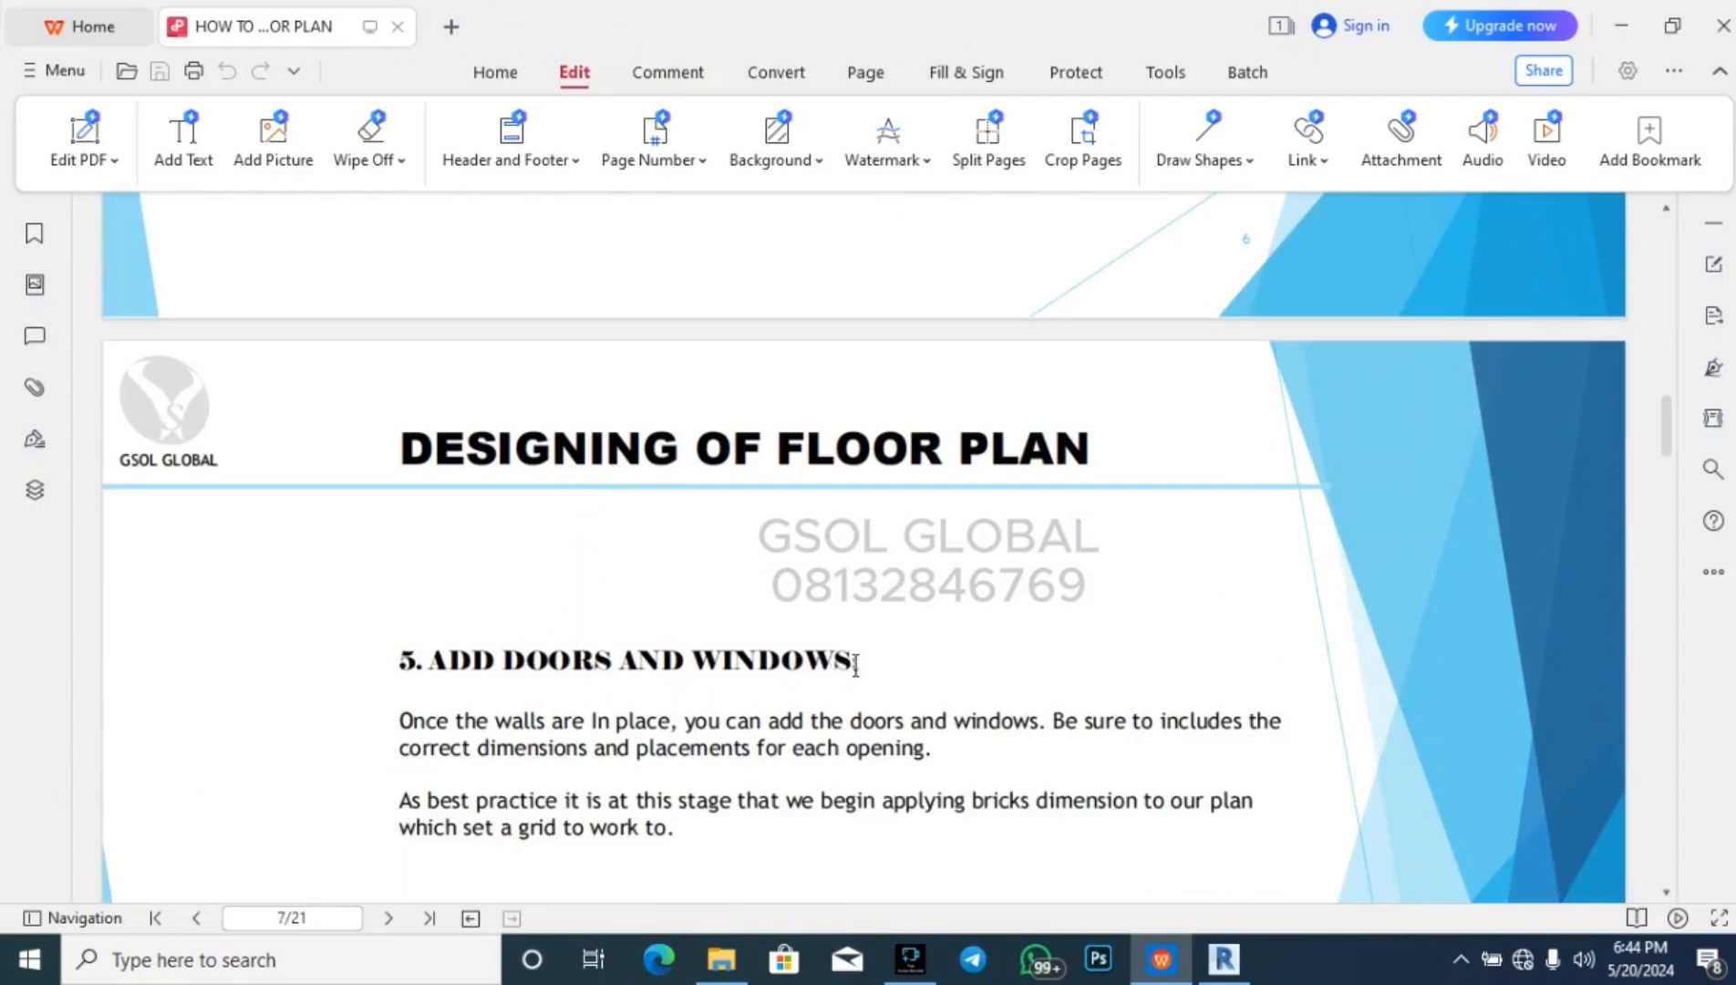
{"action": "mouse_move", "coordinate": [1223, 958]}
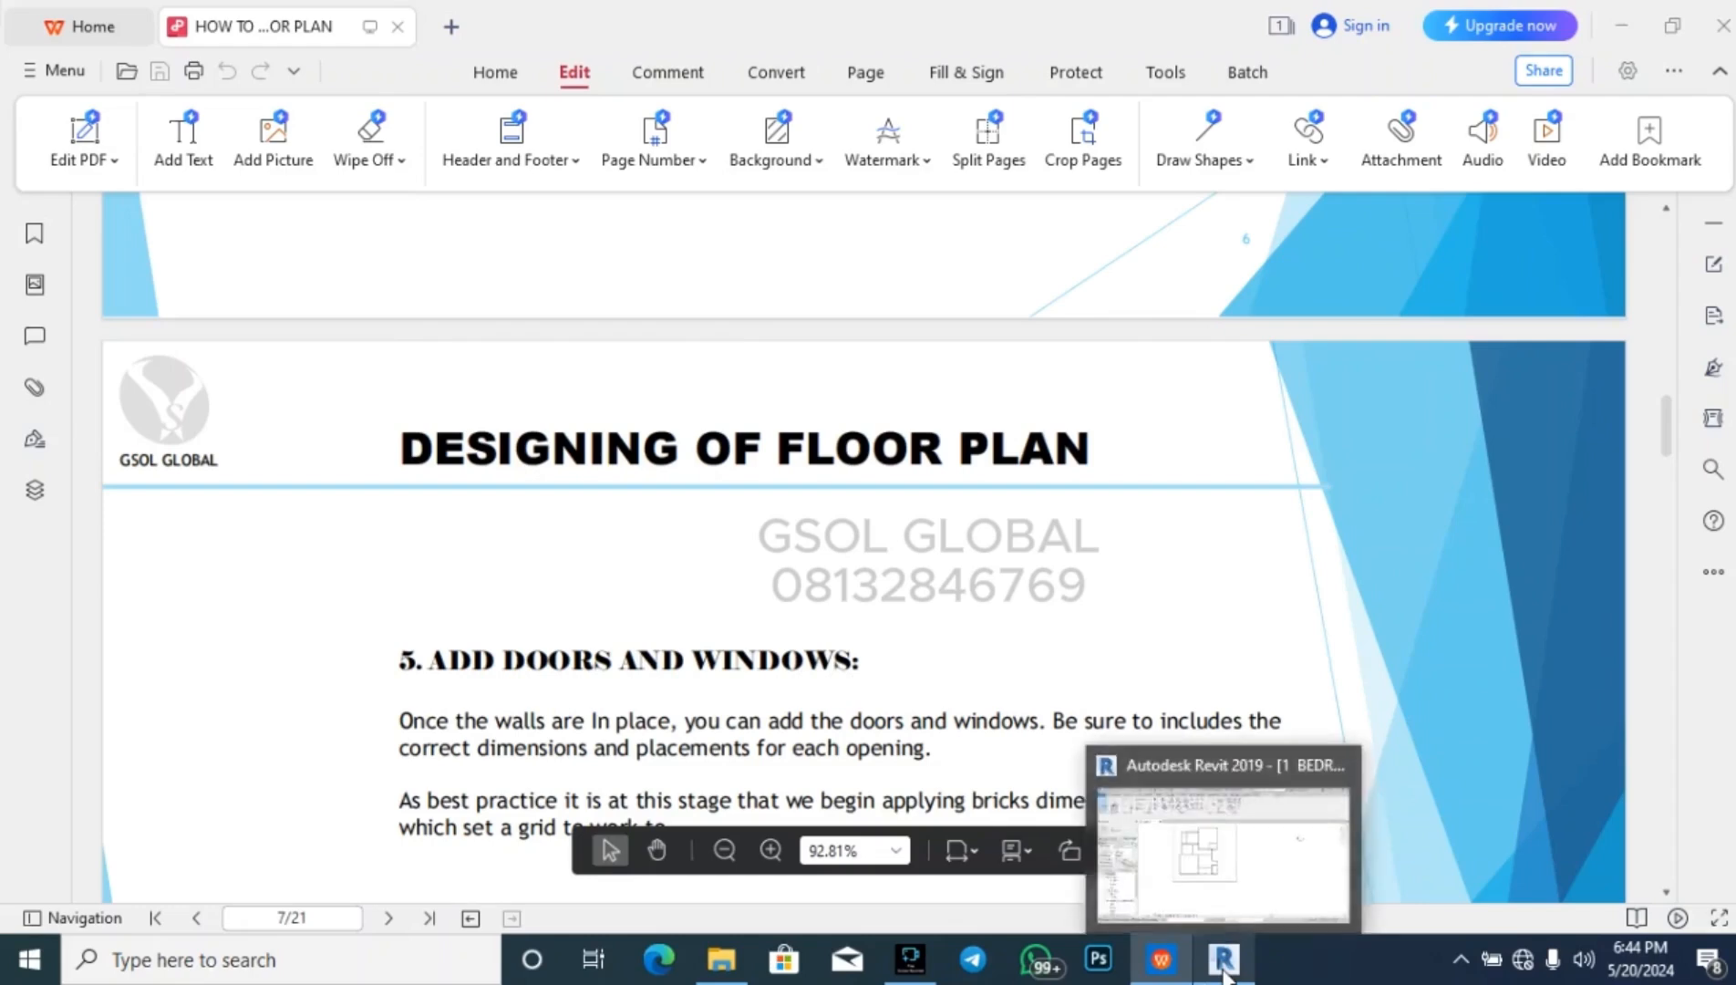
{"action": "left_click", "coordinate": [1227, 909]}
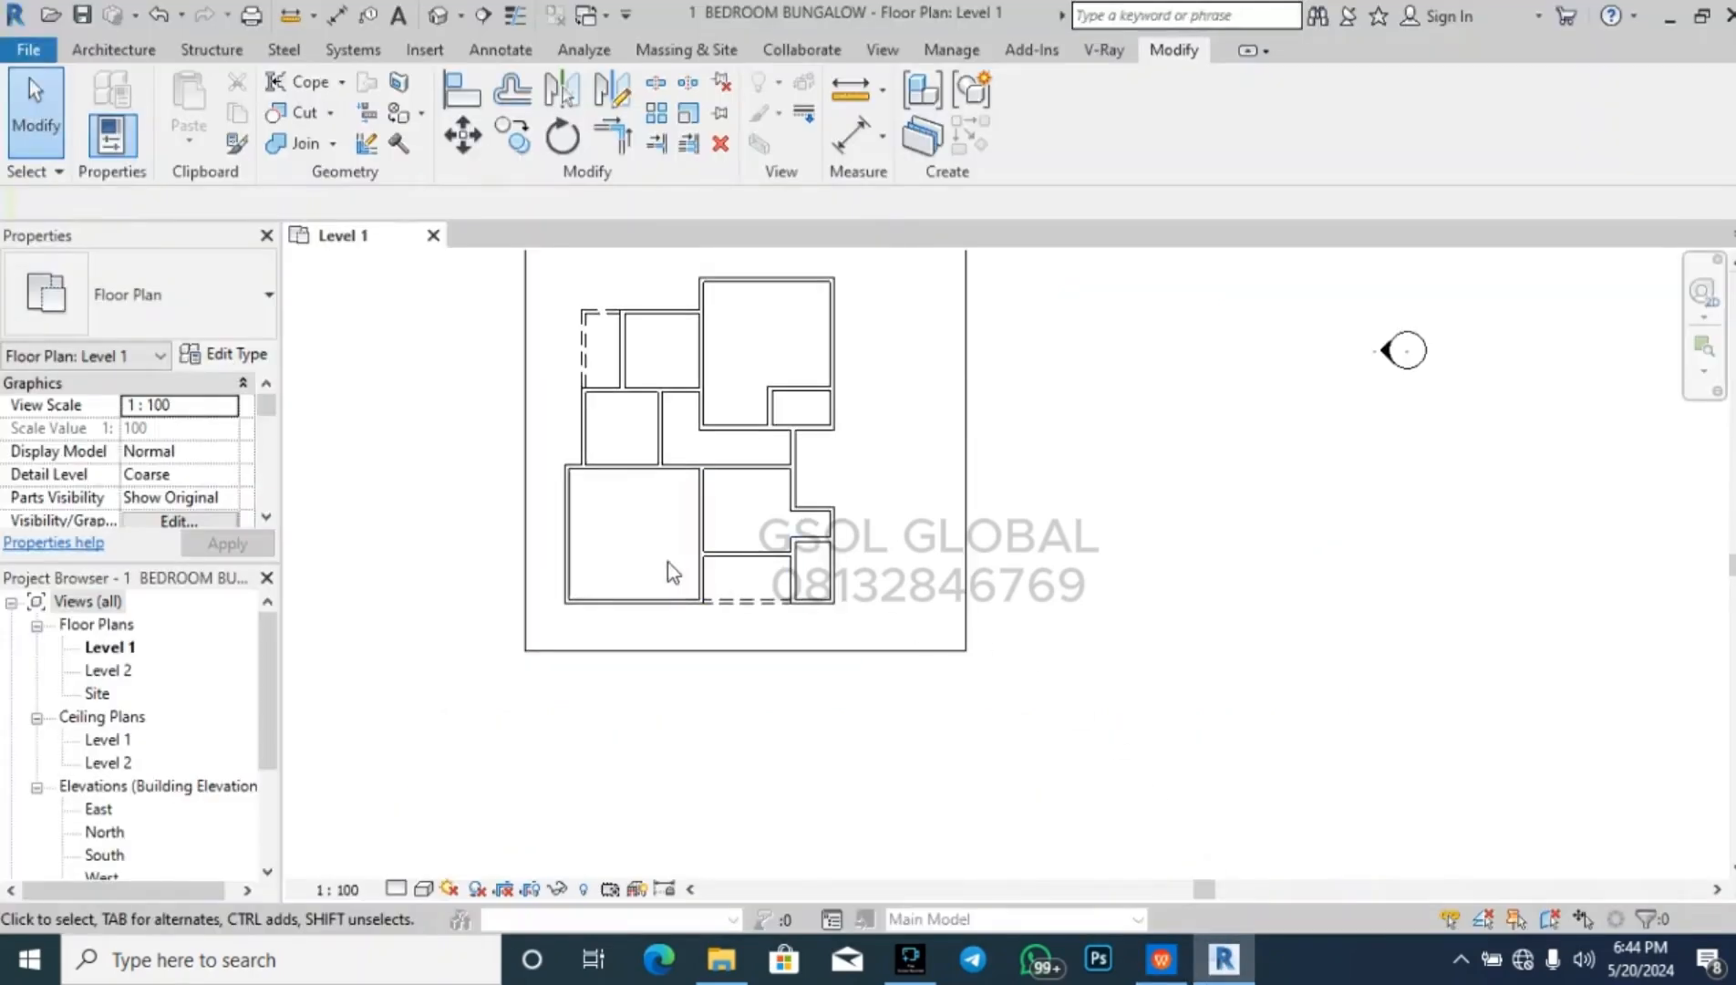
{"action": "scroll", "coordinate": [619, 299], "scroll_direction": "up", "scroll_amount": 1}
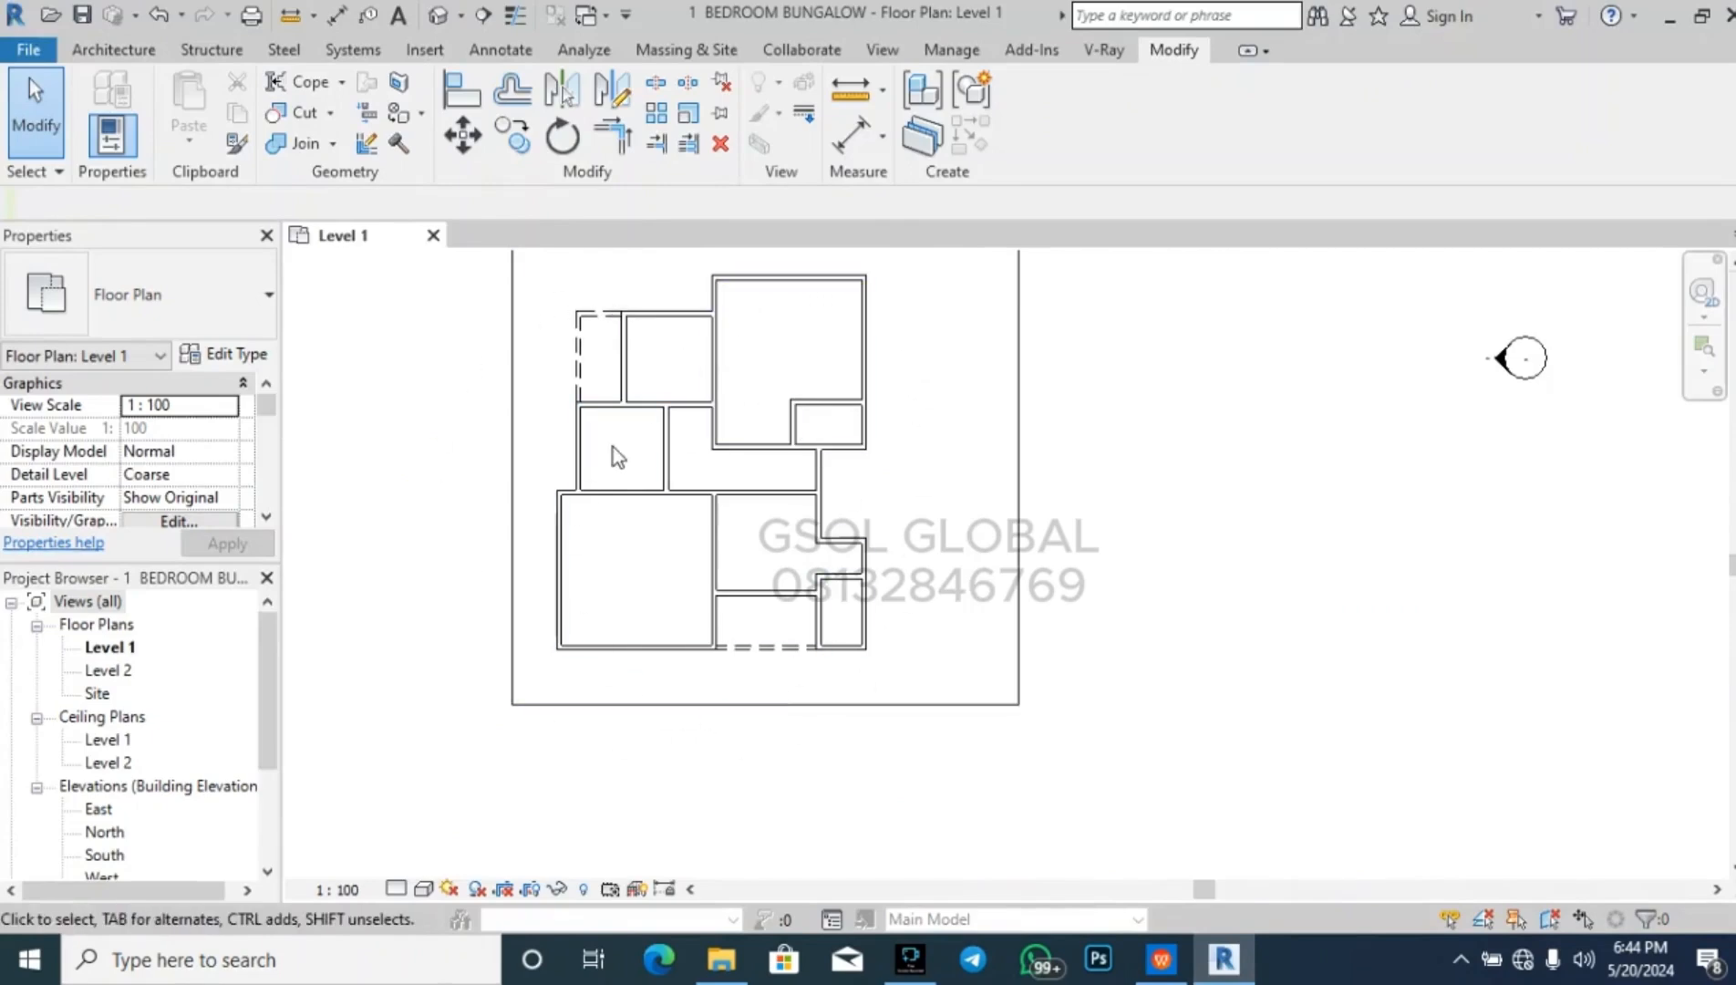
- Examine the bungalow's room layout, concentrating on the entrance porch and the rooms around it
{"action": "left_click", "coordinate": [774, 621]}
{"action": "scroll", "coordinate": [764, 547], "scroll_direction": "up", "scroll_amount": 3}
{"action": "left_click_drag", "start_coordinate": [777, 496], "coordinate": [743, 609]}
{"action": "left_click_drag", "start_coordinate": [795, 496], "coordinate": [745, 615]}
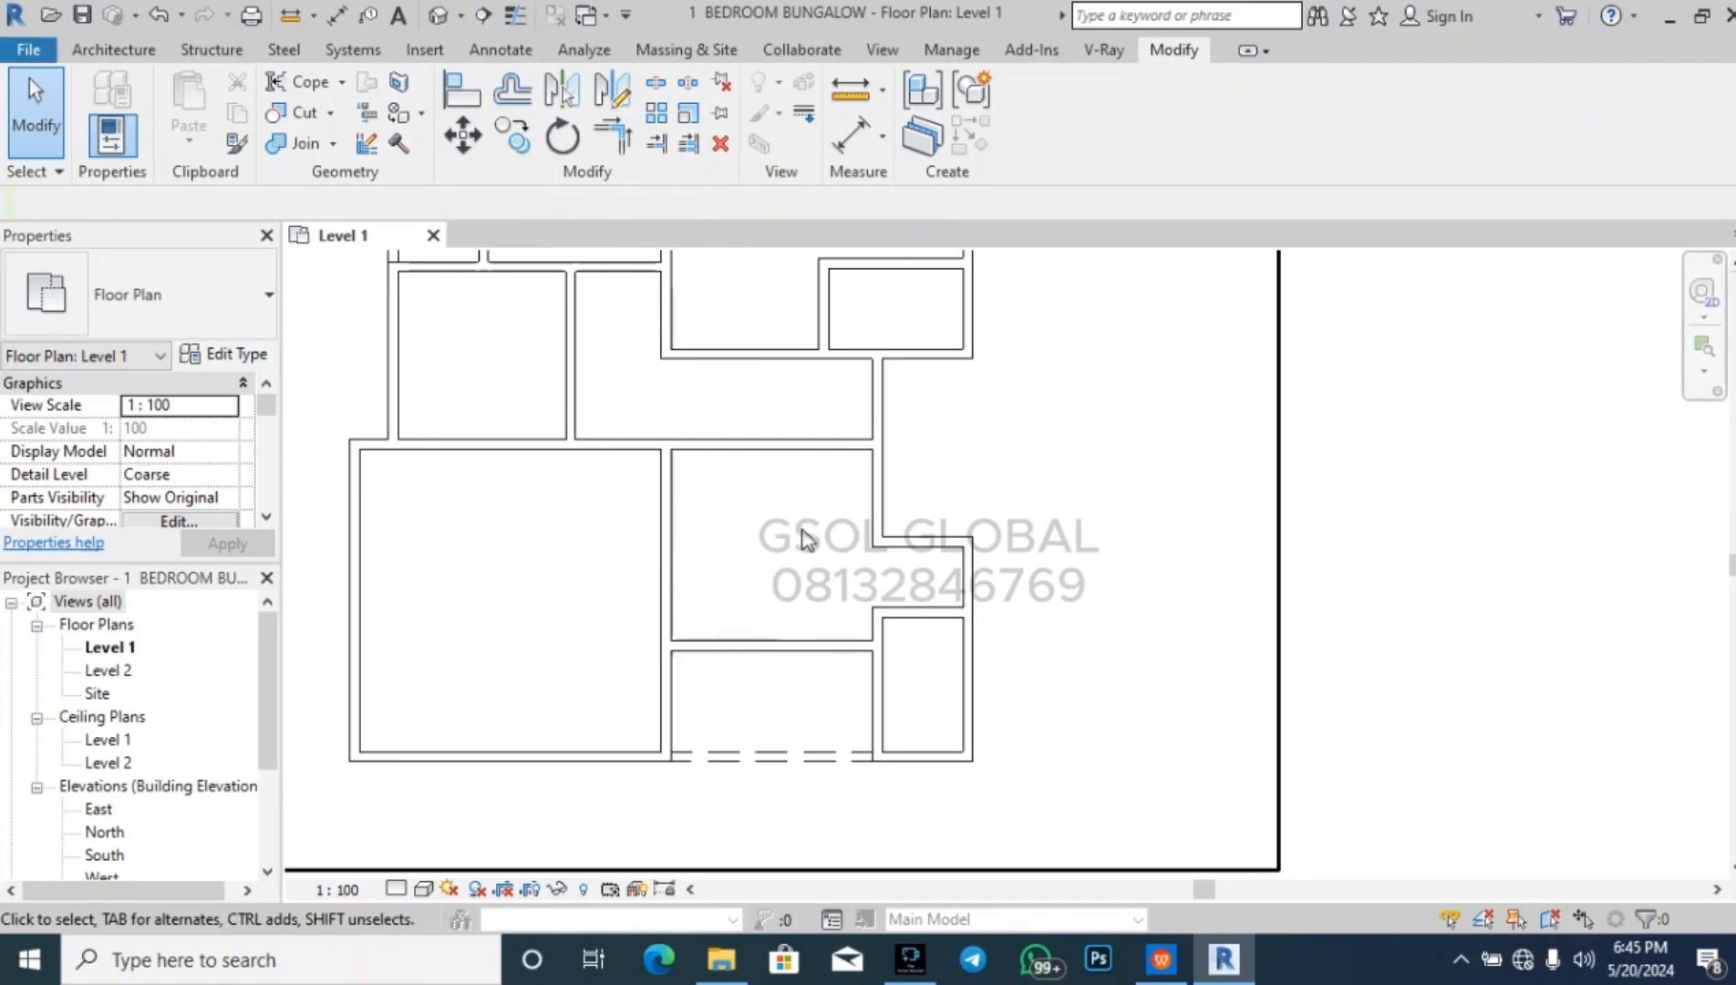
{"action": "left_click", "coordinate": [802, 478]}
{"action": "left_click_drag", "start_coordinate": [802, 478], "coordinate": [766, 474]}
{"action": "left_click_drag", "start_coordinate": [741, 566], "coordinate": [738, 615]}
{"action": "scroll", "coordinate": [737, 681], "scroll_direction": "down", "scroll_amount": 2}
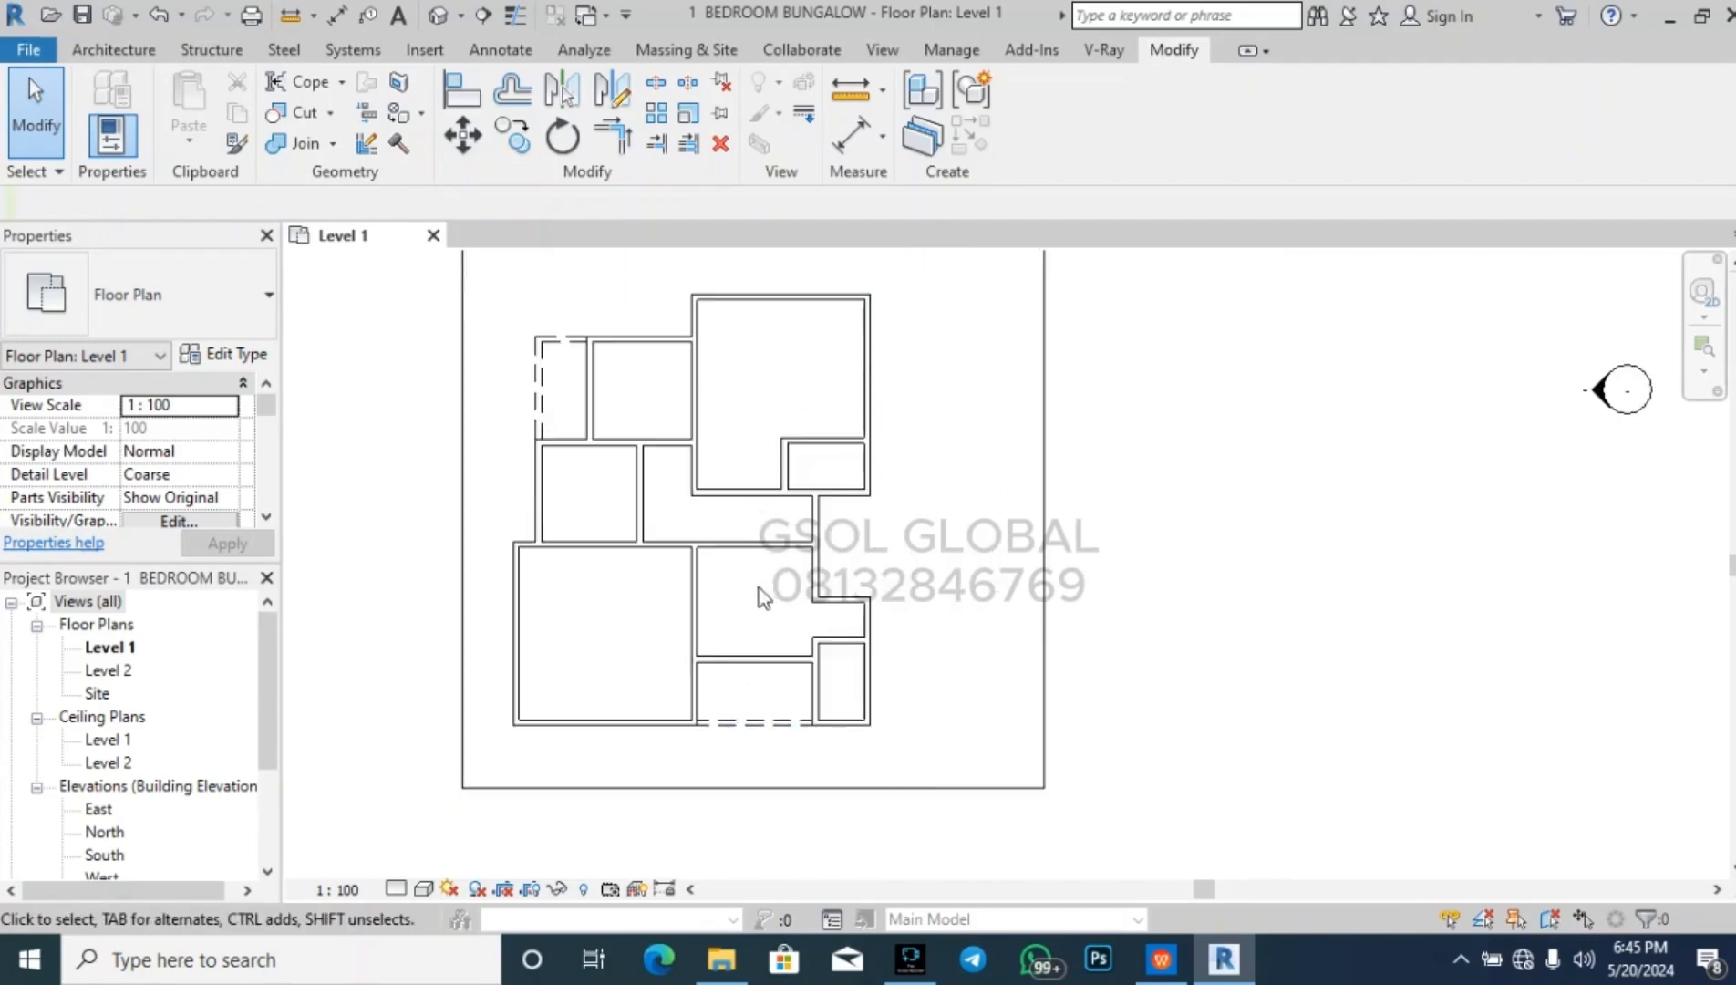
{"action": "scroll", "coordinate": [759, 582], "scroll_direction": "up", "scroll_amount": 3}
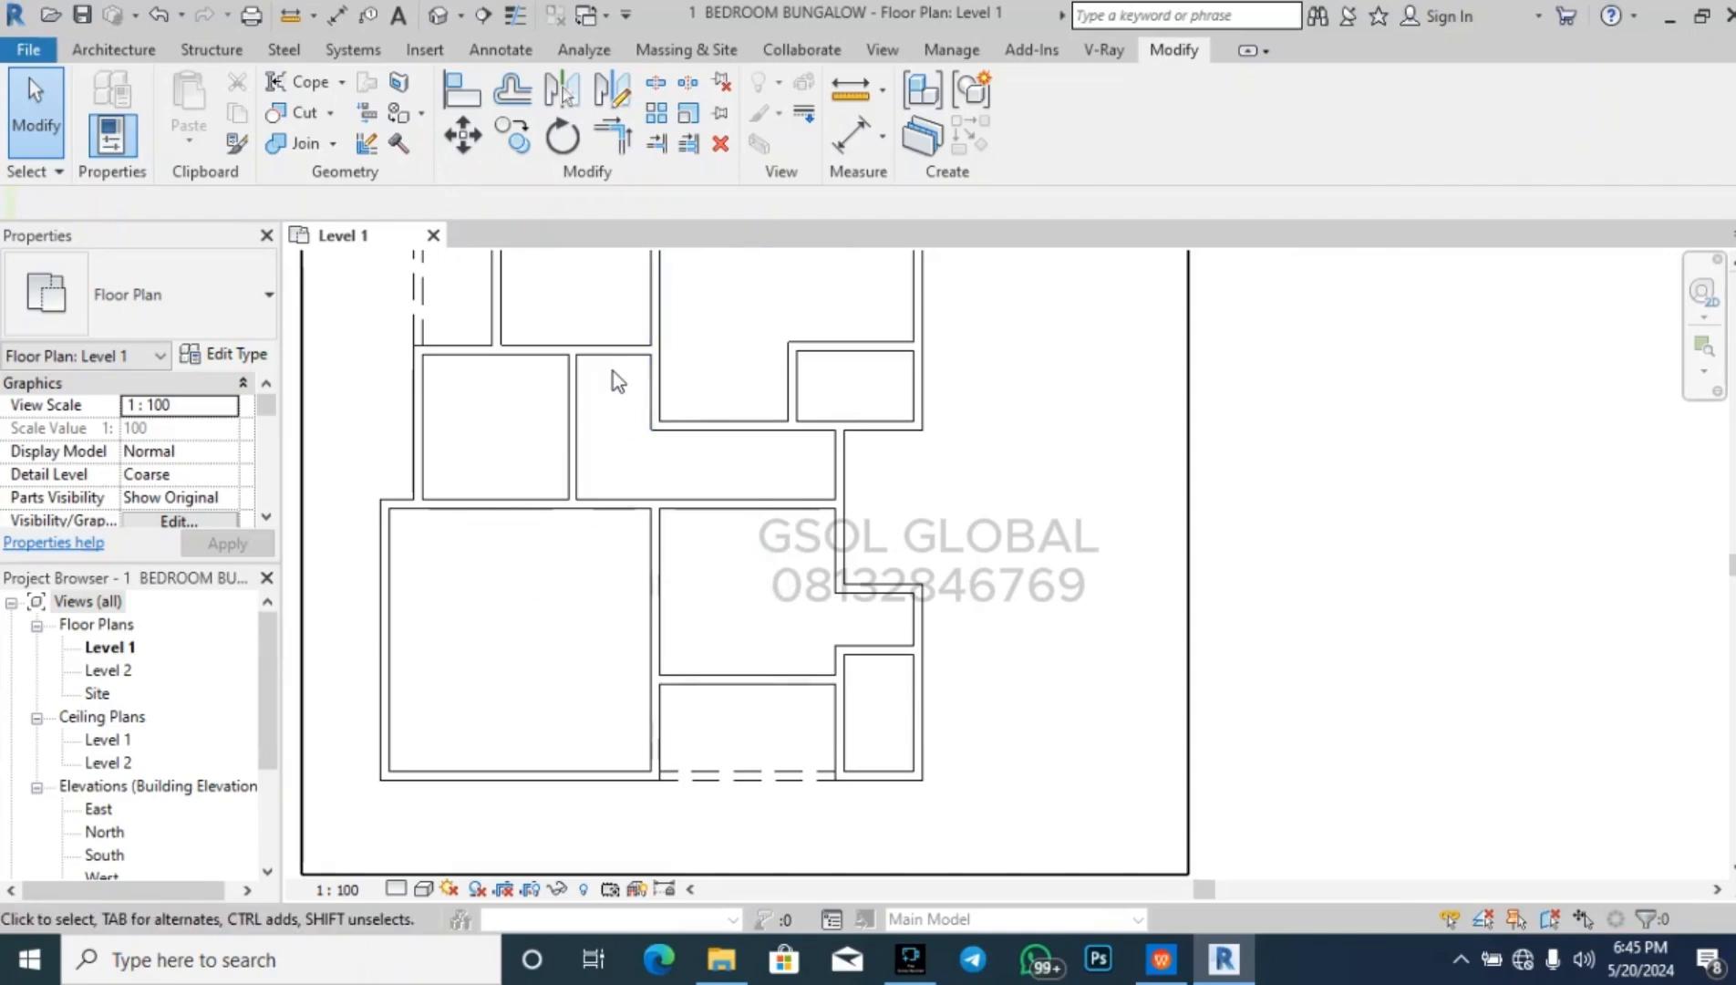
{"action": "left_click", "coordinate": [500, 49]}
{"action": "left_click", "coordinate": [553, 84]}
{"action": "scroll", "coordinate": [655, 356], "scroll_direction": "up", "scroll_amount": 2}
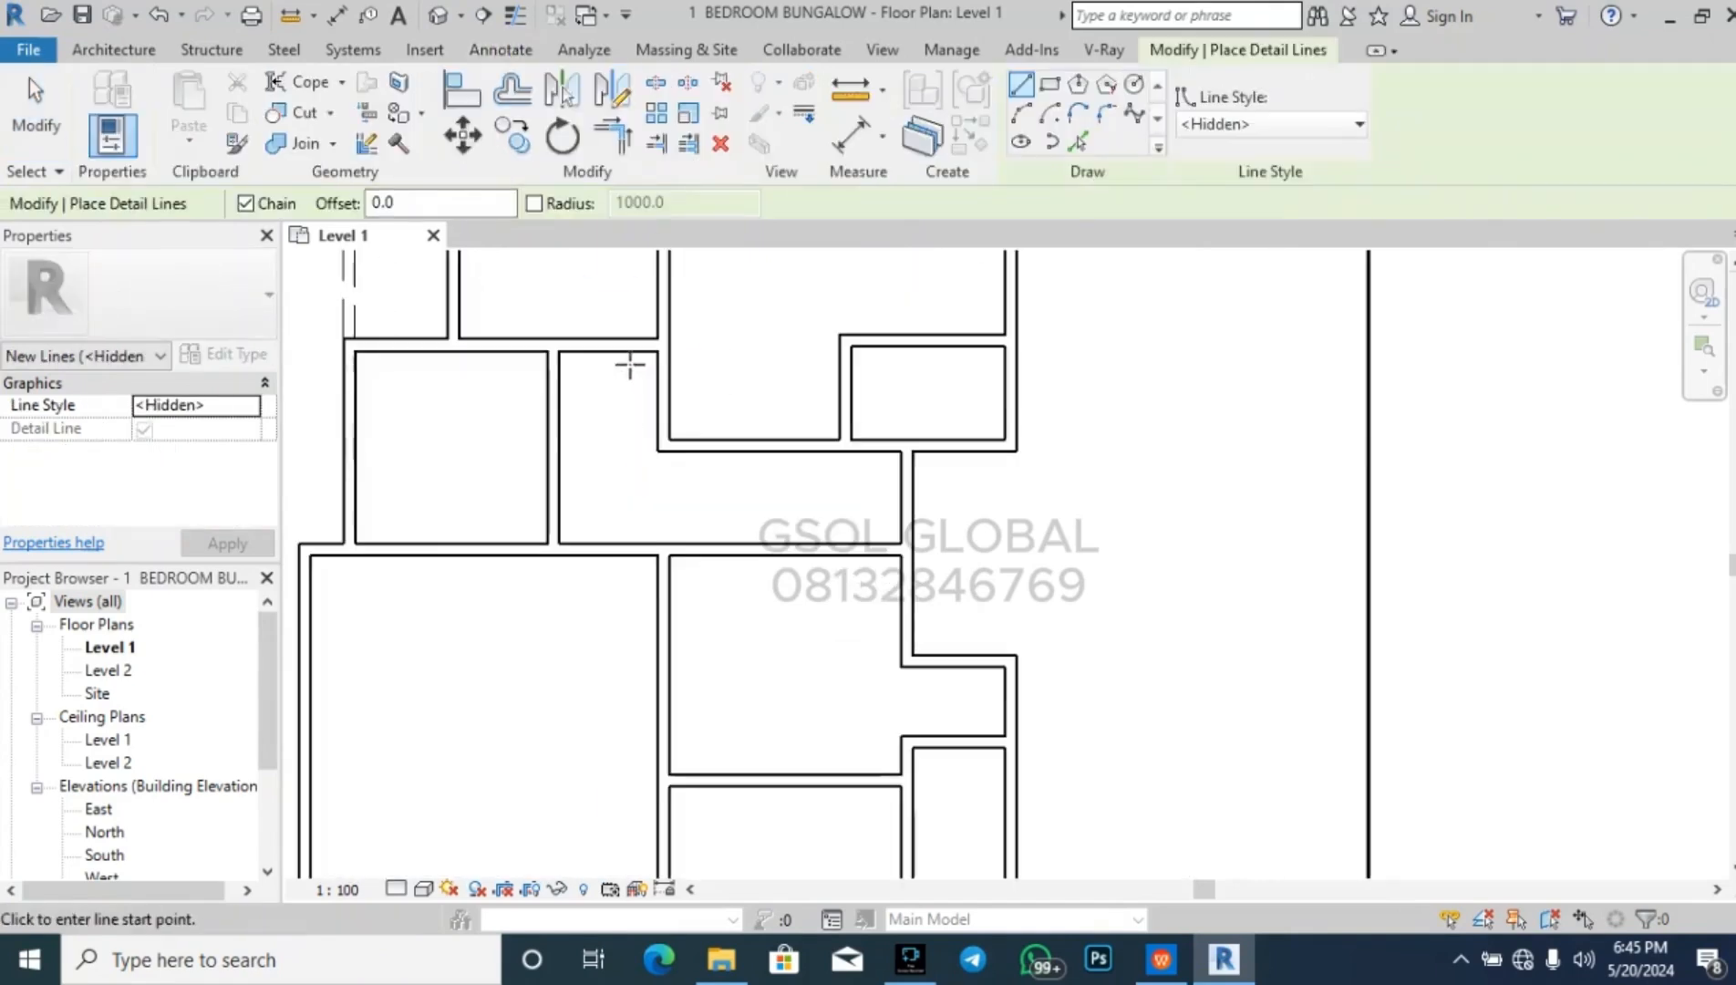
{"action": "left_click", "coordinate": [616, 353]}
{"action": "left_click", "coordinate": [611, 497]}
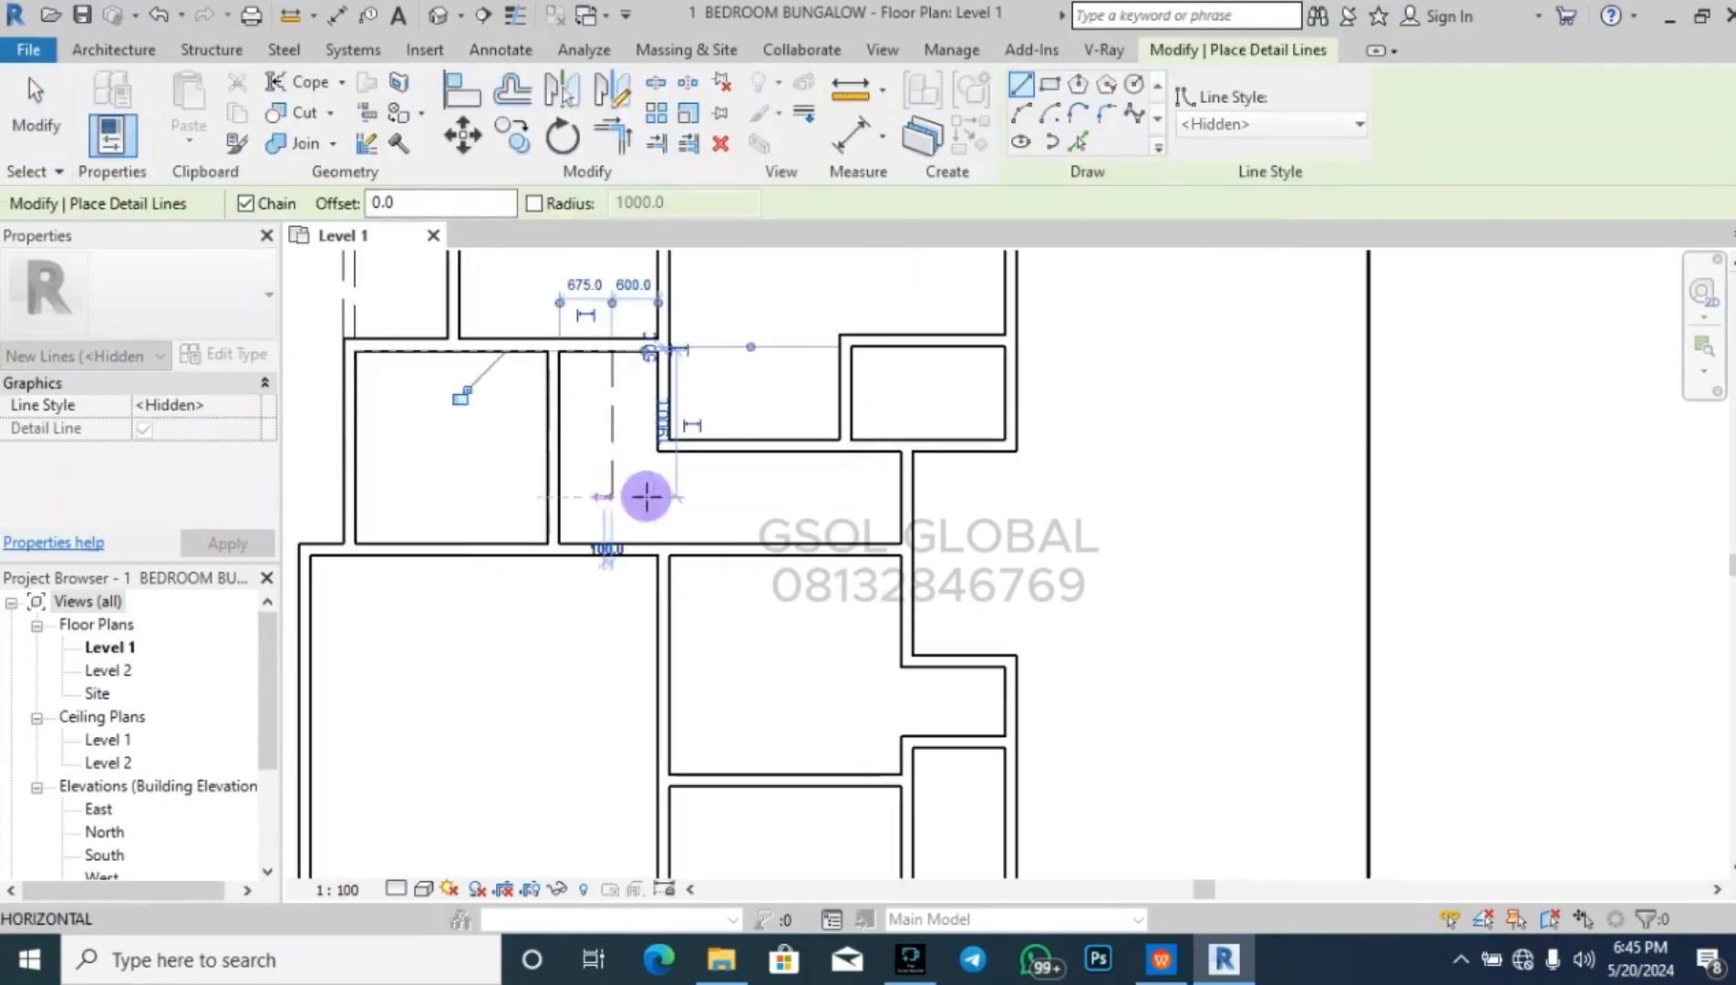
{"action": "key", "text": "Escape"}
{"action": "key", "text": "Escape"}
{"action": "left_click", "coordinate": [612, 470]}
{"action": "key", "text": "Delete"}
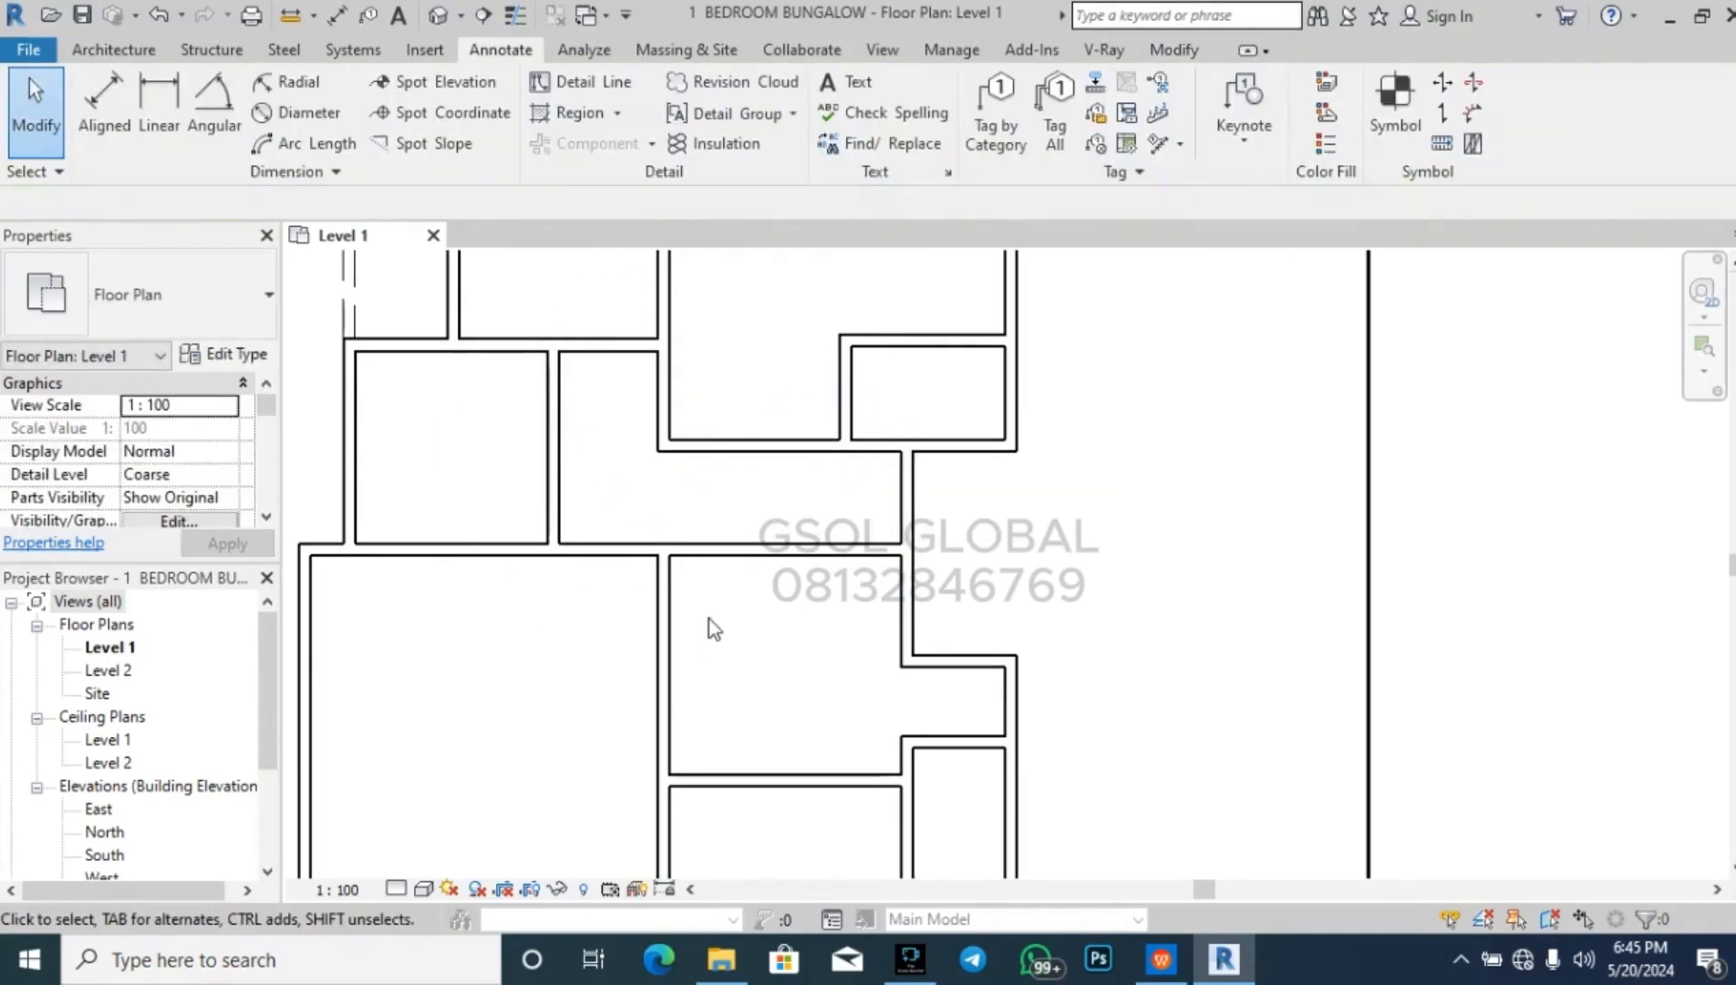
- Split the horizontal wall between the large lower-left room and the small room above it, near the middle of the small room's width
{"action": "scroll", "coordinate": [708, 635], "scroll_direction": "down", "scroll_amount": 2}
{"action": "scroll", "coordinate": [492, 598], "scroll_direction": "down", "scroll_amount": 2}
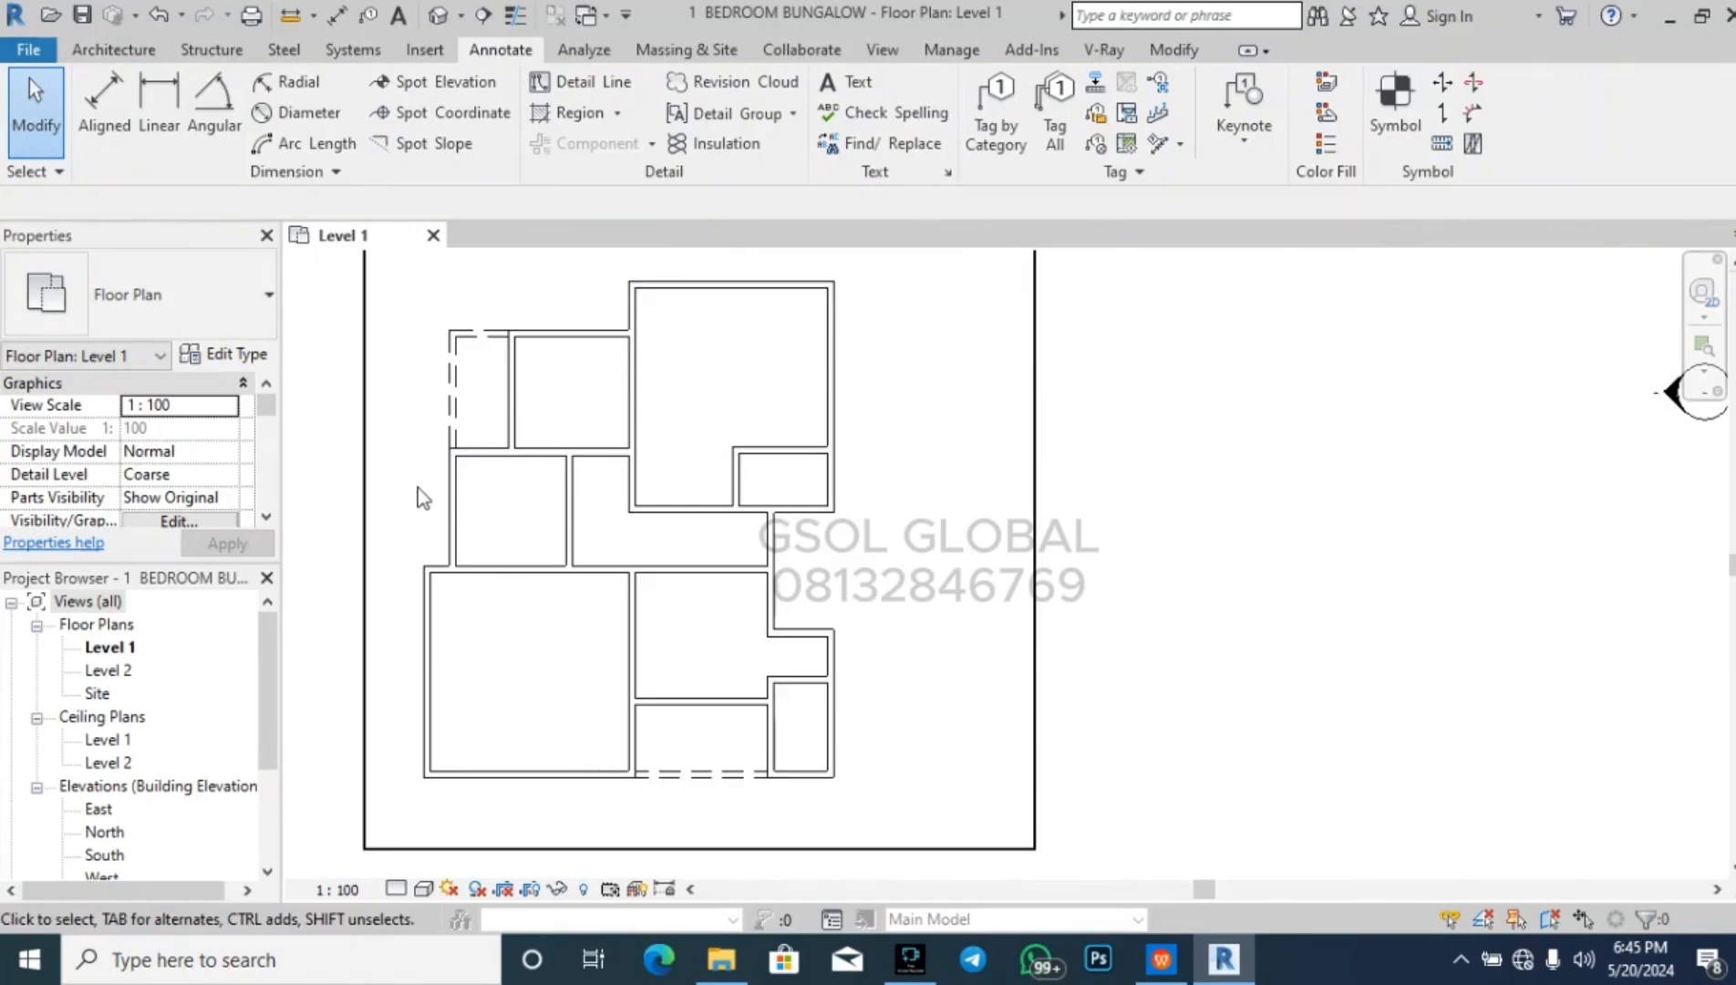
{"action": "scroll", "coordinate": [423, 543], "scroll_direction": "up", "scroll_amount": 1}
{"action": "scroll", "coordinate": [423, 545], "scroll_direction": "up", "scroll_amount": 2}
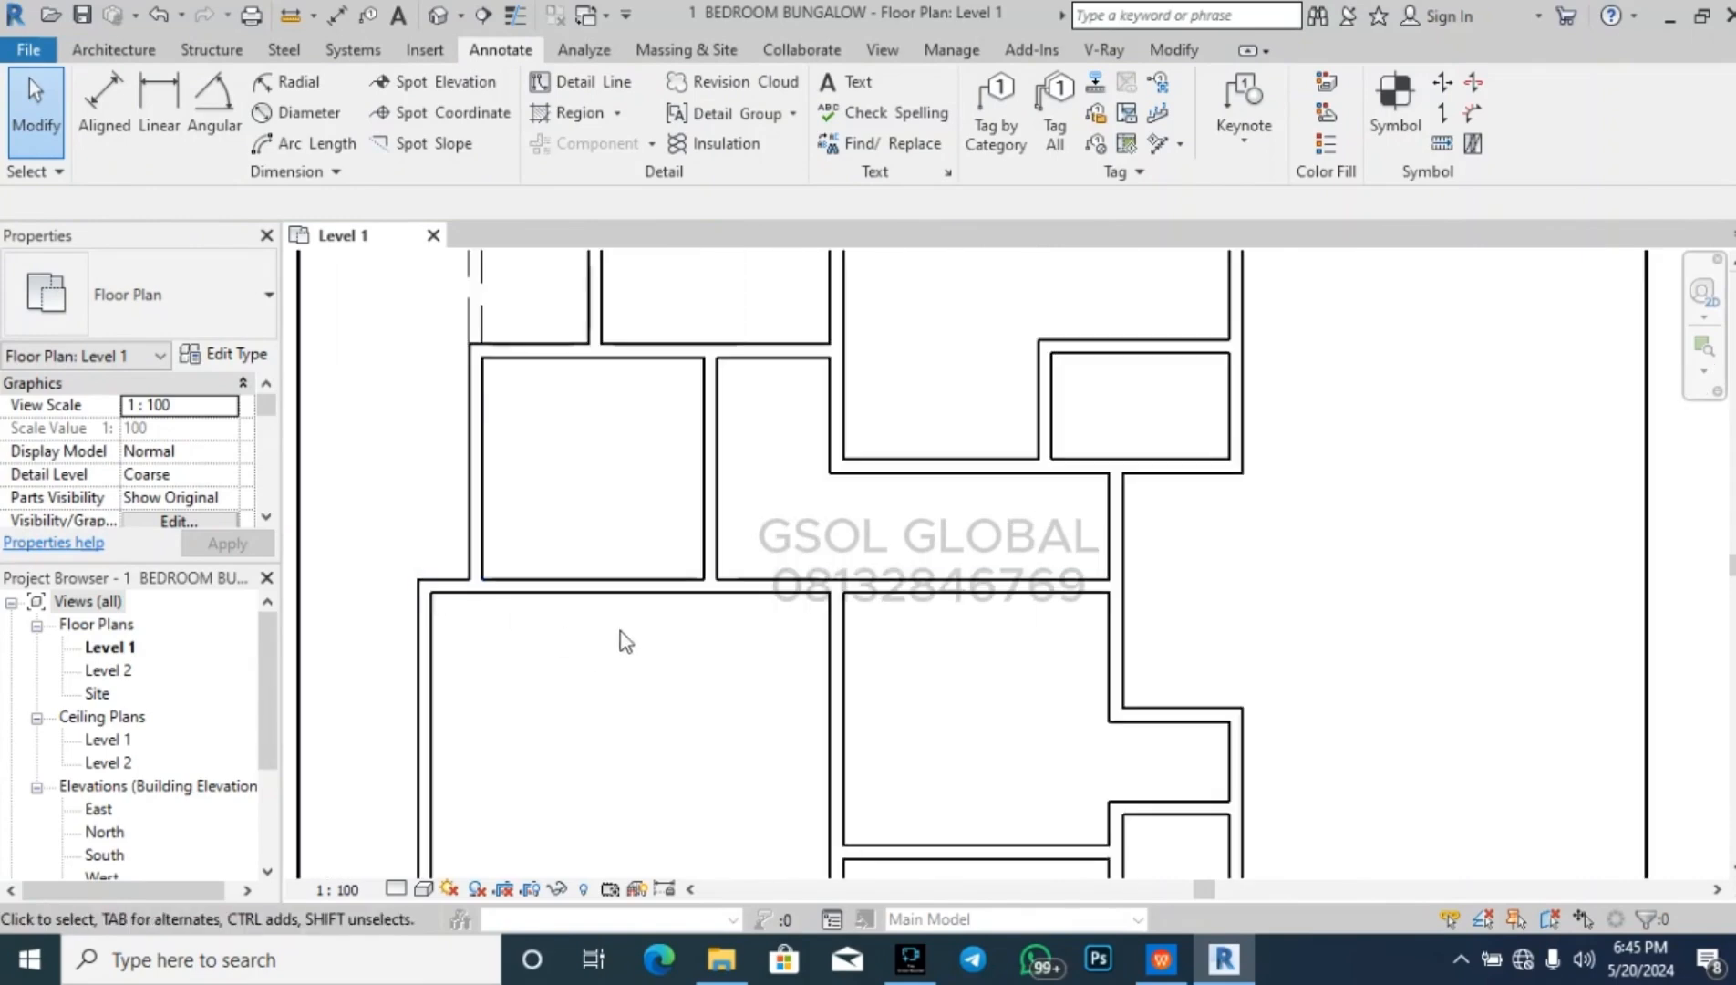
{"action": "scroll", "coordinate": [583, 608], "scroll_direction": "up", "scroll_amount": 1}
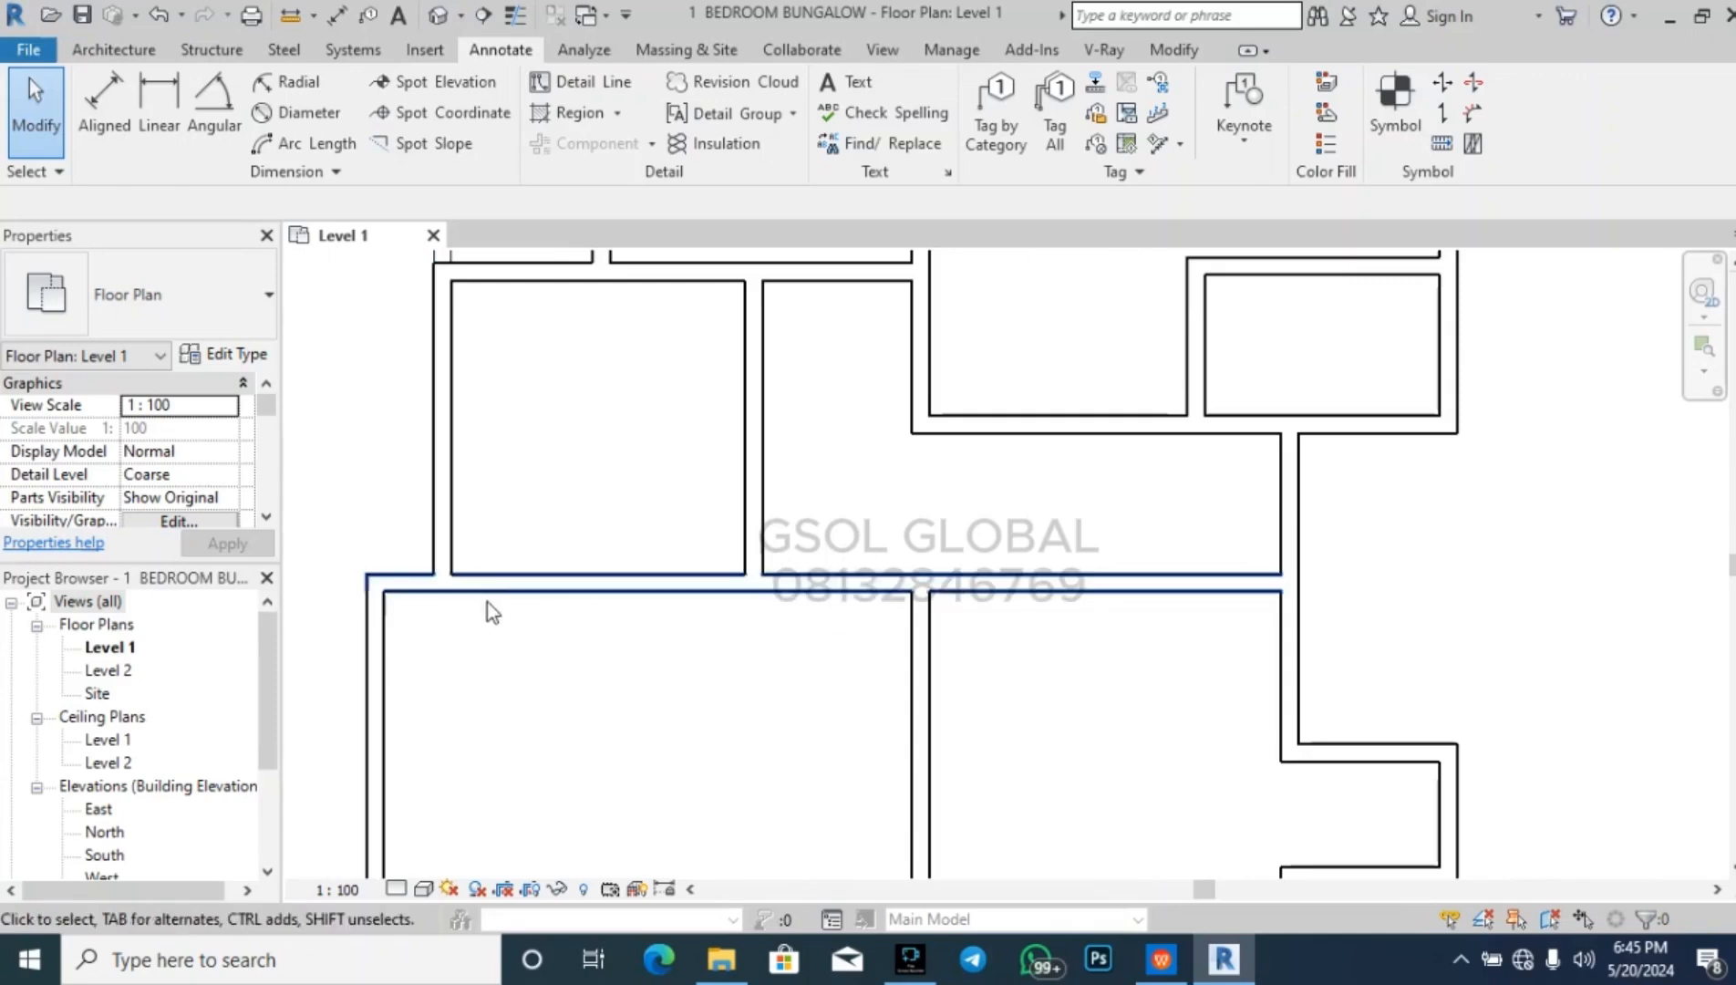
{"action": "key", "text": "s"}
{"action": "key", "text": "l"}
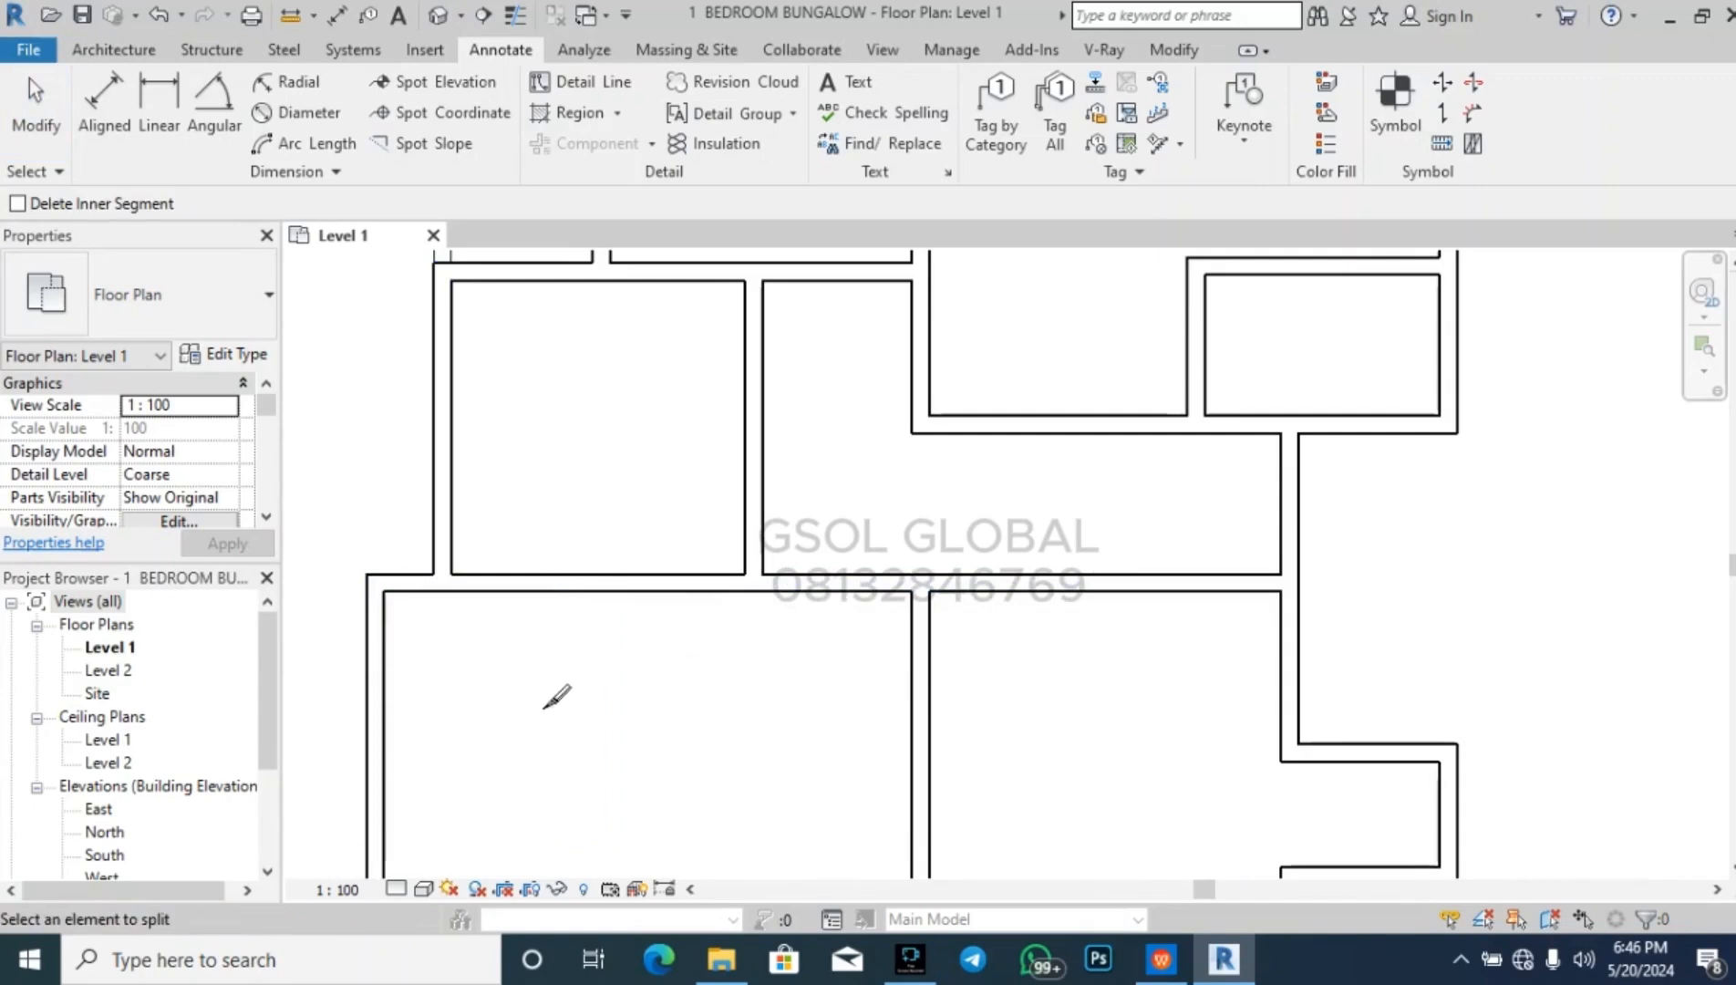
{"action": "left_click", "coordinate": [601, 583]}
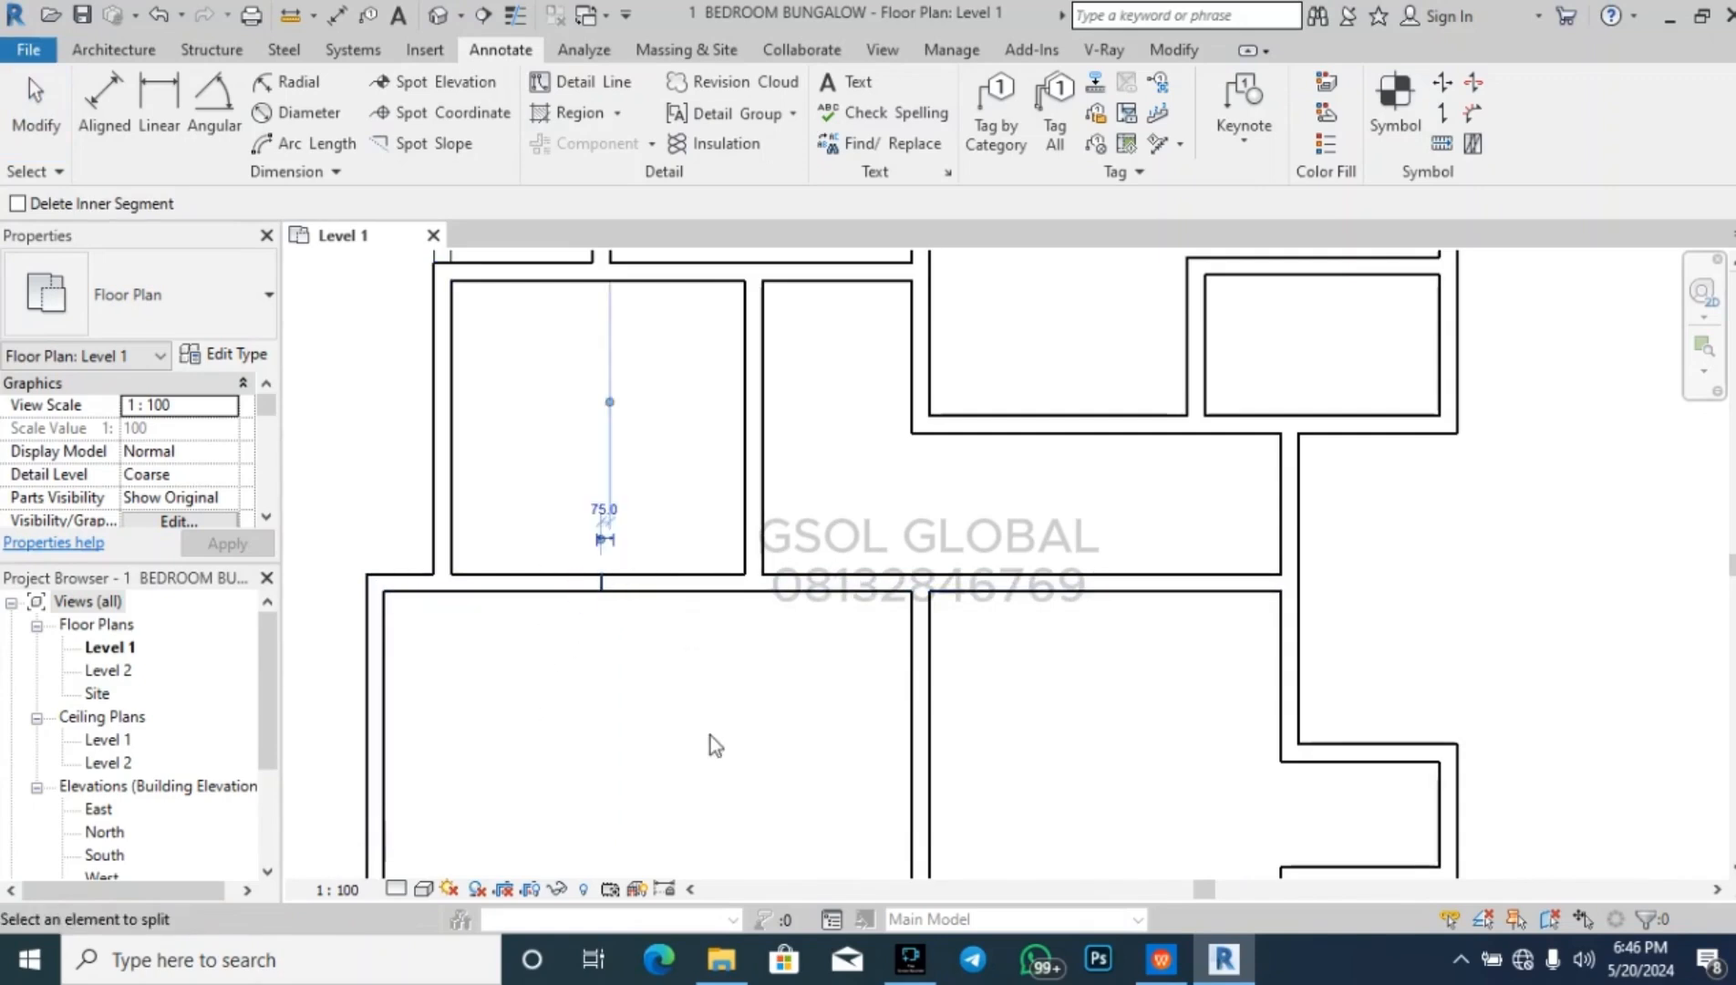
- Trim the two split wall pieces to the small room's left and right walls, leaving an opening into the large room
{"action": "key", "text": "Escape"}
{"action": "key", "text": "t"}
{"action": "key", "text": "r"}
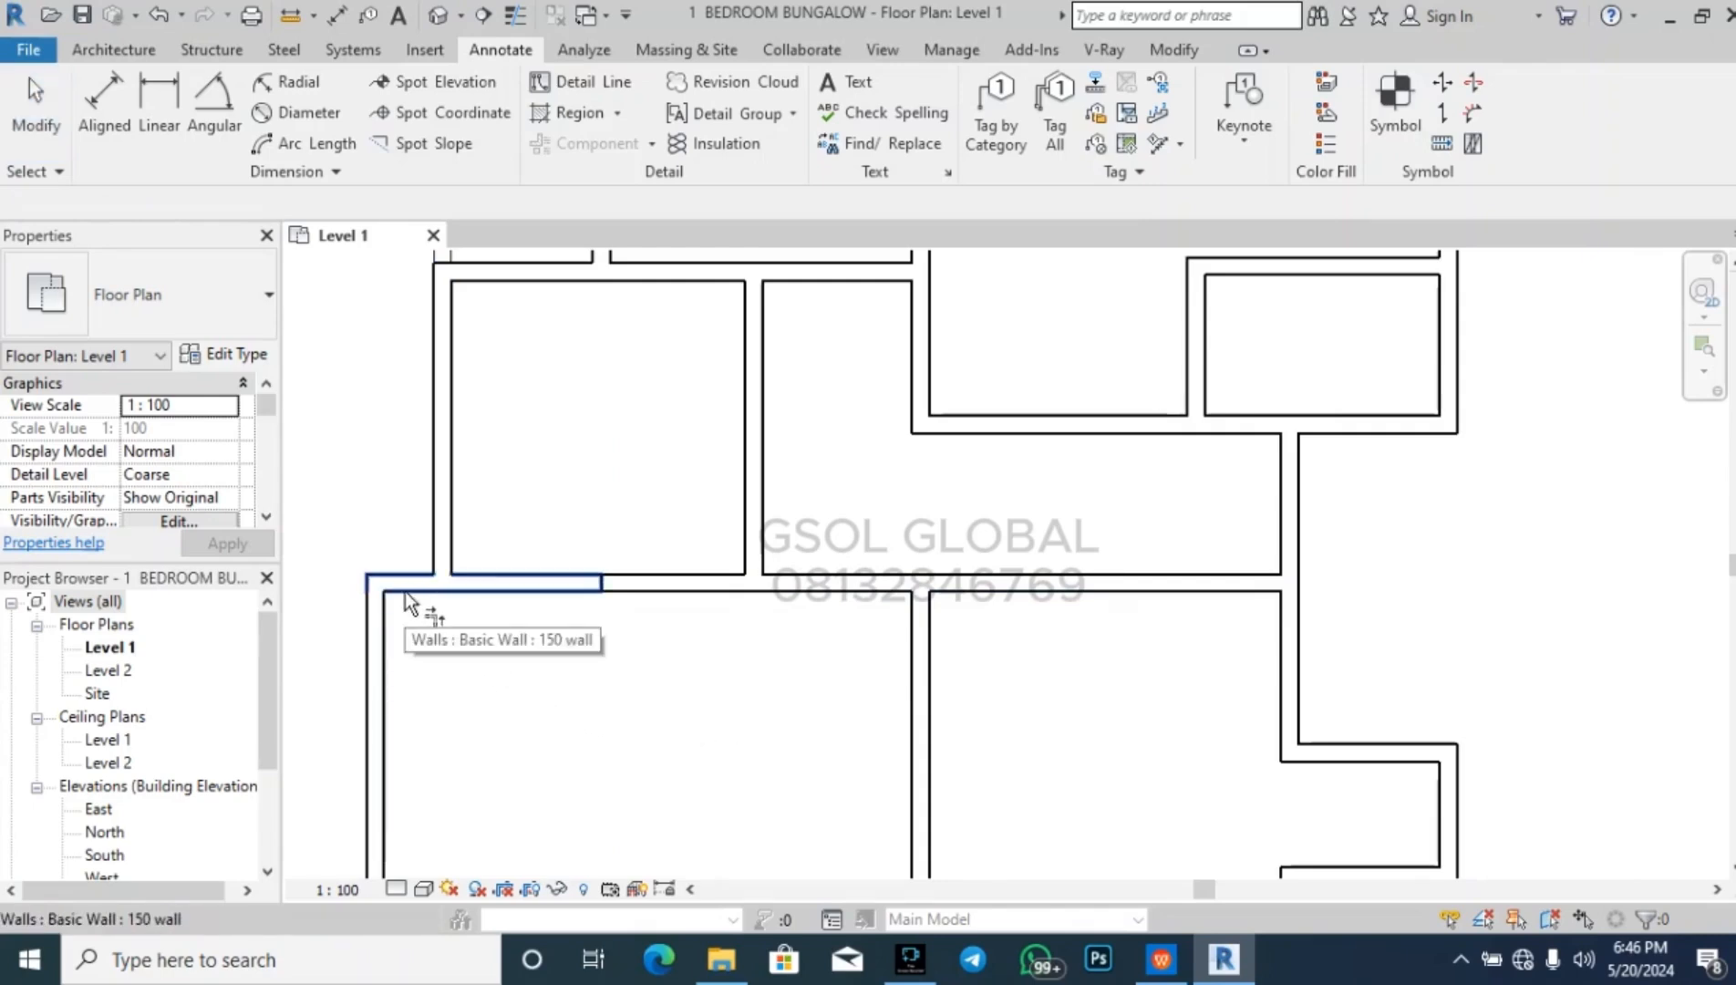
{"action": "left_click", "coordinate": [410, 562]}
{"action": "left_click", "coordinate": [446, 528]}
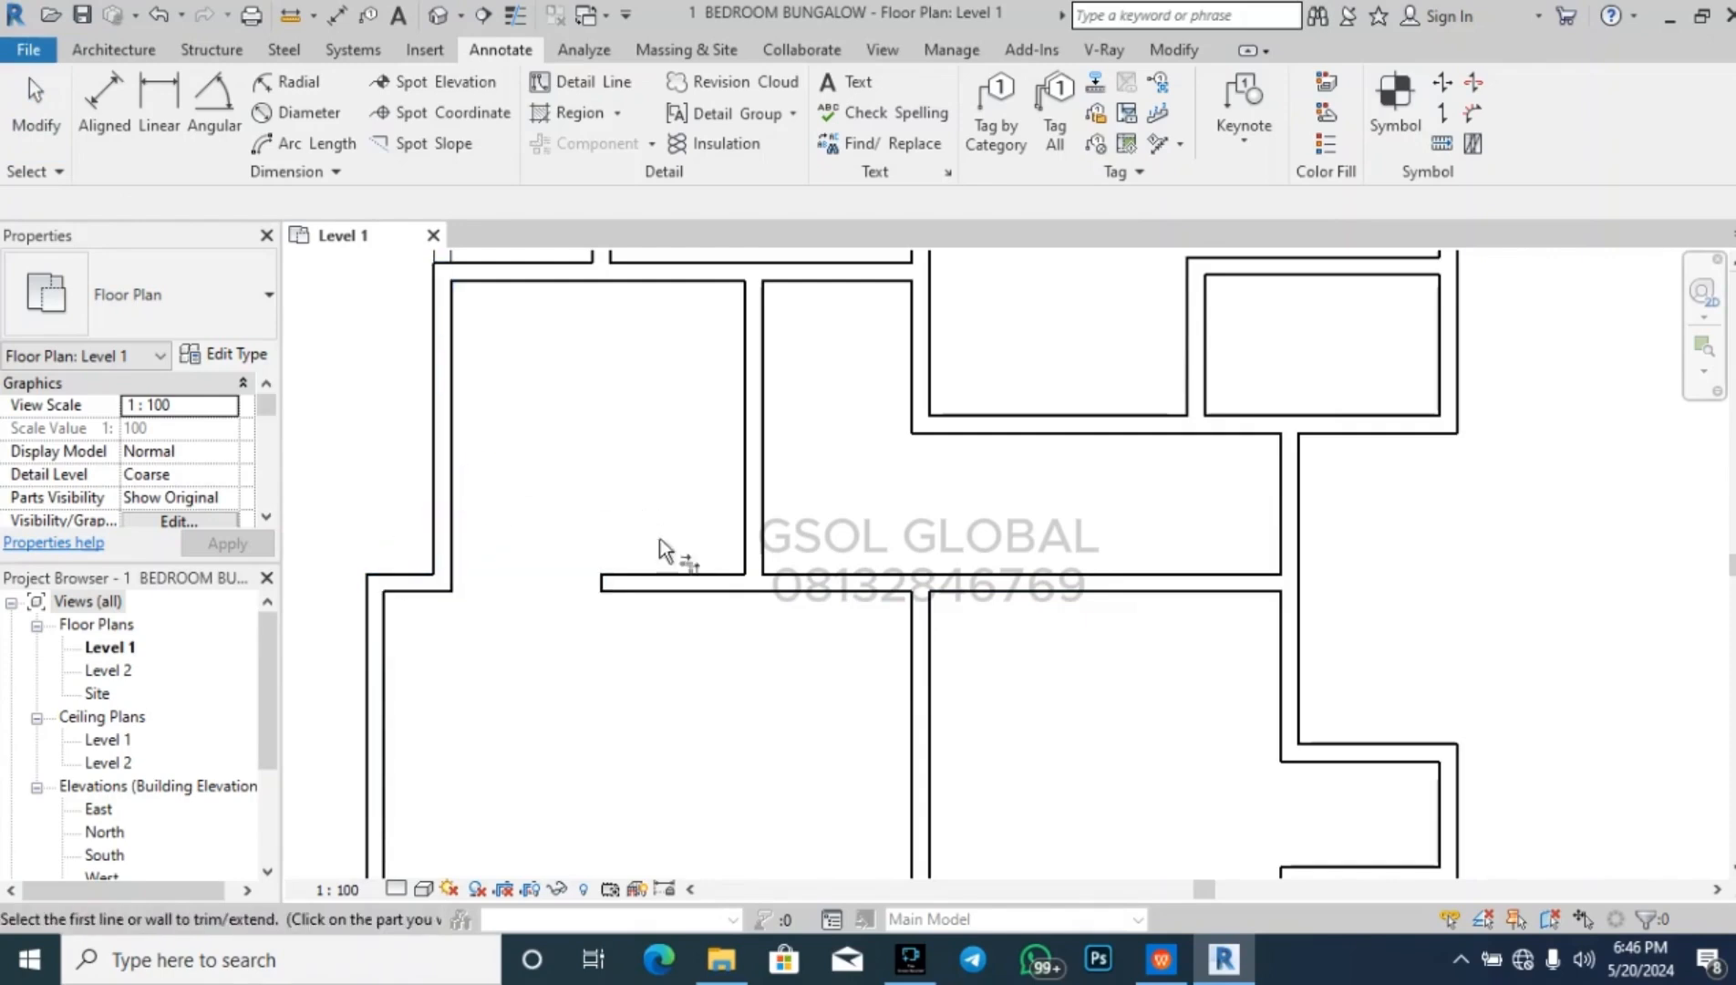
{"action": "left_click", "coordinate": [818, 587]}
{"action": "left_click", "coordinate": [758, 531]}
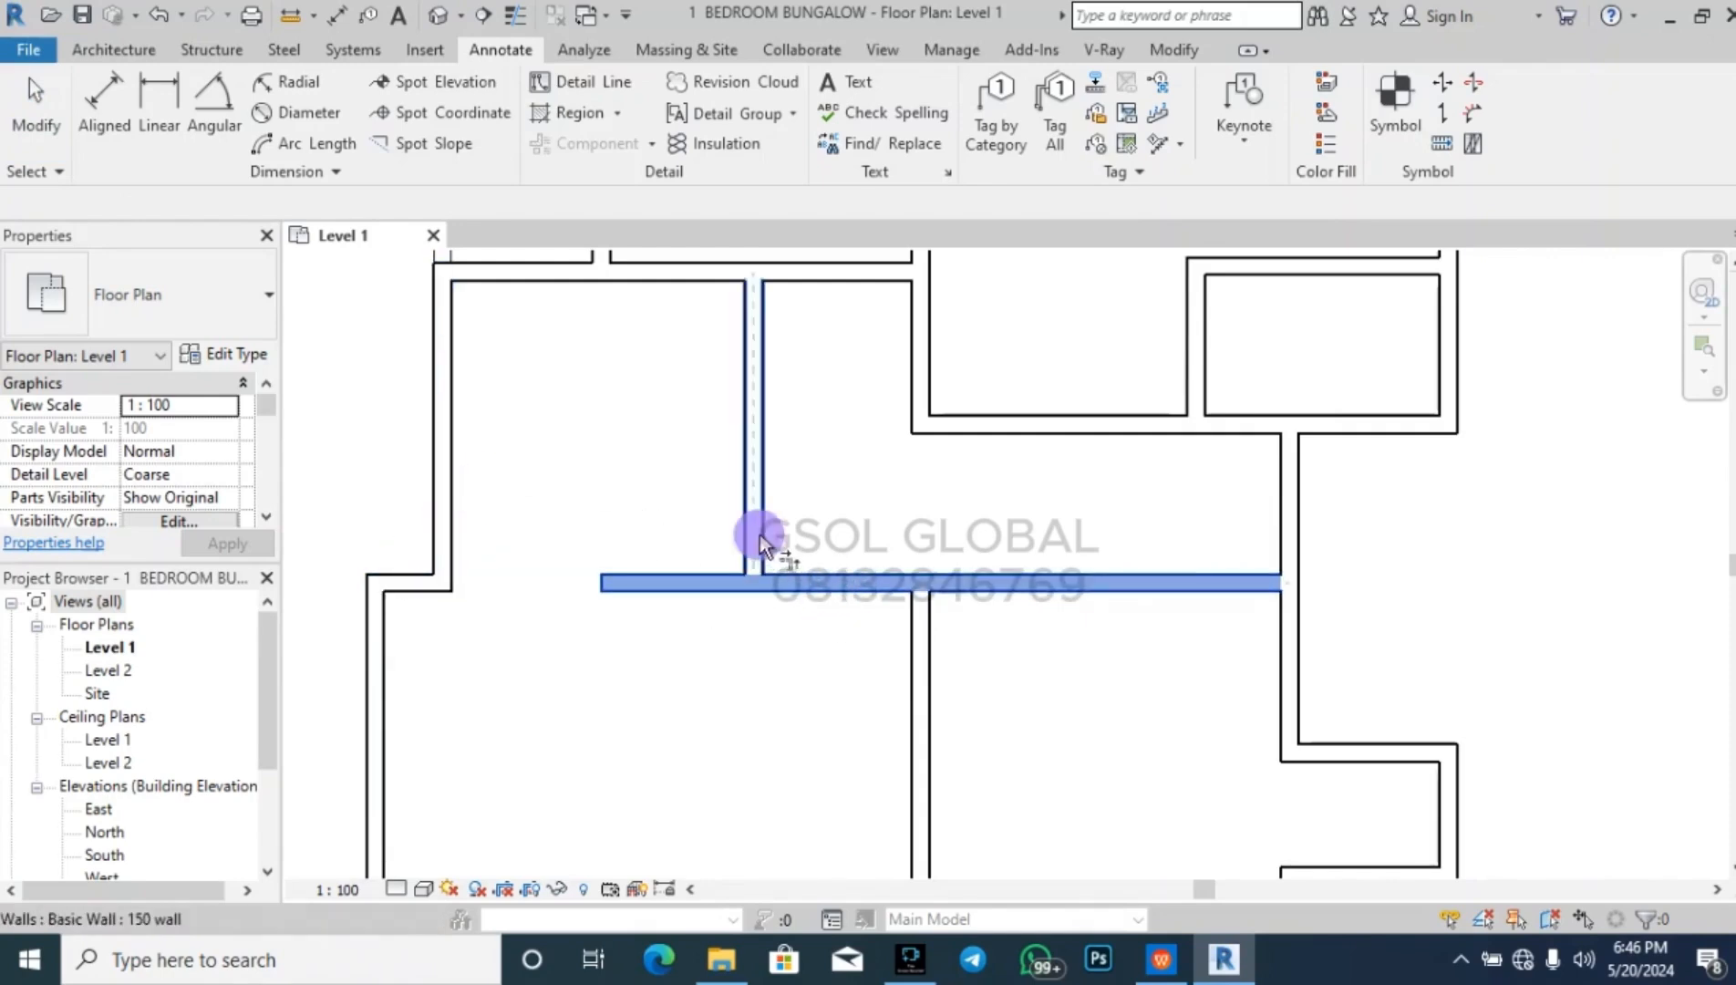
{"action": "key", "text": "Escape"}
{"action": "key", "text": "Escape"}
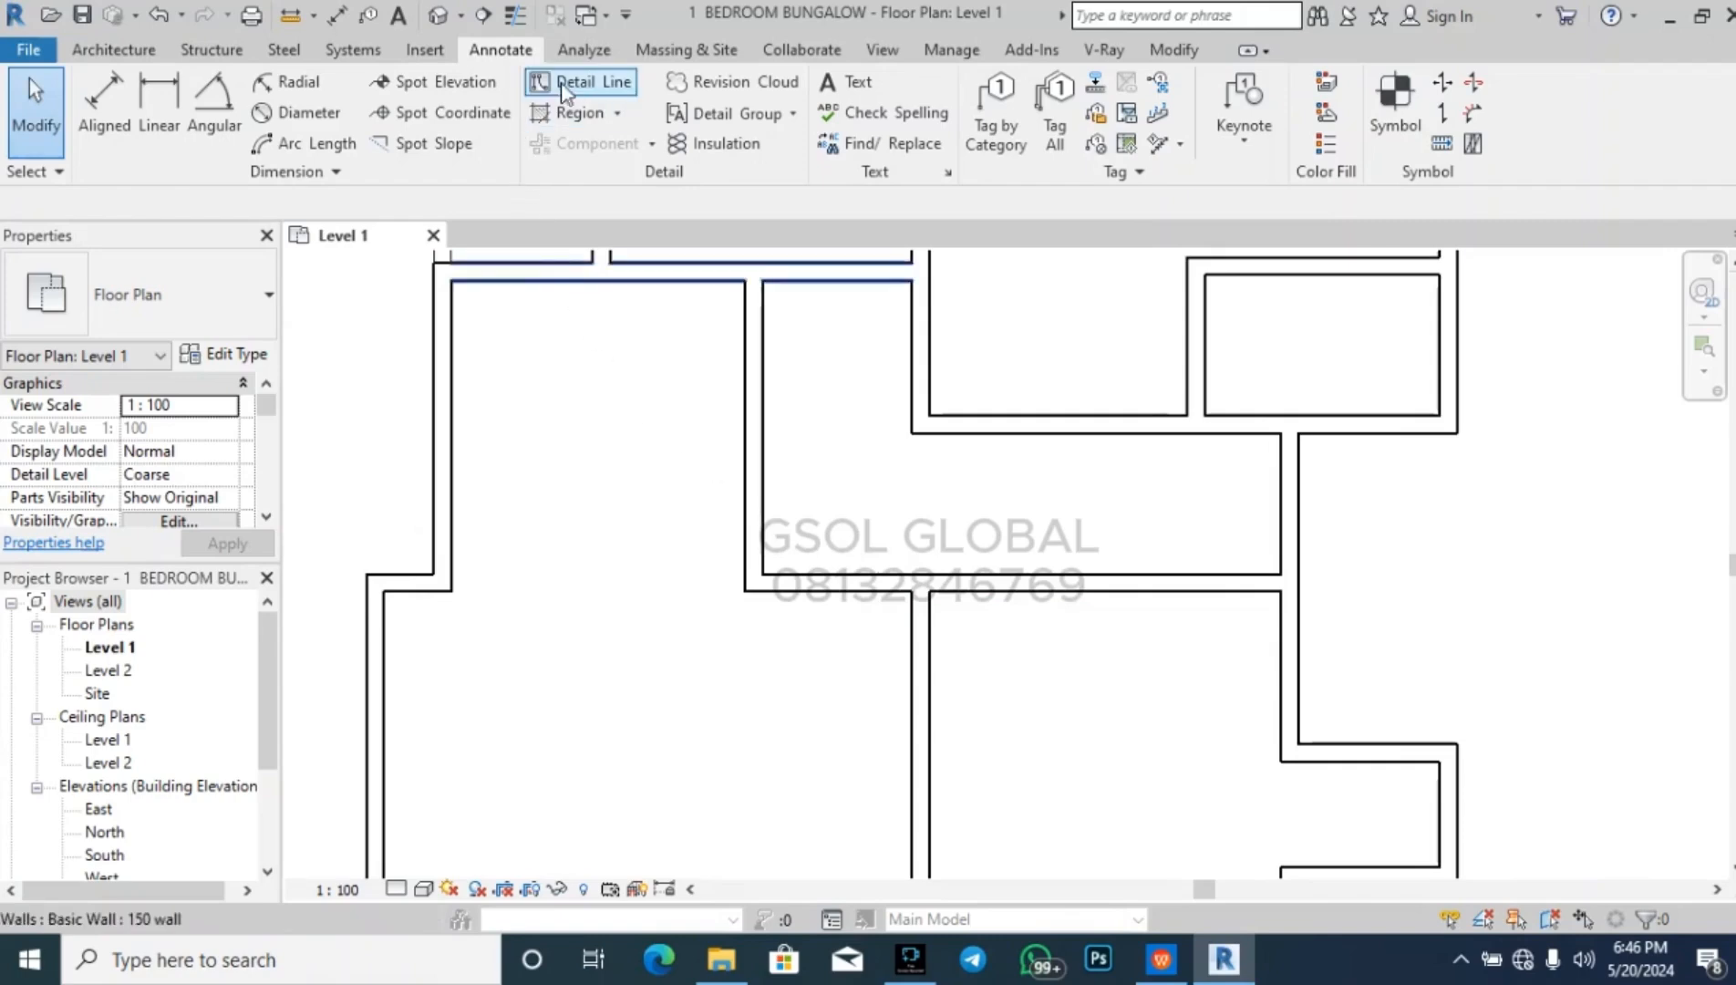
- Draw a detail line in the <Hidden> style across the new wall opening, corner to corner along its lower edge
{"action": "left_click", "coordinate": [576, 81]}
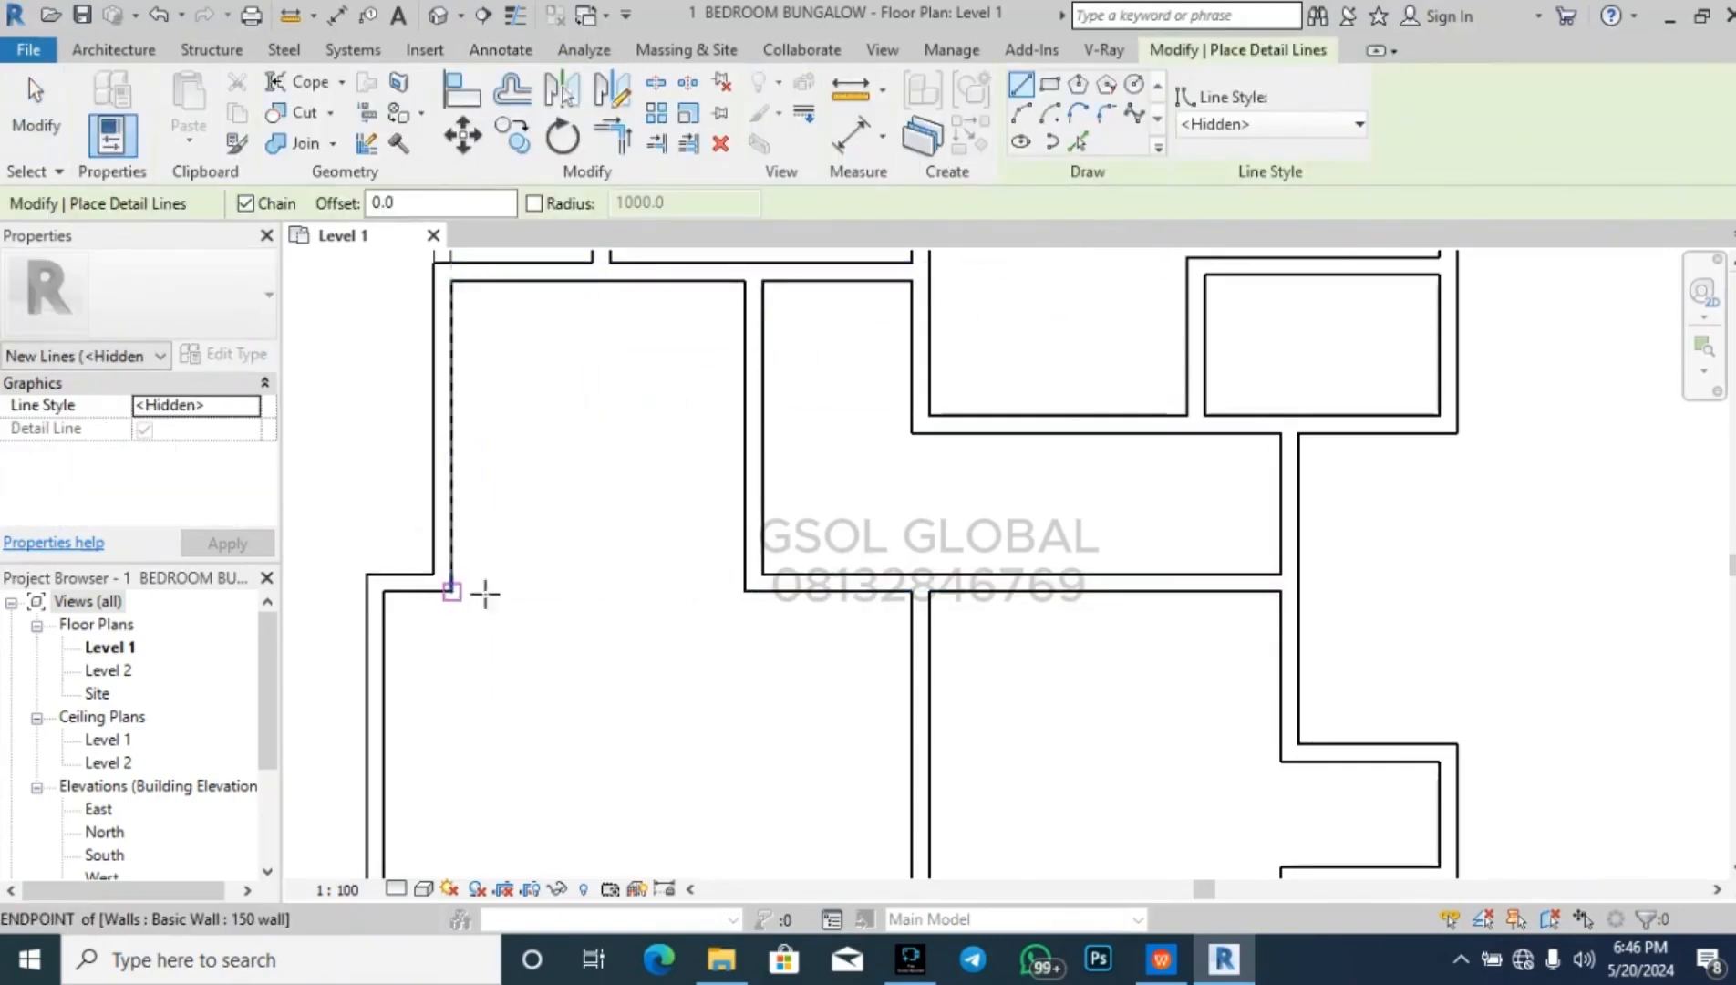
{"action": "left_click", "coordinate": [1266, 127]}
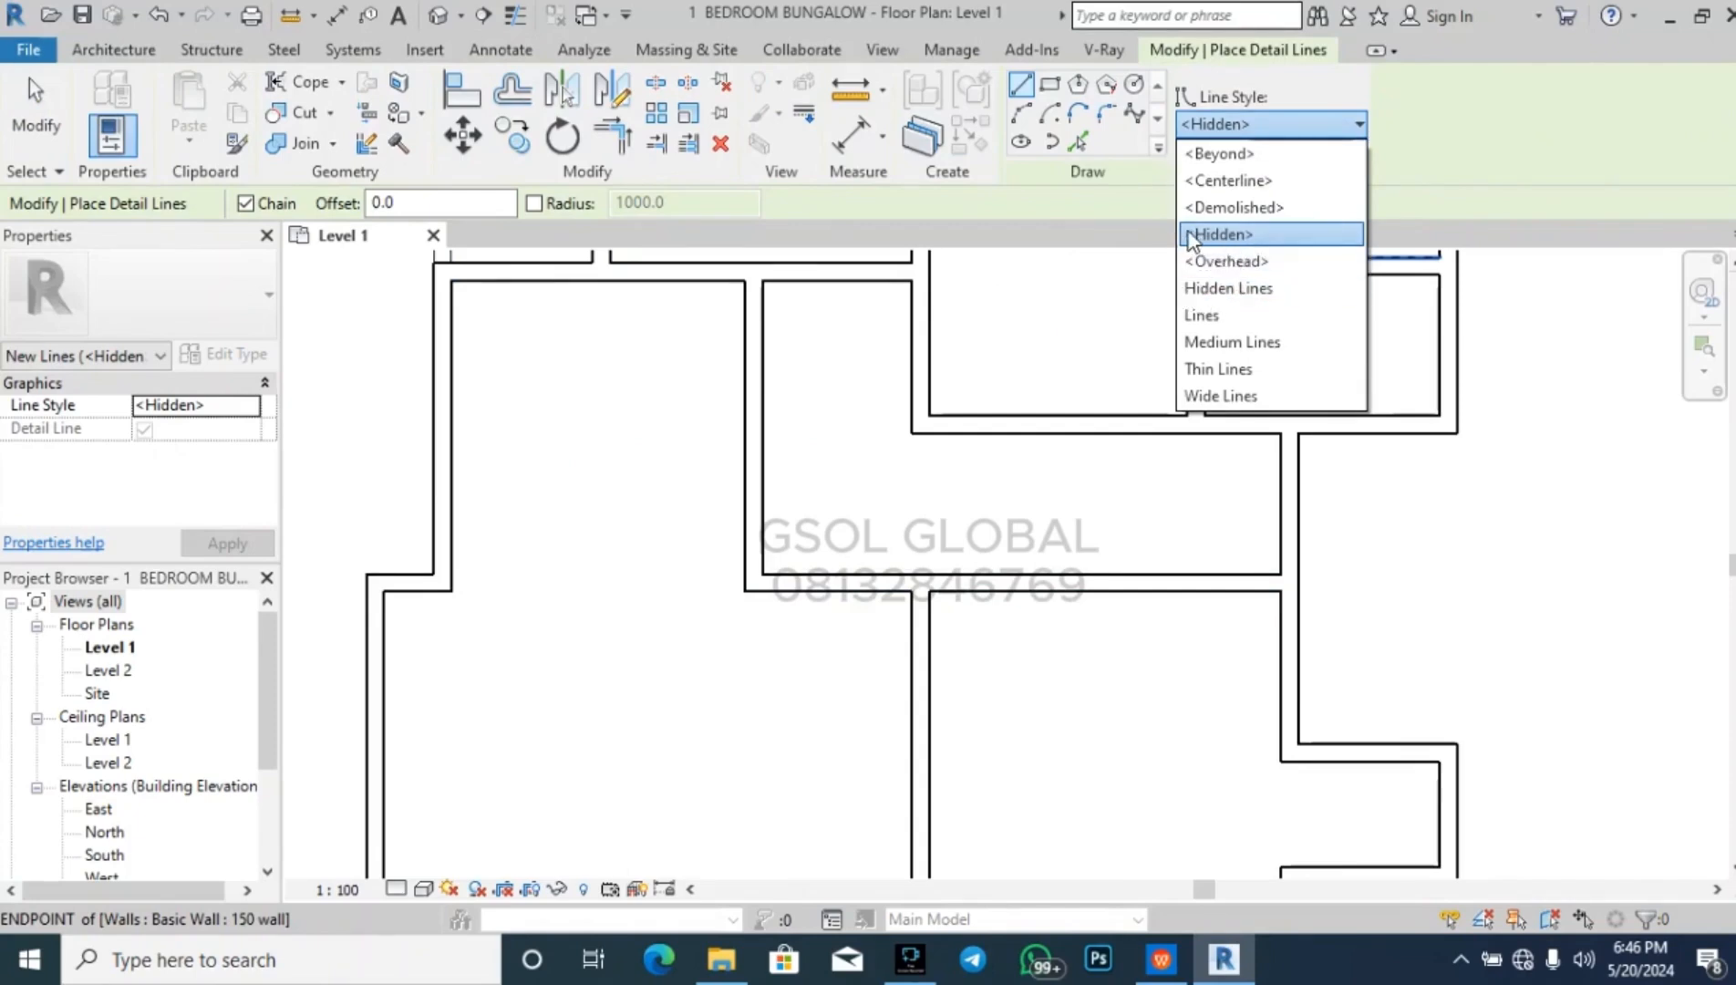
{"action": "left_click", "coordinate": [488, 585]}
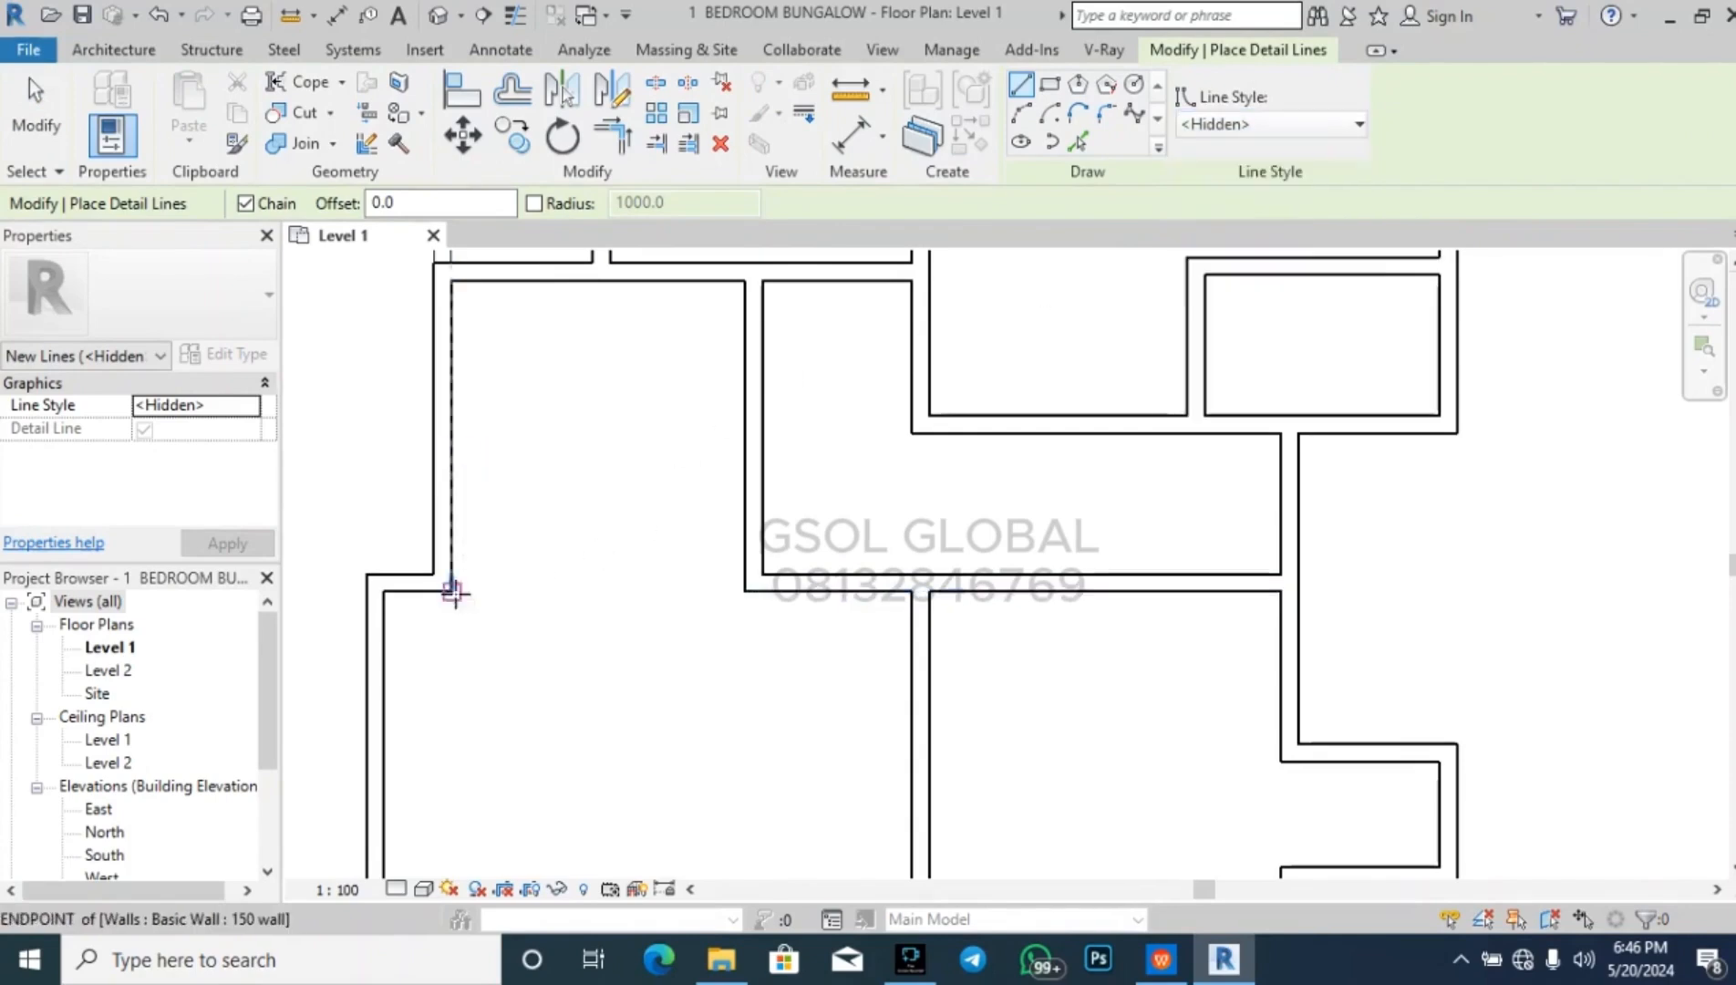
{"action": "left_click", "coordinate": [453, 591]}
{"action": "left_click", "coordinate": [741, 590]}
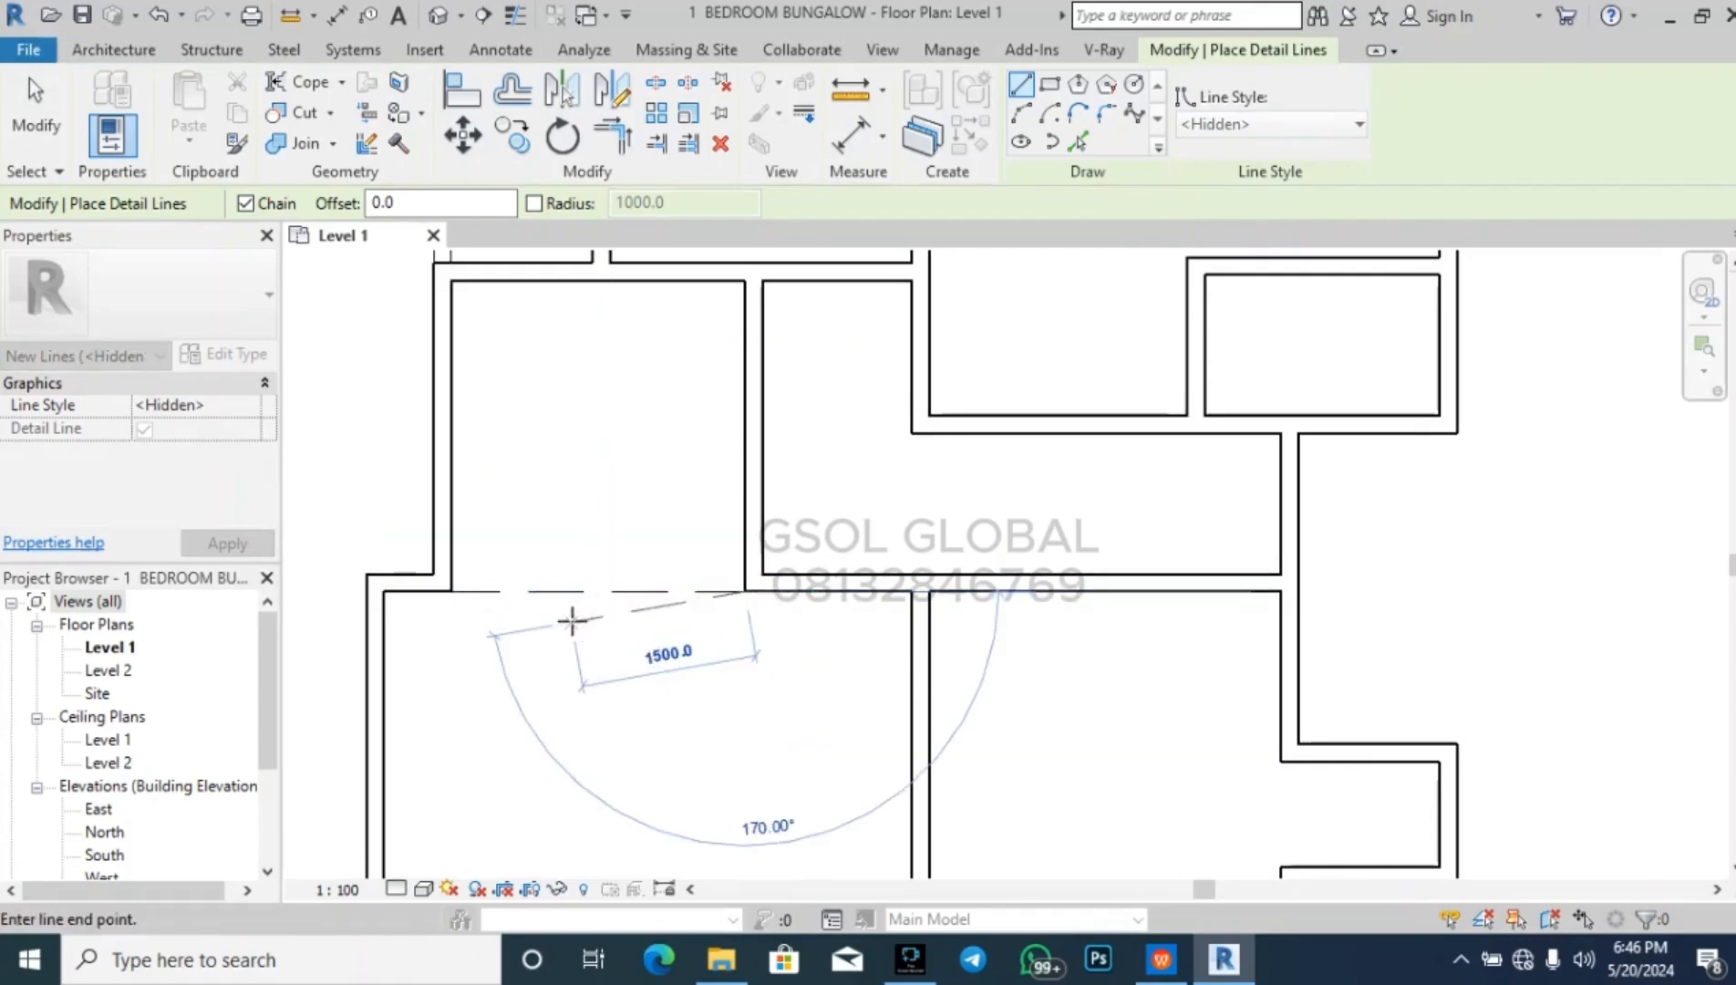
{"action": "key", "text": "Escape"}
- Offset a copy of the opening's hidden line upward by 150 to mark the other wall face
{"action": "left_click", "coordinate": [512, 89]}
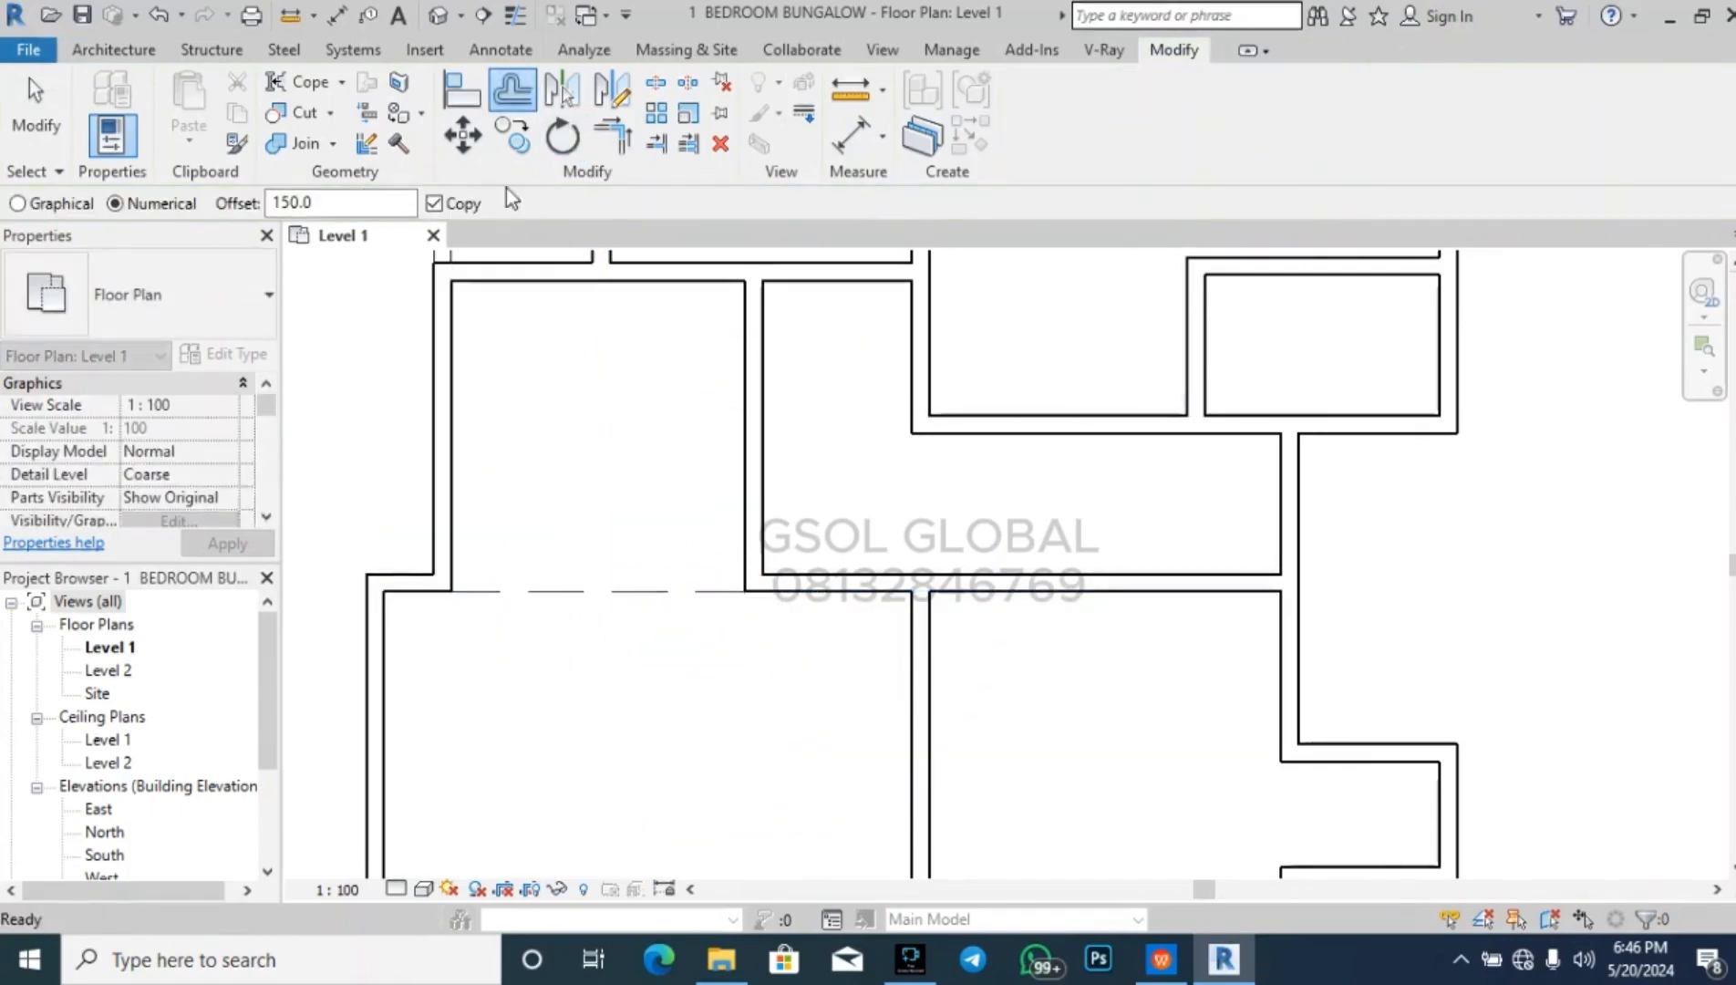
{"action": "left_click", "coordinate": [336, 201]}
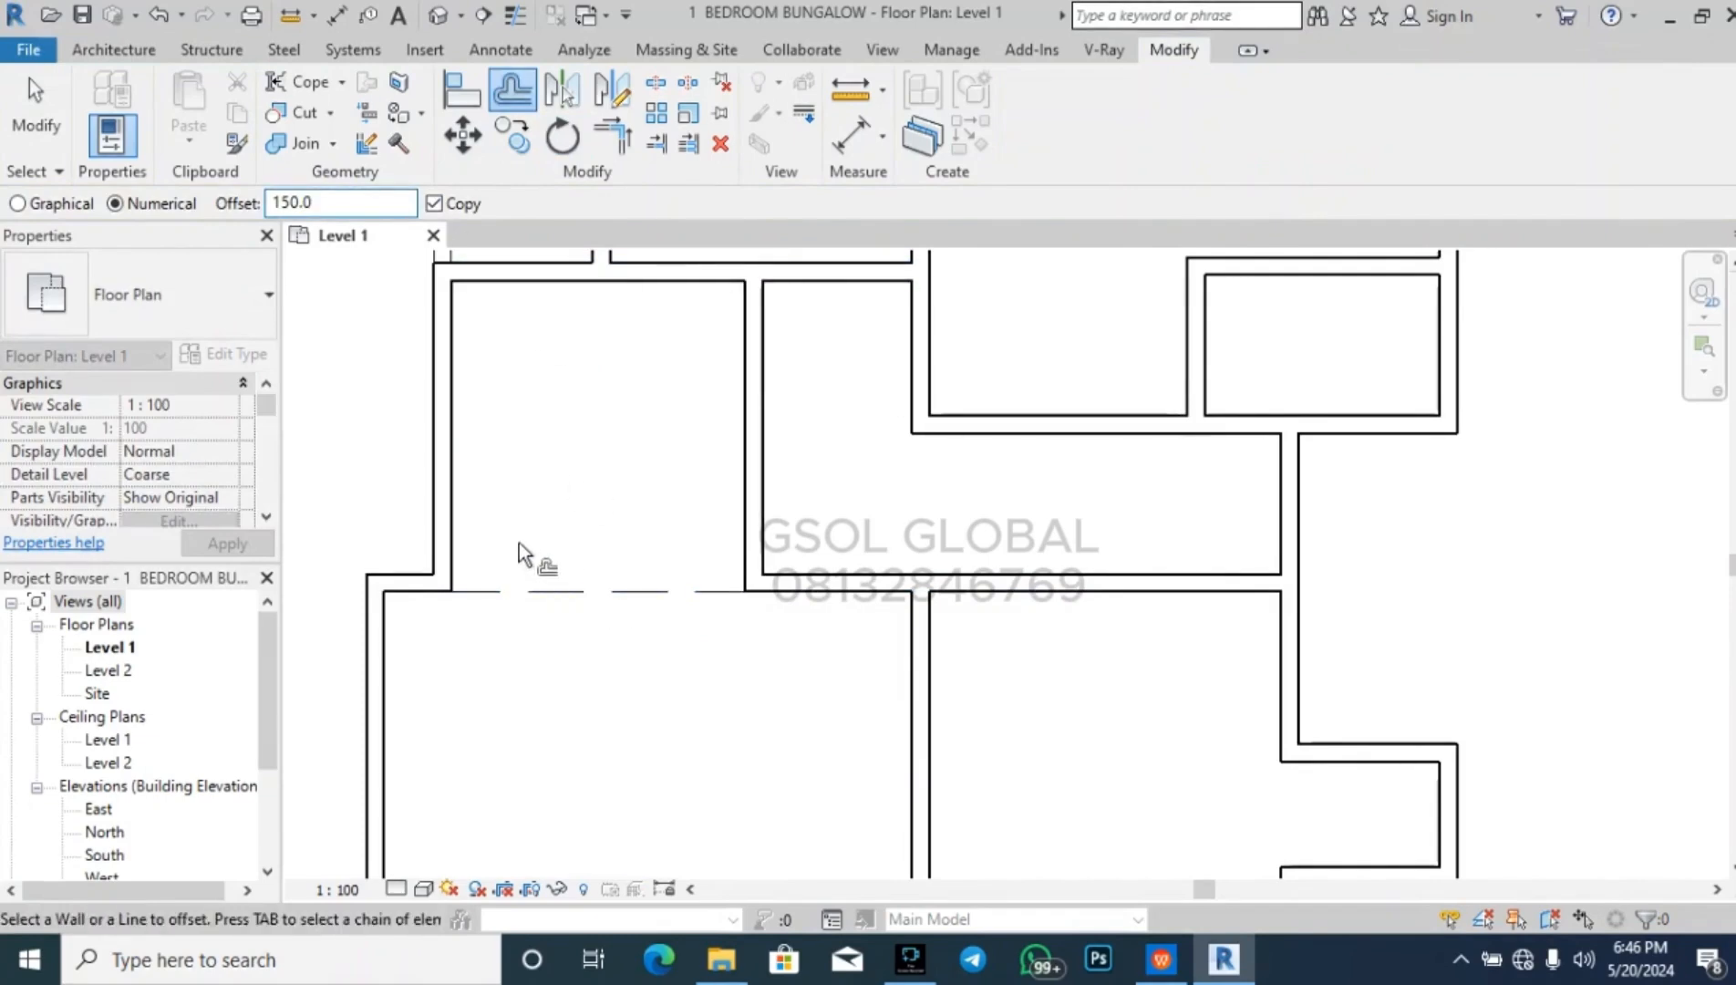
{"action": "left_click", "coordinate": [563, 585]}
{"action": "key", "text": "Escape"}
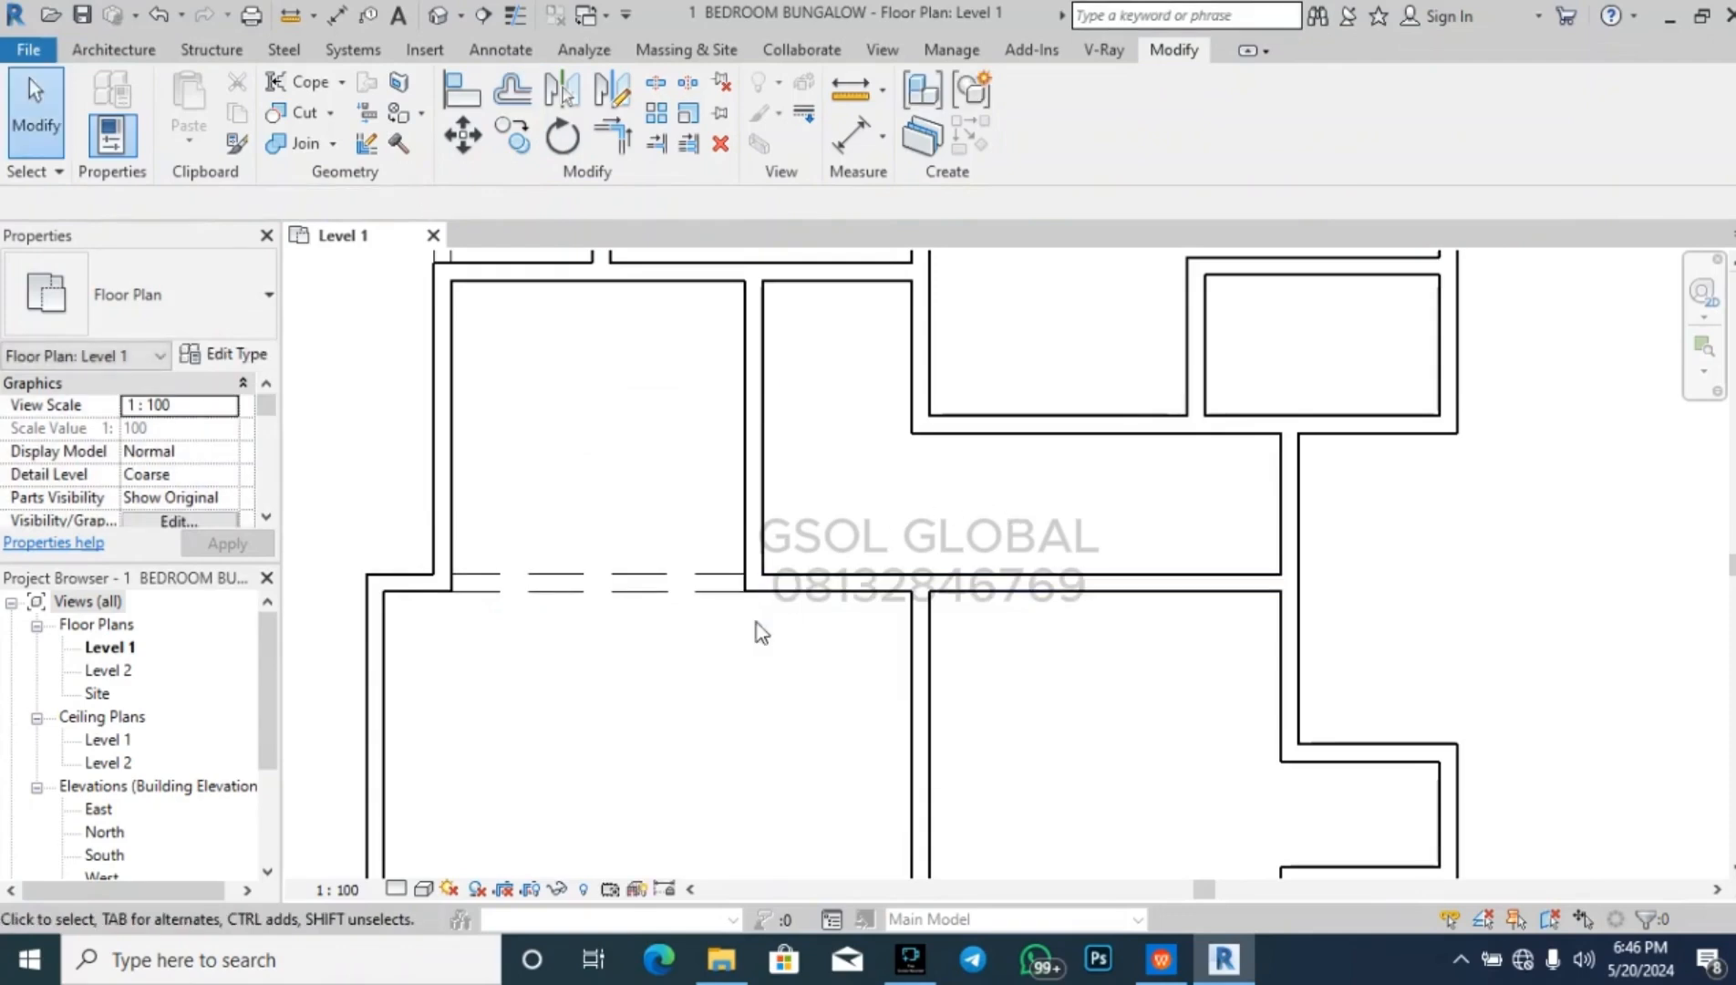
- Switch to the floor plan PDF guide, read its section on adding doors and windows, and return to Revit
{"action": "scroll", "coordinate": [779, 610], "scroll_direction": "down", "scroll_amount": 3}
{"action": "scroll", "coordinate": [691, 515], "scroll_direction": "down", "scroll_amount": 4}
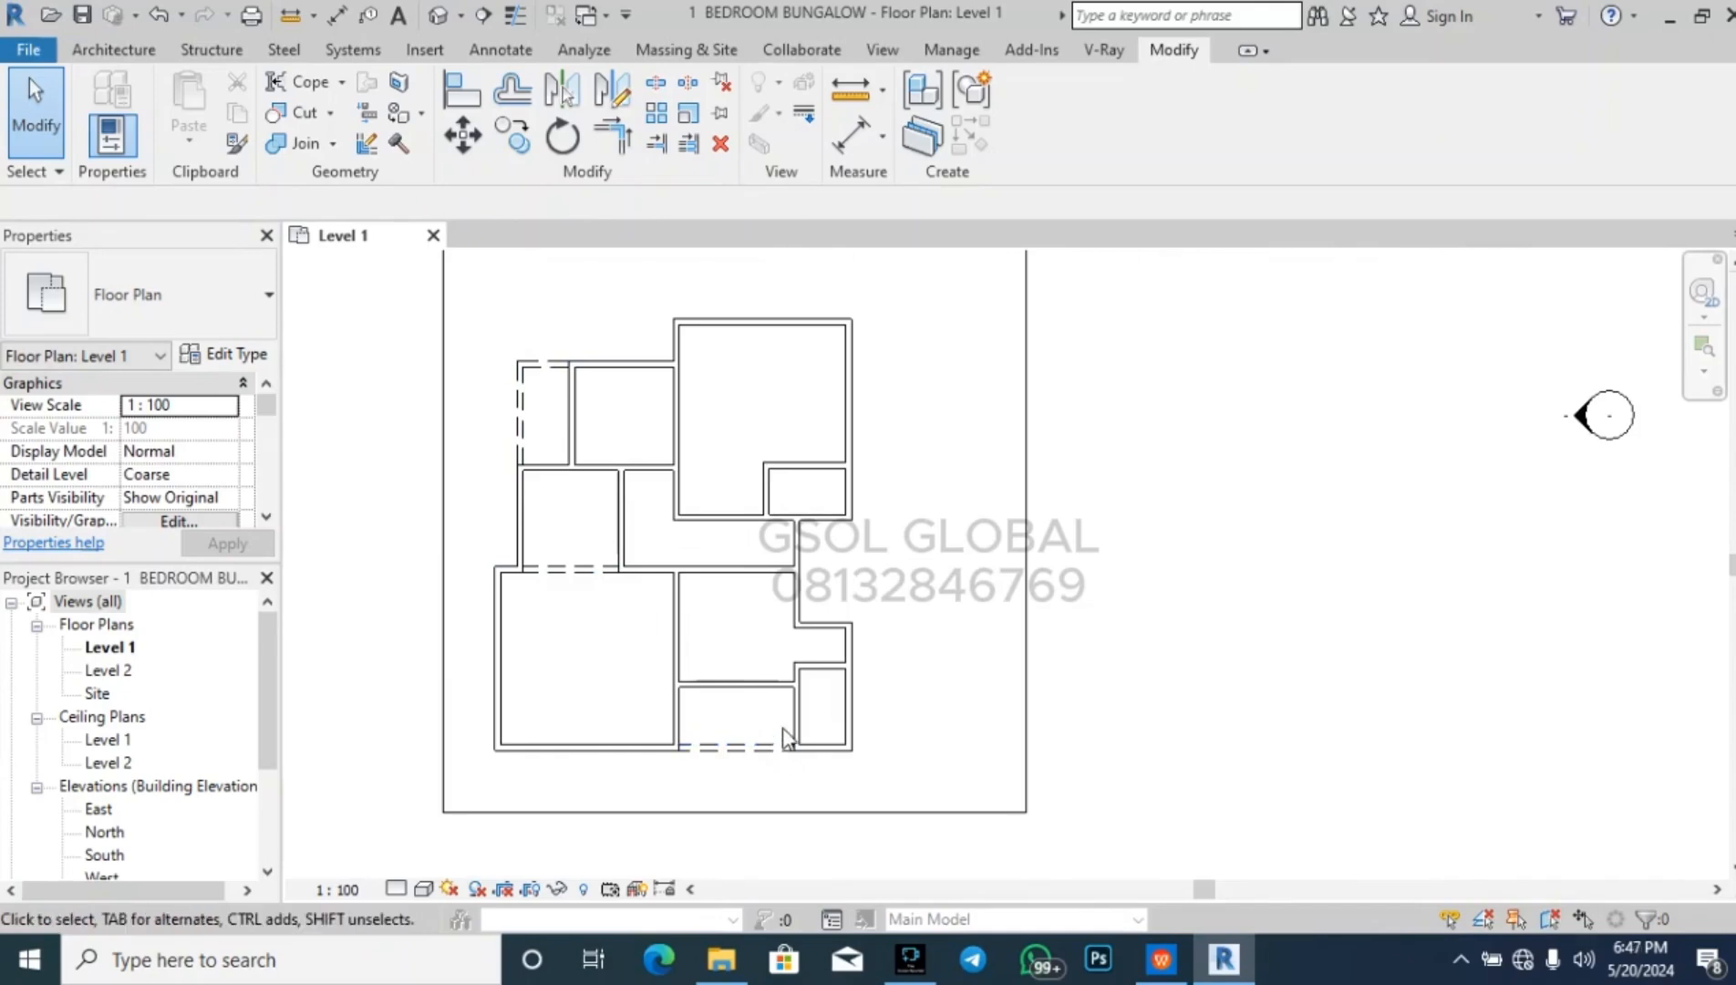
{"action": "mouse_move", "coordinate": [1160, 959]}
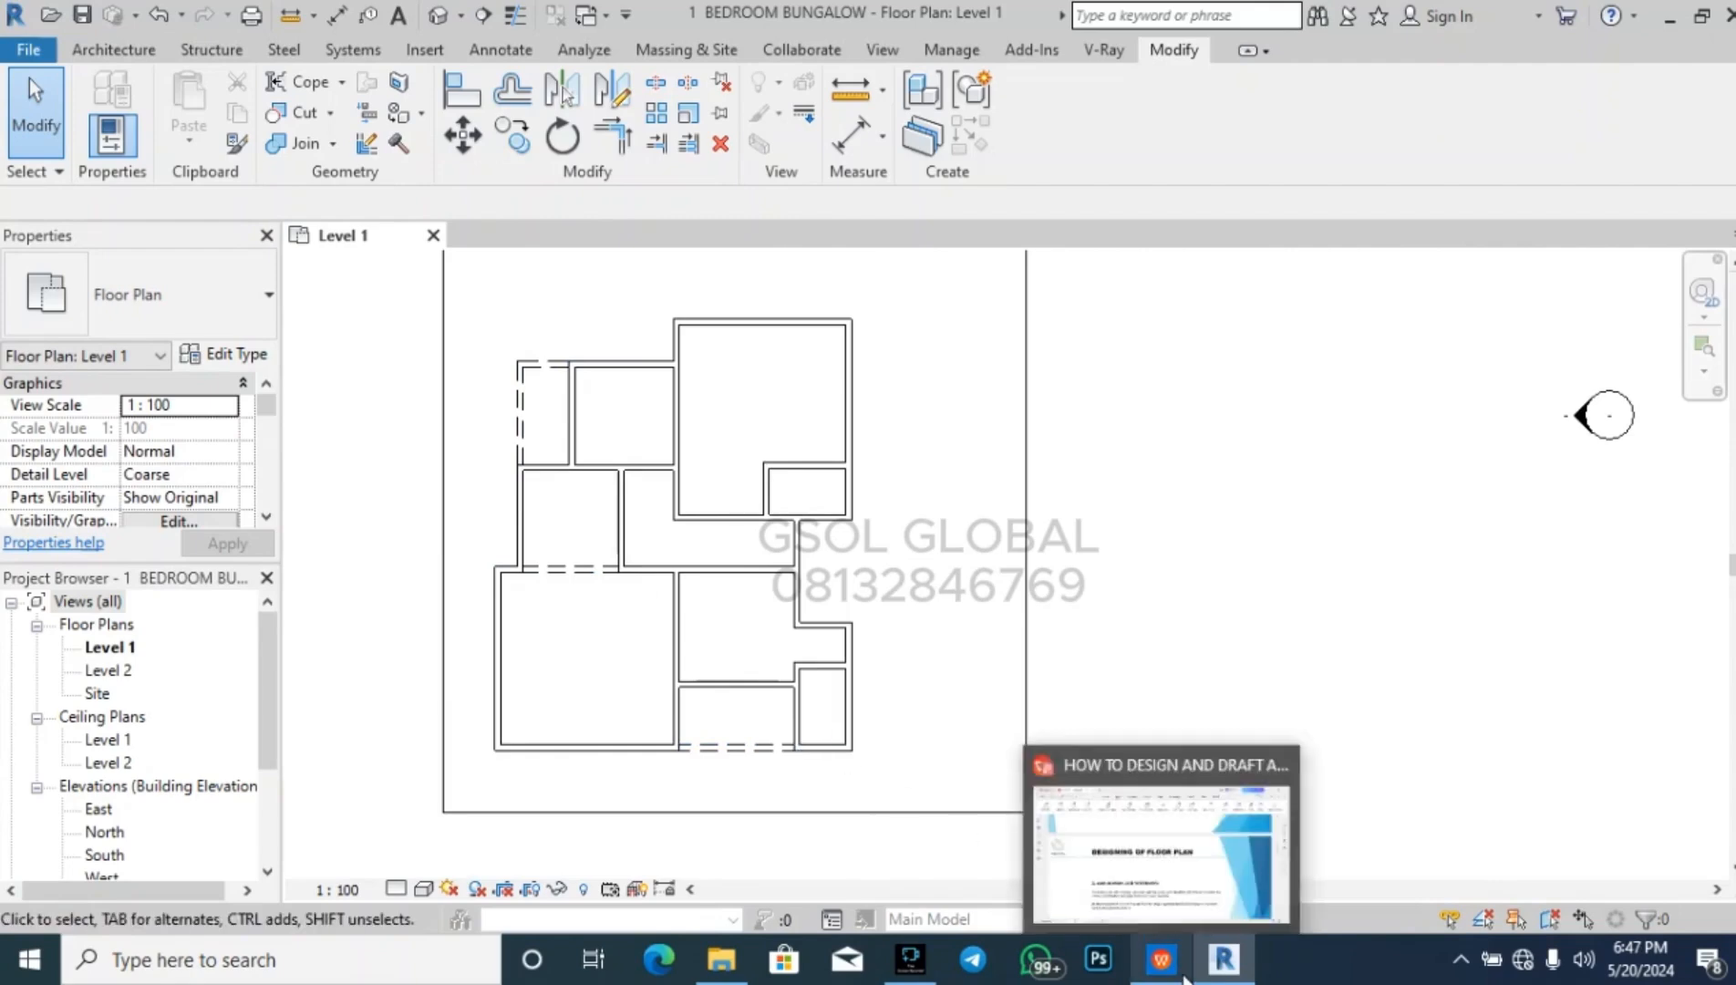
{"action": "left_click", "coordinate": [1205, 863]}
{"action": "scroll", "coordinate": [791, 639], "scroll_direction": "down", "scroll_amount": 3}
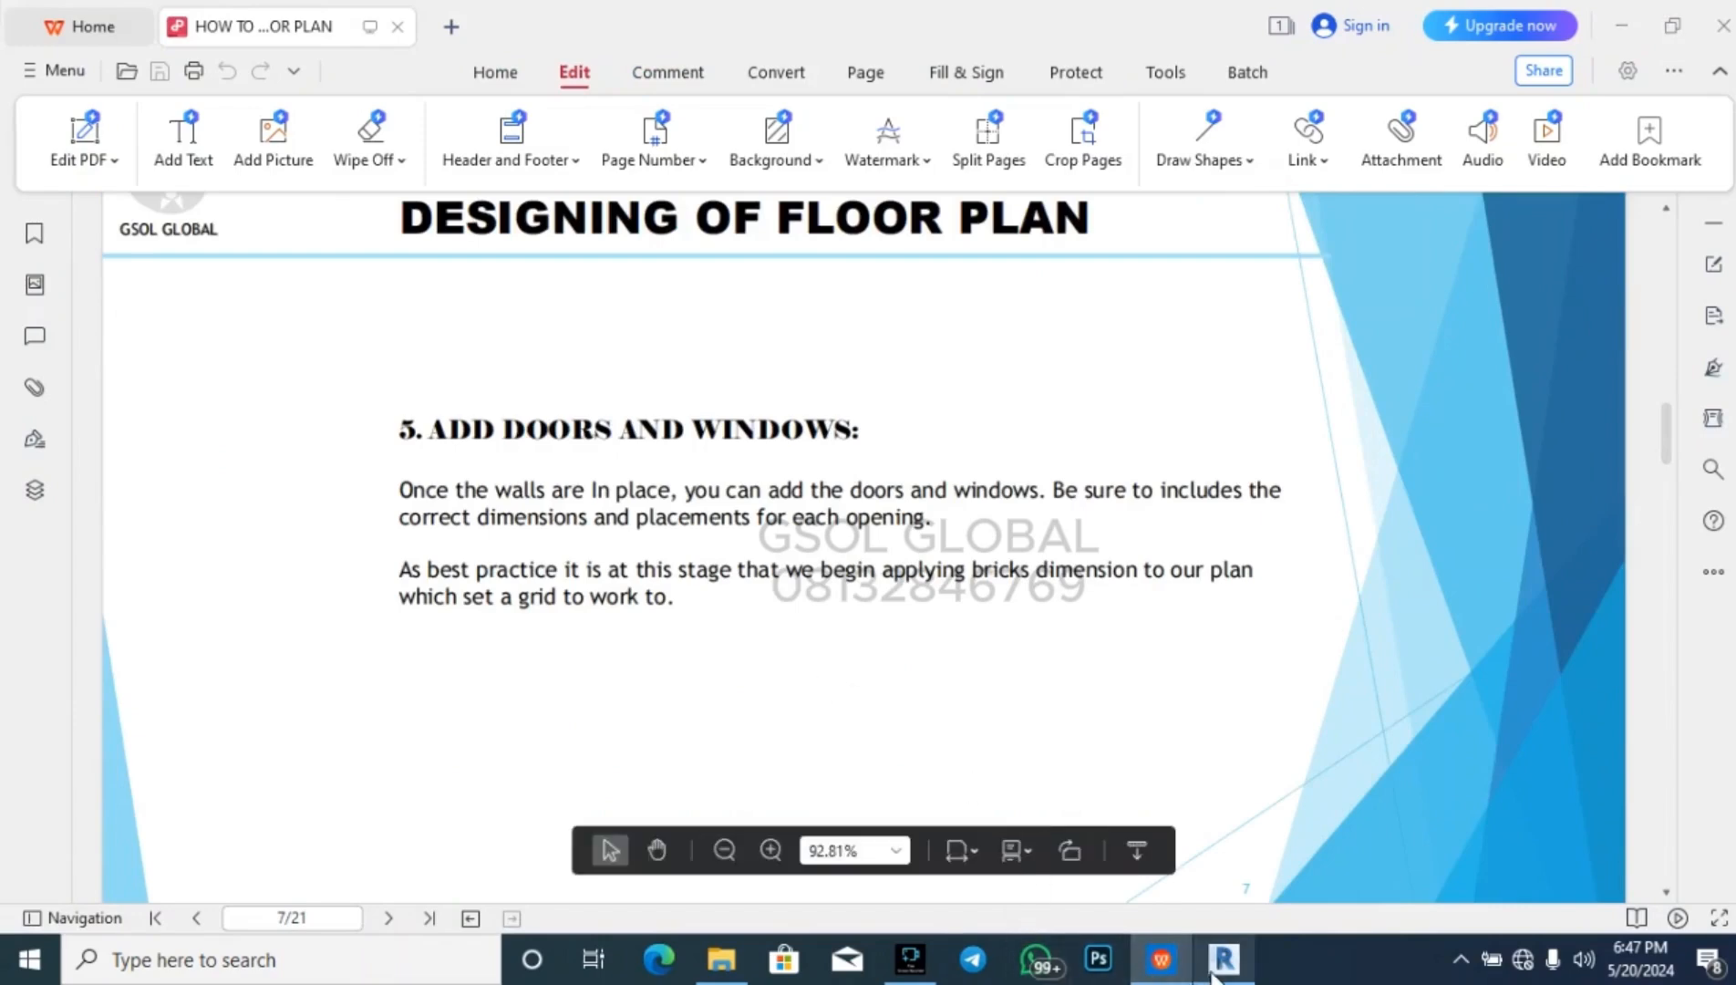
{"action": "mouse_move", "coordinate": [1224, 959]}
{"action": "left_click", "coordinate": [1194, 889]}
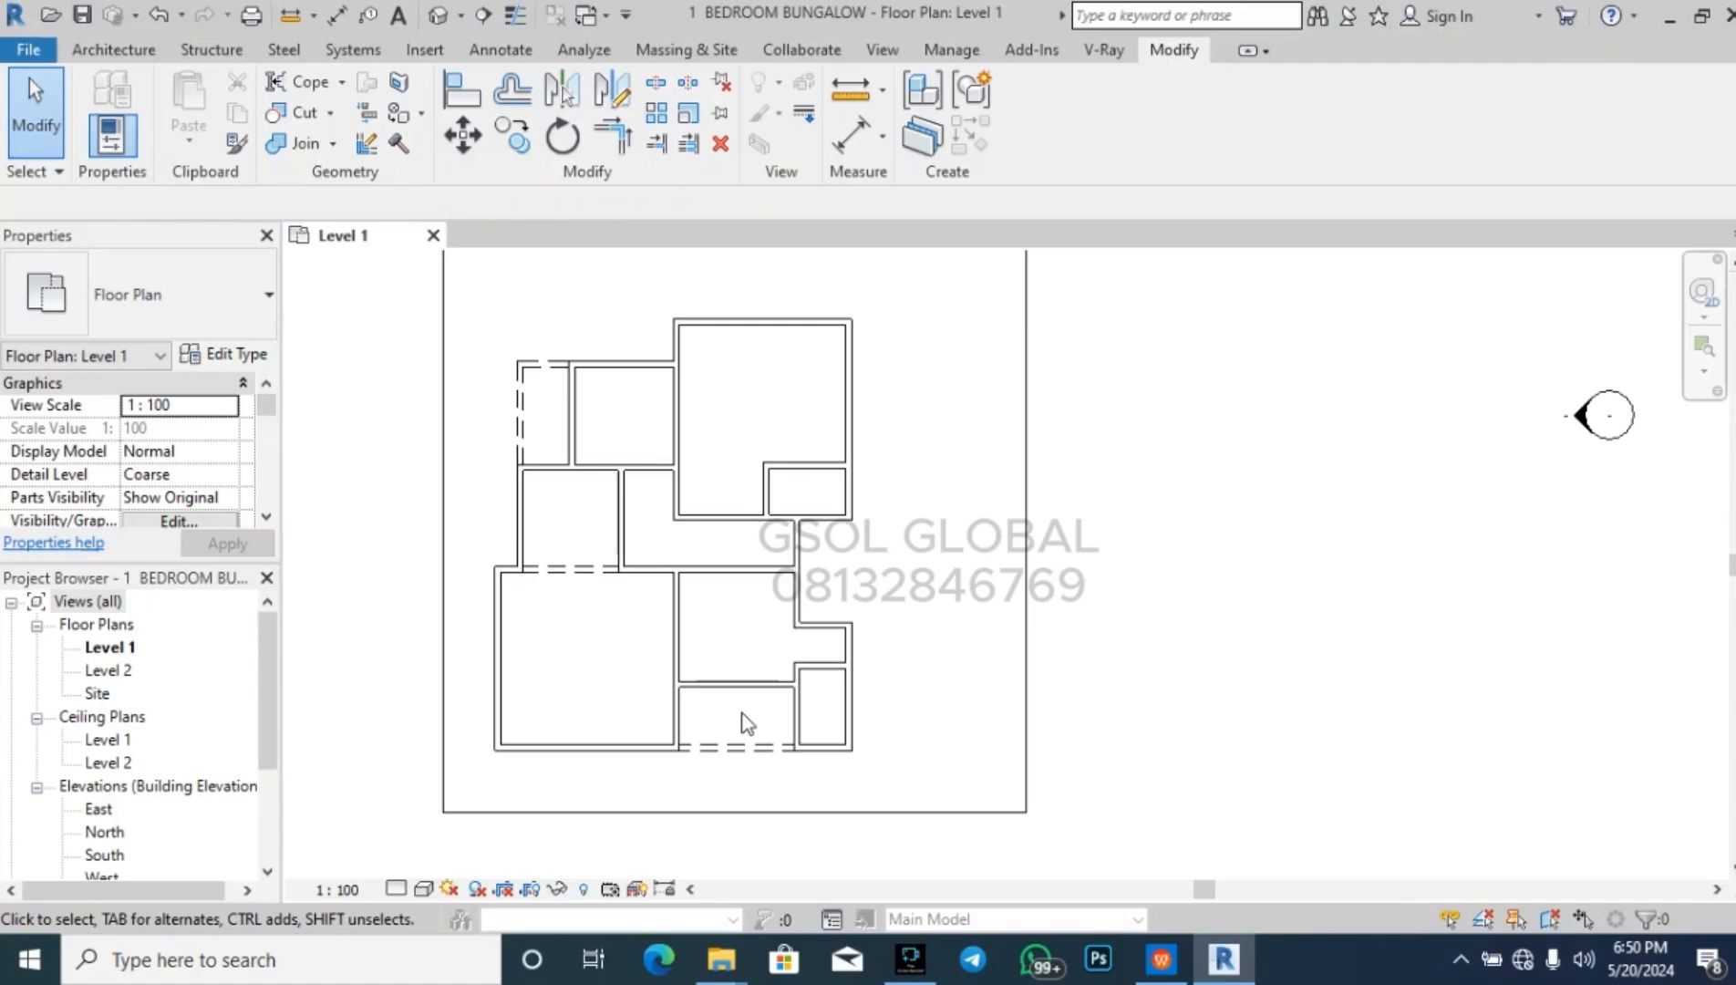
- Draw a vertical <Hidden> detail line from outside the entrance up through the dashed porch edge into the porch
{"action": "scroll", "coordinate": [655, 698], "scroll_direction": "up", "scroll_amount": 3}
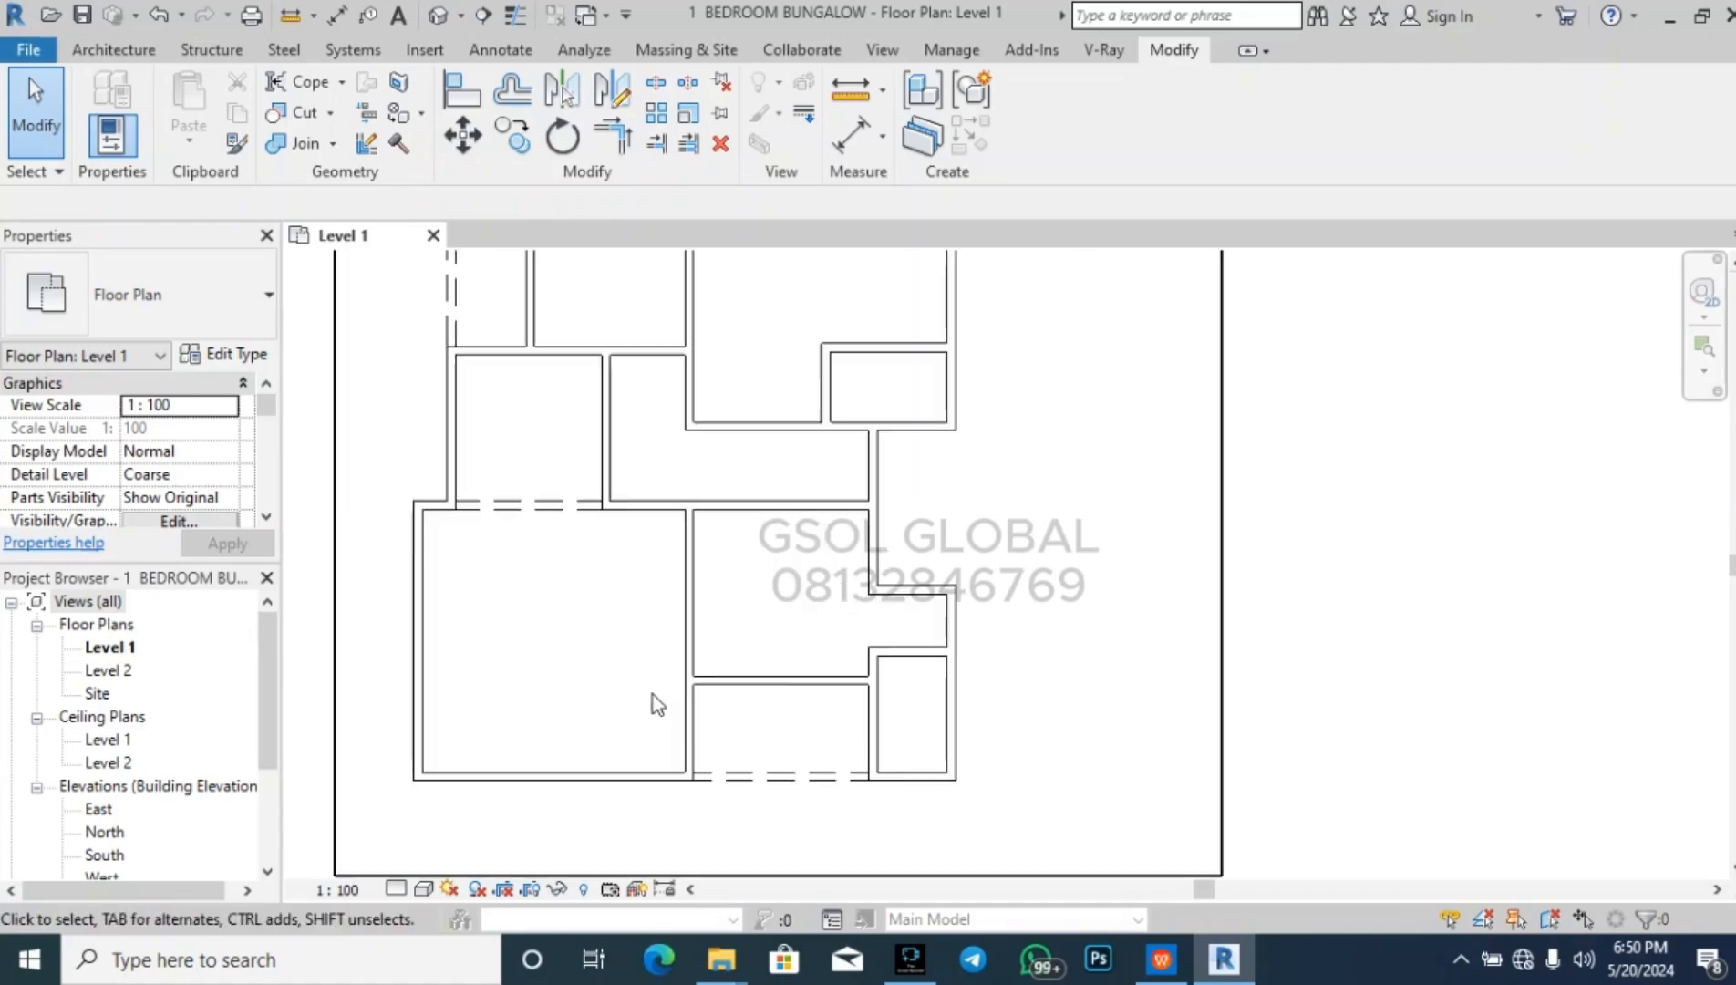
{"action": "scroll", "coordinate": [766, 685], "scroll_direction": "up", "scroll_amount": 4}
{"action": "left_click", "coordinate": [768, 691]}
{"action": "left_click", "coordinate": [793, 761]}
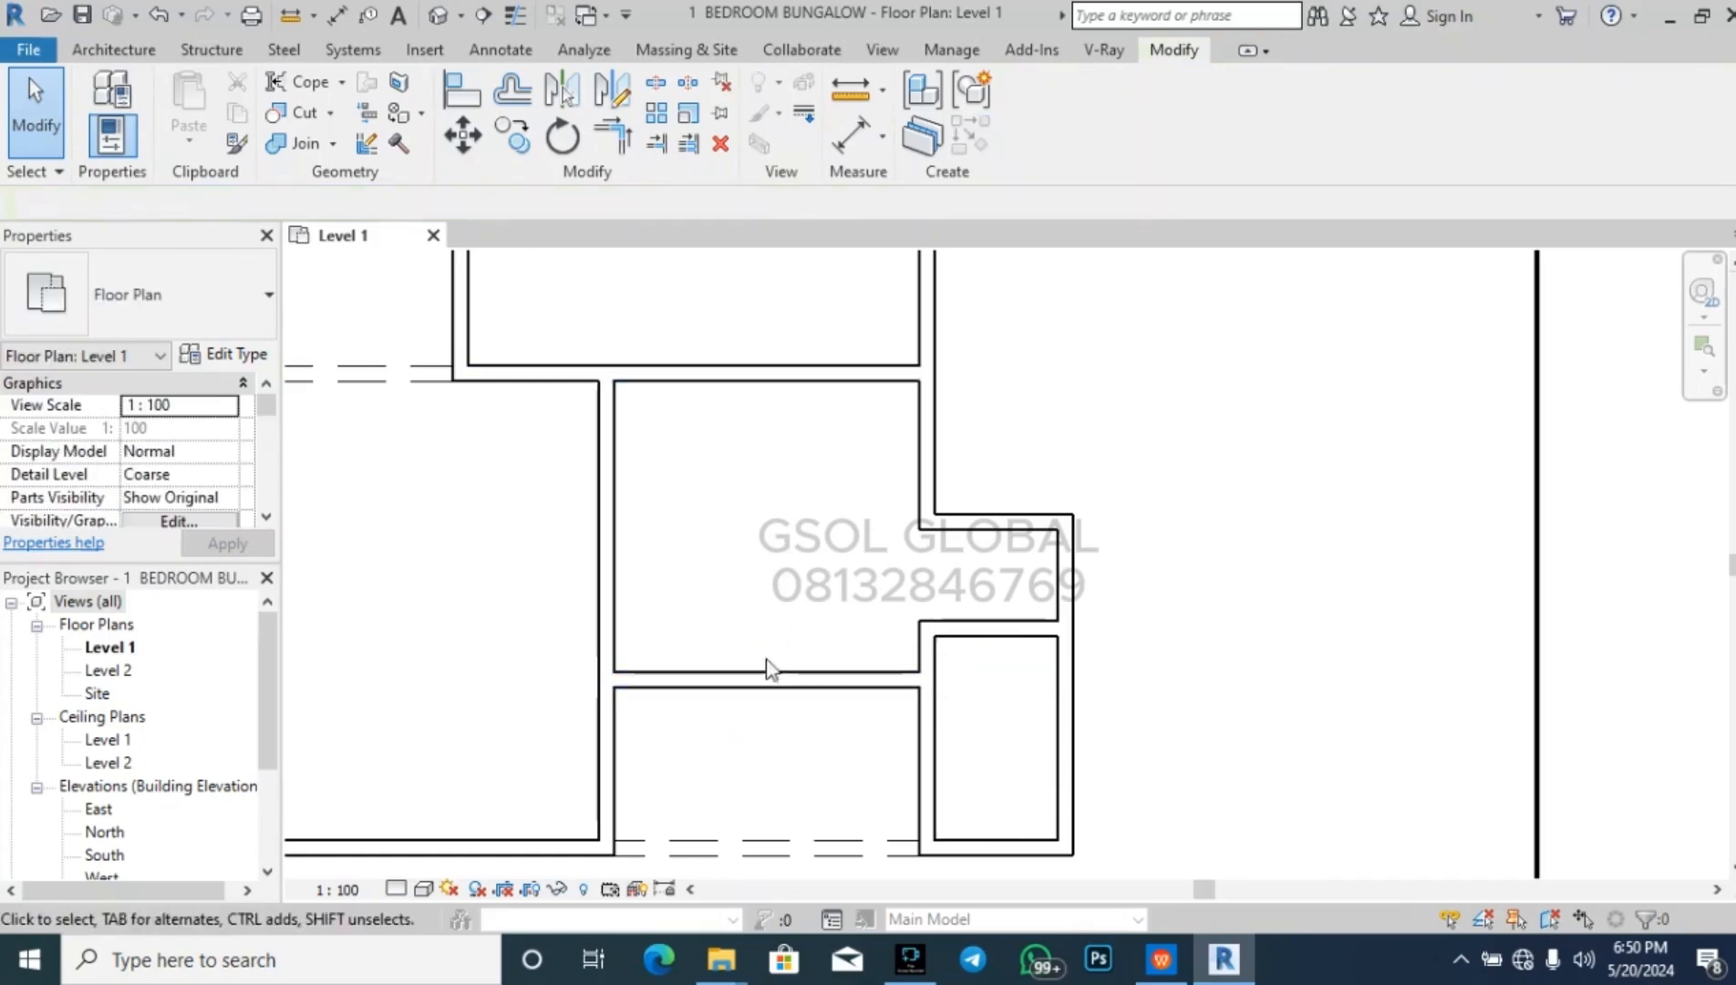
{"action": "scroll", "coordinate": [733, 576], "scroll_direction": "down", "scroll_amount": 2}
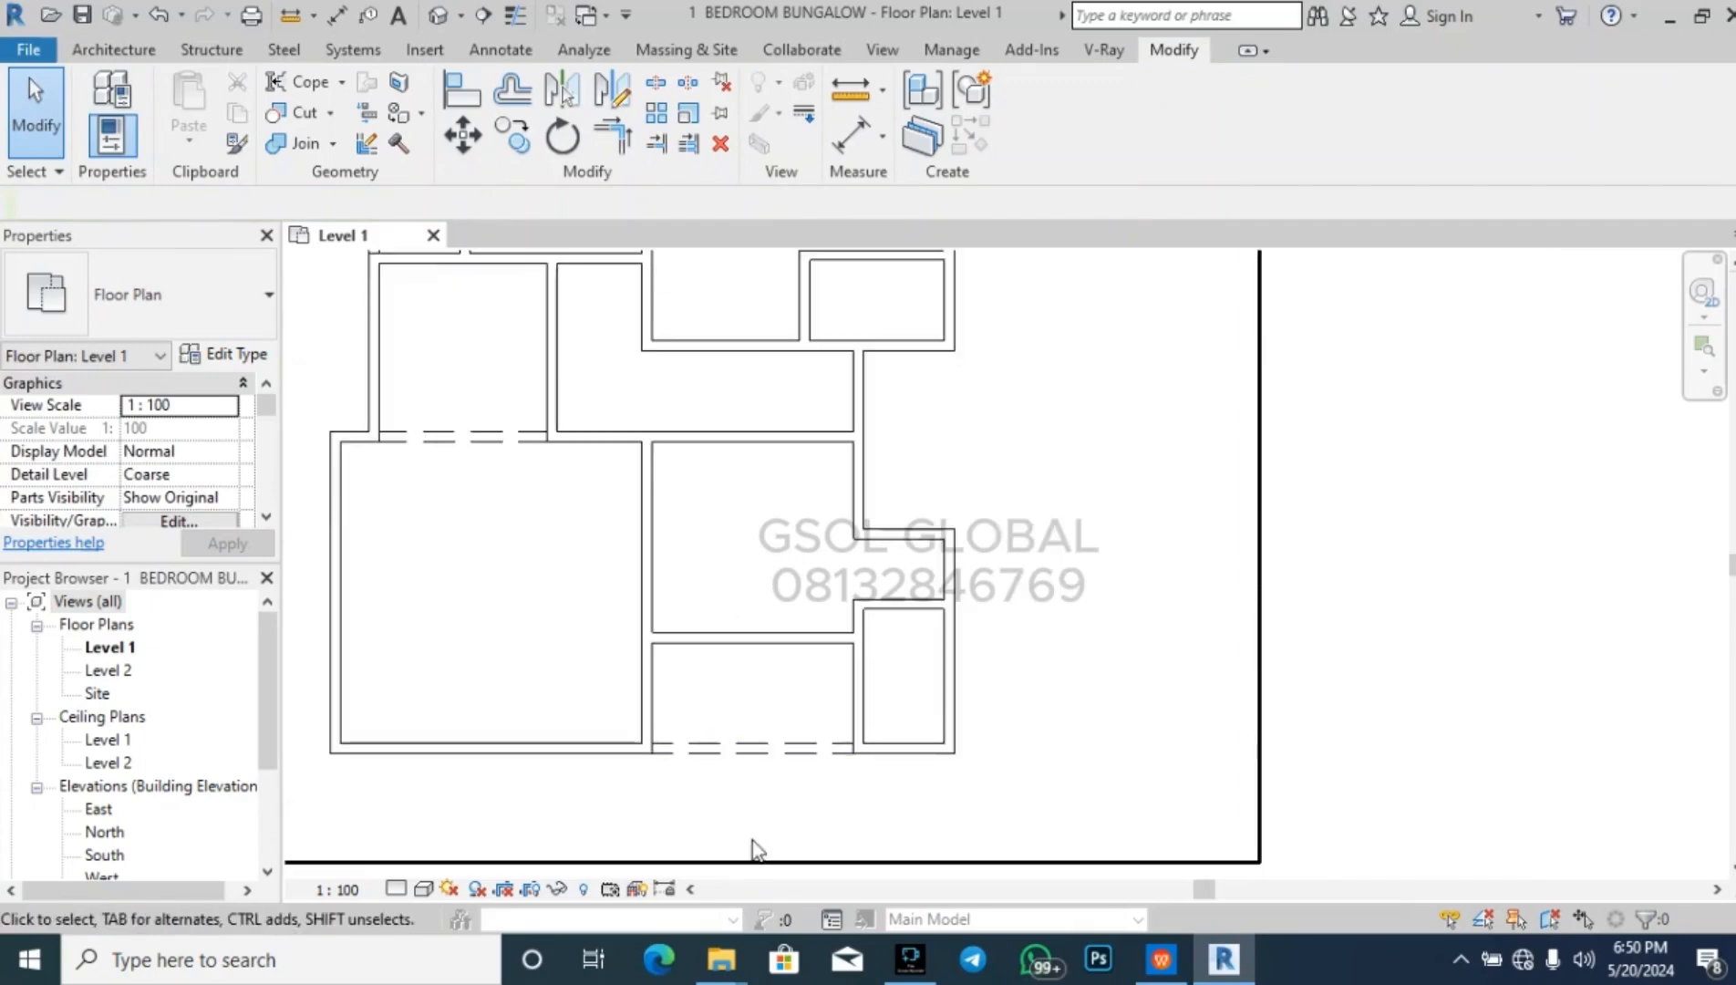
{"action": "left_click", "coordinate": [484, 51]}
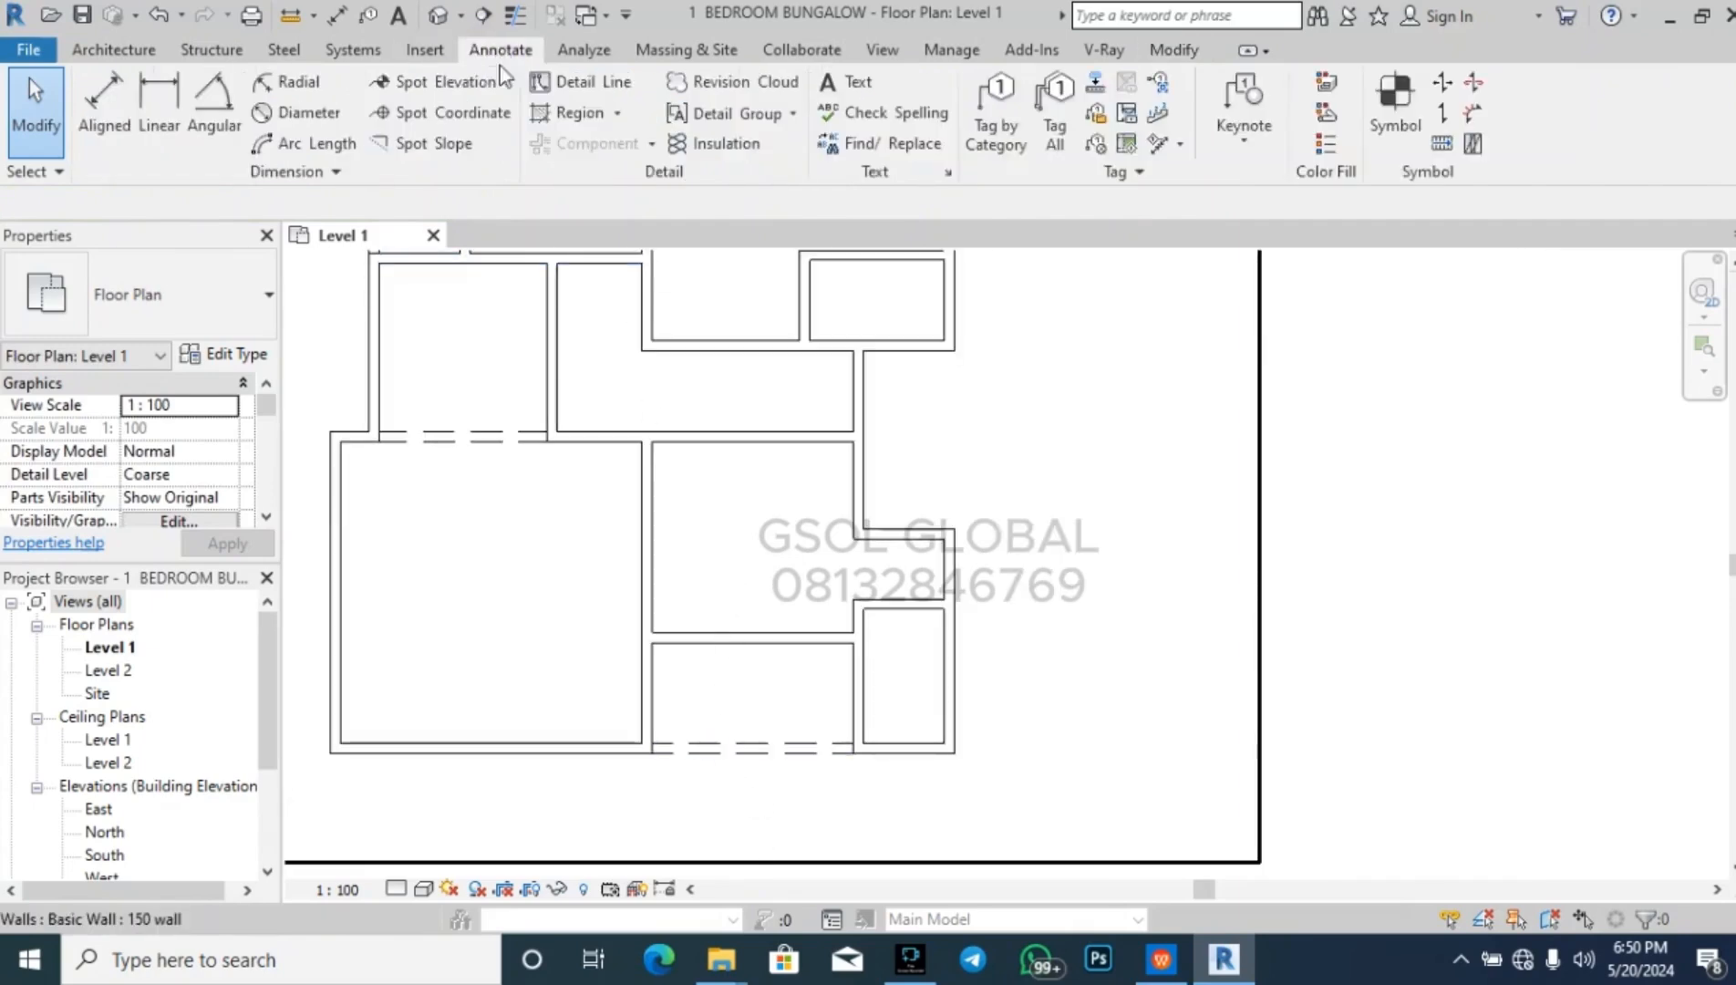
{"action": "left_click", "coordinate": [561, 79]}
{"action": "left_click", "coordinate": [735, 826]}
{"action": "left_click", "coordinate": [735, 672]}
- Add two slanted arrowhead strokes at the upper end of the porch line
{"action": "left_click", "coordinate": [713, 693]}
{"action": "key", "text": "Escape"}
{"action": "scroll", "coordinate": [748, 692], "scroll_direction": "up", "scroll_amount": 2}
{"action": "left_click", "coordinate": [728, 661]}
{"action": "left_click", "coordinate": [757, 689]}
{"action": "key", "text": "Escape"}
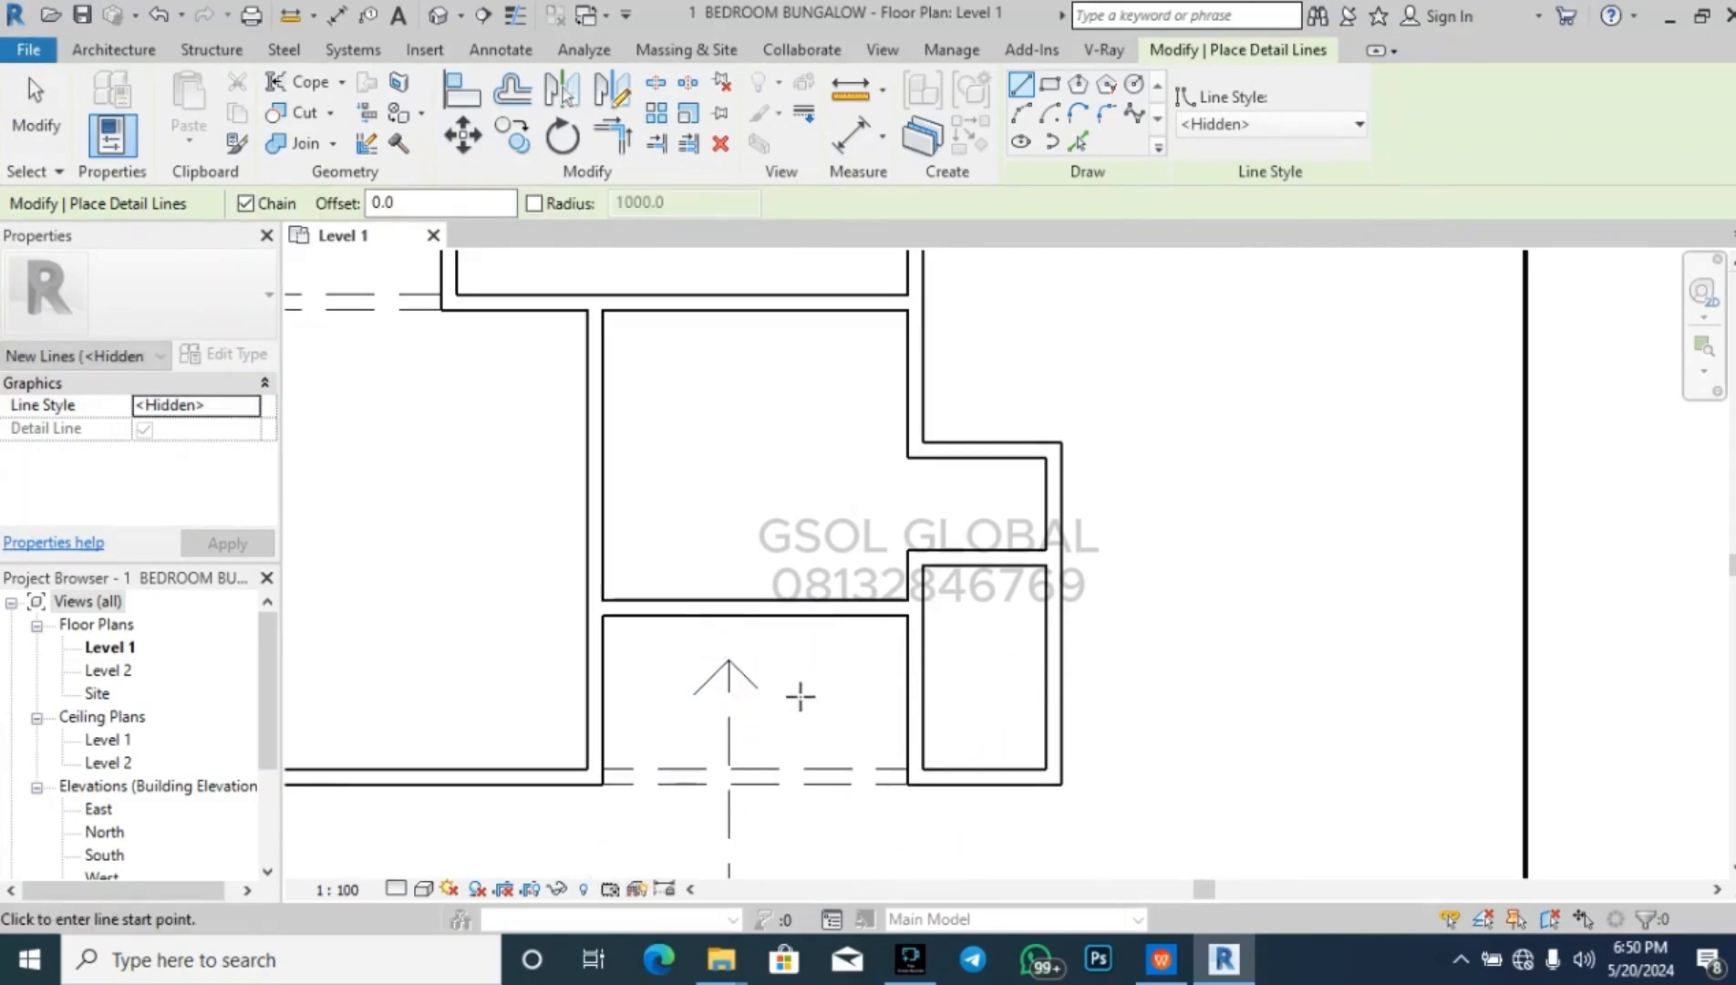
- Draw an L-shaped hidden line up the room above the porch and 2100 left into the large room, ending in a 300-long, 45° arrowhead stroke
{"action": "left_click", "coordinate": [727, 574]}
{"action": "left_click", "coordinate": [729, 431]}
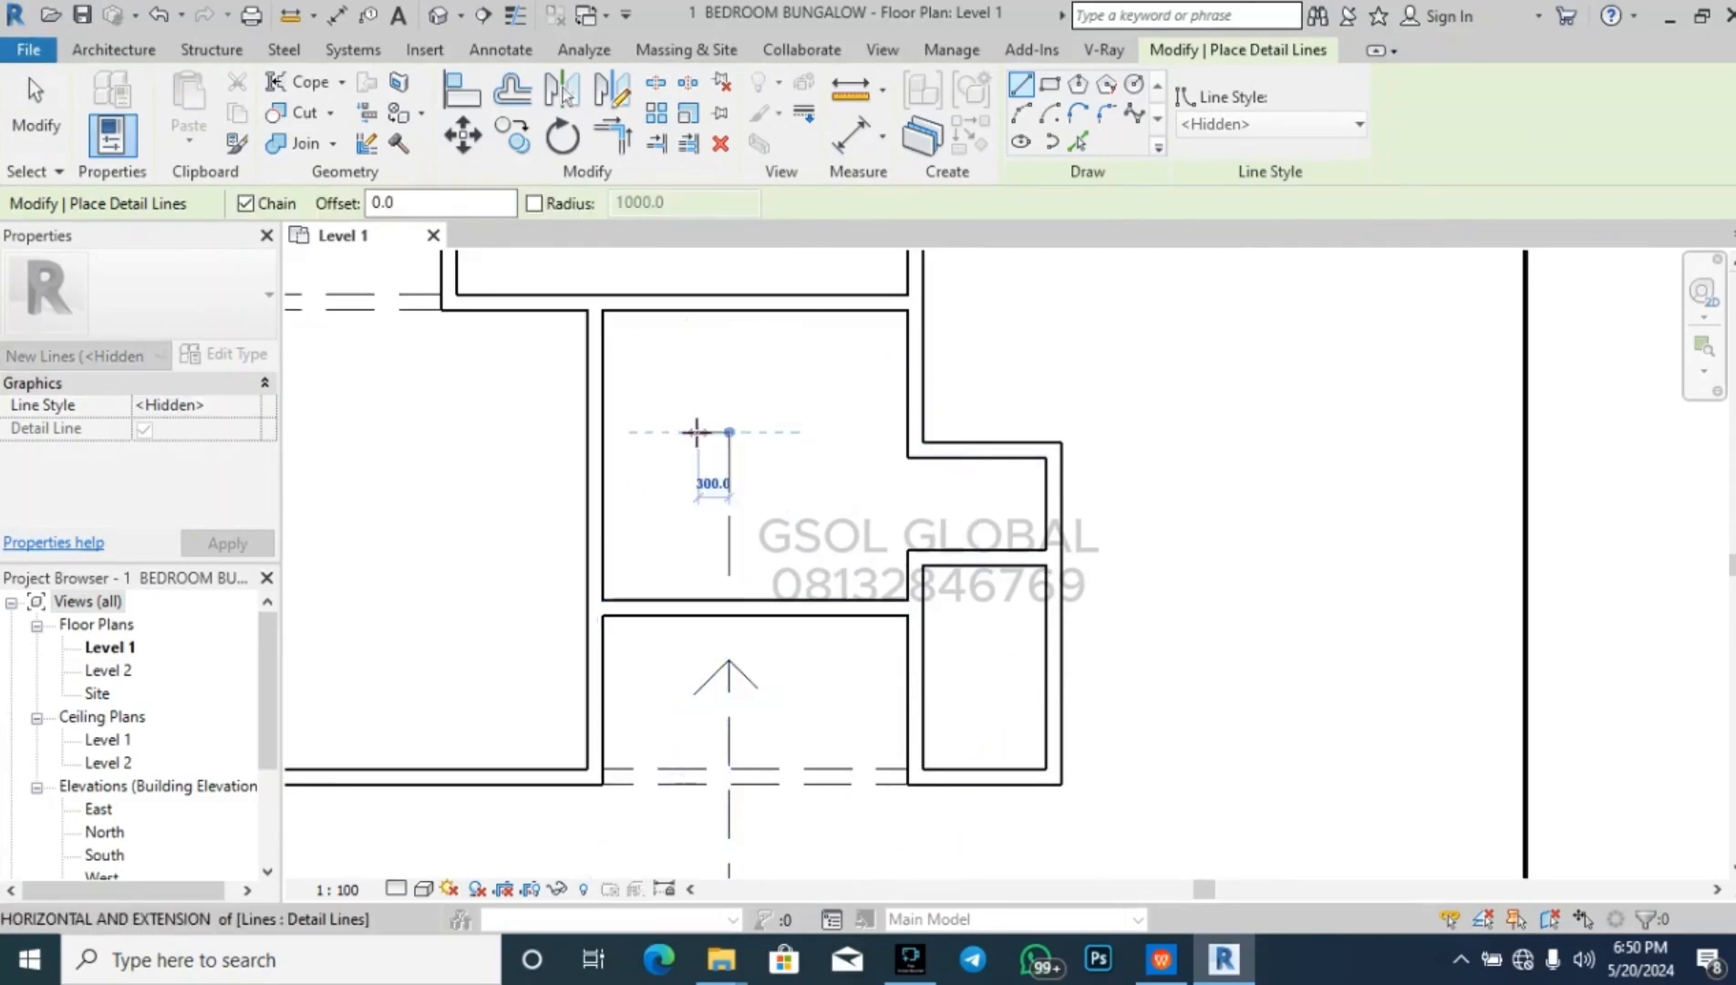
{"action": "left_click", "coordinate": [516, 430]}
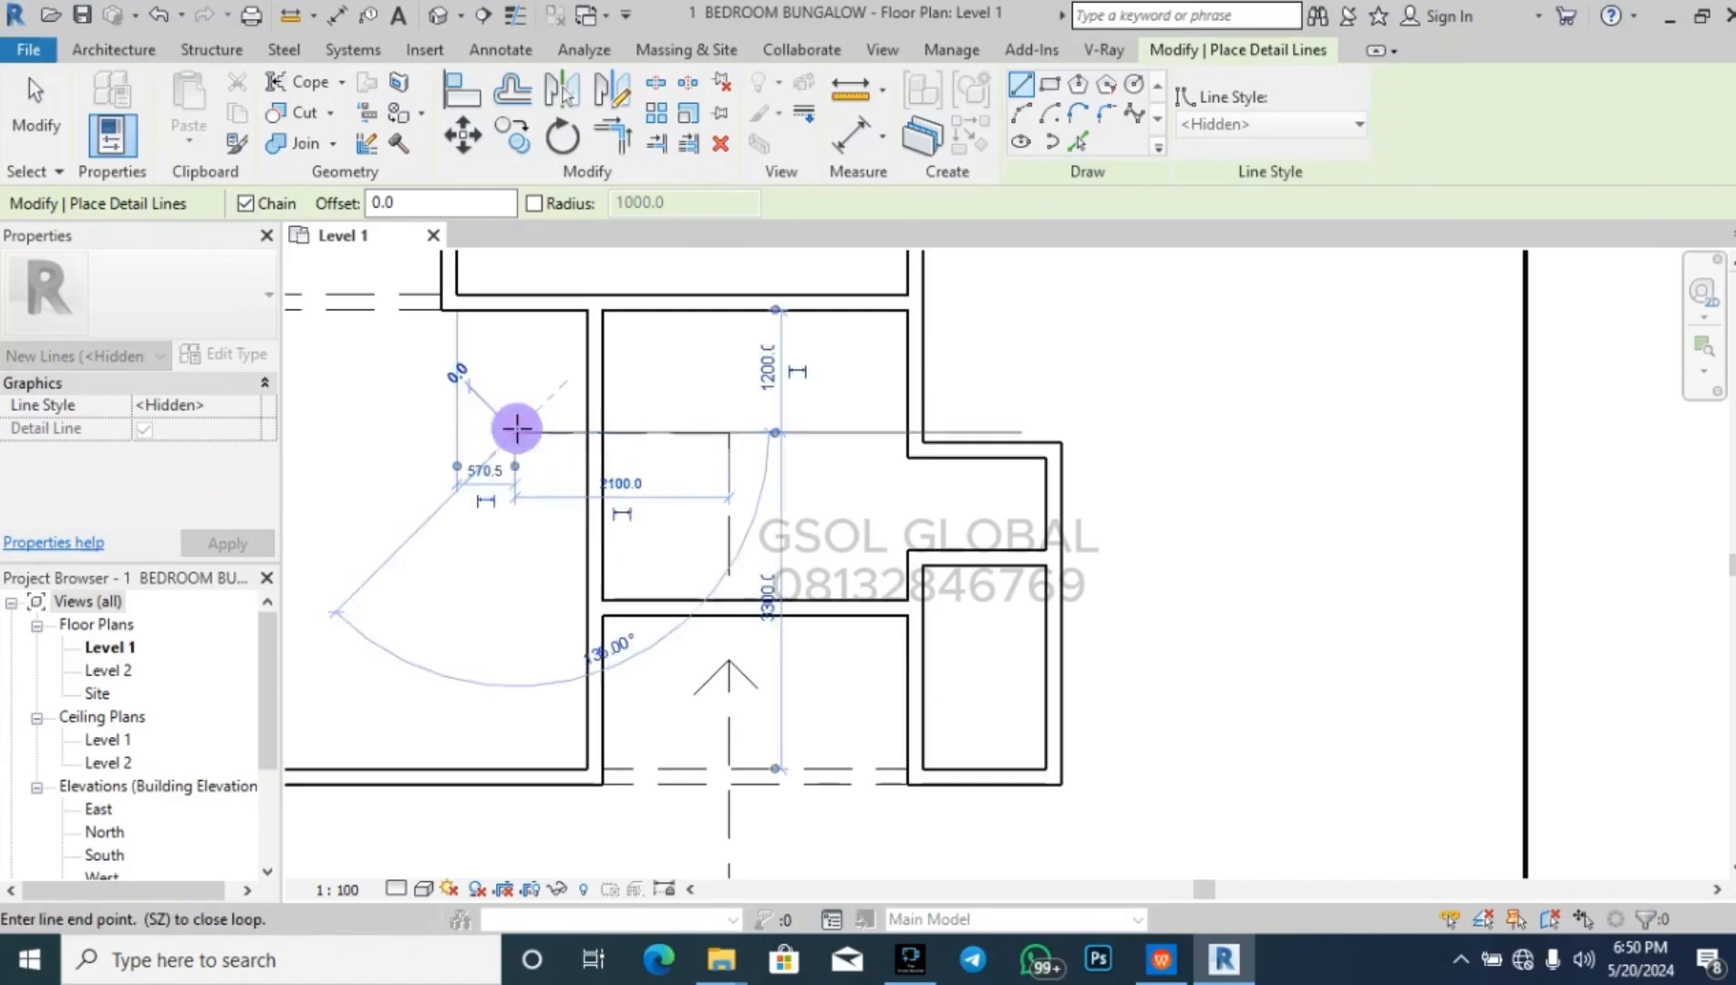
{"action": "left_click", "coordinate": [536, 412]}
{"action": "key", "text": "Escape"}
{"action": "left_click", "coordinate": [515, 432]}
{"action": "left_click", "coordinate": [516, 445]}
{"action": "key", "text": "Escape"}
{"action": "key", "text": "Escape"}
{"action": "left_click", "coordinate": [520, 443]}
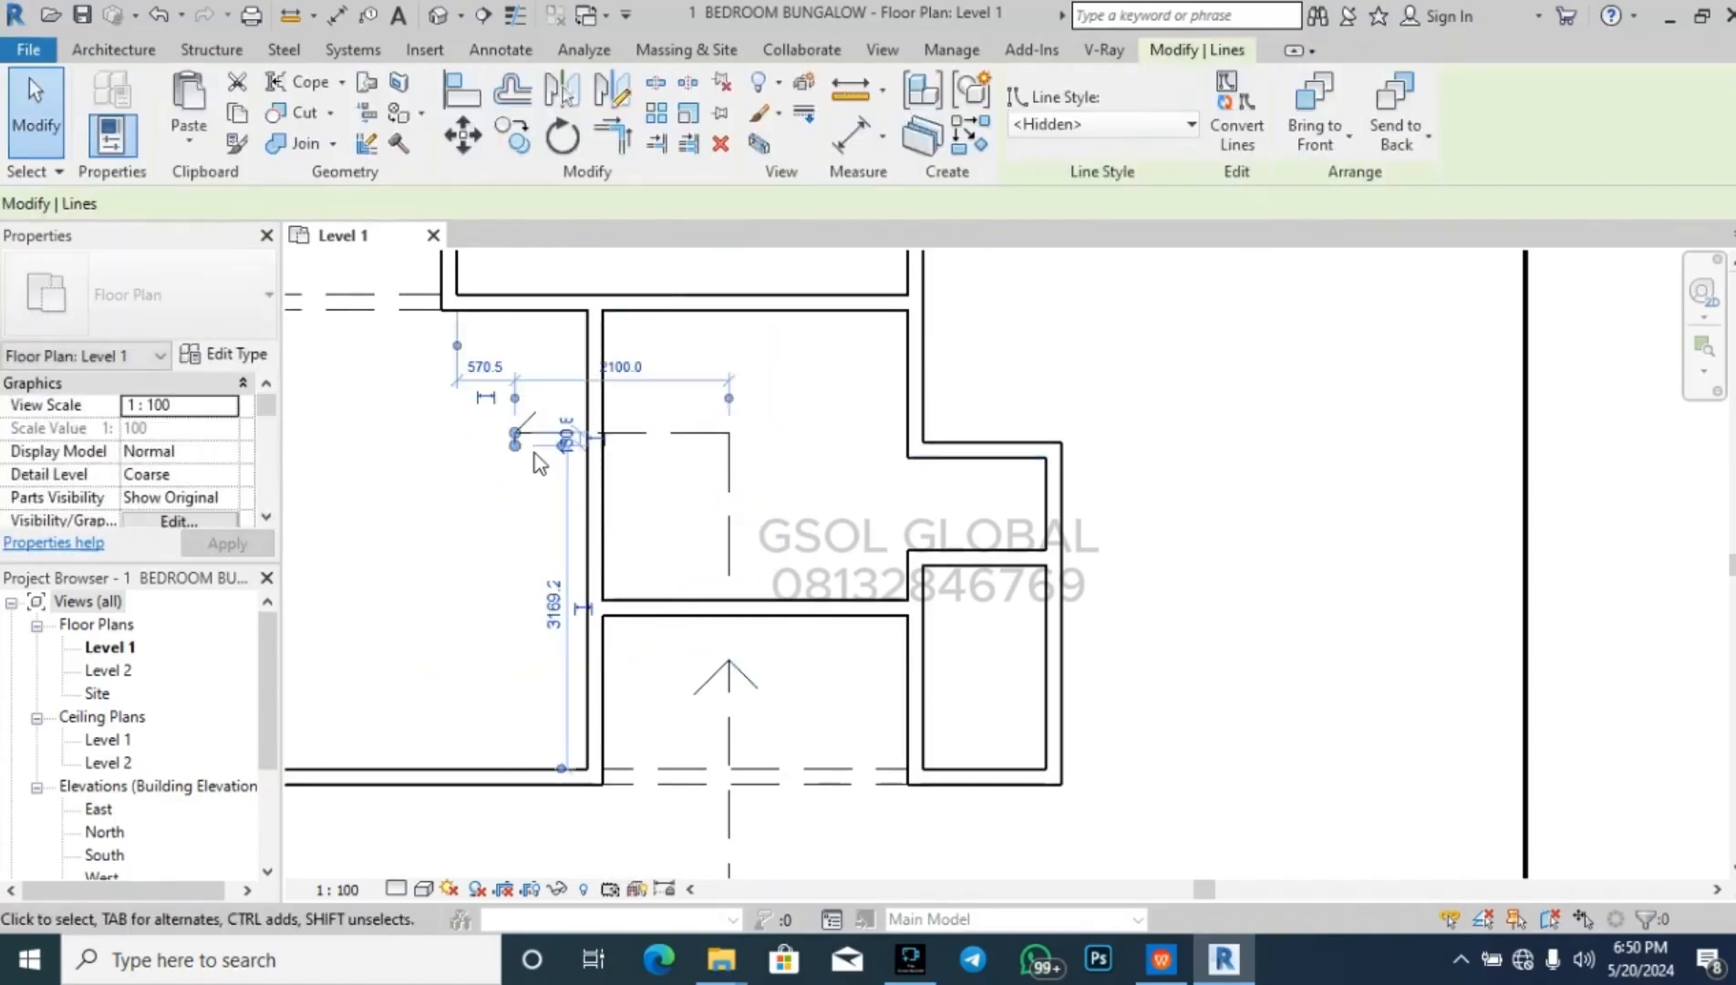
{"action": "key", "text": "Delete"}
- Mirror the 45° arrowhead stroke about the horizontal hidden line to complete the arrowhead in the large room
{"action": "scroll", "coordinate": [512, 412], "scroll_direction": "up", "scroll_amount": 3}
{"action": "scroll", "coordinate": [512, 414], "scroll_direction": "up", "scroll_amount": 1}
{"action": "left_click", "coordinate": [538, 430]}
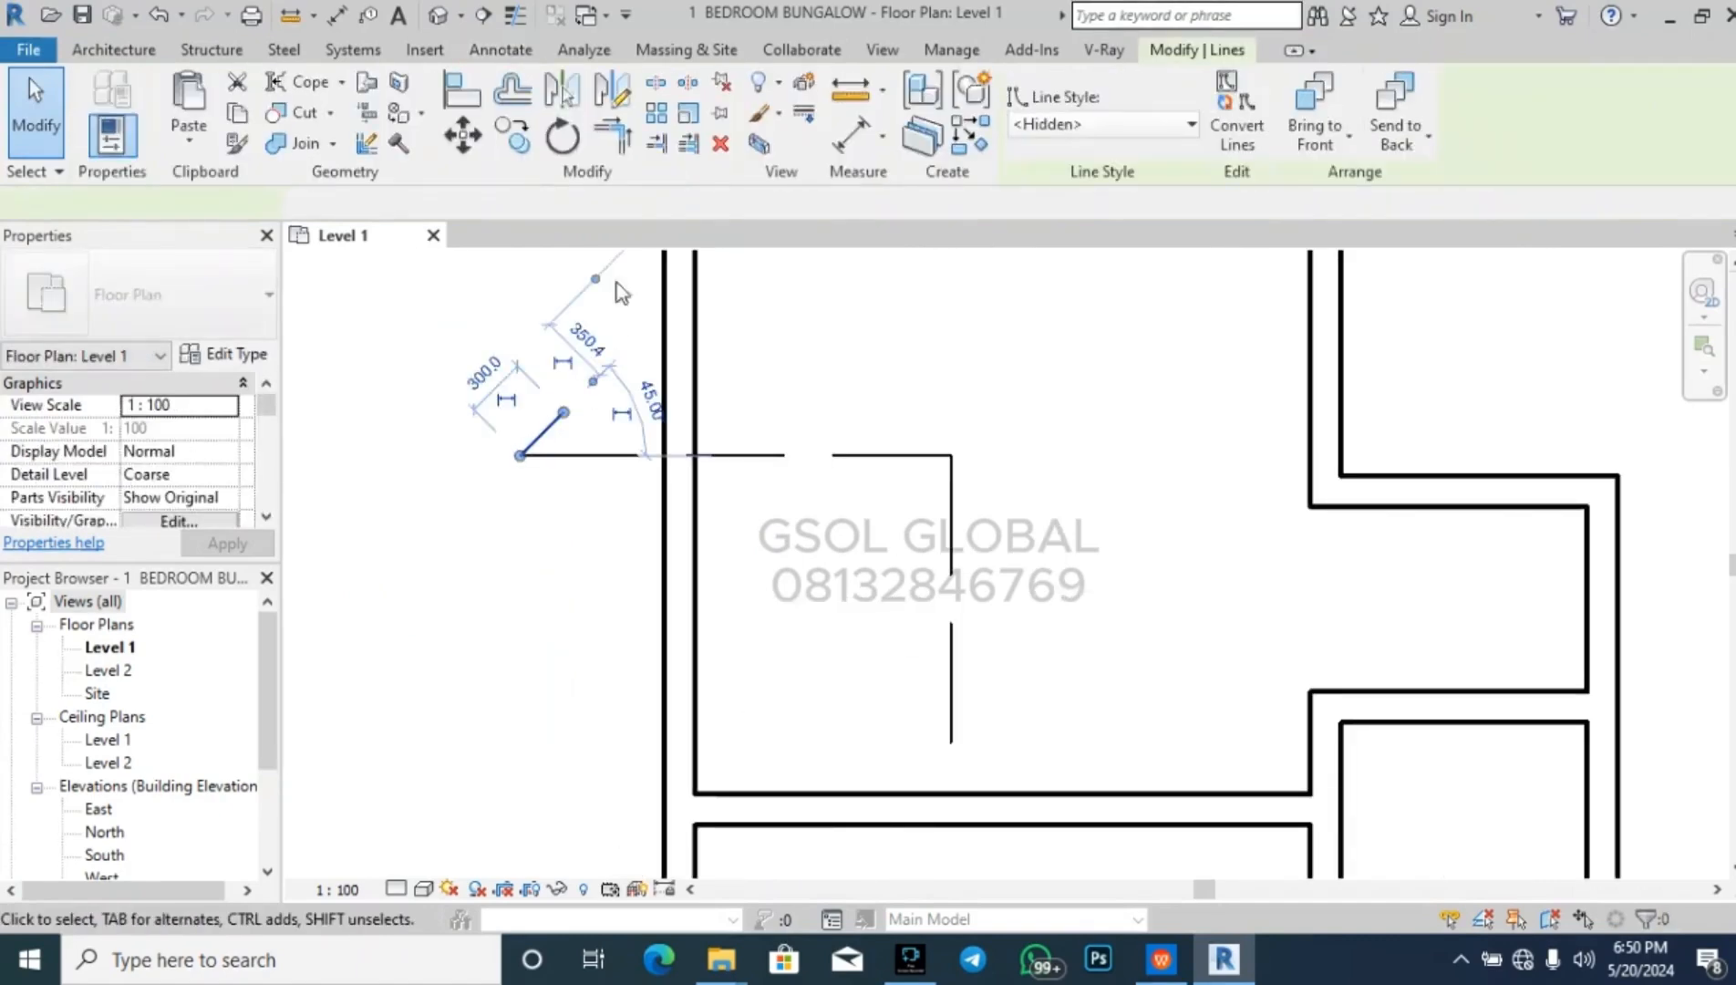
{"action": "left_click", "coordinate": [612, 89]}
{"action": "left_click", "coordinate": [525, 455]}
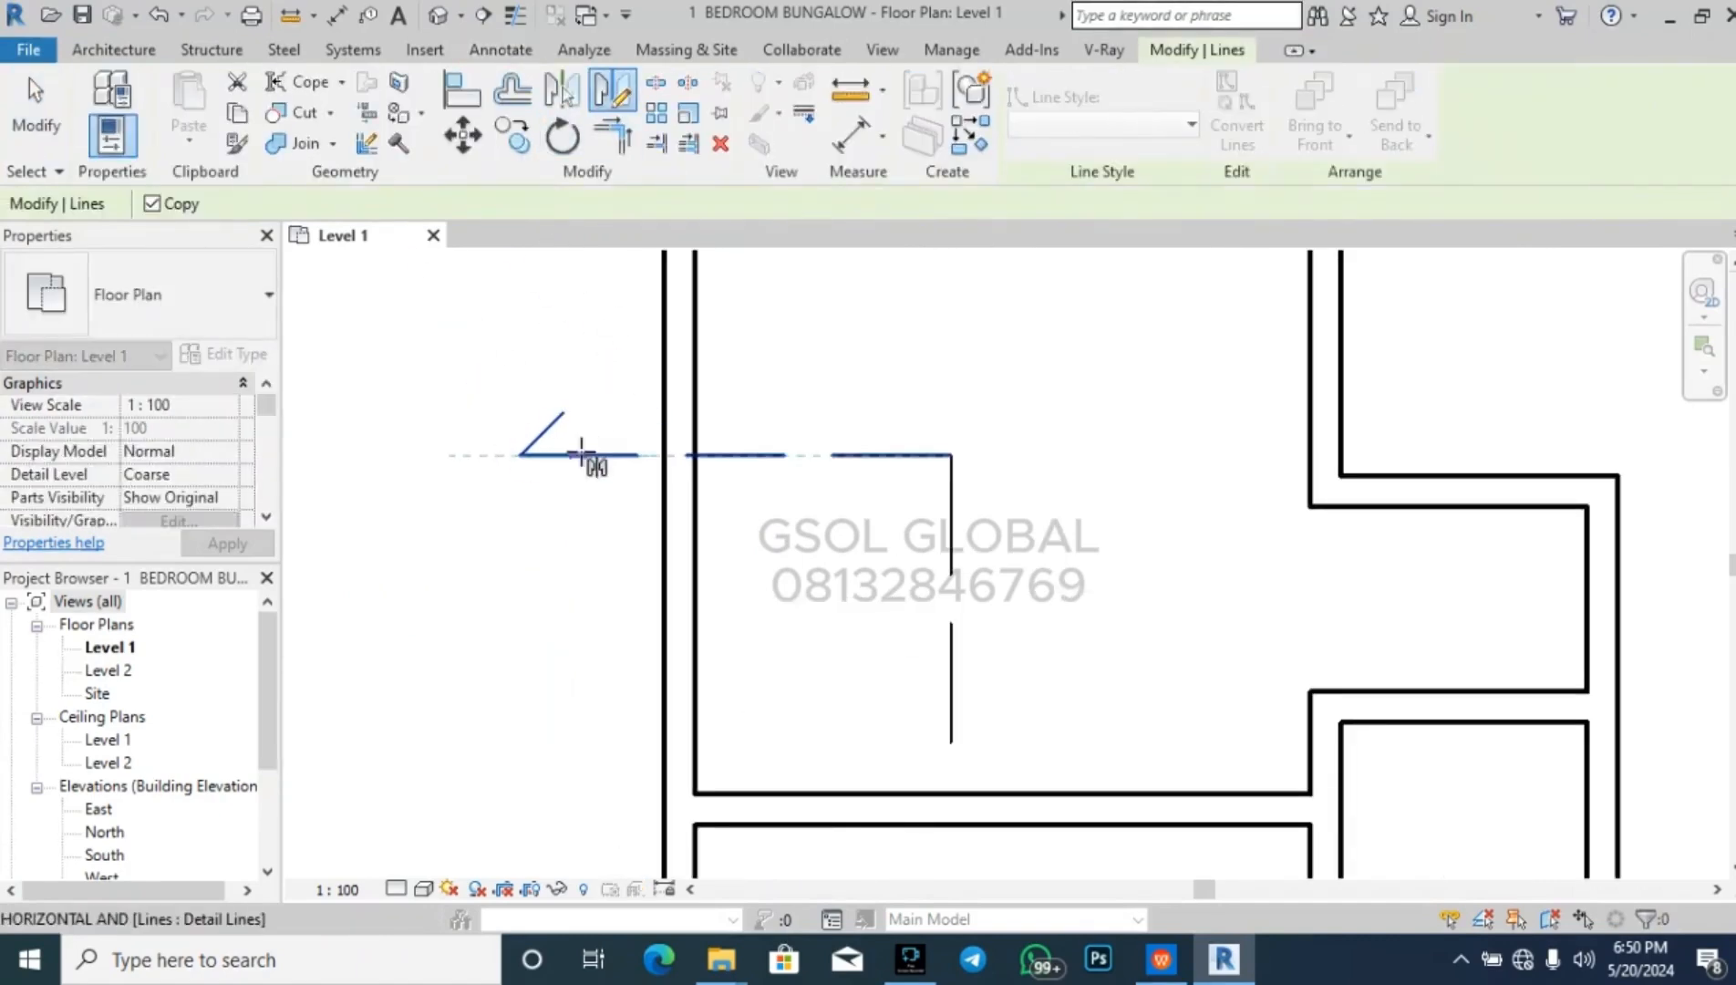
{"action": "left_click", "coordinate": [604, 455]}
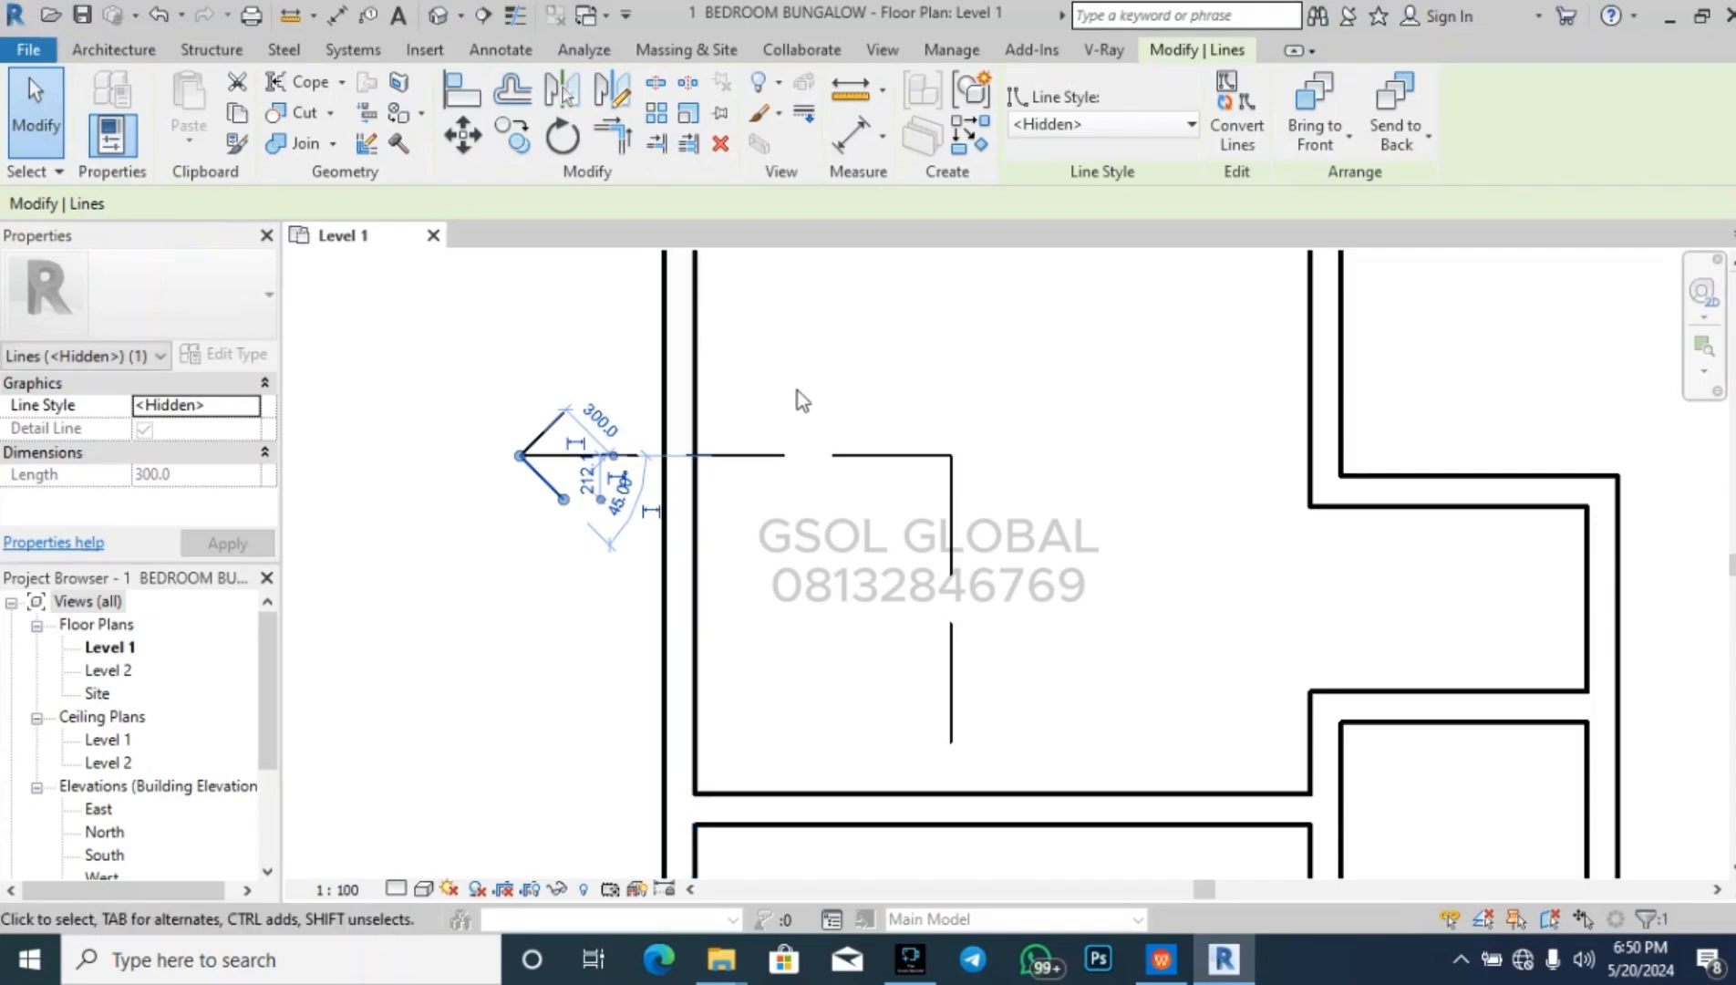
{"action": "left_click", "coordinate": [772, 399]}
- Draw a vertical <Hidden> detail line from above that arrowhead through the wall into the corridor, ending in two slanted arrowhead strokes
{"action": "scroll", "coordinate": [980, 470], "scroll_direction": "down", "scroll_amount": 5}
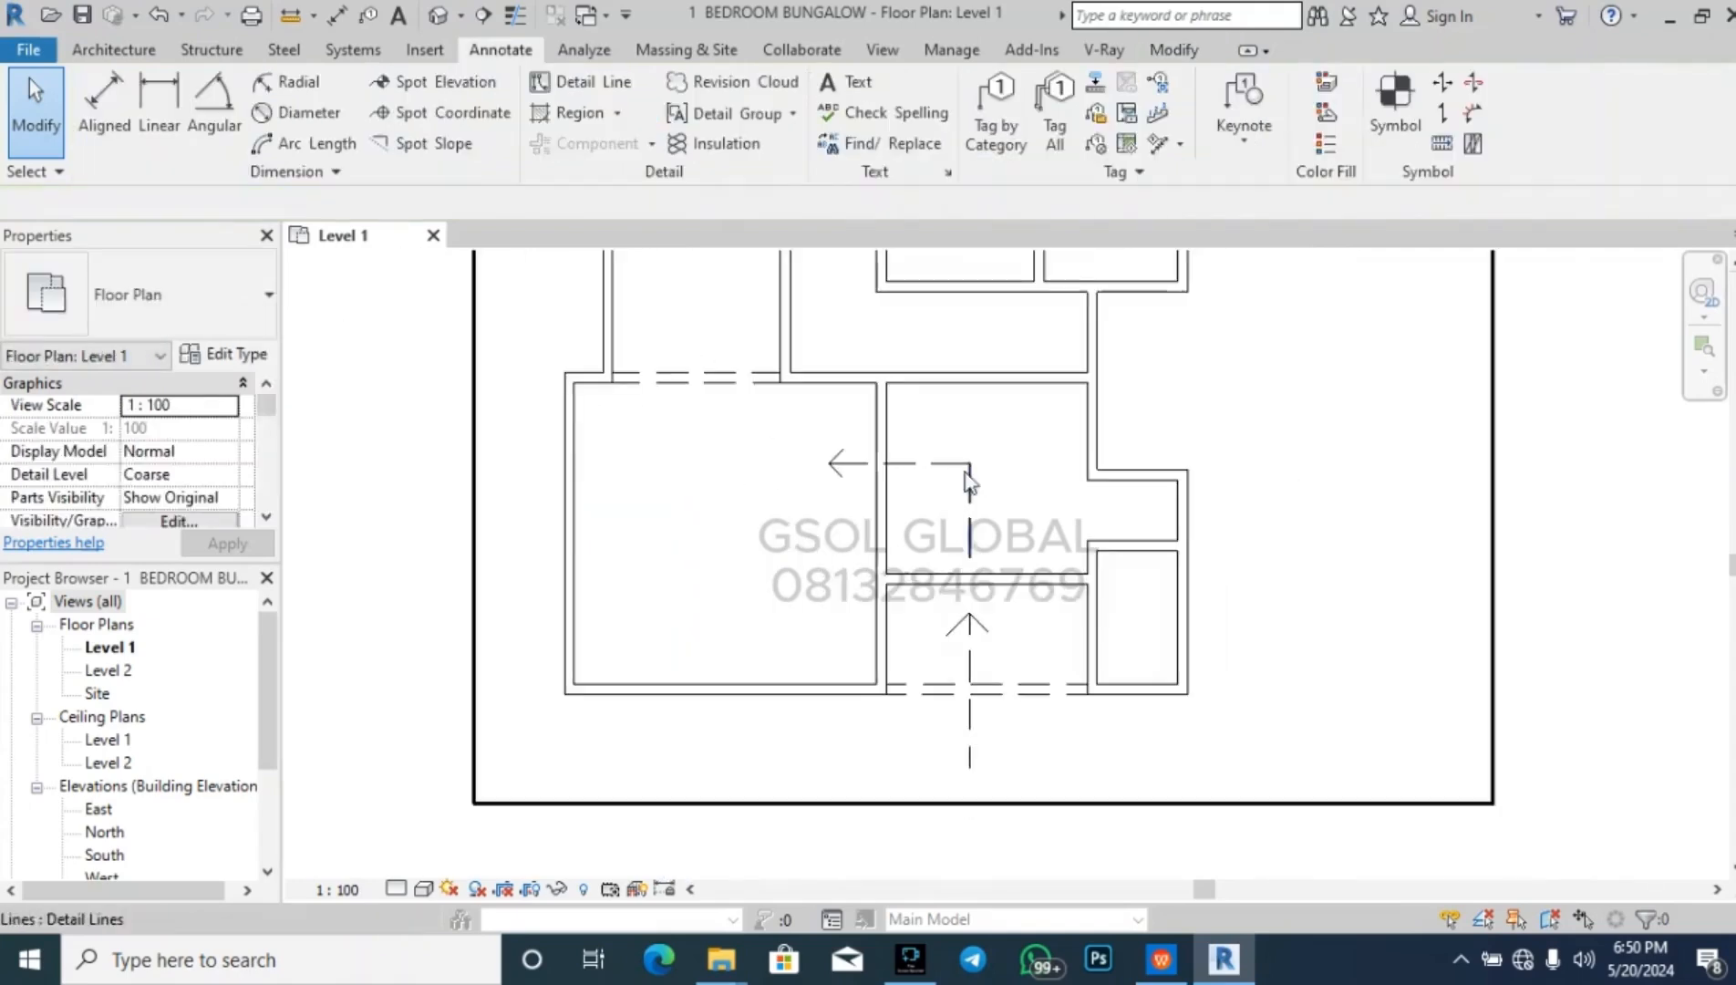
{"action": "scroll", "coordinate": [776, 455], "scroll_direction": "up", "scroll_amount": 3}
{"action": "left_click", "coordinate": [567, 91]}
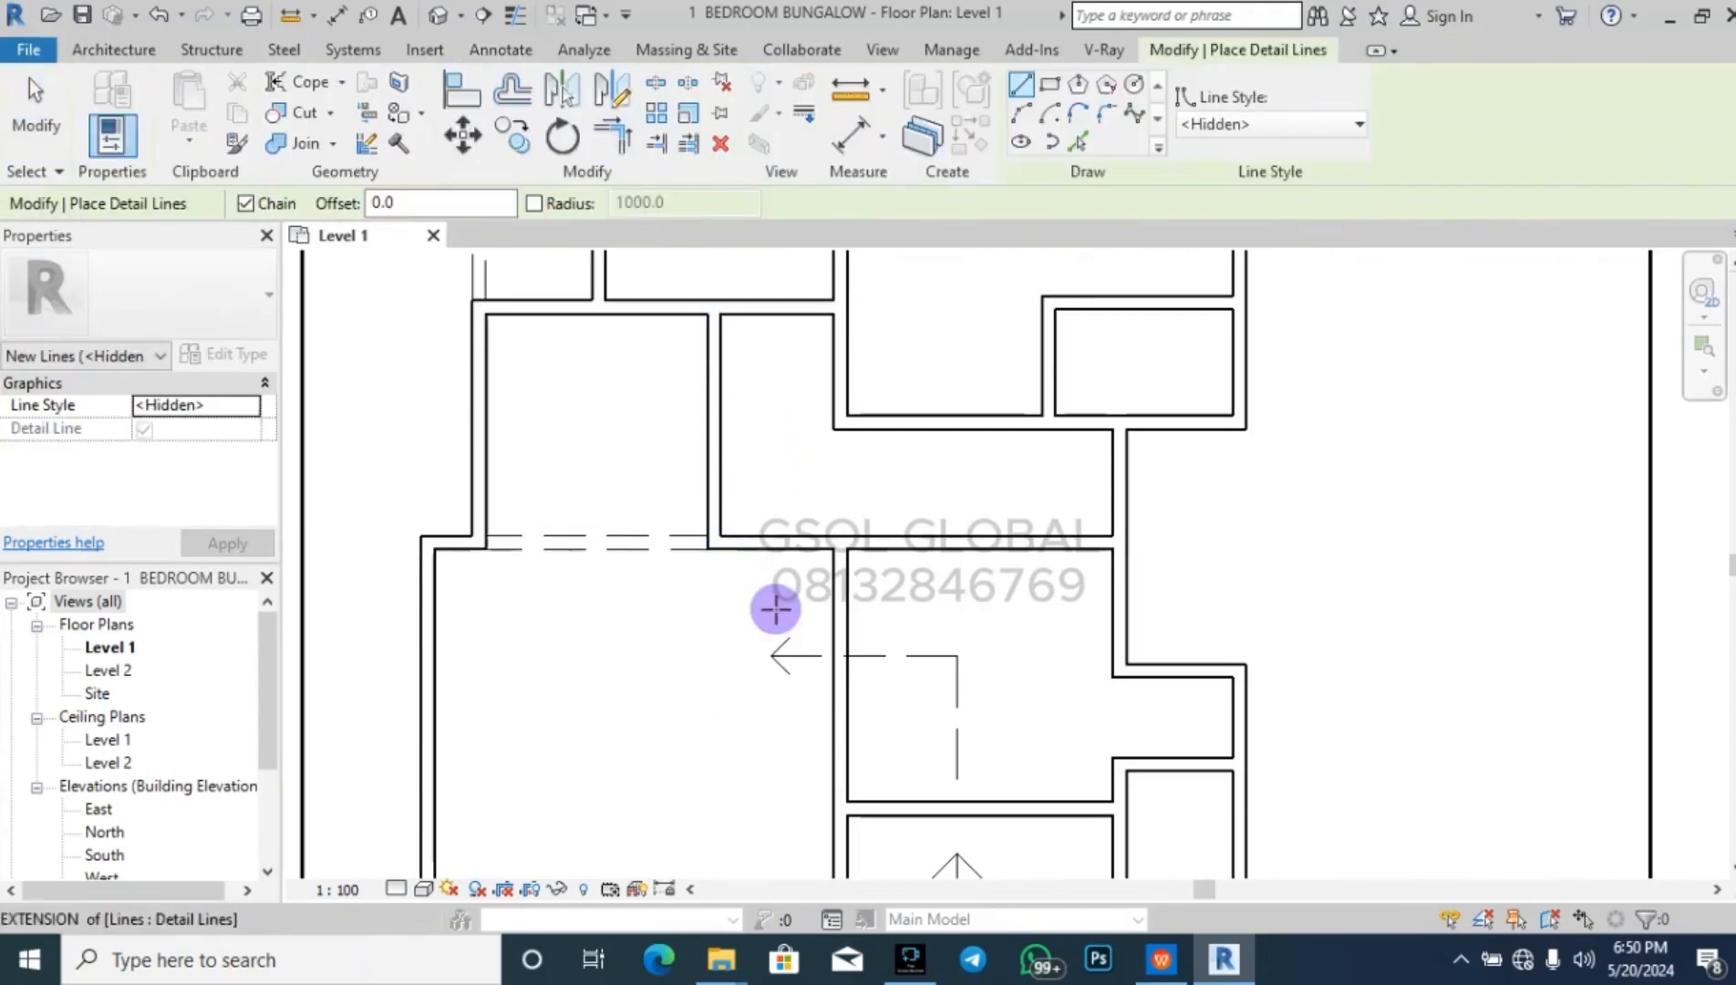
{"action": "left_click", "coordinate": [772, 617]}
{"action": "left_click", "coordinate": [773, 474]}
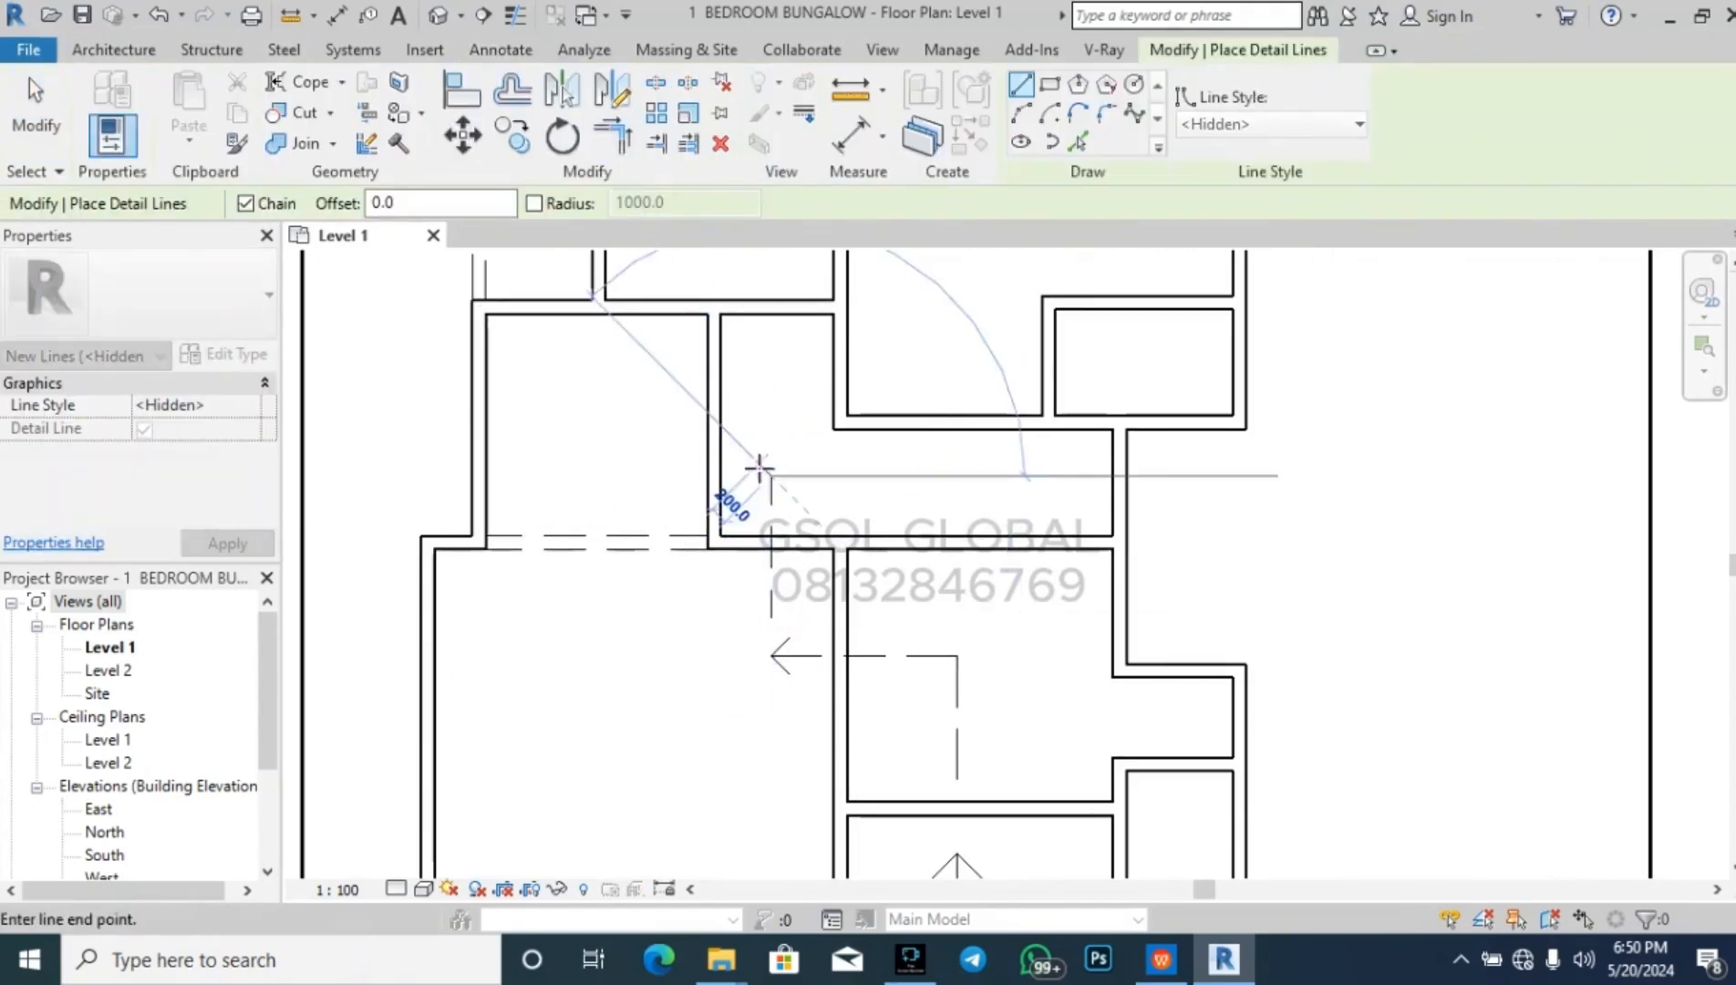
{"action": "scroll", "coordinate": [756, 495], "scroll_direction": "up", "scroll_amount": 2}
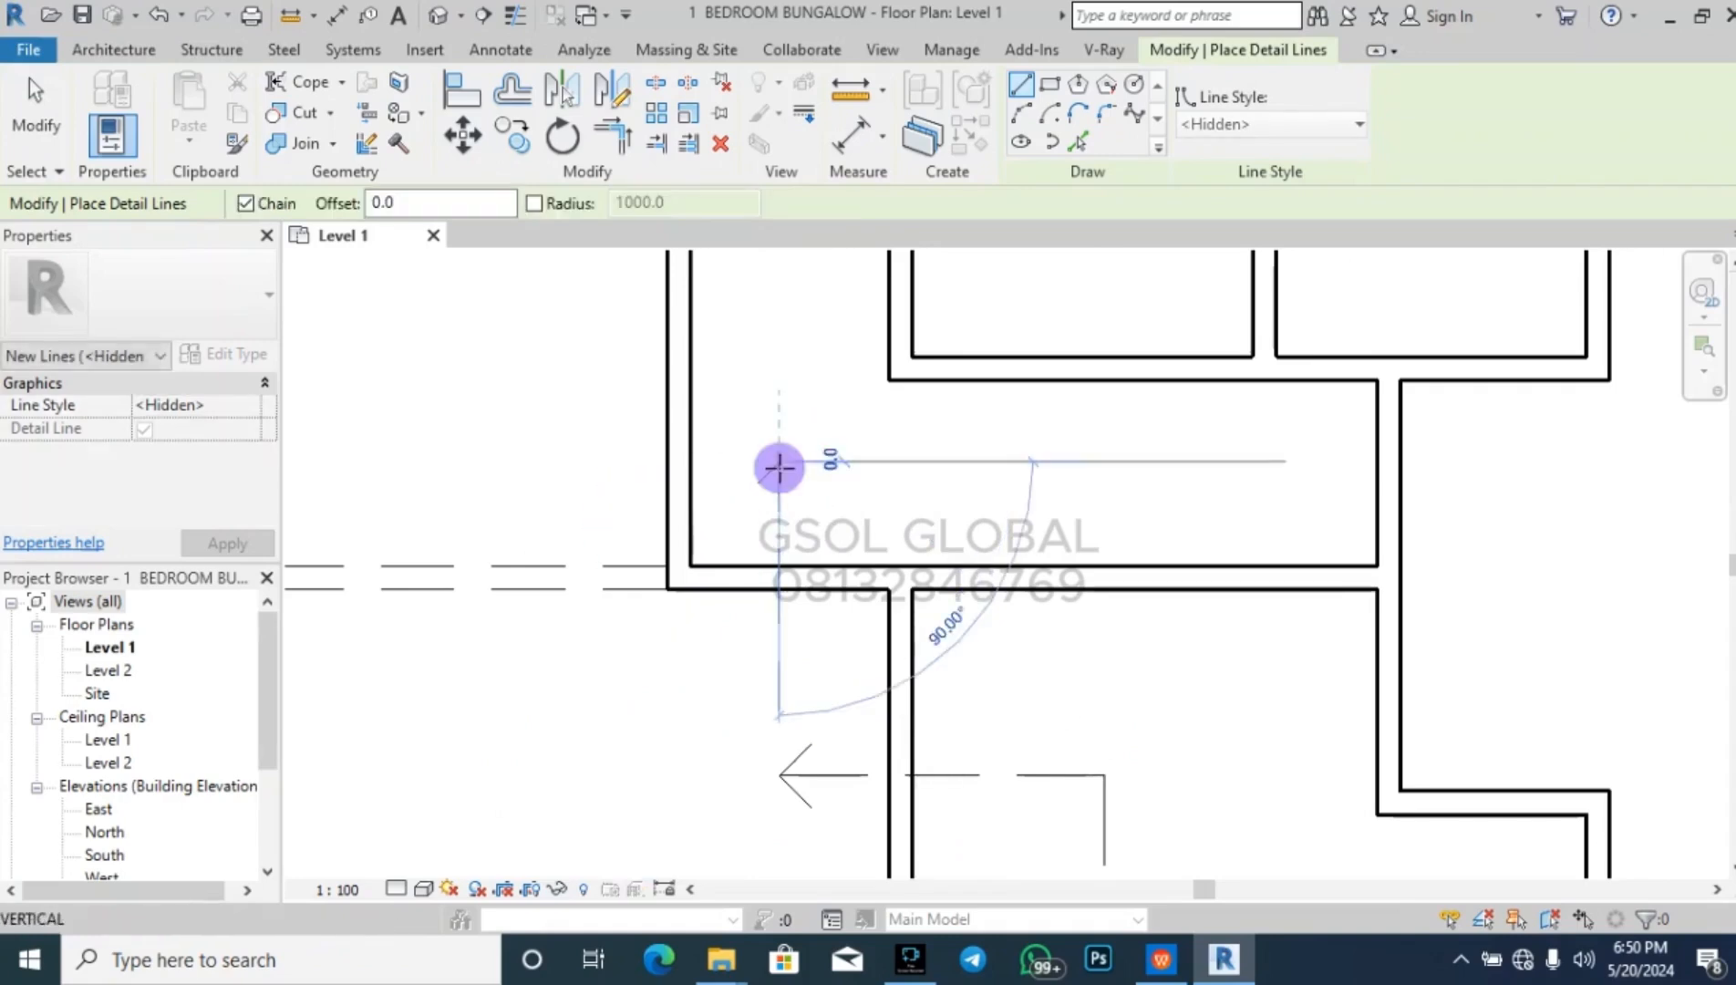
{"action": "scroll", "coordinate": [776, 488], "scroll_direction": "down", "scroll_amount": 3}
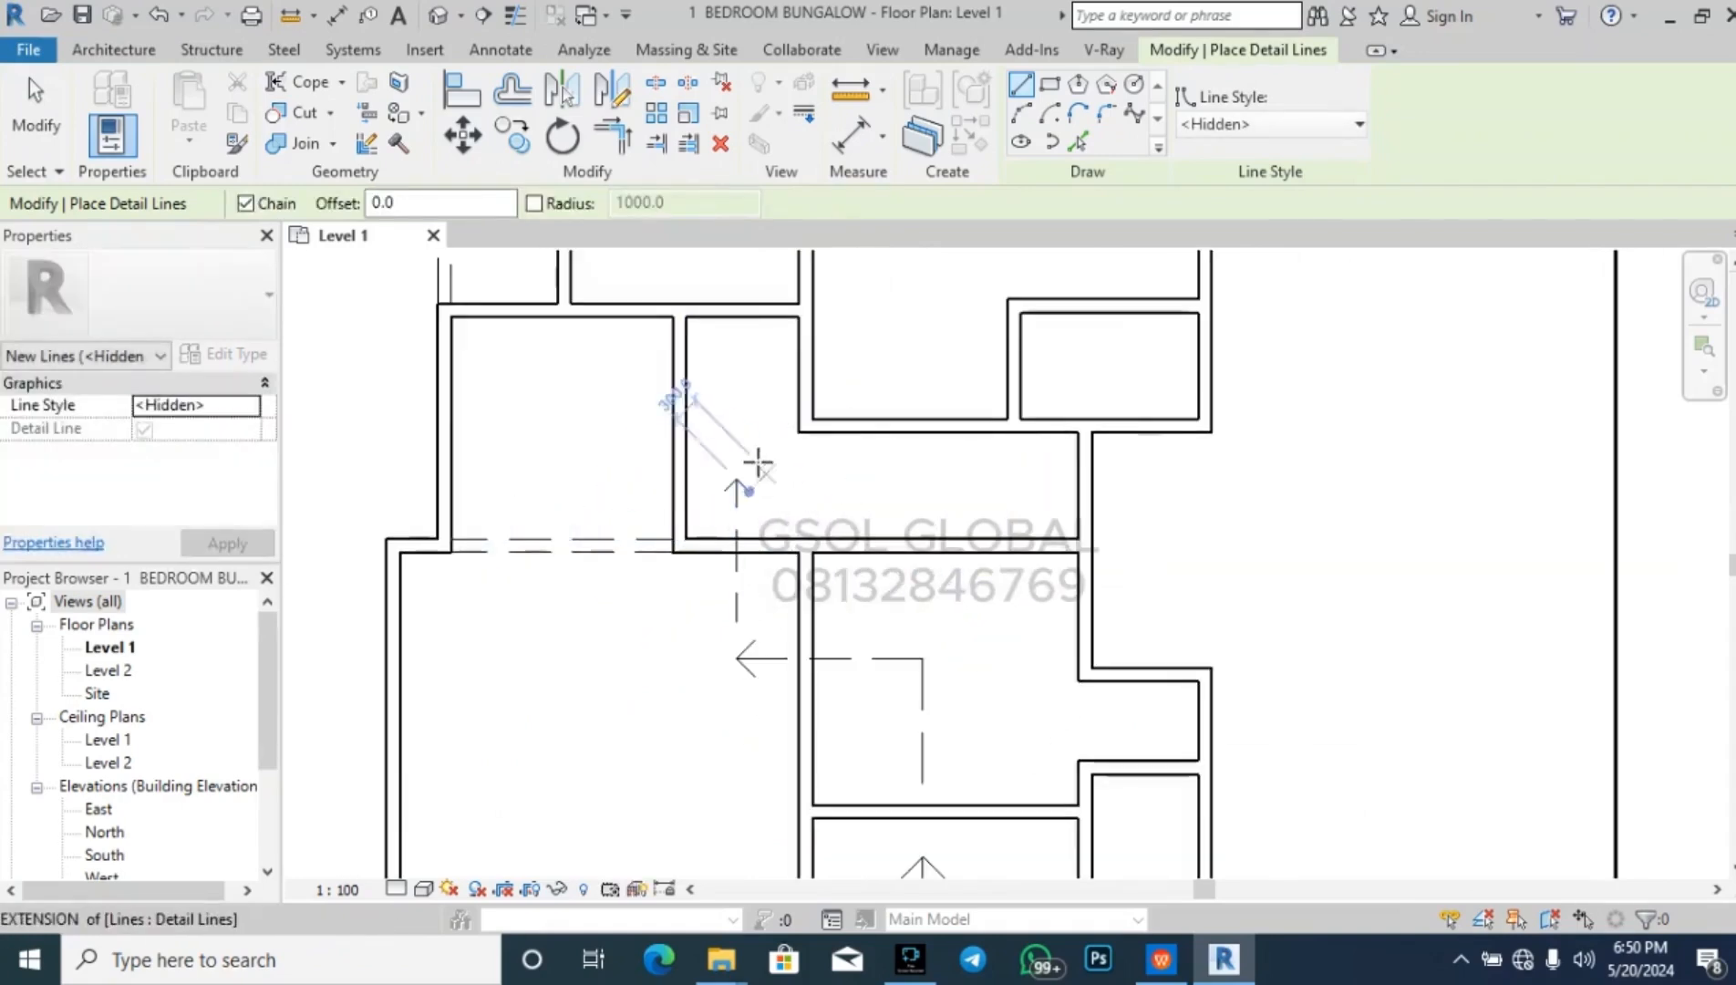
- Extend the route with a vertical hidden line from above the corridor arrowhead up through the wall into the next room
{"action": "left_click", "coordinate": [736, 457]}
{"action": "left_click", "coordinate": [736, 273]}
{"action": "key", "text": "Escape"}
- Draw an L-shaped hidden line from beside the corridor arrowhead to the right, then 1500 up into the upper-right room
{"action": "left_click", "coordinate": [756, 486]}
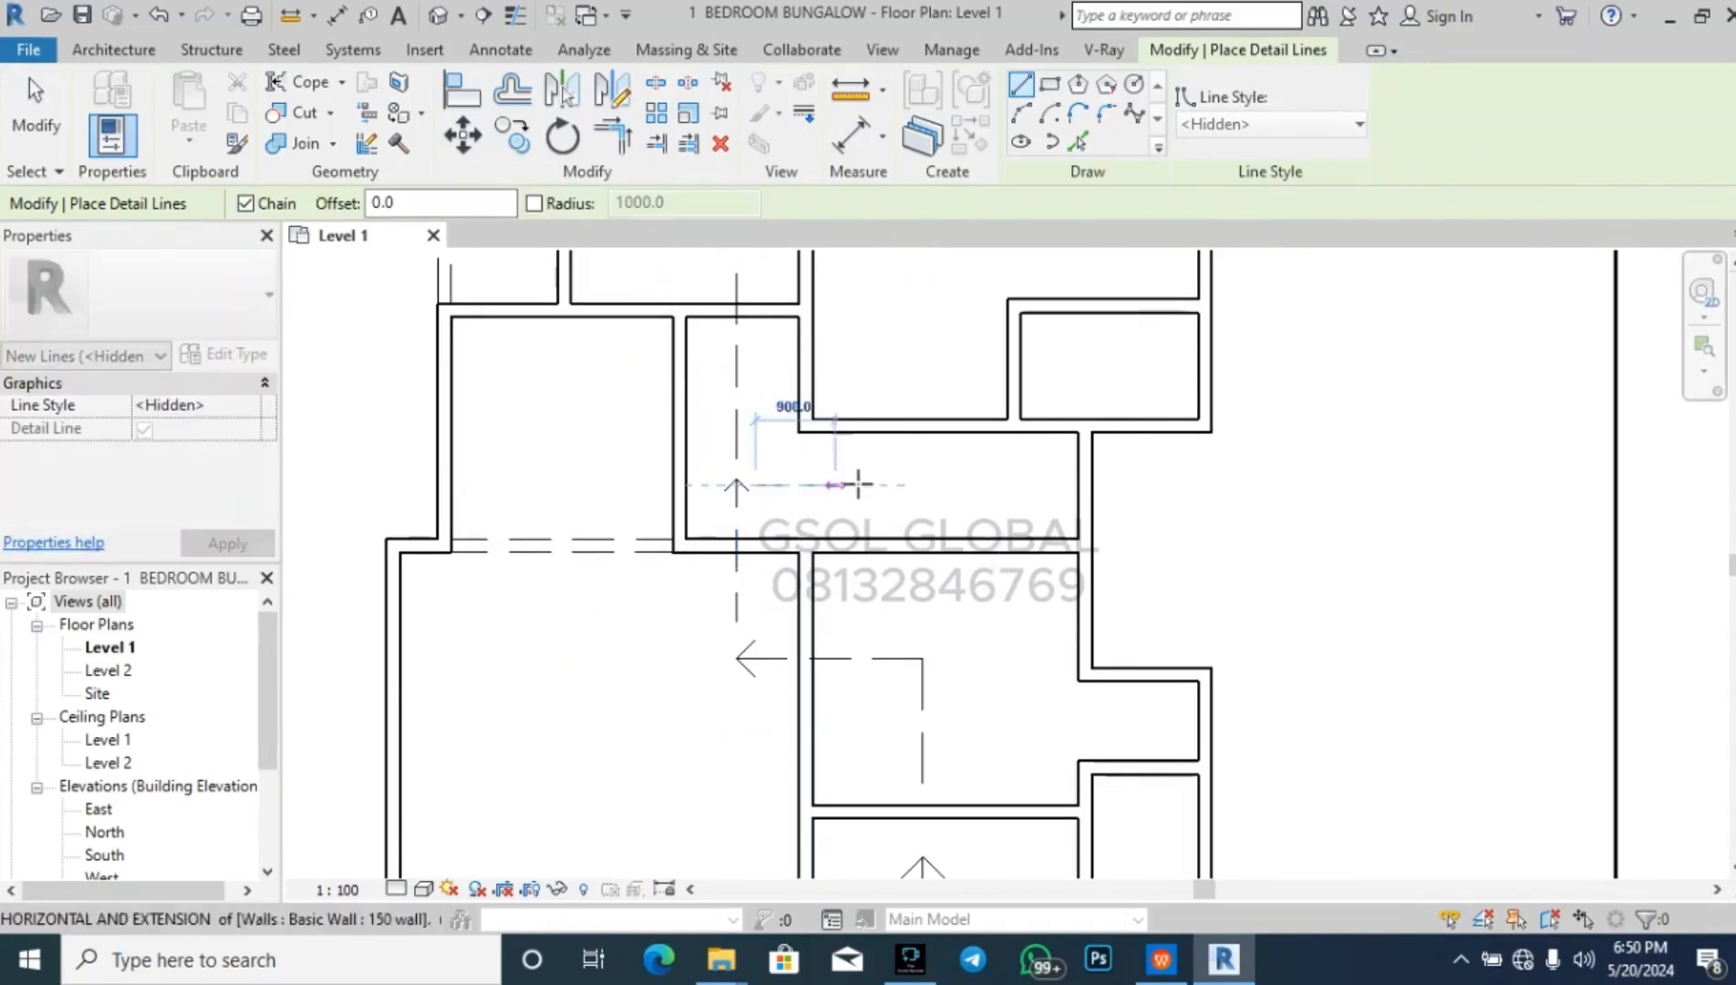
{"action": "left_click", "coordinate": [897, 484]}
{"action": "left_click", "coordinate": [907, 353]}
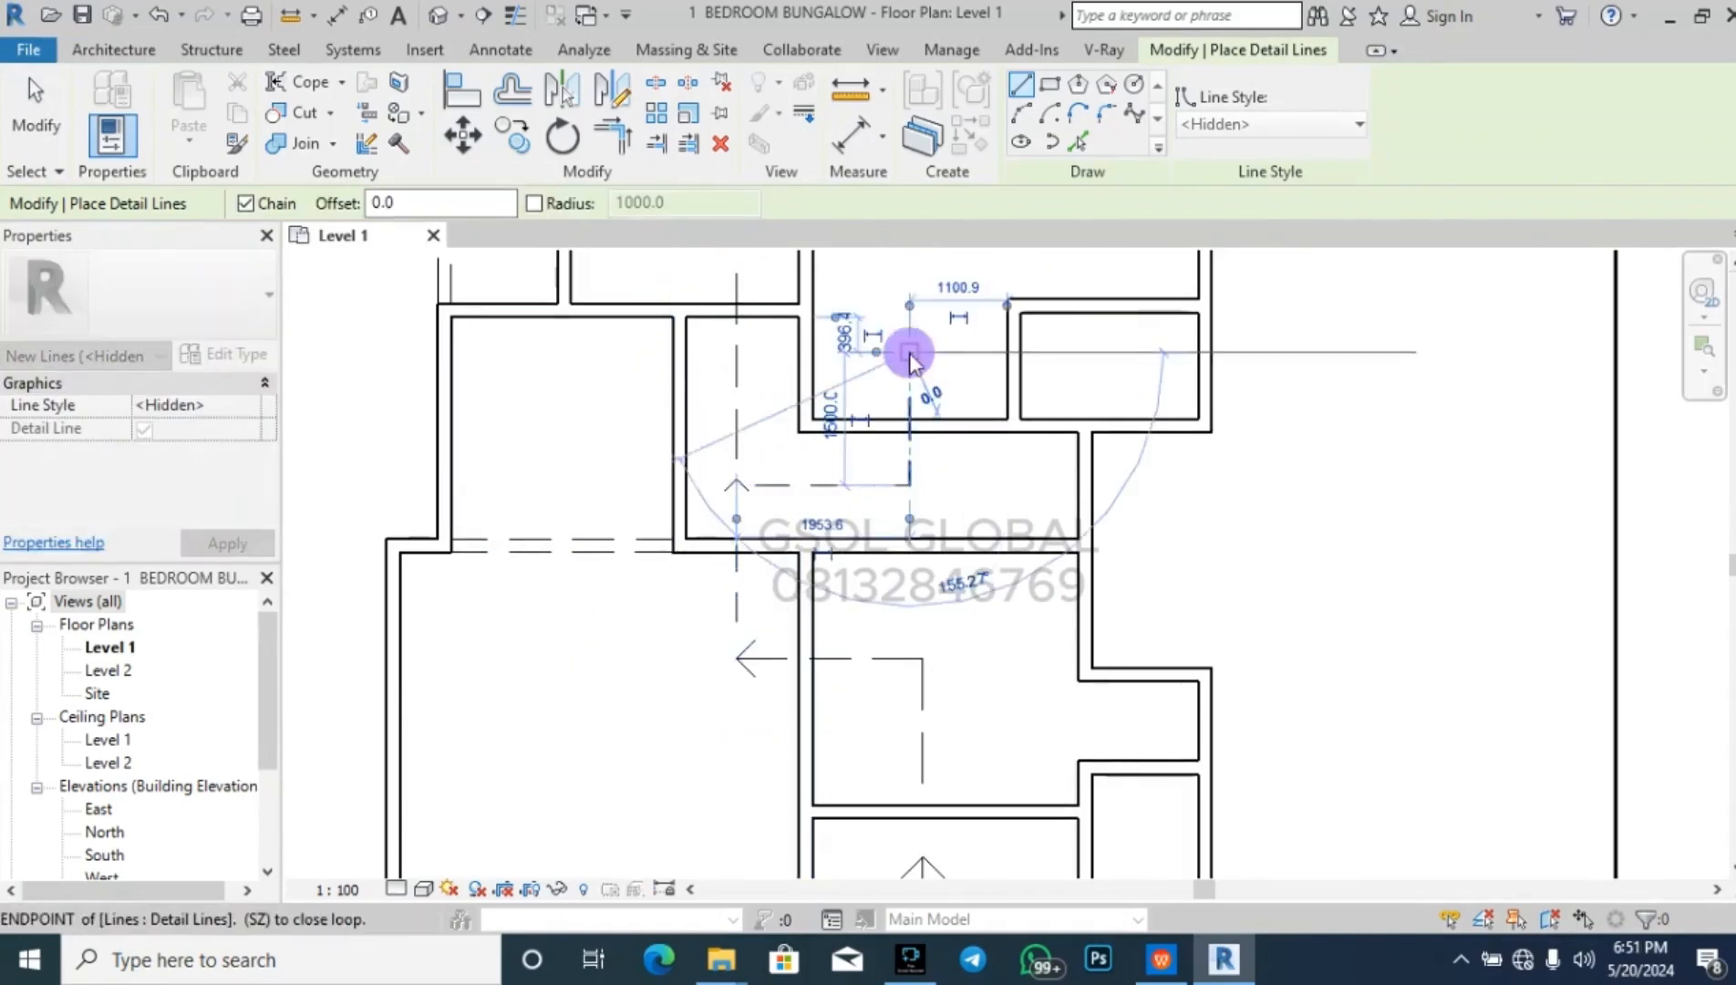
{"action": "key", "text": "Escape"}
{"action": "key", "text": "Escape"}
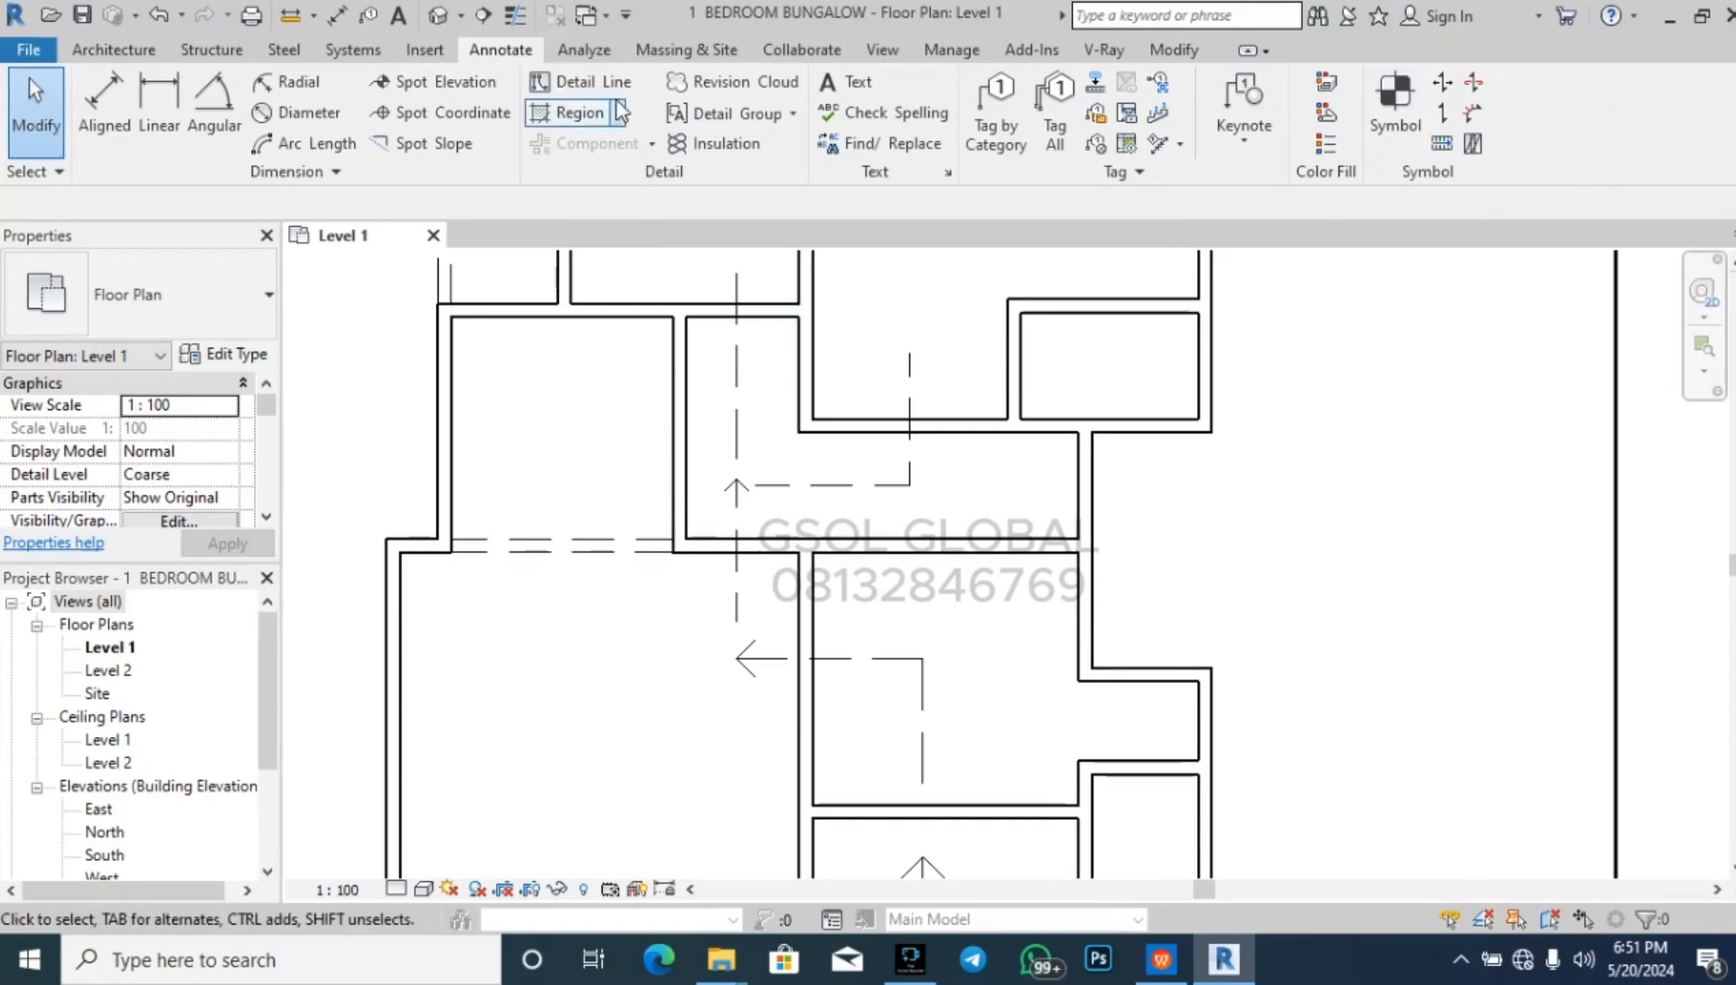
- Add two 45° arrowhead strokes at the upper end of the L-shaped line entering the upper-right room
{"action": "key", "text": "d"}
{"action": "key", "text": "l"}
{"action": "left_click", "coordinate": [906, 354]}
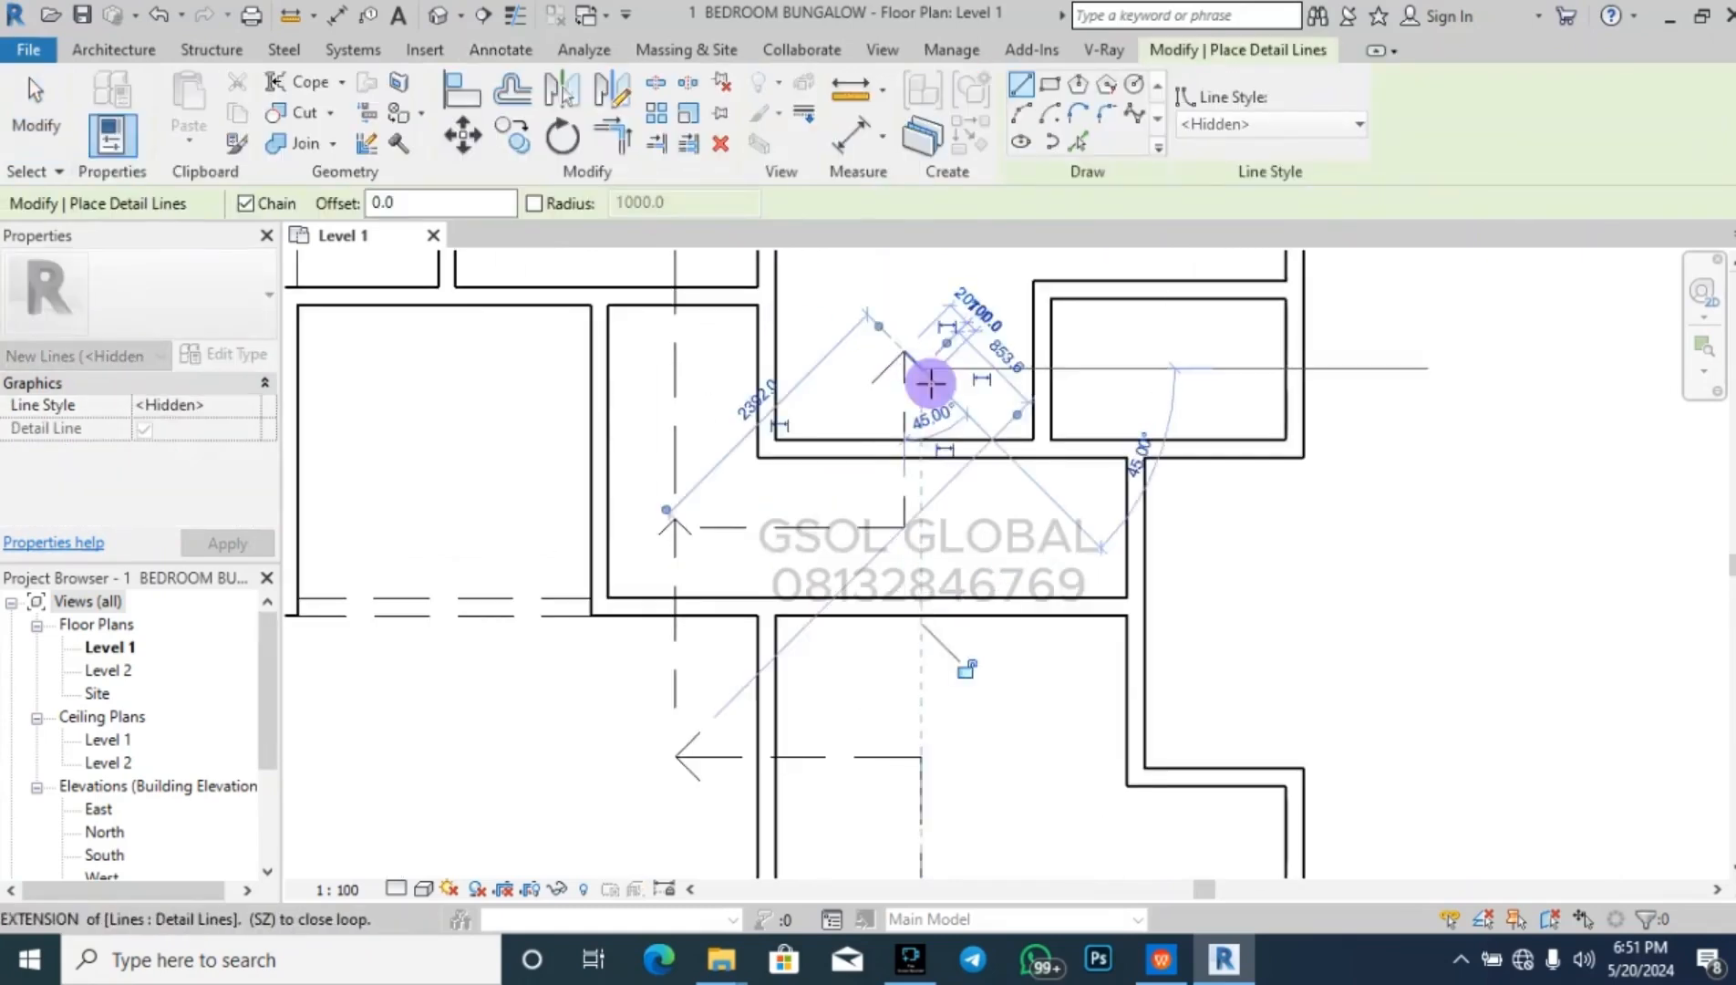
{"action": "left_click", "coordinate": [922, 376]}
{"action": "middle_click_drag", "start_coordinate": [792, 423], "coordinate": [749, 445]}
- Draw an L-shaped hidden line about 1900 right and 1570 down into the small enclosed room, ending in an arrowhead
{"action": "scroll", "coordinate": [749, 445], "scroll_direction": "down", "scroll_amount": 2}
{"action": "left_click", "coordinate": [809, 342]}
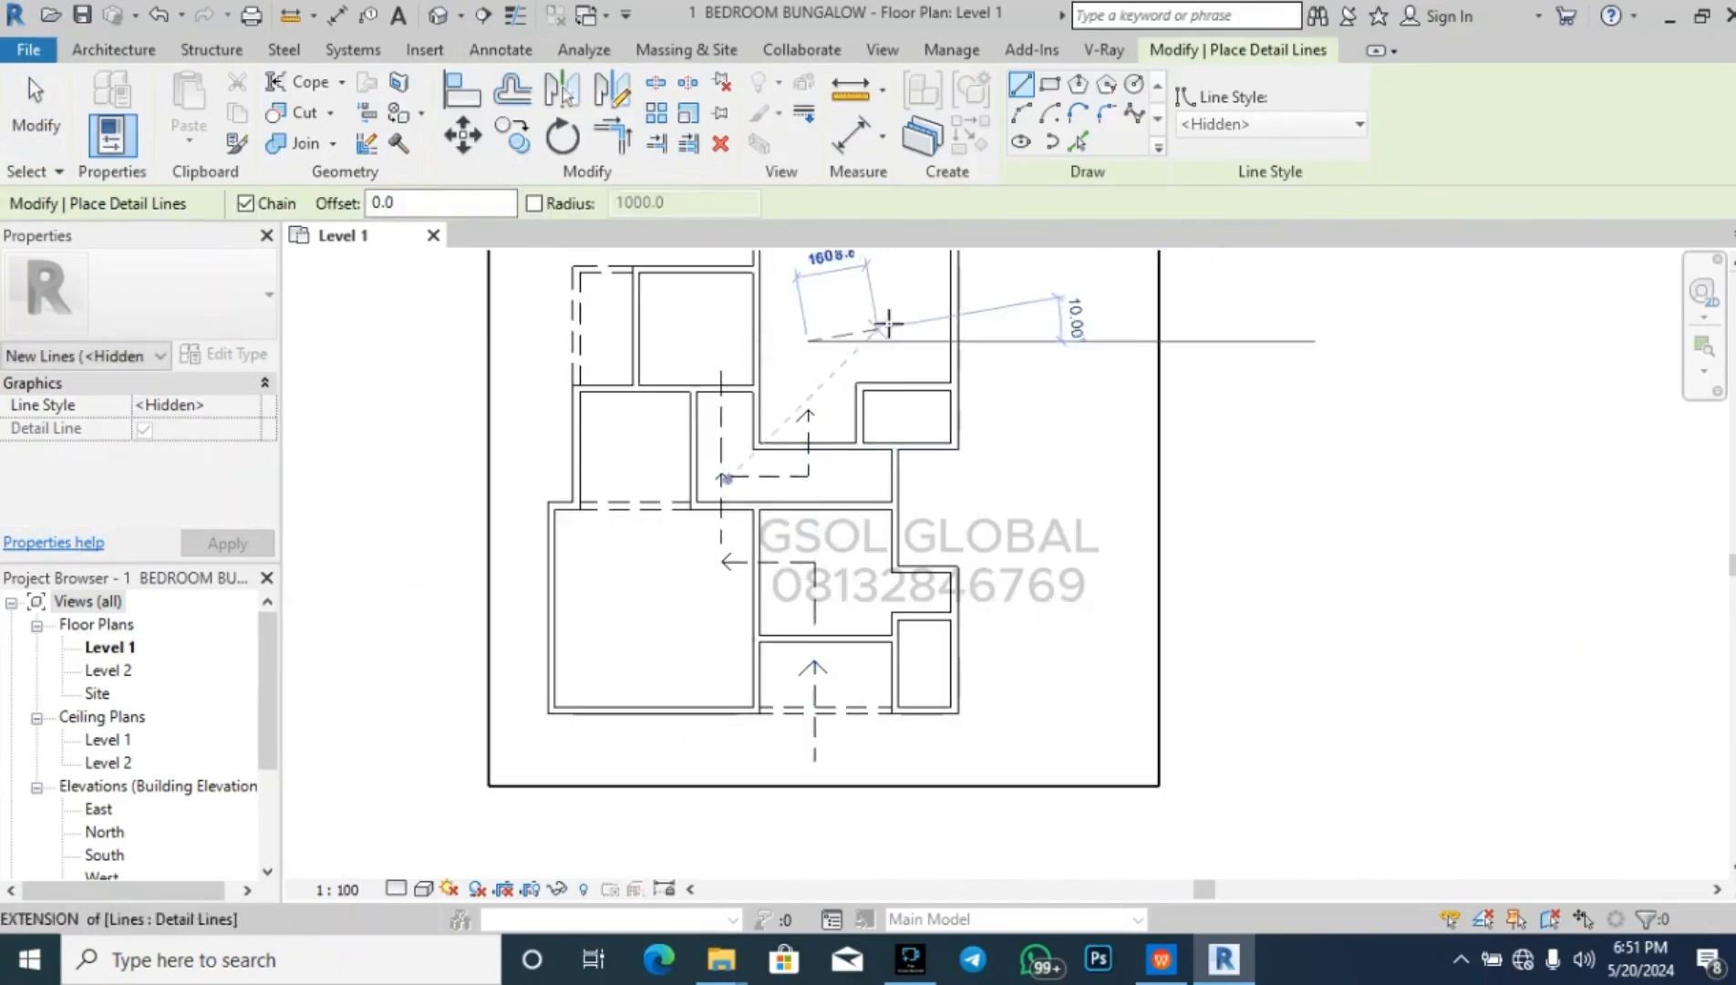
{"action": "left_click", "coordinate": [891, 341]}
{"action": "left_click", "coordinate": [892, 410]}
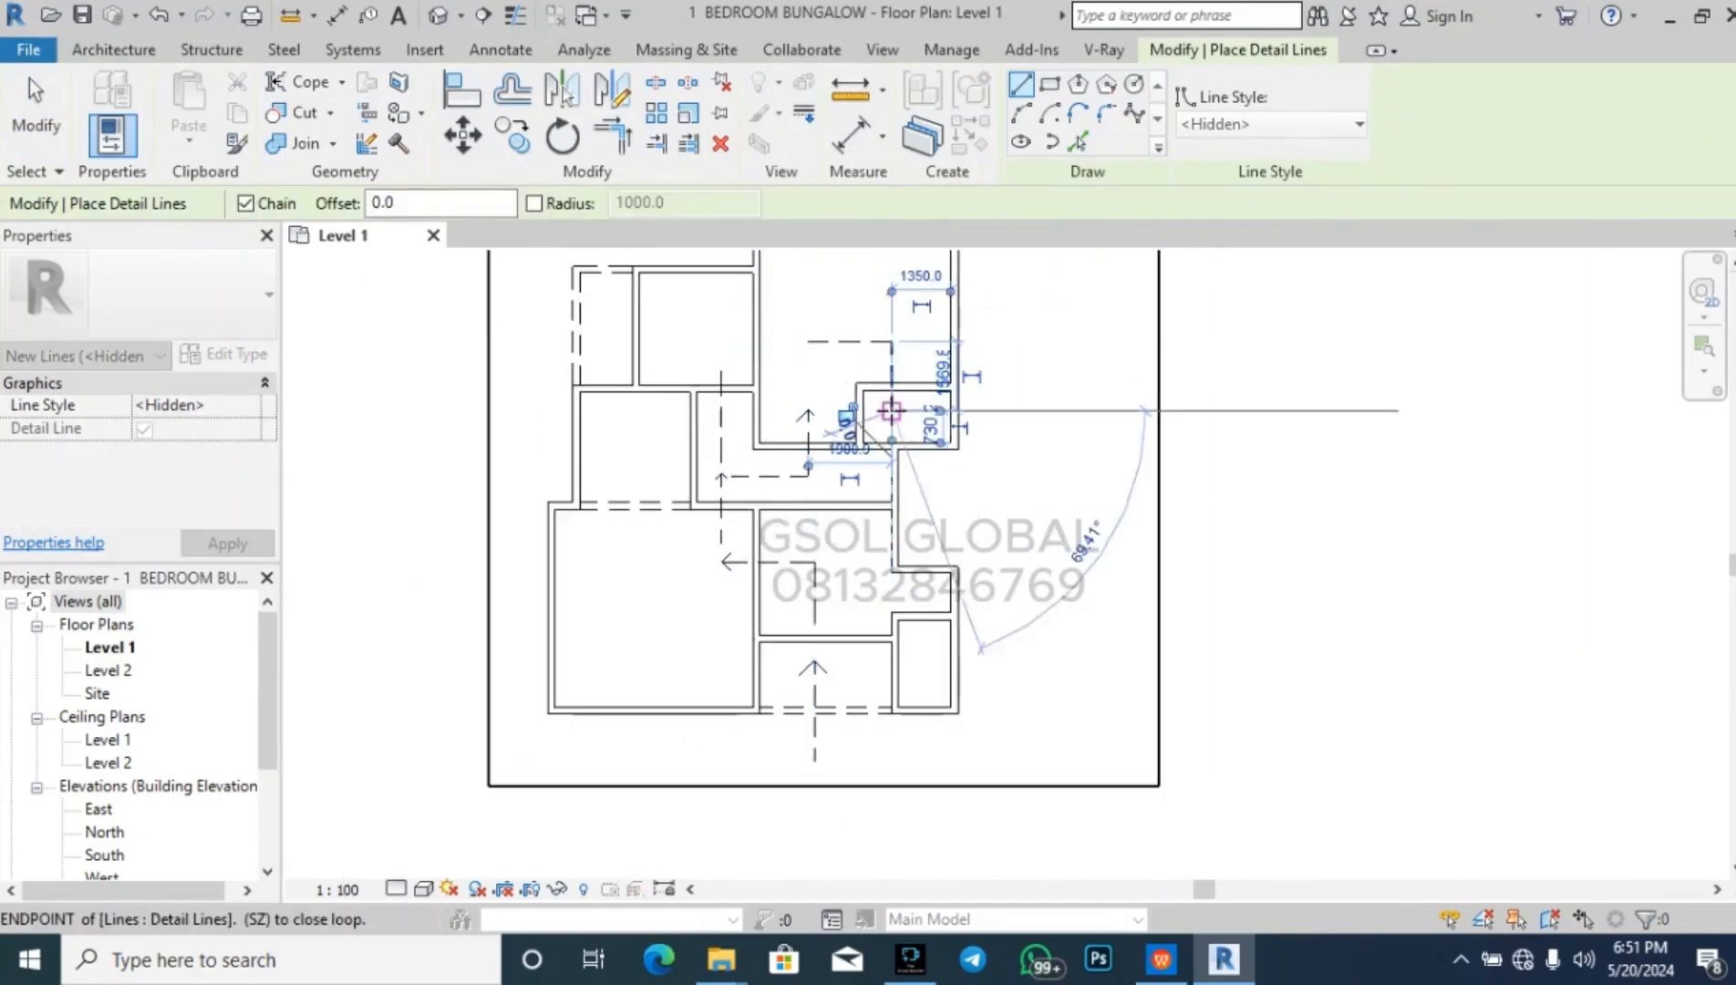
{"action": "scroll", "coordinate": [883, 401], "scroll_direction": "up", "scroll_amount": 2}
{"action": "left_click", "coordinate": [881, 399]}
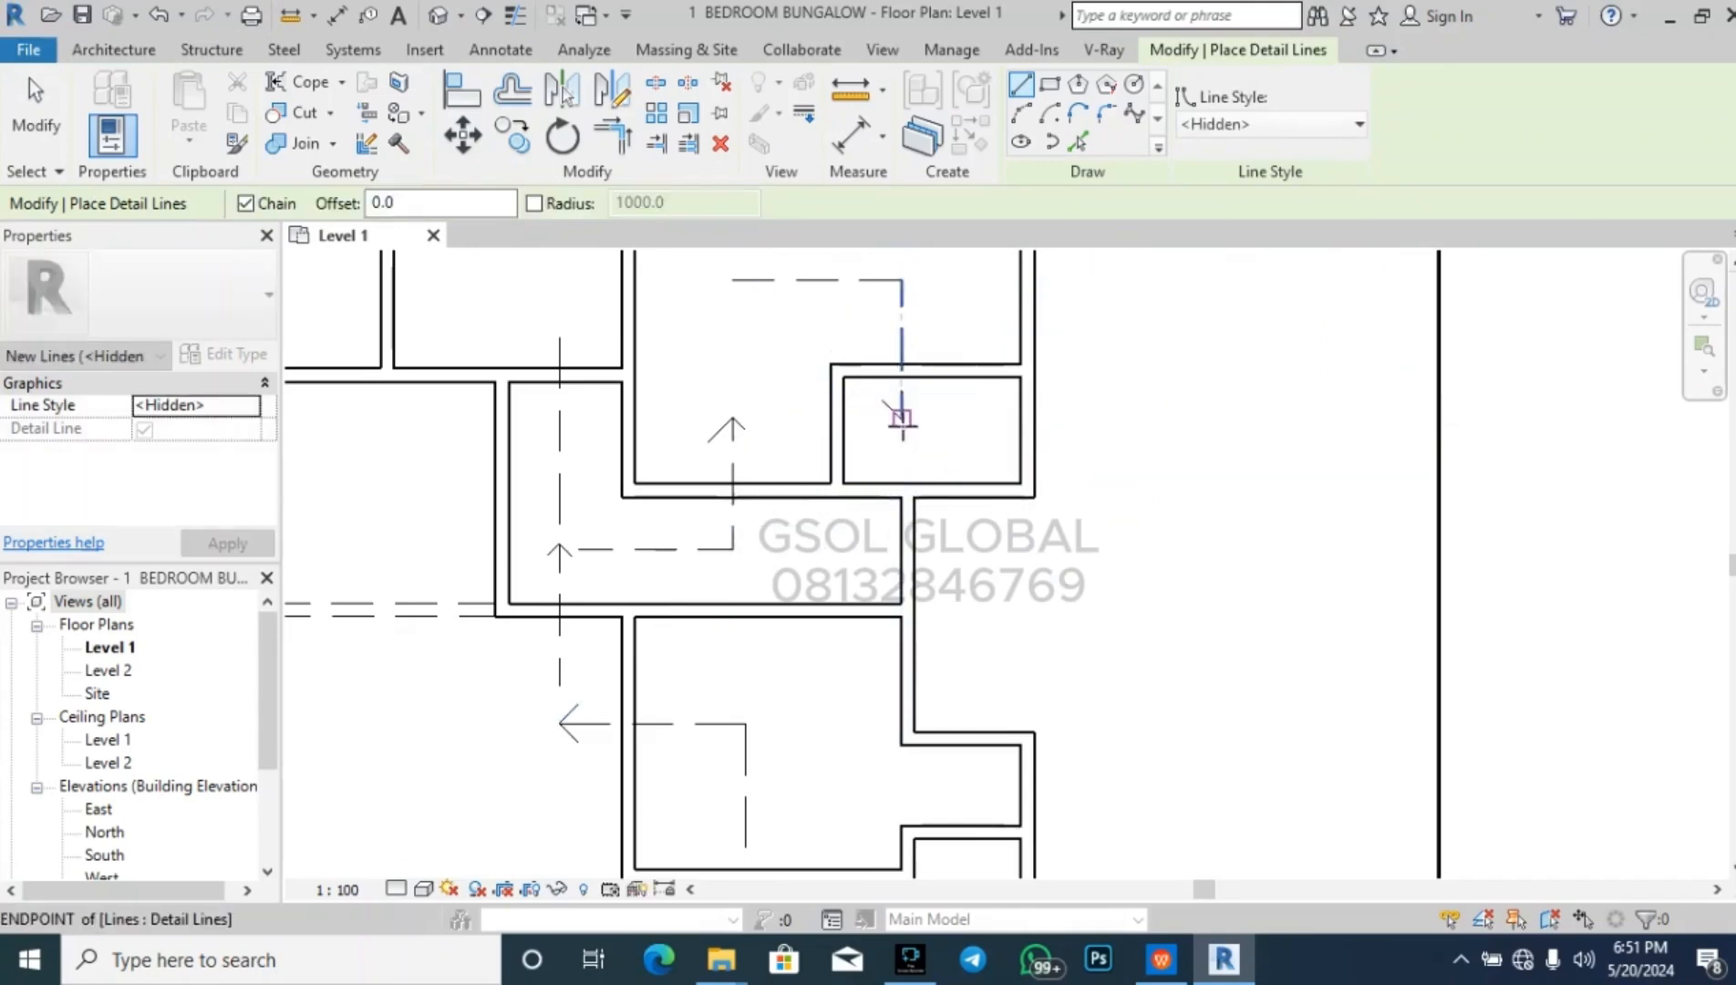
{"action": "scroll", "coordinate": [901, 390], "scroll_direction": "down", "scroll_amount": 3}
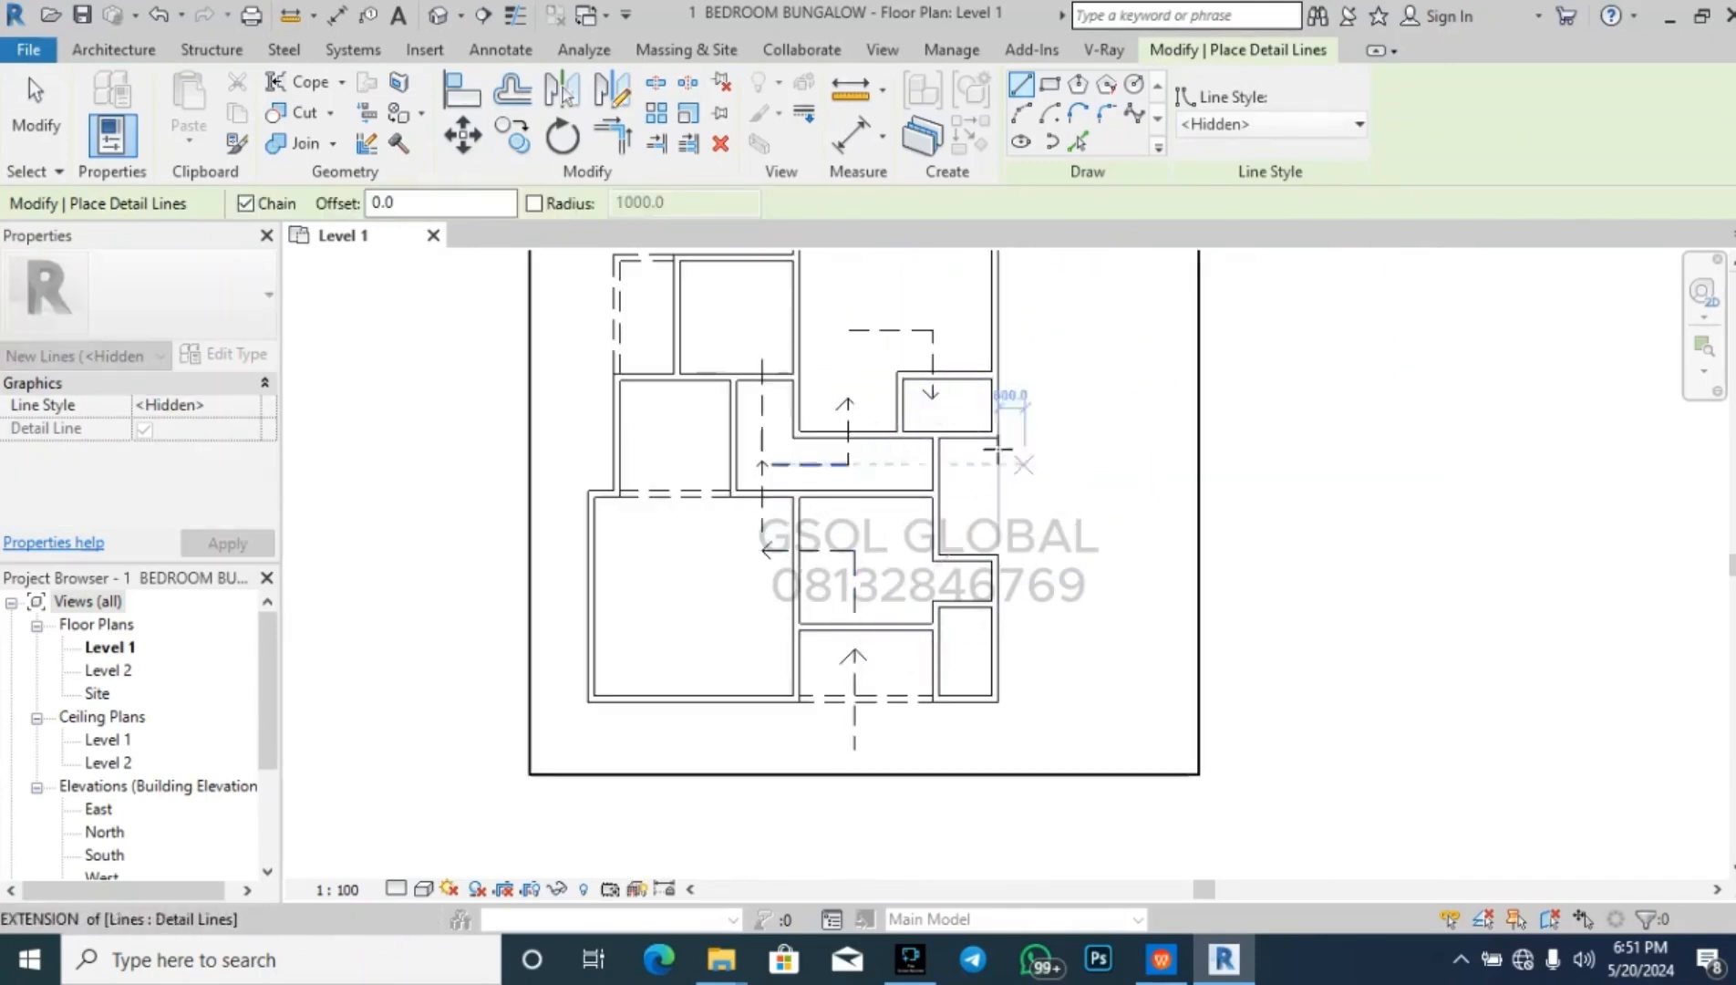
{"action": "key", "text": "Escape"}
{"action": "left_click", "coordinate": [709, 312]}
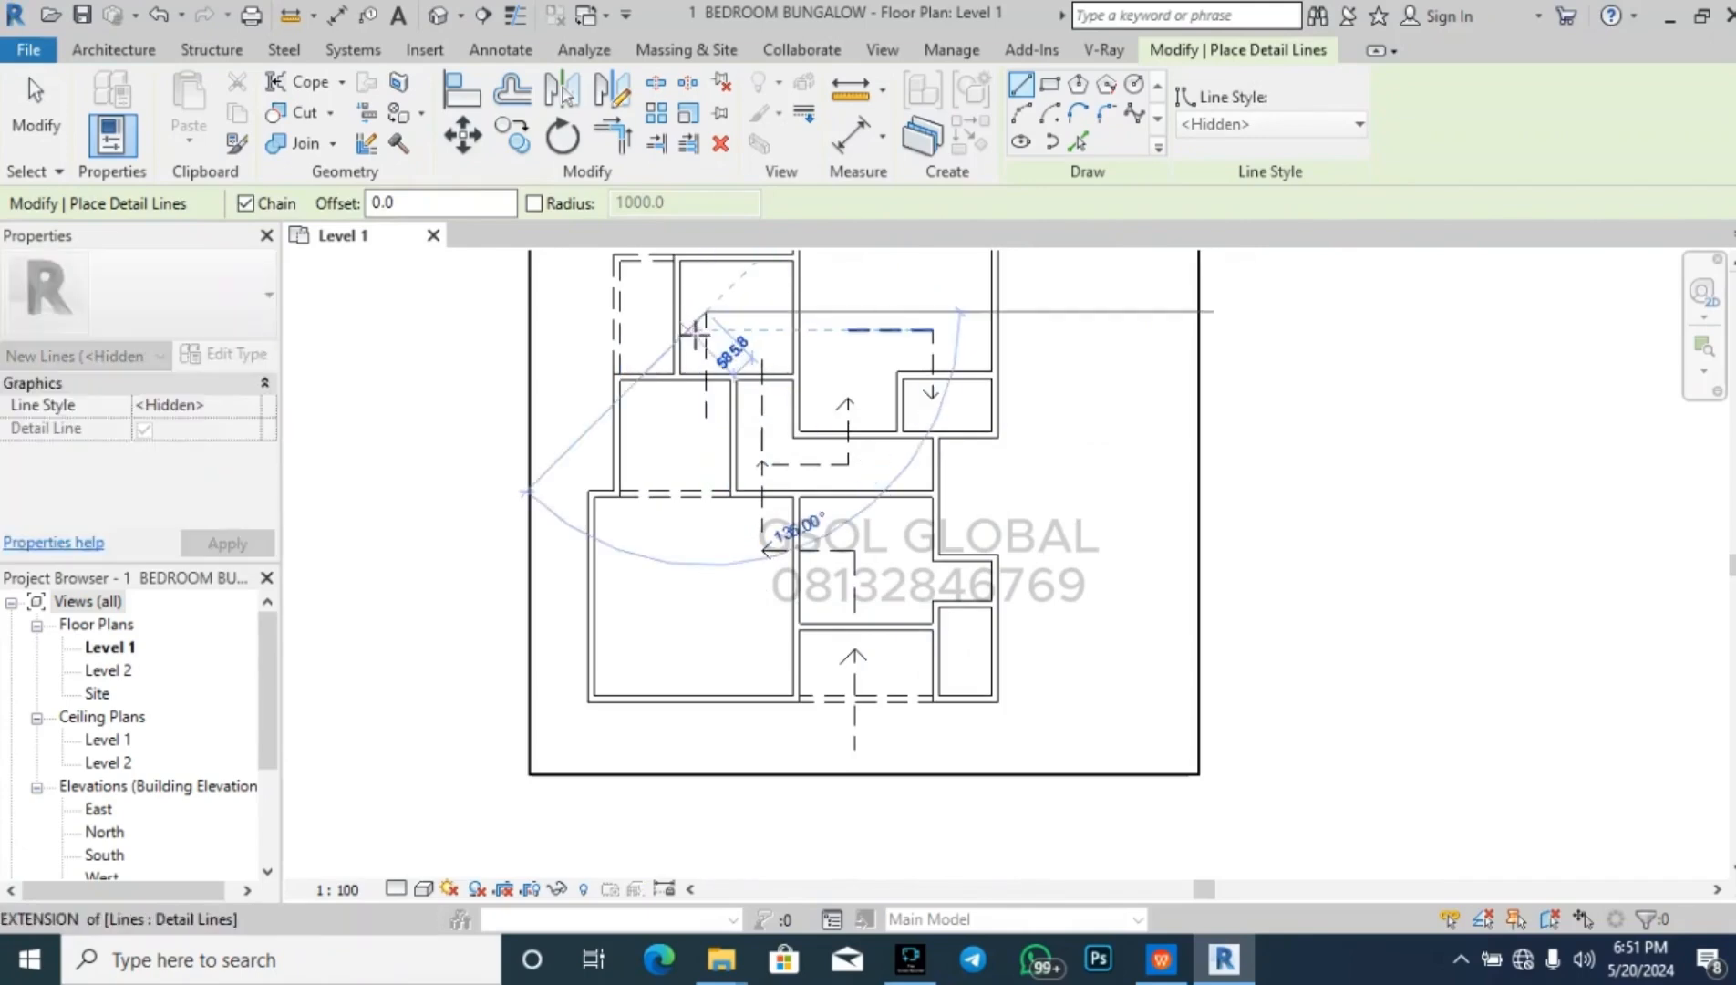
{"action": "key", "text": "Escape"}
{"action": "key", "text": "Escape"}
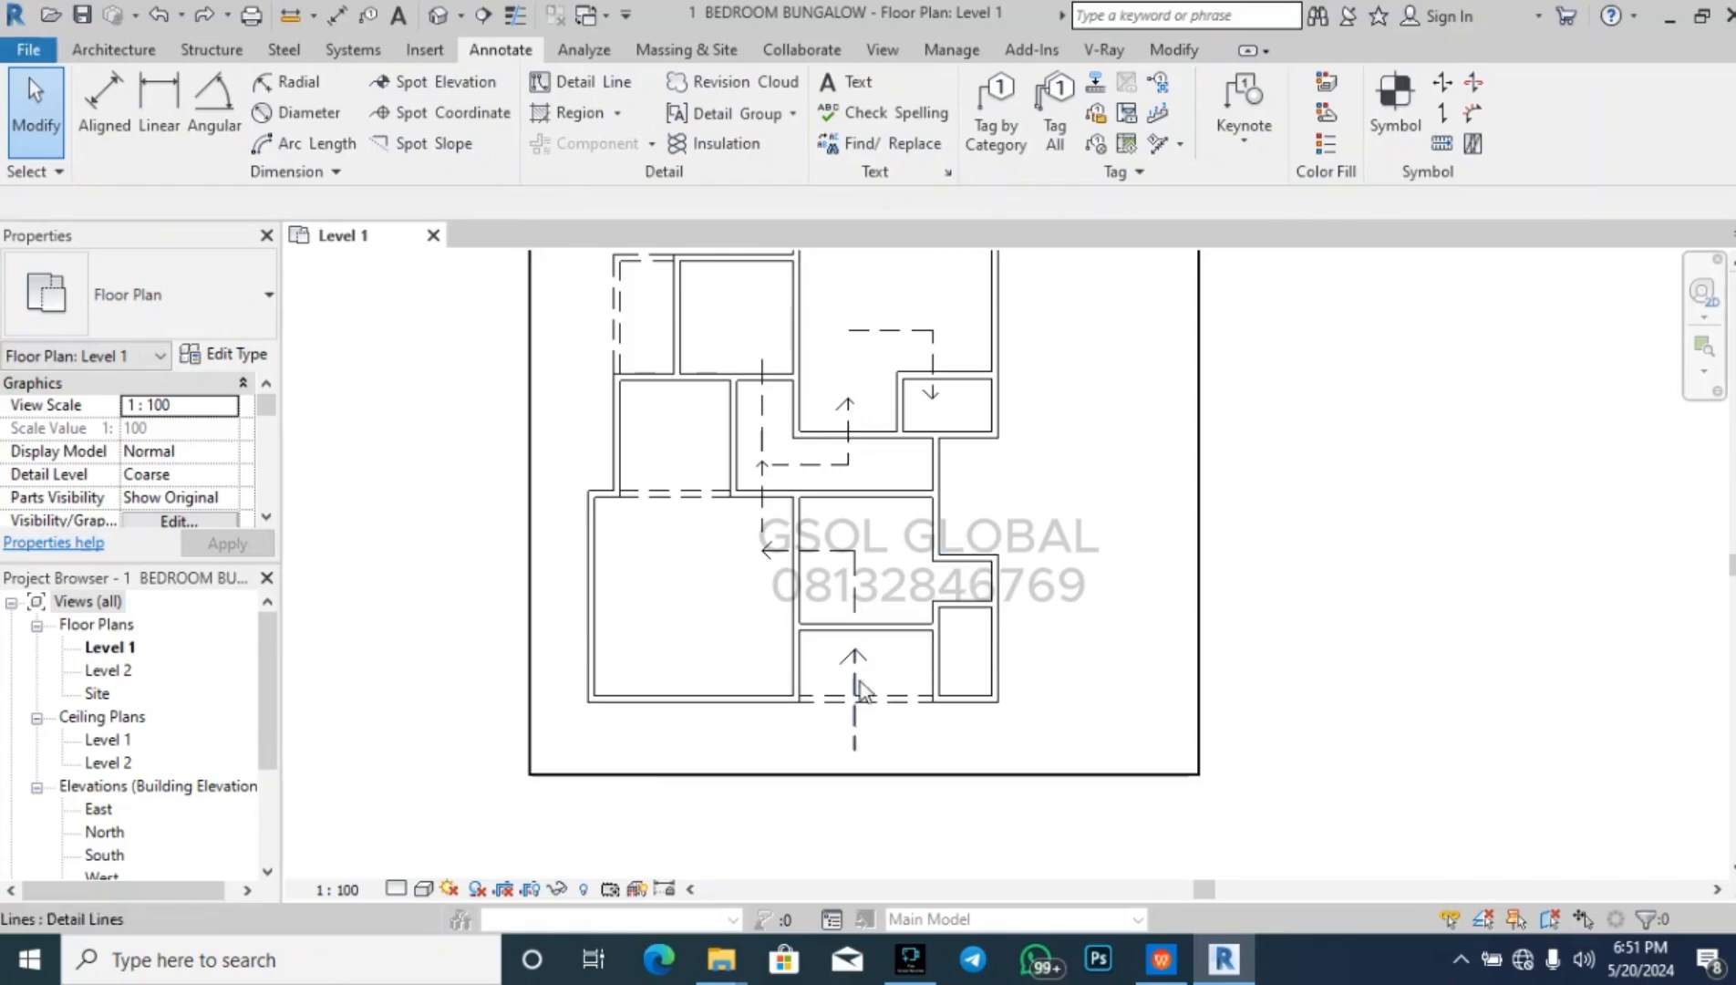
- Start placing a door and save the project
{"action": "scroll", "coordinate": [866, 686], "scroll_direction": "up", "scroll_amount": 2}
{"action": "scroll", "coordinate": [866, 690], "scroll_direction": "up", "scroll_amount": 1}
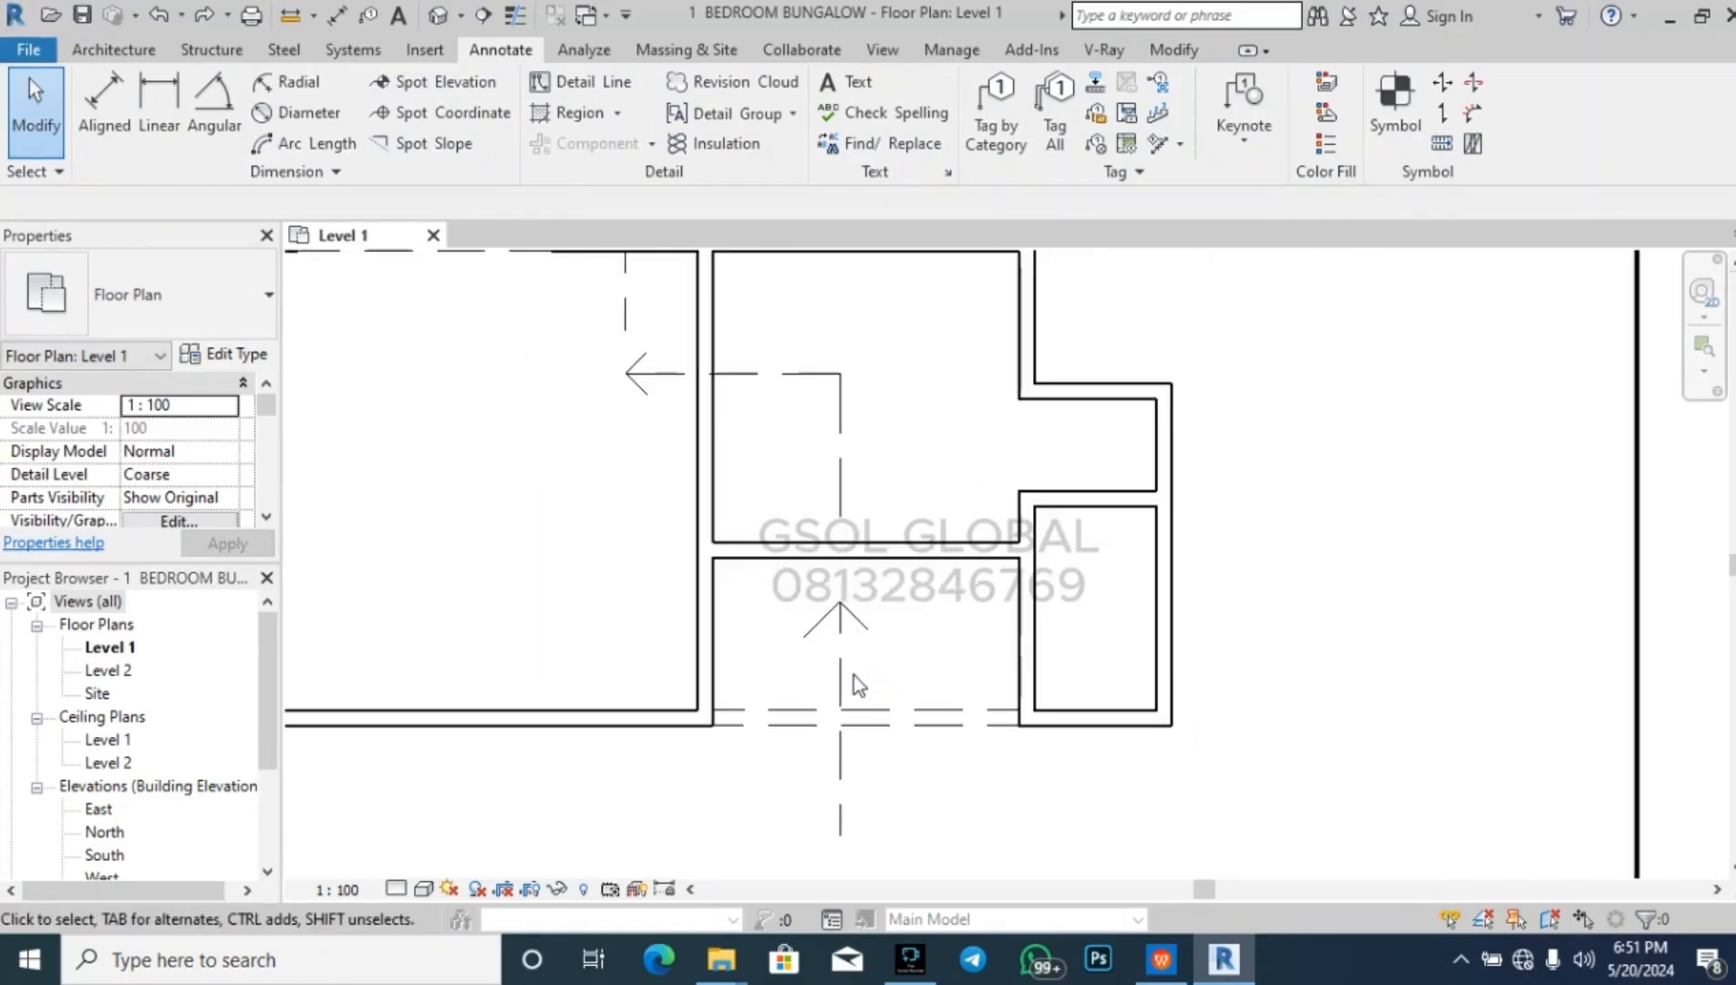
{"action": "scroll", "coordinate": [610, 572], "scroll_direction": "down", "scroll_amount": 1}
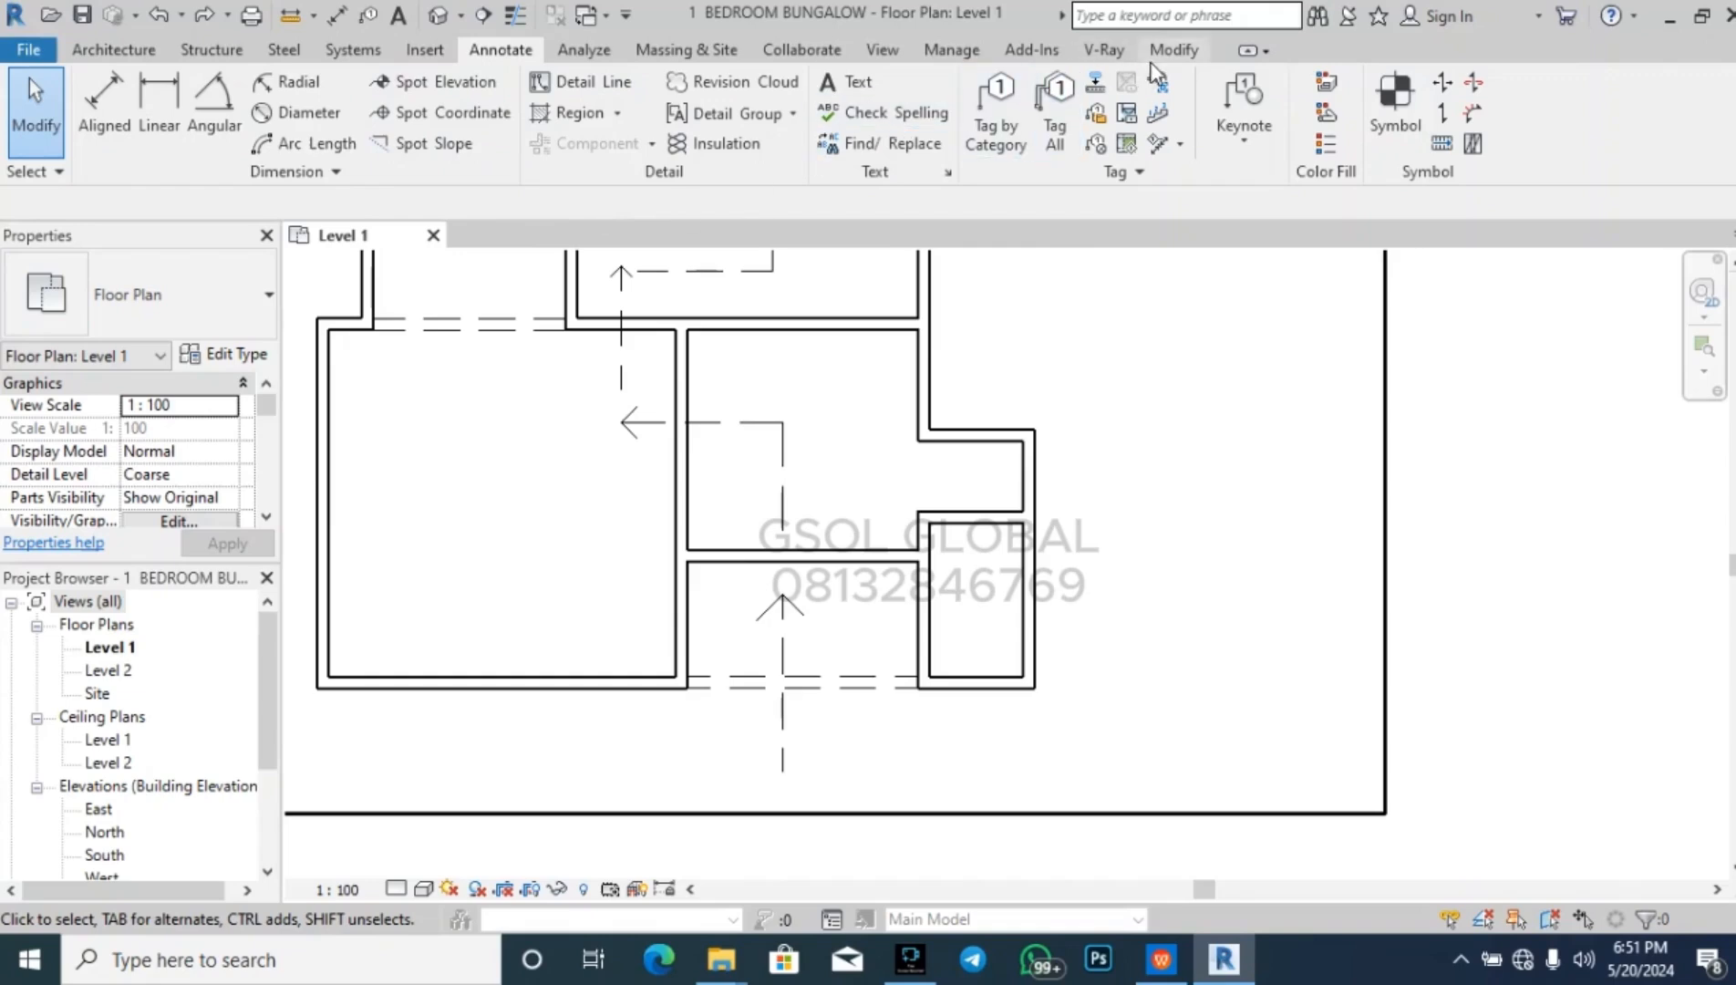
{"action": "left_click", "coordinate": [136, 49]}
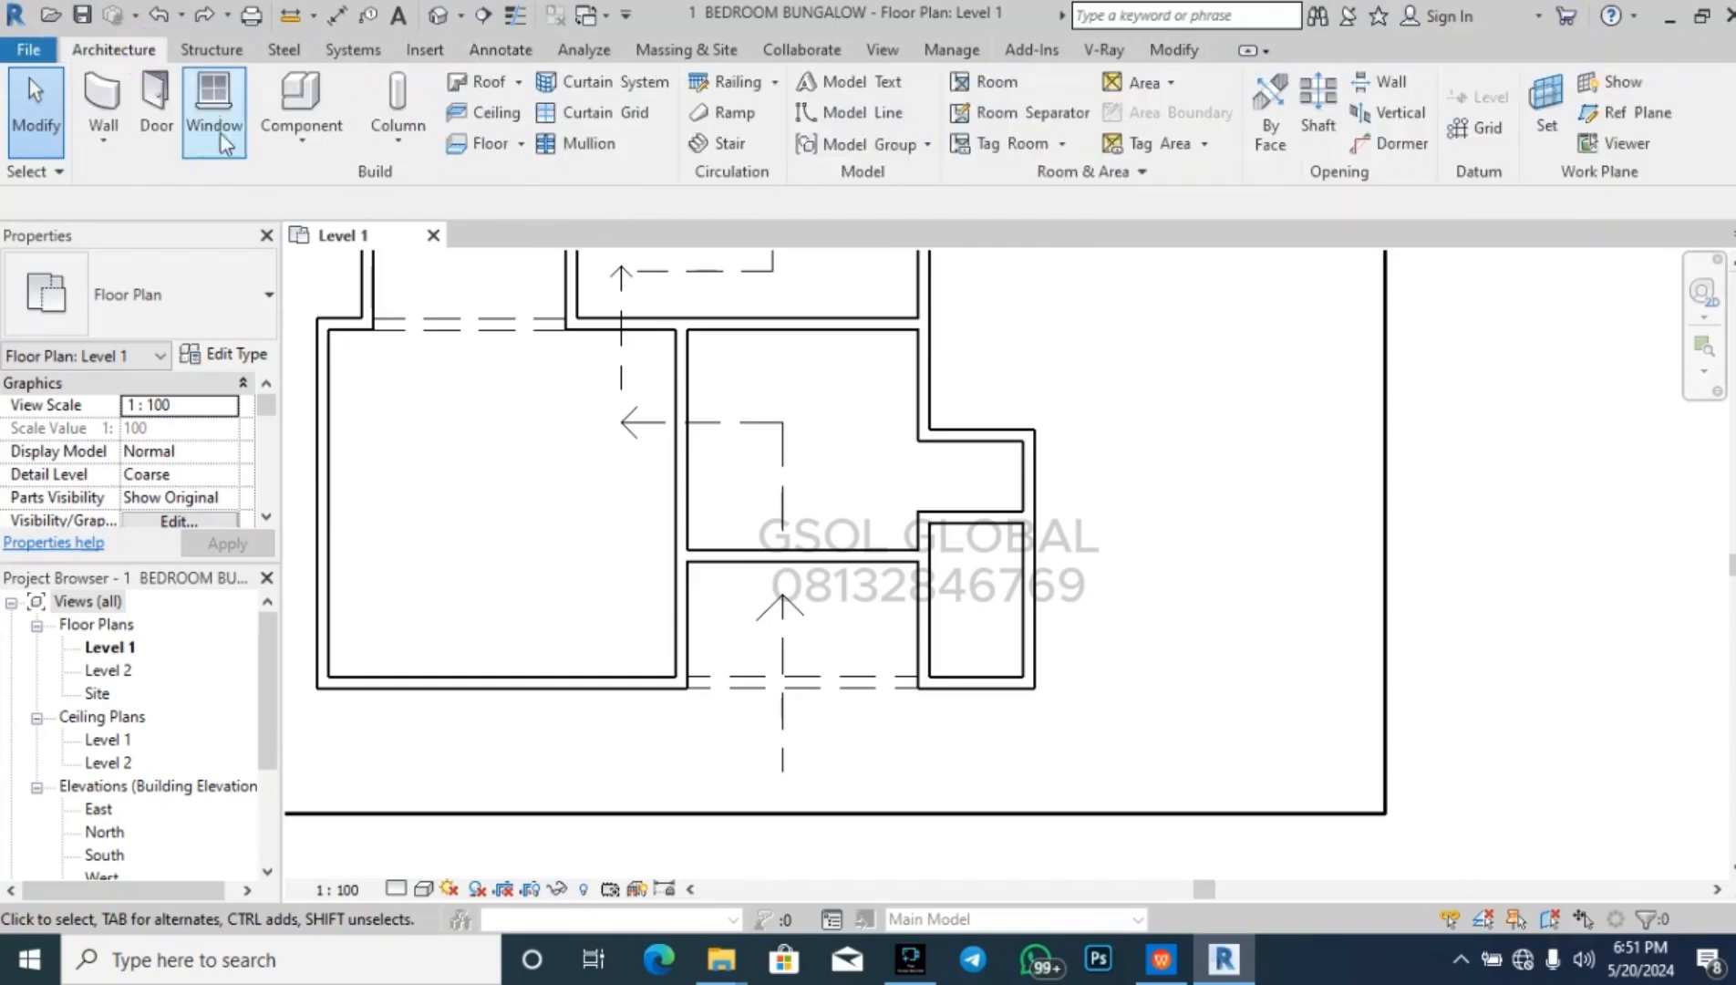
{"action": "left_click", "coordinate": [163, 137]}
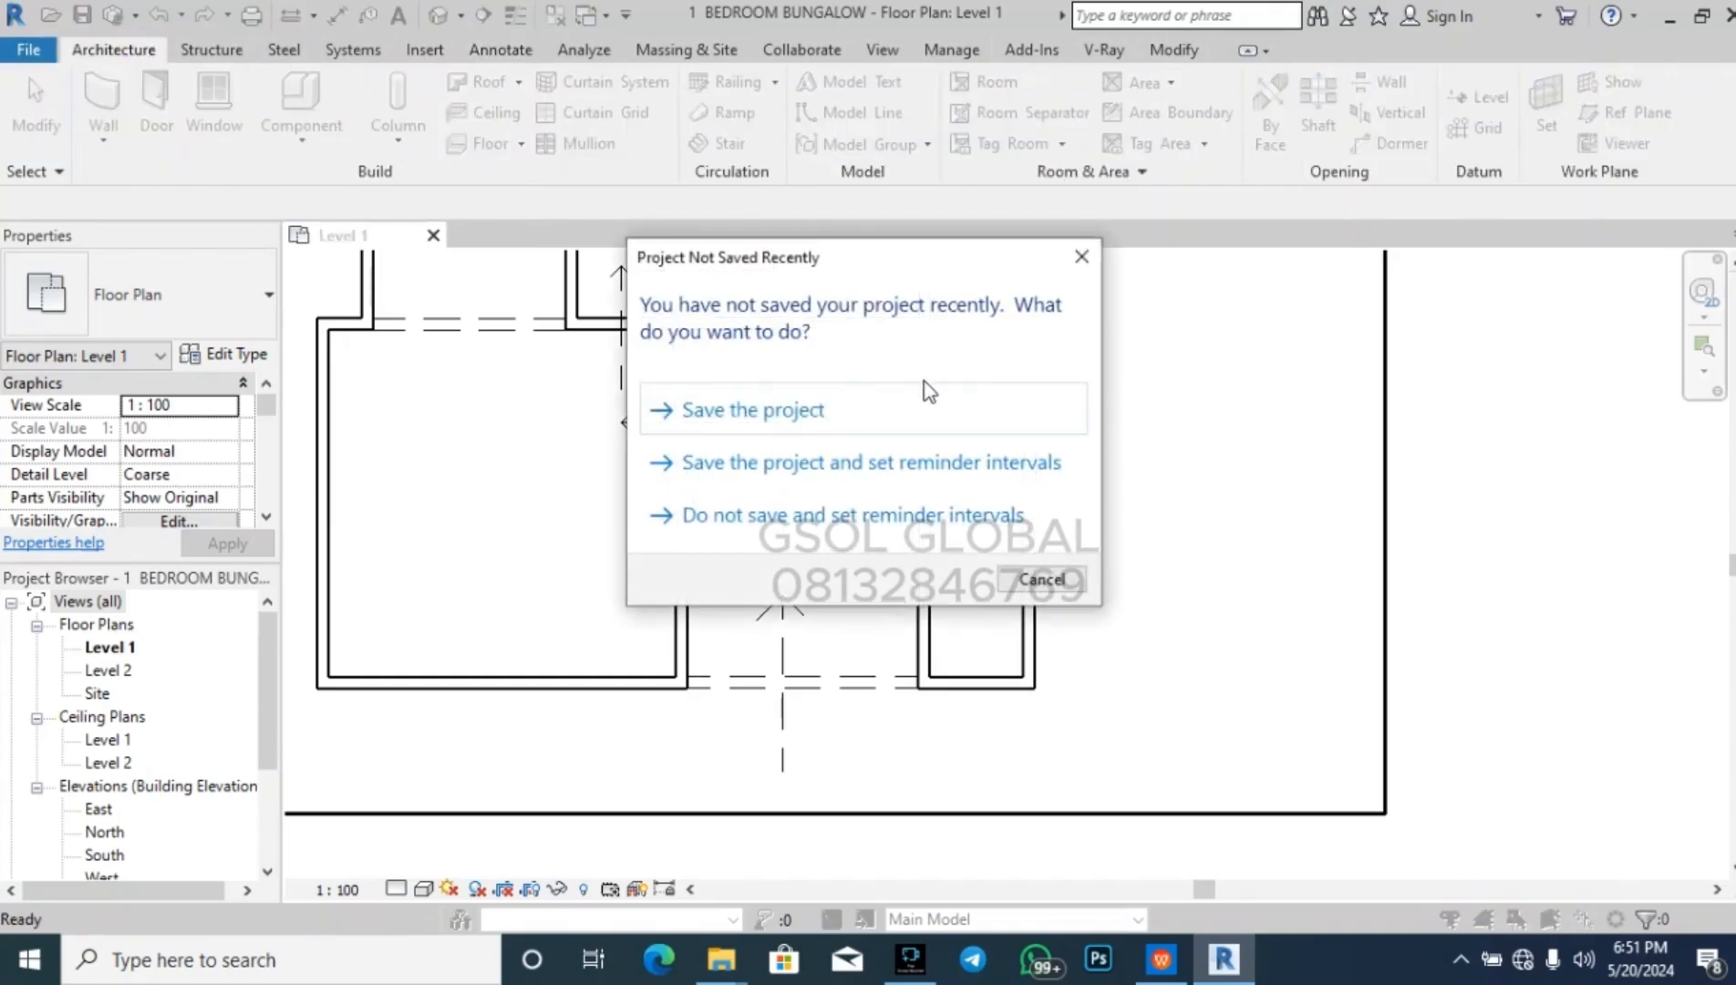
{"action": "left_click", "coordinate": [815, 412]}
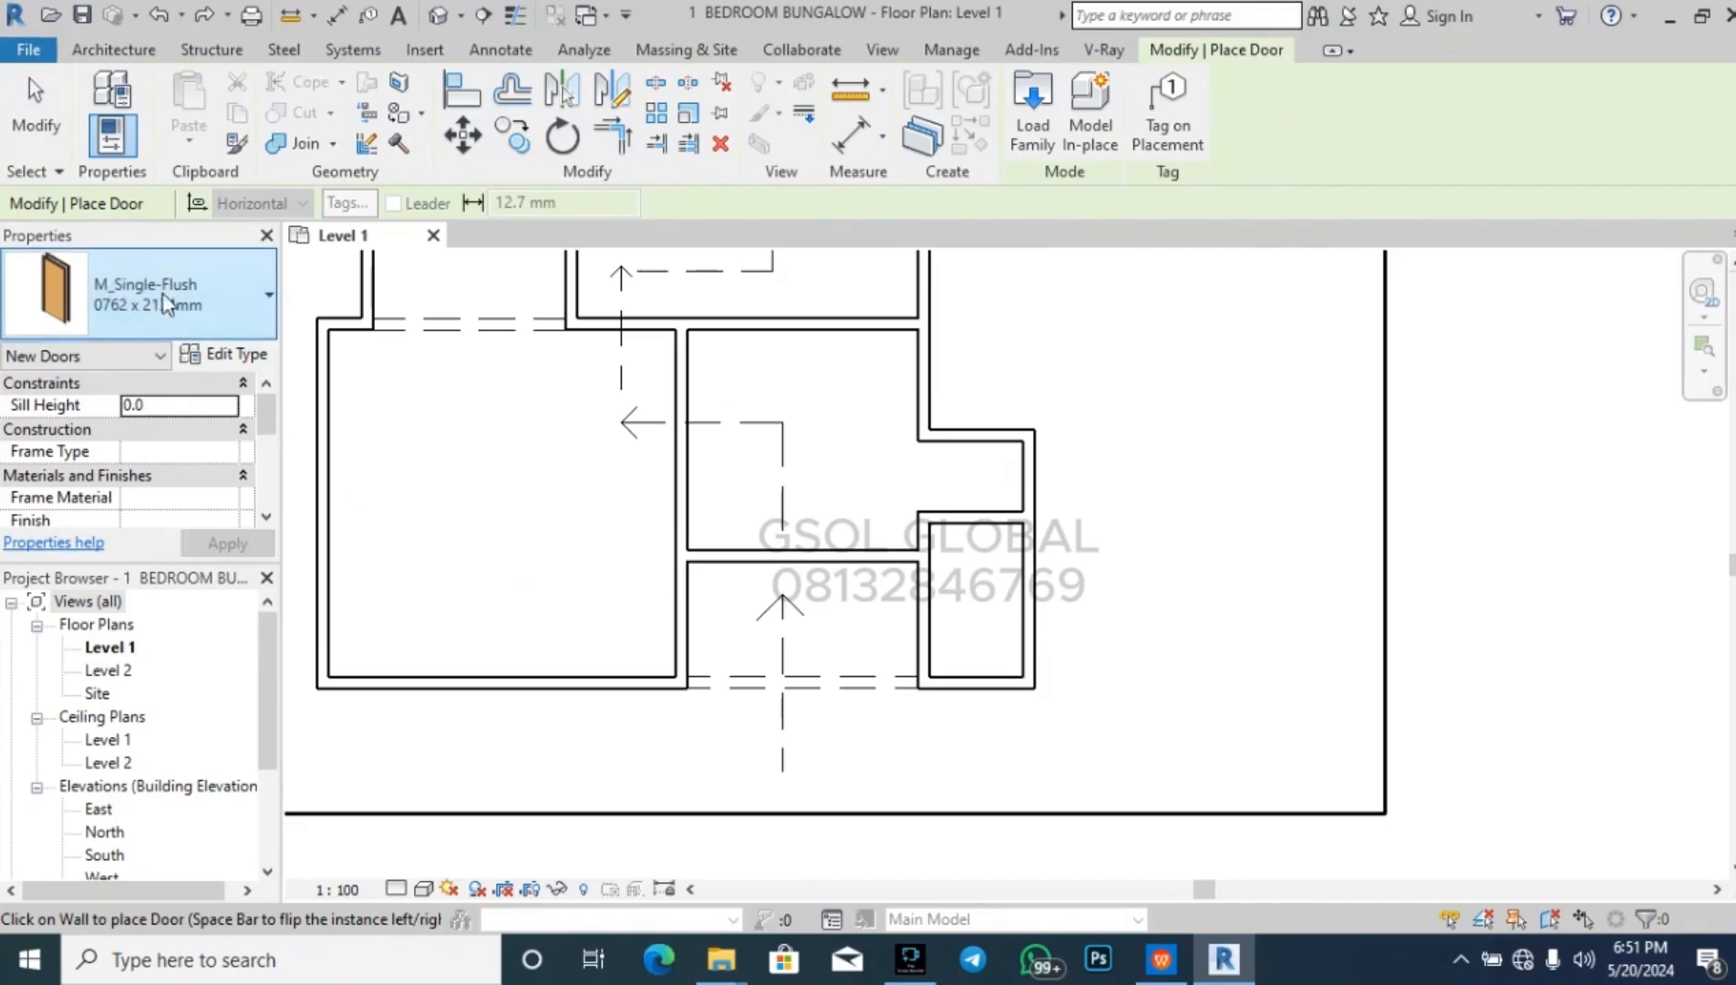
- Choose the M_Single-Flush 0915 x 2134mm door type, review its type properties, and leave door placement
{"action": "left_click", "coordinate": [139, 309]}
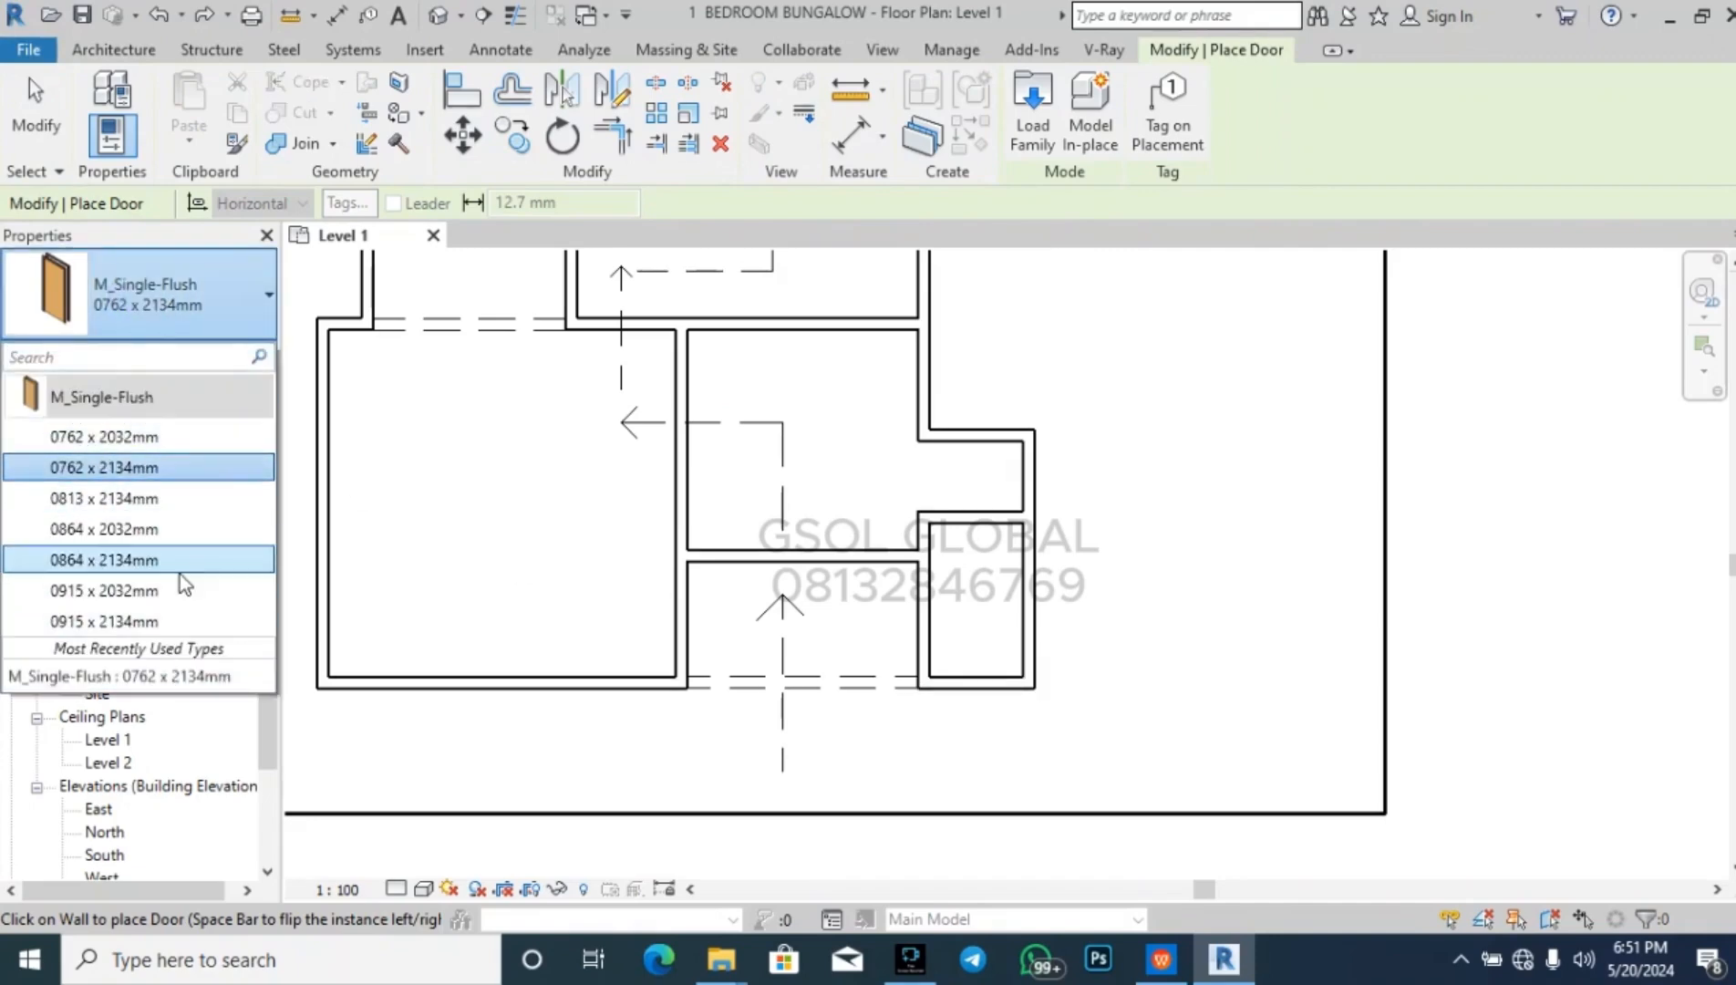
{"action": "left_click", "coordinate": [173, 622]}
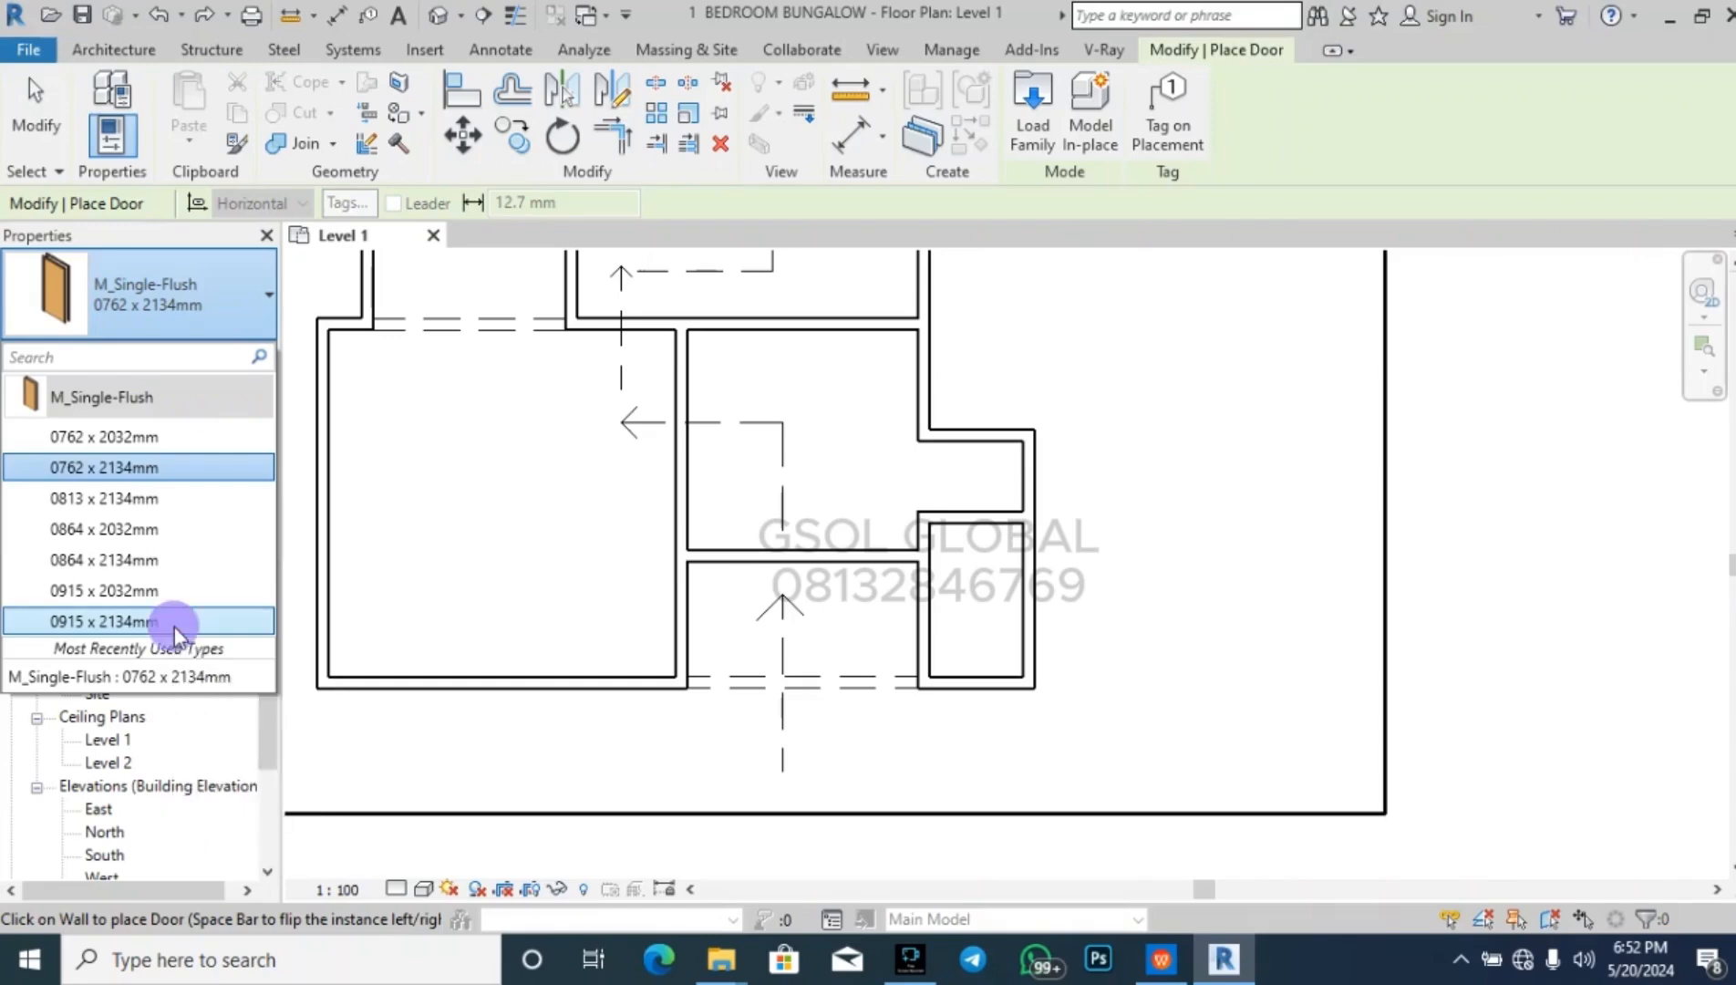
{"action": "left_click", "coordinate": [236, 354]}
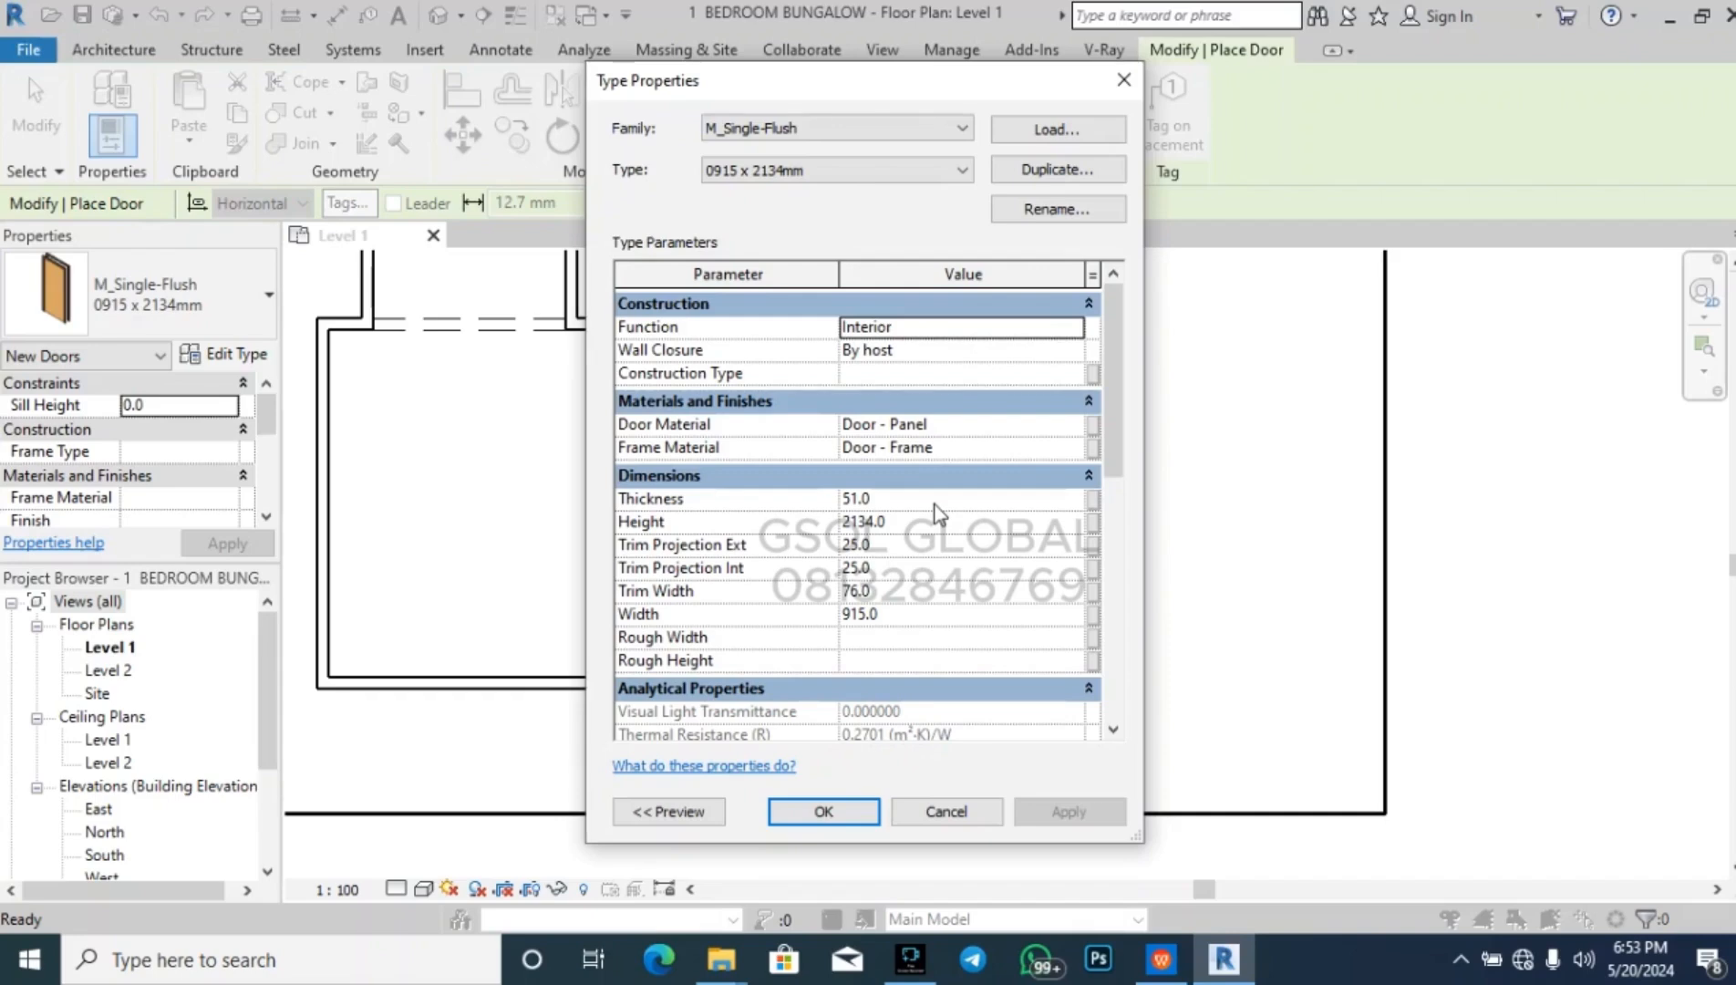
{"action": "left_click", "coordinate": [1141, 78]}
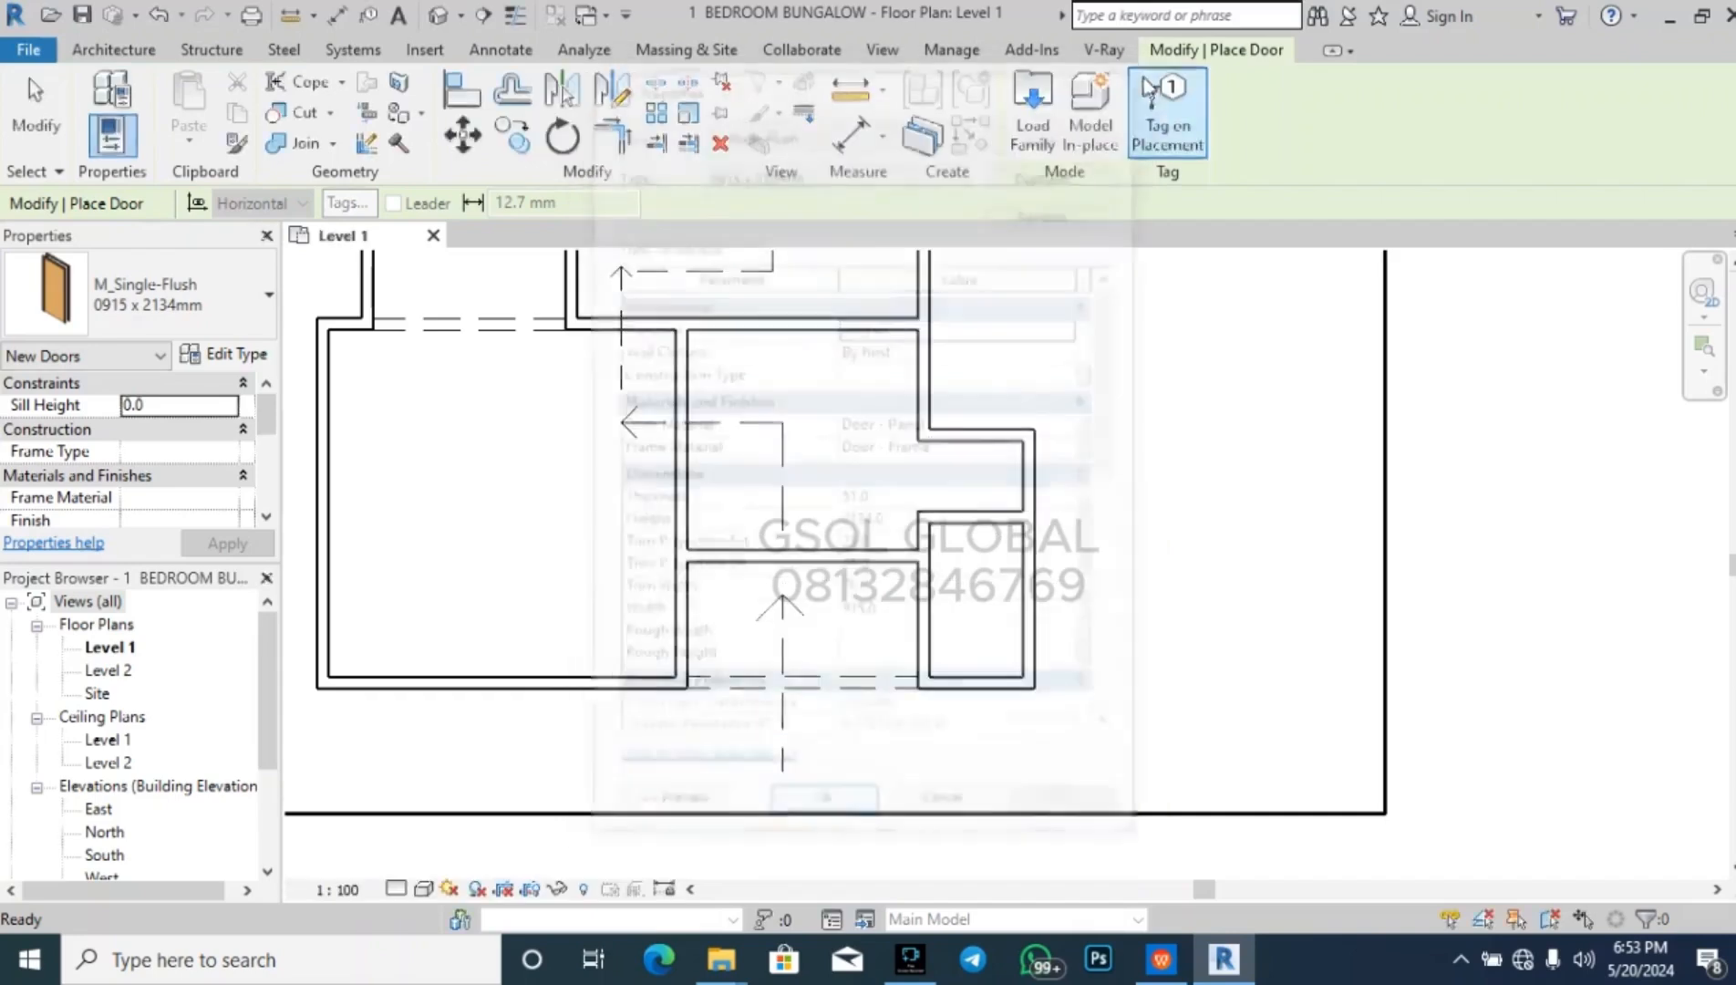
{"action": "key", "text": "Escape"}
{"action": "key", "text": "Escape"}
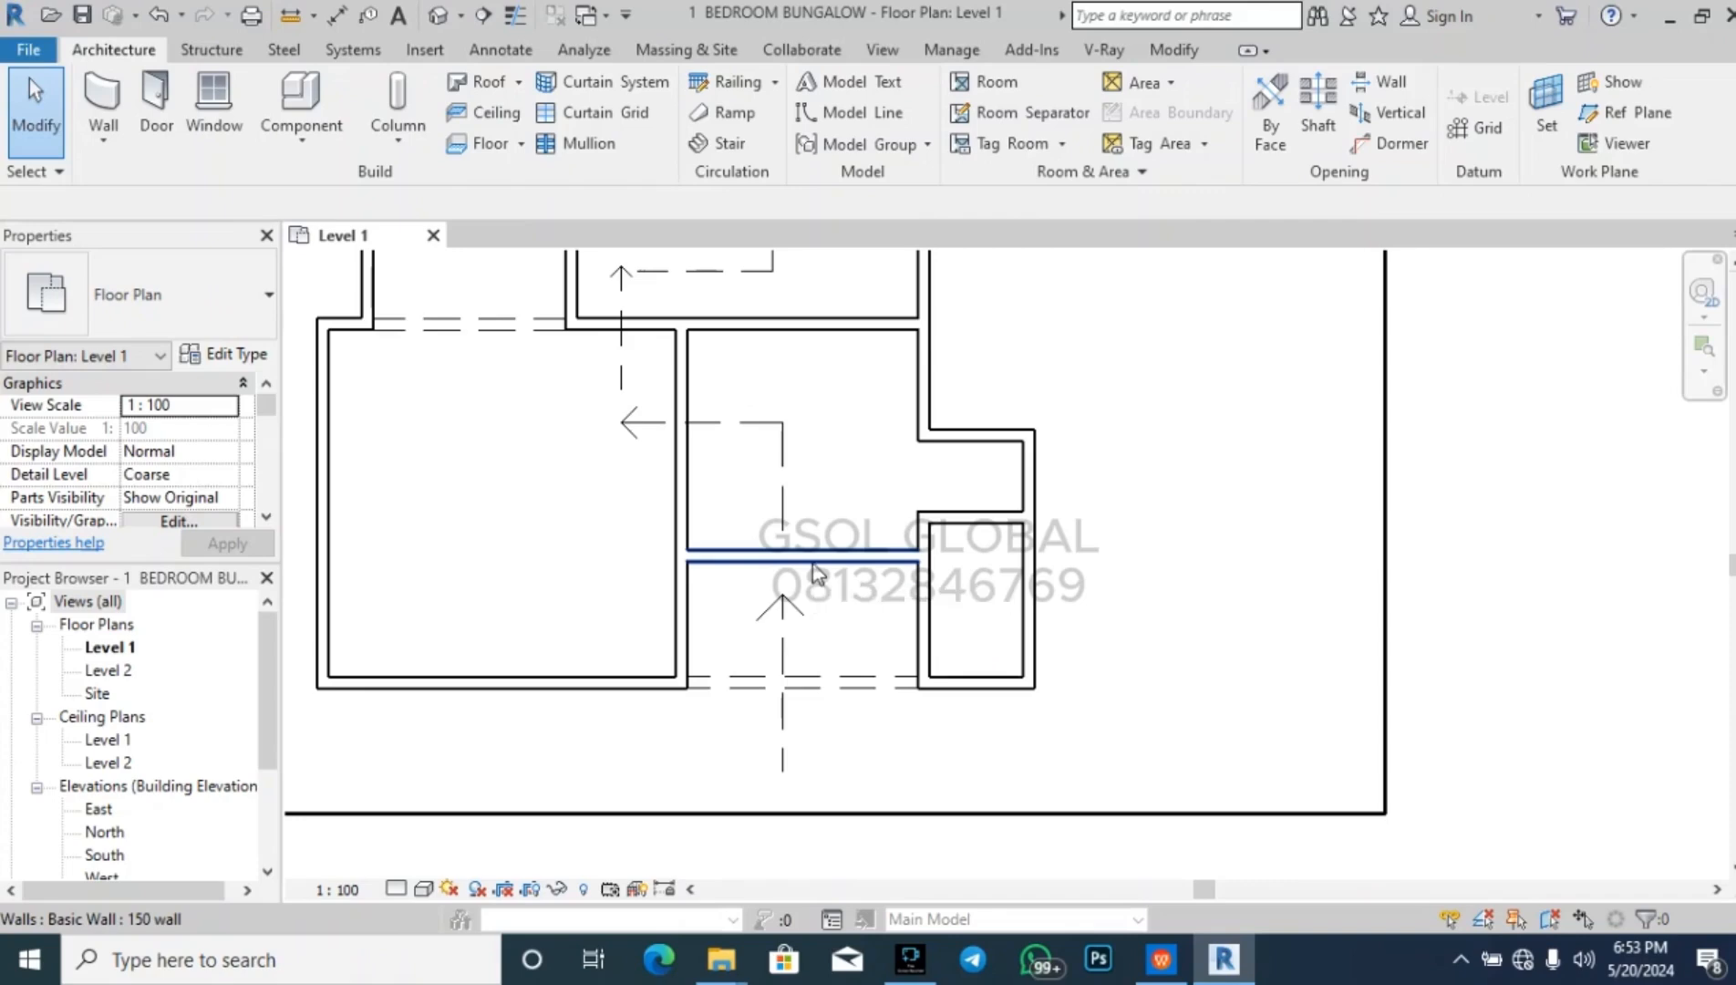
- Start placing a door and browse the Residential doors folder of the US Metric library for a family to load
{"action": "left_click", "coordinate": [144, 132]}
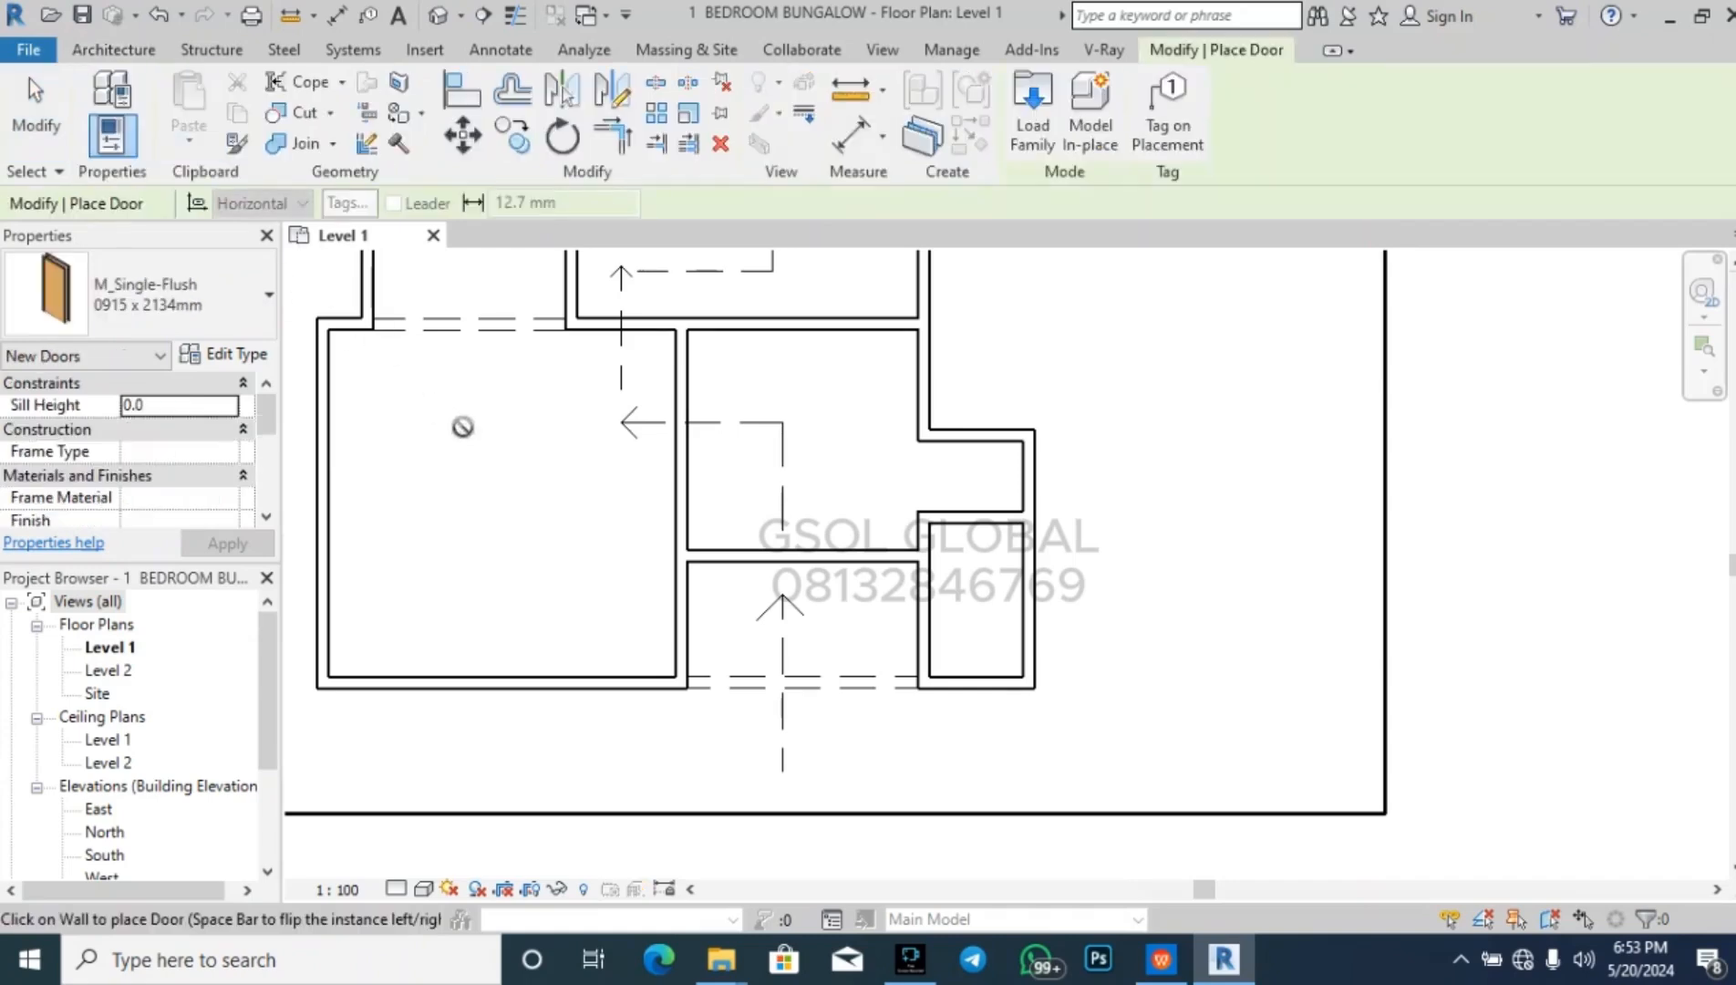
{"action": "left_click", "coordinate": [1033, 121]}
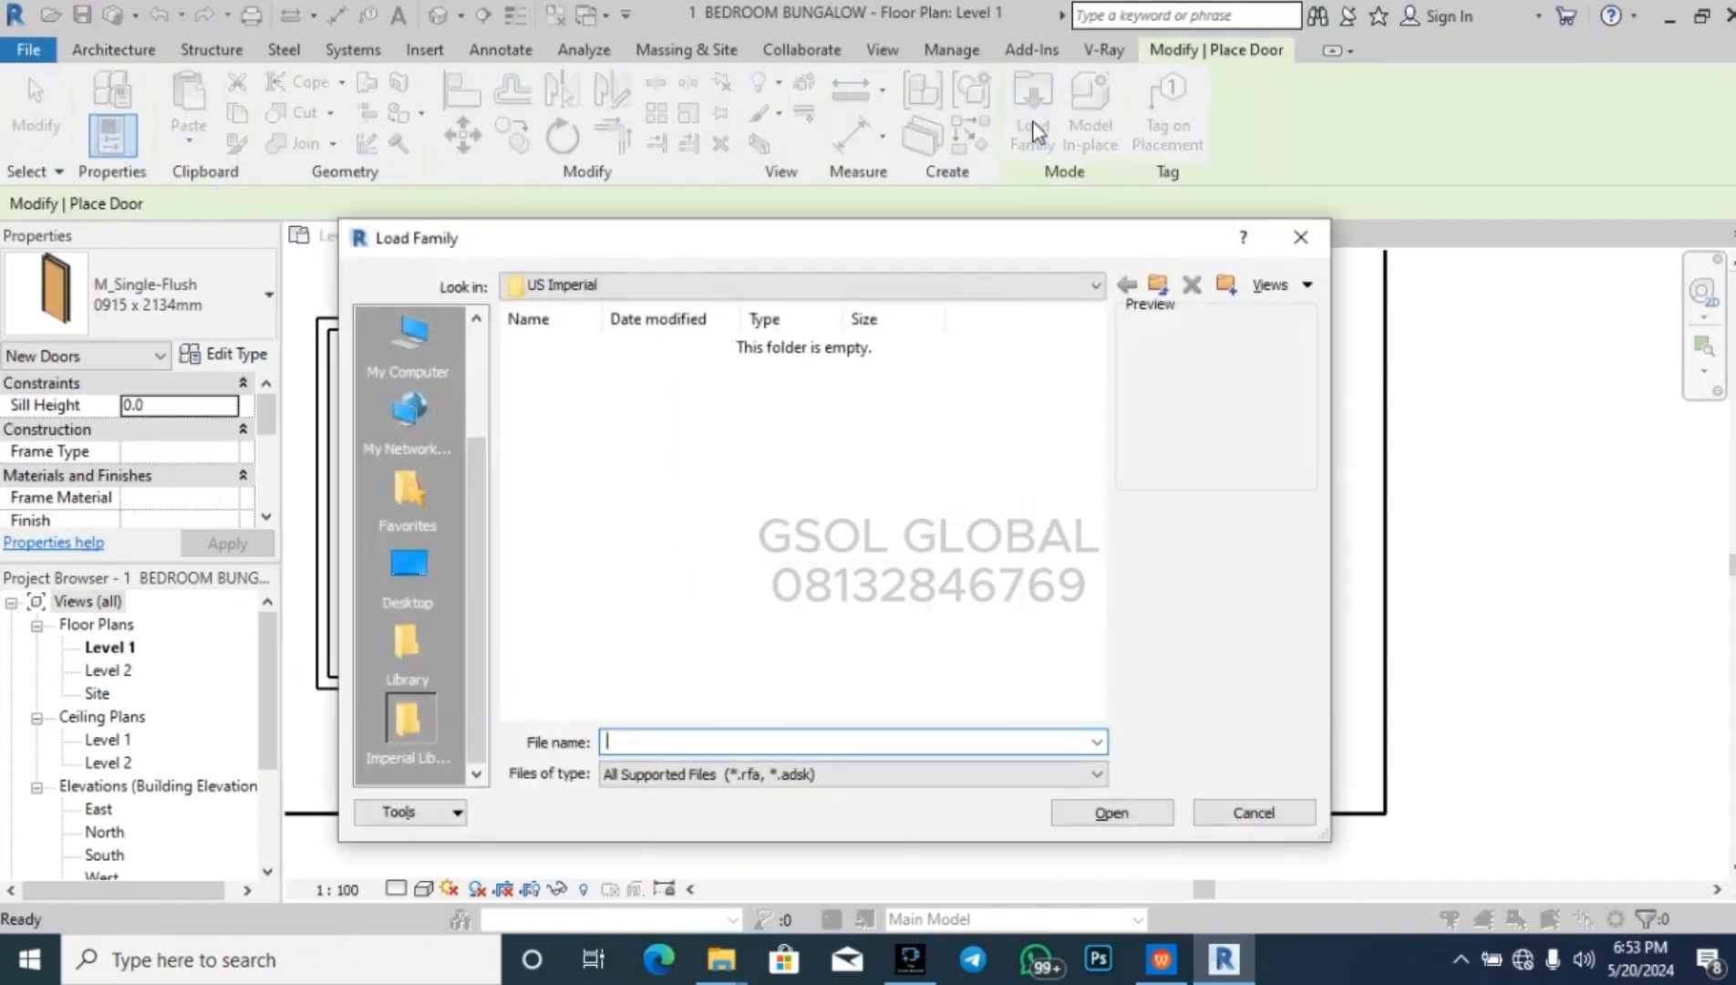
{"action": "left_click", "coordinate": [1158, 286]}
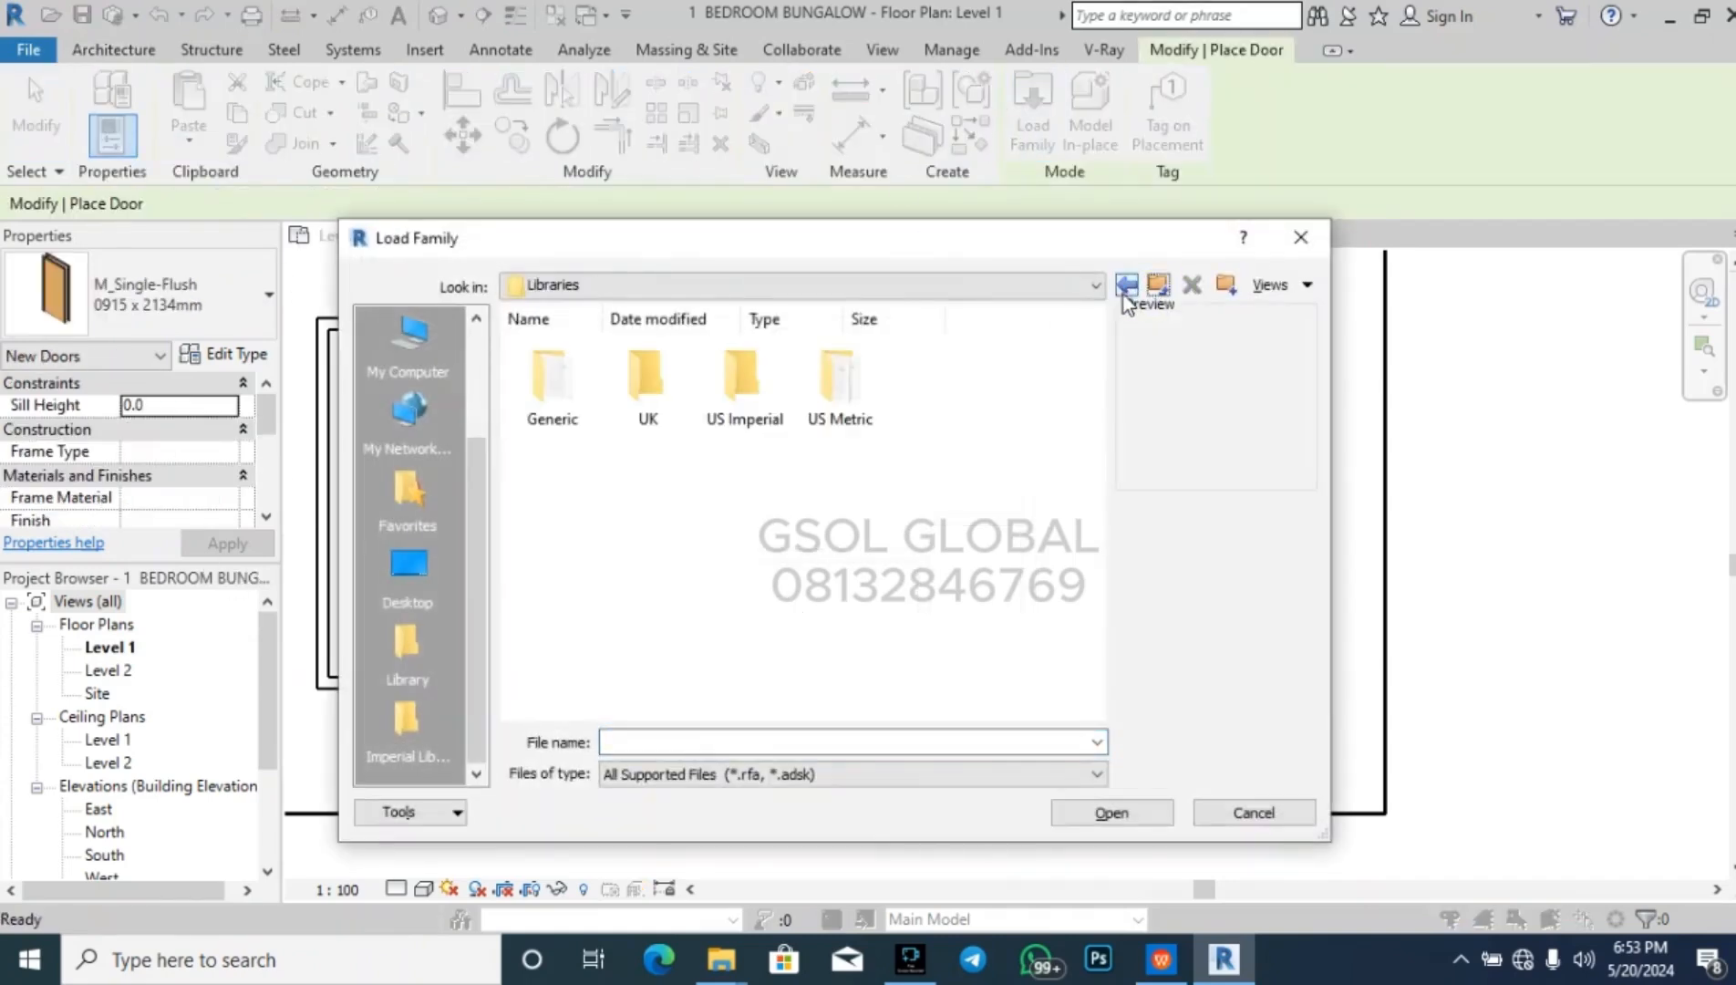
{"action": "left_click", "coordinate": [812, 390]}
{"action": "left_click", "coordinate": [809, 387]}
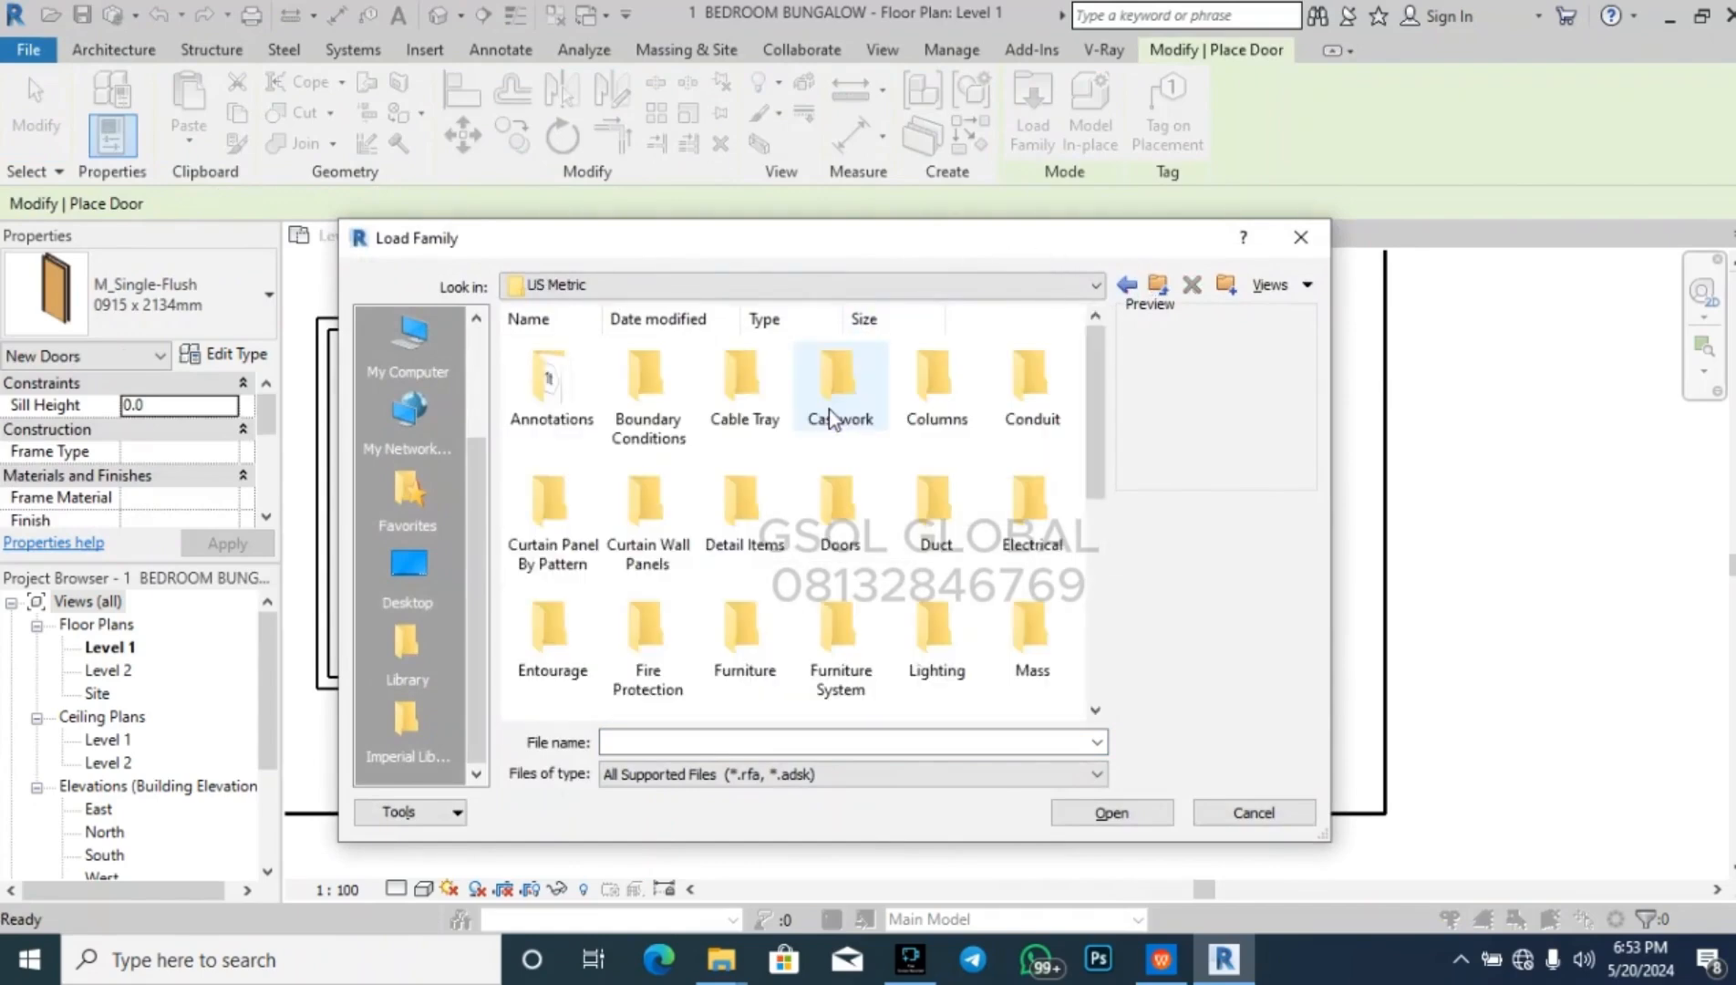
{"action": "scroll", "coordinate": [872, 600], "scroll_direction": "down", "scroll_amount": 1}
{"action": "scroll", "coordinate": [880, 600], "scroll_direction": "up", "scroll_amount": 1}
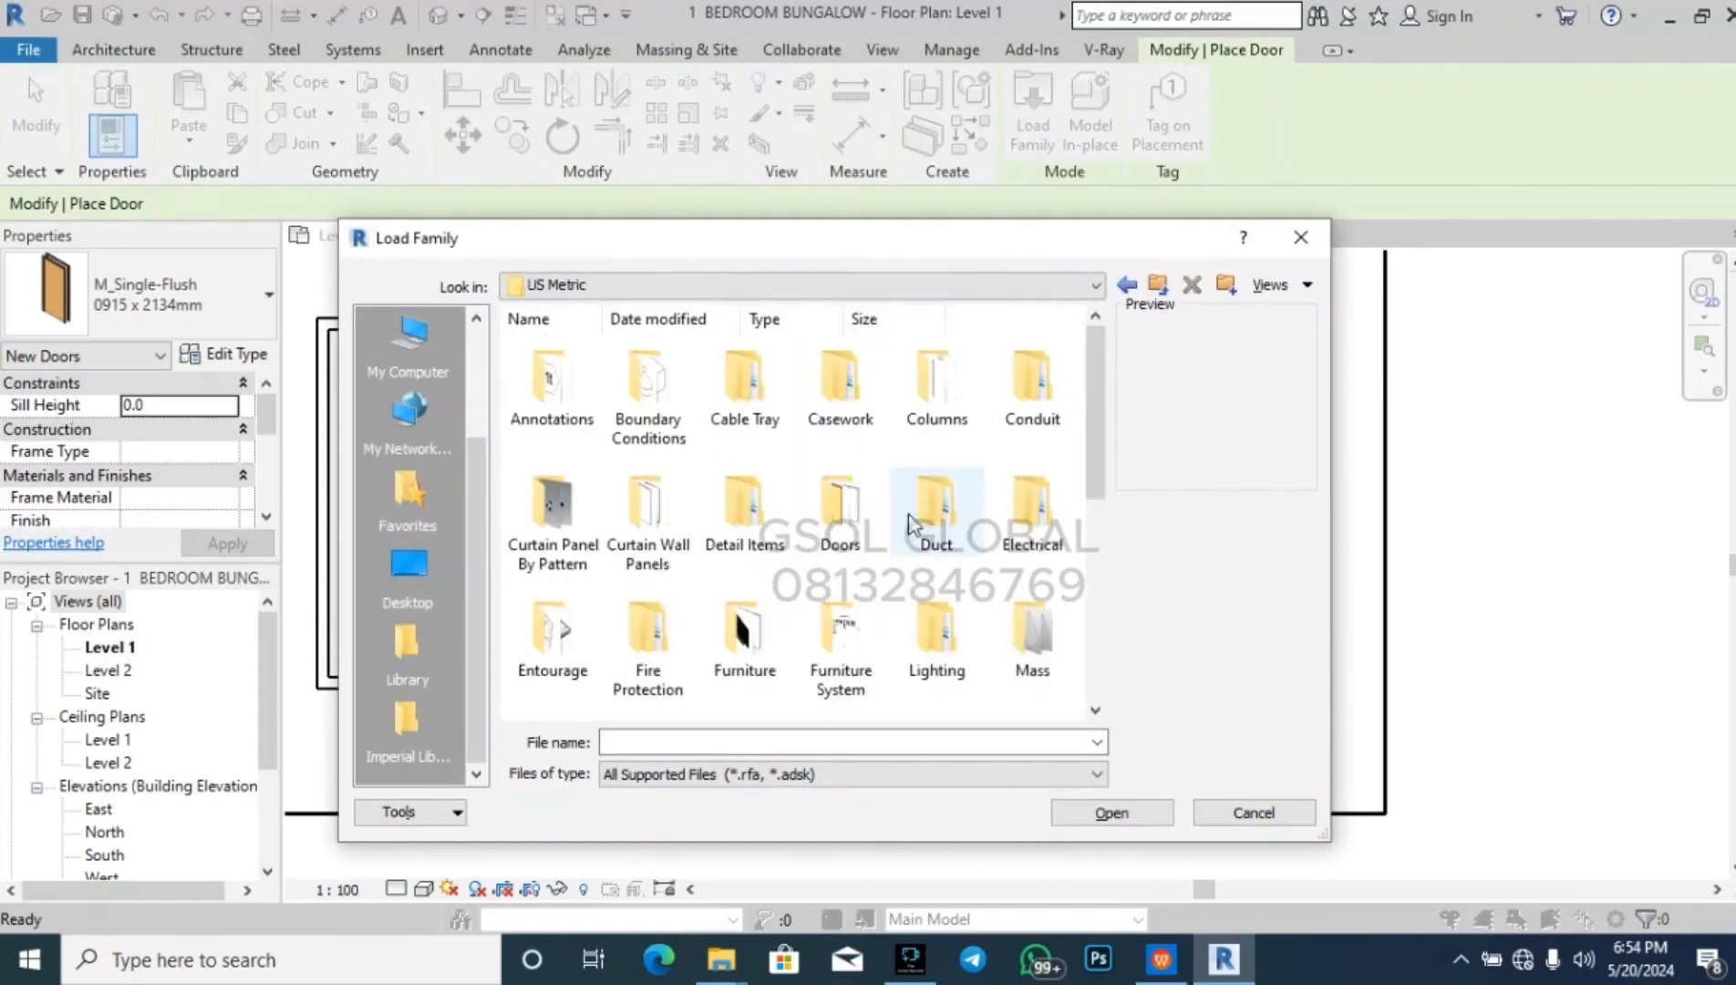
{"action": "double_click", "coordinate": [857, 511]}
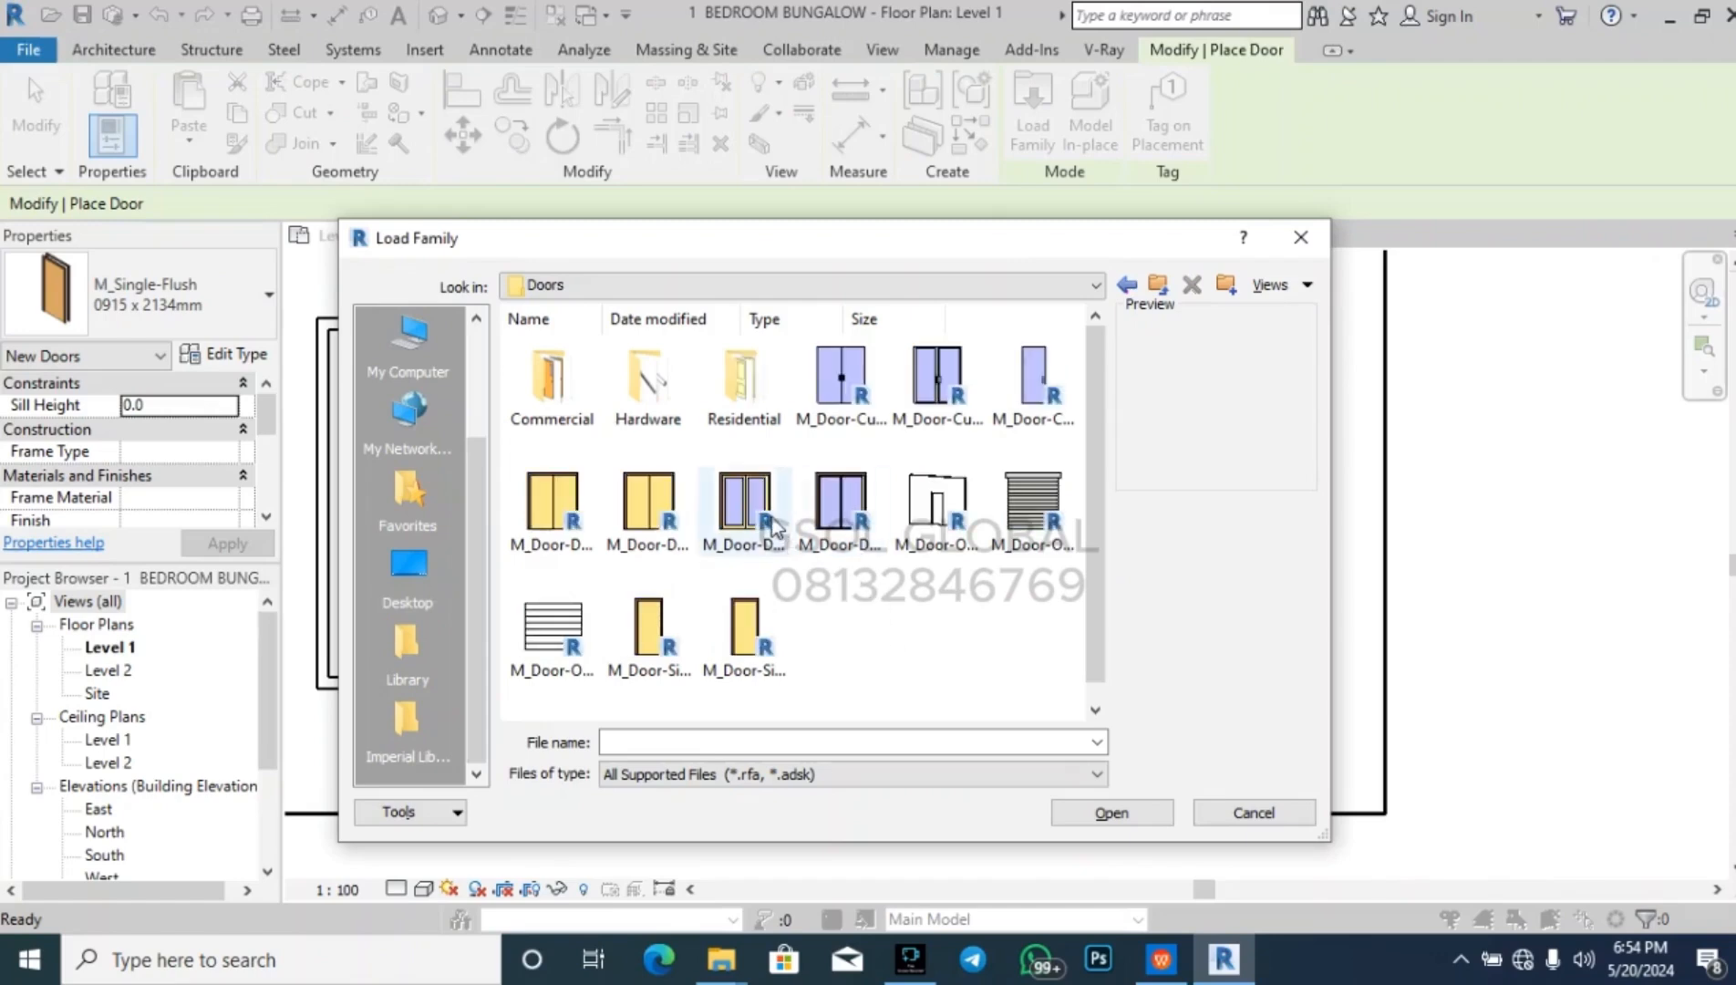
{"action": "double_click", "coordinate": [740, 402]}
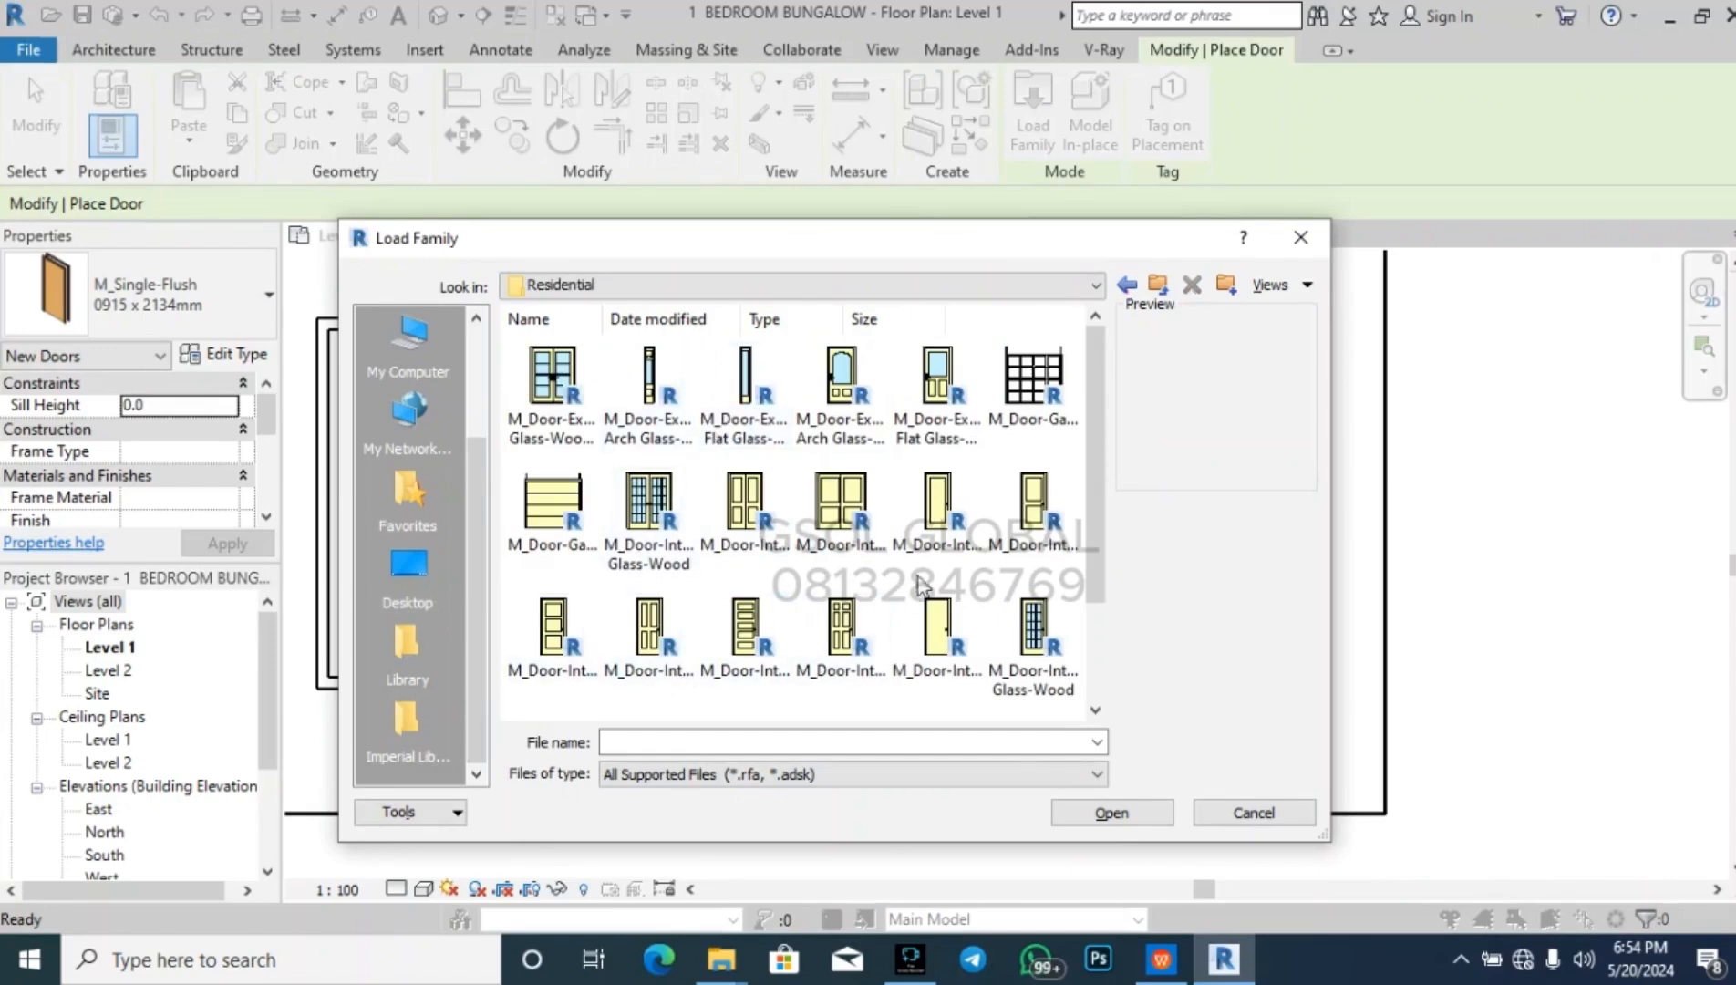
{"action": "scroll", "coordinate": [856, 599], "scroll_direction": "down", "scroll_amount": 1}
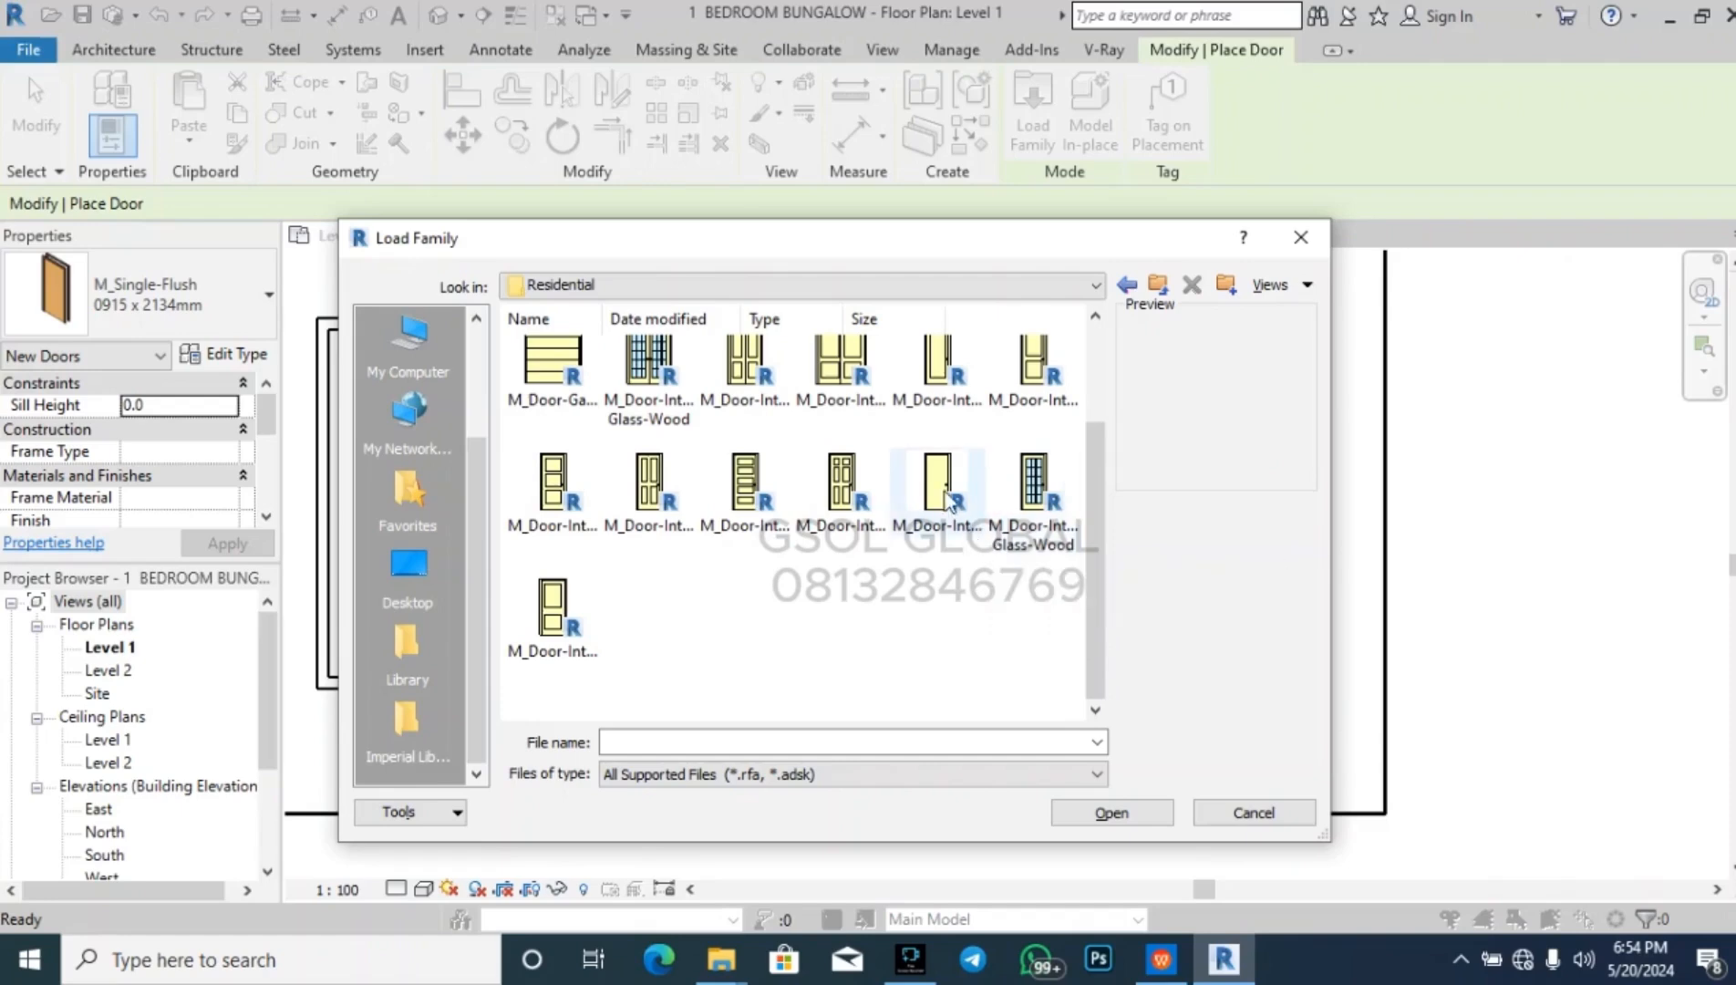
{"action": "scroll", "coordinate": [939, 624], "scroll_direction": "up", "scroll_amount": 1}
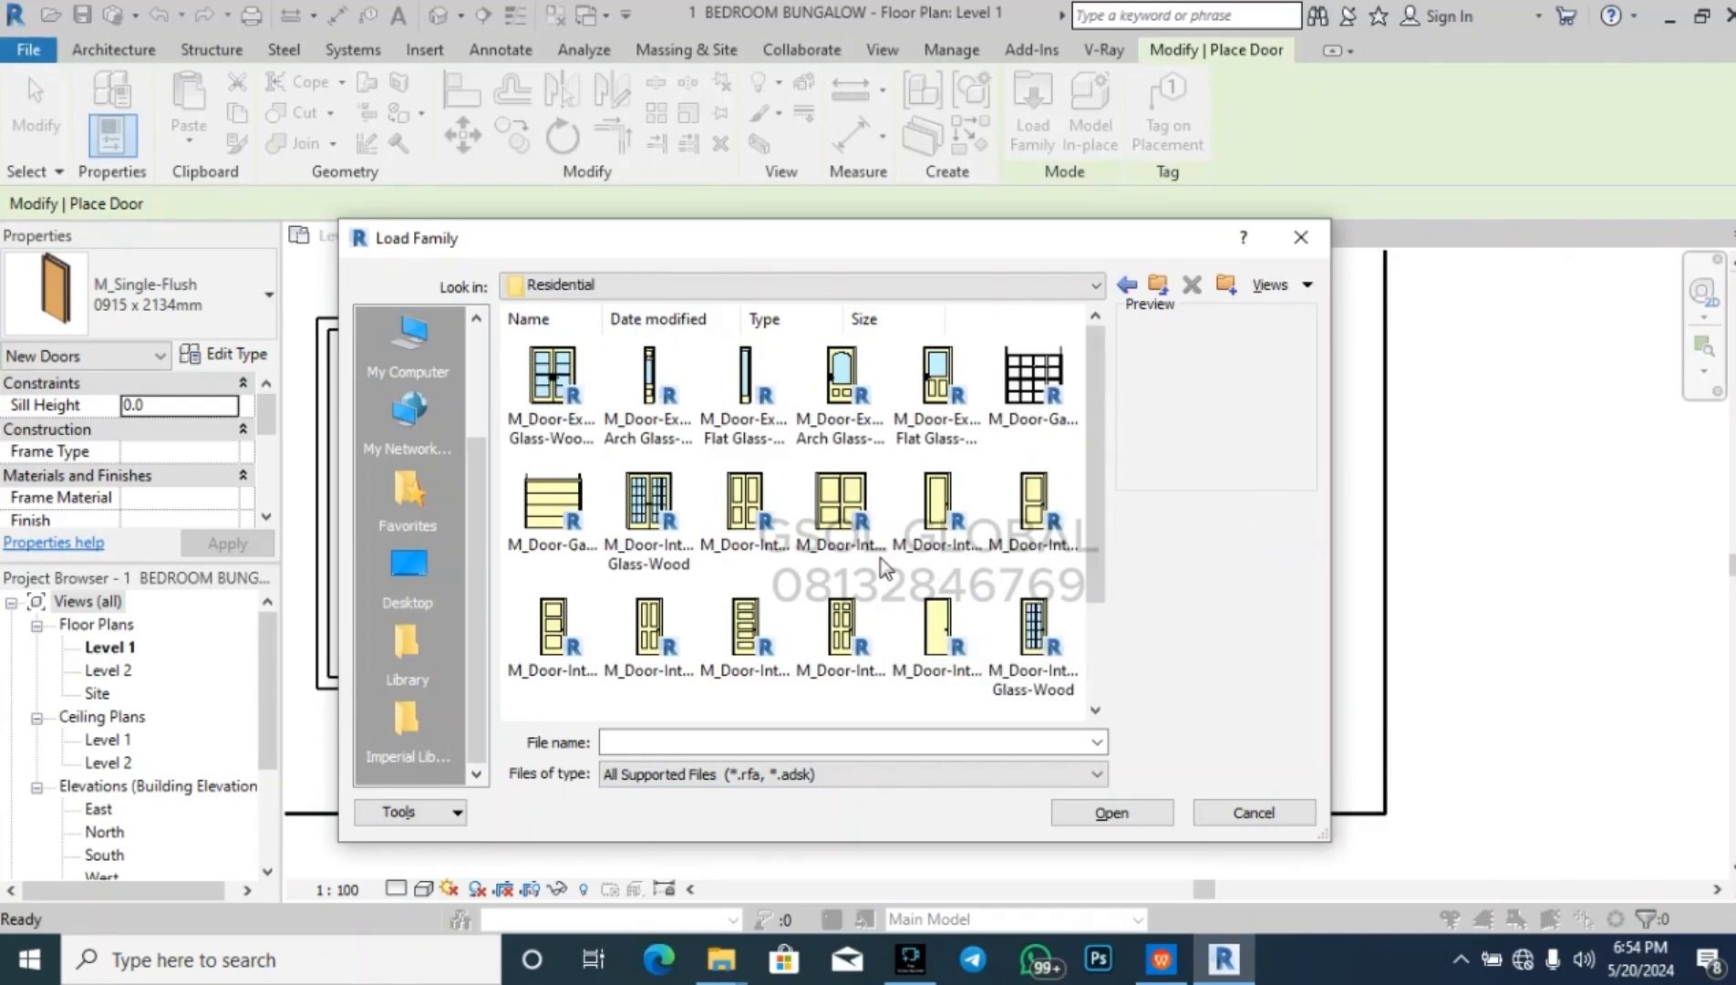
- Review the type sizes offered for the M_Door-Interior-Single-Flush family and cancel loading it
{"action": "left_click", "coordinate": [938, 633]}
{"action": "left_click", "coordinate": [1115, 818]}
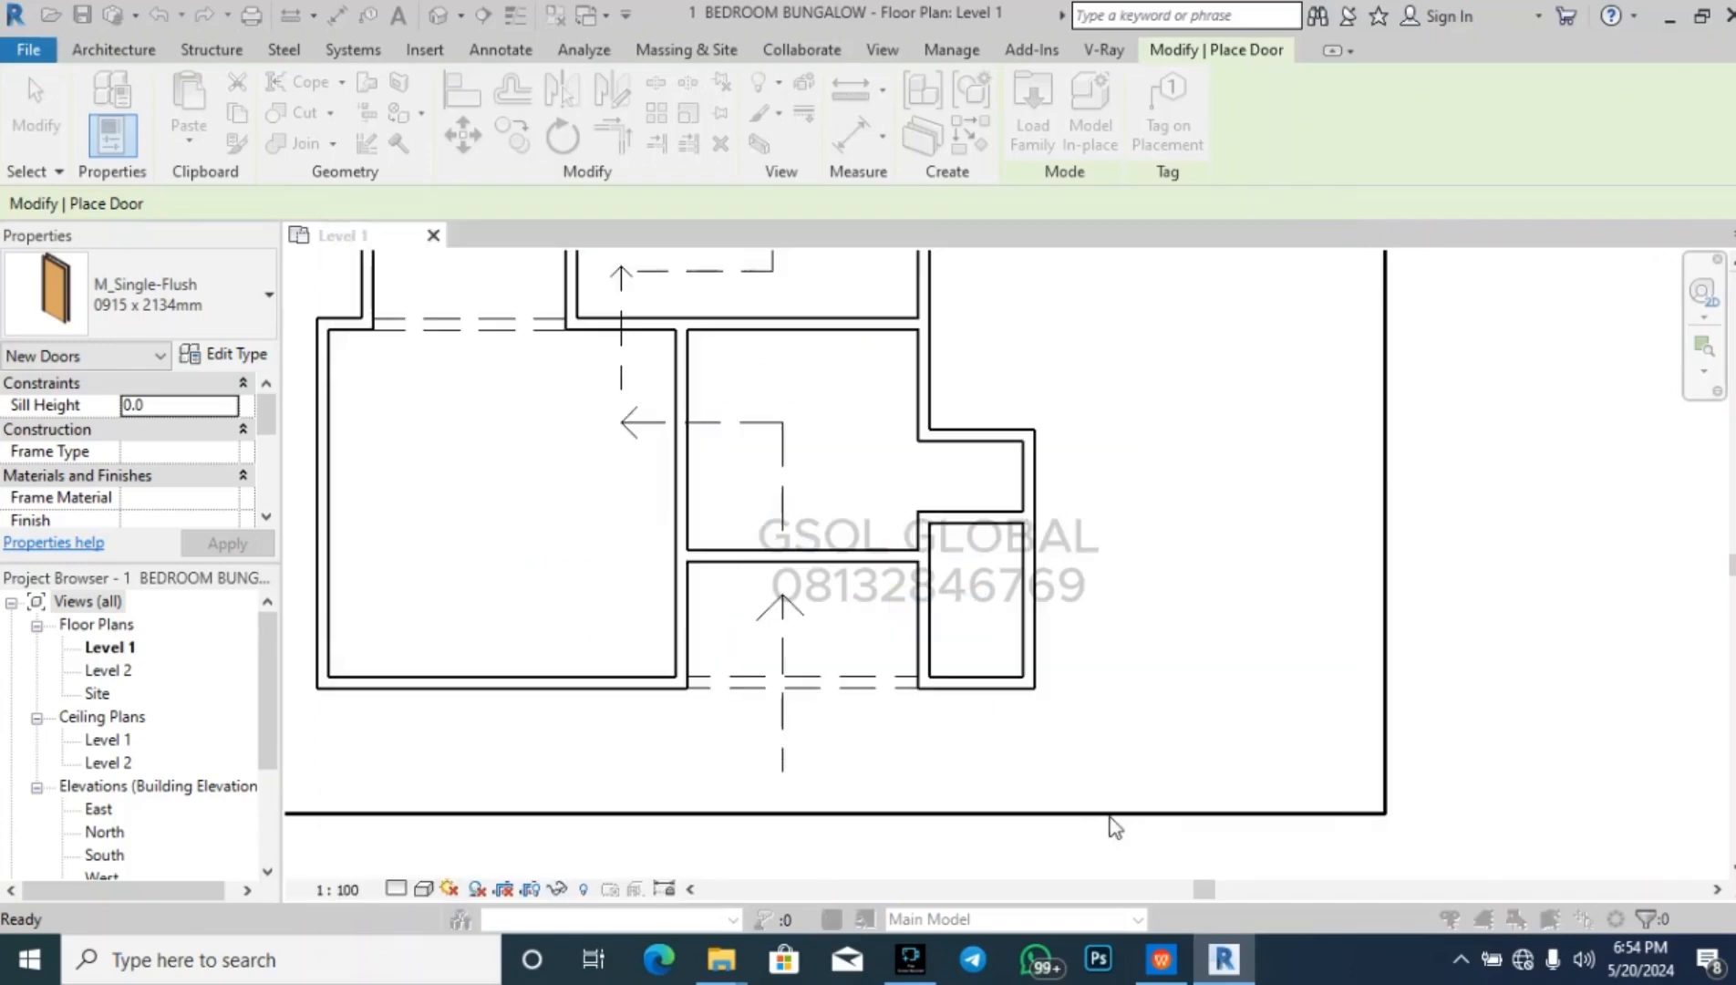
{"action": "scroll", "coordinate": [854, 442], "scroll_direction": "down", "scroll_amount": 5}
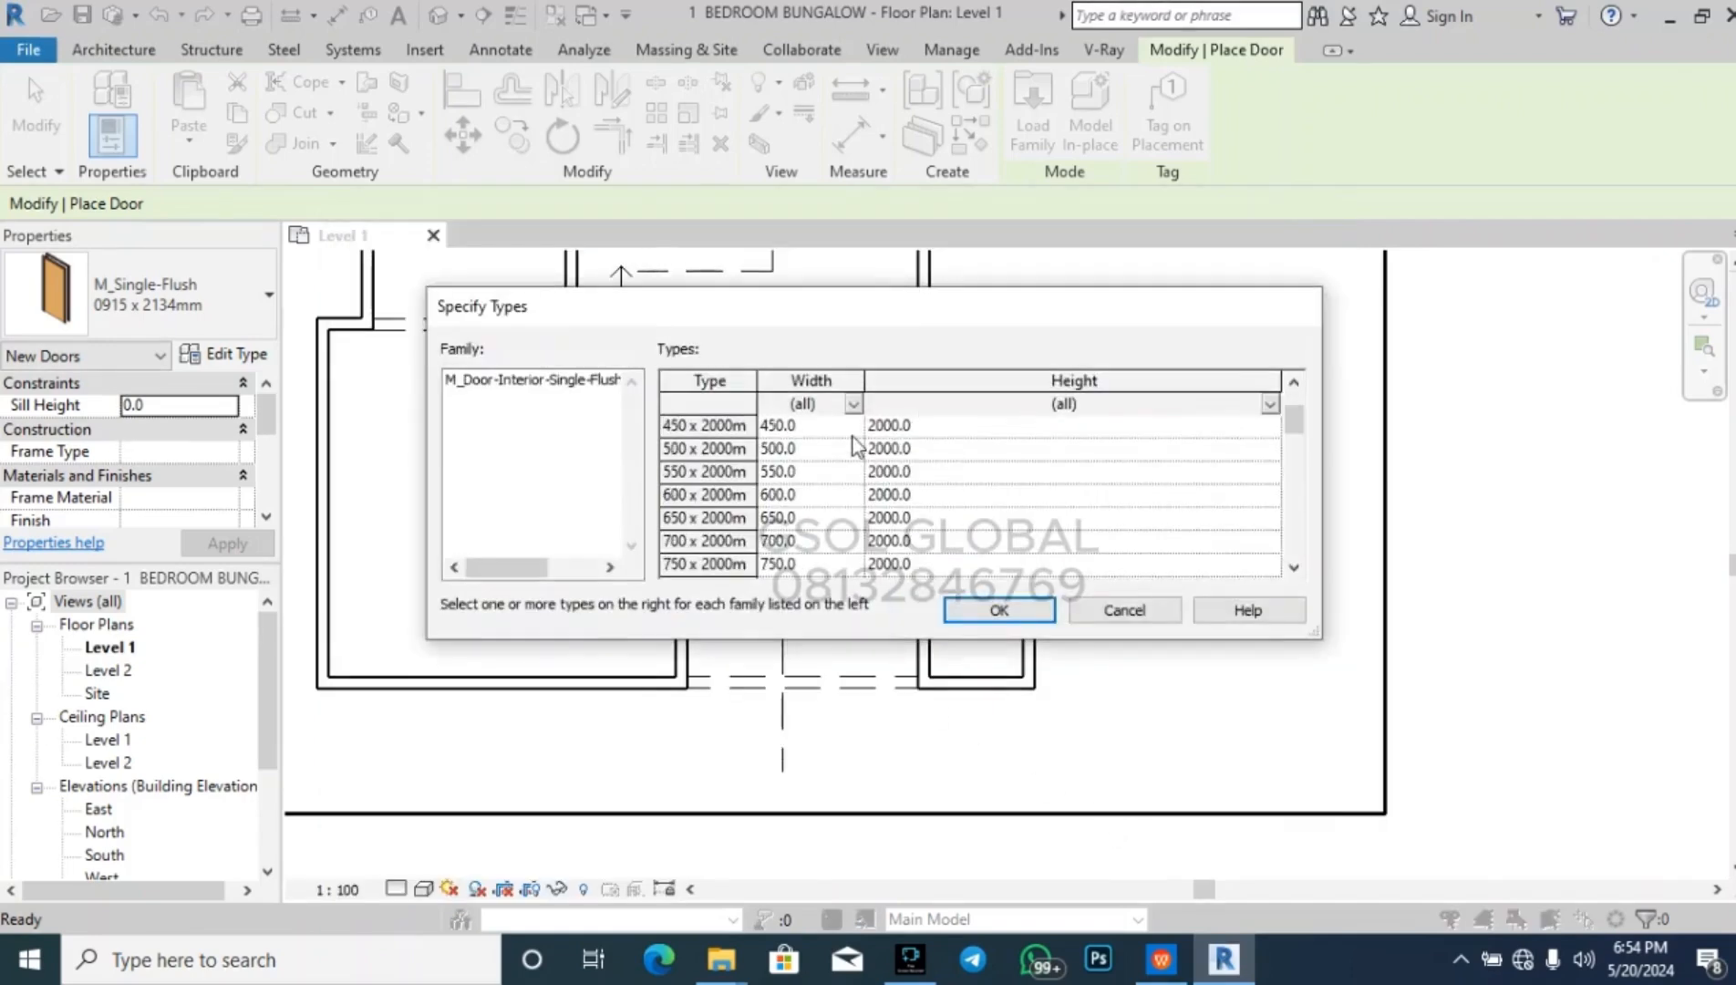
{"action": "scroll", "coordinate": [853, 437], "scroll_direction": "down", "scroll_amount": 5}
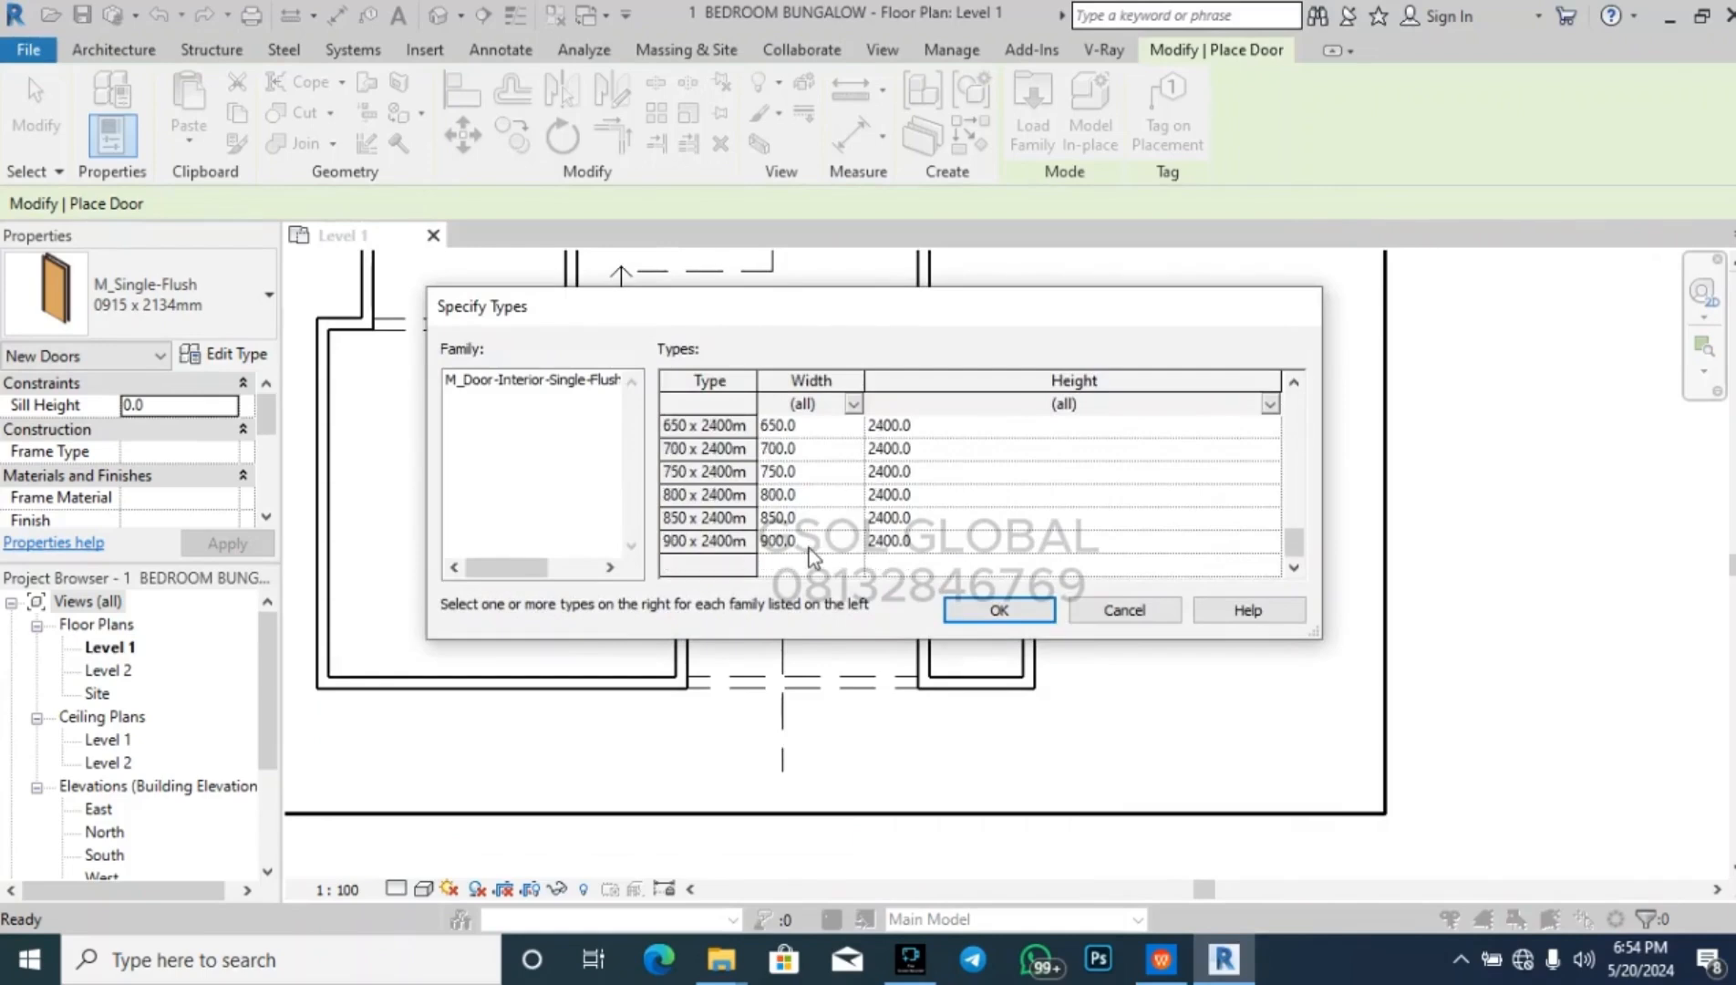
{"action": "scroll", "coordinate": [809, 546], "scroll_direction": "up", "scroll_amount": 3}
{"action": "scroll", "coordinate": [821, 538], "scroll_direction": "up", "scroll_amount": 2}
{"action": "scroll", "coordinate": [825, 538], "scroll_direction": "up", "scroll_amount": 3}
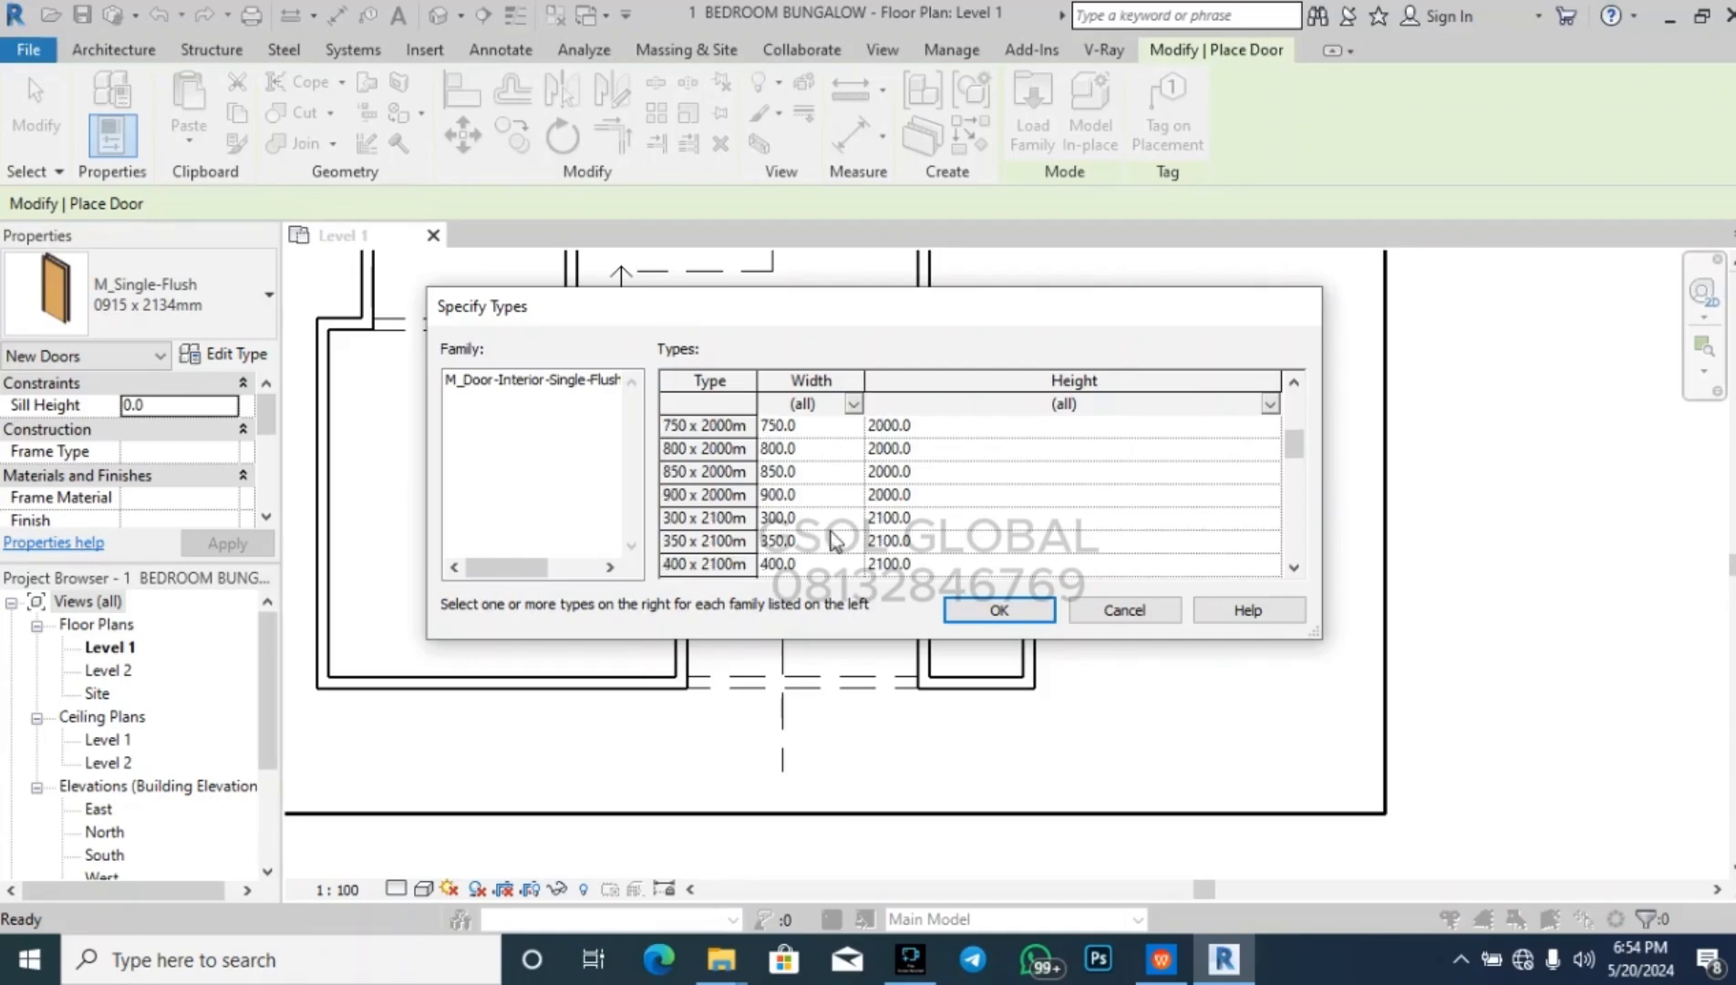
{"action": "scroll", "coordinate": [830, 525], "scroll_direction": "down", "scroll_amount": 5}
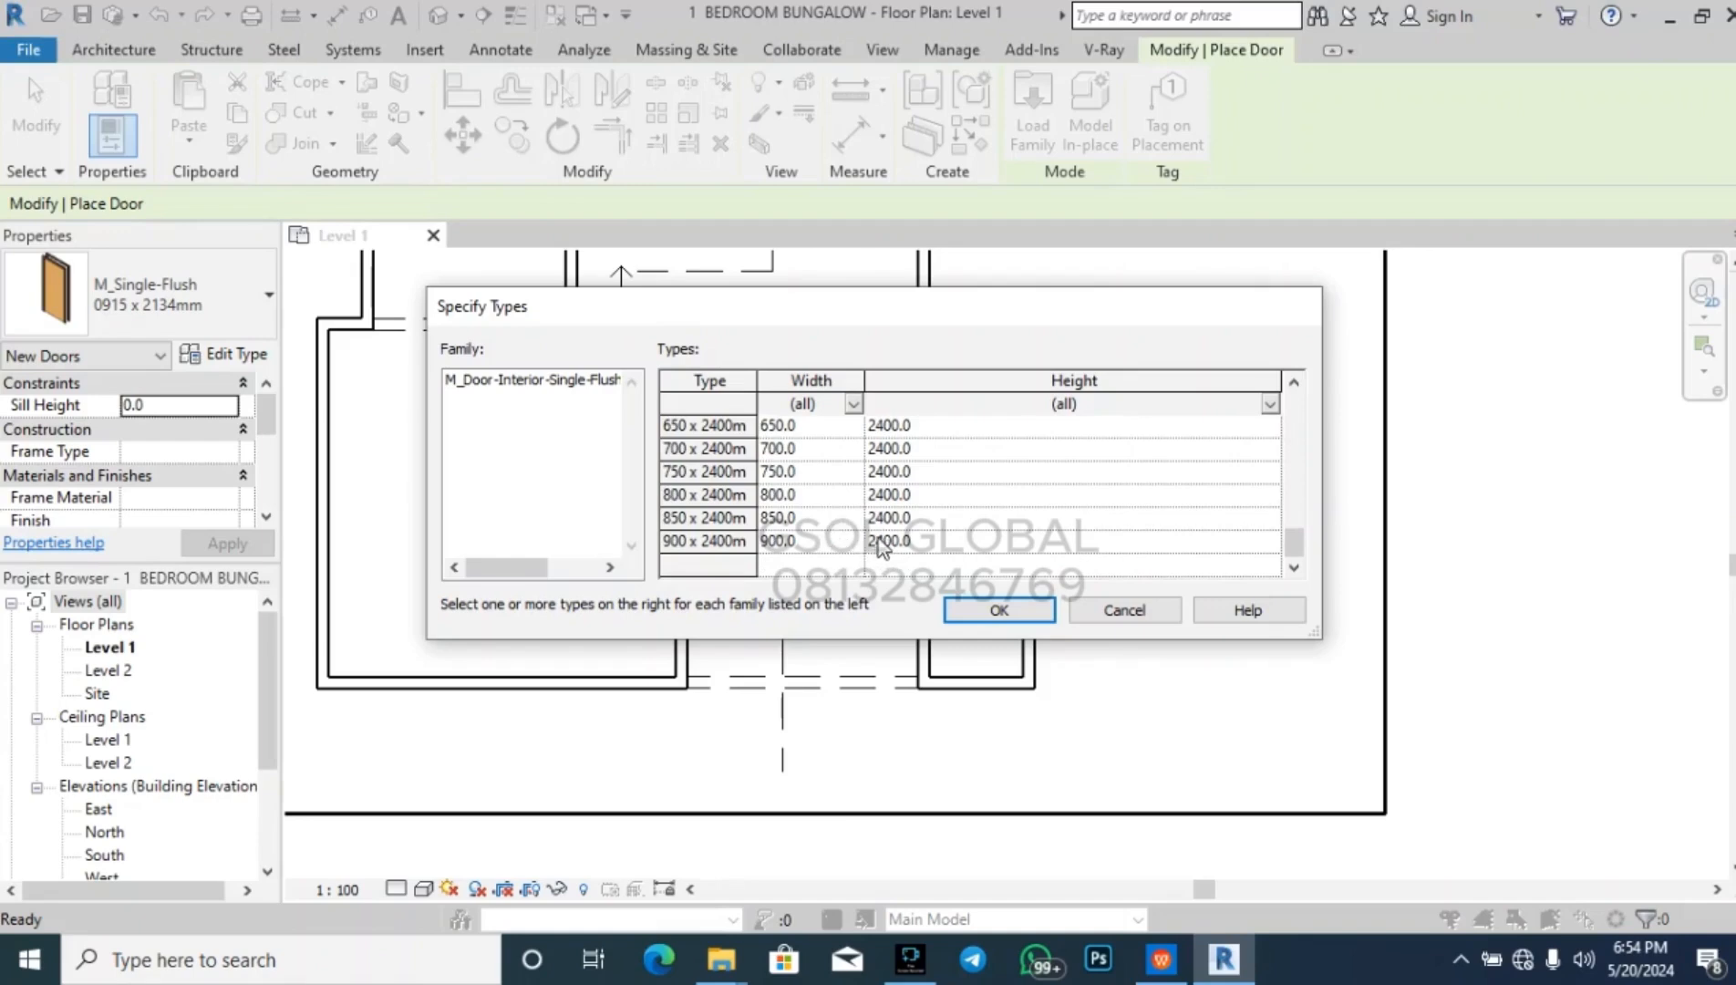
{"action": "scroll", "coordinate": [849, 554], "scroll_direction": "up", "scroll_amount": 5}
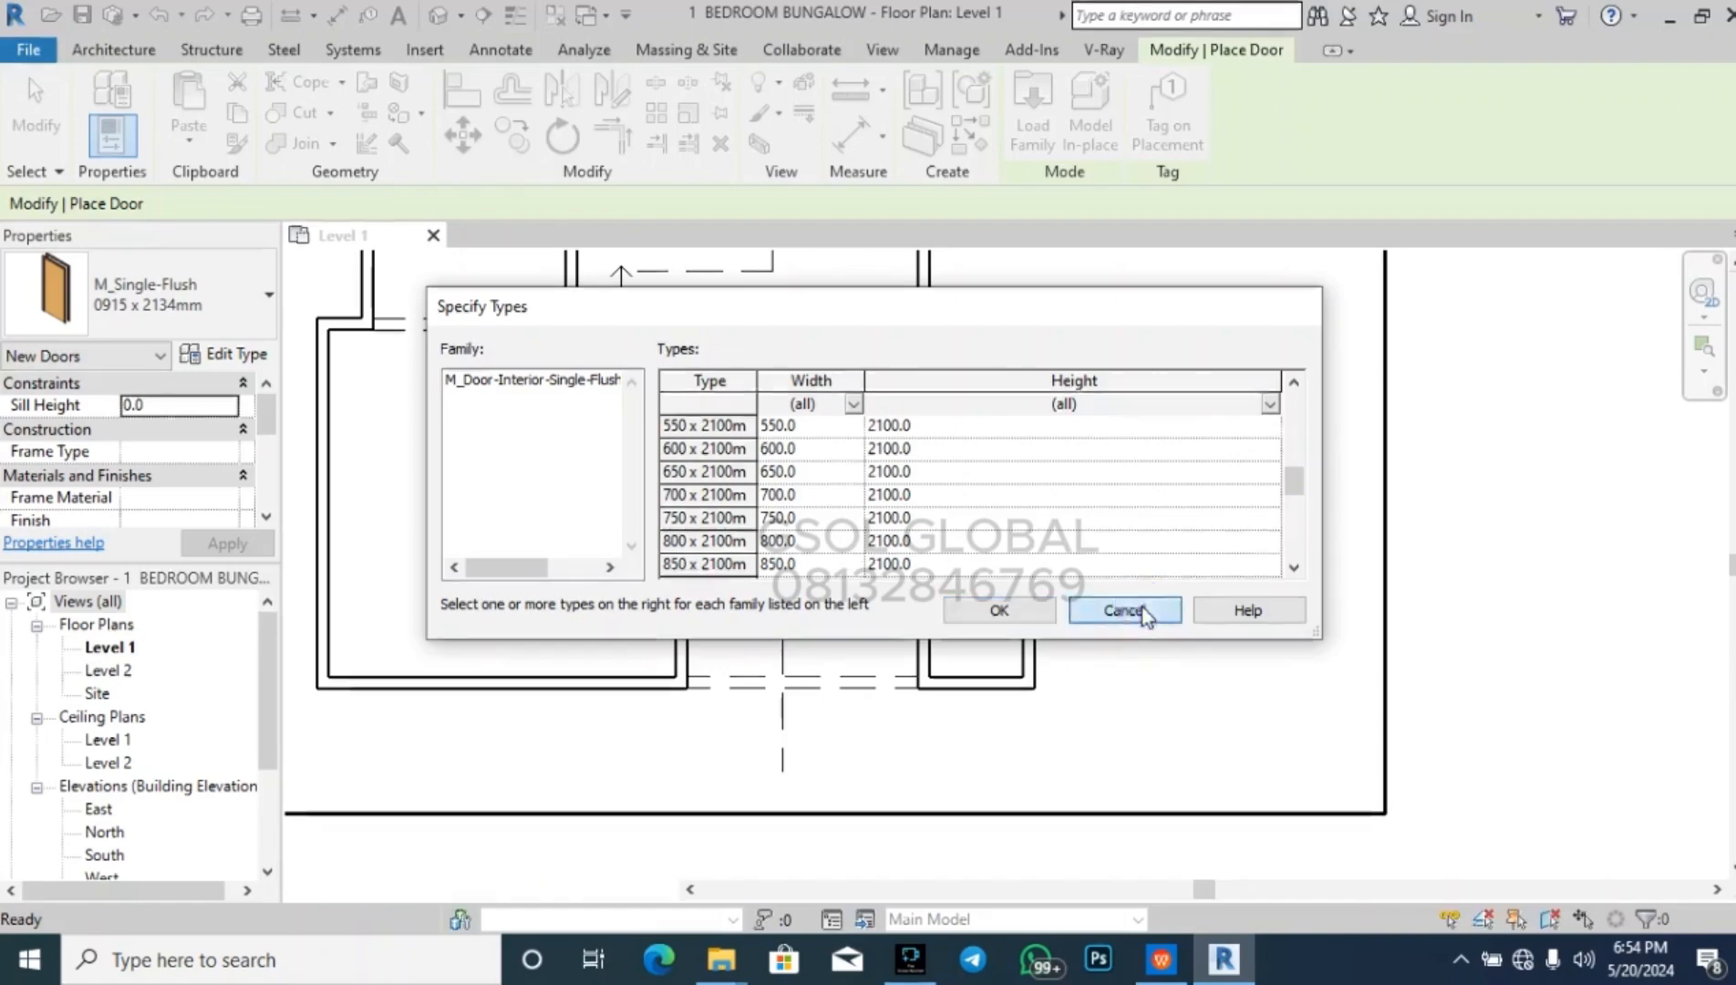
{"action": "left_click", "coordinate": [1124, 609]}
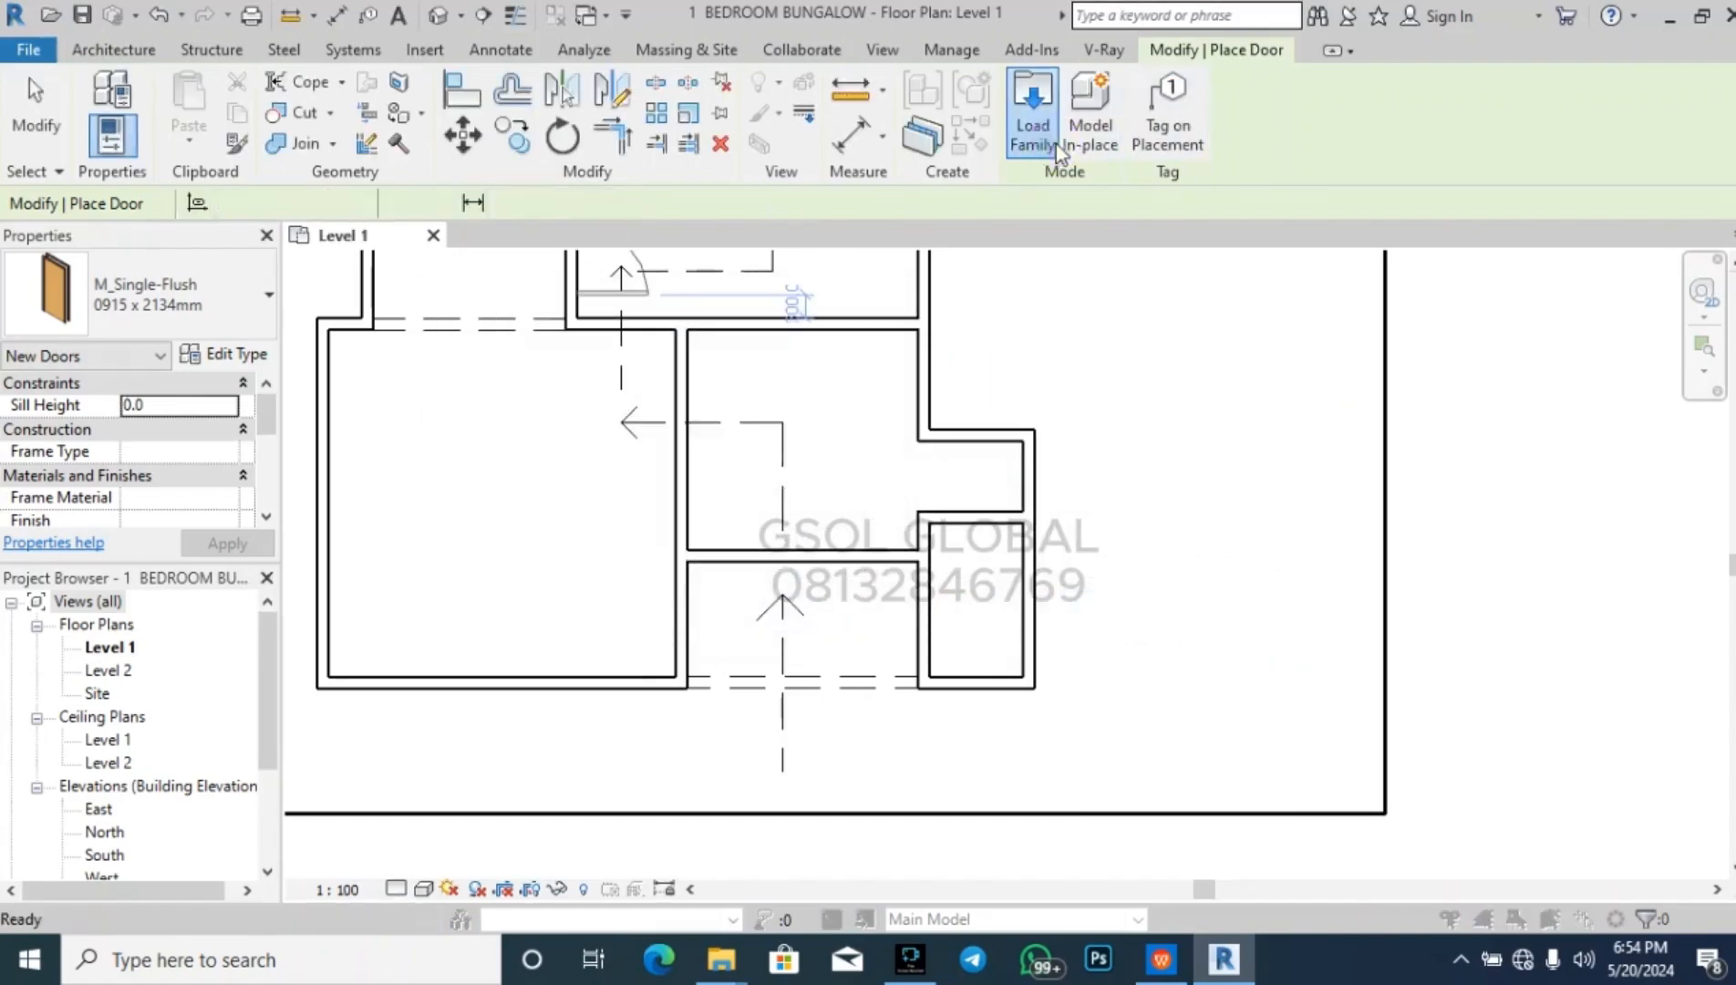
- Reopen family loading and look through the US Metric library's Residential door families
{"action": "left_click", "coordinate": [1035, 127]}
{"action": "left_click", "coordinate": [1157, 286]}
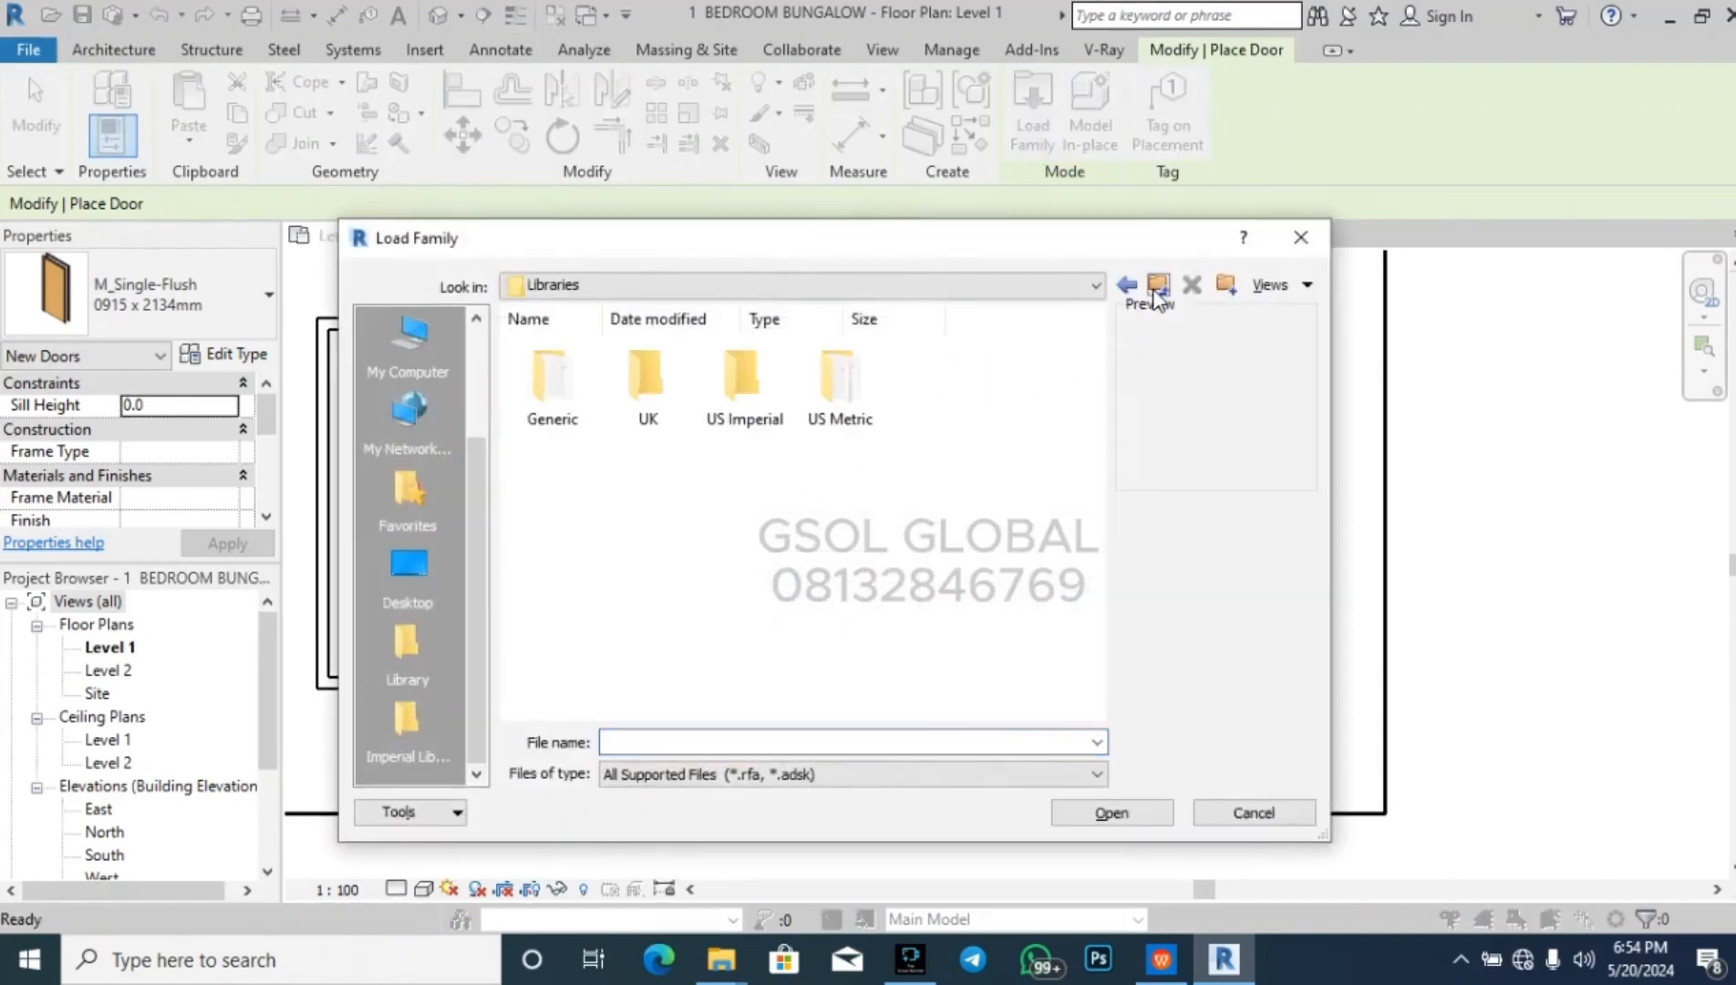
{"action": "double_click", "coordinate": [837, 383]}
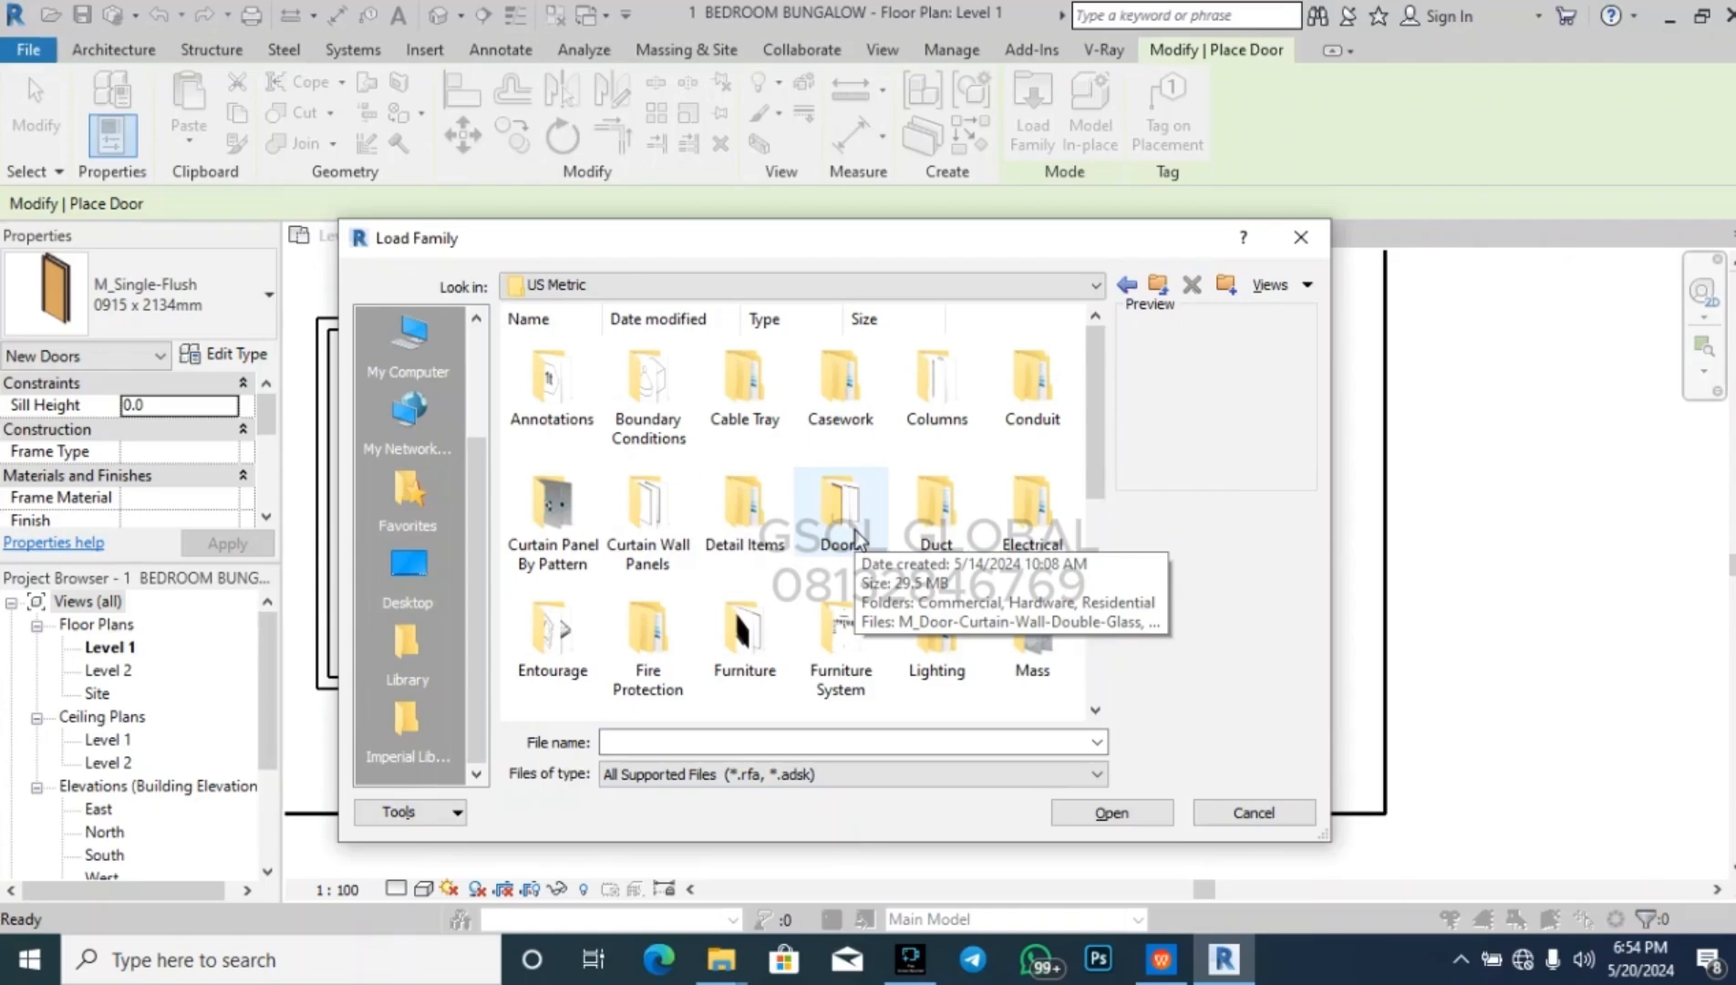
{"action": "left_click", "coordinate": [827, 502]}
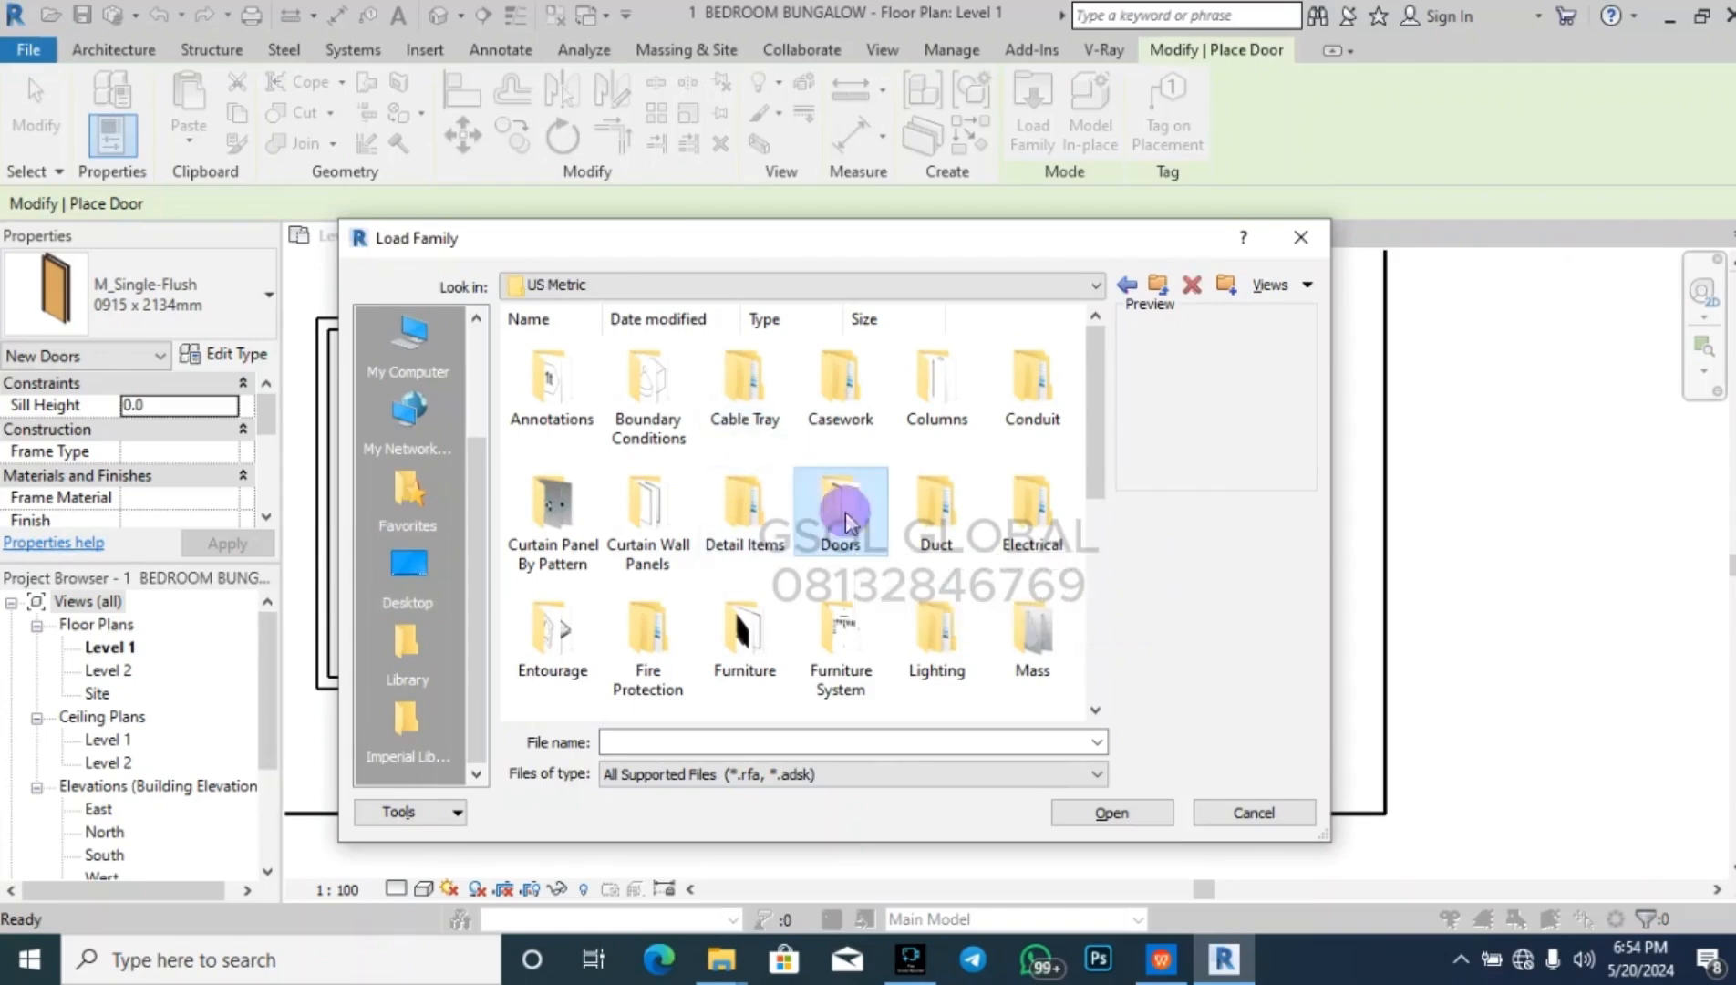
{"action": "double_click", "coordinate": [827, 503]}
{"action": "left_click", "coordinate": [750, 399]}
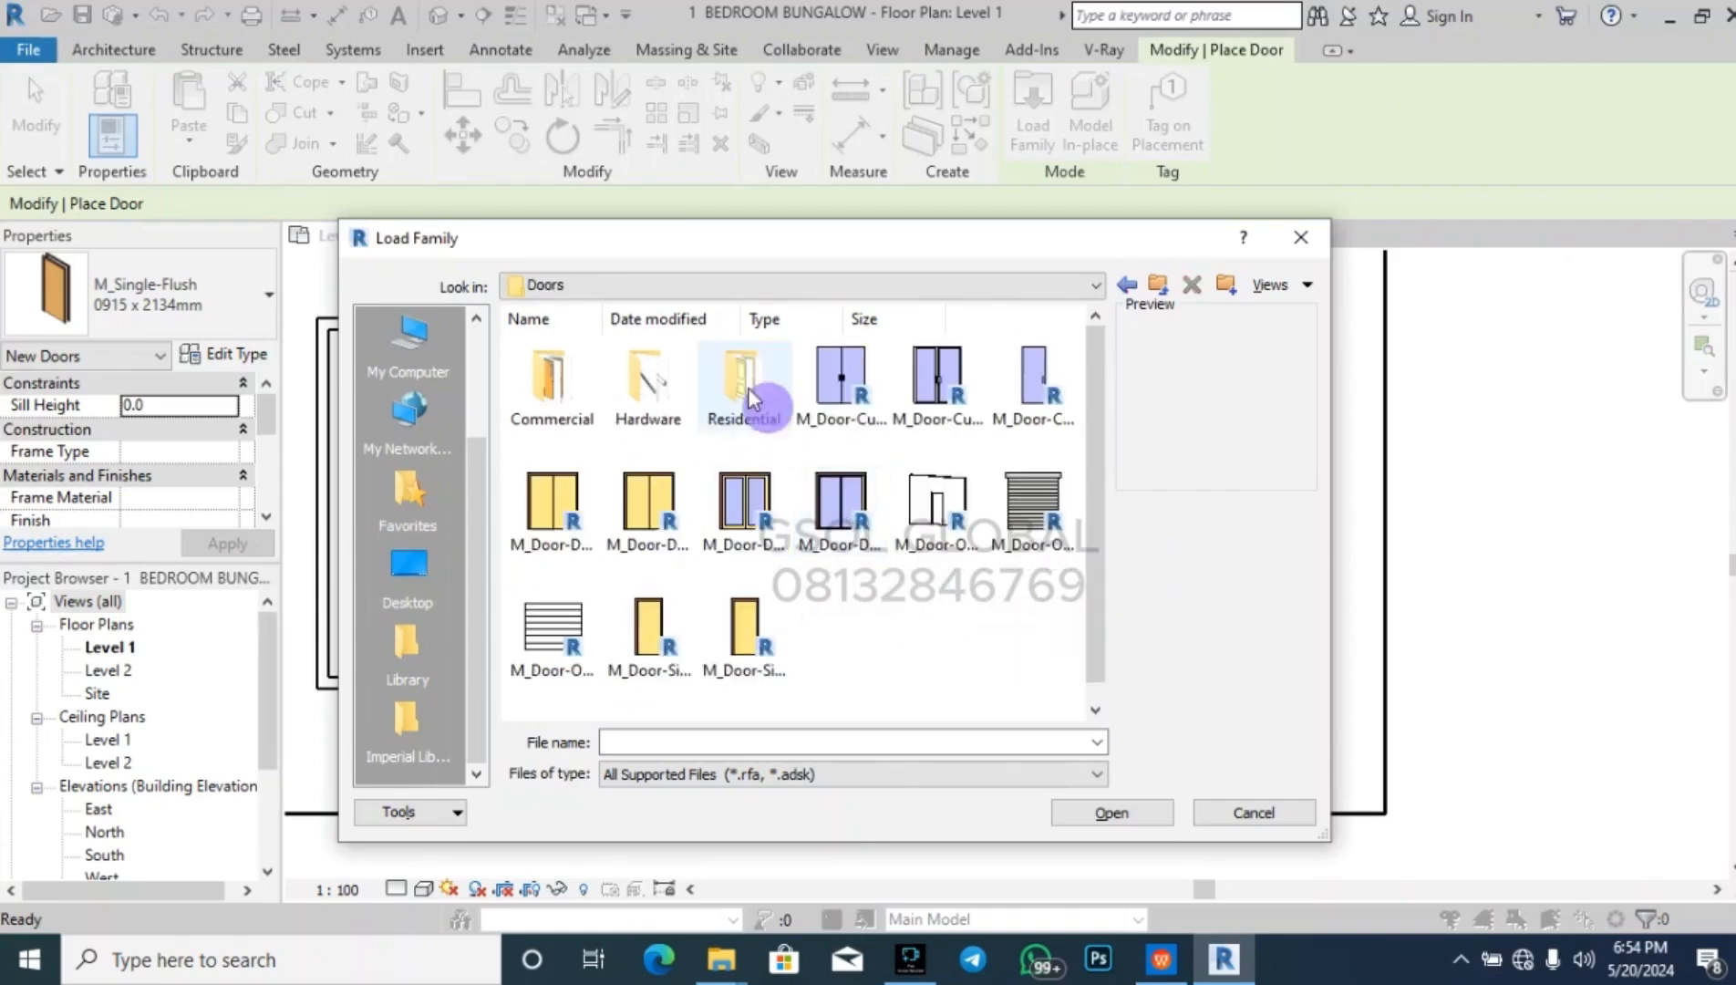
{"action": "double_click", "coordinate": [750, 398]}
{"action": "scroll", "coordinate": [853, 541], "scroll_direction": "down", "scroll_amount": 1}
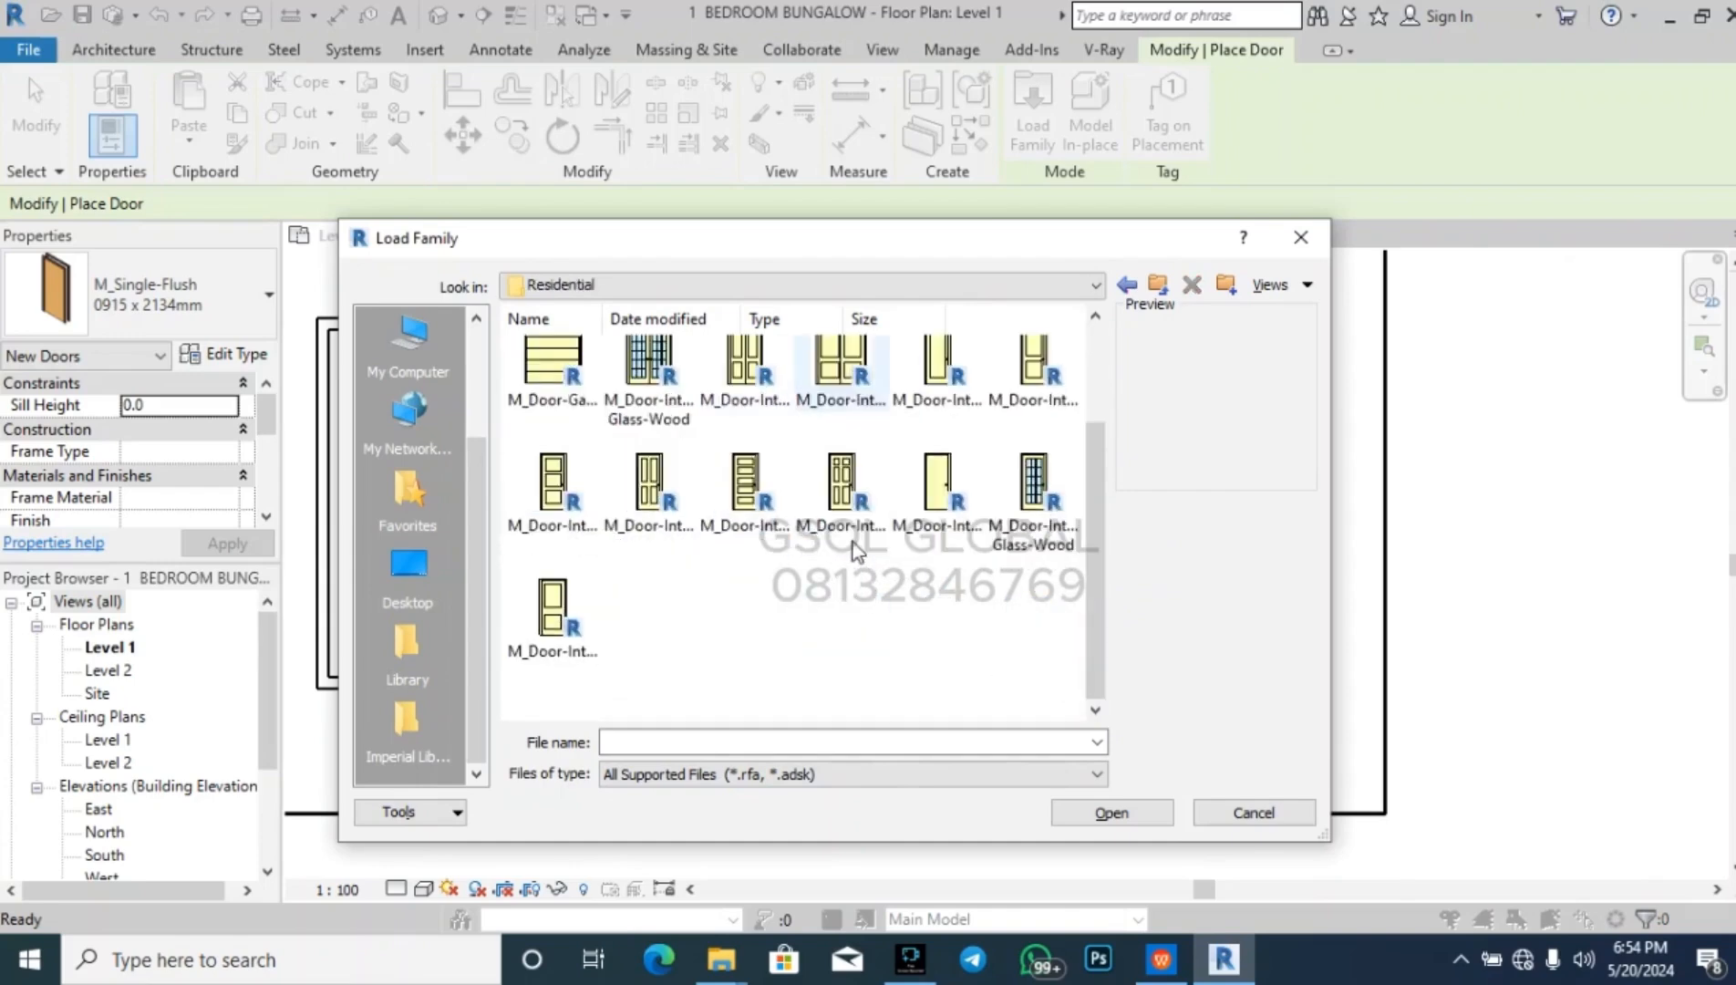
{"action": "scroll", "coordinate": [894, 610], "scroll_direction": "up", "scroll_amount": 2}
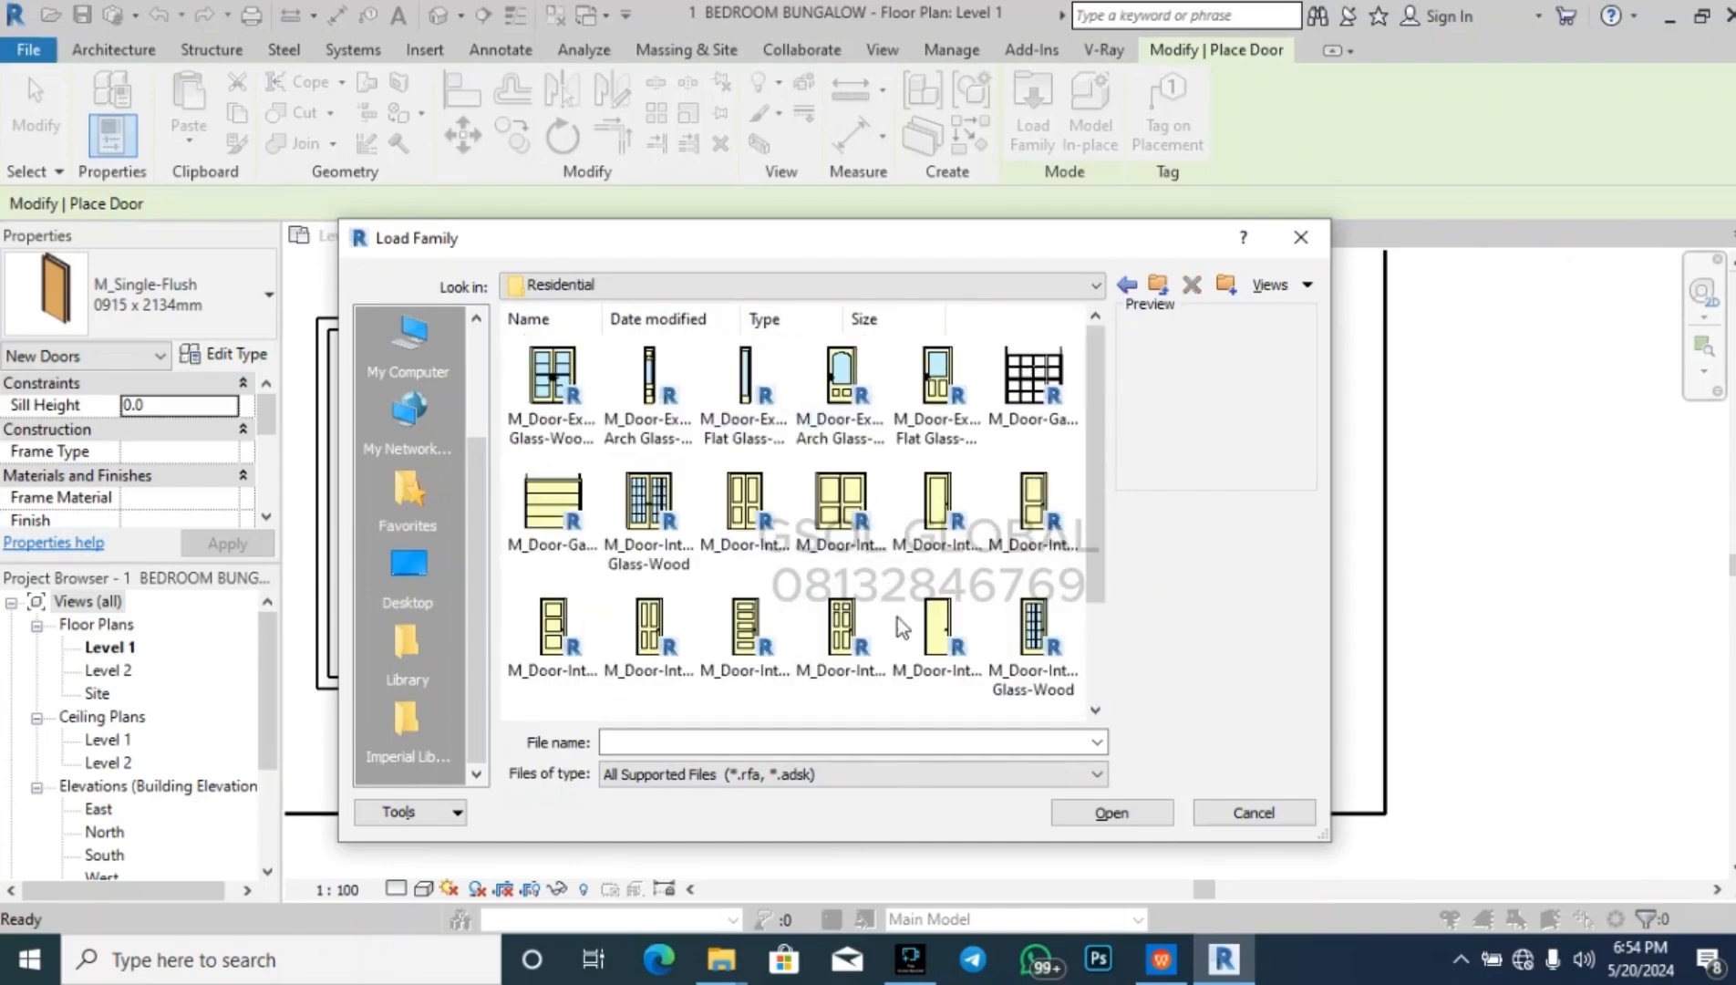
- Load the 1600 x 2100mm type of the exterior double full-glass wood door family
{"action": "left_click", "coordinate": [559, 390]}
{"action": "left_click", "coordinate": [1135, 811]}
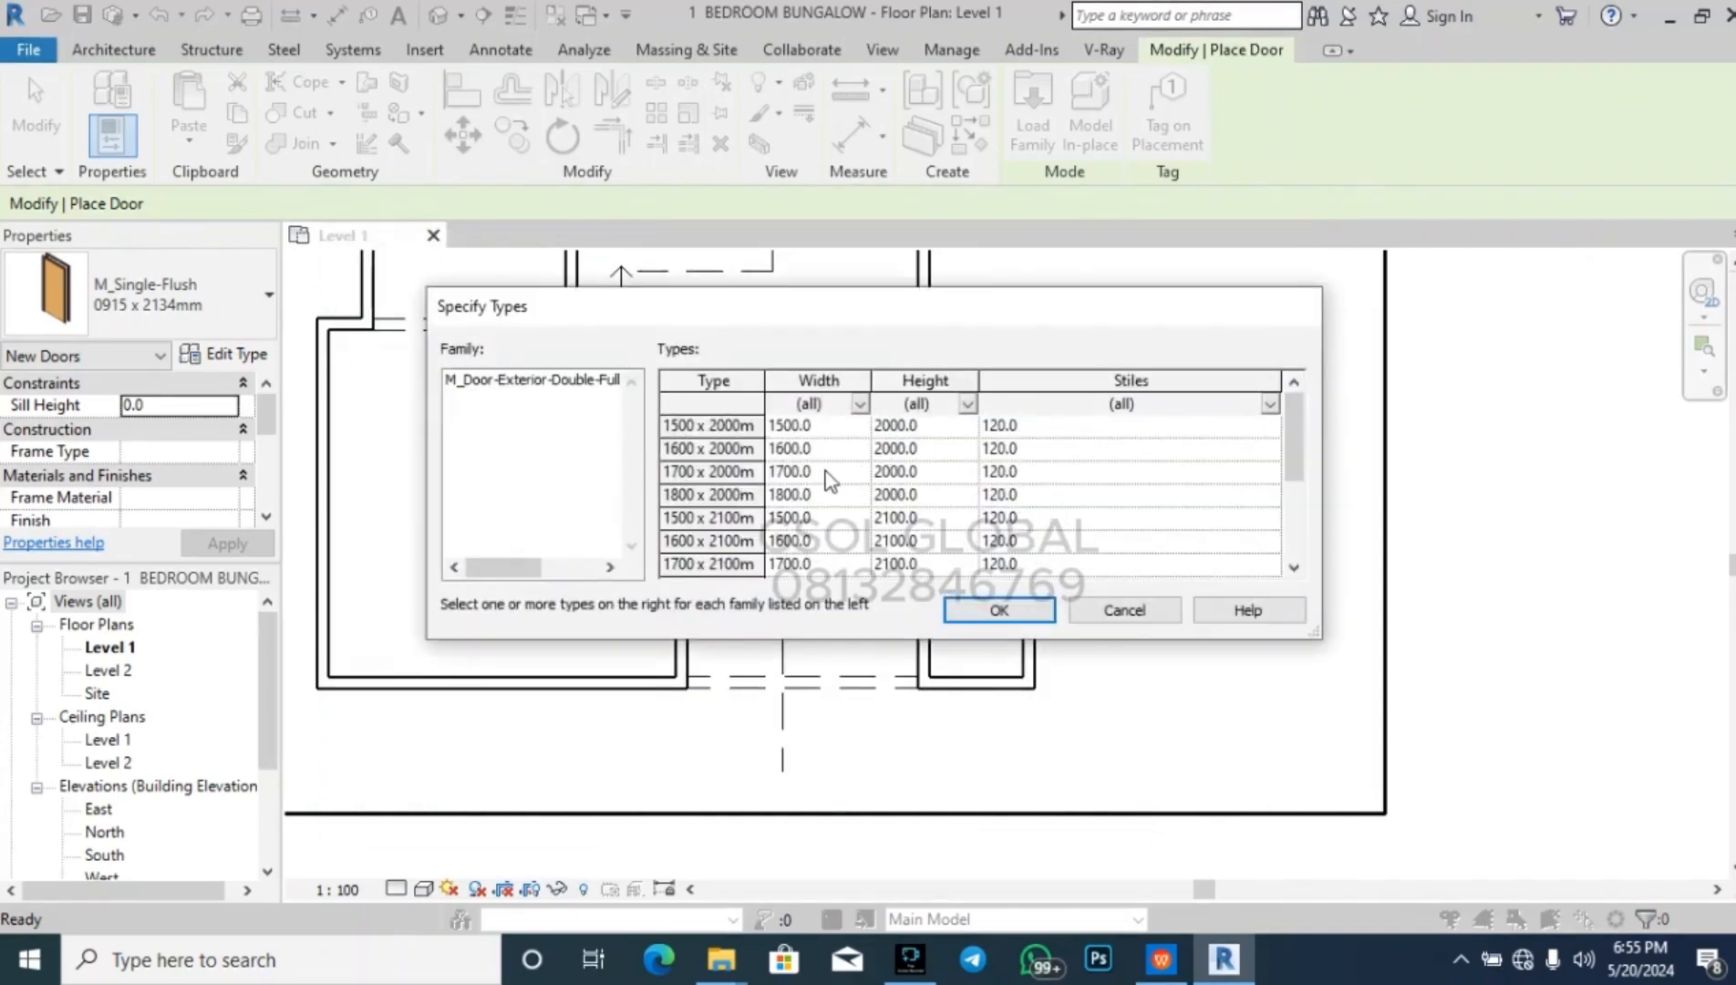
{"action": "scroll", "coordinate": [834, 488], "scroll_direction": "down", "scroll_amount": 2}
{"action": "scroll", "coordinate": [857, 527], "scroll_direction": "up", "scroll_amount": 2}
{"action": "scroll", "coordinate": [912, 493], "scroll_direction": "down", "scroll_amount": 1}
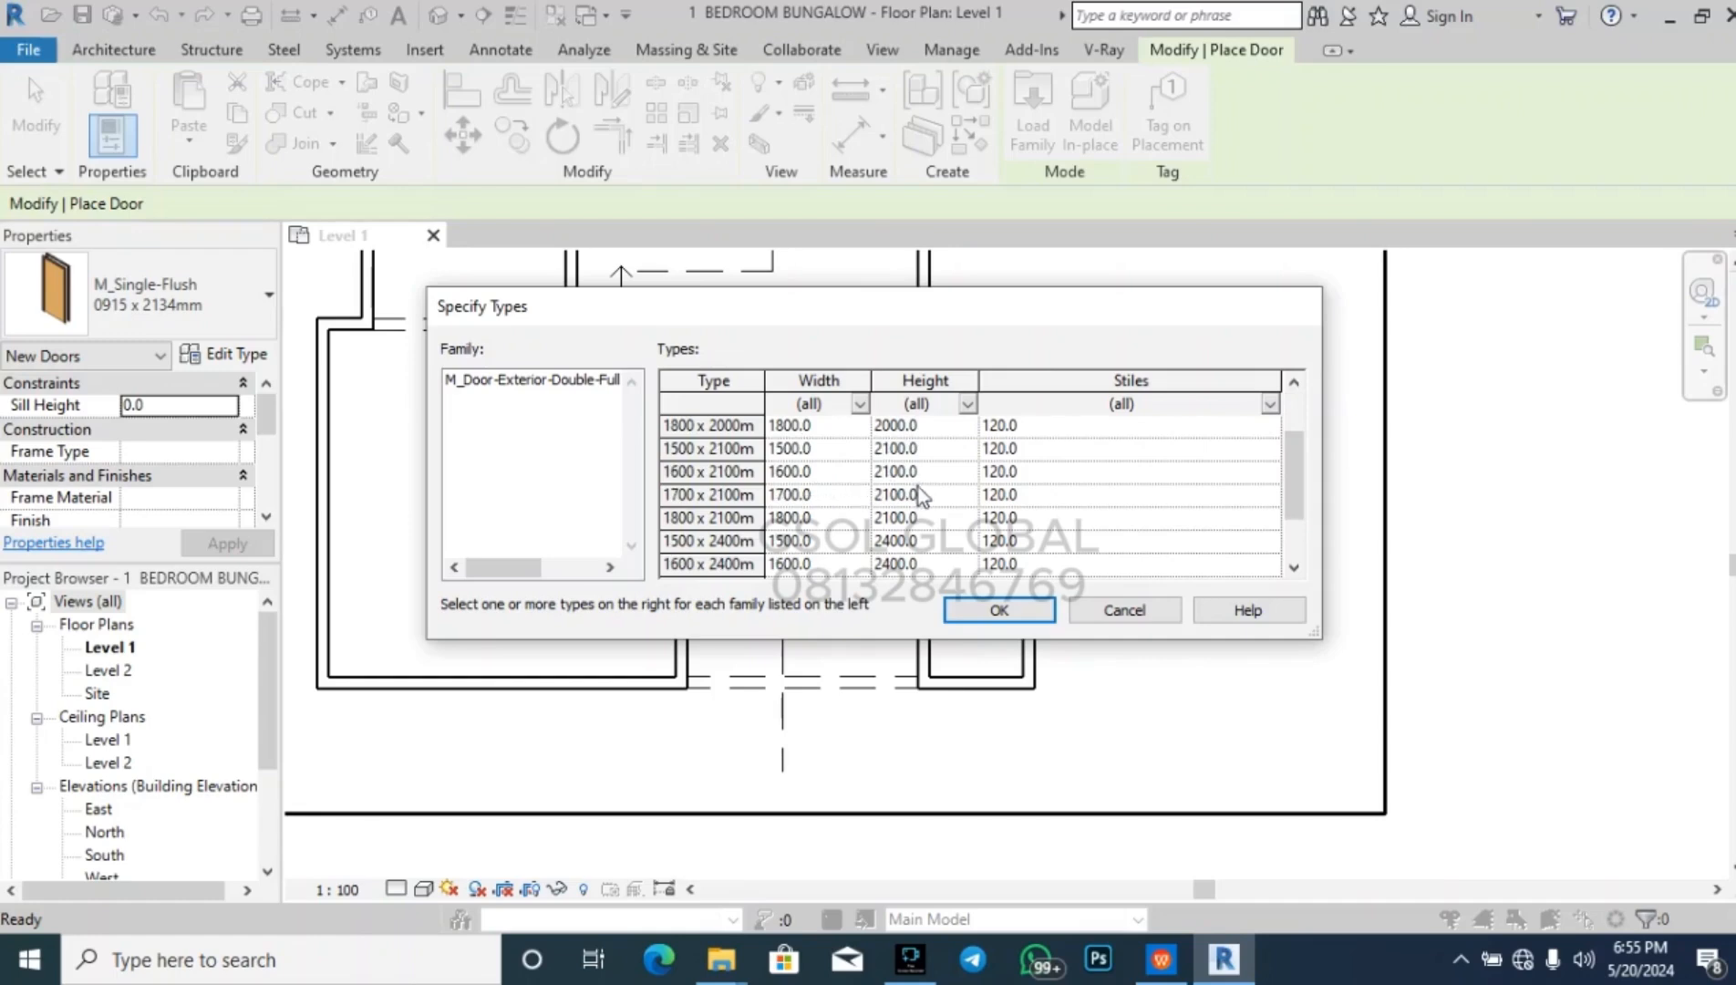
{"action": "scroll", "coordinate": [903, 552], "scroll_direction": "down", "scroll_amount": 1}
{"action": "scroll", "coordinate": [893, 556], "scroll_direction": "up", "scroll_amount": 1}
{"action": "left_click", "coordinate": [893, 473]}
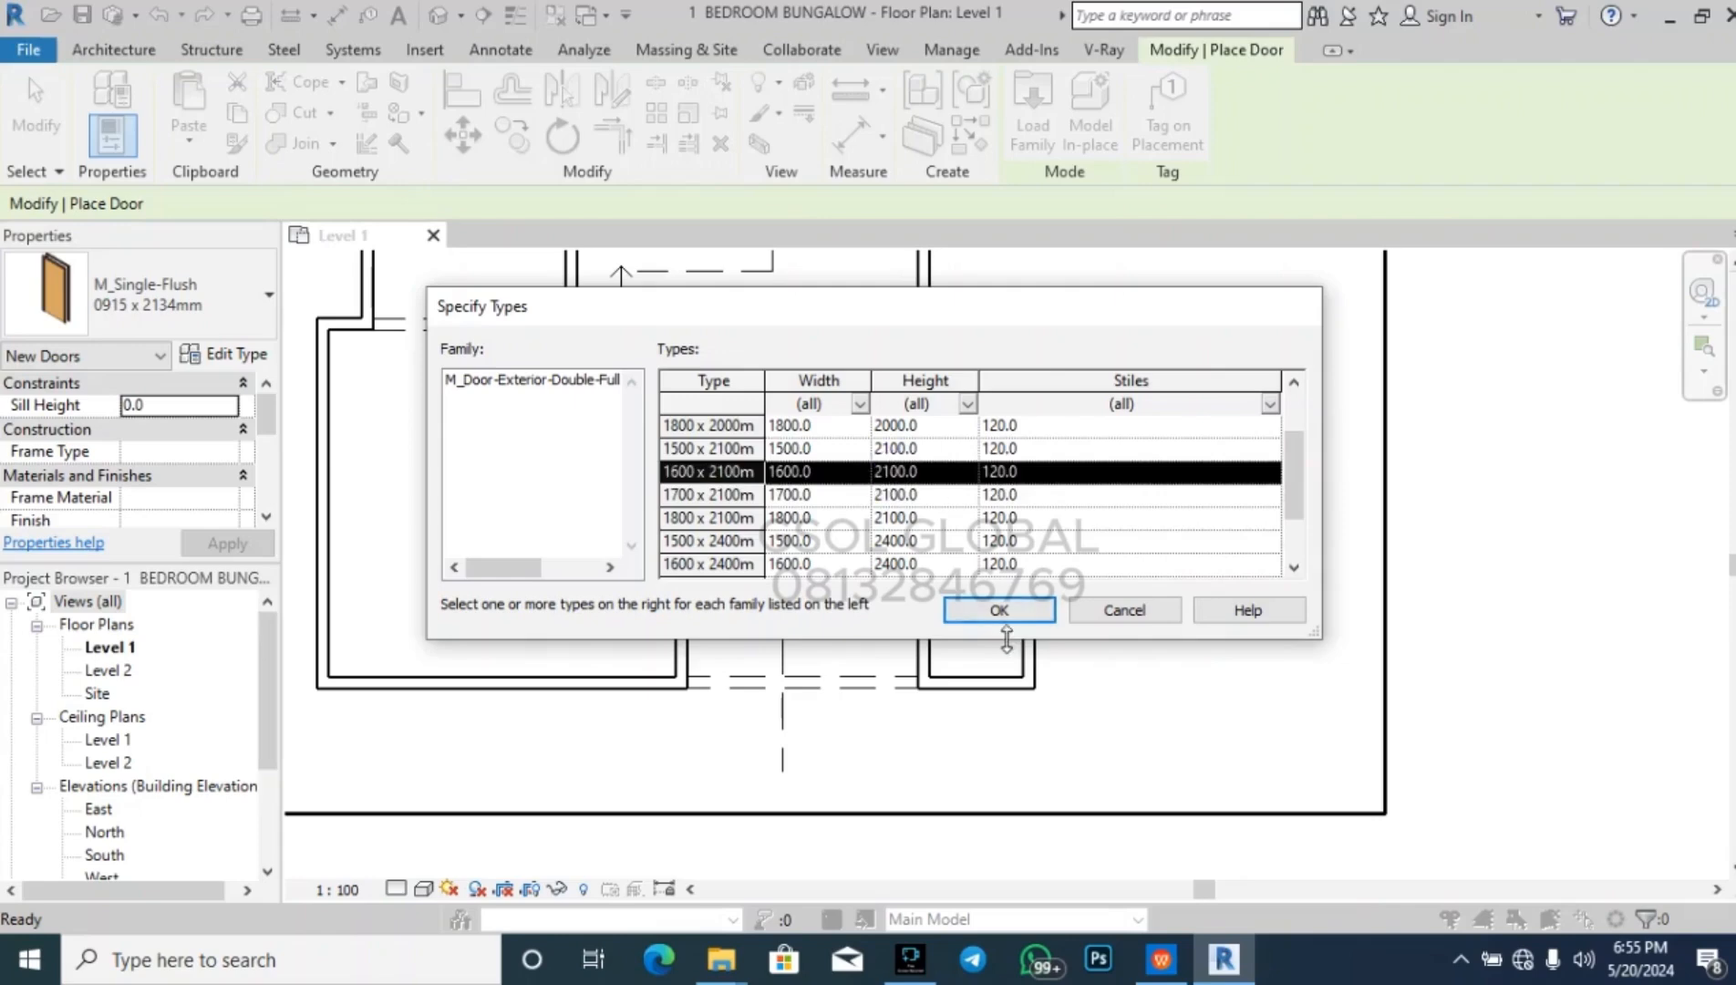
{"action": "left_click", "coordinate": [1003, 611]}
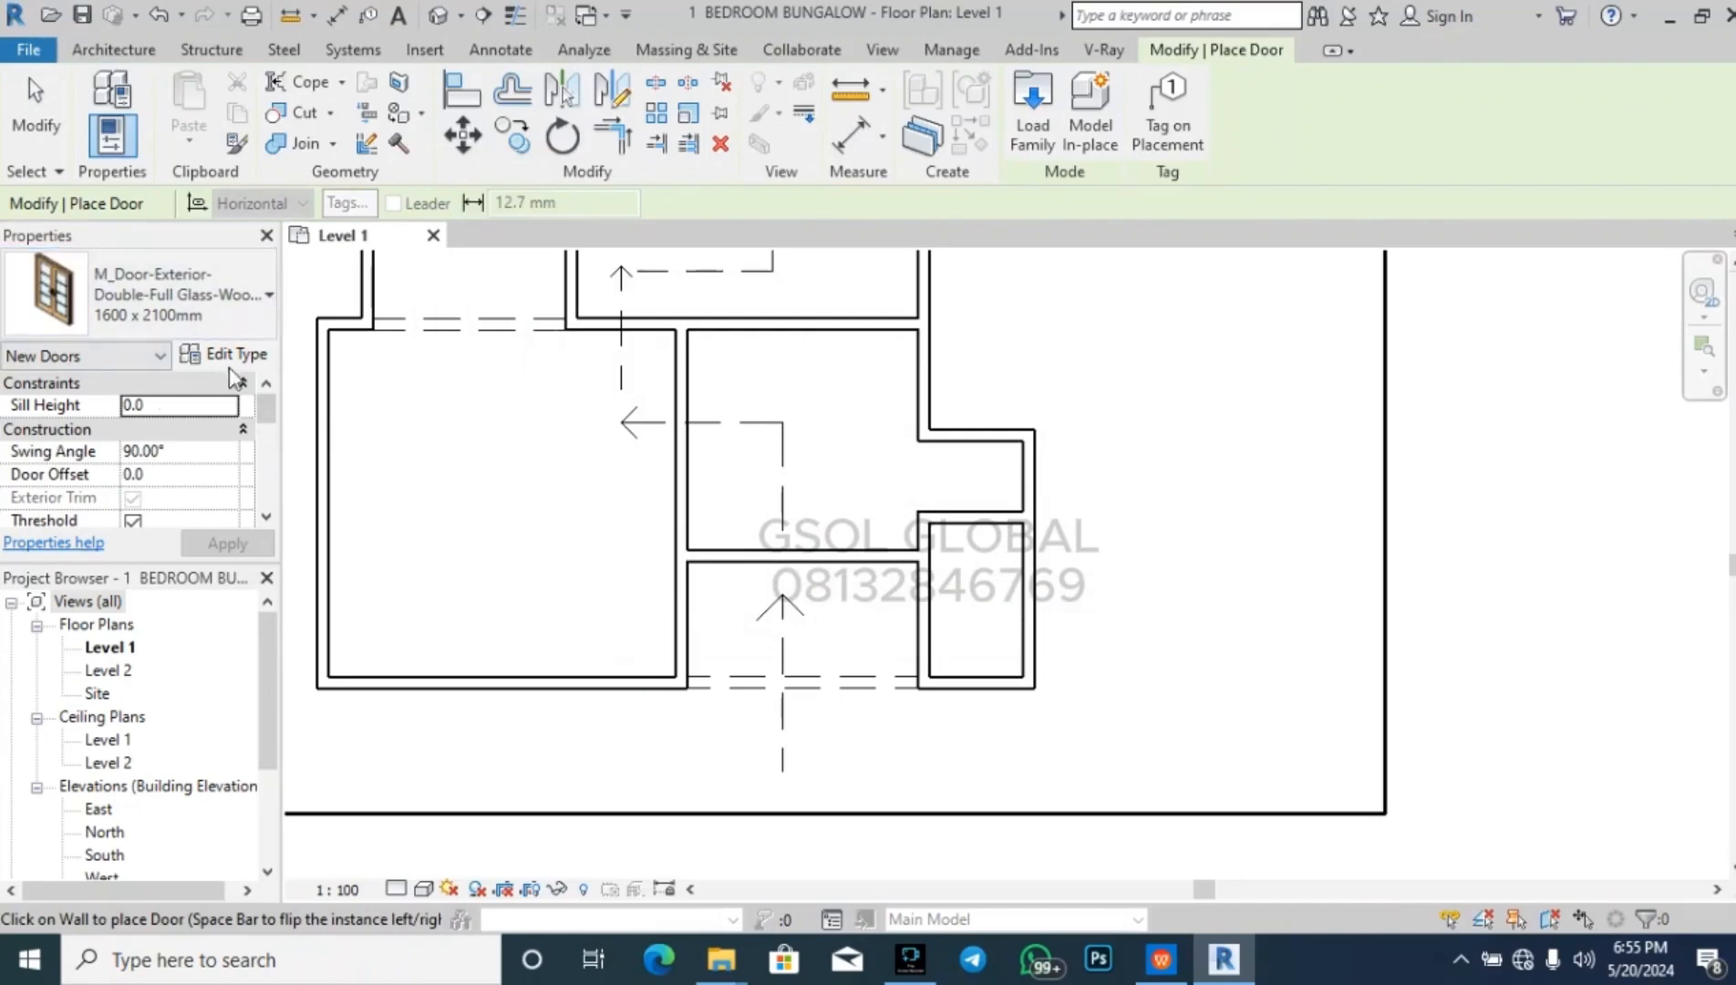
- Duplicate the loaded double door type under the name 1200MM X 2100MM
{"action": "left_click", "coordinate": [261, 363]}
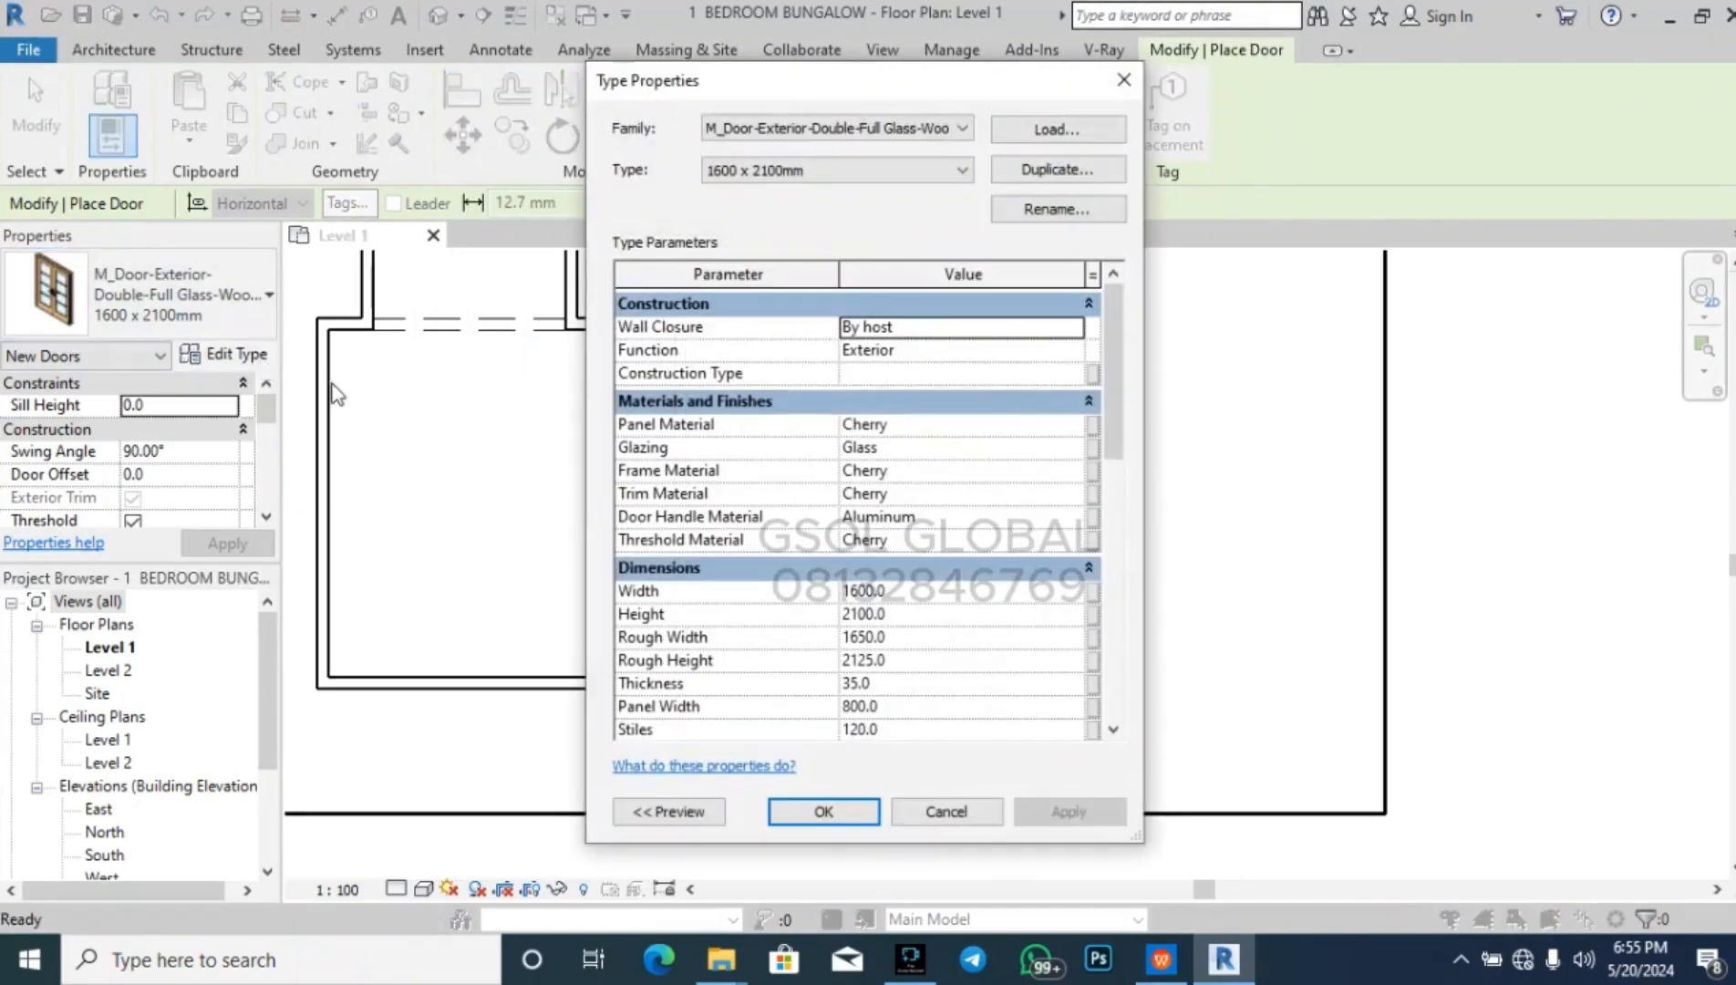
{"action": "left_click", "coordinate": [1050, 172]}
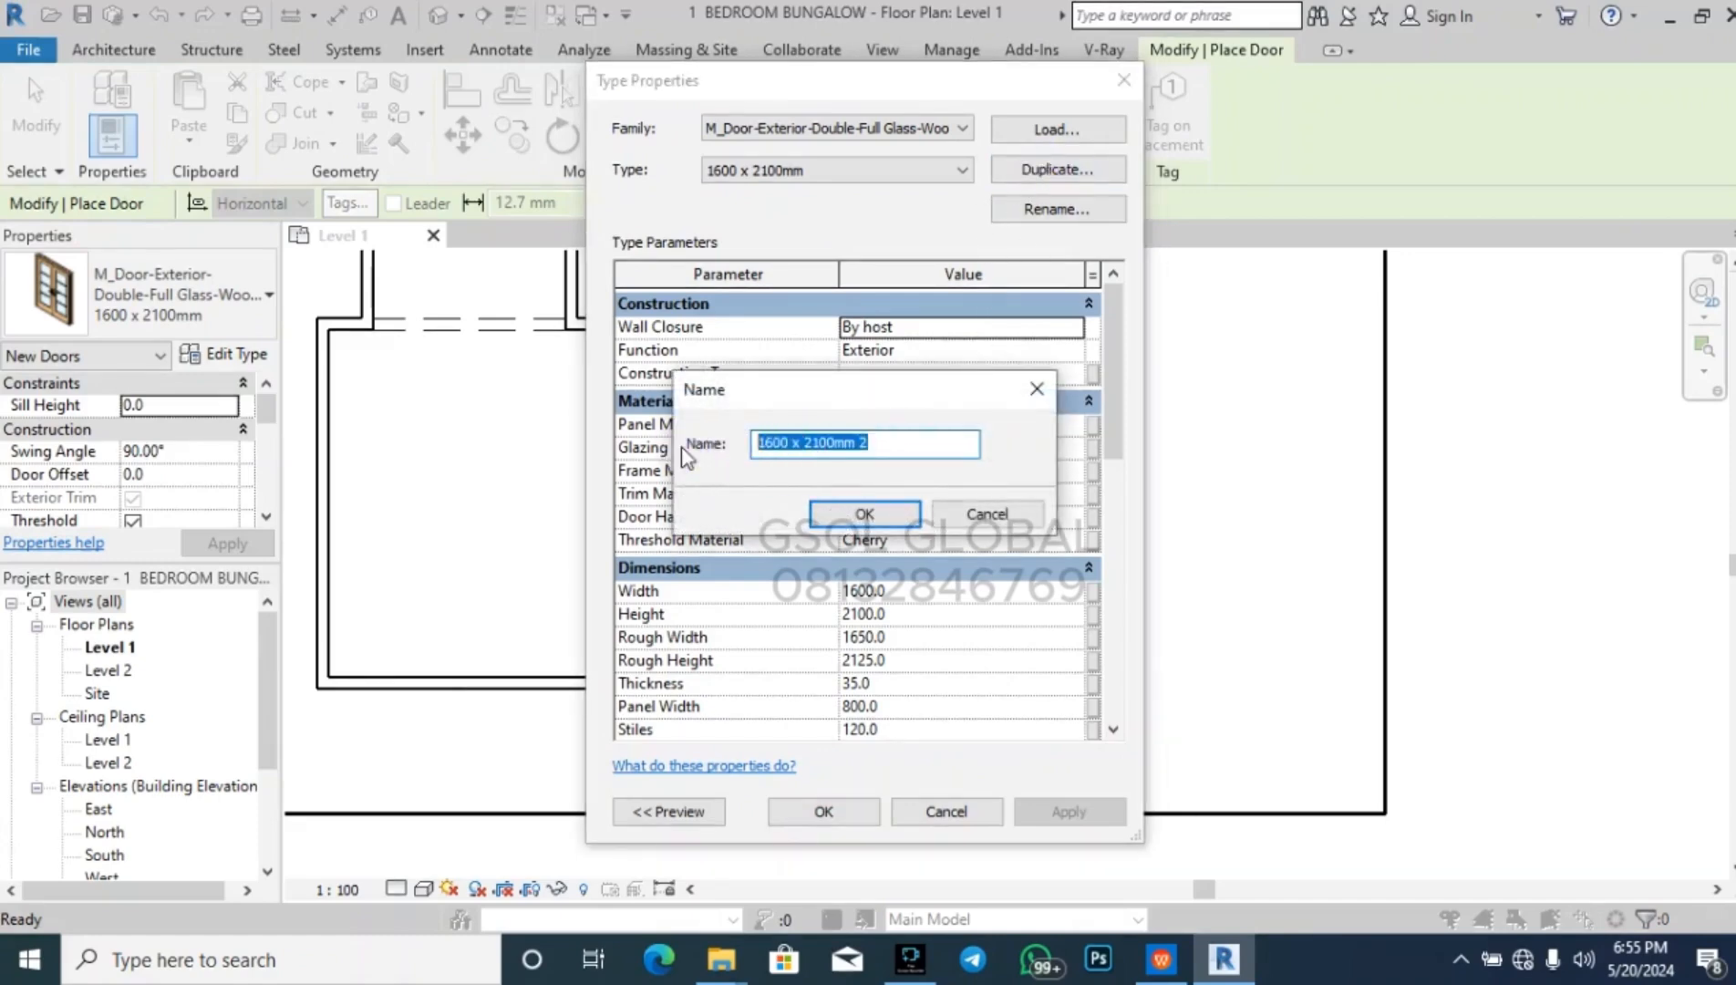
{"action": "type", "text": "2"}
{"action": "key", "text": "BackSpace"}
{"action": "type", "text": "1200MM"}
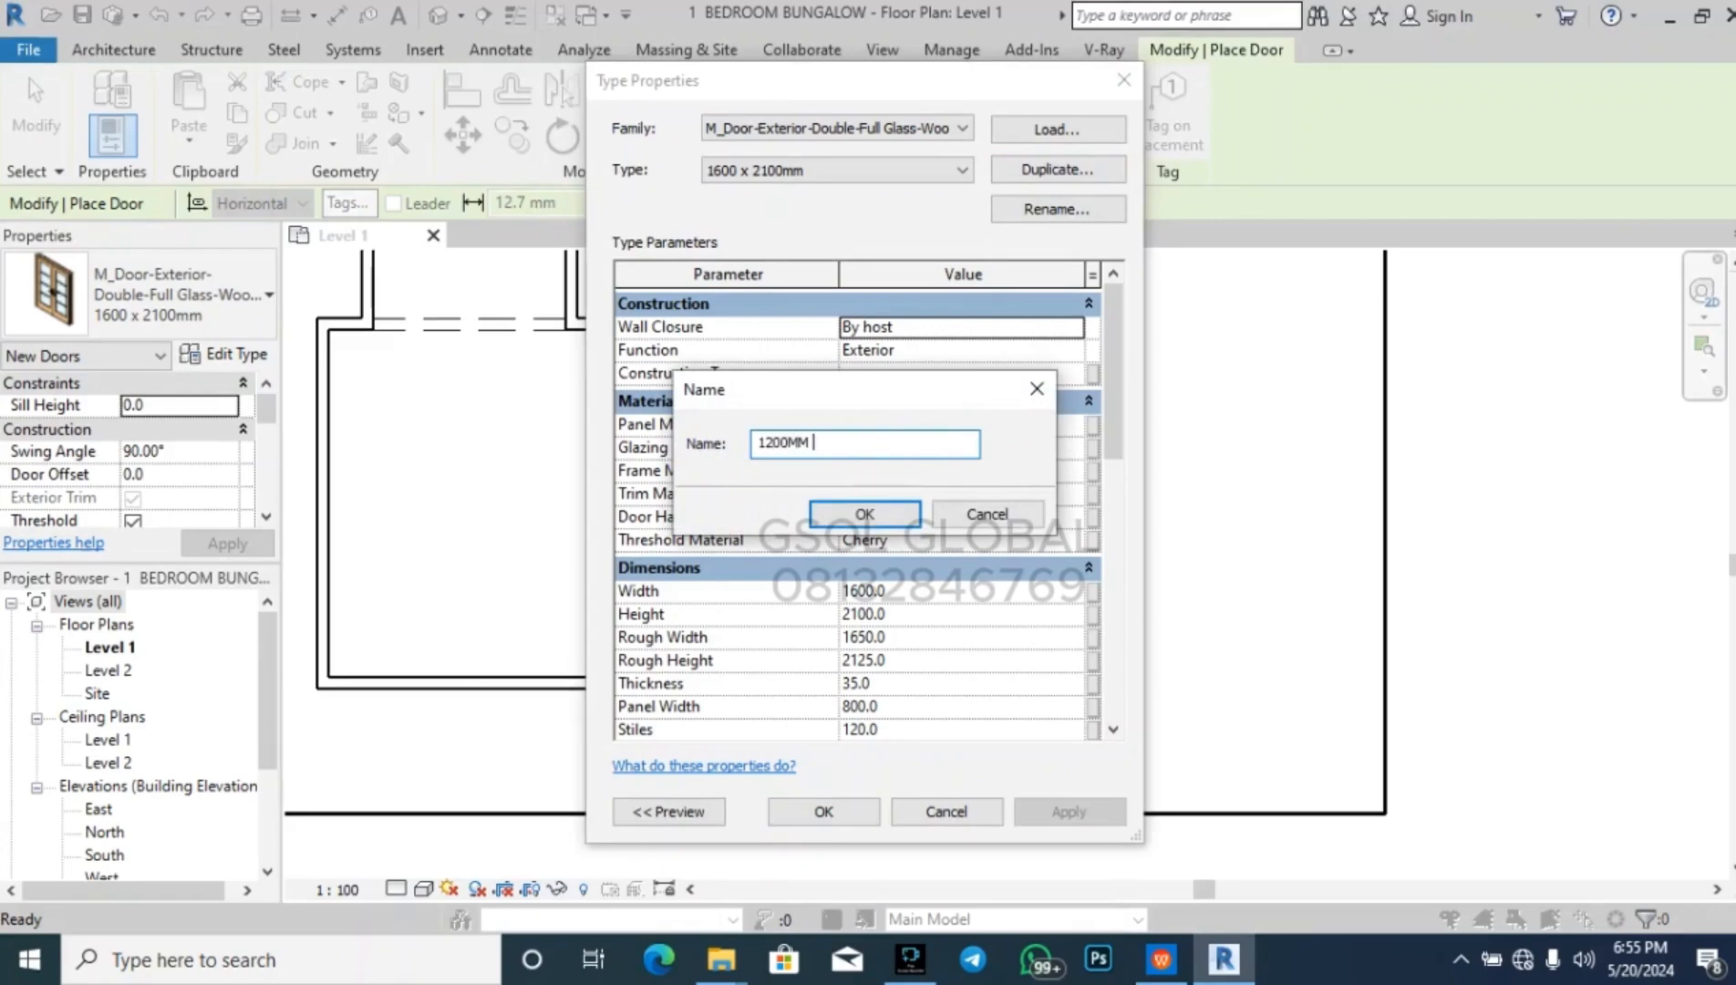
{"action": "key", "text": "BackSpace"}
{"action": "key", "text": "BackSpace"}
{"action": "type", "text": "2100MM"}
{"action": "left_click", "coordinate": [864, 514]}
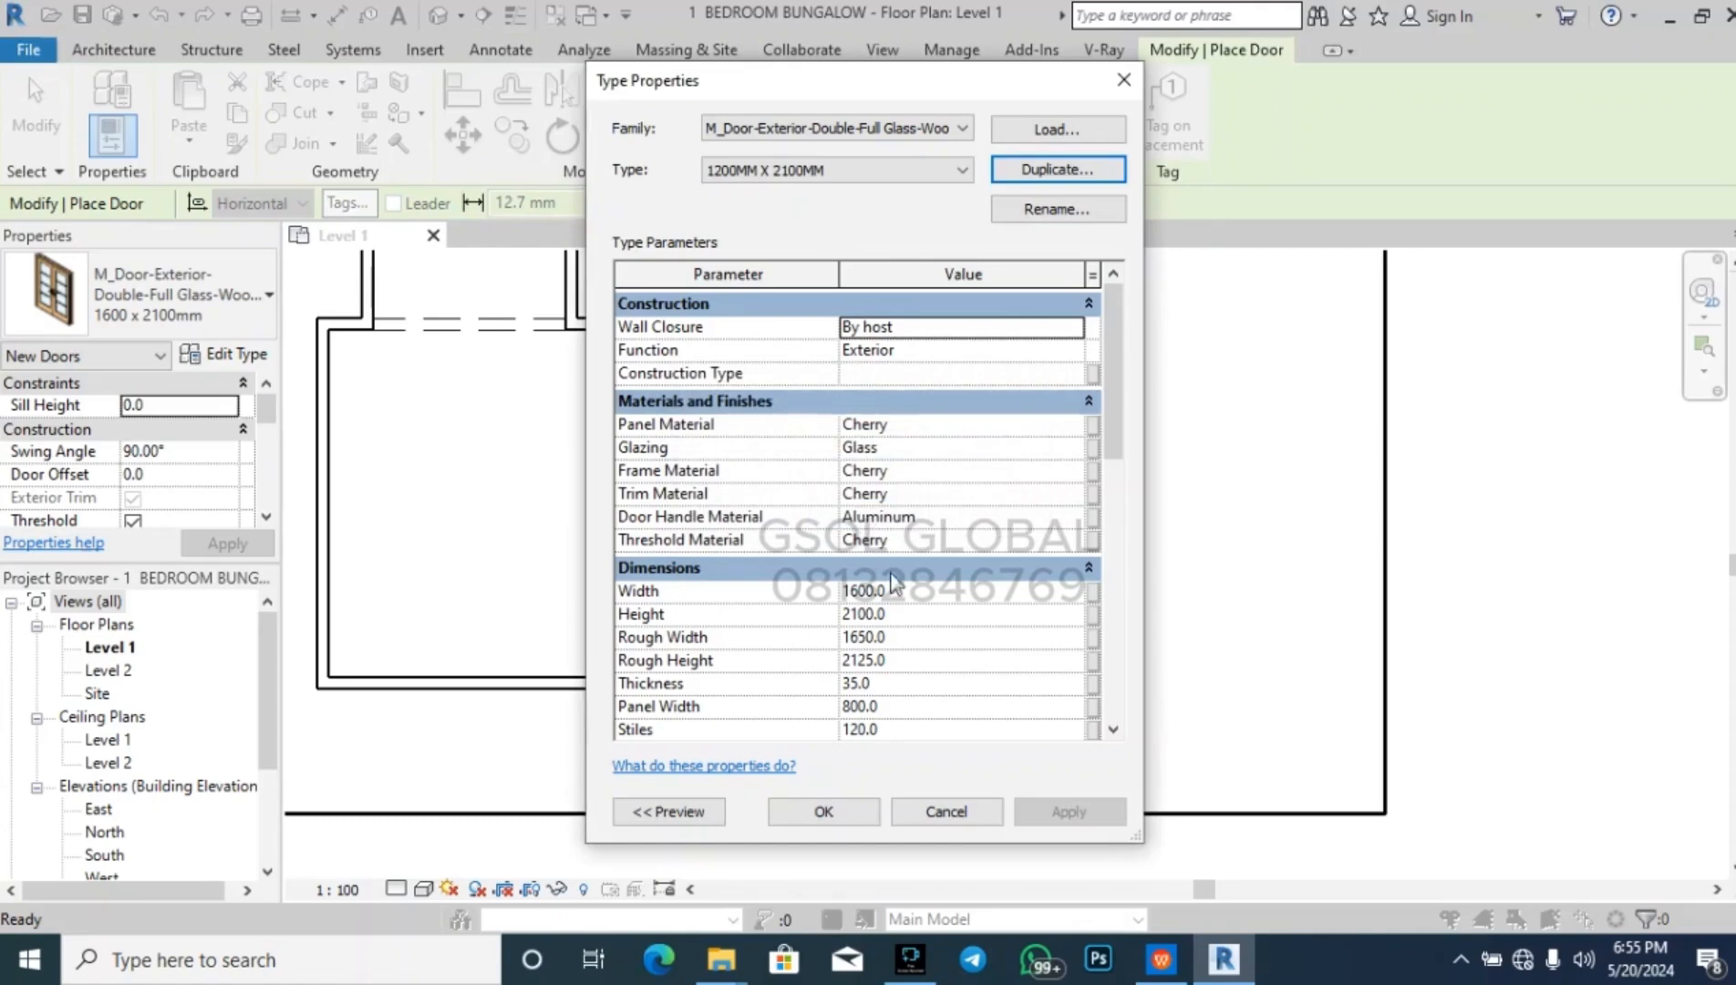
- Set the duplicated type's width to 1200 mm and place the double door centred in the horizontal wall above the entrance arrow, 875 mm from each side
{"action": "left_click", "coordinate": [912, 592]}
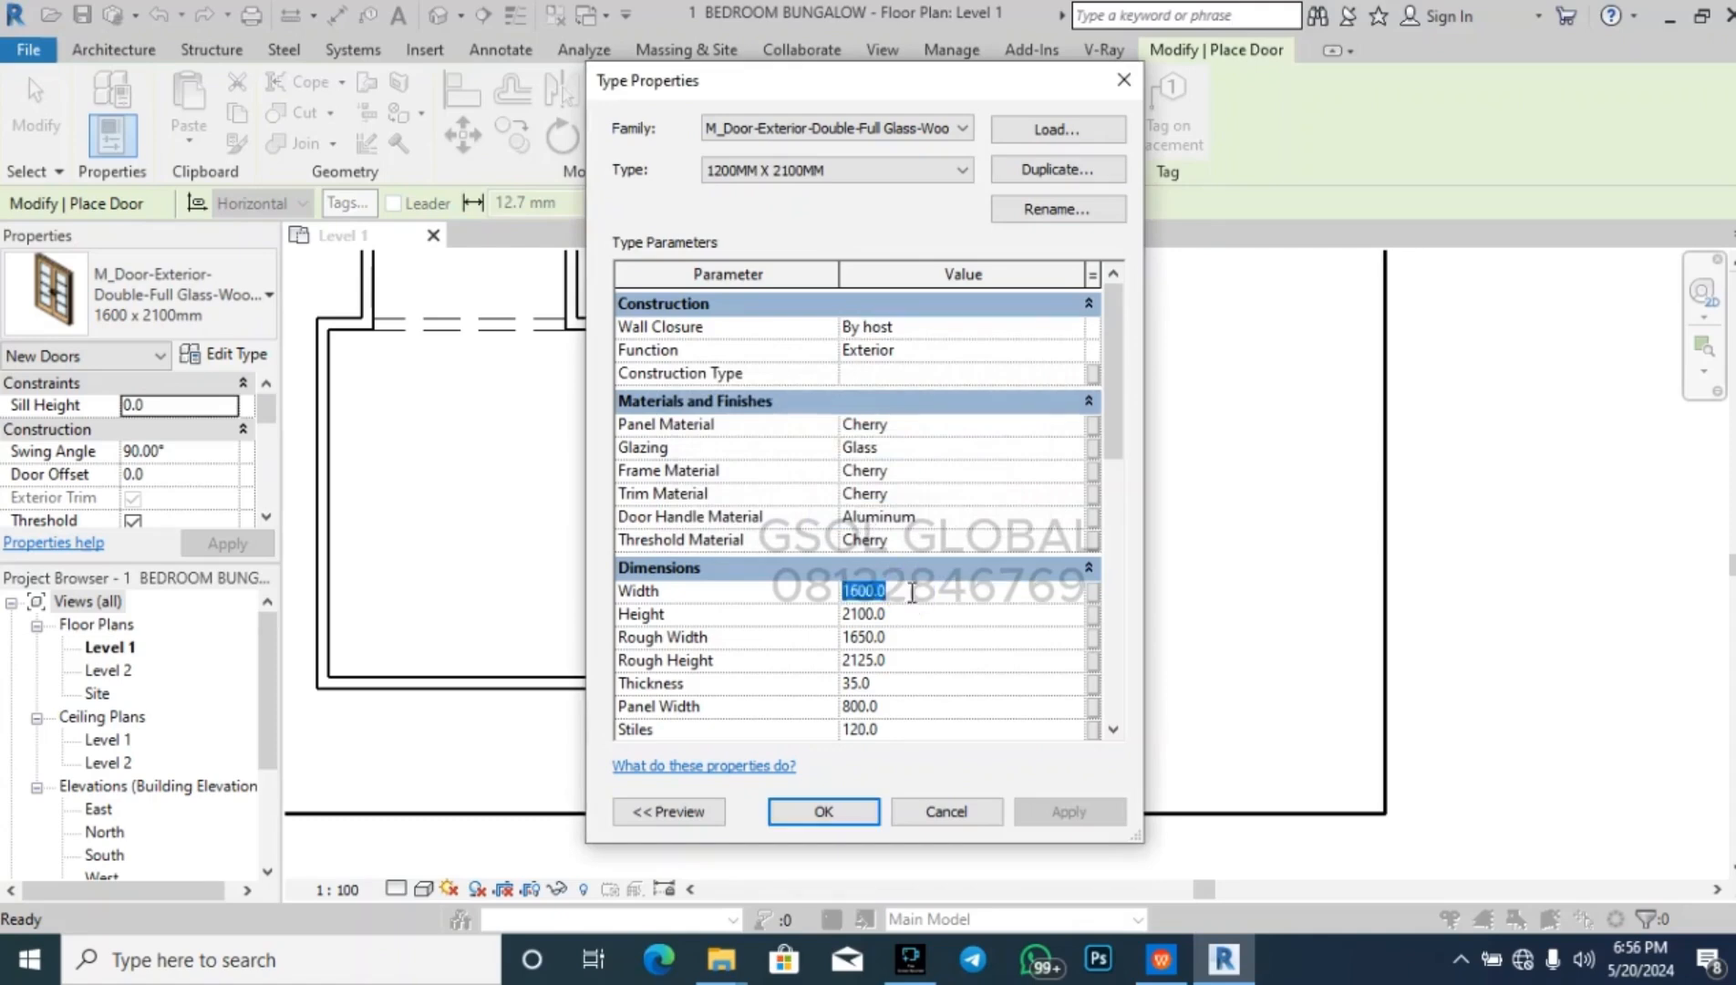
{"action": "type", "text": "1200"}
{"action": "left_click", "coordinate": [914, 610]}
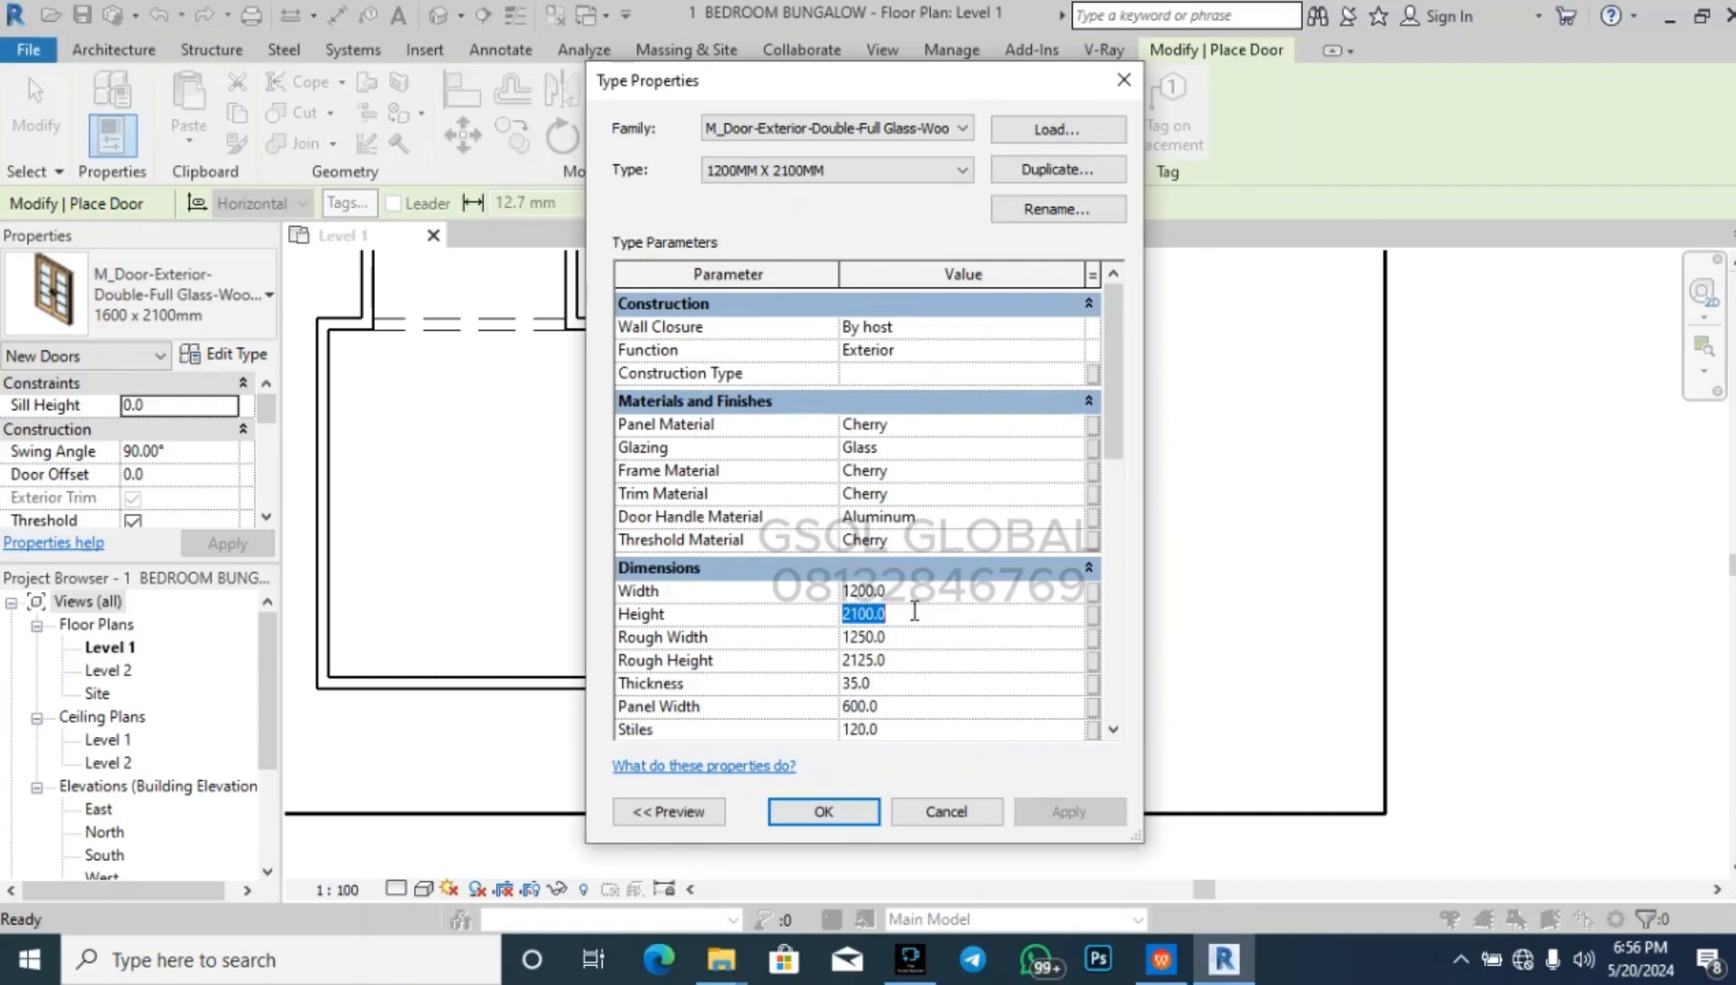
{"action": "left_click", "coordinate": [826, 813]}
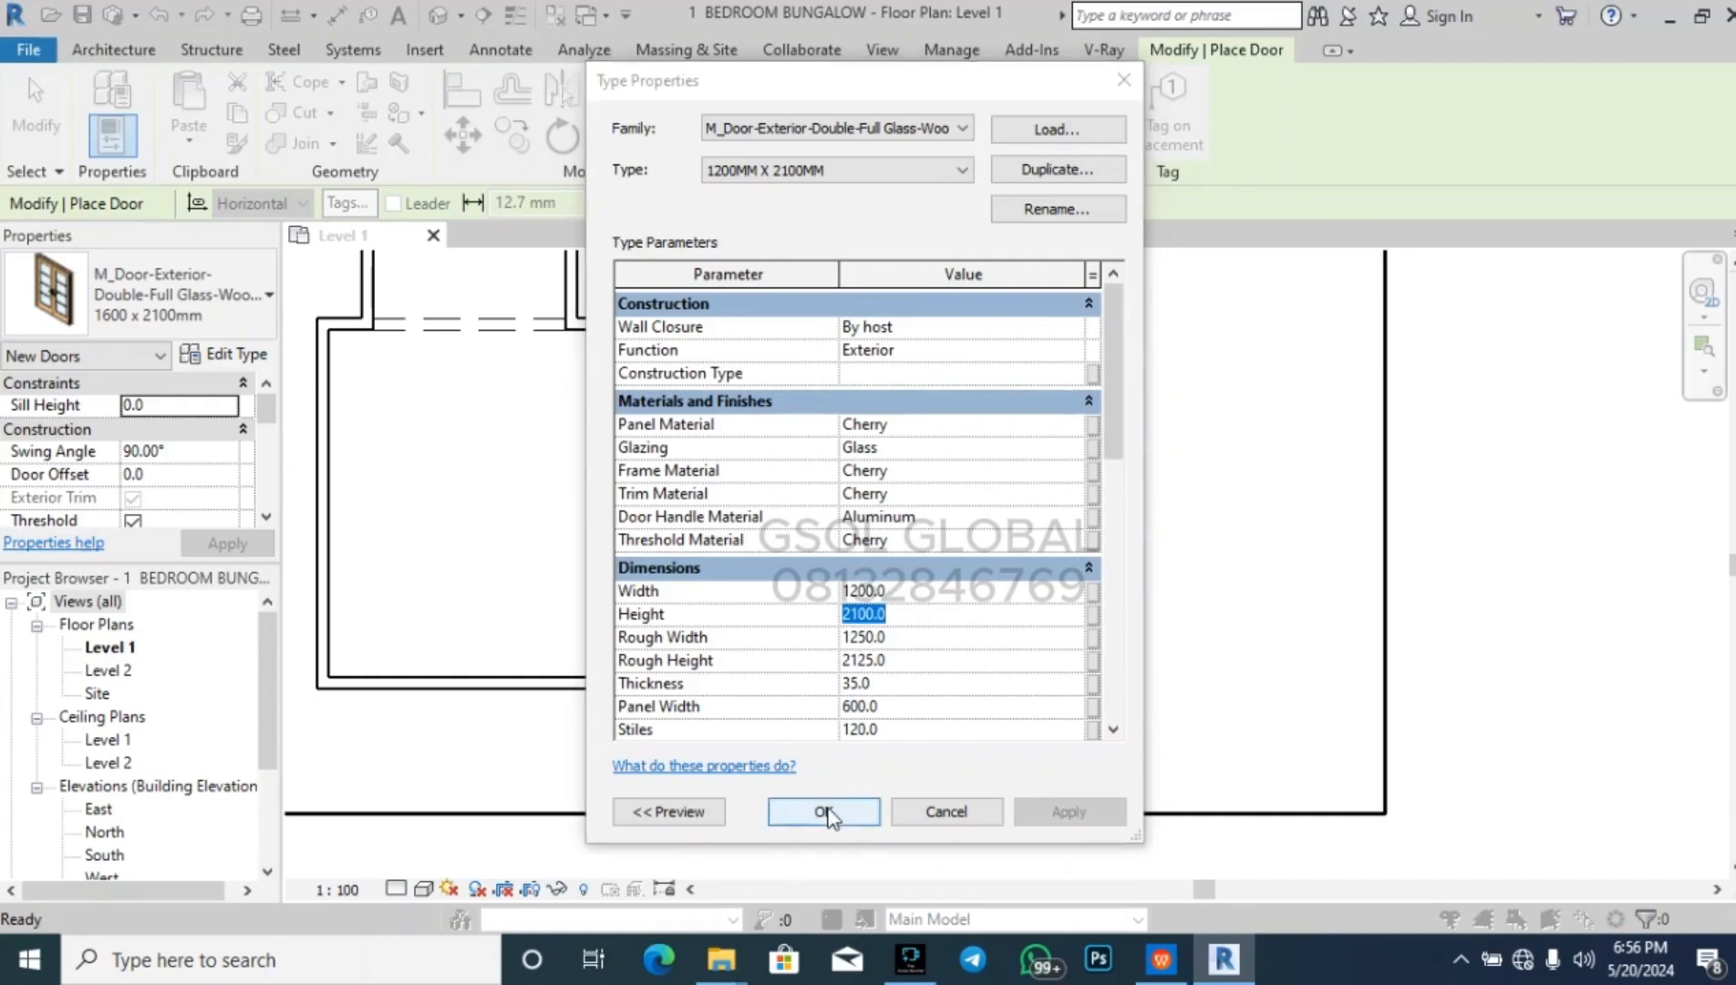
{"action": "left_click", "coordinate": [827, 813]}
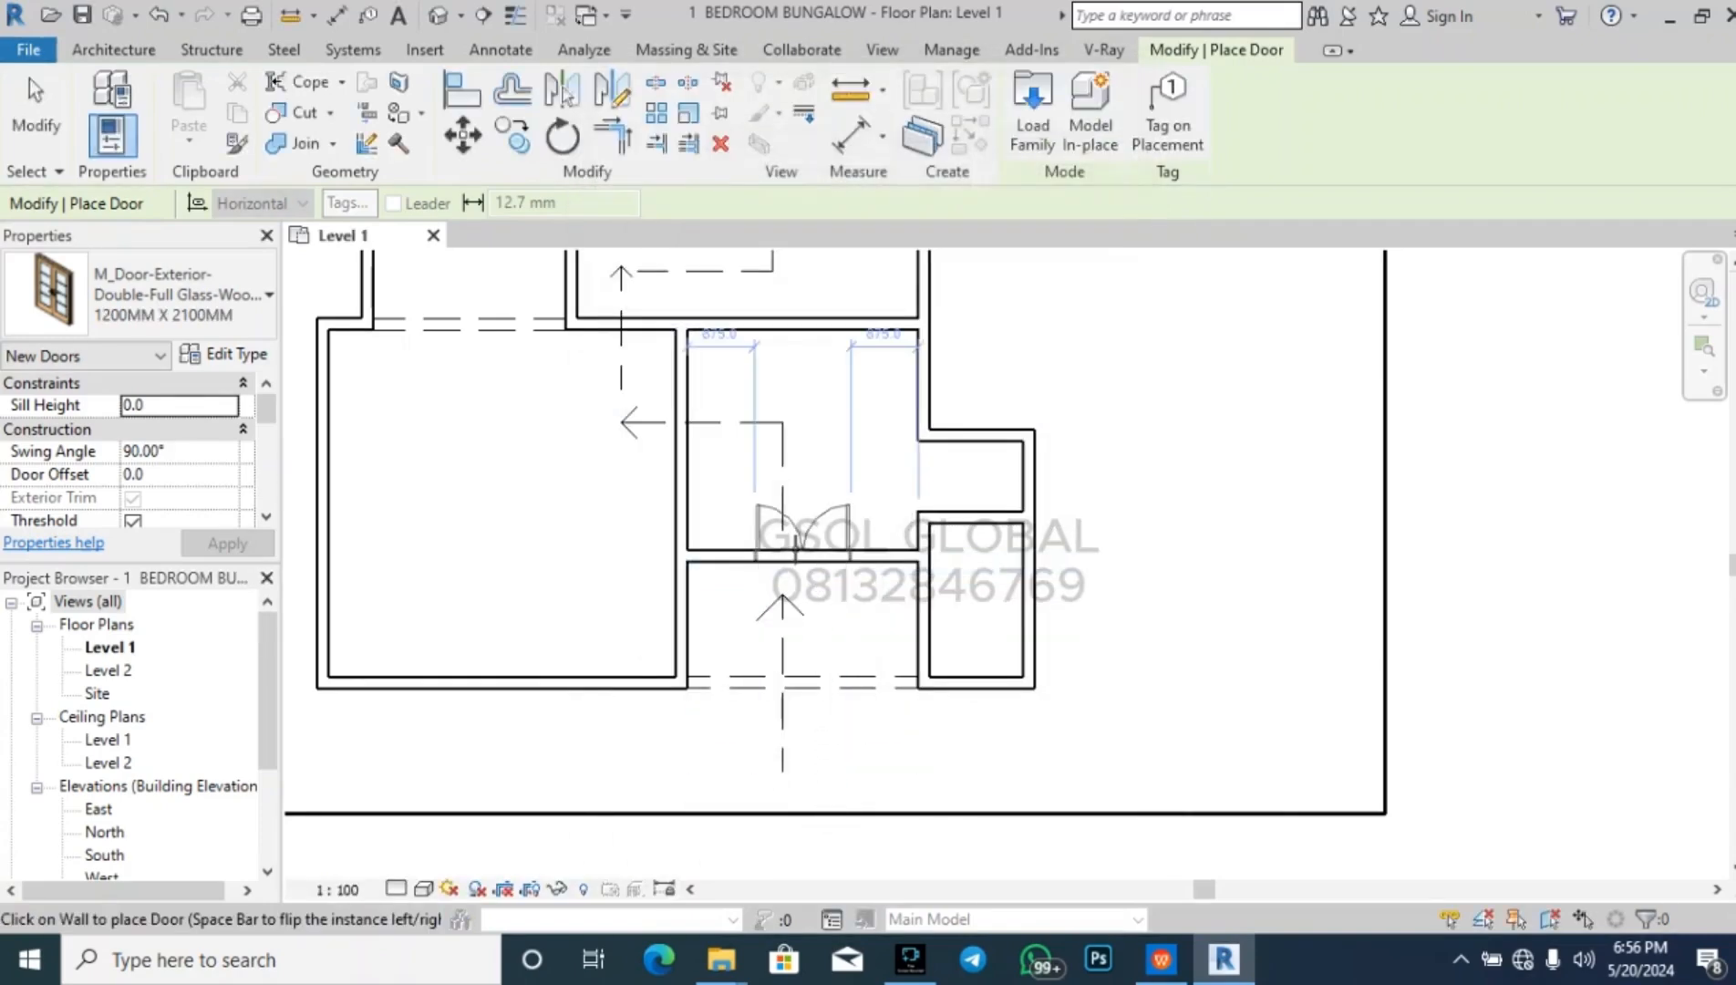
{"action": "left_click", "coordinate": [802, 545]}
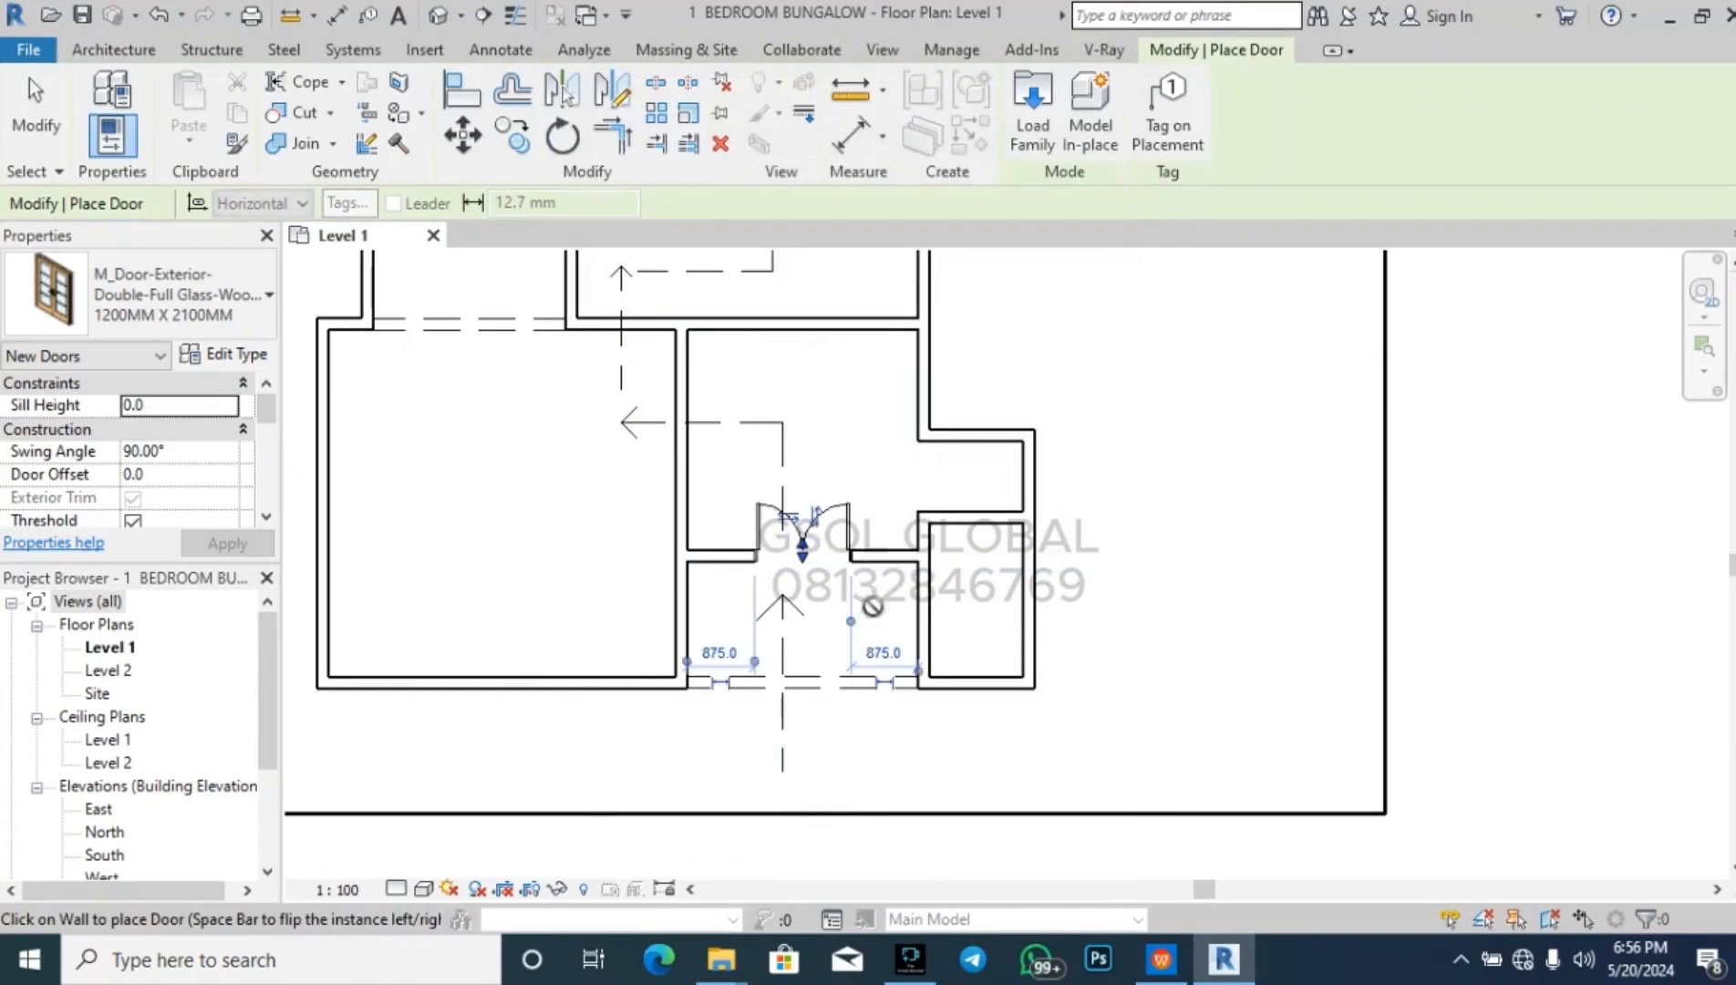
- Split the vertical wall between the entrance room and the large room 1500 mm below the upper wall, and delete its upper segment
{"action": "key", "text": "Escape"}
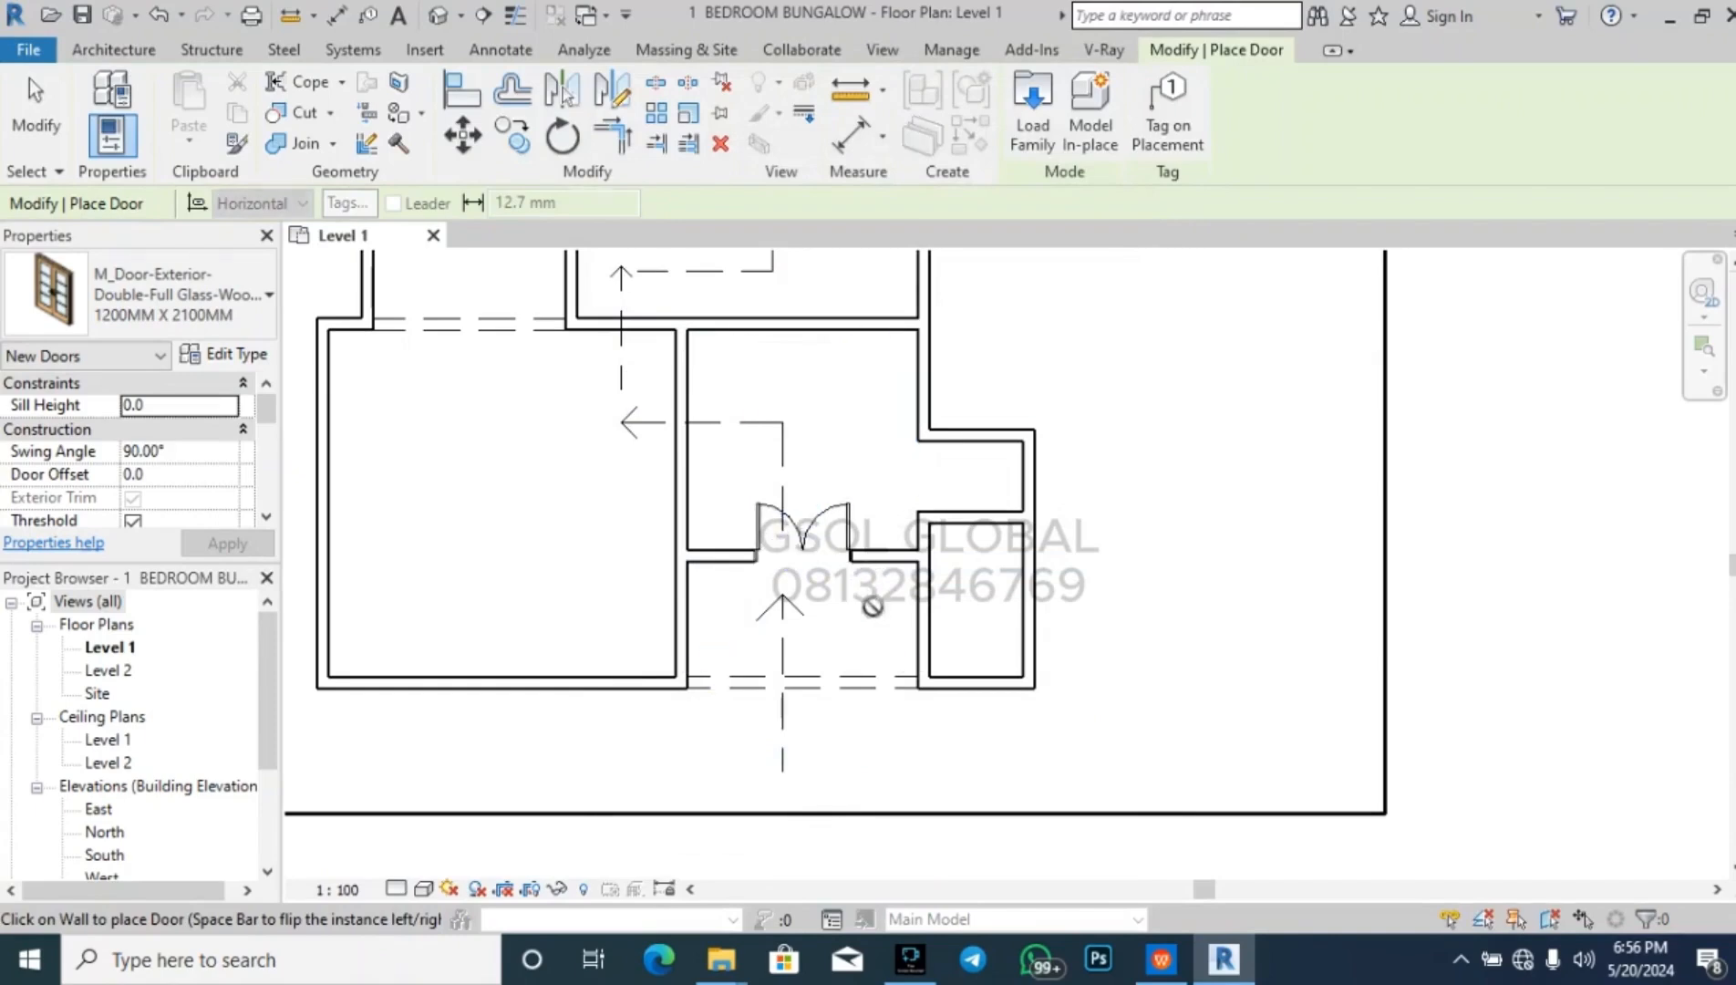
{"action": "key", "text": "Escape"}
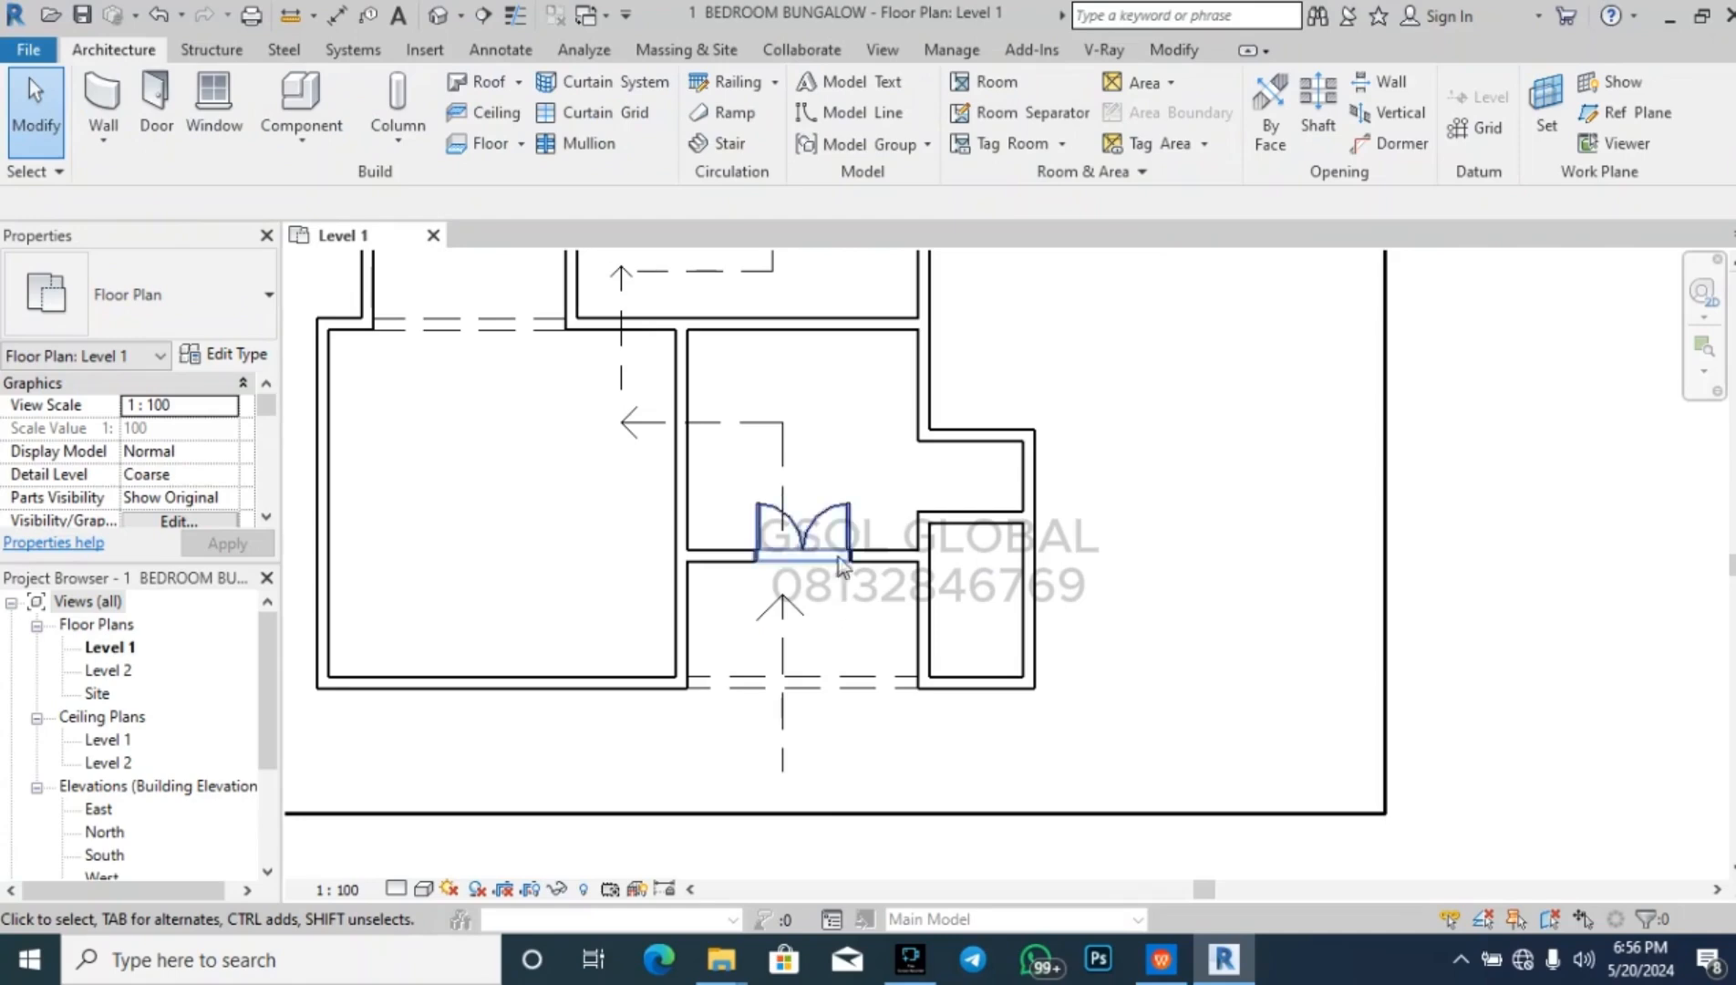
{"action": "scroll", "coordinate": [757, 319], "scroll_direction": "up", "scroll_amount": 2}
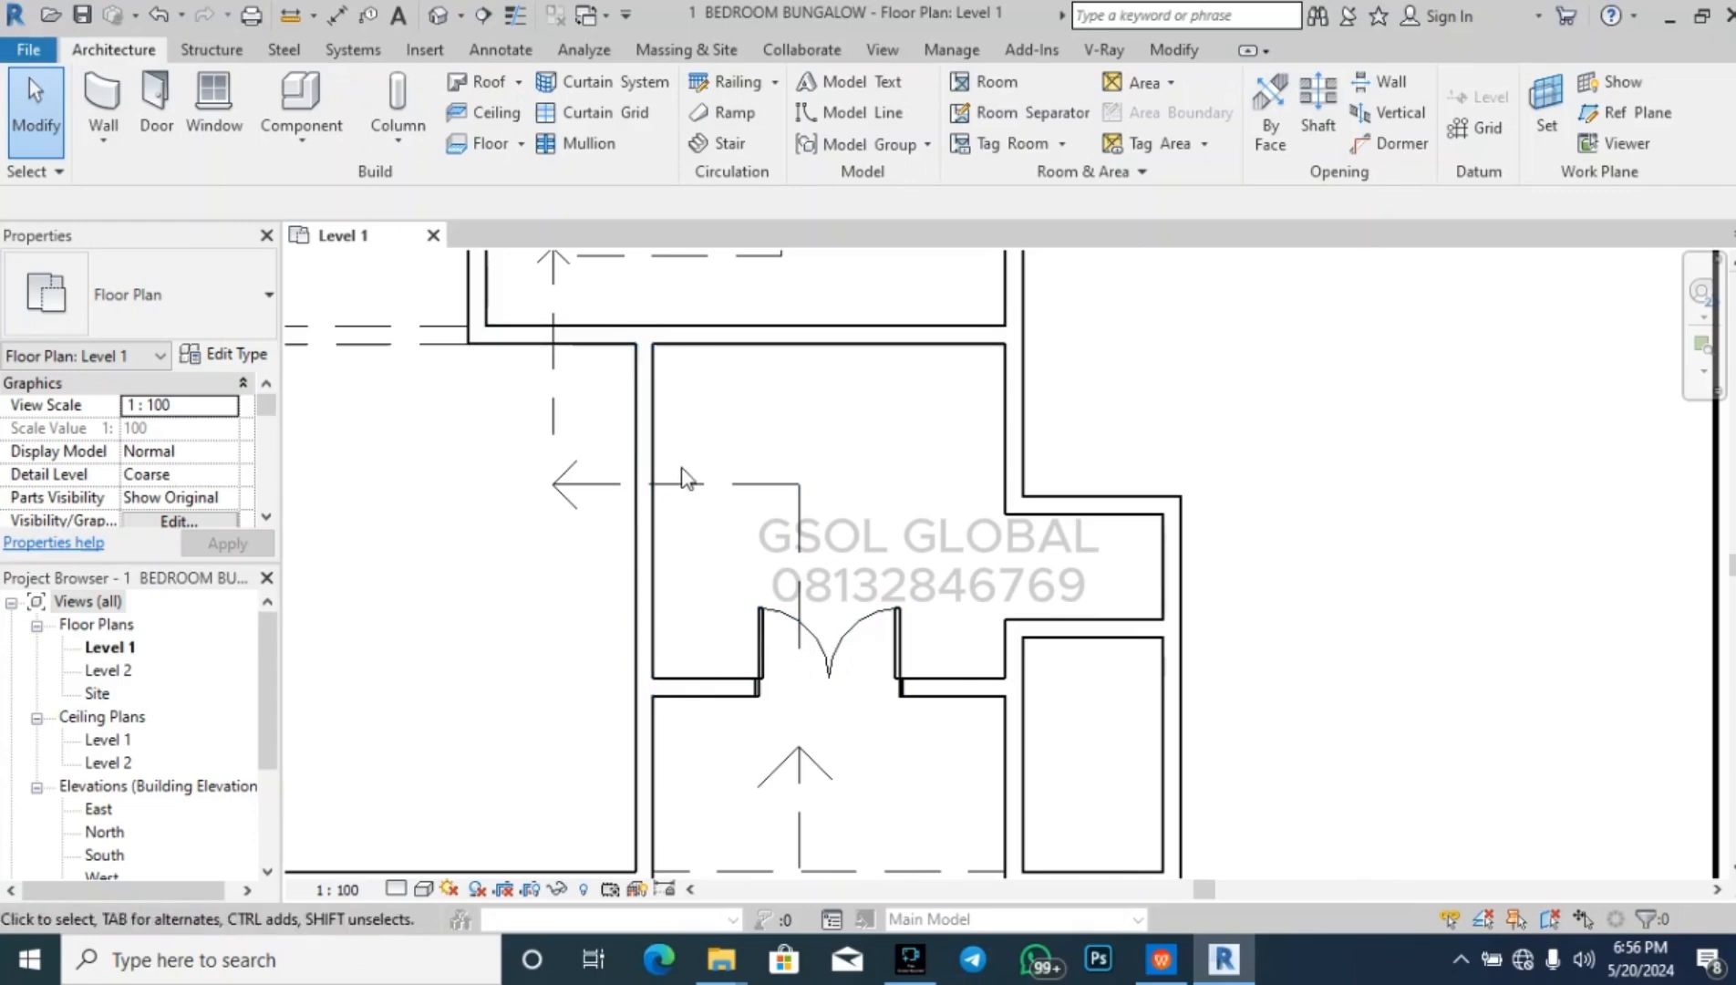
{"action": "key", "text": "s"}
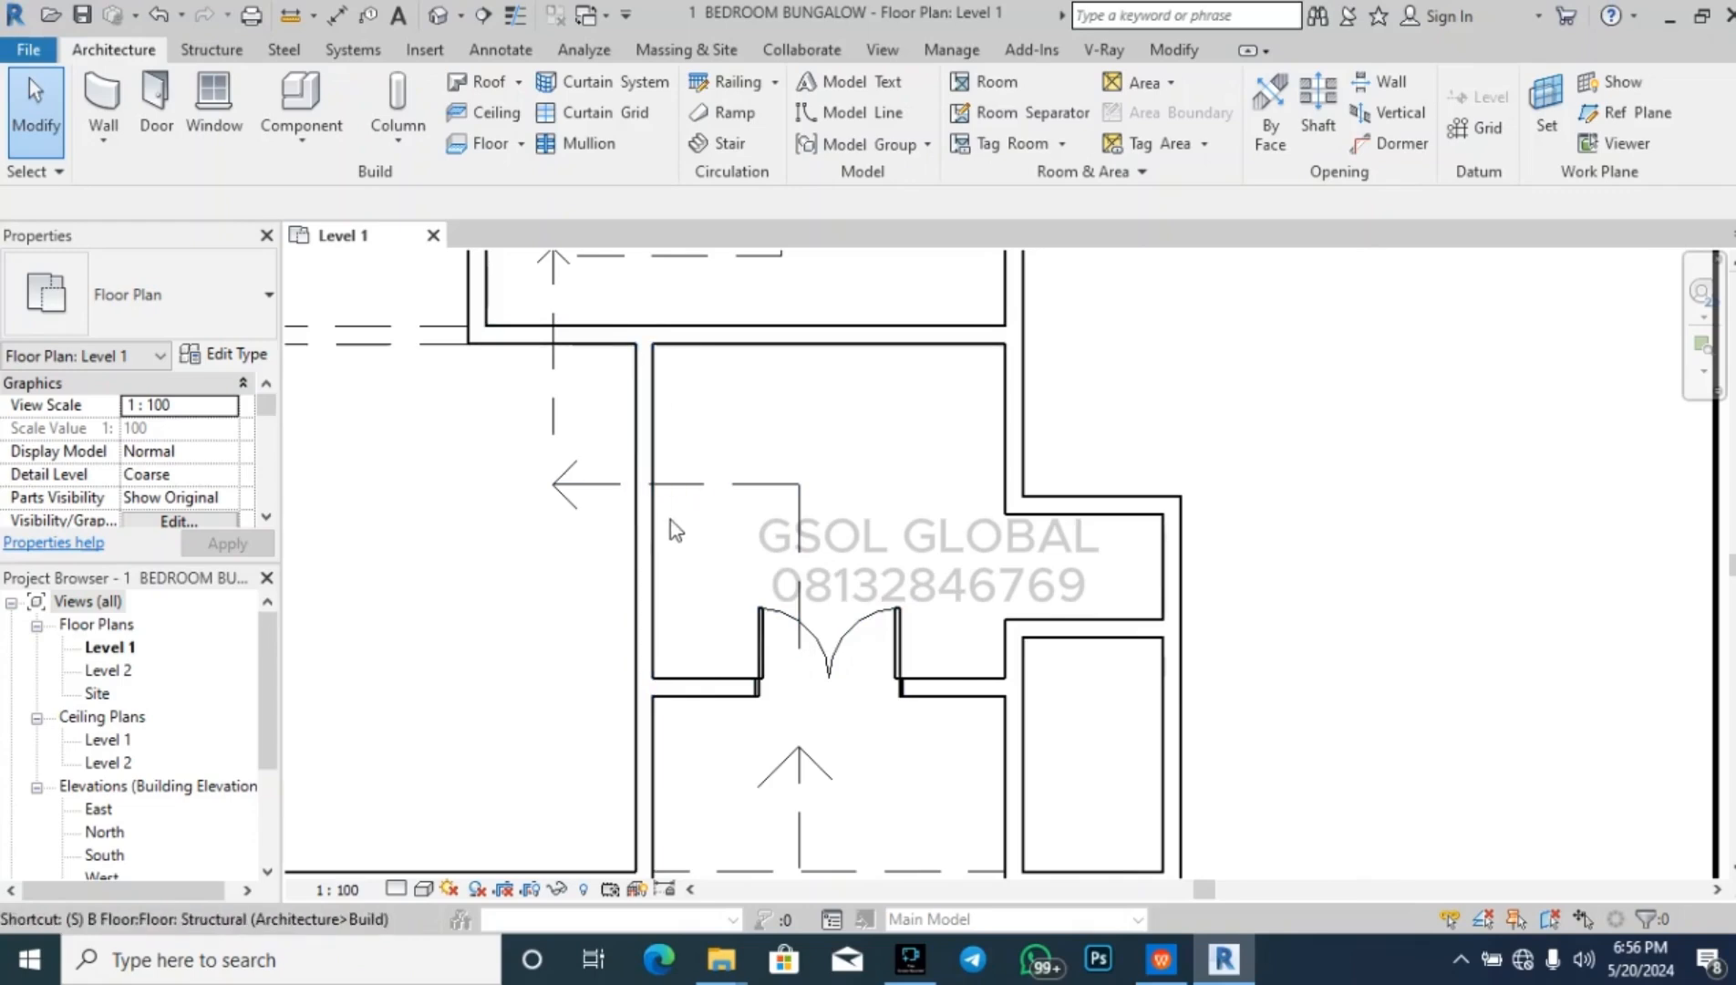
{"action": "key", "text": "l"}
{"action": "left_click", "coordinate": [657, 519]}
{"action": "key", "text": "Escape"}
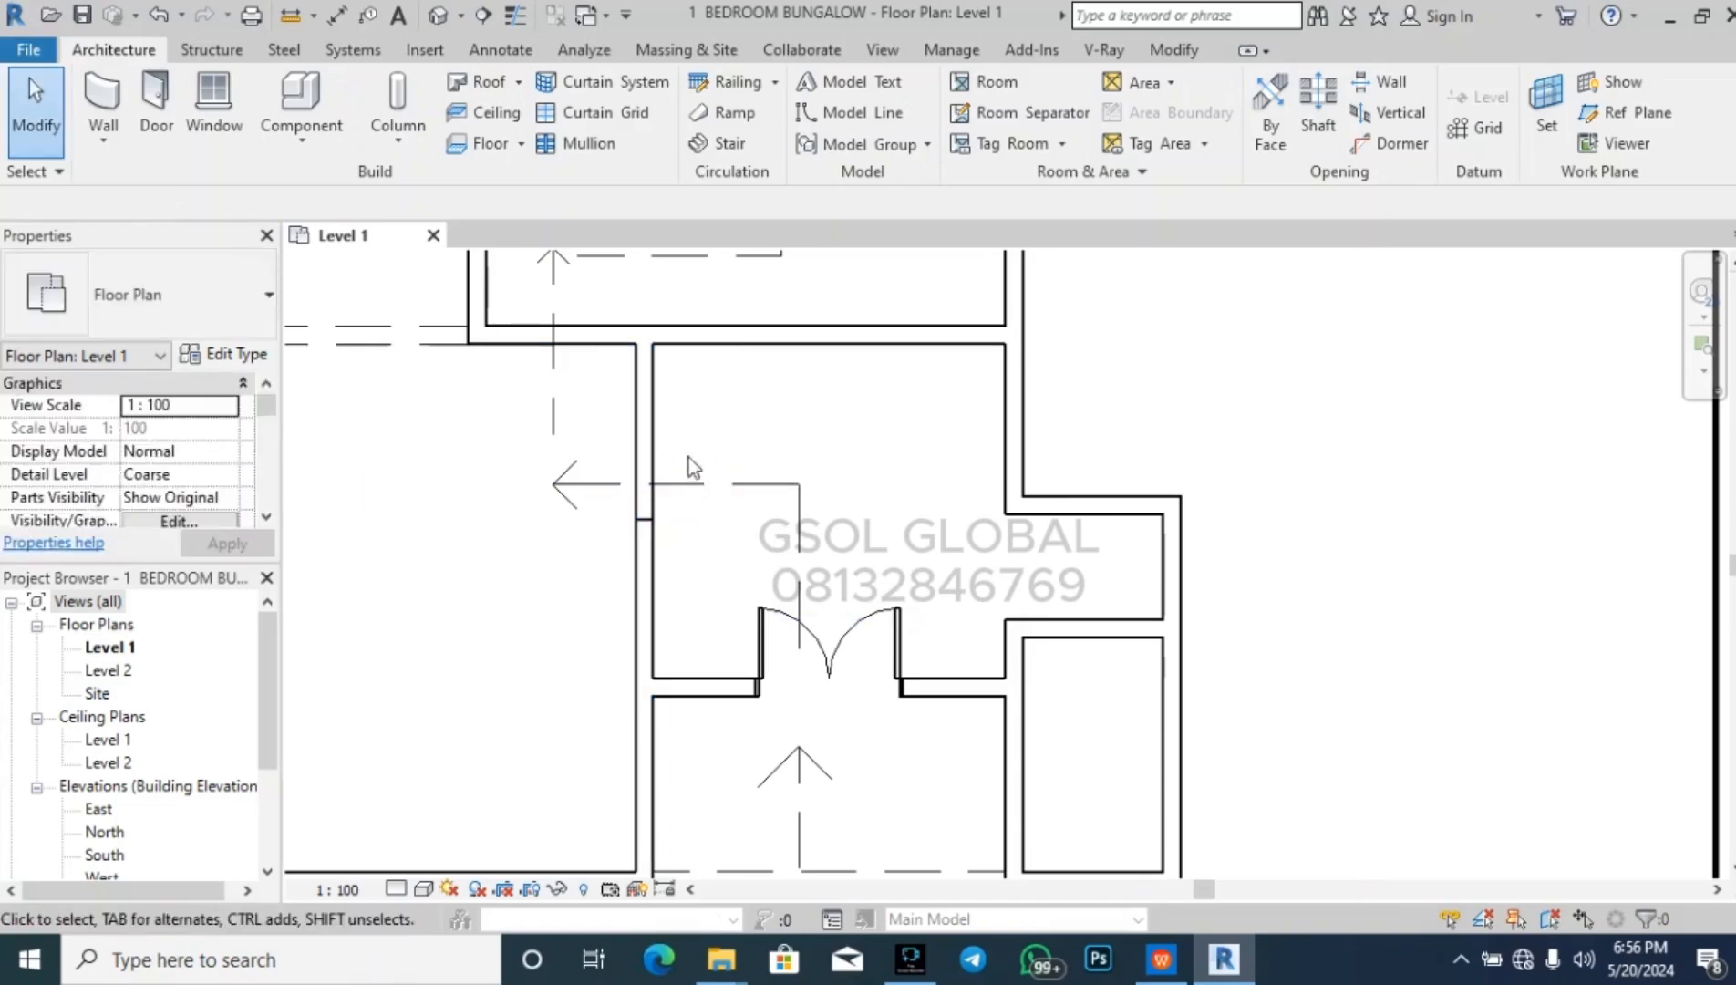
{"action": "left_click_drag", "start_coordinate": [651, 438], "coordinate": [691, 438]}
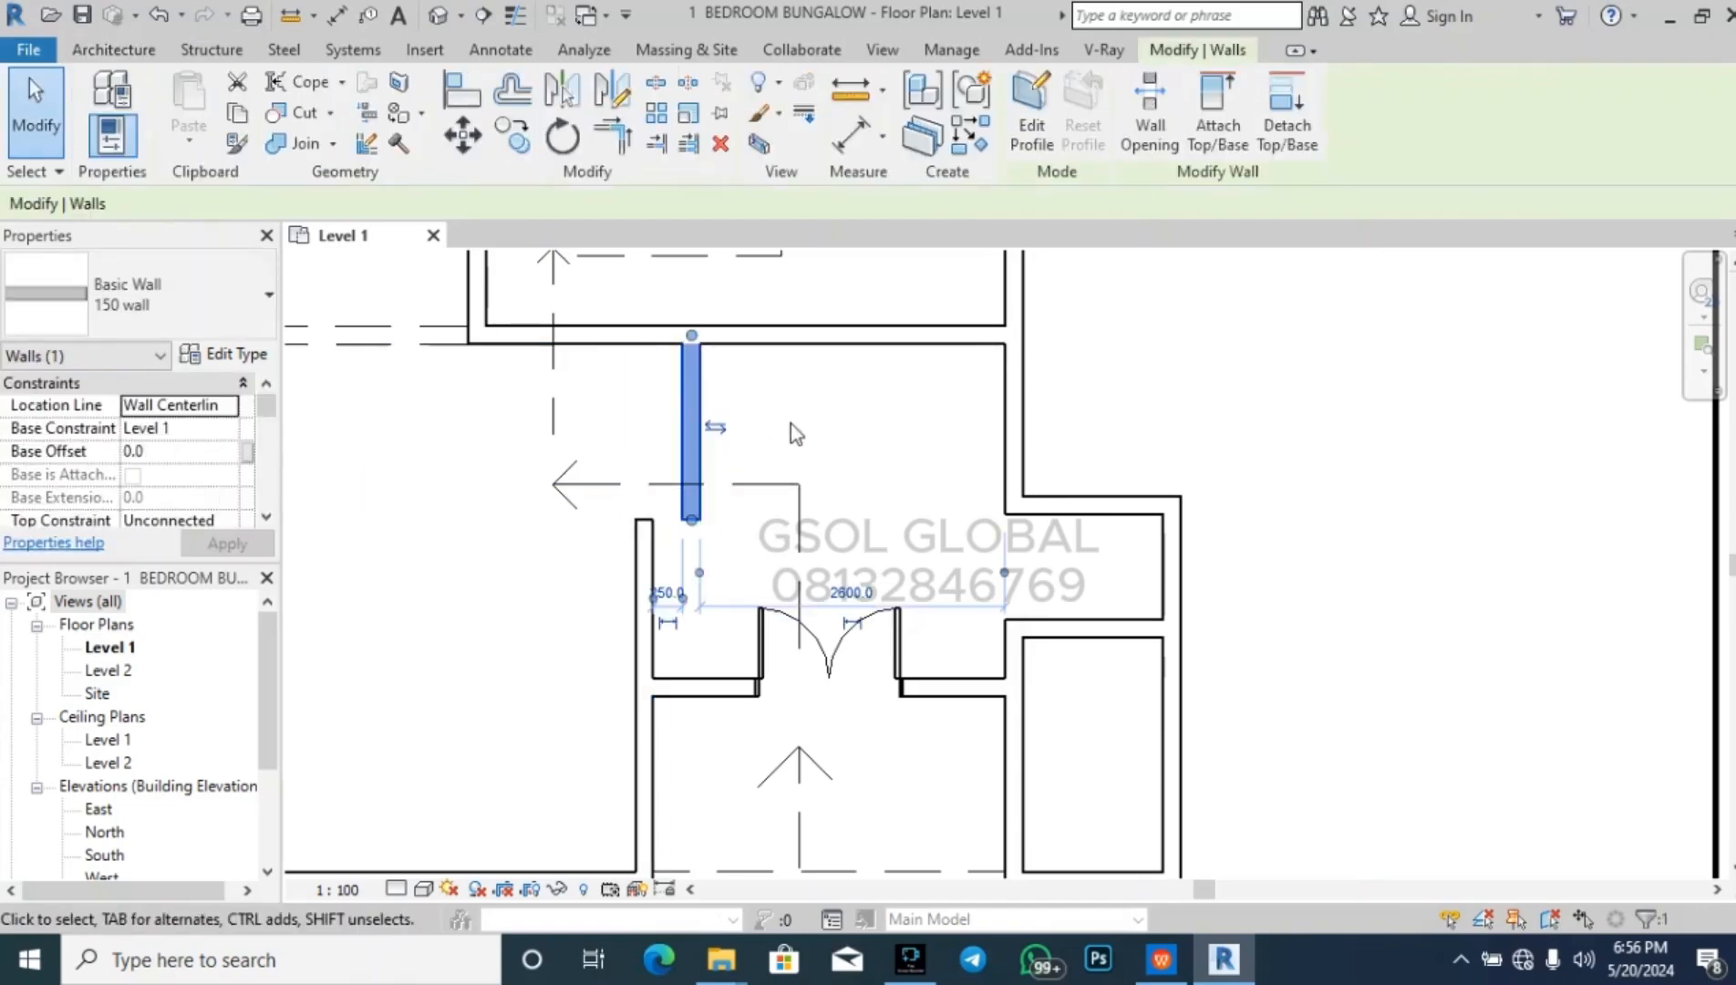
{"action": "key", "text": "Delete"}
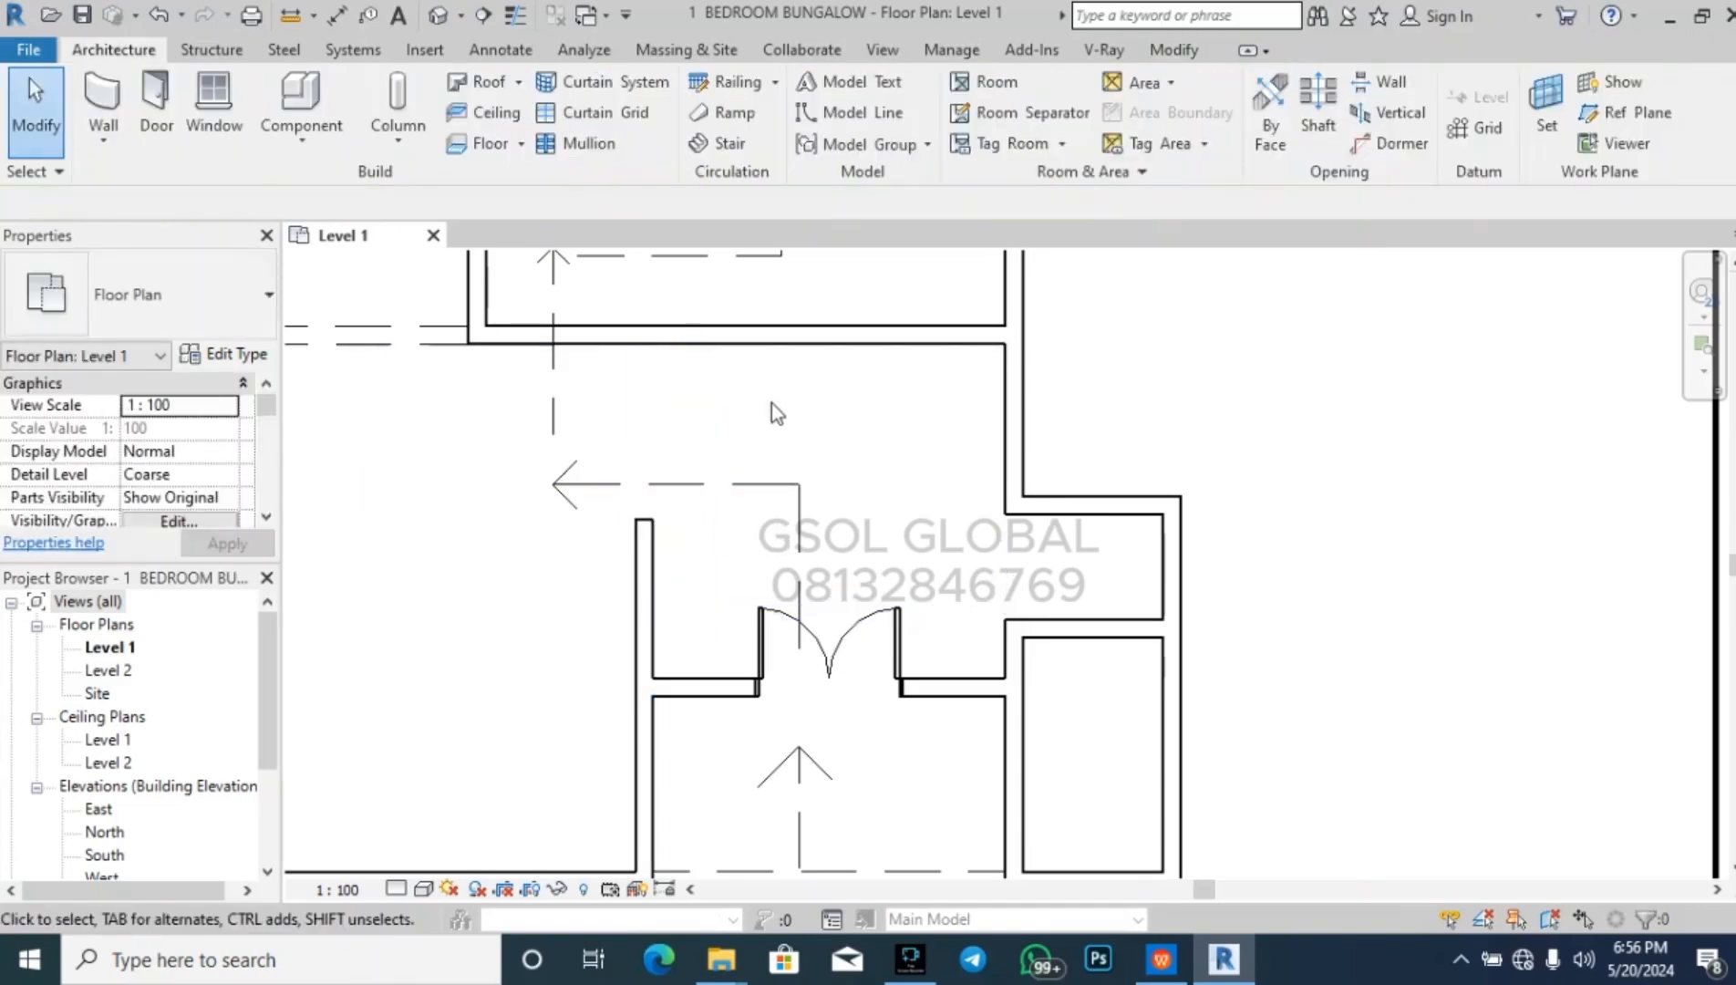
- Set the opening between the shortened wall's end and the upper wall to 1200 mm
{"action": "left_click", "coordinate": [658, 520]}
{"action": "scroll", "coordinate": [732, 515], "scroll_direction": "down", "scroll_amount": 2}
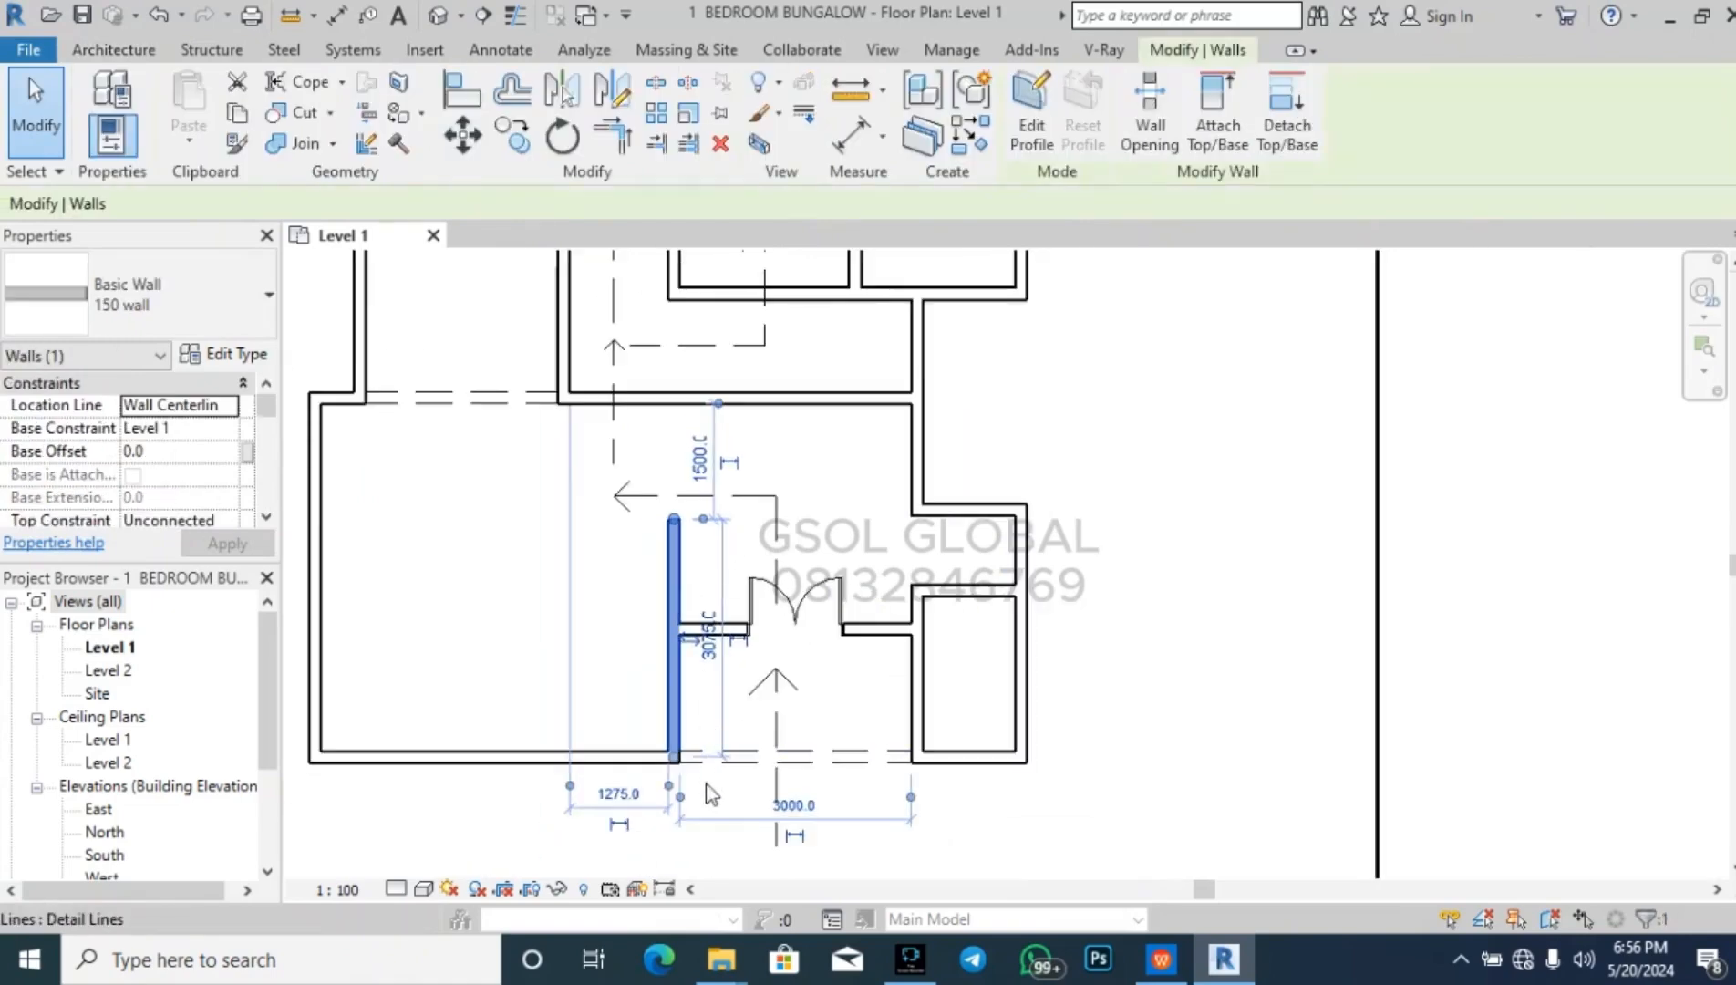
{"action": "scroll", "coordinate": [695, 456], "scroll_direction": "up", "scroll_amount": 2}
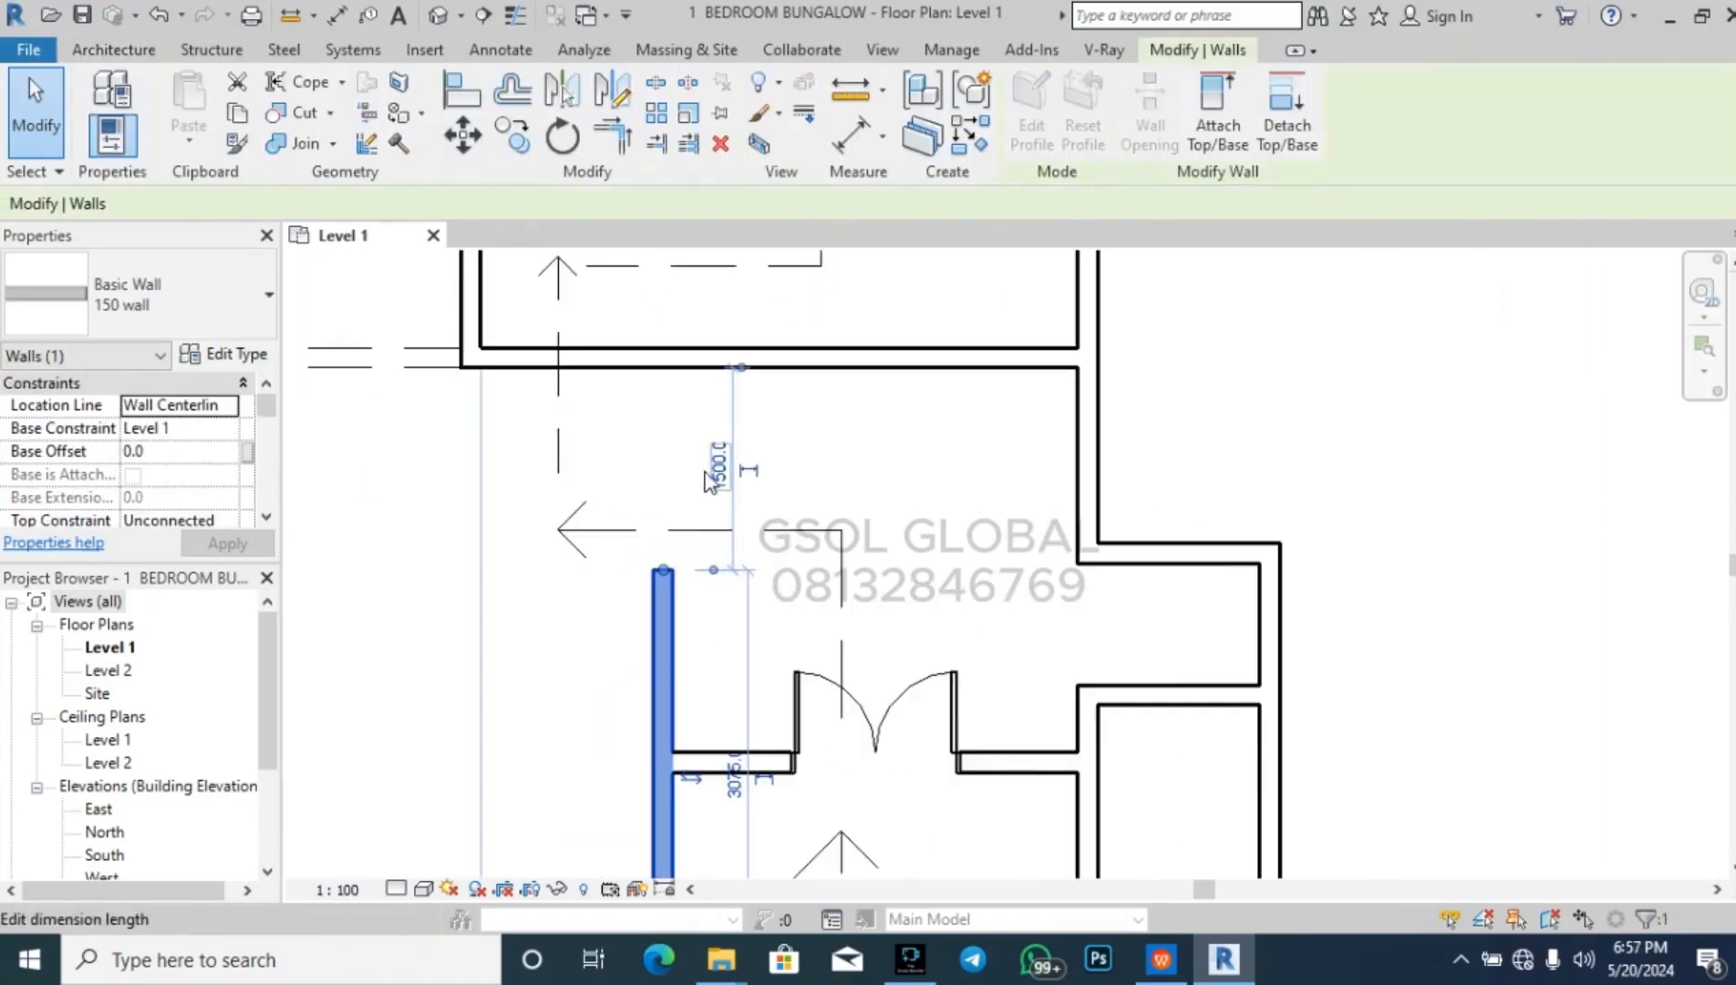
{"action": "left_click", "coordinate": [712, 476]}
{"action": "type", "text": "1200"}
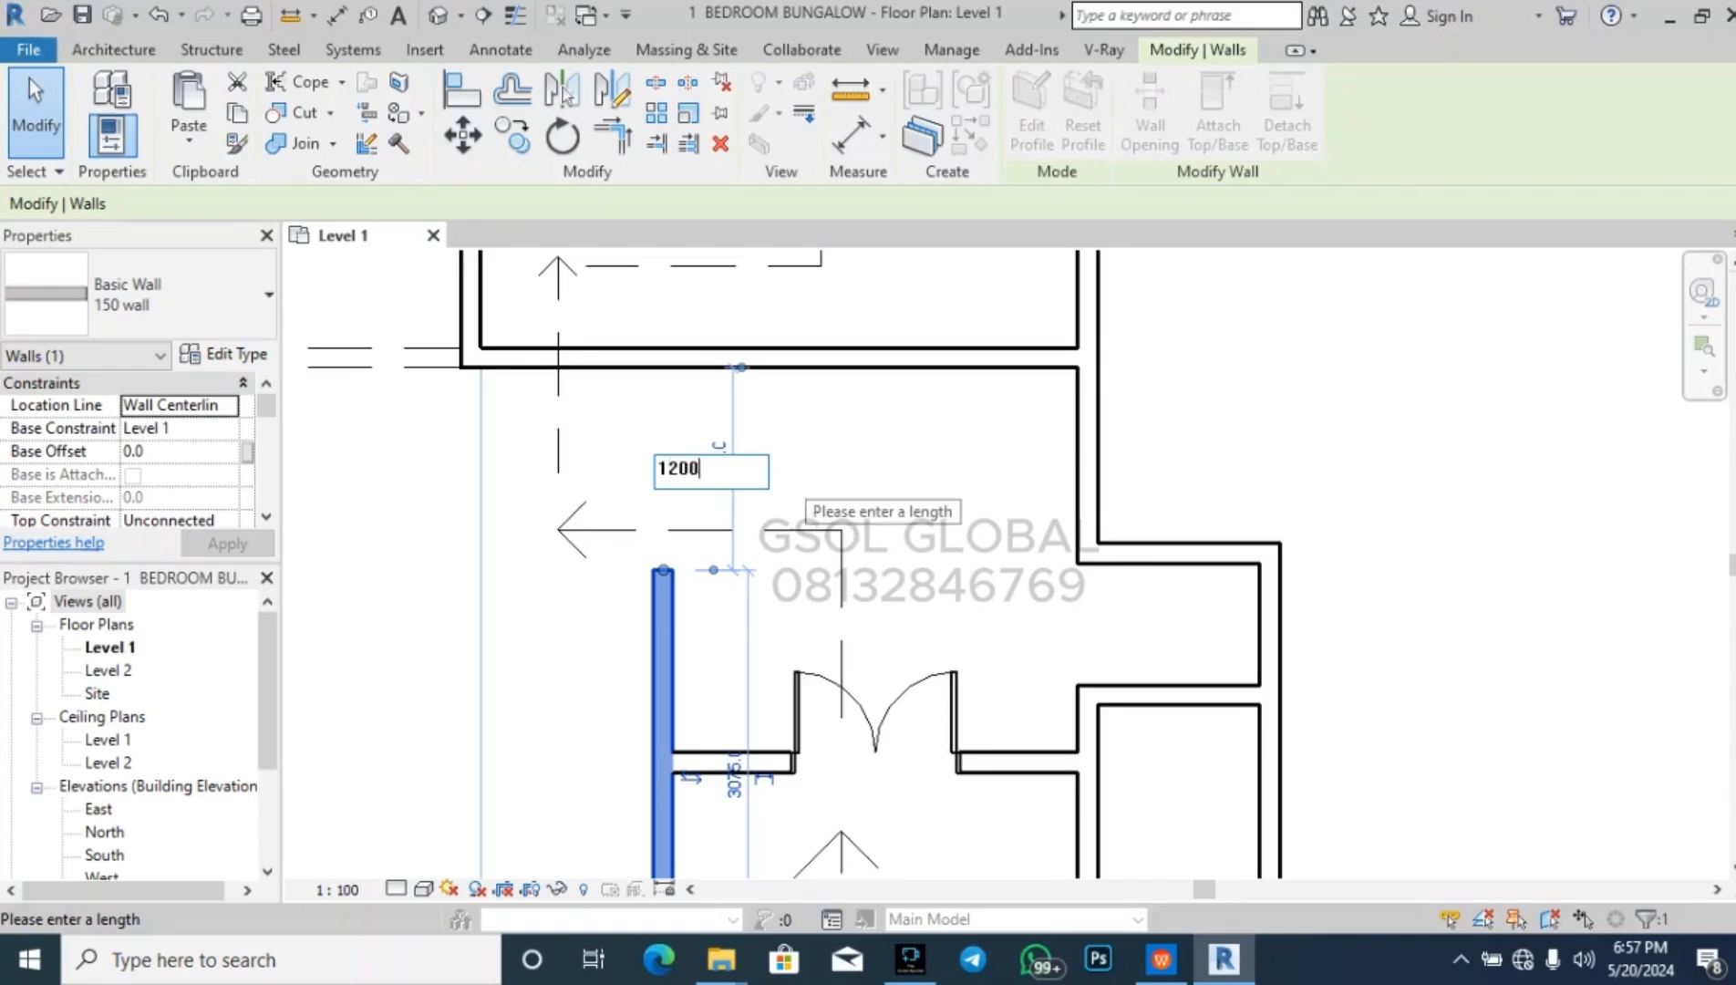
{"action": "key", "text": "Return"}
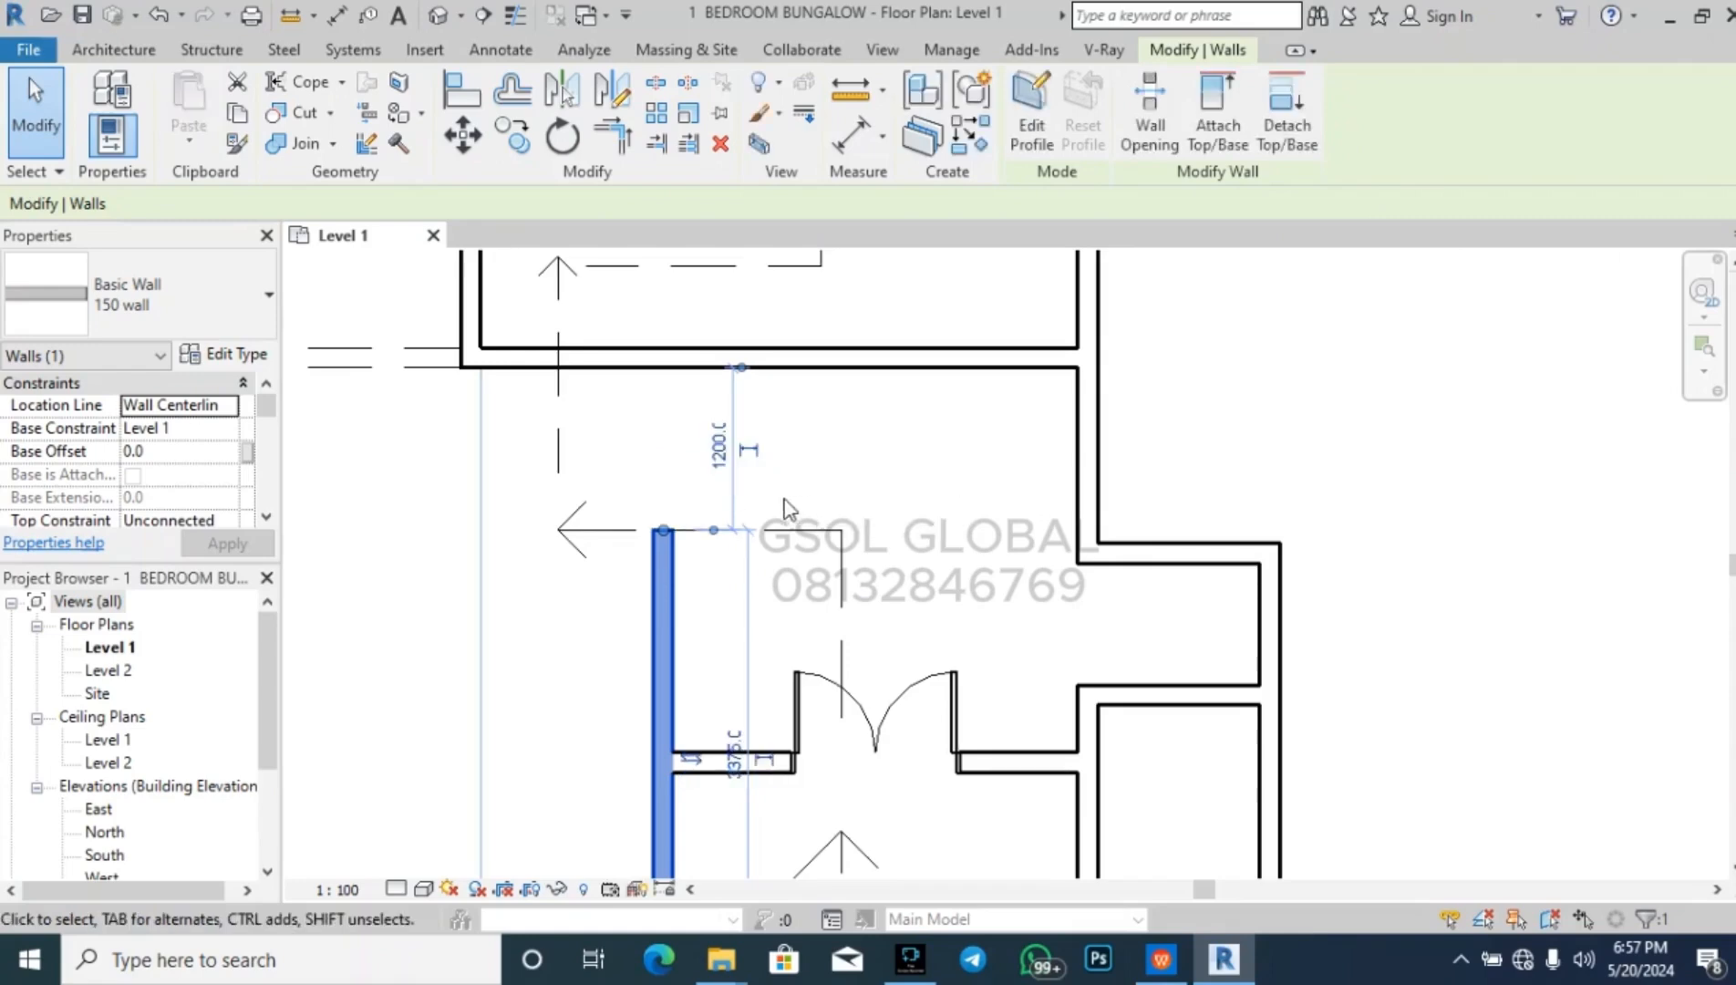
{"action": "left_click", "coordinate": [799, 469]}
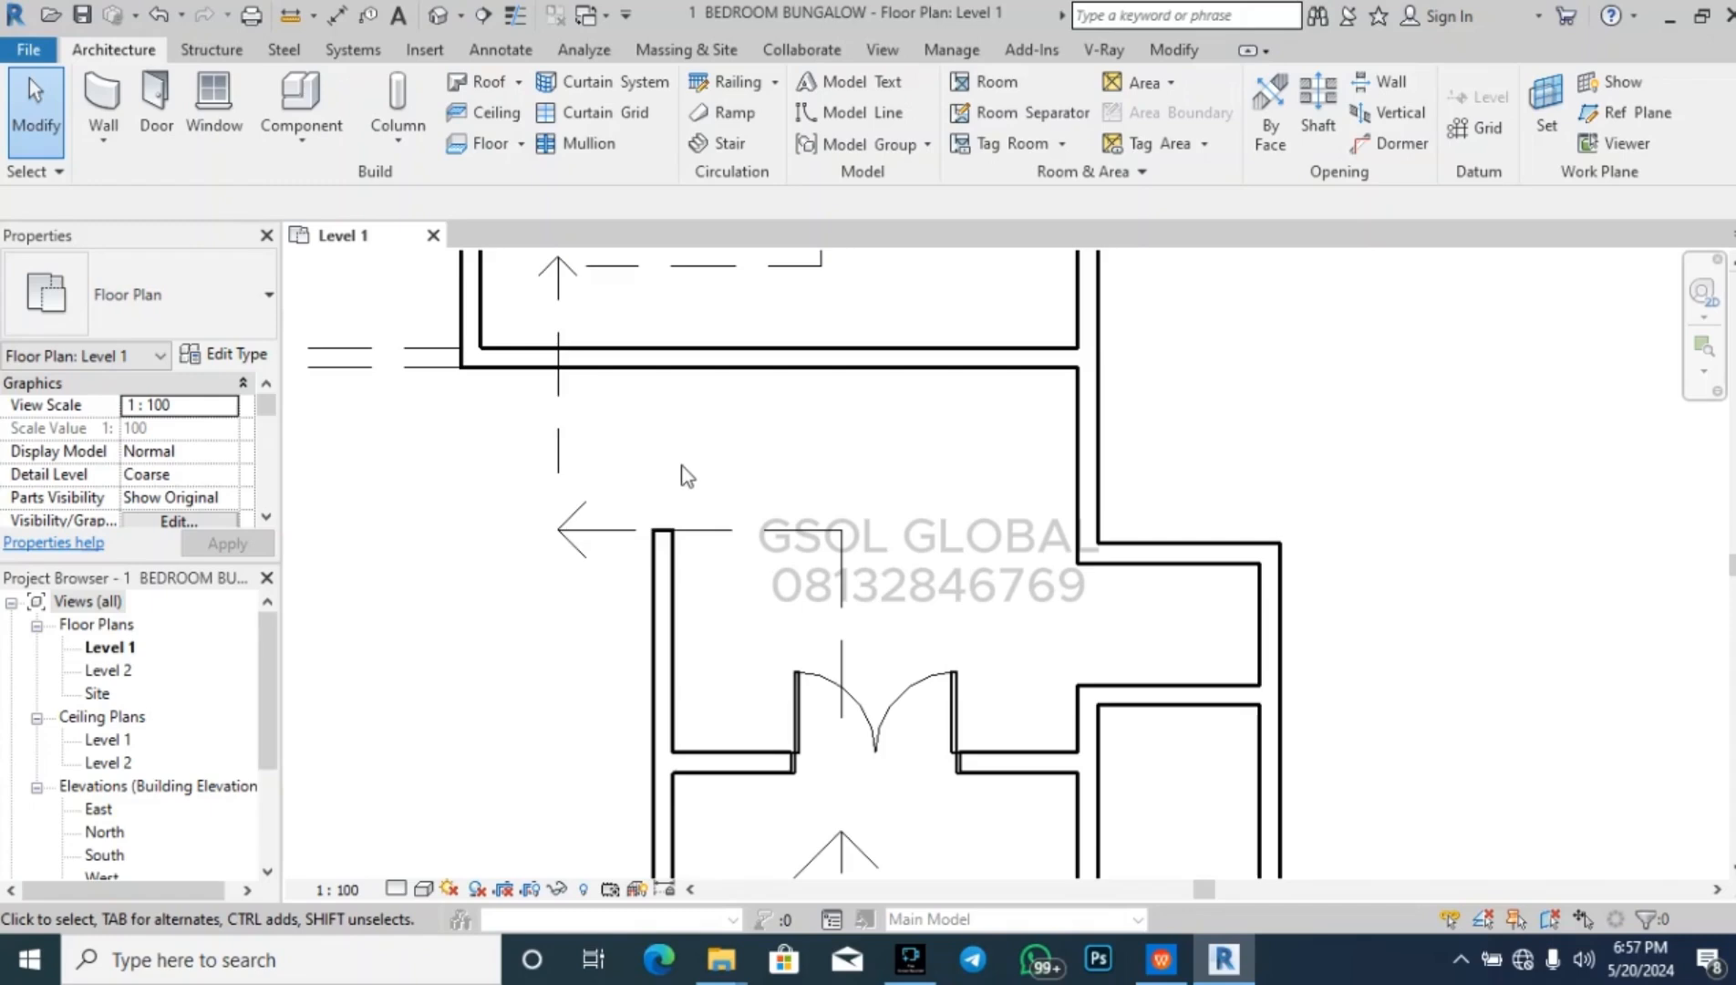
- Draw two vertical detail lines in the <Hidden> style across the wall opening, continuing both wall faces up to the upper wall
{"action": "scroll", "coordinate": [856, 310], "scroll_direction": "down", "scroll_amount": 2}
{"action": "left_click", "coordinate": [806, 695]}
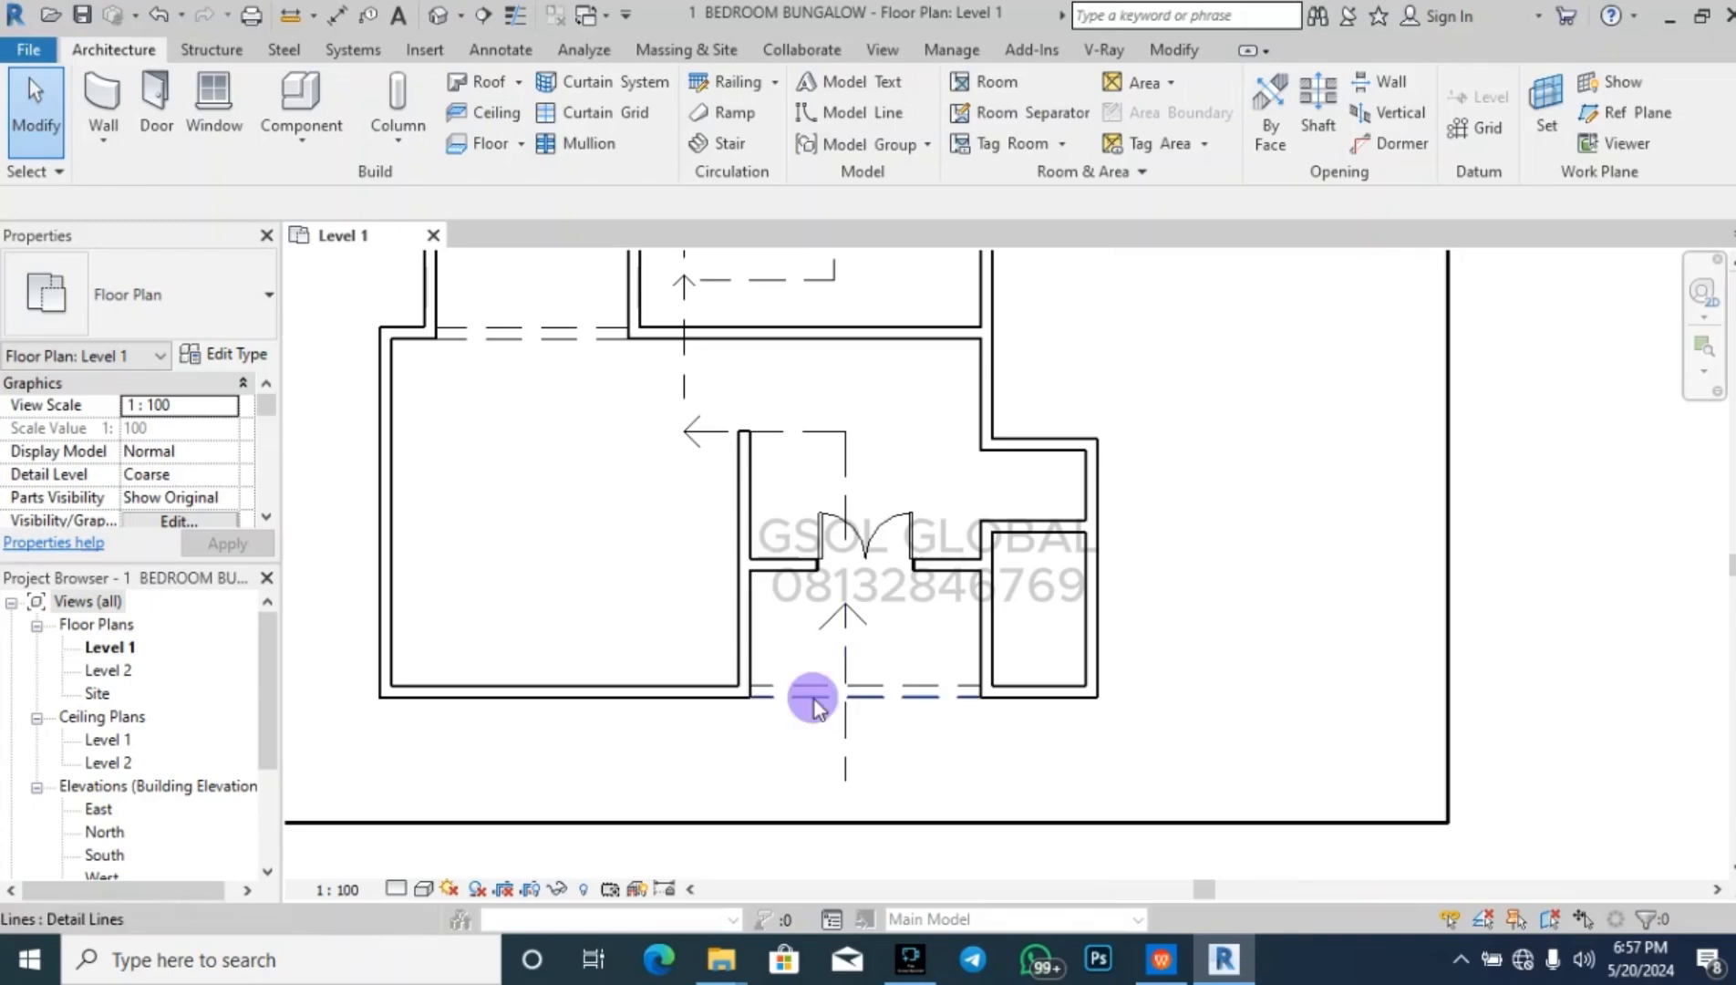
{"action": "left_click", "coordinate": [811, 729]}
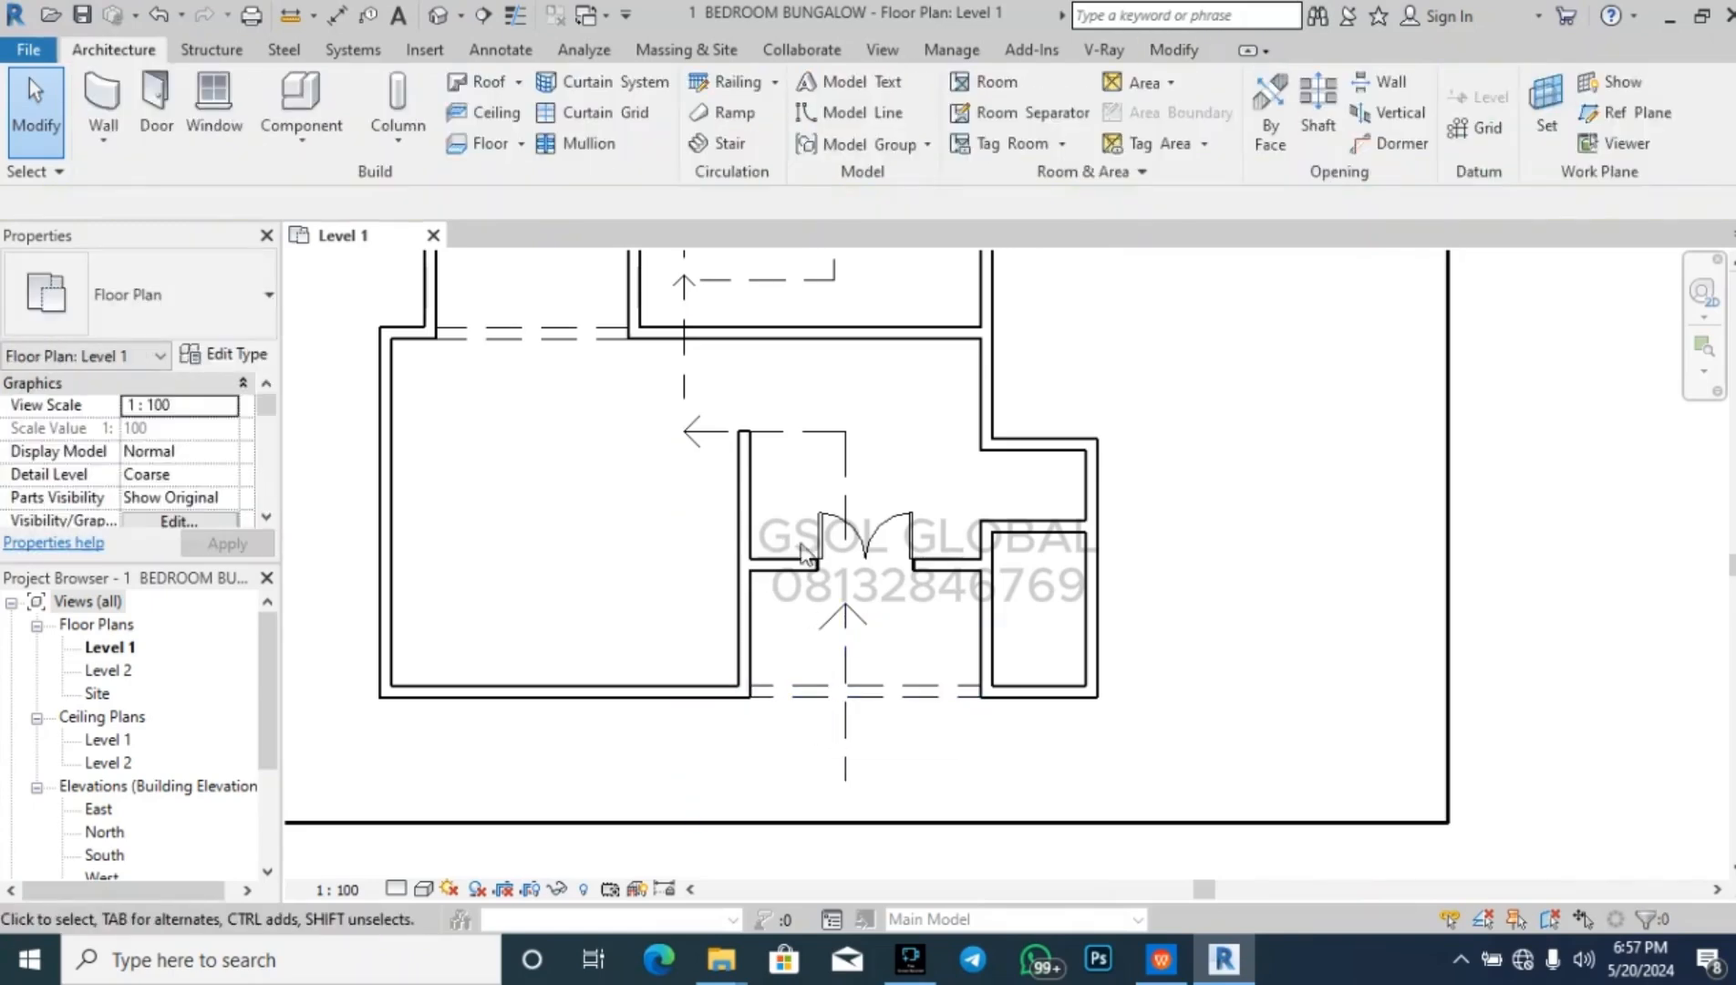
{"action": "left_click", "coordinate": [516, 57]}
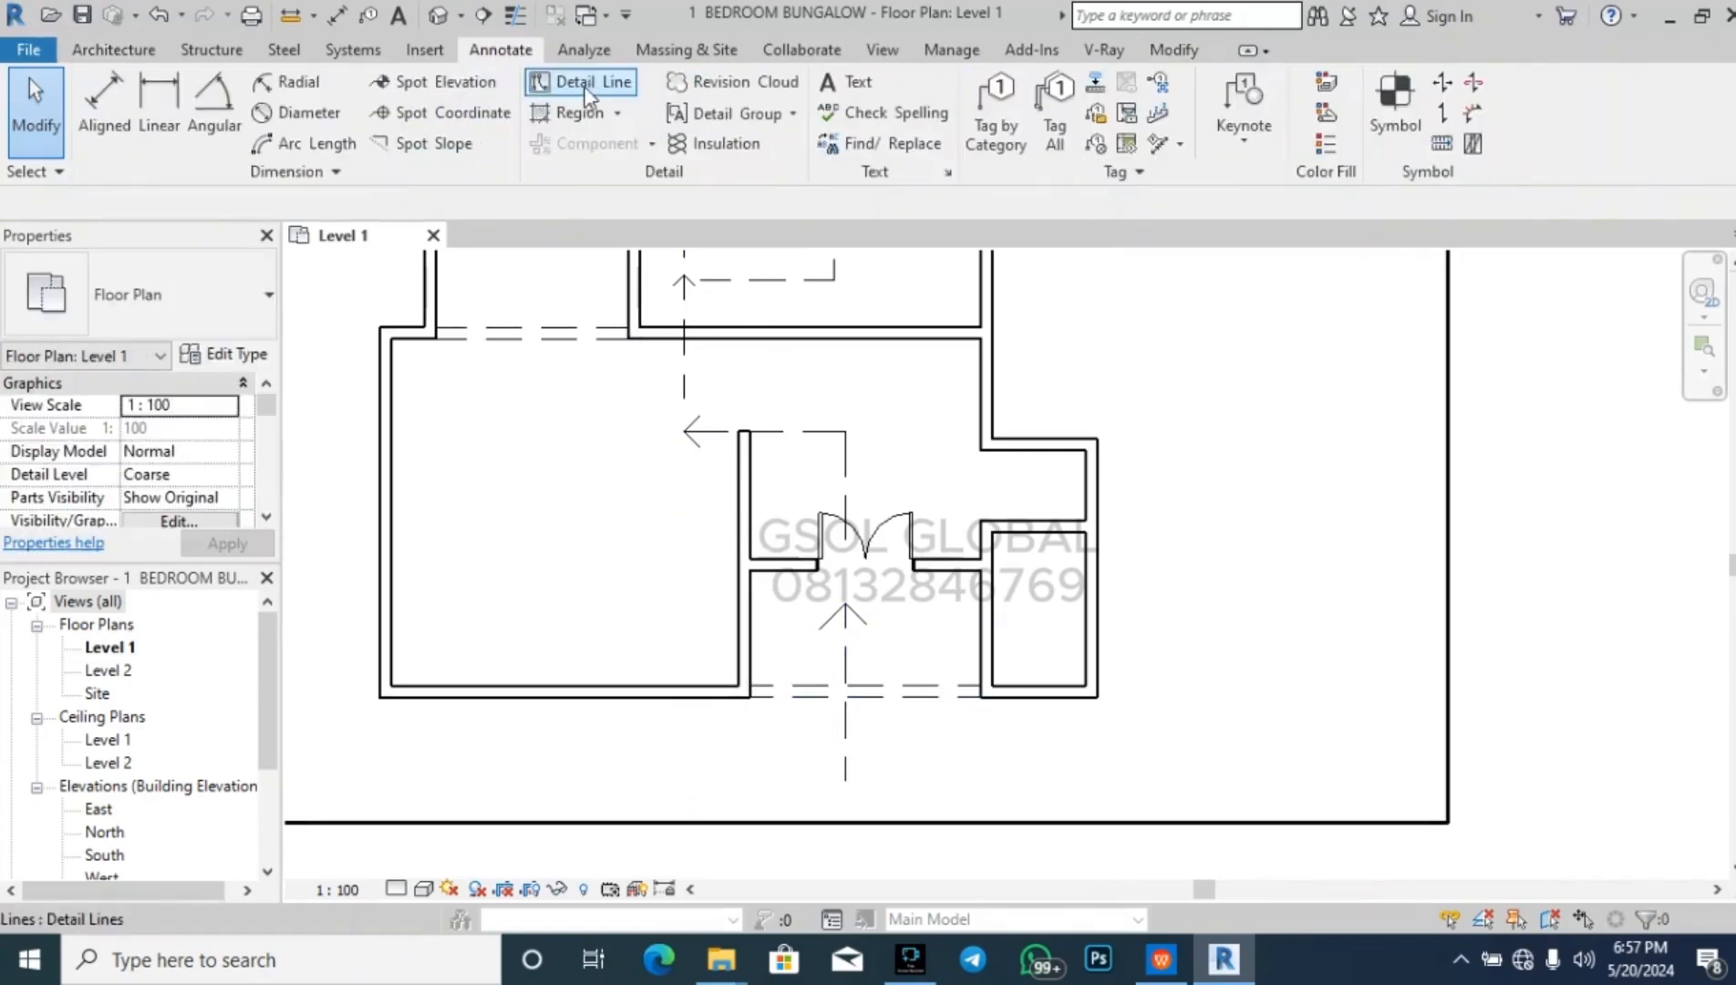
{"action": "left_click", "coordinate": [581, 79]}
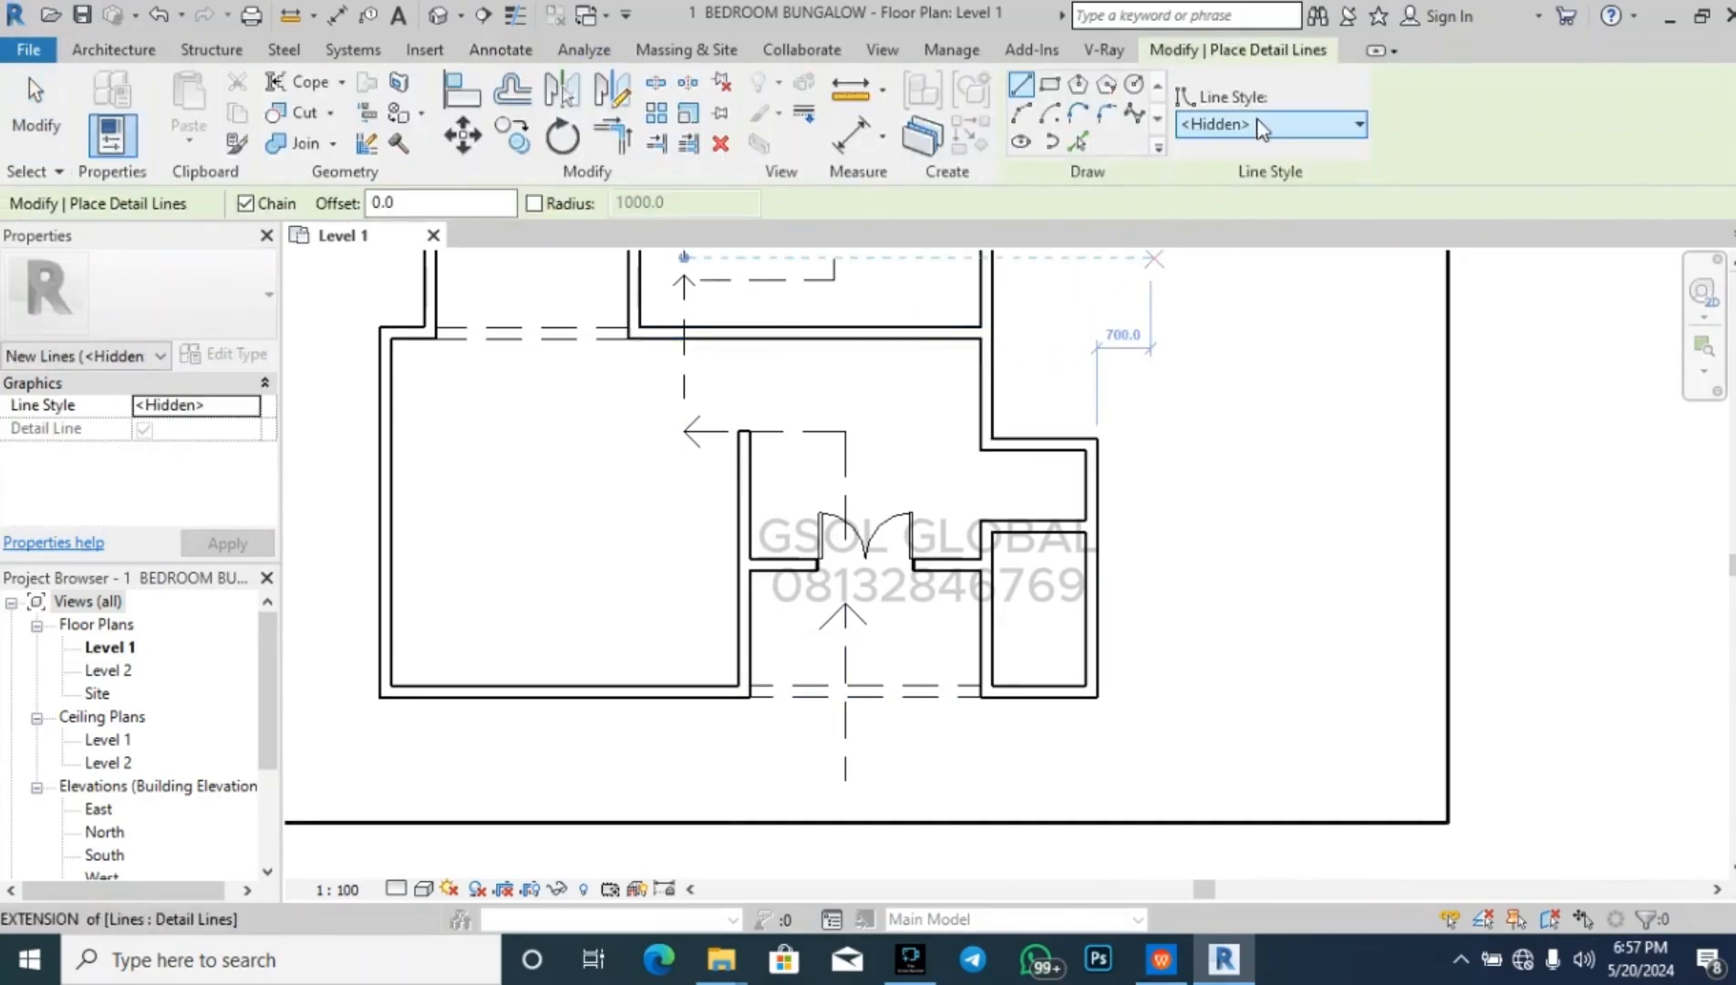
{"action": "scroll", "coordinate": [721, 359], "scroll_direction": "up", "scroll_amount": 2}
{"action": "scroll", "coordinate": [721, 358], "scroll_direction": "up", "scroll_amount": 1}
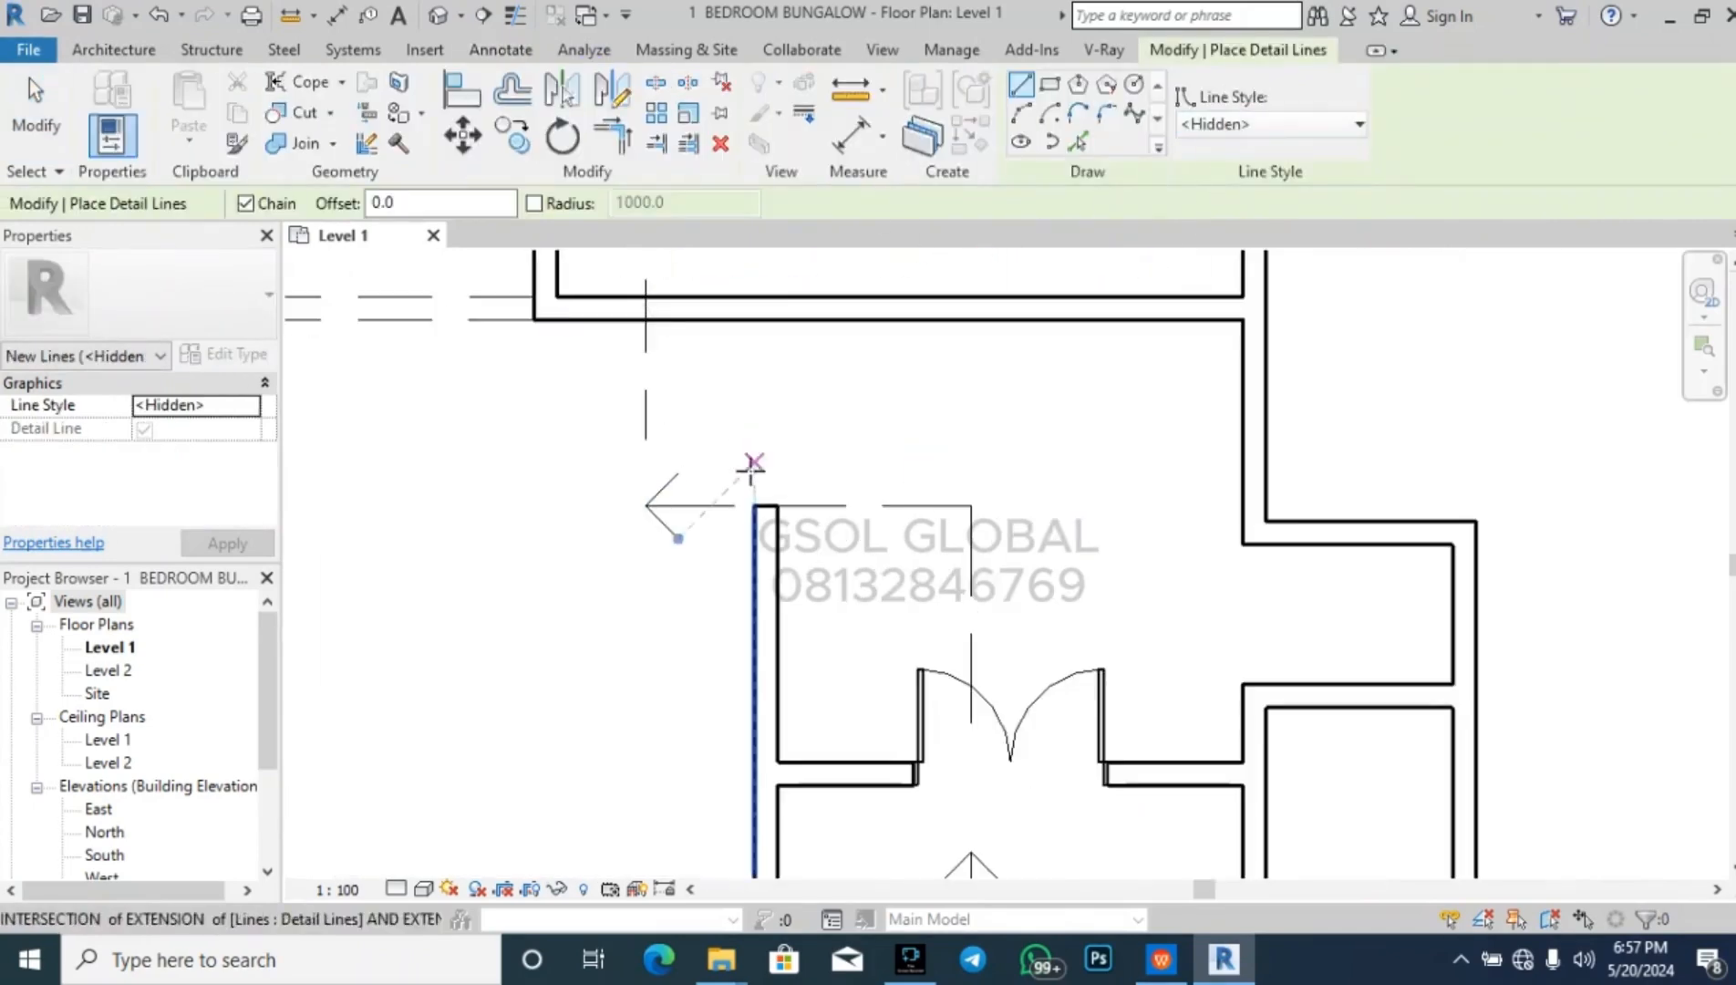
{"action": "left_click", "coordinate": [754, 504]}
{"action": "left_click", "coordinate": [754, 321]}
{"action": "key", "text": "Escape"}
{"action": "left_click", "coordinate": [782, 504]}
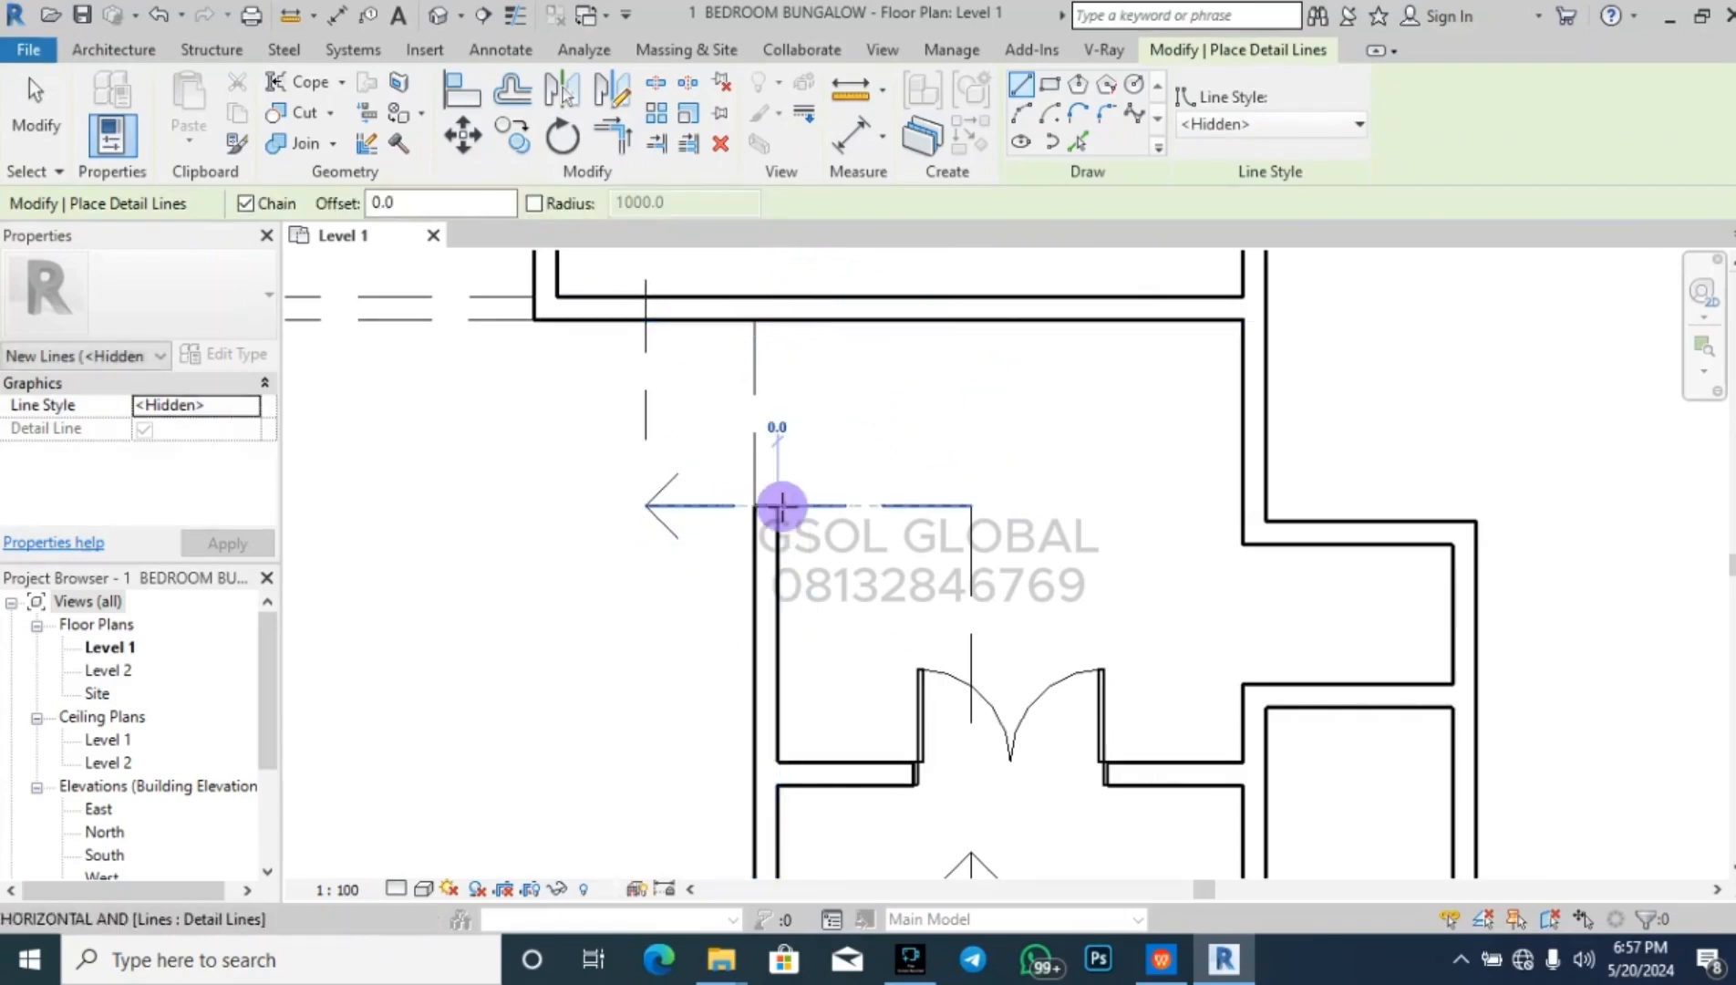
{"action": "left_click", "coordinate": [787, 322]}
{"action": "key", "text": "Escape"}
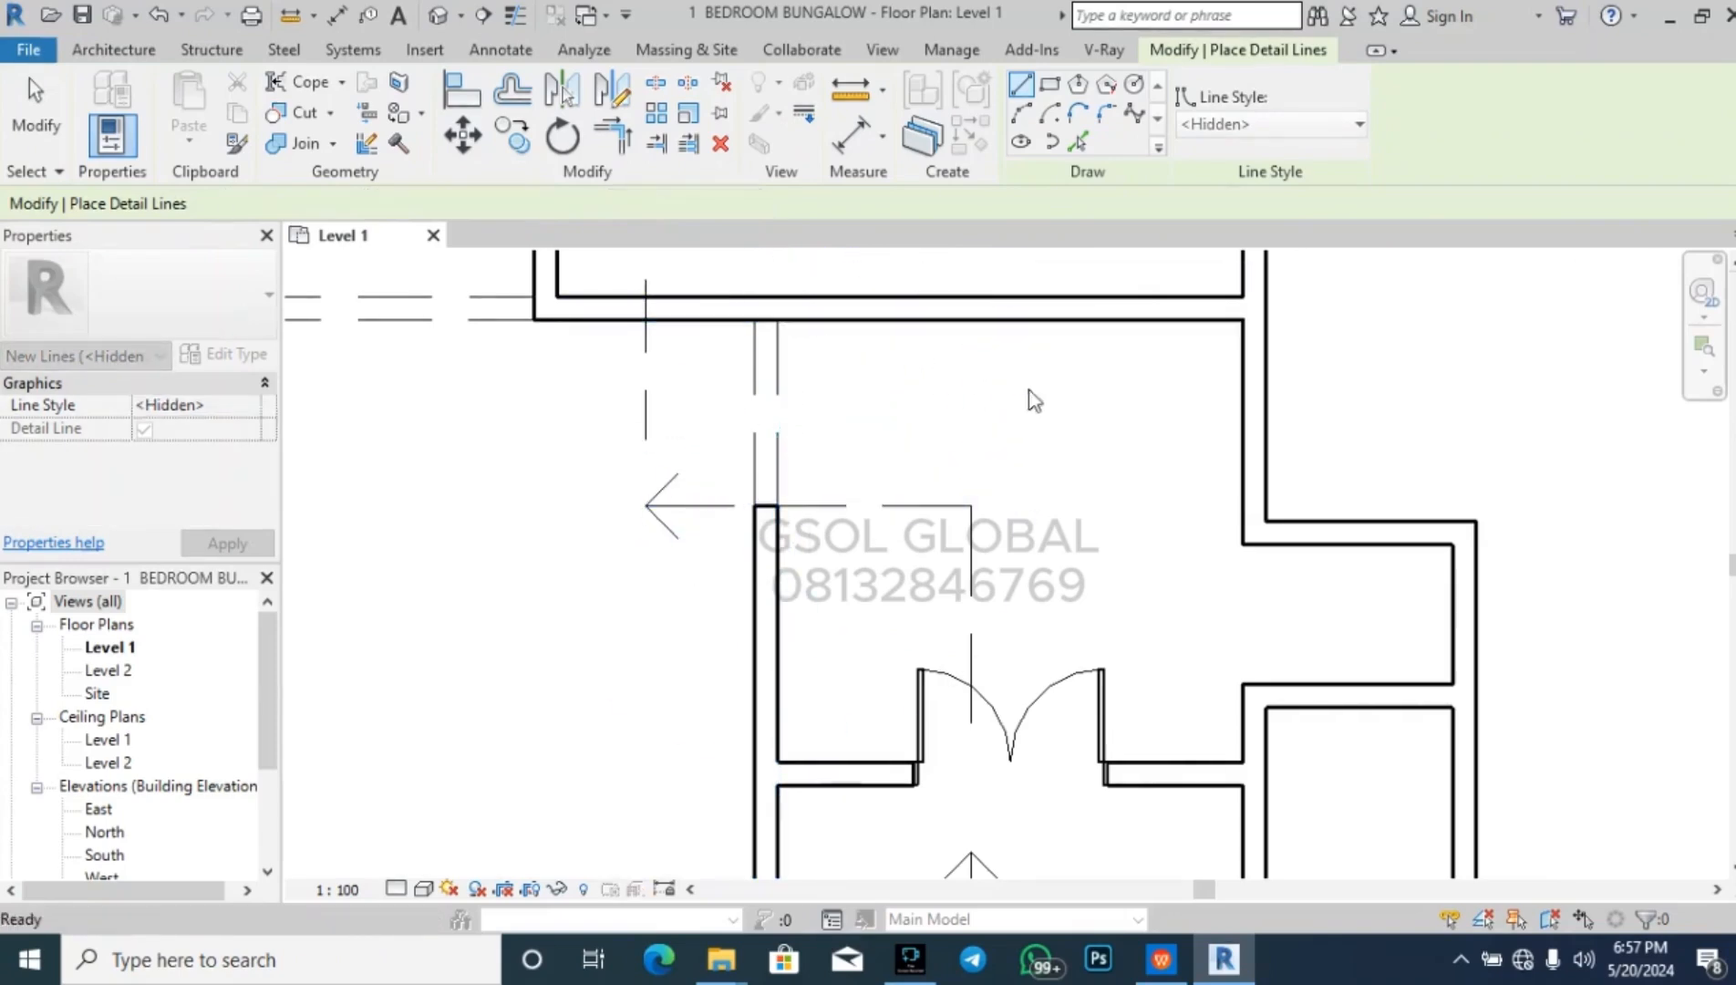
{"action": "key", "text": "Escape"}
{"action": "scroll", "coordinate": [1069, 424], "scroll_direction": "down", "scroll_amount": 2}
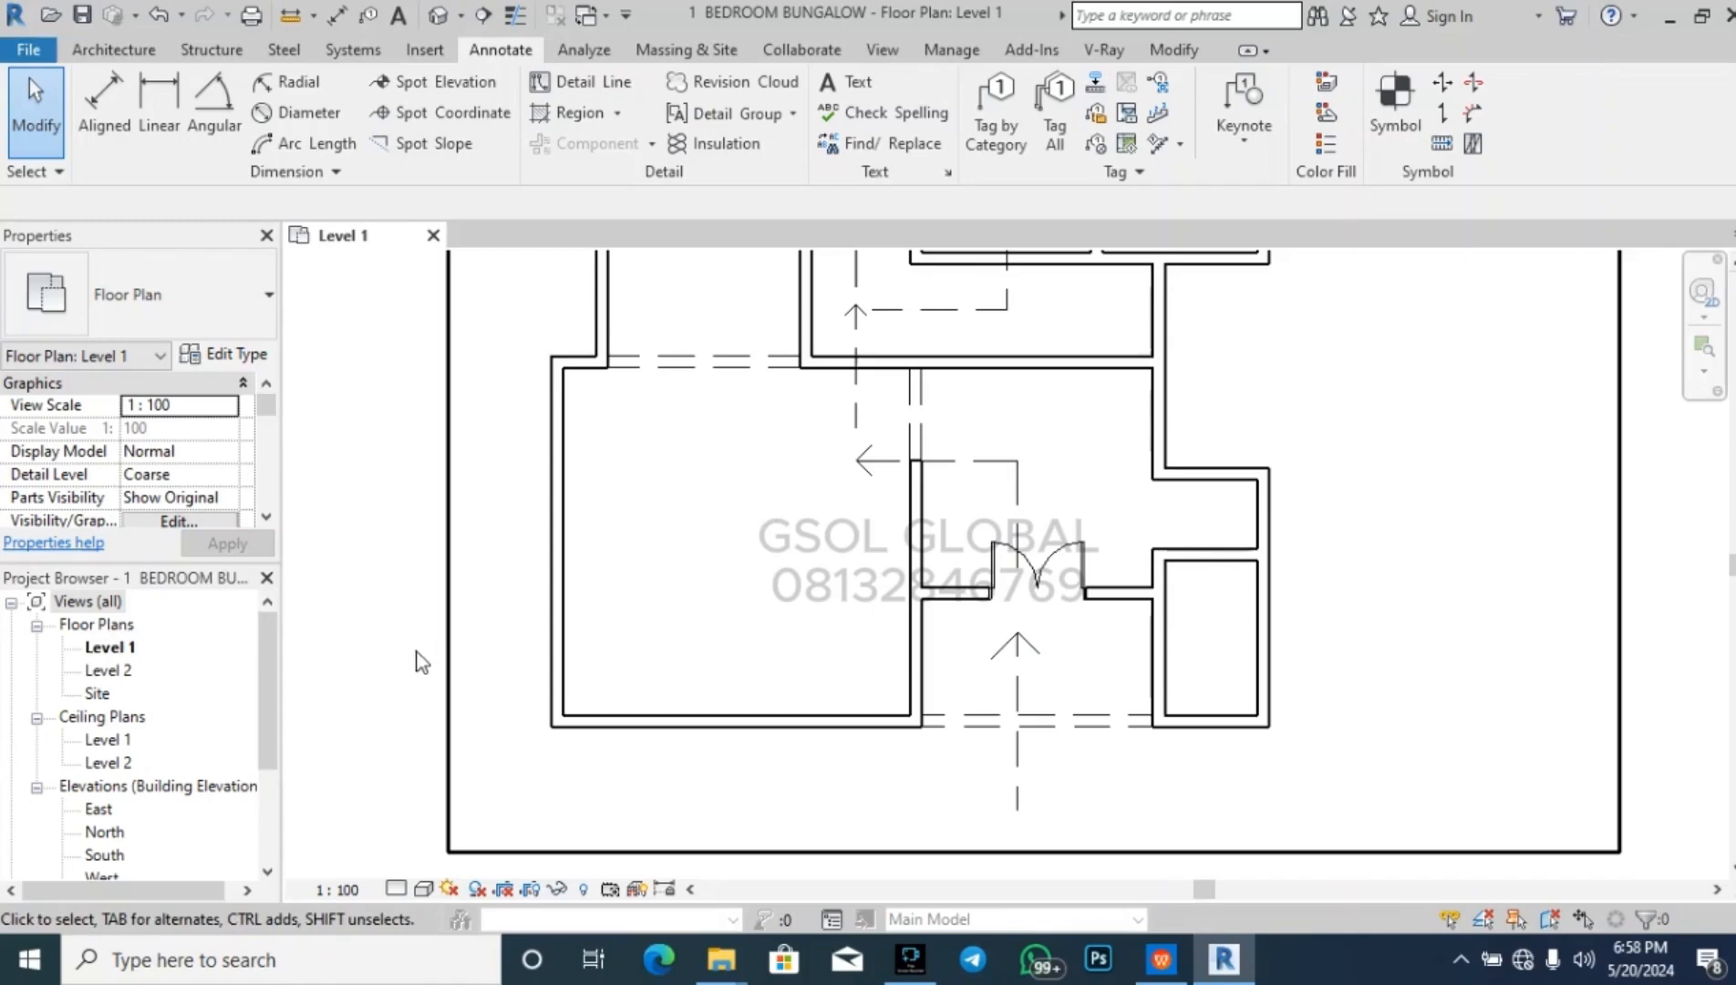
- Extend the circulation route with <Hidden> detail lines, left from the arrow past the new opening and up through the dashed-opening room into the room above
{"action": "scroll", "coordinate": [271, 746], "scroll_direction": "down", "scroll_amount": 1}
{"action": "scroll", "coordinate": [376, 670], "scroll_direction": "down", "scroll_amount": 2}
{"action": "scroll", "coordinate": [866, 670], "scroll_direction": "down", "scroll_amount": 1}
{"action": "scroll", "coordinate": [861, 663], "scroll_direction": "down", "scroll_amount": 1}
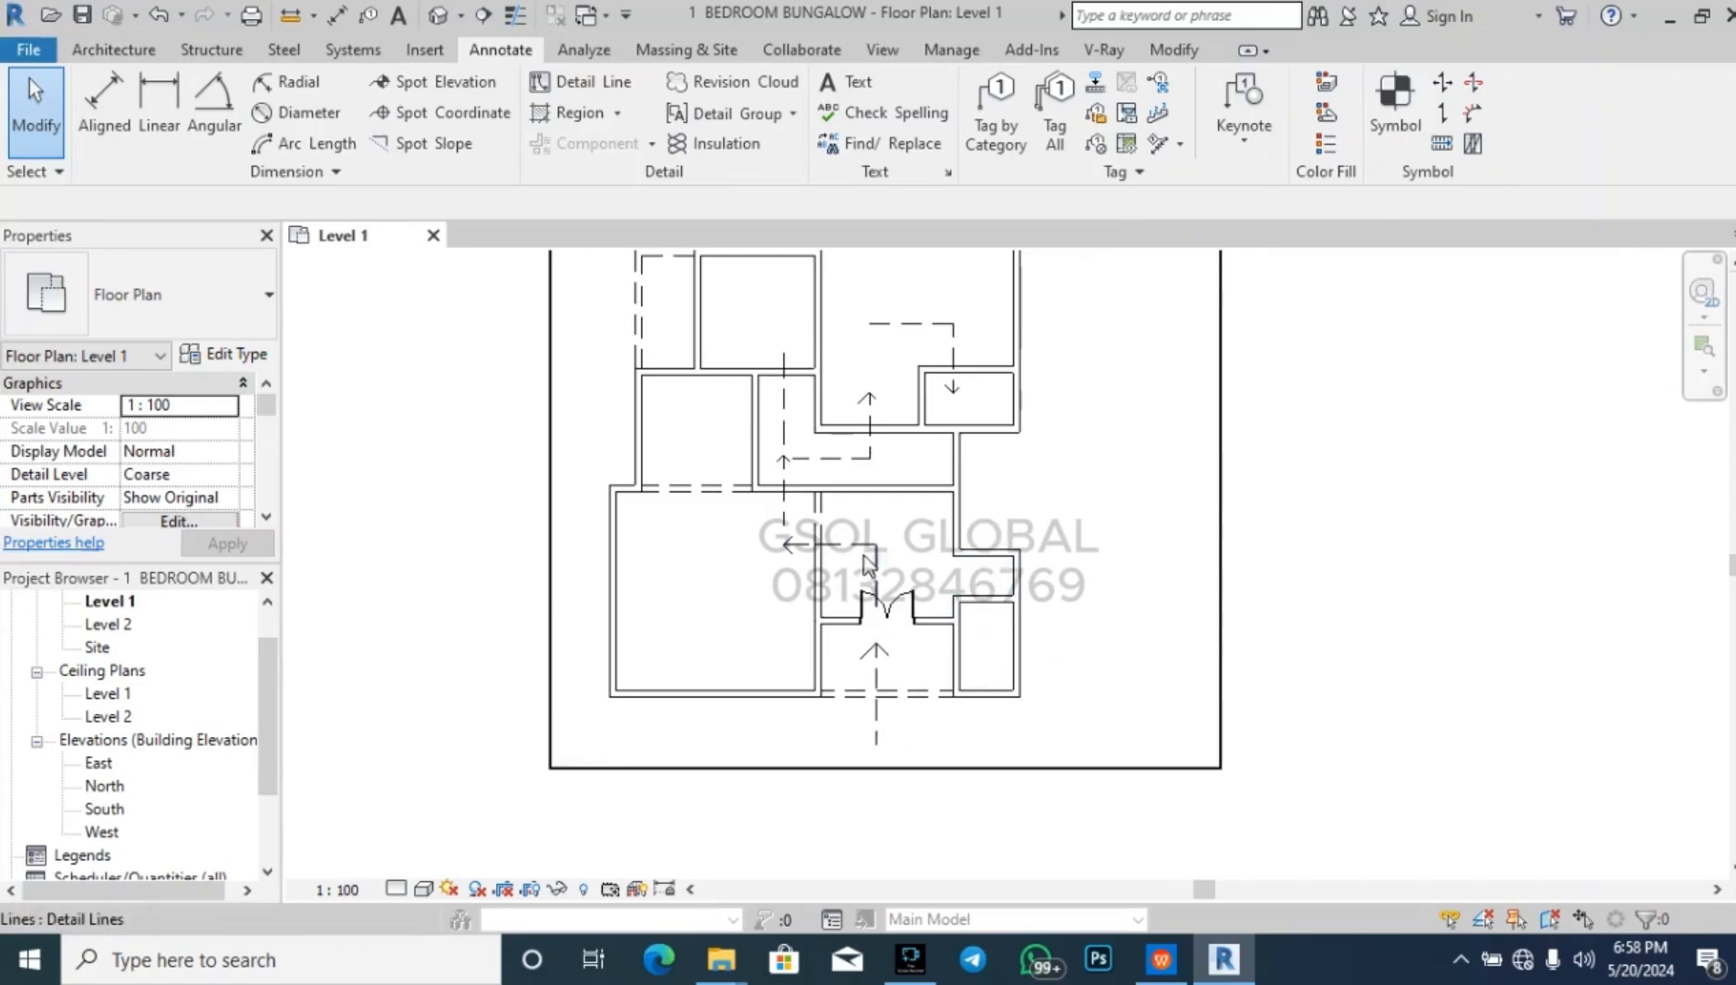
{"action": "scroll", "coordinate": [780, 308], "scroll_direction": "up", "scroll_amount": 3}
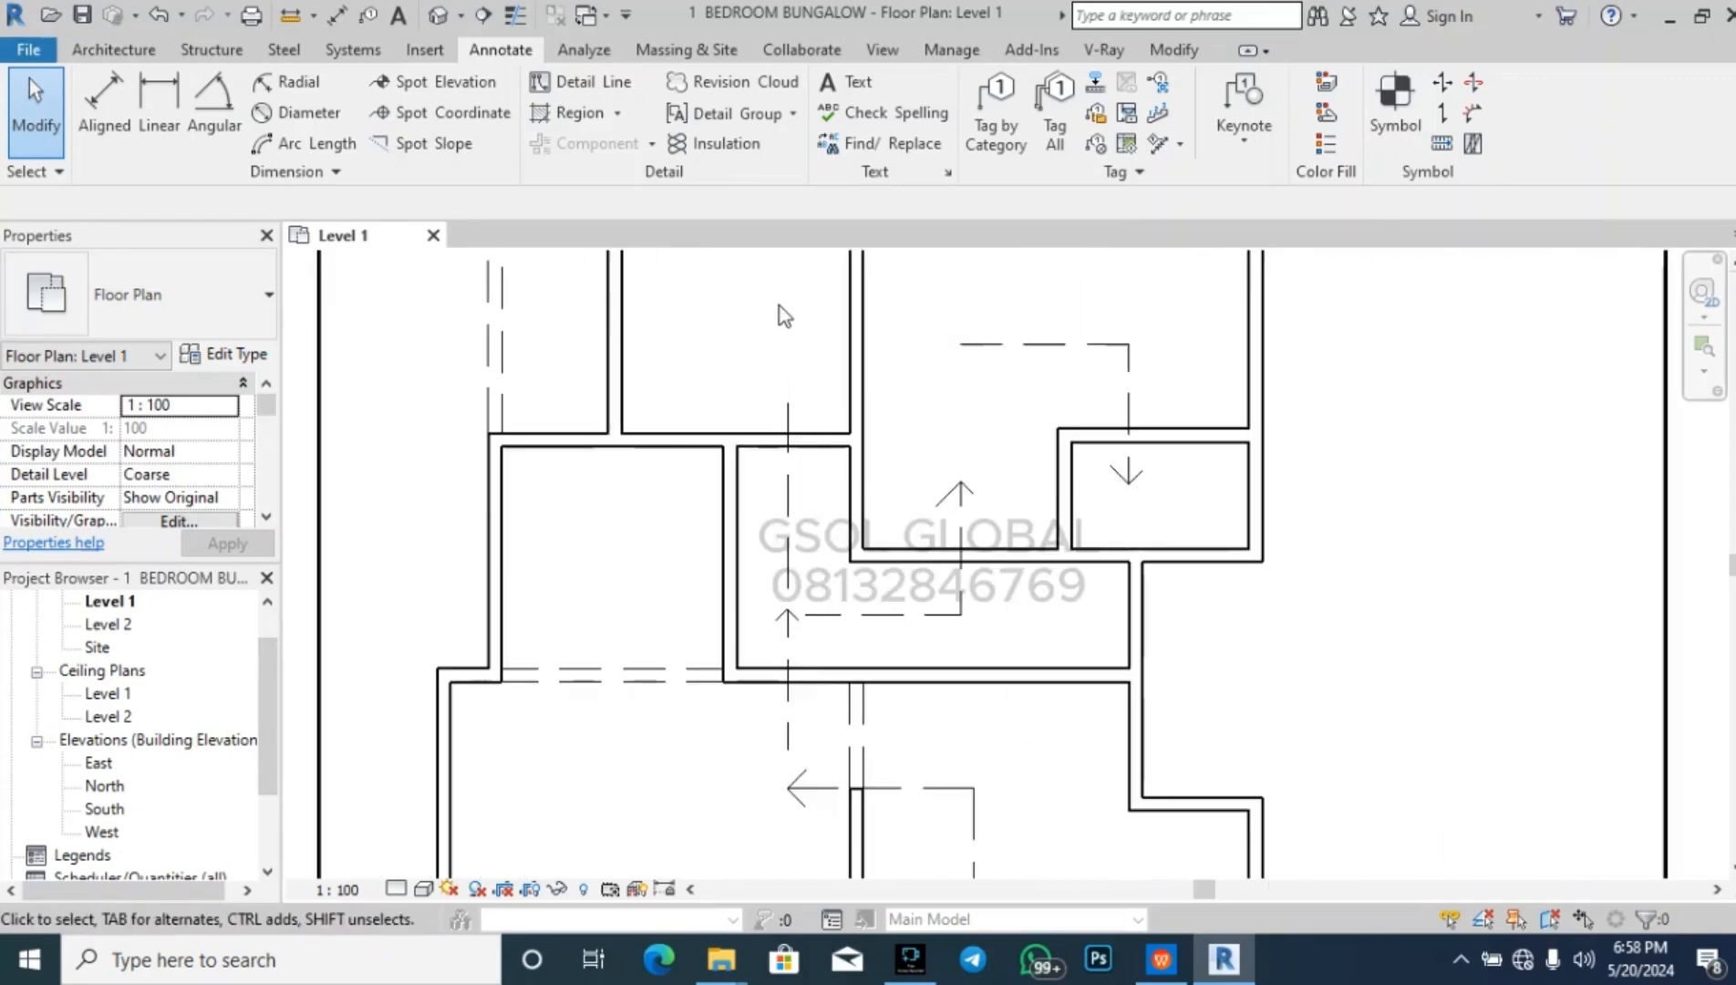
{"action": "scroll", "coordinate": [552, 475], "scroll_direction": "down", "scroll_amount": 4}
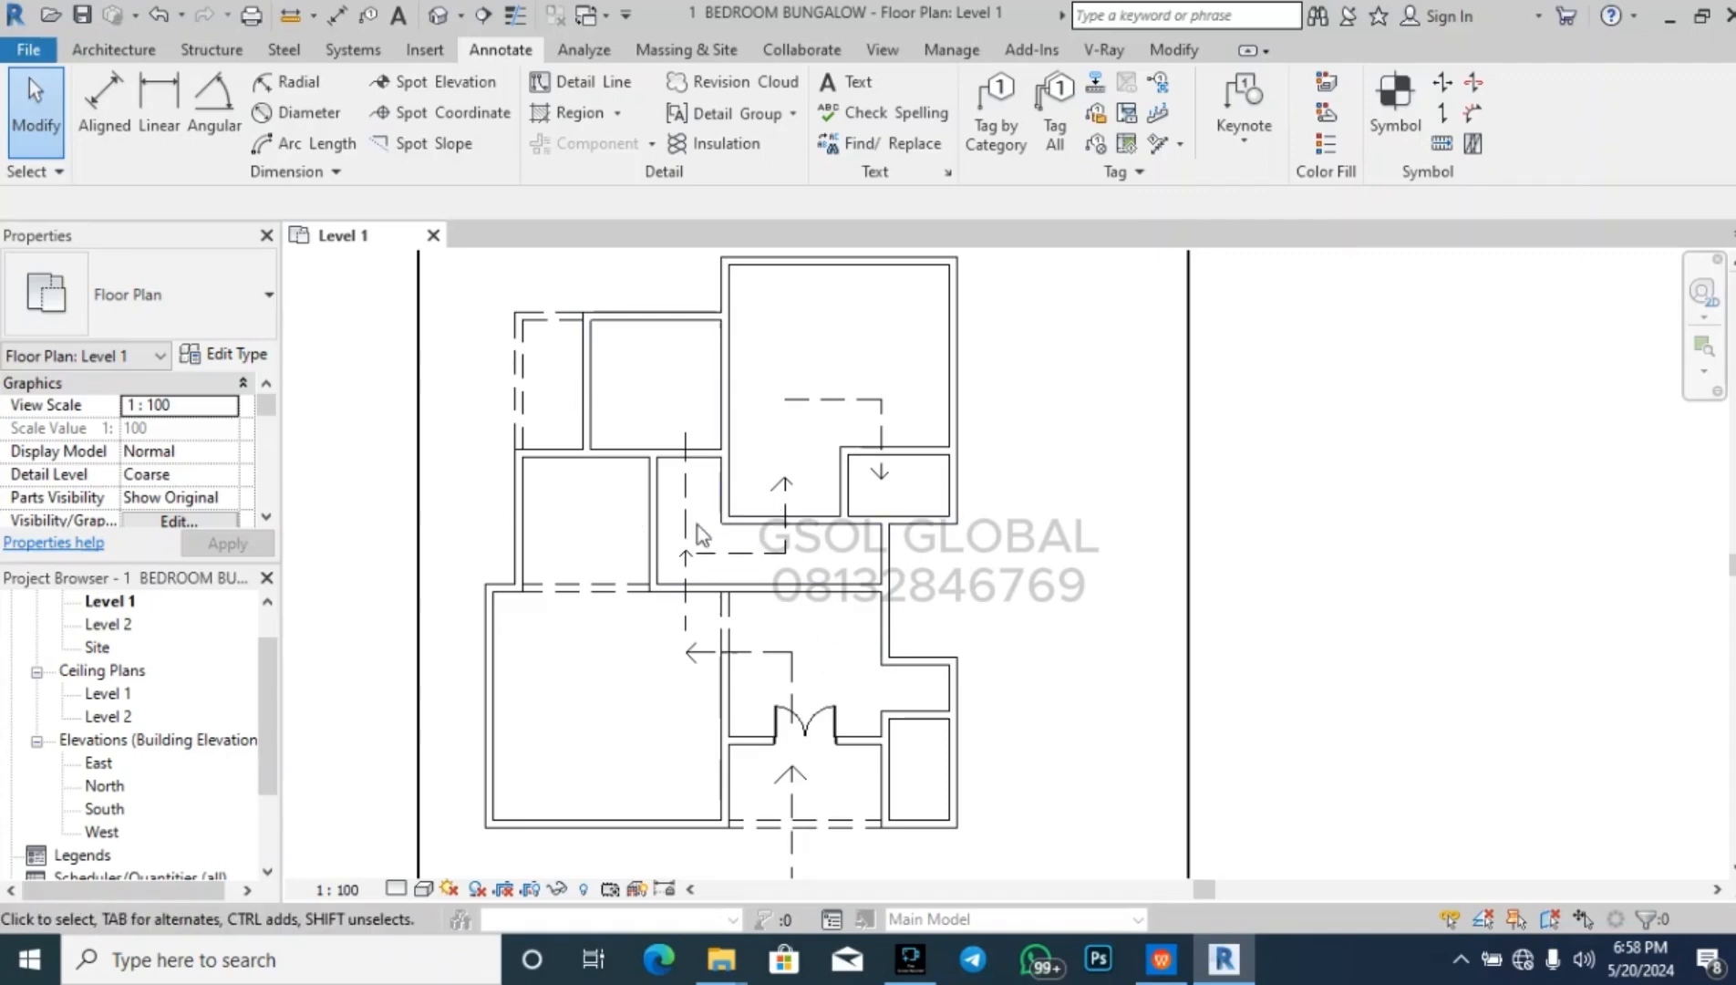
{"action": "scroll", "coordinate": [558, 533], "scroll_direction": "up", "scroll_amount": 2}
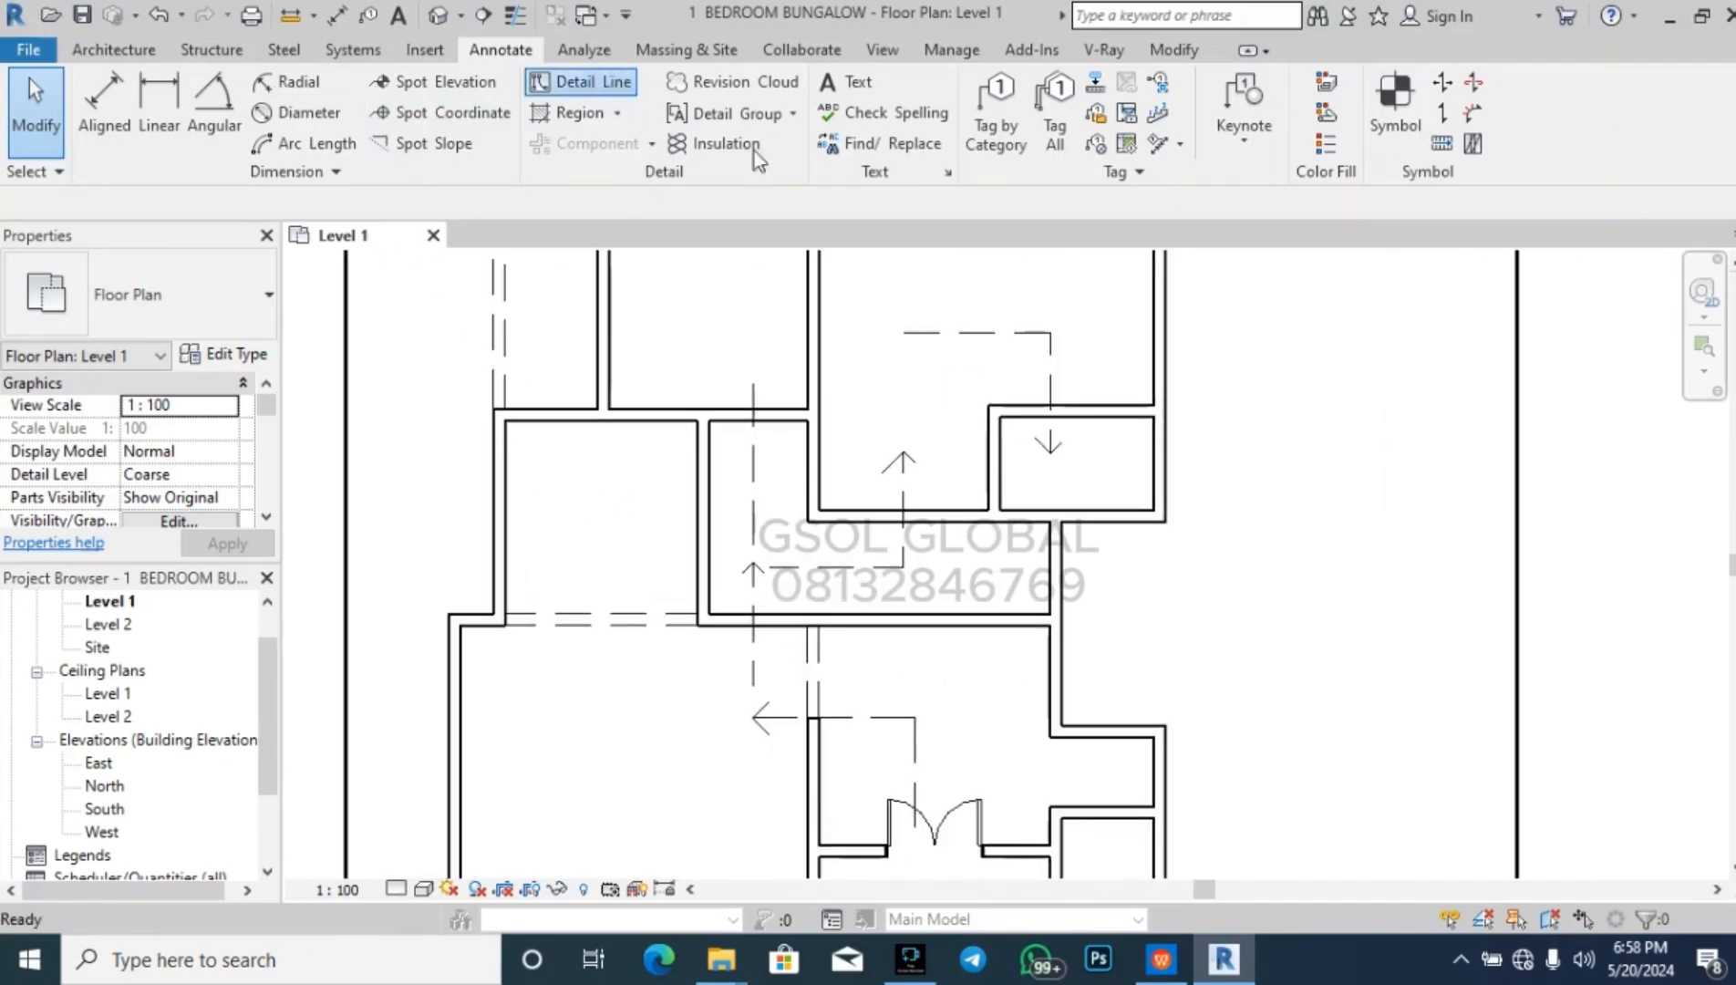
{"action": "left_click", "coordinate": [580, 81]}
{"action": "left_click", "coordinate": [753, 719]}
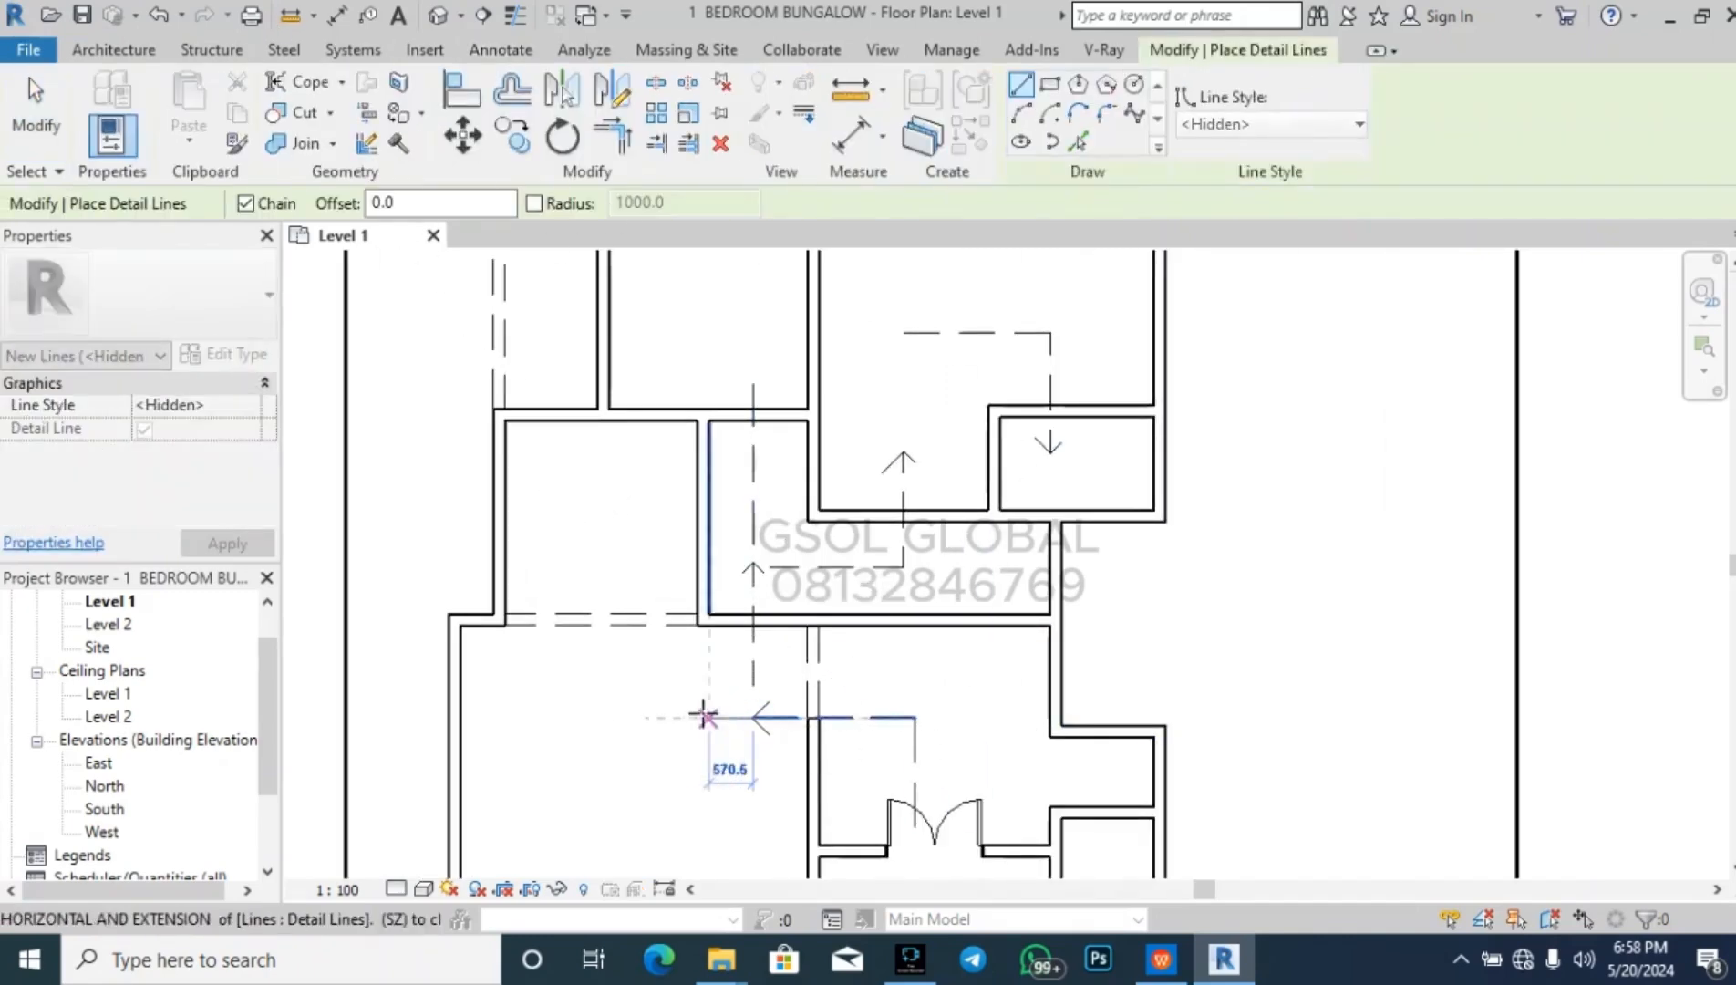
{"action": "left_click", "coordinate": [638, 718]}
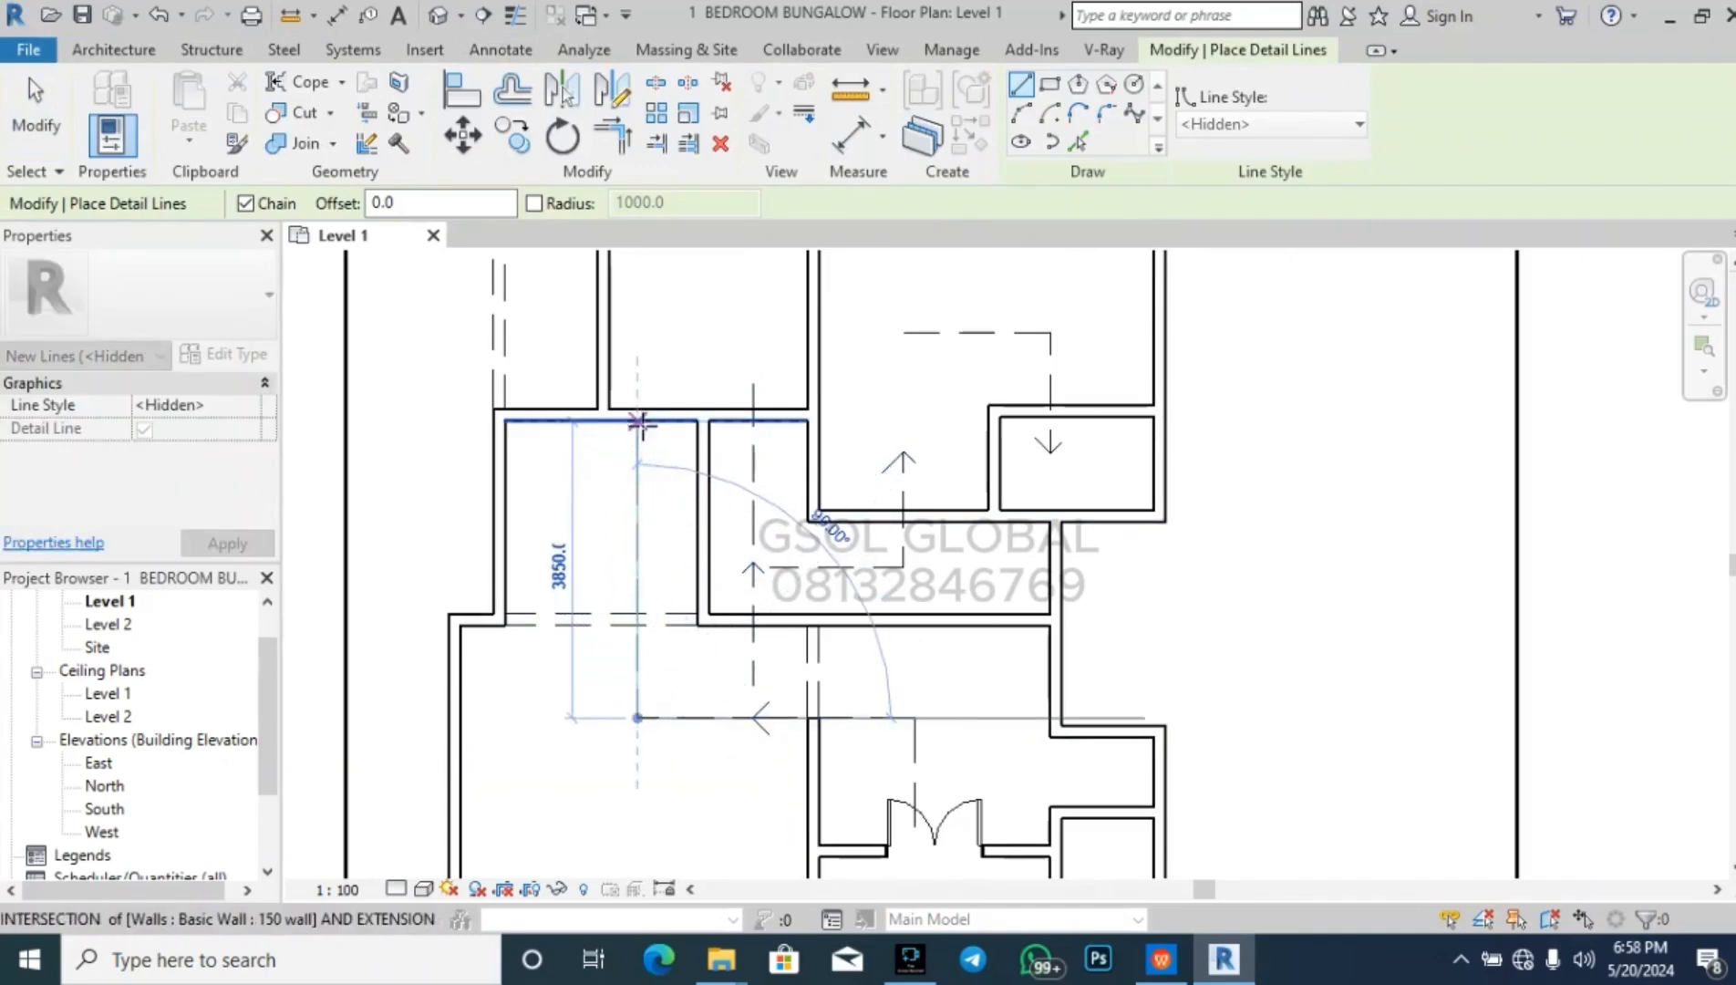
{"action": "left_click", "coordinate": [638, 364]}
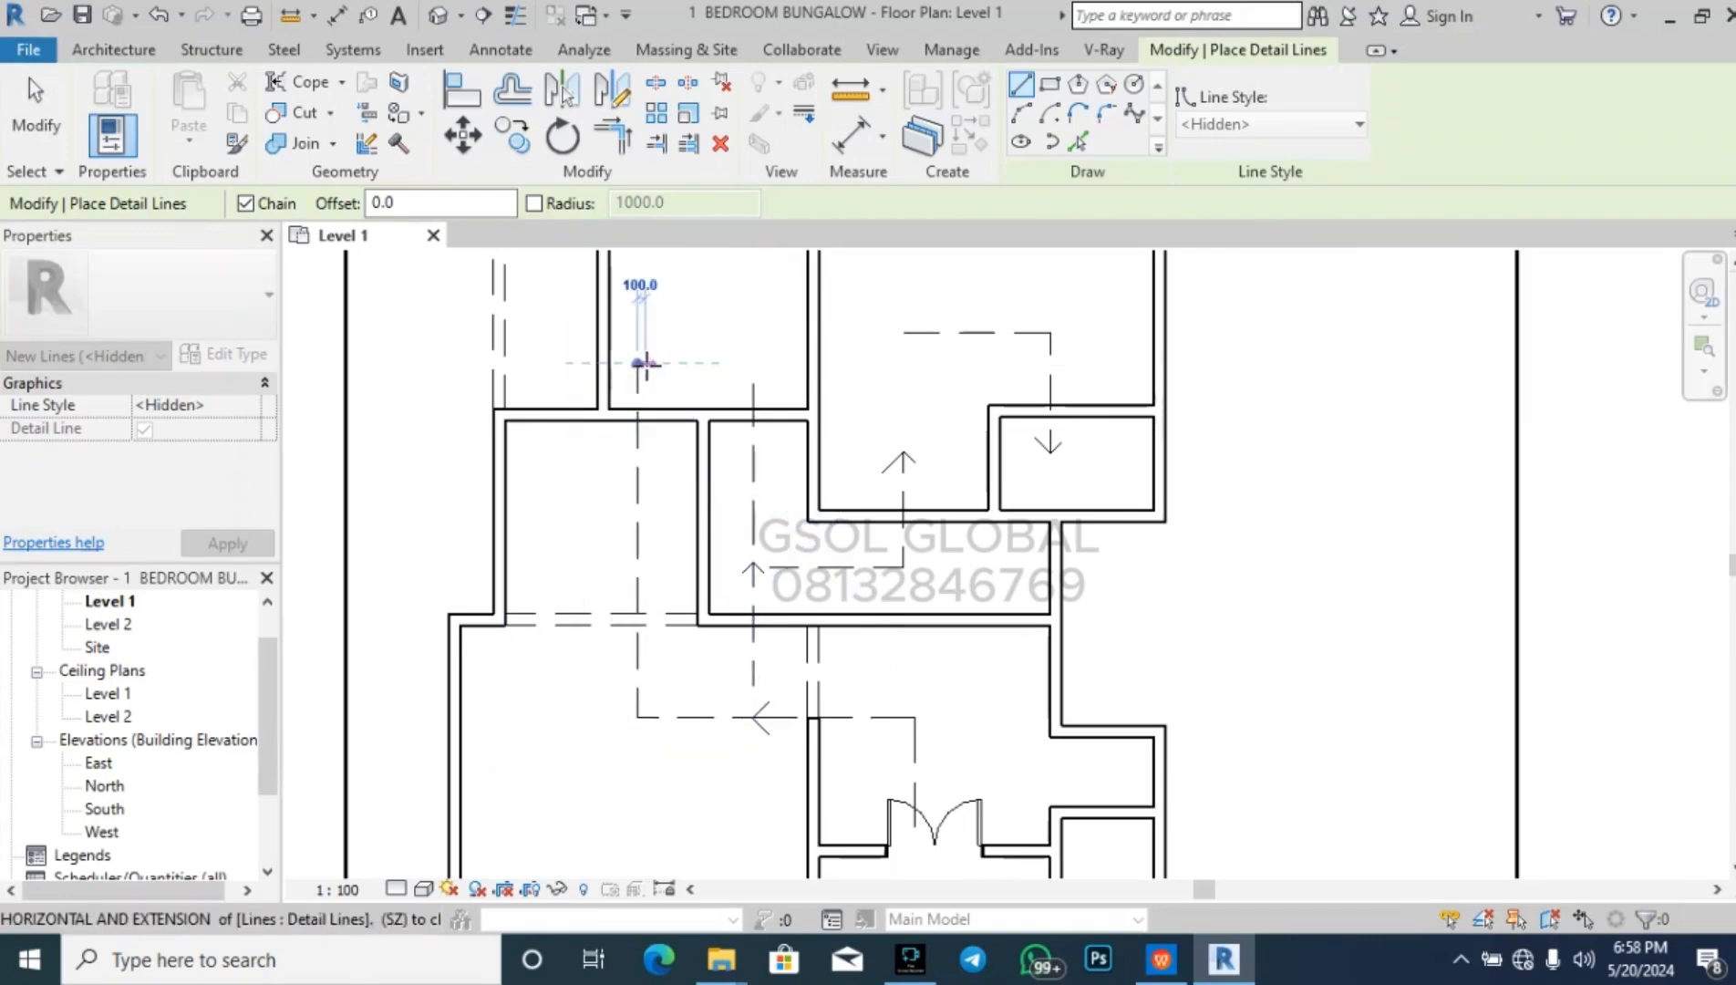
{"action": "key", "text": "Escape"}
{"action": "key", "text": "Escape"}
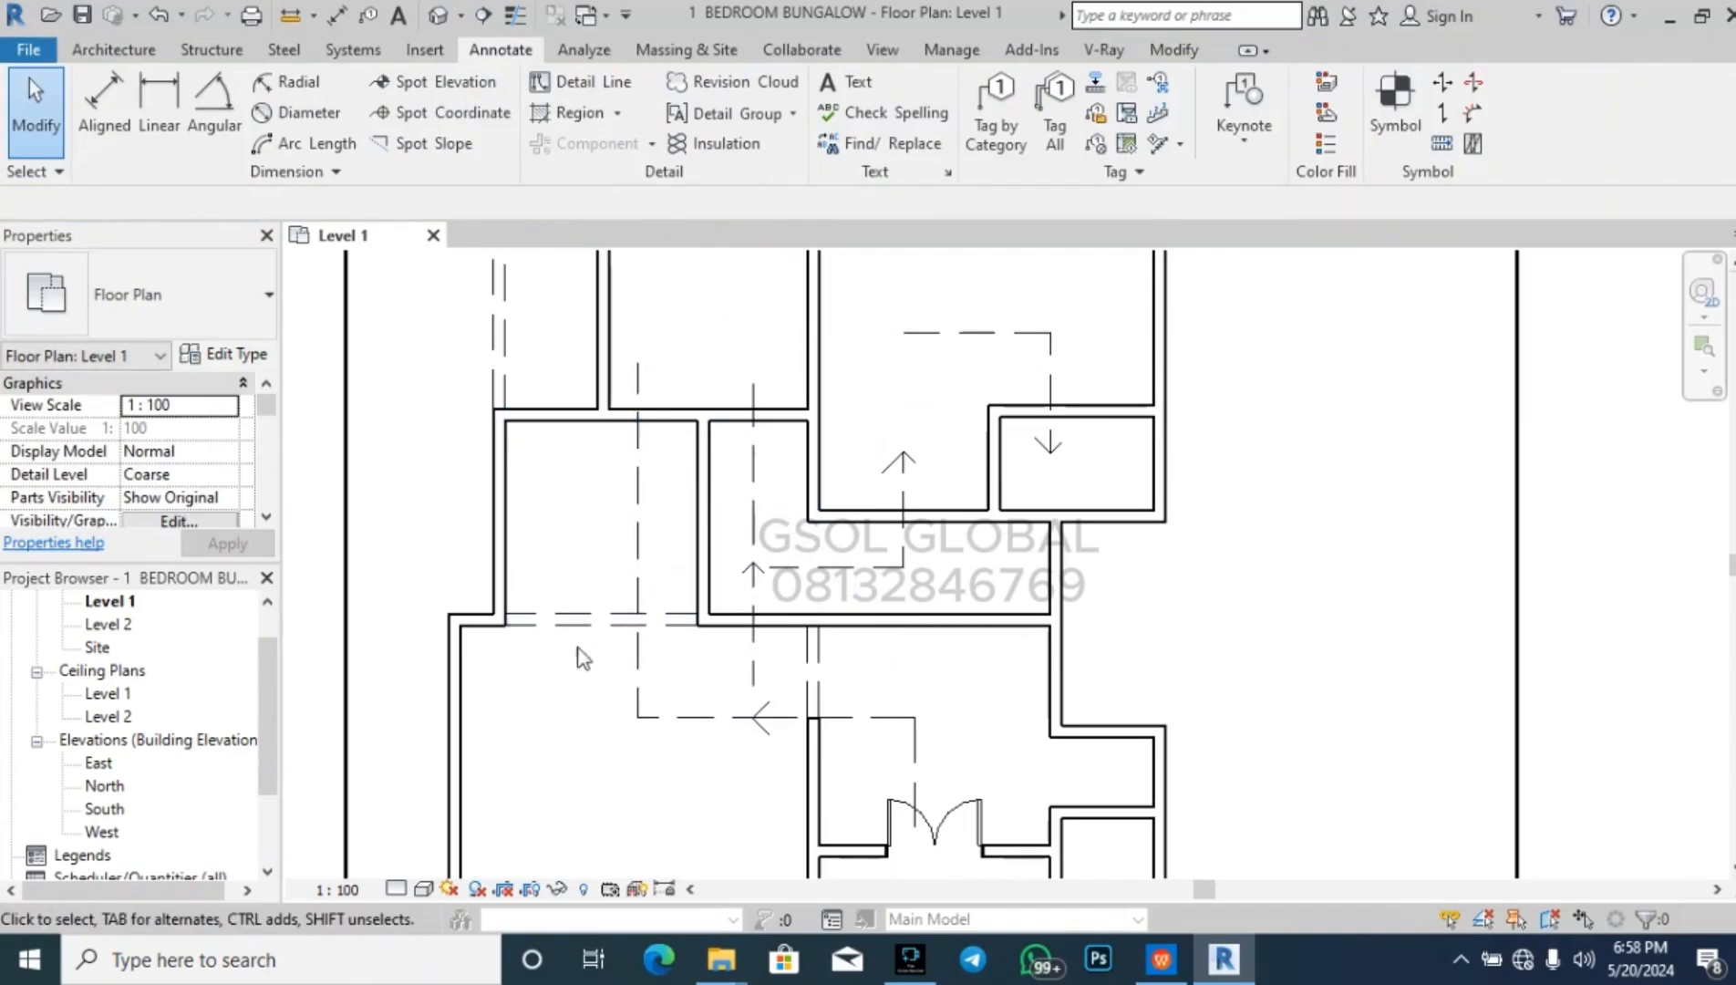
- Examine where the circulation routes cross the walls between the entrance and the upper rooms
{"action": "scroll", "coordinate": [528, 629], "scroll_direction": "up", "scroll_amount": 1}
{"action": "scroll", "coordinate": [523, 627], "scroll_direction": "up", "scroll_amount": 1}
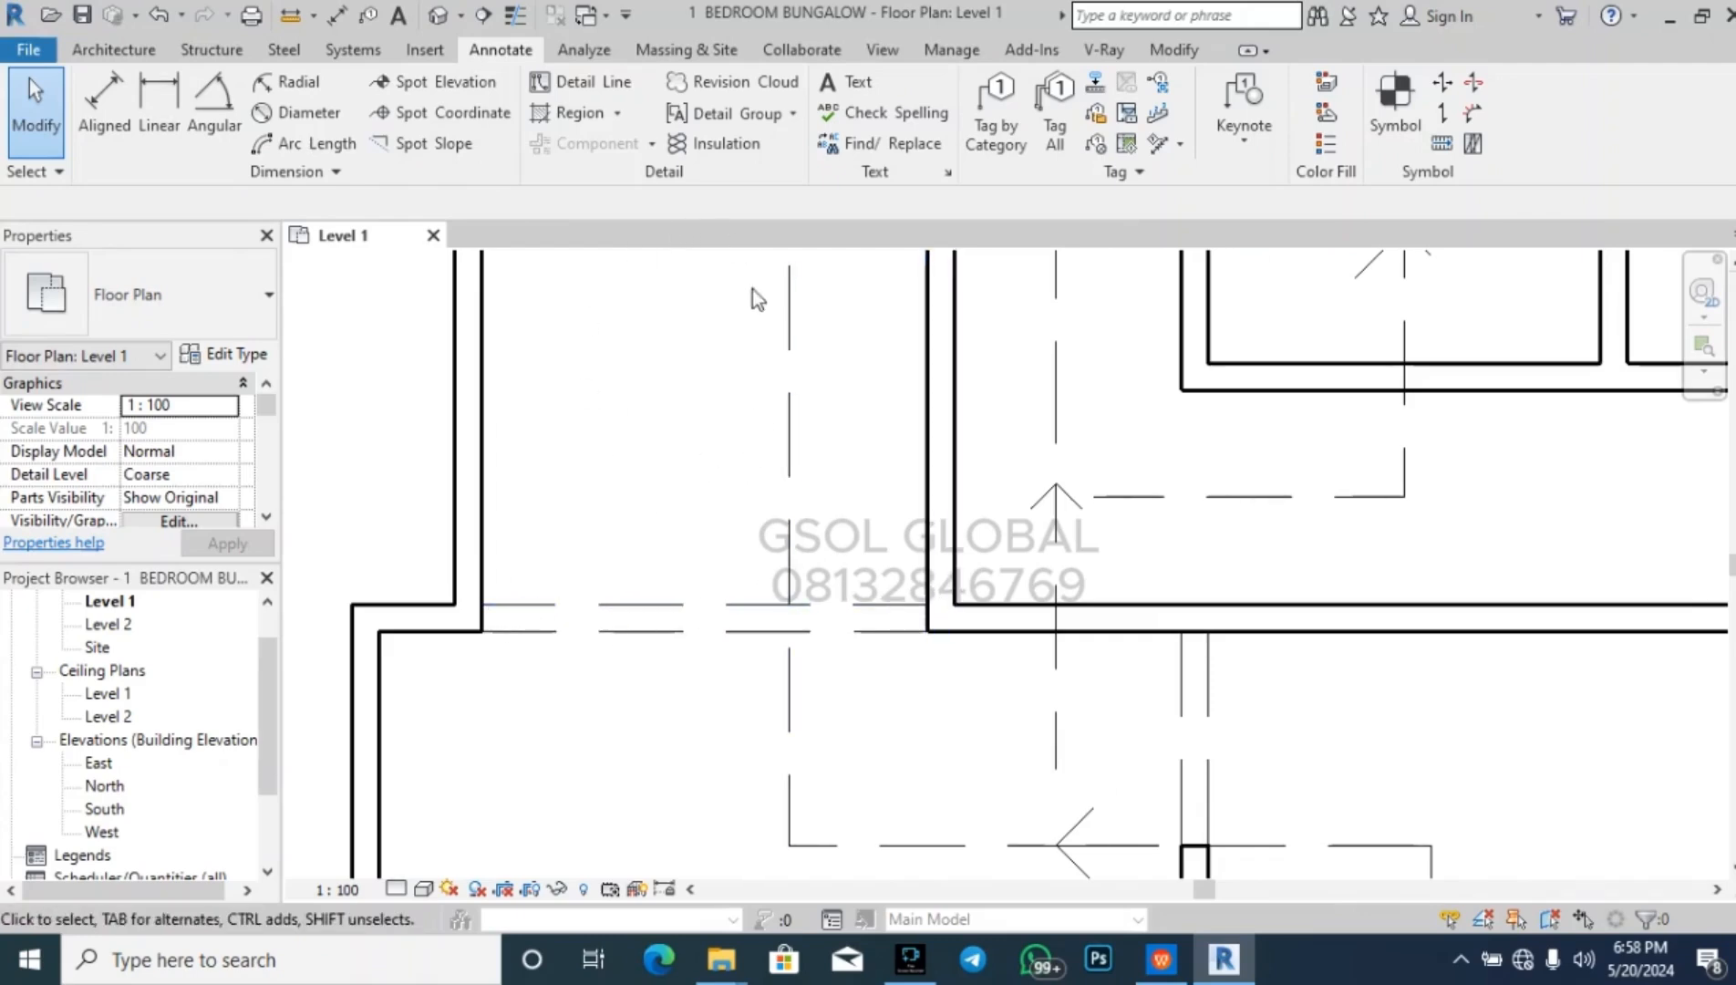
{"action": "scroll", "coordinate": [410, 493], "scroll_direction": "down", "scroll_amount": 2}
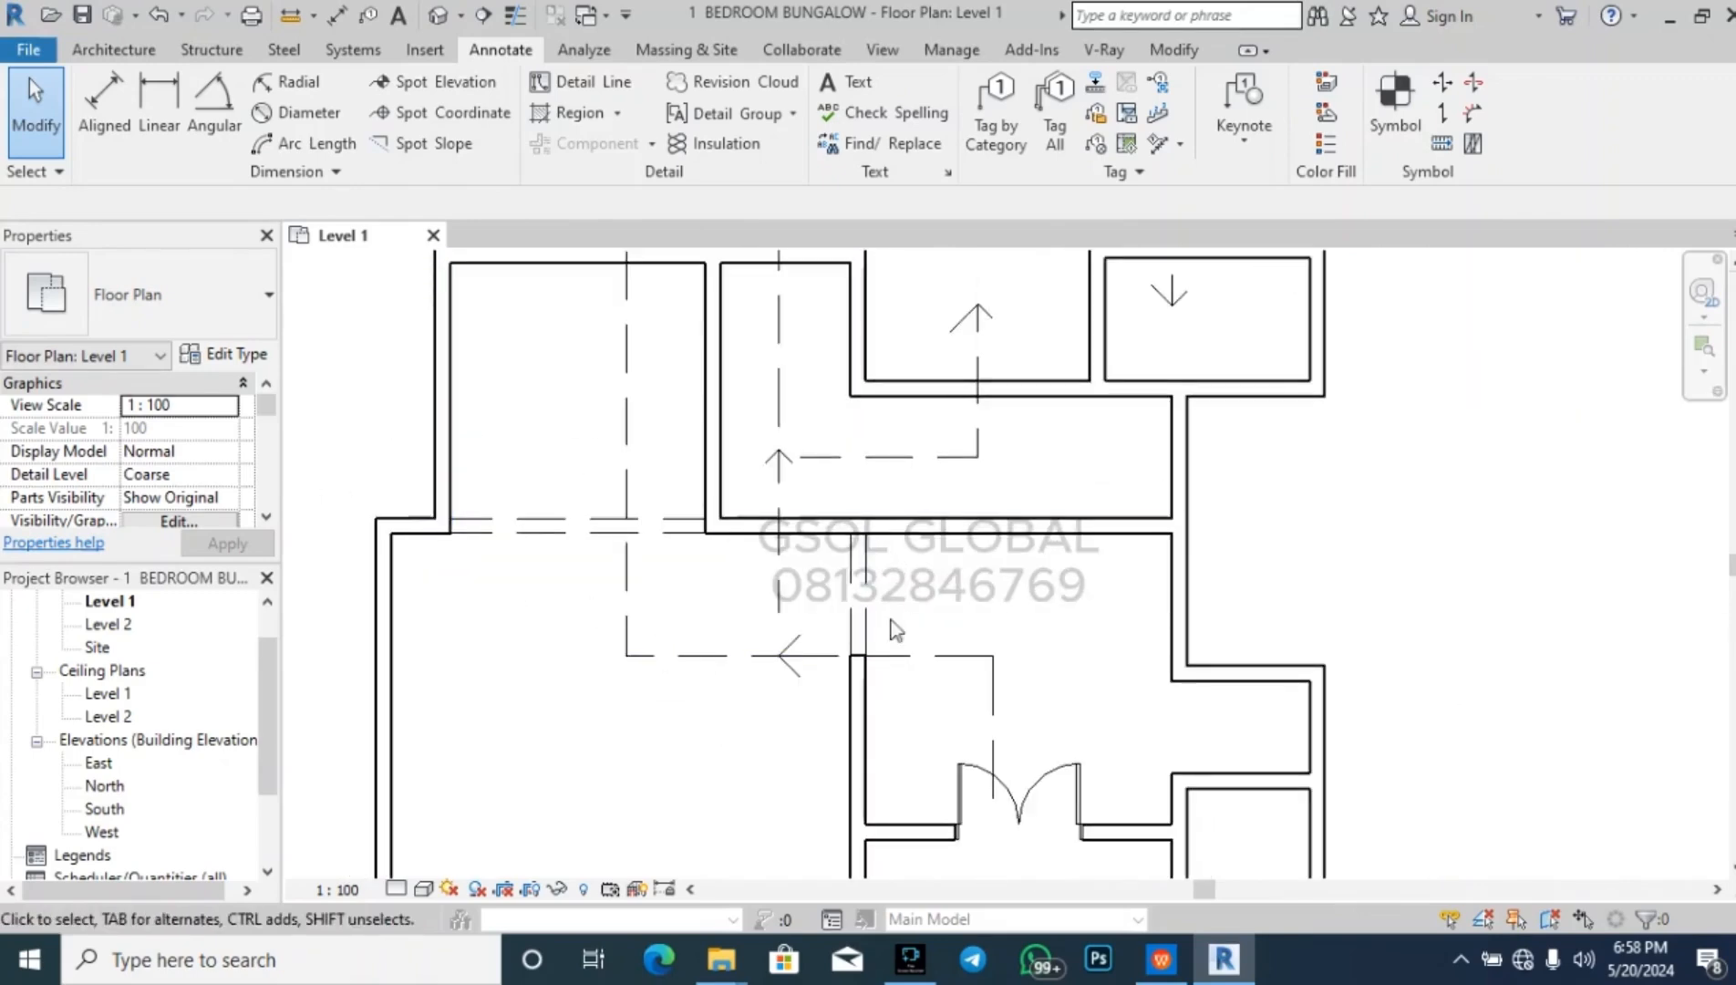
{"action": "scroll", "coordinate": [675, 415], "scroll_direction": "down", "scroll_amount": 2}
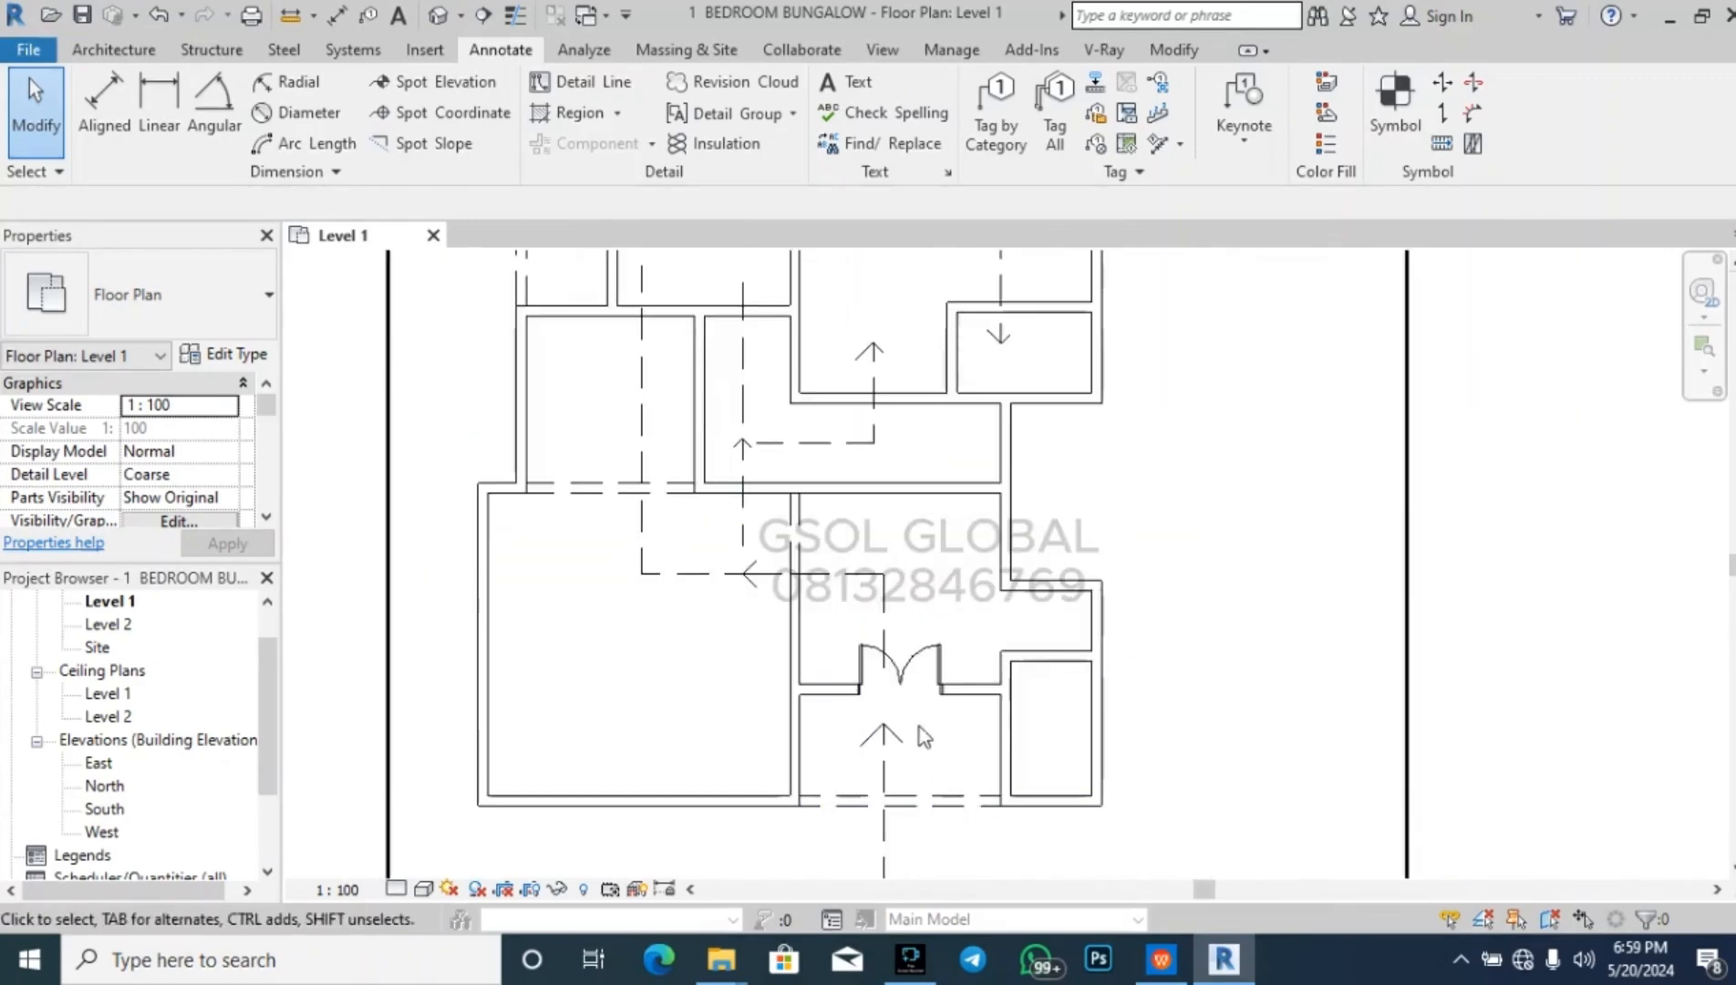
{"action": "scroll", "coordinate": [916, 789], "scroll_direction": "down", "scroll_amount": 2}
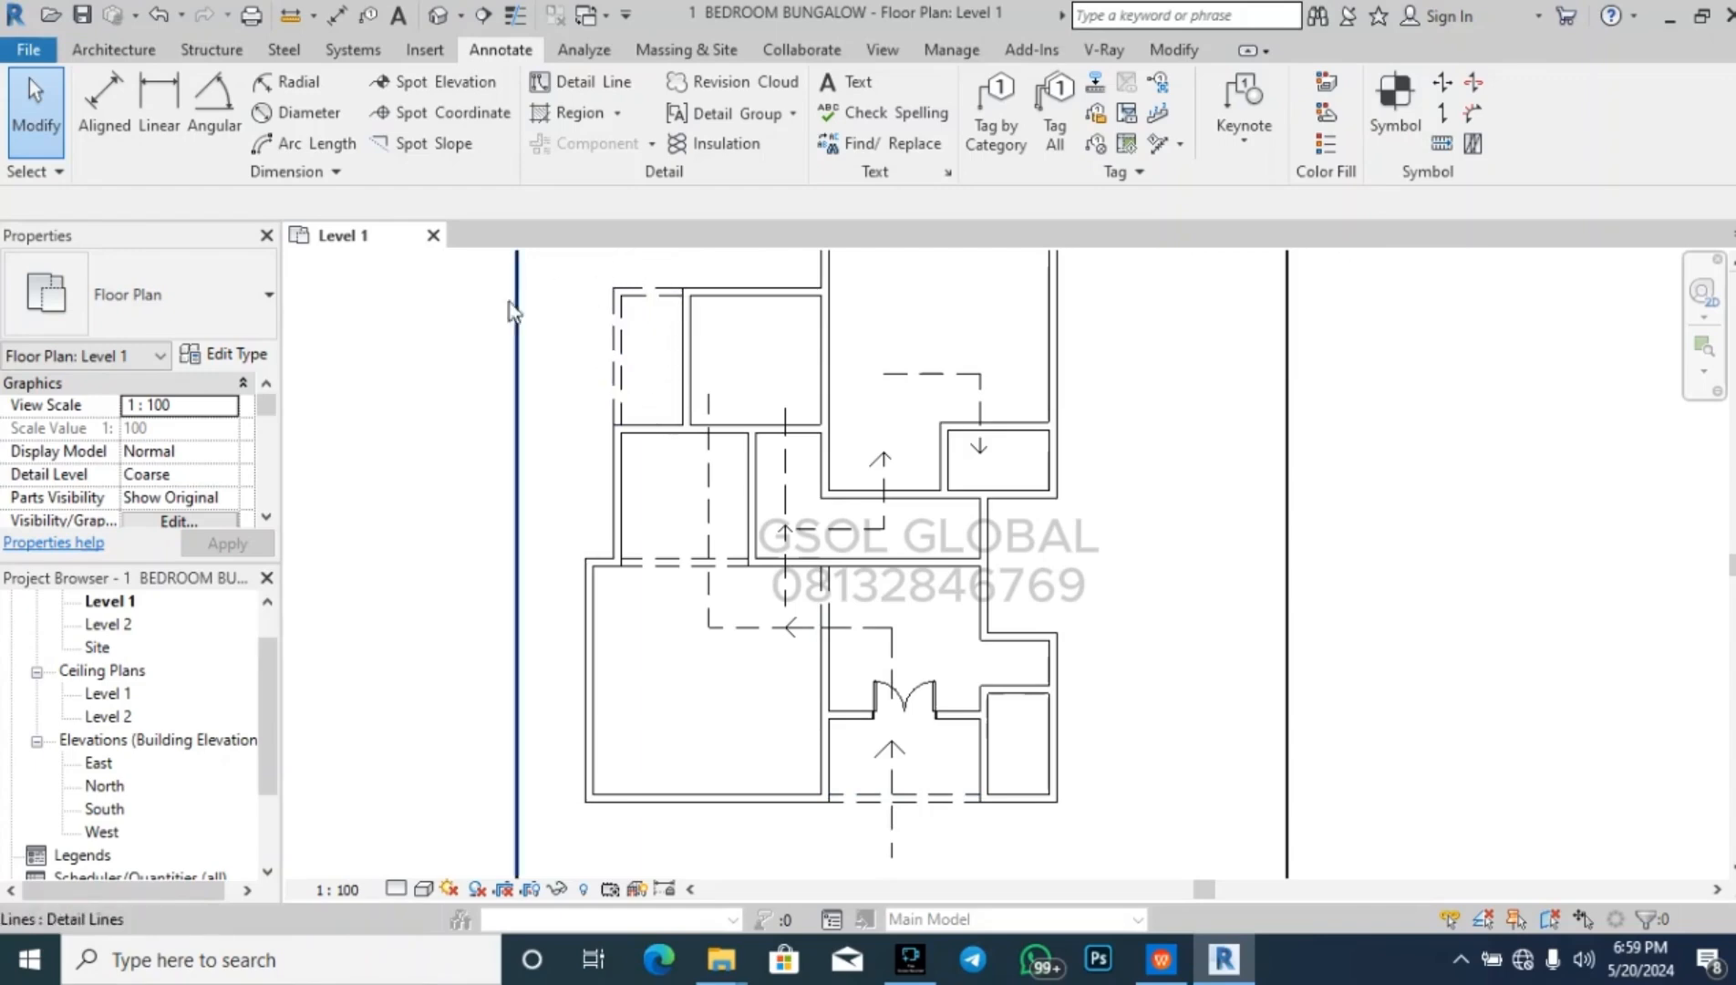
{"action": "scroll", "coordinate": [830, 528], "scroll_direction": "up", "scroll_amount": 2}
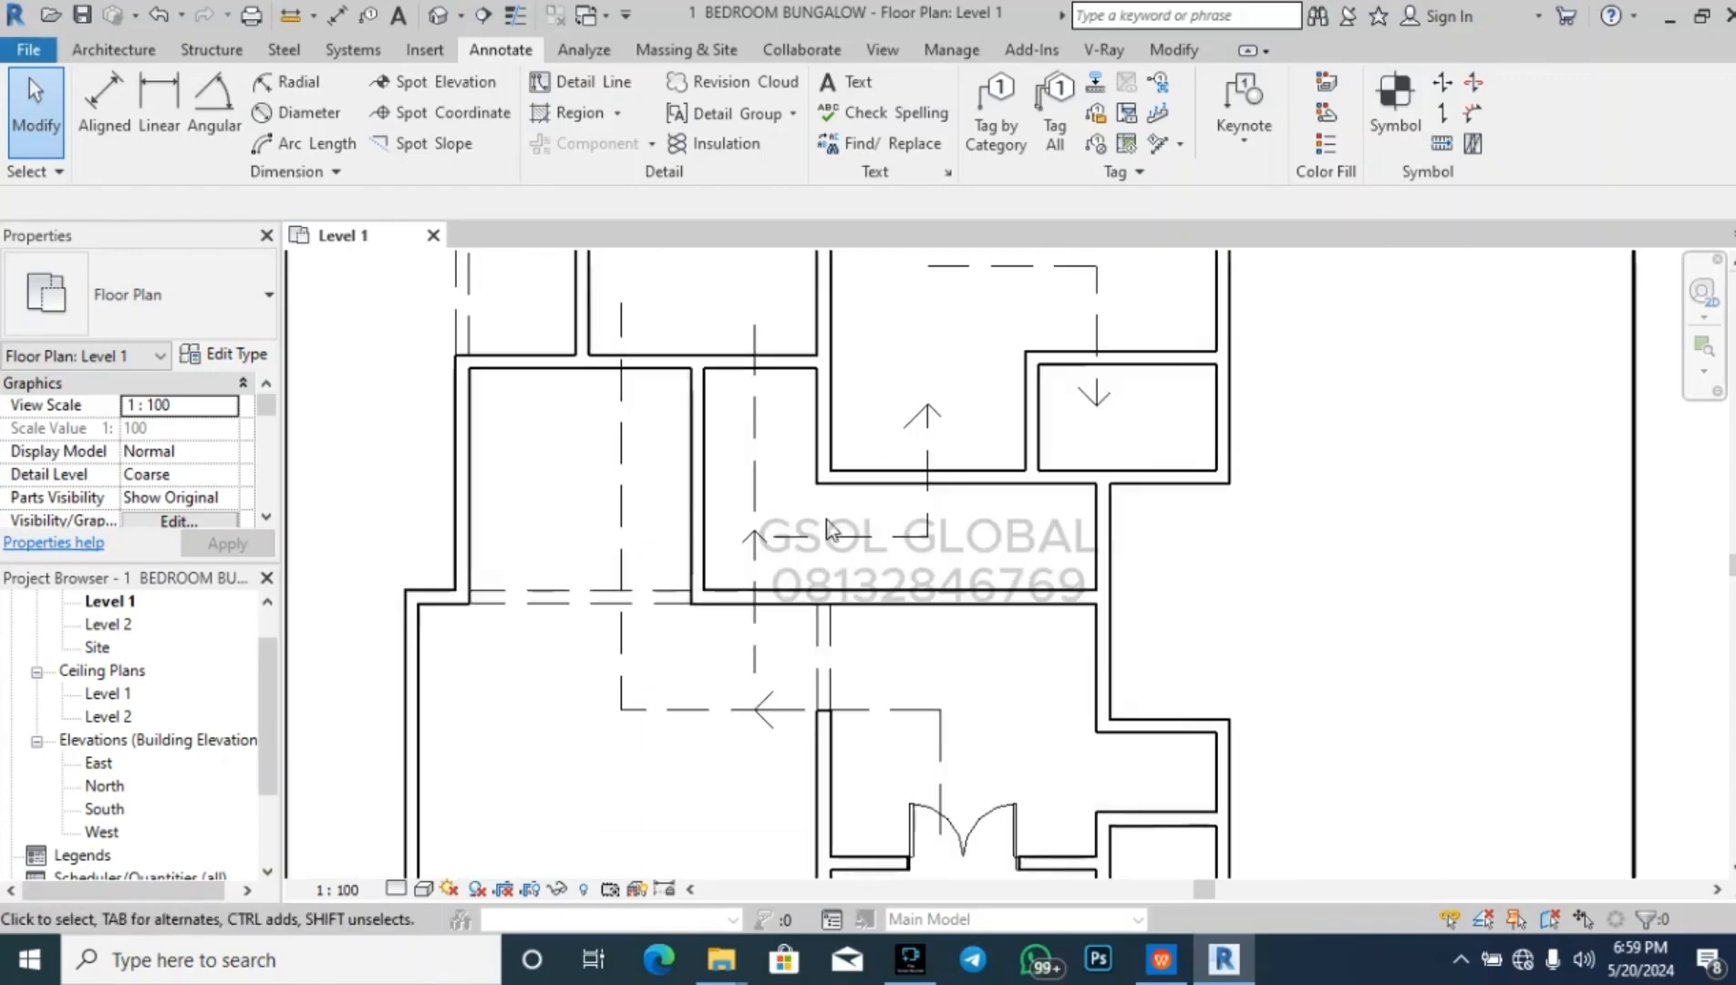
{"action": "scroll", "coordinate": [635, 290], "scroll_direction": "up", "scroll_amount": 2}
{"action": "scroll", "coordinate": [642, 346], "scroll_direction": "down", "scroll_amount": 1}
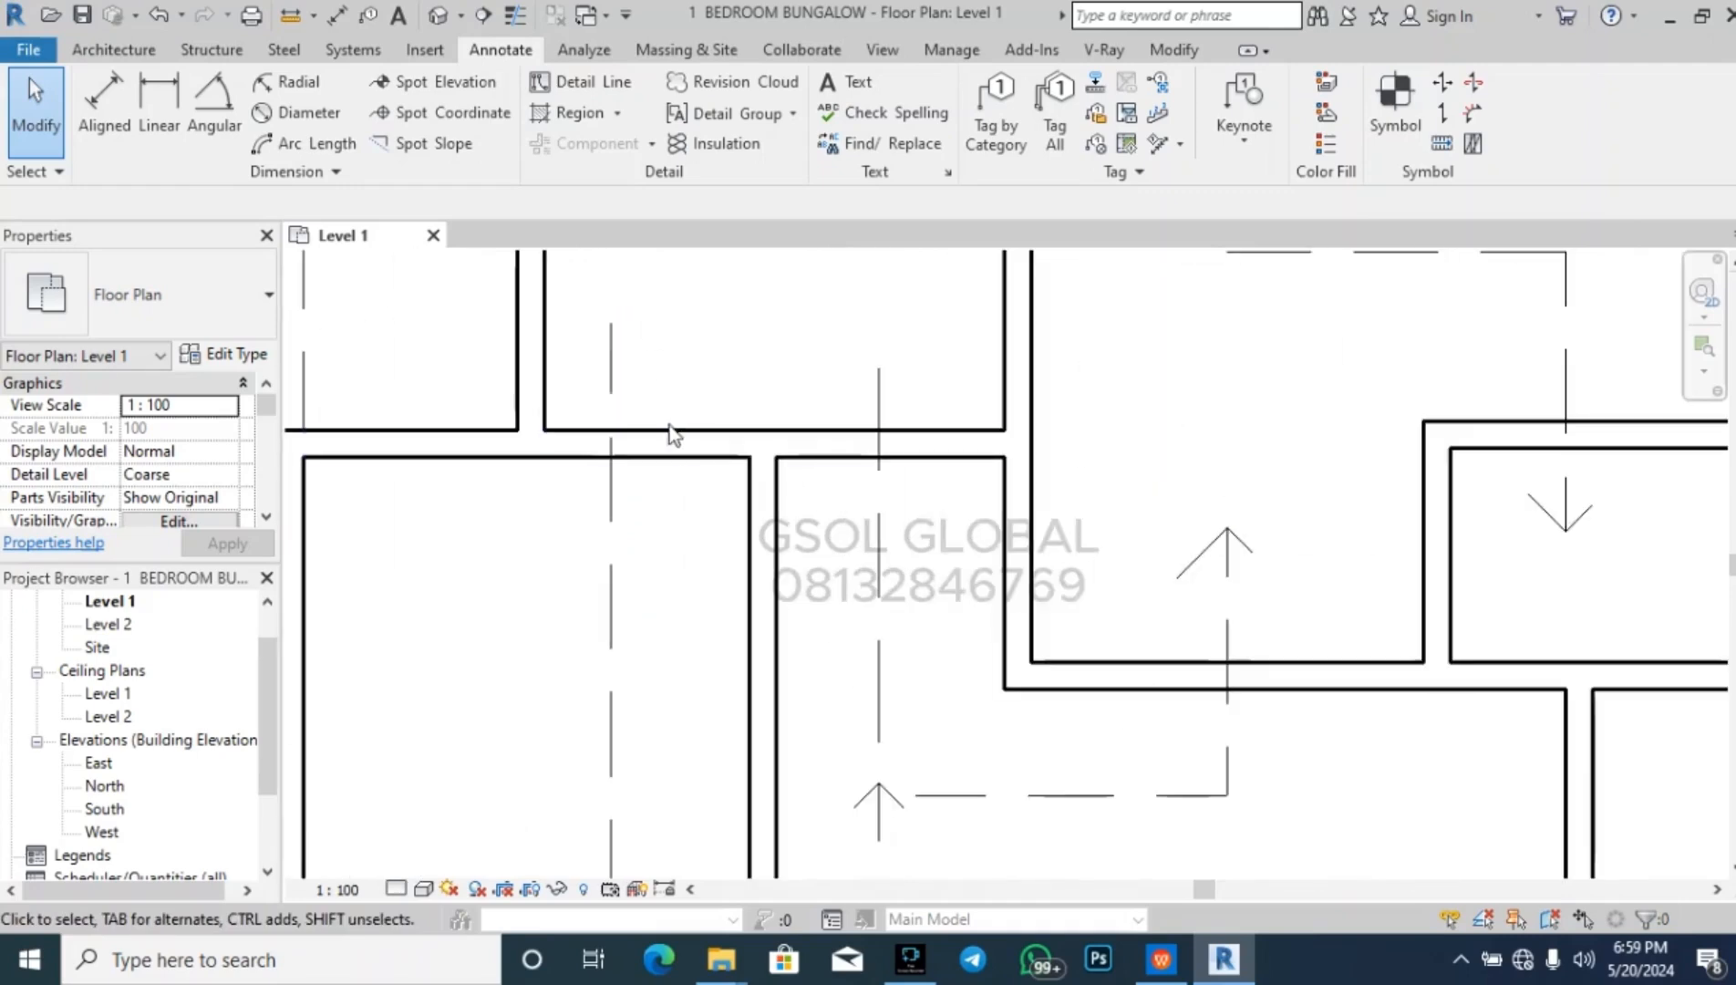
{"action": "scroll", "coordinate": [670, 456], "scroll_direction": "down", "scroll_amount": 2}
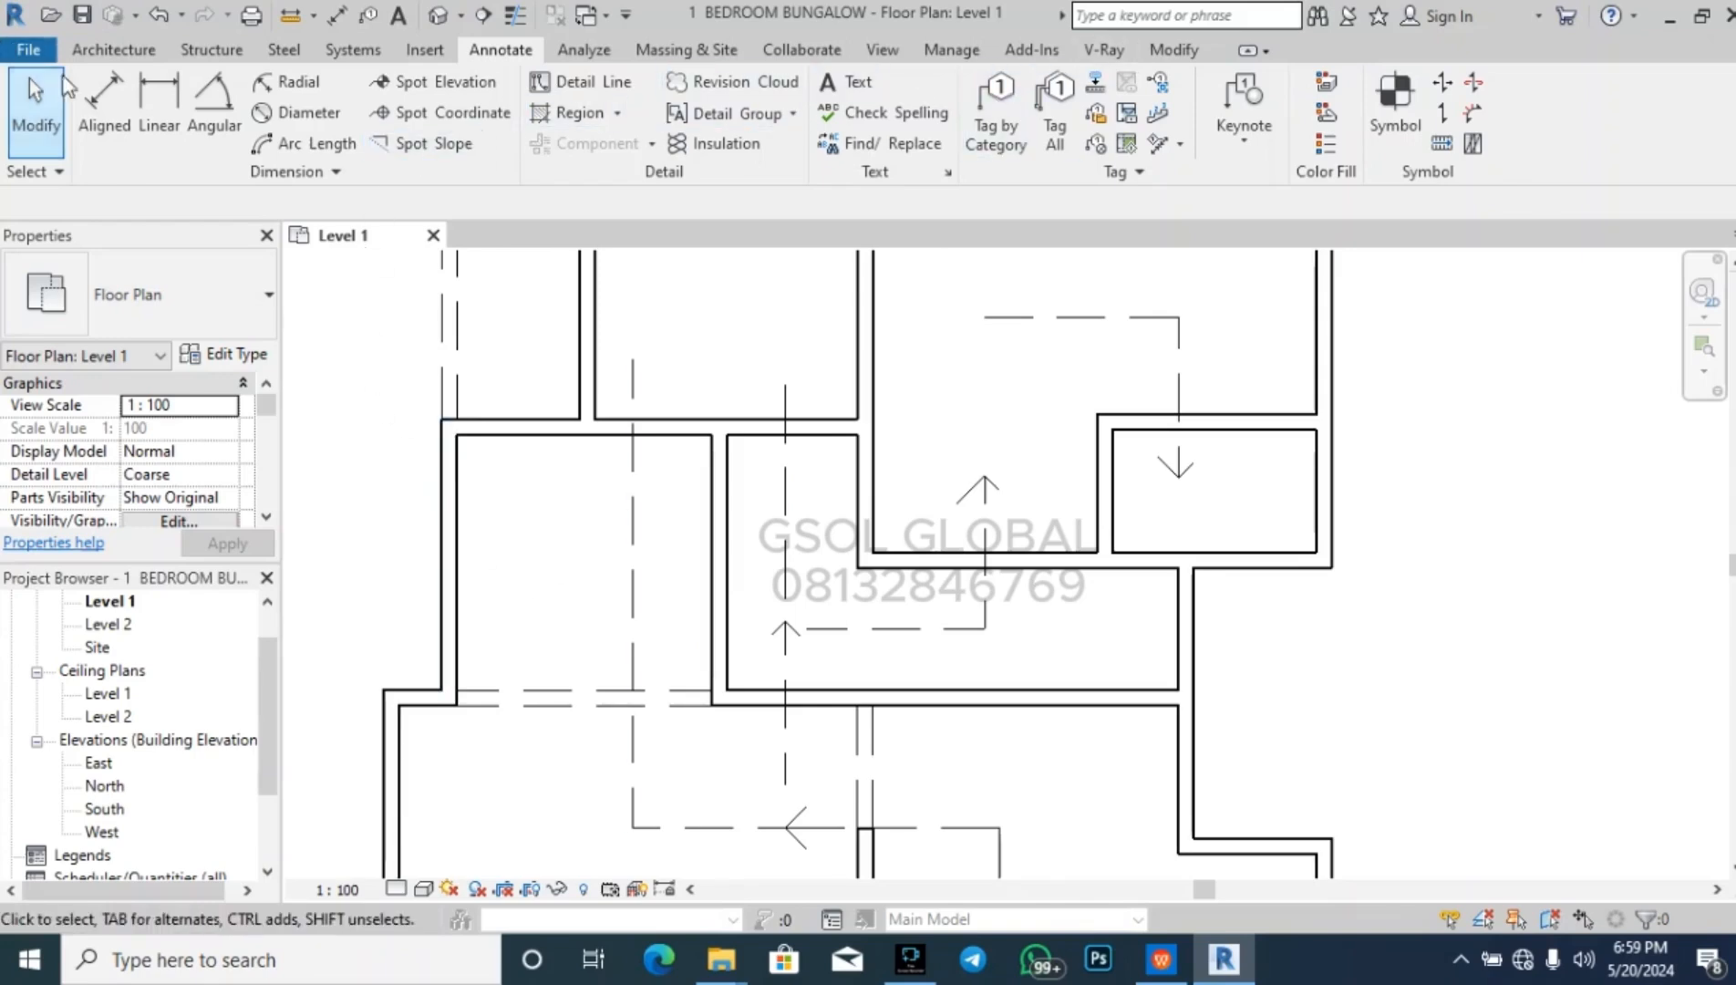
- Start placing a door with the M_Single-Flush 0915 x 2134mm type
{"action": "left_click", "coordinate": [102, 50]}
{"action": "left_click", "coordinate": [173, 118]}
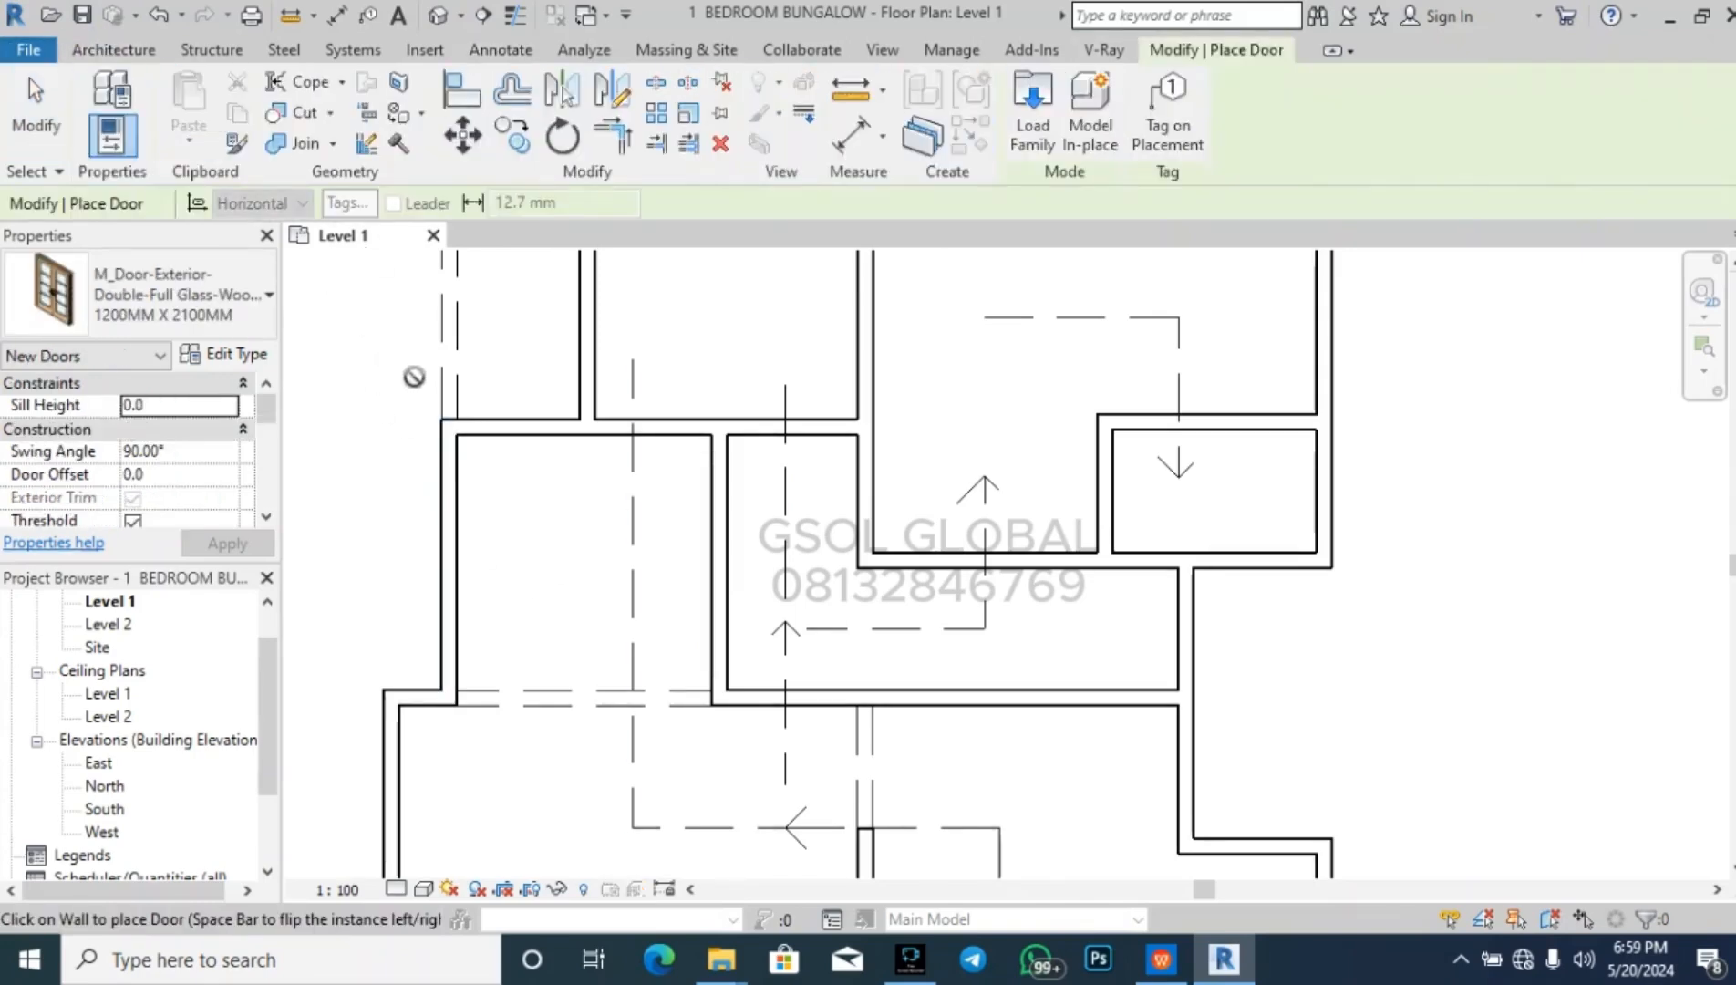
{"action": "left_click", "coordinate": [233, 353]}
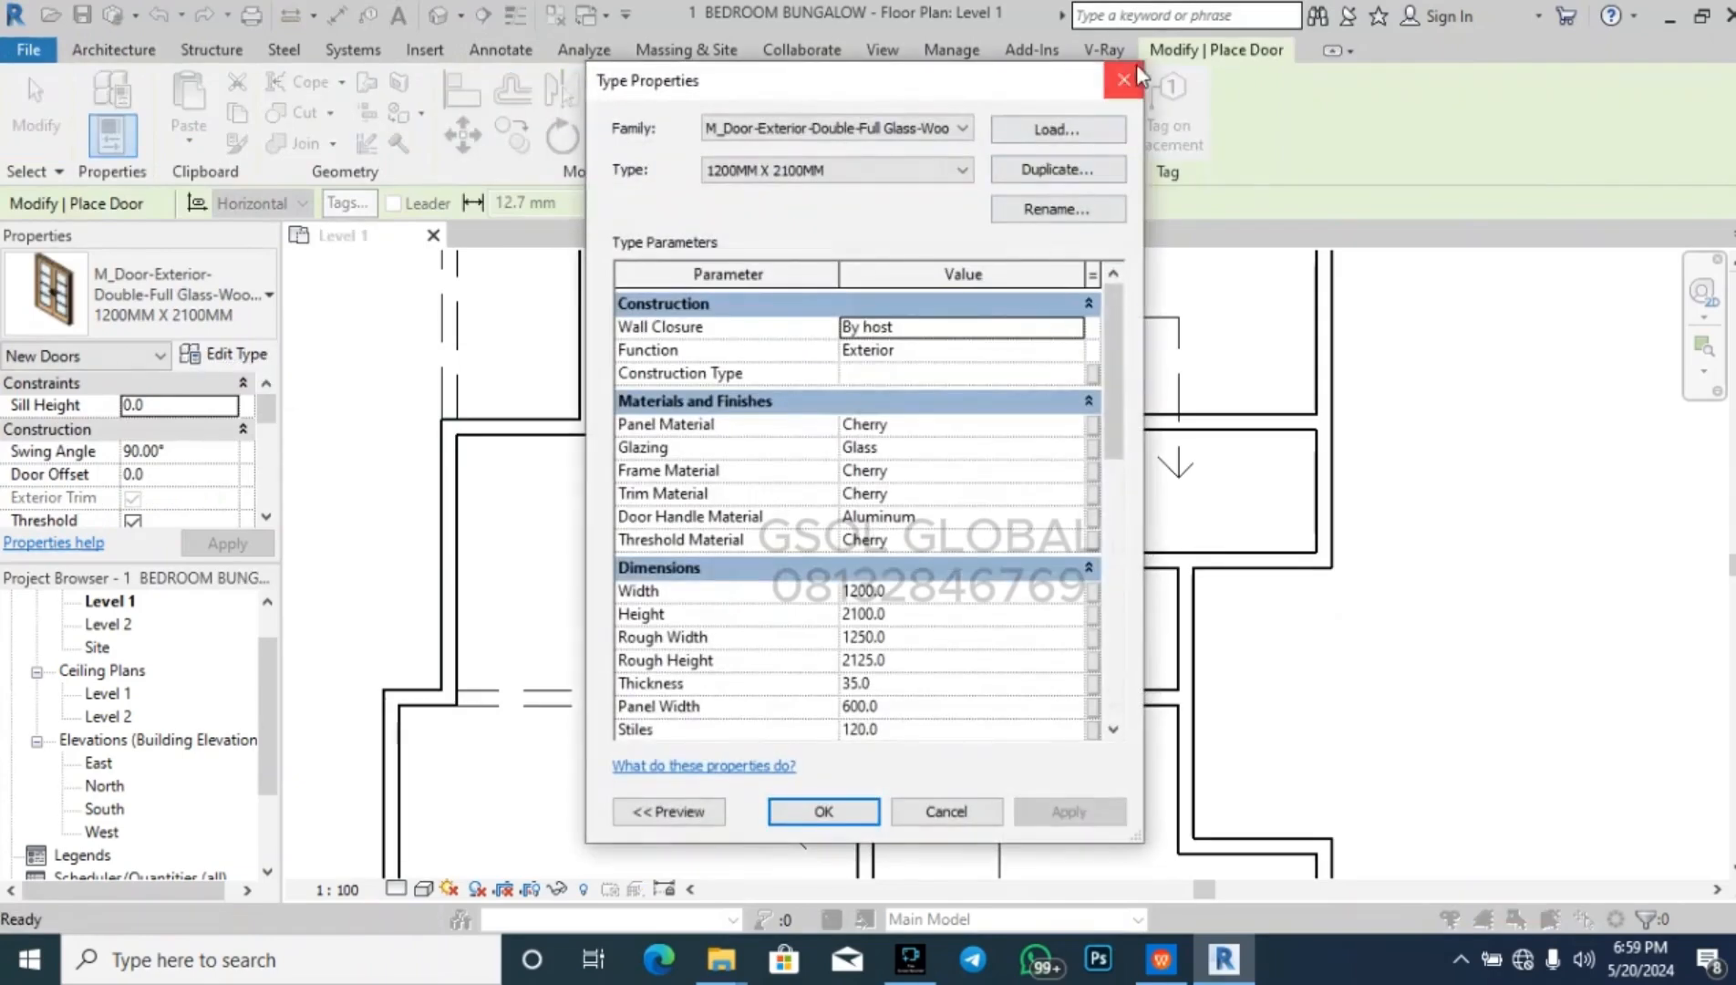
{"action": "left_click", "coordinate": [1120, 75]}
{"action": "left_click", "coordinate": [182, 294]}
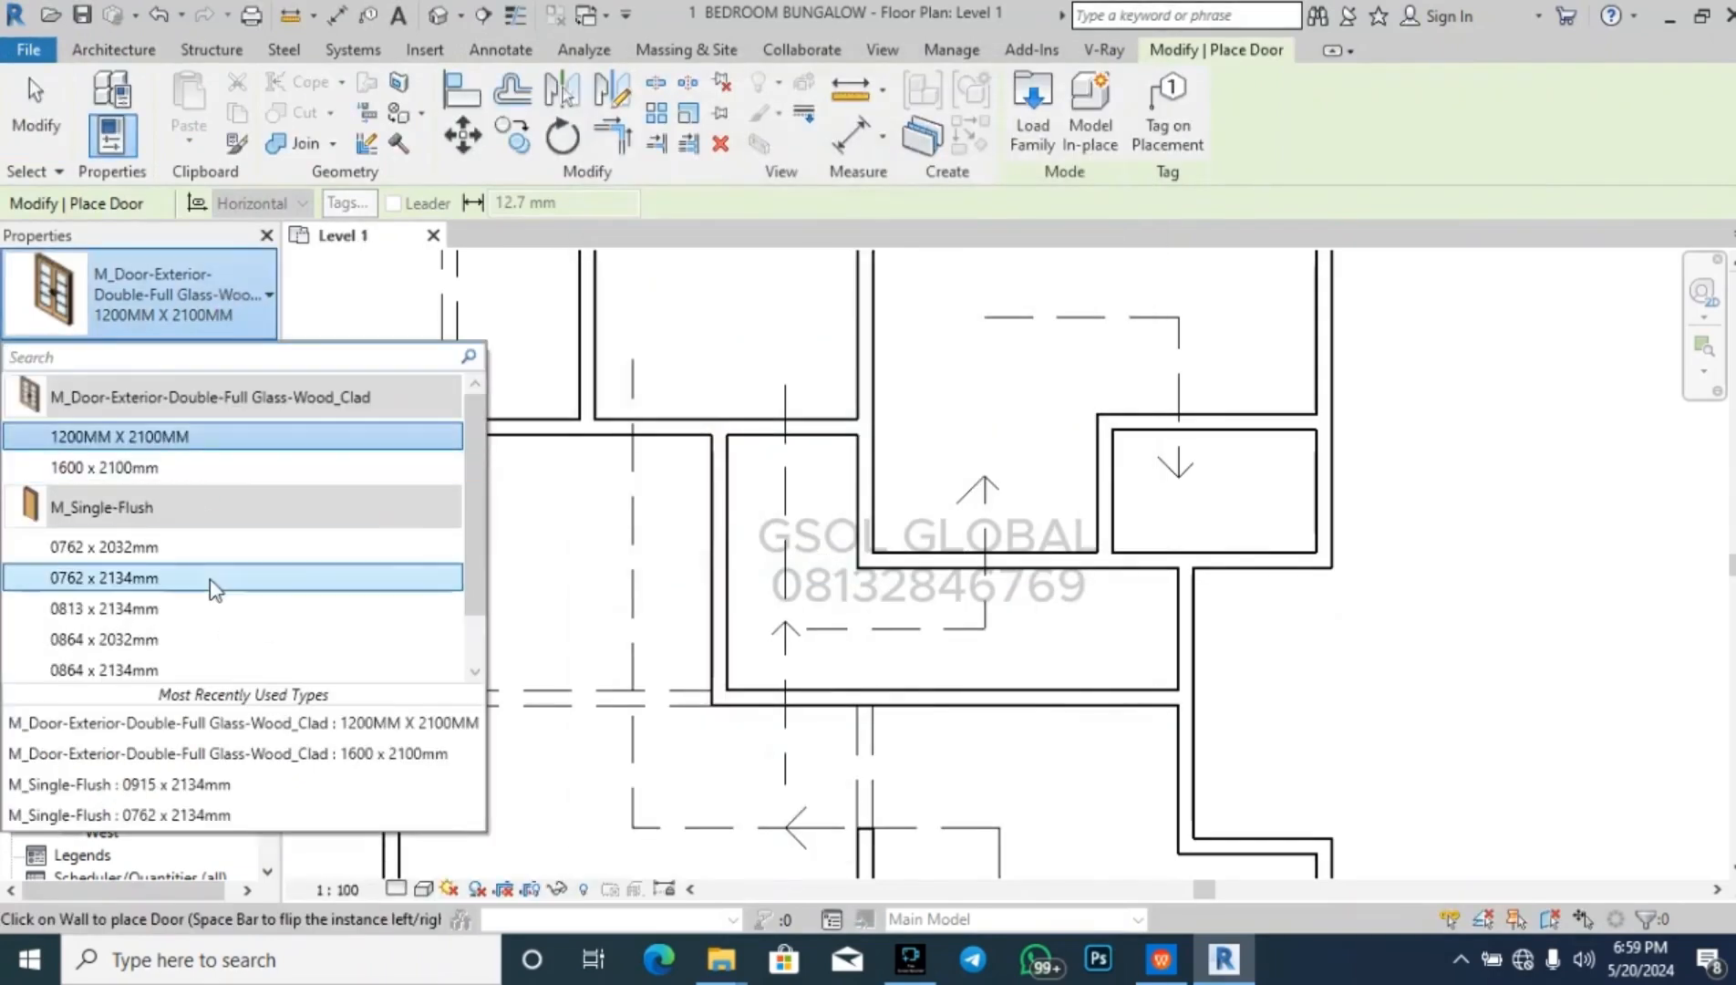
{"action": "scroll", "coordinate": [201, 602], "scroll_direction": "down", "scroll_amount": 2}
{"action": "left_click", "coordinate": [194, 667]}
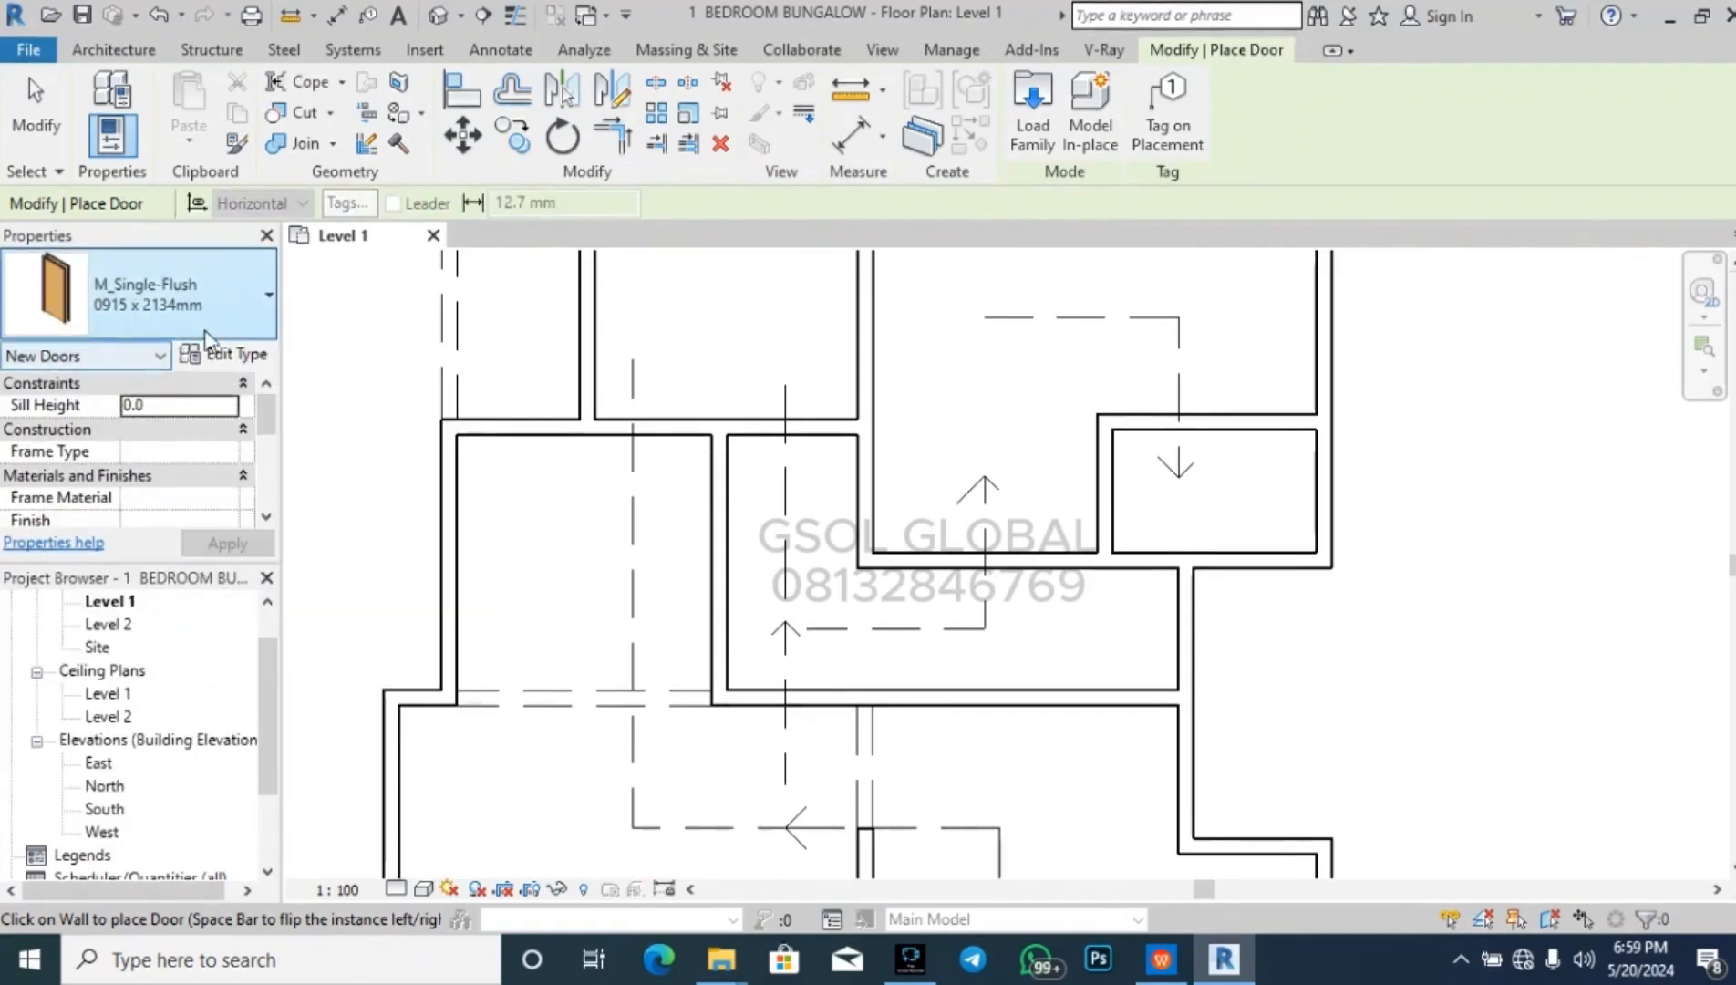
{"action": "left_click", "coordinate": [239, 355]}
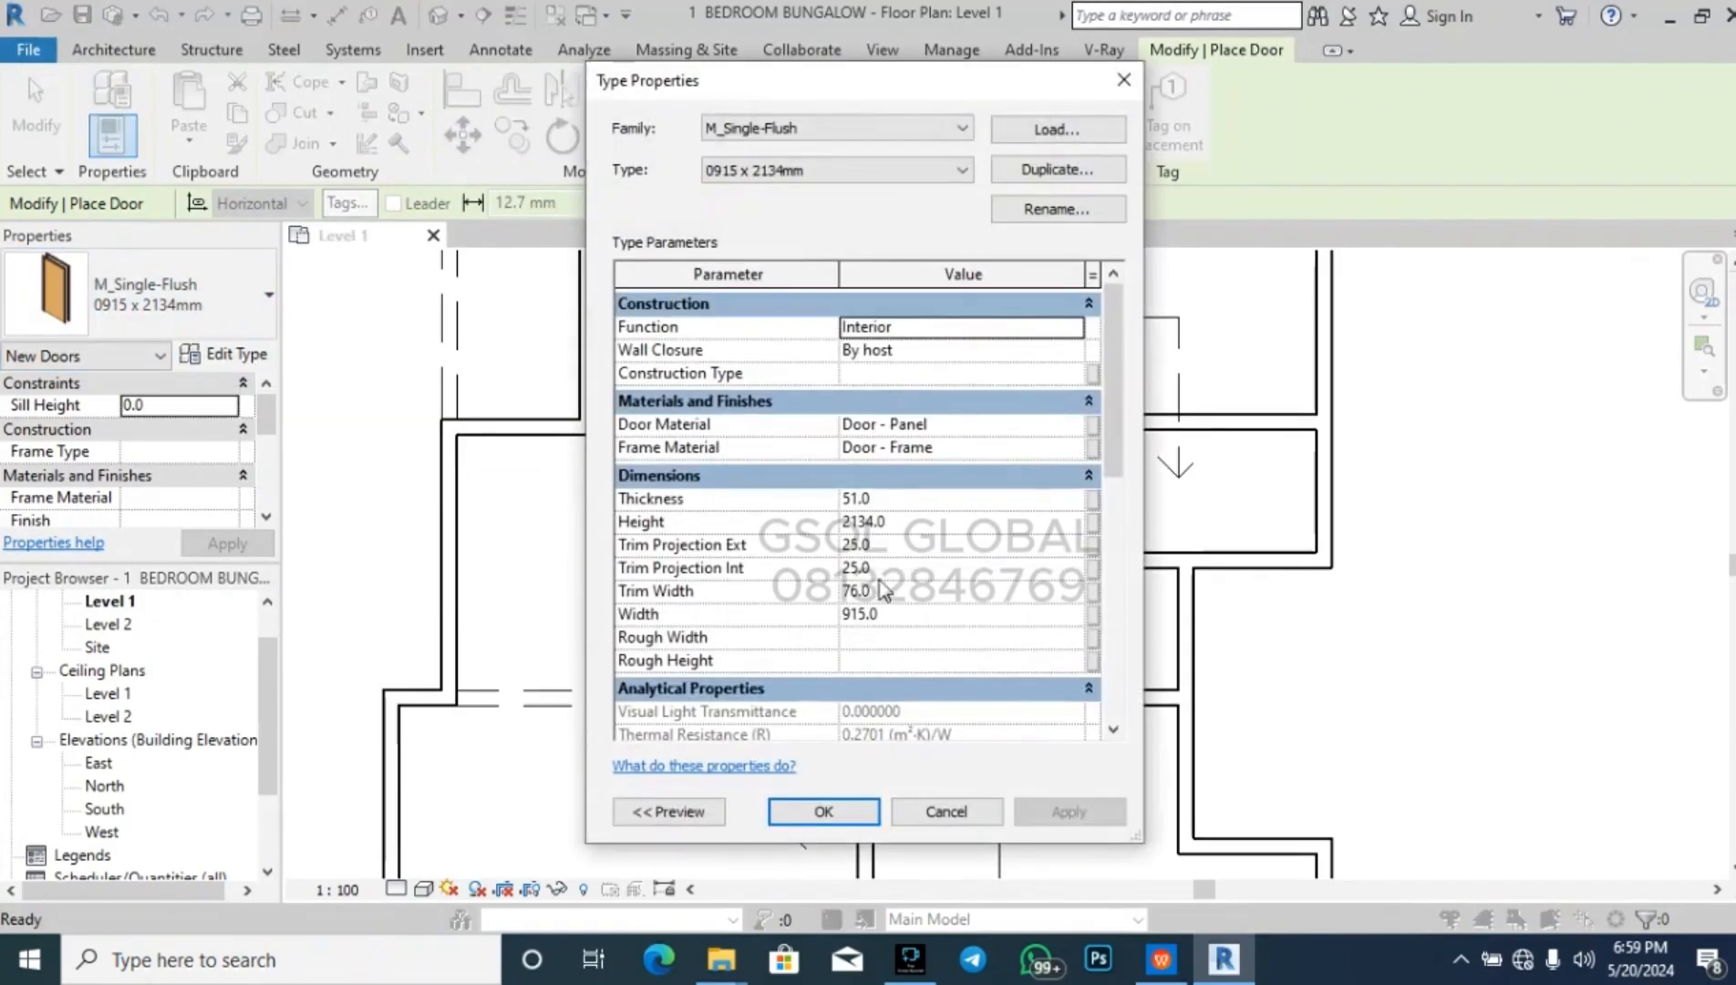
{"action": "left_click", "coordinate": [914, 518]}
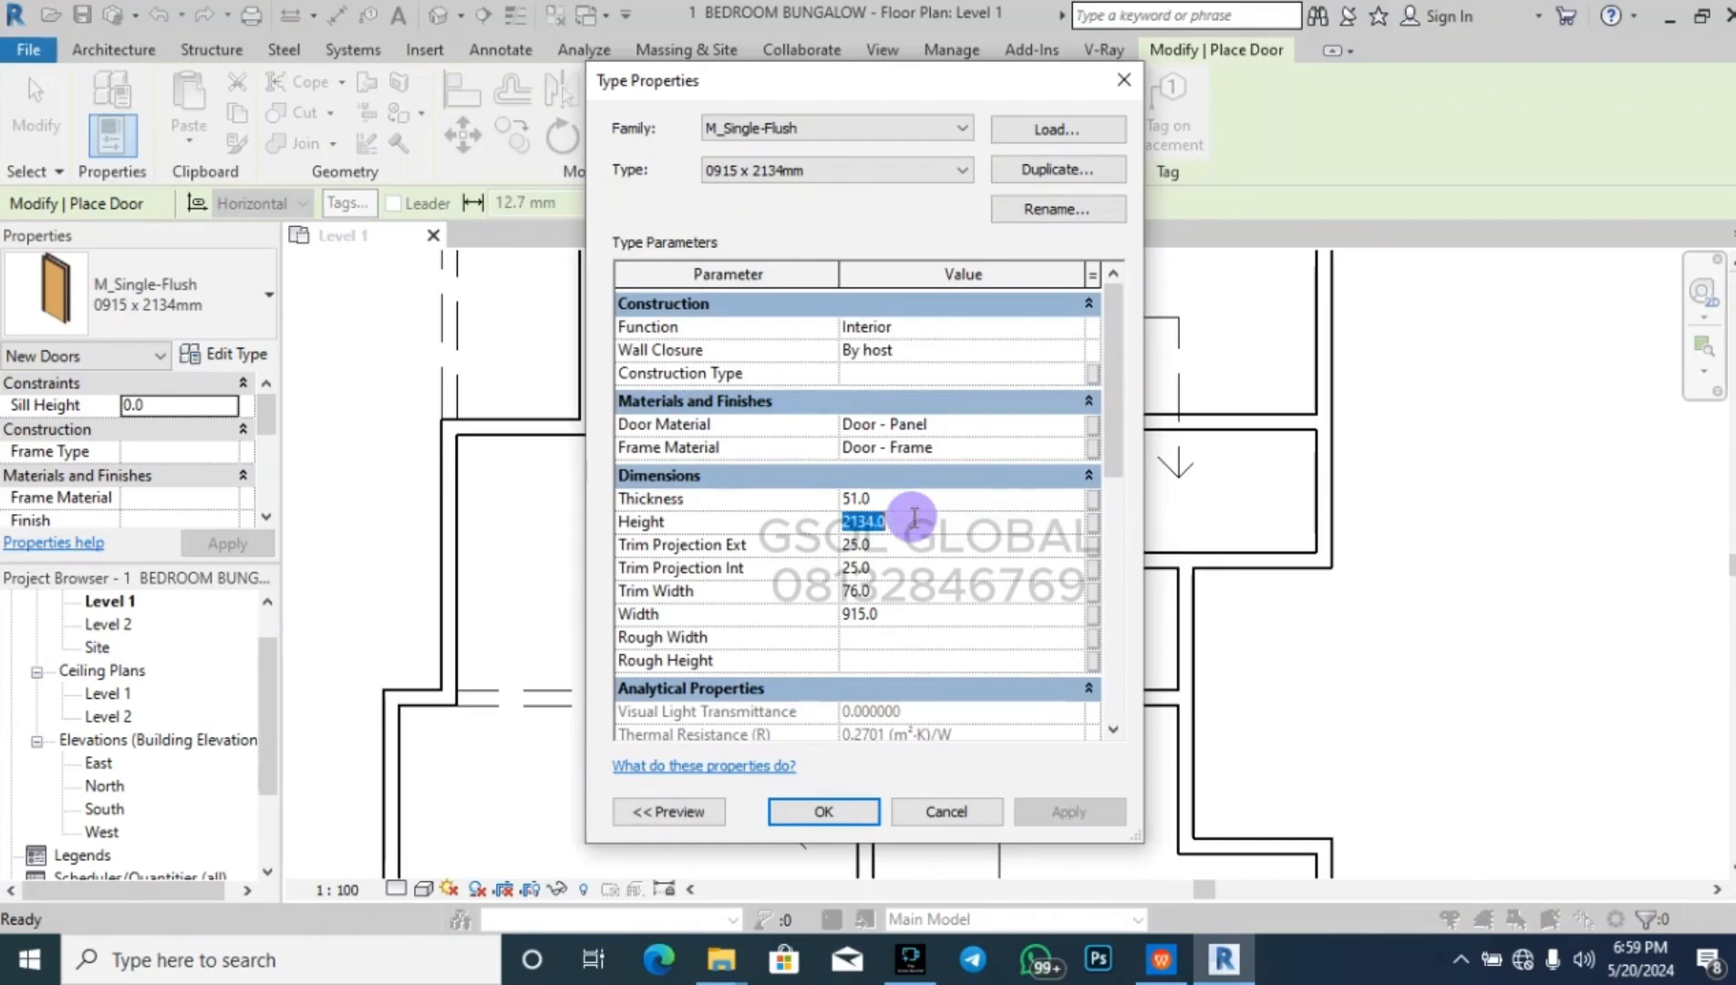
{"action": "type", "text": "210"}
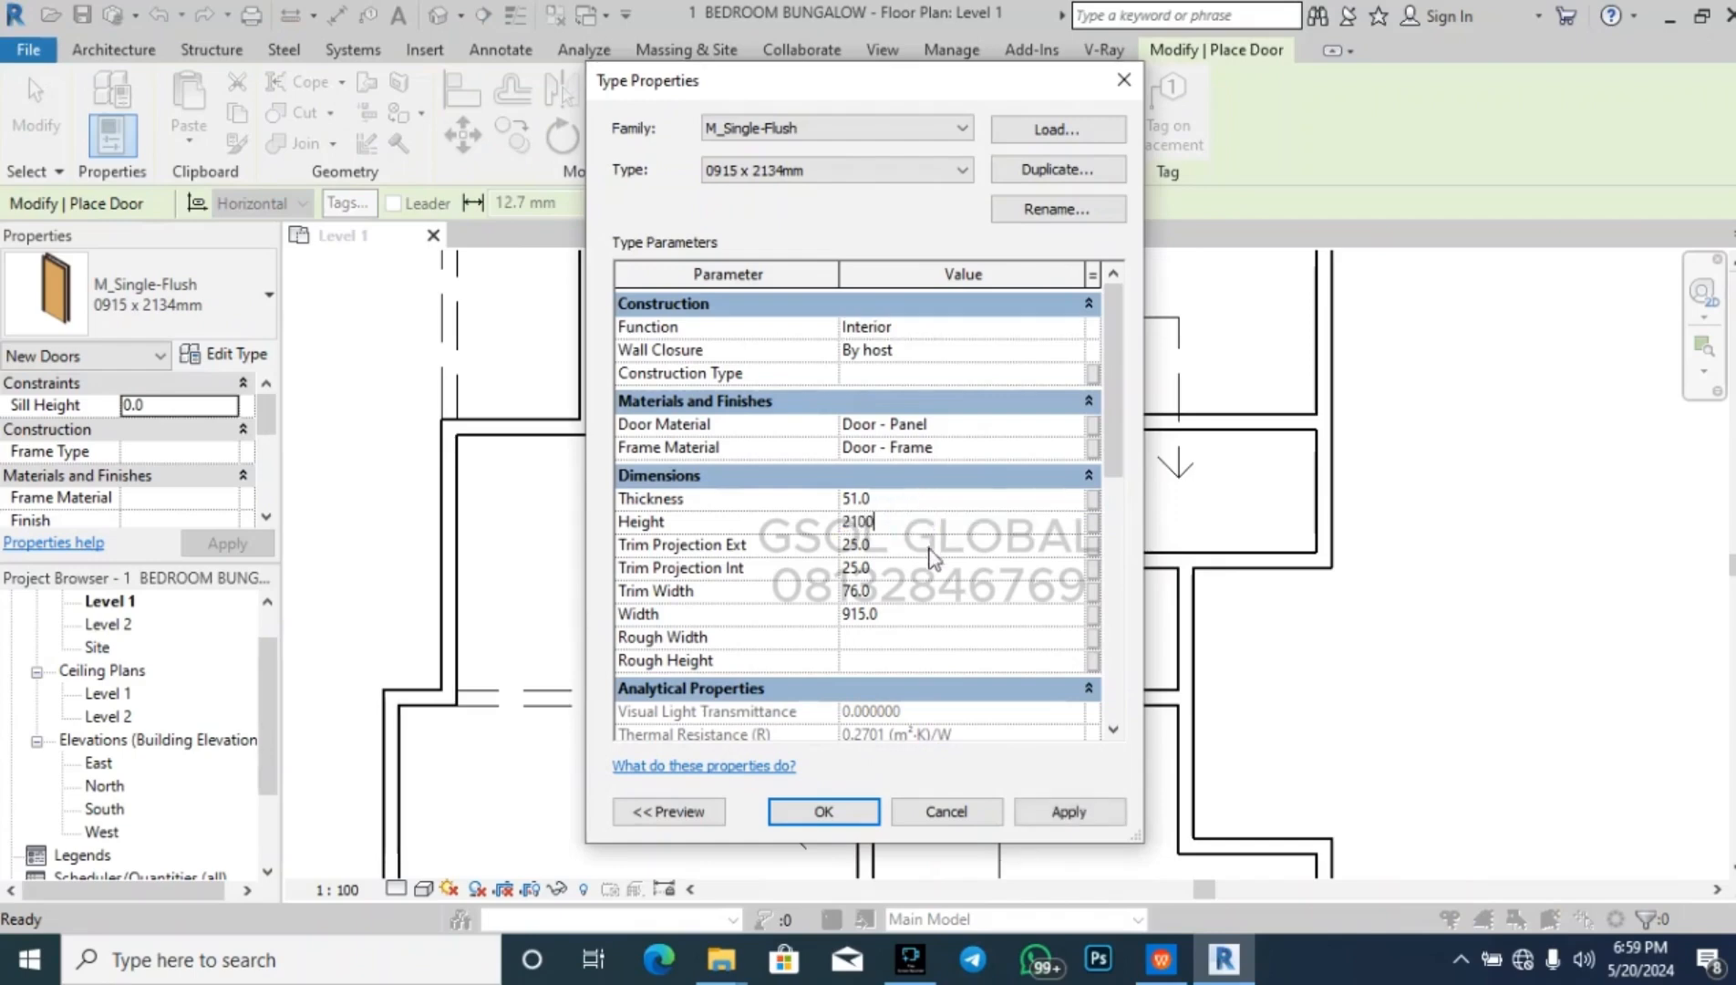
{"action": "left_click", "coordinate": [900, 609]}
{"action": "left_click", "coordinate": [1072, 812]}
{"action": "left_click", "coordinate": [984, 816]}
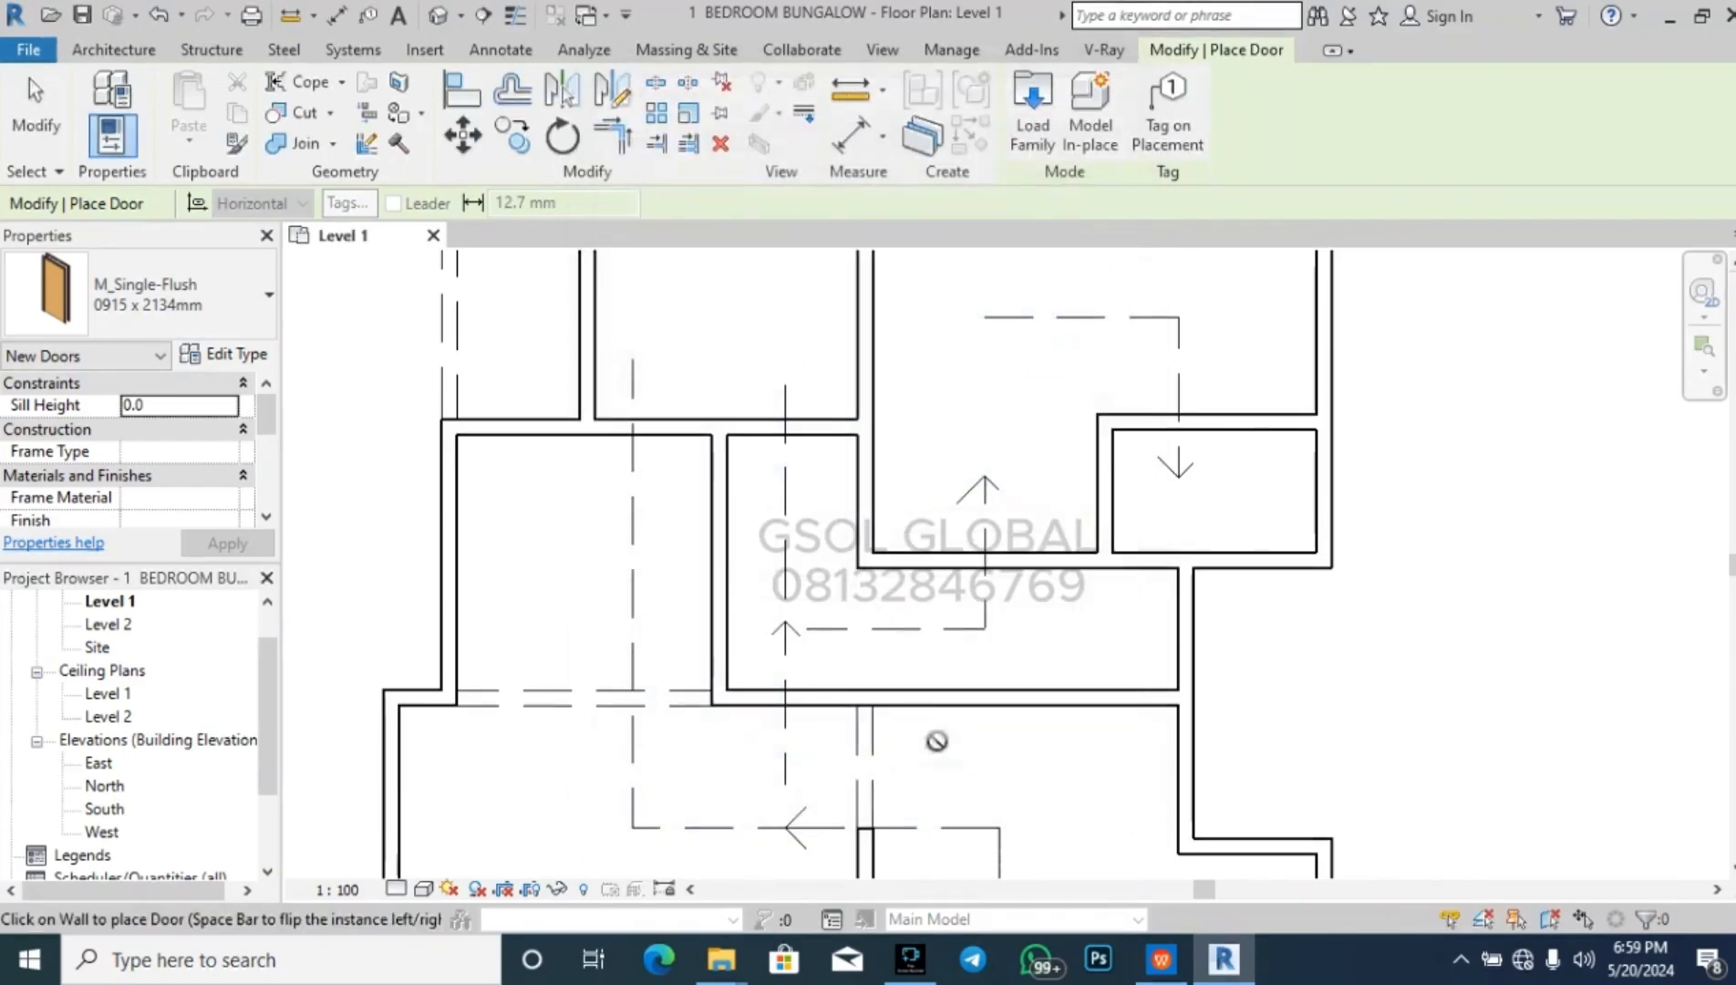
- Duplicate the single-flush door type under the name 900MM X 2100MM
{"action": "left_click", "coordinate": [248, 362]}
{"action": "left_click", "coordinate": [1058, 170]}
{"action": "left_click", "coordinate": [913, 447]}
{"action": "left_click_drag", "start_coordinate": [913, 447], "coordinate": [629, 457]}
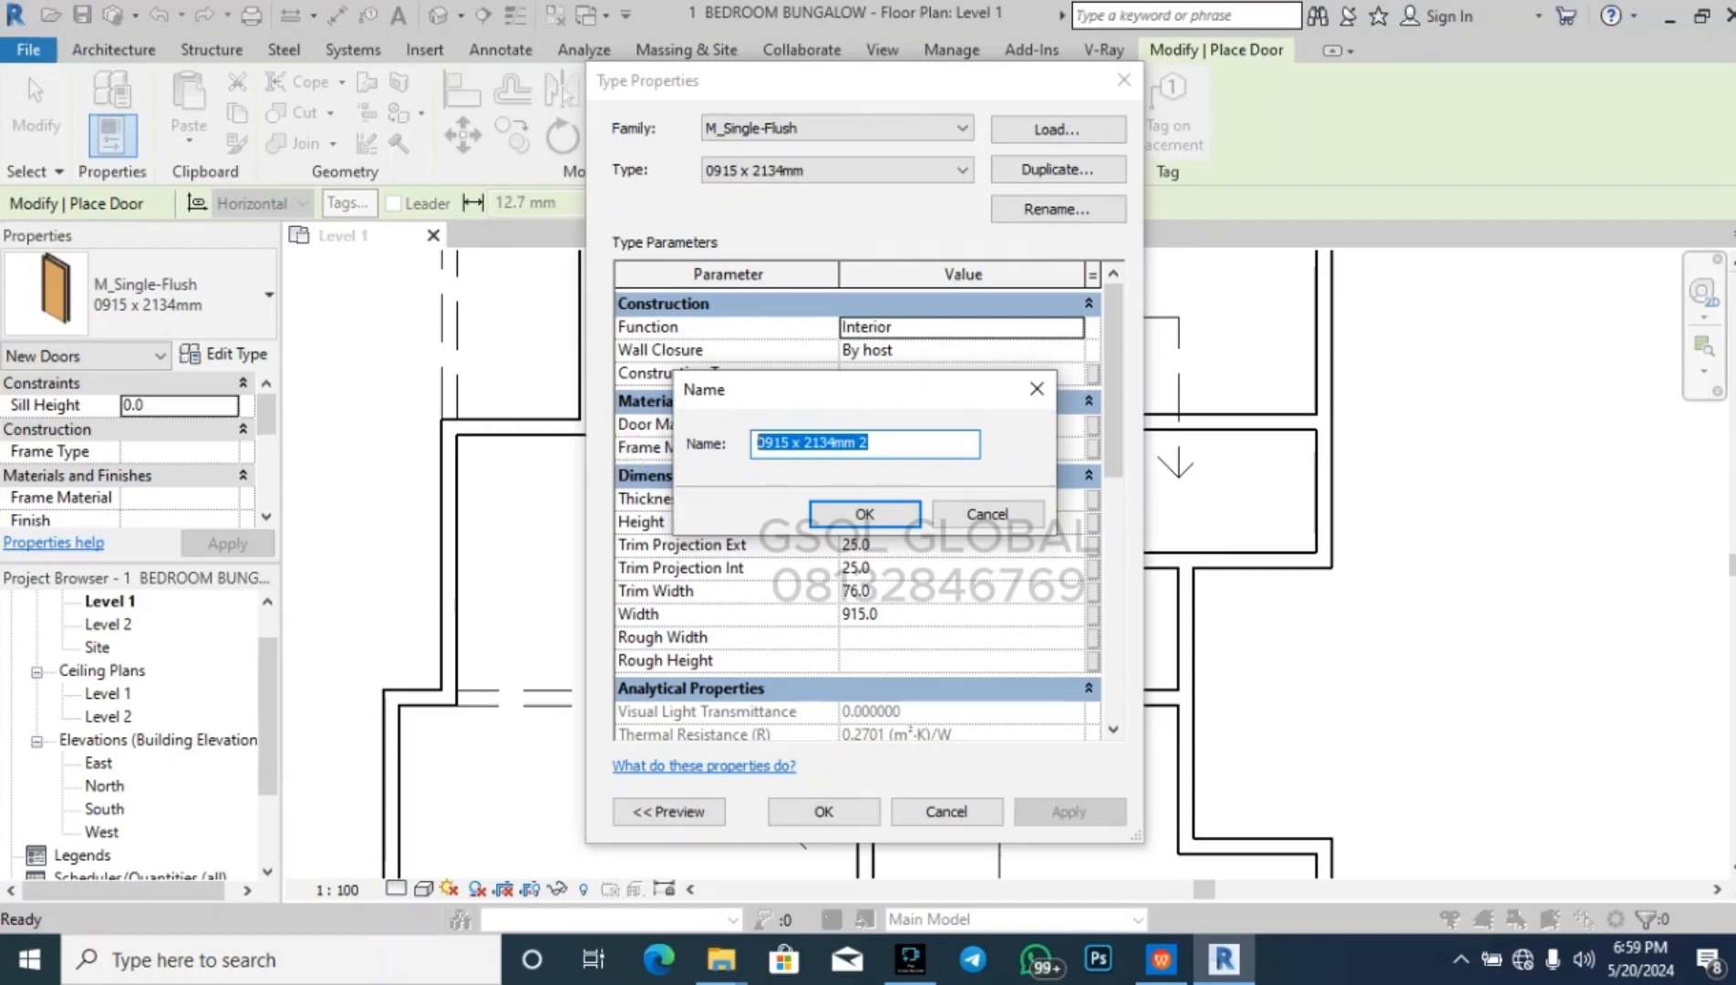
{"action": "type", "text": "900MM X 2100MM"}
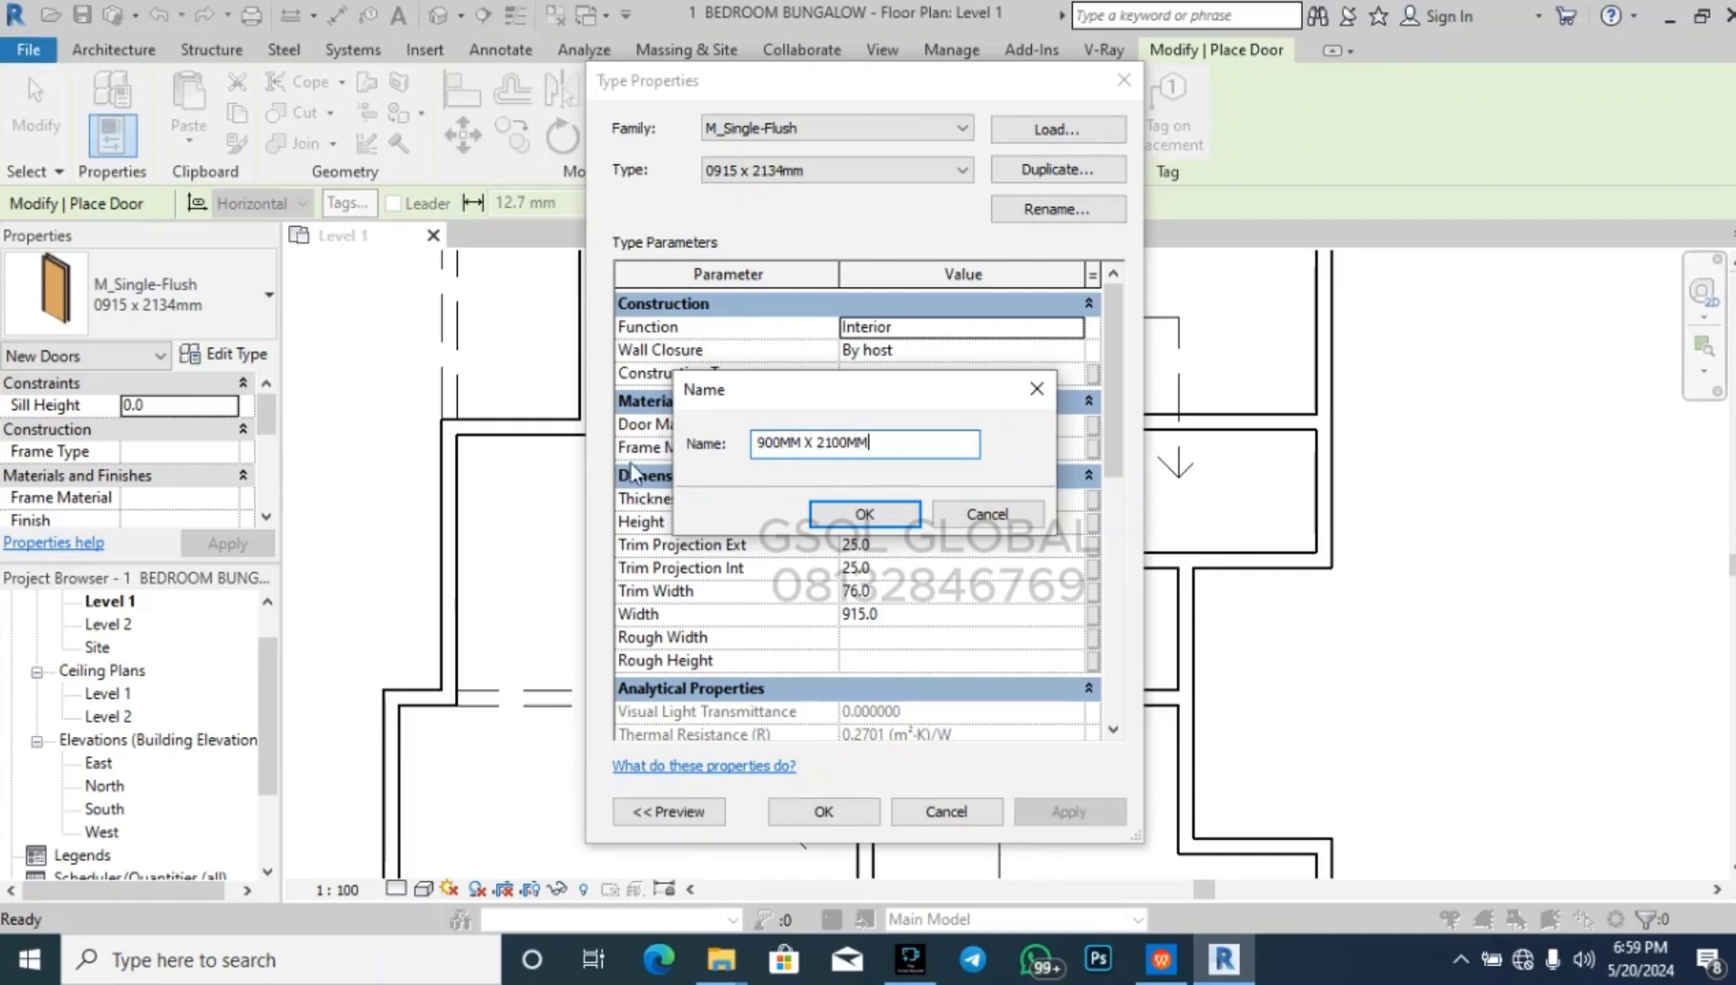
{"action": "left_click", "coordinate": [886, 514]}
- Set the new door type's height to 2100 mm and its width to 900 mm
{"action": "left_click", "coordinate": [923, 525]}
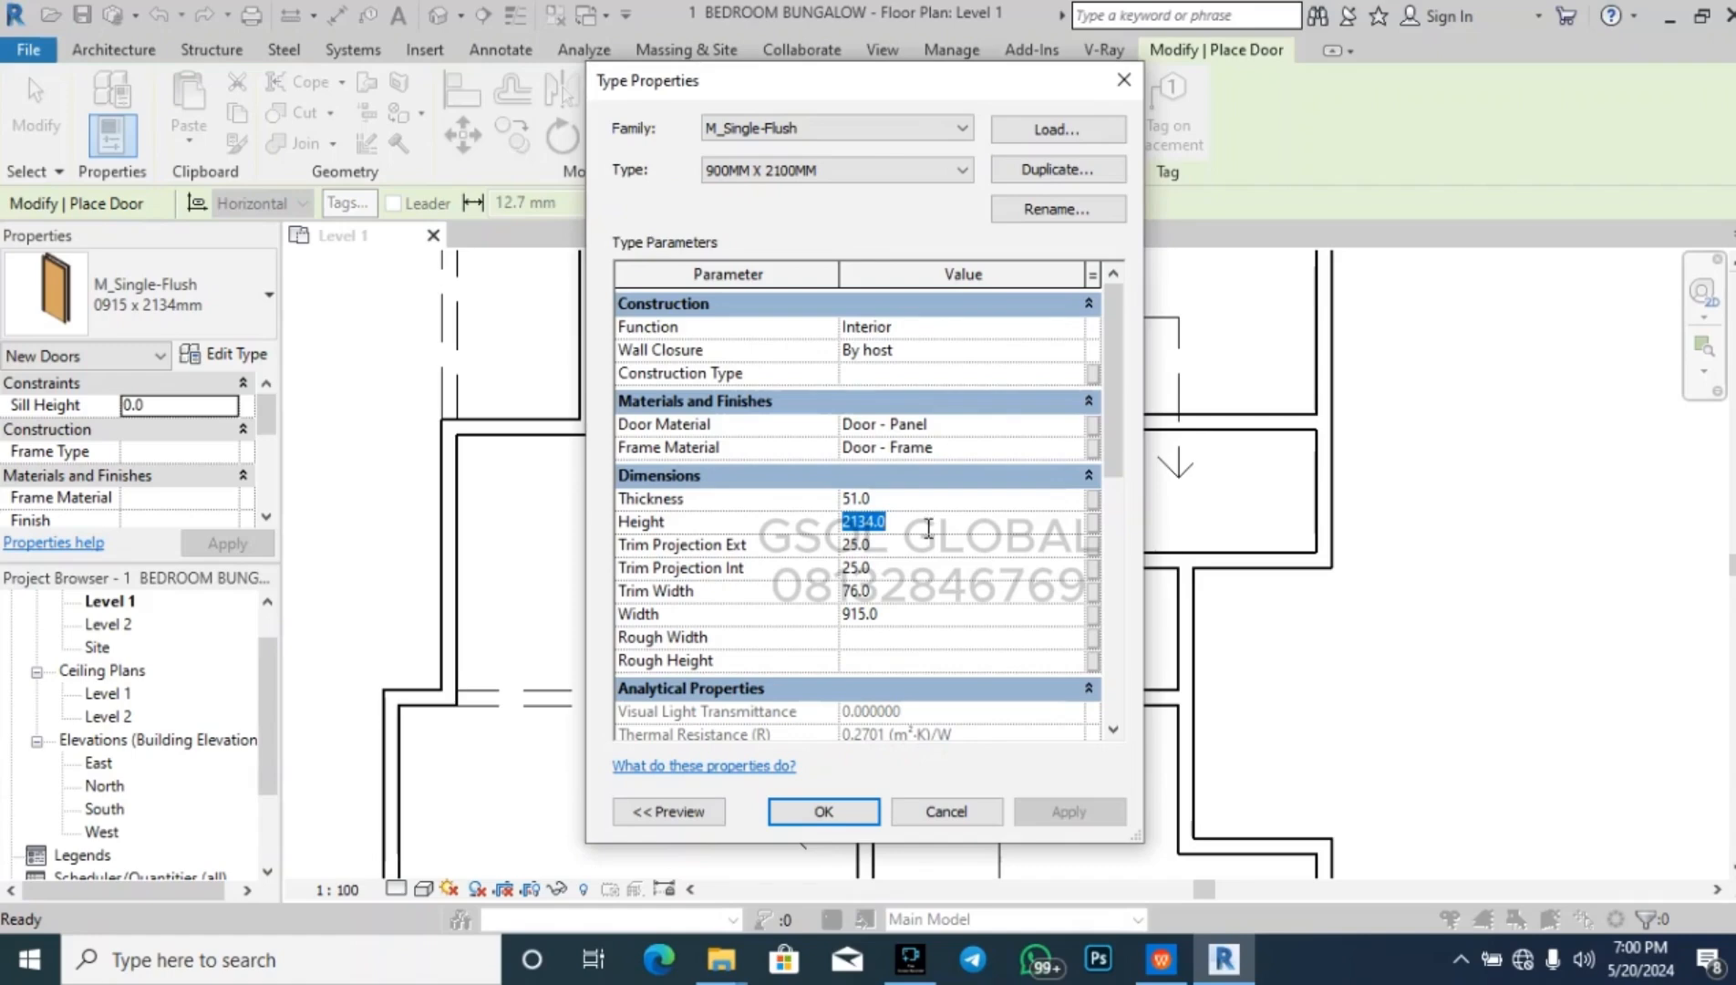
{"action": "type", "text": "2100"}
{"action": "left_click", "coordinate": [908, 611]}
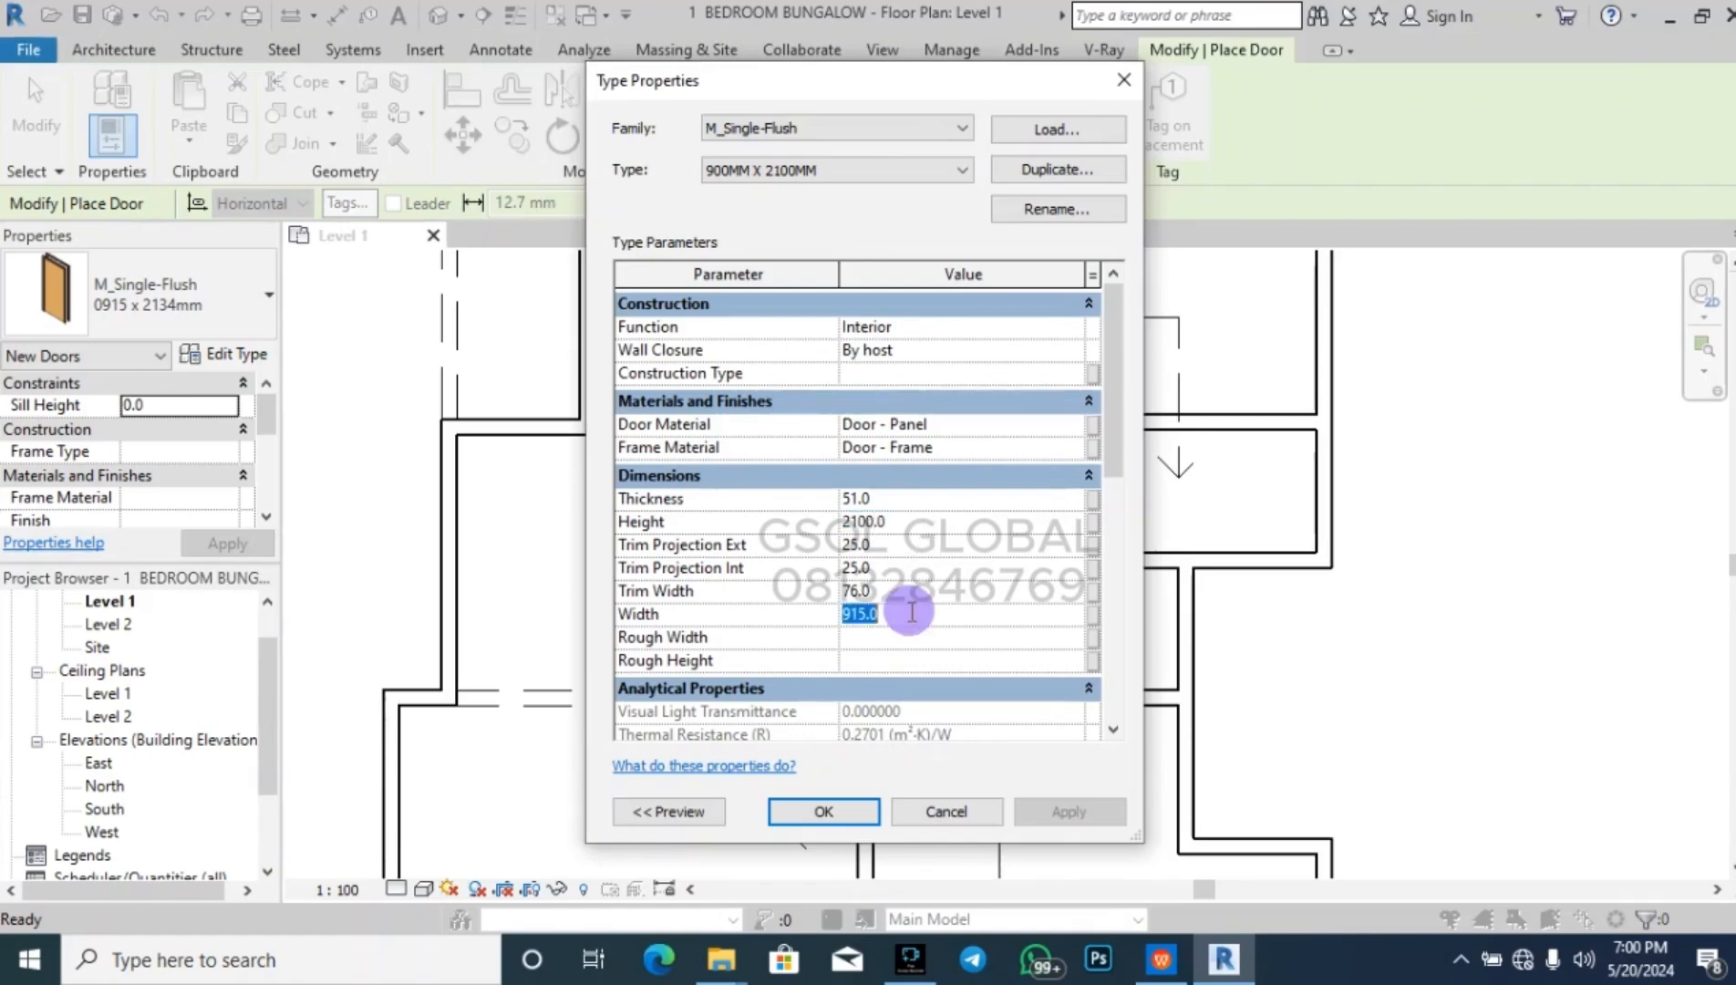
{"action": "type", "text": "900"}
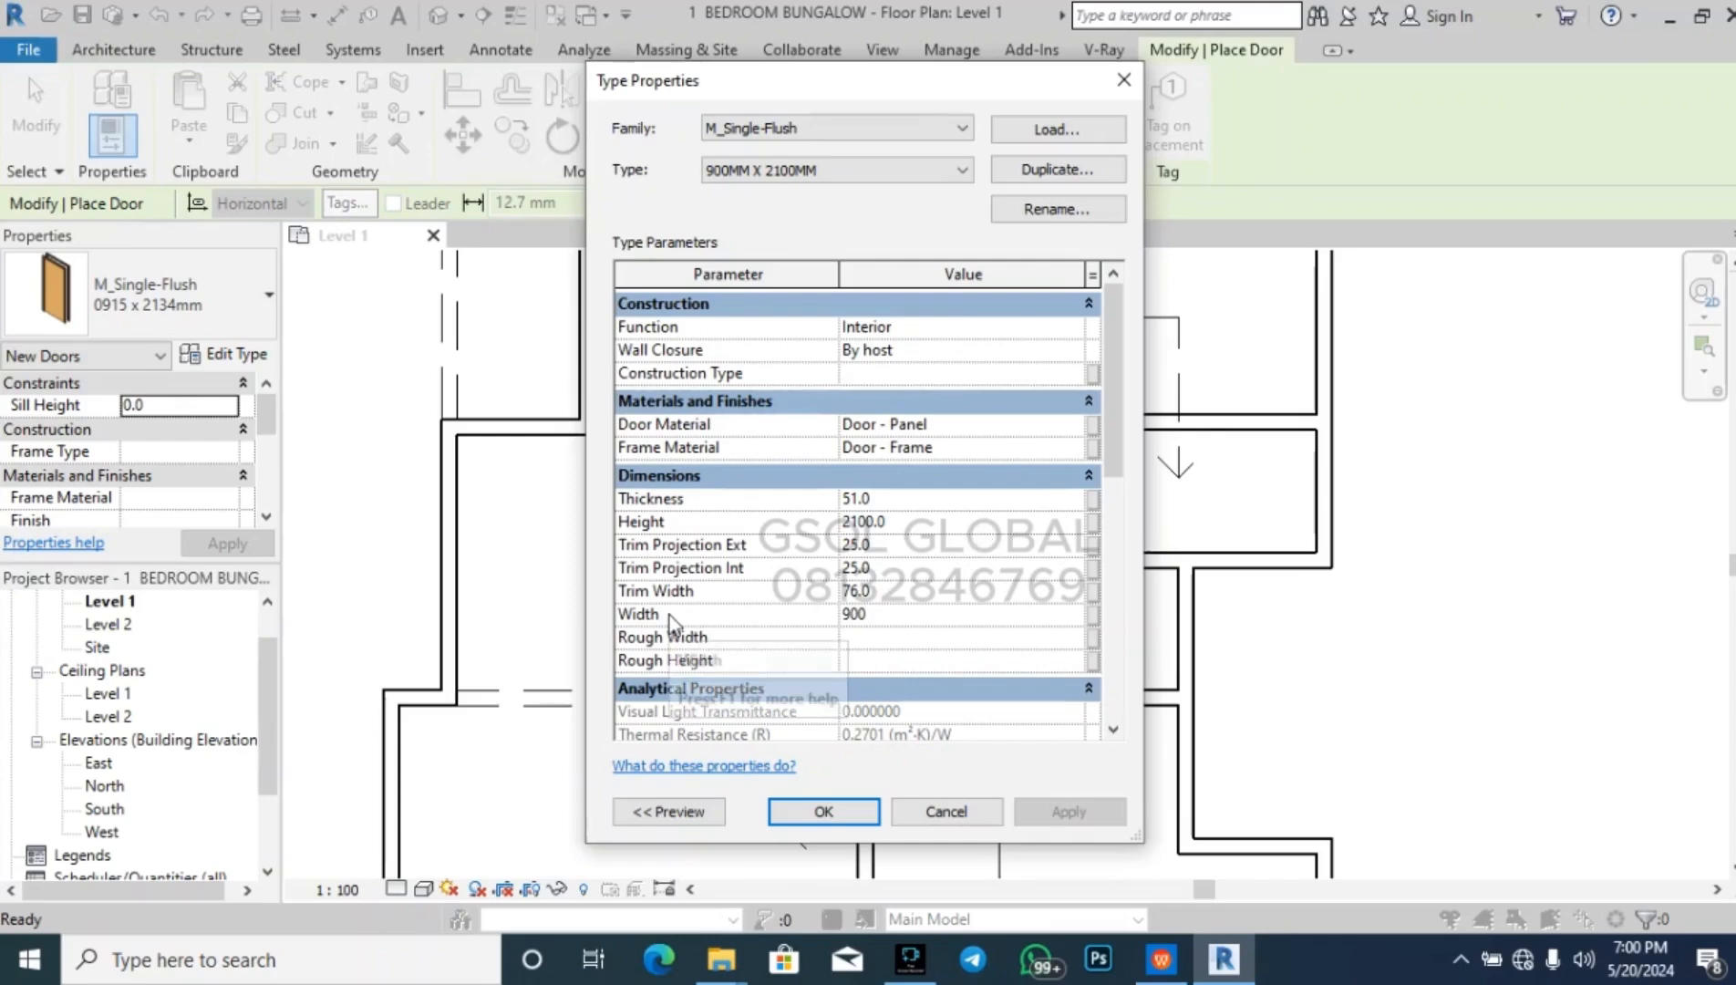
{"action": "left_click", "coordinate": [863, 824]}
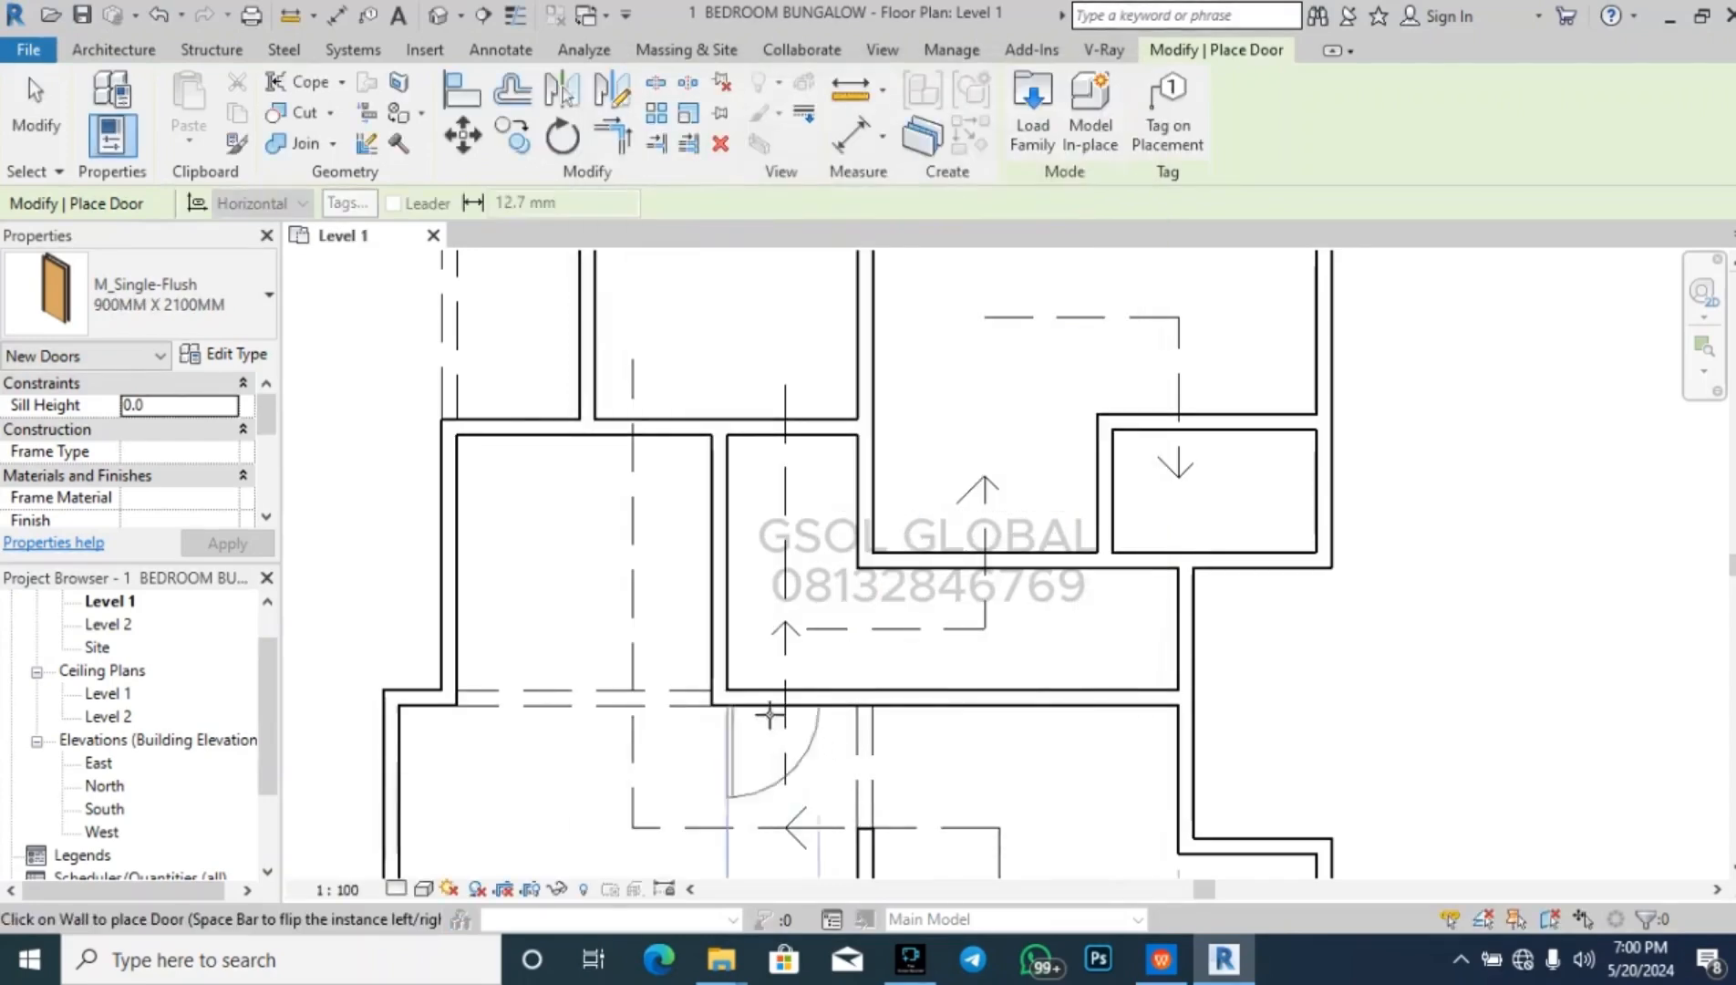
- Place the 900MM X 2100MM door where the leftmost circulation route enters the upper room, hinged on the left and swinging into that room
{"action": "scroll", "coordinate": [613, 819], "scroll_direction": "down", "scroll_amount": 2}
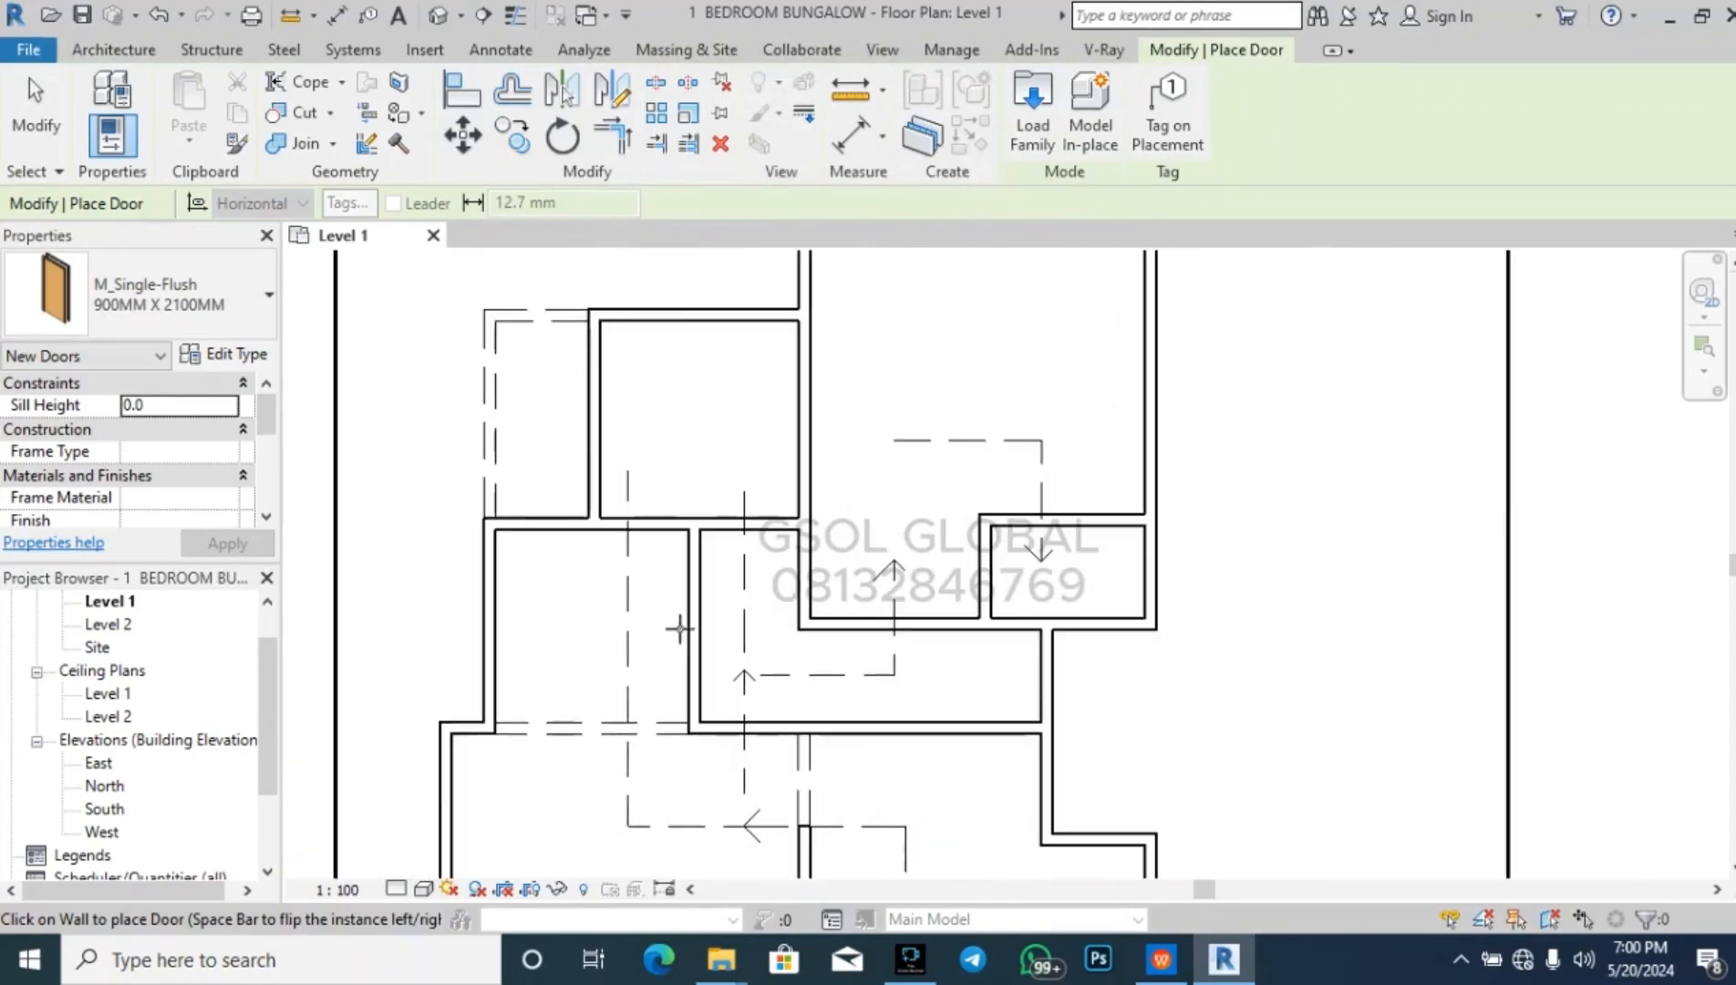
{"action": "scroll", "coordinate": [671, 454], "scroll_direction": "up", "scroll_amount": 2}
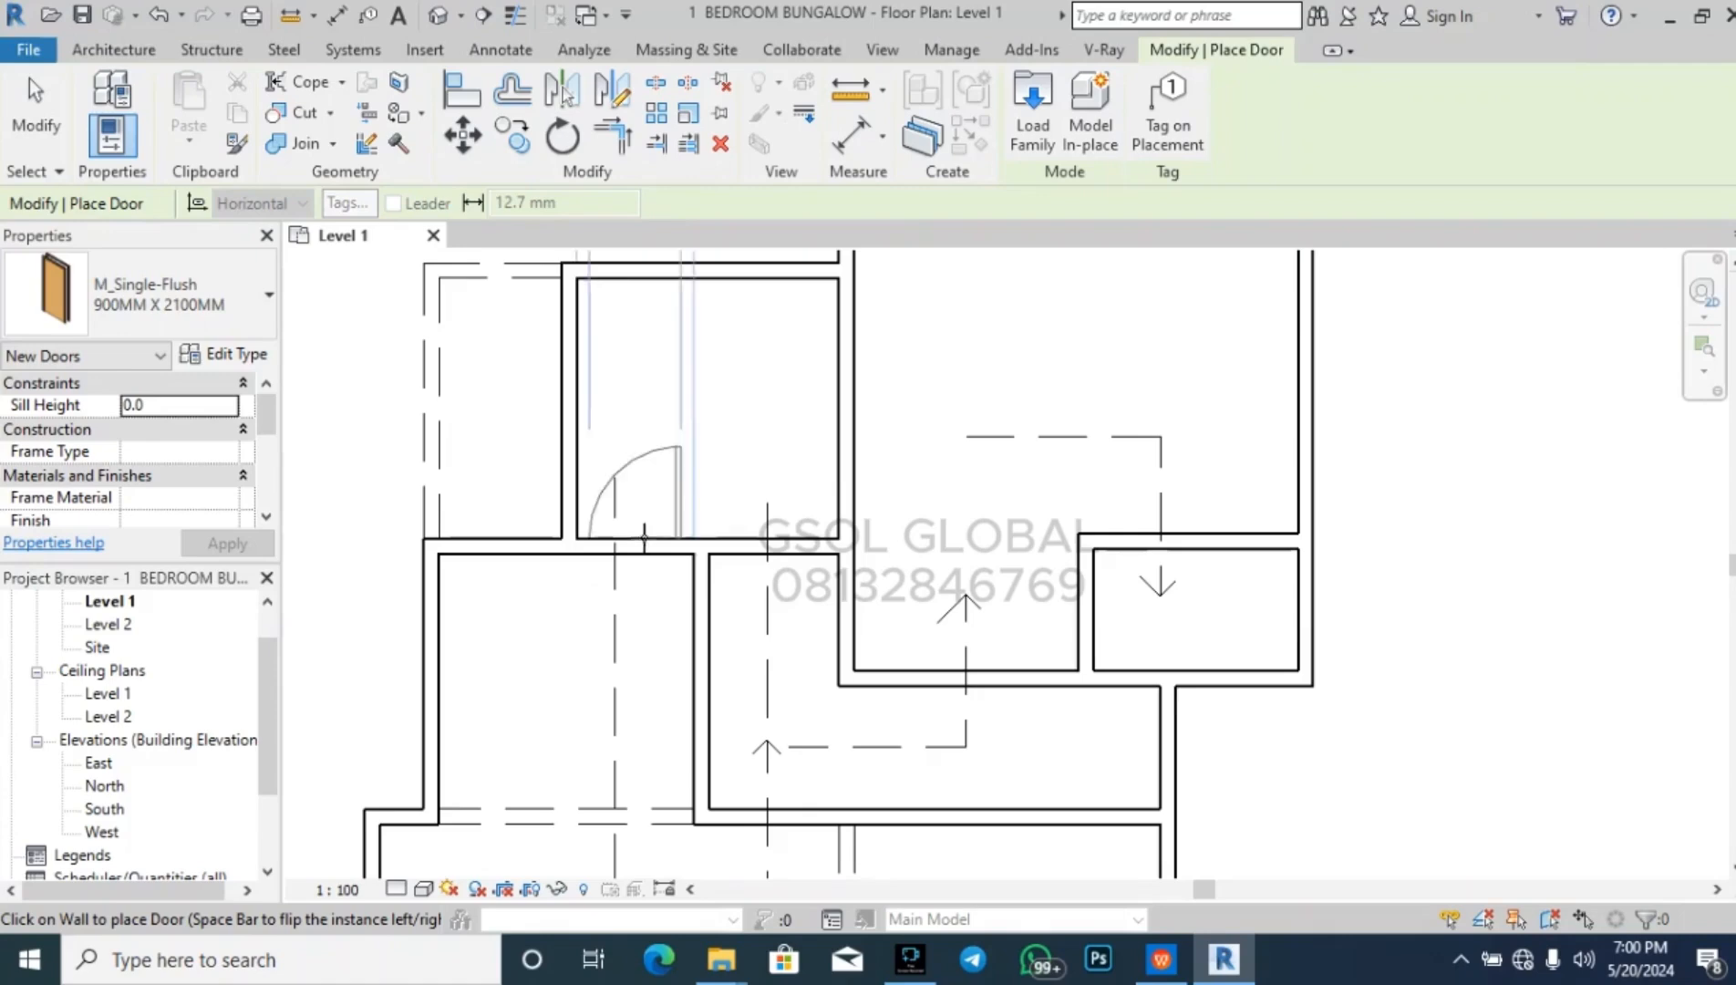
{"action": "key", "text": "space"}
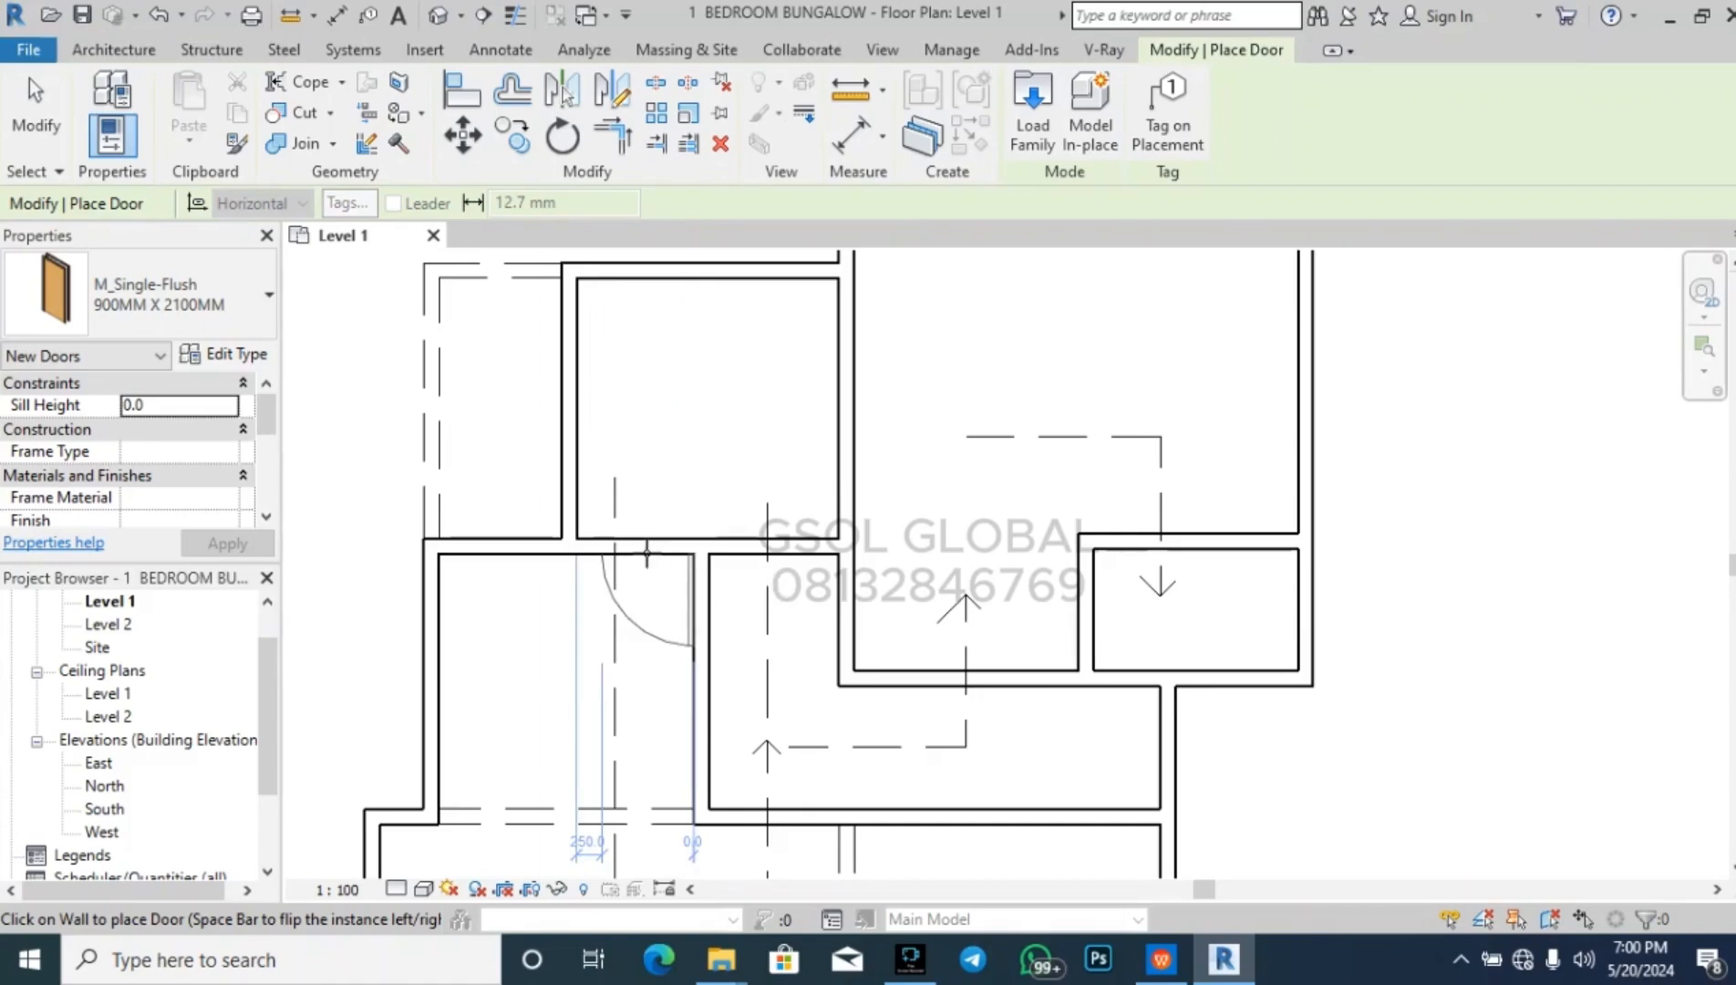
{"action": "key", "text": "space"}
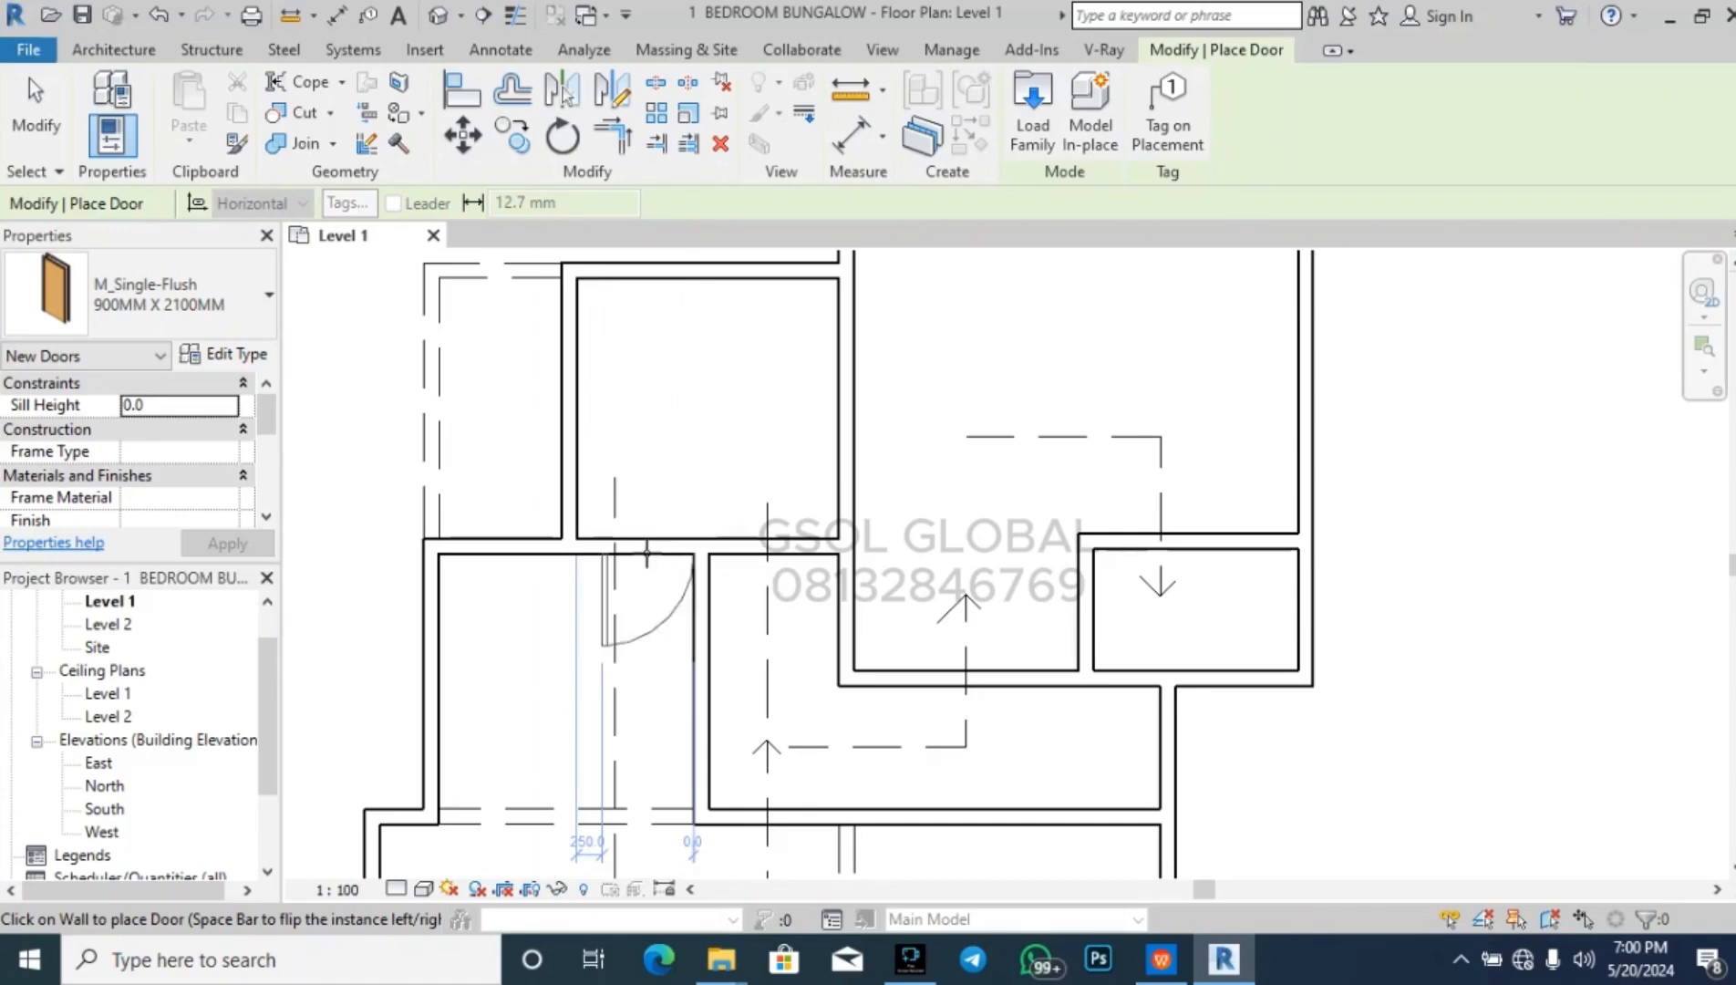
{"action": "key", "text": "space"}
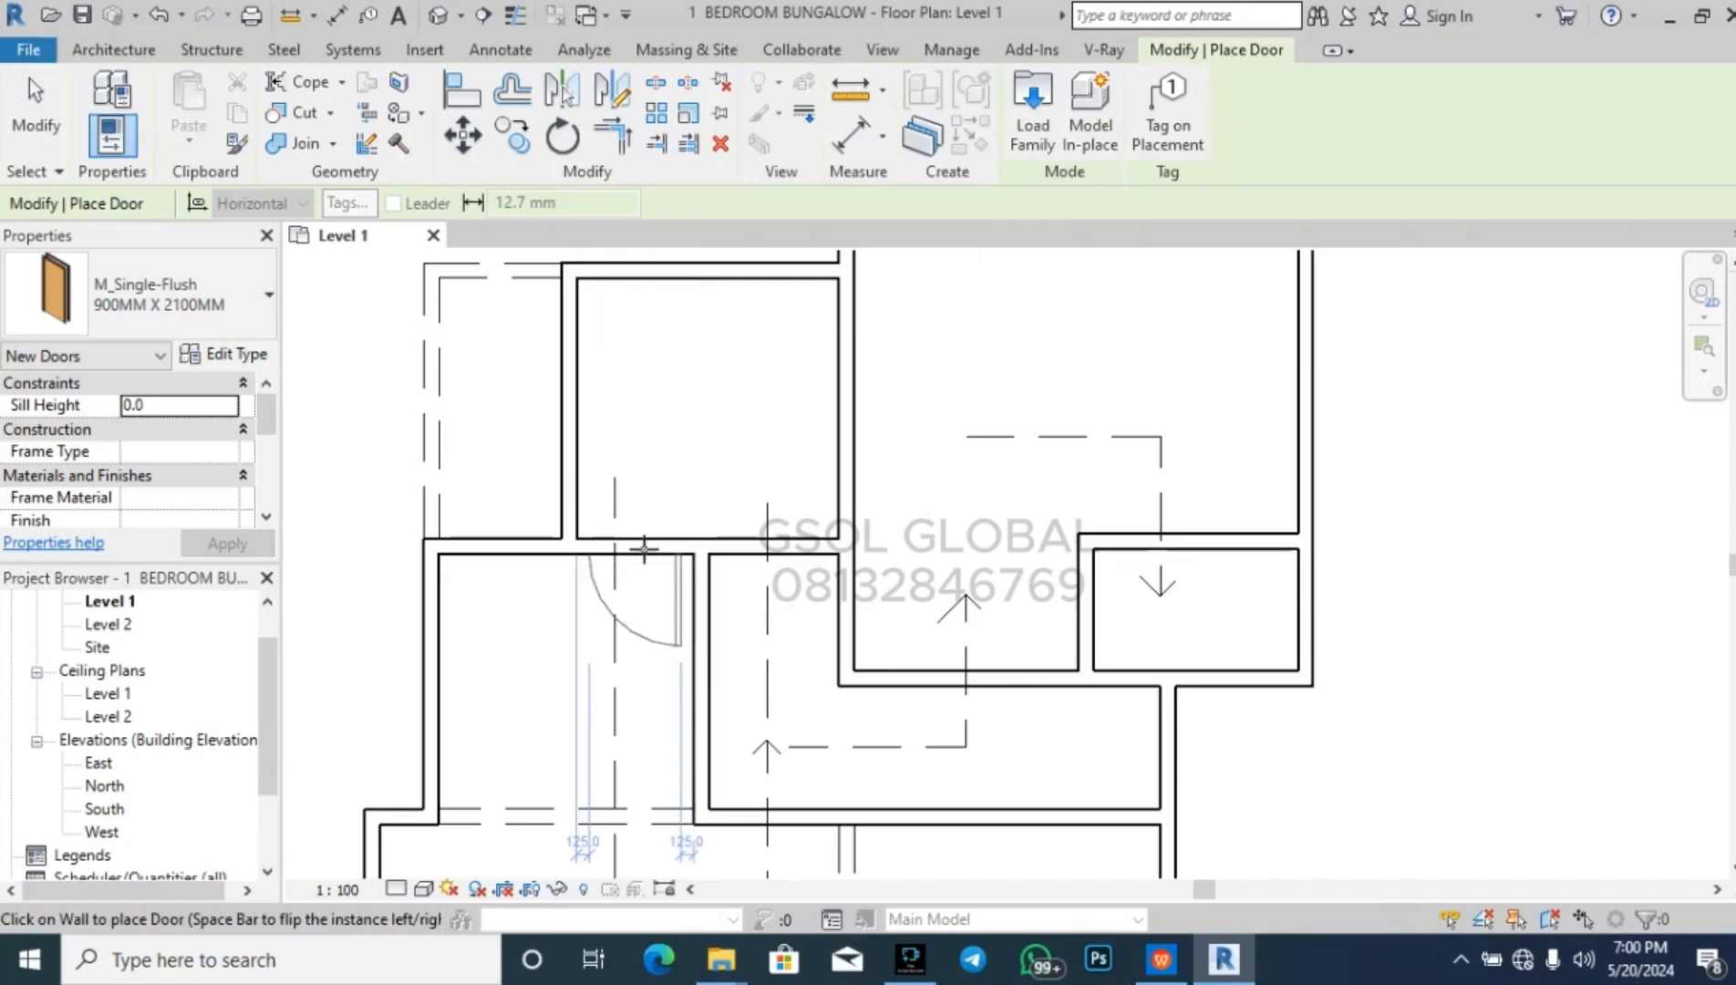
{"action": "left_click", "coordinate": [643, 539]}
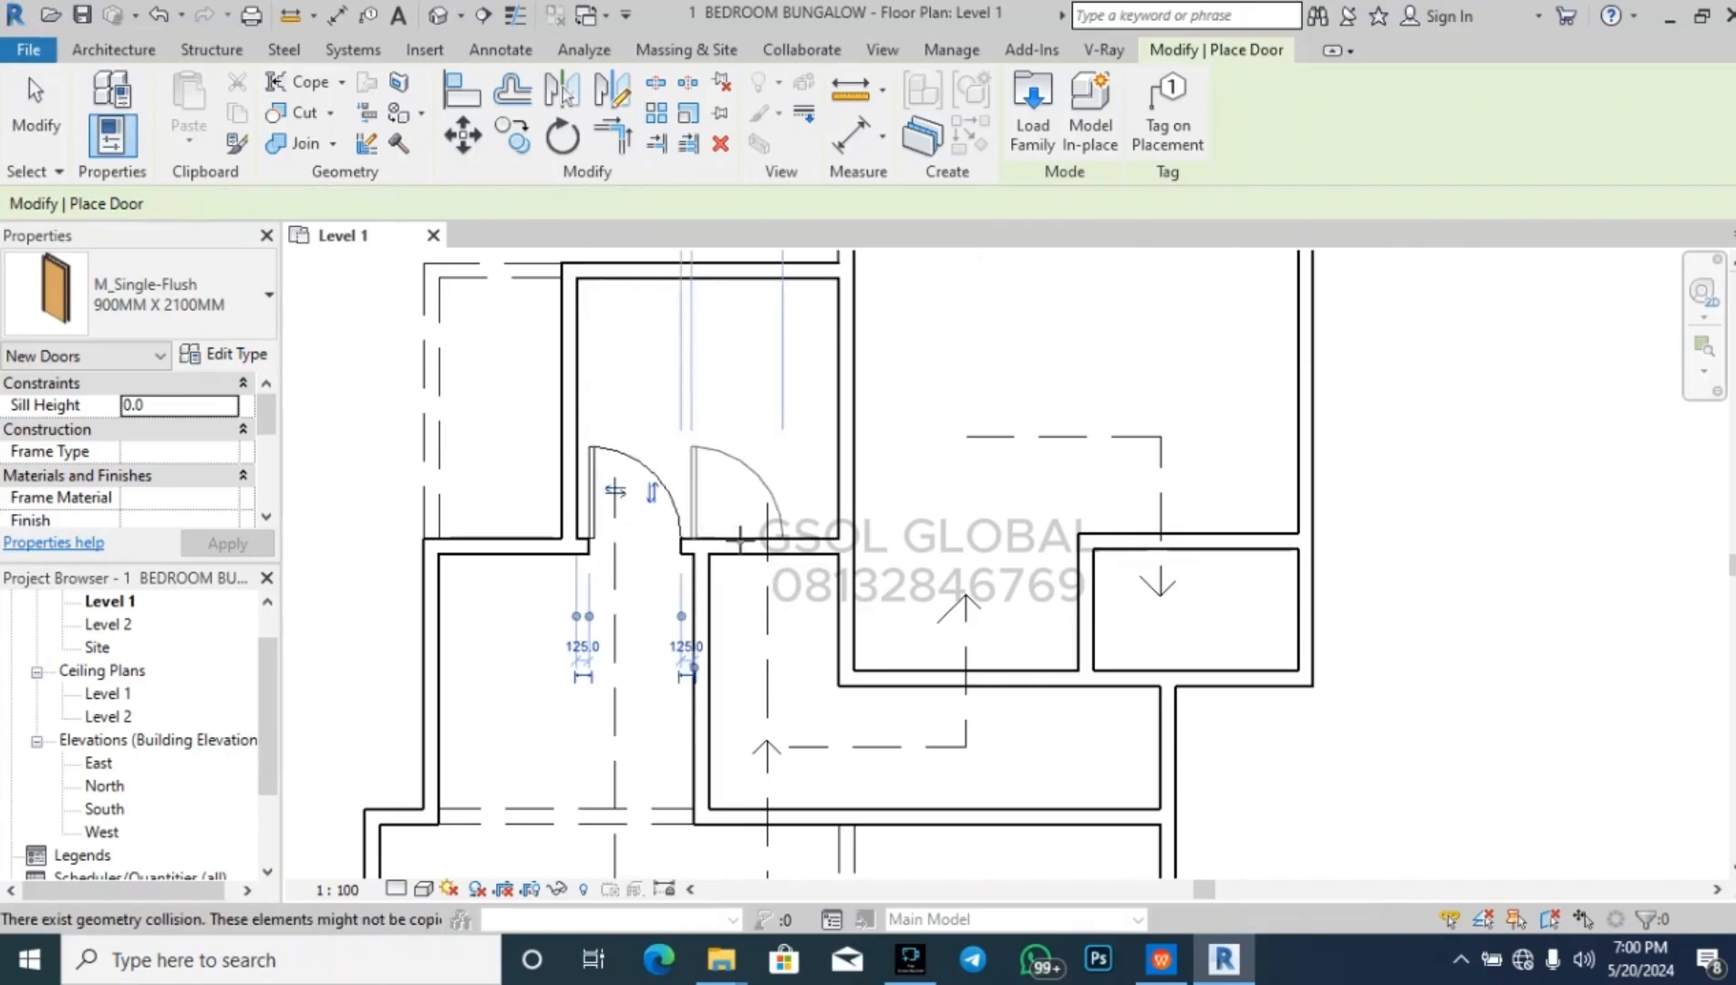
{"action": "key", "text": "Escape"}
{"action": "key", "text": "Escape"}
- Move the upper room's top wall so the clear distance to the wall holding the new door is 3000 mm
{"action": "scroll", "coordinate": [634, 663], "scroll_direction": "down", "scroll_amount": 3}
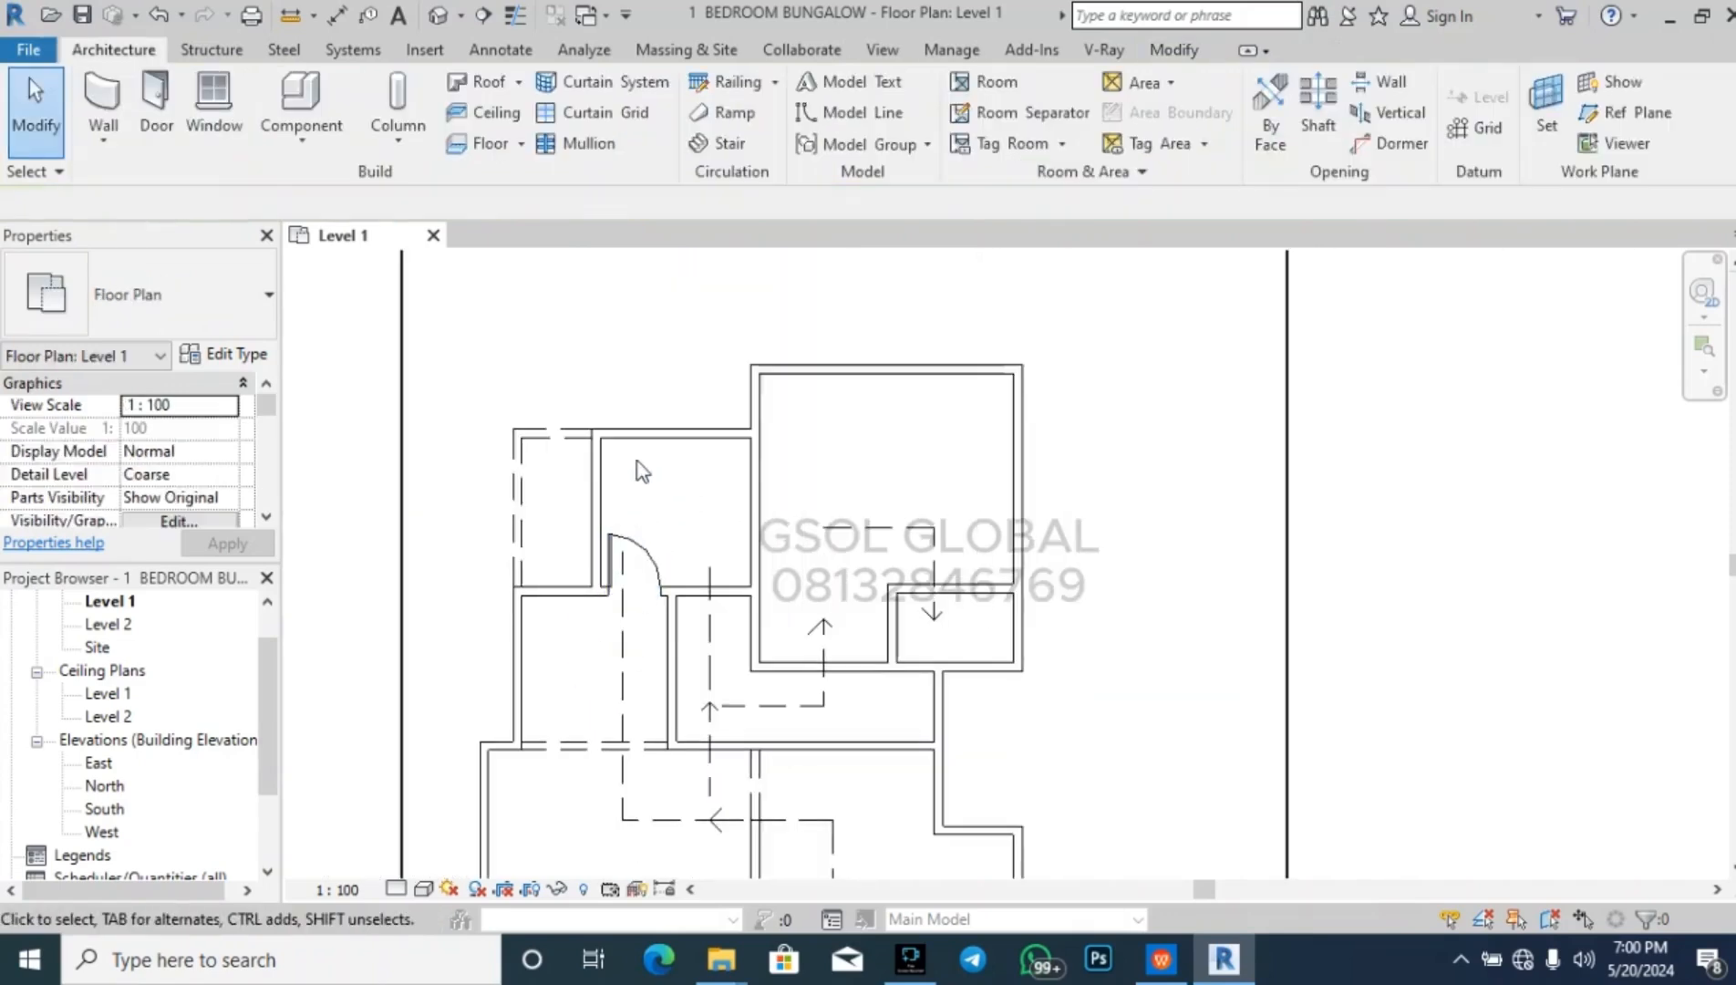
{"action": "scroll", "coordinate": [637, 467], "scroll_direction": "up", "scroll_amount": 3}
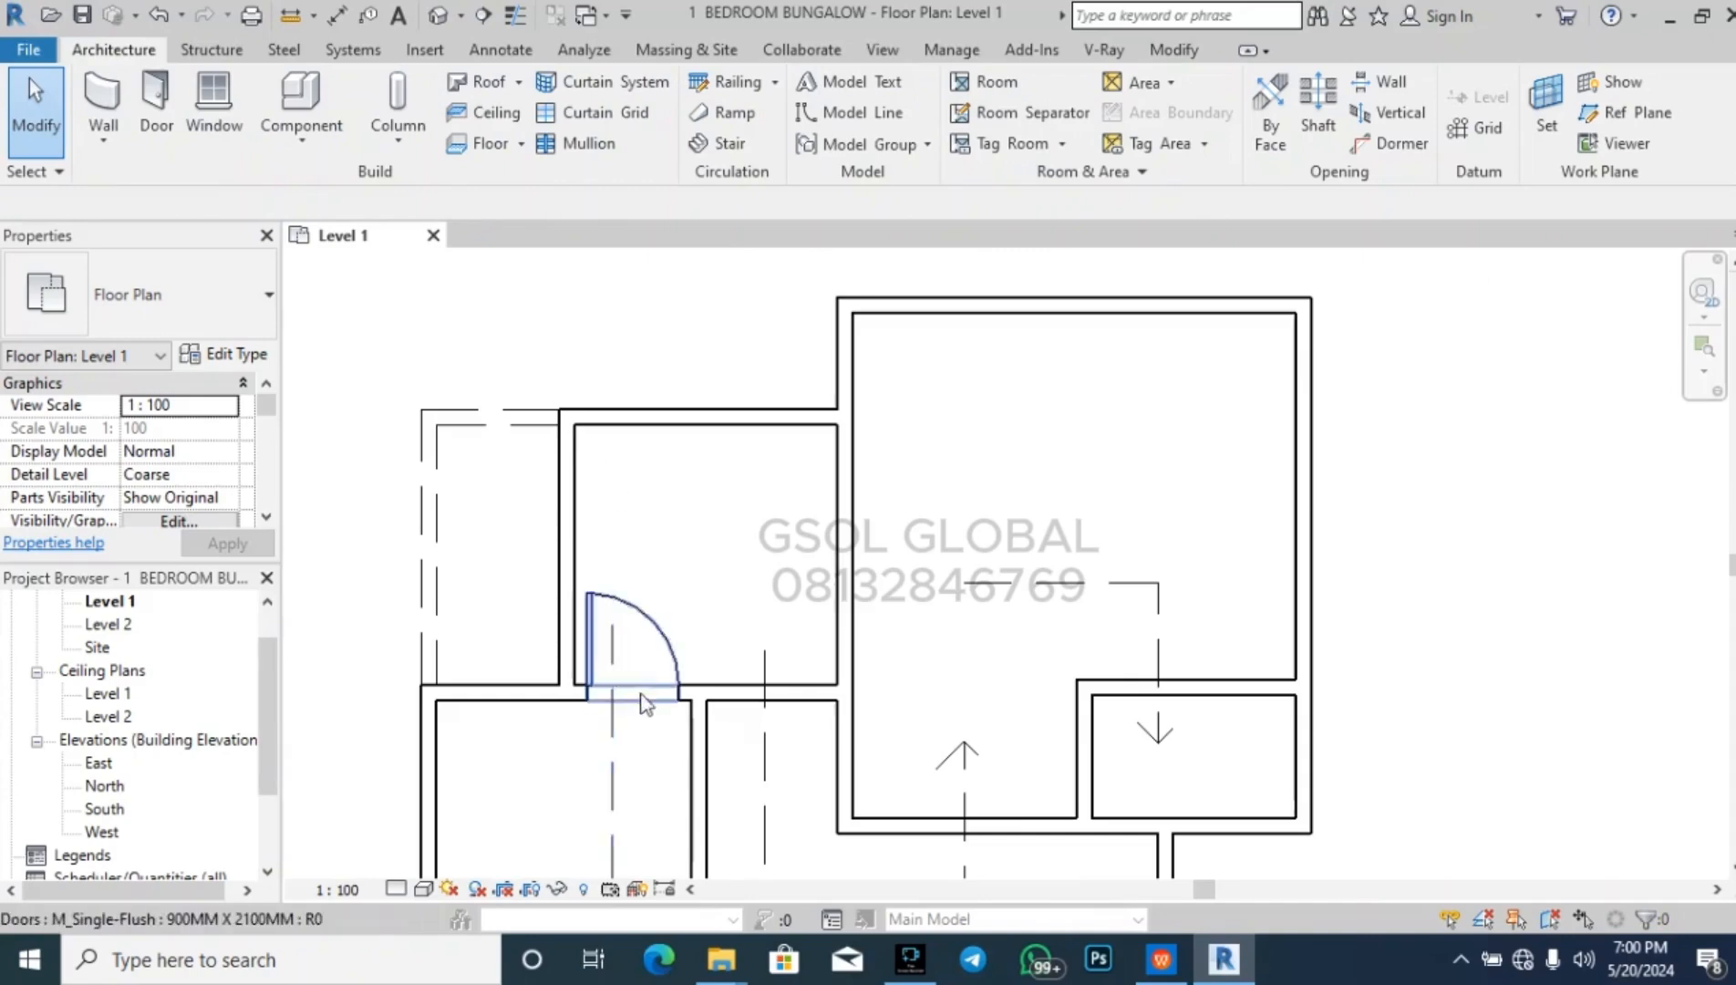
{"action": "scroll", "coordinate": [646, 699], "scroll_direction": "up", "scroll_amount": 2}
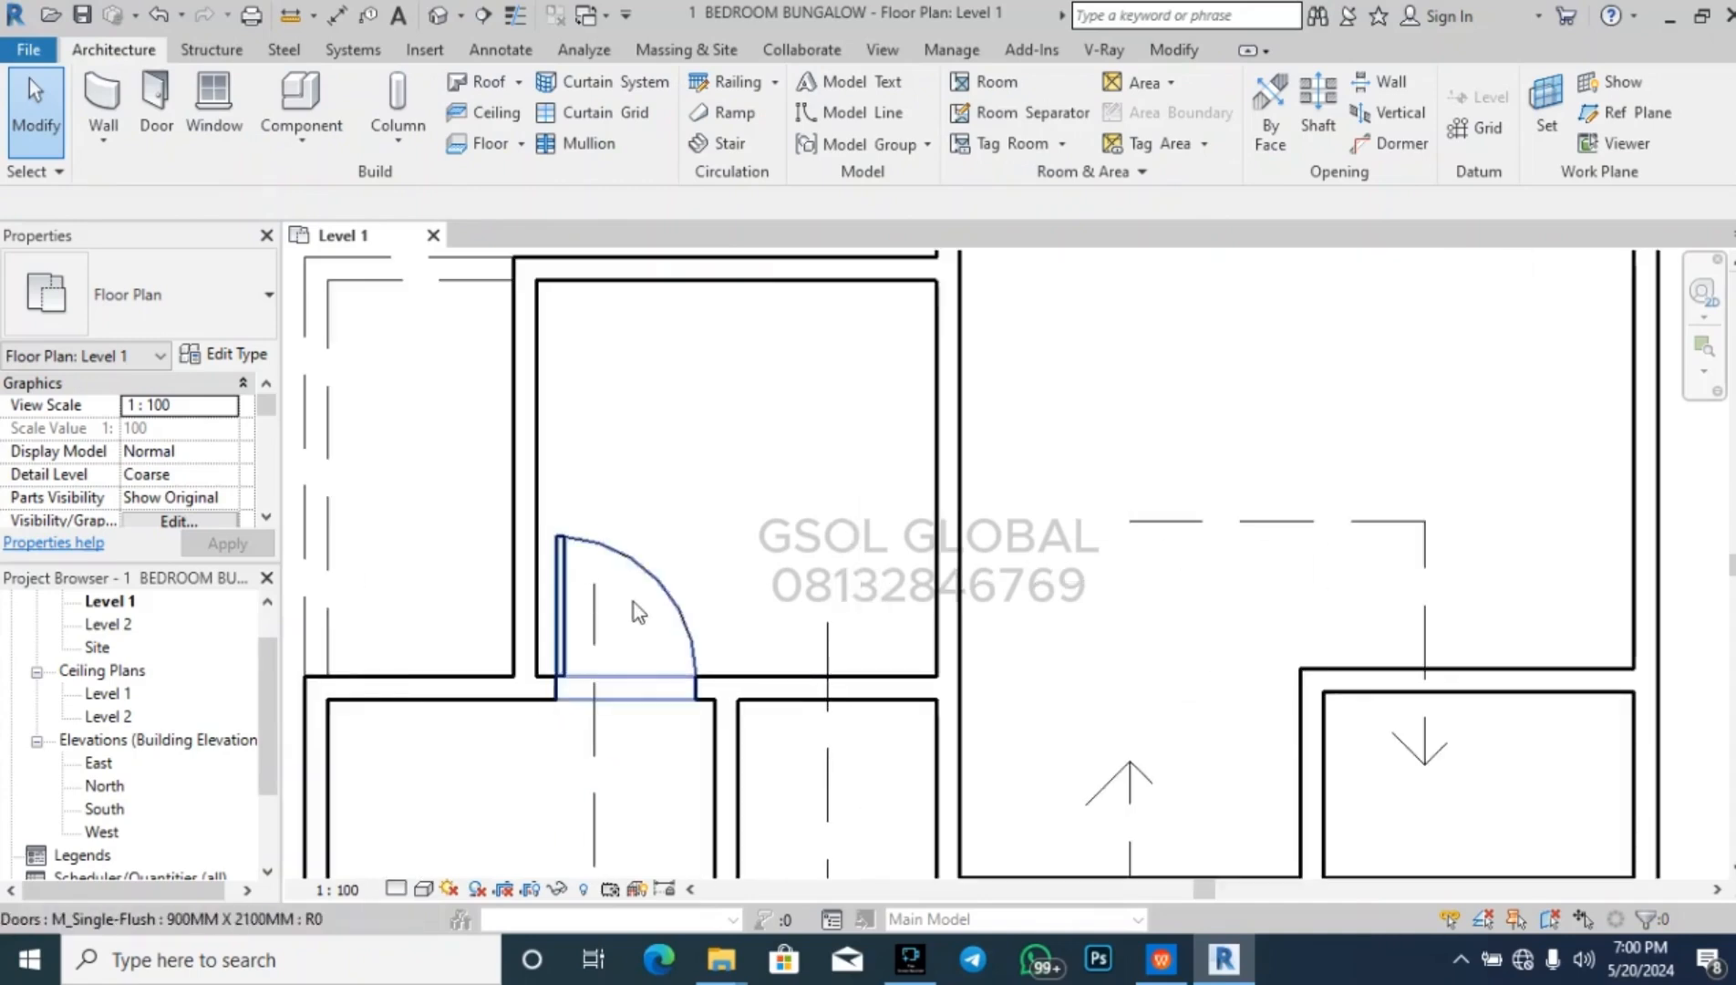
{"action": "scroll", "coordinate": [634, 601], "scroll_direction": "down", "scroll_amount": 2}
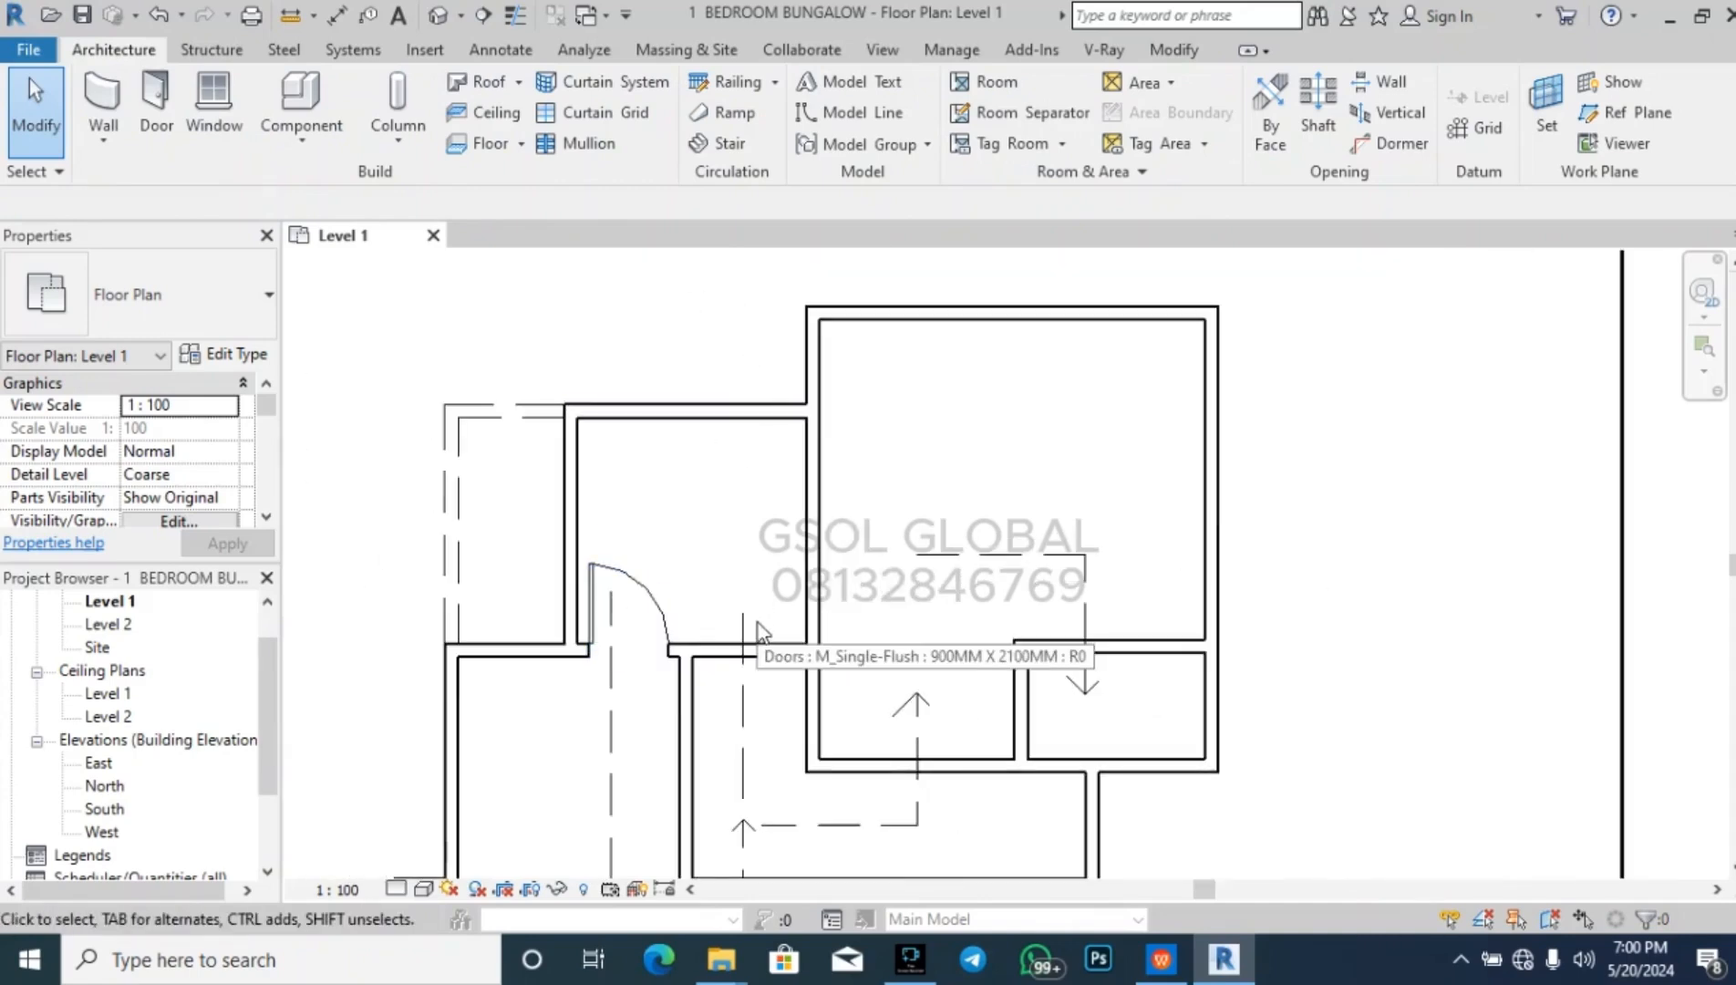
{"action": "left_click", "coordinate": [702, 408]}
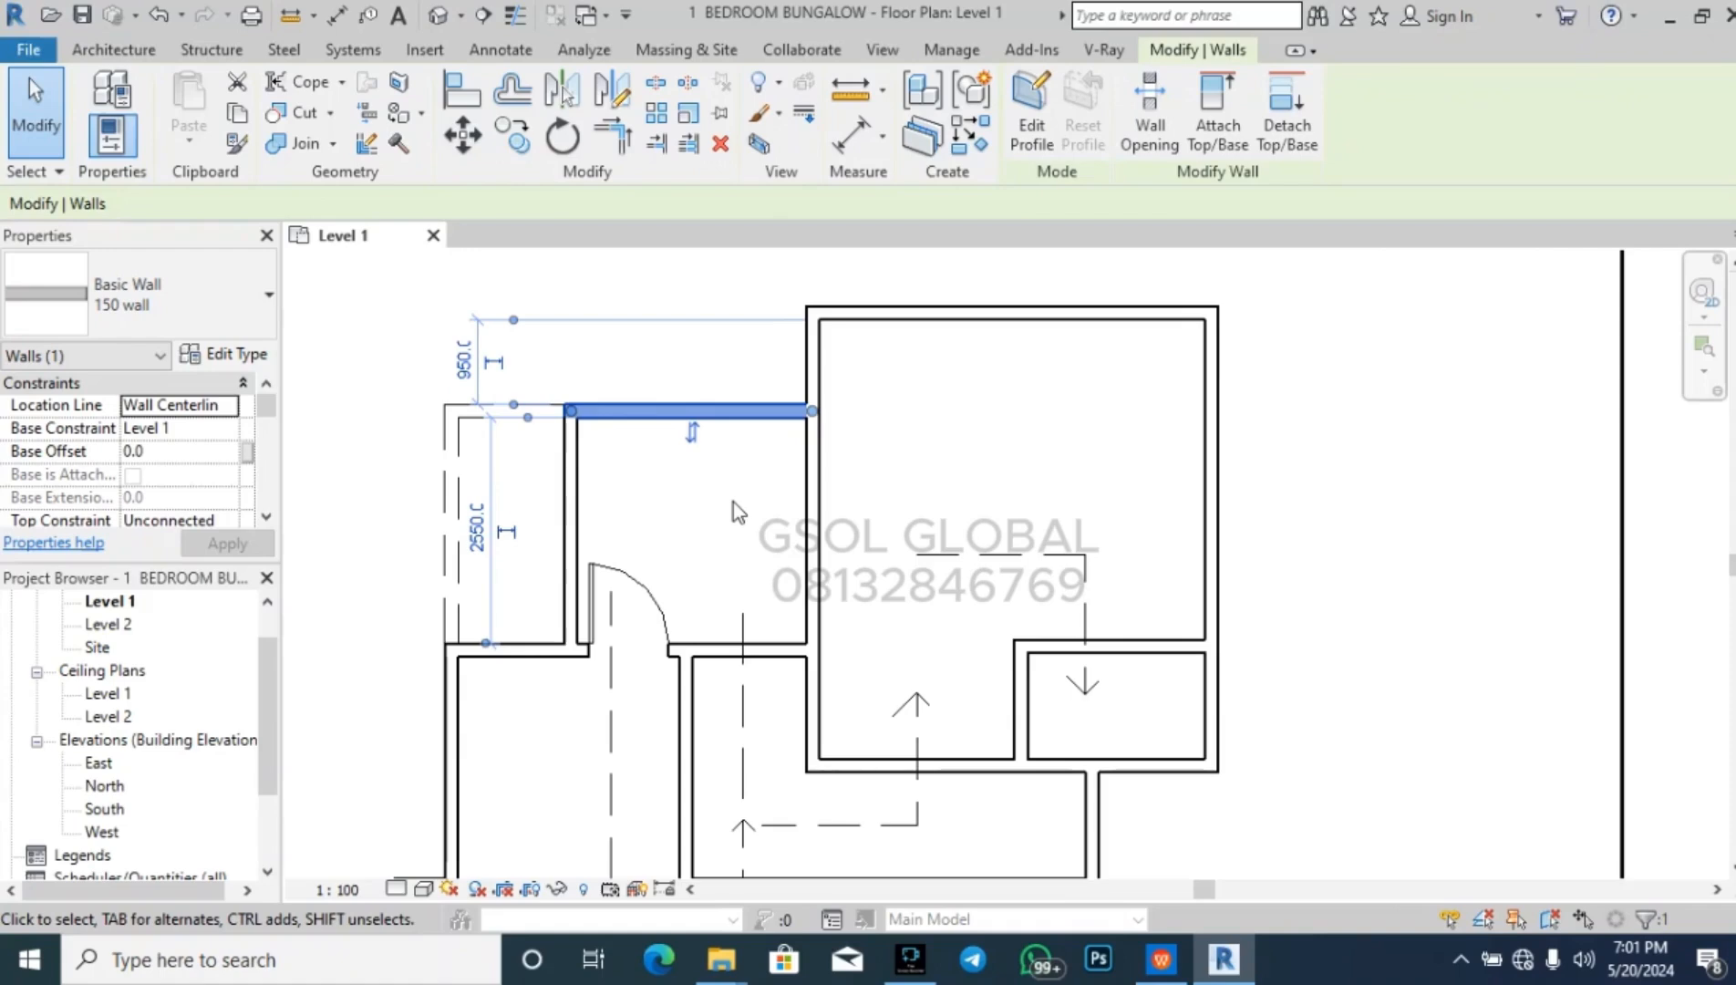
{"action": "left_click", "coordinate": [639, 582]}
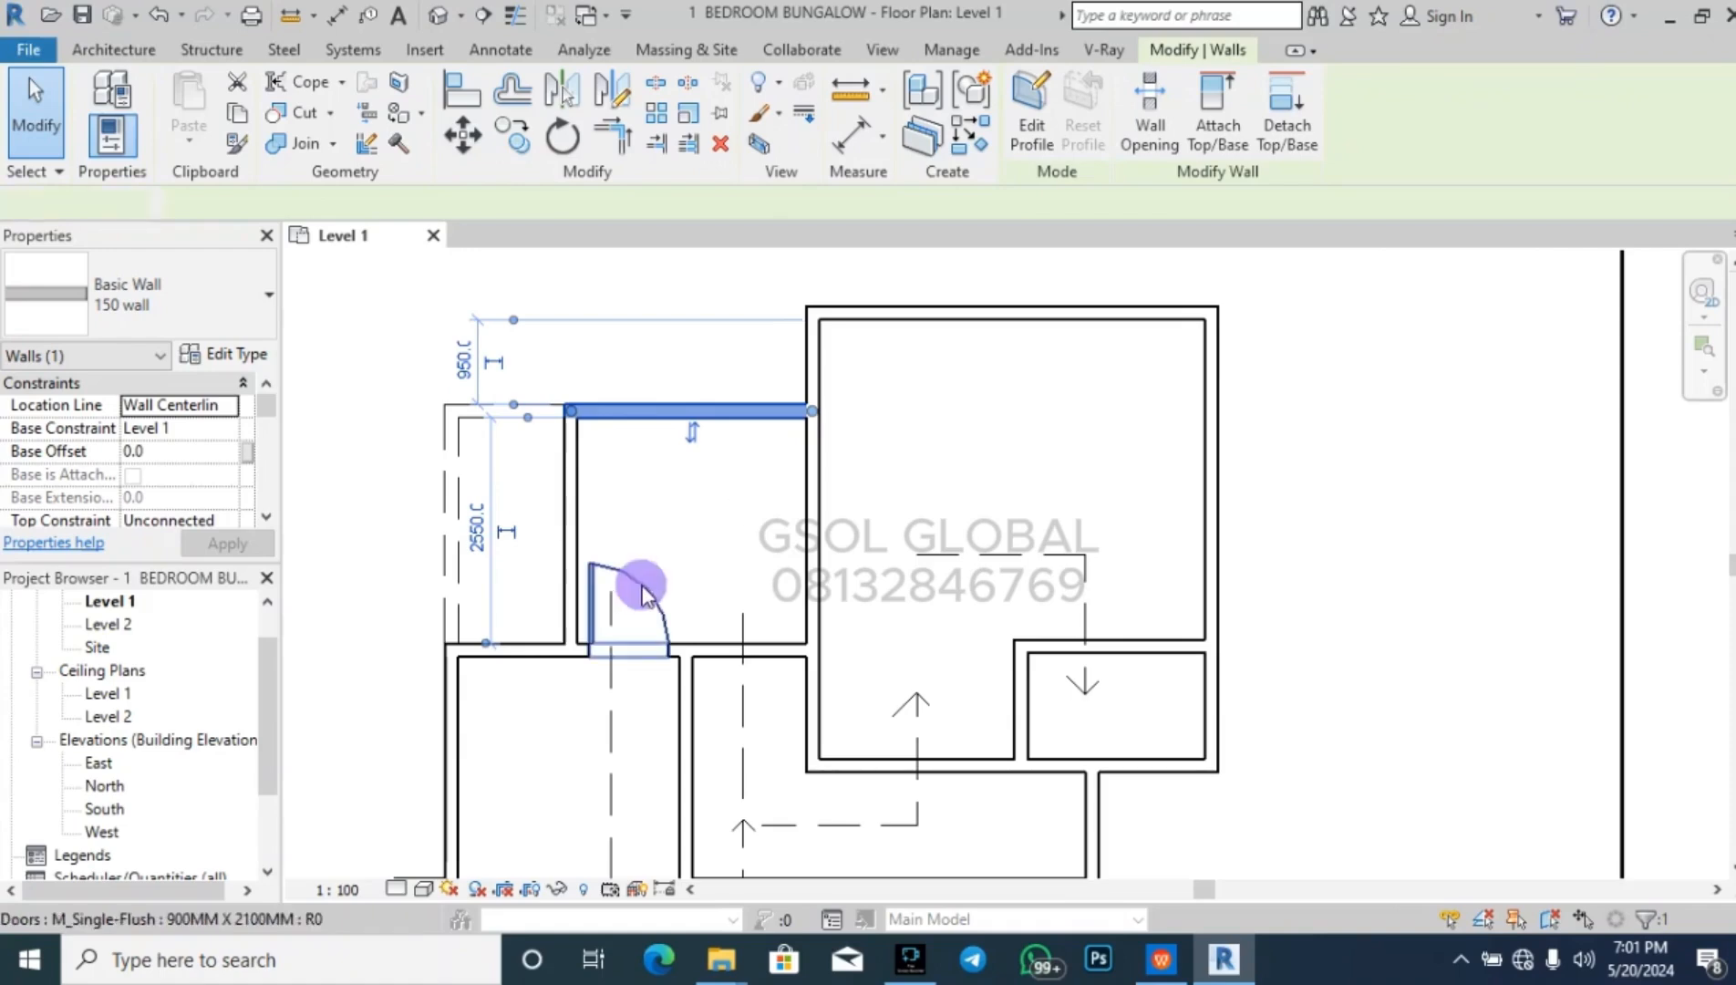
{"action": "left_click", "coordinate": [717, 584]}
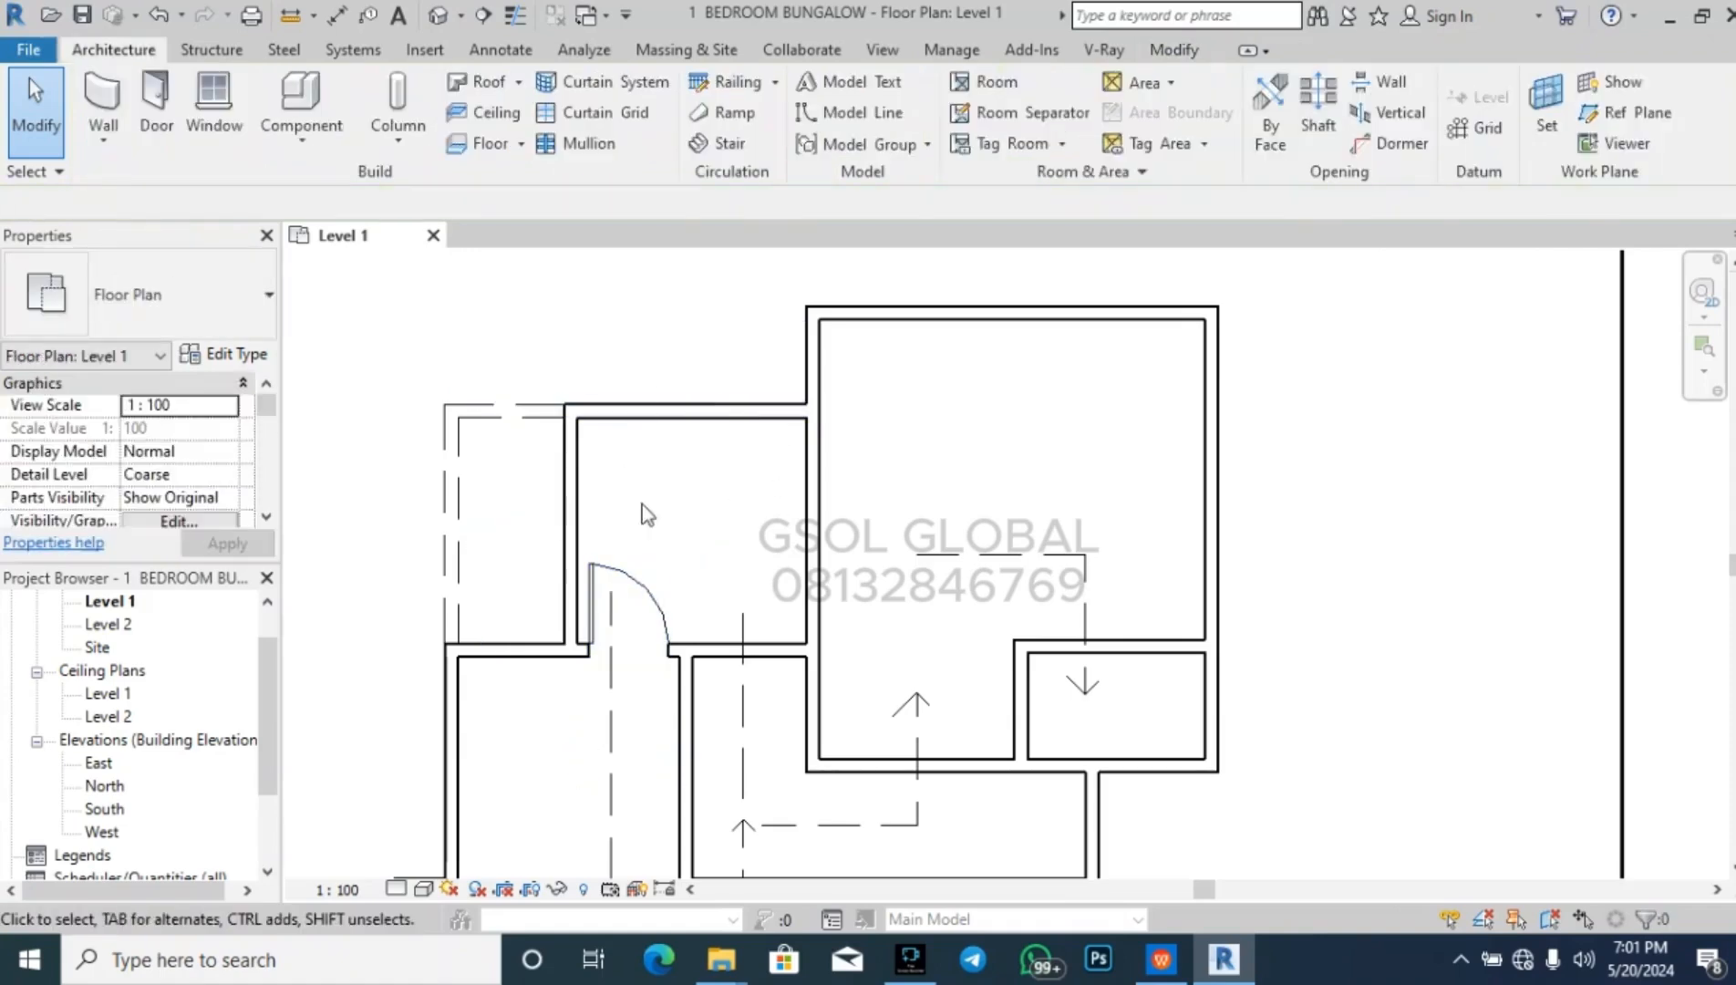
{"action": "left_click", "coordinate": [691, 412]}
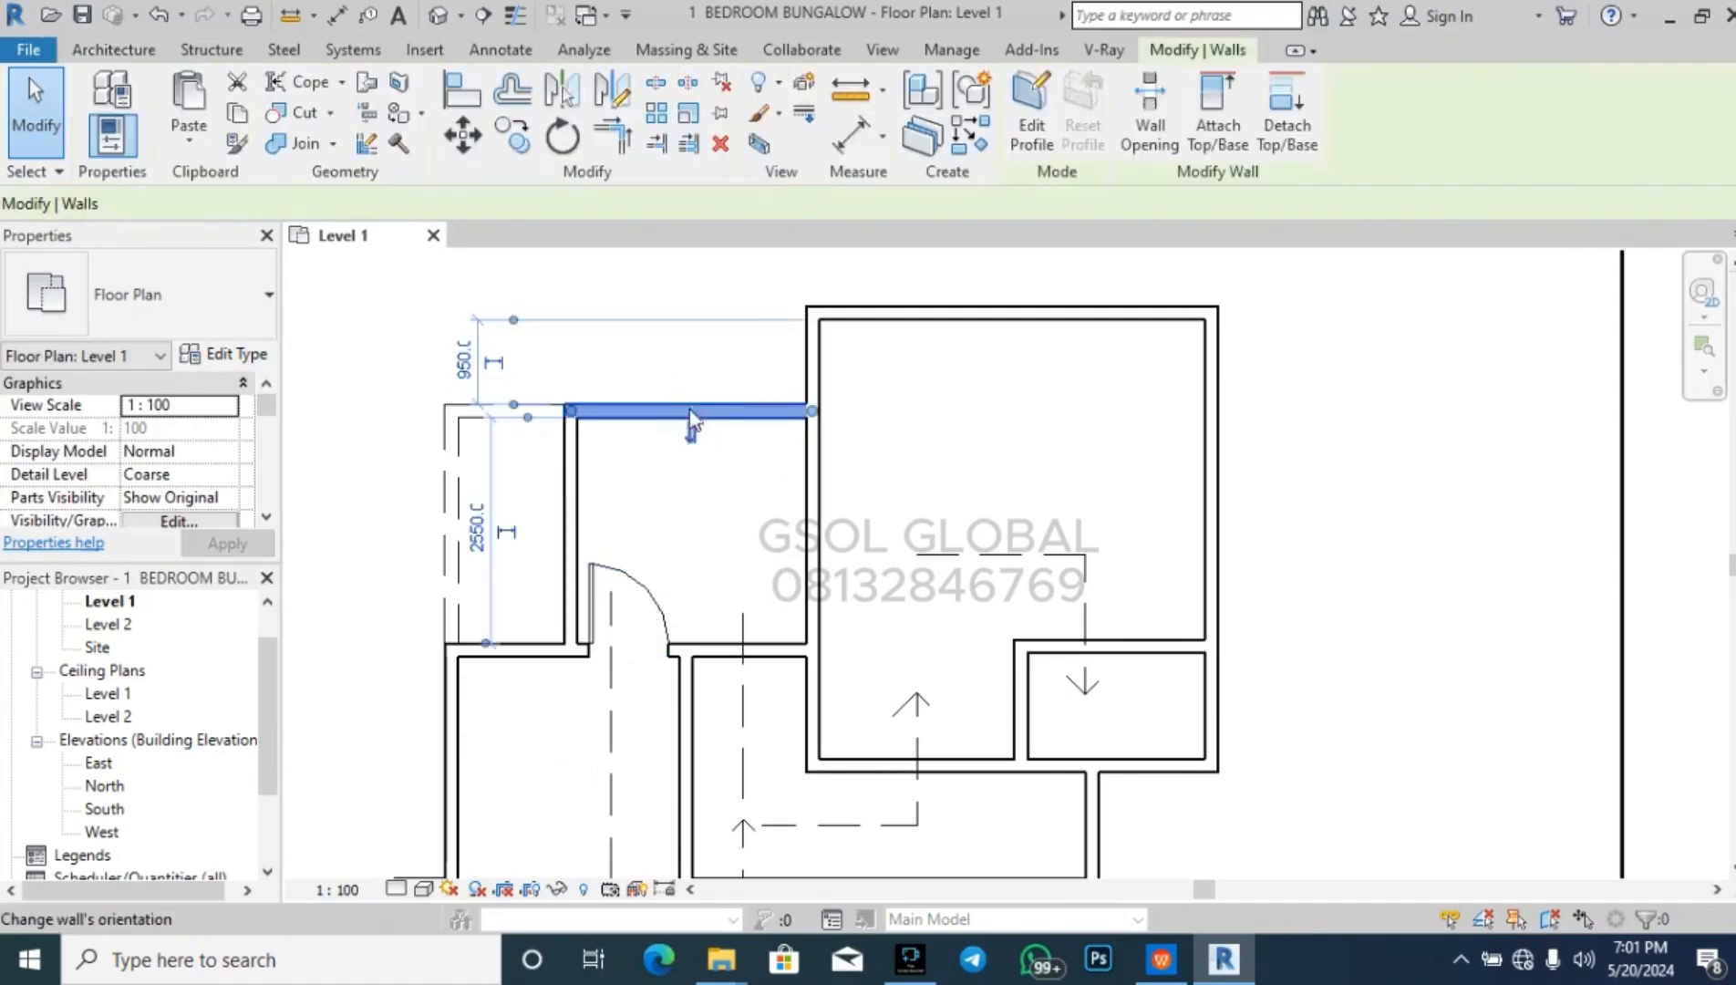
{"action": "left_click", "coordinate": [479, 527]}
{"action": "type", "text": "3000"}
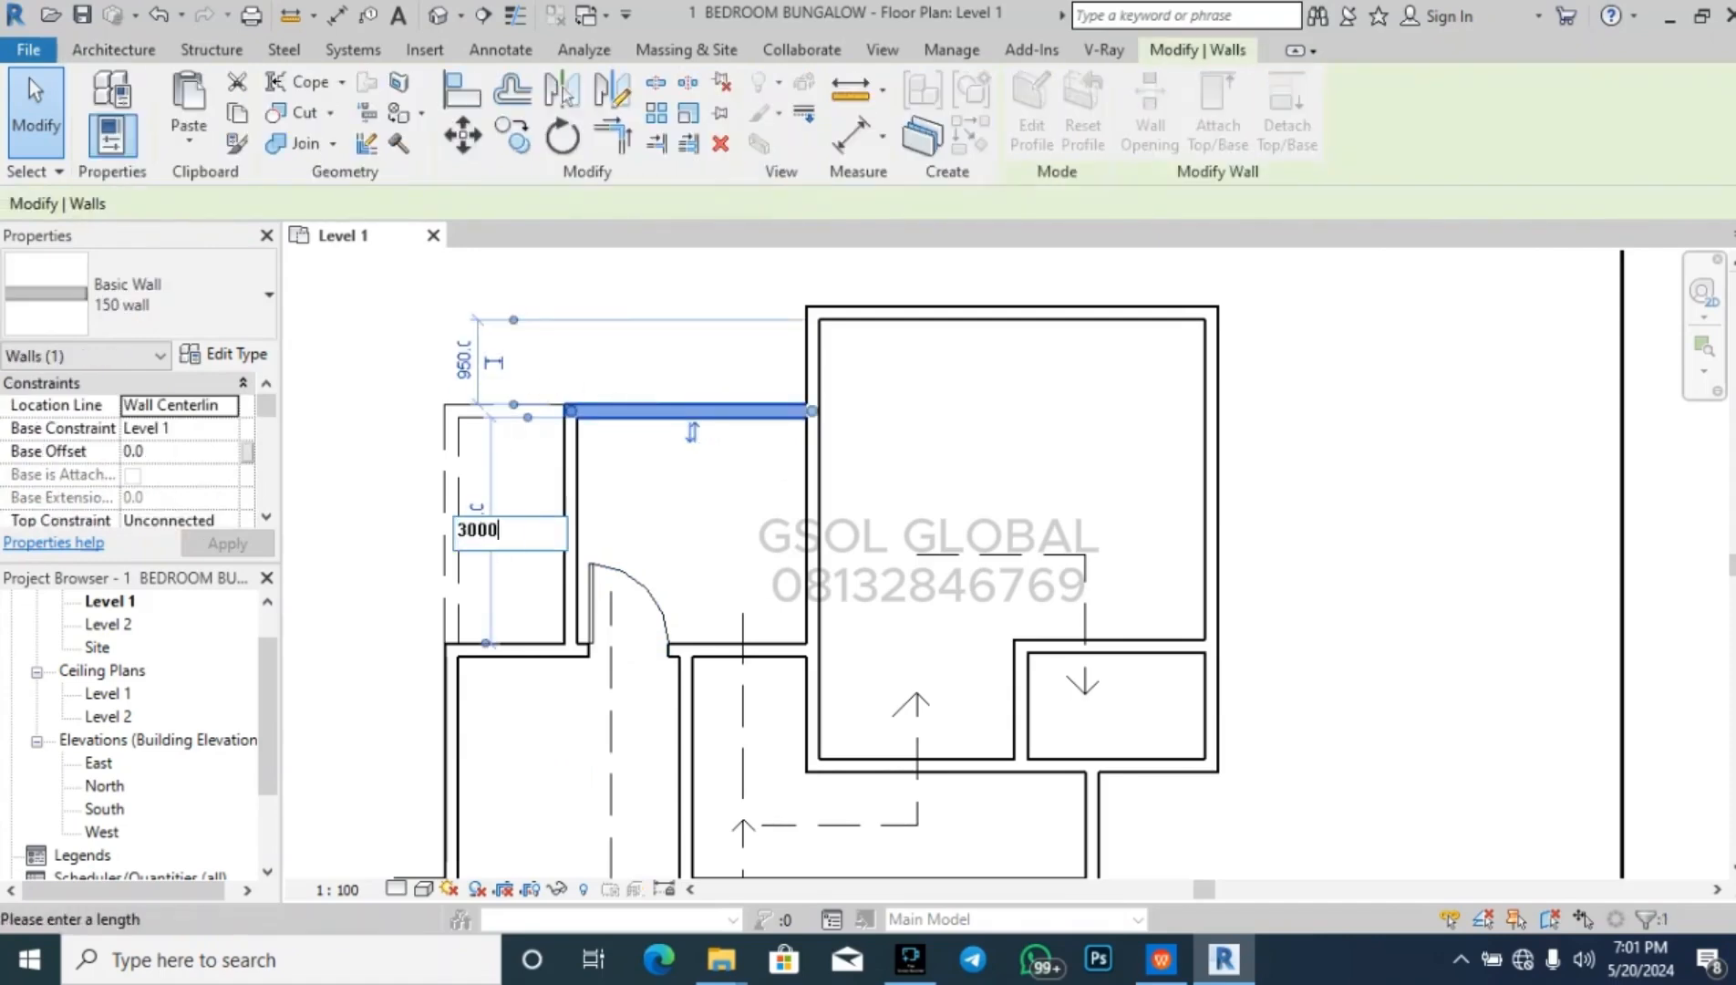
{"action": "key", "text": "Return"}
{"action": "key", "text": "Escape"}
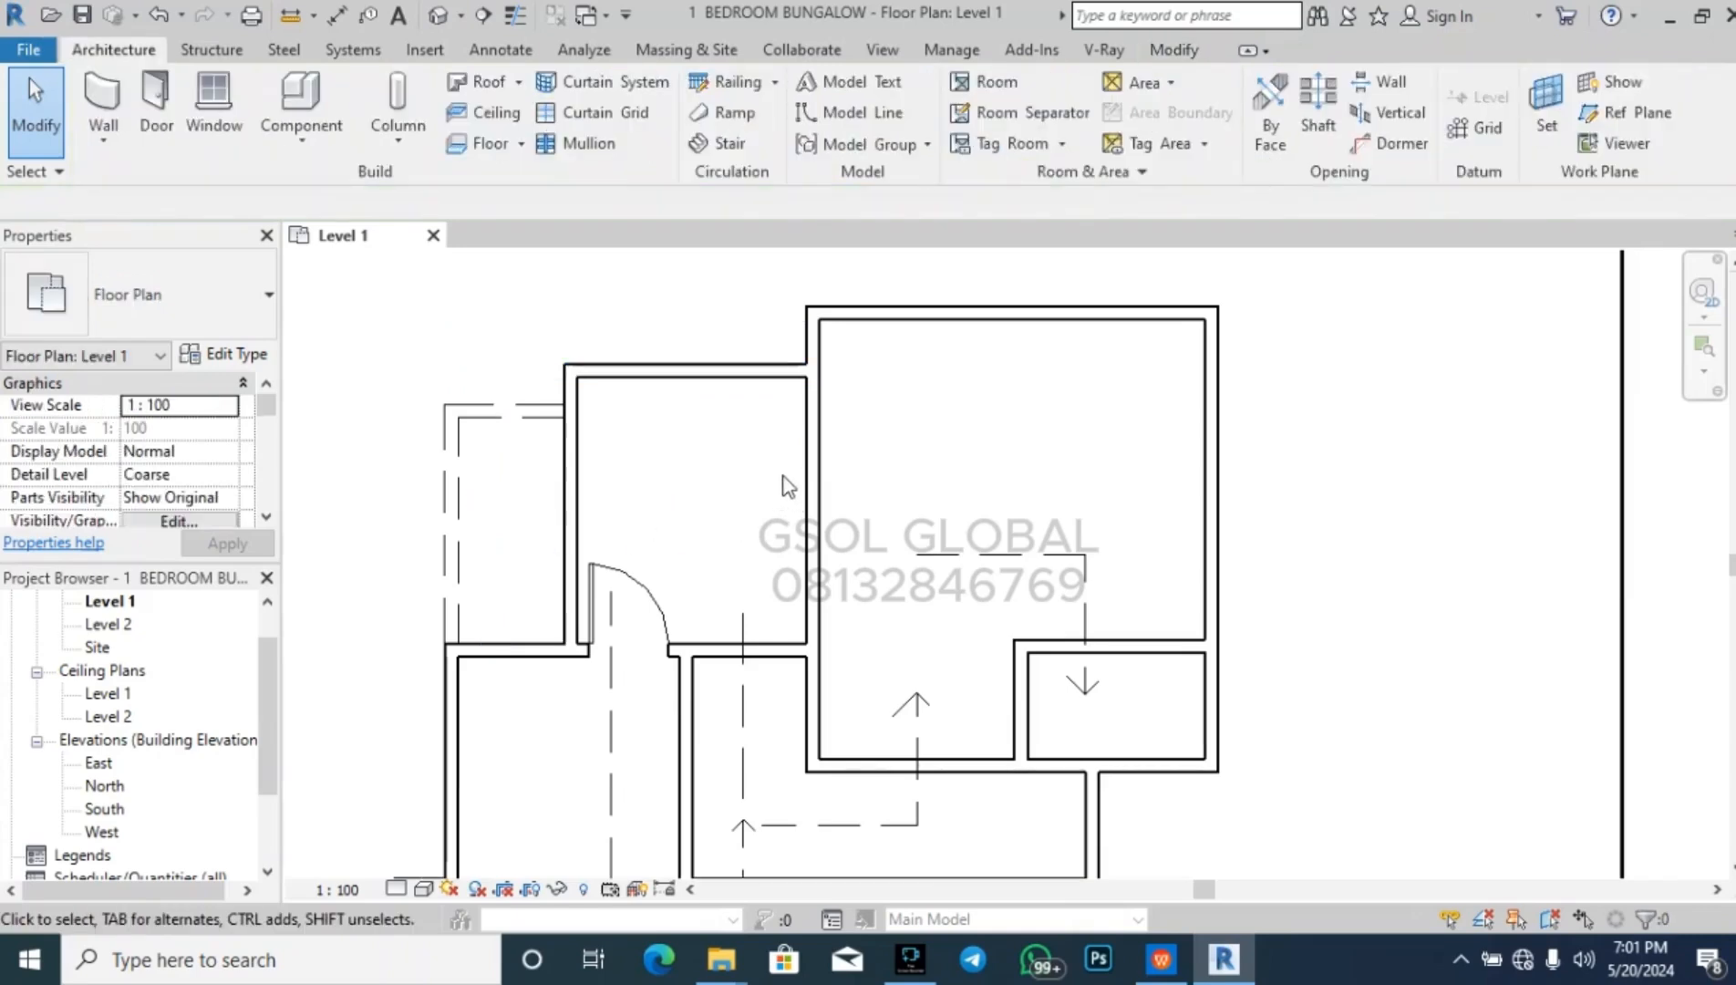
- Align the new door's hinge-side edge with the inner face of the room's left wall
{"action": "scroll", "coordinate": [575, 663], "scroll_direction": "up", "scroll_amount": 3}
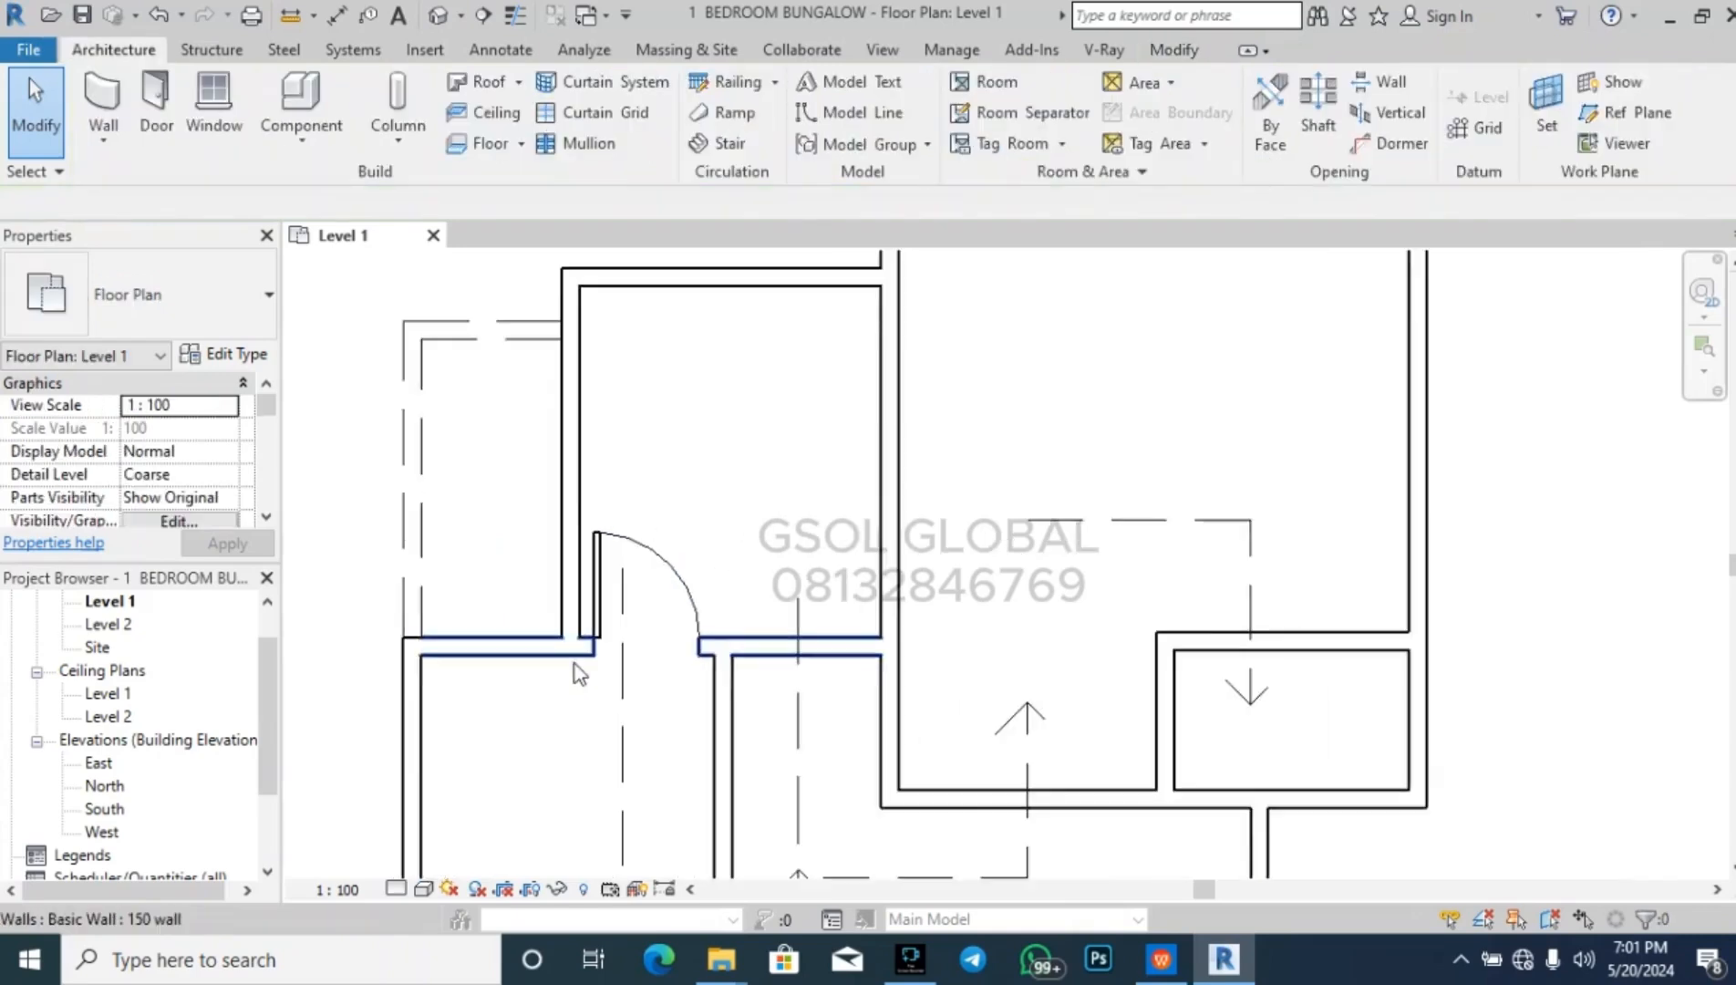
{"action": "key", "text": "a"}
{"action": "key", "text": "l"}
{"action": "left_click", "coordinate": [584, 587]}
{"action": "left_click", "coordinate": [594, 590]}
{"action": "key", "text": "Escape"}
- Measure the open door leaf's length along the left wall, from the hinge corner to the swing arc's end
{"action": "scroll", "coordinate": [593, 588], "scroll_direction": "up", "scroll_amount": 2}
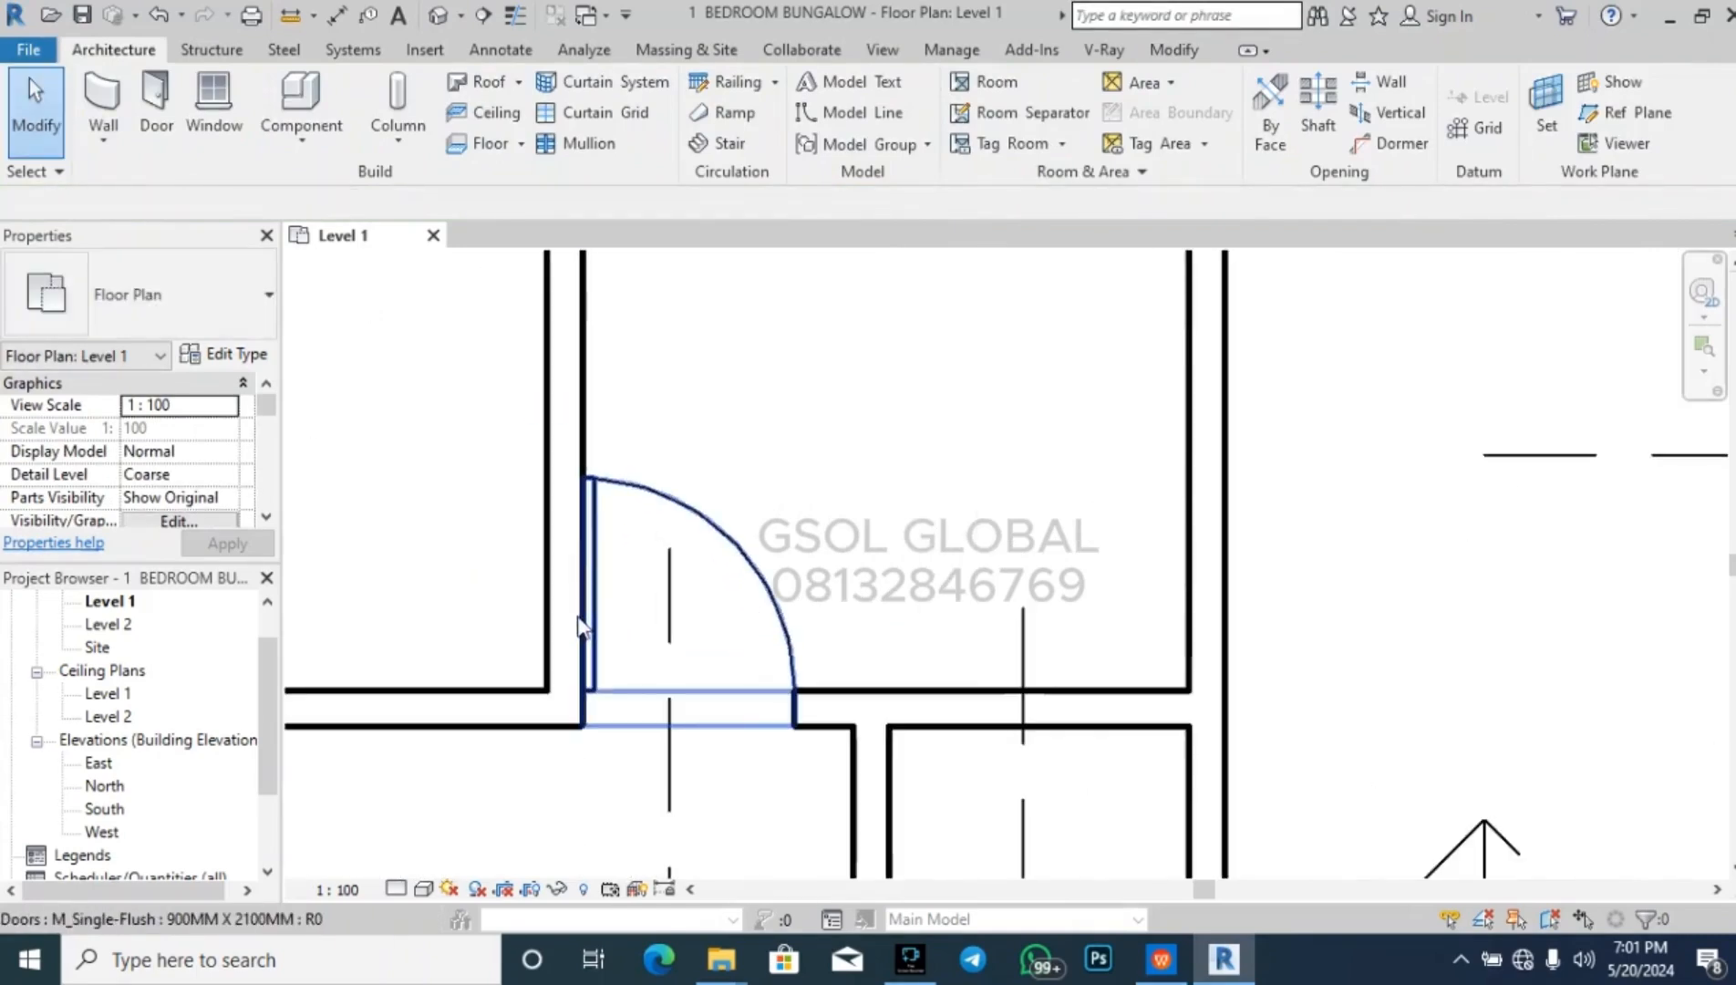
{"action": "left_click", "coordinate": [290, 15]}
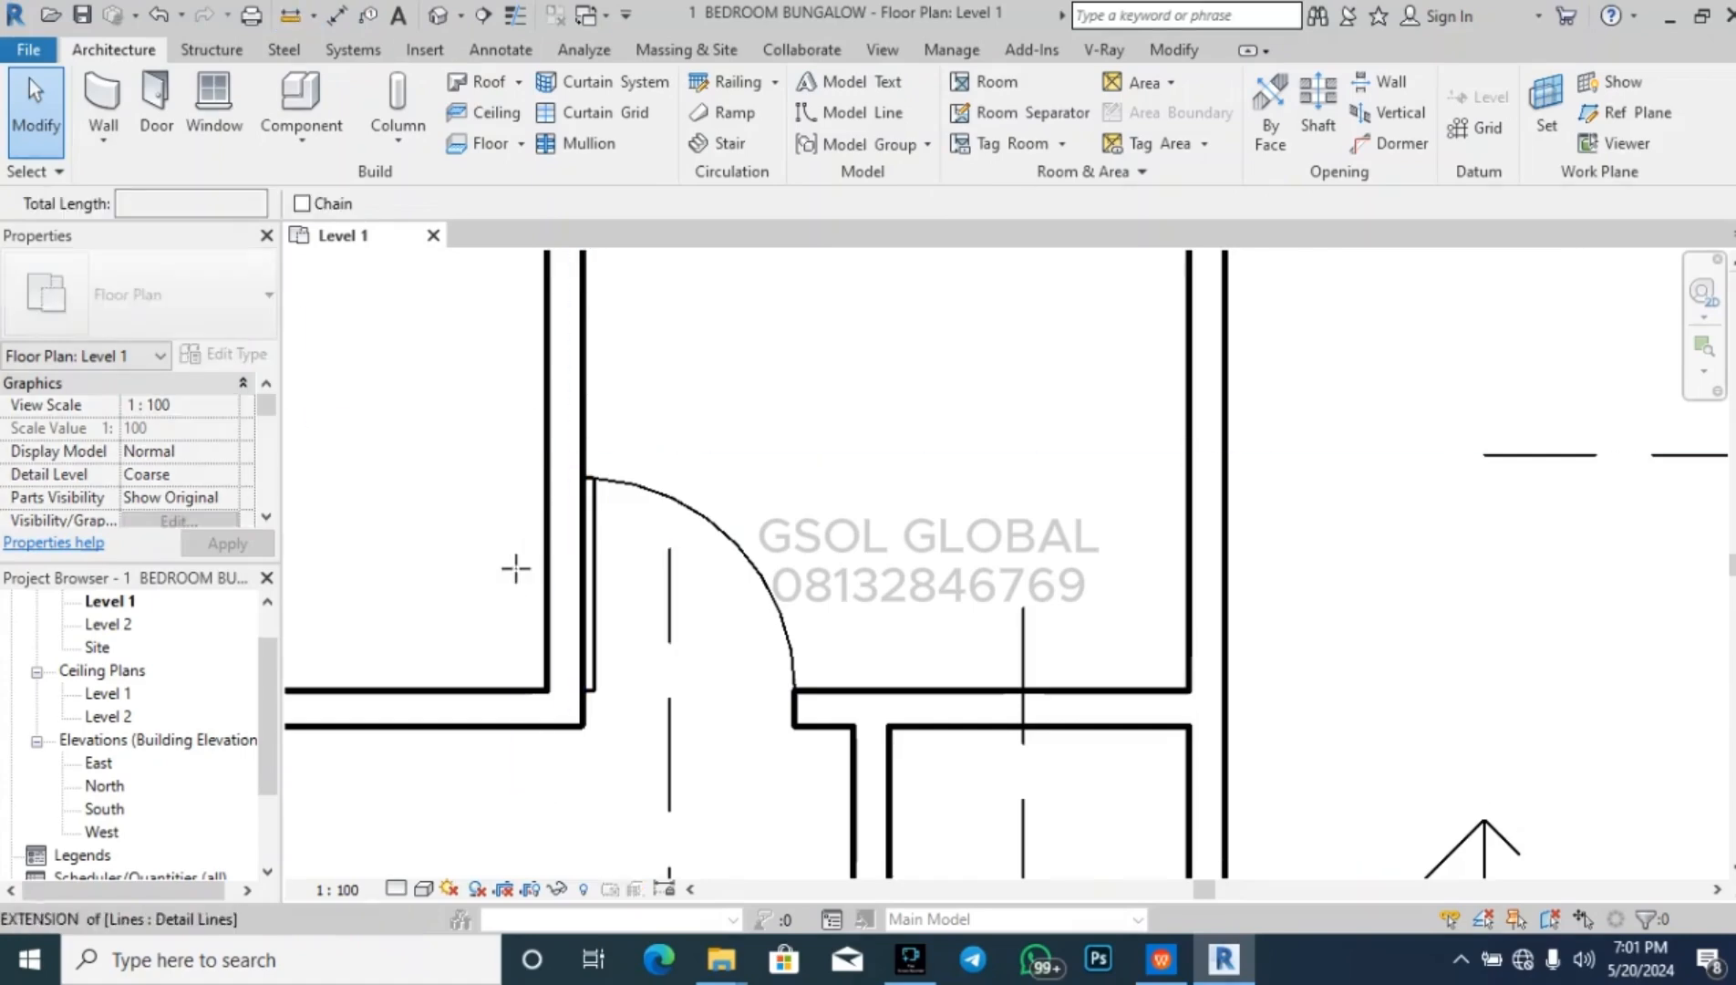
{"action": "left_click", "coordinate": [583, 690]}
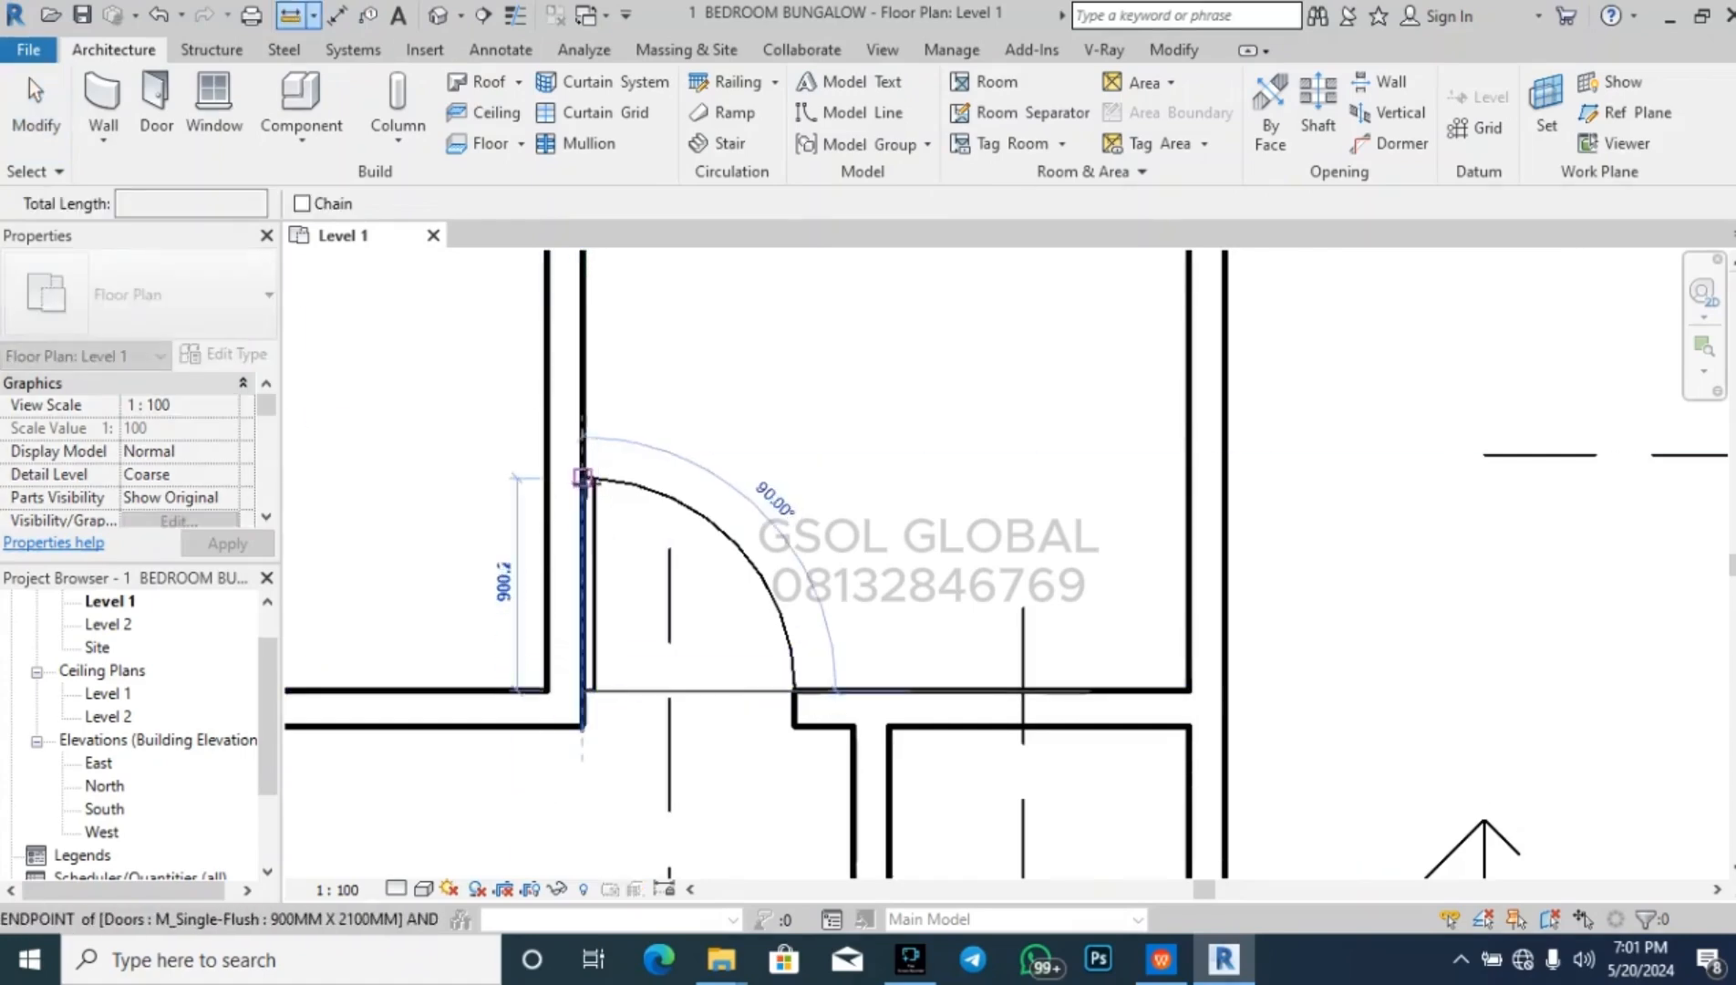
{"action": "left_click", "coordinate": [583, 477]}
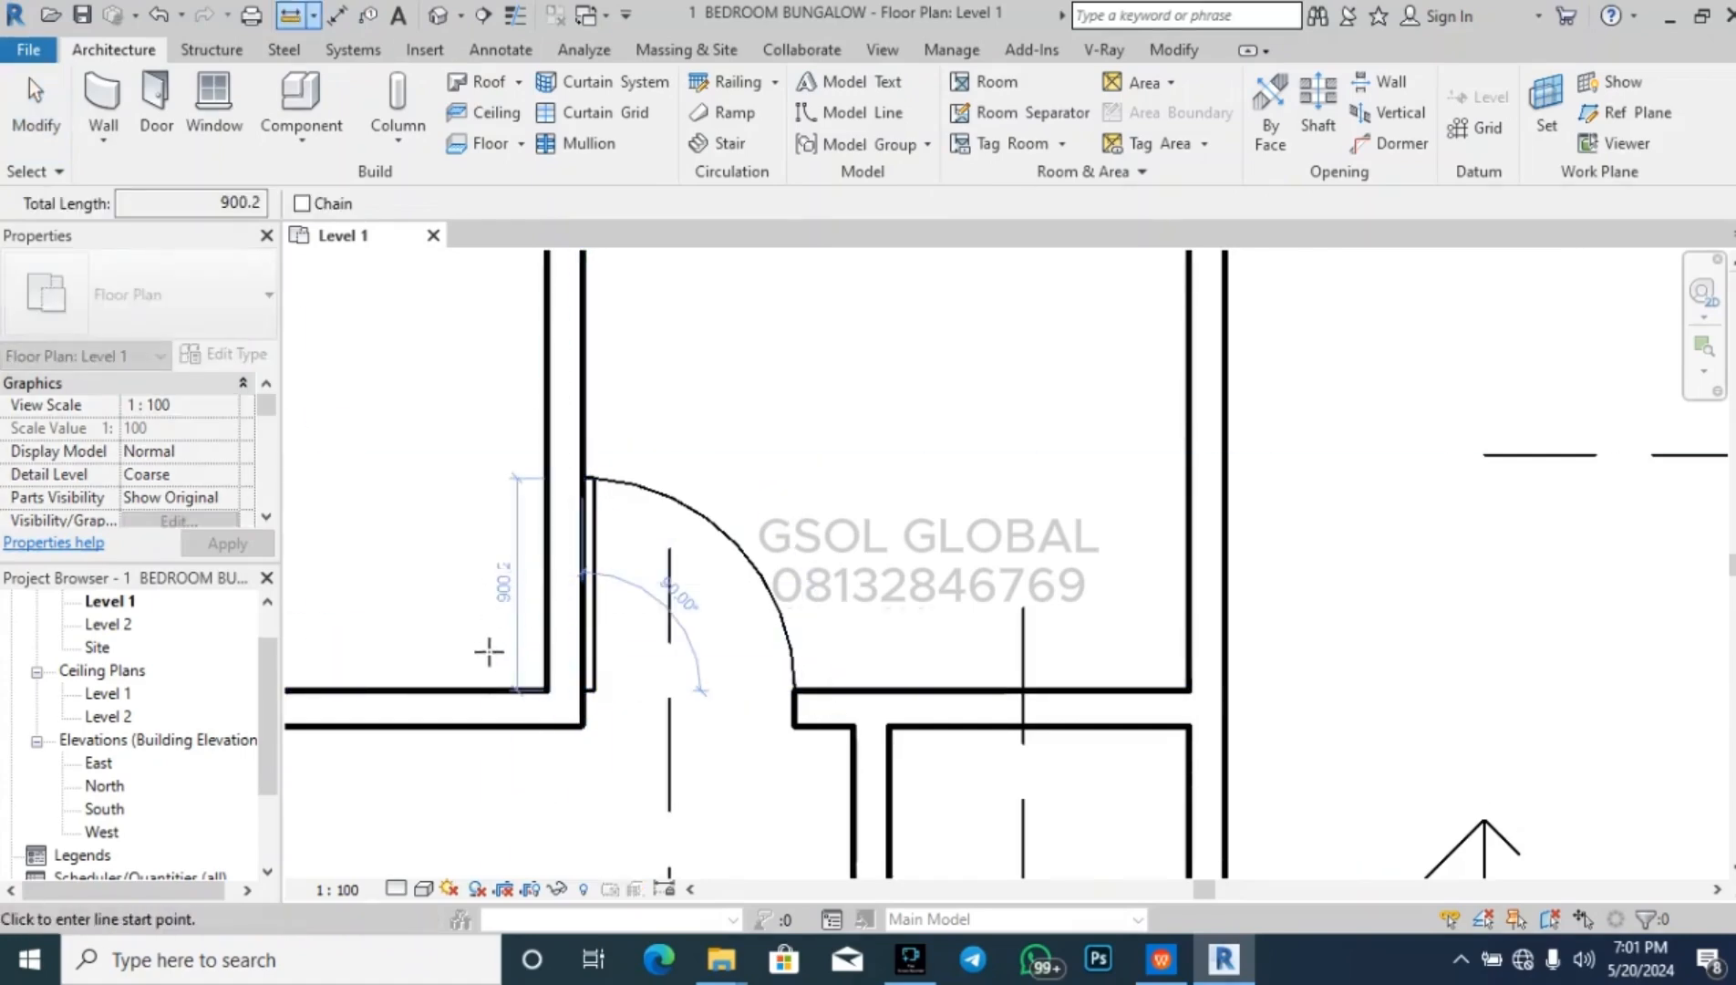
{"action": "key", "text": "Escape"}
{"action": "scroll", "coordinate": [661, 691], "scroll_direction": "down", "scroll_amount": 2}
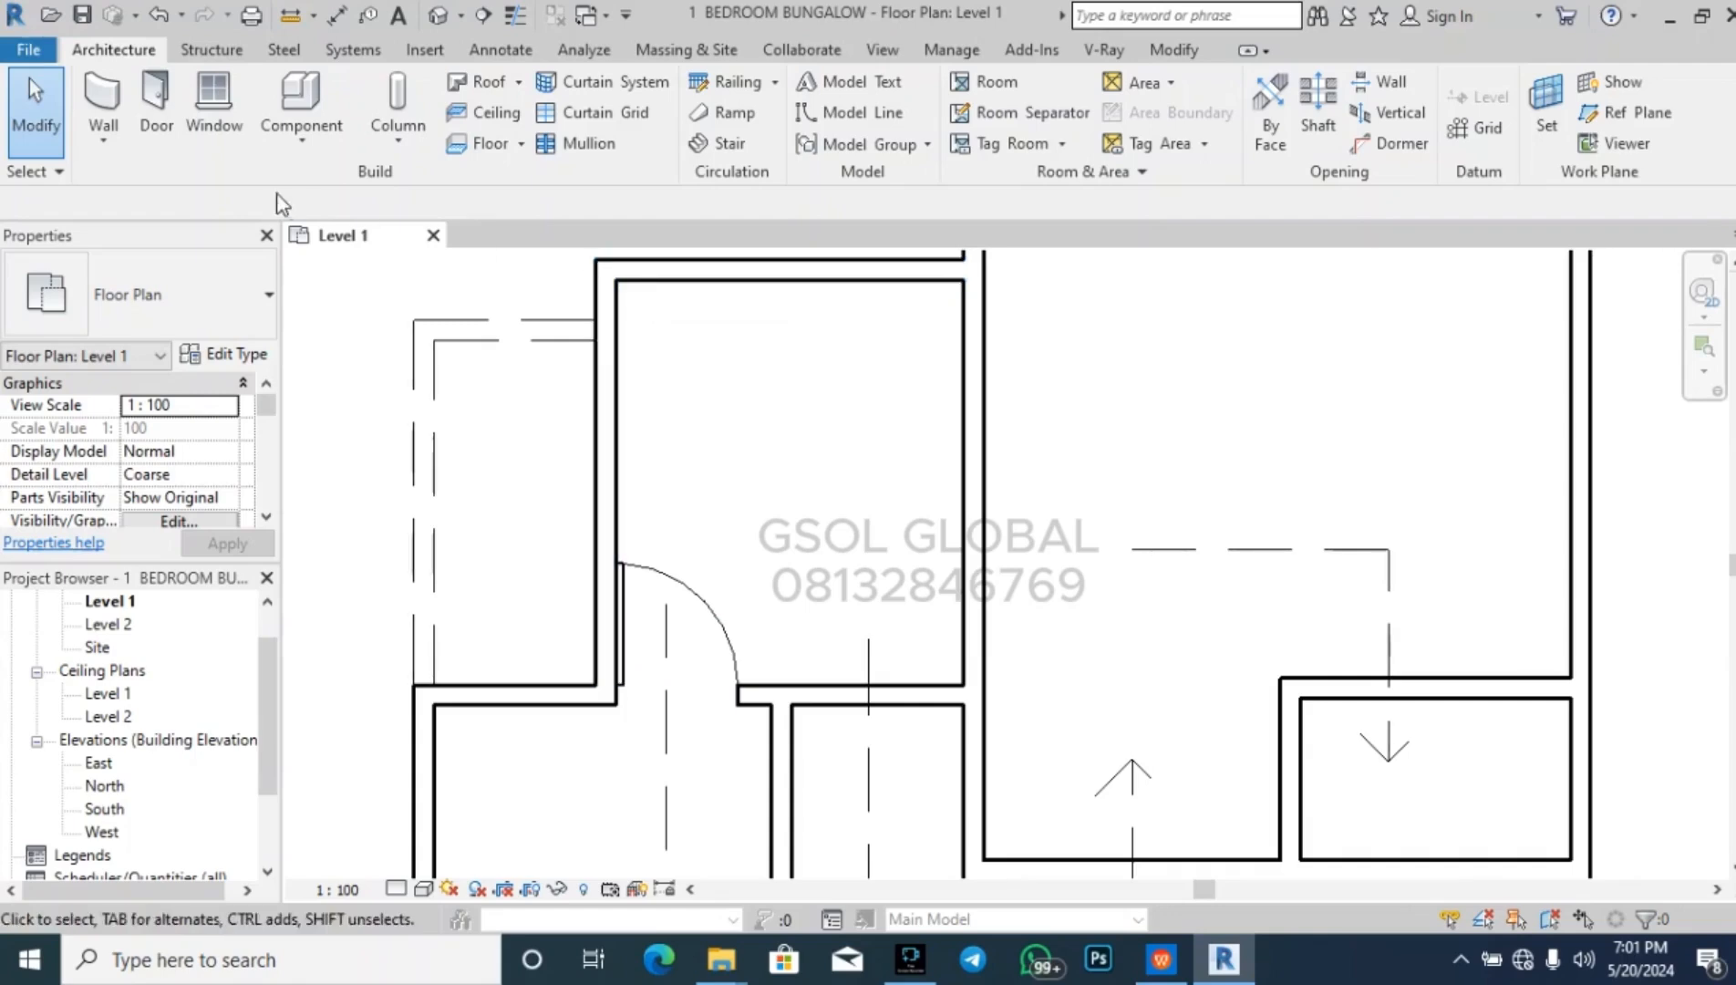
{"action": "left_click", "coordinate": [293, 15]}
{"action": "left_click", "coordinate": [618, 563]}
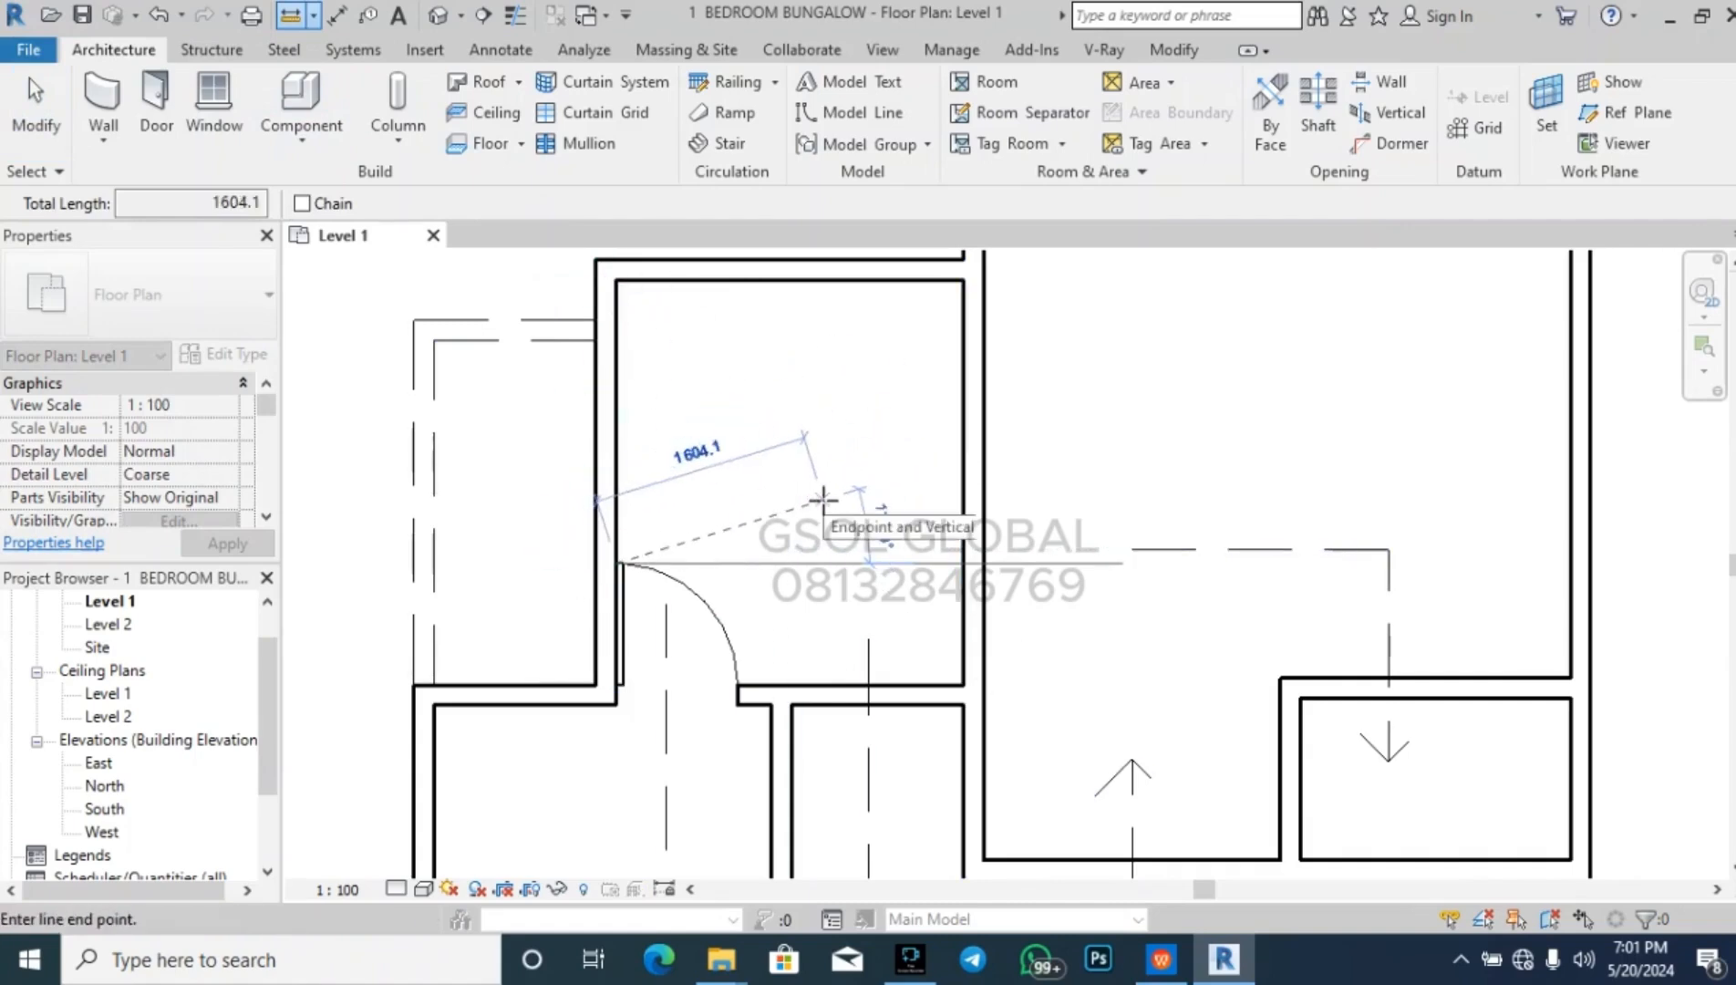
{"action": "key", "text": "Escape"}
{"action": "key", "text": "Escape"}
{"action": "scroll", "coordinate": [880, 490], "scroll_direction": "down", "scroll_amount": 2}
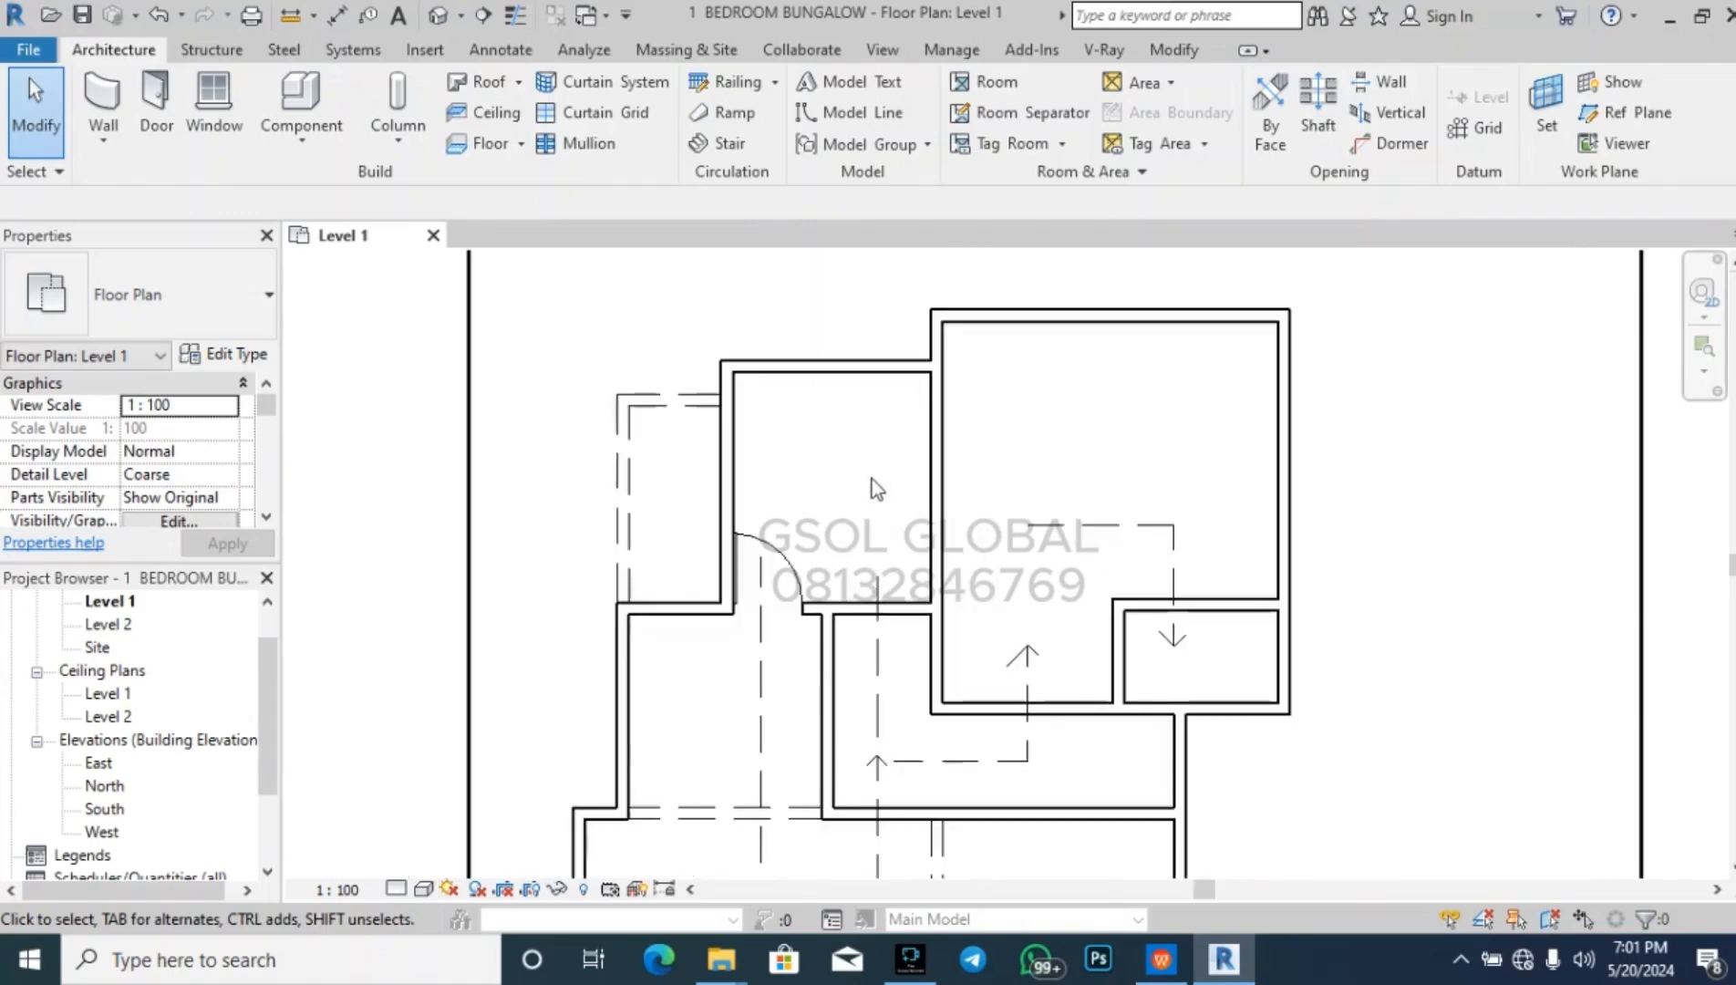
- Place a 900MM X 2100MM door in the upper-left room's bottom wall on the second circulation route, hinged on the left and swinging downward out of the room
{"action": "scroll", "coordinate": [552, 317], "scroll_direction": "down", "scroll_amount": 2}
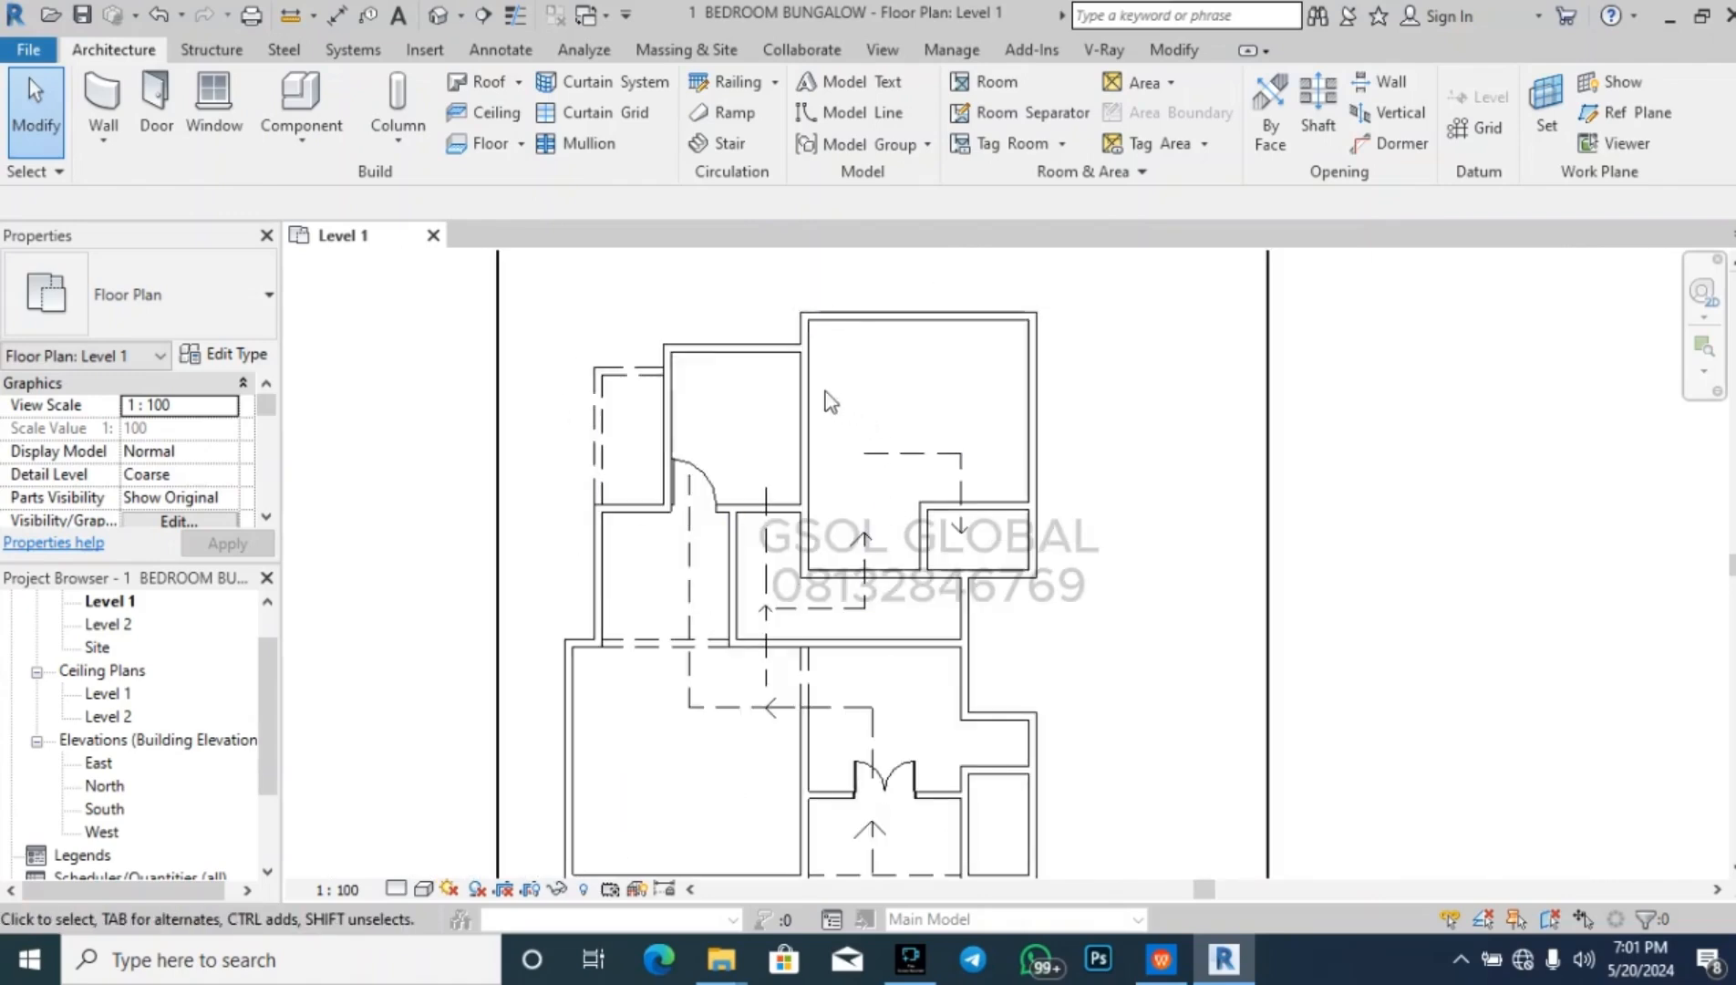
{"action": "scroll", "coordinate": [793, 383], "scroll_direction": "up", "scroll_amount": 2}
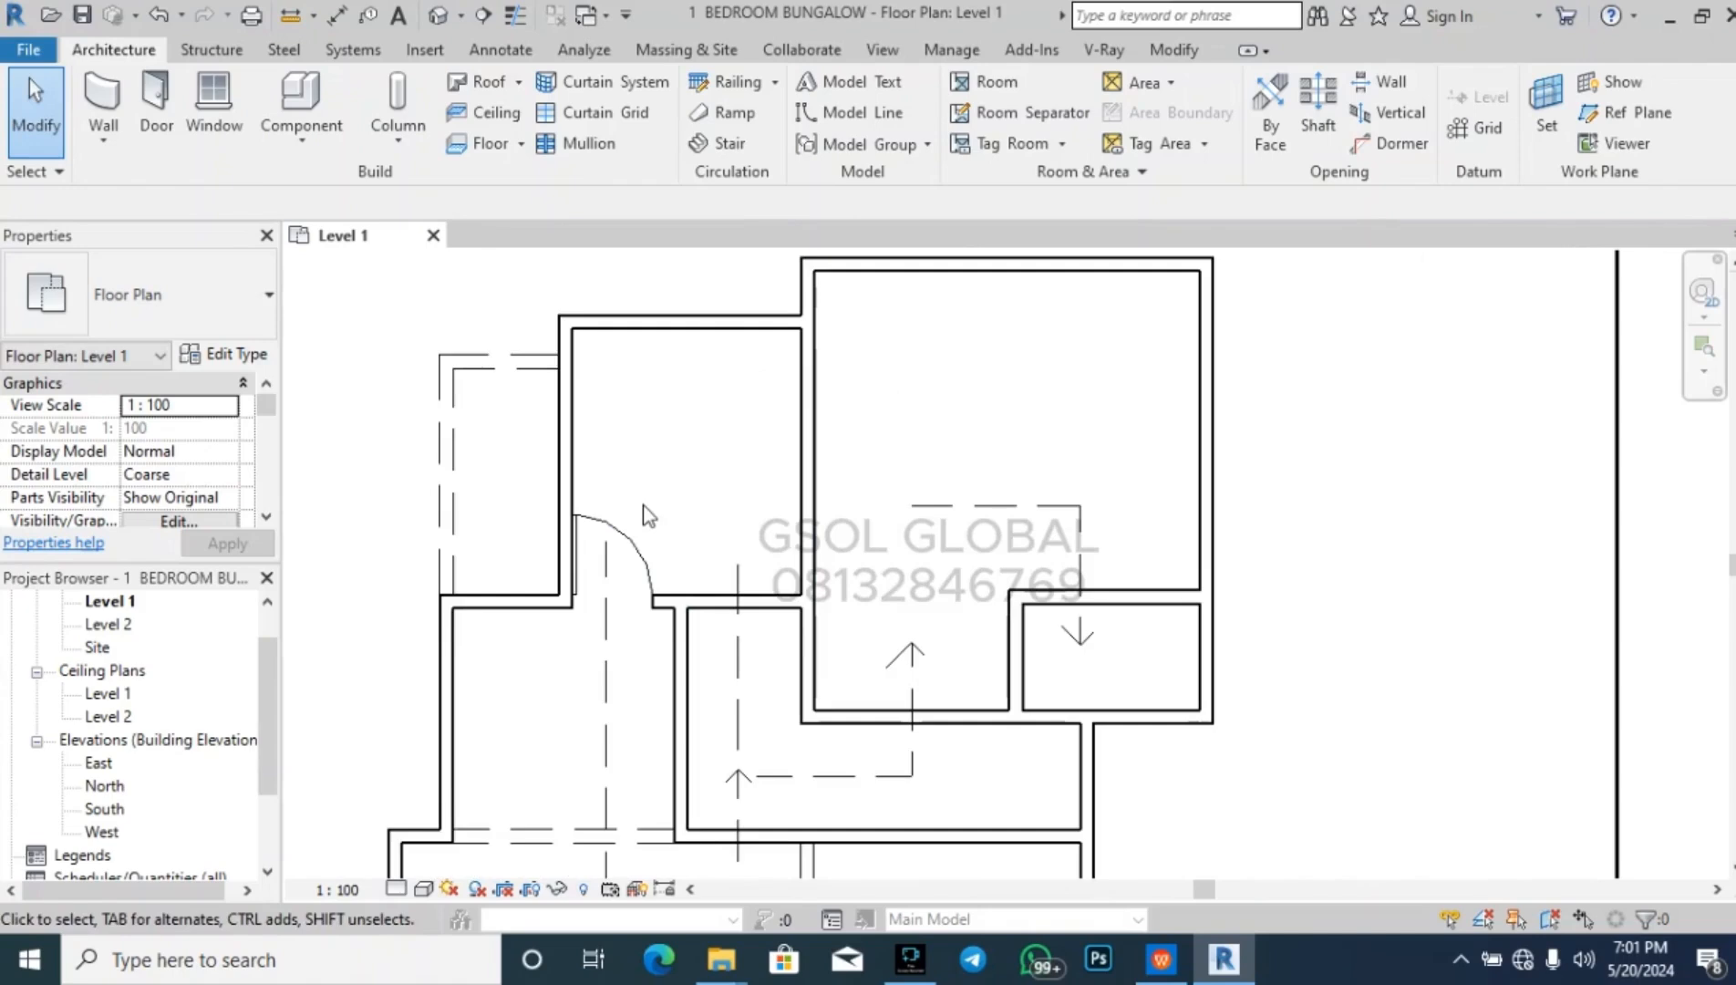
{"action": "left_click", "coordinate": [155, 114]}
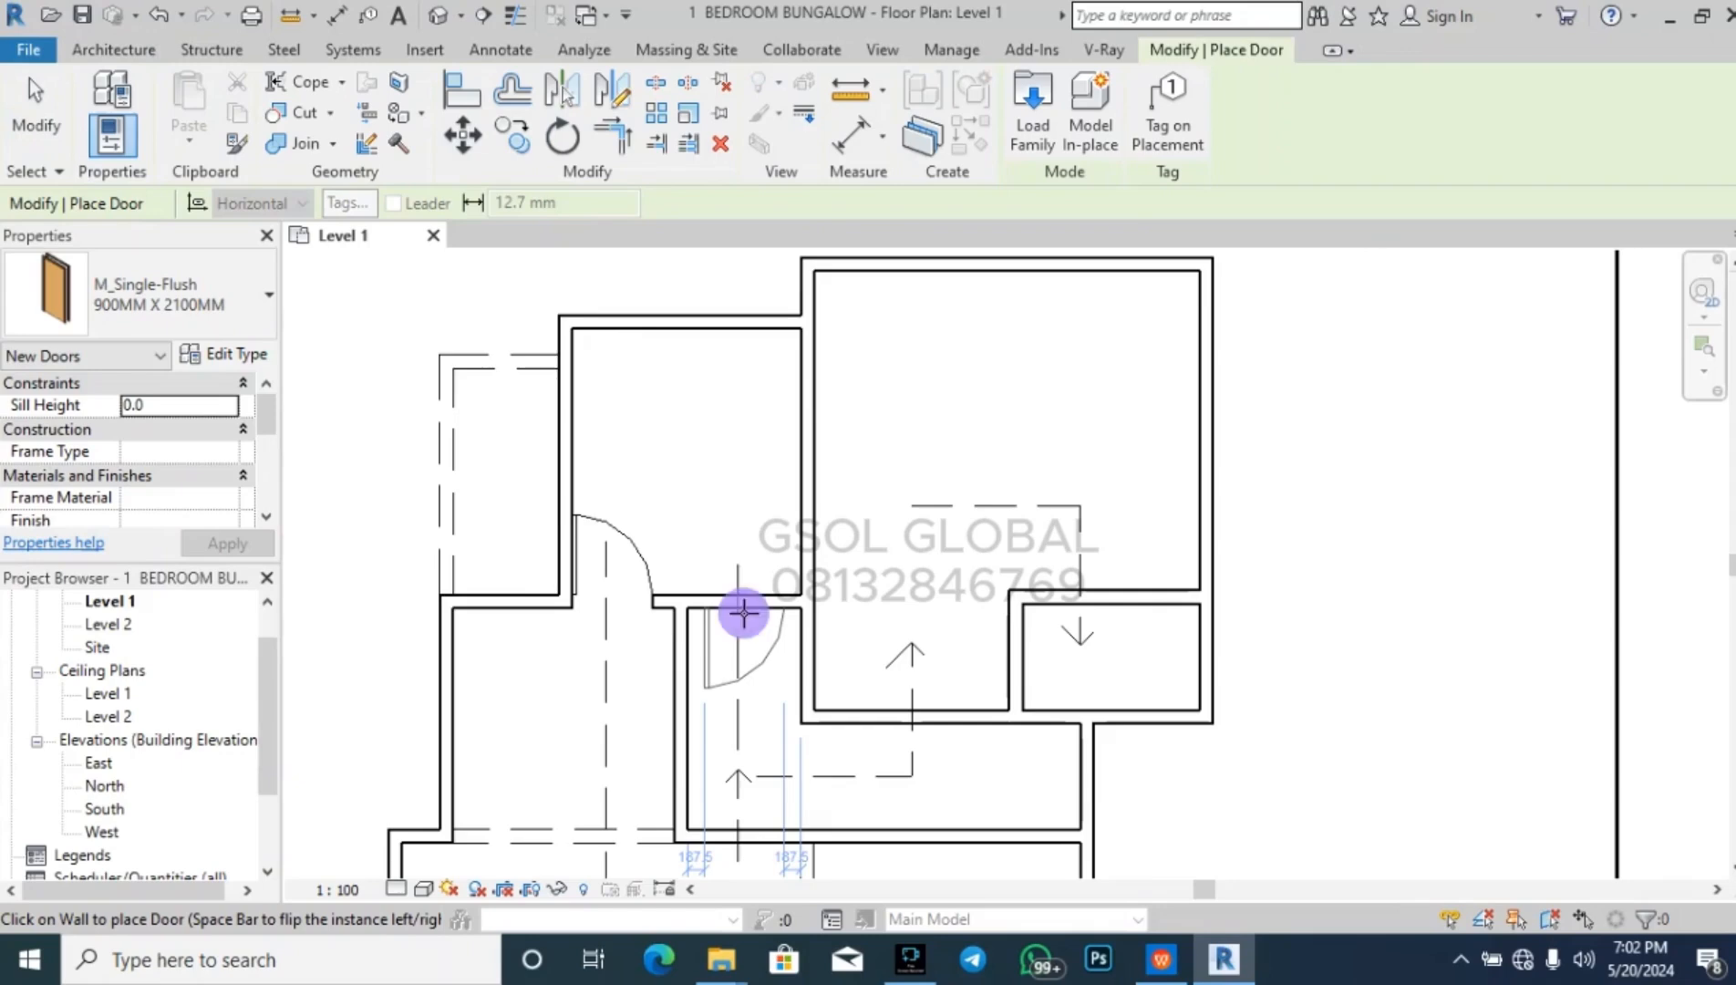
{"action": "left_click", "coordinate": [739, 610]}
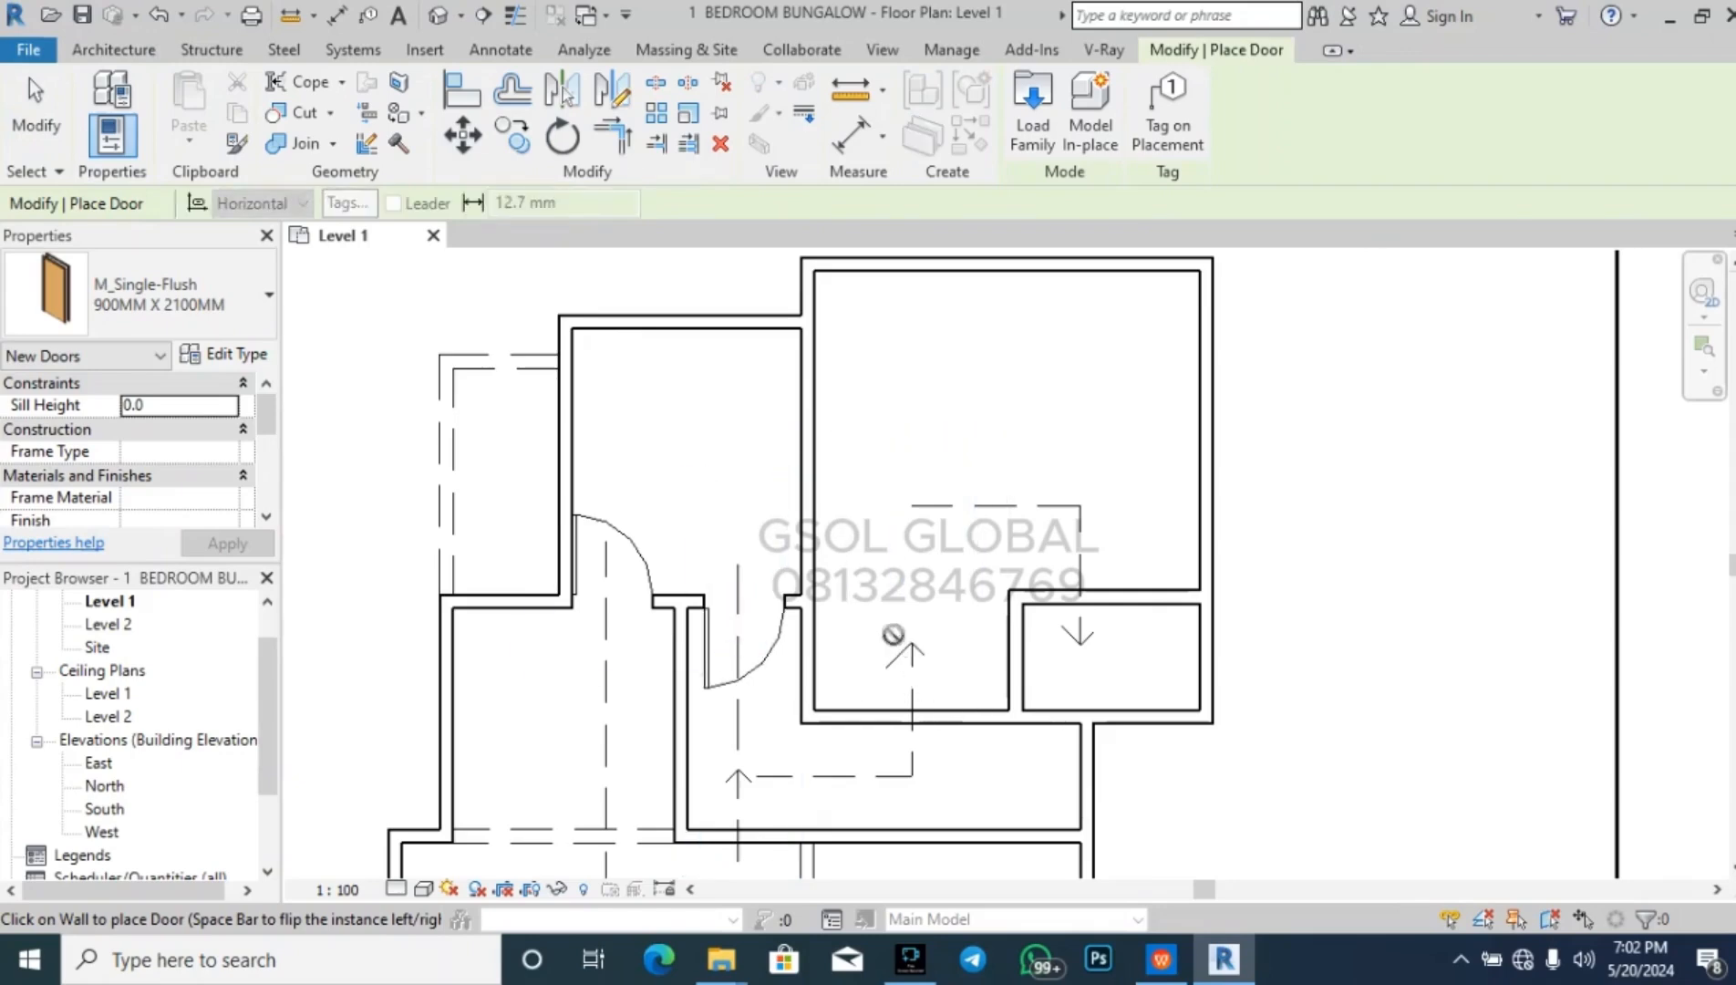
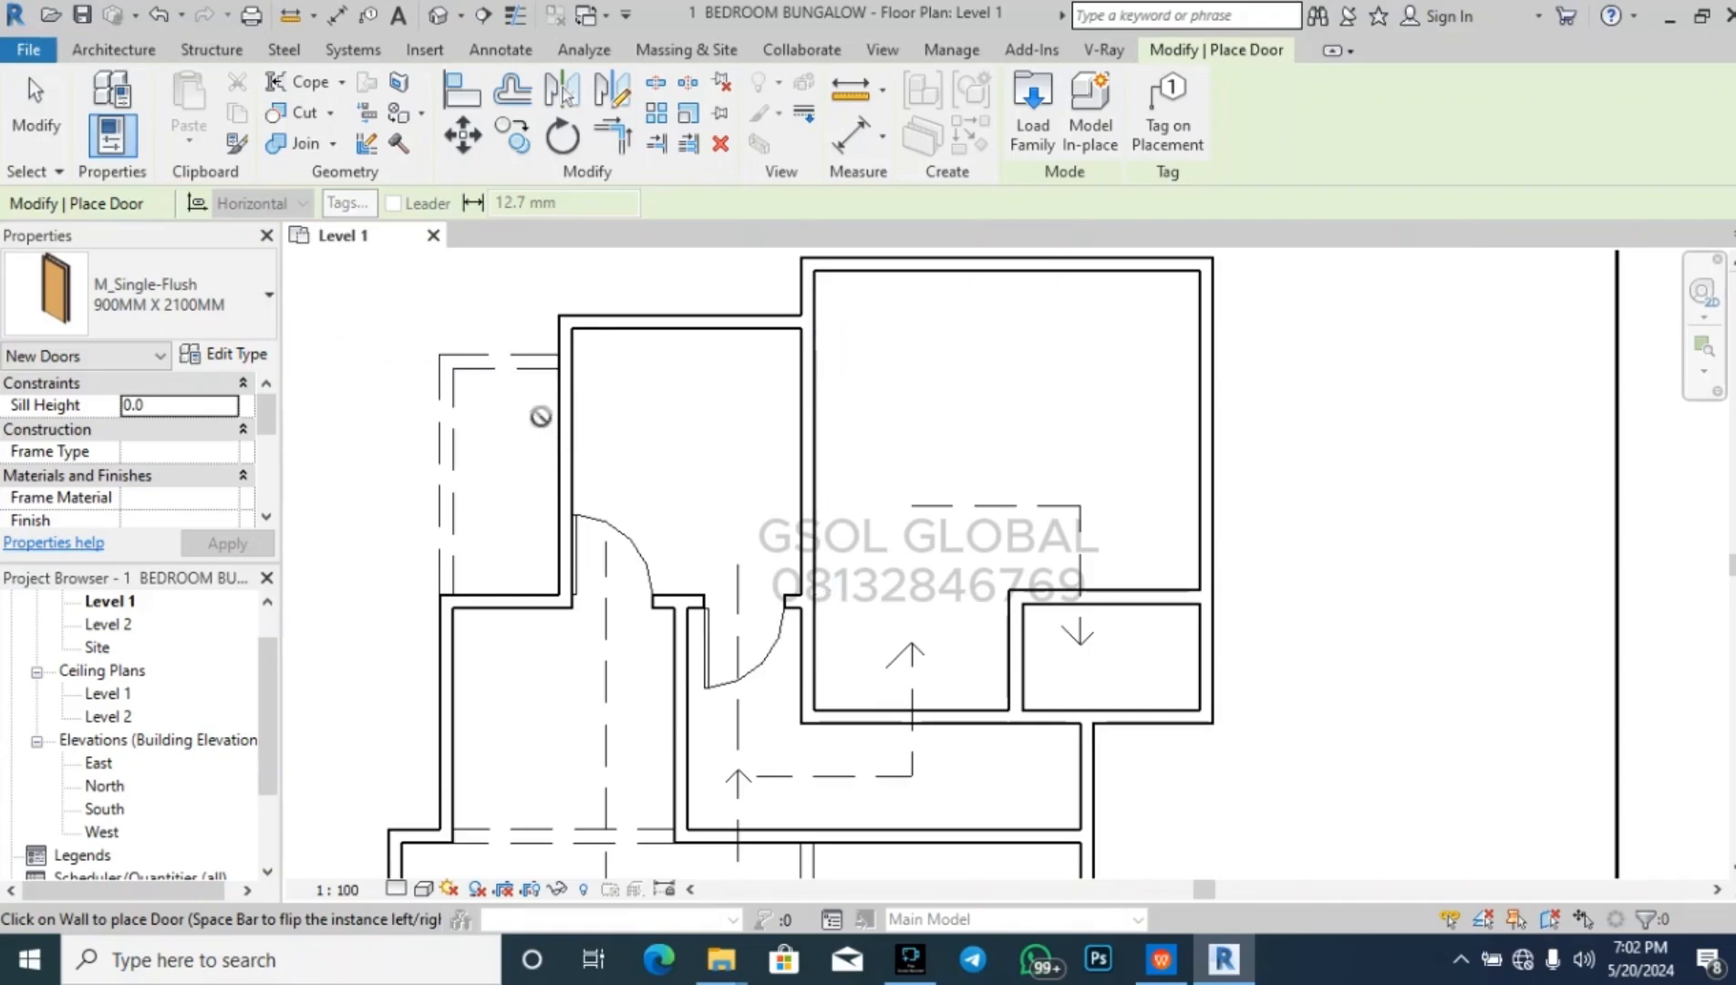
{"action": "scroll", "coordinate": [538, 406], "scroll_direction": "up", "scroll_amount": 3}
{"action": "scroll", "coordinate": [531, 397], "scroll_direction": "up", "scroll_amount": 5}
{"action": "scroll", "coordinate": [532, 527], "scroll_direction": "down", "scroll_amount": 3}
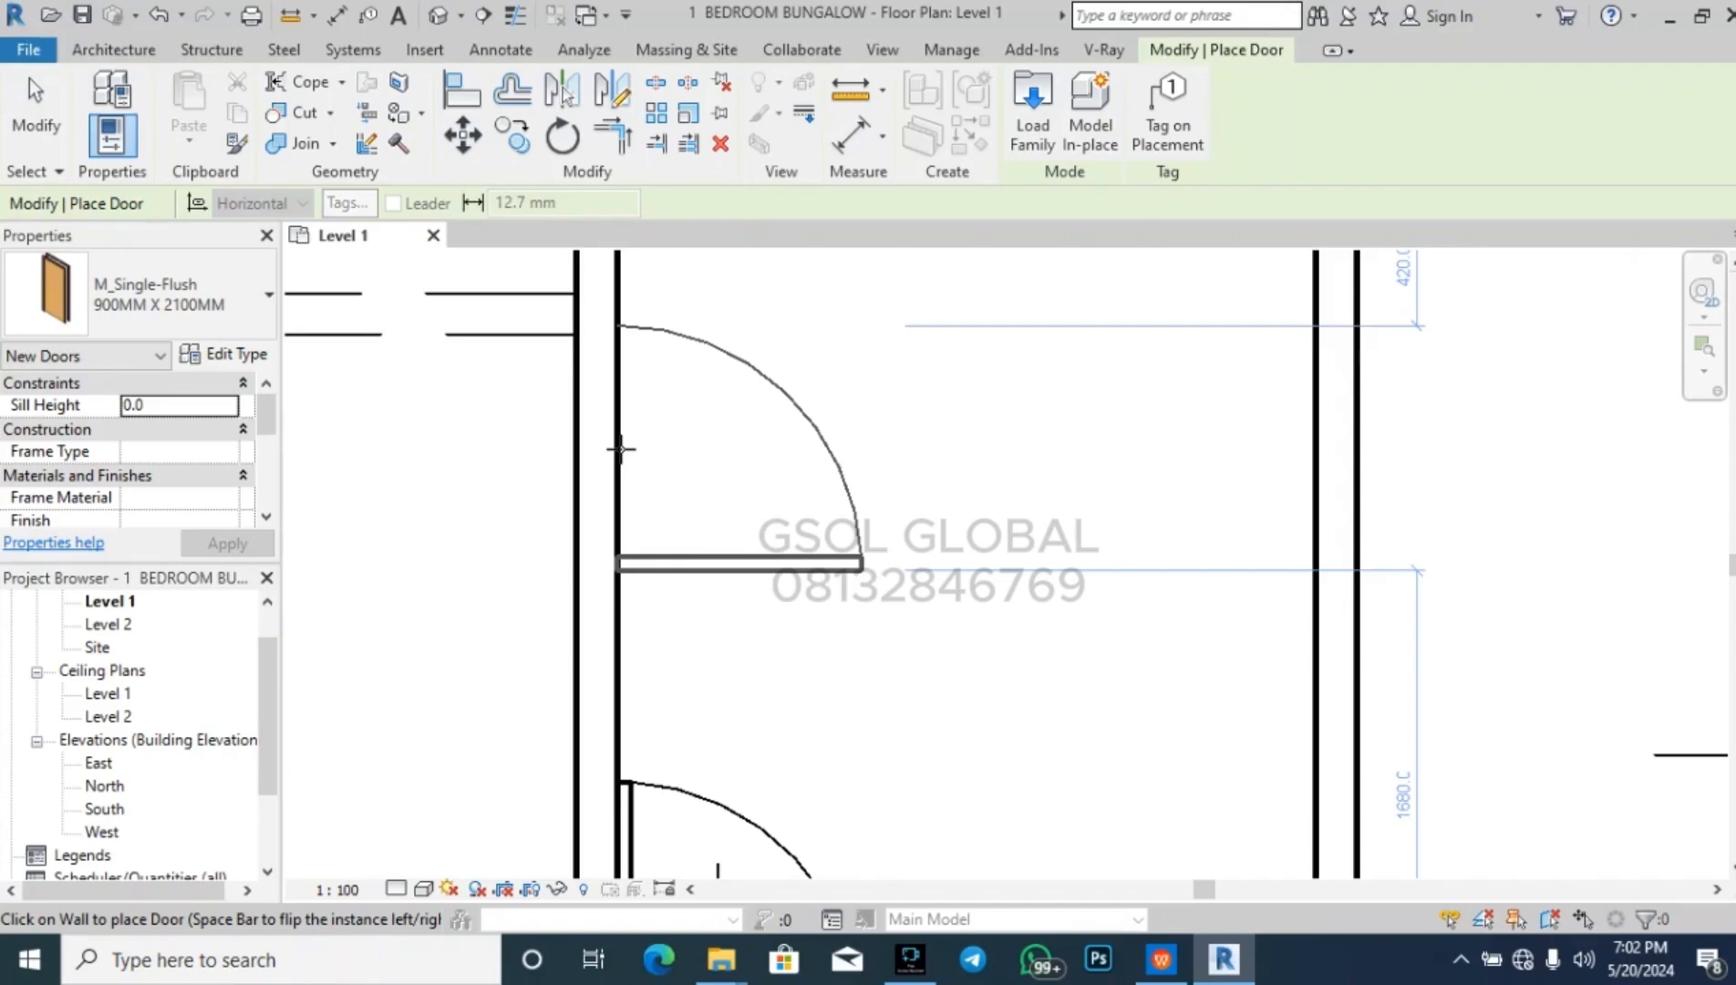
{"action": "key", "text": "space"}
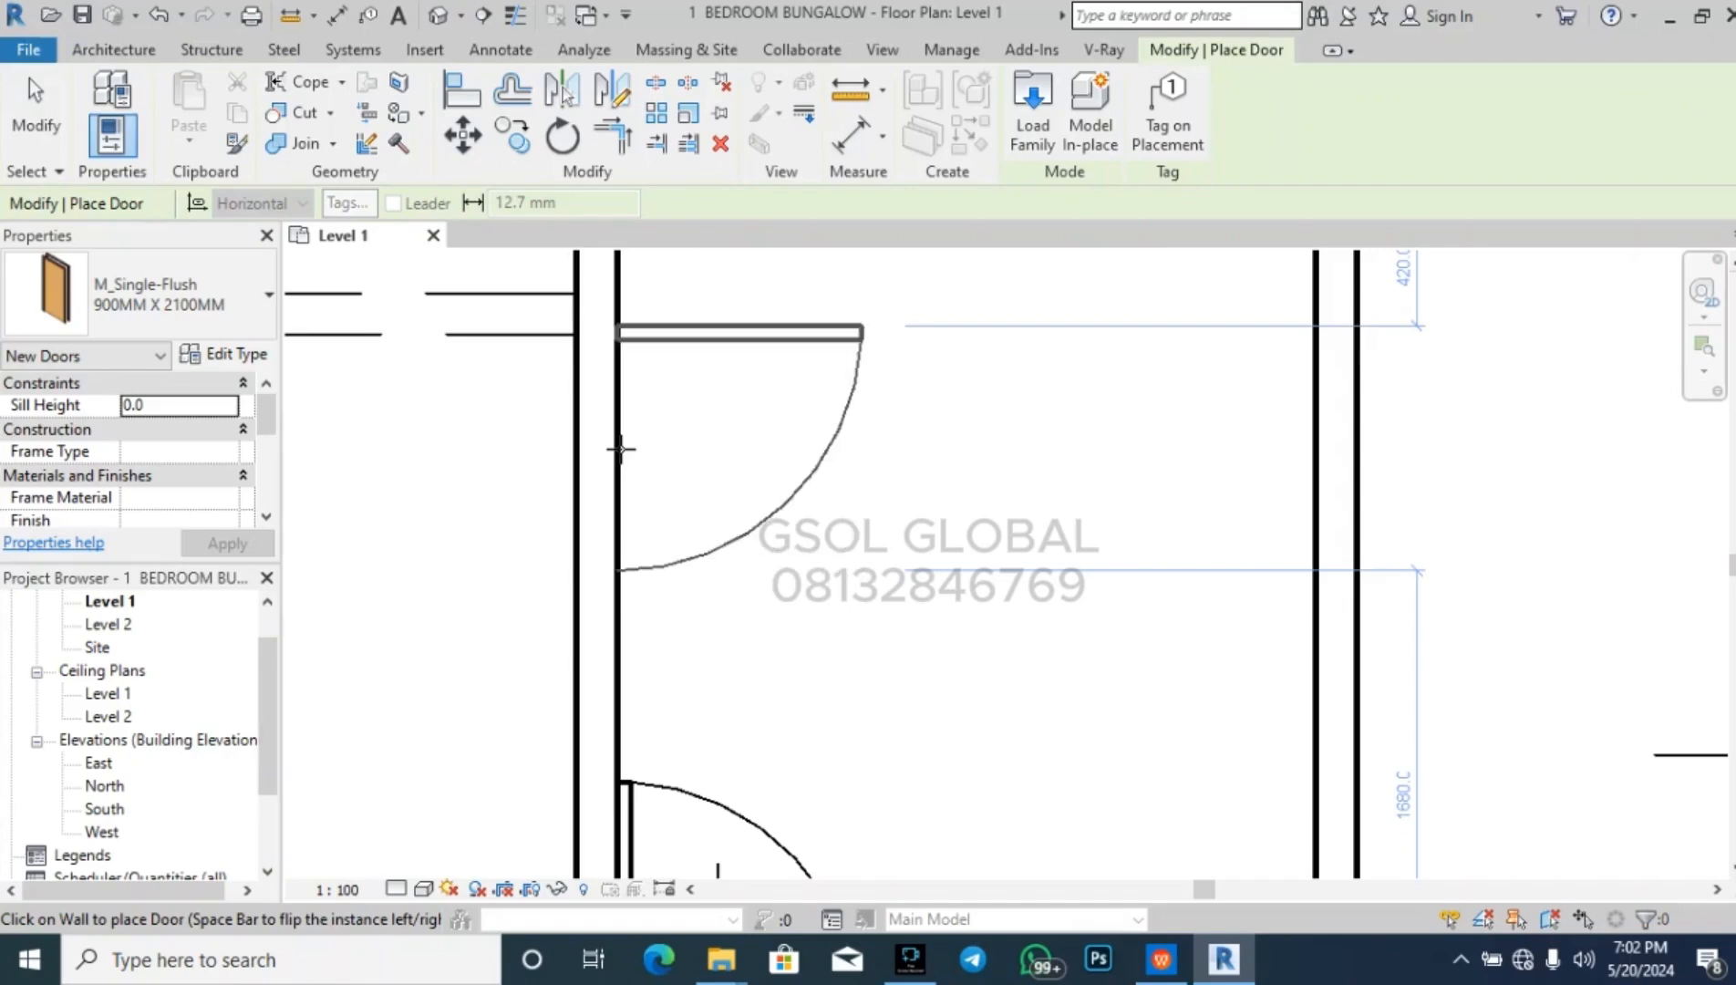
{"action": "key", "text": "c"}
{"action": "key", "text": "o"}
{"action": "left_click", "coordinate": [864, 456]}
{"action": "key", "text": "Escape"}
{"action": "key", "text": "c"}
{"action": "key", "text": "o"}
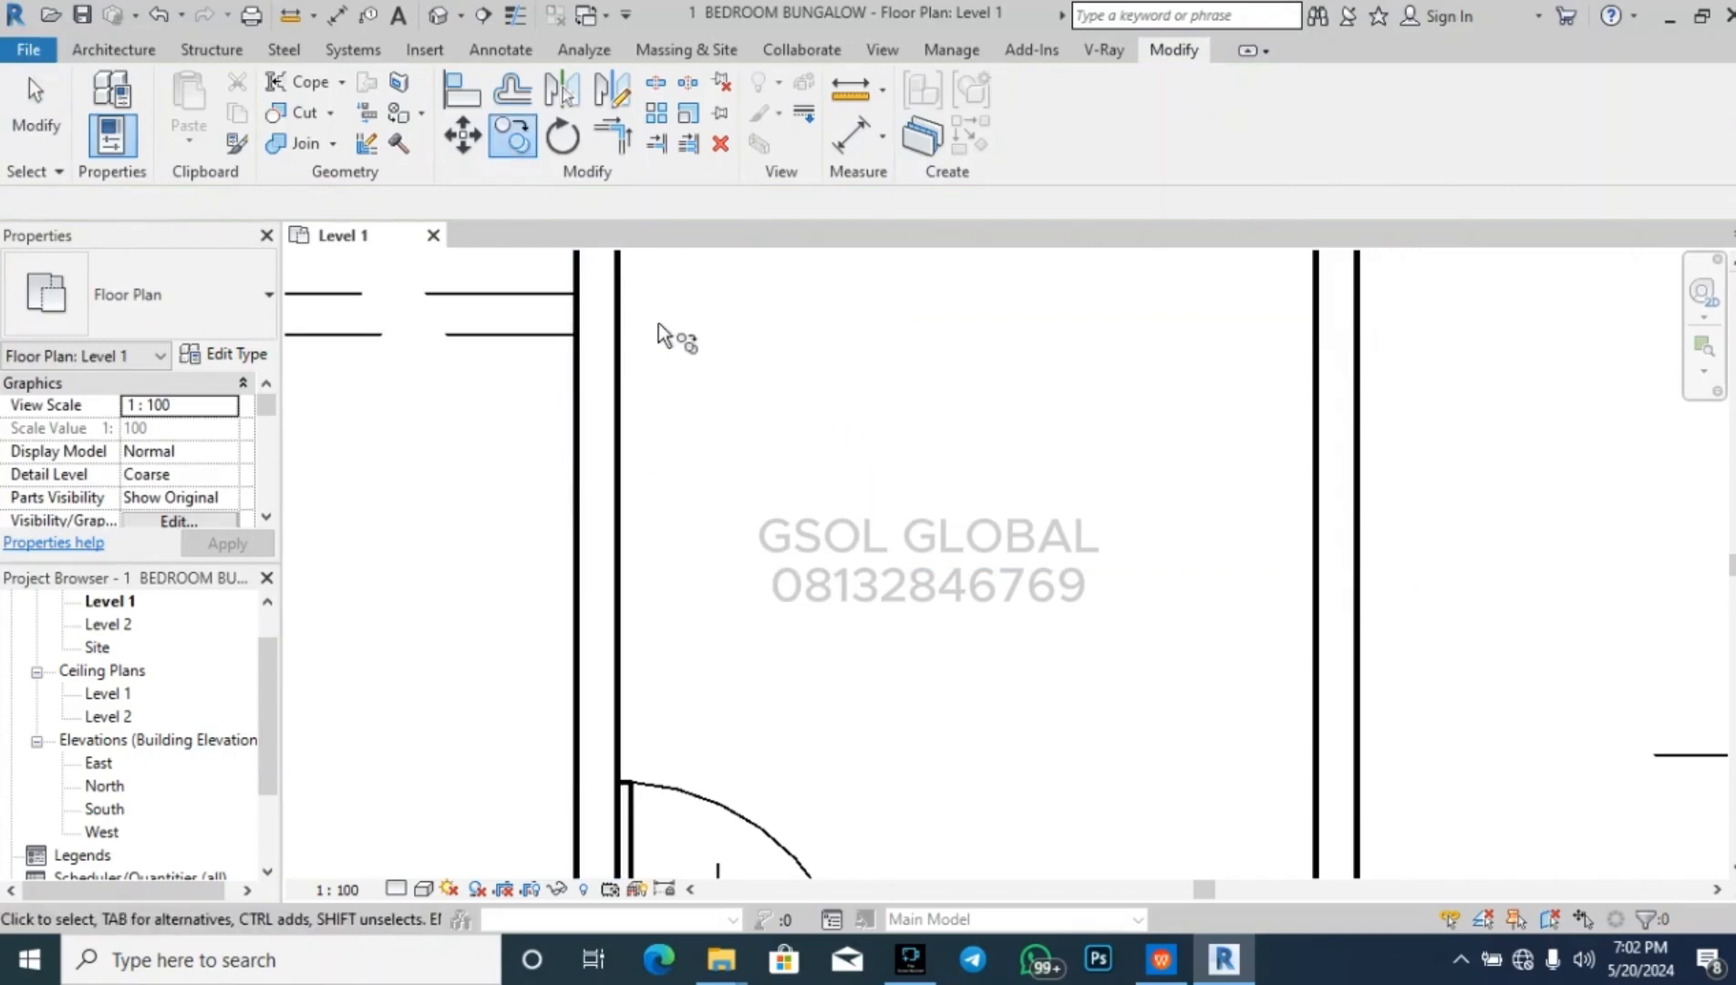
{"action": "key", "text": "Escape"}
- Place a 900MM X 2100MM door in the upper-left room's left wall, hinged at its upper end and swinging outward to the dashed area
{"action": "left_click", "coordinate": [113, 49]}
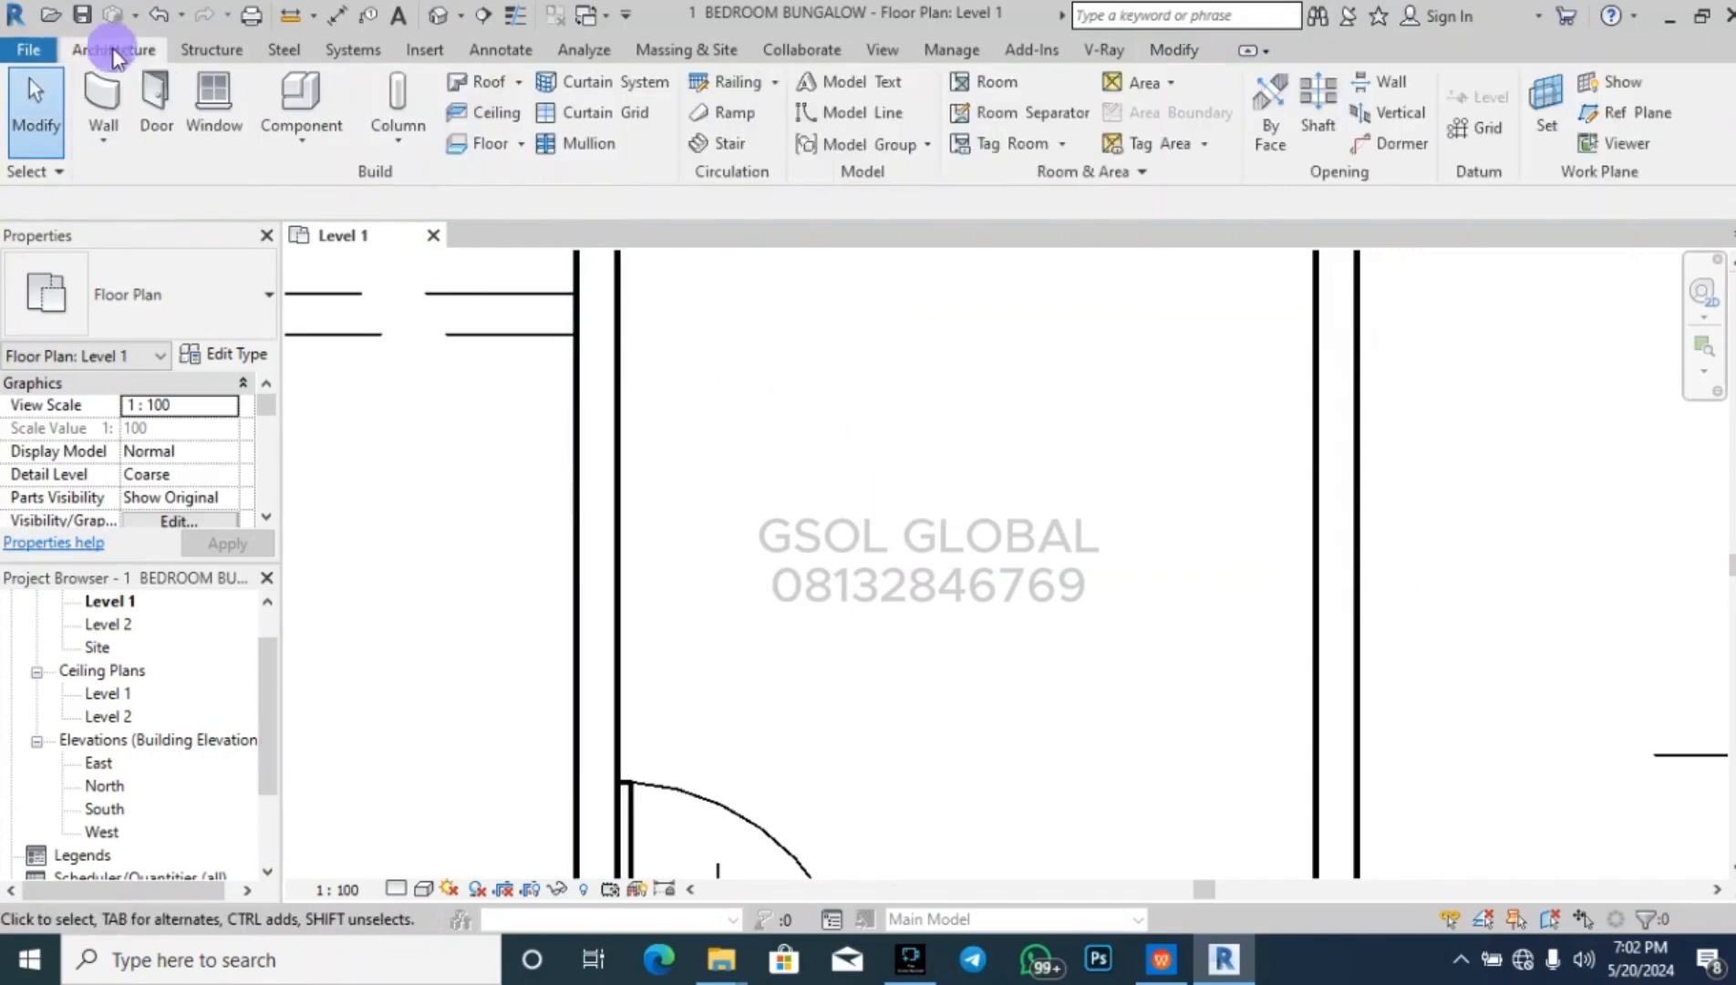
{"action": "left_click", "coordinate": [144, 104]}
{"action": "key", "text": "space"}
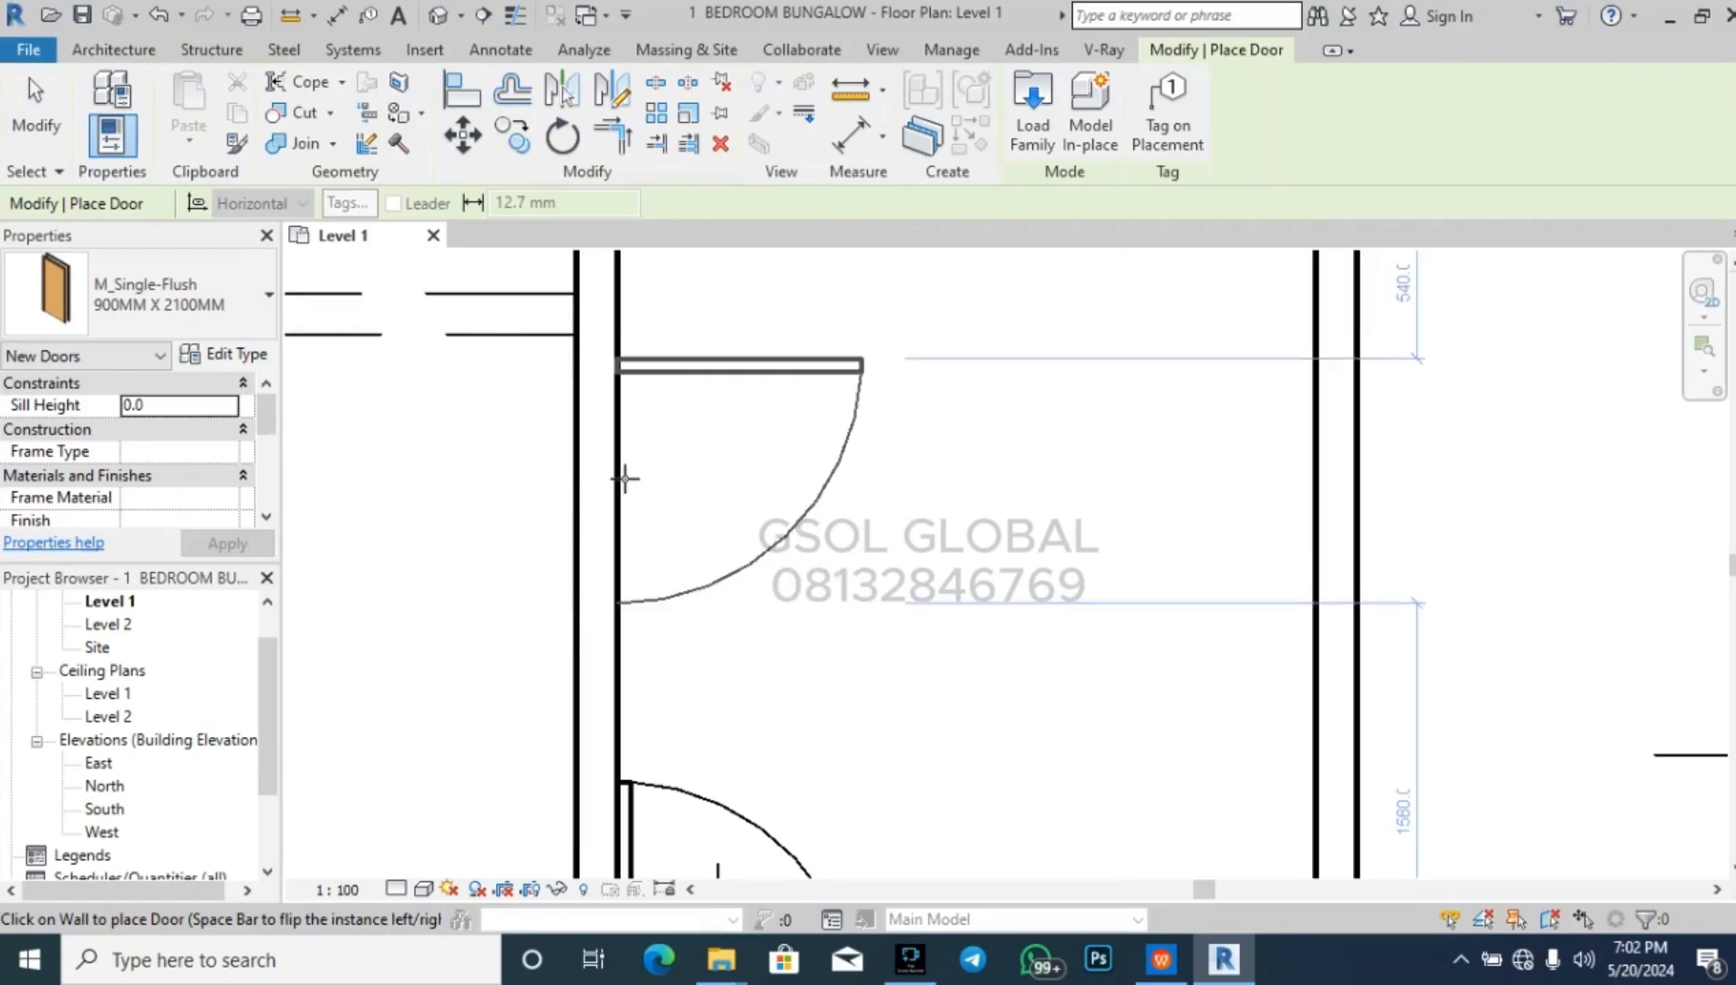
{"action": "key", "text": "space"}
{"action": "left_click", "coordinate": [582, 477]}
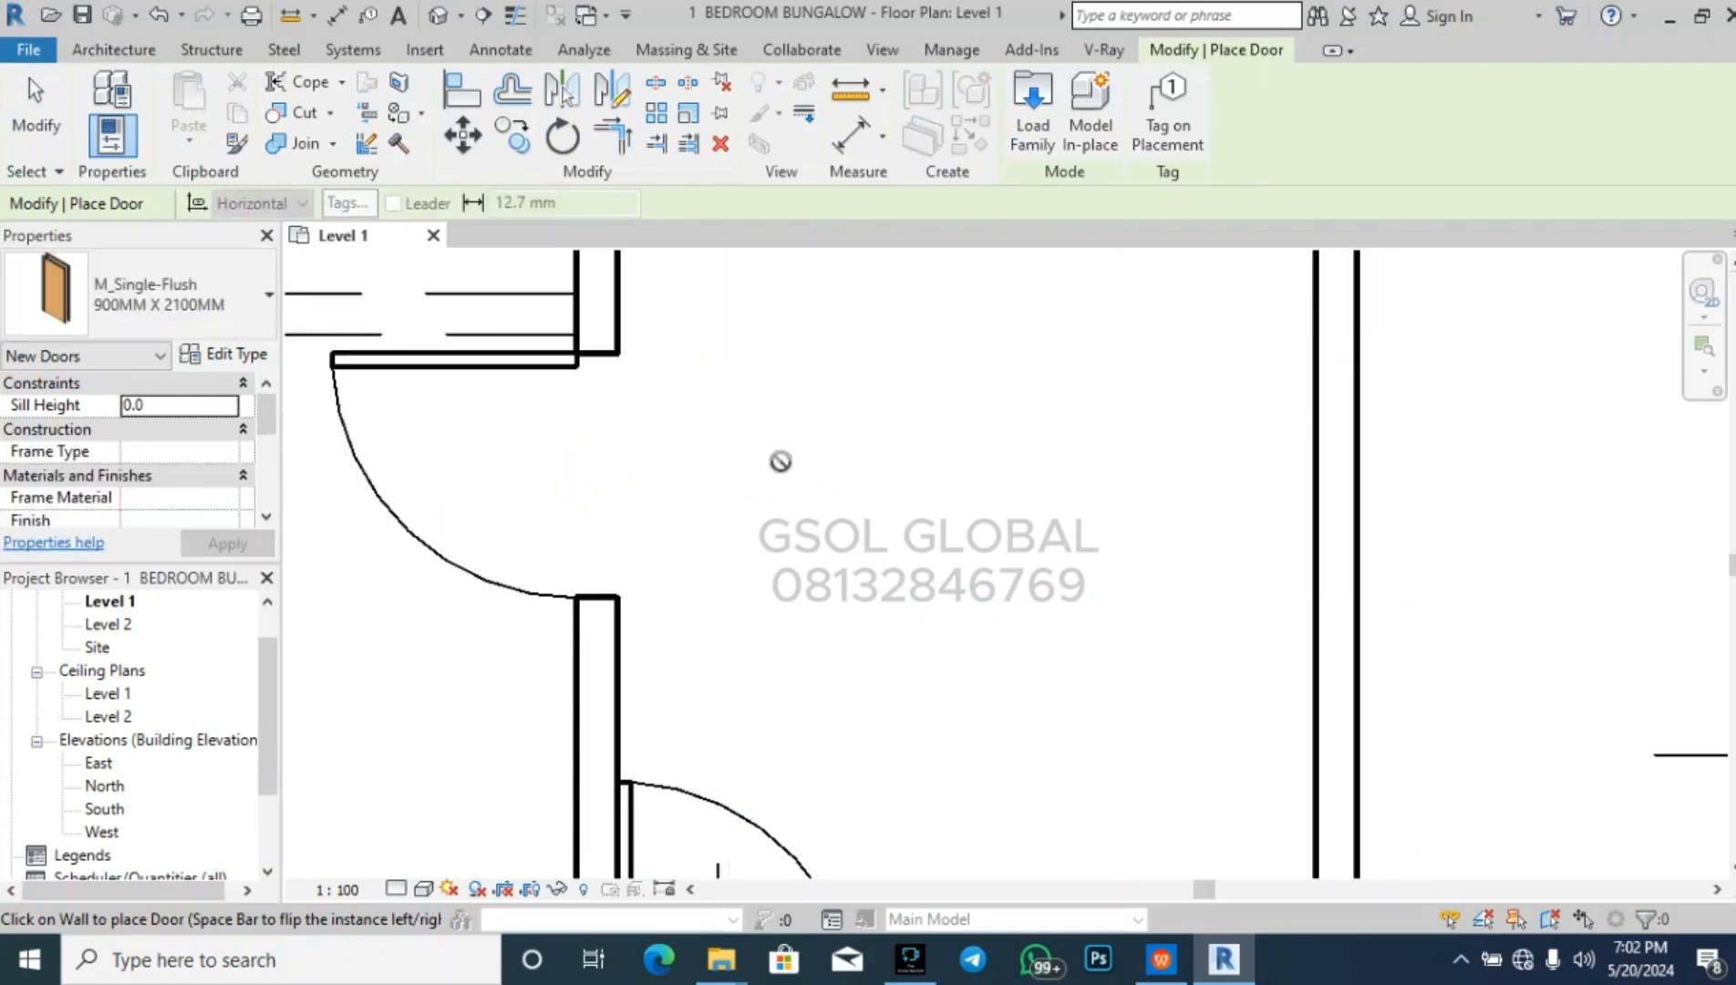
{"action": "key", "text": "Escape"}
{"action": "key", "text": "Escape"}
- Examine the circulation routes and placed doors across the floor plan to find the next room entrance without a door
{"action": "scroll", "coordinate": [647, 319], "scroll_direction": "down", "scroll_amount": 5}
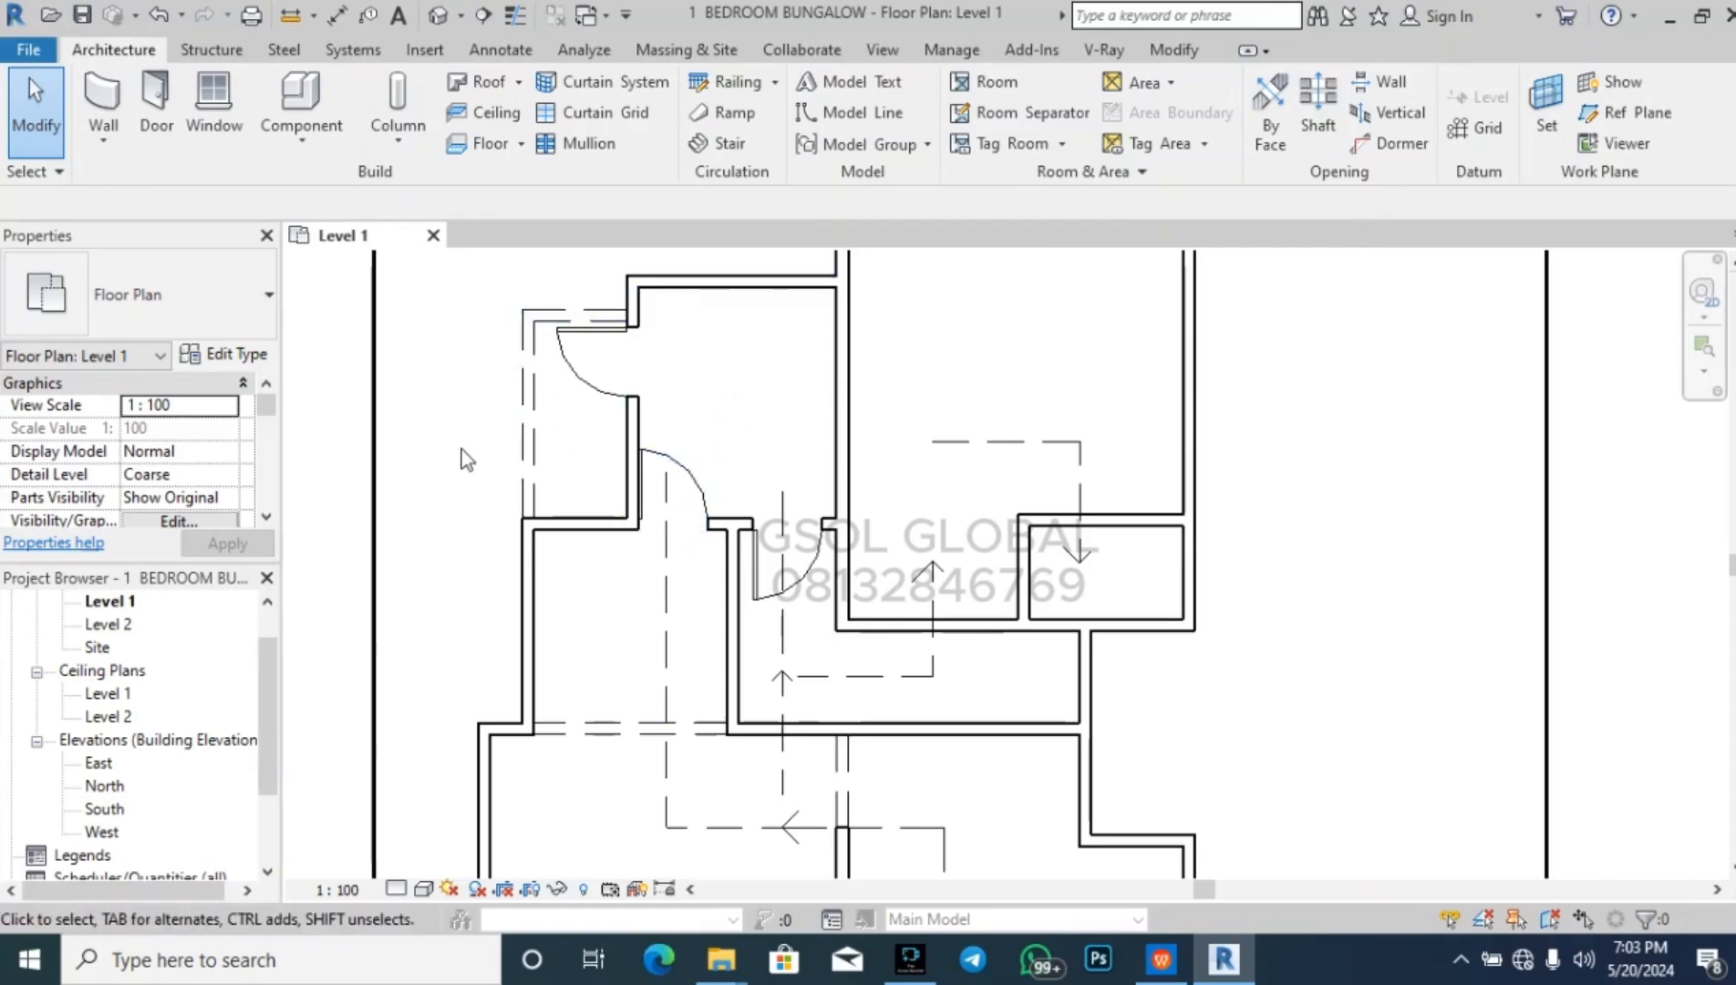
{"action": "scroll", "coordinate": [462, 448], "scroll_direction": "down", "scroll_amount": 2}
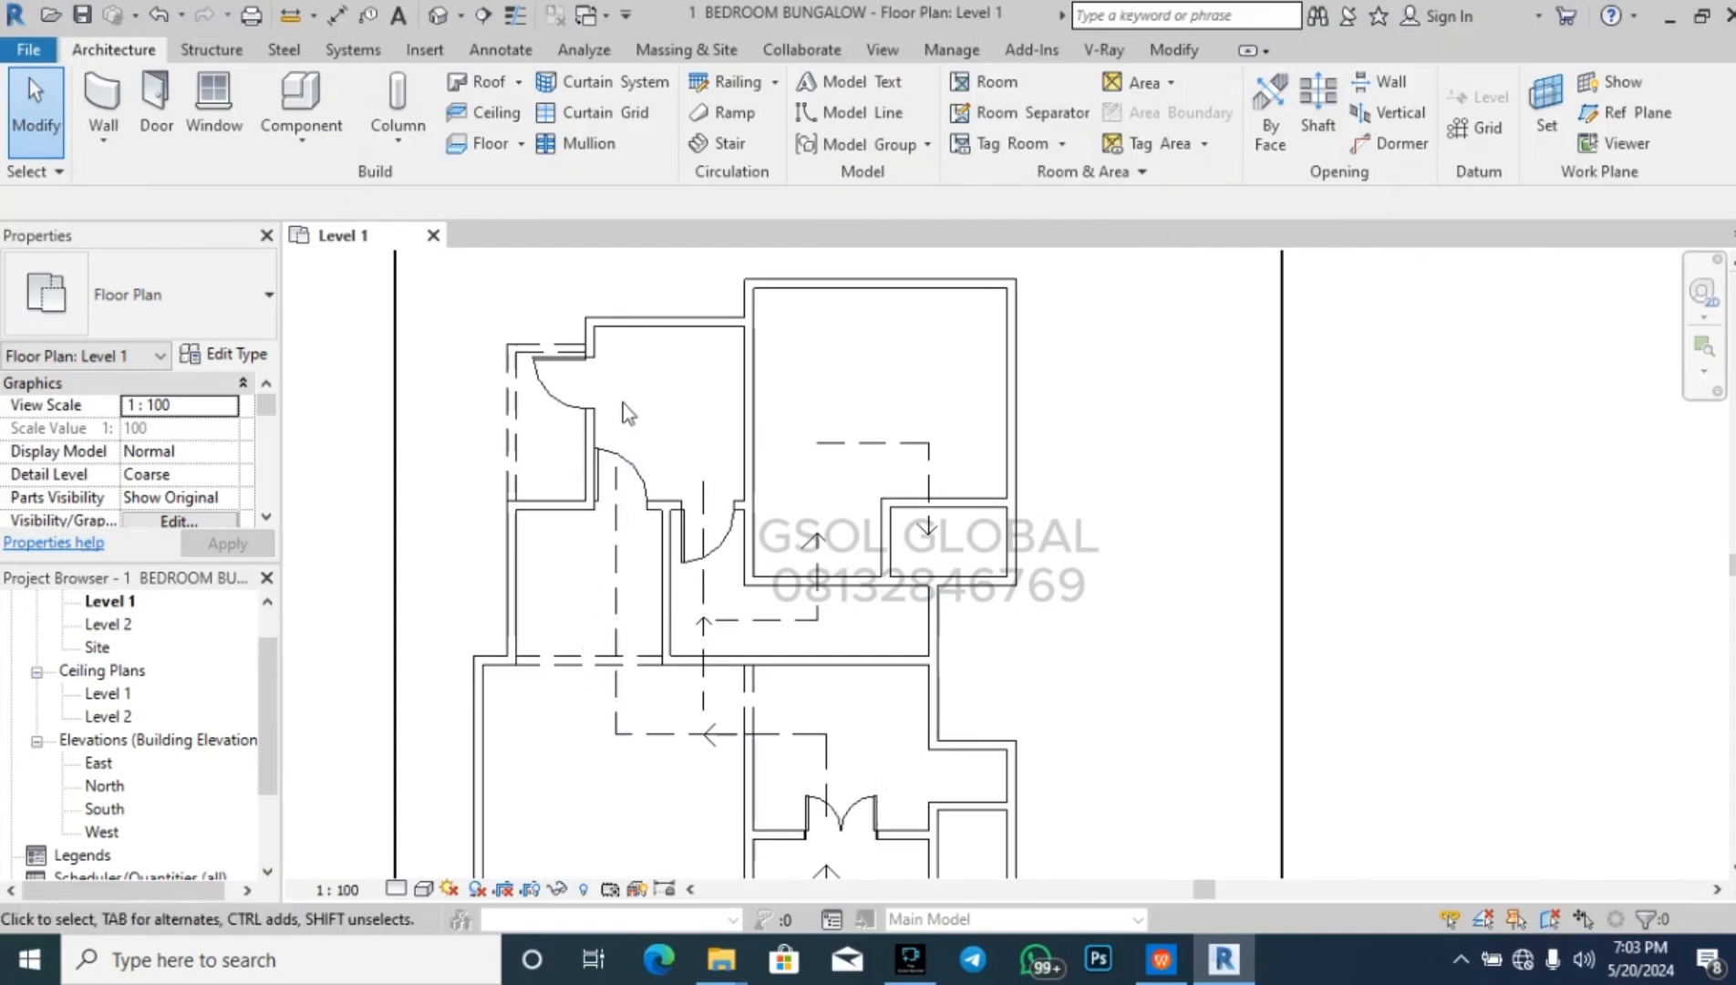
{"action": "scroll", "coordinate": [514, 466], "scroll_direction": "down", "scroll_amount": 1}
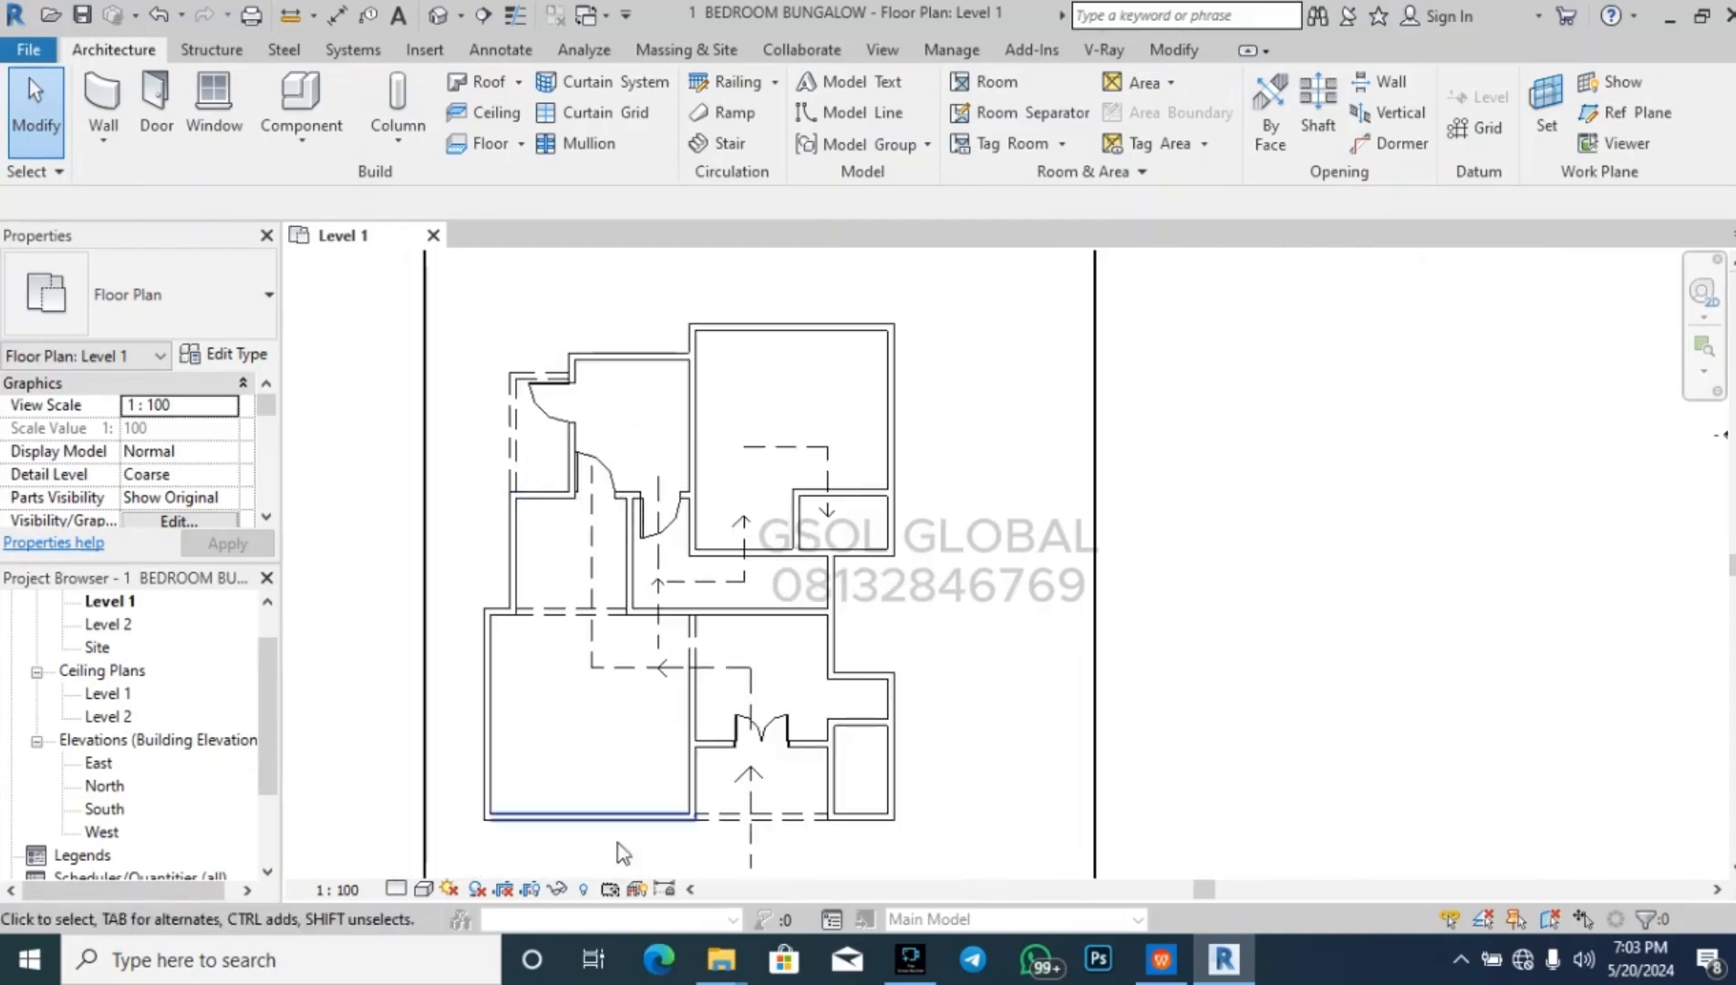
{"action": "scroll", "coordinate": [757, 650], "scroll_direction": "up", "scroll_amount": 3}
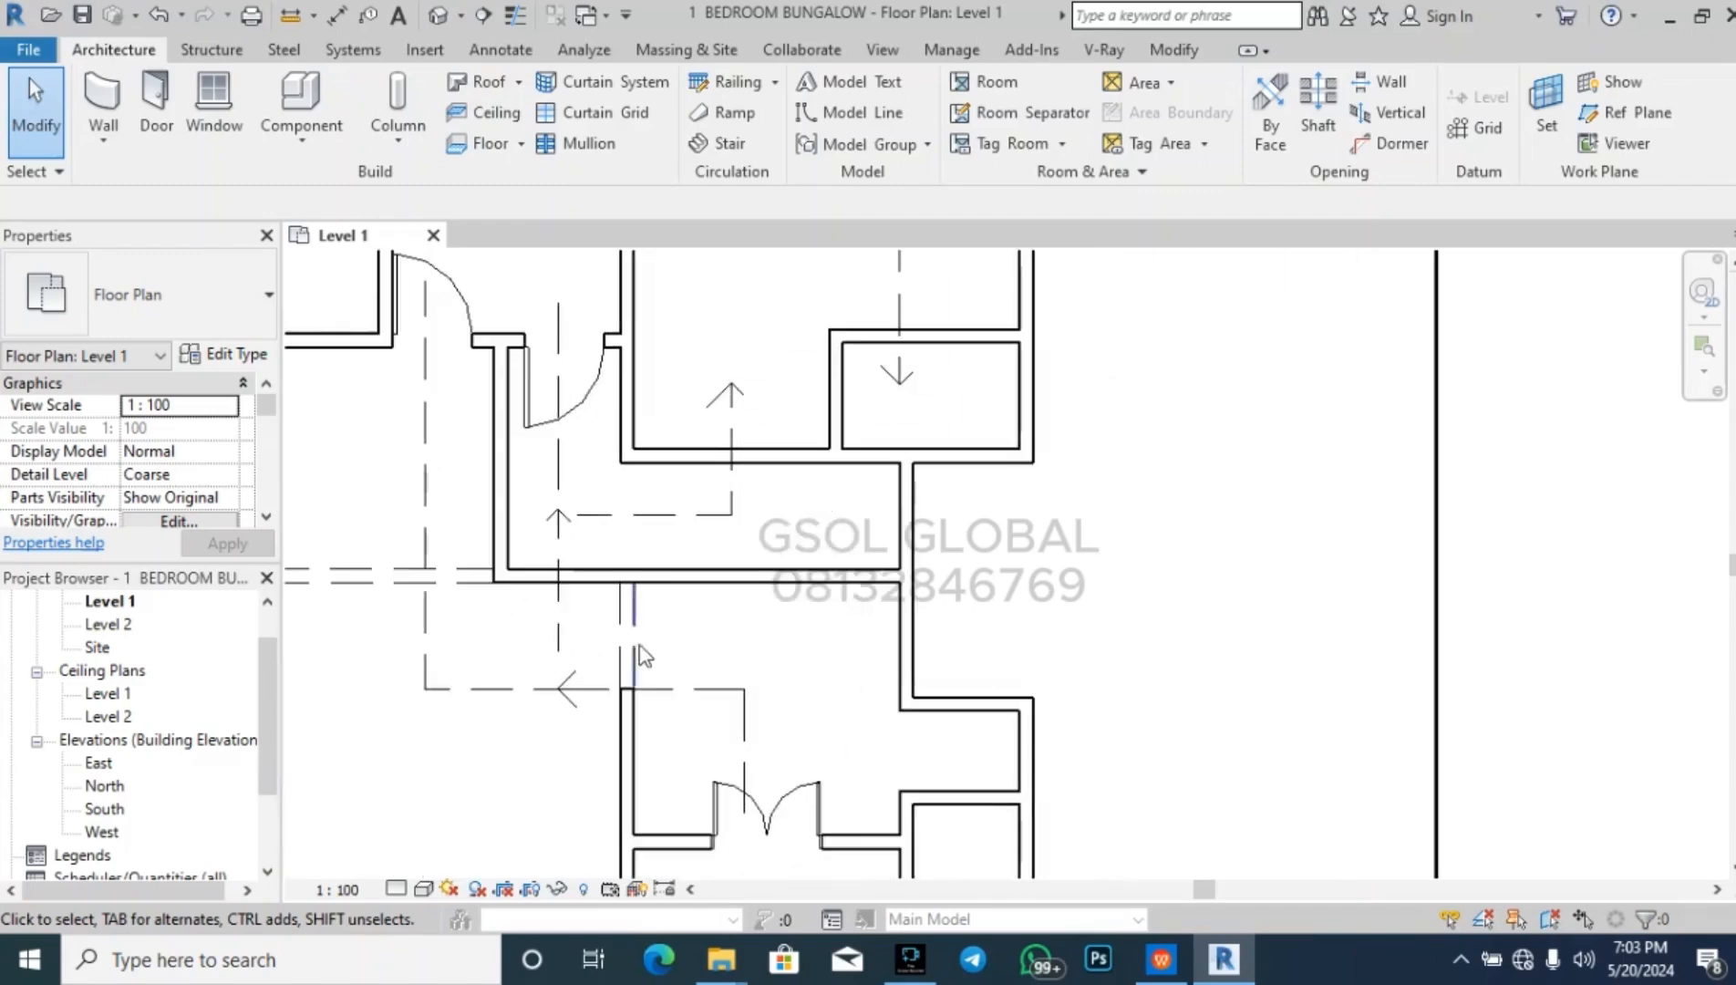
{"action": "scroll", "coordinate": [618, 755], "scroll_direction": "down", "scroll_amount": 3}
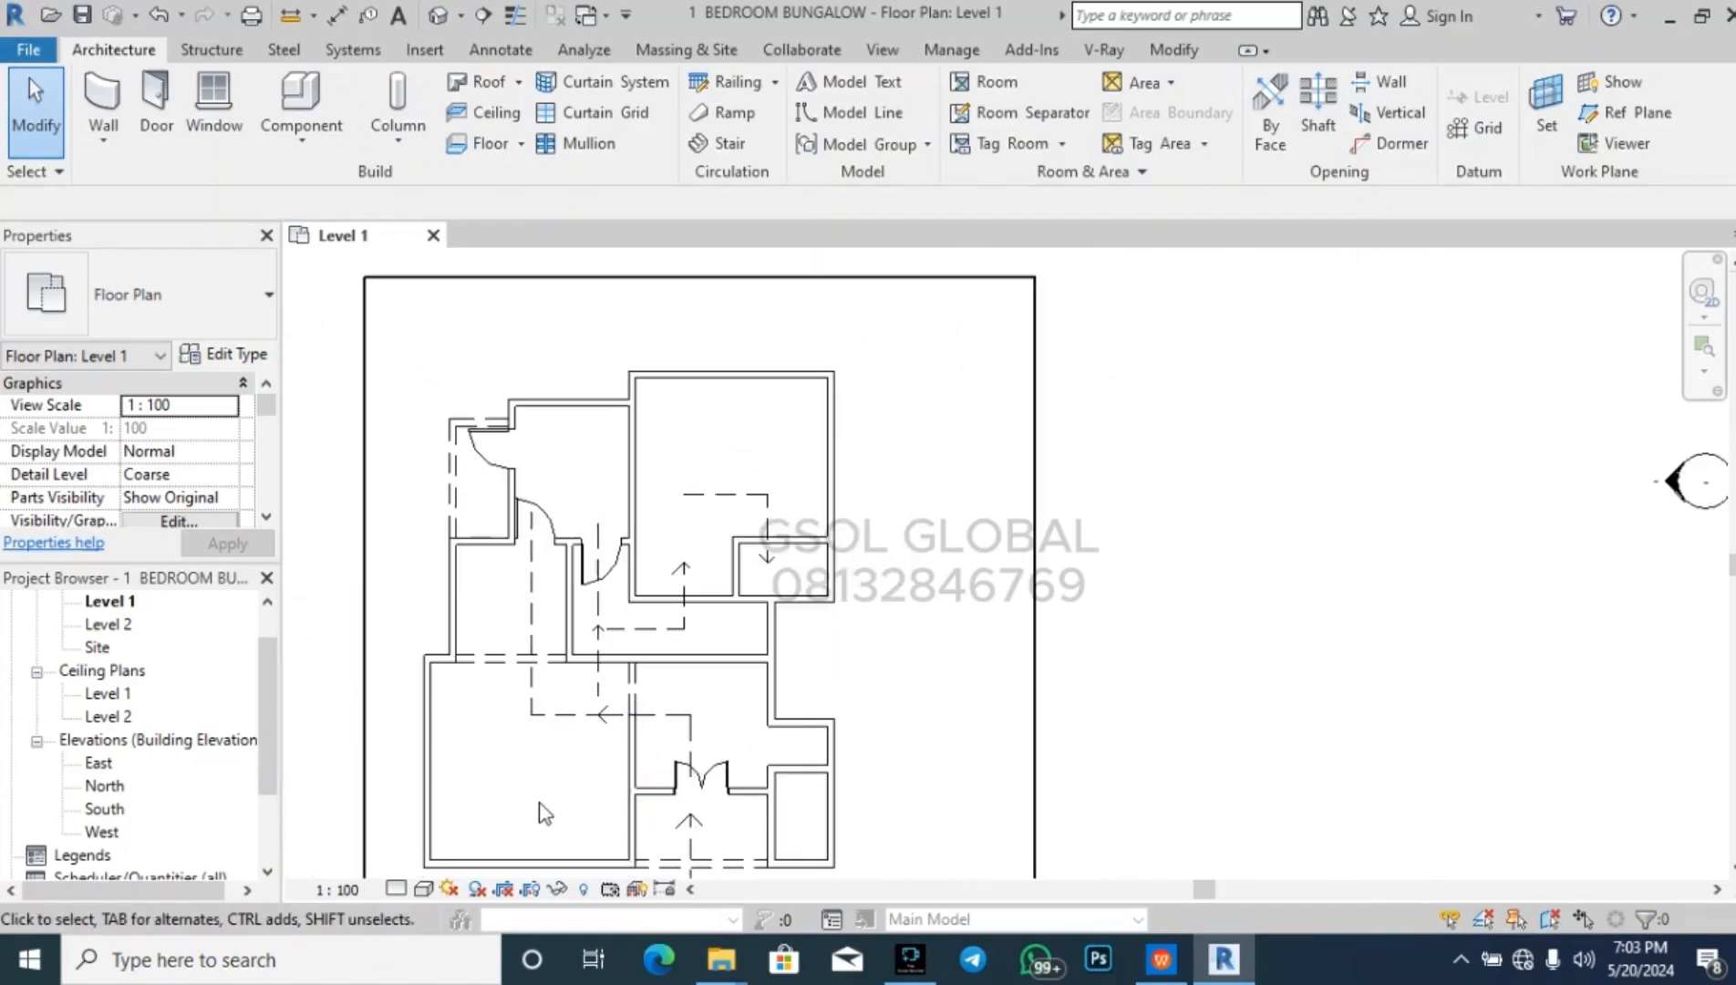
{"action": "scroll", "coordinate": [528, 588], "scroll_direction": "up", "scroll_amount": 2}
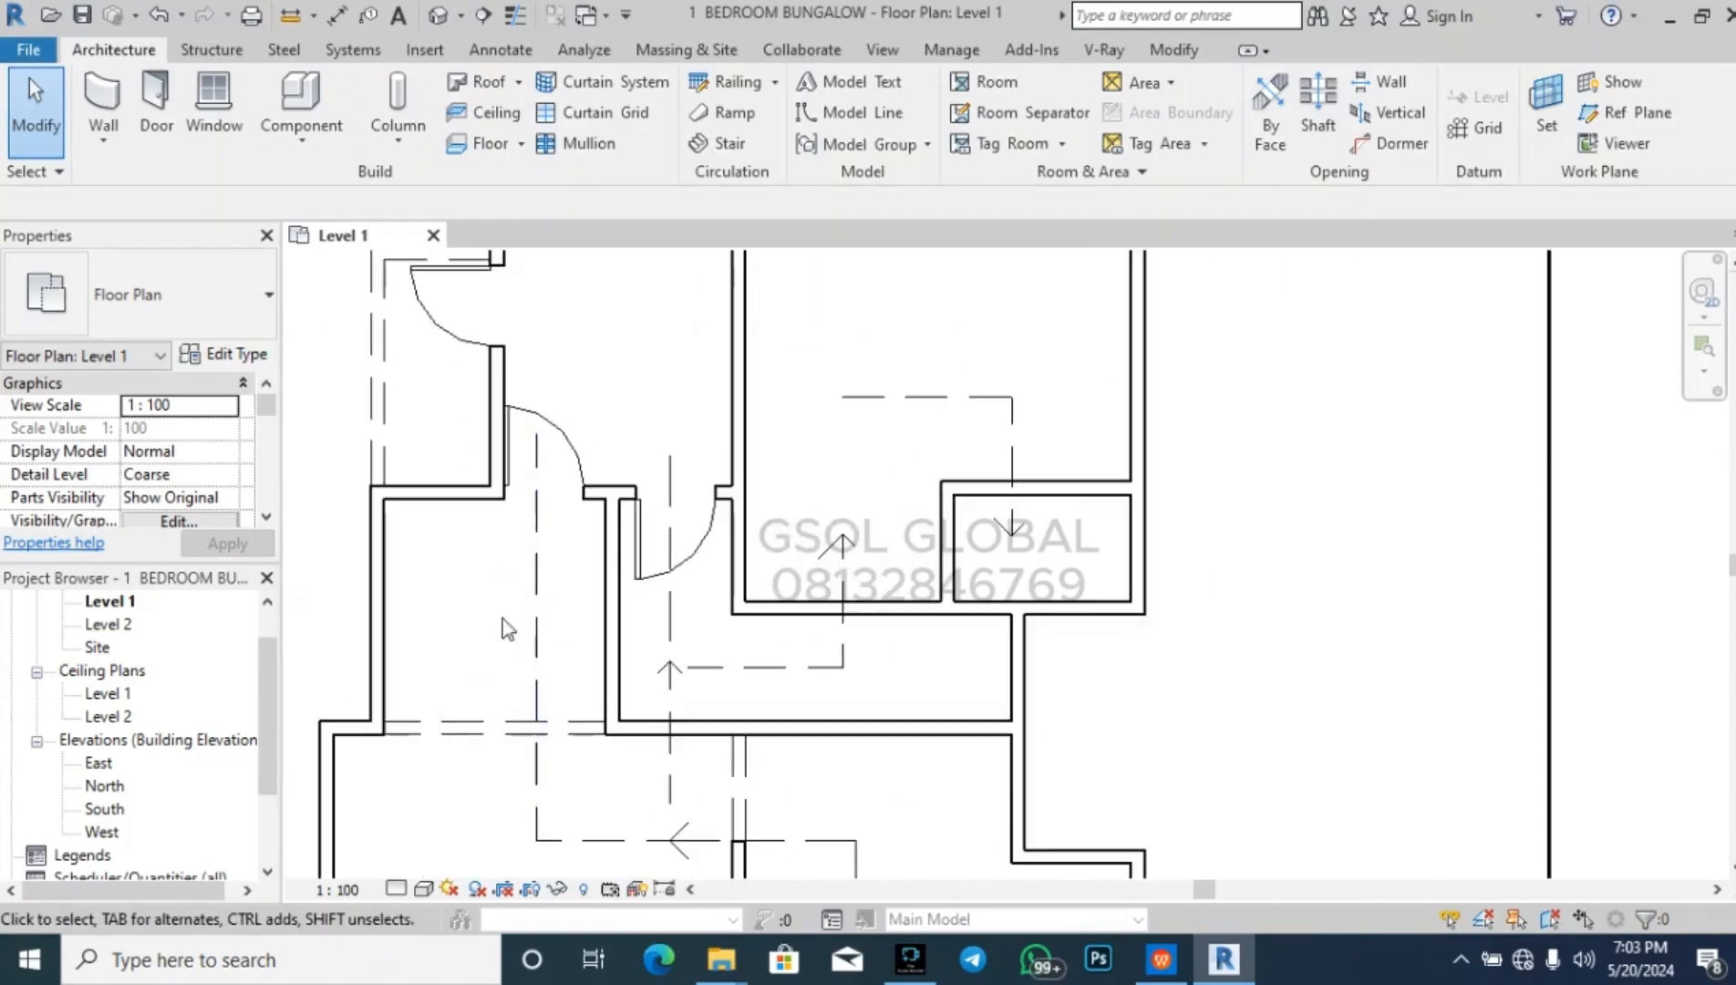
{"action": "scroll", "coordinate": [528, 716], "scroll_direction": "down", "scroll_amount": 1}
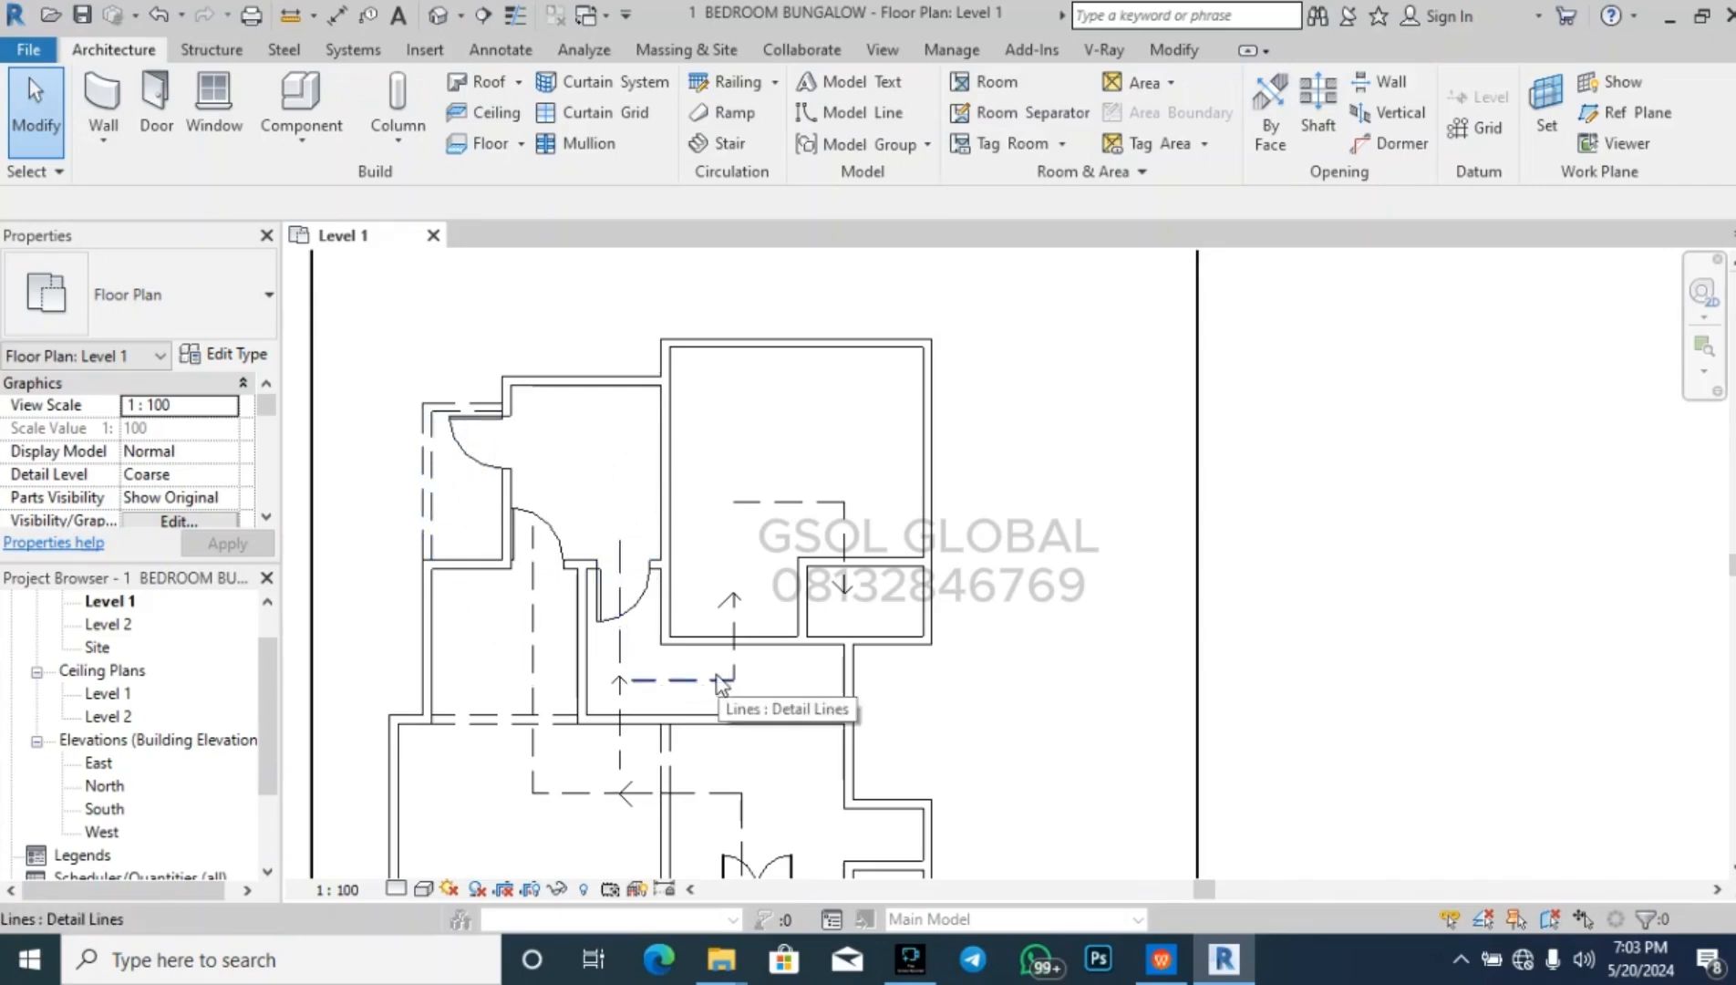
{"action": "scroll", "coordinate": [801, 684], "scroll_direction": "up", "scroll_amount": 1}
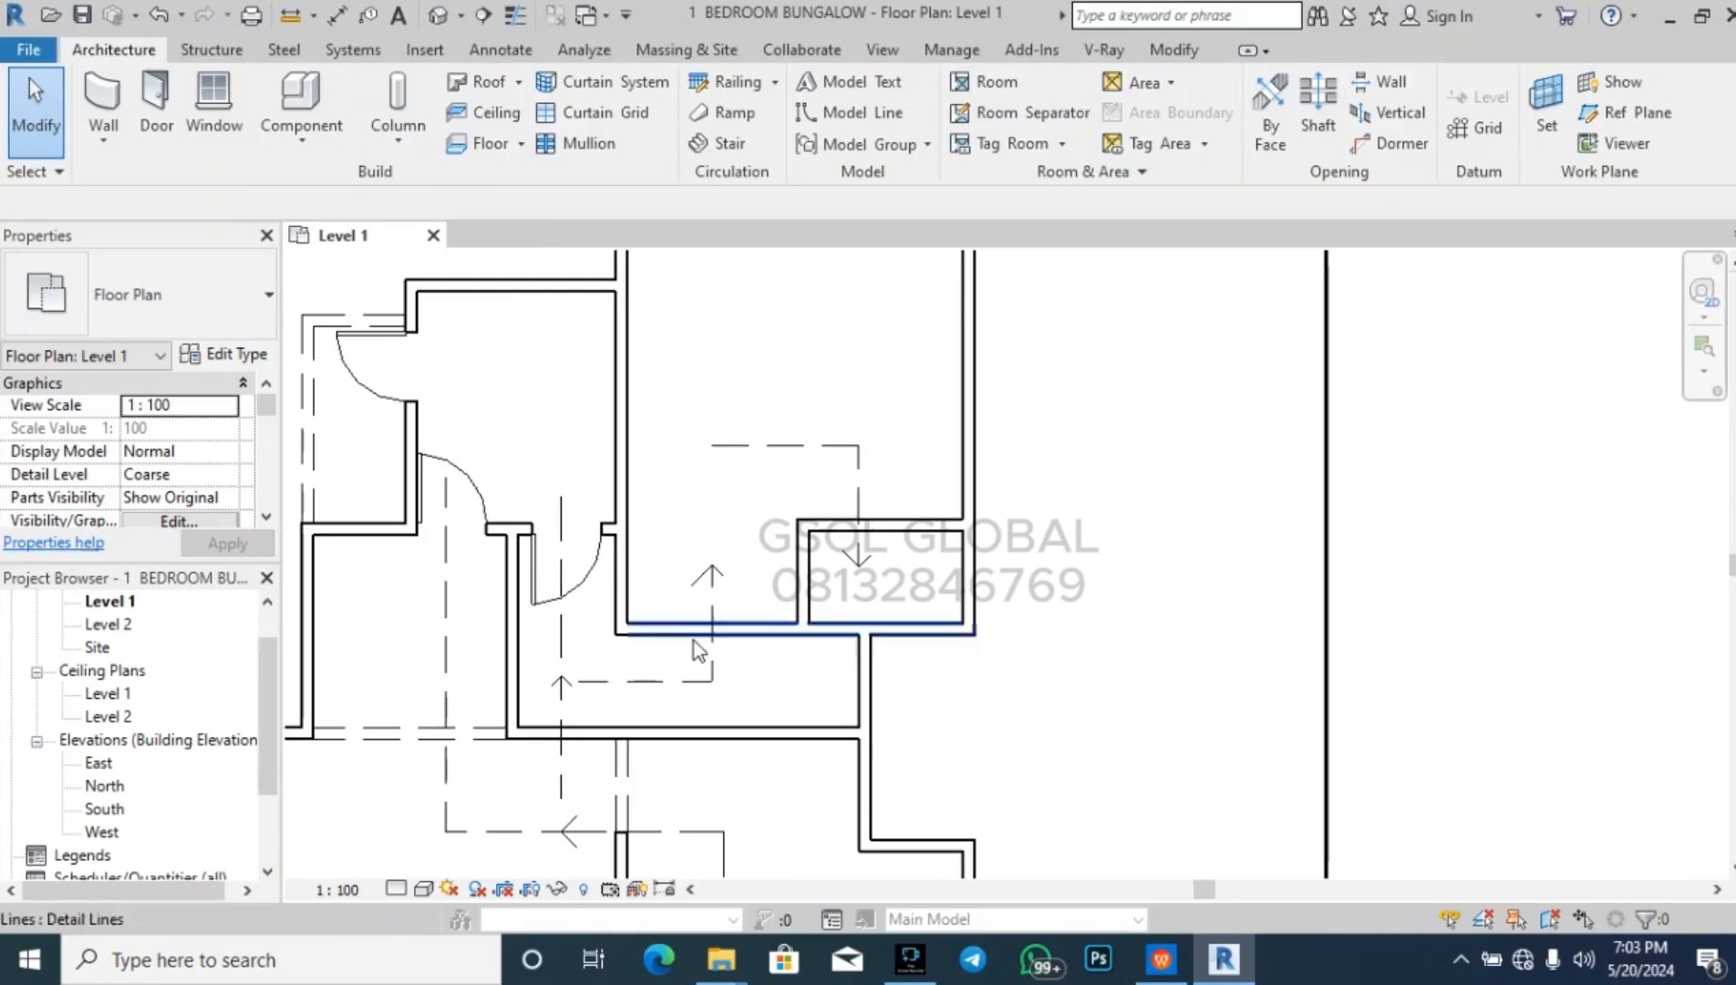
- Place a 900MM X 2100MM door in the large upper-right room's bottom wall near its left corner, hinged on the left and swinging into the room
{"action": "scroll", "coordinate": [695, 642], "scroll_direction": "up", "scroll_amount": 3}
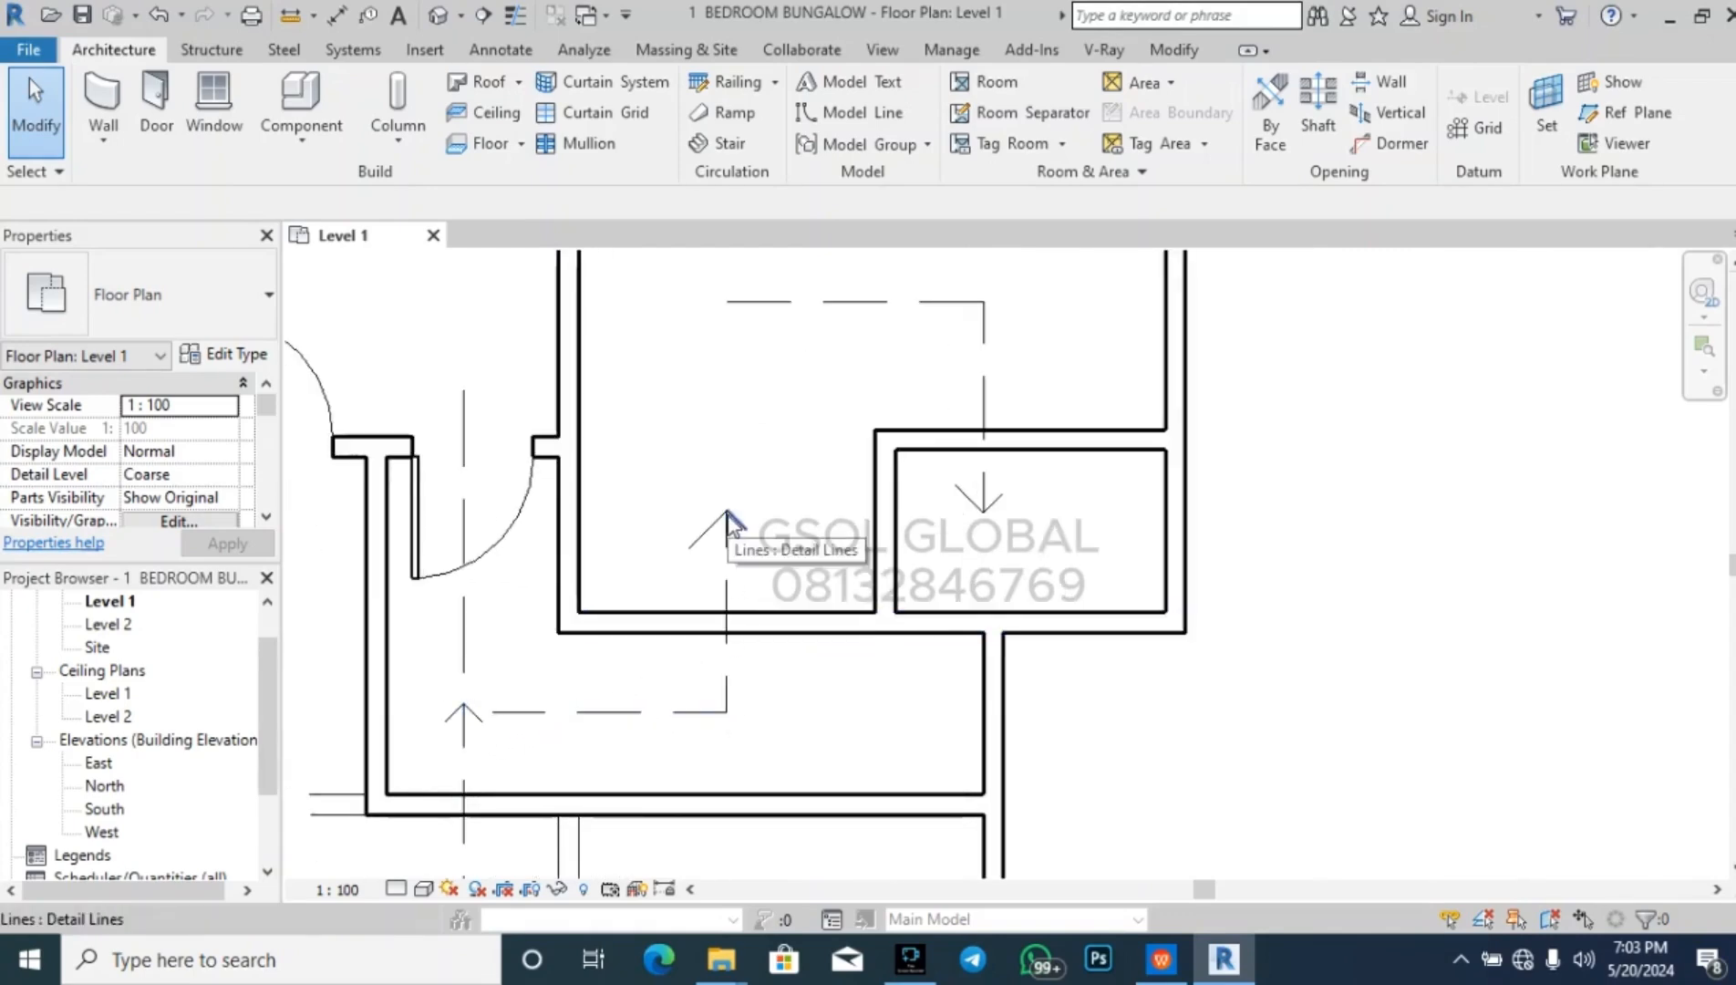
{"action": "left_click", "coordinate": [158, 137]}
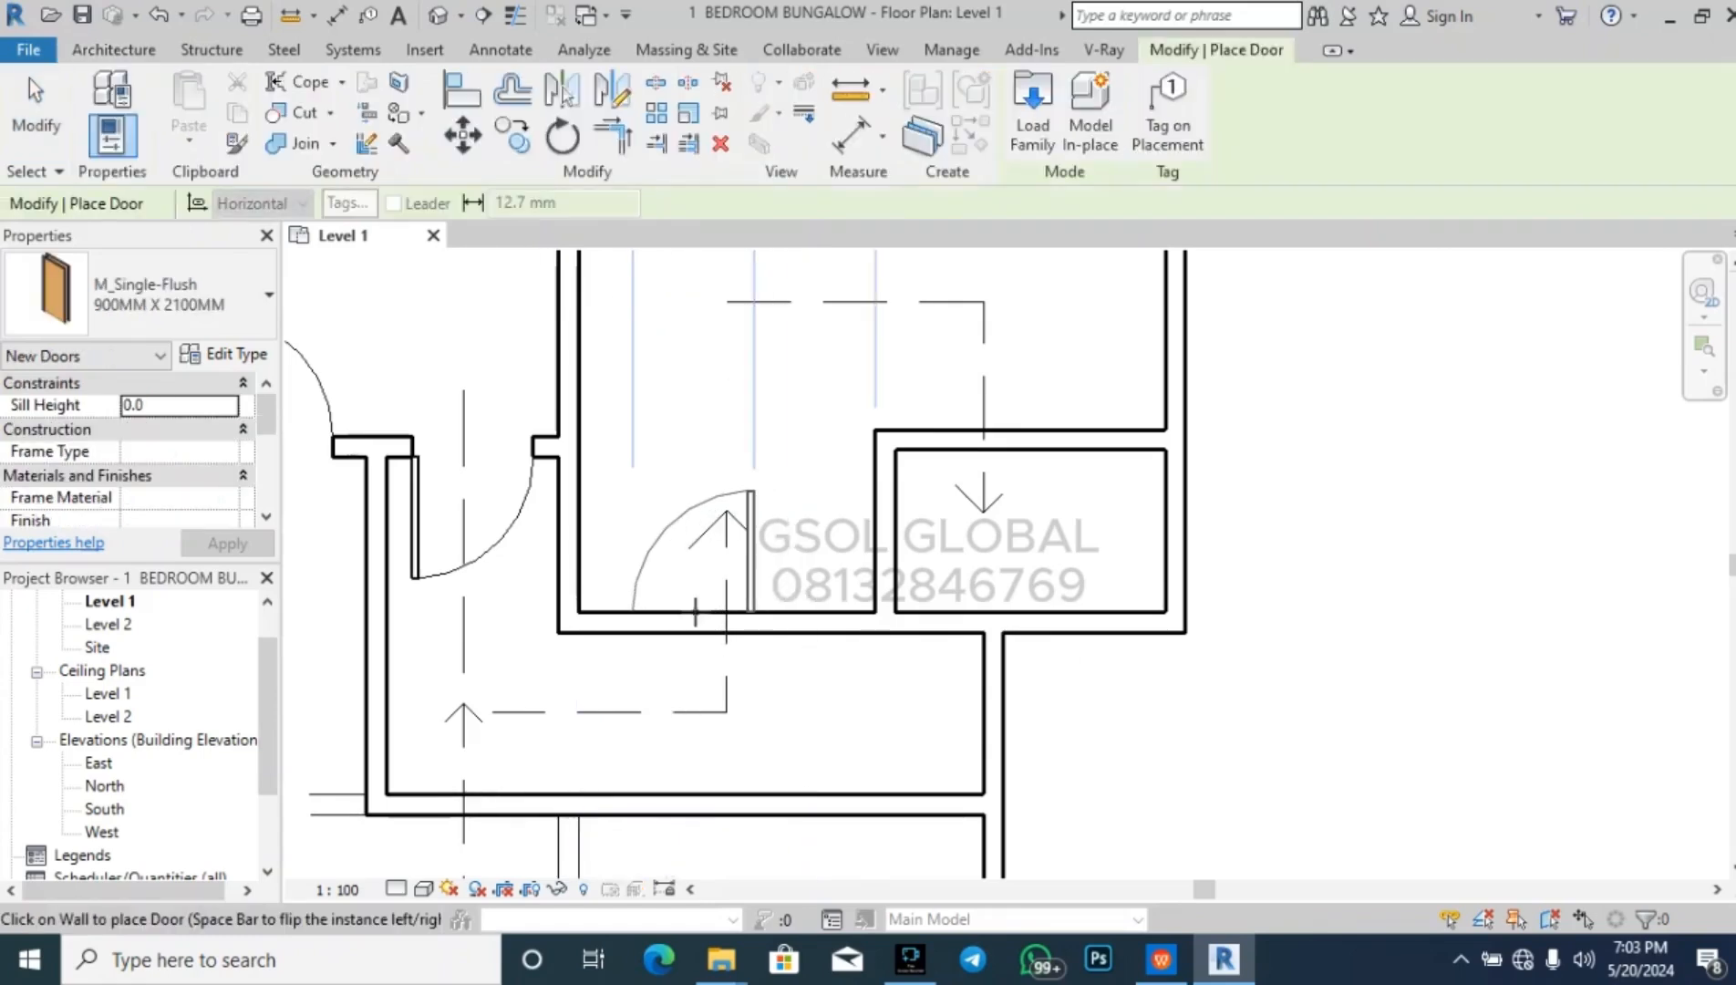
{"action": "left_click", "coordinate": [654, 609]}
{"action": "key", "text": "Escape"}
{"action": "key", "text": "Escape"}
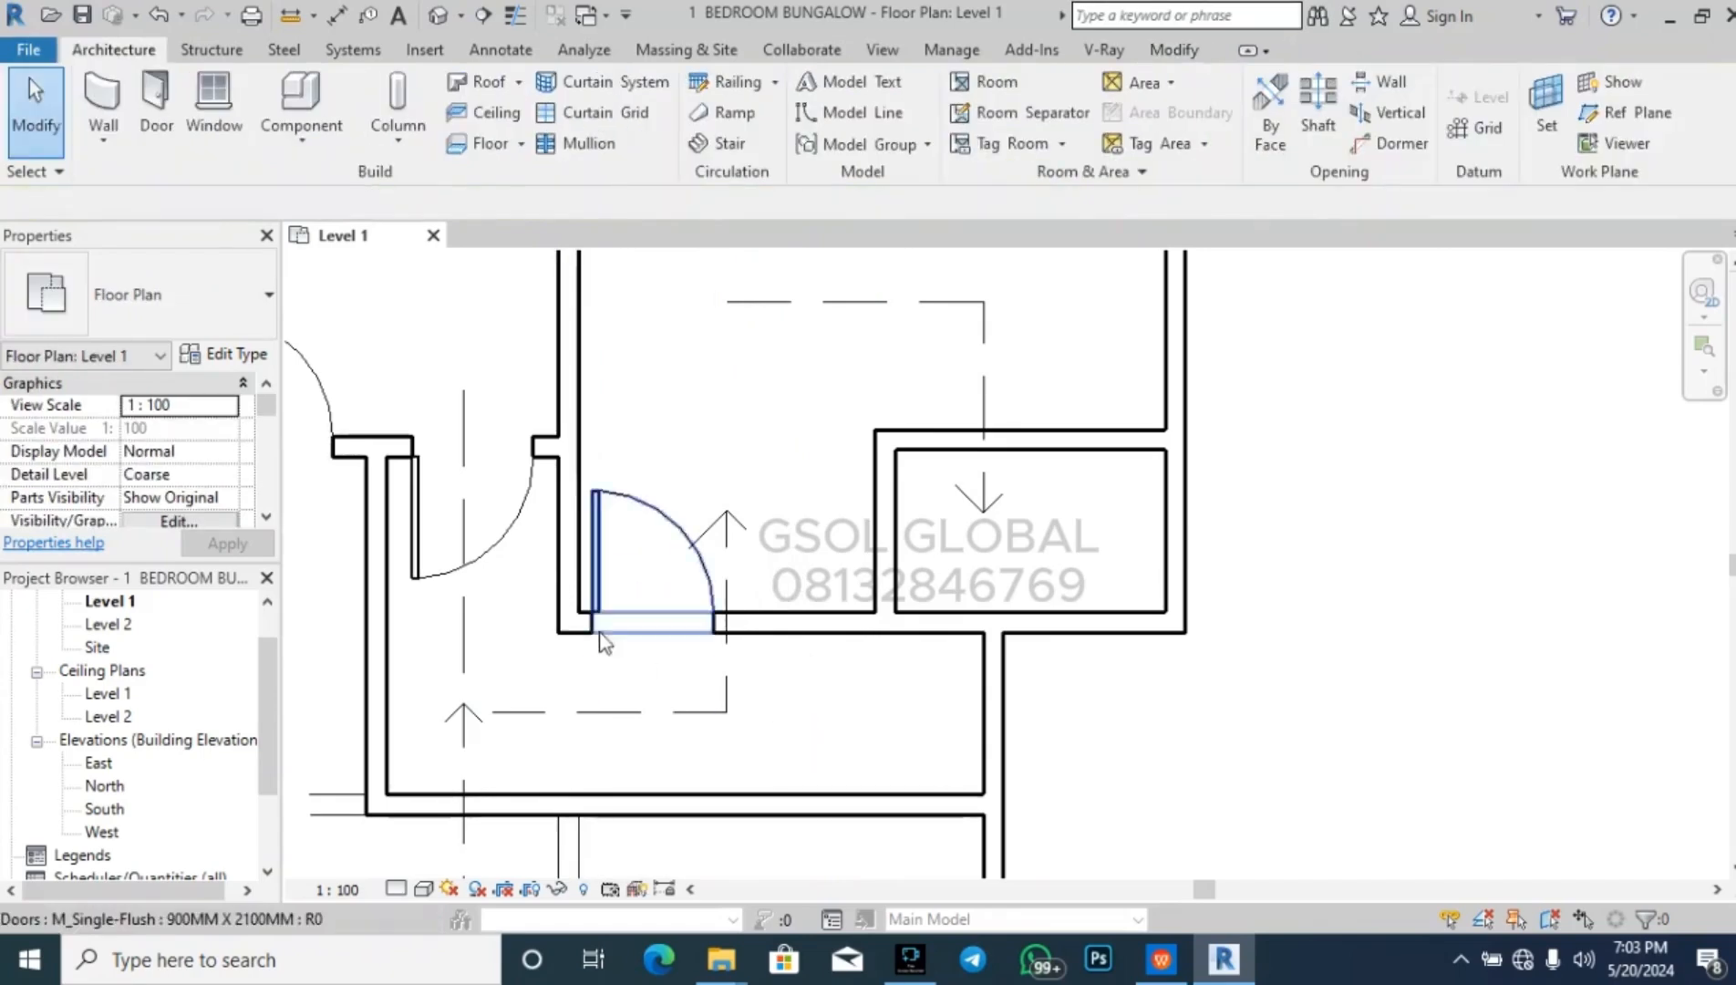
- Duplicate the M_Single-Flush 900MM X 2100MM door type and name the copy 750MM X 2100MM
{"action": "scroll", "coordinate": [598, 652], "scroll_direction": "down", "scroll_amount": 3}
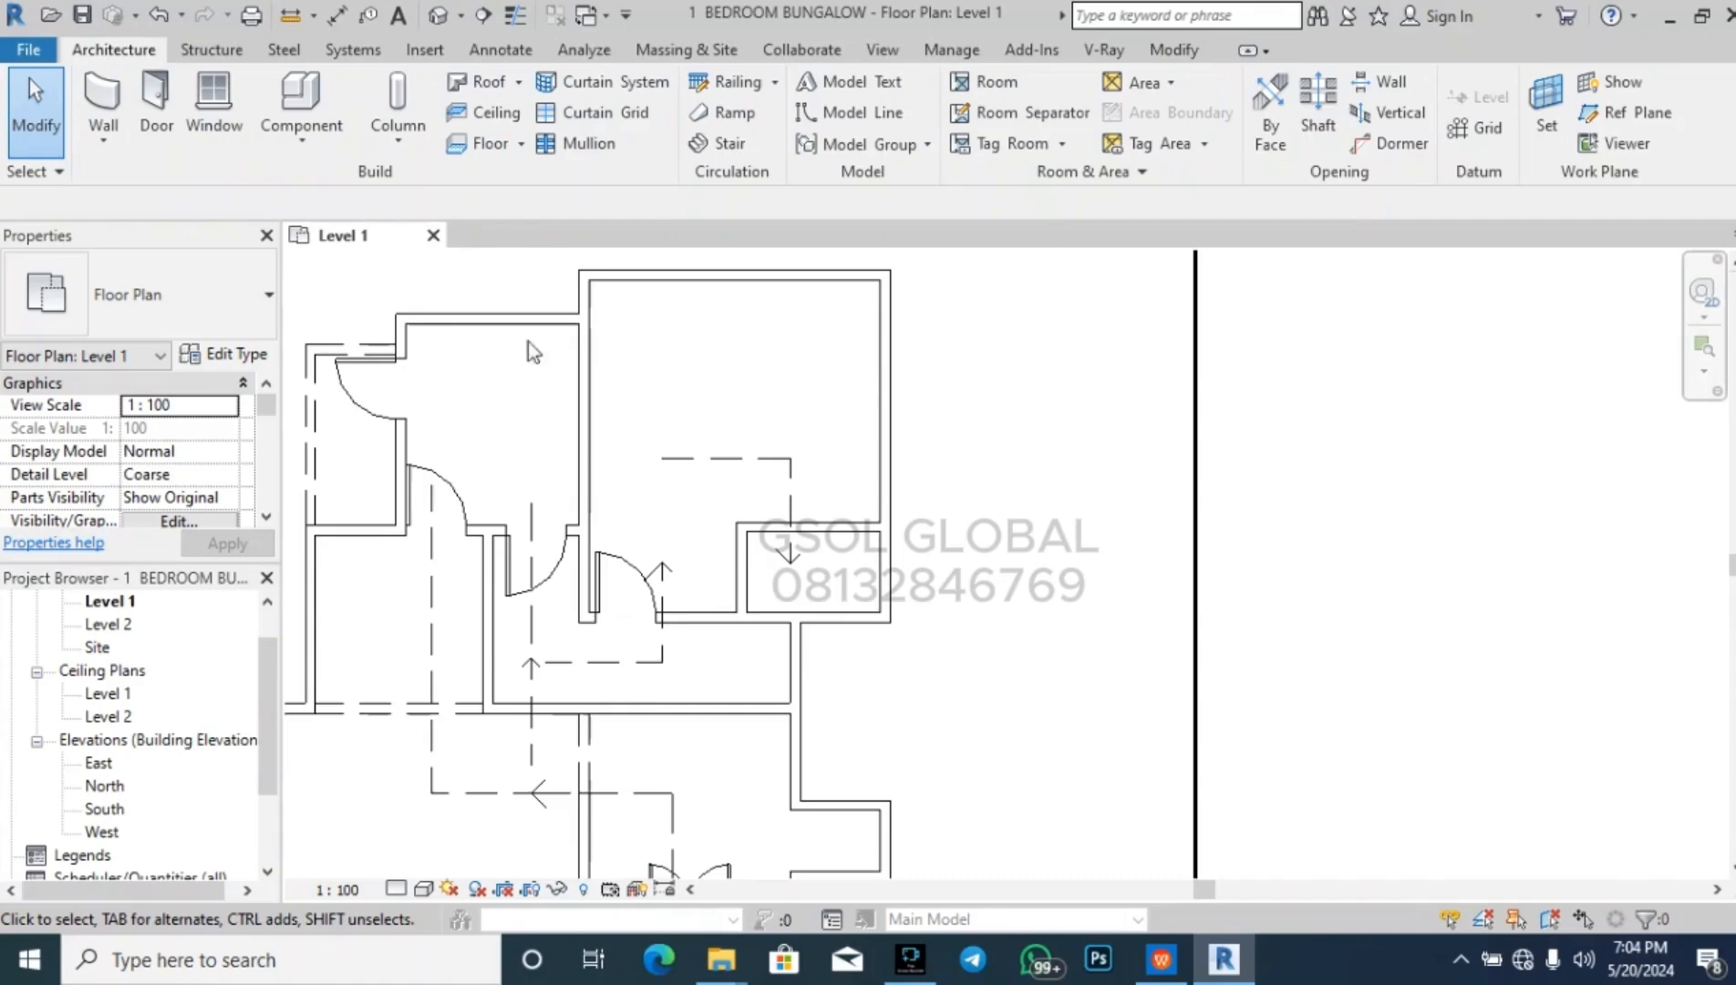
{"action": "left_click", "coordinate": [156, 105]}
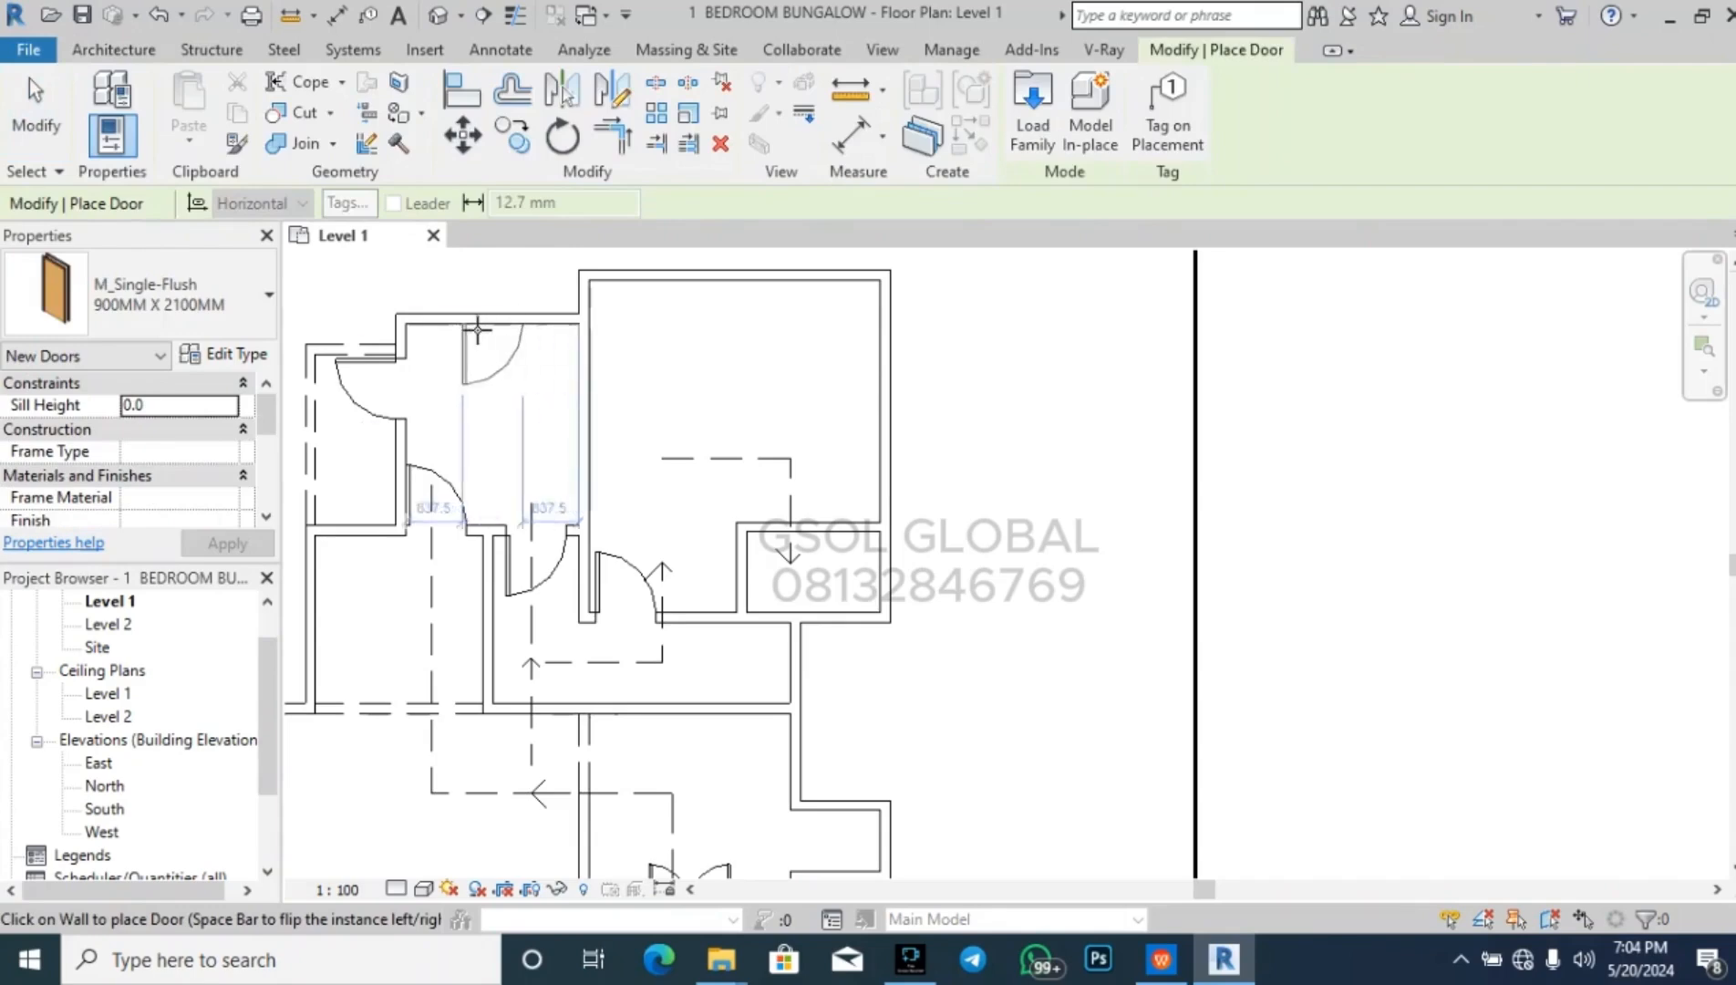
{"action": "left_click", "coordinate": [267, 360]}
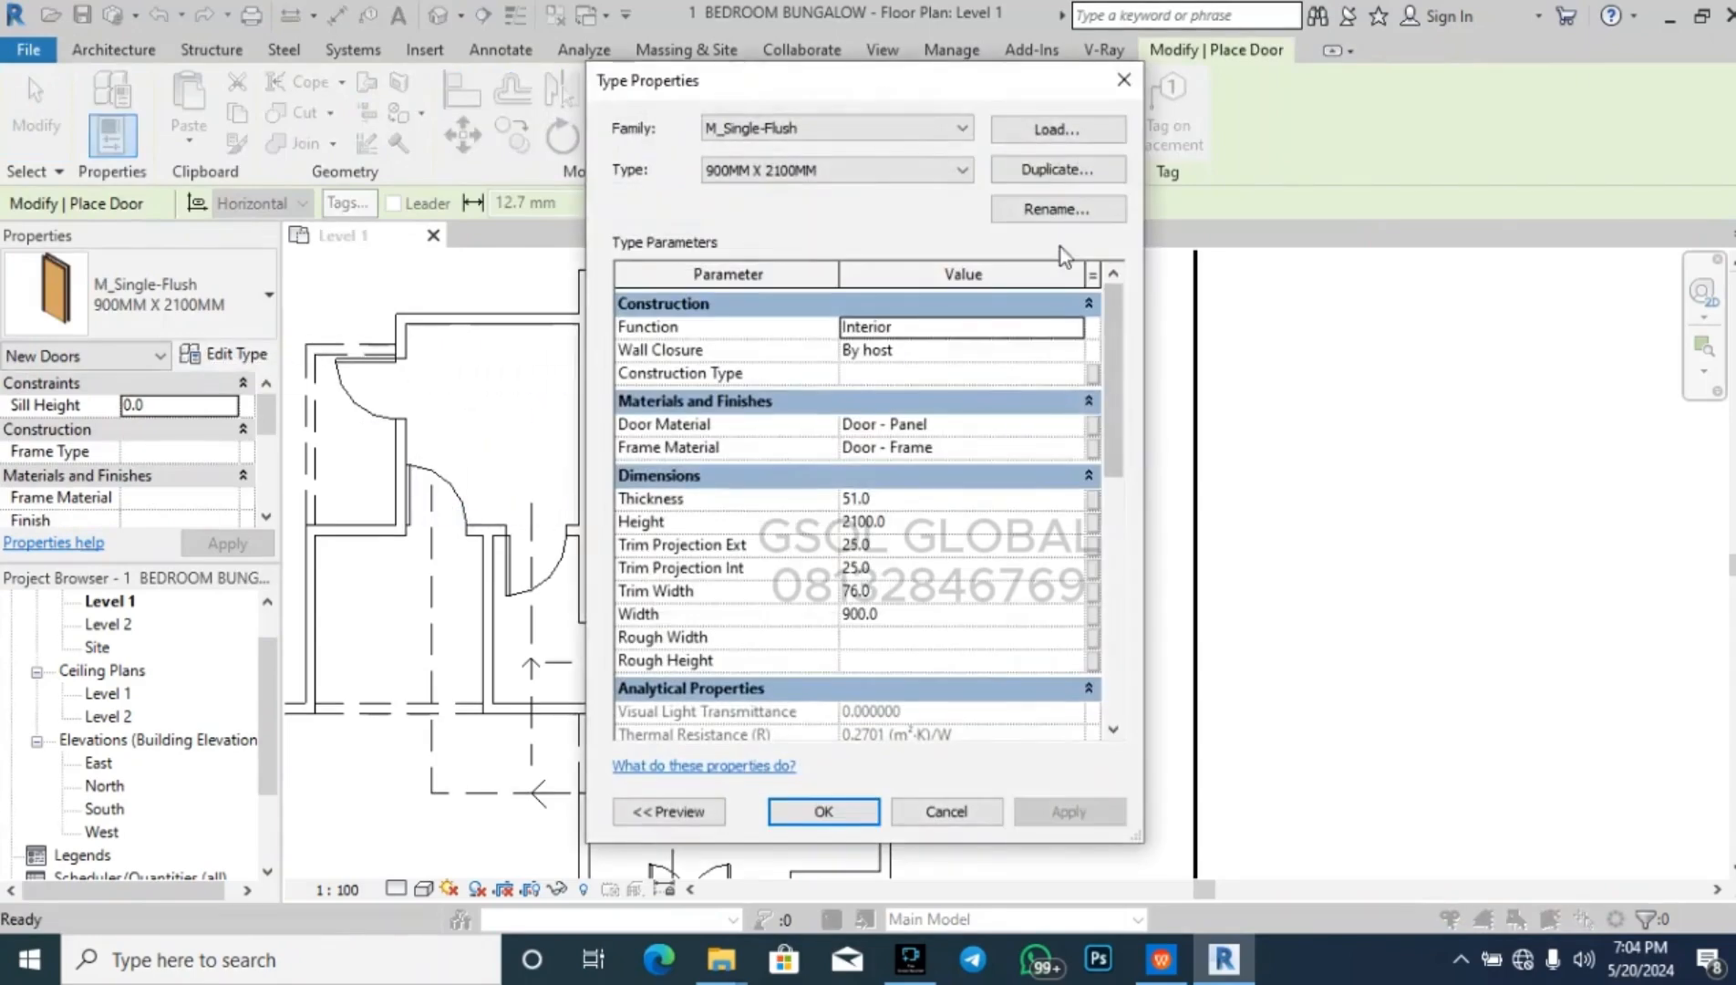
{"action": "left_click", "coordinate": [1066, 172]}
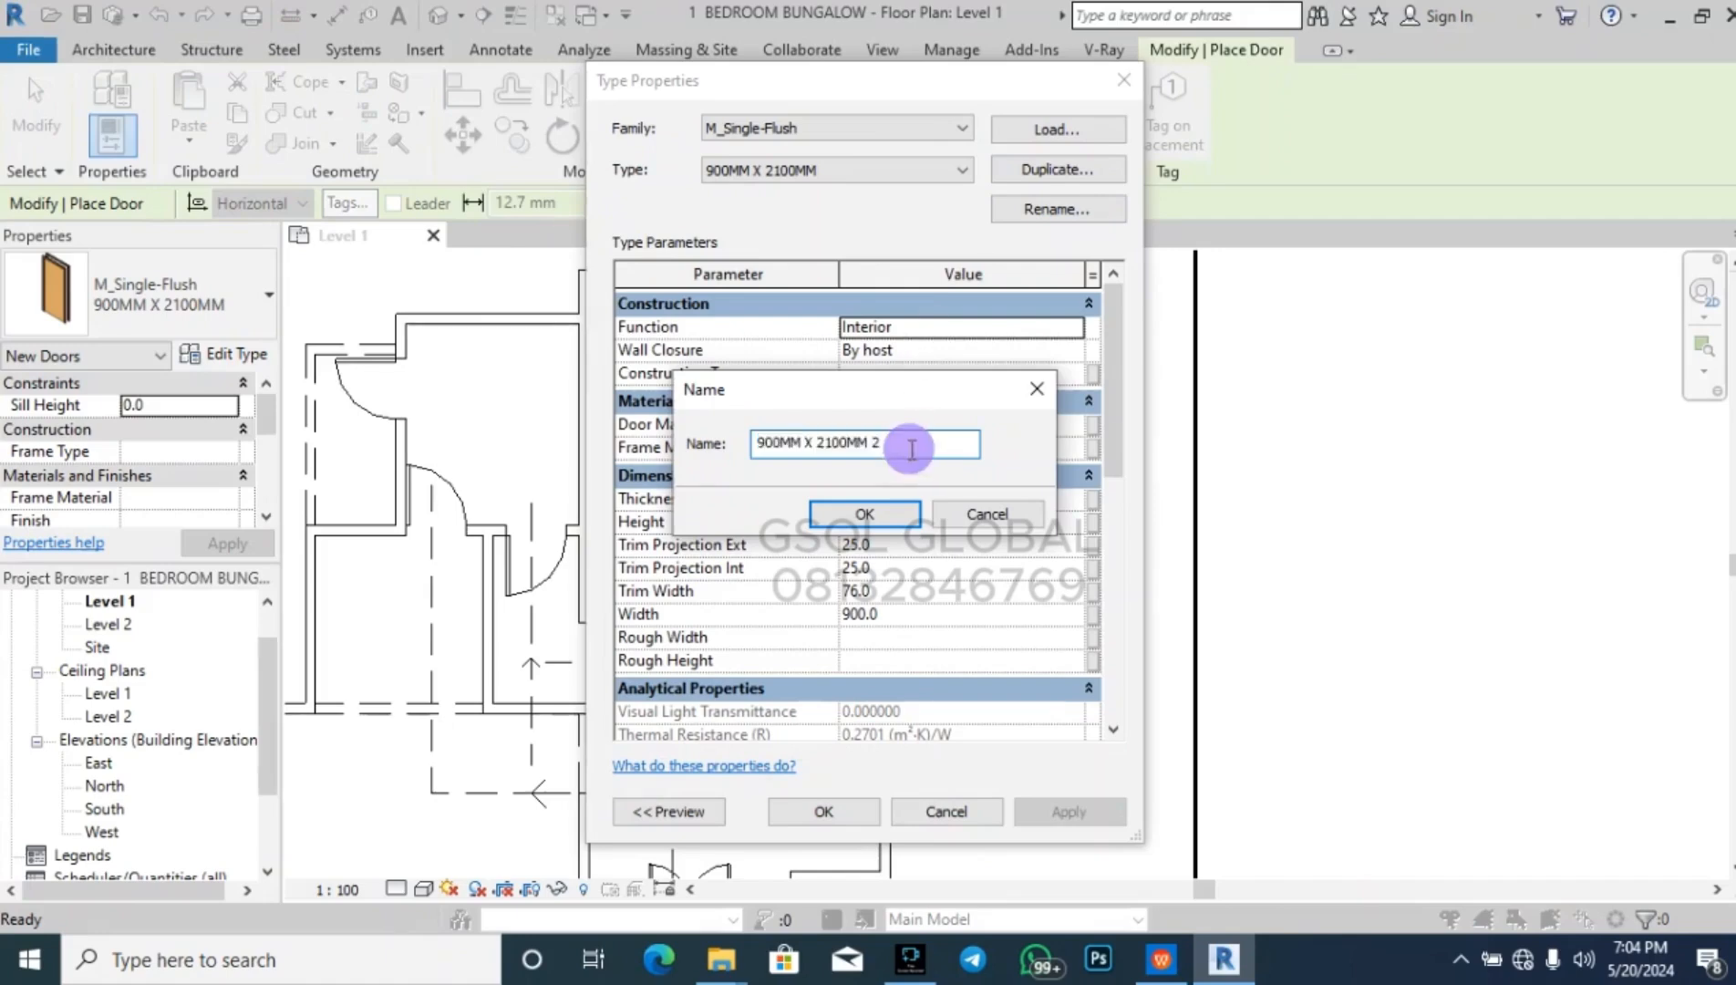
{"action": "type", "text": "750"}
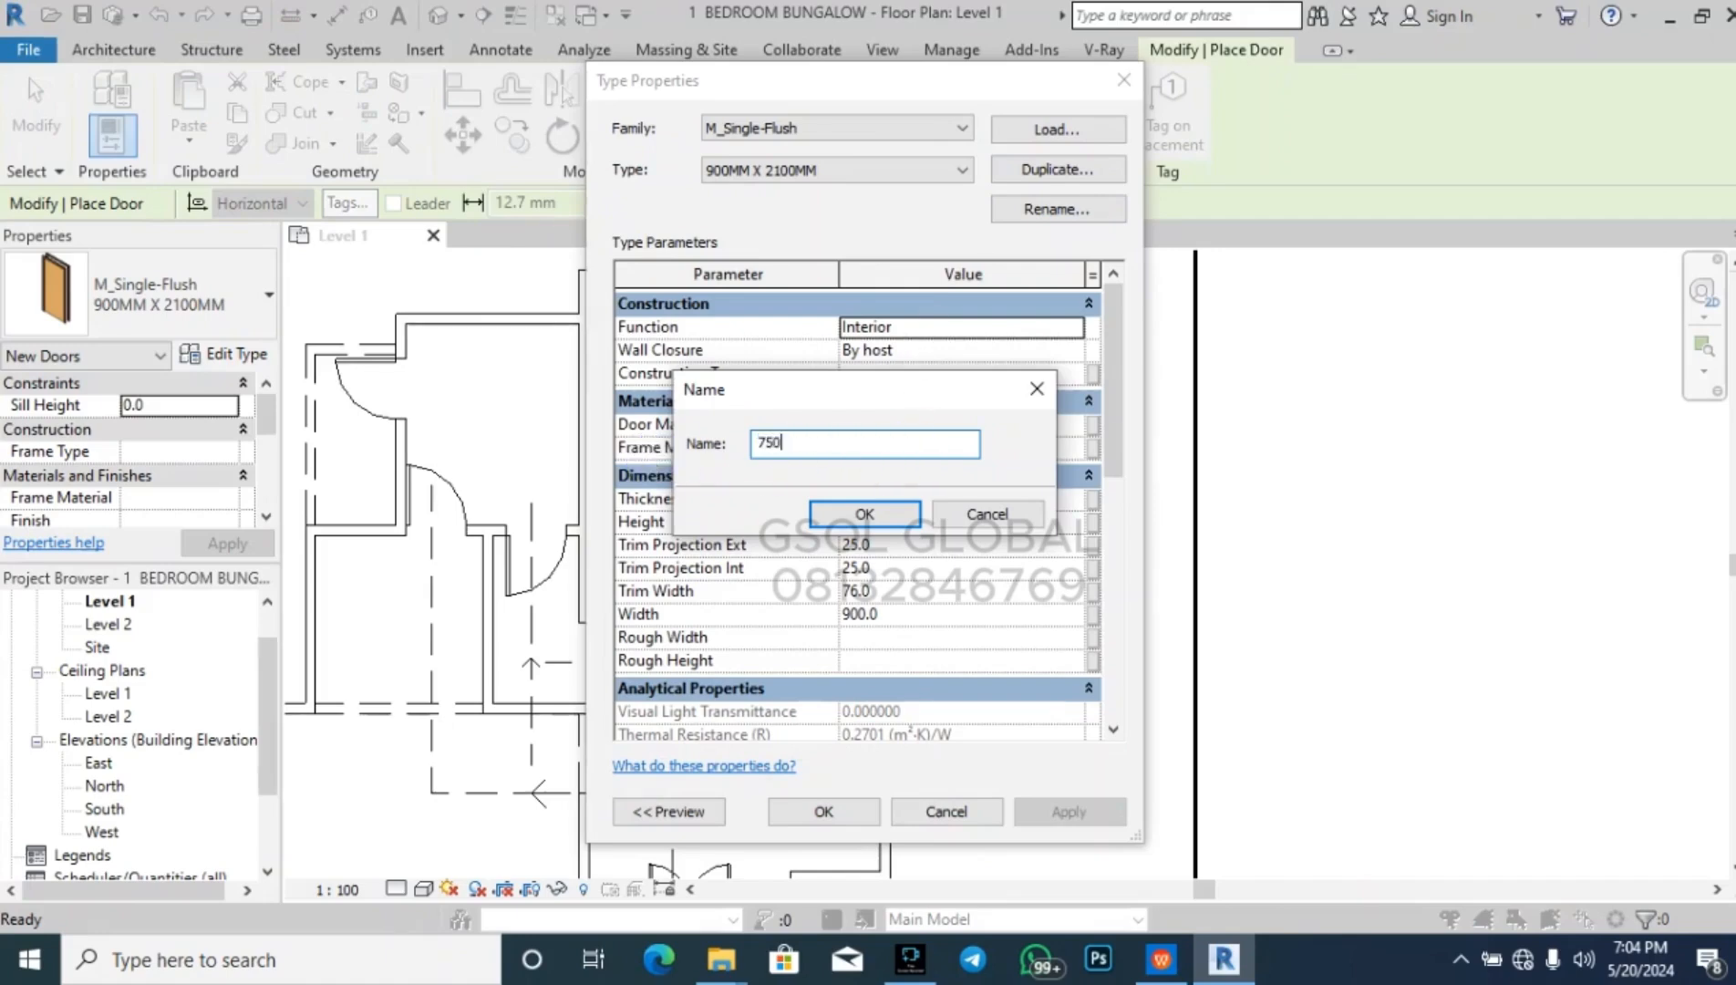
{"action": "type", "text": "MM X 210MM"}
{"action": "left_click", "coordinate": [845, 445]}
{"action": "type", "text": "0MM"}
{"action": "left_click", "coordinate": [857, 510]}
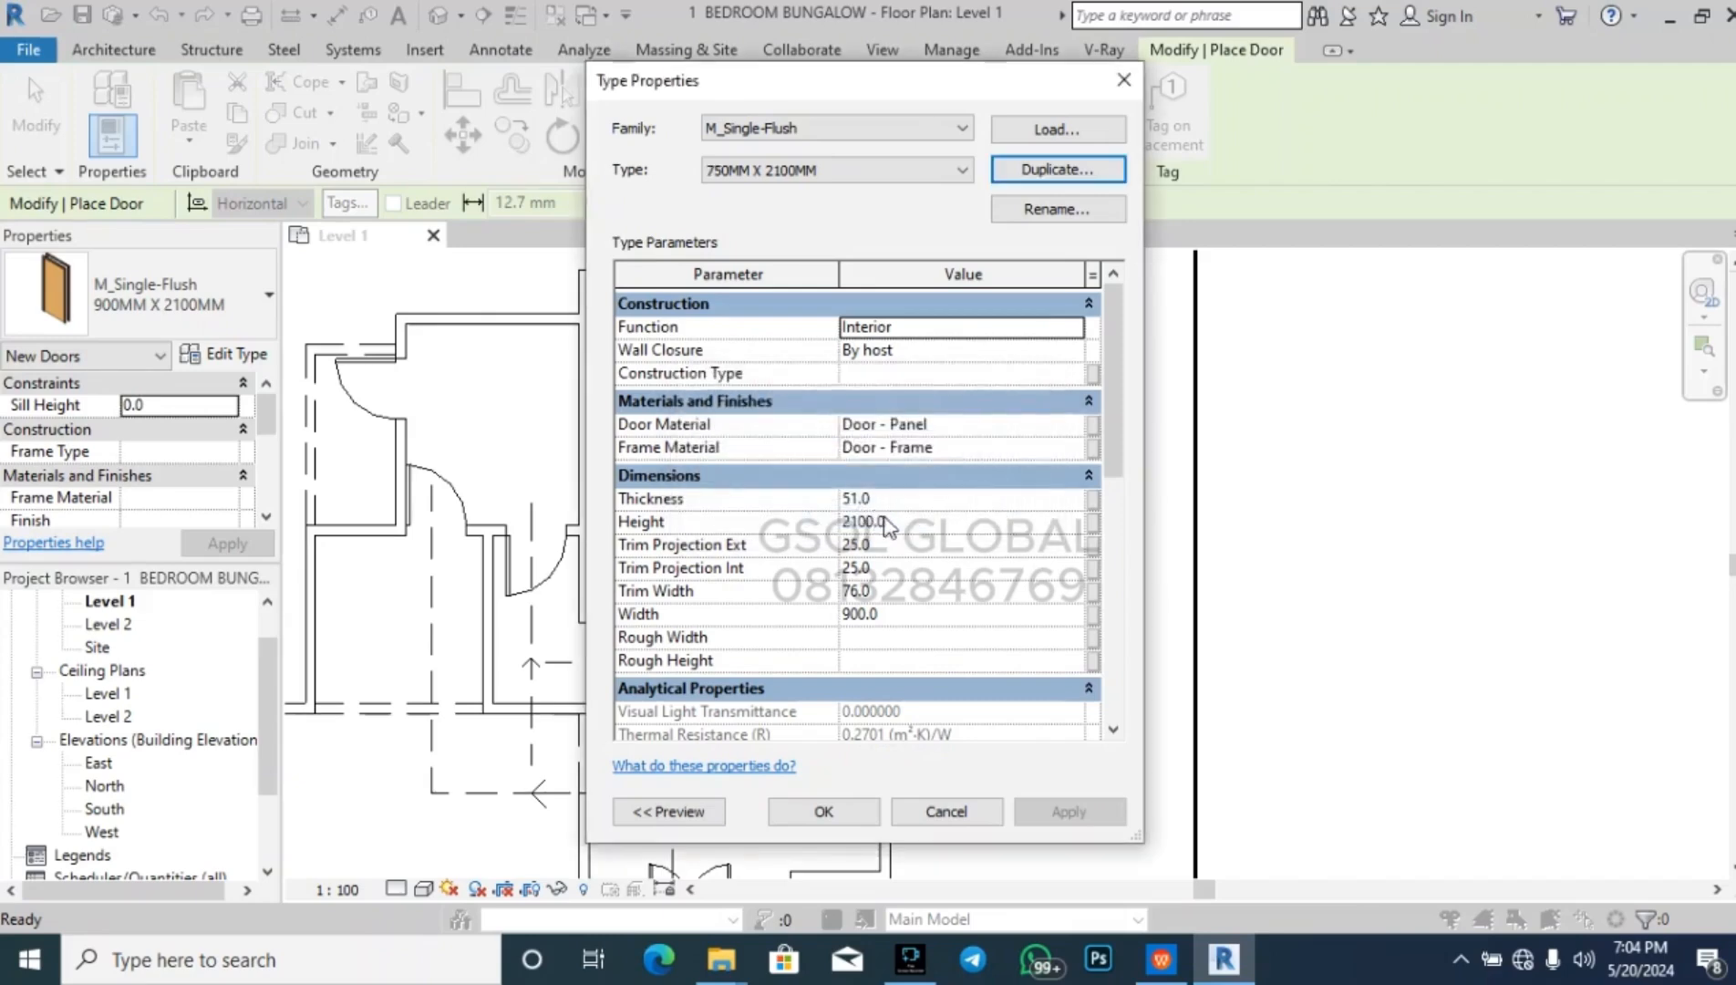
- Set the 750MM X 2100MM door type's width to 750 mm and apply the type
{"action": "left_click", "coordinate": [897, 611]}
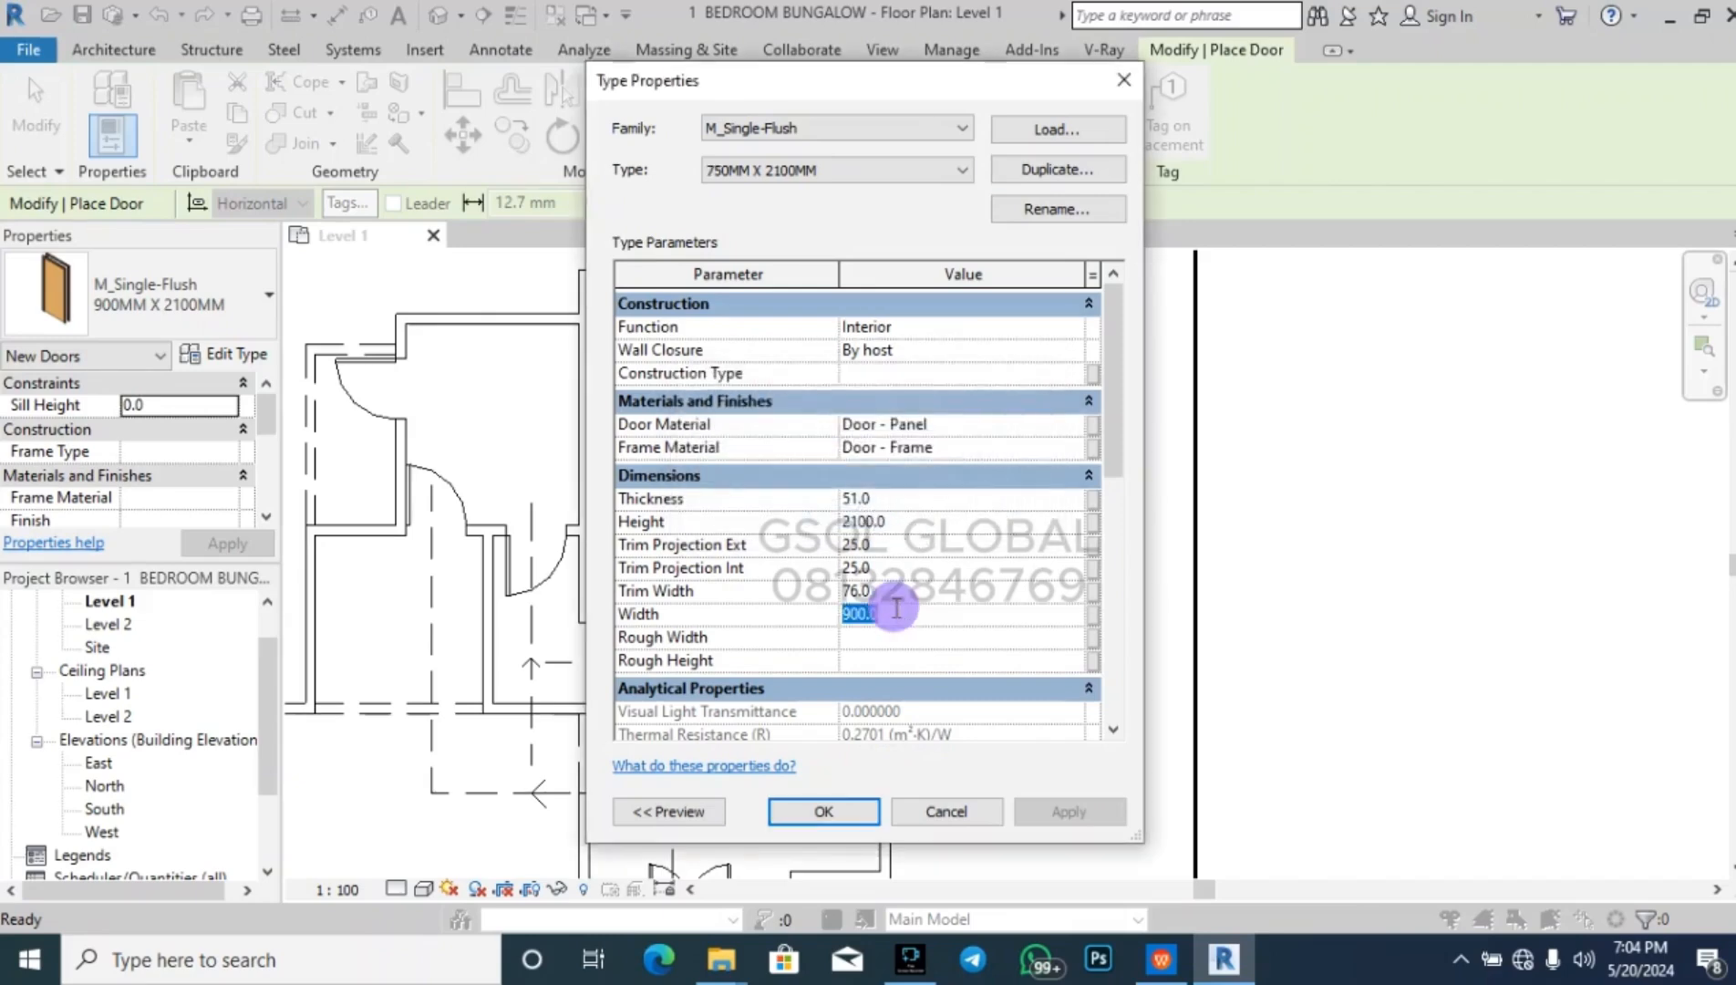
{"action": "type", "text": "75"}
{"action": "left_click", "coordinate": [820, 811]}
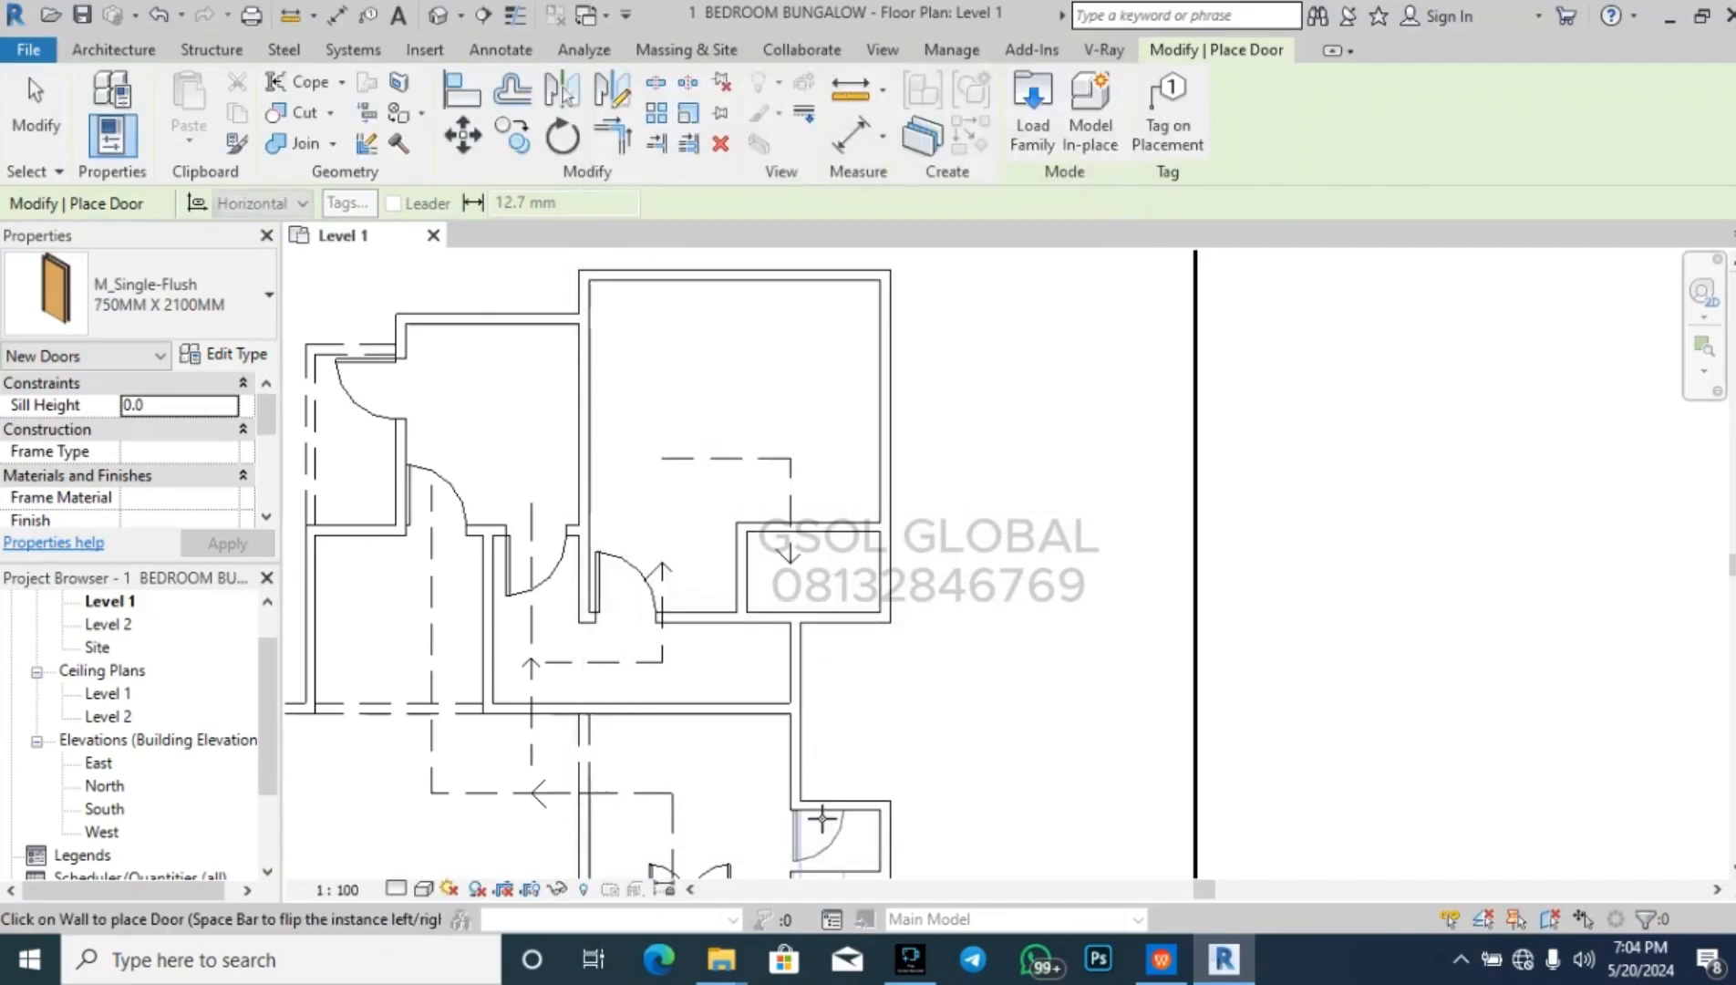
- Place the 750MM X 2100MM door in the top wall of the small room inside the large room, hinged on the left and swinging into the small room
{"action": "scroll", "coordinate": [744, 526], "scroll_direction": "up", "scroll_amount": 3}
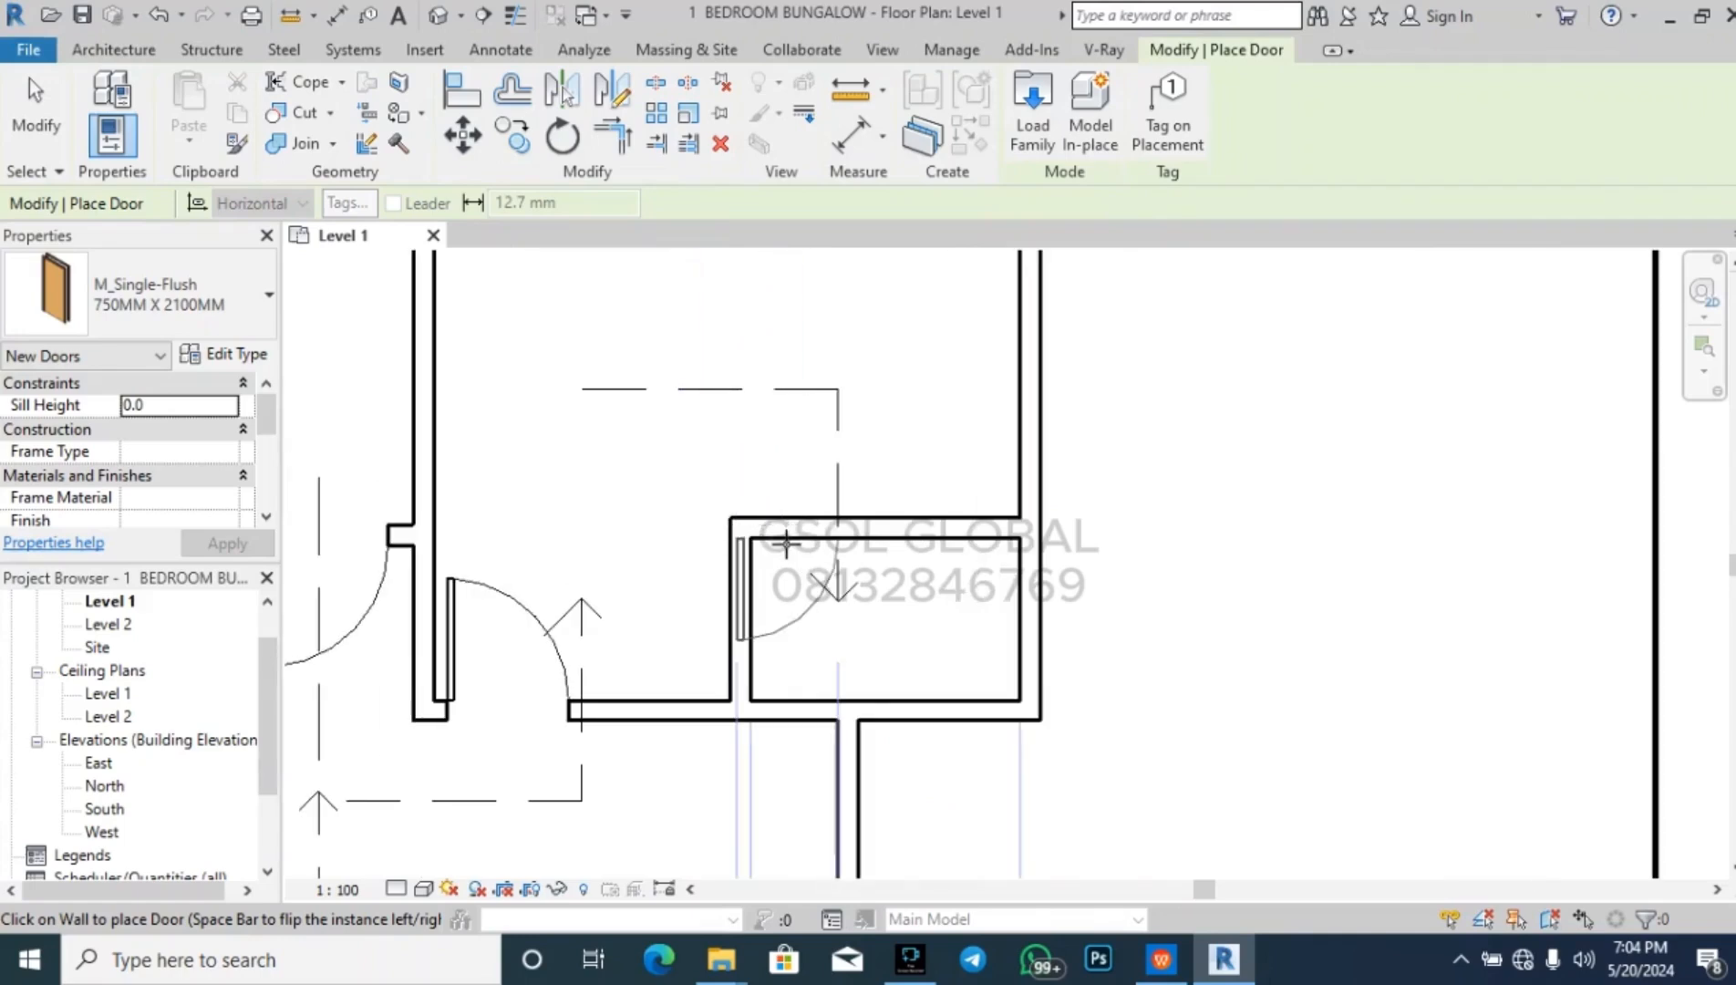
{"action": "left_click", "coordinate": [834, 525]}
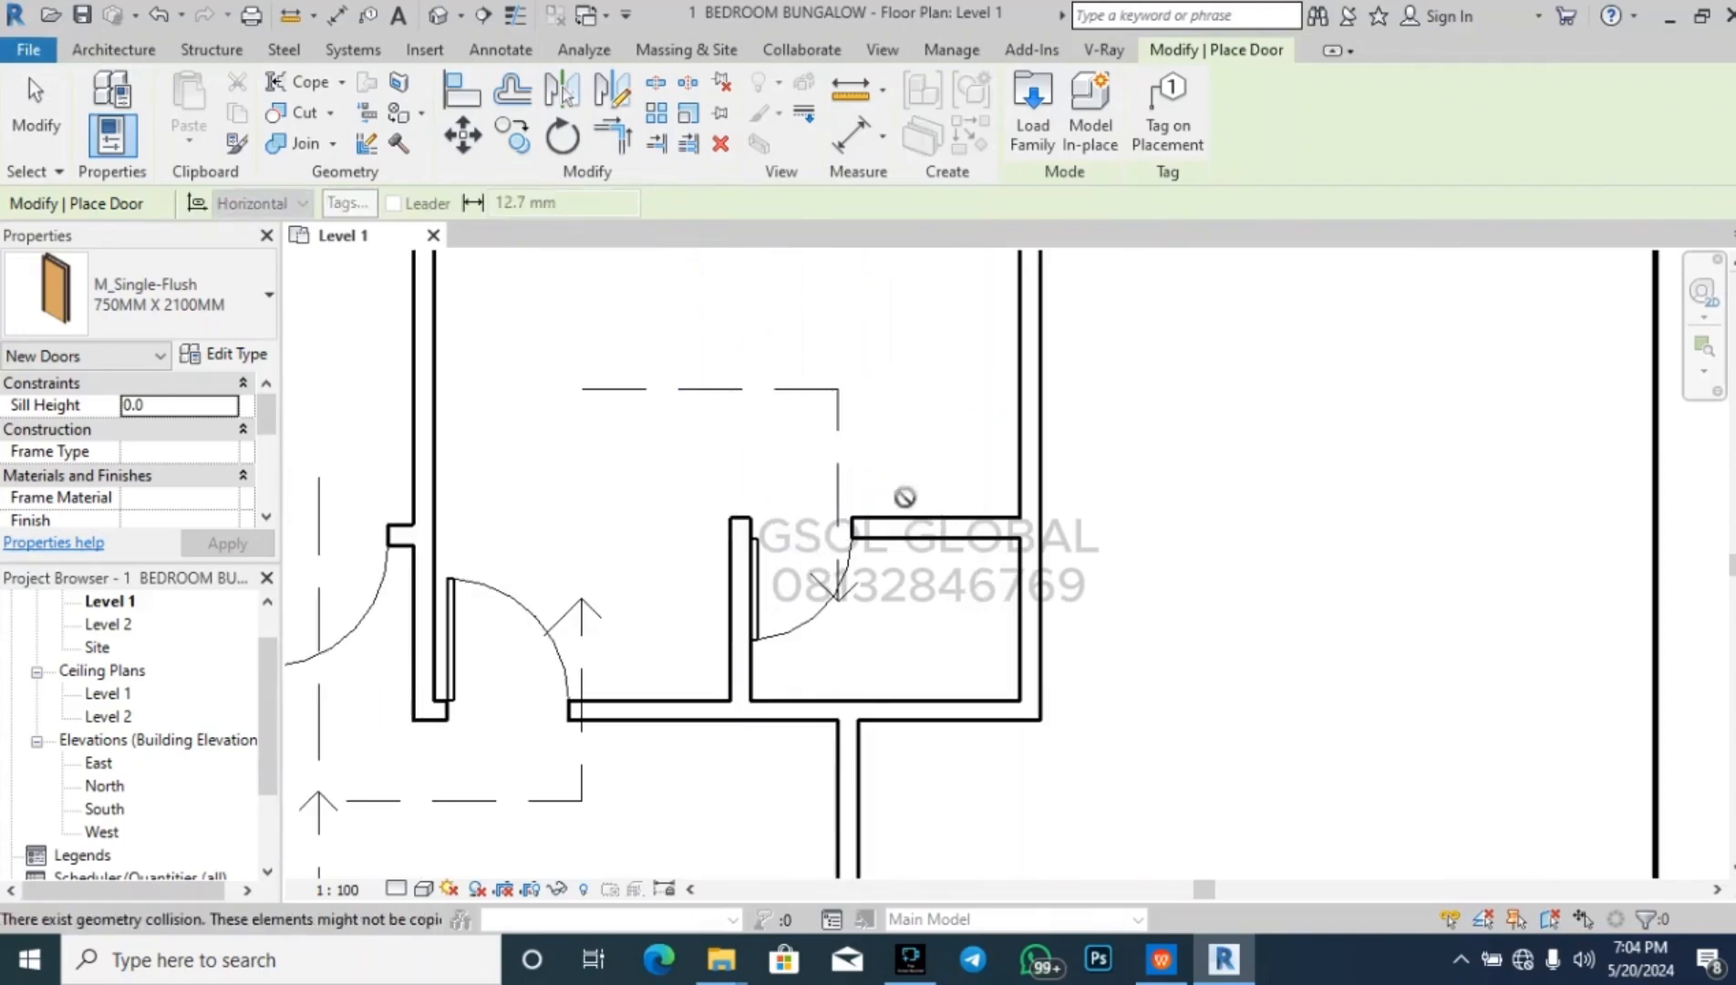
- Place a 750MM X 2100MM door in the top wall of the small room beside the entrance porch, hinged on the right and swinging into it
{"action": "scroll", "coordinate": [901, 330], "scroll_direction": "down", "scroll_amount": 4}
{"action": "scroll", "coordinate": [957, 580], "scroll_direction": "up", "scroll_amount": 4}
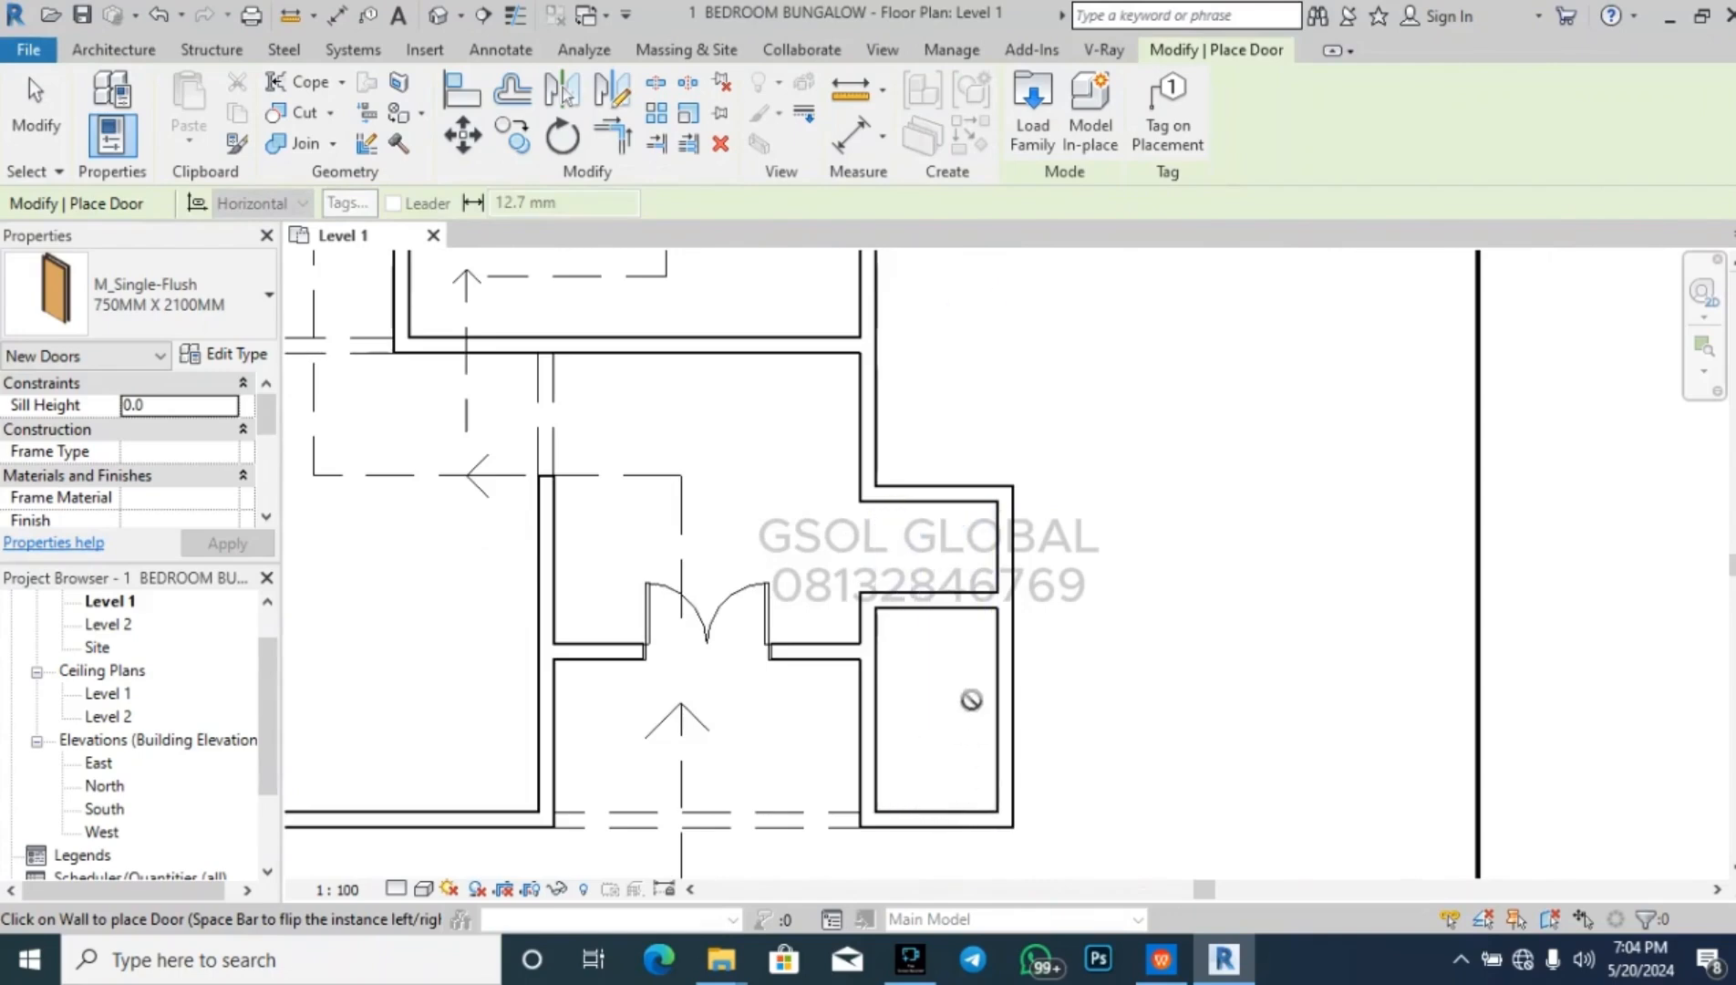
{"action": "scroll", "coordinate": [970, 675], "scroll_direction": "up", "scroll_amount": 1}
{"action": "key", "text": "space"}
{"action": "left_click", "coordinate": [957, 598]}
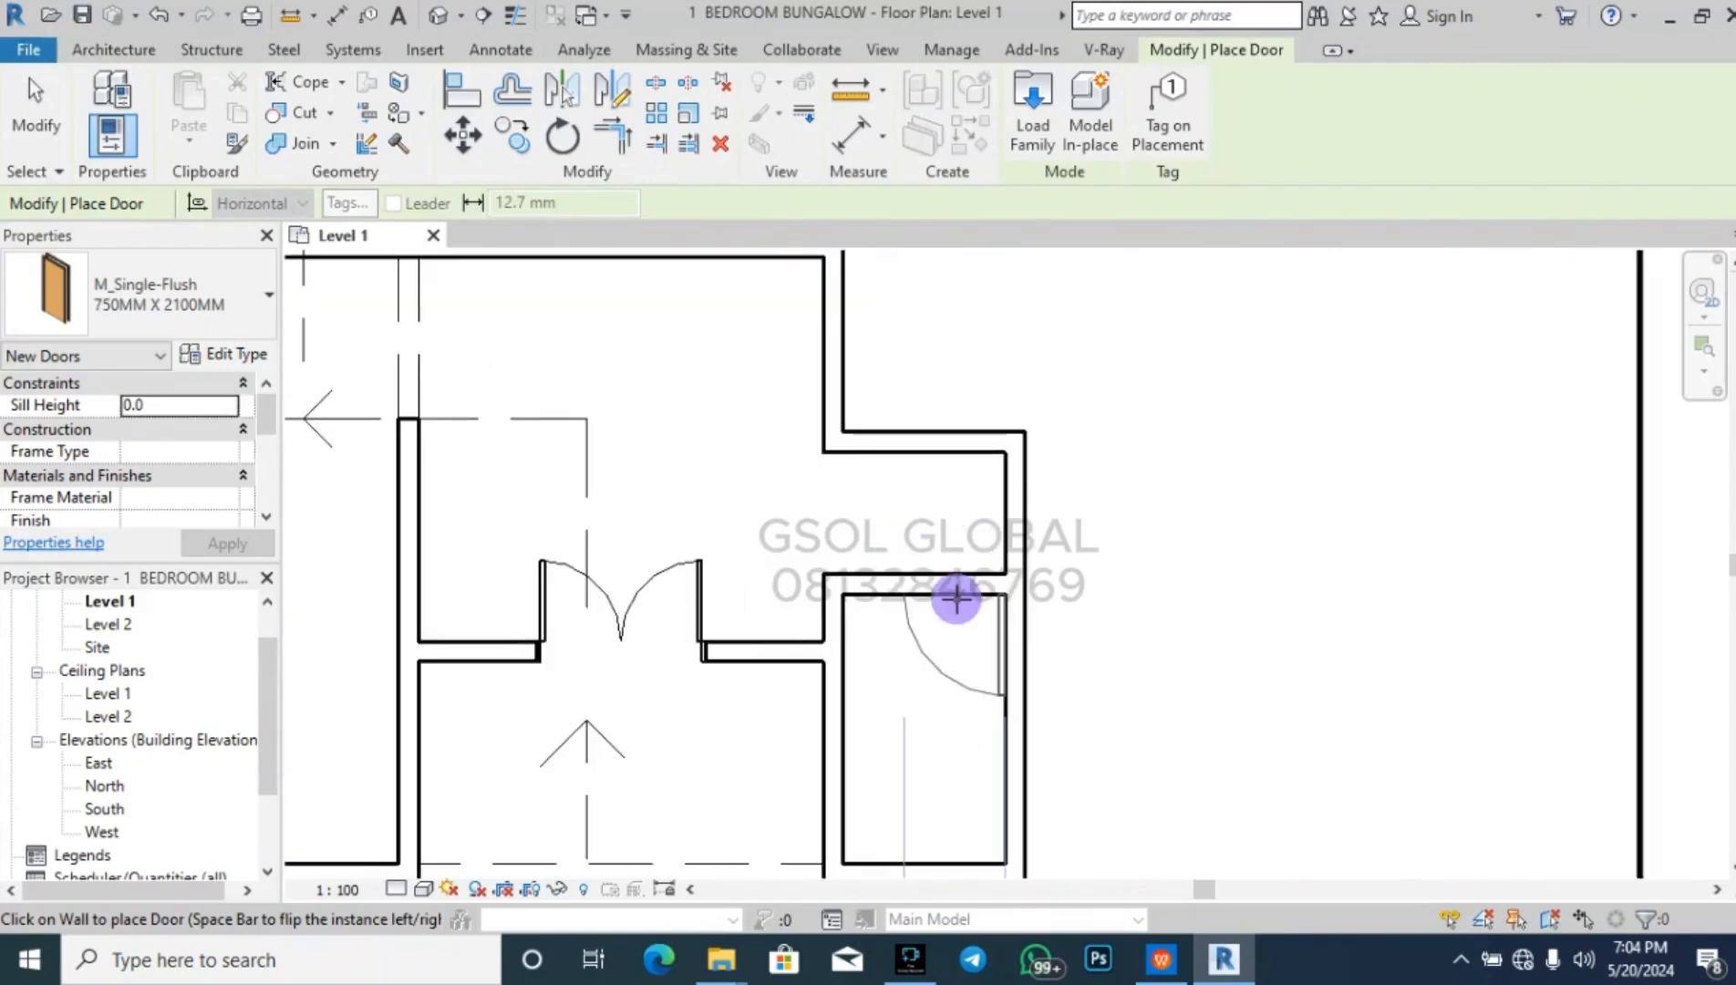
{"action": "key", "text": "Escape"}
{"action": "key", "text": "Escape"}
- Check where the dashed circulation route crosses the corridor's bottom wall without a door
{"action": "scroll", "coordinate": [1252, 528], "scroll_direction": "down", "scroll_amount": 4}
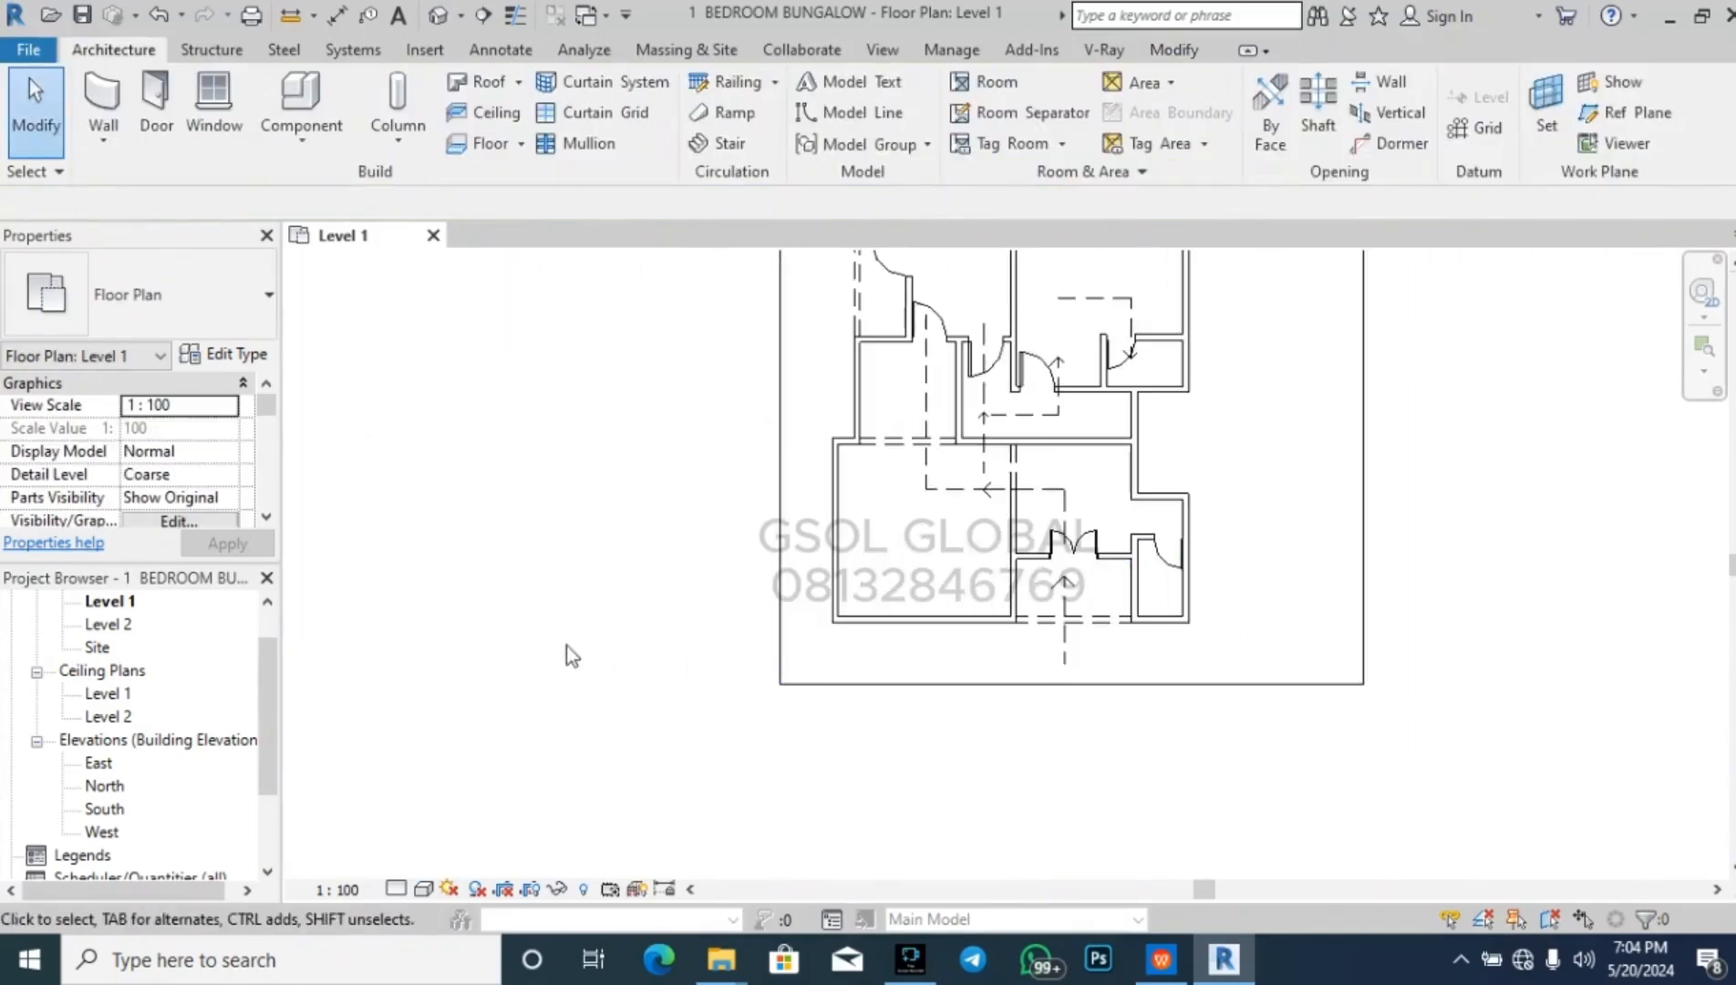
{"action": "scroll", "coordinate": [543, 639], "scroll_direction": "down", "scroll_amount": 1}
{"action": "scroll", "coordinate": [512, 626], "scroll_direction": "down", "scroll_amount": 1}
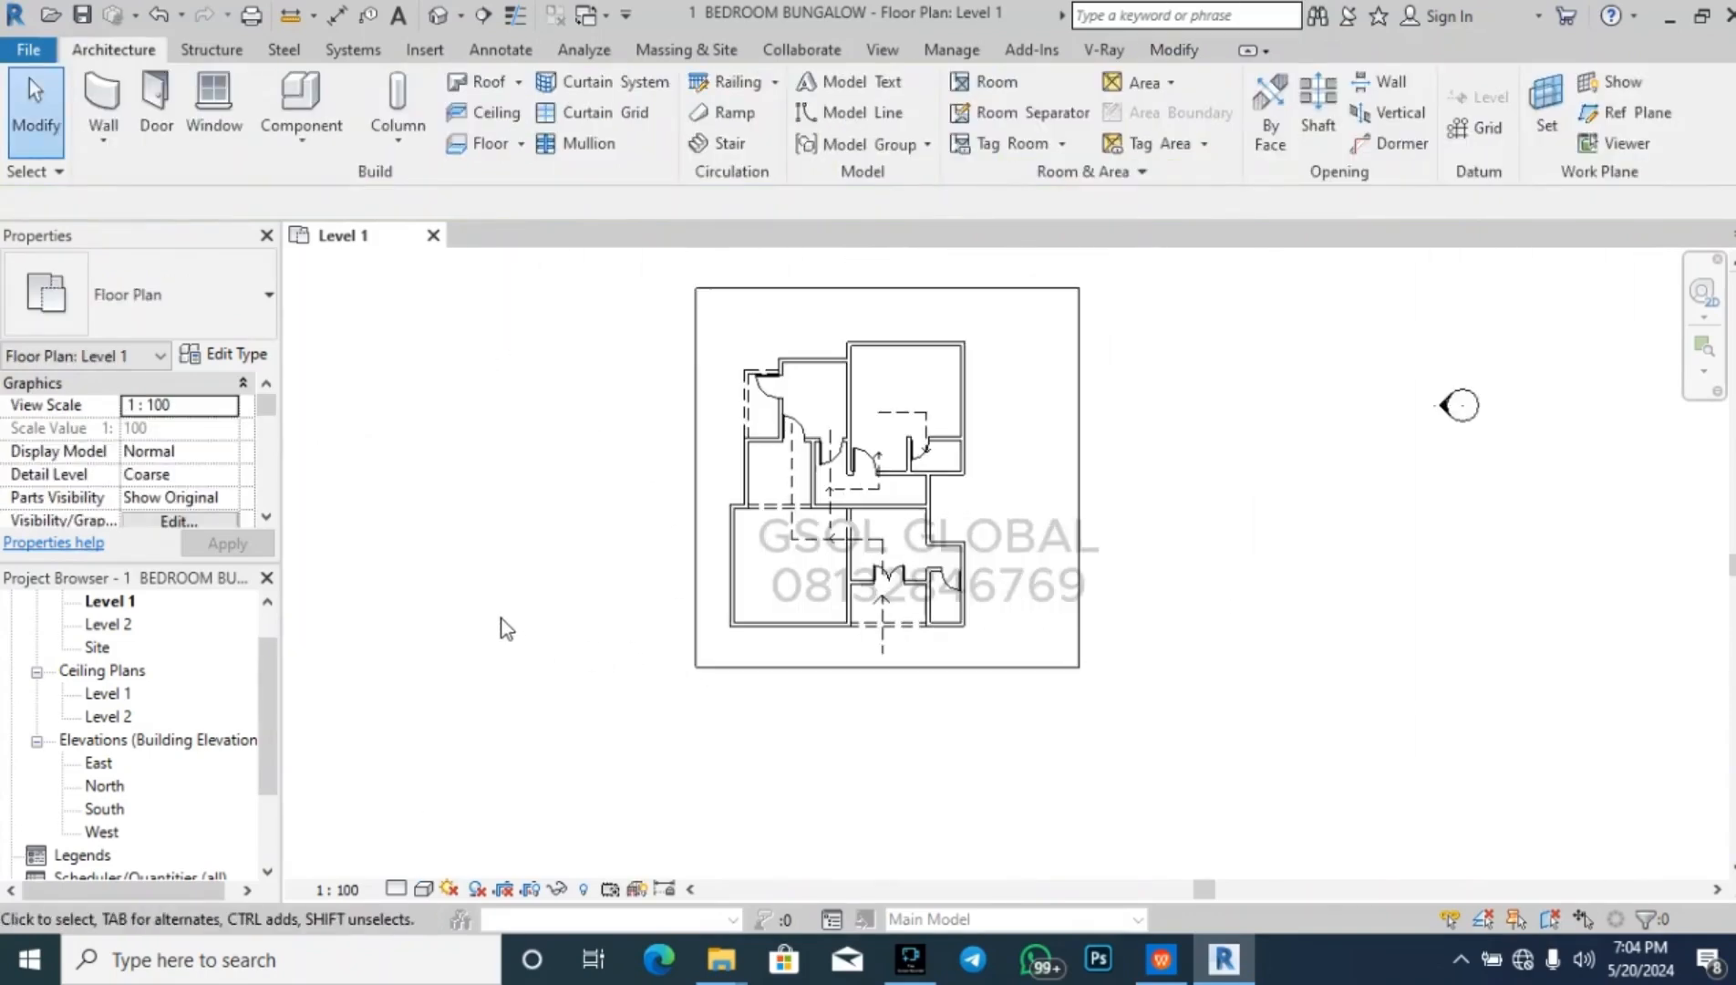
{"action": "scroll", "coordinate": [807, 540], "scroll_direction": "up", "scroll_amount": 1}
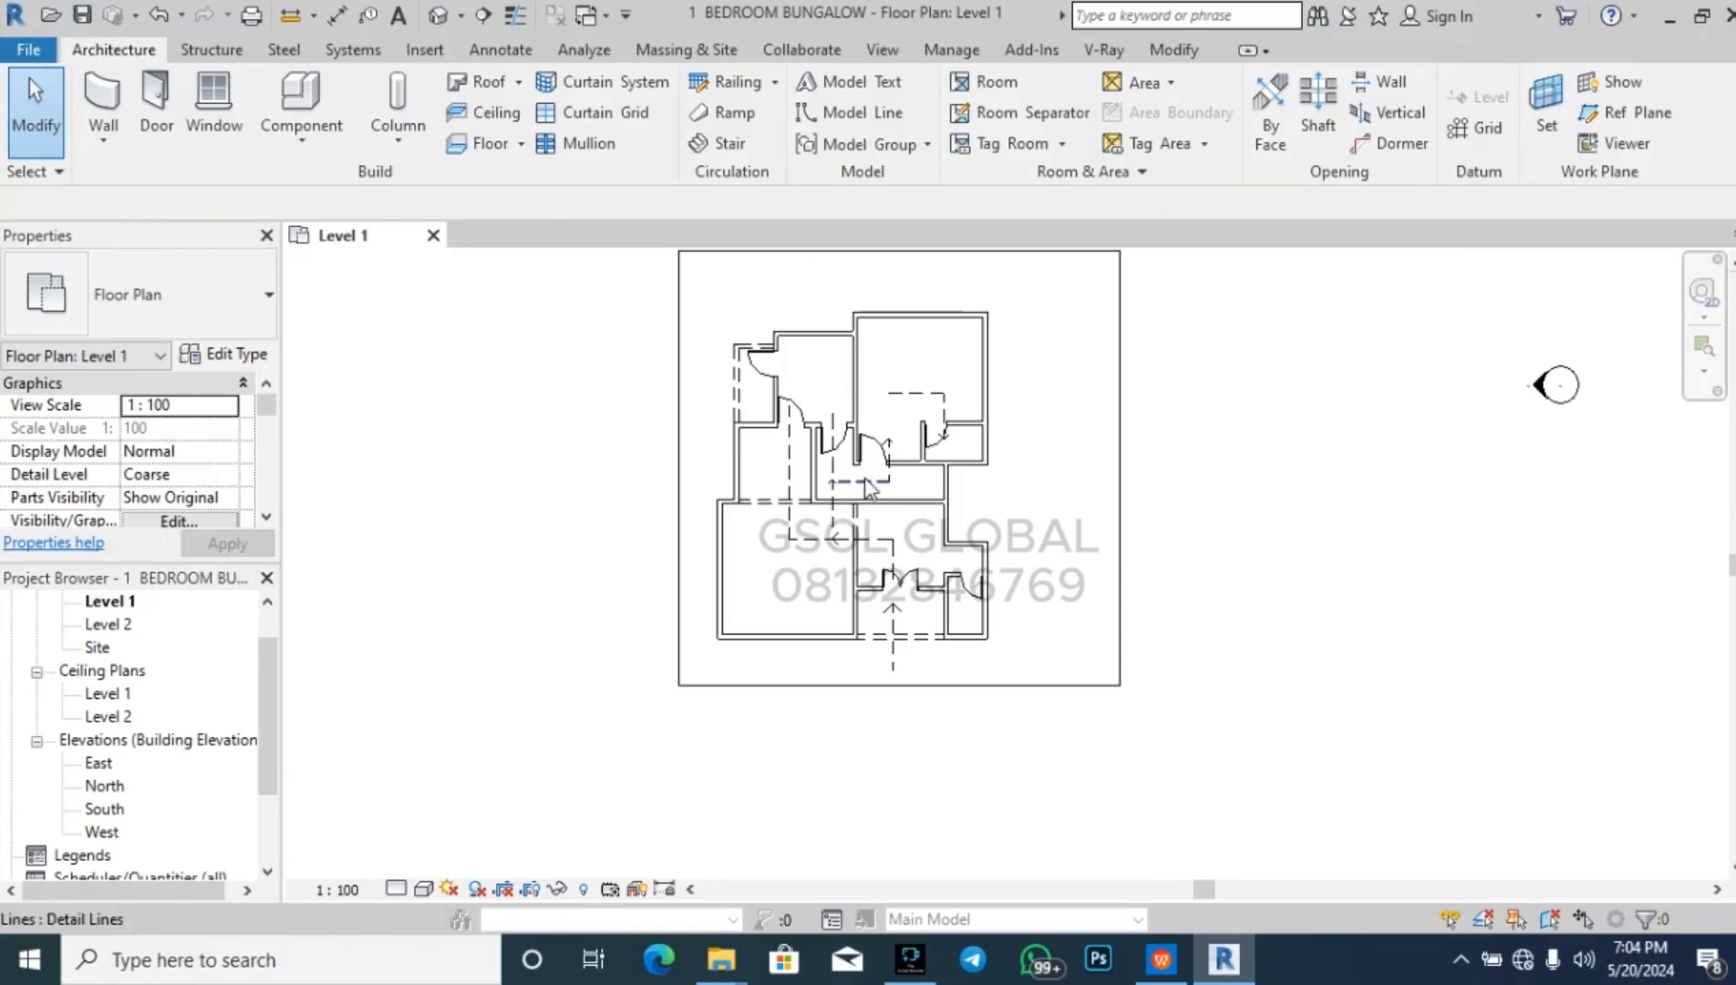
{"action": "scroll", "coordinate": [864, 478], "scroll_direction": "up", "scroll_amount": 3}
{"action": "scroll", "coordinate": [773, 550], "scroll_direction": "up", "scroll_amount": 2}
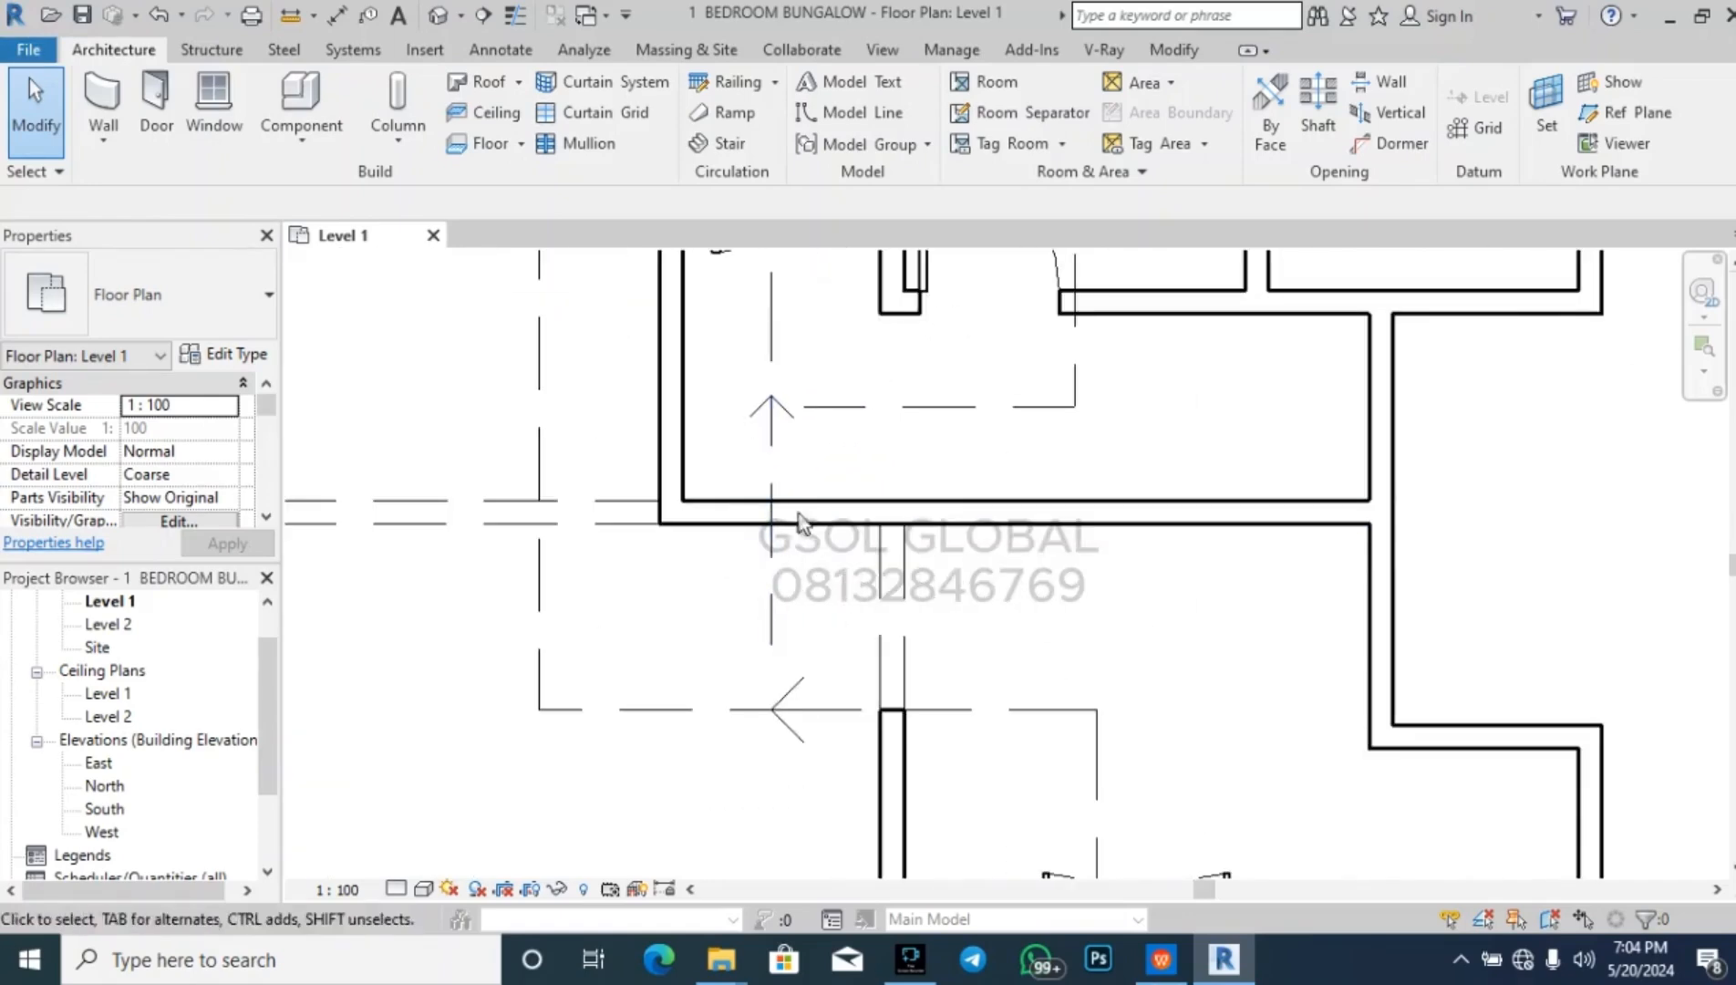
{"action": "scroll", "coordinate": [674, 799], "scroll_direction": "down", "scroll_amount": 2}
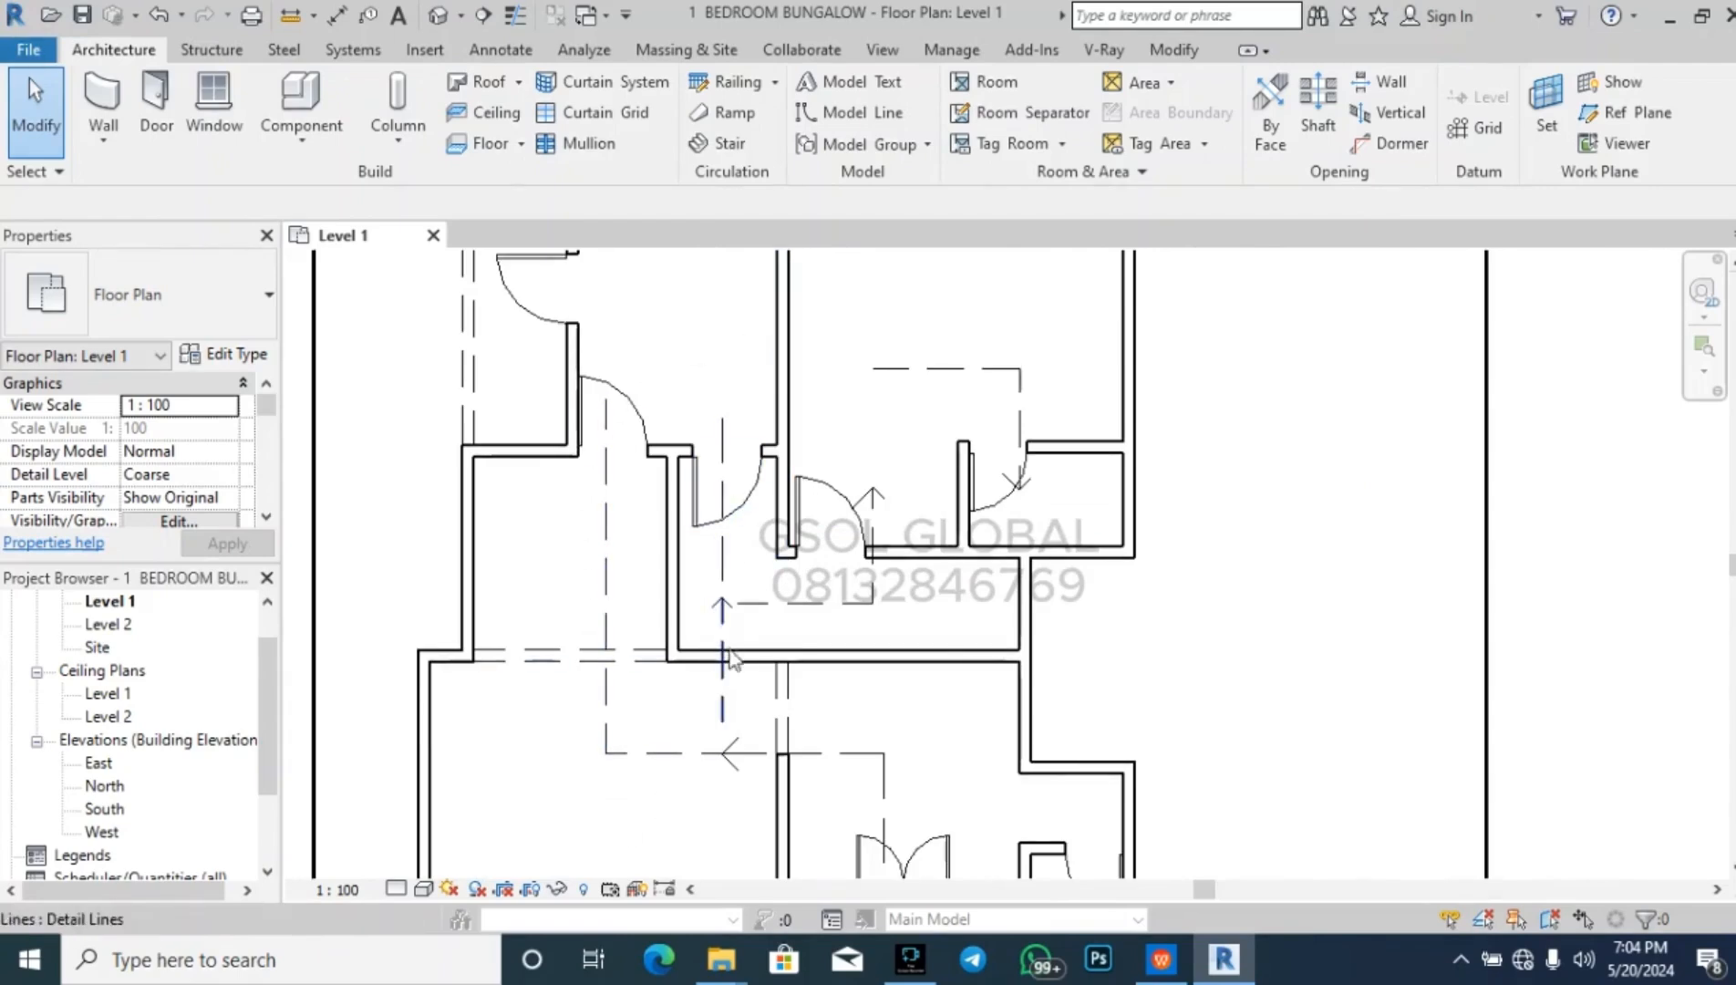
{"action": "scroll", "coordinate": [739, 664], "scroll_direction": "up", "scroll_amount": 1}
{"action": "scroll", "coordinate": [730, 663], "scroll_direction": "up", "scroll_amount": 1}
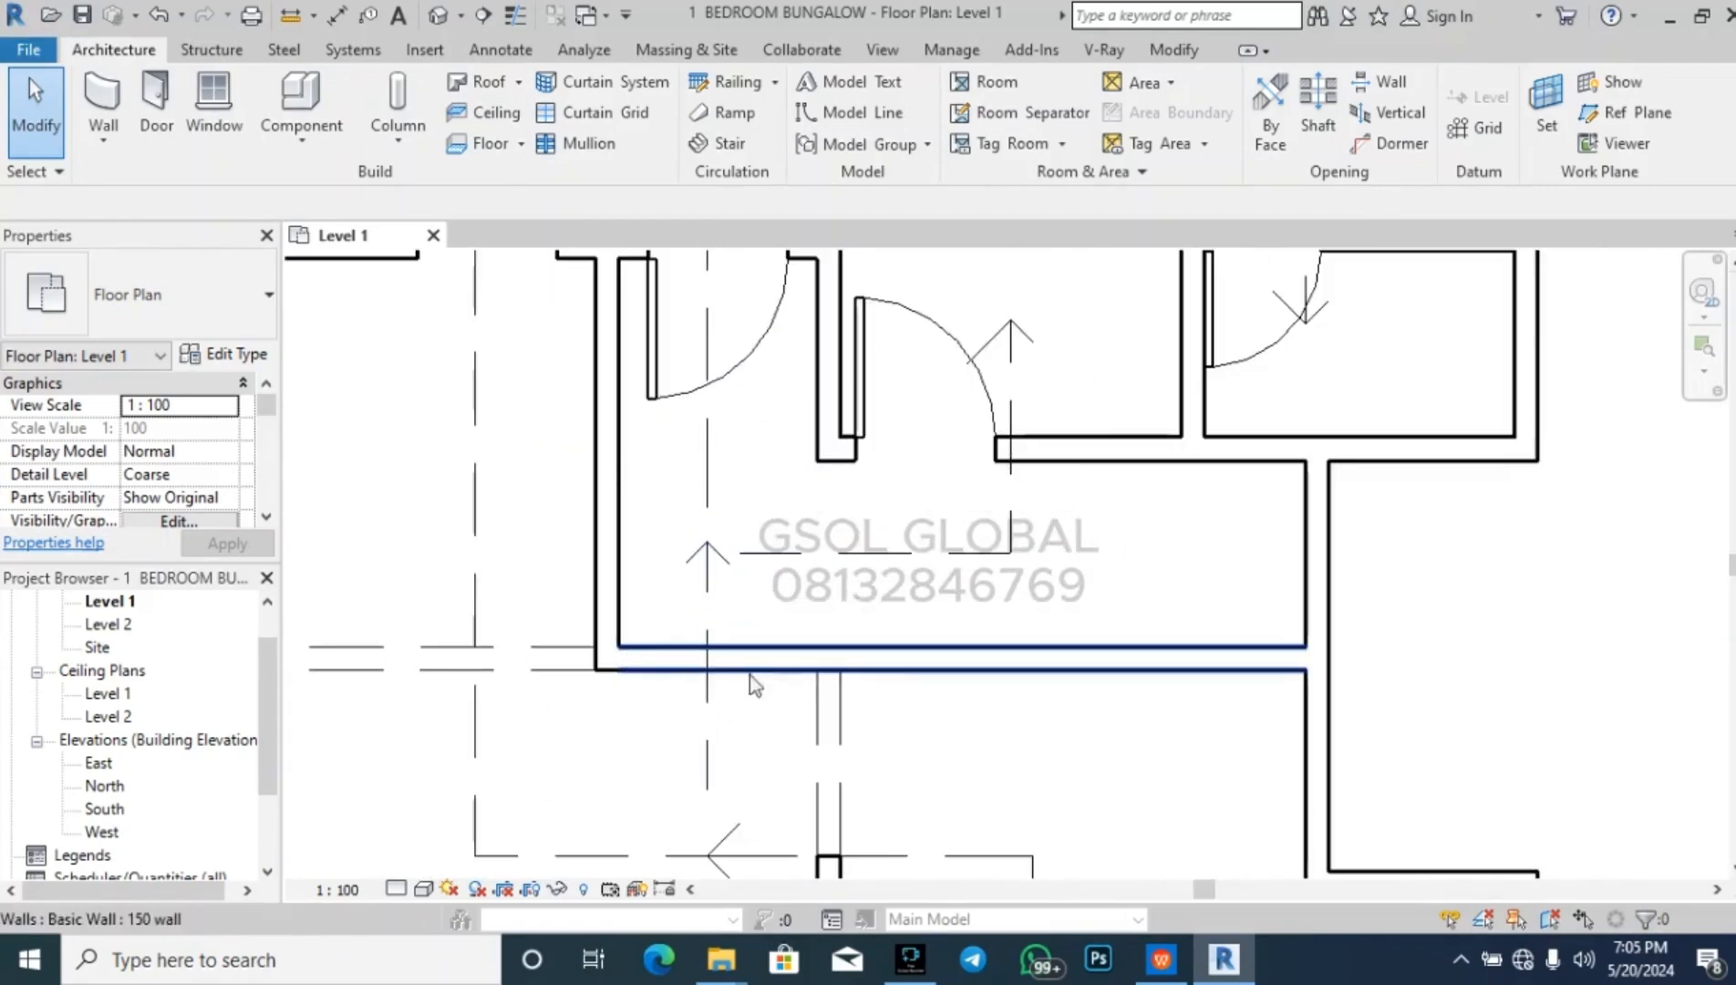
{"action": "left_click", "coordinate": [710, 762]}
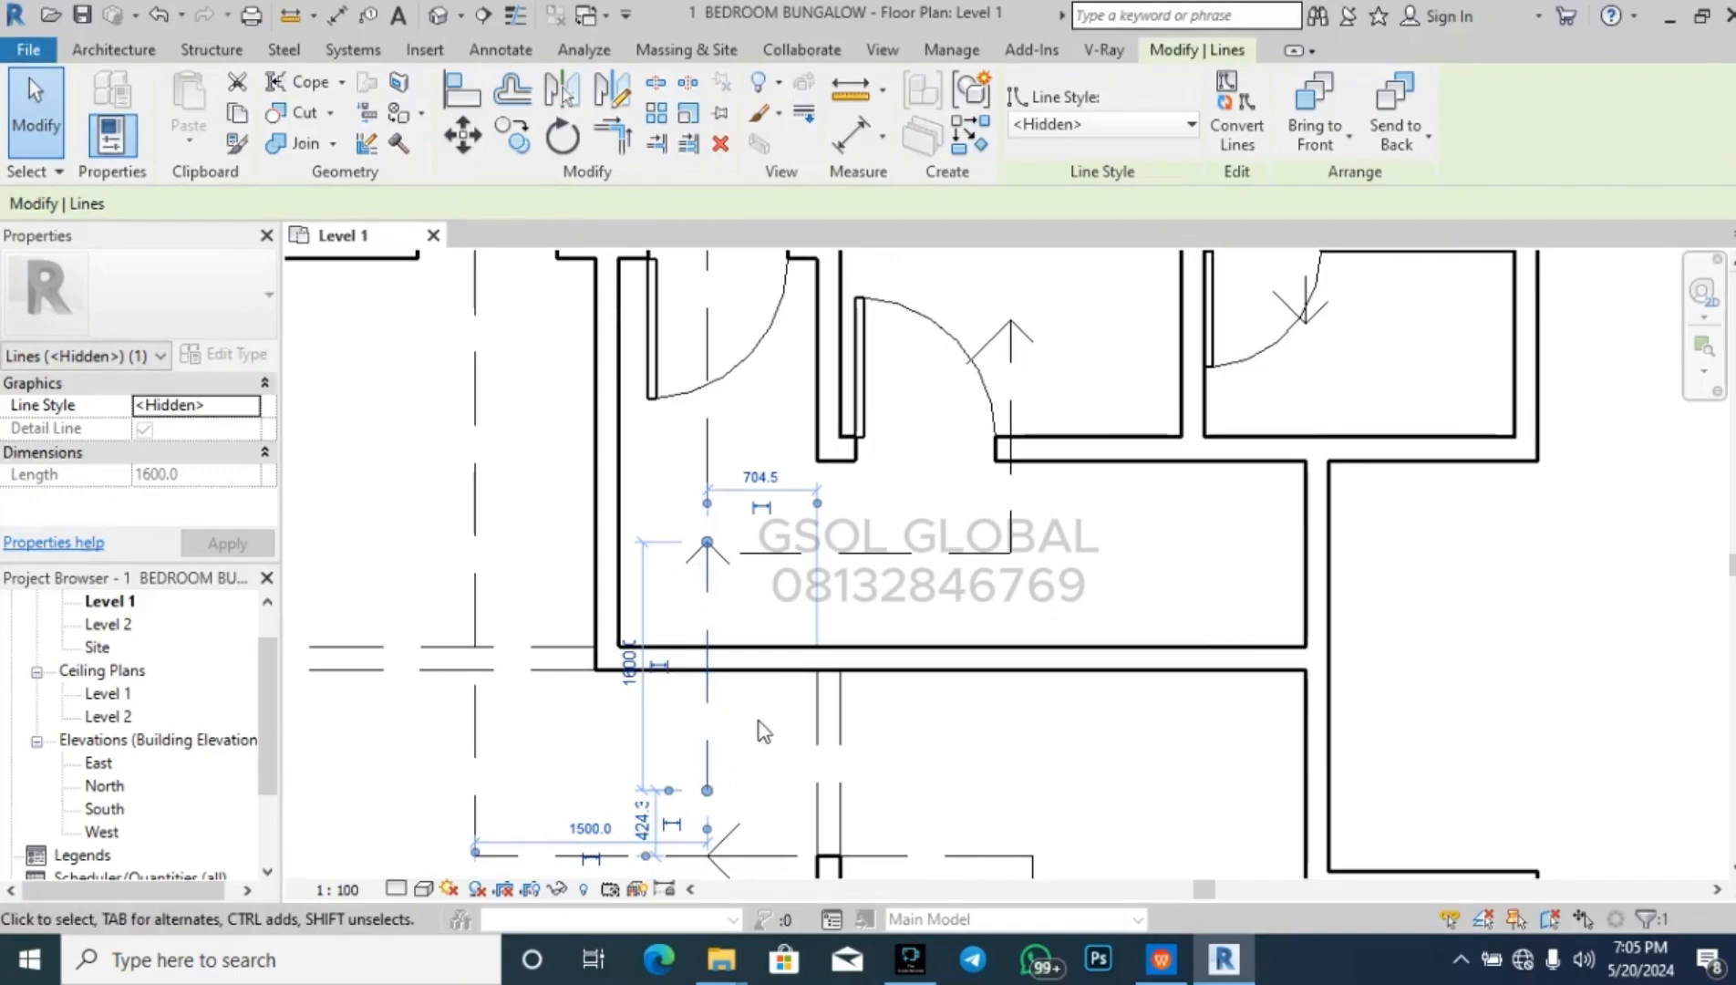
{"action": "left_click", "coordinate": [763, 717]}
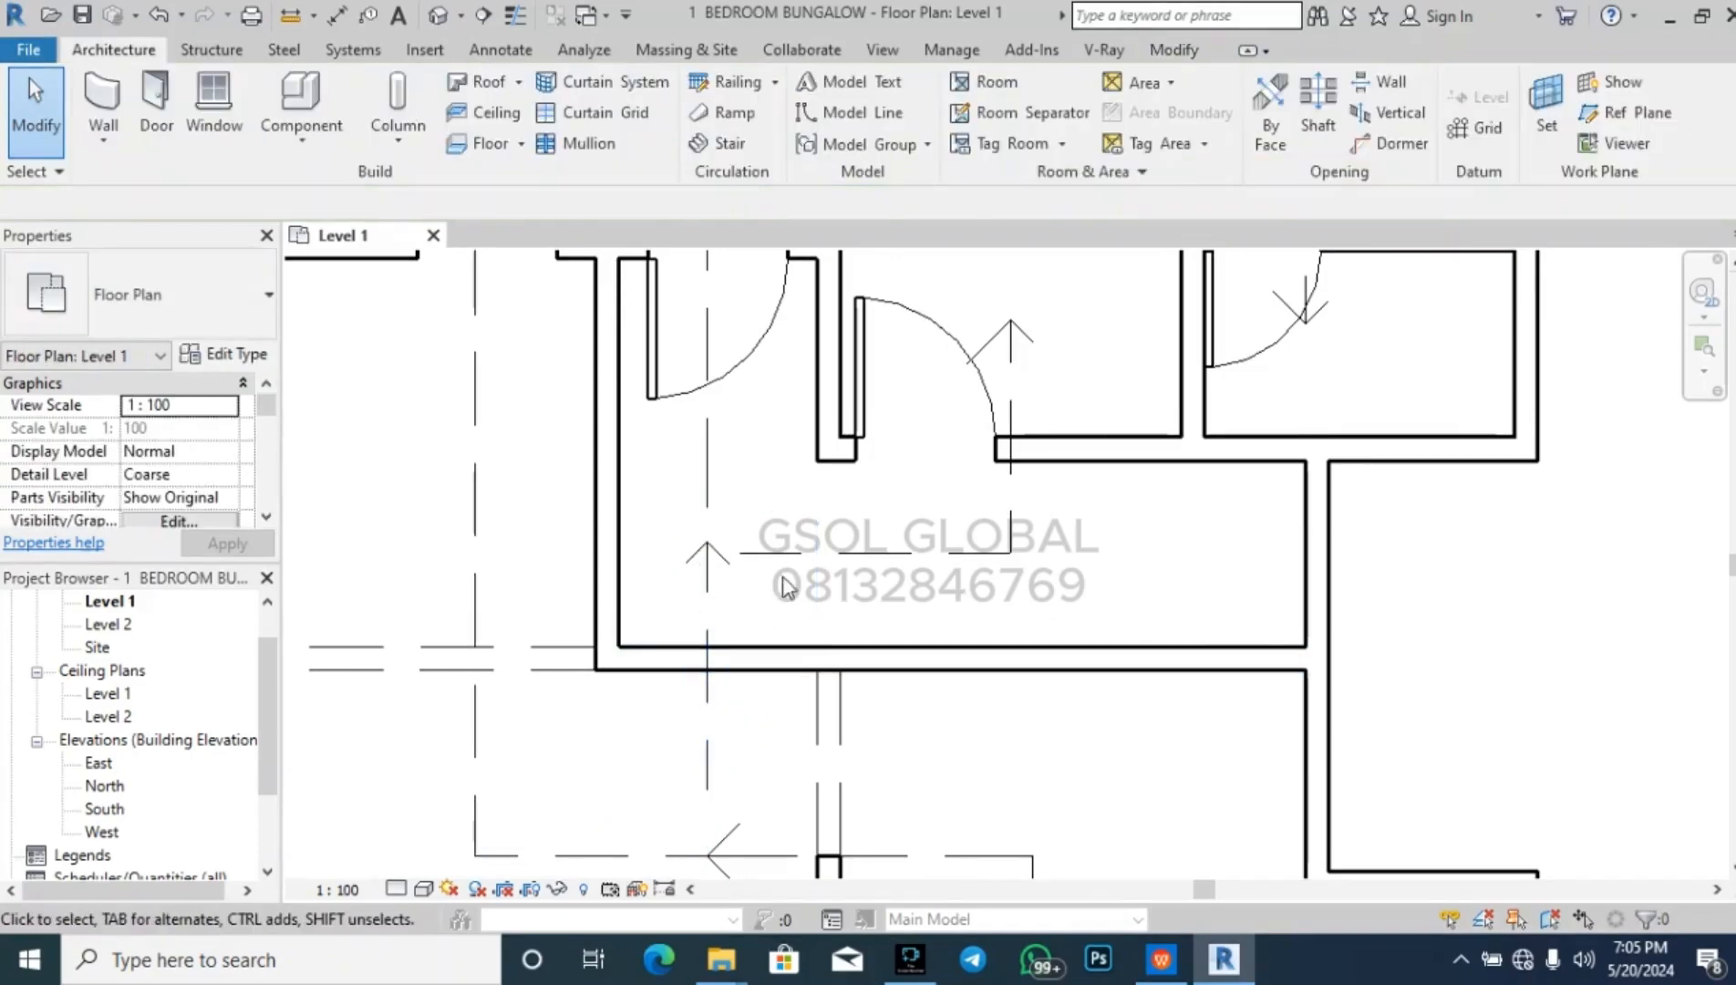
- Place an M_Single-Flush 900MM X 2100MM door at the left end of the corridor's bottom wall, hinged on the left and swinging into the corridor
{"action": "left_click", "coordinate": [157, 108]}
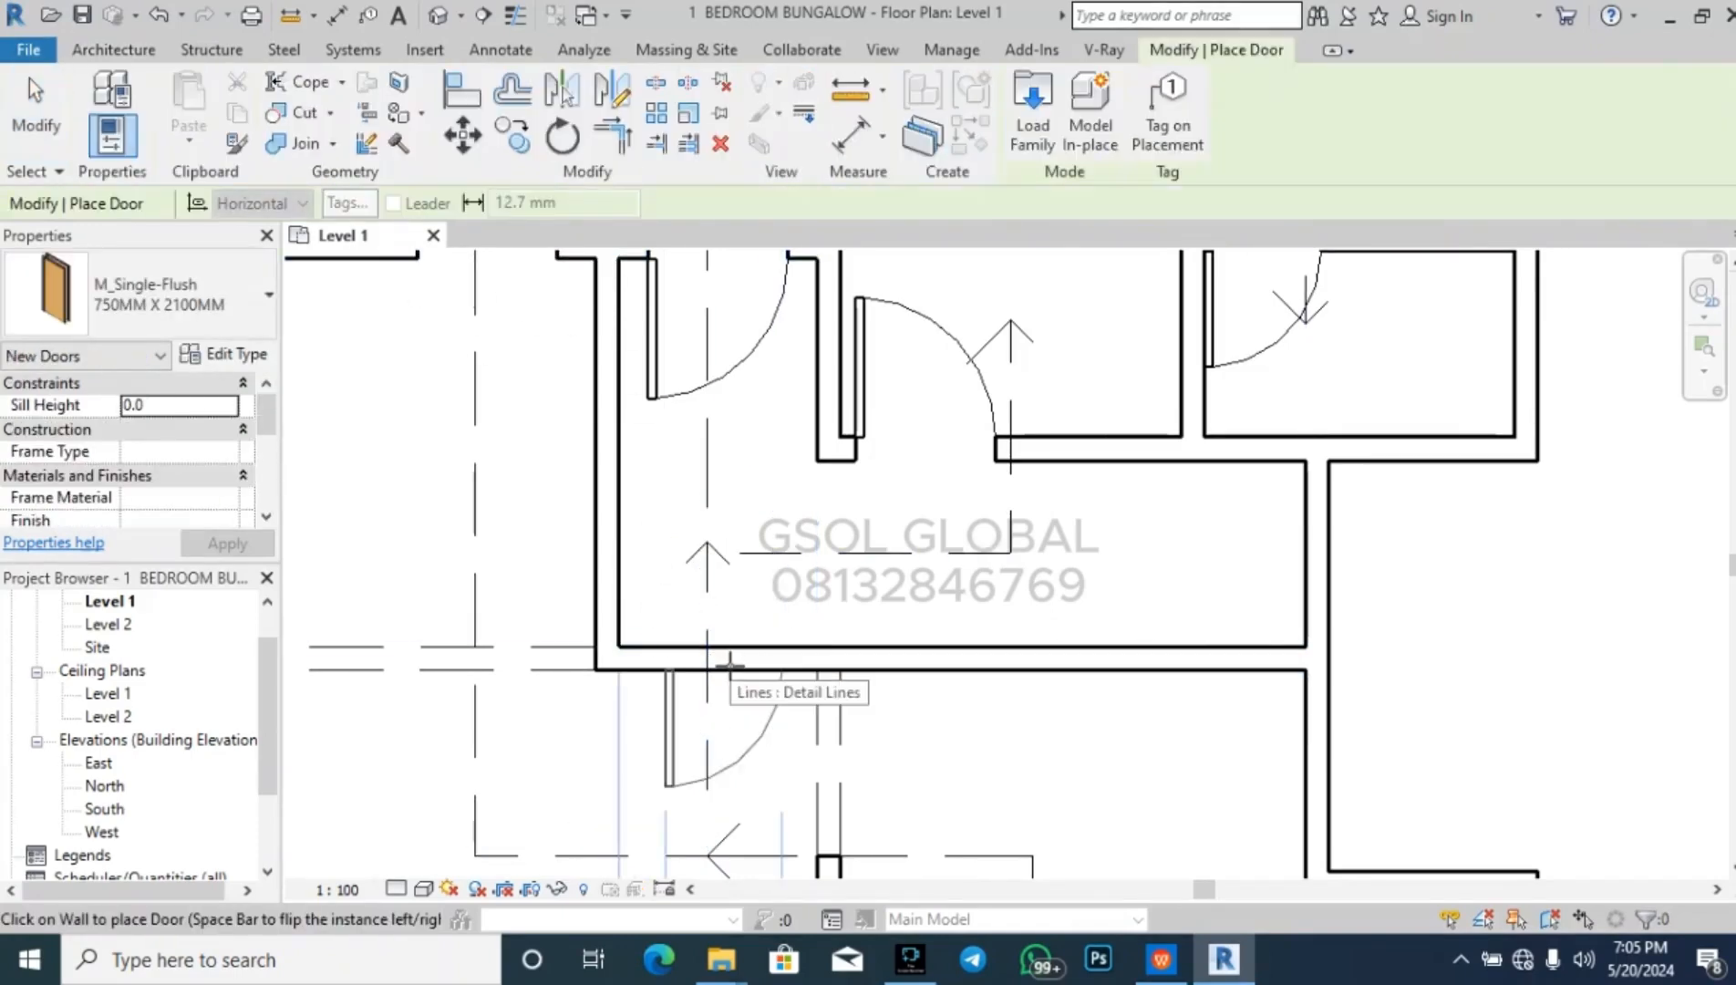
{"action": "key", "text": "space"}
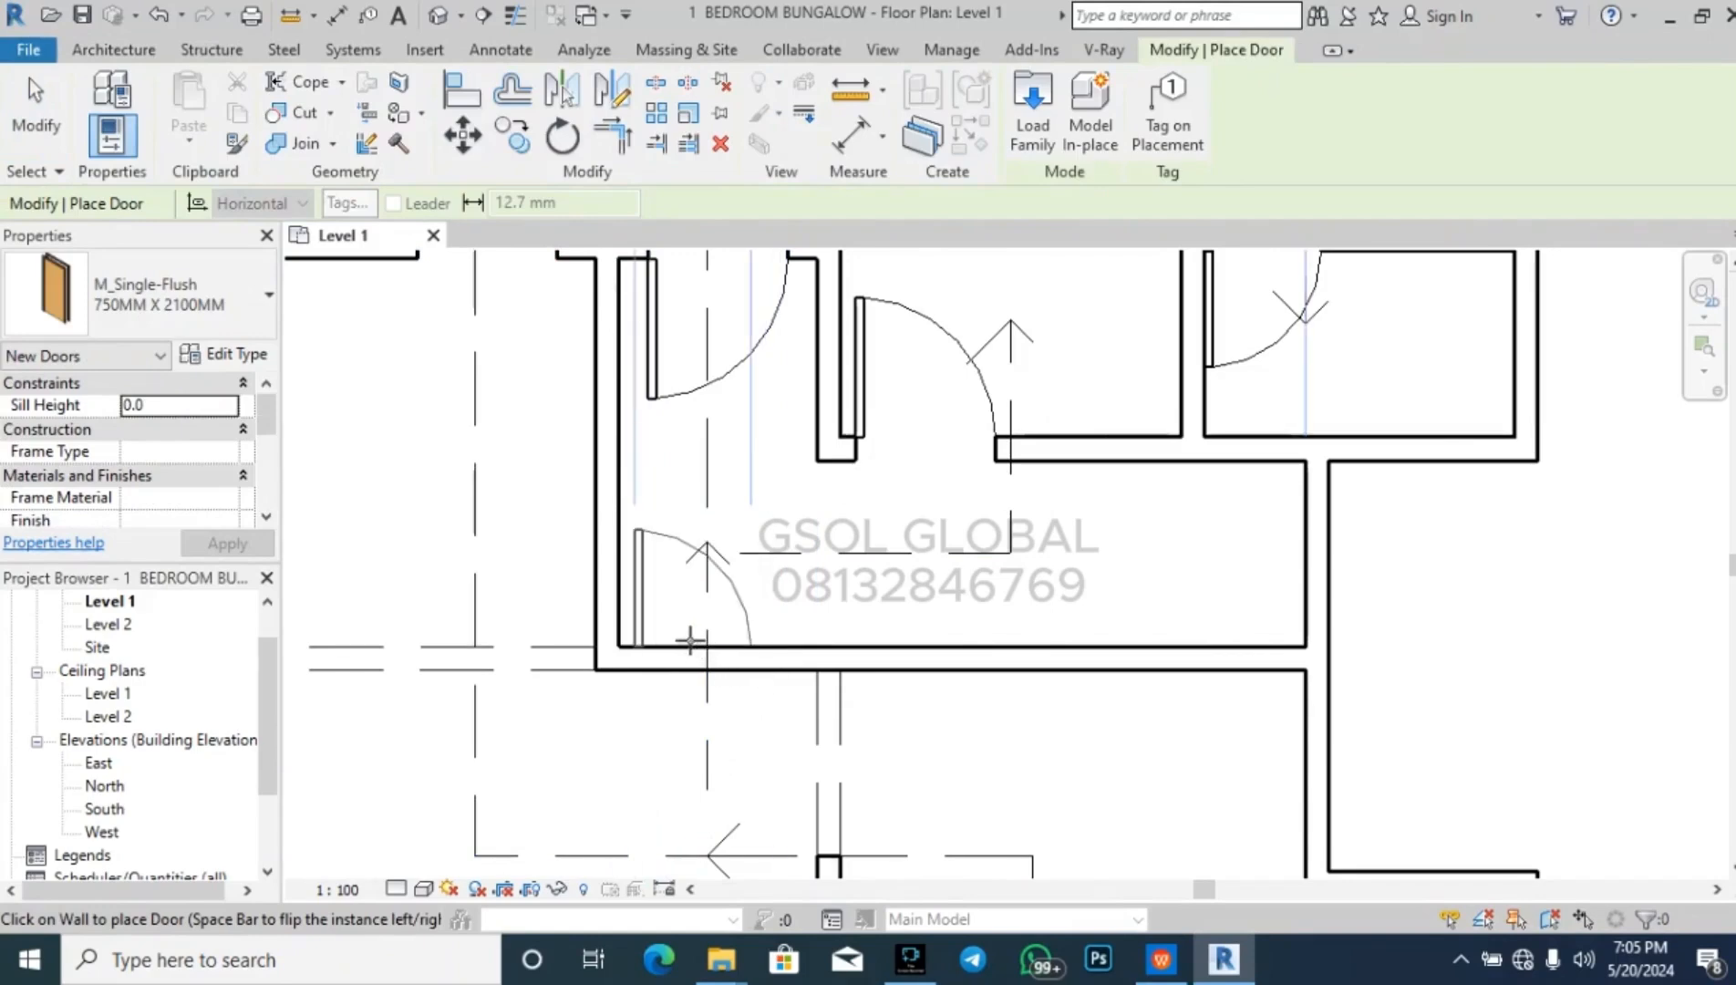
{"action": "left_click", "coordinate": [176, 297]}
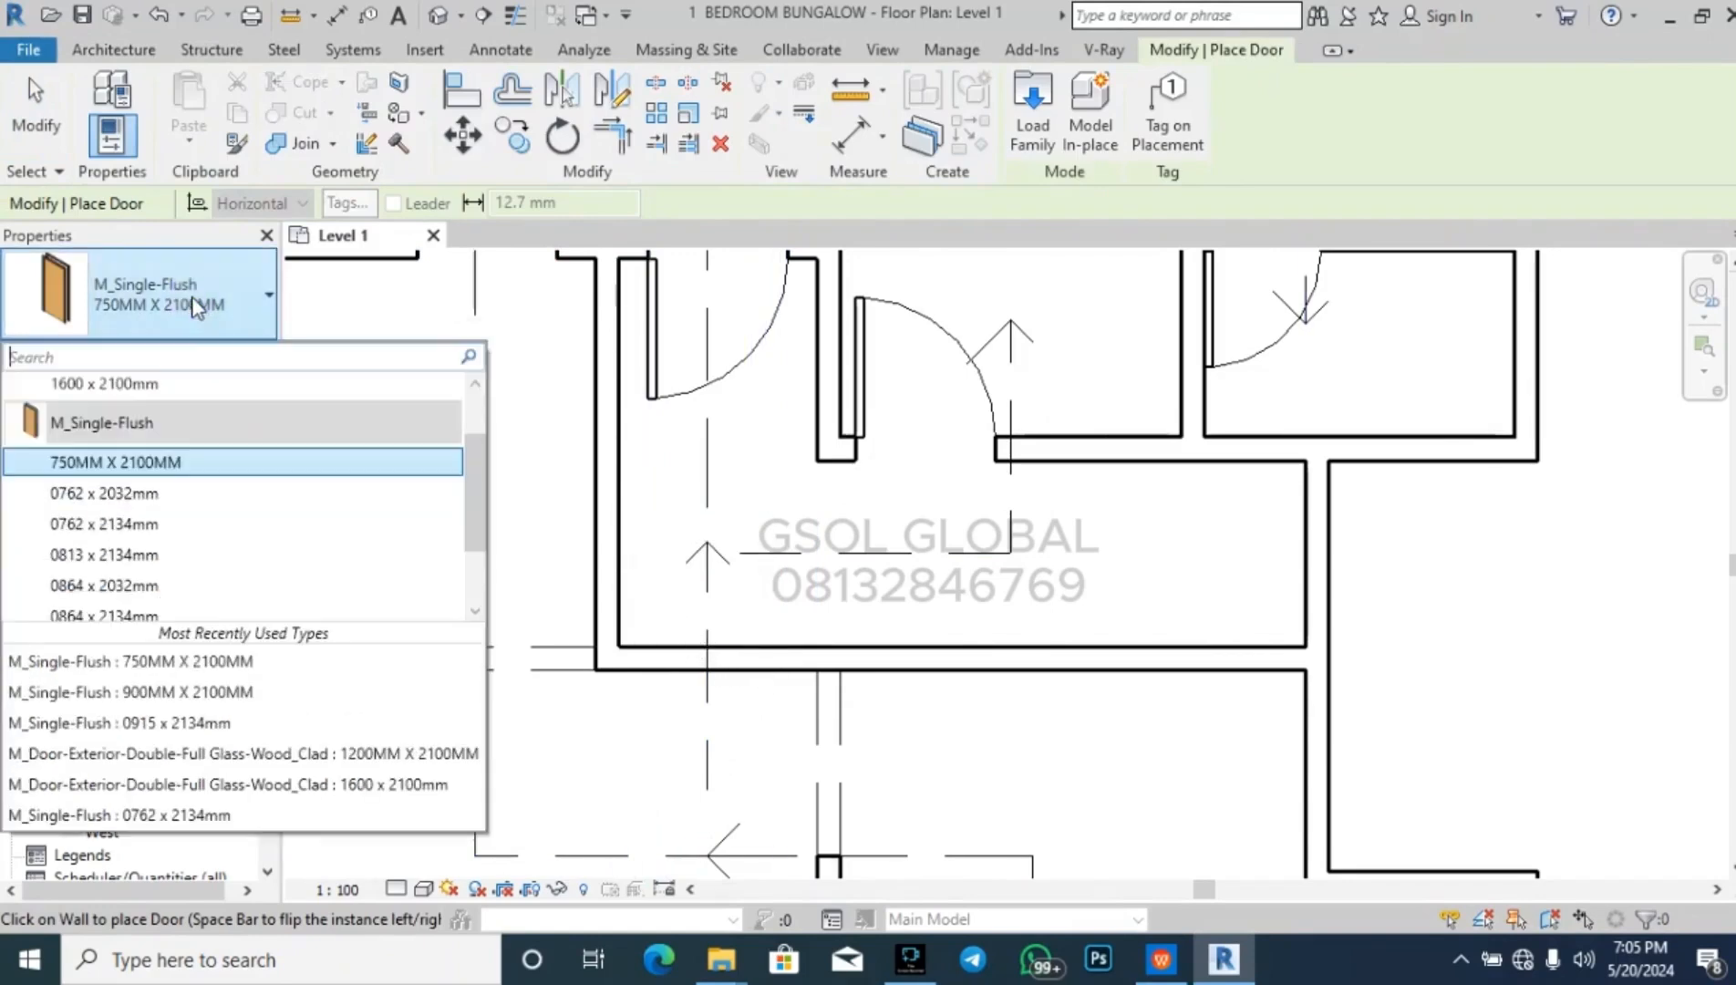
{"action": "scroll", "coordinate": [202, 575], "scroll_direction": "down", "scroll_amount": 3}
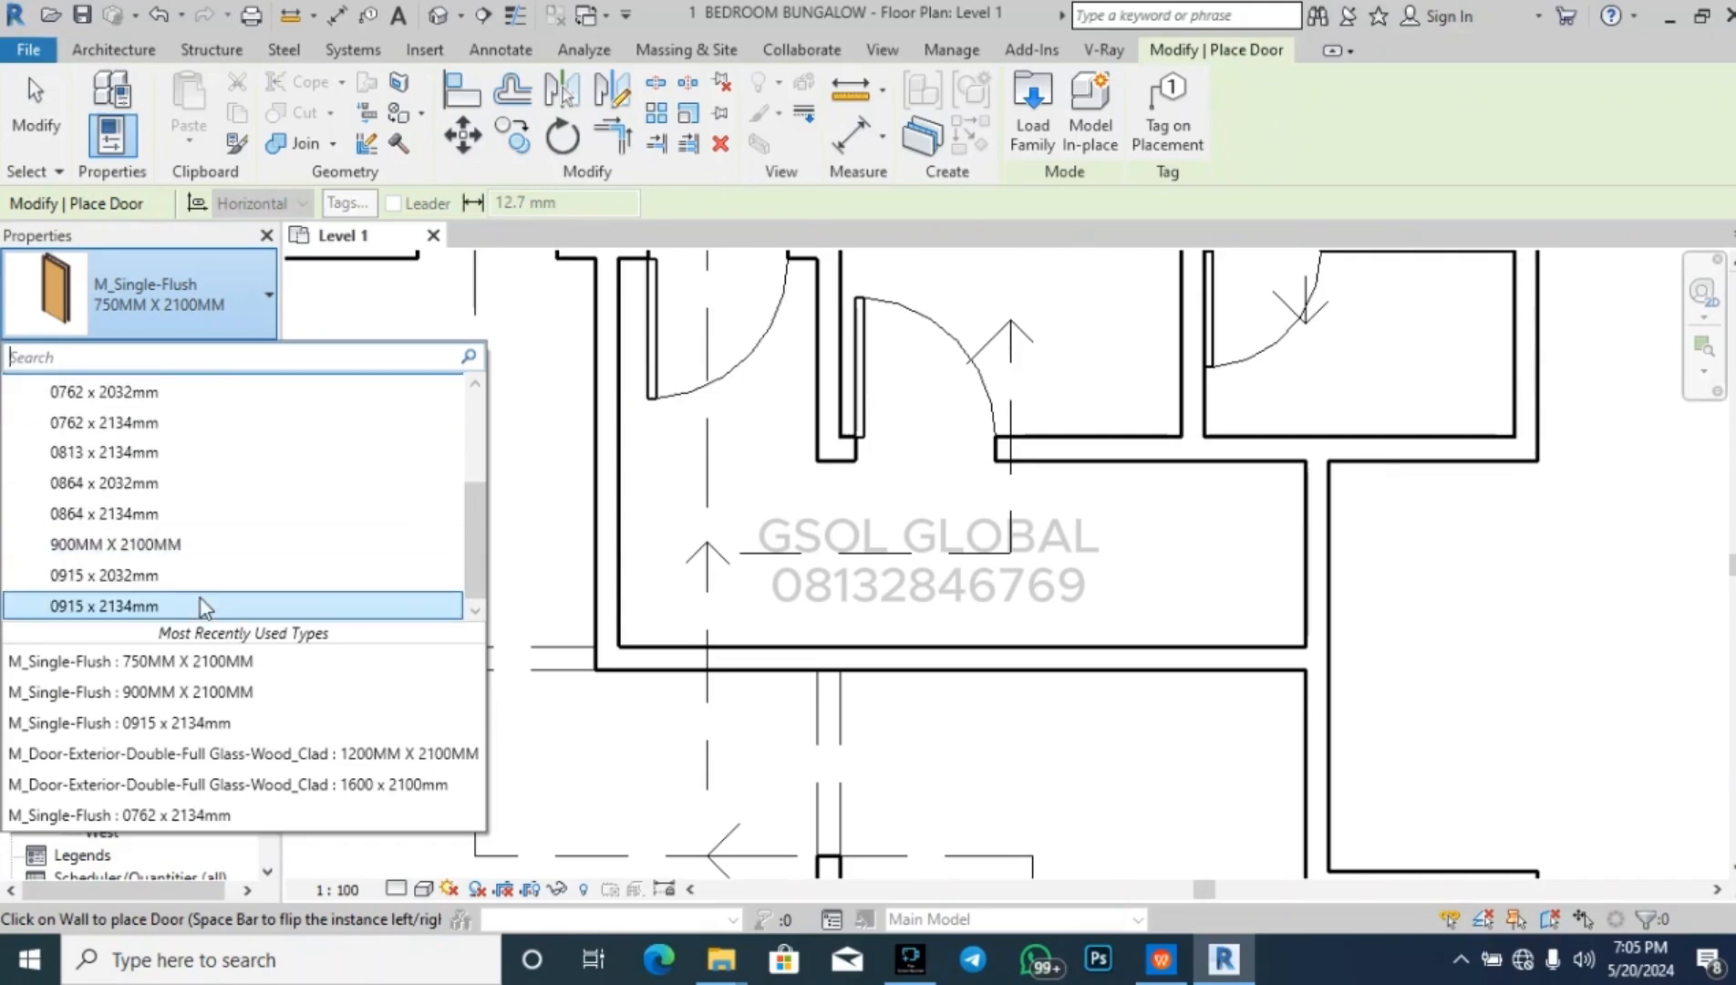
{"action": "left_click", "coordinate": [211, 546]}
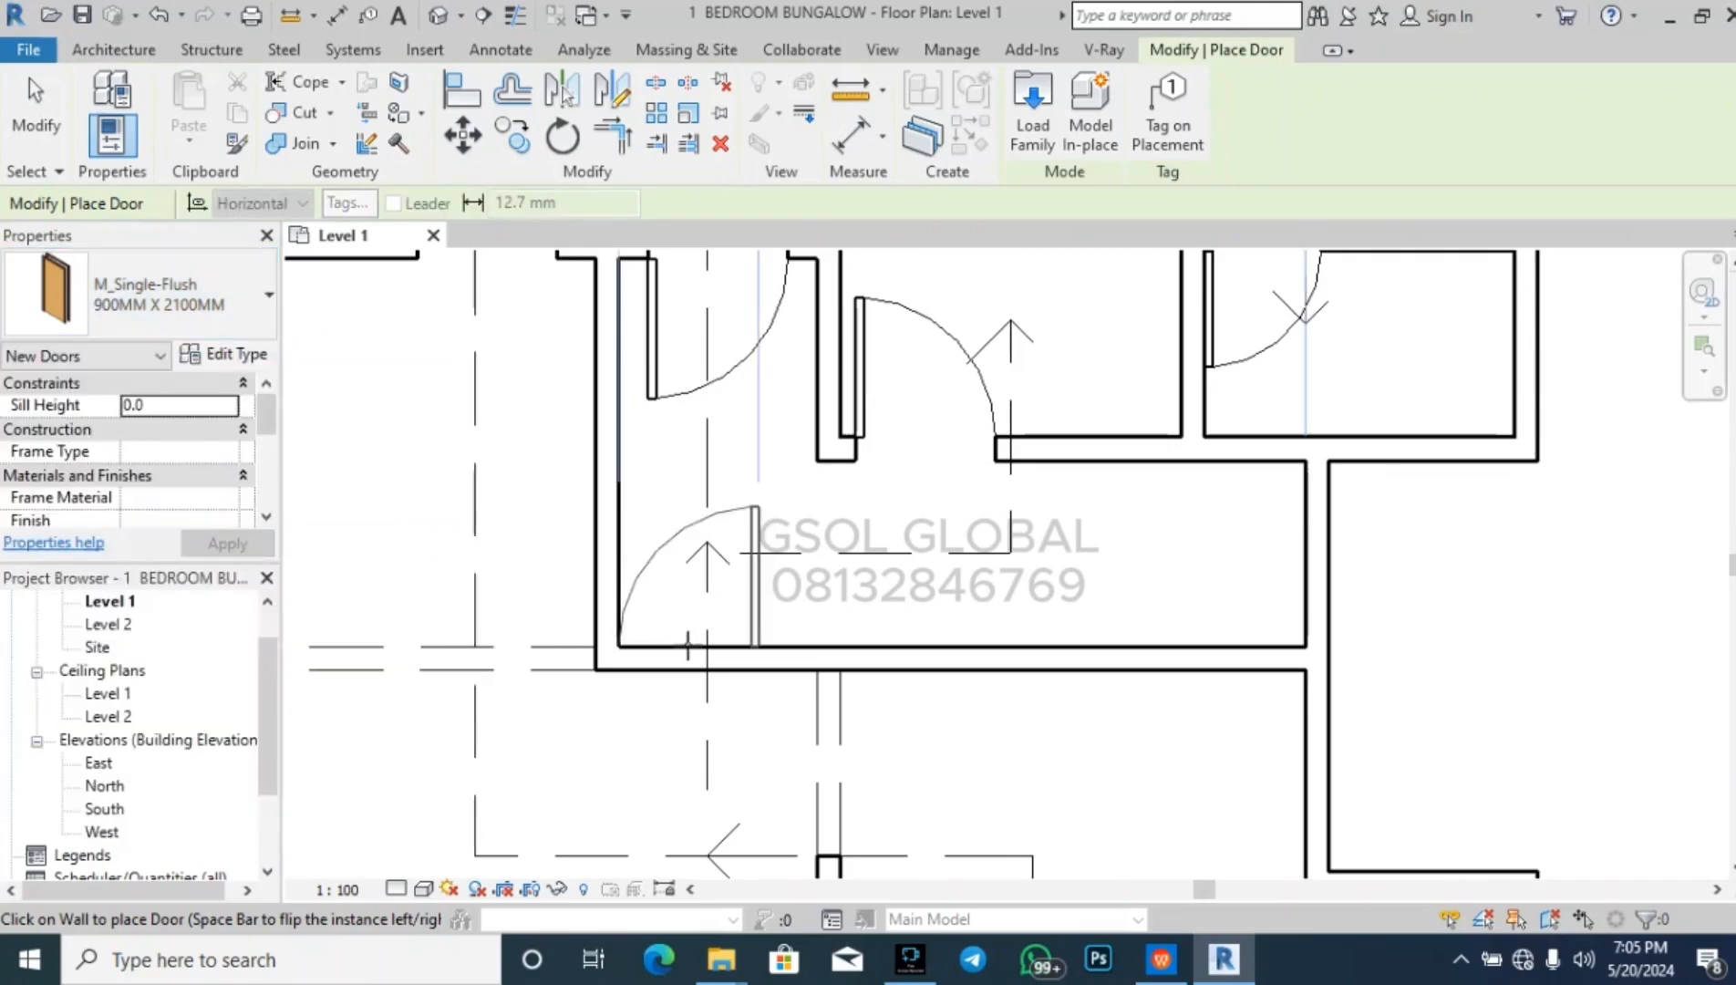
{"action": "left_click", "coordinate": [686, 644]}
{"action": "scroll", "coordinate": [638, 693], "scroll_direction": "down", "scroll_amount": 5}
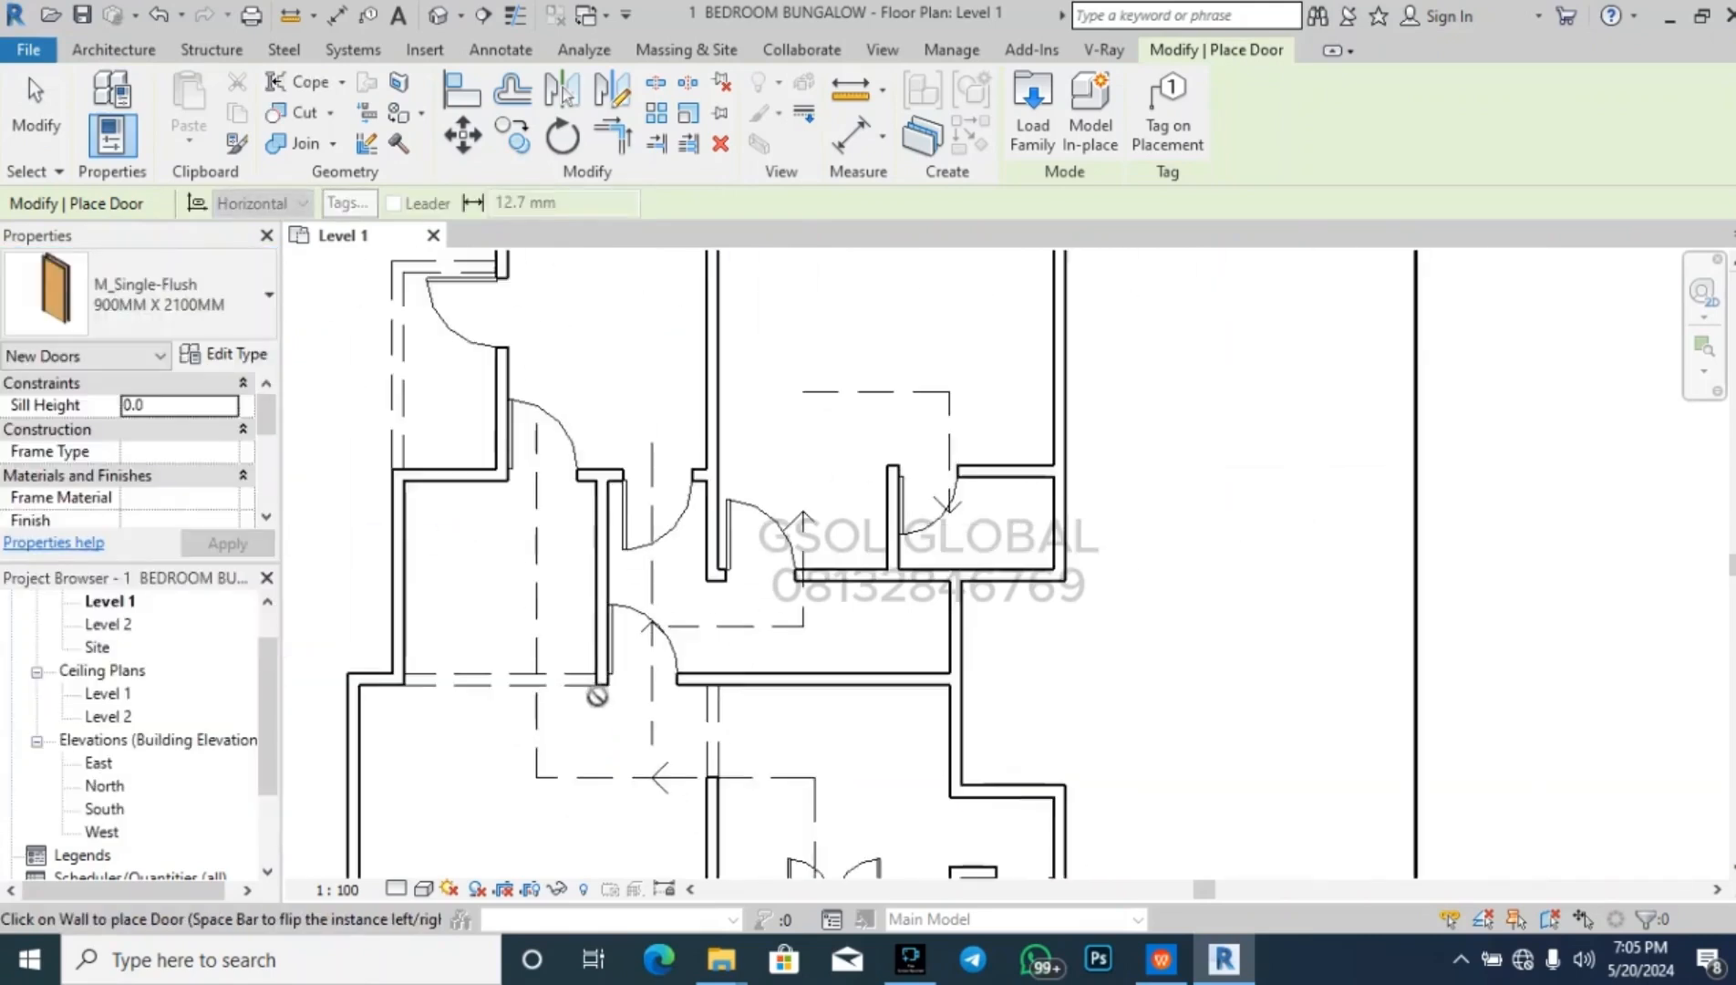
{"action": "key", "text": "Escape"}
{"action": "key", "text": "Escape"}
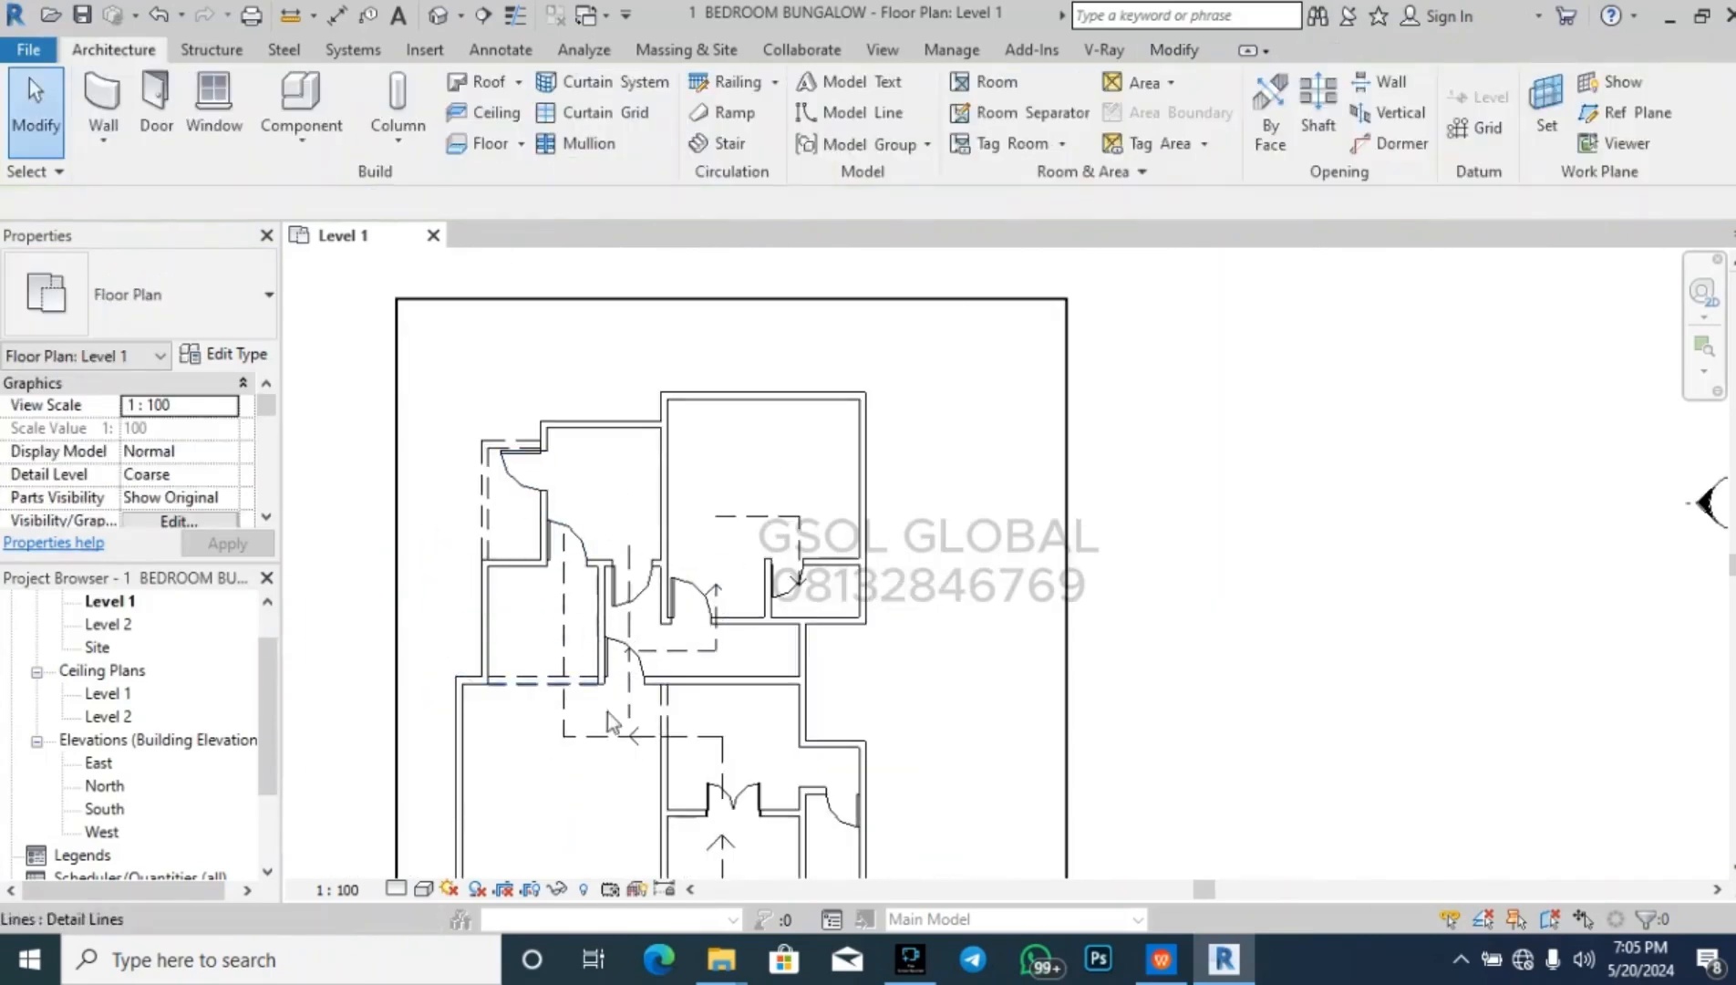
- Delete the dashed route lines and arrows from the entrance porch across the large lower-left room, including the line through the new corridor door
{"action": "scroll", "coordinate": [651, 350], "scroll_direction": "down", "scroll_amount": 2}
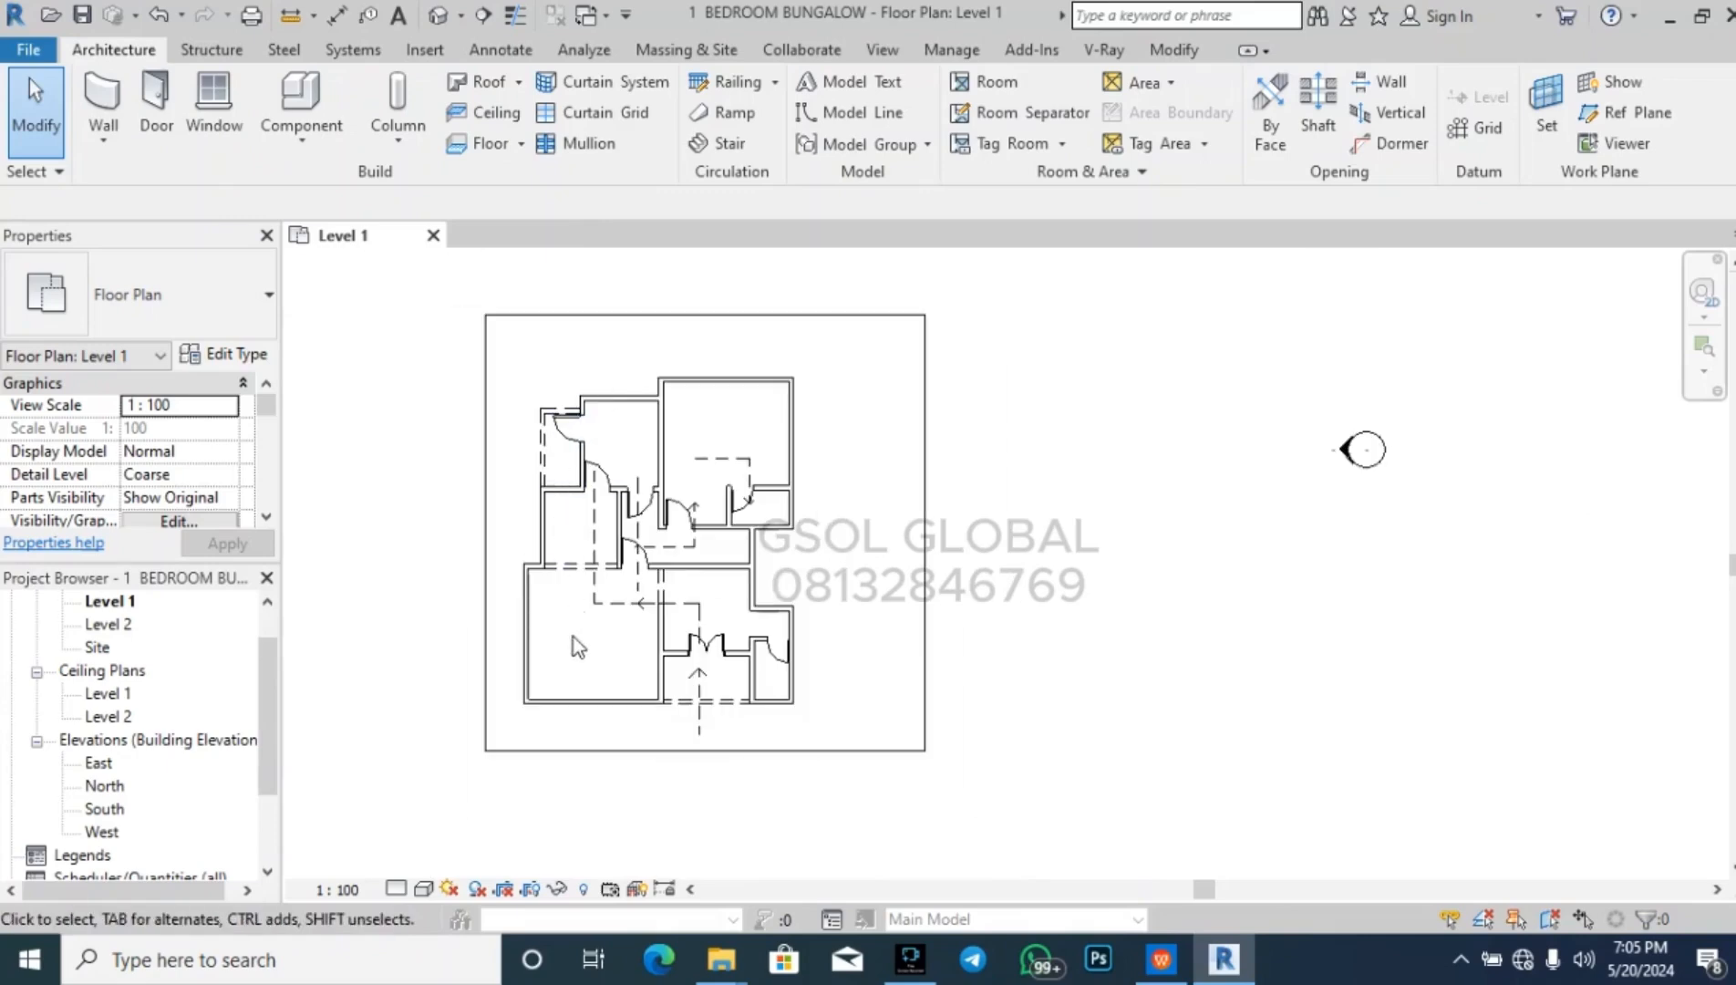
{"action": "scroll", "coordinate": [646, 629], "scroll_direction": "up", "scroll_amount": 3}
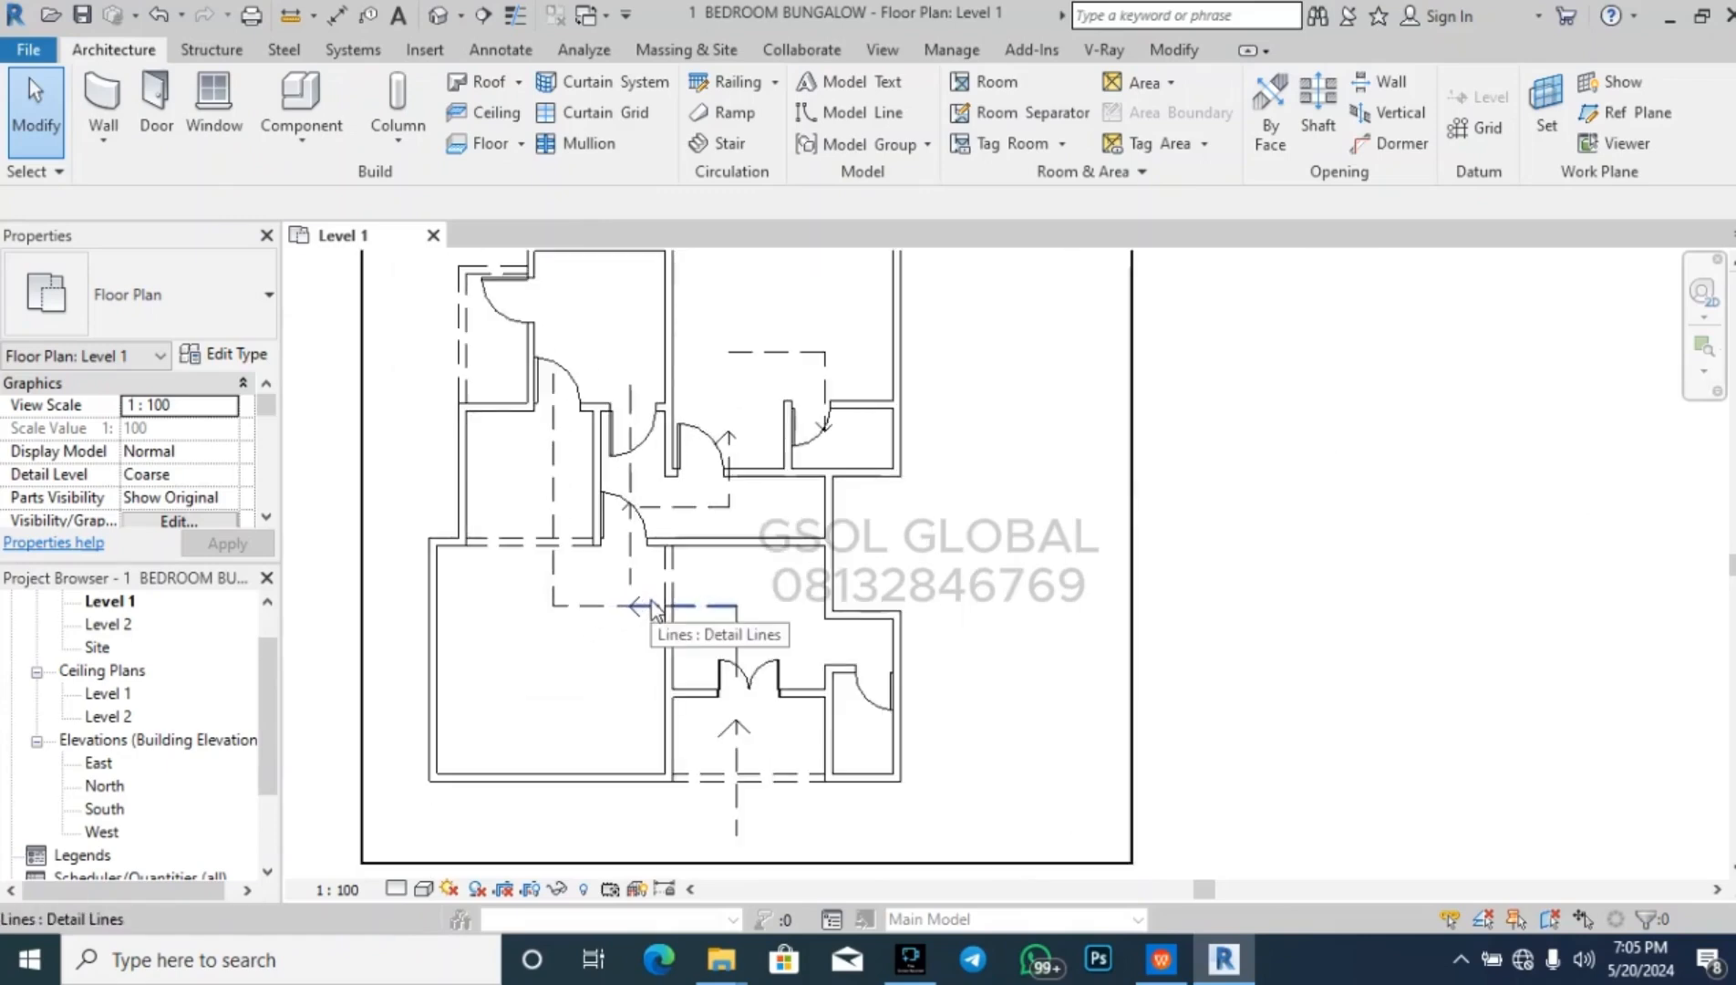
{"action": "left_click", "coordinate": [552, 586]}
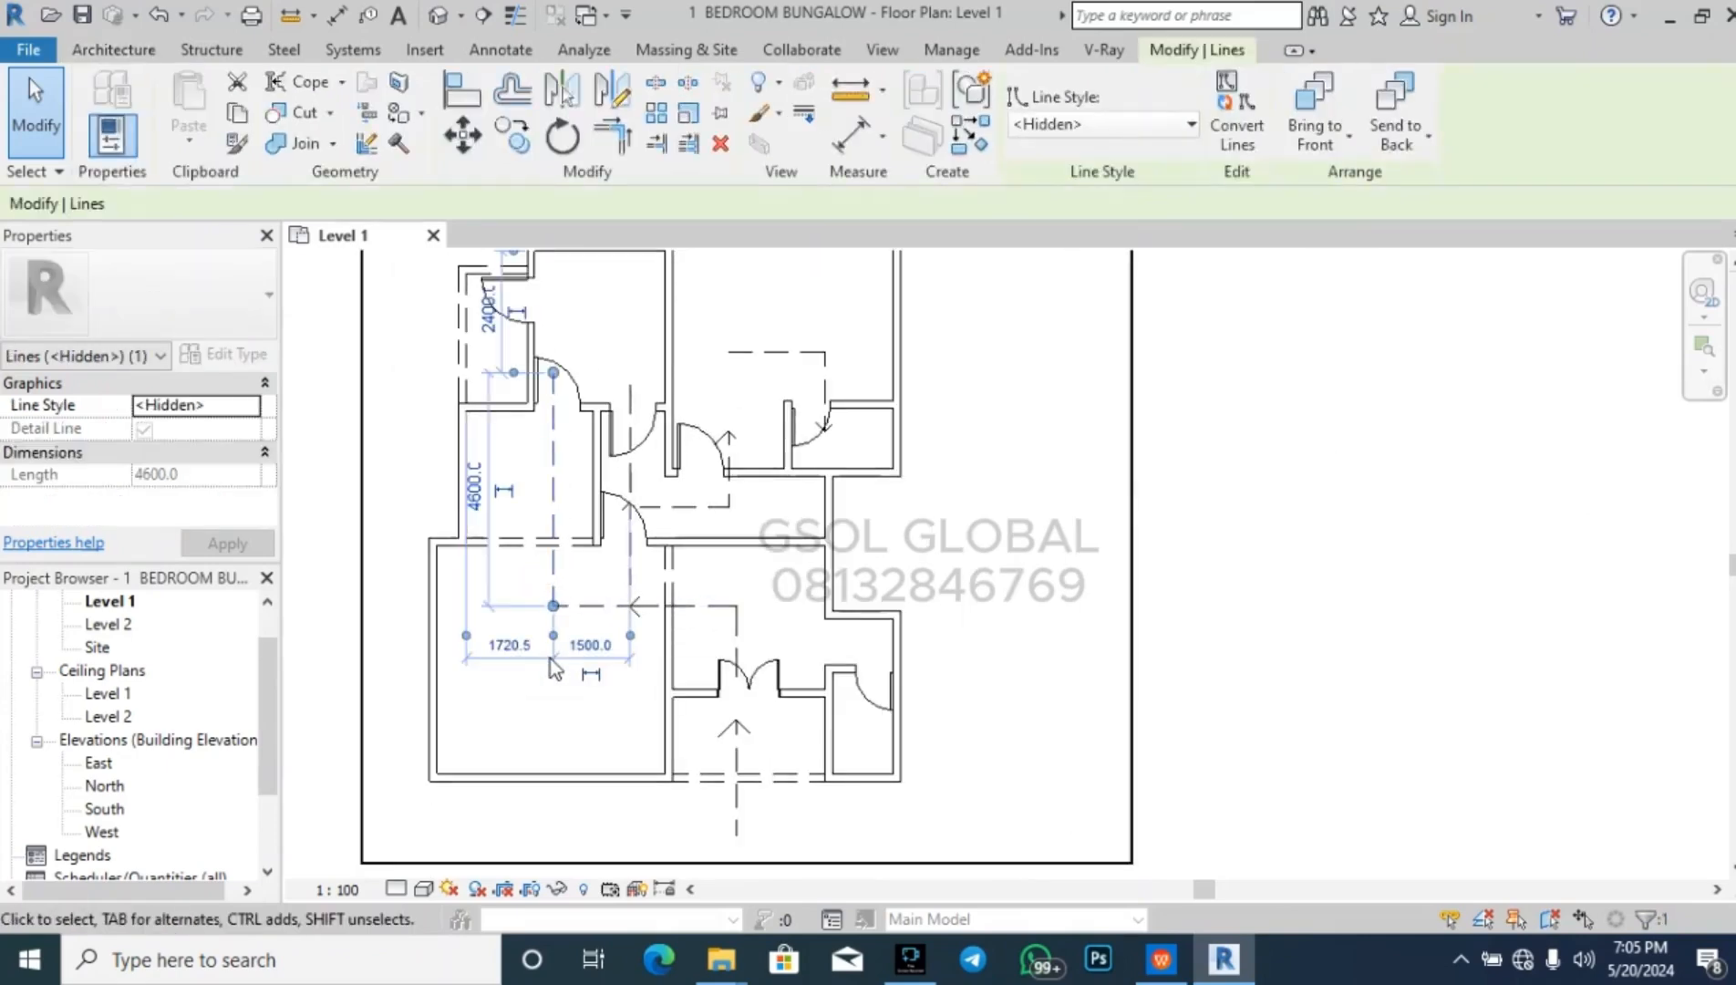
{"action": "key", "text": "Delete"}
{"action": "left_click", "coordinate": [620, 611]}
{"action": "key", "text": "Delete"}
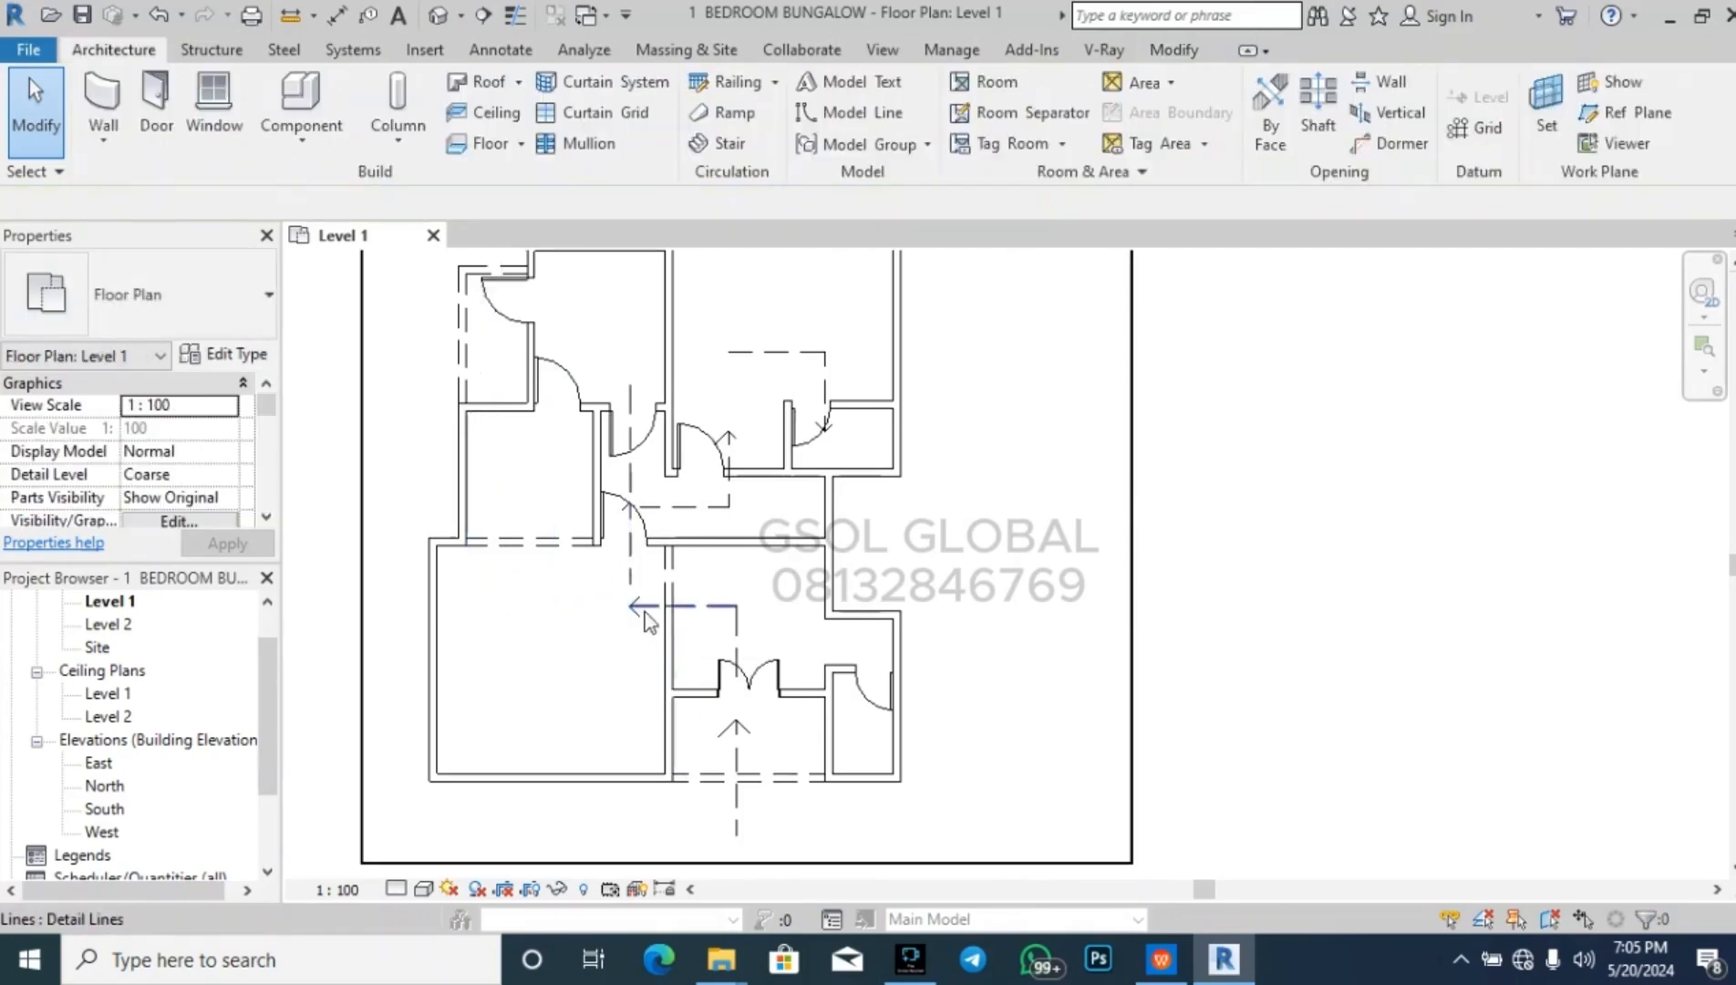
{"action": "left_click", "coordinate": [737, 734]}
{"action": "key", "text": "Delete"}
{"action": "left_click", "coordinate": [740, 729]}
{"action": "key", "text": "Delete"}
{"action": "left_click", "coordinate": [628, 582]}
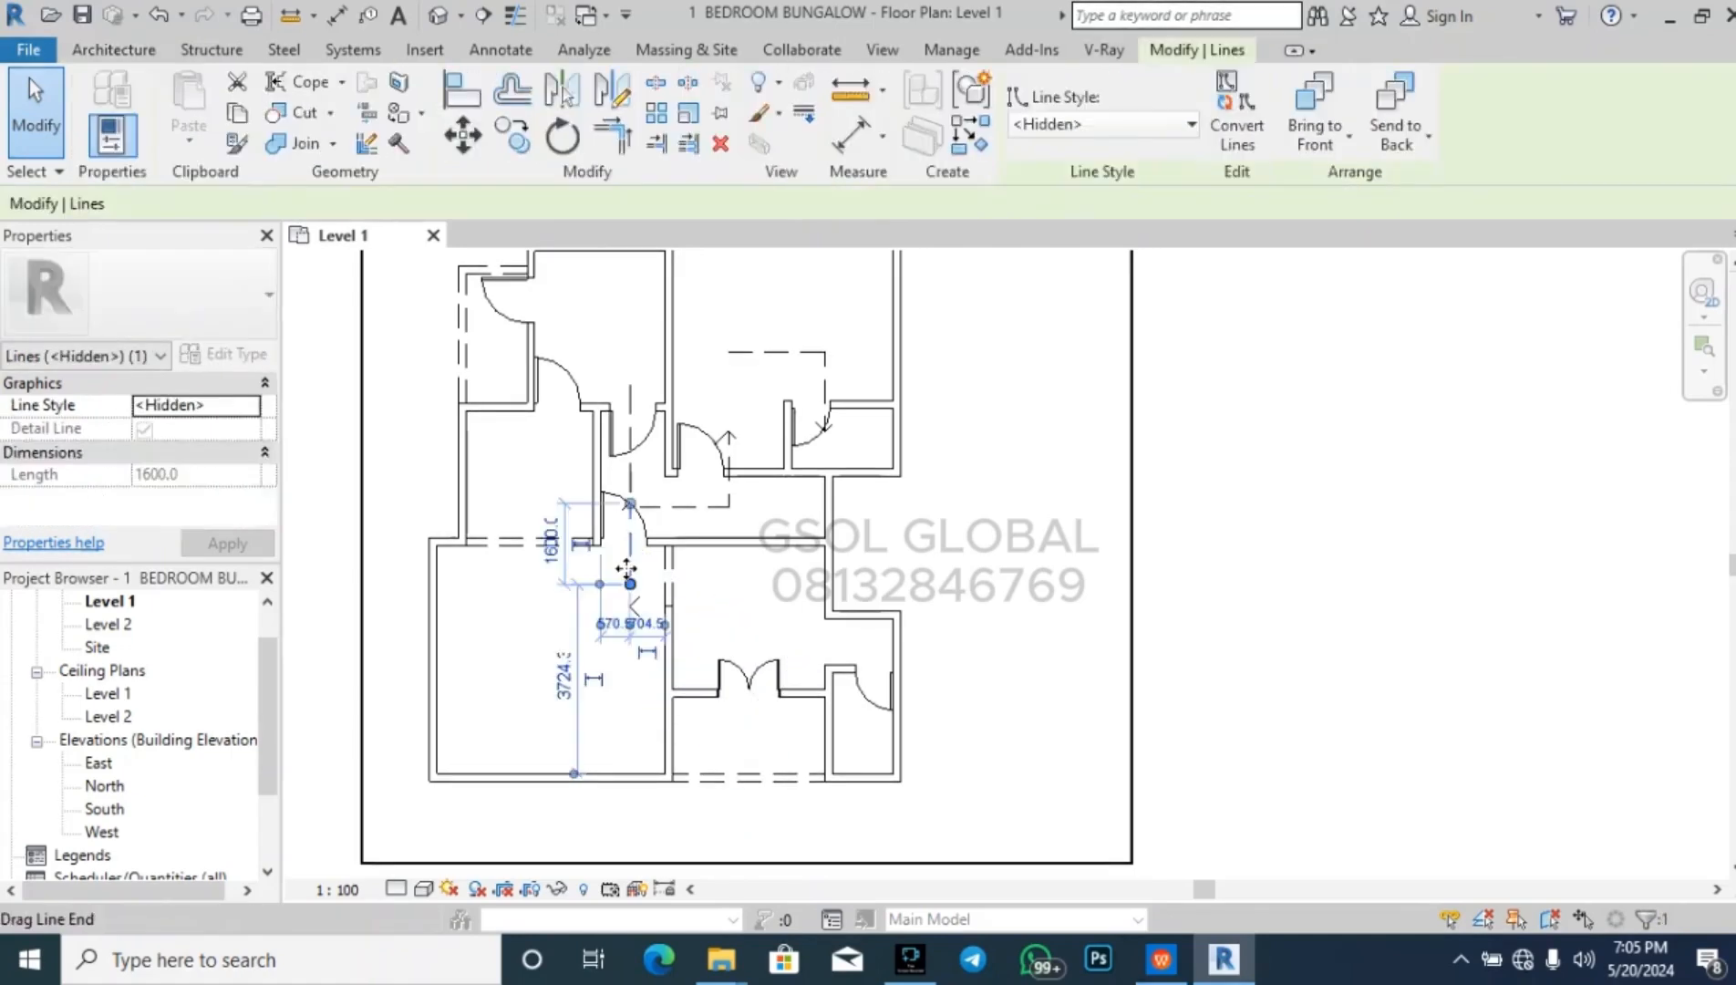
{"action": "key", "text": "Delete"}
- Delete the arrowhead and the vertical and horizontal dashed route lines inside the corridor
{"action": "scroll", "coordinate": [635, 500], "scroll_direction": "up", "scroll_amount": 2}
{"action": "left_click", "coordinate": [609, 513]}
{"action": "key", "text": "Delete"}
{"action": "left_click_drag", "start_coordinate": [599, 543], "coordinate": [655, 480]}
{"action": "key", "text": "Delete"}
{"action": "left_click", "coordinate": [623, 465]}
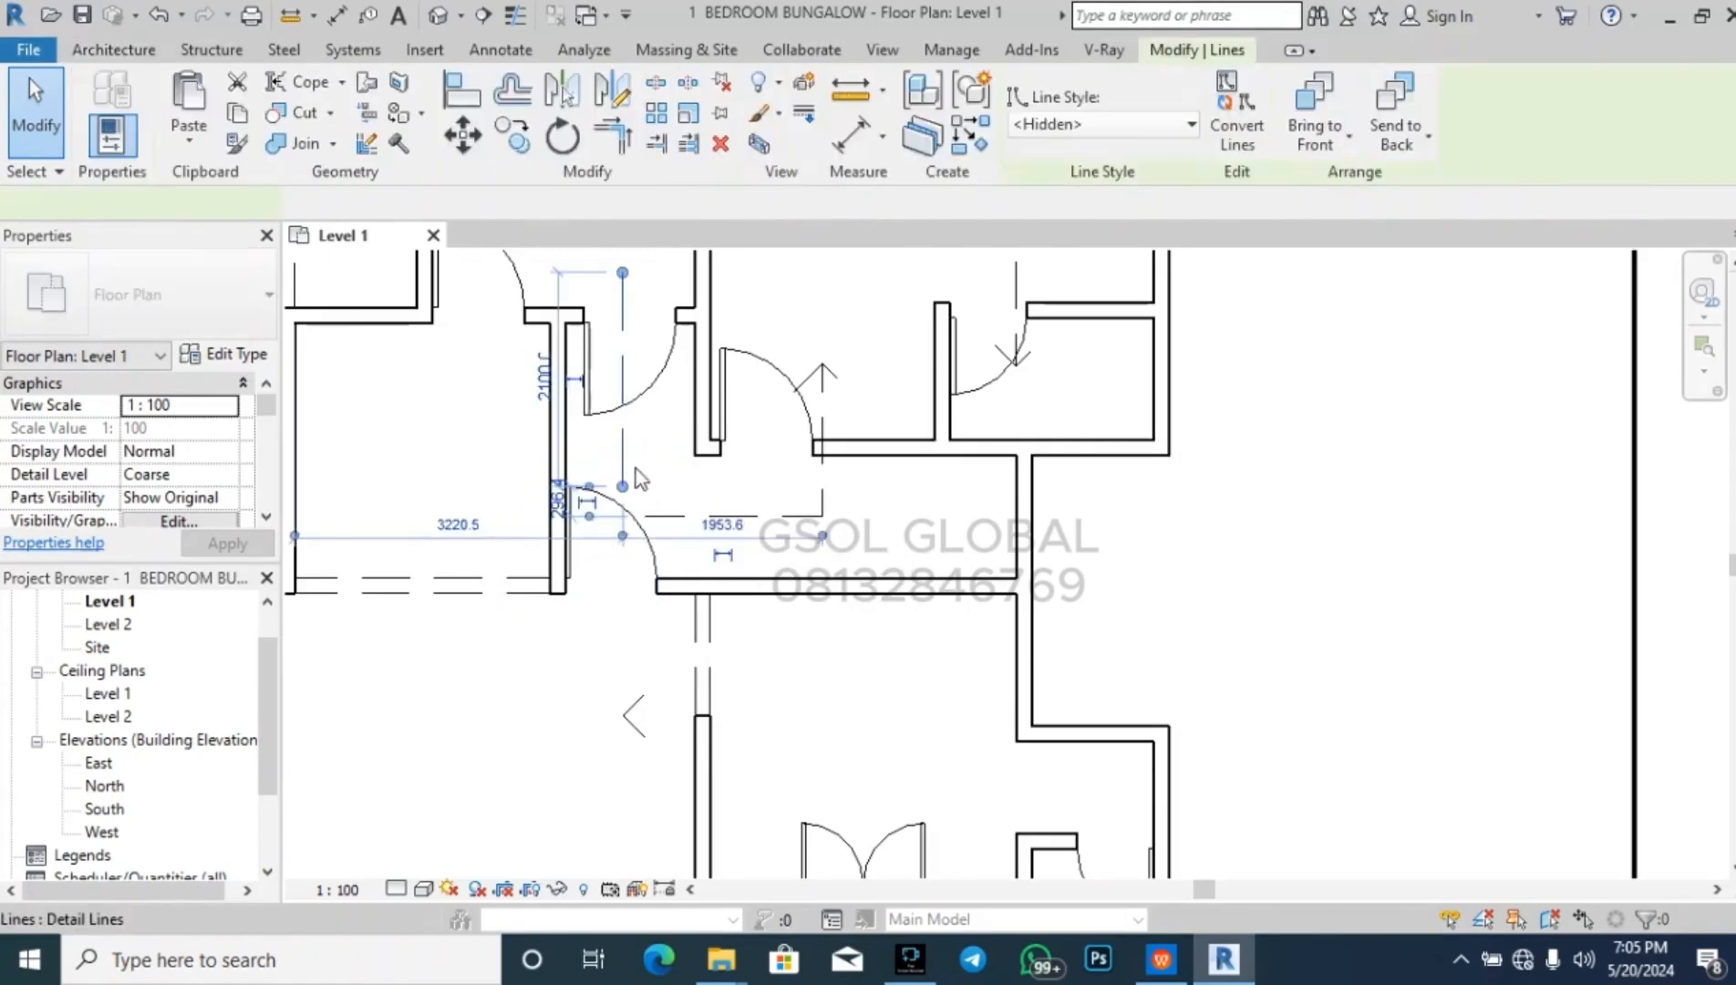
{"action": "key", "text": "Delete"}
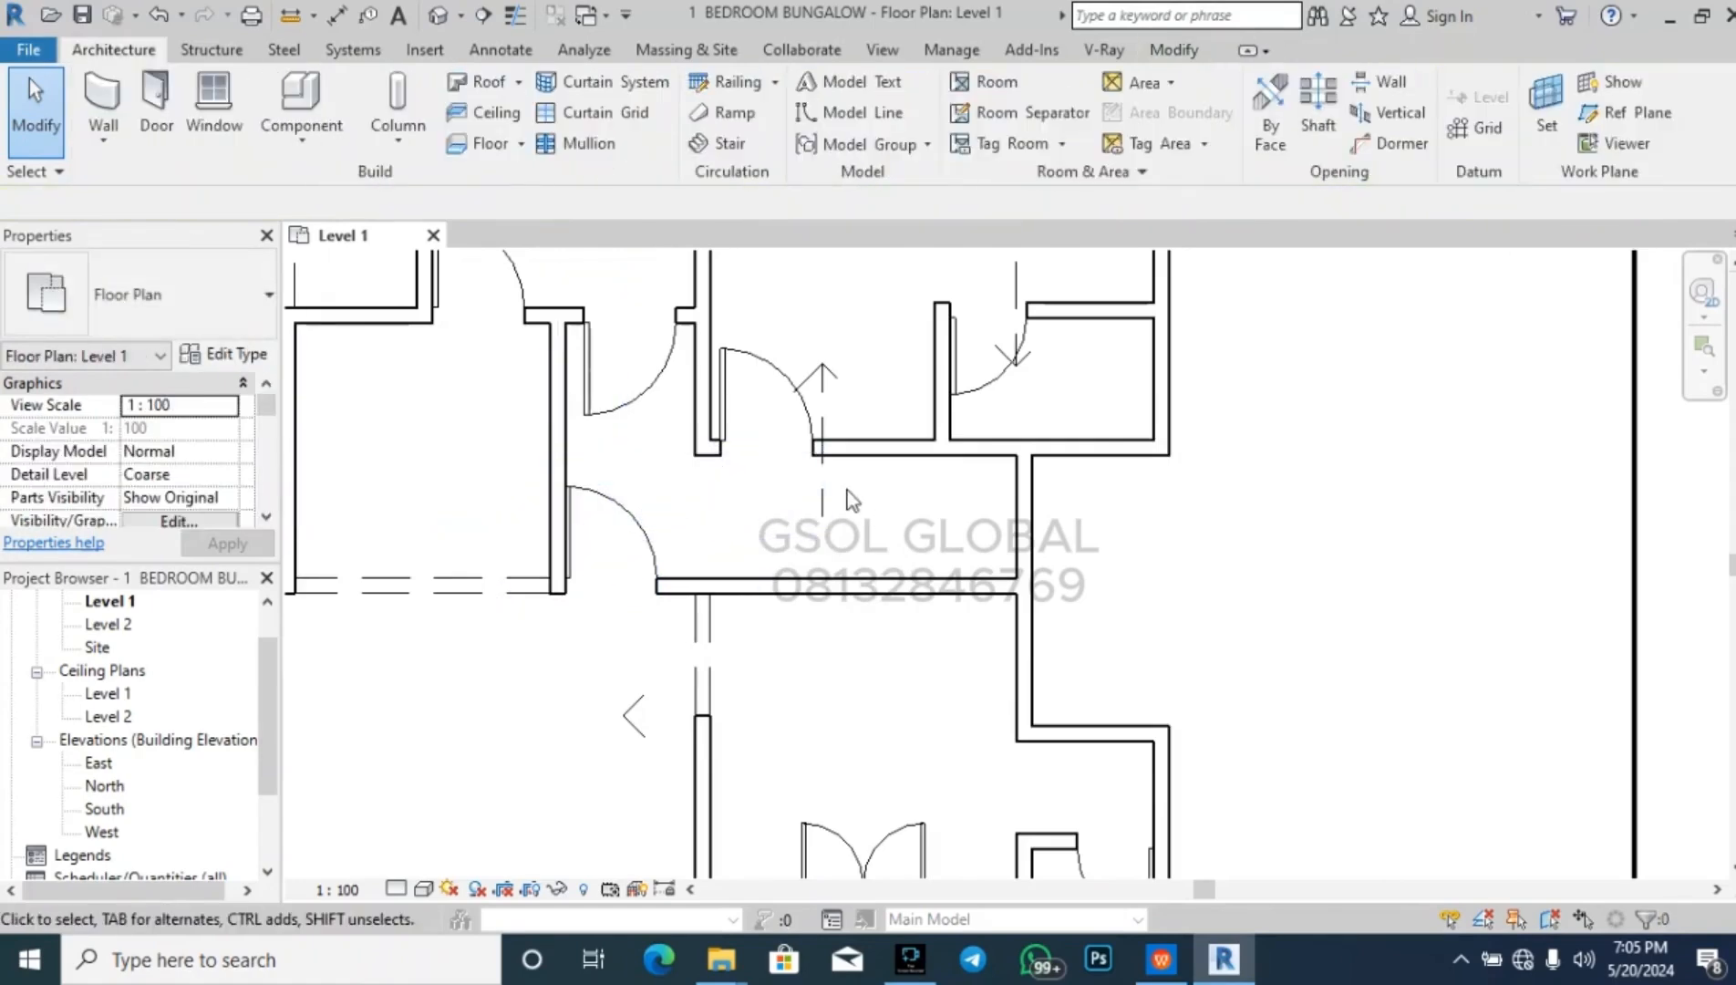
- Undo the accidental shift of the large room's door and delete the route arrows and vertical lines at the large room's and its small inner room's doors
{"action": "left_click_drag", "start_coordinate": [766, 415], "coordinate": [797, 410]}
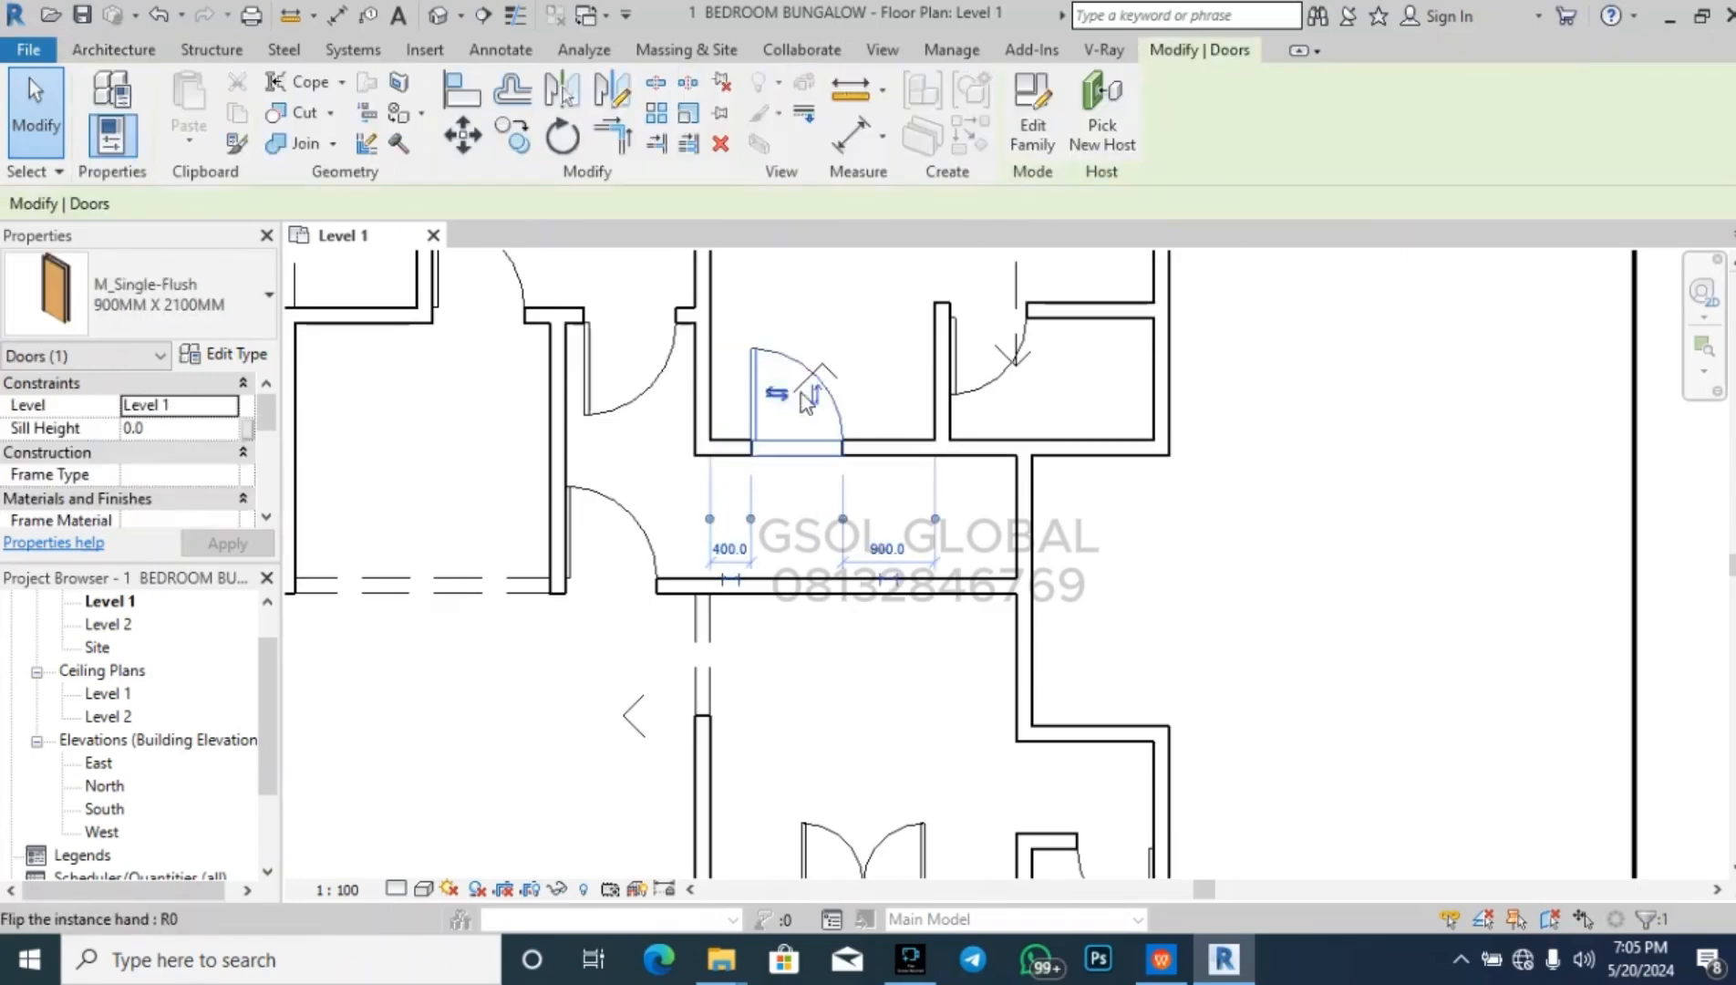
{"action": "key", "text": "ctrl+z"}
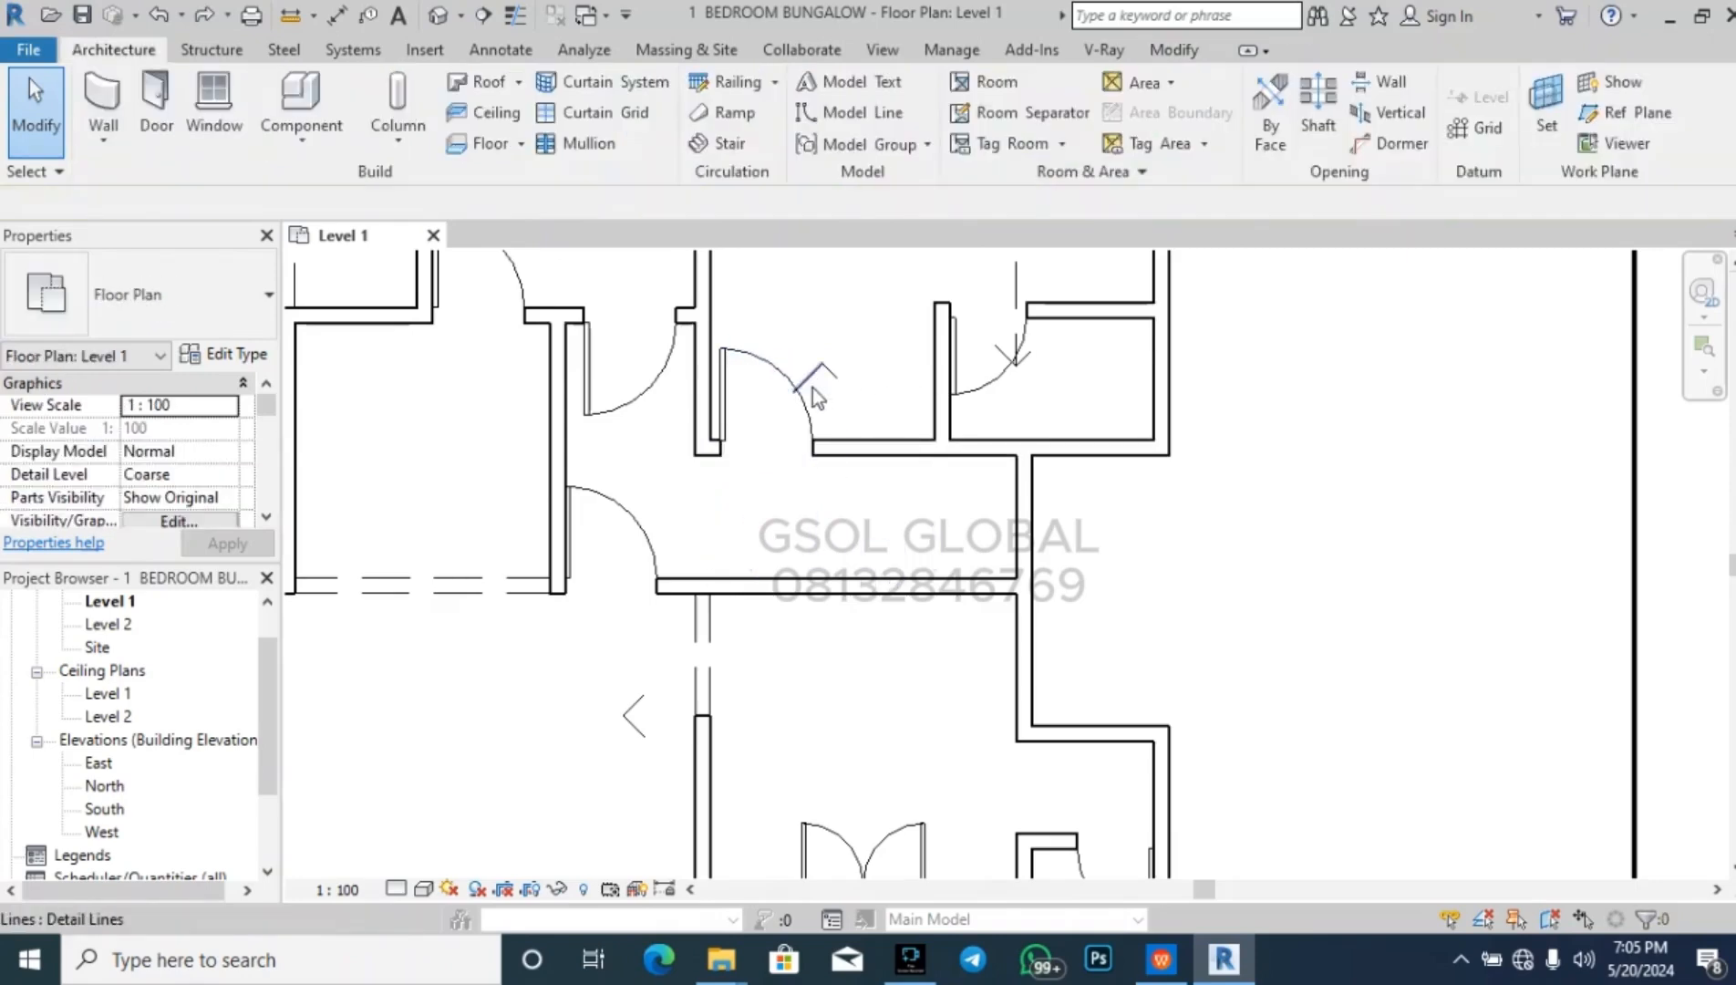
{"action": "left_click", "coordinate": [812, 388]}
{"action": "key", "text": "Delete"}
{"action": "left_click", "coordinate": [844, 380]}
{"action": "key", "text": "Delete"}
{"action": "left_click", "coordinate": [1033, 353]}
{"action": "key", "text": "Delete"}
{"action": "left_click", "coordinate": [994, 344]}
{"action": "key", "text": "Delete"}
{"action": "left_click", "coordinate": [1014, 315]}
{"action": "key", "text": "Delete"}
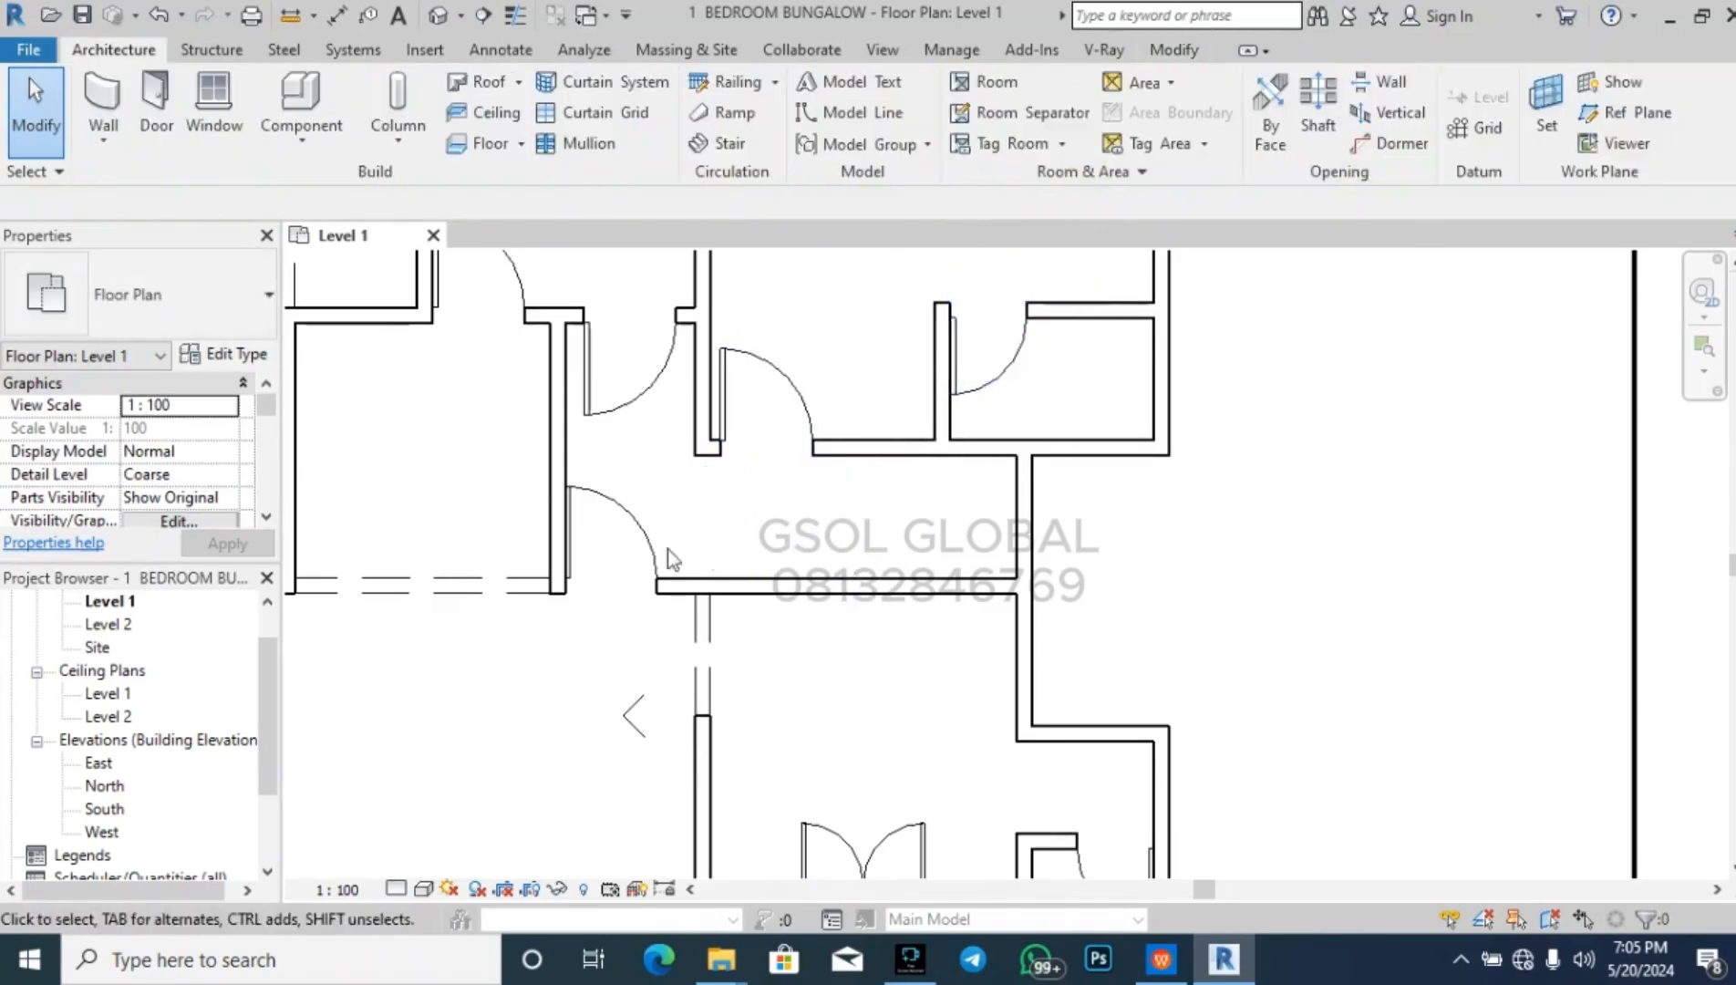
- Delete the leftover arrowhead in the large lower-left room and the last horizontal dashed route line in the large upper-right room
{"action": "scroll", "coordinate": [803, 515], "scroll_direction": "down", "scroll_amount": 3}
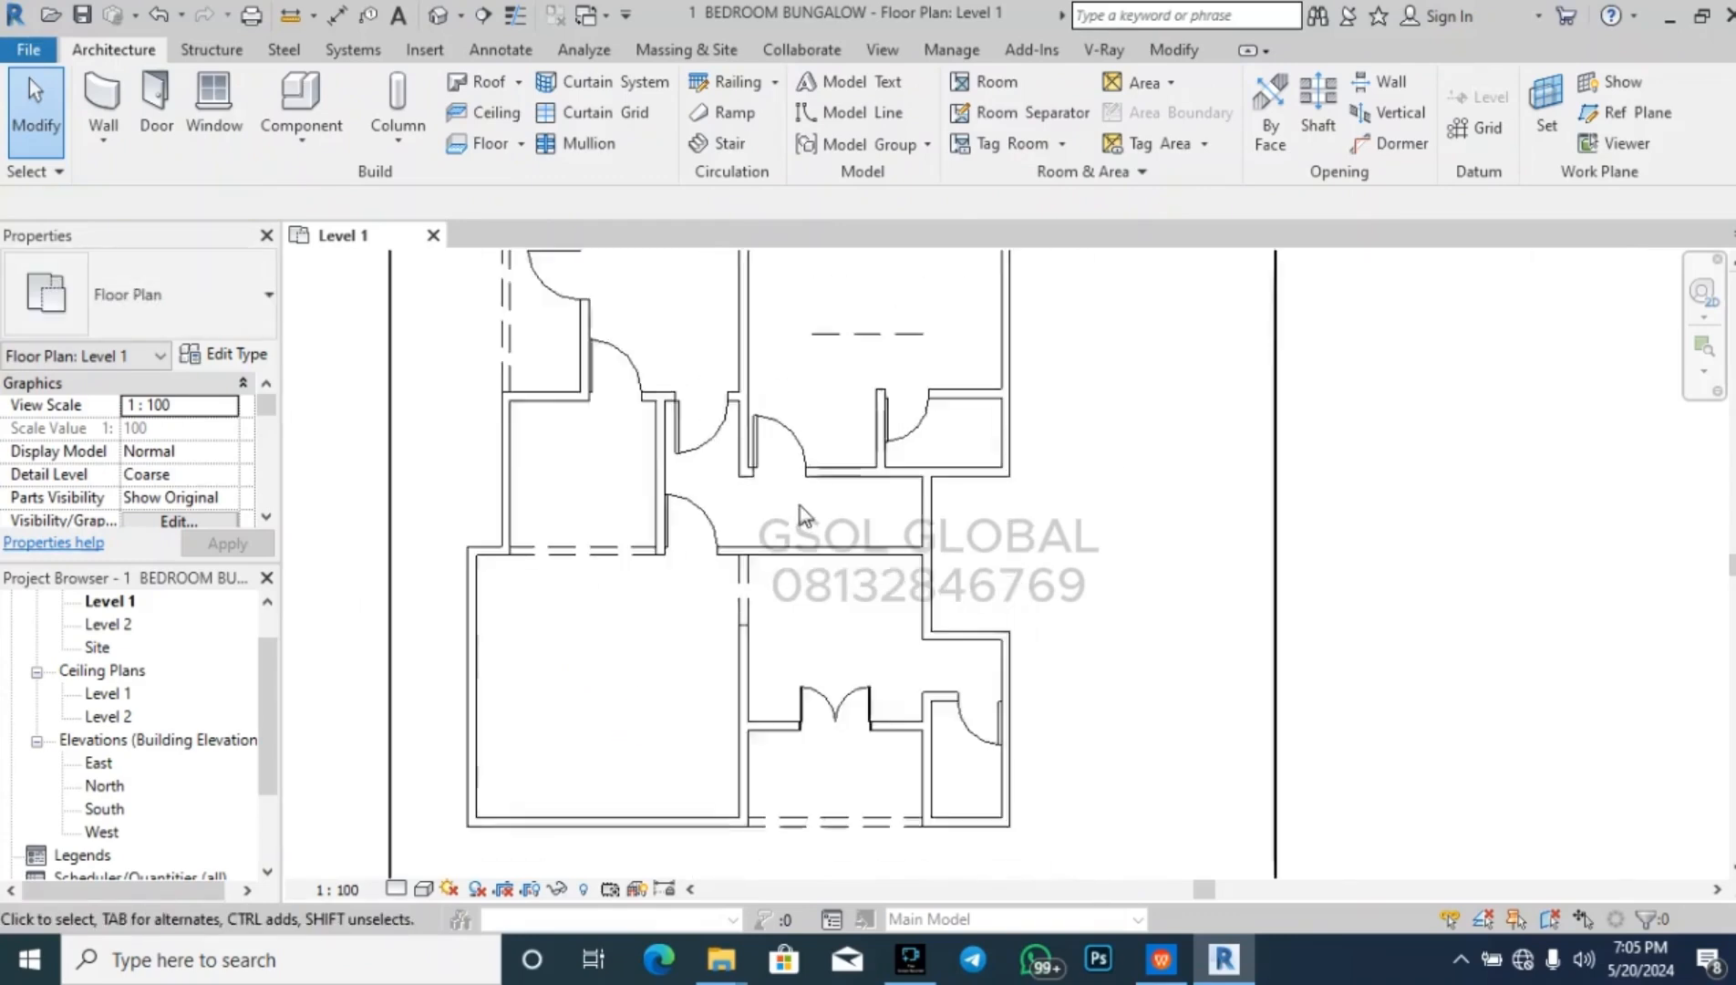
{"action": "scroll", "coordinate": [796, 819], "scroll_direction": "down", "scroll_amount": 1}
{"action": "left_click", "coordinate": [853, 408]}
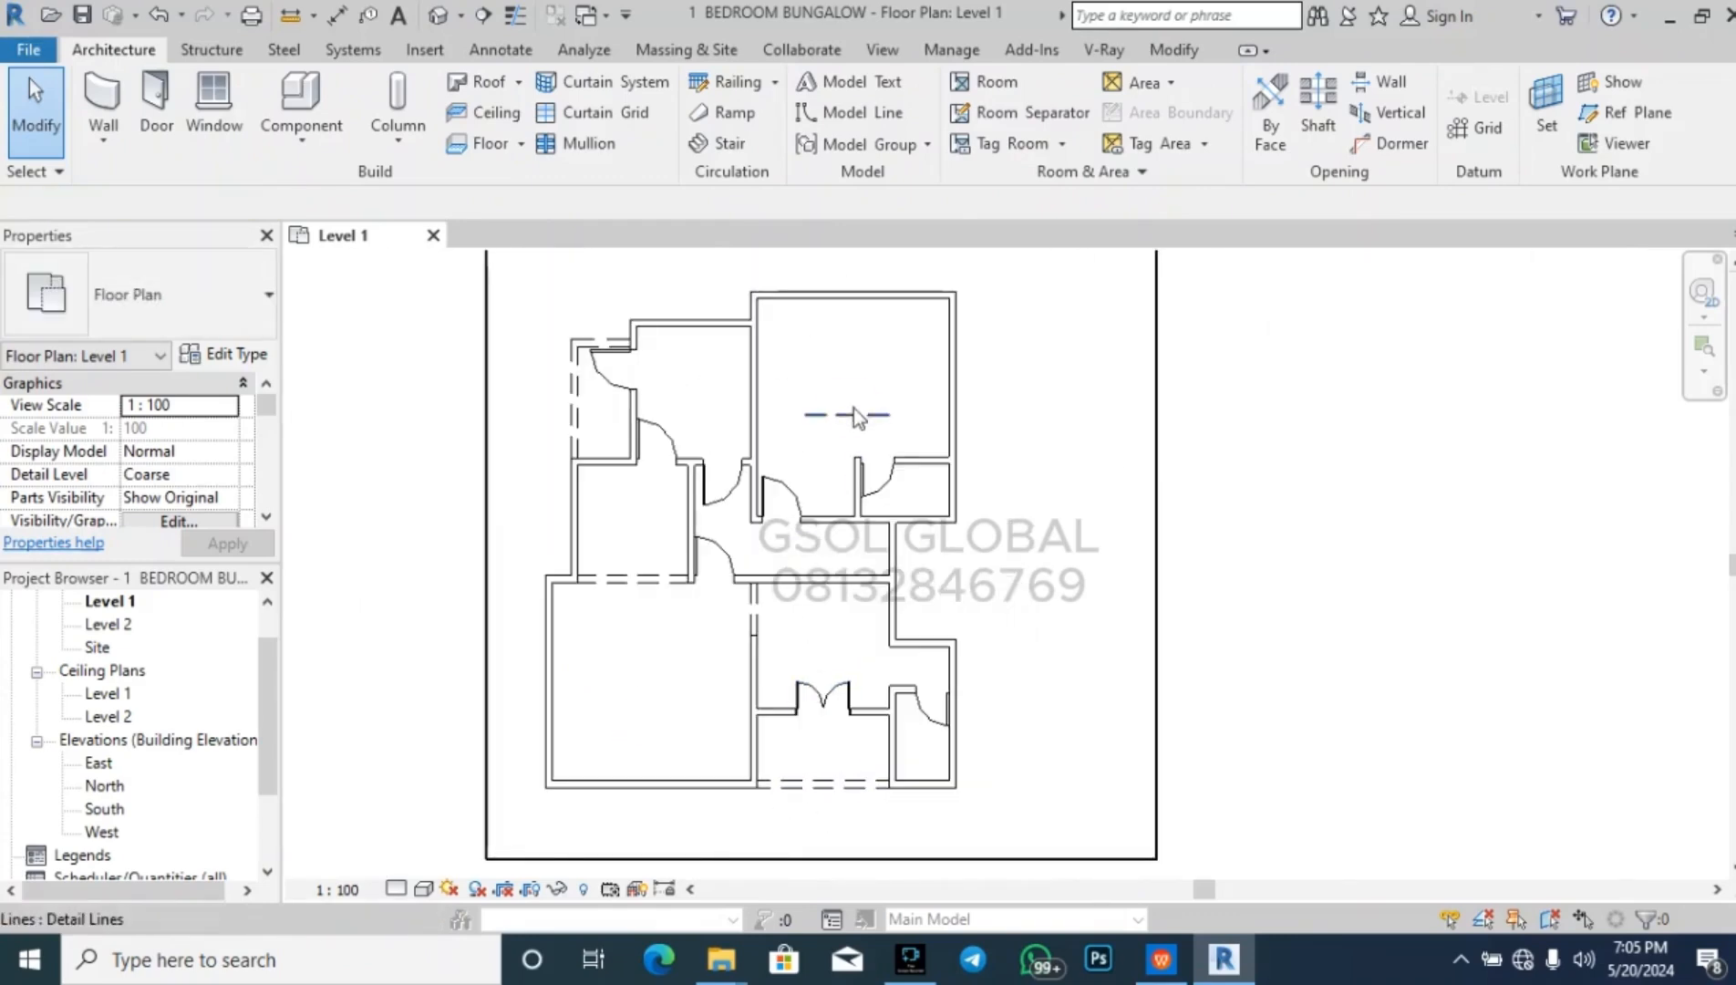
{"action": "key", "text": "Delete"}
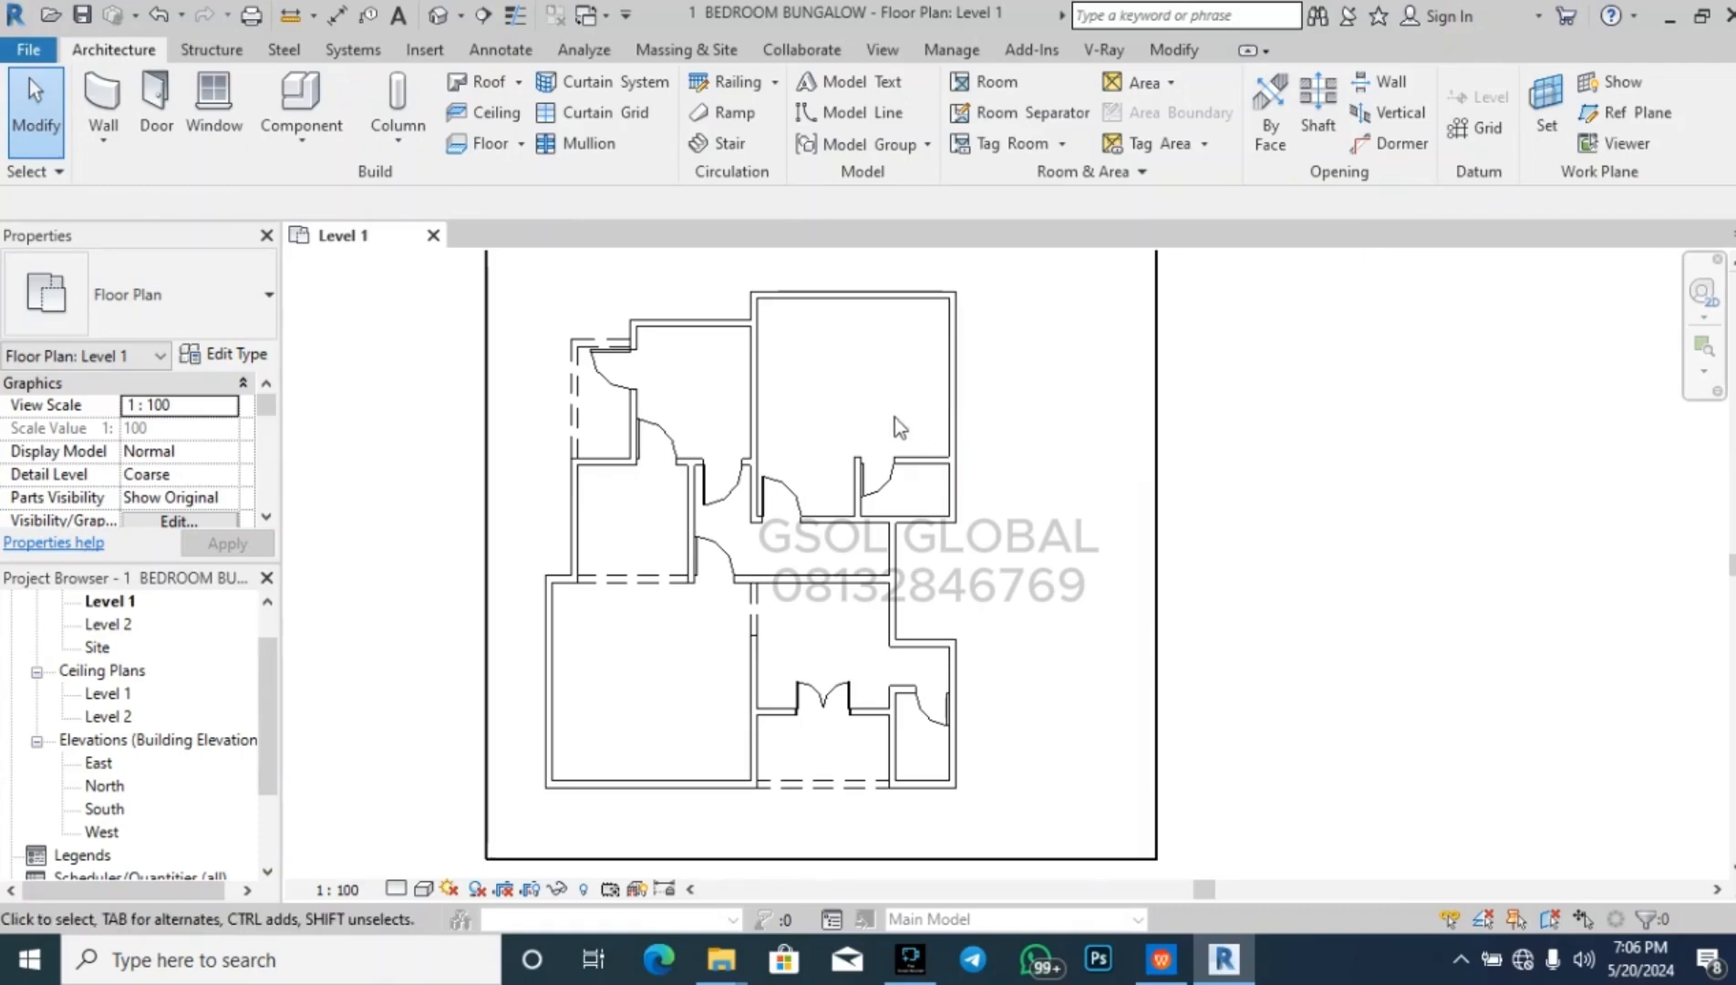
{"action": "left_click", "coordinate": [639, 473]}
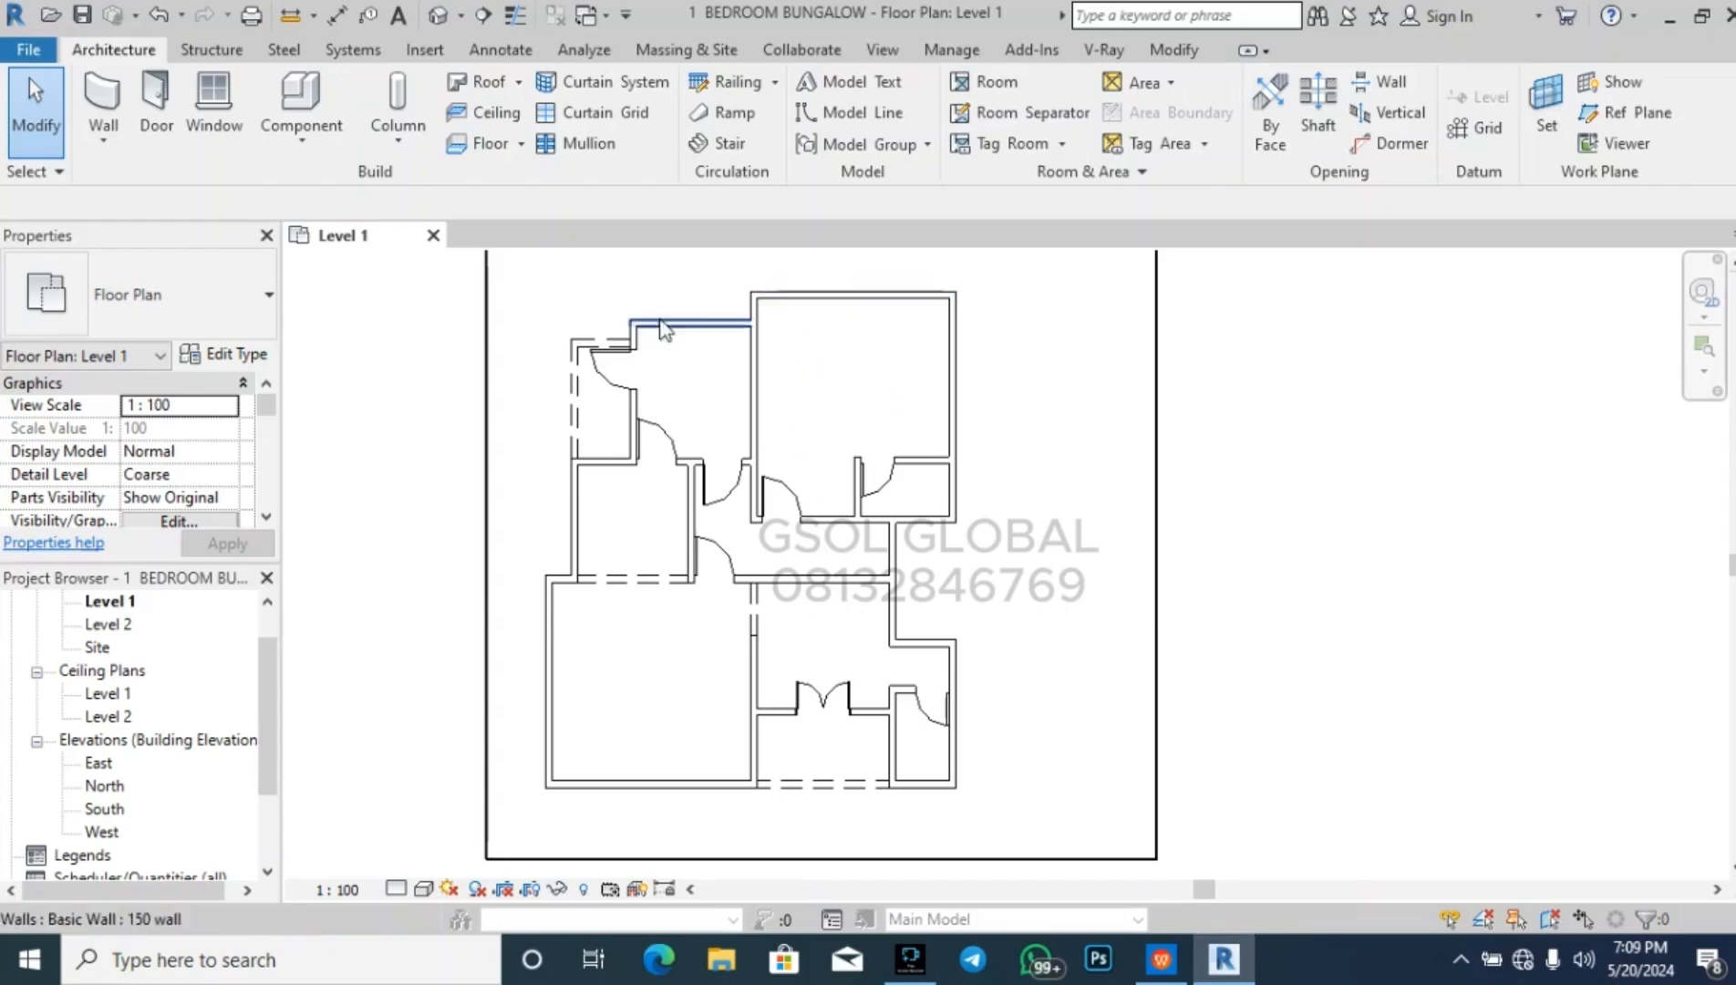
- Start placing windows and open the M_Window-Casement-Double family from the US Metric library's Windows folder for loading
{"action": "left_click", "coordinate": [219, 119]}
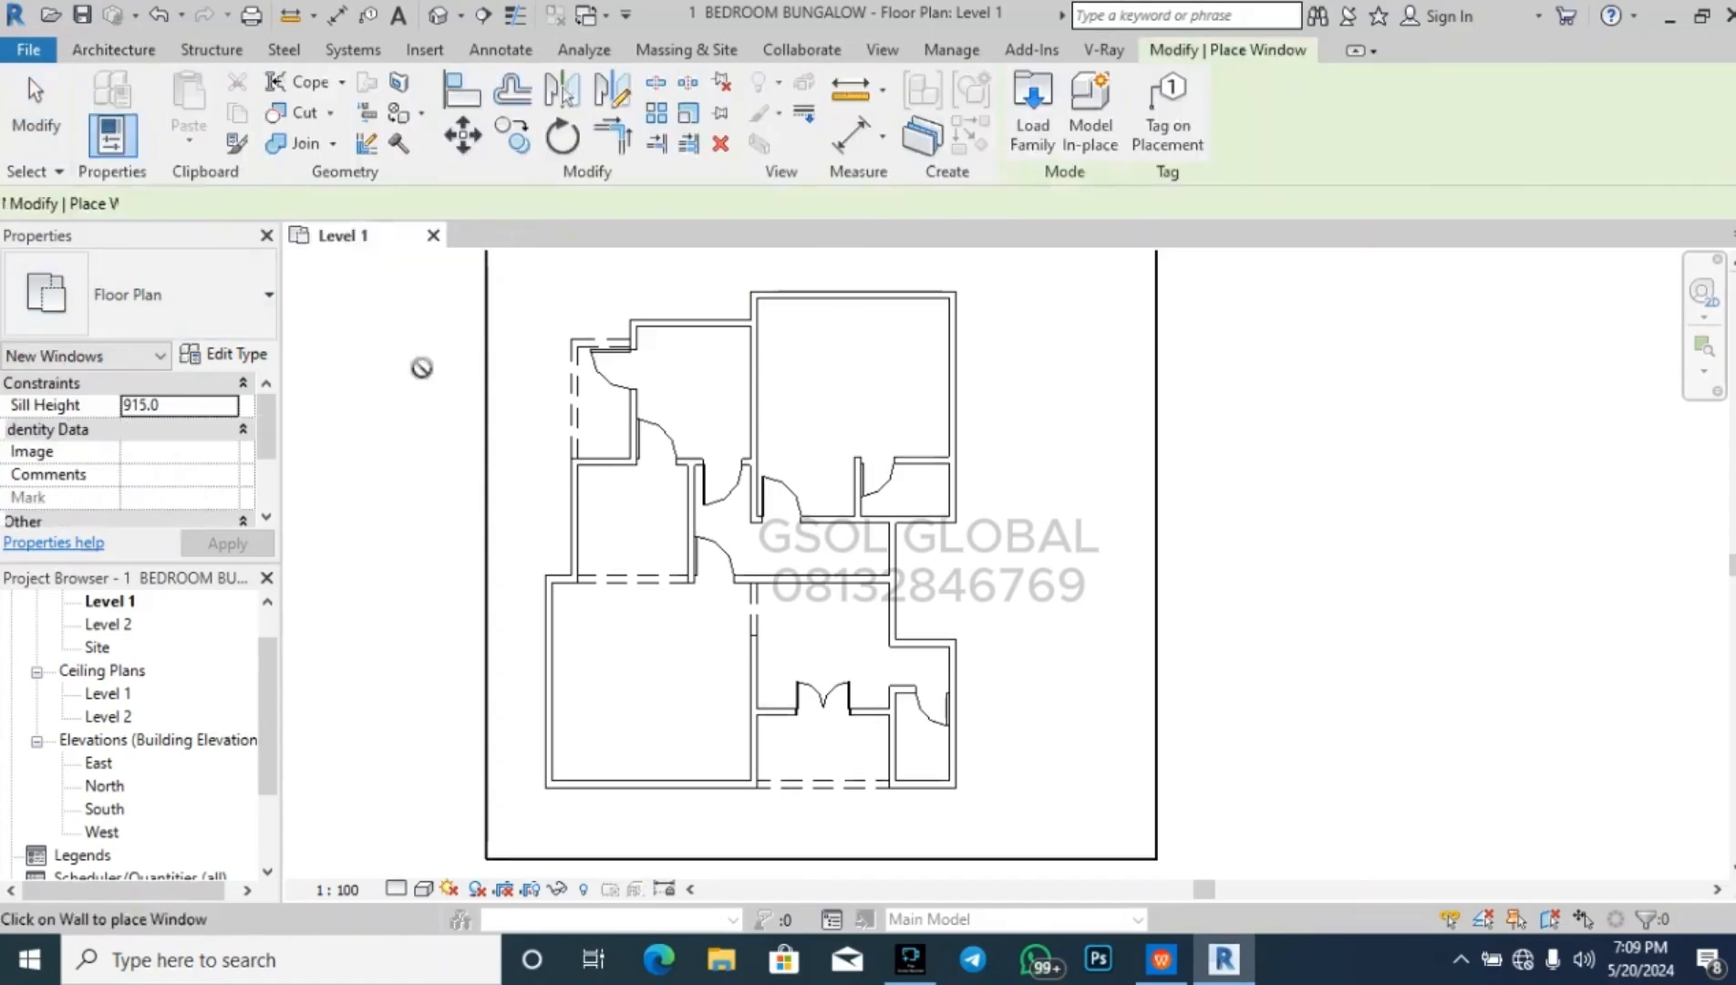
{"action": "left_click", "coordinate": [1047, 135]}
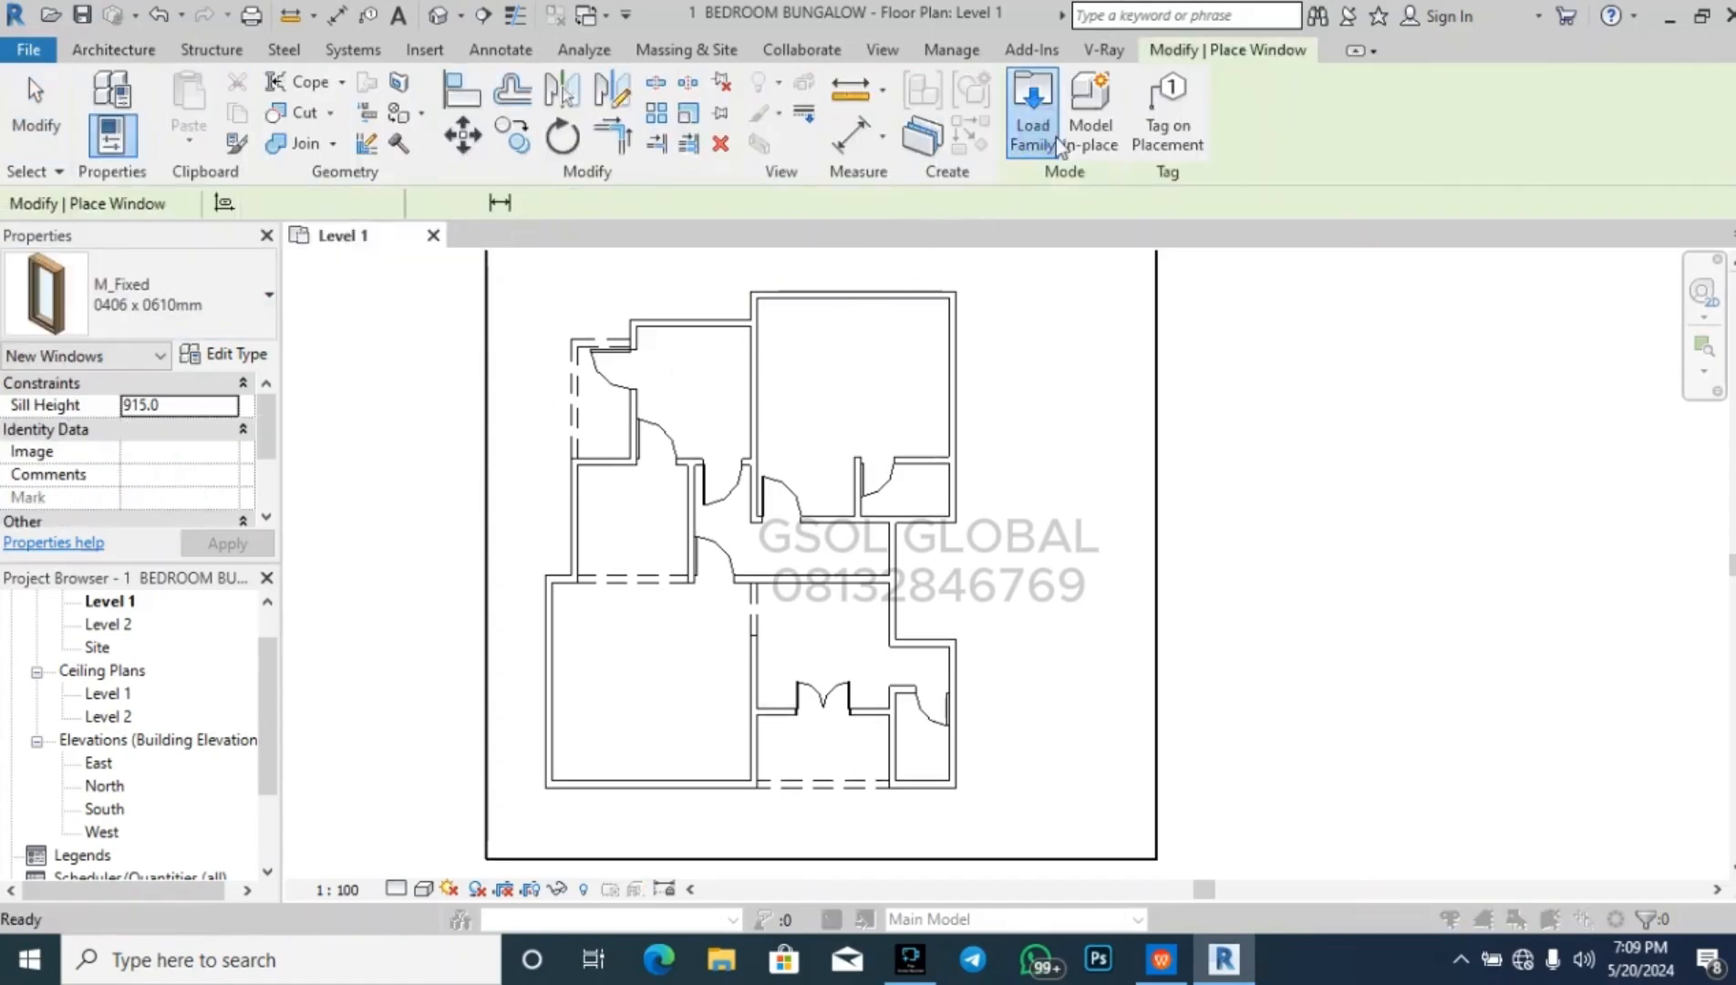
{"action": "left_click", "coordinate": [1159, 286]}
{"action": "left_click", "coordinate": [1157, 285]}
{"action": "scroll", "coordinate": [874, 595], "scroll_direction": "down", "scroll_amount": 2}
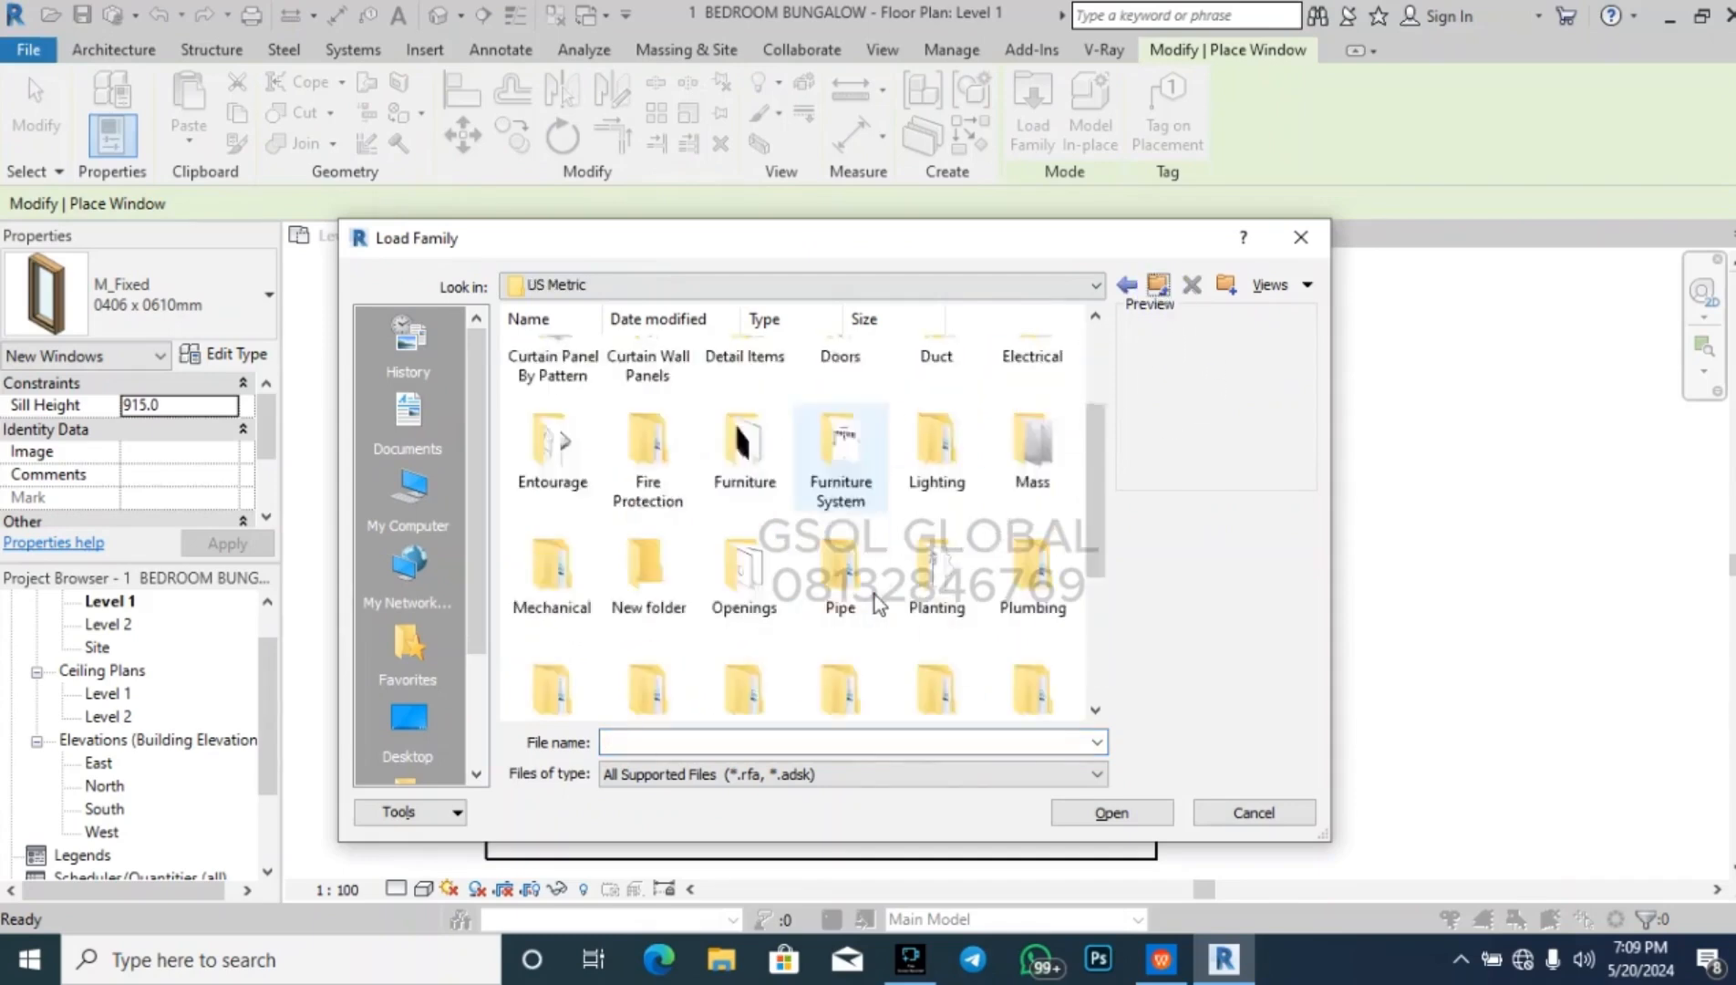
{"action": "scroll", "coordinate": [875, 594], "scroll_direction": "down", "scroll_amount": 4}
{"action": "double_click", "coordinate": [921, 664]}
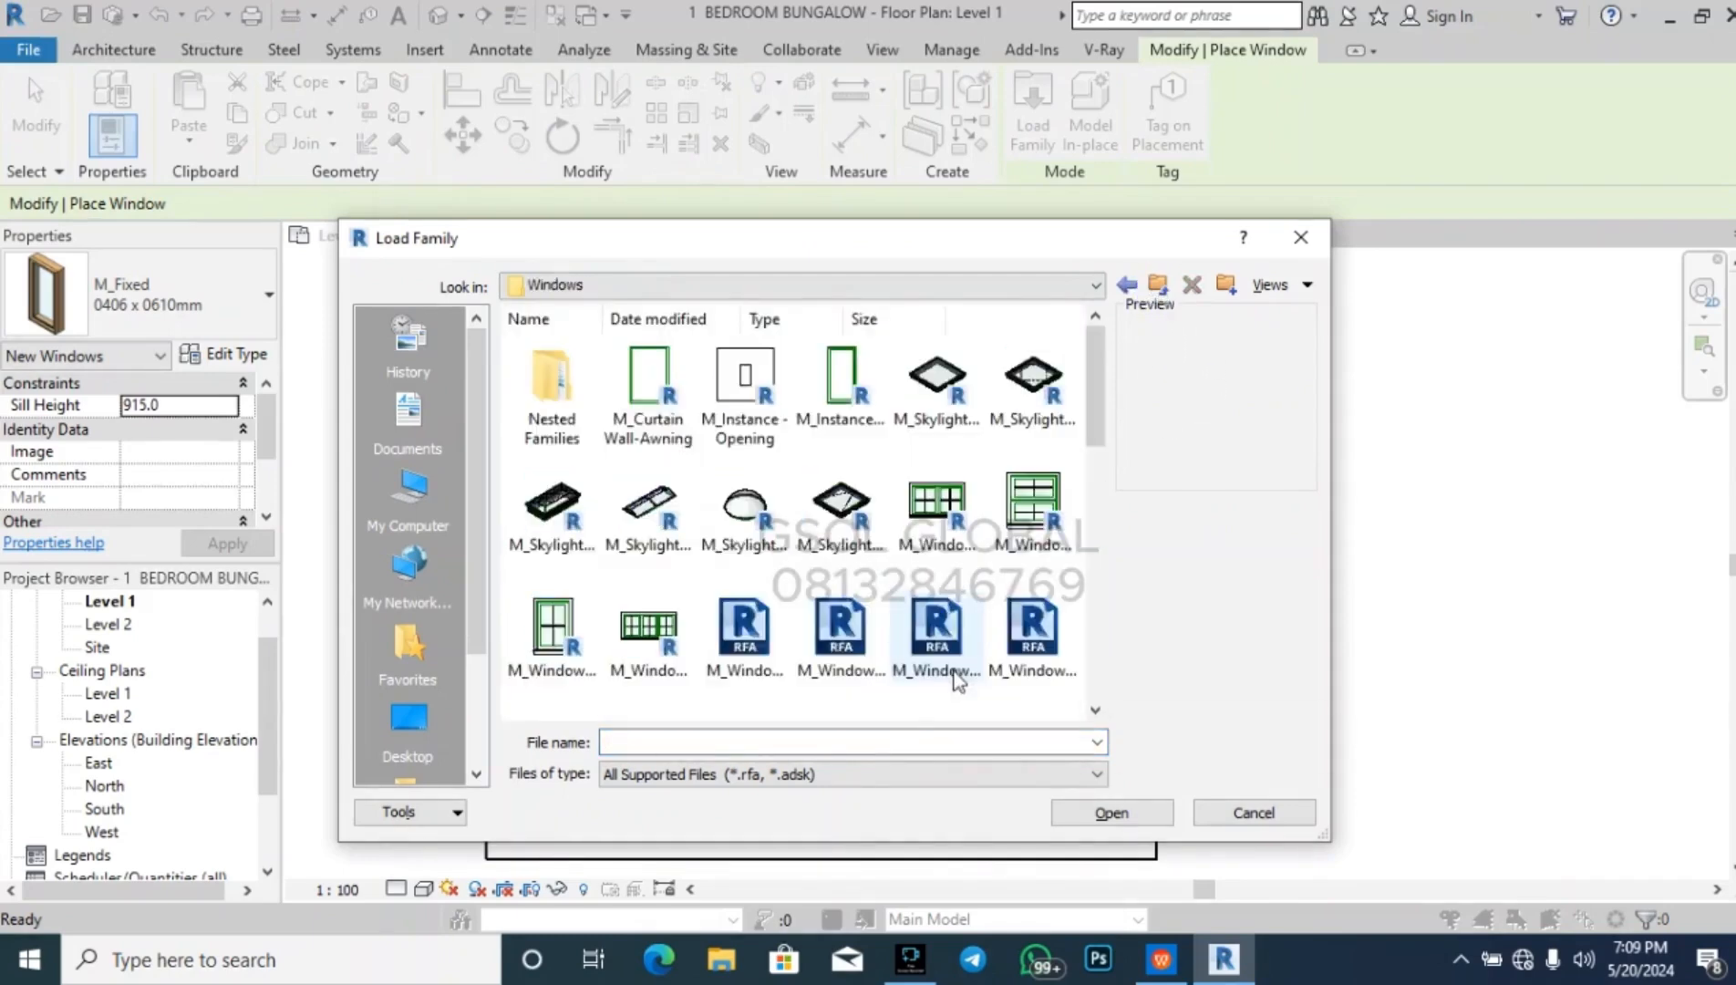
{"action": "scroll", "coordinate": [957, 547], "scroll_direction": "down", "scroll_amount": 3}
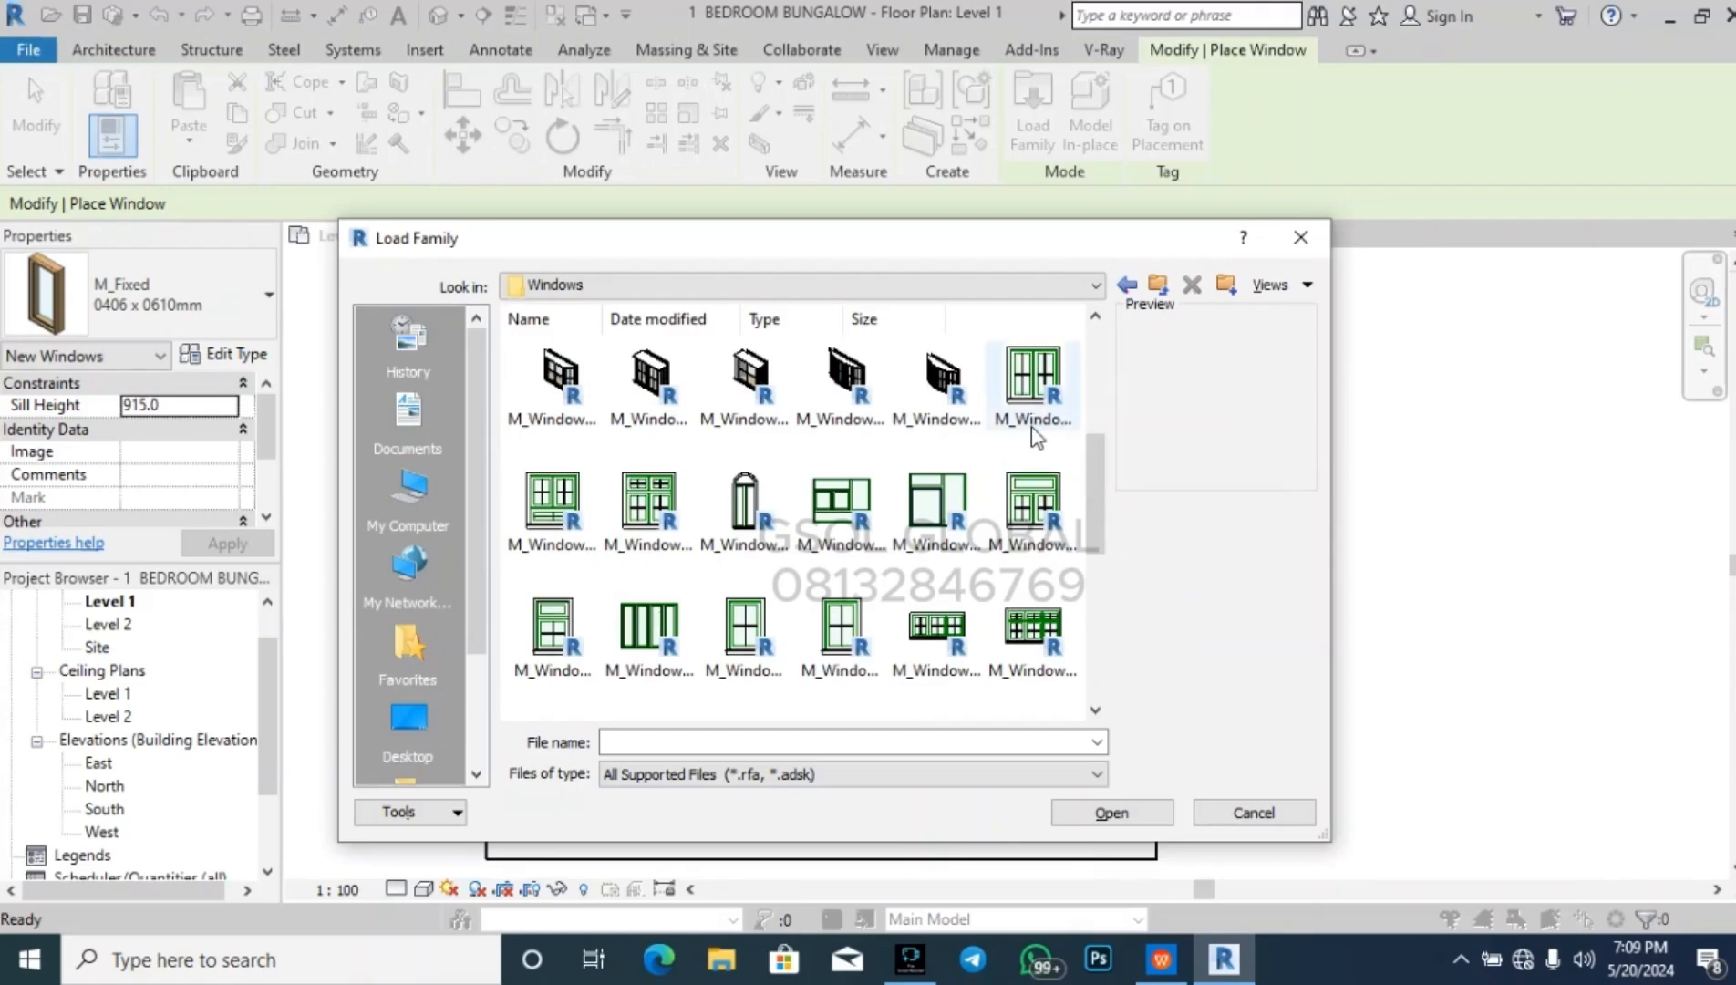
{"action": "left_click", "coordinate": [1033, 429]}
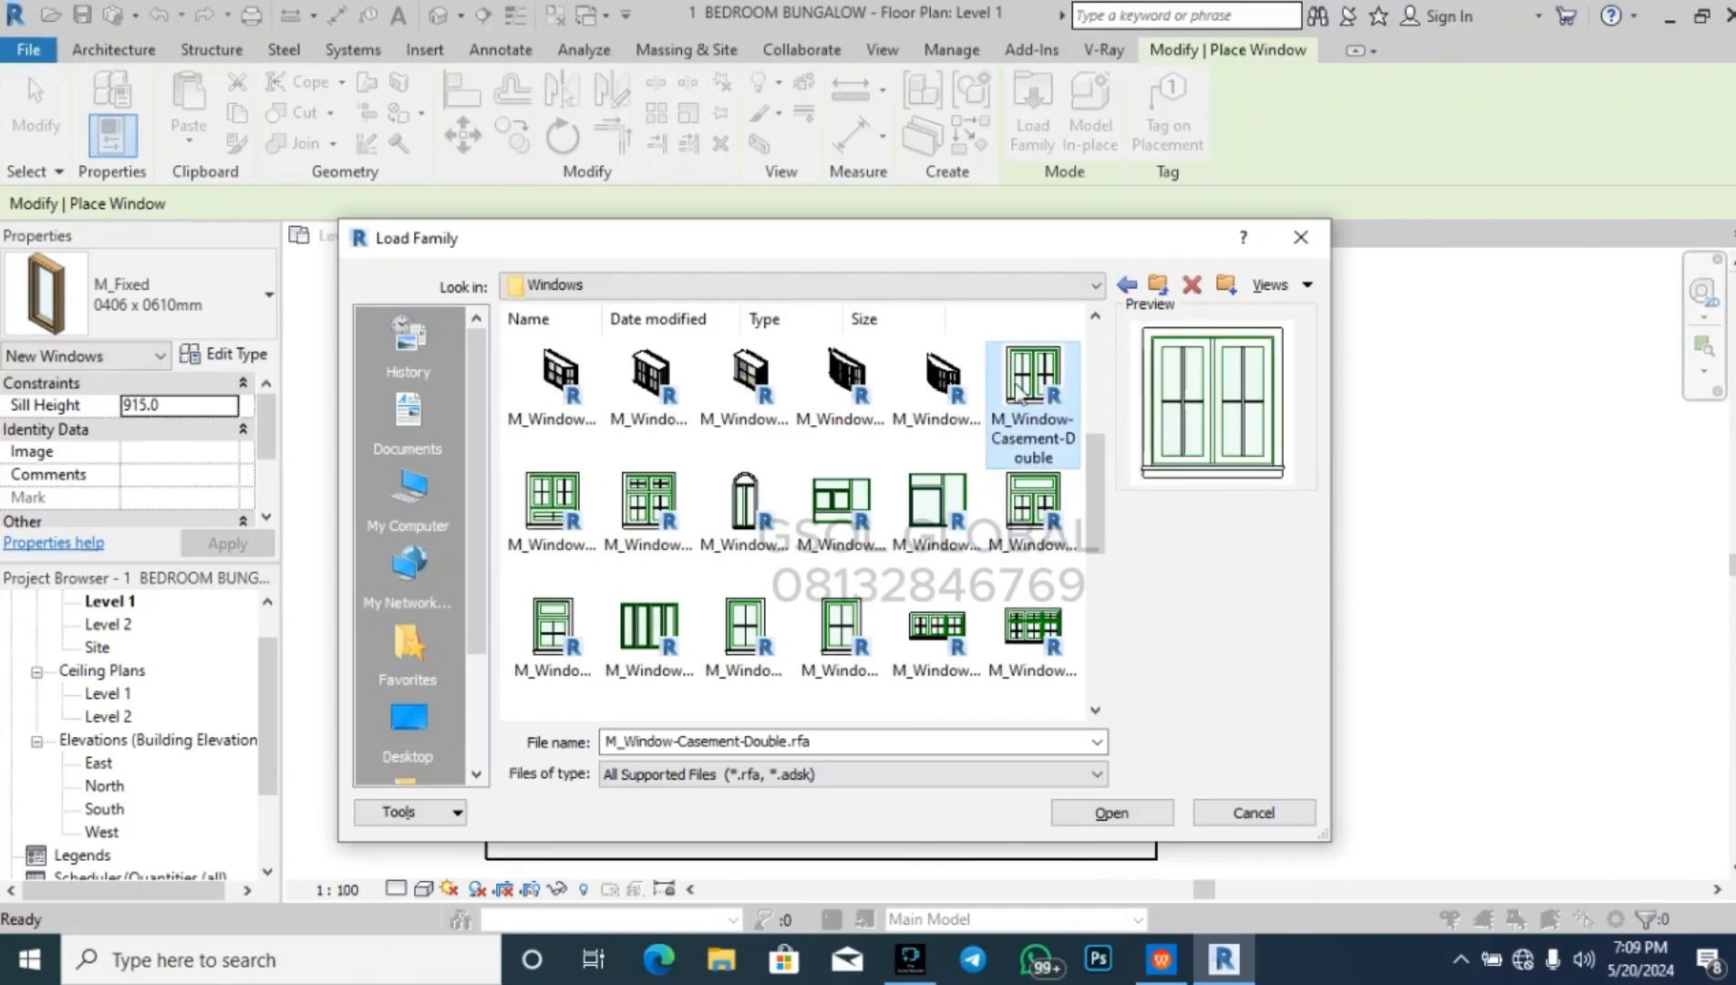
{"action": "left_click", "coordinate": [1136, 803]}
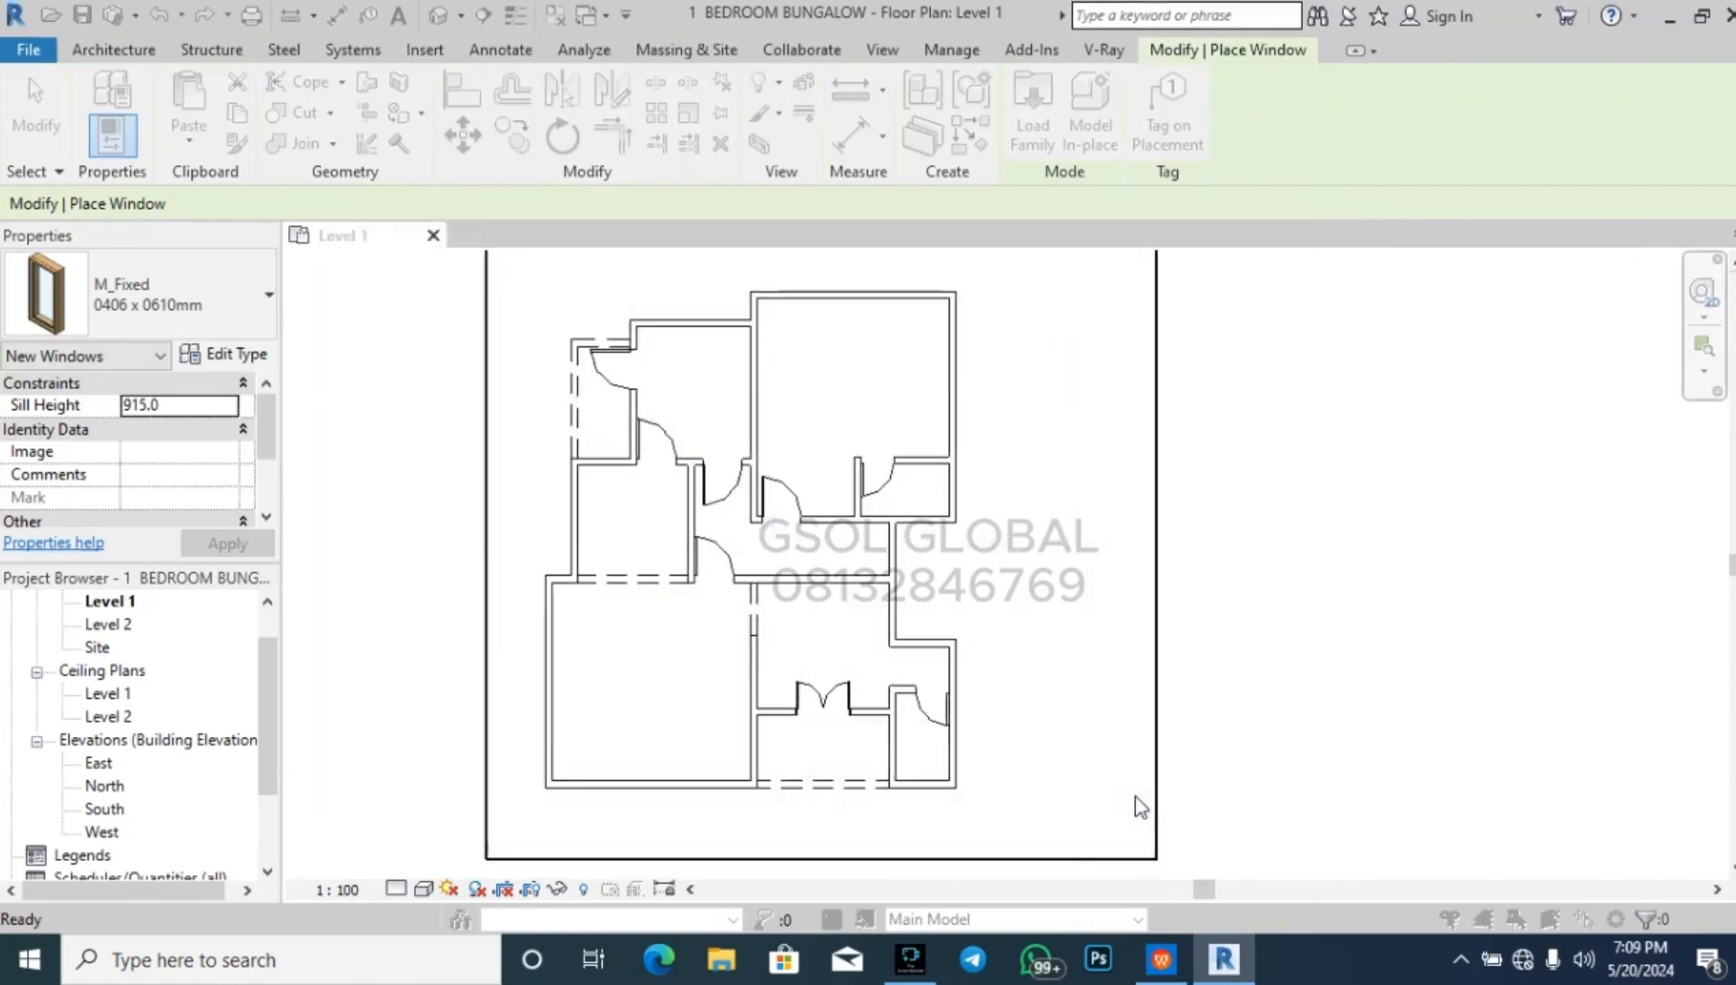
- Load the 1050 x 1650 mm type of the double casement window, overwriting the existing version of the family
{"action": "scroll", "coordinate": [898, 476], "scroll_direction": "down", "scroll_amount": 5}
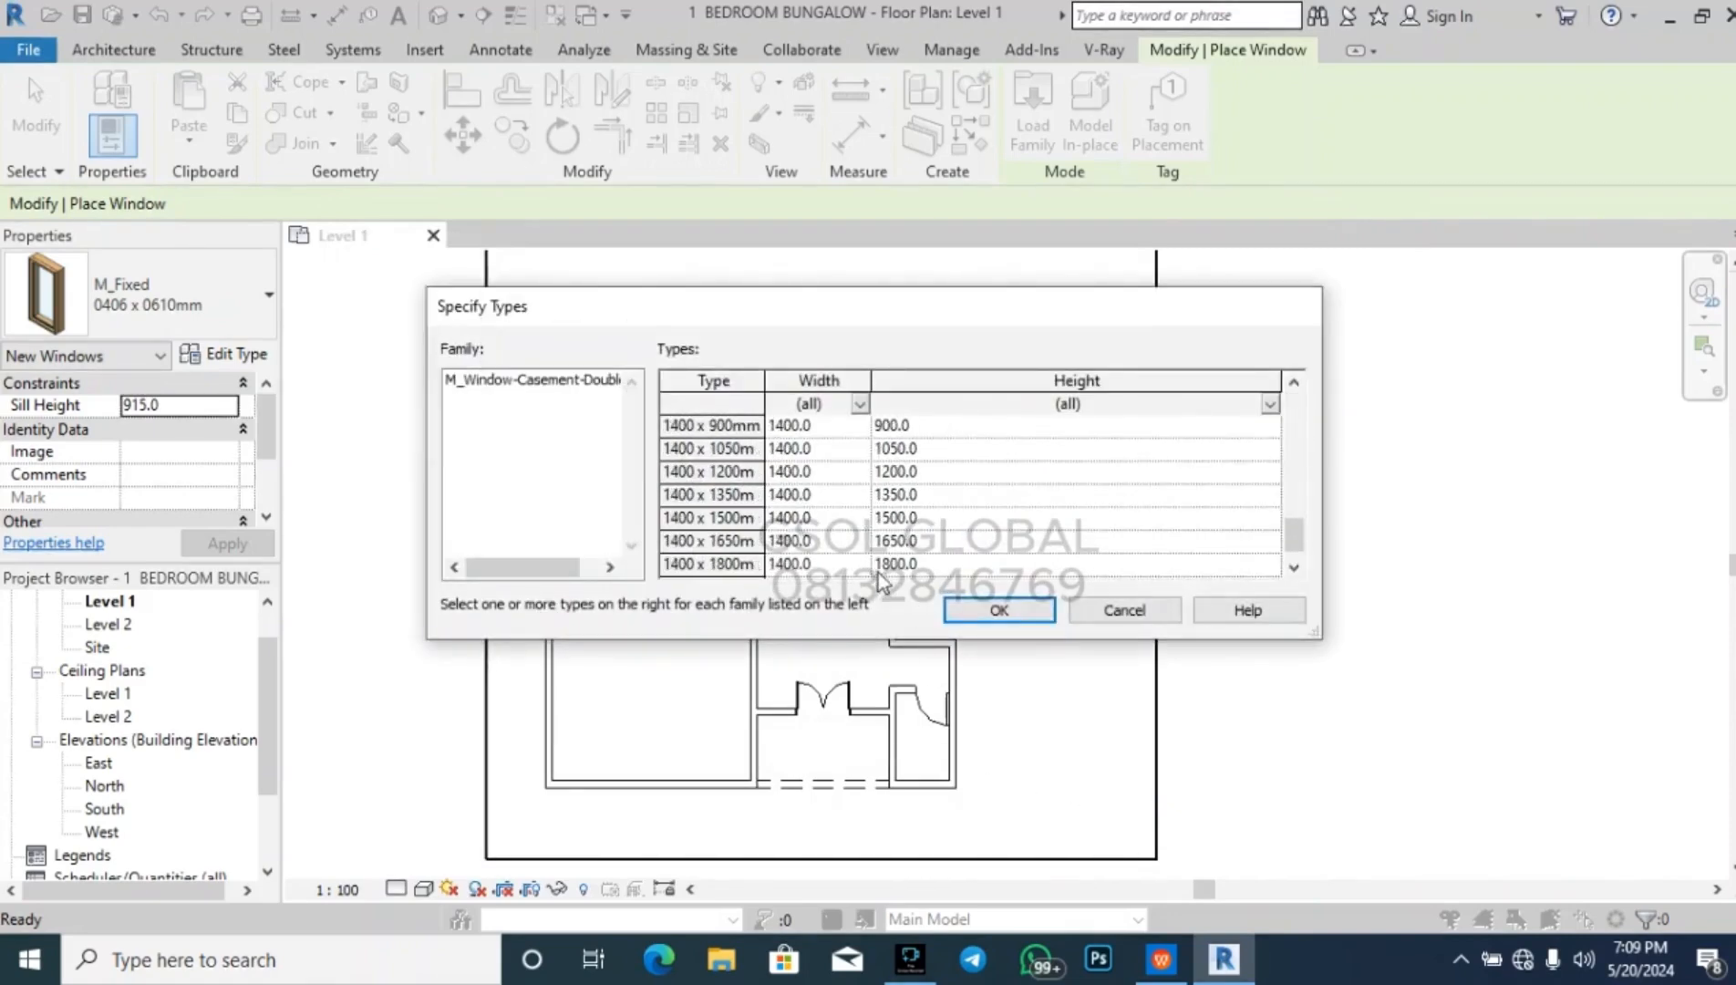
{"action": "scroll", "coordinate": [850, 533], "scroll_direction": "up", "scroll_amount": 1}
{"action": "scroll", "coordinate": [850, 522], "scroll_direction": "up", "scroll_amount": 4}
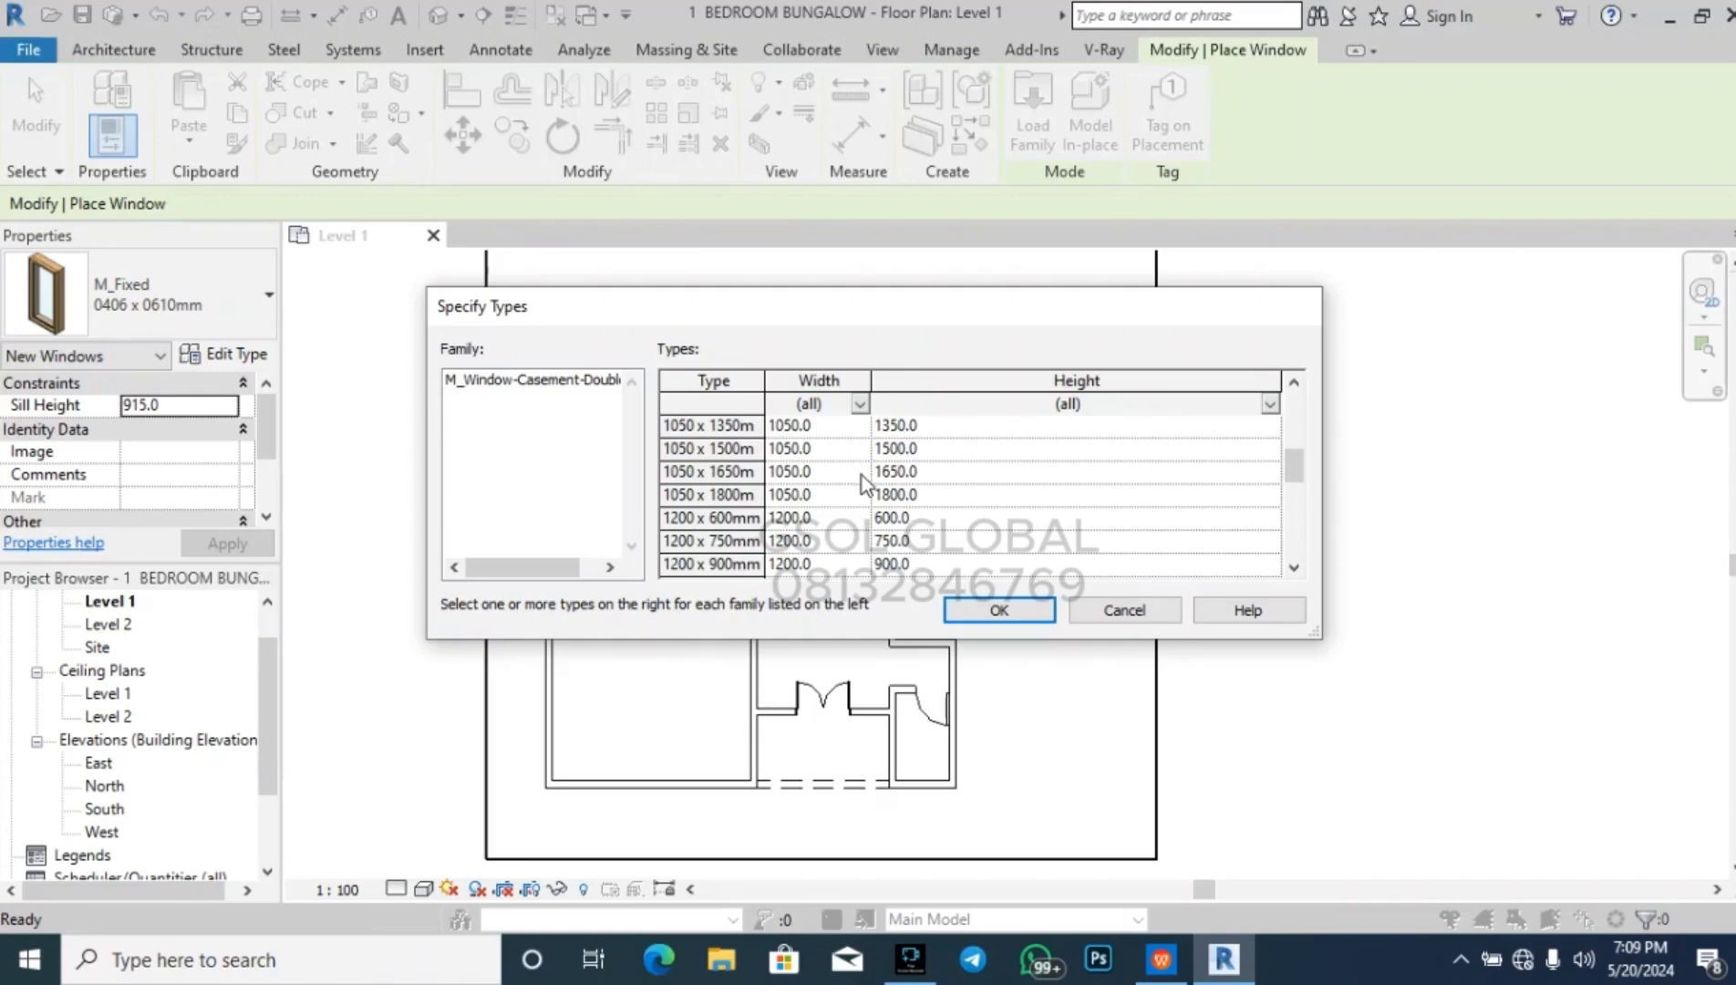
{"action": "left_click", "coordinate": [862, 475]}
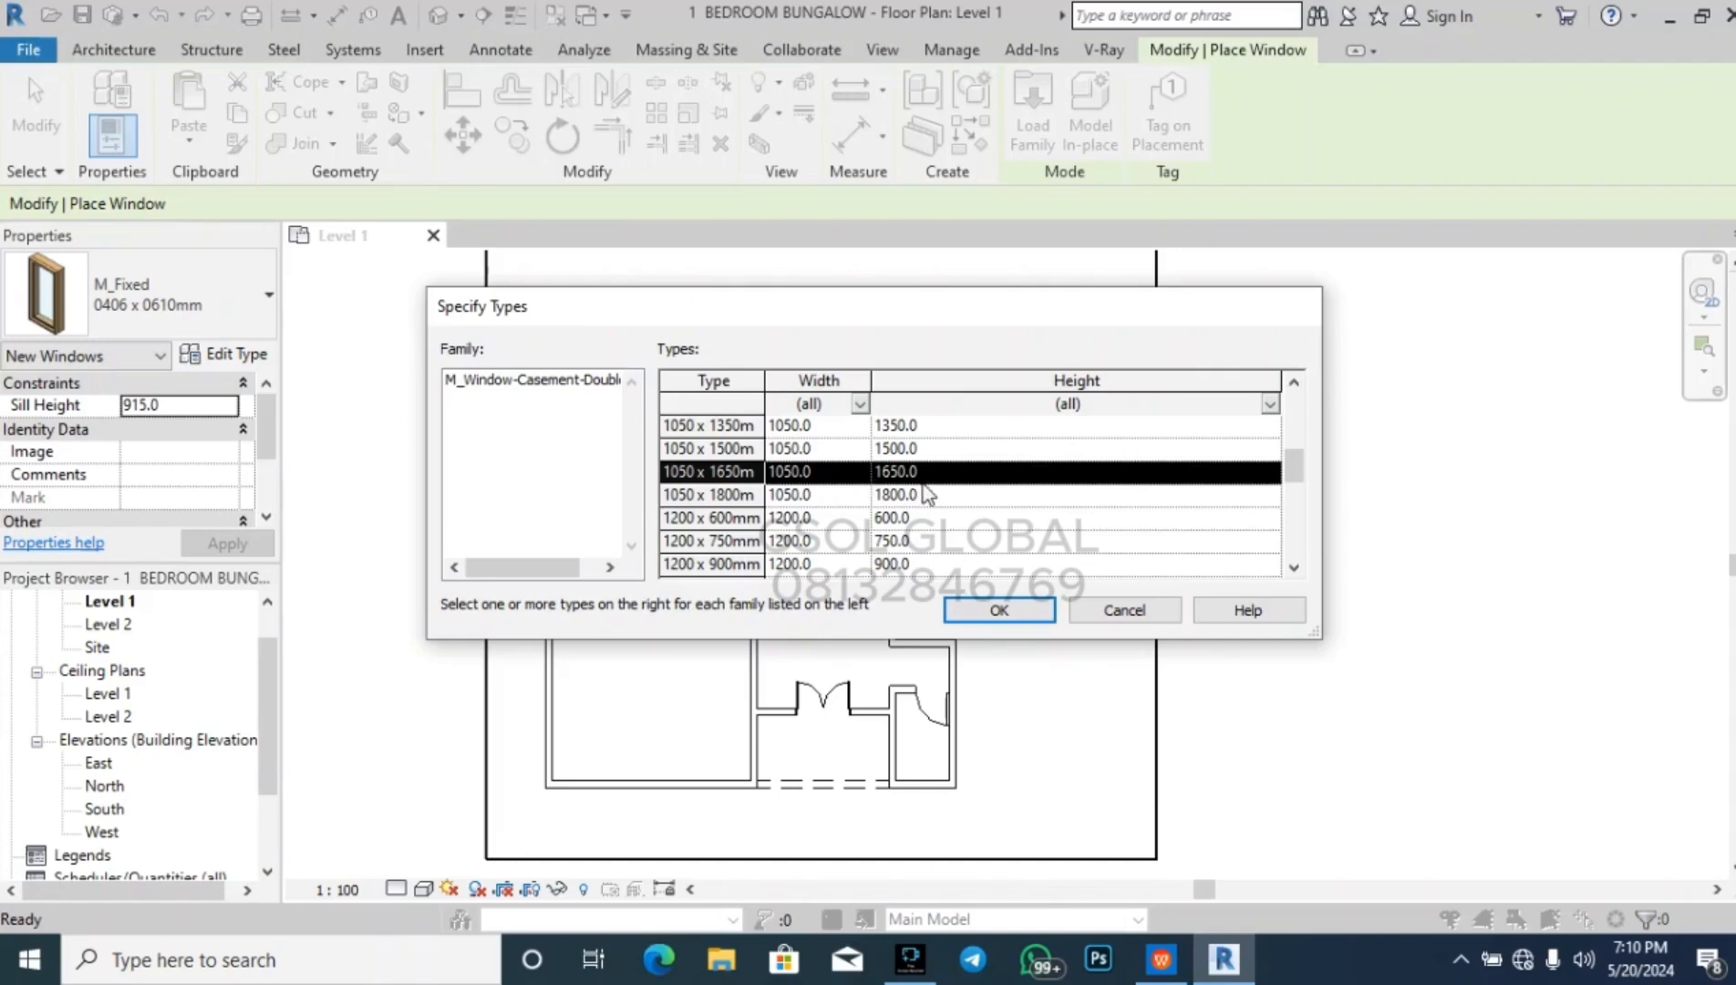
{"action": "left_click", "coordinate": [998, 606]}
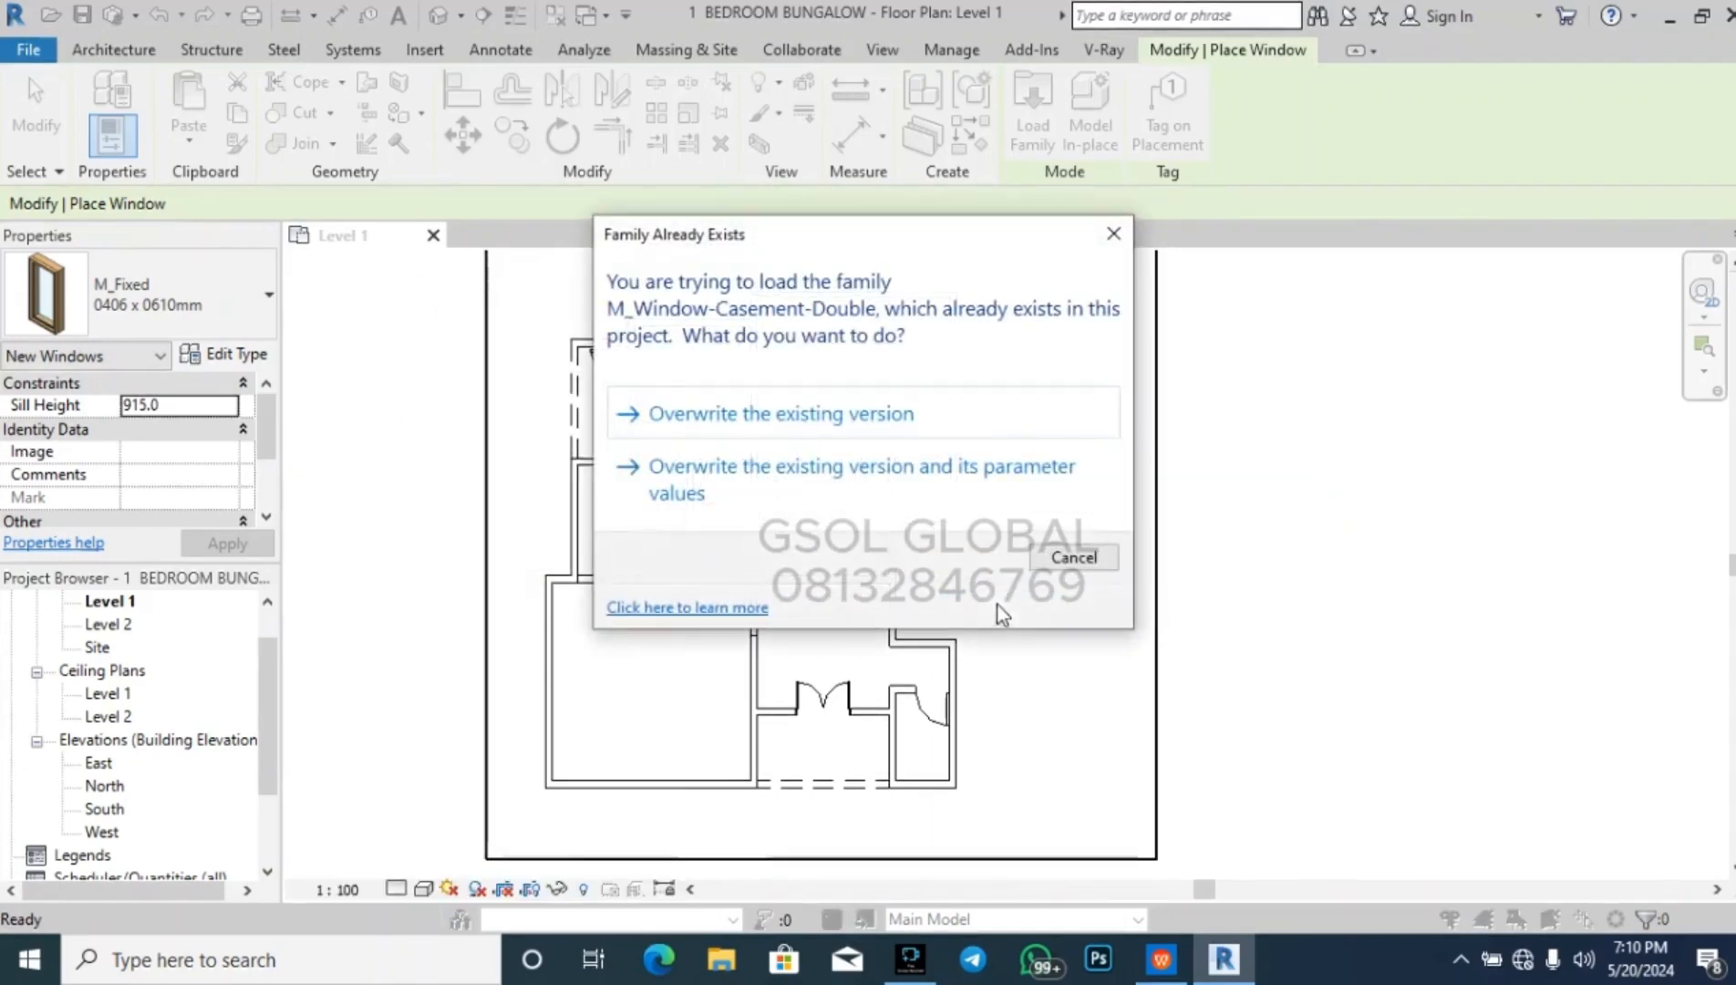
{"action": "left_click", "coordinate": [826, 418]}
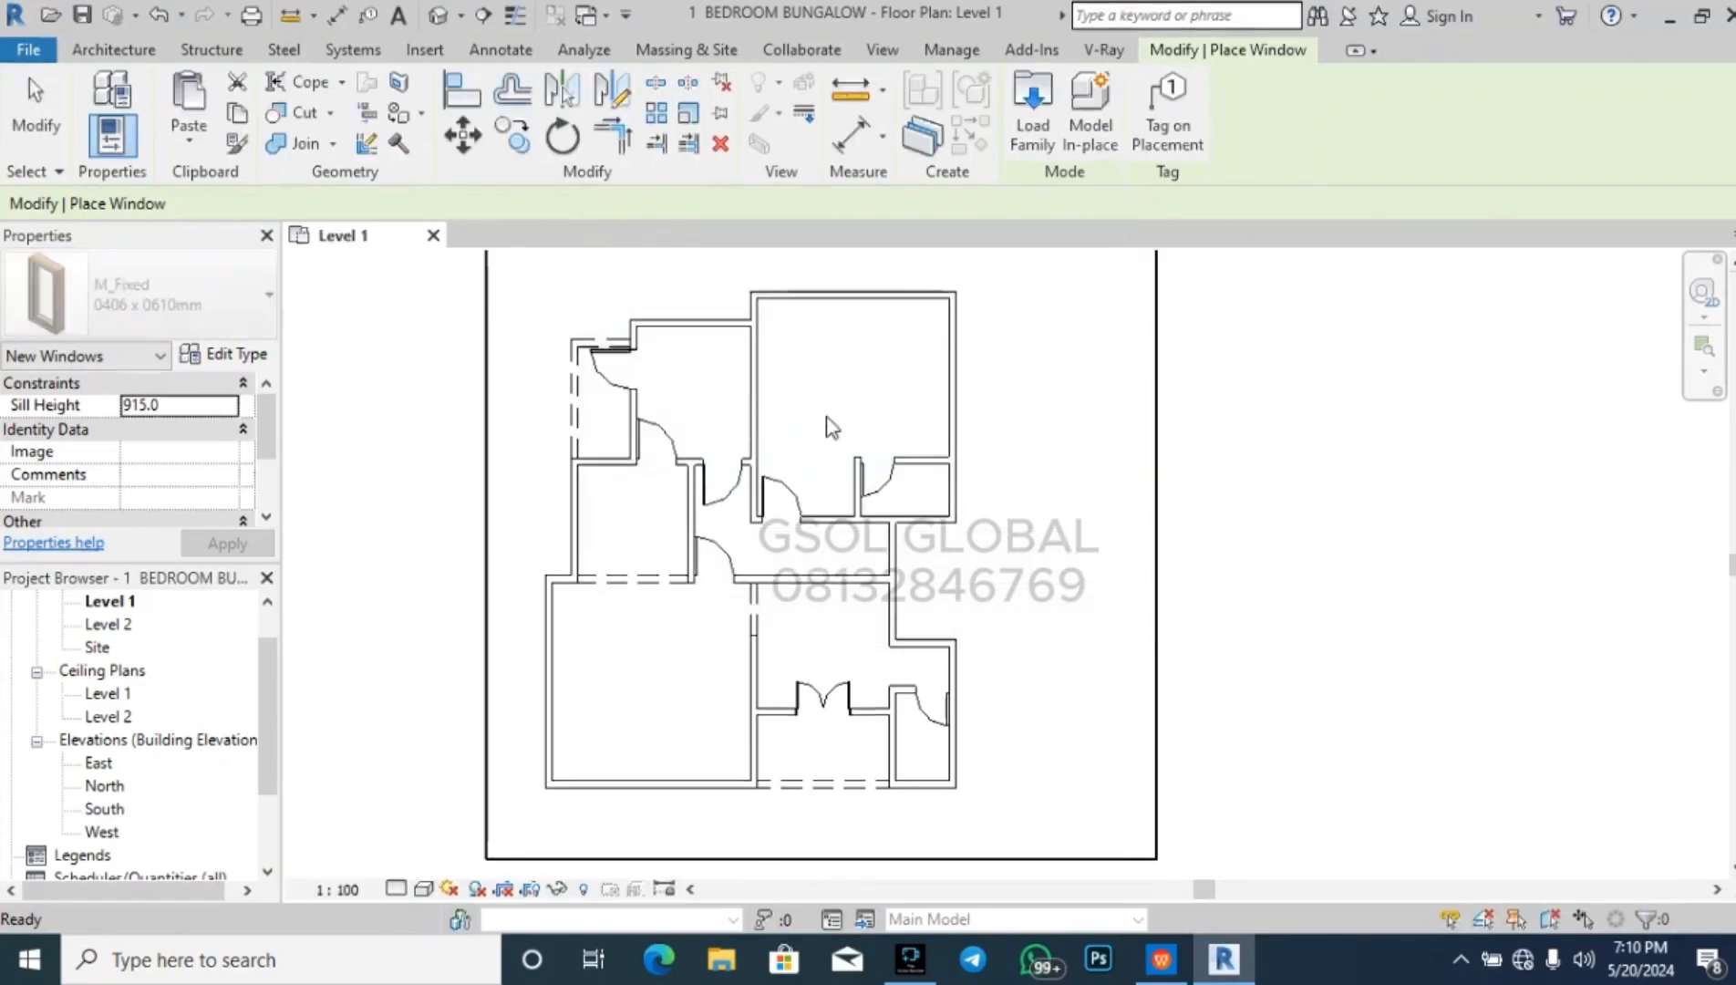
- Place 1050 x 1650 mm double casement windows in the large lower-left room, two in its left outer wall and two in its bottom wall
{"action": "left_click", "coordinate": [138, 308]}
{"action": "scroll", "coordinate": [171, 561], "scroll_direction": "down", "scroll_amount": 3}
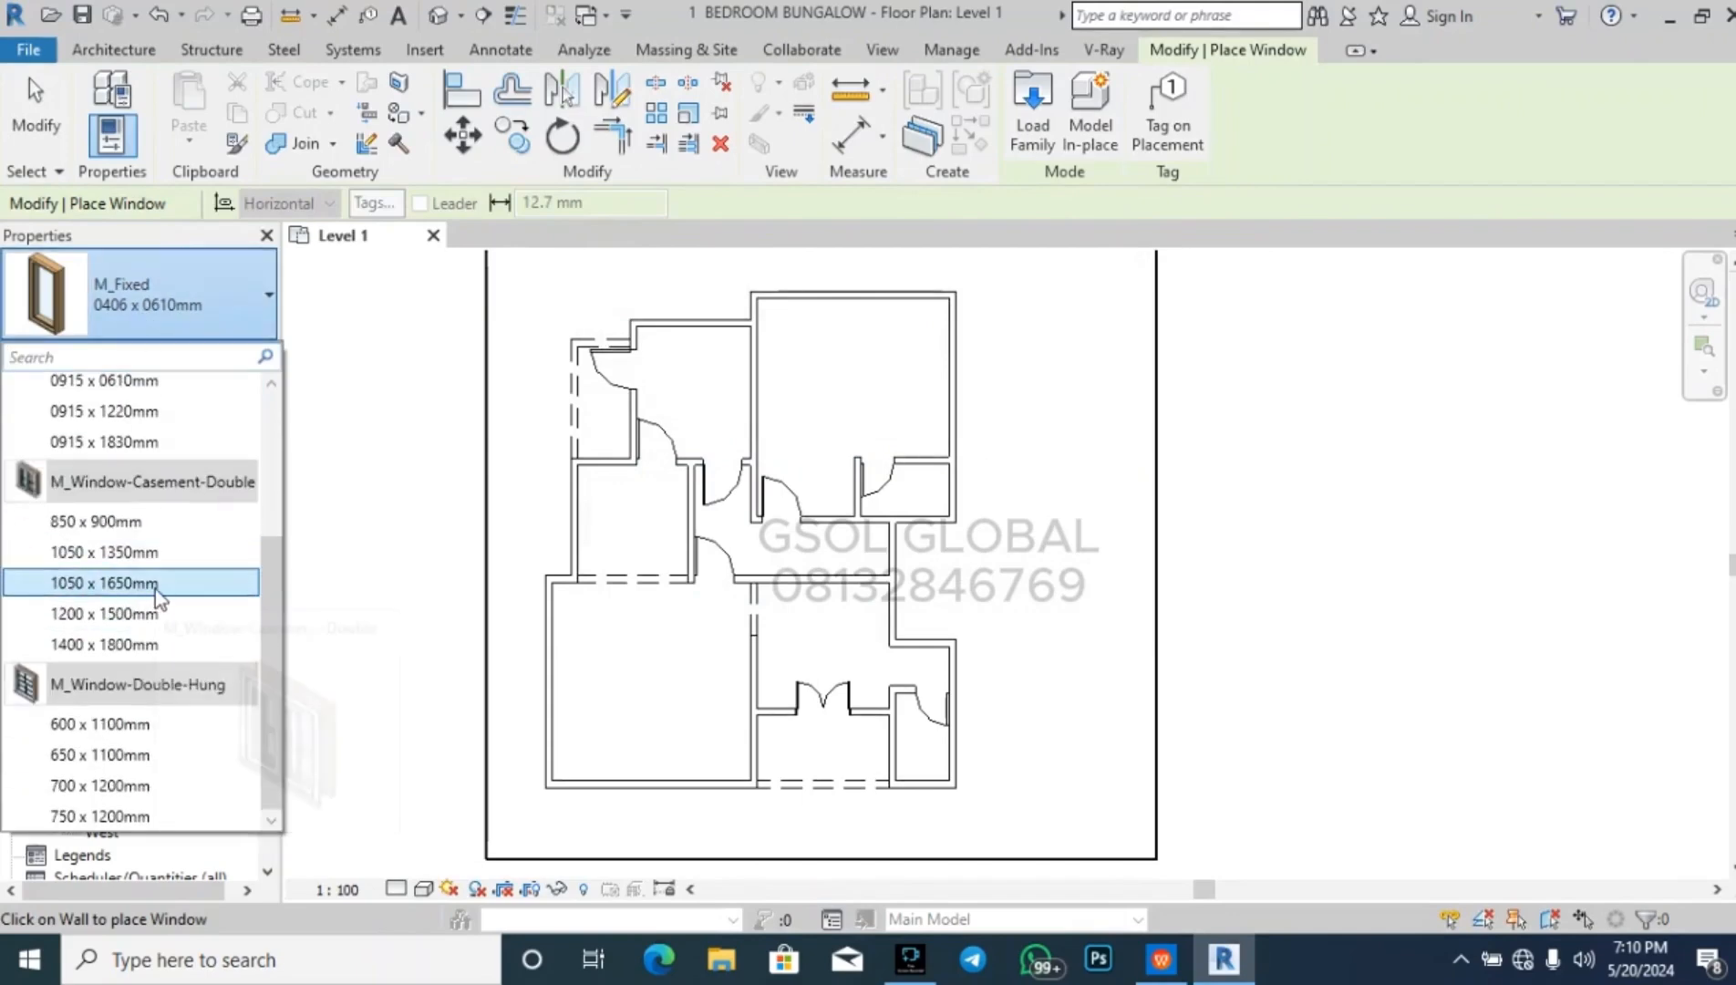
{"action": "left_click", "coordinate": [155, 583]}
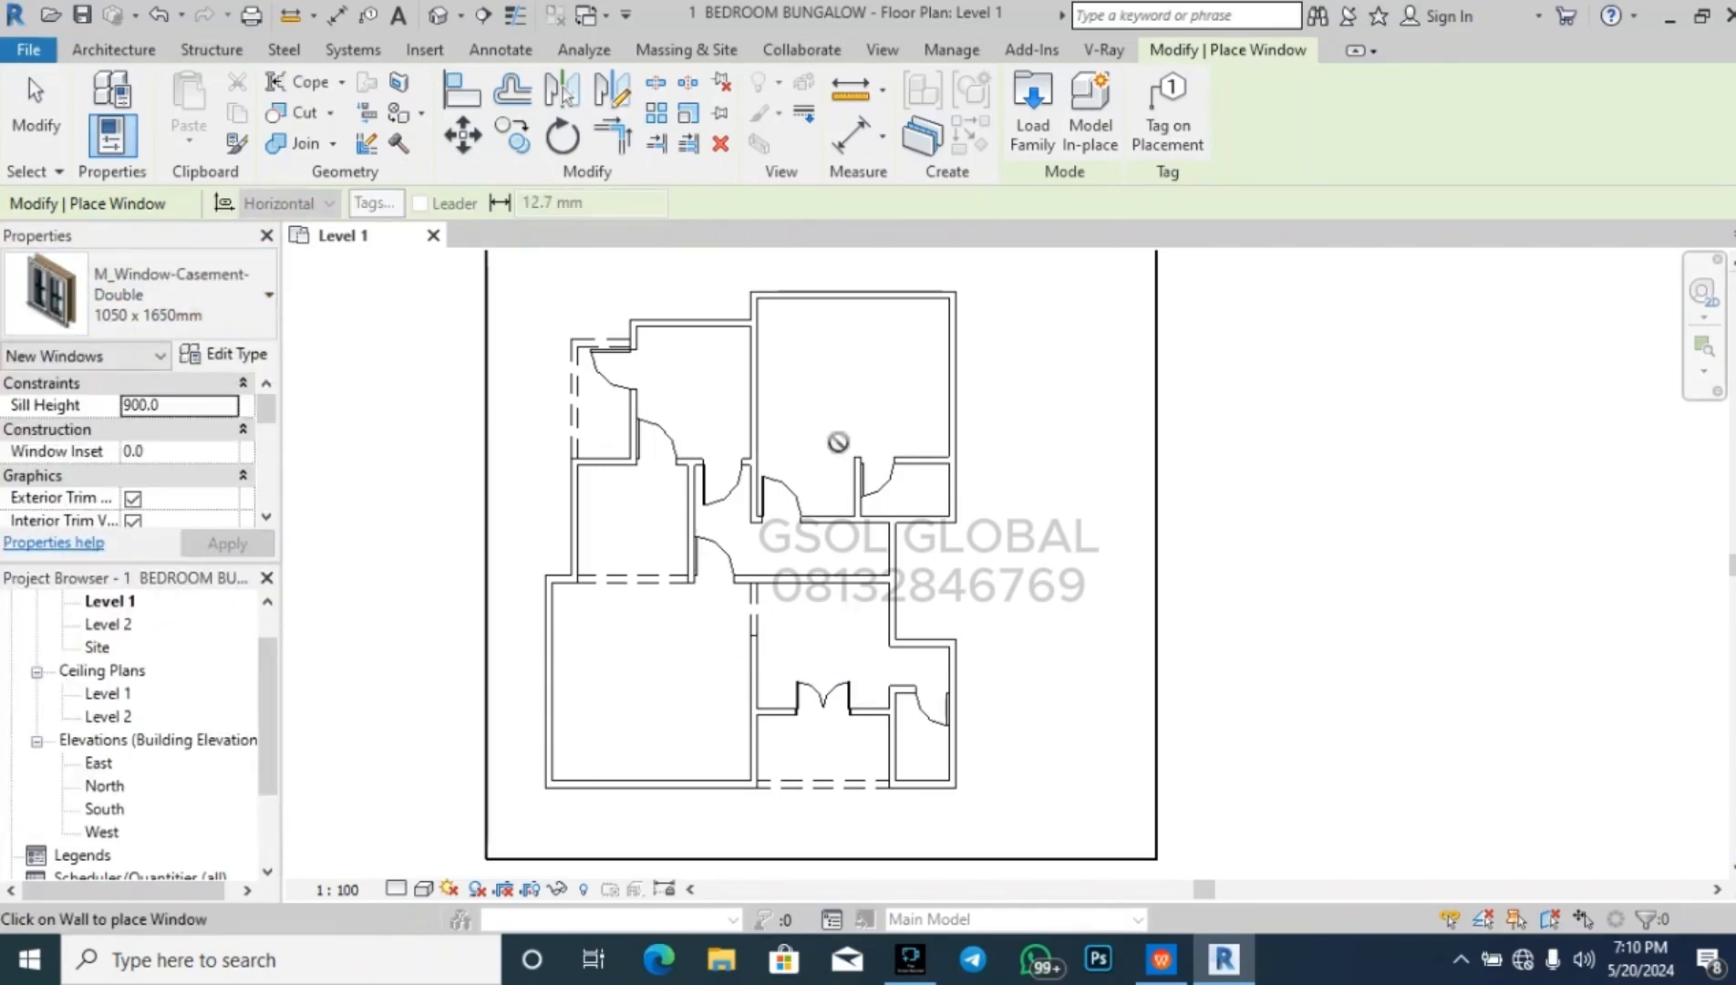
{"action": "scroll", "coordinate": [855, 408], "scroll_direction": "down", "scroll_amount": 3}
{"action": "scroll", "coordinate": [746, 685], "scroll_direction": "up", "scroll_amount": 1}
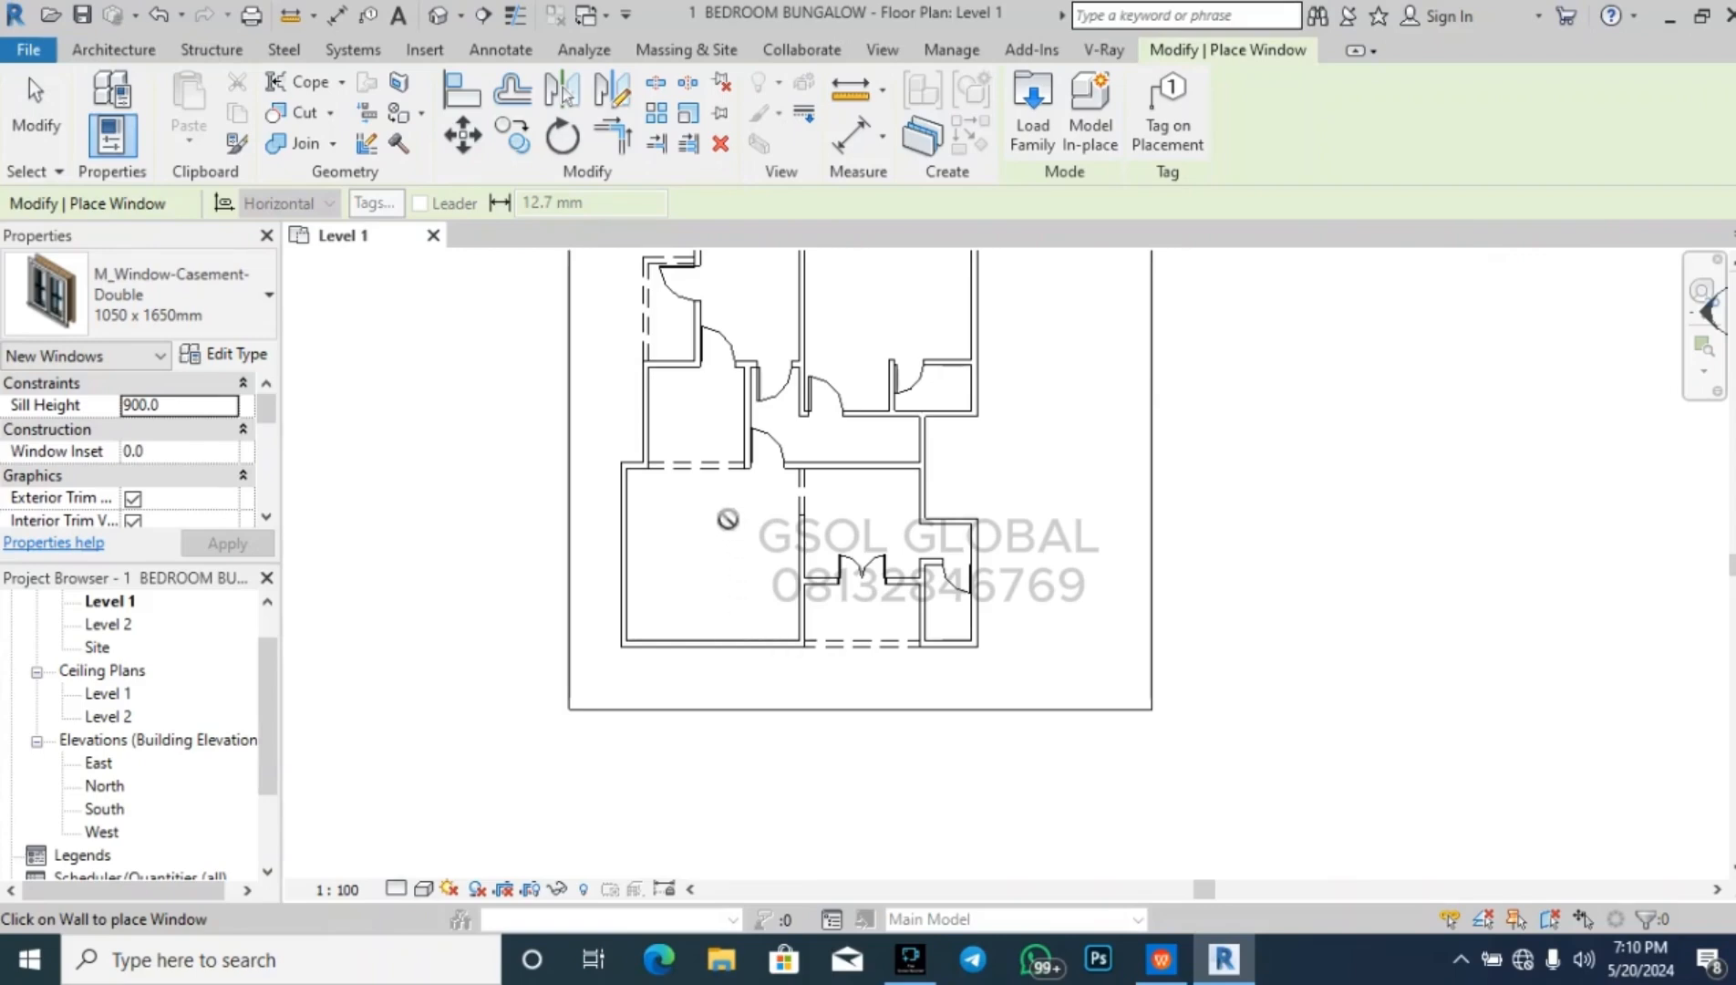
{"action": "scroll", "coordinate": [594, 687], "scroll_direction": "down", "scroll_amount": 2}
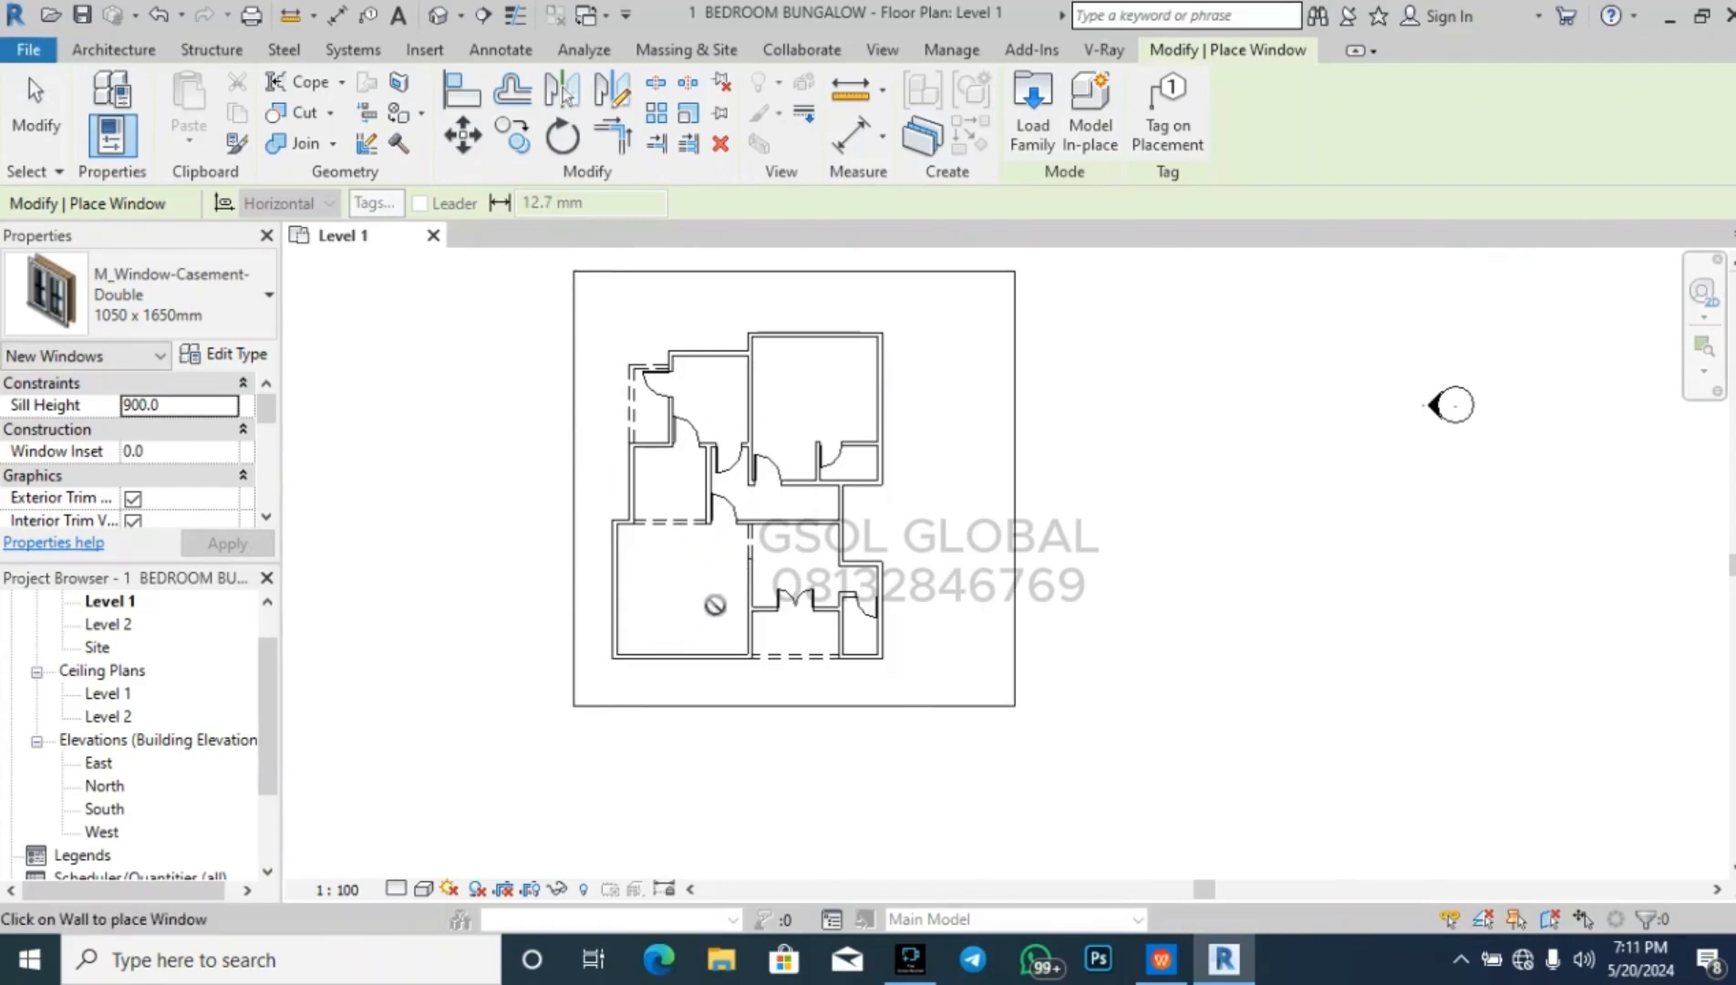
{"action": "scroll", "coordinate": [683, 566], "scroll_direction": "up", "scroll_amount": 3}
{"action": "scroll", "coordinate": [723, 579], "scroll_direction": "up", "scroll_amount": 1}
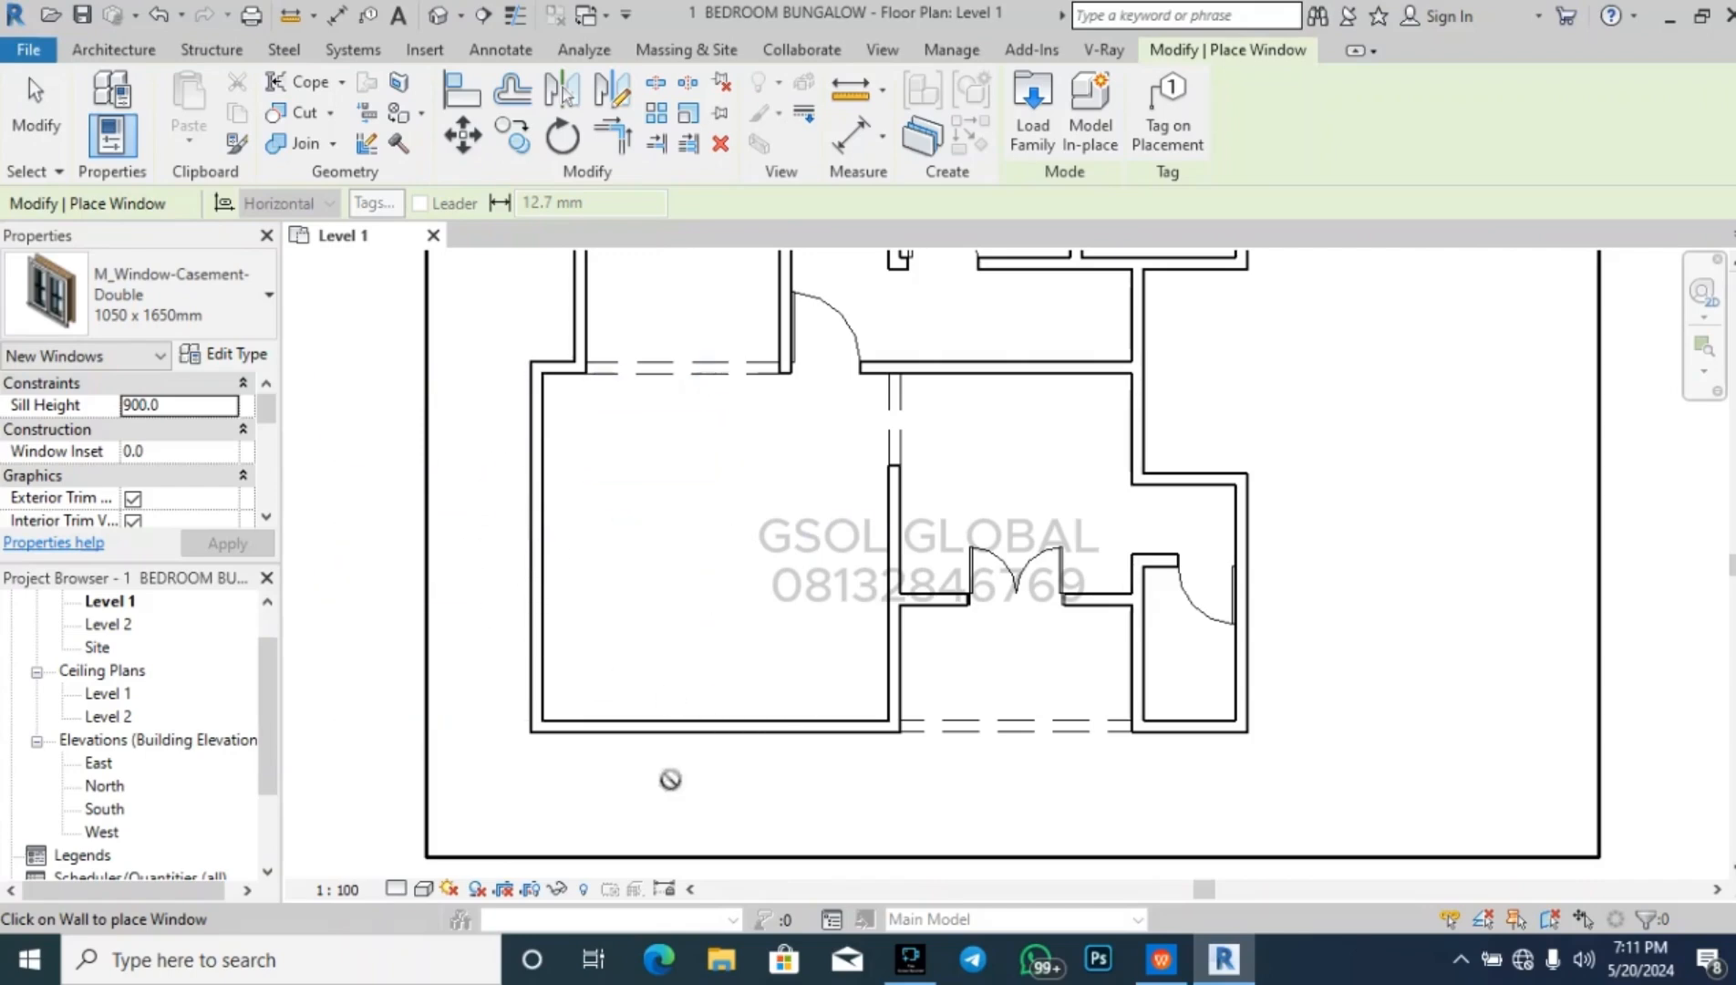
{"action": "left_click", "coordinate": [528, 452]}
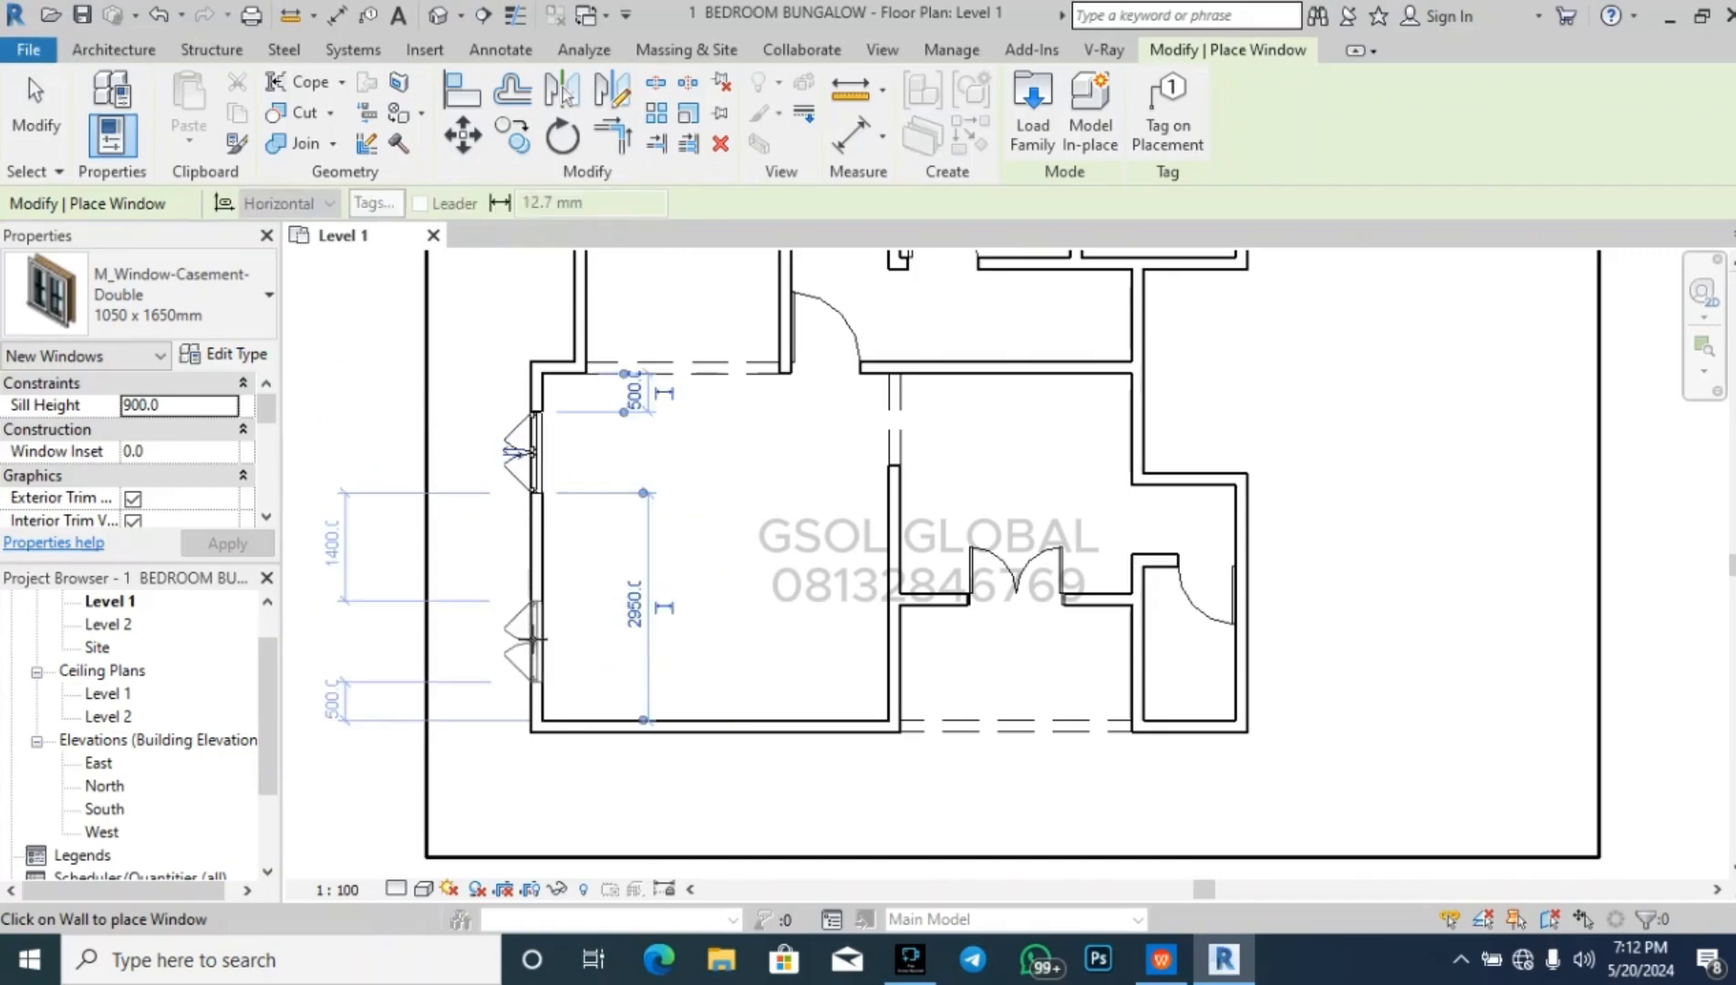
{"action": "left_click", "coordinate": [533, 638]}
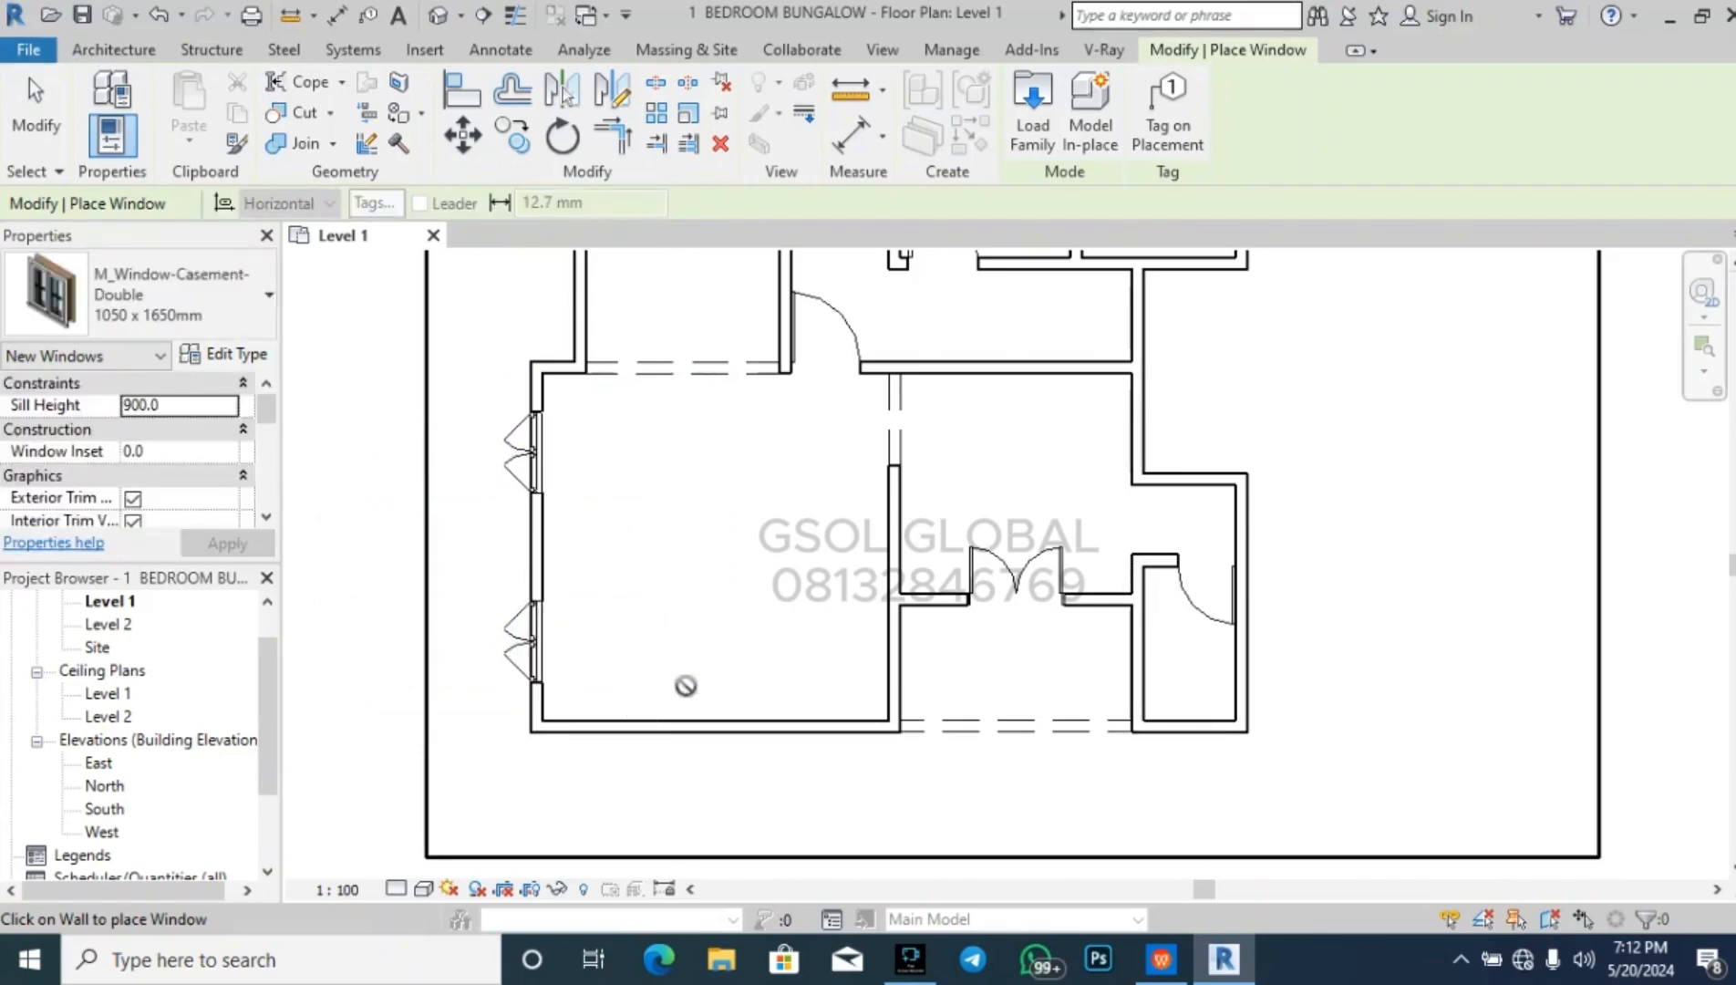
{"action": "left_click", "coordinate": [612, 729]}
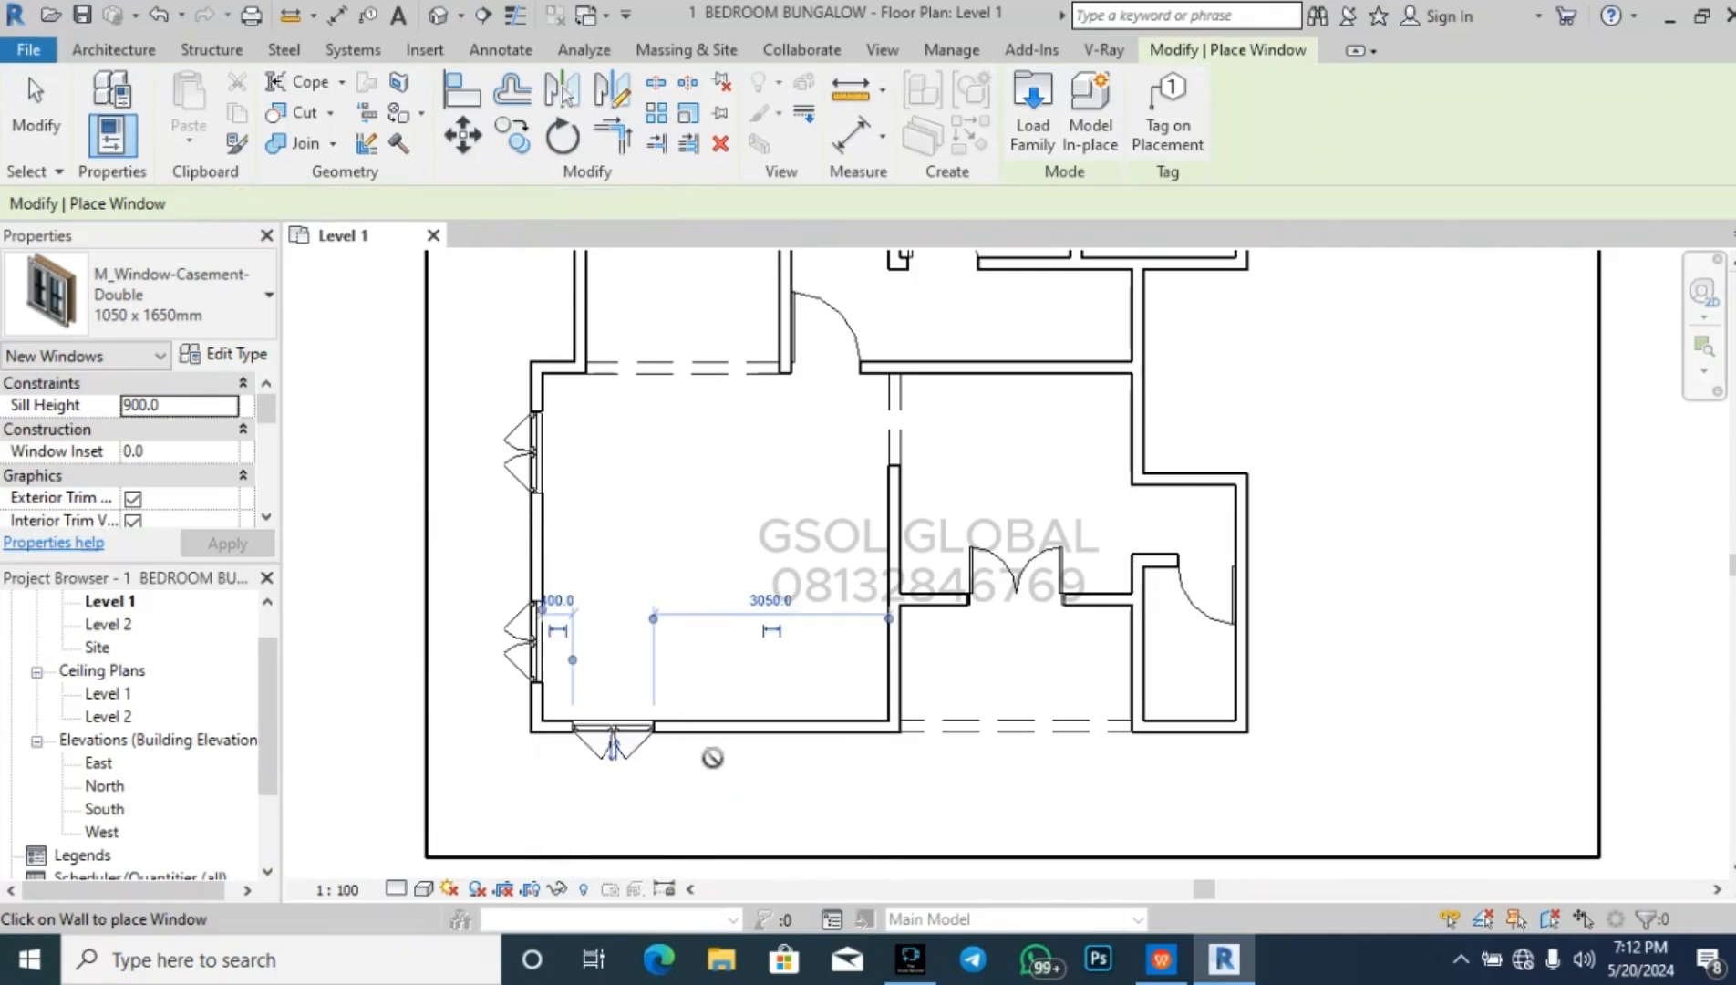
{"action": "left_click", "coordinate": [826, 734]}
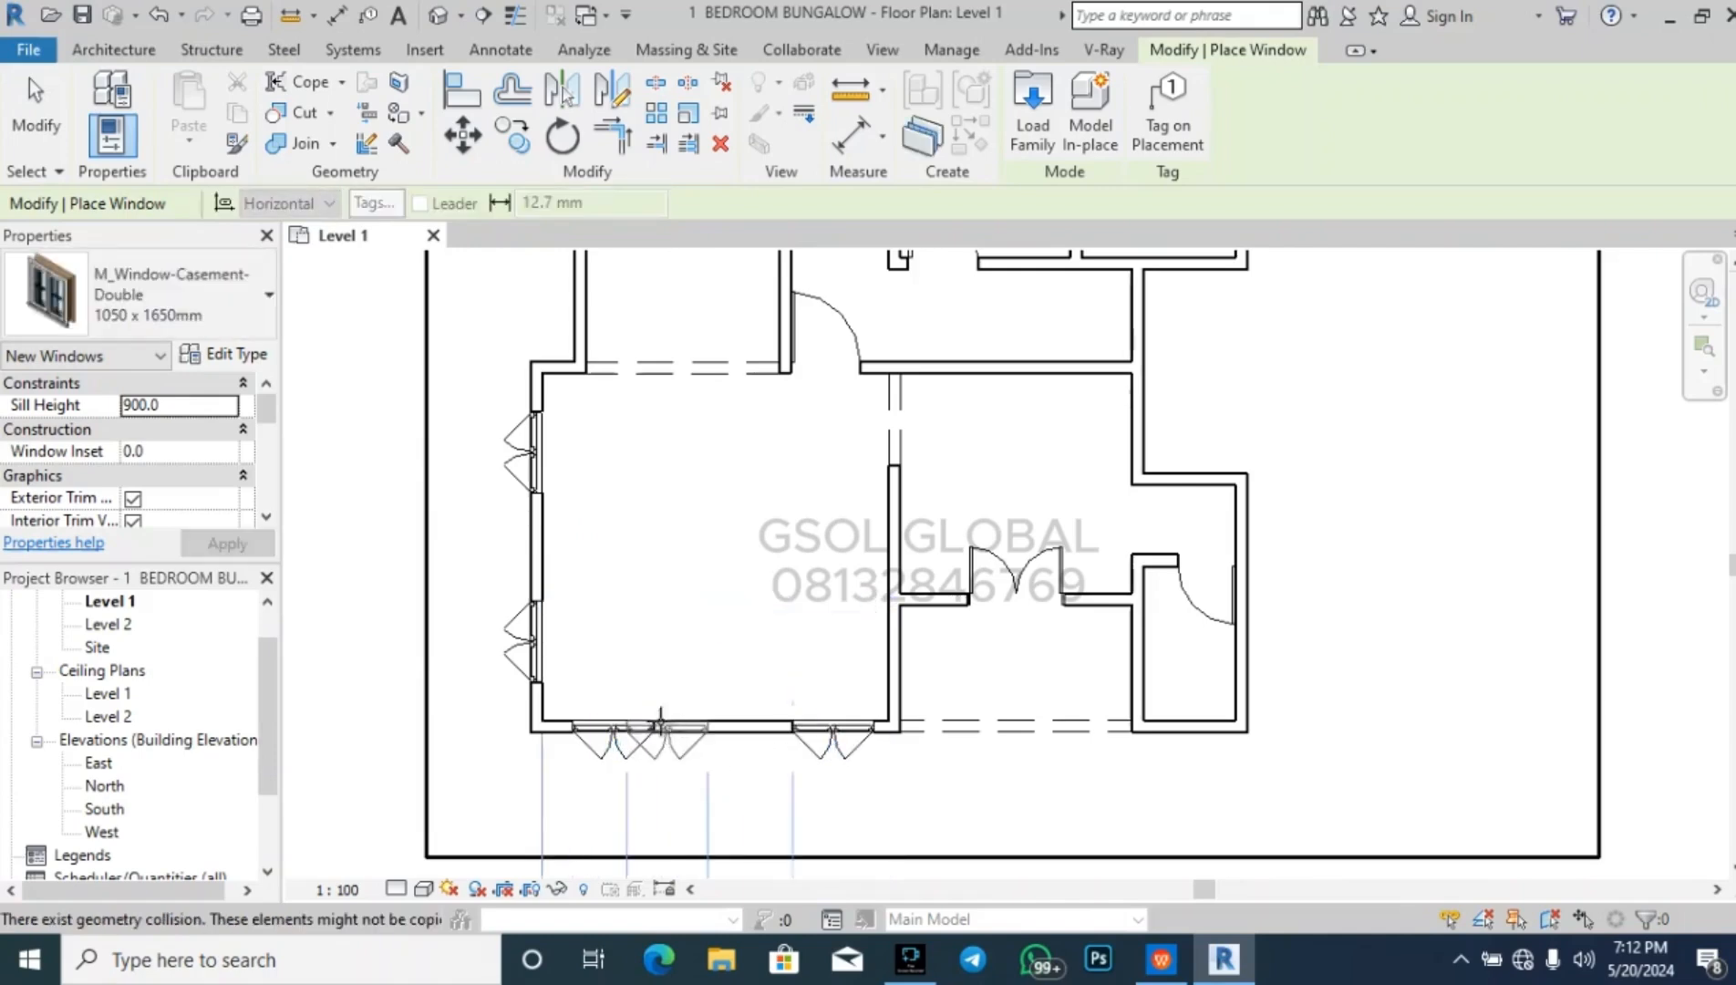
- Place two 1050 x 1650 mm casement windows in the large upper-right room's top wall and one centred in its right outer wall
{"action": "scroll", "coordinate": [616, 652], "scroll_direction": "down", "scroll_amount": 1}
{"action": "scroll", "coordinate": [615, 652], "scroll_direction": "down", "scroll_amount": 1}
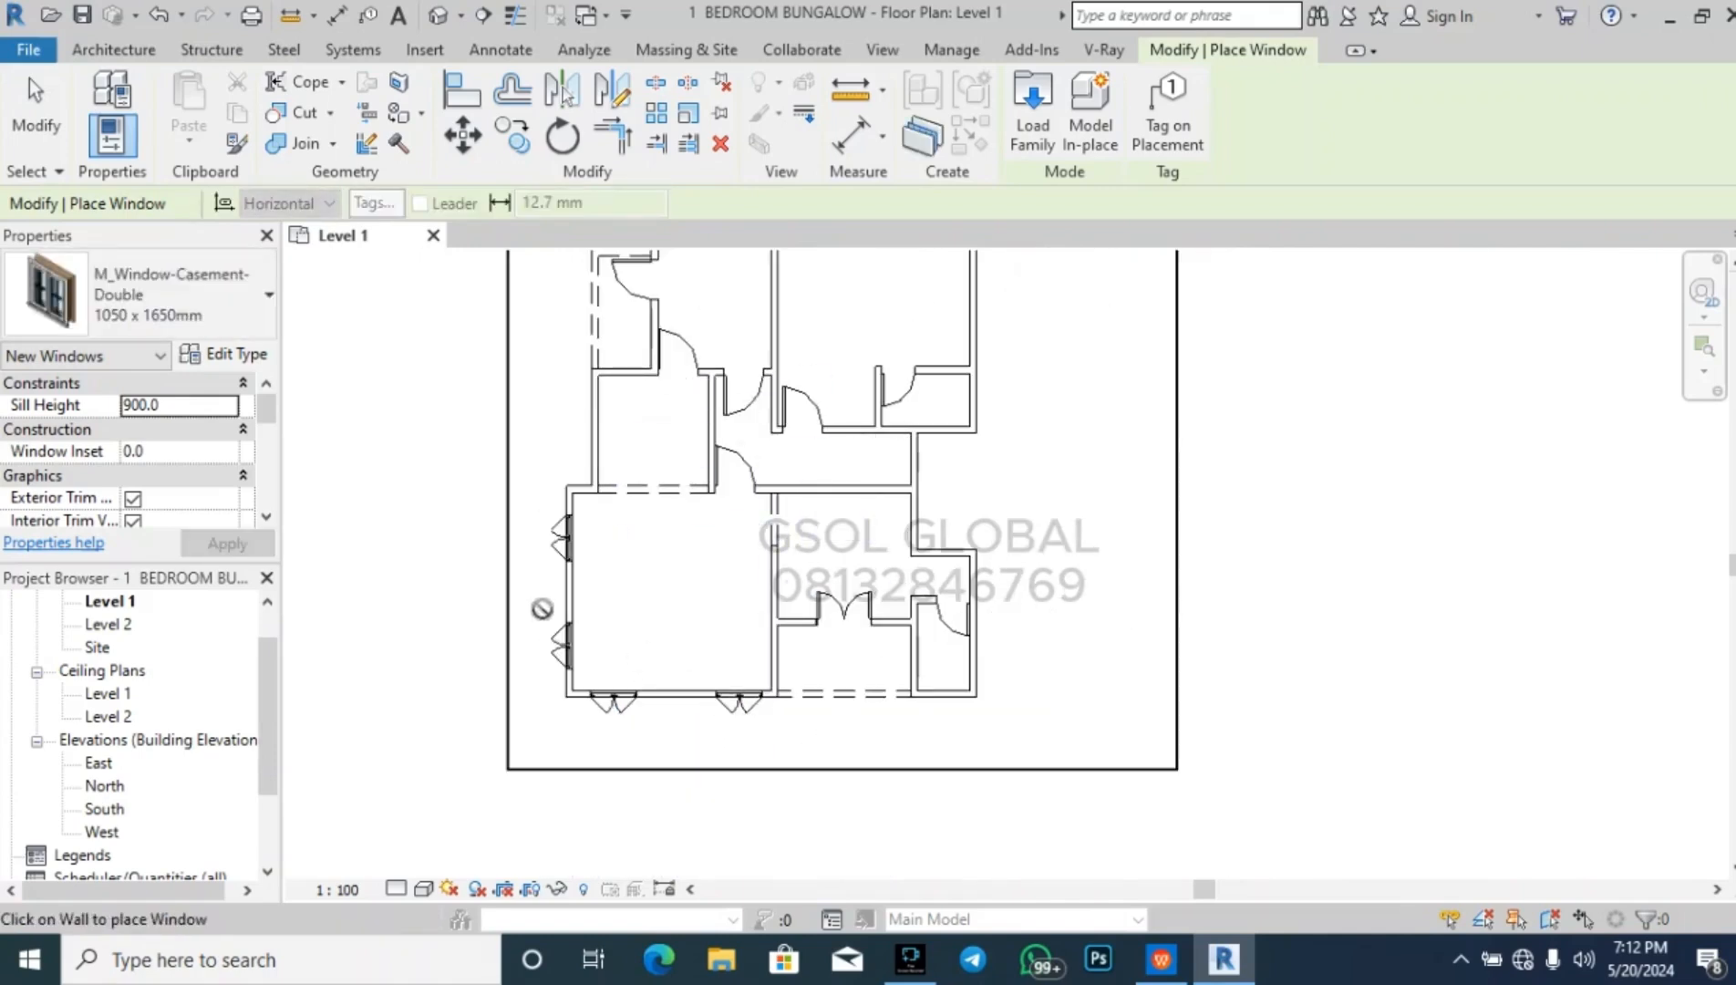
{"action": "scroll", "coordinate": [471, 714], "scroll_direction": "down", "scroll_amount": 1}
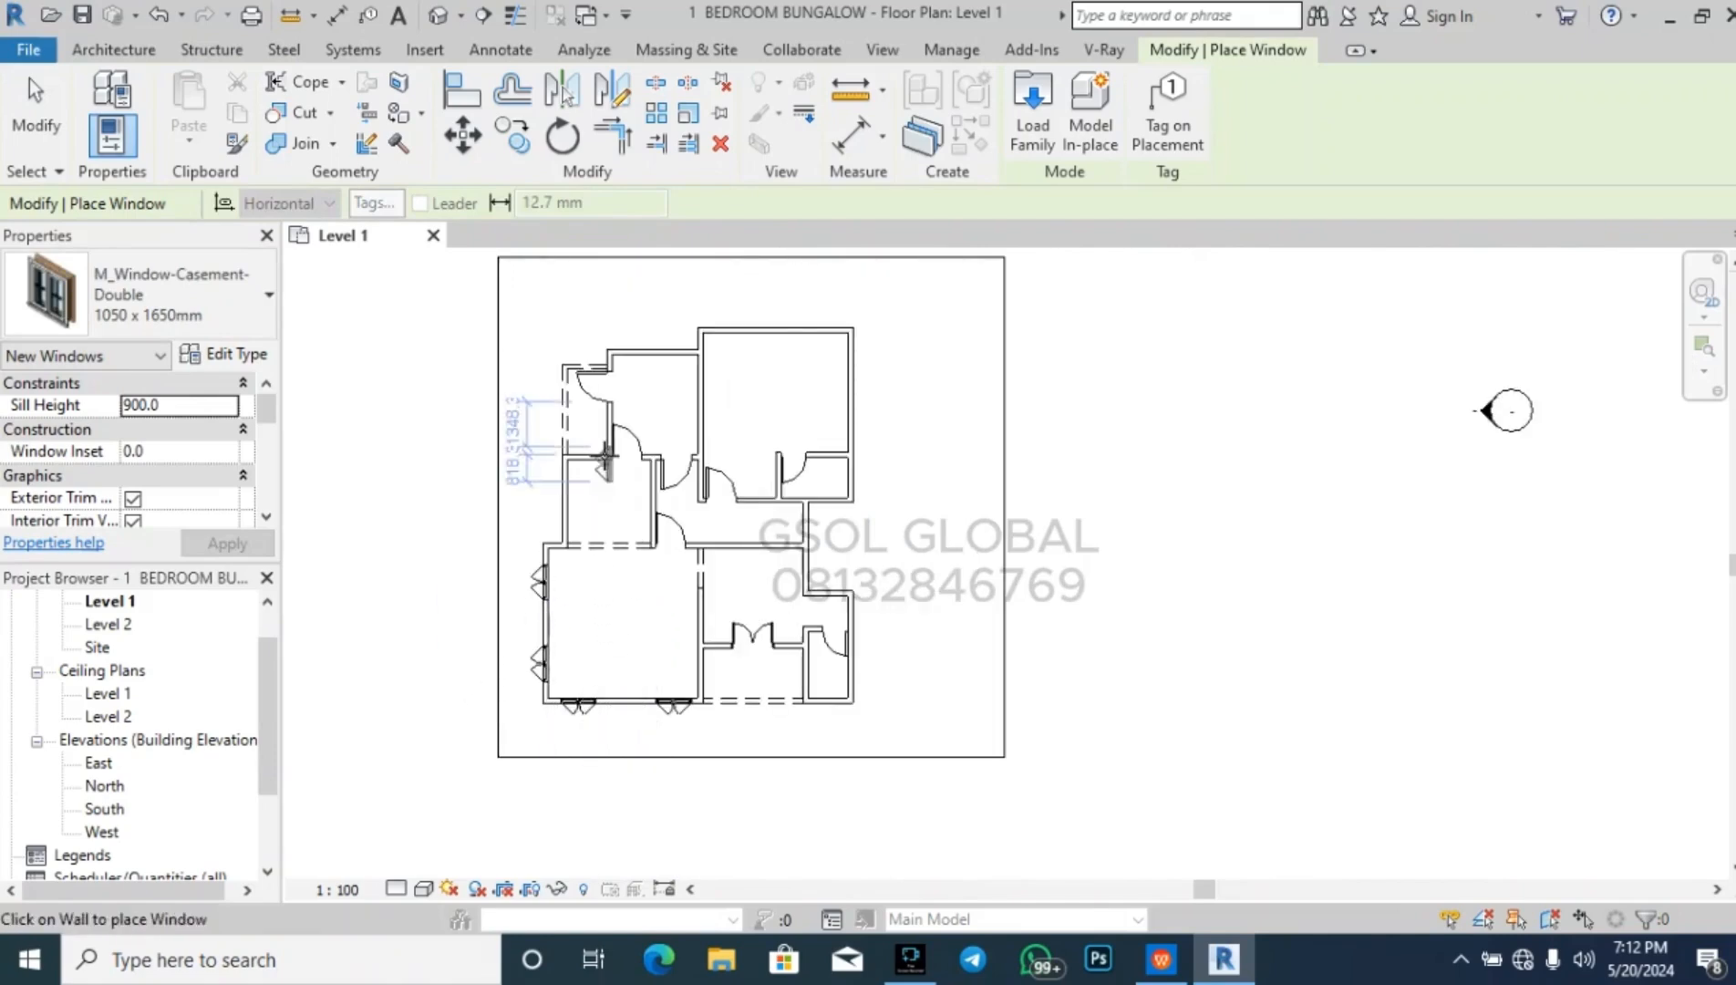
{"action": "scroll", "coordinate": [604, 453], "scroll_direction": "up", "scroll_amount": 2}
{"action": "scroll", "coordinate": [604, 458], "scroll_direction": "up", "scroll_amount": 1}
{"action": "scroll", "coordinate": [460, 679], "scroll_direction": "down", "scroll_amount": 4}
{"action": "scroll", "coordinate": [753, 463], "scroll_direction": "up", "scroll_amount": 2}
{"action": "scroll", "coordinate": [753, 462], "scroll_direction": "up", "scroll_amount": 2}
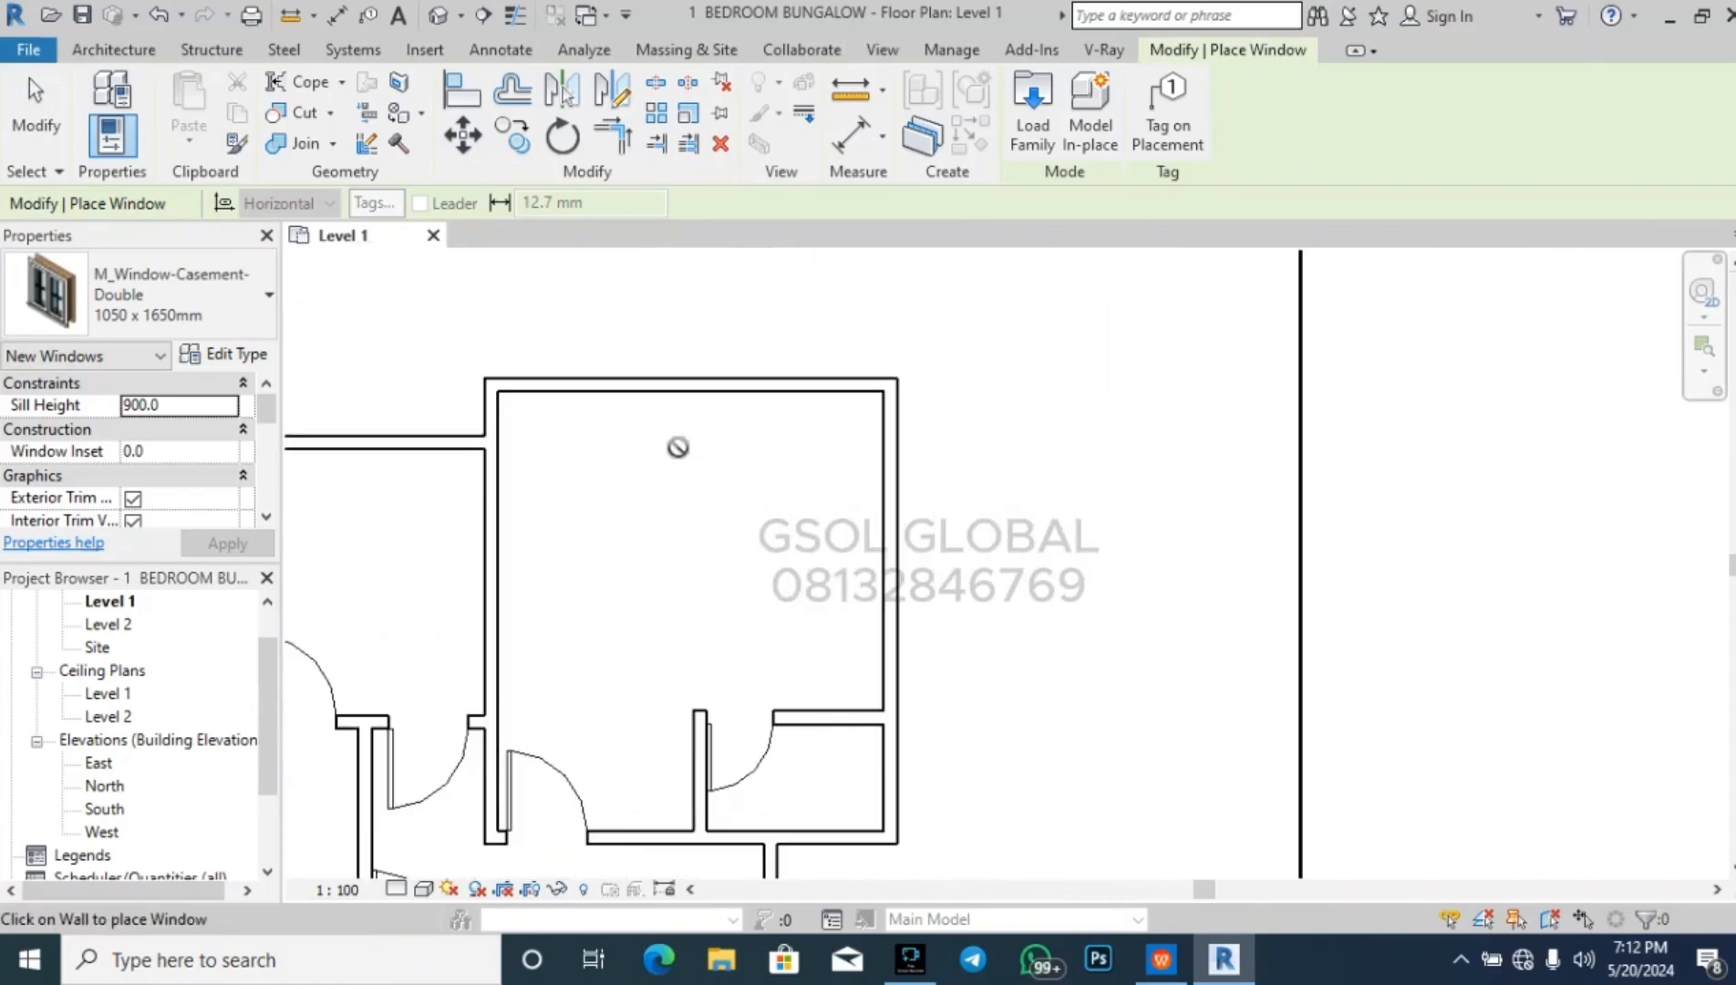
{"action": "left_click", "coordinate": [625, 383]}
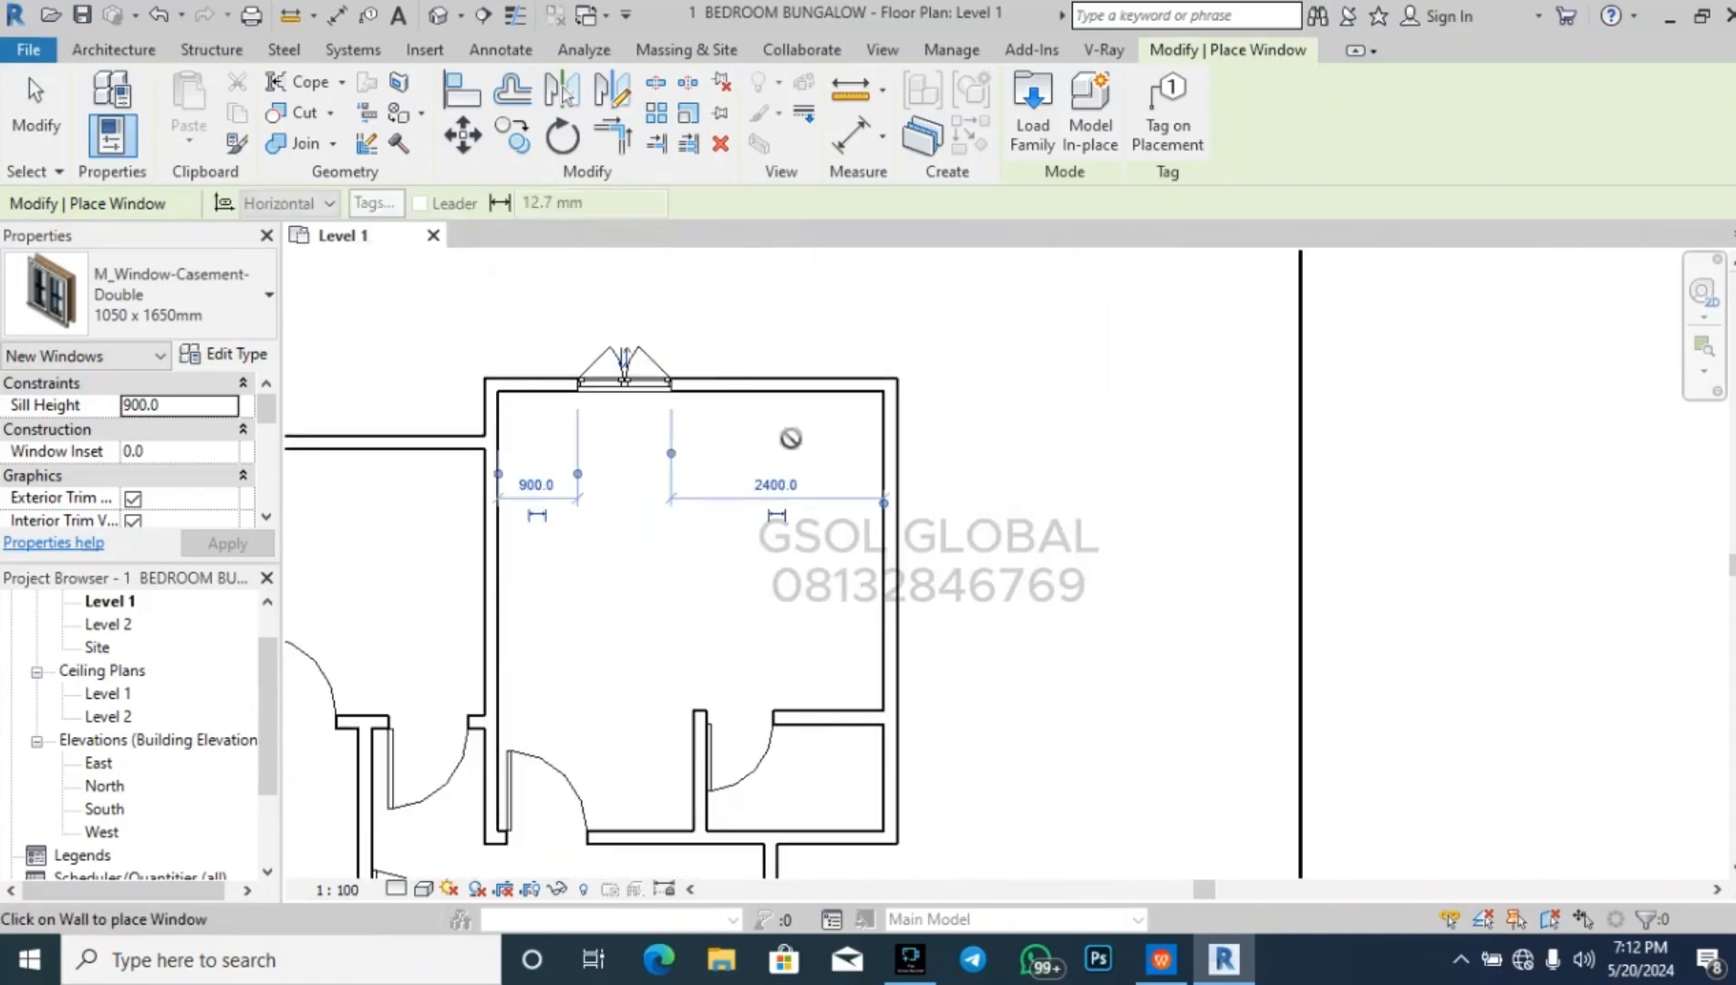
{"action": "left_click", "coordinate": [774, 383]}
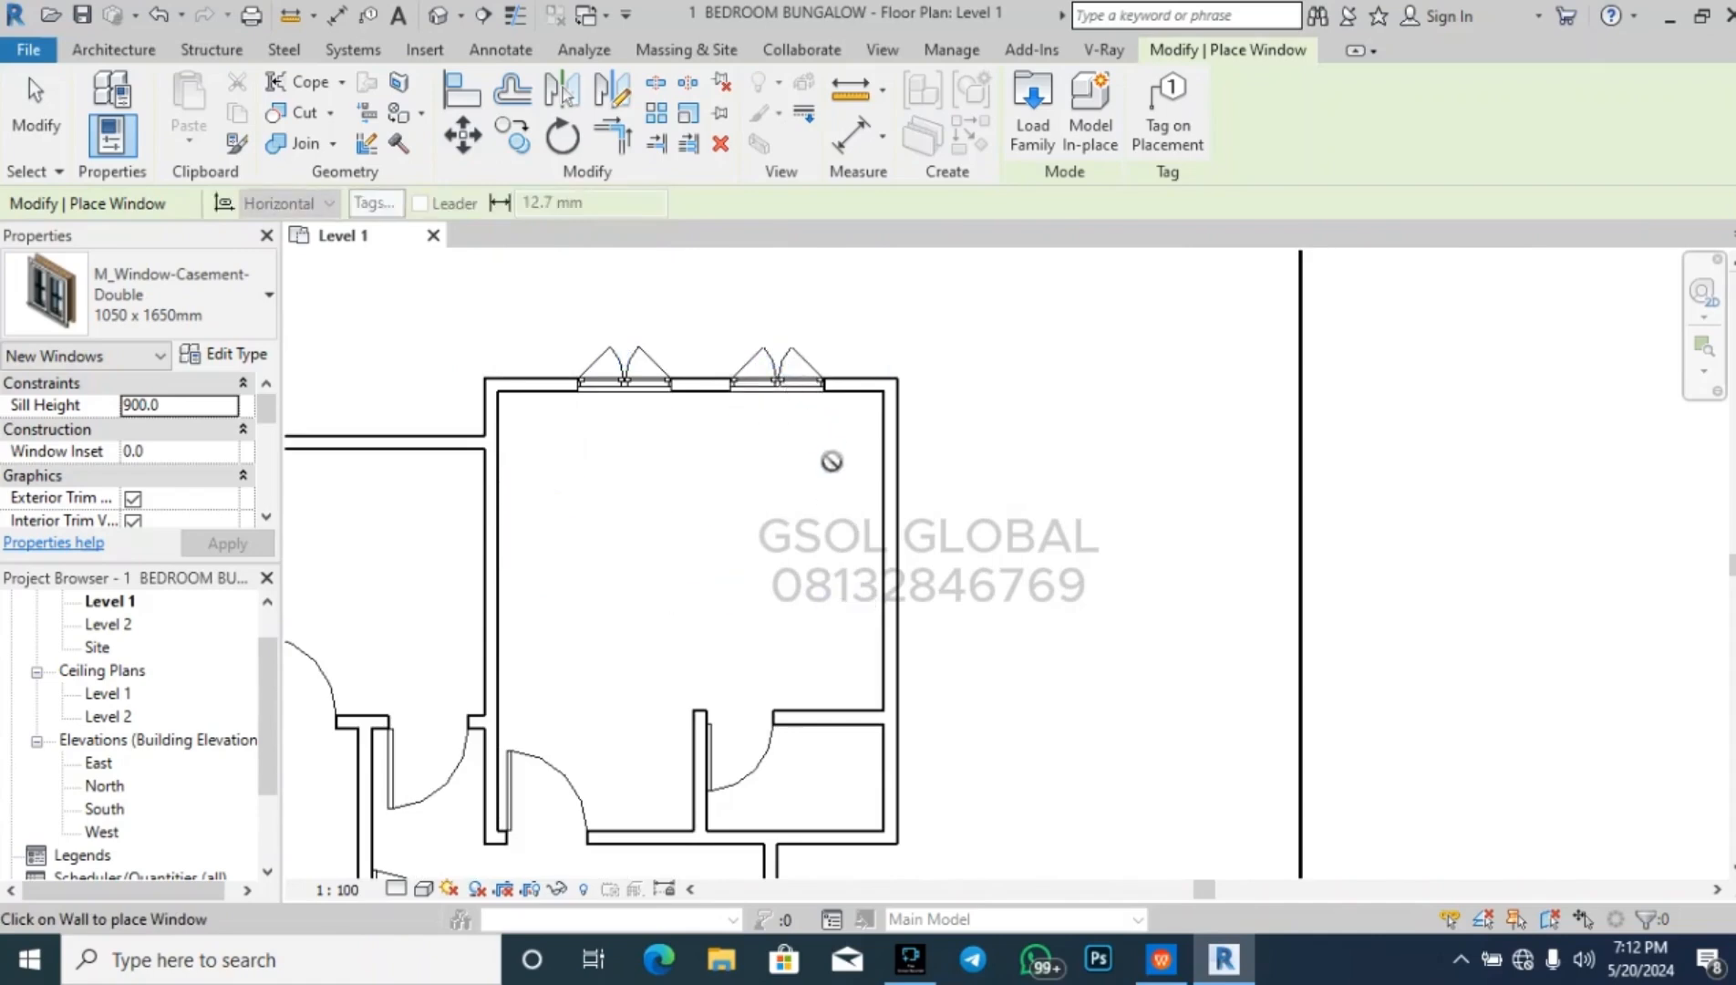
{"action": "left_click", "coordinate": [890, 551]}
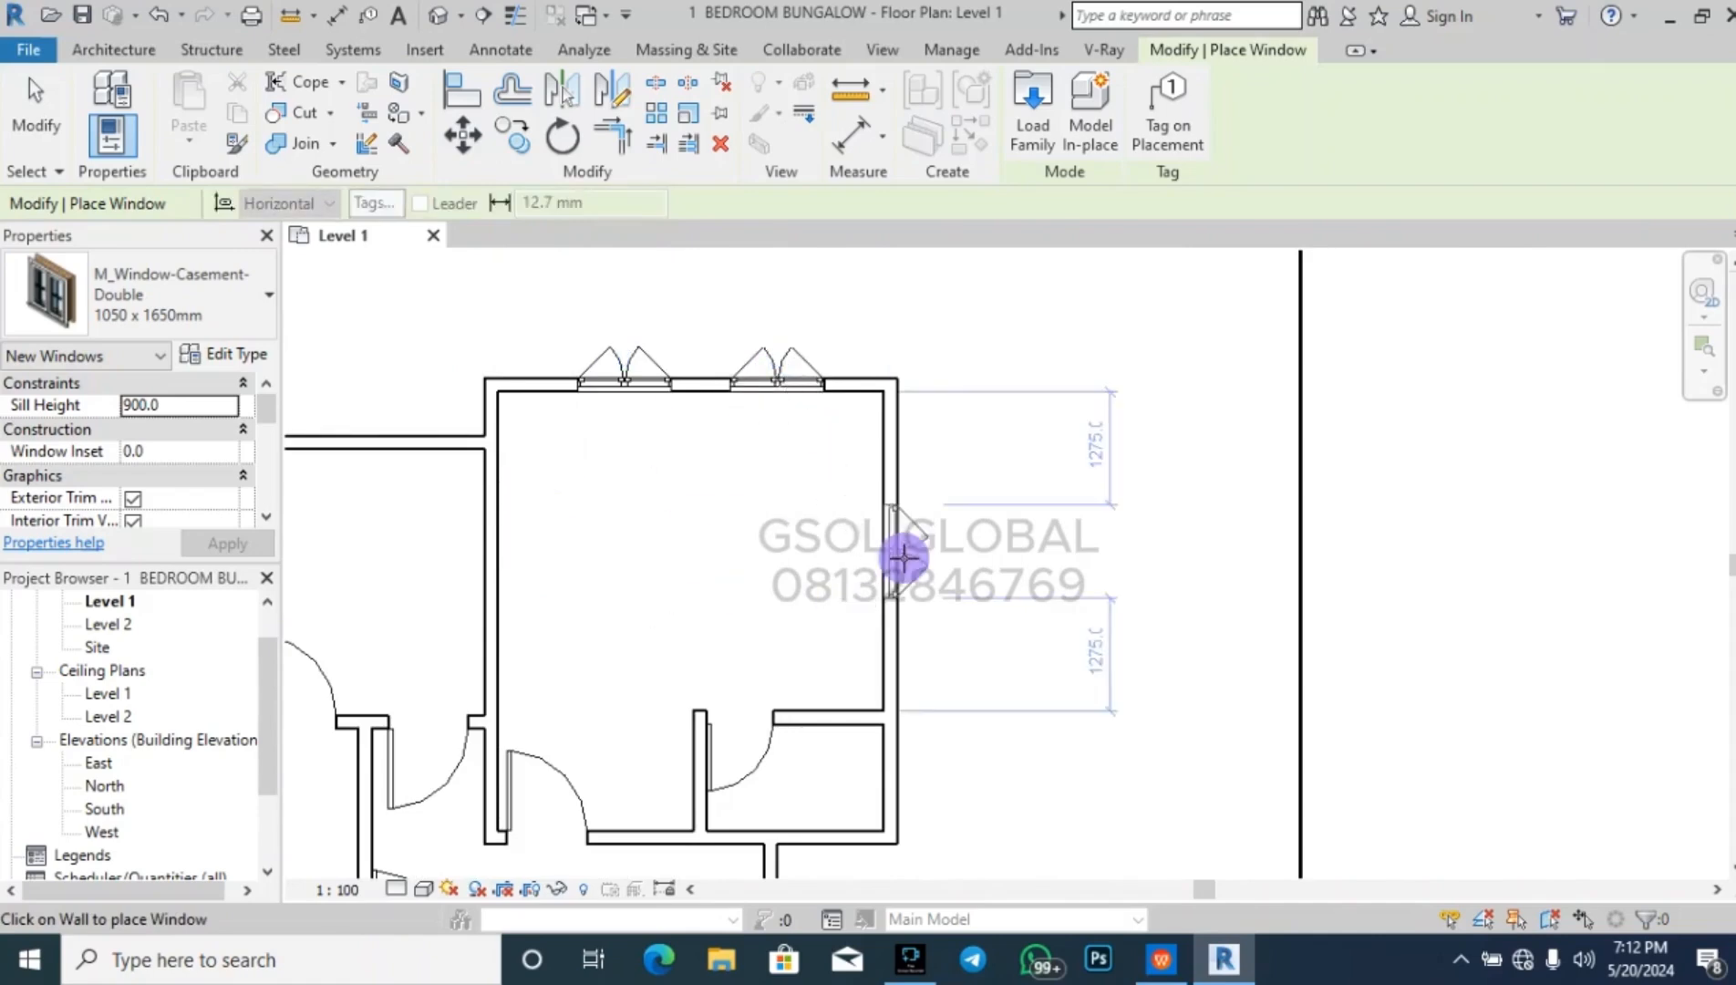
- Place a 1050 x 1650 mm casement window in the left outer wall of the small room directly above the large lower-left room
{"action": "scroll", "coordinate": [1023, 329], "scroll_direction": "down", "scroll_amount": 5}
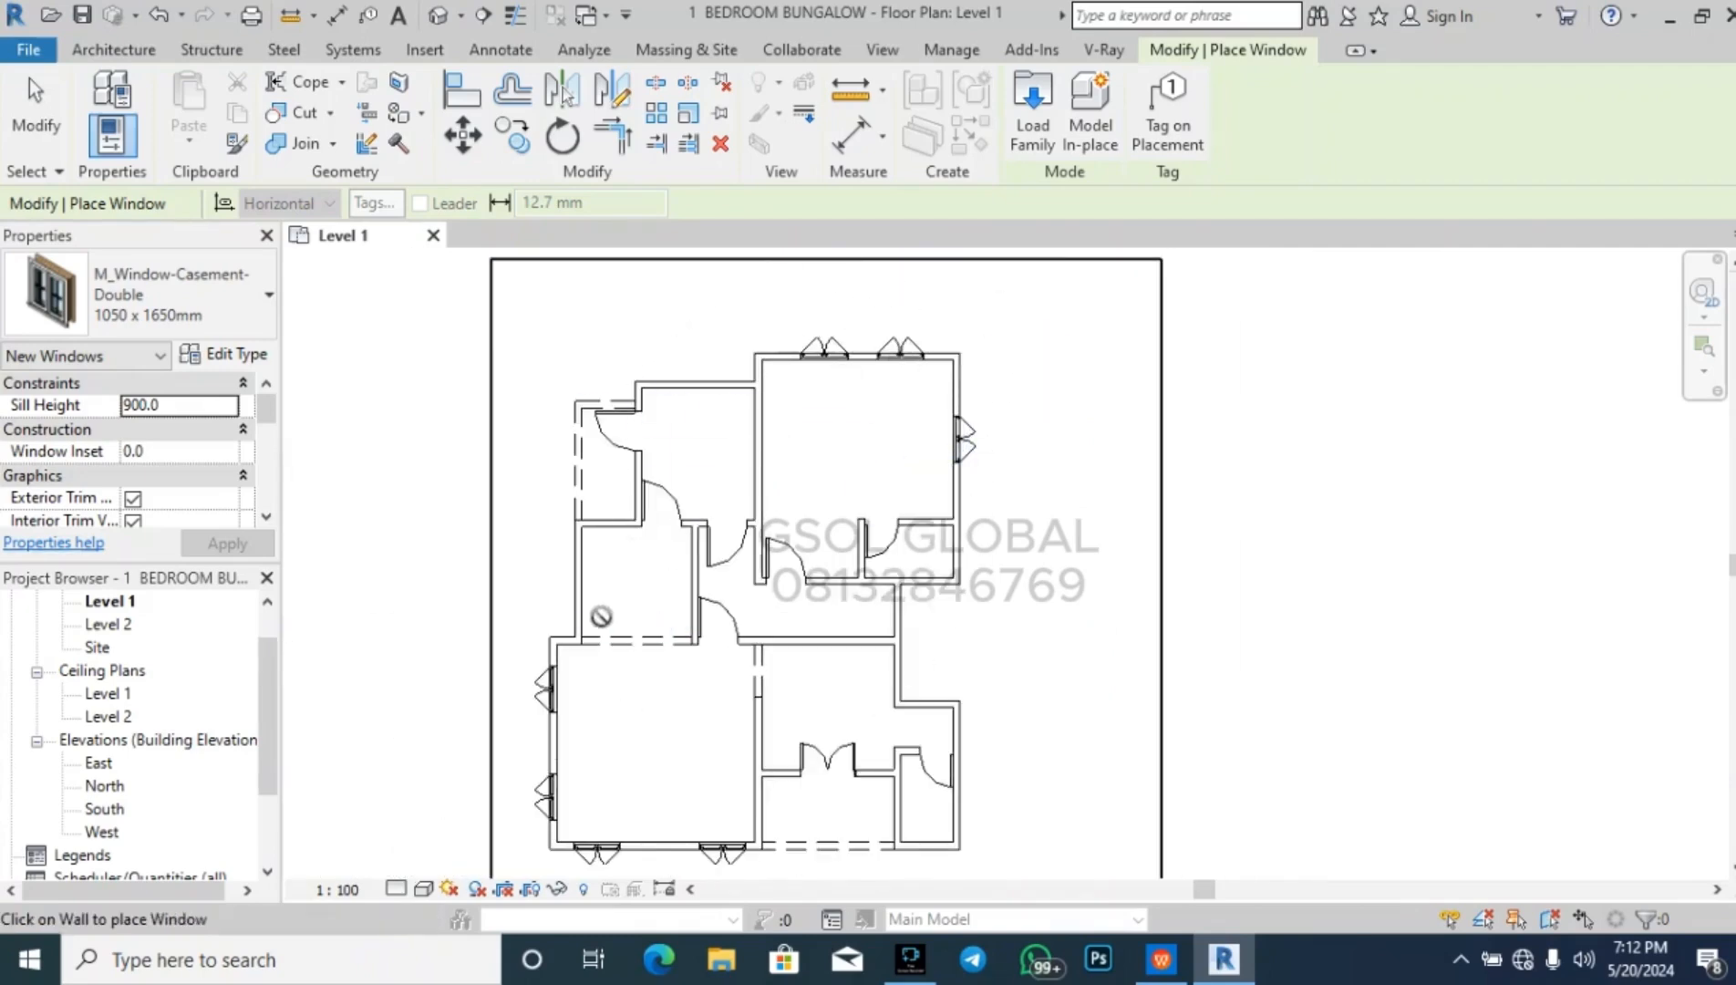
{"action": "scroll", "coordinate": [602, 616], "scroll_direction": "up", "scroll_amount": 2}
{"action": "scroll", "coordinate": [600, 621], "scroll_direction": "up", "scroll_amount": 1}
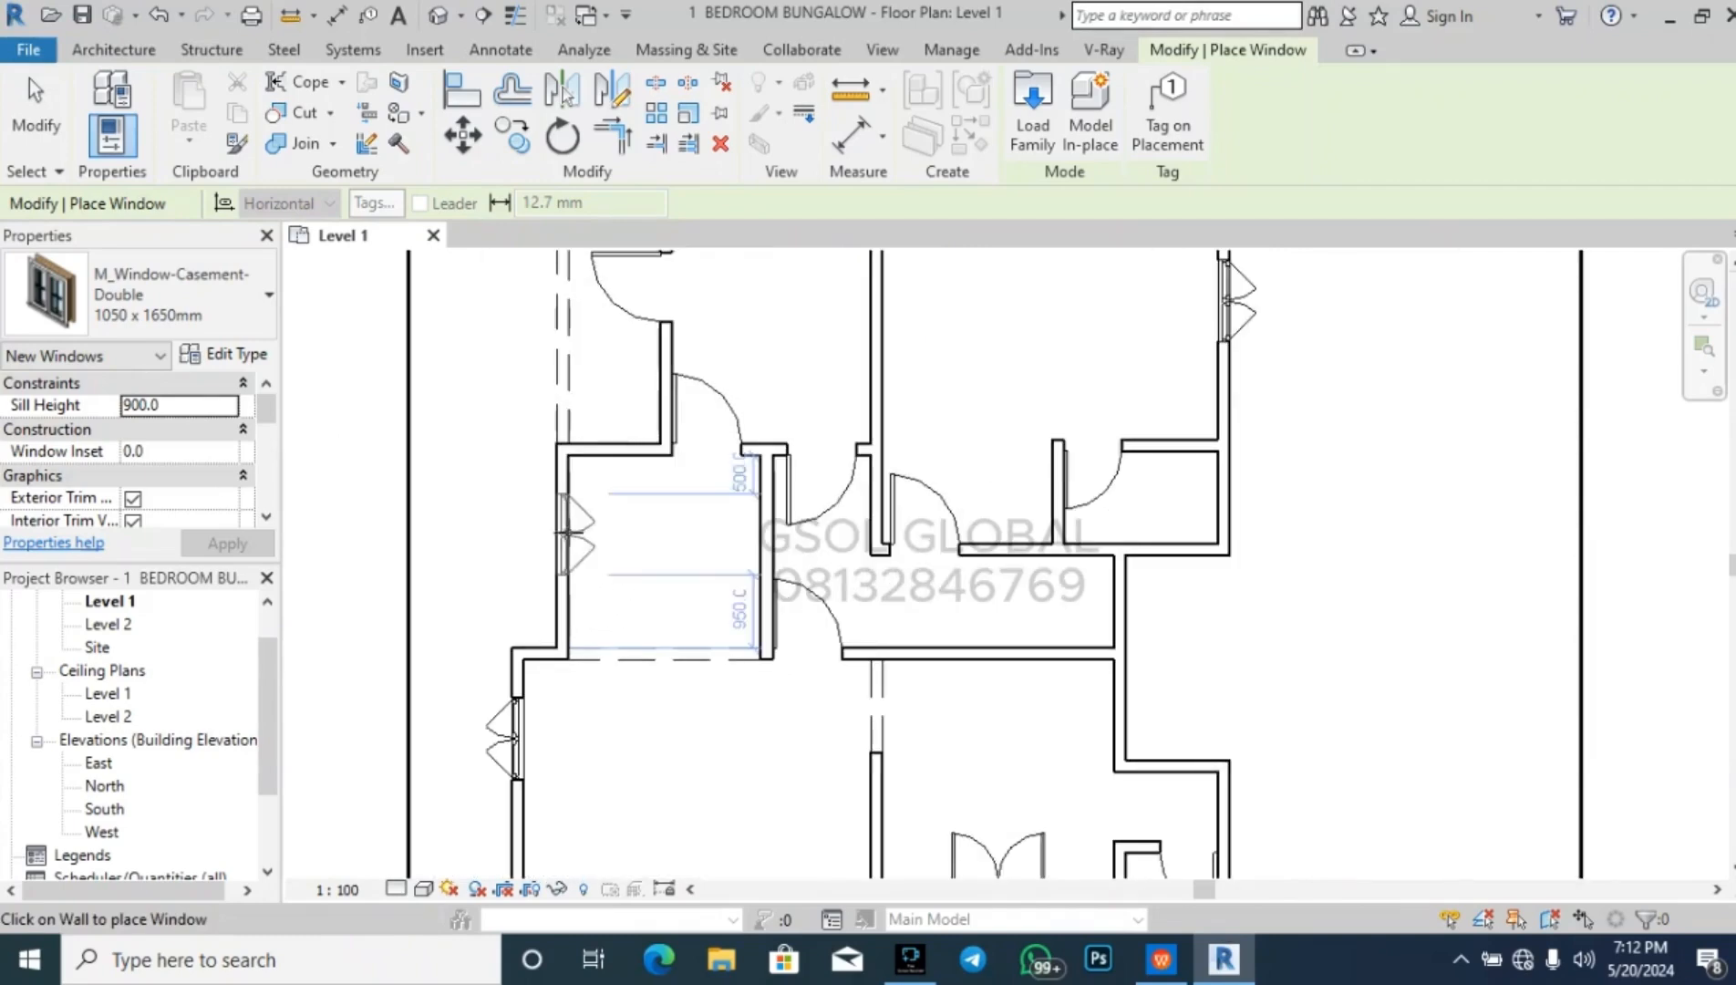
{"action": "left_click", "coordinate": [559, 534]}
{"action": "scroll", "coordinate": [559, 534], "scroll_direction": "down", "scroll_amount": 2}
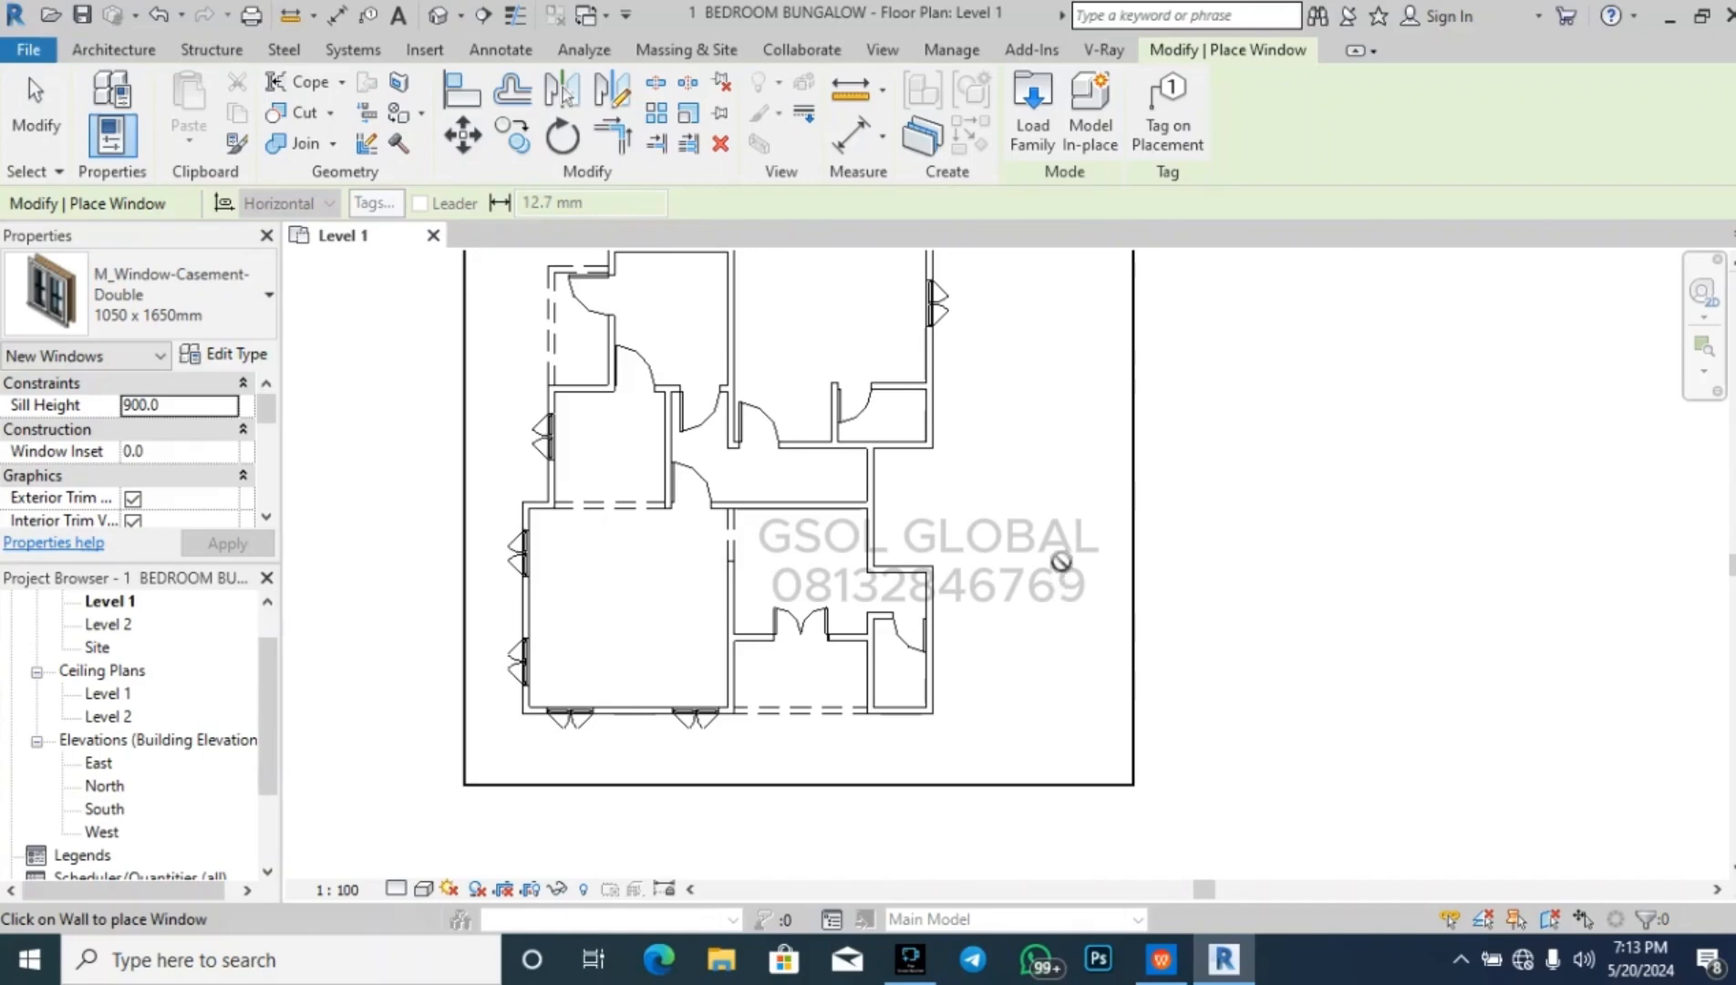
{"action": "key", "text": "Escape"}
- Align the left edge of the entrance double door with the porch-side face of the vertical wall to its left
{"action": "scroll", "coordinate": [826, 655], "scroll_direction": "up", "scroll_amount": 3}
{"action": "left_click", "coordinate": [826, 654]}
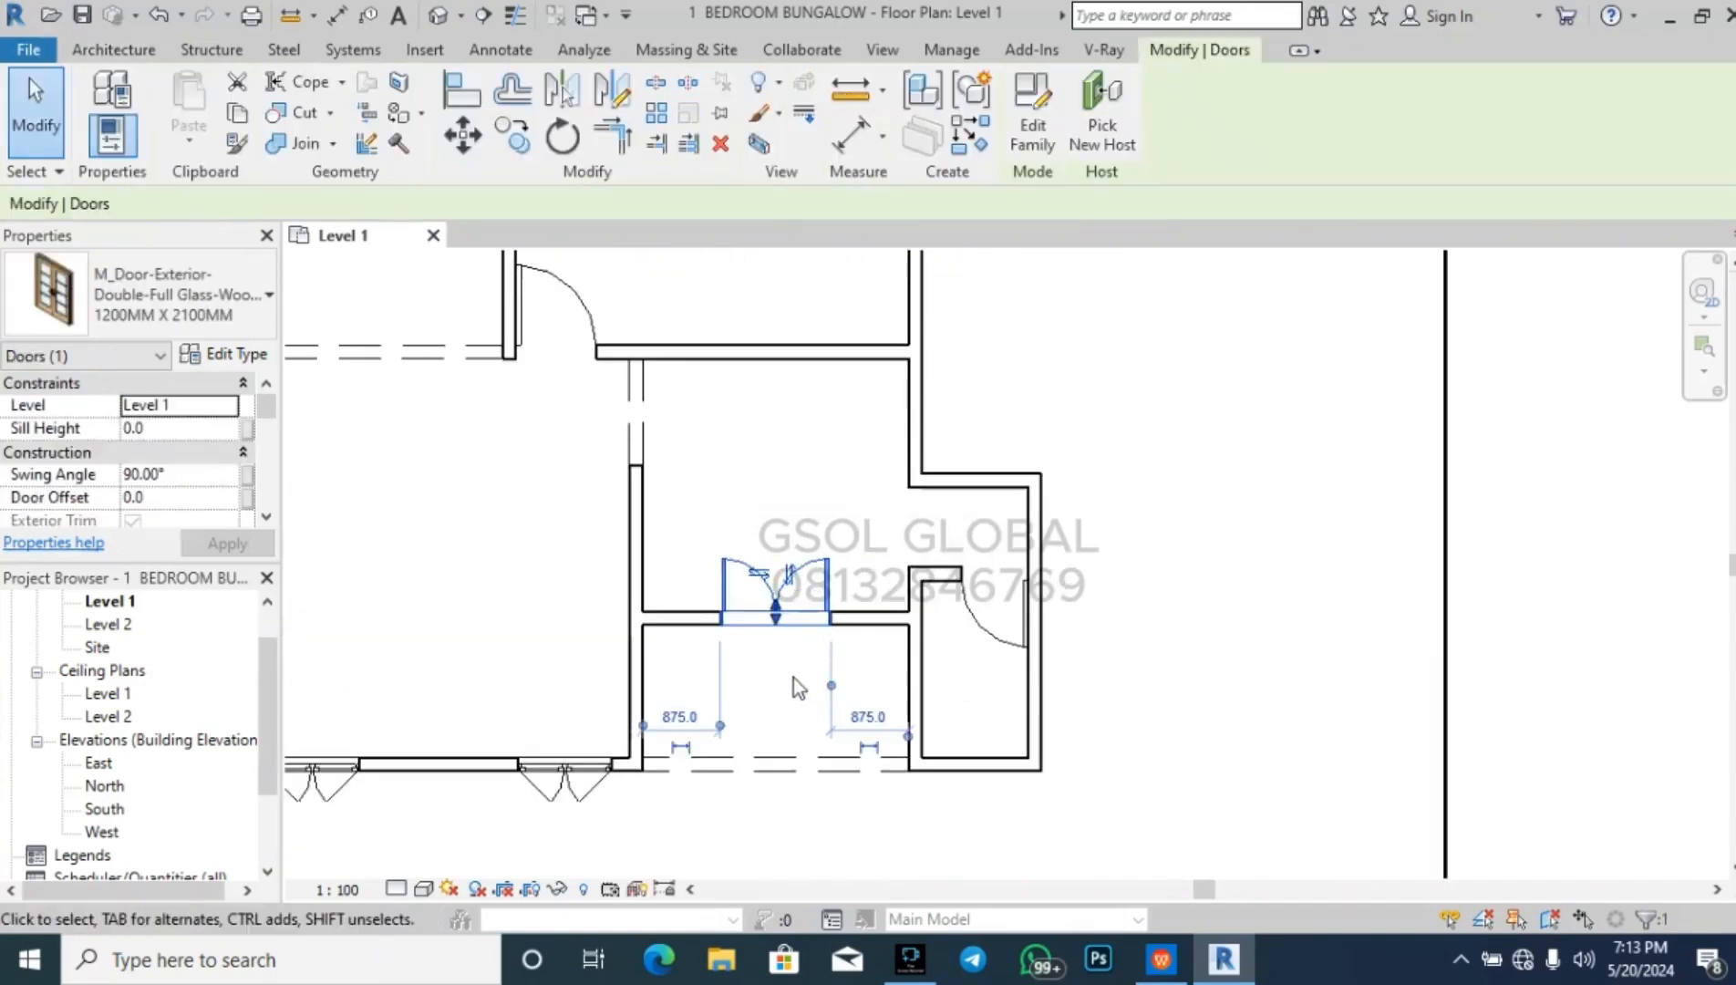
{"action": "left_click", "coordinate": [795, 677]}
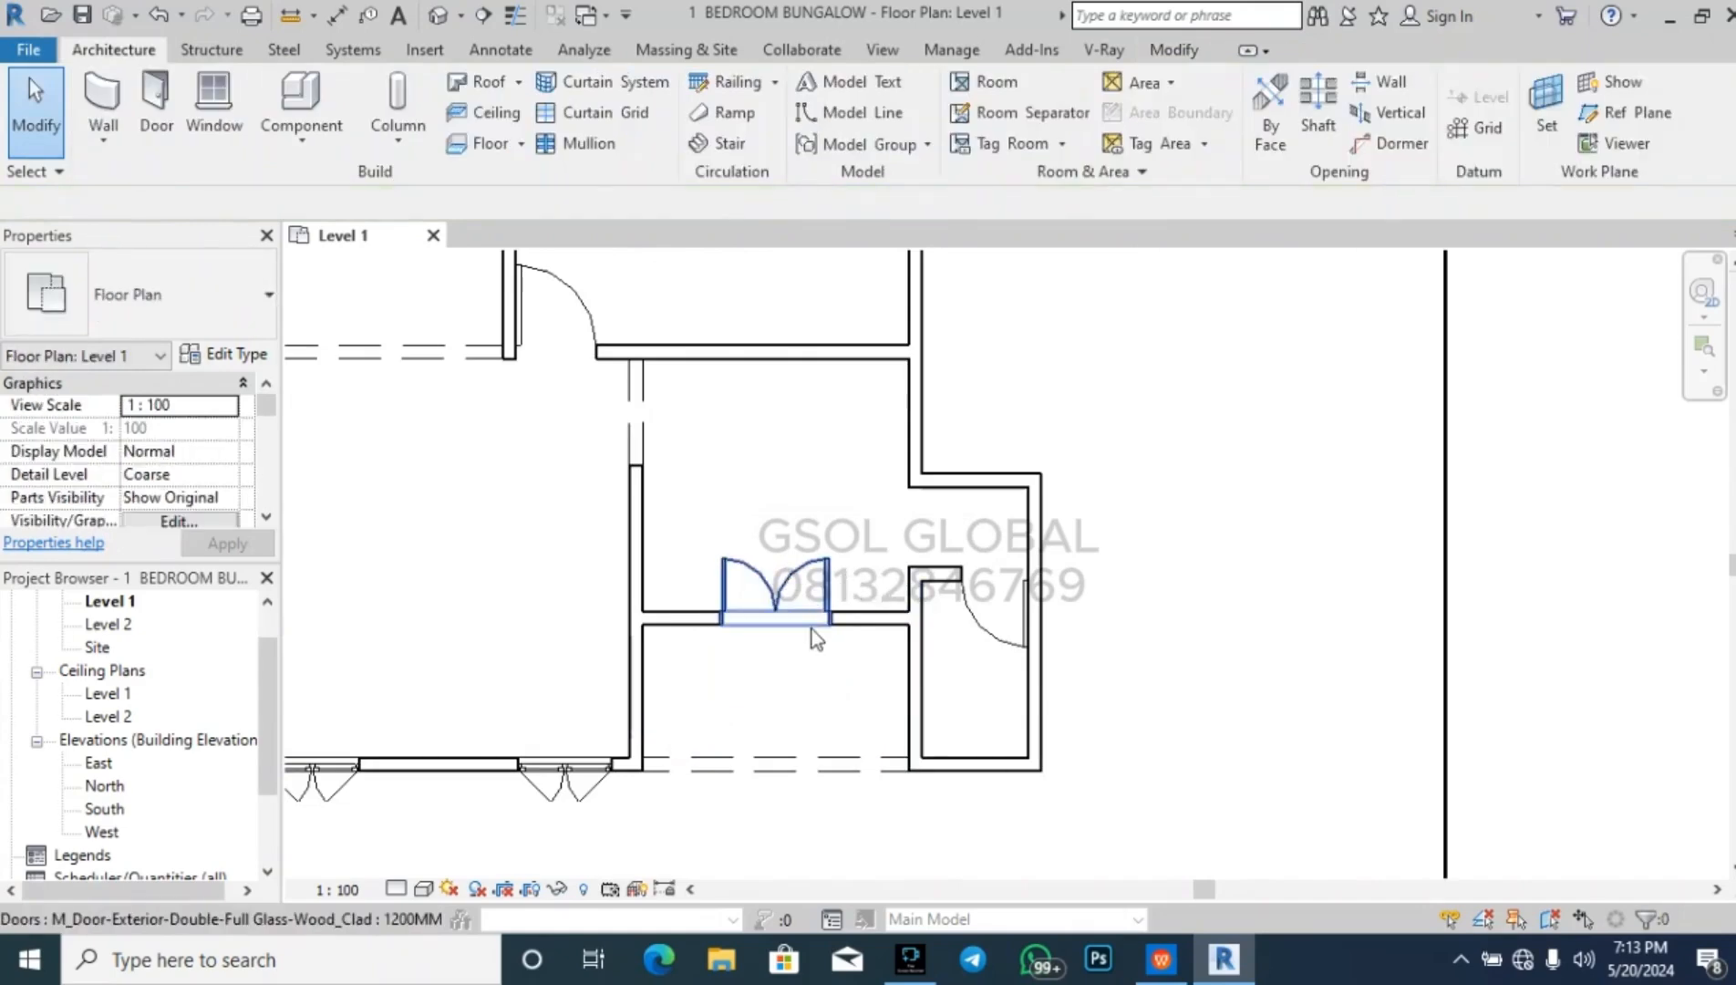
{"action": "key", "text": "a"}
{"action": "key", "text": "l"}
{"action": "scroll", "coordinate": [646, 627], "scroll_direction": "up", "scroll_amount": 3}
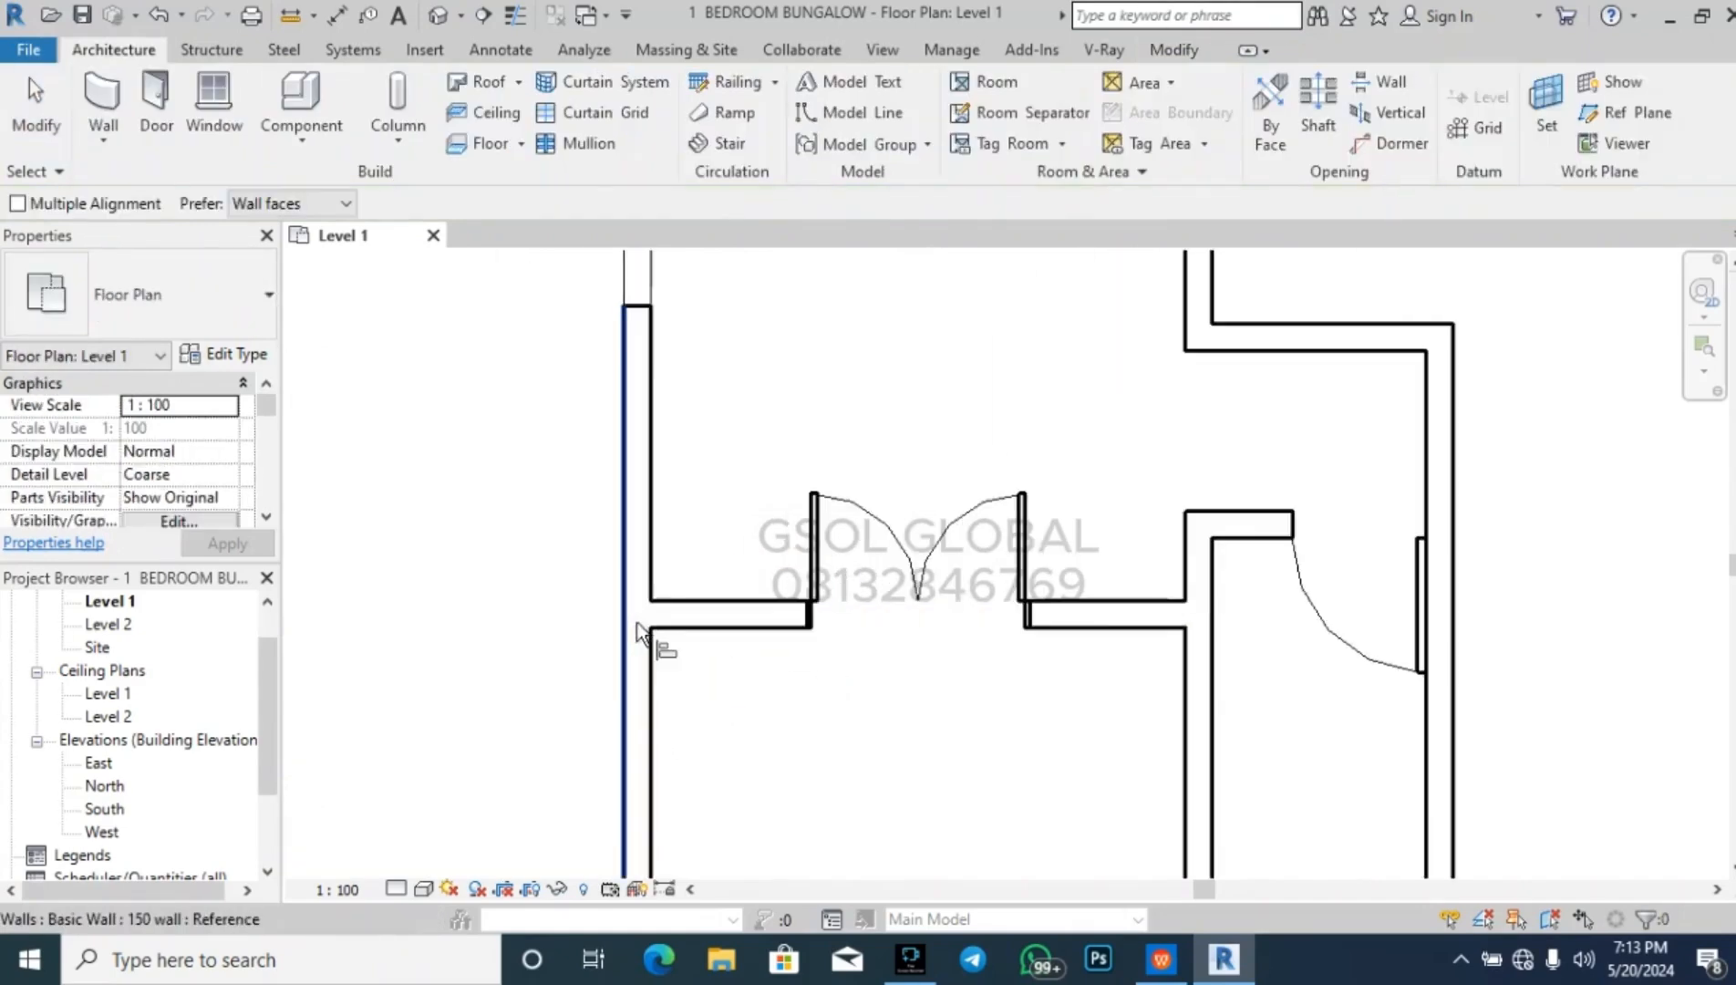
{"action": "left_click", "coordinate": [653, 593]}
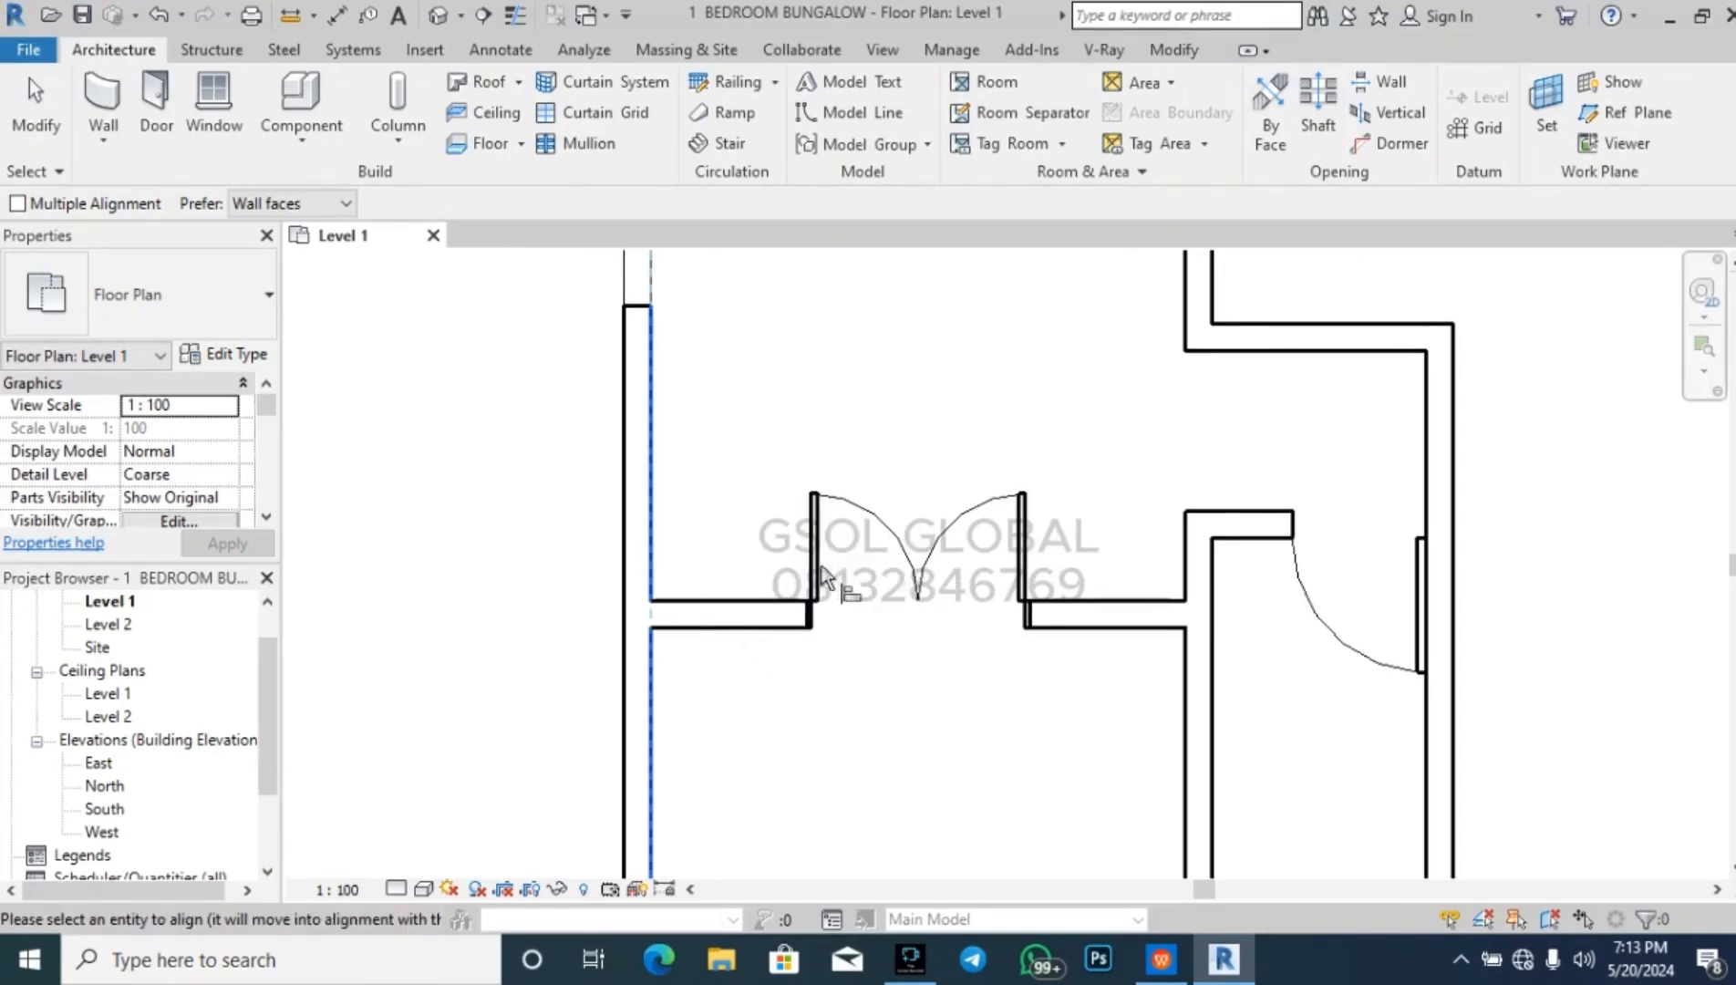
{"action": "left_click", "coordinate": [810, 584]}
{"action": "scroll", "coordinate": [860, 697], "scroll_direction": "down", "scroll_amount": 2}
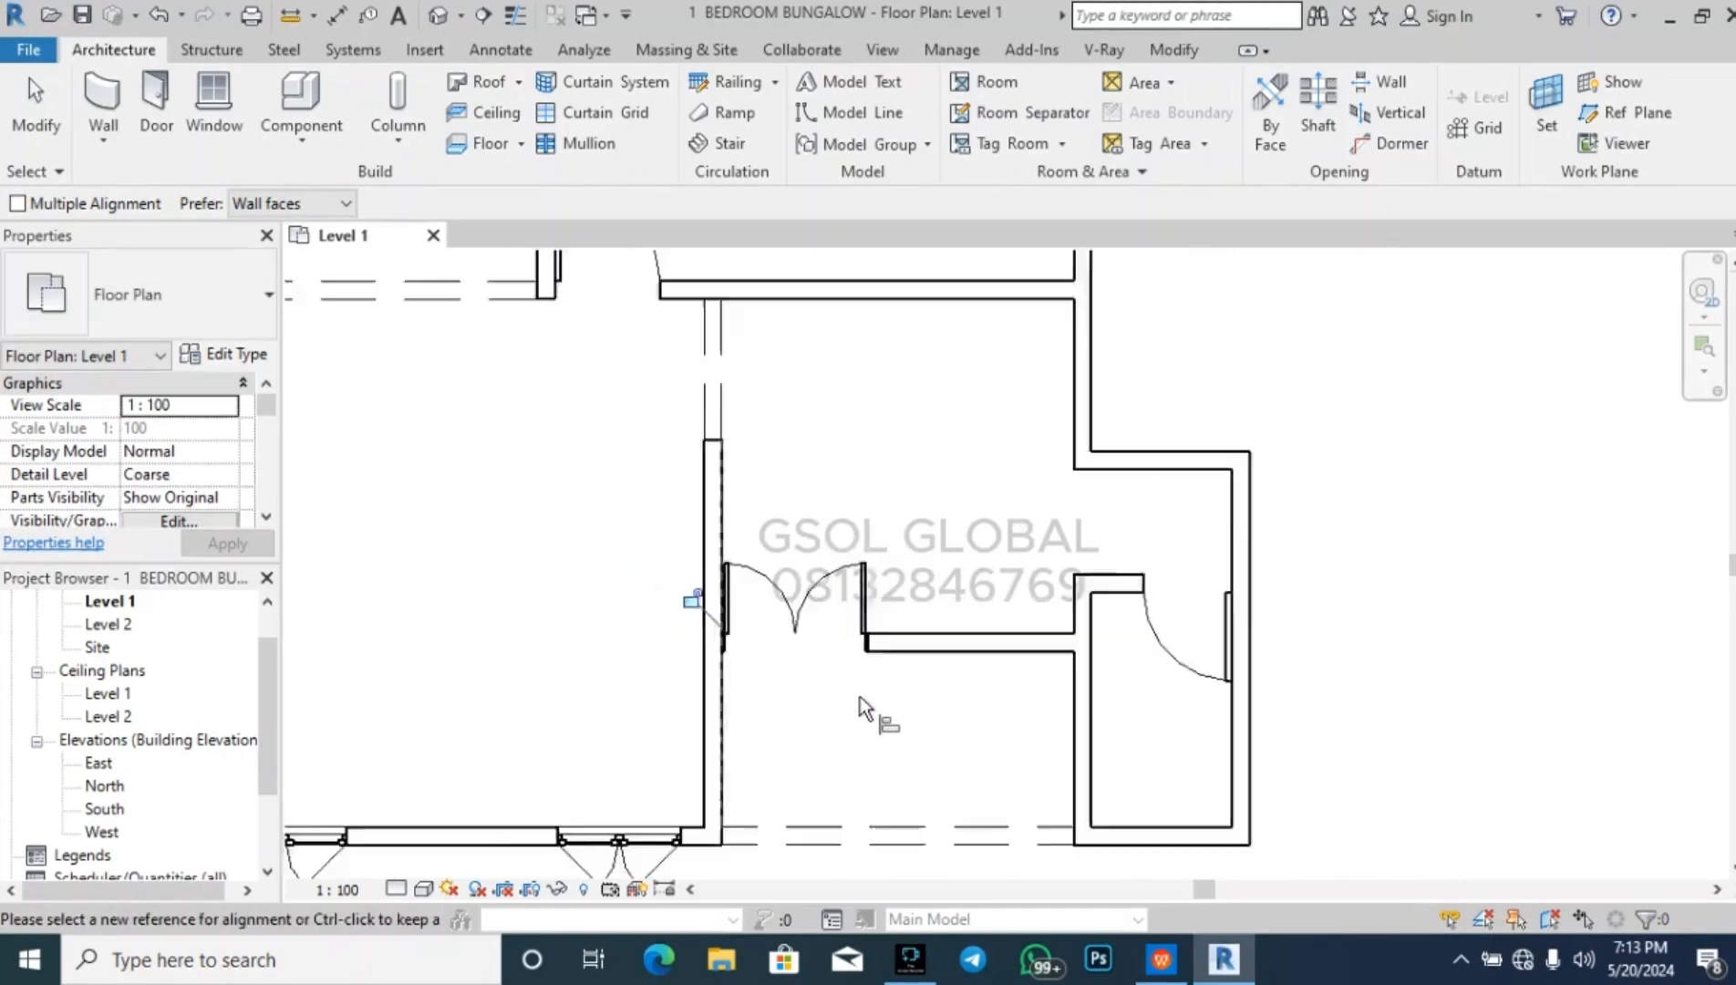
- Duplicate the 1050 x 1650 mm double casement window type under the name 750MM X 1200MM
{"action": "scroll", "coordinate": [860, 697], "scroll_direction": "down", "scroll_amount": 2}
{"action": "key", "text": "Escape"}
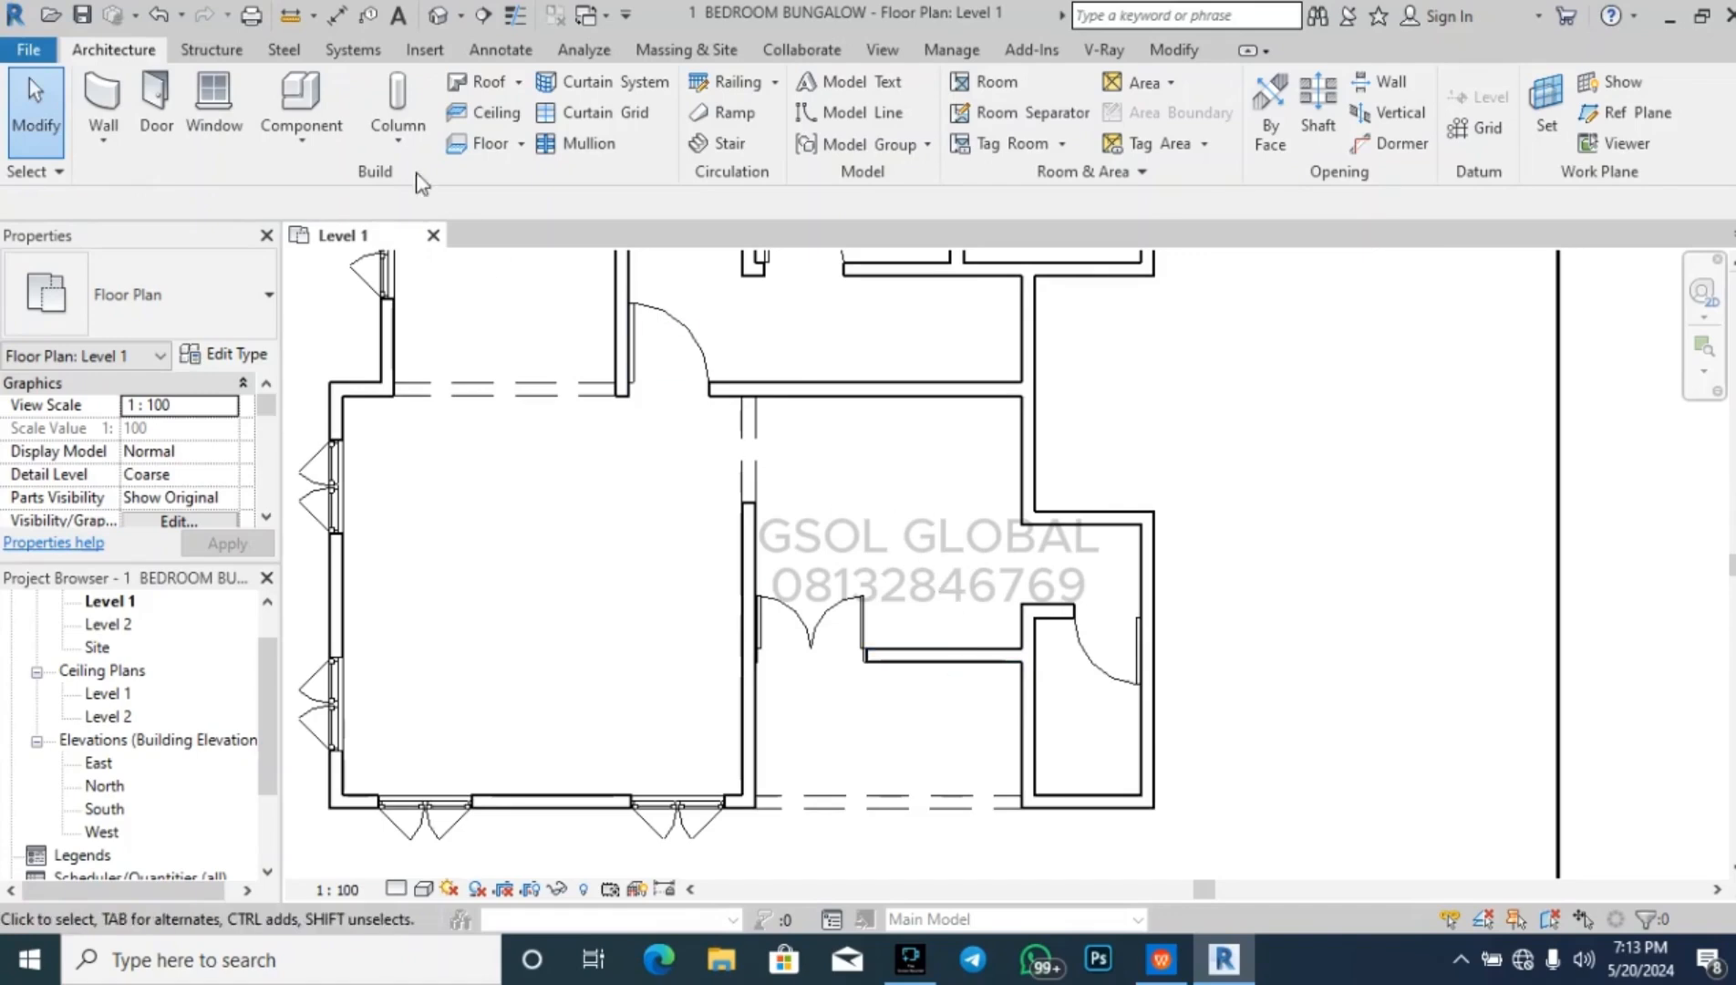
{"action": "left_click", "coordinate": [262, 123]}
{"action": "key", "text": "Escape"}
{"action": "left_click", "coordinate": [212, 114]}
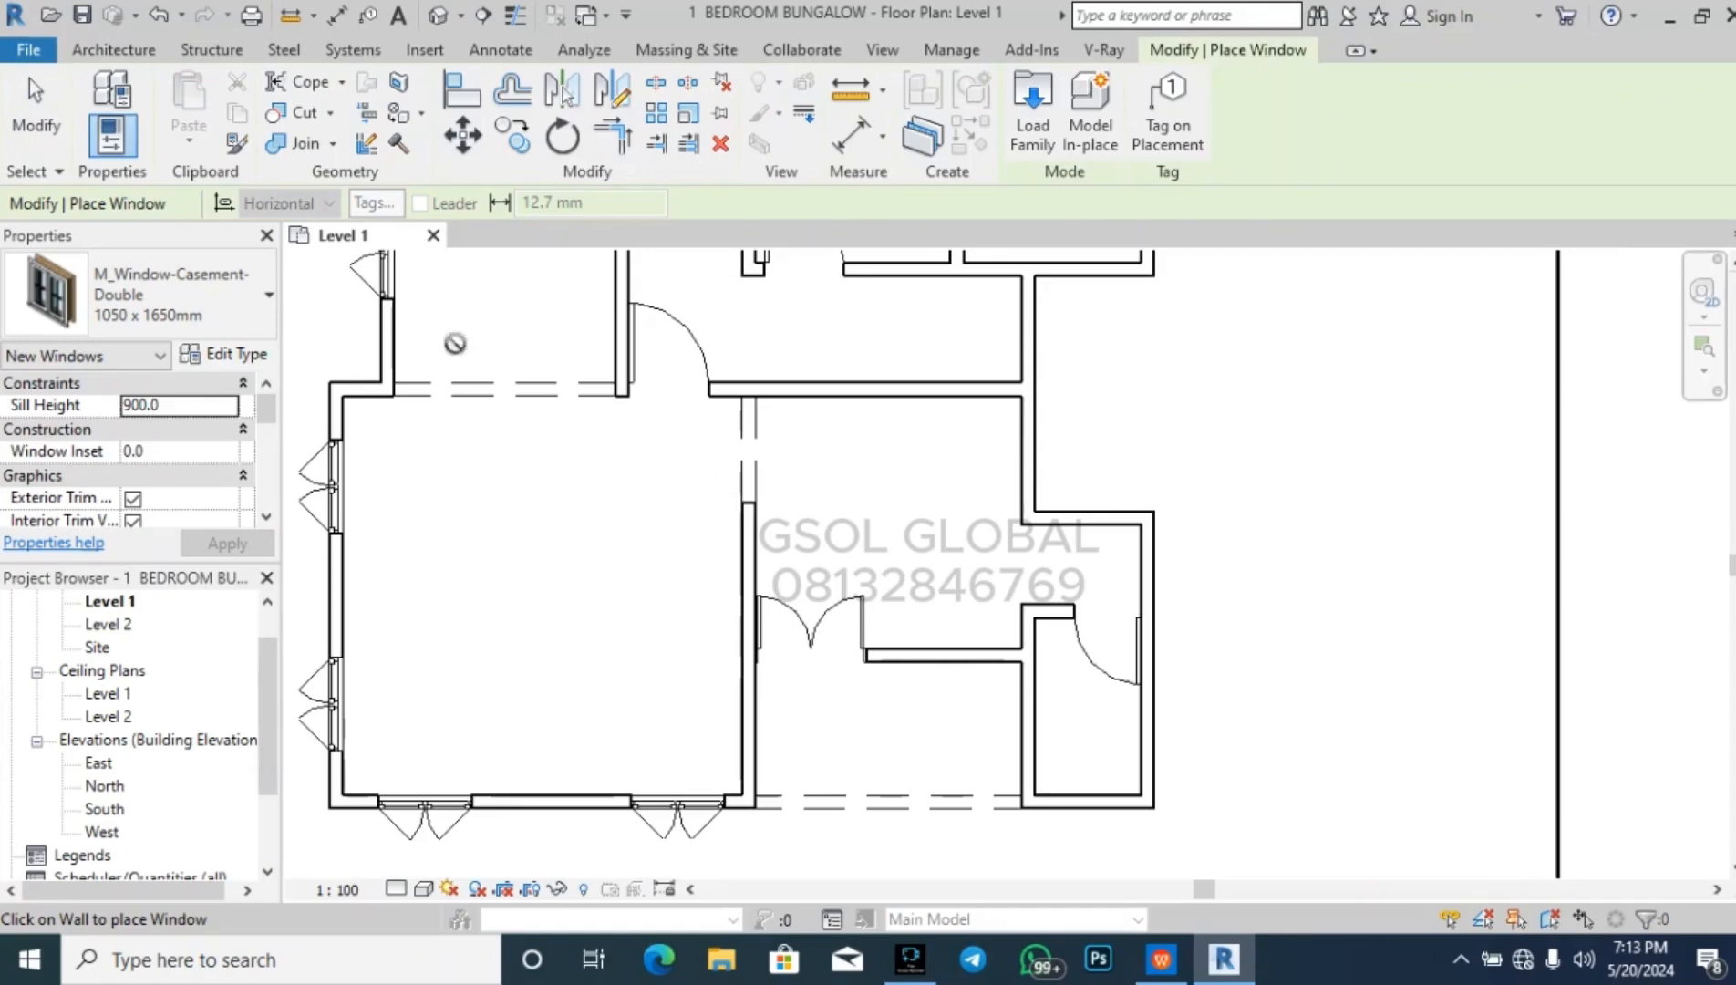
{"action": "left_click", "coordinate": [226, 356]}
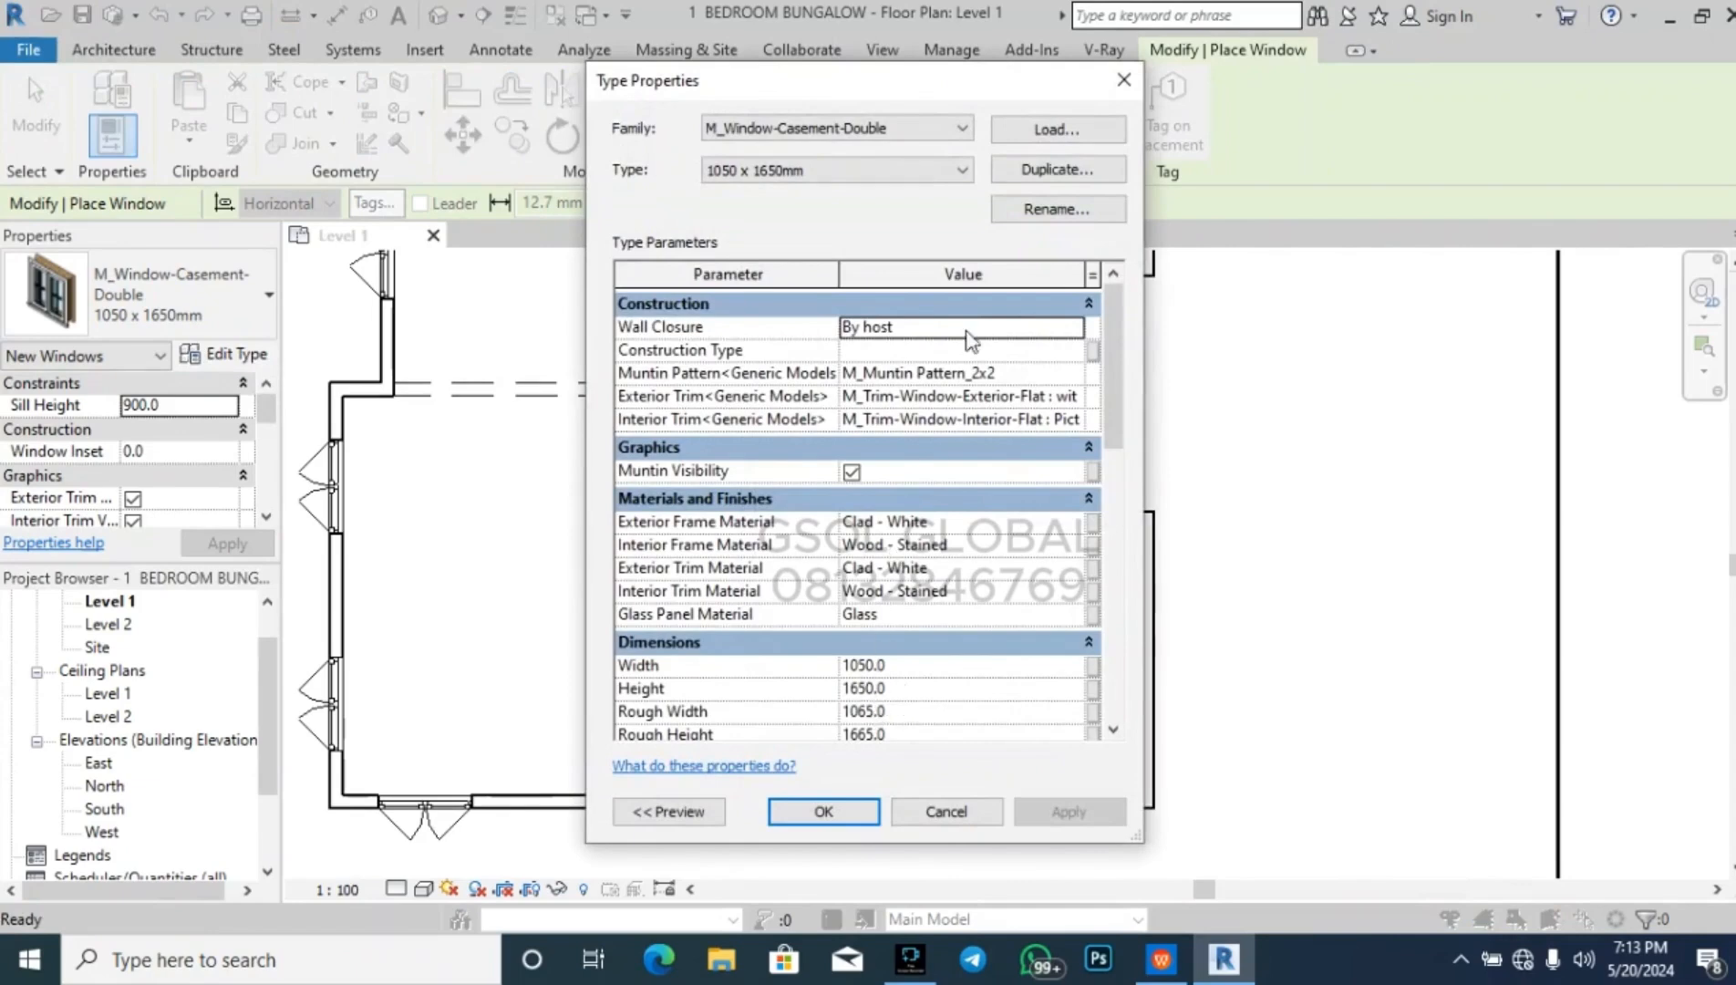
{"action": "left_click", "coordinate": [1051, 178]}
{"action": "left_click_drag", "start_coordinate": [937, 441], "coordinate": [699, 452]}
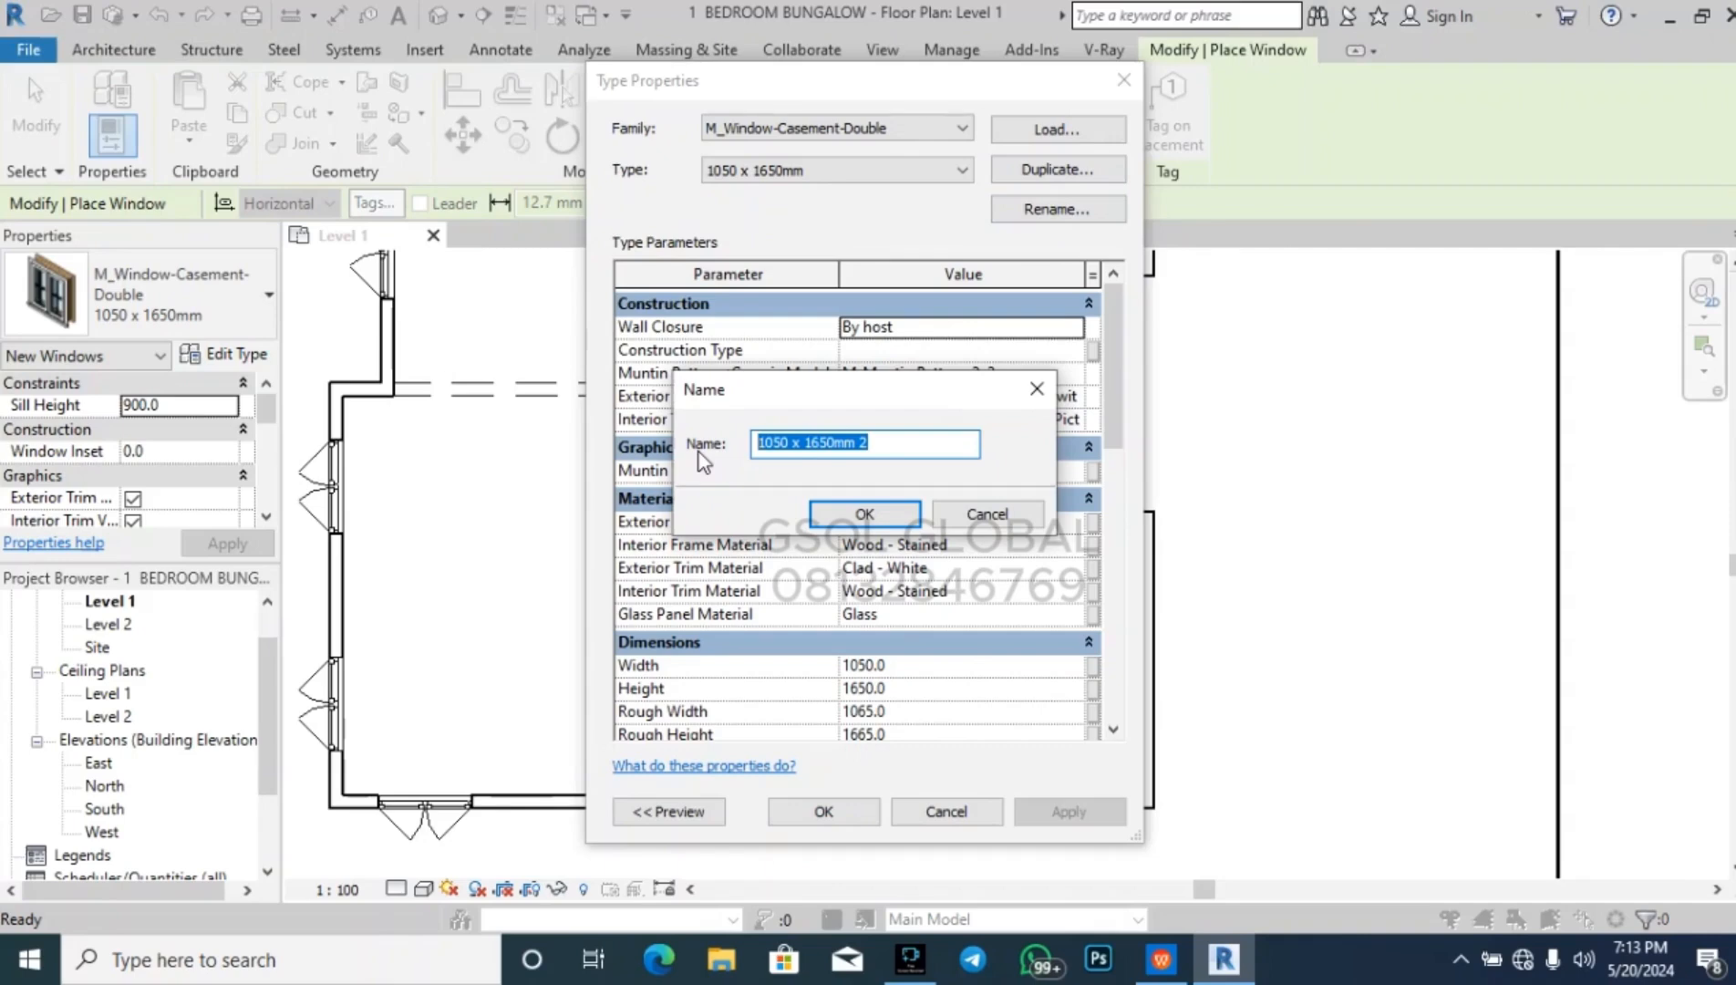
{"action": "type", "text": "750MM X 1200MM"}
{"action": "left_click", "coordinate": [839, 522]}
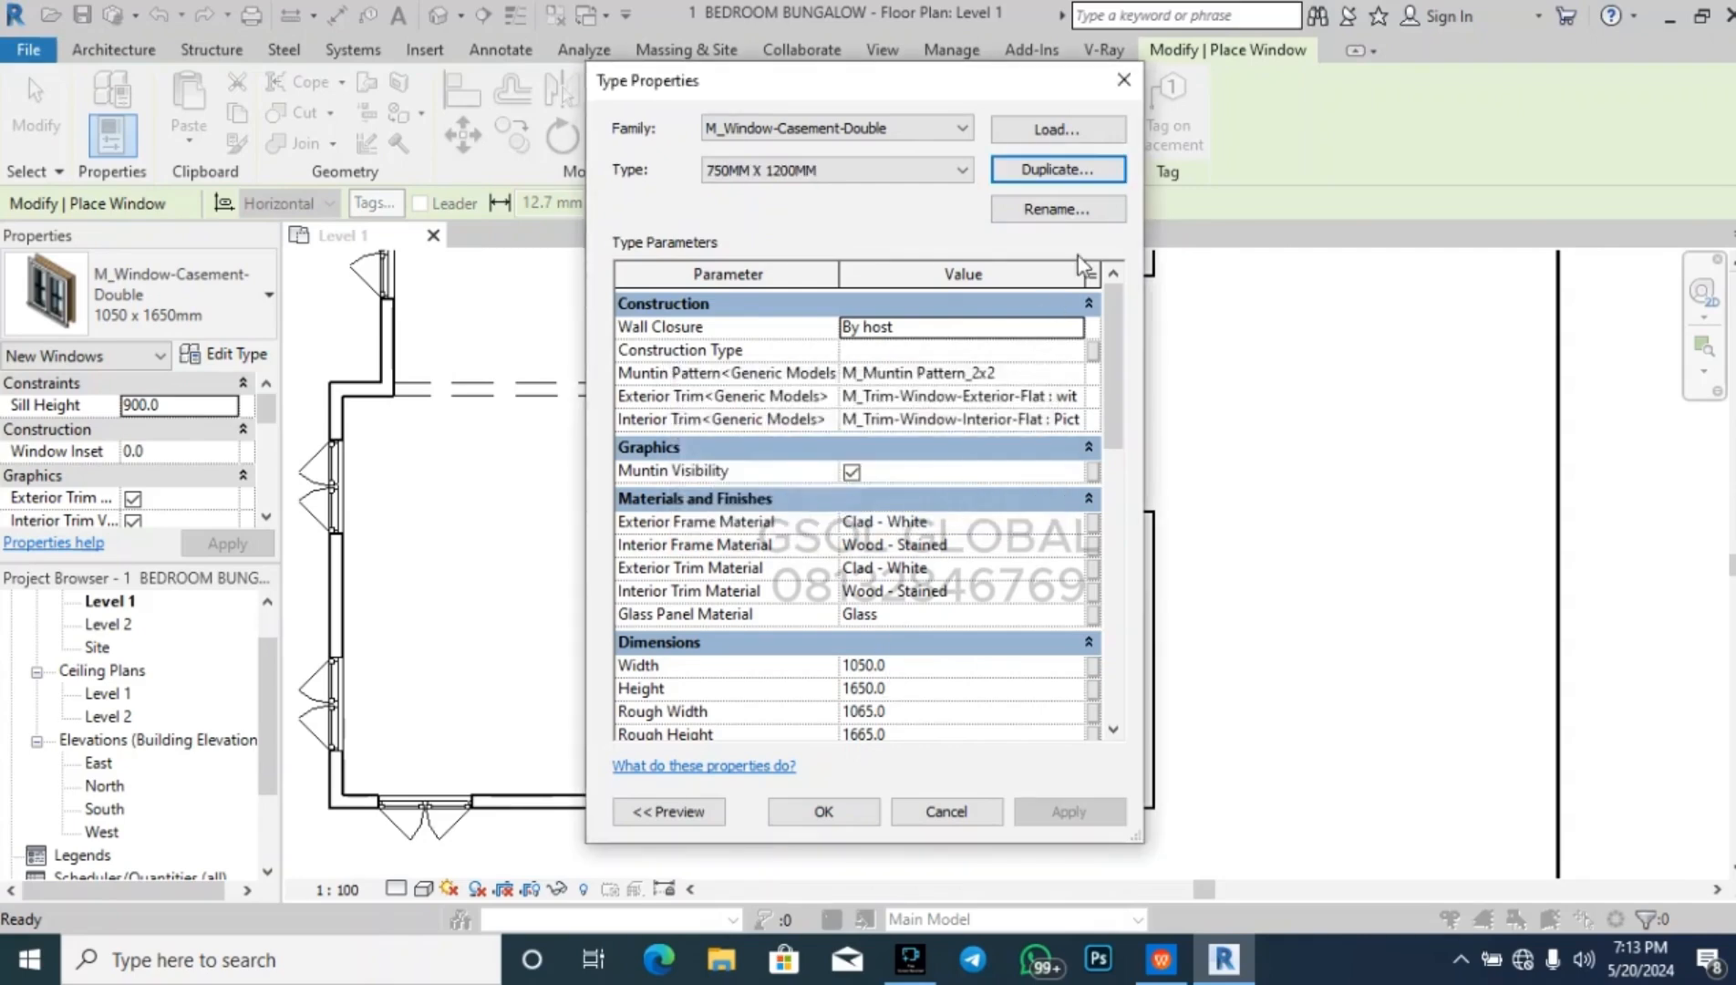
- Set the 750MM X 1200MM window type's width to 7500 mm and height to 1200 mm
{"action": "left_click", "coordinate": [920, 669]}
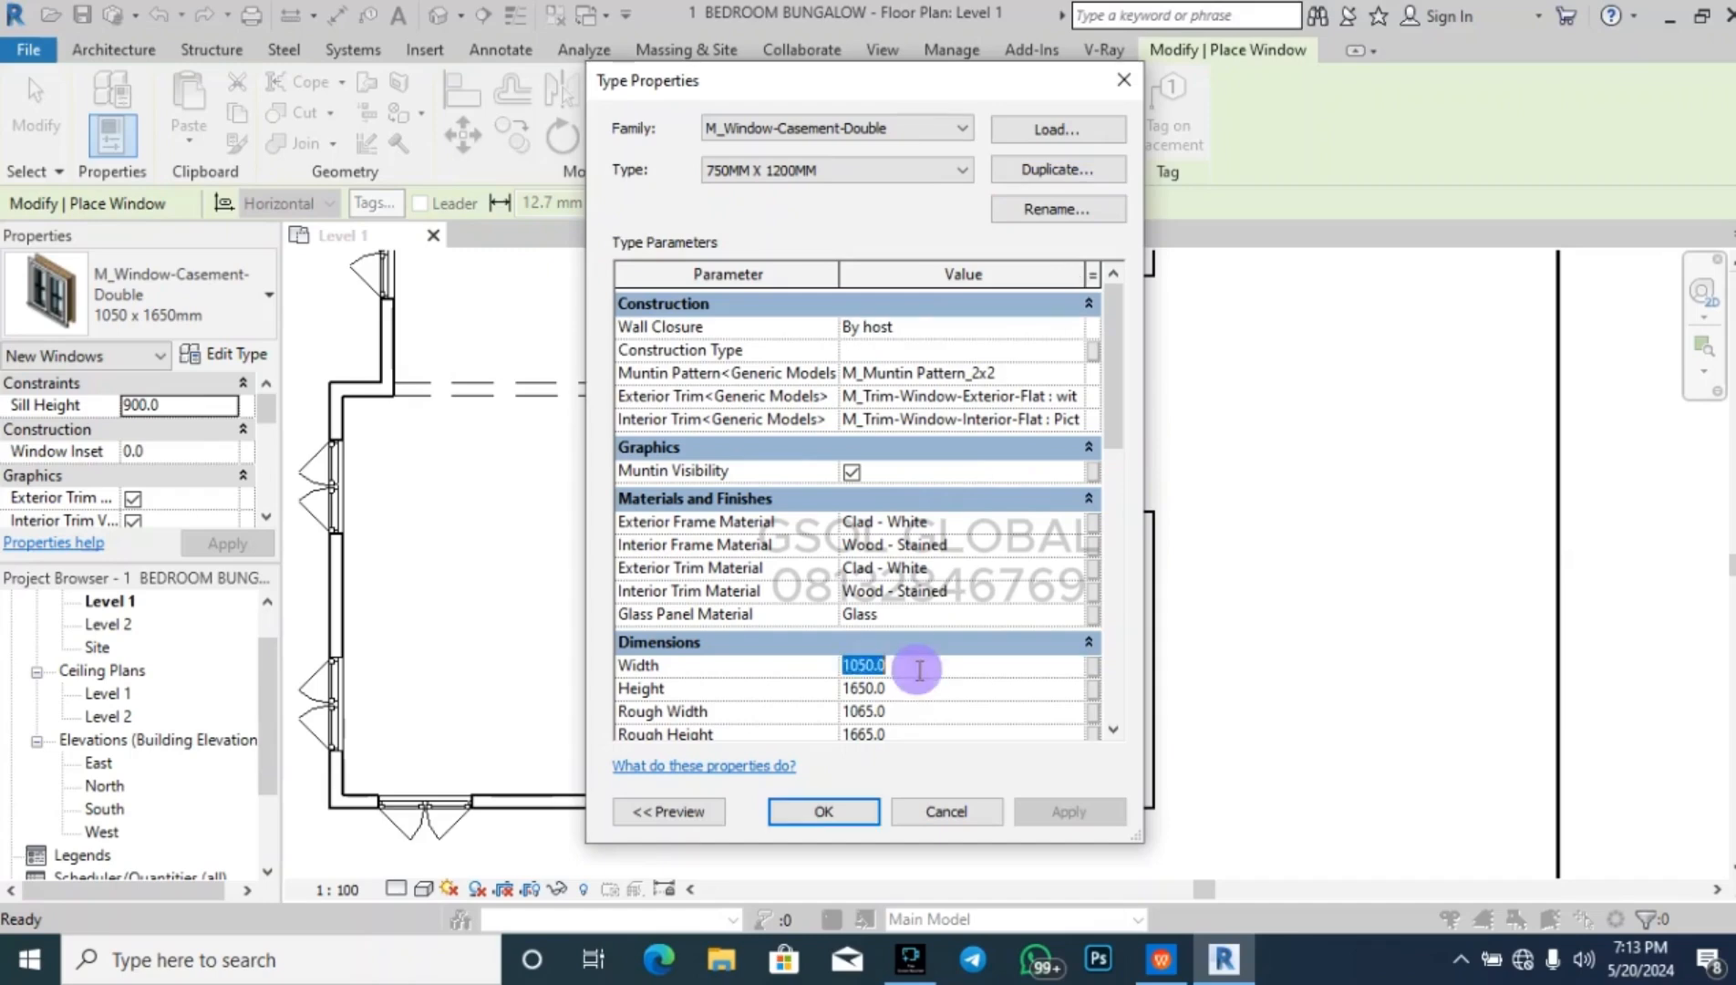
{"action": "type", "text": "12"}
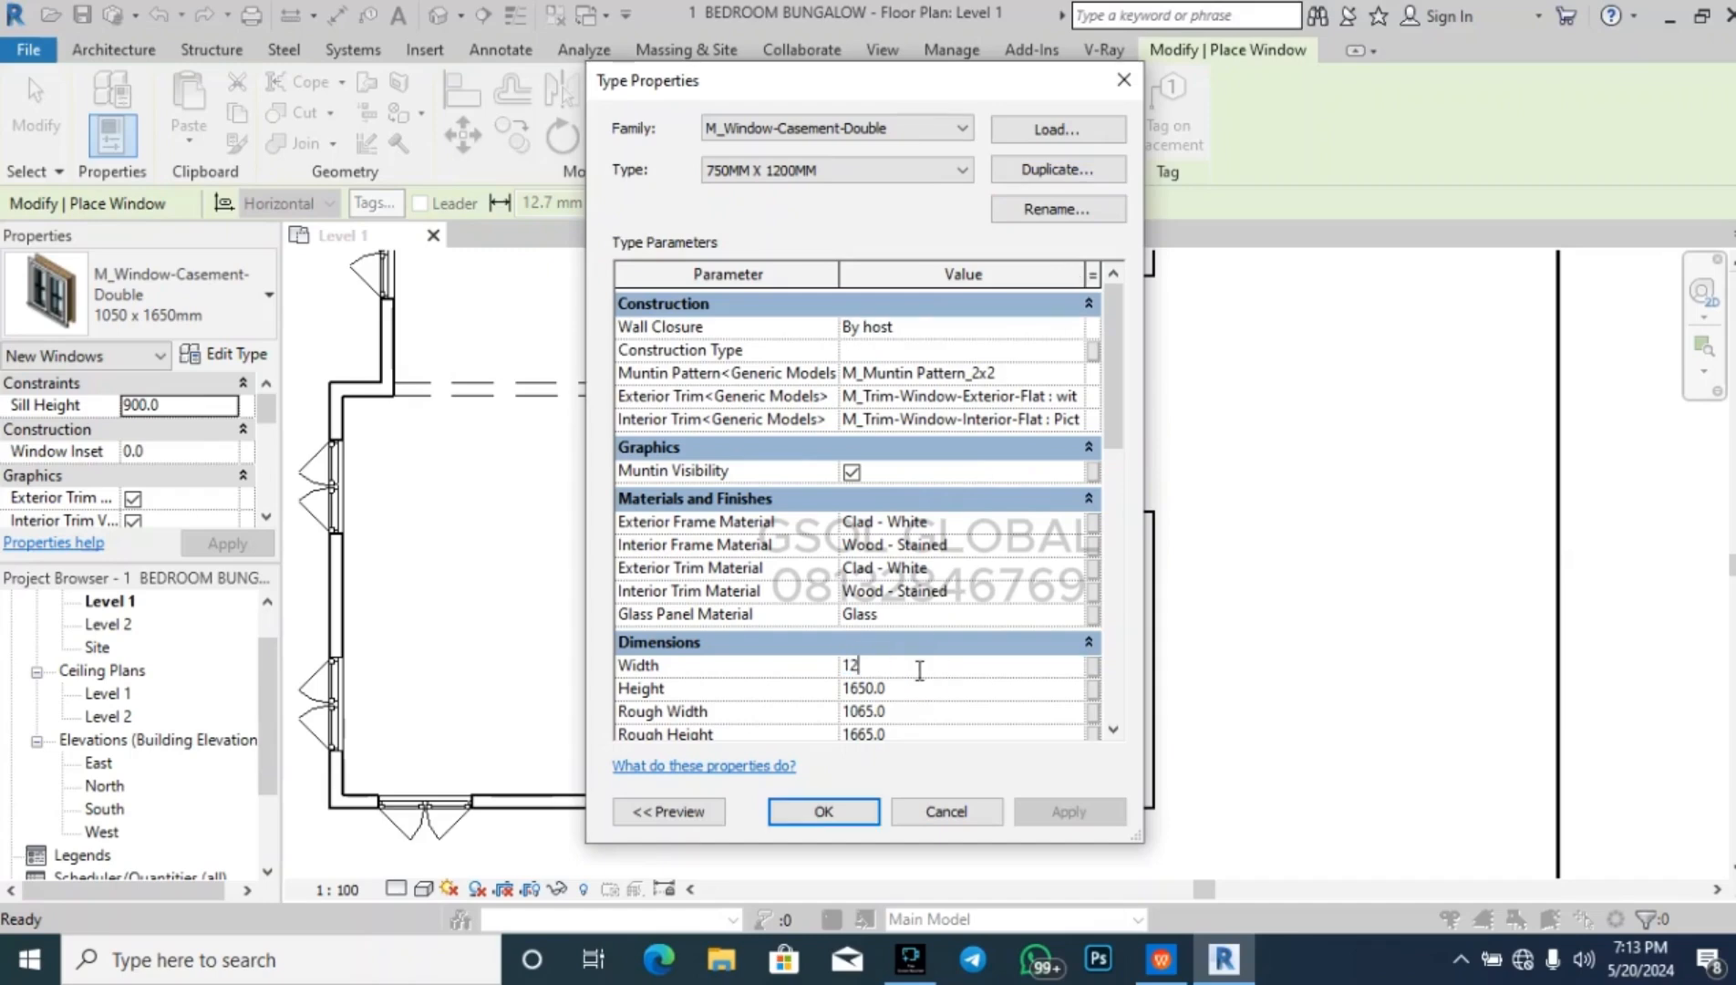
{"action": "key", "text": "BackSpace"}
{"action": "key", "text": "BackSpace"}
{"action": "type", "text": "7500"}
{"action": "left_click", "coordinate": [916, 690]}
{"action": "type", "text": "1200"}
{"action": "left_click", "coordinate": [845, 810]}
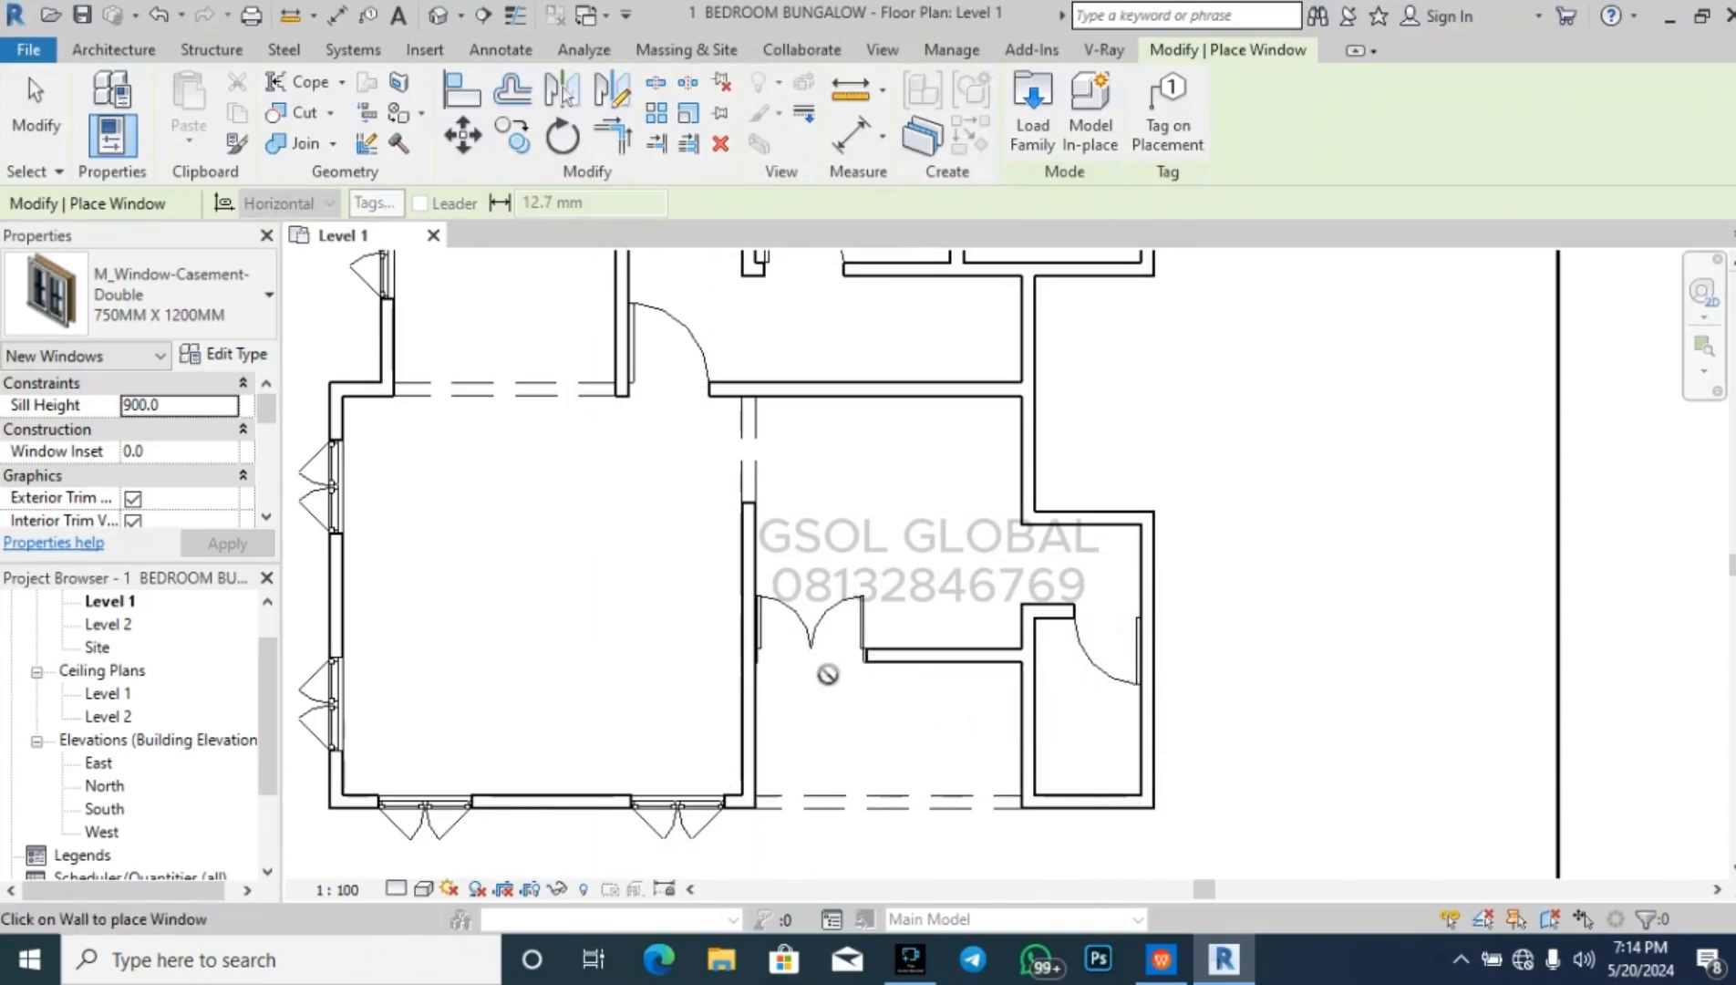
- Correct the width of the 750MM X 1200MM window type to 750 mm
{"action": "left_click", "coordinate": [235, 353]}
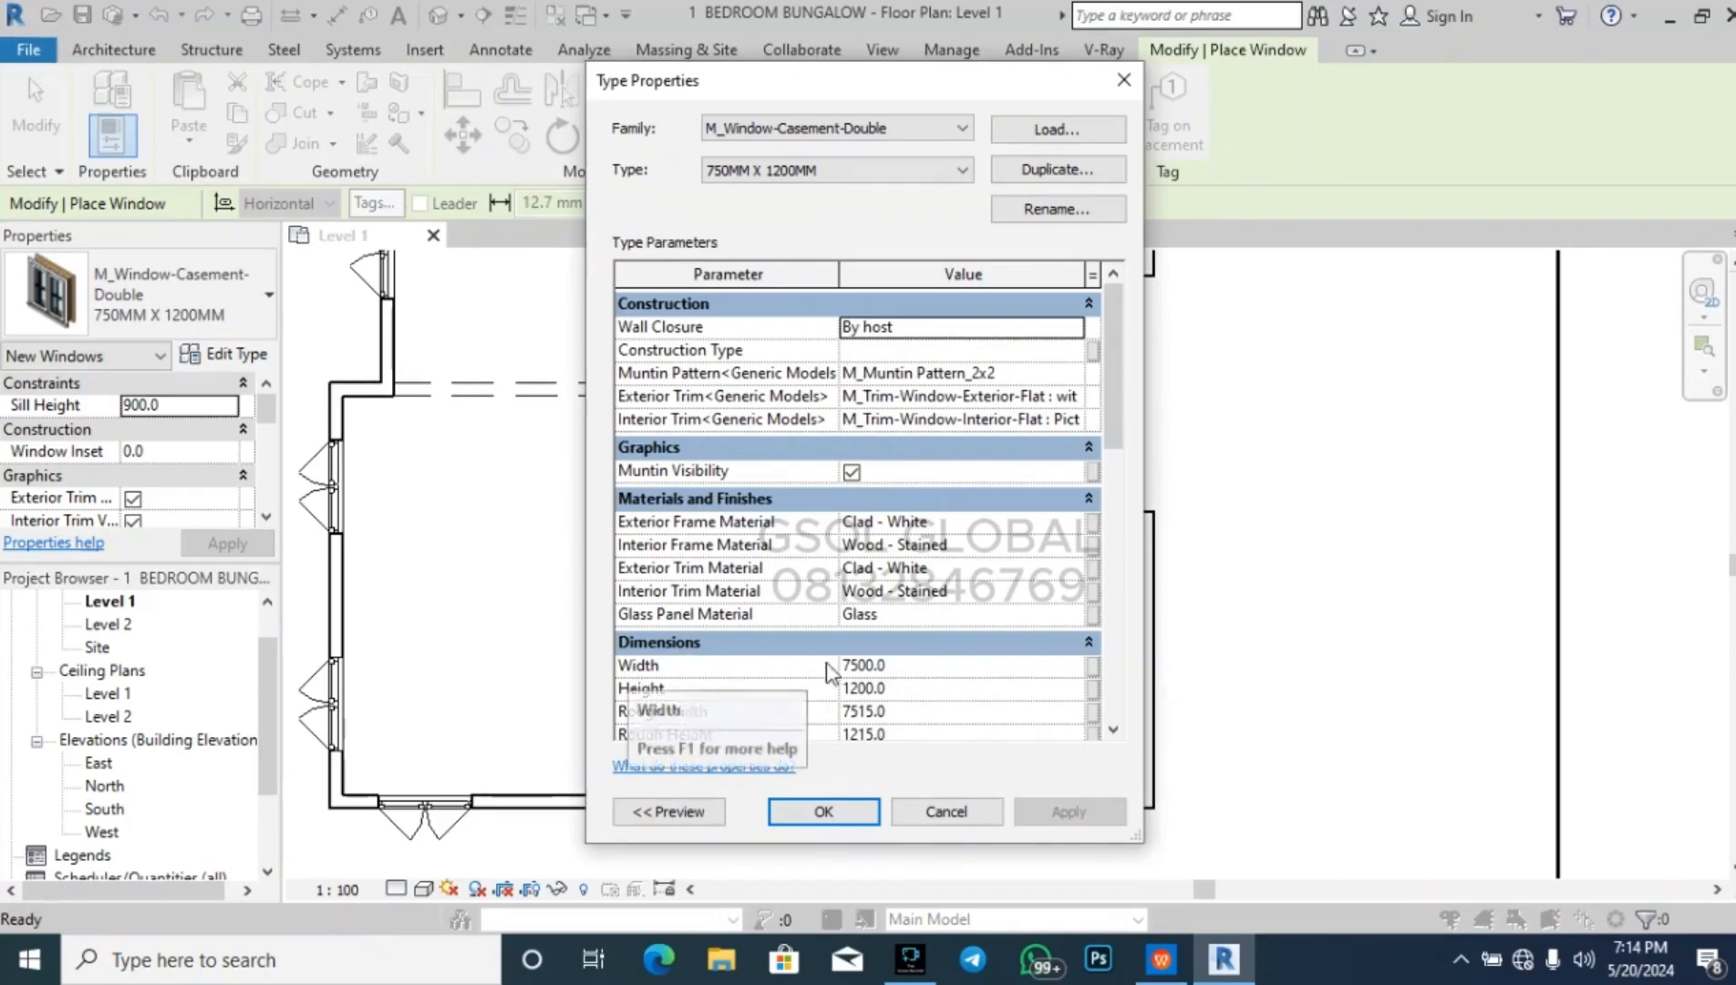
{"action": "left_click", "coordinate": [901, 665]}
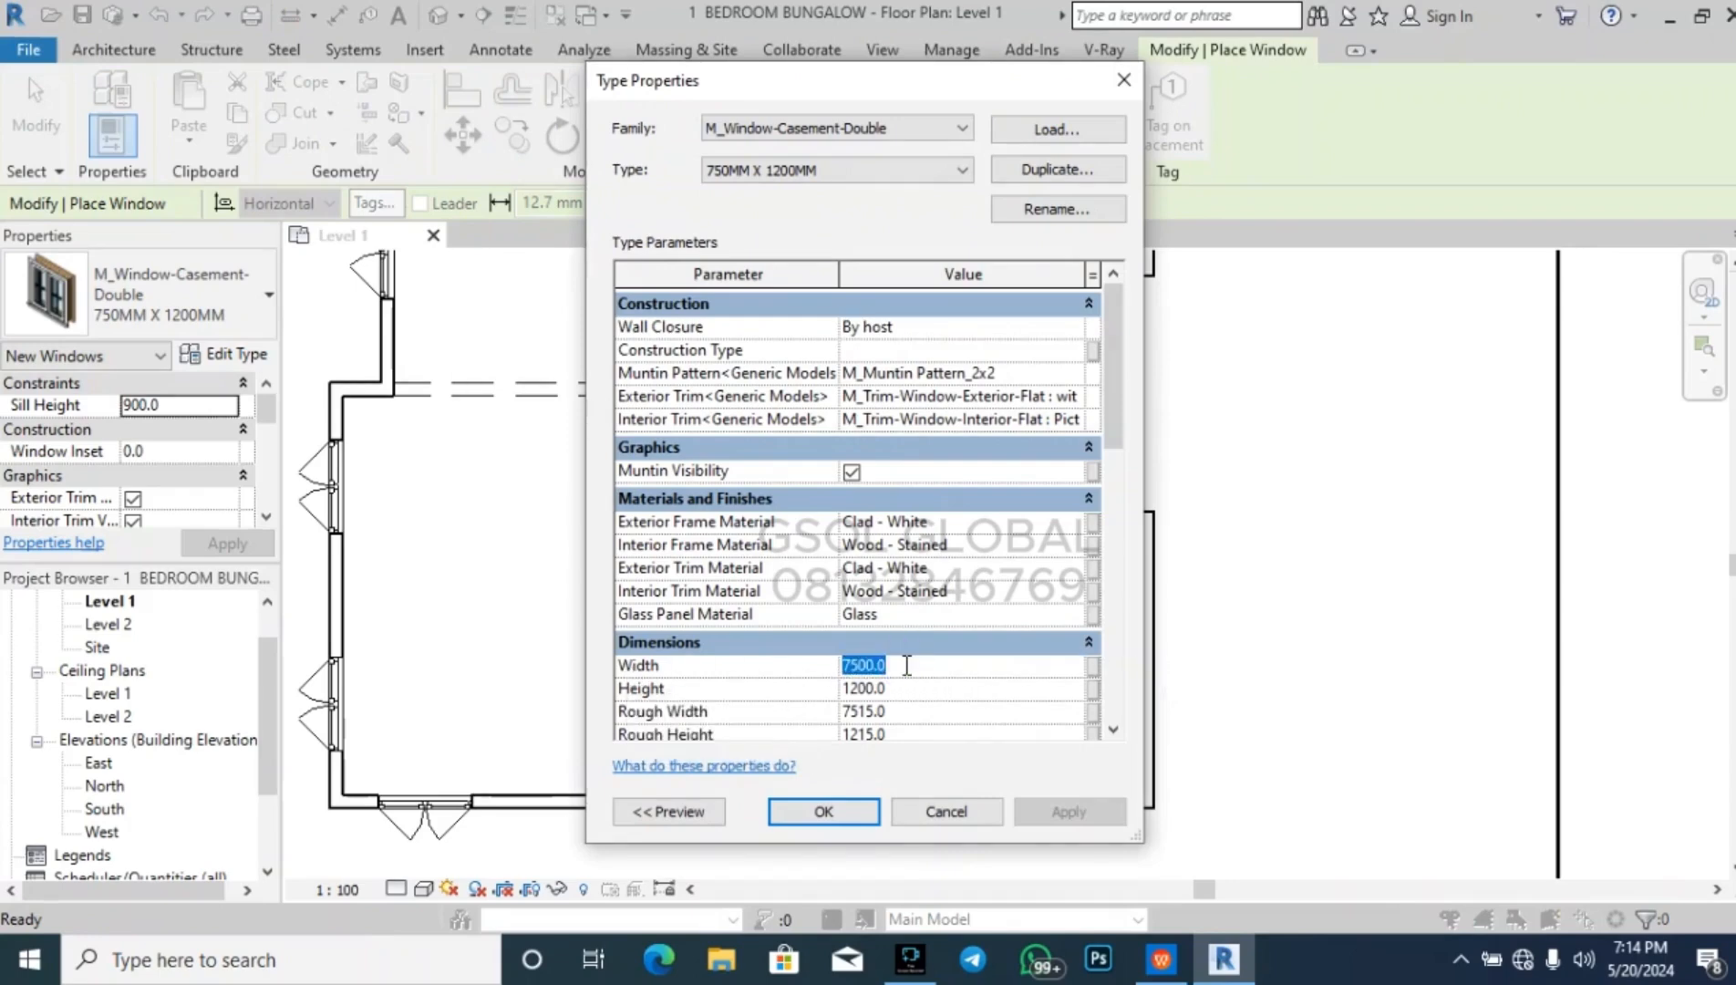
{"action": "type", "text": "750"}
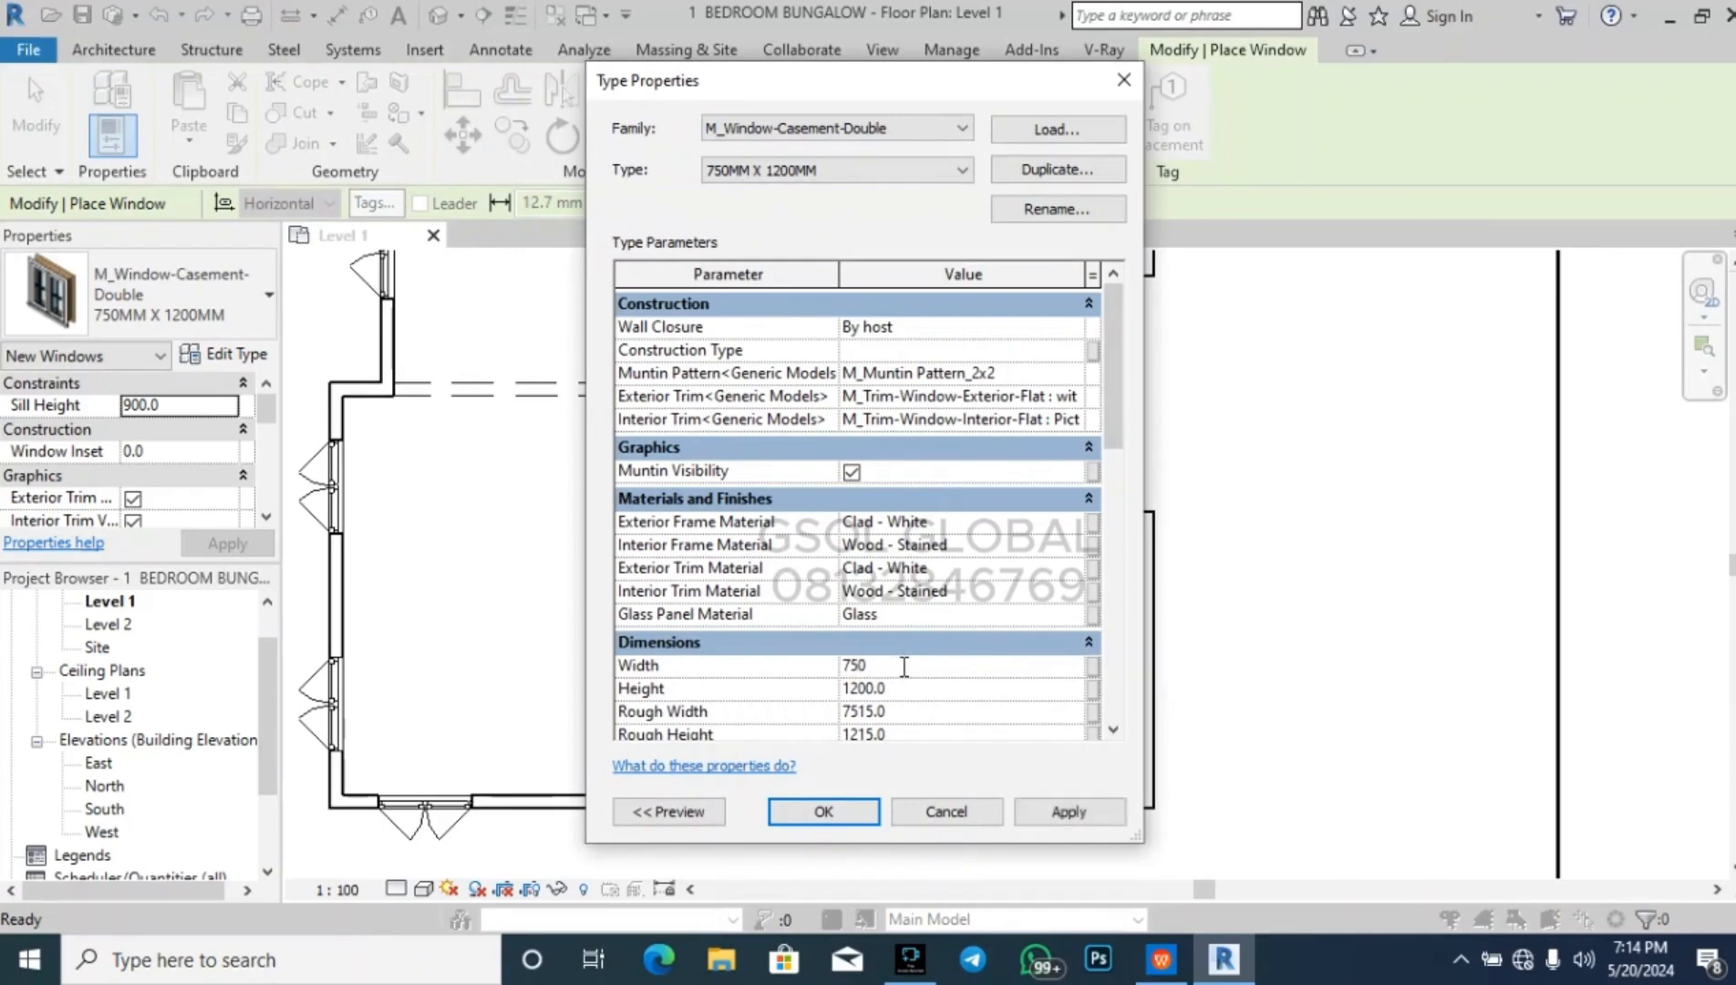
{"action": "left_click", "coordinate": [1026, 821]}
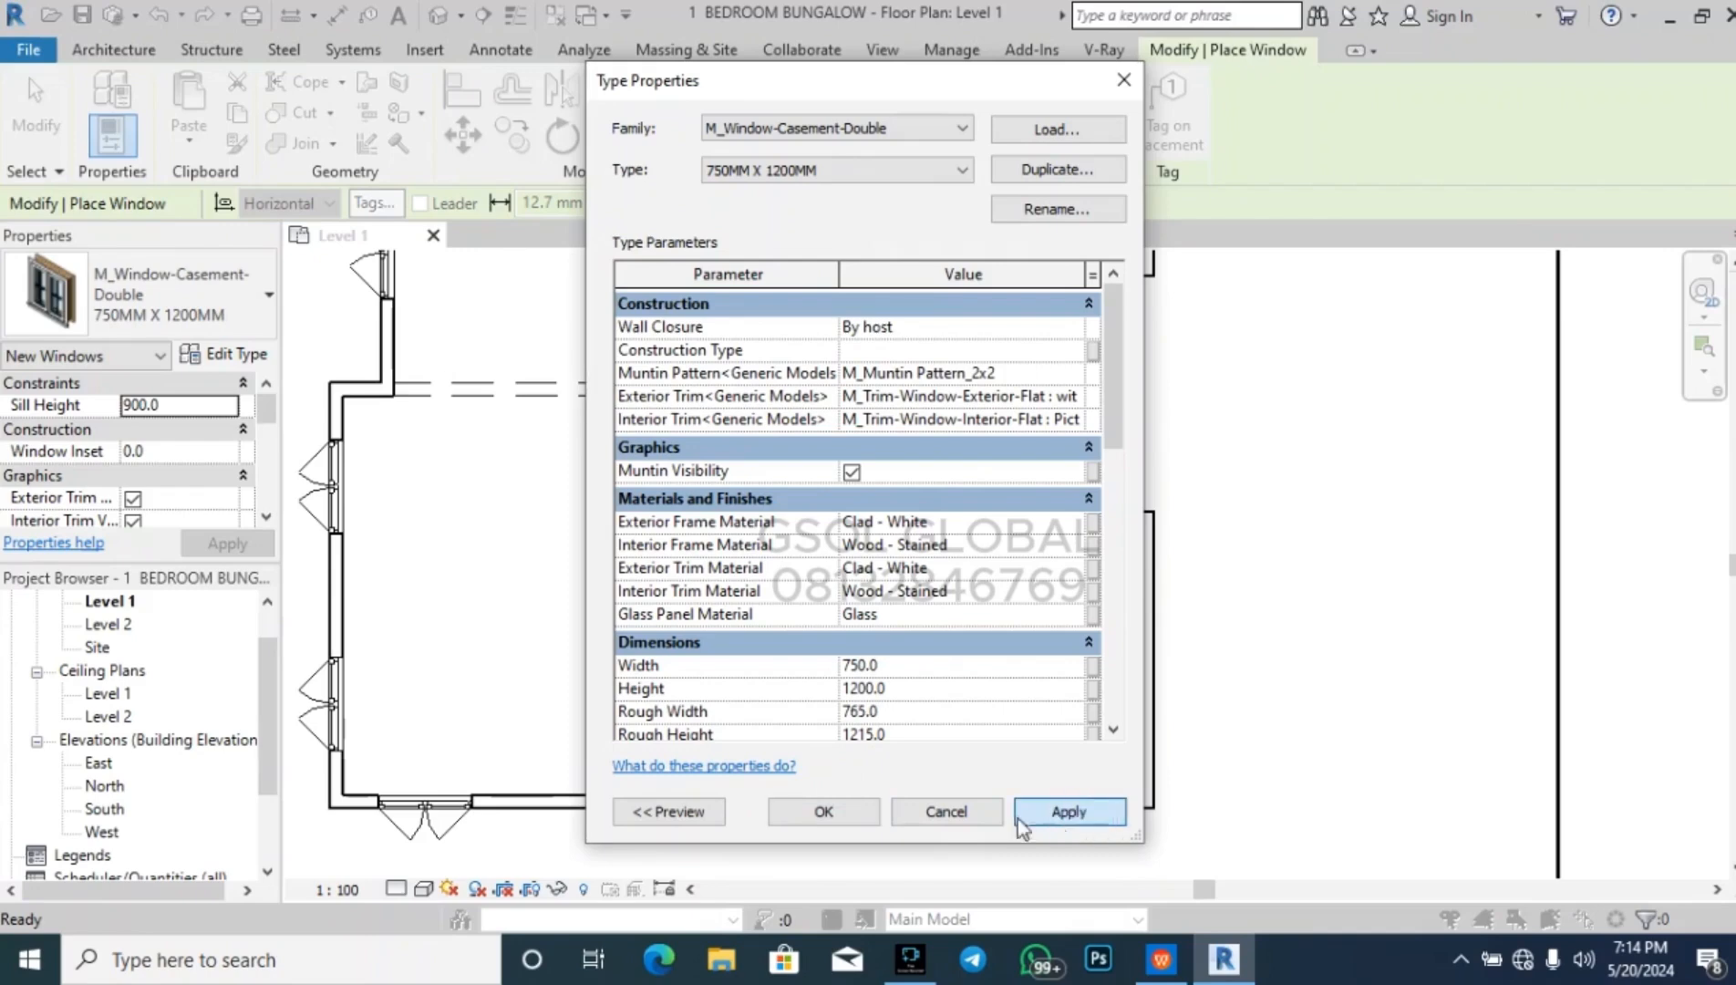
{"action": "left_click", "coordinate": [823, 811]}
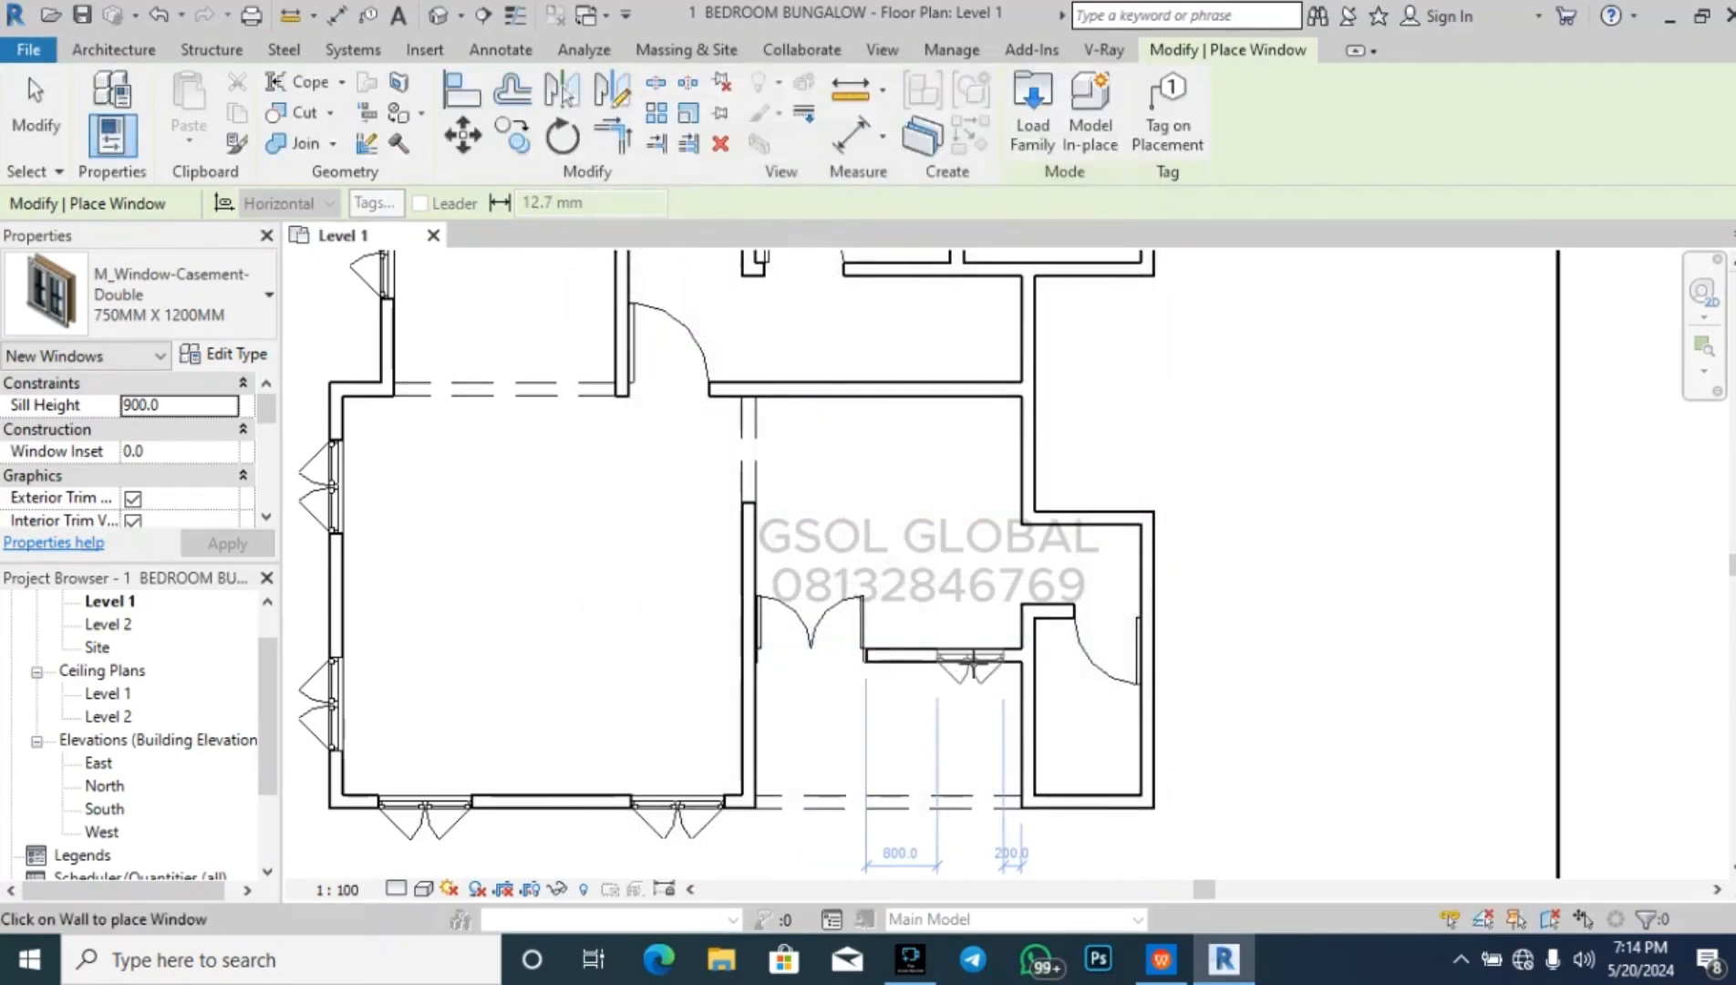
- Place 750 x 1200 mm casement windows in the porch wall right of the entrance double door and in the upper-left room's top wall
{"action": "left_click", "coordinate": [971, 654]}
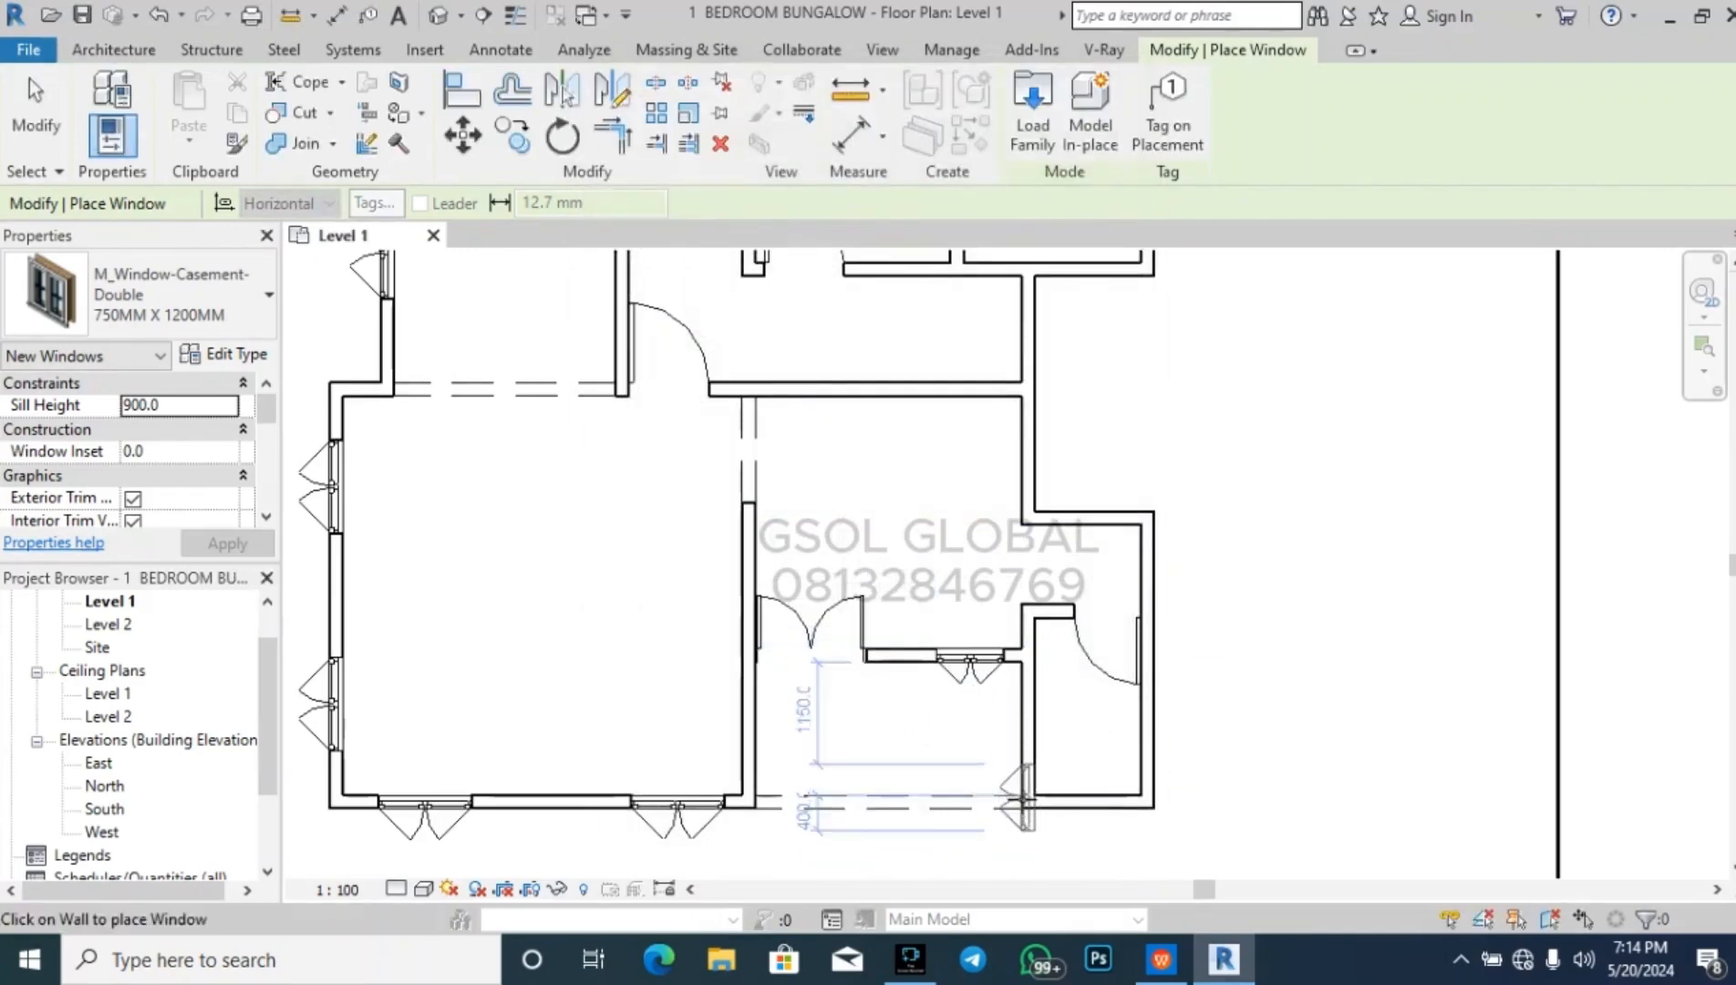
{"action": "scroll", "coordinate": [1086, 730], "scroll_direction": "down", "scroll_amount": 3}
{"action": "scroll", "coordinate": [810, 319], "scroll_direction": "up", "scroll_amount": 2}
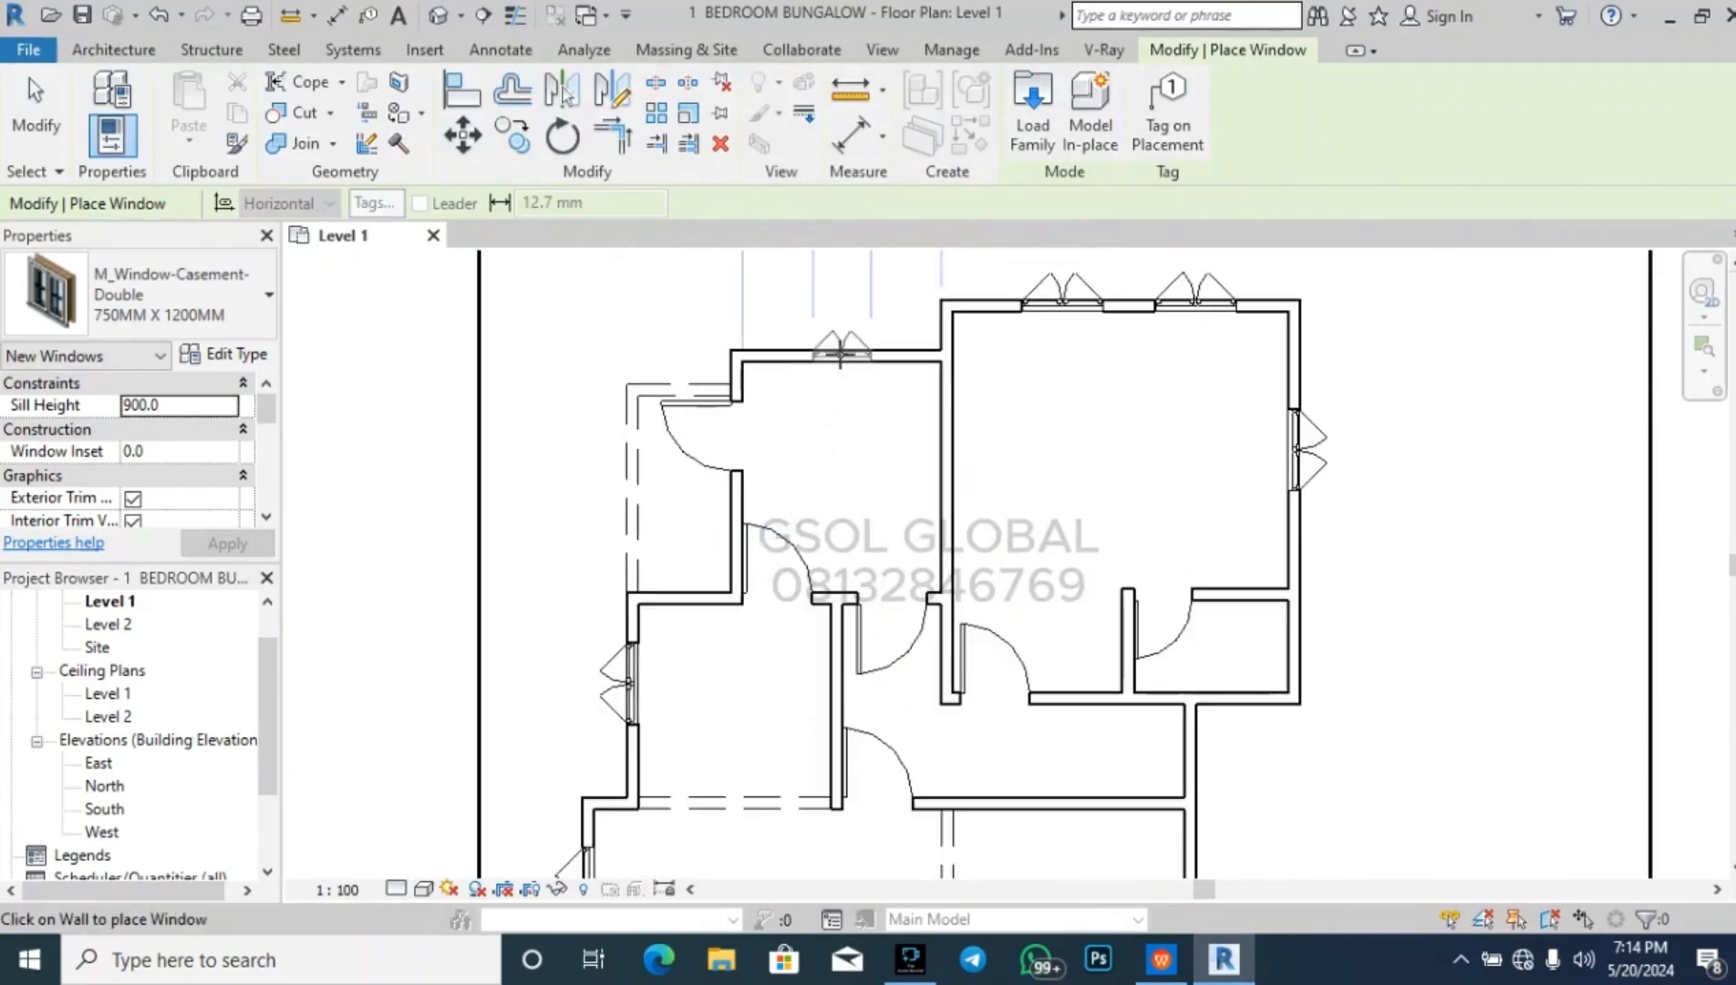
{"action": "left_click", "coordinate": [842, 351]}
{"action": "key", "text": "Escape"}
{"action": "key", "text": "Escape"}
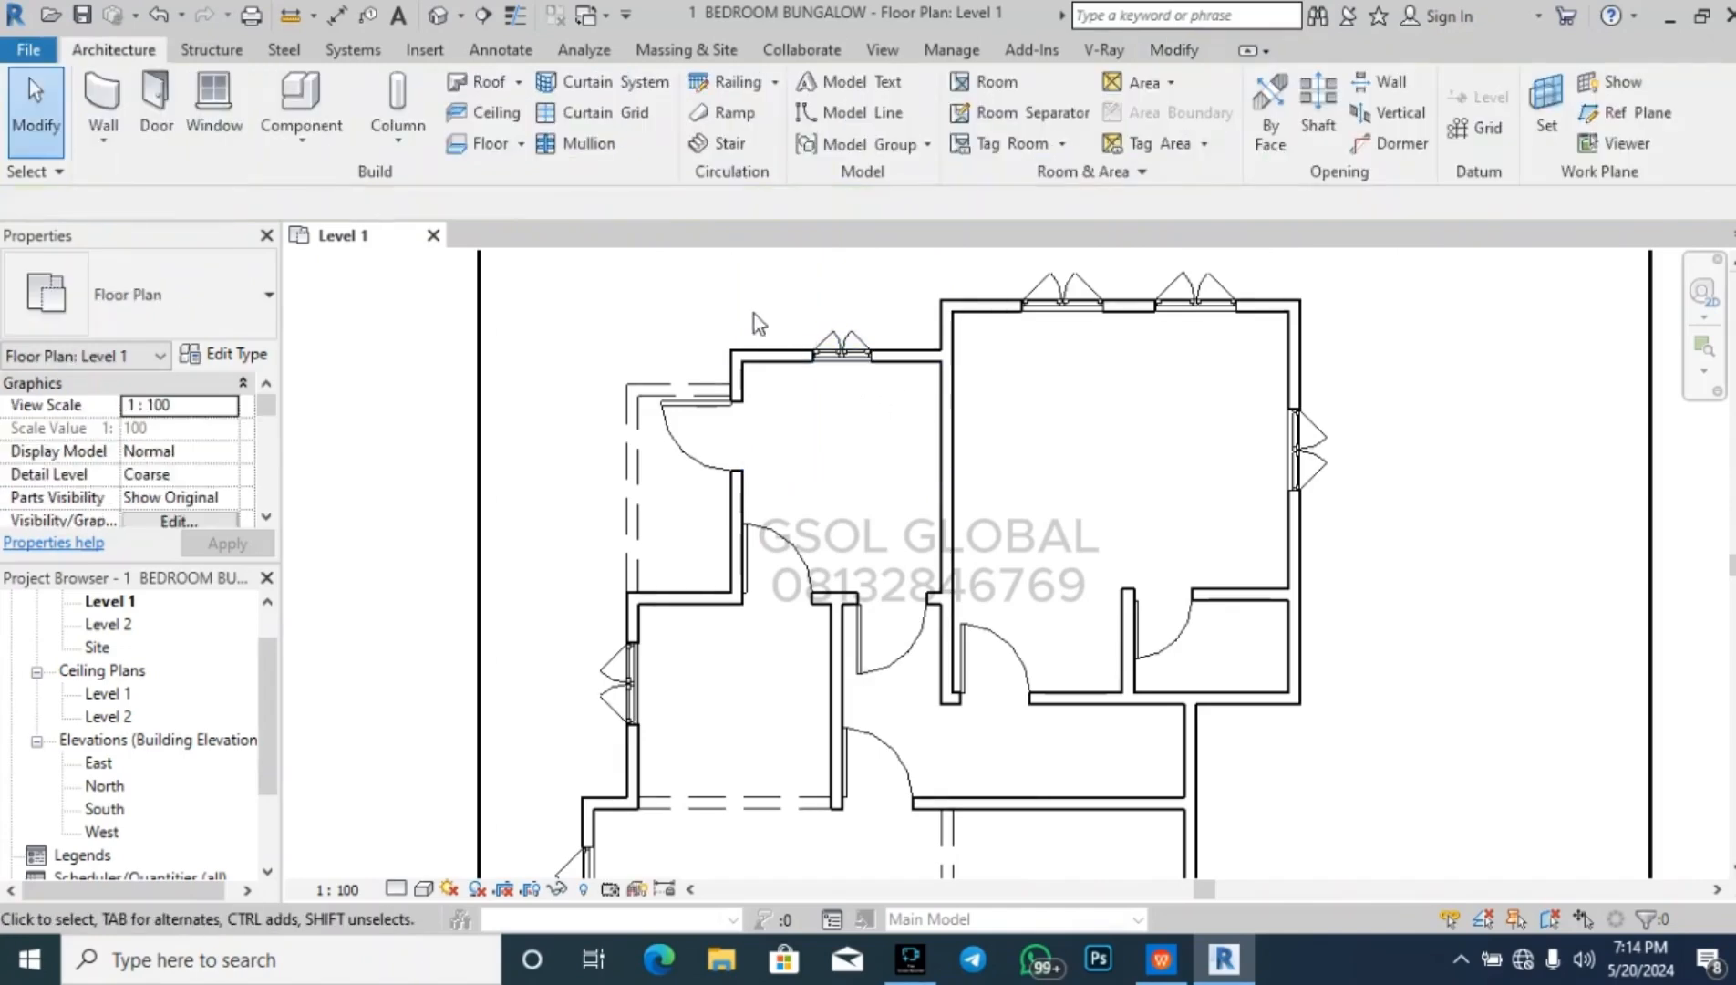
- Choose the M_Window-Casement-Single_Right family from the Windows library for loading into the project
{"action": "scroll", "coordinate": [730, 298], "scroll_direction": "down", "scroll_amount": 2}
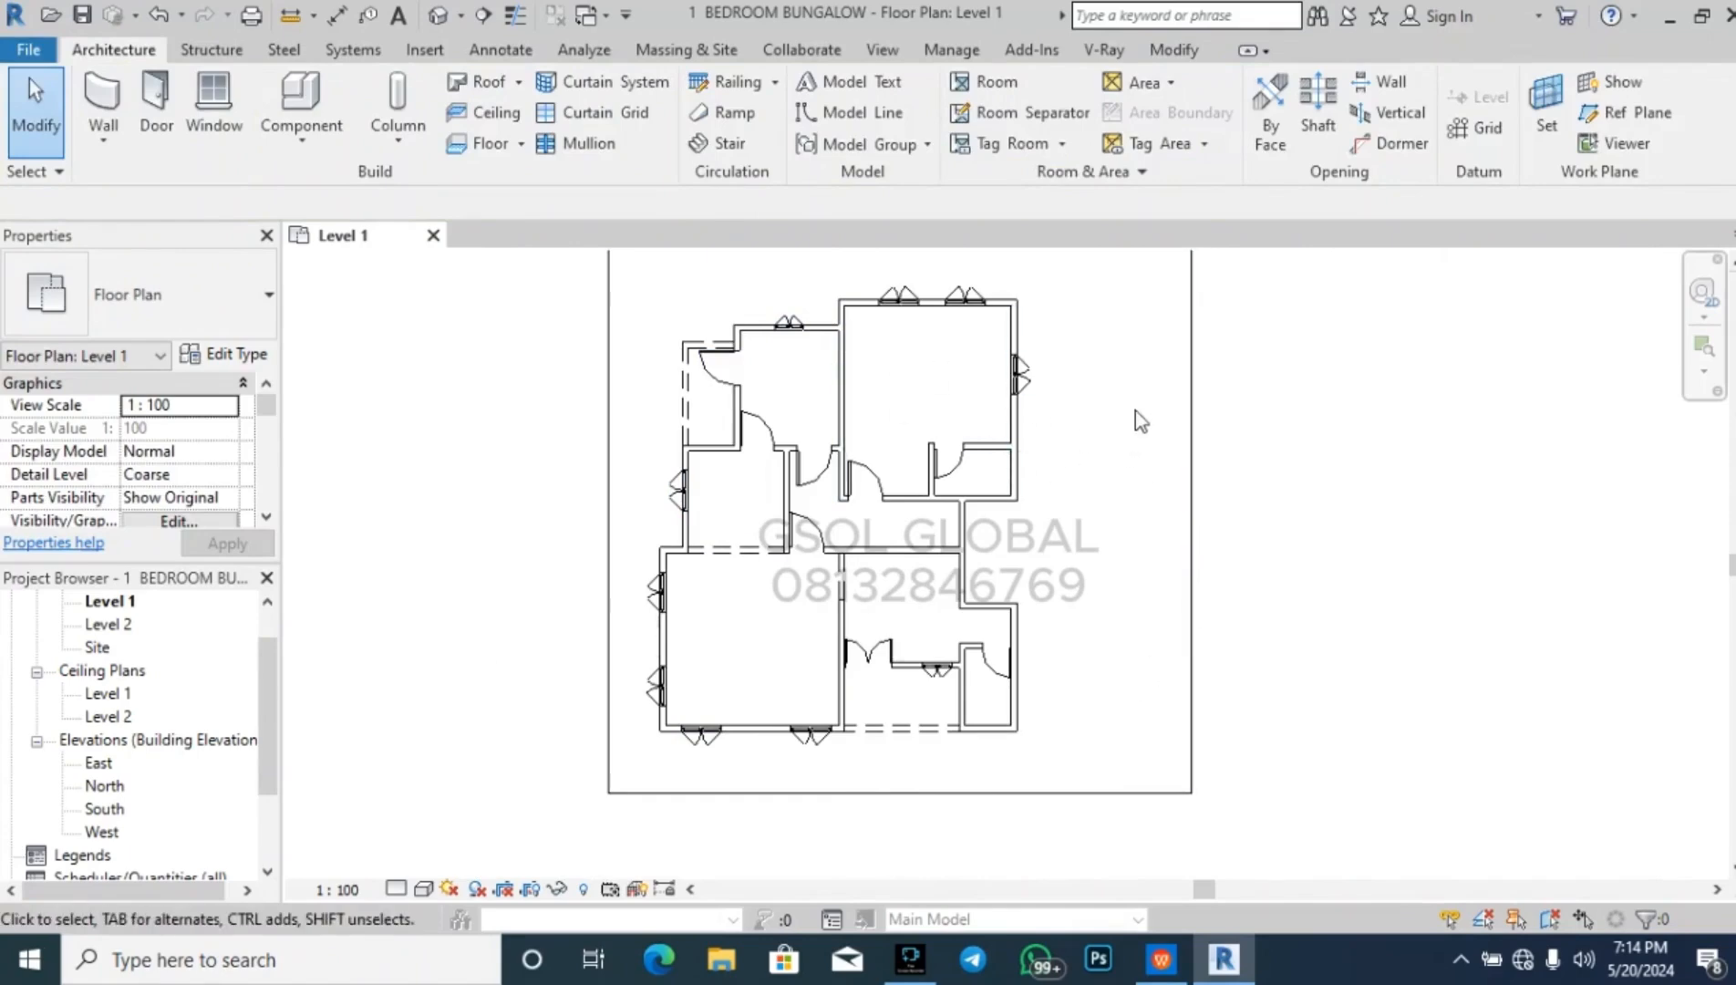
{"action": "scroll", "coordinate": [1136, 409], "scroll_direction": "up", "scroll_amount": 3}
{"action": "scroll", "coordinate": [883, 390], "scroll_direction": "down", "scroll_amount": 3}
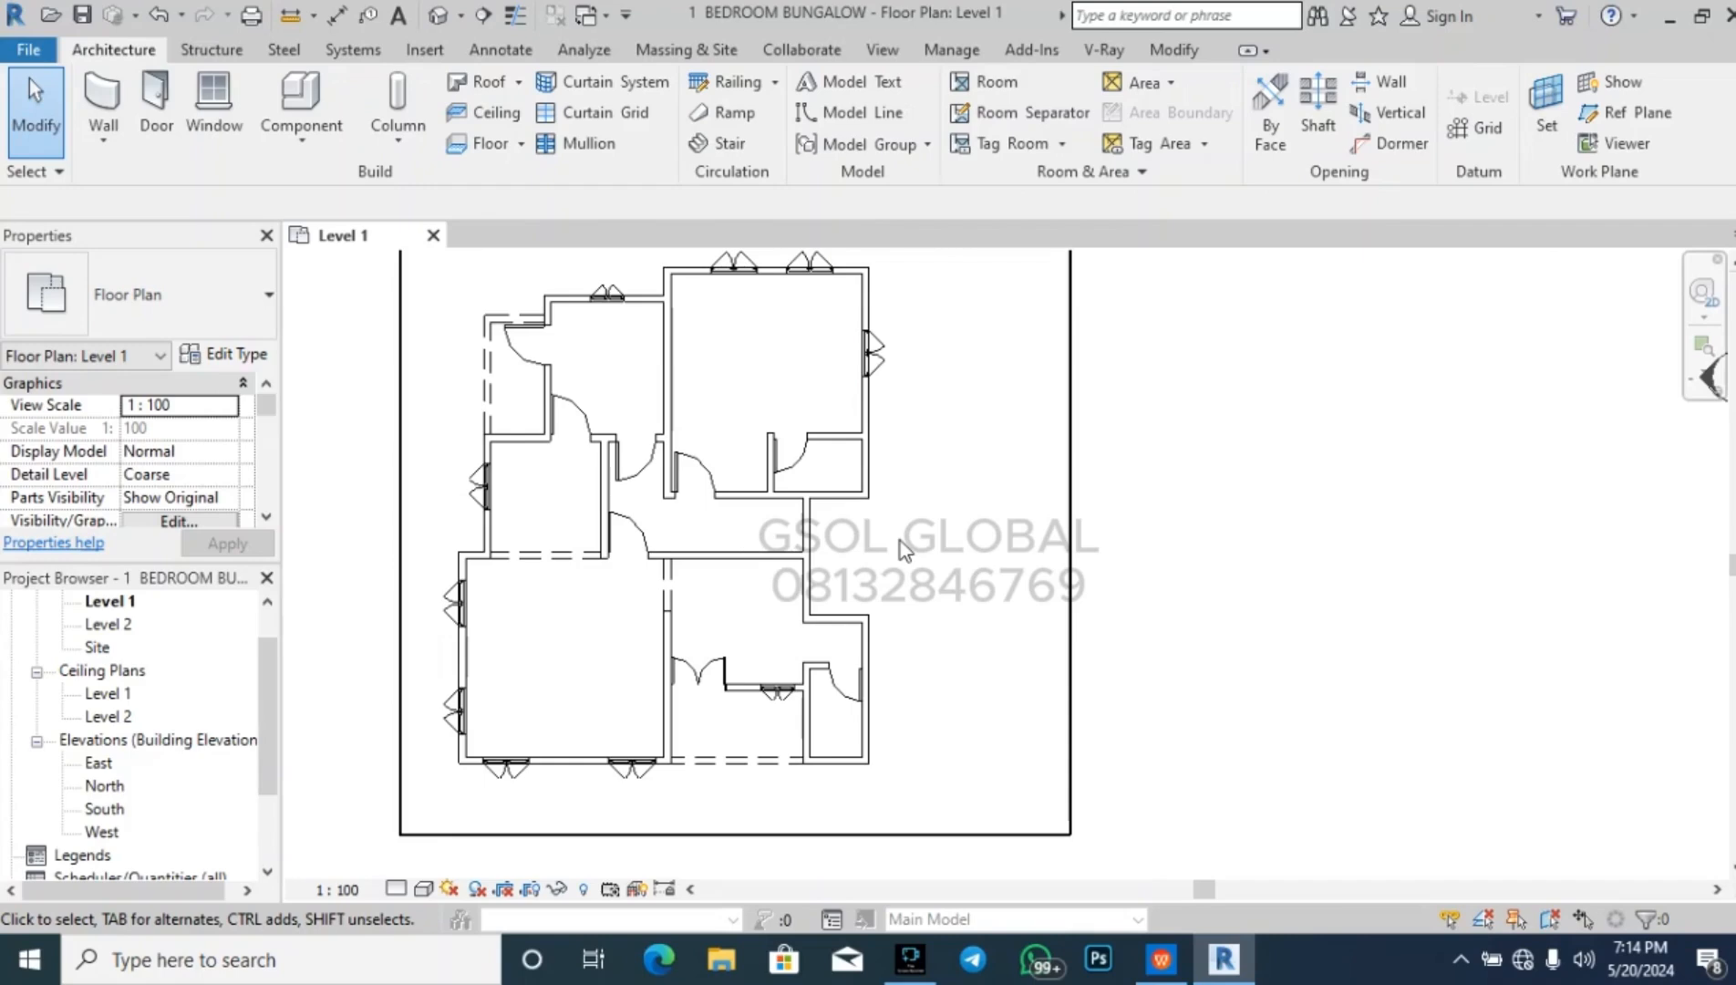
{"action": "left_click", "coordinate": [224, 121]}
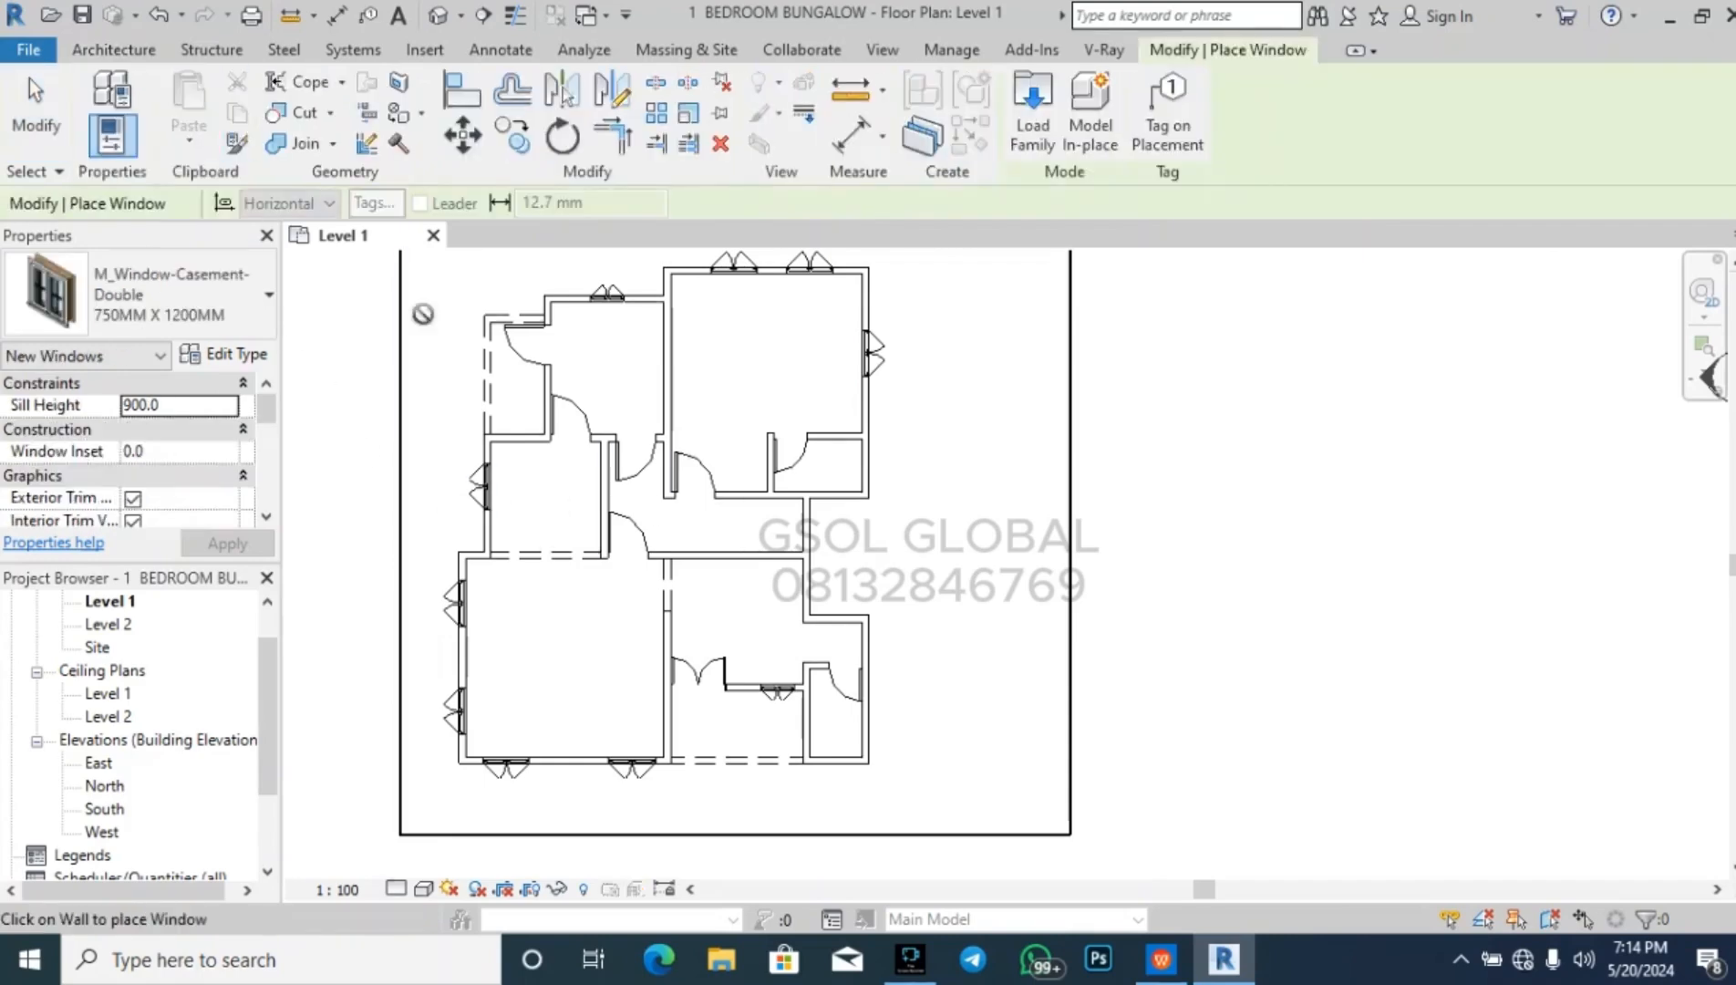
{"action": "left_click", "coordinate": [1033, 128]}
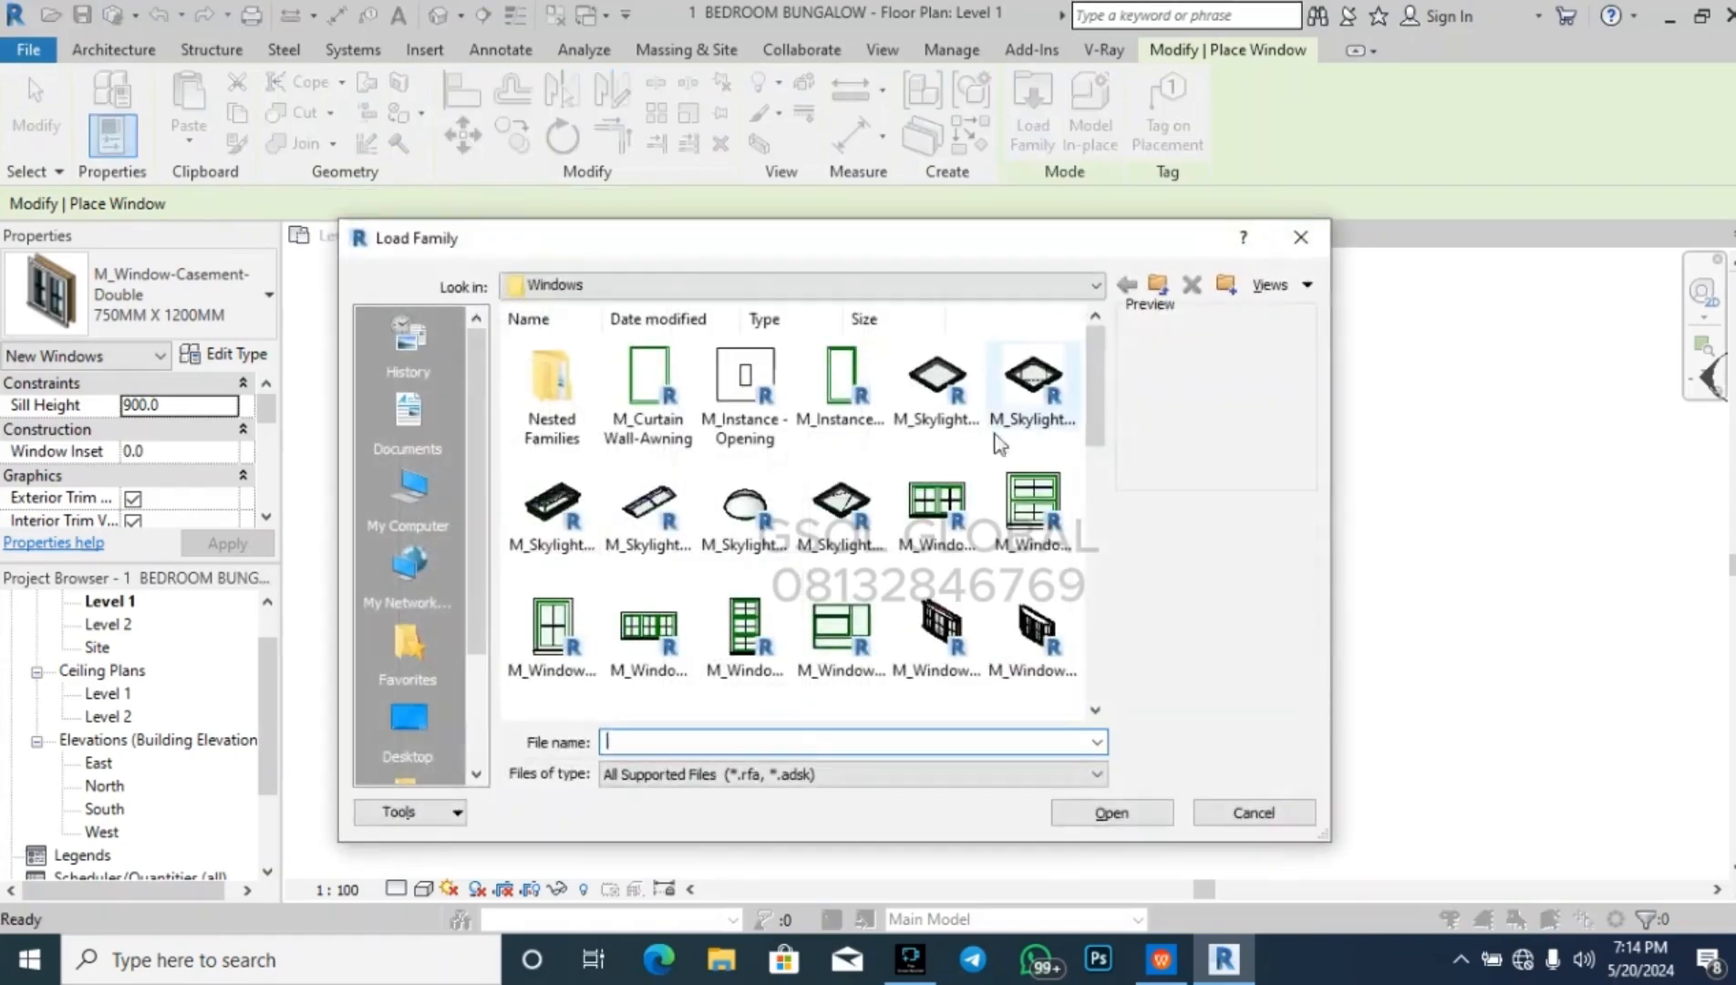
{"action": "scroll", "coordinate": [862, 497], "scroll_direction": "down", "scroll_amount": 2}
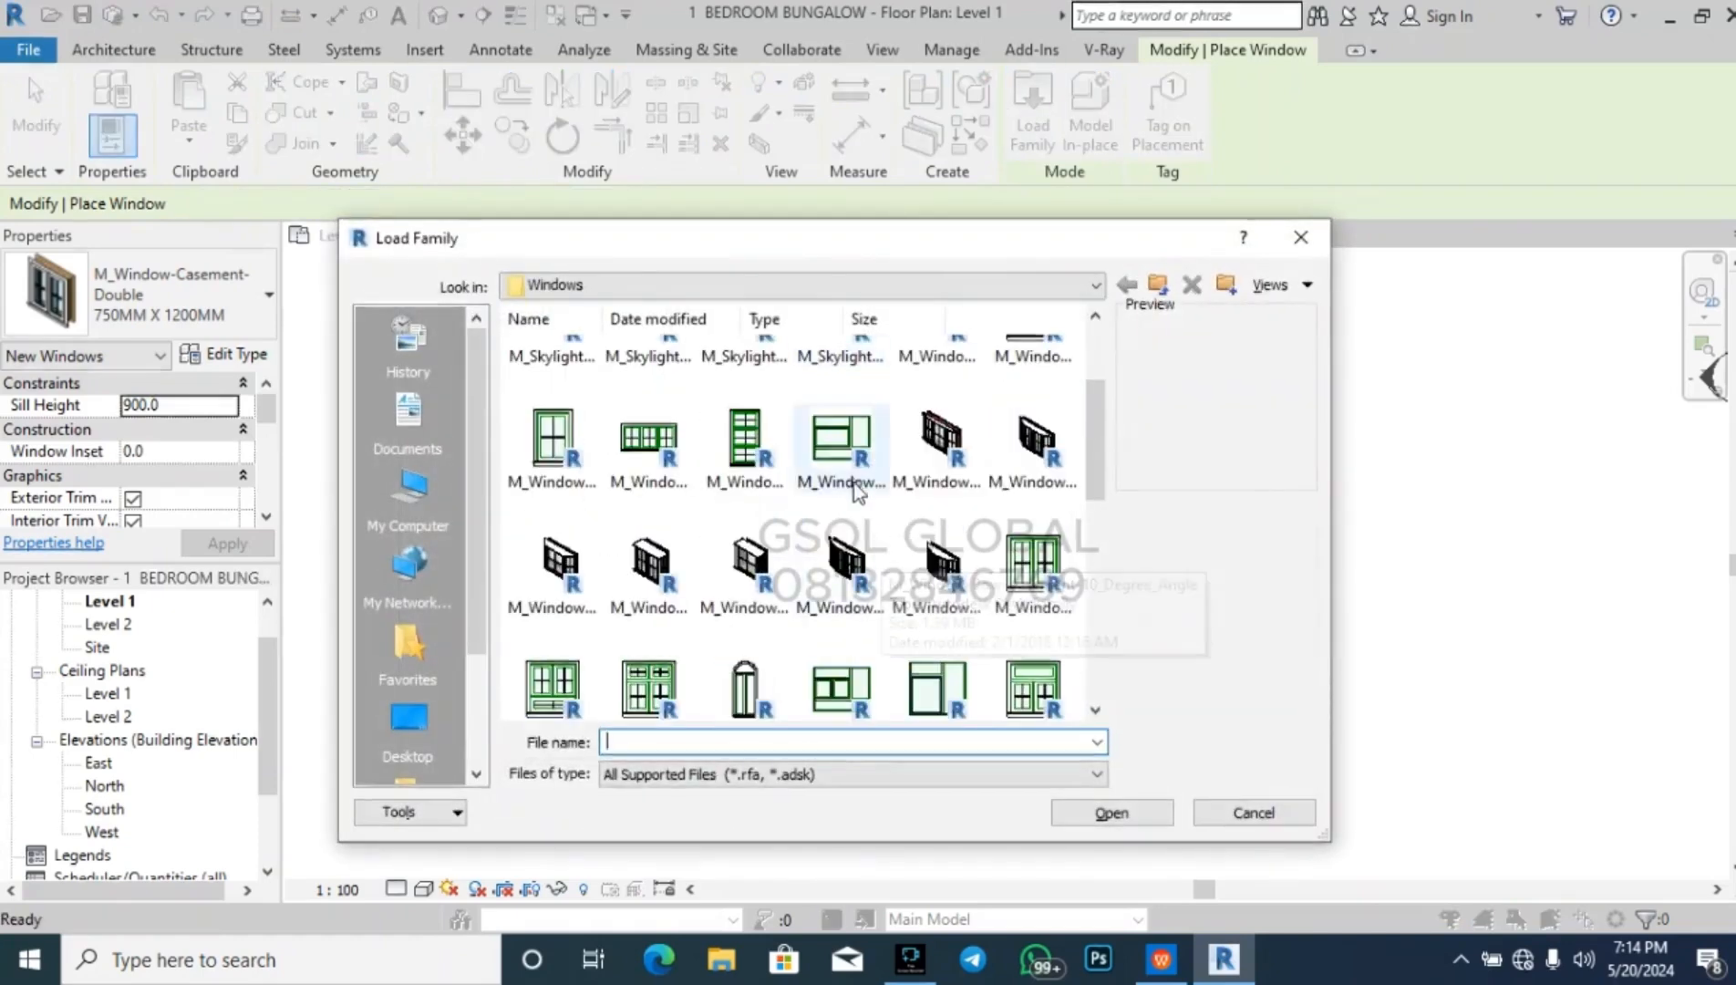
{"action": "scroll", "coordinate": [860, 495], "scroll_direction": "down", "scroll_amount": 3}
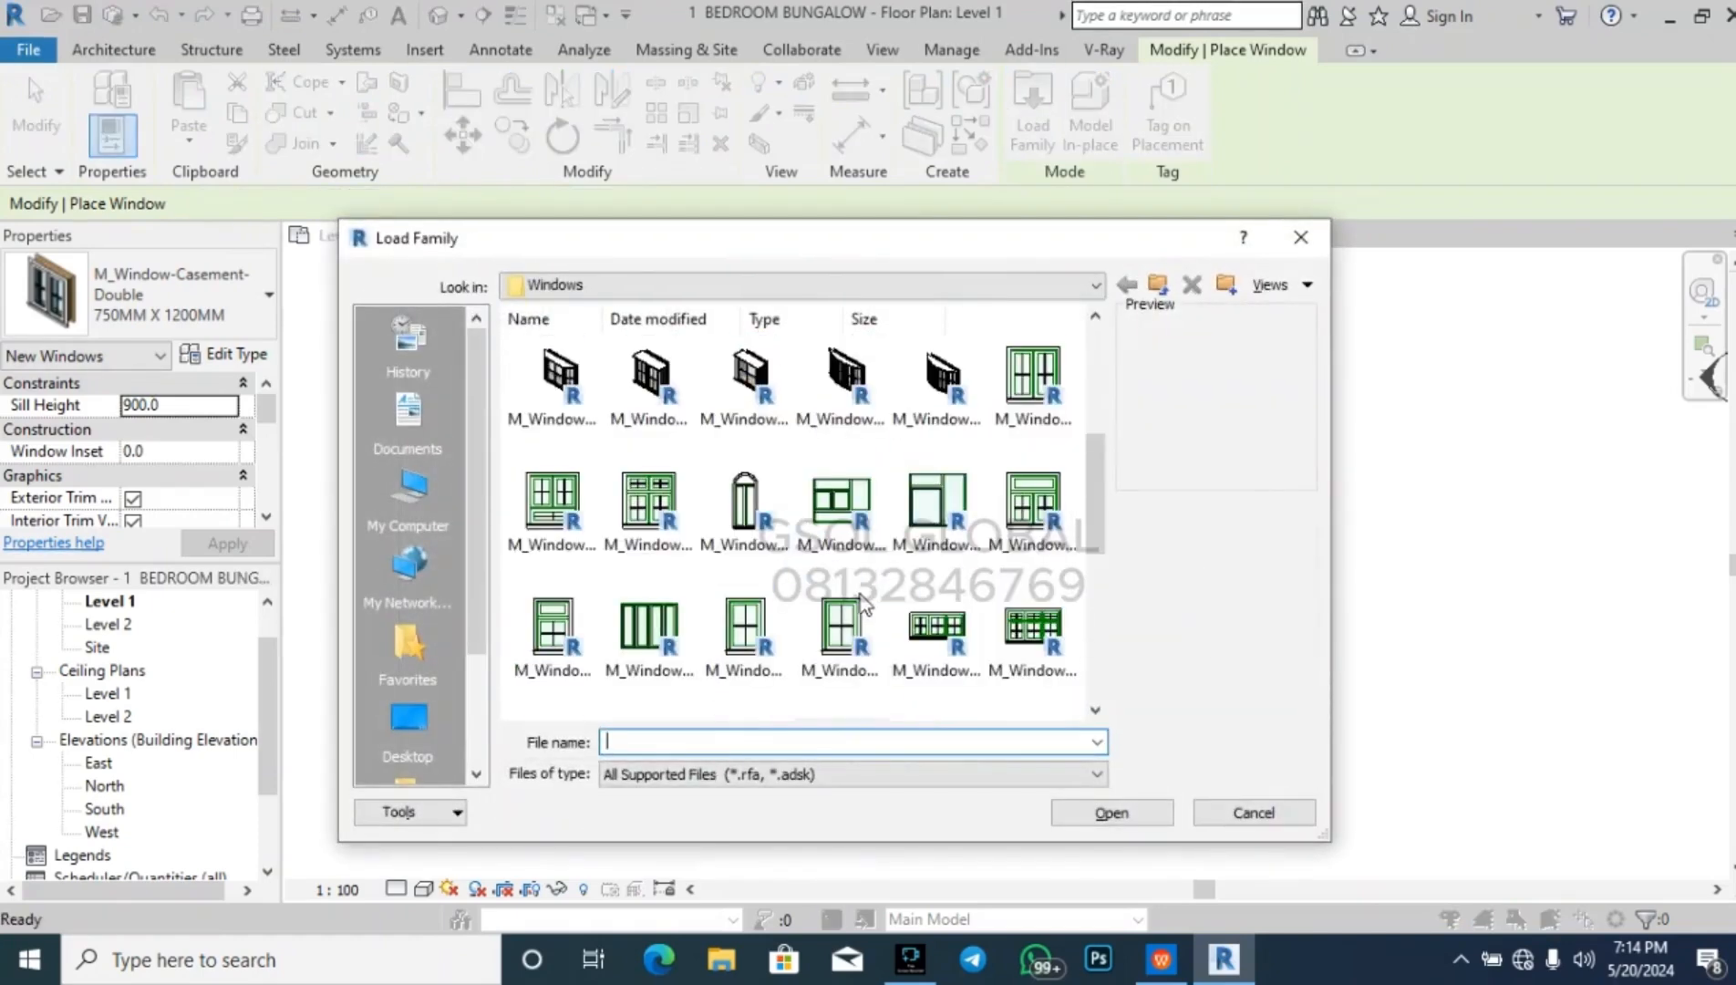
{"action": "left_click", "coordinate": [843, 630]}
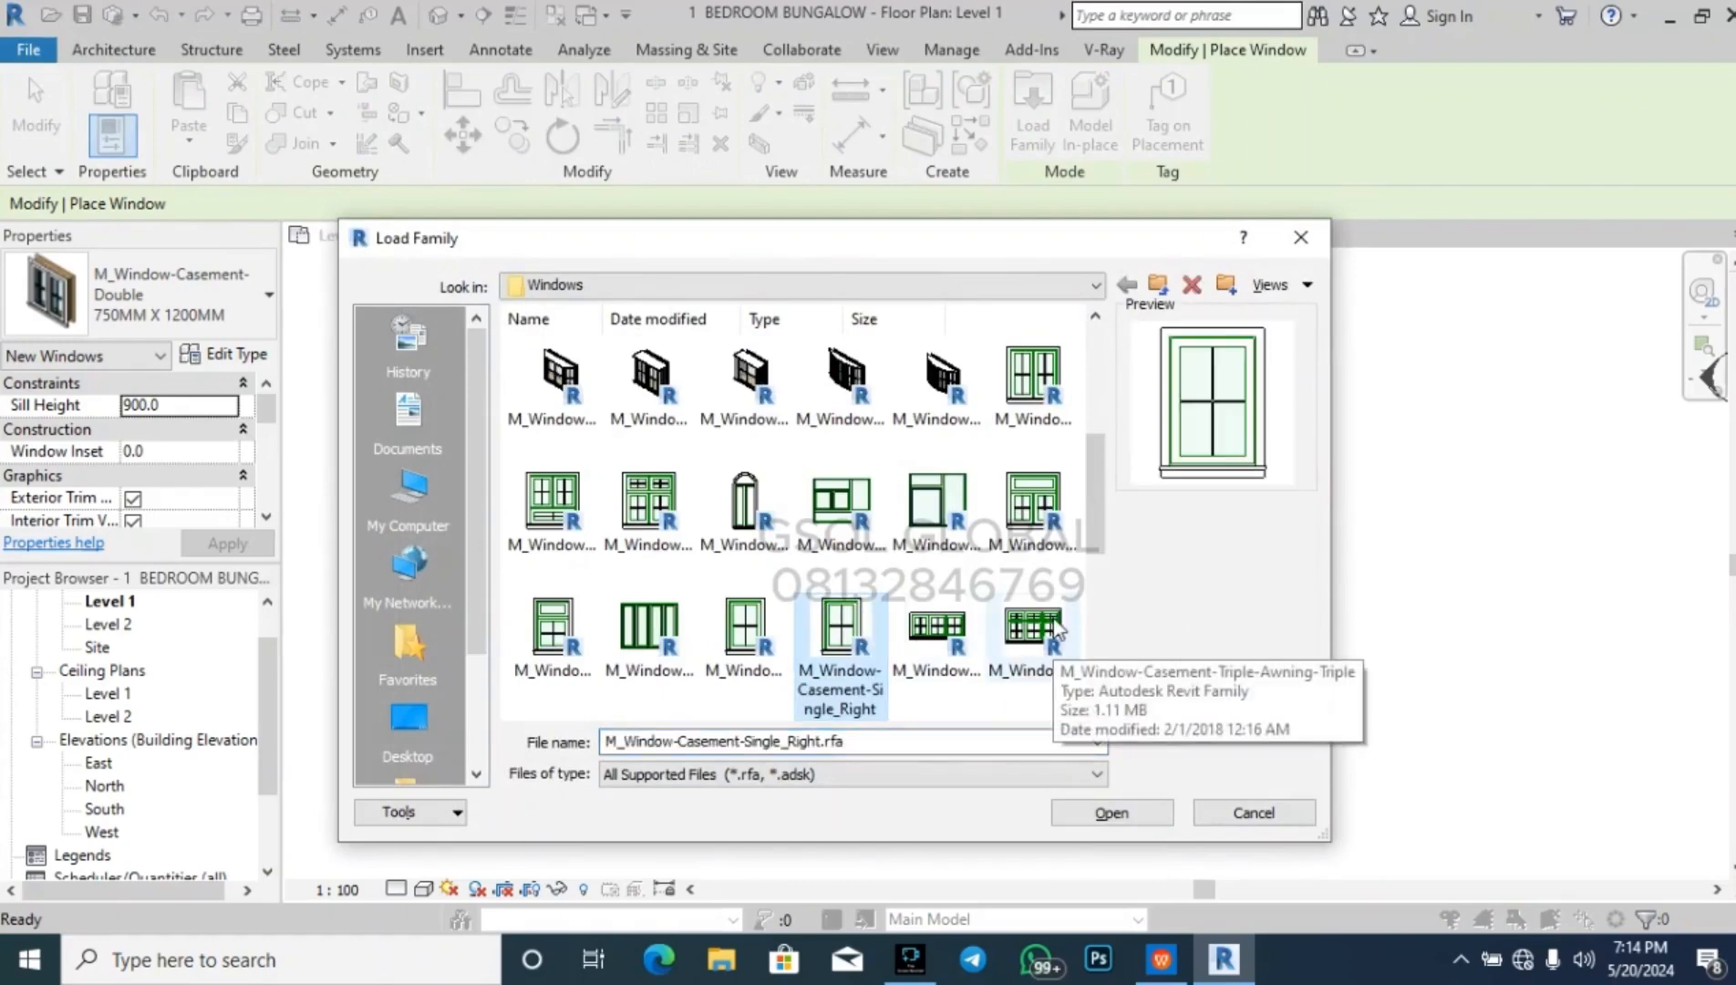
{"action": "left_click", "coordinate": [1048, 392]}
{"action": "left_click", "coordinate": [846, 629]}
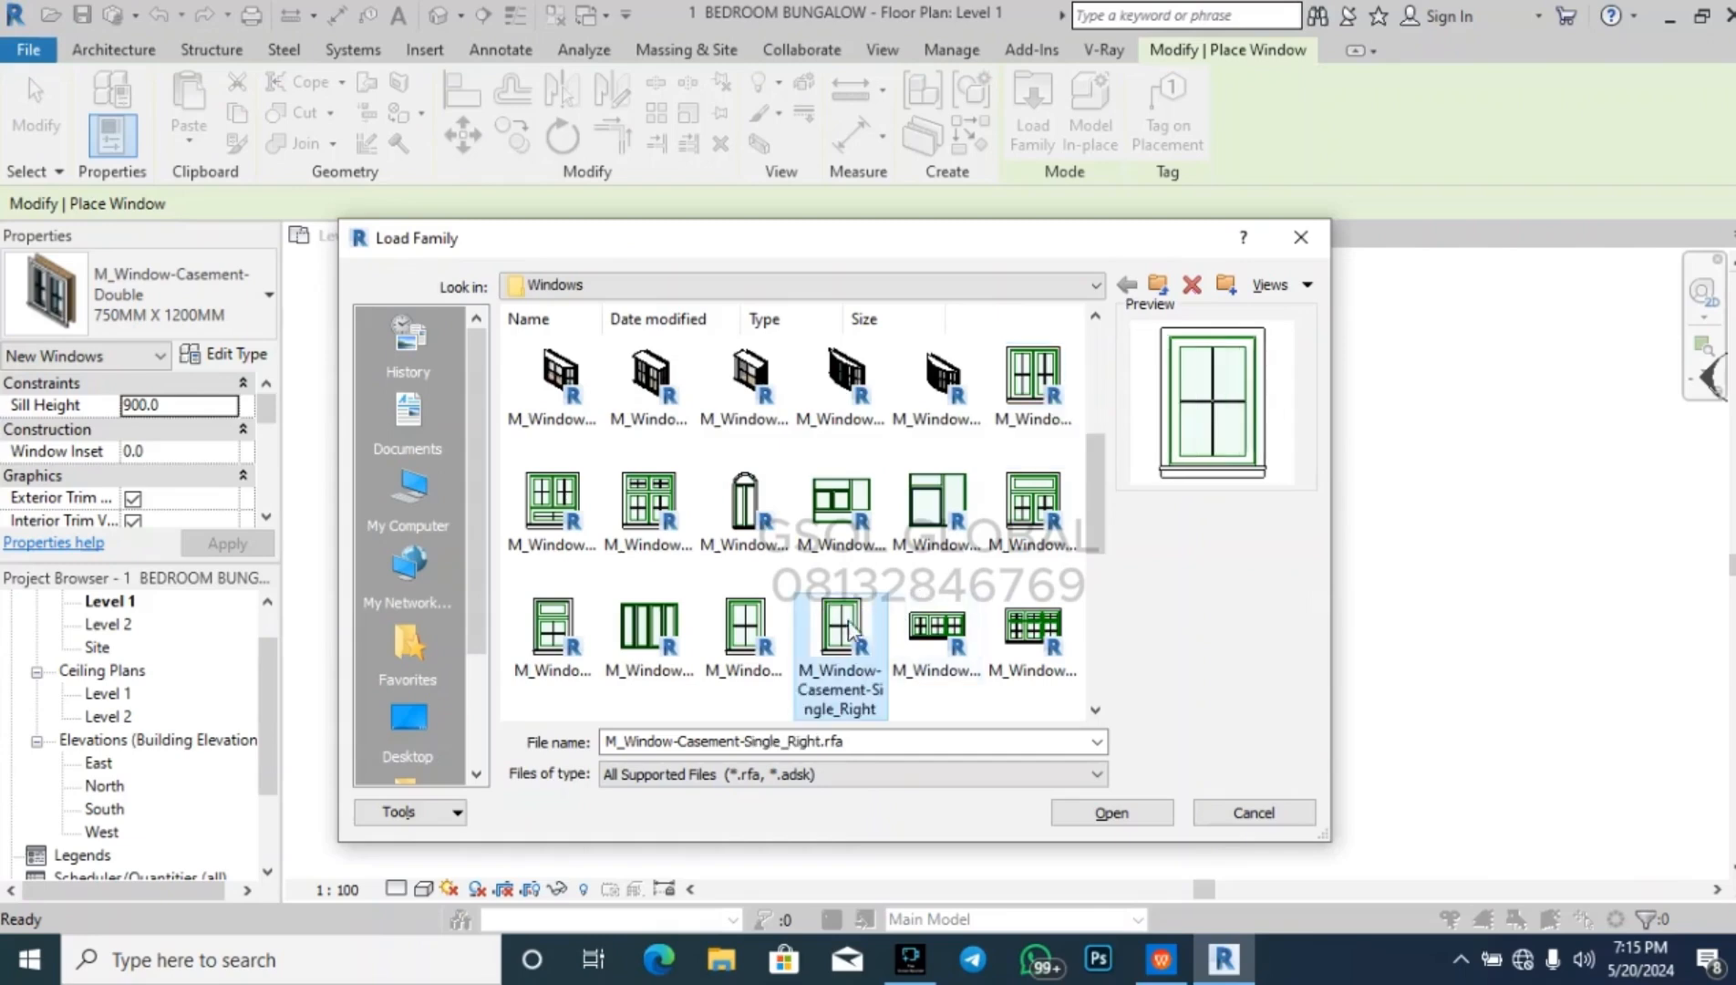
{"action": "left_click", "coordinate": [1110, 811]}
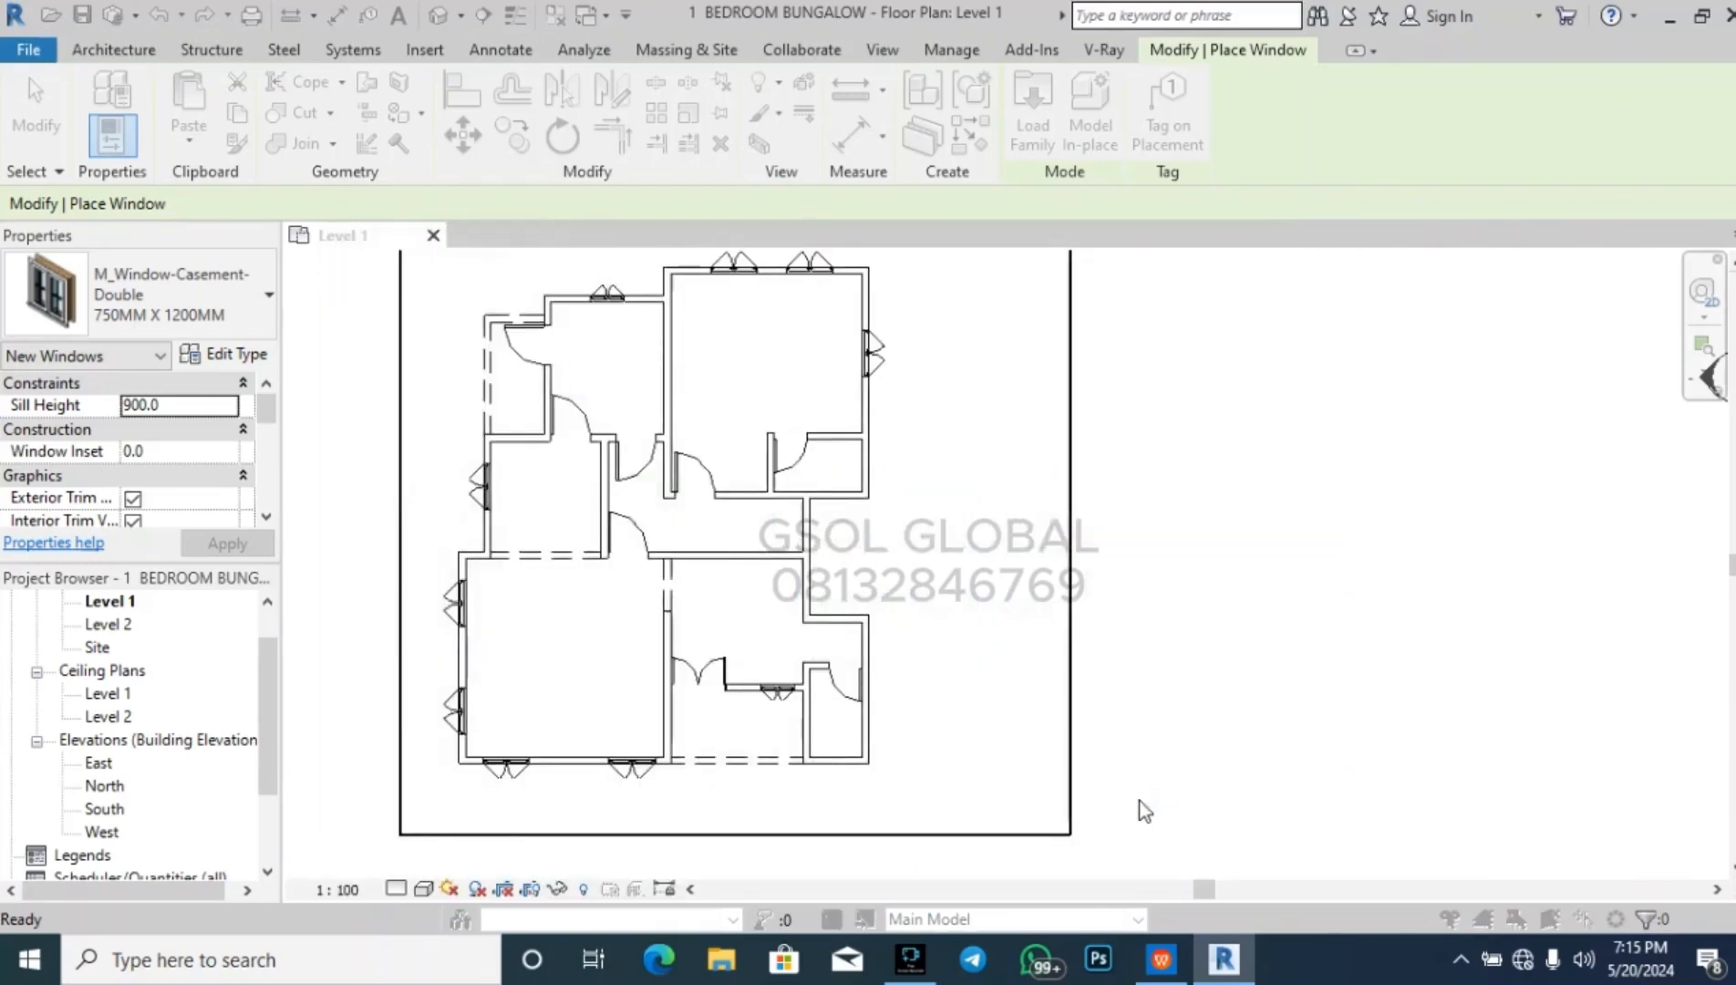
- Load the 600 x 750mm type of the single right casement window family
{"action": "scroll", "coordinate": [875, 463], "scroll_direction": "down", "scroll_amount": 1}
{"action": "scroll", "coordinate": [871, 520], "scroll_direction": "up", "scroll_amount": 1}
{"action": "scroll", "coordinate": [893, 506], "scroll_direction": "down", "scroll_amount": 3}
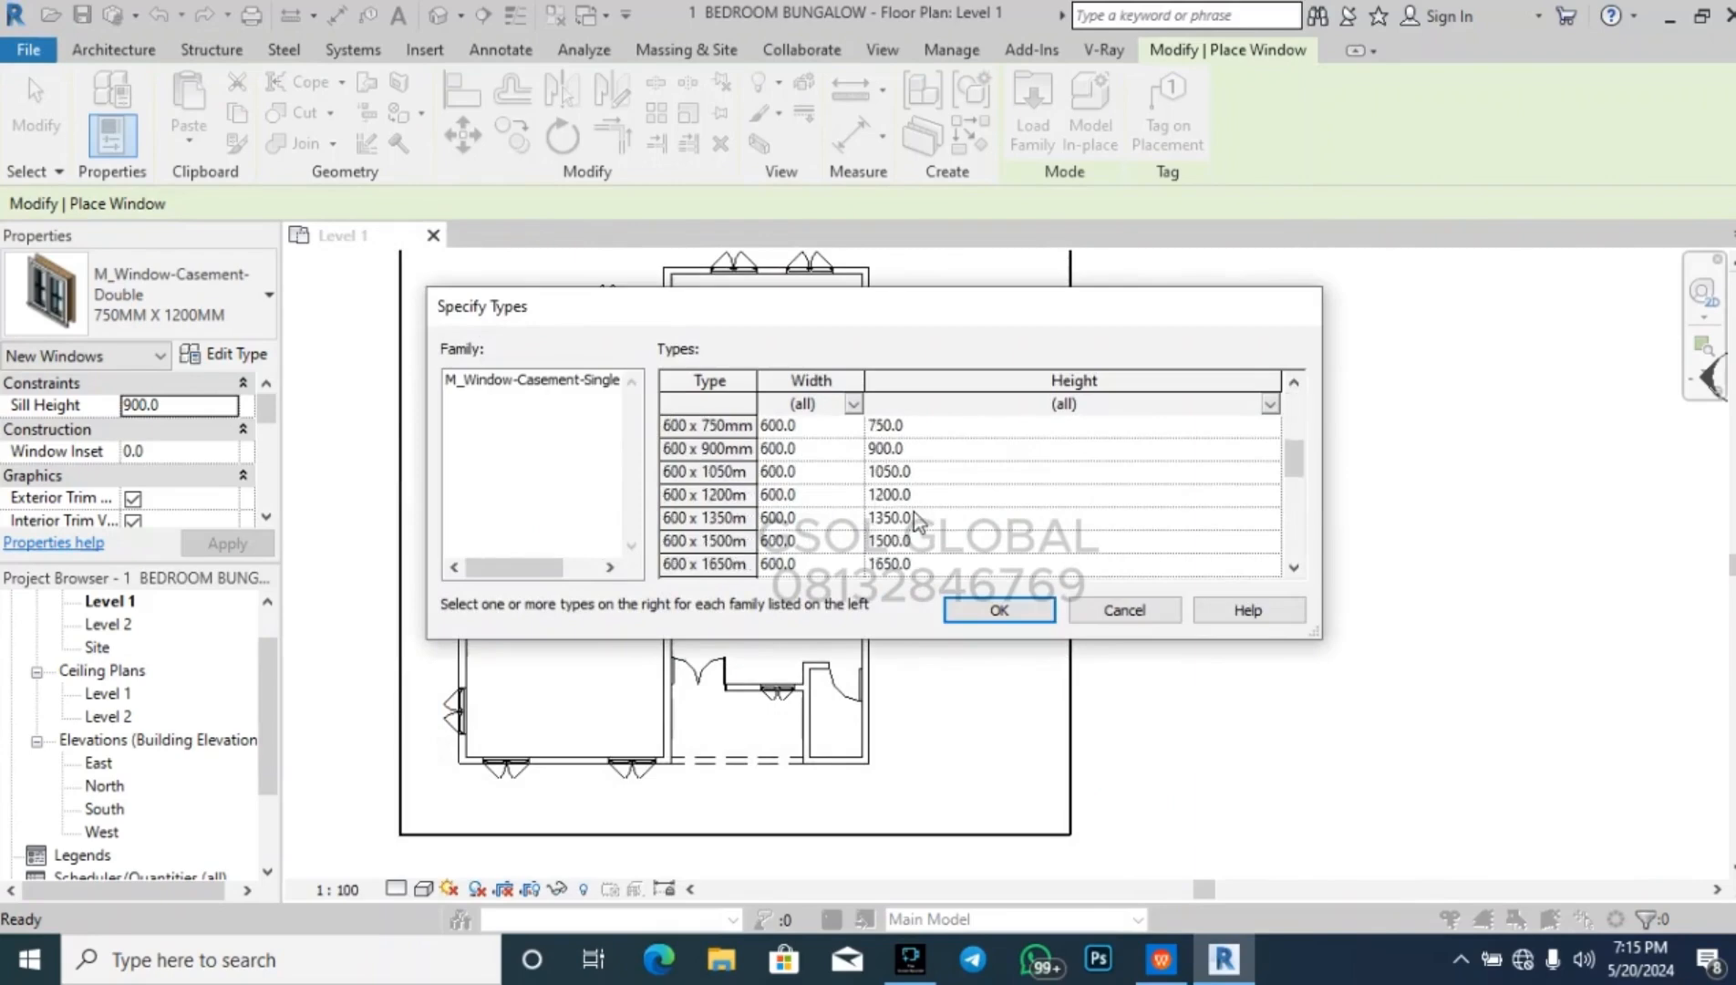
{"action": "scroll", "coordinate": [903, 497], "scroll_direction": "up", "scroll_amount": 1}
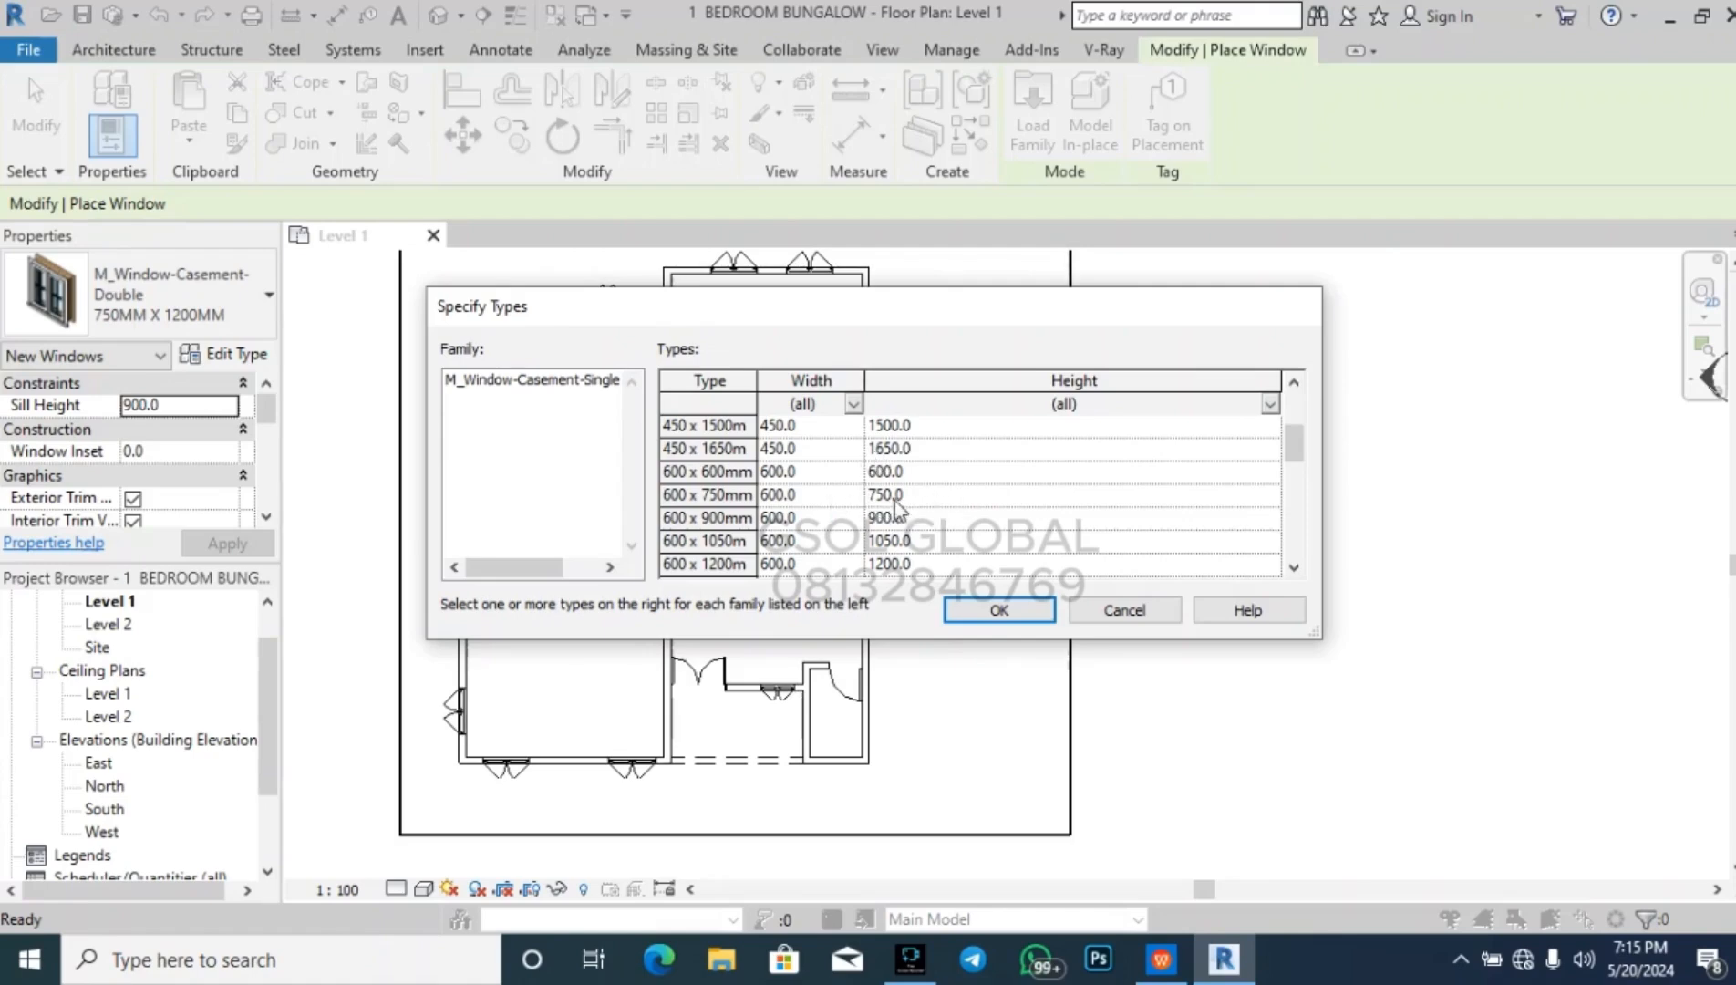
{"action": "left_click", "coordinate": [836, 496]}
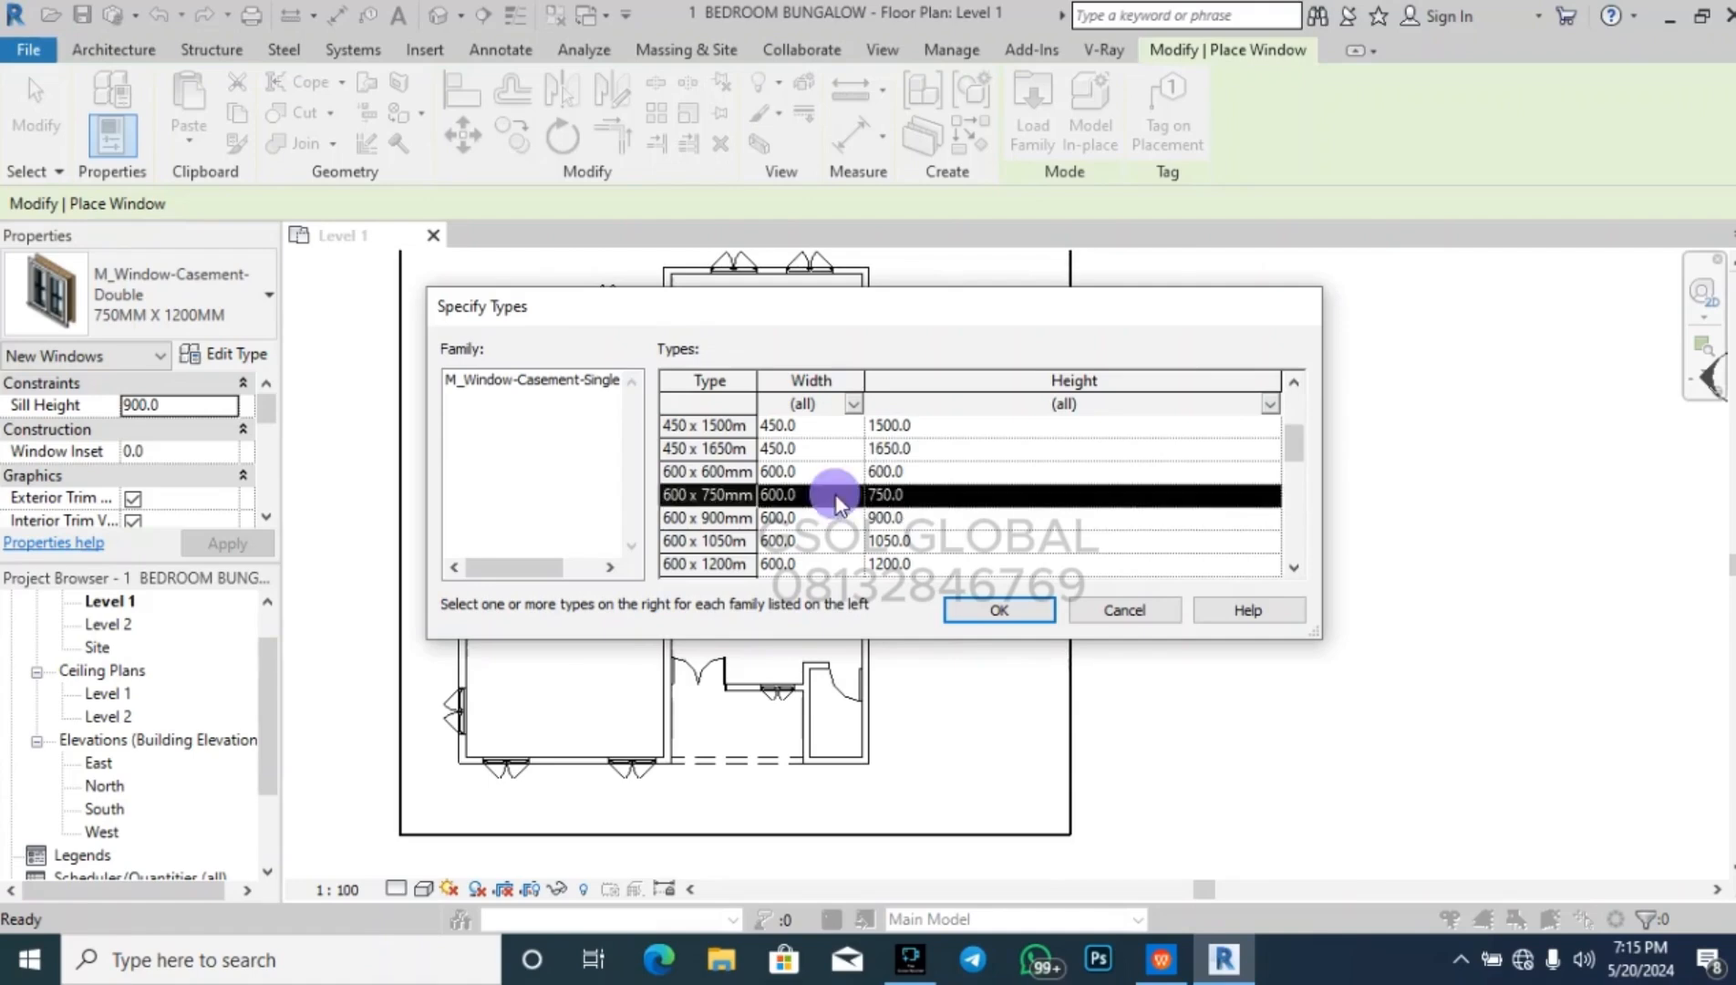
{"action": "left_click", "coordinate": [1021, 609]}
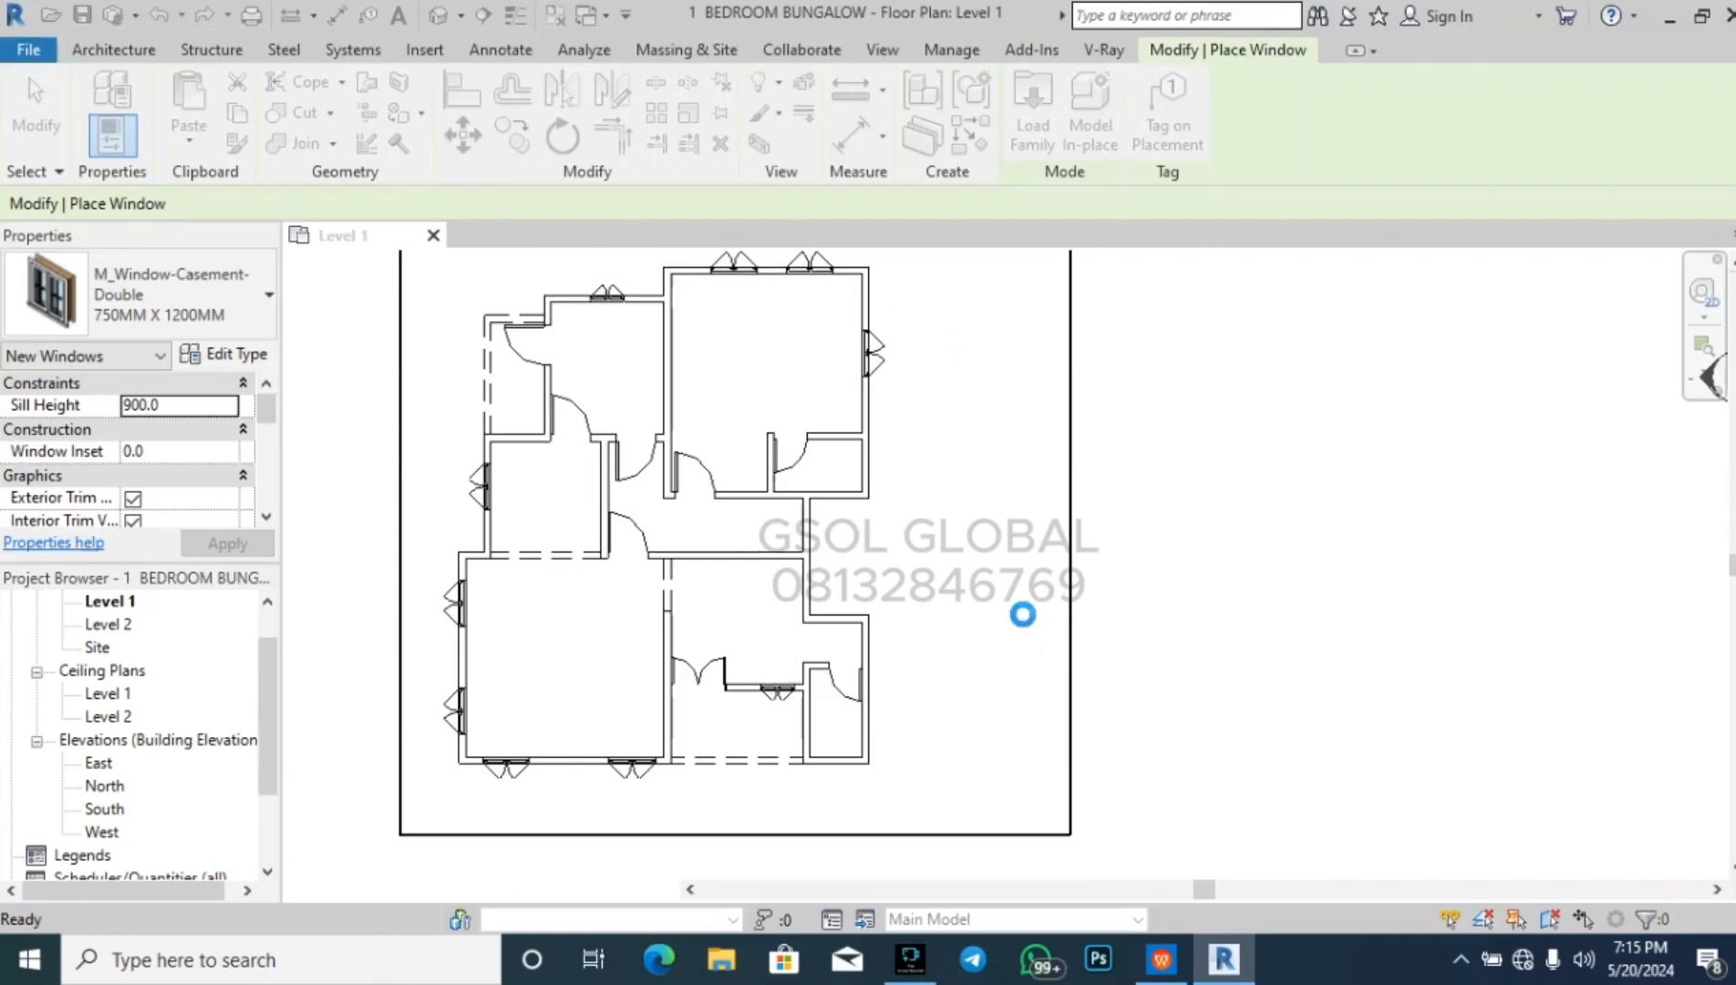
- Place 600 x 750 mm casement windows in the right wall of the small room below the large upper-right room and the lower-right room's bottom wall
{"action": "scroll", "coordinate": [961, 469], "scroll_direction": "up", "scroll_amount": 3}
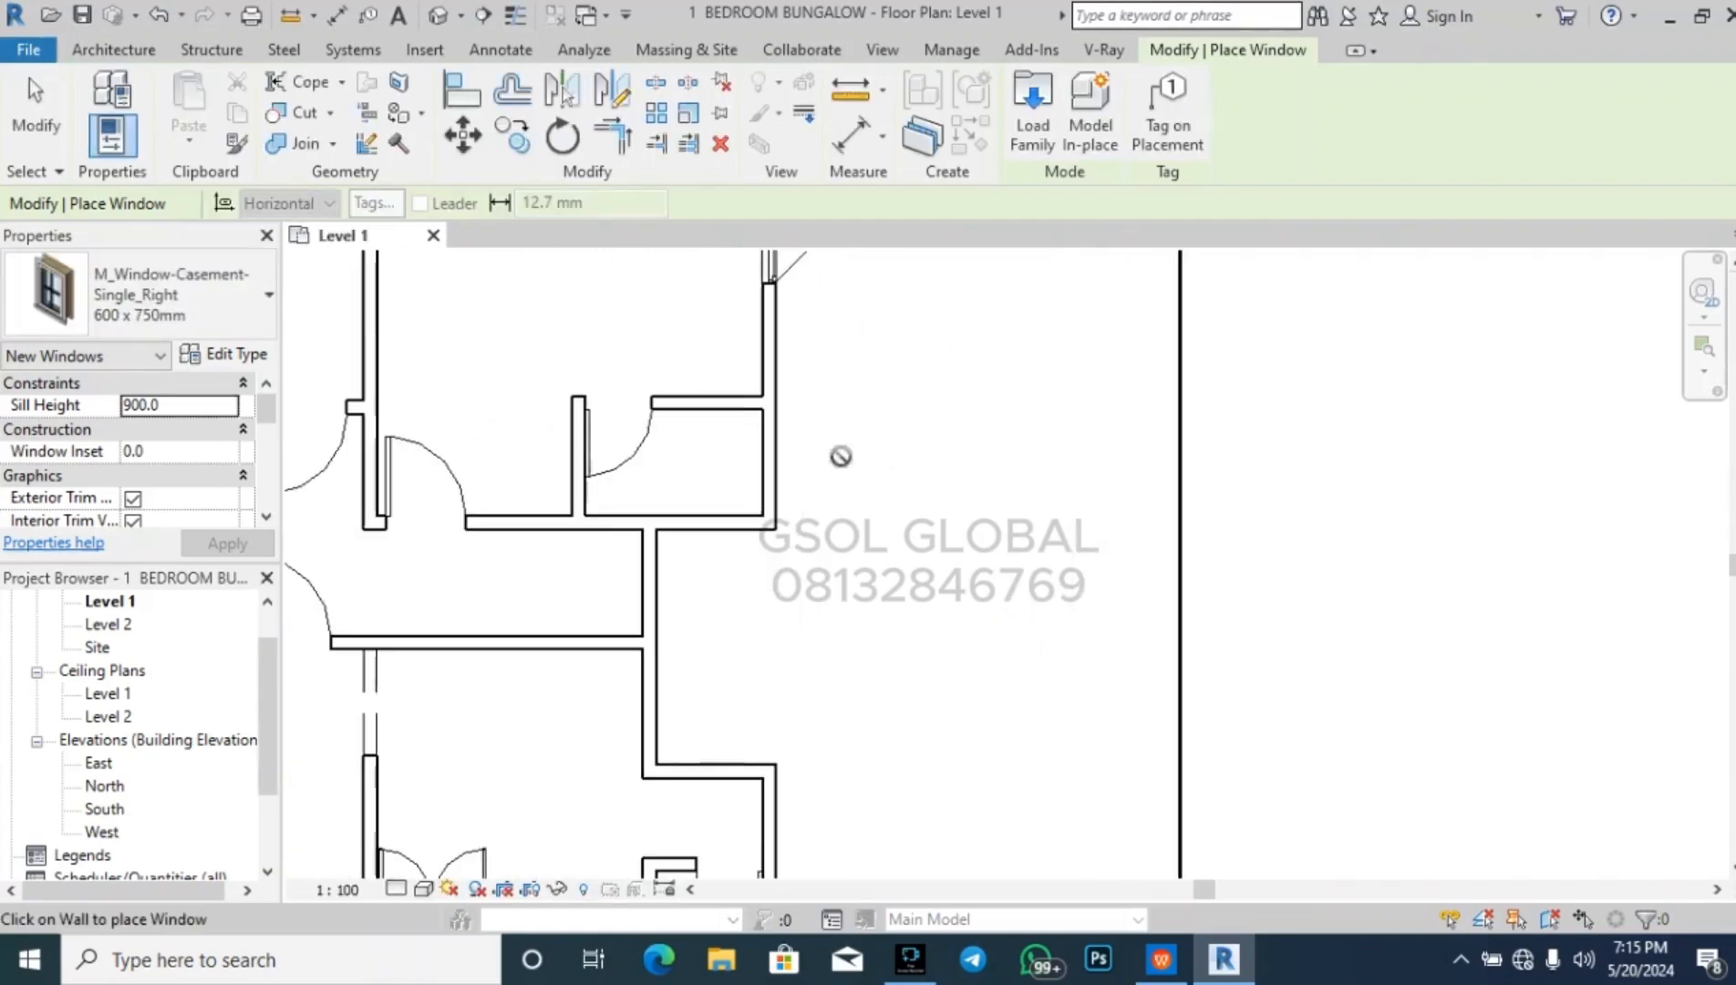
{"action": "left_click", "coordinate": [779, 457]}
{"action": "scroll", "coordinate": [1003, 463], "scroll_direction": "down", "scroll_amount": 5}
{"action": "scroll", "coordinate": [928, 682], "scroll_direction": "up", "scroll_amount": 2}
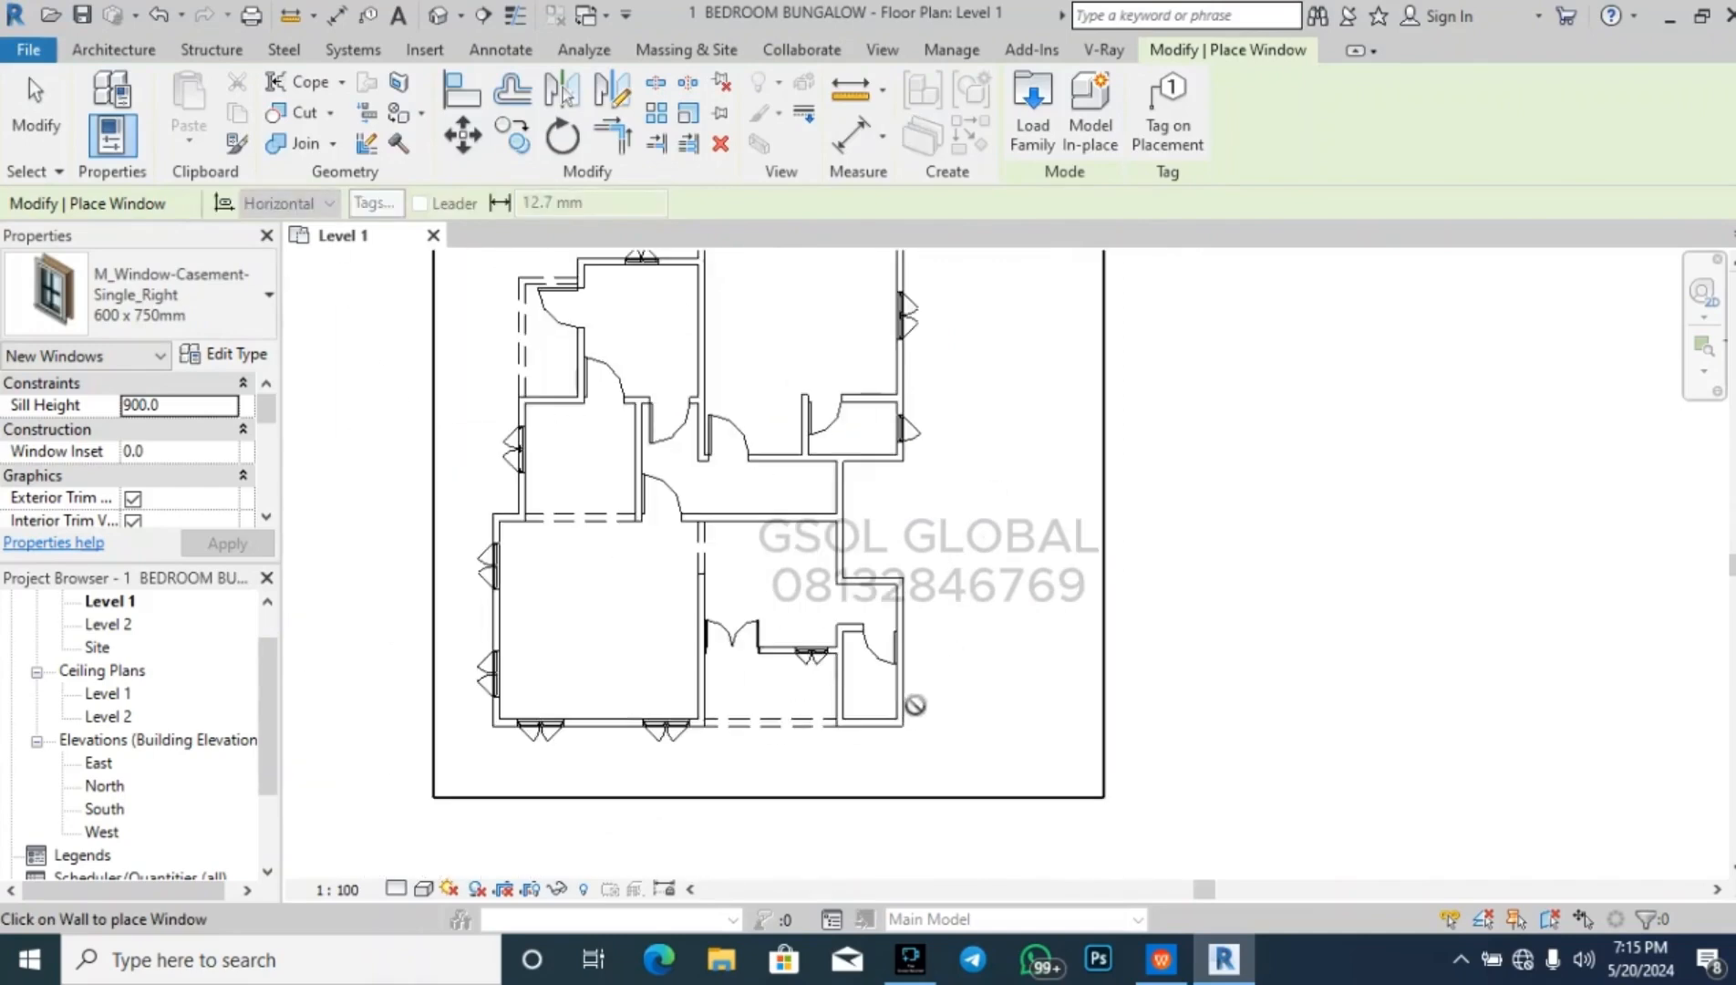
{"action": "left_click", "coordinate": [871, 730]}
{"action": "key", "text": "Escape"}
{"action": "key", "text": "Escape"}
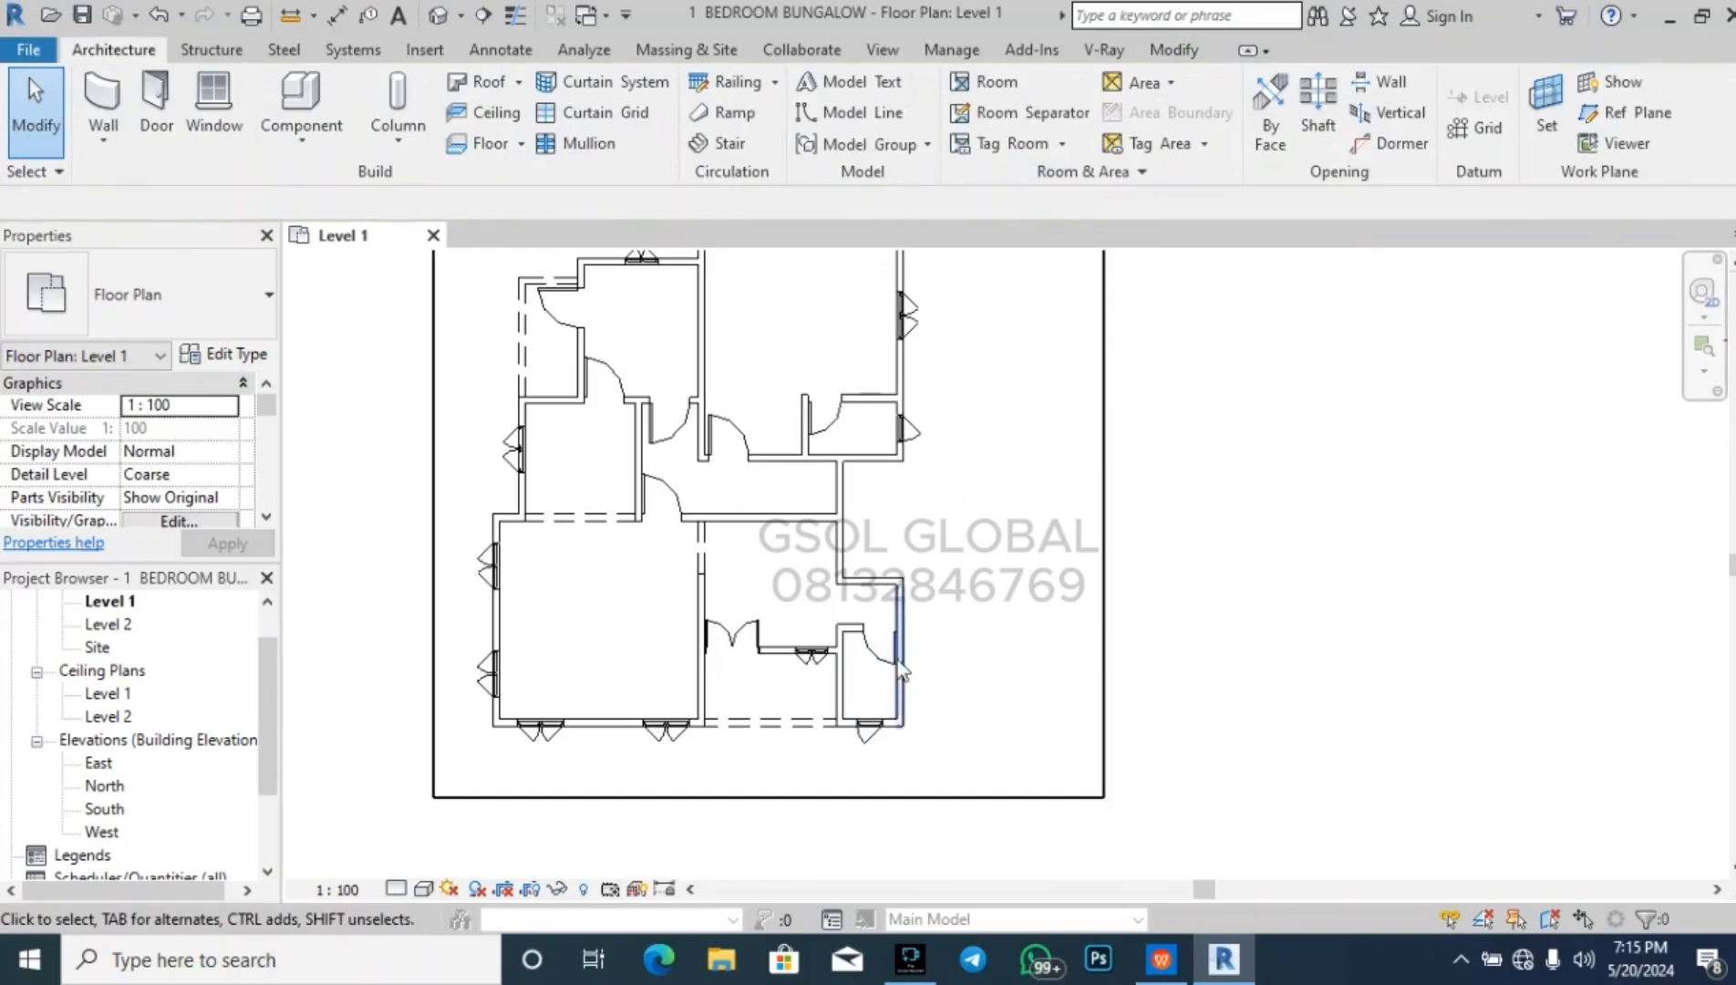
- Start a 2.5mm Arial text note without a leader inside the large lower-left room of the Level 1 plan
{"action": "scroll", "coordinate": [916, 664], "scroll_direction": "down", "scroll_amount": 3}
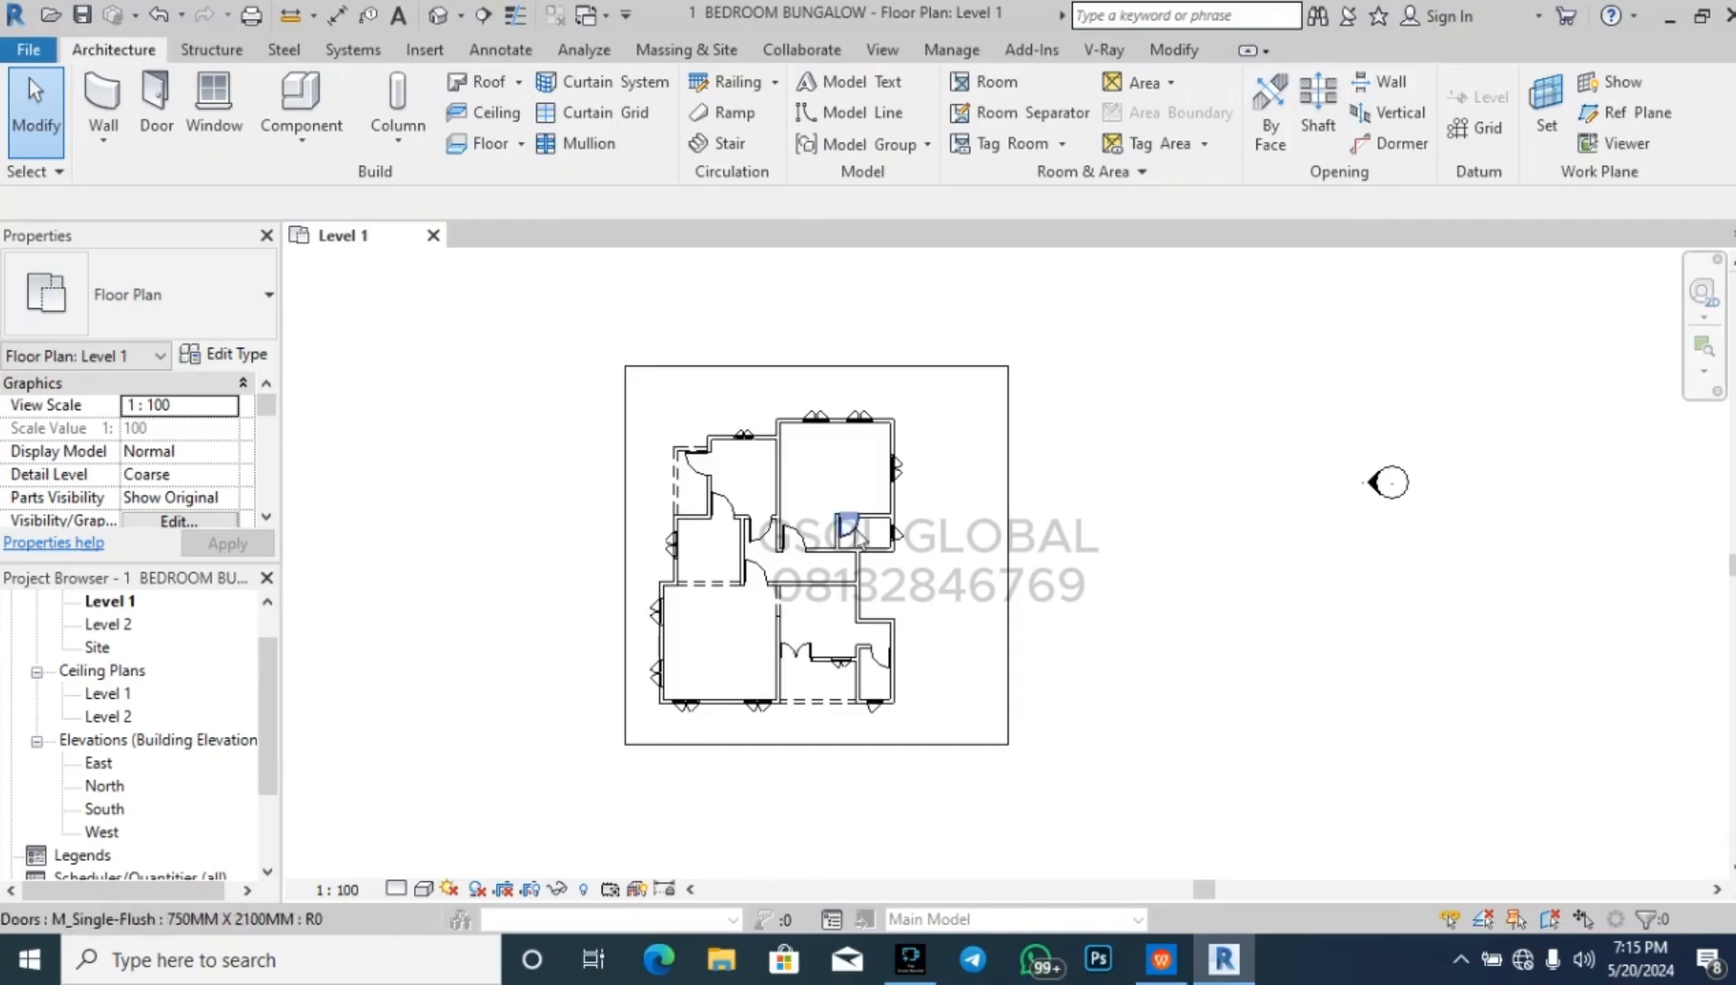
{"action": "scroll", "coordinate": [962, 568], "scroll_direction": "up", "scroll_amount": 3}
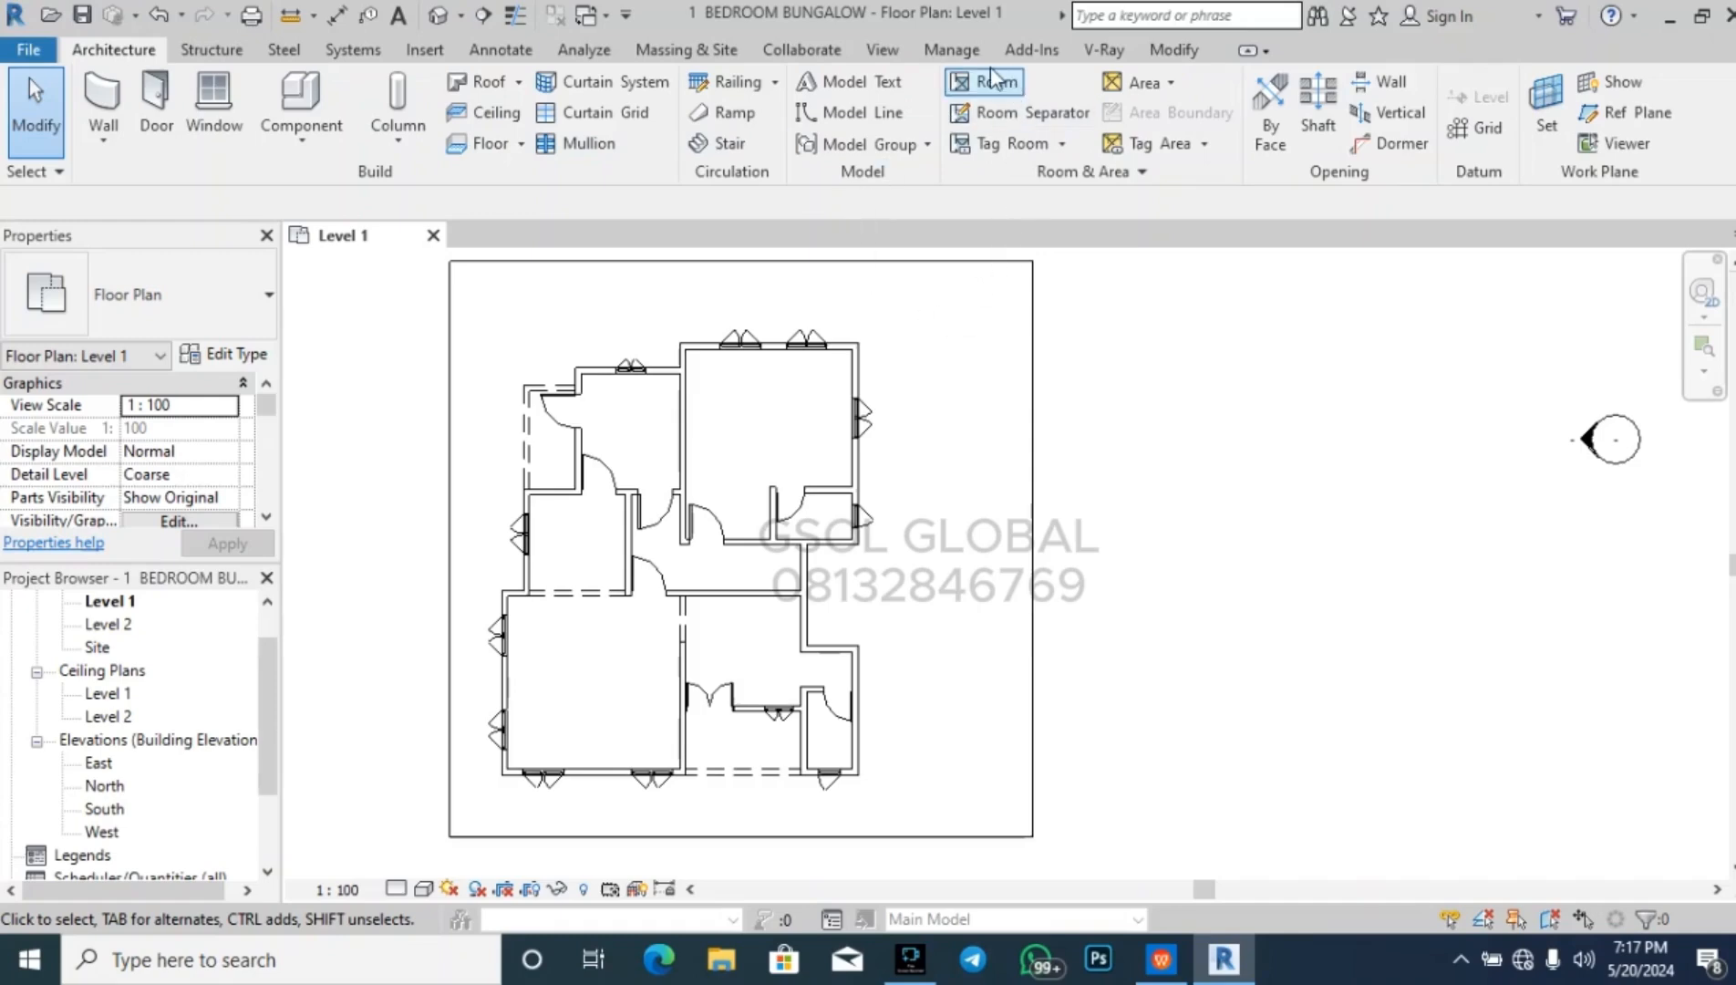
{"action": "left_click", "coordinate": [481, 51]}
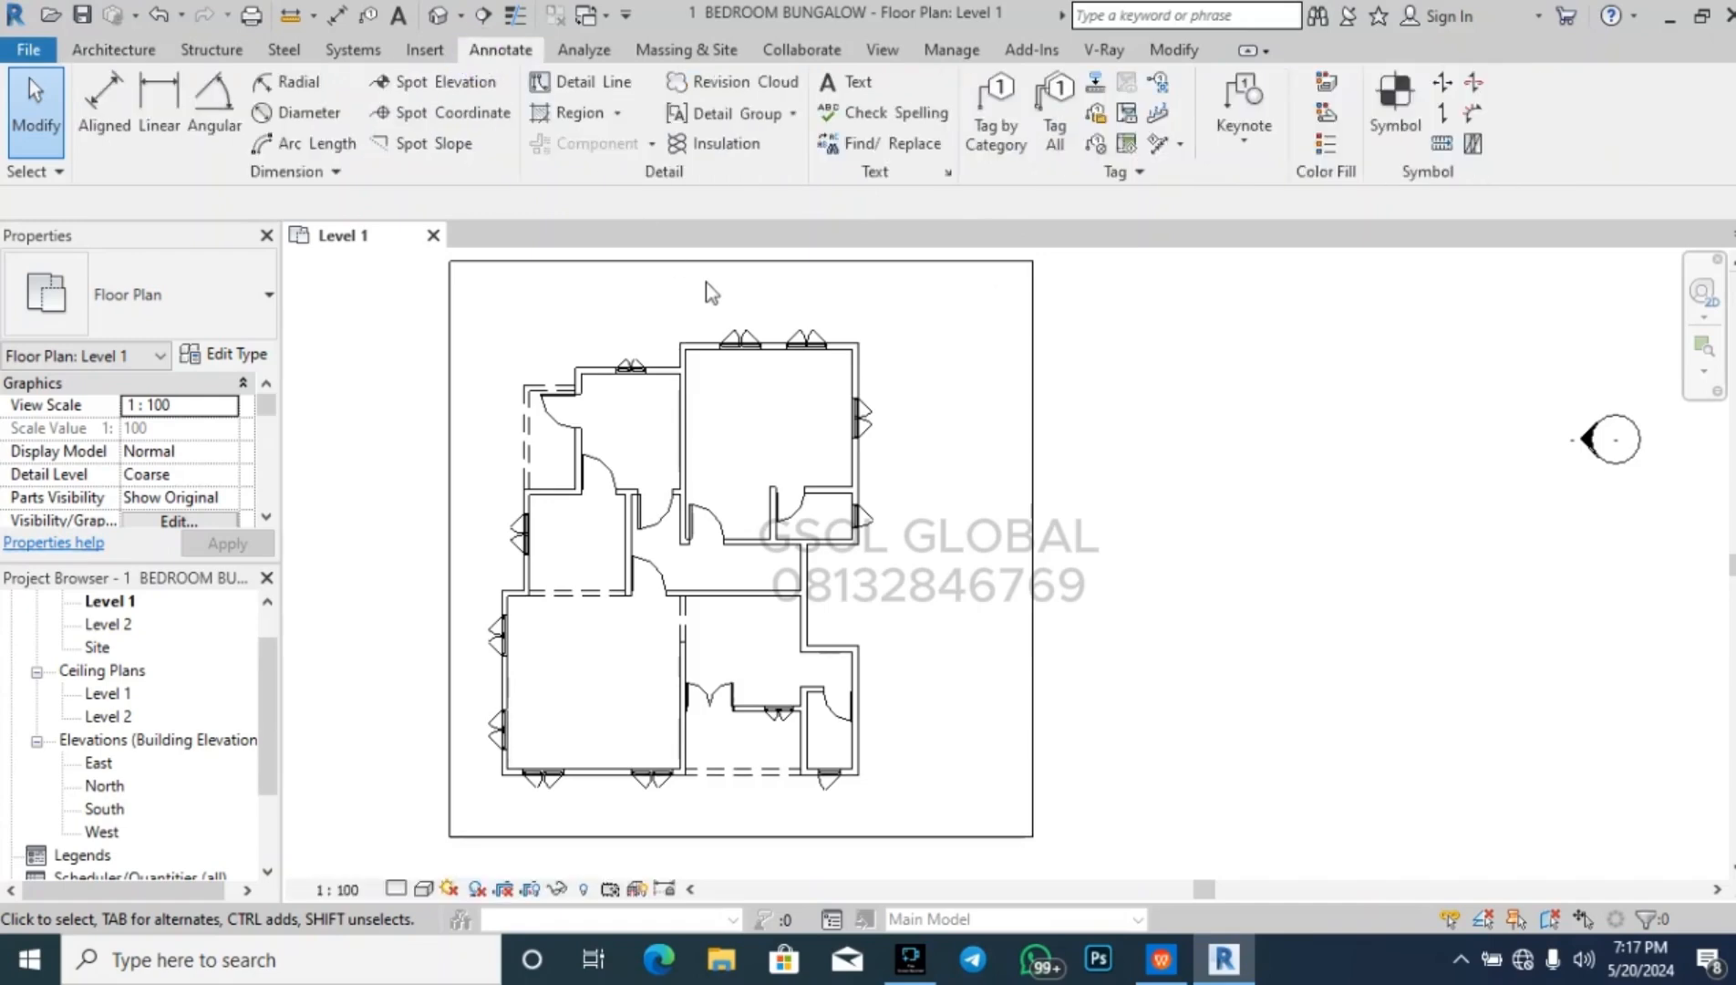
{"action": "left_click", "coordinate": [850, 83]}
{"action": "scroll", "coordinate": [766, 447], "scroll_direction": "up", "scroll_amount": 4}
{"action": "scroll", "coordinate": [830, 345], "scroll_direction": "down", "scroll_amount": 4}
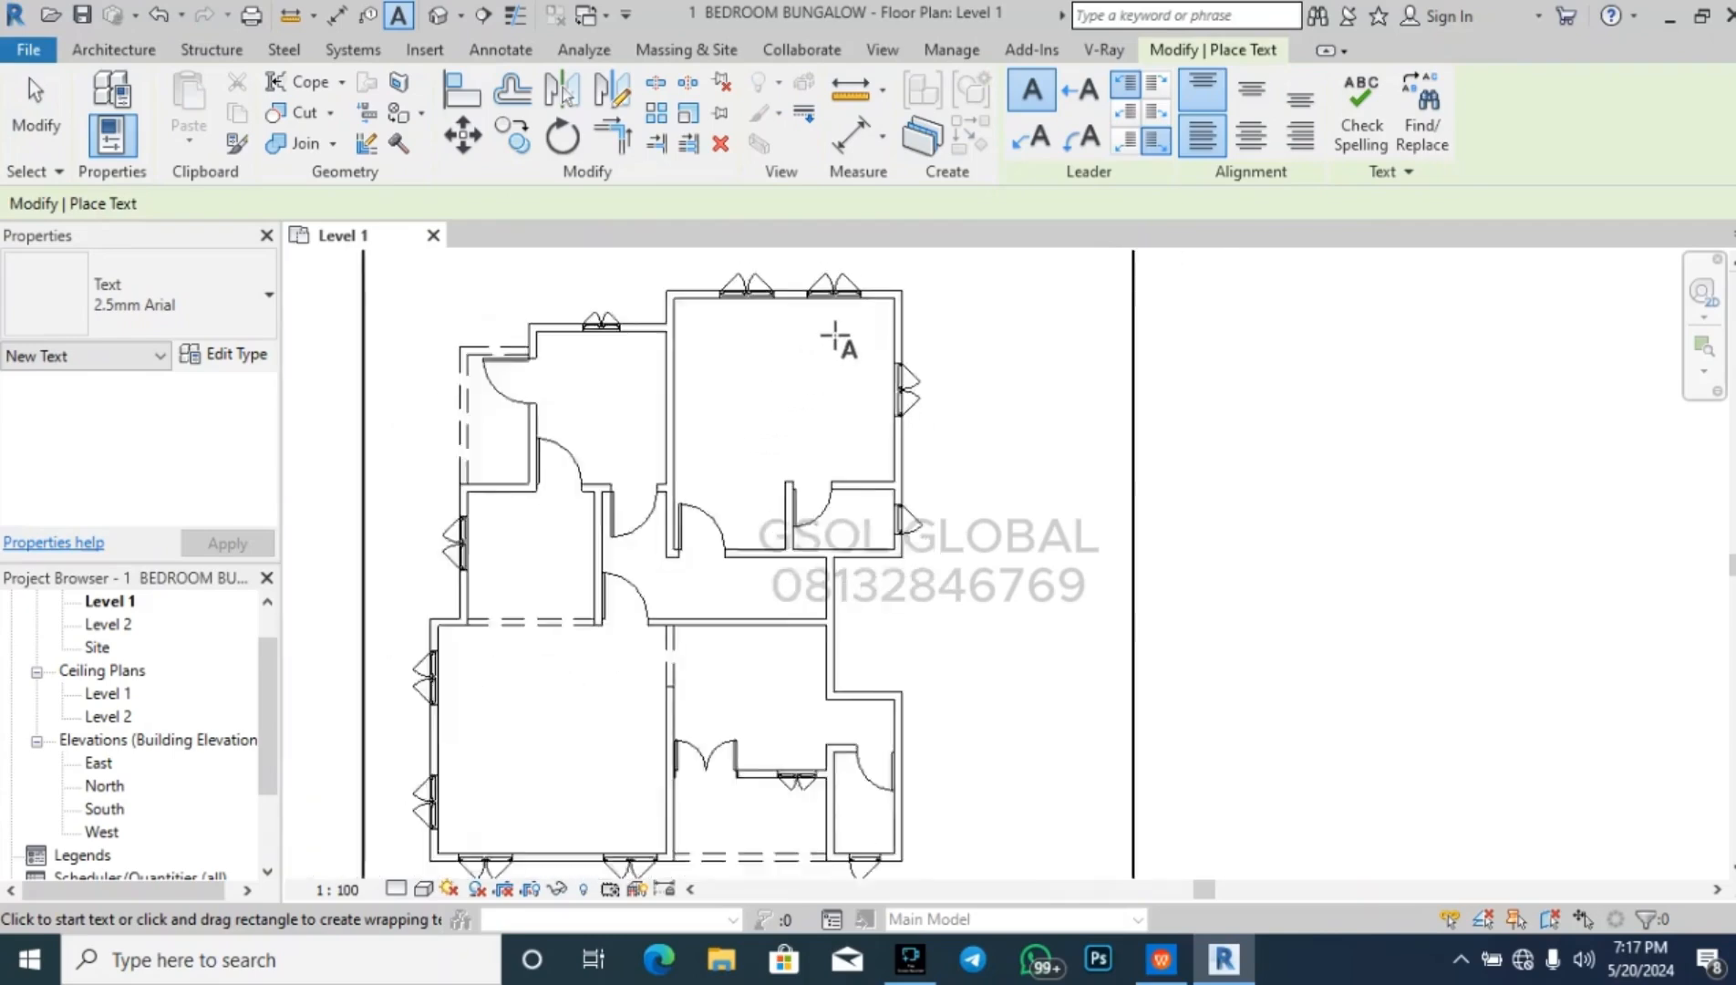
{"action": "scroll", "coordinate": [534, 746], "scroll_direction": "up", "scroll_amount": 4}
{"action": "scroll", "coordinate": [584, 693], "scroll_direction": "up", "scroll_amount": 2}
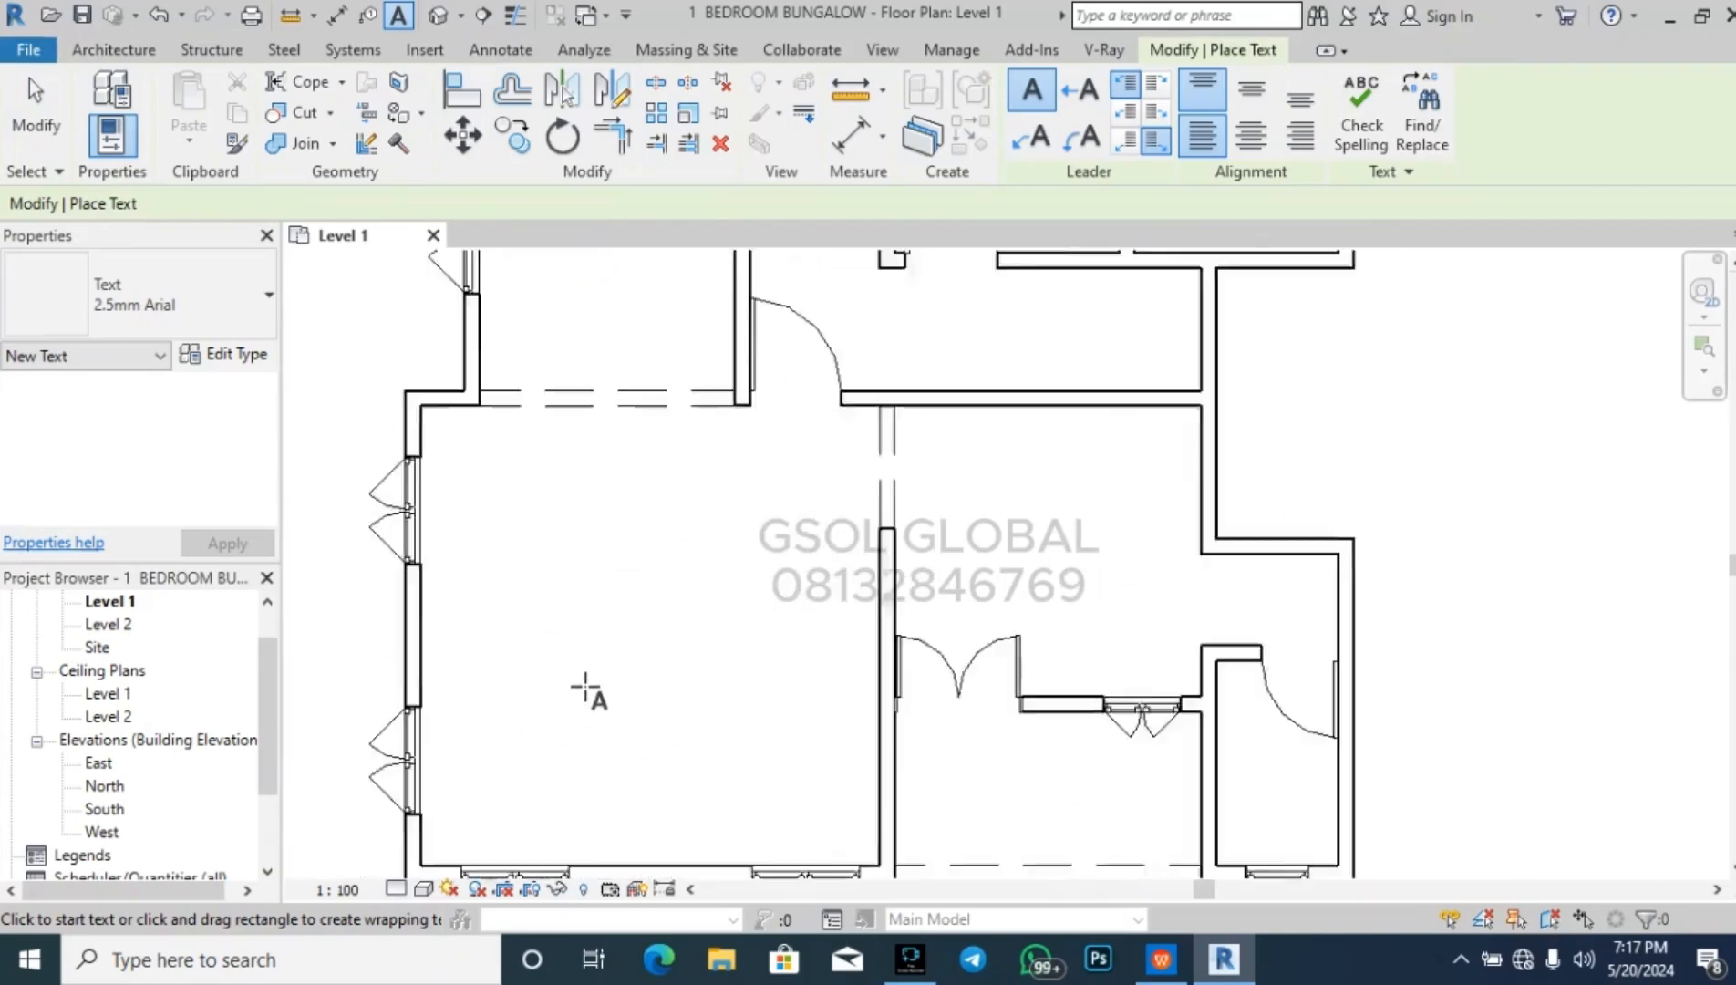
{"action": "left_click", "coordinate": [579, 609]}
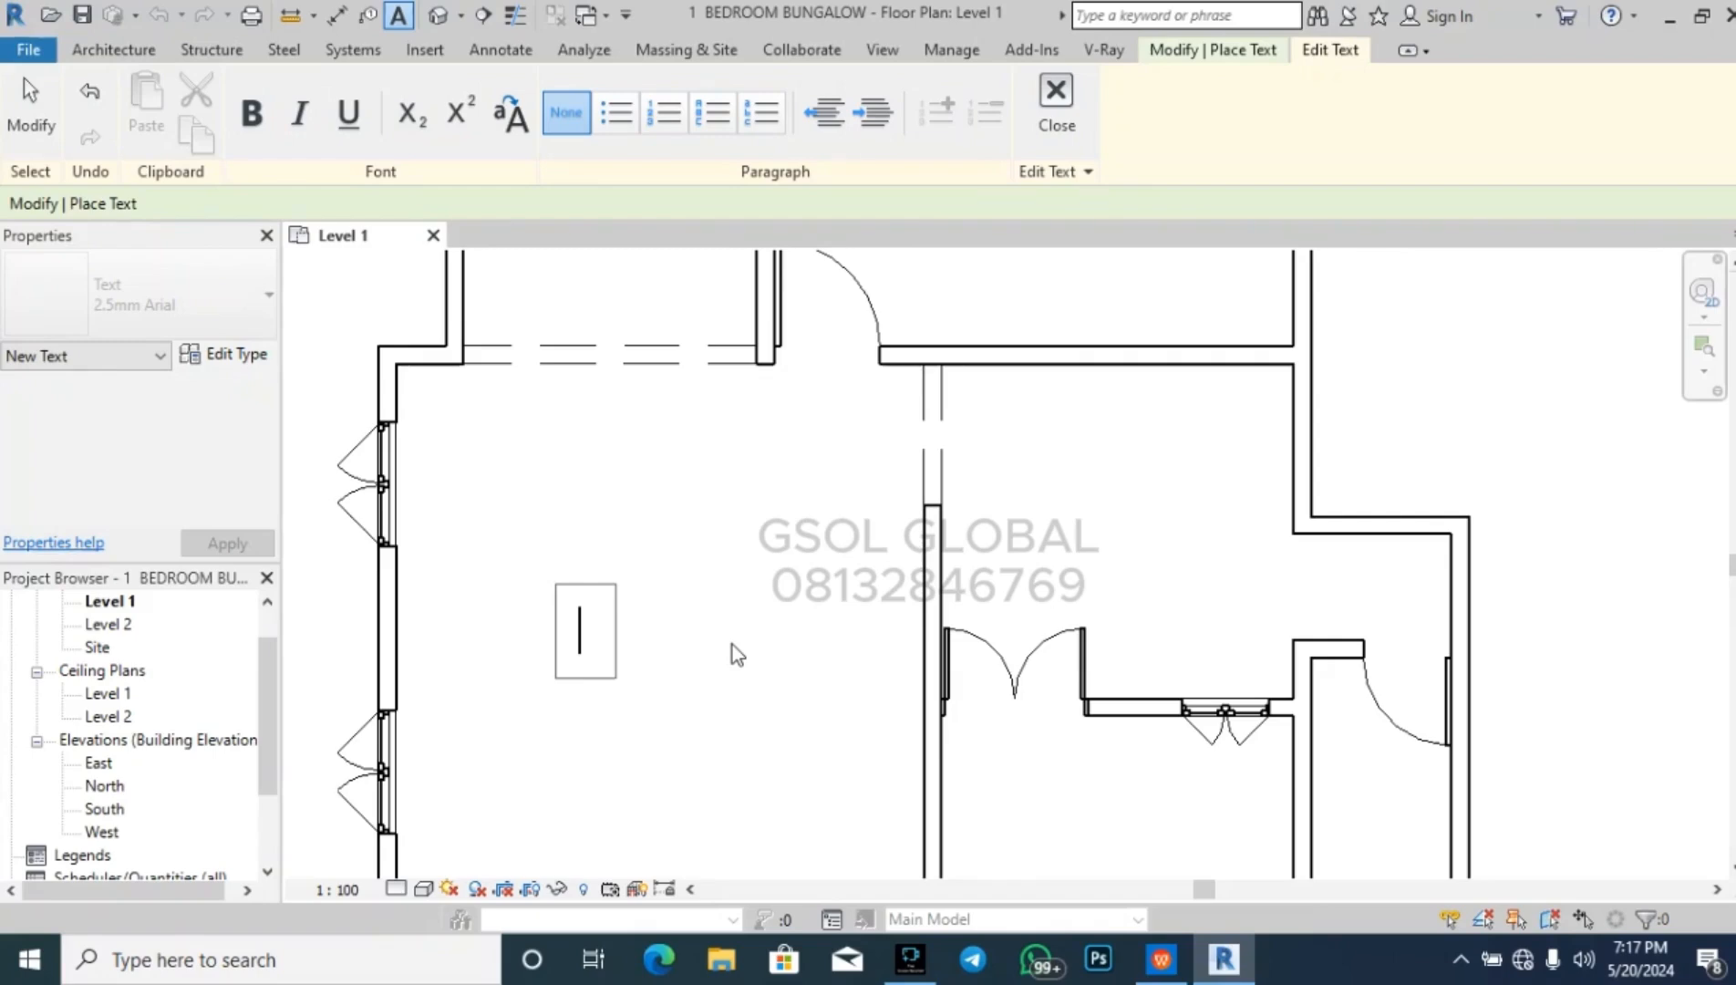
{"action": "type", "text": "main"}
{"action": "key", "text": "BackSpace"}
{"action": "key", "text": "BackSpace"}
{"action": "key", "text": "BackSpace"}
{"action": "key", "text": "BackSpace"}
{"action": "key", "text": "BackSpace"}
{"action": "type", "text": "NAIN"}
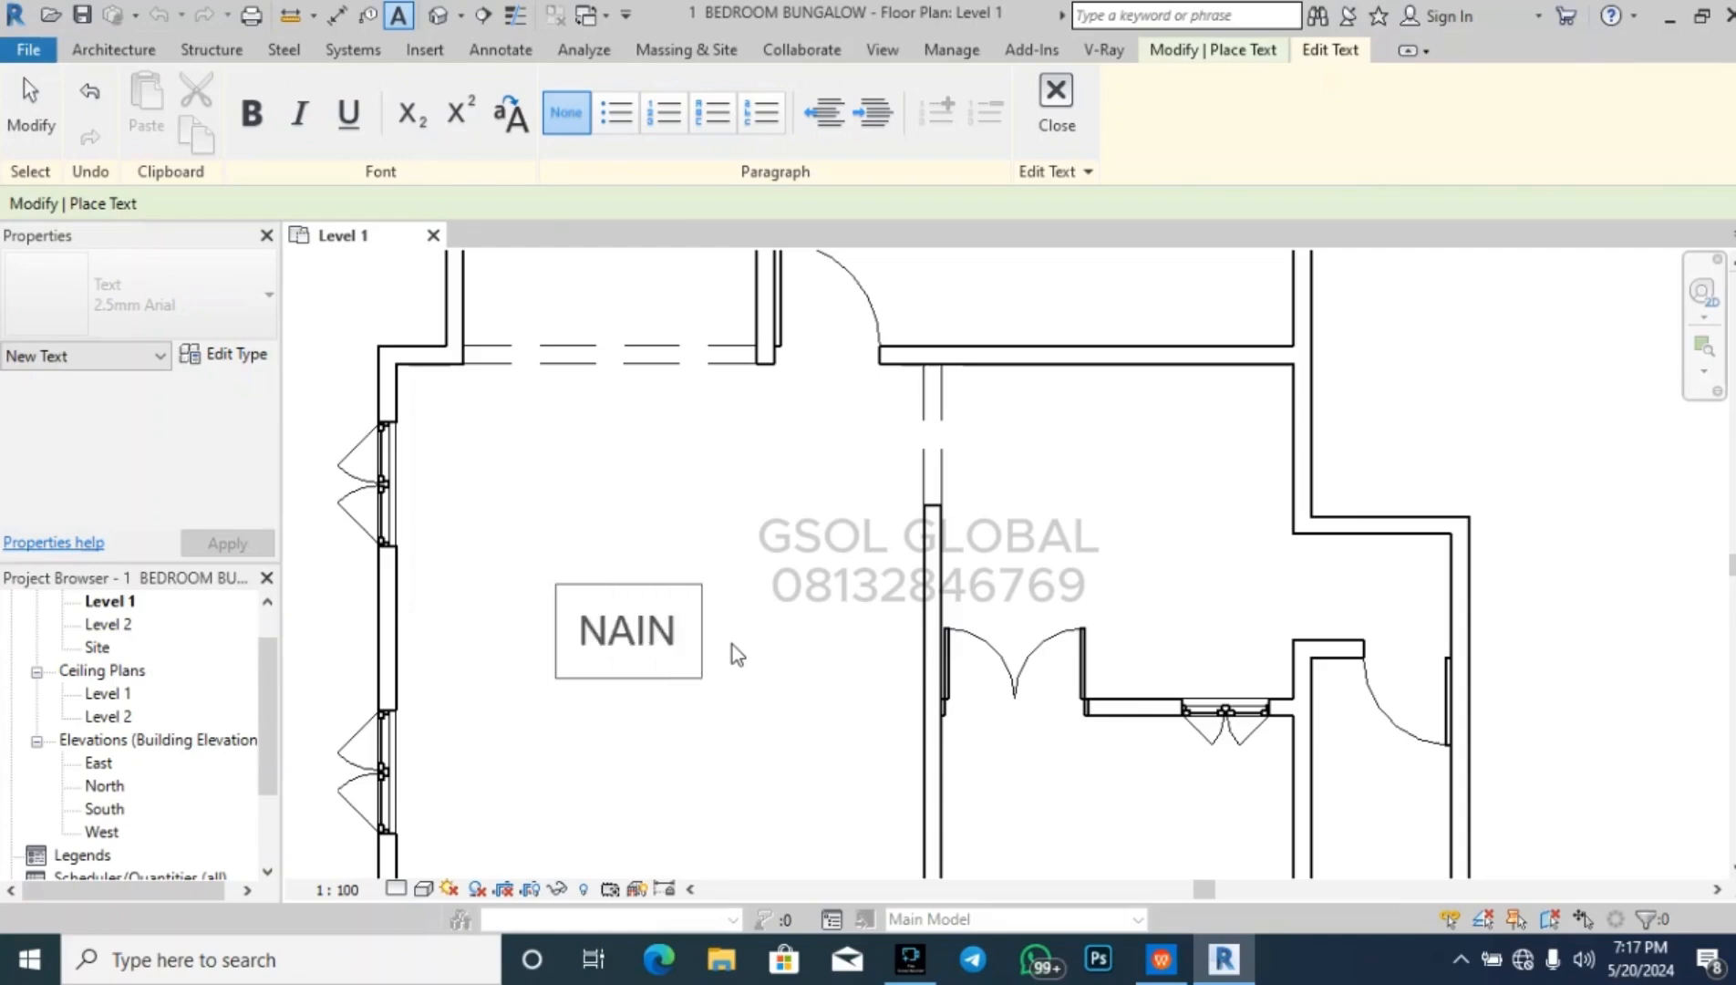
{"action": "key", "text": "BackSpace"}
{"action": "key", "text": "BackSpace"}
{"action": "key", "text": "BackSpace"}
{"action": "key", "text": "BackSpace"}
- Enter the room label MAIN LOUNGE on two lines, indent MAIN to centre it above LOUNGE, and finish the note
{"action": "type", "text": "MAIN"}
{"action": "key", "text": "Return"}
{"action": "type", "text": "LOUNGE"}
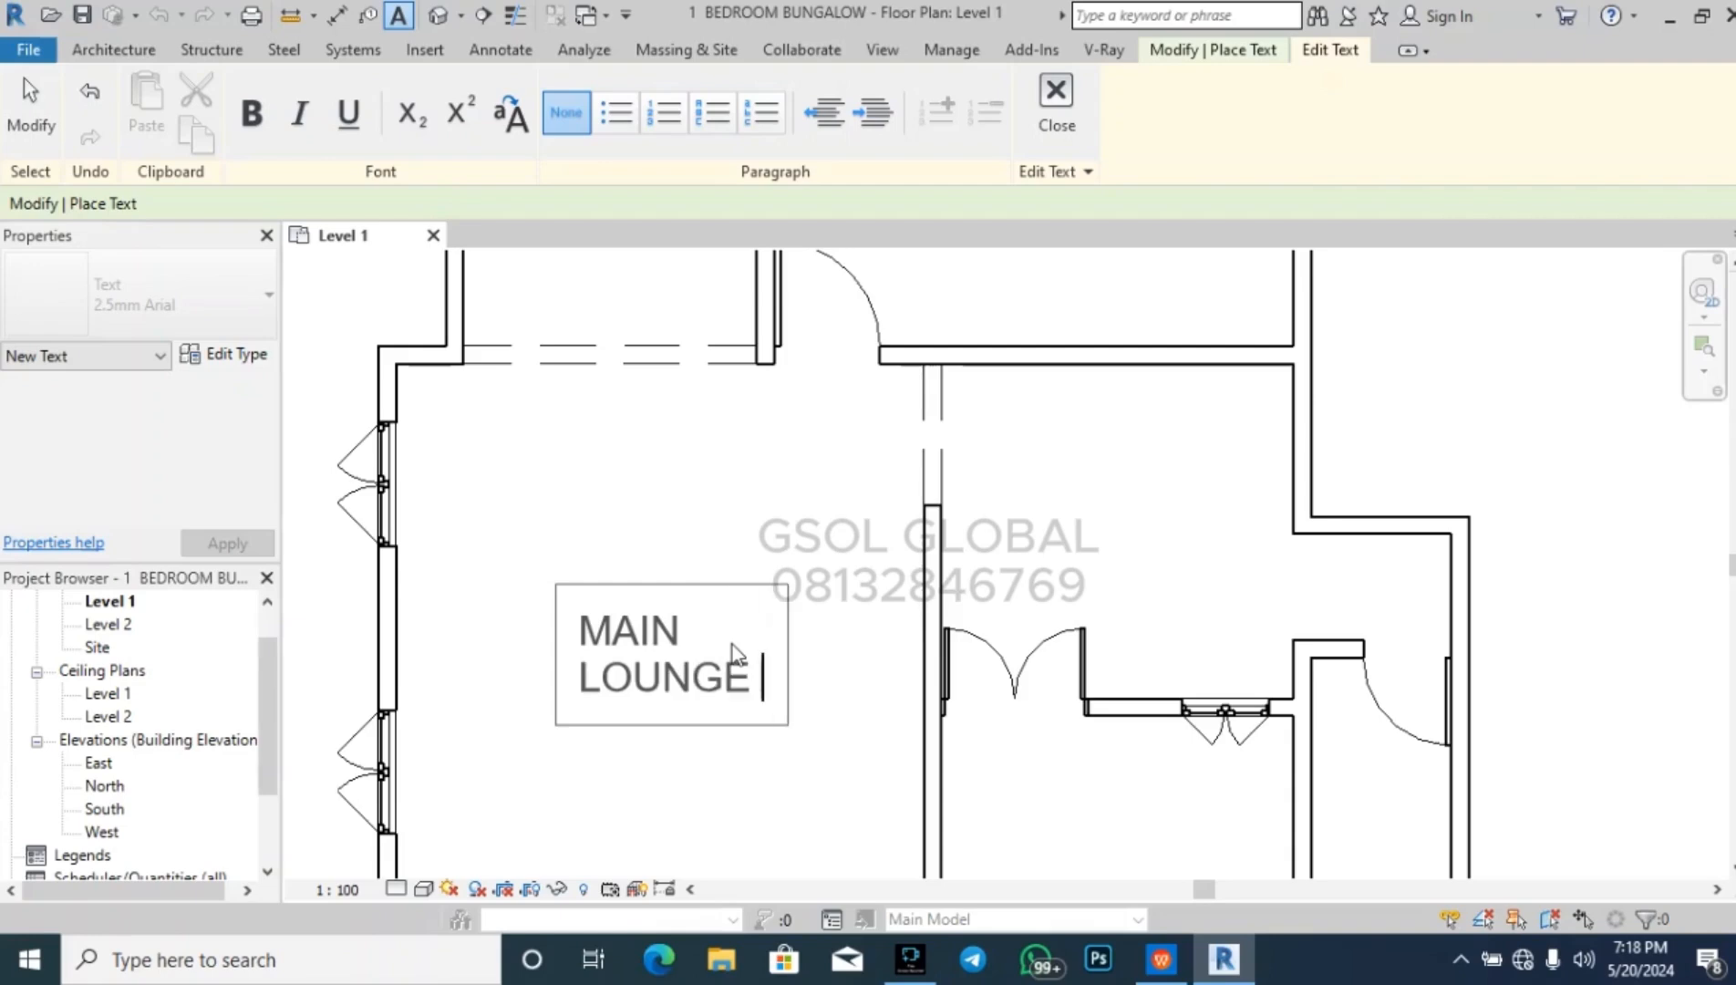
{"action": "left_click", "coordinate": [591, 645]}
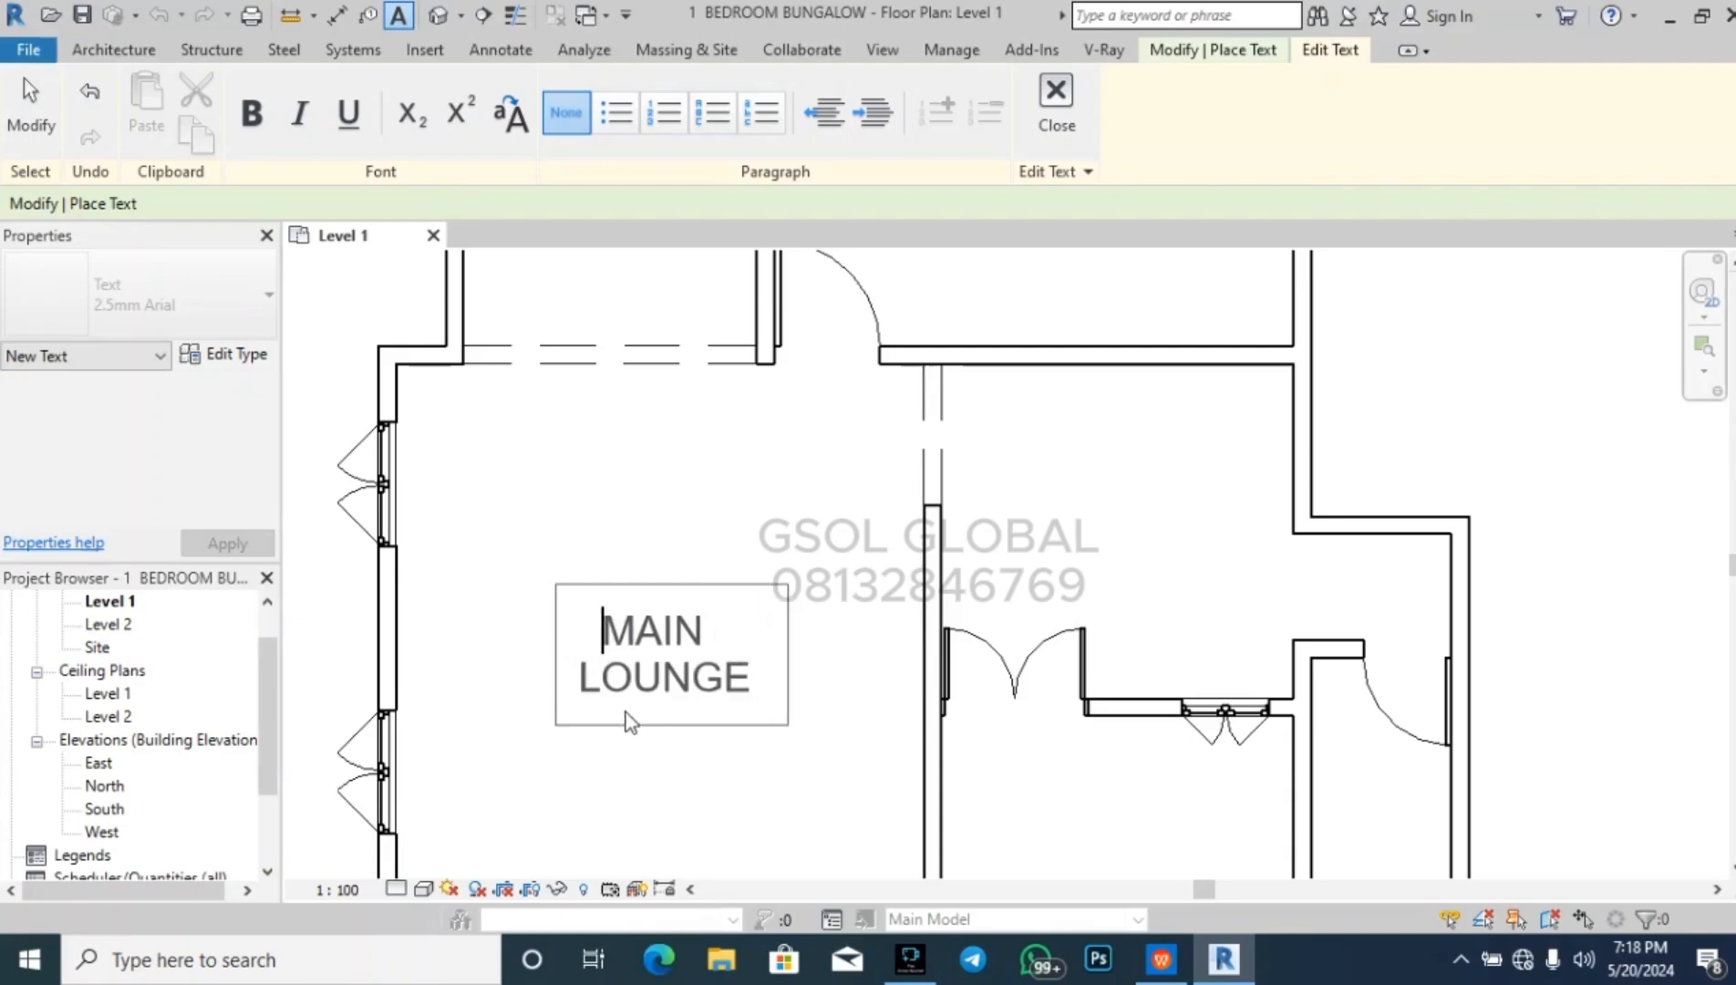
{"action": "left_click", "coordinate": [649, 765]}
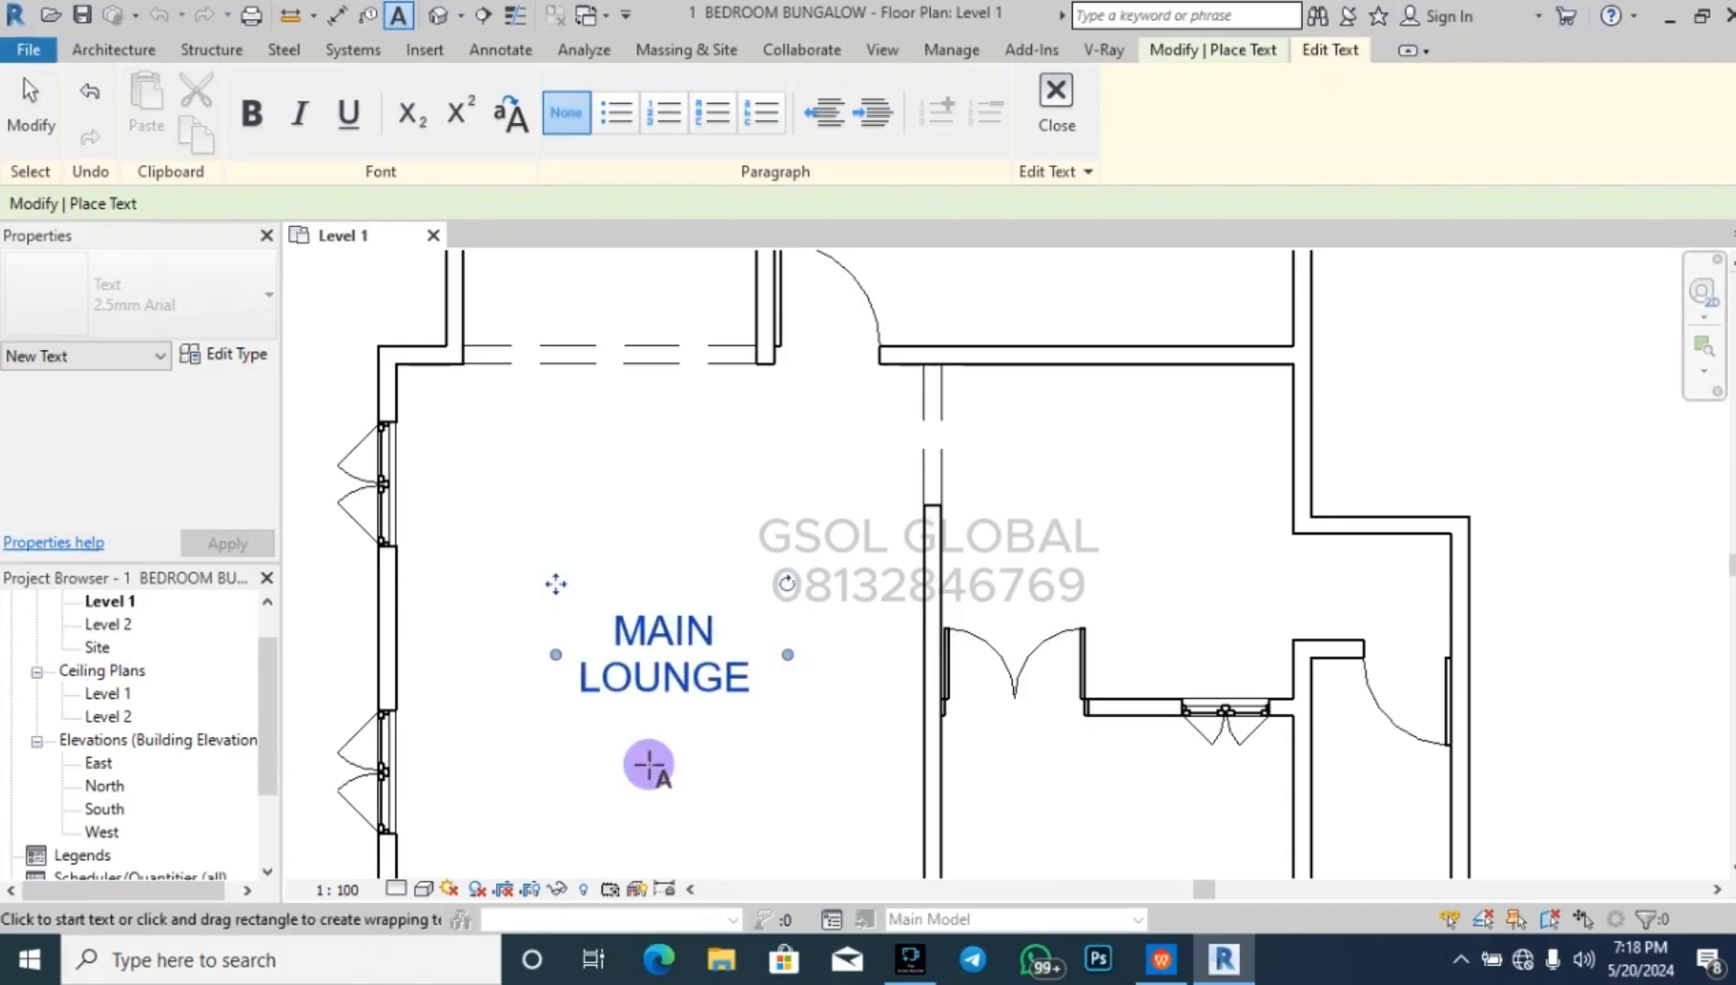
- Finish the MAIN LOUNGE text note and leave the Text command
{"action": "scroll", "coordinate": [756, 756], "scroll_direction": "down", "scroll_amount": 3}
{"action": "key", "text": "Escape"}
{"action": "scroll", "coordinate": [741, 717], "scroll_direction": "up", "scroll_amount": 2}
{"action": "scroll", "coordinate": [742, 711], "scroll_direction": "up", "scroll_amount": 2}
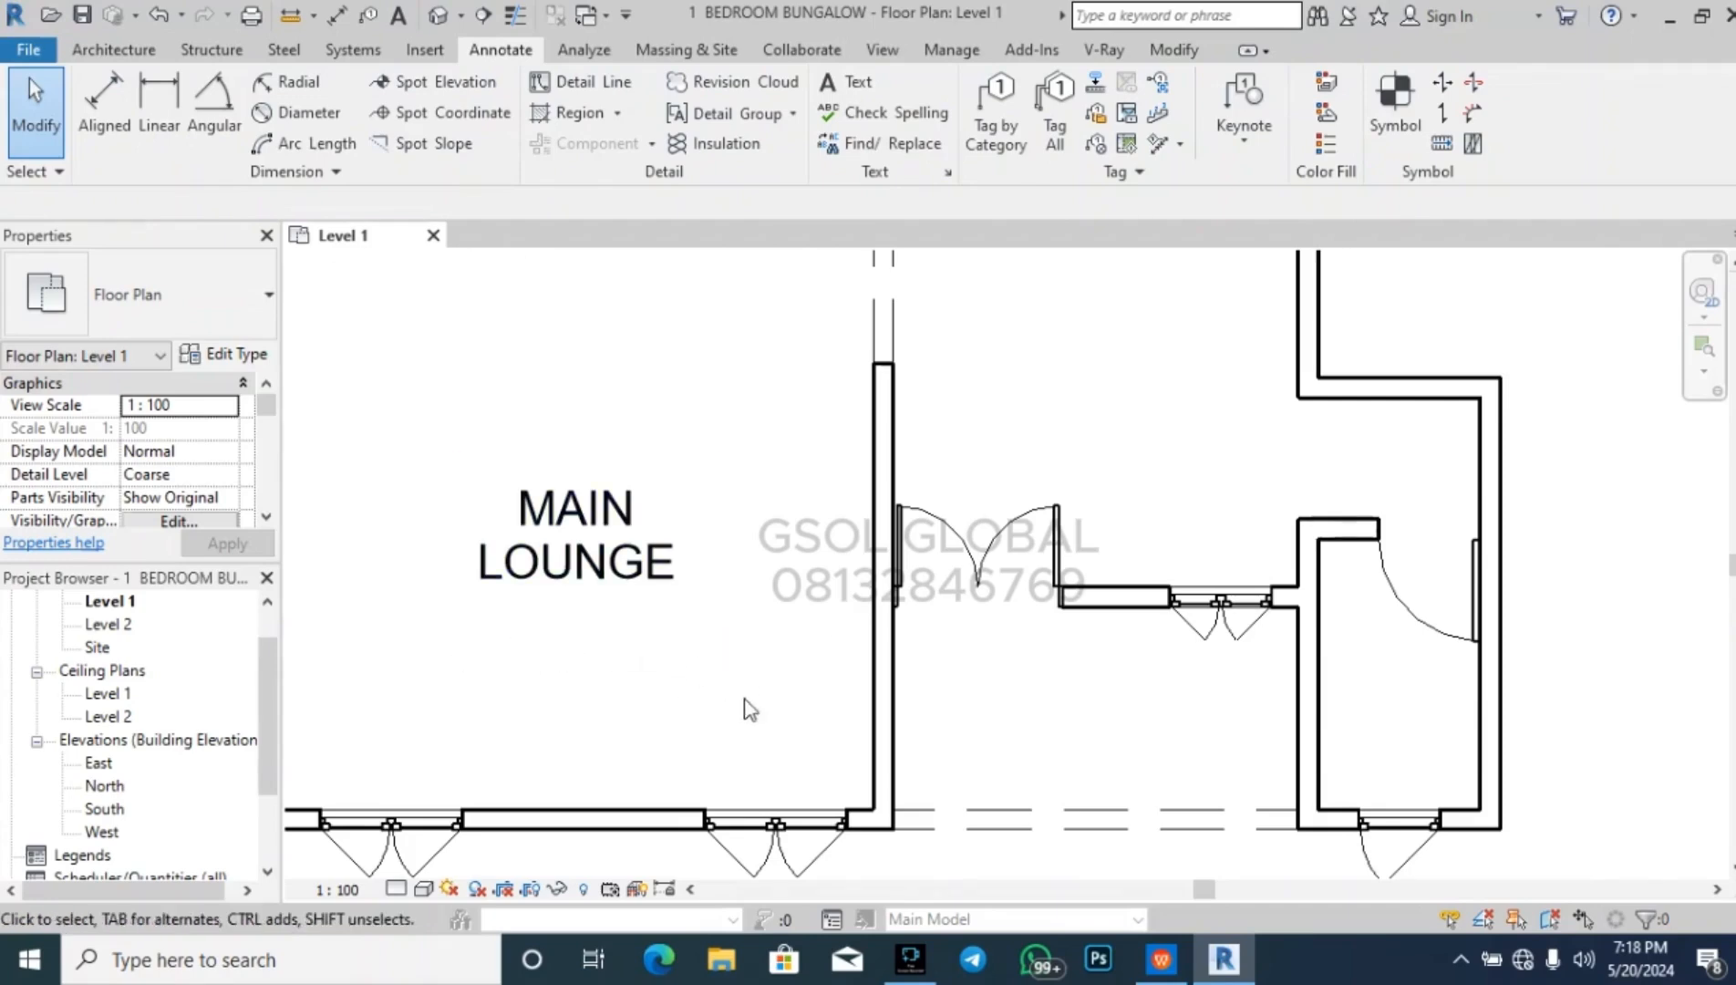
{"action": "scroll", "coordinate": [745, 686], "scroll_direction": "down", "scroll_amount": 2}
- Duplicate the MAIN LOUNGE note's text type under the name 2mm TEXT
{"action": "left_click", "coordinate": [666, 622]}
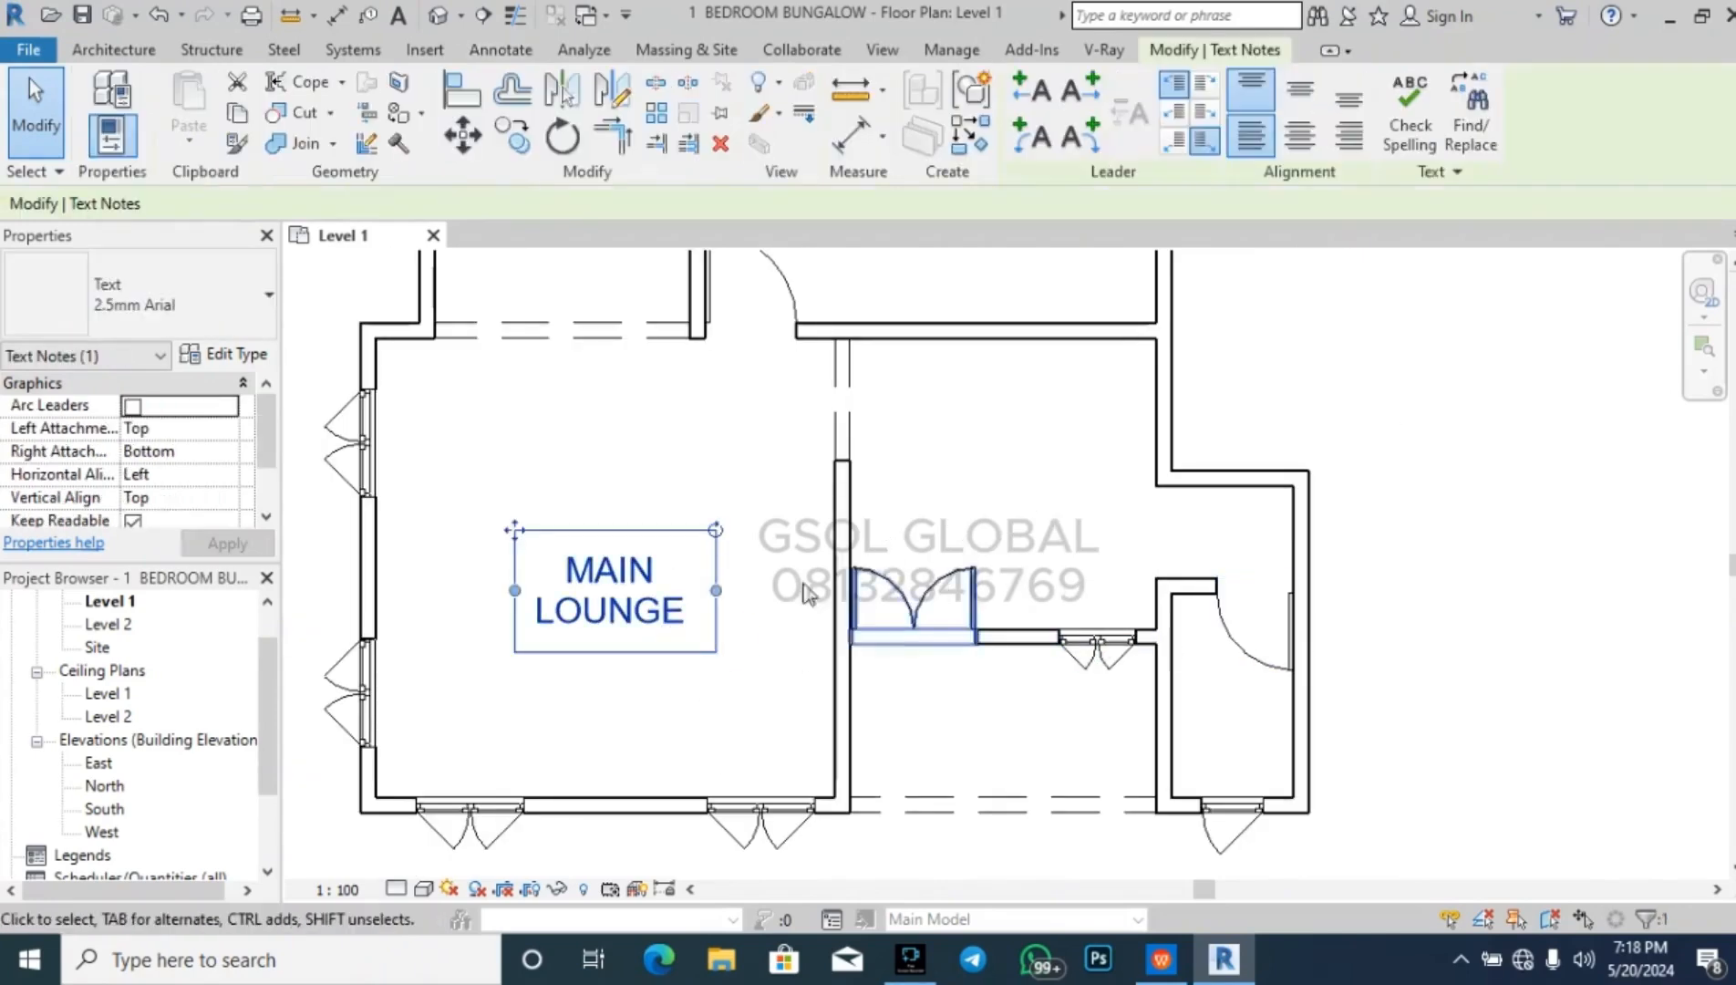
{"action": "double_click", "coordinate": [689, 613]}
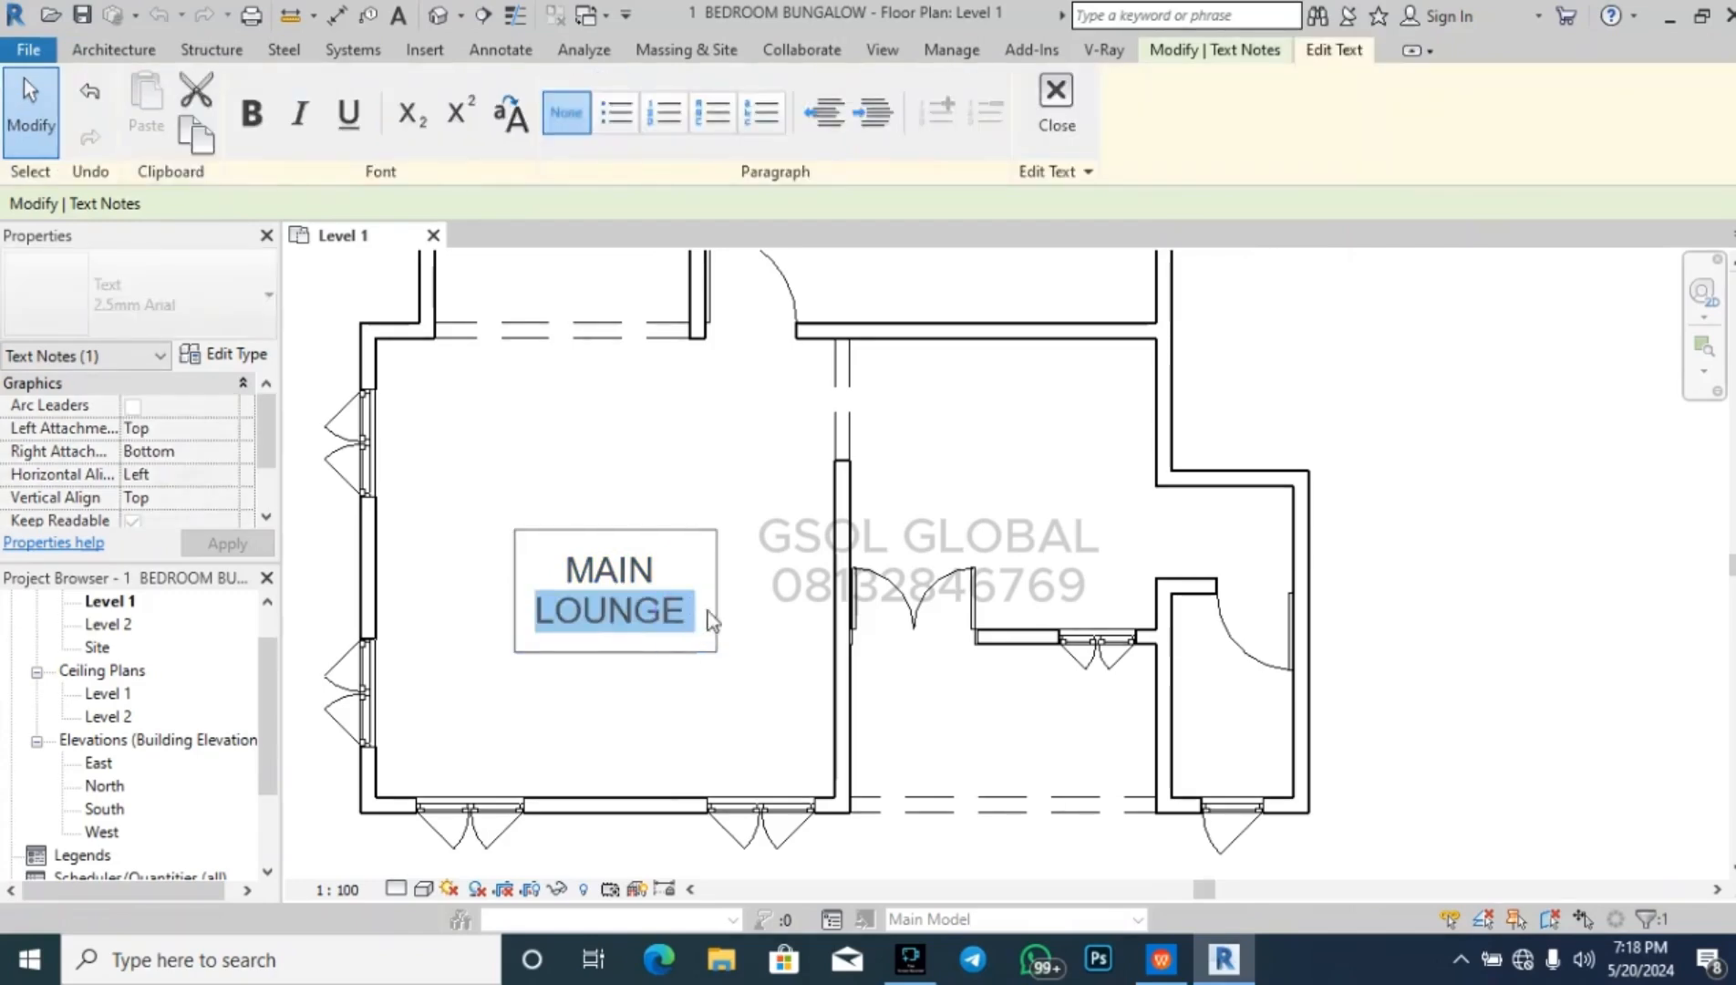
{"action": "left_click", "coordinate": [785, 608]}
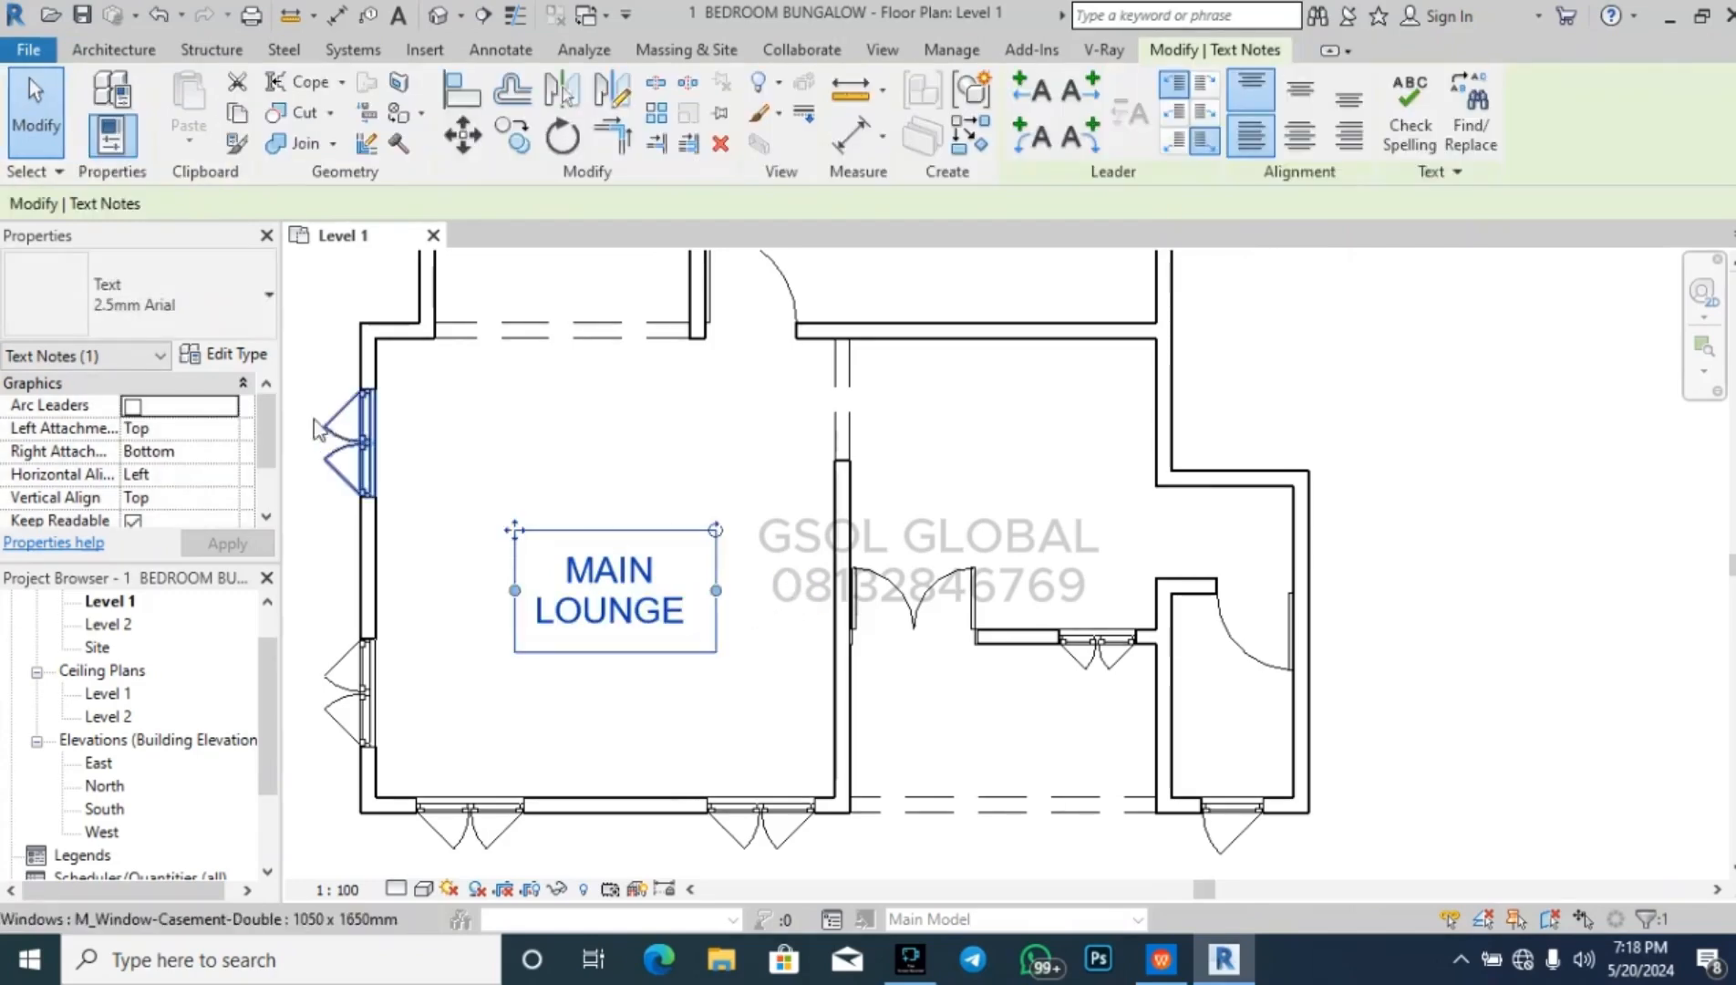
{"action": "left_click", "coordinate": [236, 354]}
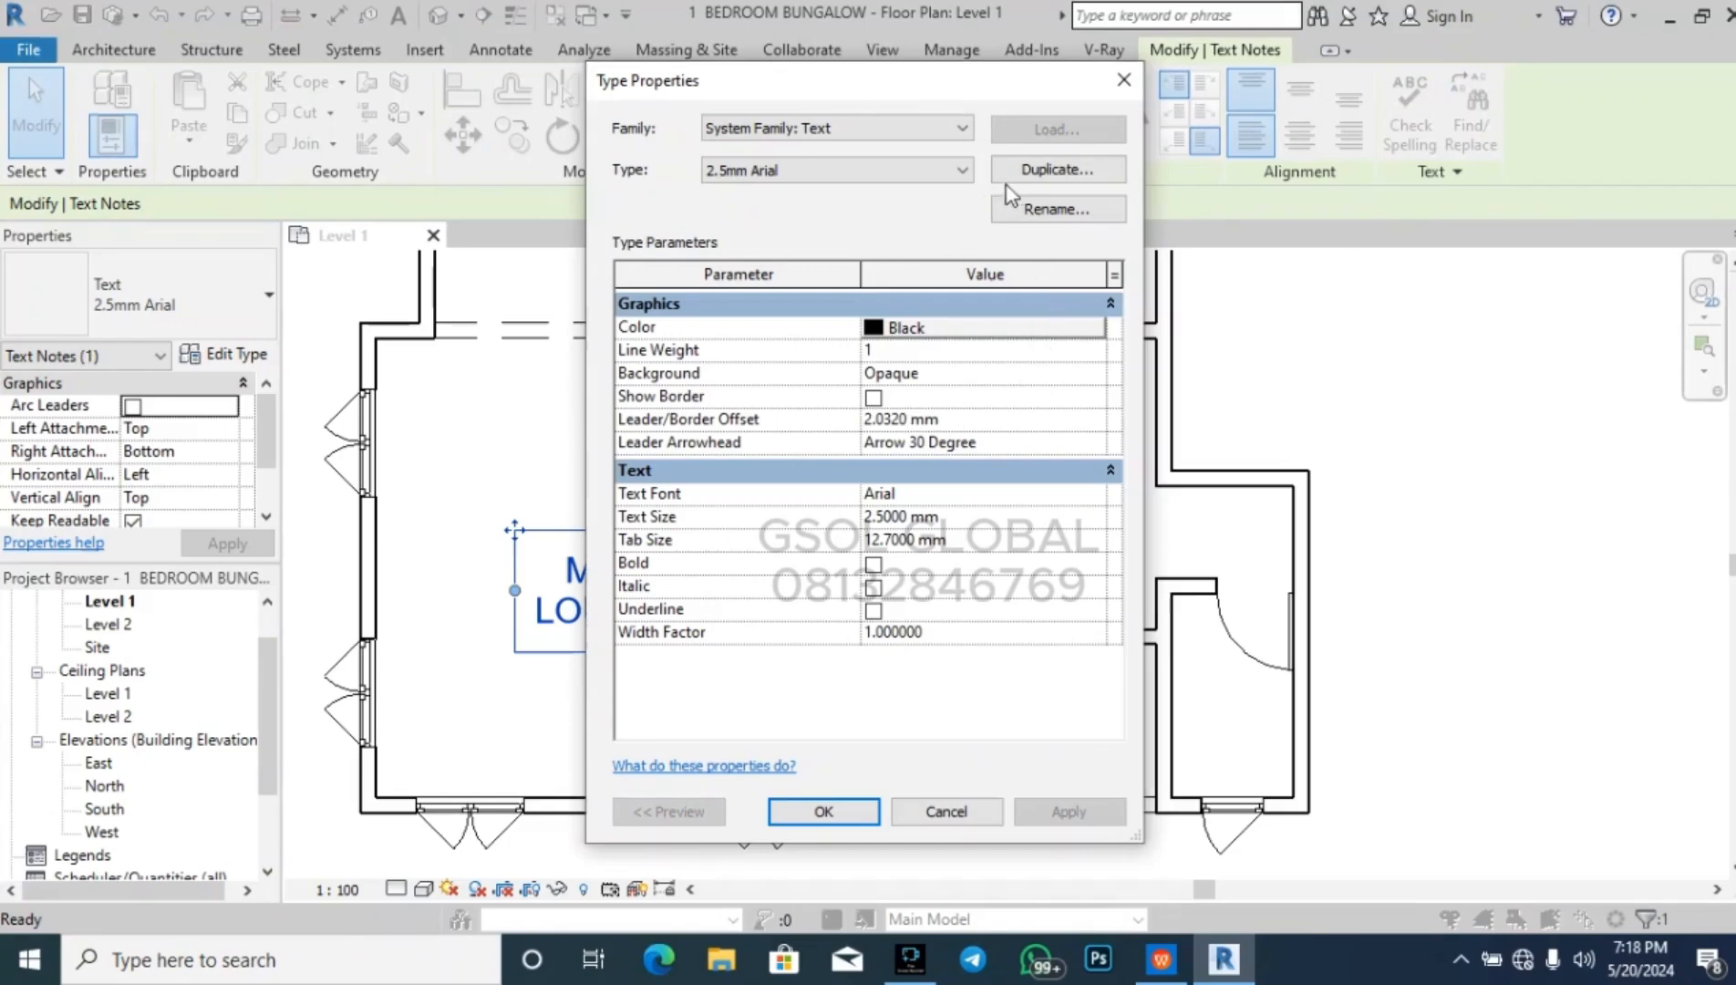
{"action": "left_click", "coordinate": [1039, 172]}
{"action": "left_click", "coordinate": [880, 445]}
{"action": "left_click_drag", "start_coordinate": [880, 445], "coordinate": [759, 444]}
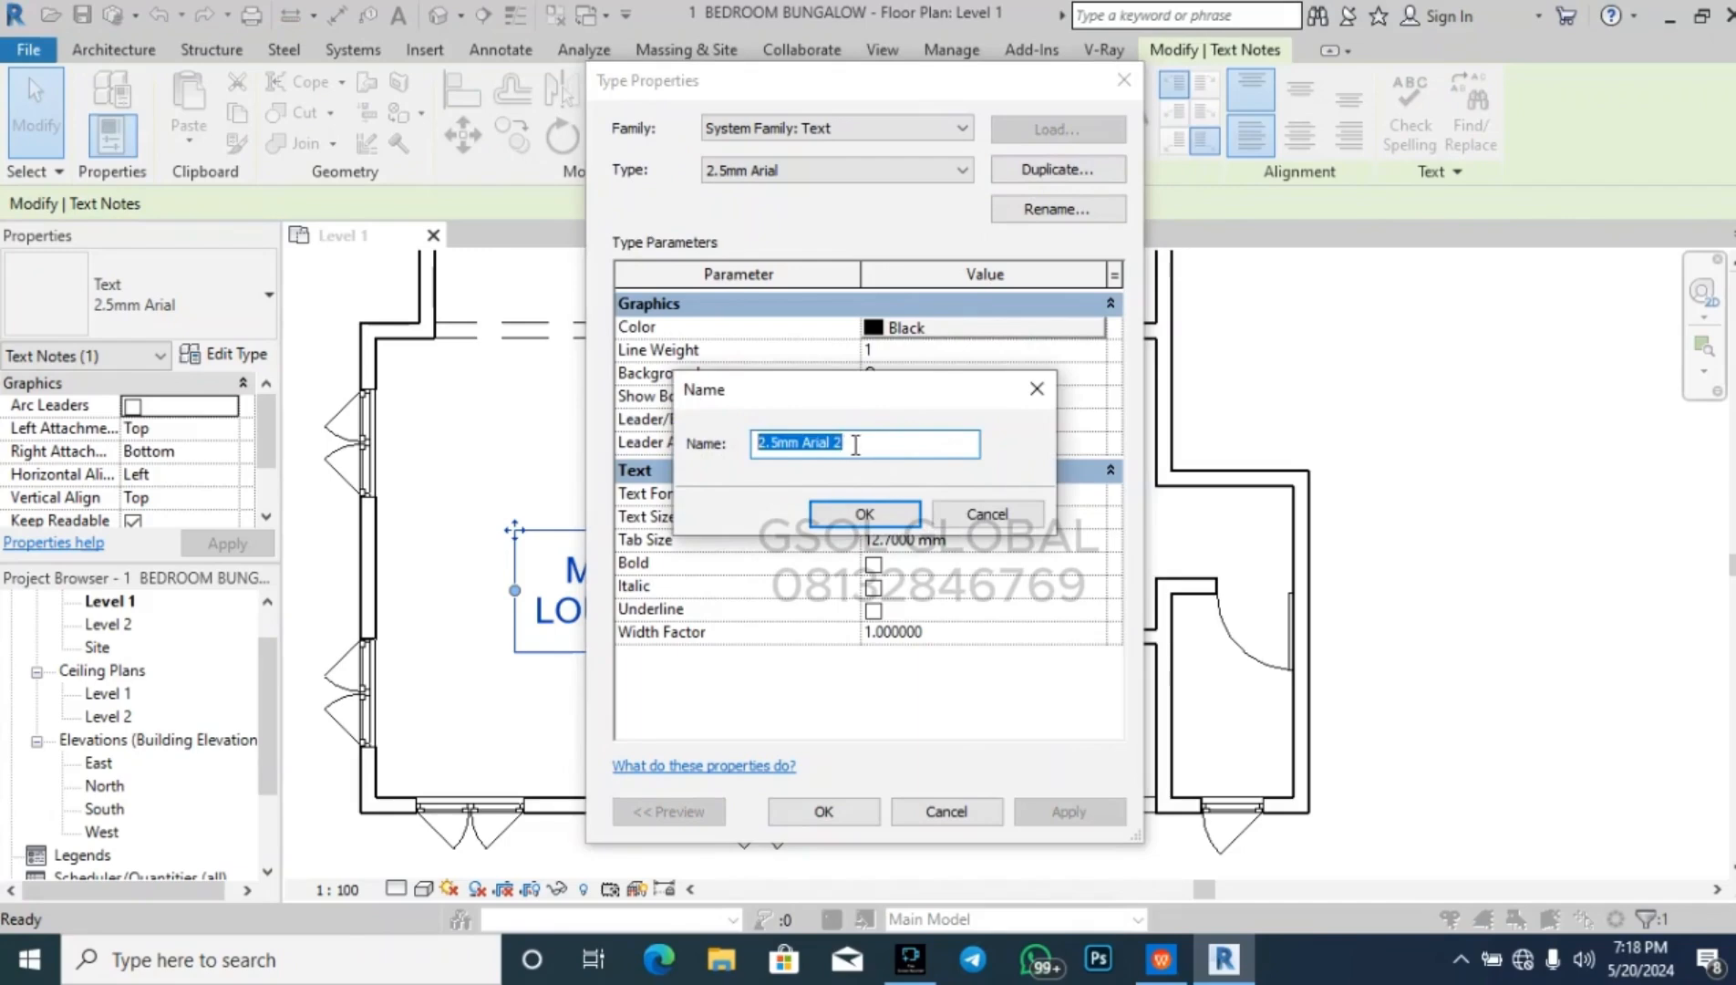
{"action": "type", "text": "2M"}
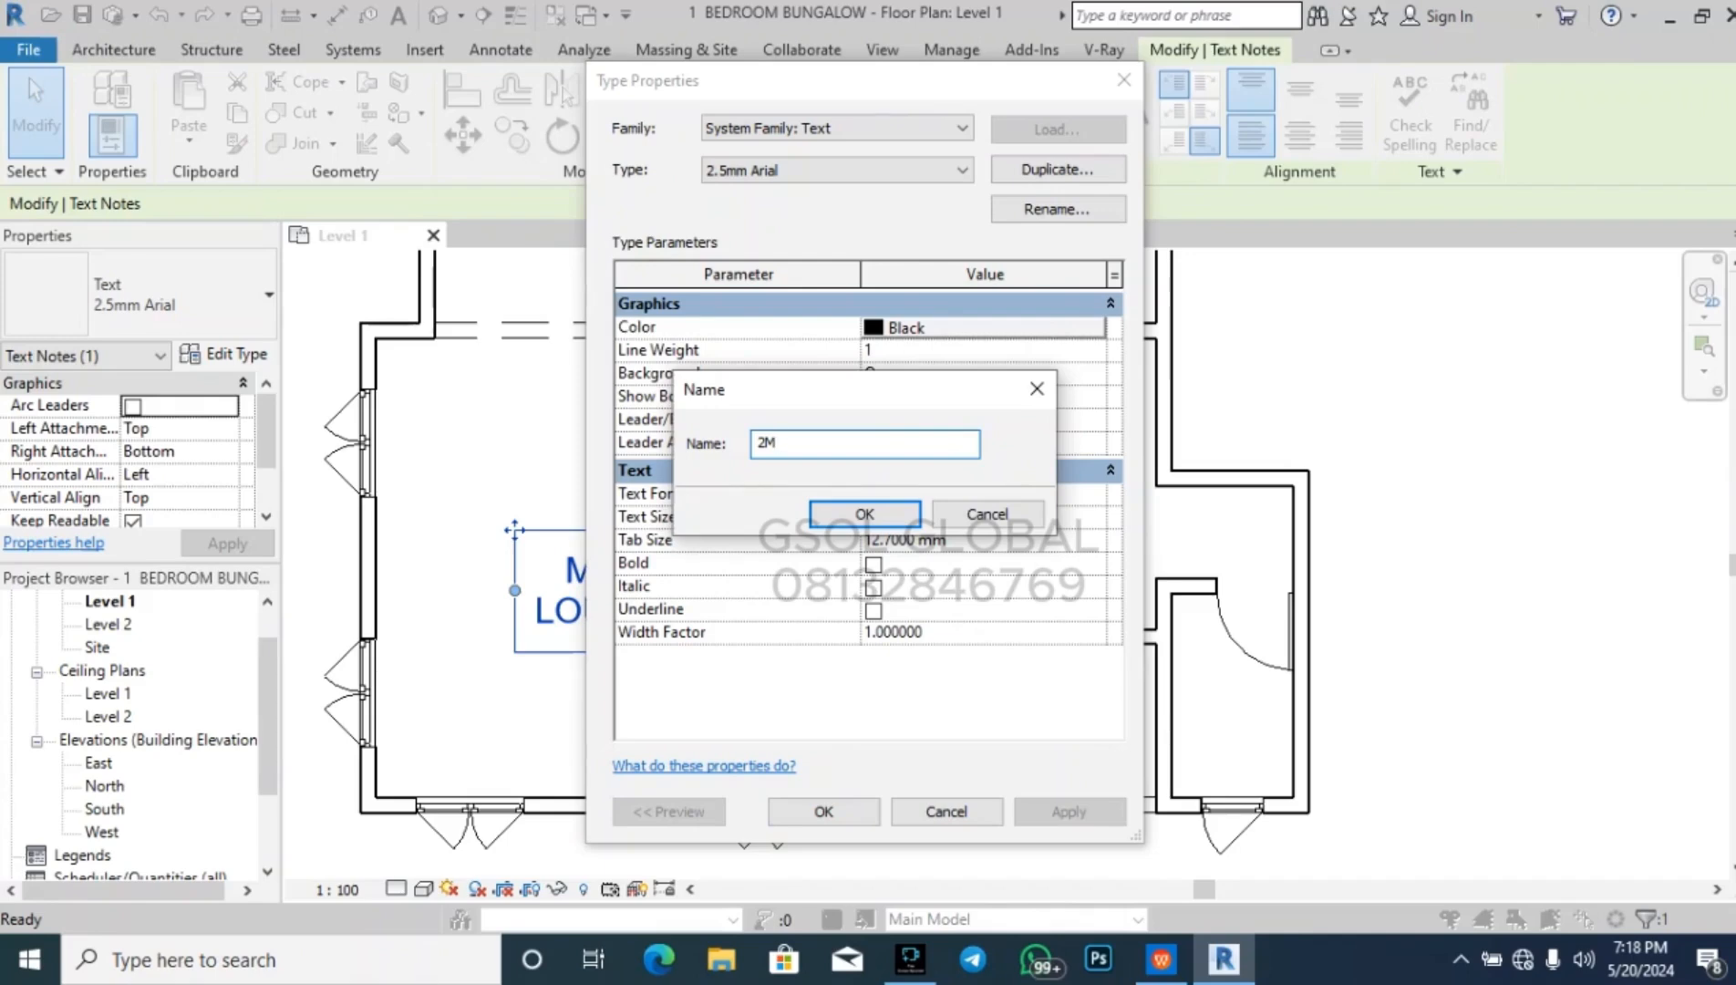
{"action": "type", "text": " TEXT"}
{"action": "left_click", "coordinate": [776, 447]}
{"action": "type", "text": "mm"}
{"action": "left_click", "coordinate": [859, 518]}
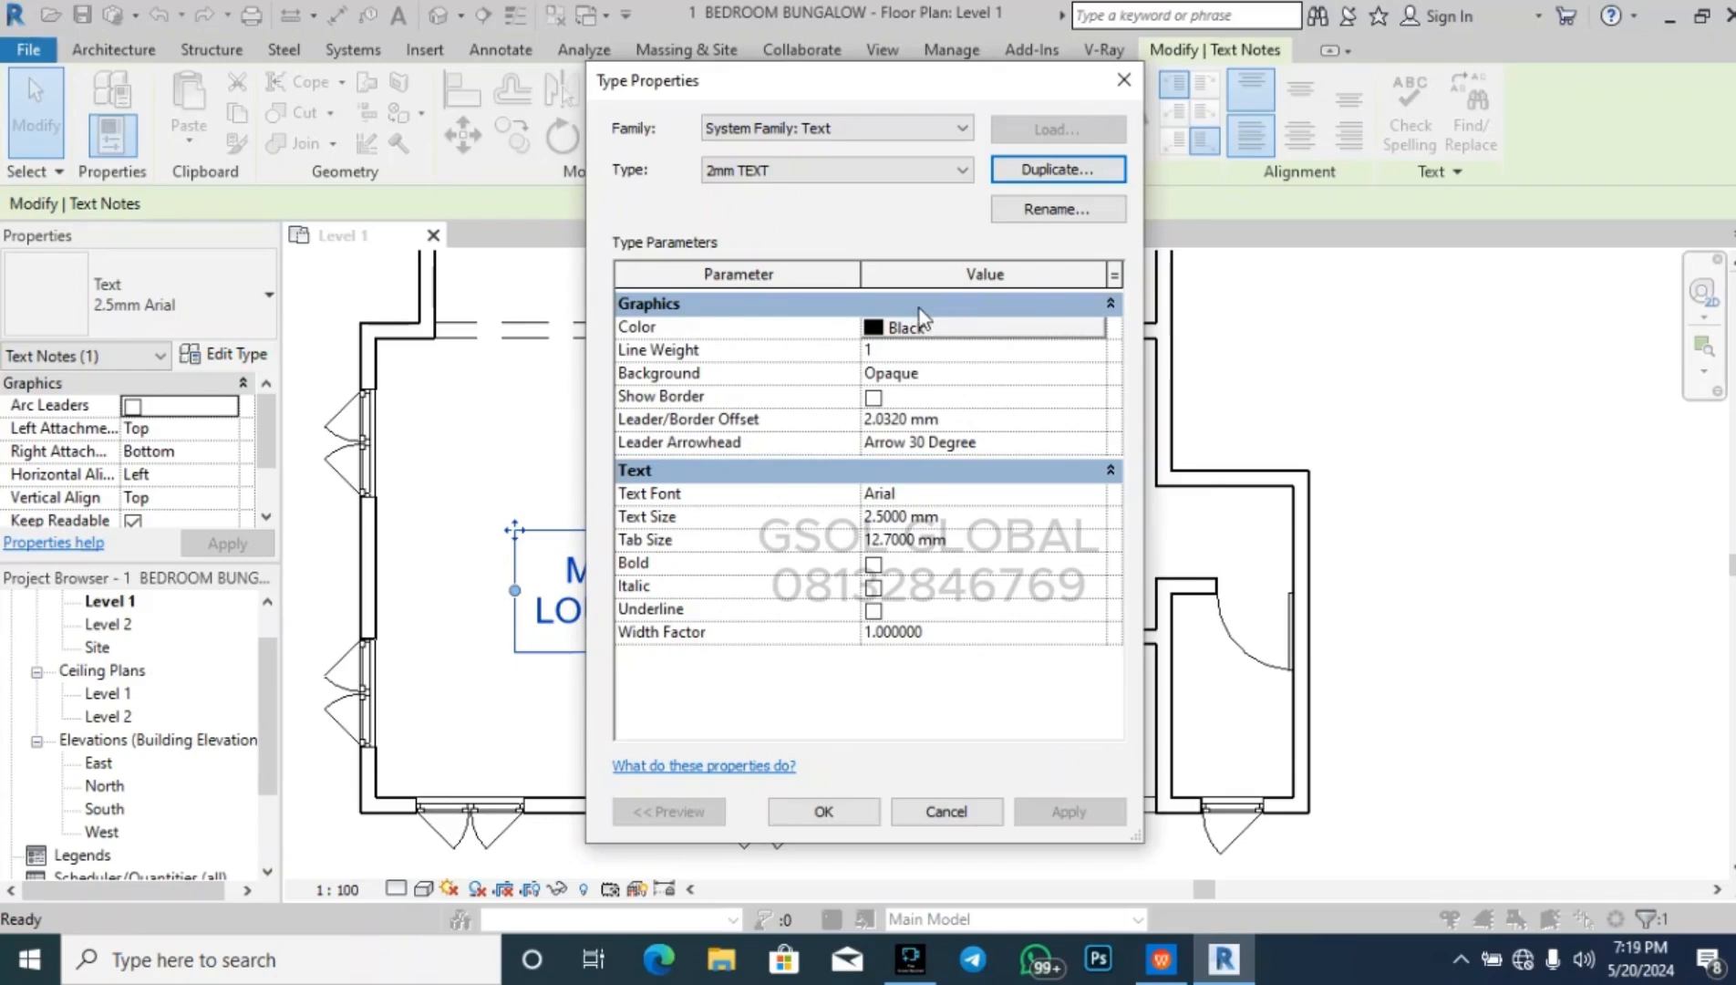
- Give the 2mm TEXT type the orange color RGB 255-128-064 and a line weight of 3
{"action": "left_click", "coordinate": [874, 330]}
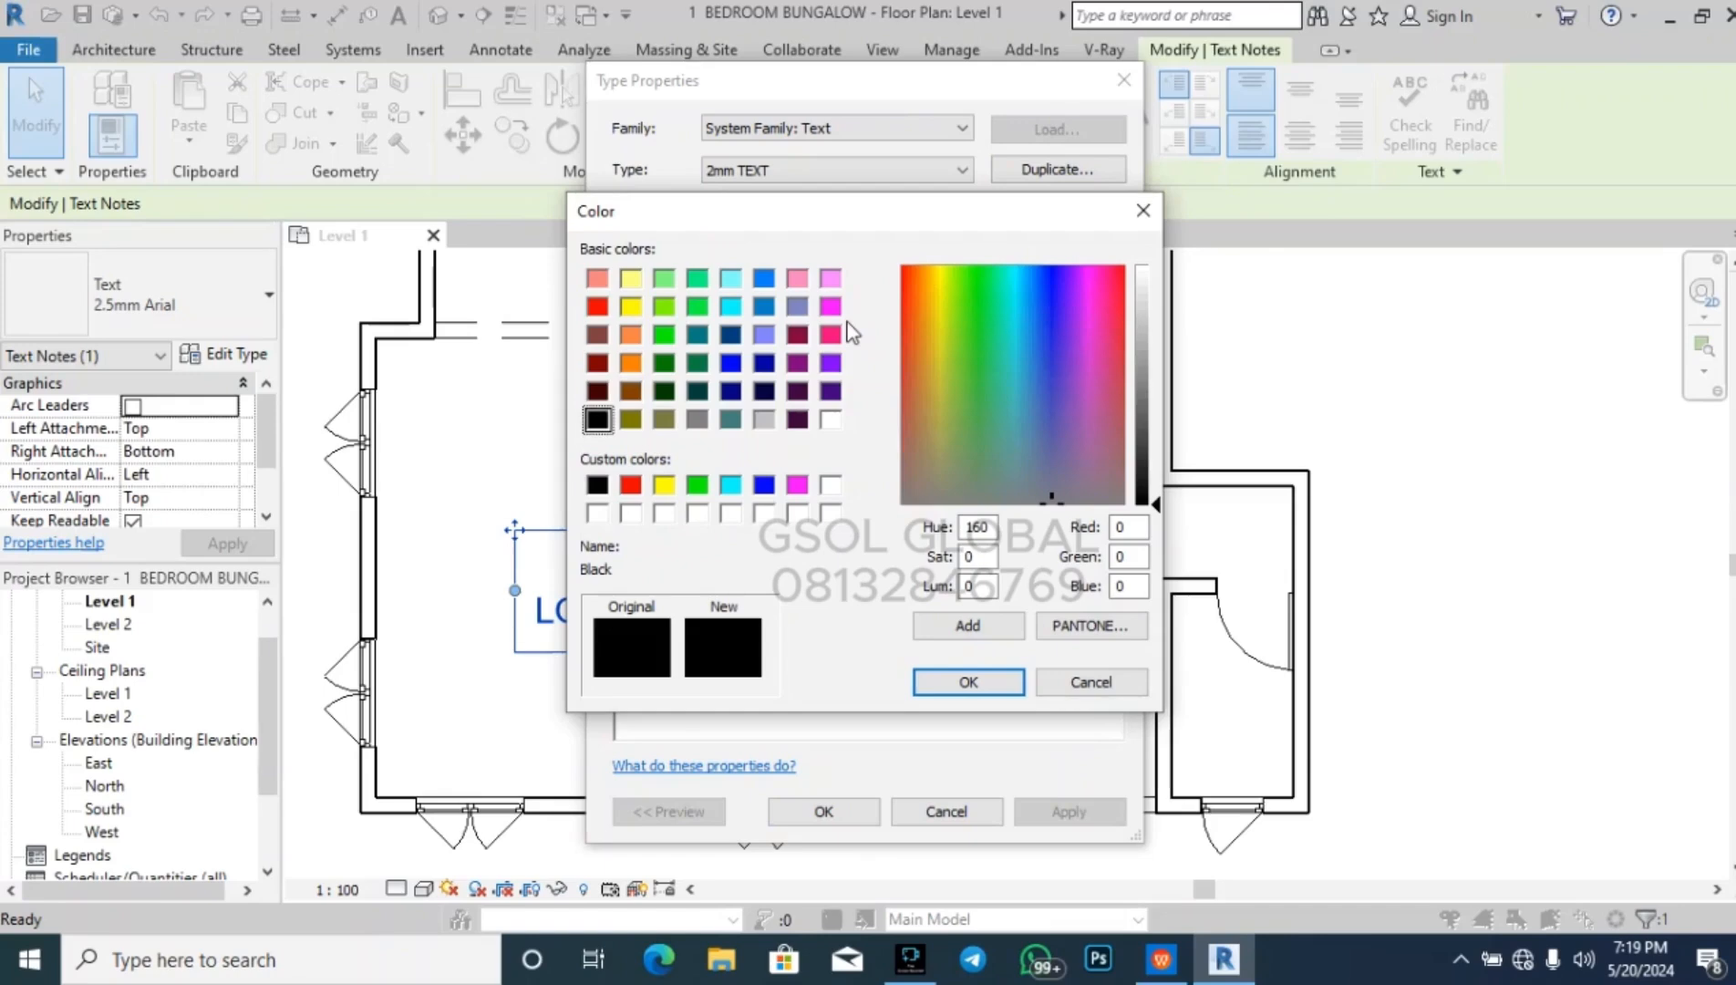
{"action": "left_click", "coordinate": [631, 334]}
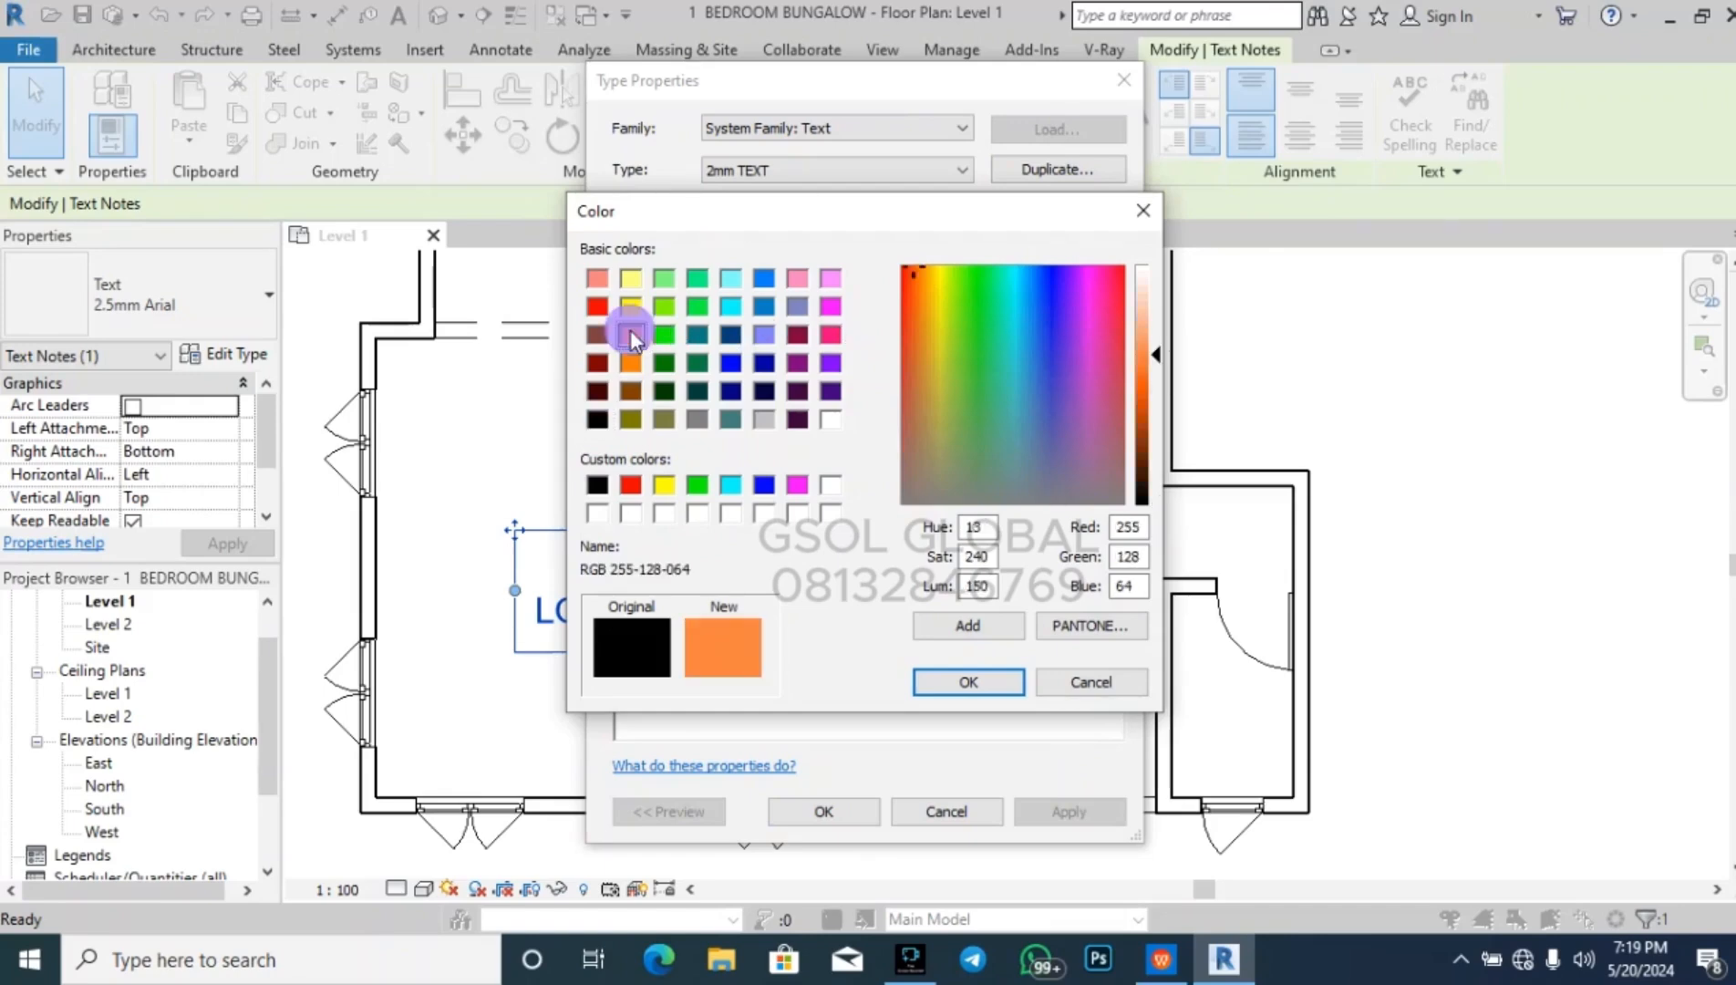
{"action": "left_click", "coordinate": [991, 687]}
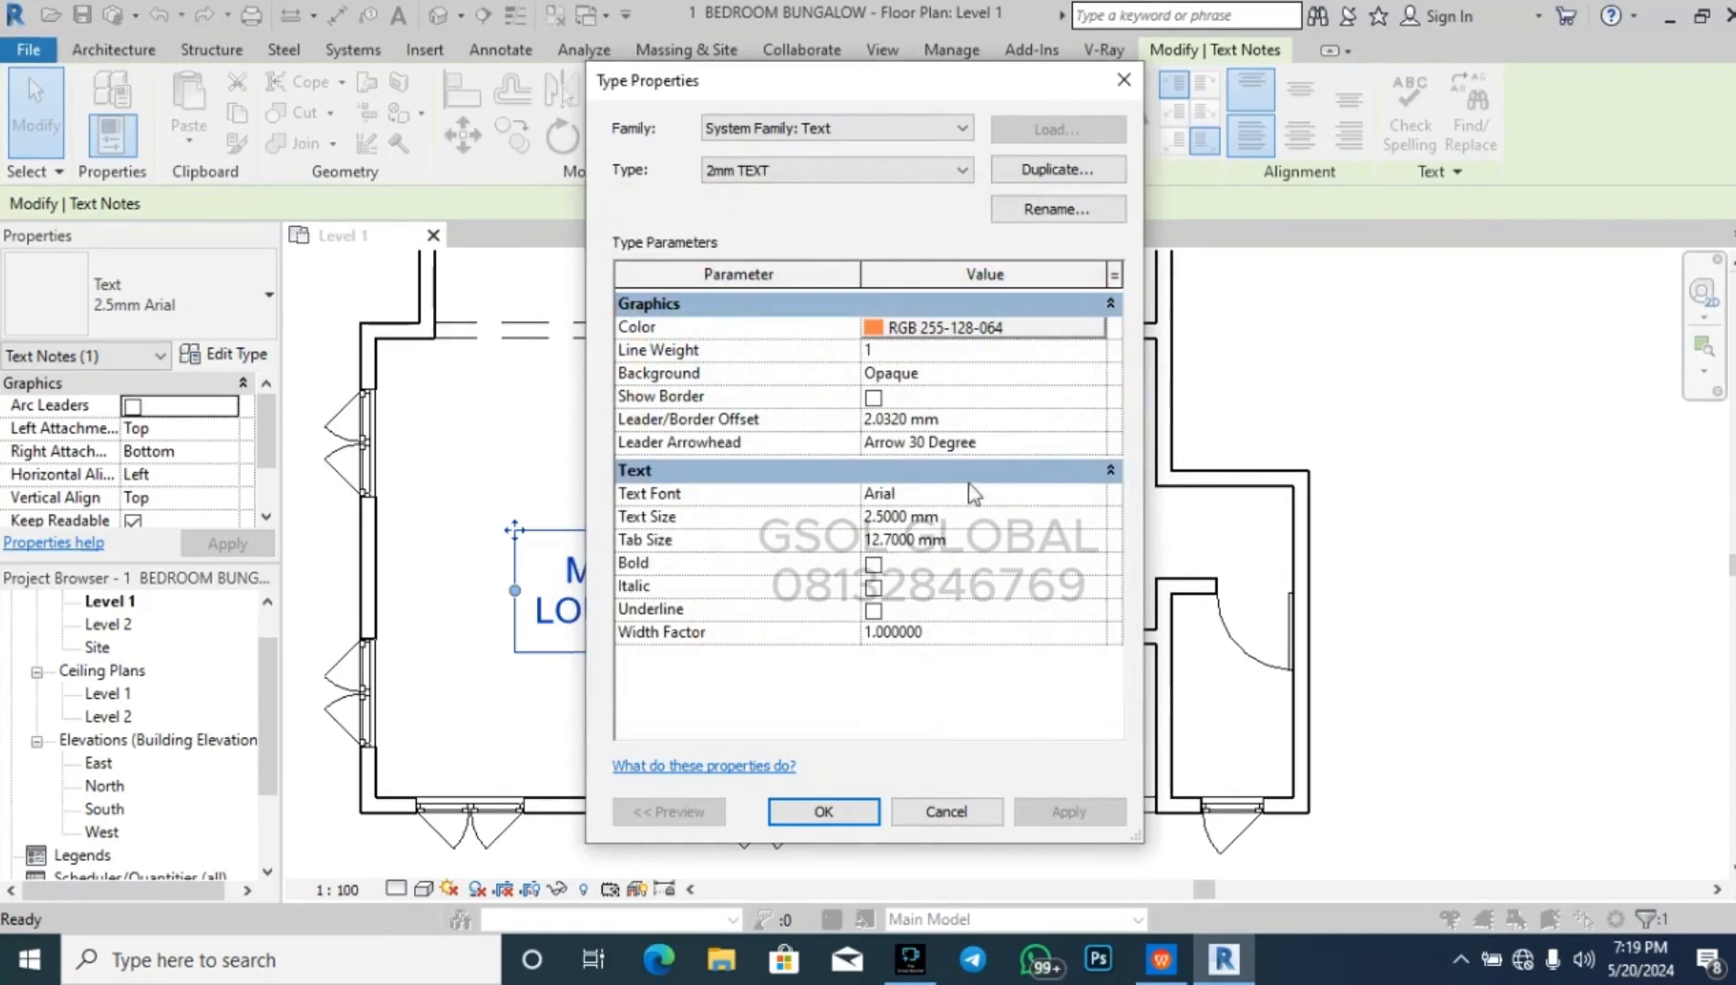
{"action": "left_click", "coordinate": [891, 350]}
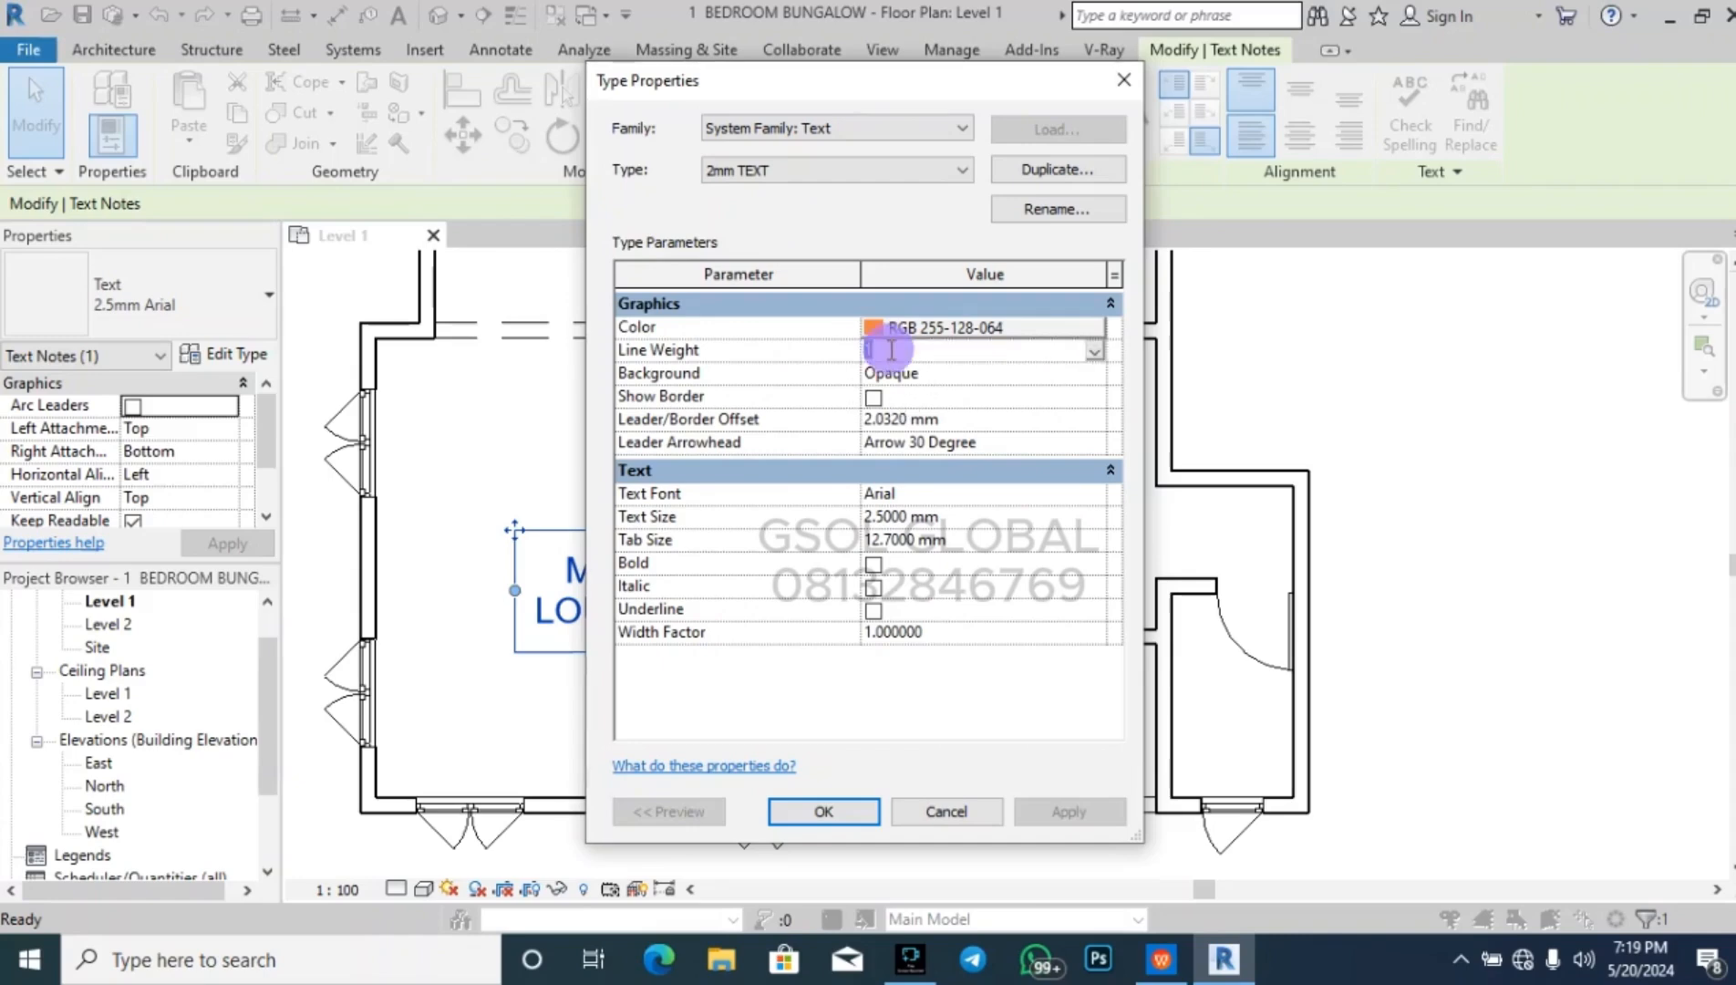
{"action": "left_click", "coordinate": [891, 350]}
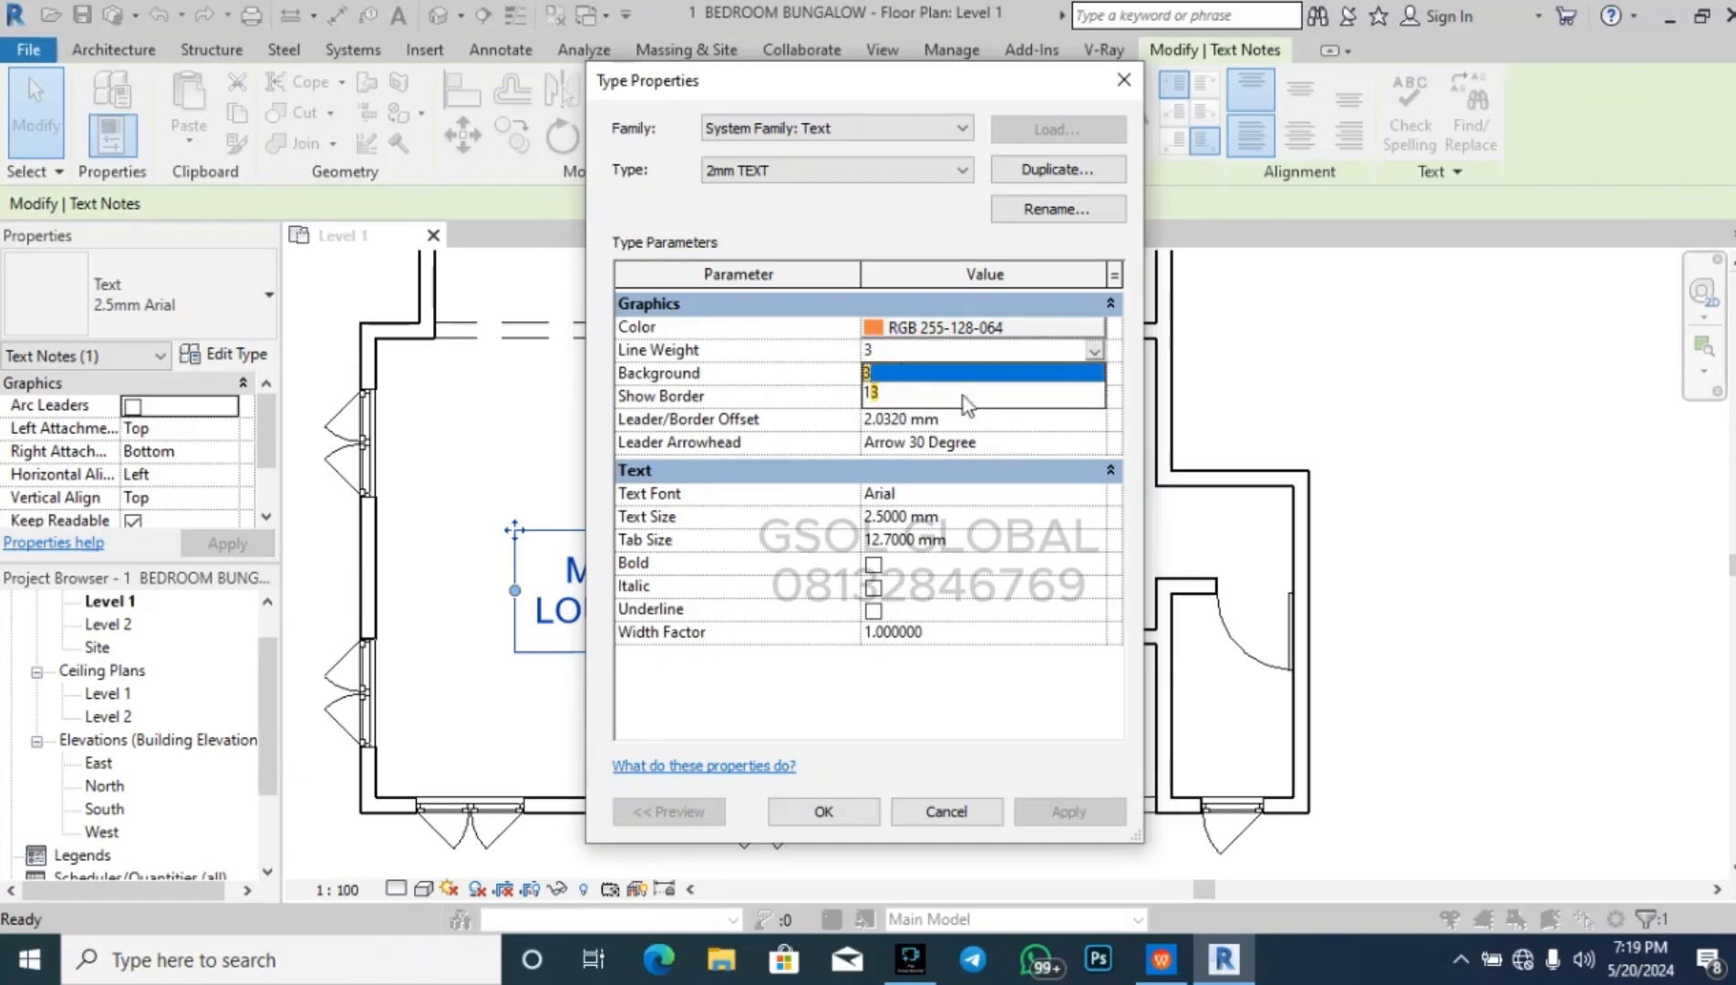
{"action": "left_click", "coordinate": [923, 373]}
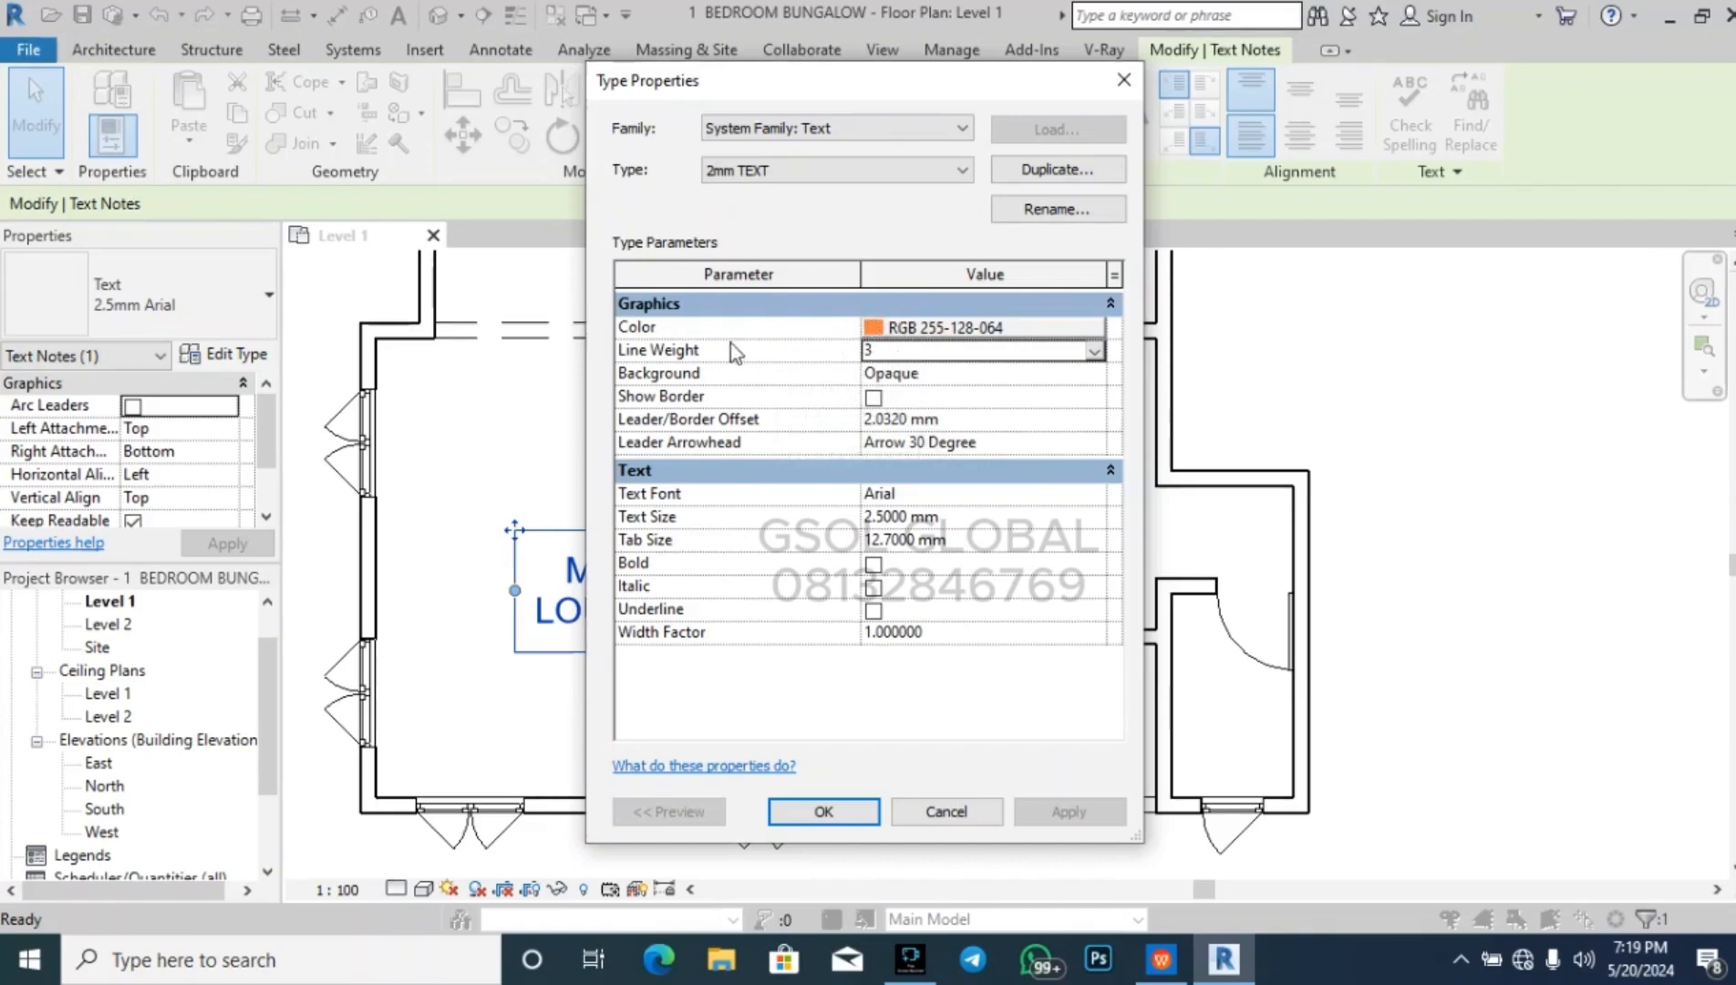
- Change the text font of the 2mm TEXT type to Bodoni MT
{"action": "left_click", "coordinate": [918, 494]}
{"action": "left_click", "coordinate": [1095, 496]}
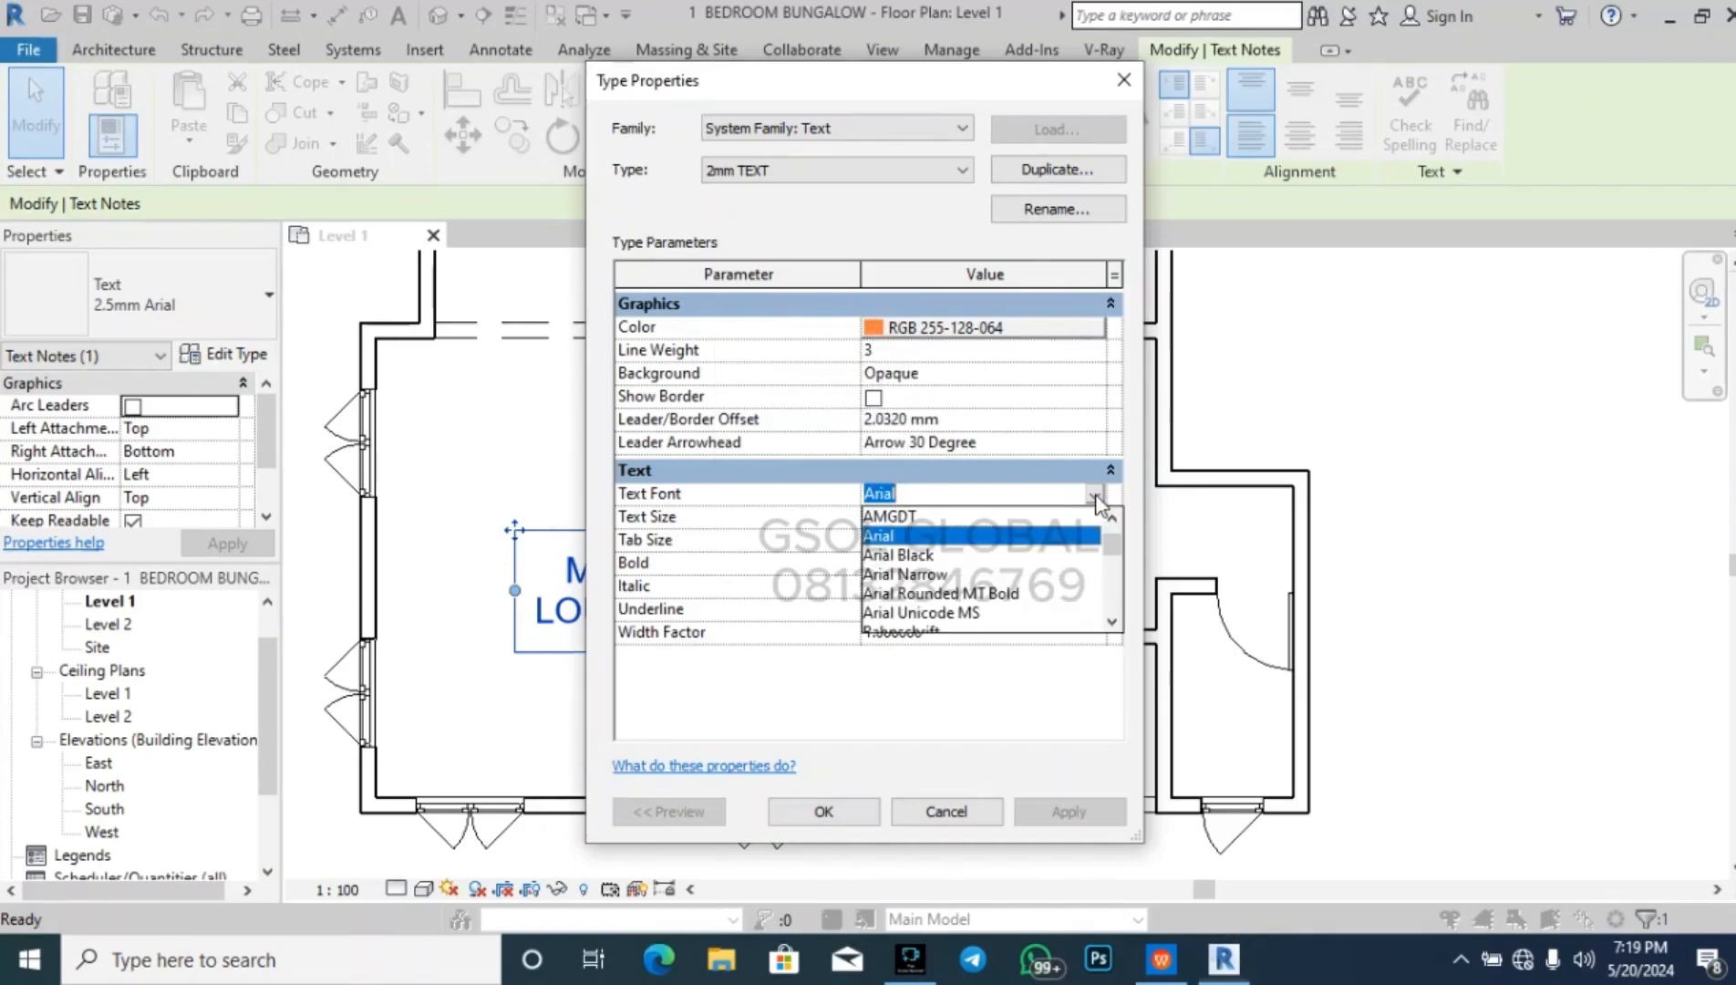
{"action": "scroll", "coordinate": [967, 570], "scroll_direction": "down", "scroll_amount": 3}
{"action": "scroll", "coordinate": [967, 573], "scroll_direction": "down", "scroll_amount": 3}
{"action": "scroll", "coordinate": [973, 588], "scroll_direction": "down", "scroll_amount": 2}
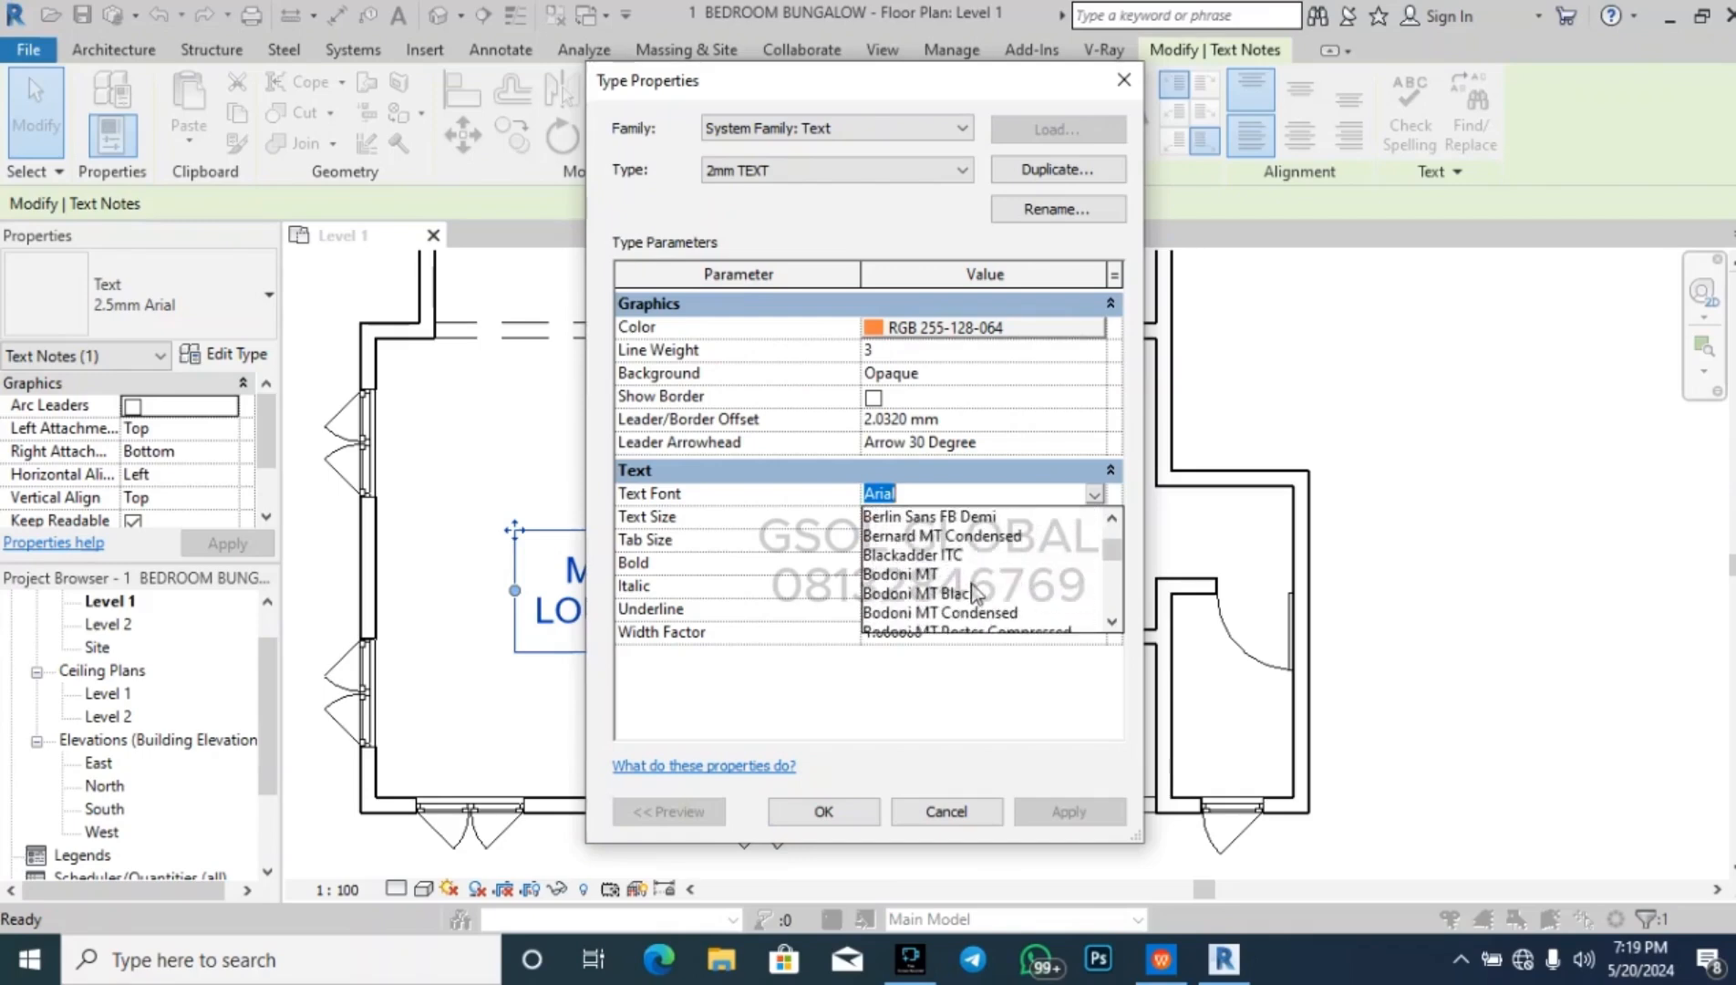
{"action": "left_click", "coordinate": [931, 574]}
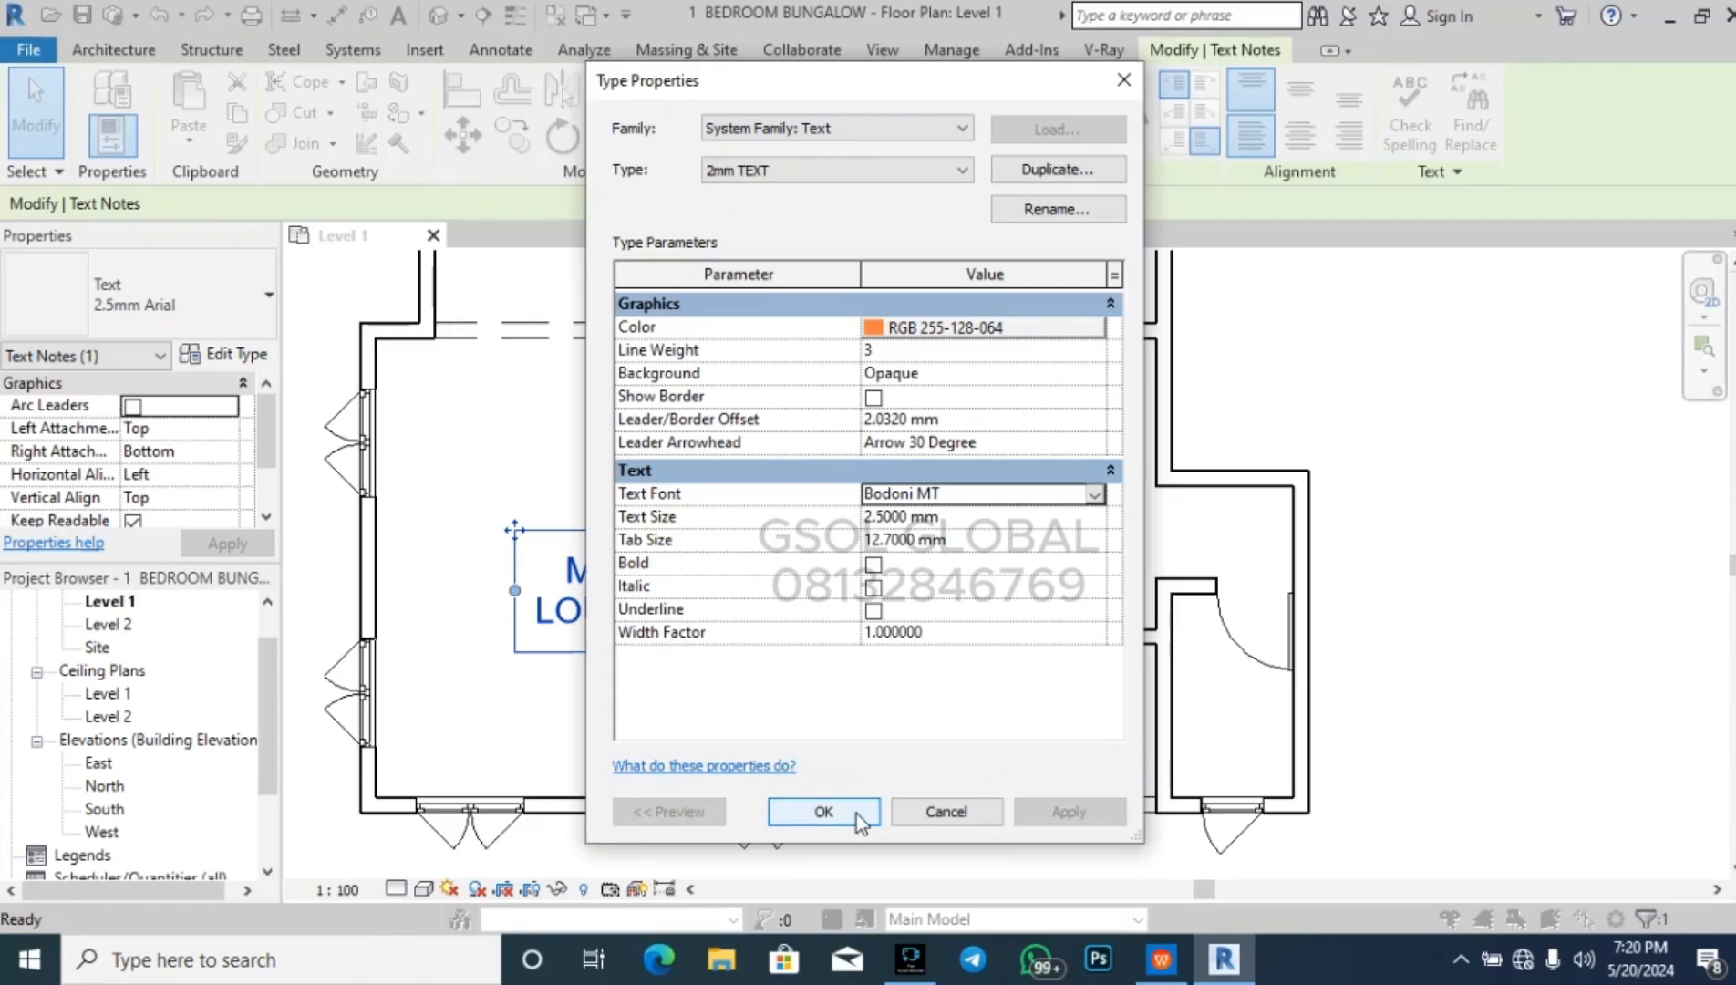
- Set the type's text size to 2 mm, apply the type settings and deselect the MAIN LOUNGE note
{"action": "left_click", "coordinate": [957, 518]}
{"action": "double_click", "coordinate": [957, 518]}
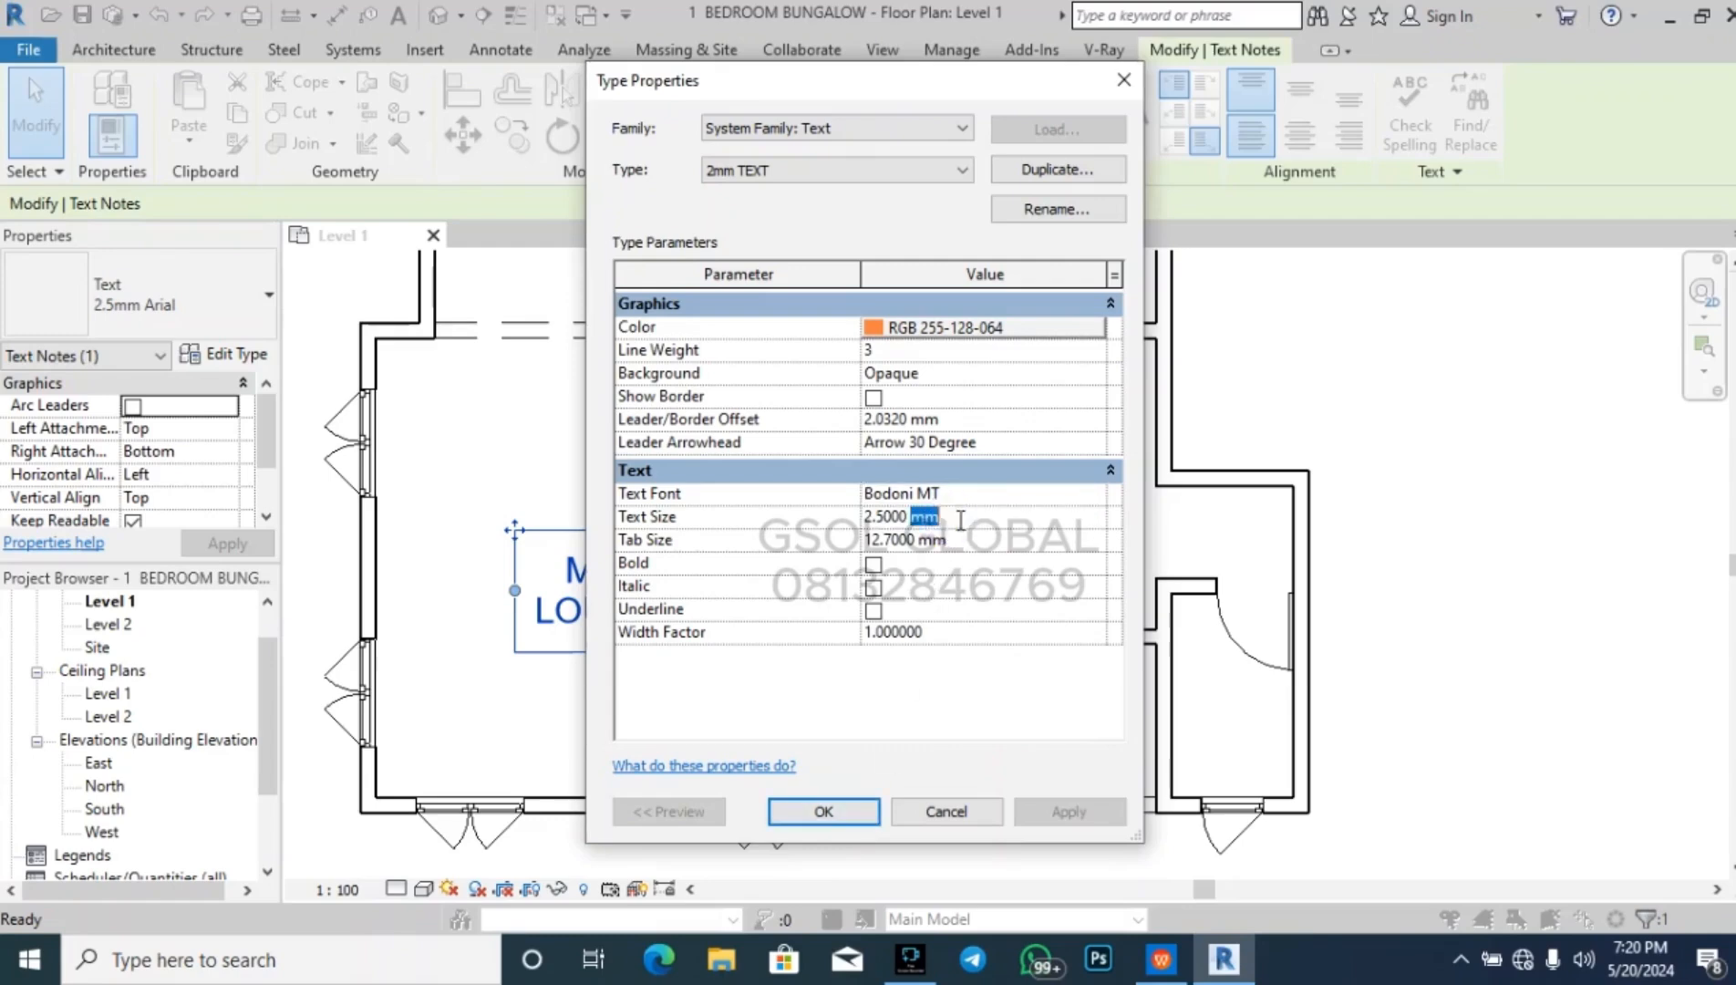
{"action": "left_click_drag", "start_coordinate": [953, 518], "coordinate": [829, 534]}
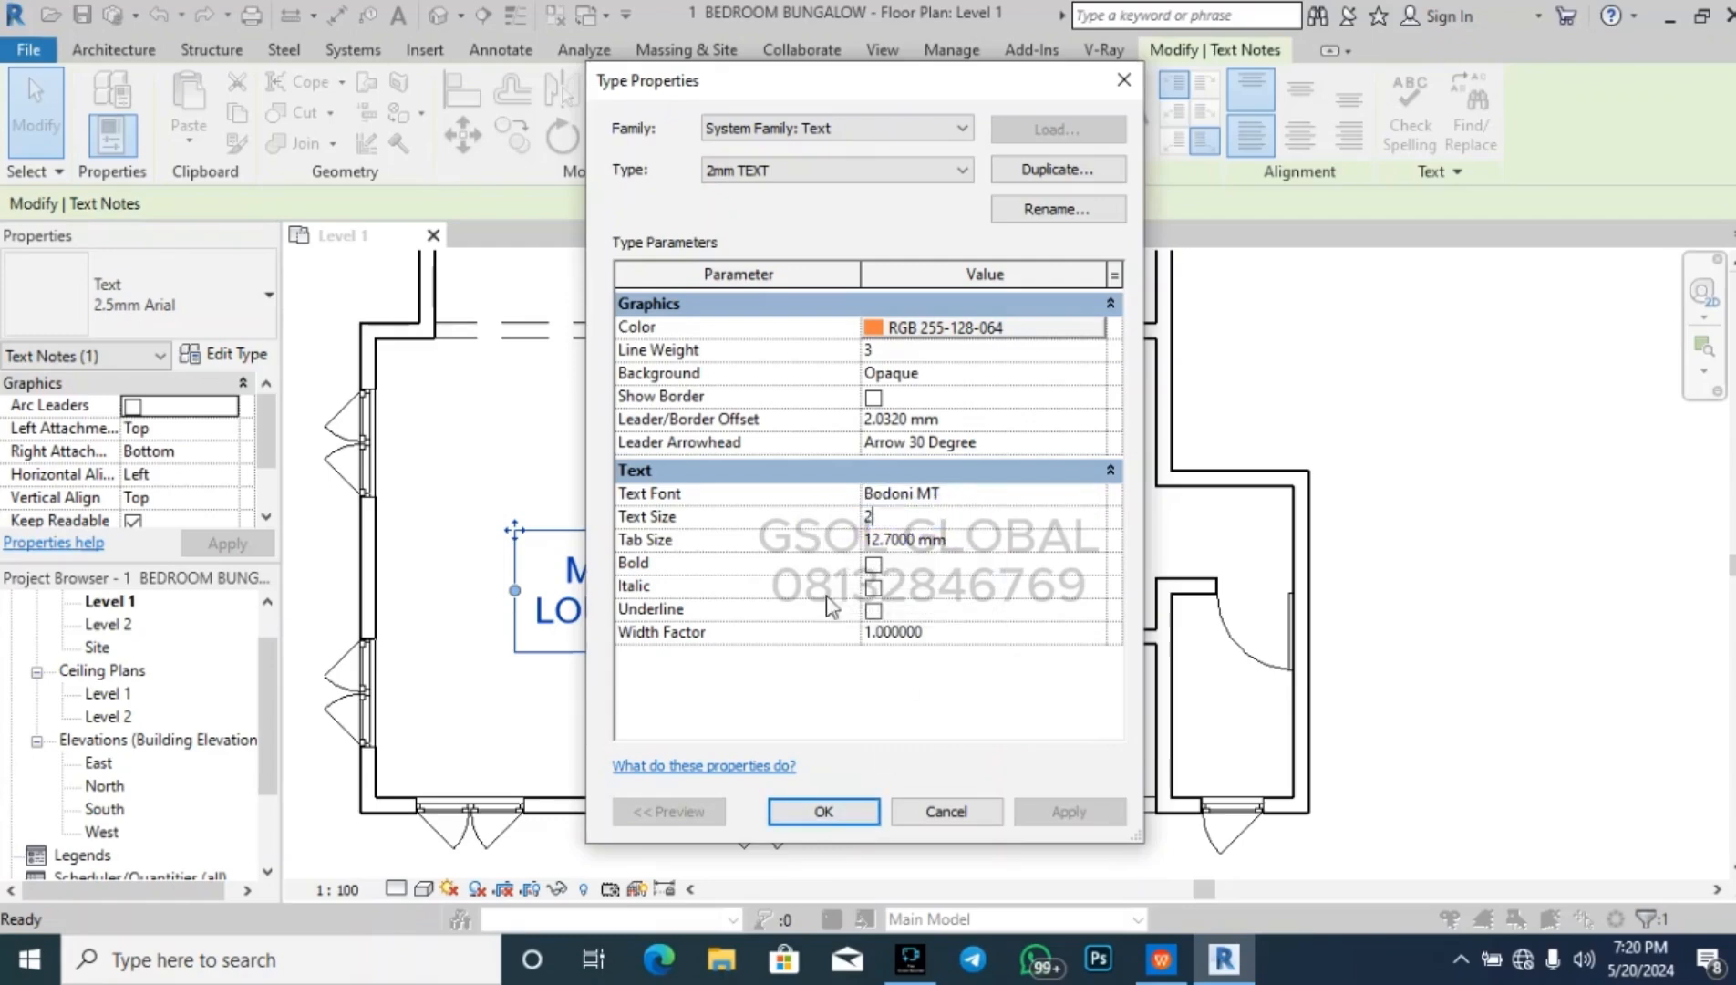
{"action": "left_click", "coordinate": [871, 805]}
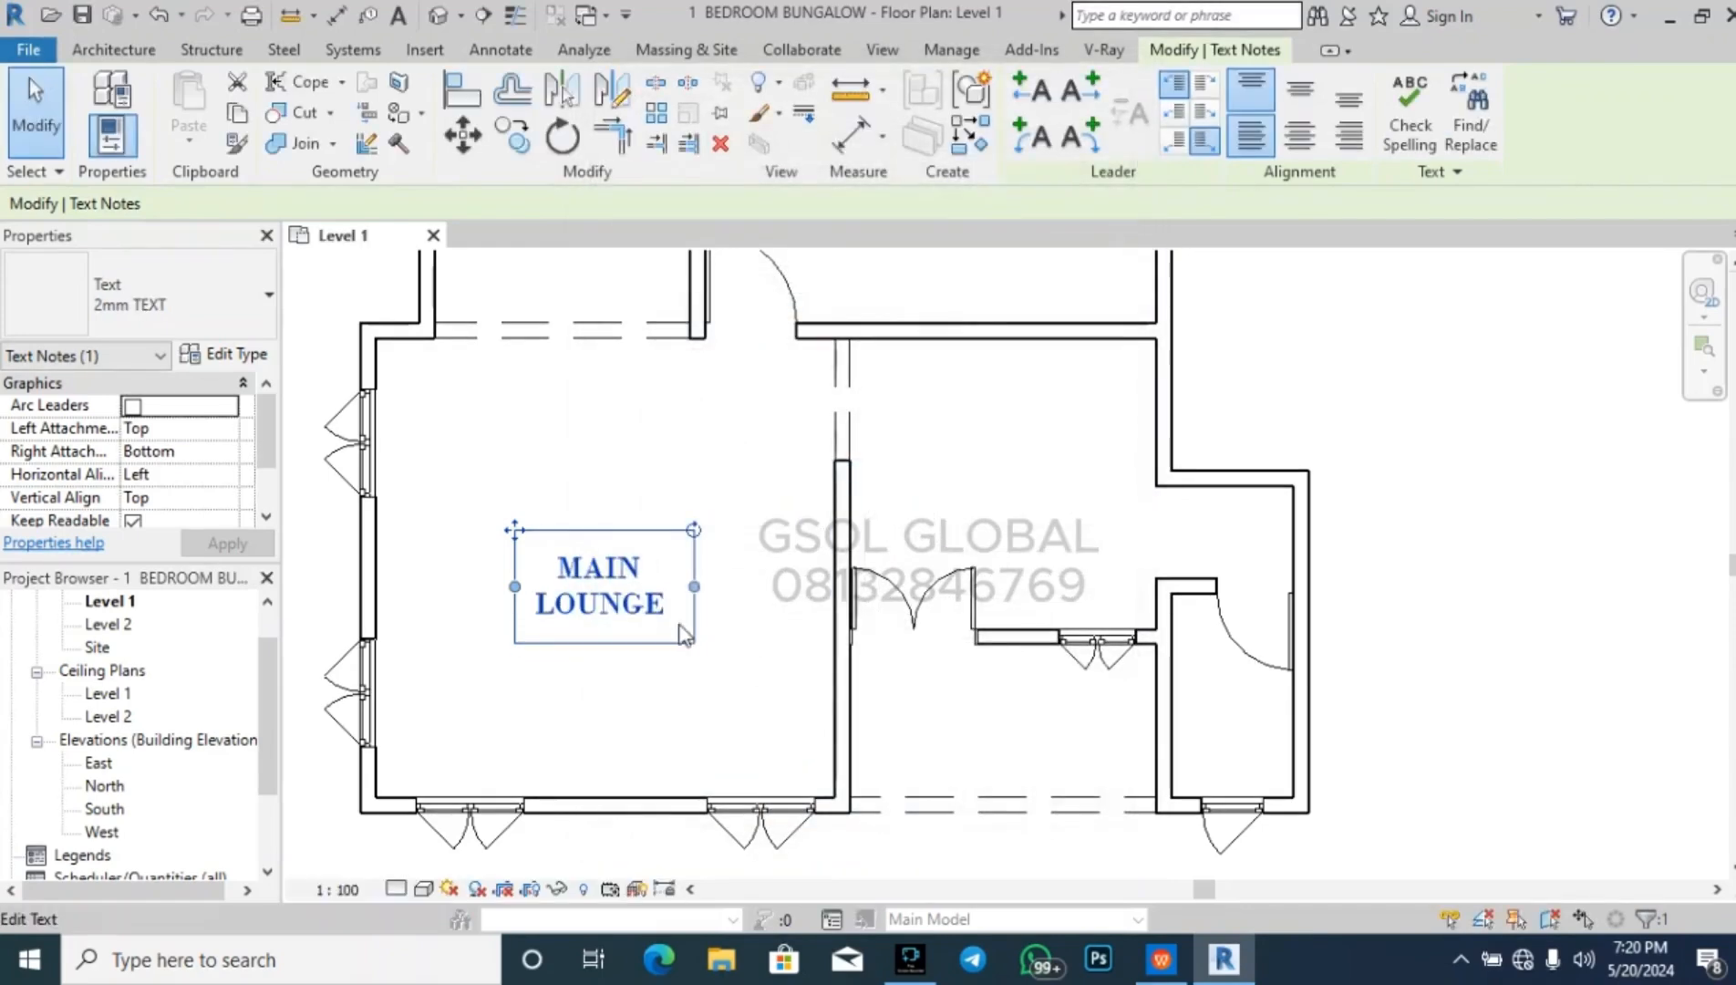
{"action": "left_click", "coordinate": [662, 668]}
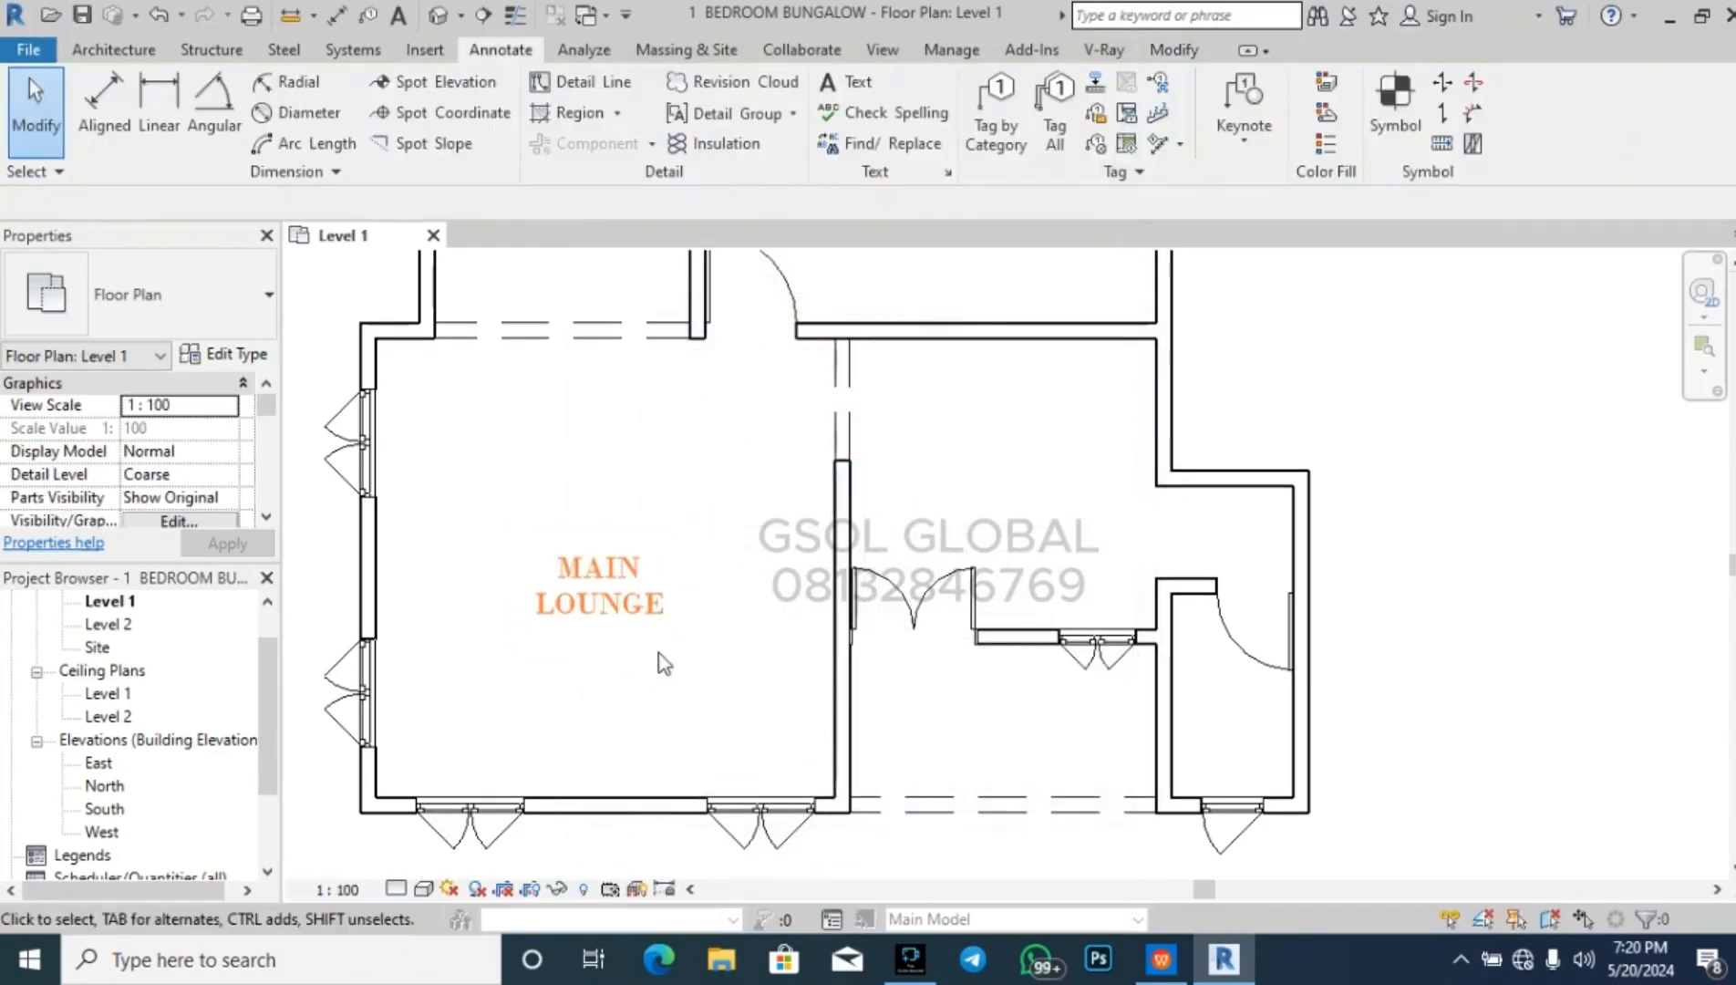
- Copy the MAIN LOUNGE note into the adjoining room just inside the double entrance door
{"action": "scroll", "coordinate": [740, 410], "scroll_direction": "down", "scroll_amount": 3}
{"action": "scroll", "coordinate": [676, 478], "scroll_direction": "up", "scroll_amount": 4}
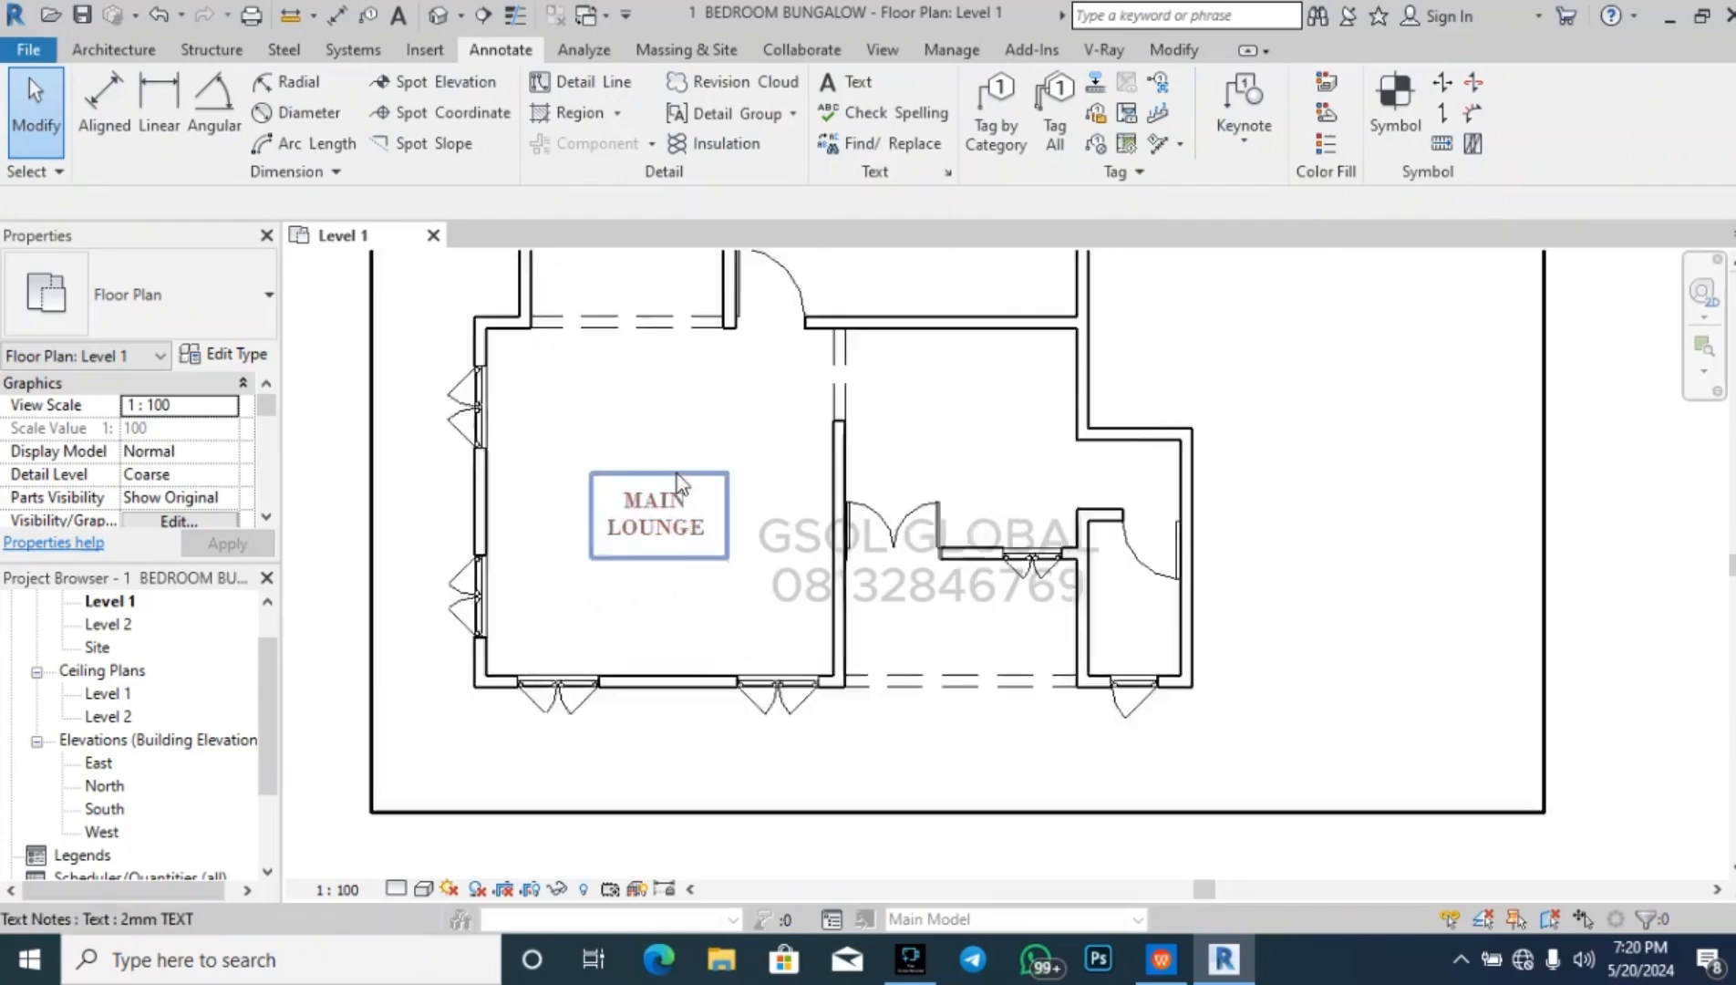
{"action": "left_click", "coordinate": [708, 567]}
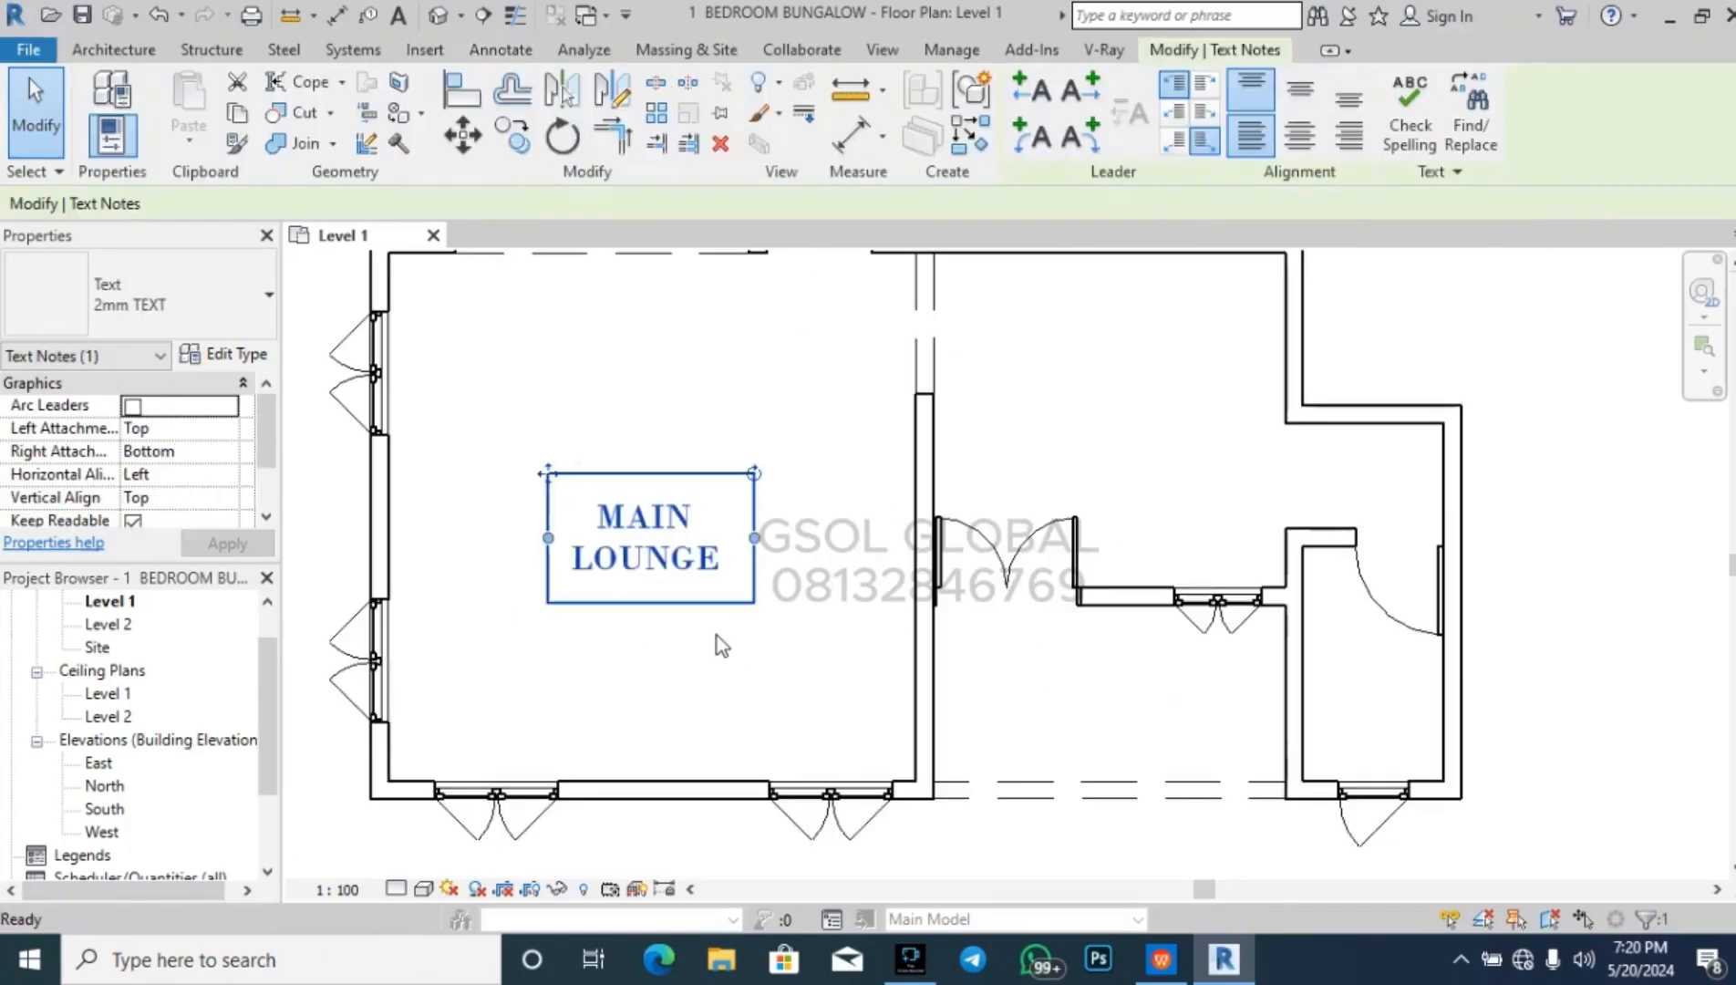
{"action": "key", "text": "c"}
{"action": "key", "text": "o"}
{"action": "left_click", "coordinate": [665, 566]}
{"action": "scroll", "coordinate": [680, 616], "scroll_direction": "down", "scroll_amount": 2}
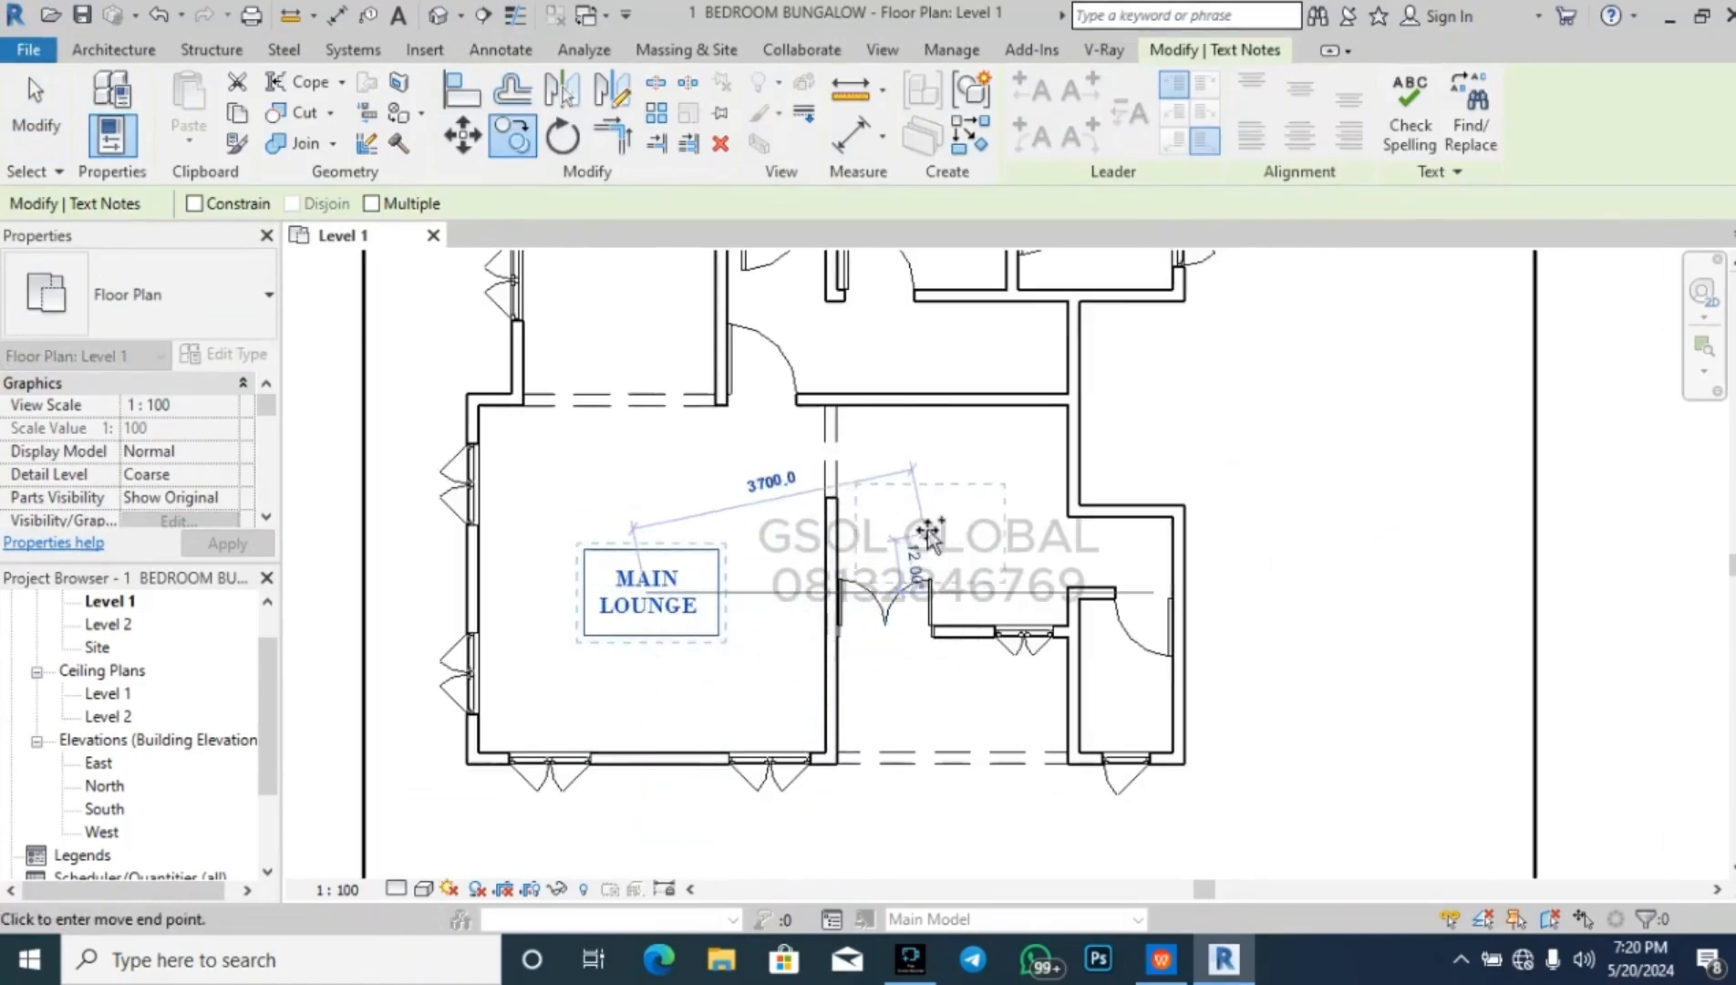
{"action": "left_click", "coordinate": [953, 523]}
{"action": "key", "text": "Escape"}
- Replace the copied note's text with ANTE ROOM on two lines, both starting flush without leading spaces
{"action": "scroll", "coordinate": [996, 520], "scroll_direction": "up", "scroll_amount": 2}
{"action": "scroll", "coordinate": [992, 544], "scroll_direction": "down", "scroll_amount": 1}
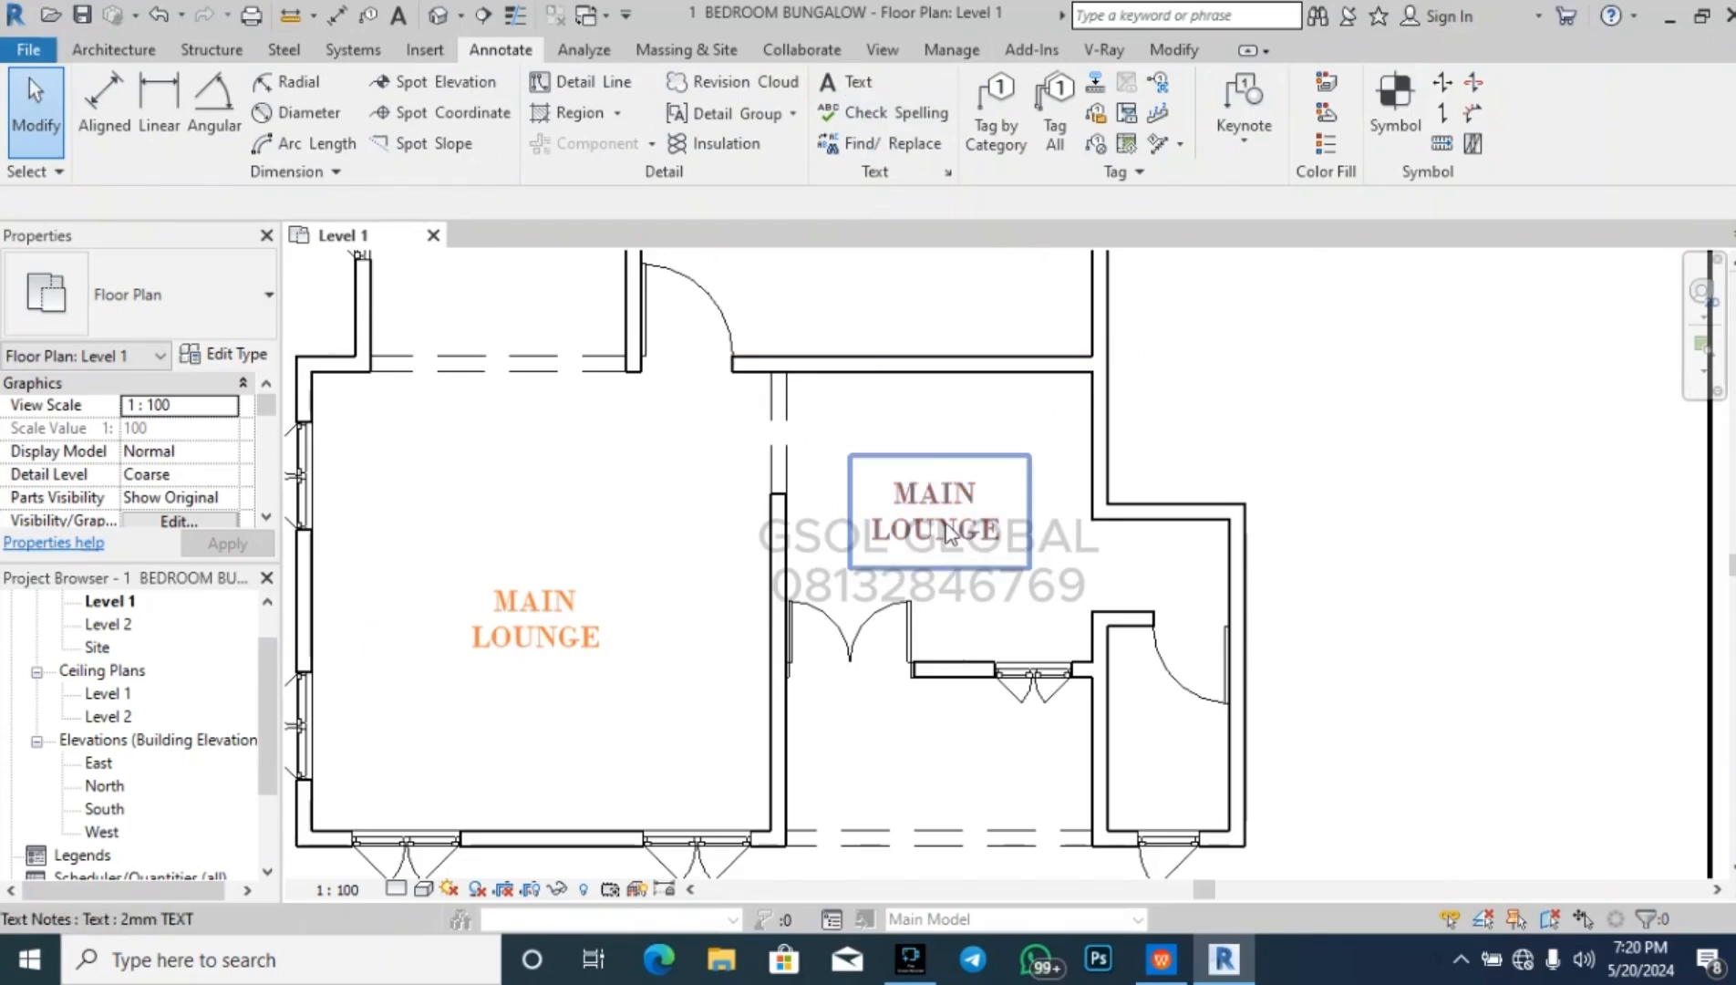
{"action": "scroll", "coordinate": [992, 538], "scroll_direction": "up", "scroll_amount": 3}
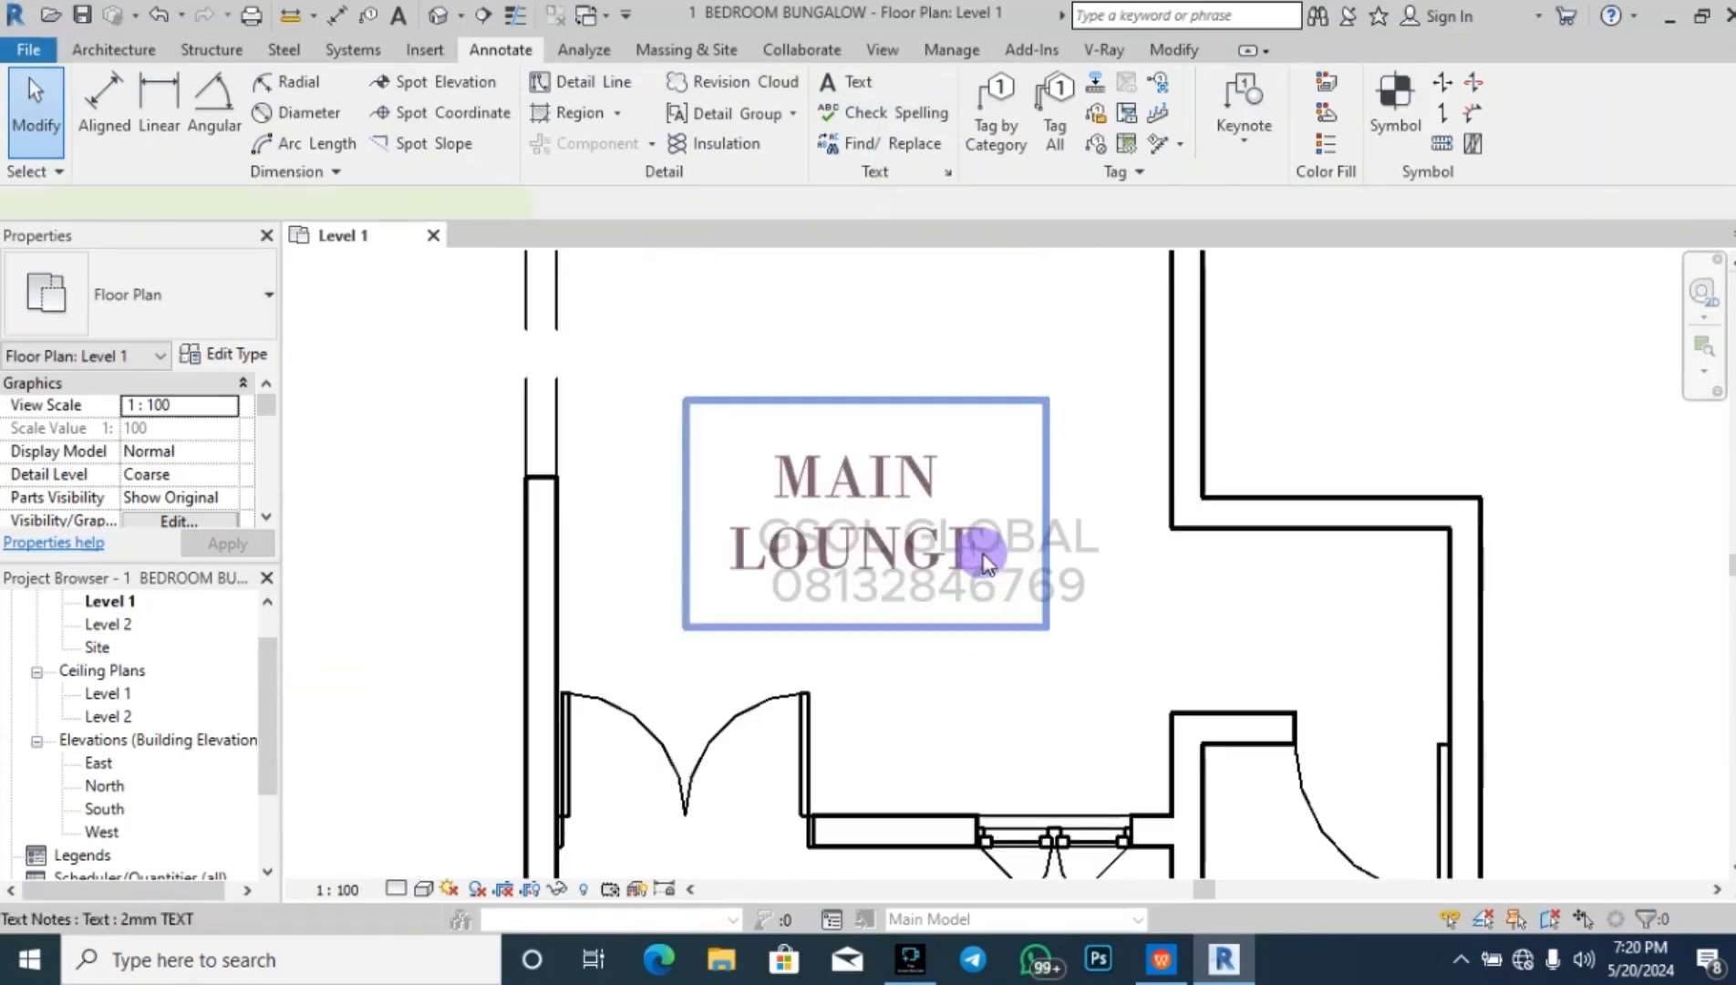
{"action": "double_click", "coordinate": [985, 556]}
{"action": "key", "text": "BackSpace"}
{"action": "key", "text": "BackSpace"}
{"action": "key", "text": "BackSpace"}
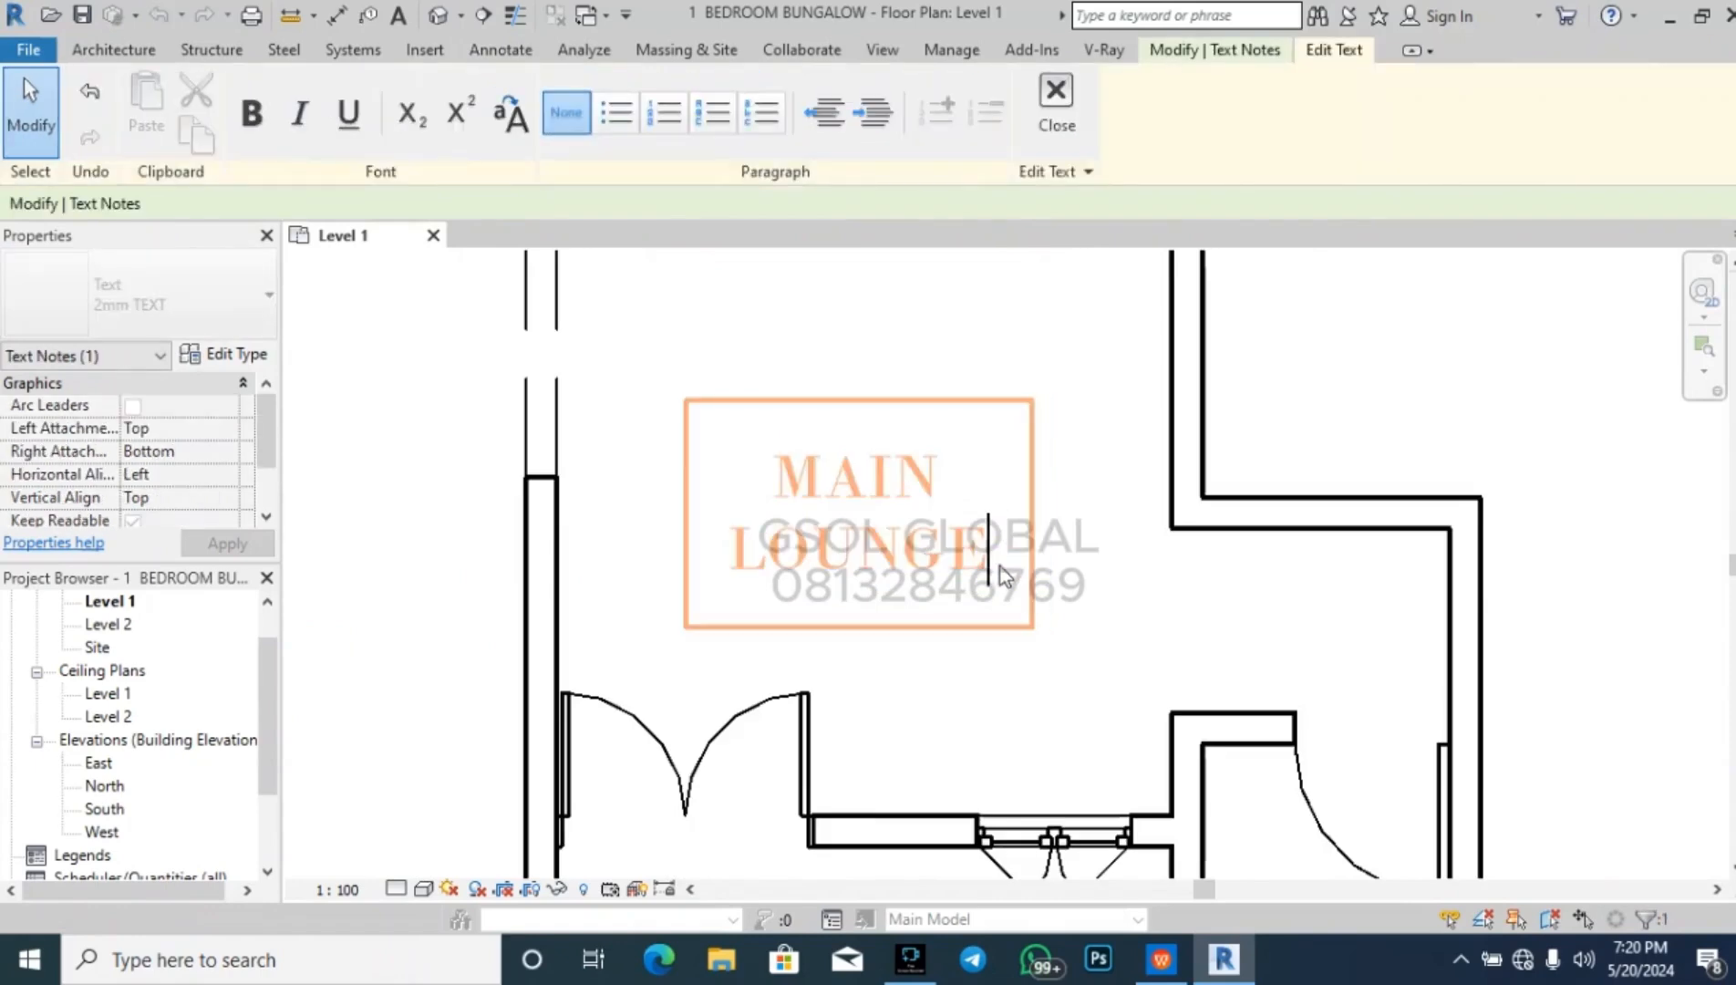
{"action": "key", "text": "BackSpace"}
{"action": "key", "text": "BackSpace"}
{"action": "key", "text": "BackSpace"}
{"action": "key", "text": "BackSpace"}
{"action": "key", "text": "BackSpace"}
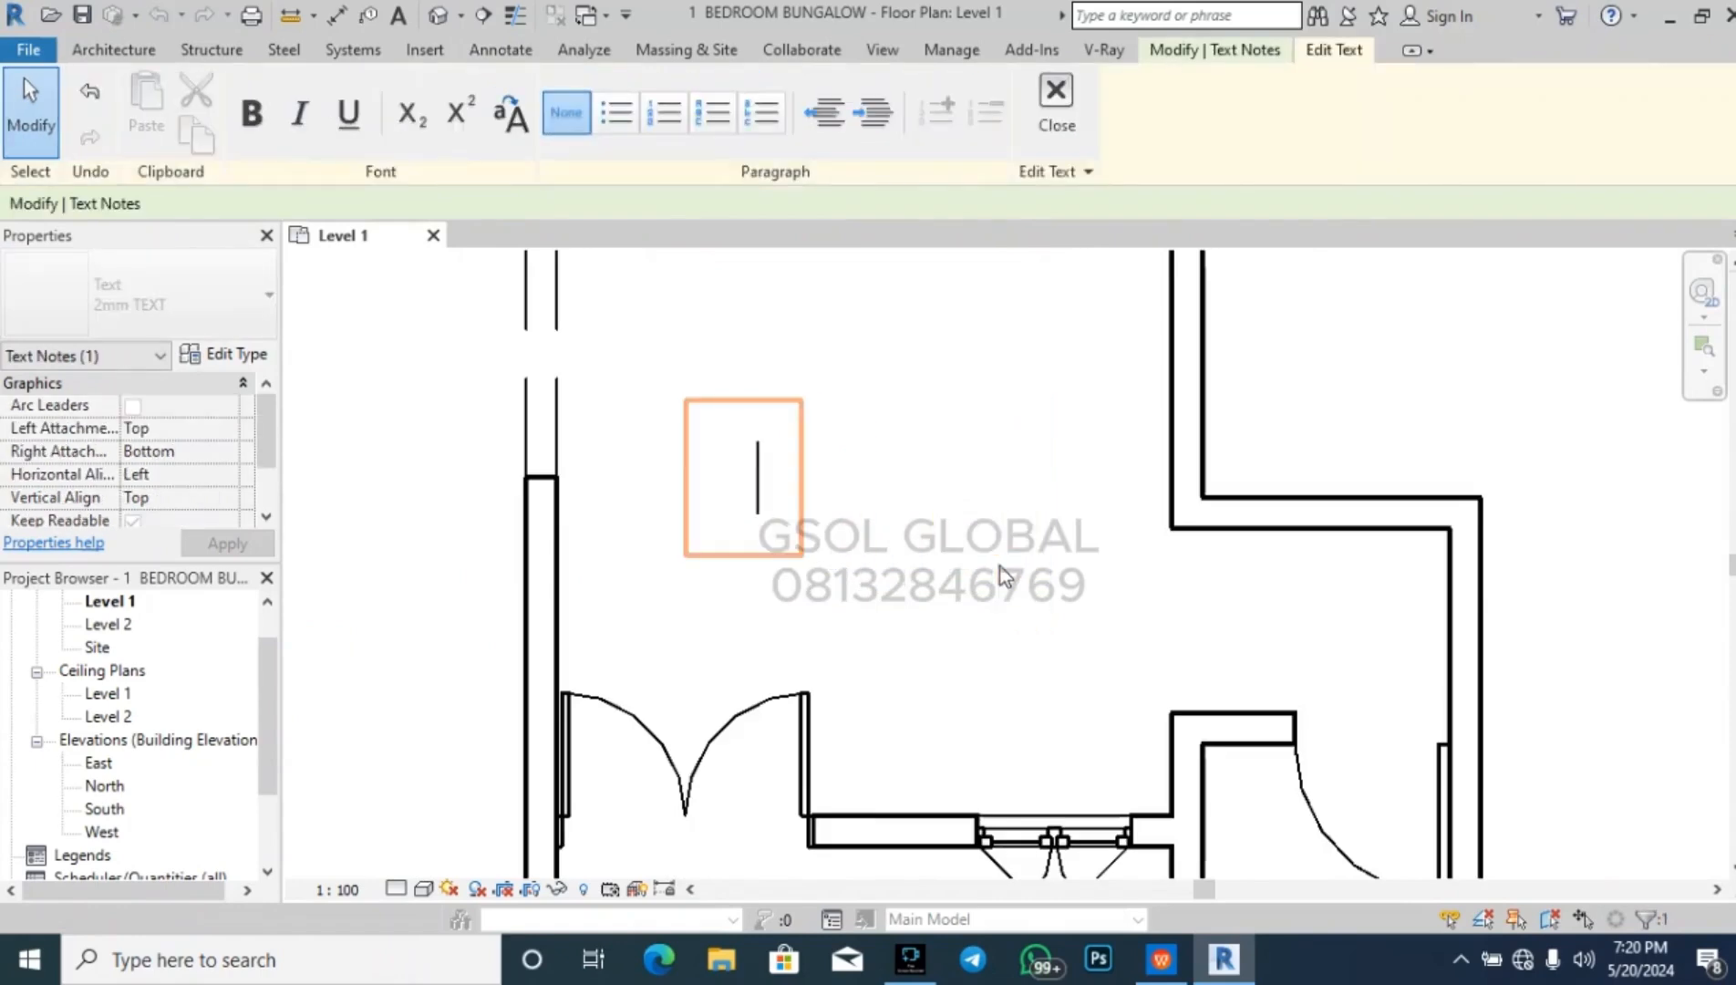
{"action": "type", "text": "ante"}
{"action": "key", "text": "BackSpace"}
{"action": "key", "text": "BackSpace"}
{"action": "key", "text": "BackSpace"}
{"action": "key", "text": "BackSpace"}
{"action": "type", "text": "ANTE"}
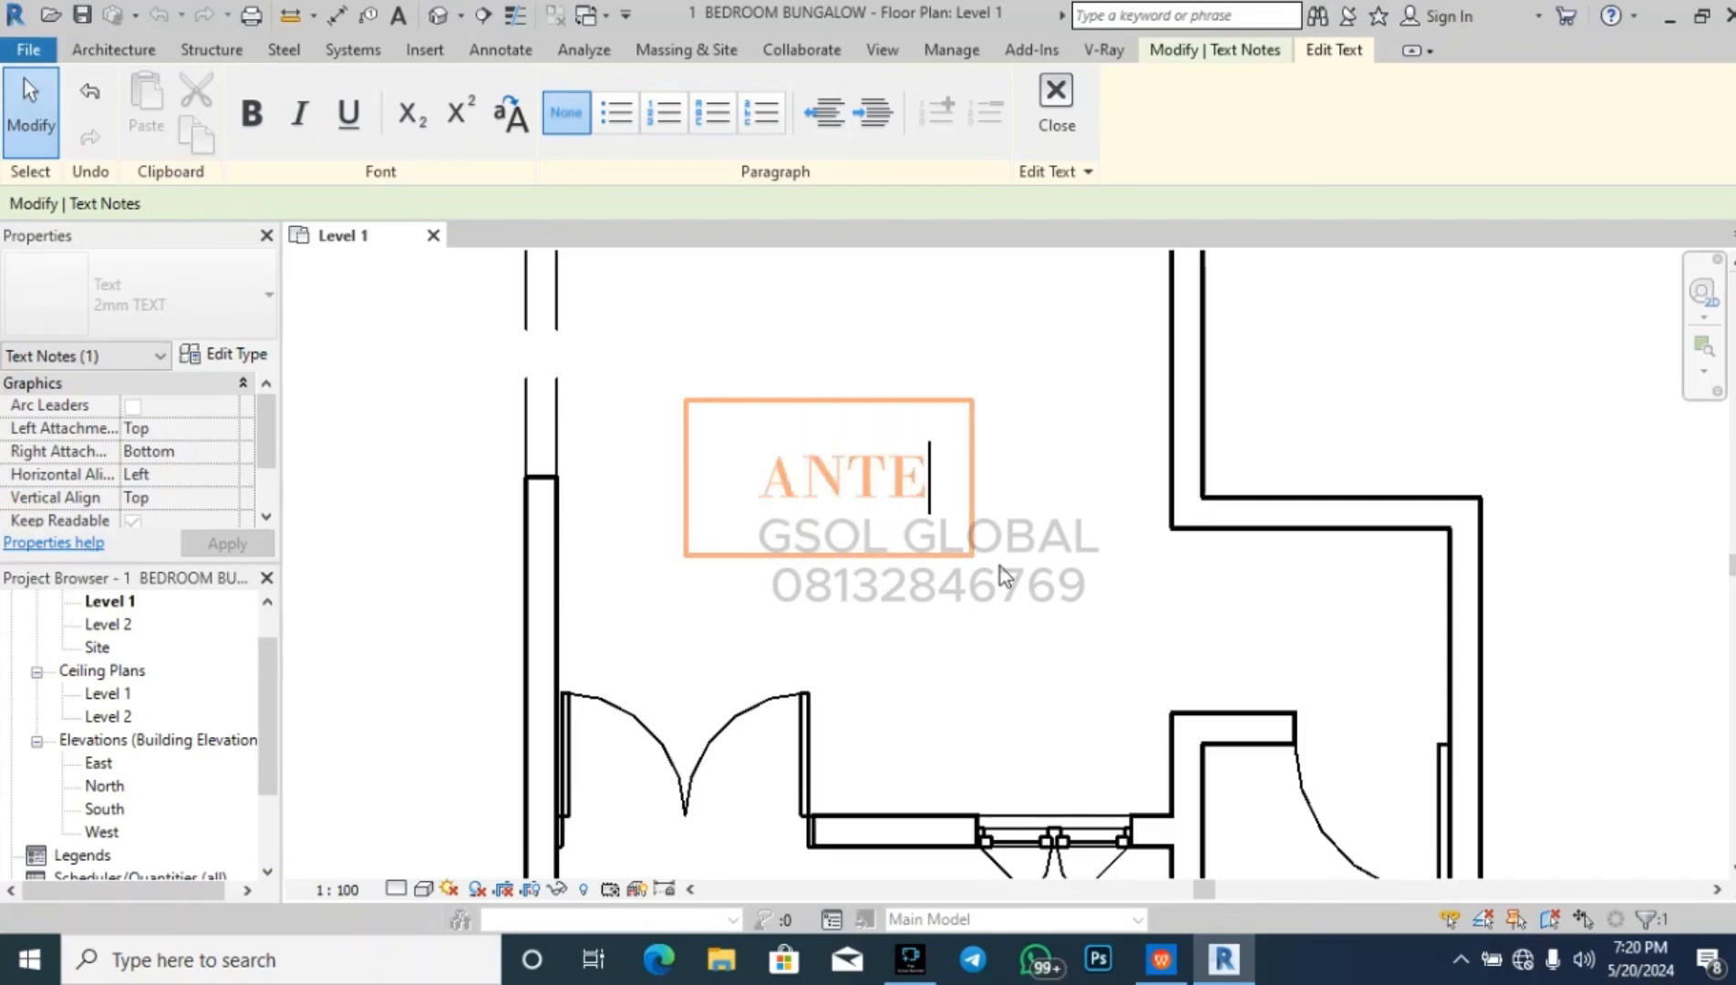
{"action": "key", "text": "Return"}
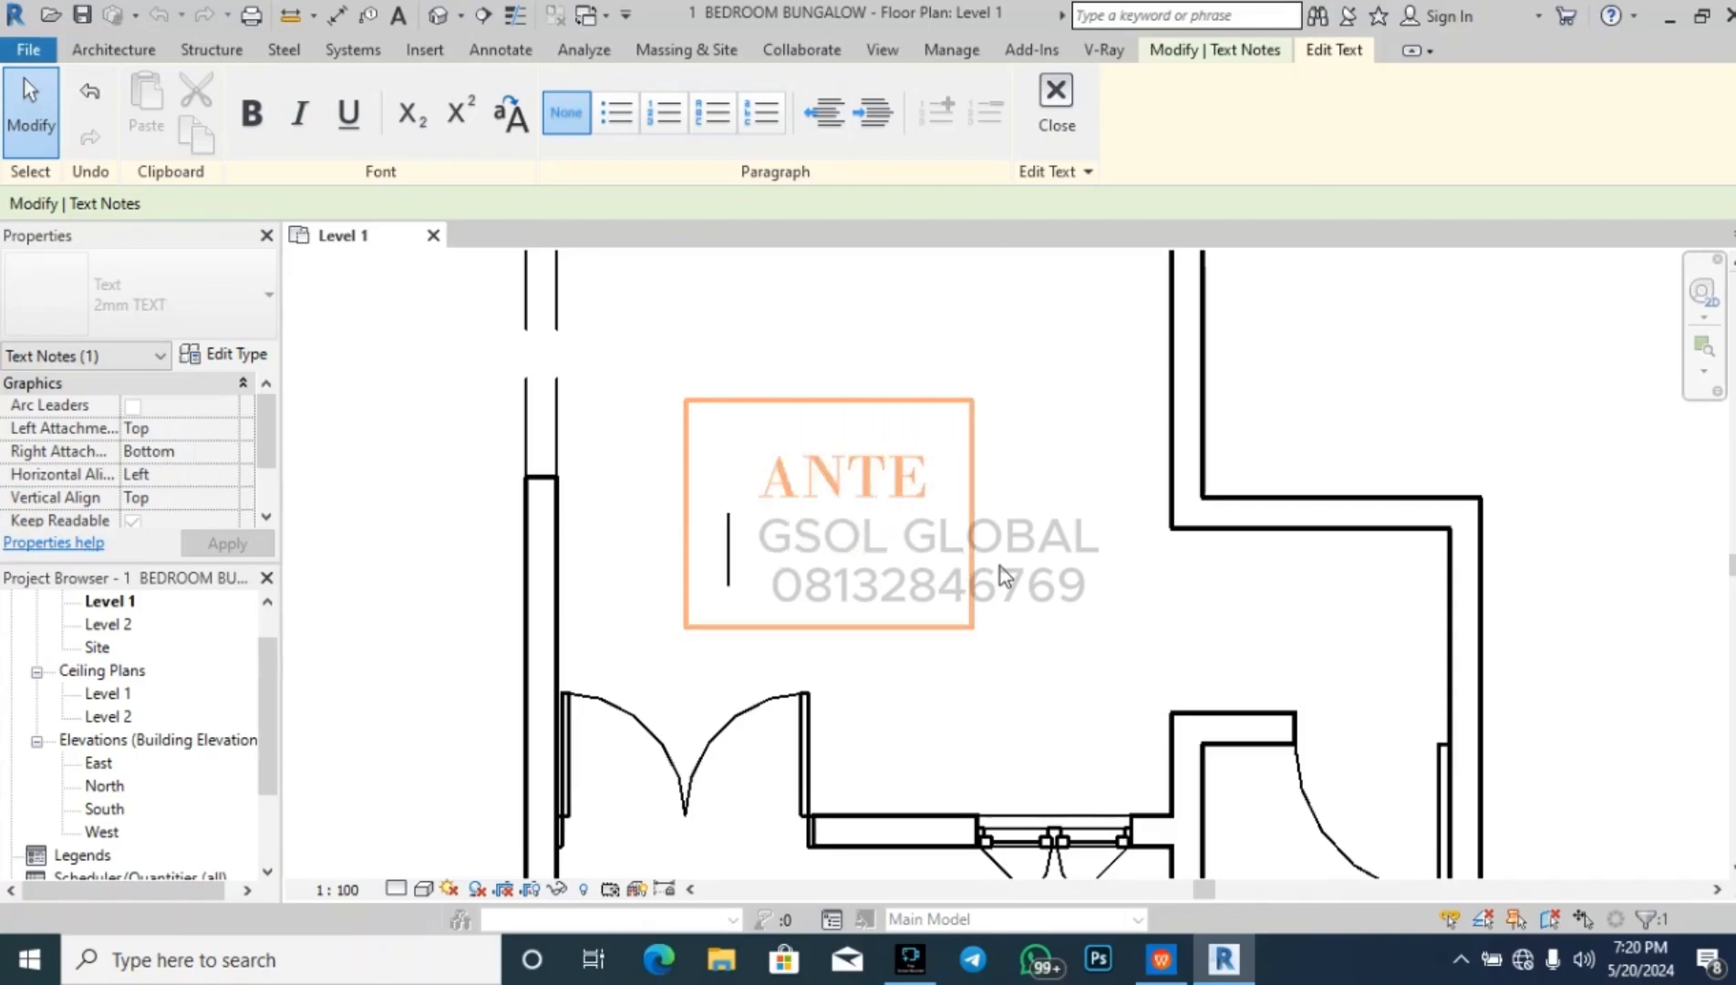
{"action": "type", "text": "ROOM"}
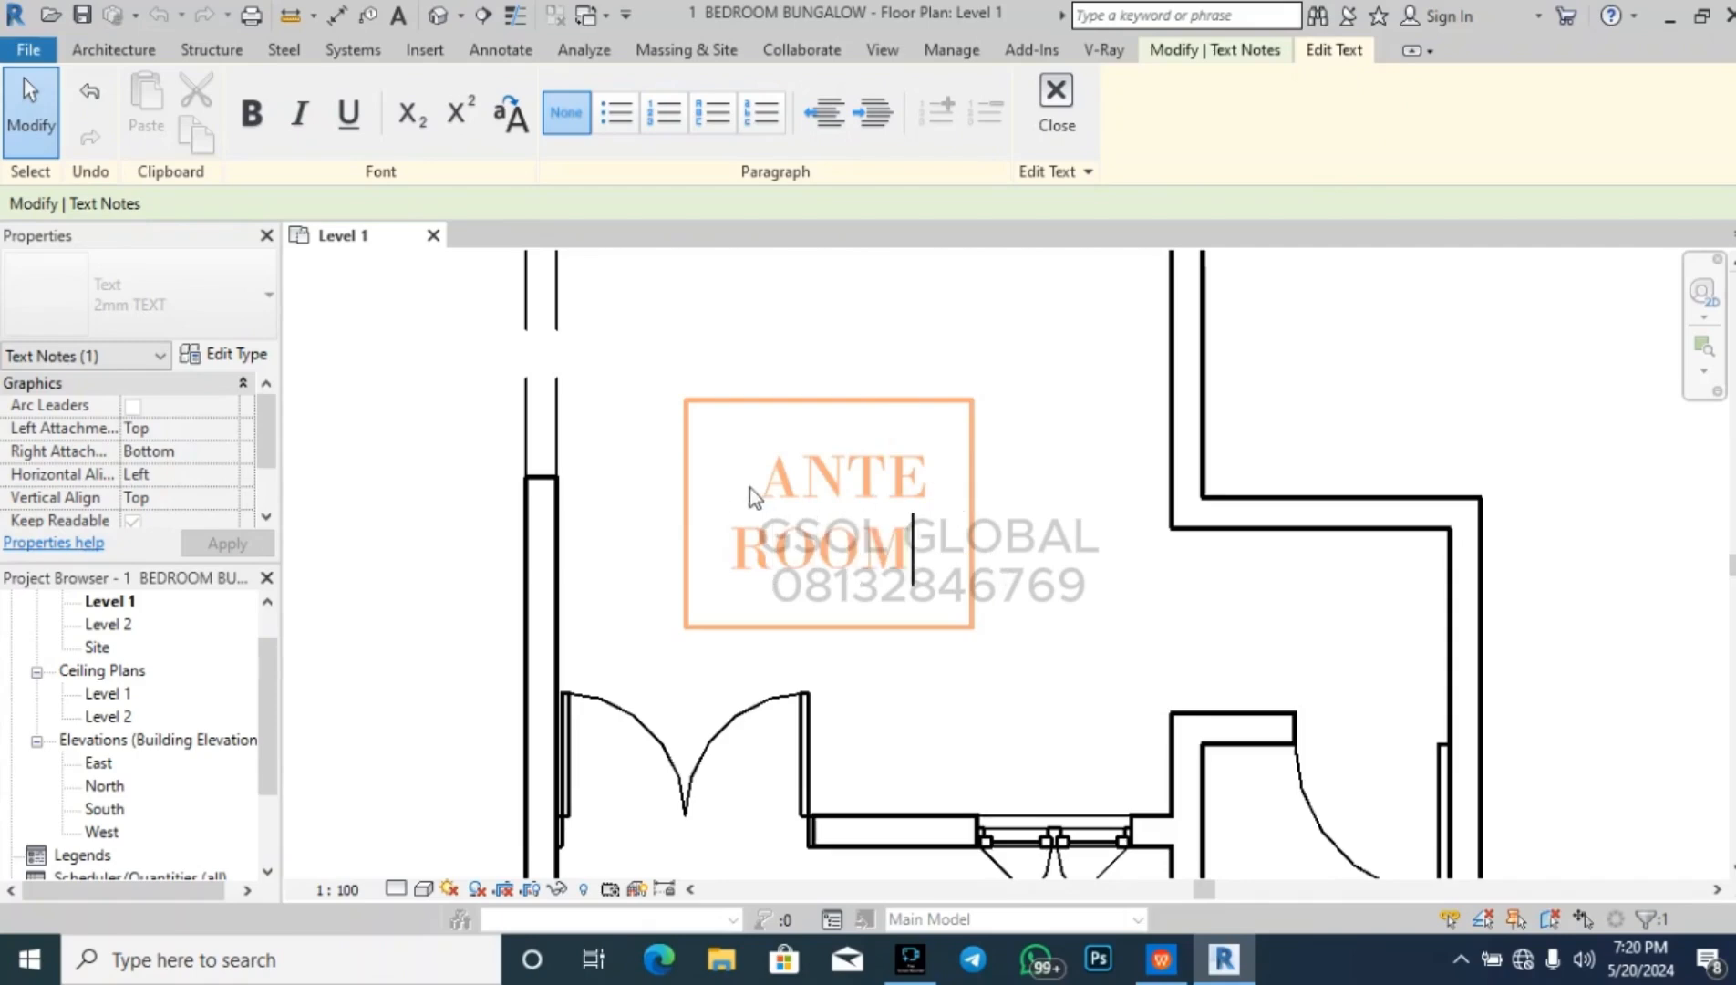
{"action": "left_click", "coordinate": [771, 478]}
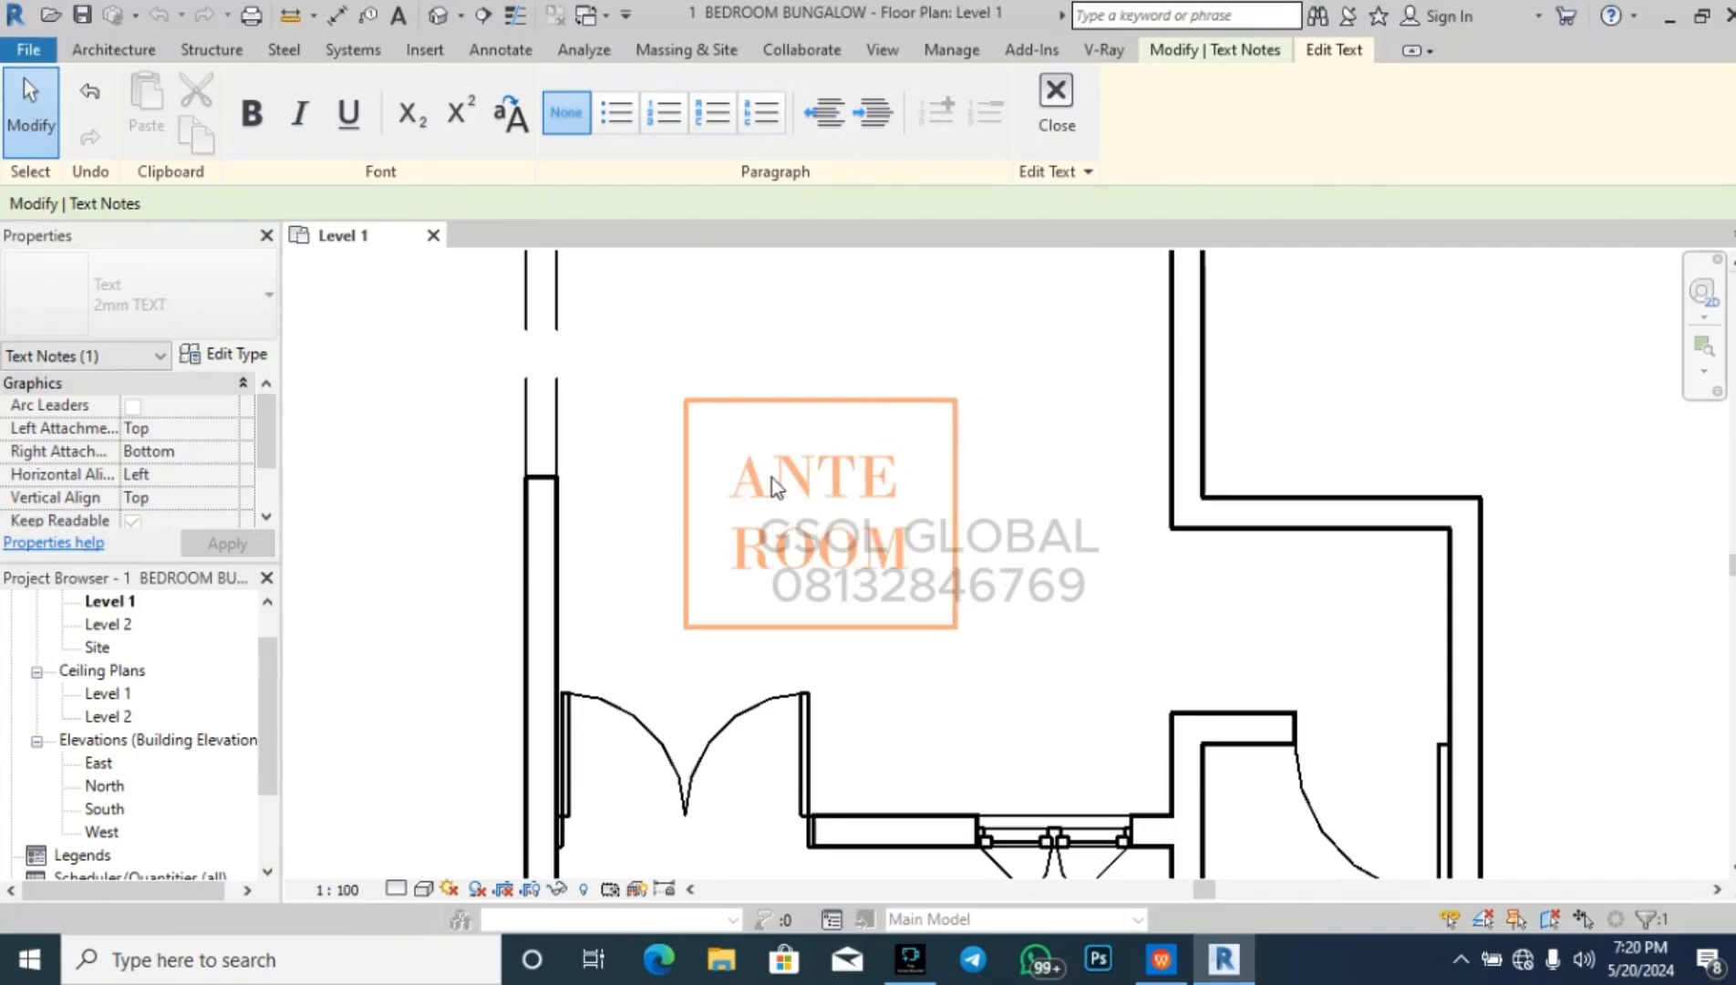
{"action": "left_click", "coordinate": [1063, 543]}
- Move the ANTE ROOM note slightly right and up, closer to the middle of its room
{"action": "scroll", "coordinate": [929, 619], "scroll_direction": "down", "scroll_amount": 2}
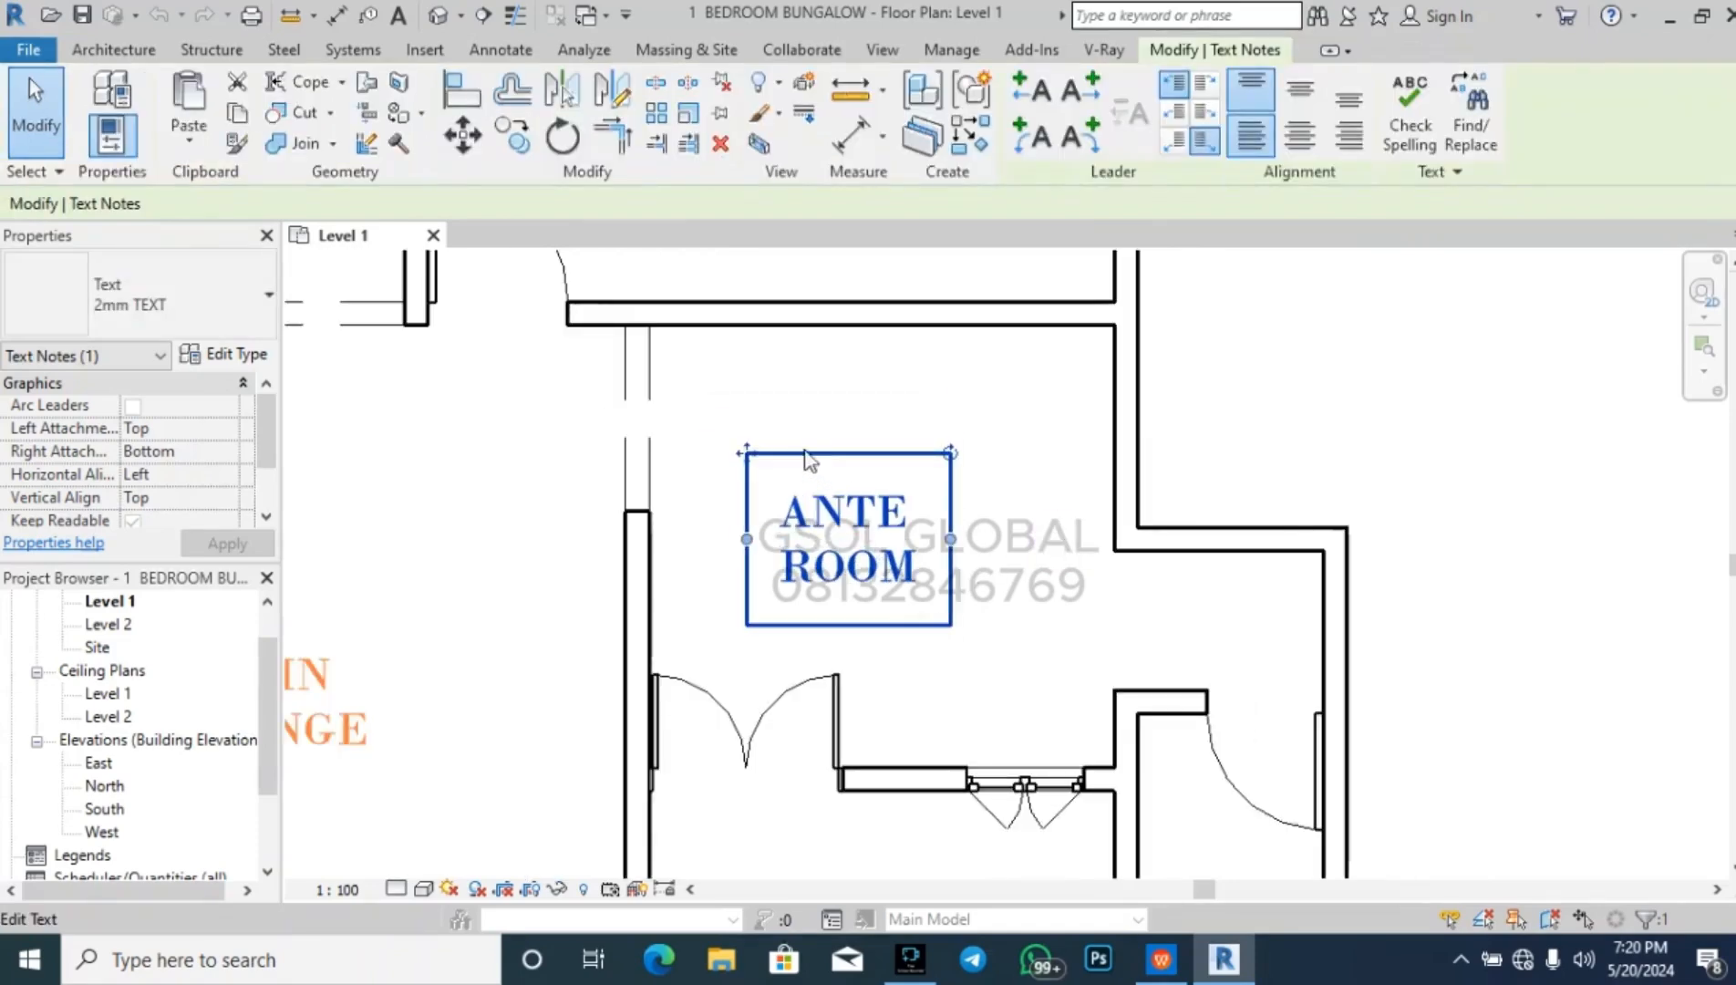
{"action": "left_click_drag", "start_coordinate": [754, 448], "coordinate": [803, 431]}
{"action": "left_click", "coordinate": [939, 639]}
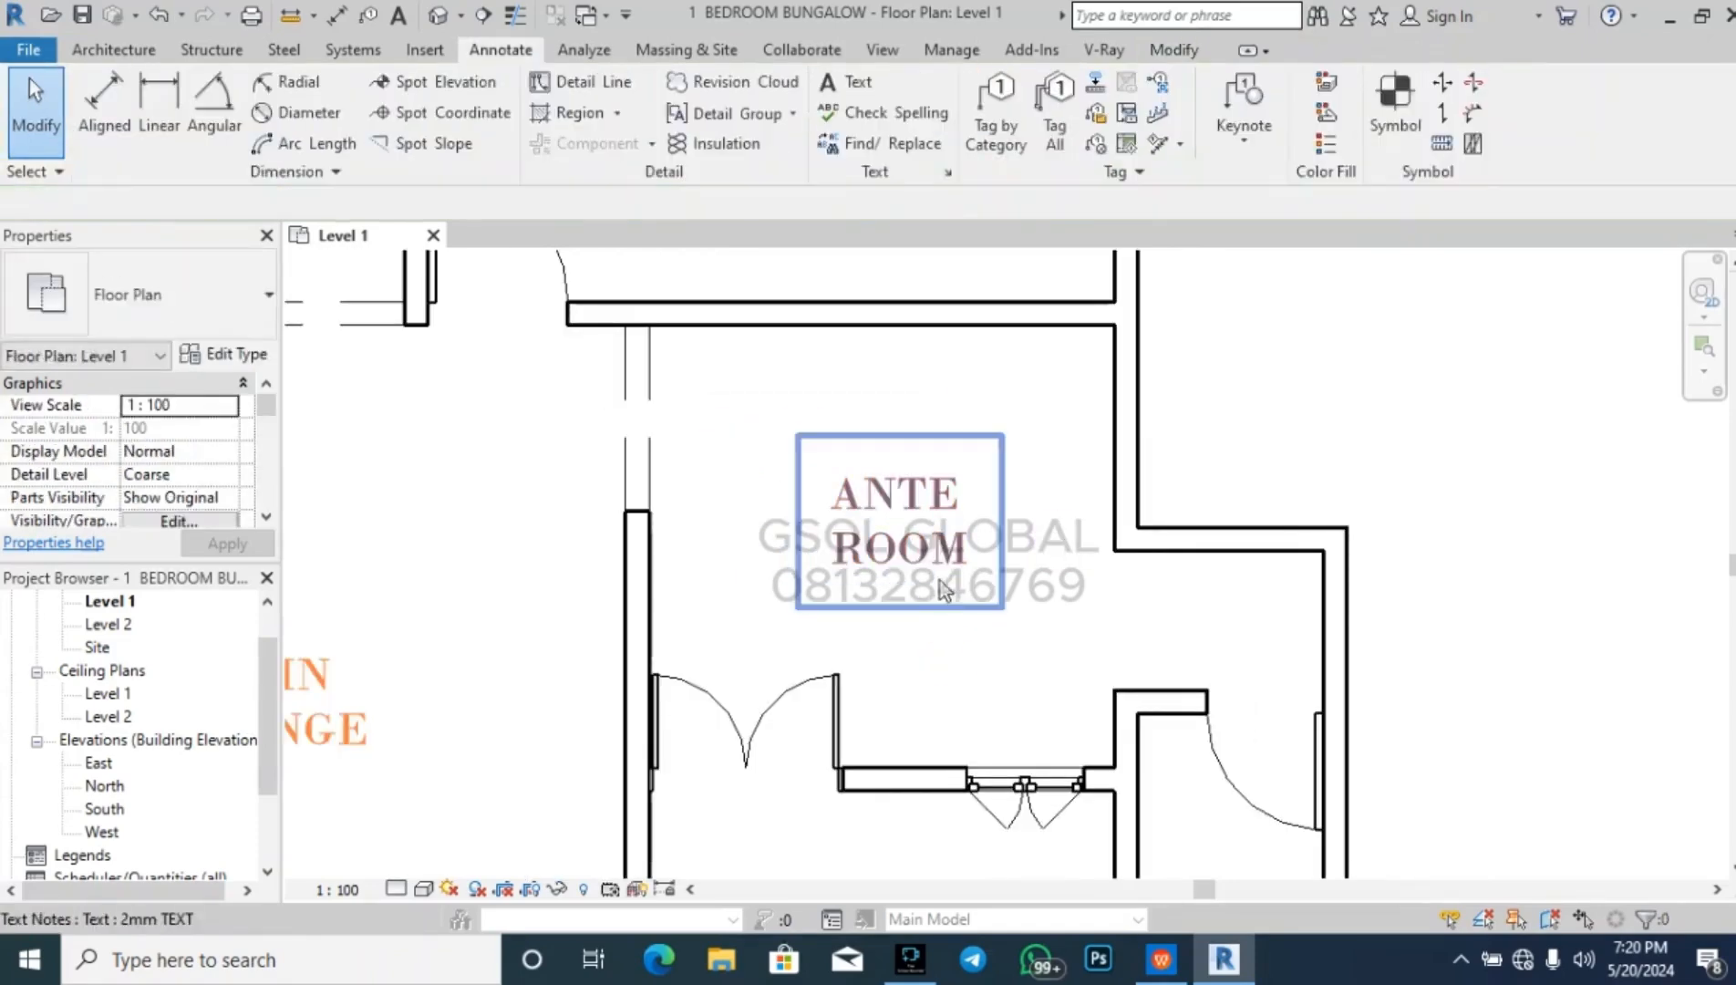
- Copy the ANTE ROOM note into the open space outside the double entrance door
{"action": "left_click", "coordinate": [930, 553]}
{"action": "key", "text": "c"}
{"action": "key", "text": "o"}
{"action": "left_click", "coordinate": [932, 554]}
{"action": "scroll", "coordinate": [953, 447], "scroll_direction": "down", "scroll_amount": 2}
{"action": "left_click", "coordinate": [921, 717]}
{"action": "key", "text": "Escape"}
{"action": "scroll", "coordinate": [930, 720], "scroll_direction": "up", "scroll_amount": 3}
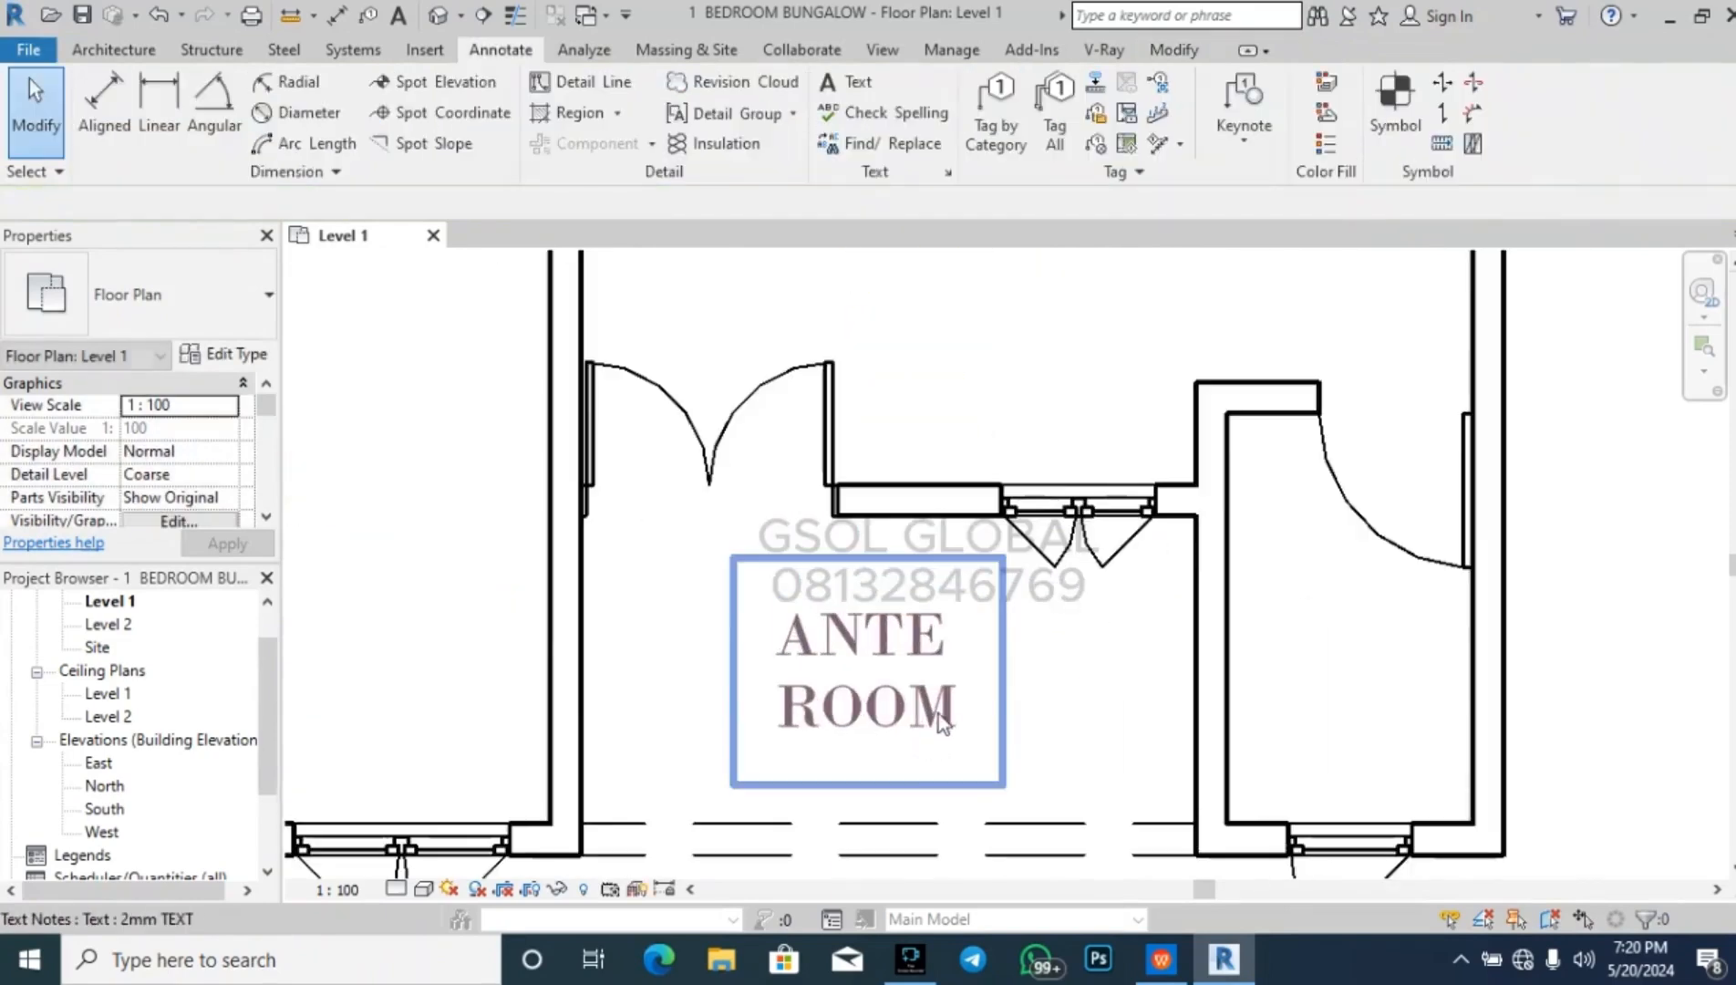
- Replace the text of the copied note outside the double entrance door with ENTRY PORCH on two lines
{"action": "left_click", "coordinate": [957, 716]}
{"action": "double_click", "coordinate": [958, 716]}
{"action": "key", "text": "BackSpace"}
{"action": "key", "text": "BackSpace"}
{"action": "key", "text": "BackSpace"}
{"action": "key", "text": "BackSpace"}
{"action": "key", "text": "BackSpace"}
{"action": "key", "text": "BackSpace"}
{"action": "key", "text": "BackSpace"}
{"action": "key", "text": "BackSpace"}
{"action": "key", "text": "BackSpace"}
{"action": "type", "text": "ENTRY"}
{"action": "key", "text": "Return"}
{"action": "type", "text": "PORCH"}
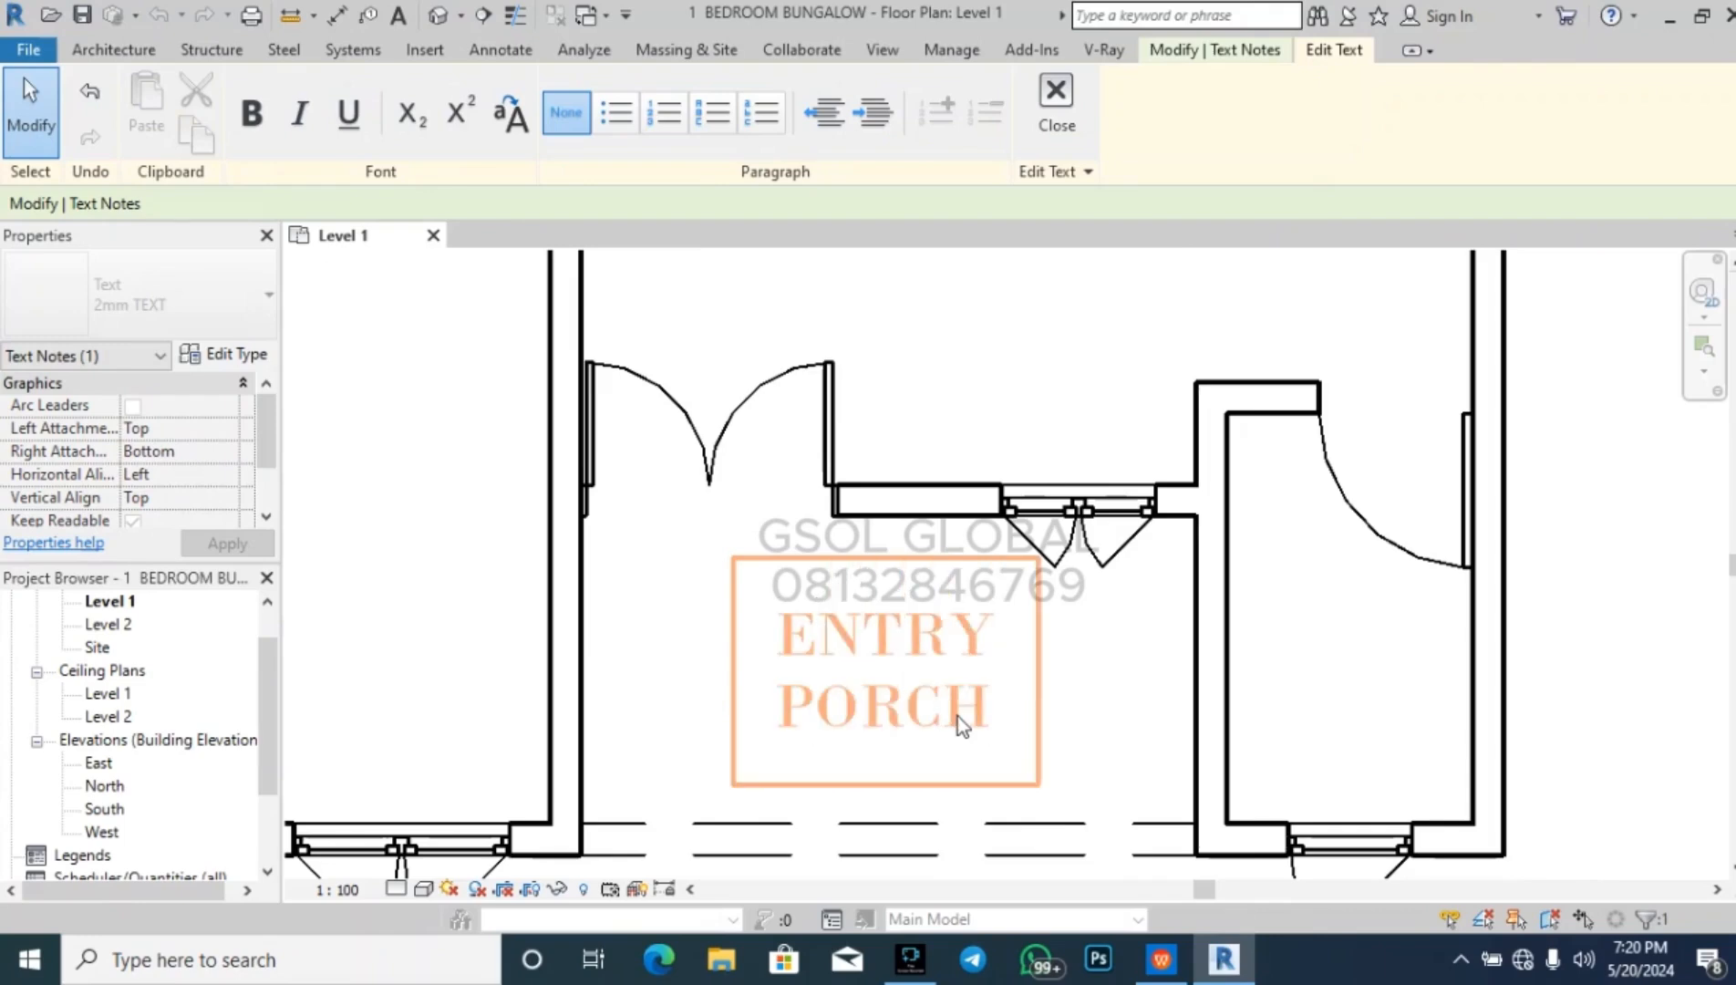
{"action": "left_click", "coordinate": [1081, 695]}
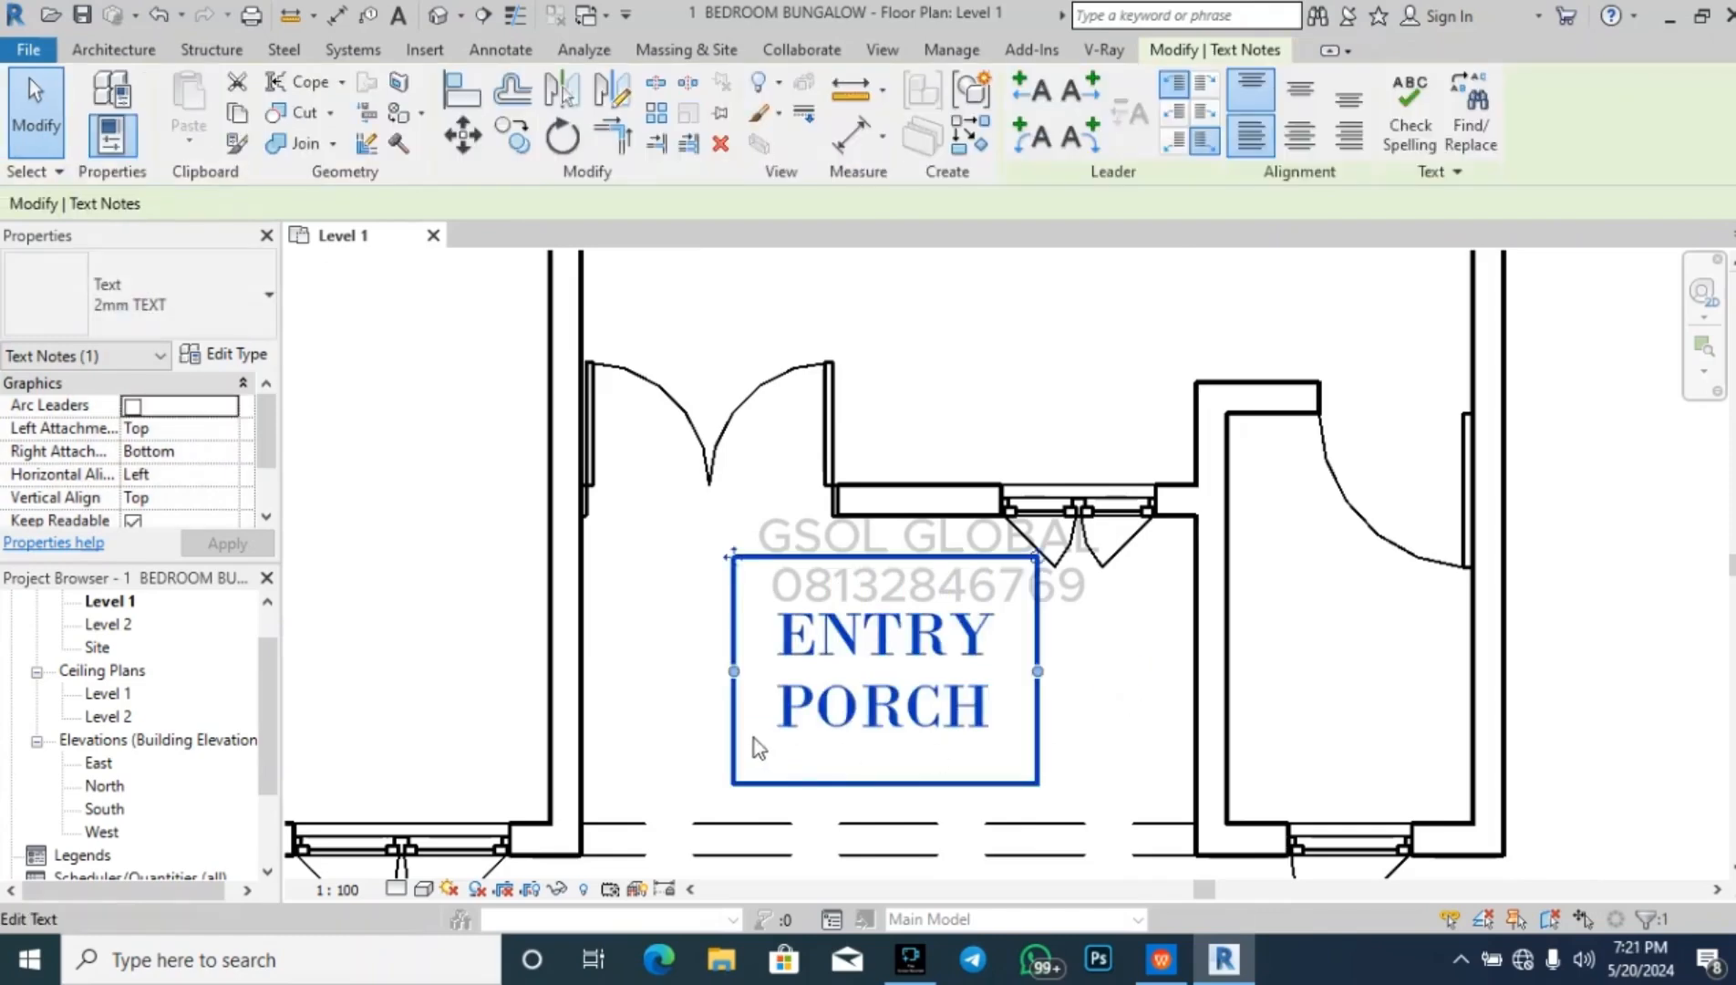
- Copy the ENTRY PORCH note into the narrow room beside the porch
{"action": "scroll", "coordinate": [756, 739], "scroll_direction": "down", "scroll_amount": 3}
{"action": "left_click", "coordinate": [899, 841]}
{"action": "left_click", "coordinate": [853, 702]}
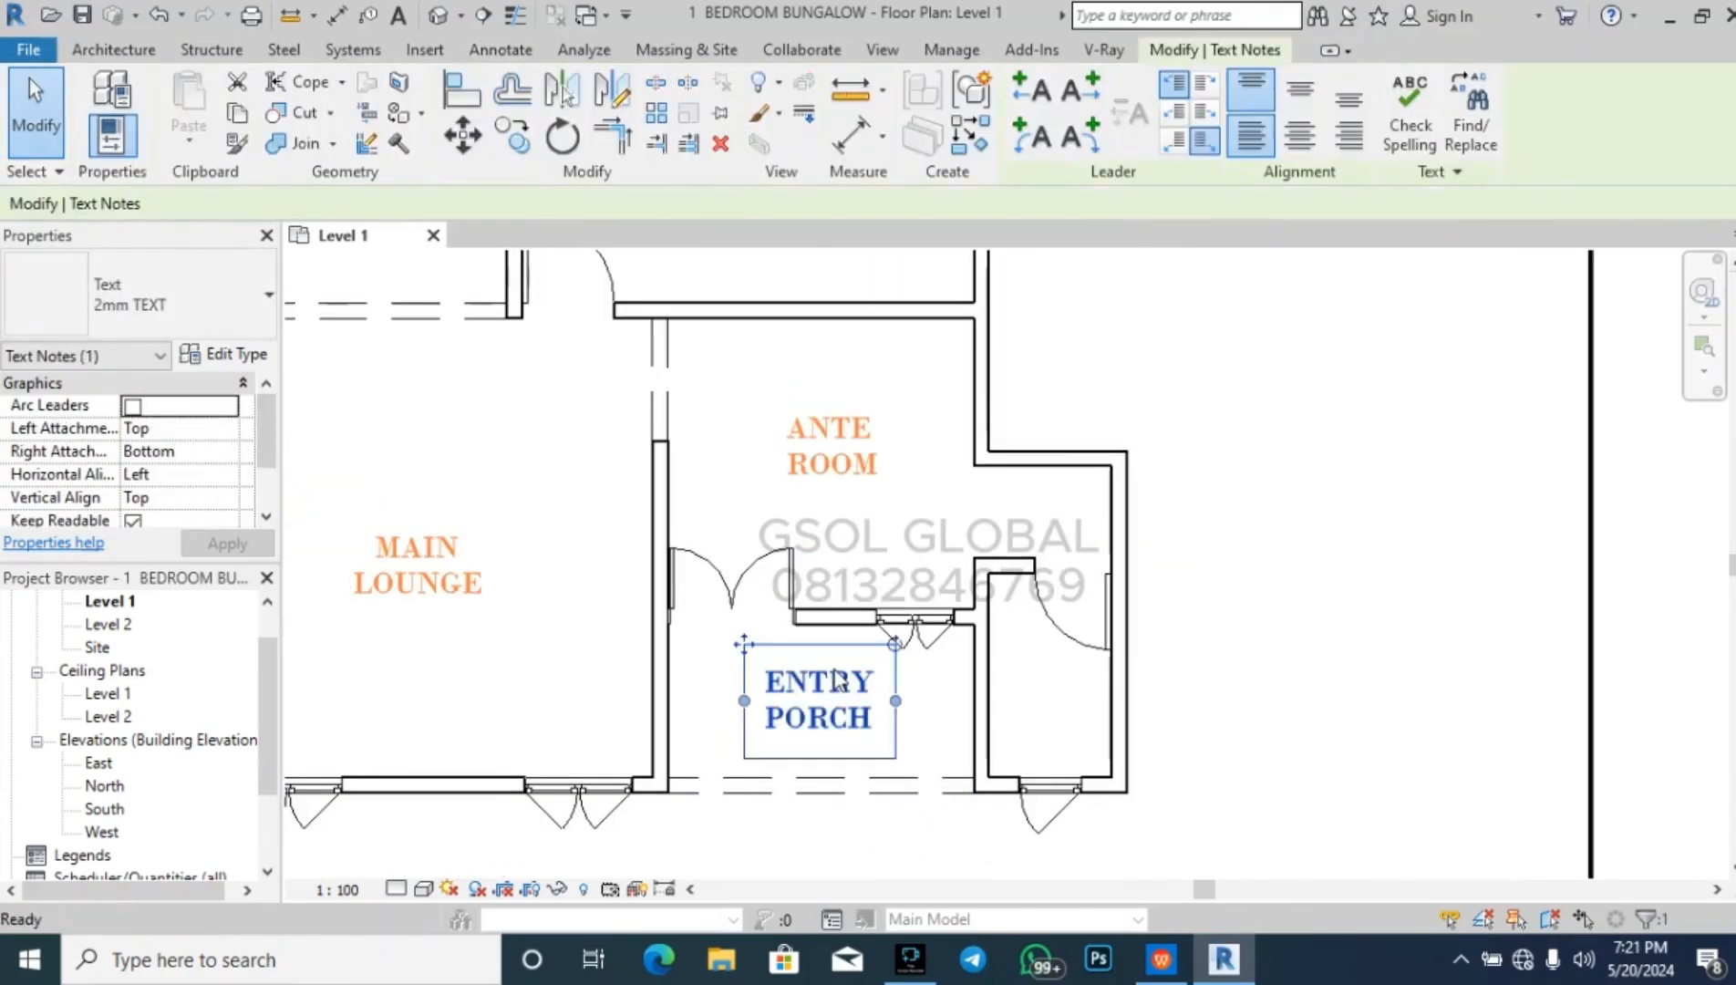
{"action": "key", "text": "m"}
{"action": "key", "text": "v"}
{"action": "left_click", "coordinate": [834, 711]}
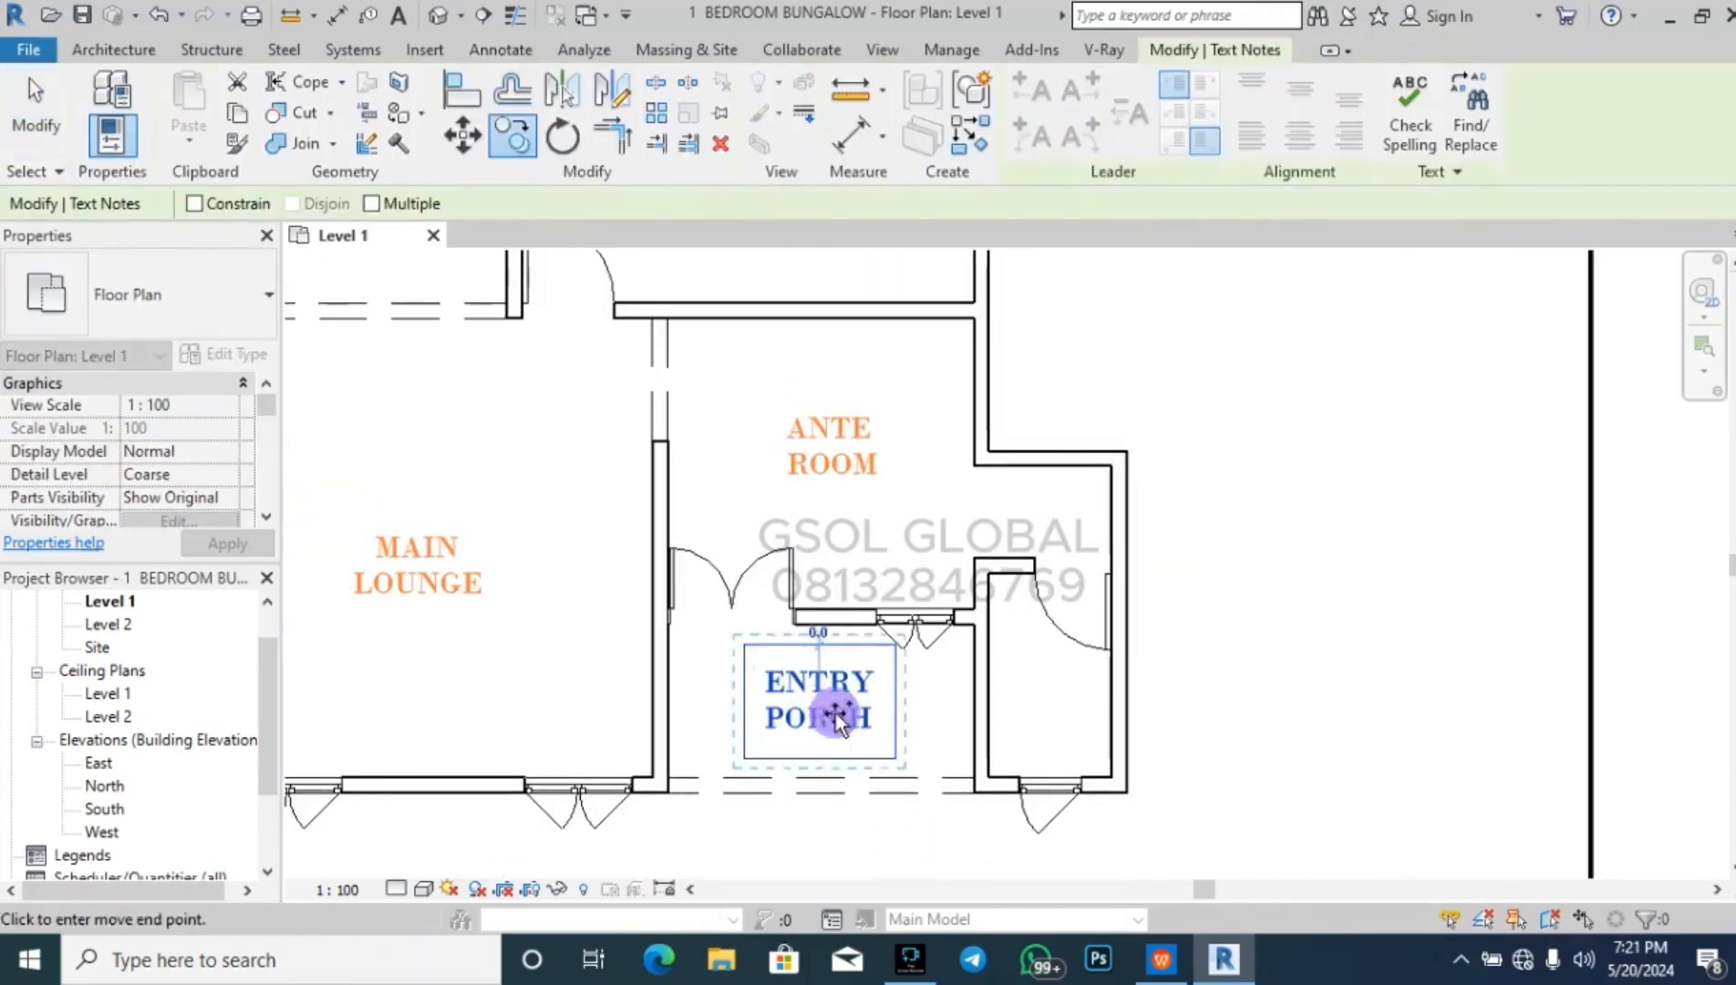
{"action": "left_click", "coordinate": [1051, 697]}
{"action": "scroll", "coordinate": [1097, 712], "scroll_direction": "up", "scroll_amount": 2}
{"action": "left_click", "coordinate": [1148, 702]}
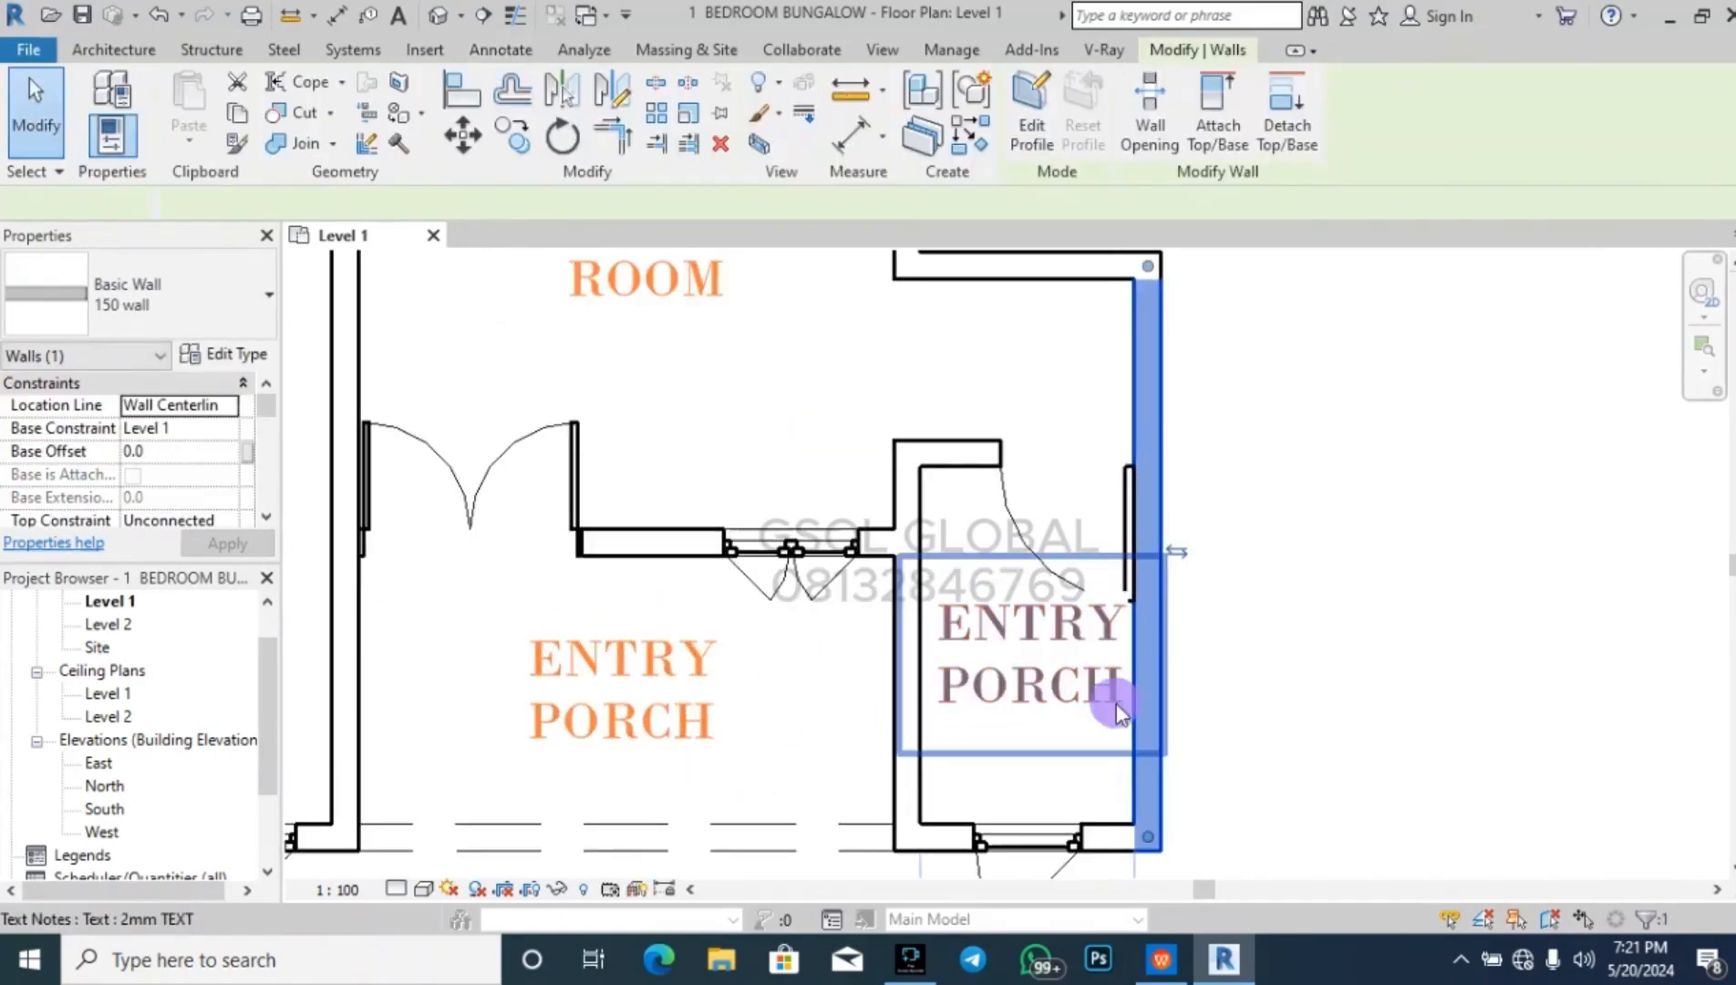
- Replace the copied note's text in the narrow room with WC/ and SHO on two lines
{"action": "left_click", "coordinate": [1117, 713]}
{"action": "left_click", "coordinate": [1120, 711]}
{"action": "key", "text": "BackSpace"}
{"action": "key", "text": "BackSpace"}
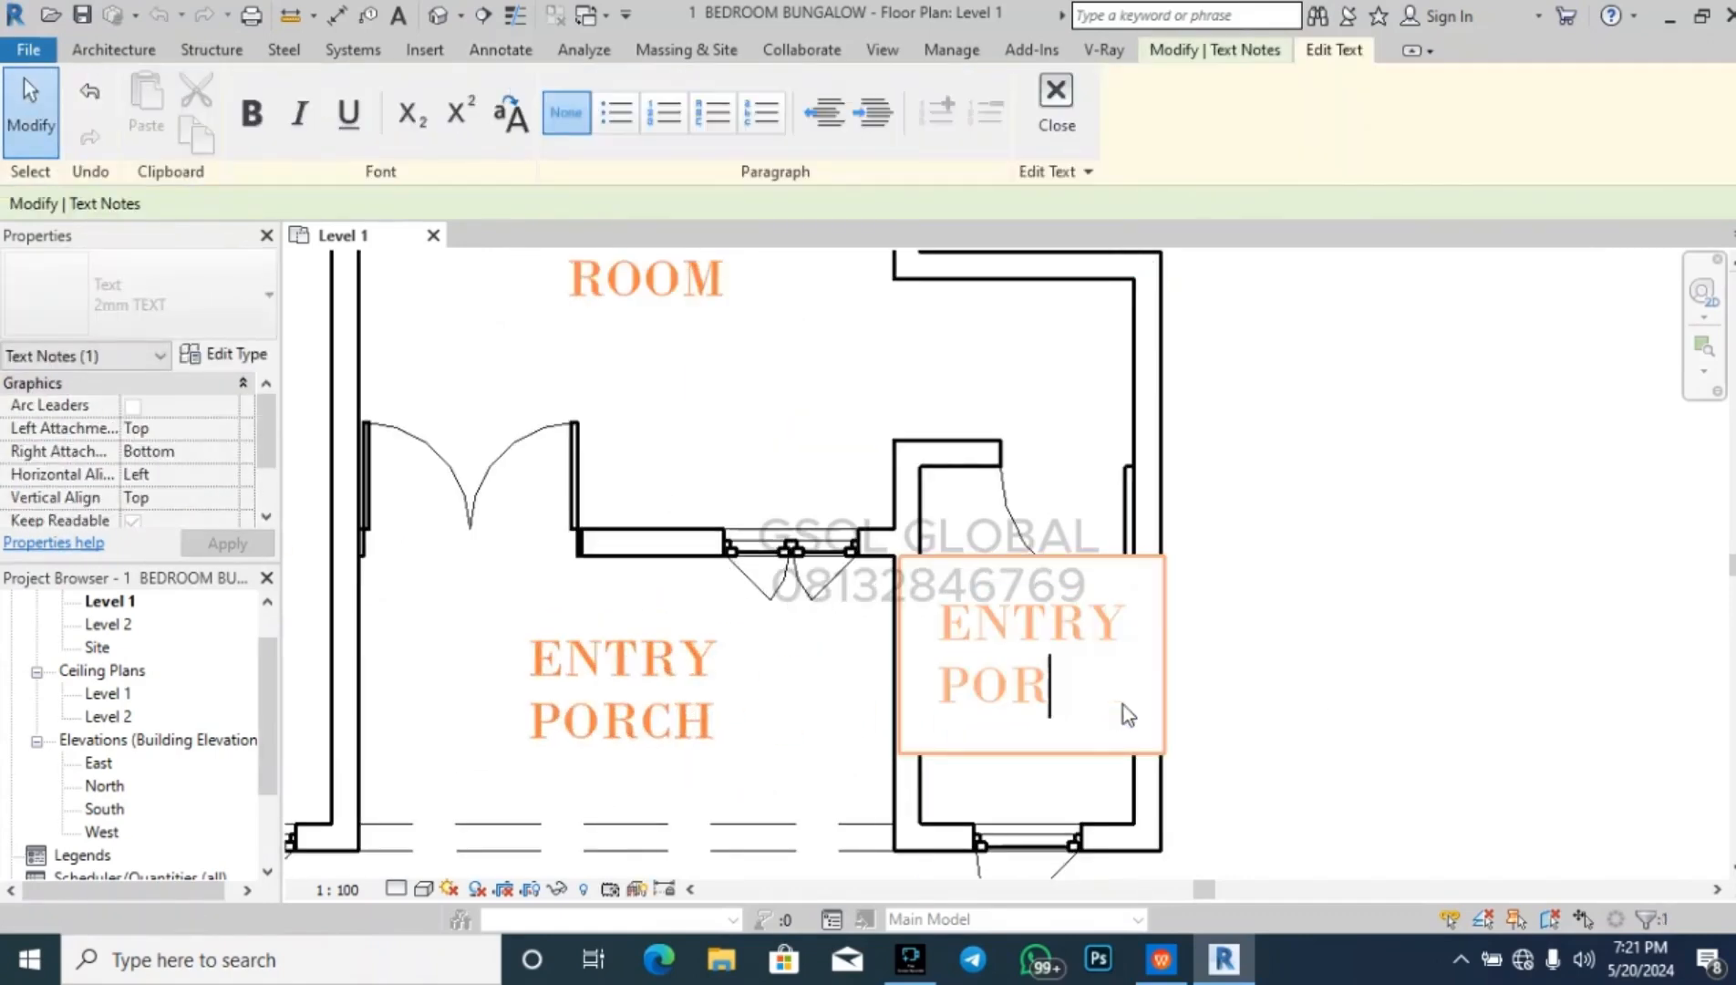
{"action": "key", "text": "BackSpace"}
{"action": "key", "text": "BackSpace"}
{"action": "key", "text": "BackSpace"}
{"action": "key", "text": "BackSpace"}
{"action": "key", "text": "BackSpace"}
{"action": "key", "text": "BackSpace"}
{"action": "key", "text": "BackSpace"}
{"action": "key", "text": "BackSpace"}
{"action": "key", "text": "BackSpace"}
{"action": "type", "text": "P"}
{"action": "key", "text": "BackSpace"}
{"action": "type", "text": "WC/"}
{"action": "key", "text": "Return"}
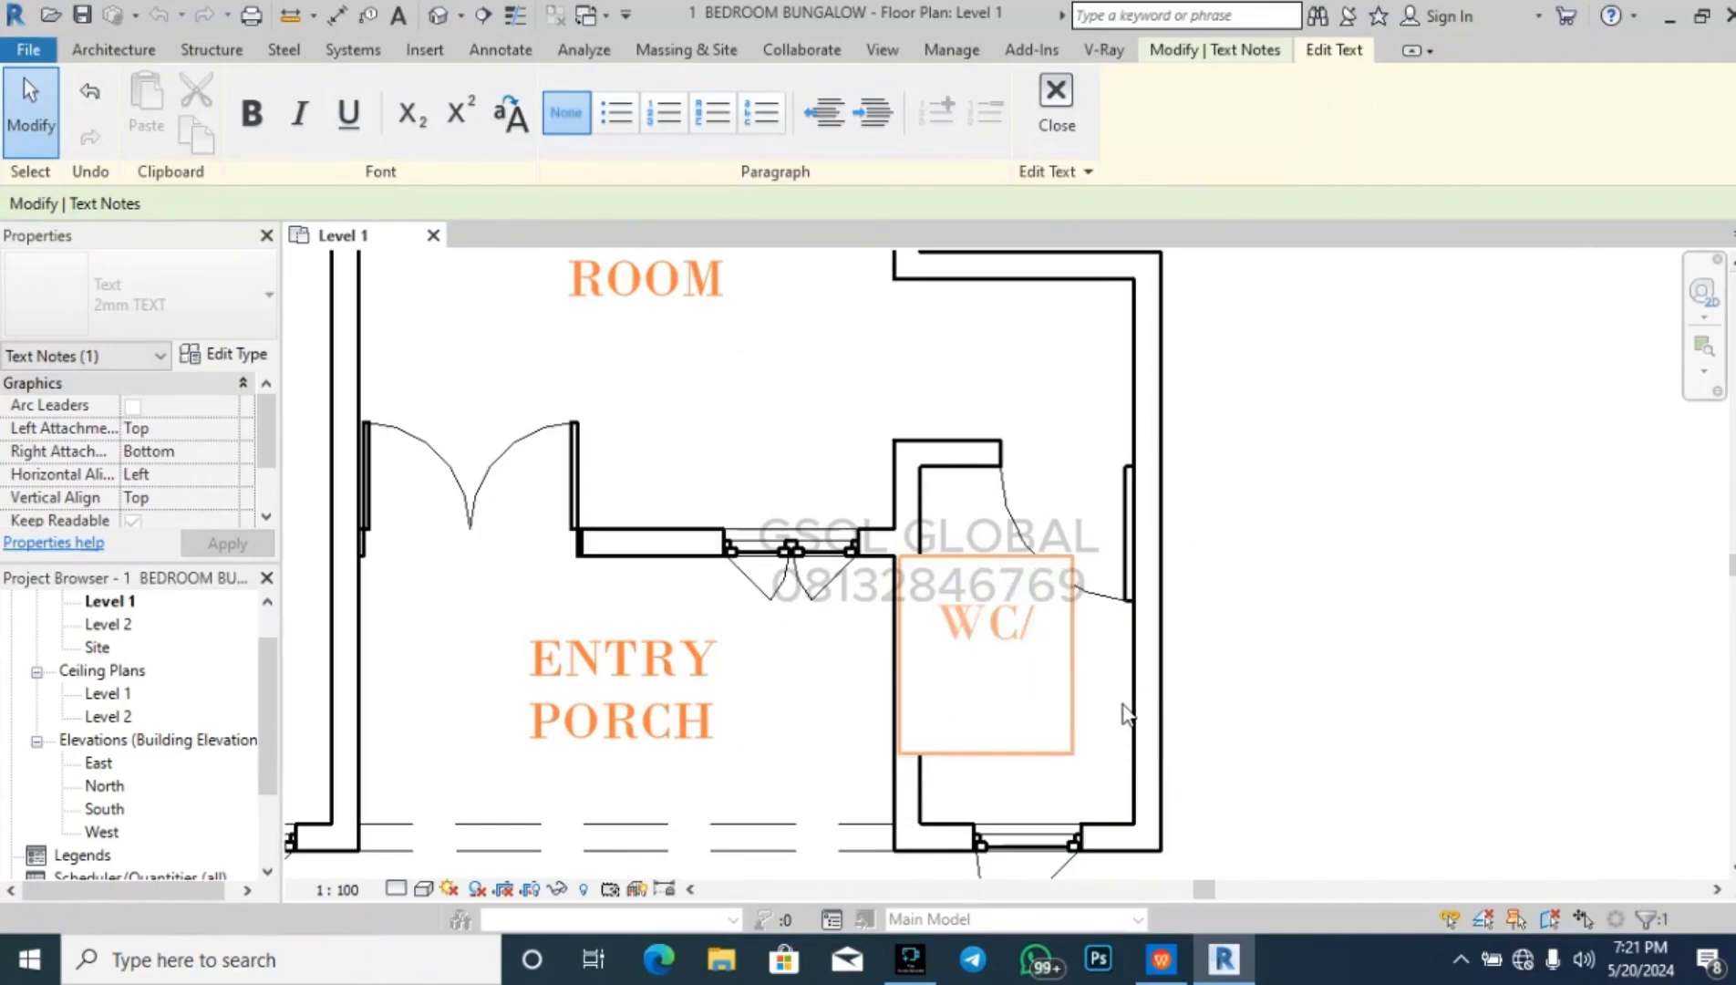
{"action": "type", "text": "SHO"}
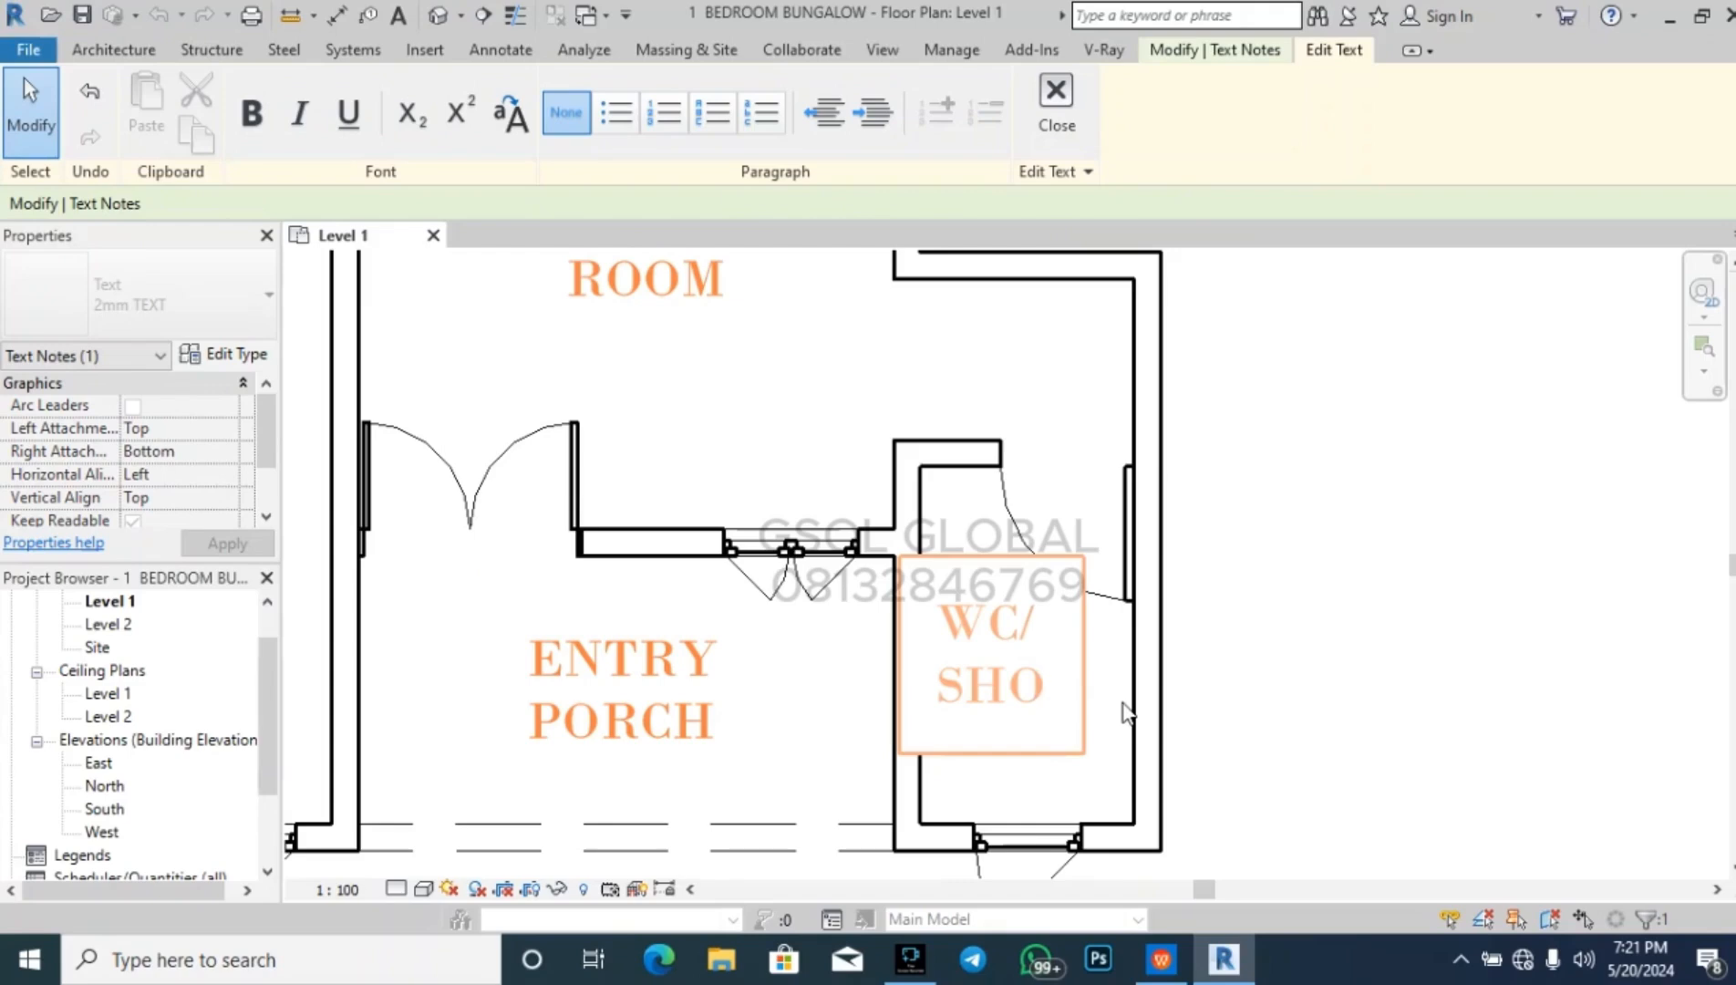
{"action": "left_click", "coordinate": [1281, 598]}
{"action": "left_click", "coordinate": [1300, 603]}
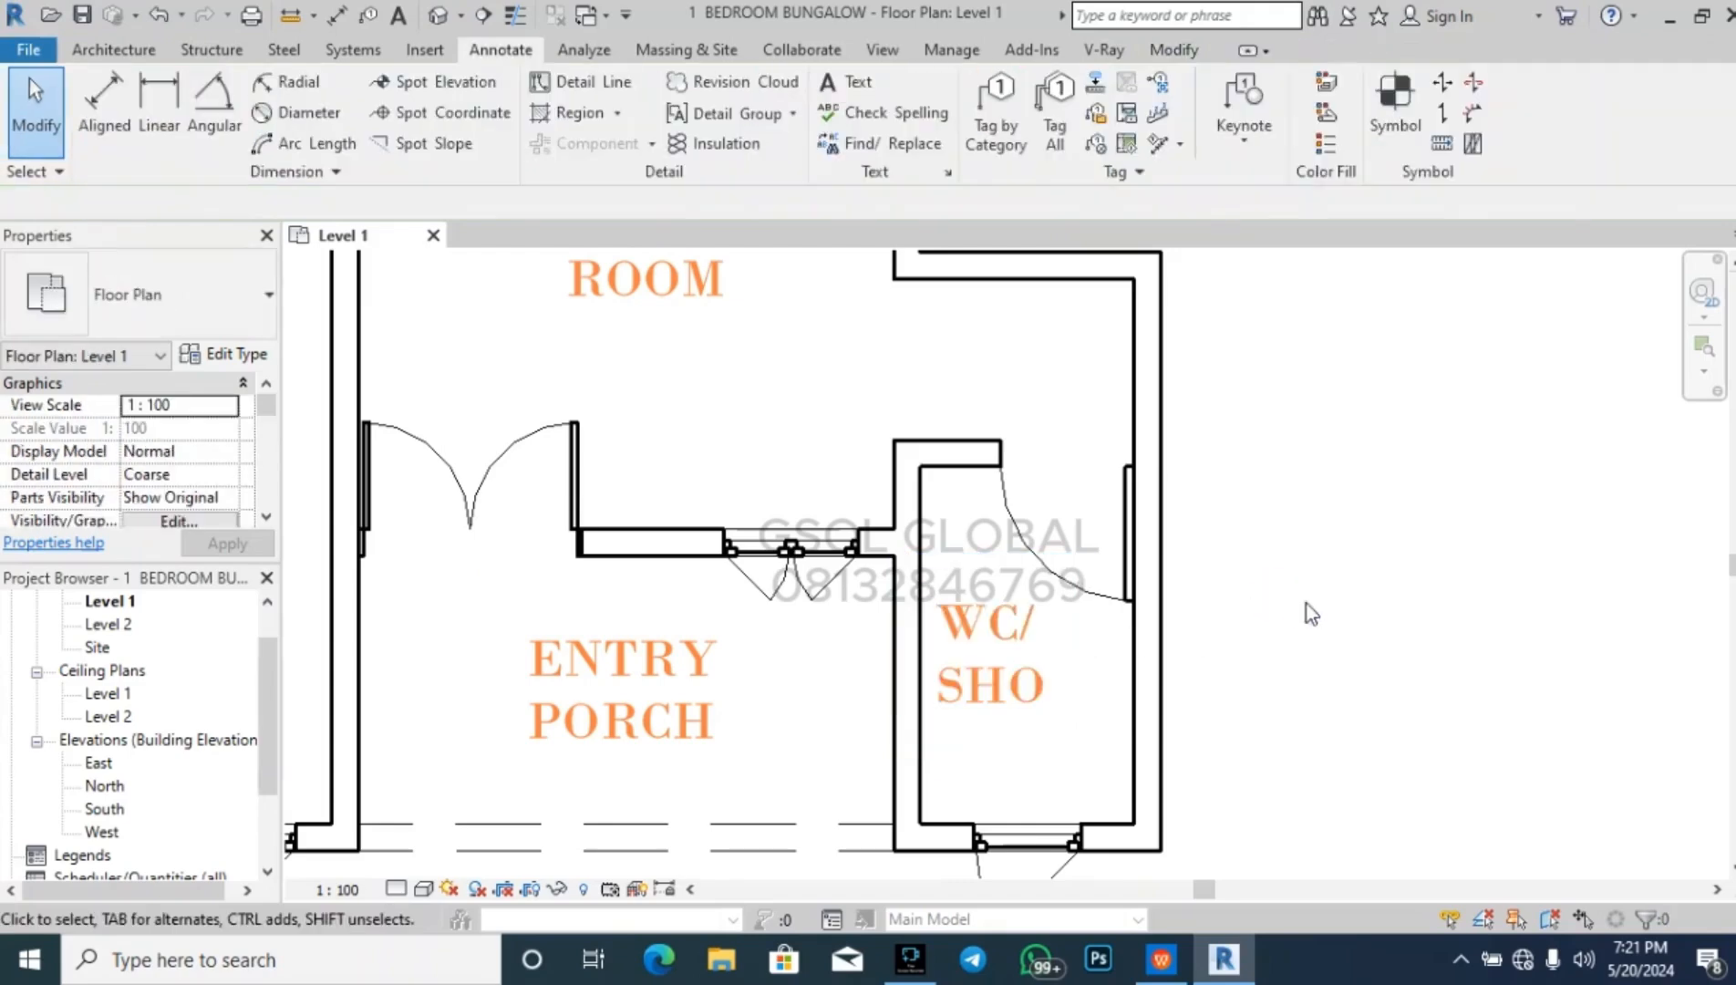
- Move the WC/SHO note right and slightly down, into the middle of the narrow room clear of its door swing
{"action": "left_click", "coordinate": [1047, 682]}
{"action": "key", "text": "Right"}
{"action": "key", "text": "Right"}
{"action": "key", "text": "Right"}
{"action": "key", "text": "Right"}
{"action": "key", "text": "Right"}
{"action": "key", "text": "Right"}
{"action": "key", "text": "Right"}
{"action": "key", "text": "Right"}
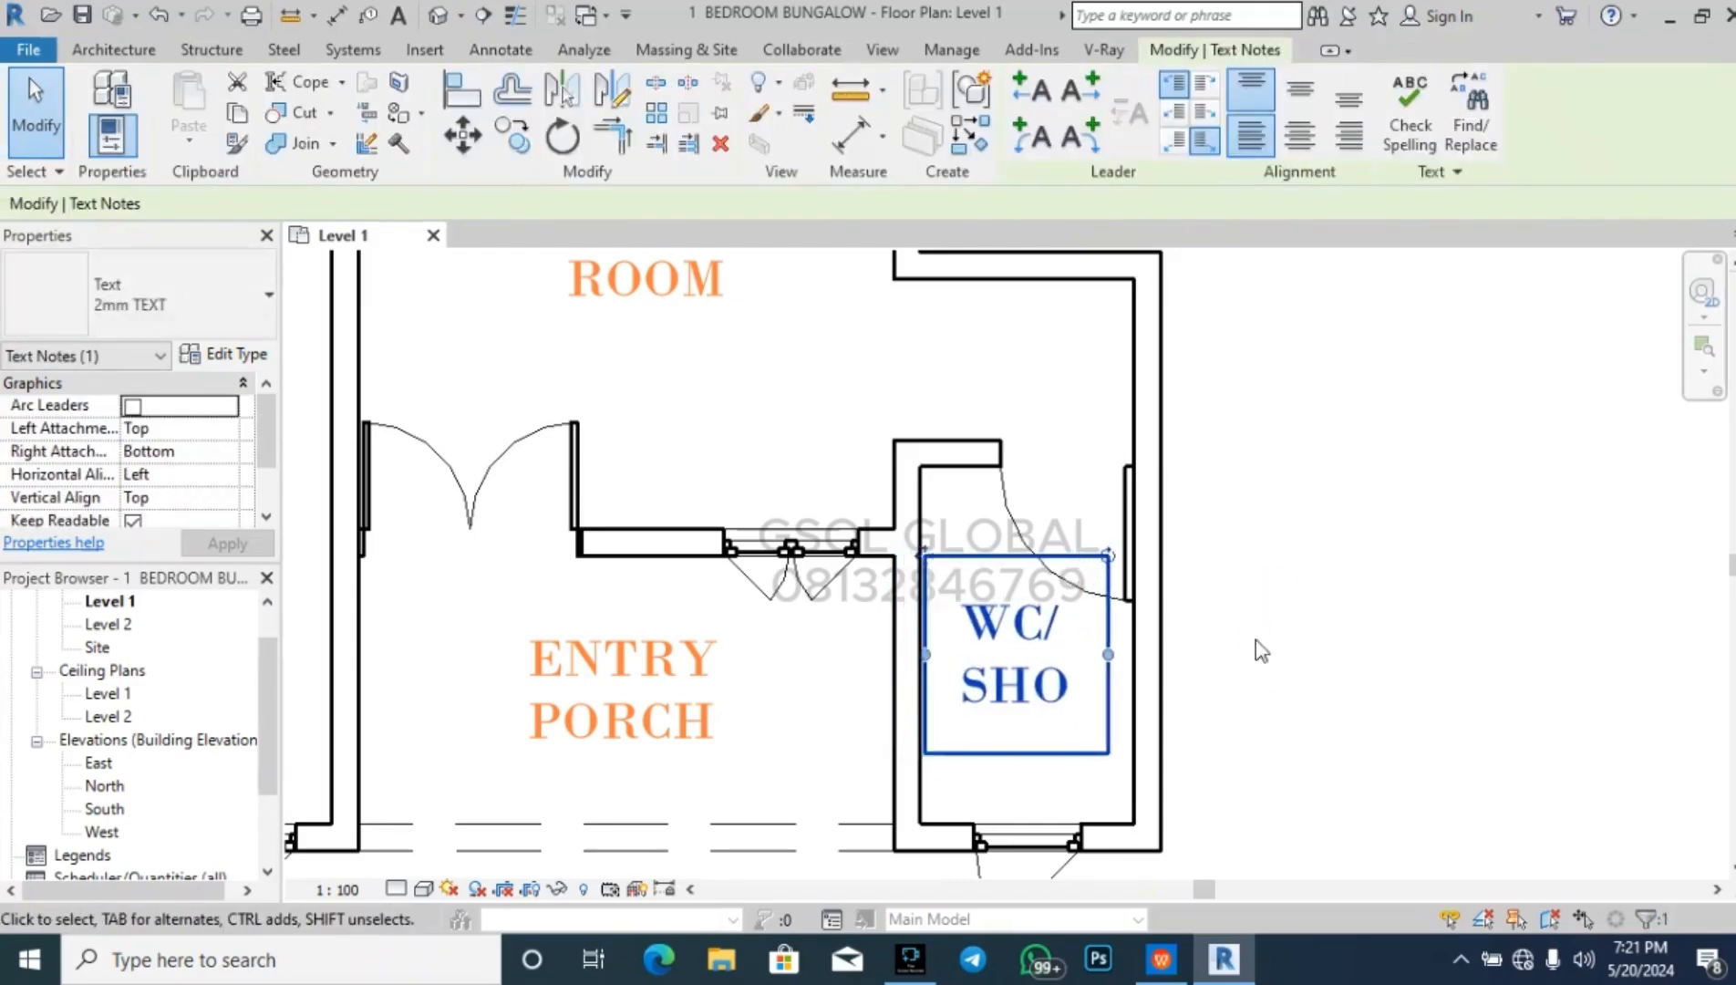
{"action": "key", "text": "Right"}
{"action": "key", "text": "Right"}
{"action": "key", "text": "Down"}
{"action": "key", "text": "Down"}
{"action": "key", "text": "Down"}
{"action": "key", "text": "Down"}
{"action": "key", "text": "Down"}
{"action": "key", "text": "Down"}
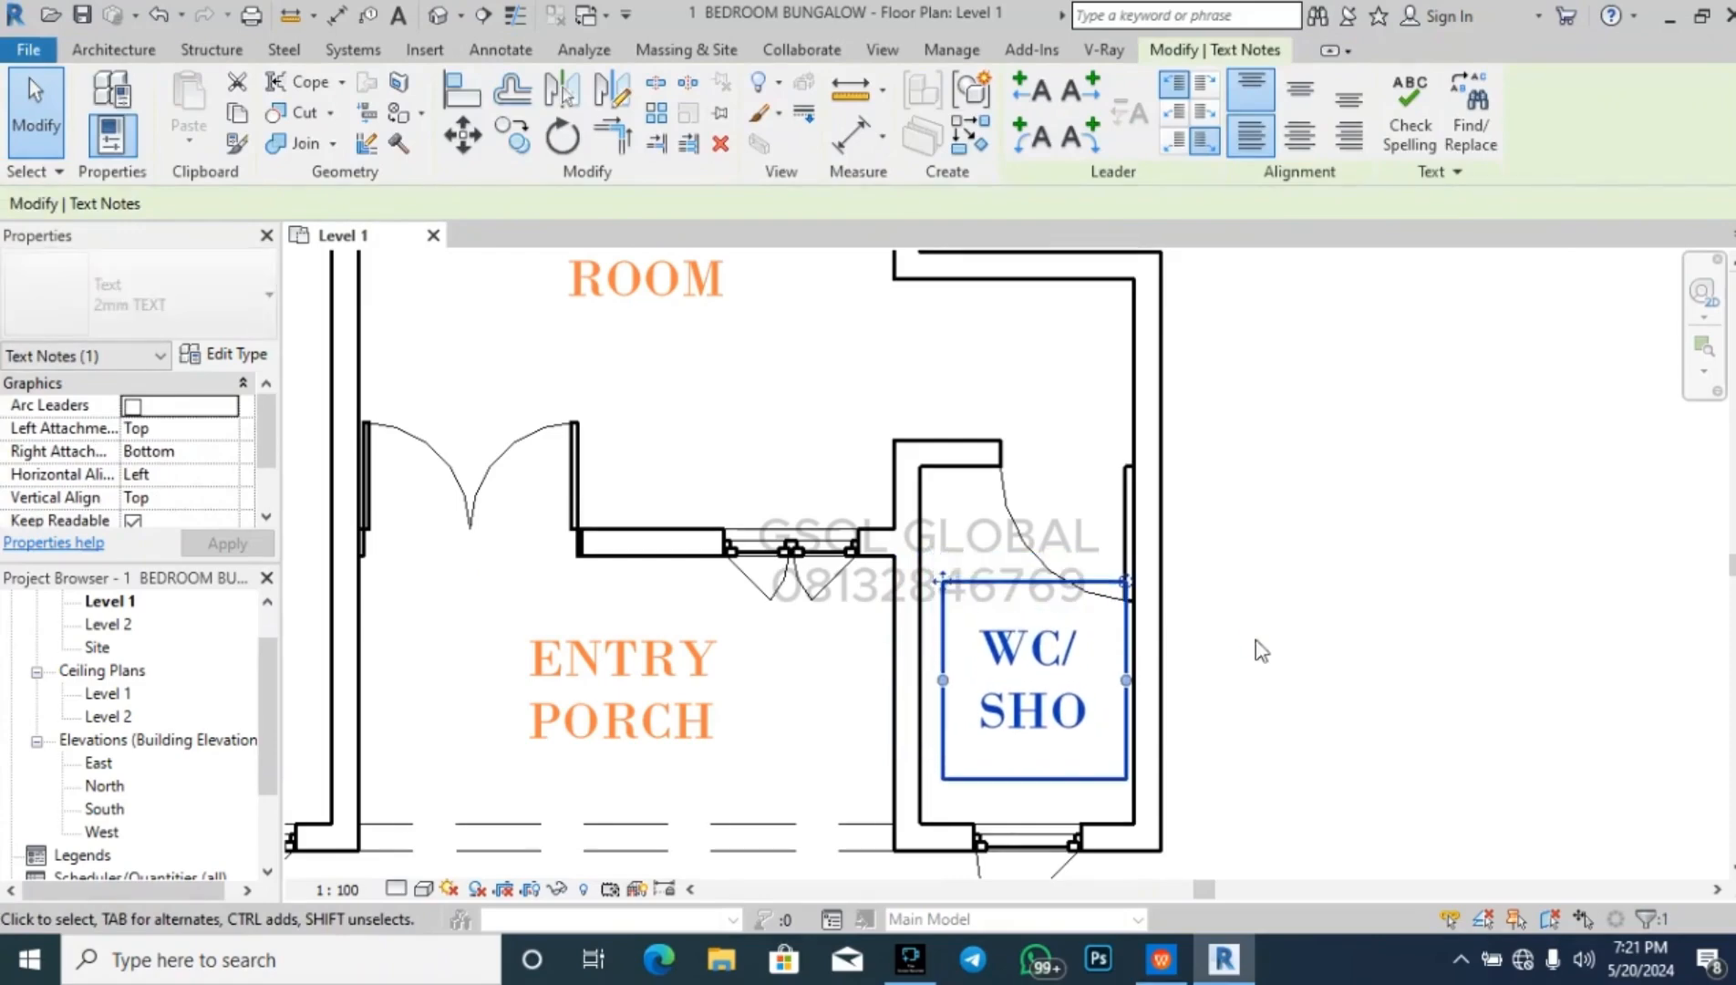
{"action": "left_click", "coordinate": [1252, 635]}
- Copy the WC/SHO note into the small windowed room at the lower-right corner of the plan's largest upper room
{"action": "scroll", "coordinate": [1228, 648], "scroll_direction": "down", "scroll_amount": 6}
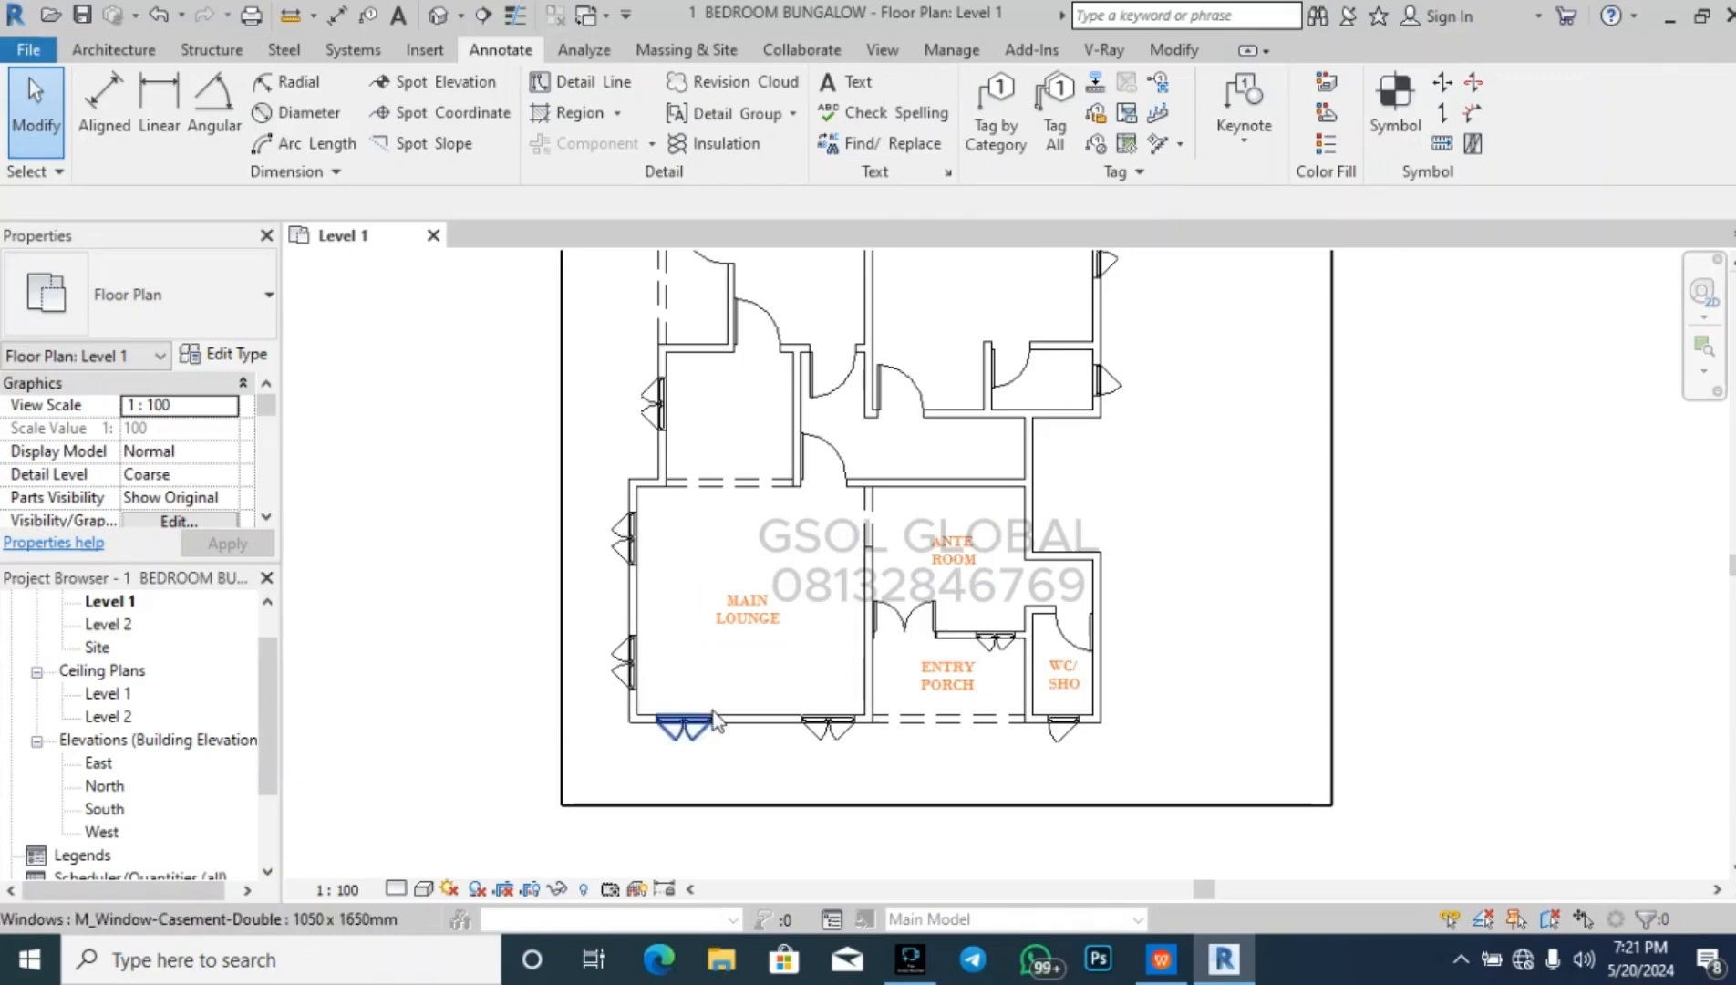
{"action": "scroll", "coordinate": [1067, 675], "scroll_direction": "up", "scroll_amount": 4}
{"action": "scroll", "coordinate": [871, 743], "scroll_direction": "down", "scroll_amount": 1}
{"action": "scroll", "coordinate": [875, 745], "scroll_direction": "down", "scroll_amount": 3}
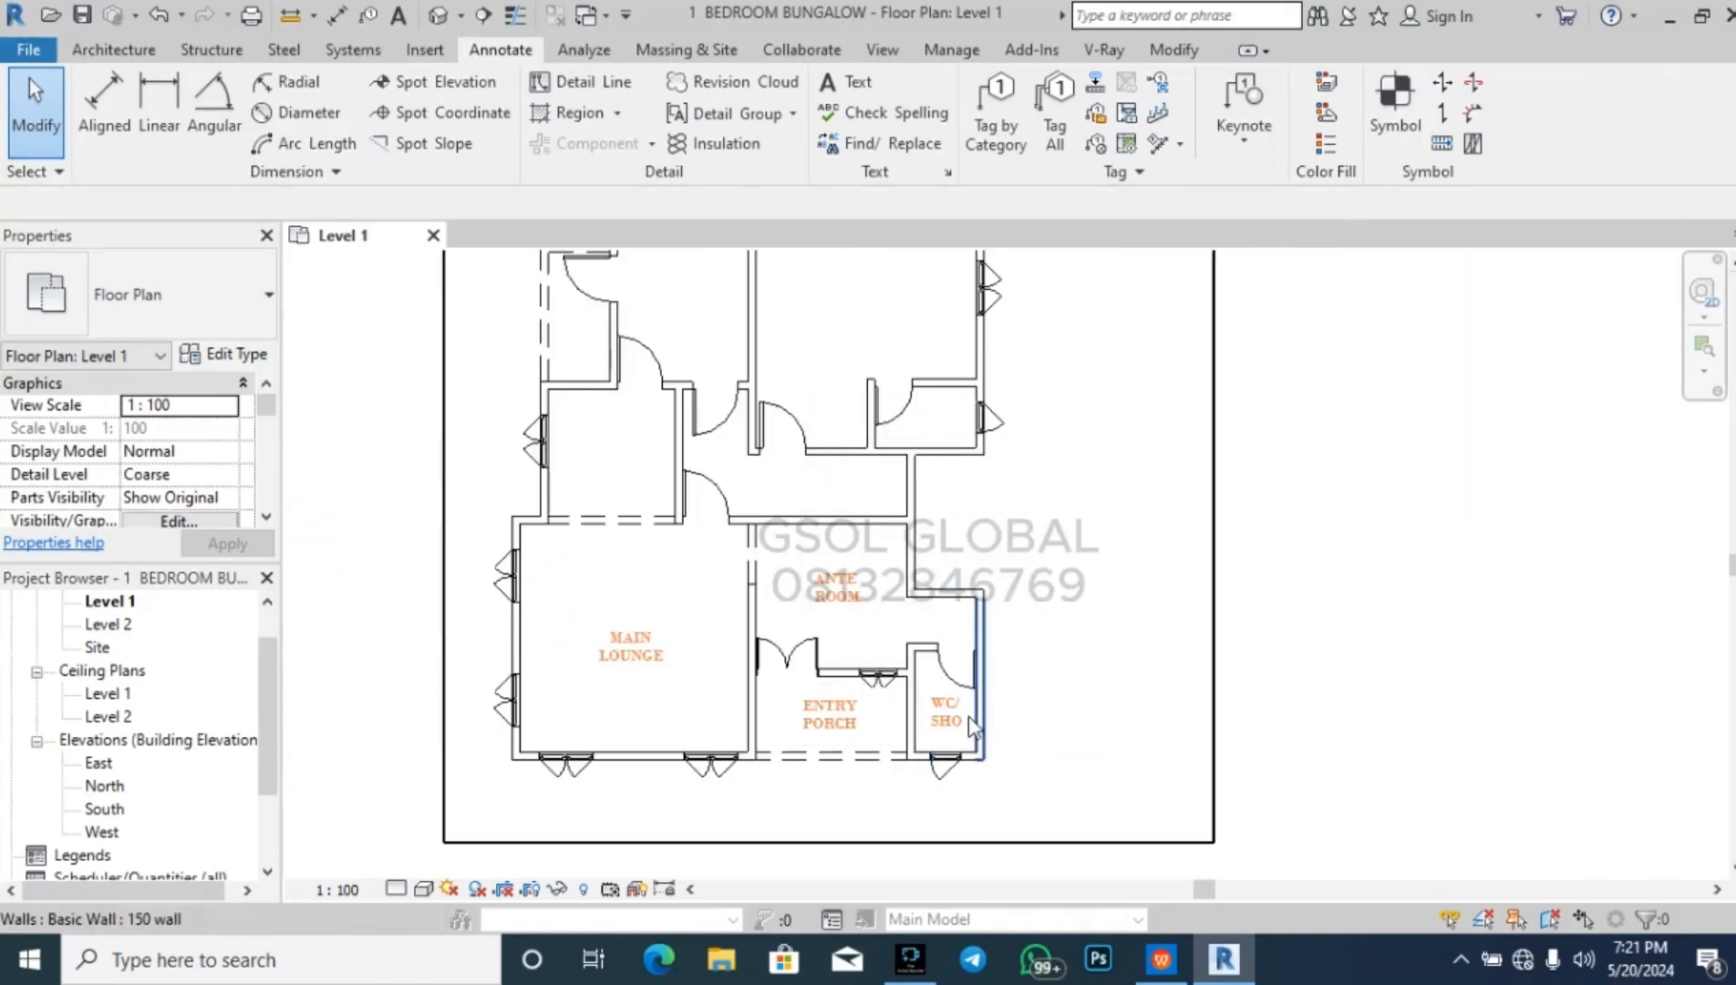
{"action": "scroll", "coordinate": [981, 721], "scroll_direction": "up", "scroll_amount": 3}
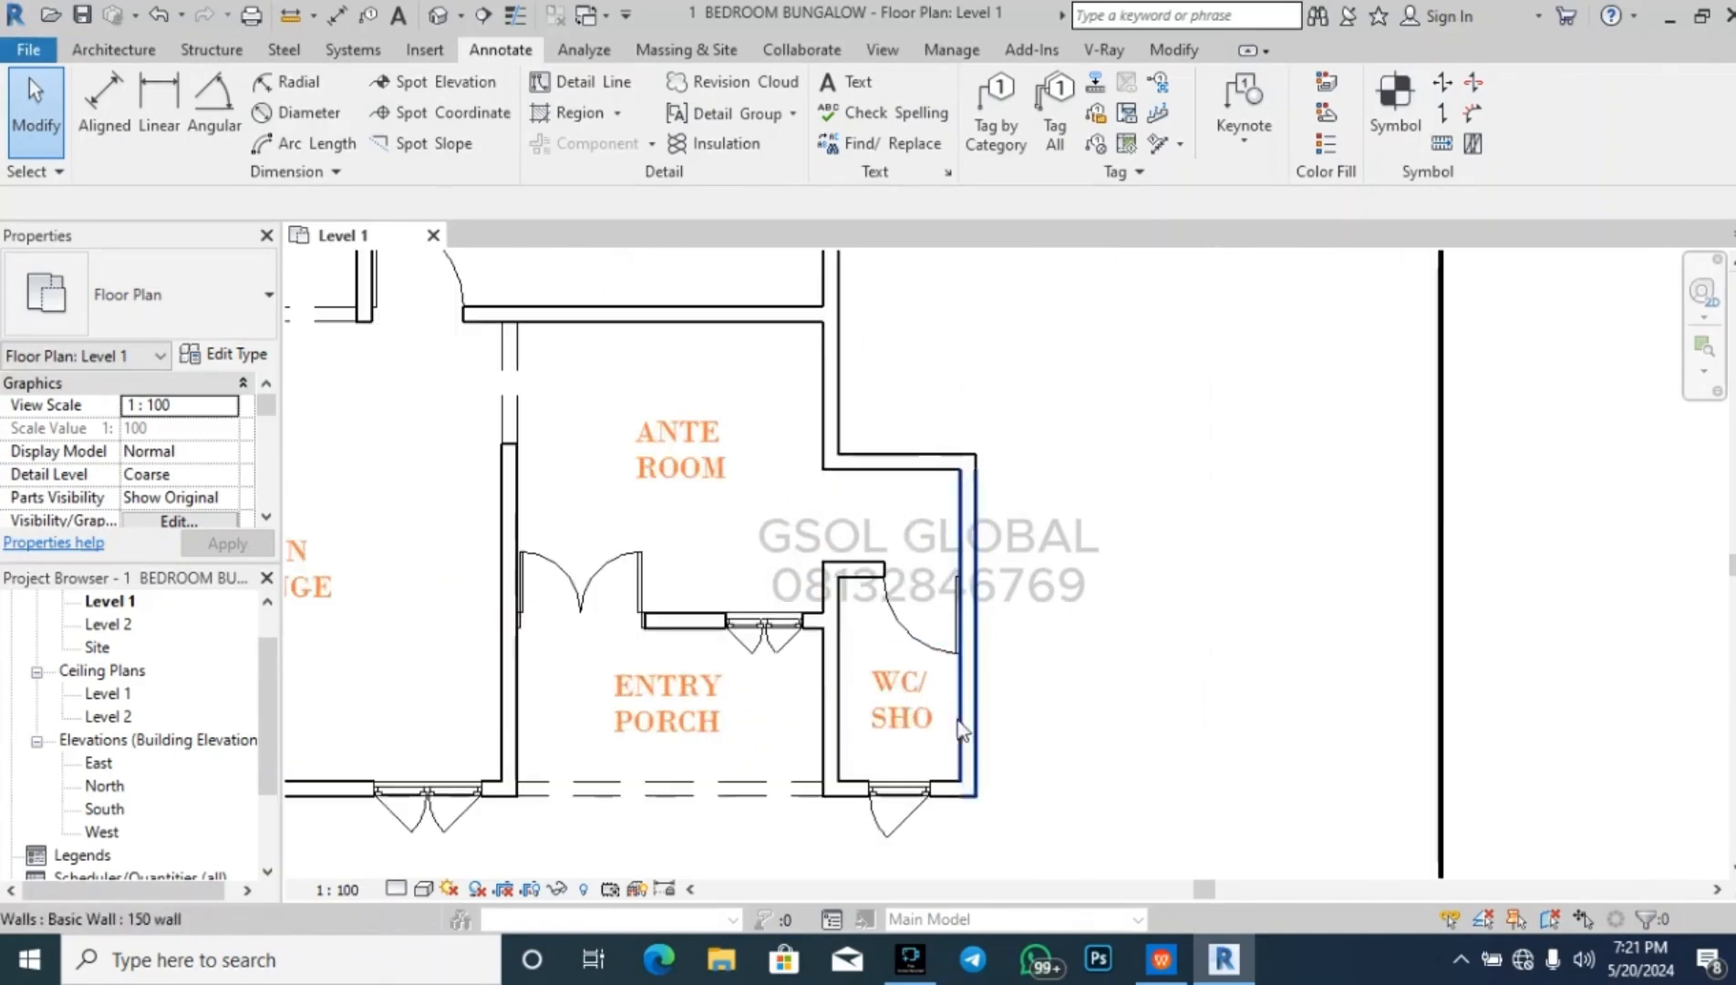
{"action": "left_click", "coordinate": [925, 714]}
{"action": "key", "text": "c"}
{"action": "key", "text": "o"}
{"action": "left_click", "coordinate": [967, 695]}
{"action": "scroll", "coordinate": [1113, 574], "scroll_direction": "down", "scroll_amount": 3}
{"action": "scroll", "coordinate": [868, 539], "scroll_direction": "up", "scroll_amount": 3}
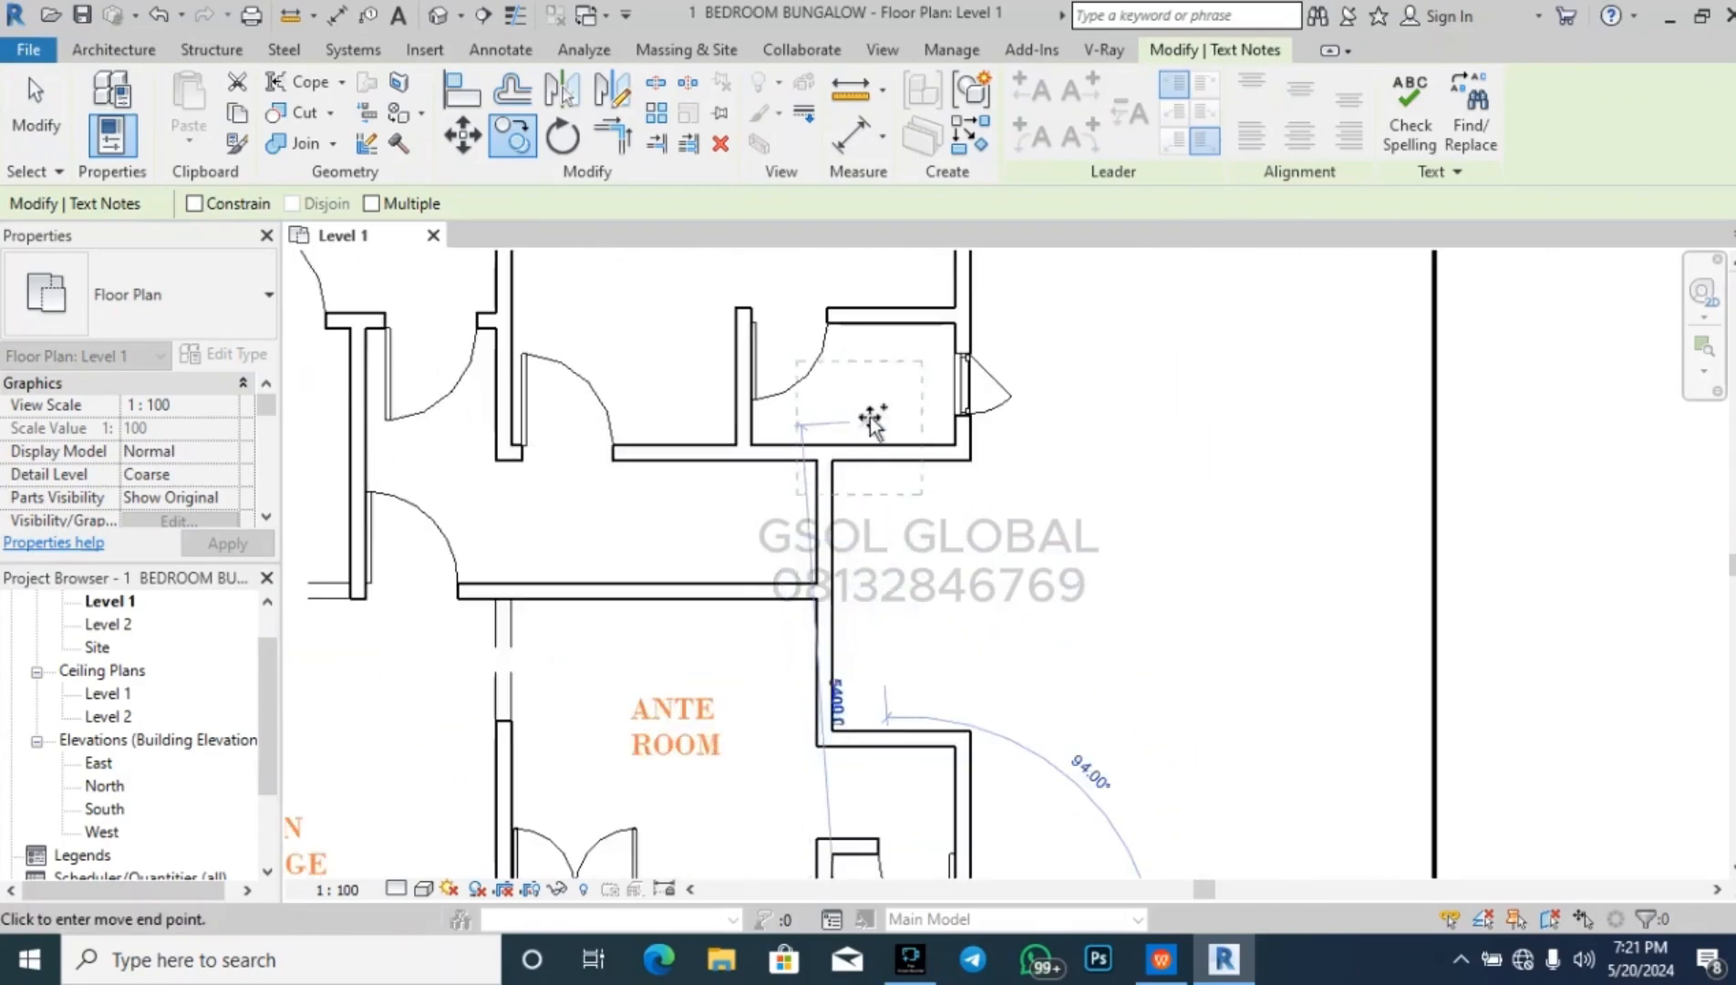
{"action": "left_click", "coordinate": [875, 376]}
{"action": "key", "text": "Escape"}
{"action": "scroll", "coordinate": [1125, 475], "scroll_direction": "down", "scroll_amount": 5}
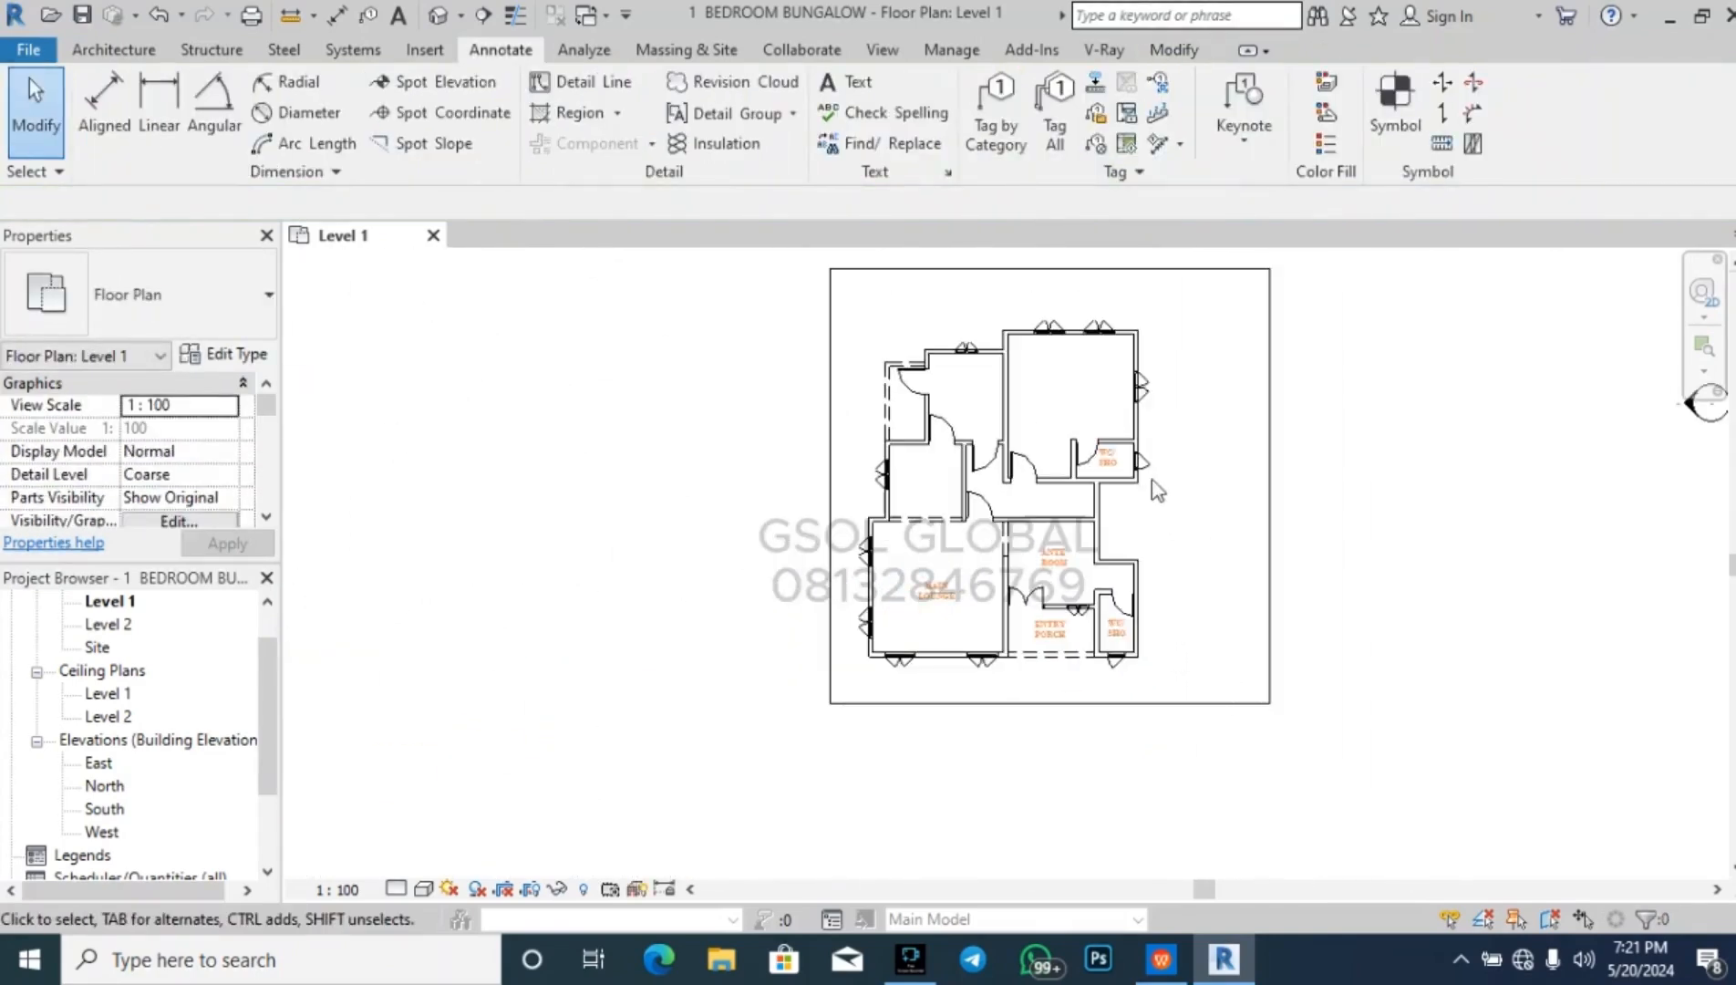
{"action": "scroll", "coordinate": [1154, 461], "scroll_direction": "up", "scroll_amount": 3}
{"action": "scroll", "coordinate": [1153, 460], "scroll_direction": "up", "scroll_amount": 2}
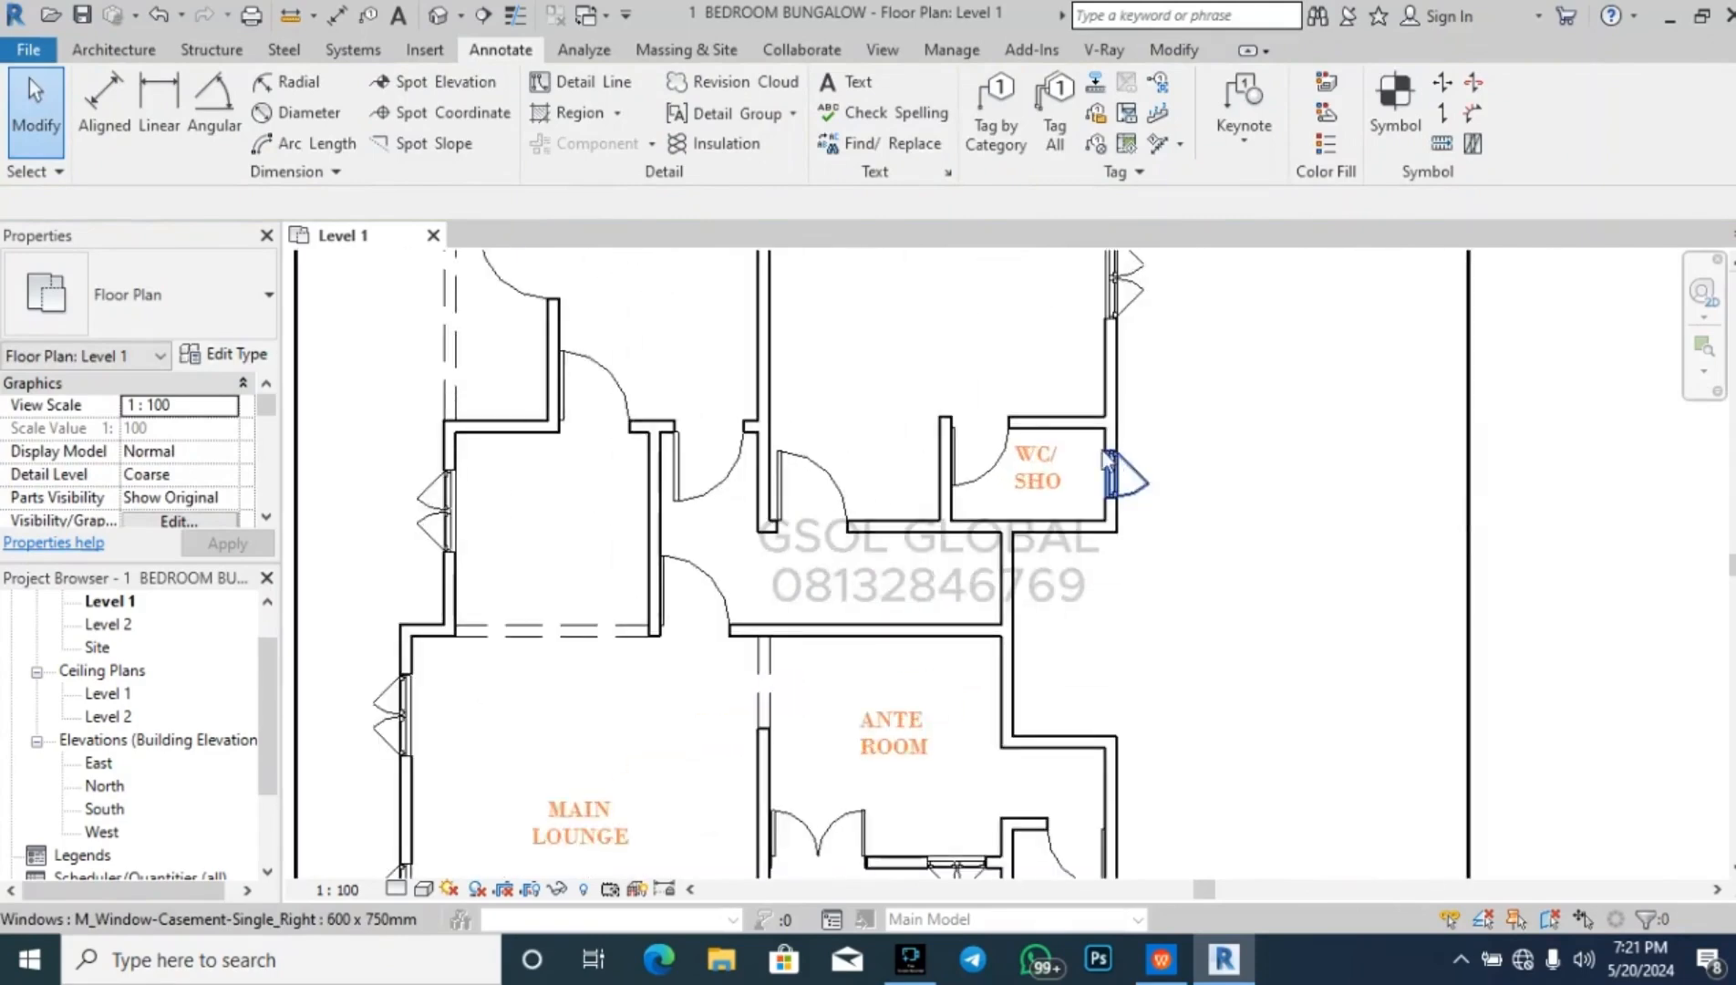
- Copy the ANTE ROOM note into the corridor directly above the ante room
{"action": "left_click", "coordinate": [877, 738]}
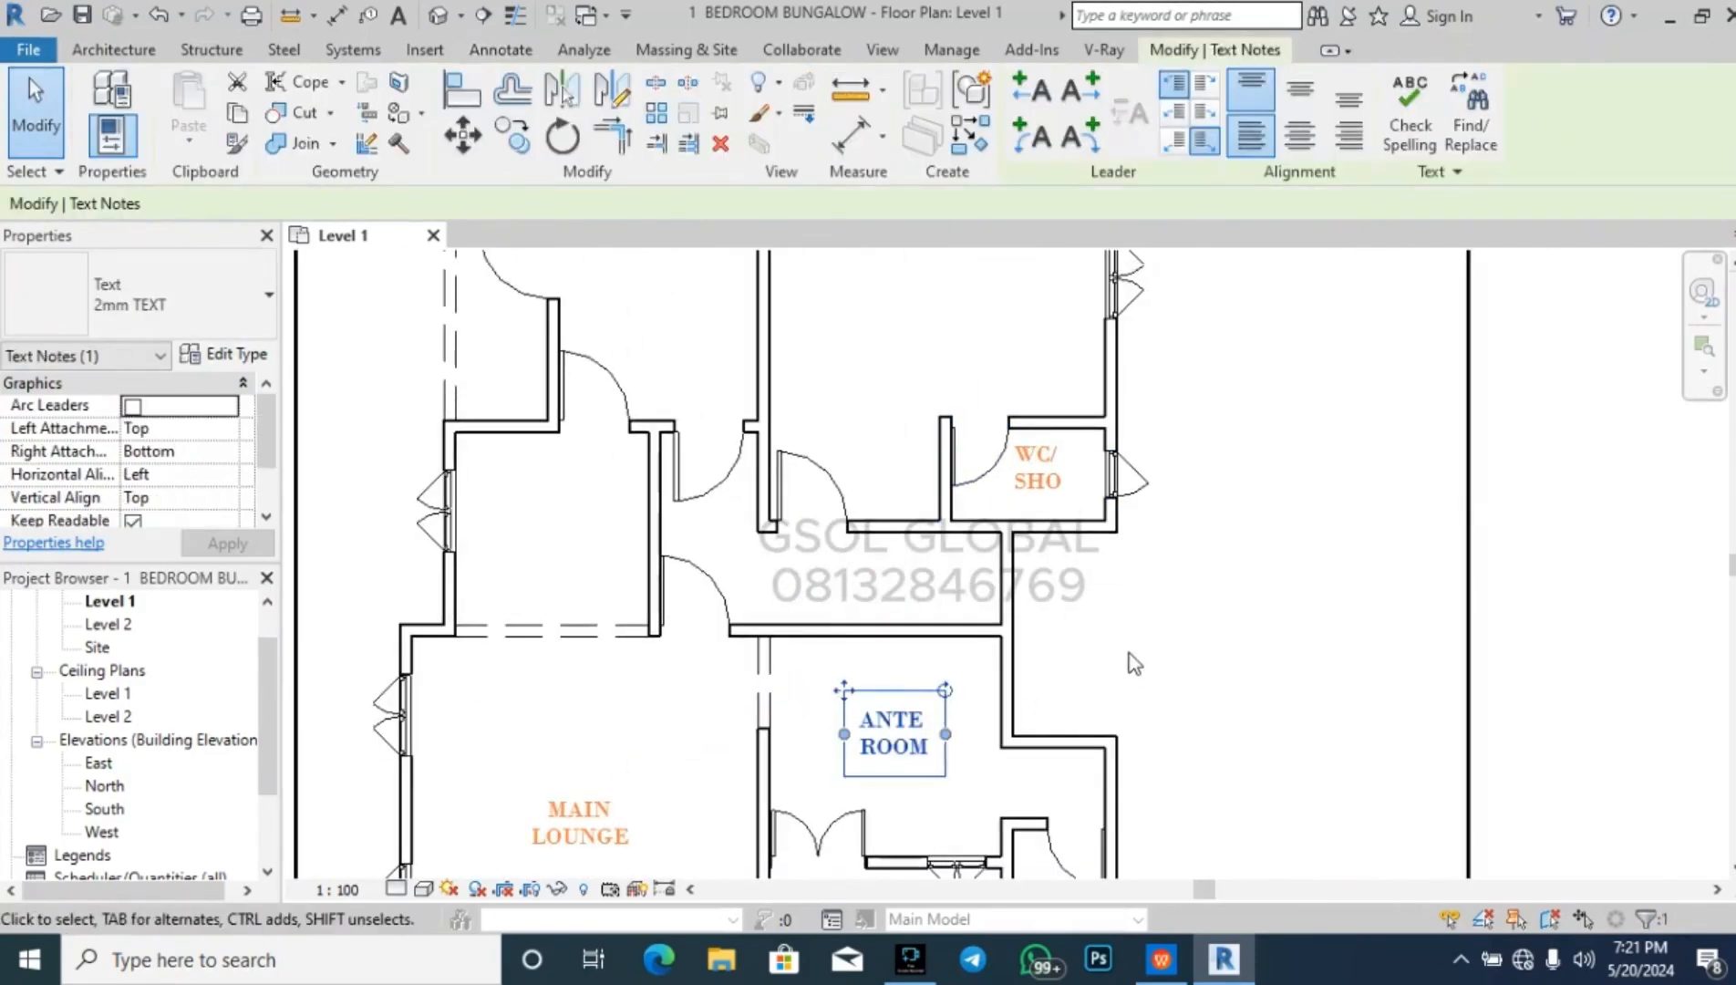
{"action": "key", "text": "r"}
{"action": "key", "text": "o"}
{"action": "left_click", "coordinate": [900, 737]}
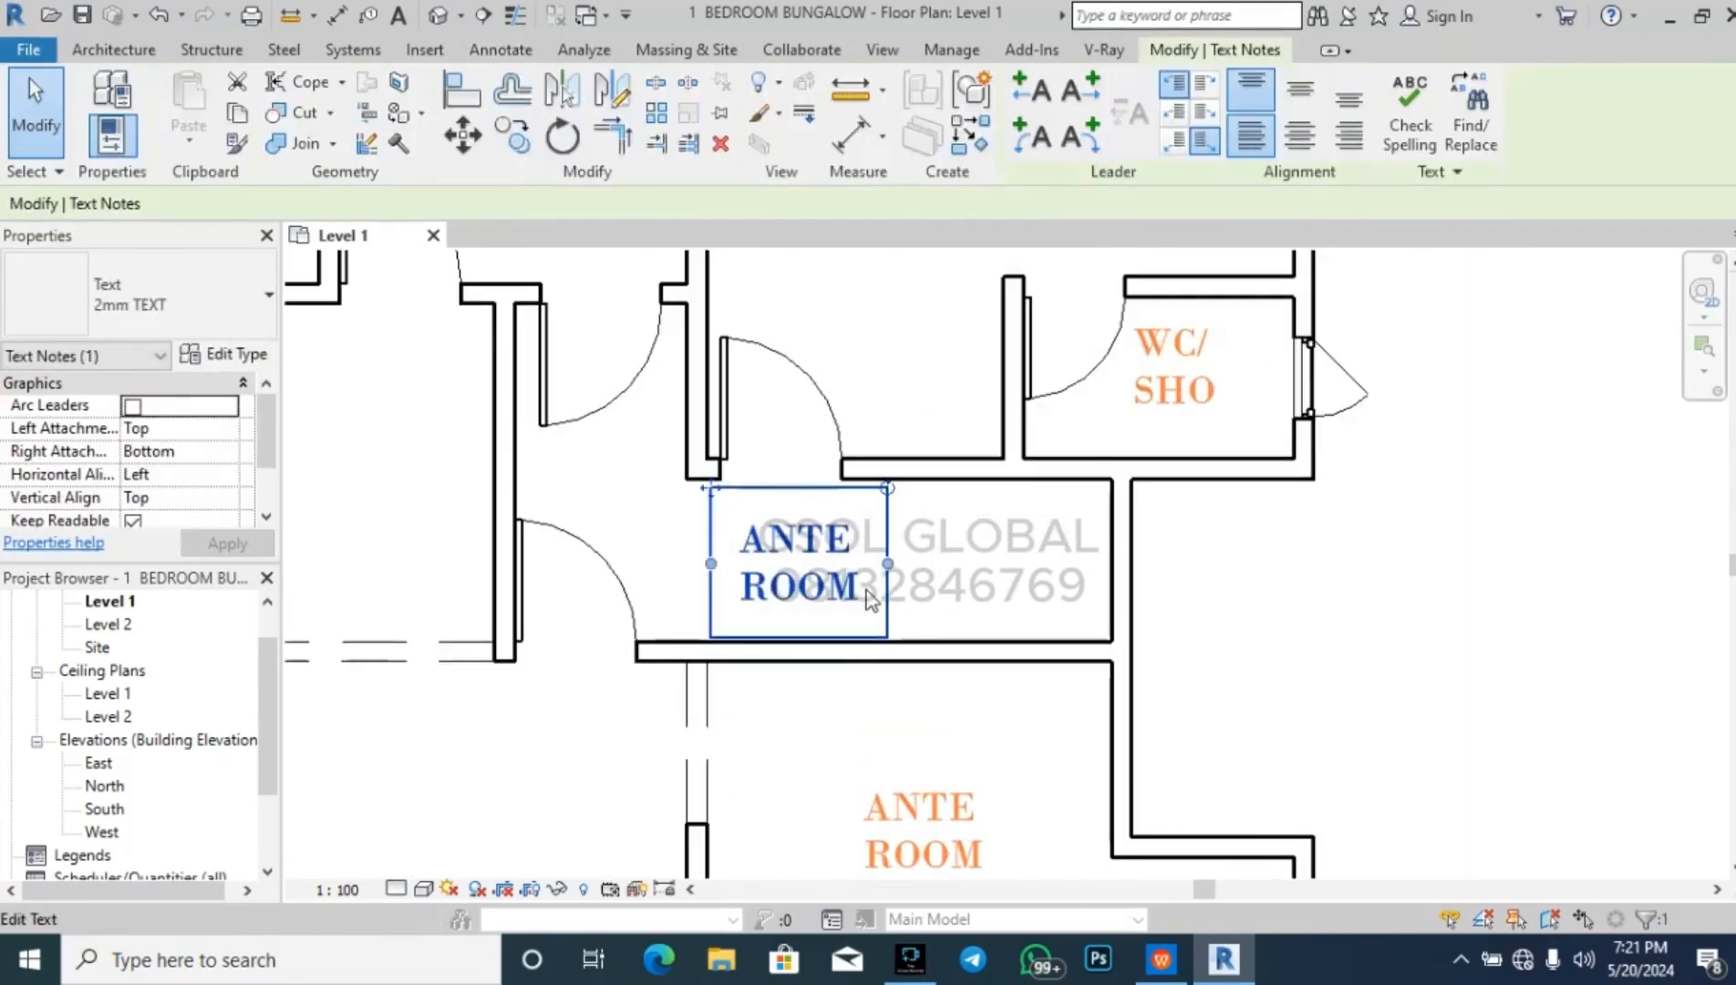
- Replace the corridor note's text with L O B B Y on a single line, with spaces between the letters
{"action": "double_click", "coordinate": [863, 595]}
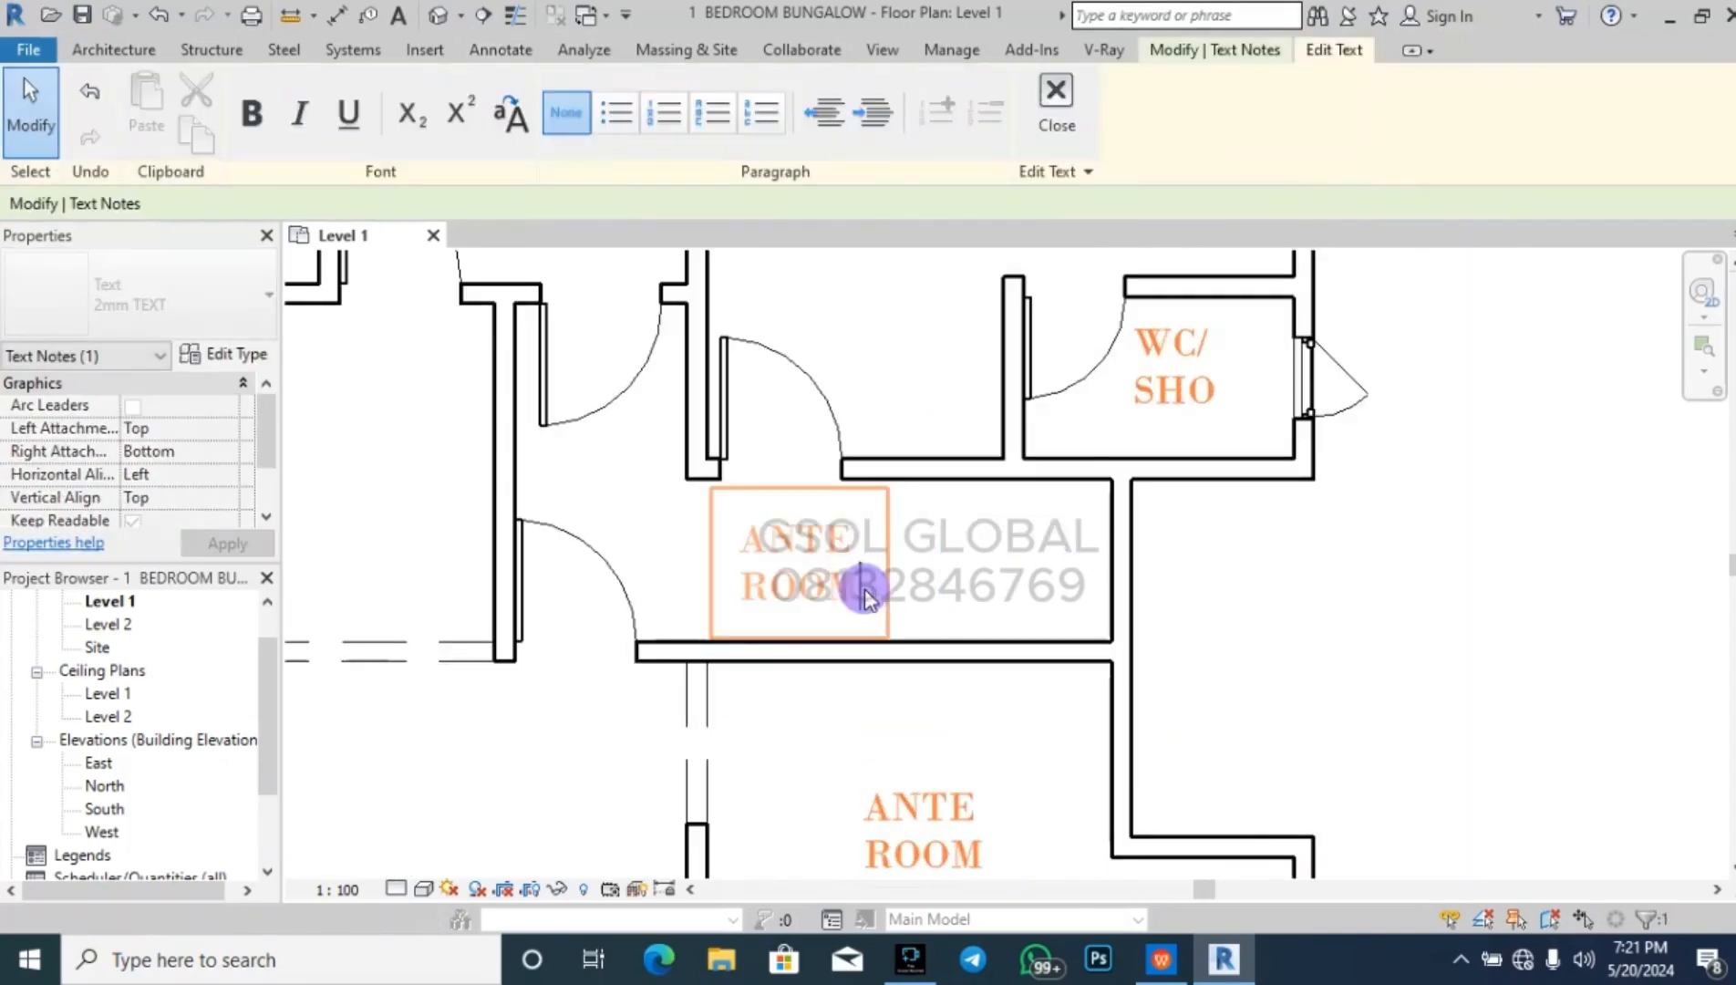
{"action": "key", "text": "BackSpace"}
{"action": "key", "text": "BackSpace"}
{"action": "key", "text": "BackSpace"}
{"action": "key", "text": "BackSpace"}
{"action": "key", "text": "BackSpace"}
{"action": "key", "text": "BackSpace"}
{"action": "key", "text": "BackSpace"}
{"action": "key", "text": "BackSpace"}
{"action": "key", "text": "BackSpace"}
{"action": "type", "text": "L "}
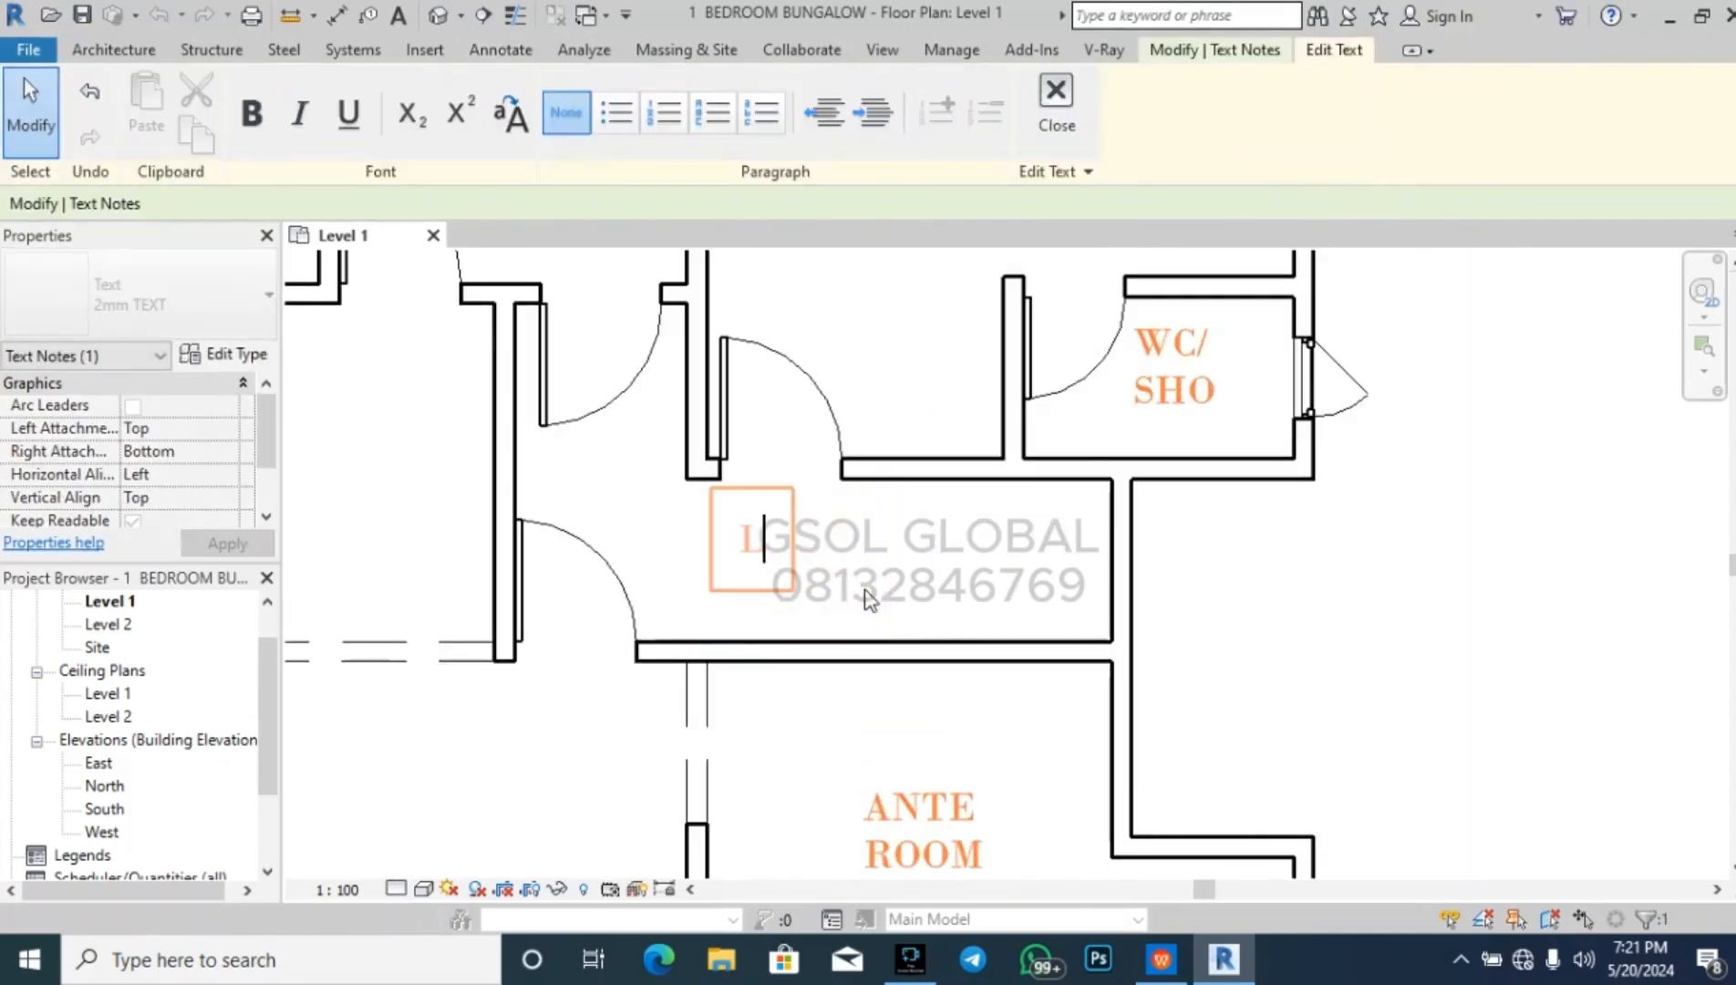
{"action": "type", "text": "O B B Y"}
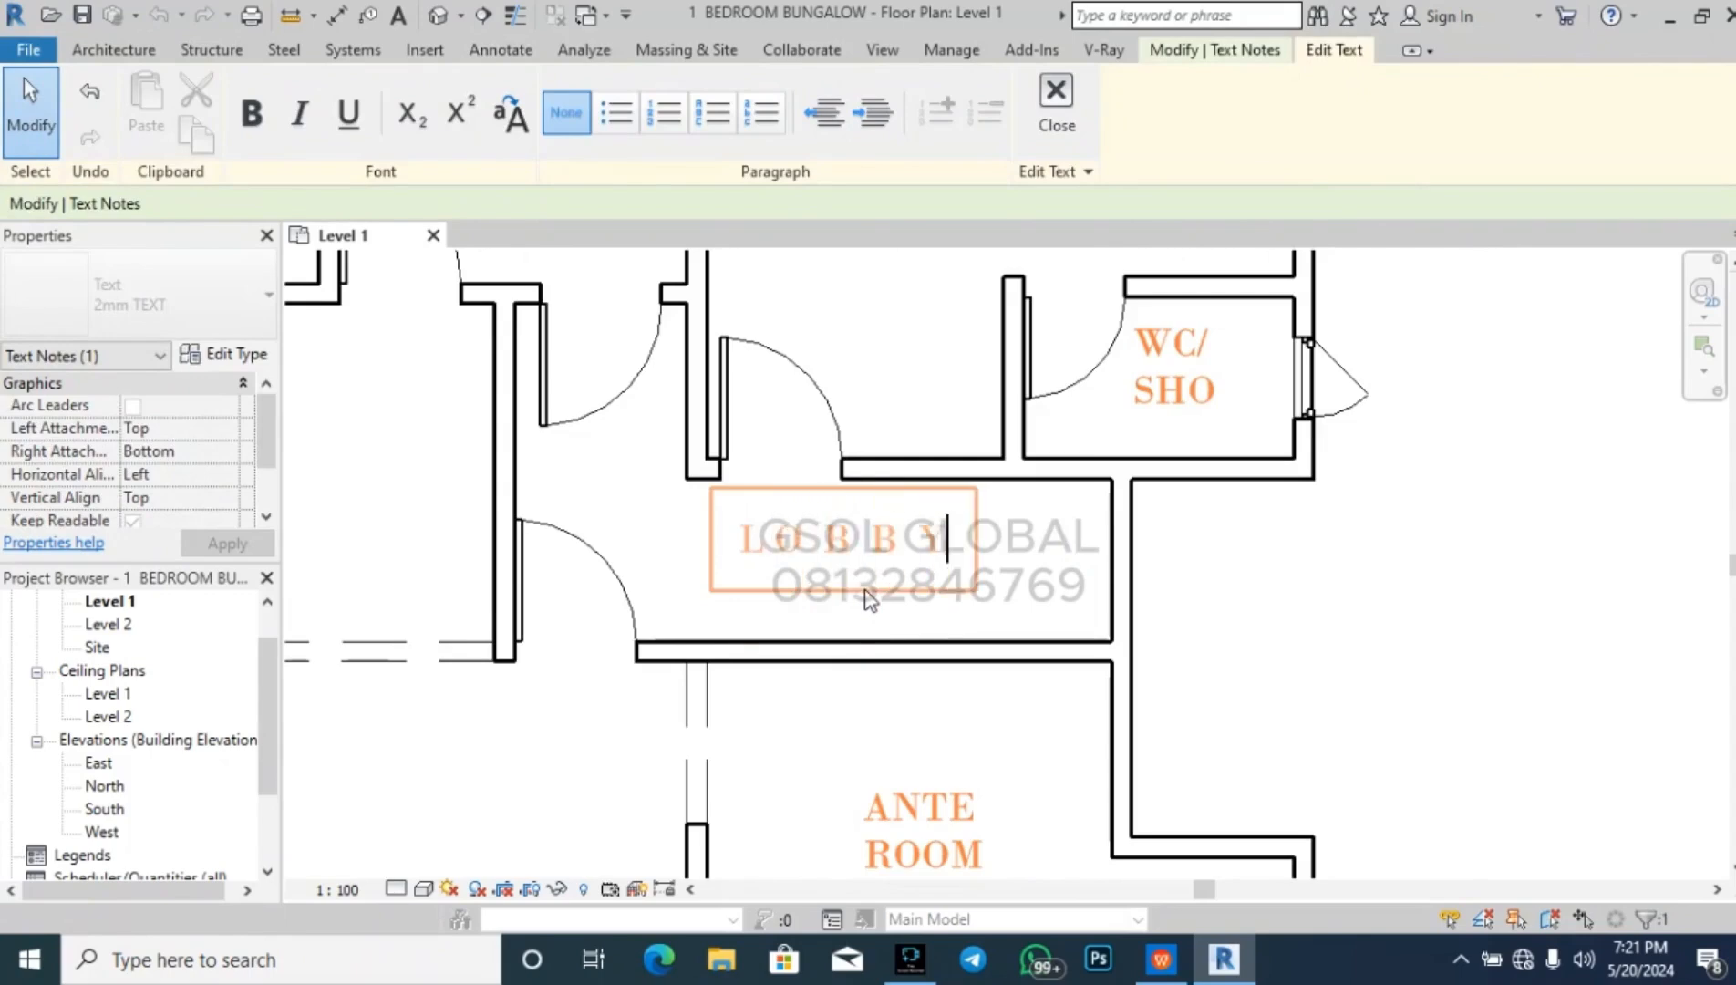
{"action": "left_click", "coordinate": [1430, 690]}
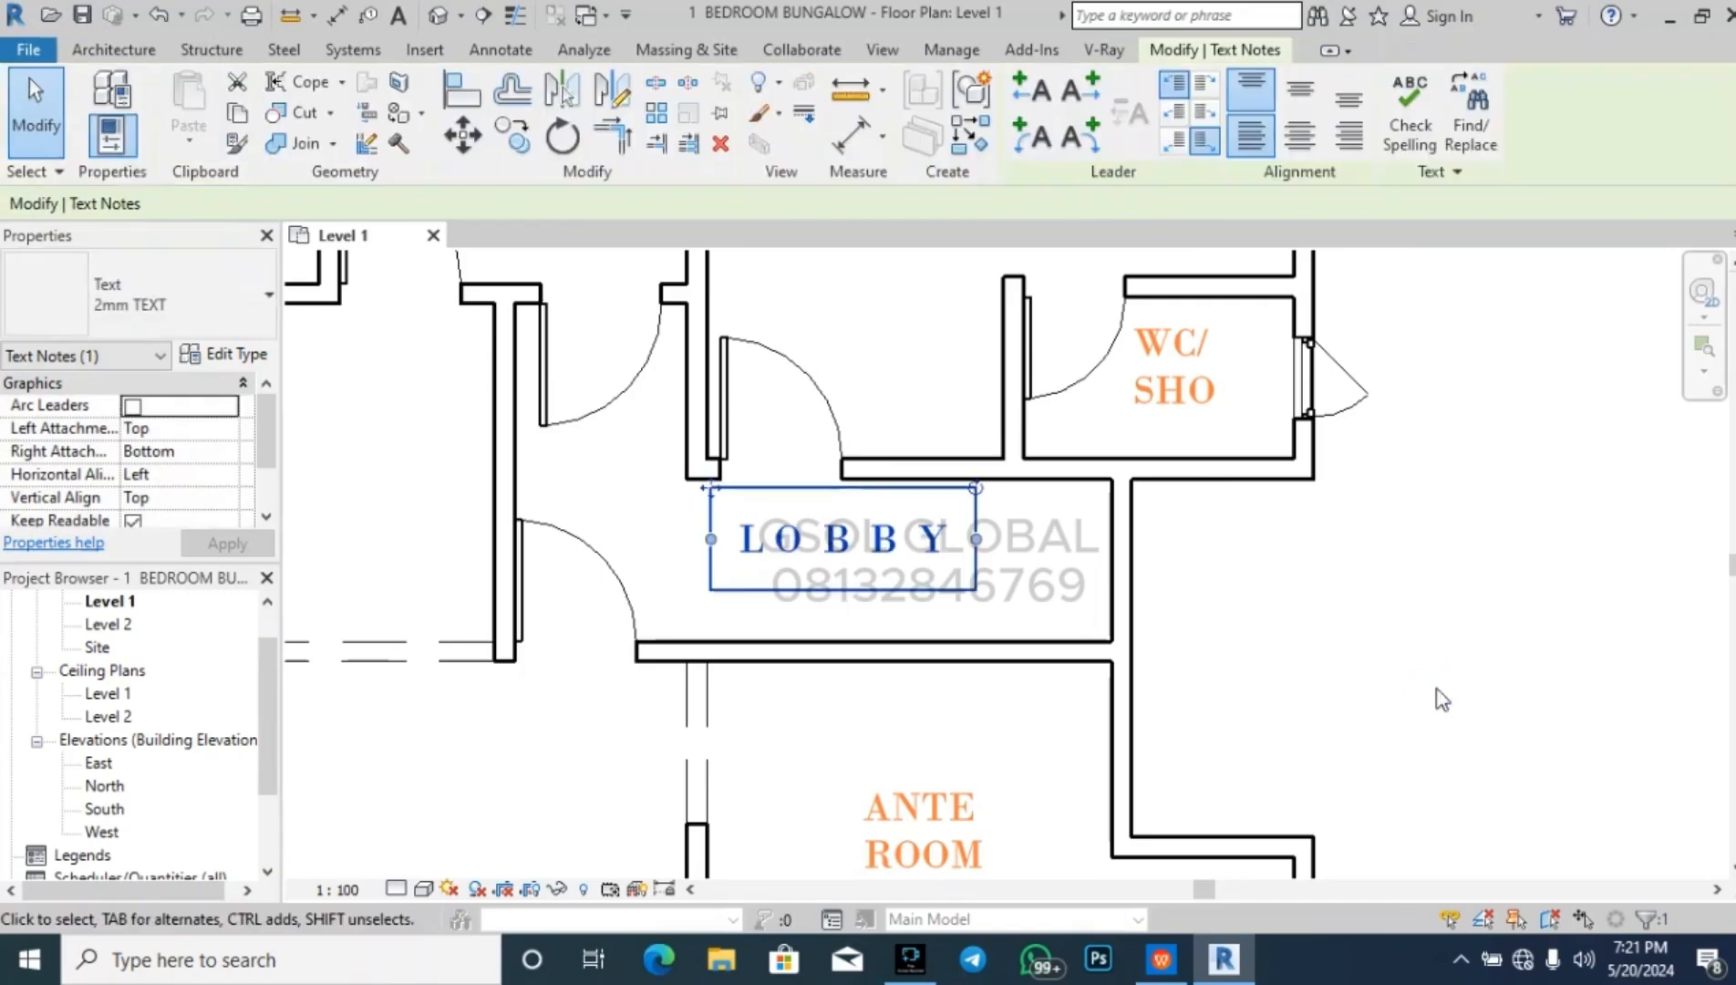
- Move the L O B B Y note slightly left and down towards the middle of the corridor's height
{"action": "key", "text": "Left"}
{"action": "key", "text": "Left"}
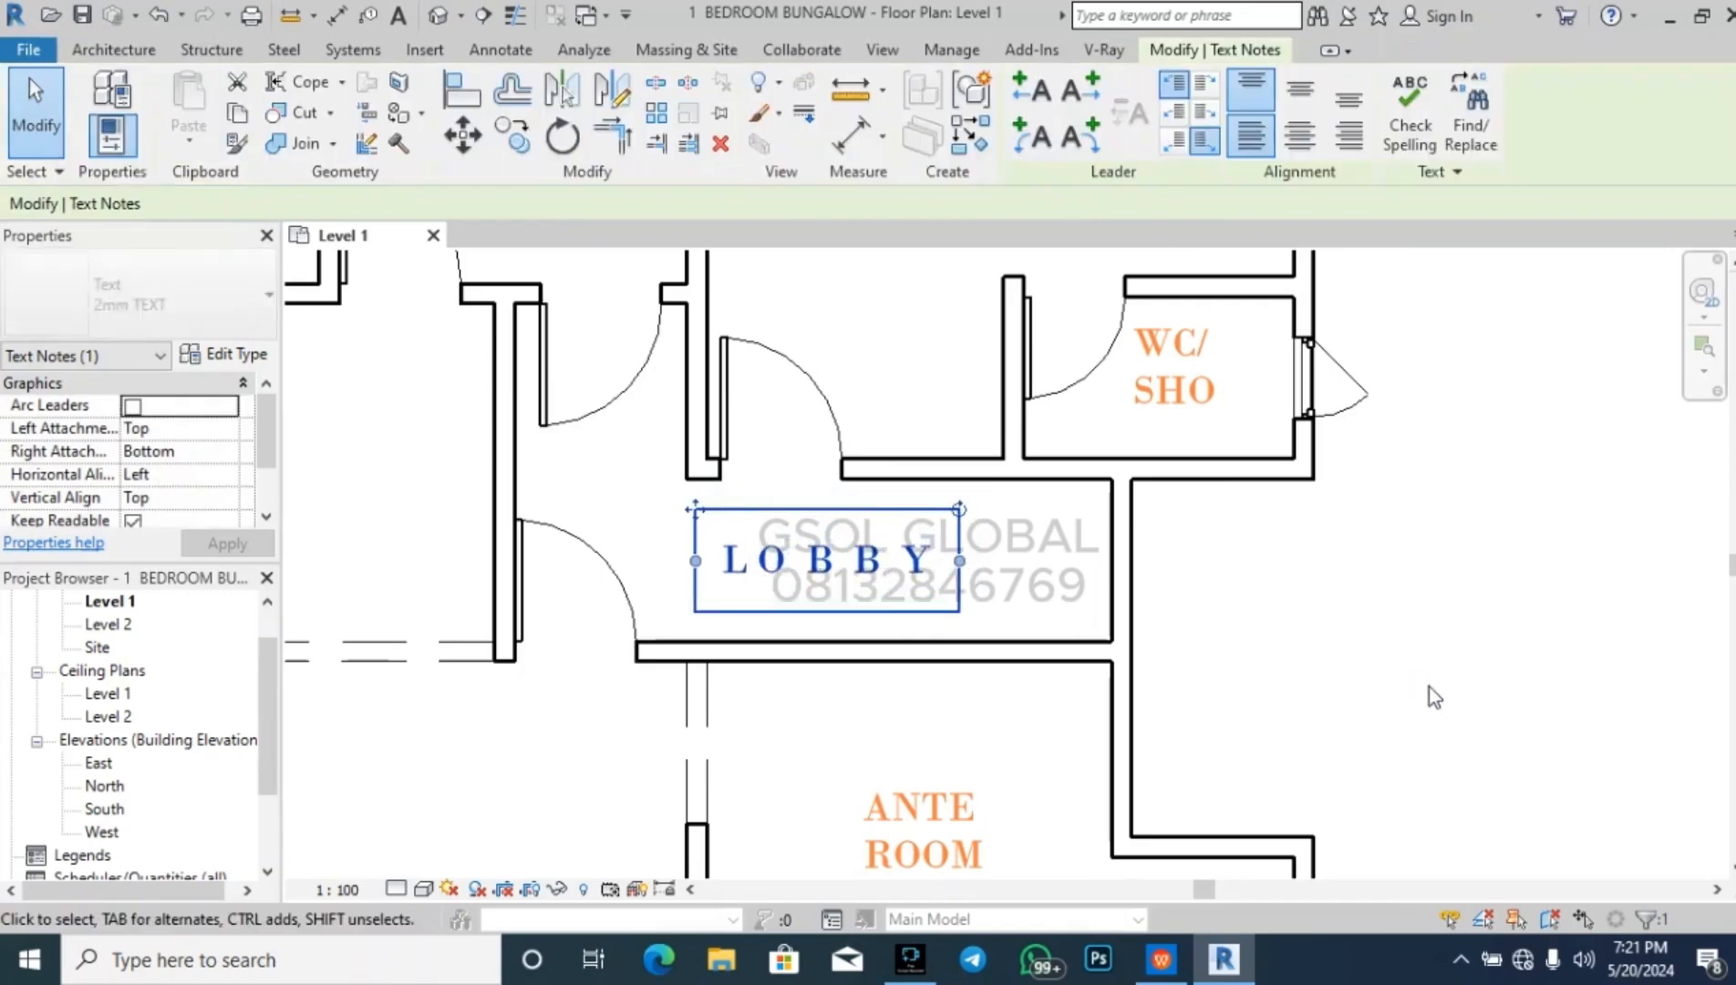
{"action": "left_click", "coordinate": [1430, 687]}
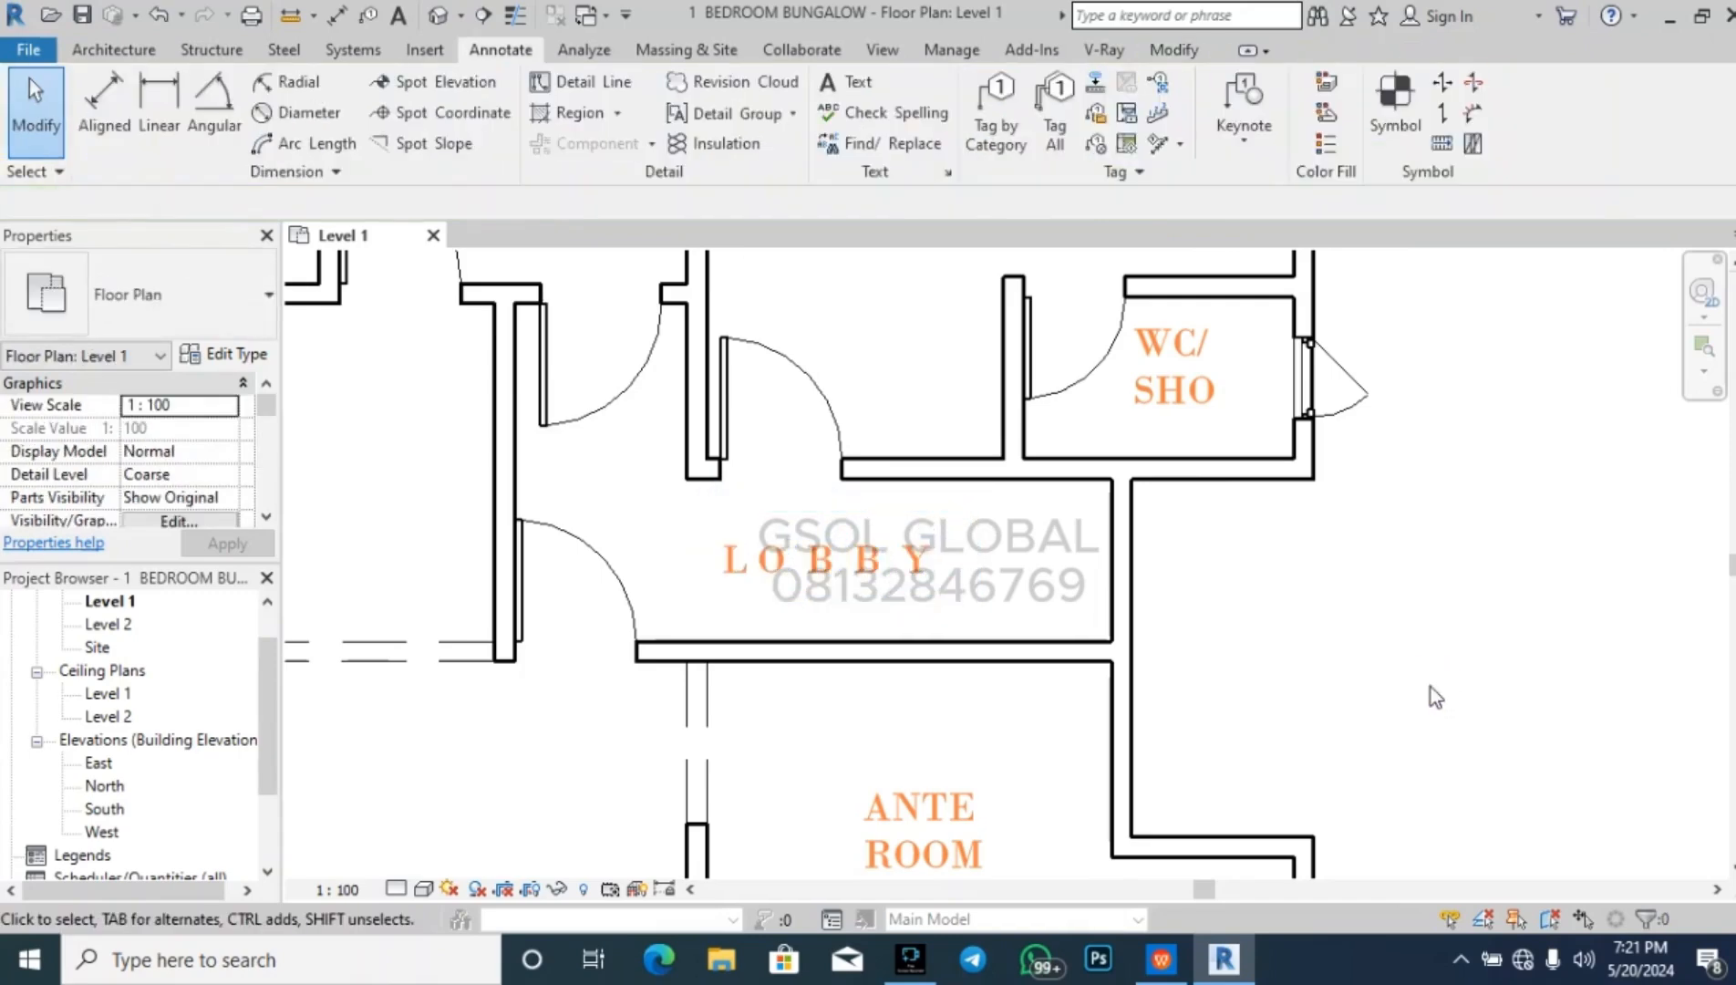
- Copy the MAIN LOUNGE note into the room directly above the main lounge
{"action": "scroll", "coordinate": [977, 651], "scroll_direction": "down", "scroll_amount": 5}
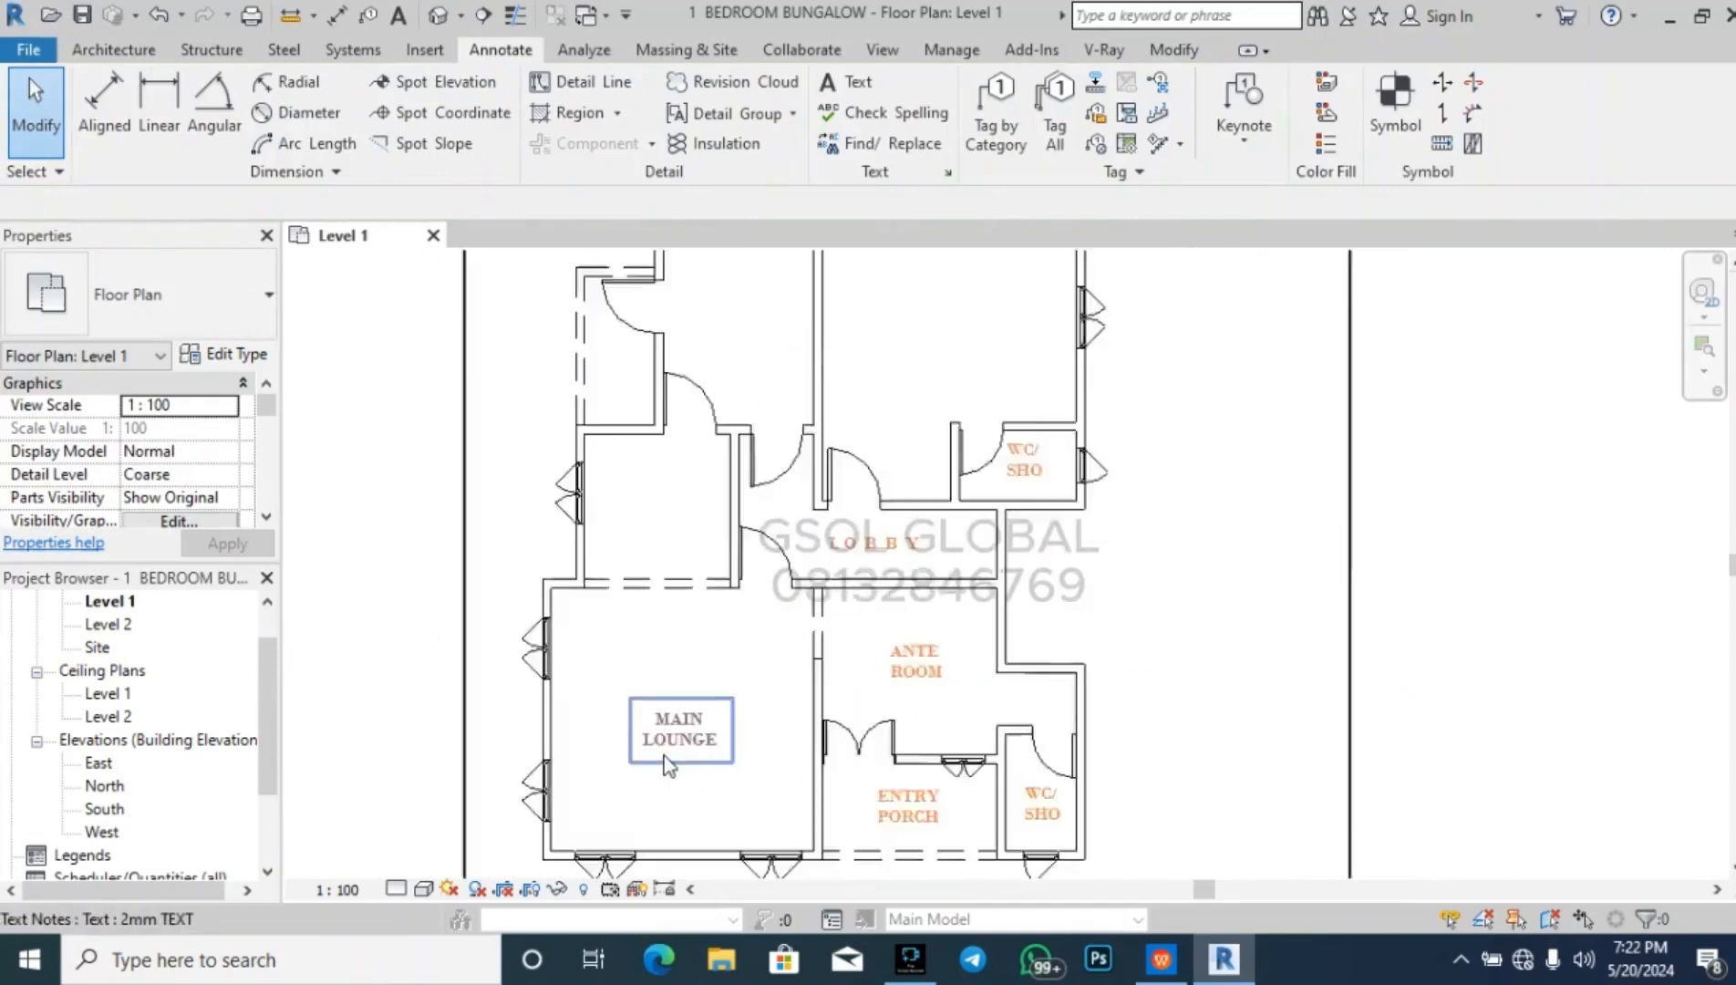
{"action": "scroll", "coordinate": [674, 753], "scroll_direction": "up", "scroll_amount": 2}
{"action": "left_click", "coordinate": [674, 755]}
{"action": "key", "text": "c"}
{"action": "left_click", "coordinate": [677, 737]}
{"action": "left_click", "coordinate": [653, 472]}
{"action": "scroll", "coordinate": [677, 511], "scroll_direction": "up", "scroll_amount": 2}
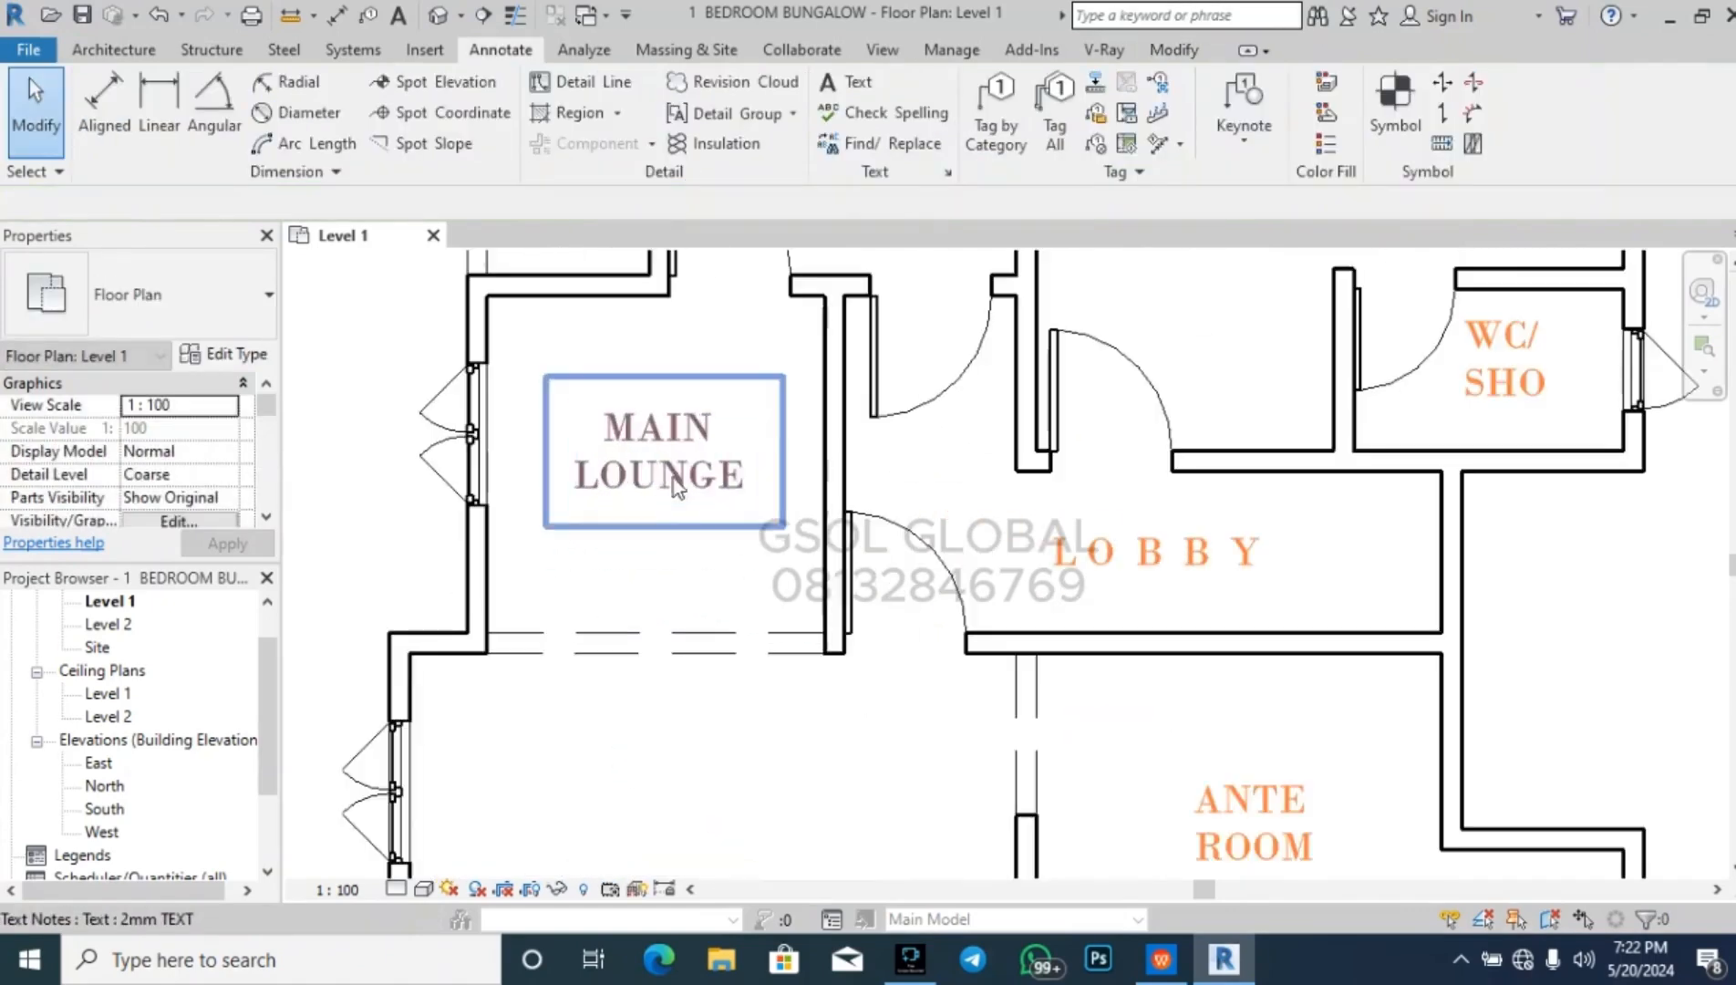
- Replace the copied note's text with DINING on one line and move the note slightly down, closer to the room's centre
{"action": "left_click", "coordinate": [739, 472]}
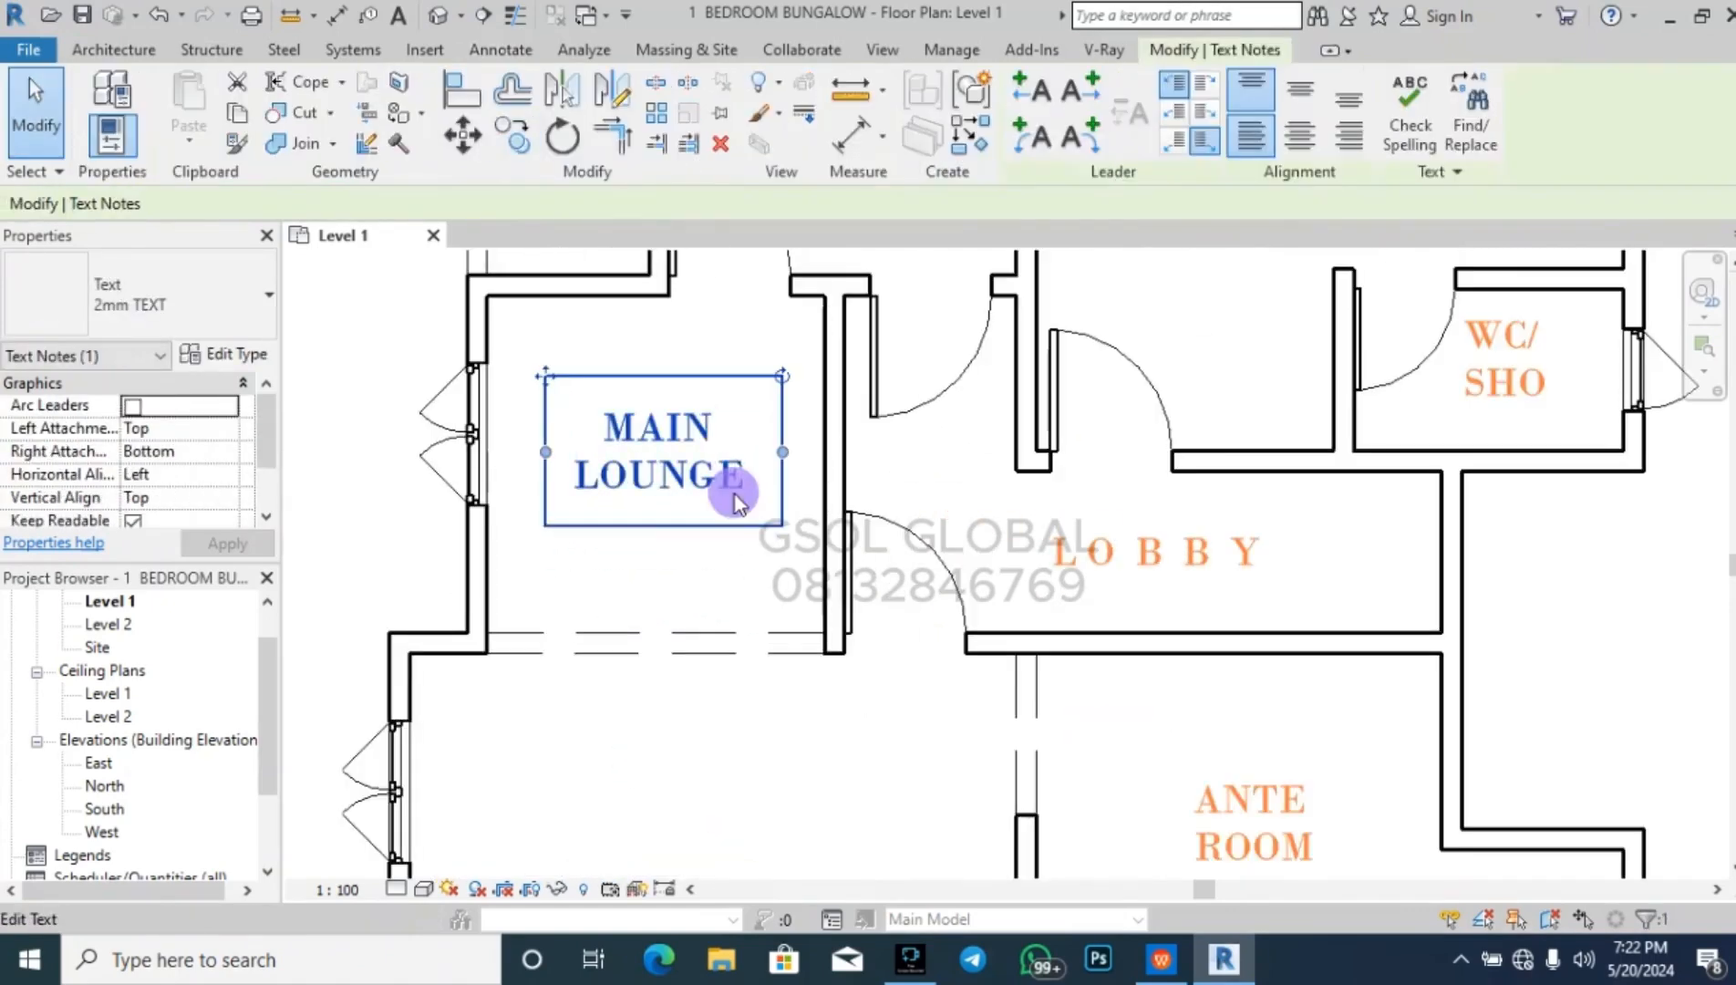
{"action": "double_click", "coordinate": [737, 499]}
{"action": "key", "text": "BackSpace"}
{"action": "key", "text": "BackSpace"}
{"action": "key", "text": "BackSpace"}
{"action": "key", "text": "BackSpace"}
{"action": "key", "text": "BackSpace"}
{"action": "key", "text": "BackSpace"}
{"action": "key", "text": "BackSpace"}
{"action": "key", "text": "BackSpace"}
{"action": "key", "text": "BackSpace"}
{"action": "key", "text": "BackSpace"}
{"action": "key", "text": "BackSpace"}
{"action": "type", "text": "DINING"}
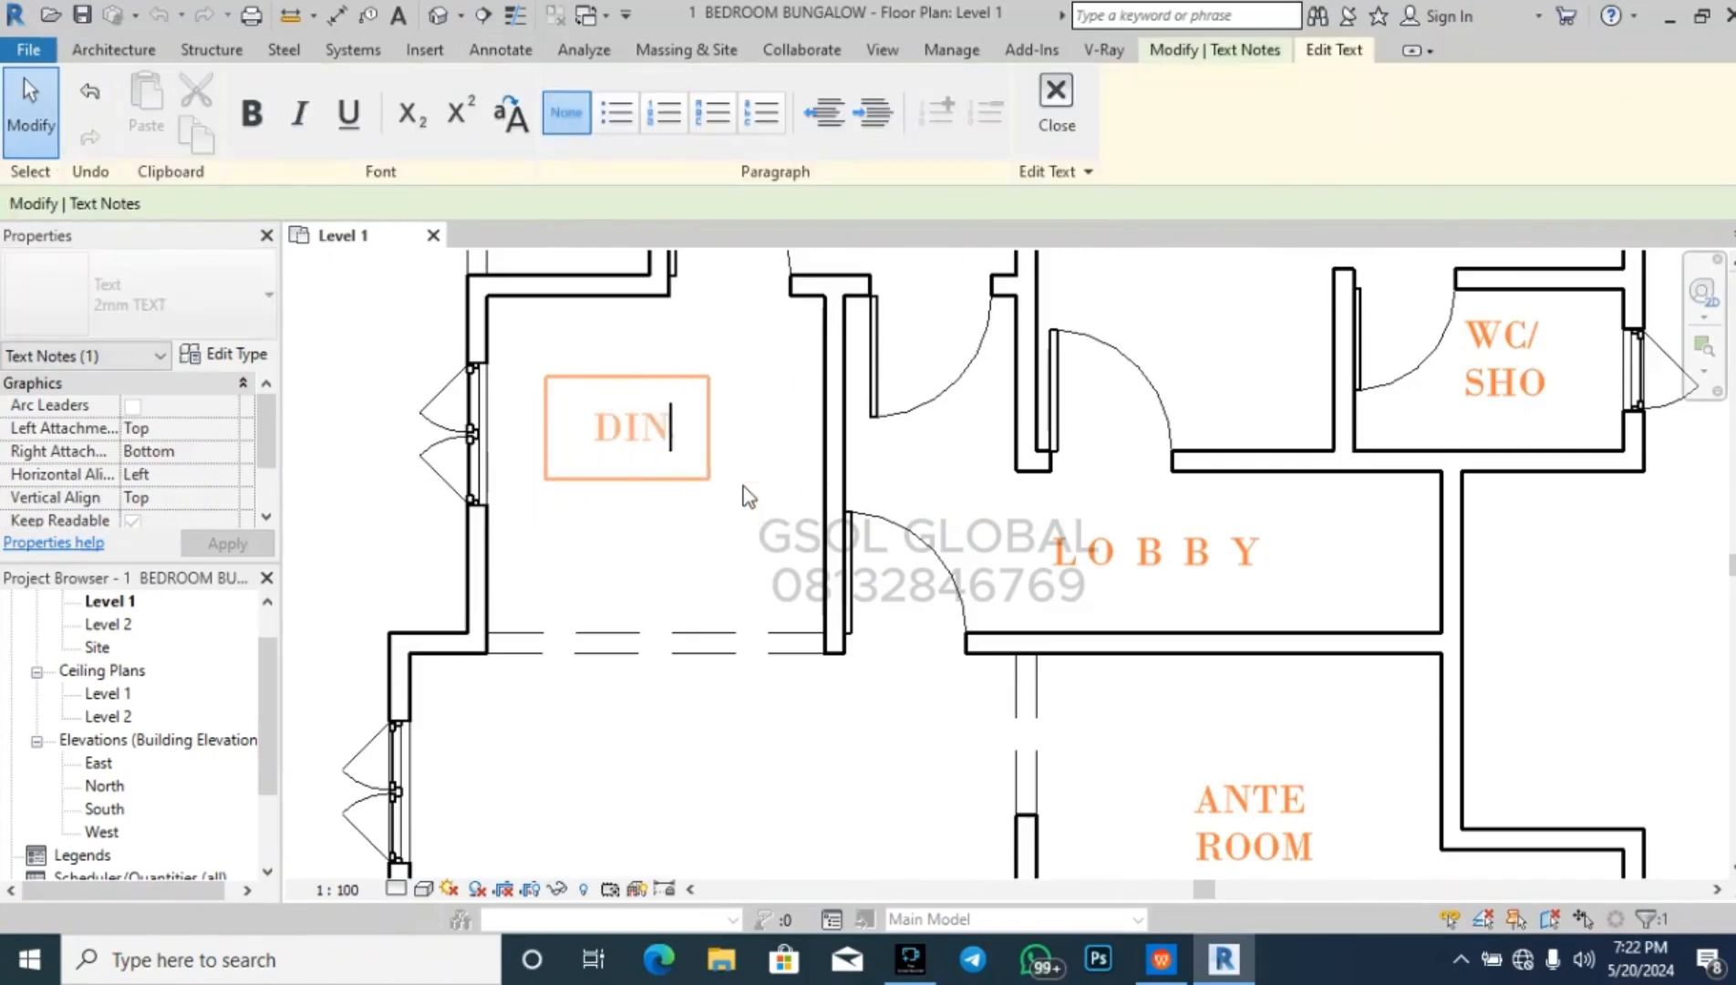
{"action": "left_click", "coordinate": [690, 556]}
{"action": "left_click_drag", "start_coordinate": [533, 377], "coordinate": [531, 425]}
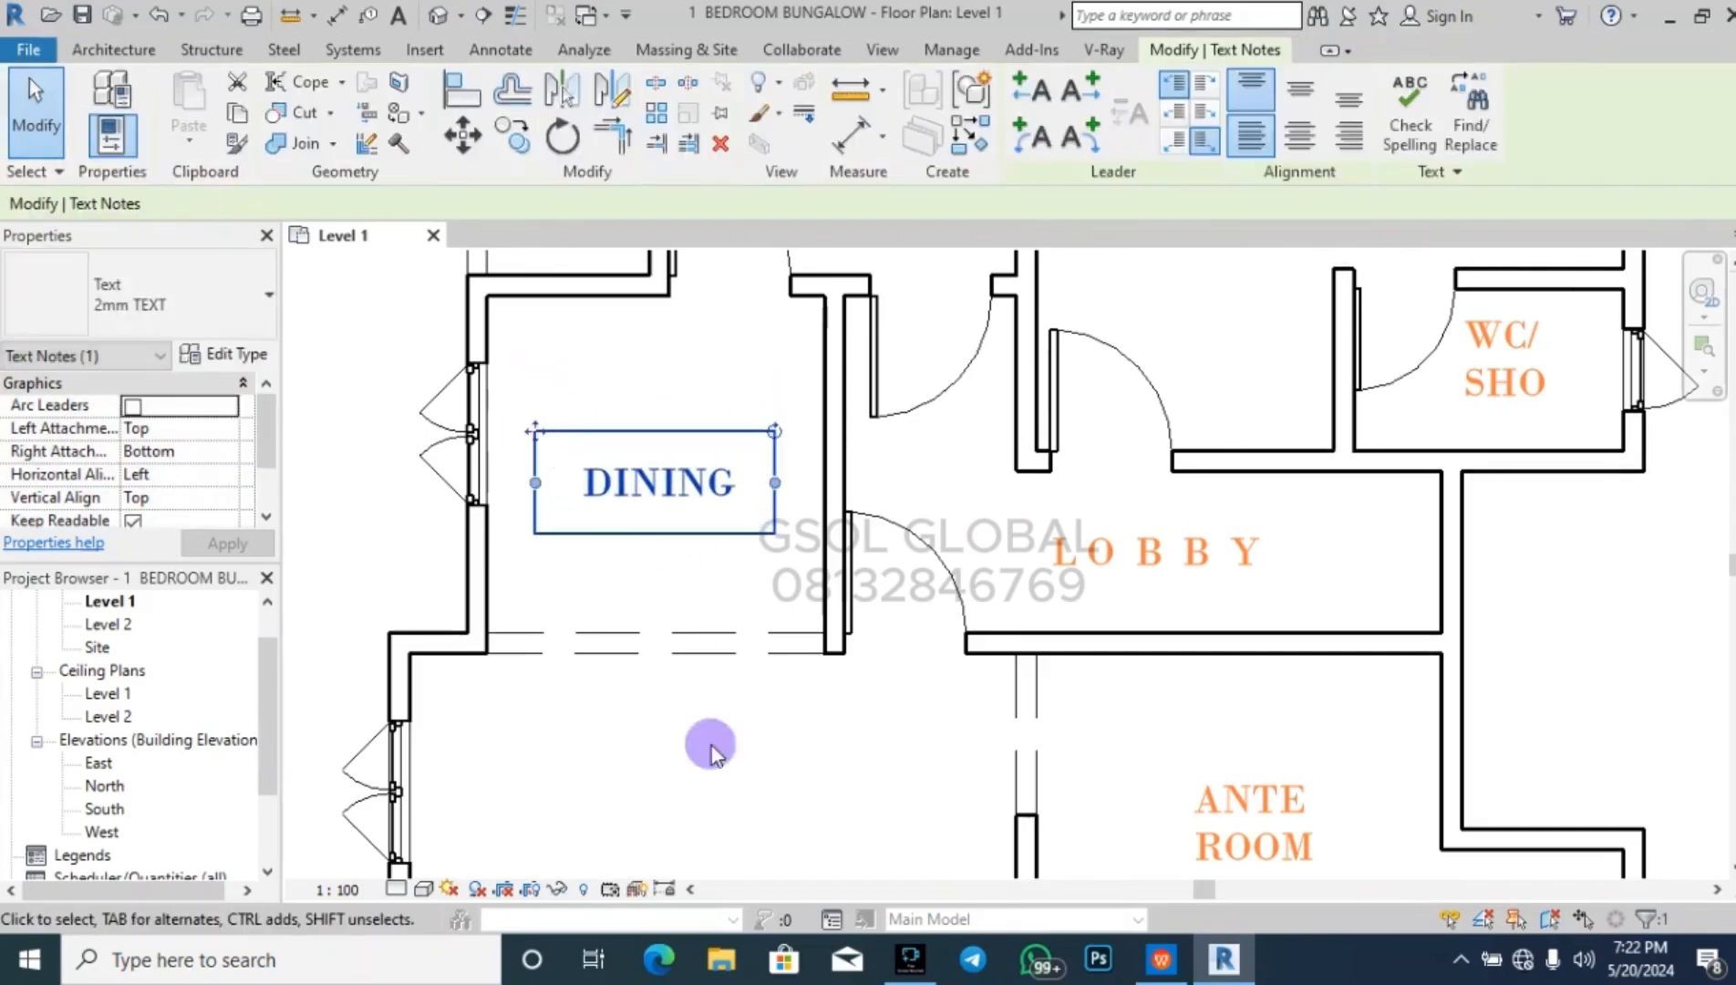
{"action": "left_click", "coordinate": [713, 750]}
- Copy the DINING note into the room above the dining area, beside the large upper-right room
{"action": "scroll", "coordinate": [638, 759], "scroll_direction": "down", "scroll_amount": 3}
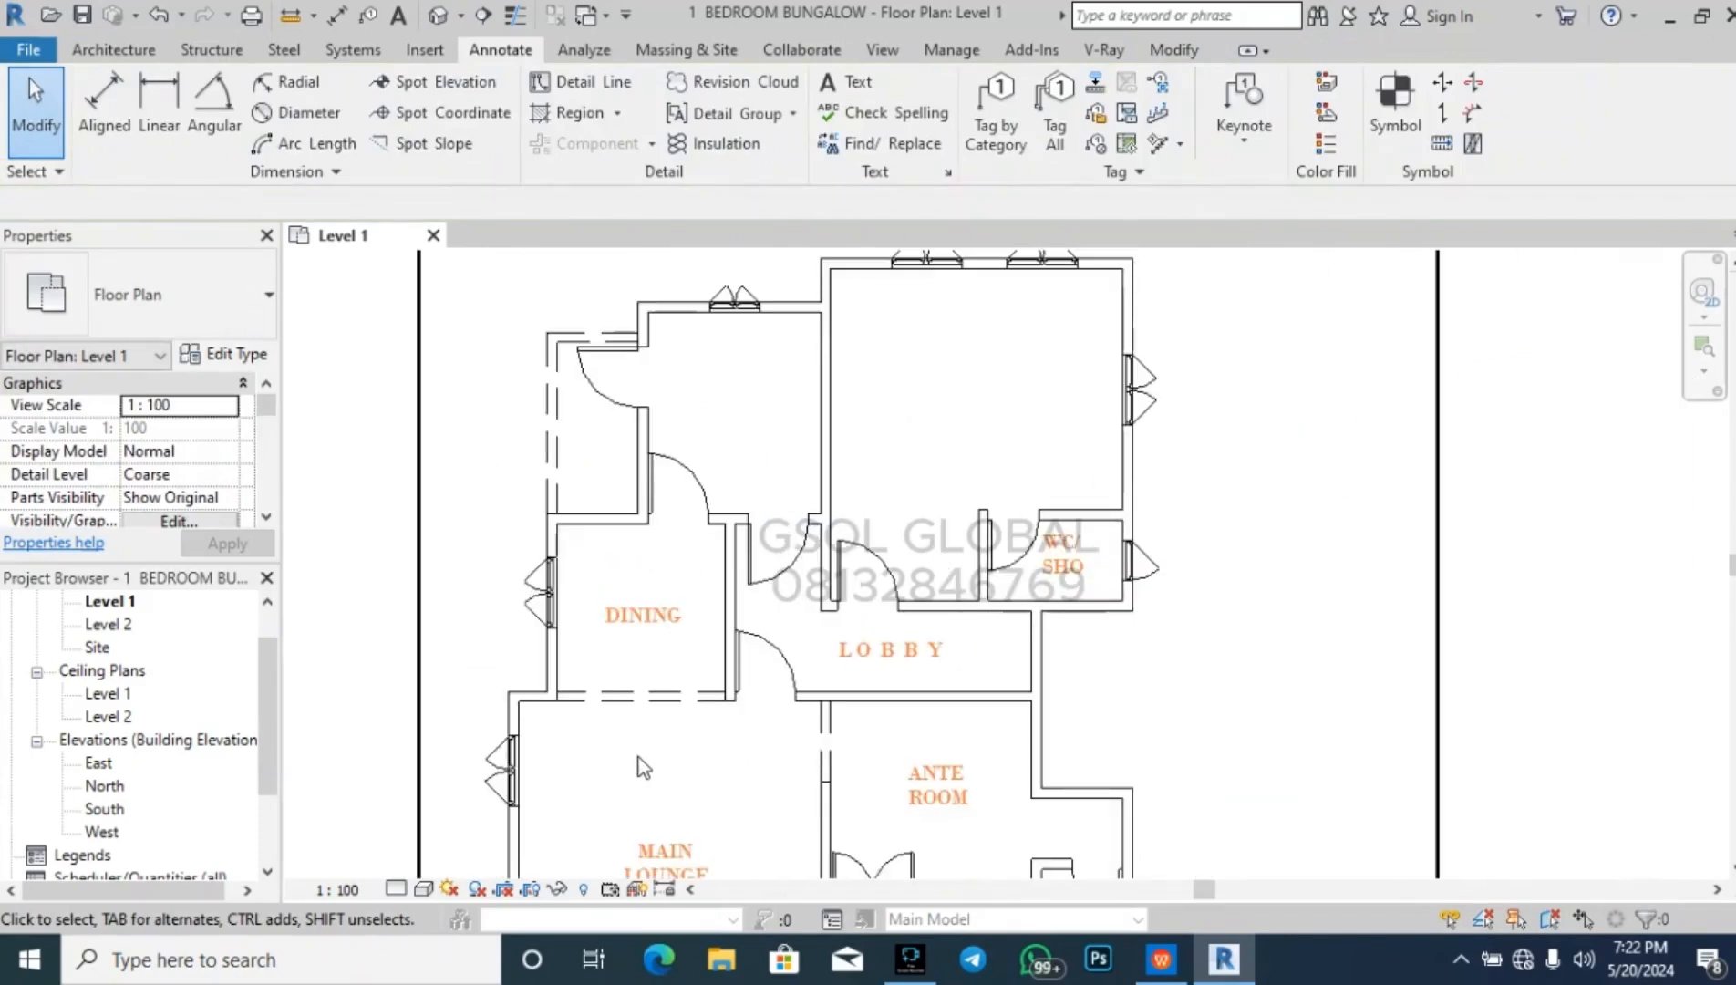
{"action": "scroll", "coordinate": [706, 390], "scroll_direction": "up", "scroll_amount": 1}
{"action": "left_click", "coordinate": [669, 652]}
{"action": "key", "text": "c"}
{"action": "key", "text": "c"}
{"action": "left_click", "coordinate": [626, 653]}
{"action": "left_click", "coordinate": [742, 401]}
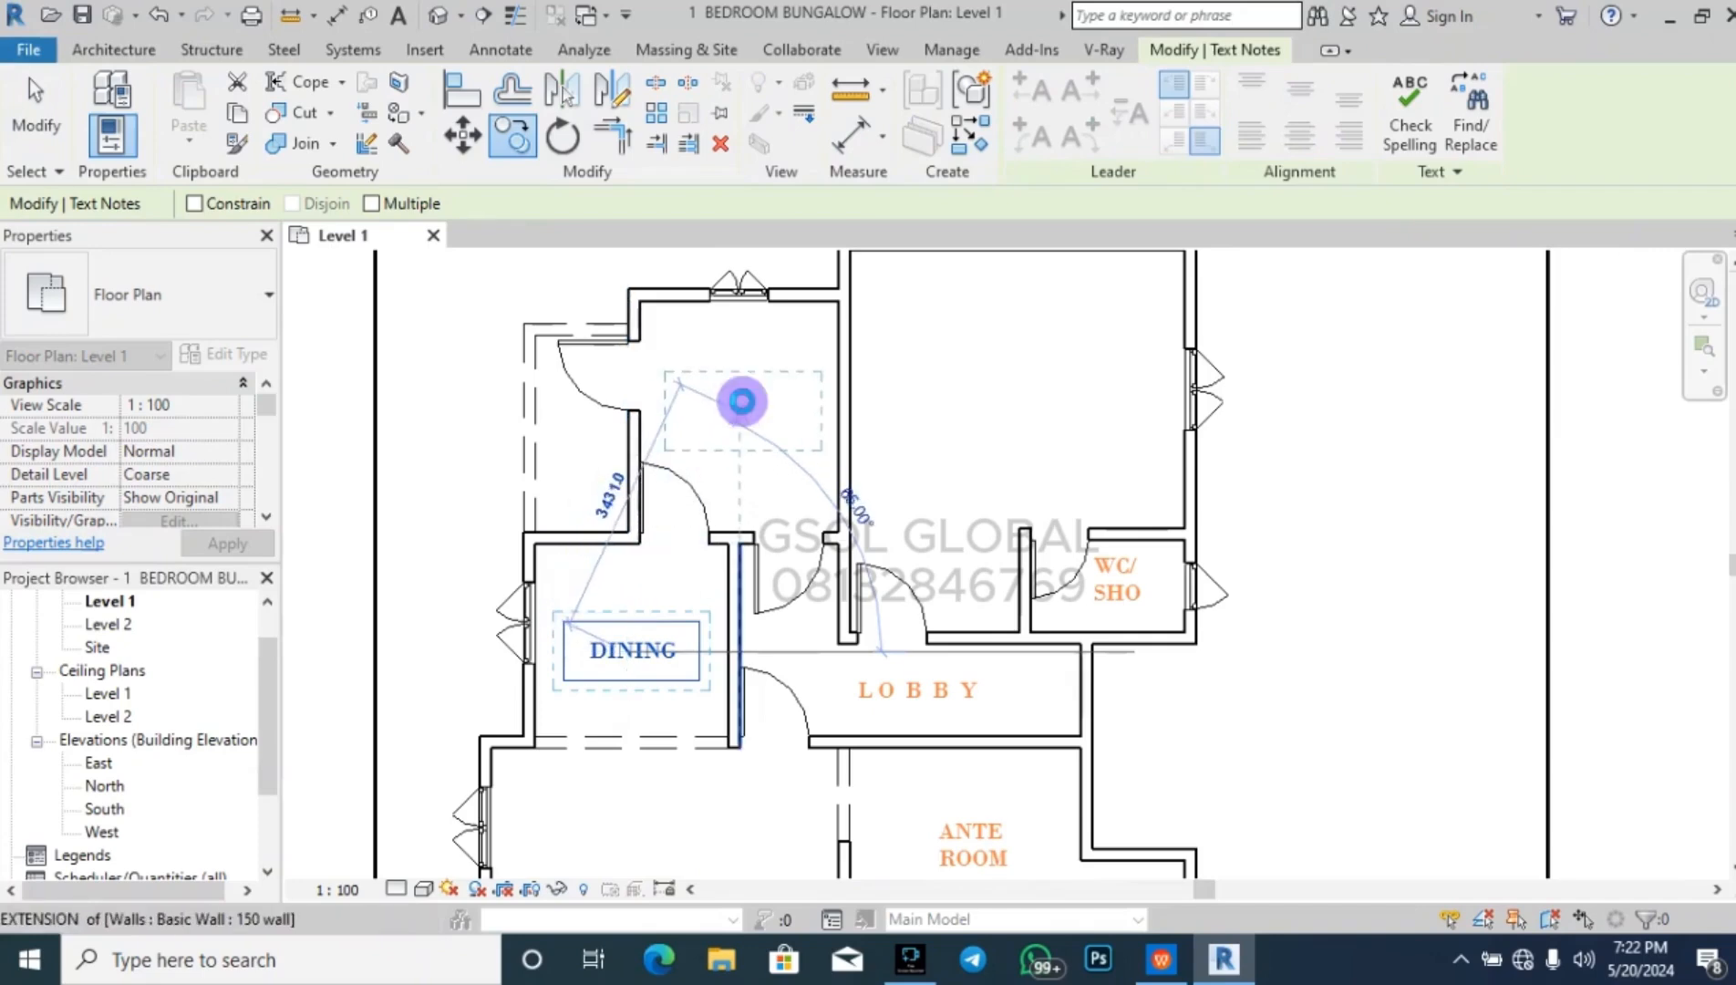
{"action": "key", "text": "Escape"}
- Replace the text of the copied DINING note in the room beside the large upper-right room with KITCHEN
{"action": "scroll", "coordinate": [791, 419], "scroll_direction": "up", "scroll_amount": 2}
{"action": "left_click", "coordinate": [788, 418]}
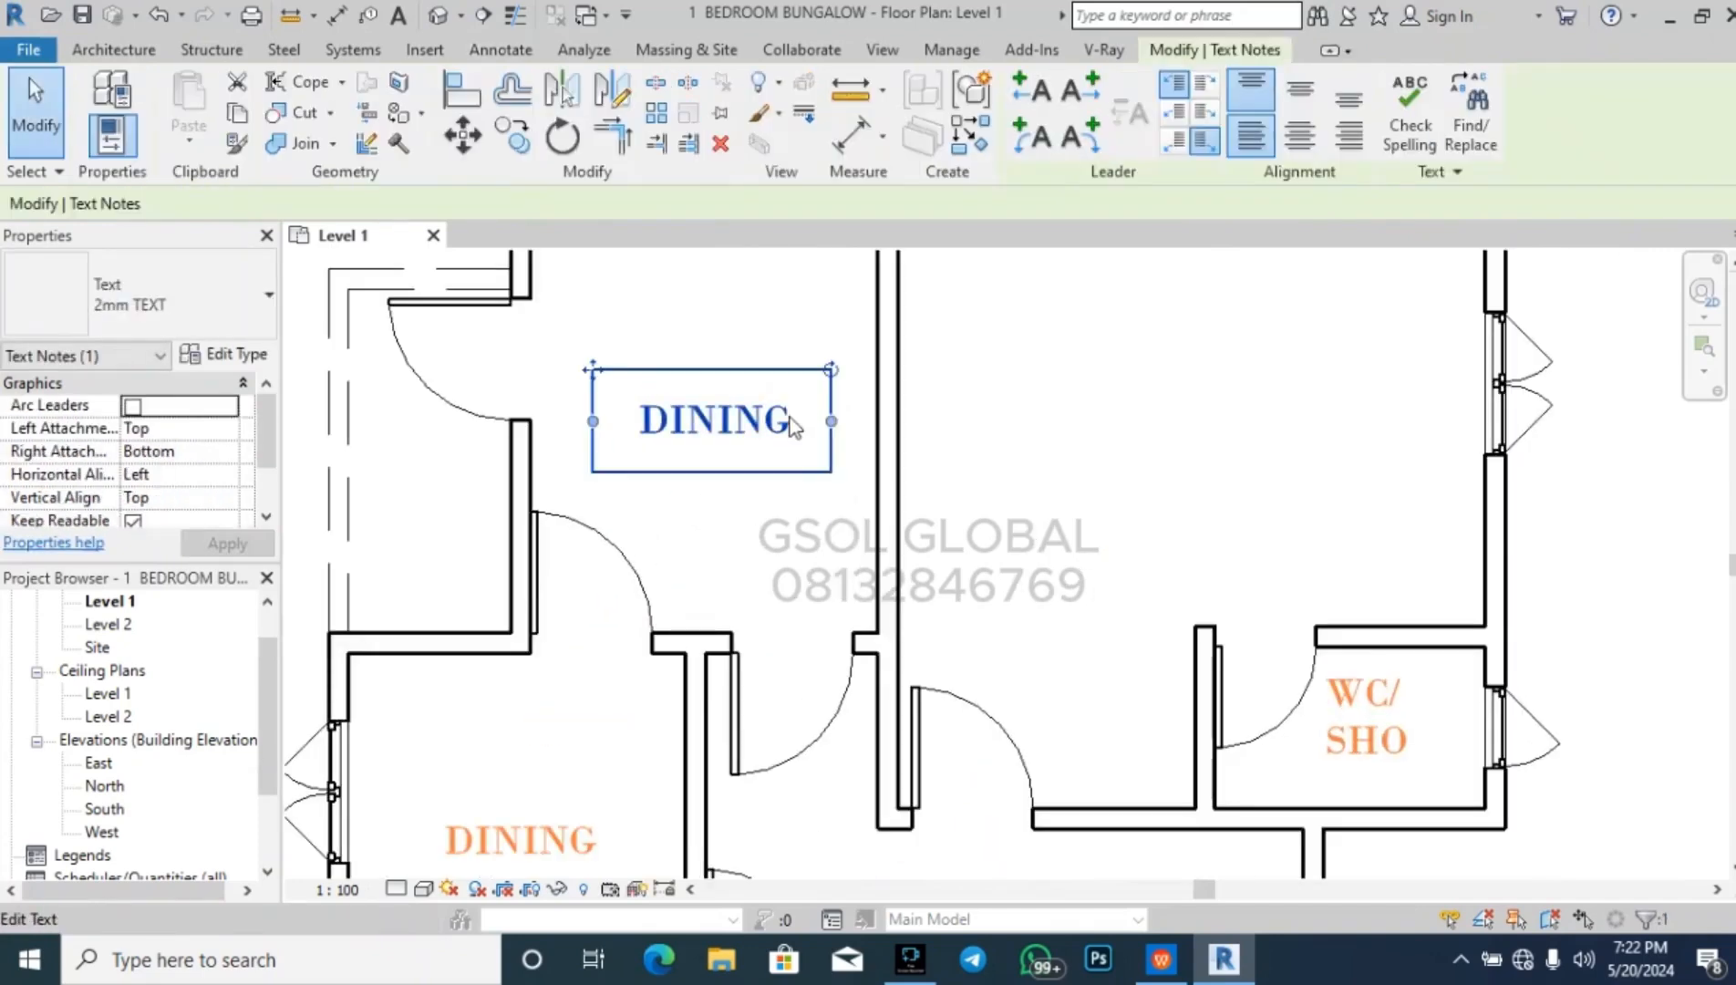
{"action": "double_click", "coordinate": [790, 420]}
{"action": "key", "text": "BackSpace"}
{"action": "key", "text": "BackSpace"}
{"action": "key", "text": "BackSpace"}
{"action": "key", "text": "BackSpace"}
{"action": "key", "text": "BackSpace"}
{"action": "key", "text": "BackSpace"}
{"action": "type", "text": "KITCH"}
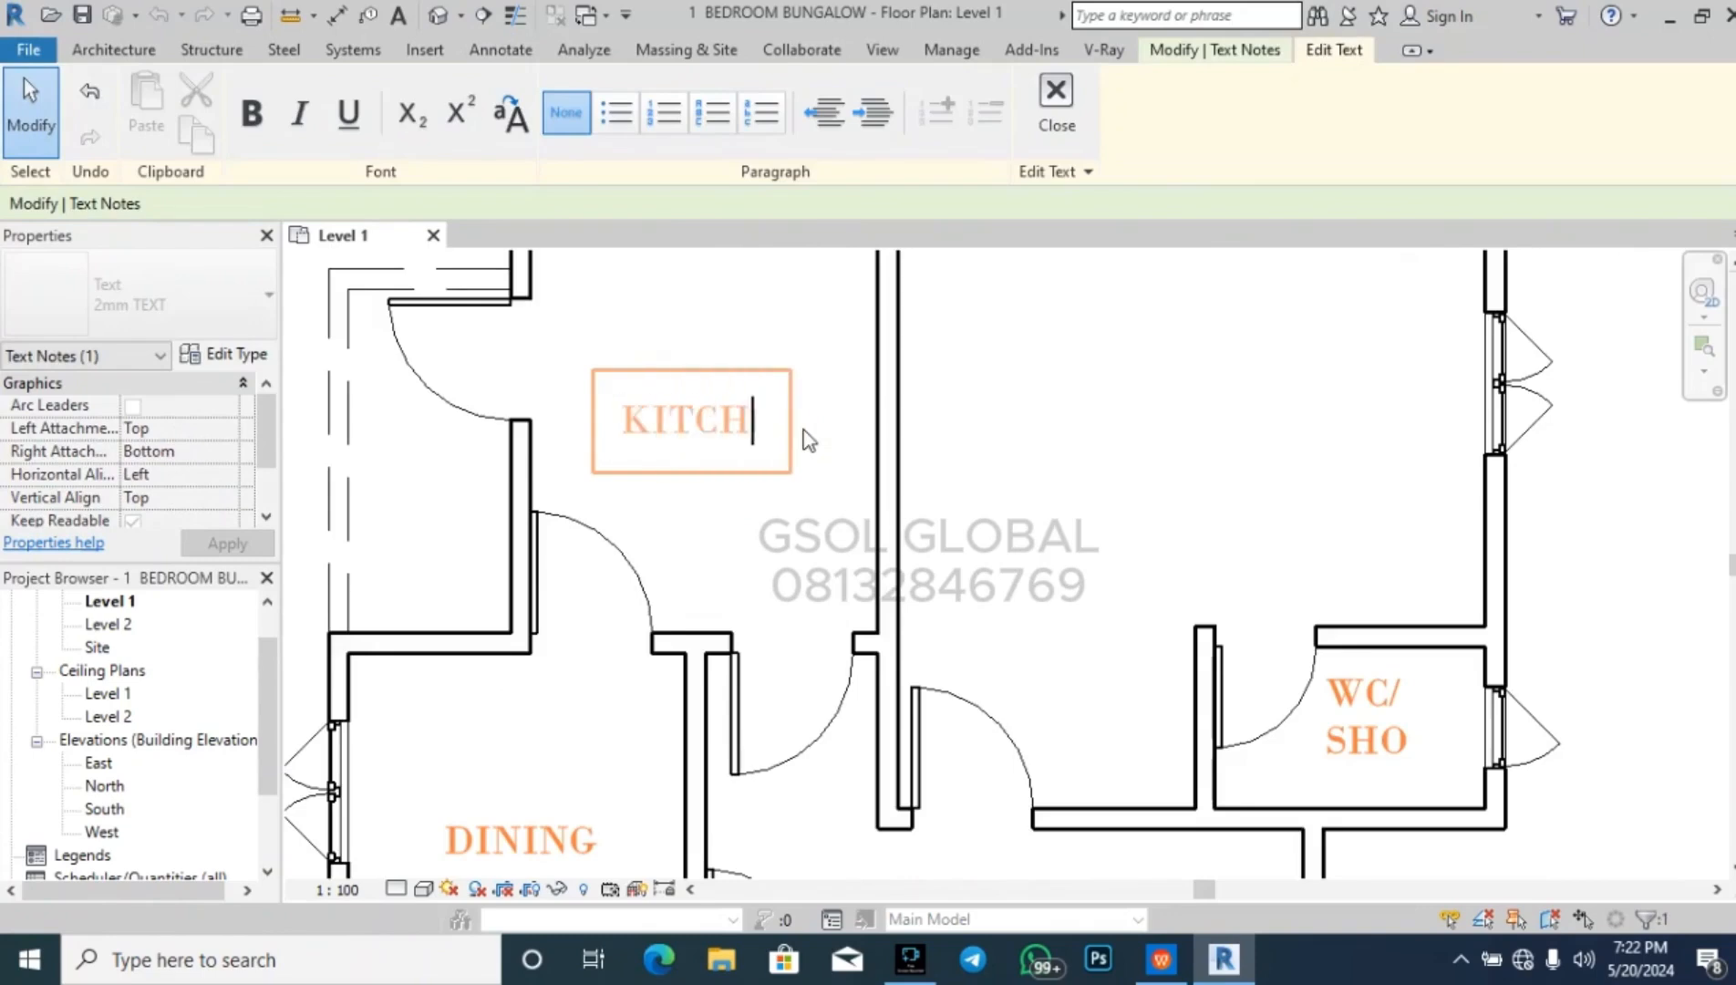
{"action": "type", "text": "EN"}
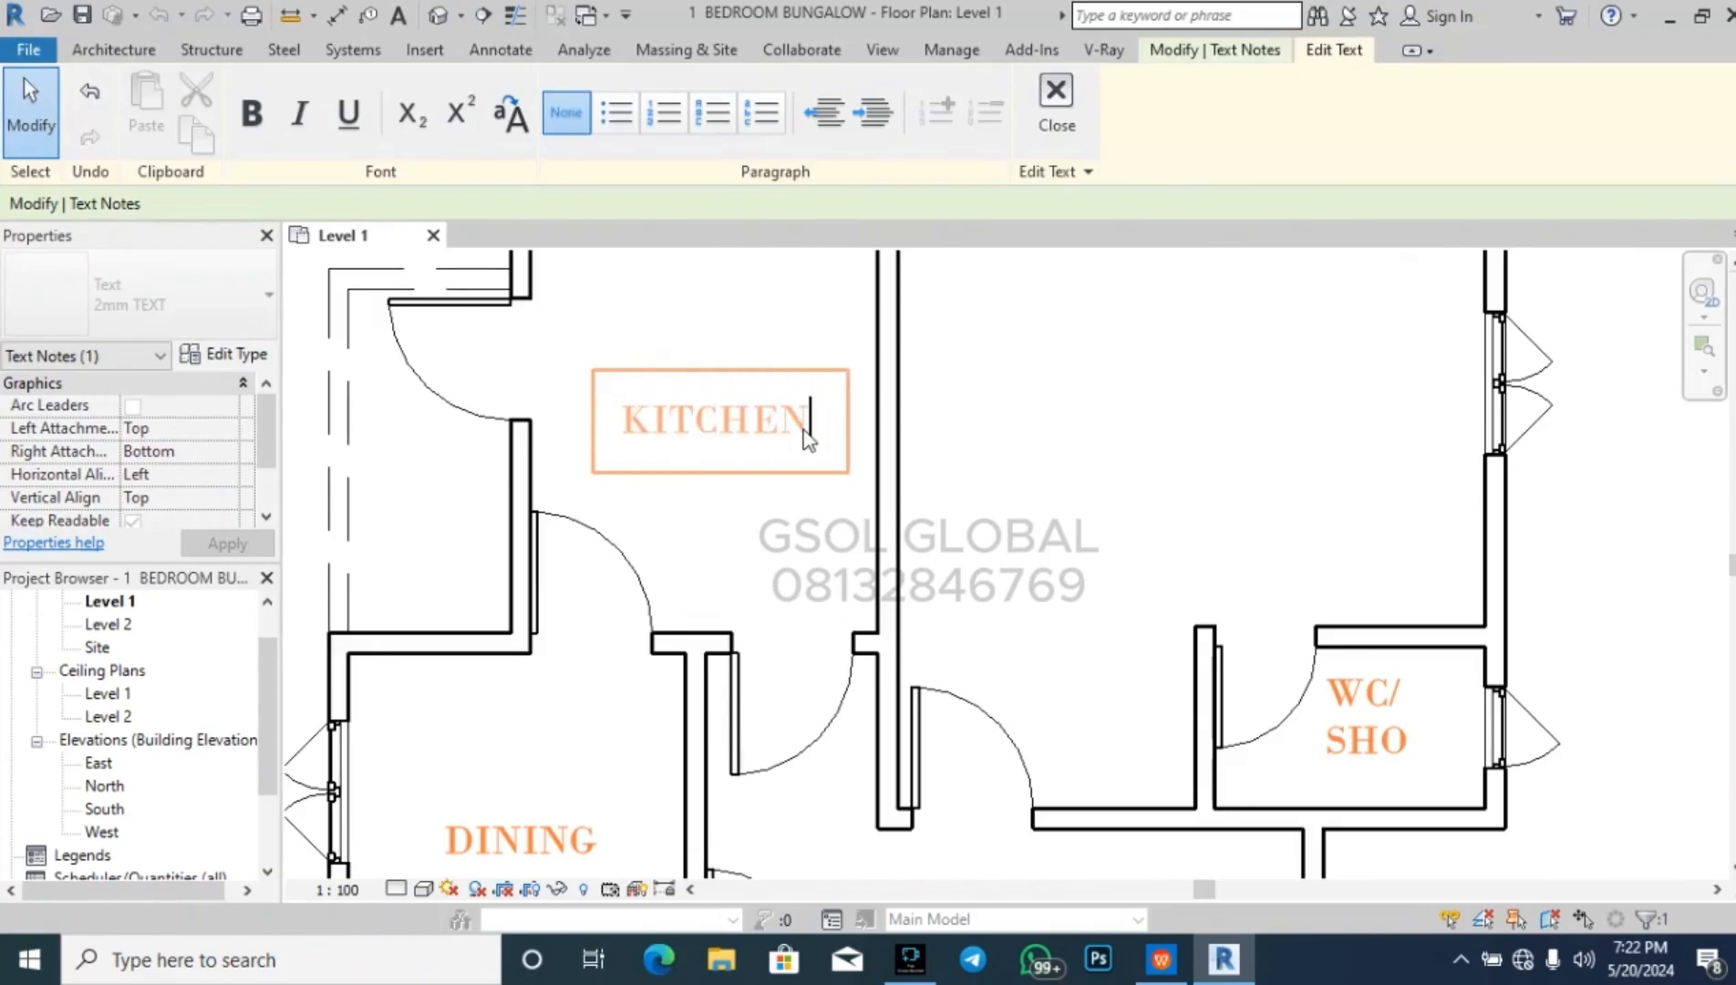
{"action": "left_click", "coordinate": [1040, 544]}
{"action": "left_click", "coordinate": [1040, 544]}
- Copy the KITCHEN note into the dashed-outline area outside the kitchen door
{"action": "scroll", "coordinate": [1039, 544], "scroll_direction": "down", "scroll_amount": 3}
{"action": "left_click", "coordinate": [904, 481]}
{"action": "key", "text": "c"}
{"action": "key", "text": "c"}
{"action": "left_click", "coordinate": [848, 482]}
{"action": "scroll", "coordinate": [686, 487], "scroll_direction": "up", "scroll_amount": 2}
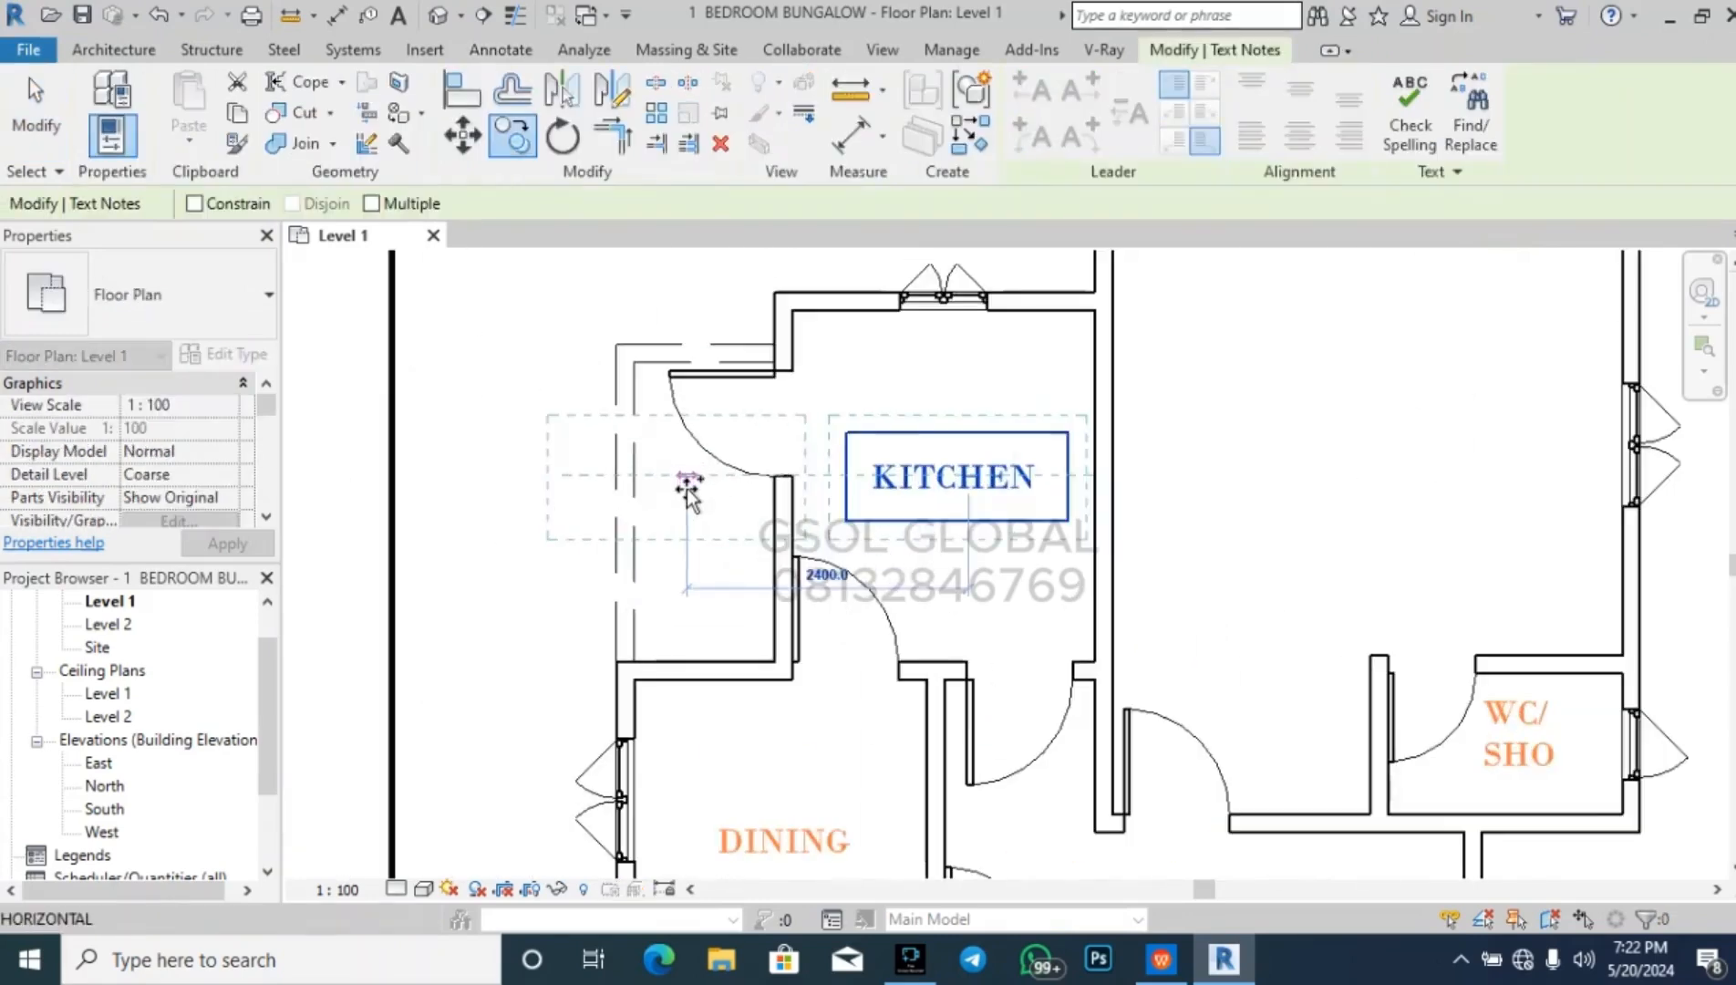
{"action": "left_click", "coordinate": [690, 529]}
{"action": "key", "text": "Escape"}
- Replace the copied KITCHEN note's text with PORCH
{"action": "left_click", "coordinate": [760, 529]}
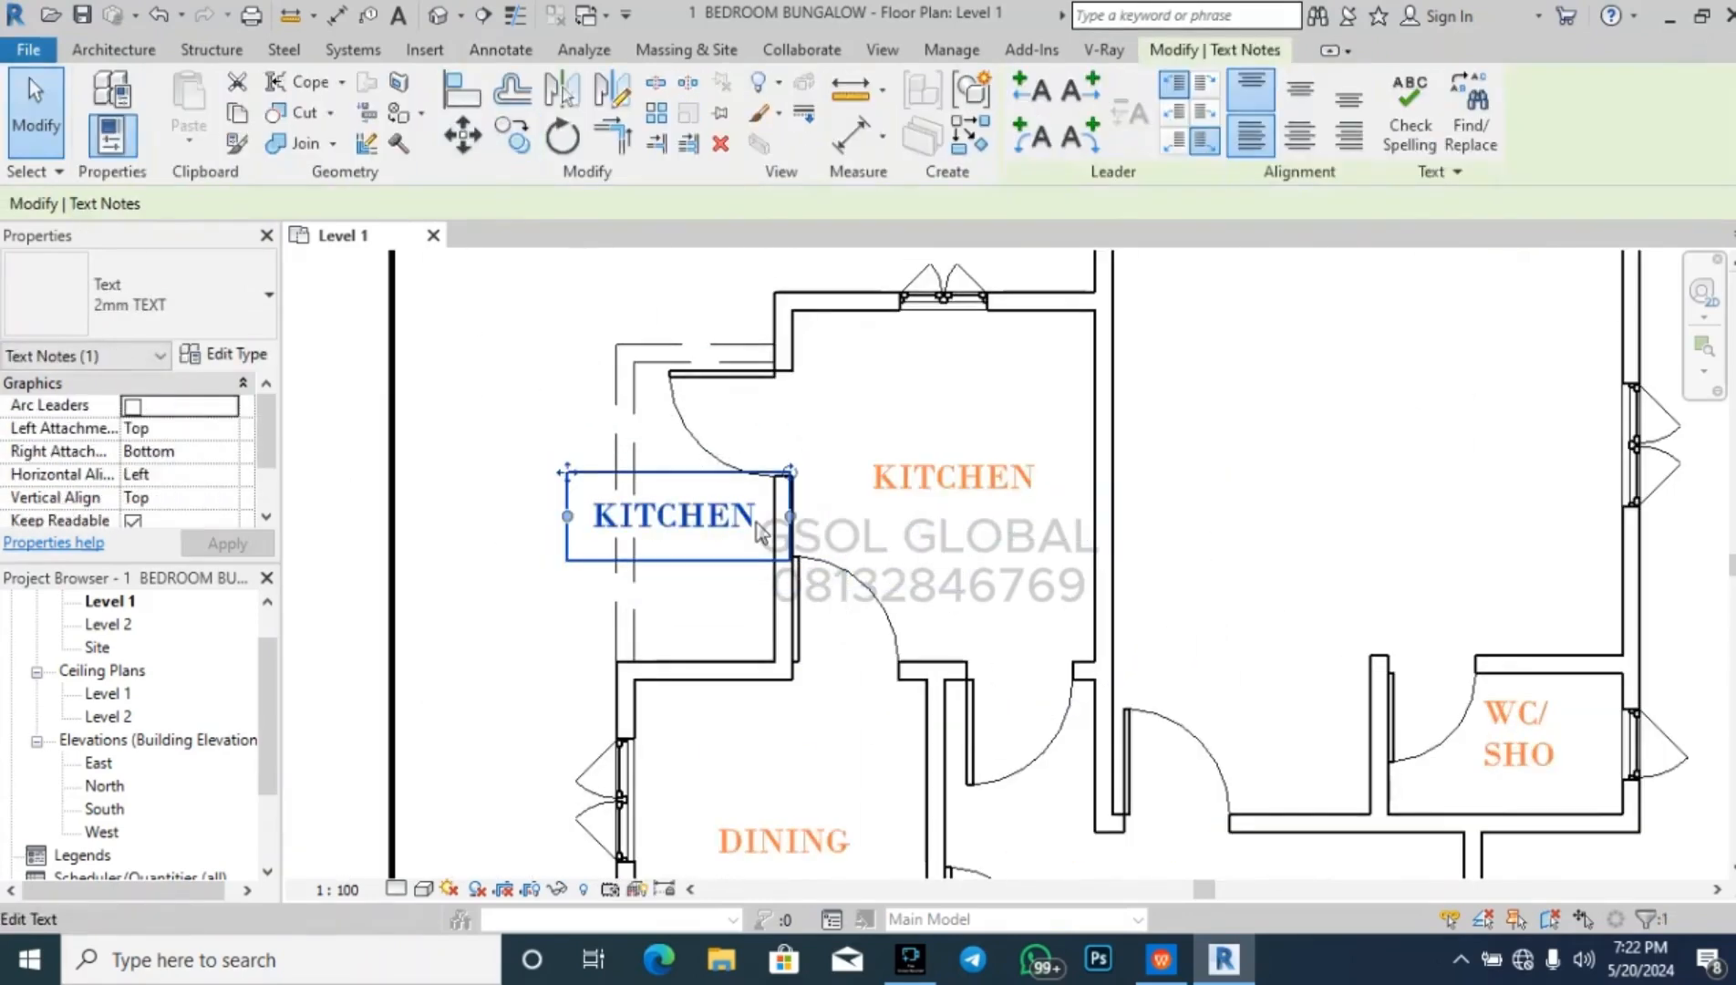
{"action": "left_click", "coordinate": [759, 532]}
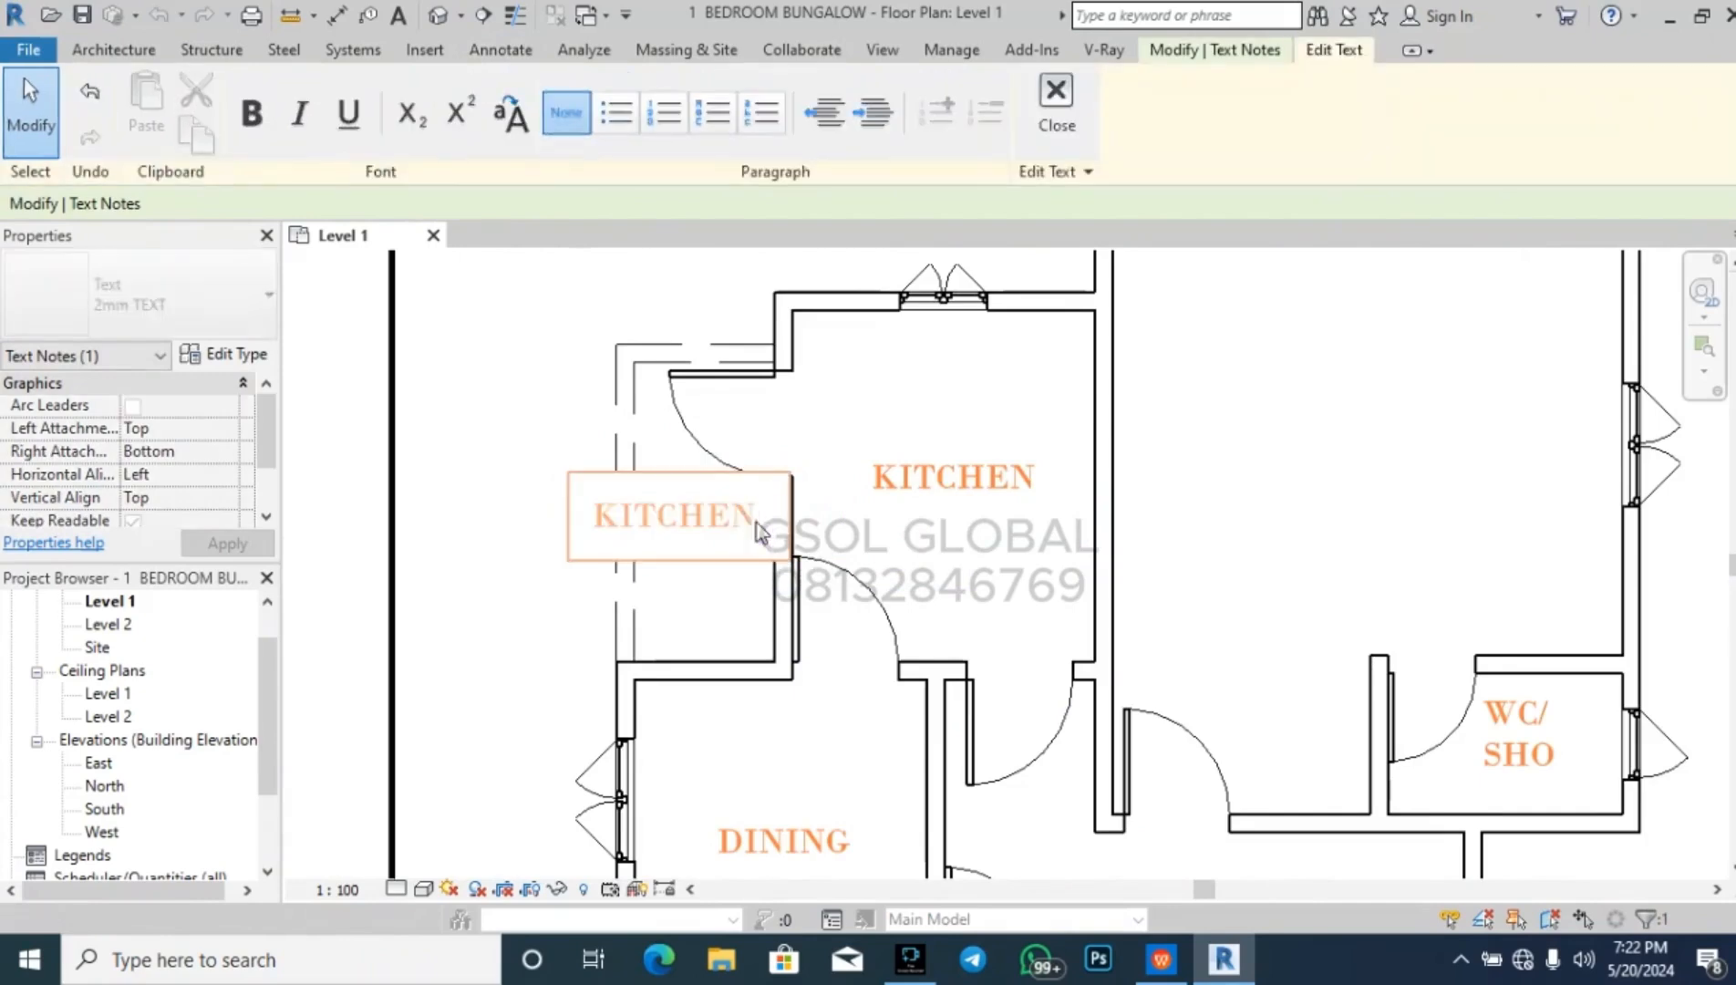
{"action": "key", "text": "BackSpace"}
{"action": "key", "text": "BackSpace"}
{"action": "key", "text": "BackSpace"}
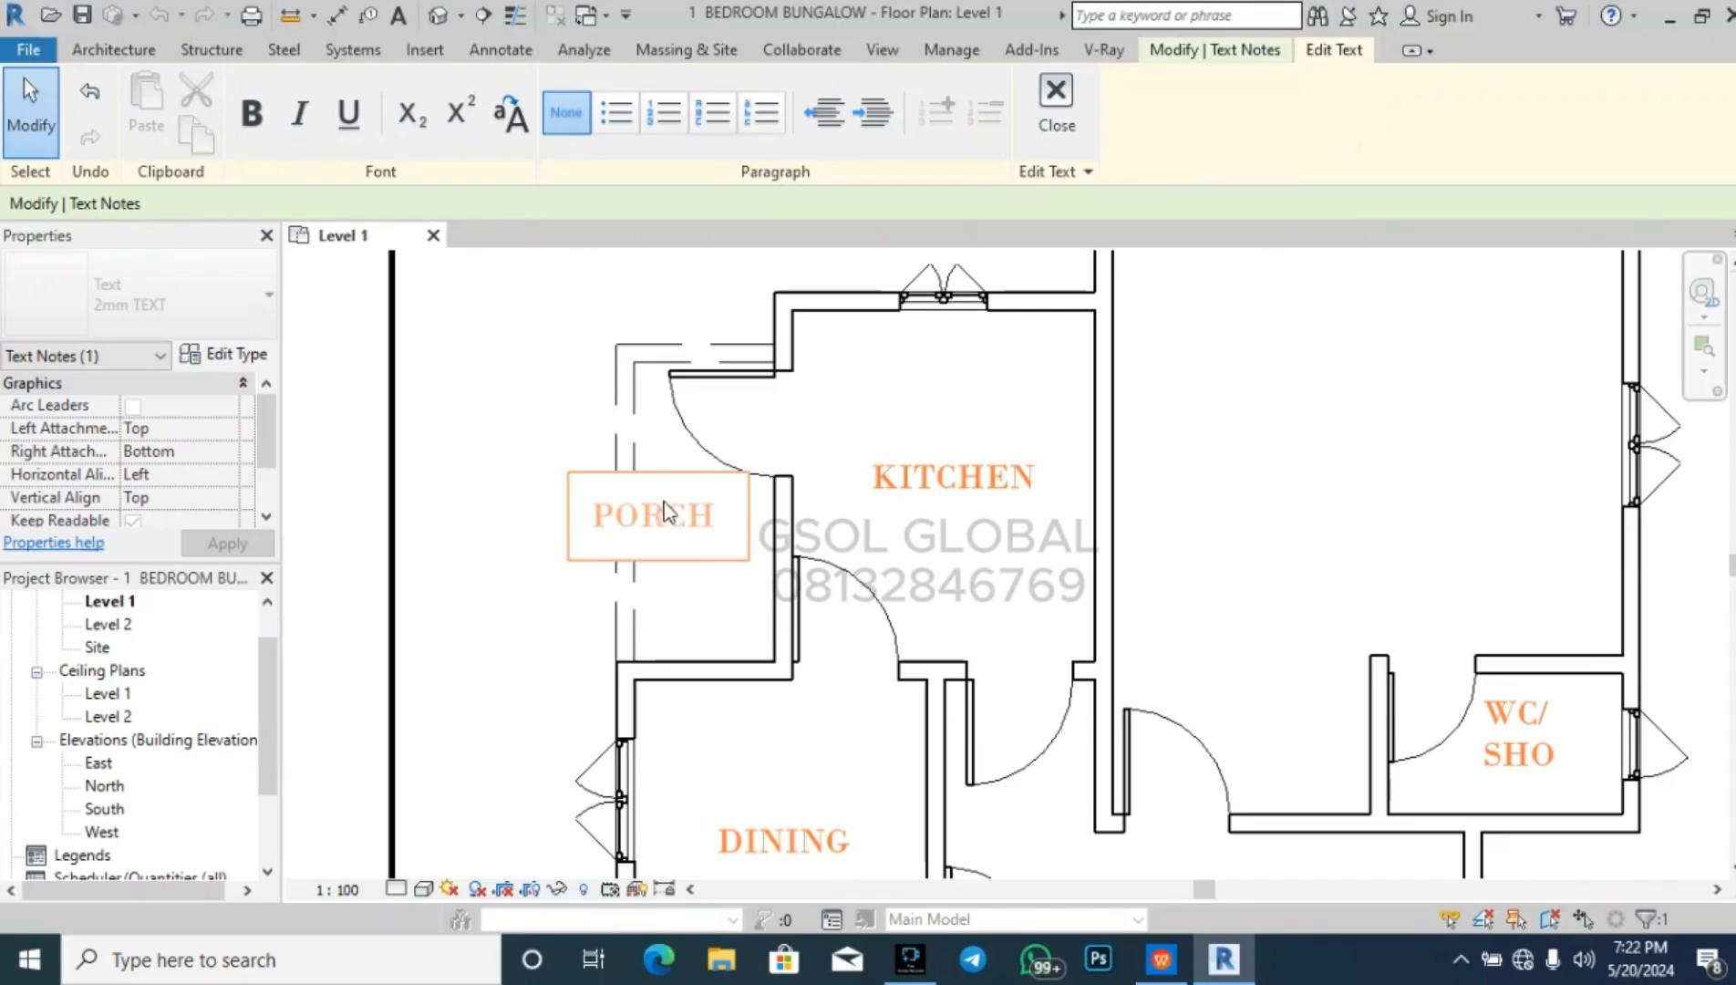
{"action": "left_click", "coordinate": [582, 410]}
- Nudge the PORCH note right so it fits between the dashed line and the kitchen wall
{"action": "key", "text": "Right"}
{"action": "key", "text": "Right"}
{"action": "key", "text": "Right"}
{"action": "key", "text": "Right"}
{"action": "key", "text": "Right"}
{"action": "key", "text": "Right"}
{"action": "key", "text": "Right"}
{"action": "key", "text": "Right"}
{"action": "key", "text": "Right"}
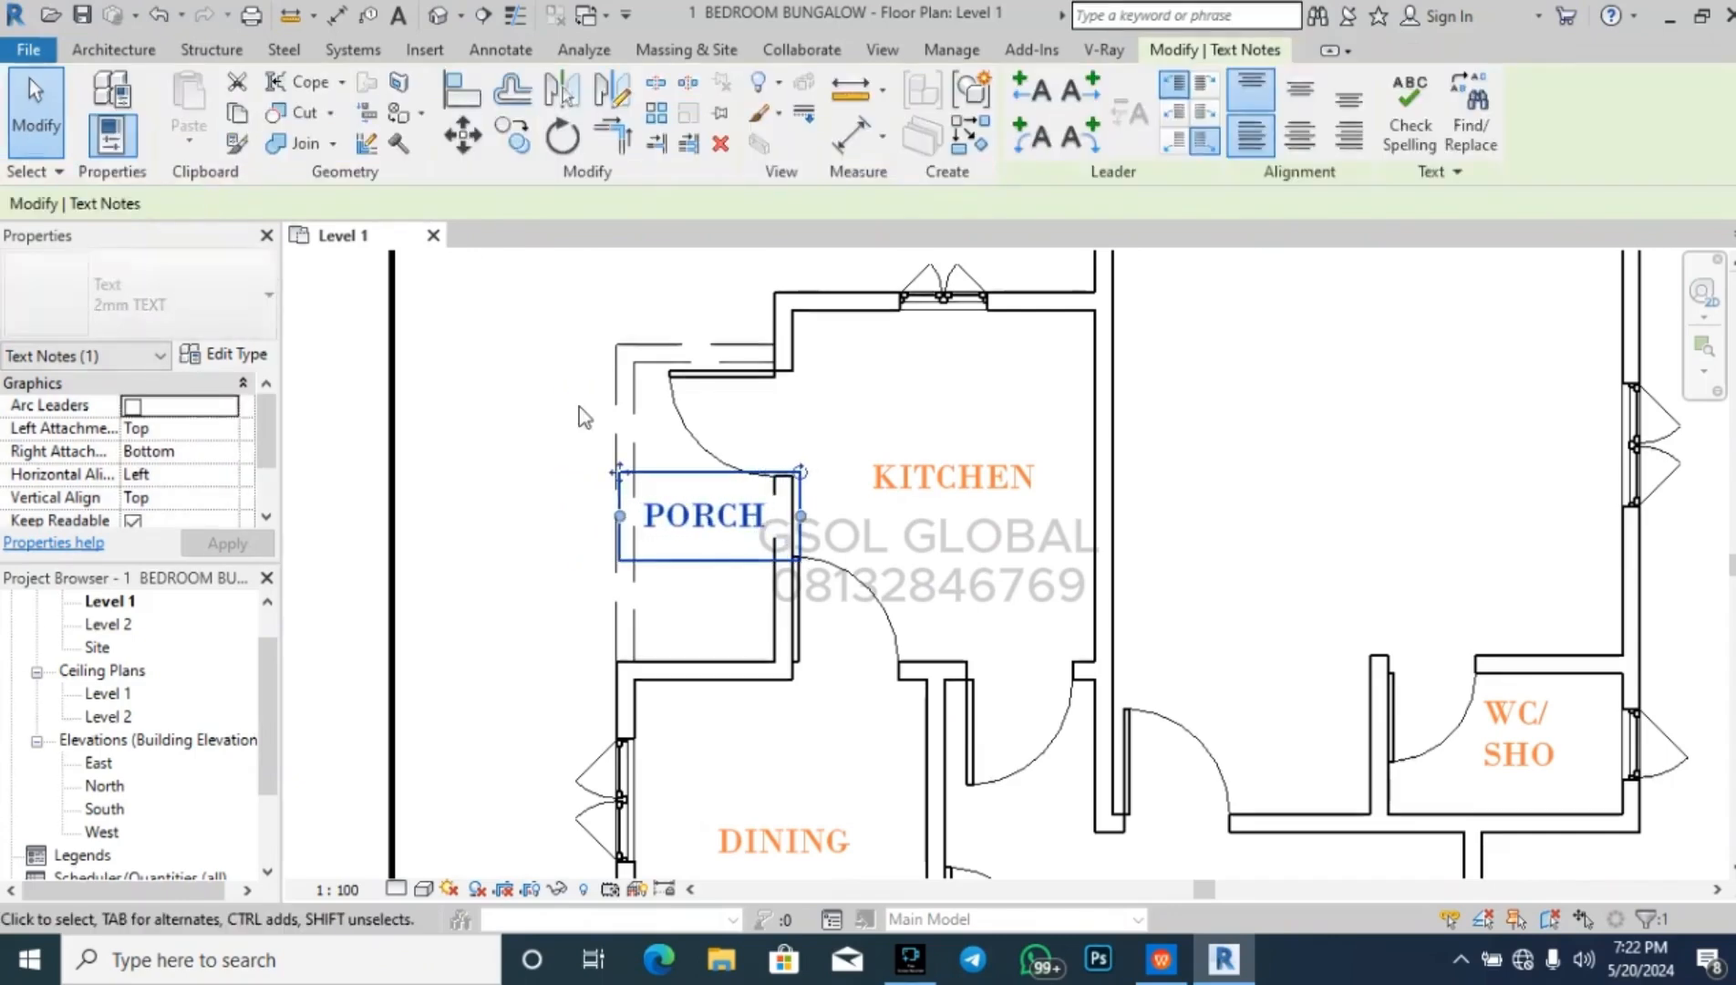
{"action": "key", "text": "Left"}
{"action": "left_click", "coordinate": [556, 365]}
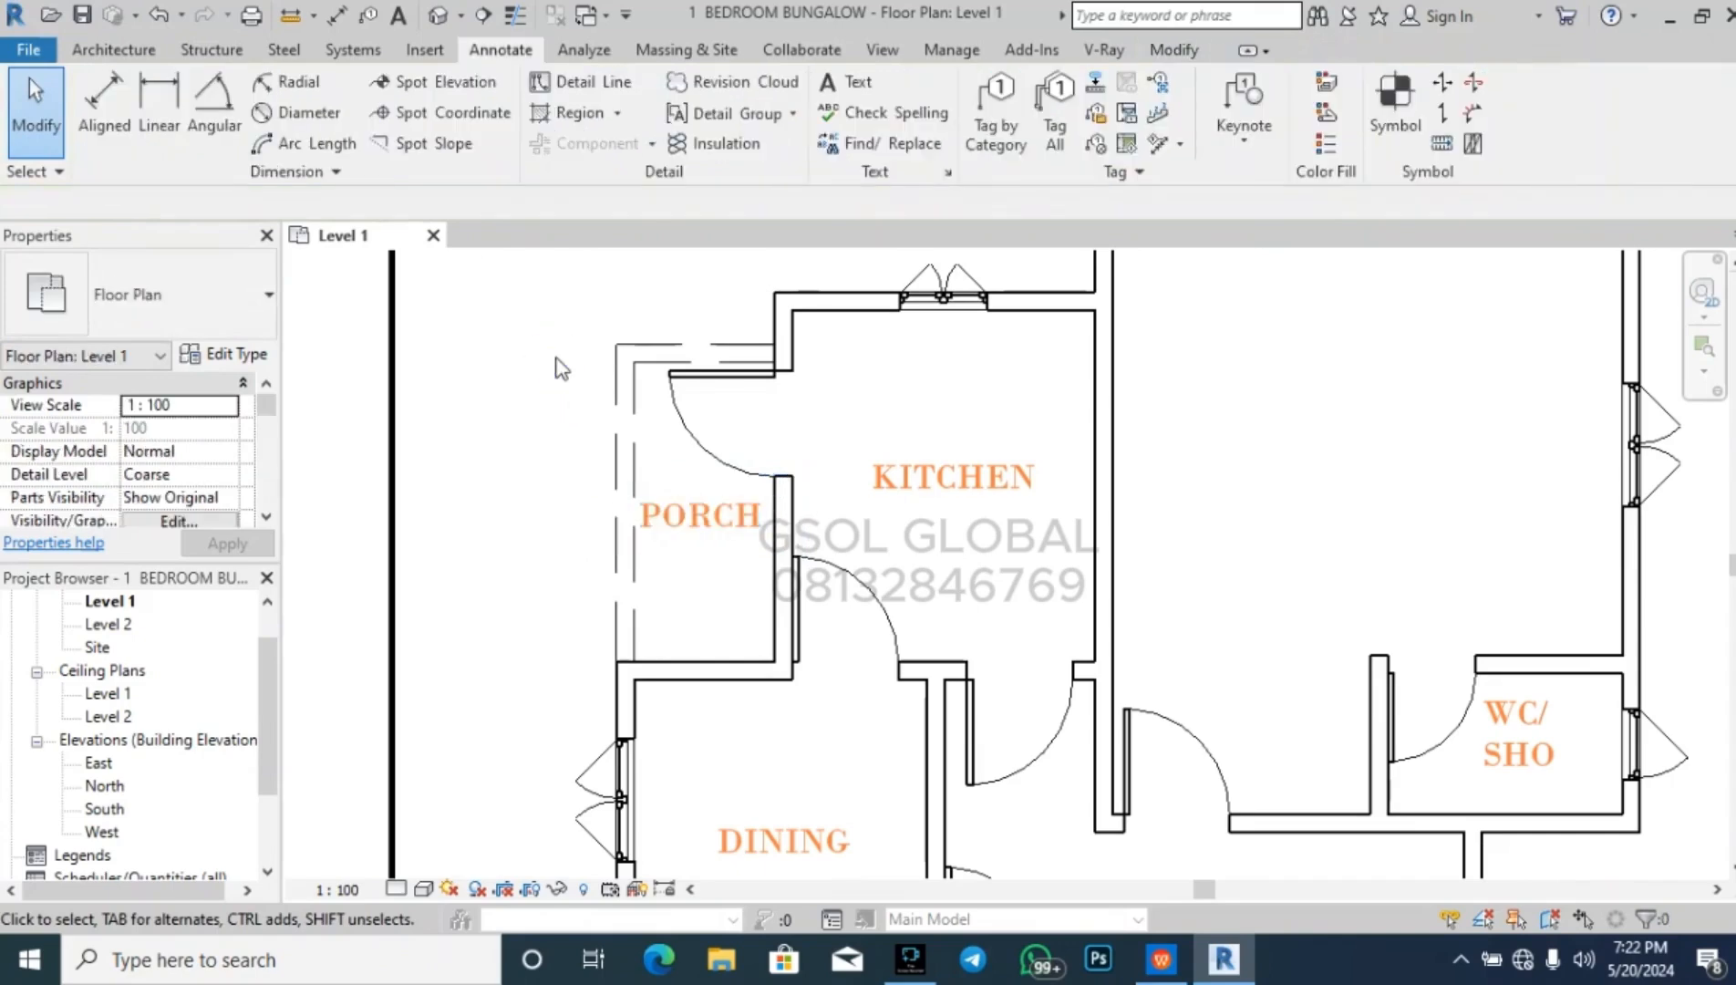
- Copy the upper WC/SHO note into the middle of the large room above it
{"action": "scroll", "coordinate": [504, 425], "scroll_direction": "down", "scroll_amount": 3}
{"action": "scroll", "coordinate": [897, 464], "scroll_direction": "up", "scroll_amount": 3}
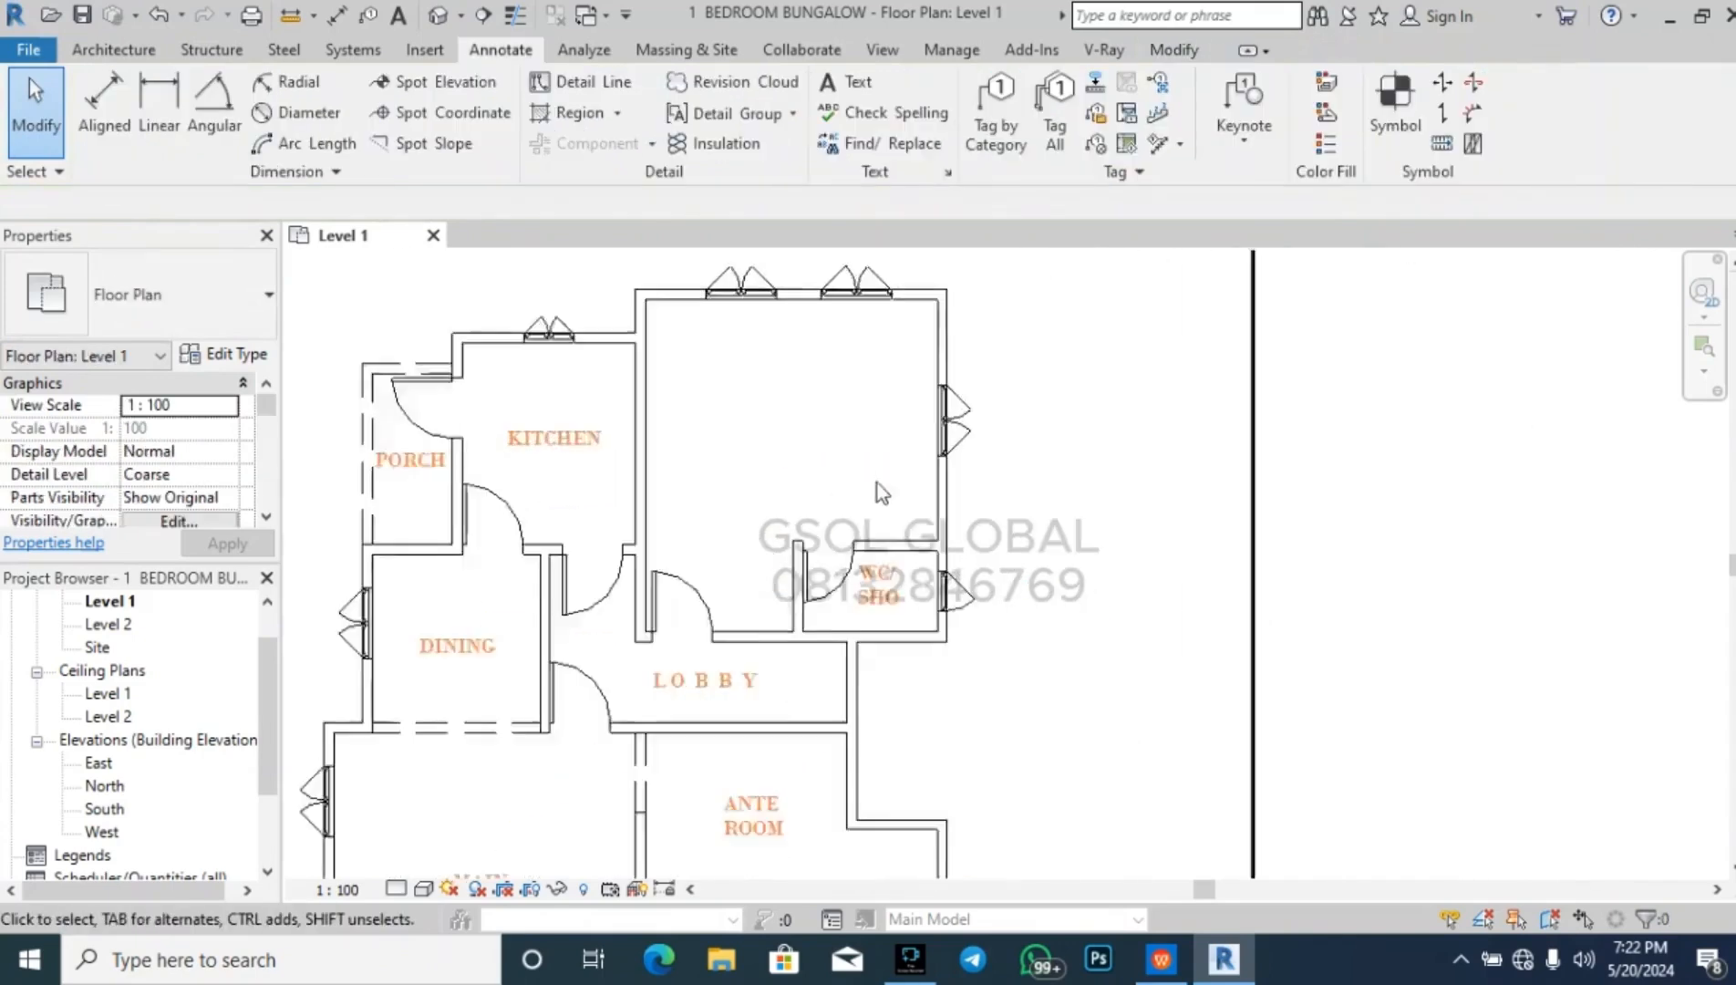
{"action": "left_click", "coordinate": [882, 602]}
{"action": "key", "text": "r"}
{"action": "key", "text": "o"}
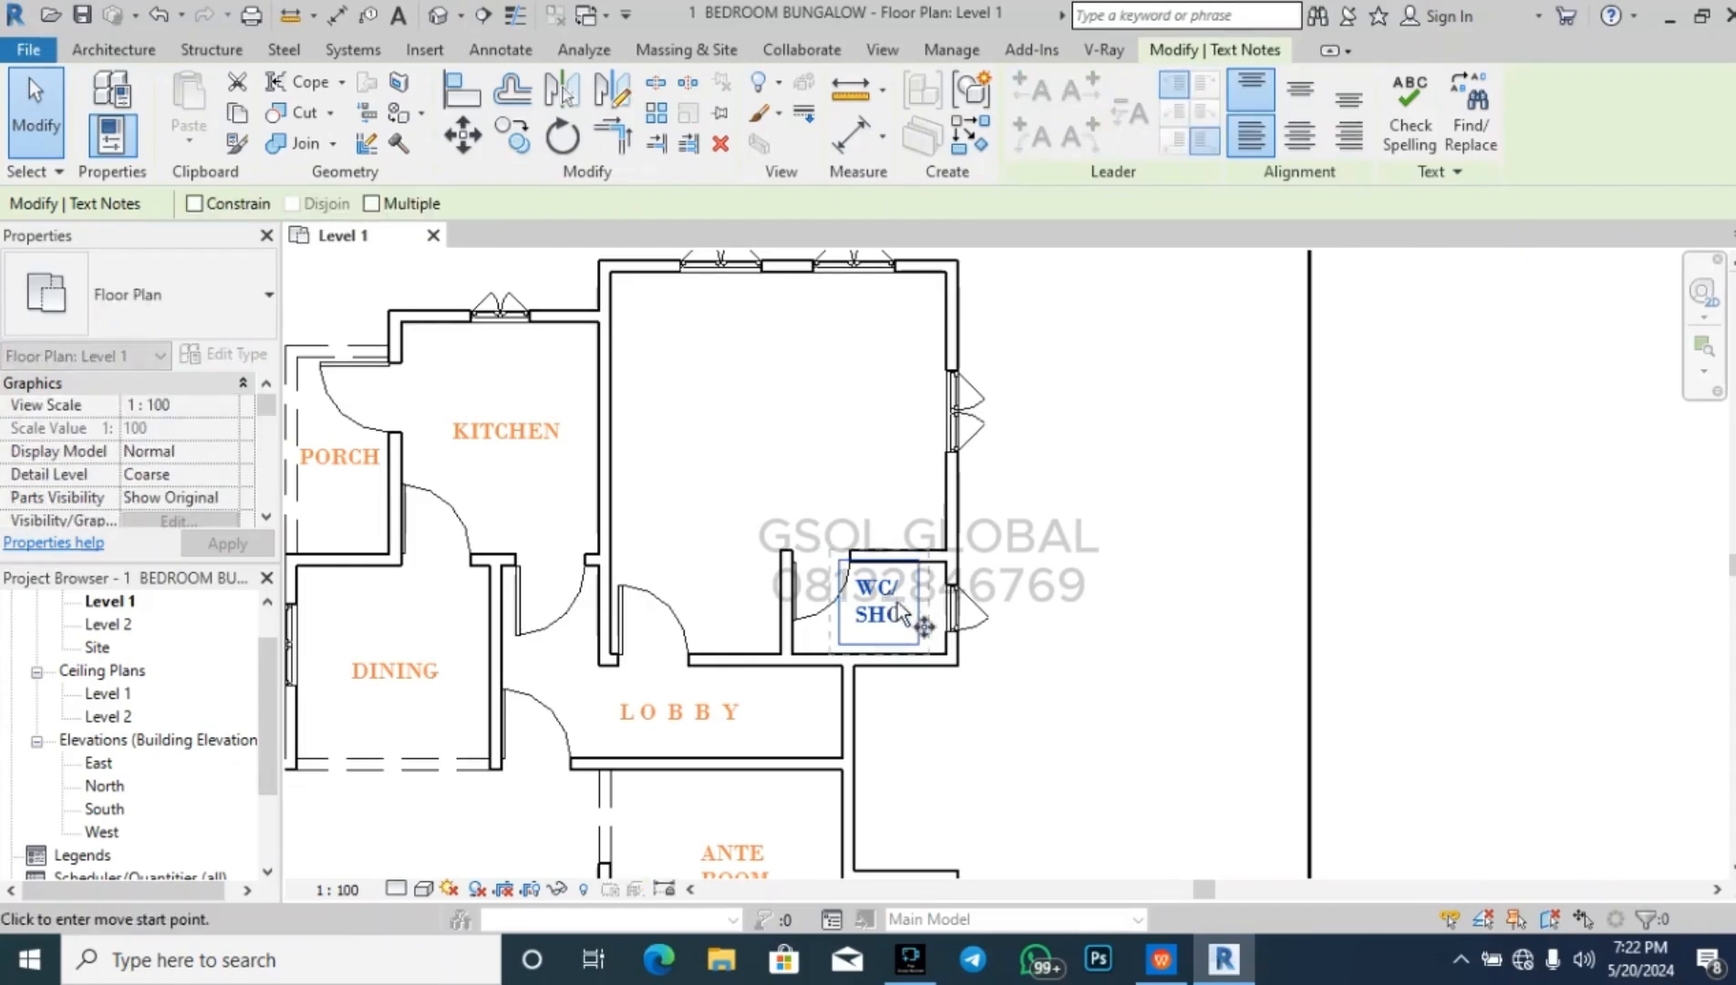
{"action": "left_click", "coordinate": [898, 598]}
{"action": "left_click", "coordinate": [801, 405]}
{"action": "key", "text": "Escape"}
- Replace the text of the copied WC/SHO note in the large room with BEDROOM on one line
{"action": "scroll", "coordinate": [806, 428], "scroll_direction": "up", "scroll_amount": 4}
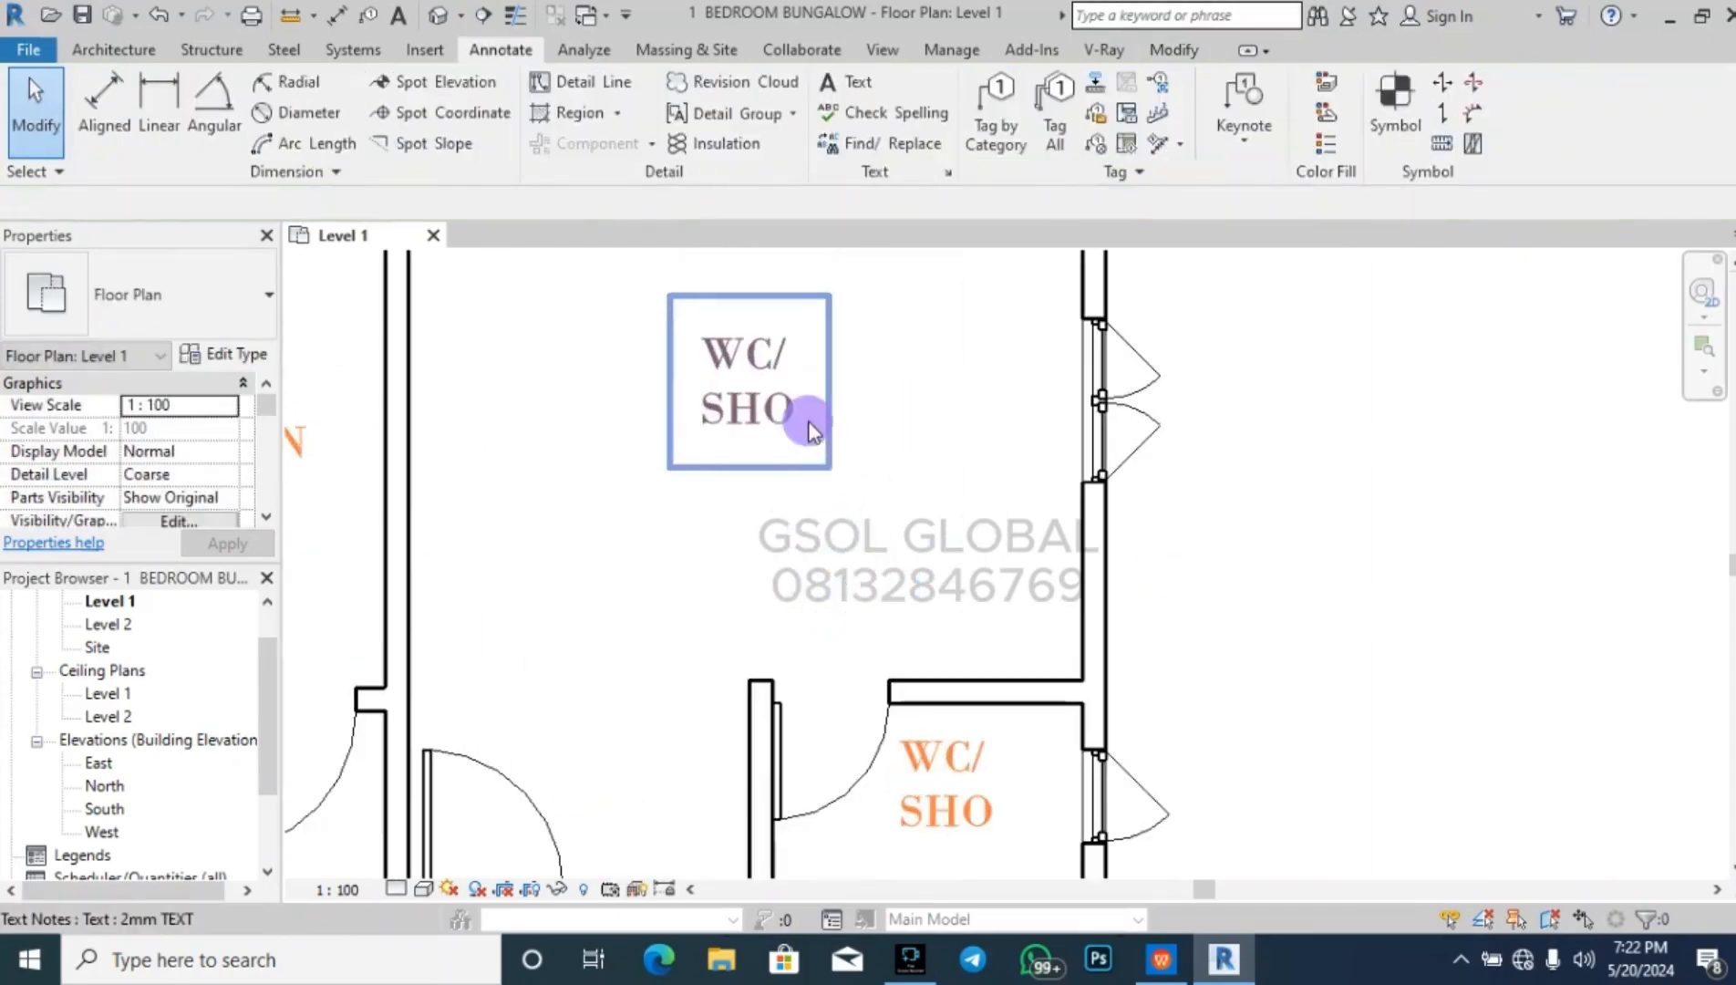
{"action": "left_click", "coordinate": [812, 431]}
{"action": "double_click", "coordinate": [812, 430]}
{"action": "key", "text": "BackSpace"}
{"action": "key", "text": "BackSpace"}
{"action": "key", "text": "BackSpace"}
{"action": "key", "text": "BackSpace"}
{"action": "key", "text": "BackSpace"}
{"action": "key", "text": "BackSpace"}
{"action": "key", "text": "BackSpace"}
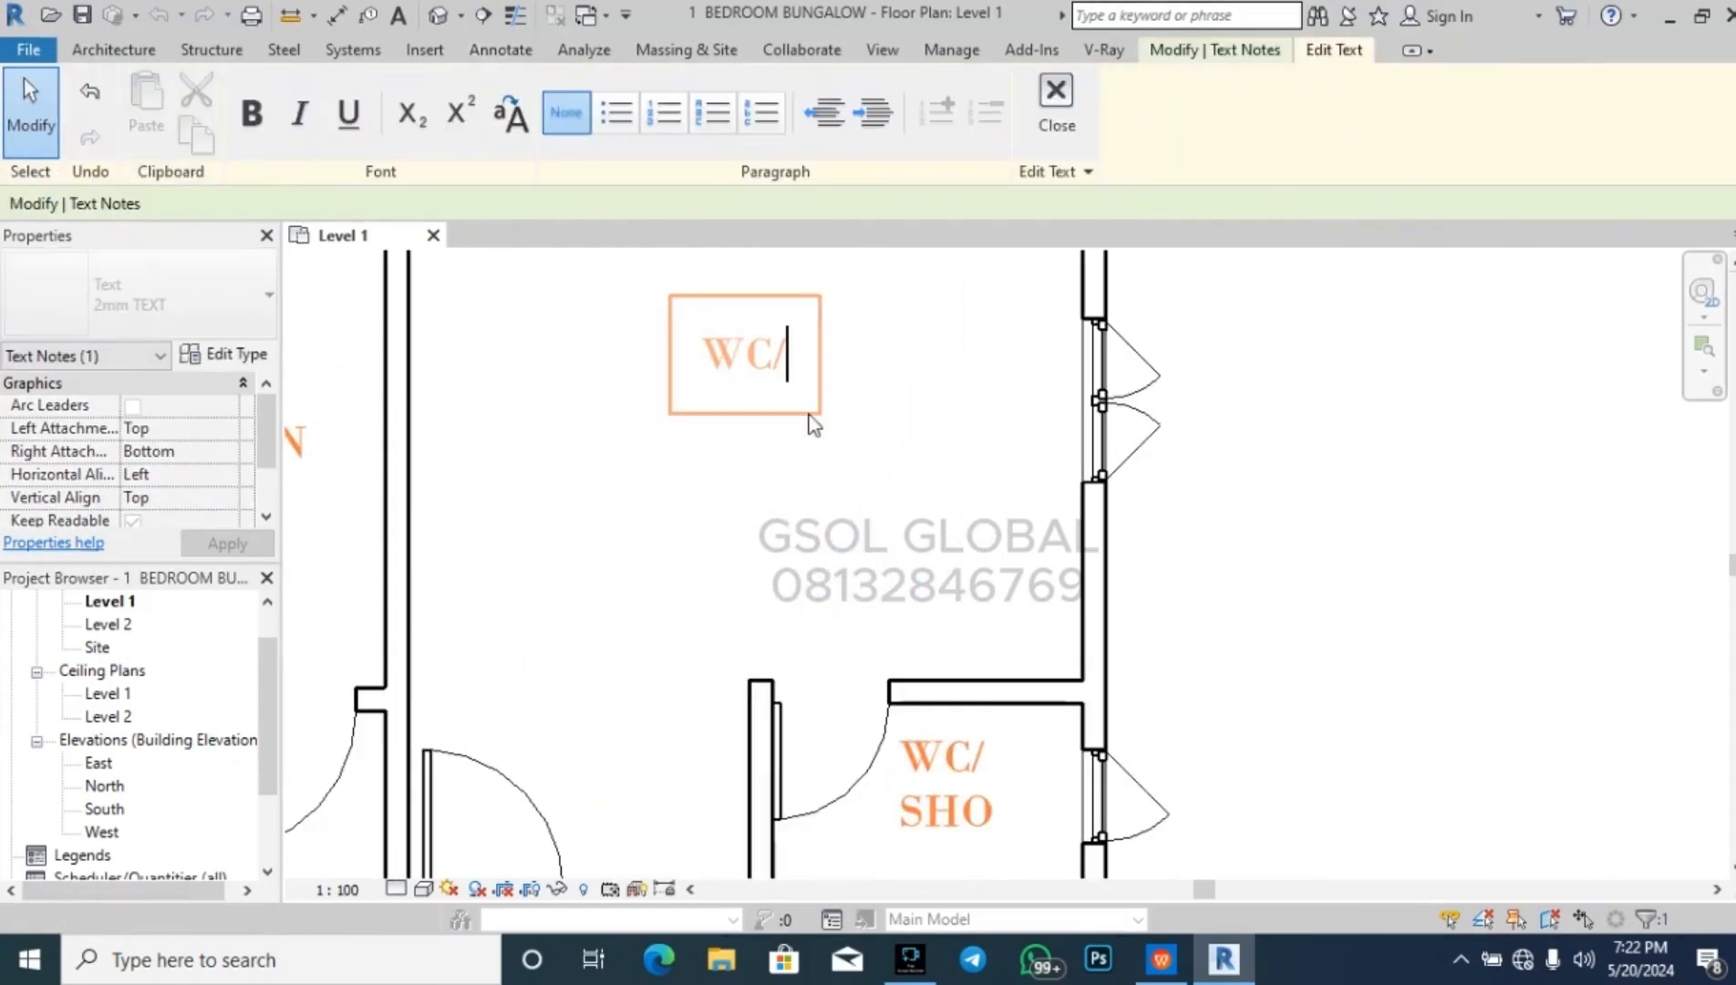
{"action": "type", "text": "BEED"}
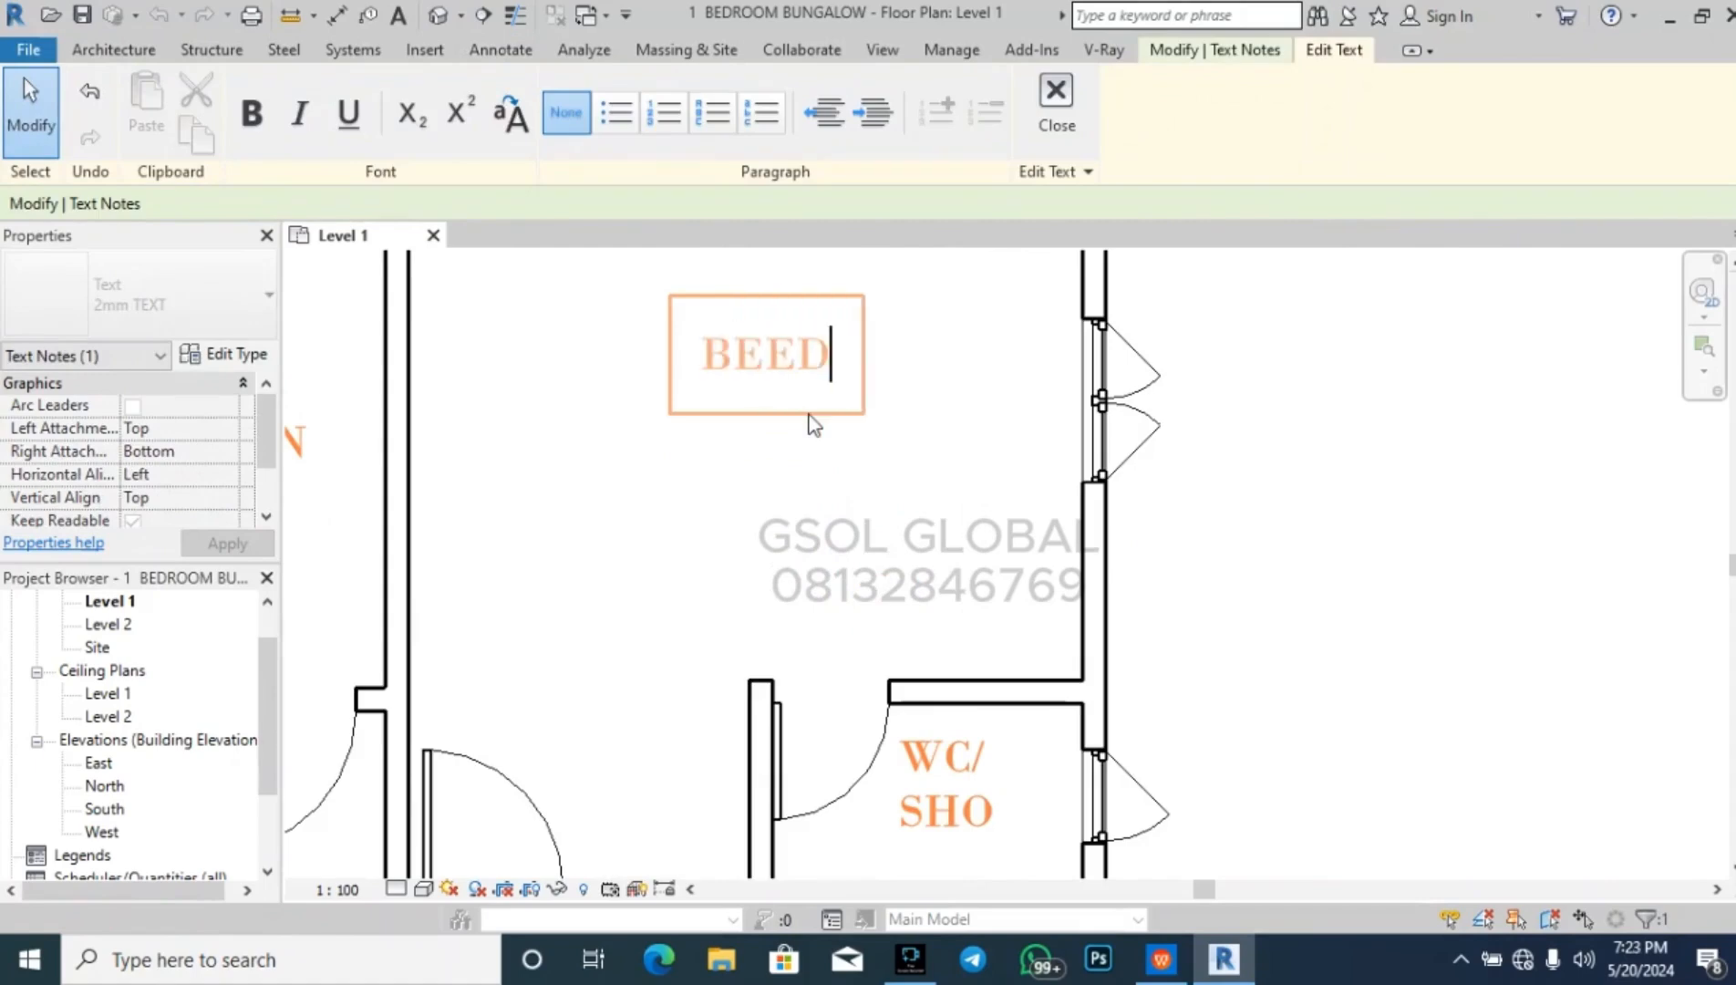
{"action": "type", "text": "ROOM"}
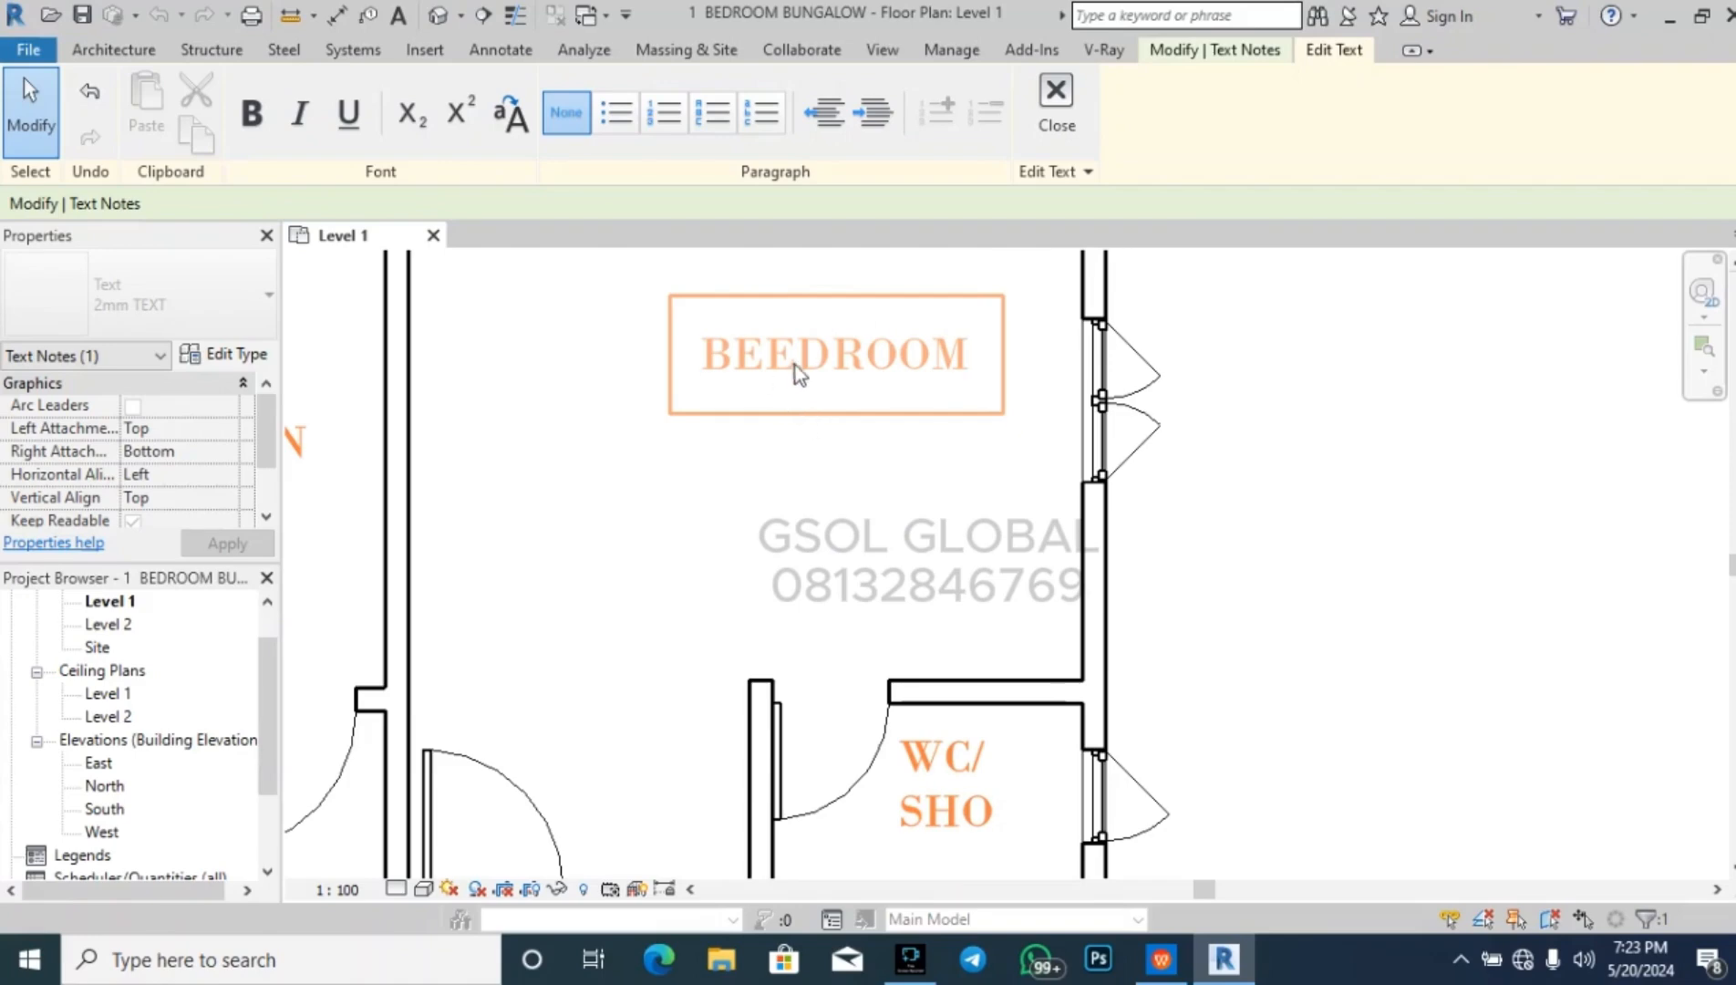
{"action": "key", "text": "BackSpace"}
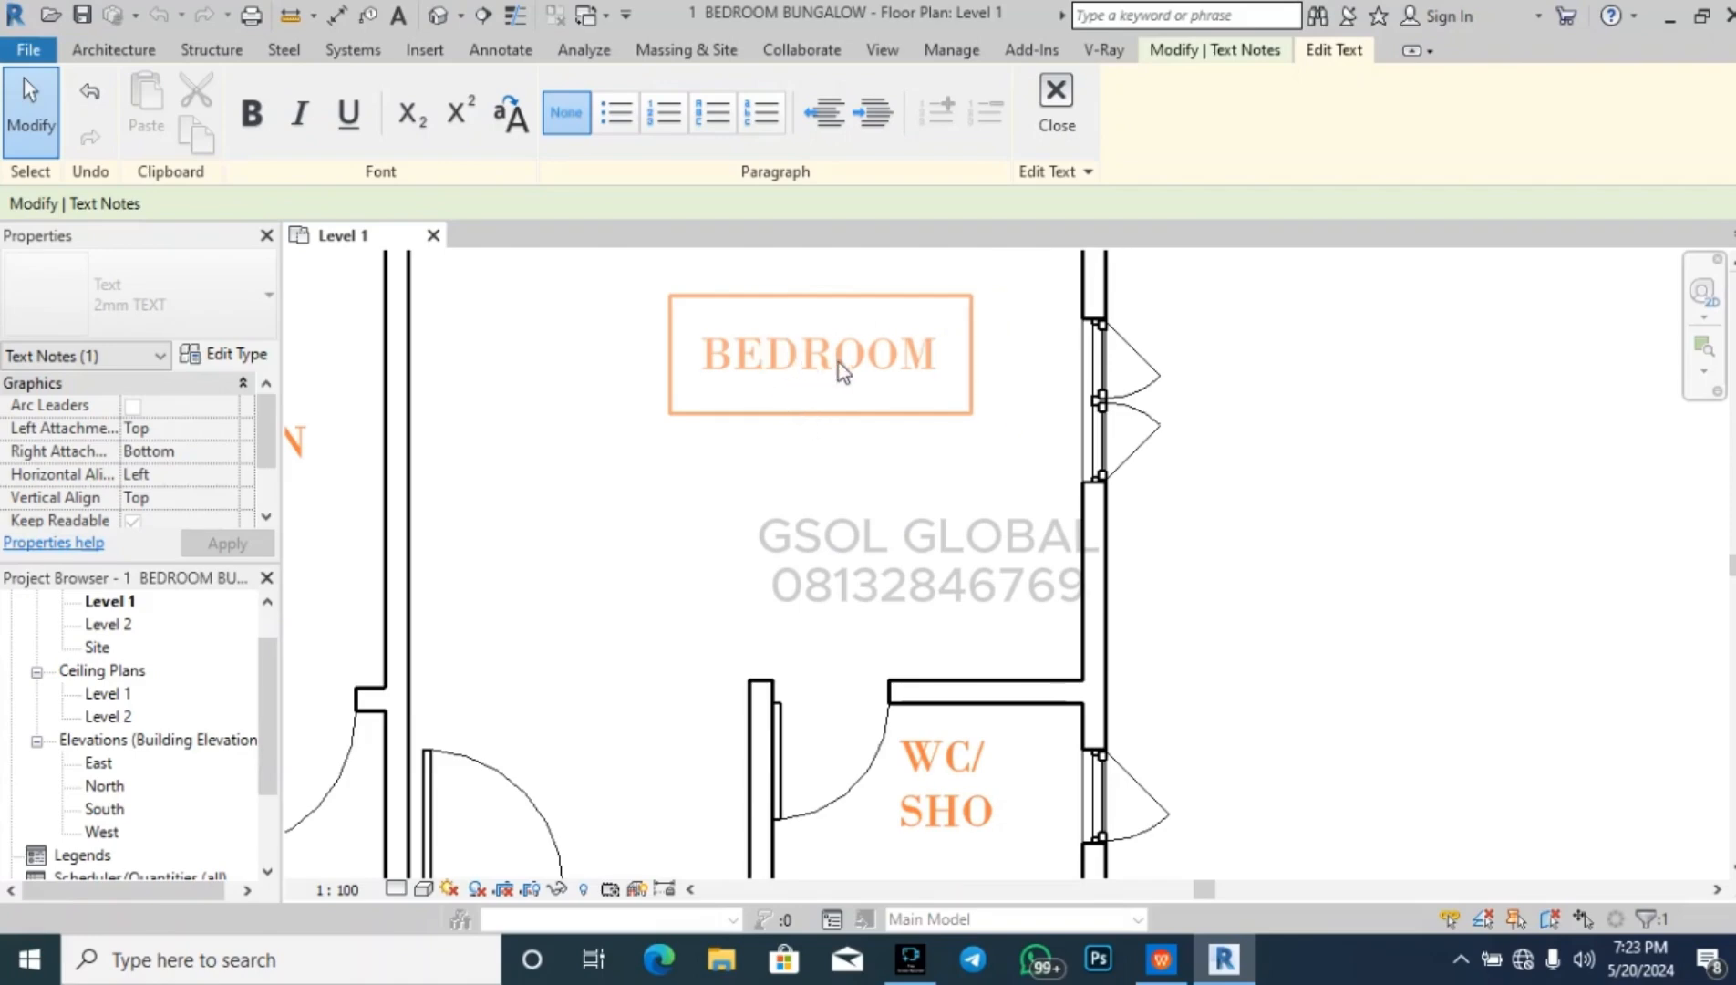
- Add a second line reading en-suite, indented under the middle of BEDROOM, and move the note slightly left towards the room's centre
{"action": "key", "text": "Return"}
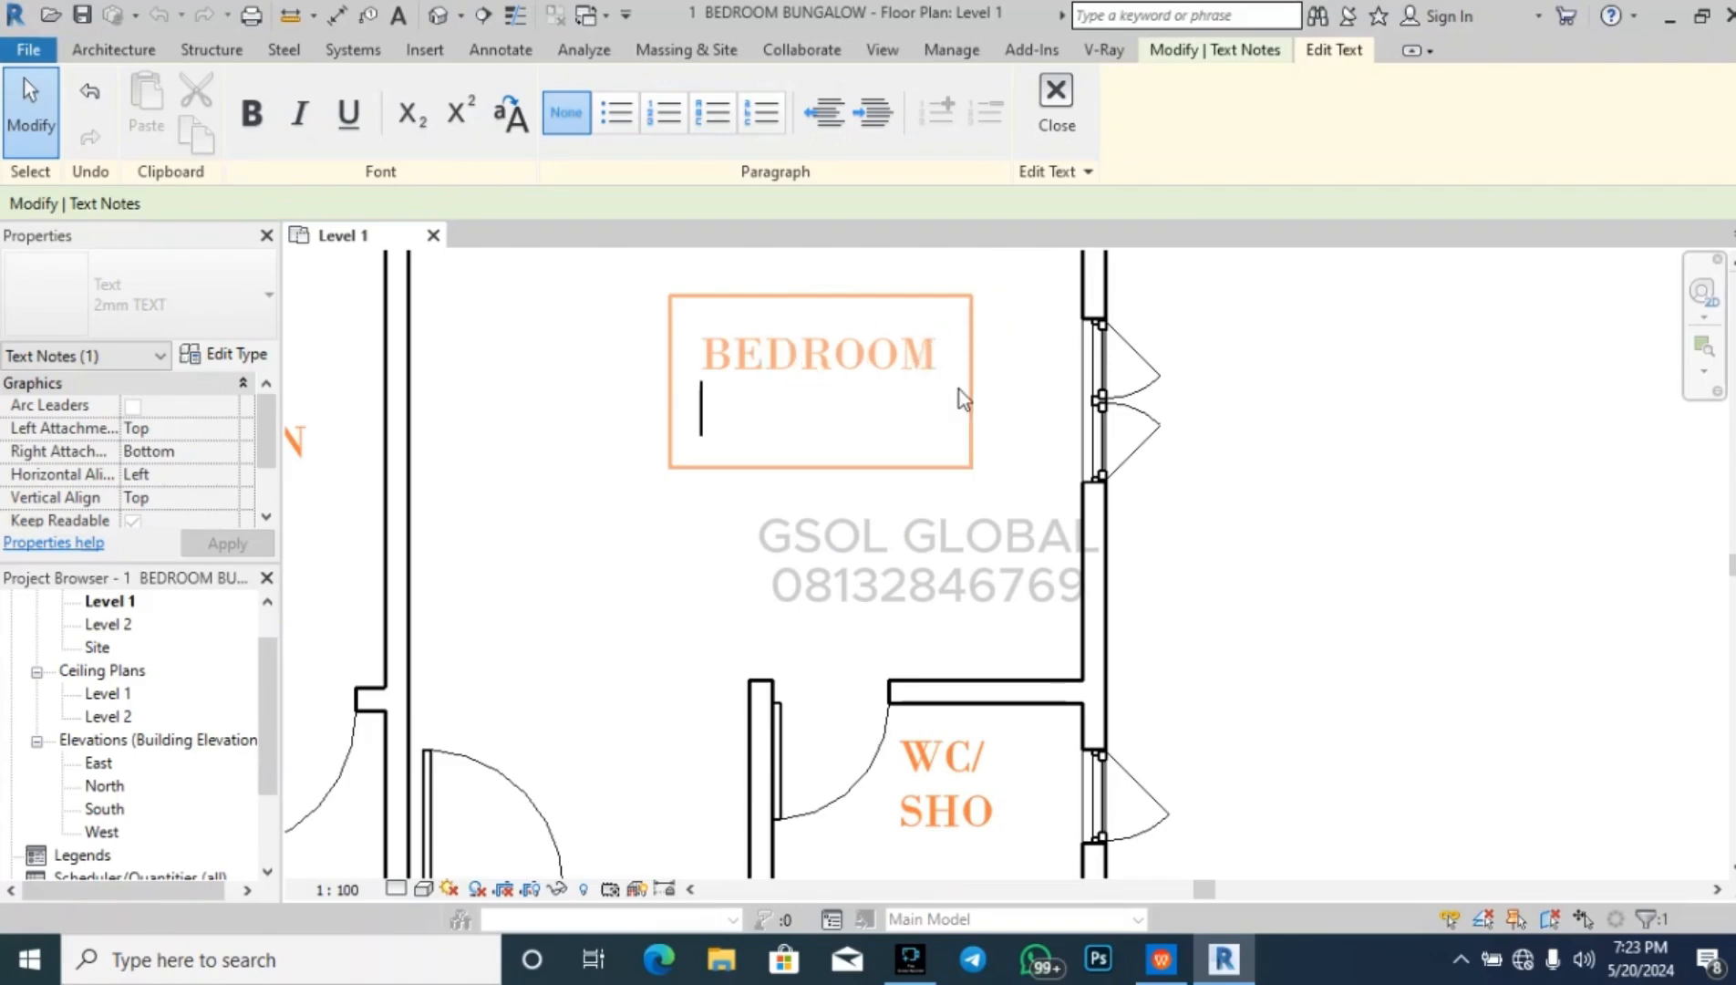
{"action": "type", "text": "en-su"}
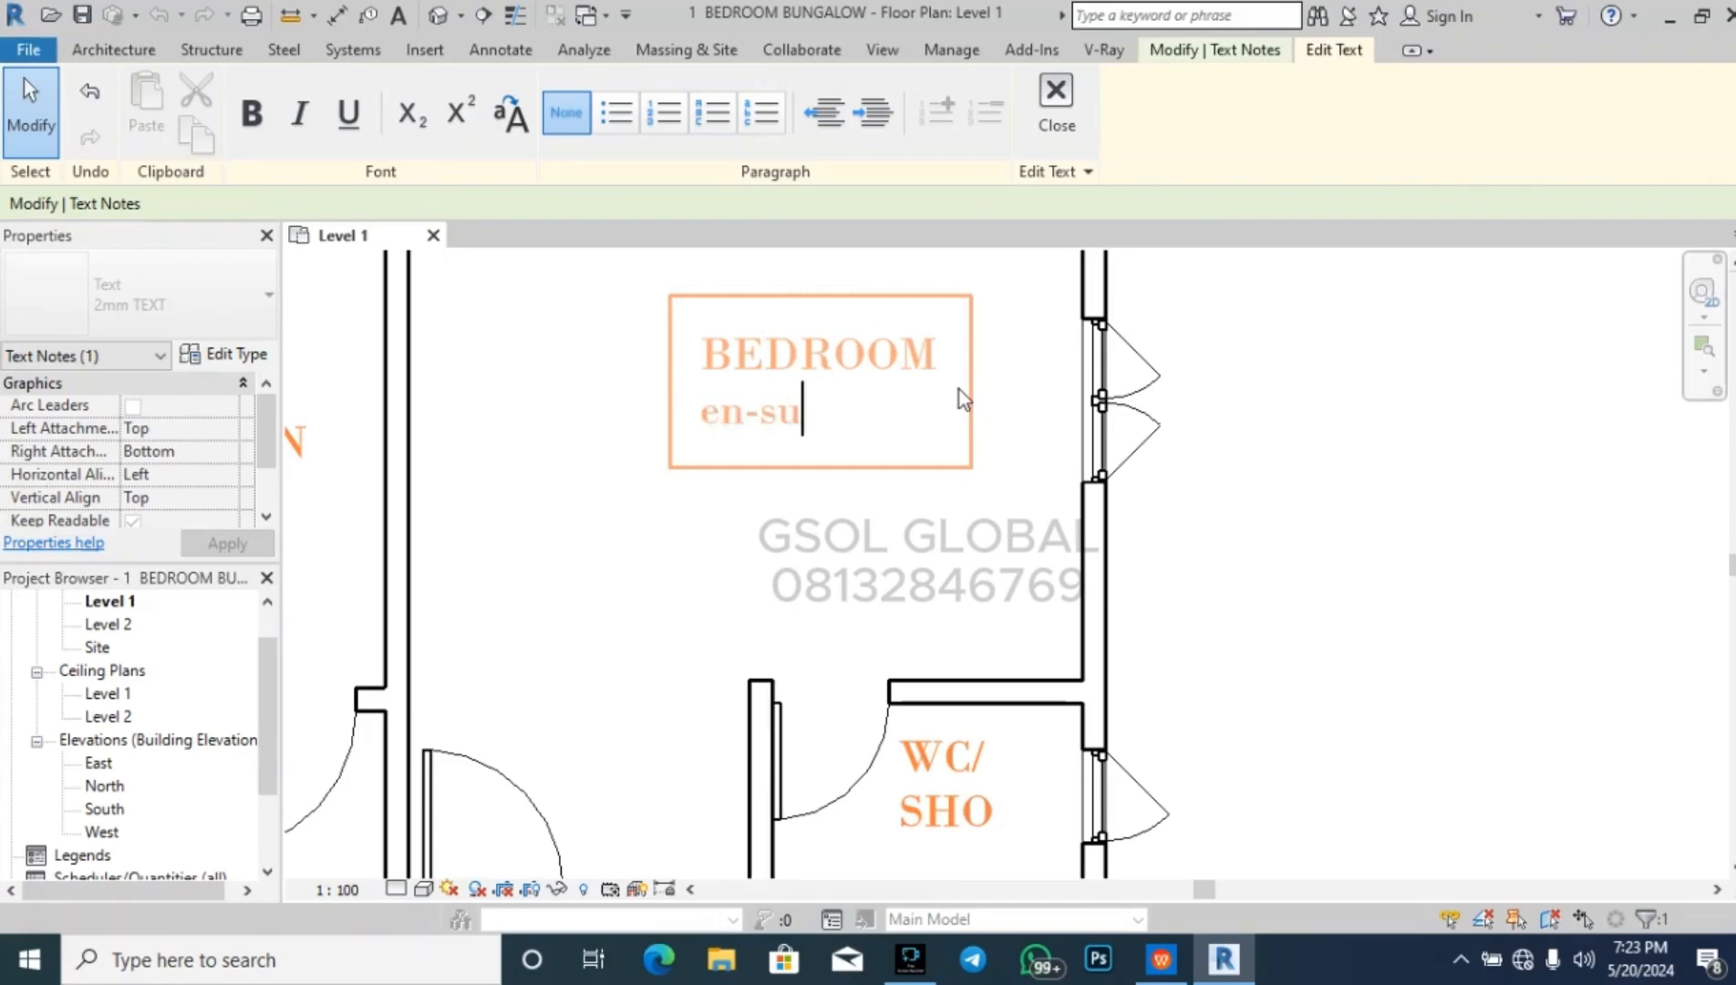
{"action": "type", "text": "ite"}
{"action": "left_click", "coordinate": [697, 421]}
{"action": "left_click", "coordinate": [818, 526]}
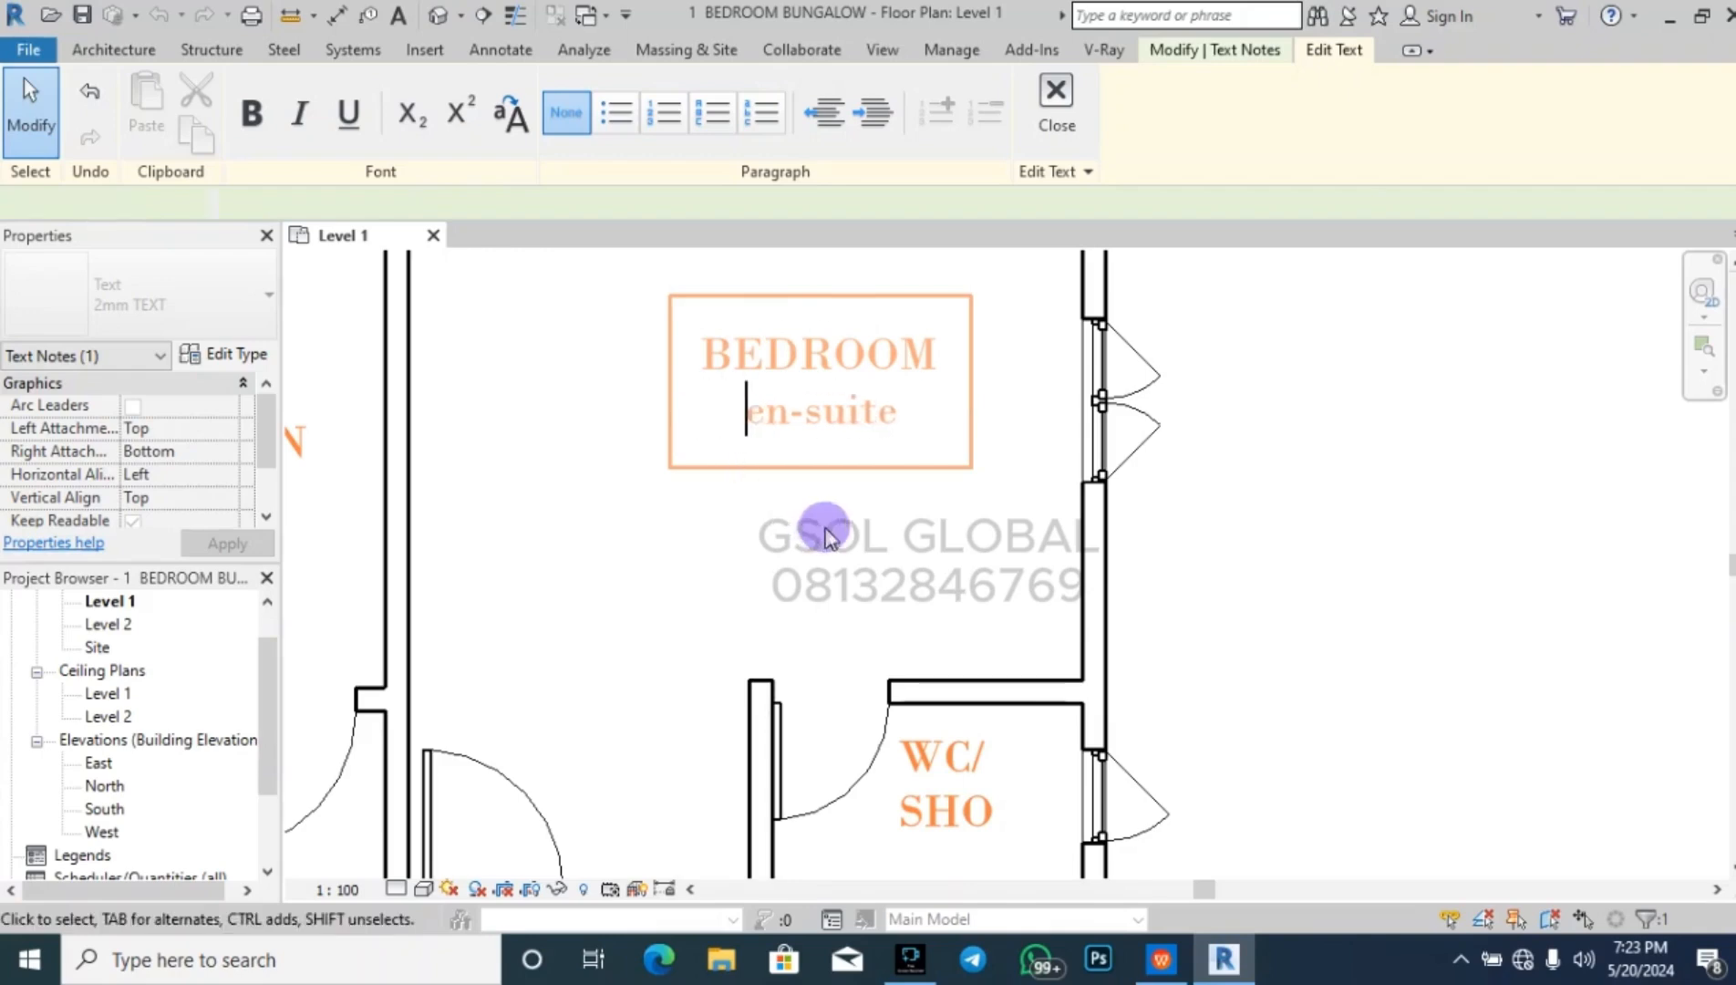
{"action": "left_click_drag", "start_coordinate": [771, 418], "coordinate": [730, 407]}
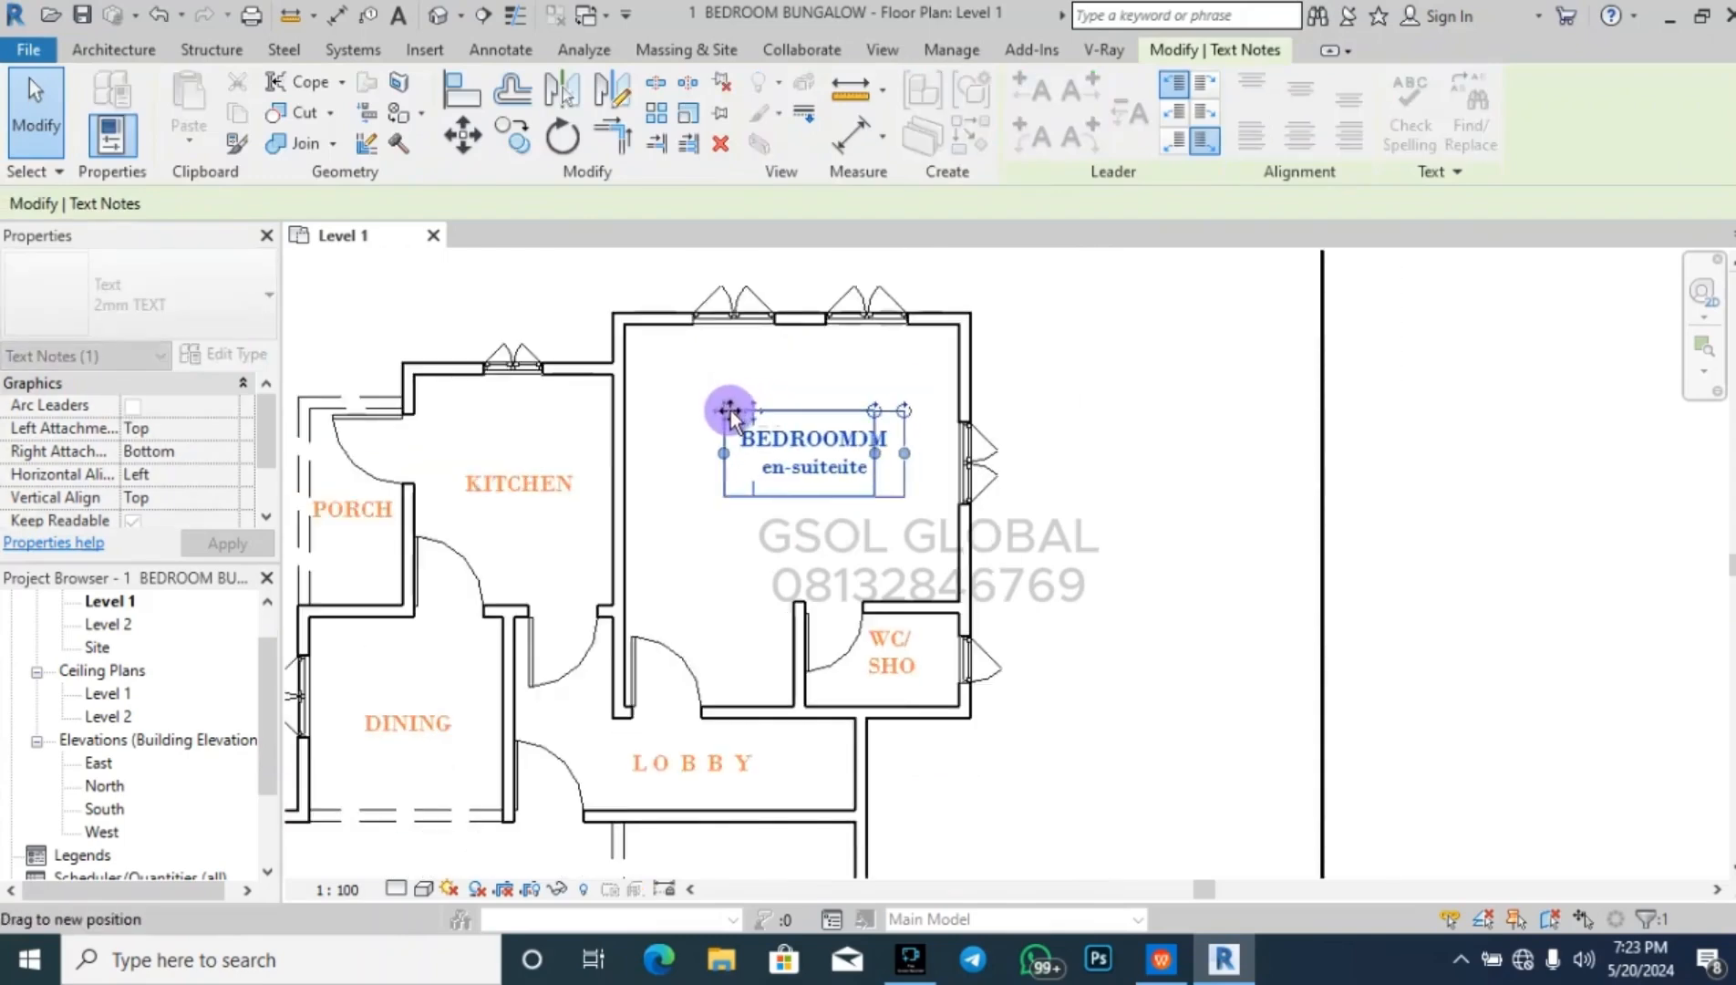
{"action": "left_click", "coordinate": [1171, 421]}
- Change the colour of the 2mm TEXT type used by the room labels to Black
{"action": "scroll", "coordinate": [1149, 393], "scroll_direction": "down", "scroll_amount": 3}
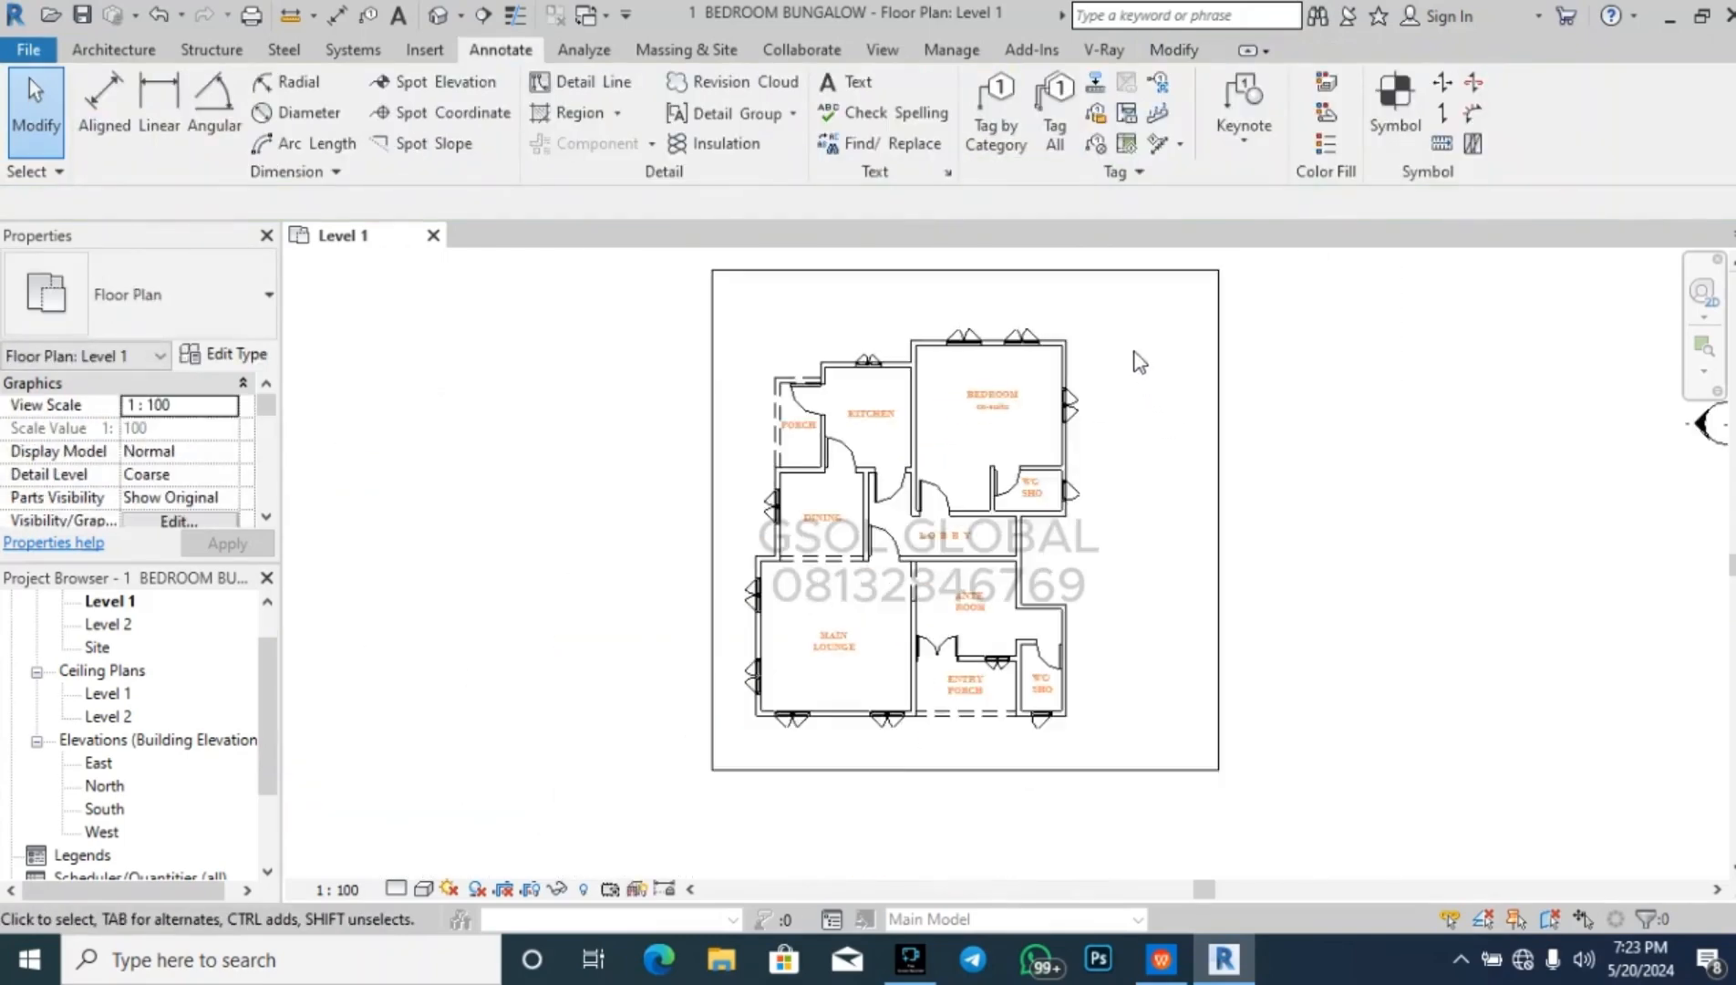
{"action": "scroll", "coordinate": [1108, 529], "scroll_direction": "up", "scroll_amount": 2}
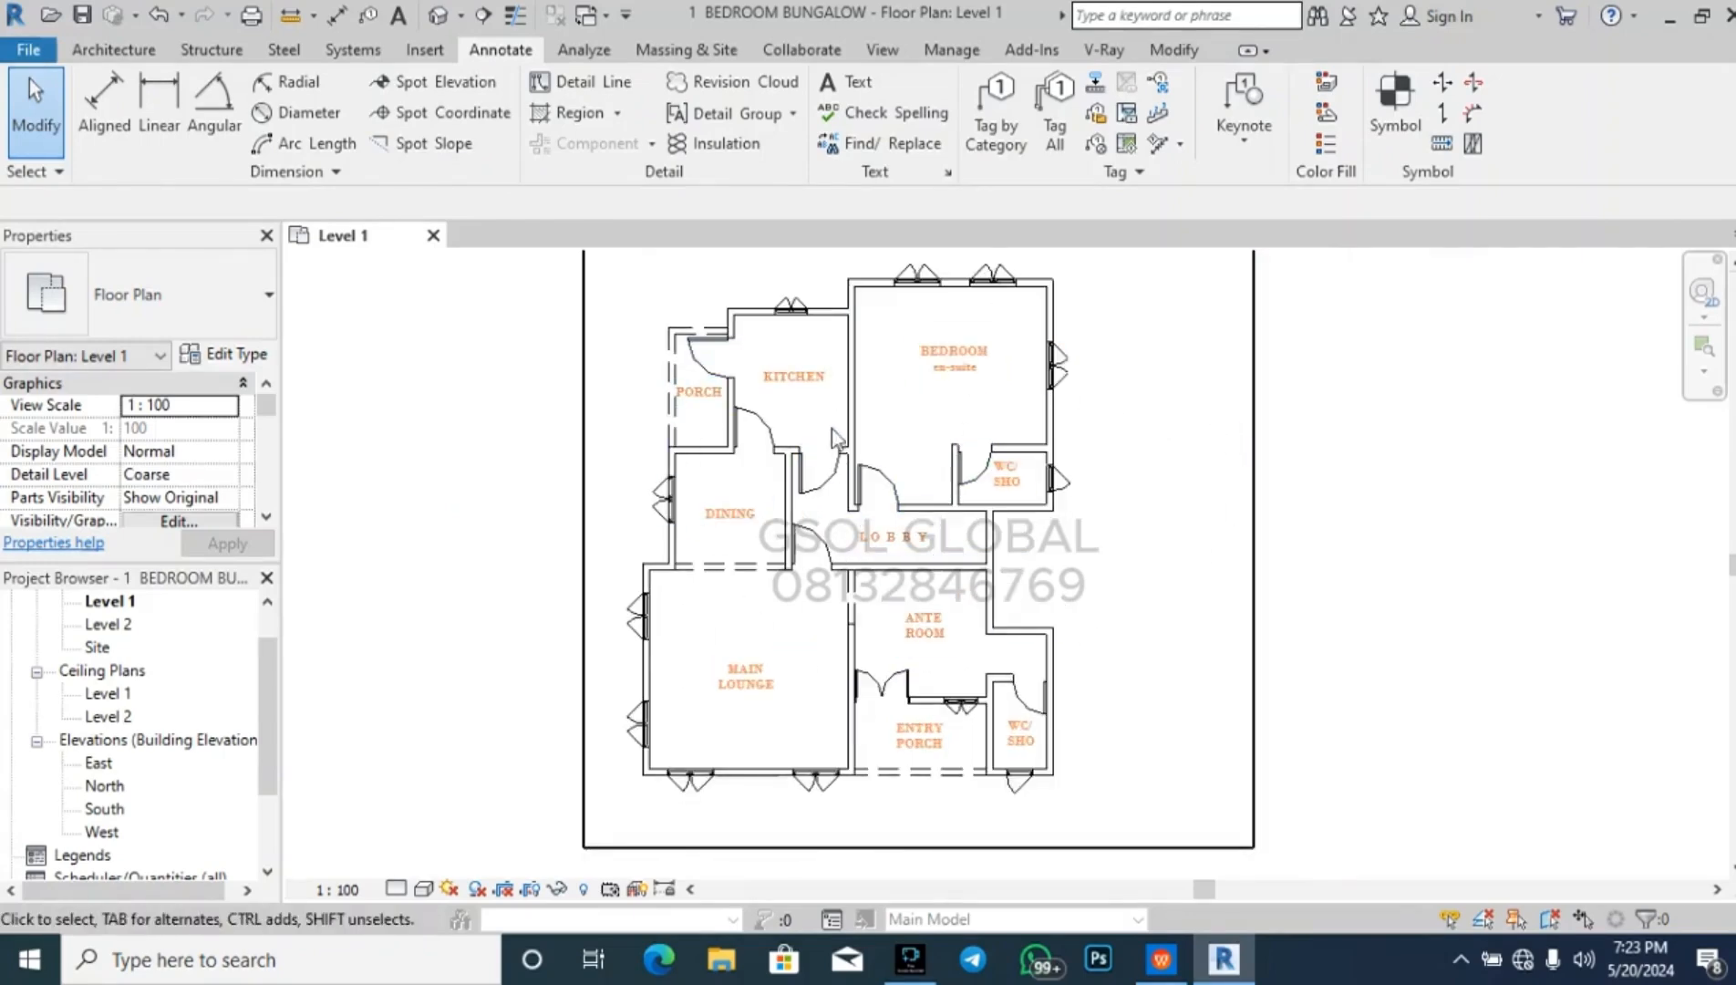
{"action": "scroll", "coordinate": [702, 381], "scroll_direction": "up", "scroll_amount": 2}
{"action": "scroll", "coordinate": [702, 381], "scroll_direction": "up", "scroll_amount": 2}
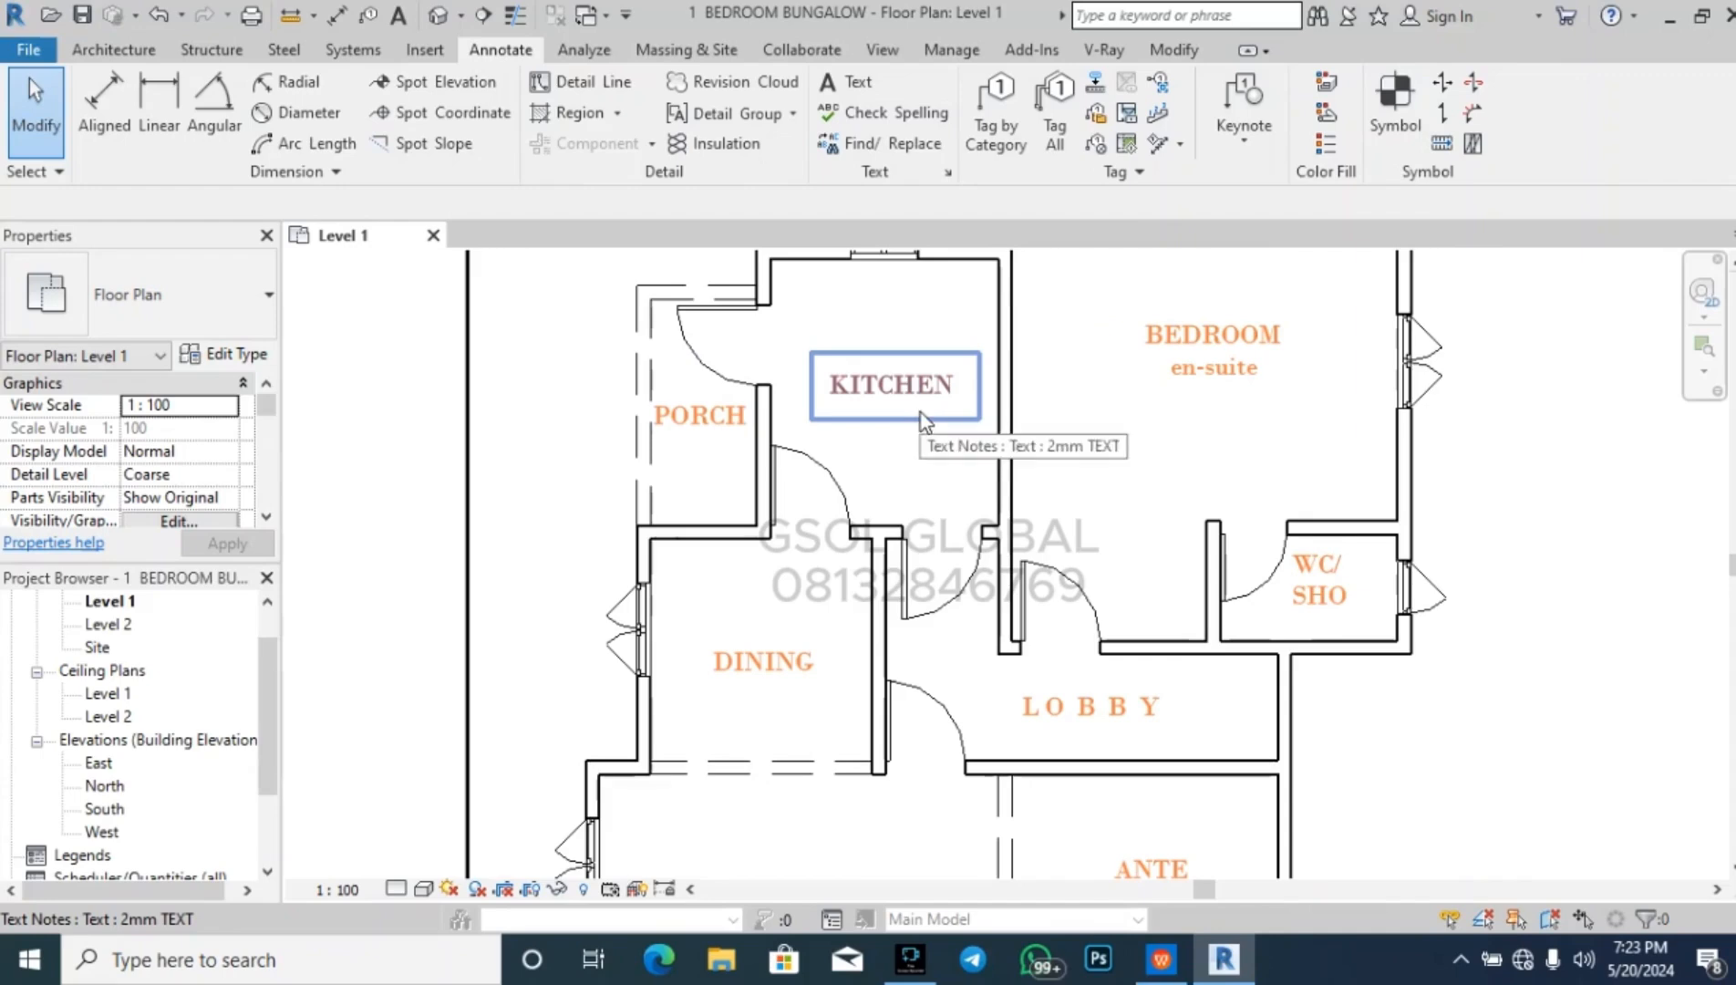
{"action": "left_click", "coordinate": [921, 411]}
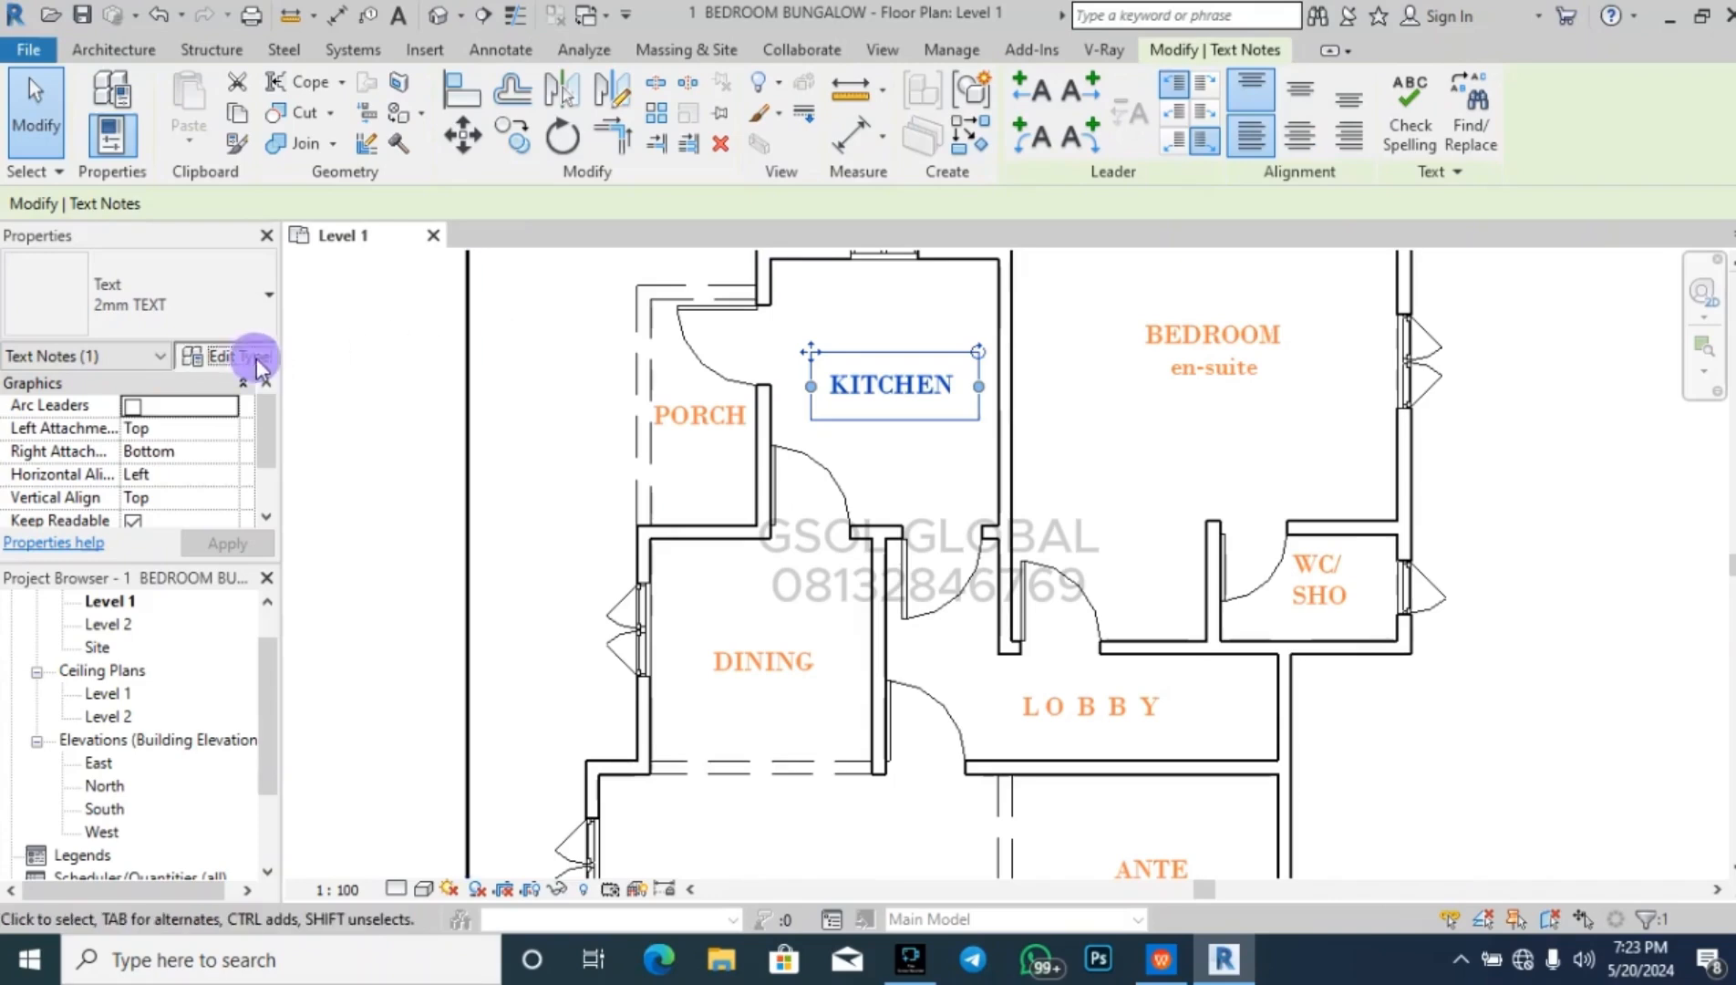
{"action": "left_click", "coordinate": [228, 354]}
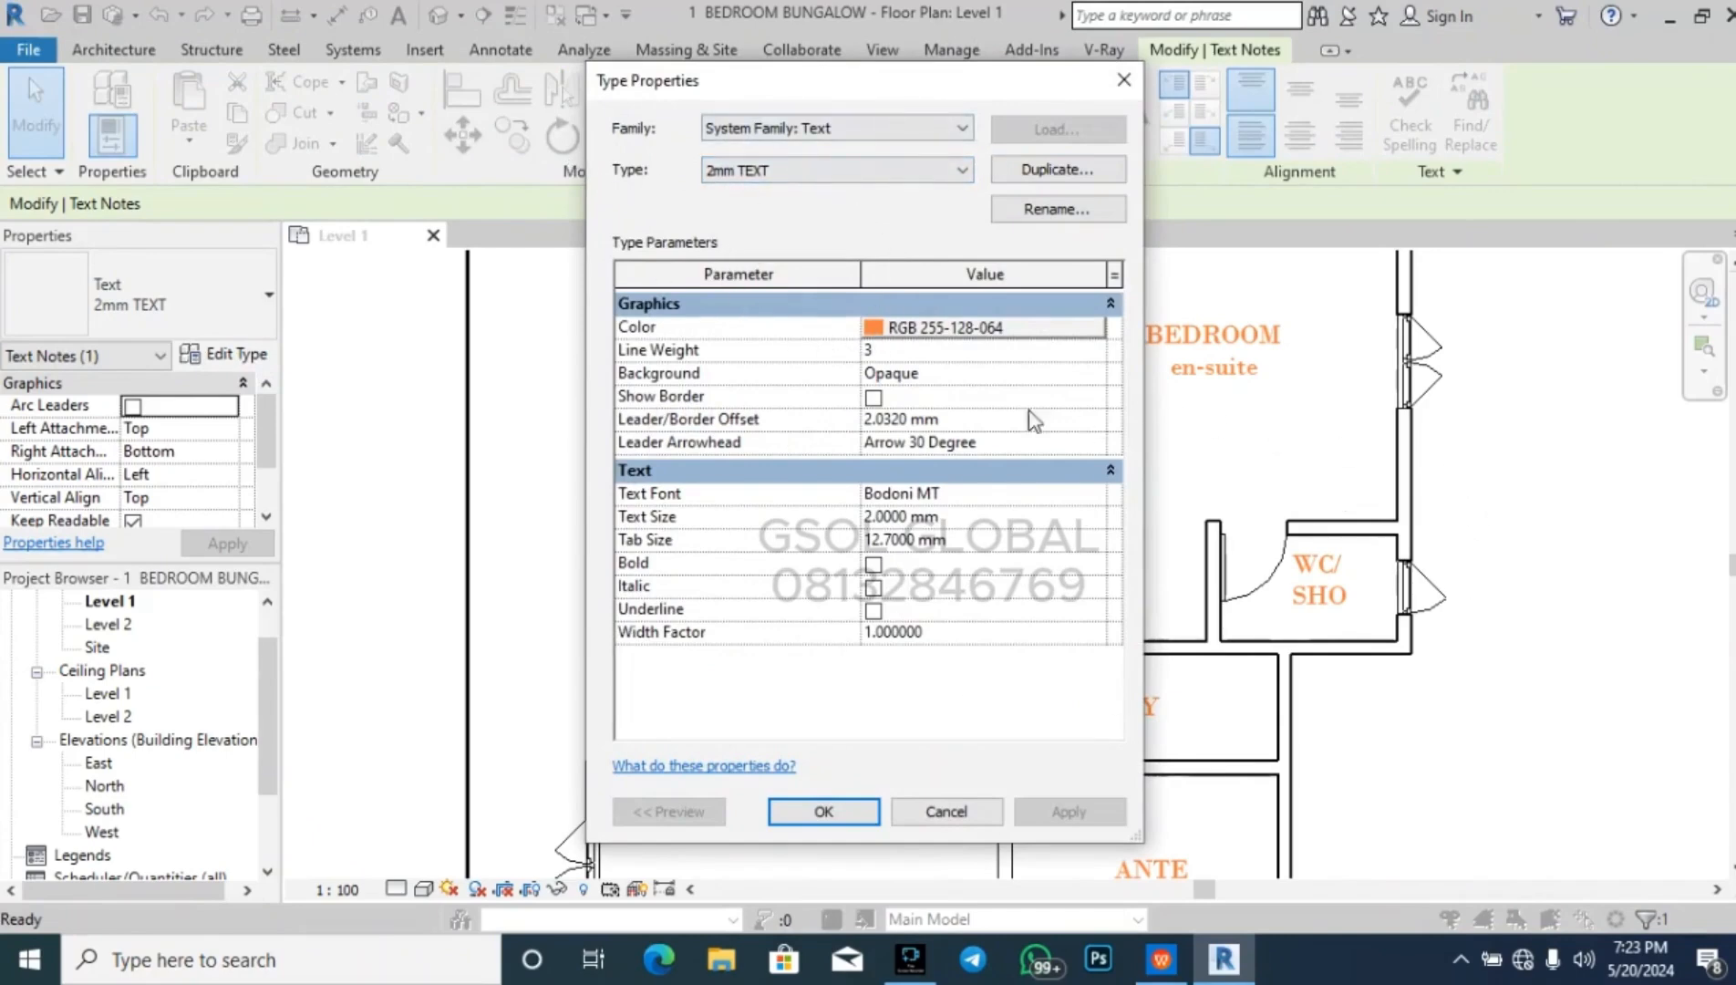
{"action": "left_click", "coordinate": [877, 329]}
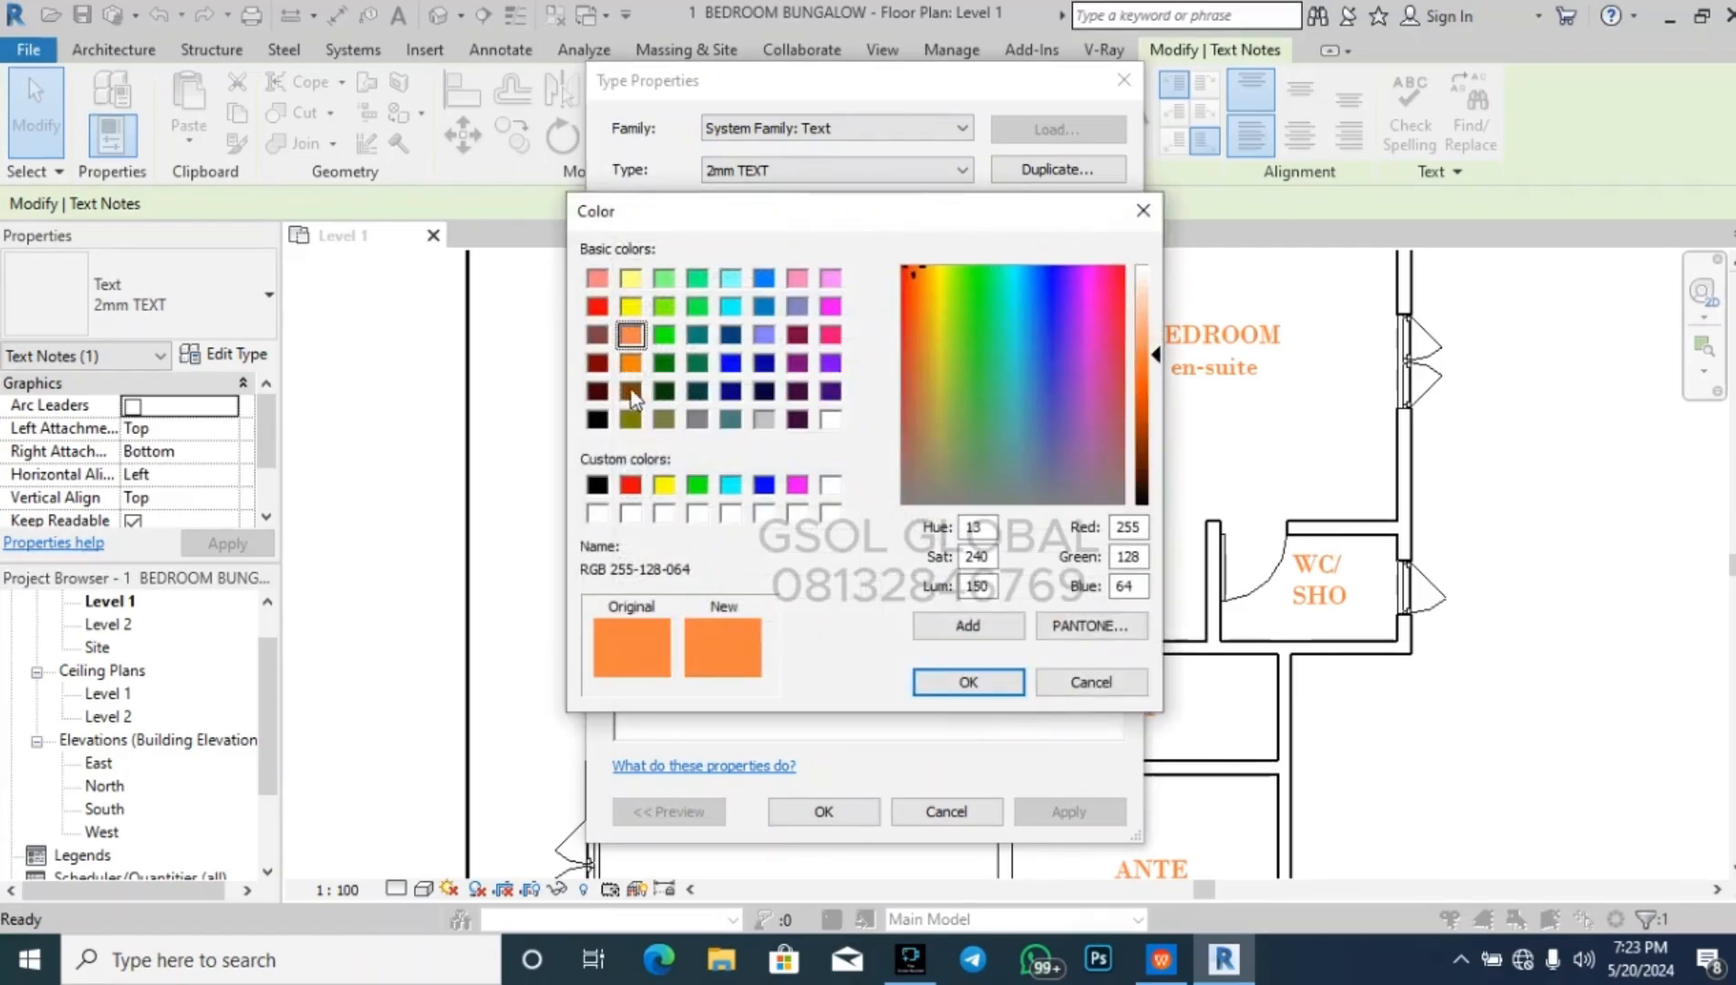
{"action": "left_click", "coordinate": [596, 484]}
{"action": "left_click", "coordinate": [990, 682]}
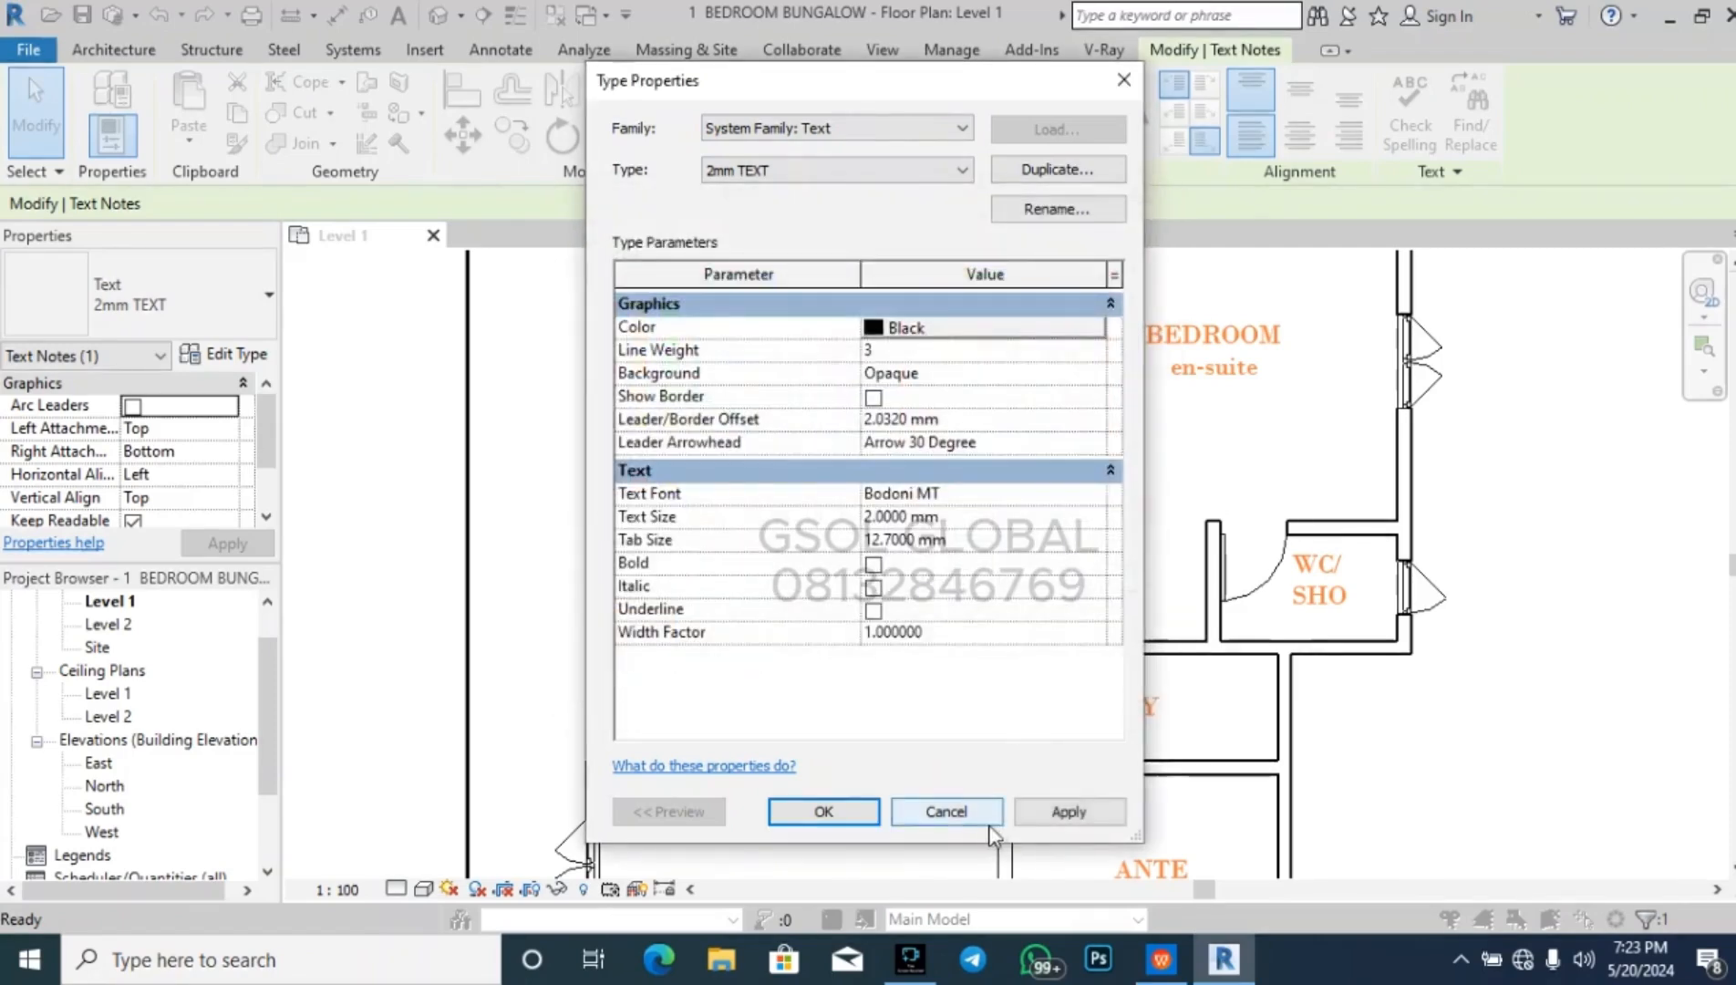
{"action": "left_click", "coordinate": [1049, 811]}
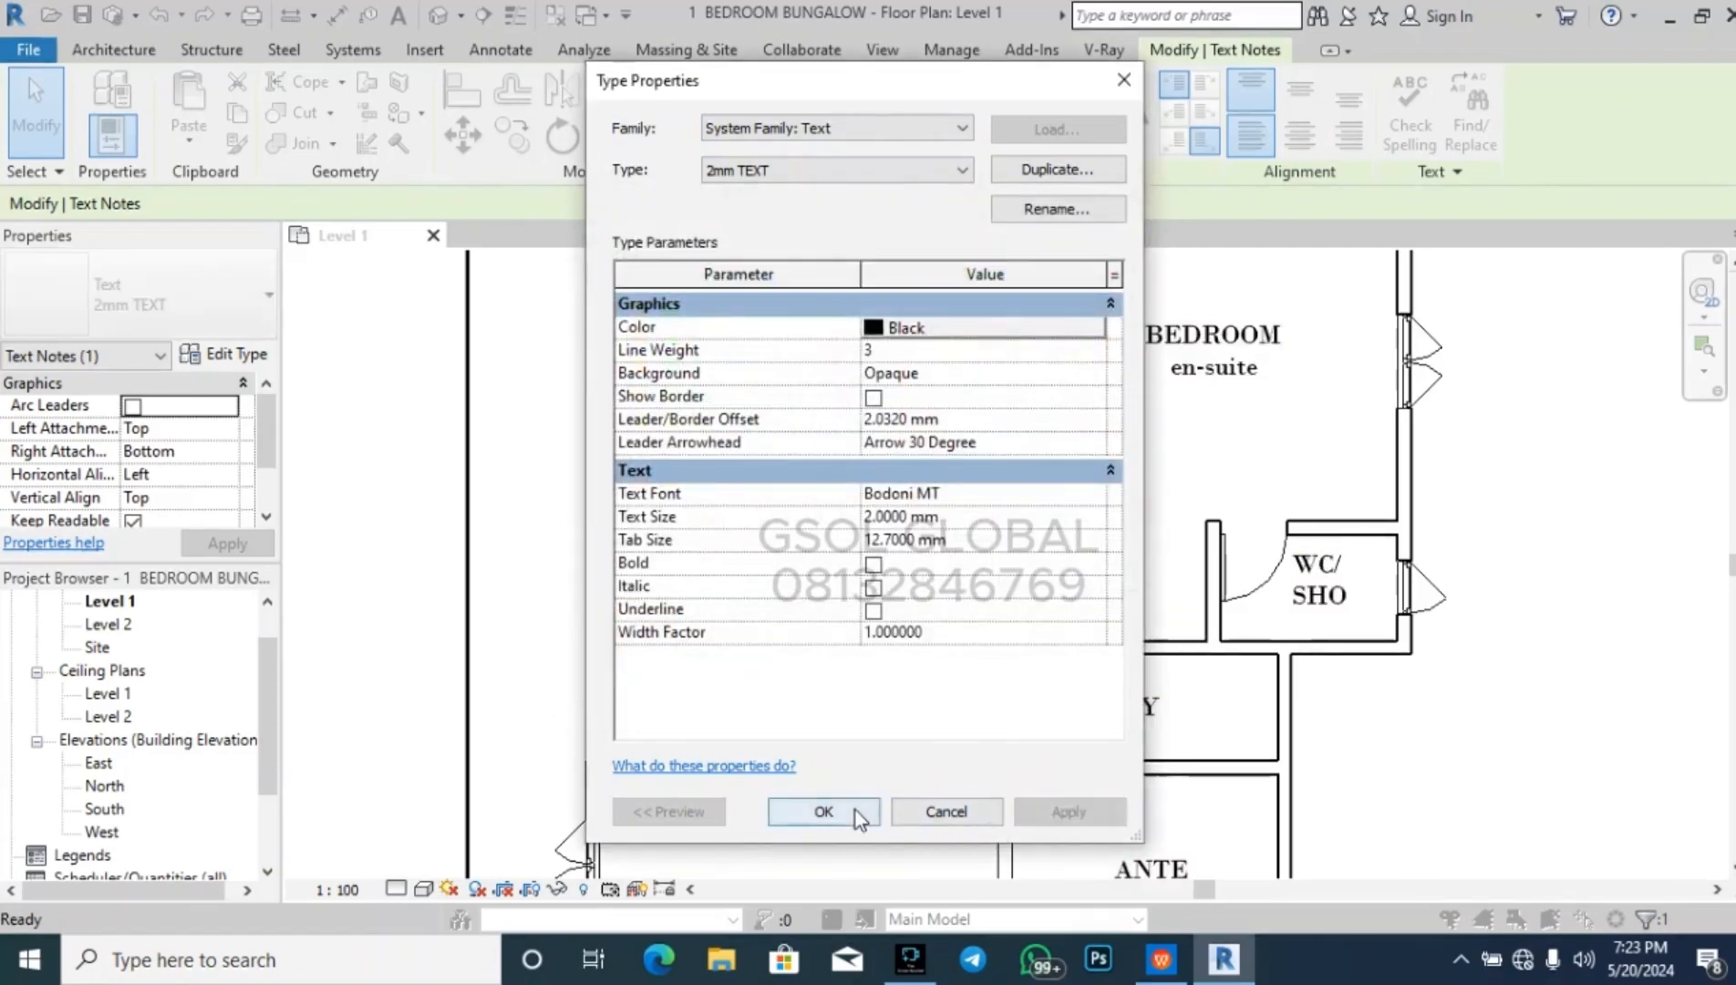
{"action": "left_click", "coordinate": [823, 810]}
{"action": "left_click", "coordinate": [1568, 638]}
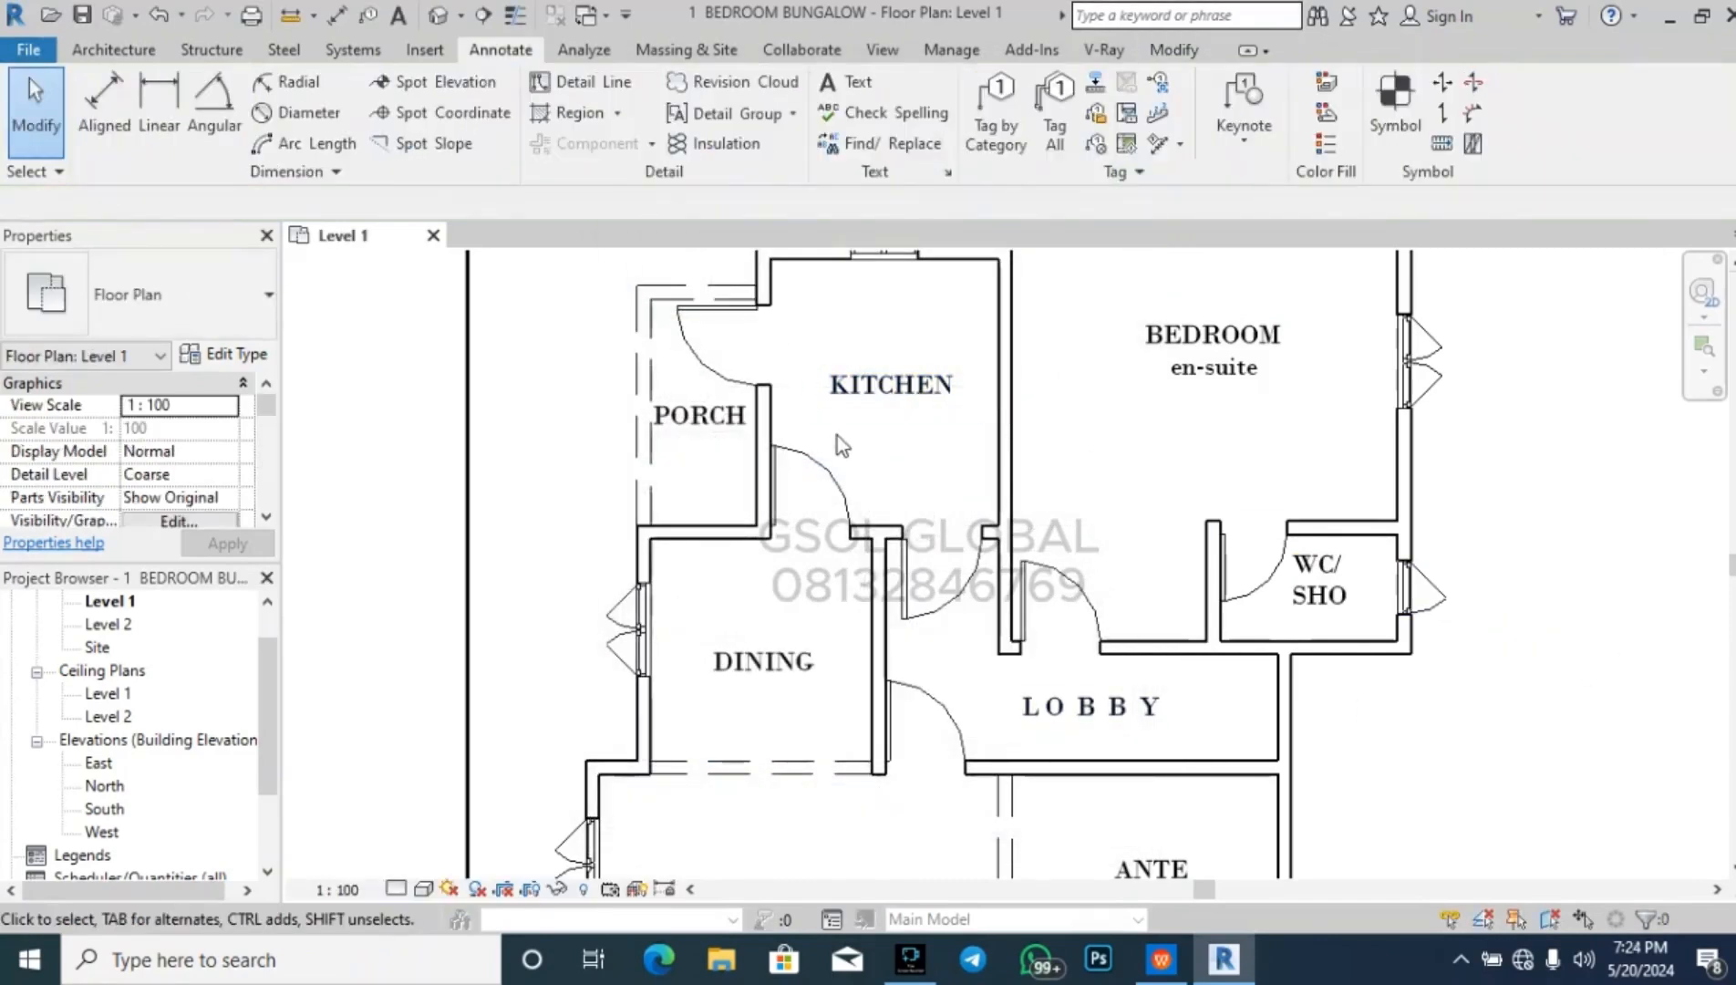
{"action": "scroll", "coordinate": [851, 452], "scroll_direction": "down", "scroll_amount": 2}
{"action": "scroll", "coordinate": [960, 502], "scroll_direction": "down", "scroll_amount": 1}
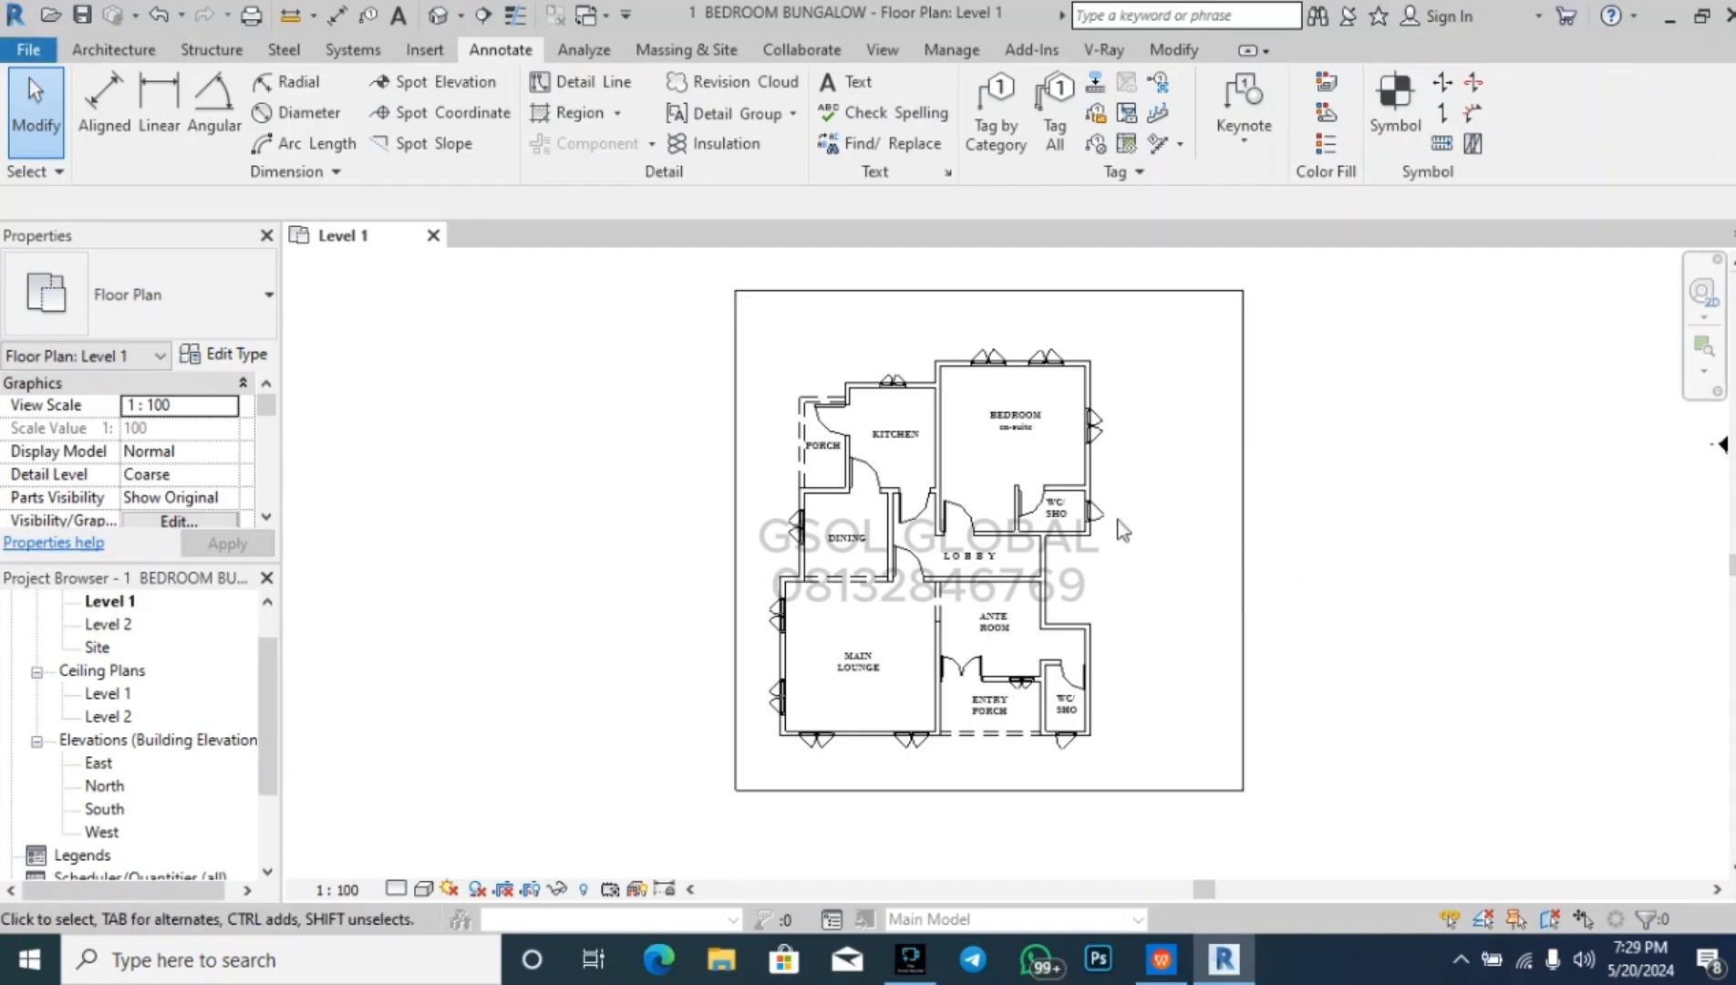
{"action": "left_click", "coordinate": [118, 49]}
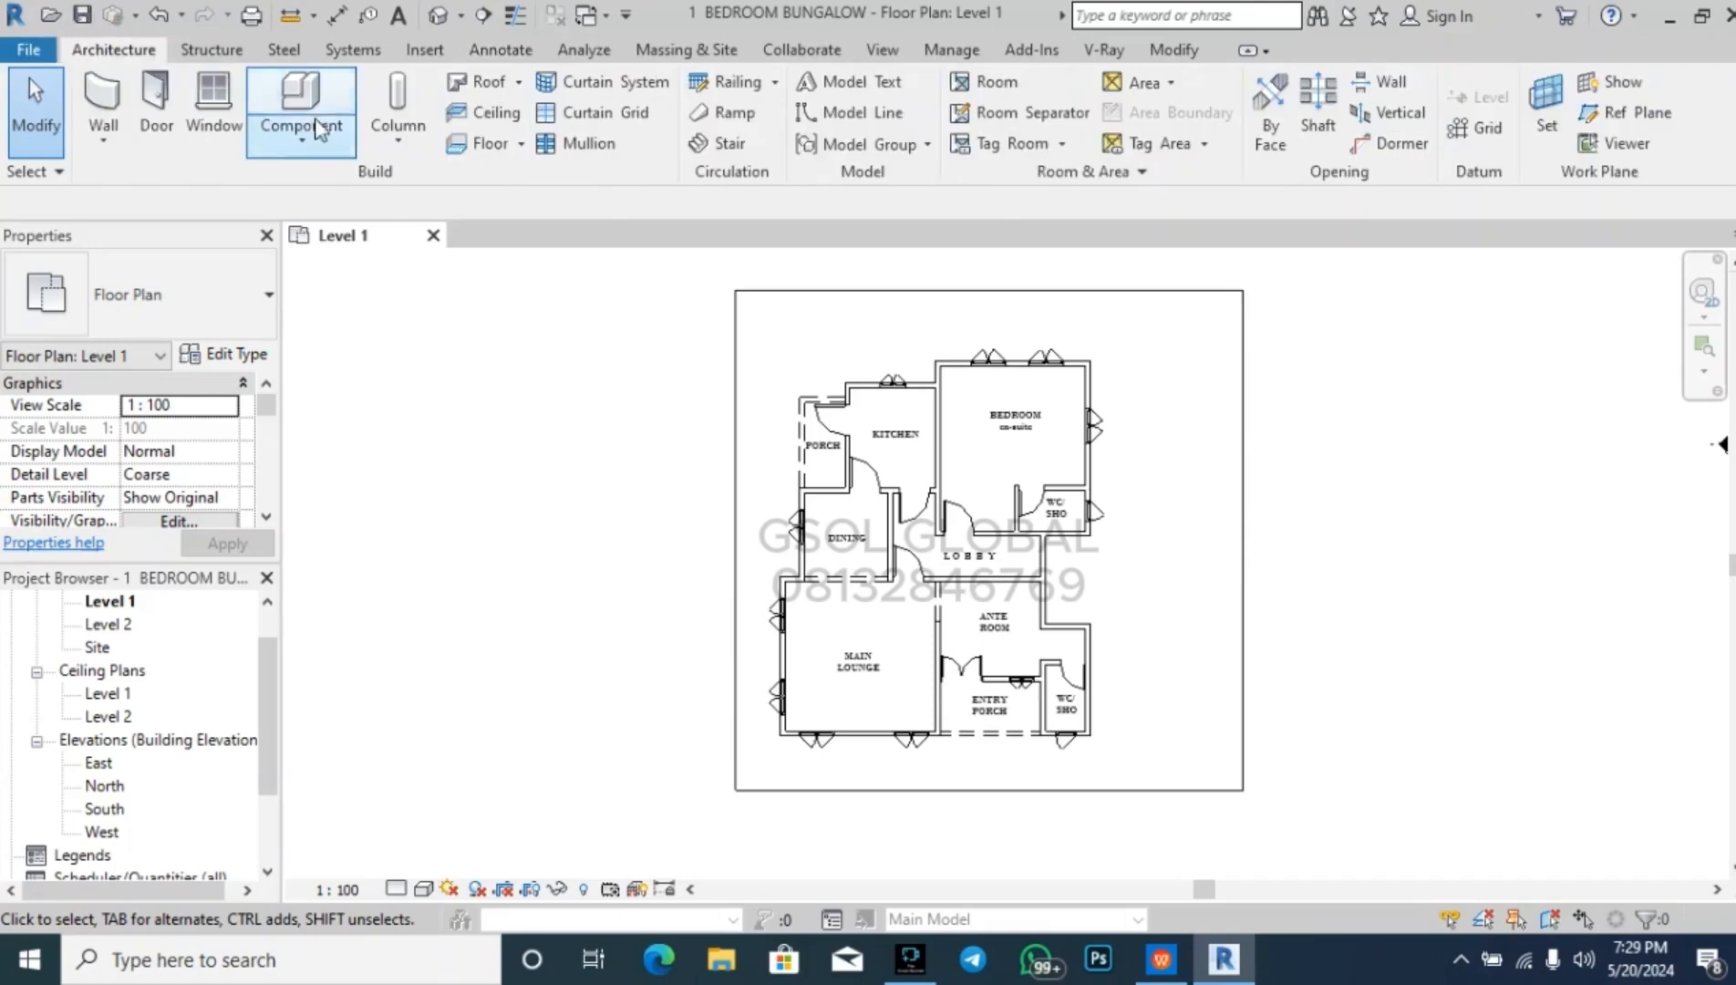
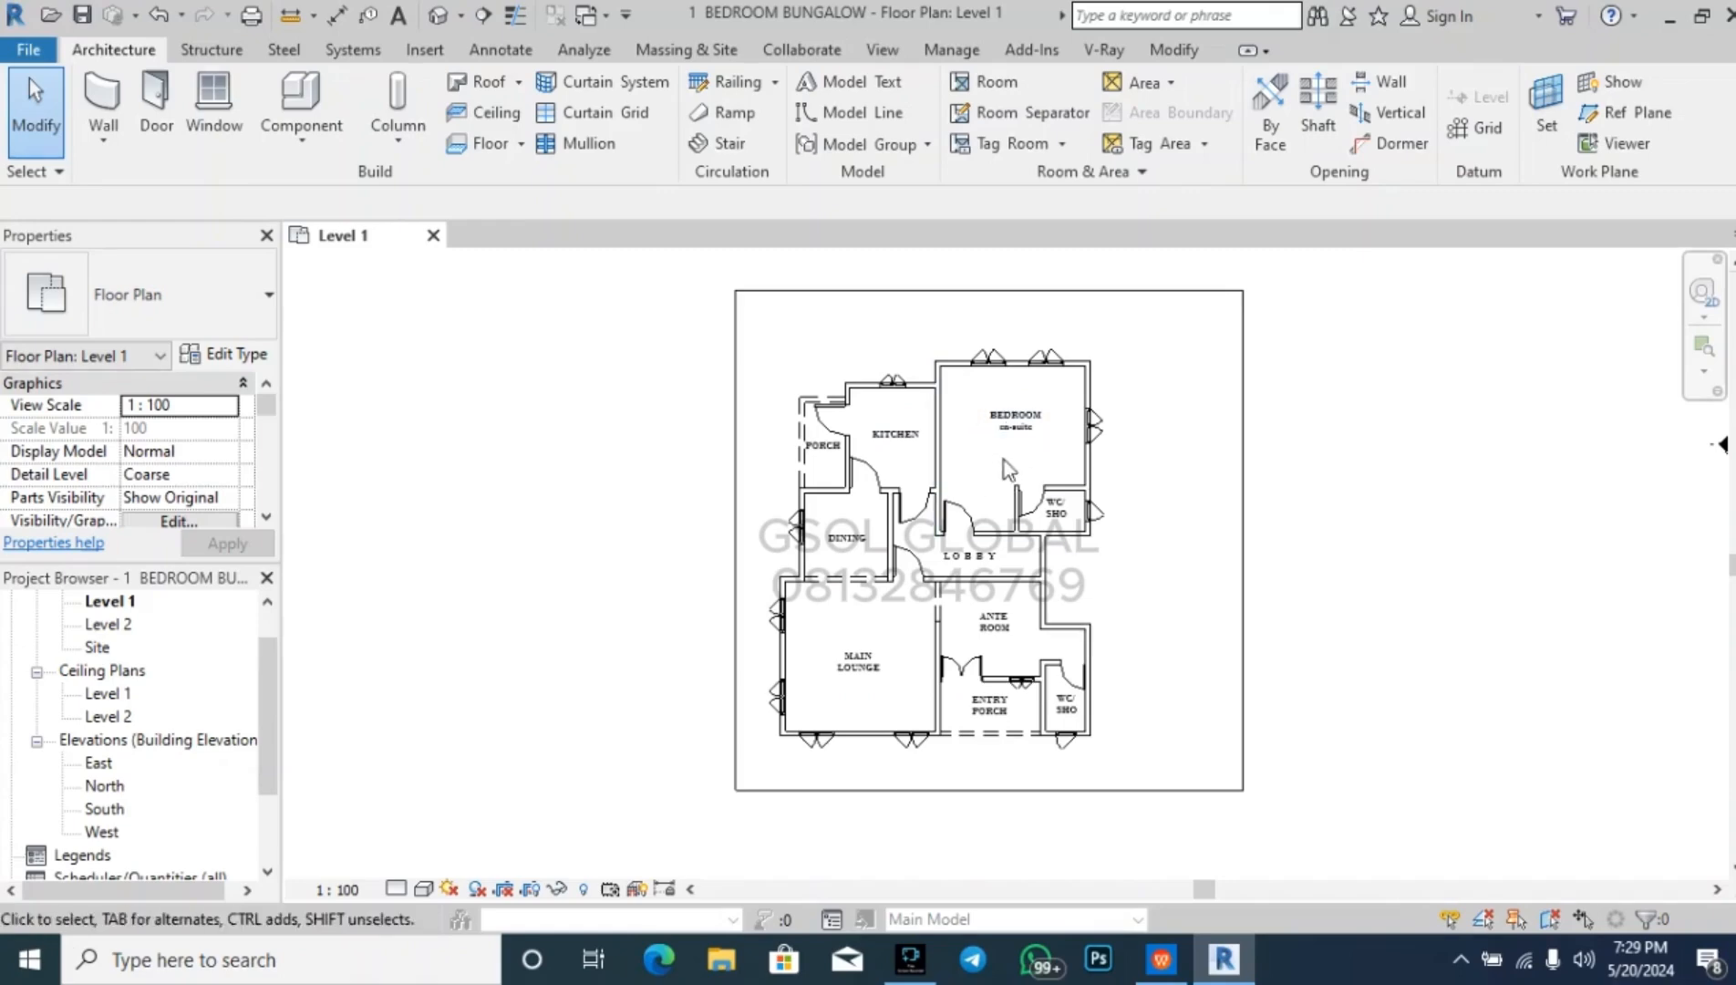
{"action": "scroll", "coordinate": [903, 369], "scroll_direction": "up", "scroll_amount": 4}
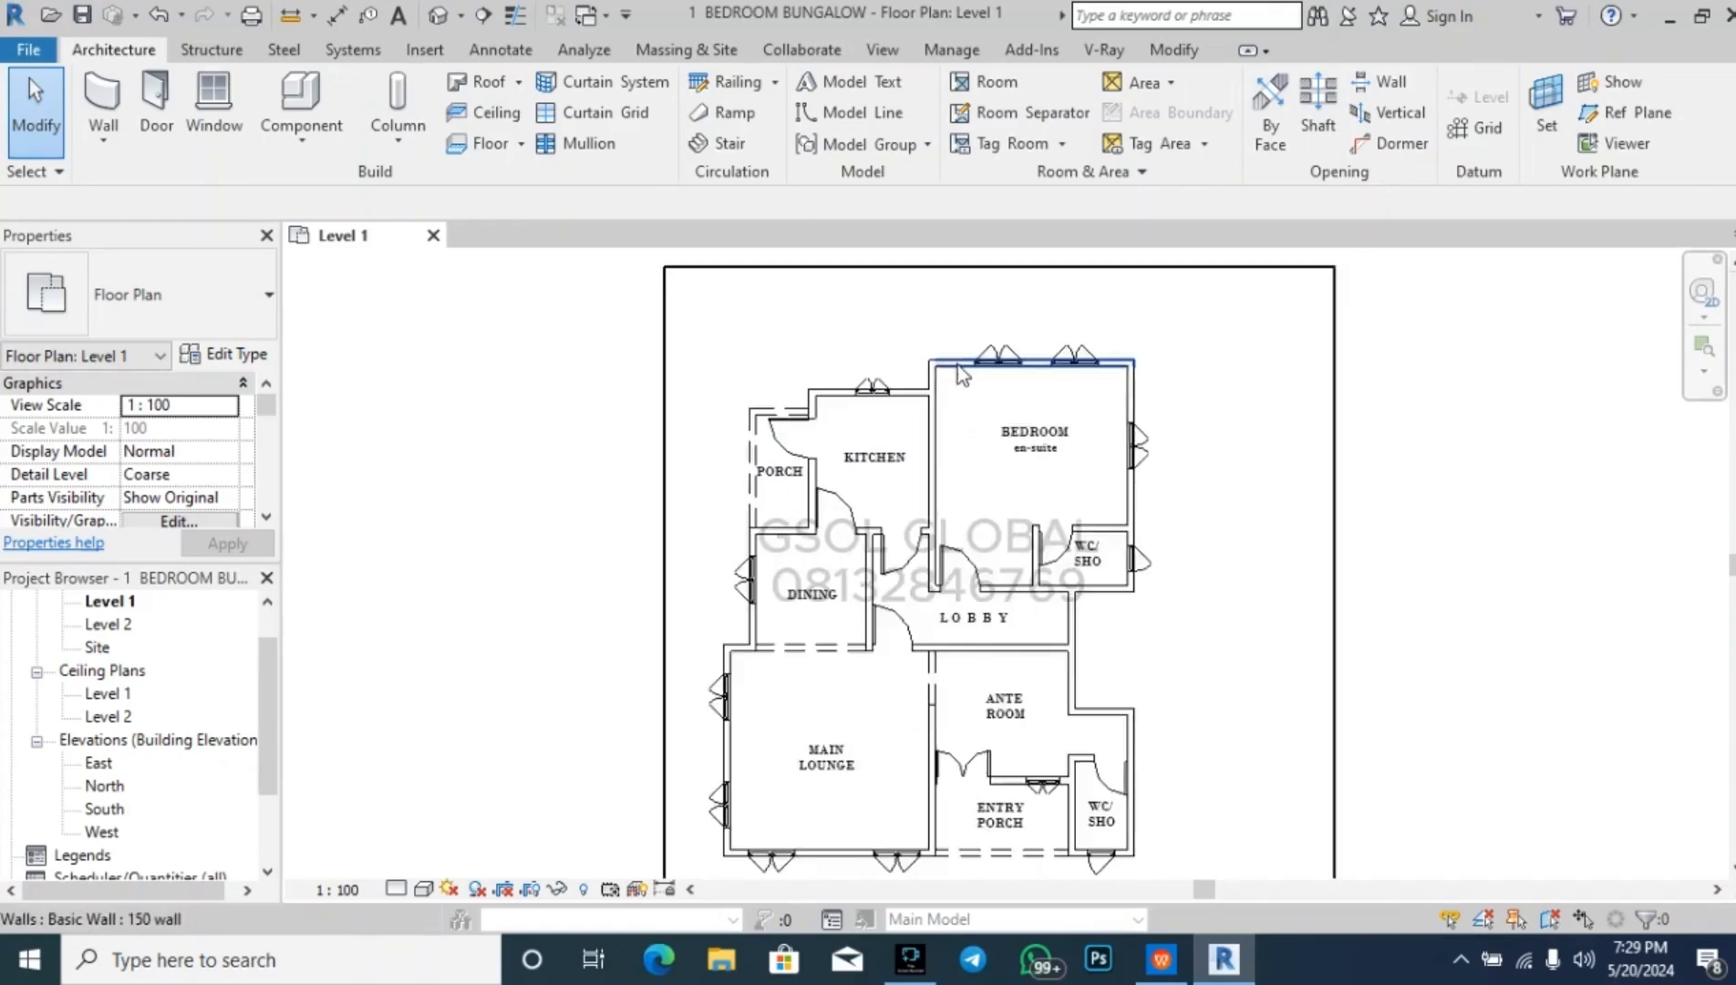
{"action": "scroll", "coordinate": [772, 329], "scroll_direction": "down", "scroll_amount": 4}
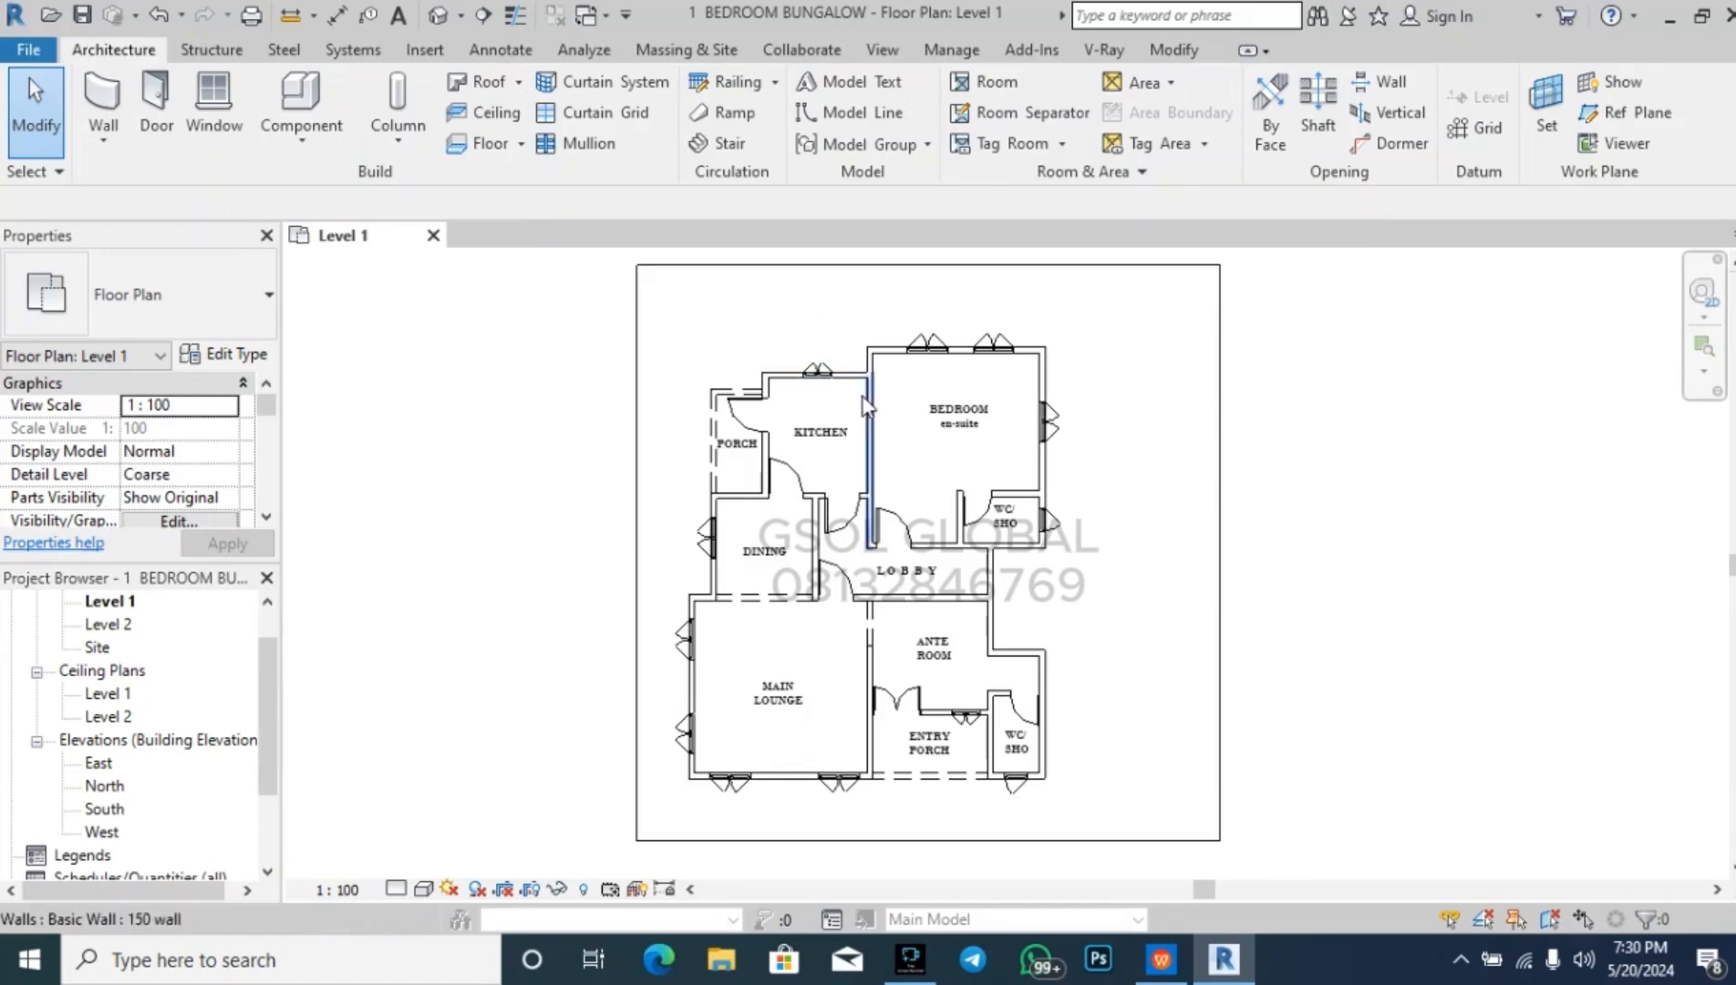
{"action": "scroll", "coordinate": [962, 383], "scroll_direction": "up", "scroll_amount": 2}
{"action": "scroll", "coordinate": [963, 384], "scroll_direction": "up", "scroll_amount": 1}
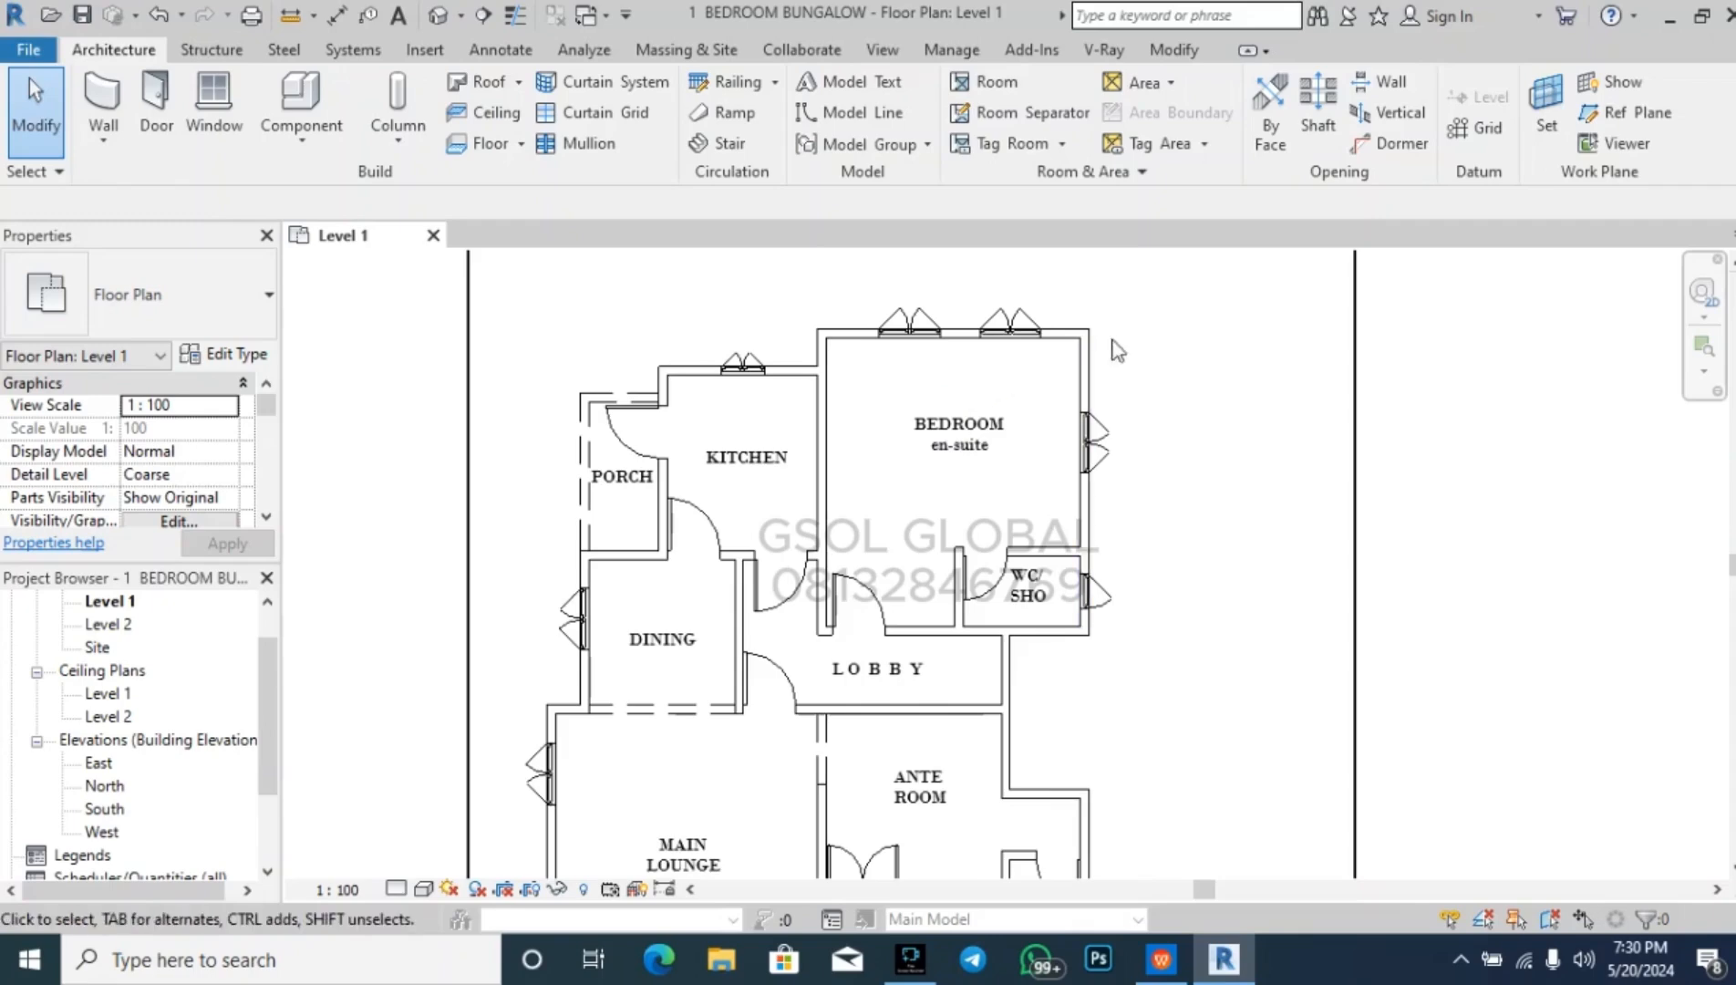
{"action": "scroll", "coordinate": [1140, 340], "scroll_direction": "up", "scroll_amount": 2}
{"action": "scroll", "coordinate": [1140, 339], "scroll_direction": "up", "scroll_amount": 1}
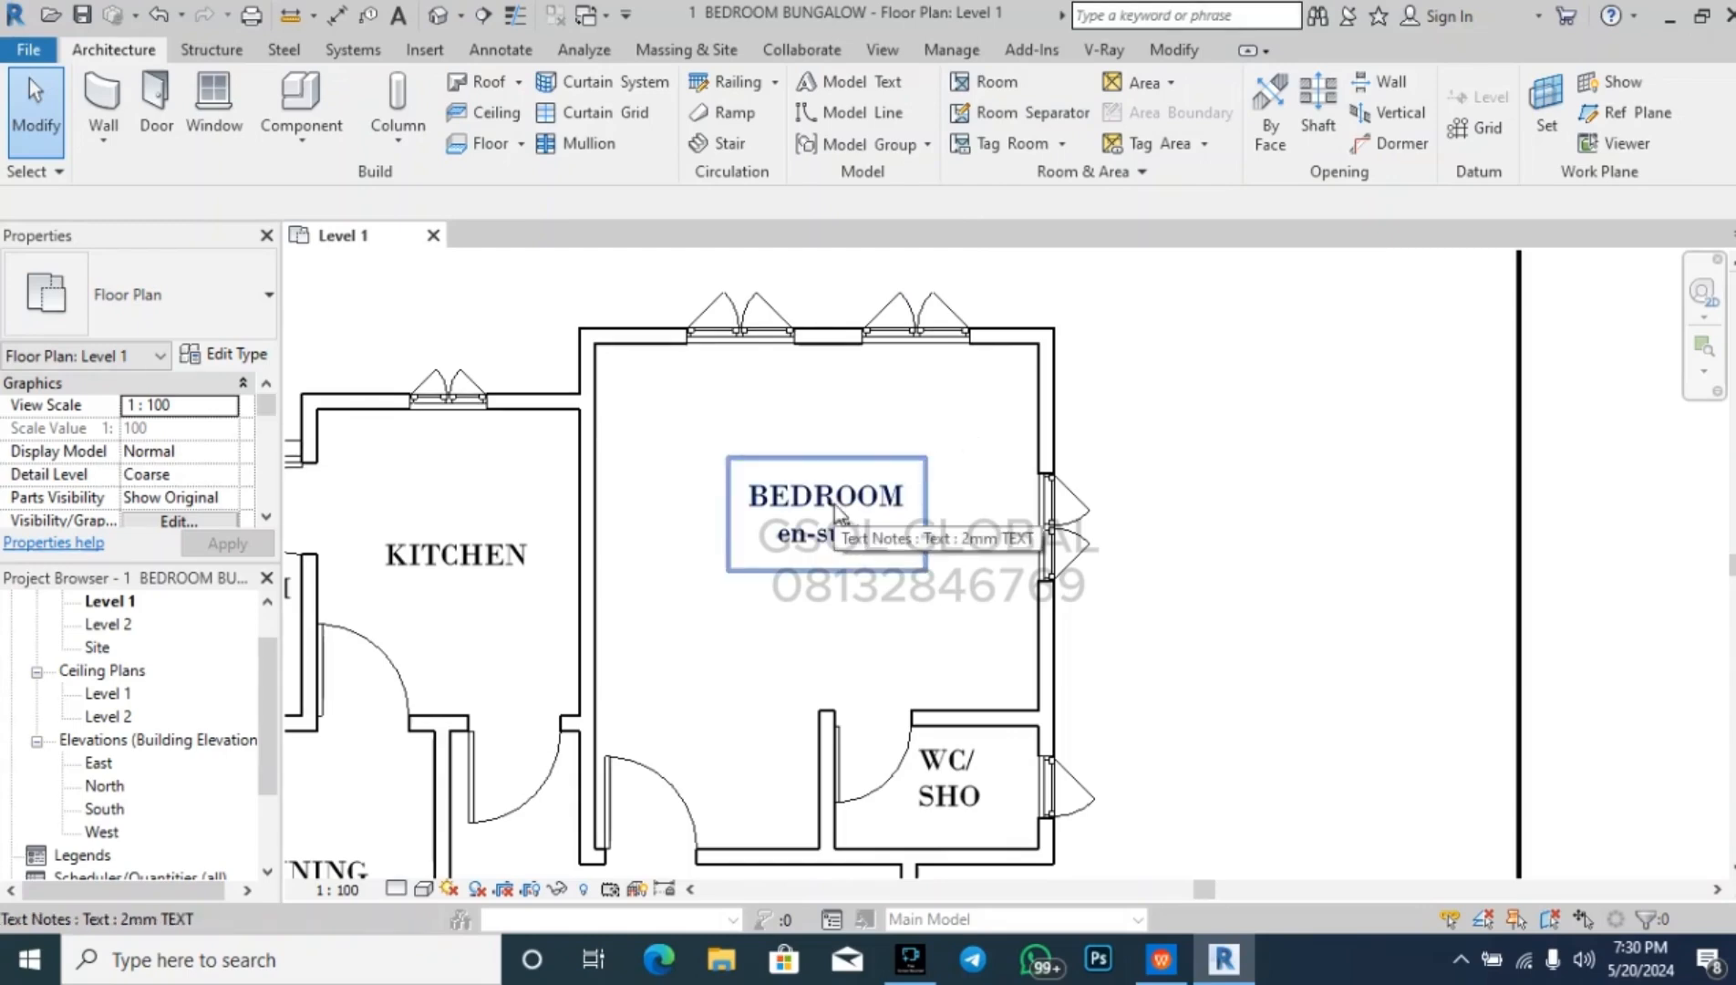
{"action": "scroll", "coordinate": [957, 428], "scroll_direction": "down", "scroll_amount": 3}
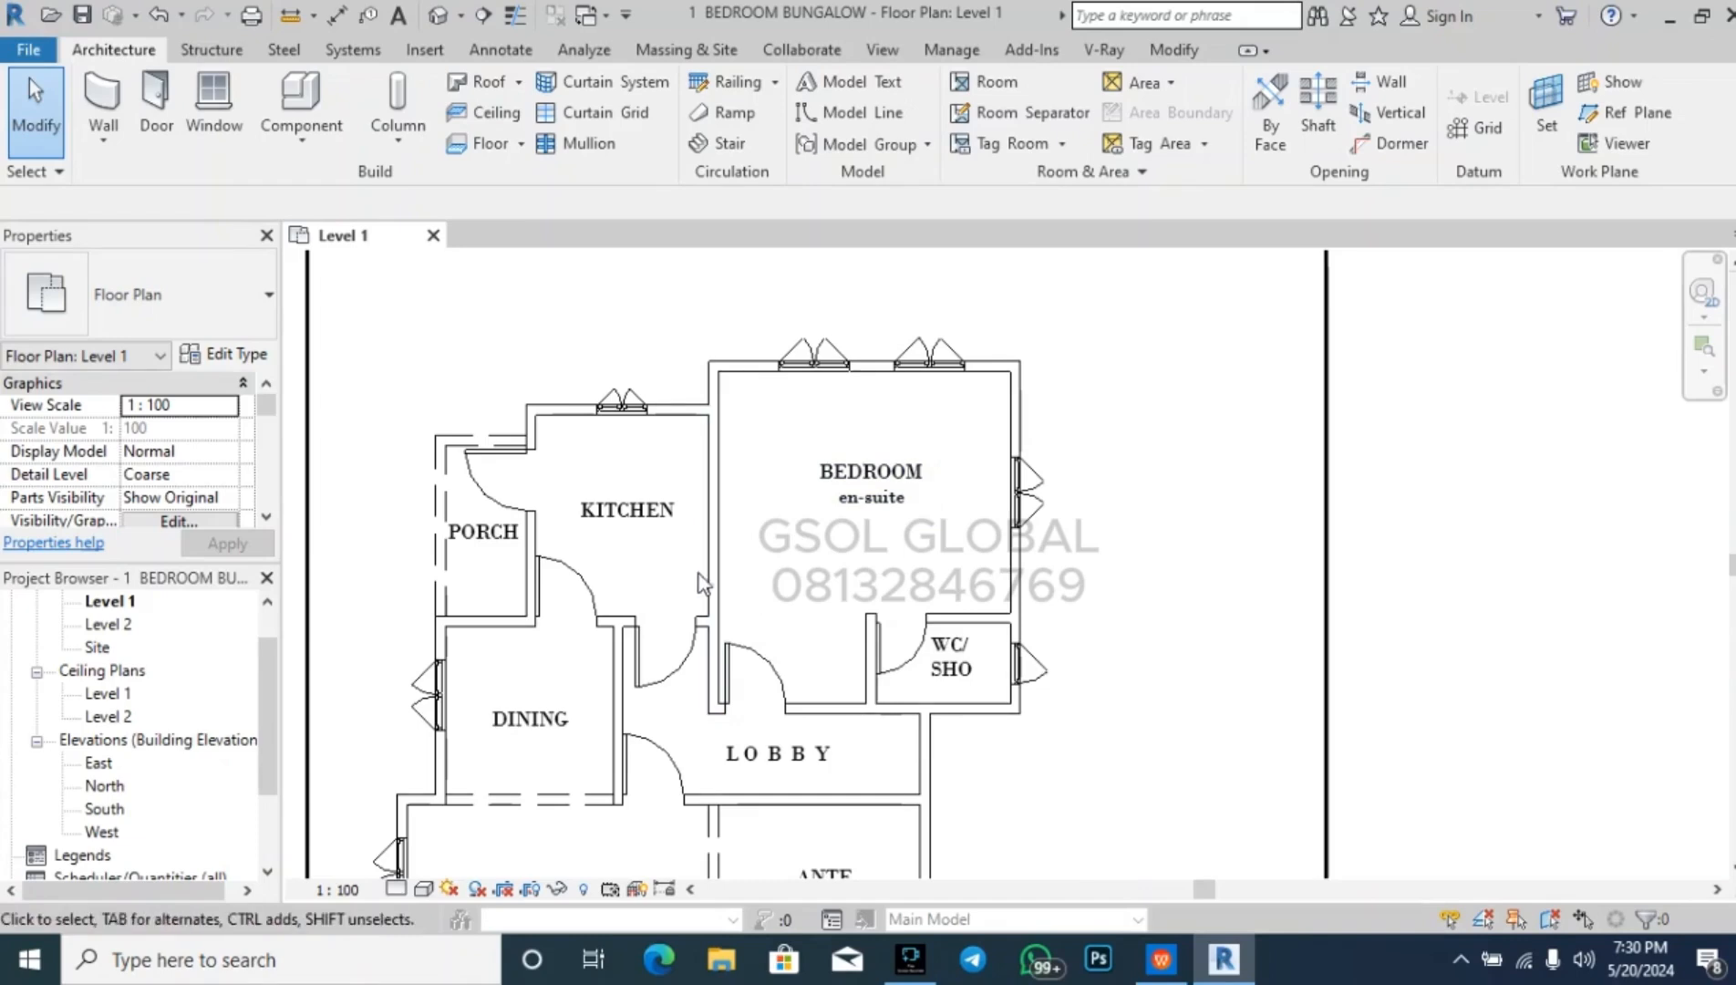
{"action": "scroll", "coordinate": [725, 364], "scroll_direction": "up", "scroll_amount": 1}
{"action": "scroll", "coordinate": [726, 366], "scroll_direction": "up", "scroll_amount": 1}
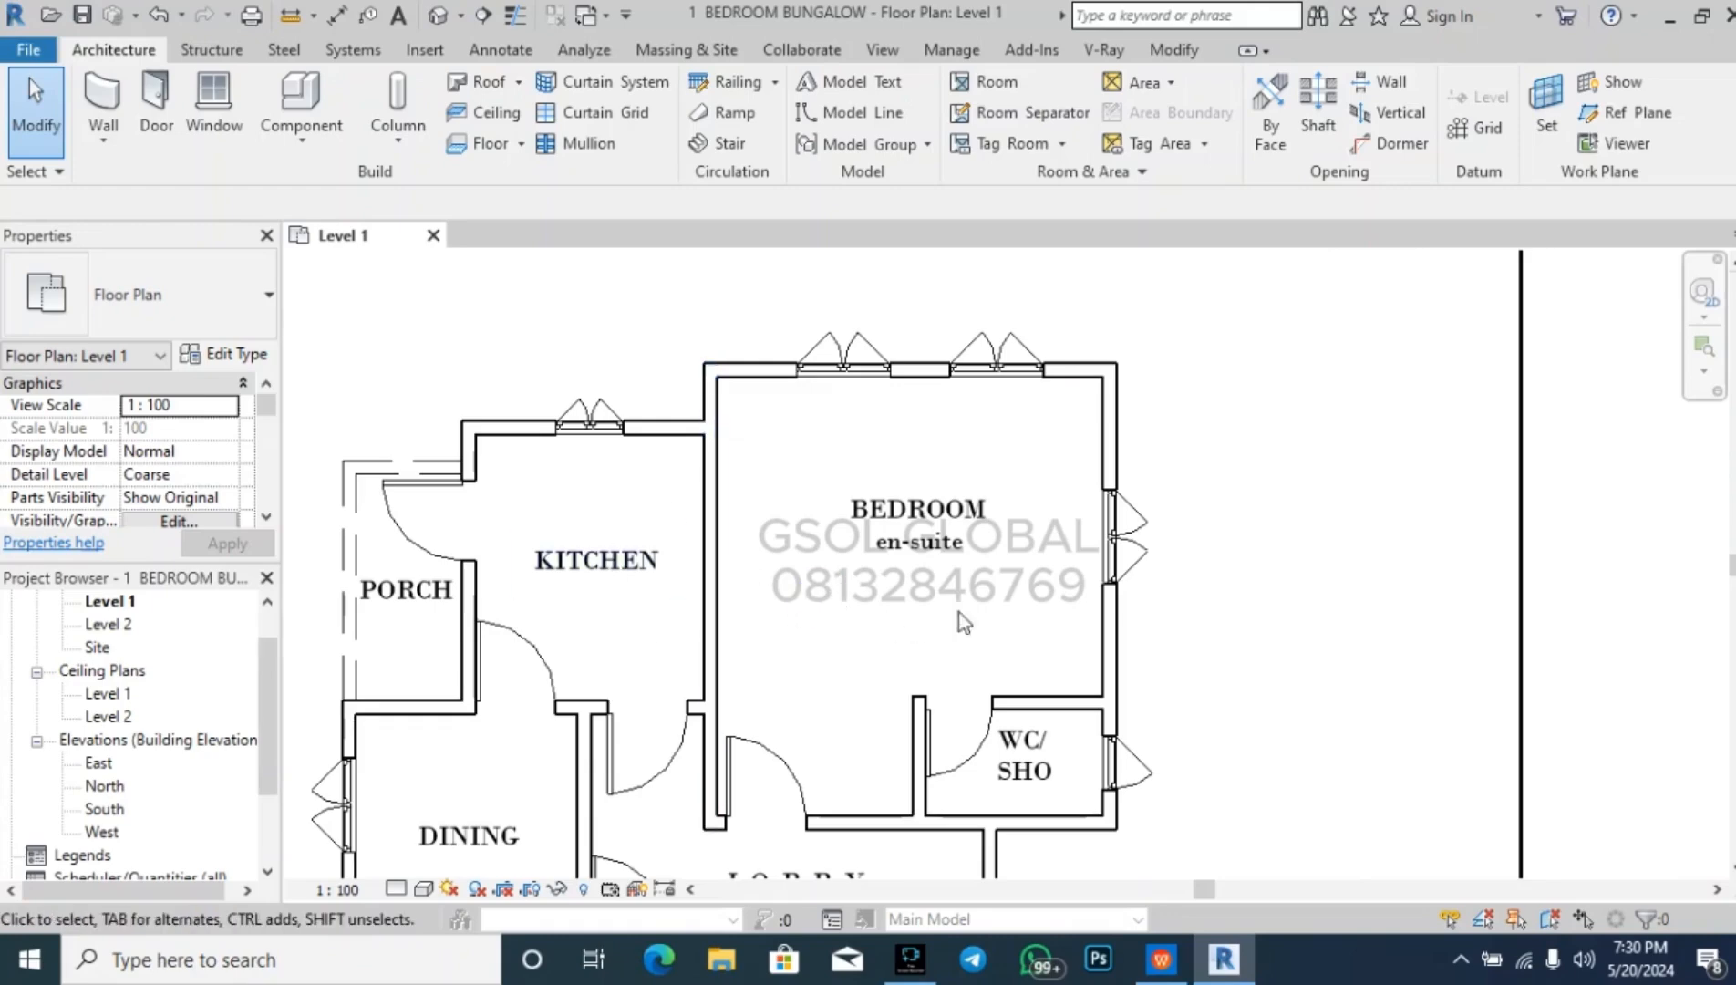
{"action": "scroll", "coordinate": [1197, 289], "scroll_direction": "up", "scroll_amount": 1}
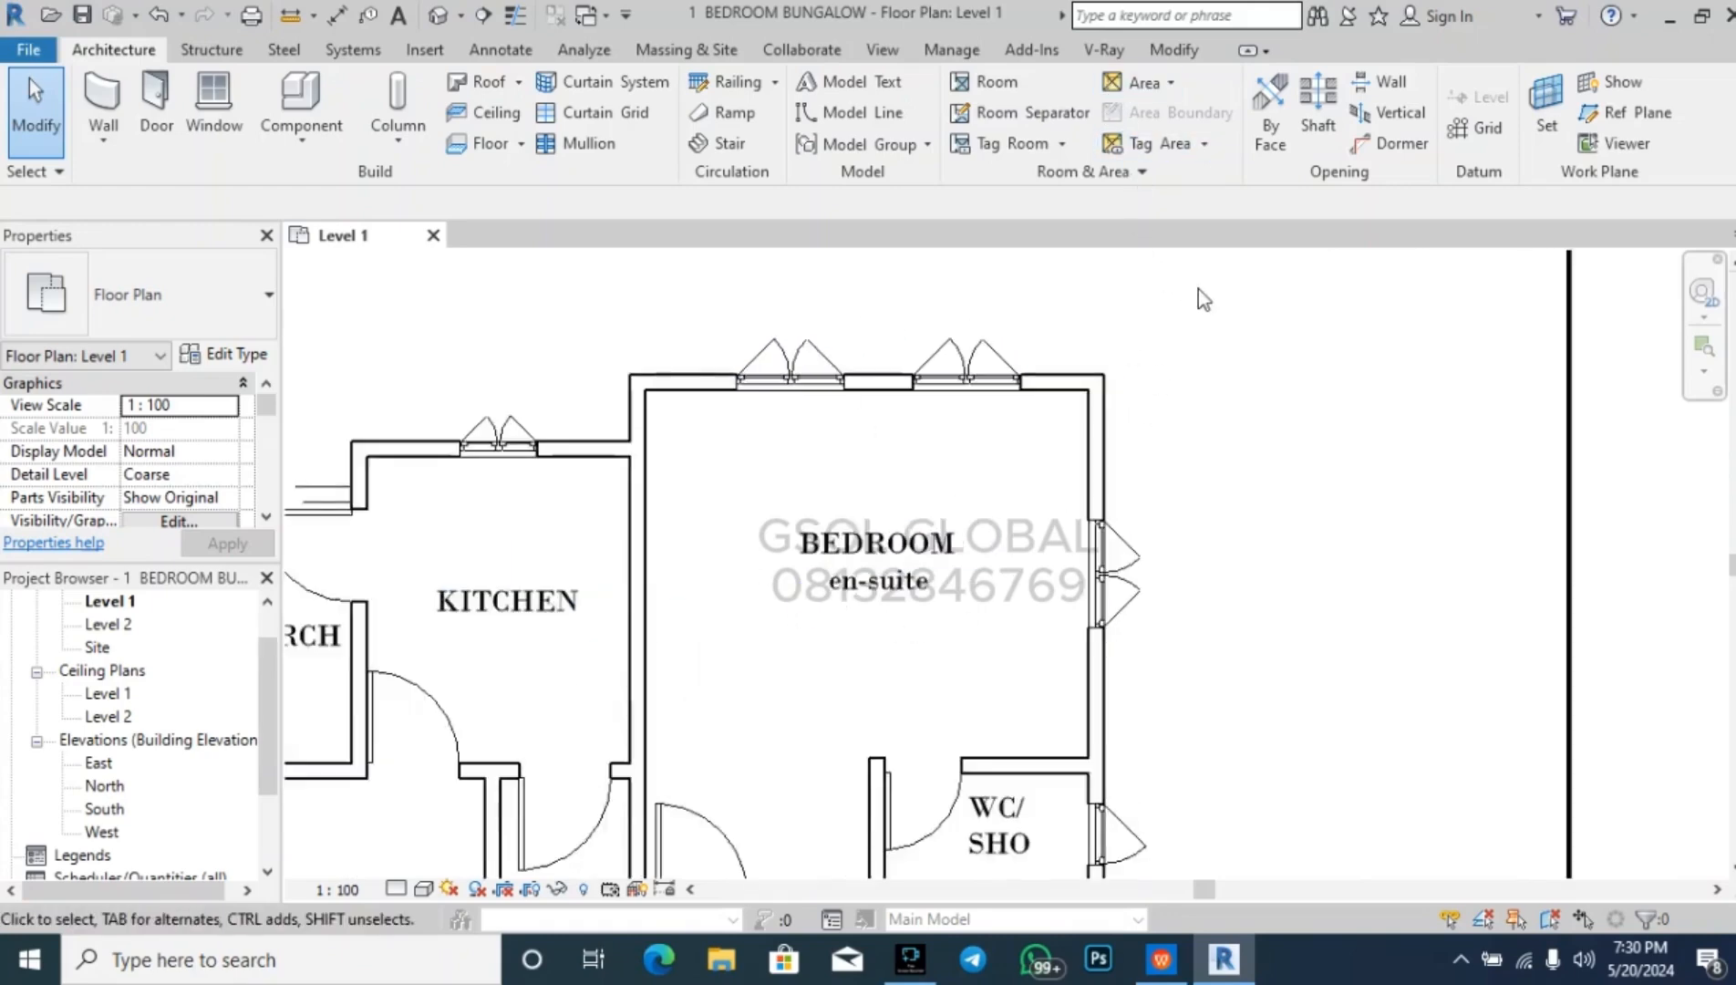
{"action": "scroll", "coordinate": [1197, 289], "scroll_direction": "up", "scroll_amount": 1}
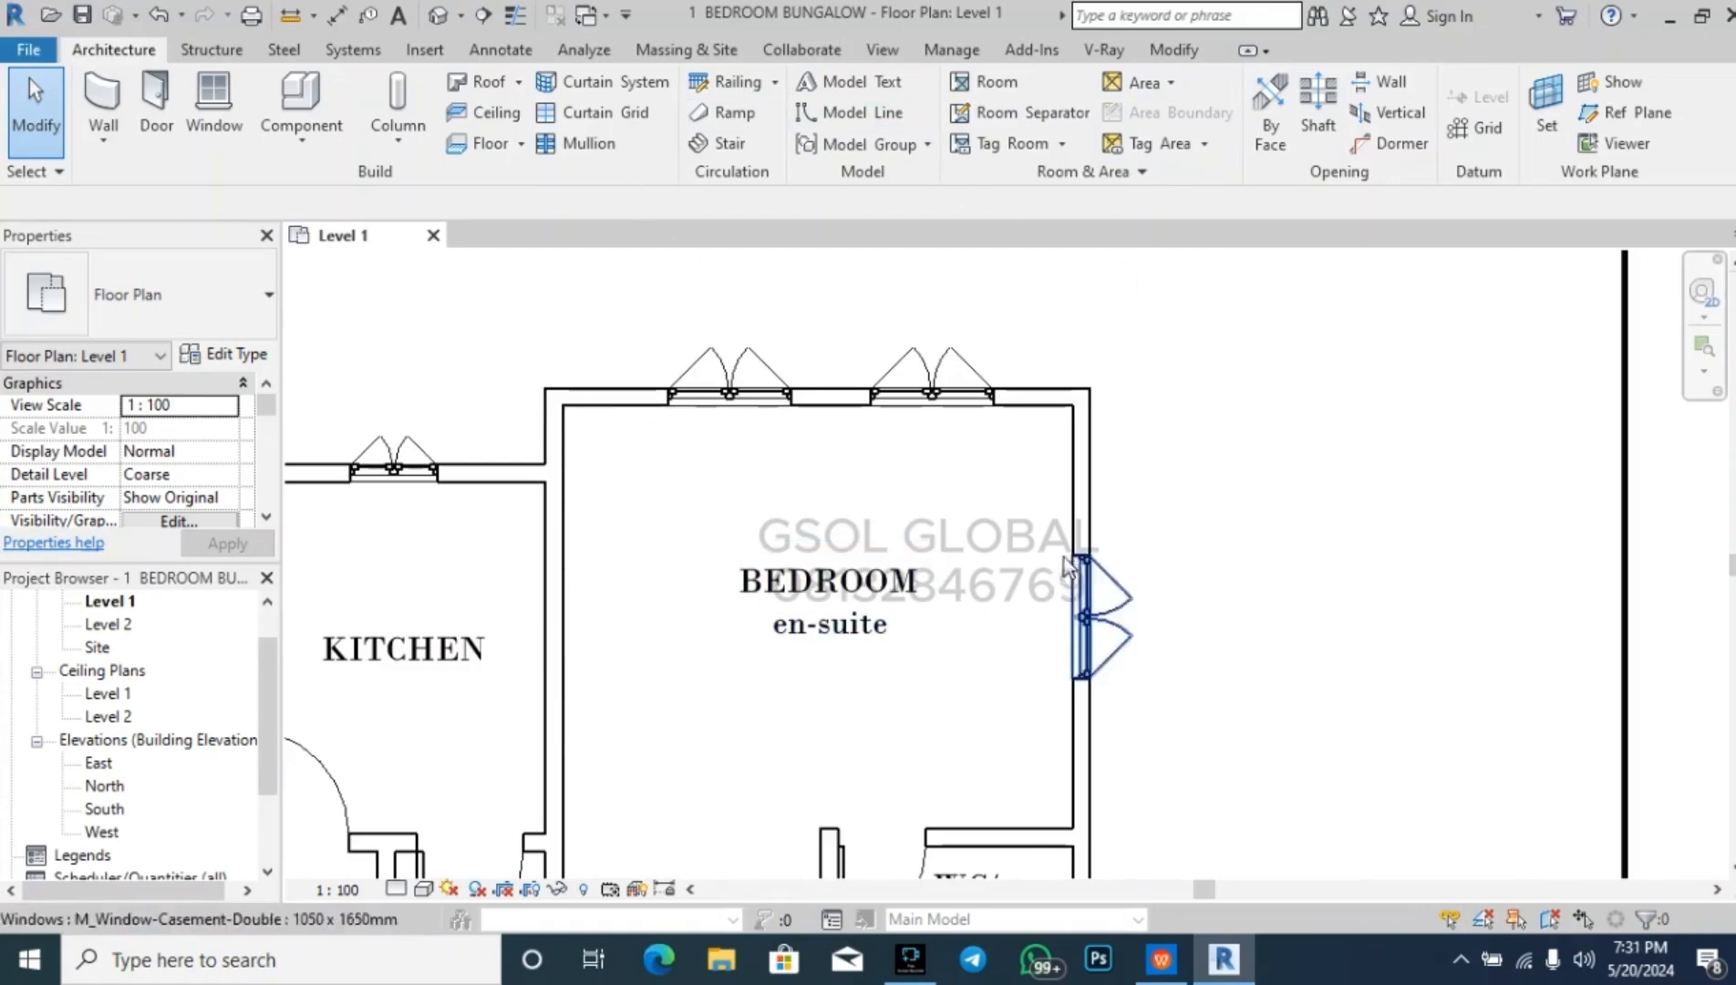
- Save the project and load the M_Bed-Box family from the US Metric Furniture Beds folder for component placement
{"action": "left_click", "coordinate": [339, 98]}
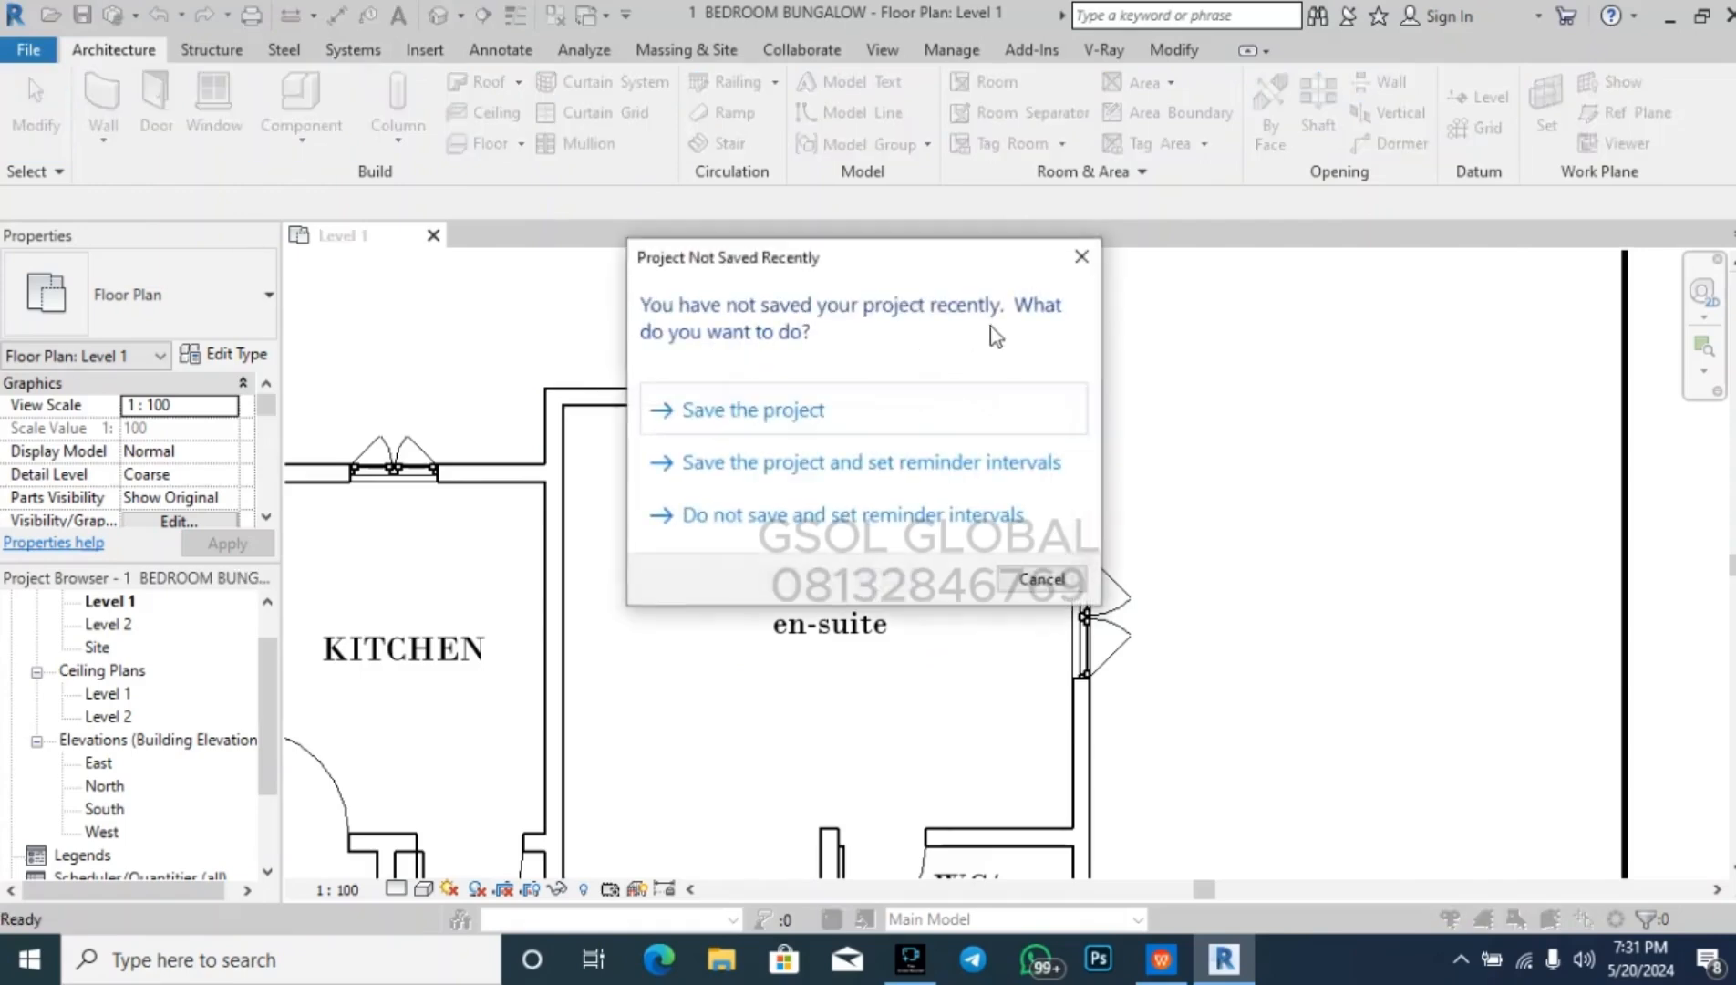
{"action": "left_click", "coordinate": [826, 410]}
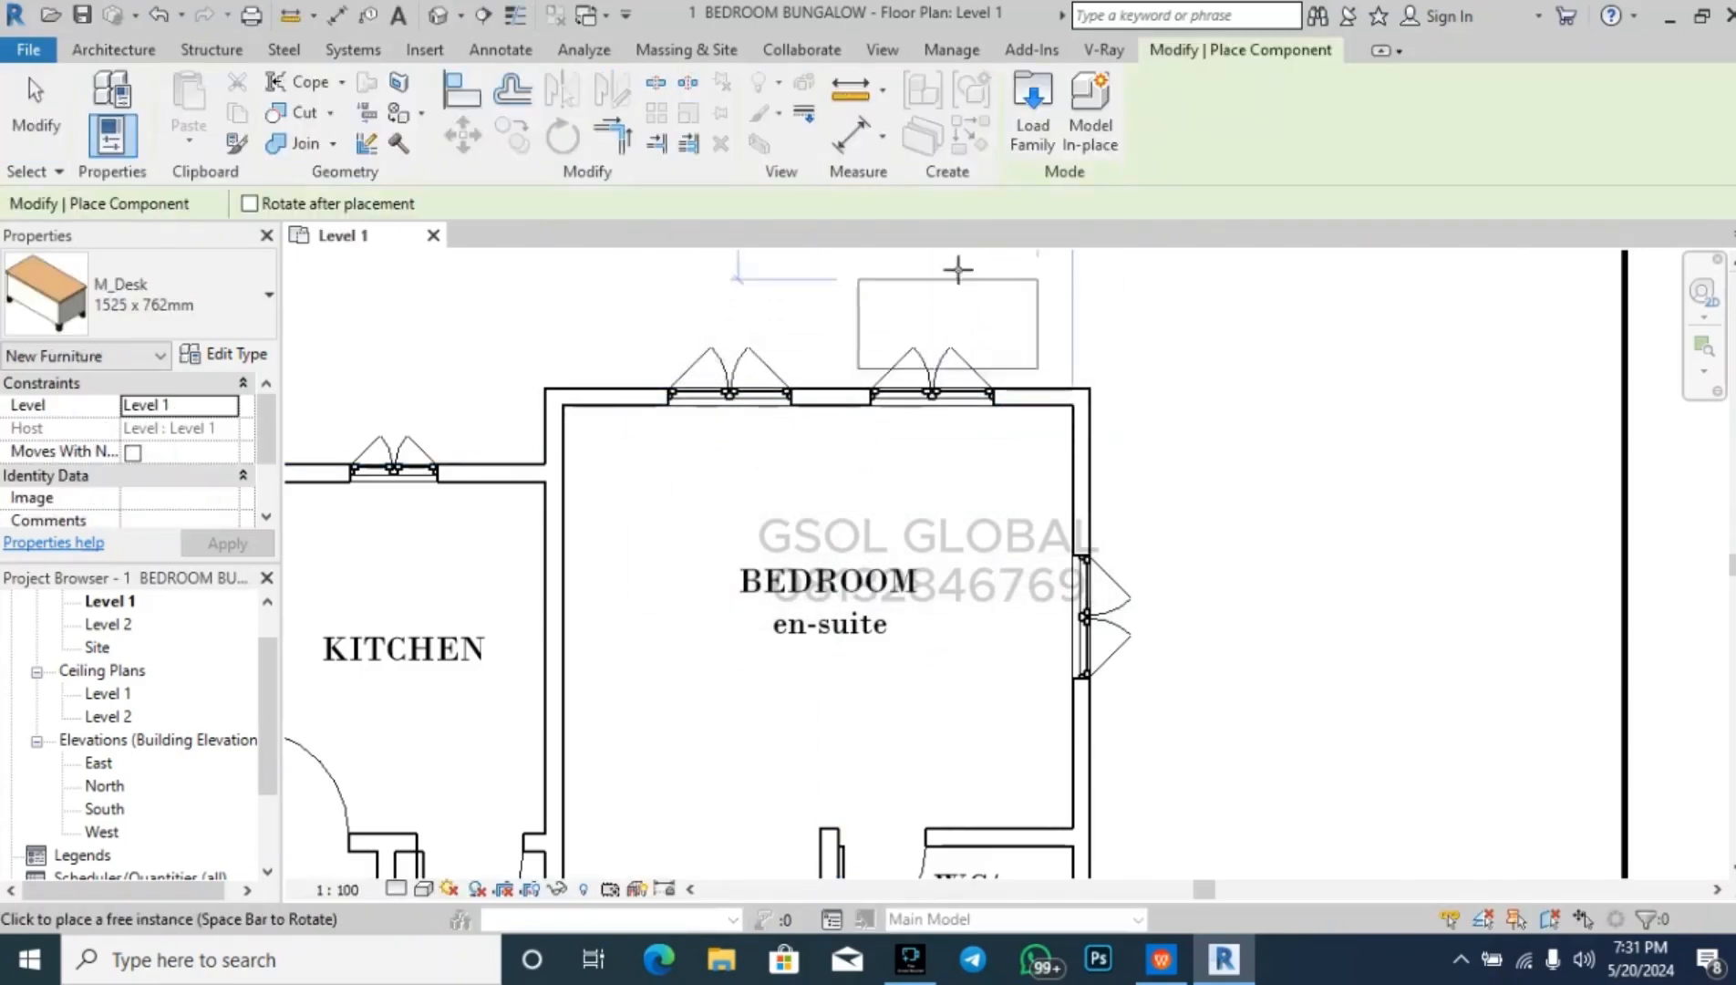
{"action": "left_click", "coordinate": [1035, 128]}
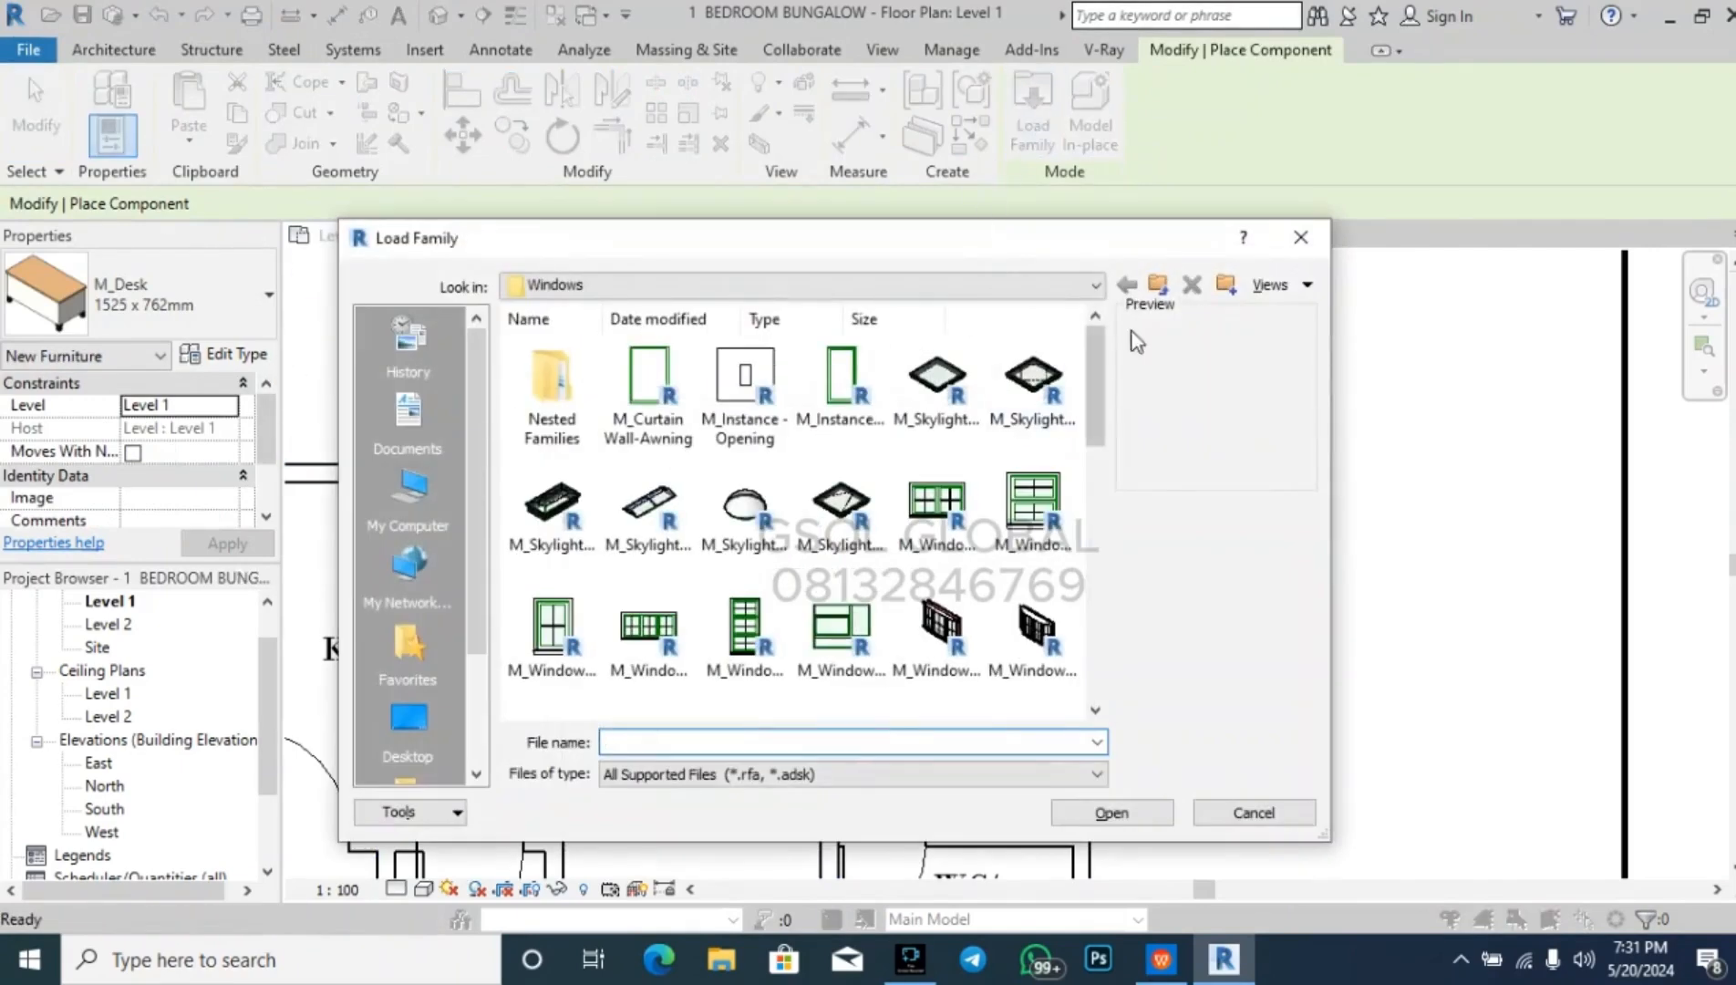
{"action": "left_click", "coordinate": [1157, 286]}
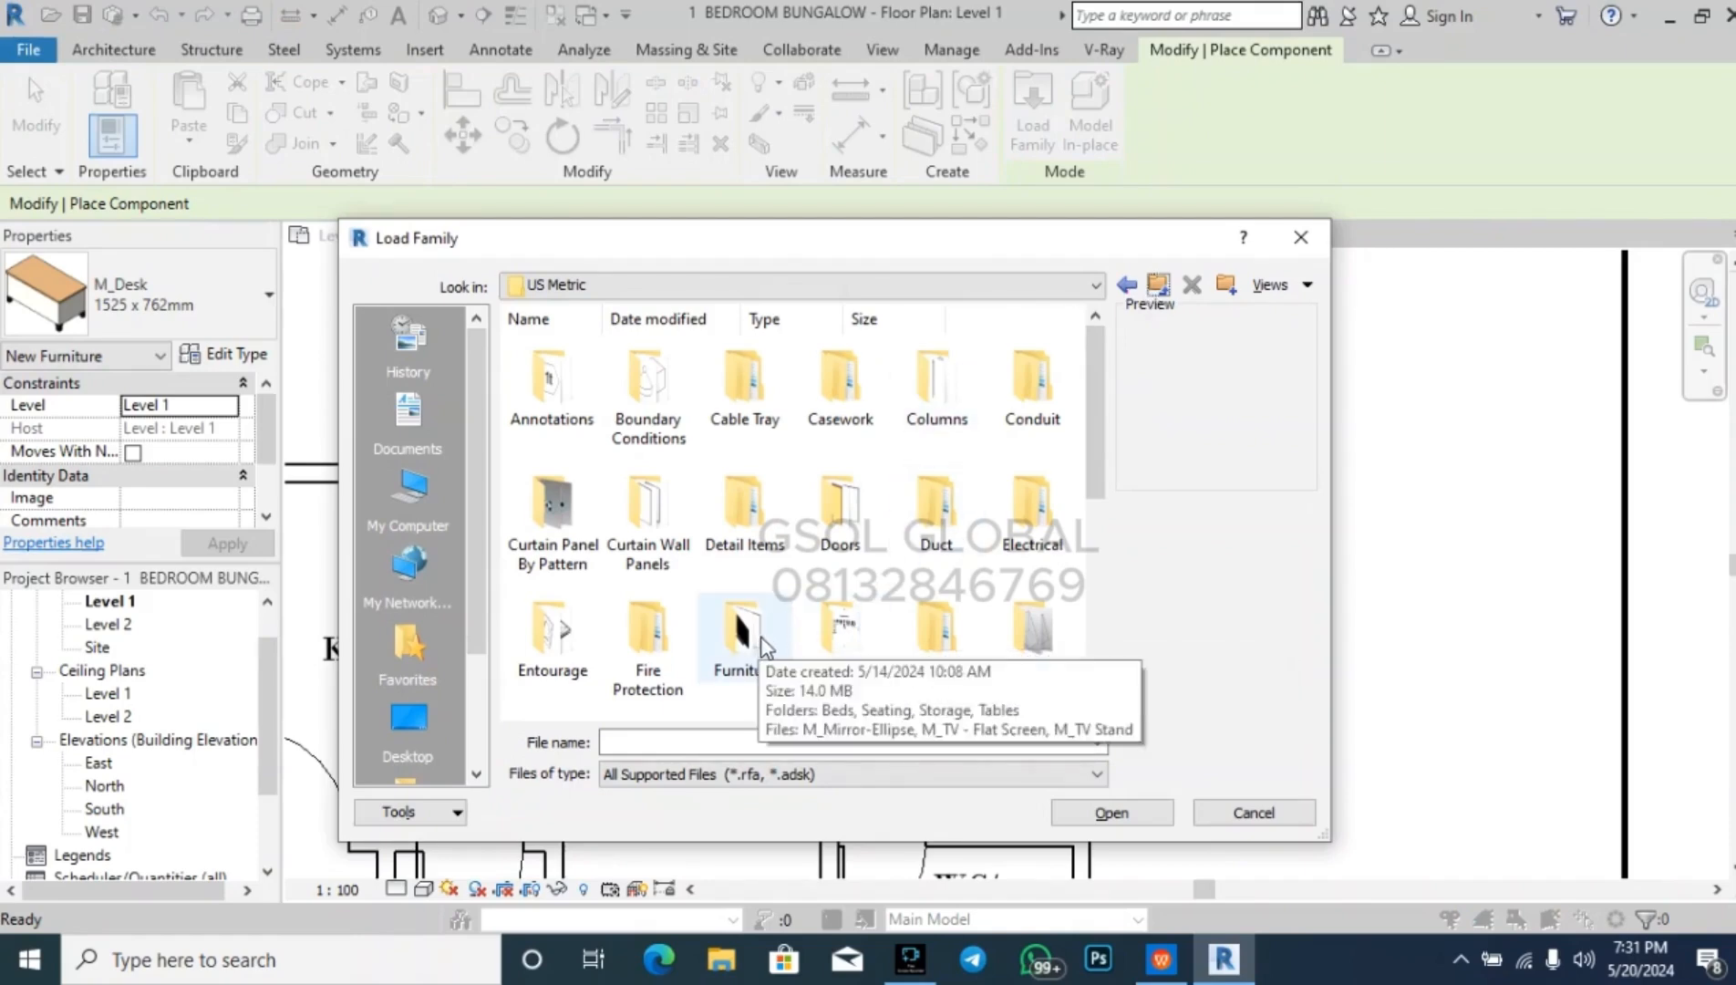
{"action": "double_click", "coordinate": [743, 638]}
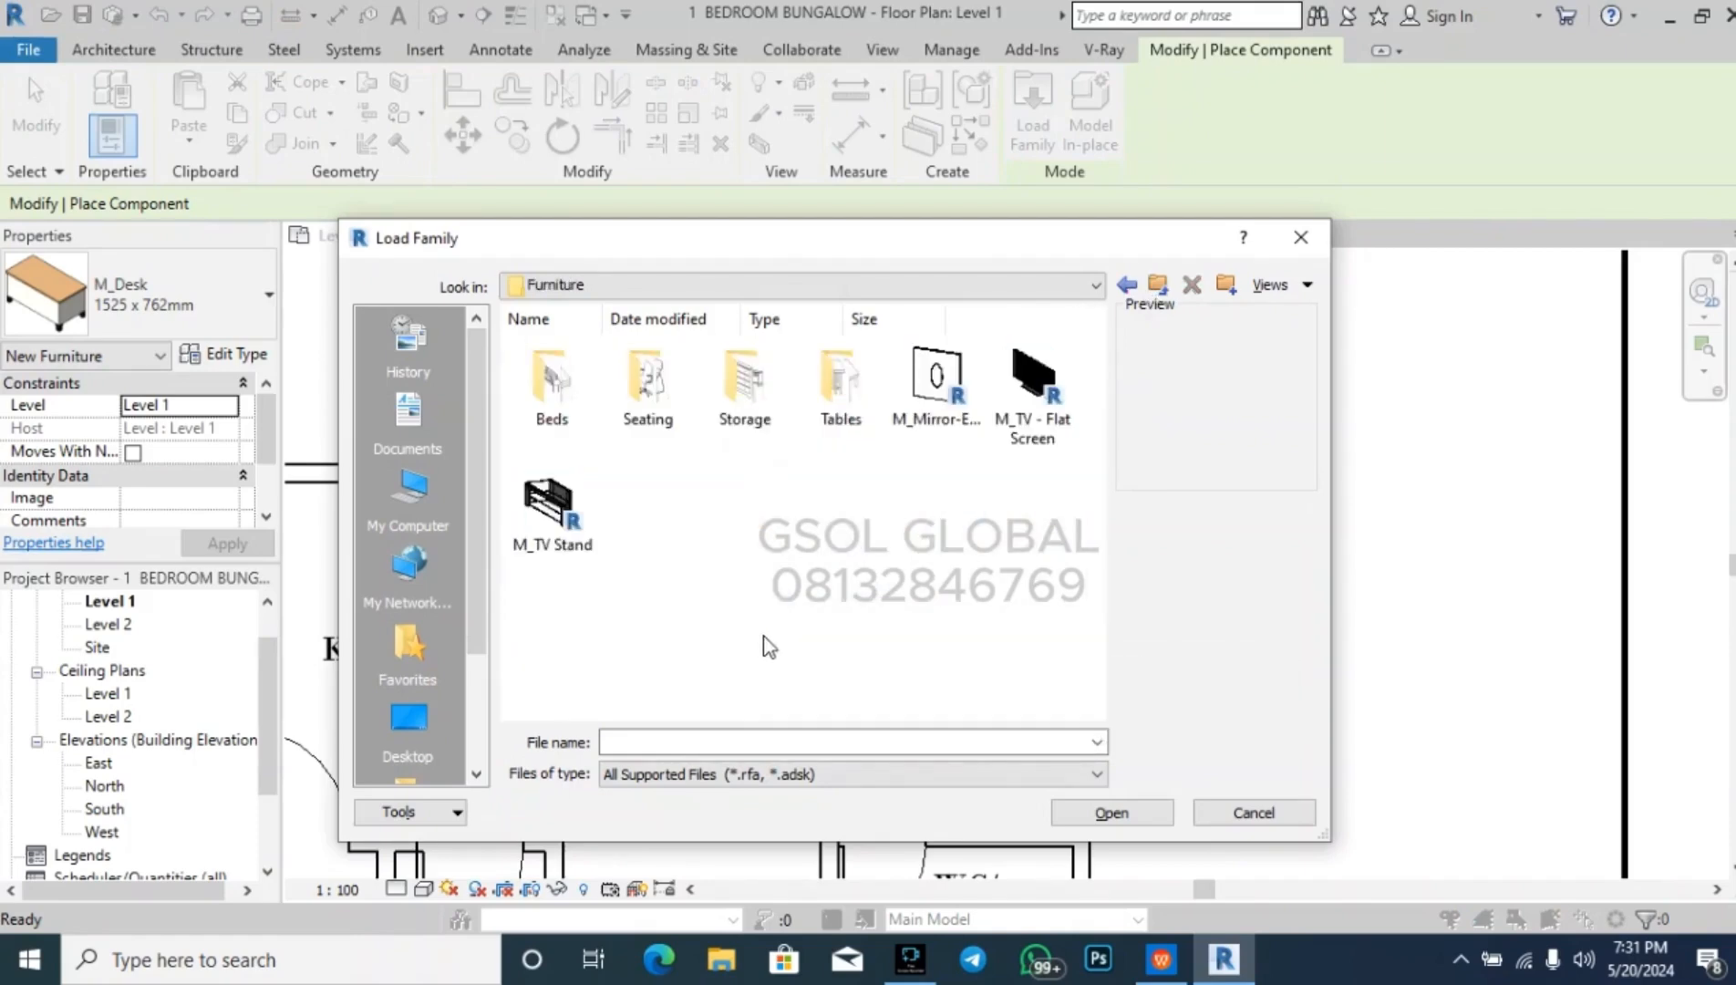
{"action": "double_click", "coordinate": [555, 378]}
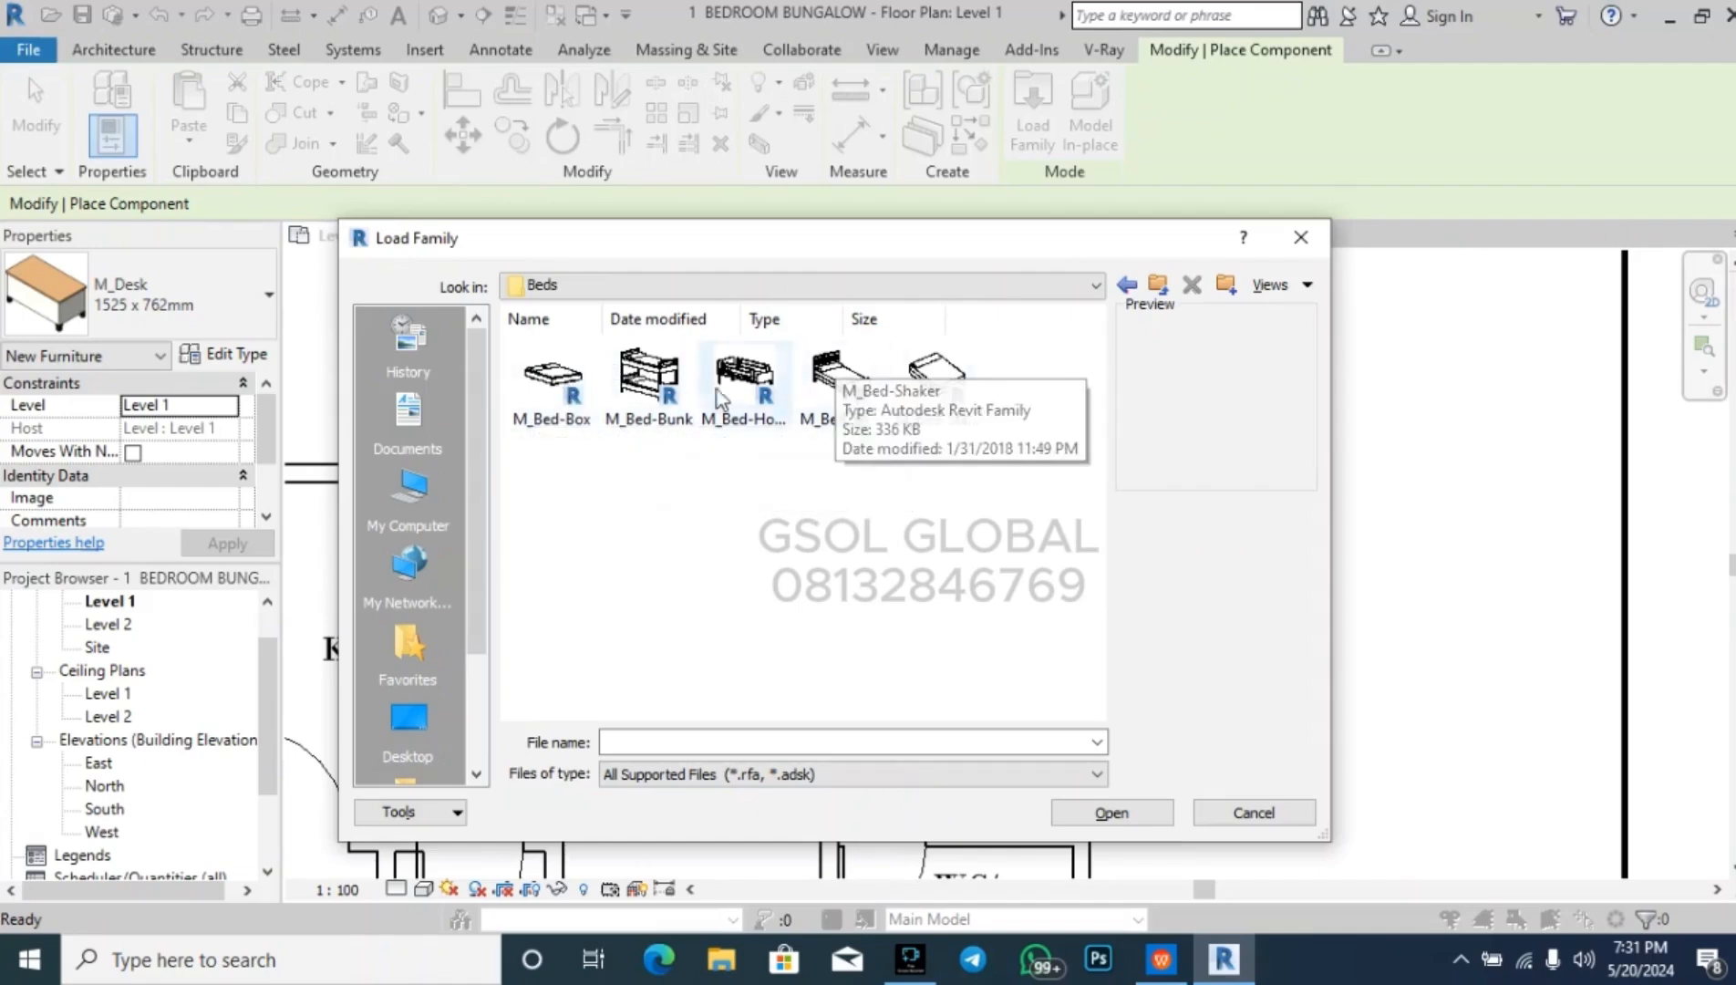
{"action": "left_click", "coordinate": [583, 390]}
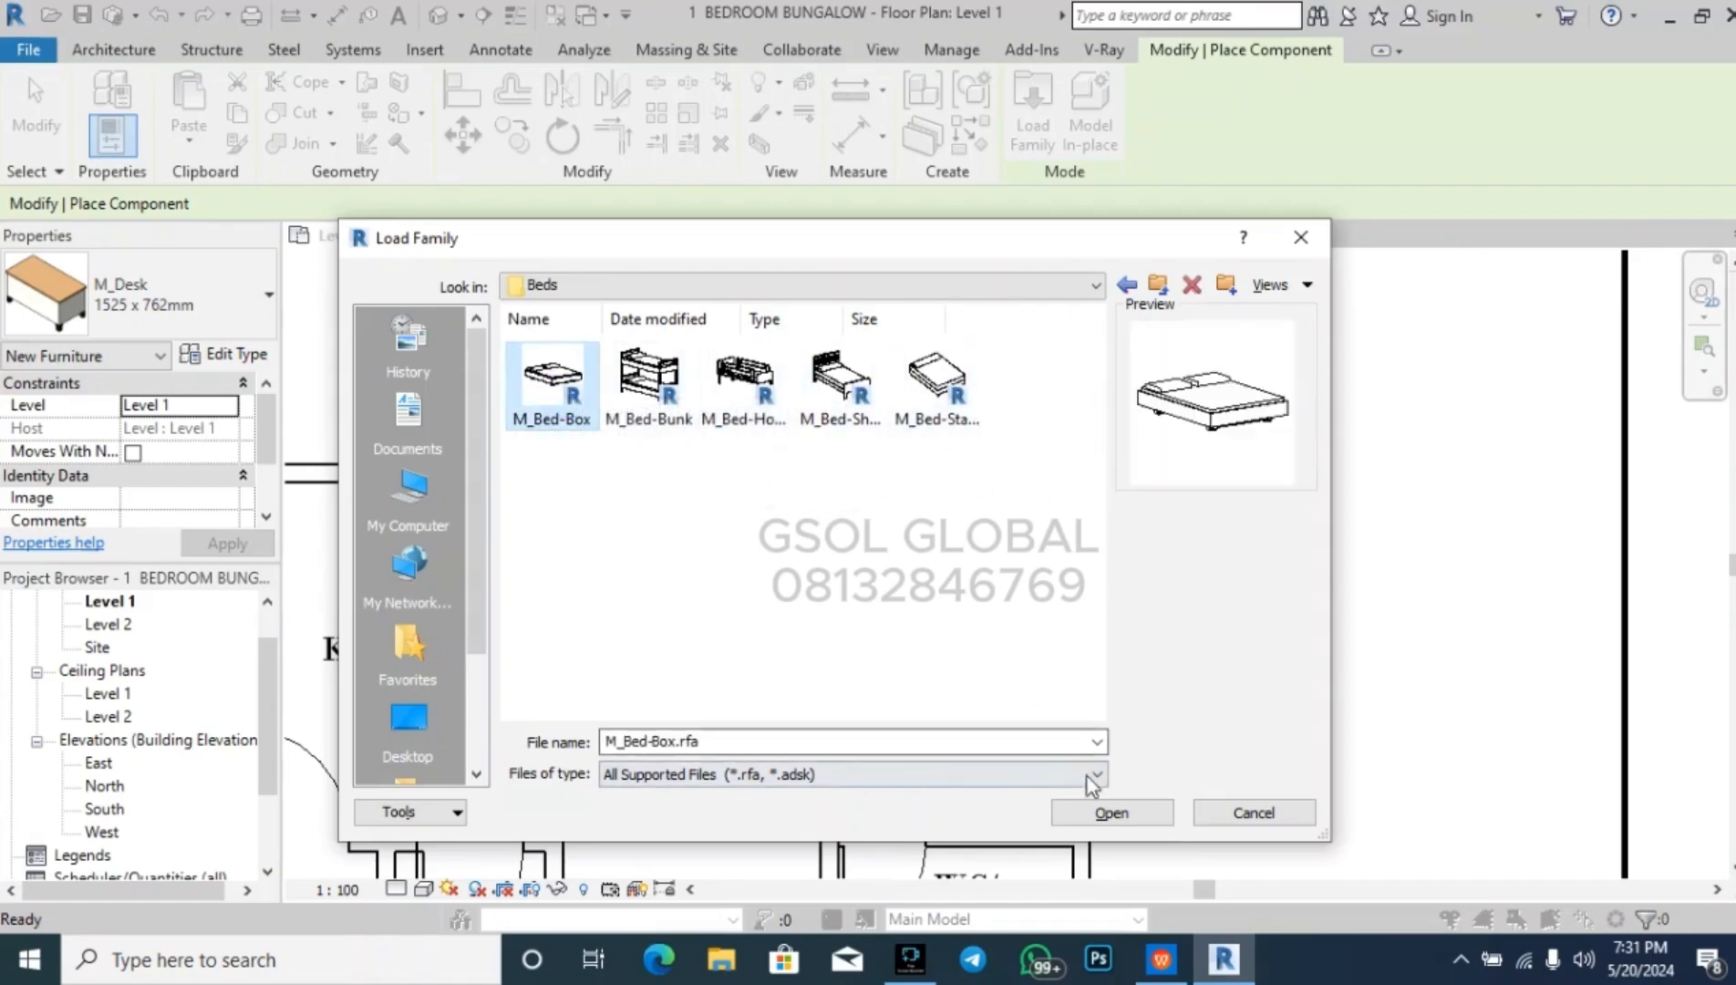
{"action": "left_click", "coordinate": [1112, 813]}
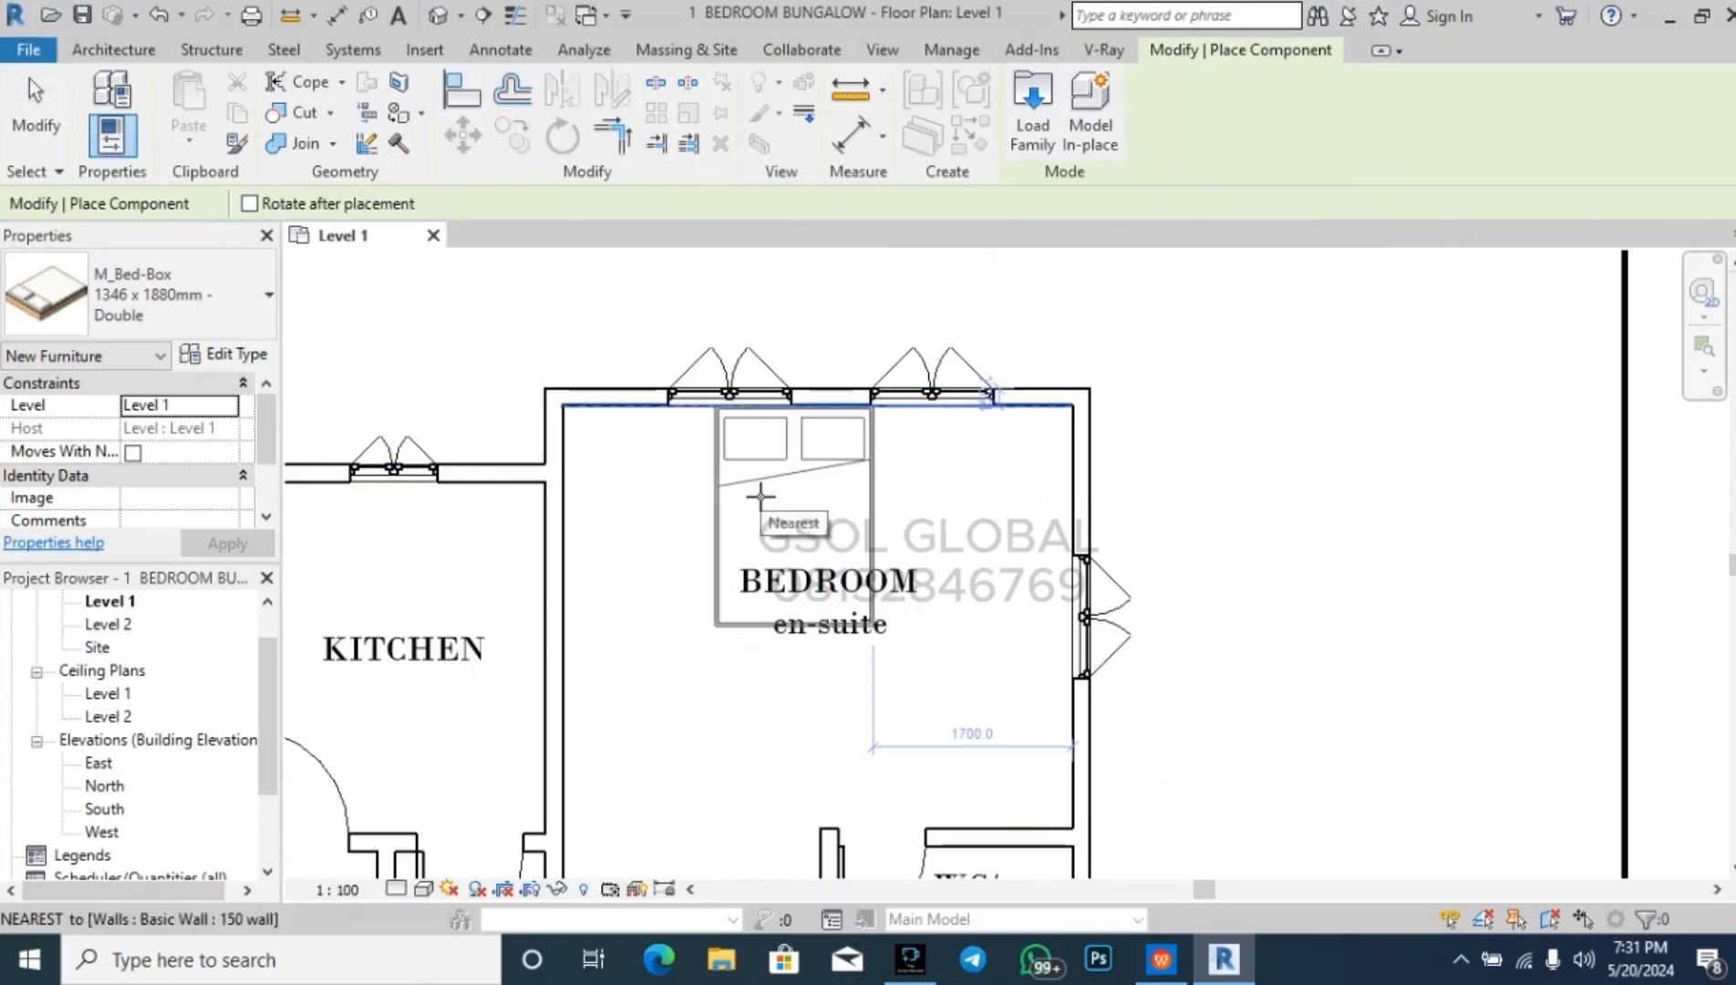
{"action": "left_click", "coordinate": [239, 355]}
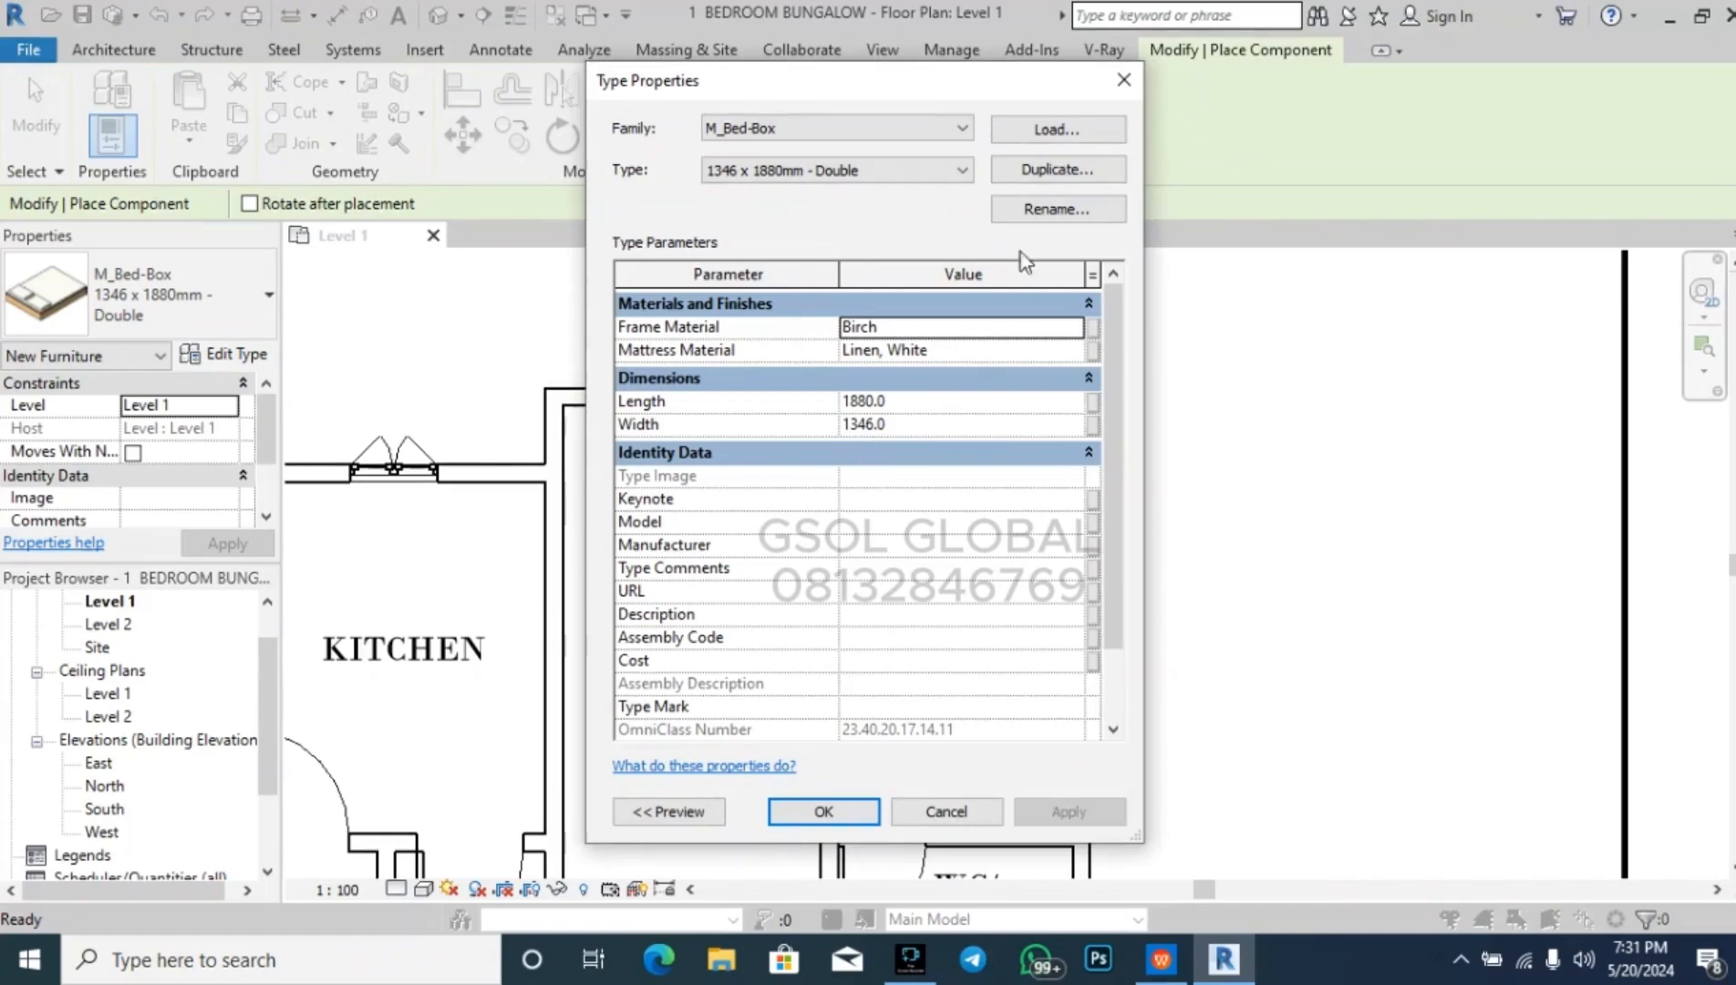
{"action": "left_click", "coordinate": [1123, 79]}
{"action": "left_click", "coordinate": [230, 353]}
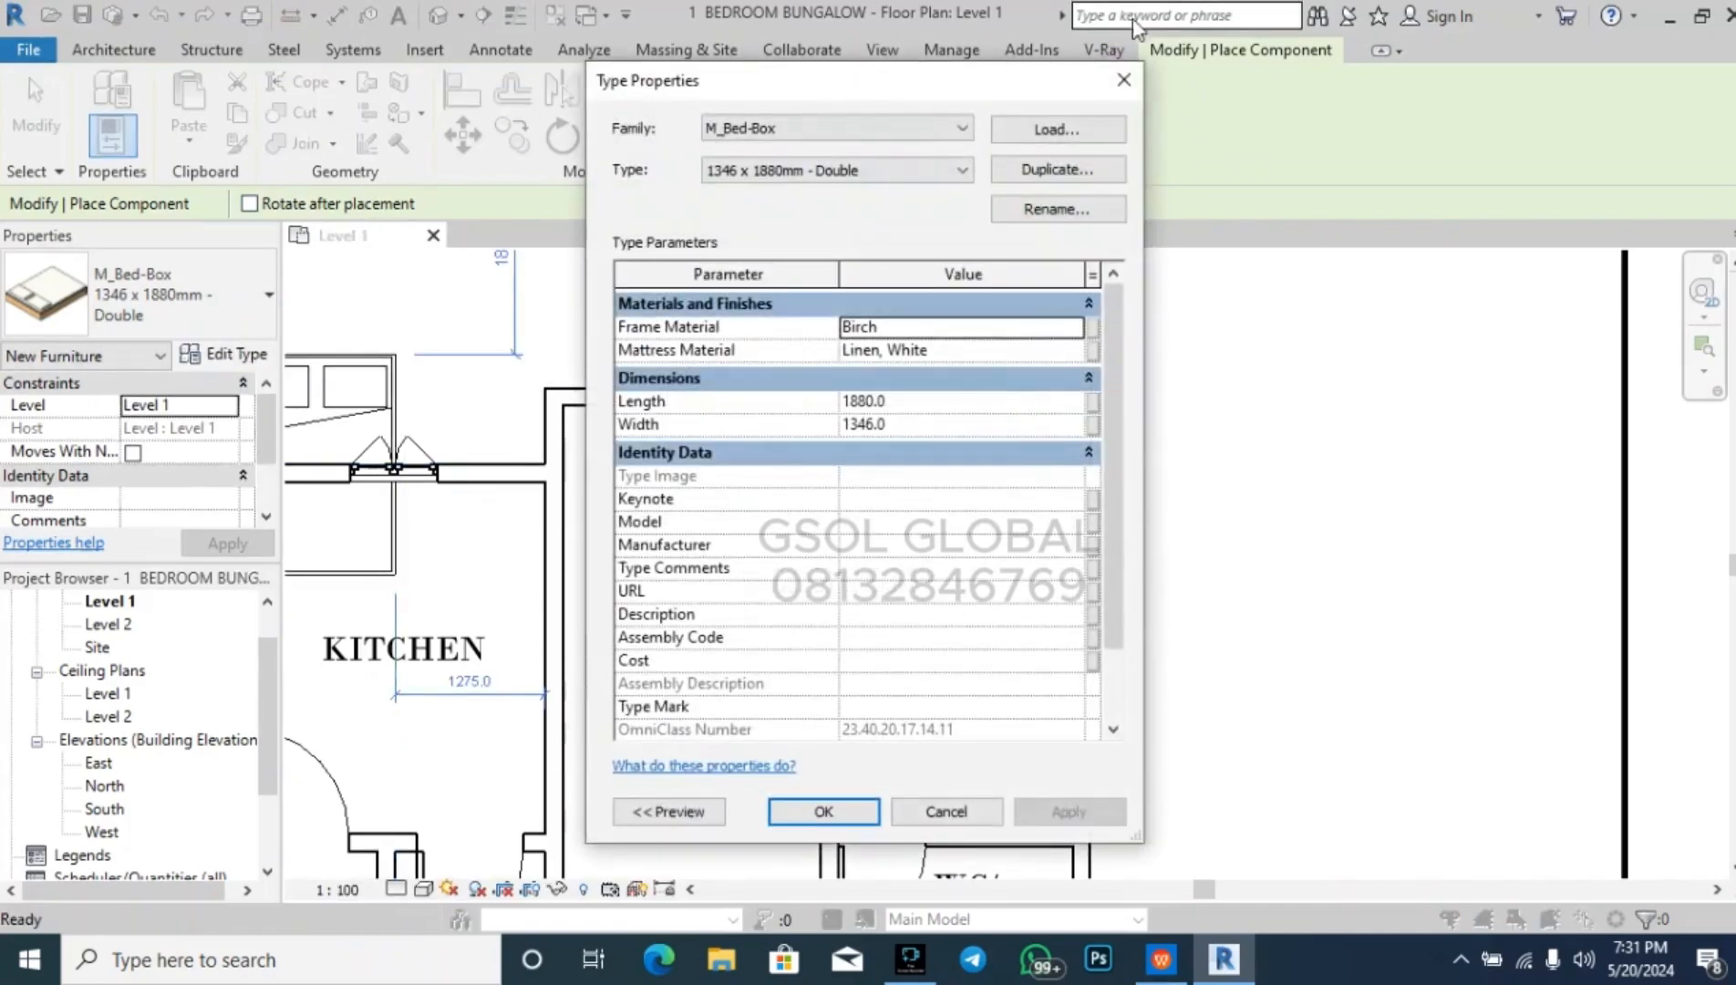
{"action": "left_click", "coordinate": [1122, 82]}
{"action": "left_click", "coordinate": [218, 314]}
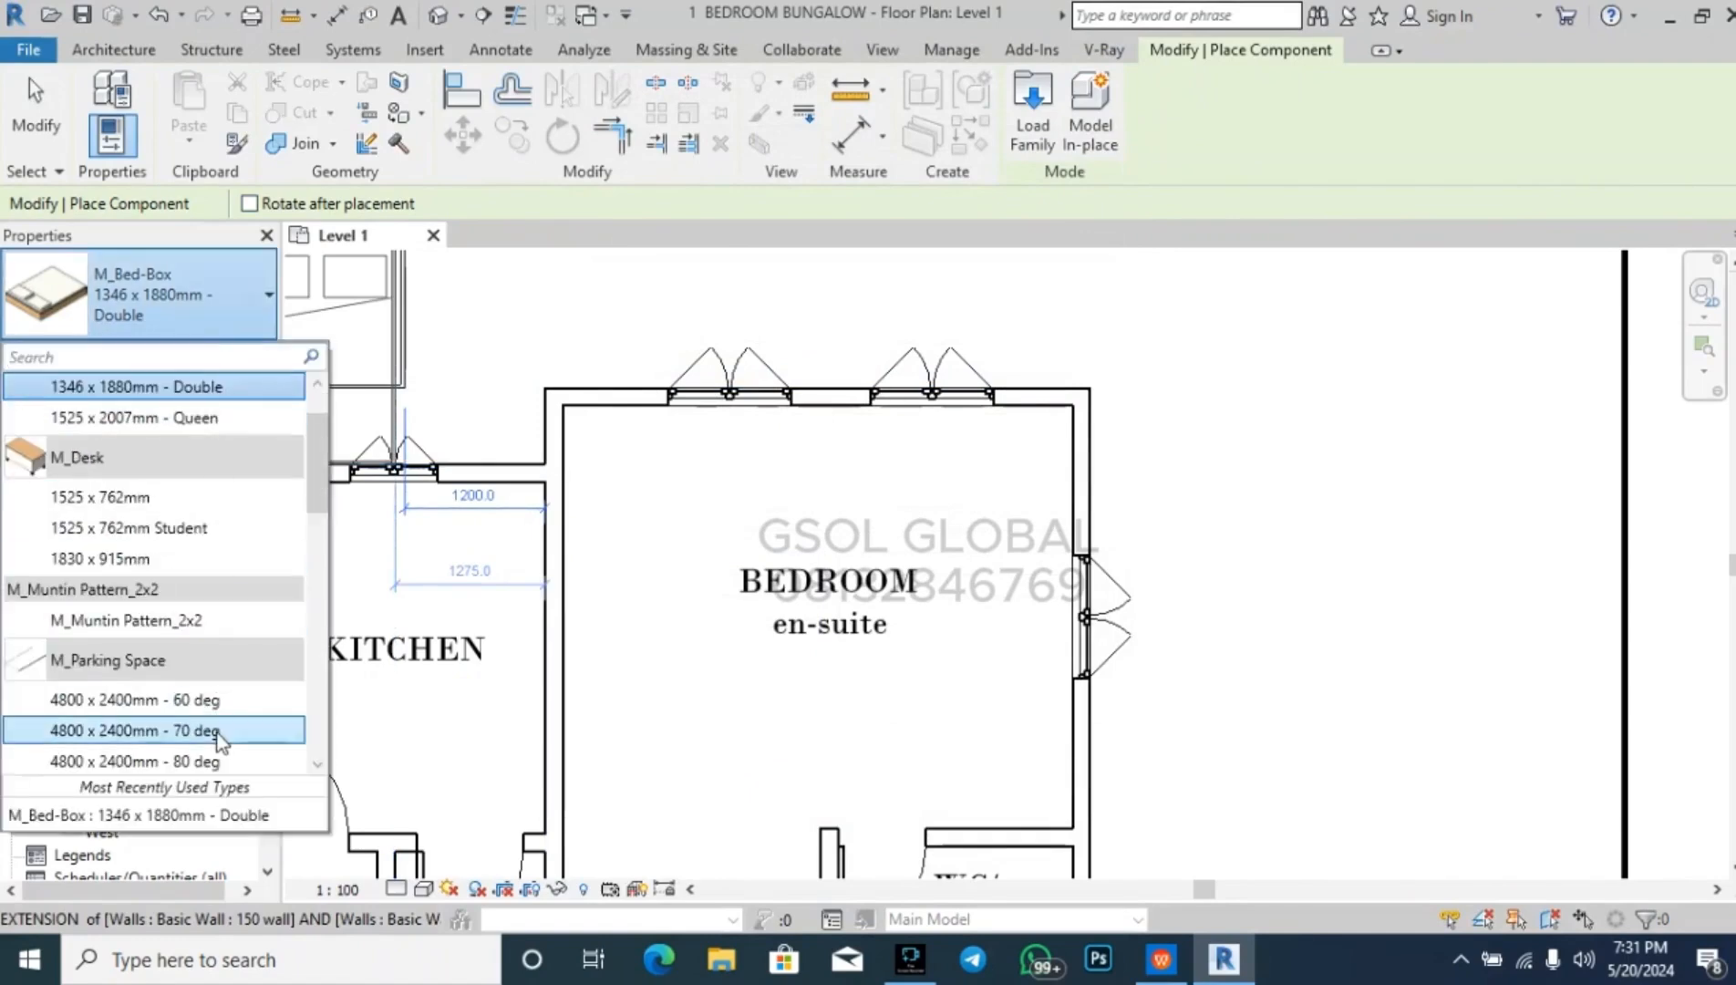
{"action": "scroll", "coordinate": [164, 725], "scroll_direction": "down", "scroll_amount": 1}
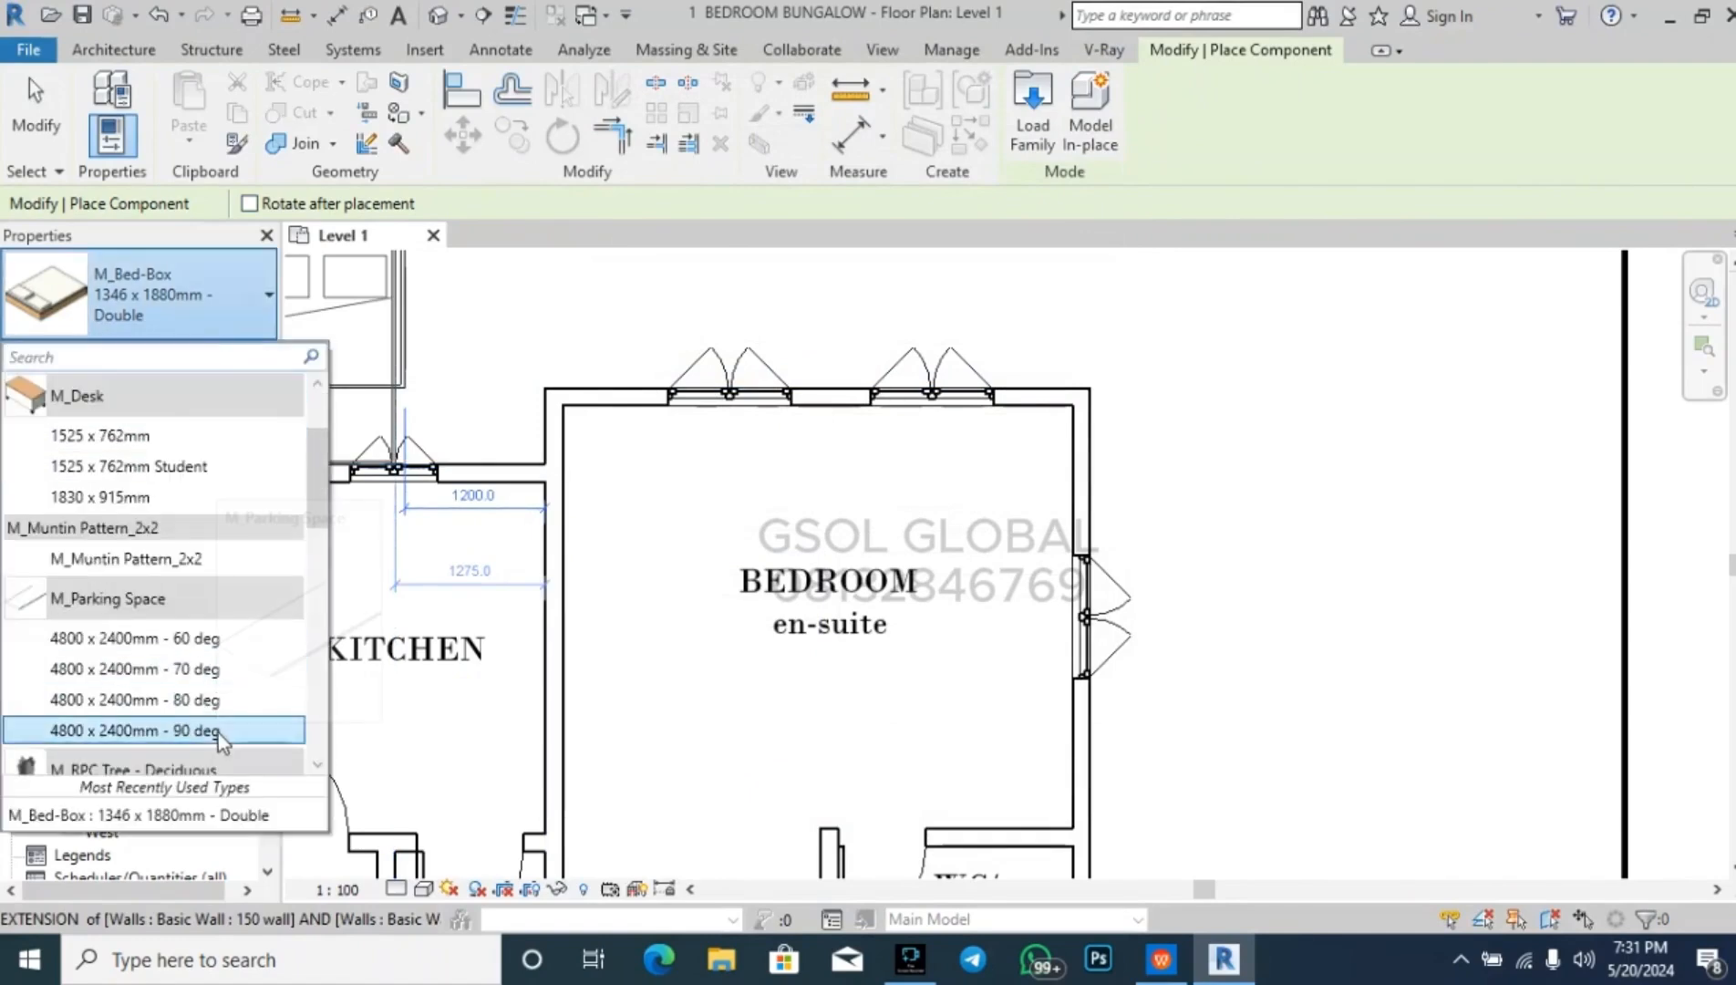
{"action": "left_click", "coordinate": [114, 730]}
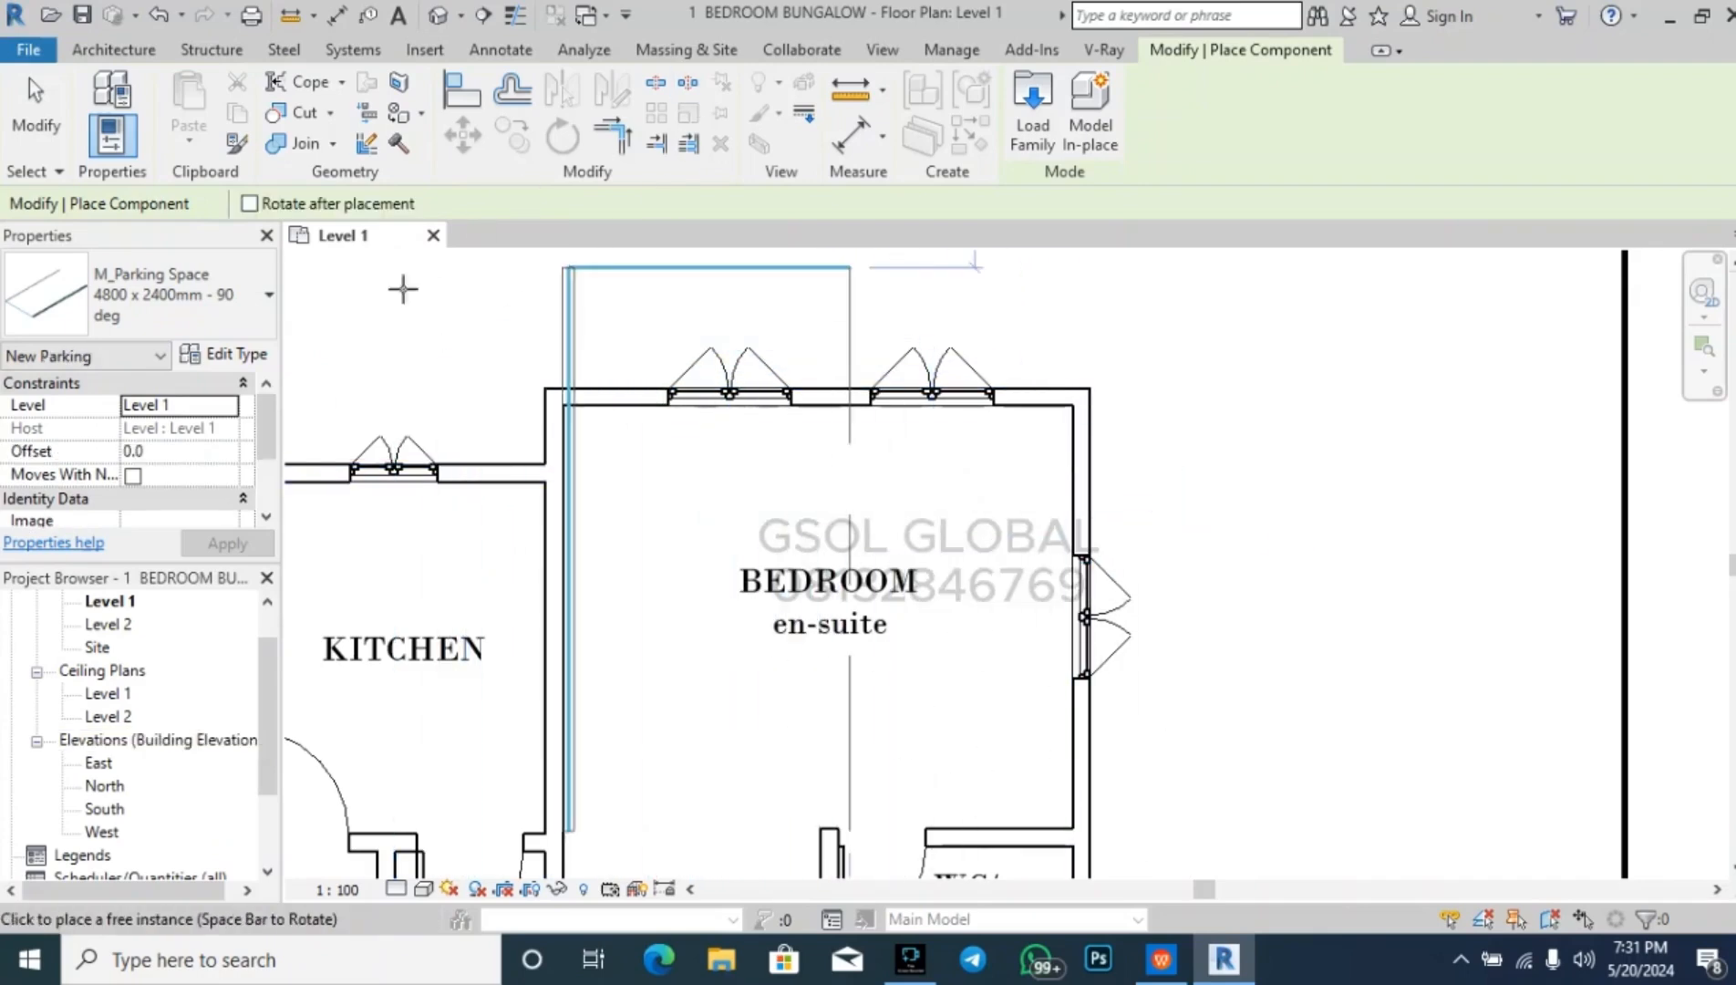
{"action": "left_click", "coordinate": [208, 302]}
{"action": "scroll", "coordinate": [208, 547], "scroll_direction": "up", "scroll_amount": 3}
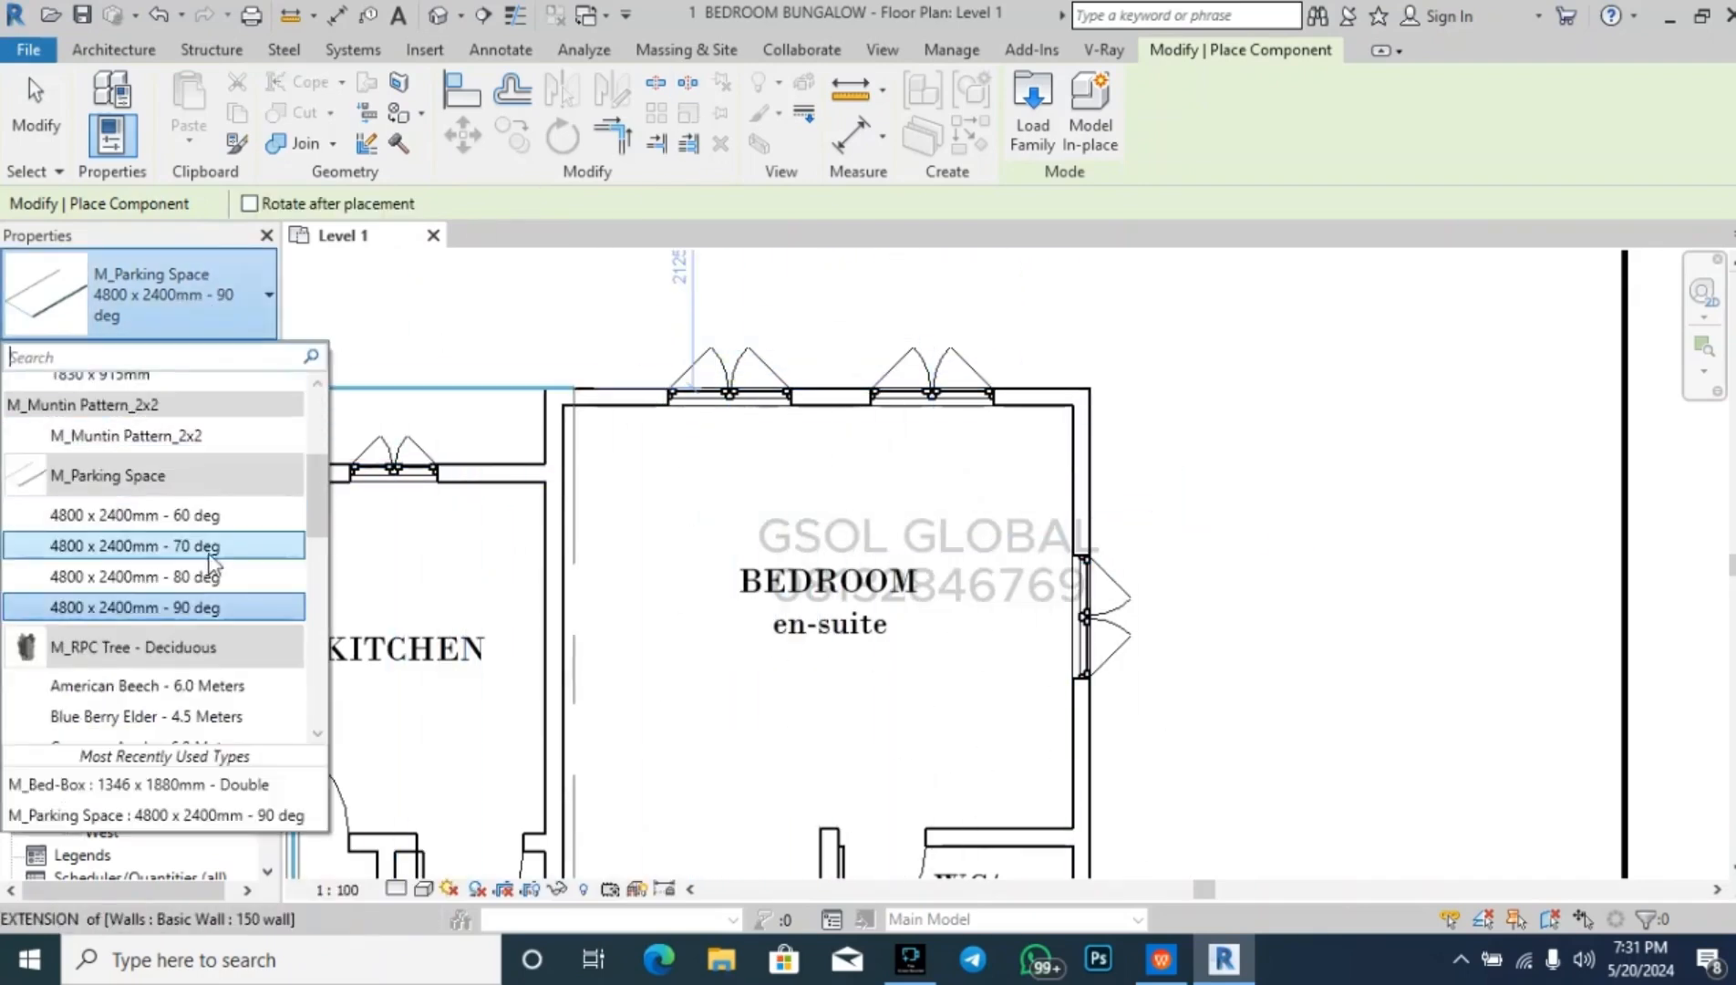
{"action": "scroll", "coordinate": [208, 565], "scroll_direction": "down", "scroll_amount": 7}
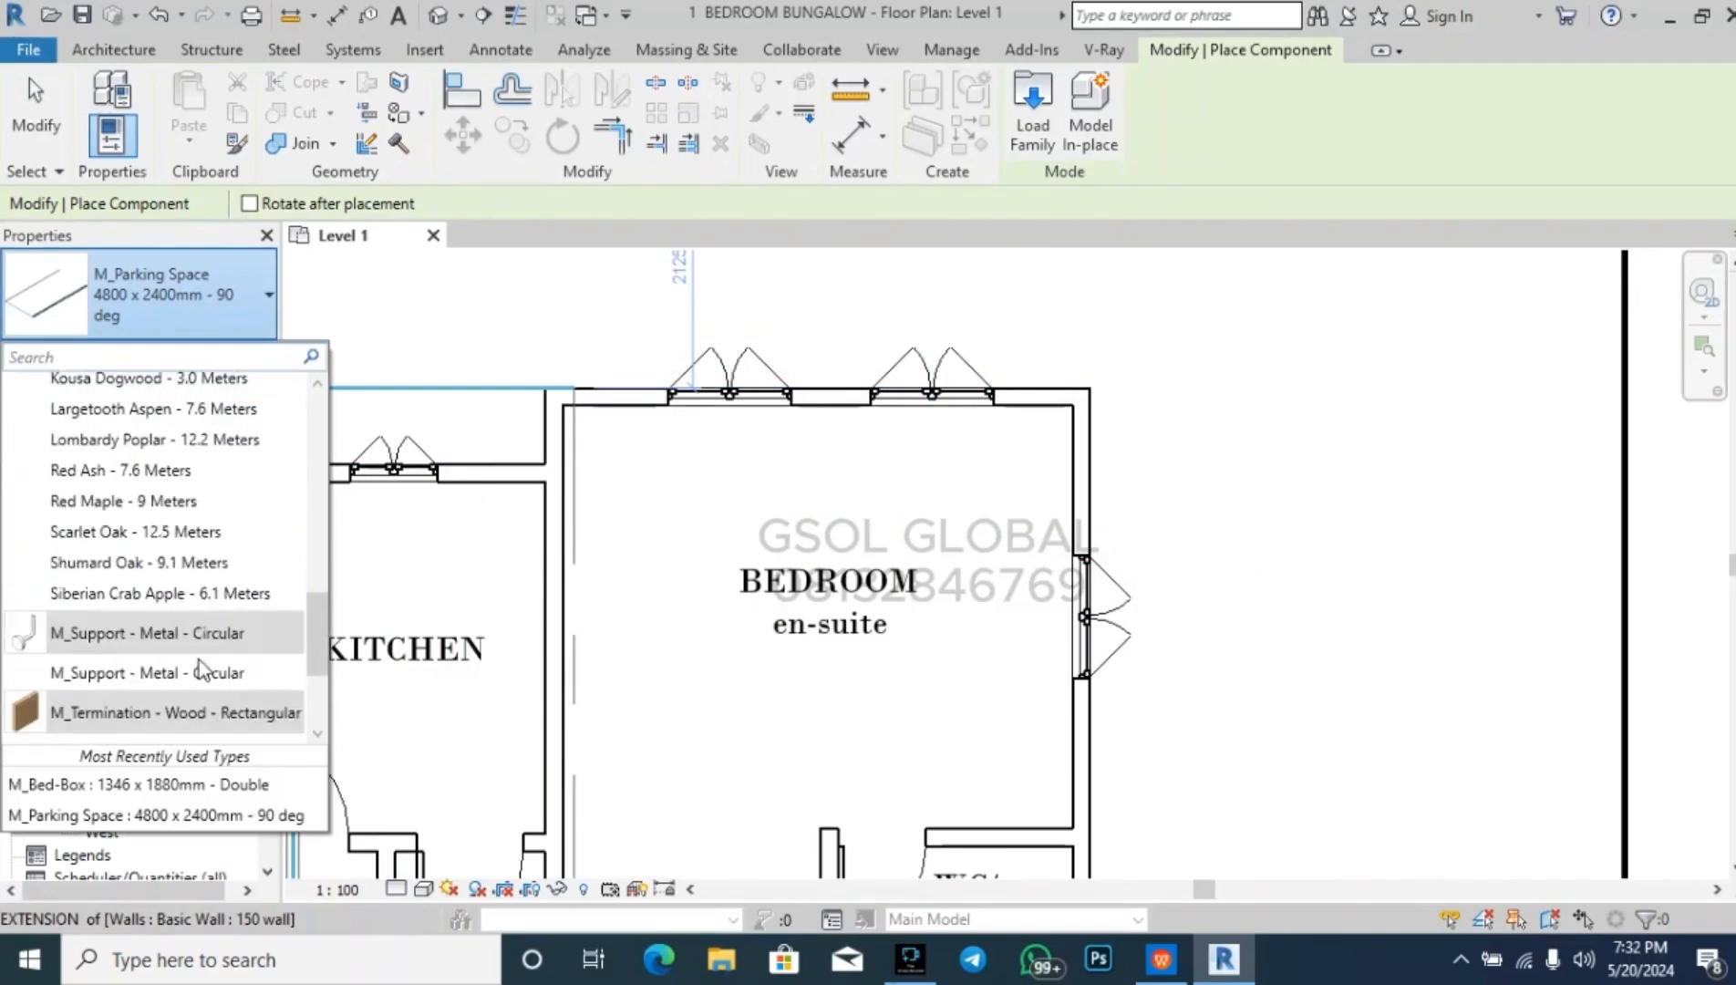
{"action": "scroll", "coordinate": [200, 658], "scroll_direction": "down", "scroll_amount": 2}
{"action": "scroll", "coordinate": [200, 690], "scroll_direction": "up", "scroll_amount": 1}
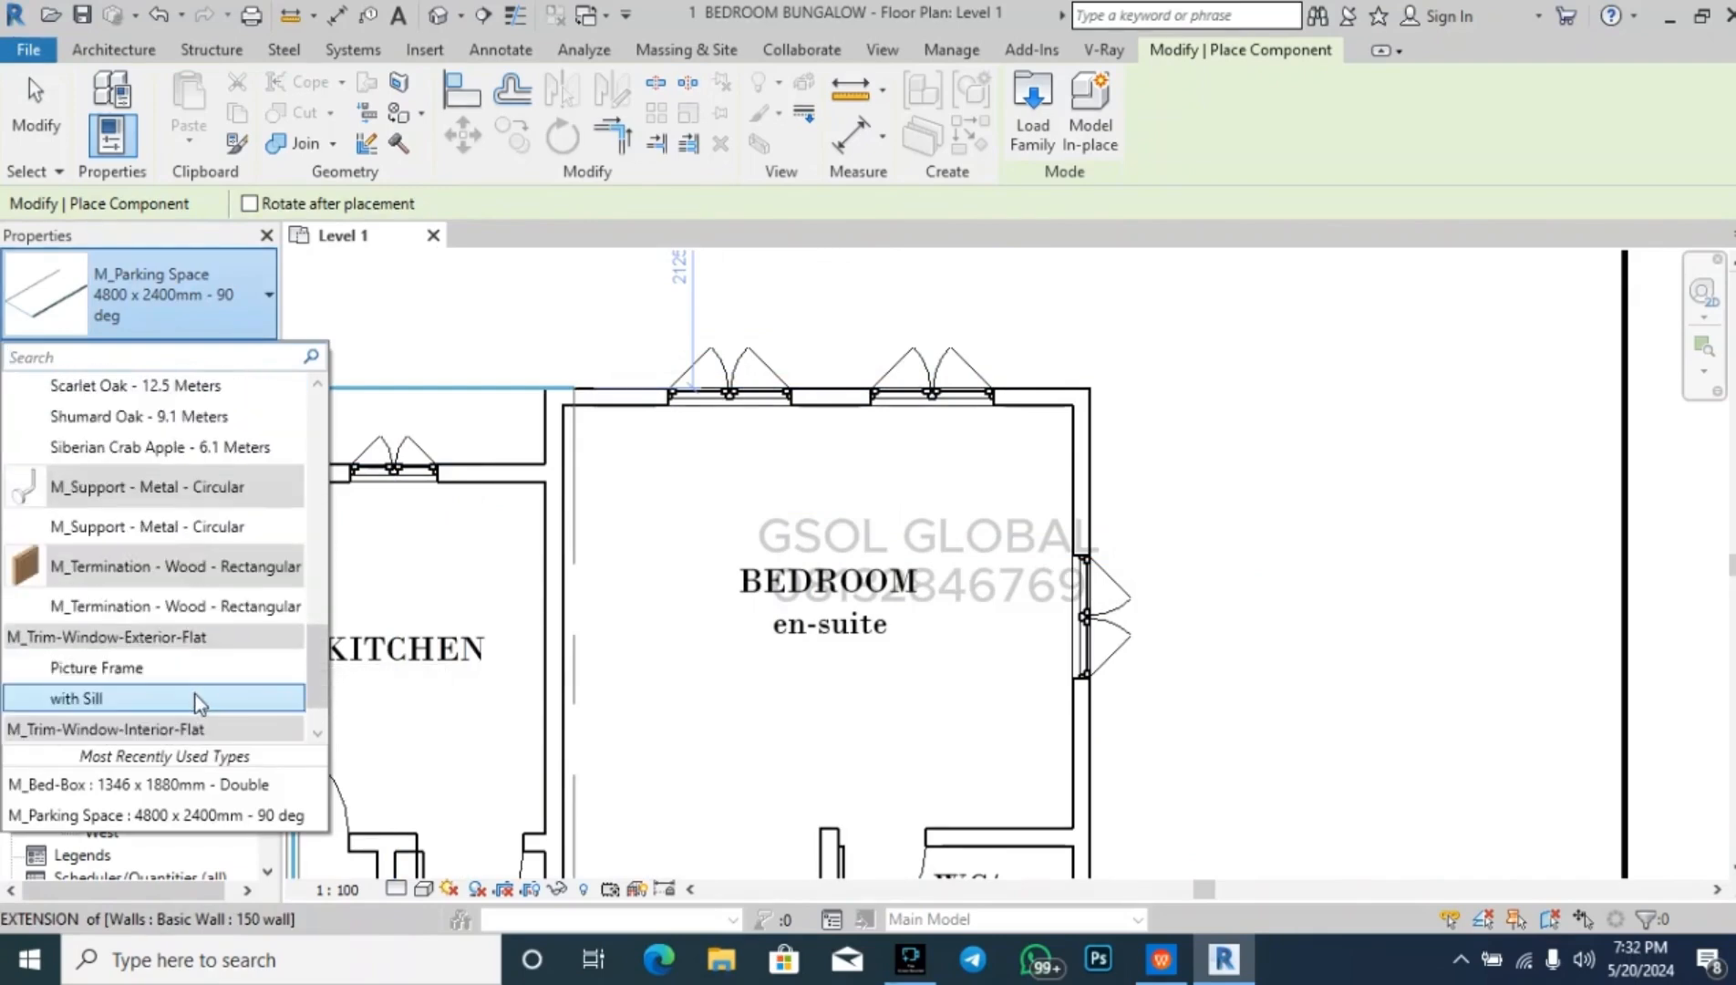
{"action": "left_click", "coordinate": [174, 786]}
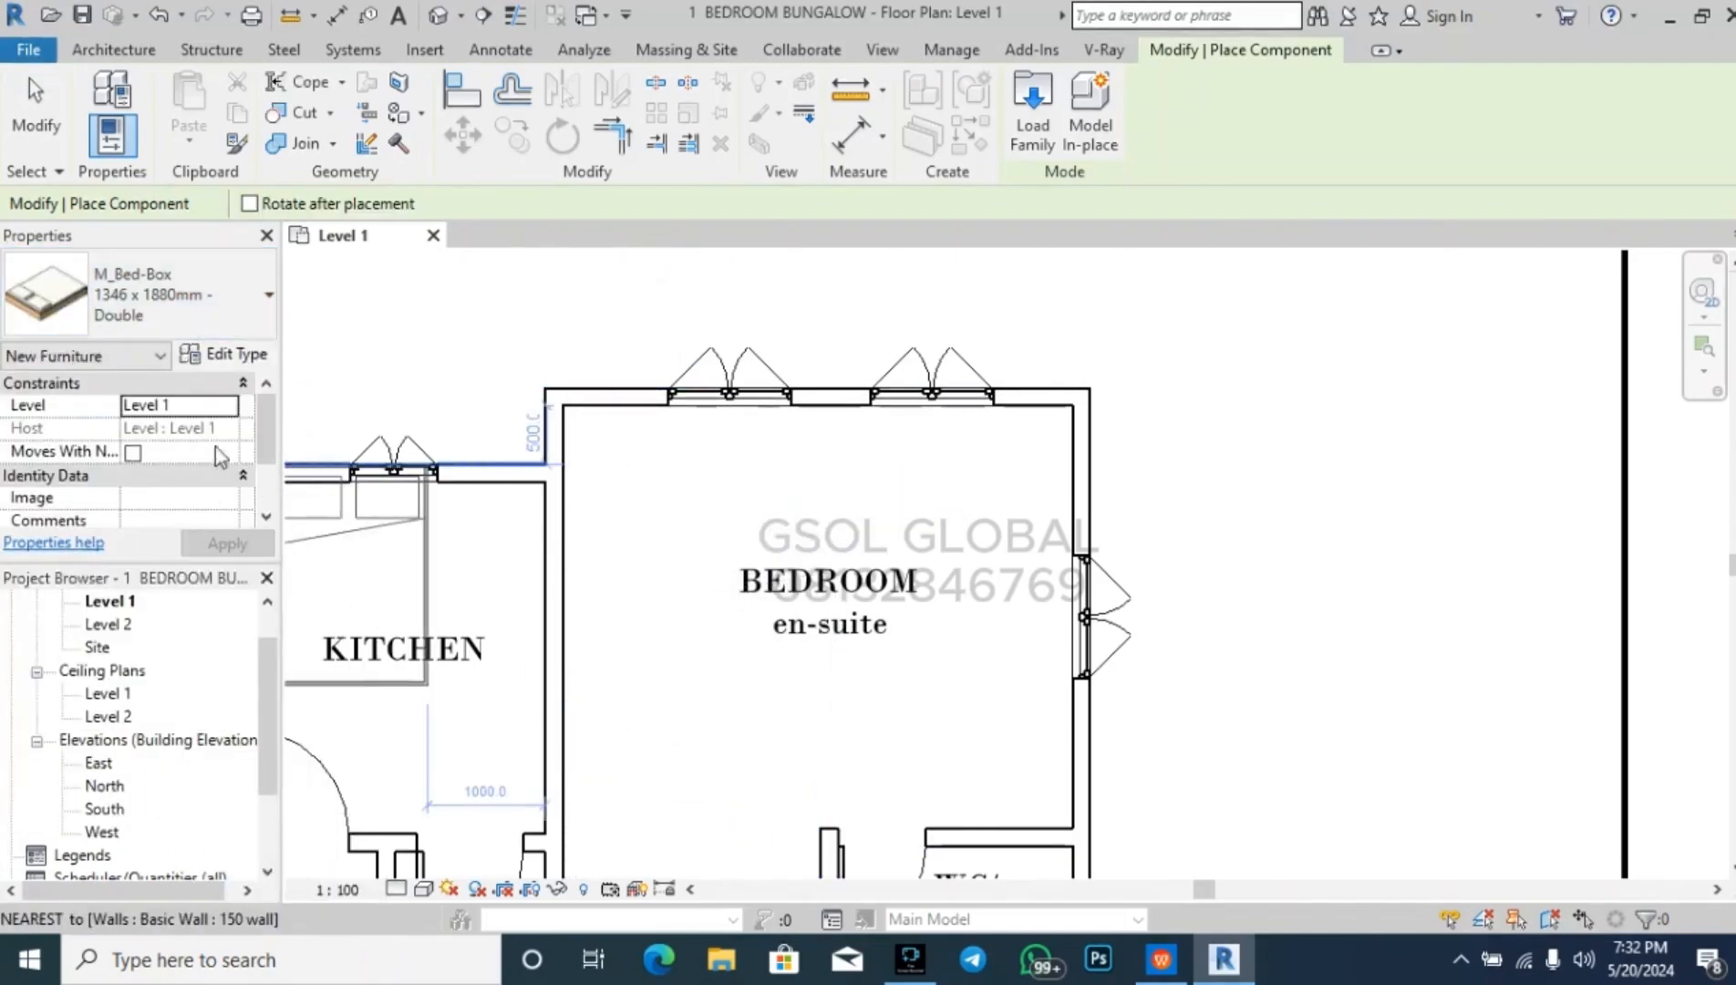
- Switch the M_Bed-Box component being placed to the 1525 x 2007mm - Queen type
{"action": "left_click", "coordinate": [211, 288]}
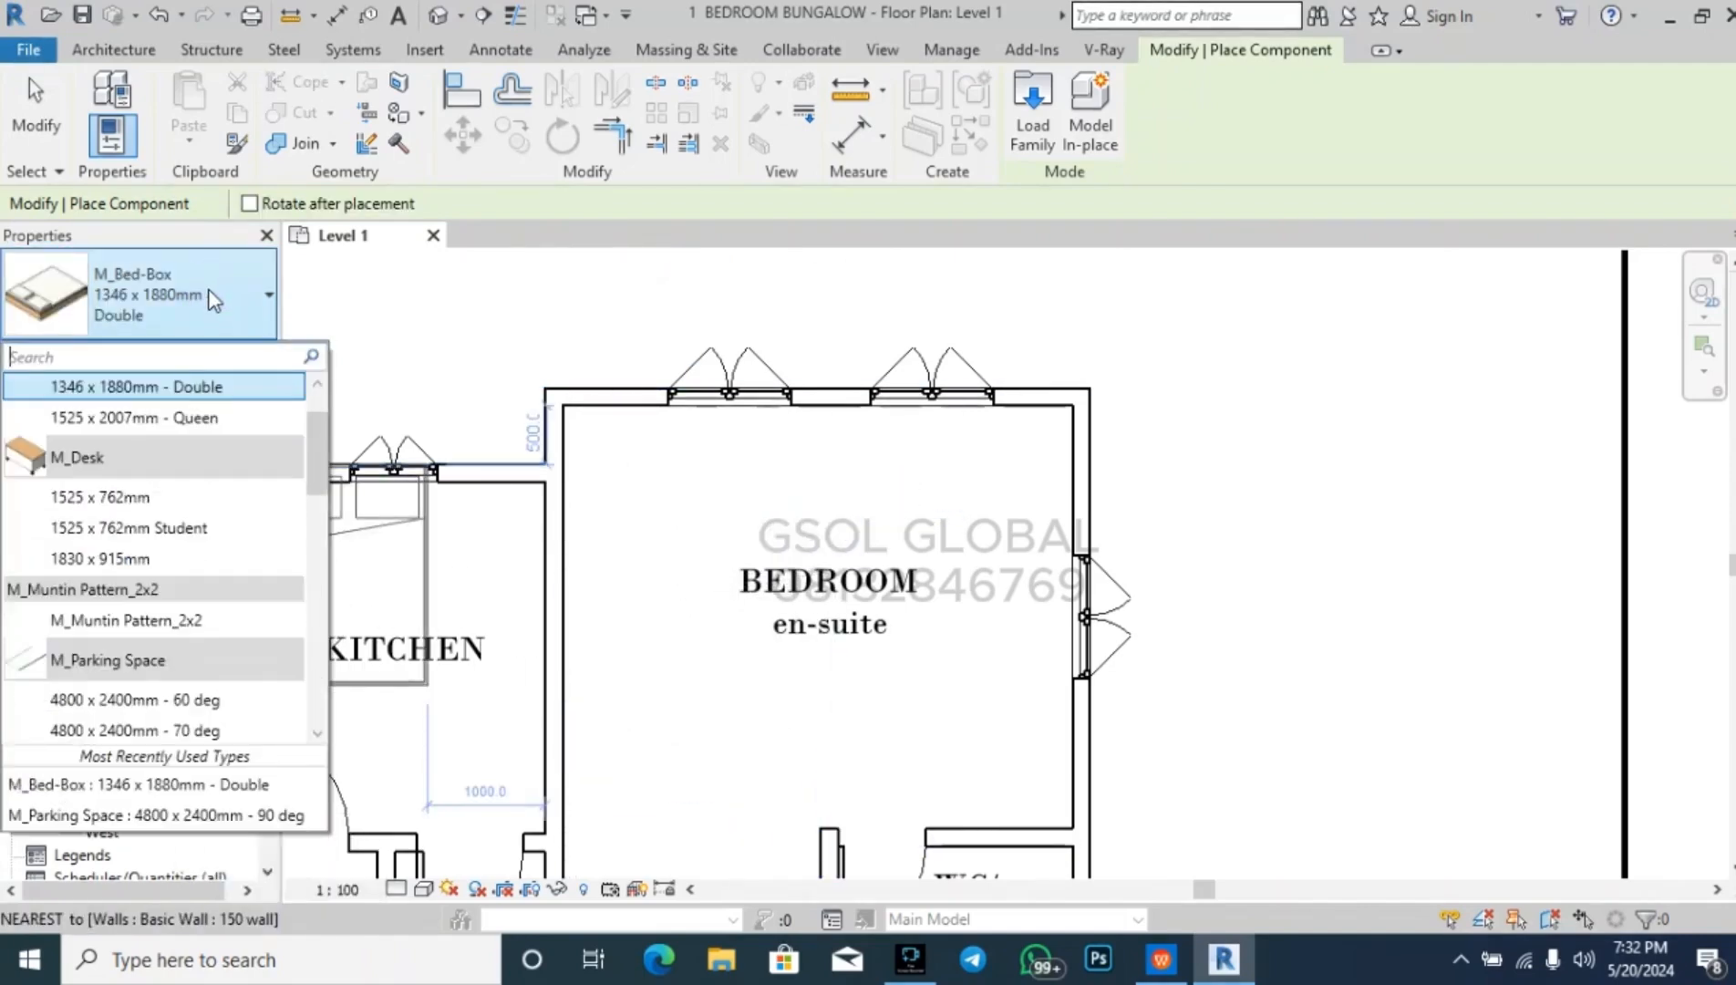
{"action": "scroll", "coordinate": [202, 703], "scroll_direction": "down", "scroll_amount": 10}
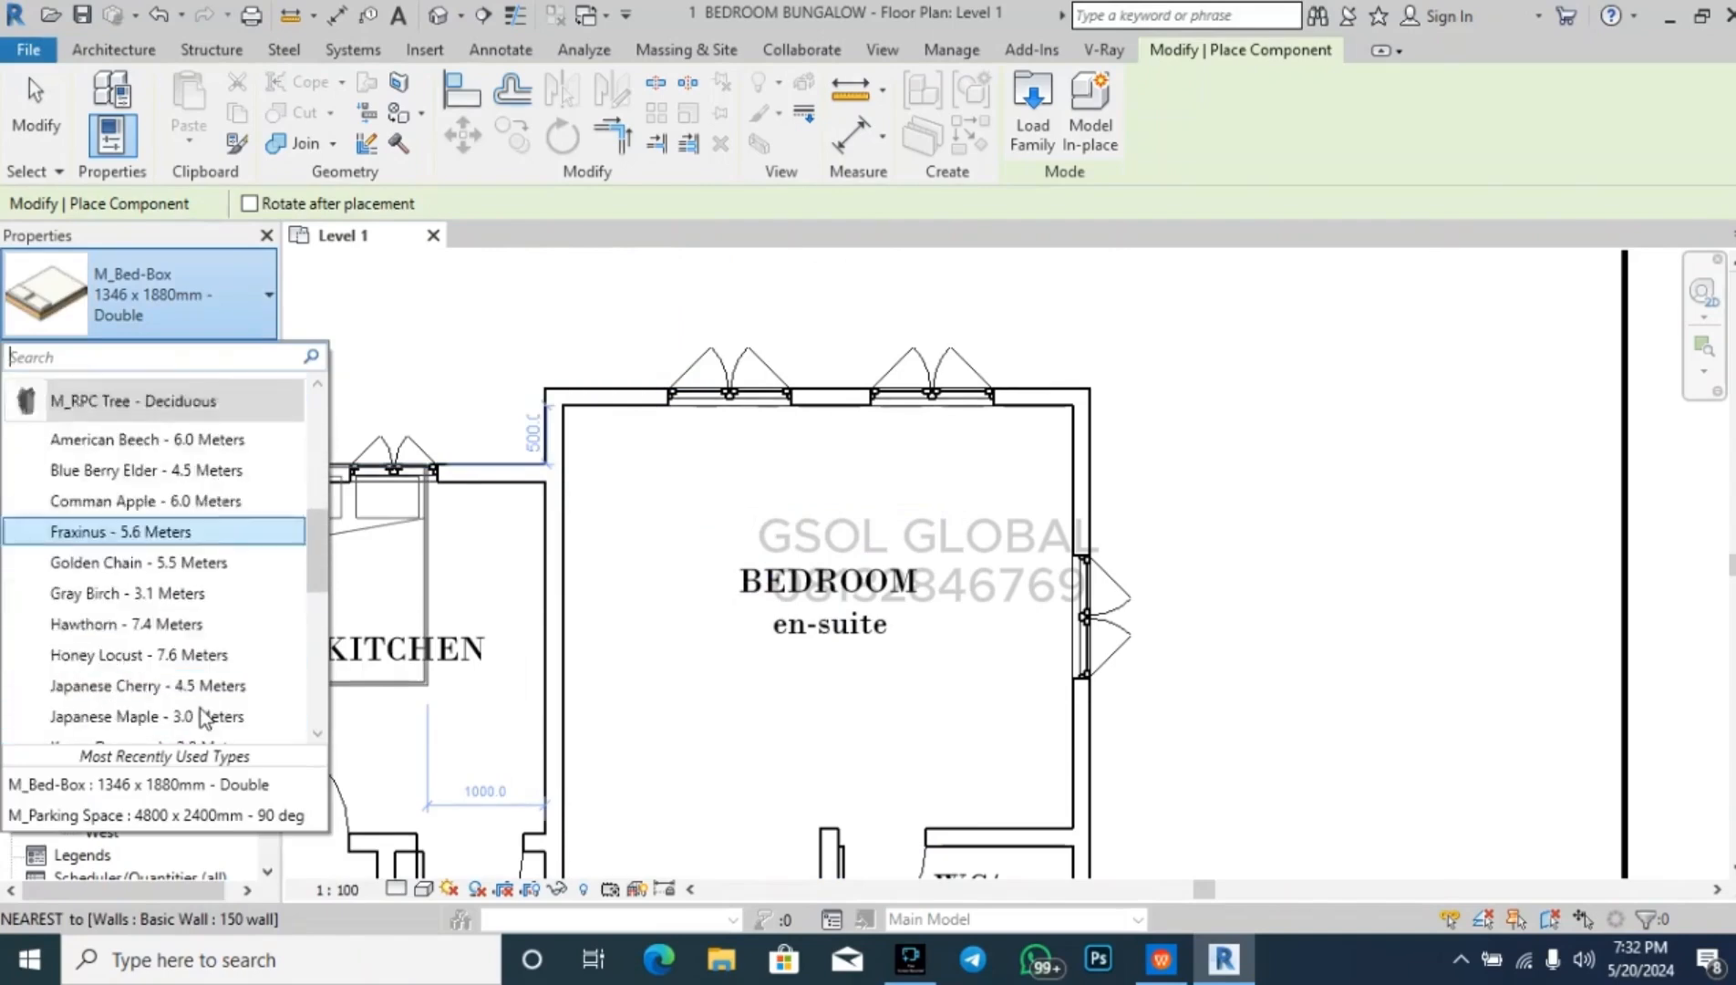
{"action": "scroll", "coordinate": [202, 702], "scroll_direction": "up", "scroll_amount": 12}
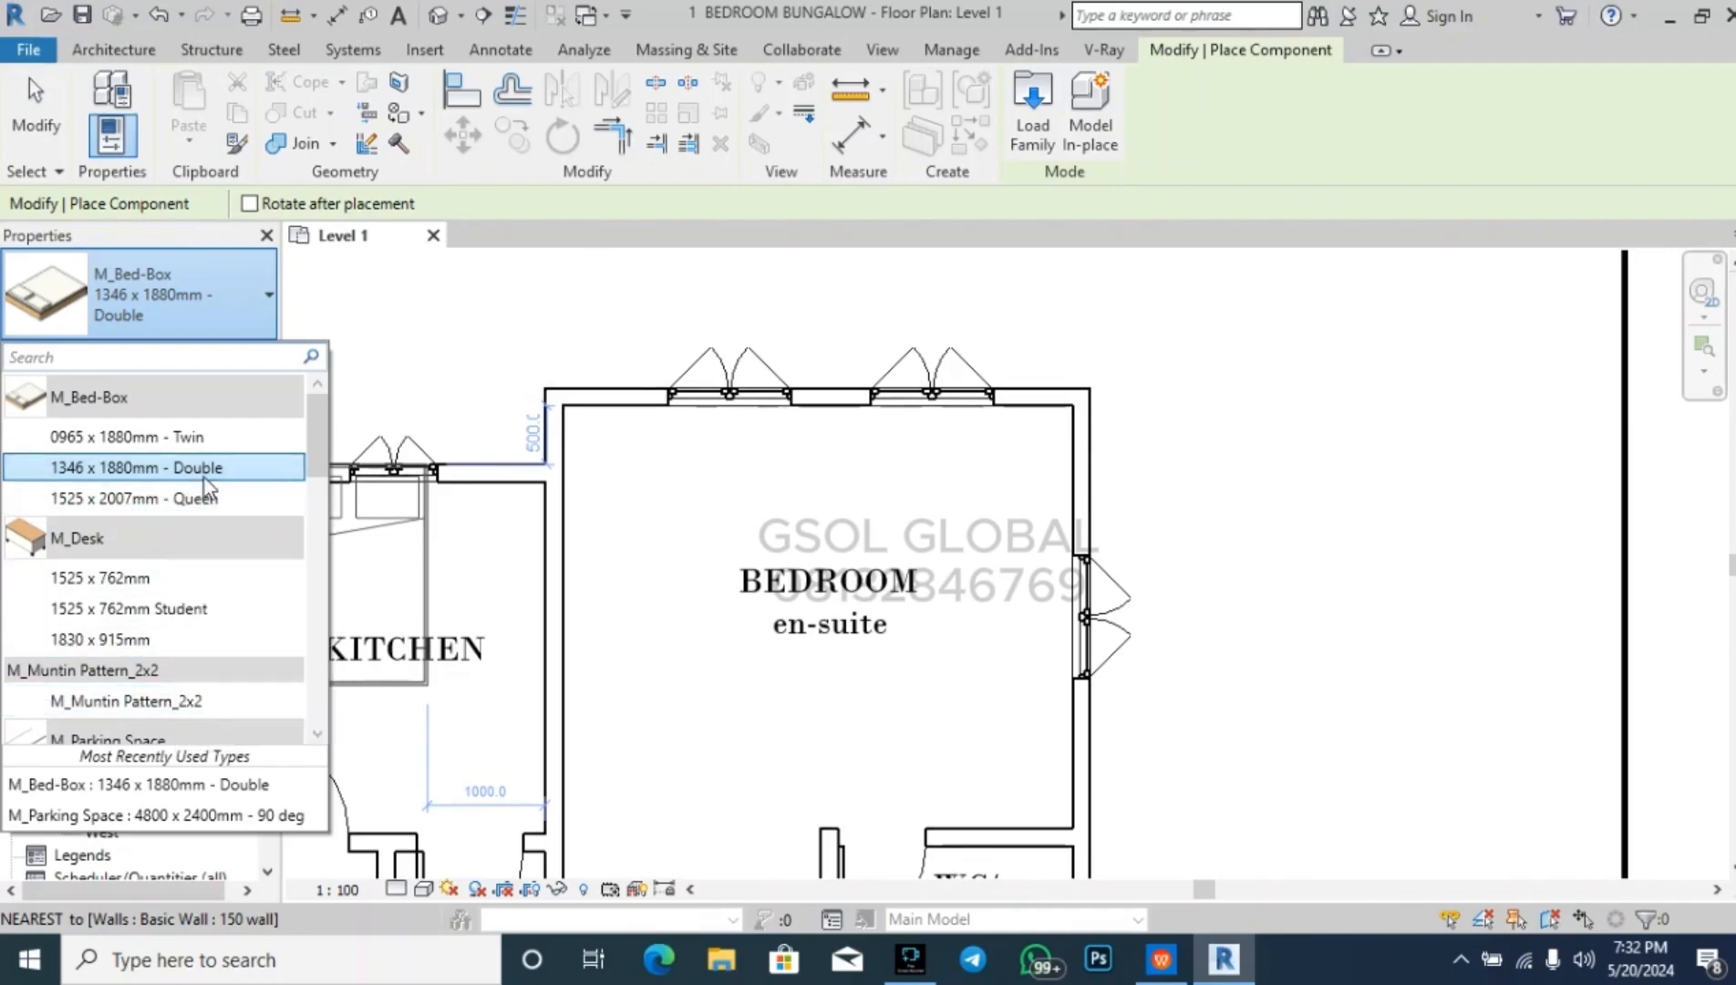
{"action": "left_click", "coordinate": [107, 498]}
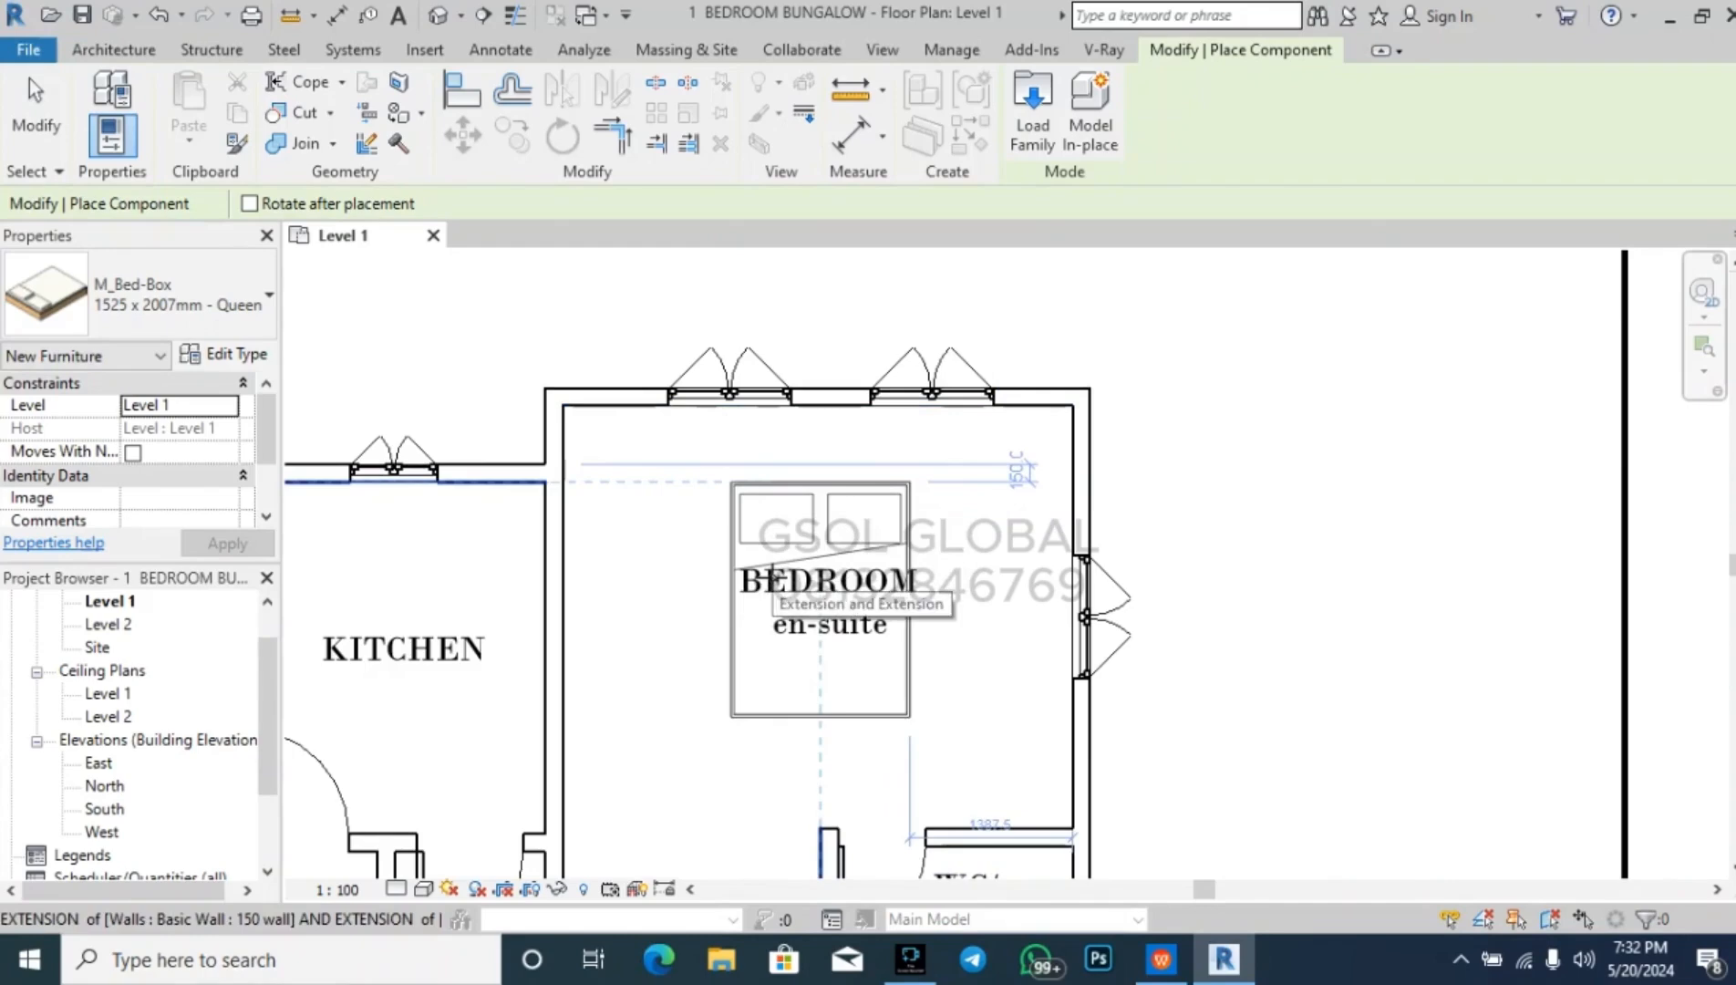
- Place the queen bed in the en-suite bedroom, rotated with its pillows against the right-hand windowed wall, about 1250 mm from the WC/SHO wall
{"action": "key", "text": "space"}
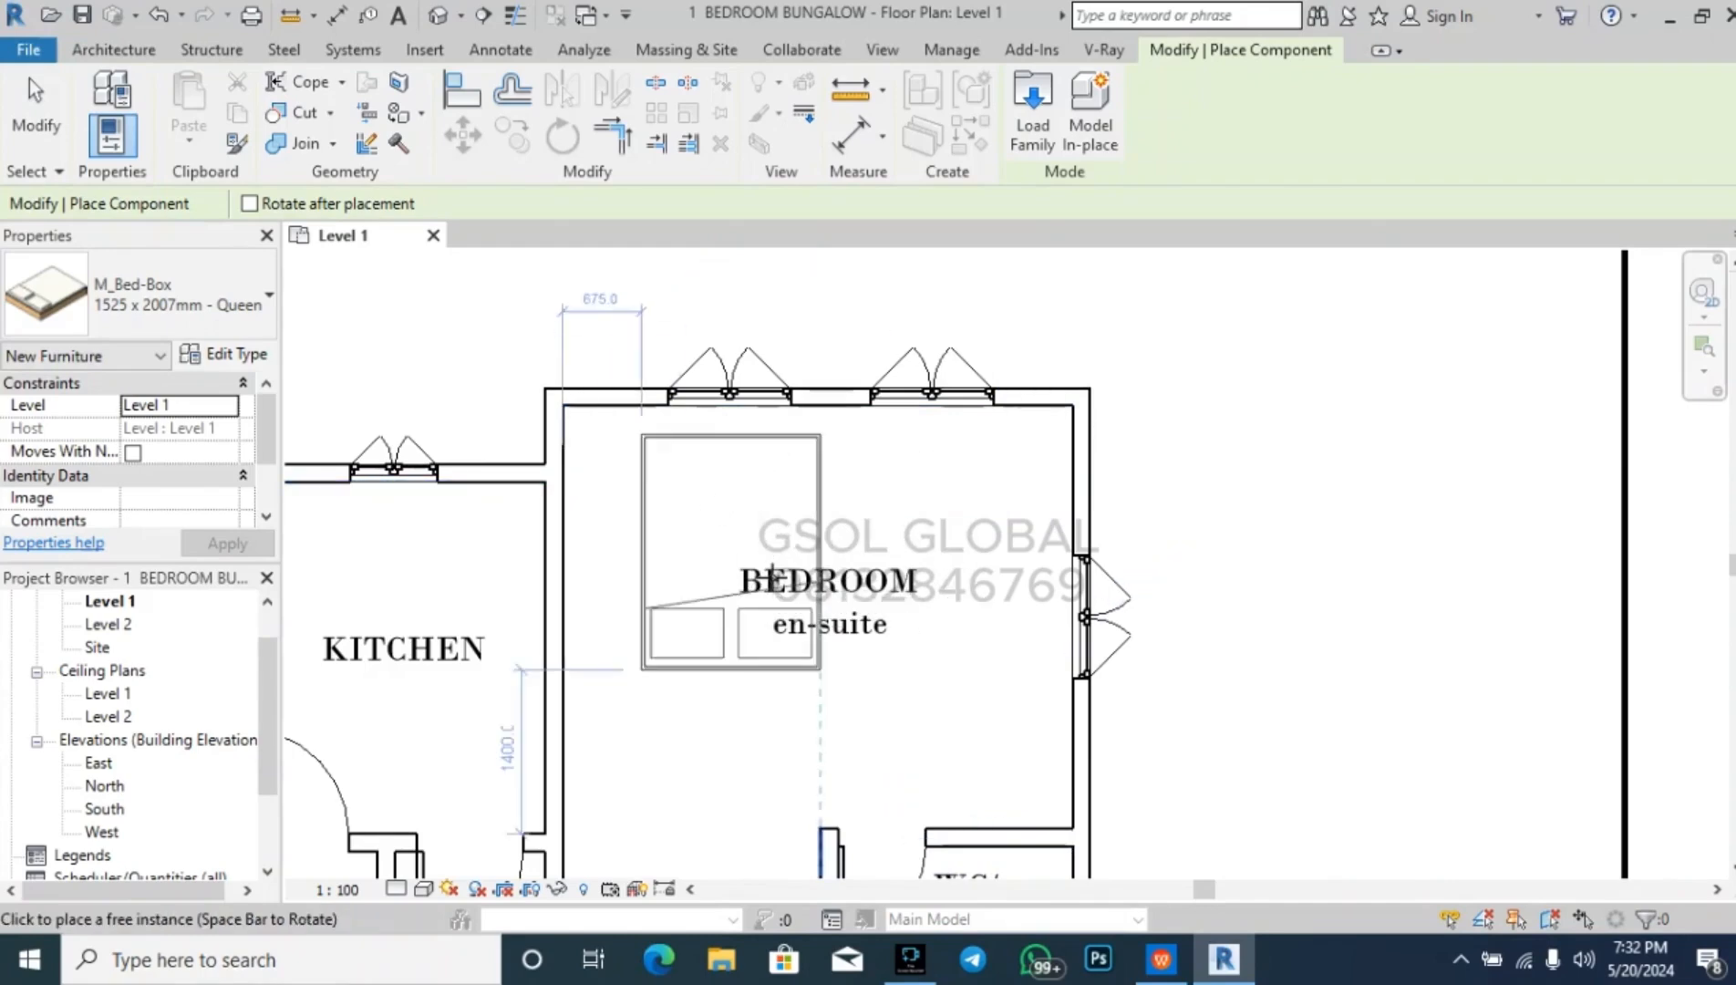
{"action": "key", "text": "space"}
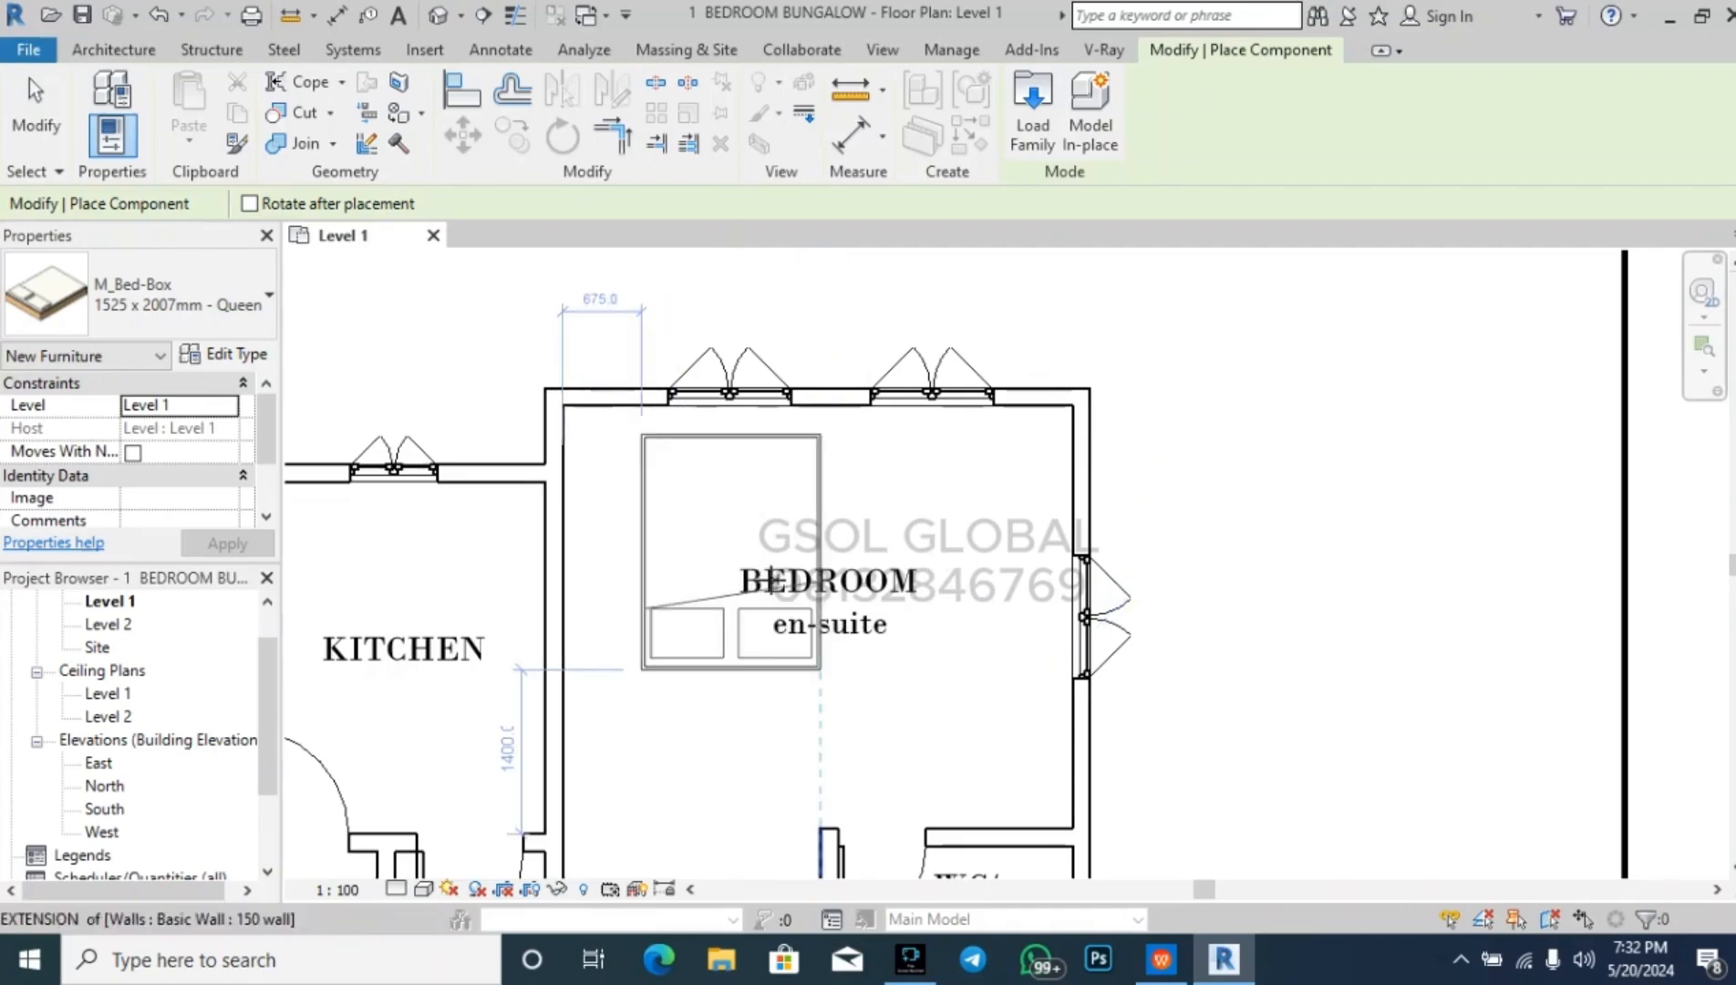
{"action": "key", "text": "space"}
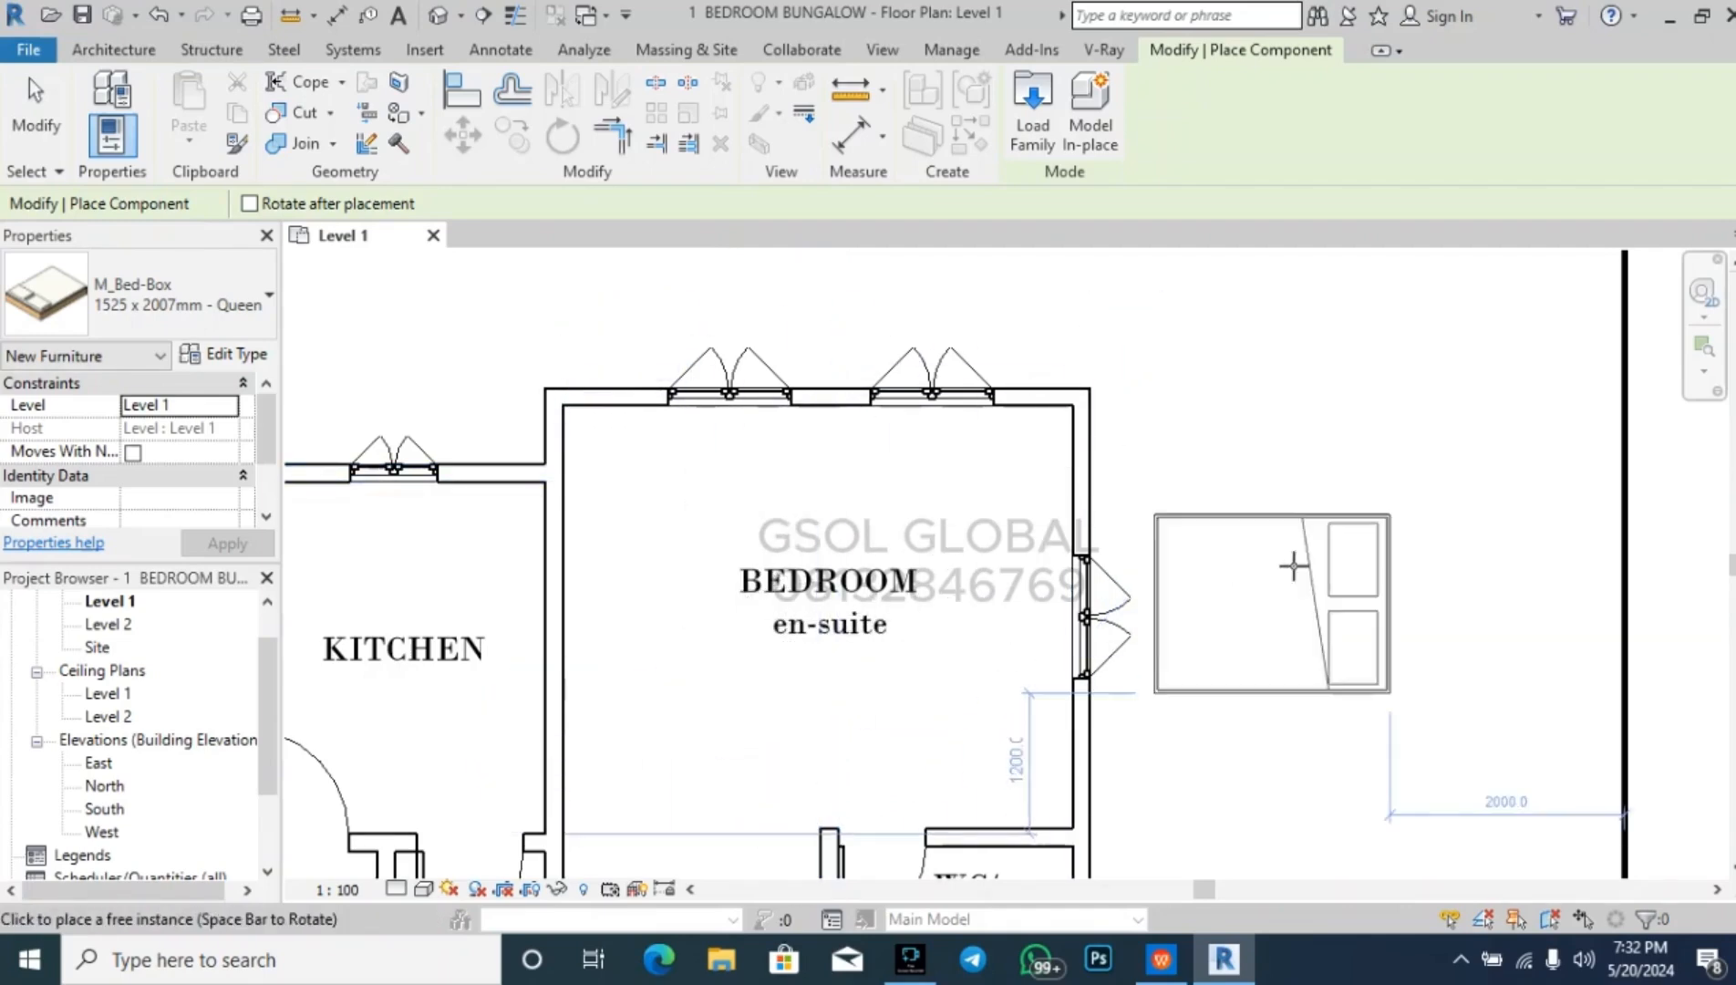
{"action": "key", "text": "space"}
{"action": "key", "text": "space"}
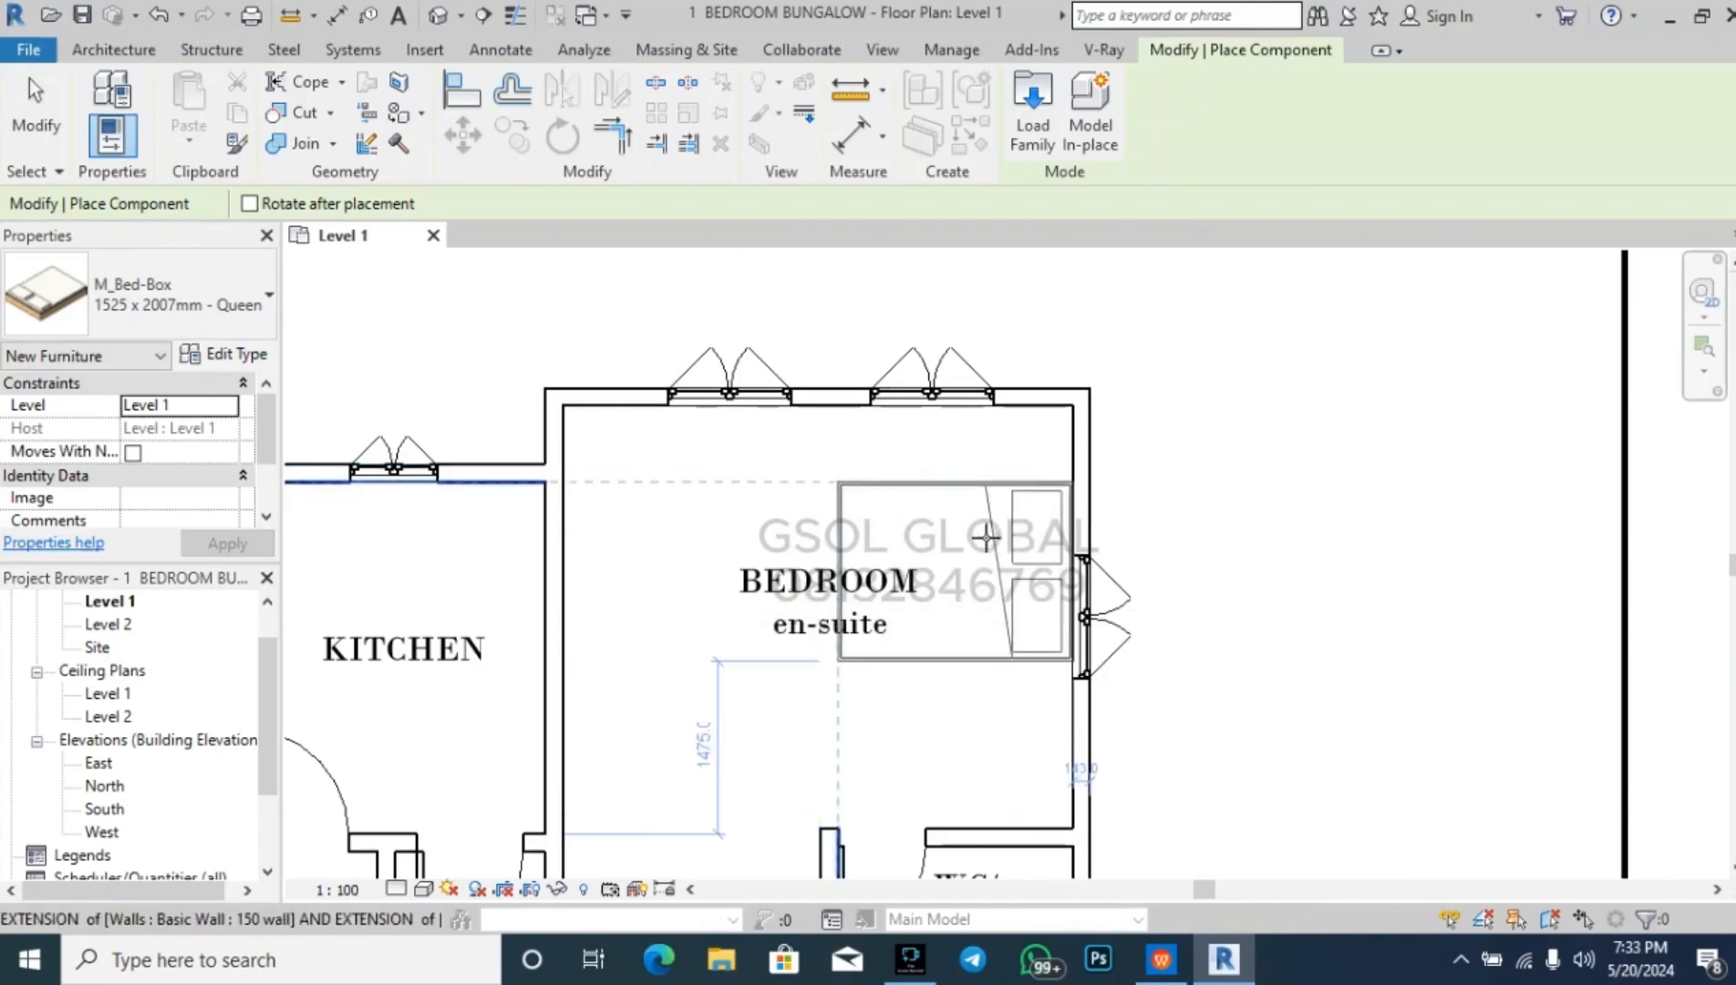
{"action": "left_click", "coordinate": [987, 557]}
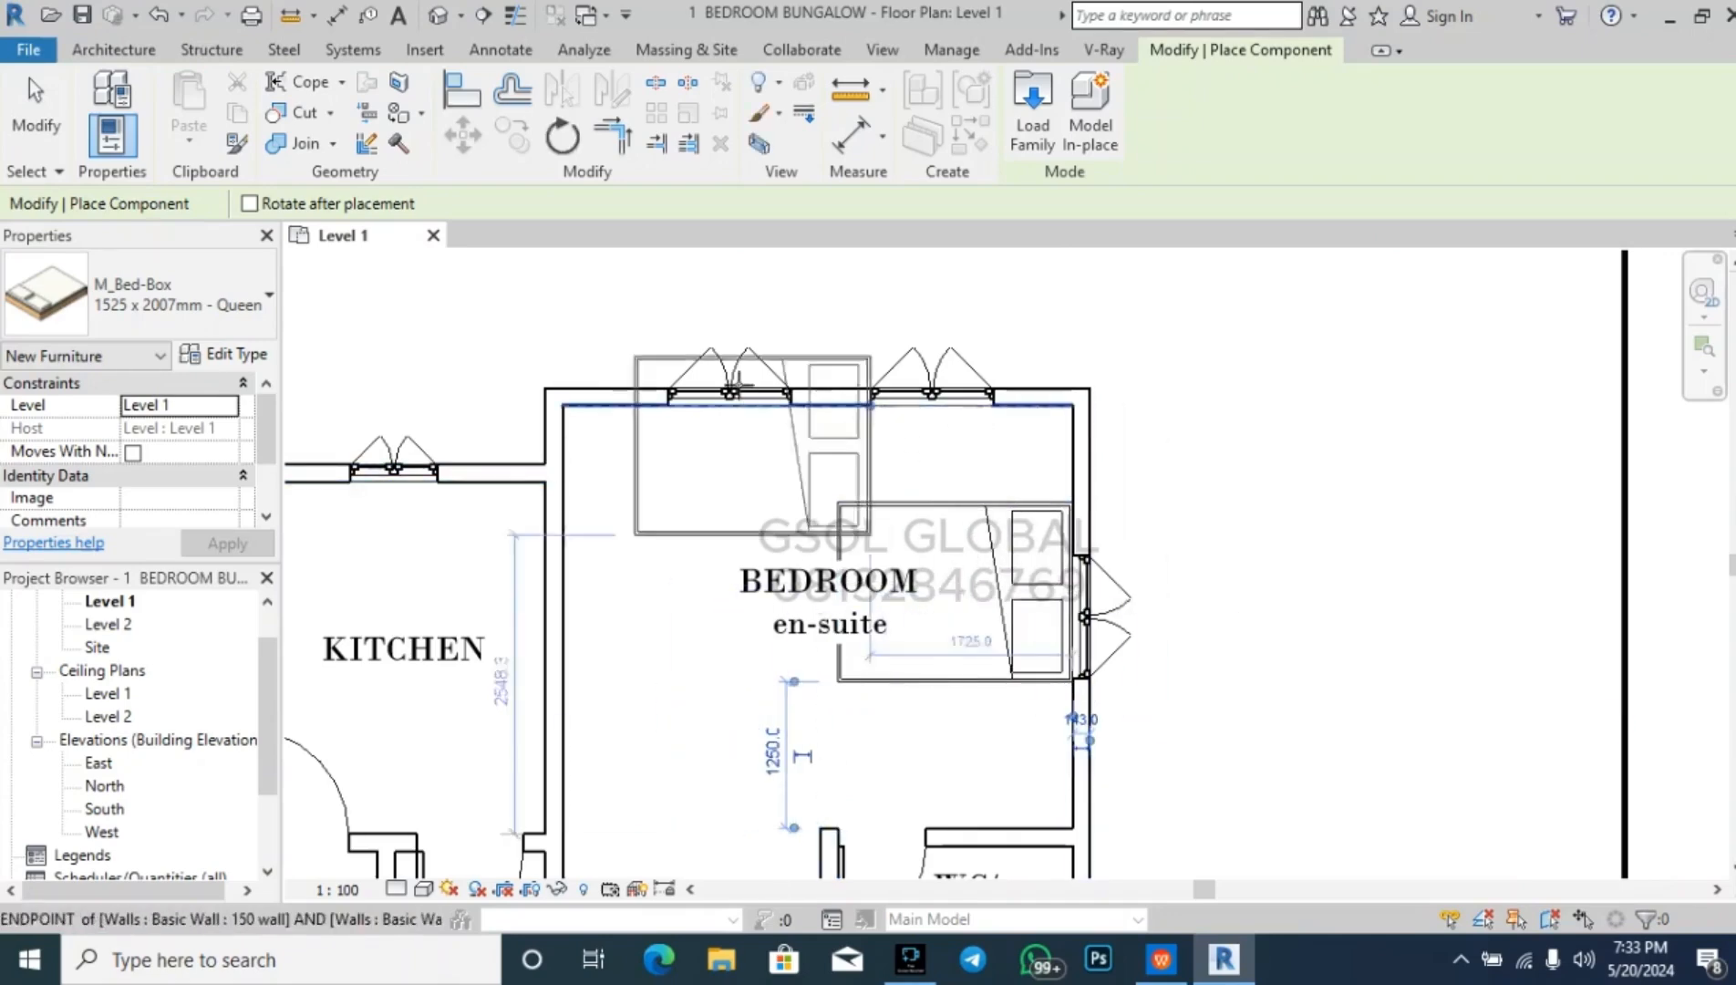
{"action": "scroll", "coordinate": [747, 346], "scroll_direction": "down", "scroll_amount": 2}
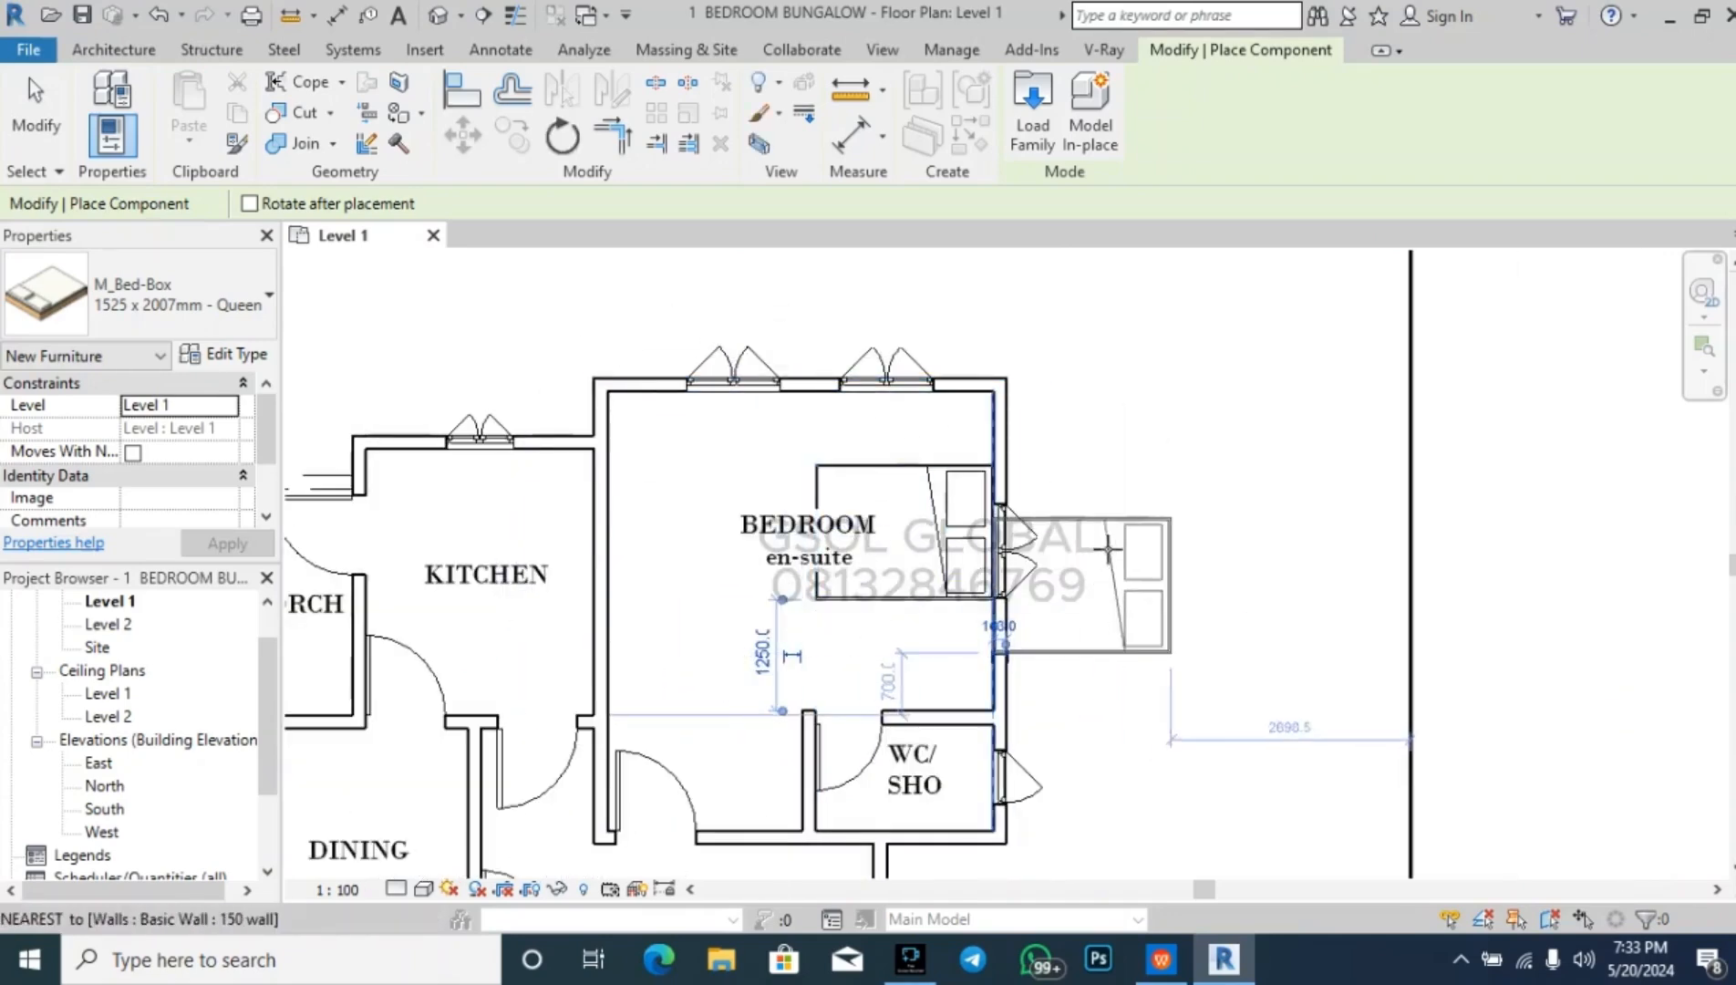
{"action": "key", "text": "Escape"}
{"action": "key", "text": "Escape"}
{"action": "left_click", "coordinate": [943, 716]}
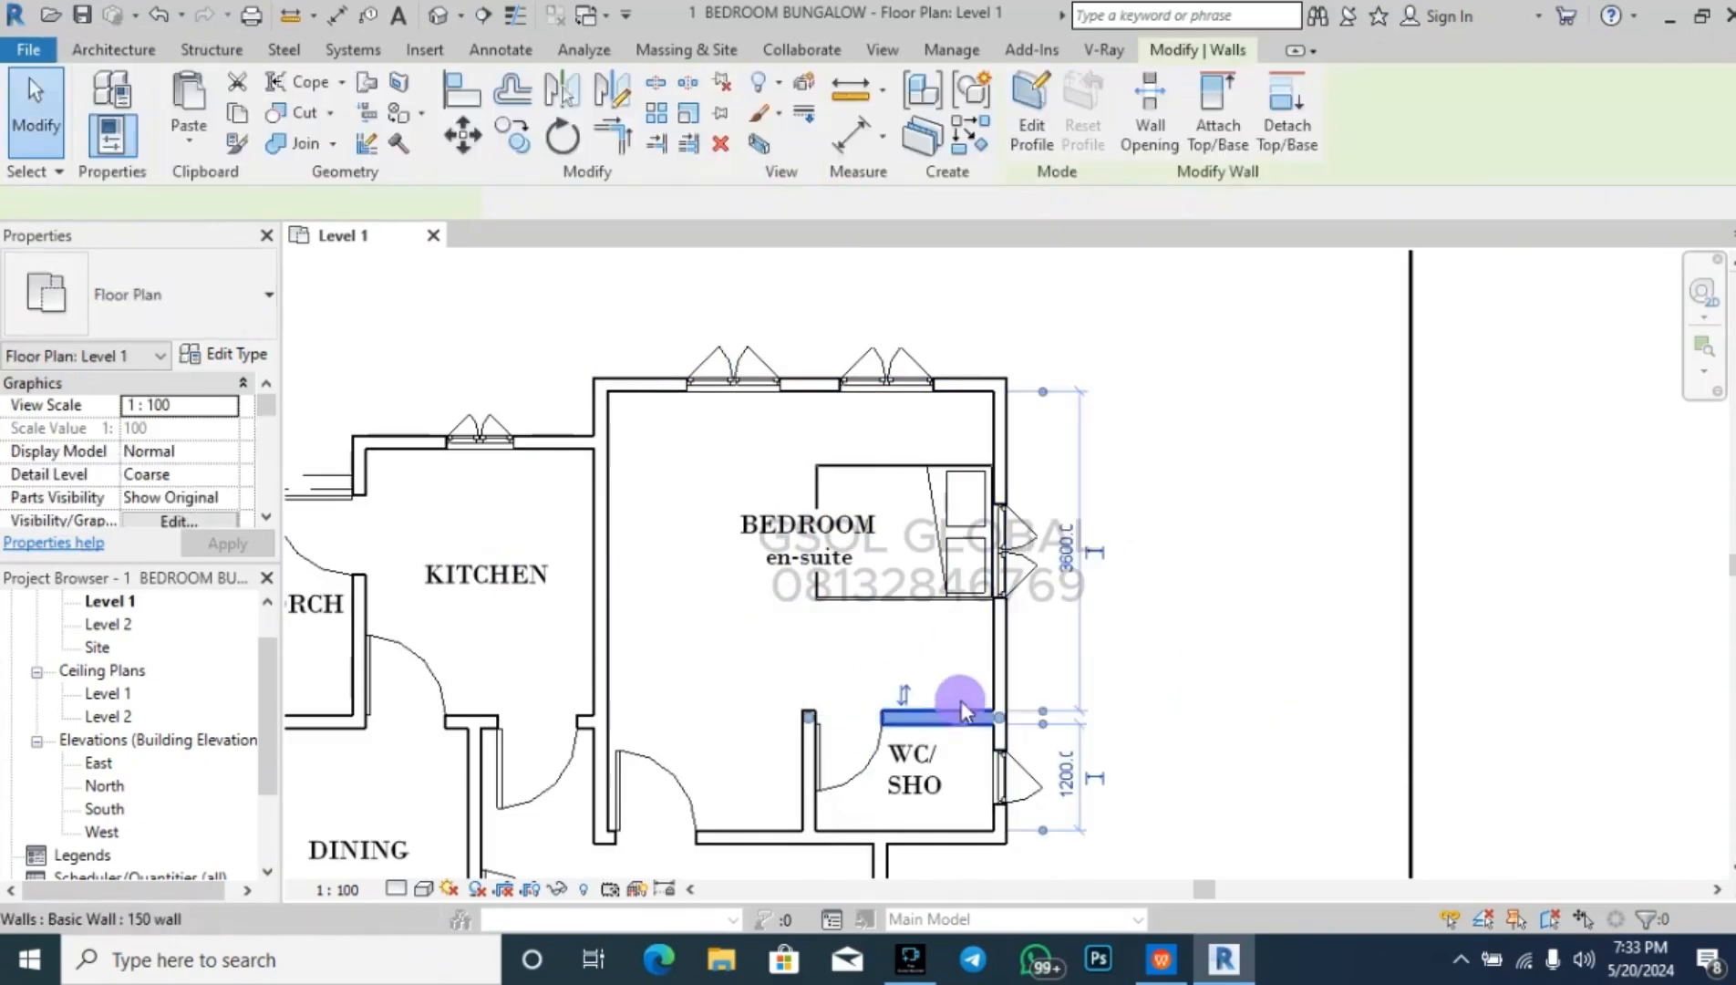
{"action": "key", "text": "Escape"}
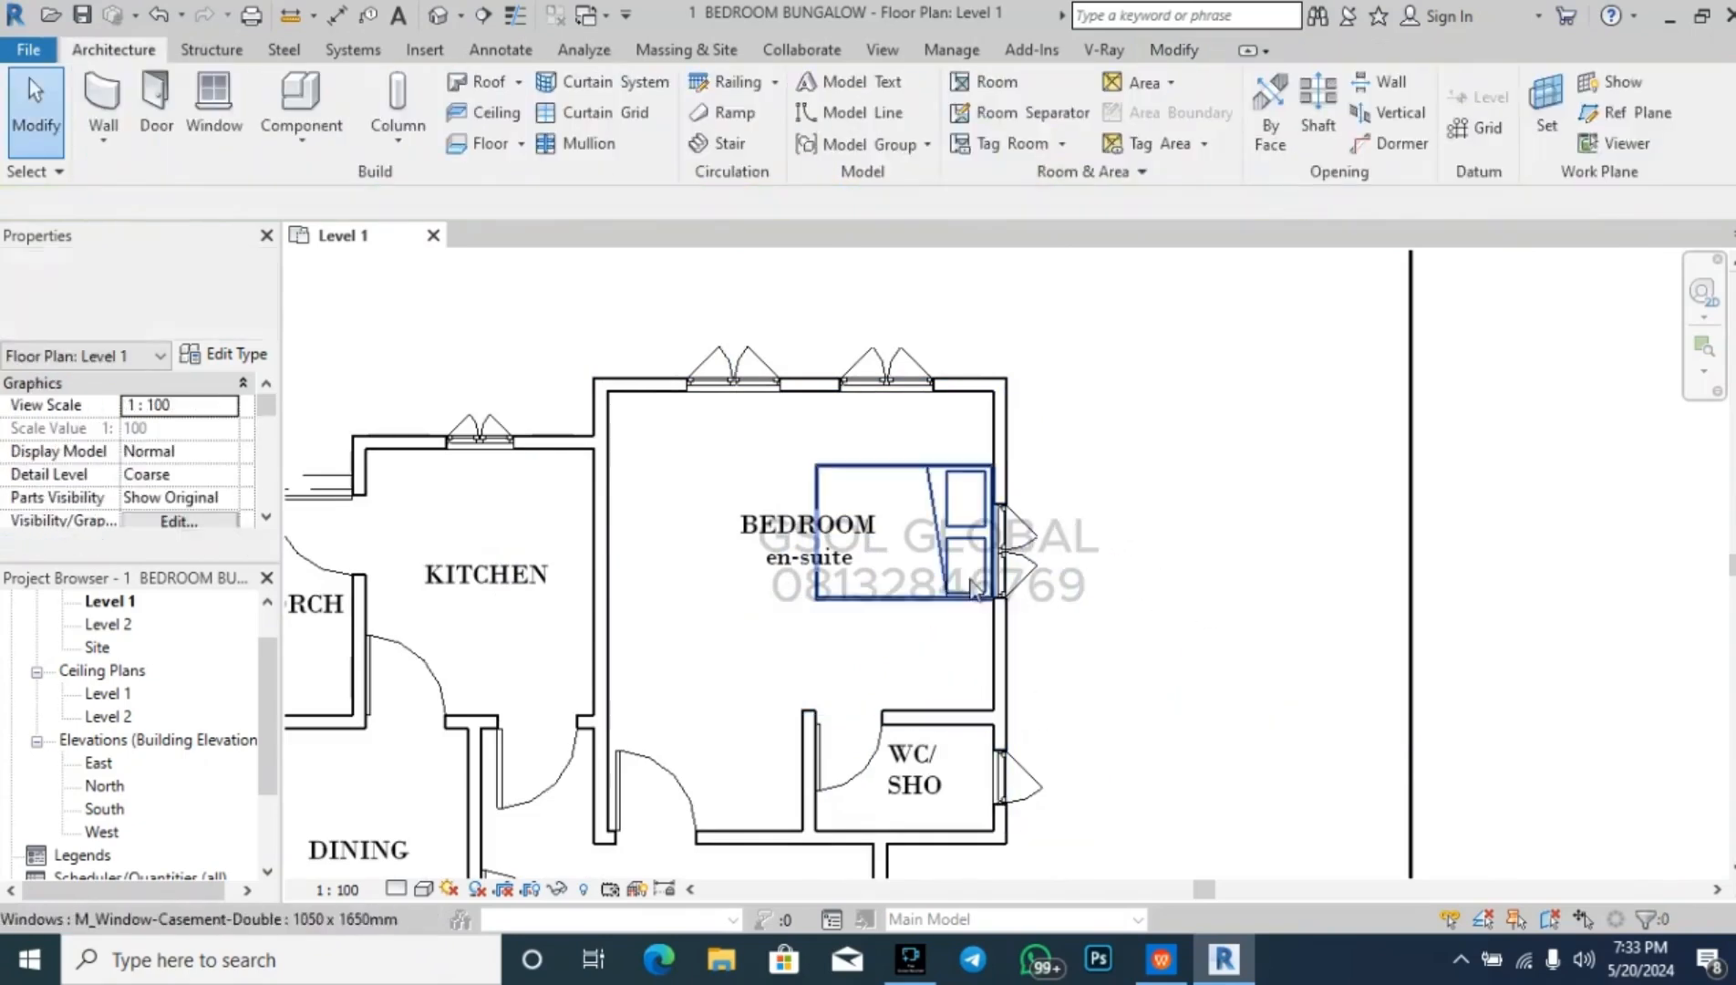
{"action": "scroll", "coordinate": [938, 497], "scroll_direction": "up", "scroll_amount": 1}
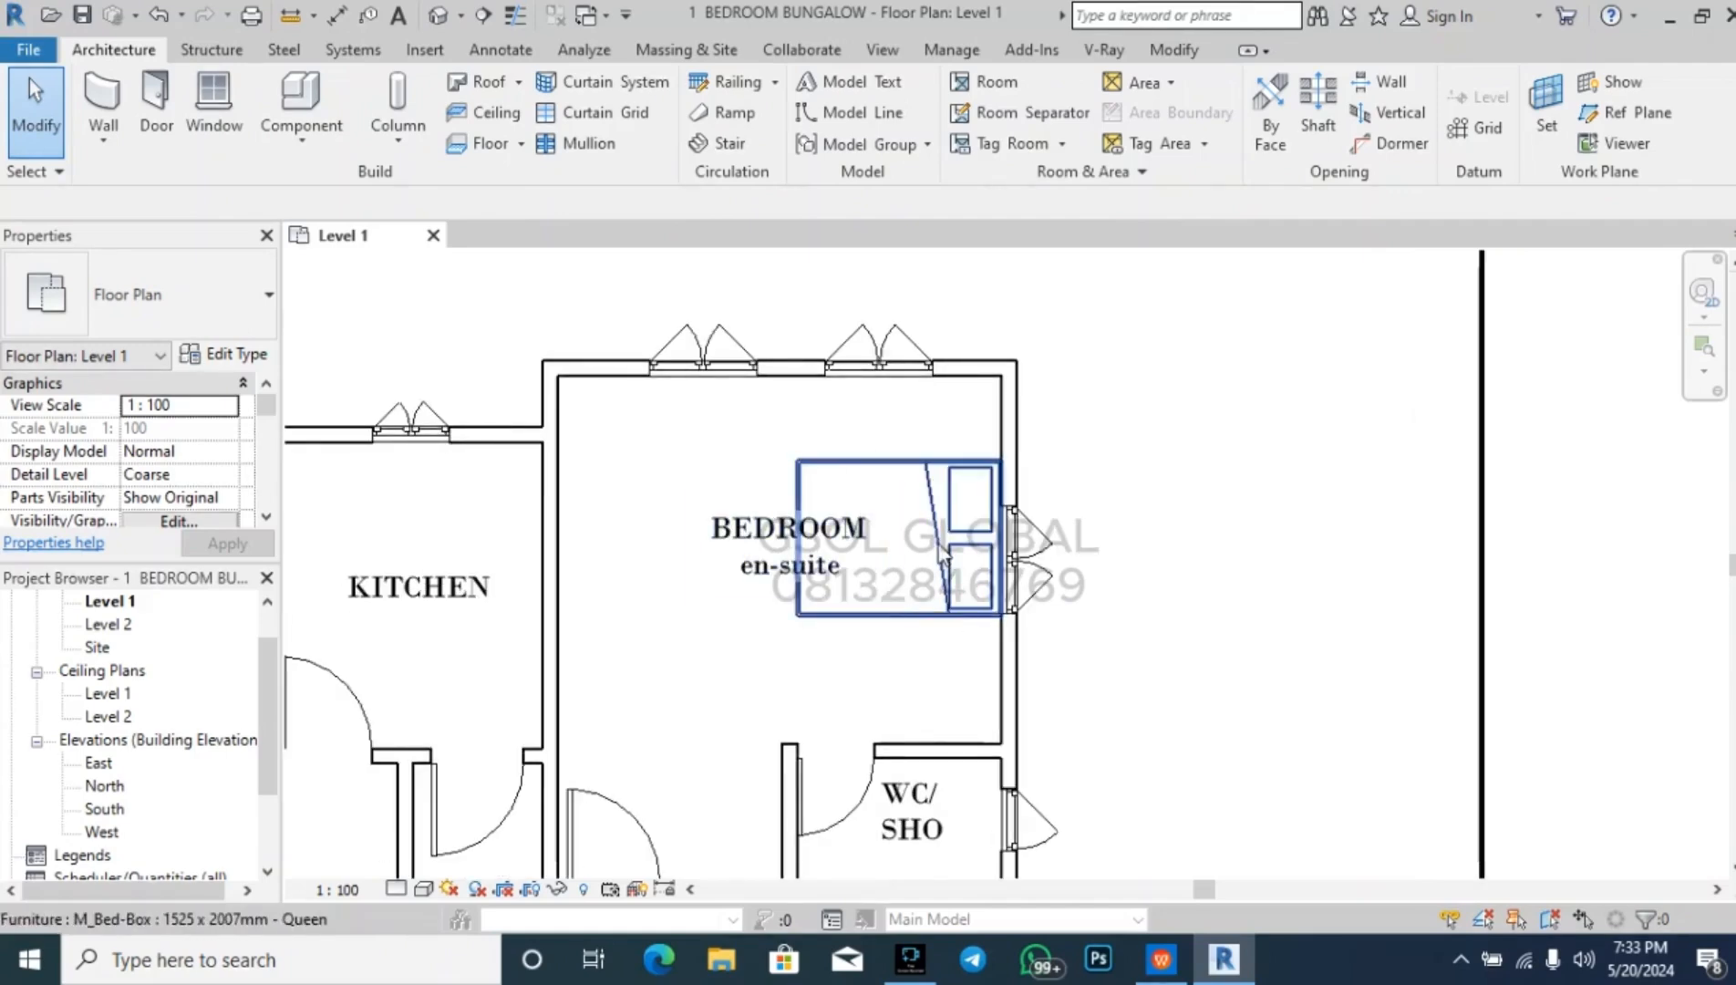
- Load the M_Sofa-Corbu family from the Furniture library's Seating folder for component placement
{"action": "scroll", "coordinate": [948, 436], "scroll_direction": "down", "scroll_amount": 2}
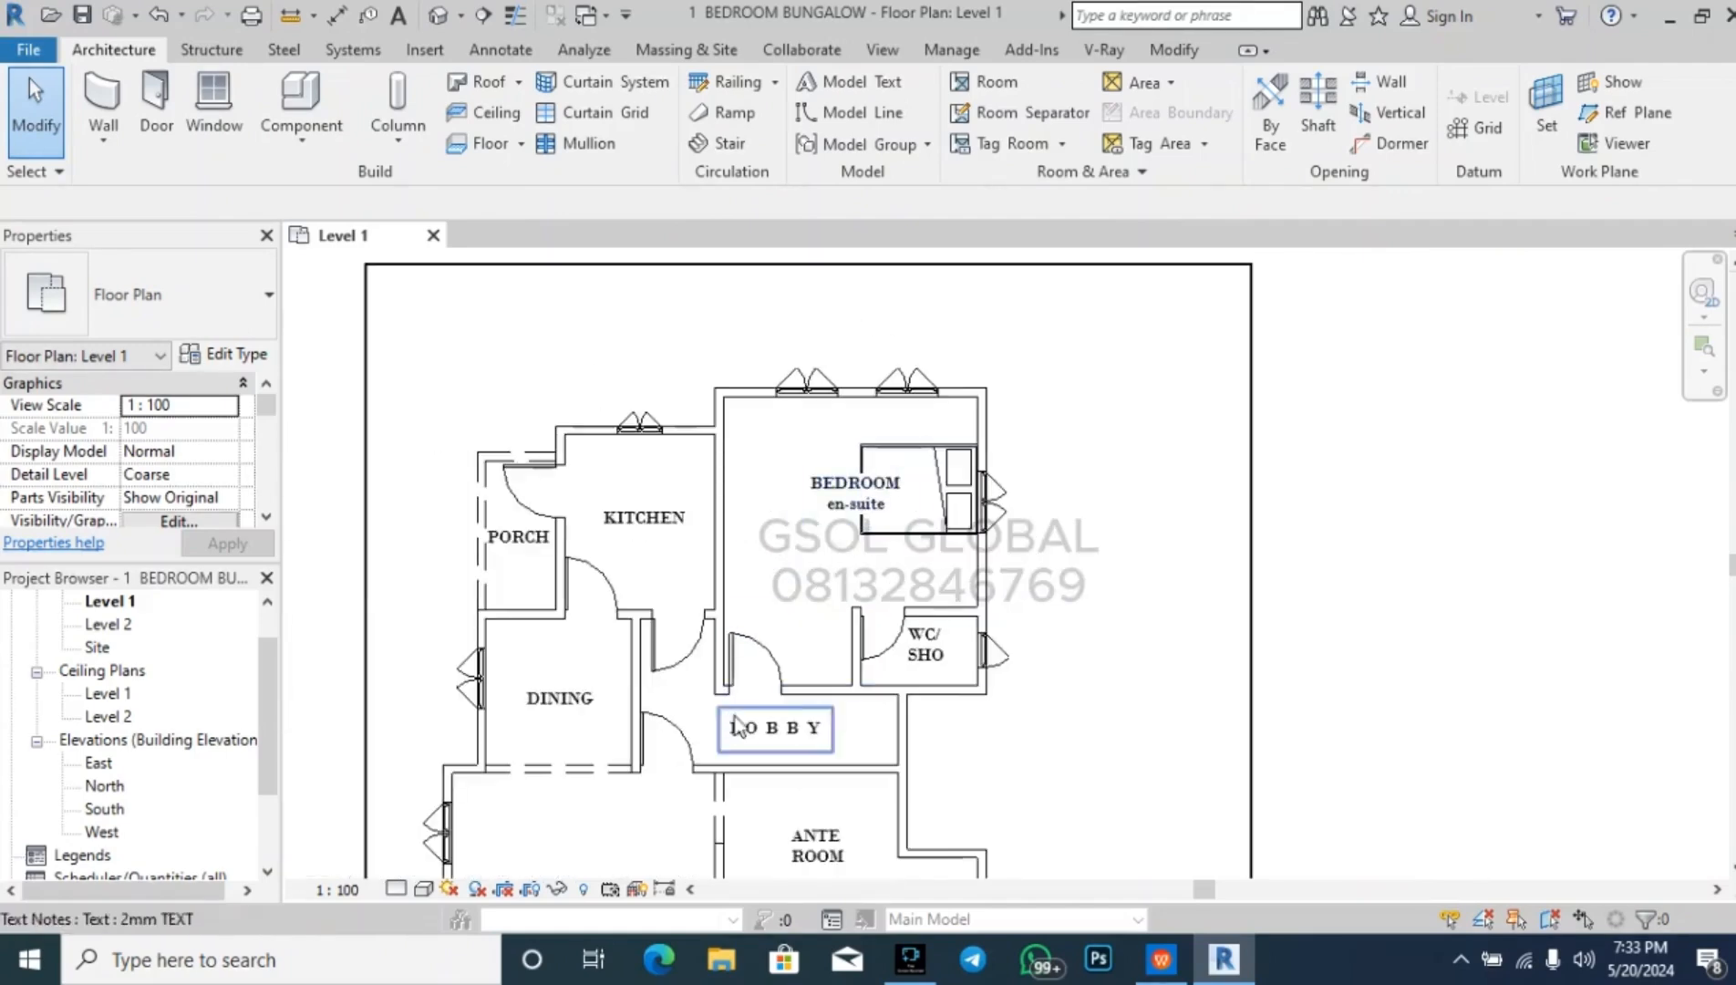
{"action": "scroll", "coordinate": [816, 431], "scroll_direction": "up", "scroll_amount": 3}
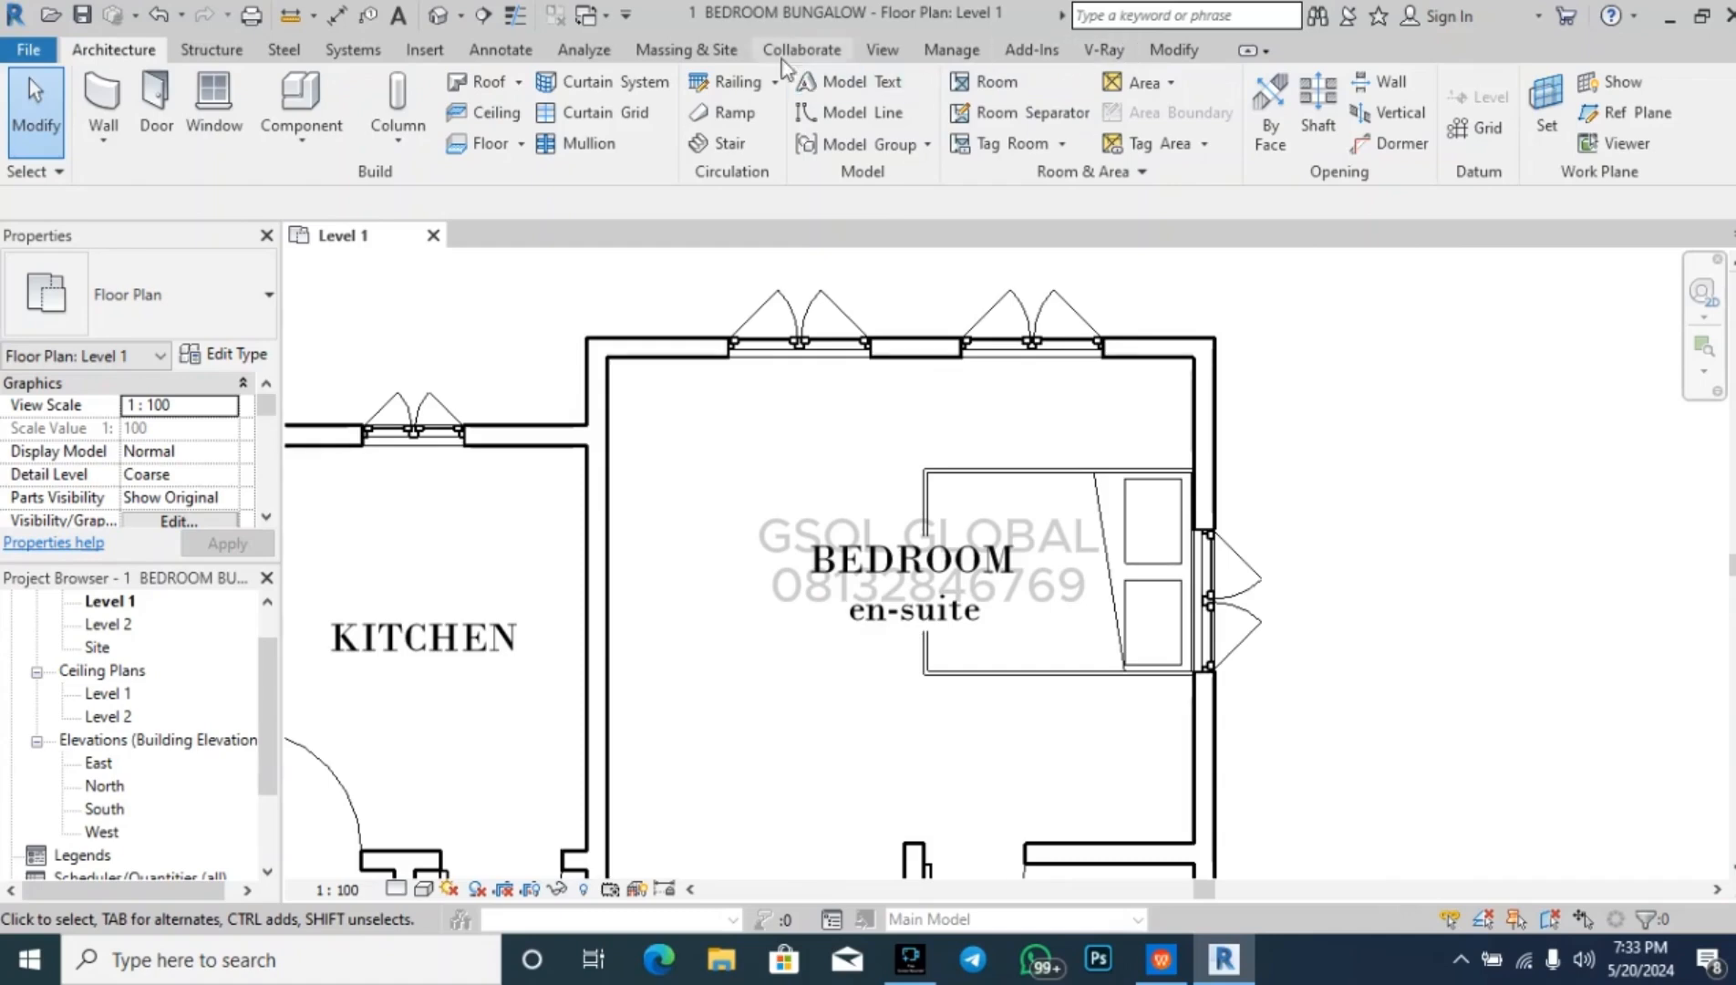
{"action": "left_click", "coordinate": [312, 94]}
{"action": "left_click", "coordinate": [1033, 114]}
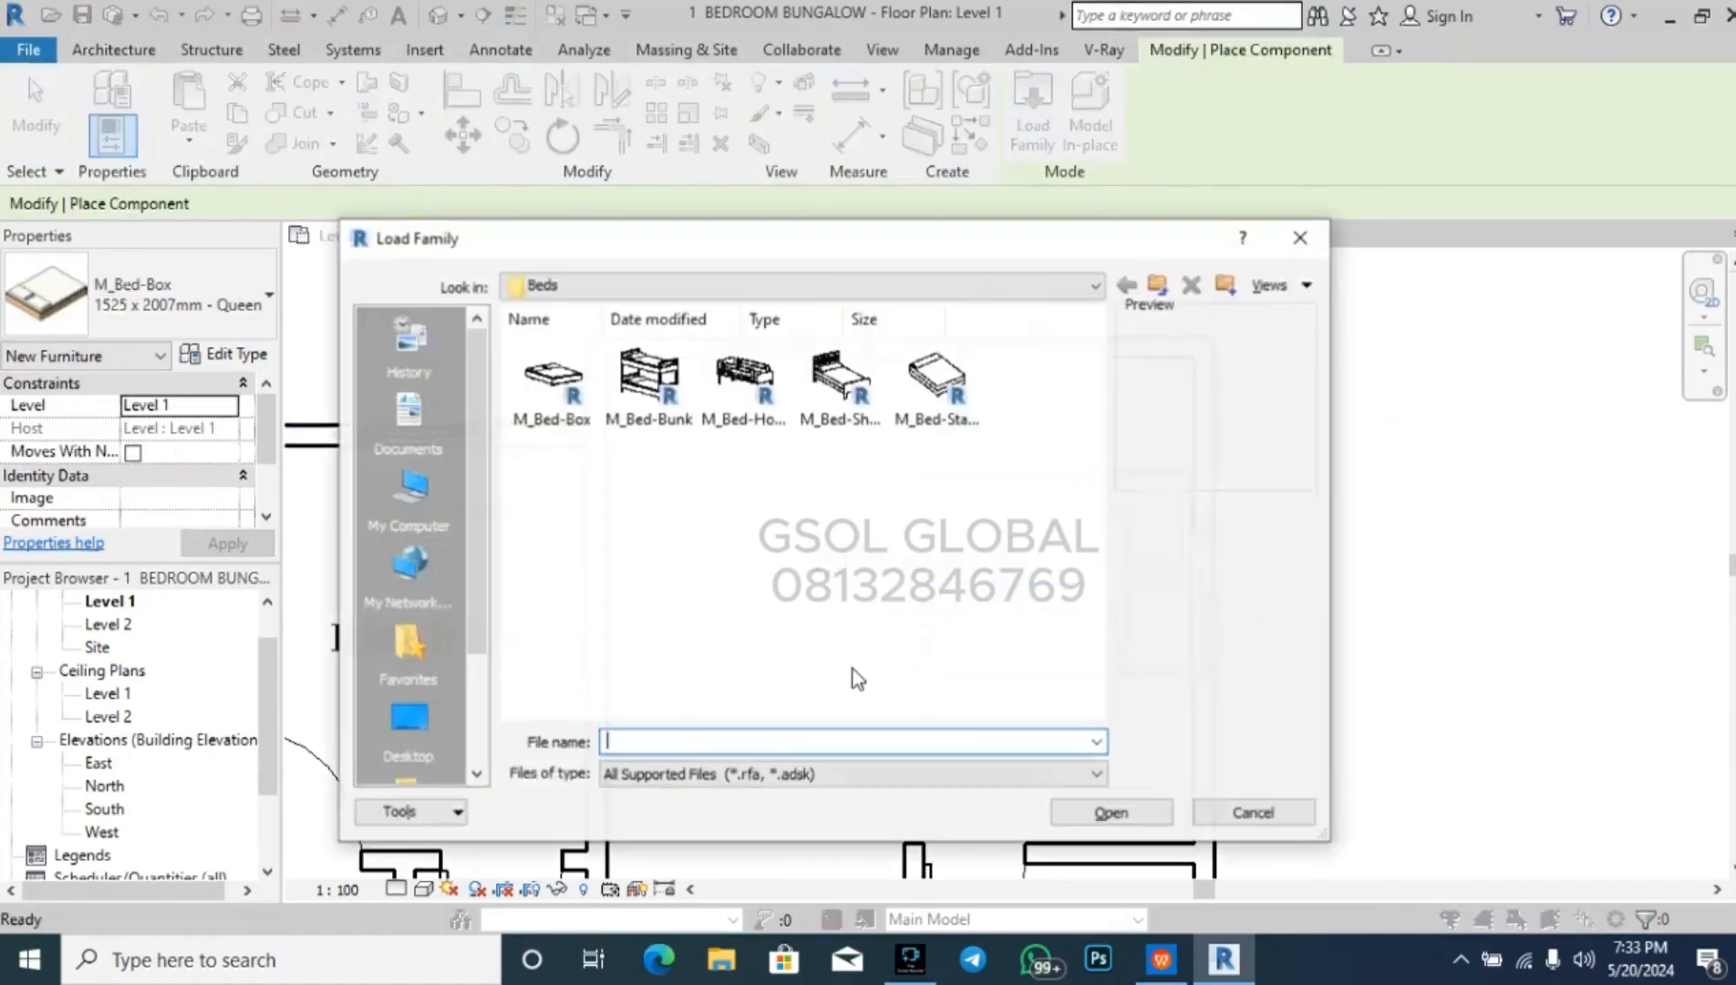
{"action": "left_click", "coordinate": [1153, 294]}
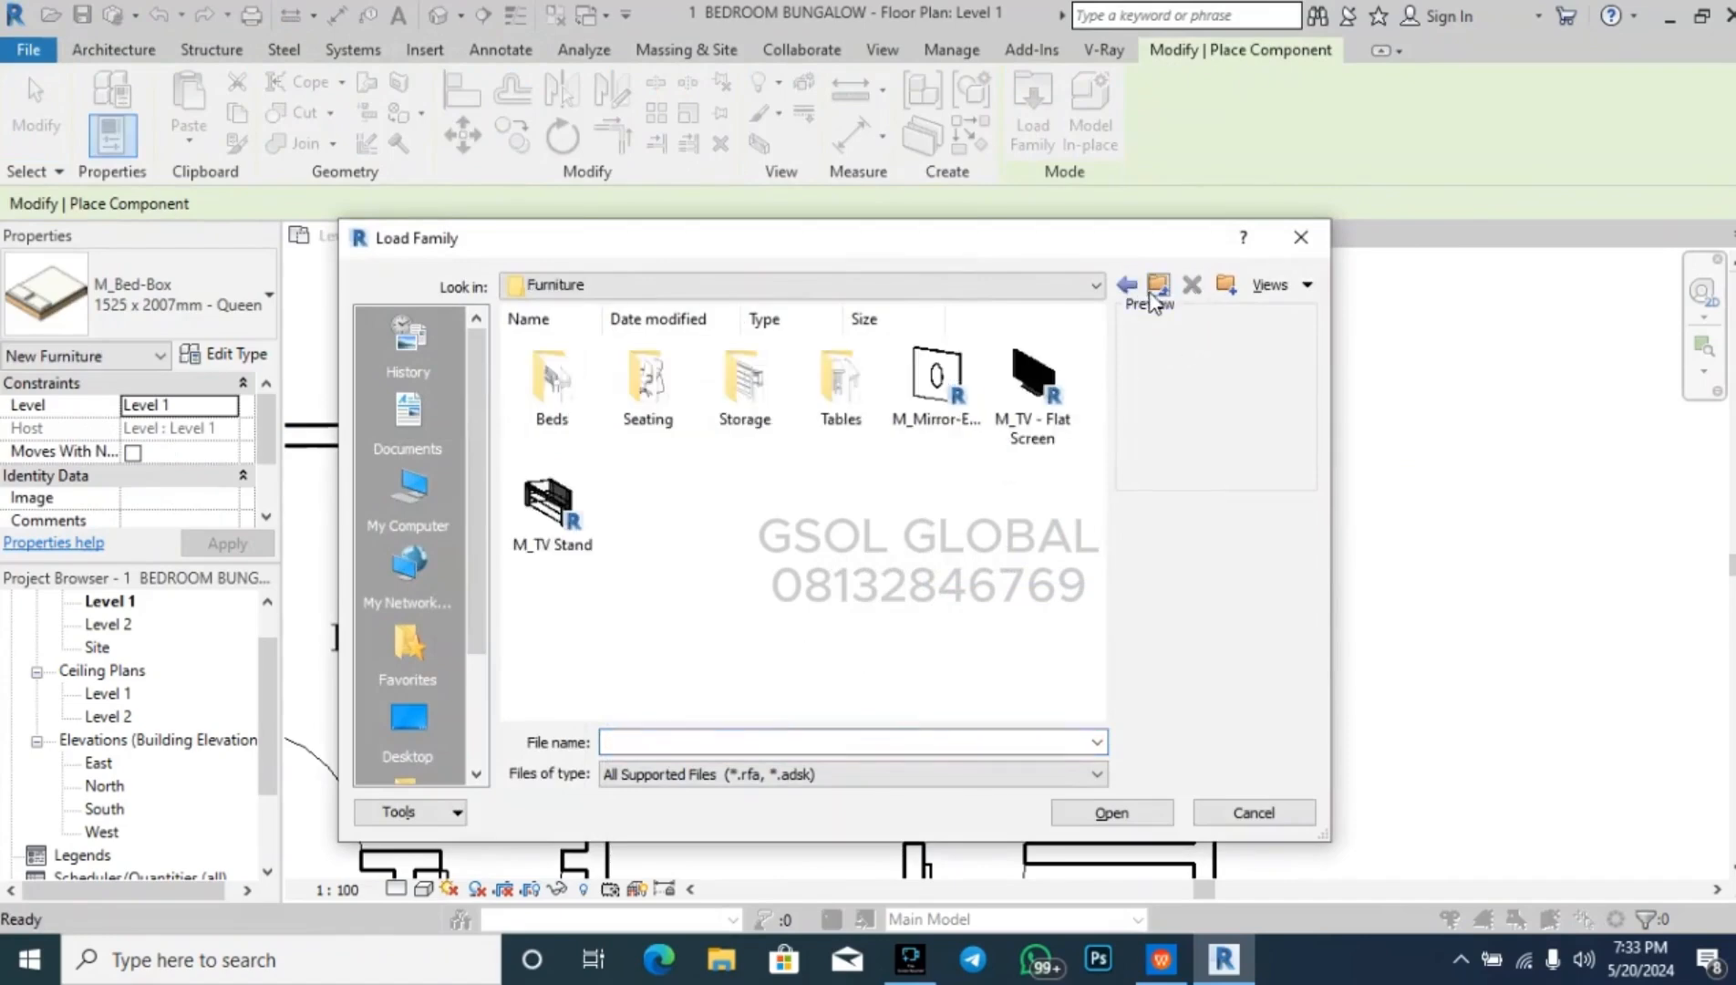
{"action": "double_click", "coordinate": [671, 394]}
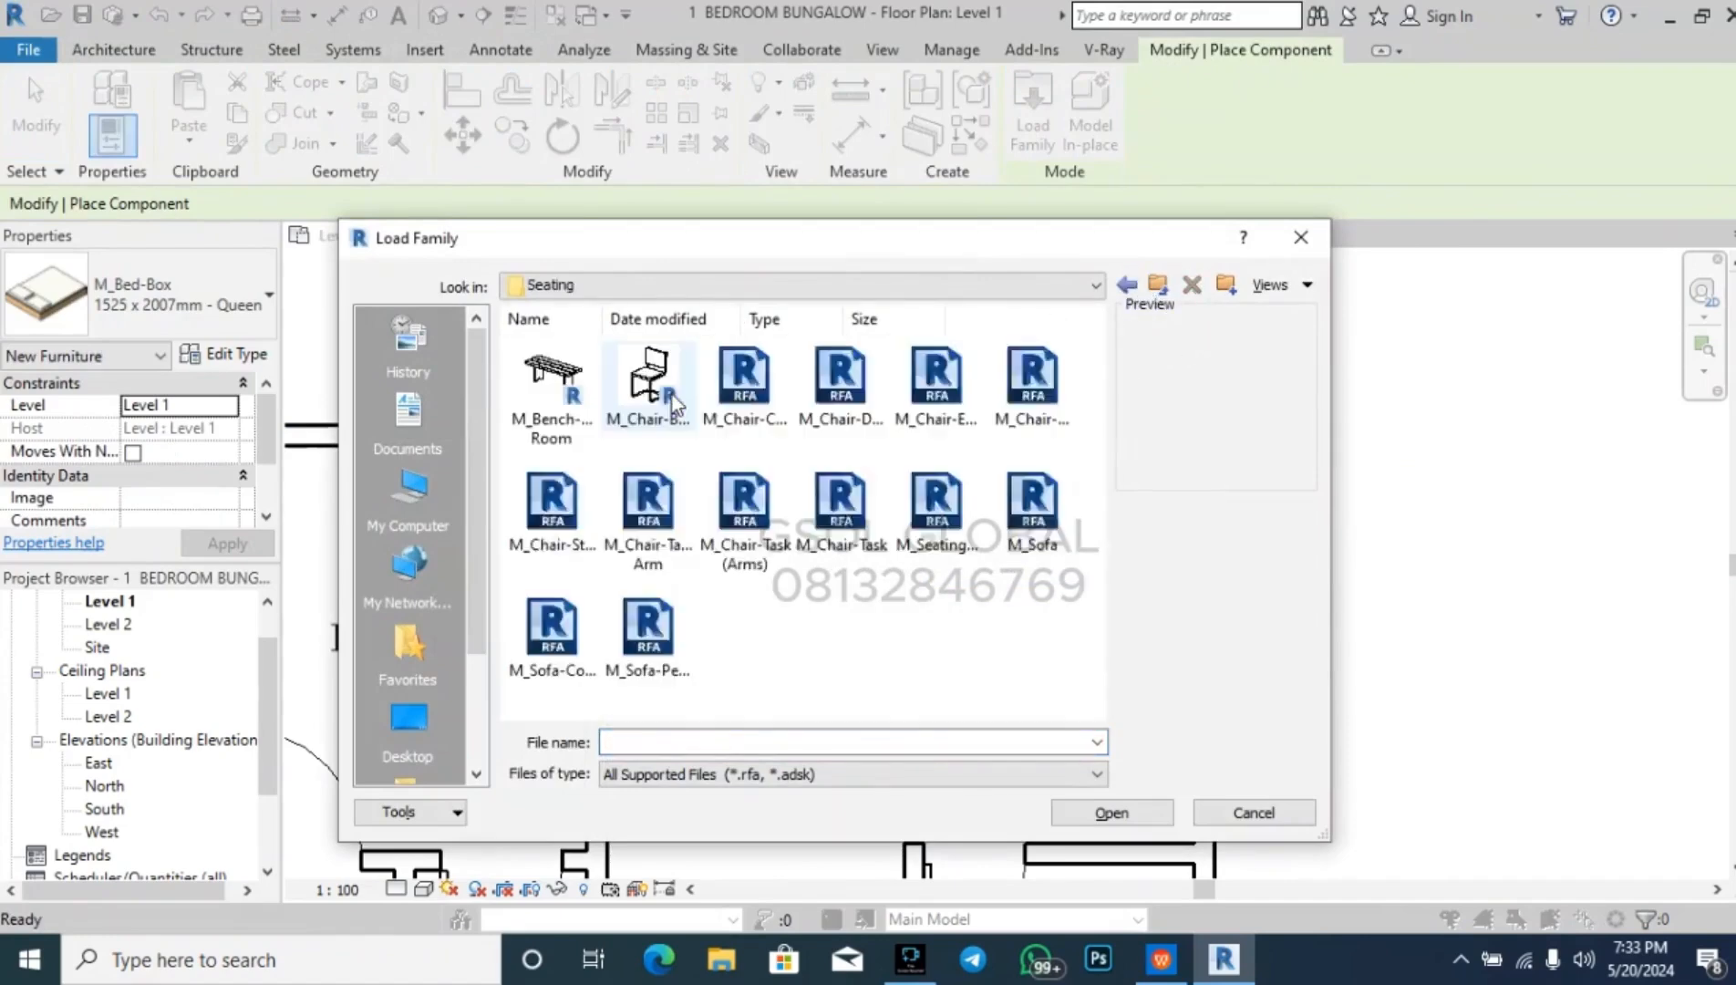
{"action": "left_click", "coordinate": [551, 629]}
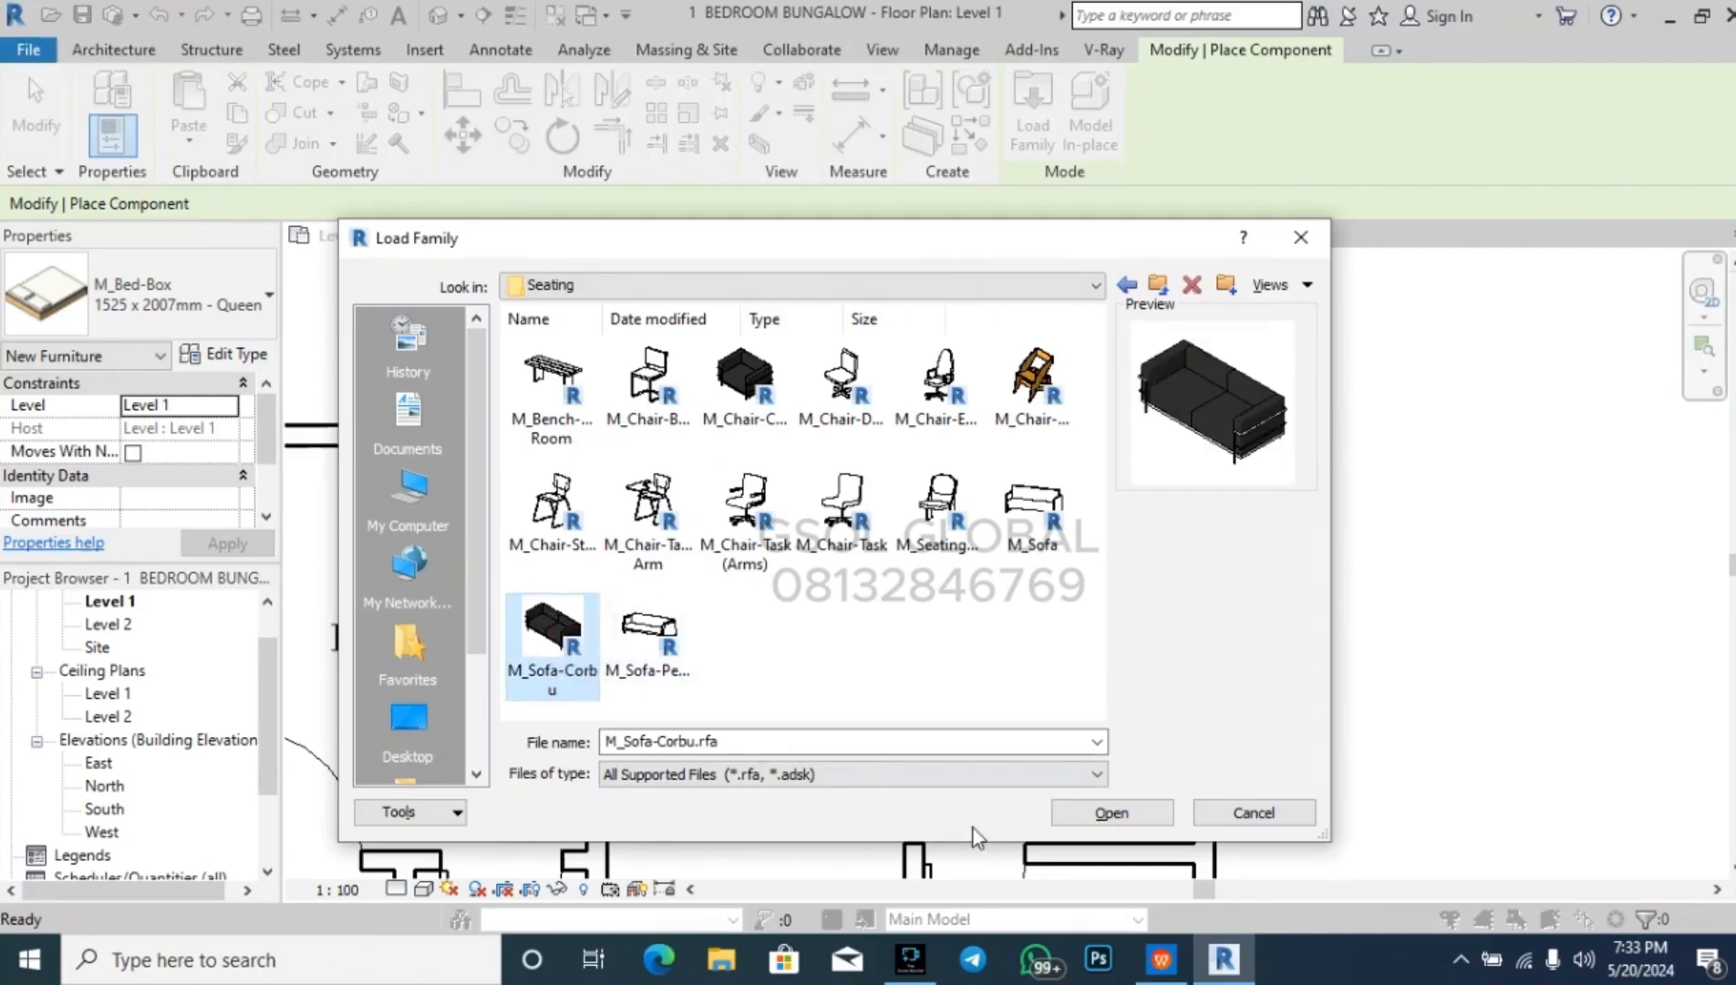
{"action": "left_click", "coordinate": [1099, 813]}
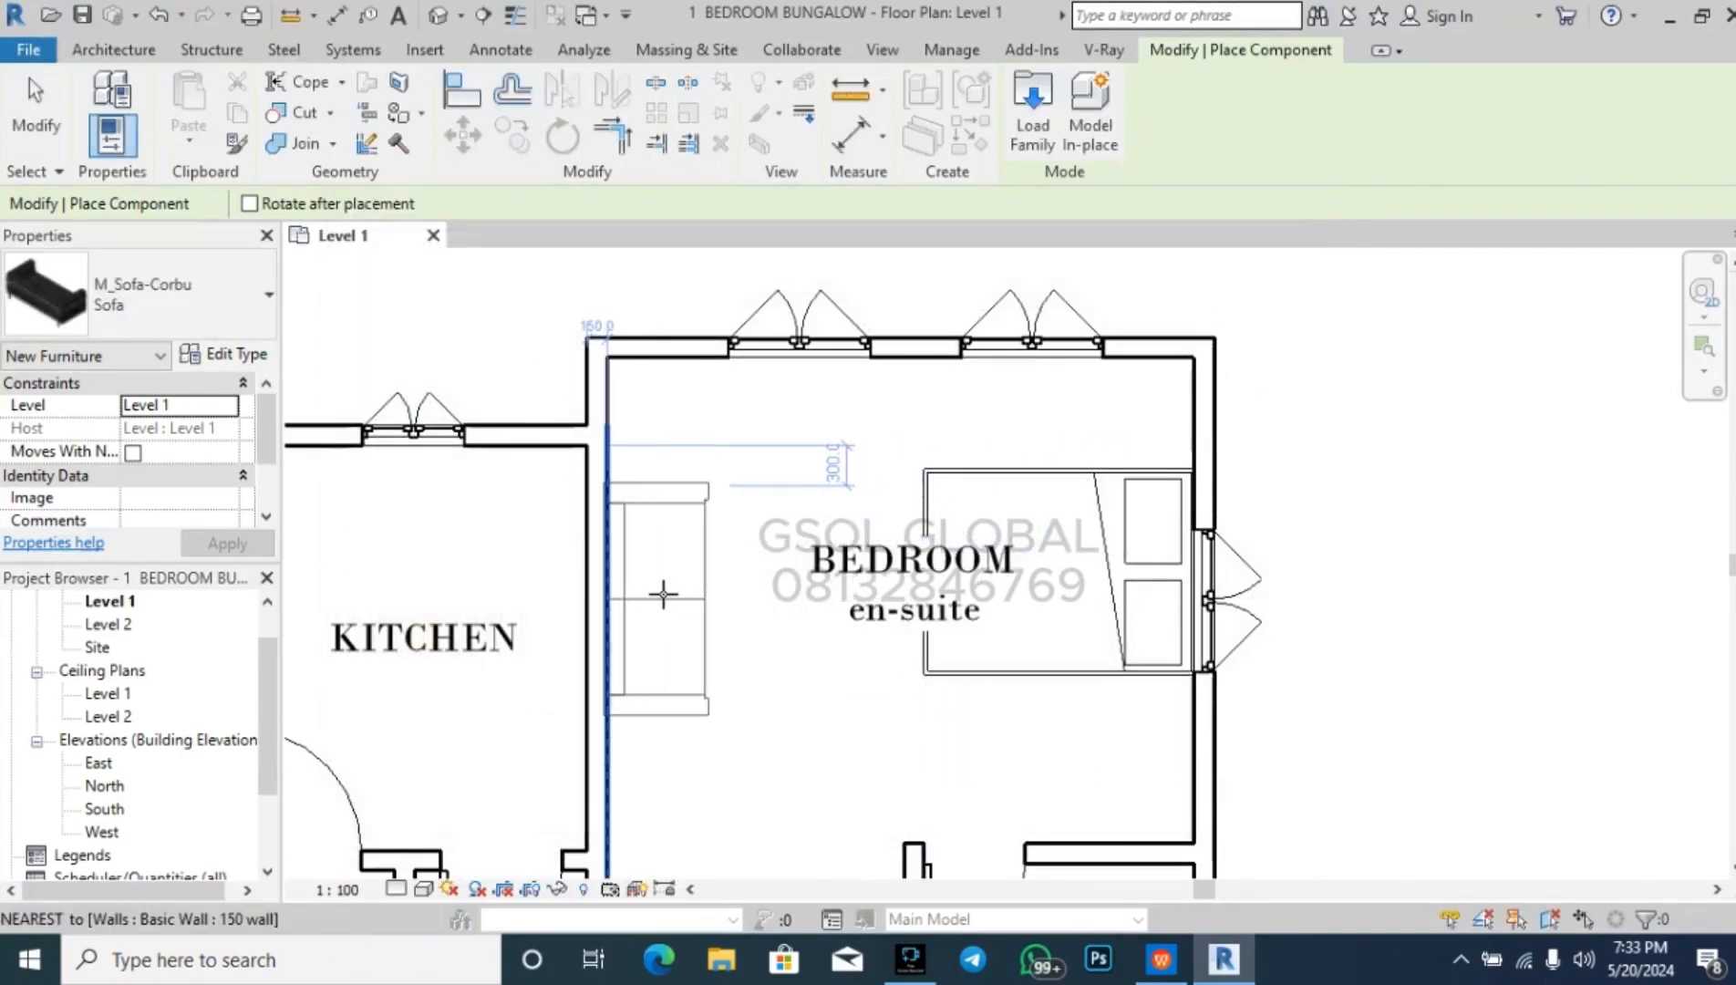
- Place the Corbu sofa in the en-suite bedroom's corner beside the kitchen, rotated with its back against the upper windowed wall
{"action": "key", "text": "space"}
{"action": "key", "text": "space"}
{"action": "scroll", "coordinate": [701, 565], "scroll_direction": "down", "scroll_amount": 3}
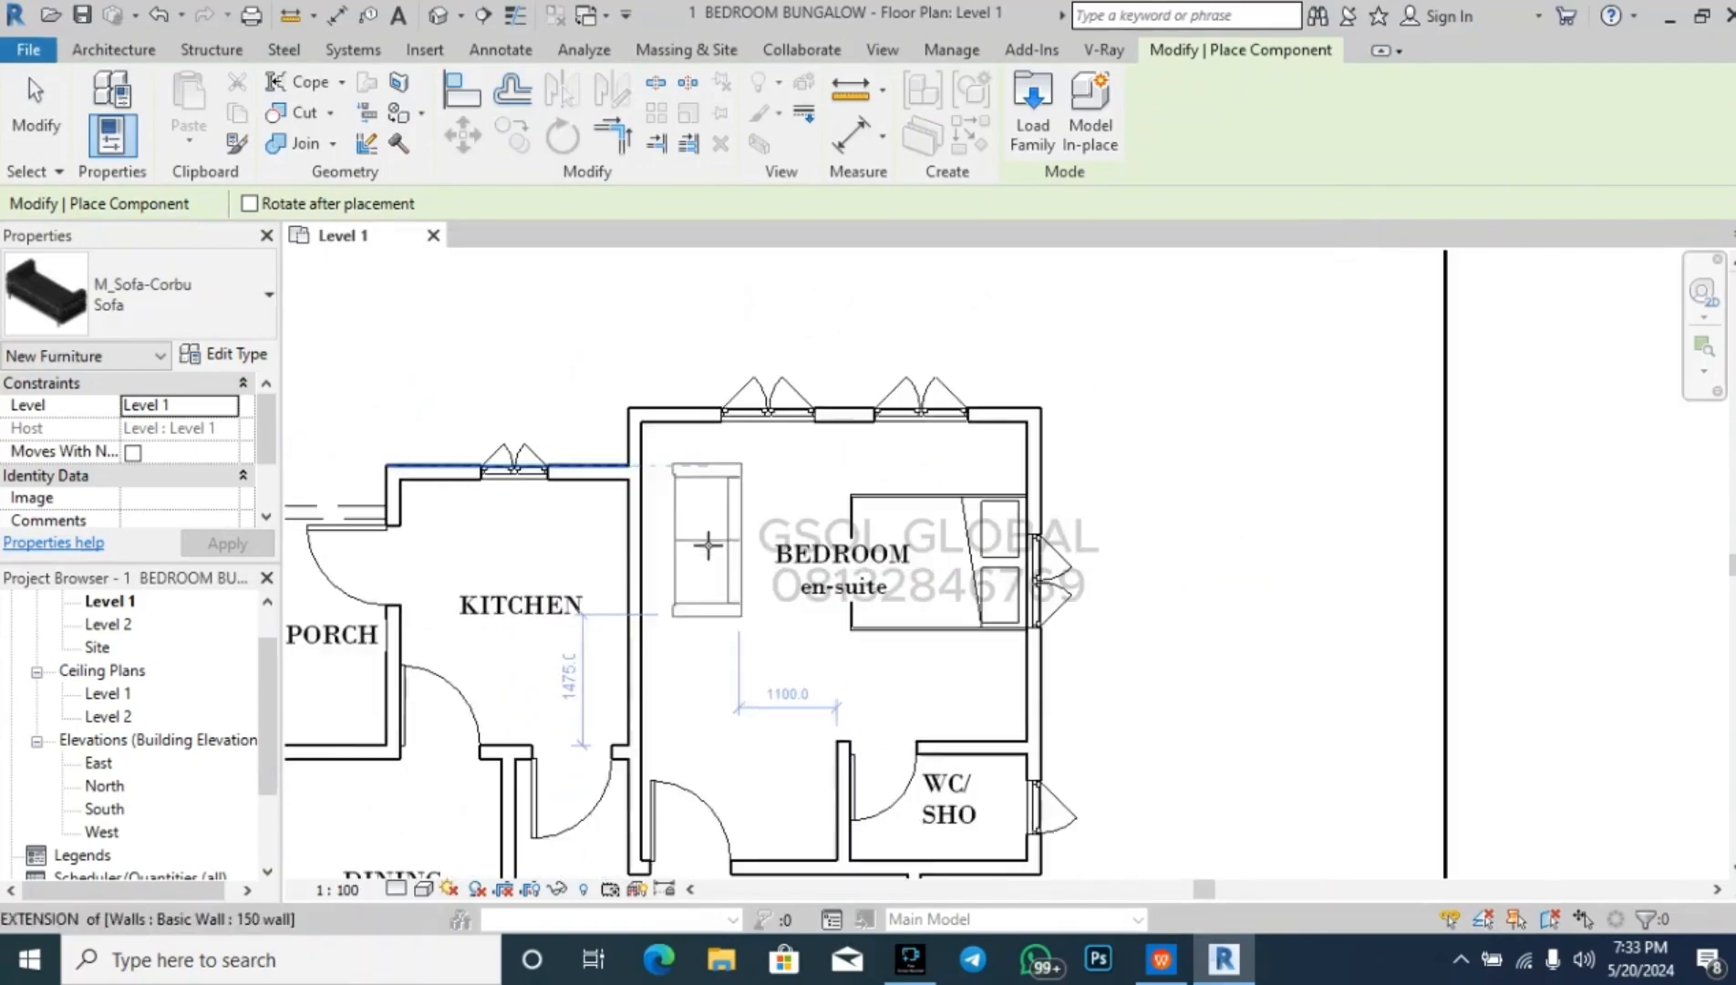
{"action": "scroll", "coordinate": [716, 558], "scroll_direction": "up", "scroll_amount": 1}
{"action": "key", "text": "space"}
{"action": "scroll", "coordinate": [716, 558], "scroll_direction": "up", "scroll_amount": 1}
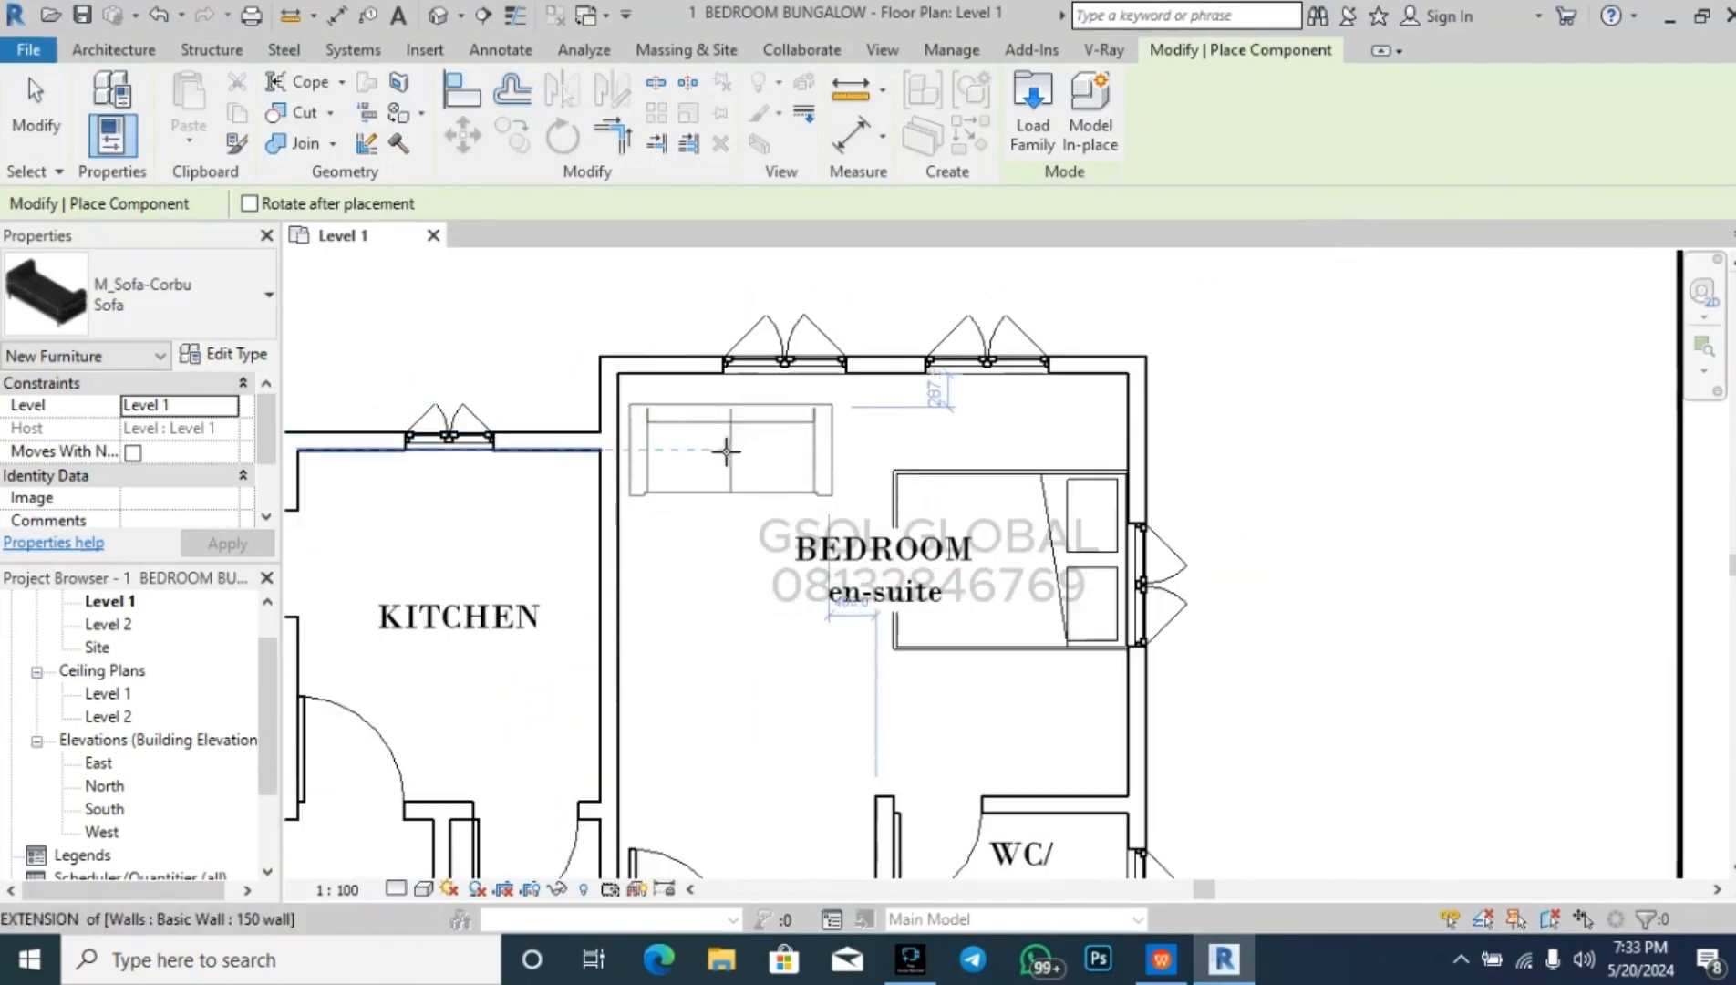
{"action": "left_click", "coordinate": [727, 421]}
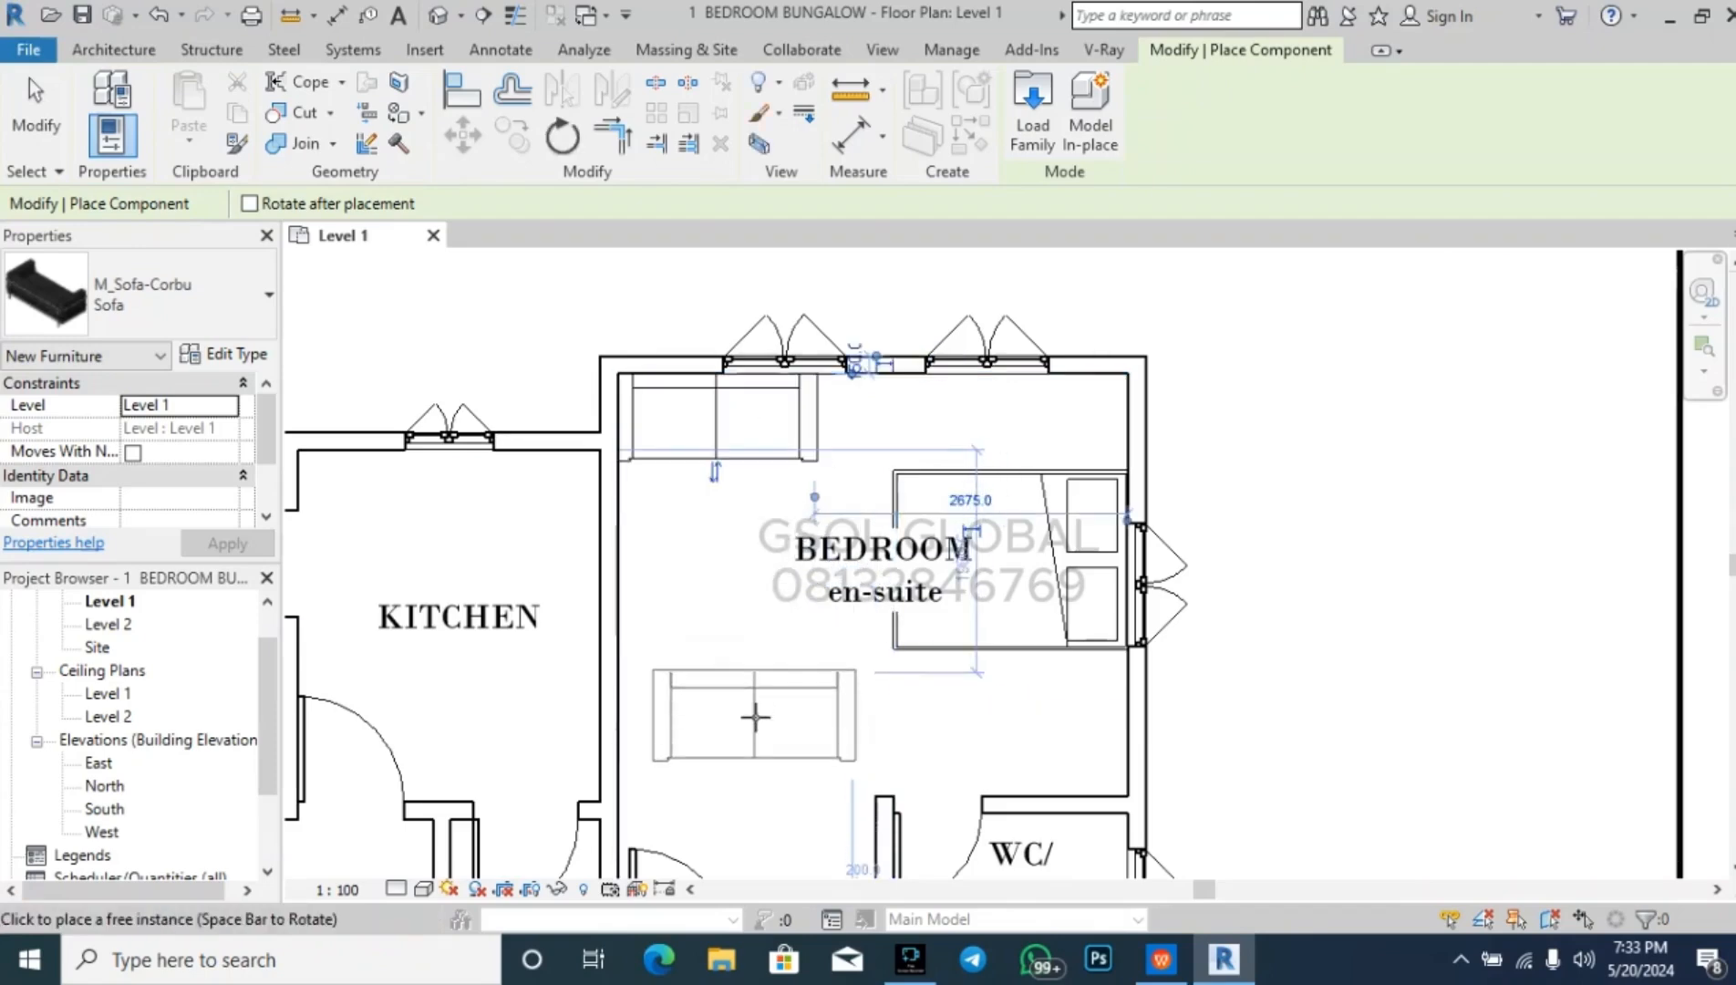
{"action": "key", "text": "Escape"}
{"action": "key", "text": "Escape"}
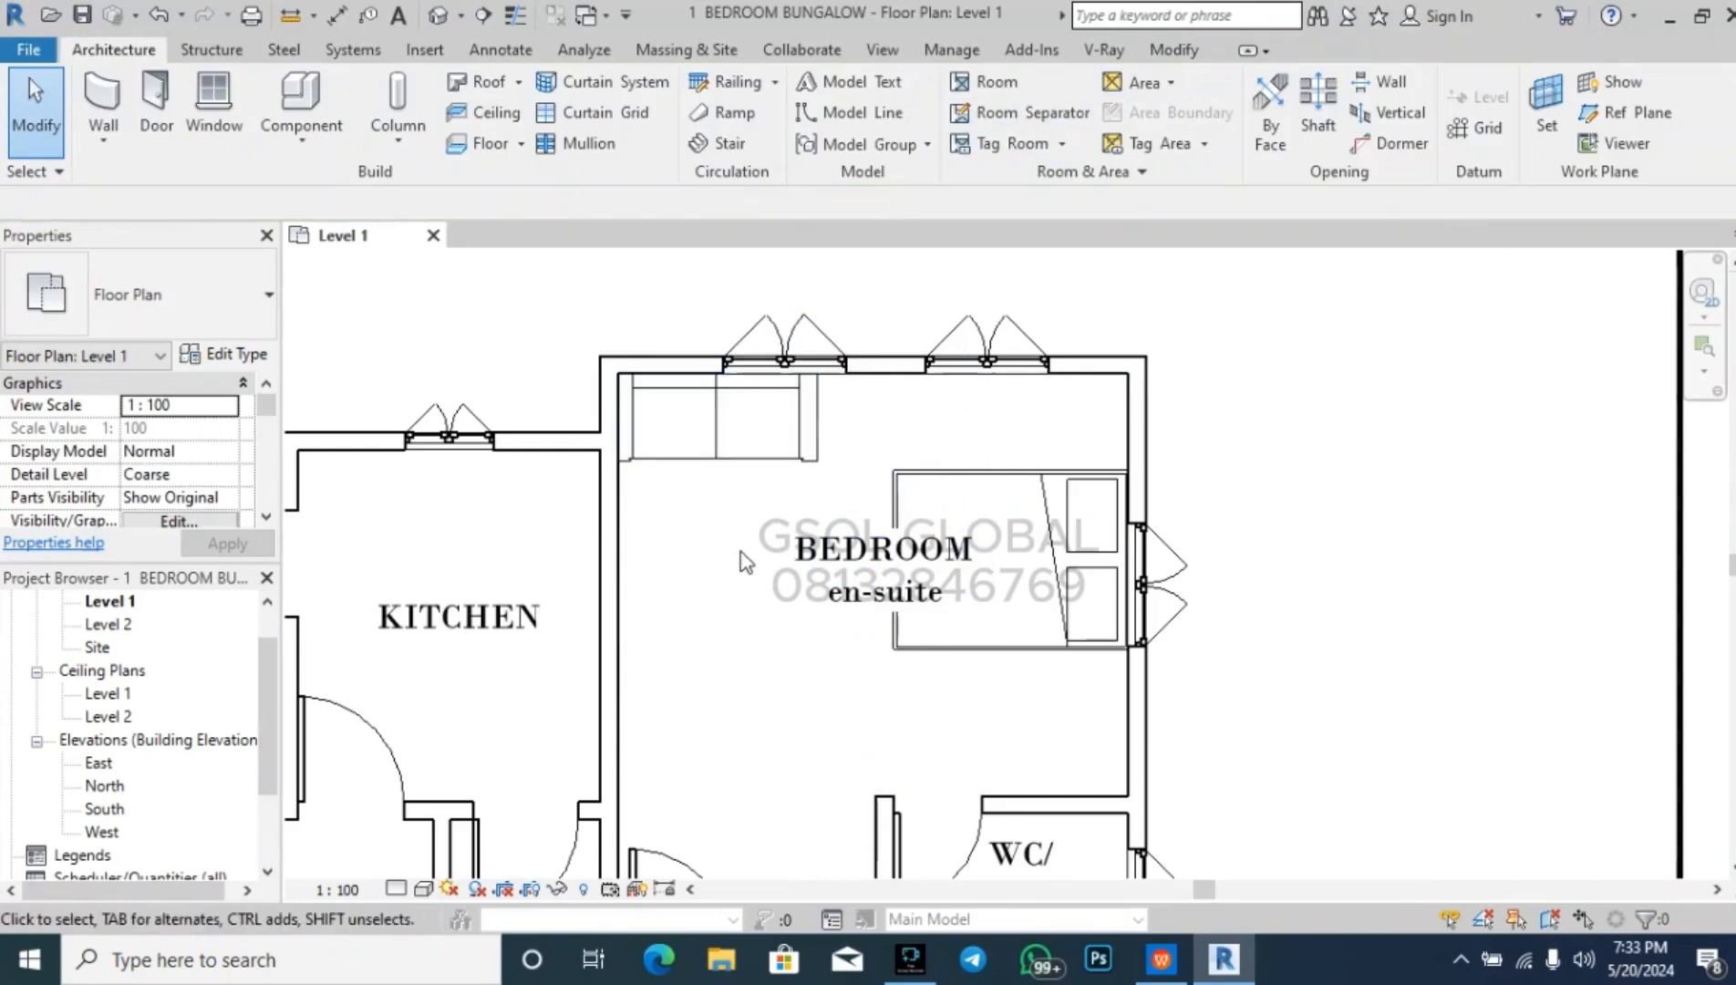
- Load the M_Table-Ellipse family from the Furniture library's Tables folder for component placement
{"action": "left_click", "coordinate": [301, 99]}
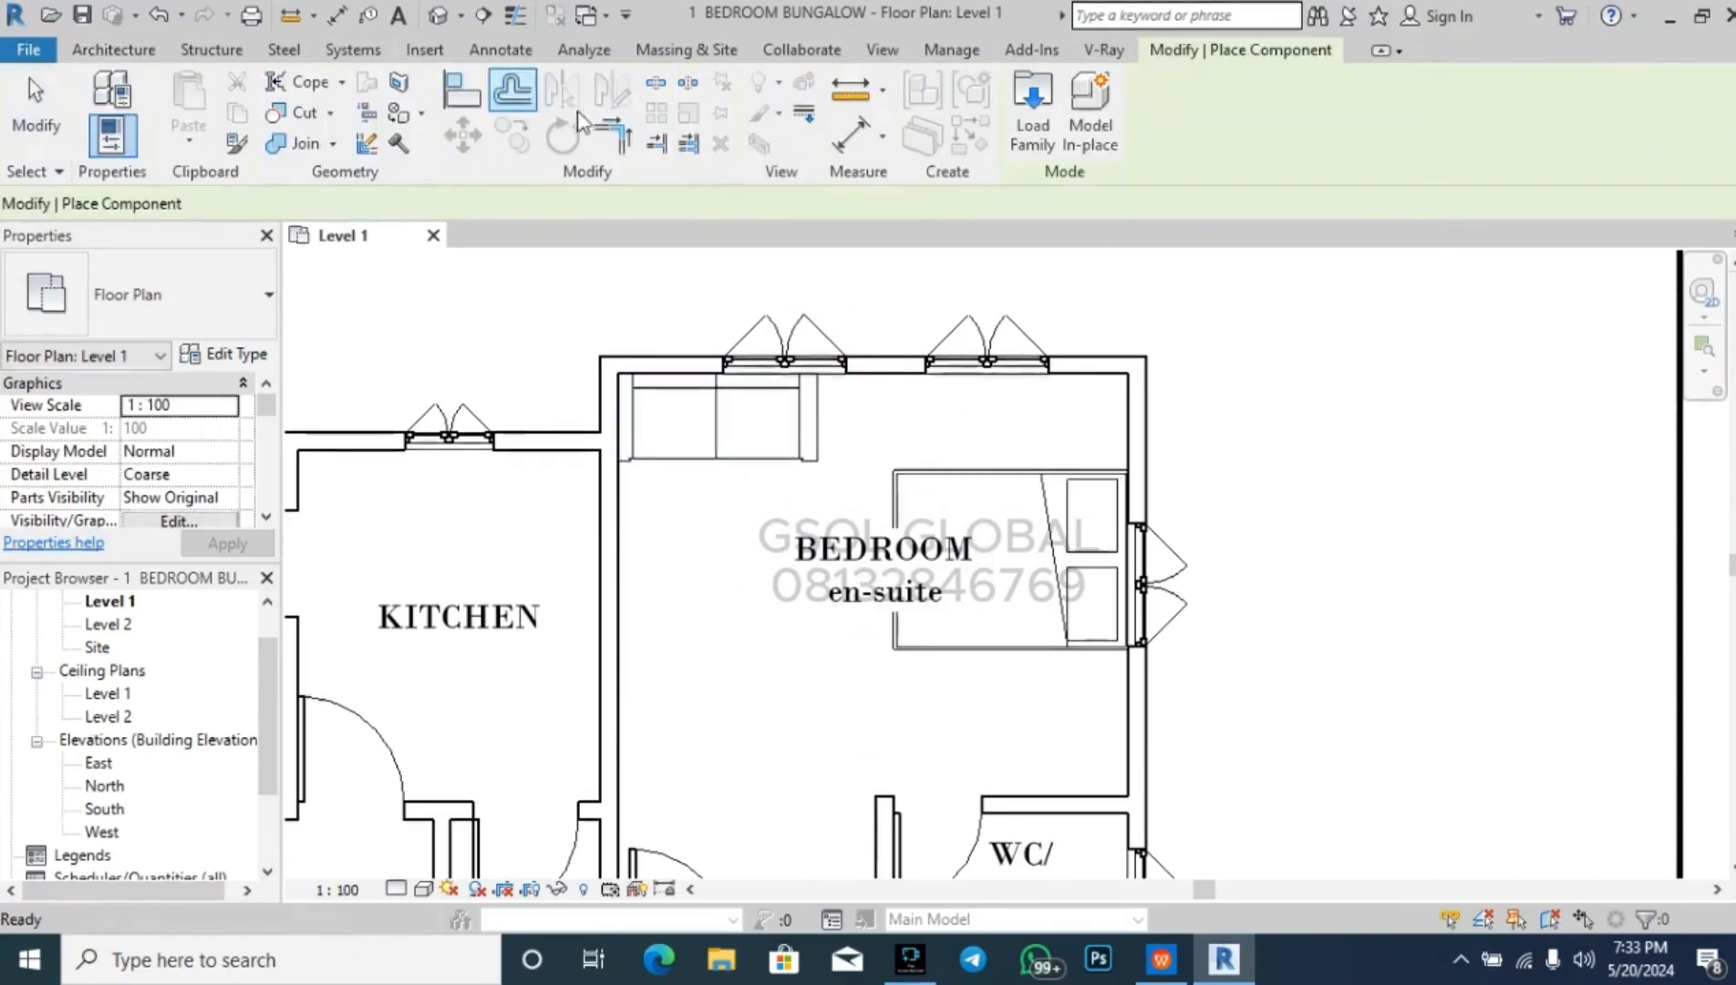
{"action": "left_click", "coordinate": [1031, 107]}
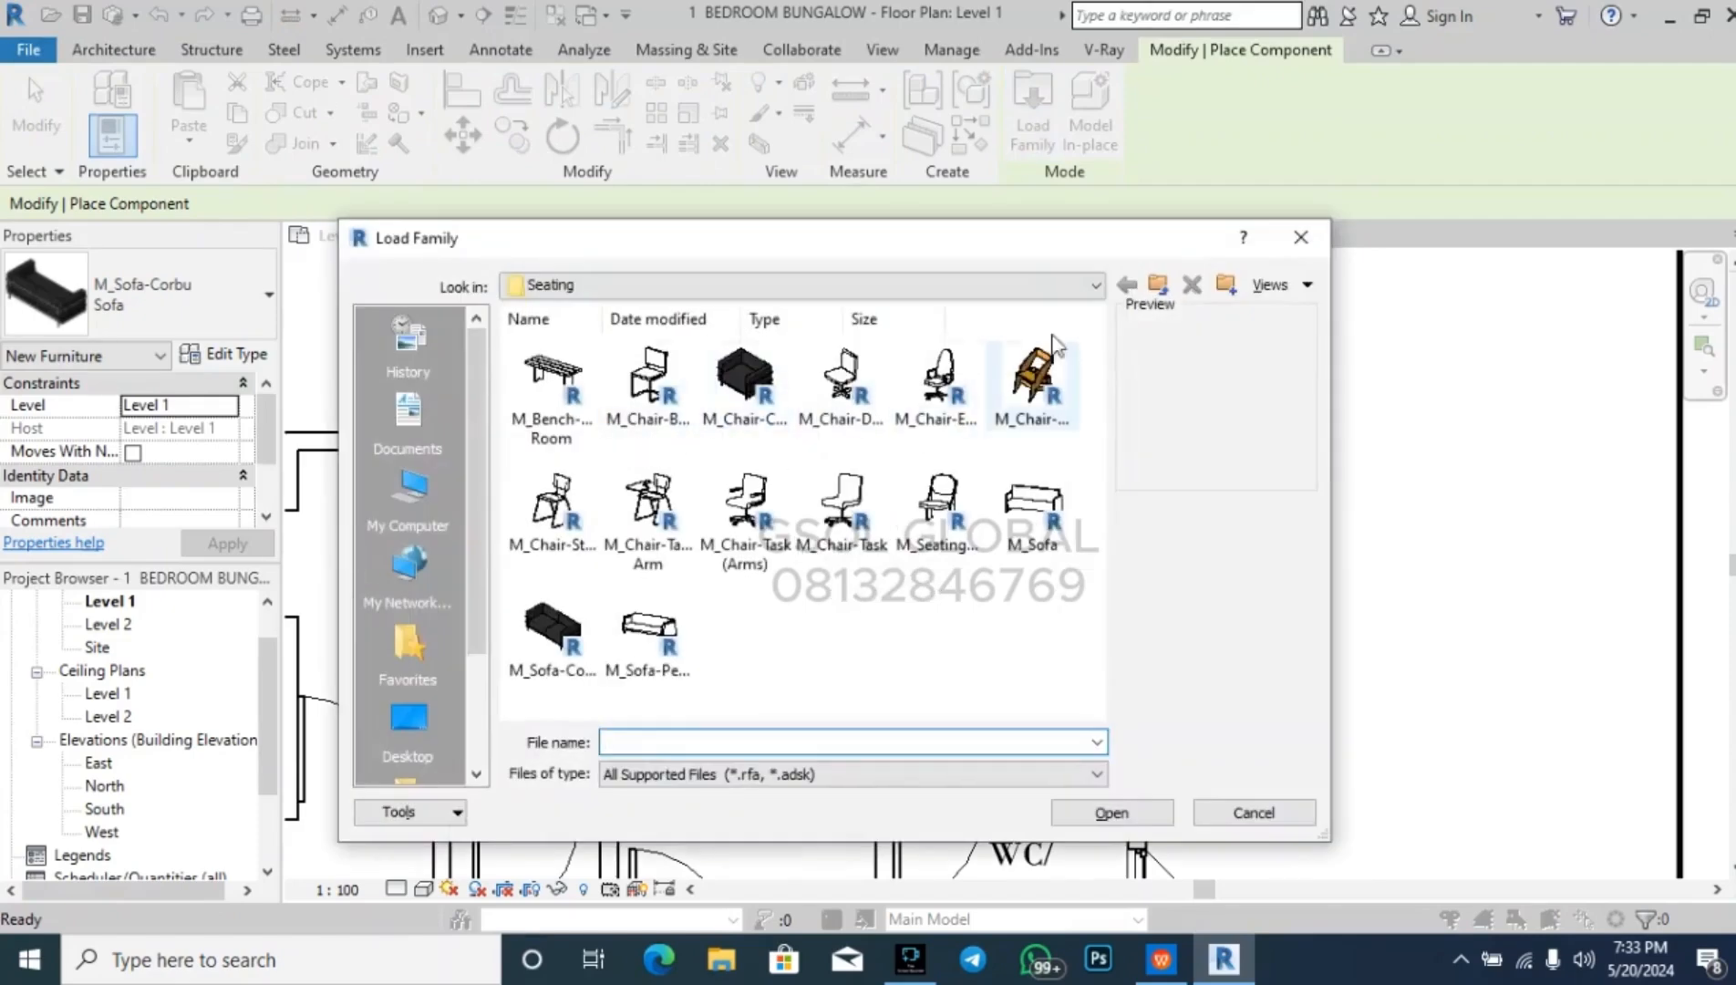
{"action": "left_click", "coordinate": [1159, 290]}
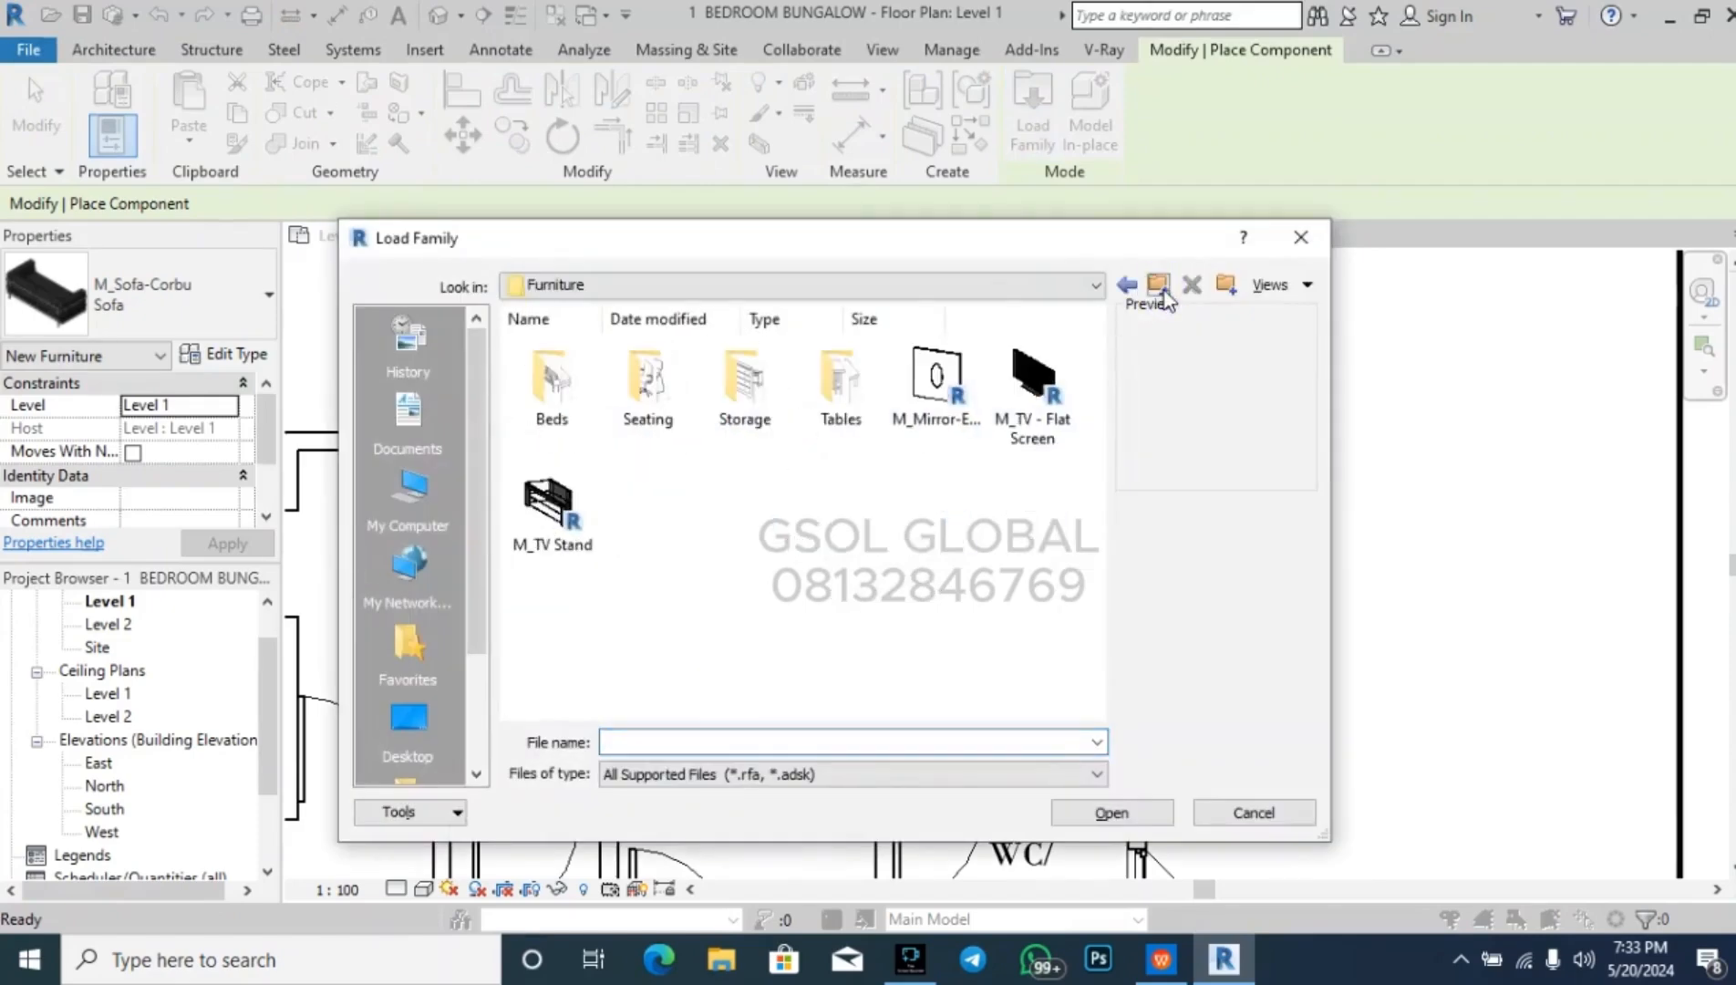
{"action": "double_click", "coordinate": [826, 412]}
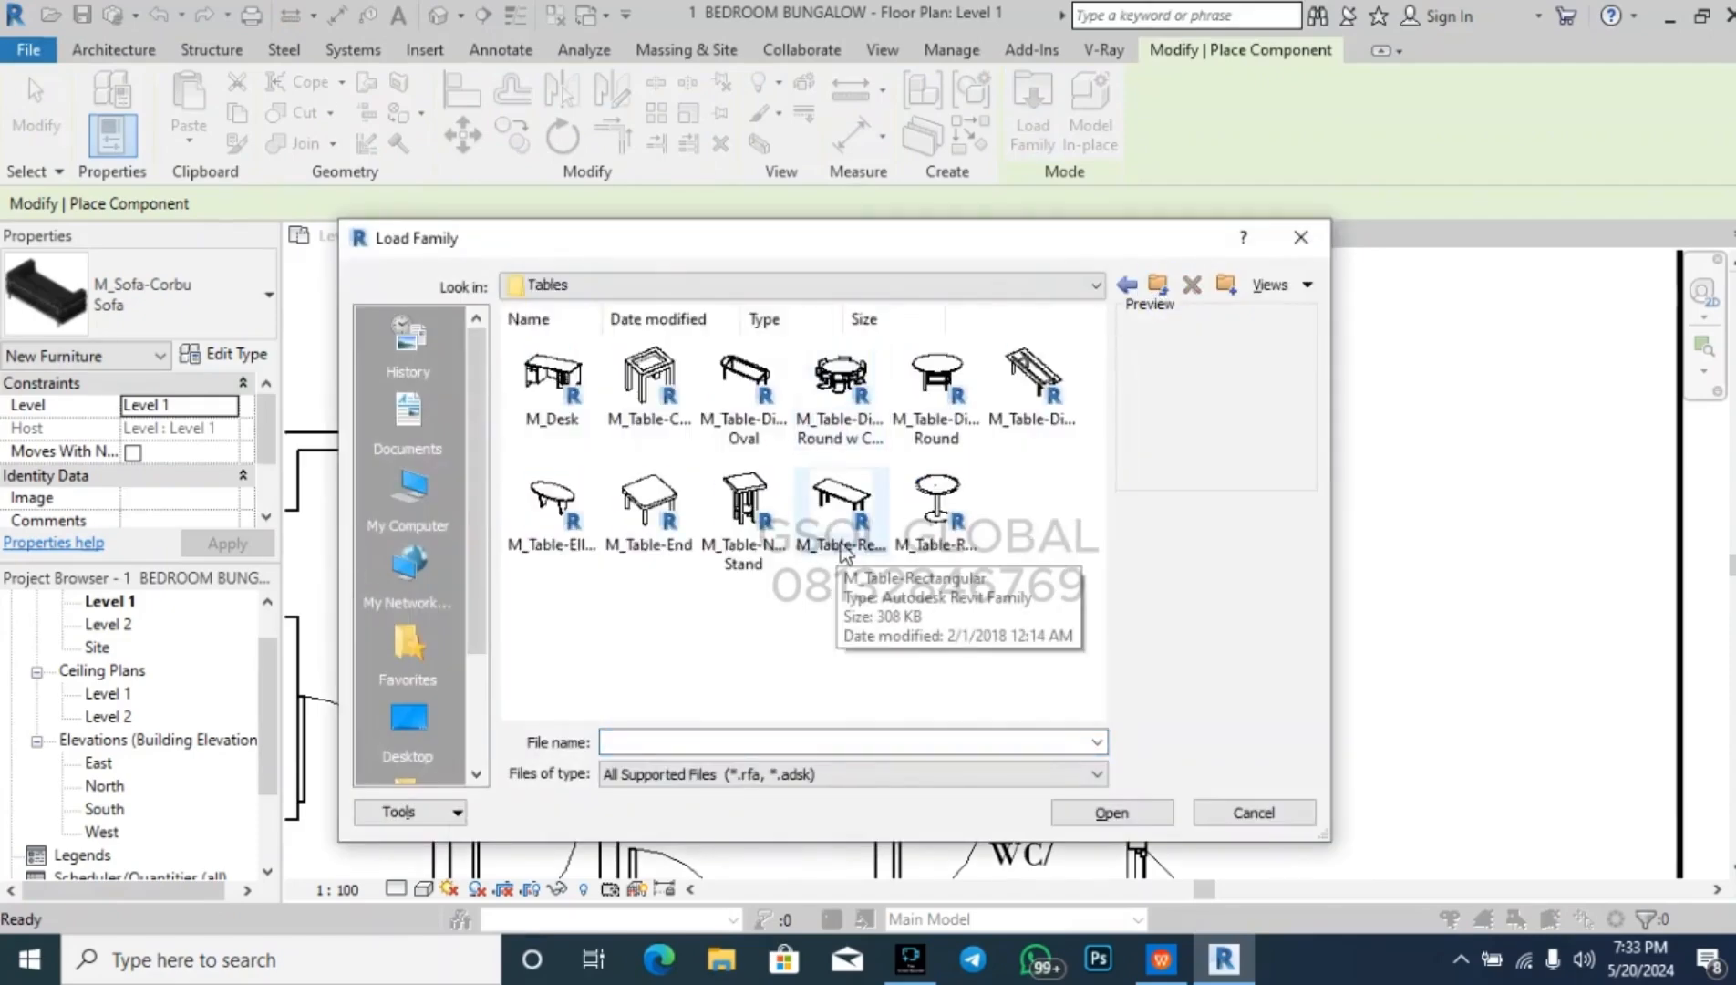
{"action": "left_click", "coordinate": [871, 406]}
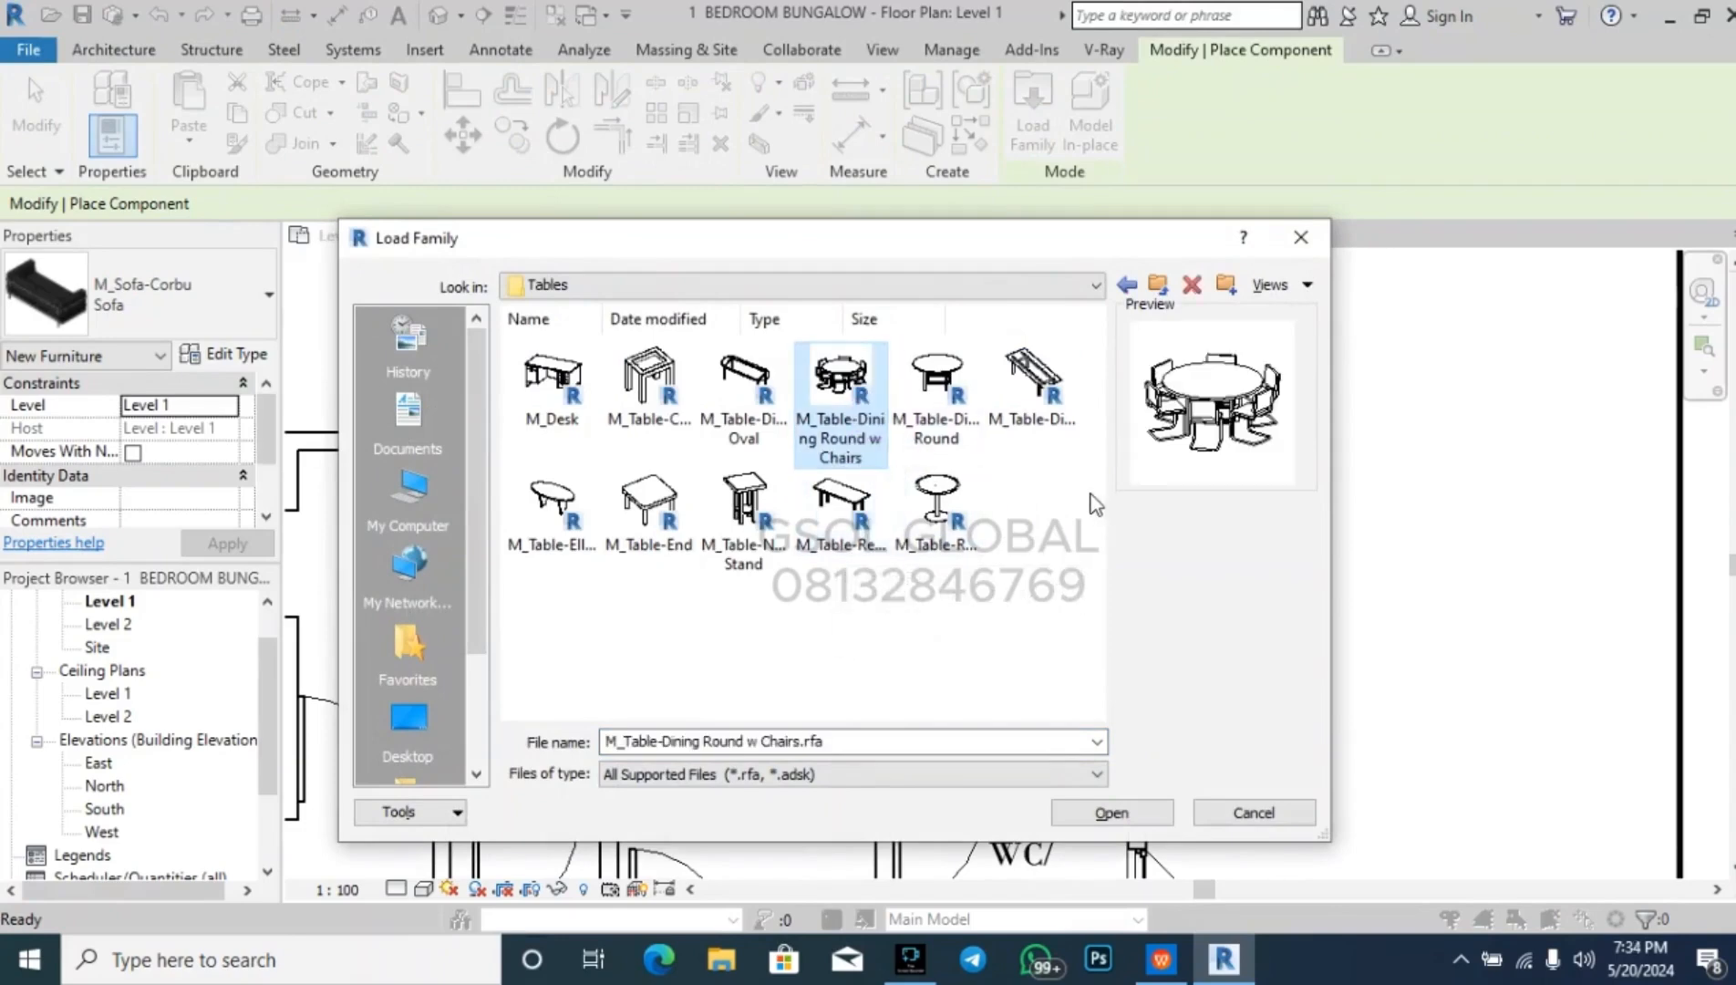
{"action": "left_click", "coordinate": [565, 507]}
{"action": "left_click", "coordinate": [1114, 814]}
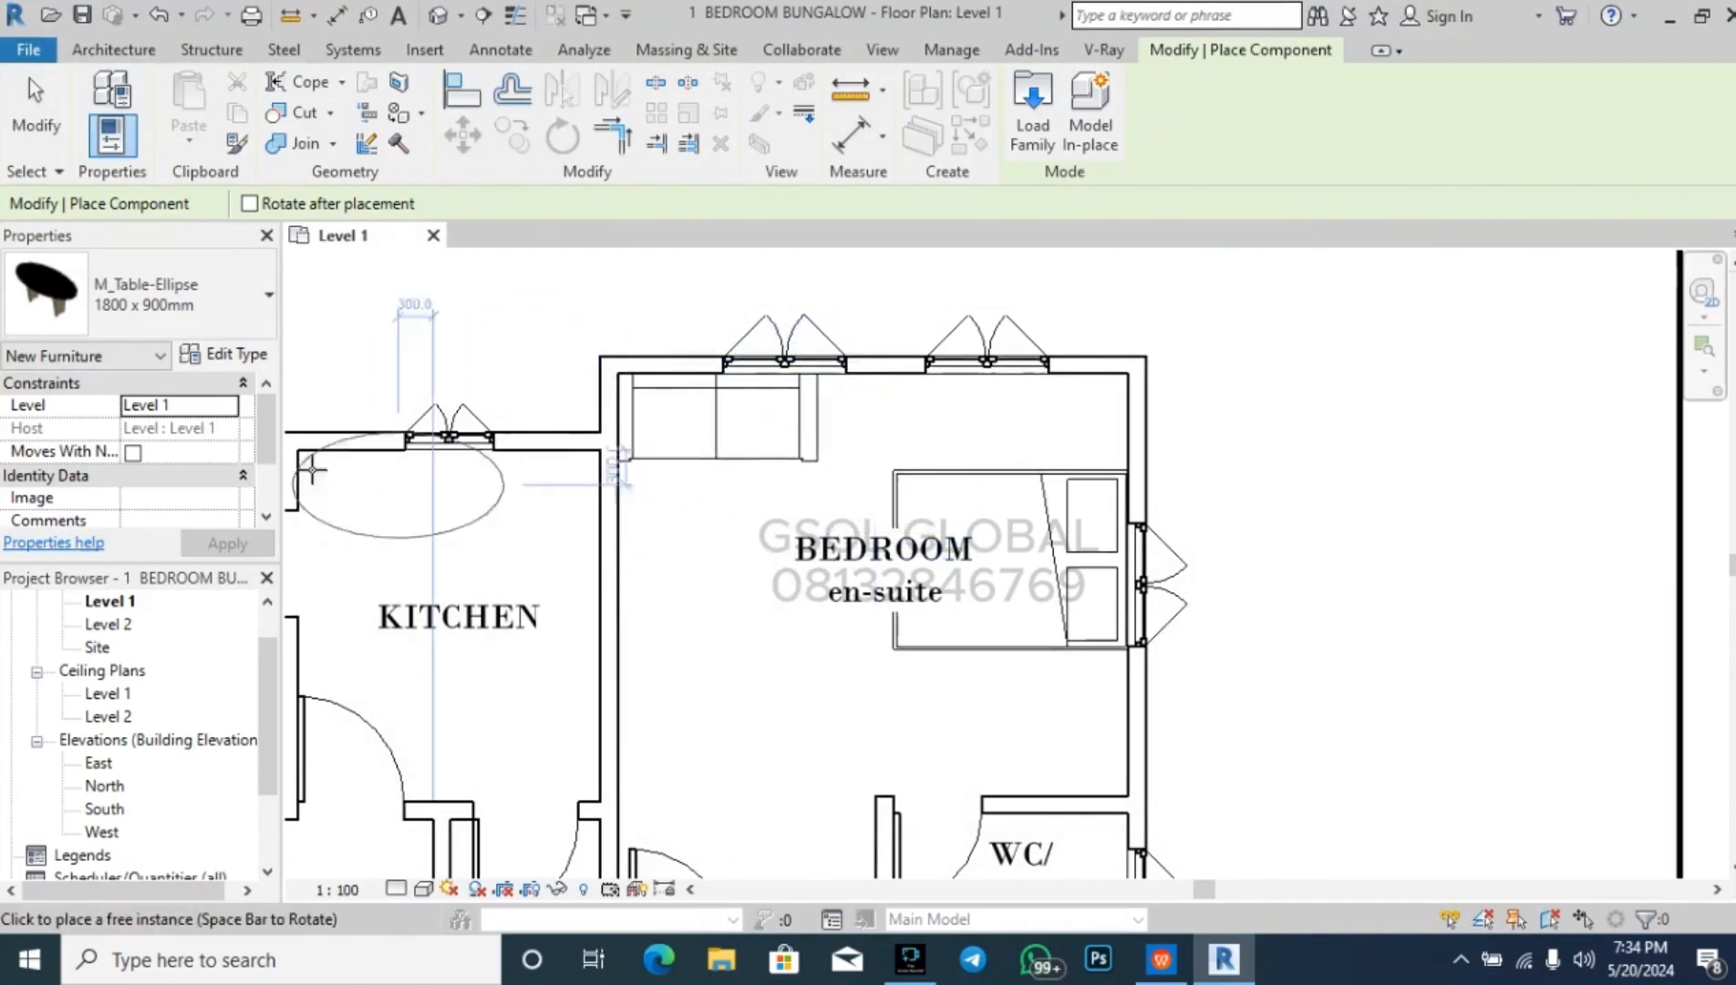
- Set the Length of the elliptical table's 1800 x 900mm type to 1200
{"action": "left_click", "coordinate": [203, 356]}
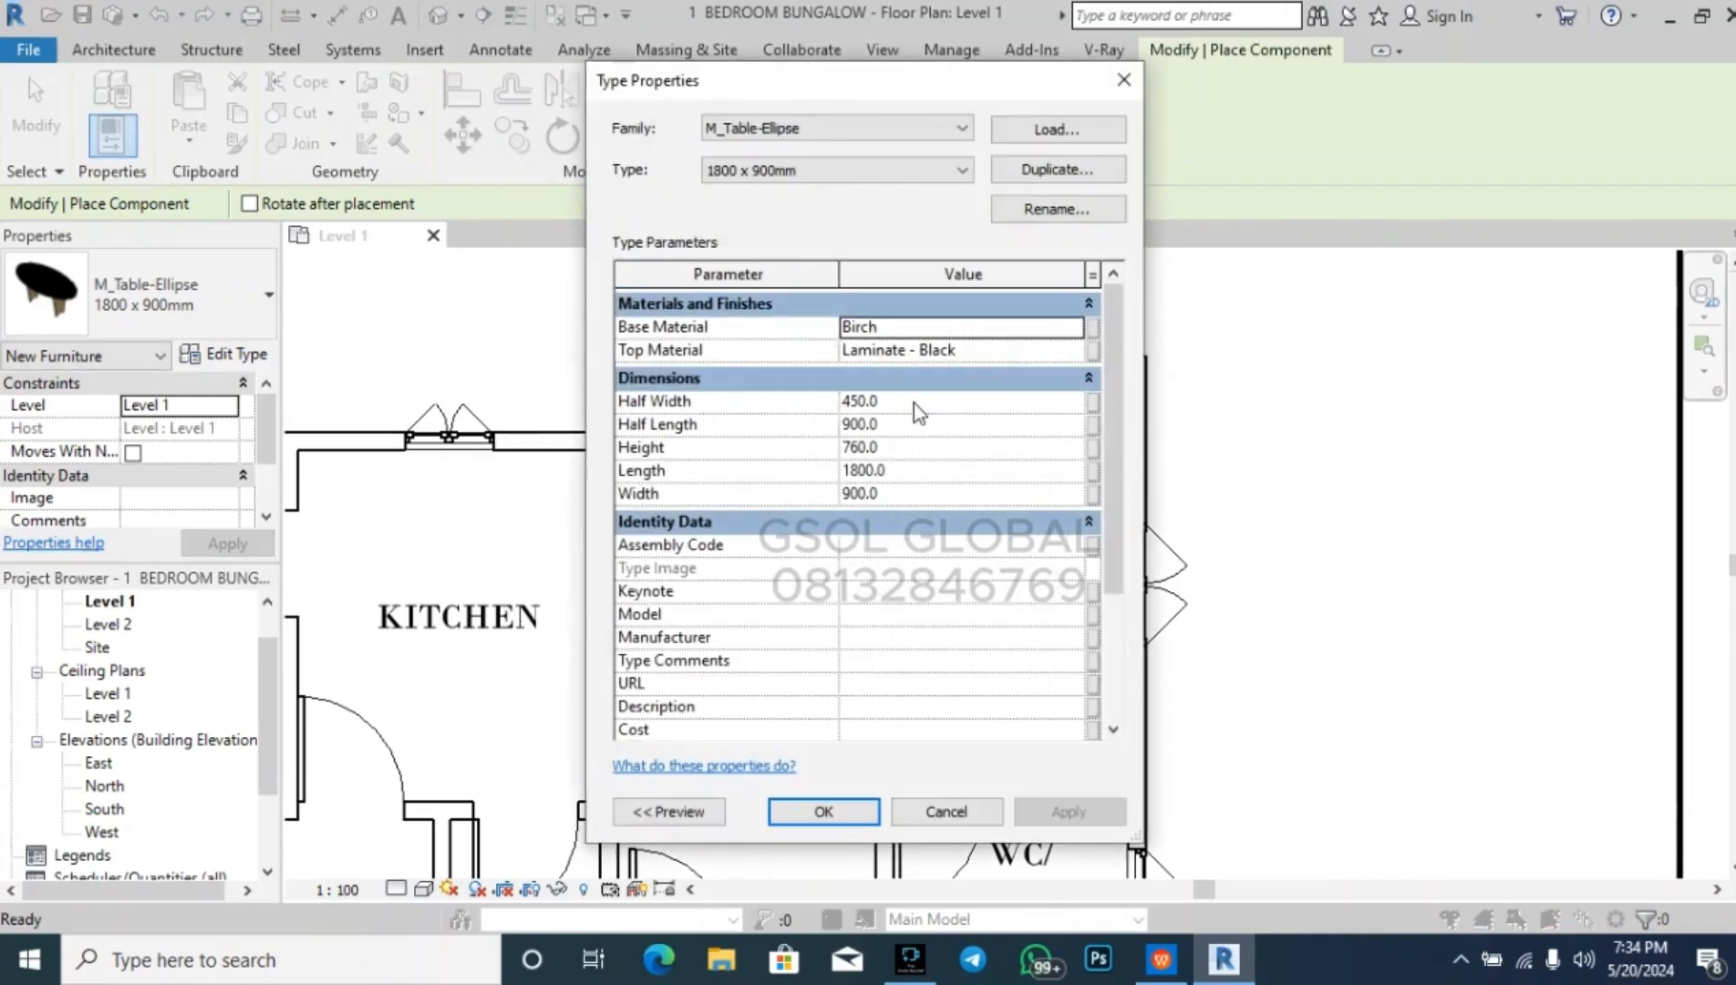
{"action": "left_click", "coordinate": [914, 403]}
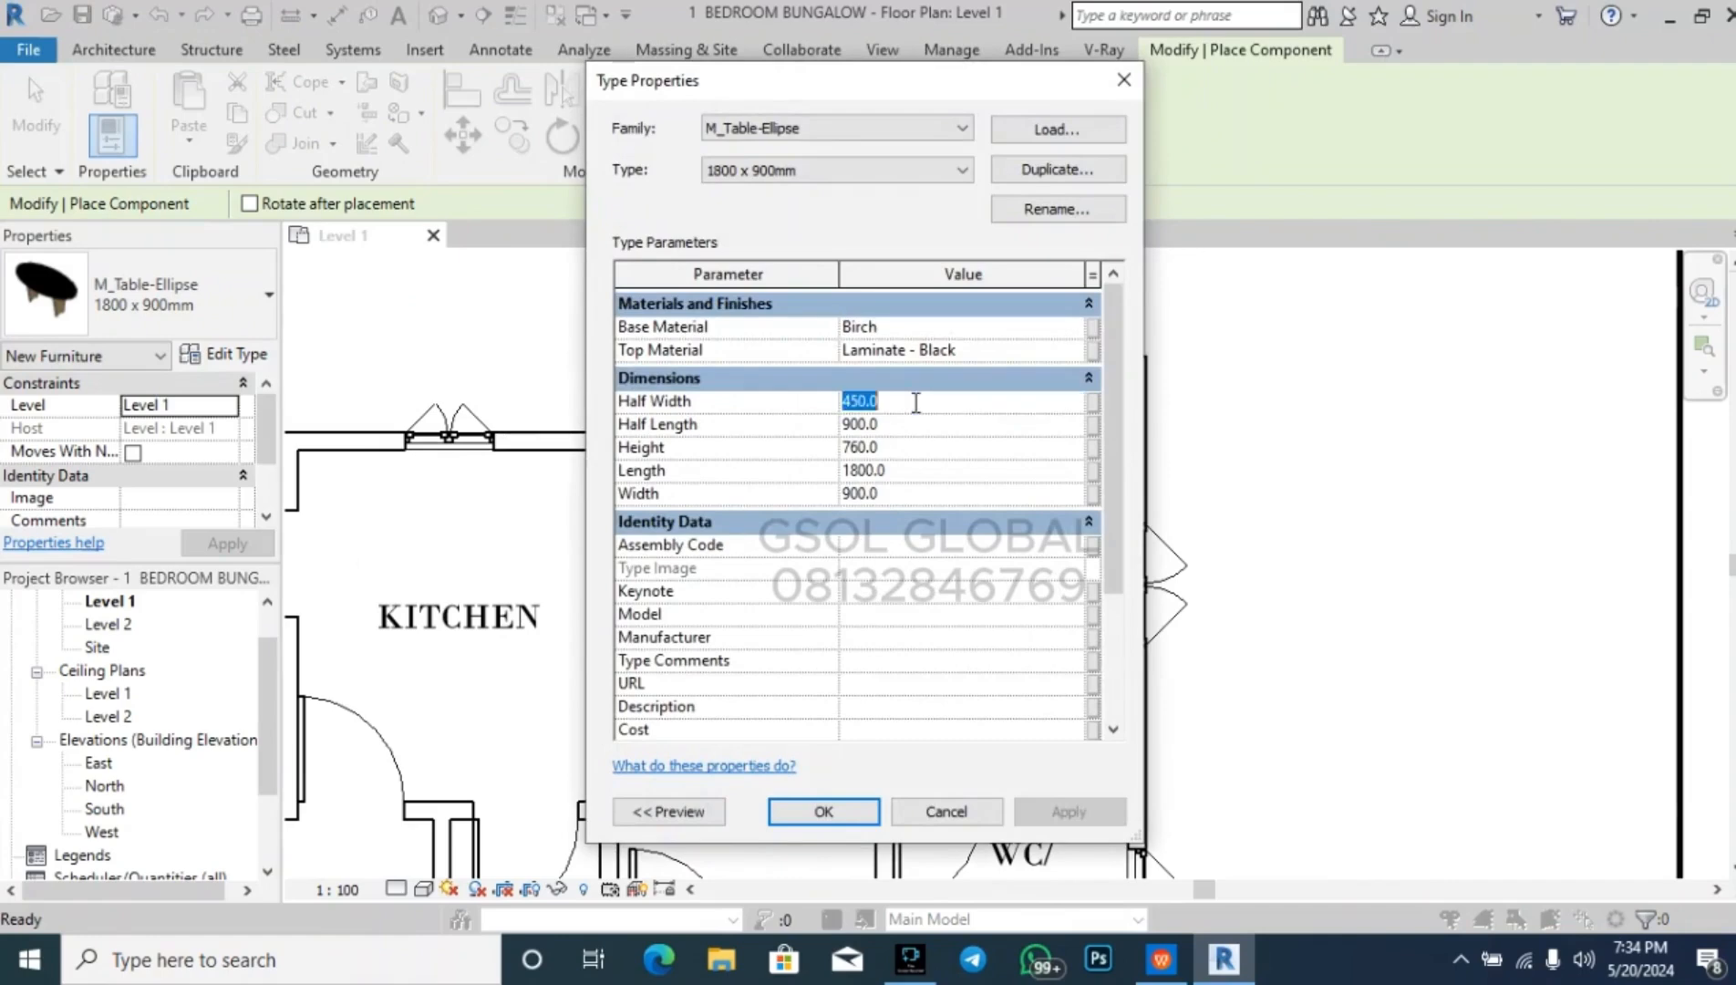
{"action": "left_click", "coordinate": [917, 470]}
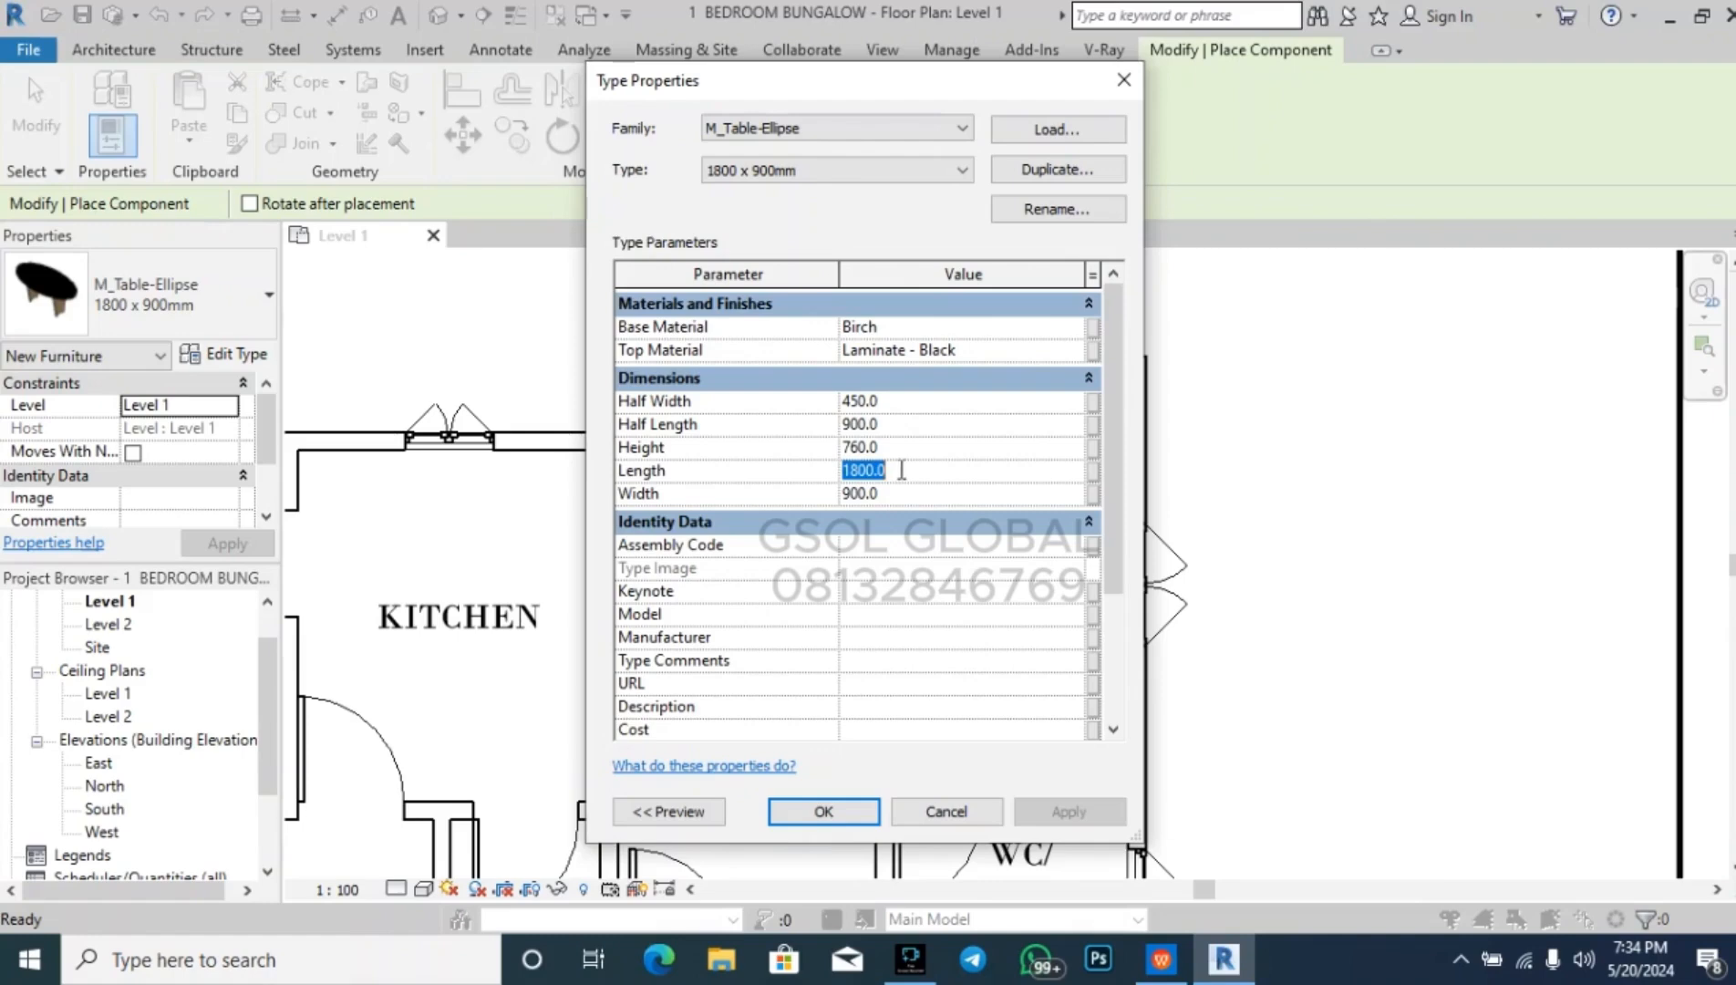
{"action": "type", "text": "2"}
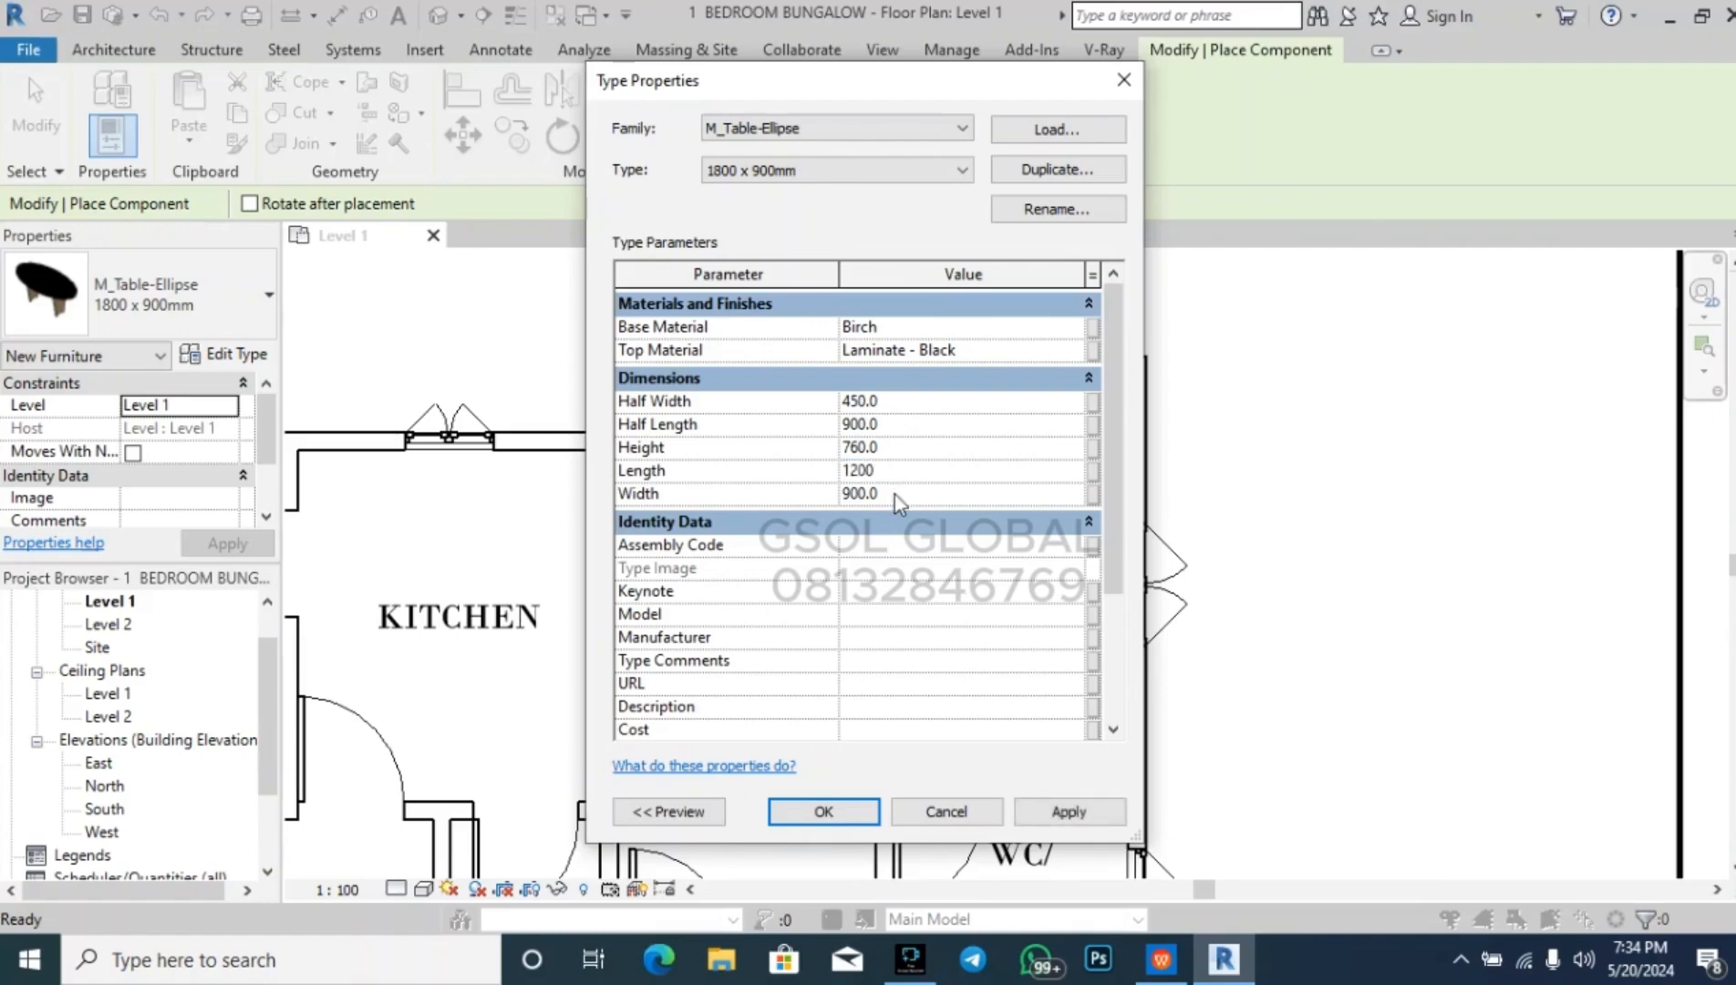
{"action": "left_click", "coordinate": [894, 494]}
{"action": "left_click", "coordinate": [1058, 810]}
{"action": "left_click", "coordinate": [854, 810]}
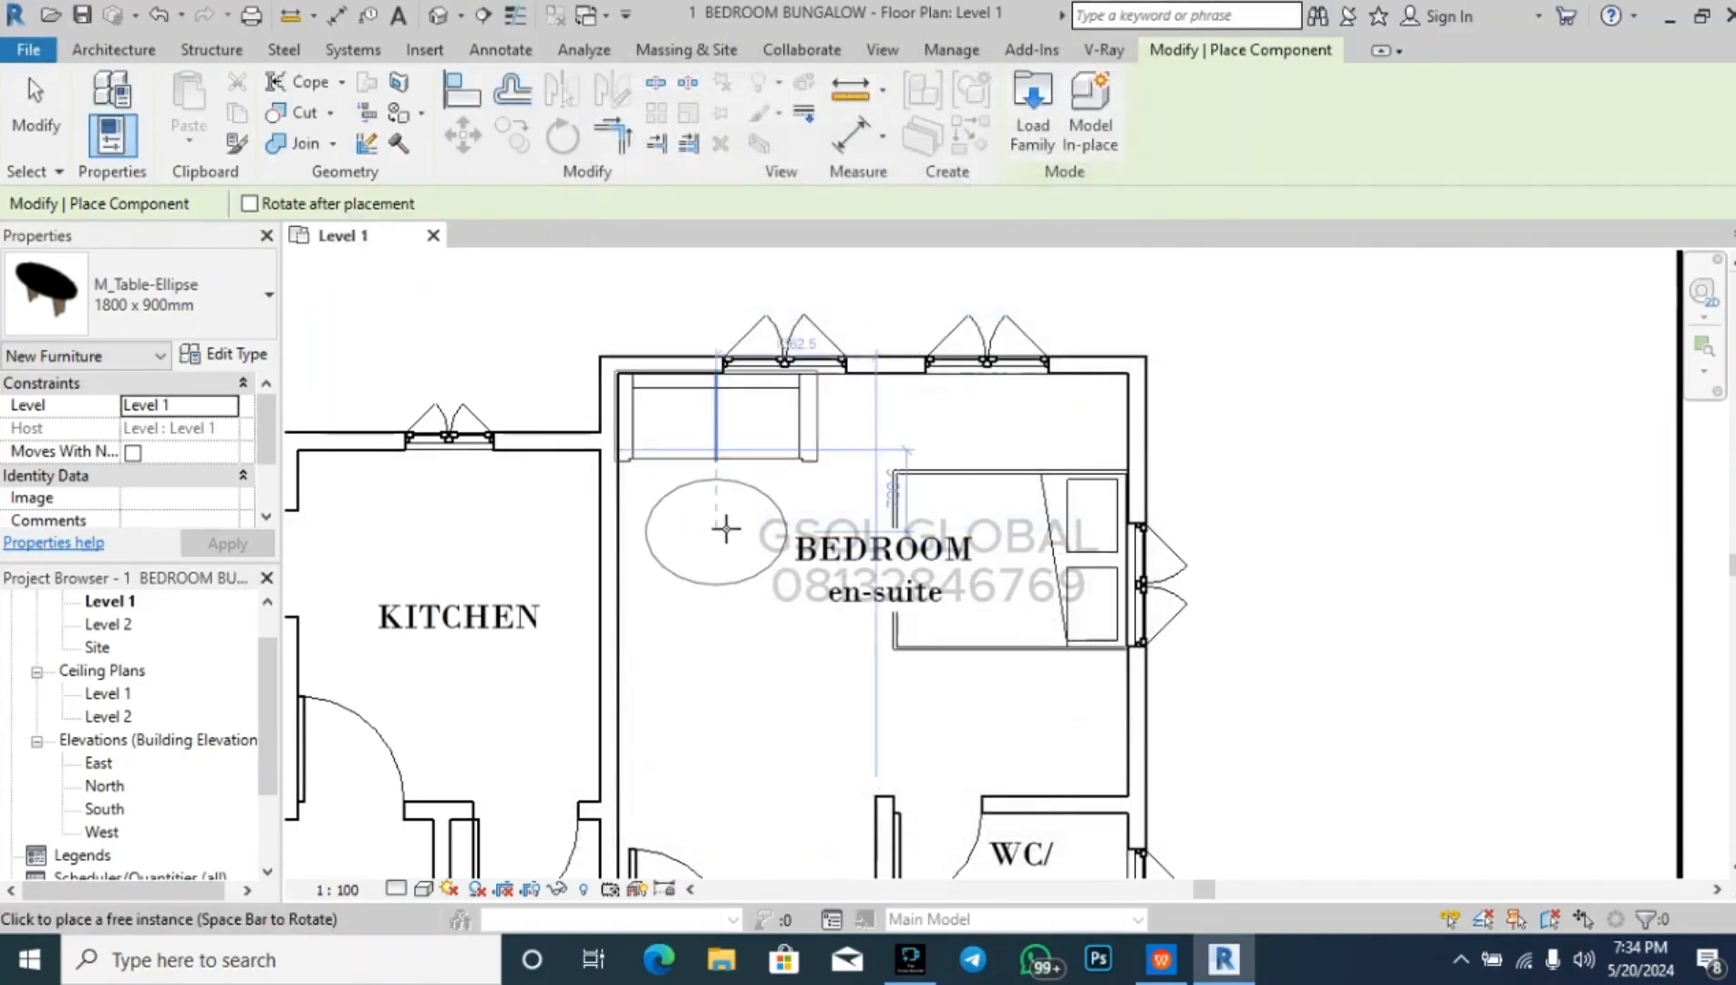
- Place the elliptical table in front of the bedroom sofa, centred on it about 1250 mm from the upper windowed wall
{"action": "left_click", "coordinate": [726, 524]}
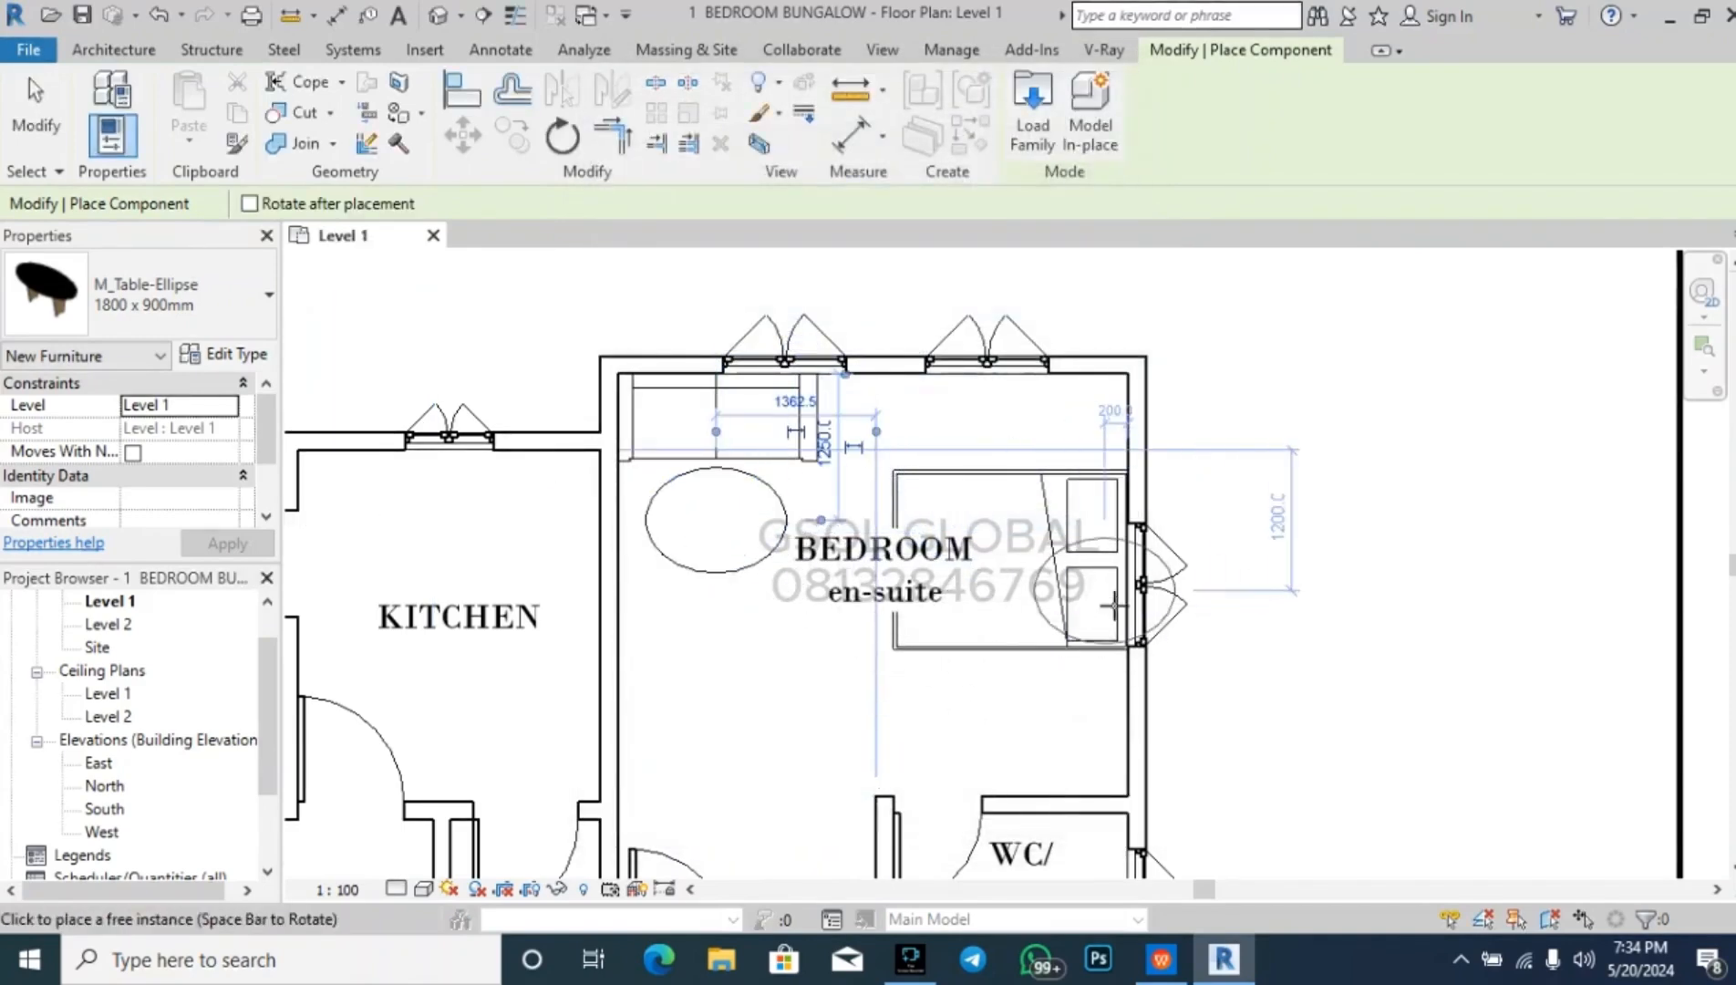
{"action": "key", "text": "Escape"}
{"action": "key", "text": "Escape"}
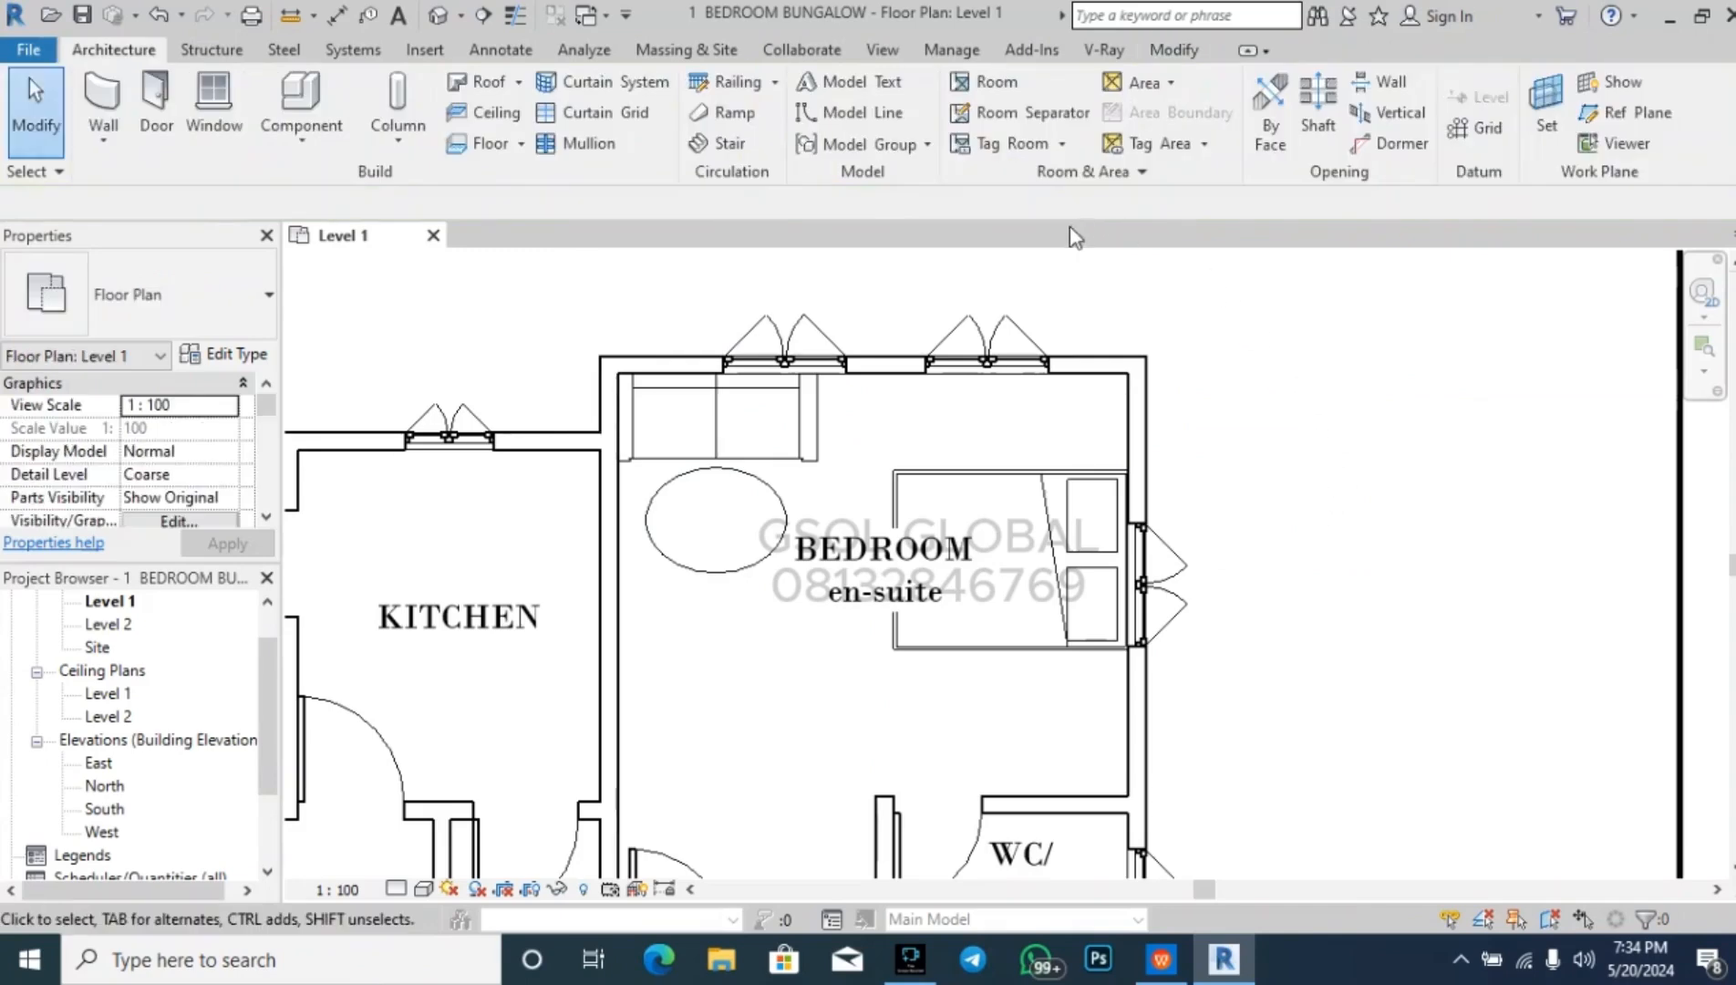
- Delete the queen bed from the en-suite bedroom
{"action": "scroll", "coordinate": [1049, 374], "scroll_direction": "down", "scroll_amount": 2}
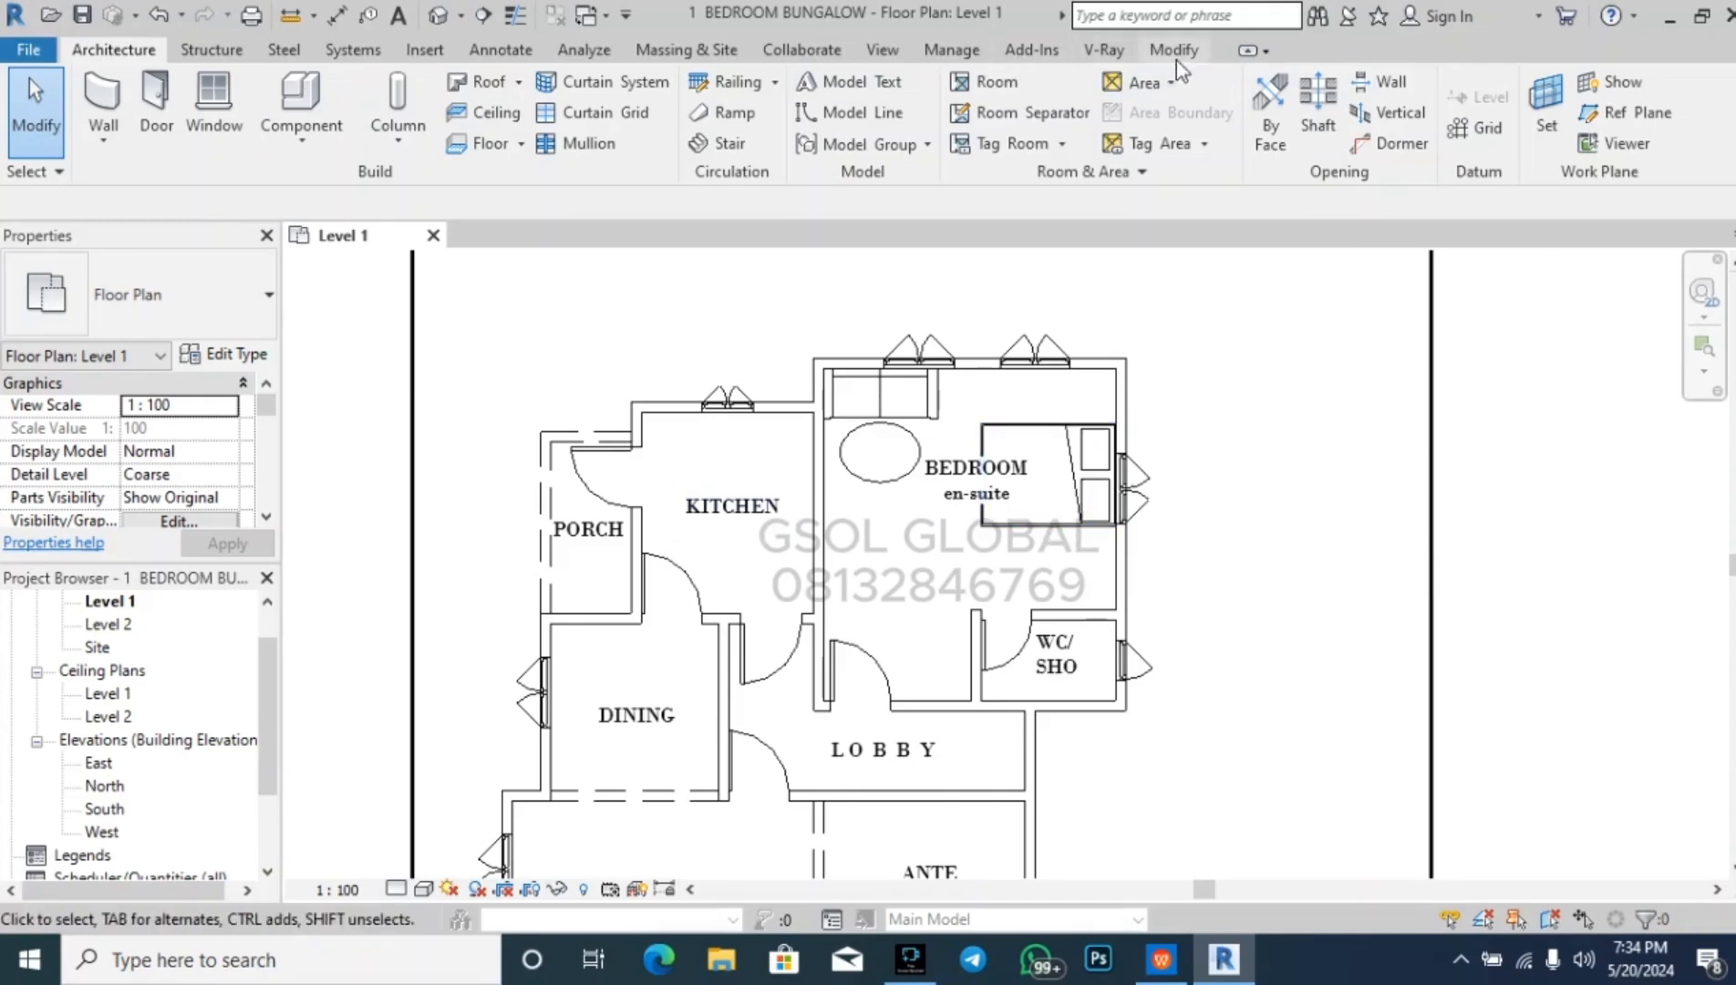
{"action": "left_click", "coordinate": [1058, 492]}
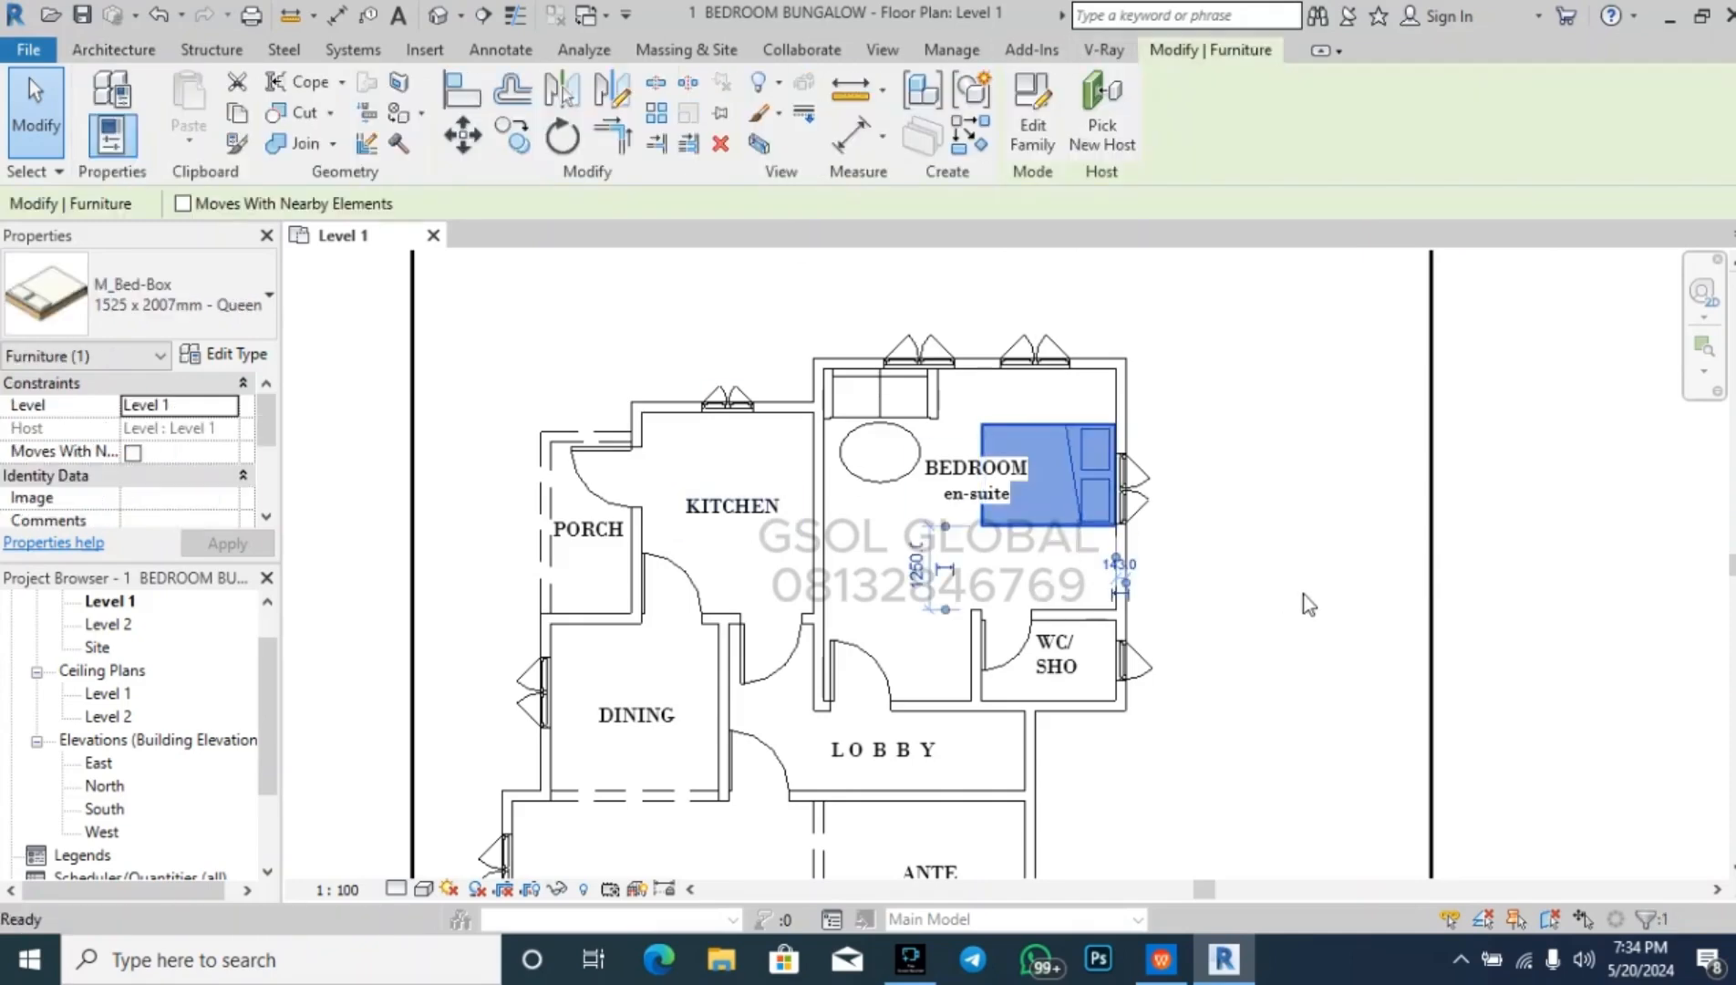
{"action": "left_click", "coordinate": [1304, 607]}
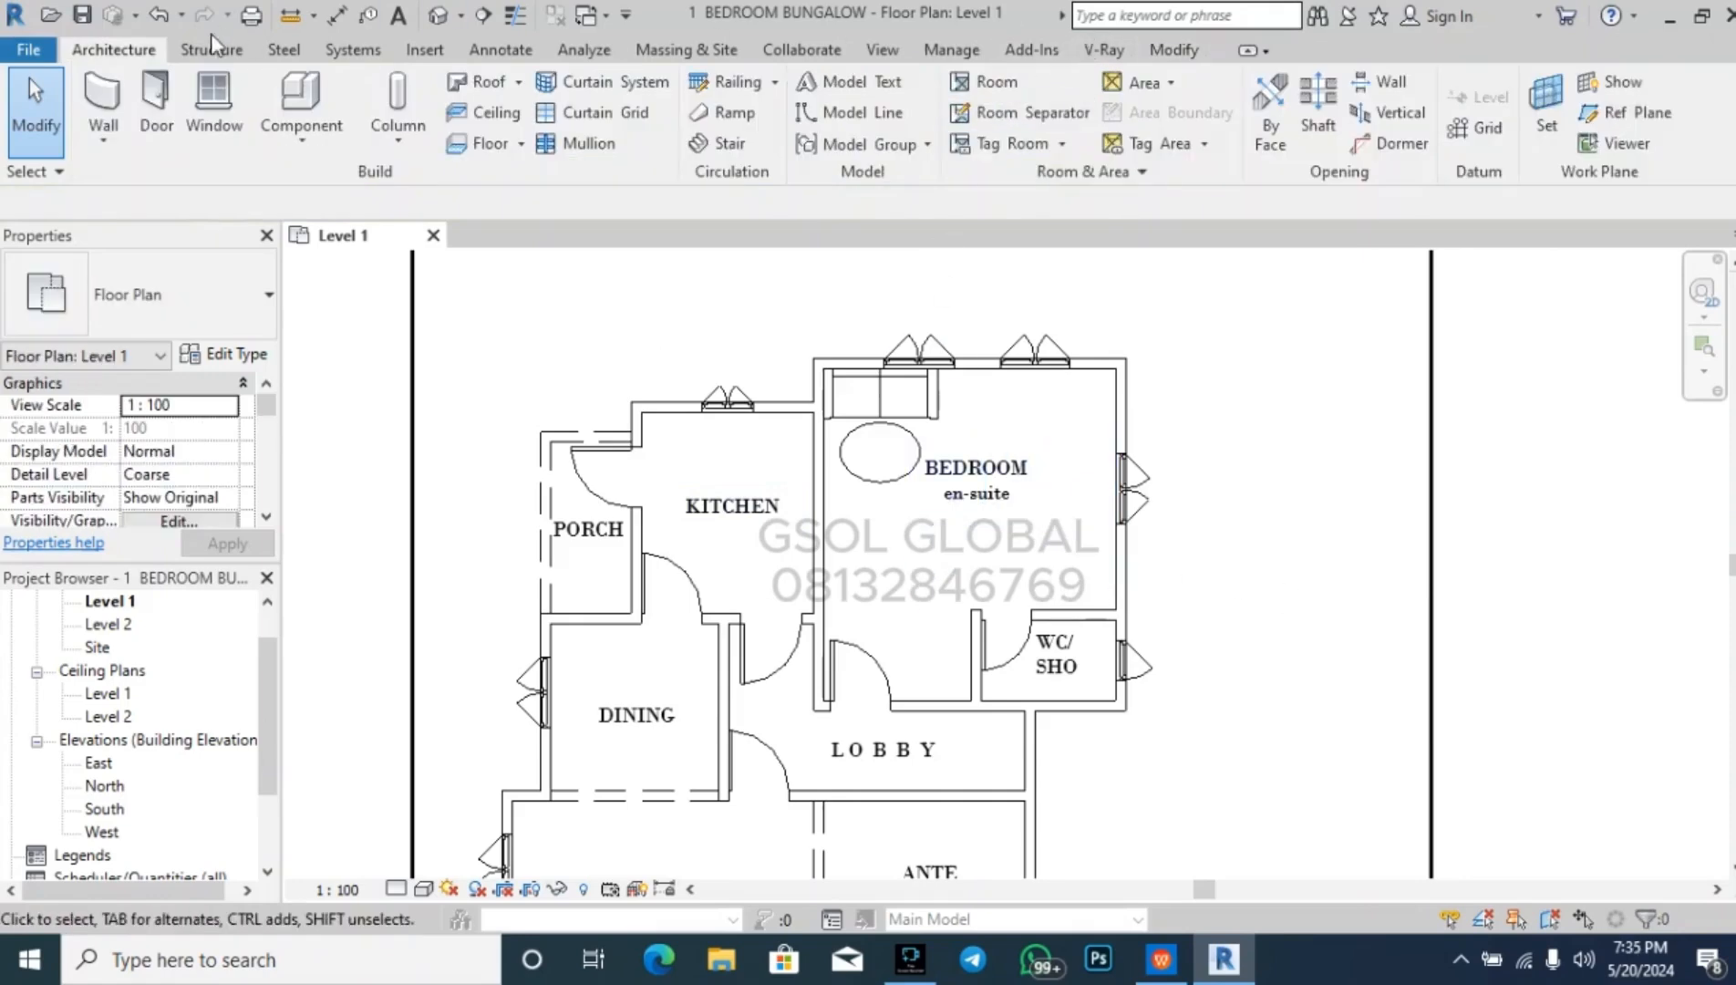
- Start loading a component family and browse to the Desktop's solace, REVIT FAMILY DOWNLOAD, rvt family folder
{"action": "left_click", "coordinate": [301, 95]}
{"action": "left_click", "coordinate": [1032, 107]}
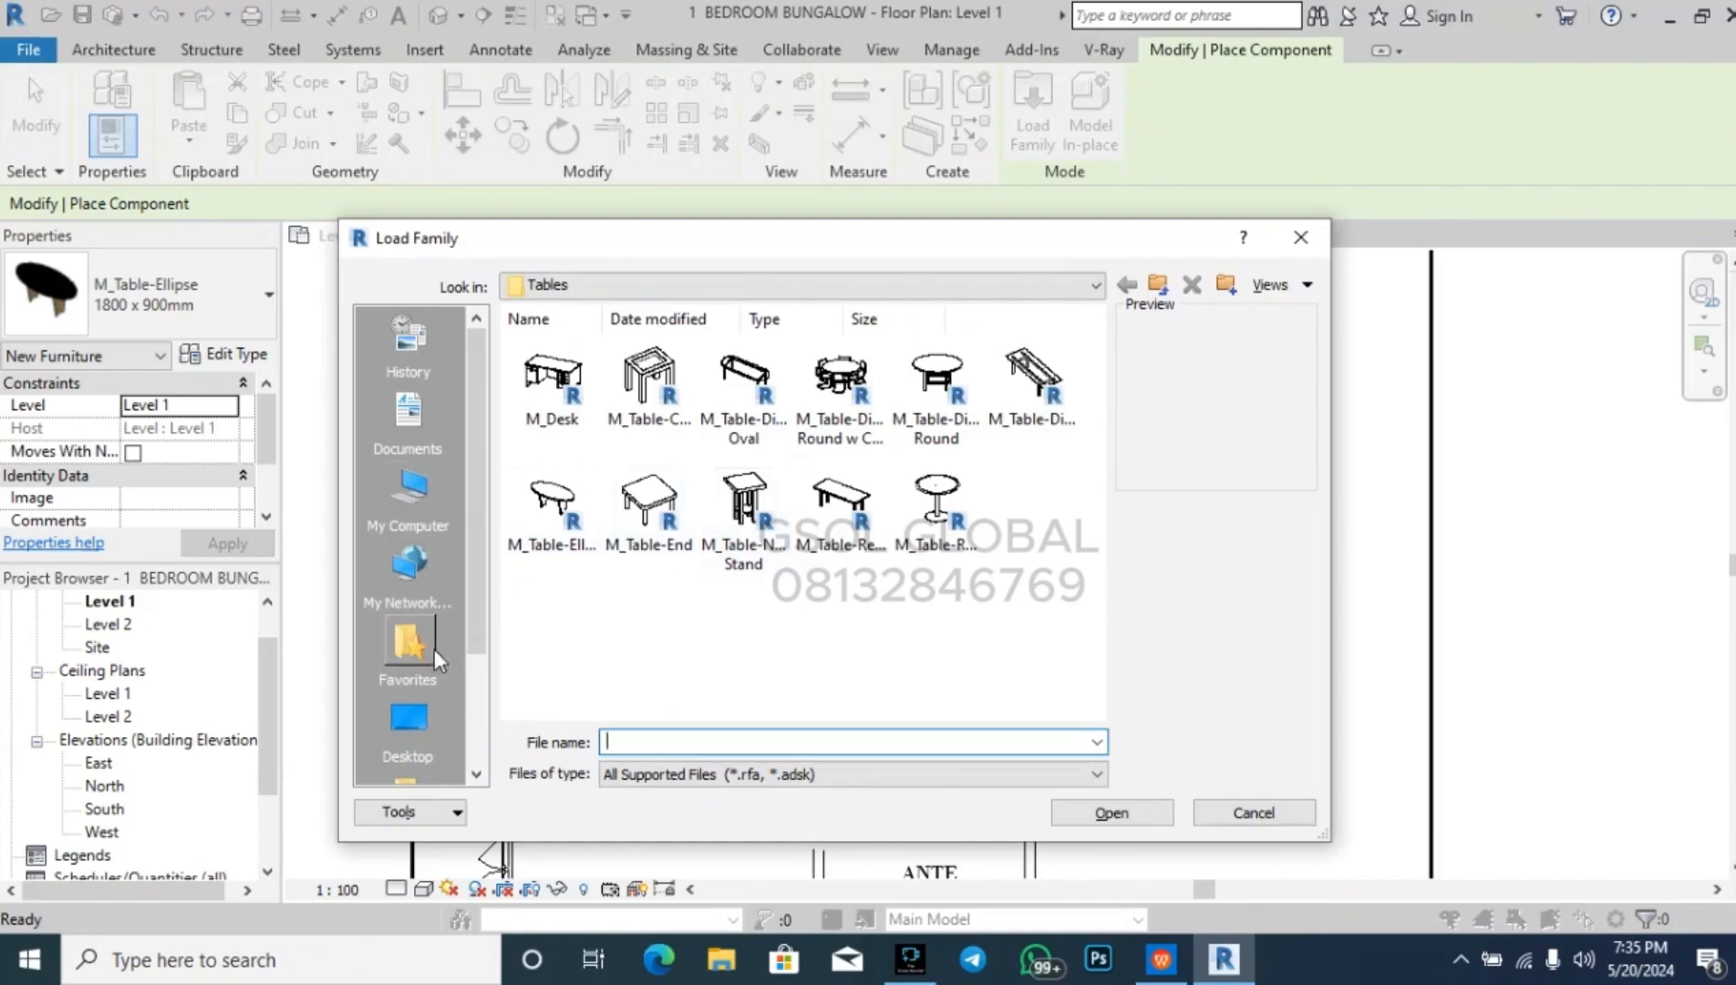
{"action": "left_click", "coordinate": [433, 512]}
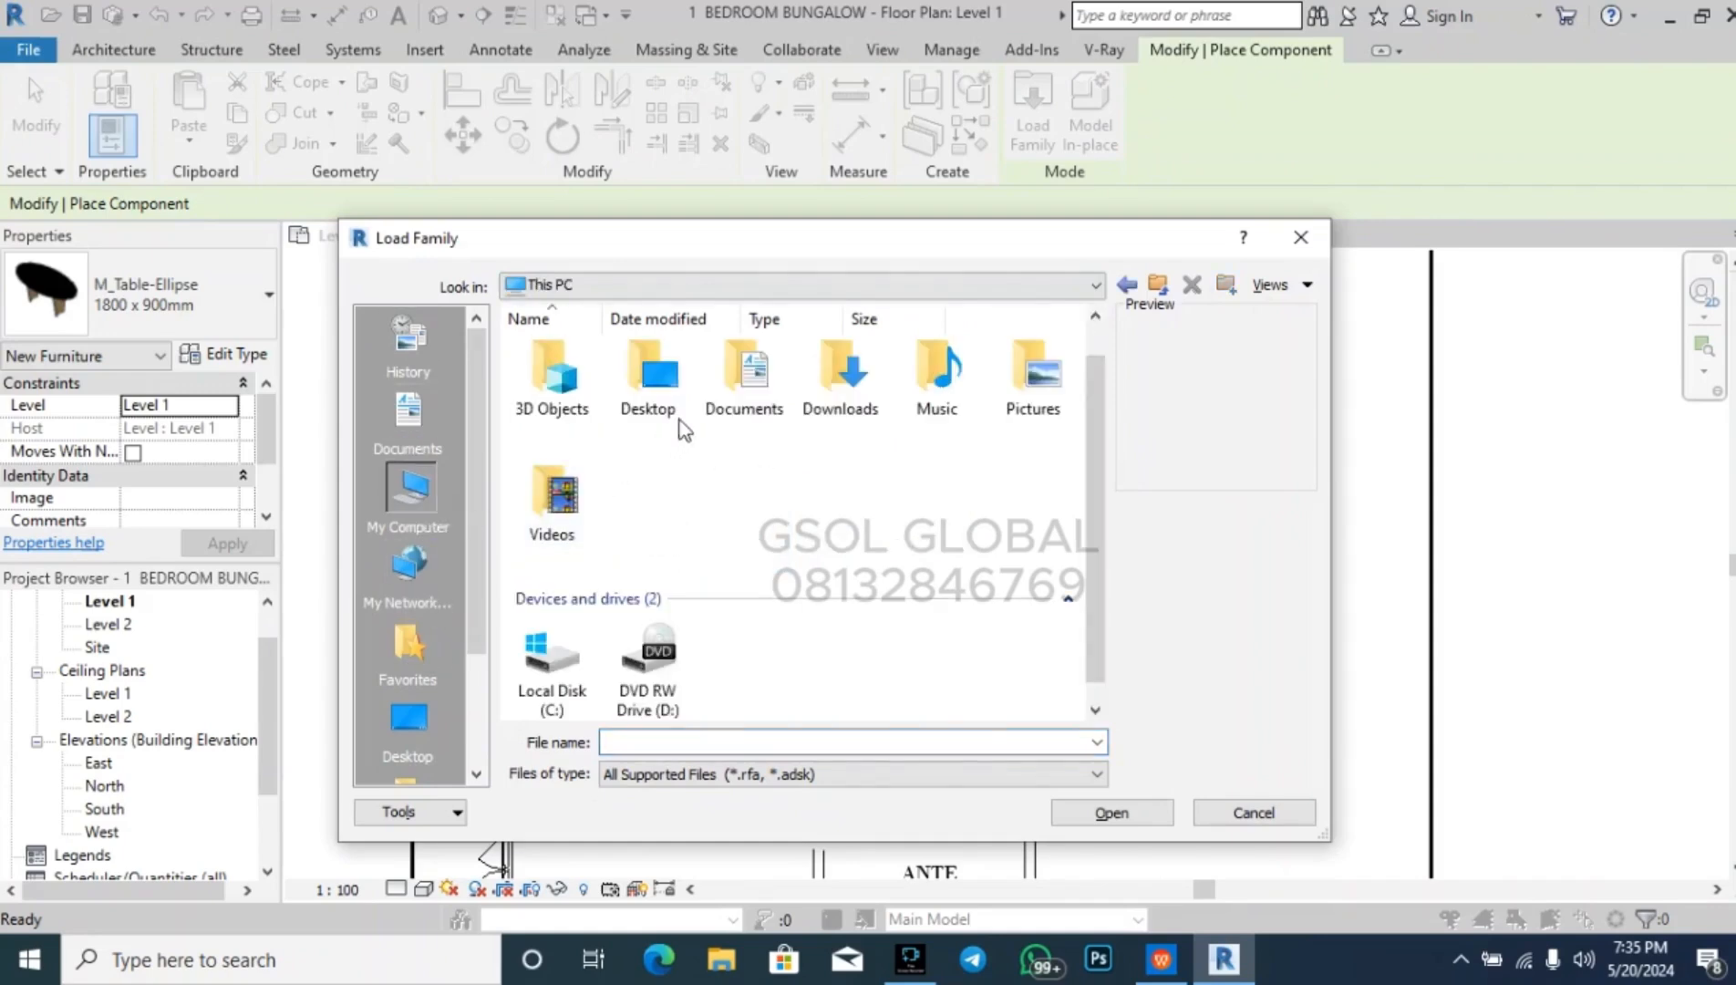
{"action": "double_click", "coordinate": [643, 388]}
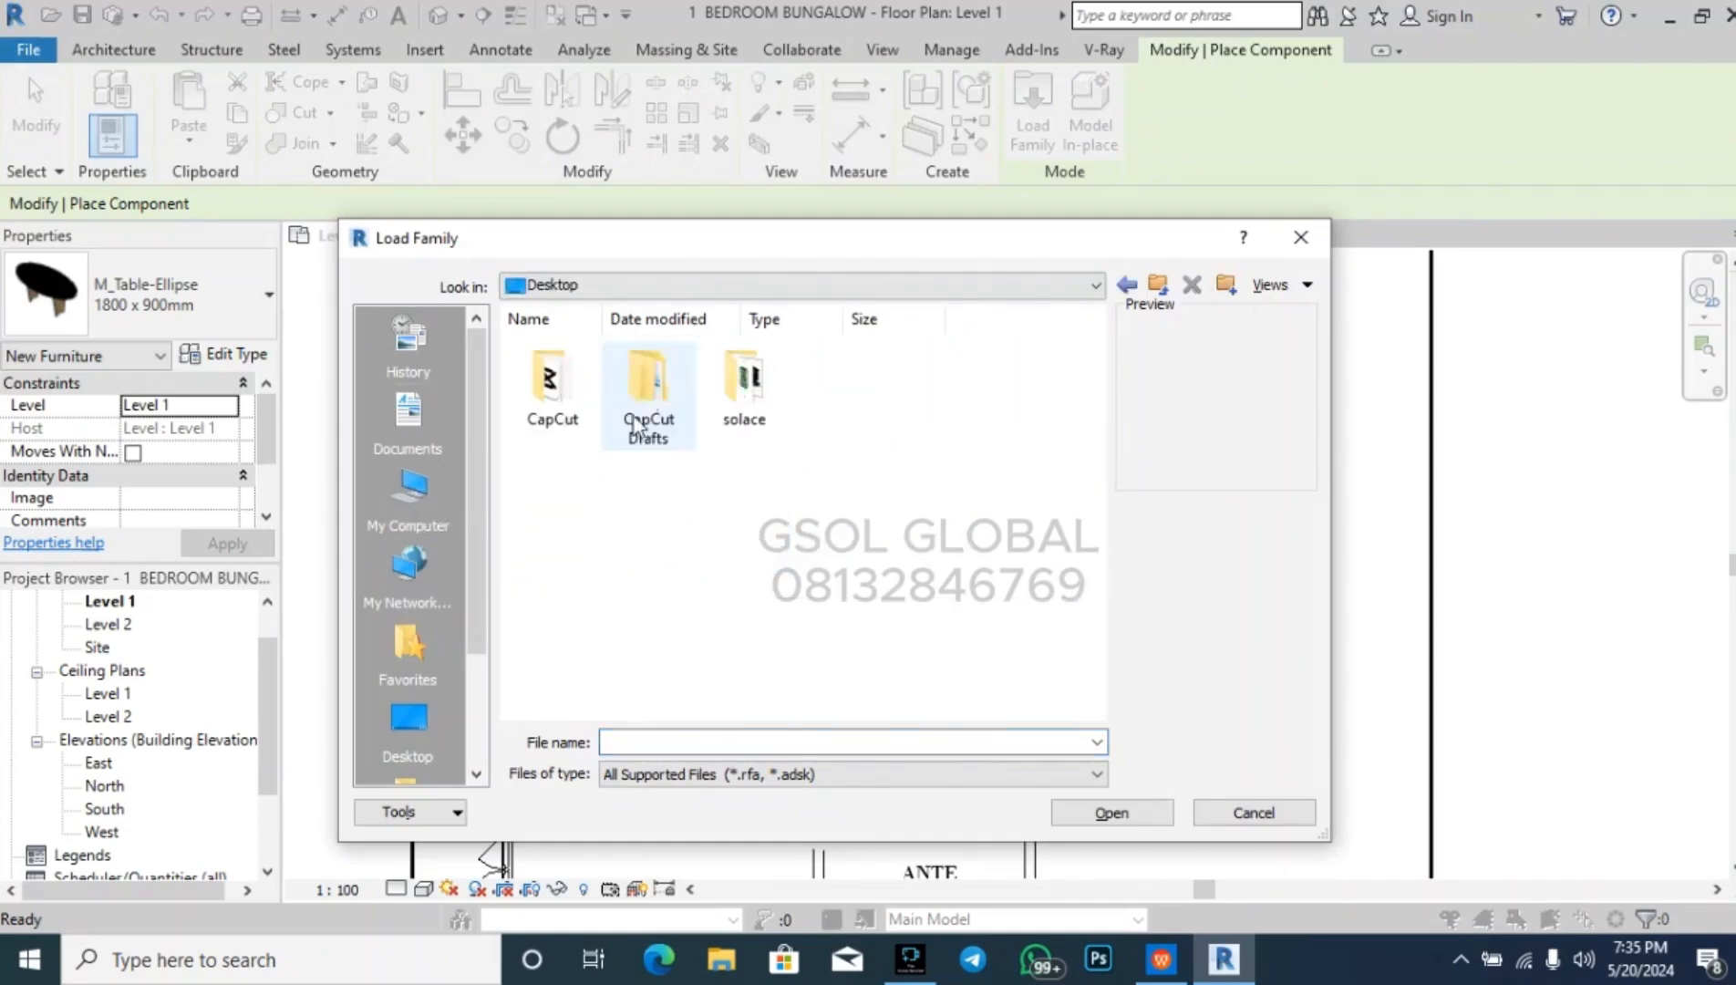
{"action": "double_click", "coordinate": [740, 384]}
{"action": "left_click", "coordinate": [737, 408]}
{"action": "double_click", "coordinate": [738, 409]}
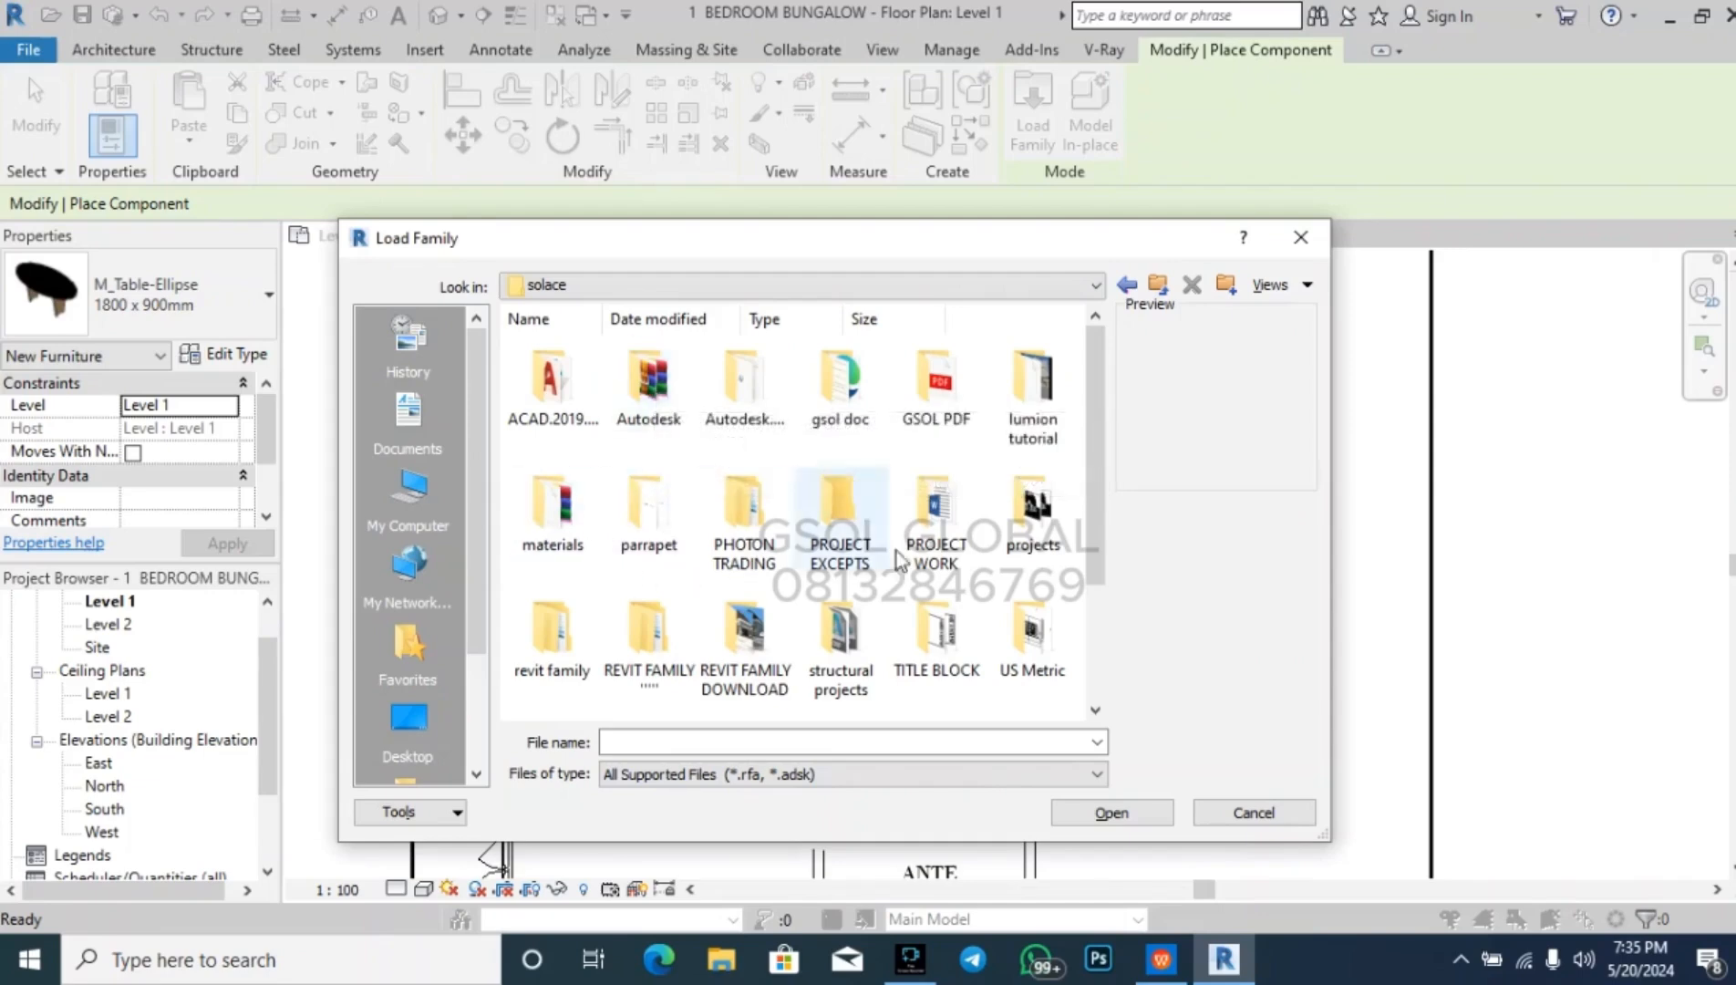
{"action": "scroll", "coordinate": [918, 544], "scroll_direction": "down", "scroll_amount": 2}
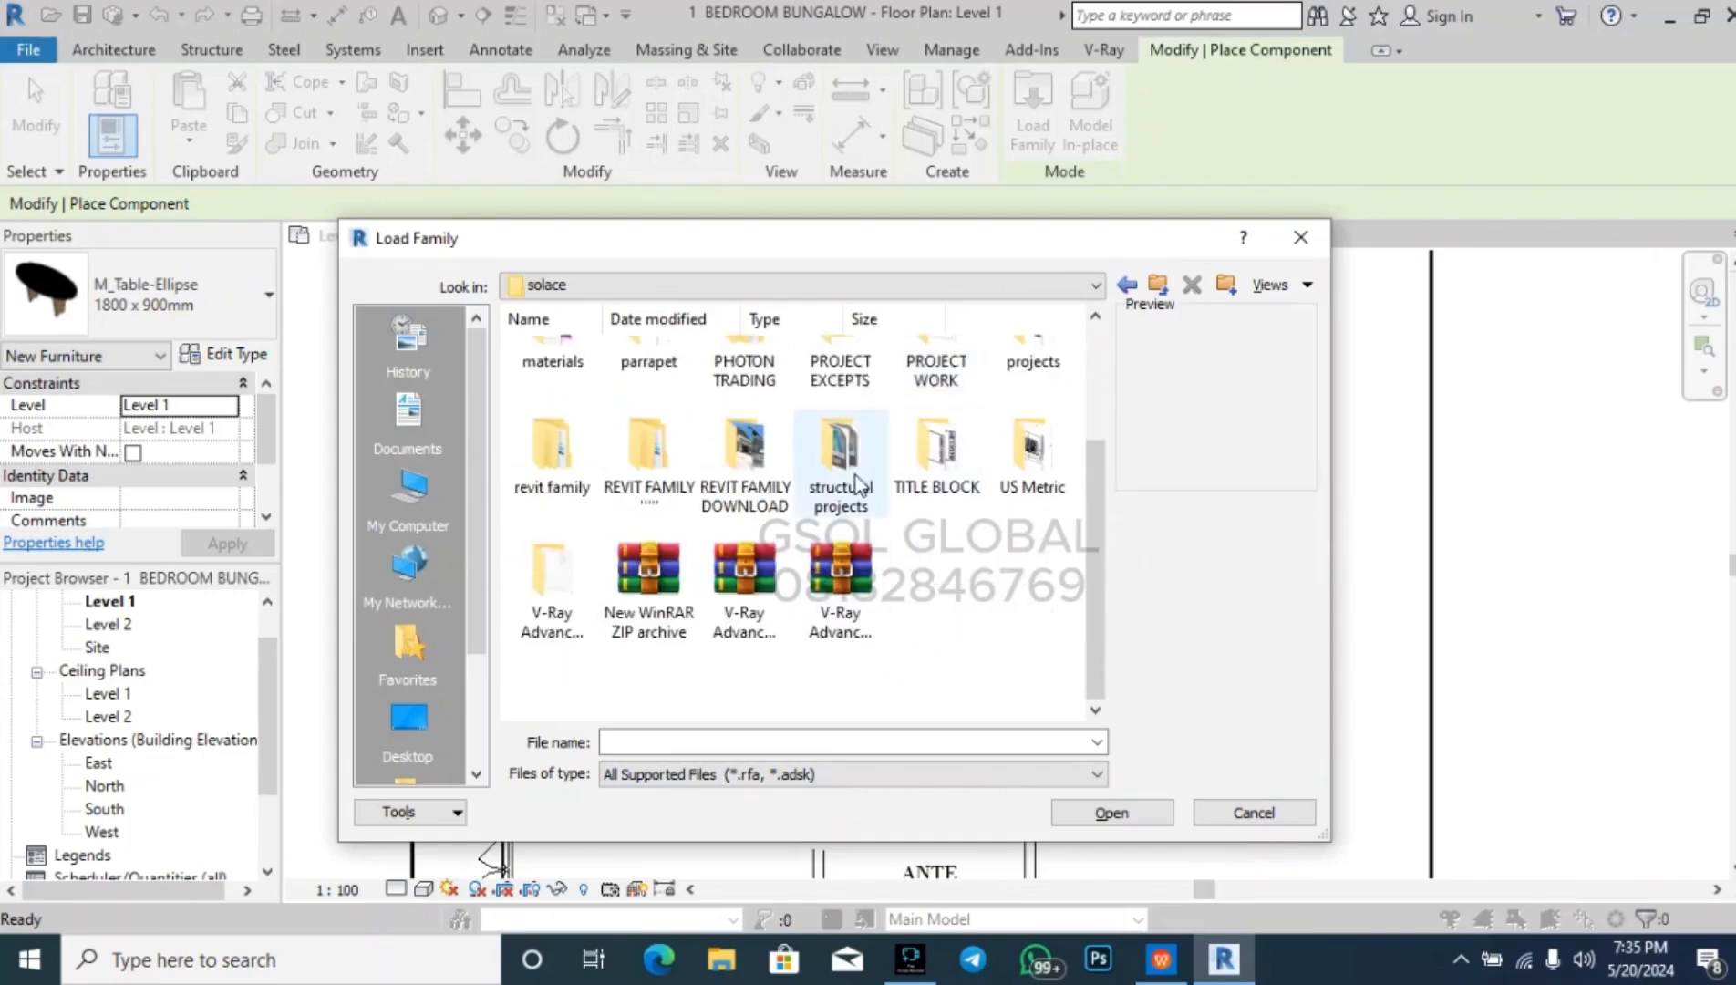
{"action": "double_click", "coordinate": [751, 468]}
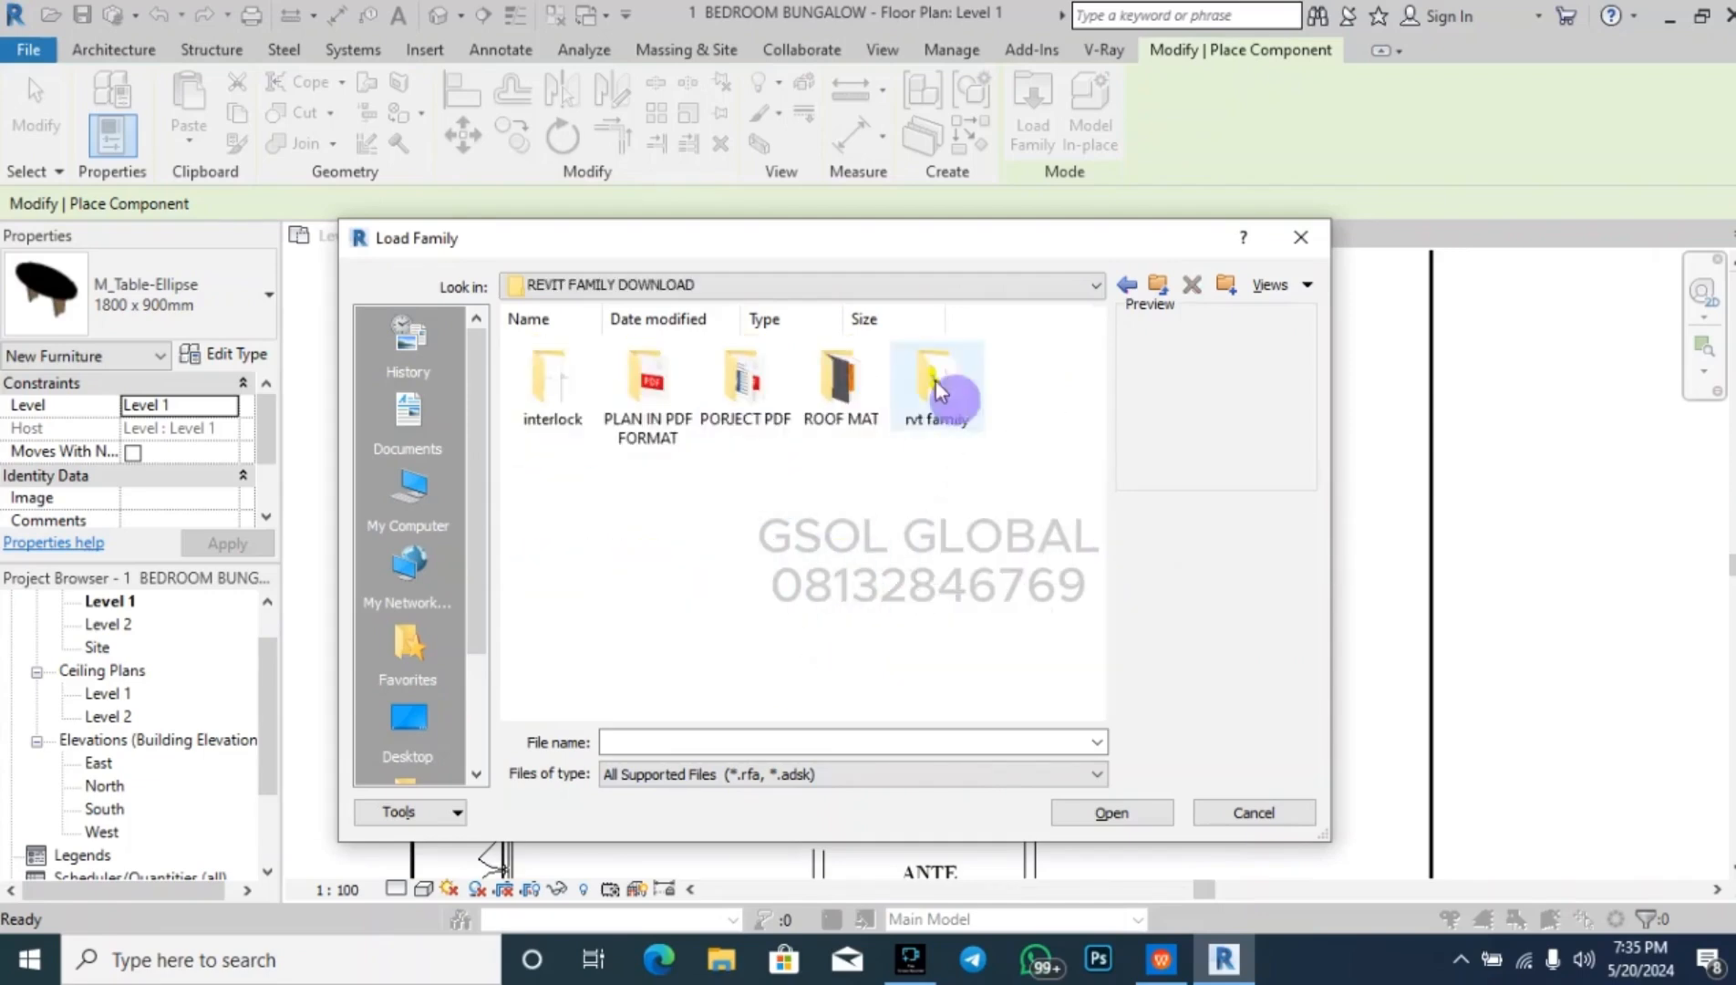
{"action": "double_click", "coordinate": [936, 381]}
- Find the EN_Bed_and_2_bedside_tables family in the rvt family folder and load it for placement
{"action": "scroll", "coordinate": [901, 597], "scroll_direction": "down", "scroll_amount": 5}
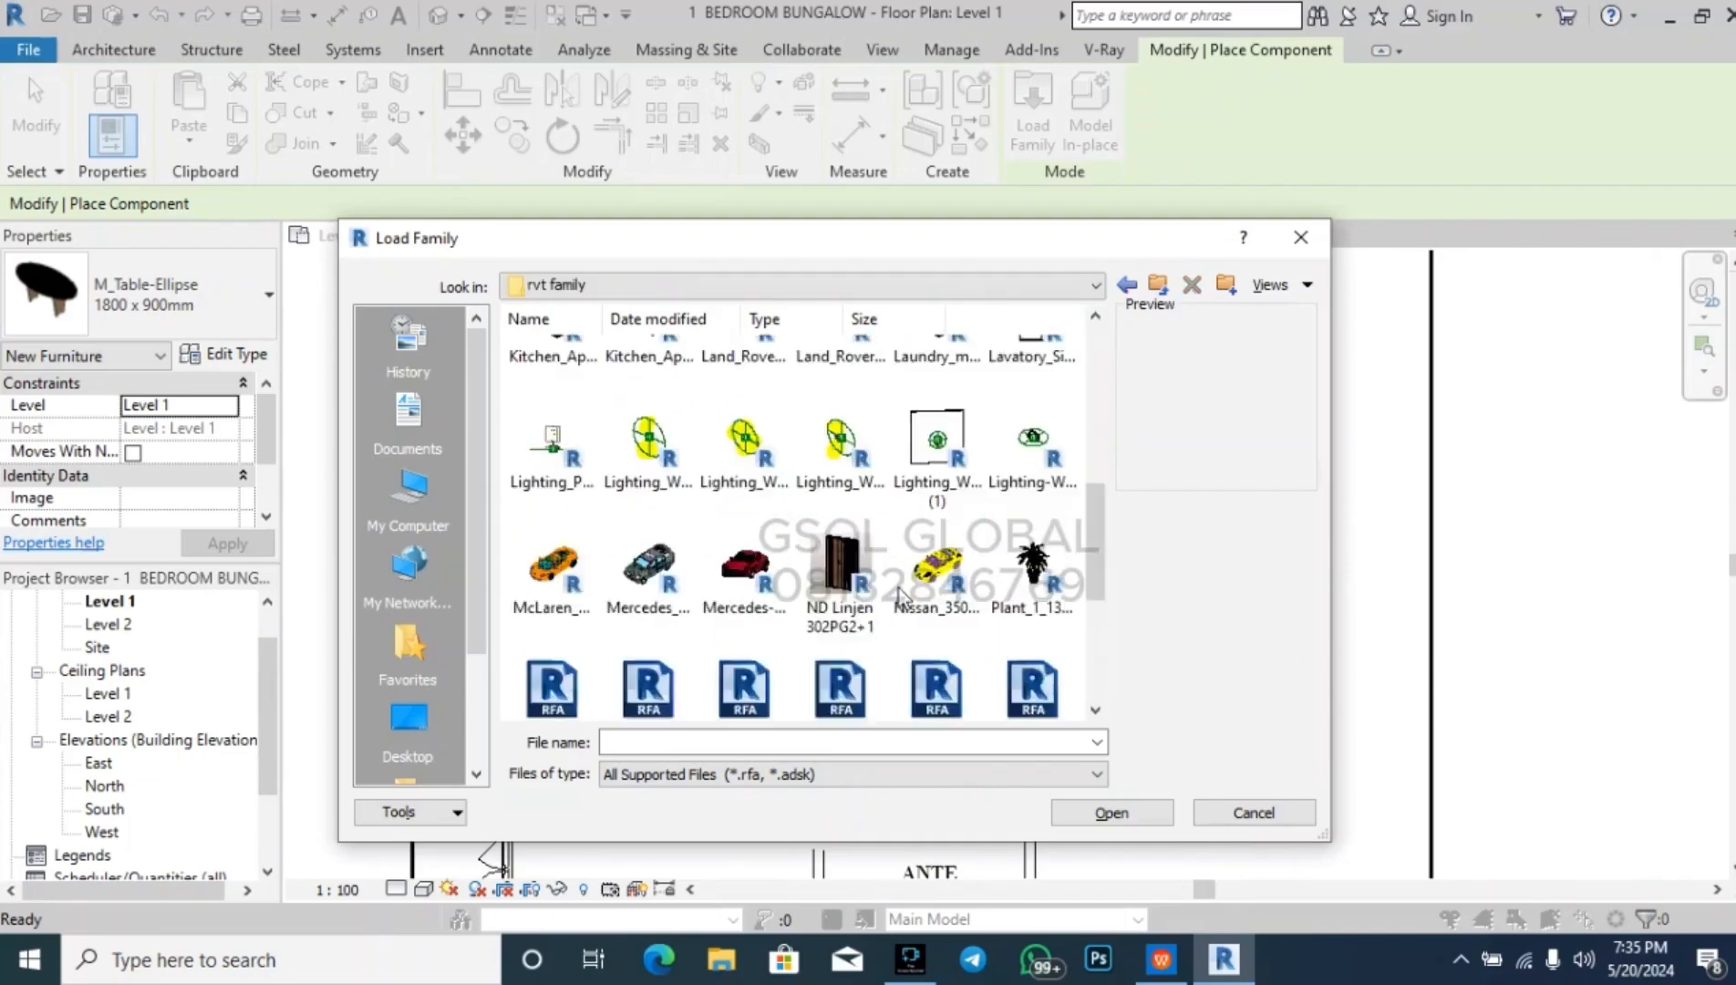
{"action": "scroll", "coordinate": [899, 591], "scroll_direction": "down", "scroll_amount": 3}
{"action": "scroll", "coordinate": [825, 584], "scroll_direction": "up", "scroll_amount": 2}
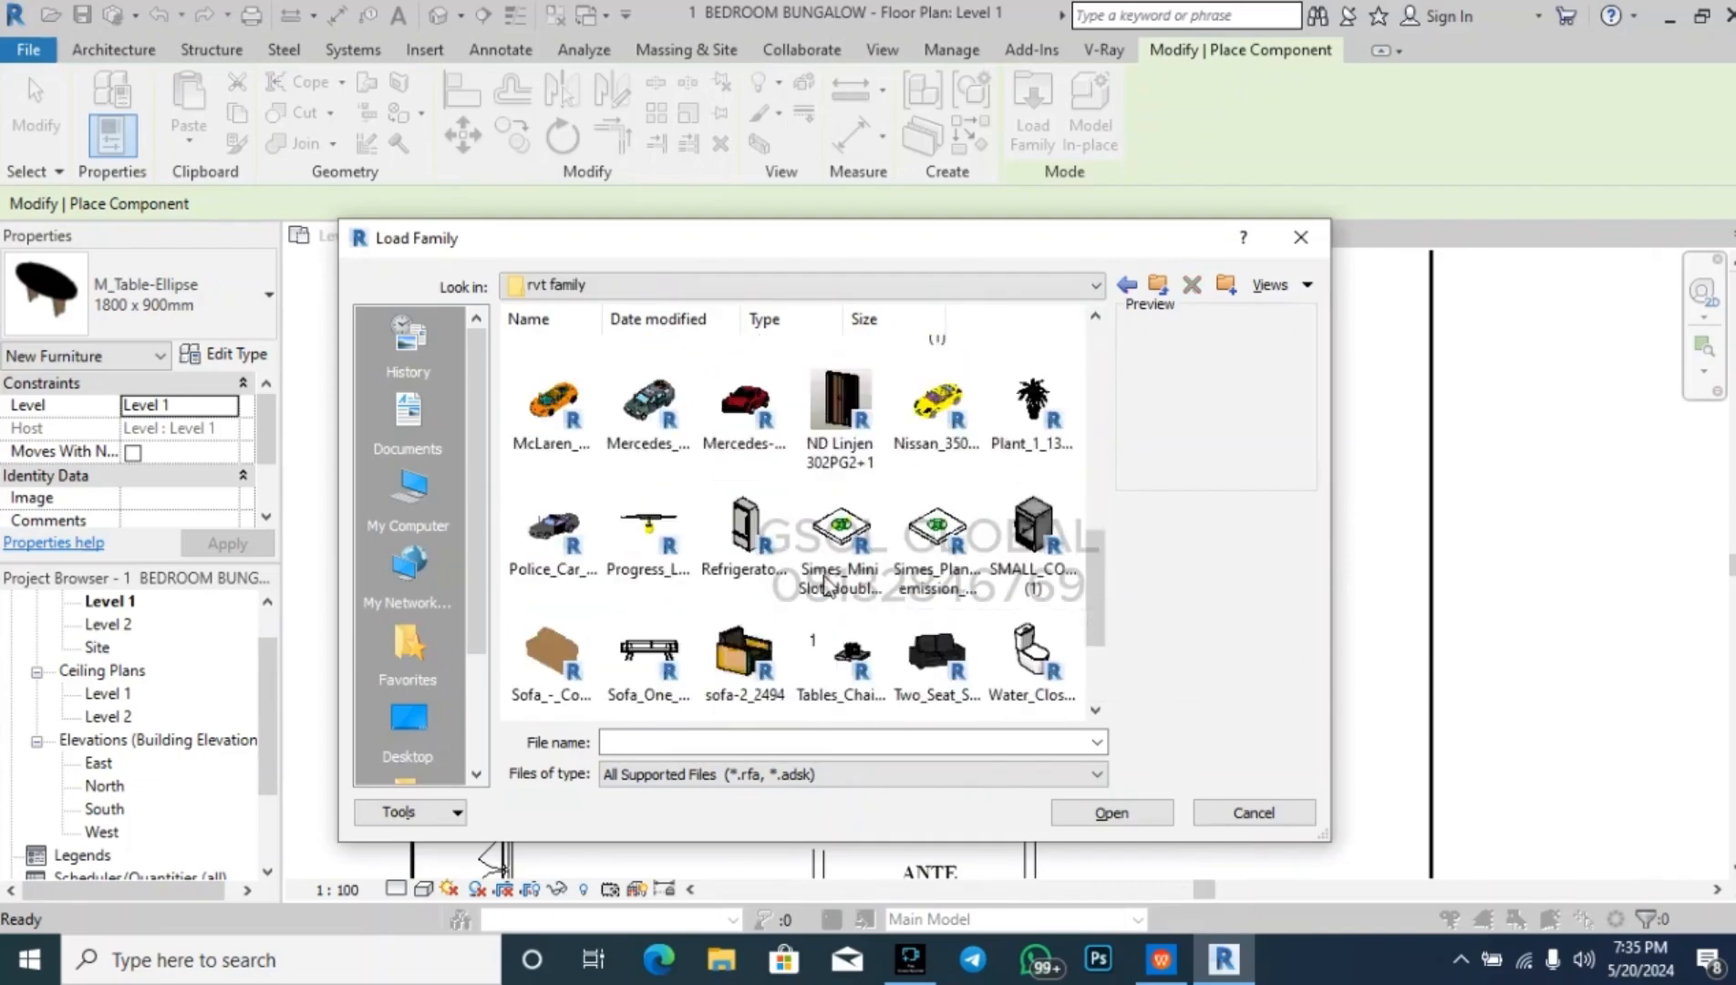
{"action": "scroll", "coordinate": [693, 561], "scroll_direction": "up", "scroll_amount": 2}
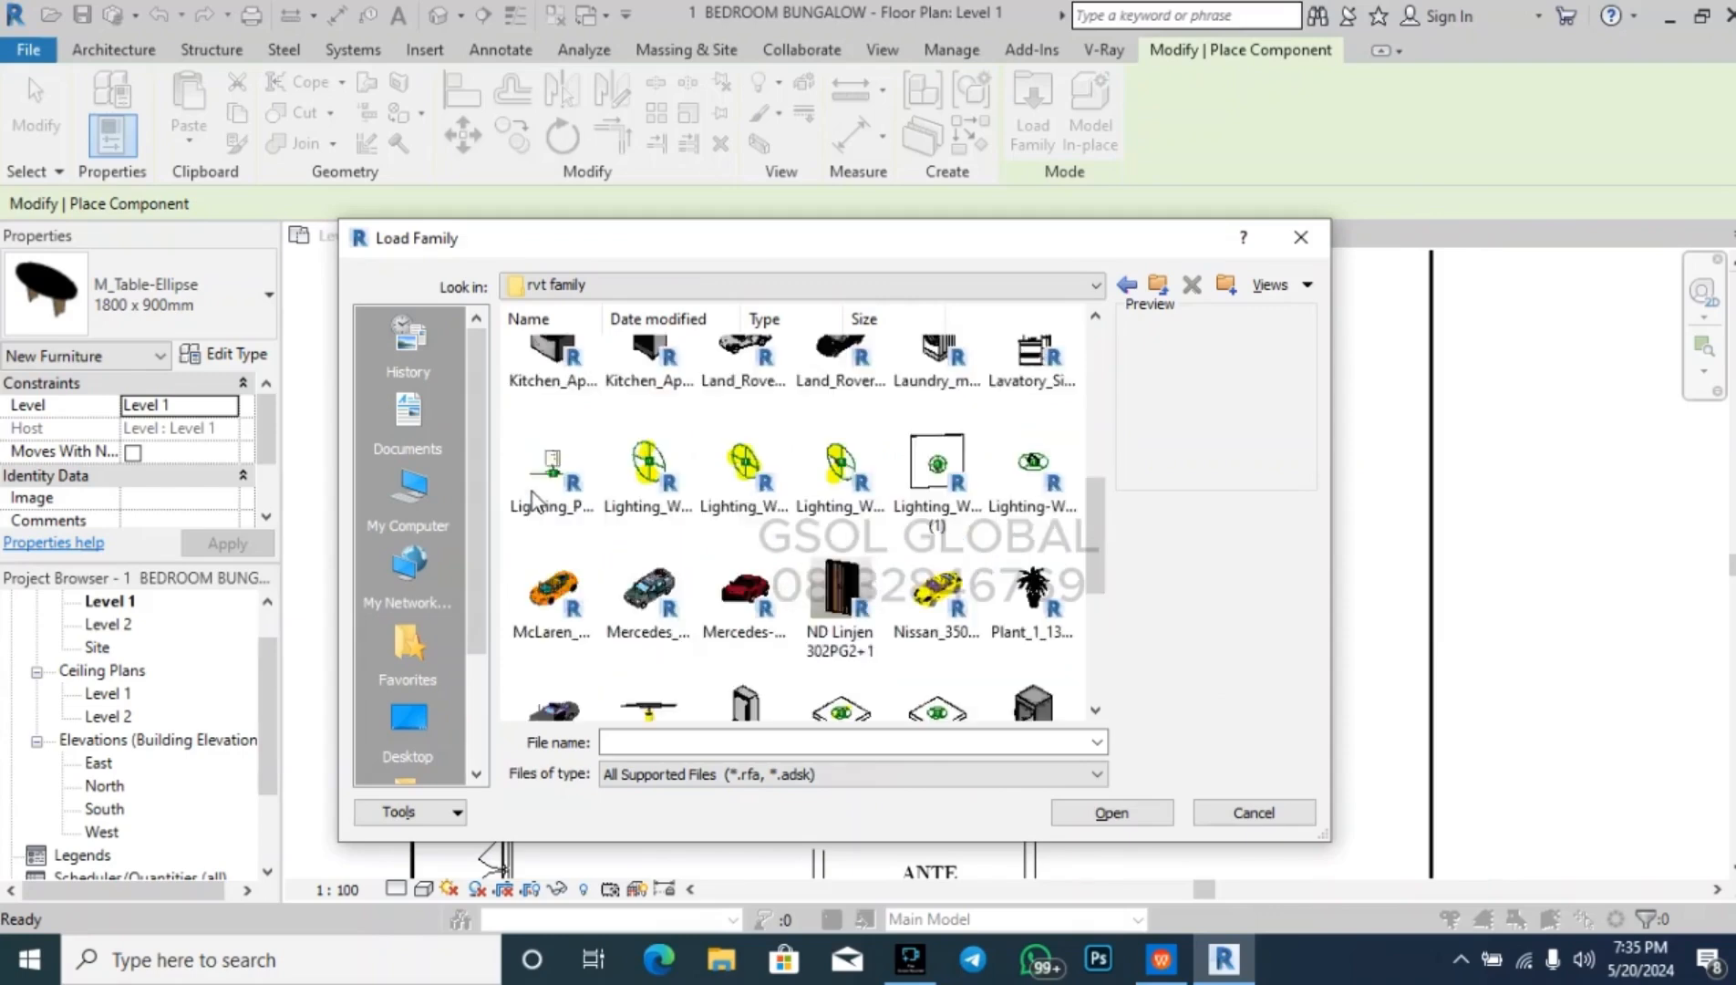
{"action": "scroll", "coordinate": [565, 524], "scroll_direction": "up", "scroll_amount": 2}
{"action": "scroll", "coordinate": [639, 538], "scroll_direction": "up", "scroll_amount": 3}
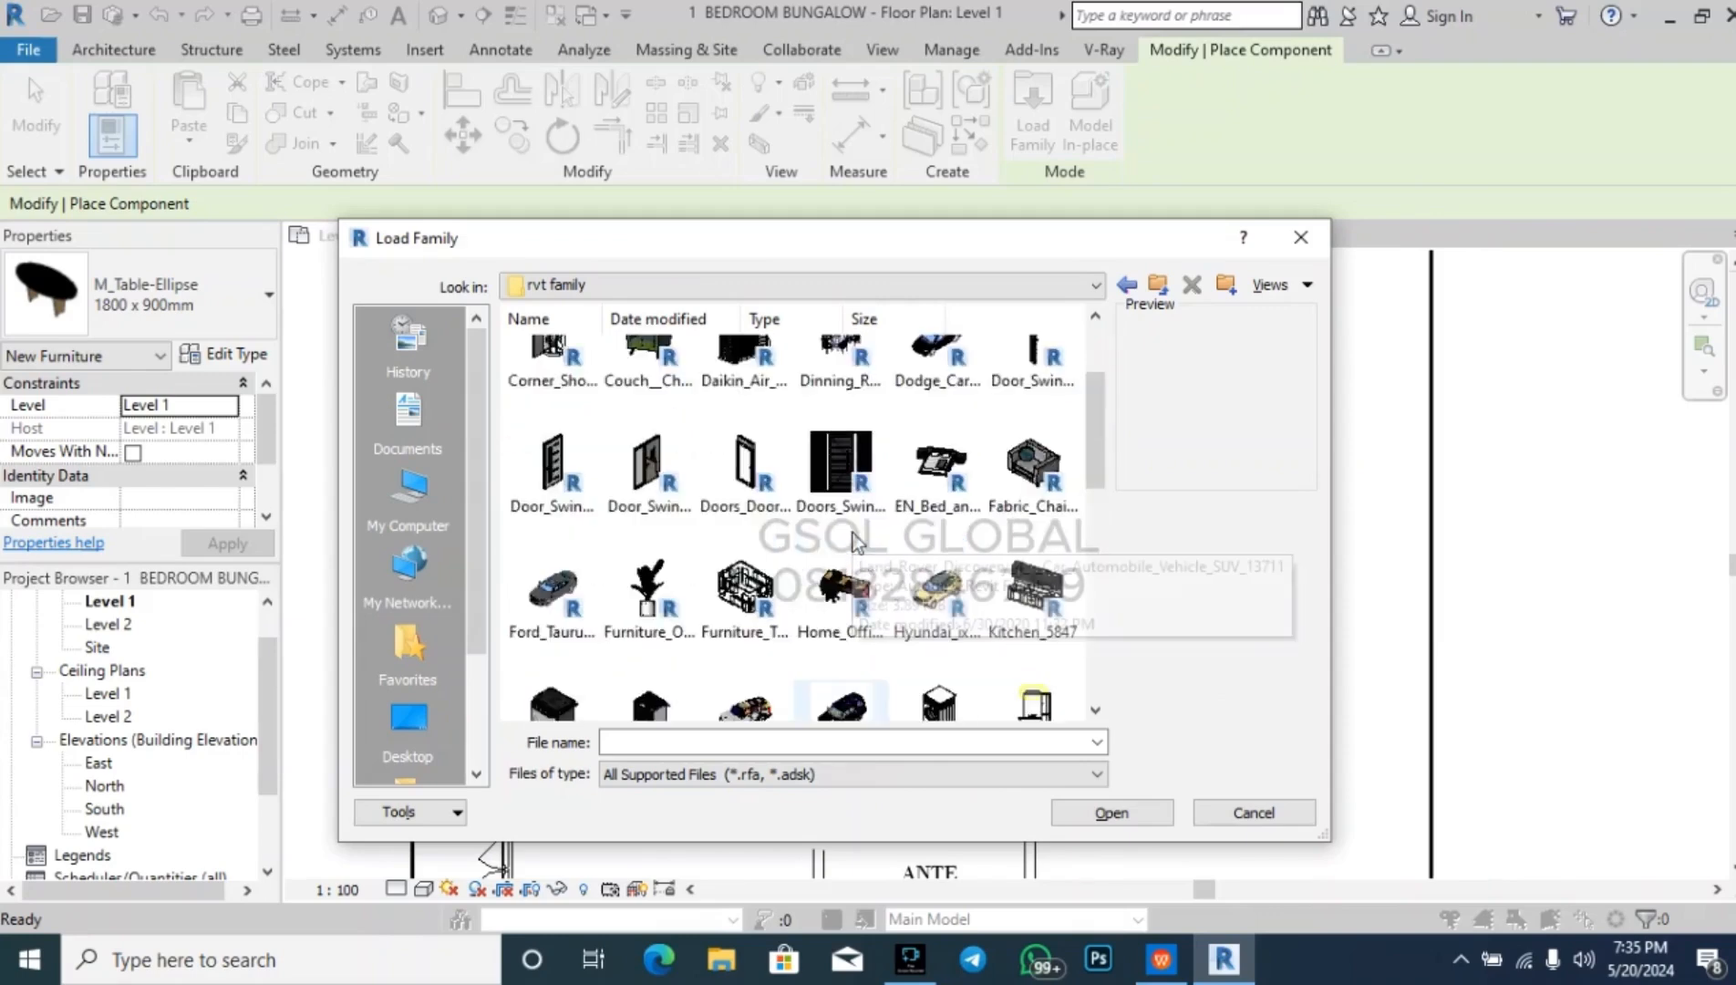
{"action": "scroll", "coordinate": [693, 561], "scroll_direction": "down", "scroll_amount": 3}
{"action": "scroll", "coordinate": [888, 527], "scroll_direction": "down", "scroll_amount": 3}
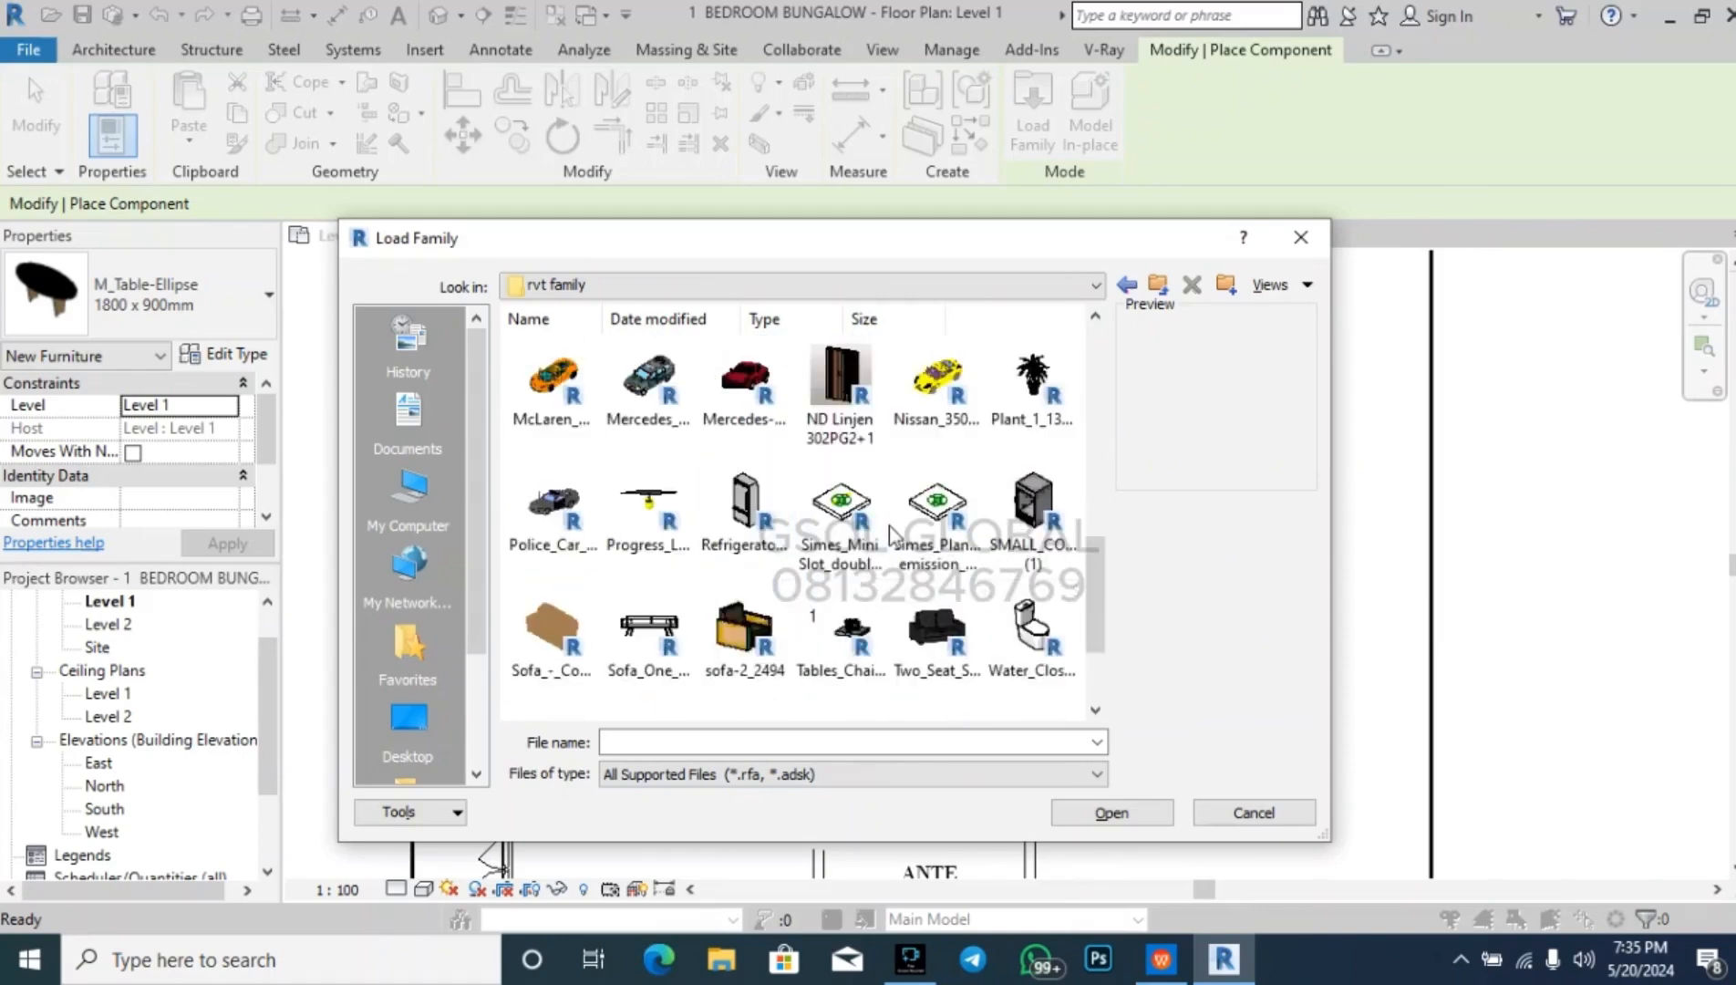
{"action": "scroll", "coordinate": [888, 527], "scroll_direction": "down", "scroll_amount": 1}
{"action": "scroll", "coordinate": [849, 606], "scroll_direction": "up", "scroll_amount": 3}
{"action": "scroll", "coordinate": [848, 607], "scroll_direction": "up", "scroll_amount": 6}
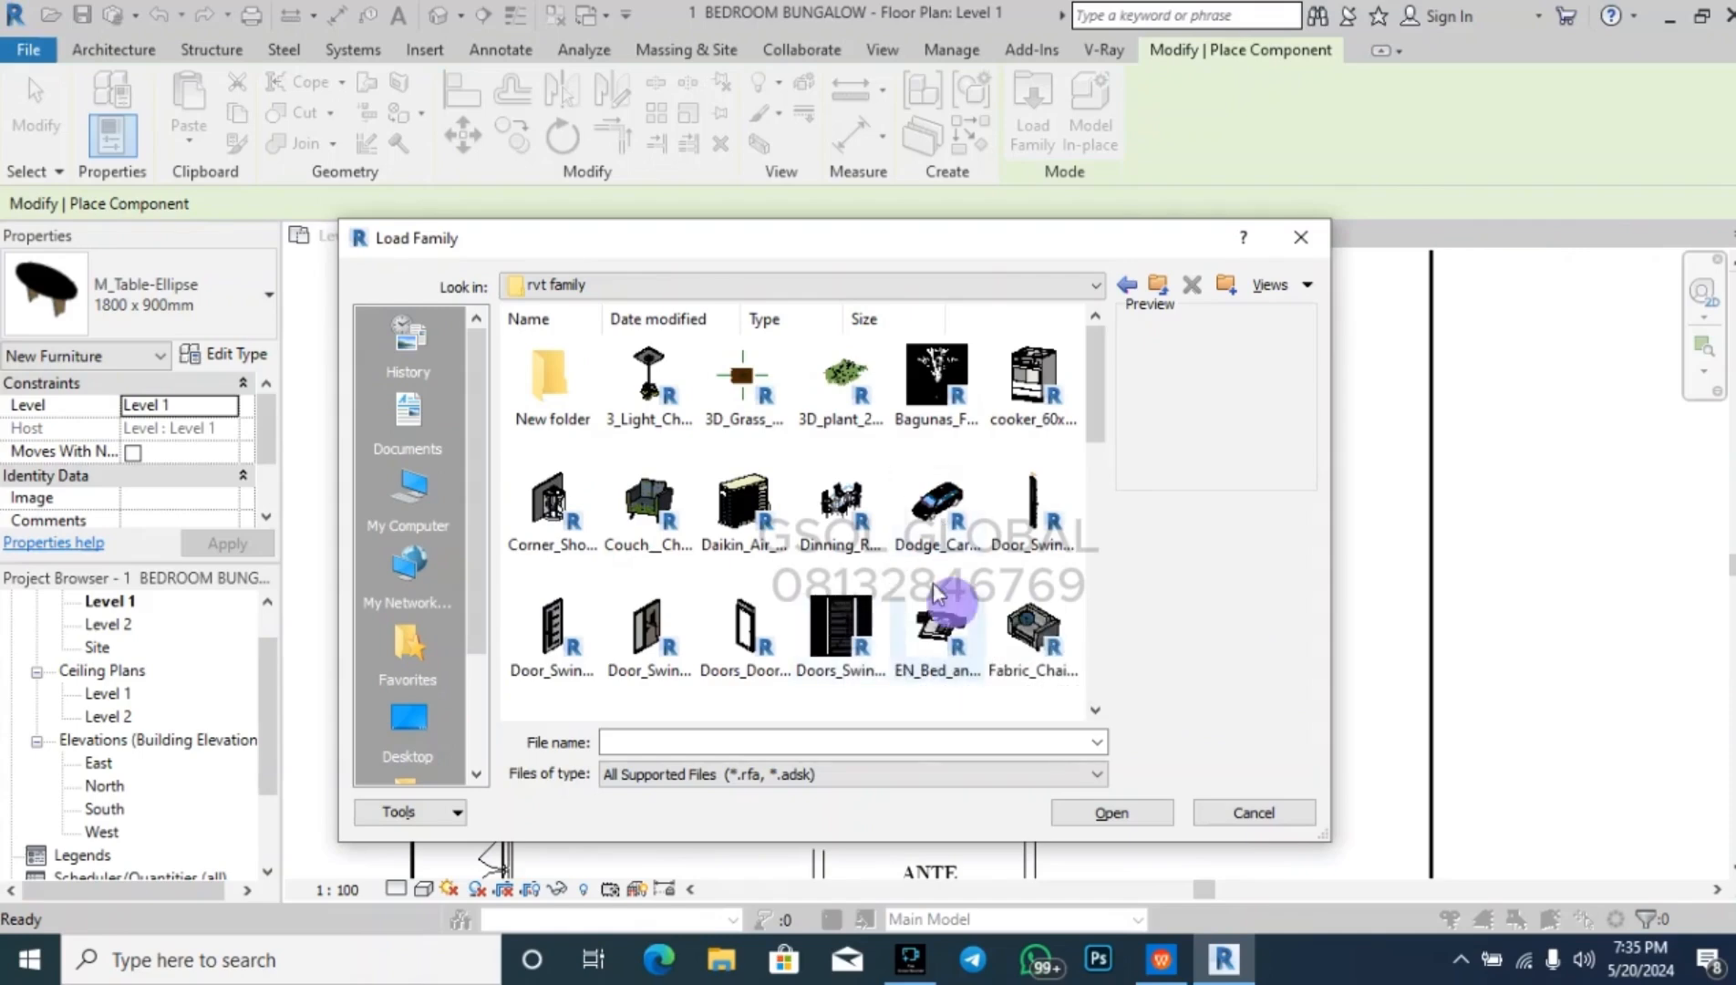
{"action": "left_click", "coordinate": [937, 634]}
{"action": "left_click", "coordinate": [1151, 819]}
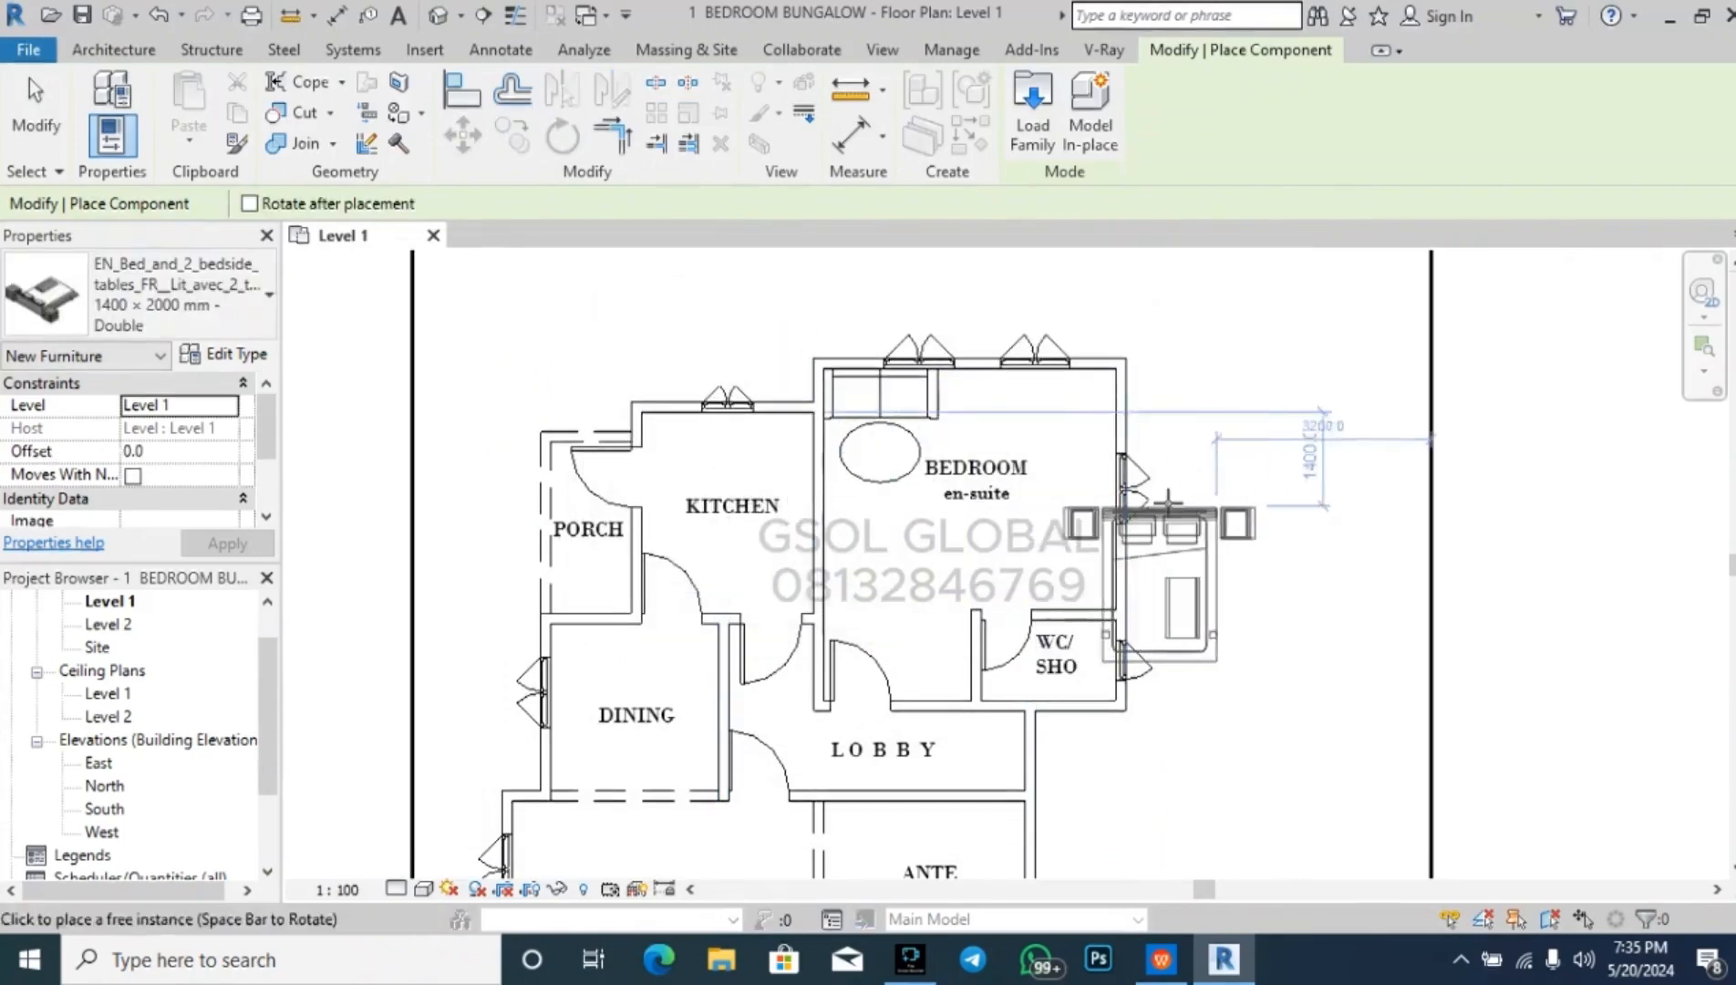
- Place the 1400 × 2000 mm double bed with its headboard against the bedroom's side-window wall, centred on the window and 1000 mm from the WC/SHO wall
{"action": "key", "text": "space"}
{"action": "key", "text": "space"}
{"action": "key", "text": "space"}
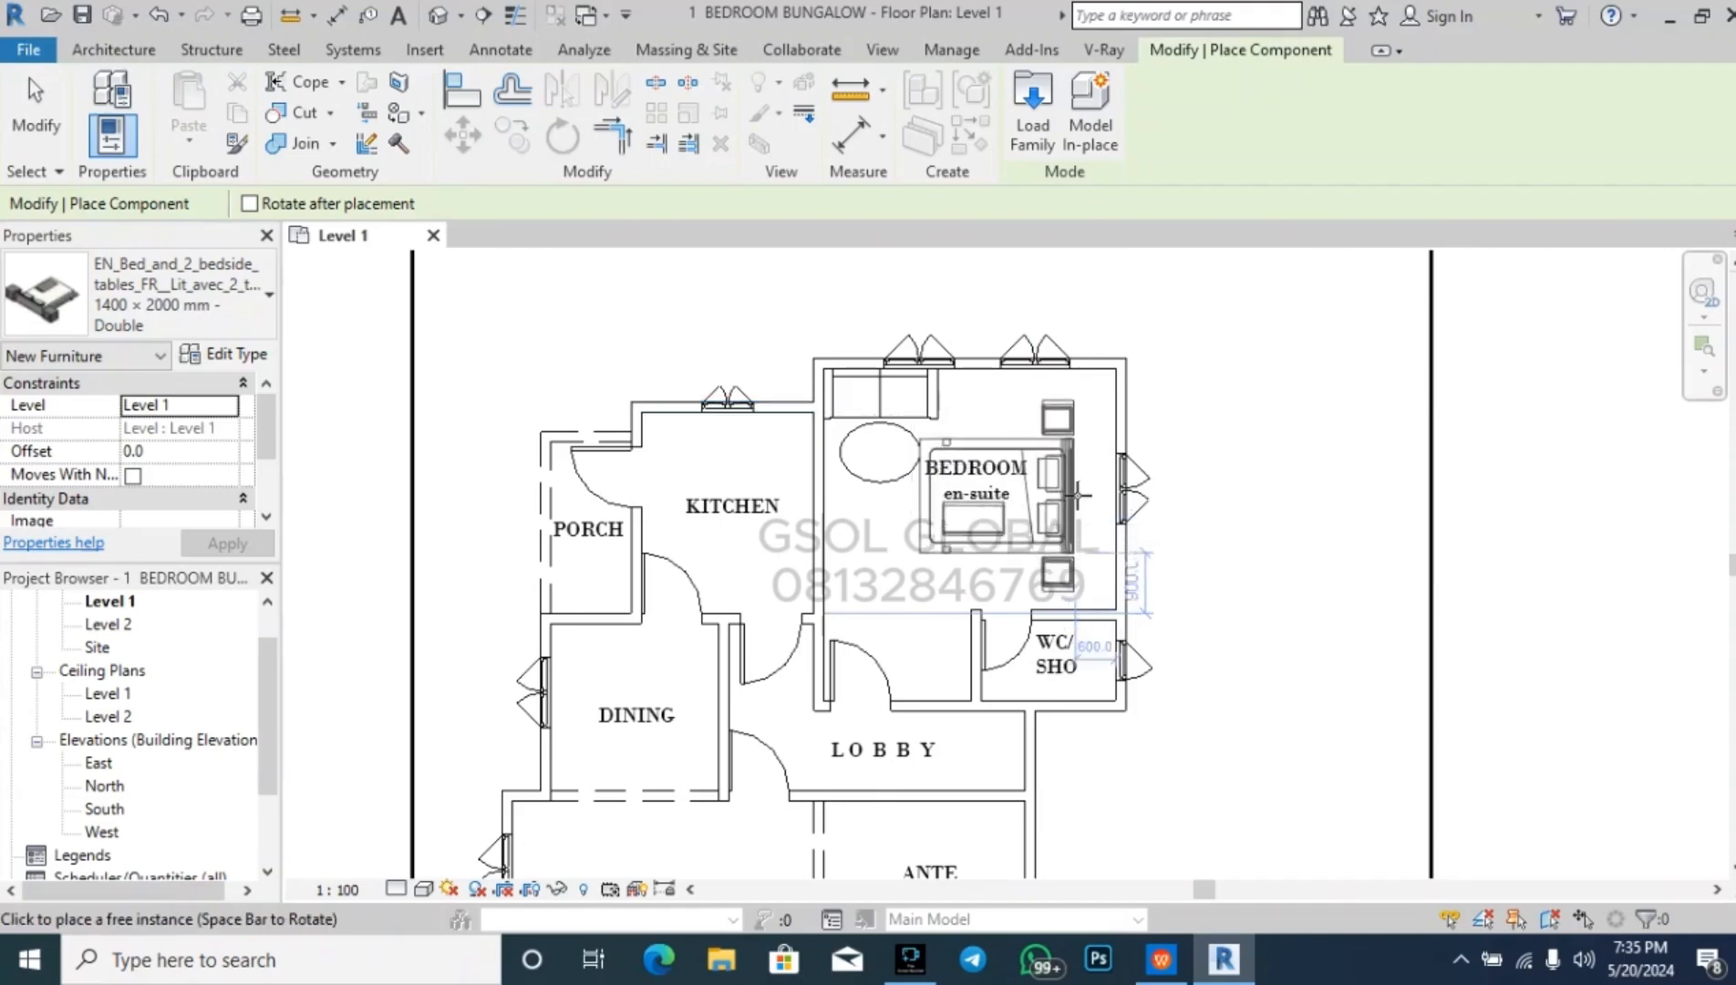
{"action": "scroll", "coordinate": [1085, 492], "scroll_direction": "up", "scroll_amount": 2}
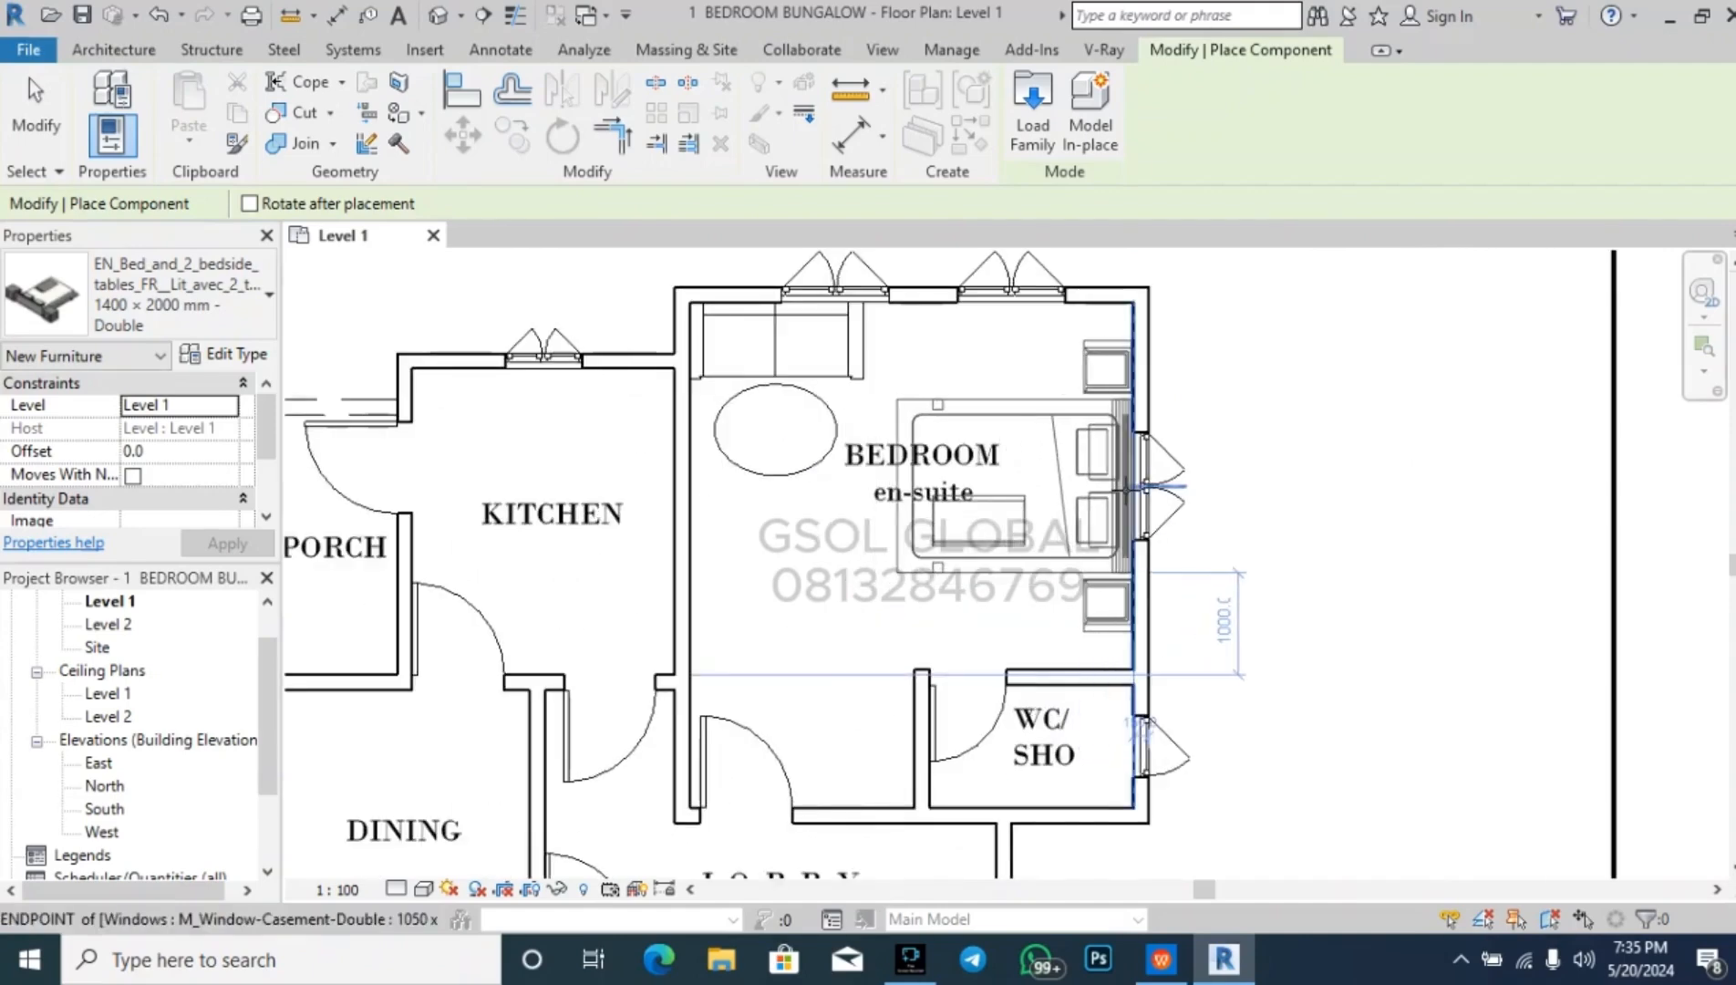
{"action": "left_click", "coordinate": [1129, 488]}
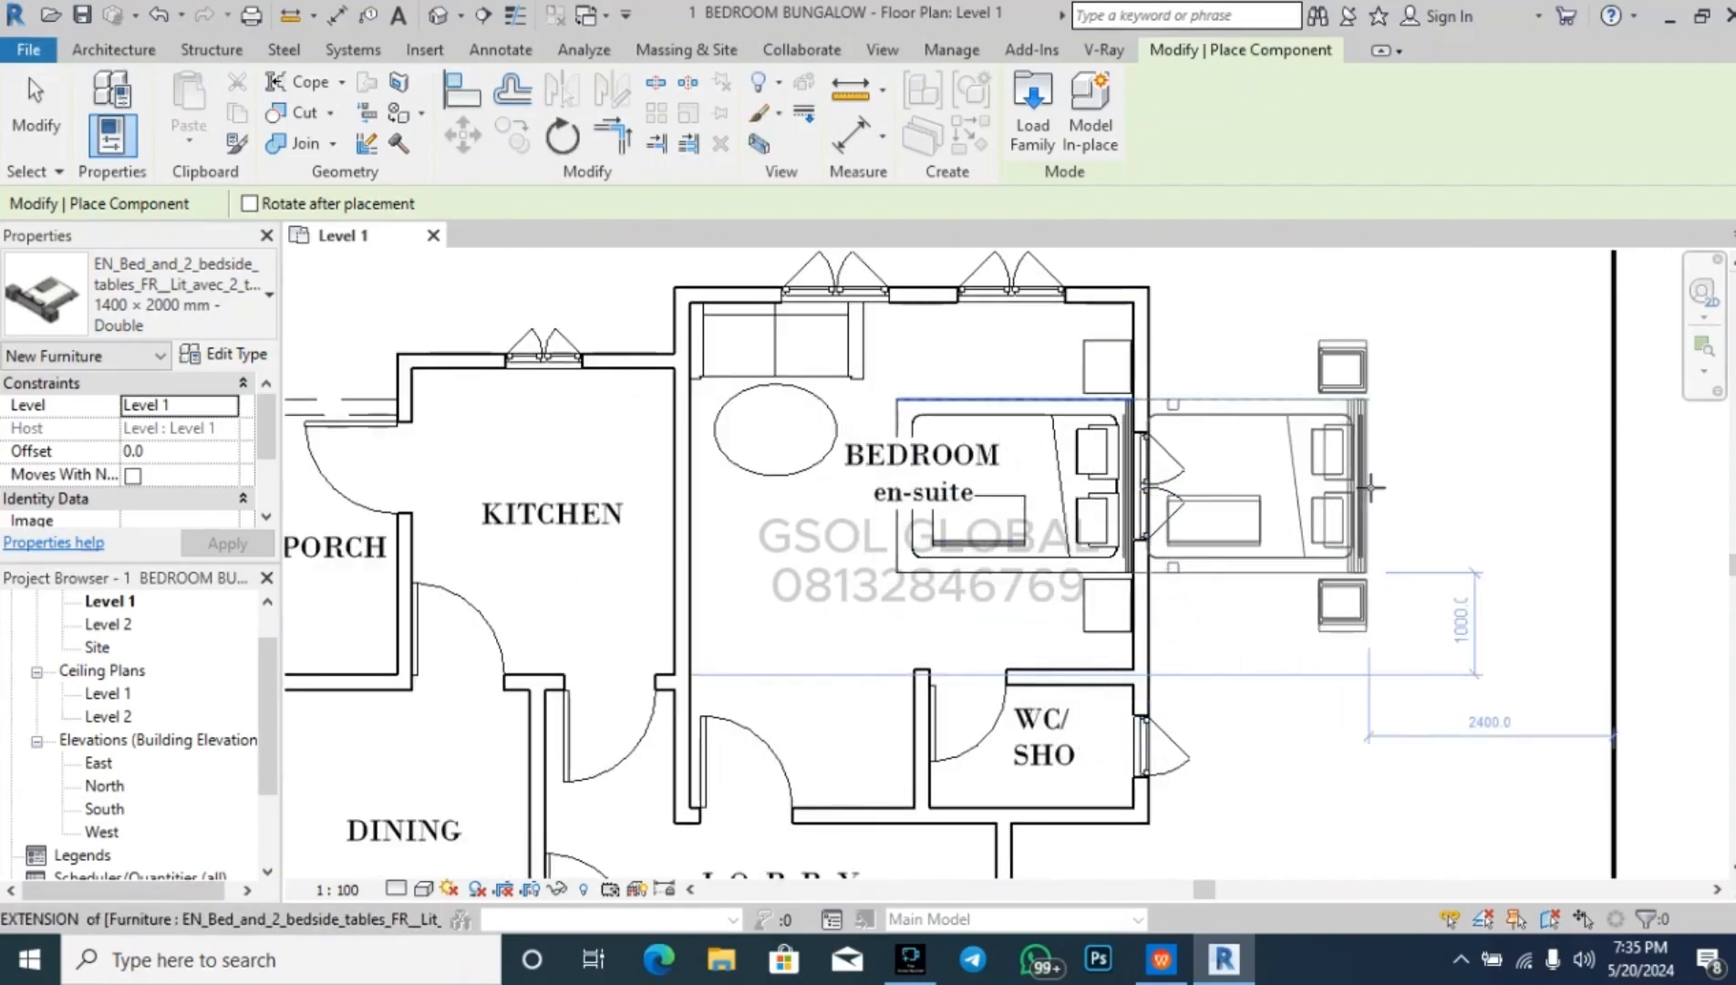
{"action": "key", "text": "Escape"}
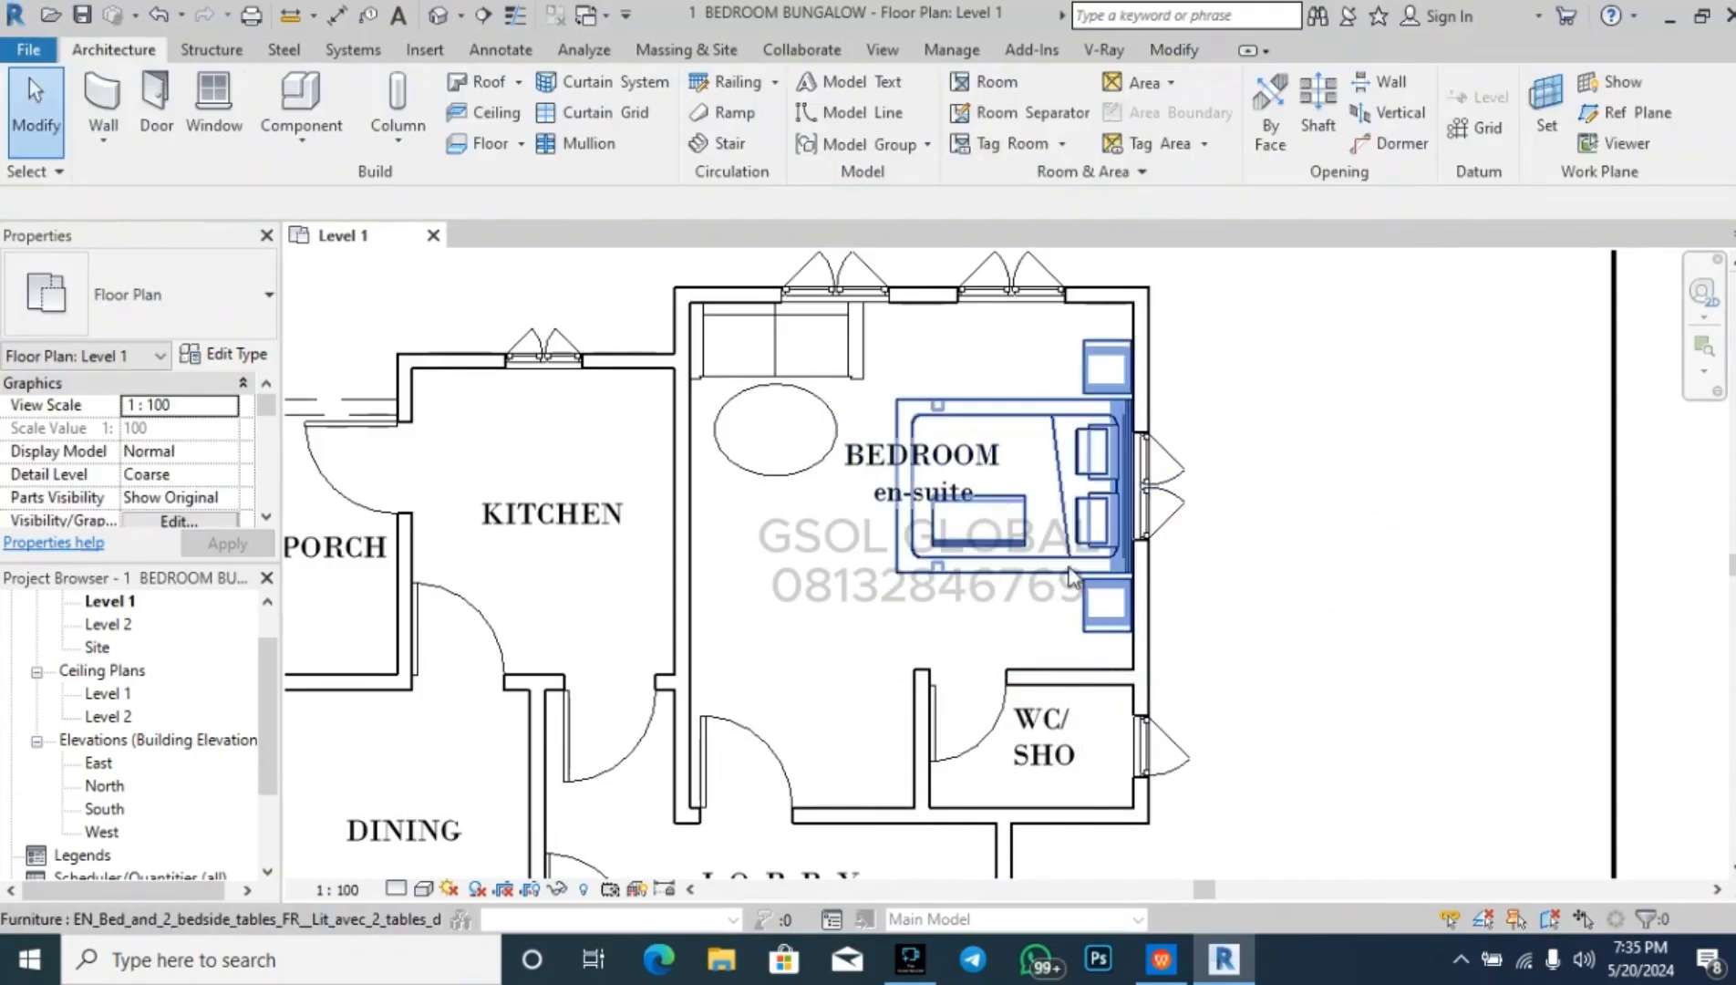
- Start loading more component families for the main lounge and select the Two_Seat_Sofa, Sofa_One and sofa-2_2494 files together
{"action": "scroll", "coordinate": [1021, 365], "scroll_direction": "down", "scroll_amount": 3}
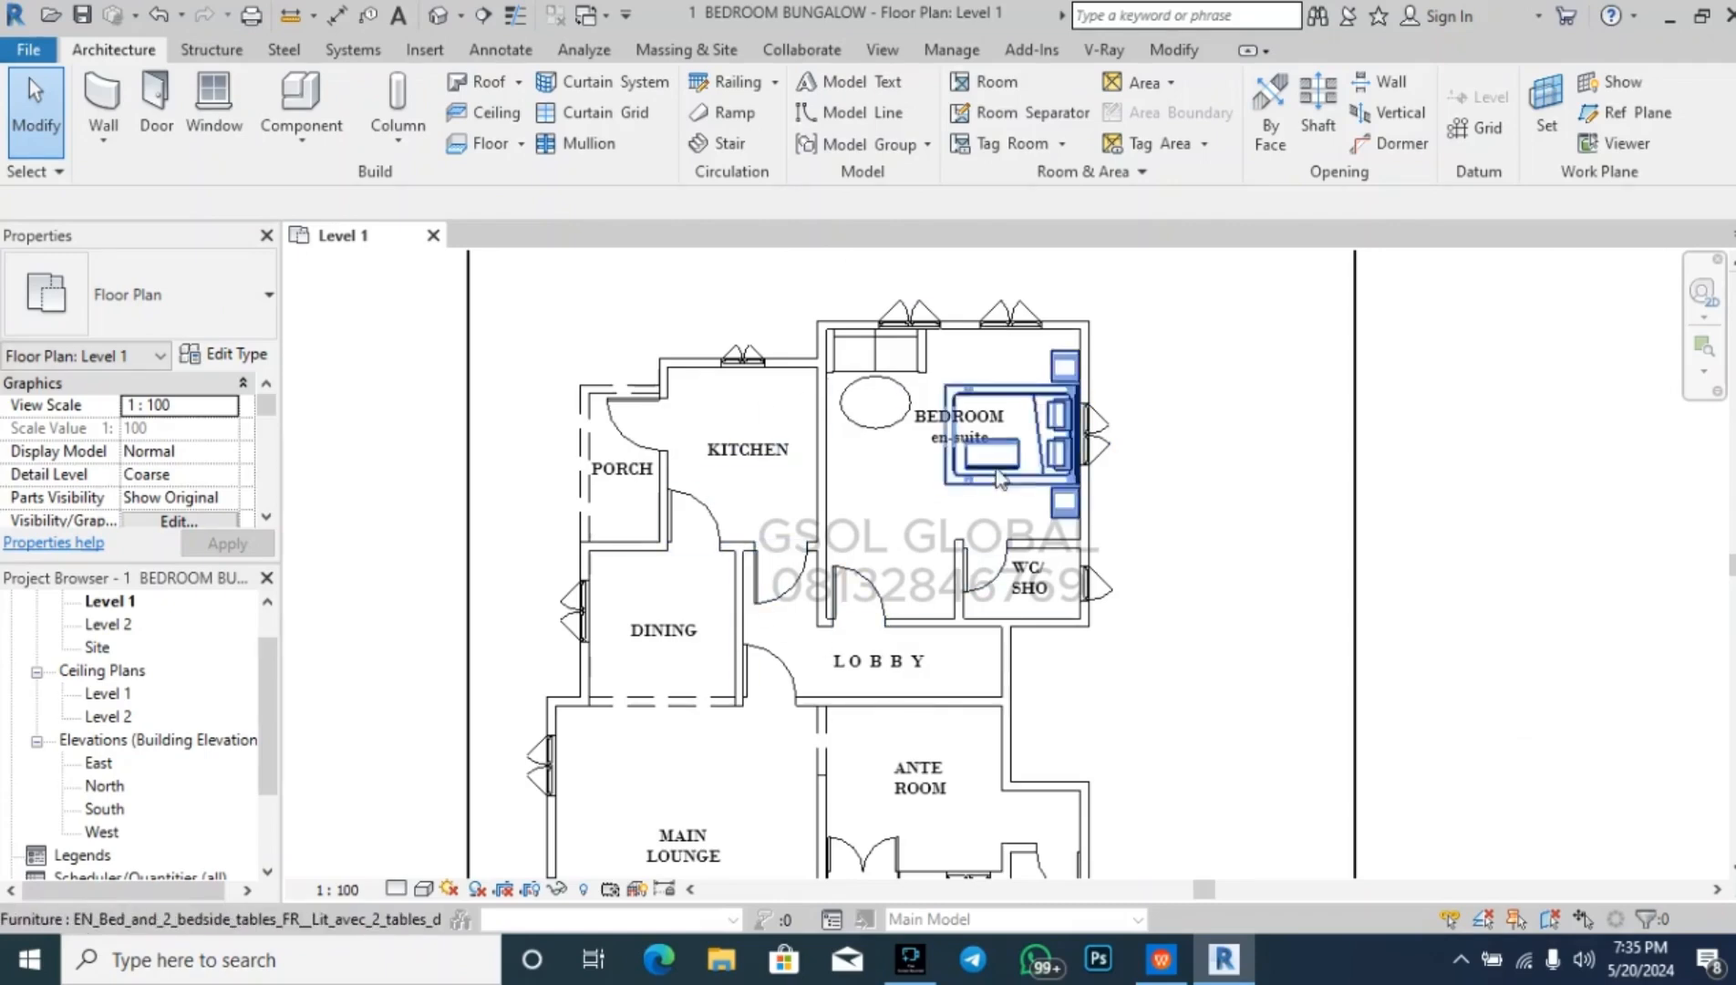
{"action": "scroll", "coordinate": [1004, 494], "scroll_direction": "down", "scroll_amount": 2}
{"action": "scroll", "coordinate": [982, 520], "scroll_direction": "up", "scroll_amount": 3}
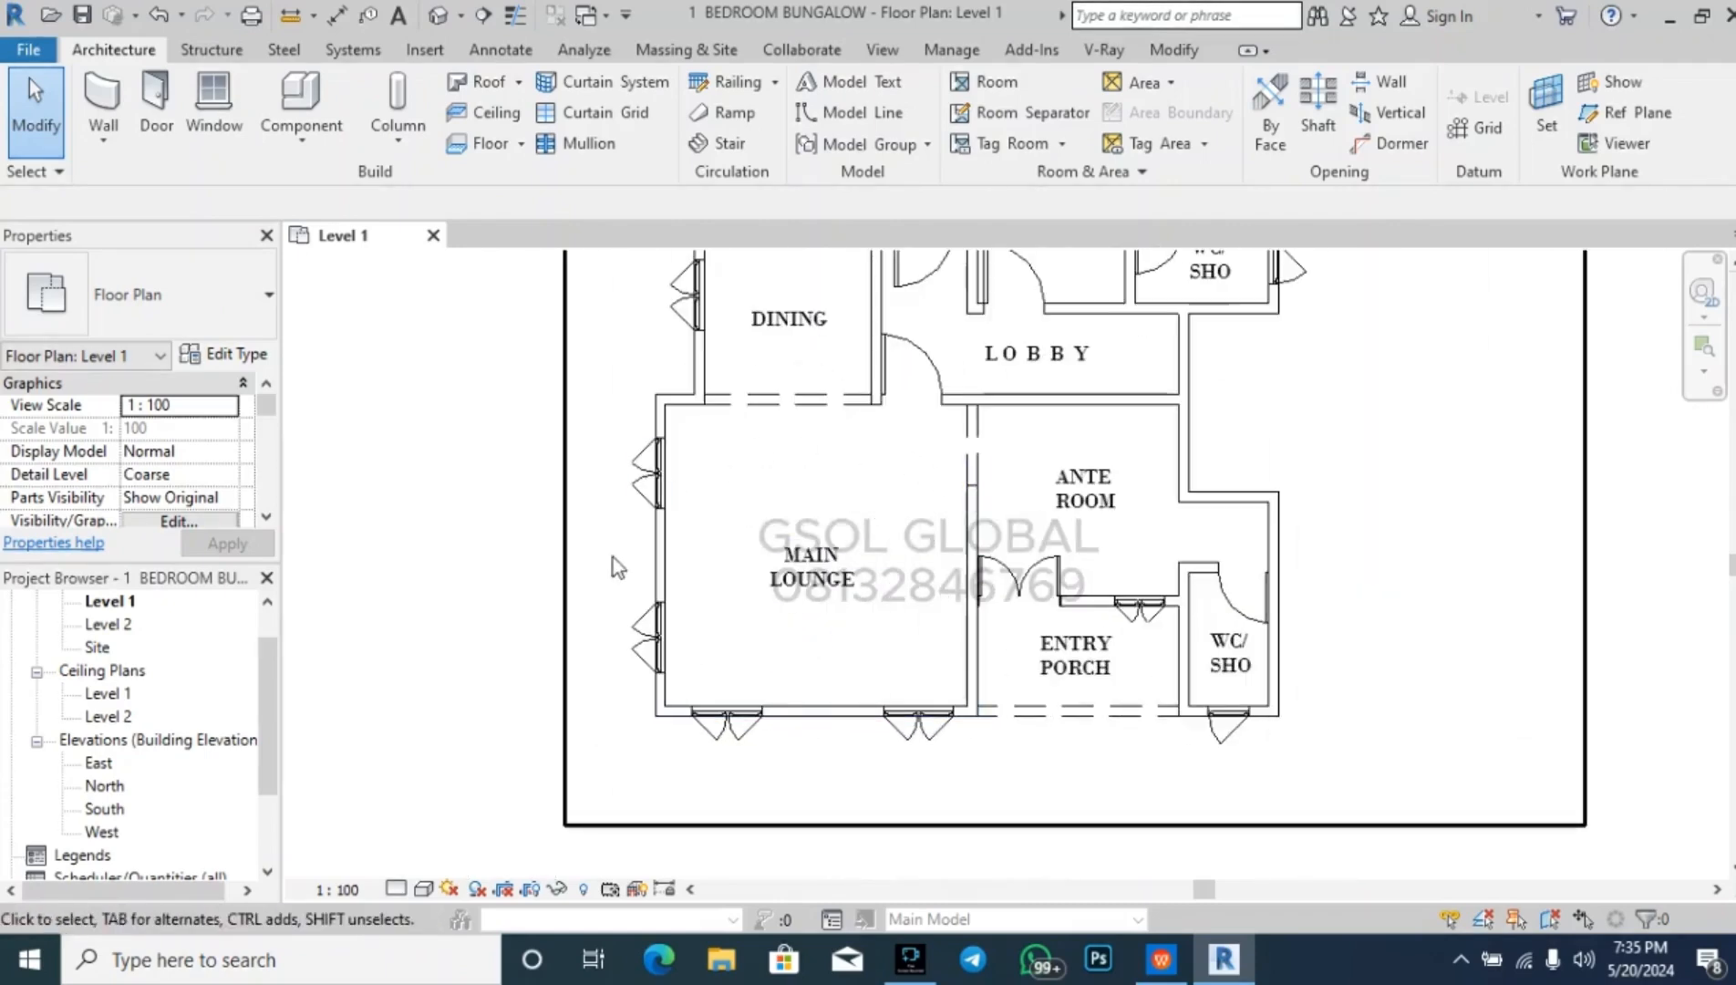
{"action": "left_click", "coordinate": [778, 562]}
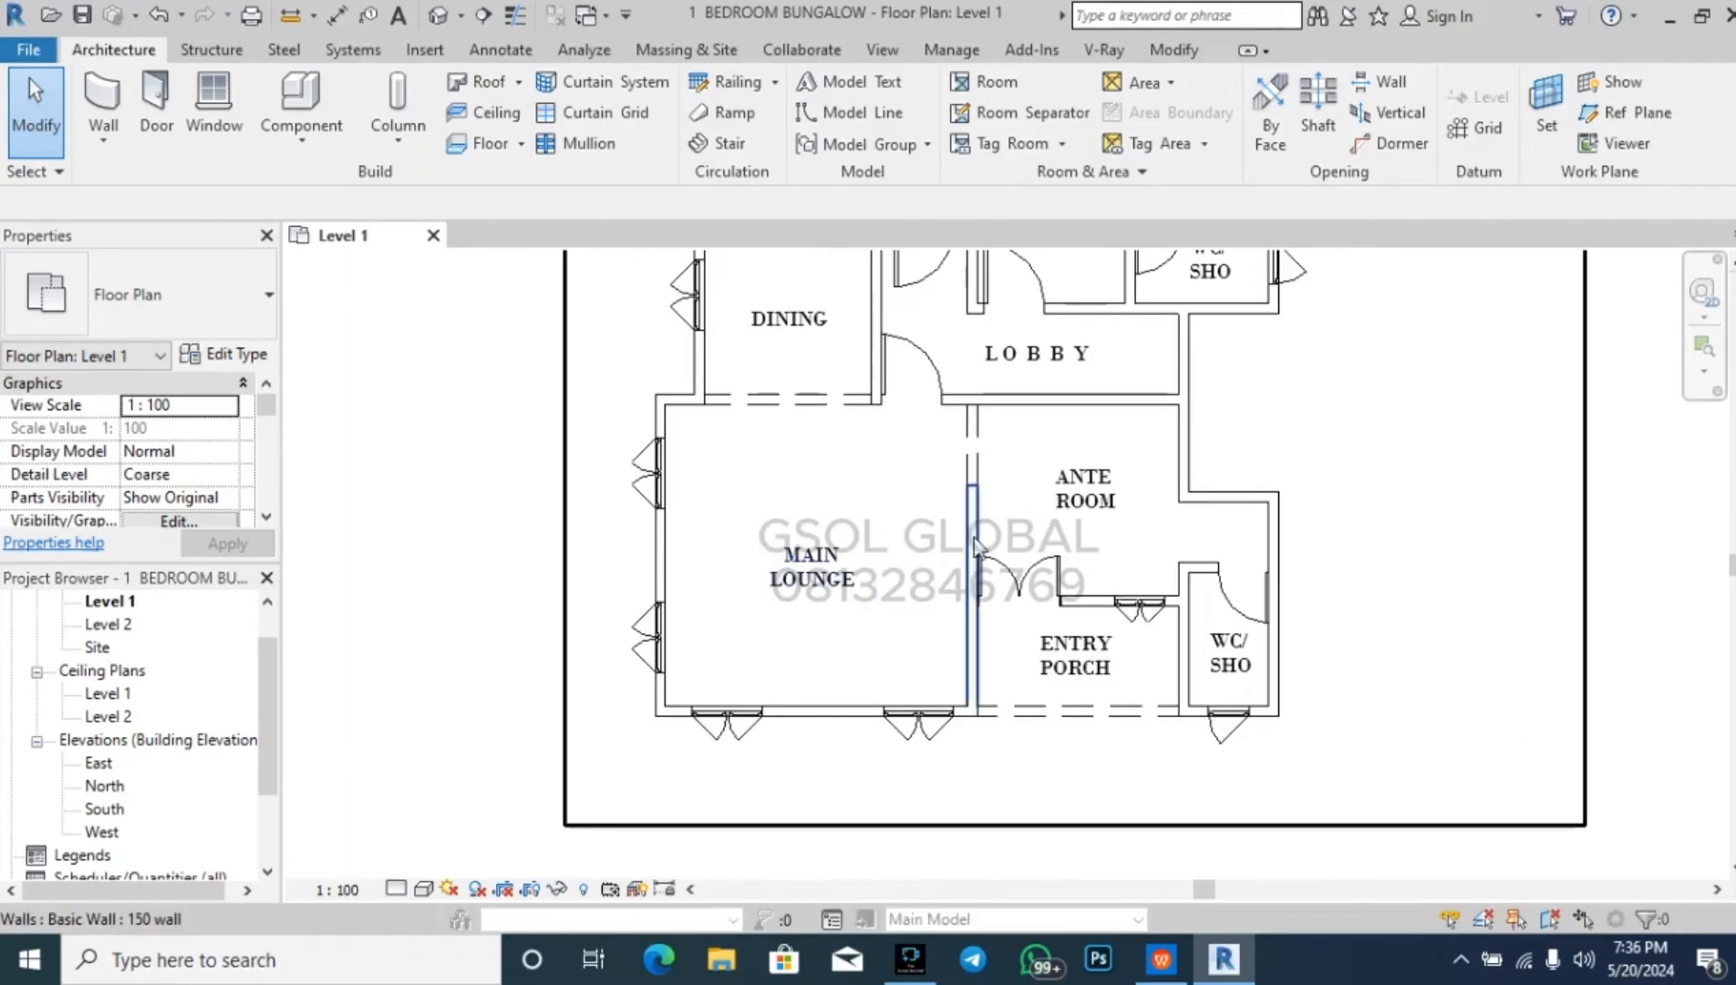
{"action": "scroll", "coordinate": [970, 533], "scroll_direction": "up", "scroll_amount": 4}
{"action": "scroll", "coordinate": [831, 514], "scroll_direction": "down", "scroll_amount": 3}
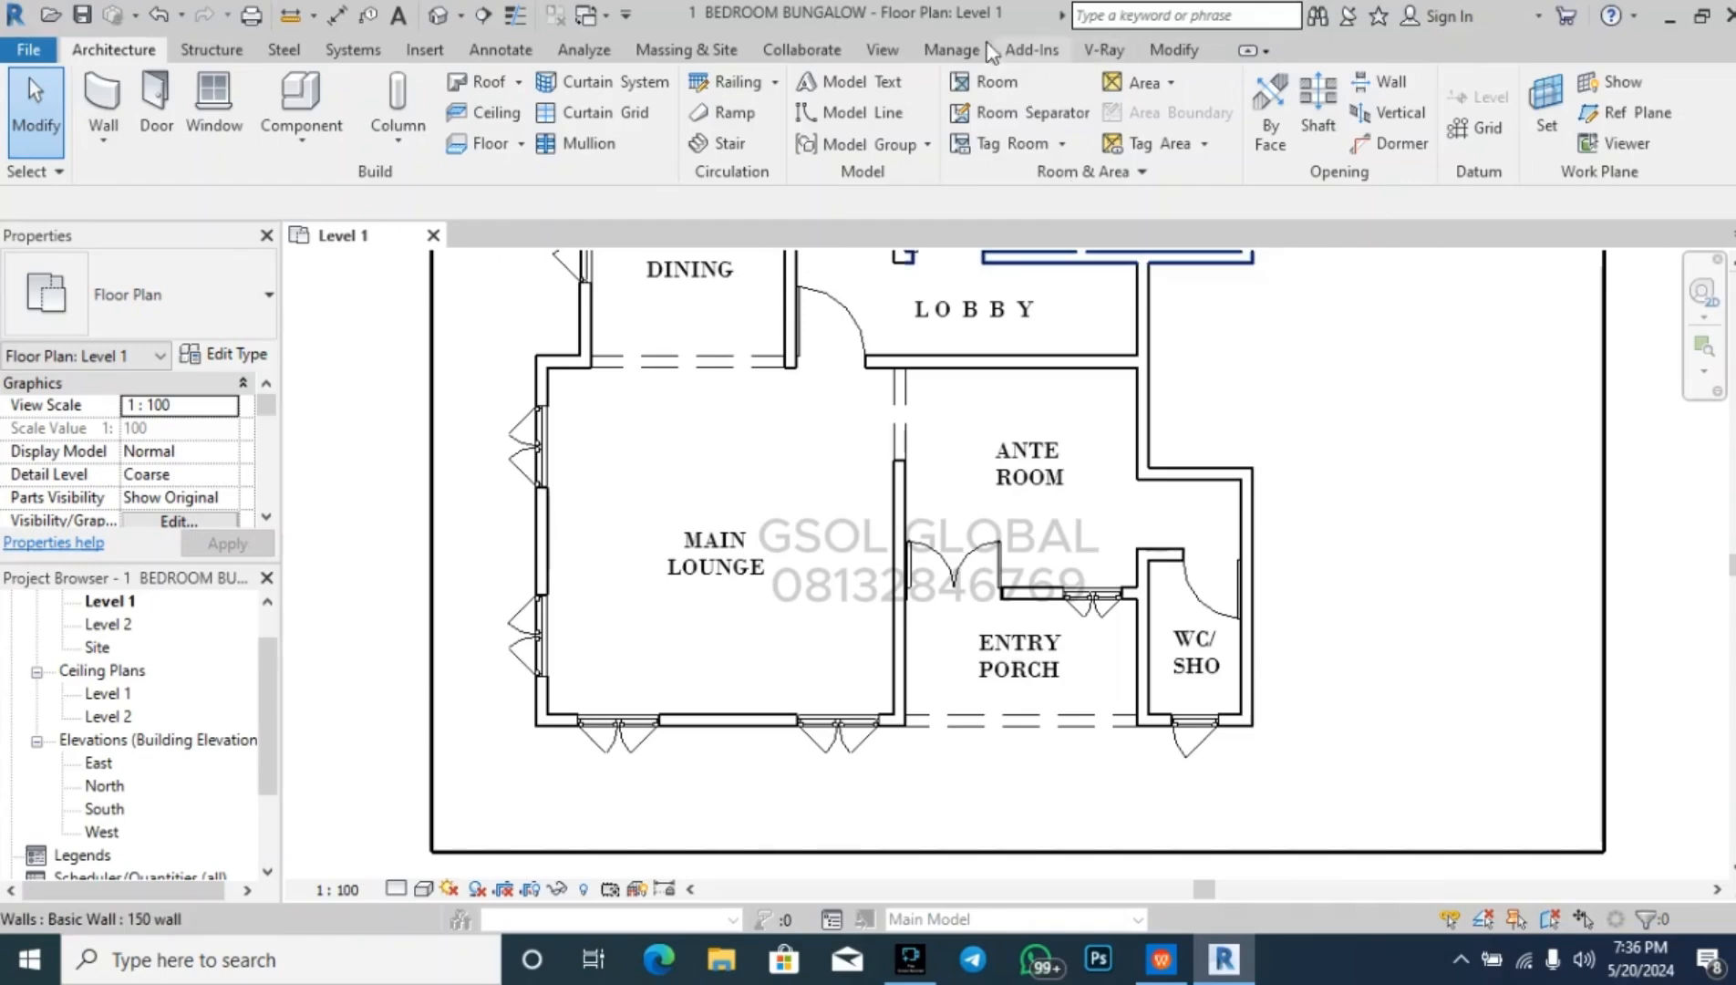
{"action": "left_click", "coordinate": [330, 122]}
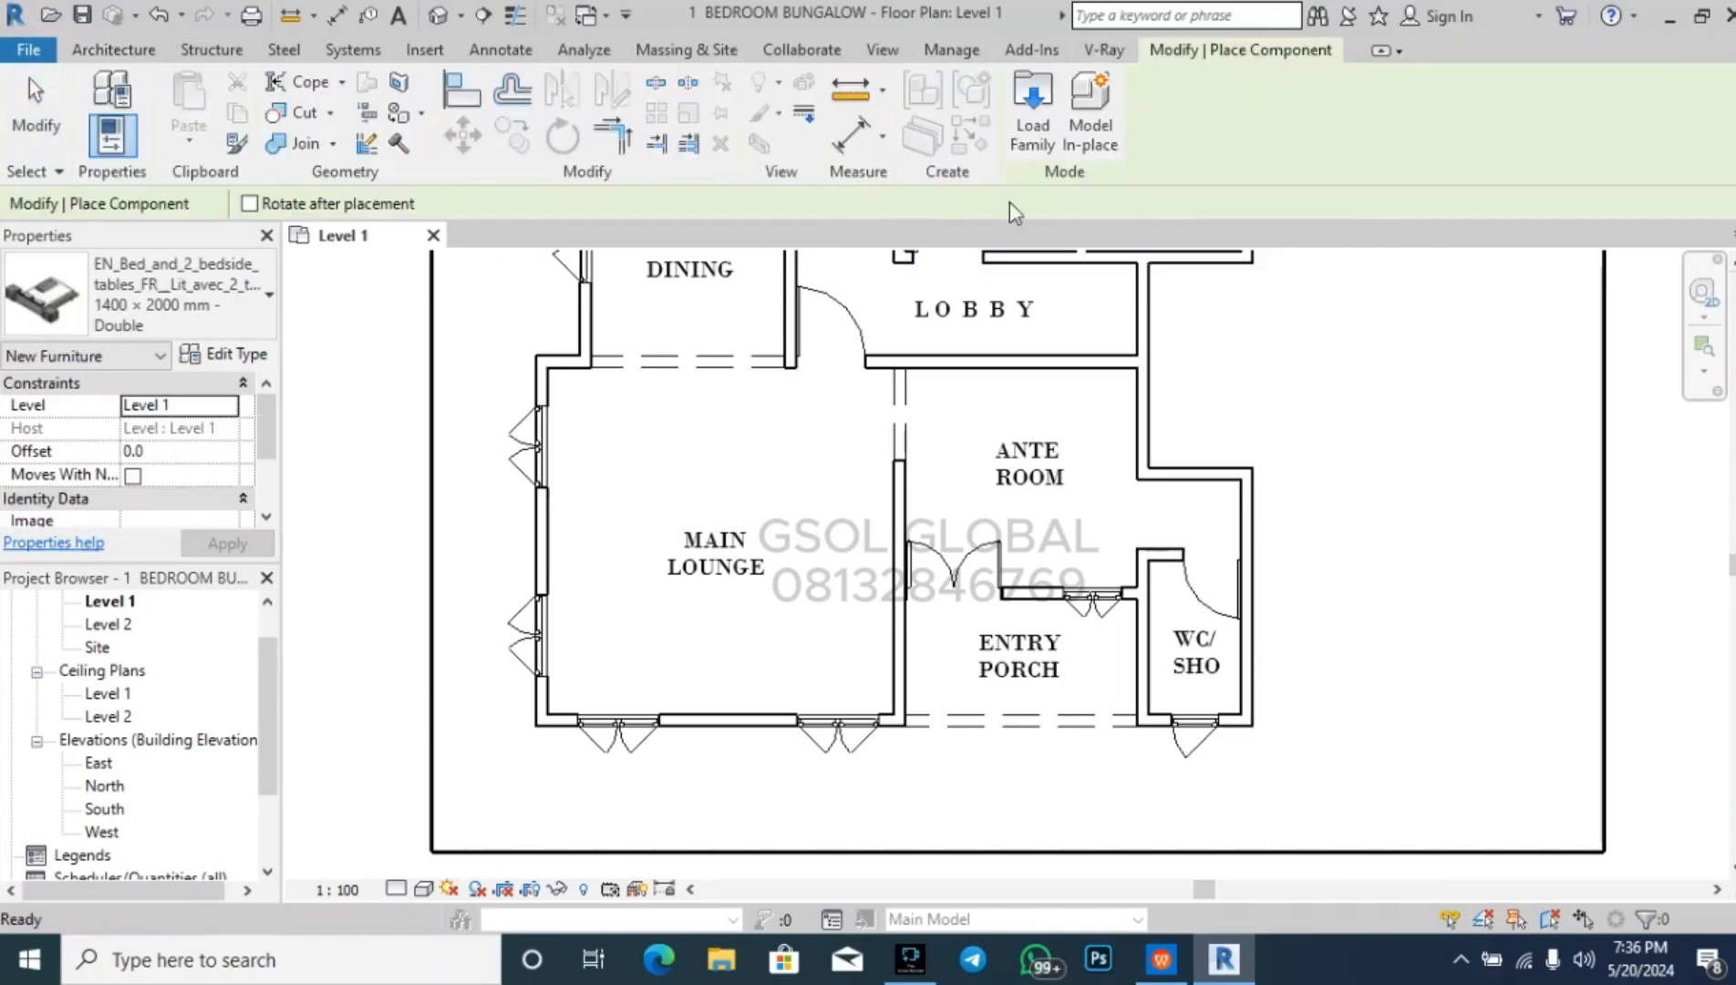
{"action": "left_click", "coordinate": [1030, 111]}
{"action": "scroll", "coordinate": [833, 609], "scroll_direction": "down", "scroll_amount": 10}
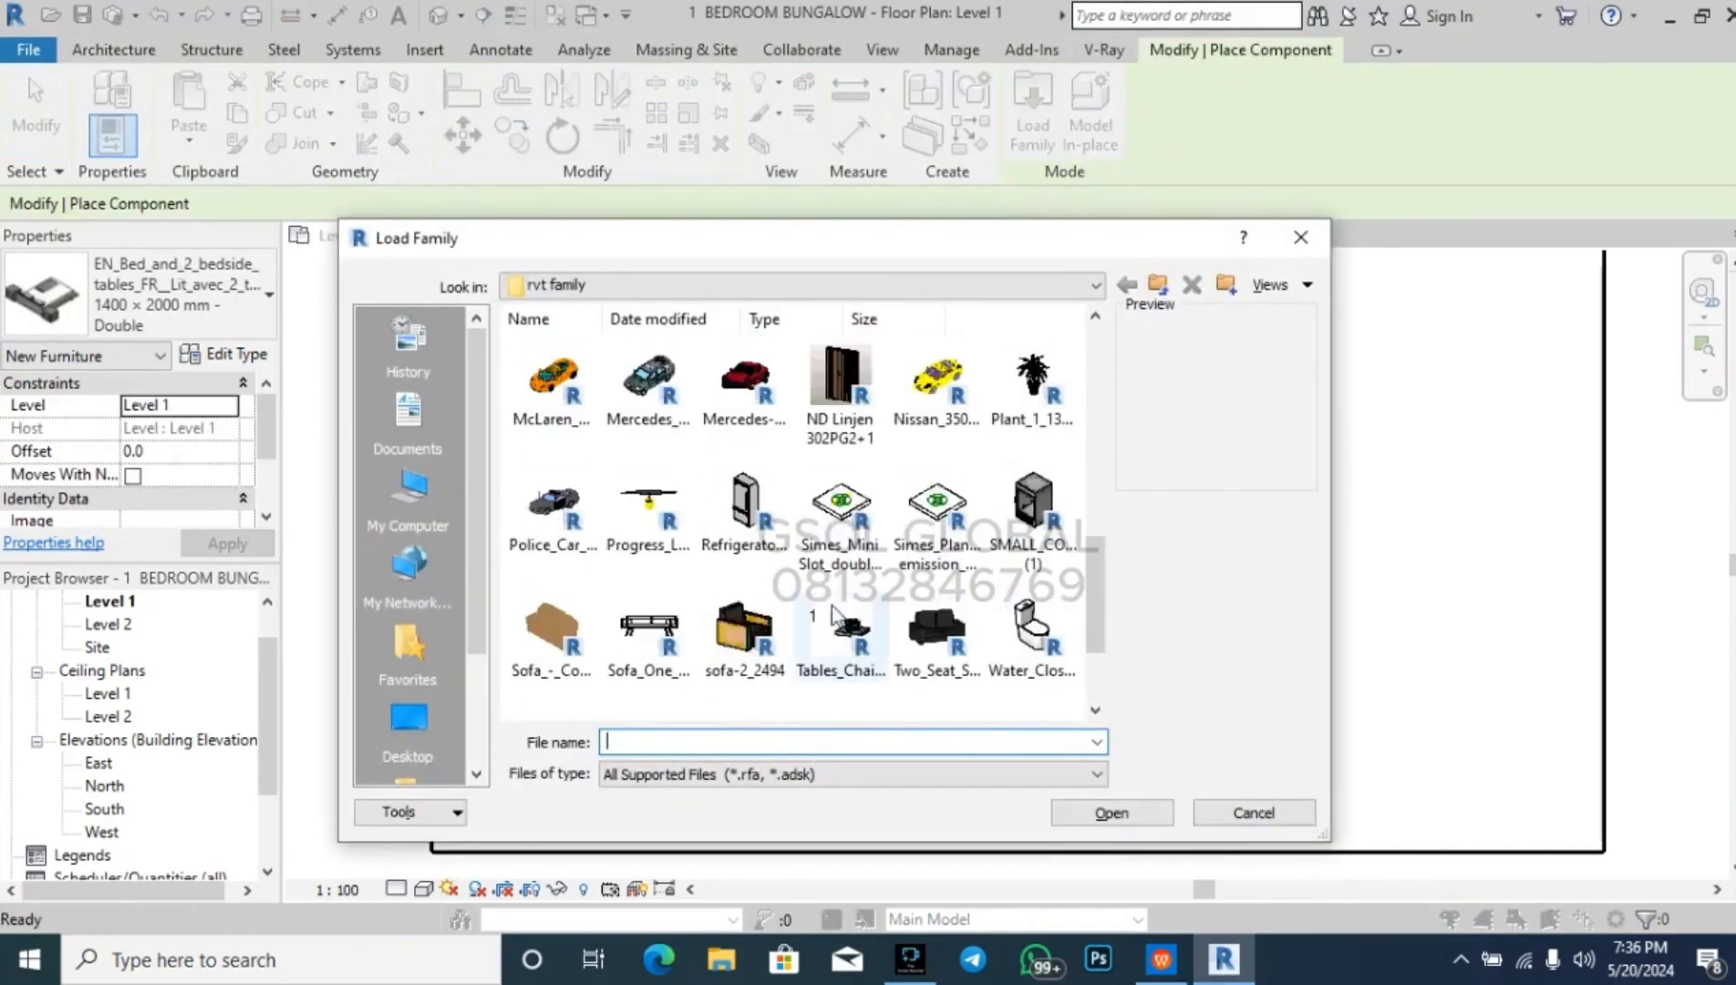
{"action": "left_click", "coordinate": [939, 516]}
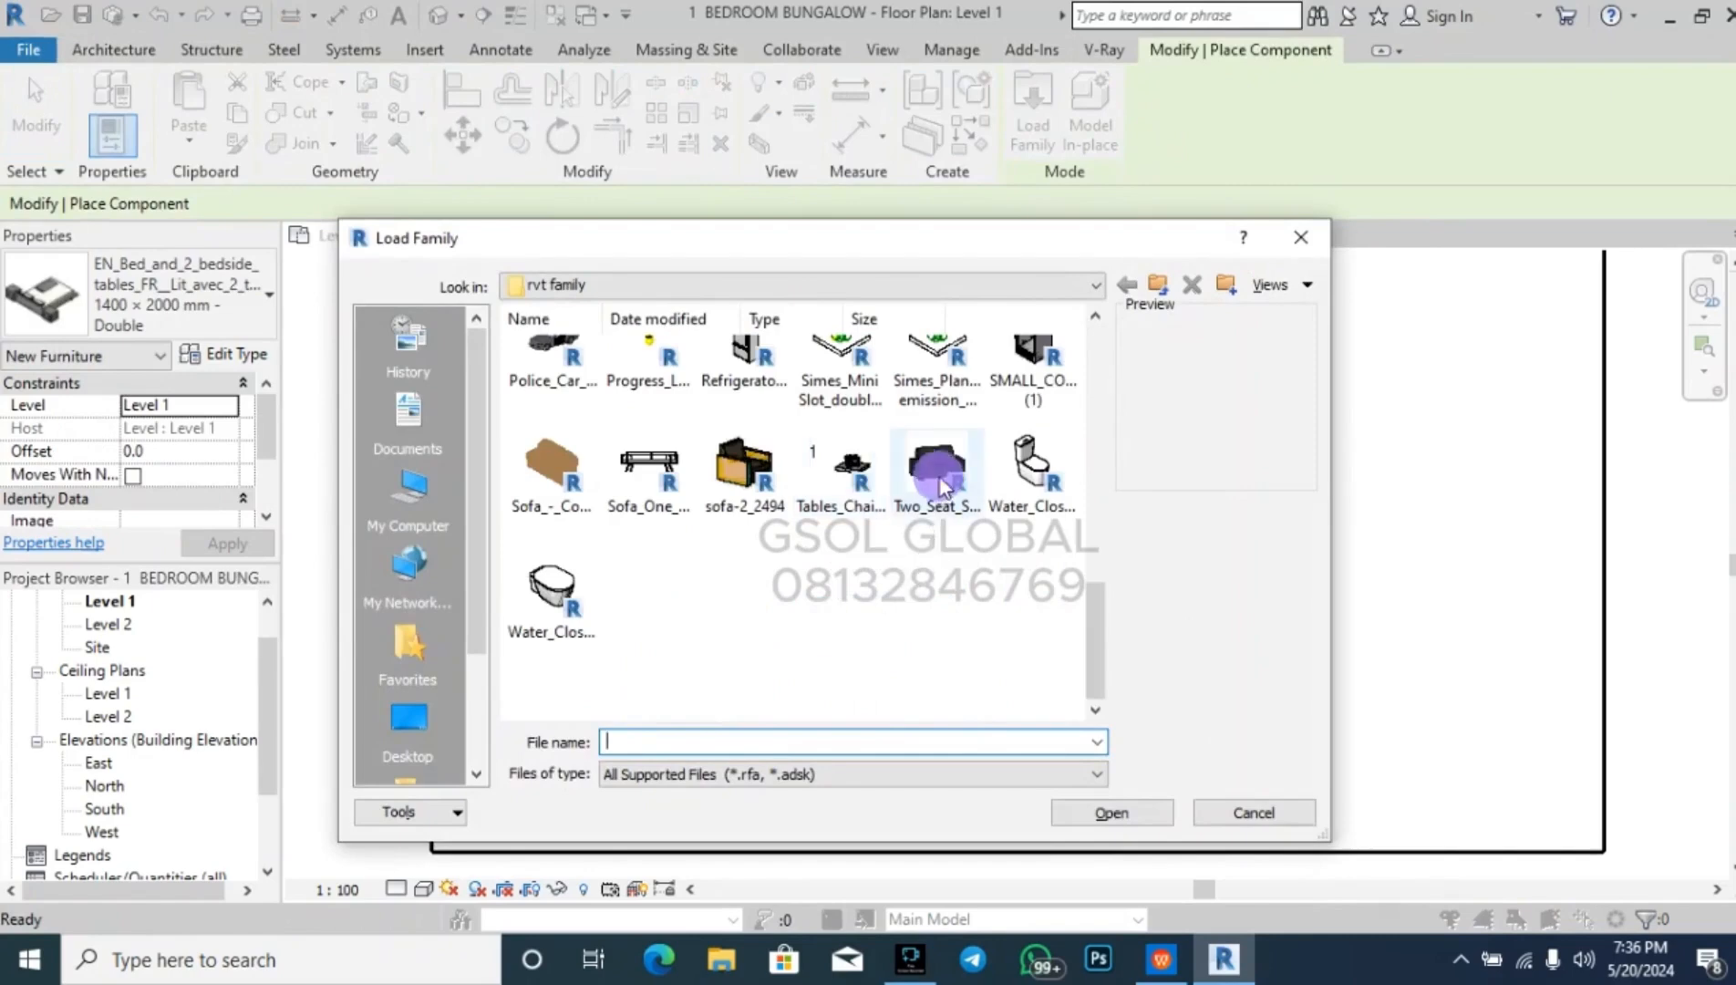
{"action": "left_click", "coordinate": [671, 492], "text": "ctrl"}
{"action": "left_click", "coordinate": [747, 485], "text": "ctrl"}
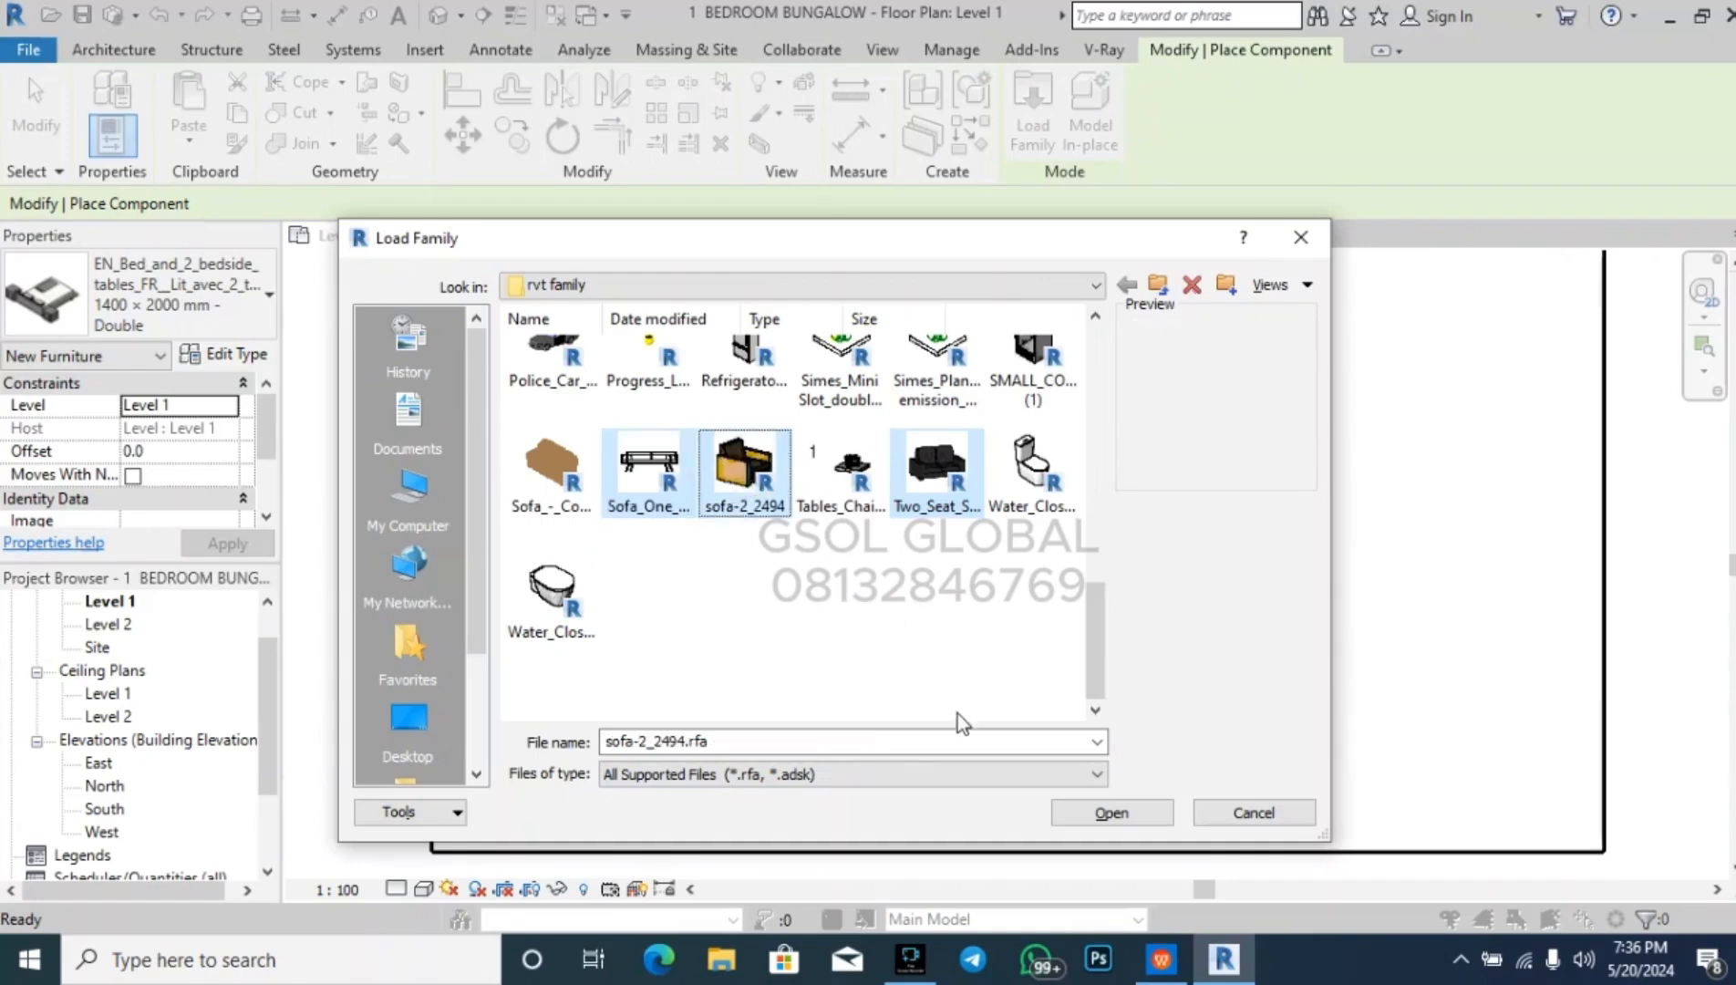
- Add Dinning_Room_Table_and_Chairs_13500 and cooker_60x60_16754.0001 to the selected sofa families and load them all
{"action": "scroll", "coordinate": [958, 716], "scroll_direction": "up", "scroll_amount": 3}
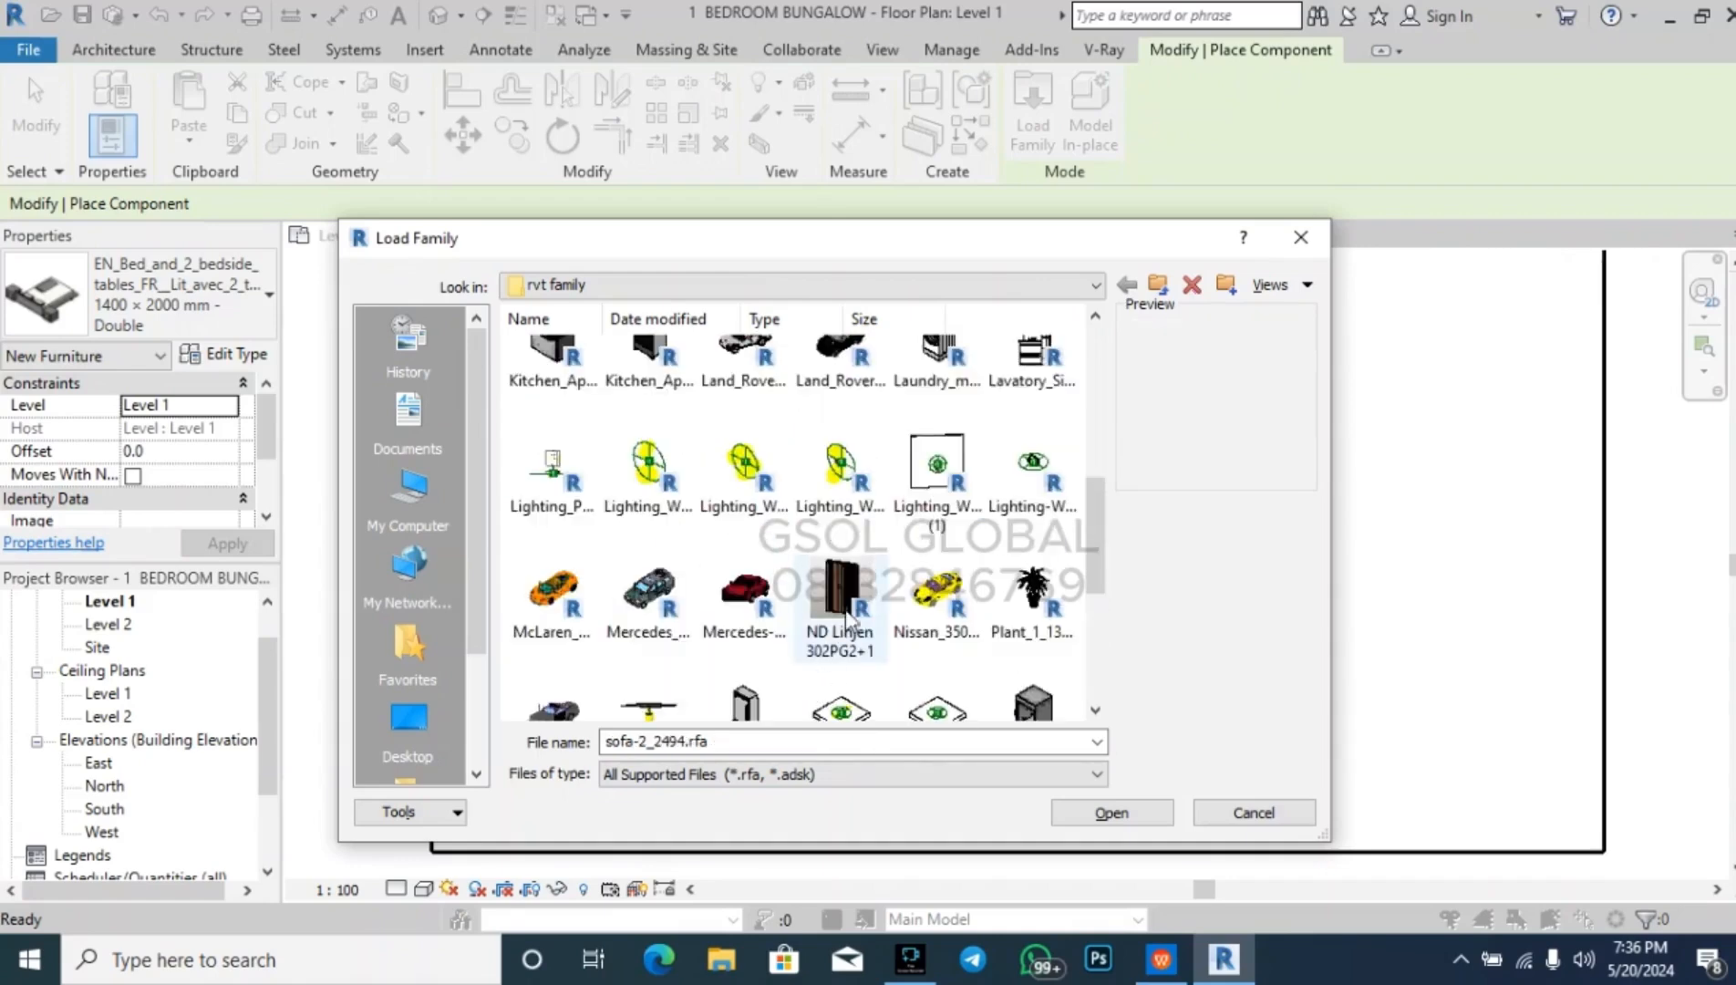
{"action": "scroll", "coordinate": [806, 690], "scroll_direction": "down", "scroll_amount": 4}
{"action": "scroll", "coordinate": [848, 649], "scroll_direction": "up", "scroll_amount": 3}
{"action": "scroll", "coordinate": [848, 649], "scroll_direction": "up", "scroll_amount": 3}
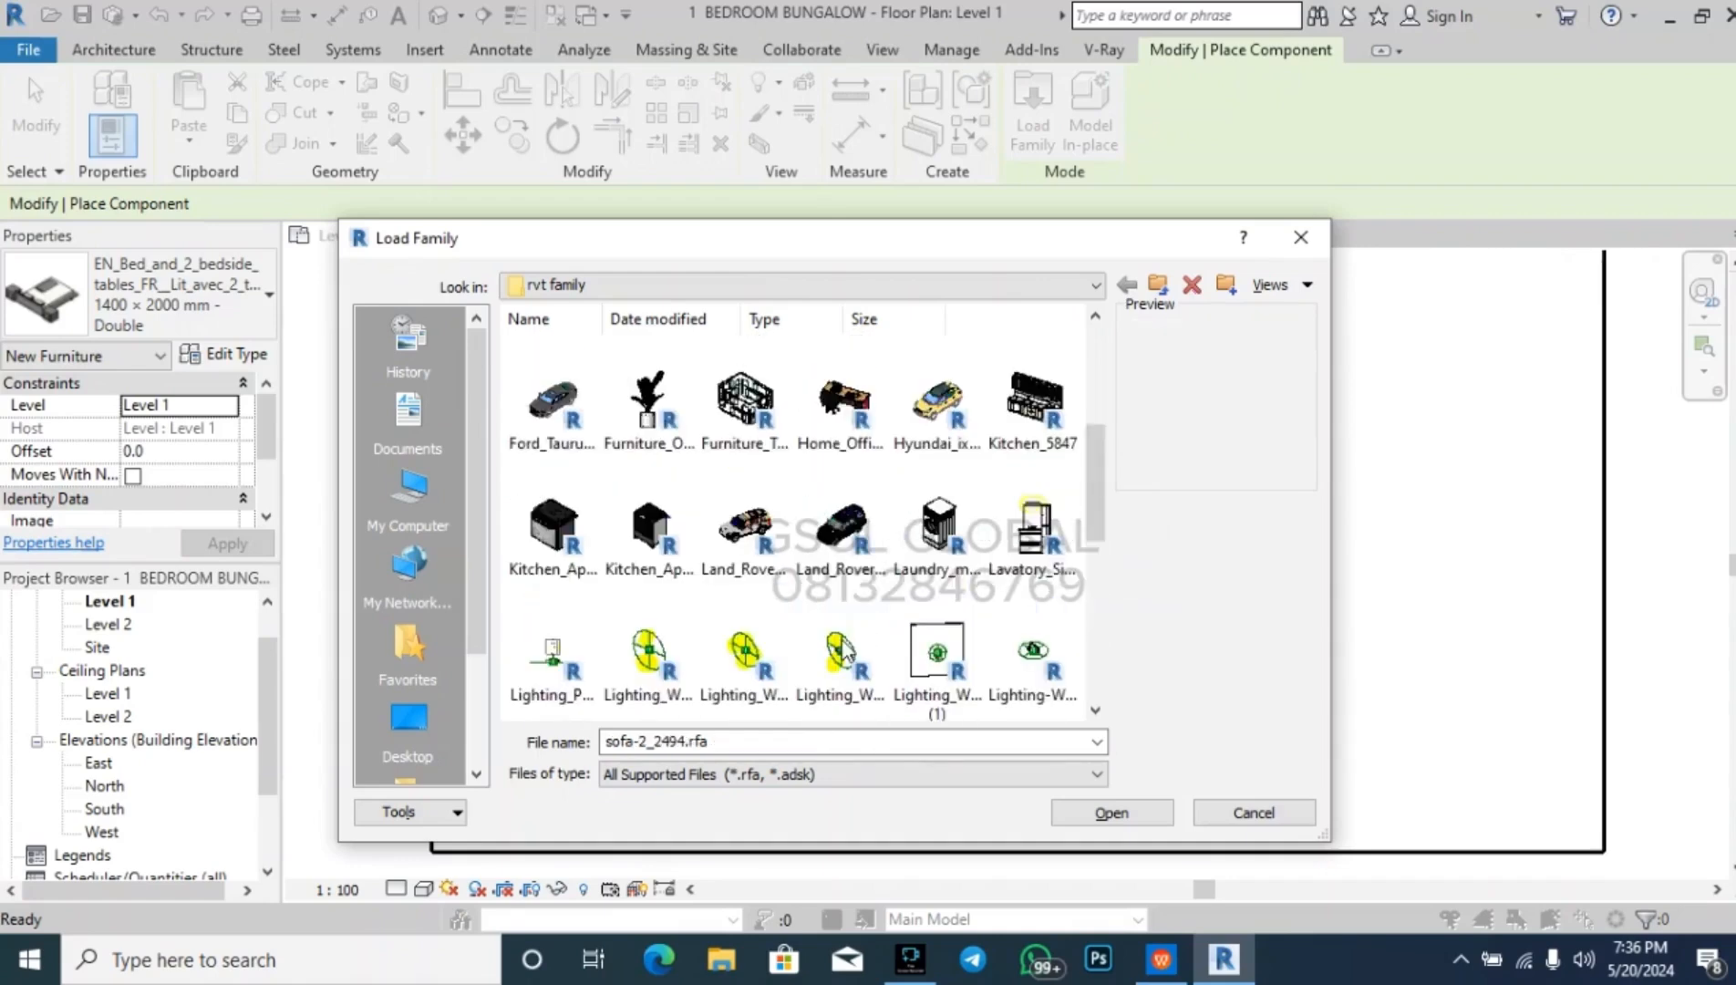
{"action": "scroll", "coordinate": [786, 517], "scroll_direction": "up", "scroll_amount": 3}
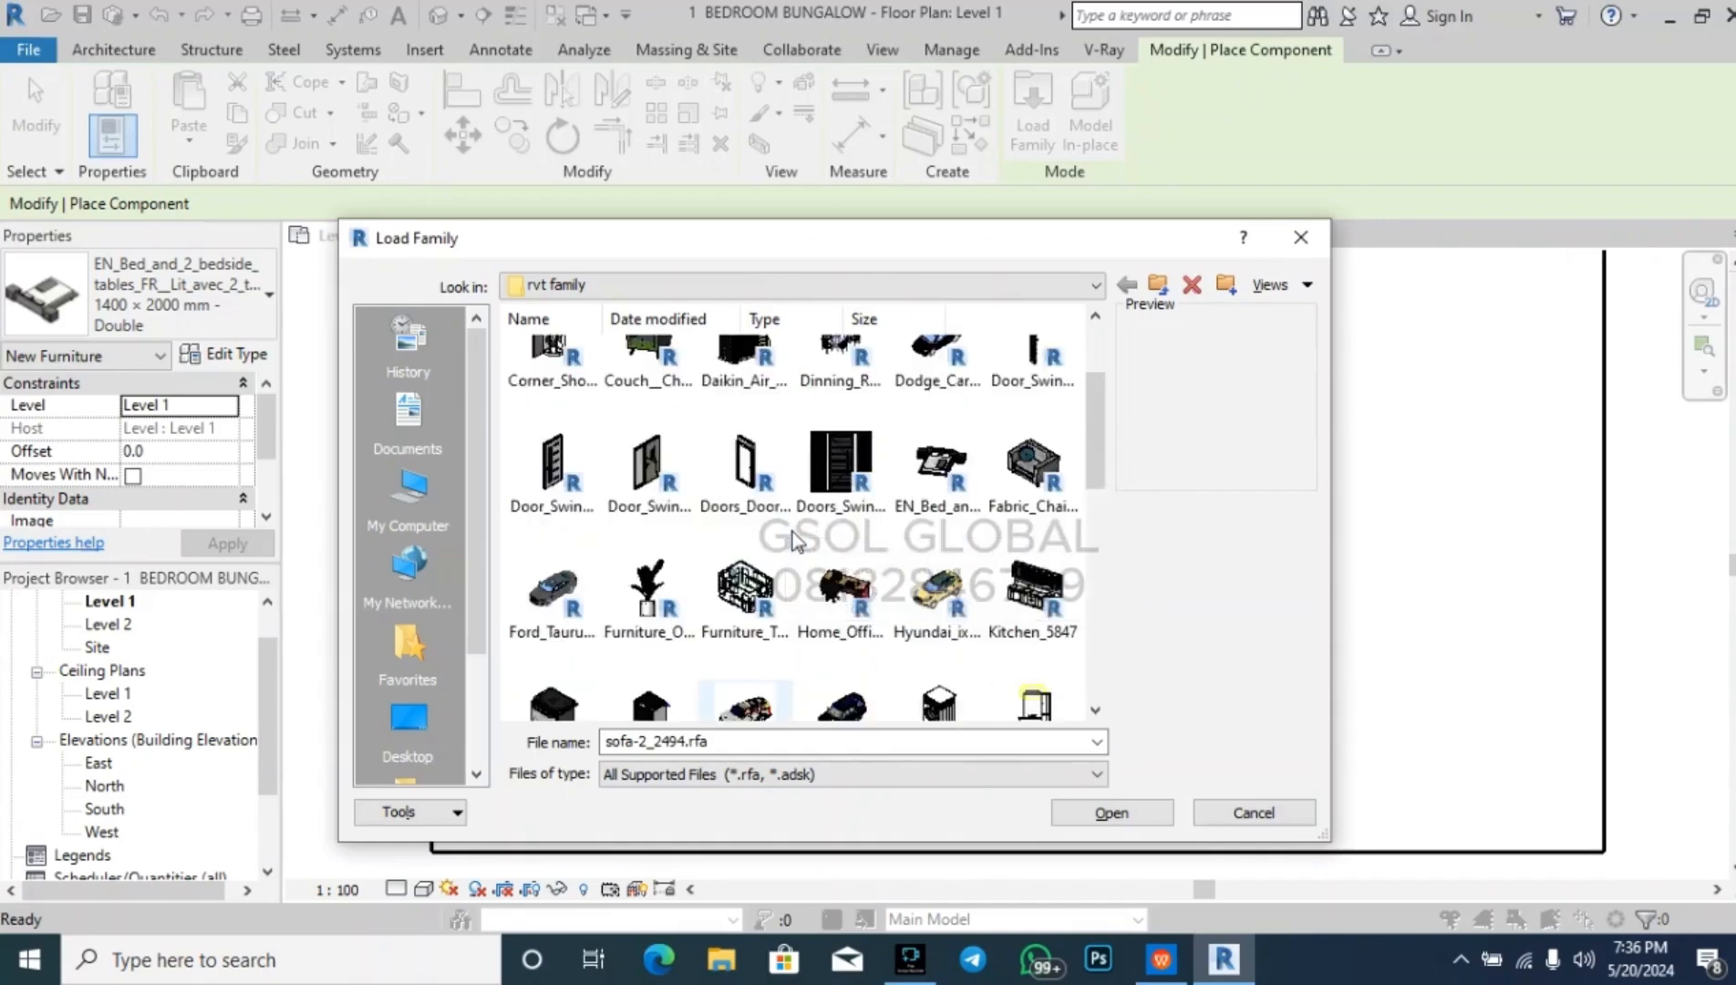
{"action": "left_click", "coordinate": [839, 547]}
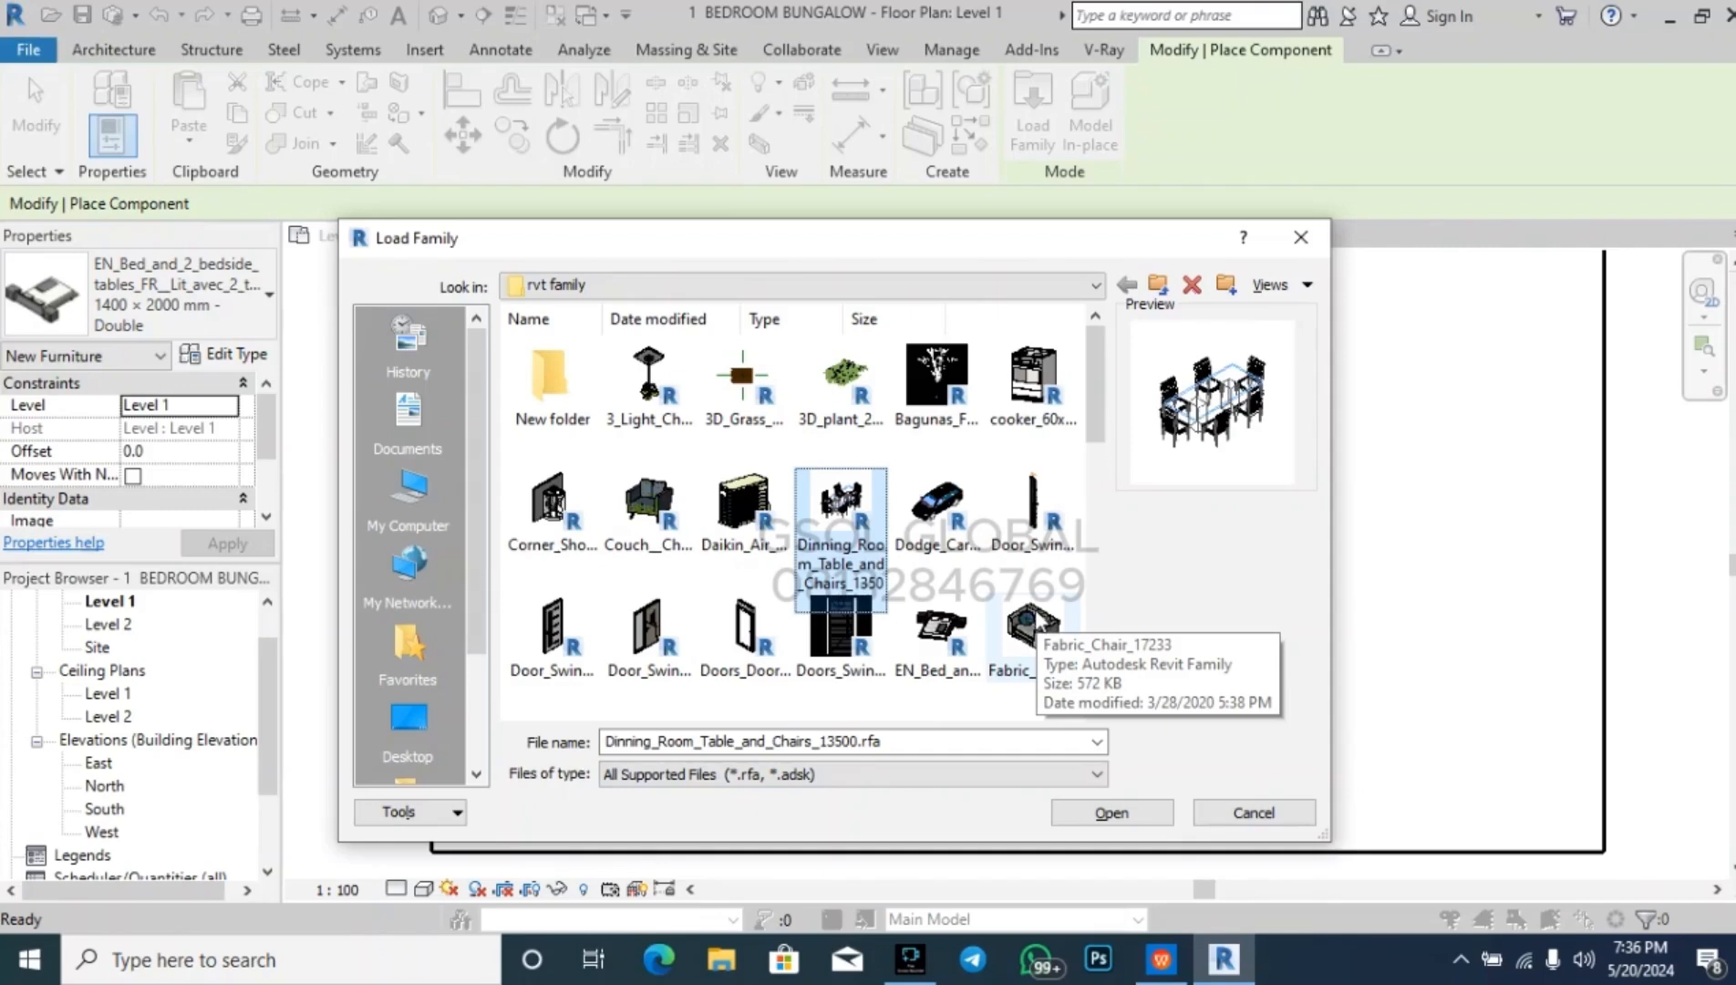
{"action": "scroll", "coordinate": [848, 510], "scroll_direction": "down", "scroll_amount": 2}
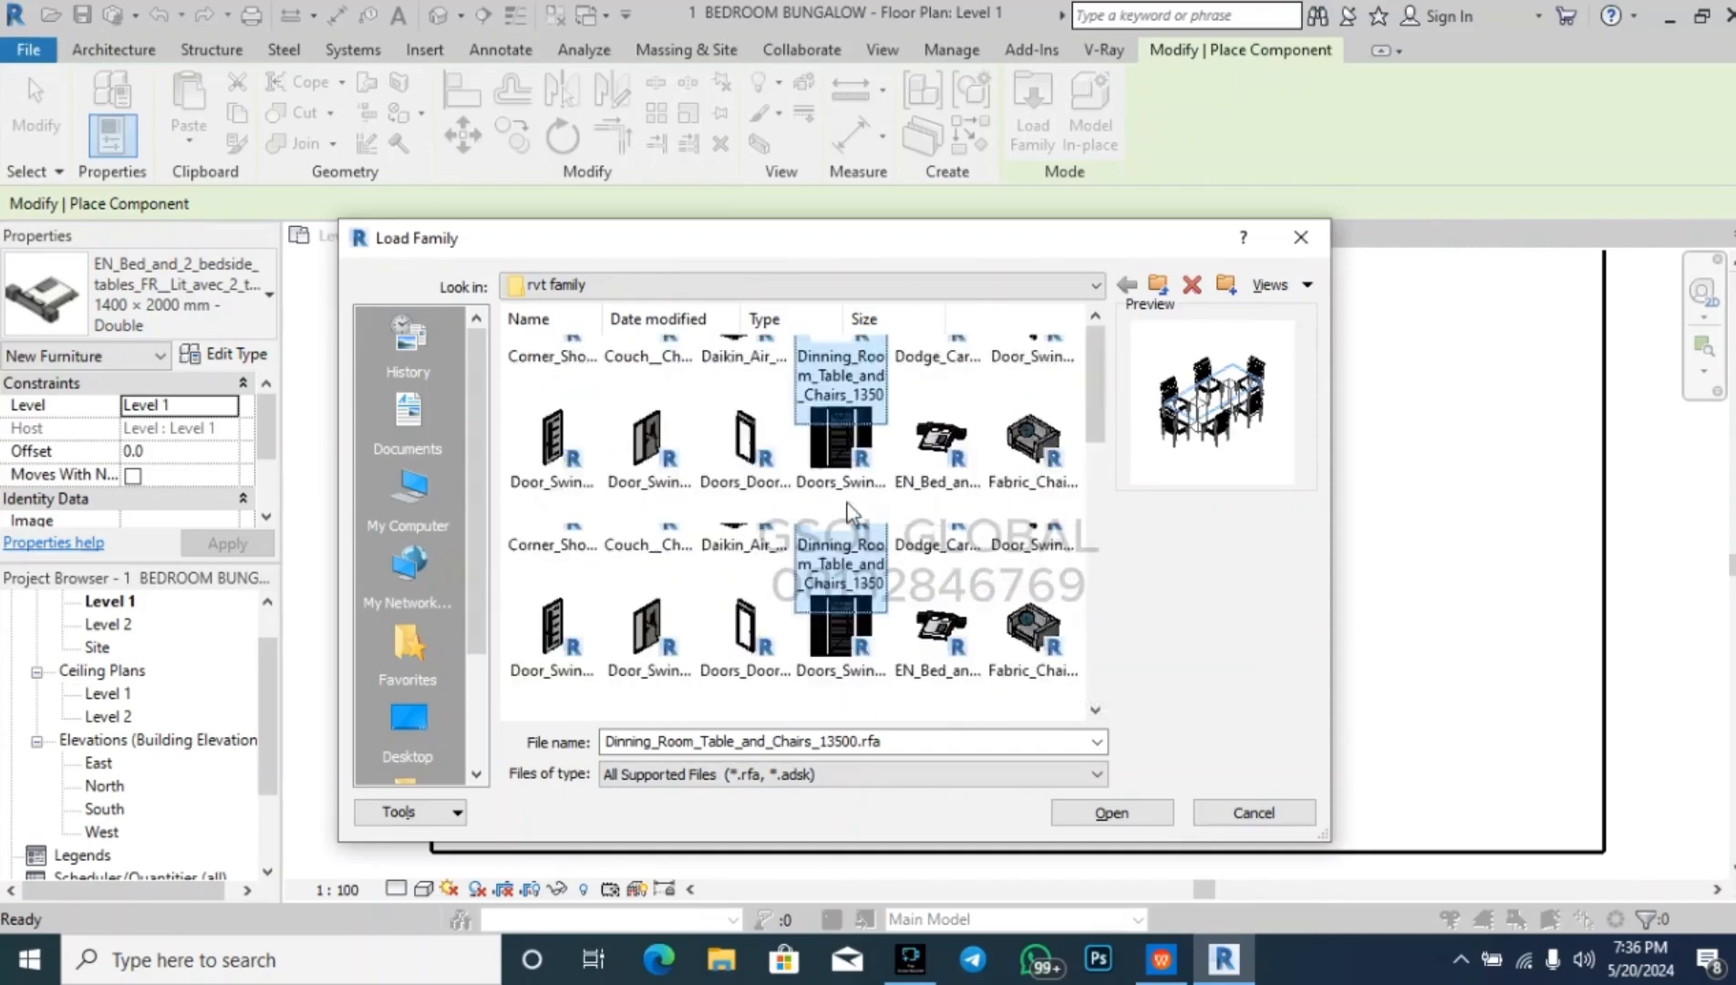
{"action": "left_click", "coordinate": [1009, 379]}
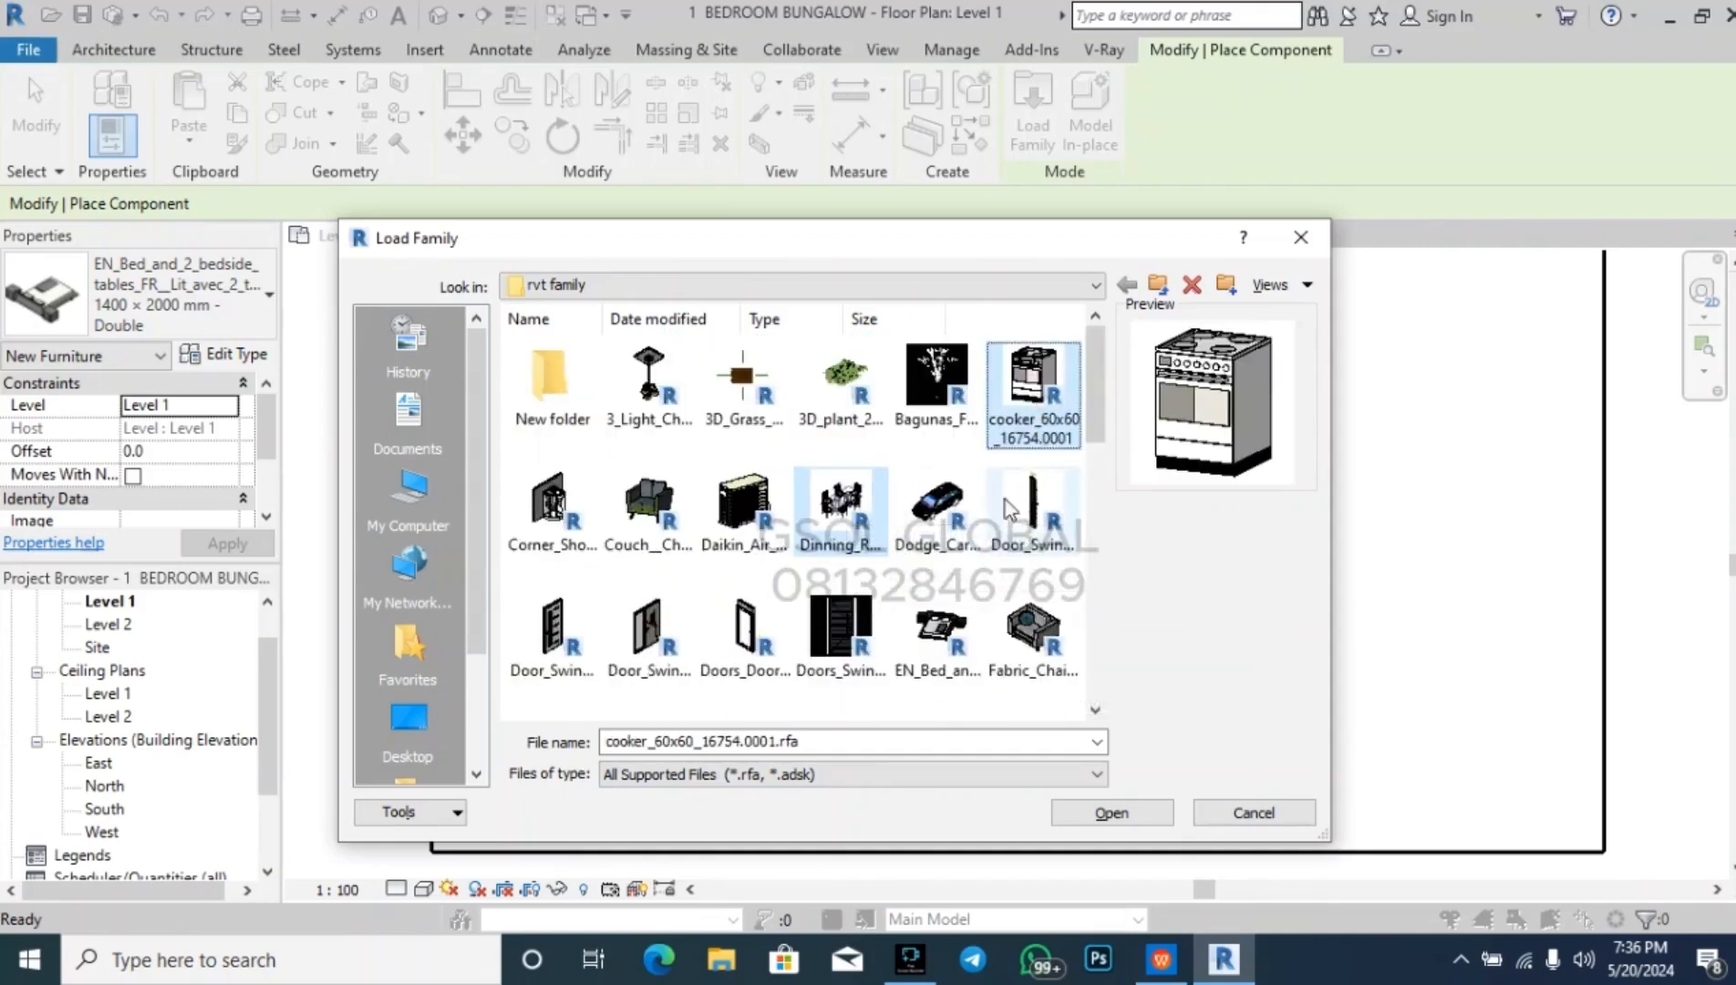
{"action": "scroll", "coordinate": [821, 520], "scroll_direction": "down", "scroll_amount": 3}
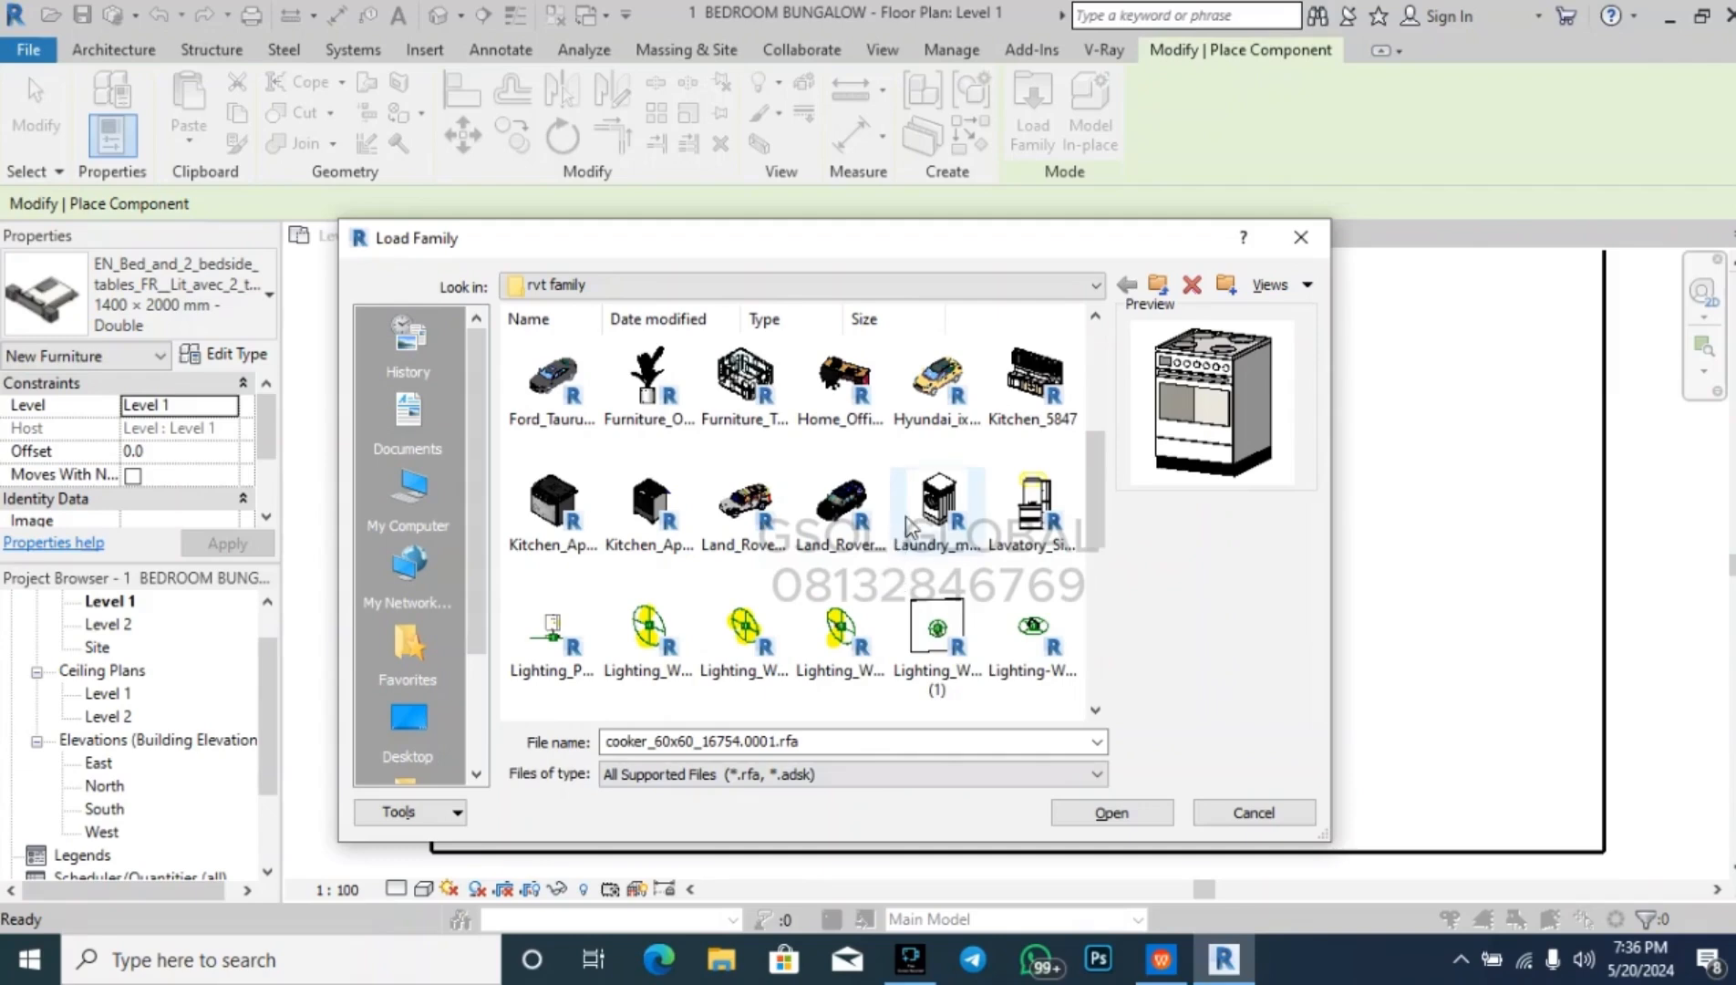
{"action": "scroll", "coordinate": [866, 524], "scroll_direction": "down", "scroll_amount": 2}
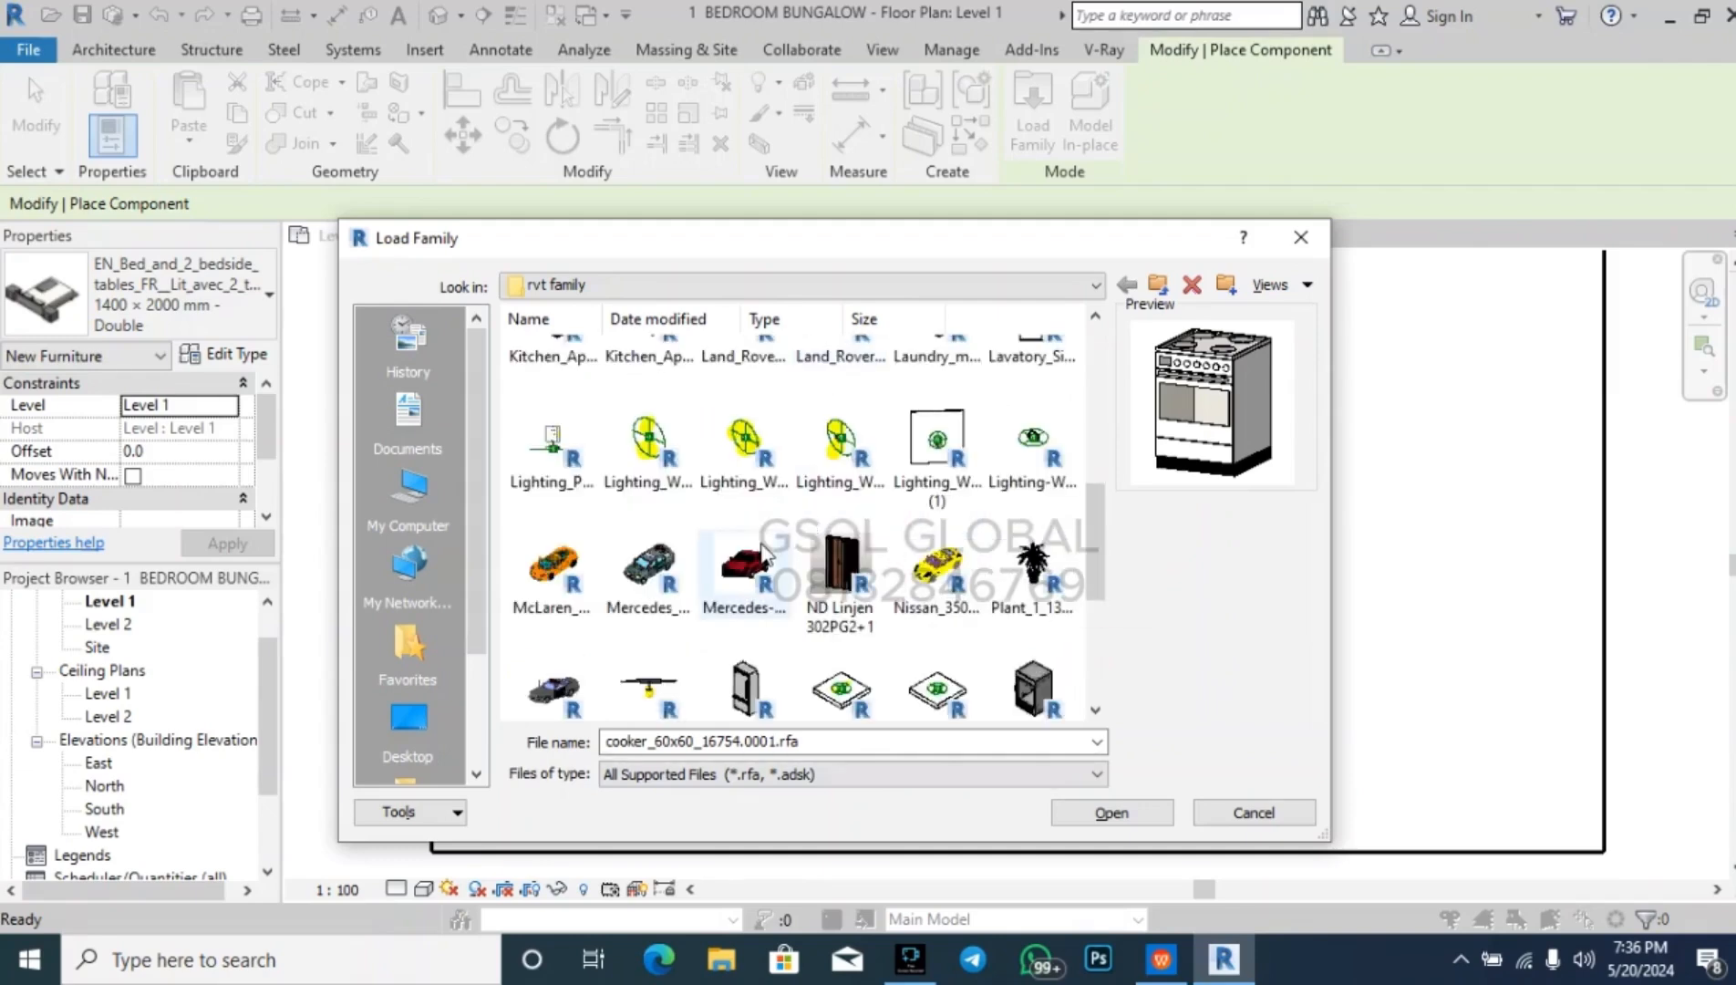
{"action": "scroll", "coordinate": [802, 524], "scroll_direction": "down", "scroll_amount": 2}
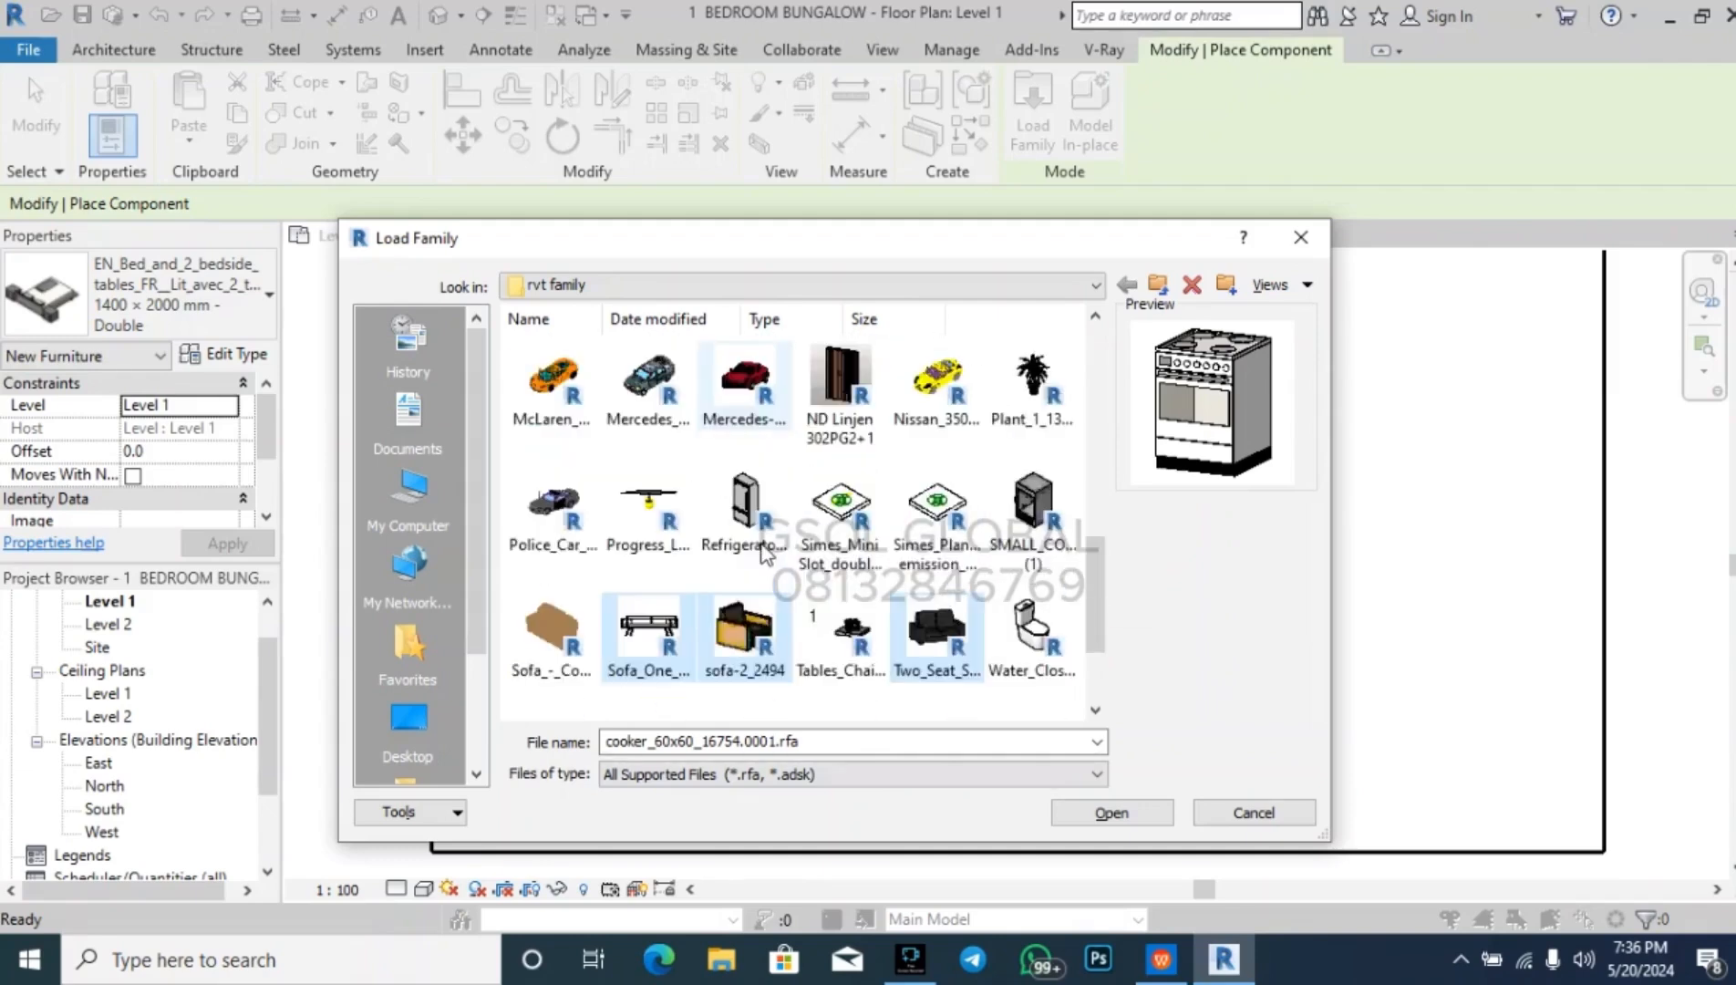
{"action": "left_click", "coordinate": [1131, 818]}
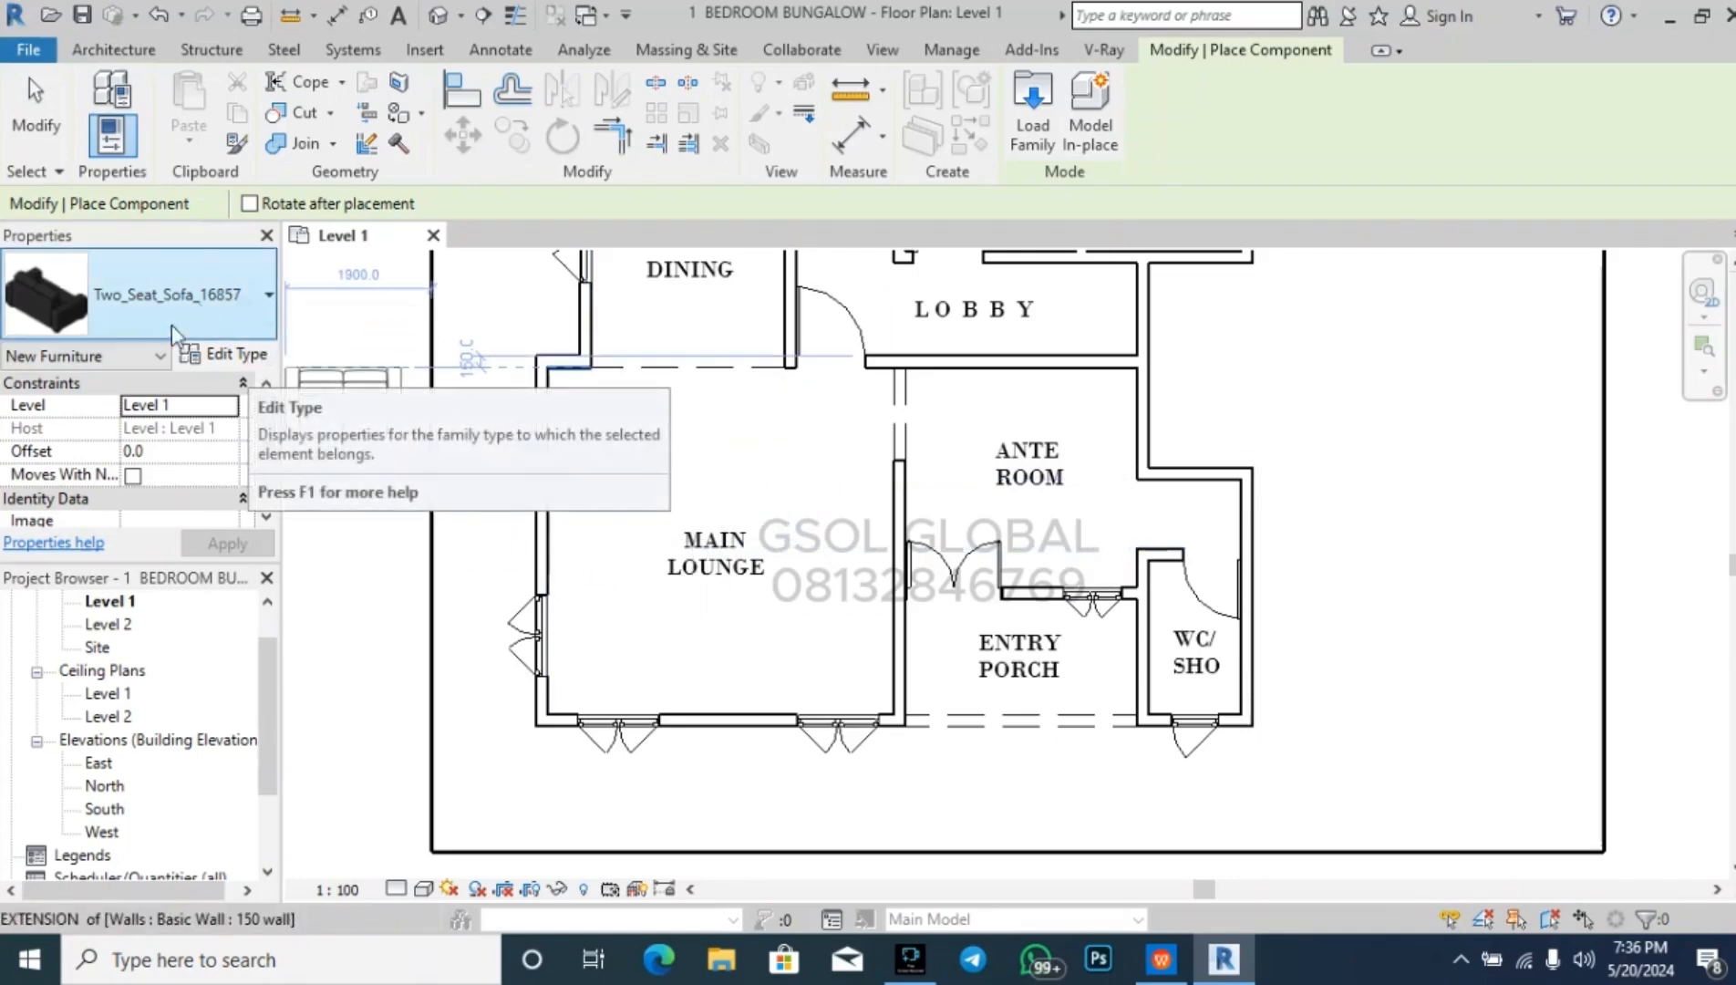
- Examine the type properties of the Two_Seat_Sofa_16857 family, including its Dimensions parameter, and close them without changes
{"action": "left_click", "coordinate": [265, 364]}
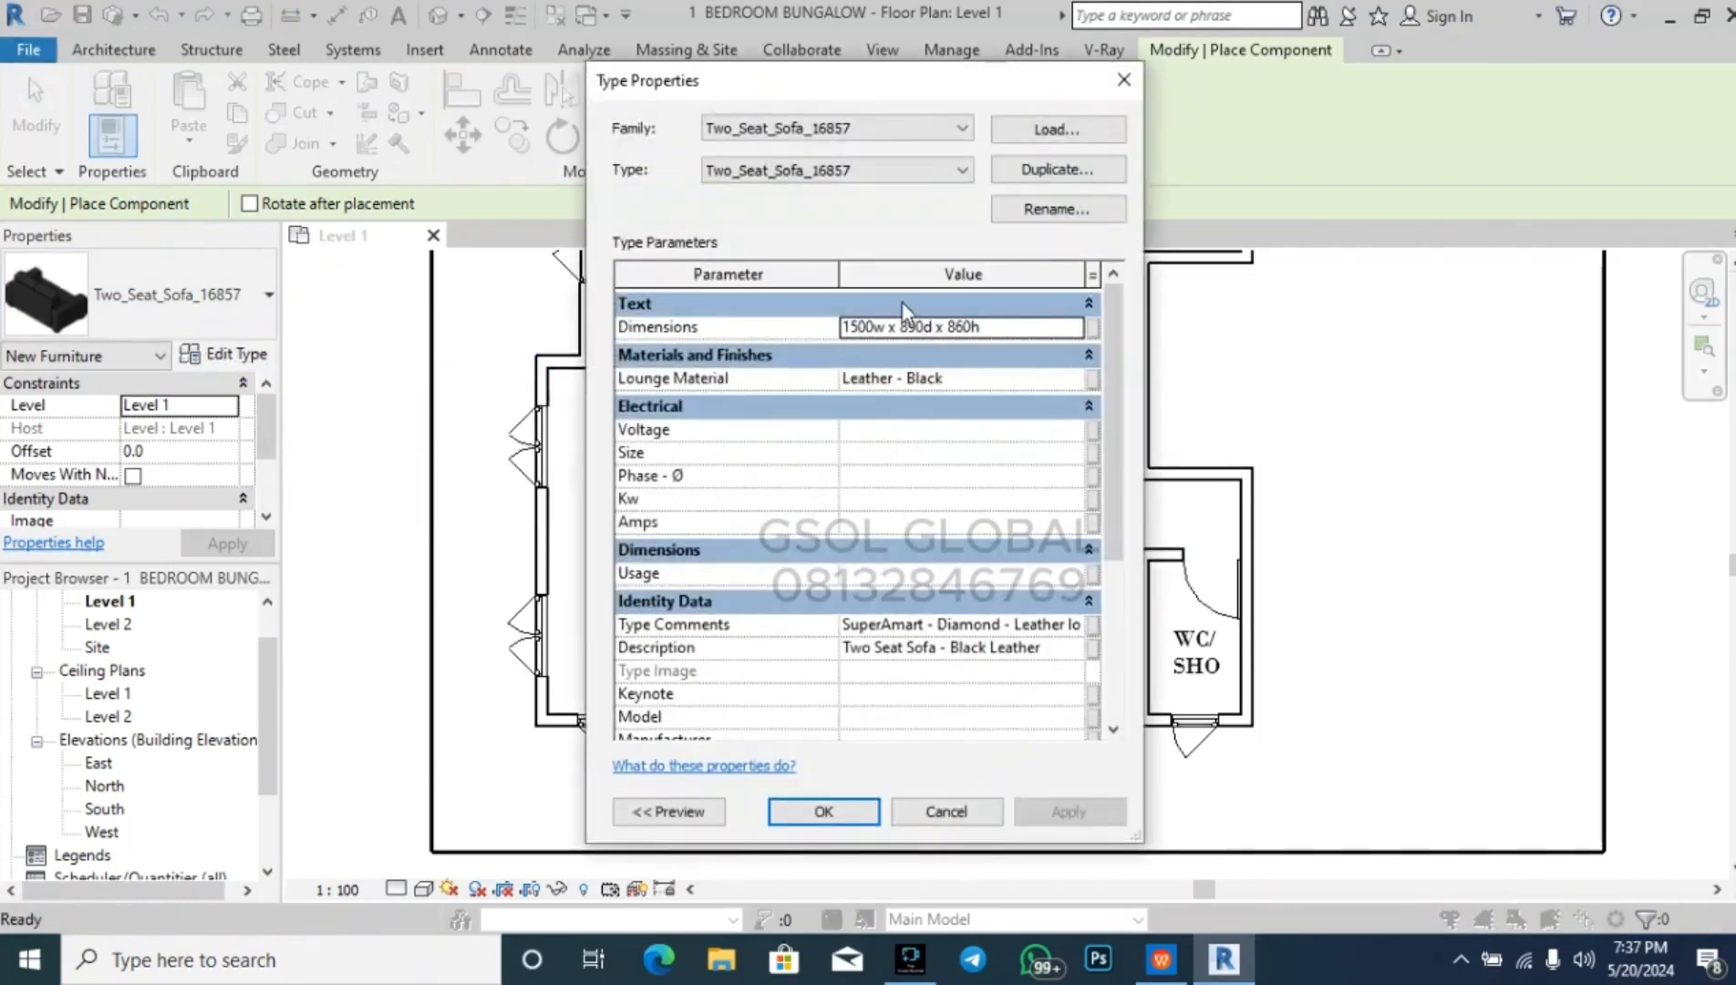
{"action": "left_click", "coordinate": [1044, 331]}
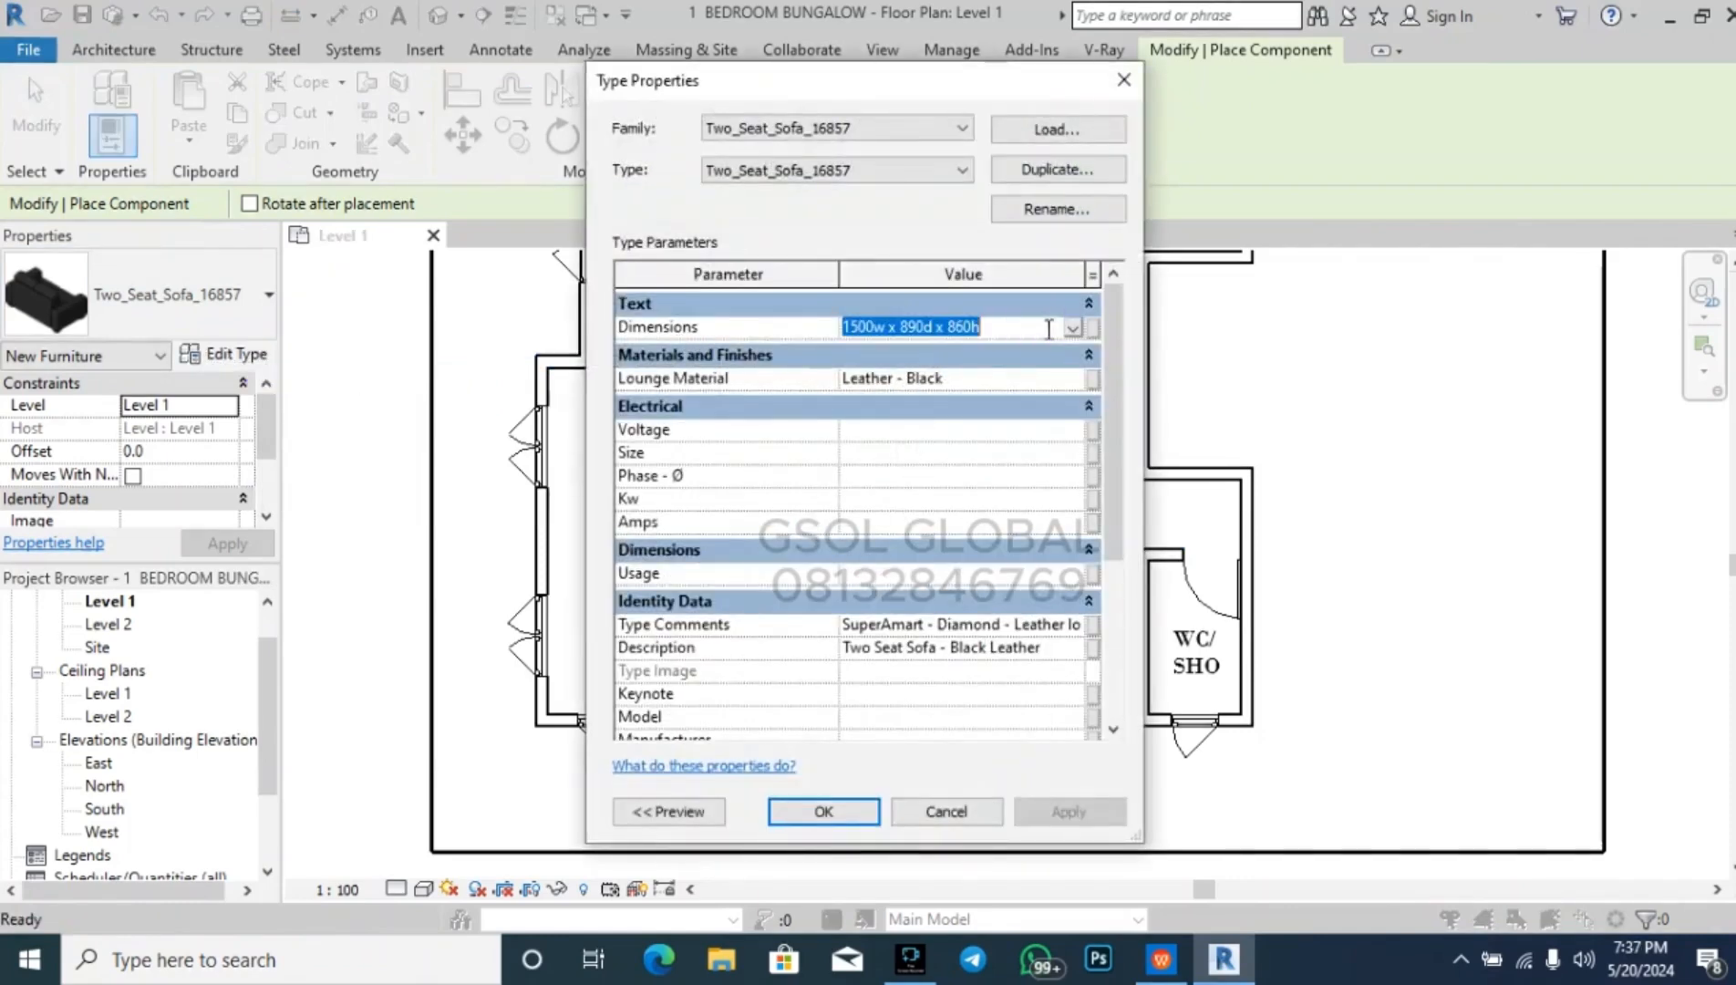
{"action": "scroll", "coordinate": [996, 611], "scroll_direction": "down", "scroll_amount": 4}
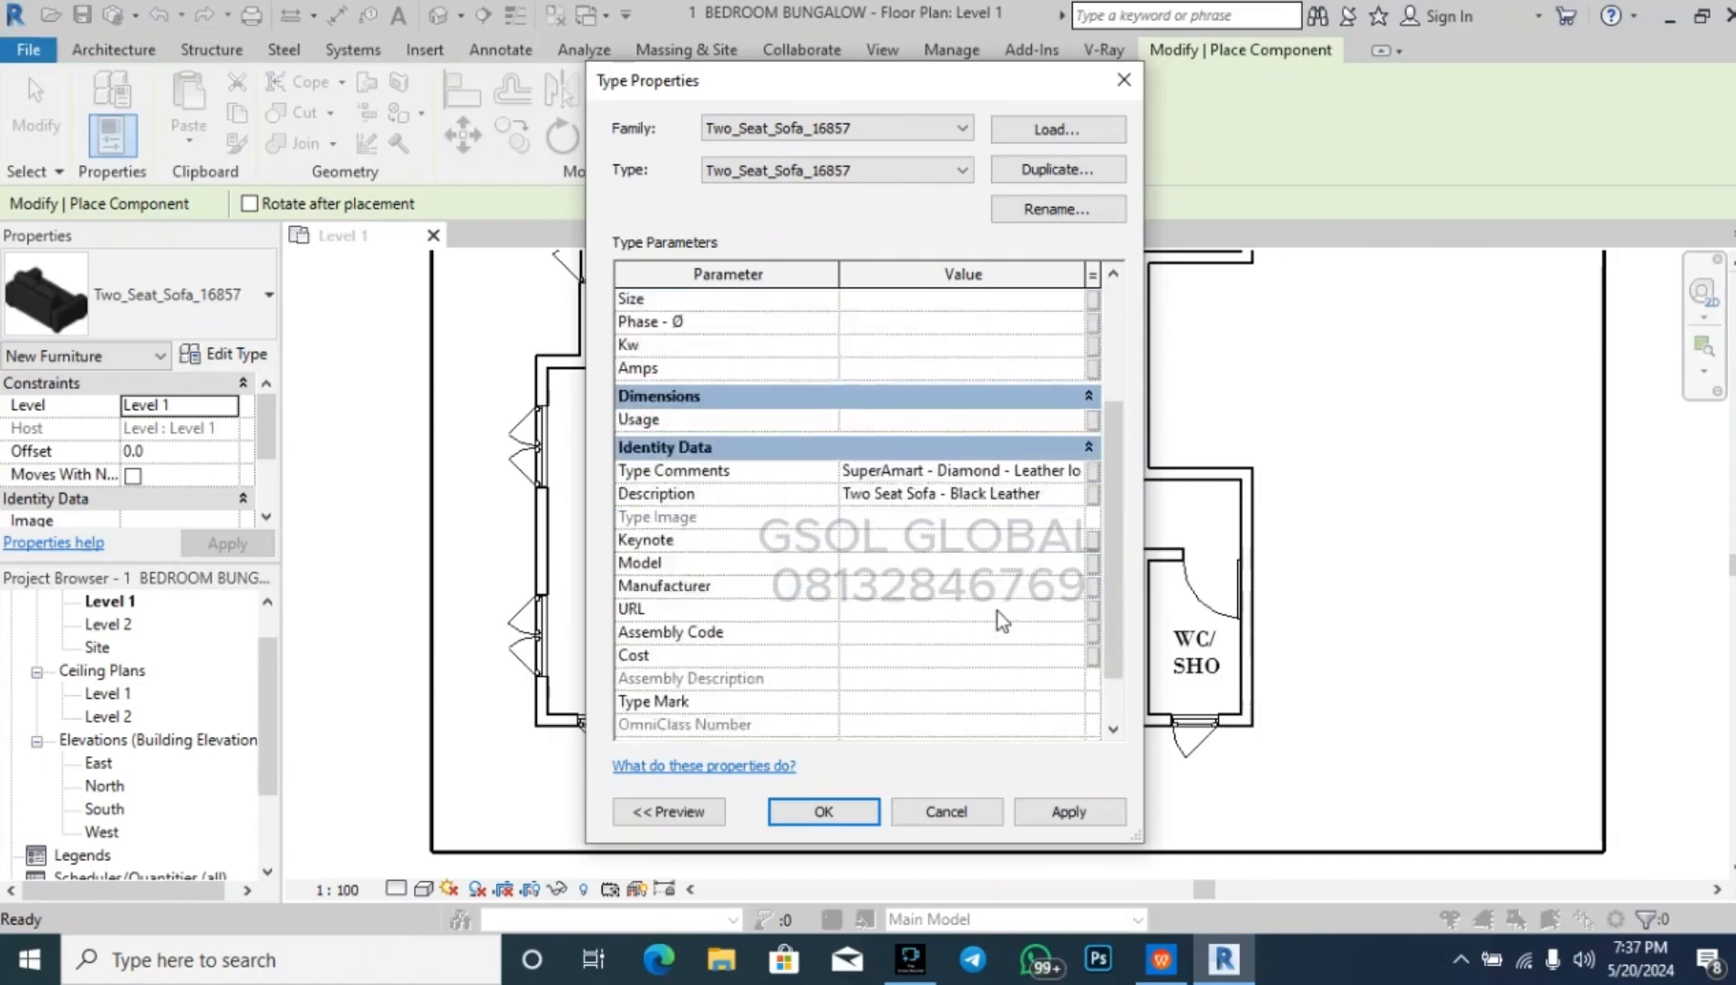
{"action": "scroll", "coordinate": [915, 685], "scroll_direction": "up", "scroll_amount": 4}
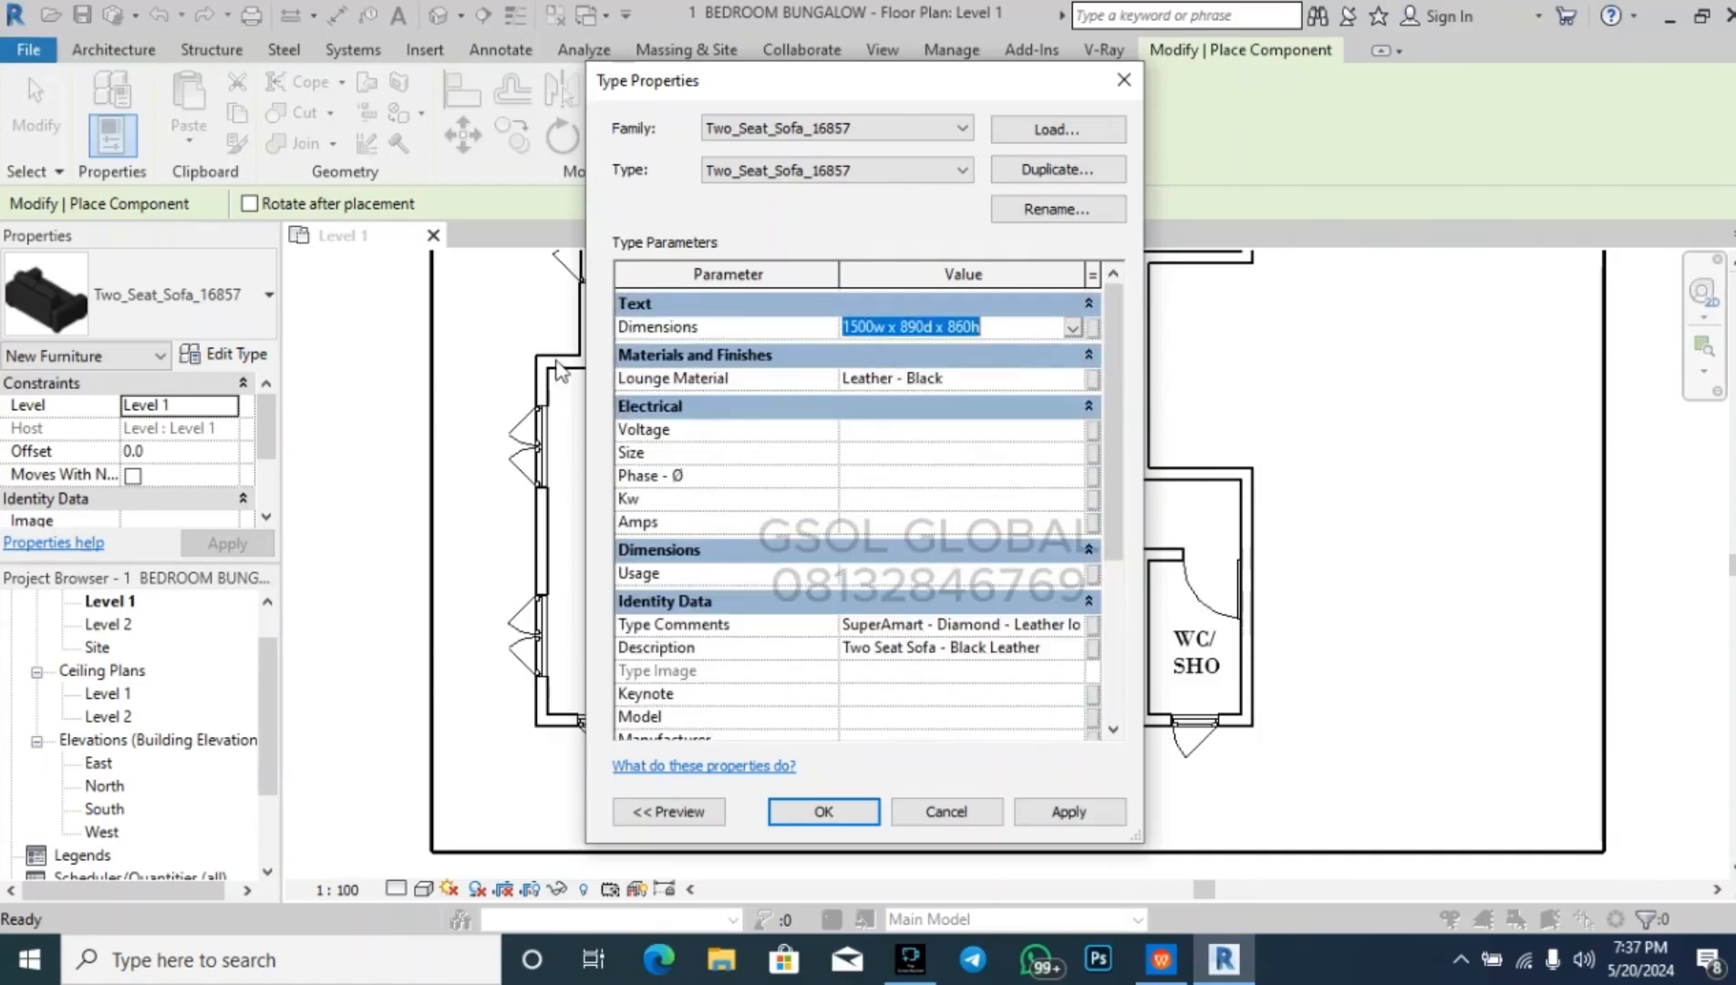
{"action": "left_click", "coordinate": [1123, 80]}
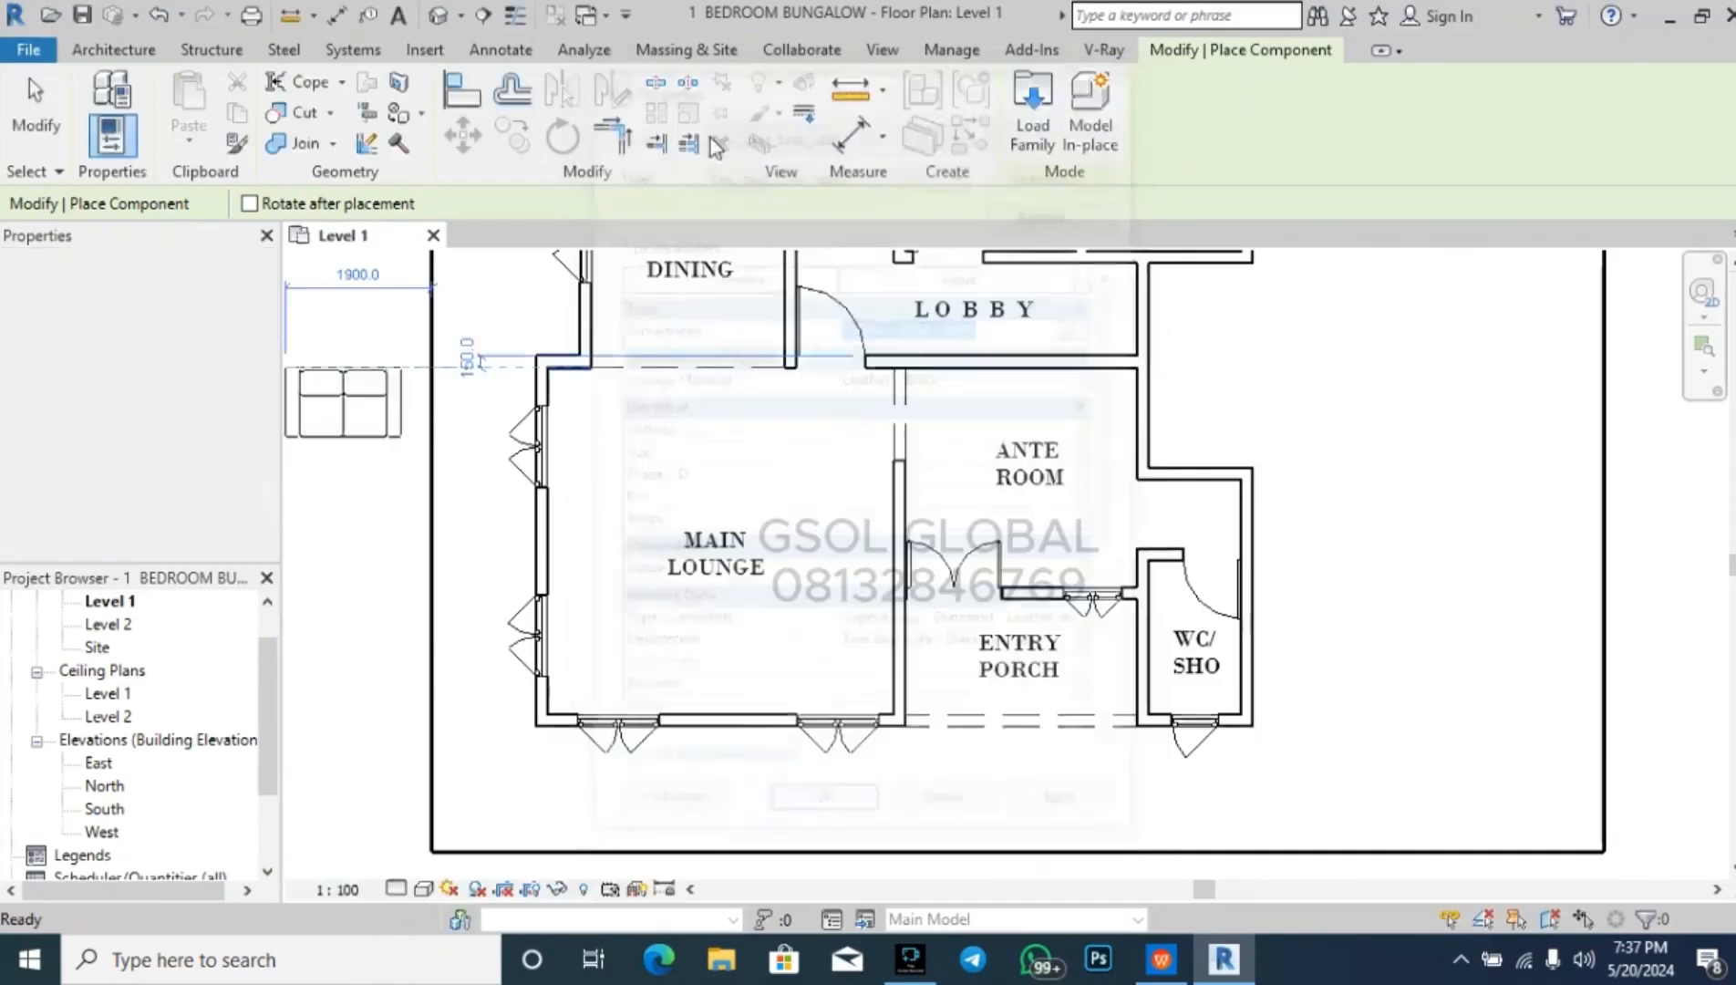
- Reselect the Two_Seat_Sofa_16857 type for placement and recheck its type parameters for size settings
{"action": "left_click", "coordinate": [240, 317]}
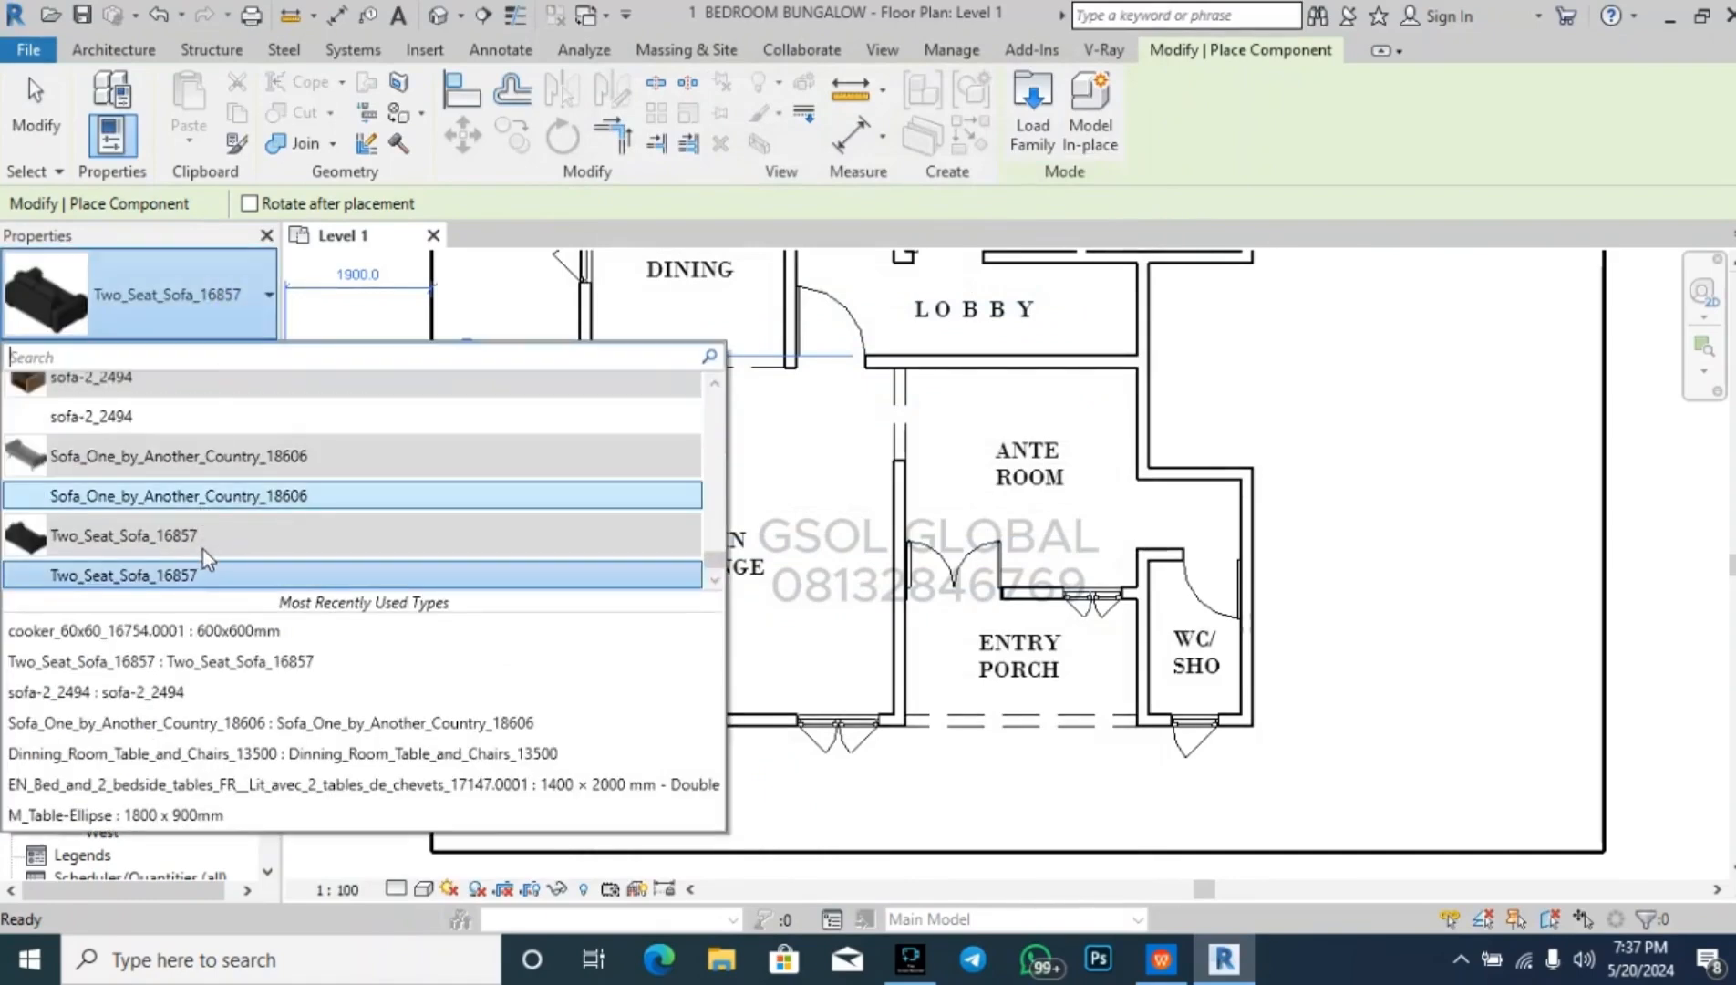
{"action": "left_click", "coordinate": [208, 575]}
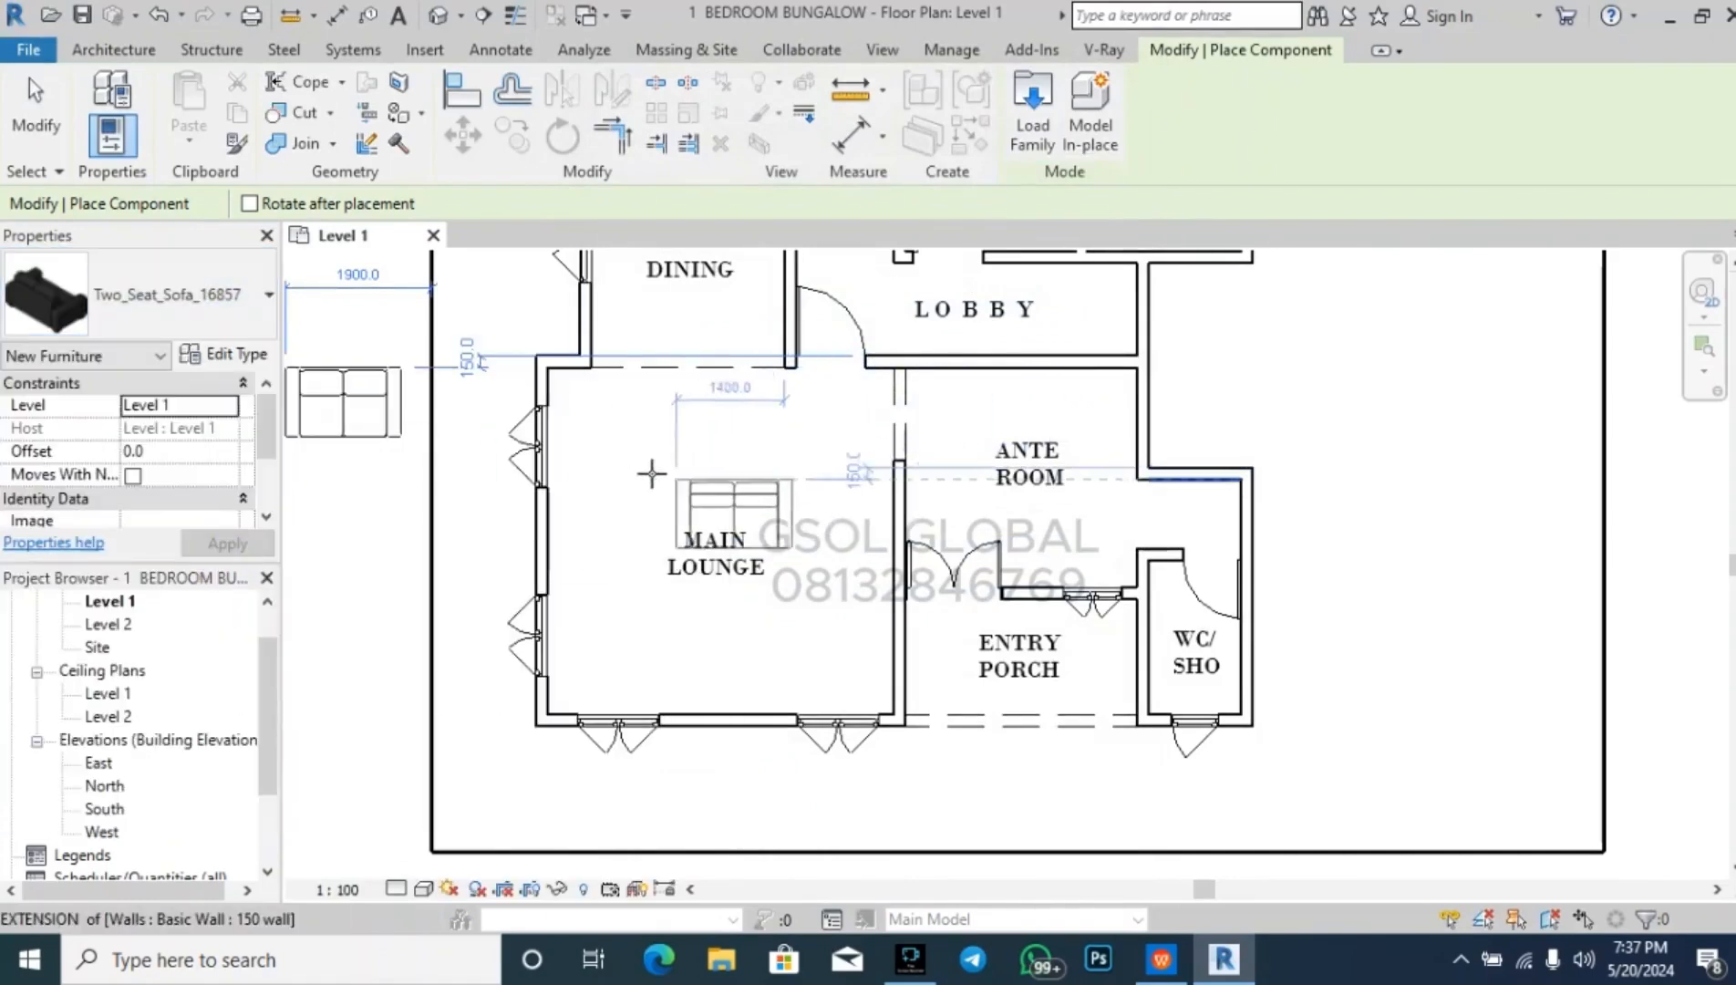
{"action": "left_click", "coordinate": [343, 435]}
{"action": "left_click", "coordinate": [265, 363]}
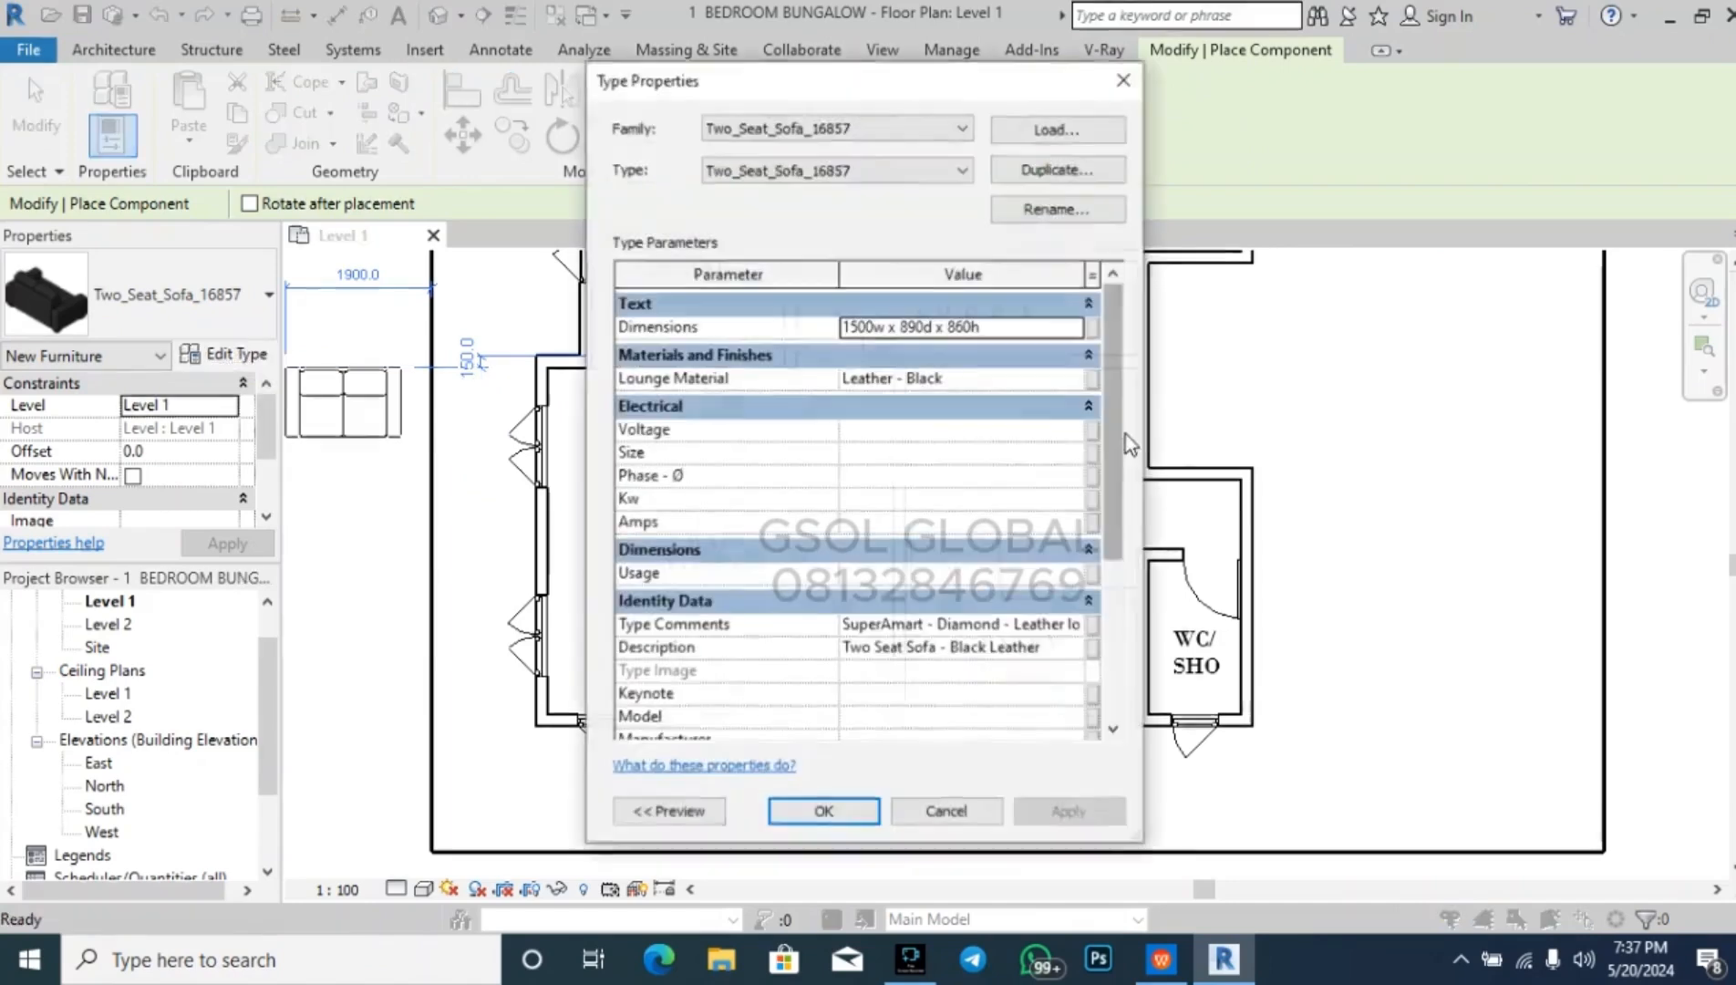
{"action": "scroll", "coordinate": [980, 415], "scroll_direction": "down", "scroll_amount": 5}
{"action": "scroll", "coordinate": [985, 534], "scroll_direction": "up", "scroll_amount": 3}
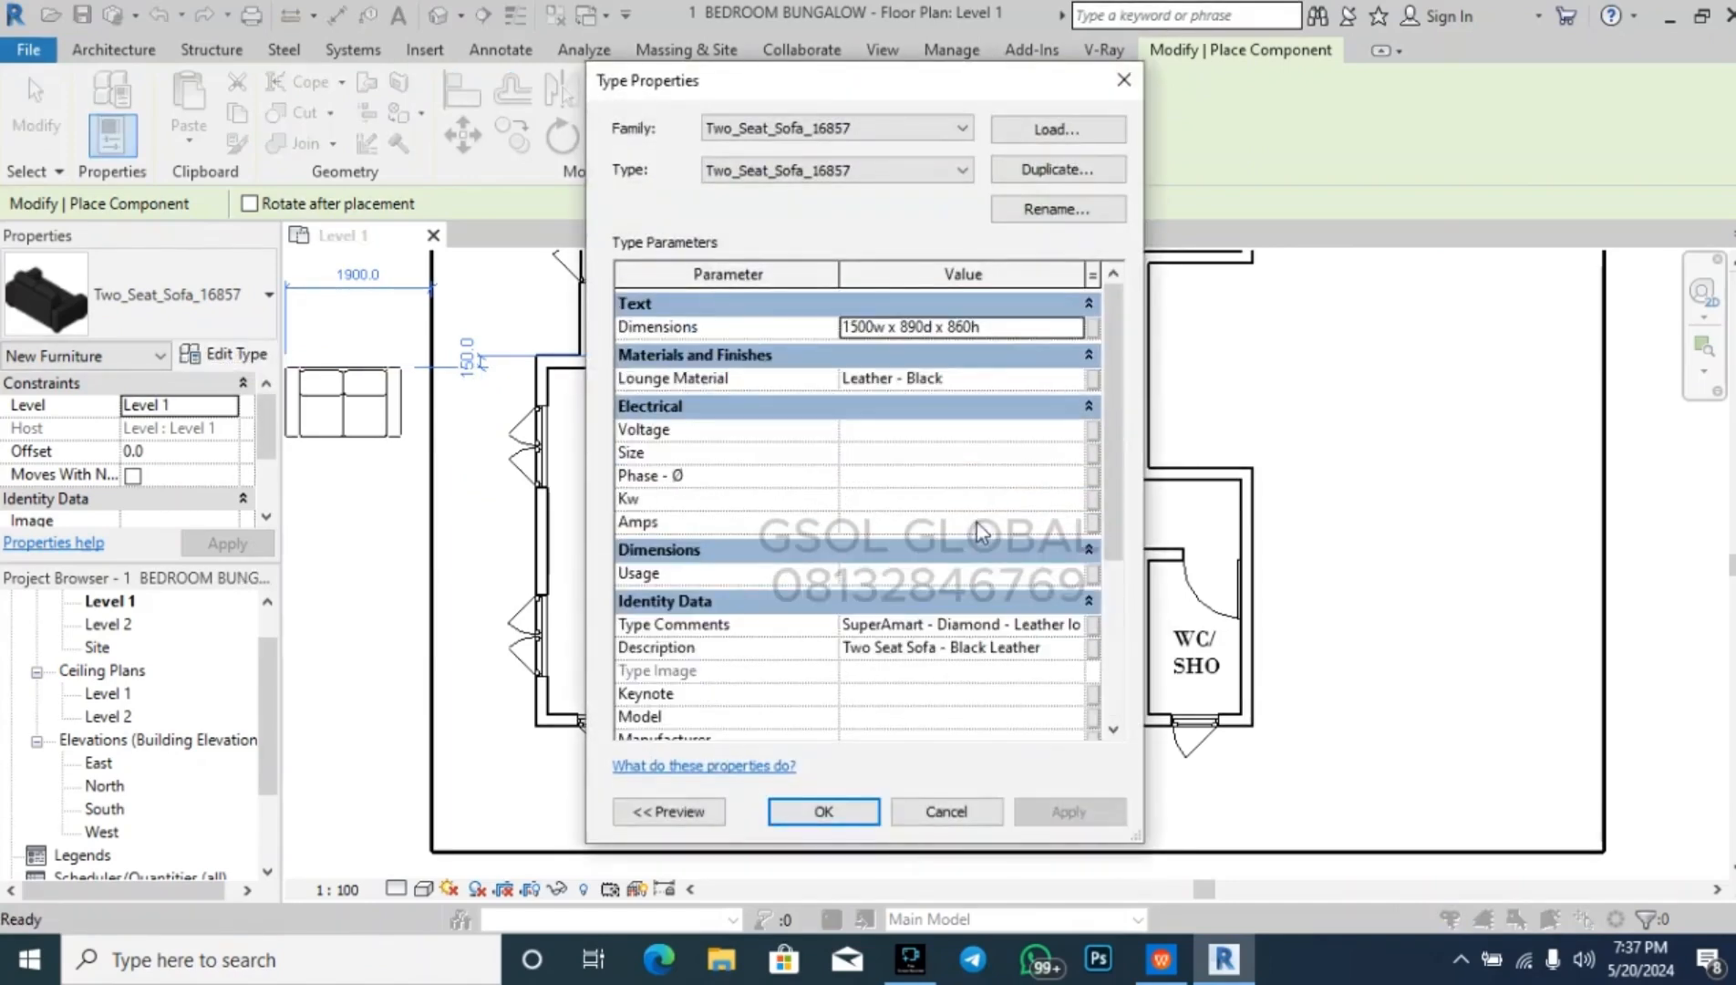
{"action": "left_click", "coordinate": [1124, 80]}
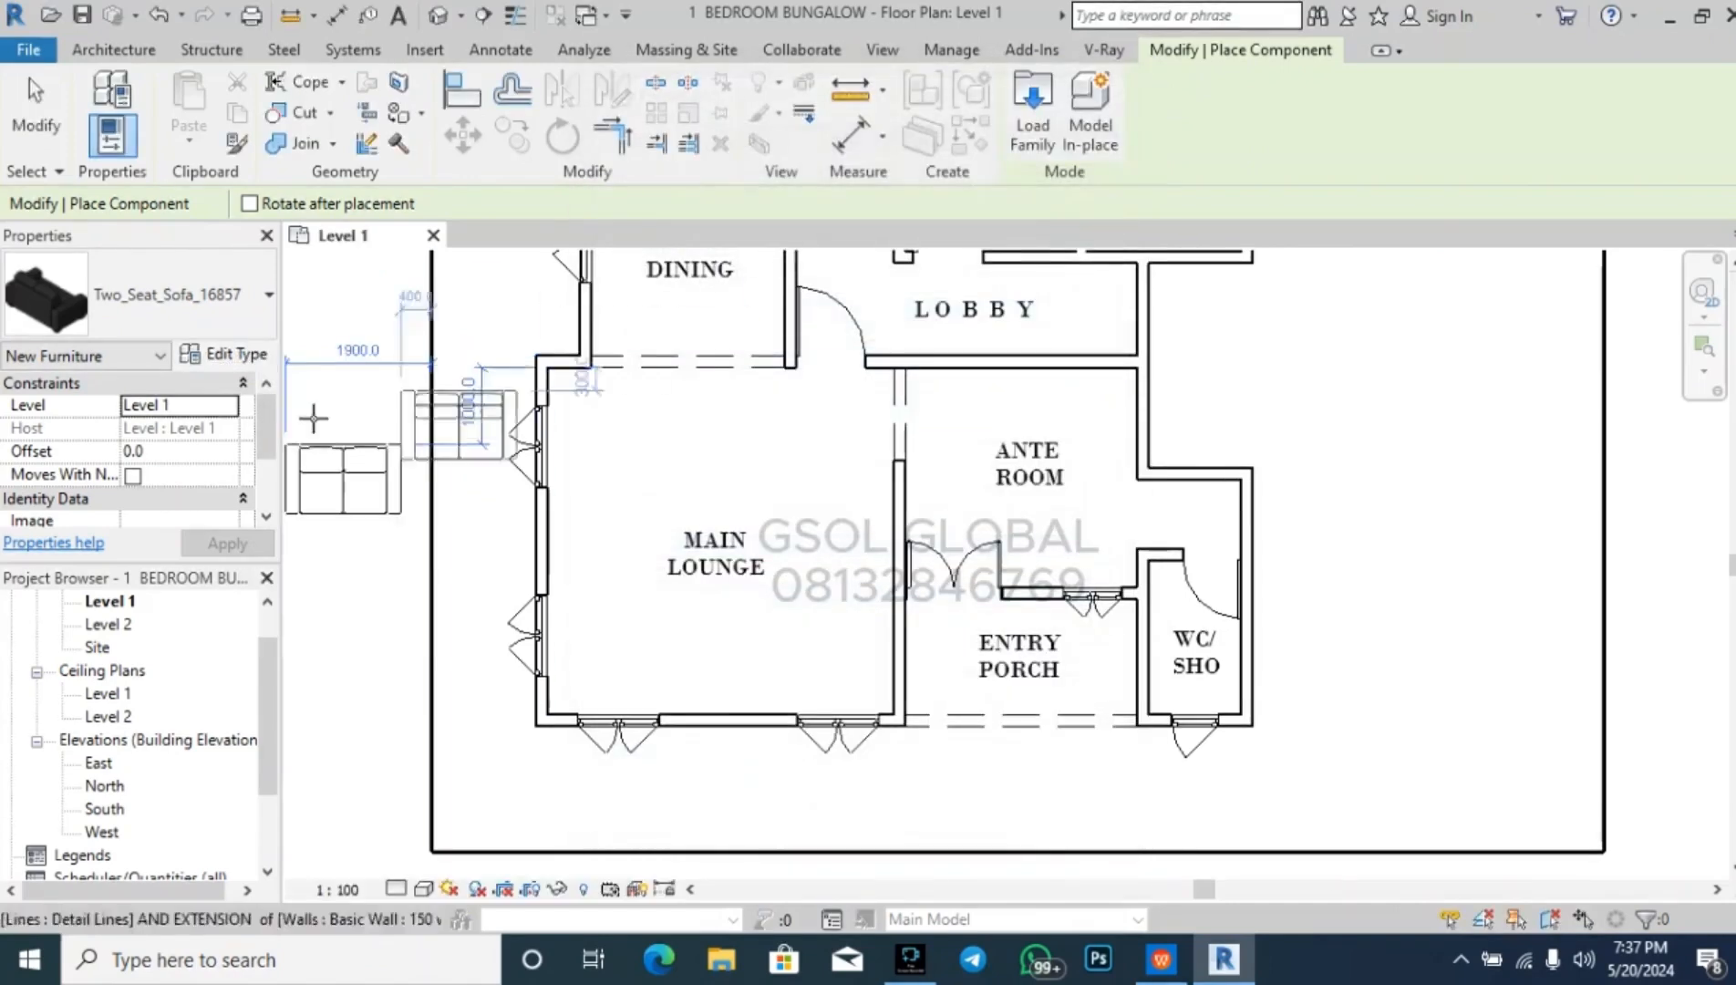
{"action": "left_click", "coordinate": [178, 301]}
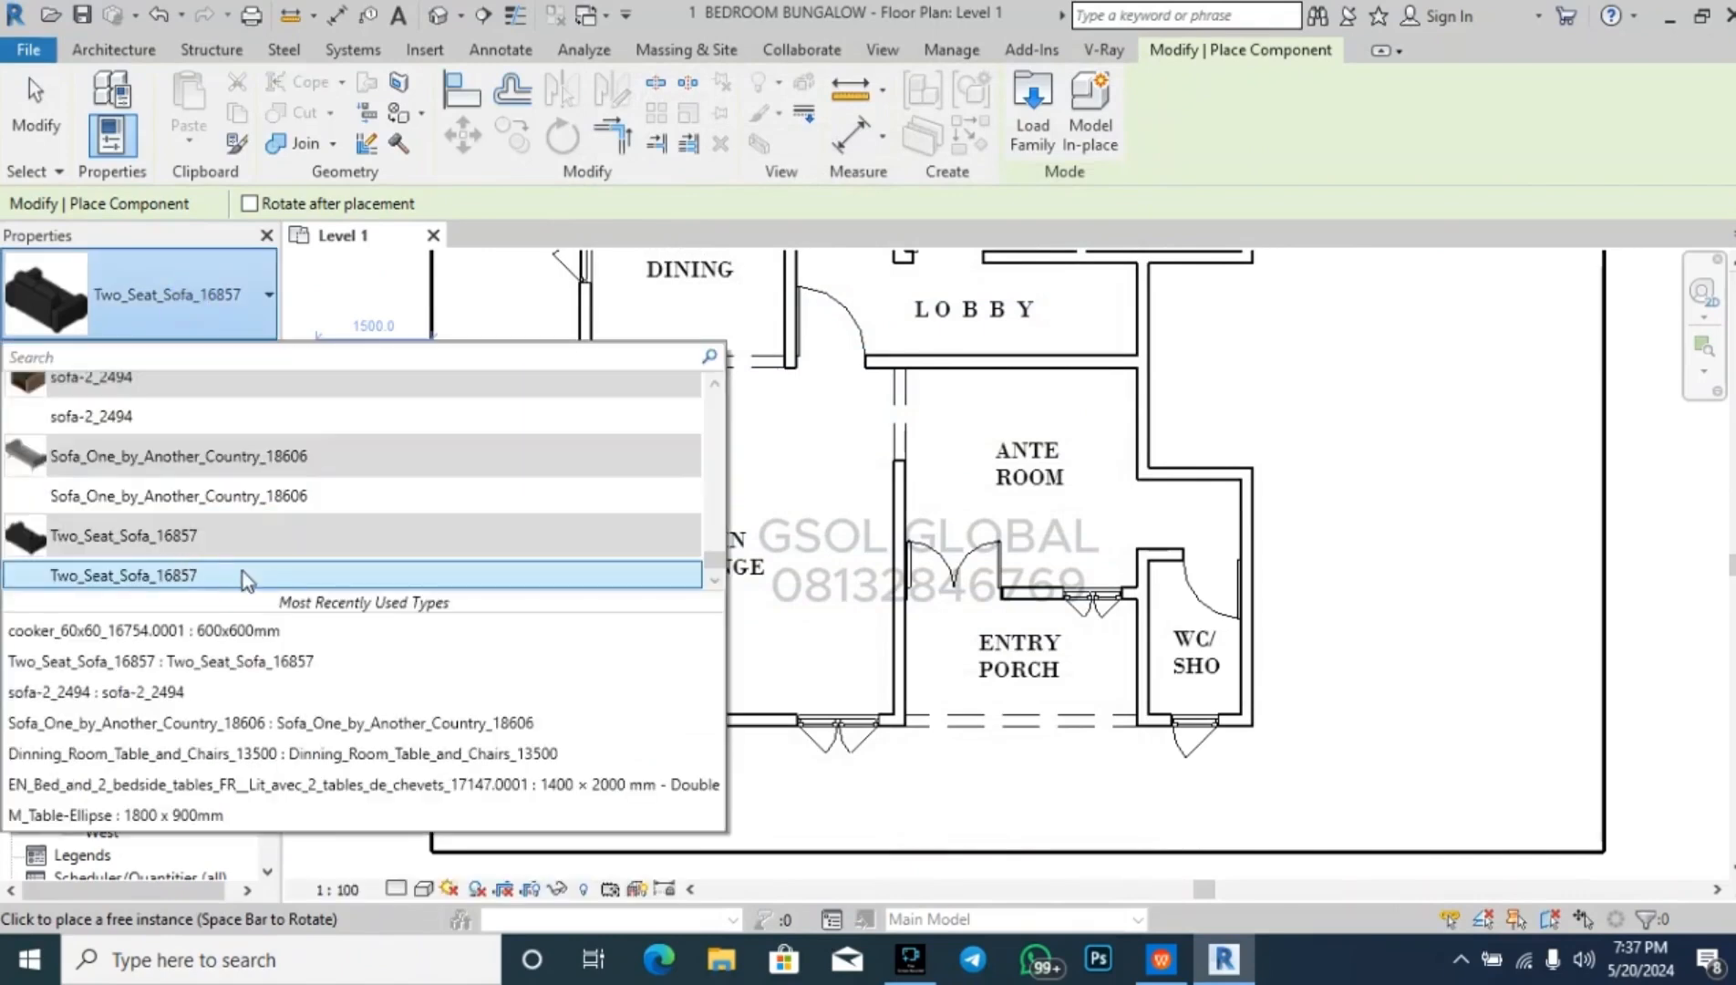
{"action": "left_click", "coordinate": [237, 575]}
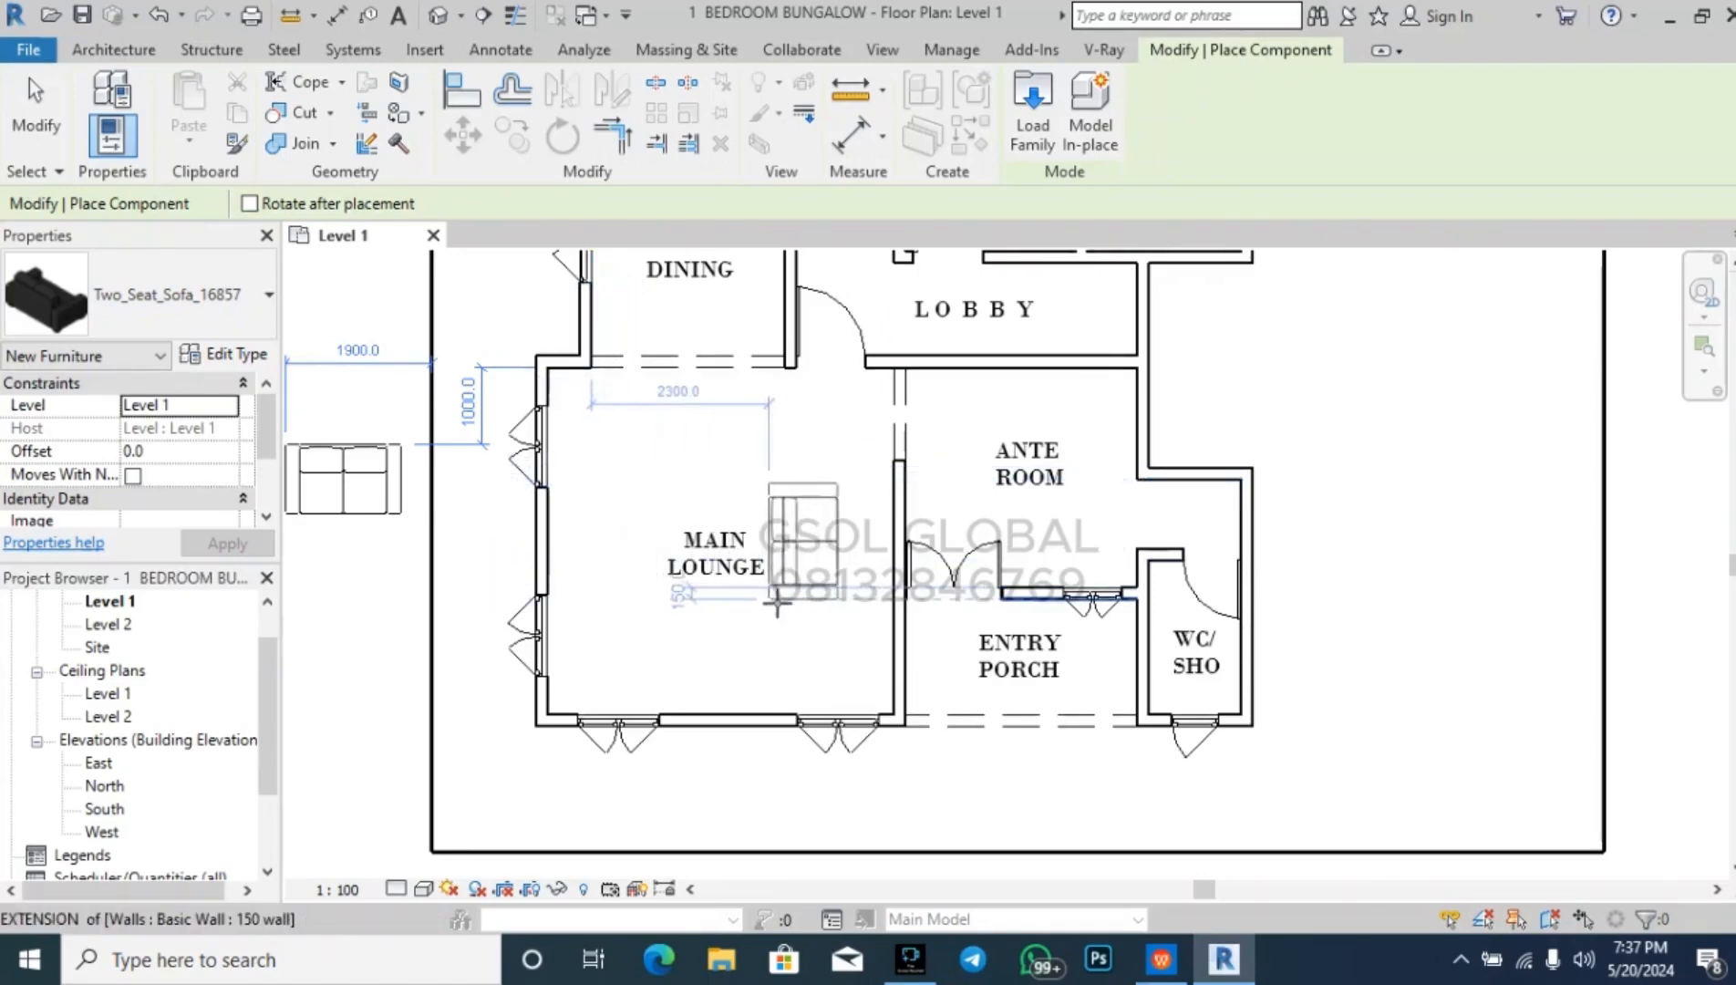
{"action": "key", "text": "Escape"}
{"action": "key", "text": "Escape"}
{"action": "scroll", "coordinate": [406, 529], "scroll_direction": "down", "scroll_amount": 2}
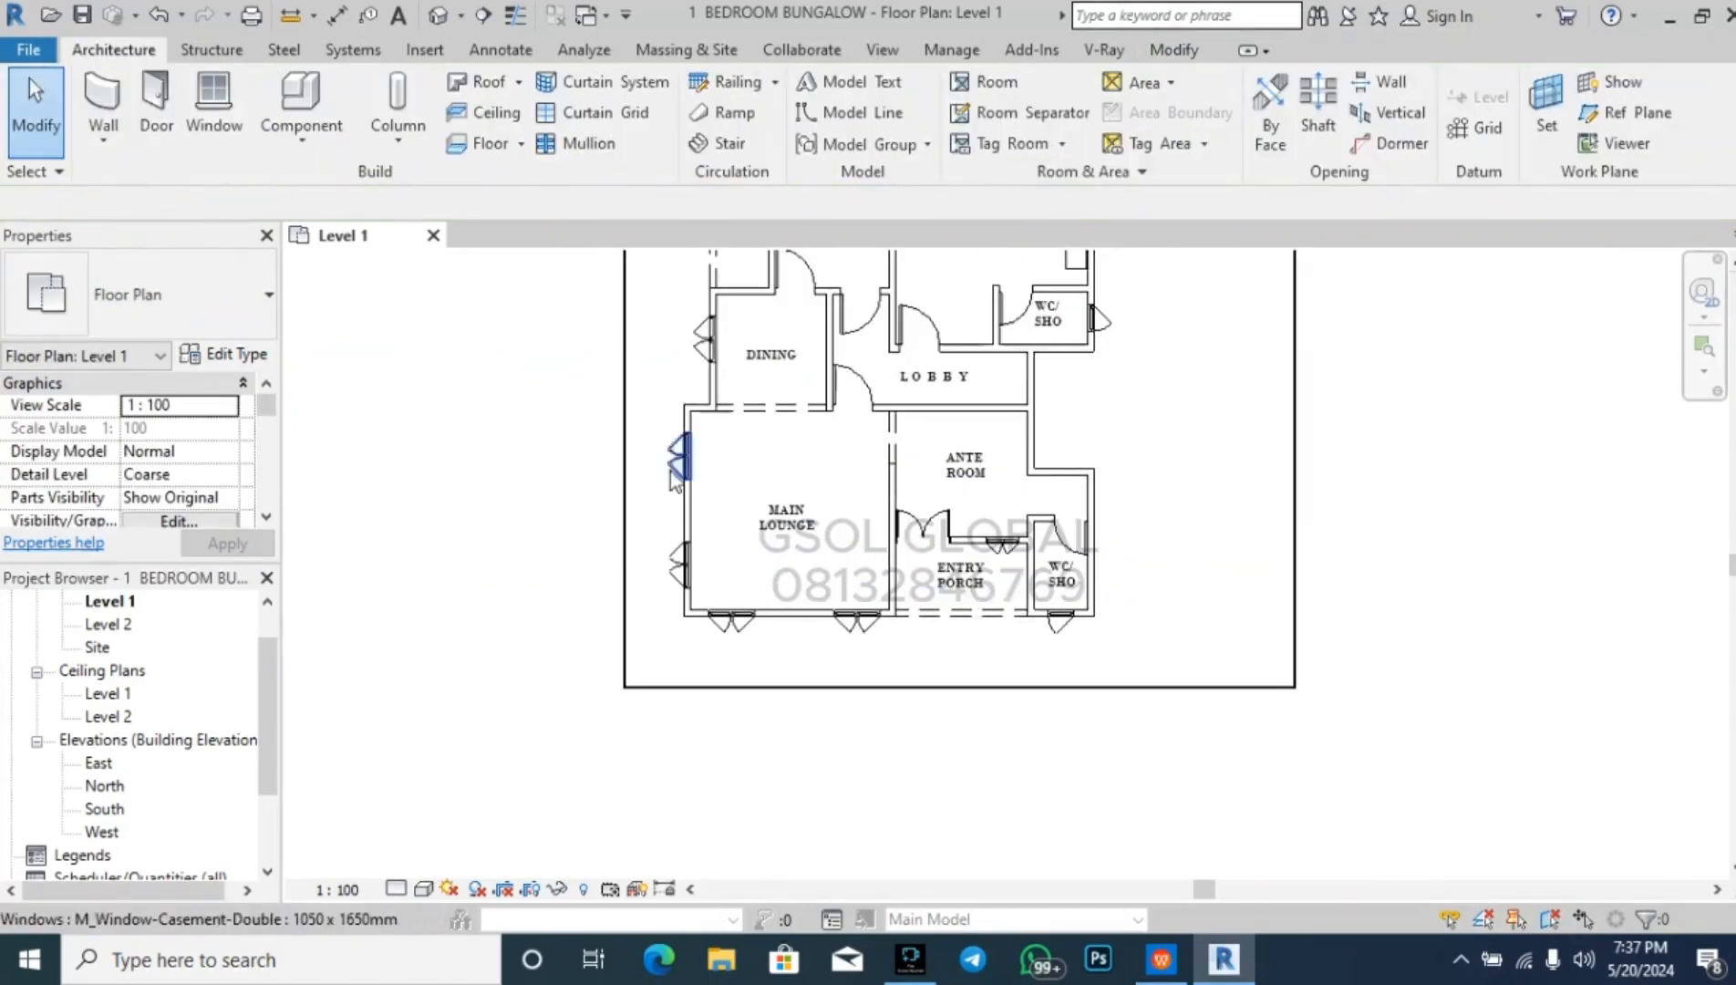
{"action": "scroll", "coordinate": [651, 475], "scroll_direction": "up", "scroll_amount": 2}
{"action": "left_click", "coordinate": [302, 98]}
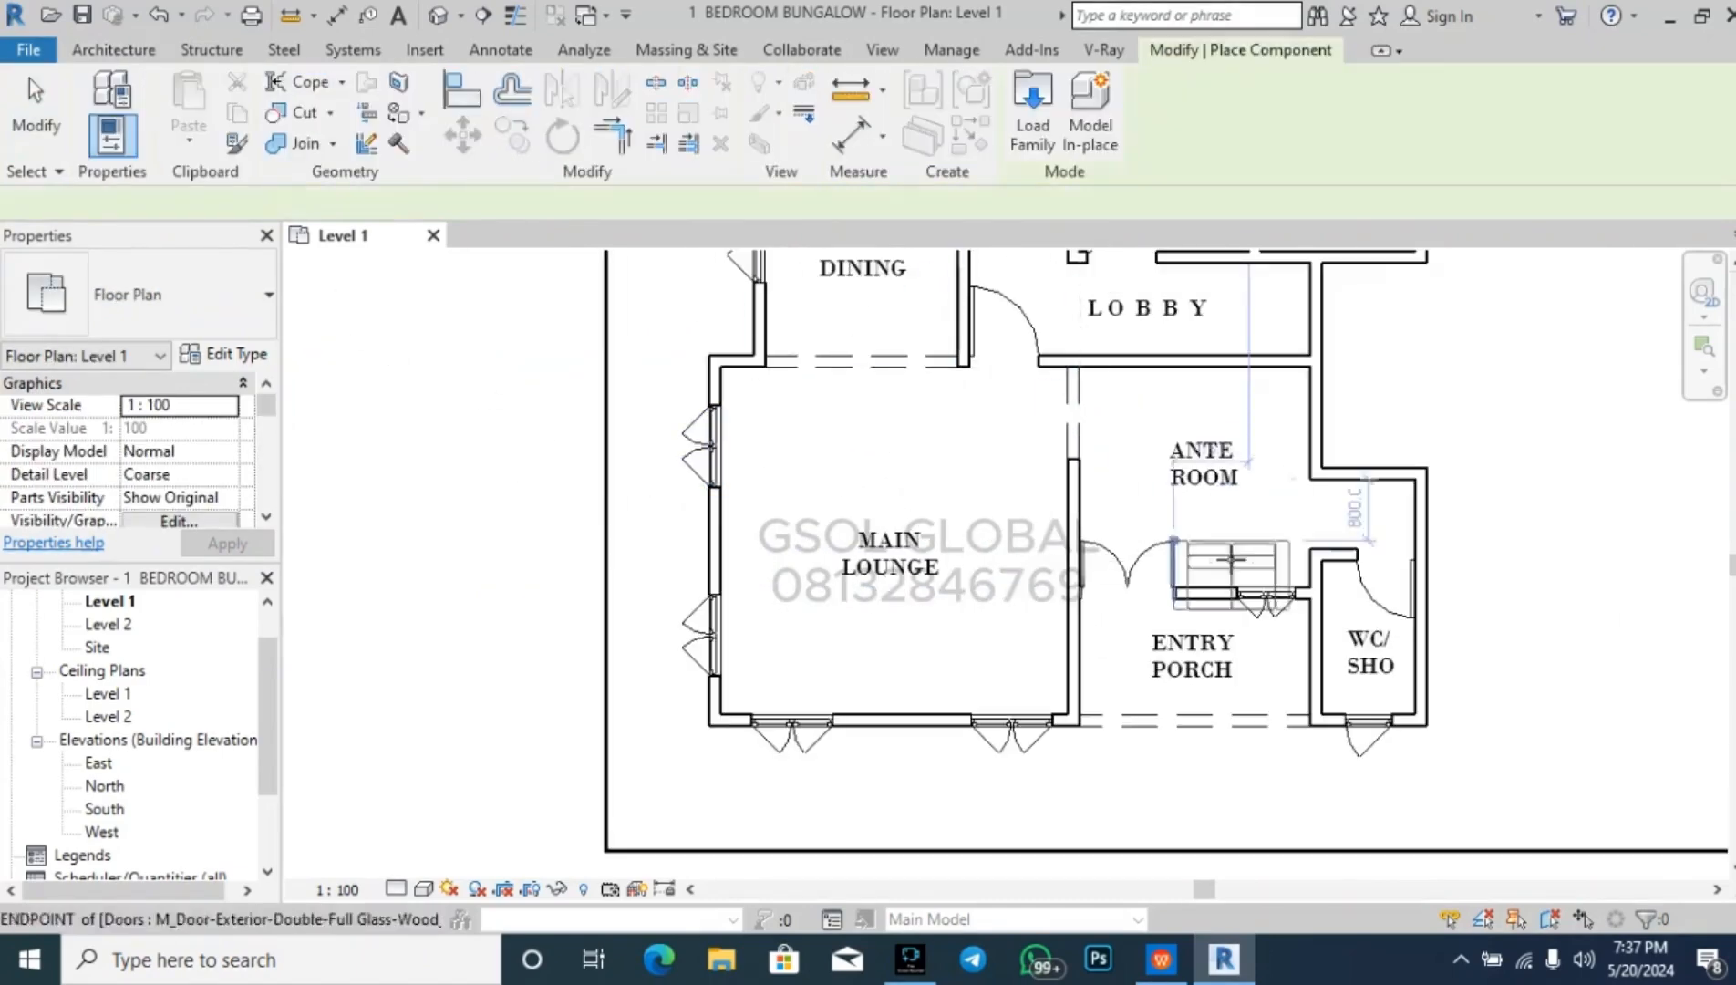
{"action": "scroll", "coordinate": [1213, 557], "scroll_direction": "up", "scroll_amount": 2}
{"action": "scroll", "coordinate": [771, 471], "scroll_direction": "down", "scroll_amount": 2}
{"action": "scroll", "coordinate": [771, 472], "scroll_direction": "down", "scroll_amount": 2}
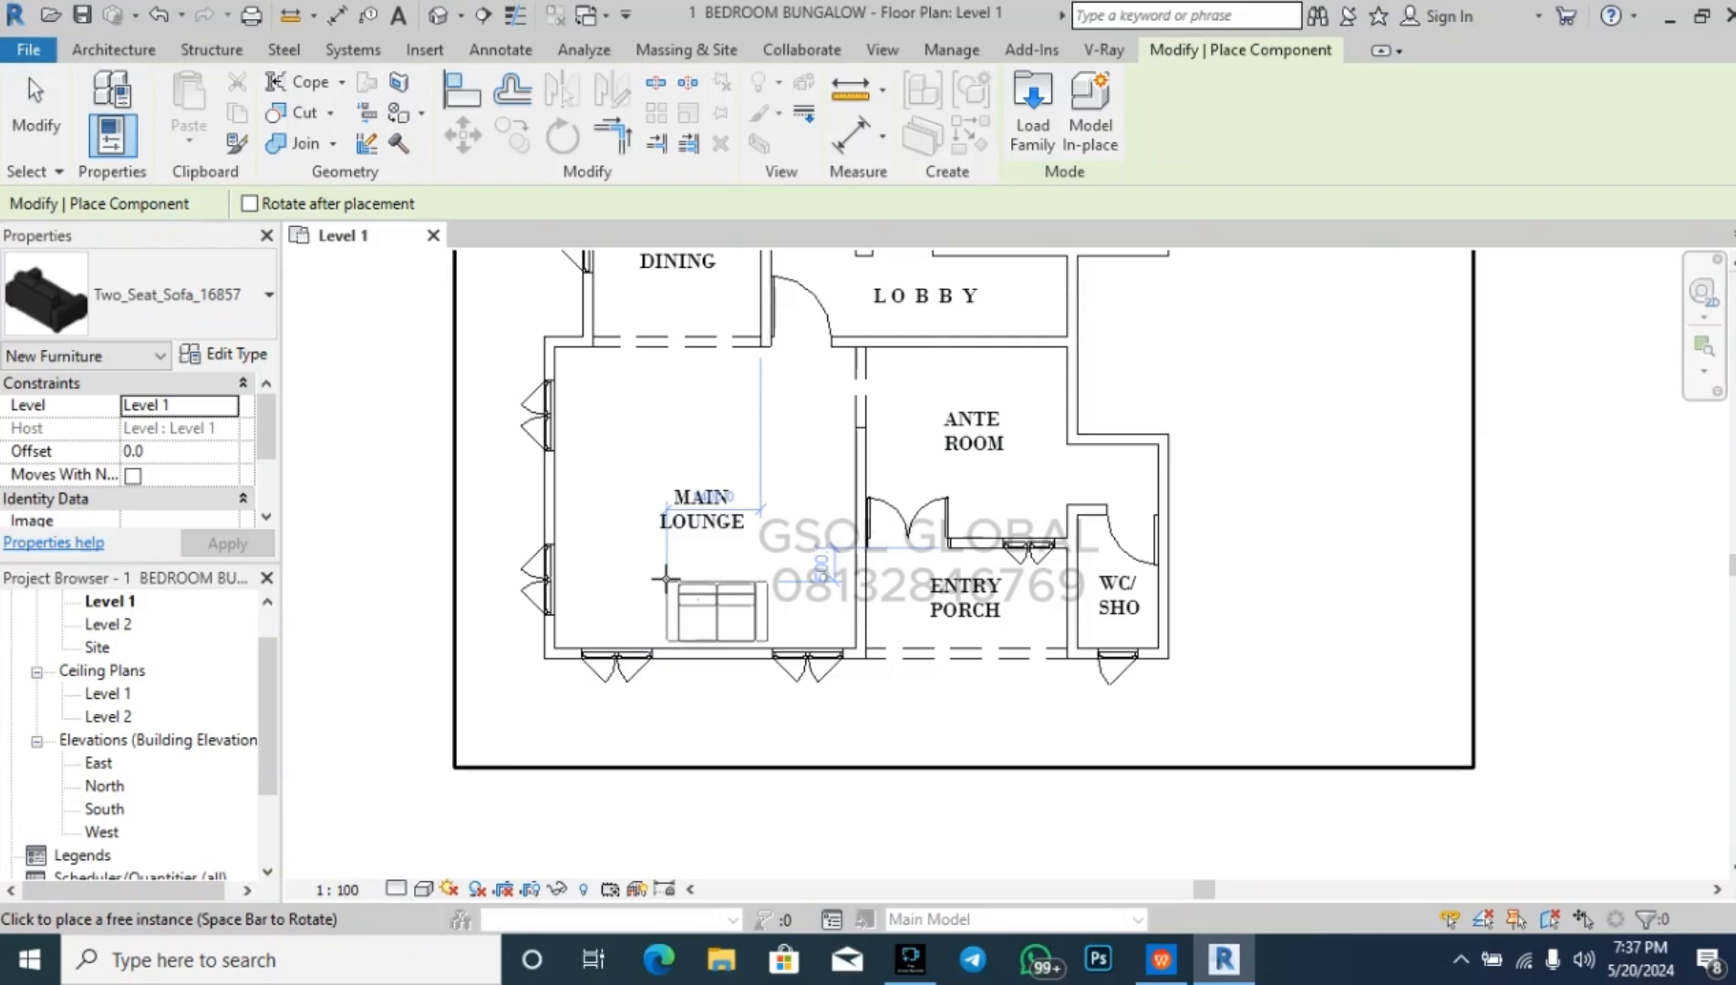
{"action": "key", "text": "Escape"}
{"action": "key", "text": "Escape"}
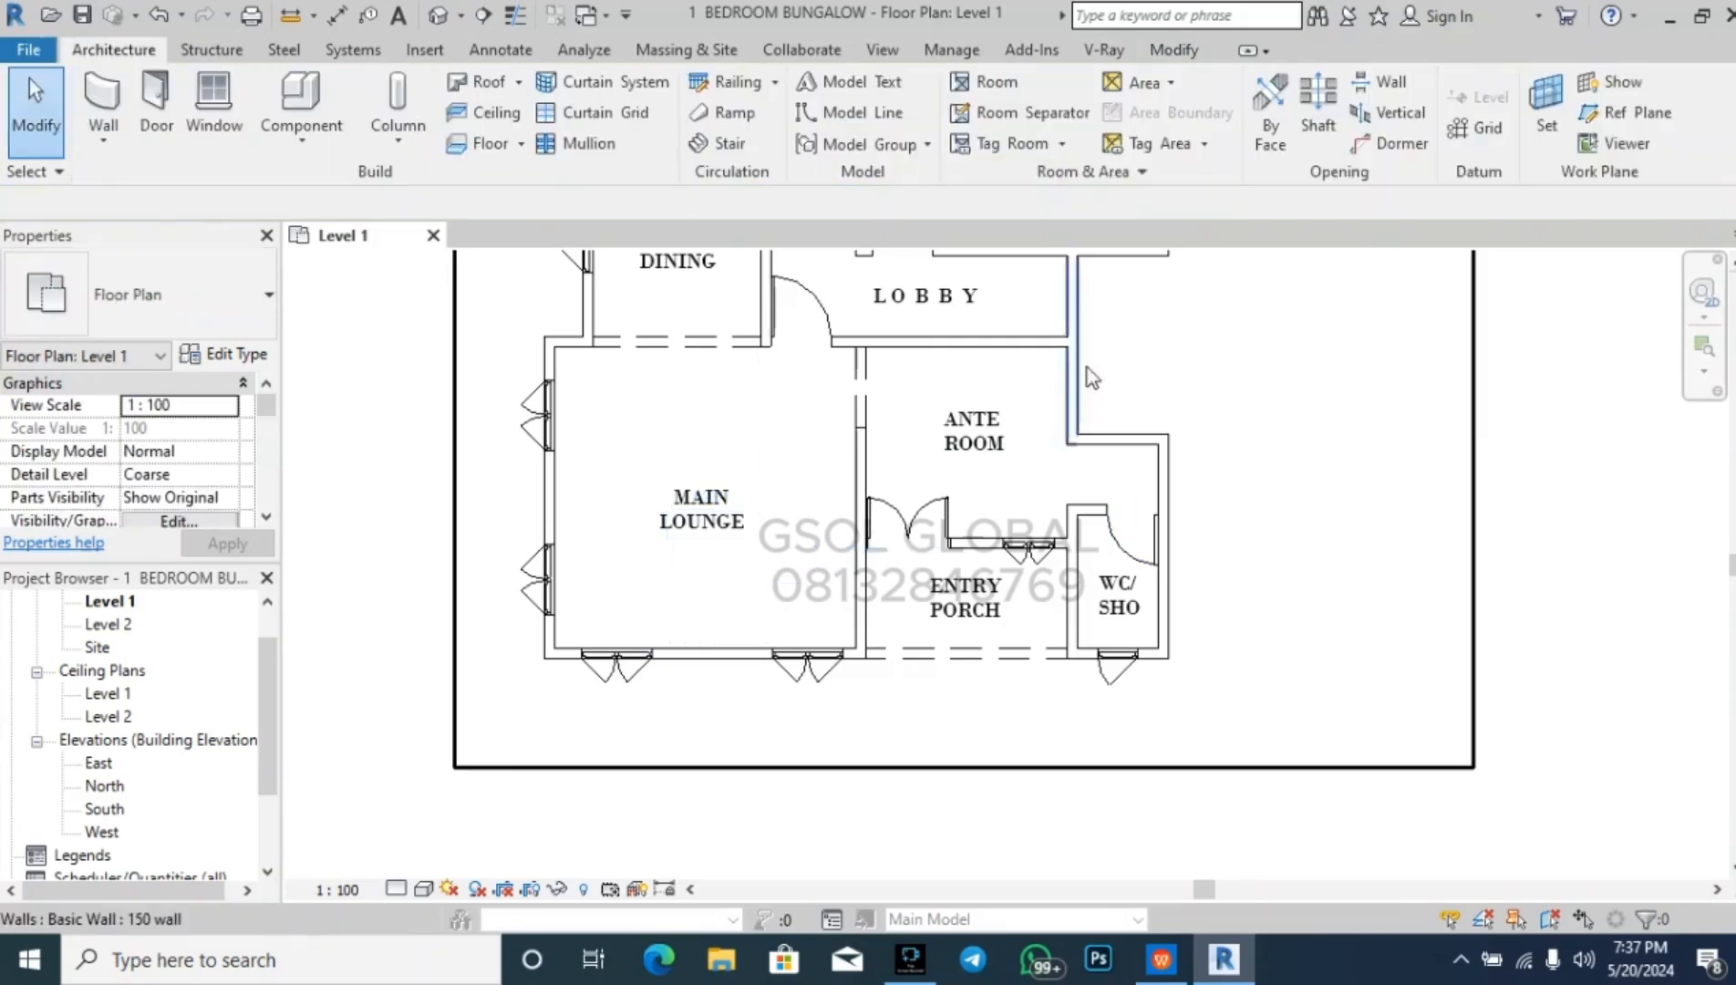
- Start a new component placement and begin loading another furniture family for the main lounge
{"action": "left_click", "coordinate": [1100, 50]}
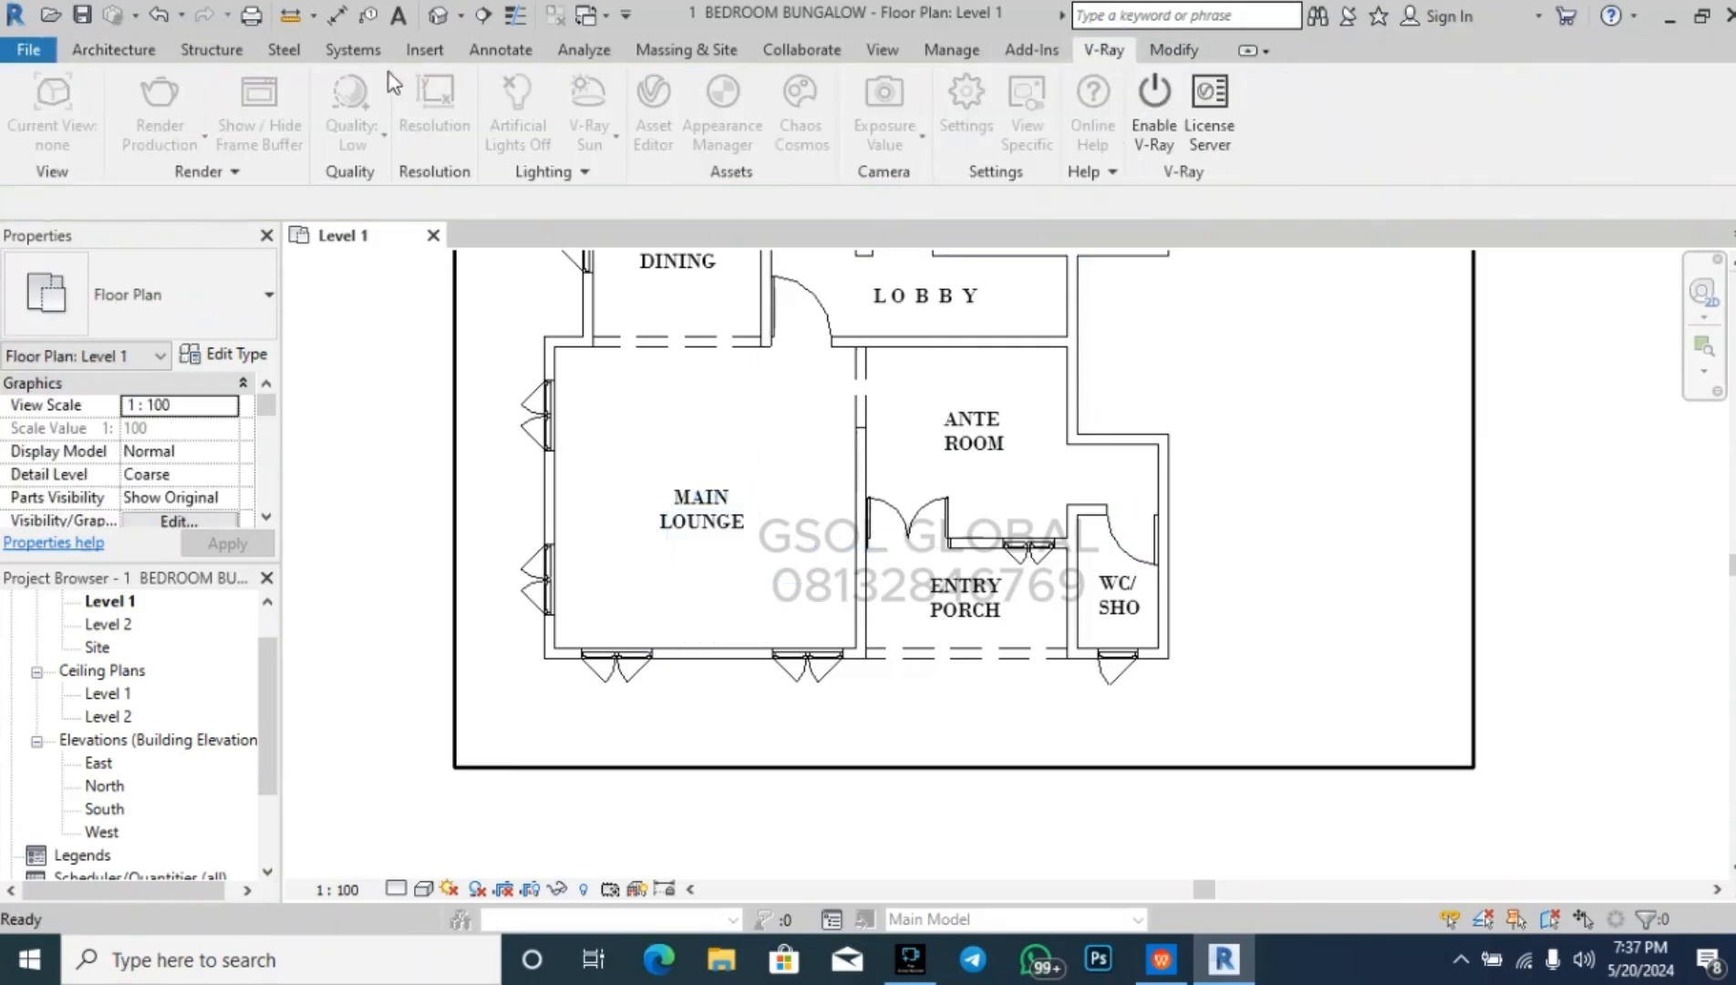
{"action": "left_click", "coordinate": [114, 50]}
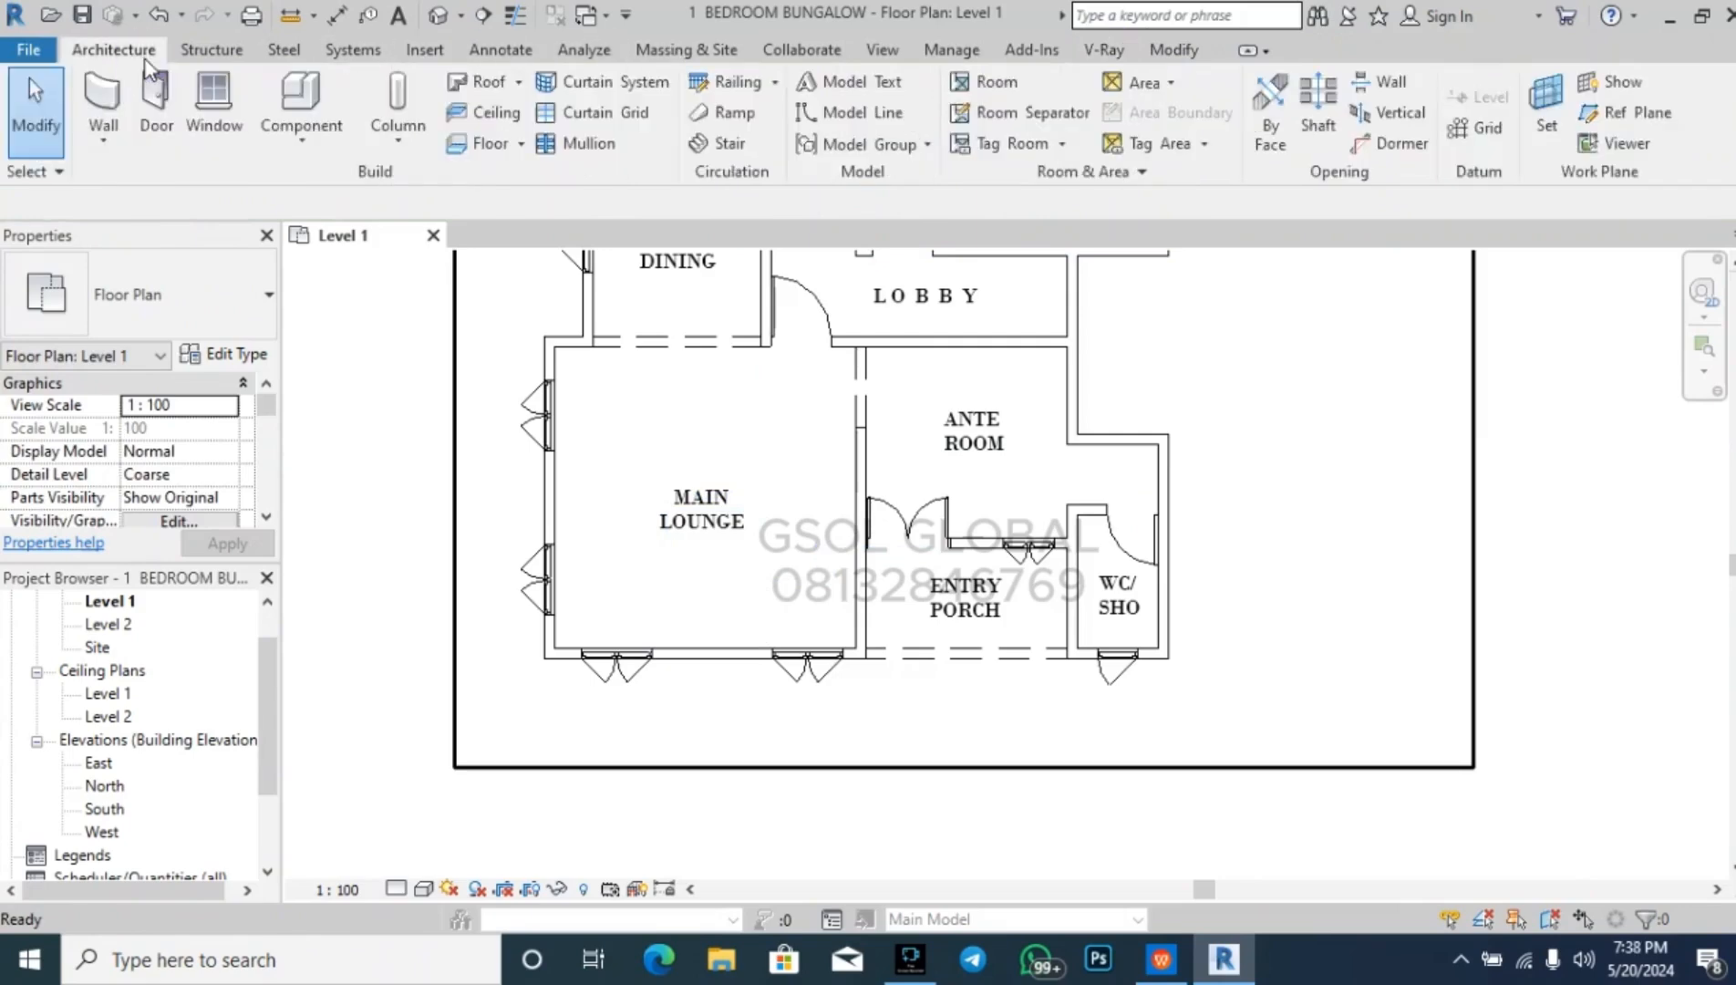
{"action": "left_click", "coordinate": [325, 97]}
{"action": "left_click", "coordinate": [1032, 109]}
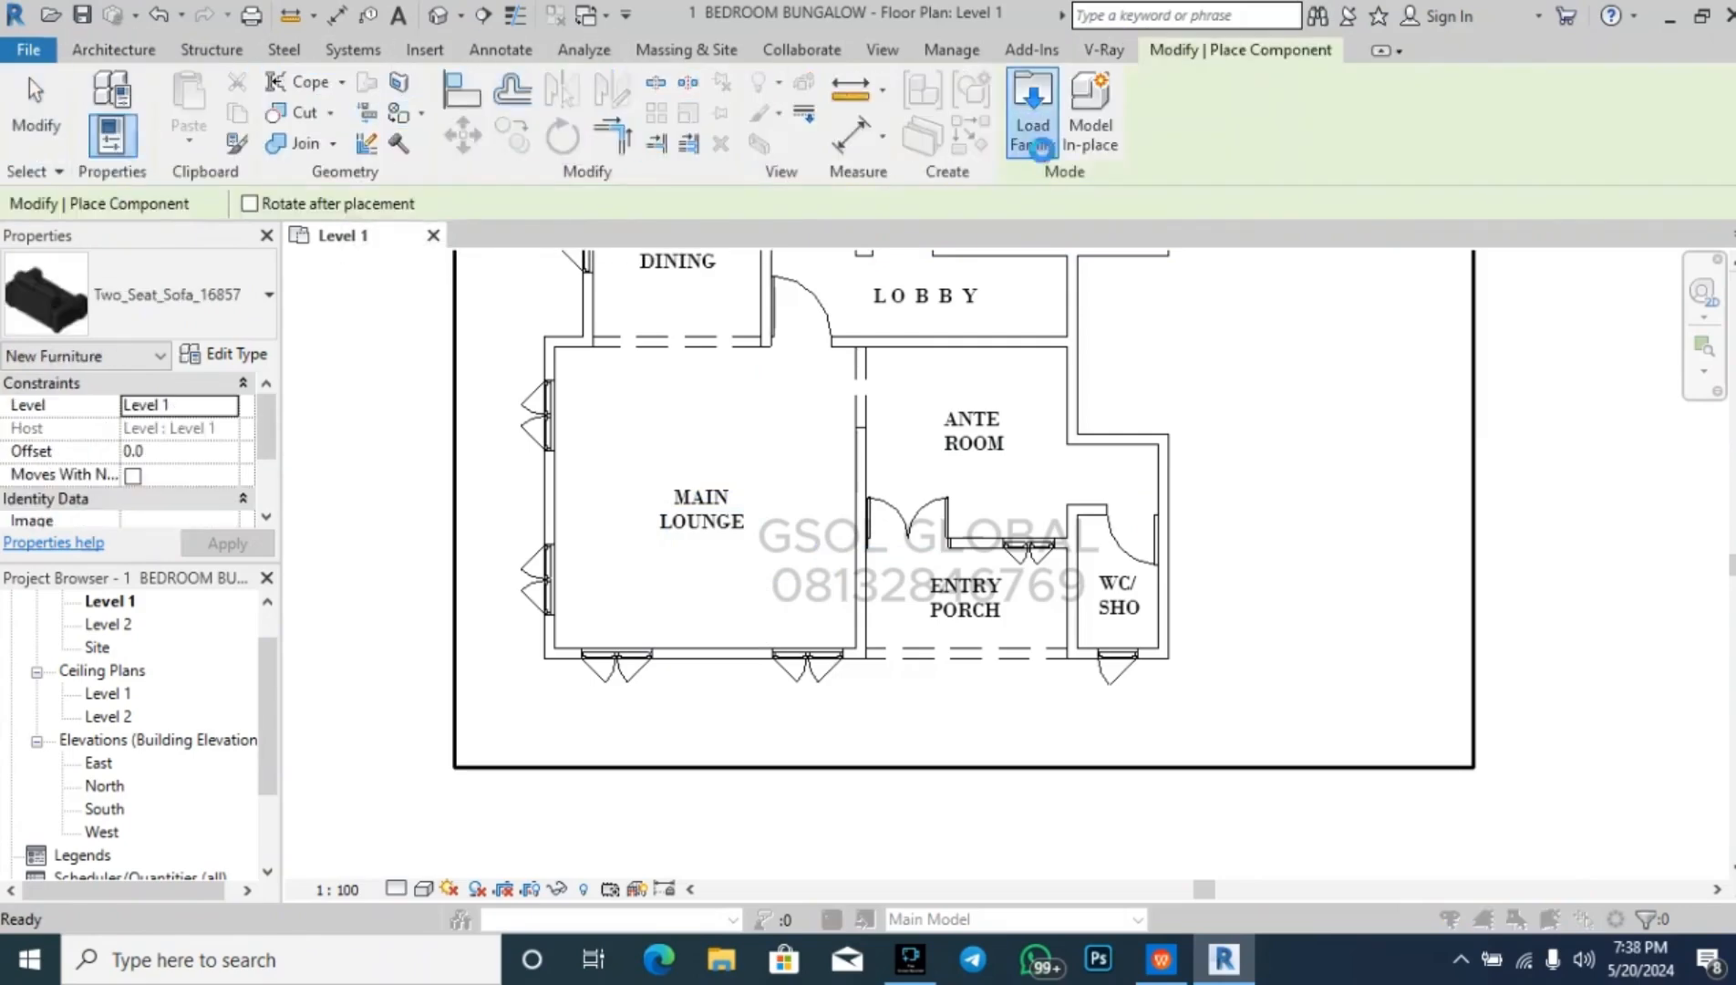
{"action": "scroll", "coordinate": [942, 545], "scroll_direction": "down", "scroll_amount": 2}
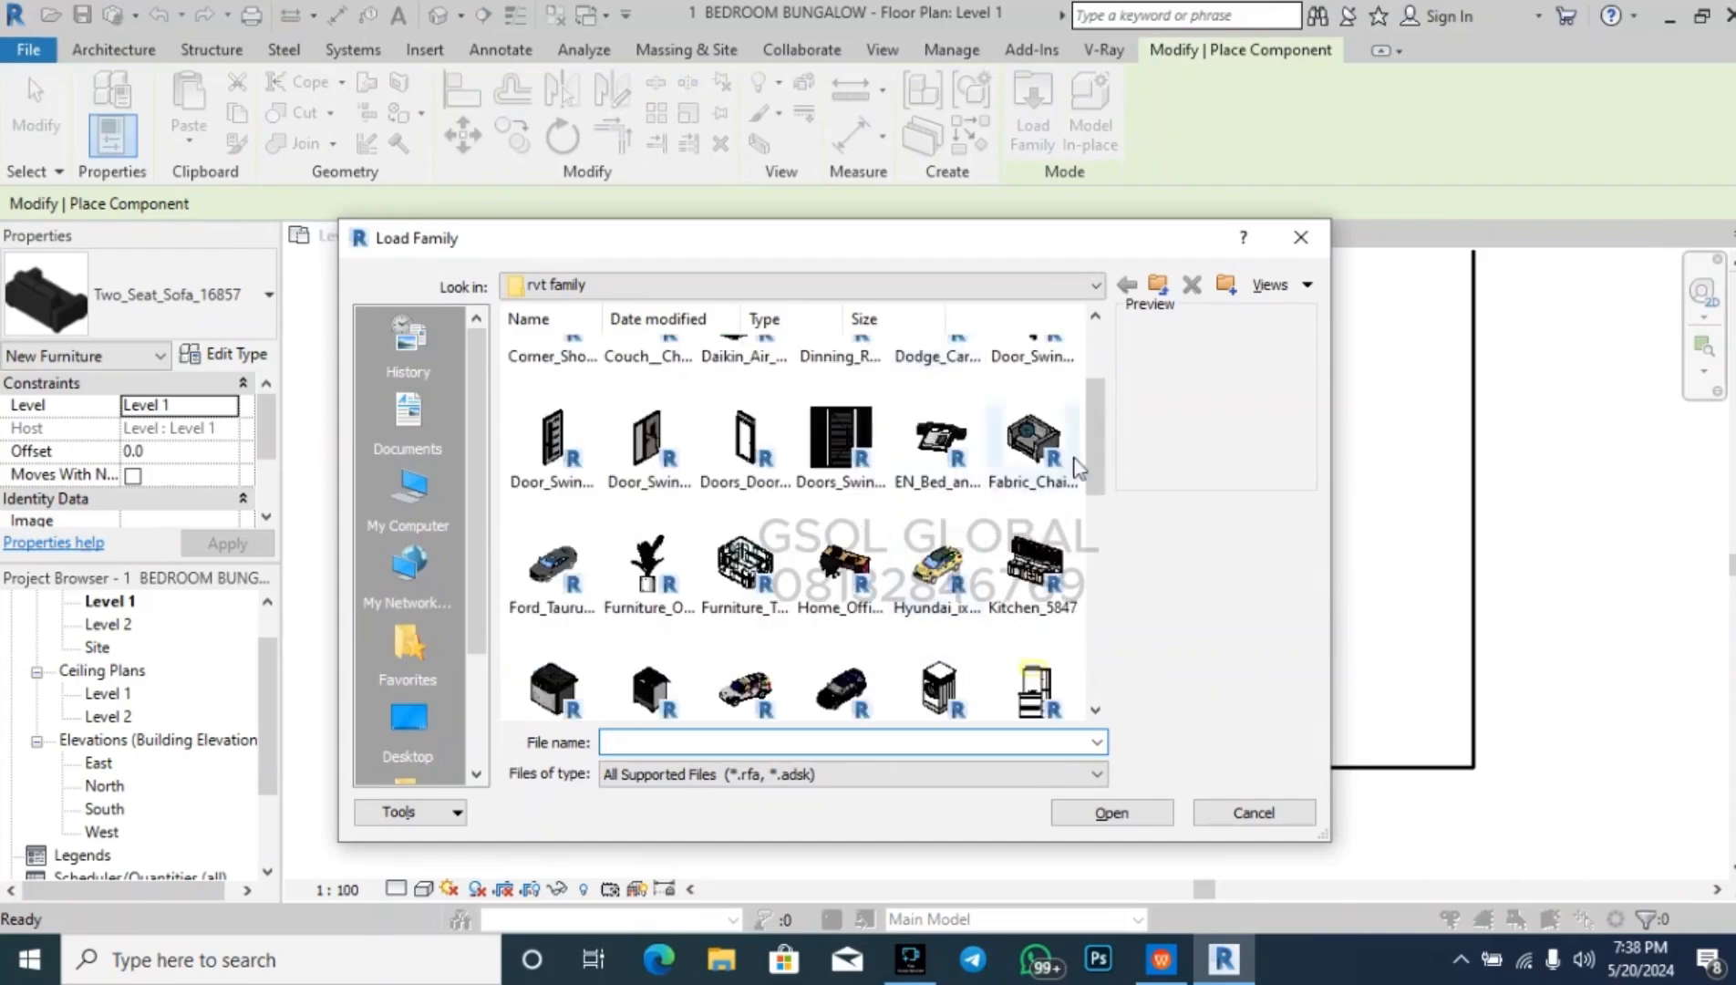
- Leave the rvt family folder and browse to the Furniture folder of the US Metric library
{"action": "left_click", "coordinate": [1156, 285]}
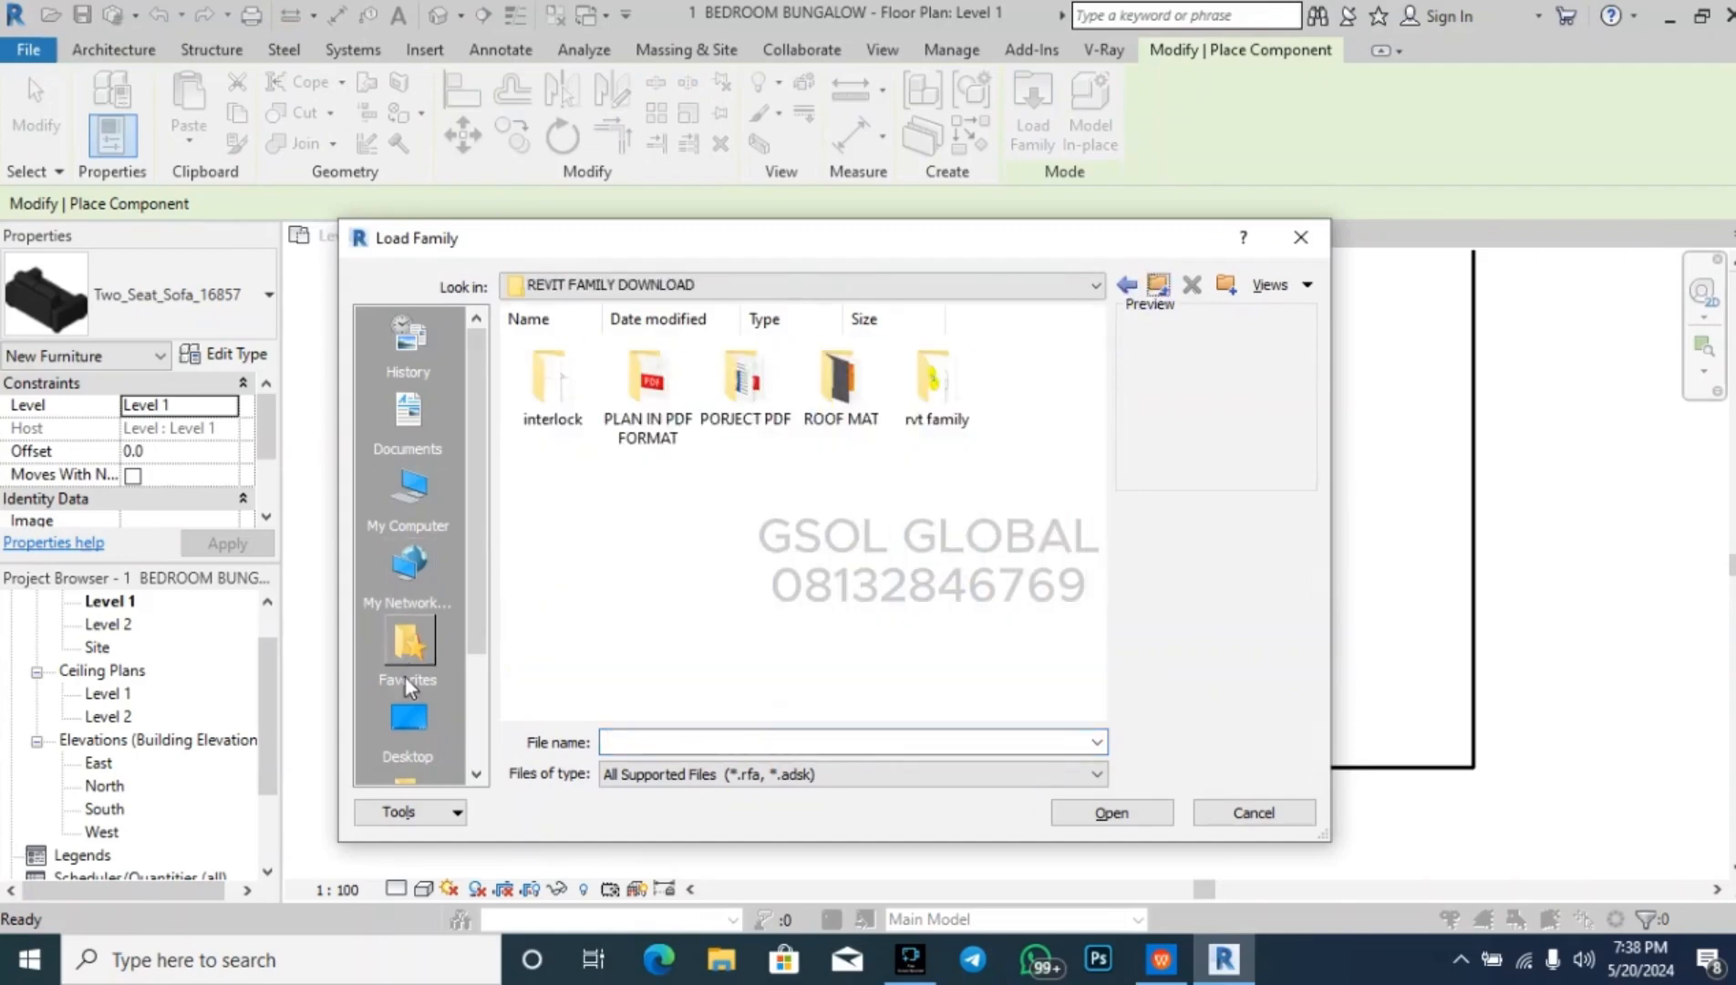
{"action": "scroll", "coordinate": [407, 726], "scroll_direction": "down", "scroll_amount": 2}
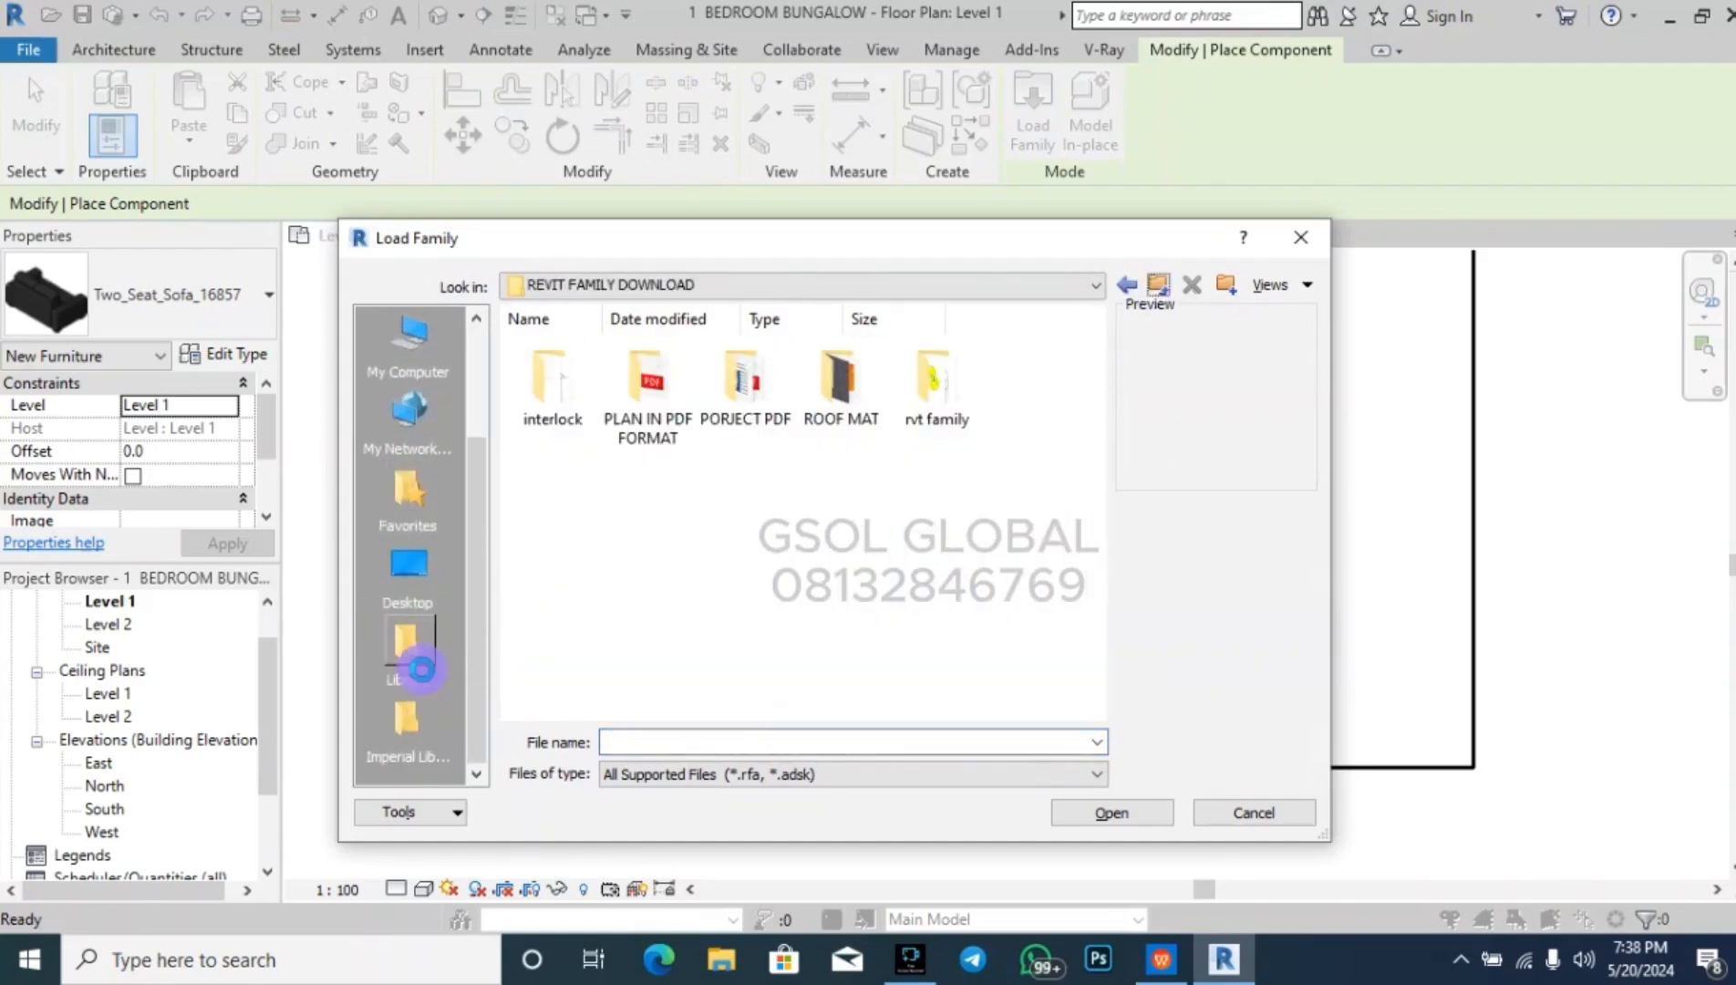
{"action": "left_click", "coordinate": [422, 668]}
{"action": "left_click", "coordinate": [1157, 284]}
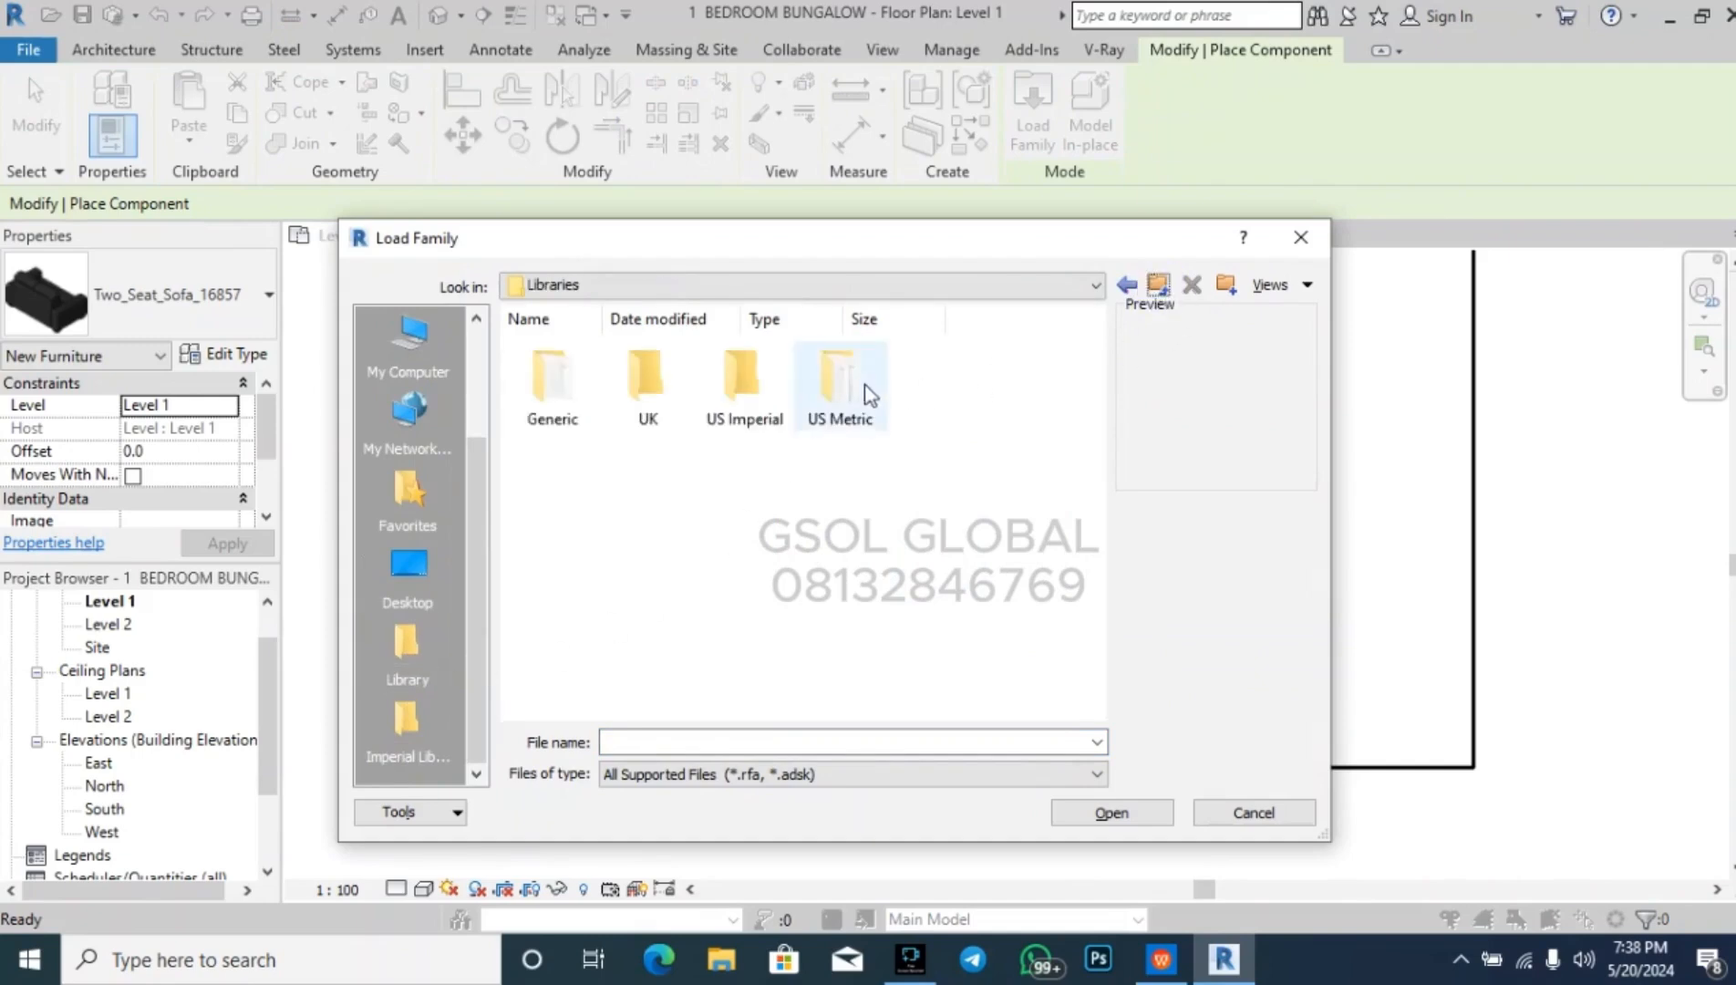
{"action": "double_click", "coordinate": [851, 388]}
{"action": "scroll", "coordinate": [848, 602], "scroll_direction": "down", "scroll_amount": 5}
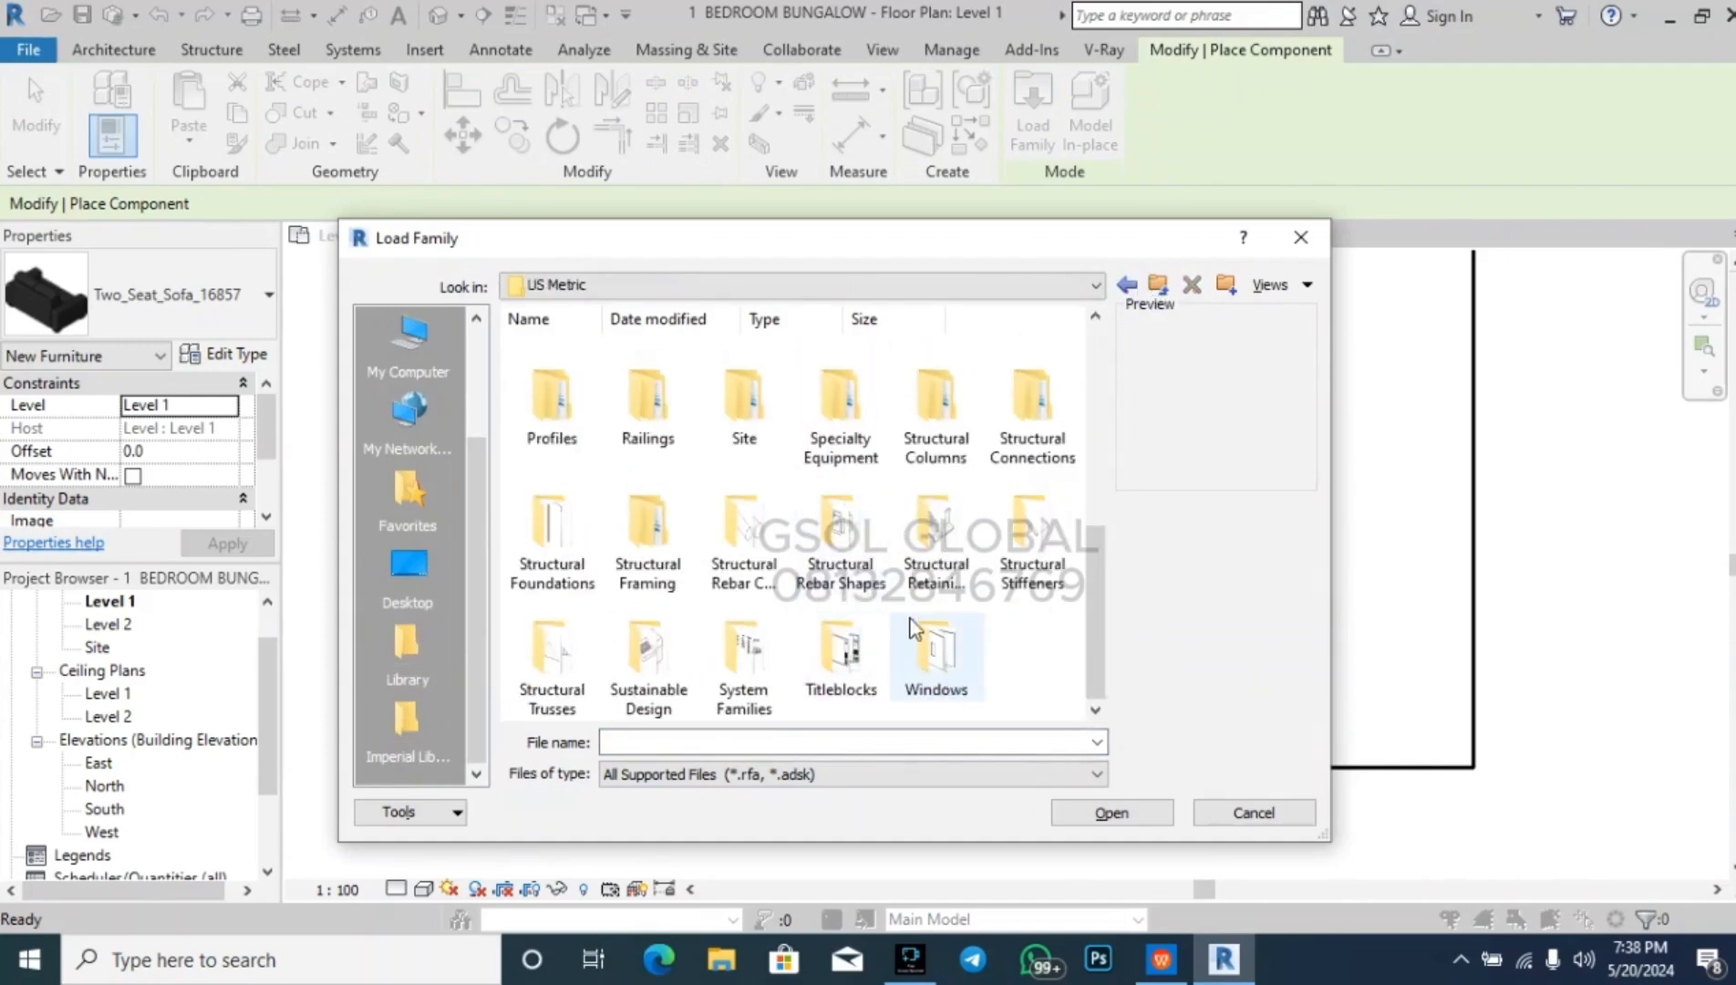
{"action": "scroll", "coordinate": [916, 631], "scroll_direction": "up", "scroll_amount": 5}
{"action": "double_click", "coordinate": [757, 628]}
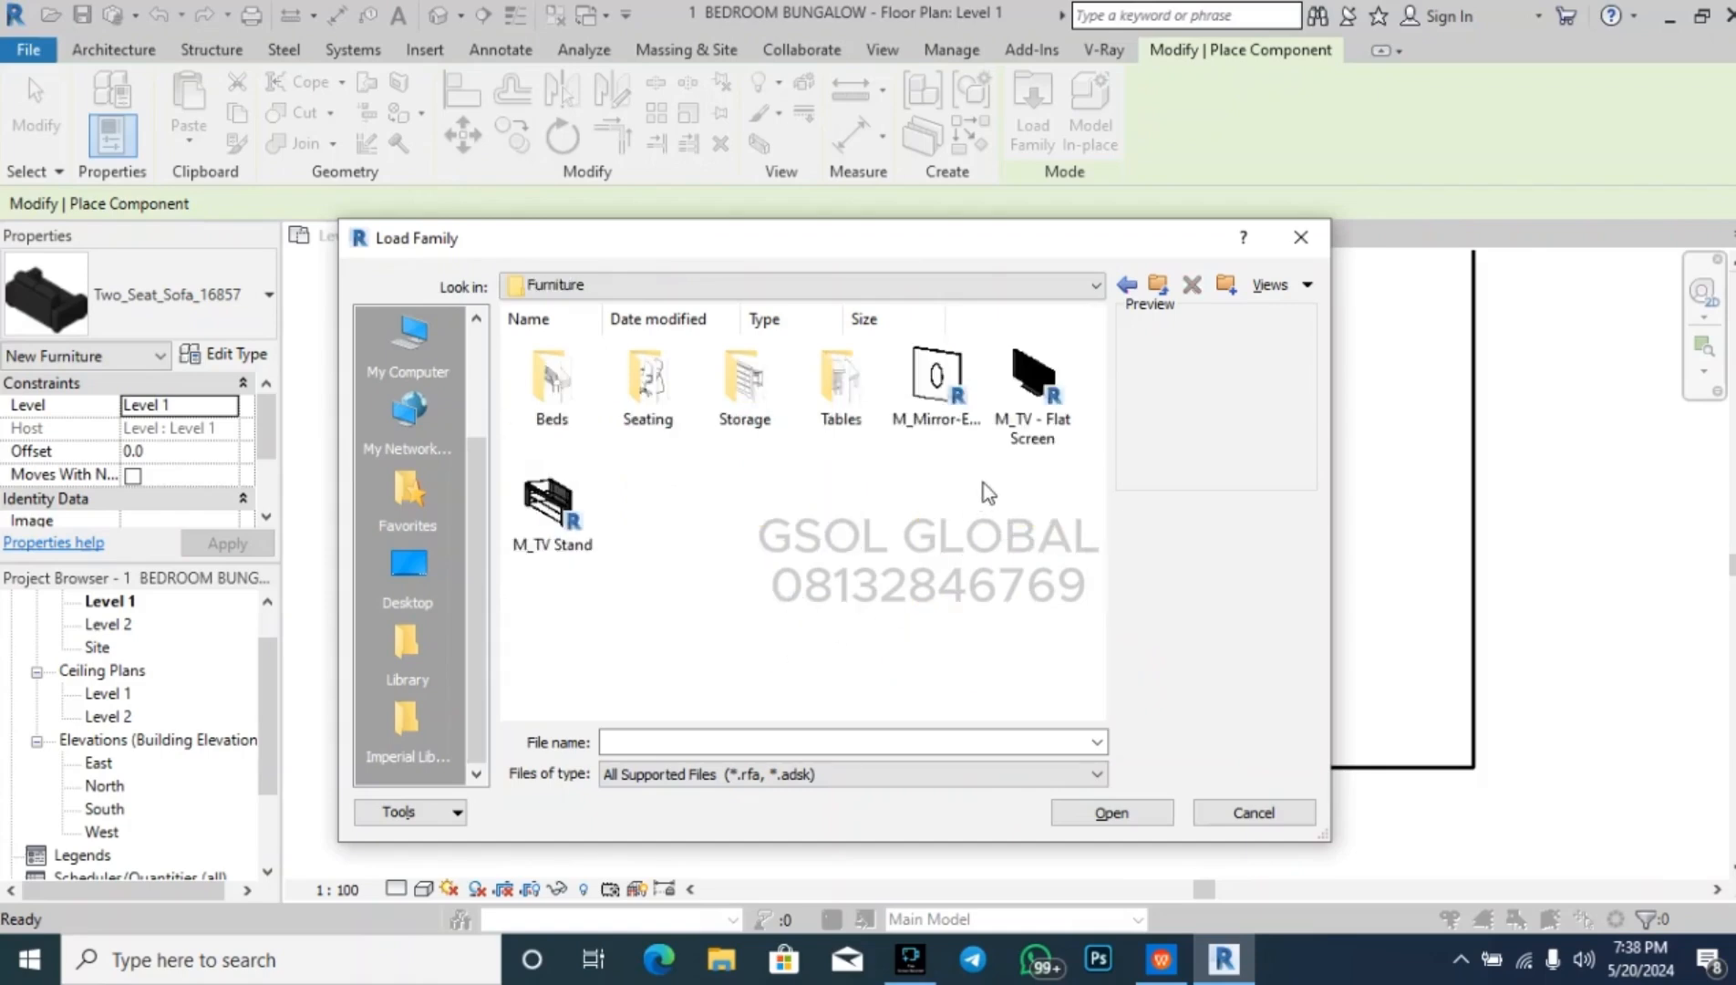
- Preview the M_TV Stand and M_TV - Flat Screen families and the M_Credenza family in the Storage folder
{"action": "left_click", "coordinate": [584, 534]}
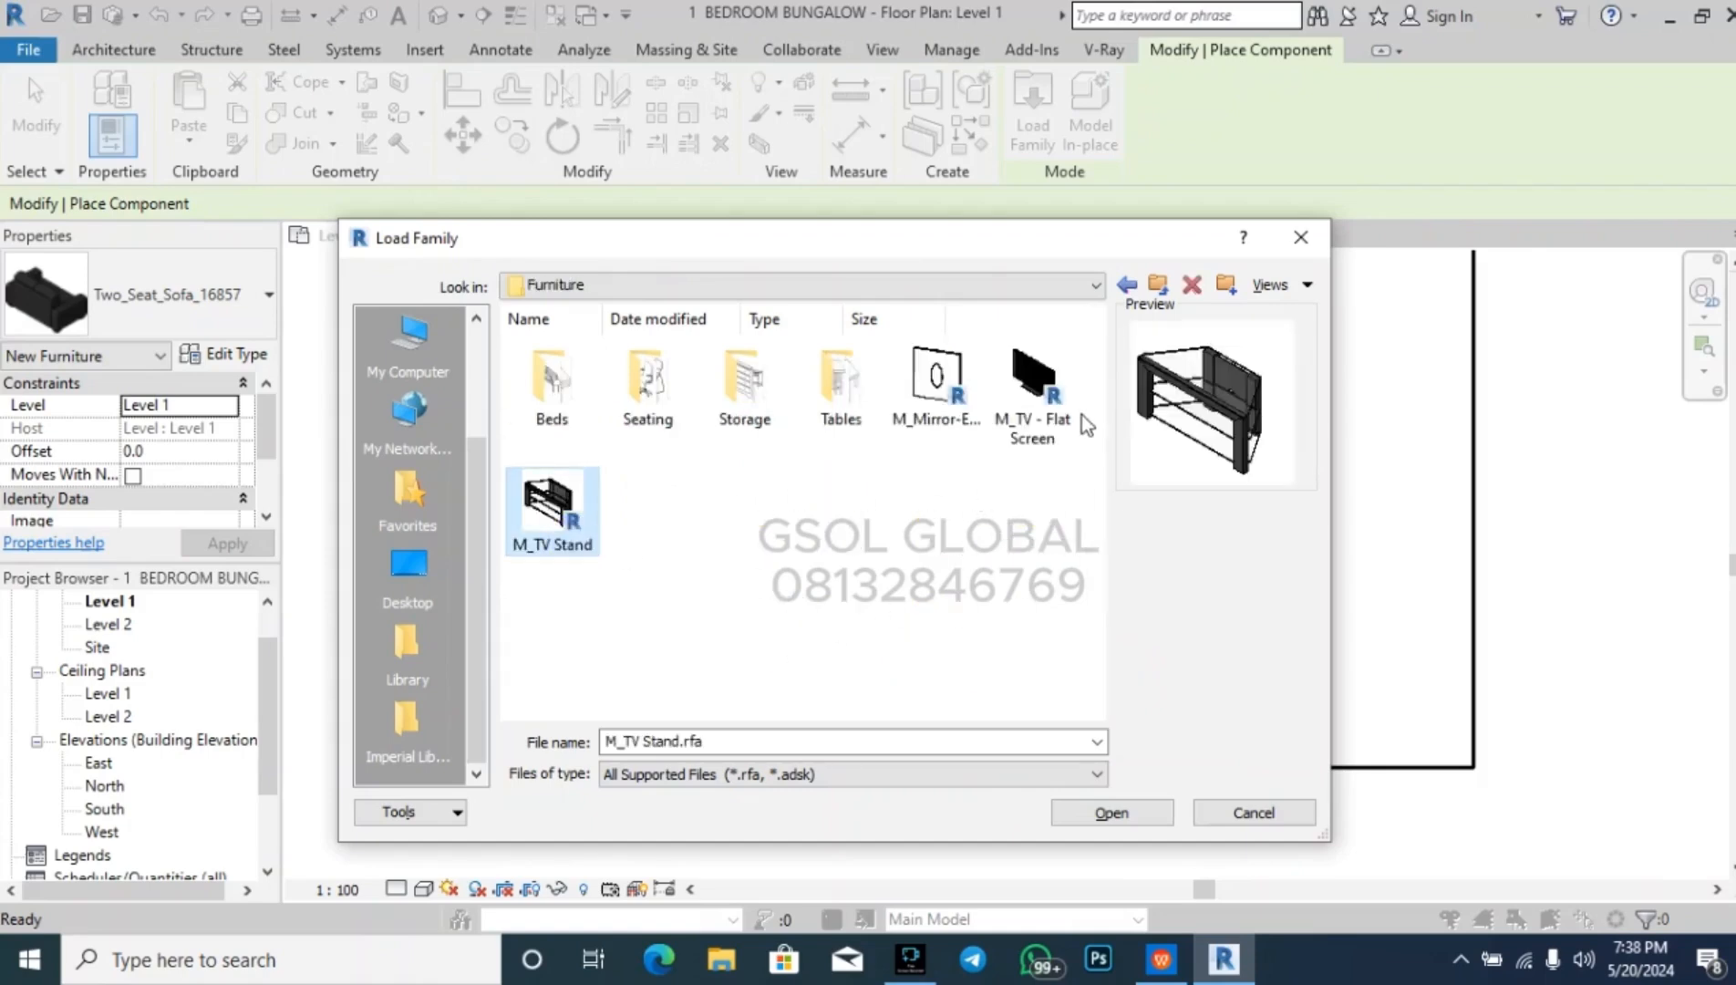
{"action": "left_click", "coordinate": [1052, 400]}
{"action": "left_click", "coordinate": [1039, 539]}
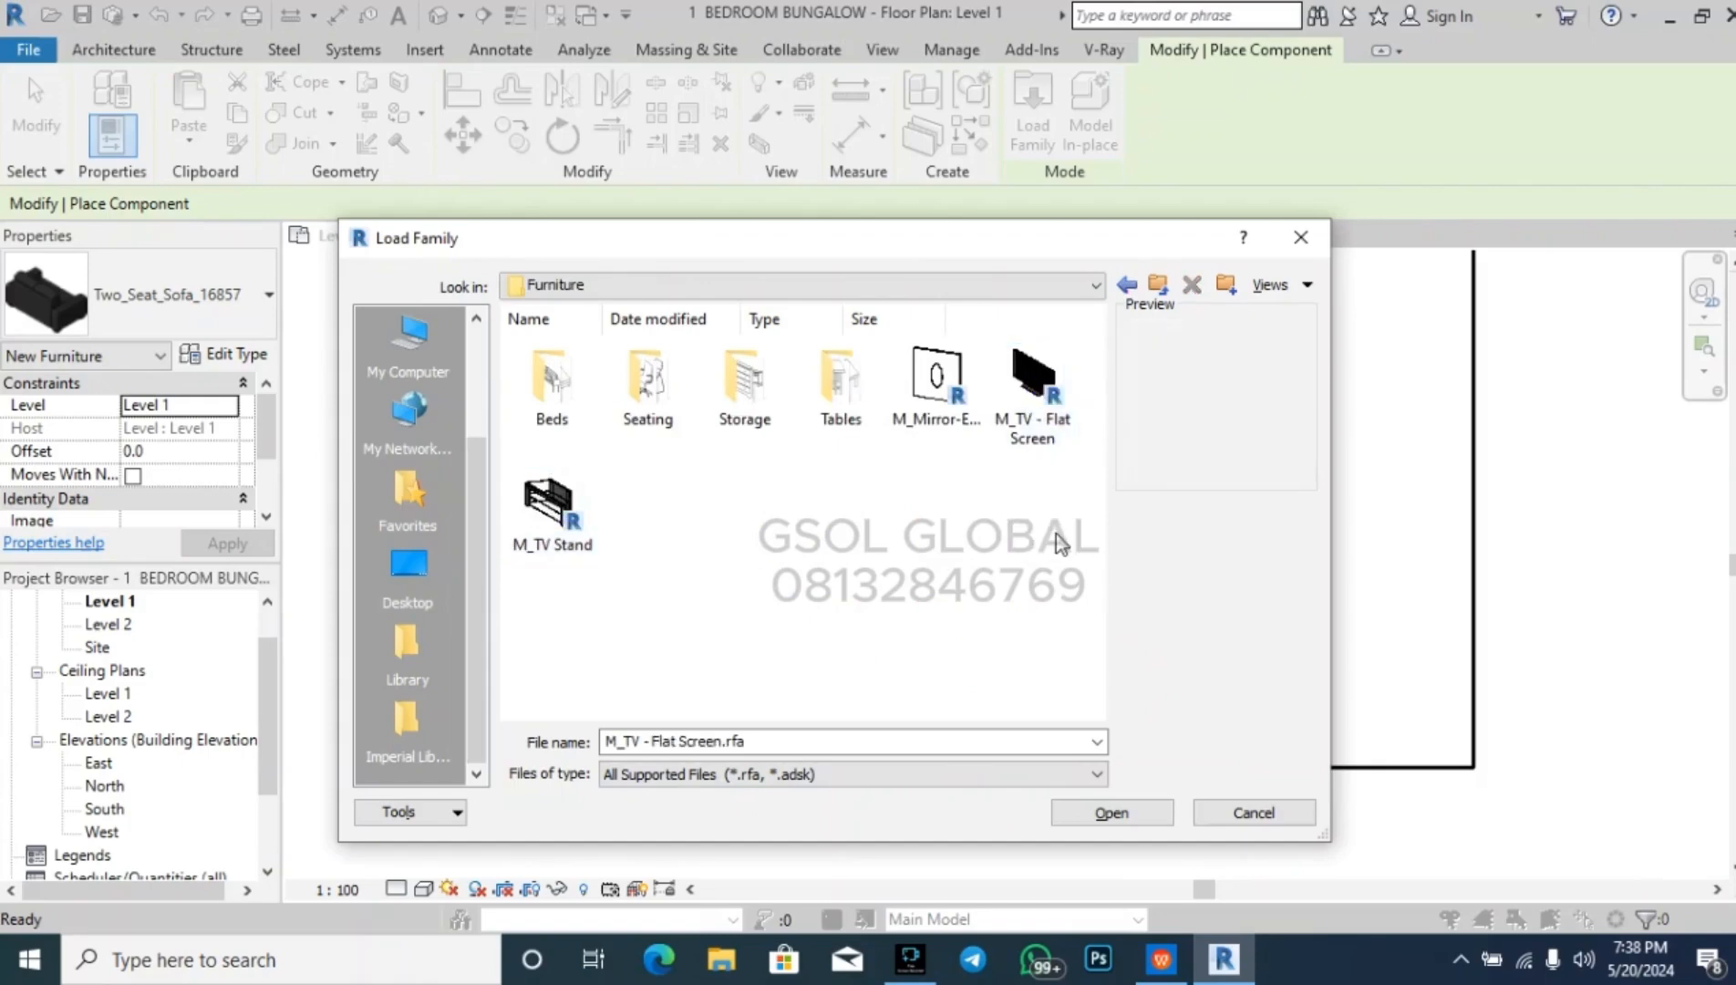
{"action": "left_click", "coordinate": [727, 396]}
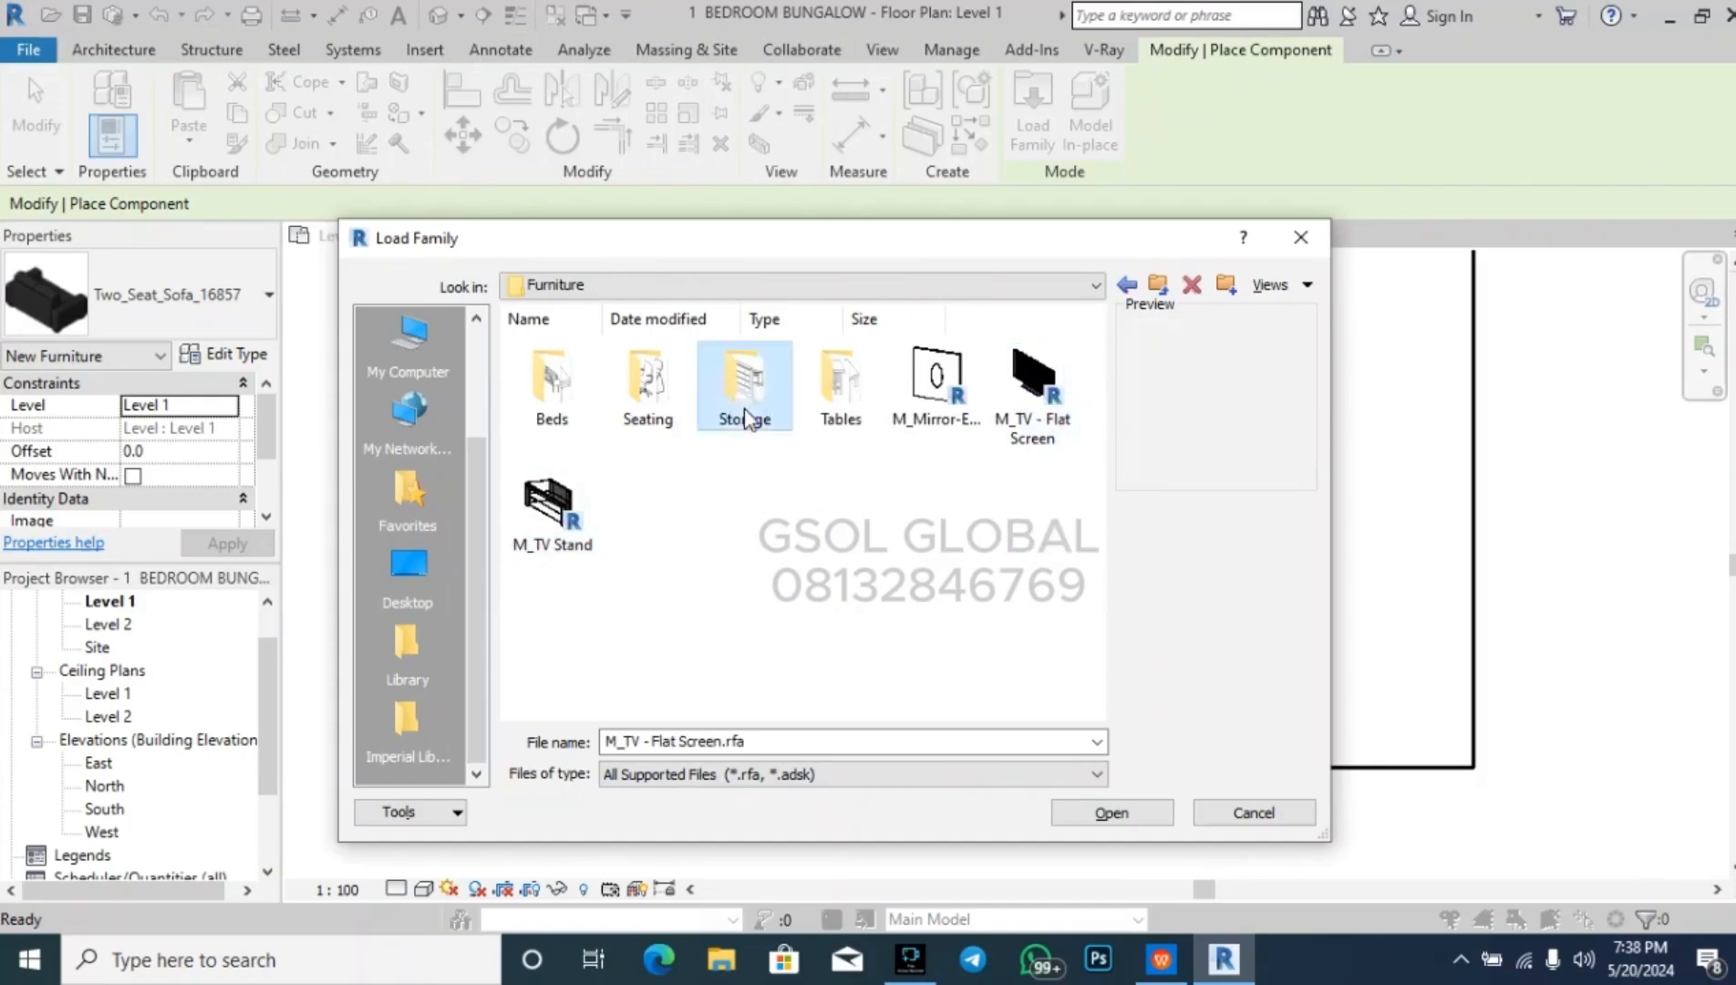
{"action": "double_click", "coordinate": [727, 397]}
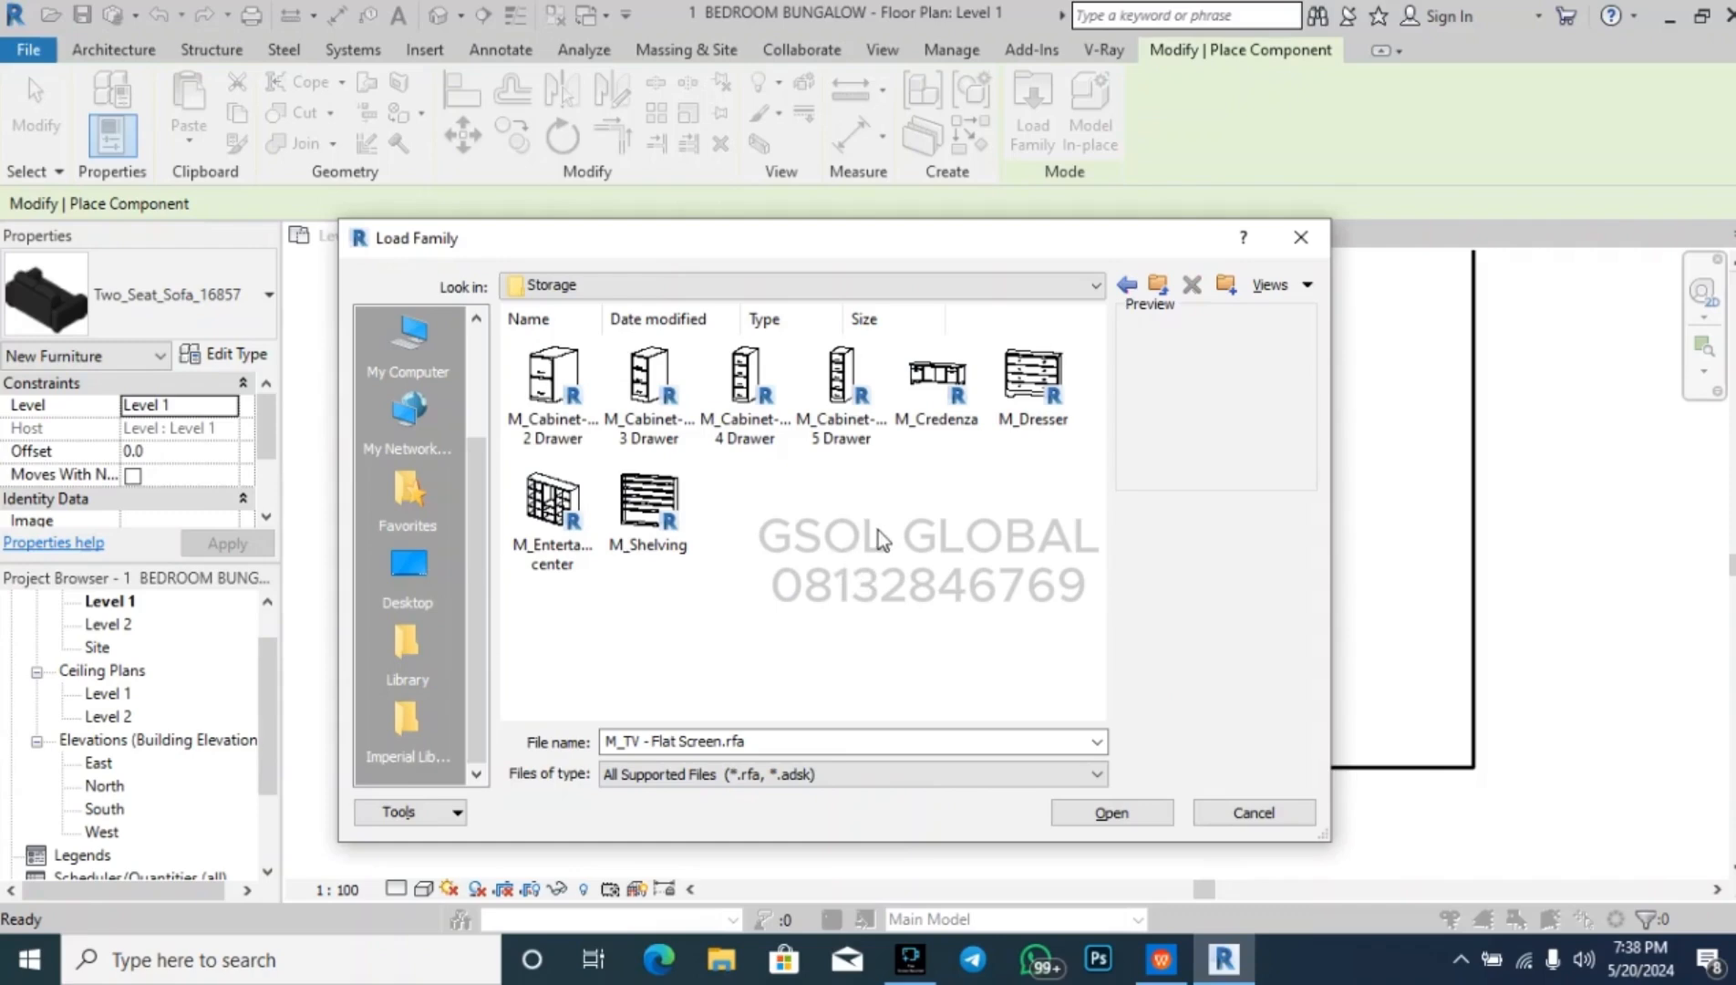
{"action": "left_click", "coordinate": [935, 375]}
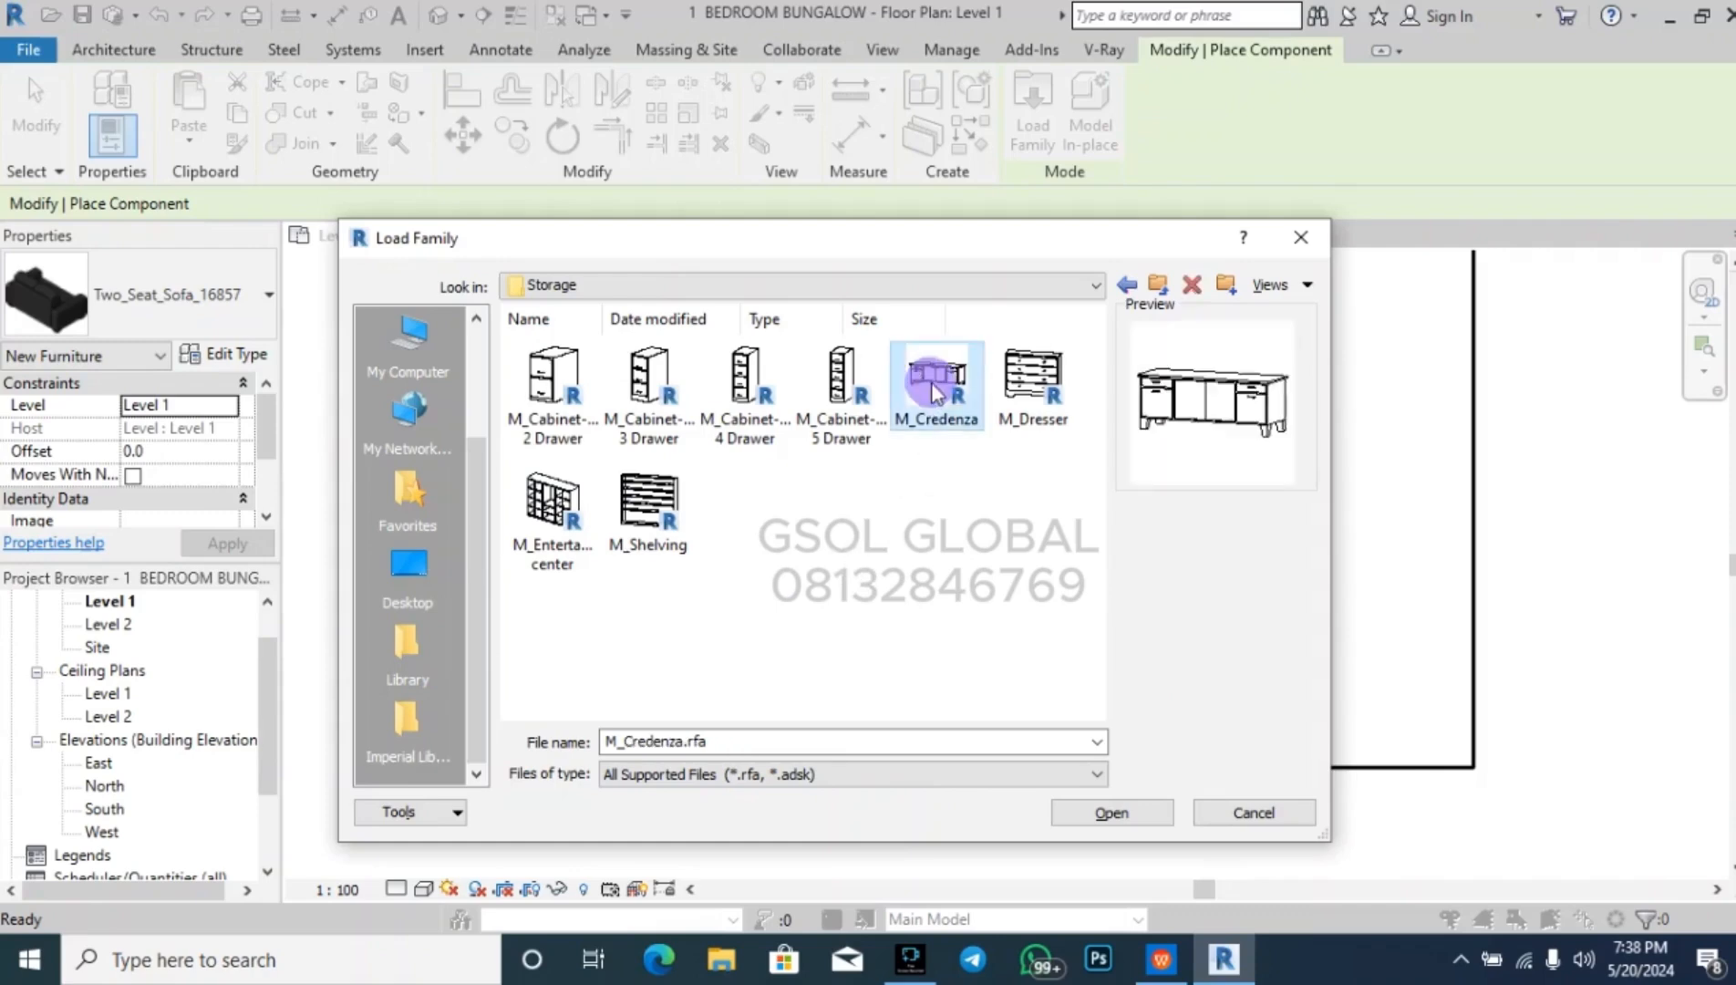
{"action": "left_click", "coordinate": [940, 543]}
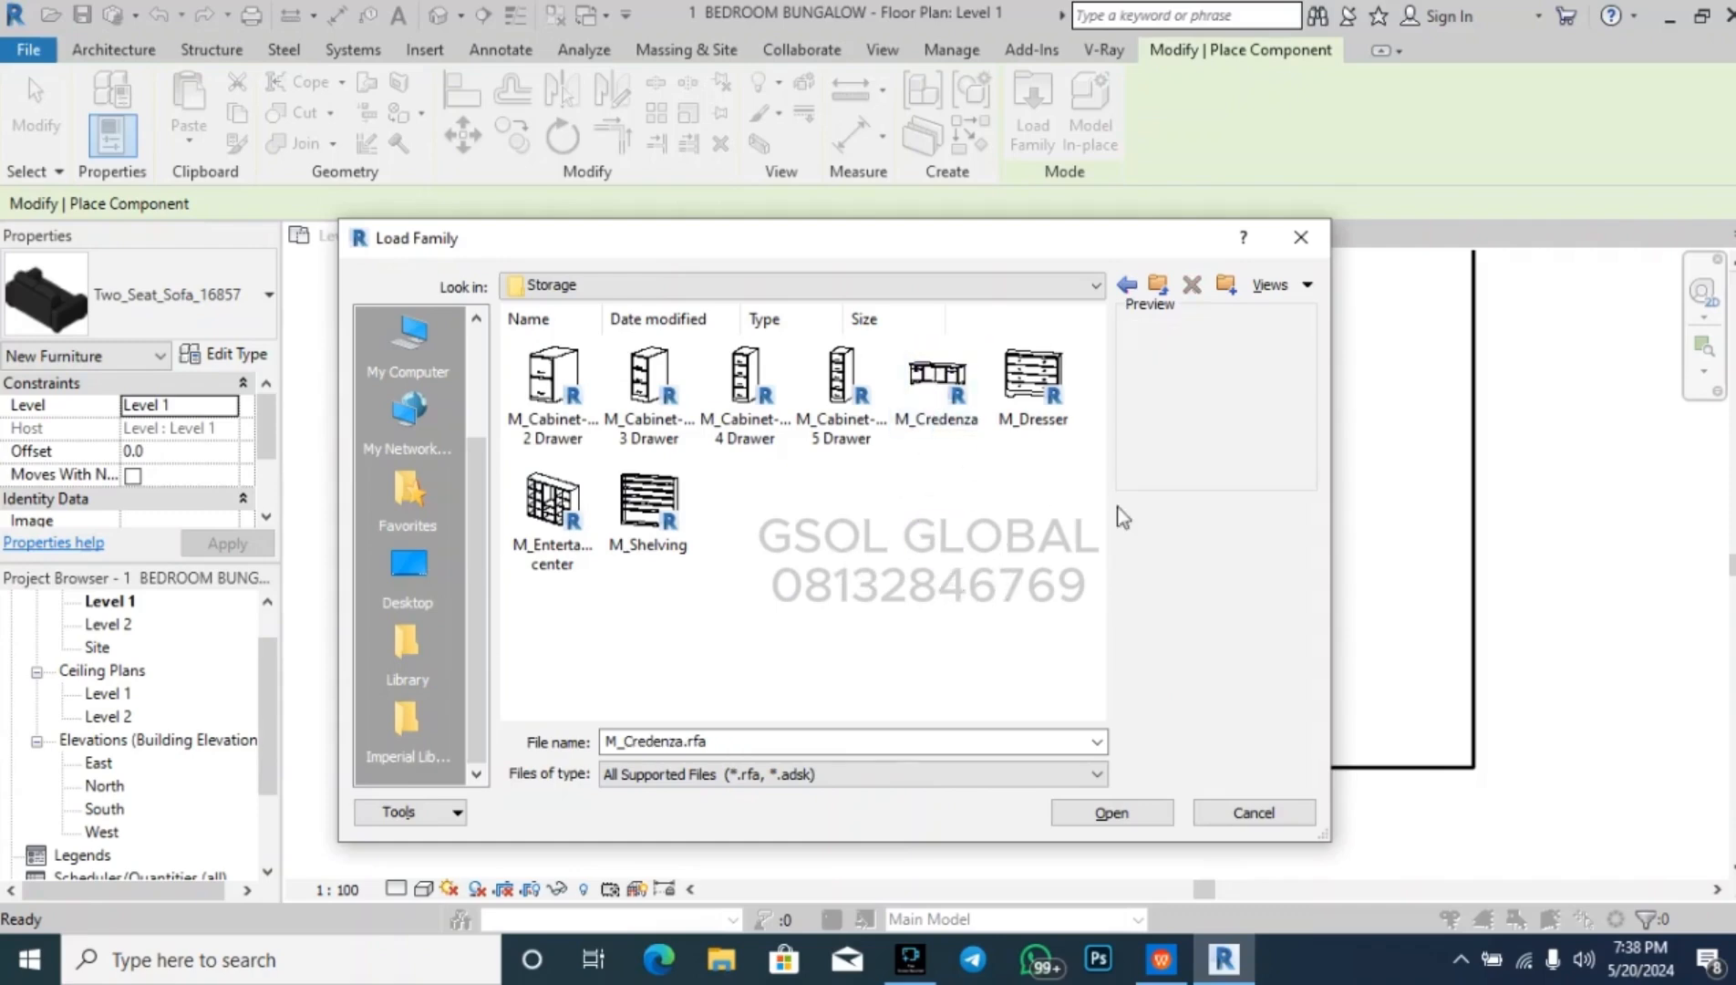
{"action": "left_click", "coordinate": [1158, 287]}
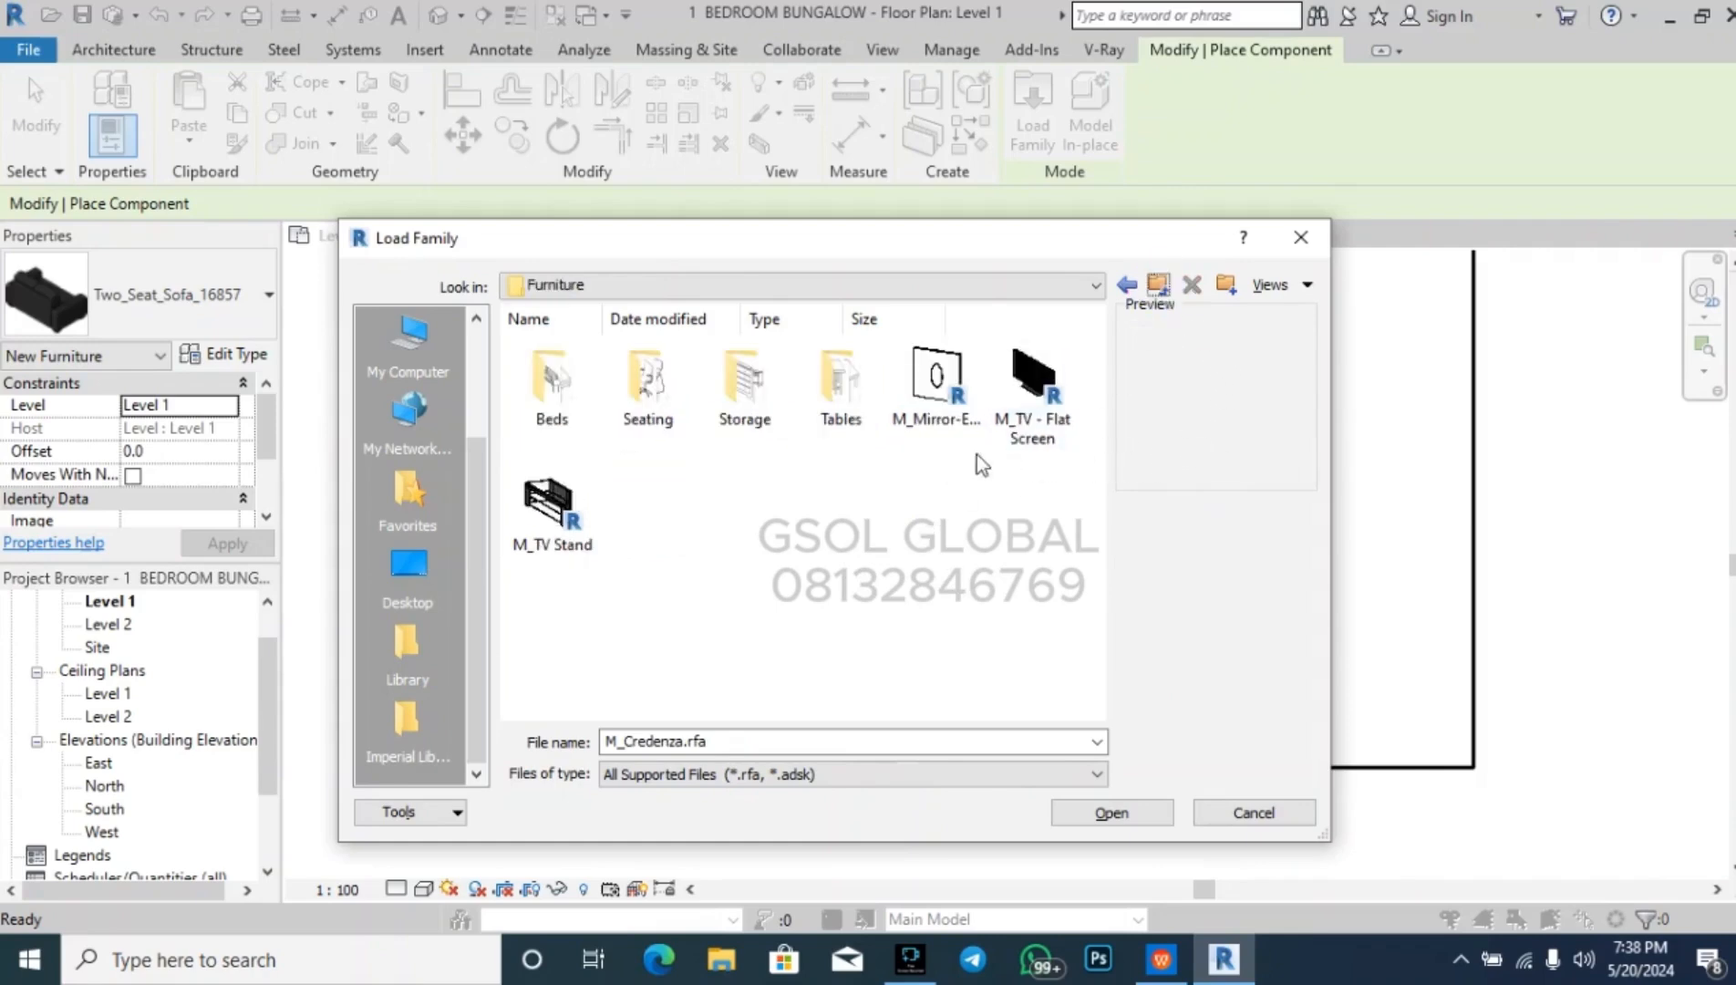
- Compare the flat screen with the TV stand and load the M_TV Stand family for placement
{"action": "left_click", "coordinate": [1031, 406]}
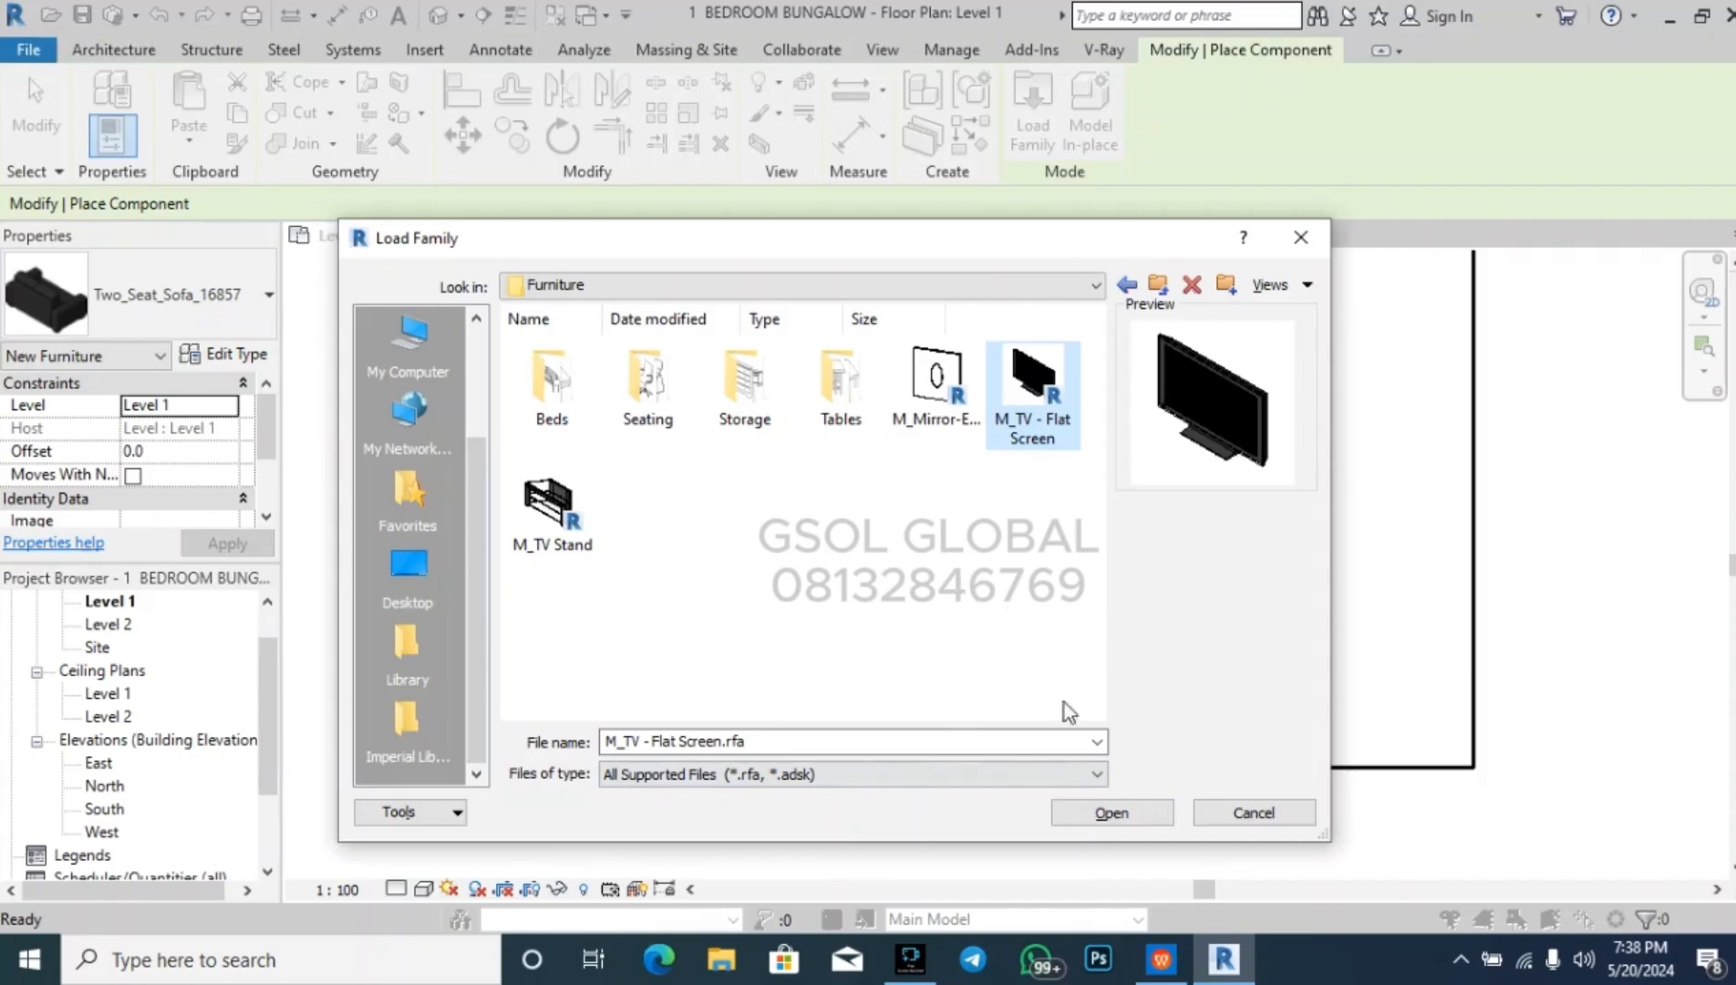
{"action": "left_click", "coordinate": [552, 511]}
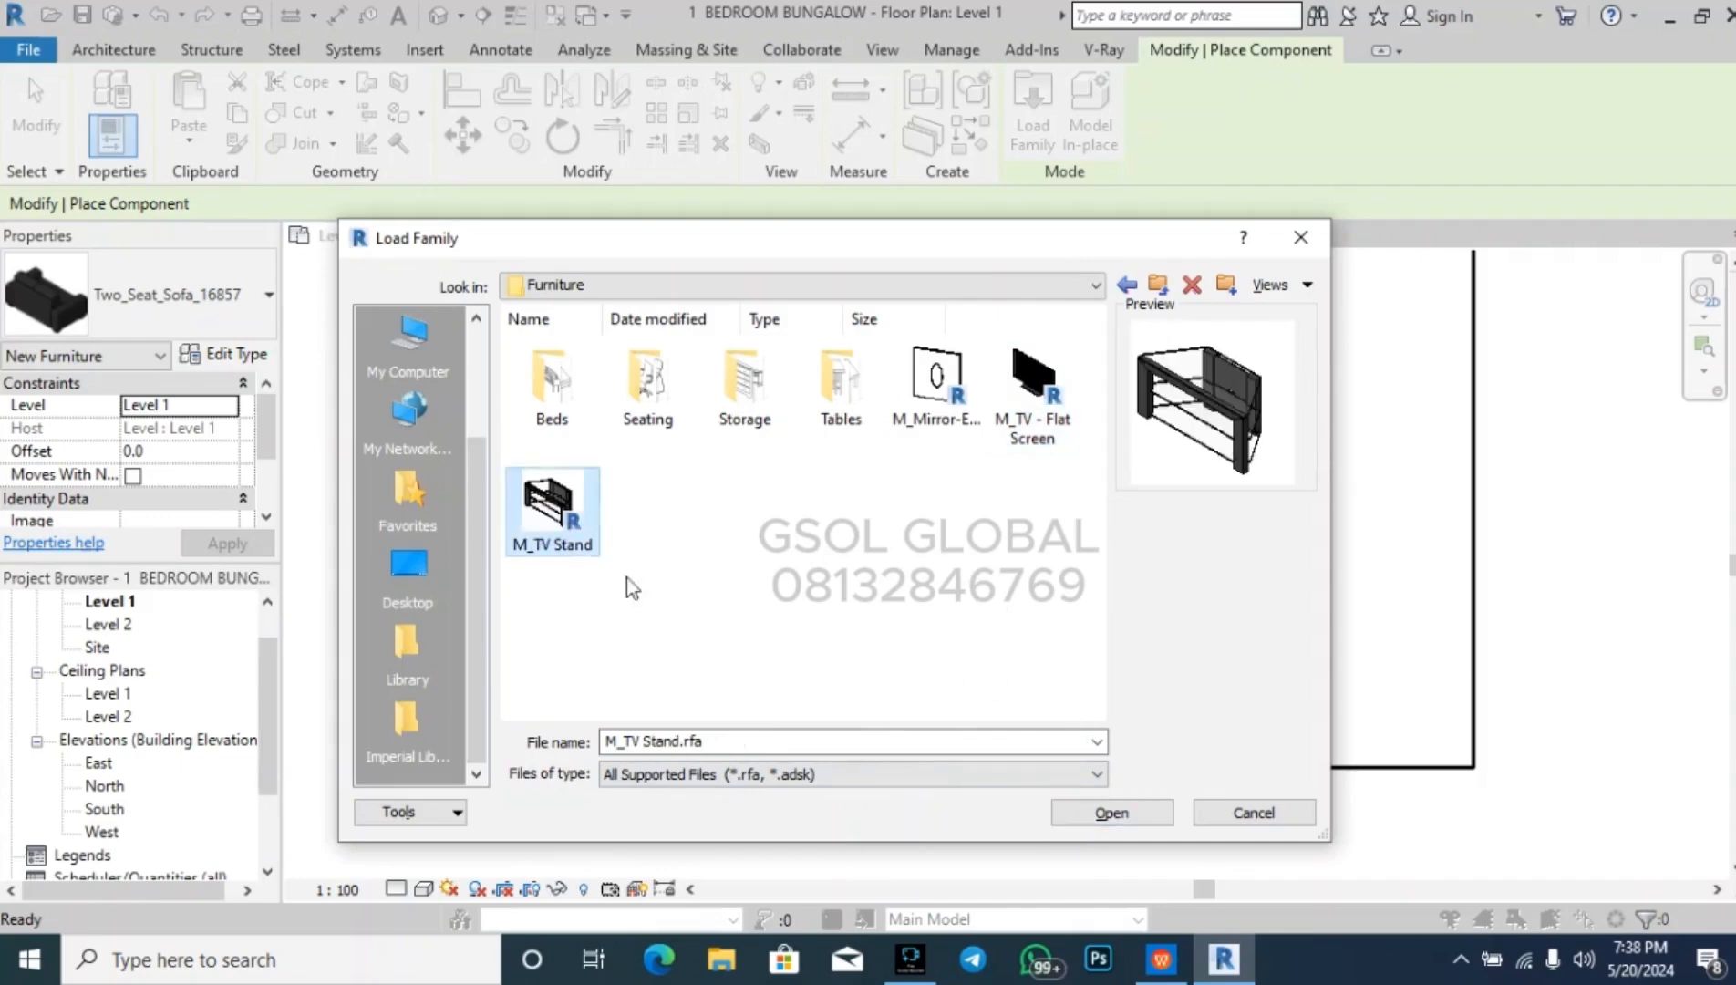
{"action": "left_click", "coordinate": [1112, 811]}
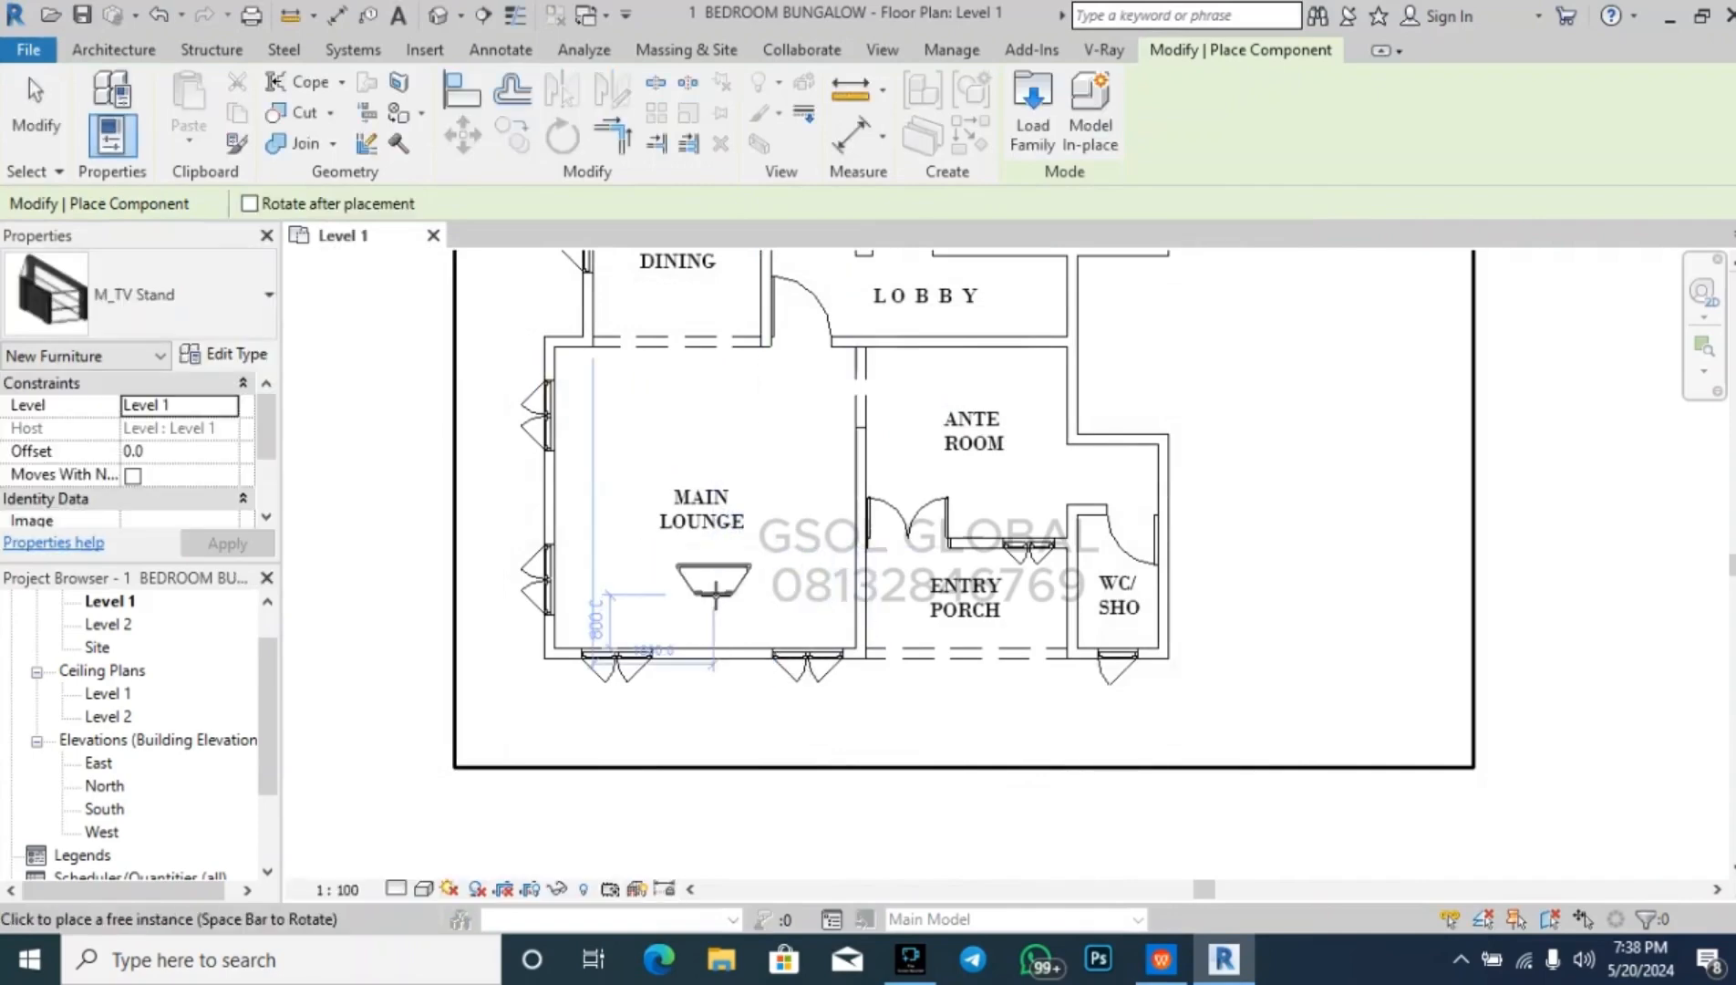
- Place the TV stand against the main lounge wall between its two front windows, and load and place M_TV - Flat Screen 0810mm behind it
{"action": "left_click", "coordinate": [704, 639]}
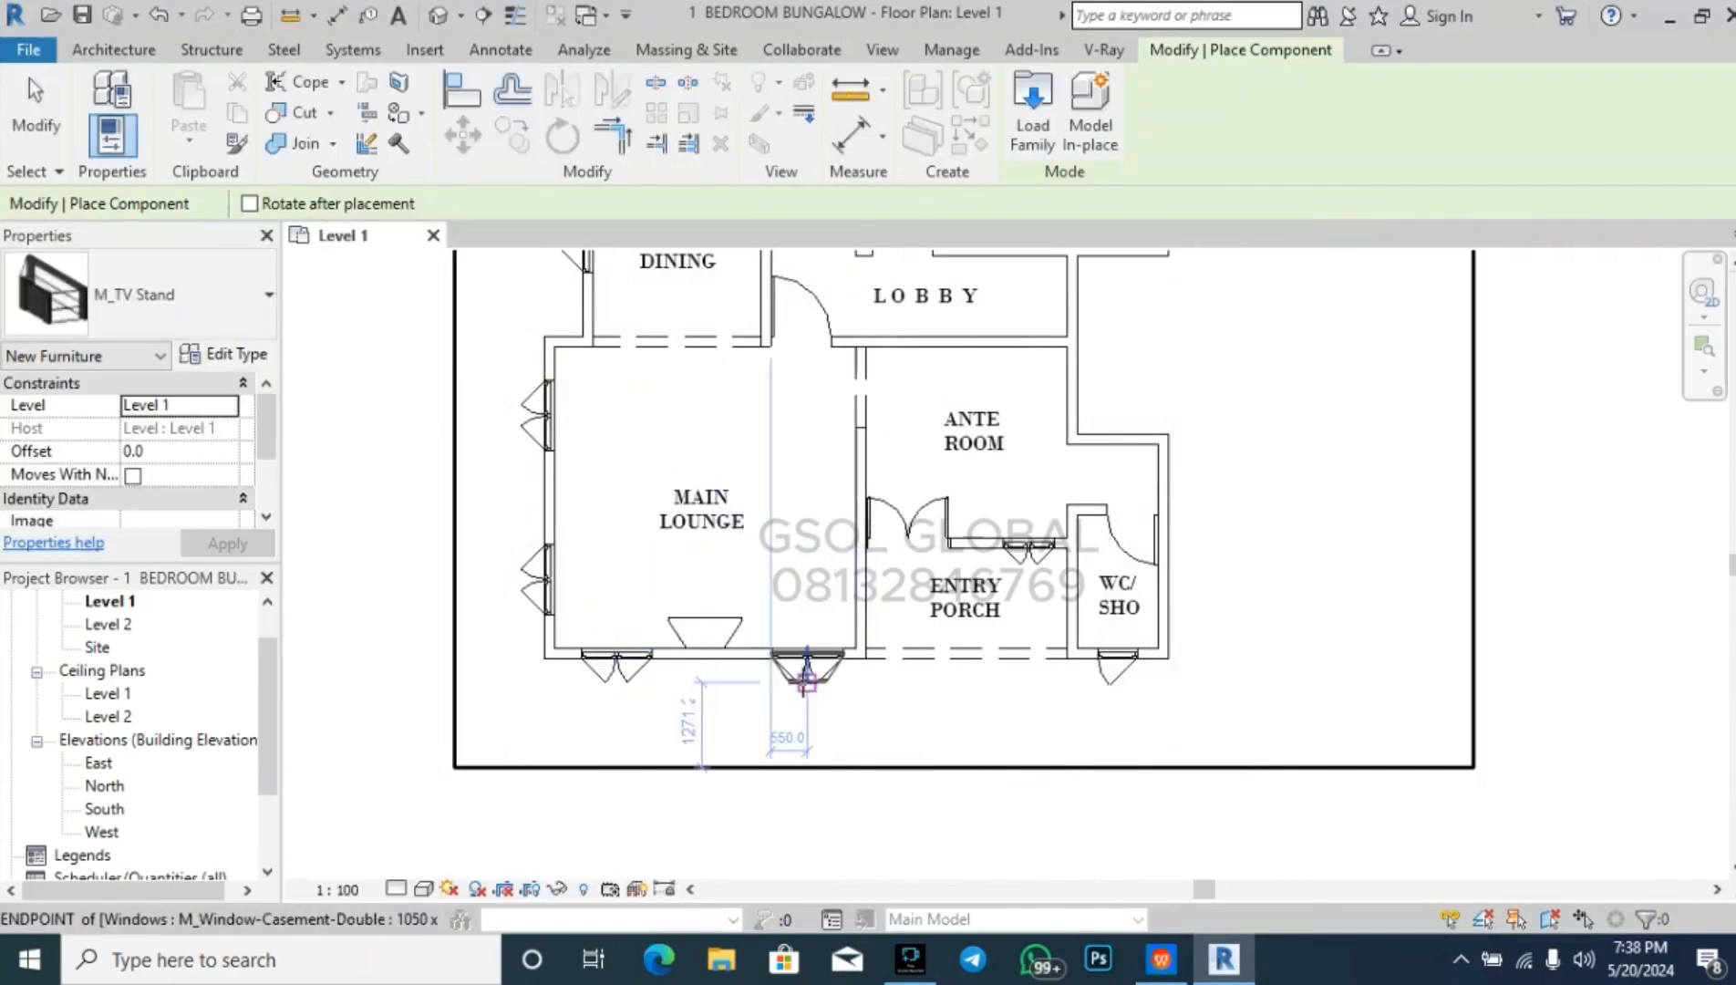
{"action": "left_click", "coordinate": [1034, 105]}
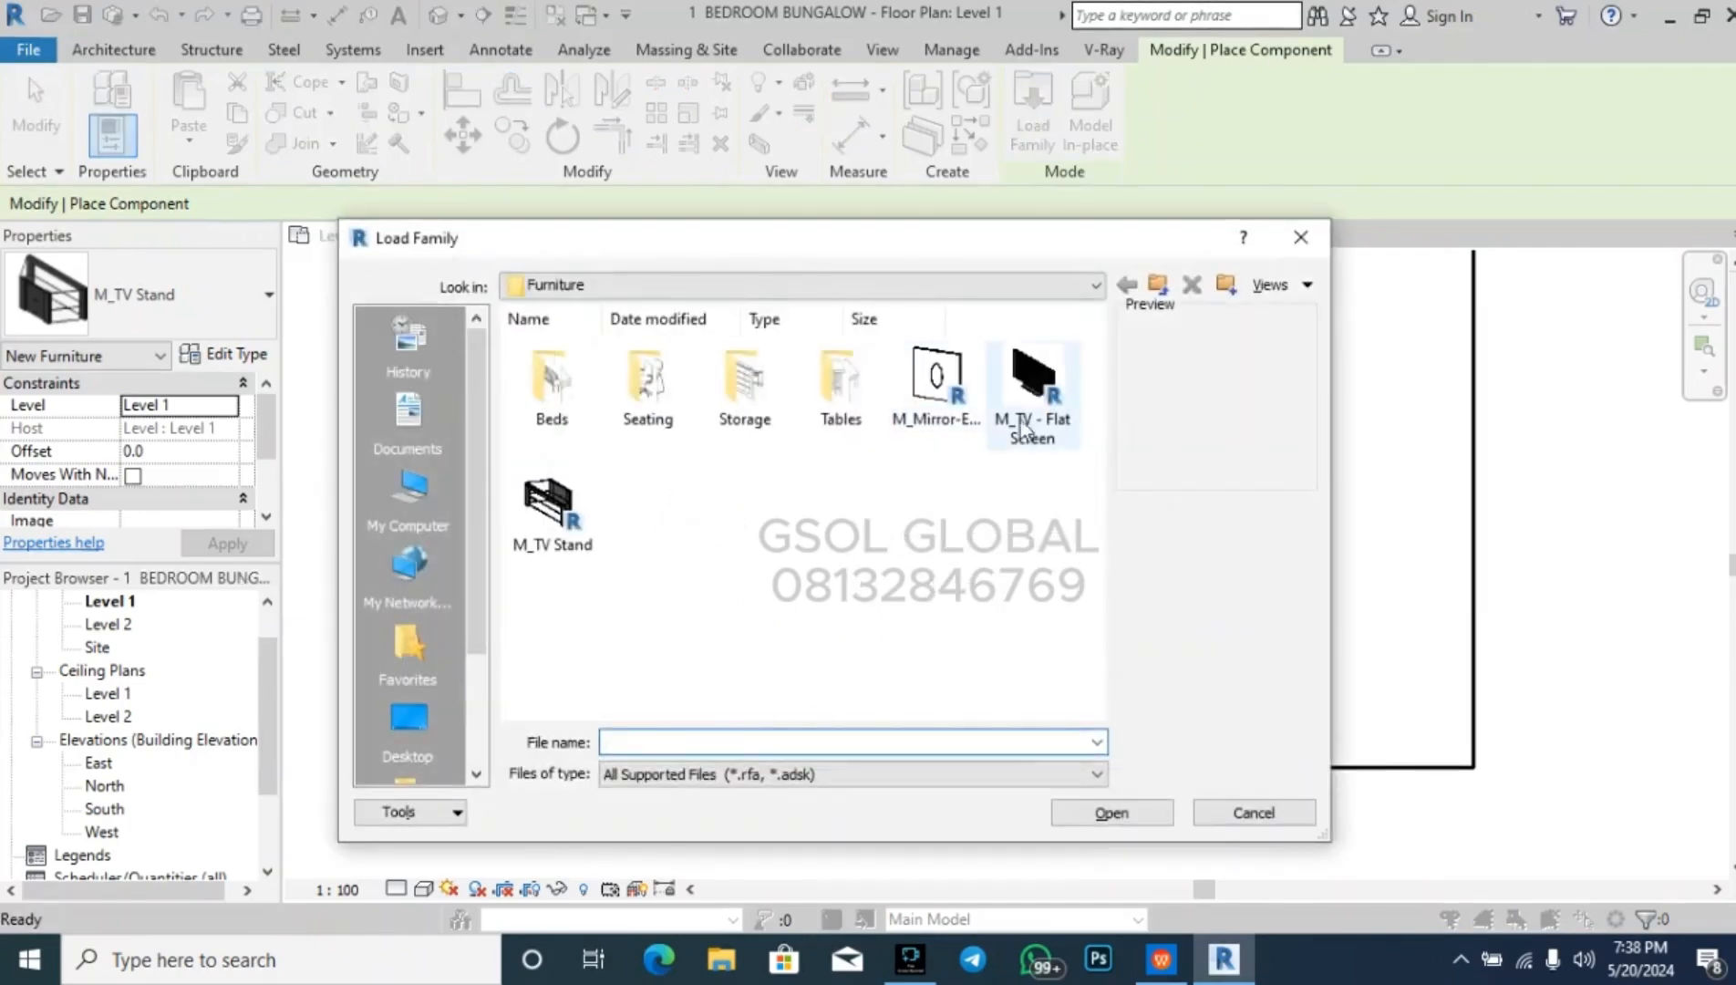
{"action": "left_click", "coordinate": [1029, 387]}
{"action": "left_click", "coordinate": [1140, 808]}
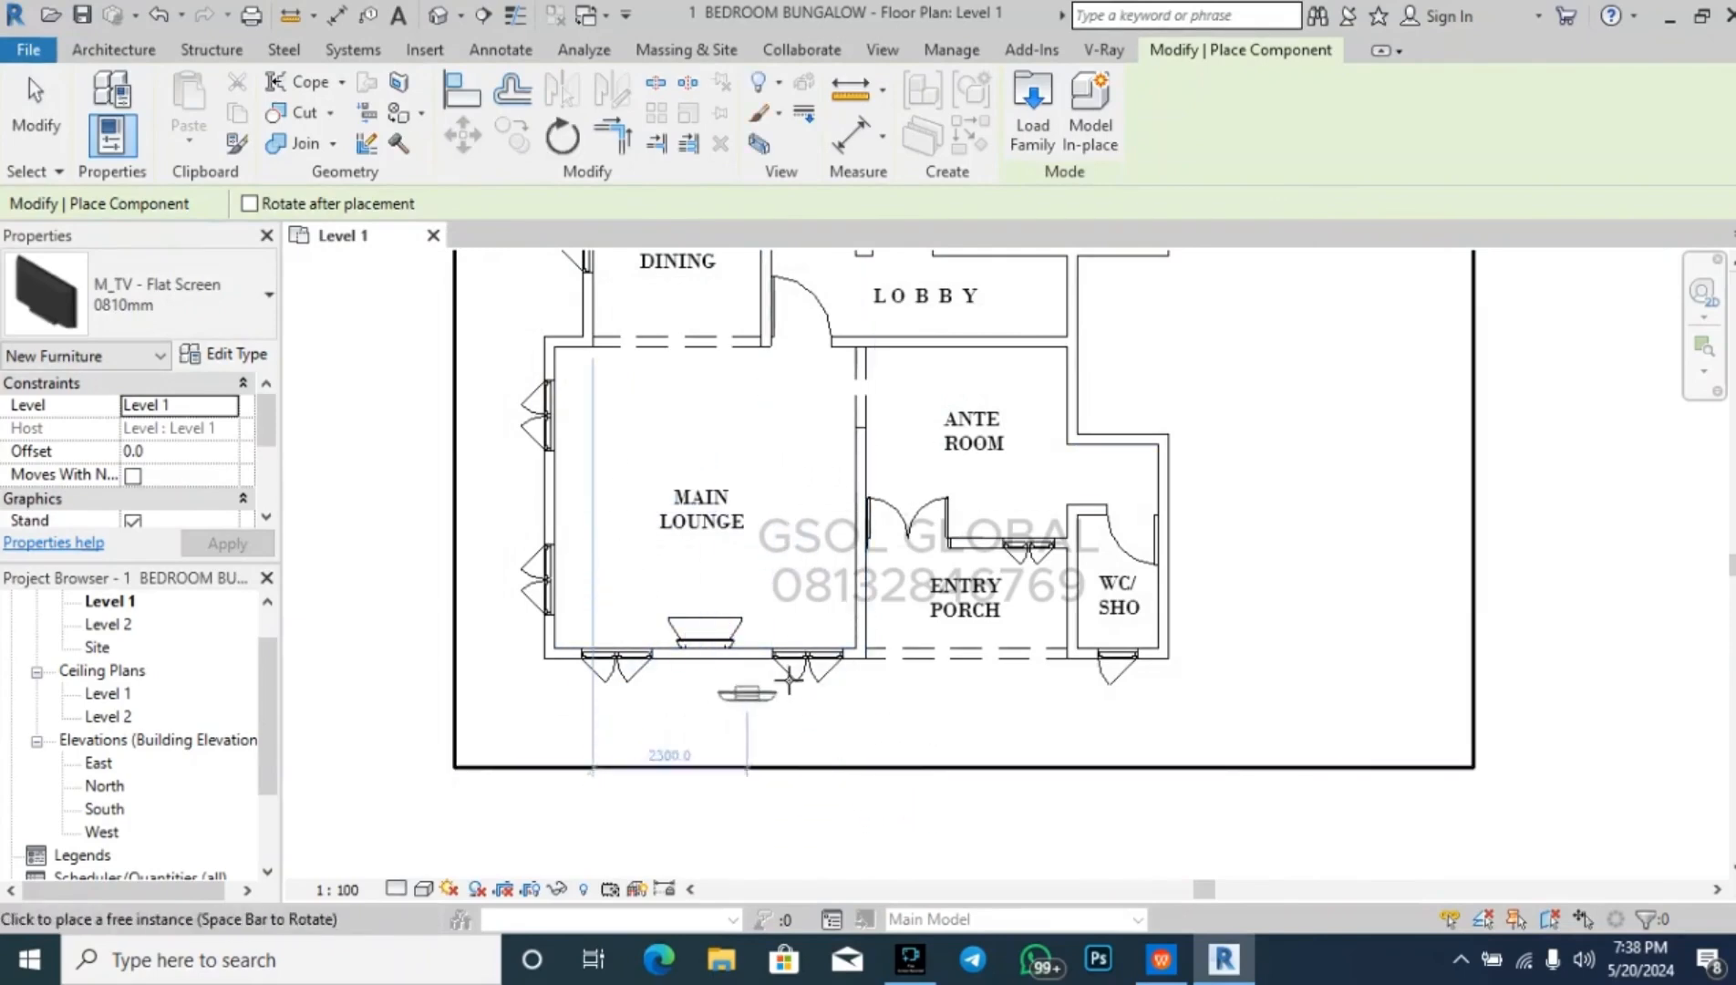
{"action": "key", "text": "Escape"}
{"action": "key", "text": "Escape"}
{"action": "left_click", "coordinate": [759, 539]}
{"action": "scroll", "coordinate": [747, 540], "scroll_direction": "up", "scroll_amount": 3}
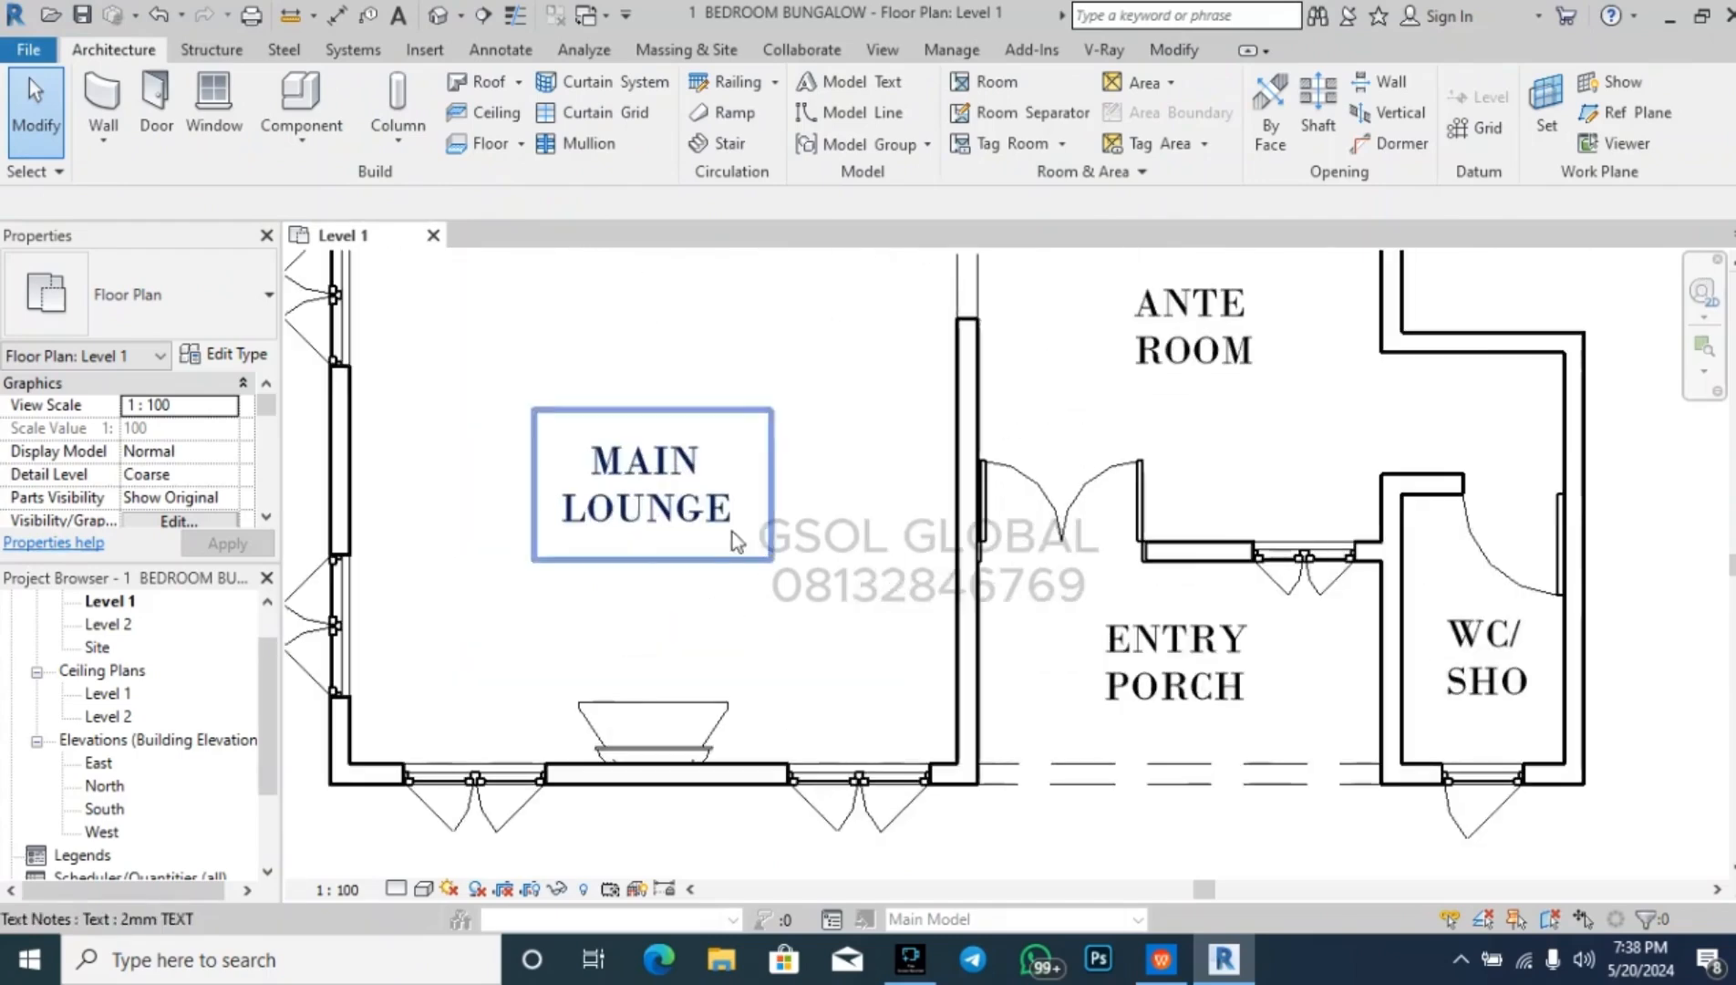
{"action": "left_click", "coordinate": [694, 814]}
{"action": "scroll", "coordinate": [699, 725], "scroll_direction": "down", "scroll_amount": 2}
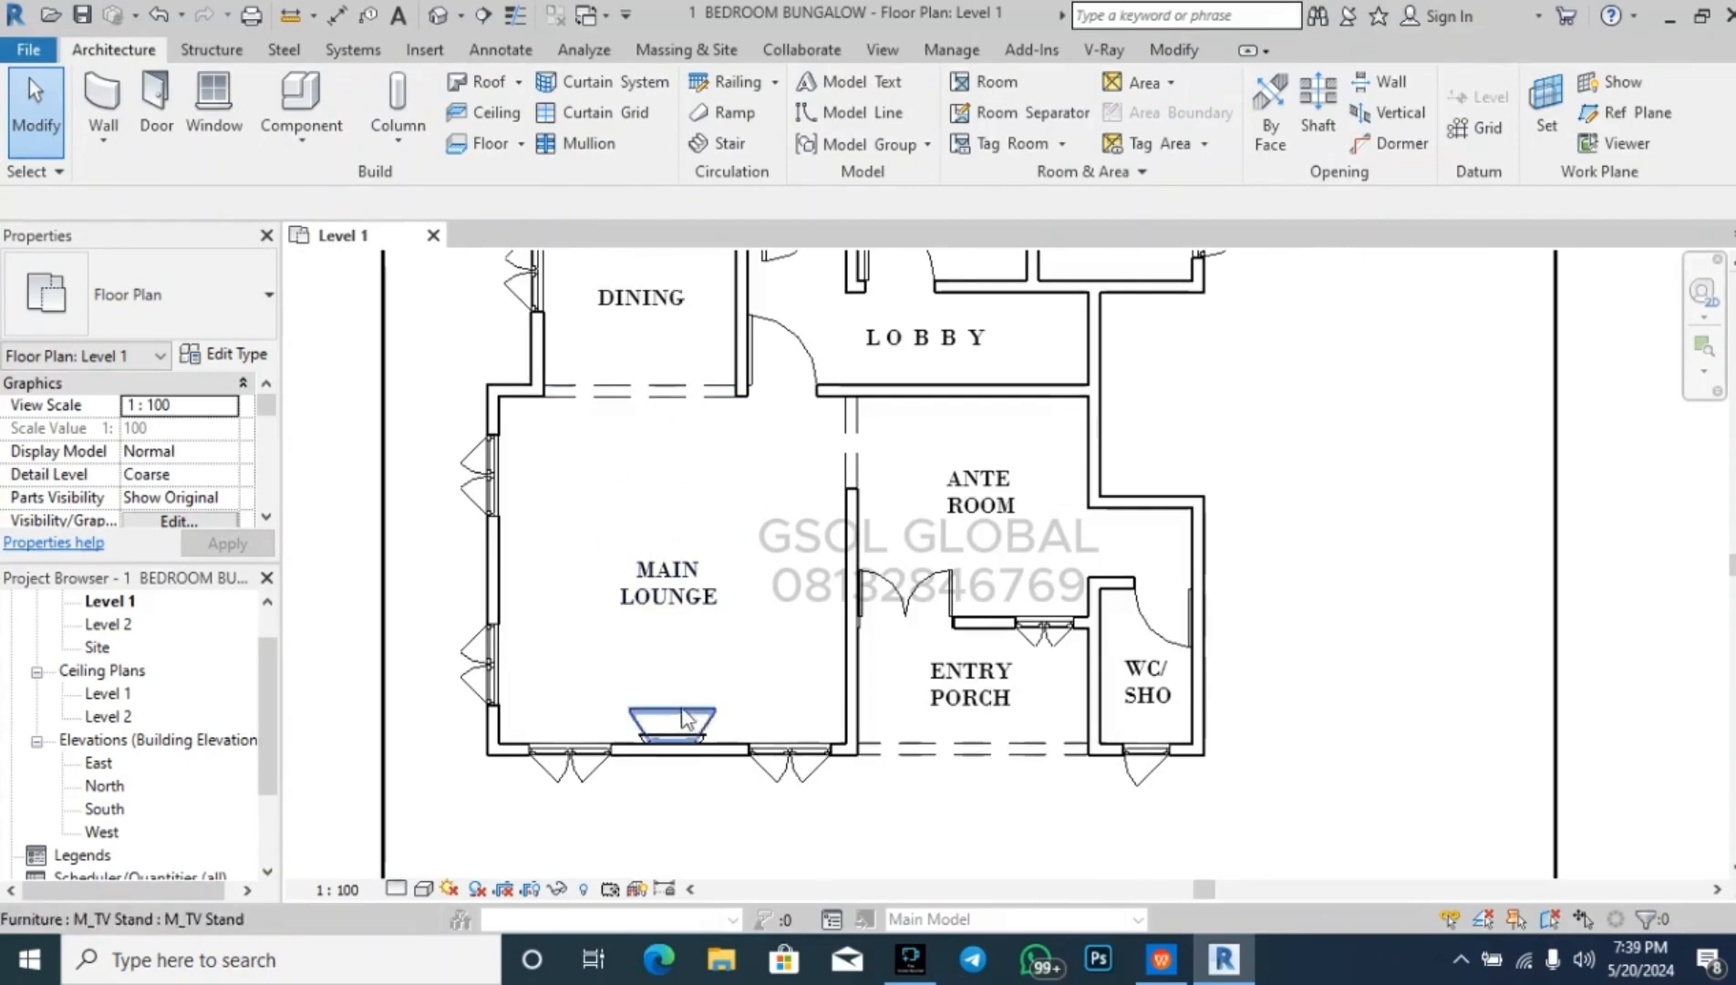
- Place a Two_Seat_Sofa_16857 along the main lounge's west window wall, rotated to face into the room
{"action": "left_click", "coordinate": [285, 91]}
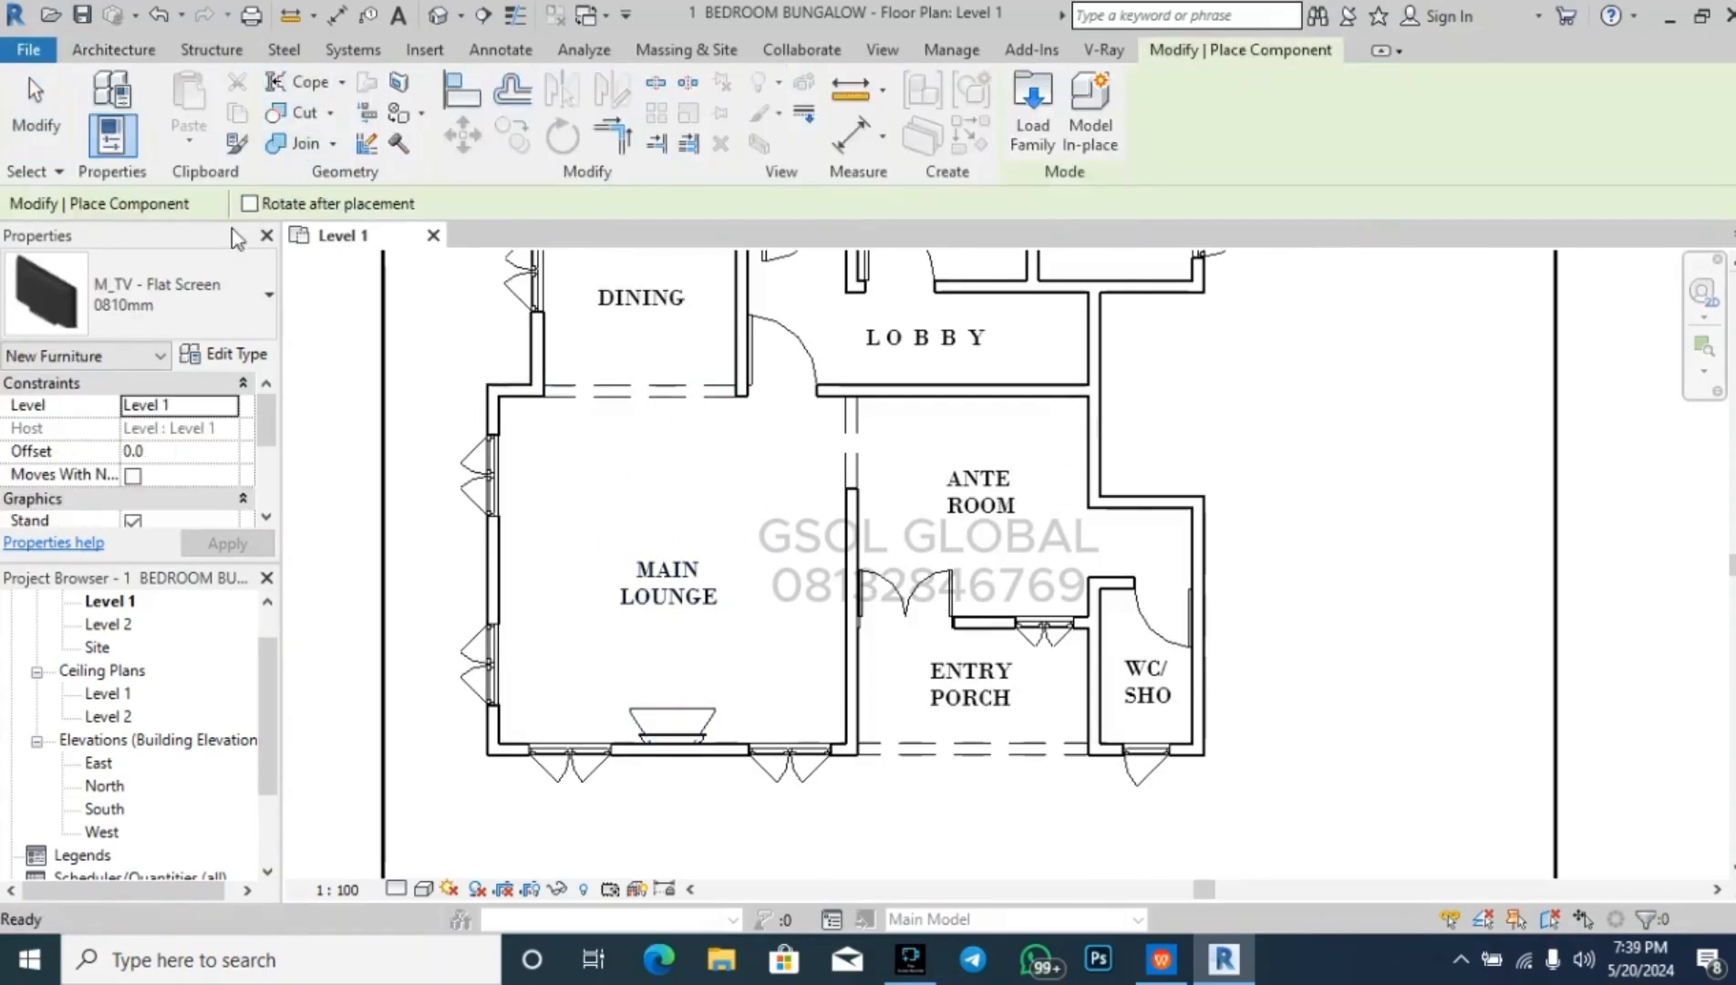
{"action": "left_click", "coordinate": [223, 290]}
{"action": "scroll", "coordinate": [234, 492], "scroll_direction": "down", "scroll_amount": 5}
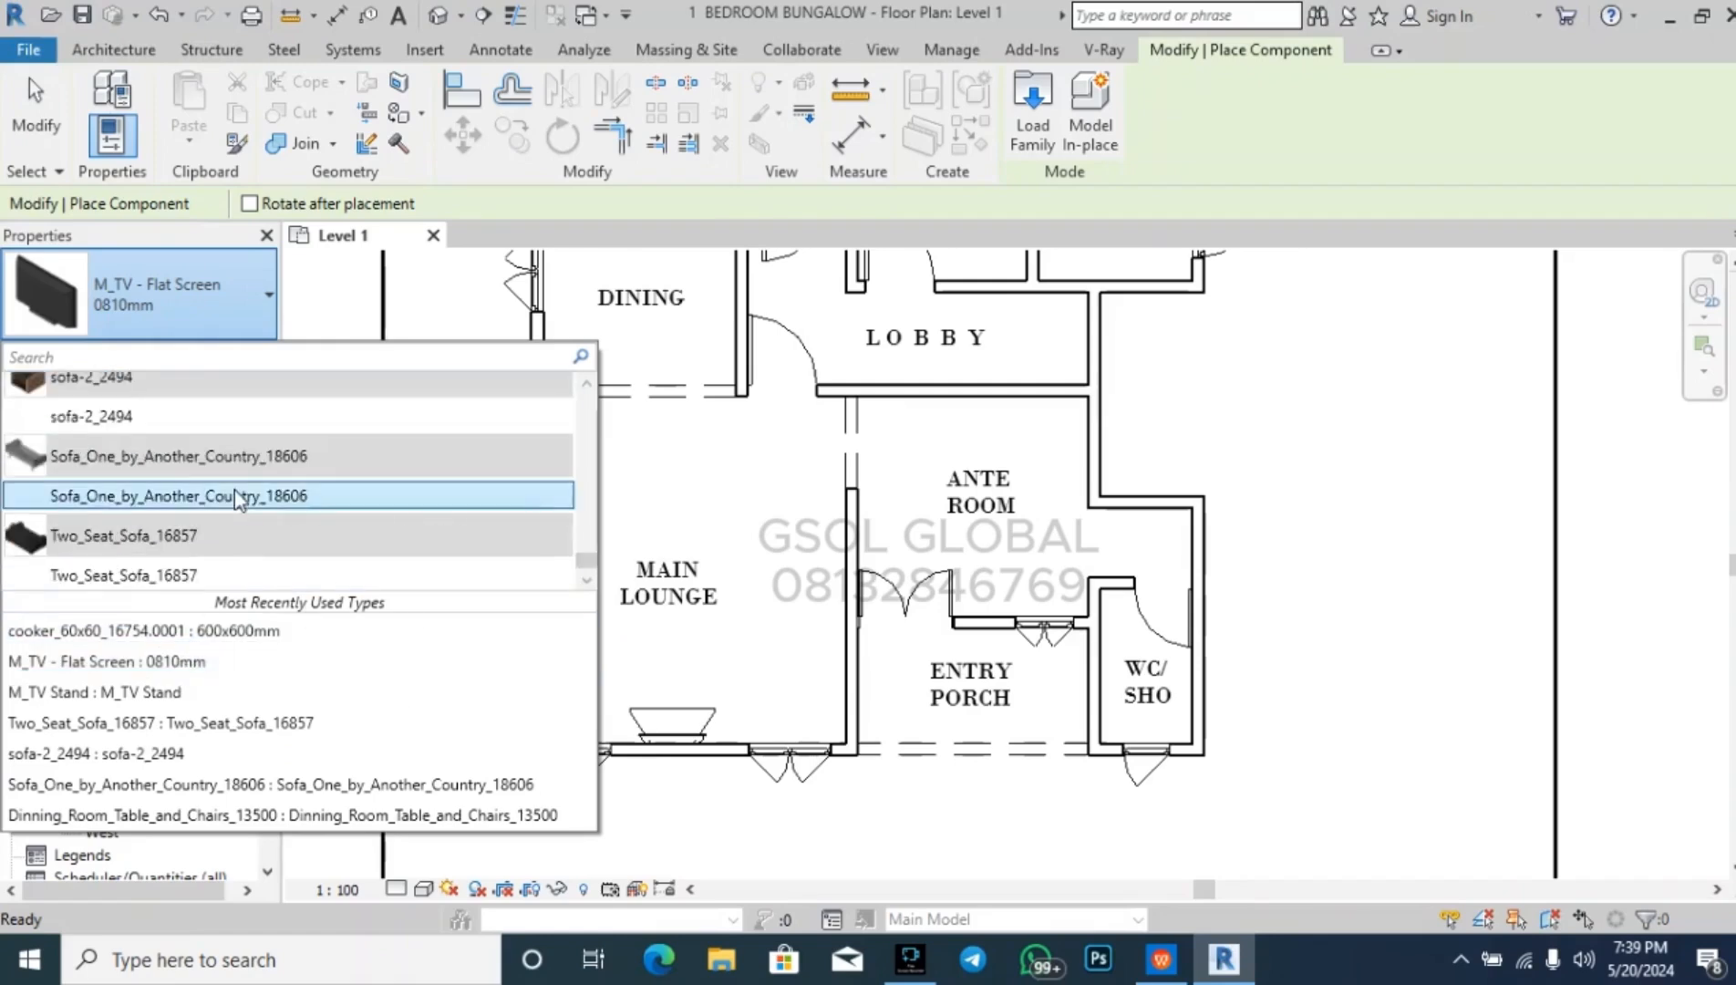
{"action": "left_click", "coordinate": [229, 575]}
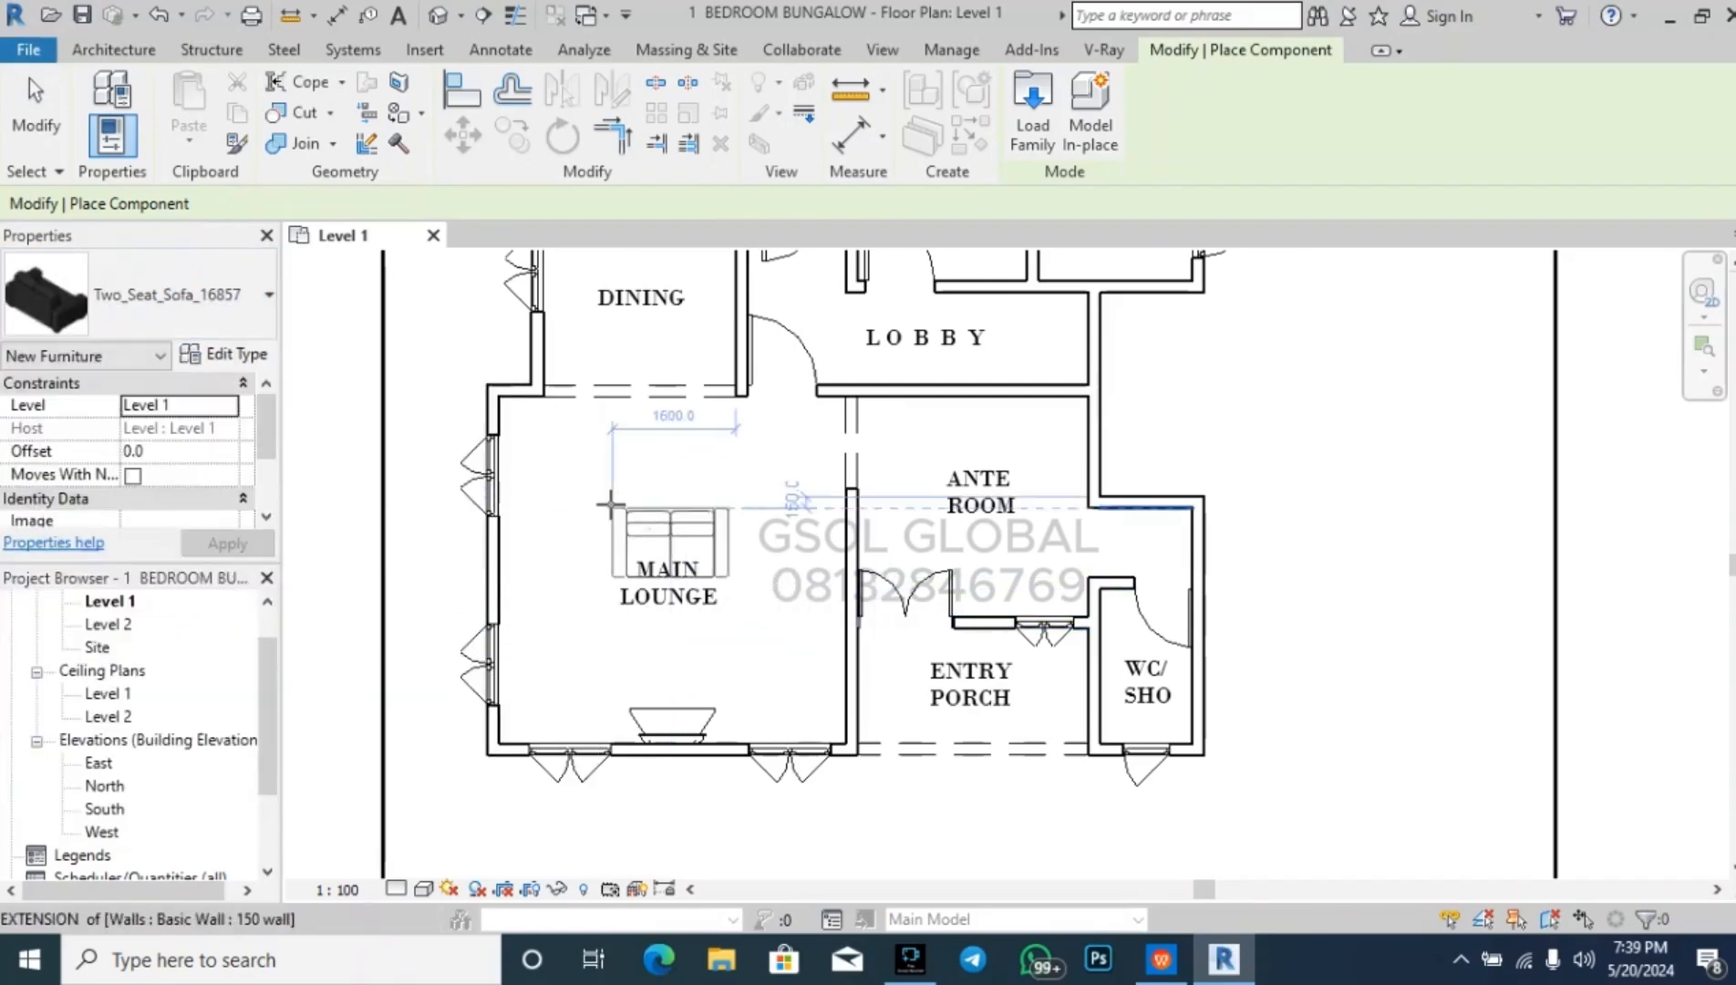
{"action": "key", "text": "space"}
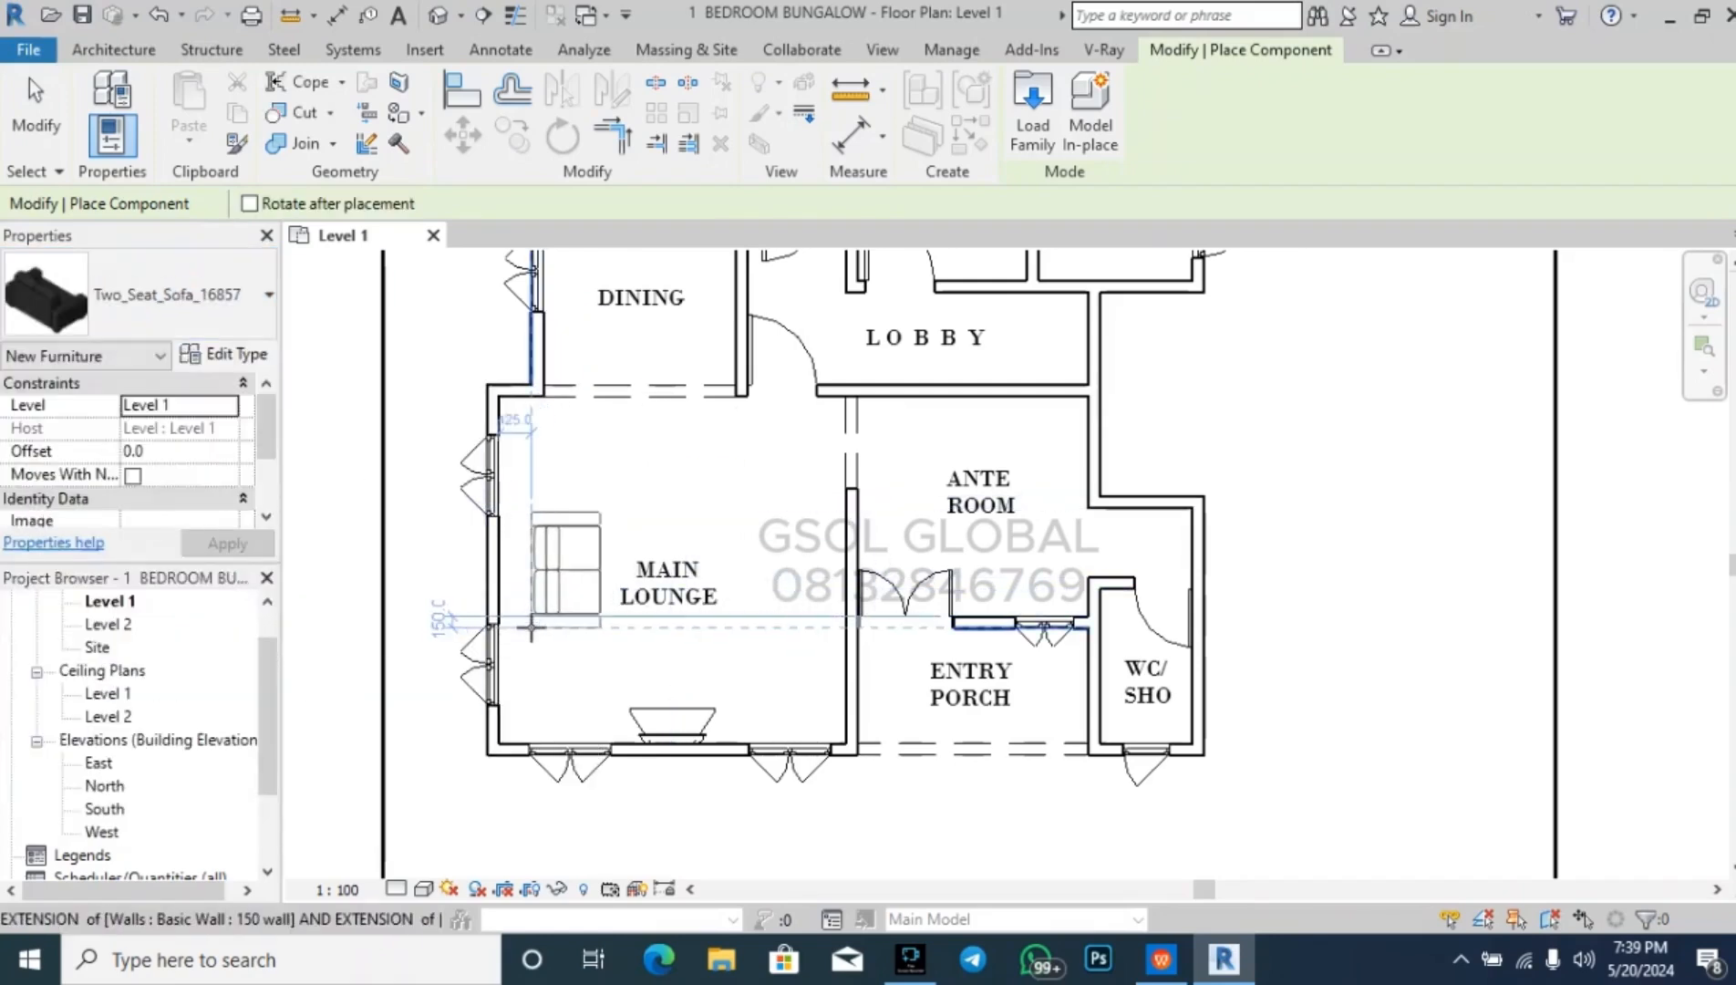
{"action": "left_click", "coordinate": [653, 567]}
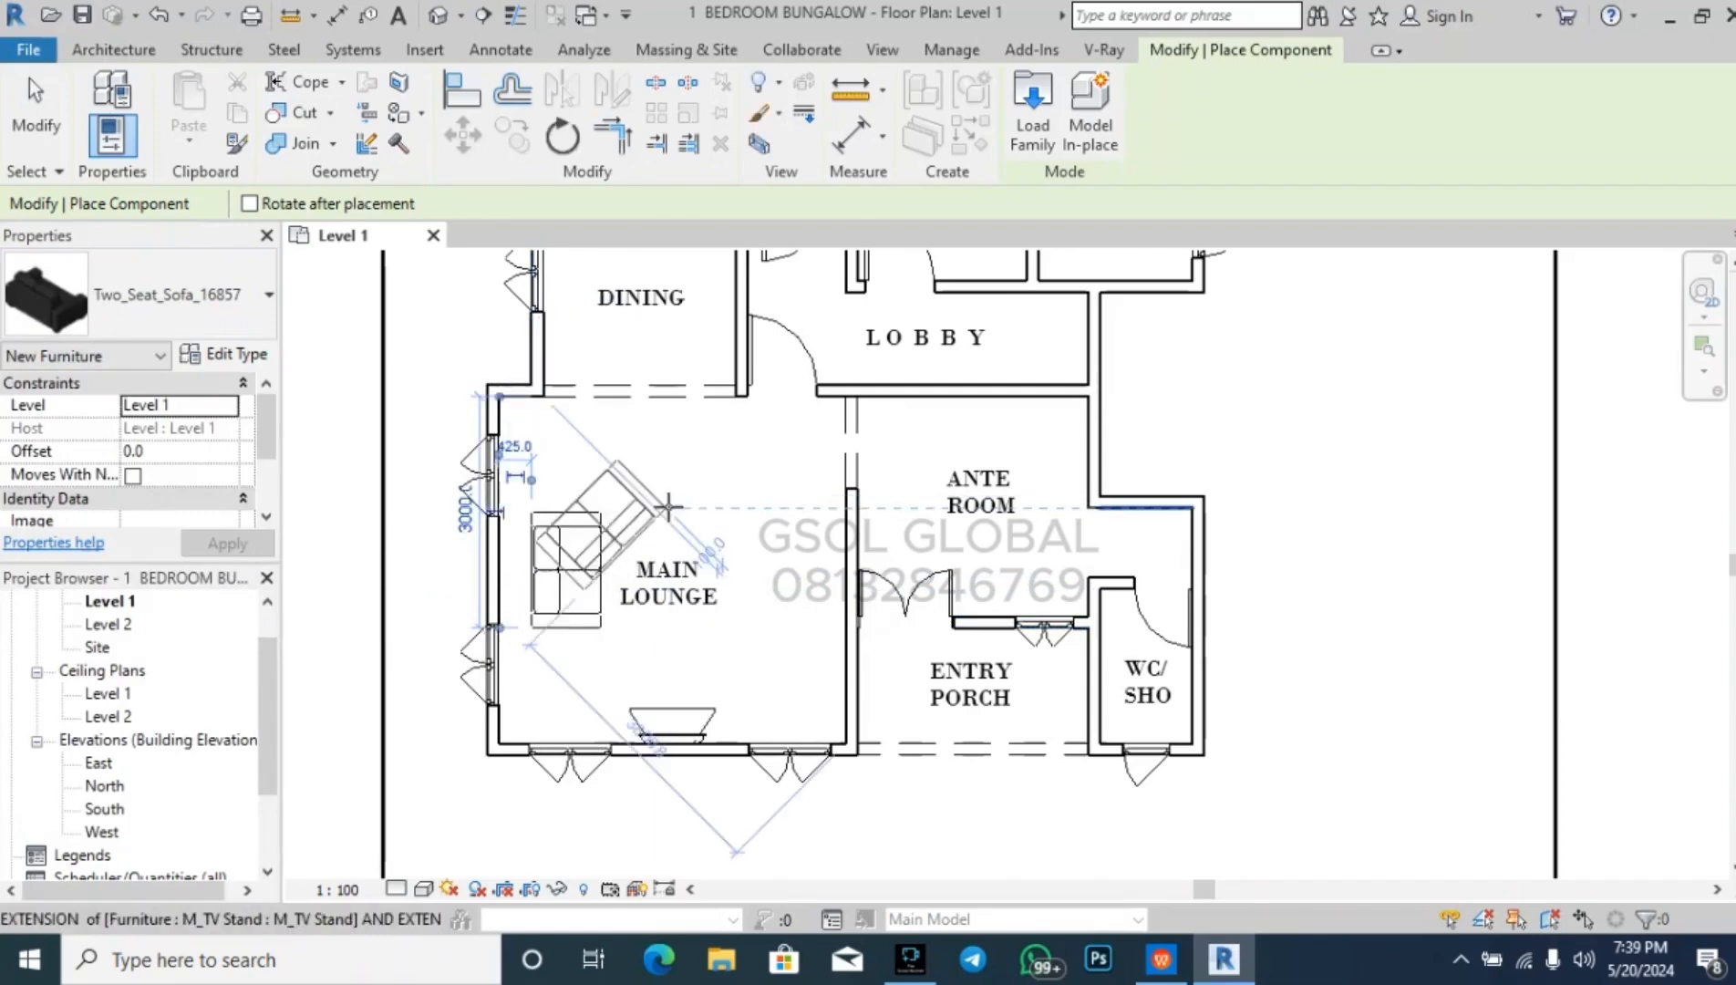
- Place two more two-seat sofas in the main lounge: one near the dining opening facing the TV, one on the east side facing the first sofa
{"action": "key", "text": "space"}
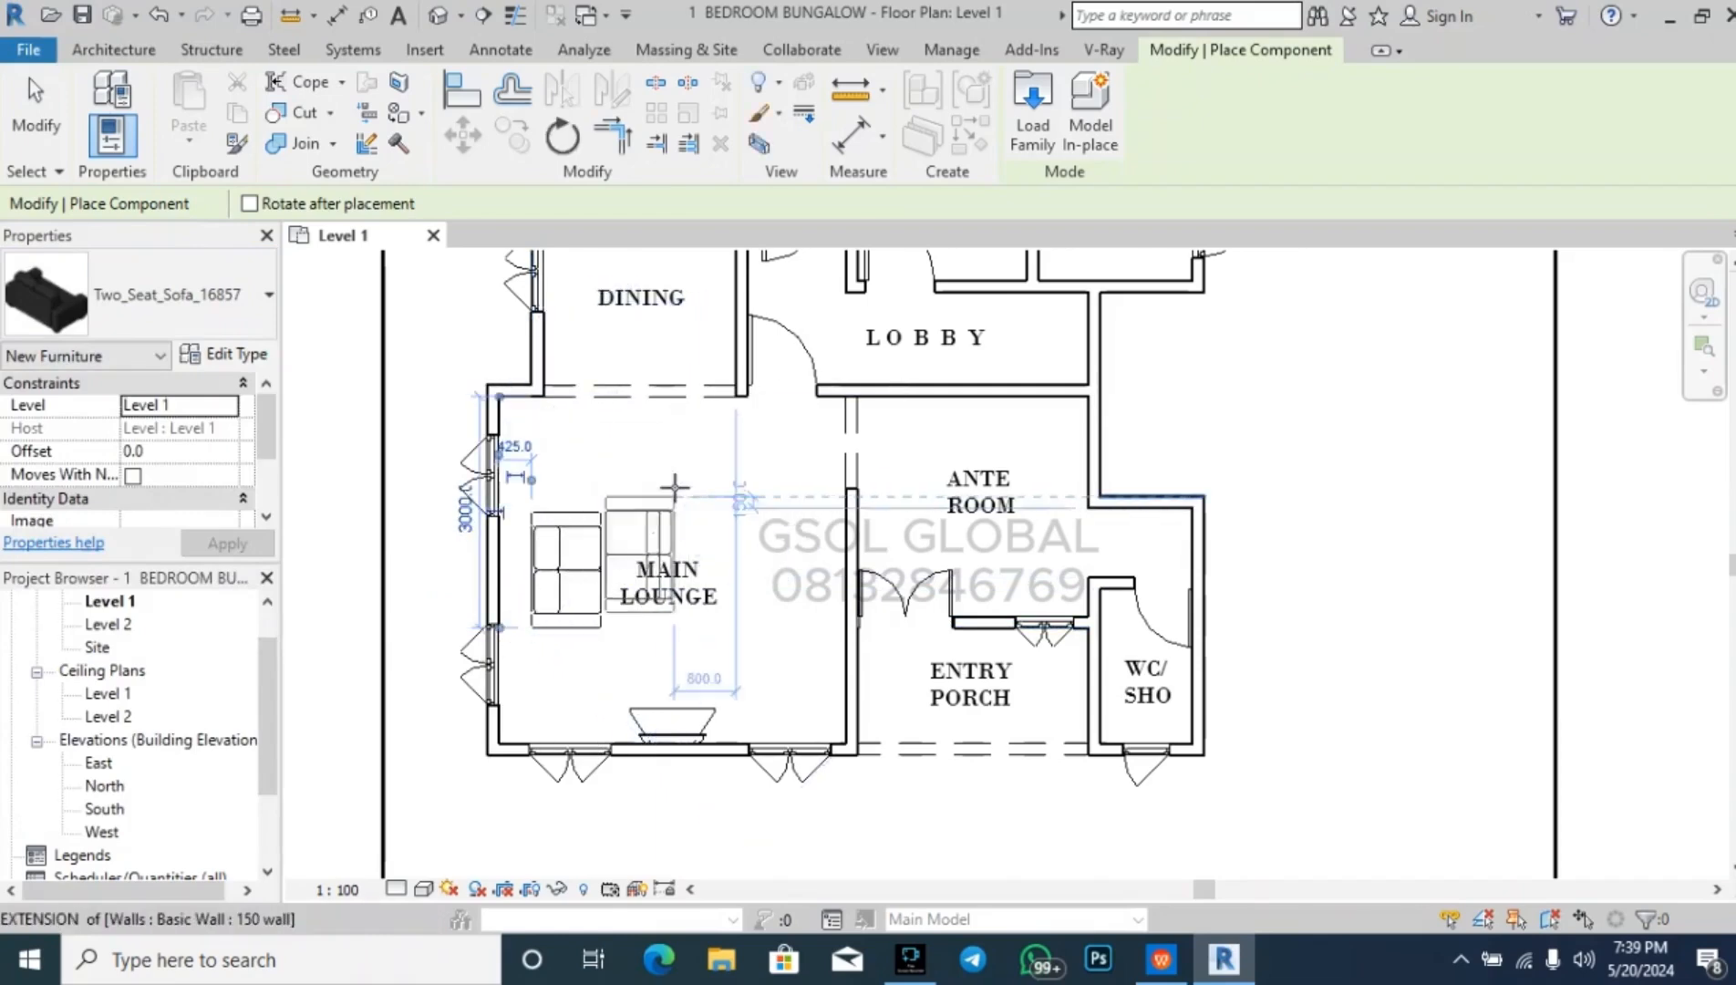
{"action": "left_click", "coordinate": [629, 438]}
{"action": "key", "text": "space"}
{"action": "key", "text": "space"}
{"action": "key", "text": "space"}
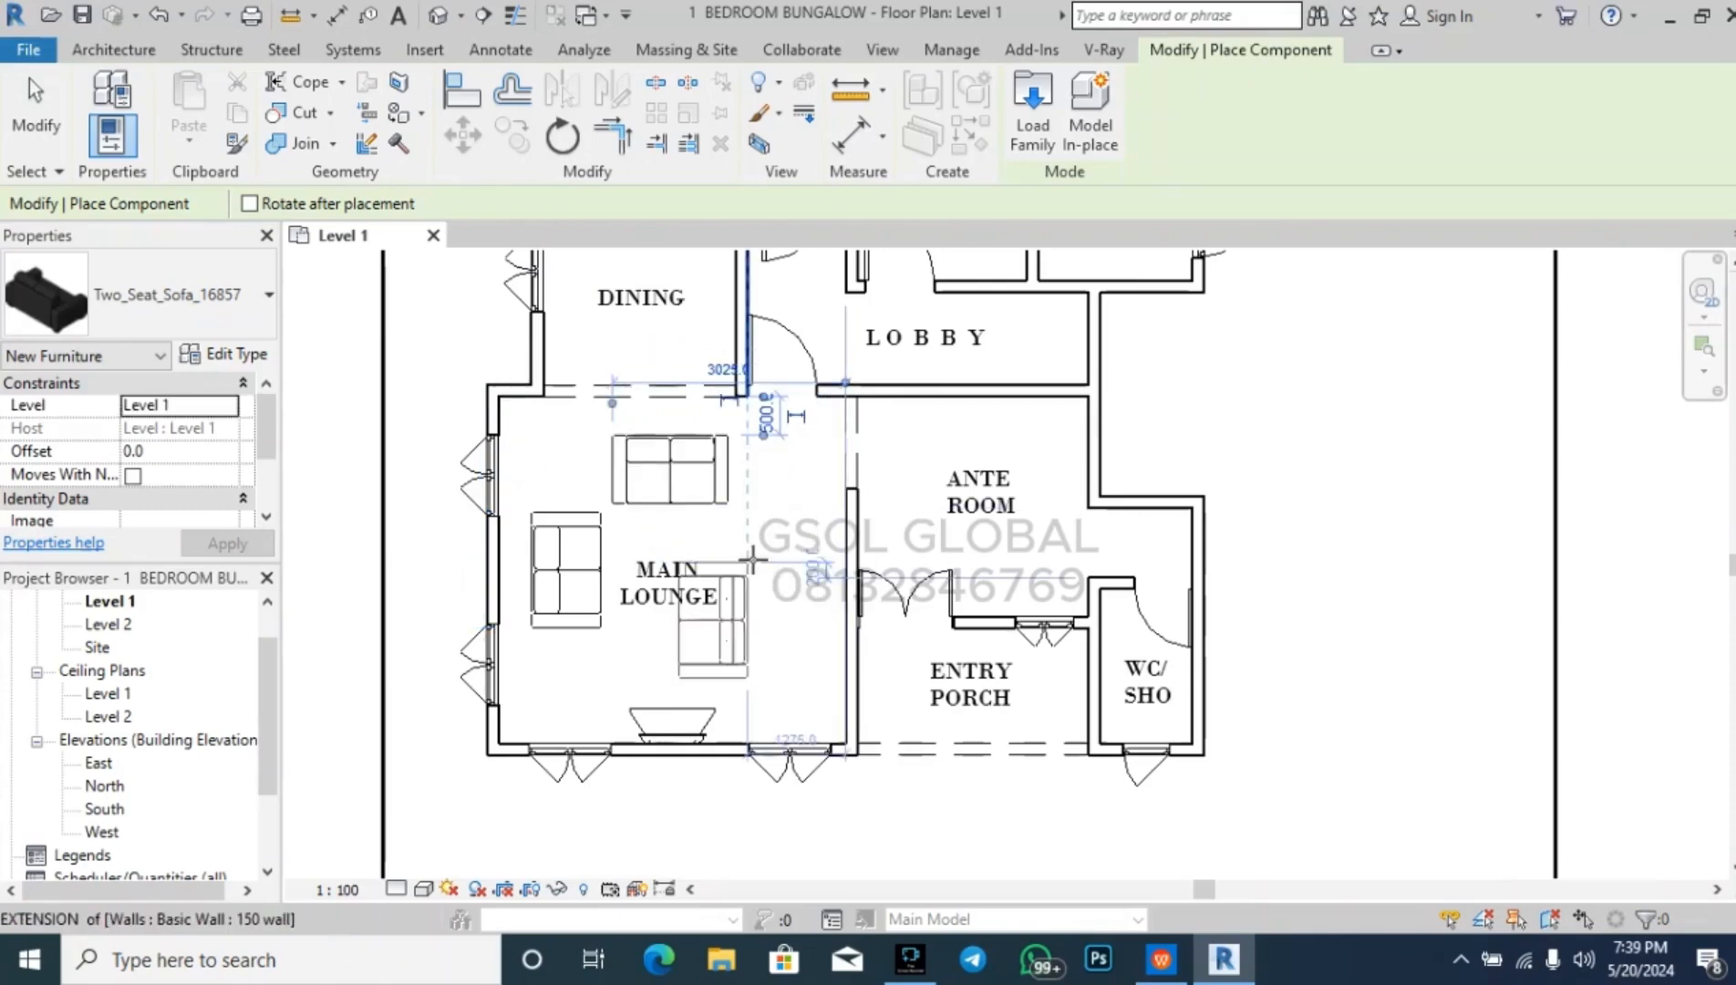
{"action": "left_click", "coordinate": [806, 511]}
{"action": "key", "text": "Escape"}
{"action": "key", "text": "Escape"}
- Select all three main lounge sofas and nudge them together toward the TV stand and slightly east
{"action": "left_click", "coordinate": [773, 566]}
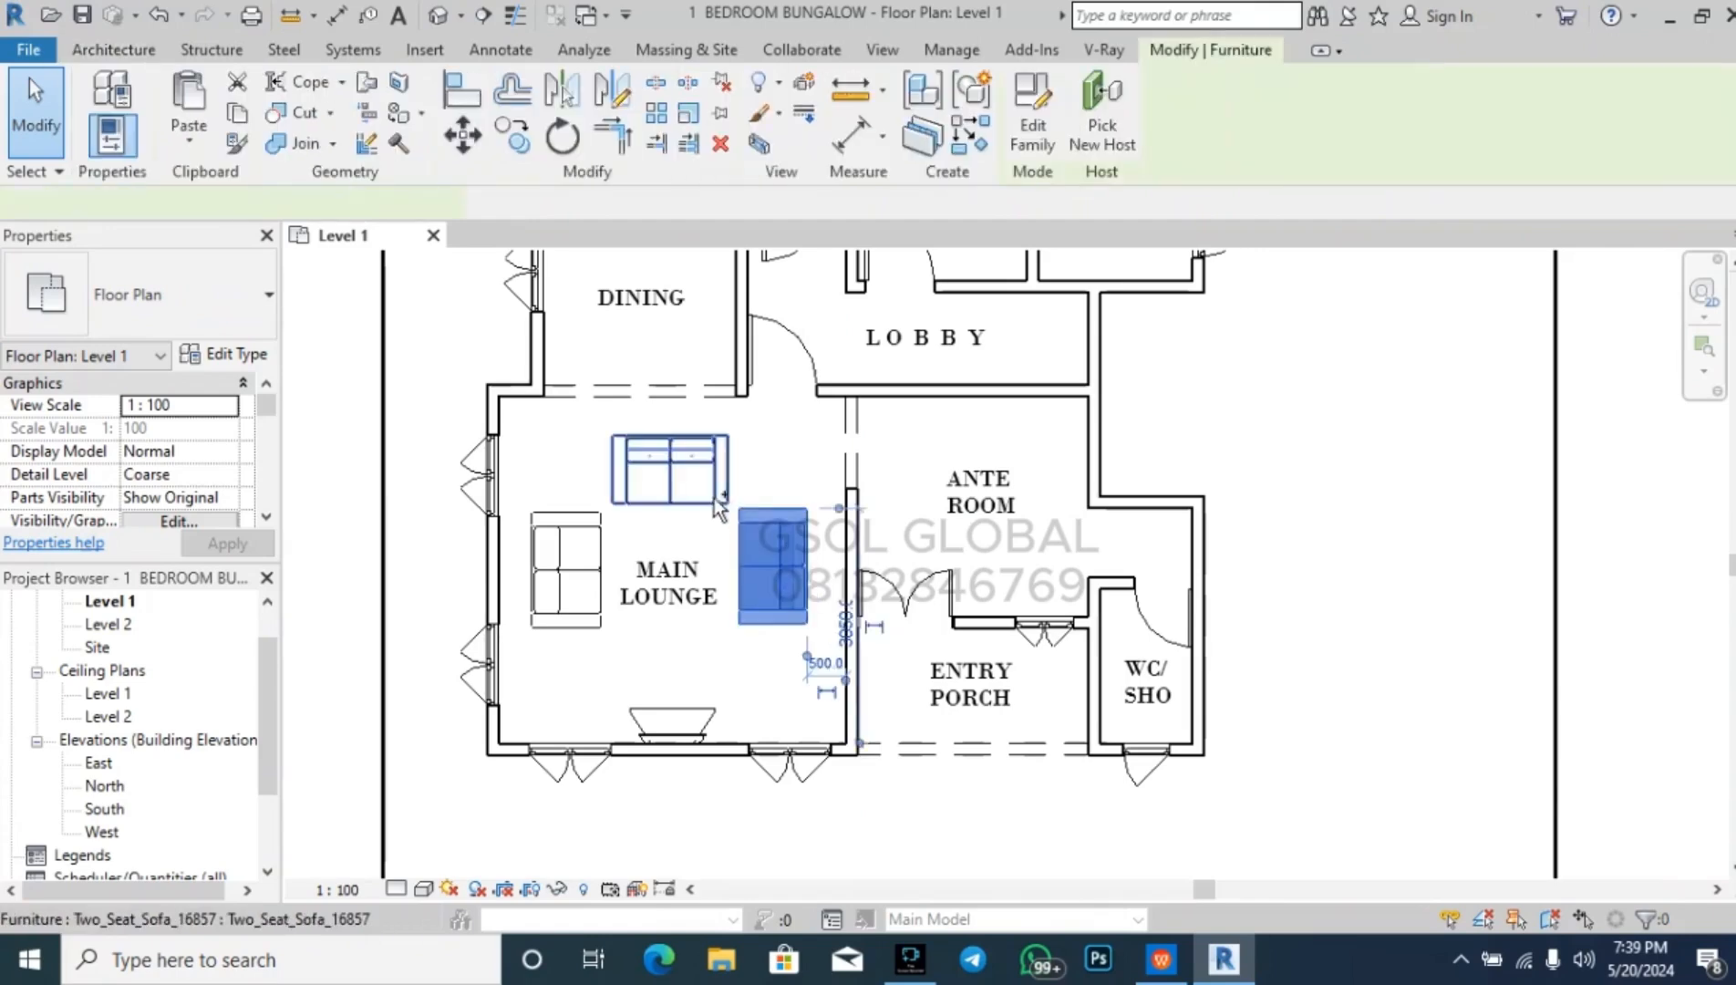
{"action": "left_click", "coordinate": [719, 500], "text": "ctrl"}
{"action": "left_click", "coordinate": [583, 611], "text": "ctrl"}
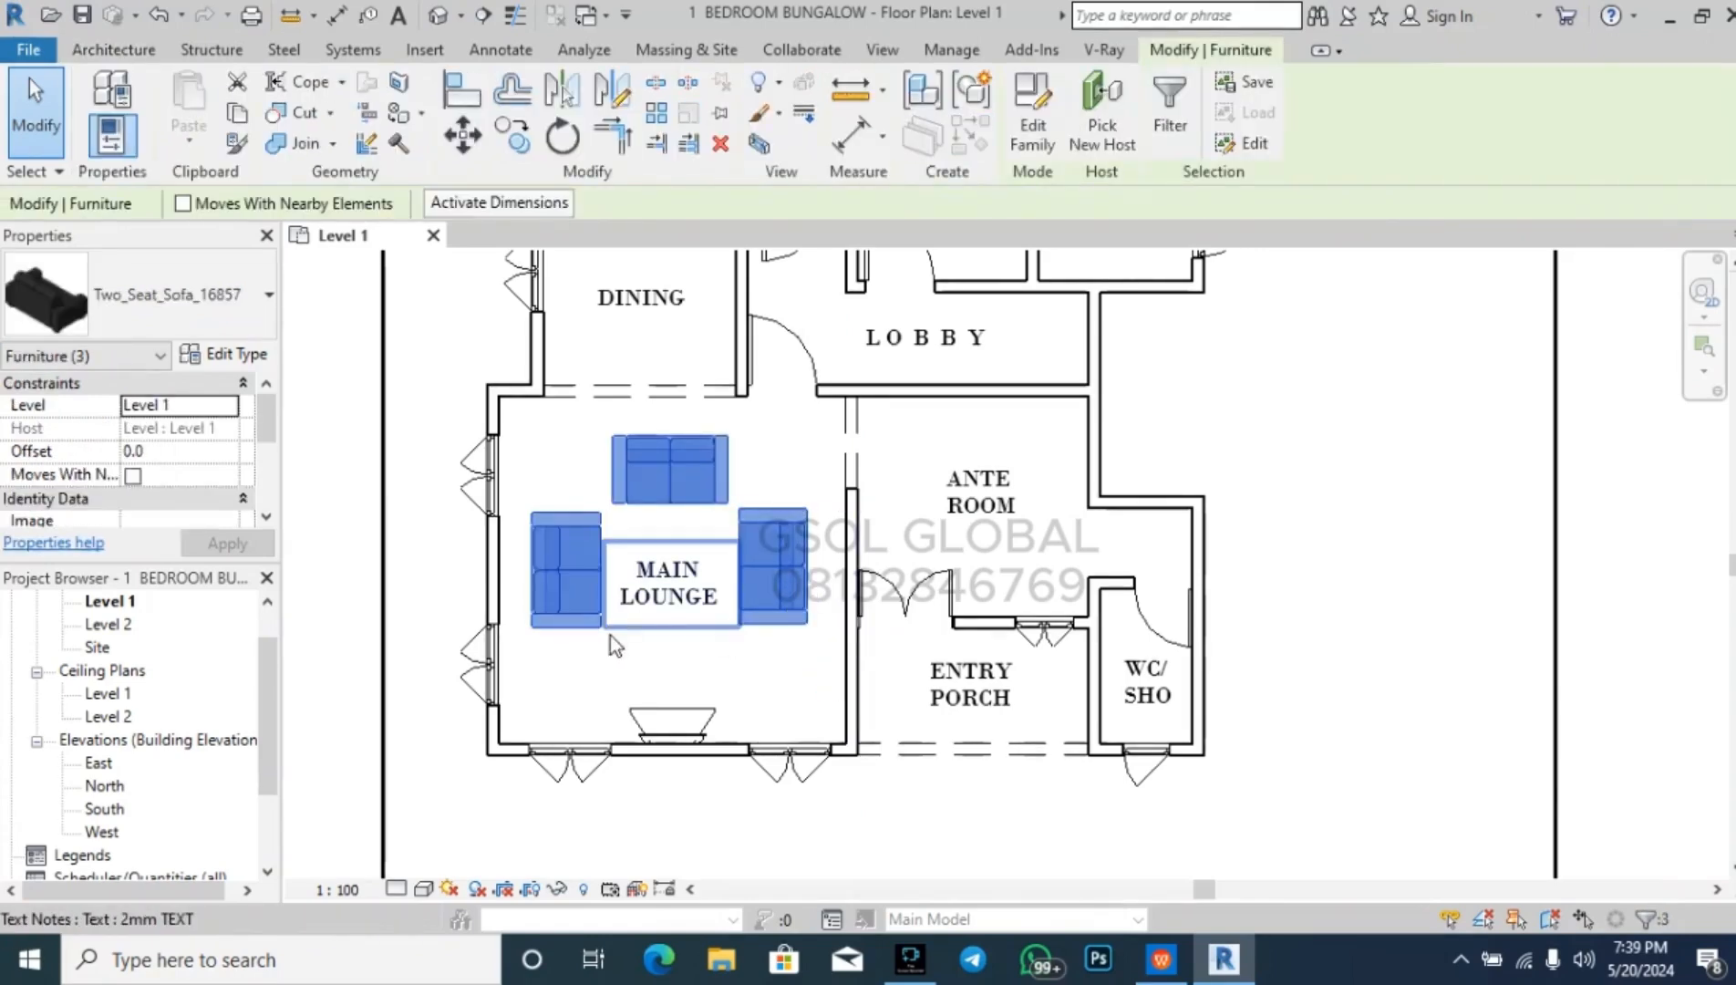
{"action": "key", "text": "Left"}
{"action": "key", "text": "Left"}
{"action": "key", "text": "Left"}
{"action": "key", "text": "Down"}
{"action": "key", "text": "Down"}
{"action": "key", "text": "Down"}
{"action": "key", "text": "Right"}
{"action": "key", "text": "Right"}
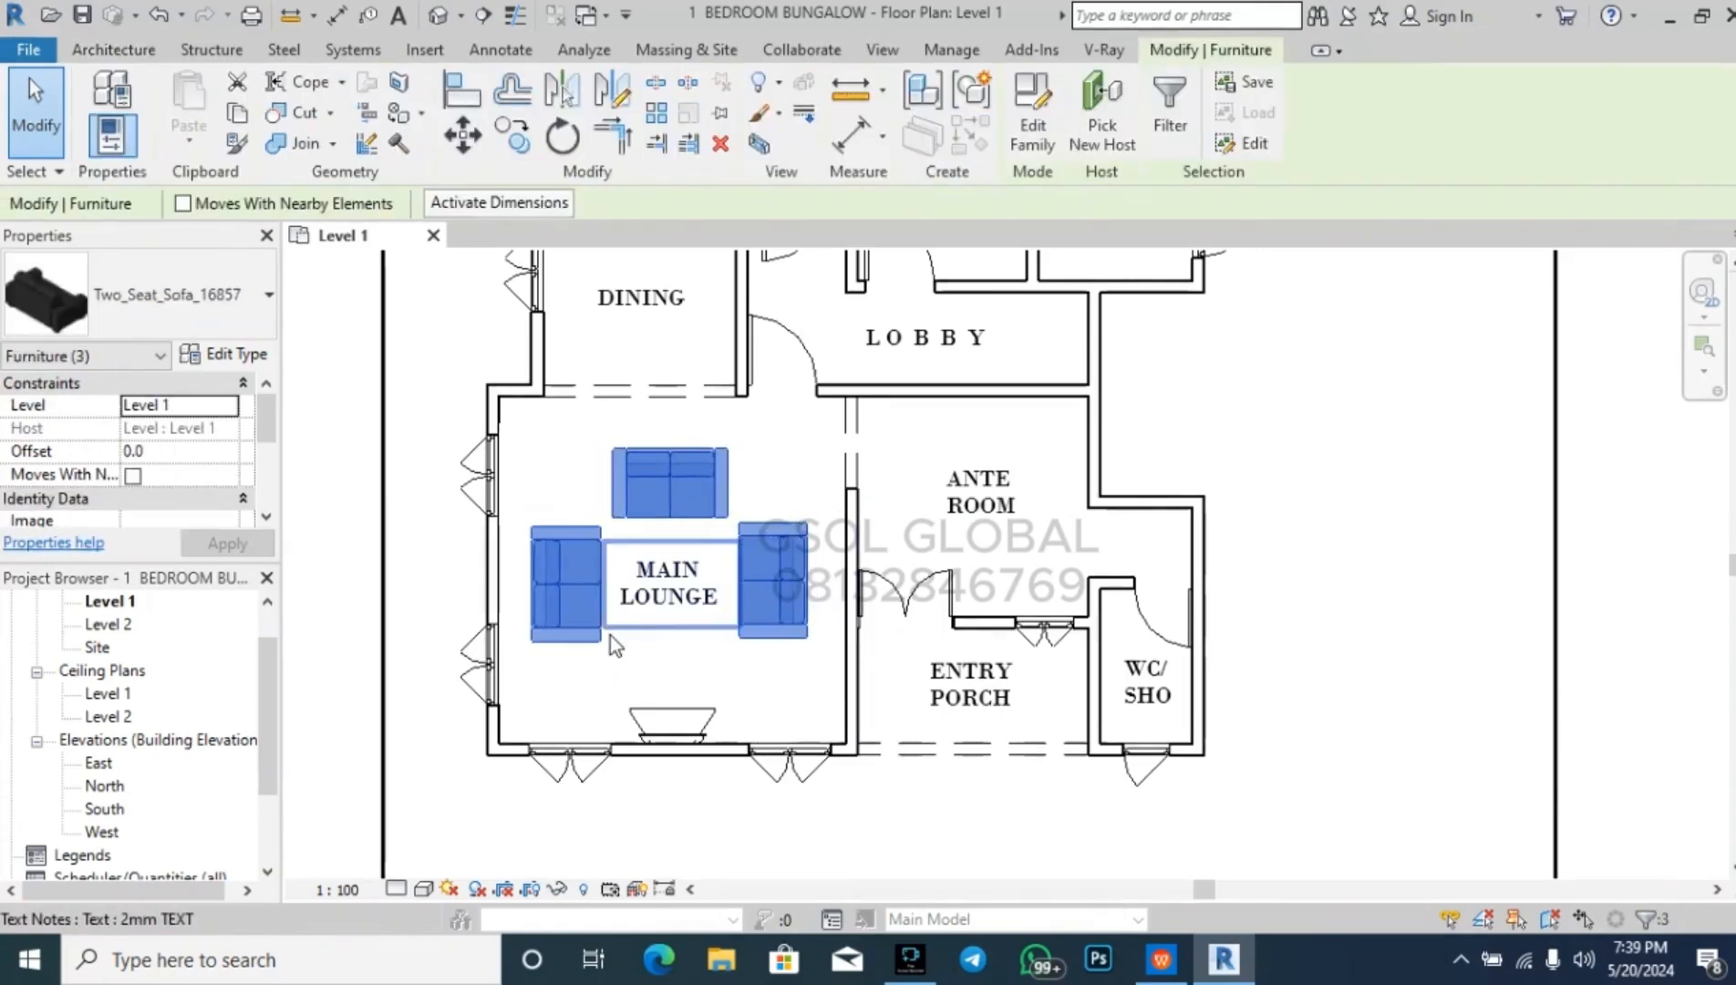
{"action": "key", "text": "Right"}
{"action": "key", "text": "Down"}
{"action": "key", "text": "Down"}
{"action": "key", "text": "Right"}
{"action": "key", "text": "Right"}
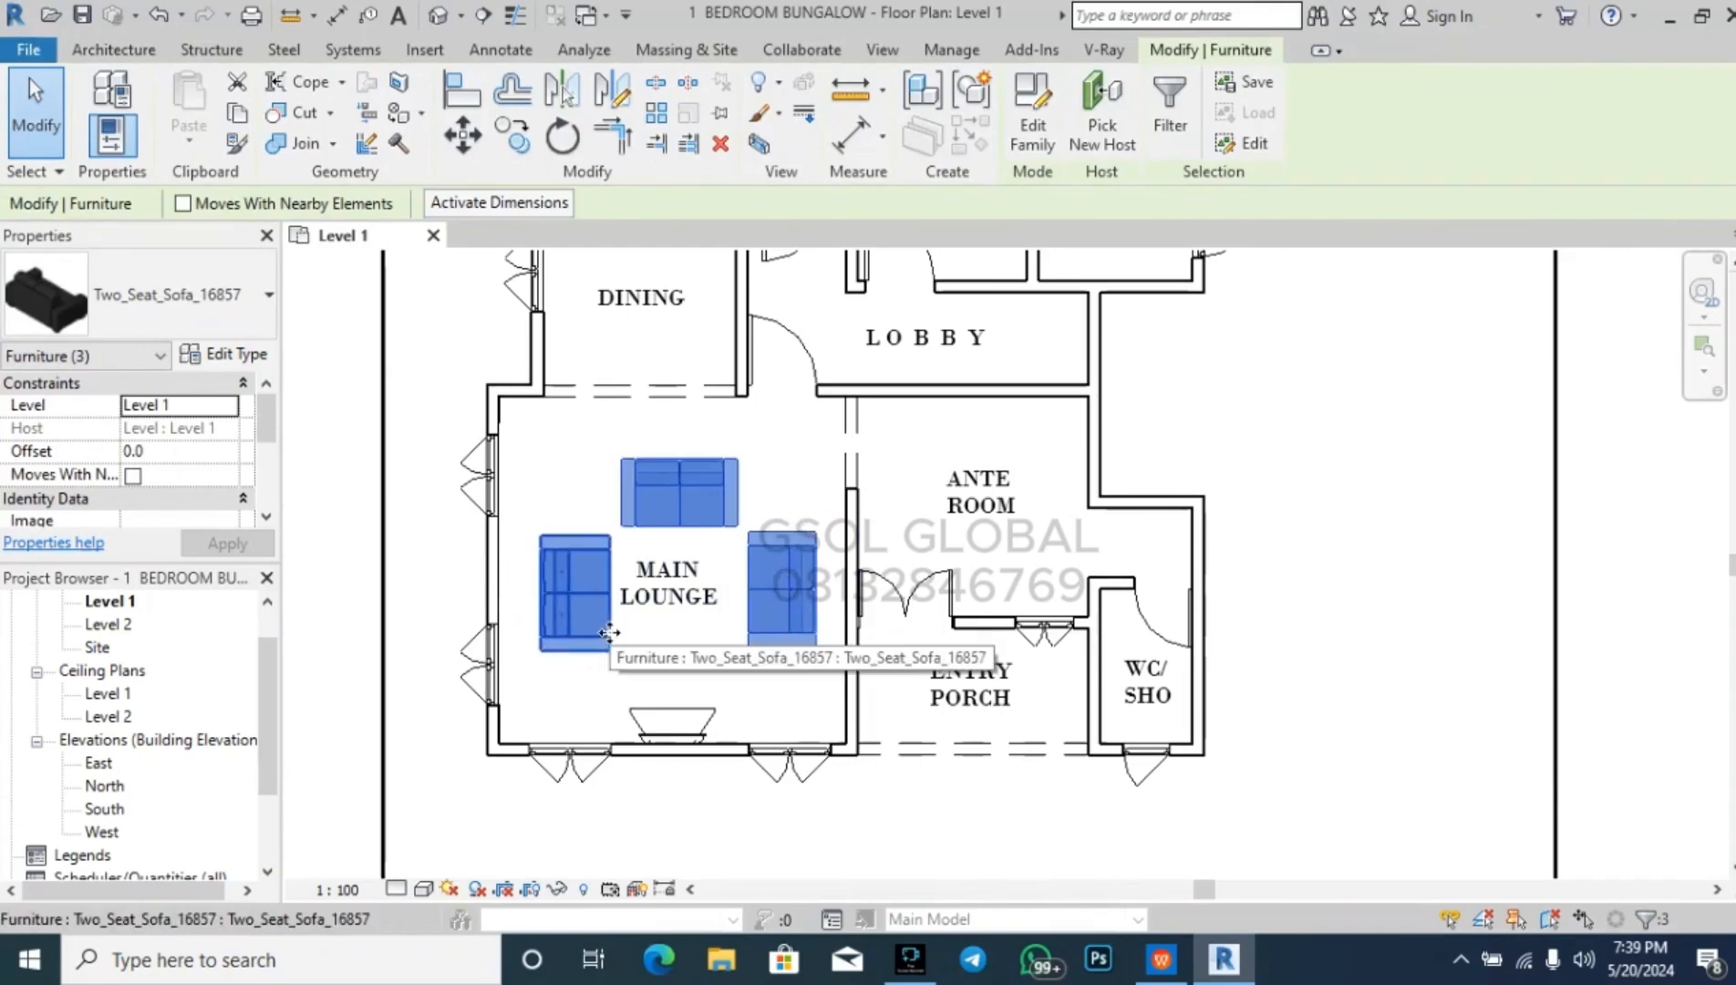
{"action": "left_click", "coordinate": [434, 538]}
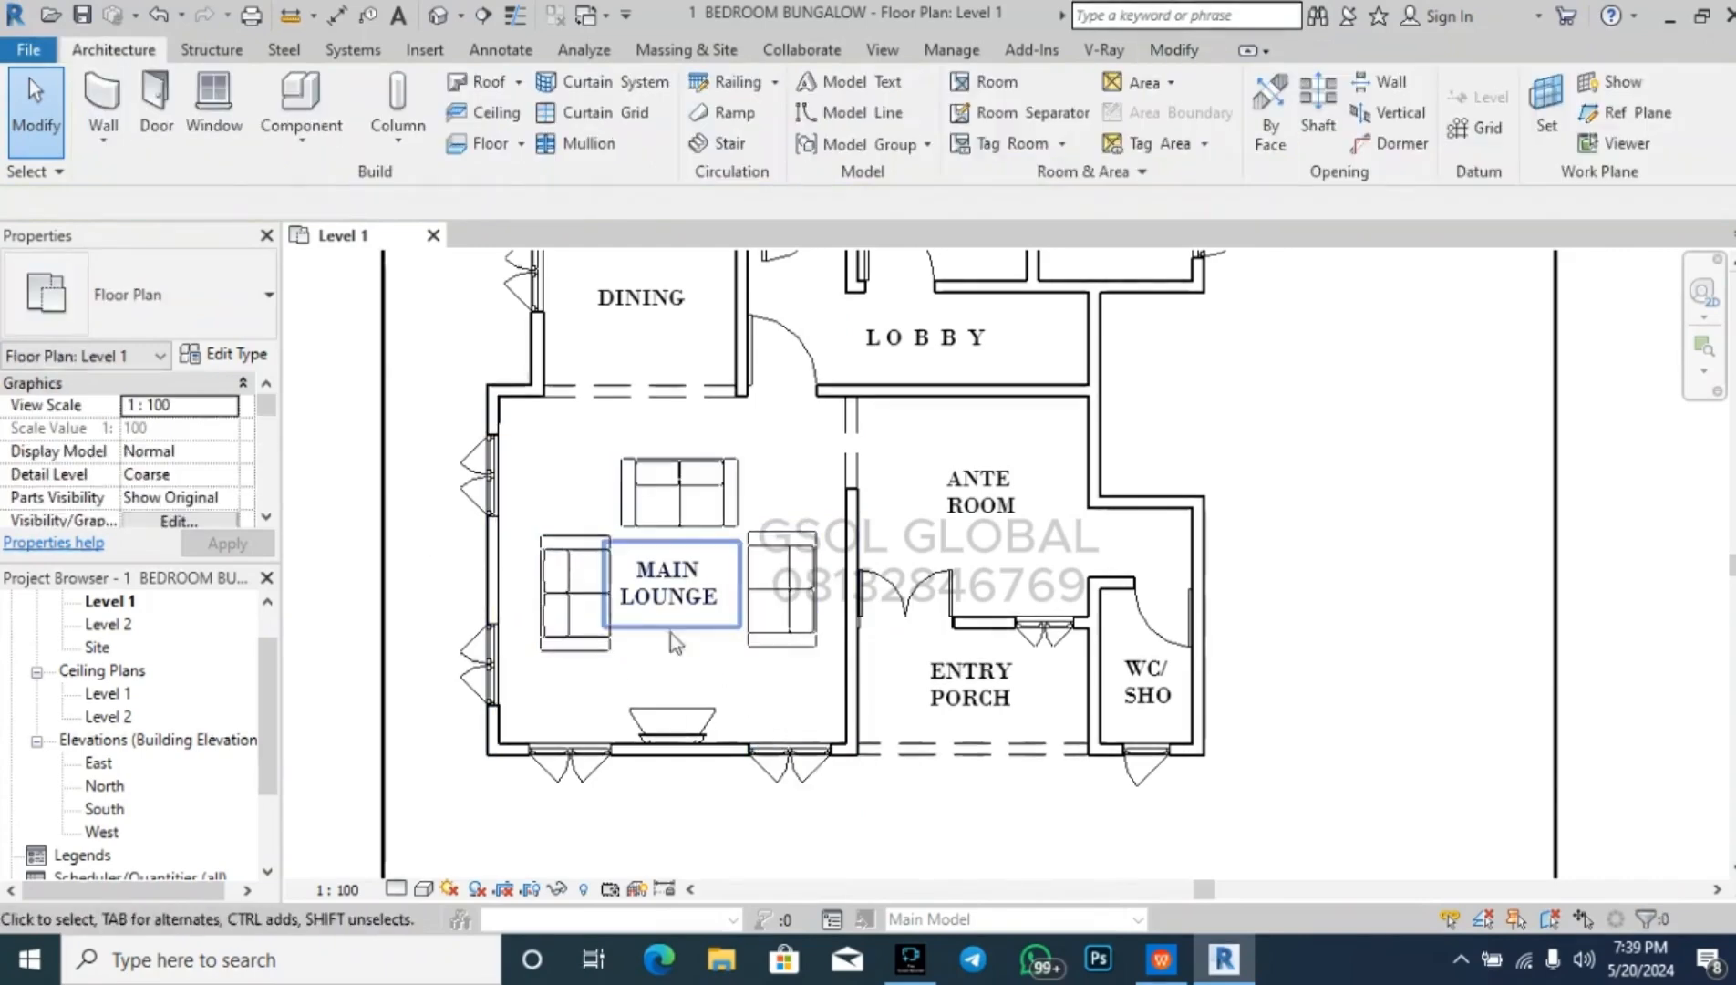
- Place an M_Table-Ellipse of type 1500 x 1200mm in the middle of the main lounge's three sofas
{"action": "left_click", "coordinate": [279, 100]}
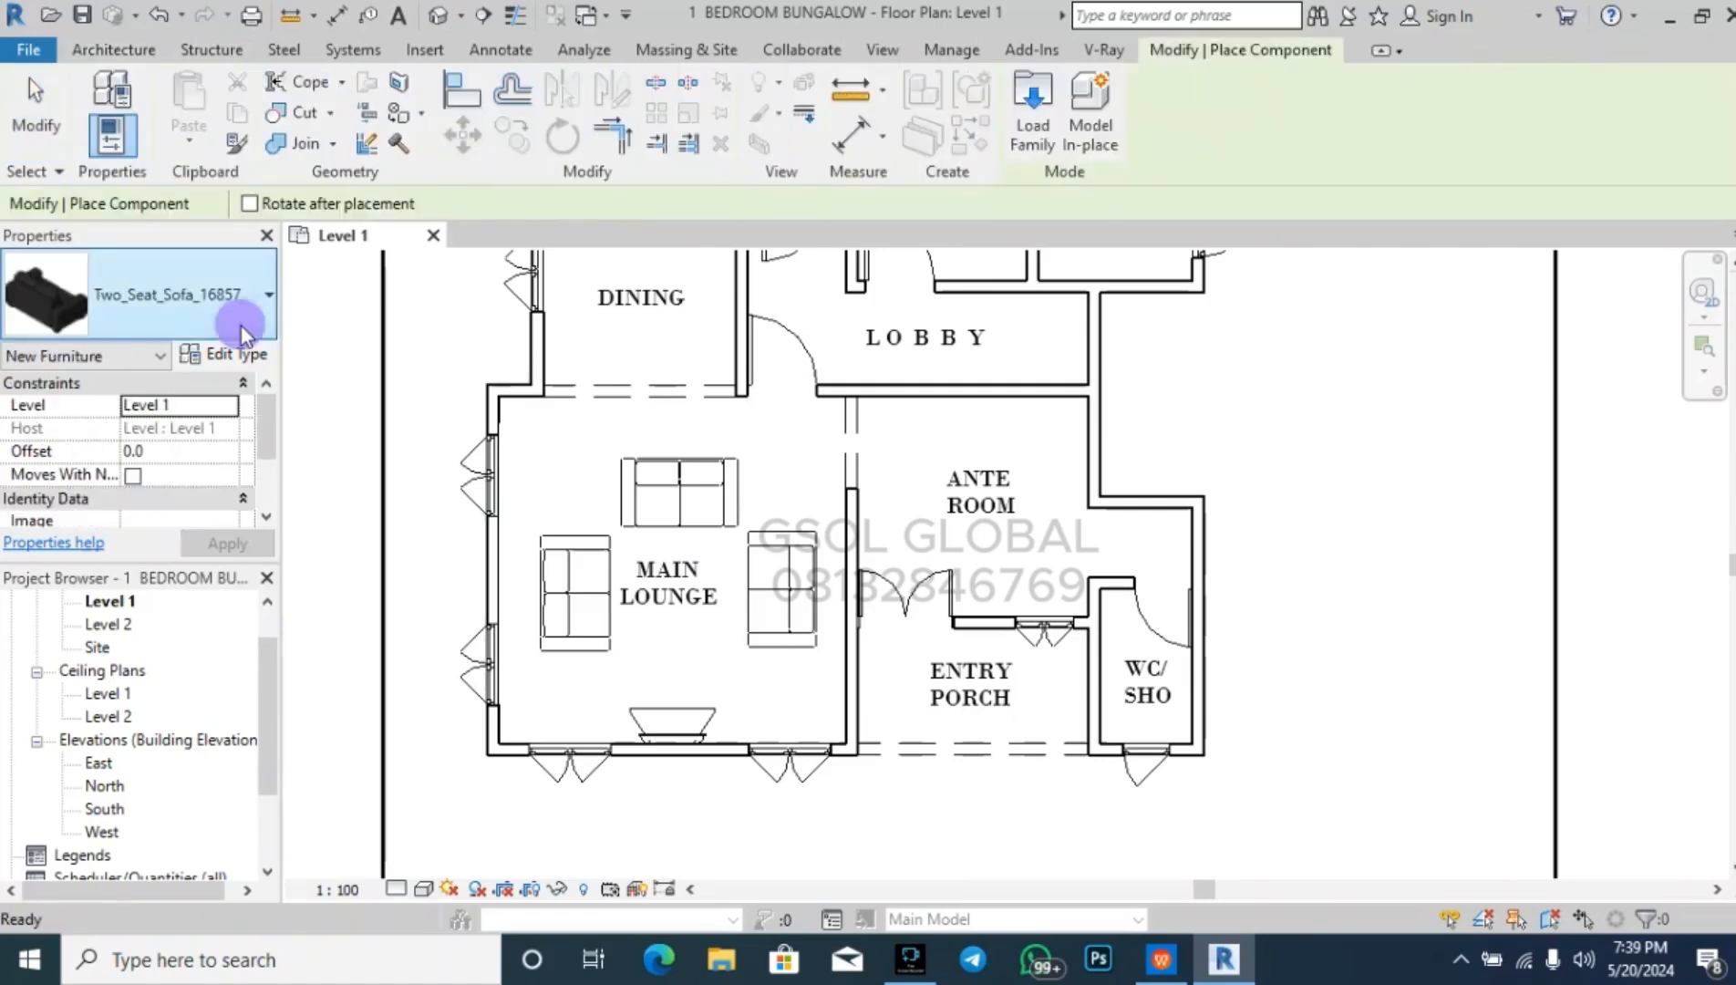
{"action": "left_click", "coordinate": [241, 315]}
{"action": "scroll", "coordinate": [232, 529], "scroll_direction": "up", "scroll_amount": 5}
{"action": "scroll", "coordinate": [242, 493], "scroll_direction": "up", "scroll_amount": 15}
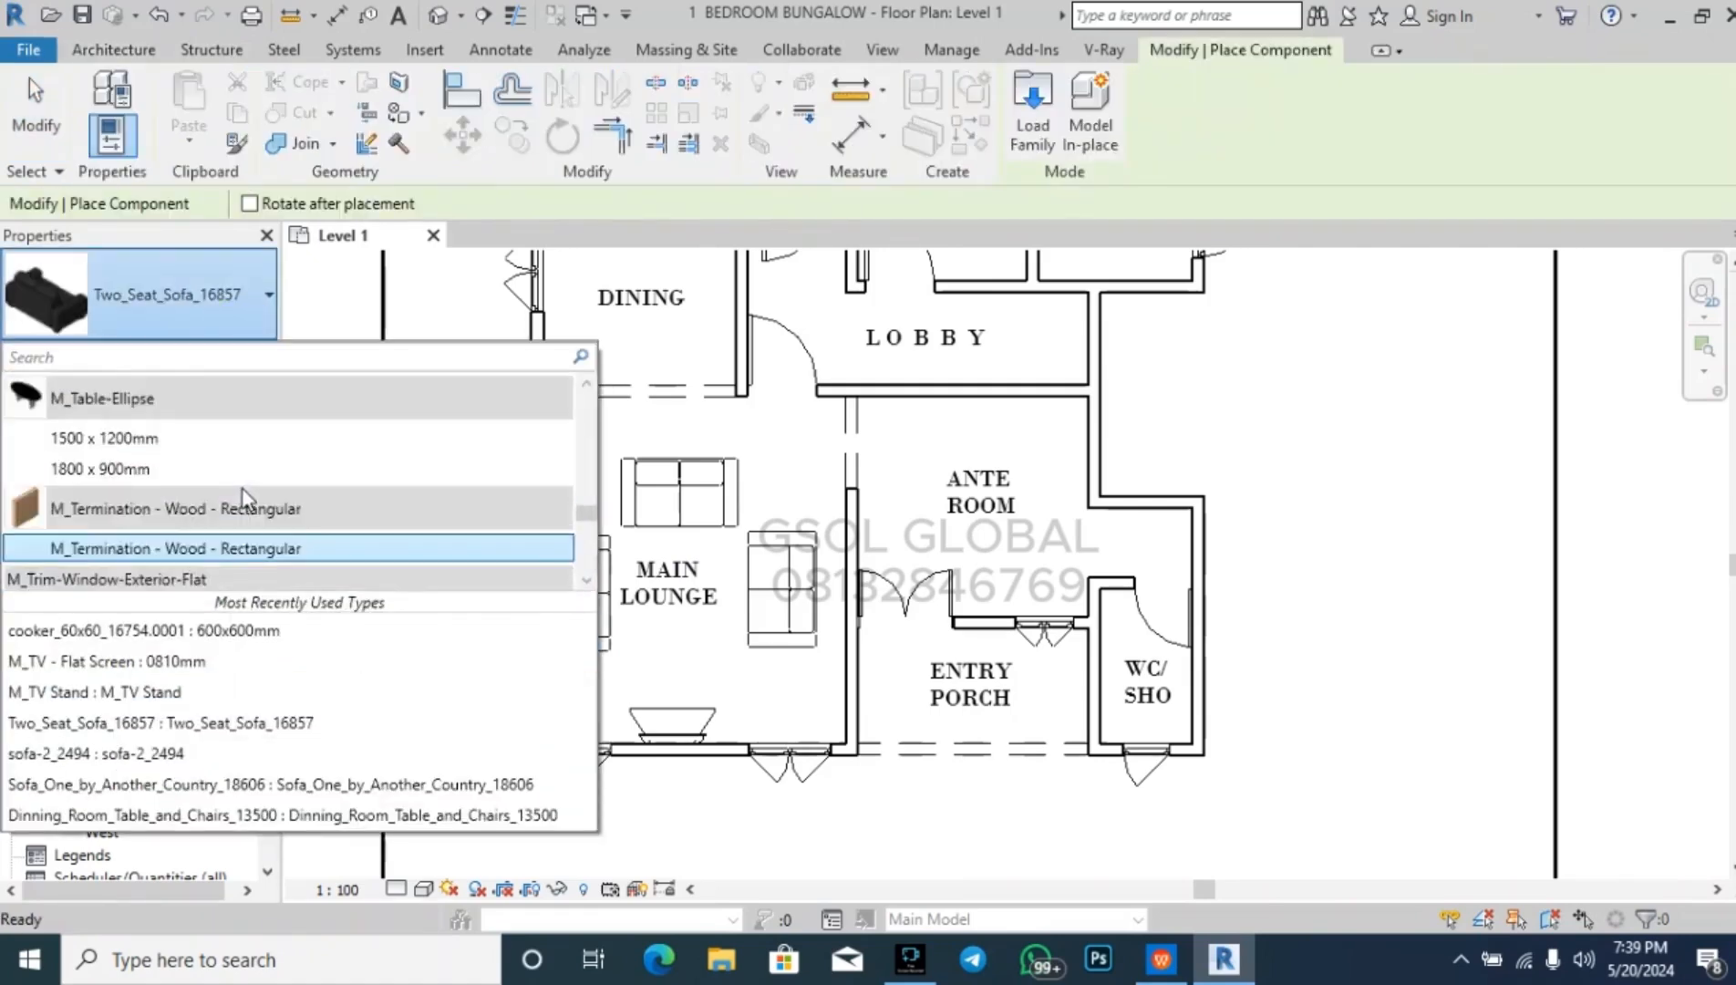
{"action": "scroll", "coordinate": [251, 479], "scroll_direction": "up", "scroll_amount": 5}
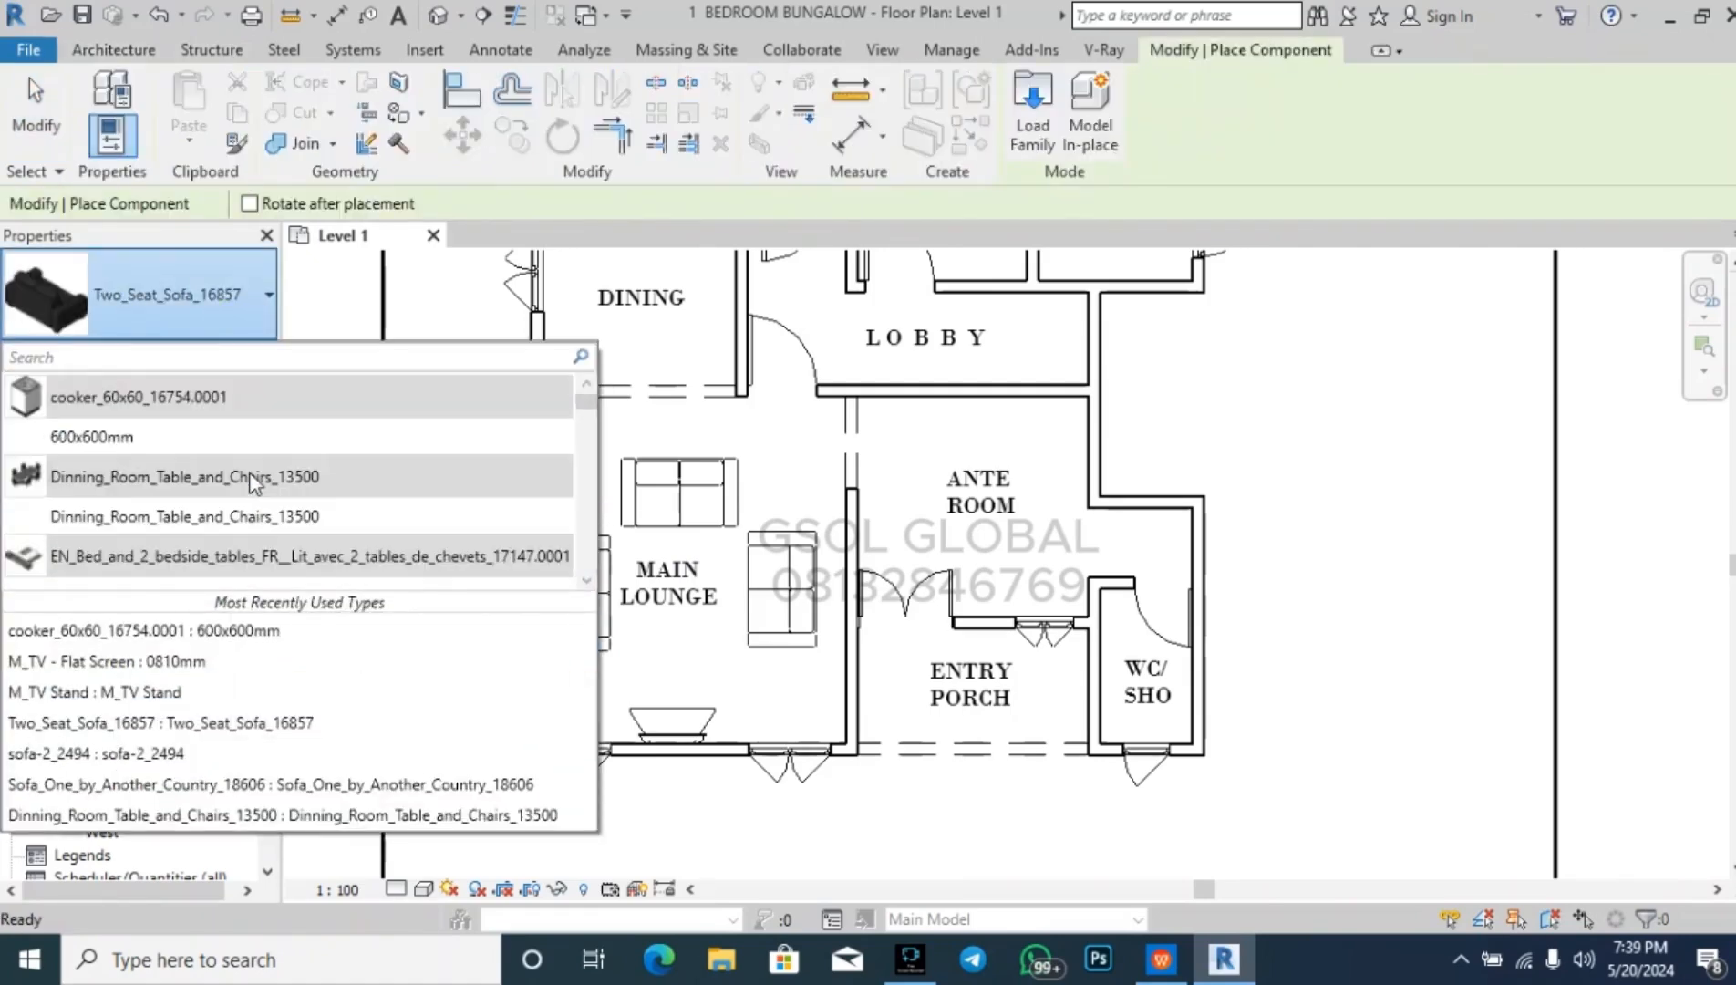
{"action": "scroll", "coordinate": [317, 442], "scroll_direction": "down", "scroll_amount": 10}
{"action": "scroll", "coordinate": [316, 435], "scroll_direction": "down", "scroll_amount": 8}
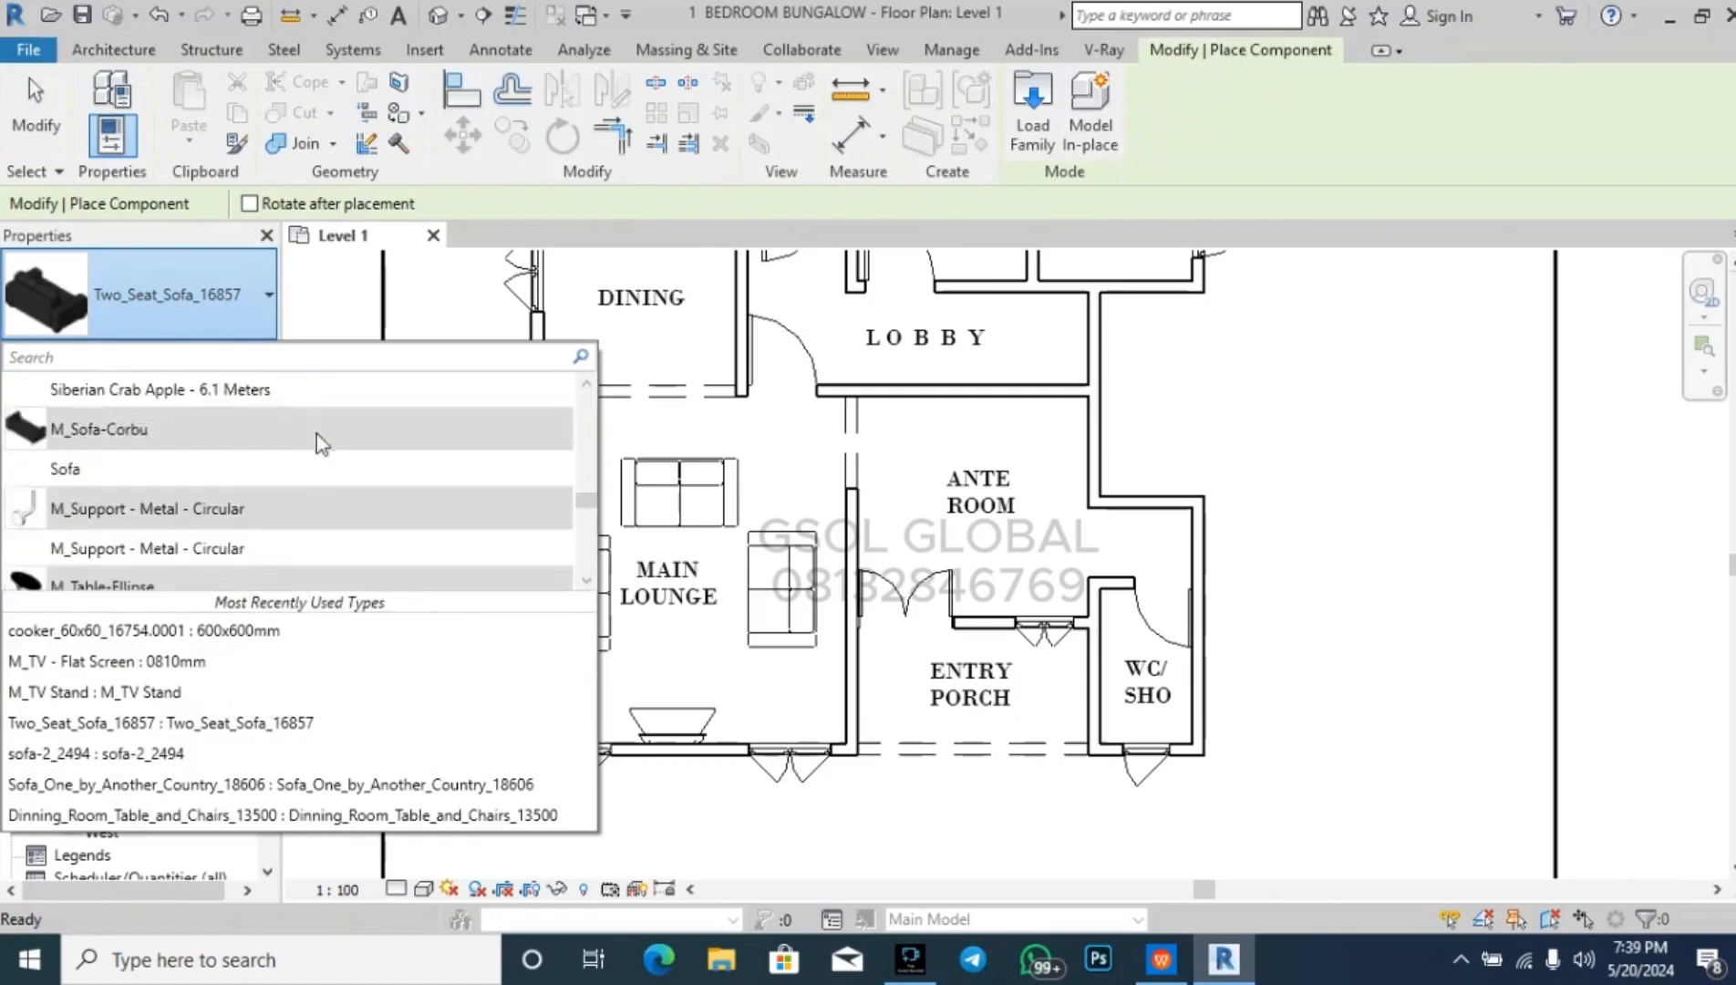
{"action": "scroll", "coordinate": [316, 435], "scroll_direction": "up", "scroll_amount": 4}
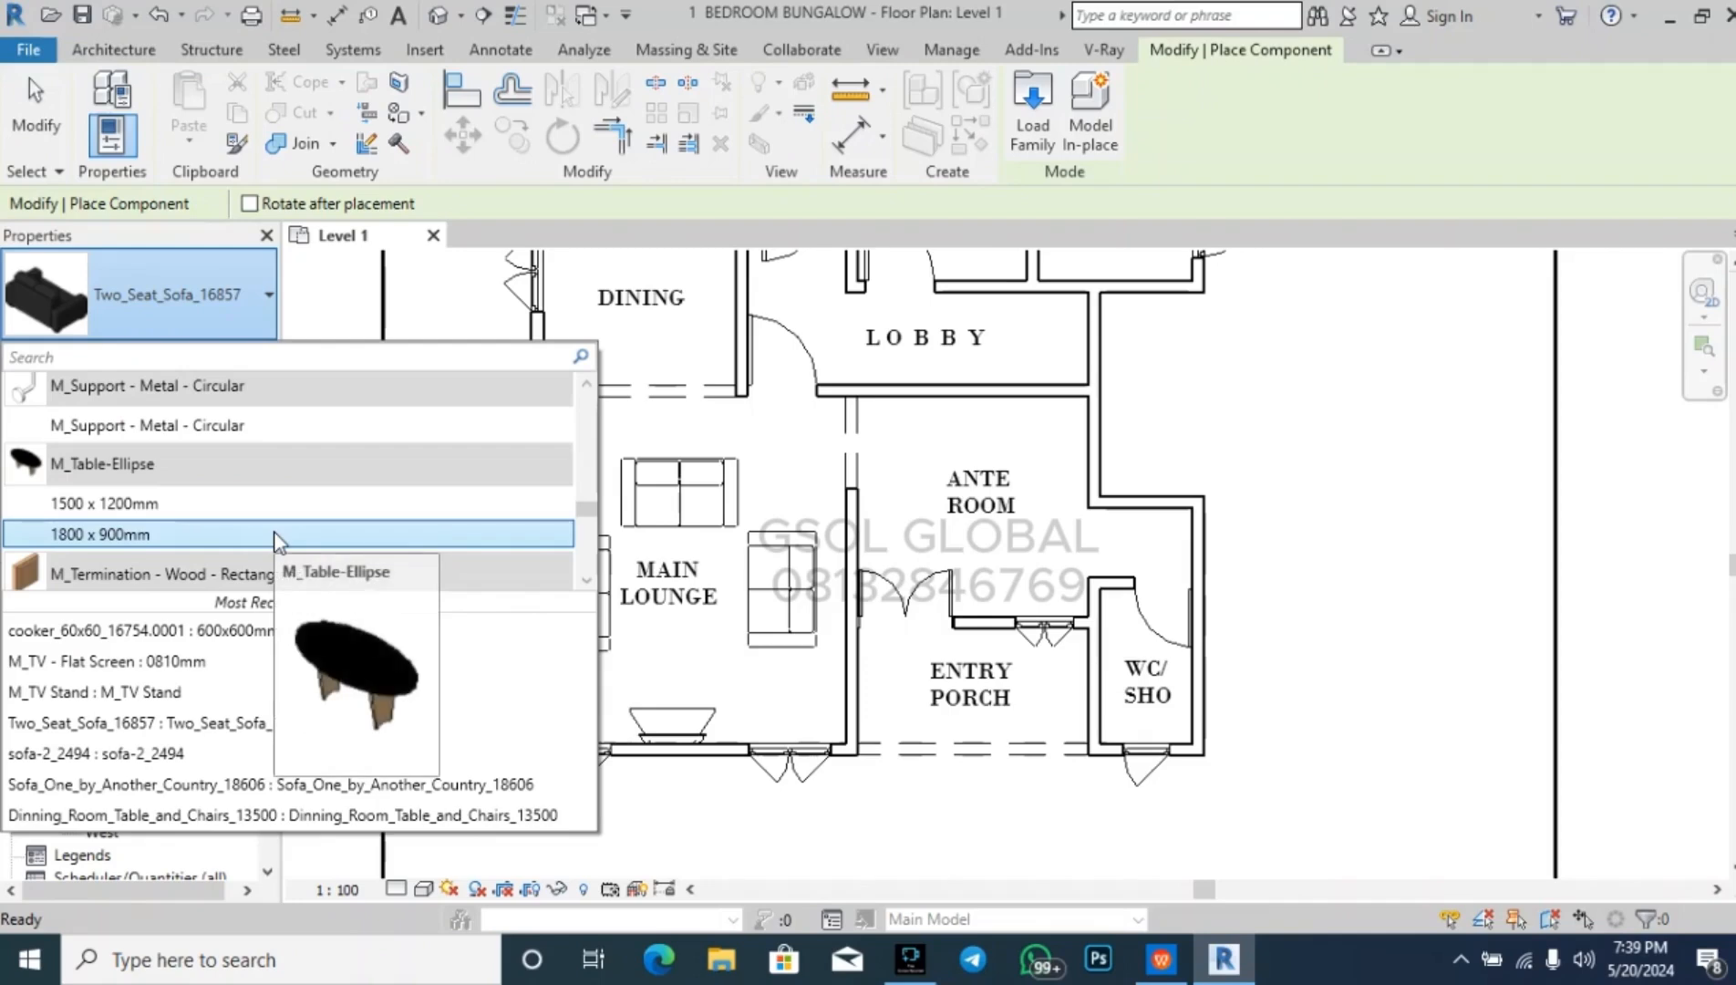
{"action": "left_click", "coordinate": [288, 505]}
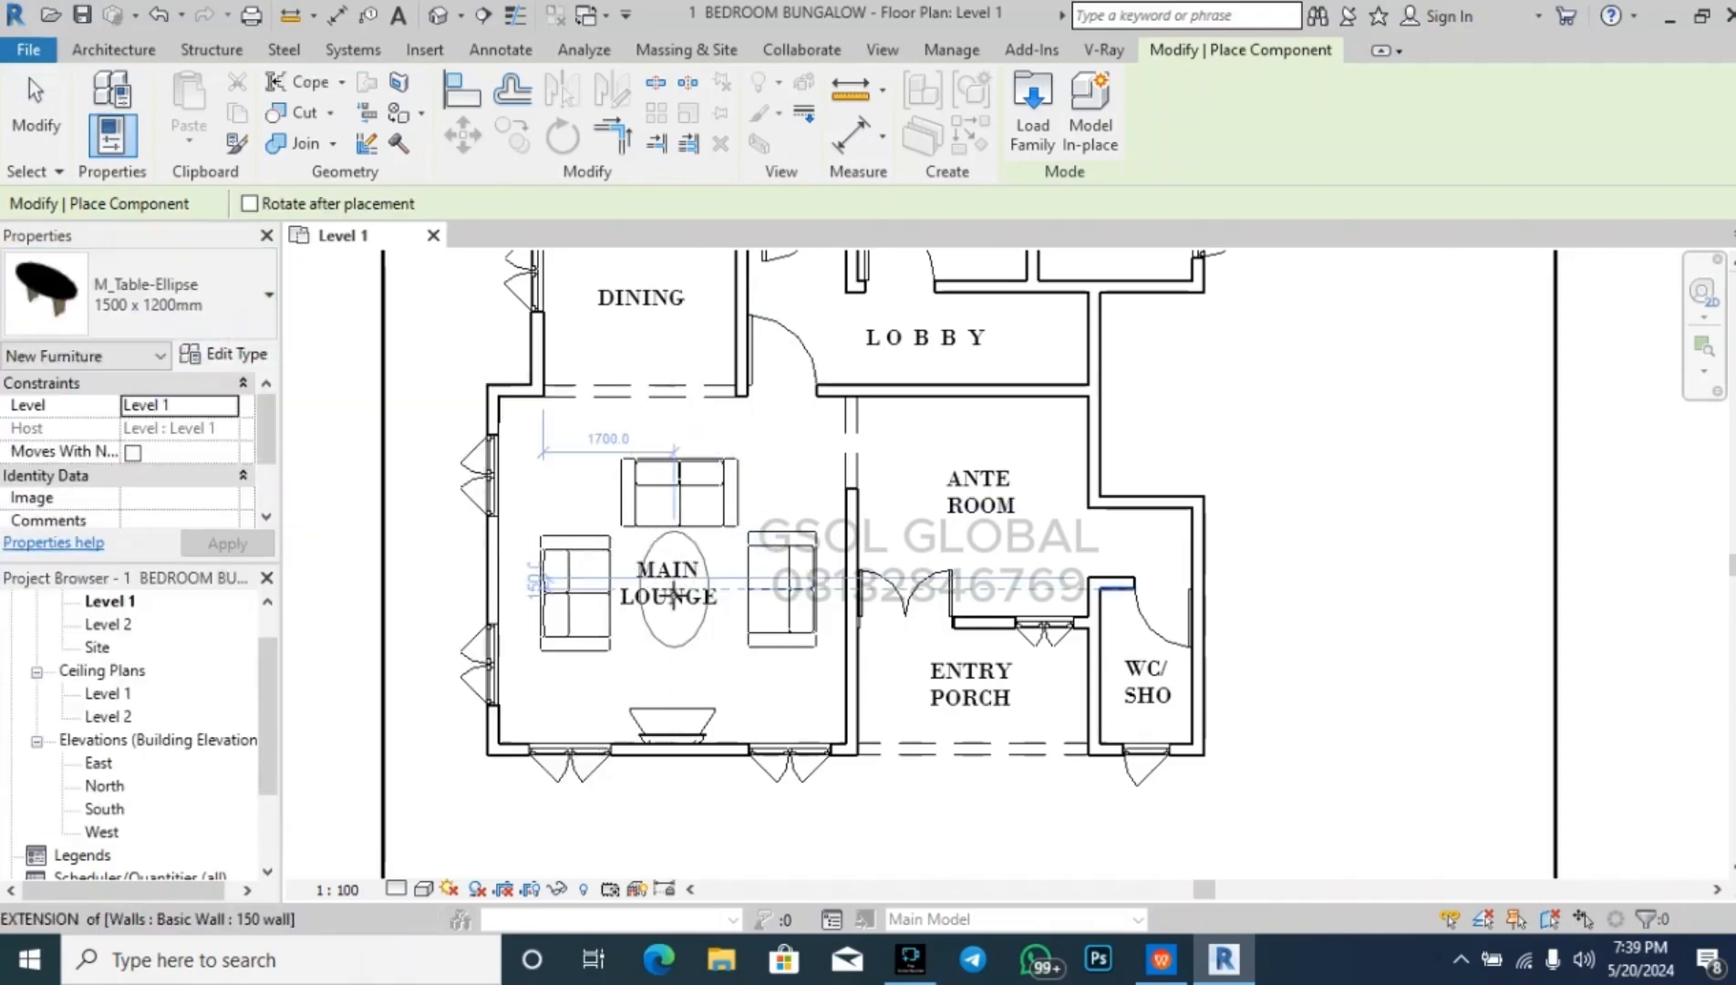
{"action": "left_click", "coordinate": [679, 589]}
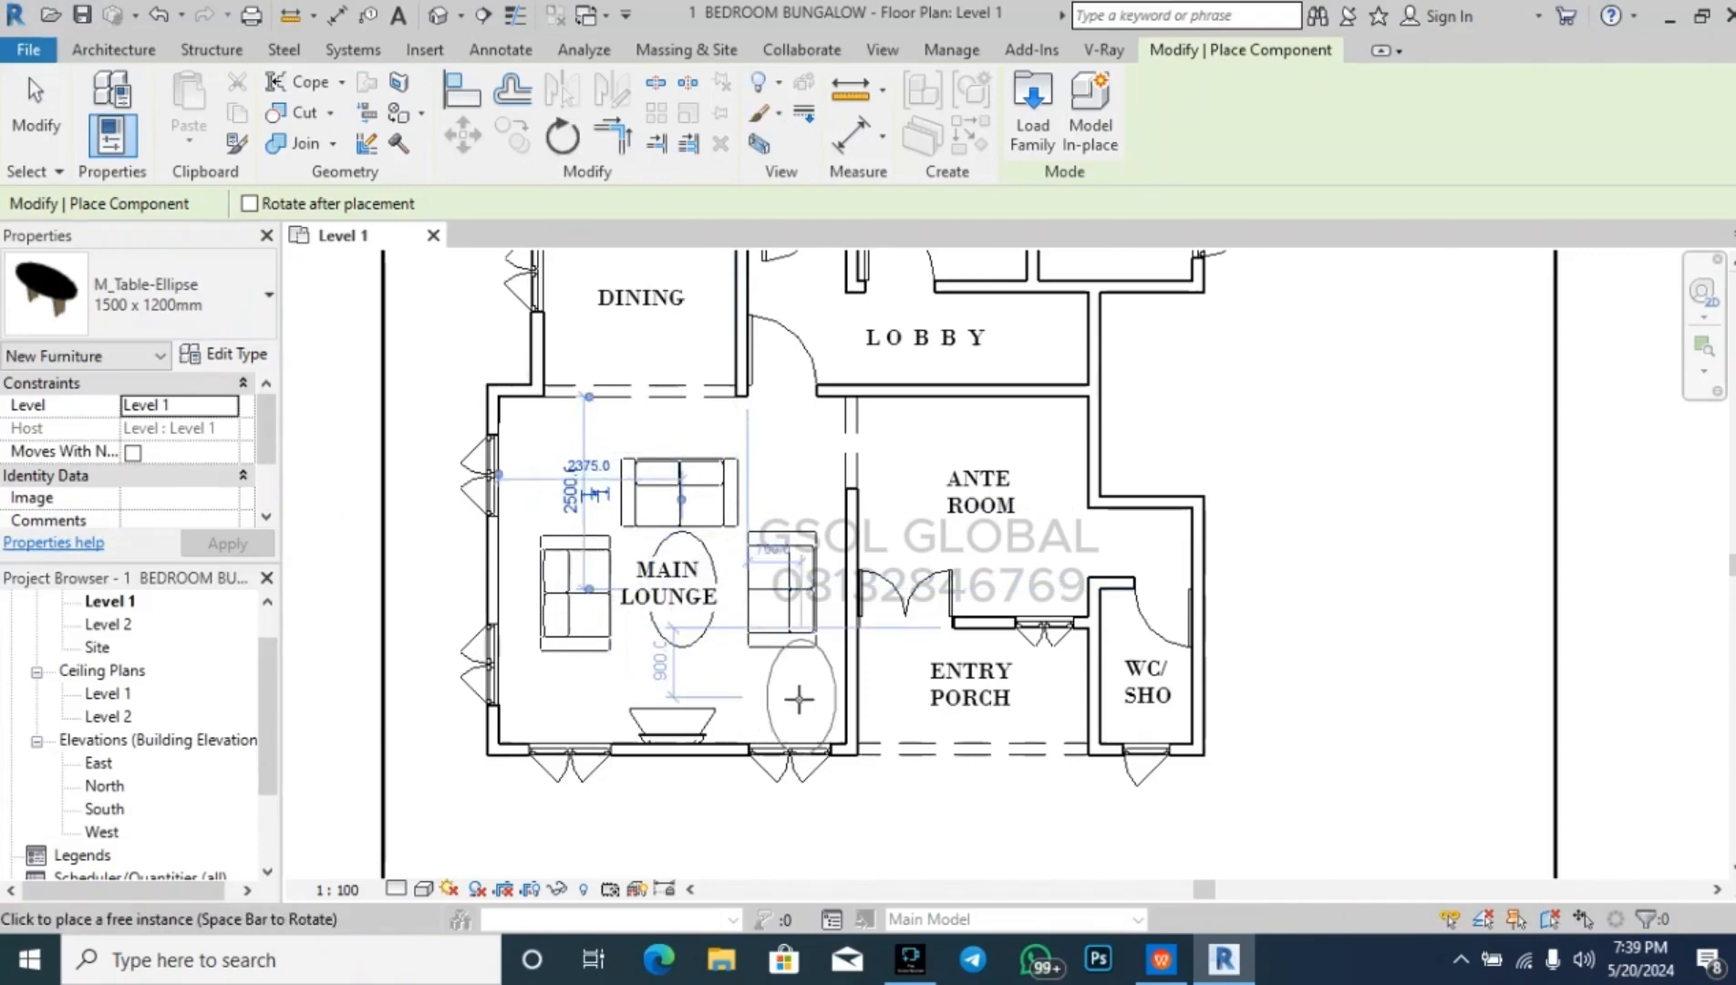
{"action": "key", "text": "Escape"}
{"action": "key", "text": "Escape"}
- Nudge the ANTE ROOM text label slightly toward the main lounge
{"action": "scroll", "coordinate": [763, 716], "scroll_direction": "down", "scroll_amount": 5}
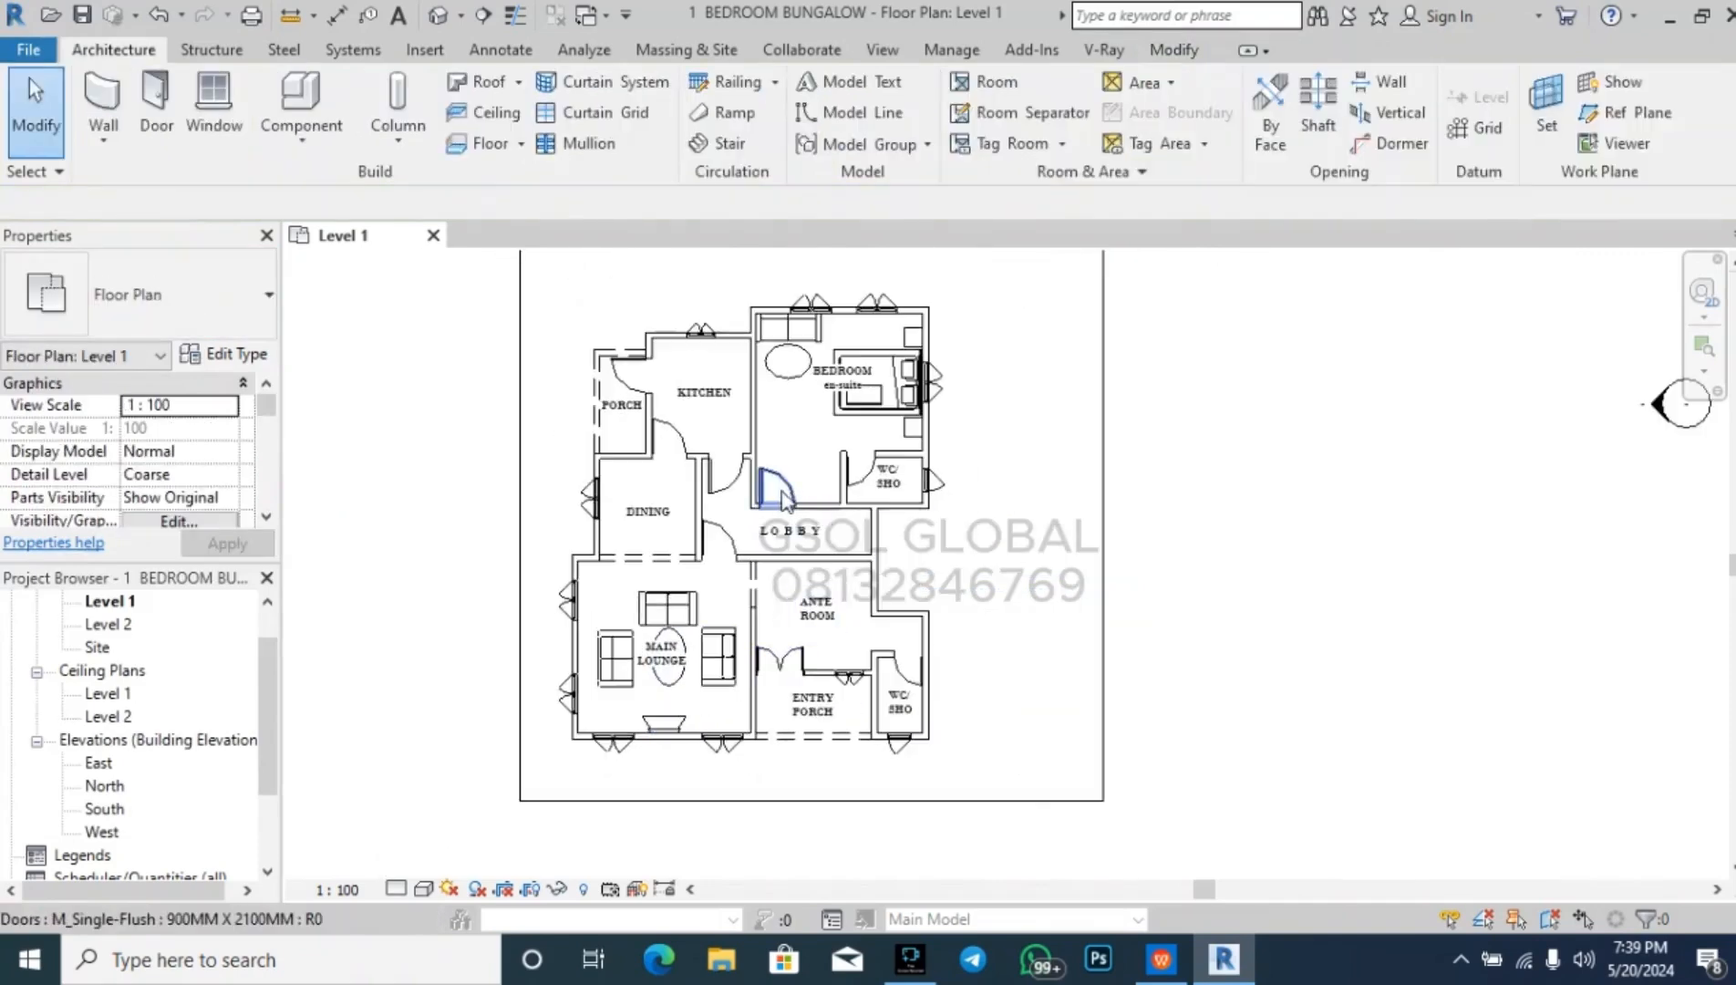
{"action": "scroll", "coordinate": [790, 499], "scroll_direction": "up", "scroll_amount": 2}
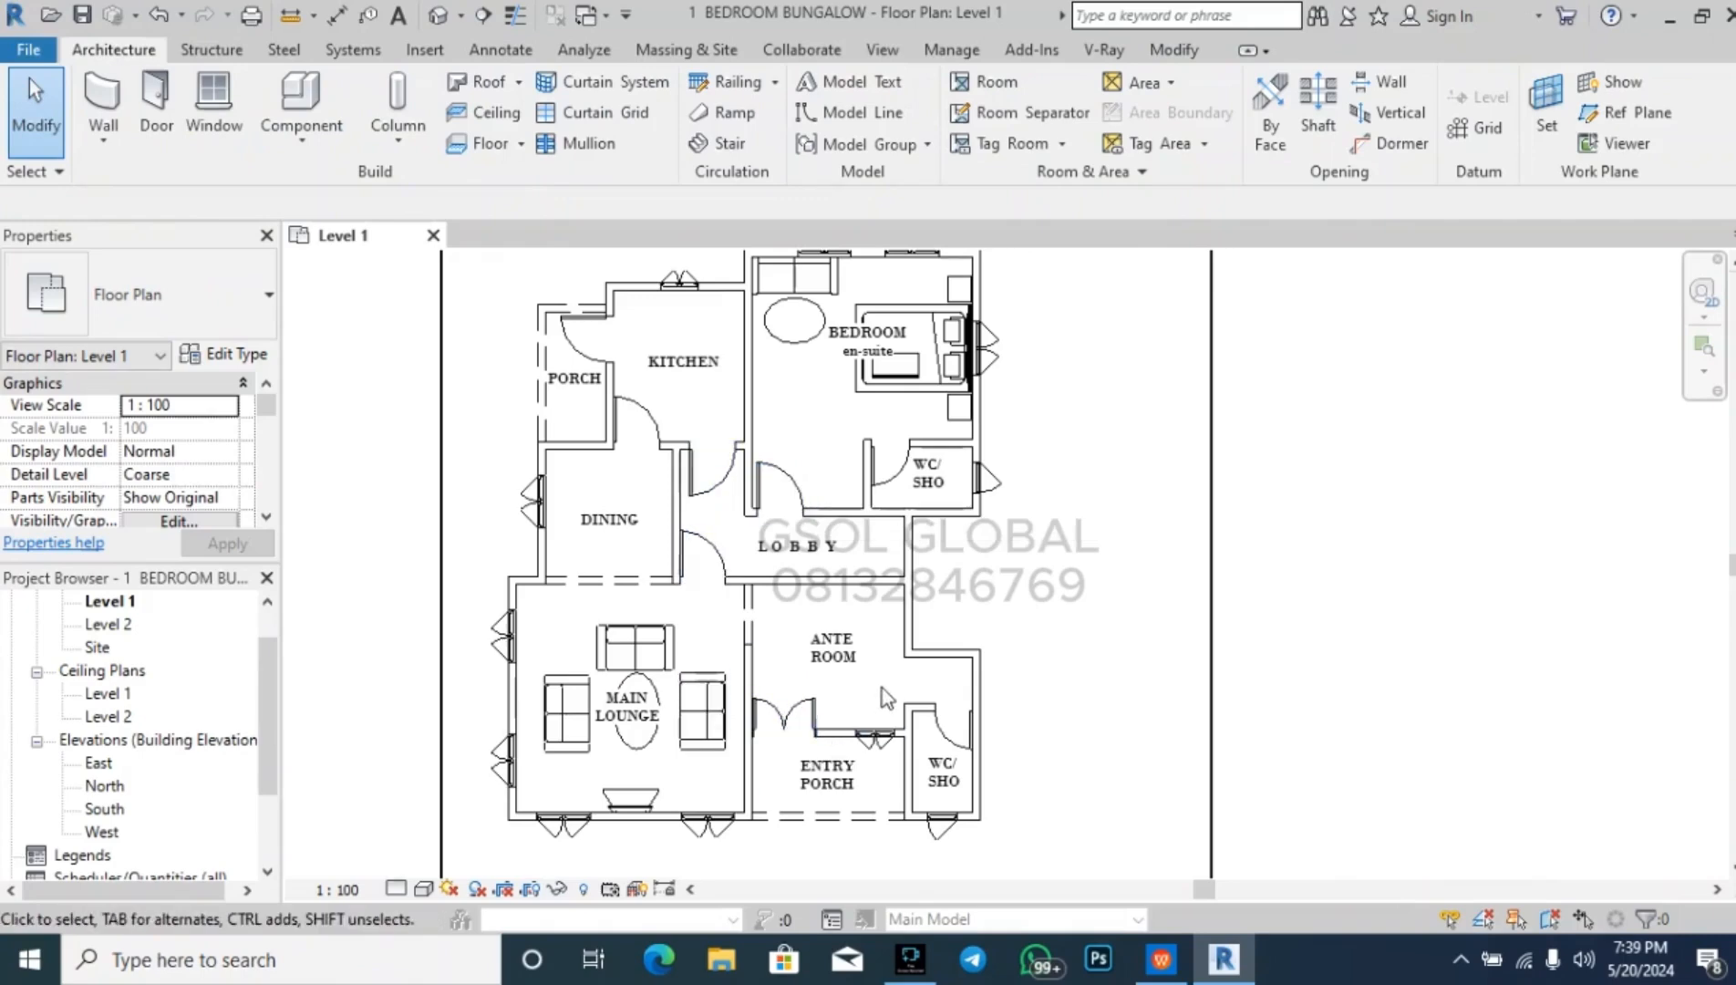
{"action": "scroll", "coordinate": [881, 690], "scroll_direction": "up", "scroll_amount": 2}
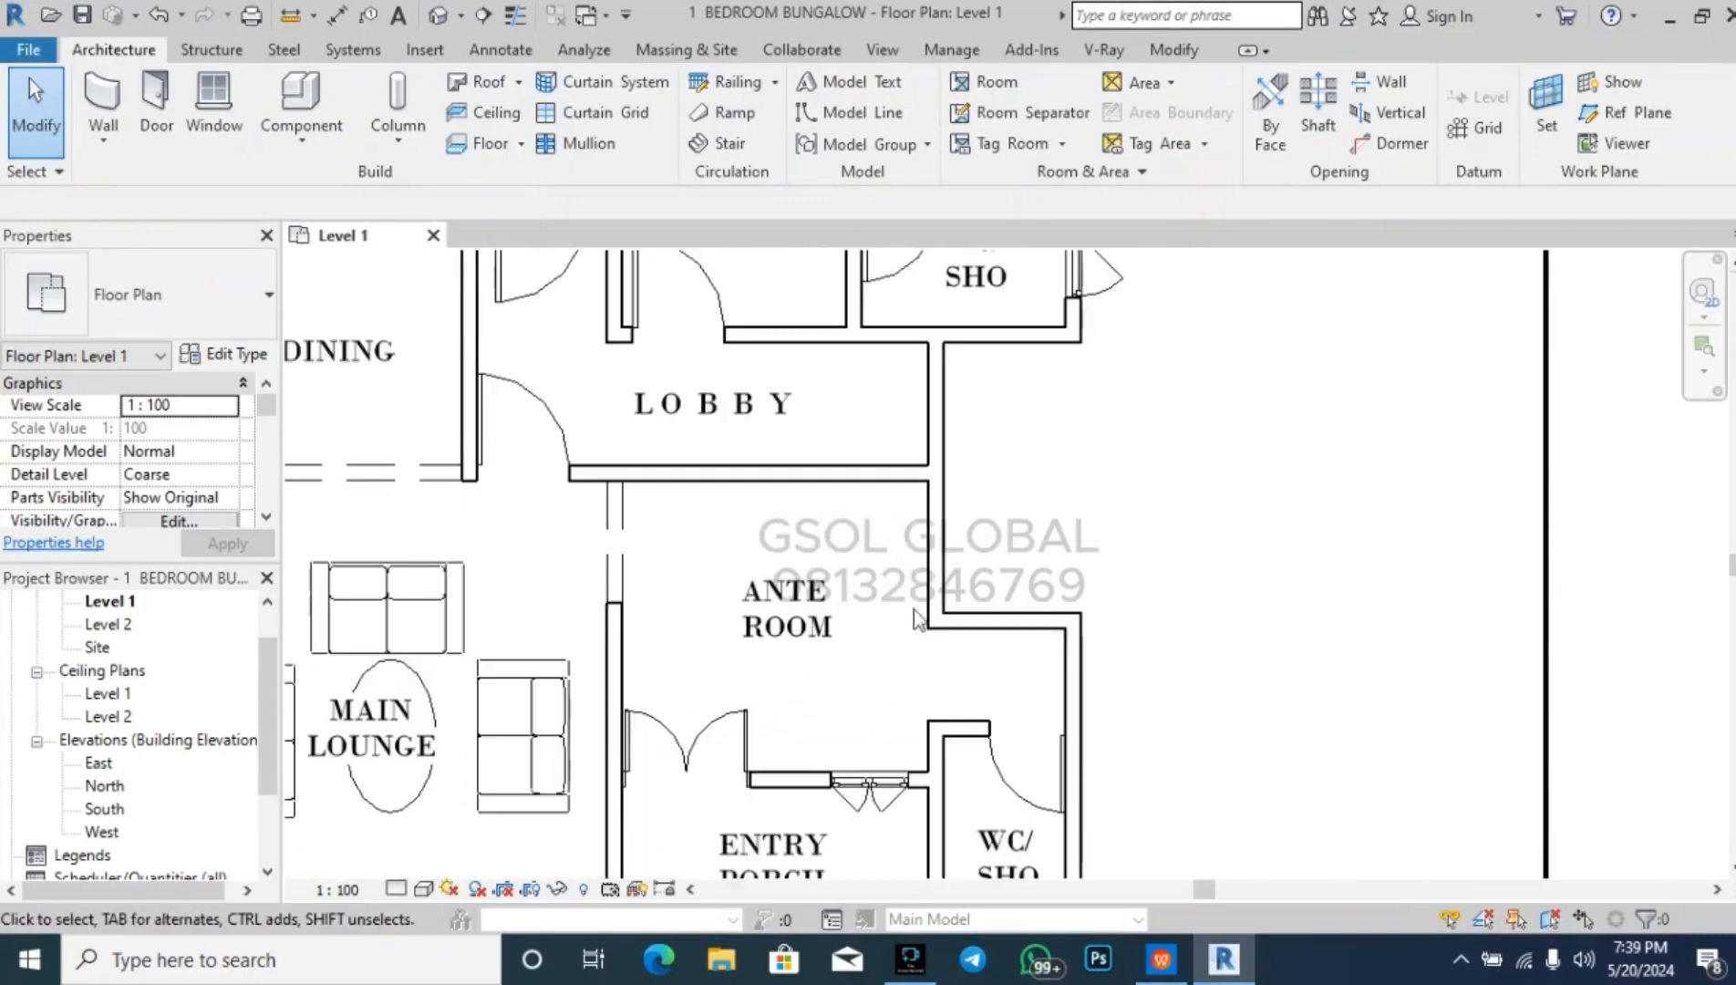
{"action": "left_click", "coordinate": [837, 667]}
{"action": "key", "text": "Left"}
{"action": "key", "text": "Left"}
{"action": "key", "text": "Left"}
{"action": "key", "text": "Left"}
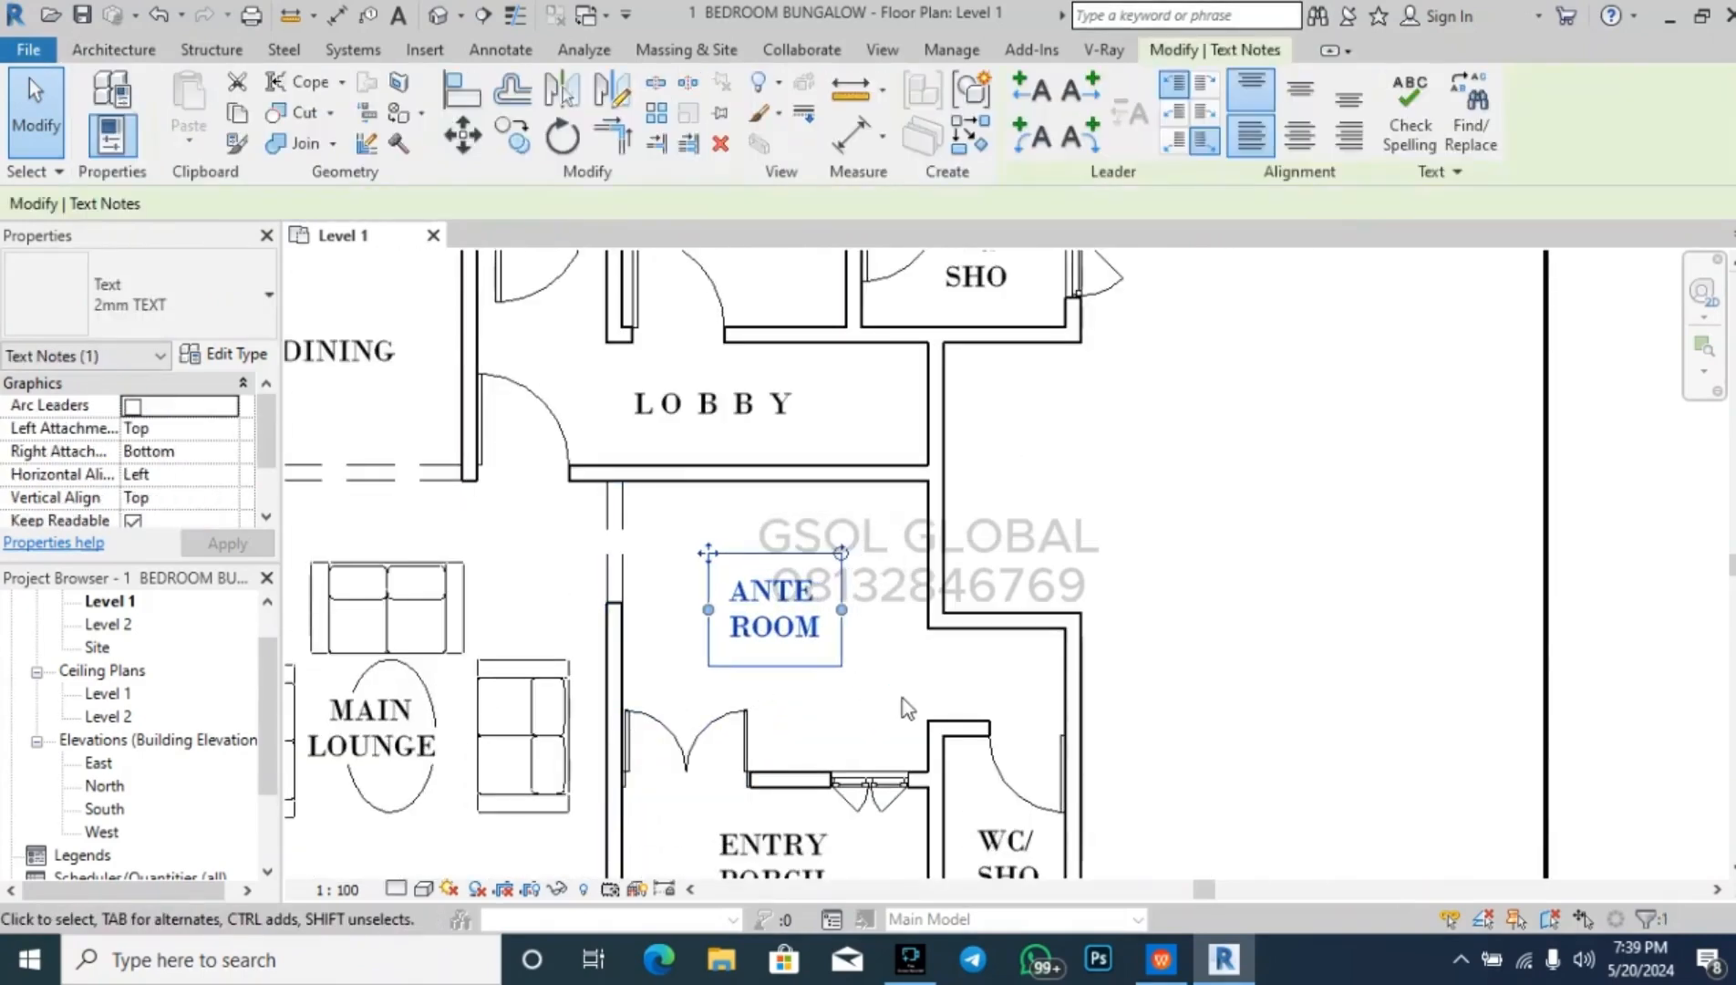
{"action": "left_click", "coordinate": [1100, 471]}
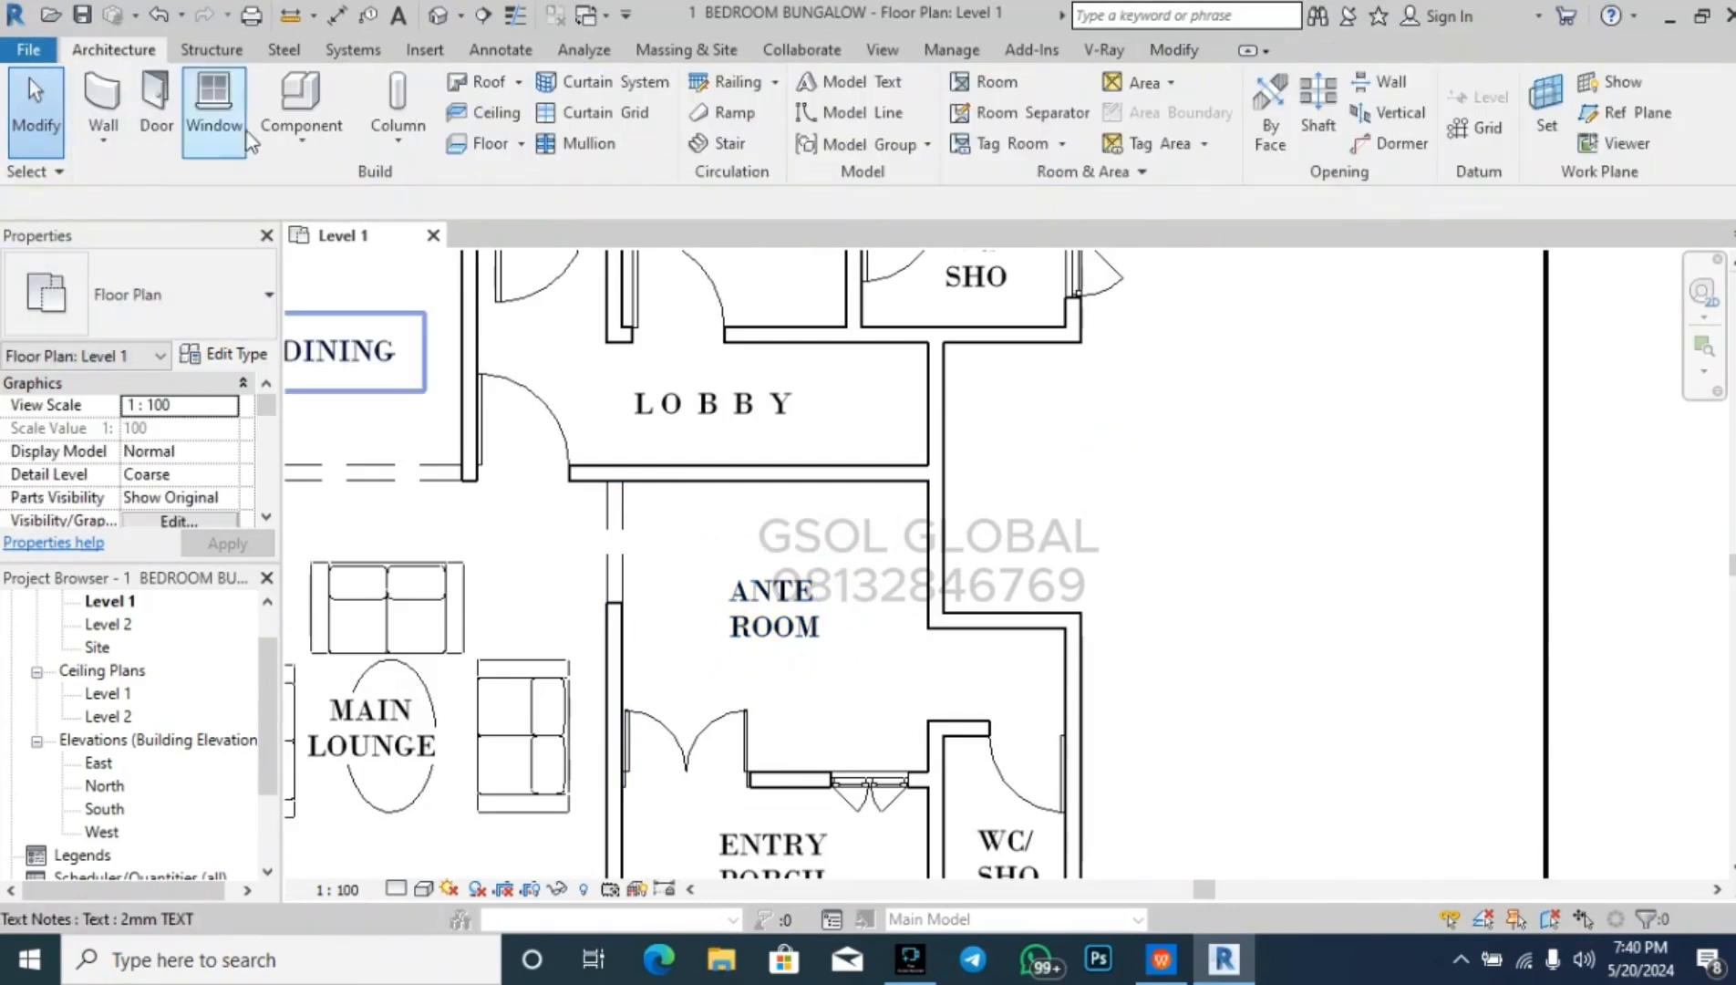
- Place a Two_Seat_Sofa_16857 in the ante room with its back toward the lobby wall
{"action": "left_click", "coordinate": [301, 105]}
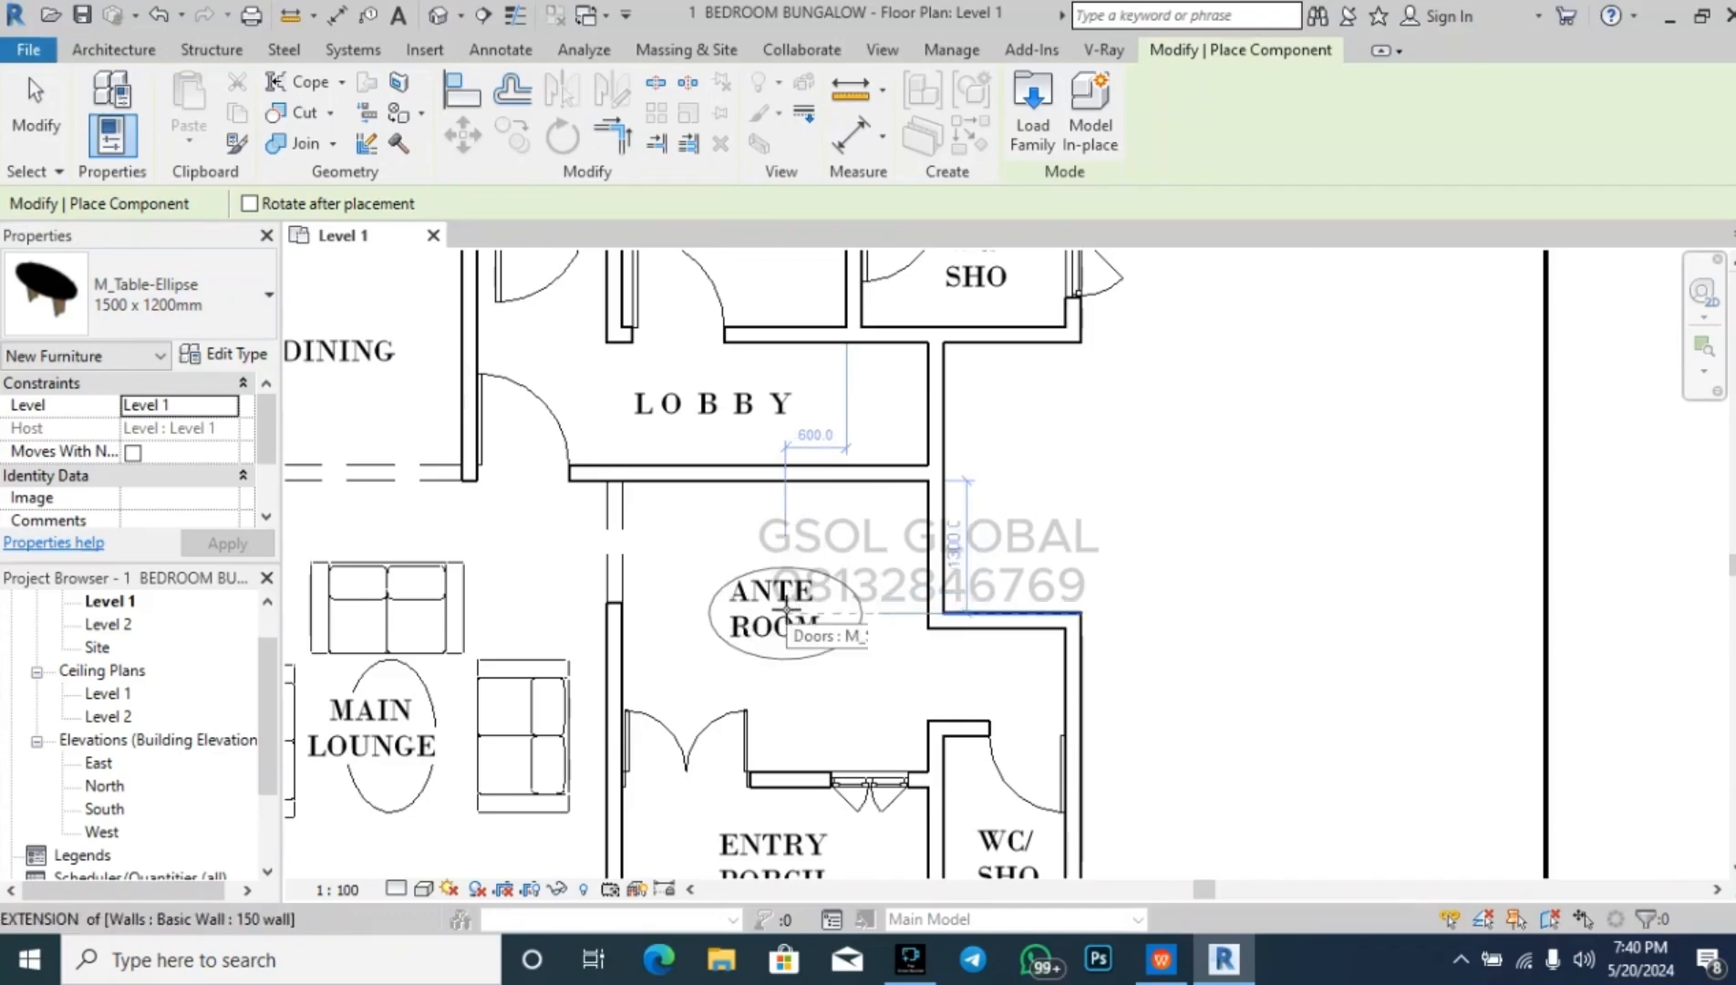
{"action": "left_click", "coordinate": [187, 314]}
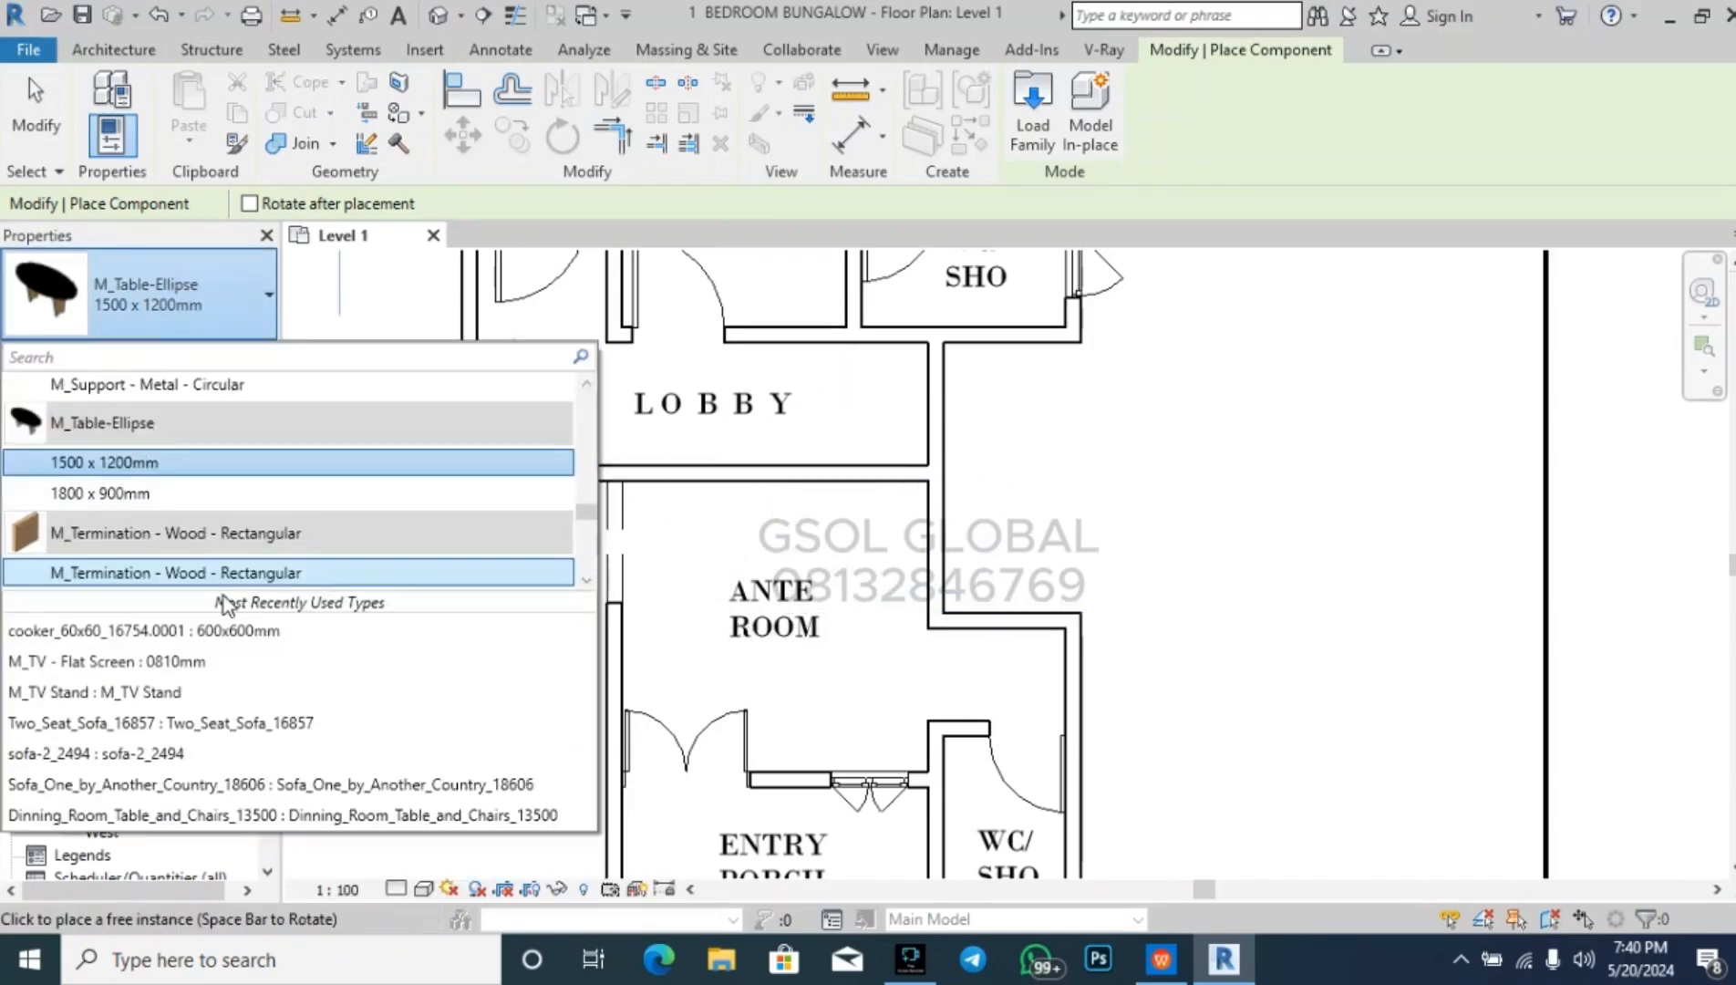
{"action": "scroll", "coordinate": [280, 521], "scroll_direction": "down", "scroll_amount": 4}
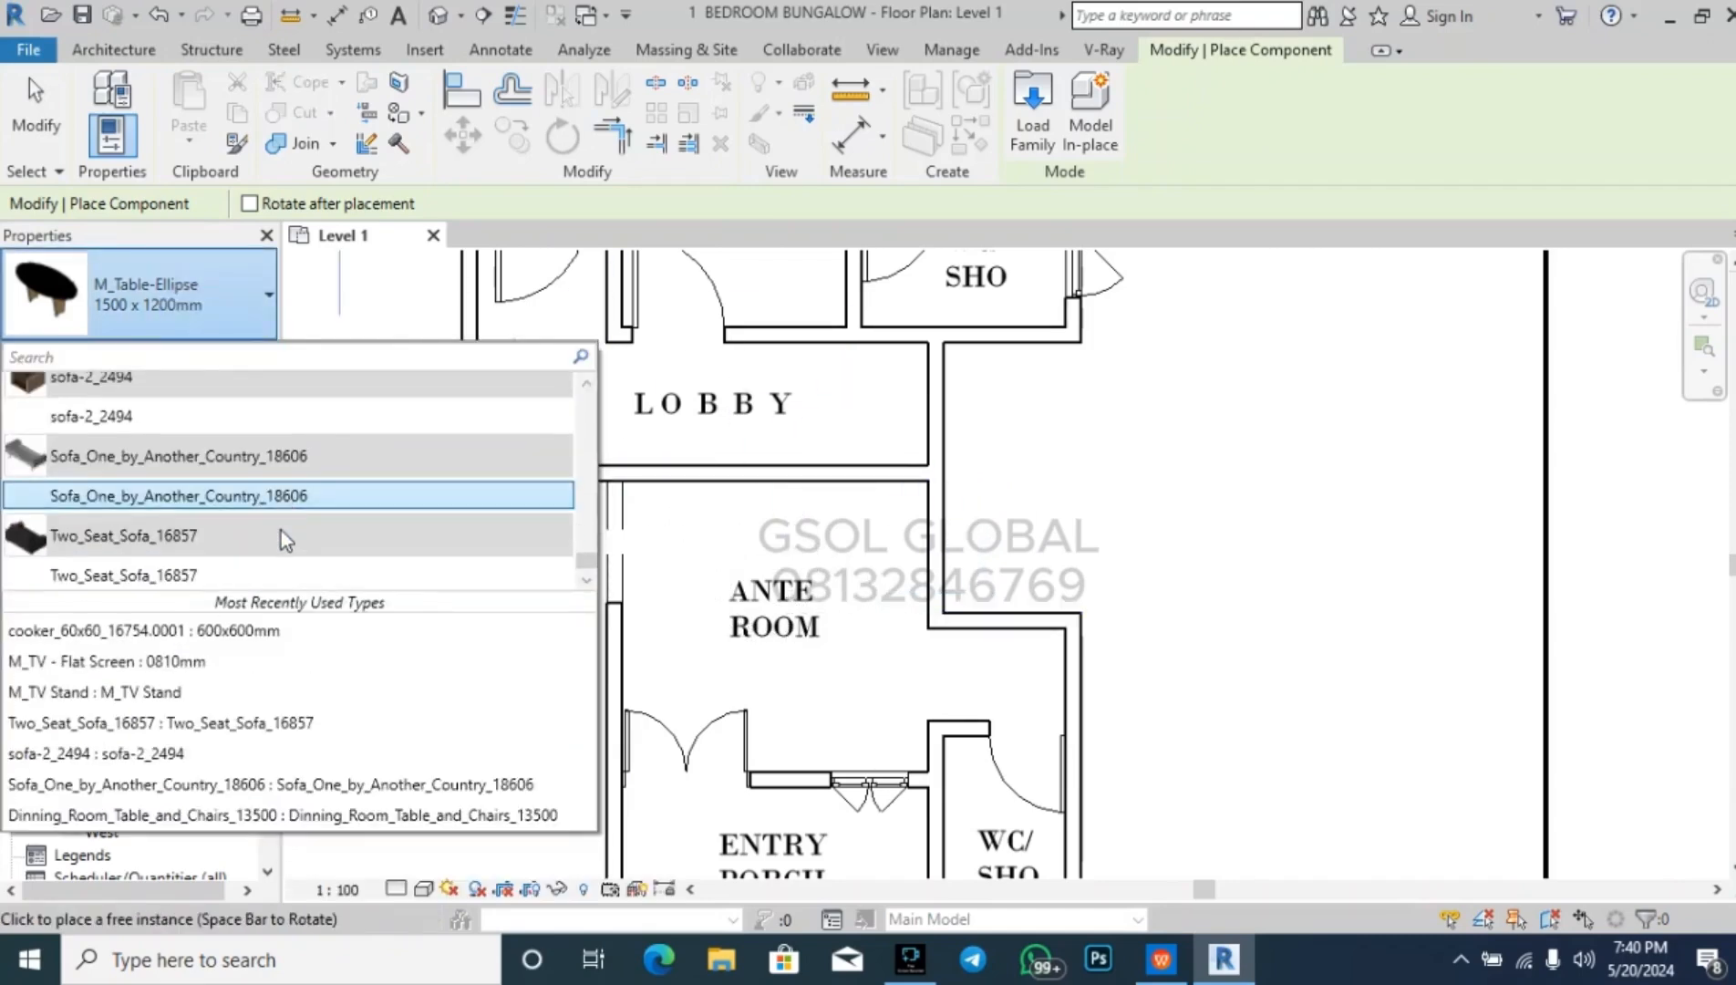
{"action": "left_click", "coordinate": [289, 578]}
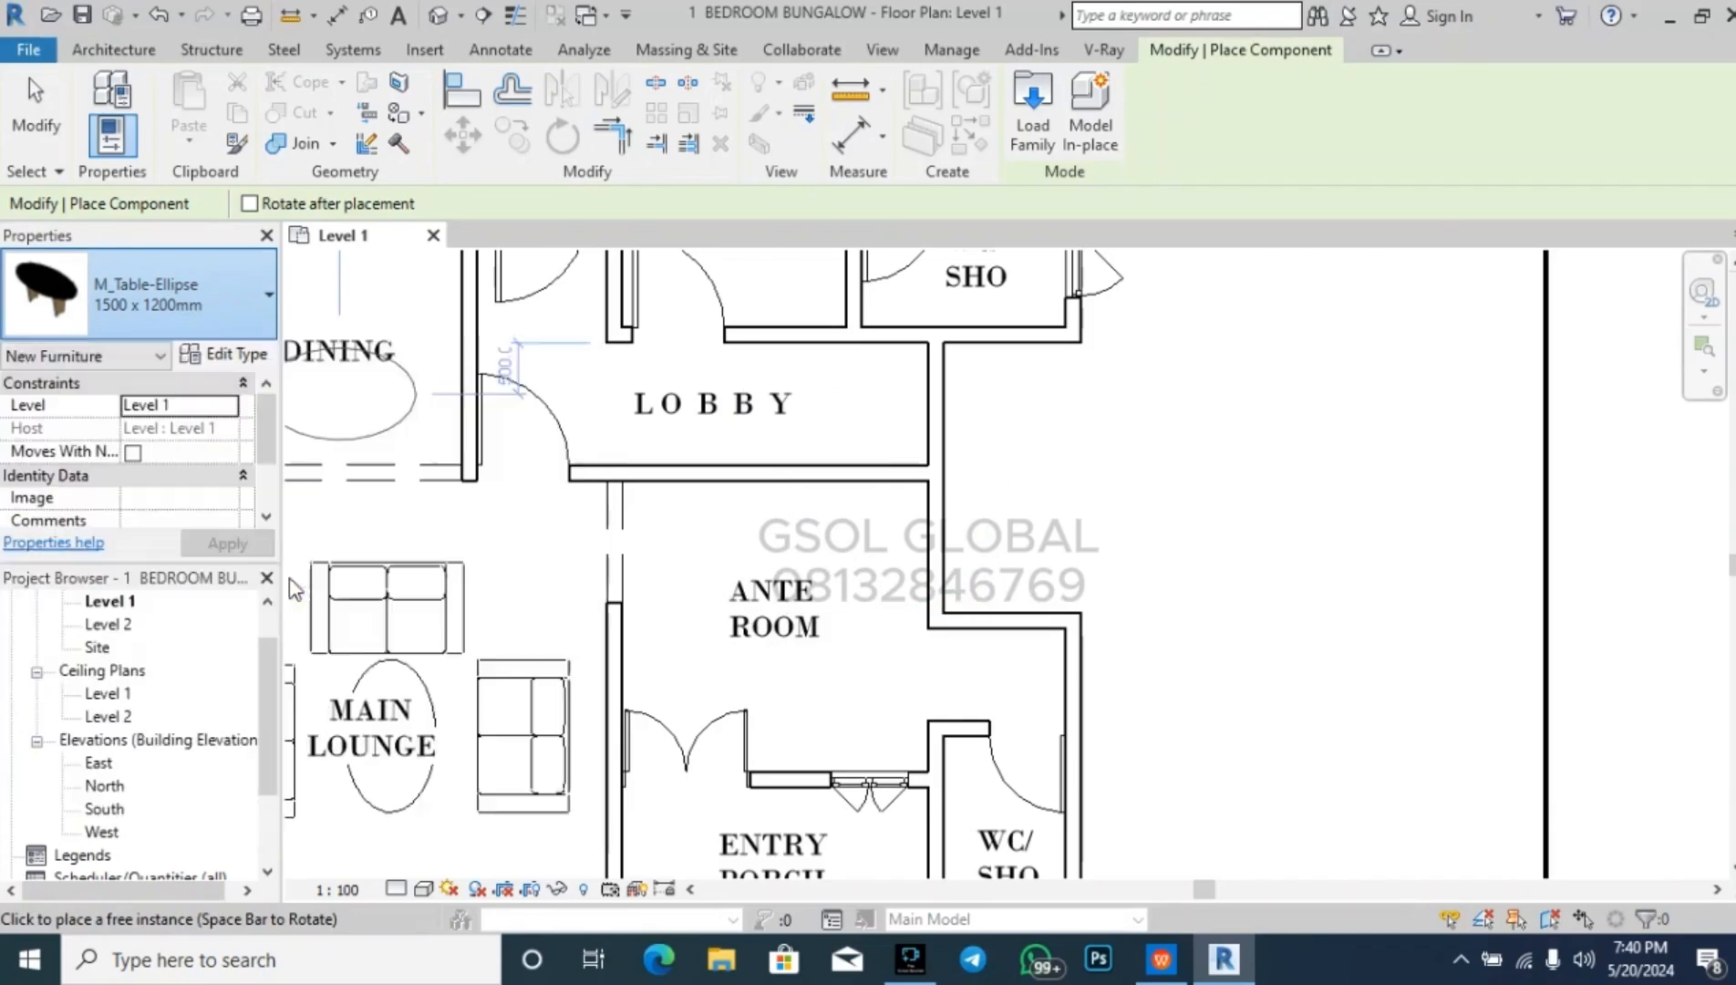
{"action": "left_click", "coordinate": [729, 503]}
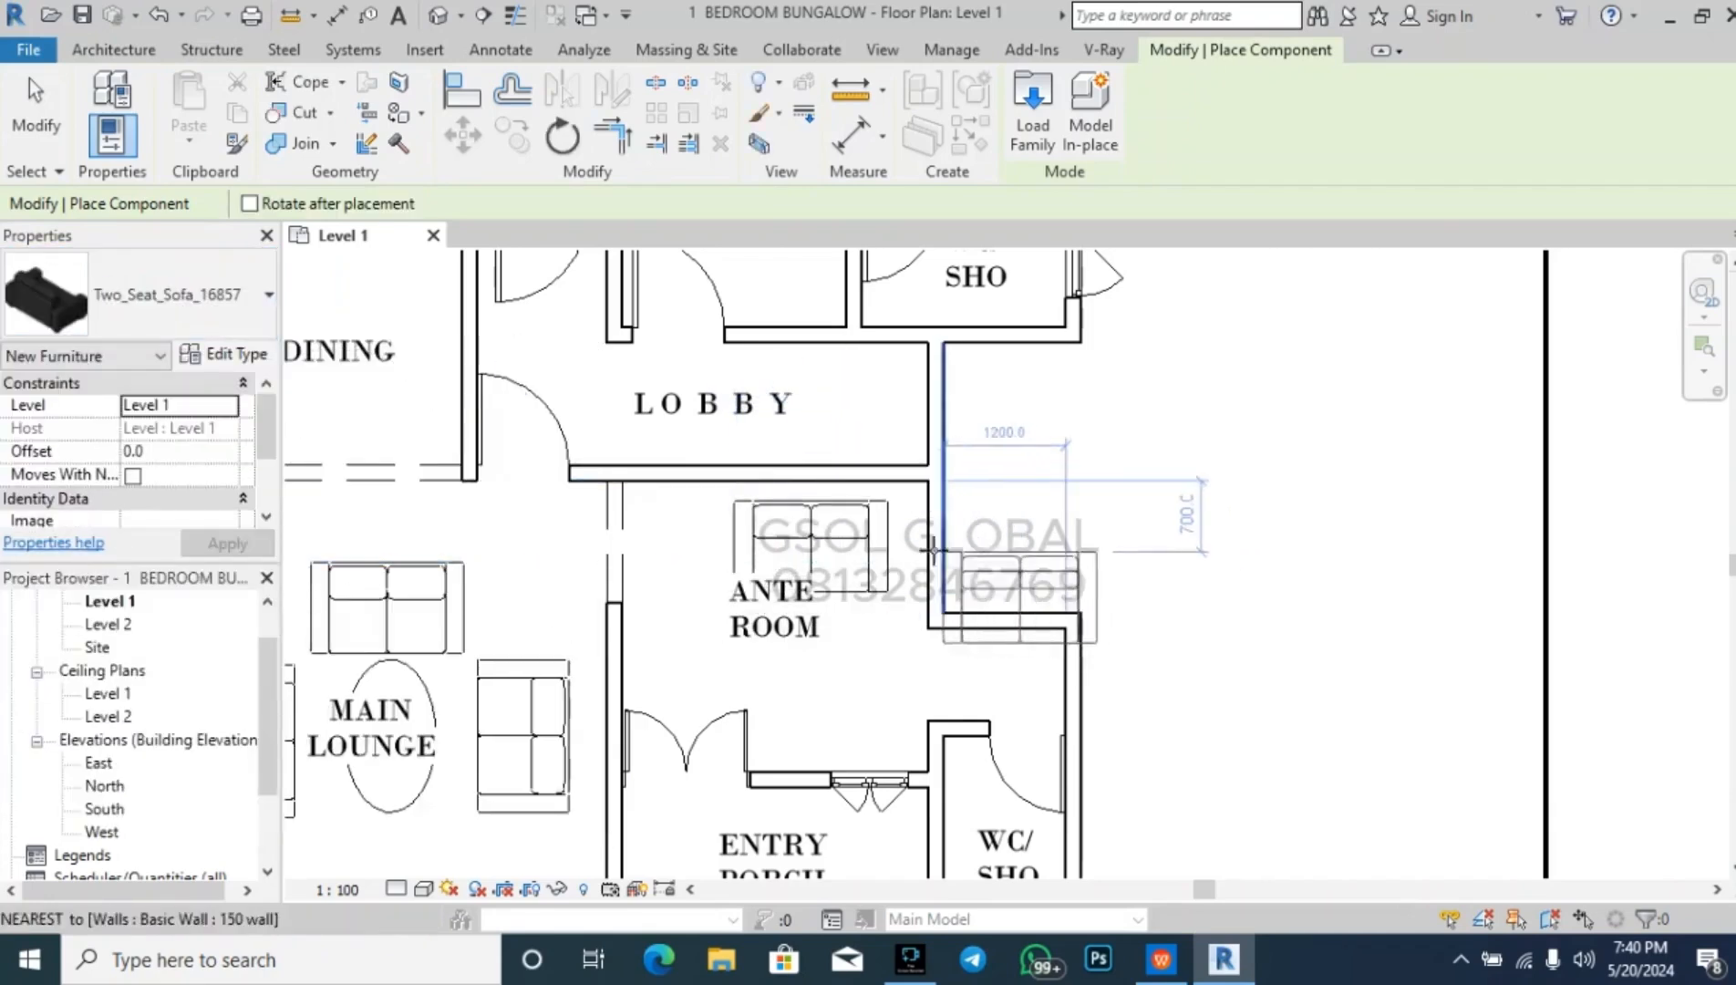
{"action": "key", "text": "Escape"}
- Align the back of the ante room sofa with the inner face of the lobby wall
{"action": "key", "text": "l"}
{"action": "left_click", "coordinate": [810, 481]}
{"action": "key", "text": "Escape"}
{"action": "key", "text": "Escape"}
- Nudge the ante room sofa along the lobby wall toward the main lounge, centring it over the room label
{"action": "left_click", "coordinate": [881, 545]}
{"action": "key", "text": "Left"}
{"action": "key", "text": "Left"}
{"action": "key", "text": "Left"}
{"action": "key", "text": "Left"}
{"action": "key", "text": "Left"}
{"action": "key", "text": "Left"}
{"action": "key", "text": "Left"}
{"action": "key", "text": "Left"}
{"action": "key", "text": "Left"}
{"action": "key", "text": "Left"}
{"action": "key", "text": "Escape"}
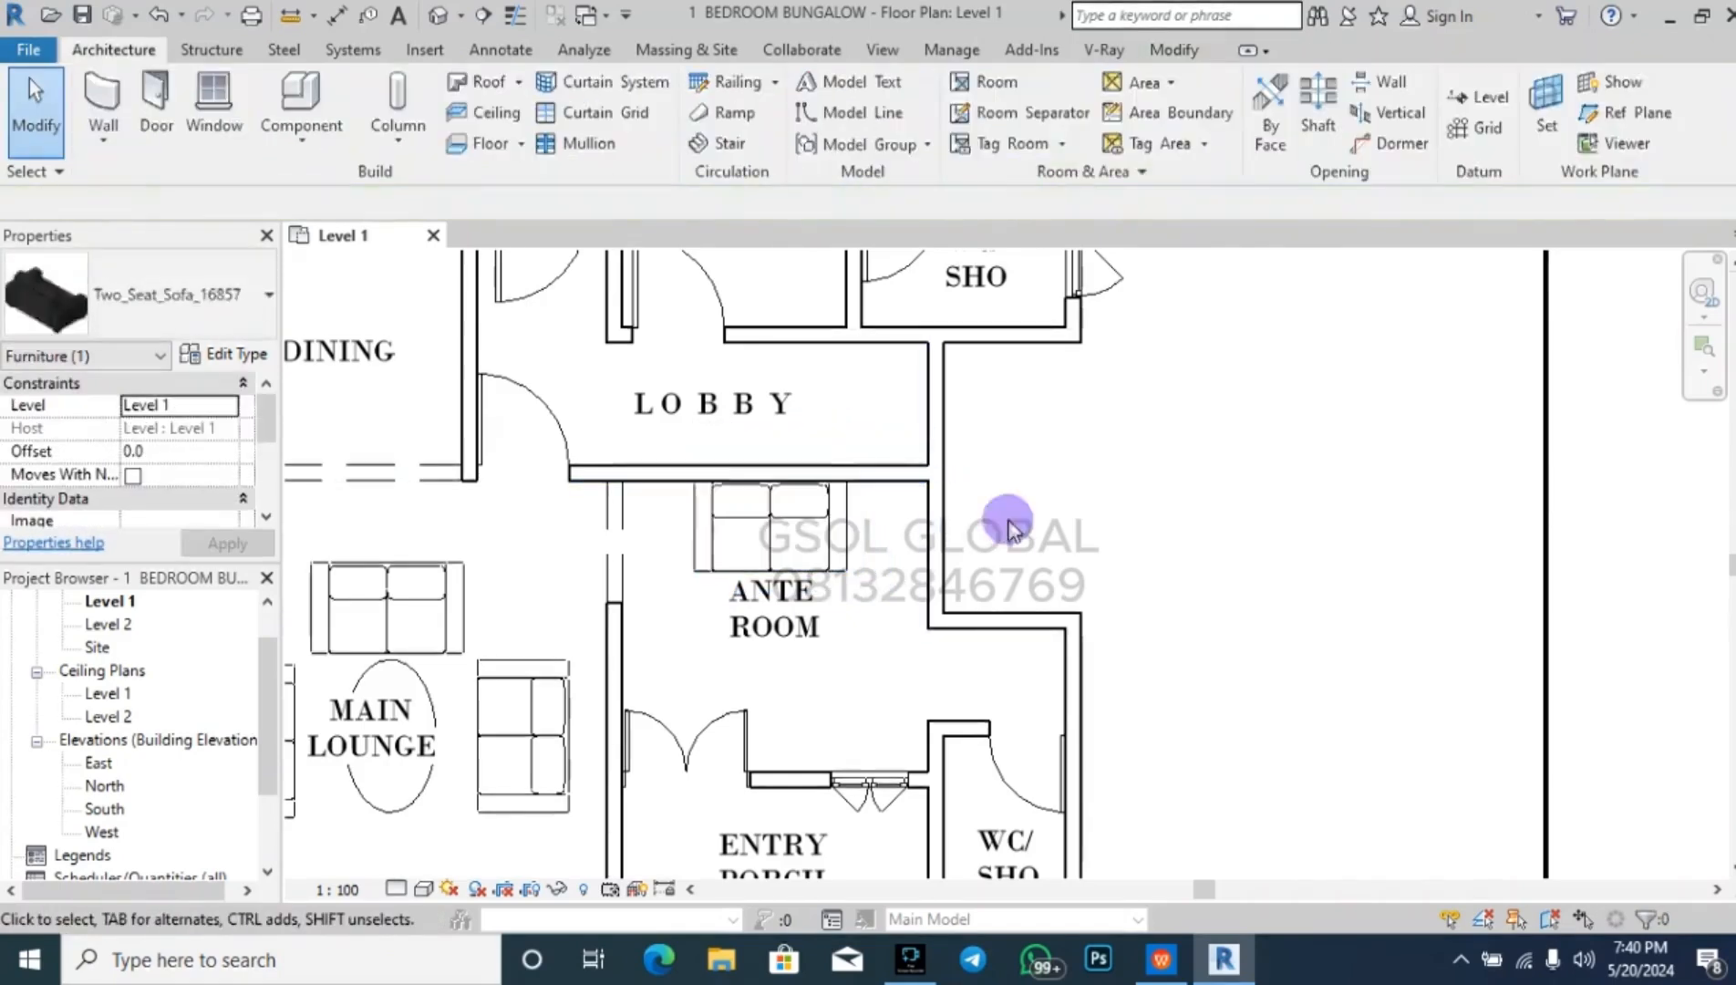
- Nudge the ante room sofa along the lobby wall away from the main lounge, into the corner at the exterior side wall
{"action": "left_click", "coordinate": [811, 506]}
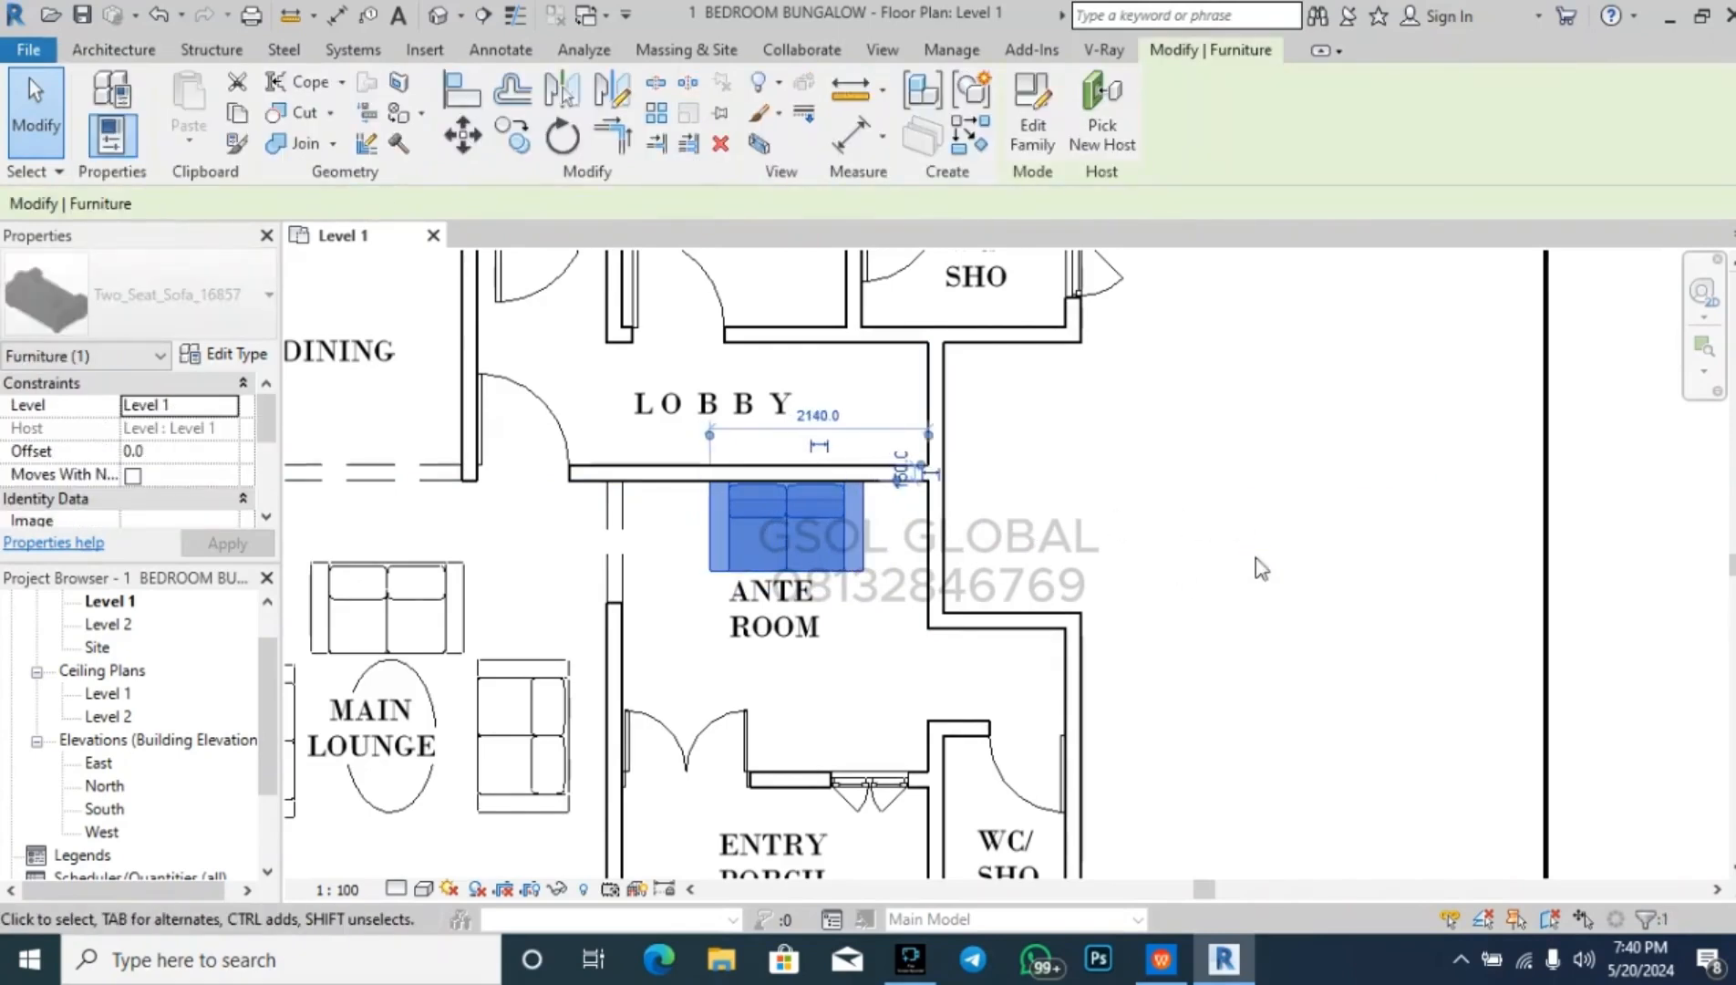
{"action": "key", "text": "Right"}
{"action": "key", "text": "Right"}
{"action": "key", "text": "Right"}
{"action": "key", "text": "Right"}
{"action": "key", "text": "Right"}
{"action": "key", "text": "Right"}
{"action": "key", "text": "Right"}
{"action": "key", "text": "Right"}
{"action": "key", "text": "Right"}
{"action": "key", "text": "Right"}
{"action": "key", "text": "Right"}
{"action": "key", "text": "Right"}
{"action": "key", "text": "Right"}
{"action": "key", "text": "Right"}
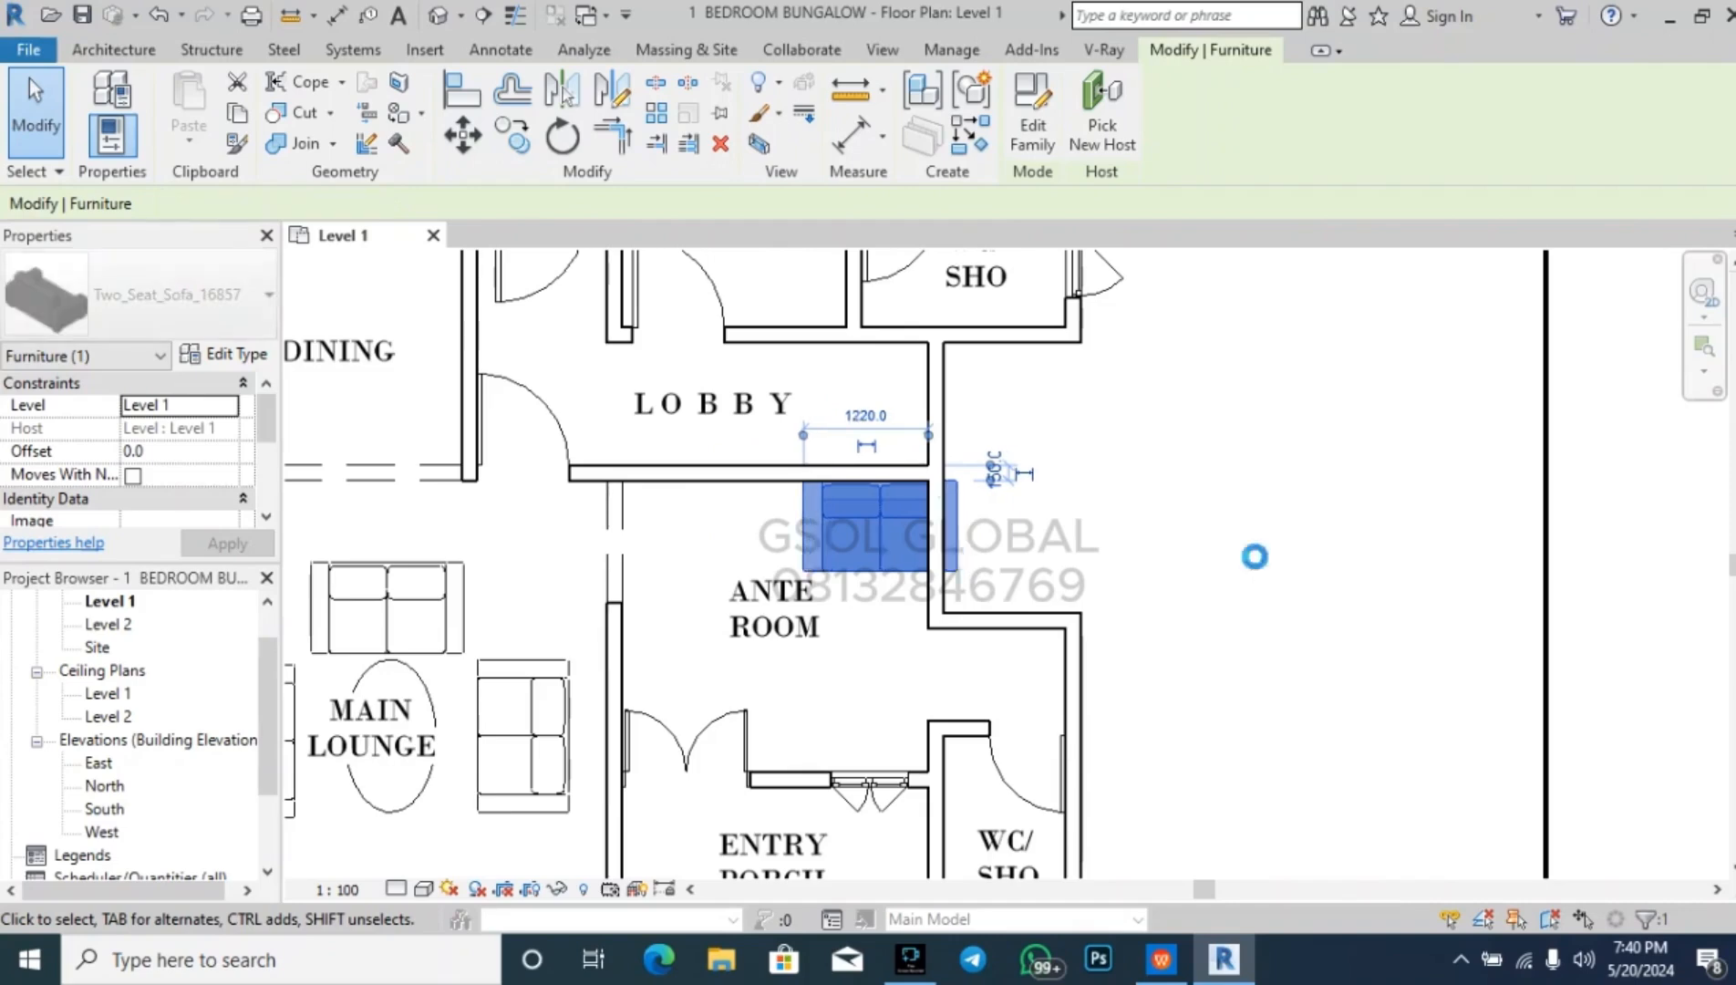
{"action": "key", "text": "Left"}
{"action": "key", "text": "Left"}
{"action": "key", "text": "Left"}
{"action": "key", "text": "Right"}
{"action": "key", "text": "Escape"}
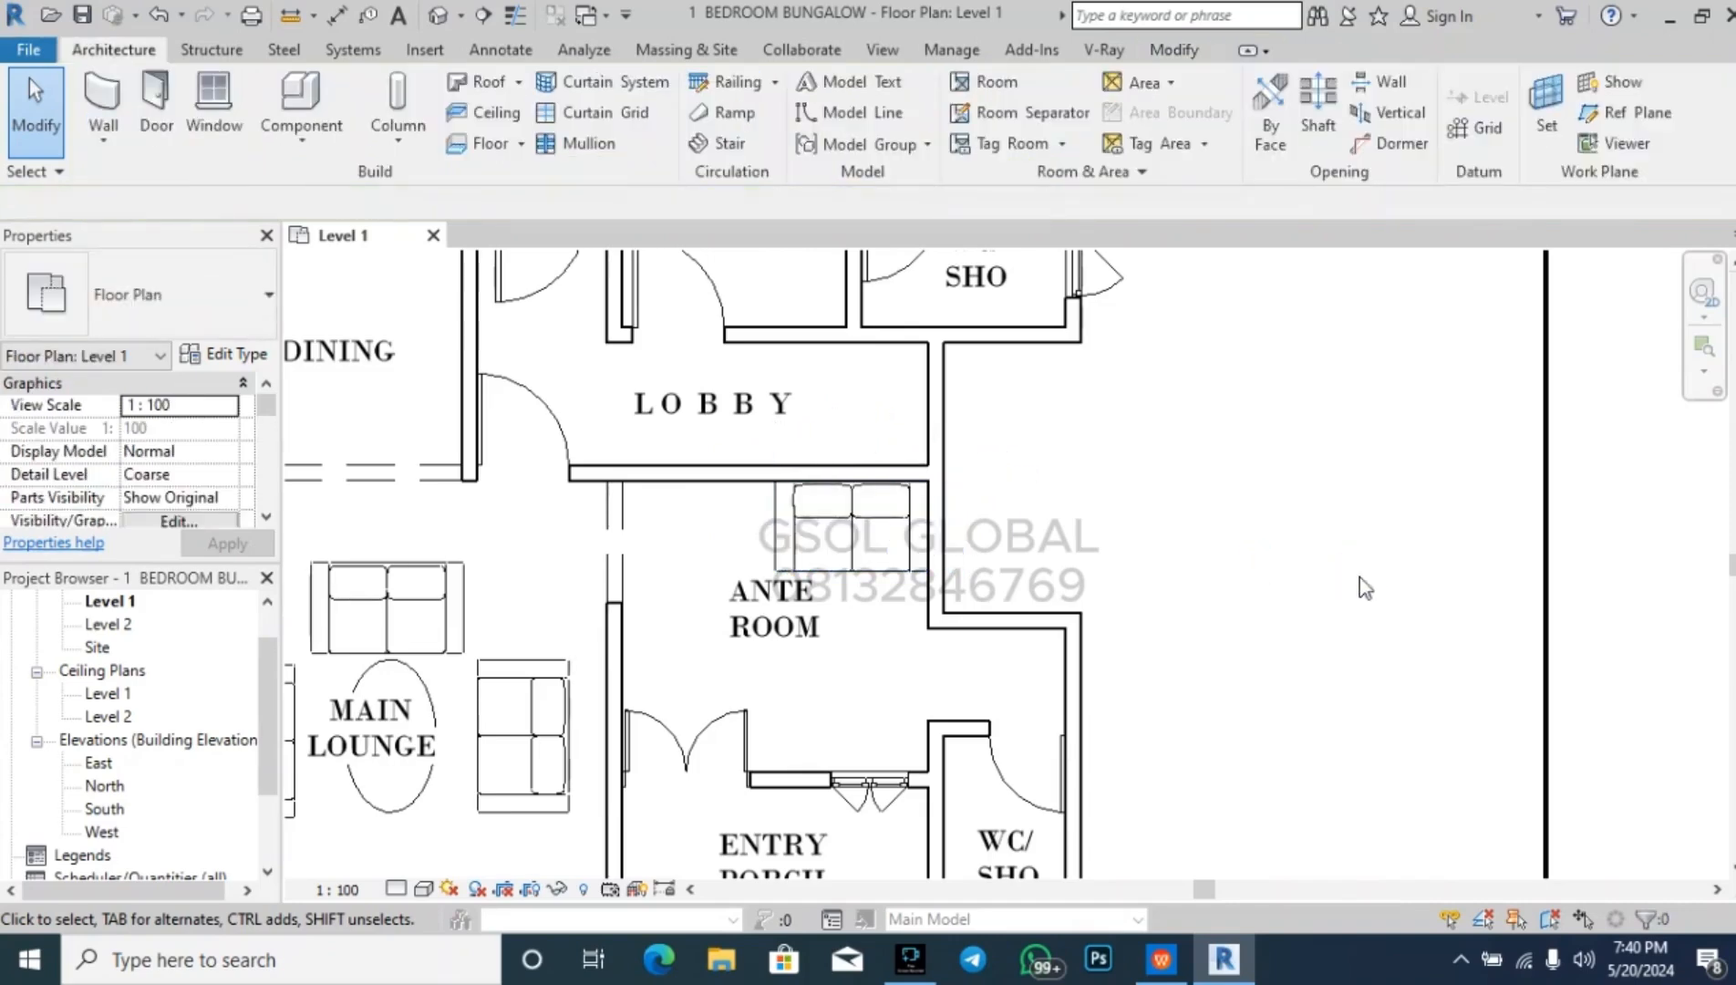
{"action": "scroll", "coordinate": [1198, 483], "scroll_direction": "down", "scroll_amount": 3}
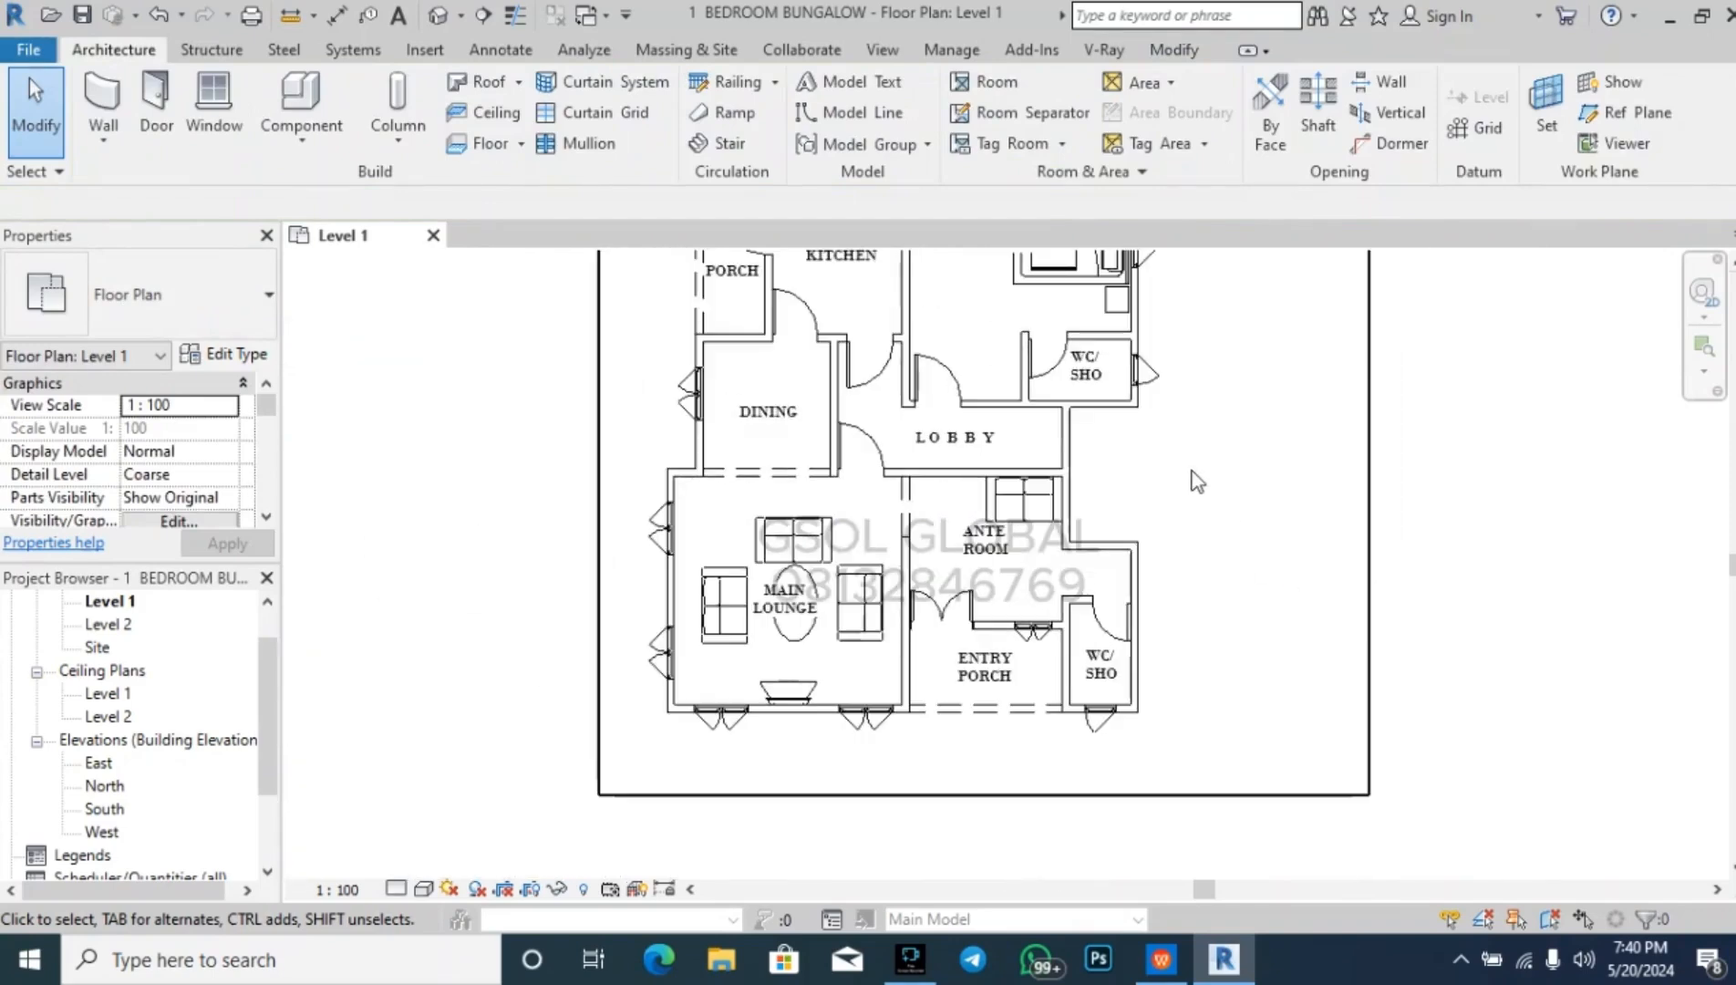
{"action": "scroll", "coordinate": [862, 781], "scroll_direction": "down", "scroll_amount": 1}
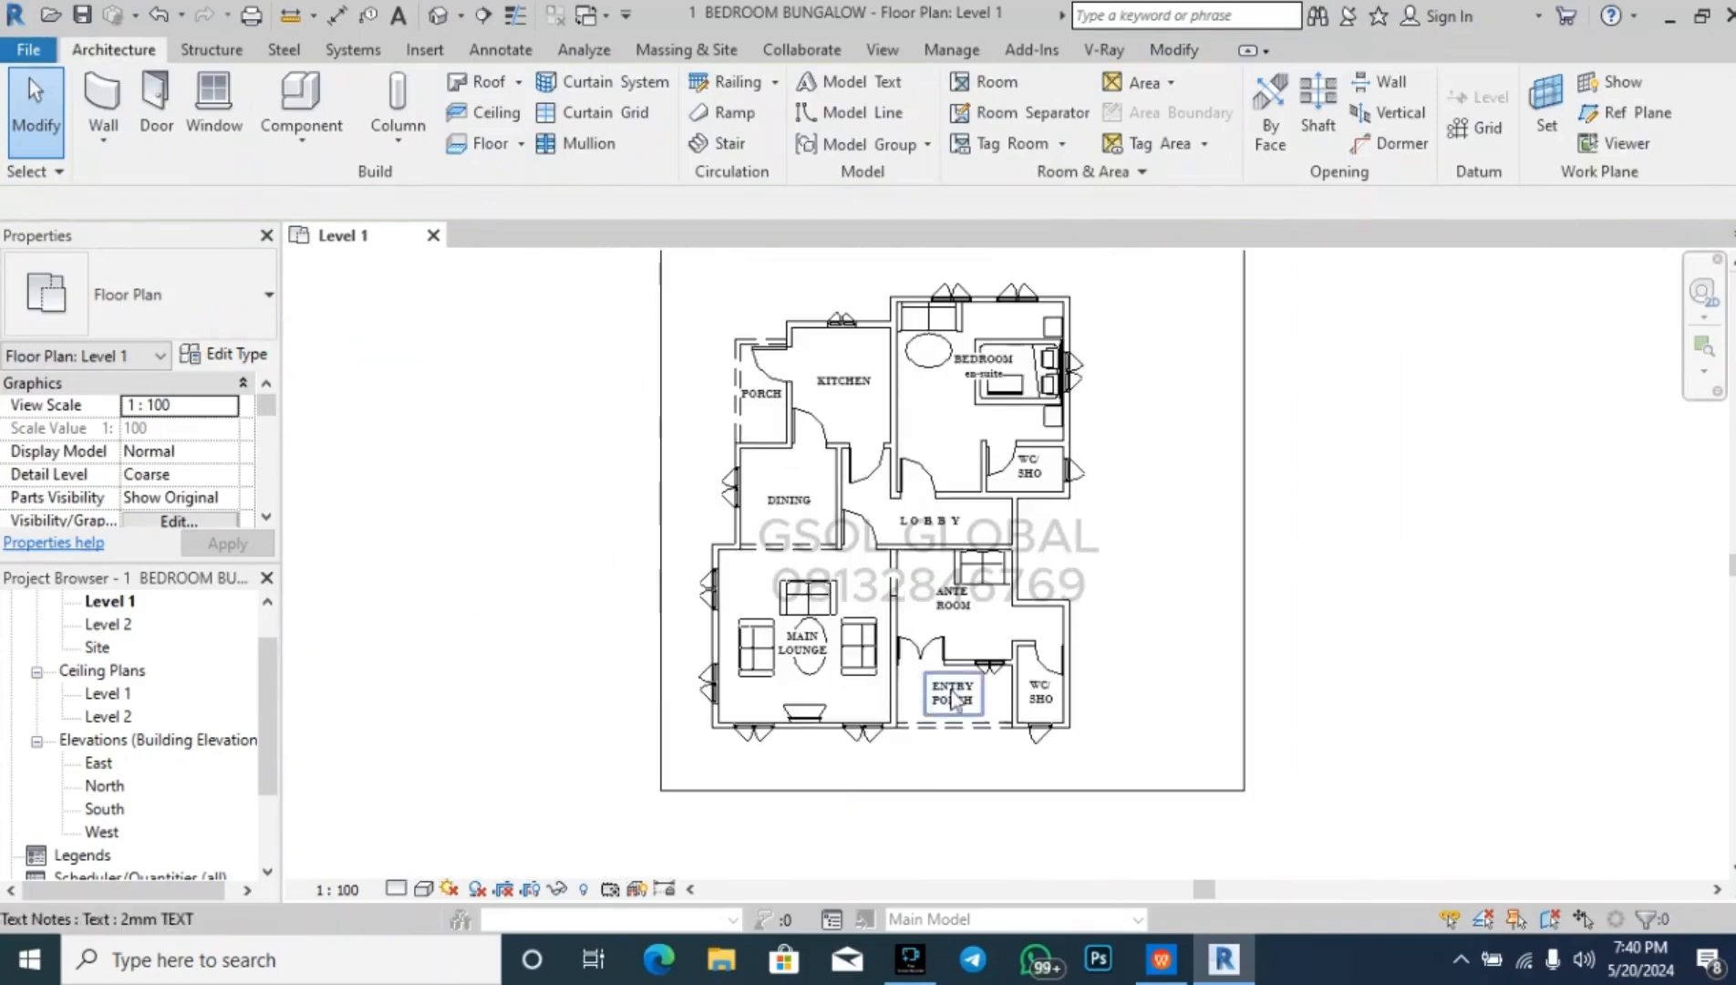
{"action": "scroll", "coordinate": [793, 465], "scroll_direction": "up", "scroll_amount": 2}
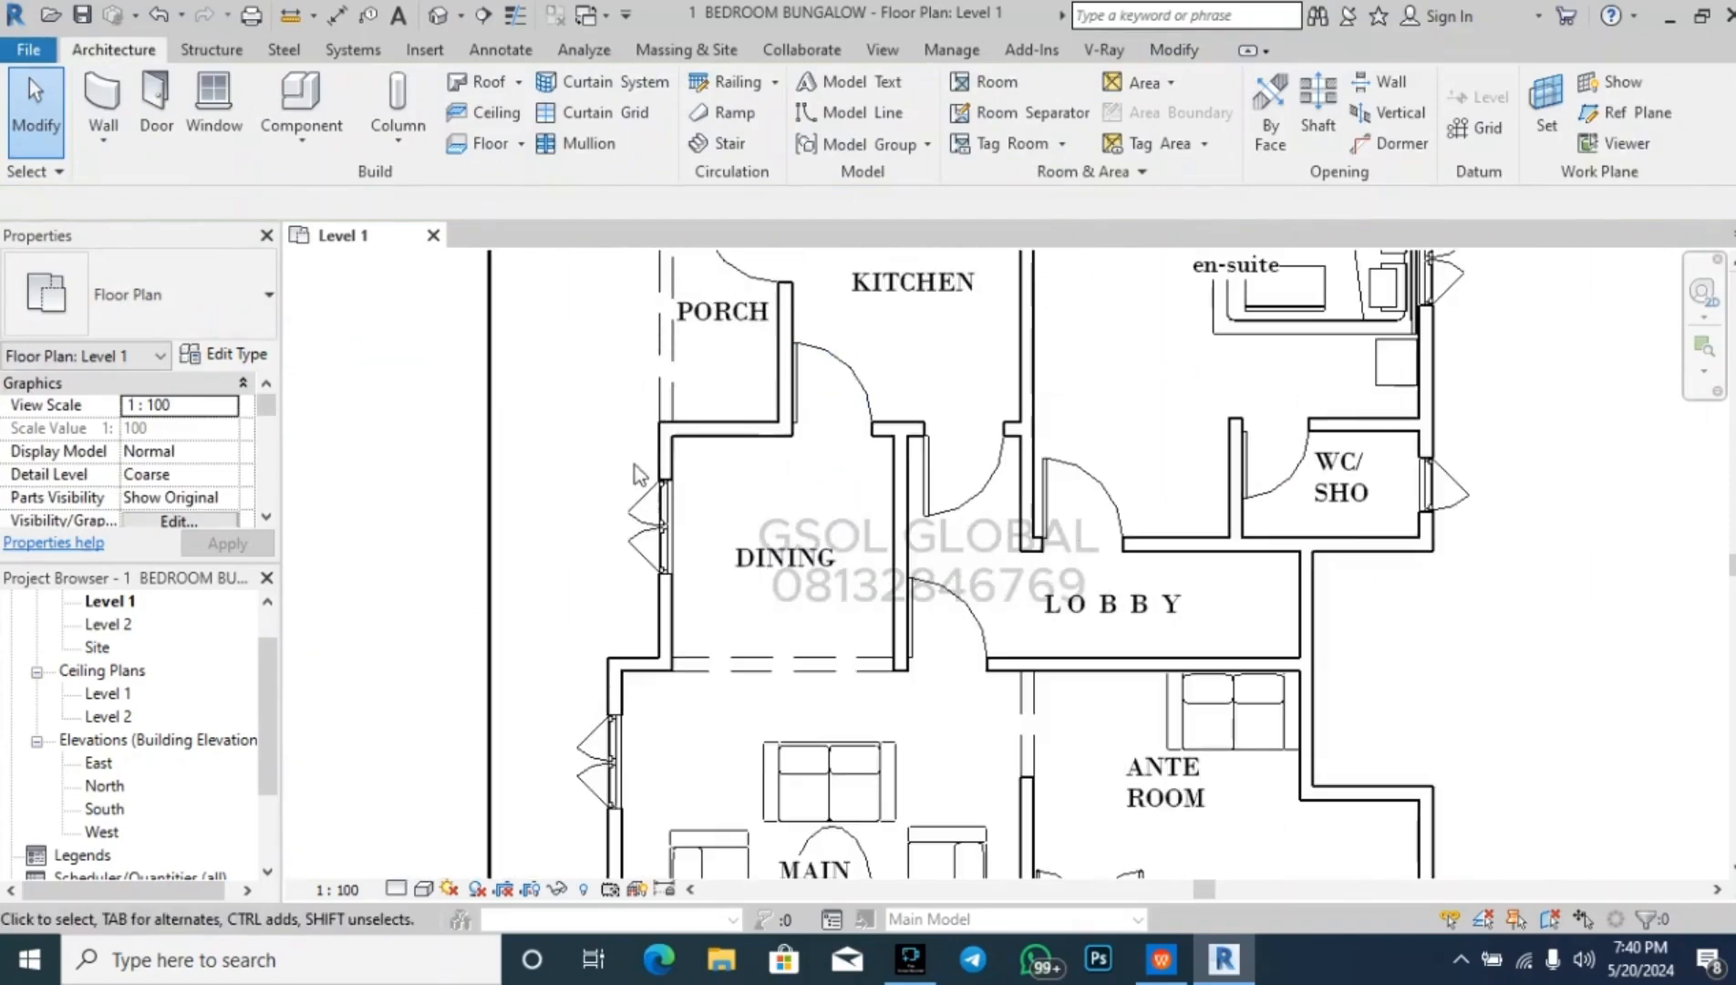
{"action": "left_click", "coordinate": [339, 99]}
{"action": "left_click", "coordinate": [164, 300]}
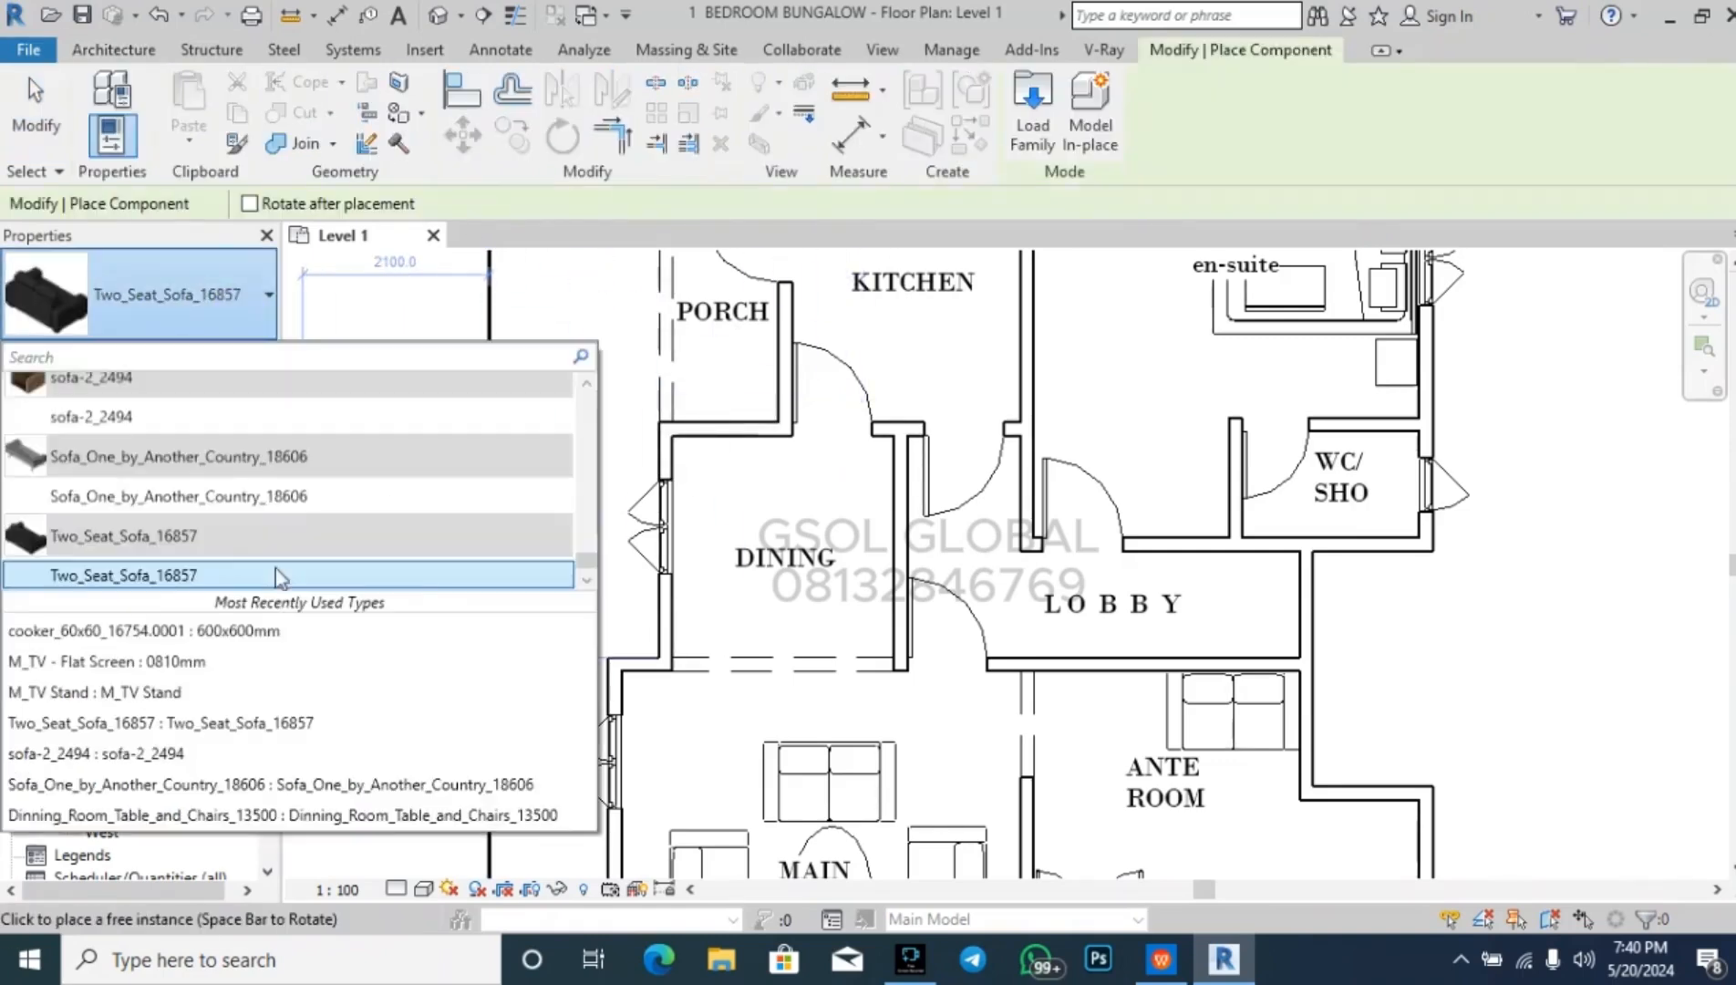
{"action": "scroll", "coordinate": [296, 552], "scroll_direction": "up", "scroll_amount": 15}
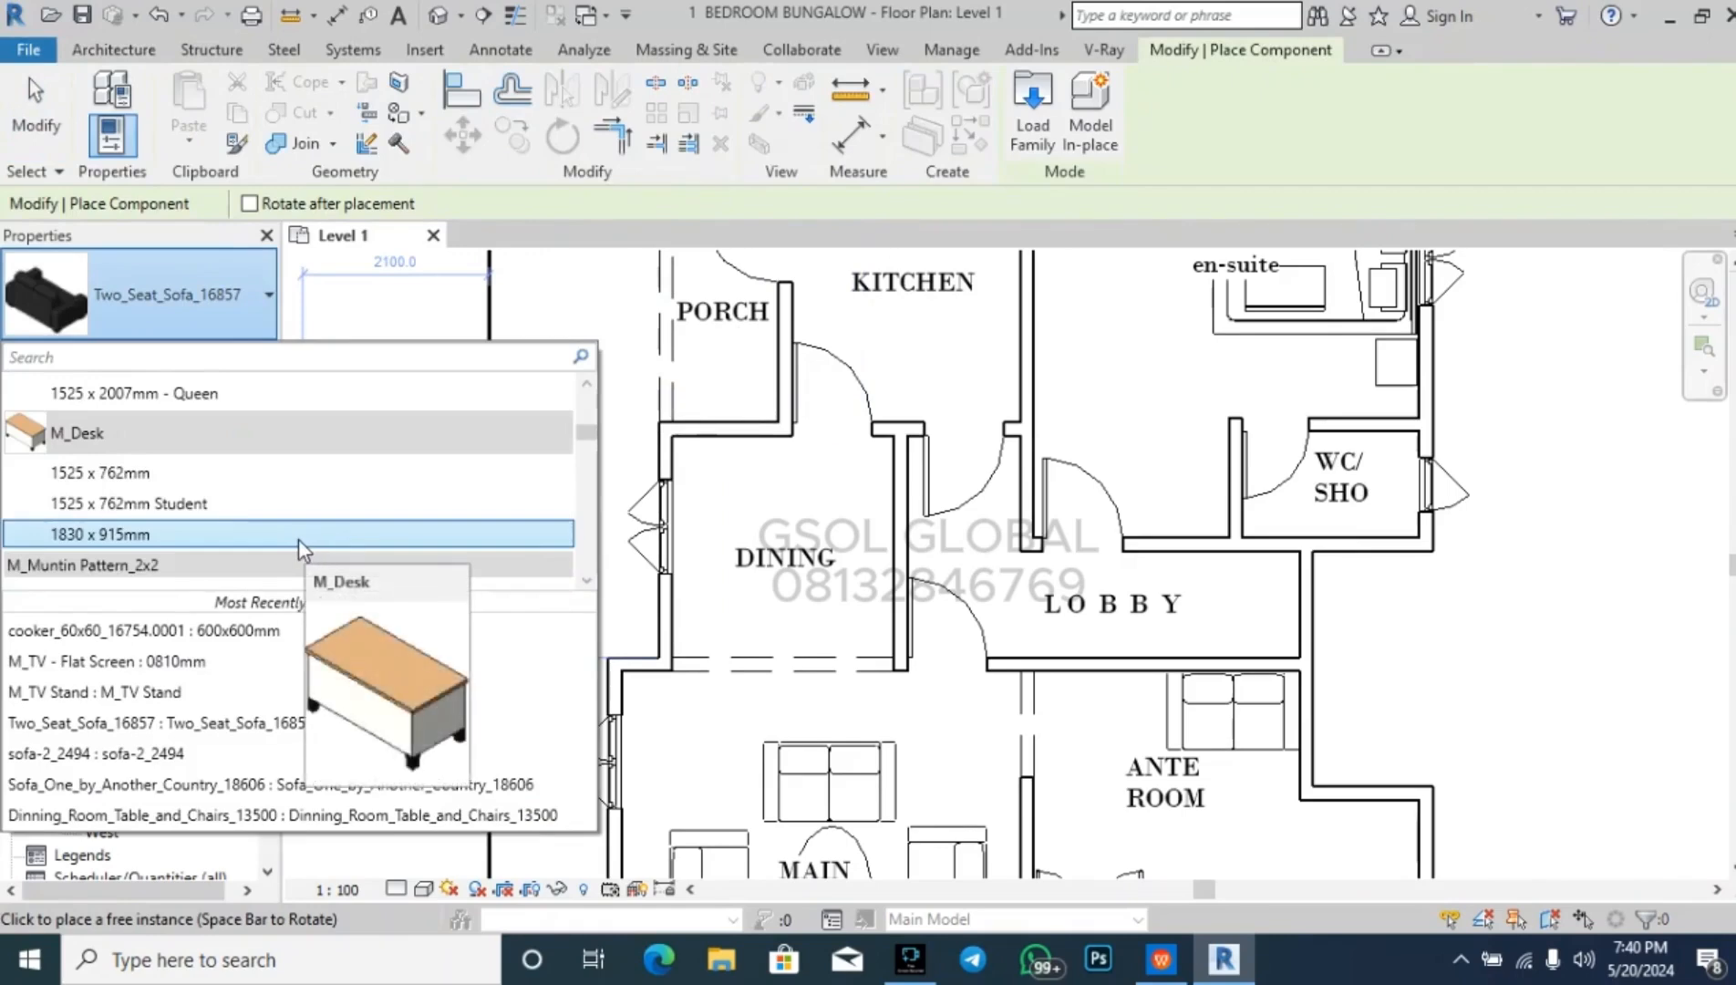
{"action": "scroll", "coordinate": [305, 524], "scroll_direction": "down", "scroll_amount": 12}
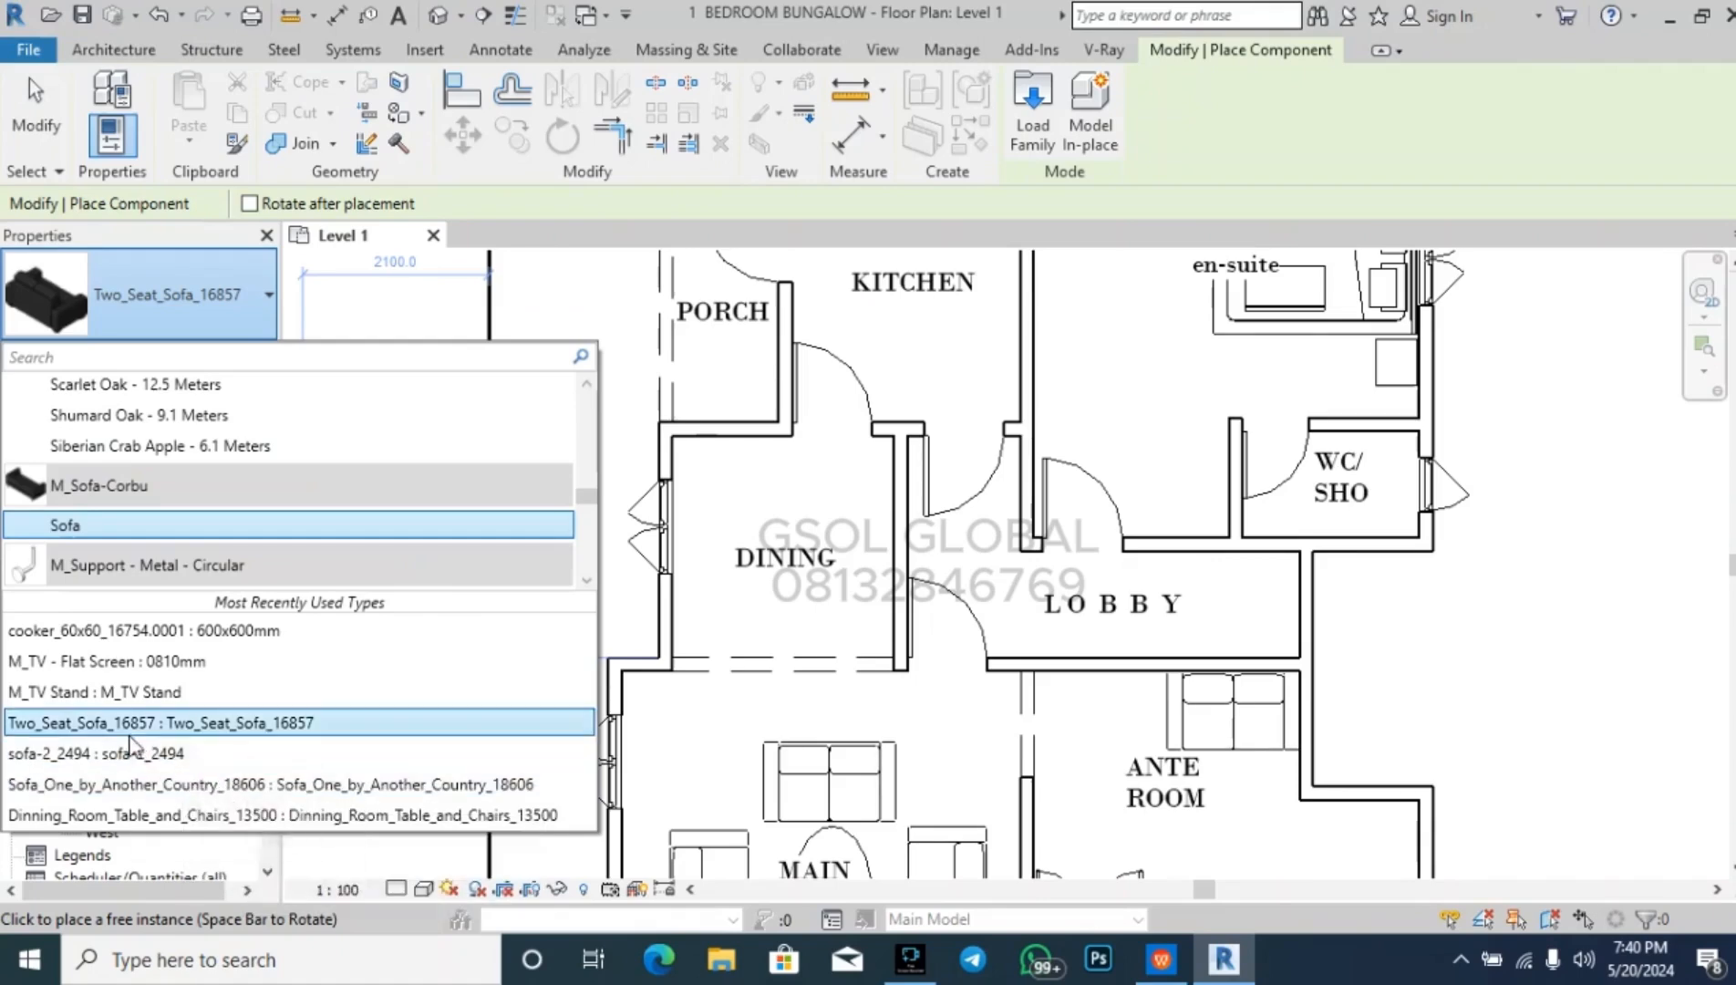
{"action": "left_click", "coordinate": [91, 816]}
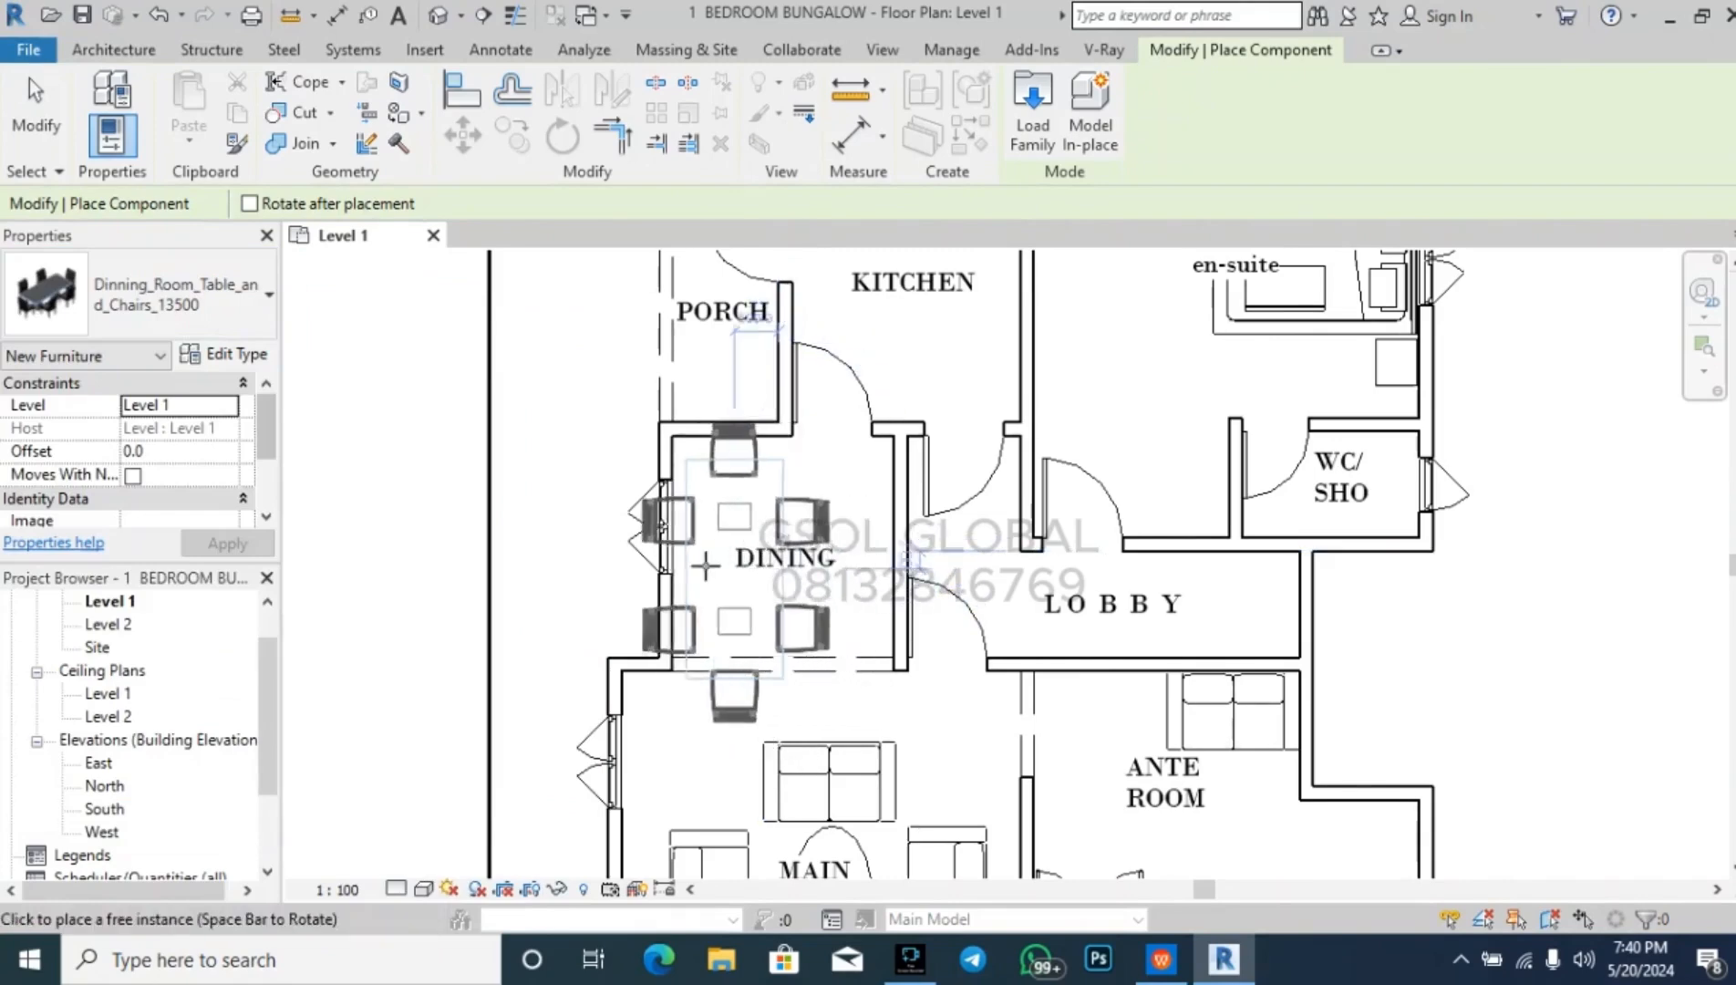
{"action": "left_click", "coordinate": [207, 314]}
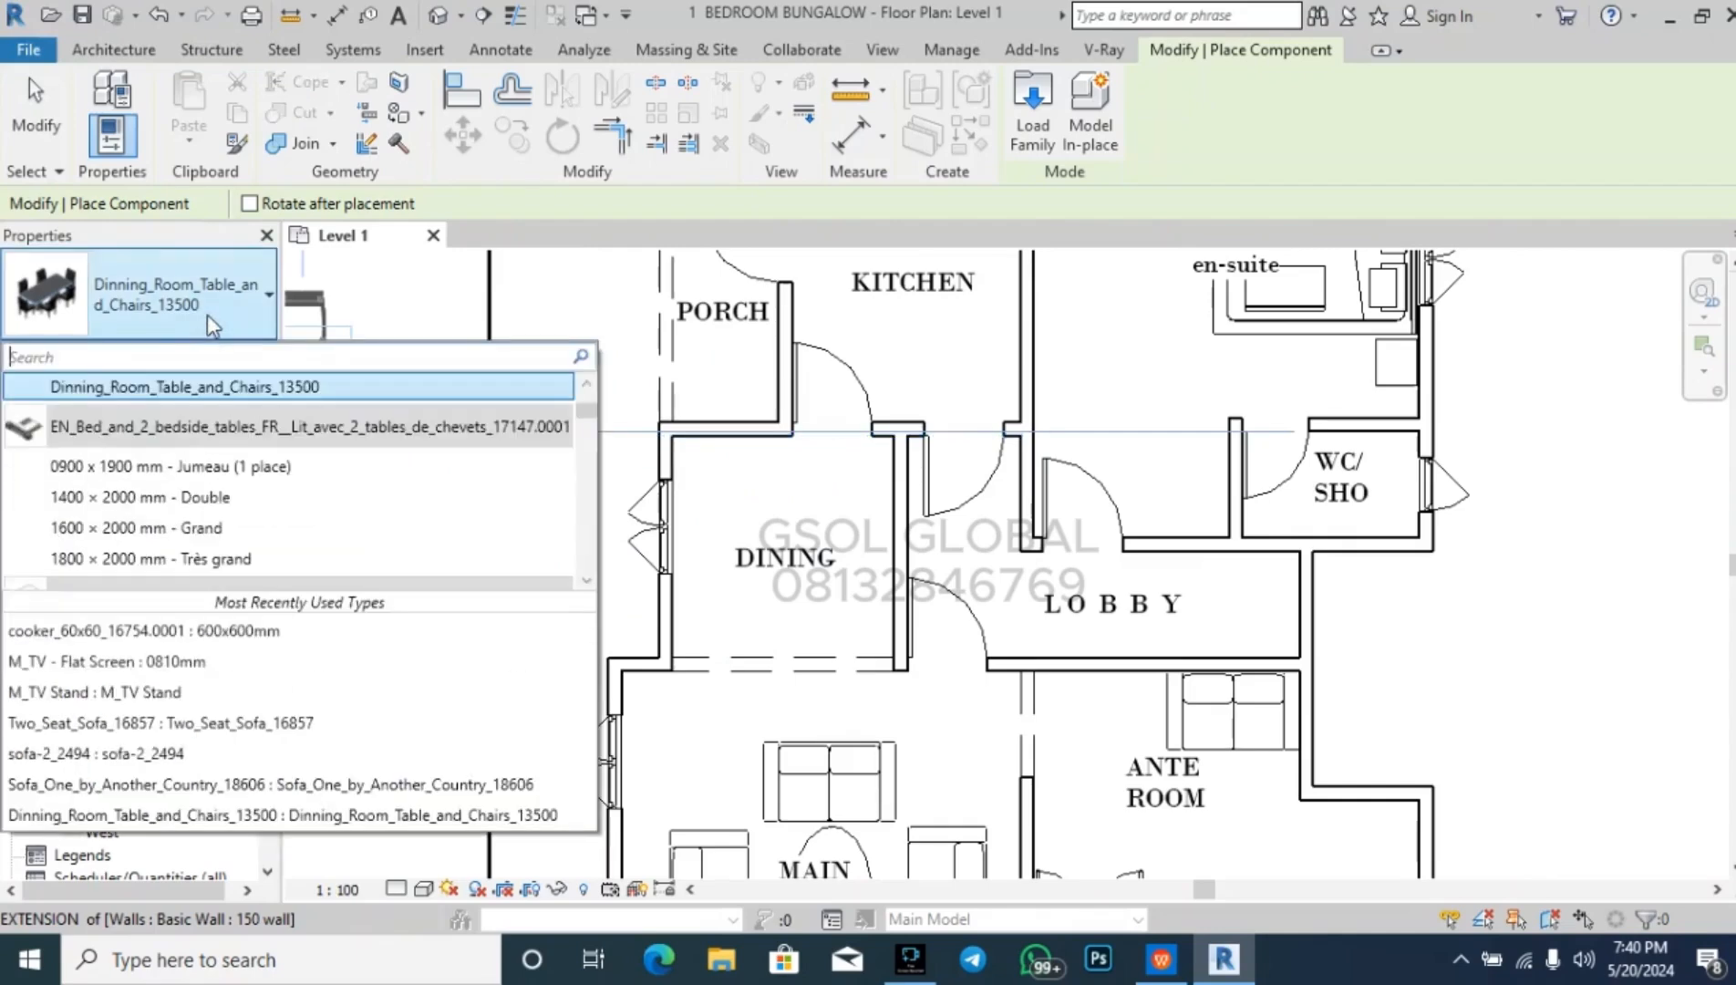
{"action": "scroll", "coordinate": [234, 523], "scroll_direction": "down", "scroll_amount": 15}
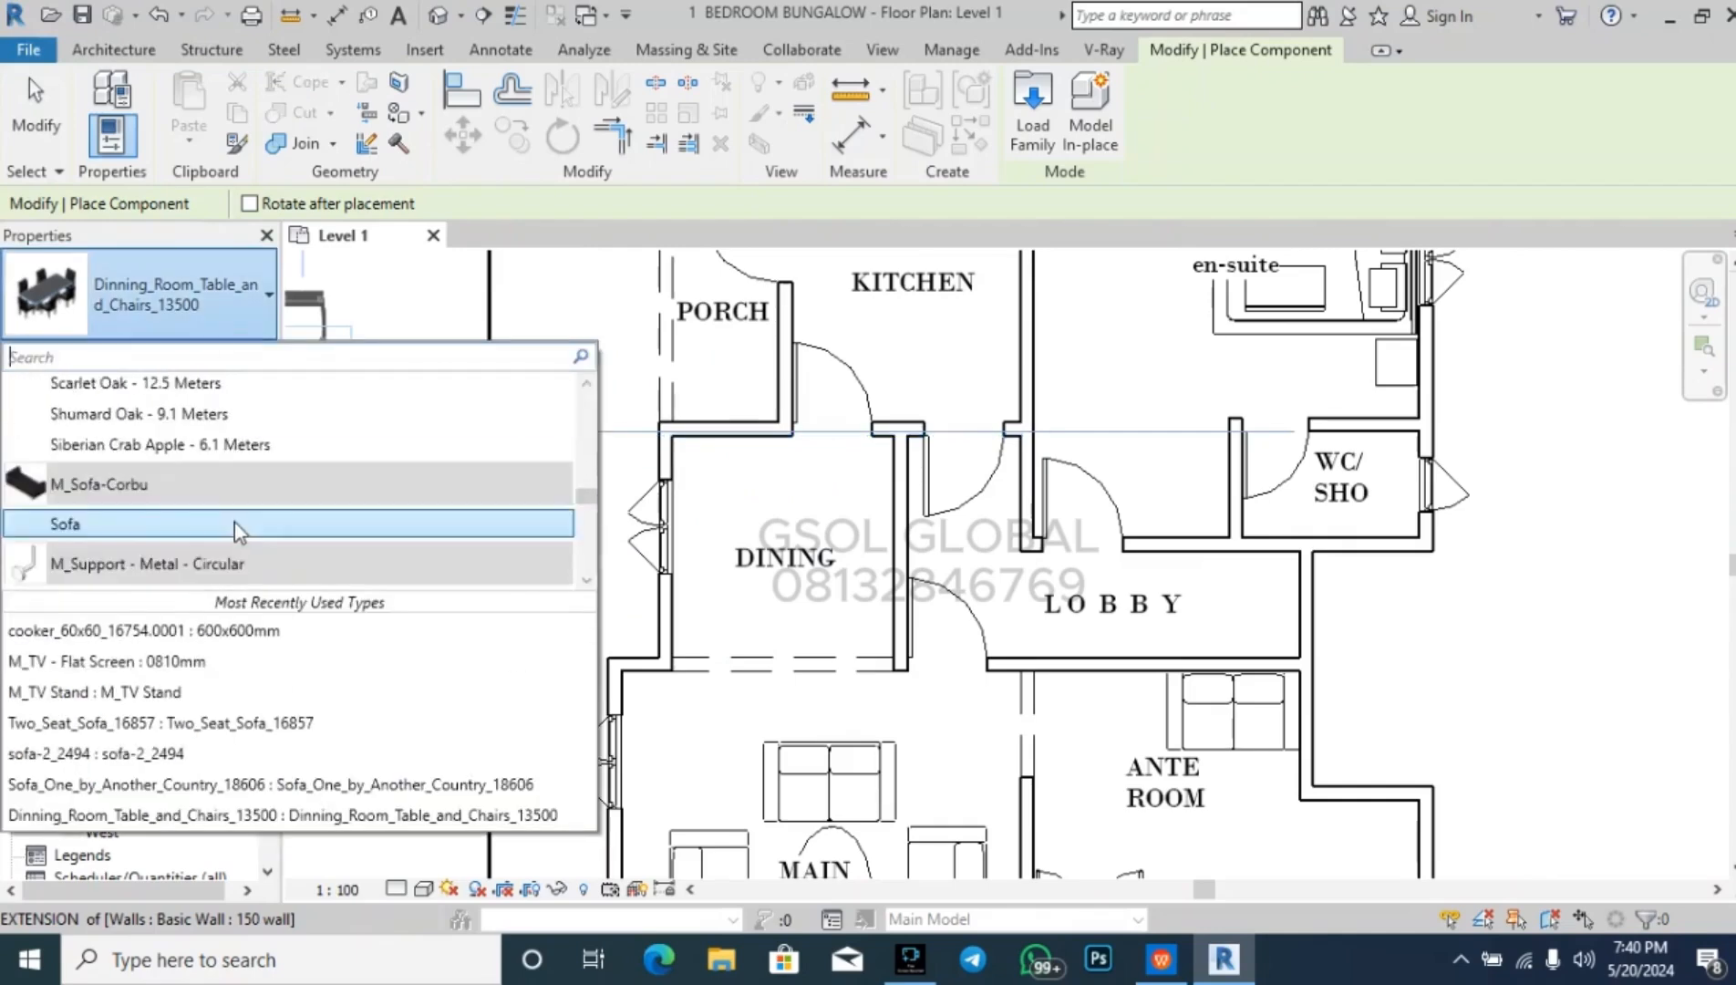
{"action": "scroll", "coordinate": [235, 522], "scroll_direction": "down", "scroll_amount": 10}
{"action": "scroll", "coordinate": [234, 518], "scroll_direction": "up", "scroll_amount": 10}
{"action": "scroll", "coordinate": [234, 510], "scroll_direction": "up", "scroll_amount": 20}
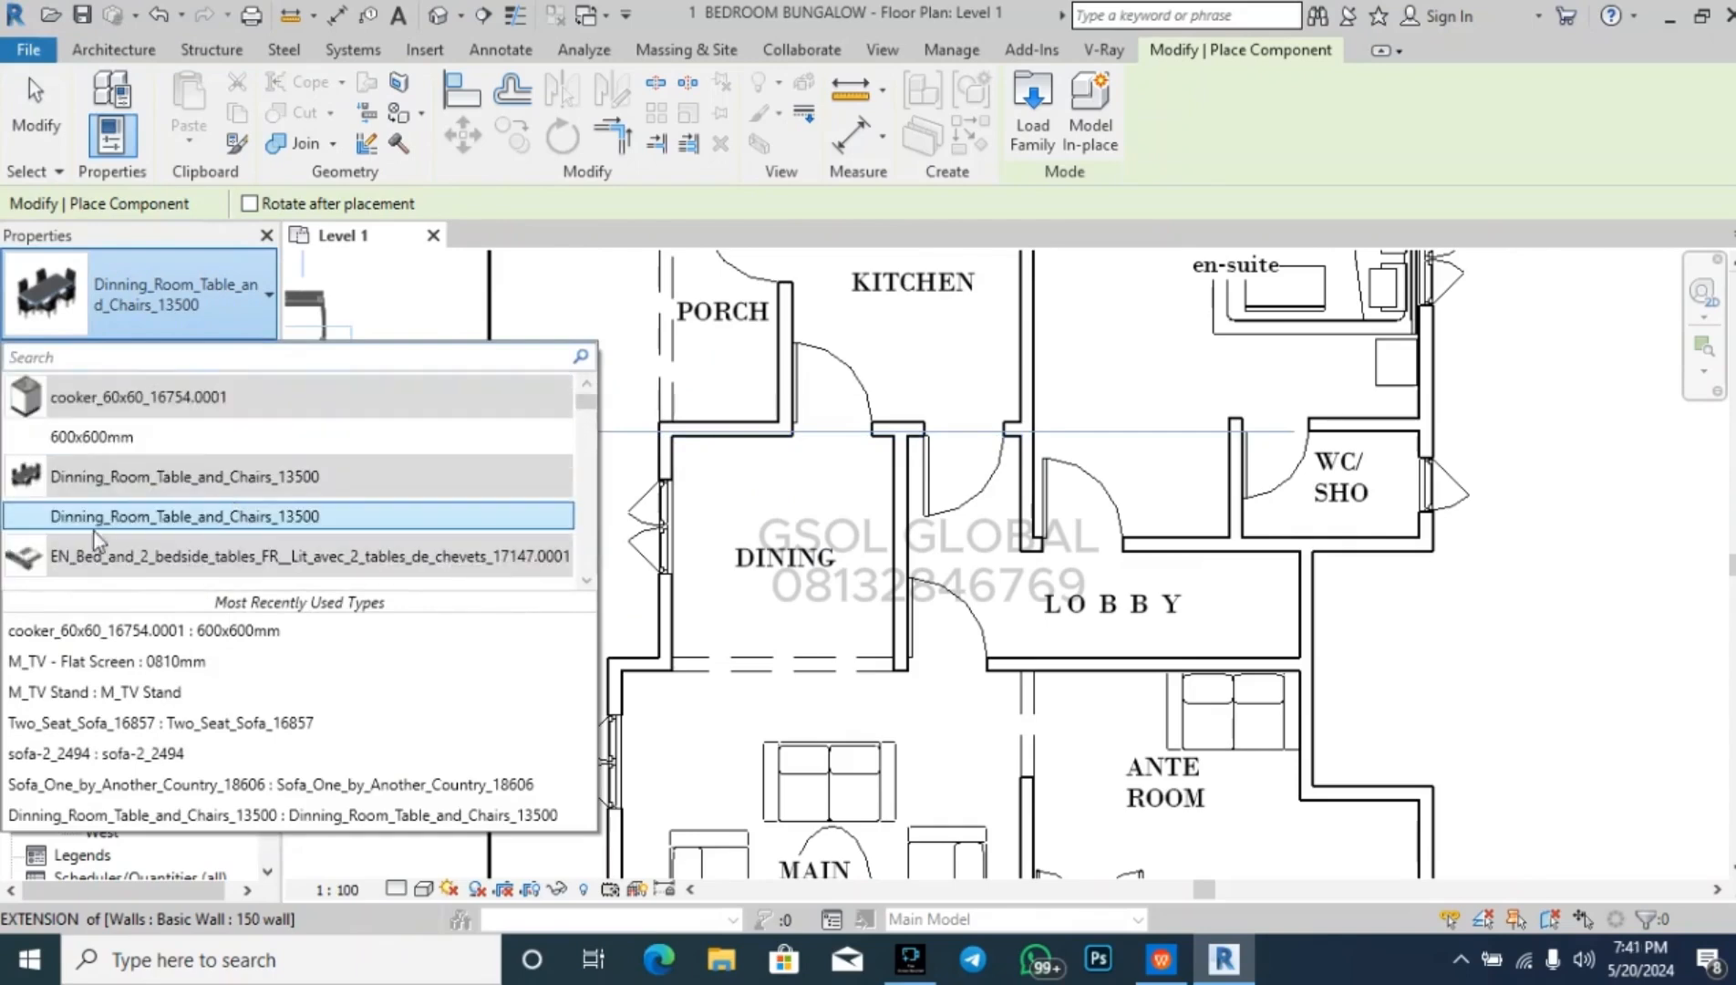
{"action": "key", "text": "Escape"}
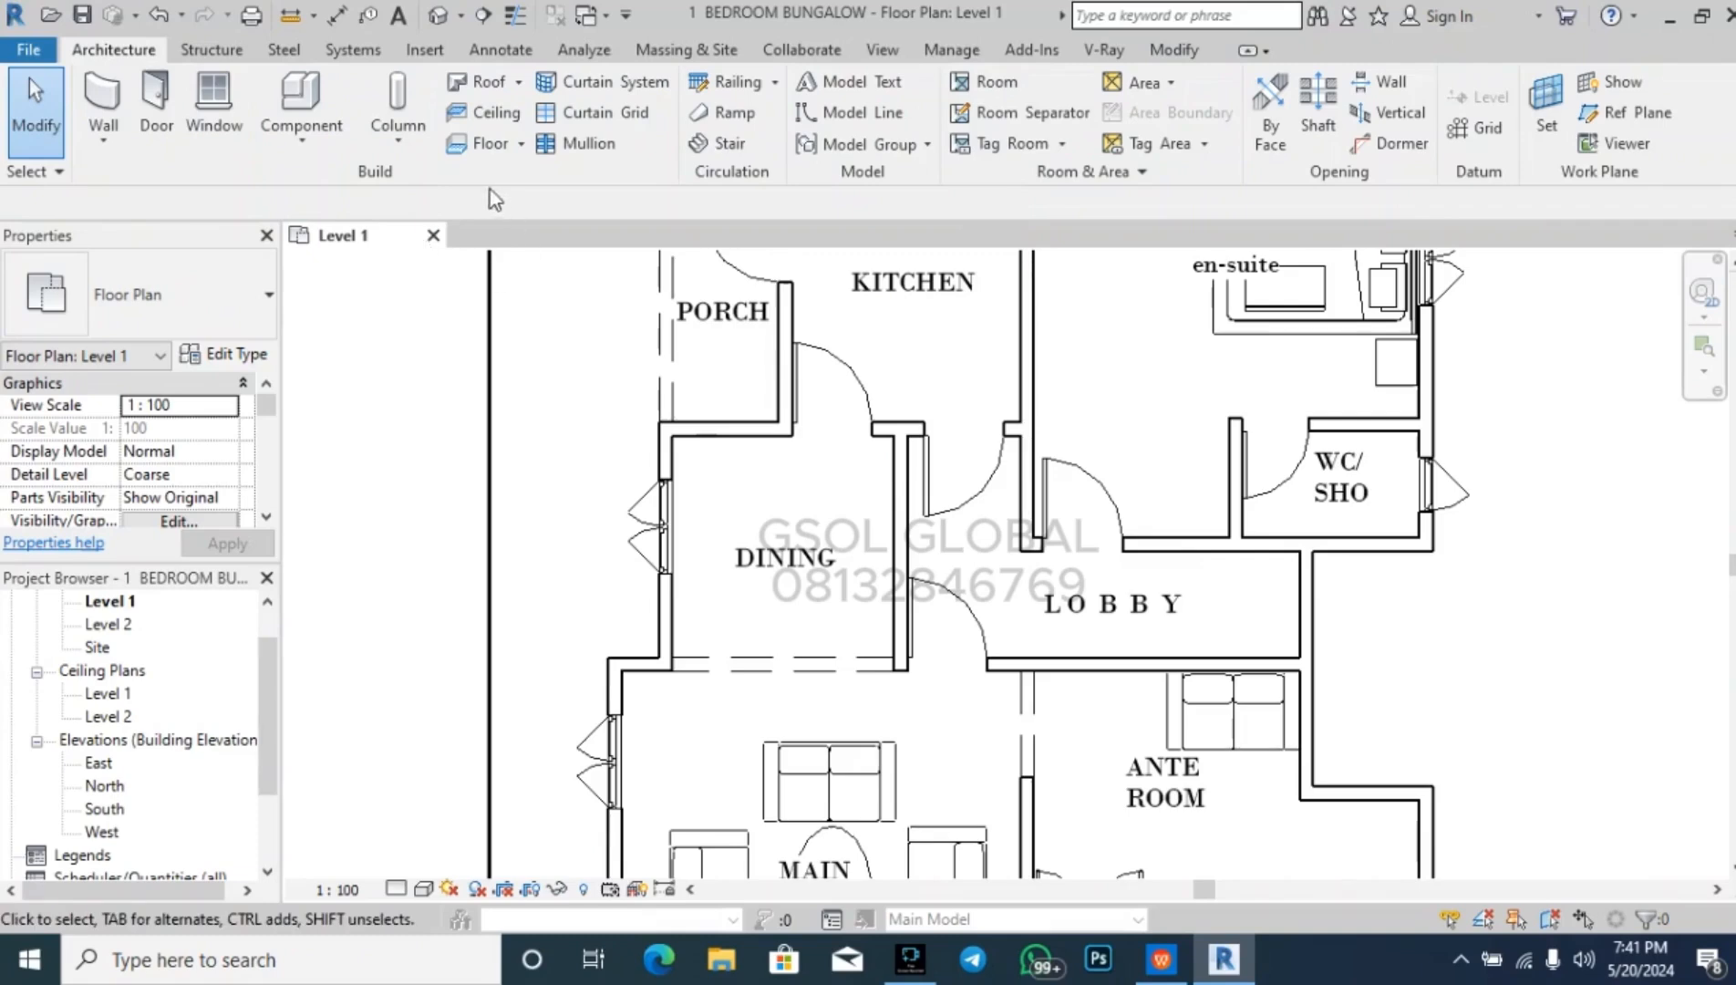
- Load the M_Table-Dining Round w Chairs family from the Furniture Tables folder and place the 0915mm Diameter type over the DINING label
{"action": "left_click", "coordinate": [335, 94]}
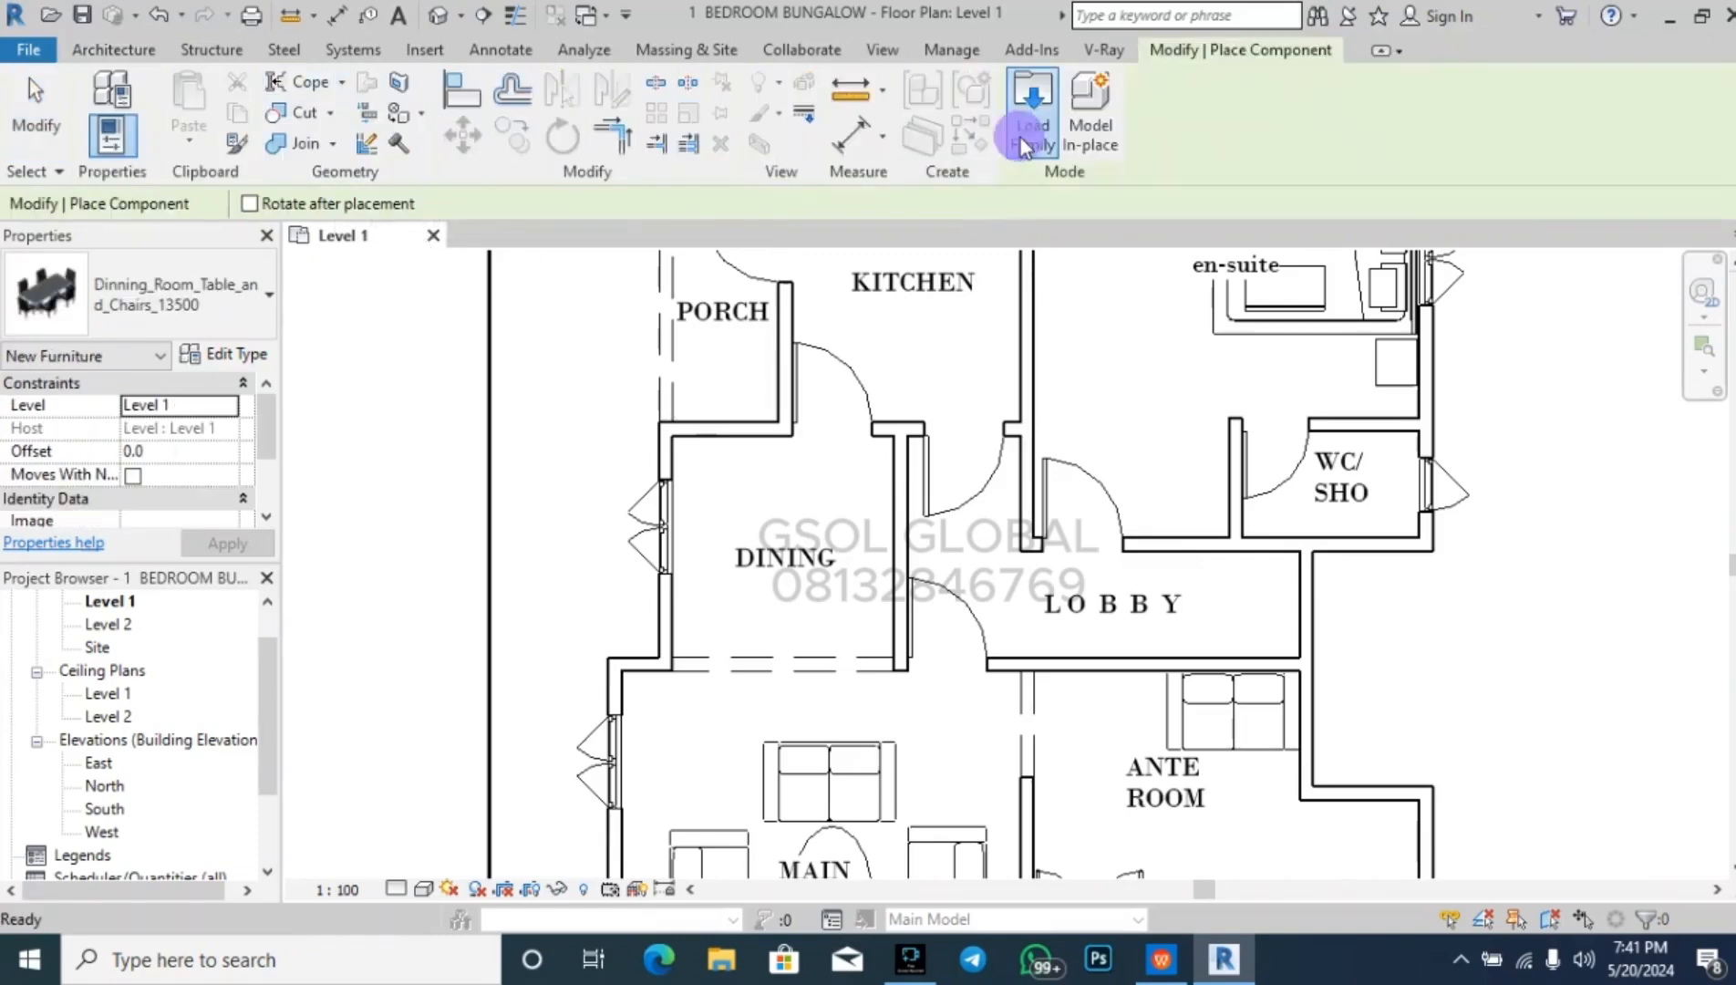
{"action": "left_click", "coordinate": [1025, 146]}
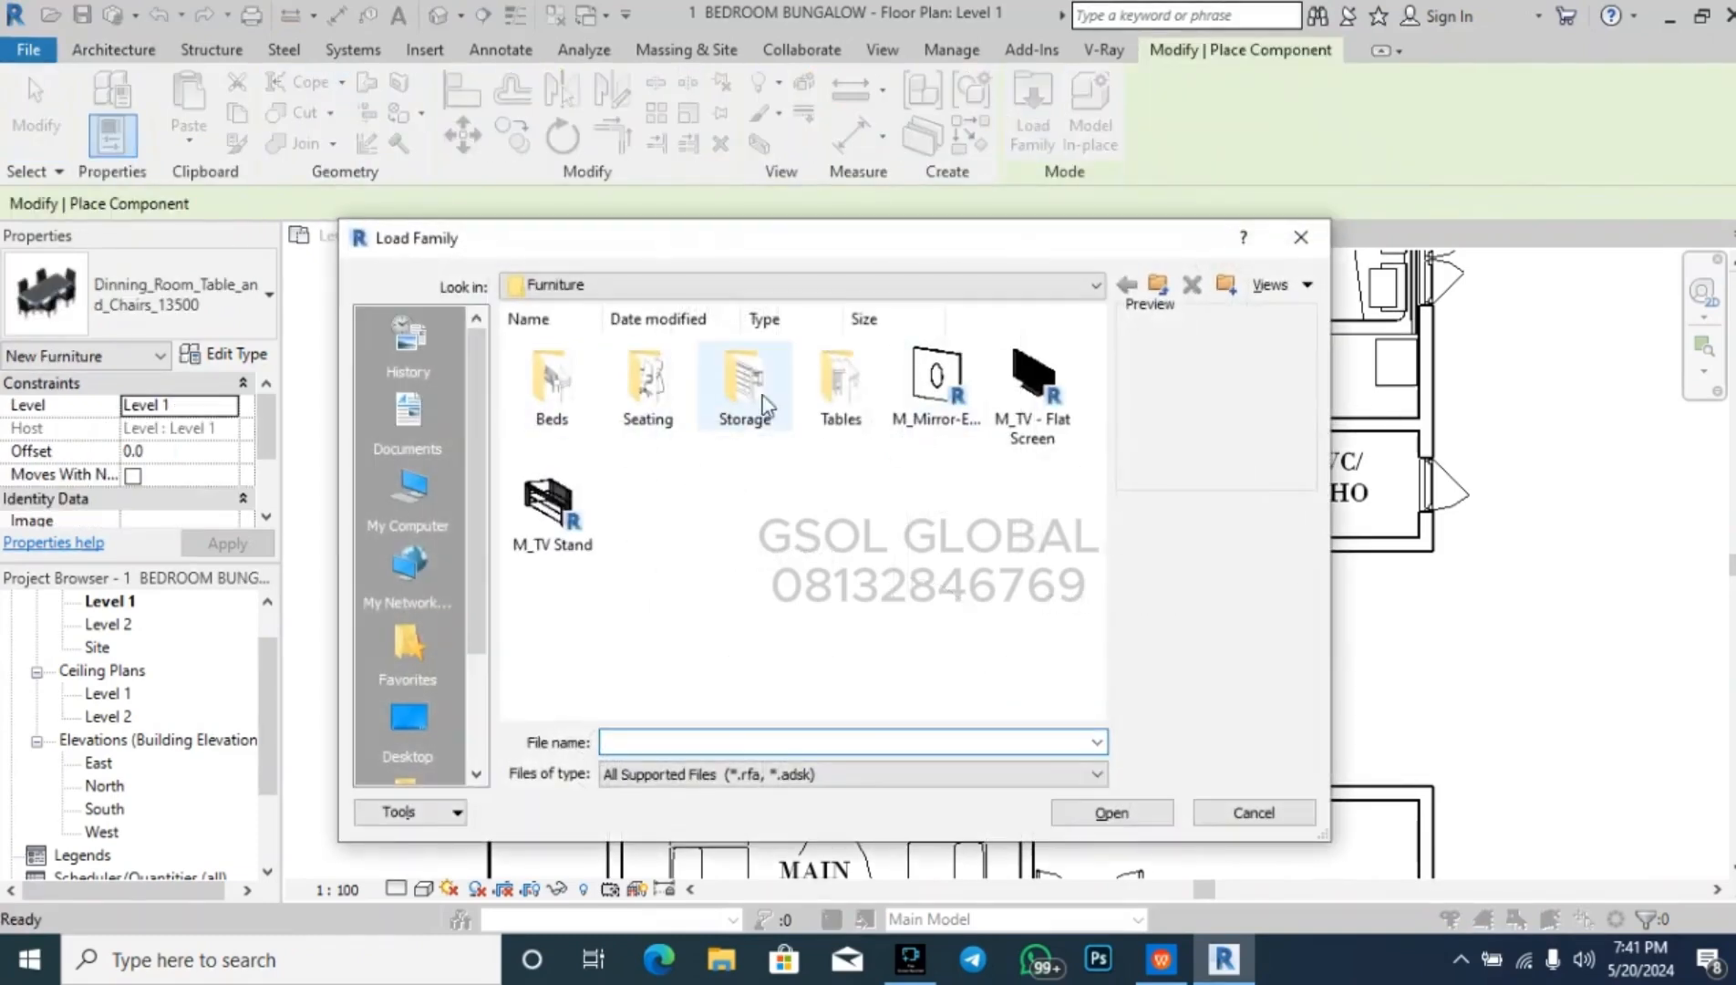
{"action": "double_click", "coordinate": [837, 394]}
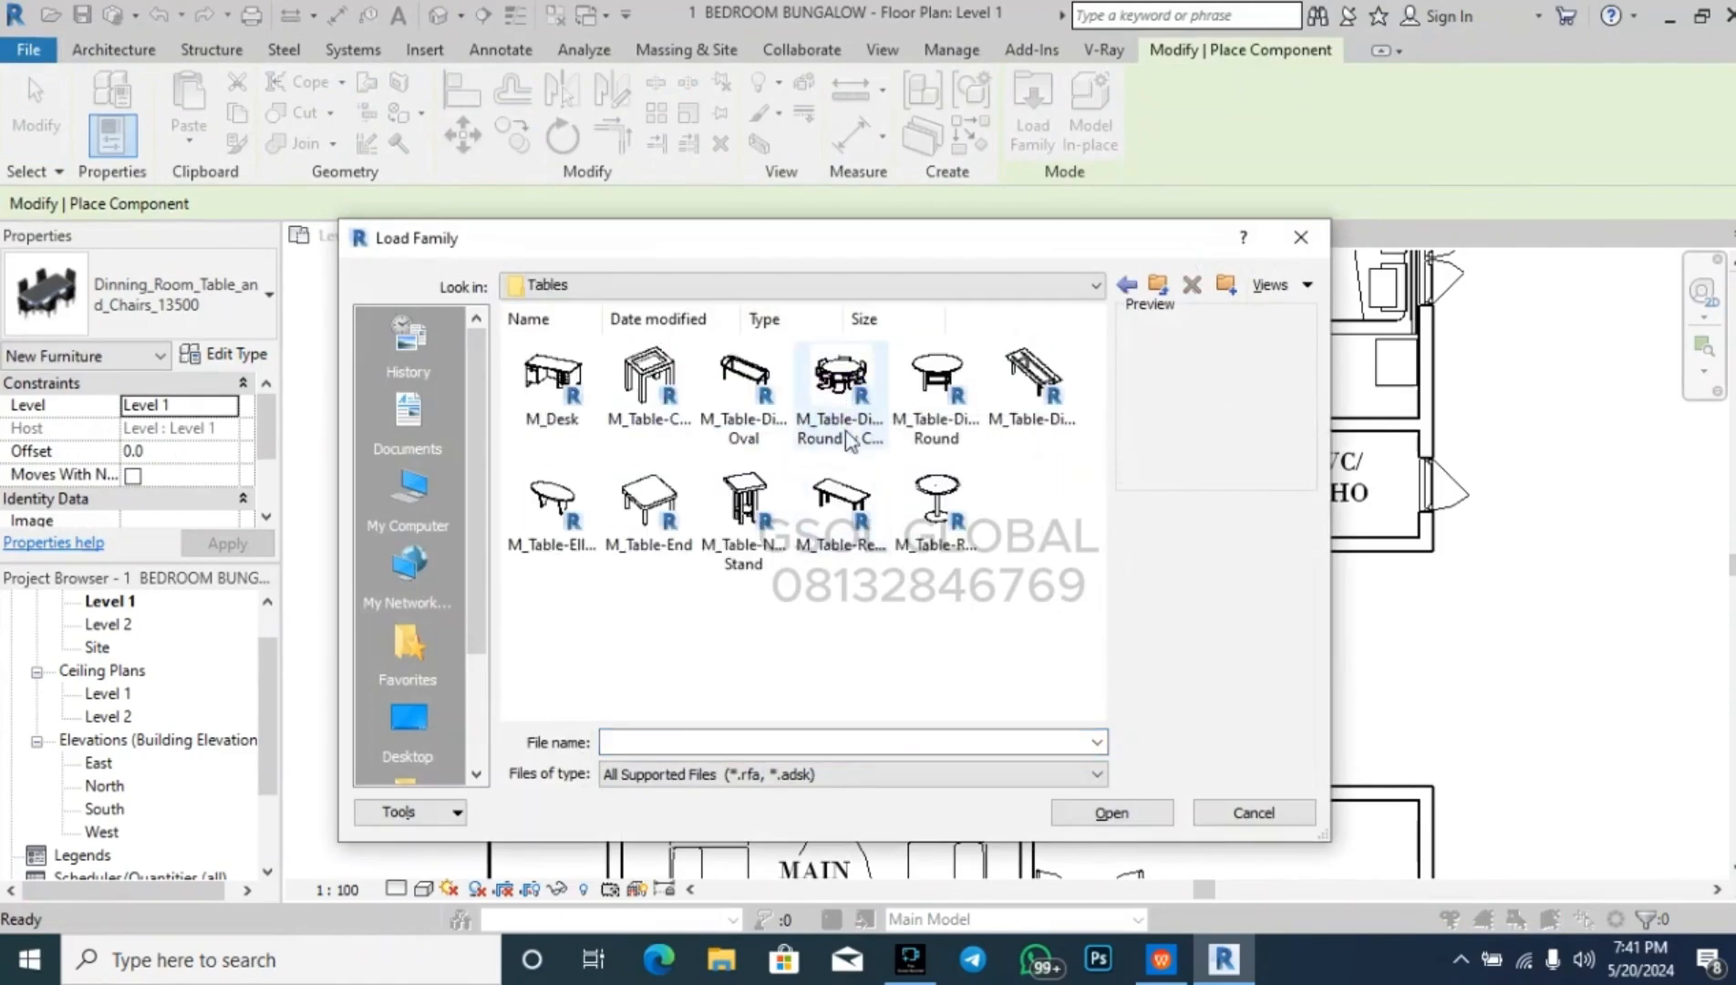
{"action": "left_click", "coordinate": [845, 408]}
{"action": "left_click", "coordinate": [1090, 809]}
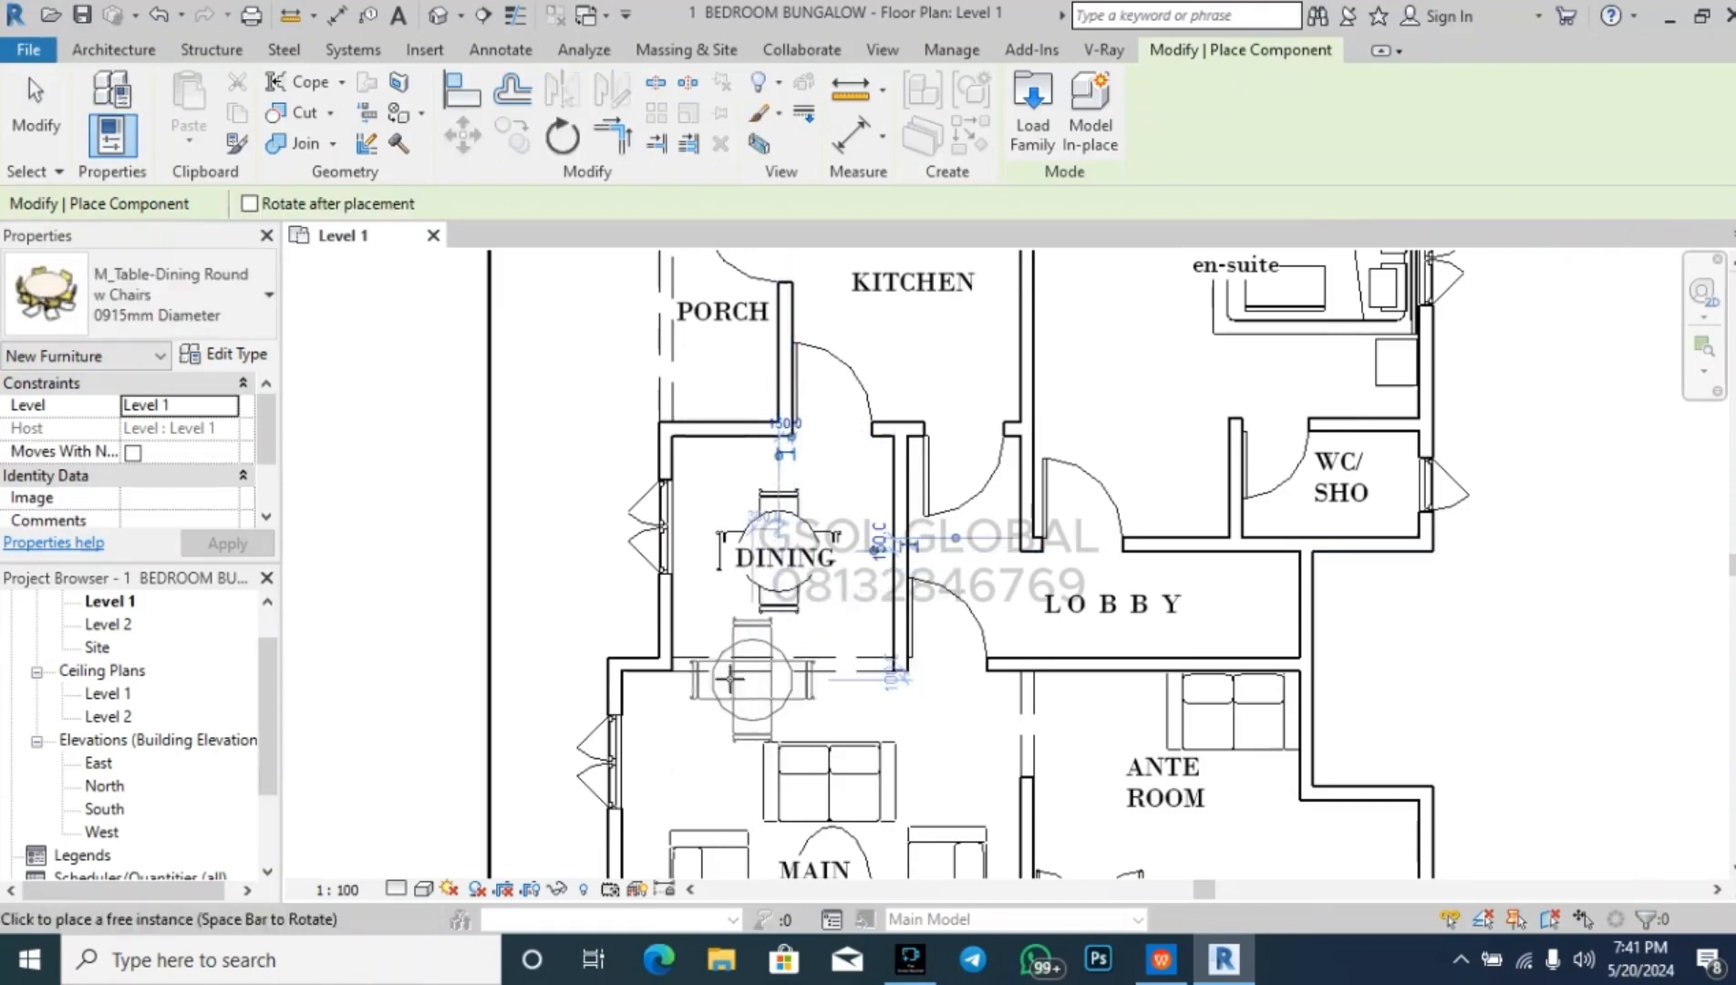
- Place the 600x600mm cooker_60x60_16754.0001 in the kitchen corner where the window wall meets the bedroom wall
{"action": "scroll", "coordinate": [483, 593], "scroll_direction": "down", "scroll_amount": 3}
{"action": "scroll", "coordinate": [447, 693], "scroll_direction": "down", "scroll_amount": 2}
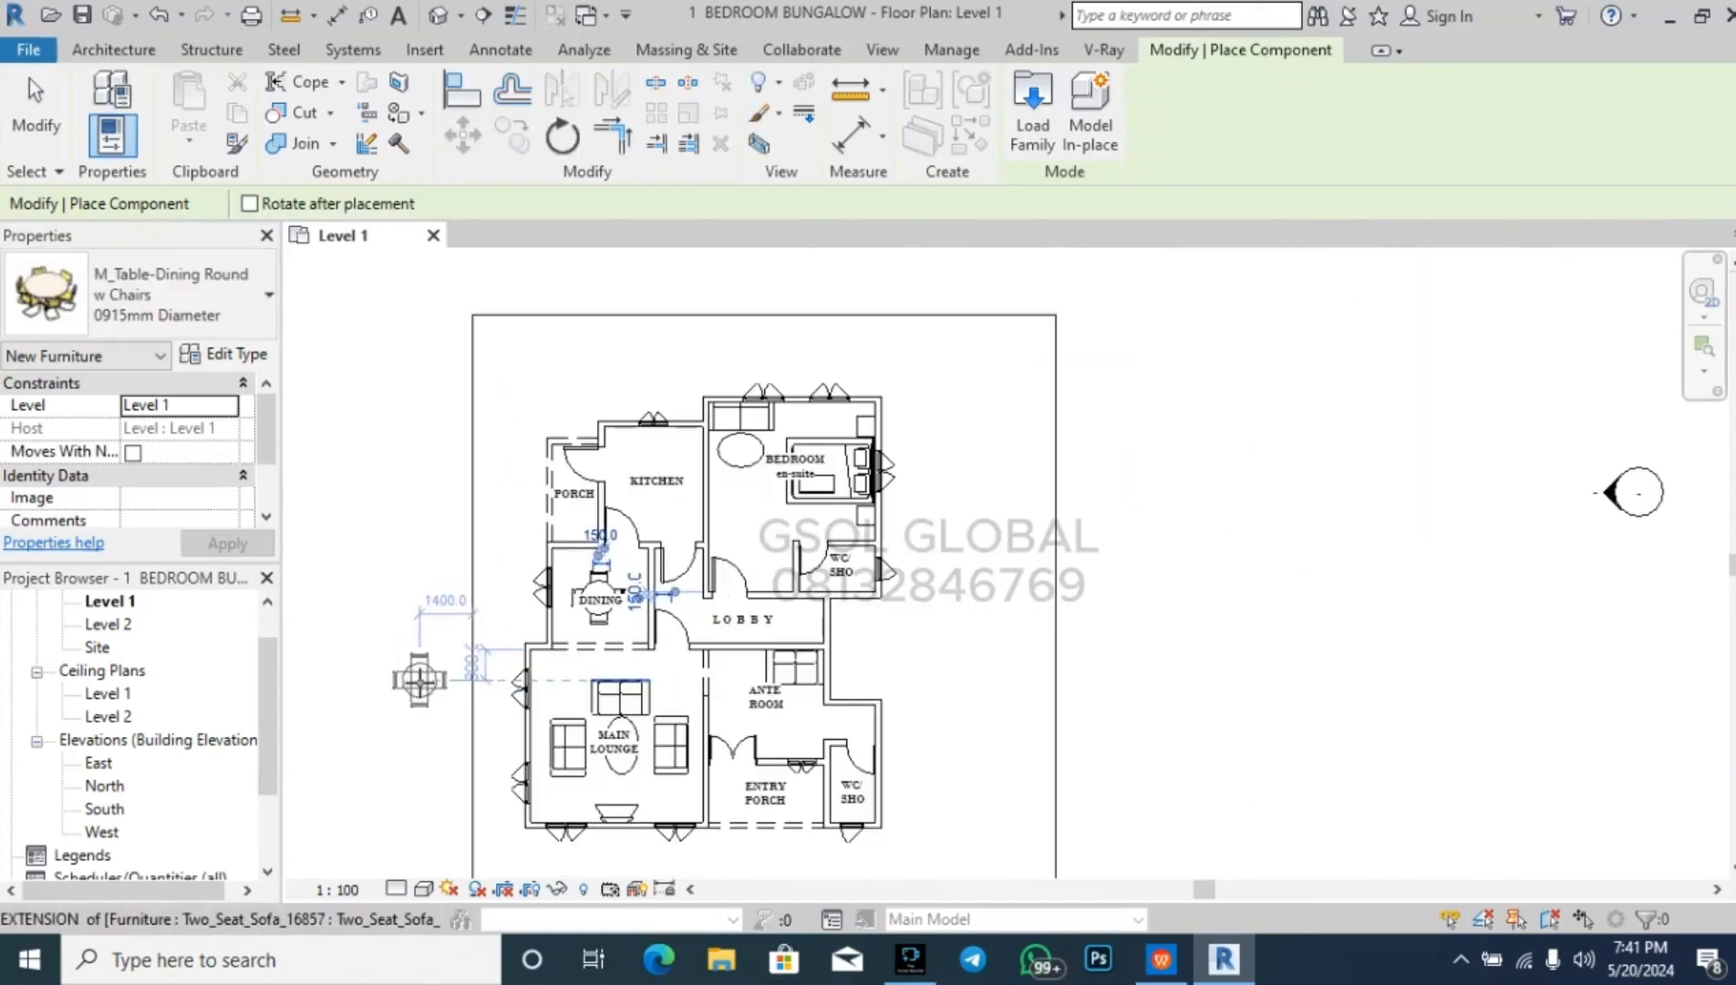
{"action": "left_click", "coordinate": [240, 330]}
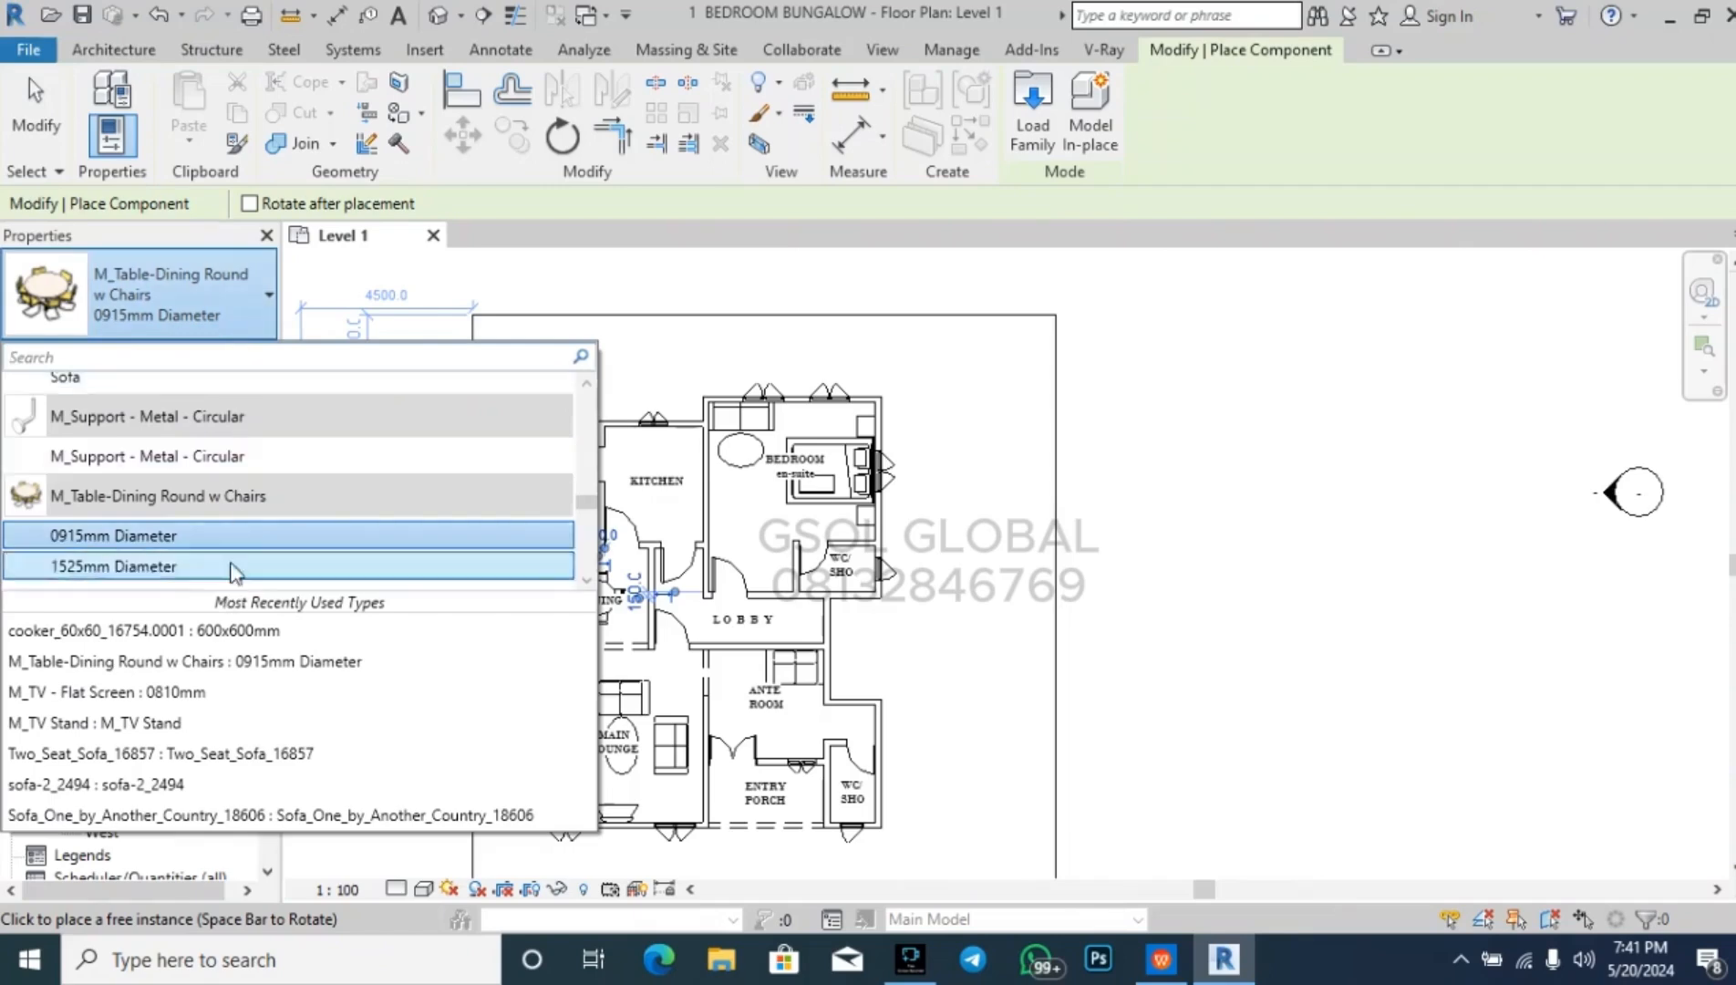
{"action": "scroll", "coordinate": [260, 531], "scroll_direction": "down", "scroll_amount": 3}
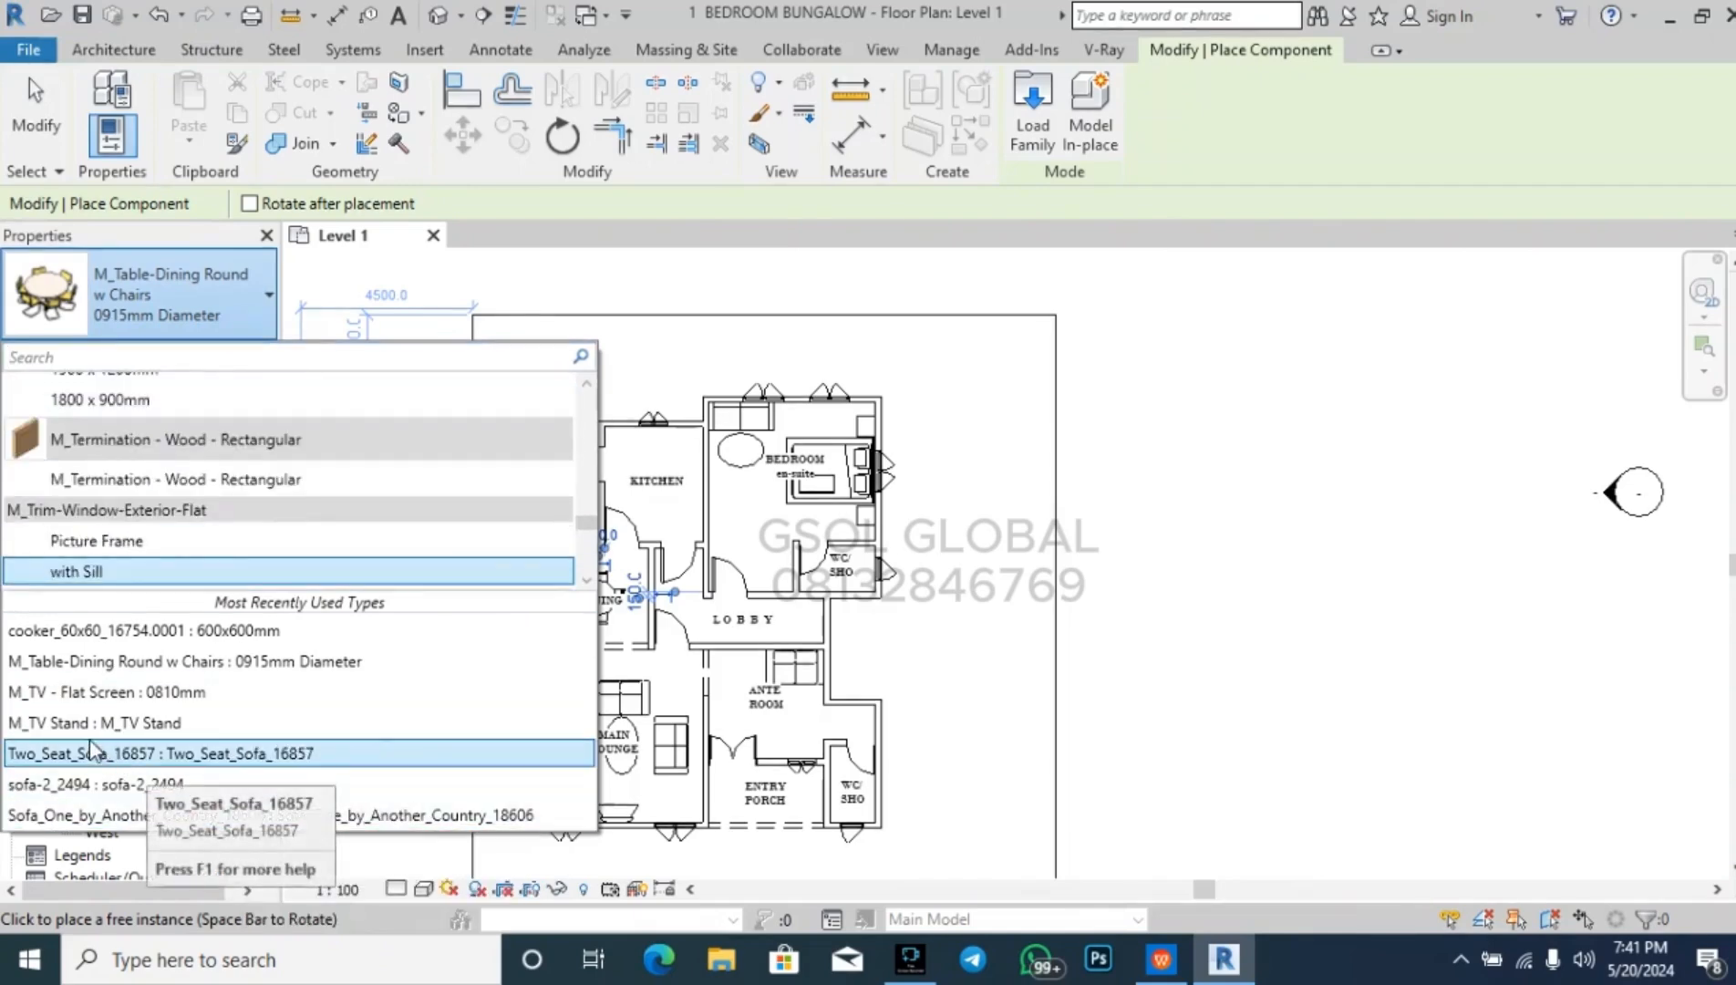
{"action": "left_click", "coordinate": [92, 630]}
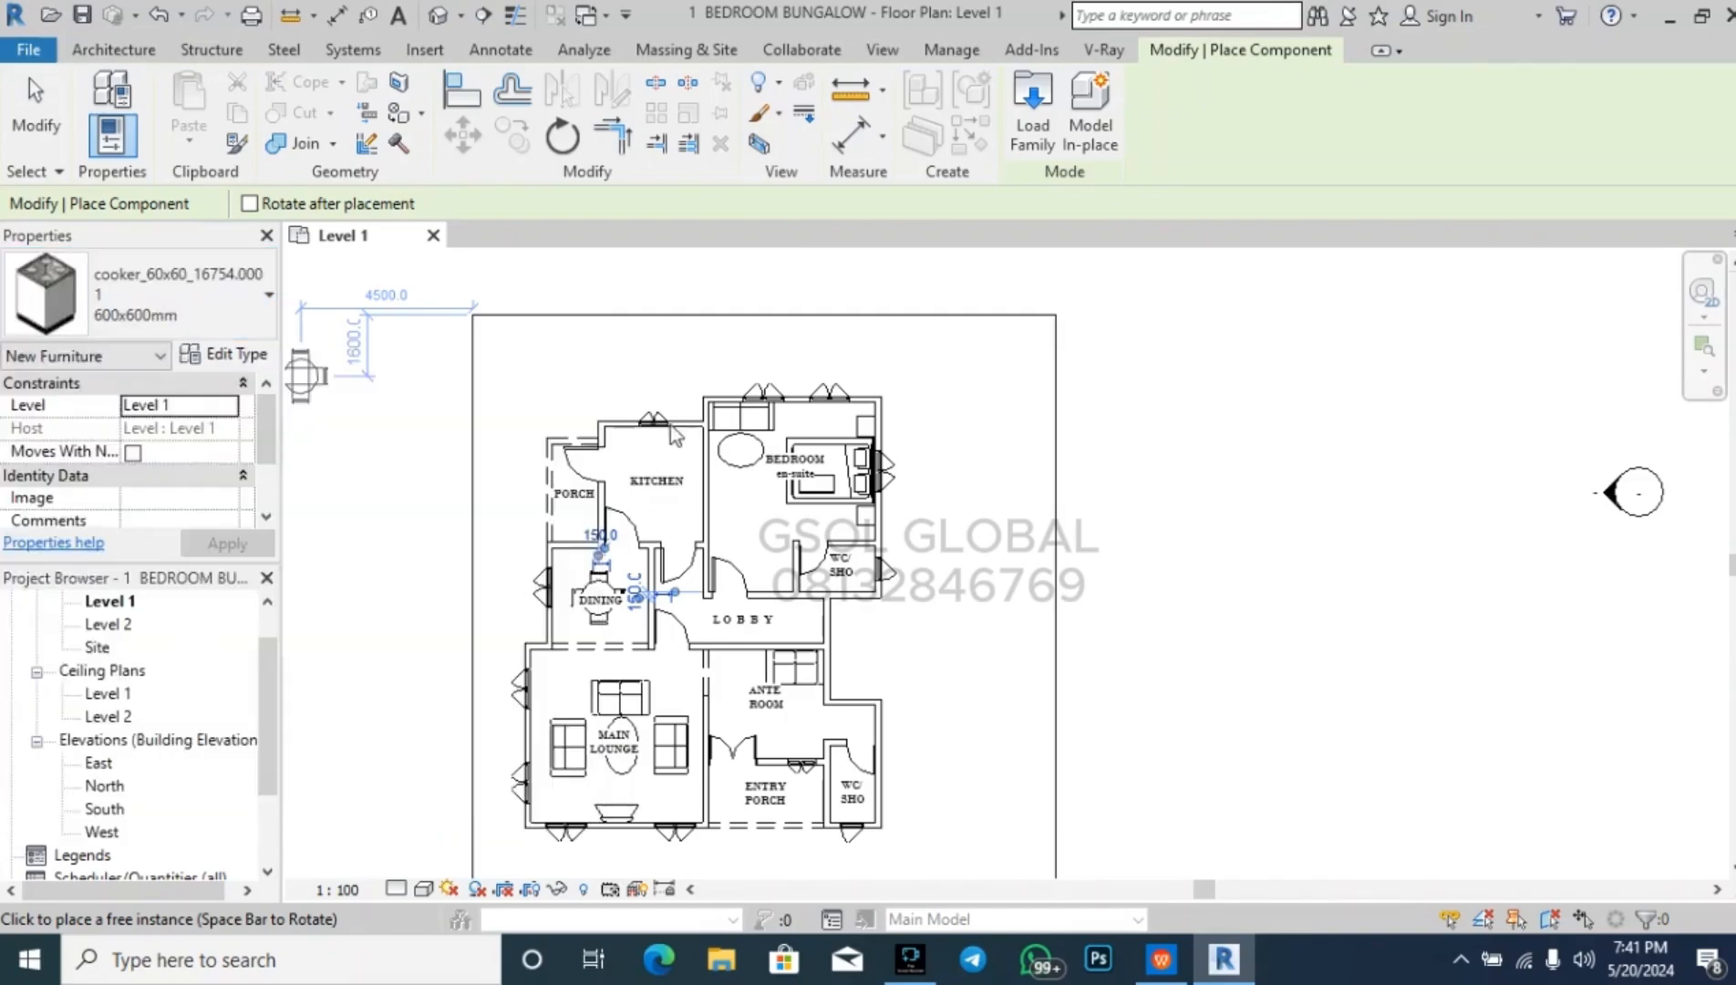
{"action": "scroll", "coordinate": [663, 492], "scroll_direction": "up", "scroll_amount": 3}
{"action": "scroll", "coordinate": [663, 491], "scroll_direction": "up", "scroll_amount": 2}
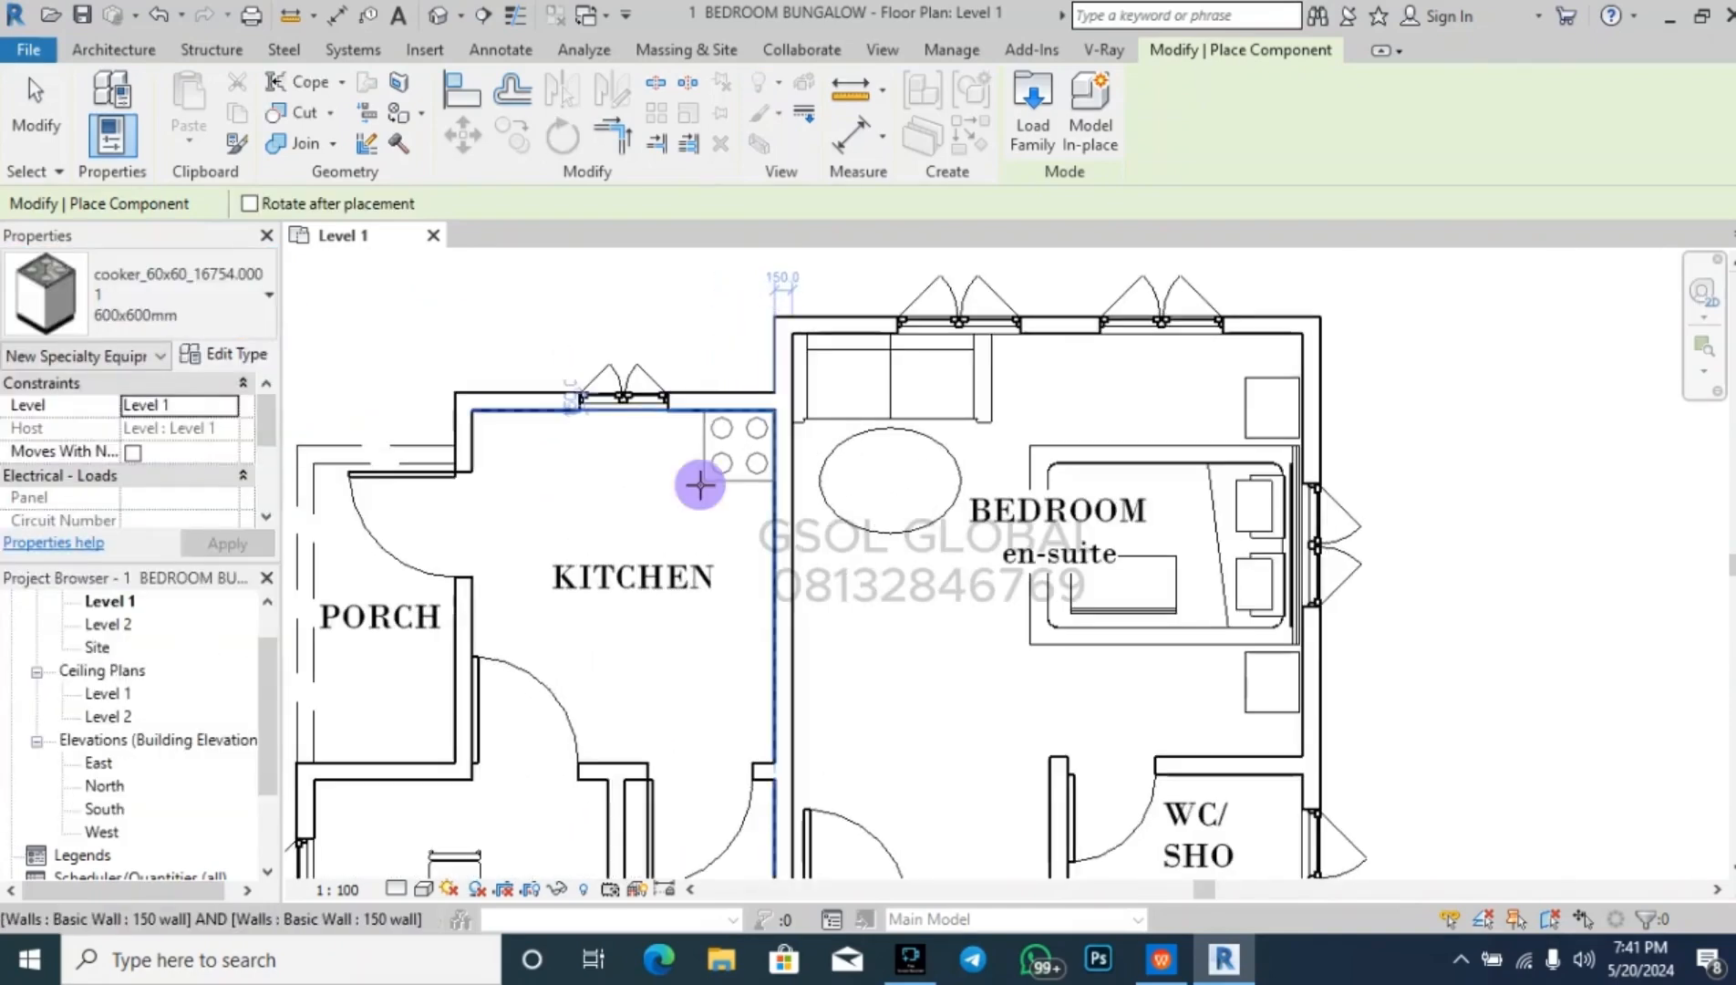
{"action": "left_click", "coordinate": [701, 485]}
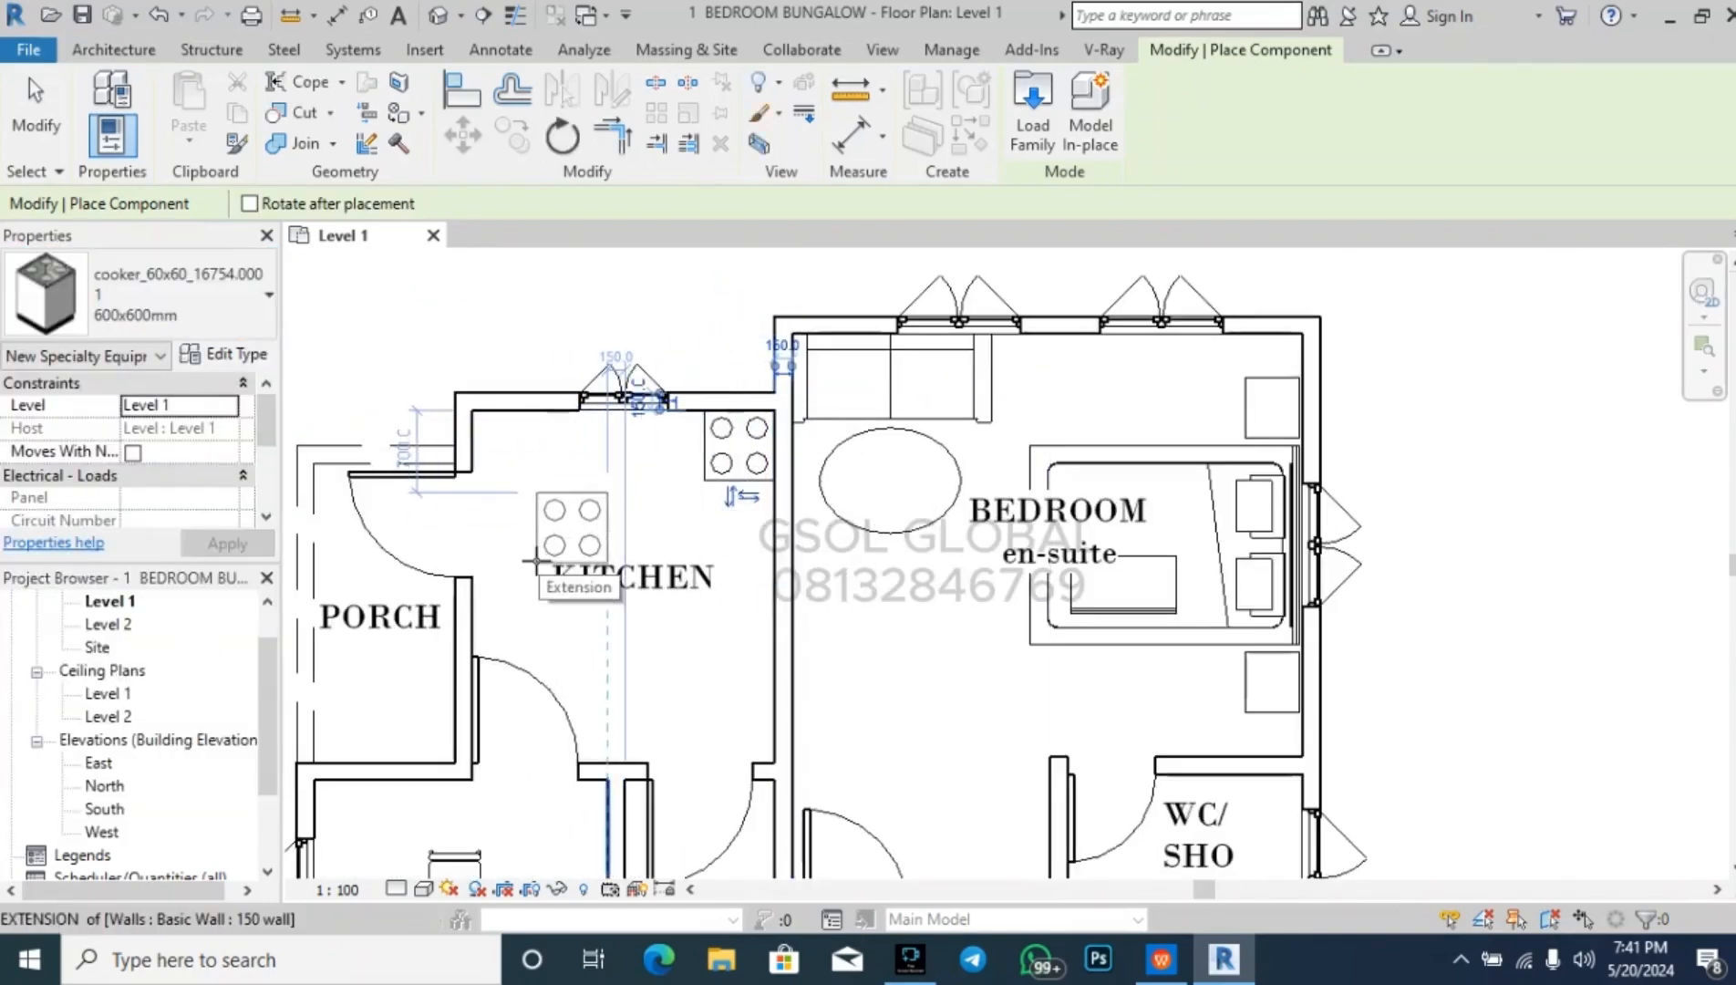
{"action": "key", "text": "Escape"}
{"action": "key", "text": "Escape"}
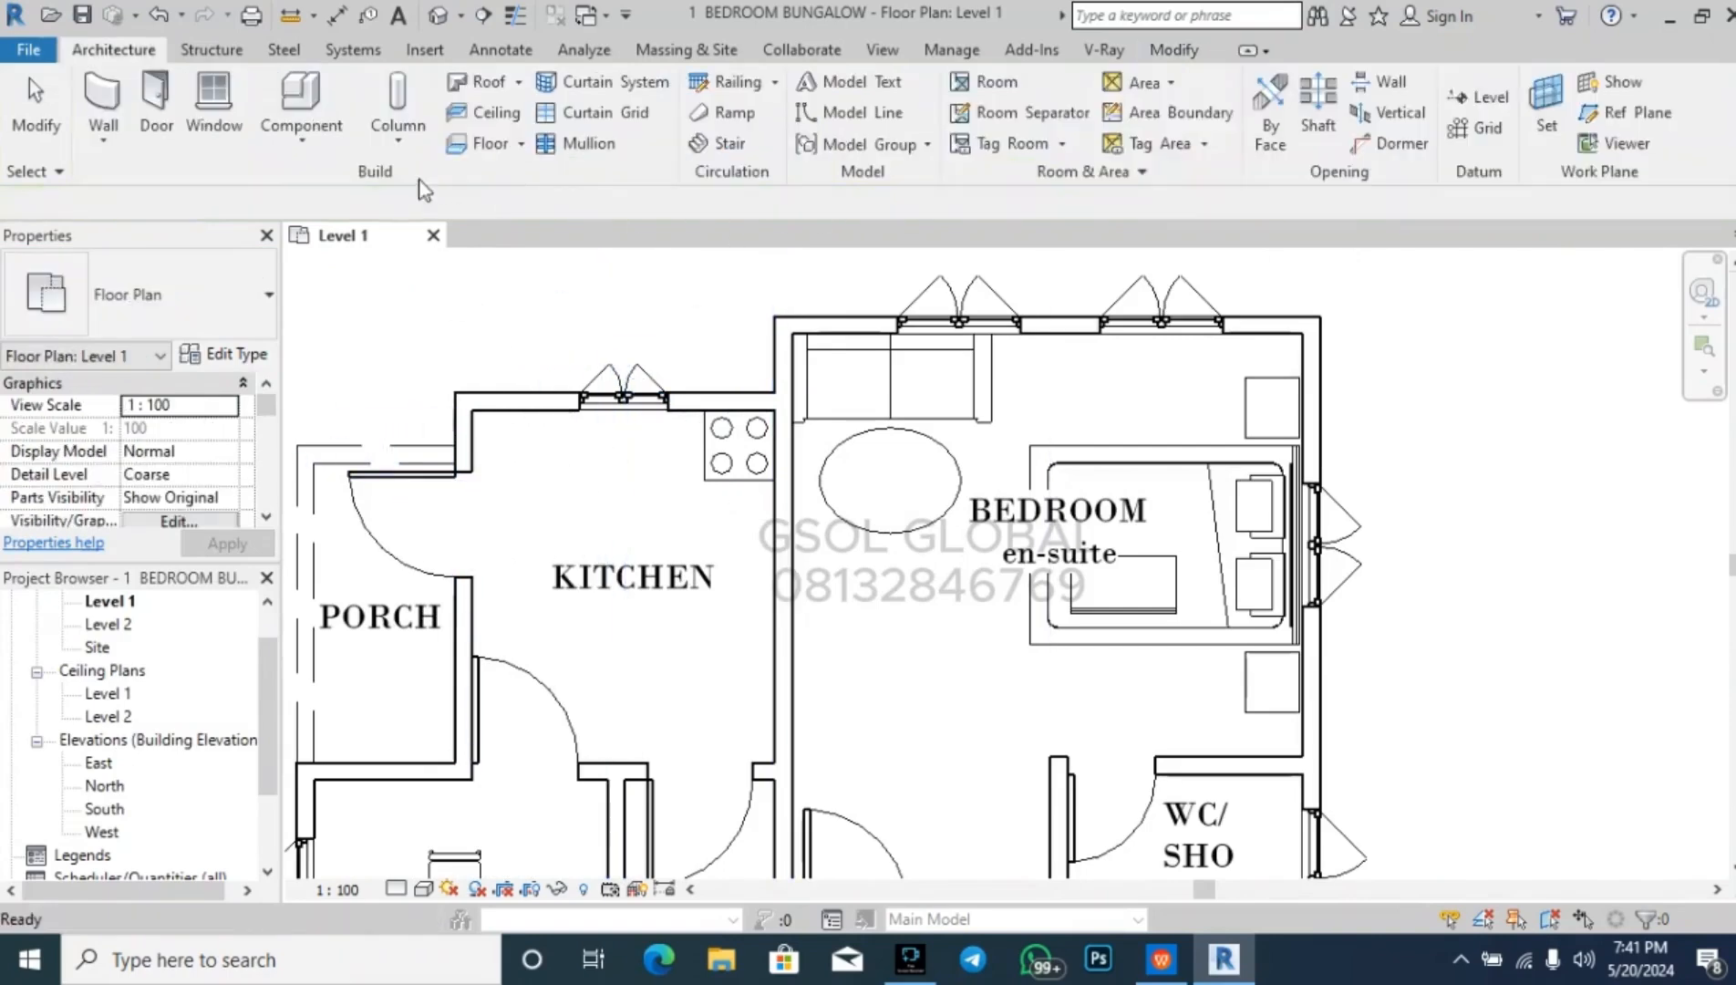
- Load M_Sink Kitchen-Triple from the architectural plumbing fixtures' Sinks folder and place the 1100 x 535mm sink against the kitchen window wall beside the cooker
{"action": "left_click", "coordinate": [315, 125]}
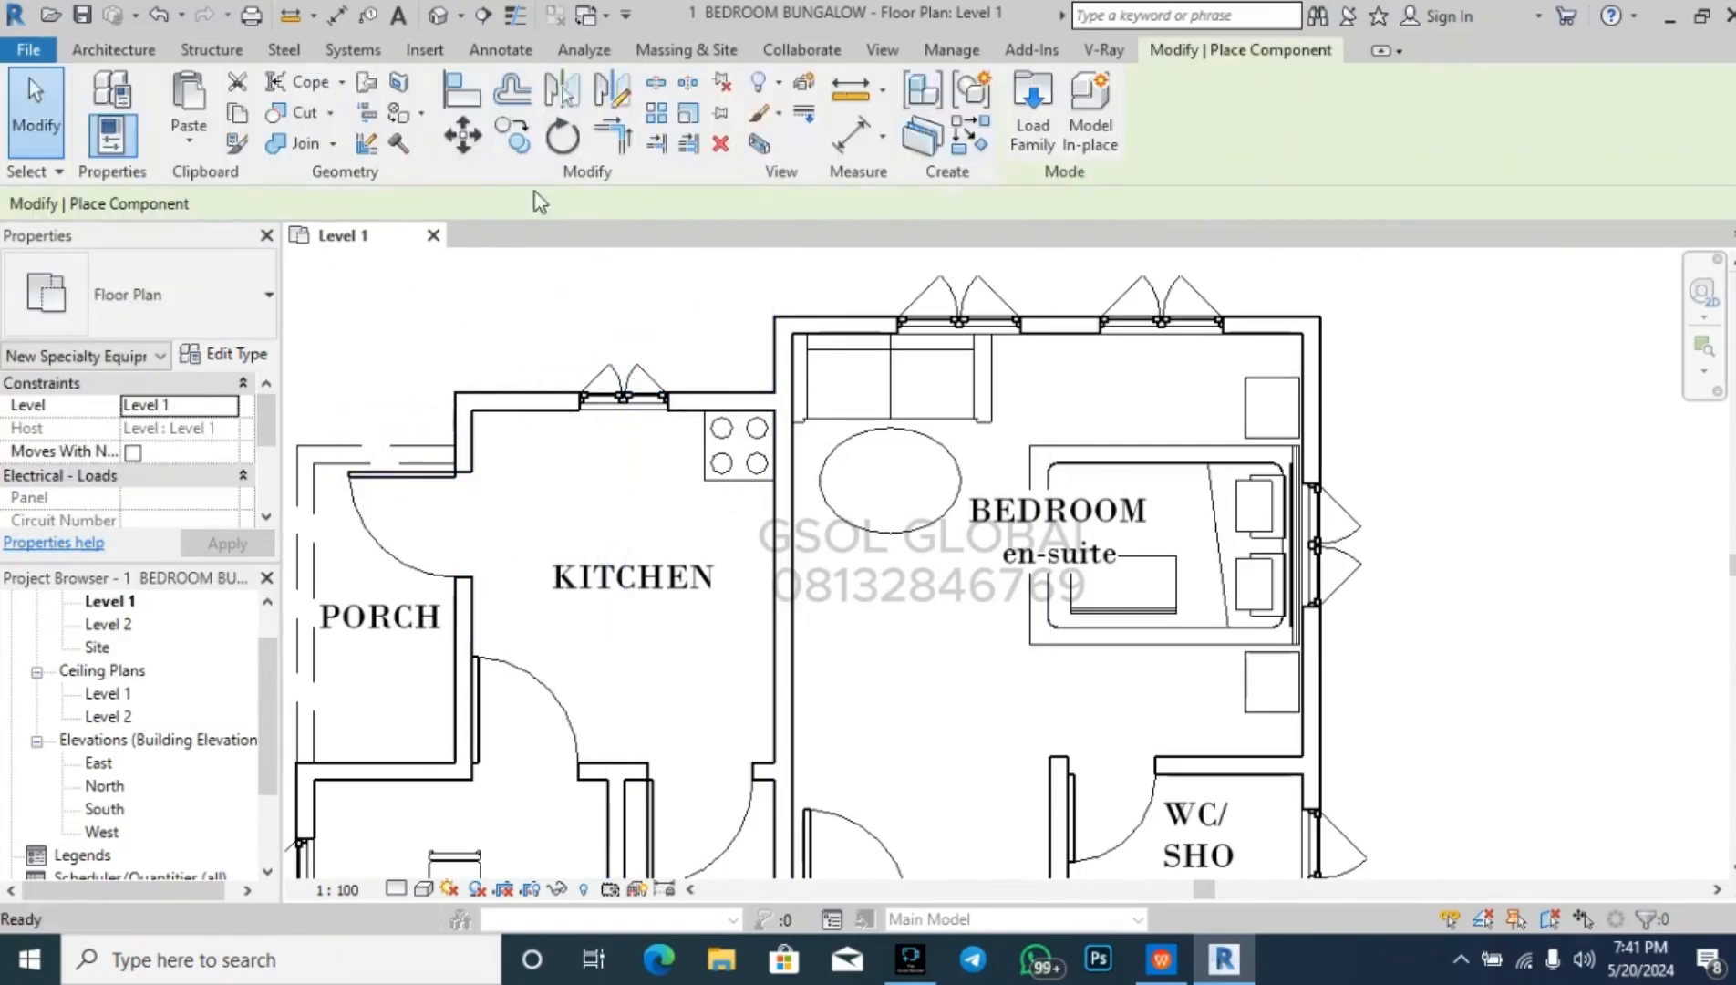
{"action": "left_click", "coordinate": [1031, 133]}
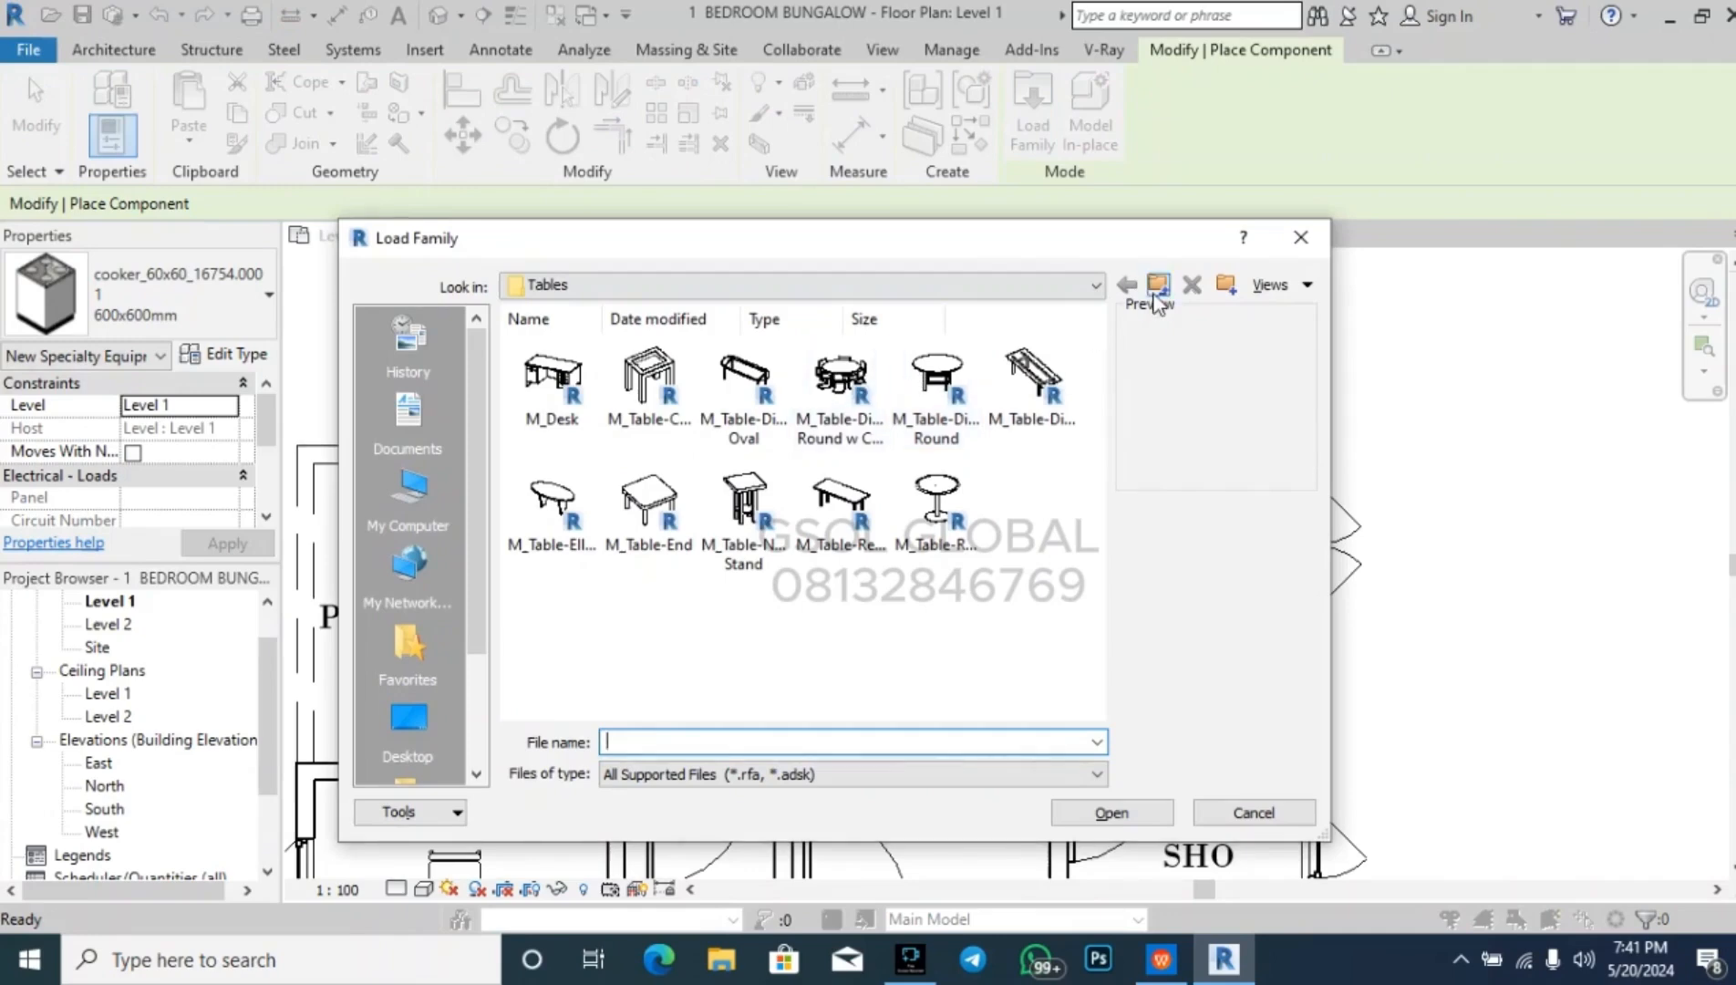
{"action": "left_click", "coordinate": [1156, 288]}
{"action": "left_click", "coordinate": [1157, 288]}
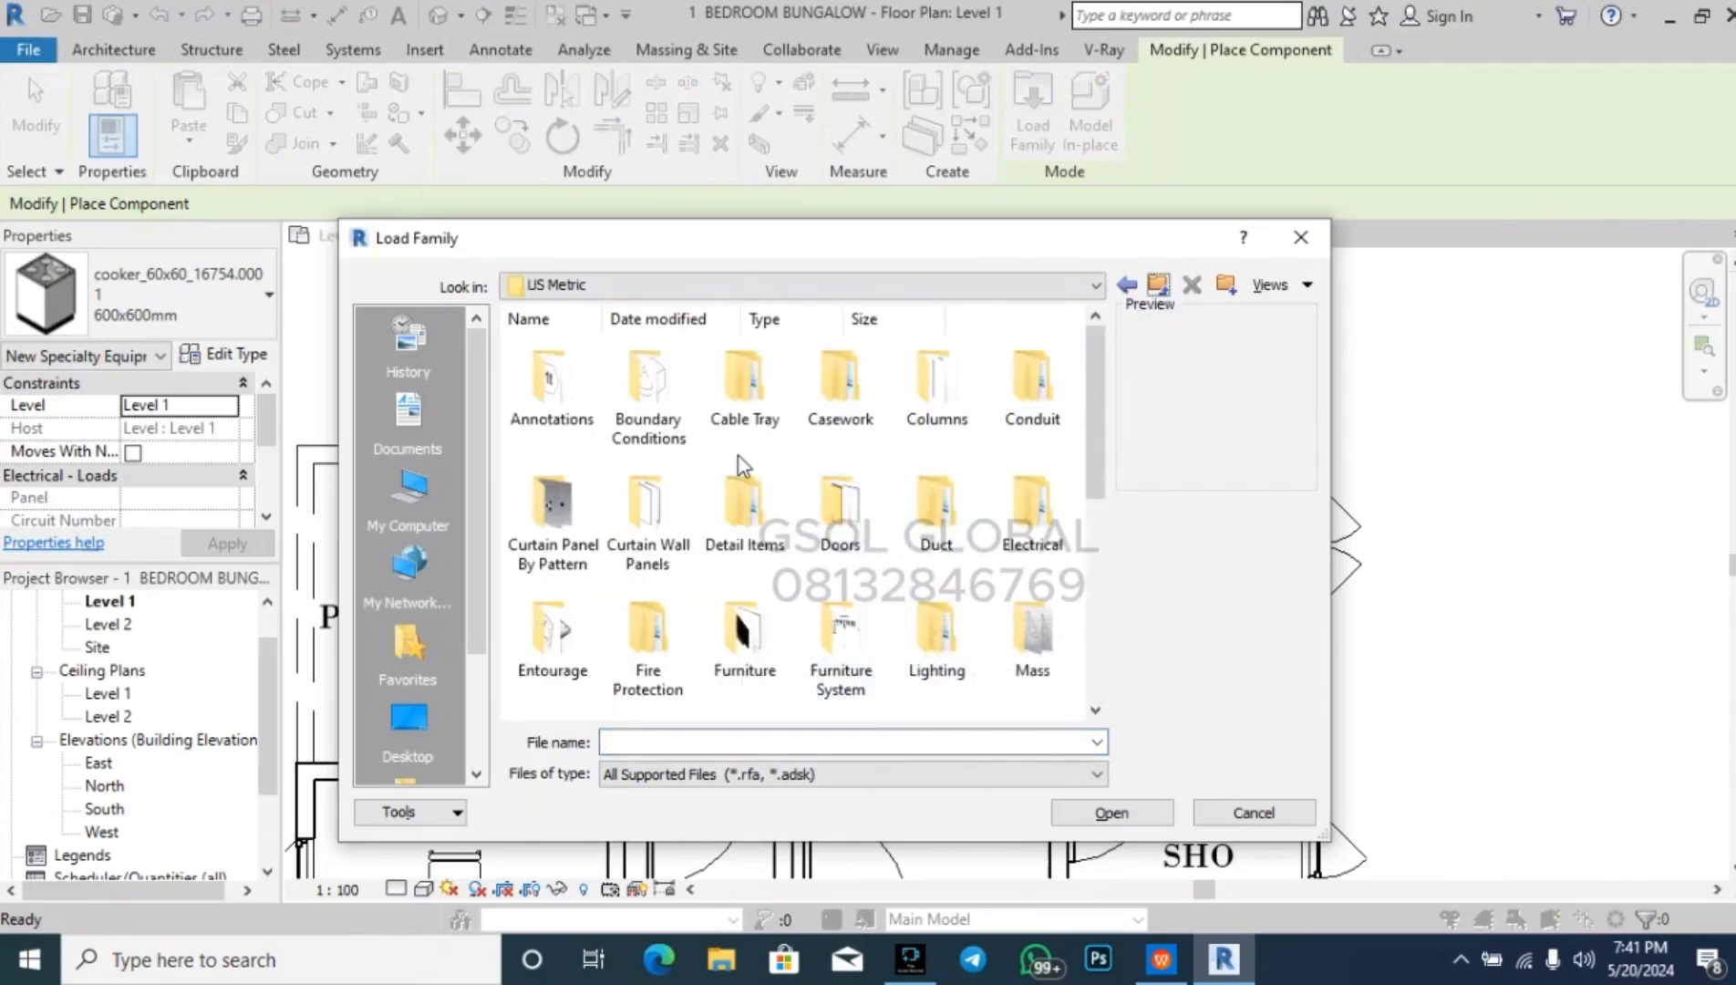
{"action": "scroll", "coordinate": [930, 510], "scroll_direction": "down", "scroll_amount": 2}
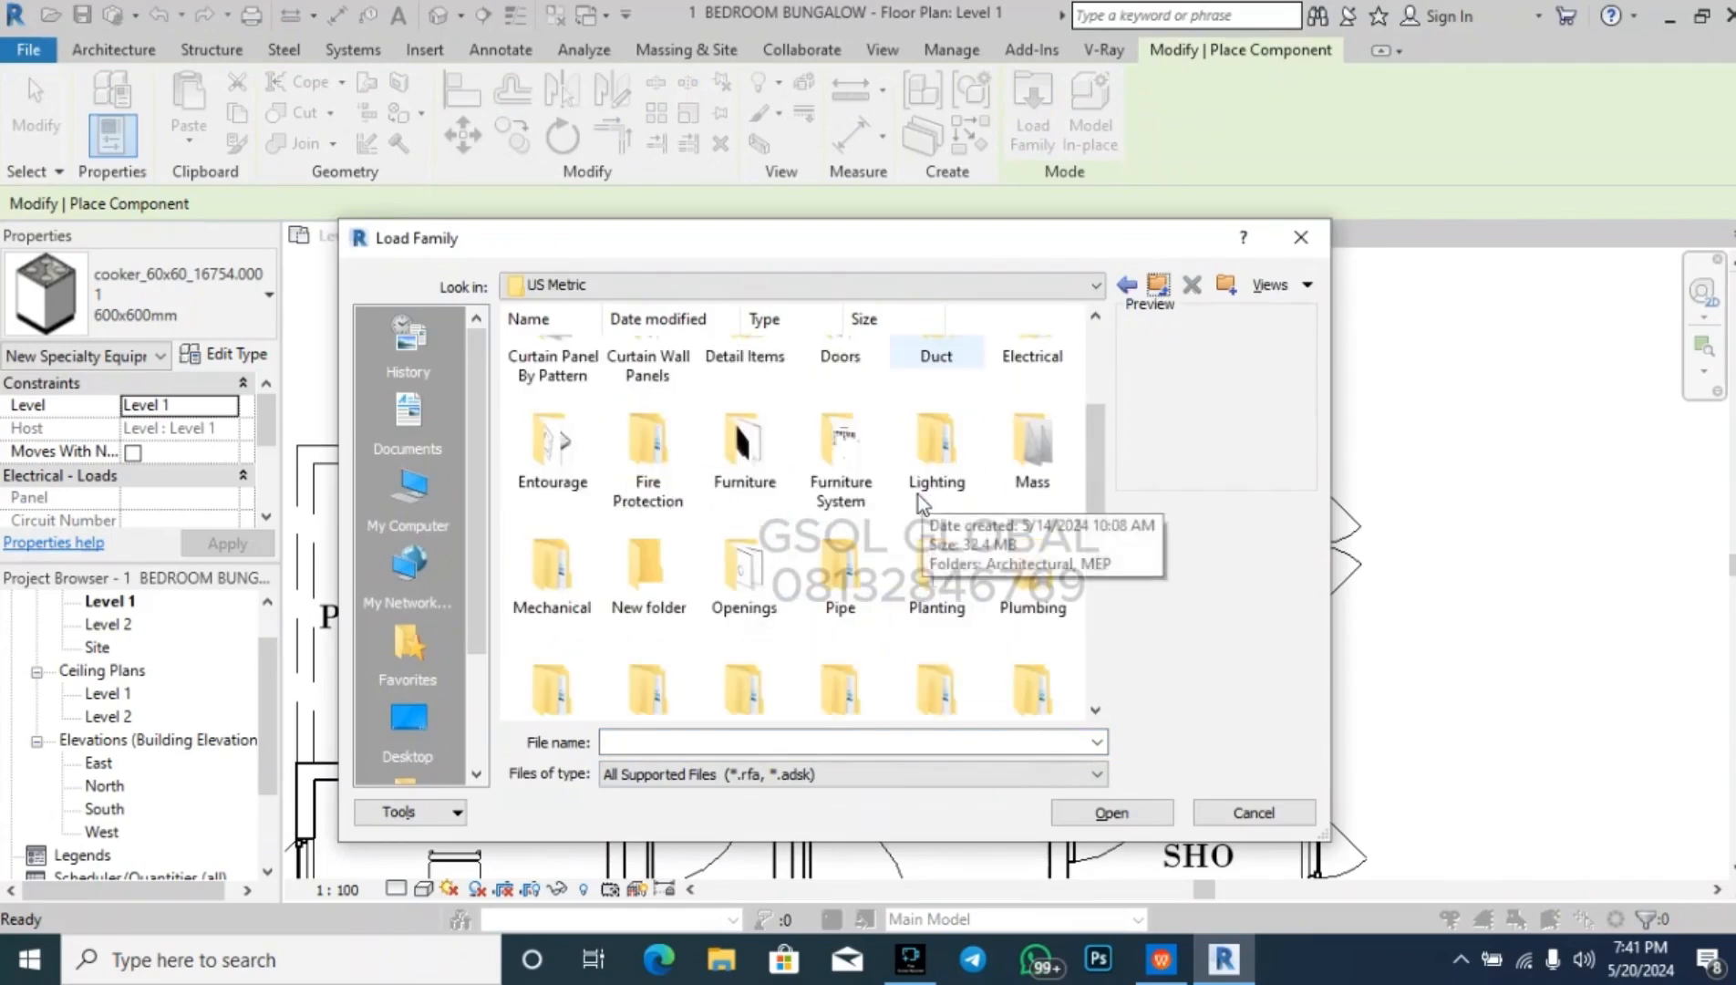
{"action": "double_click", "coordinate": [1022, 586]}
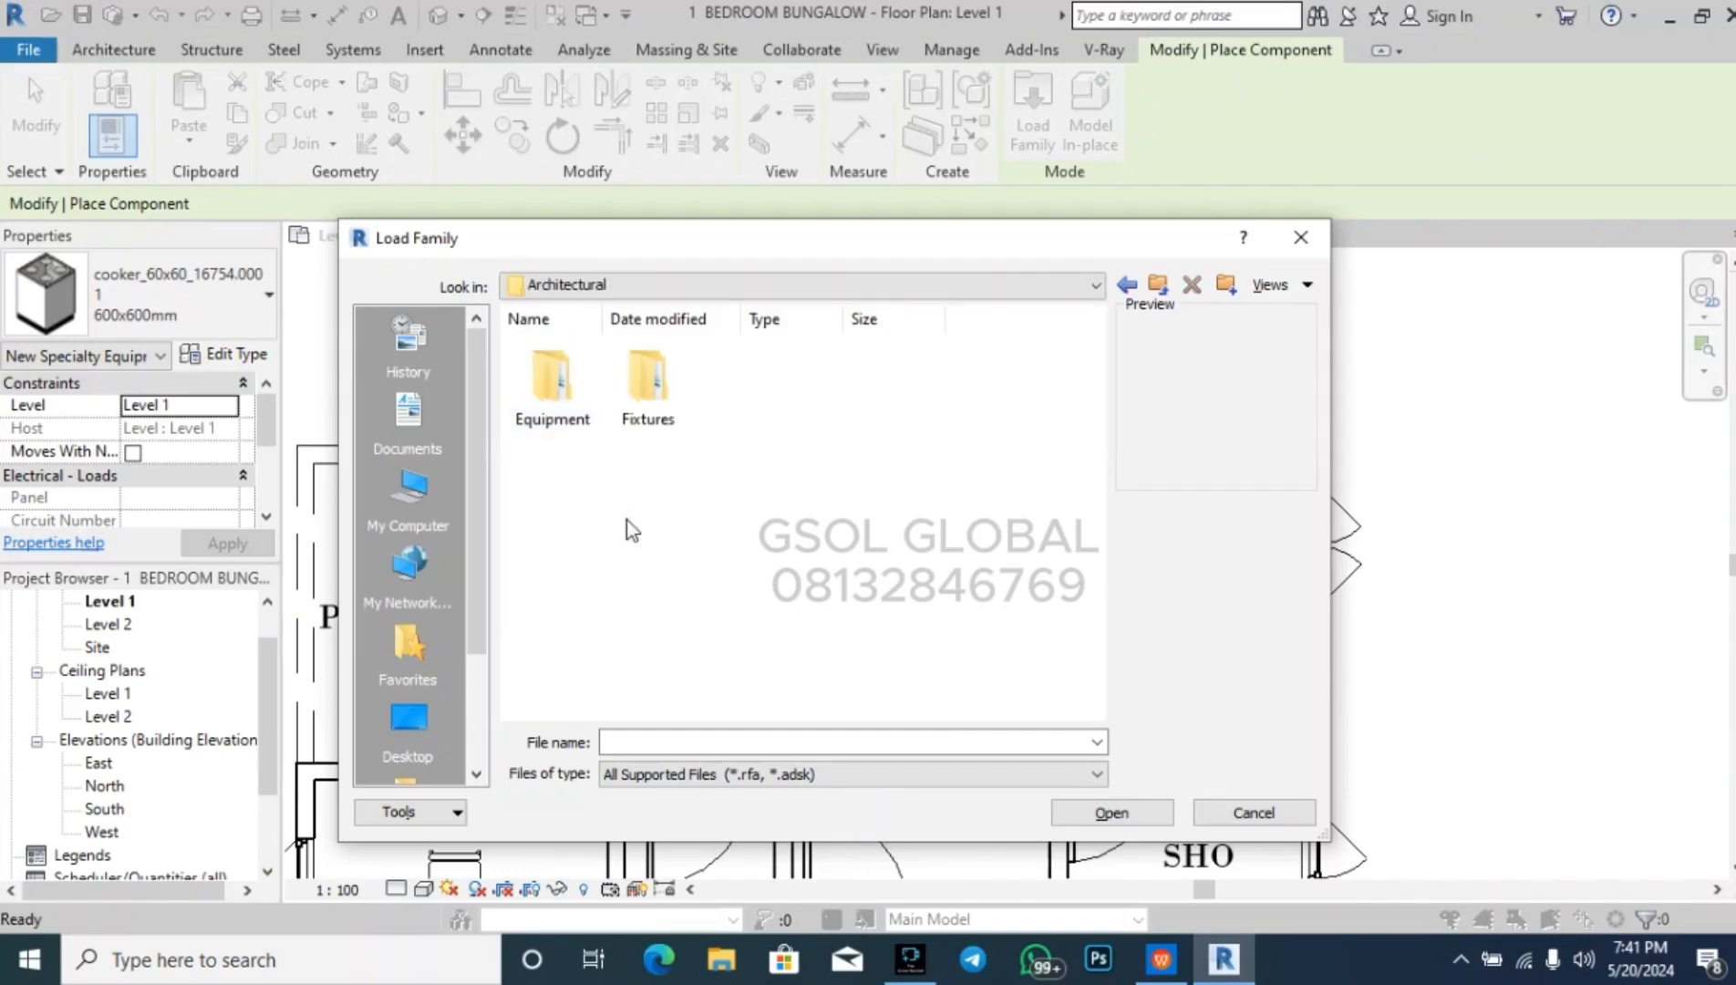
{"action": "double_click", "coordinate": [652, 408]}
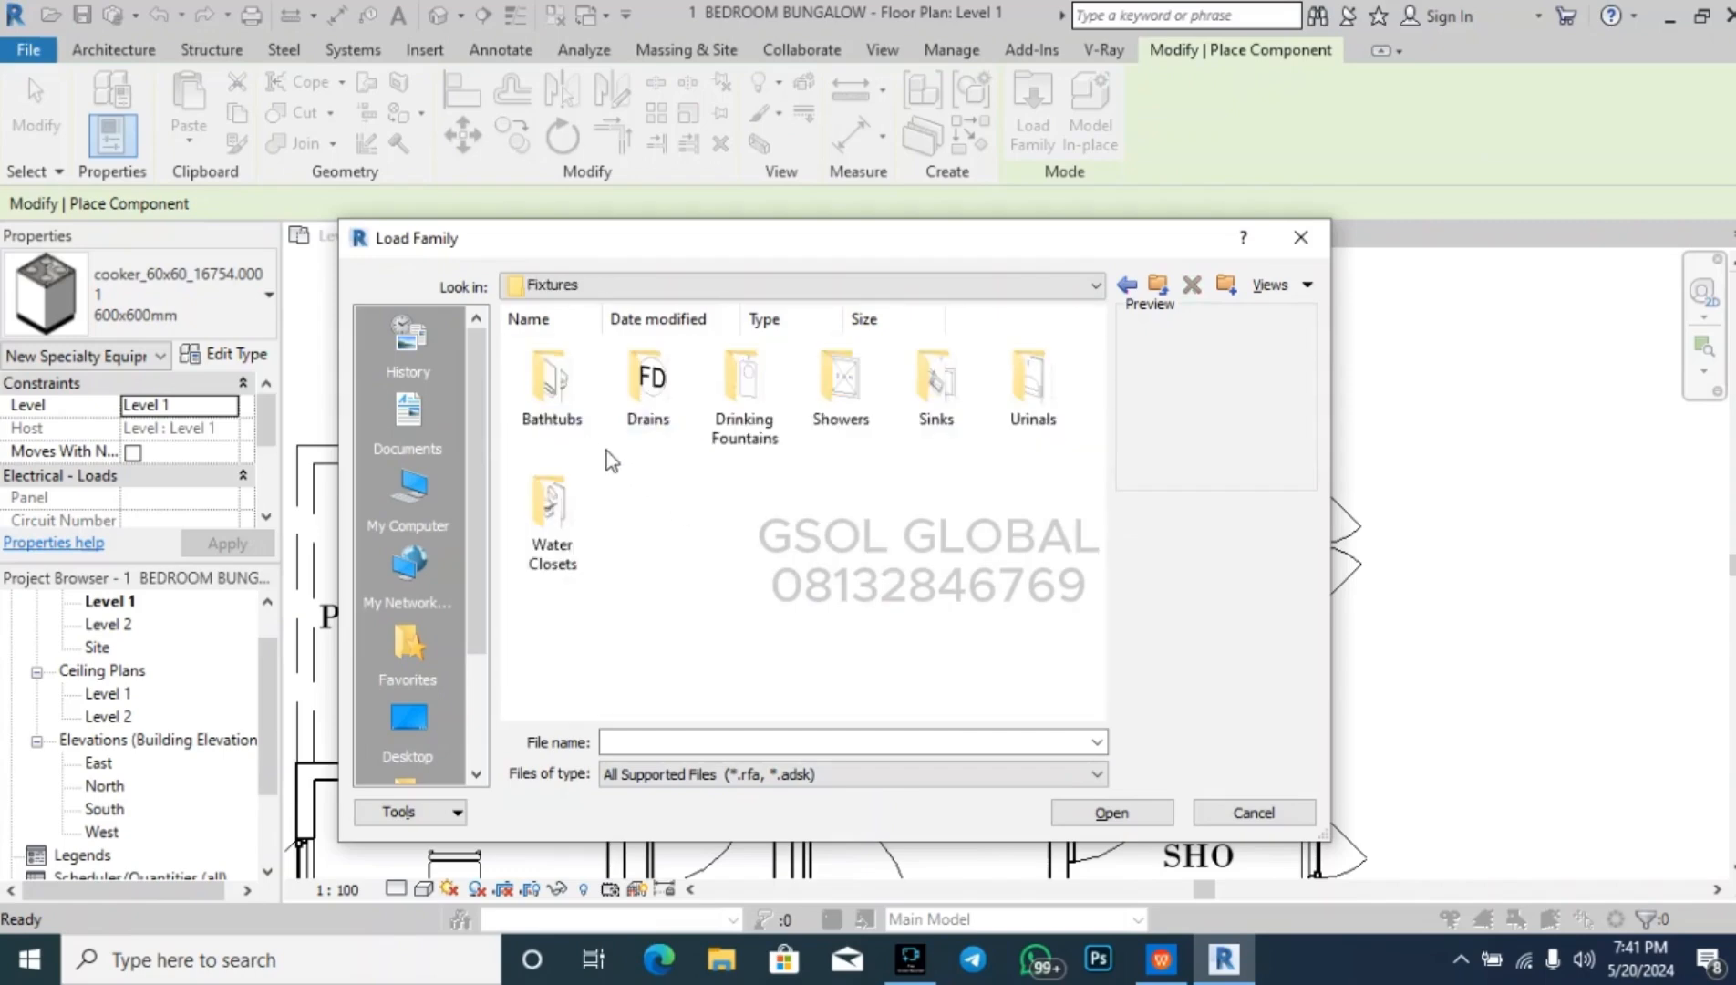
{"action": "double_click", "coordinate": [927, 398]}
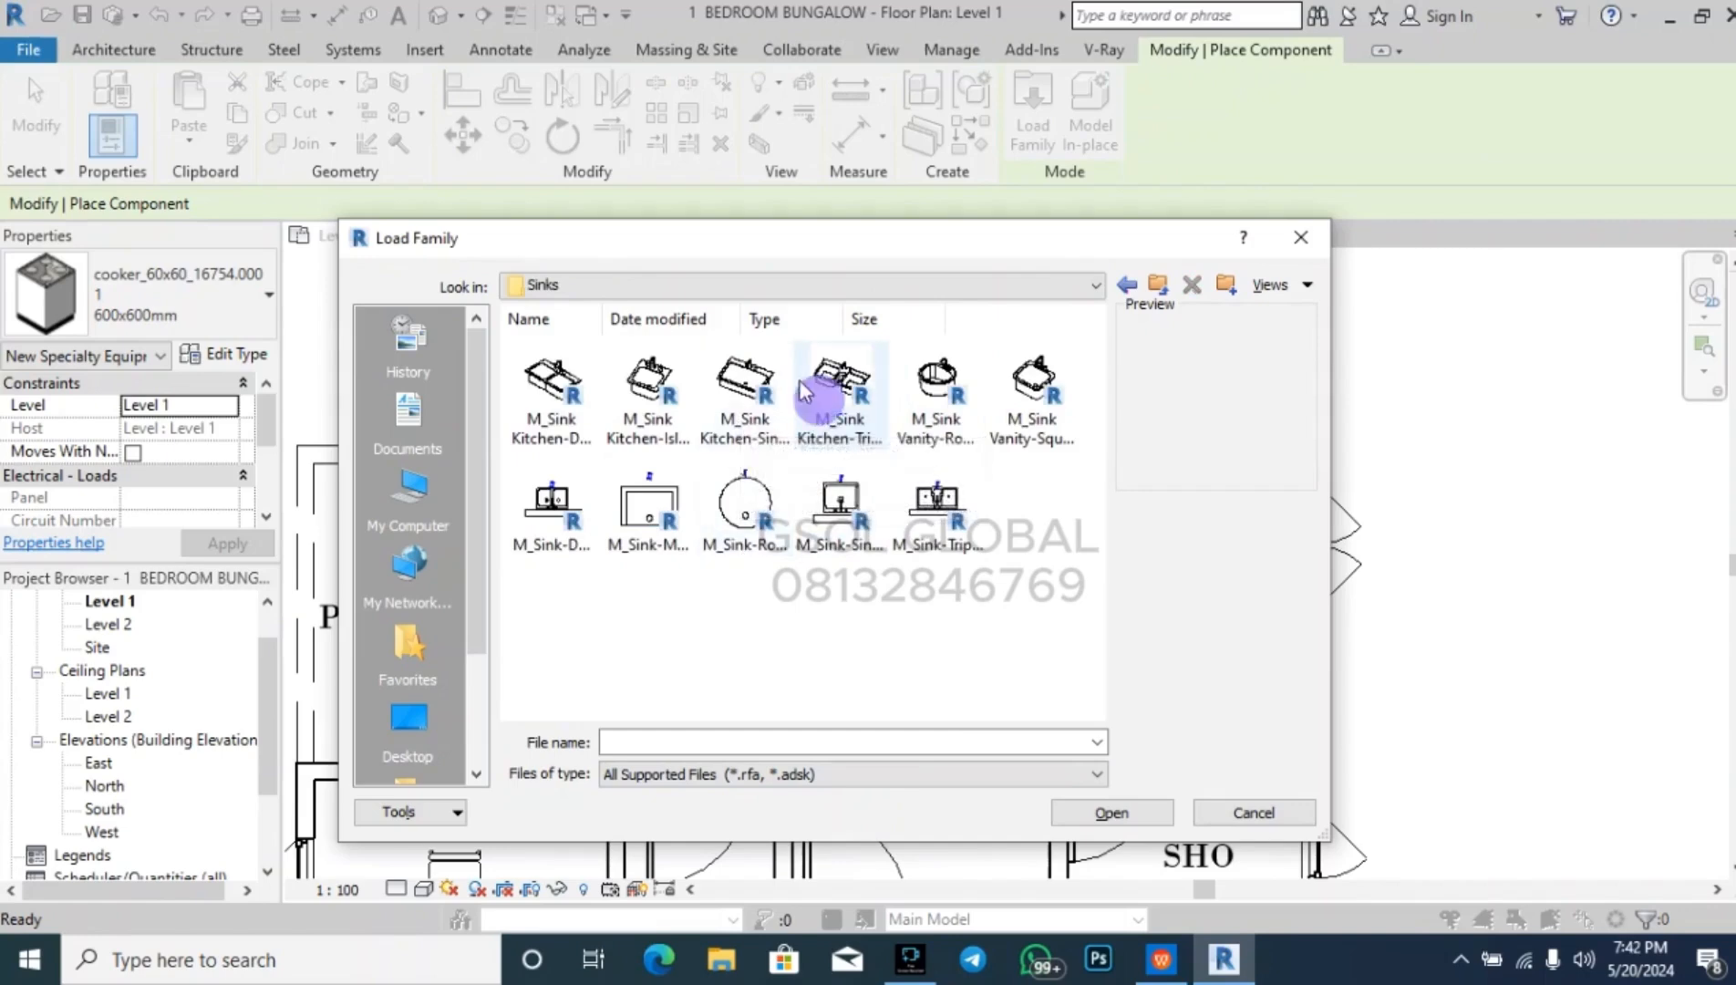
{"action": "left_click", "coordinate": [832, 401]}
{"action": "left_click", "coordinate": [1092, 821]}
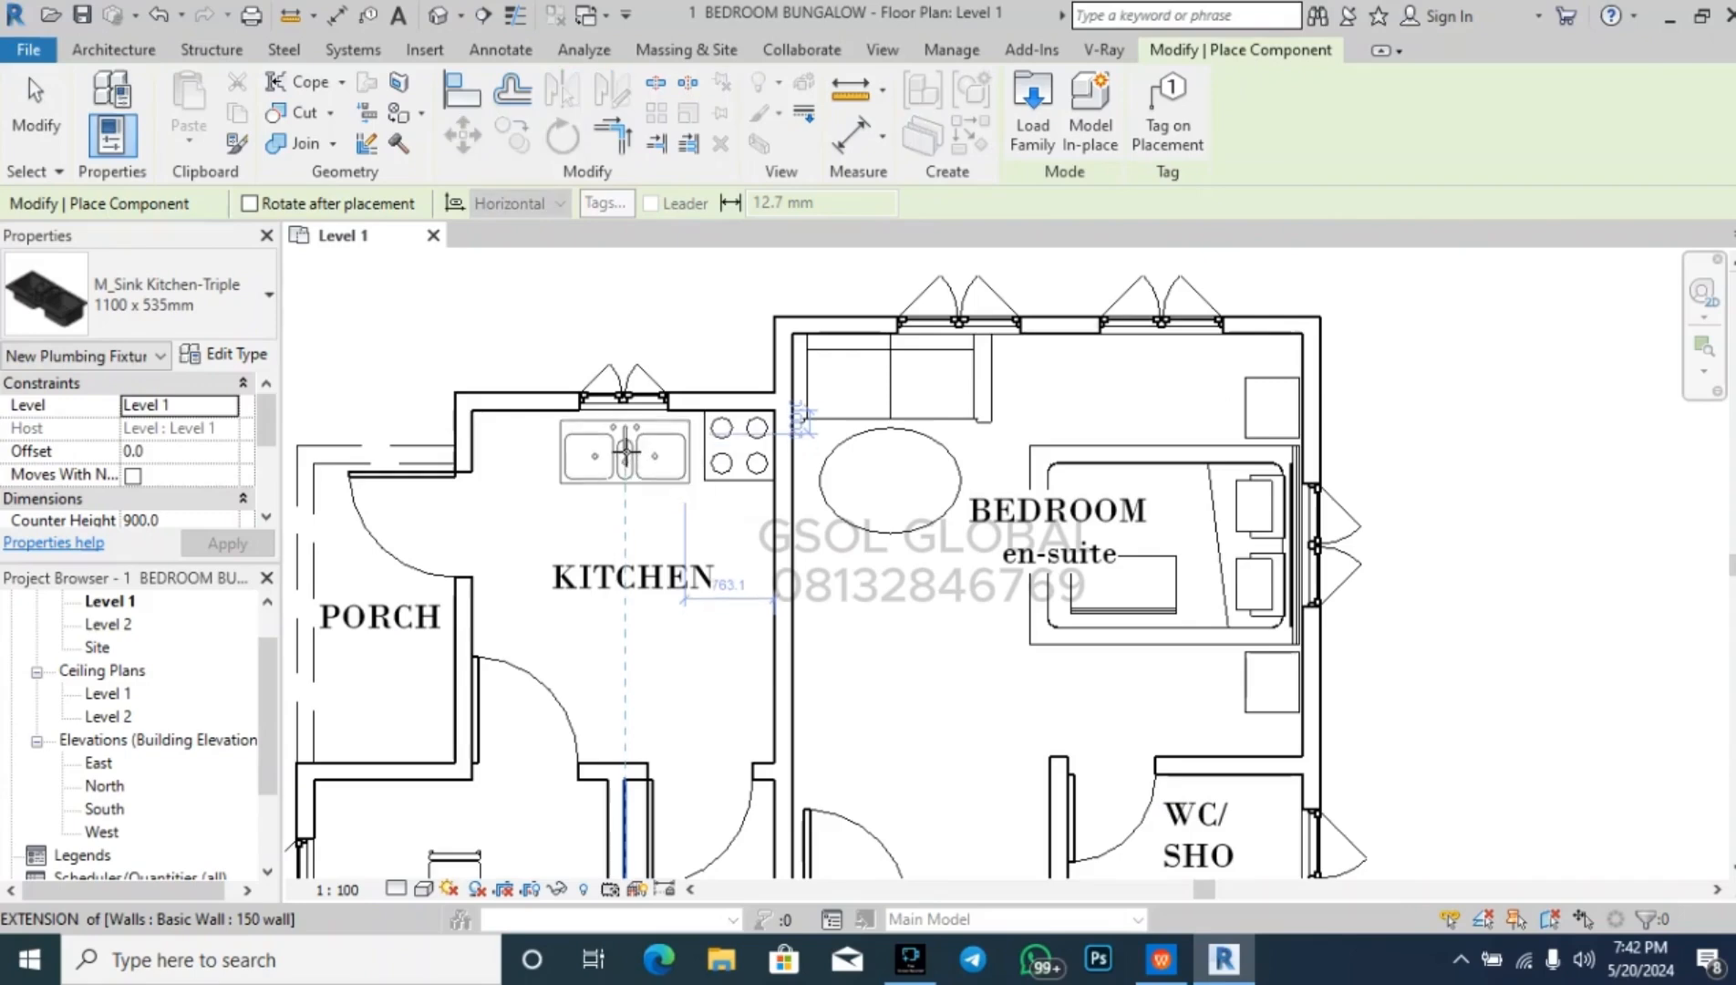
{"action": "left_click", "coordinate": [675, 531]}
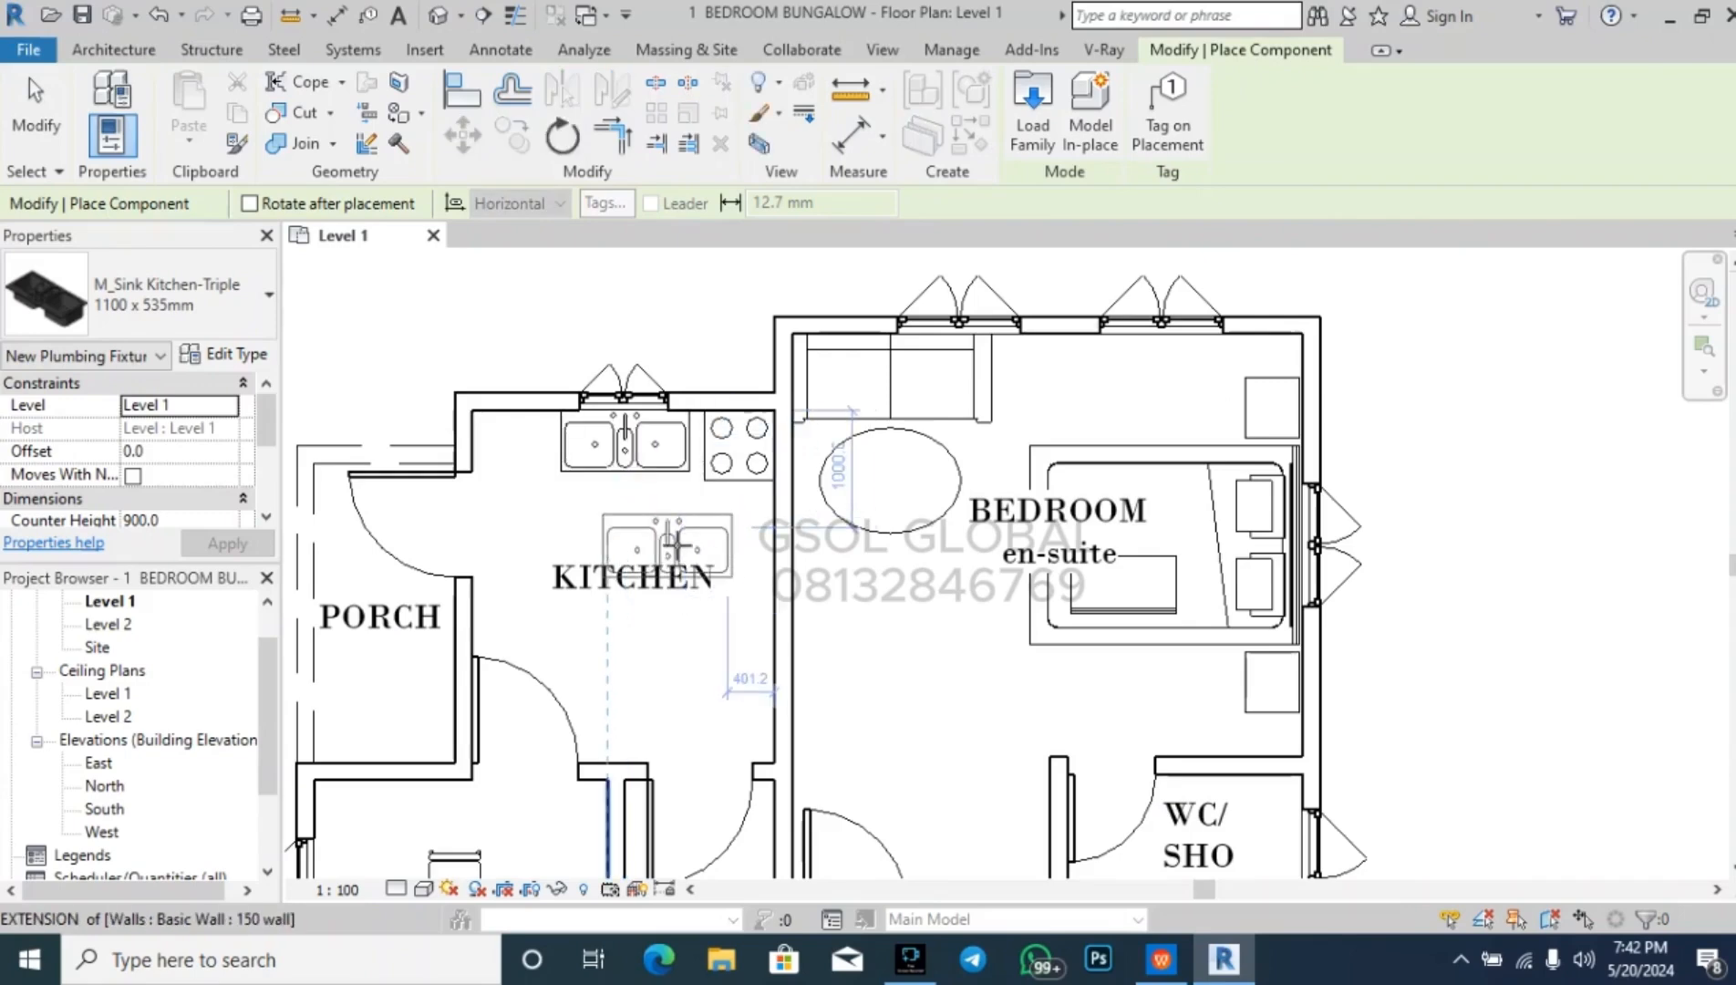
{"action": "key", "text": "Escape"}
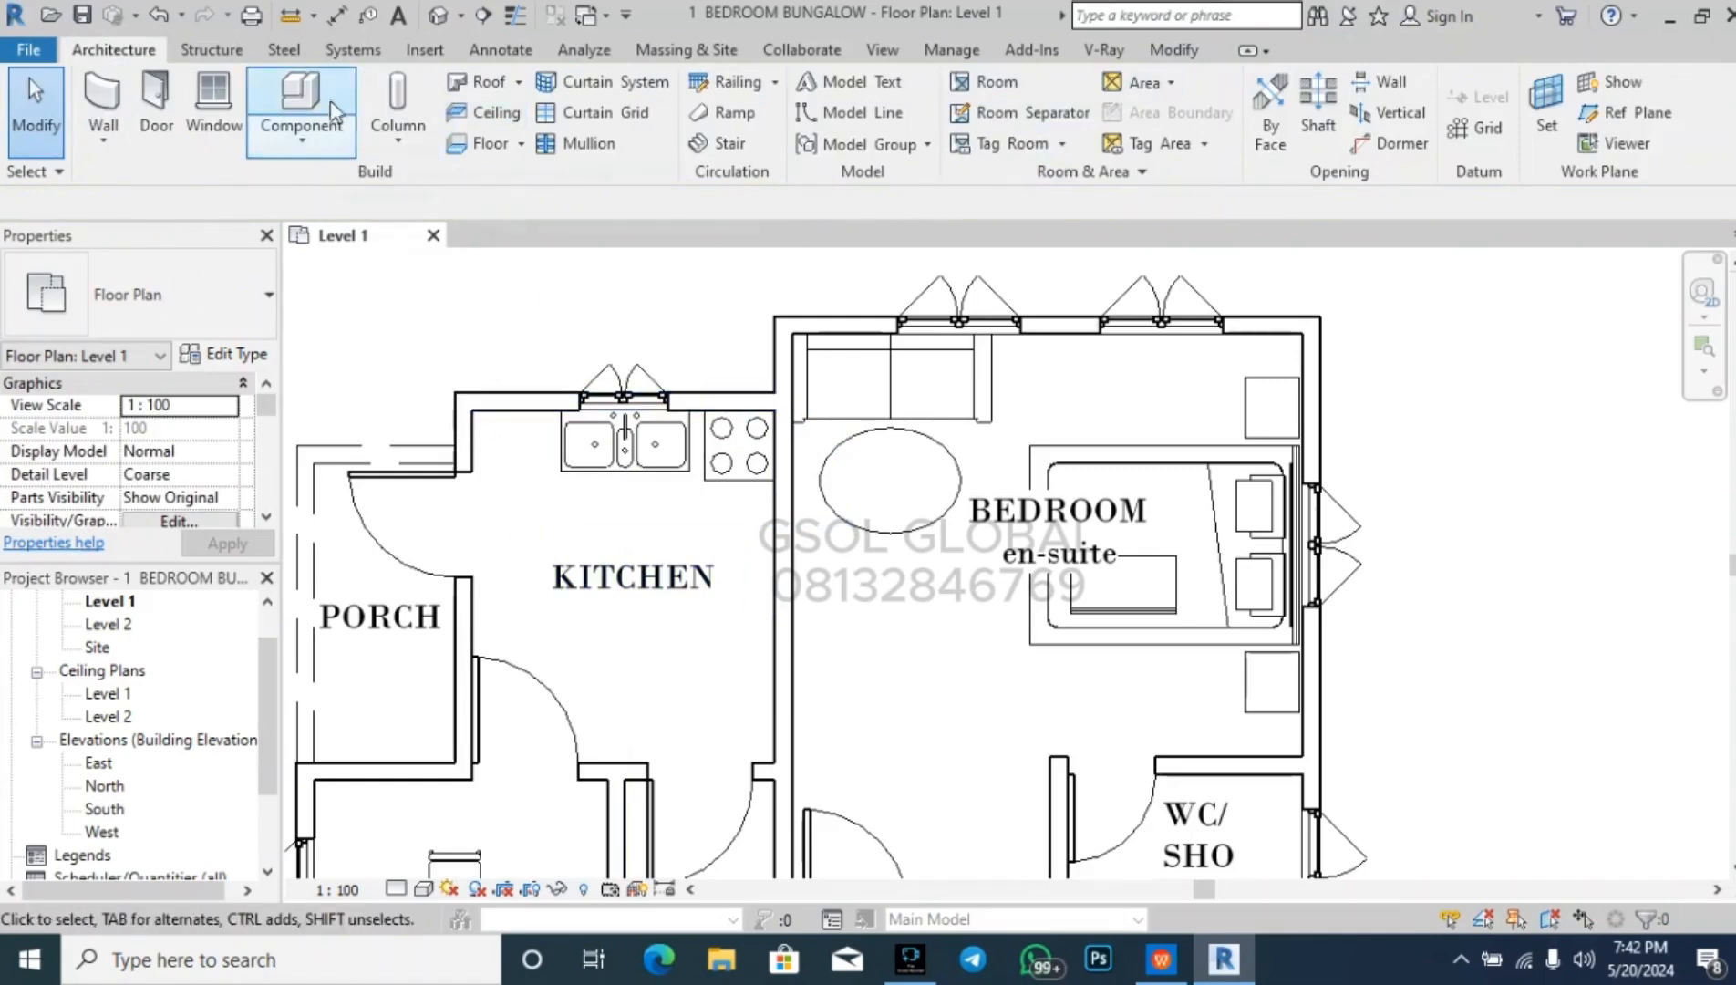
- Load the M_Entertainment center family from the US Metric library's Furniture Storage folder for component placement
{"action": "left_click", "coordinate": [301, 96]}
{"action": "left_click", "coordinate": [1032, 114]}
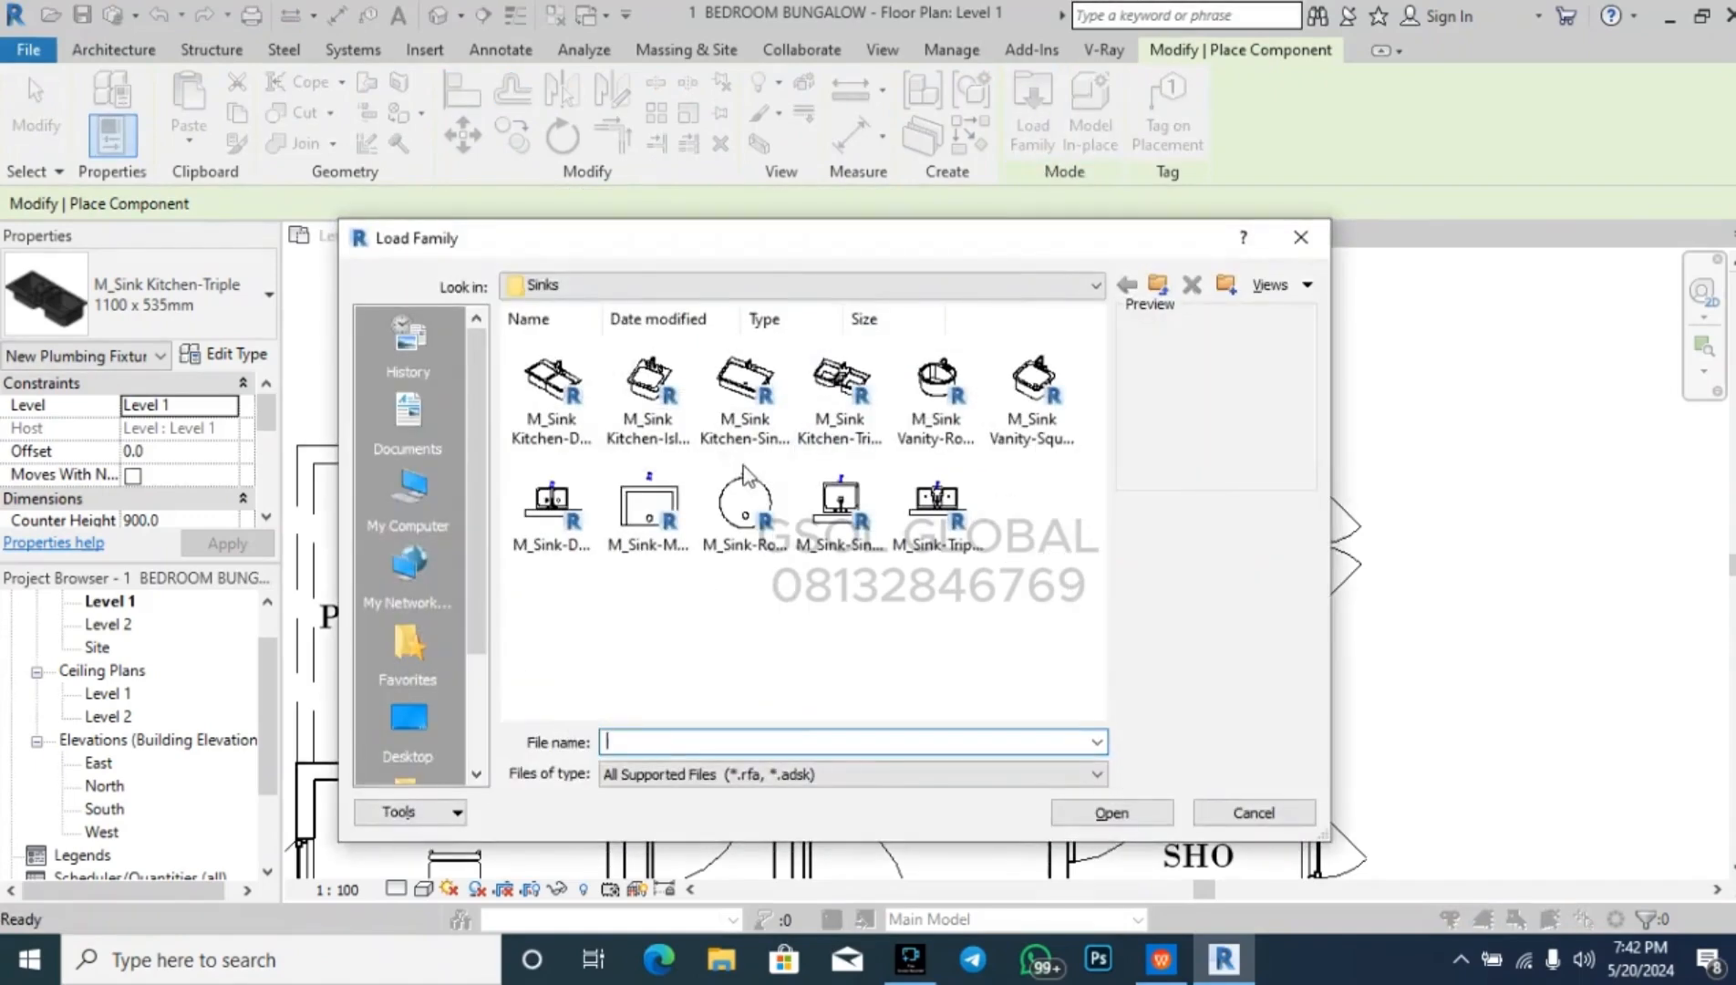
{"action": "left_click", "coordinate": [1156, 288]}
{"action": "left_click", "coordinate": [1156, 288]}
{"action": "left_click", "coordinate": [1156, 289]}
{"action": "left_click", "coordinate": [1157, 288]}
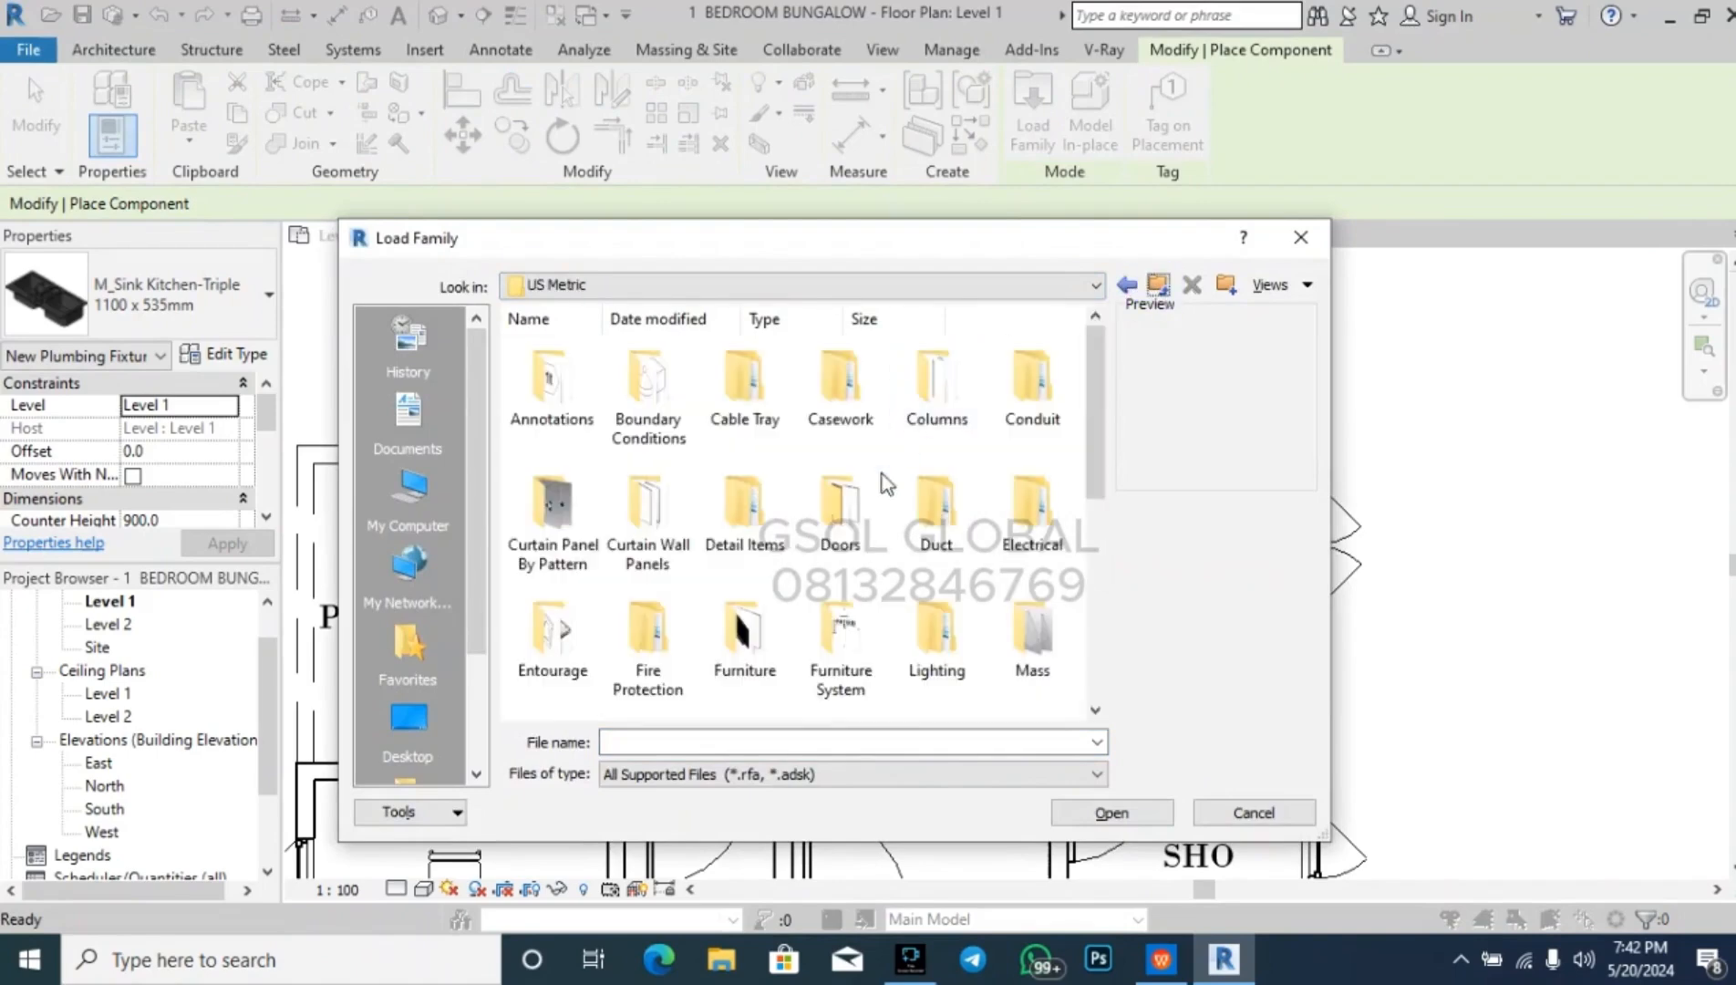
{"action": "double_click", "coordinate": [766, 649]}
{"action": "double_click", "coordinate": [745, 388]}
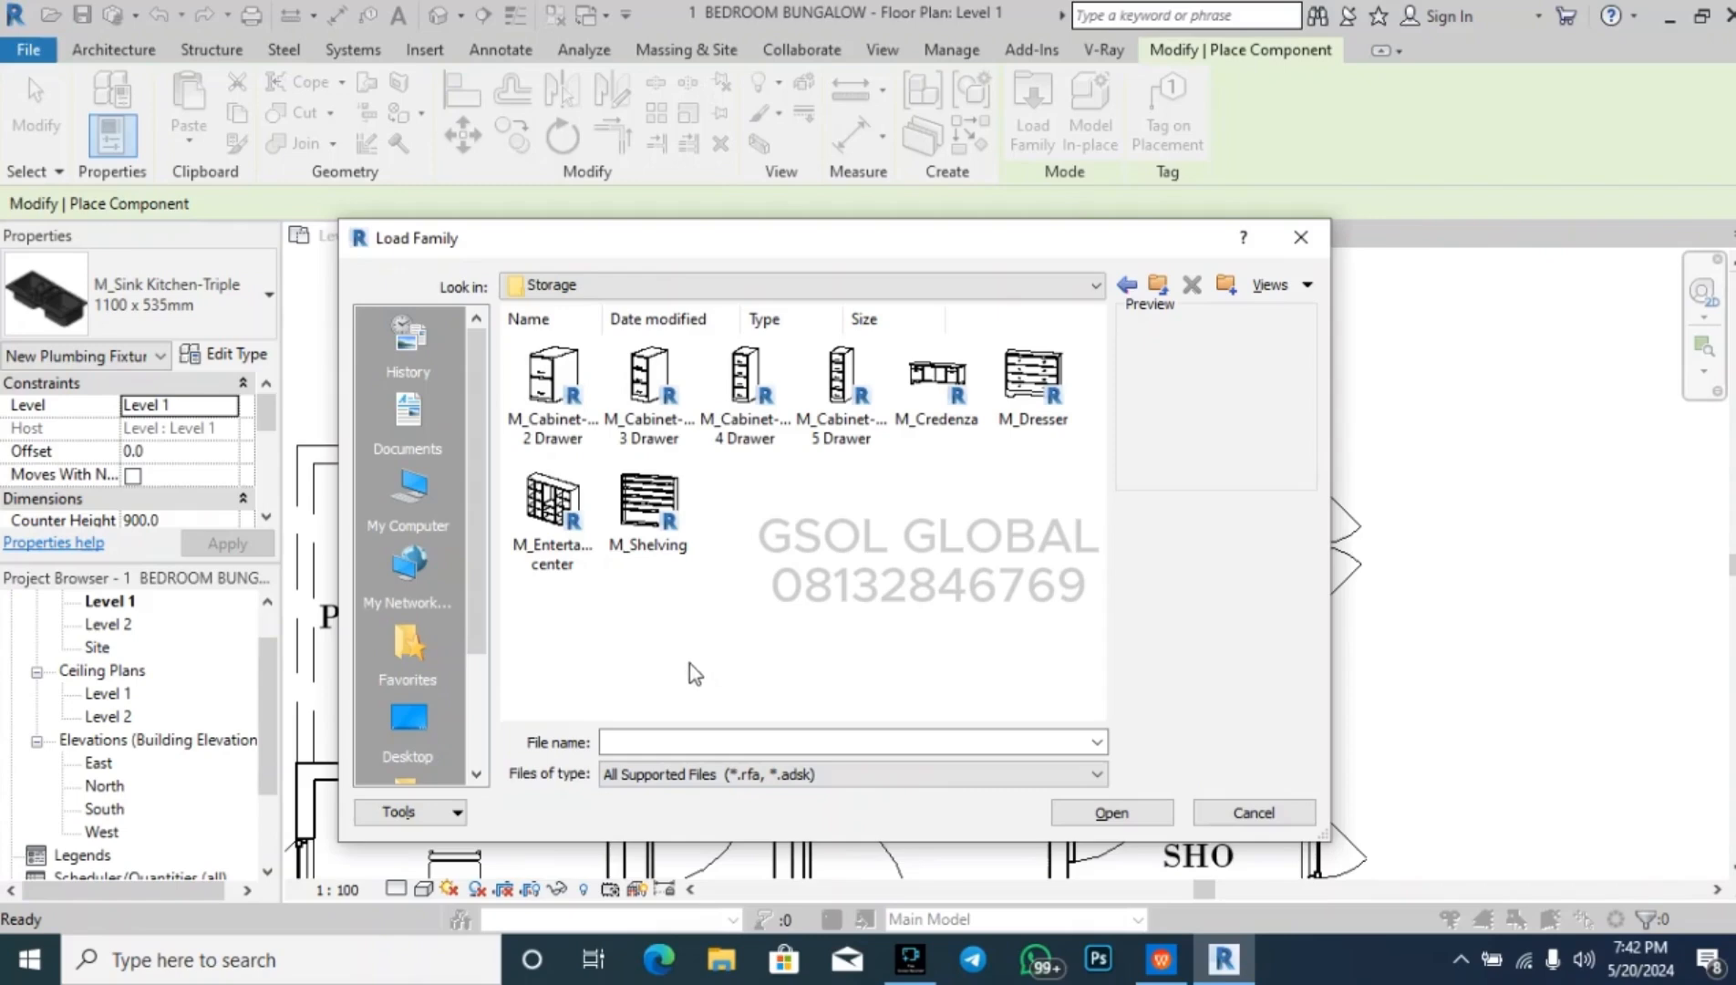
{"action": "left_click", "coordinate": [581, 517]}
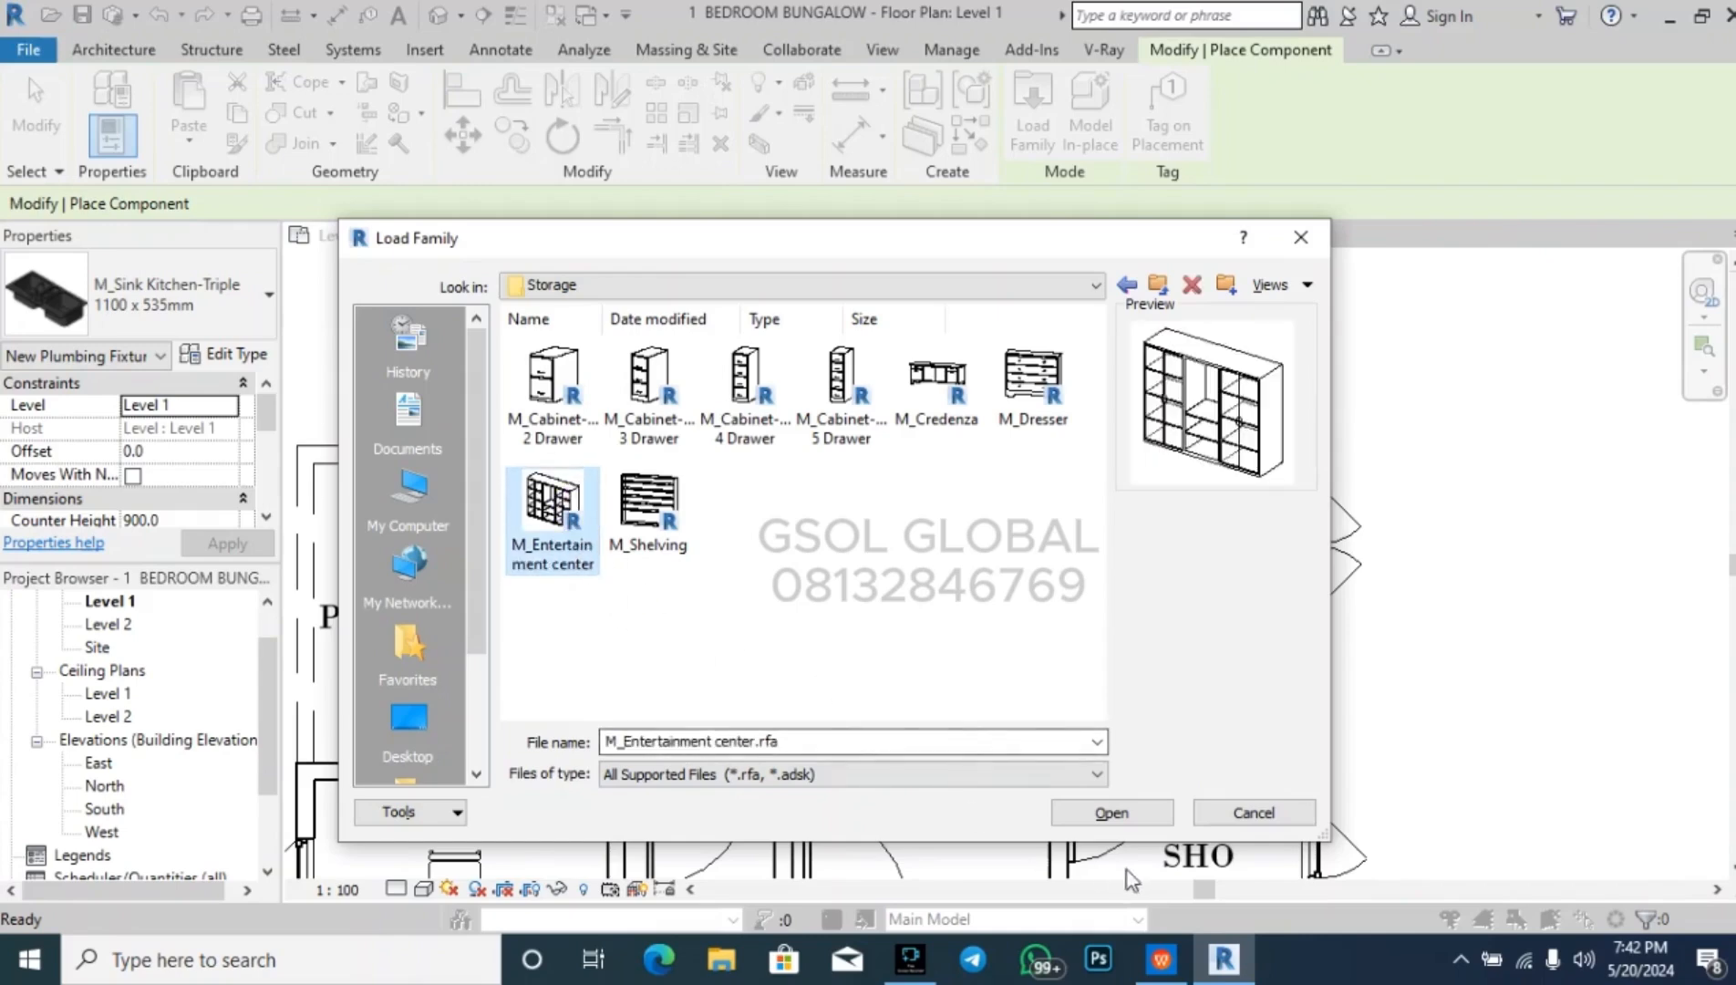
{"action": "left_click", "coordinate": [1112, 812]}
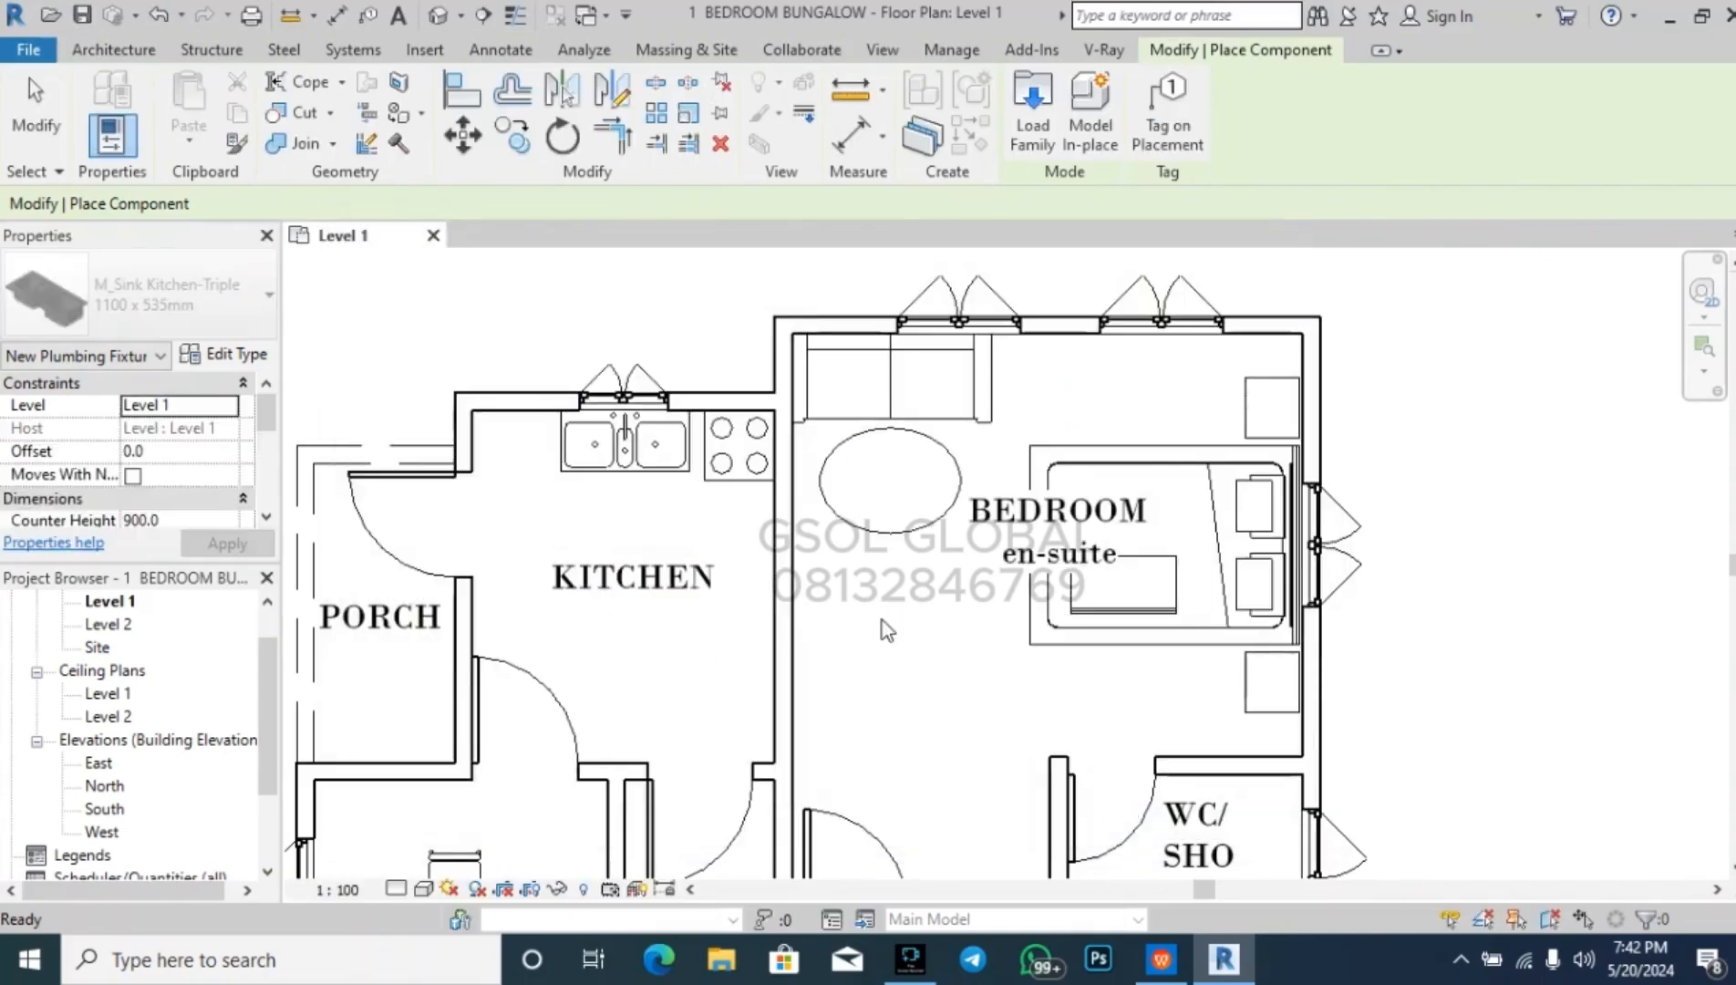
- Place the 1830 x 1830 x 0610mm entertainment center in the kitchen along the bedroom wall, directly adjoining the cooker
{"action": "left_click", "coordinate": [739, 596]}
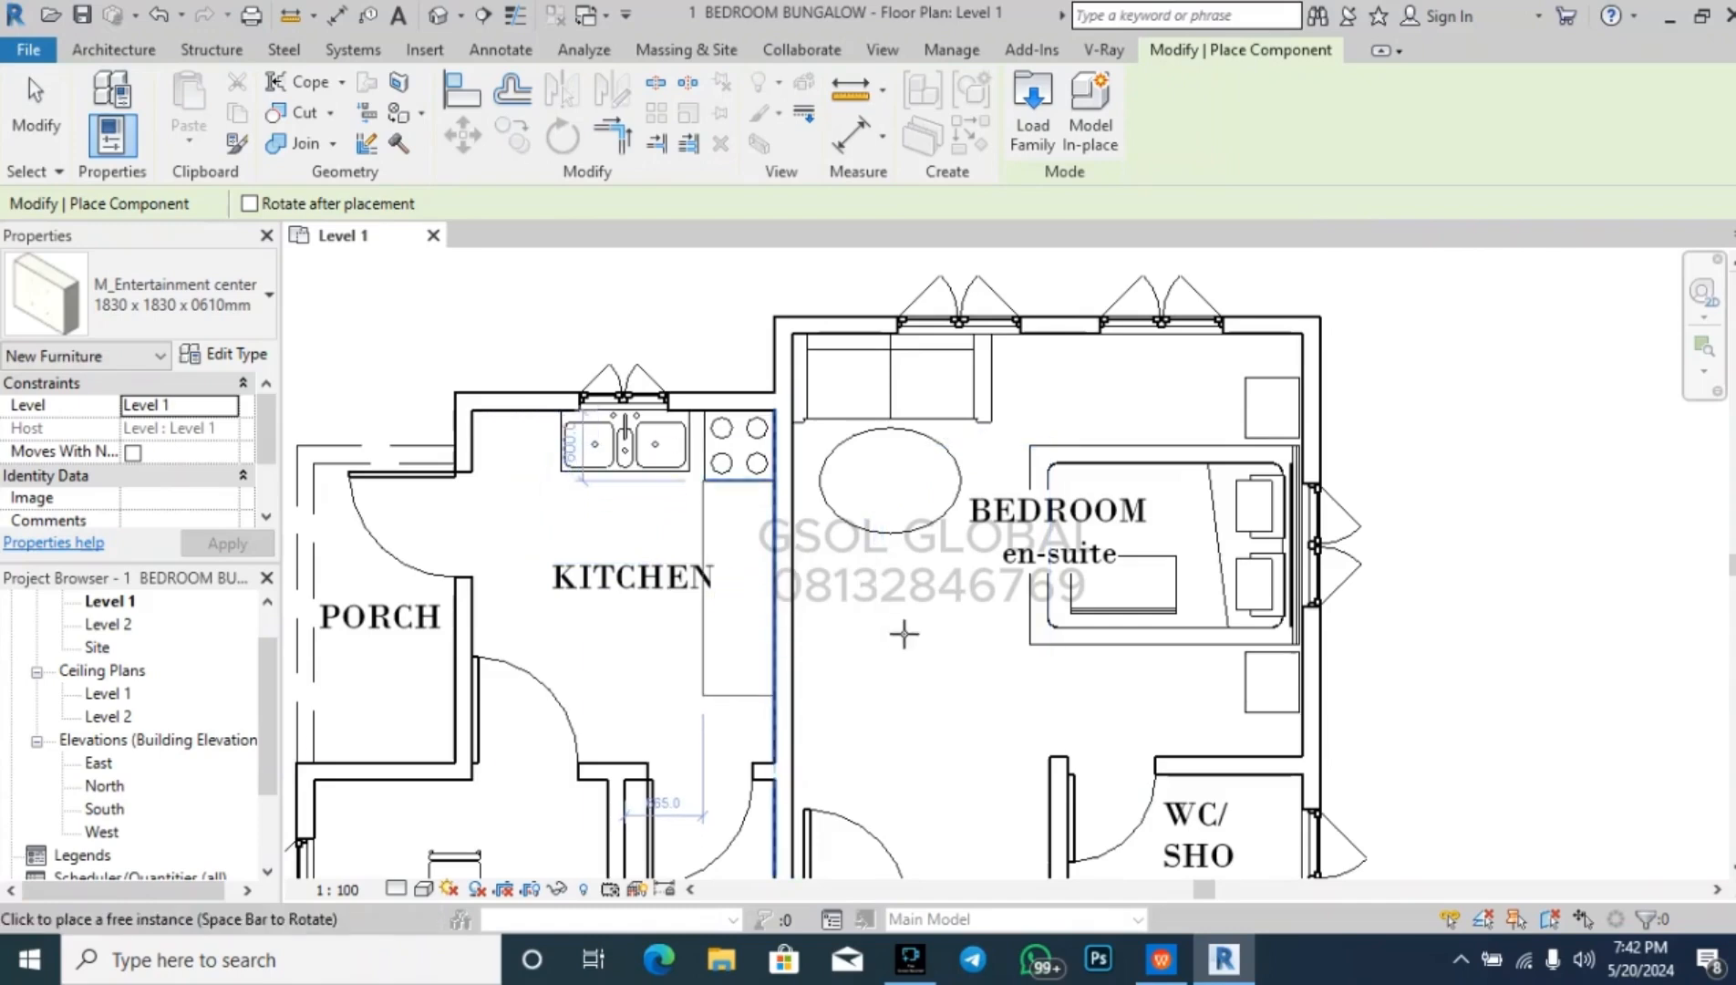
{"action": "key", "text": "Escape"}
{"action": "key", "text": "Escape"}
{"action": "scroll", "coordinate": [746, 392], "scroll_direction": "down", "scroll_amount": 5}
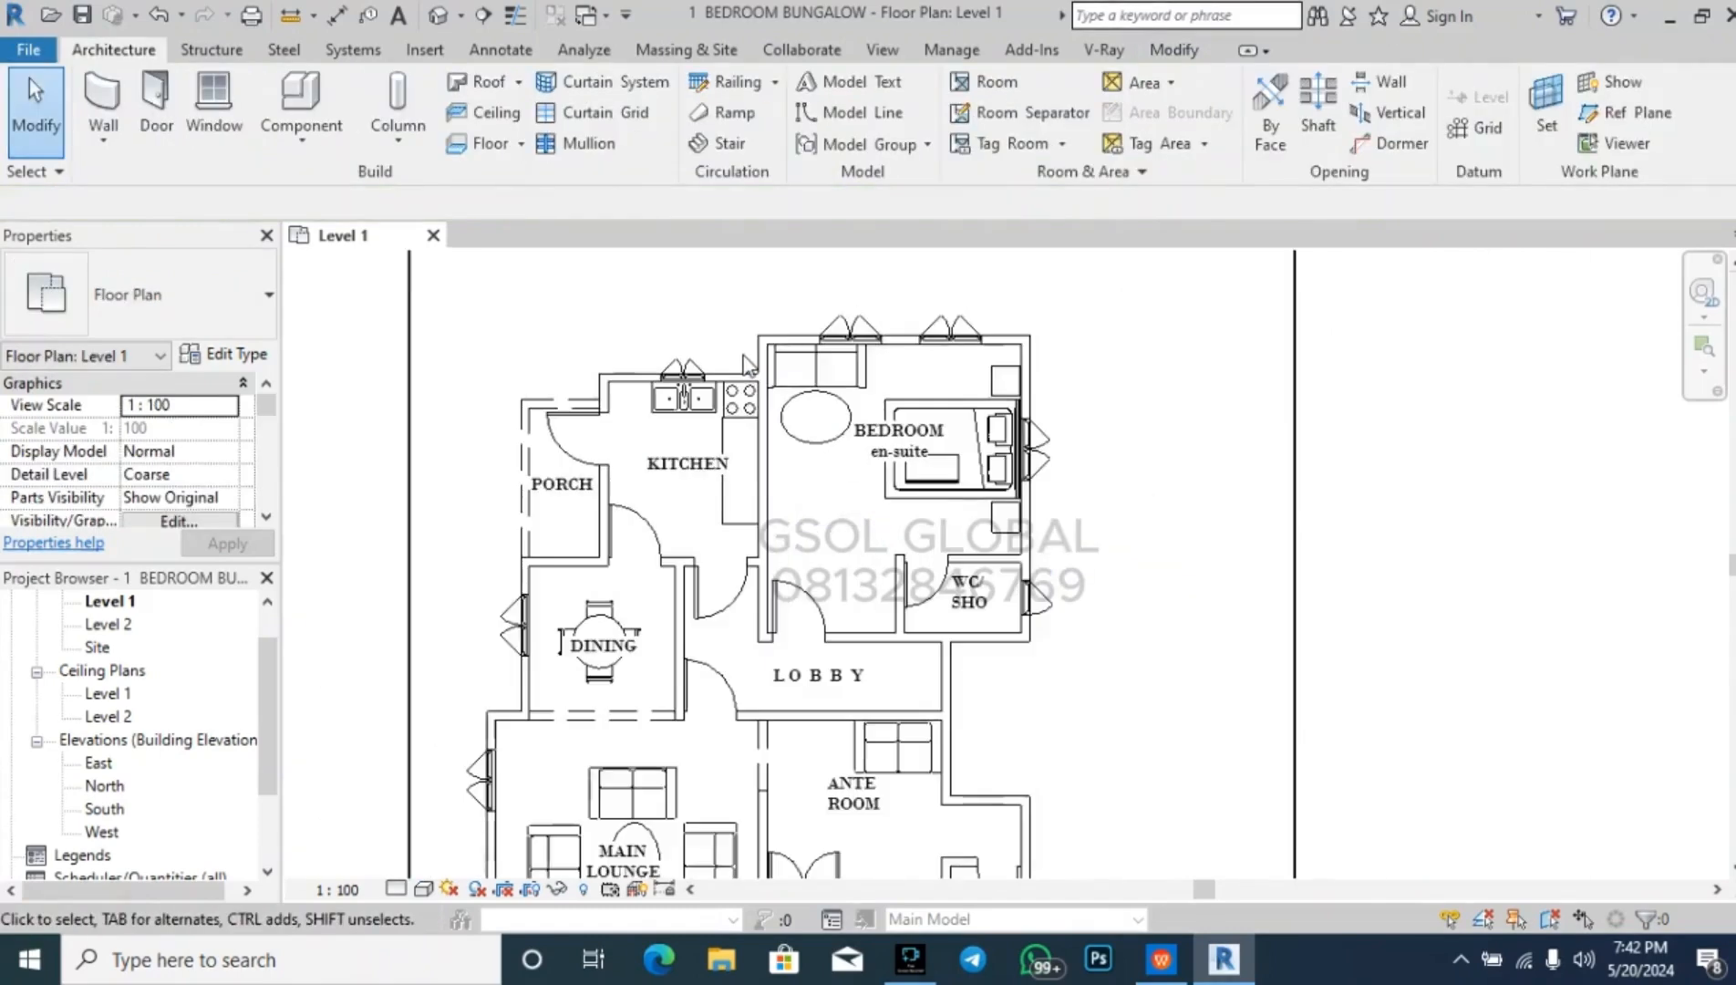